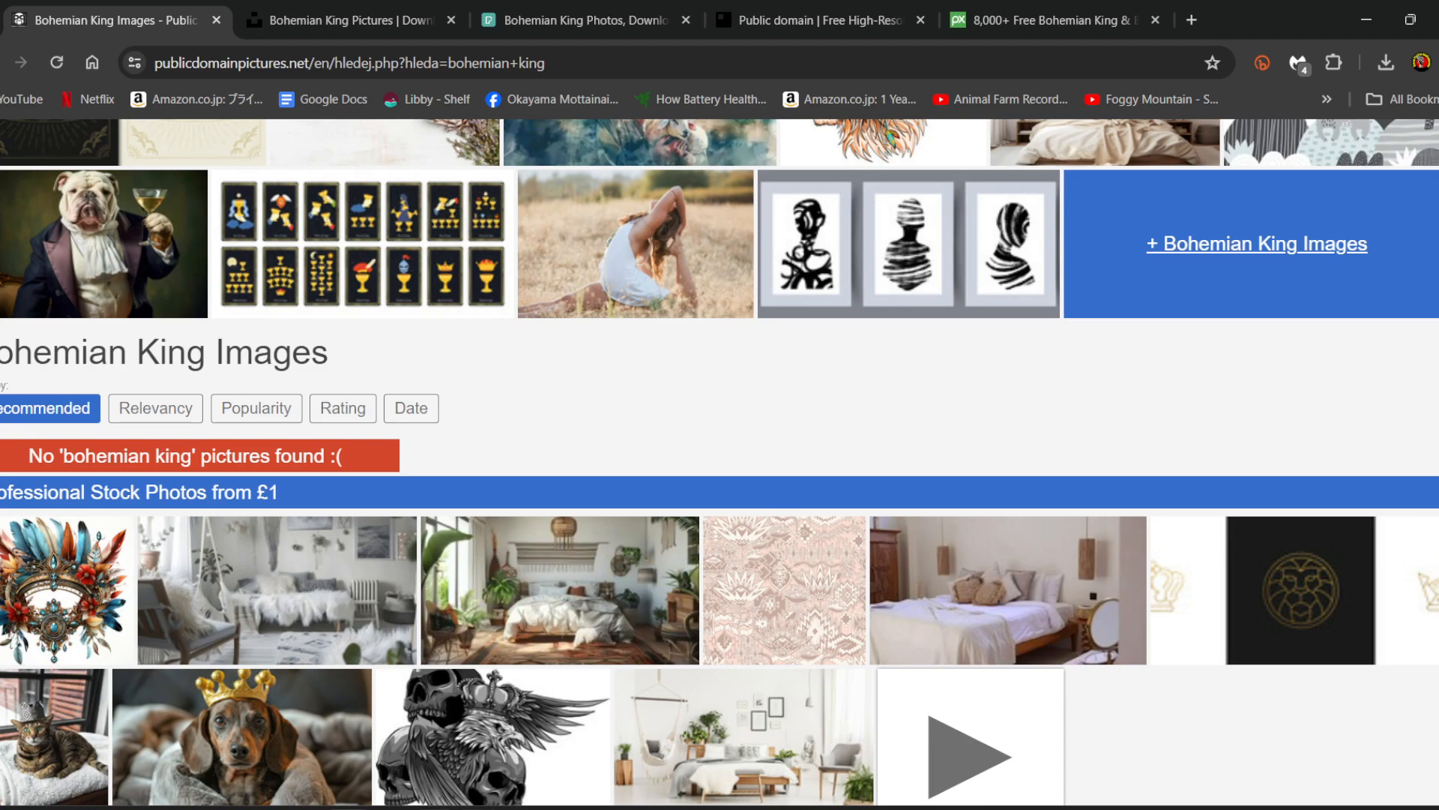
# - Switch to Adobe Fireworks and create a new 1920 x 1080 pixel document with a transparent canvas
pyautogui.moveTo(434, 808)
pyautogui.scroll(4, 898, 410)
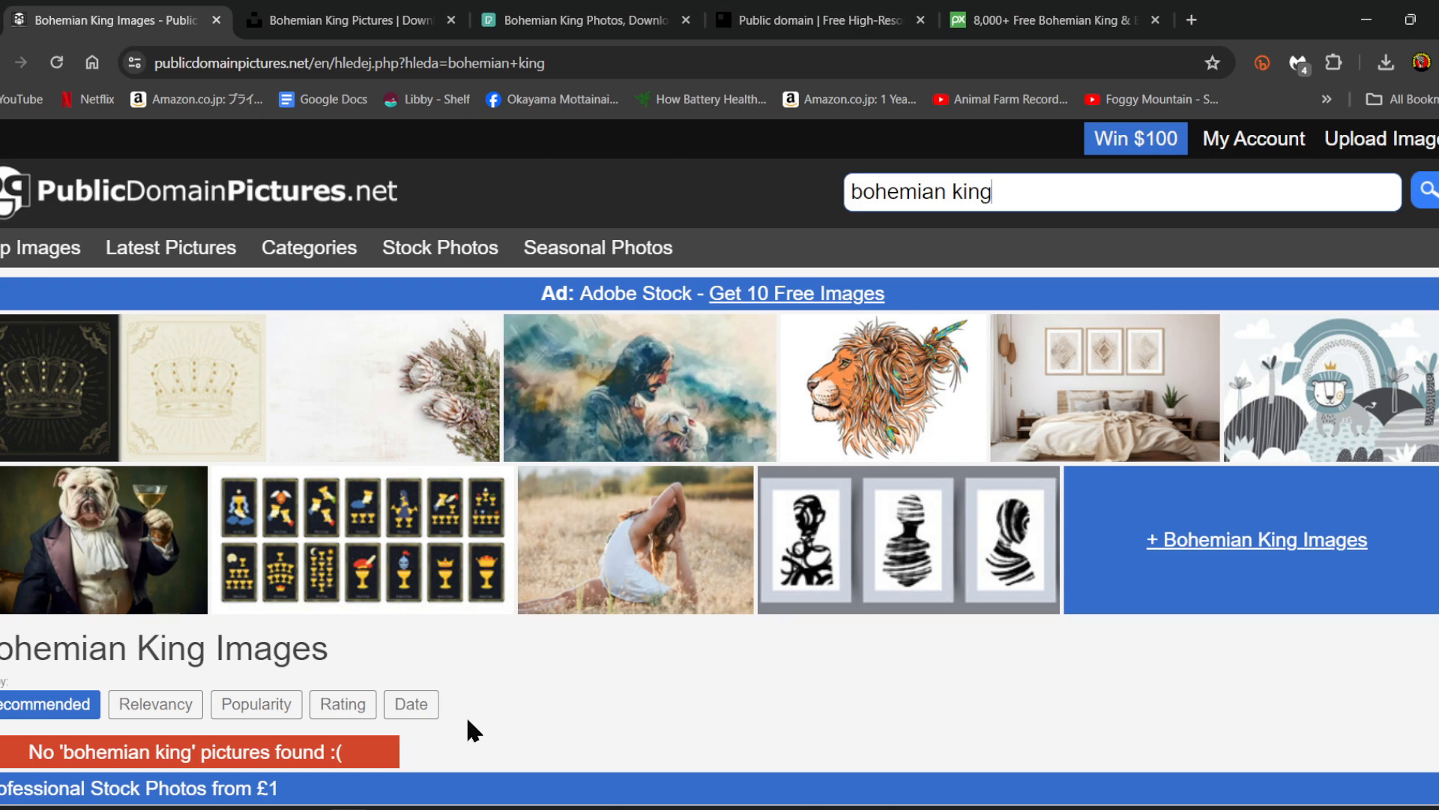
pyautogui.click(675, 808)
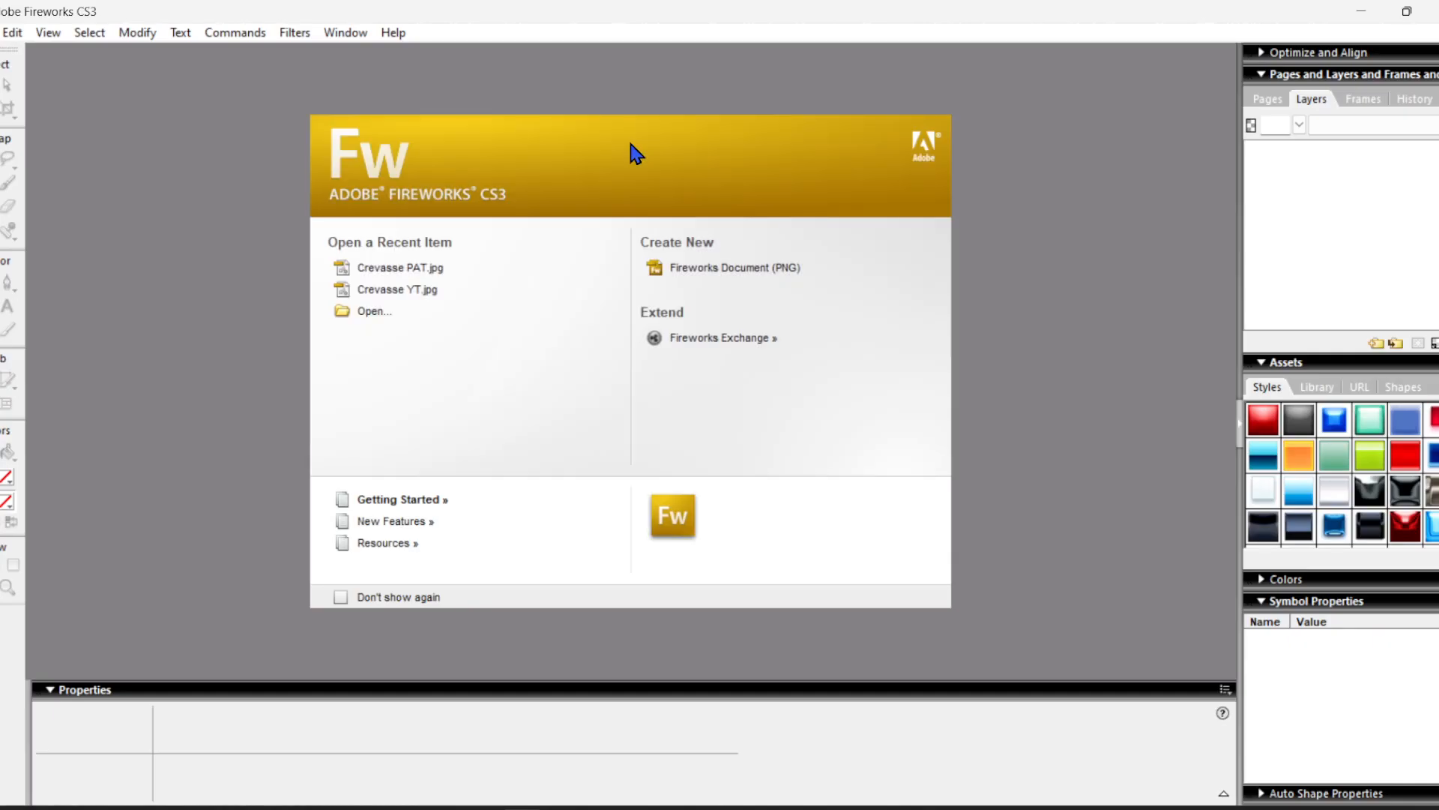
pyautogui.click(741, 269)
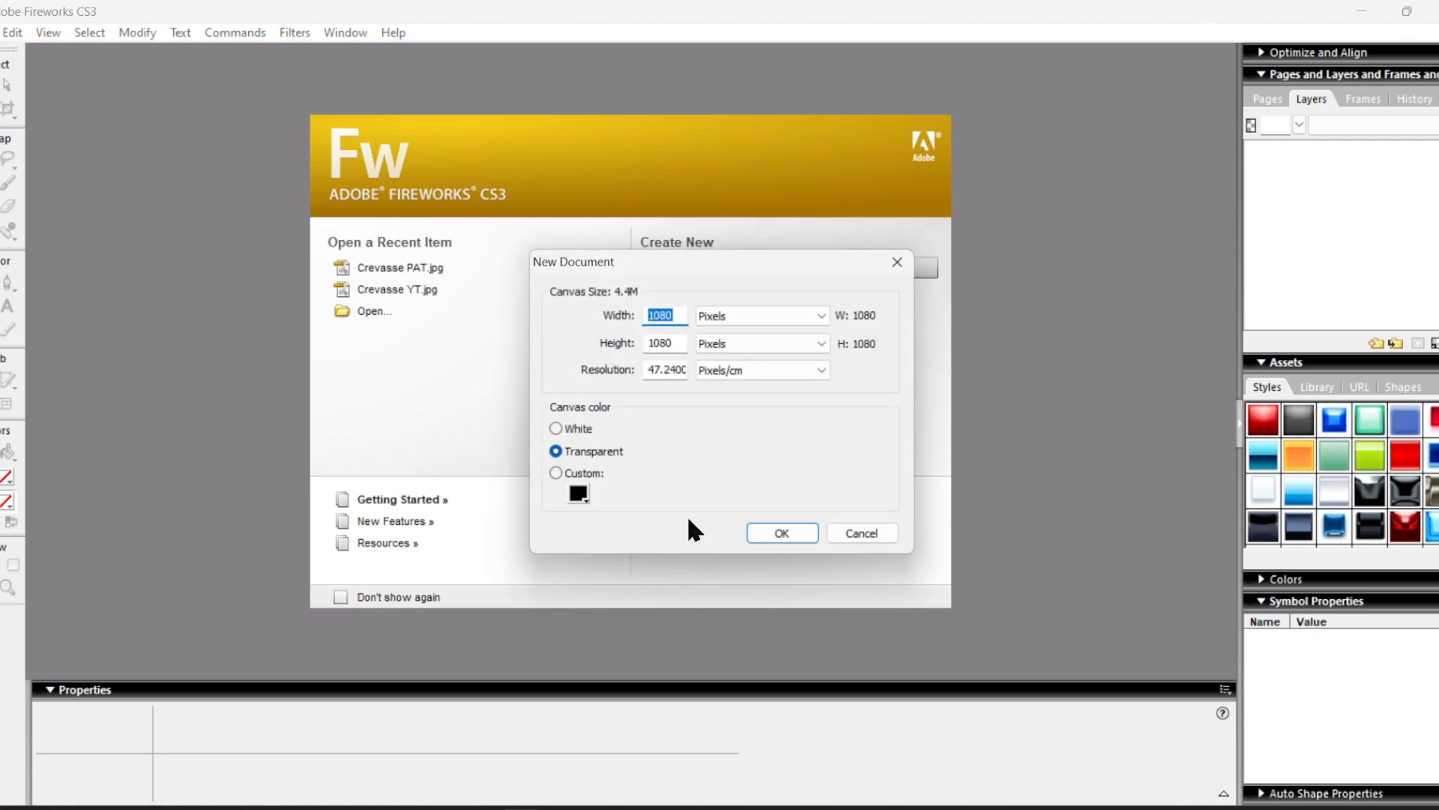
pyautogui.write('1920')
pyautogui.click(781, 532)
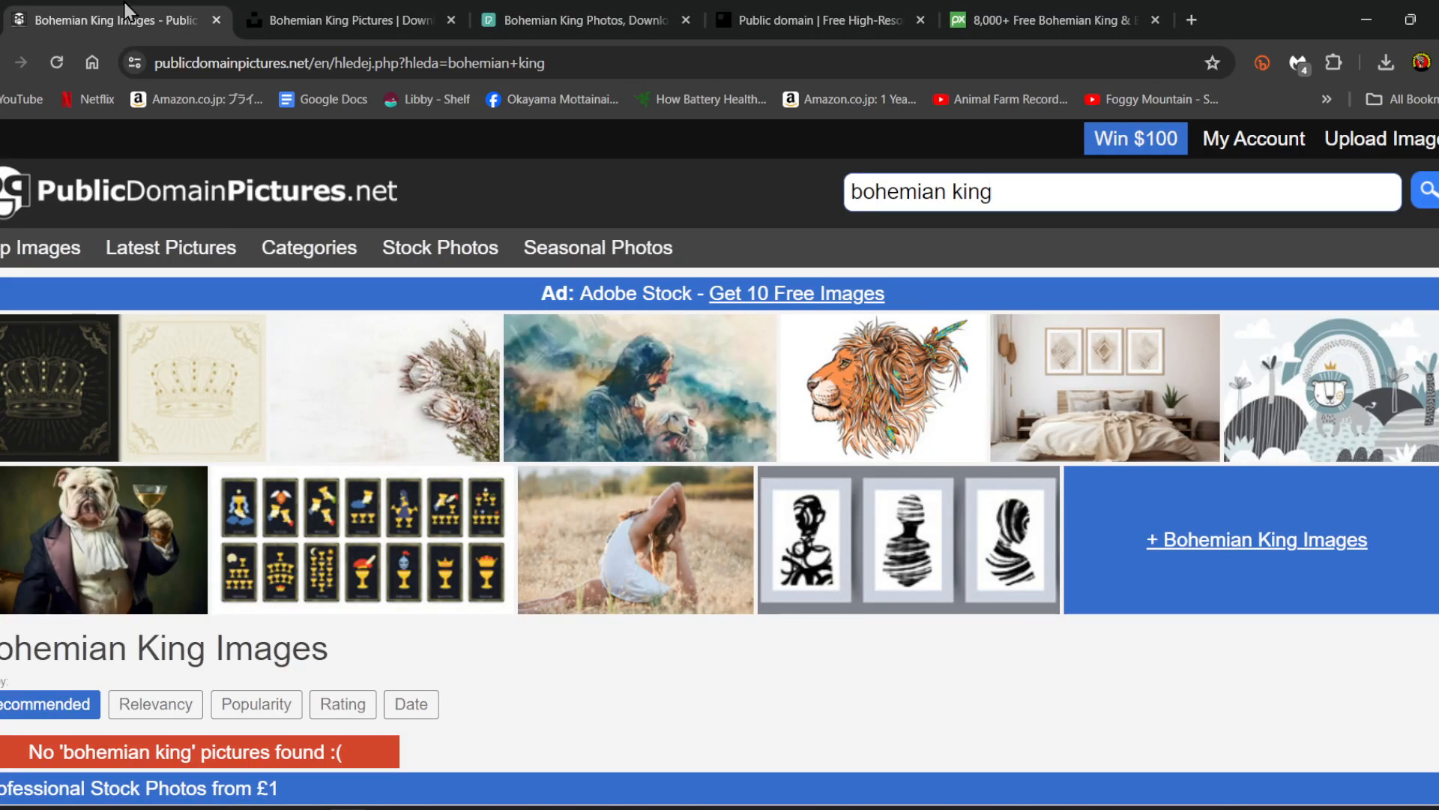
# - Return to the browser and look over the open bohemian king searches on the free image sites, ending on PublicDomainPictures
pyautogui.click(292, 15)
pyautogui.click(151, 6)
pyautogui.click(286, 4)
pyautogui.click(602, 4)
pyautogui.click(1104, 4)
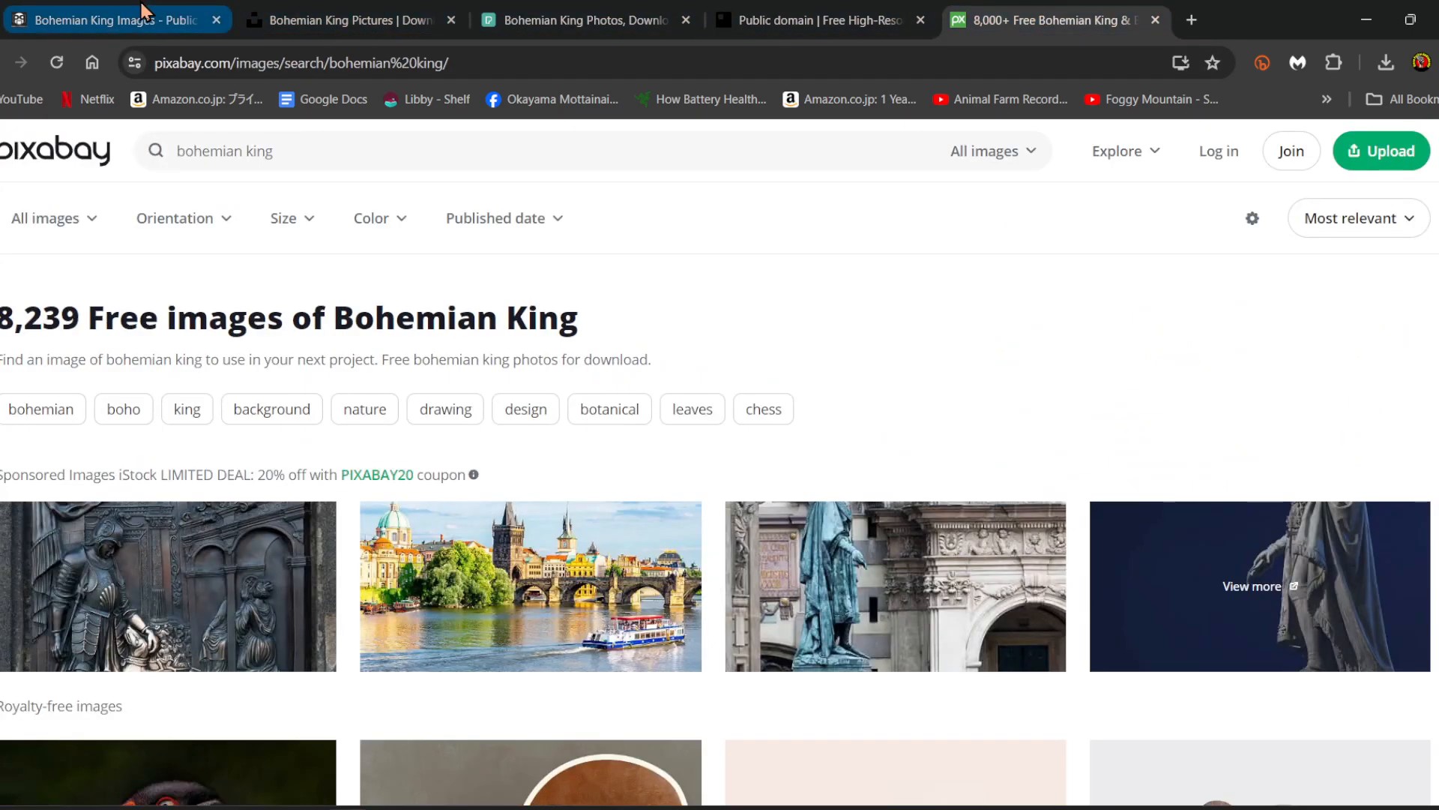
pyautogui.click(765, 11)
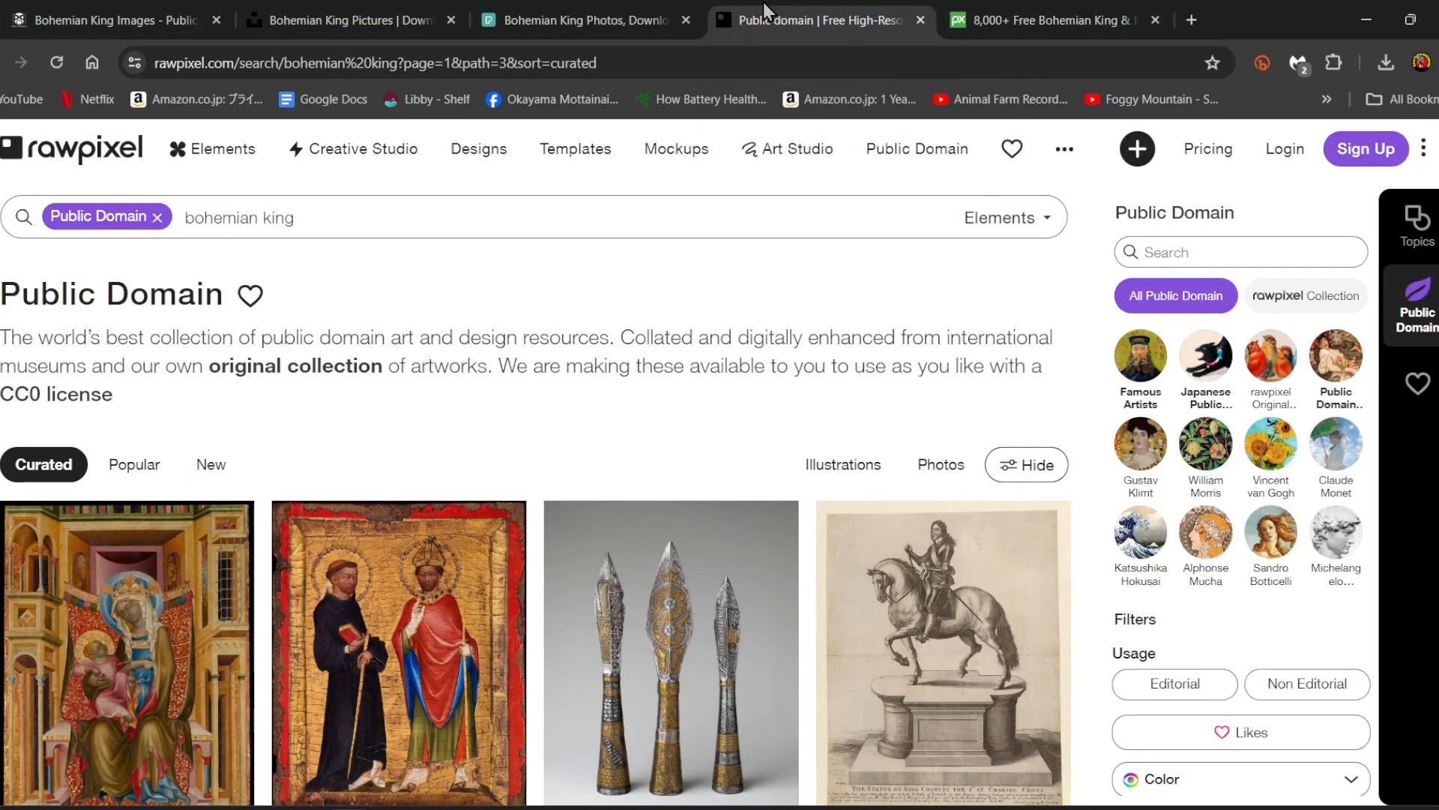
pyautogui.click(620, 10)
pyautogui.click(370, 15)
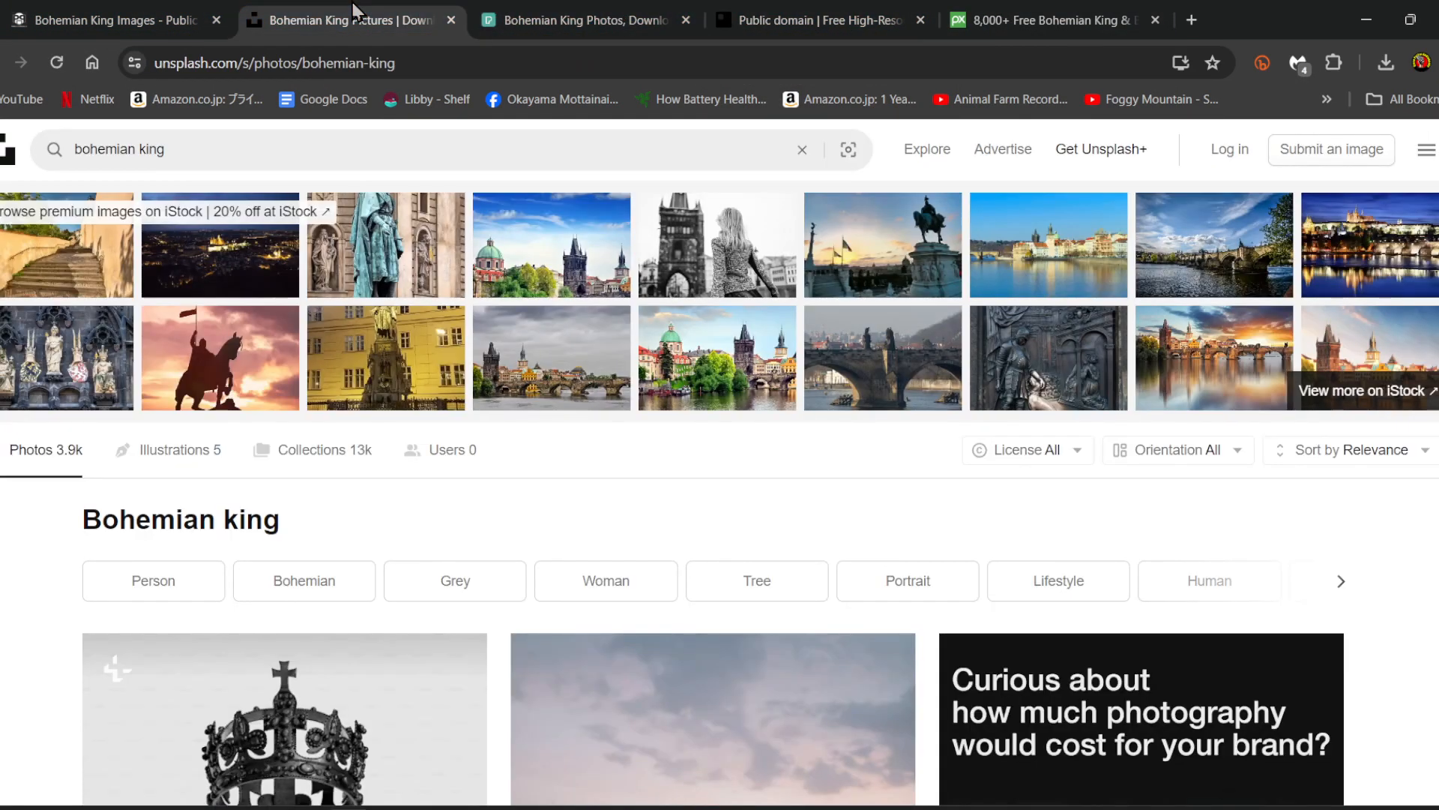
pyautogui.click(142, 11)
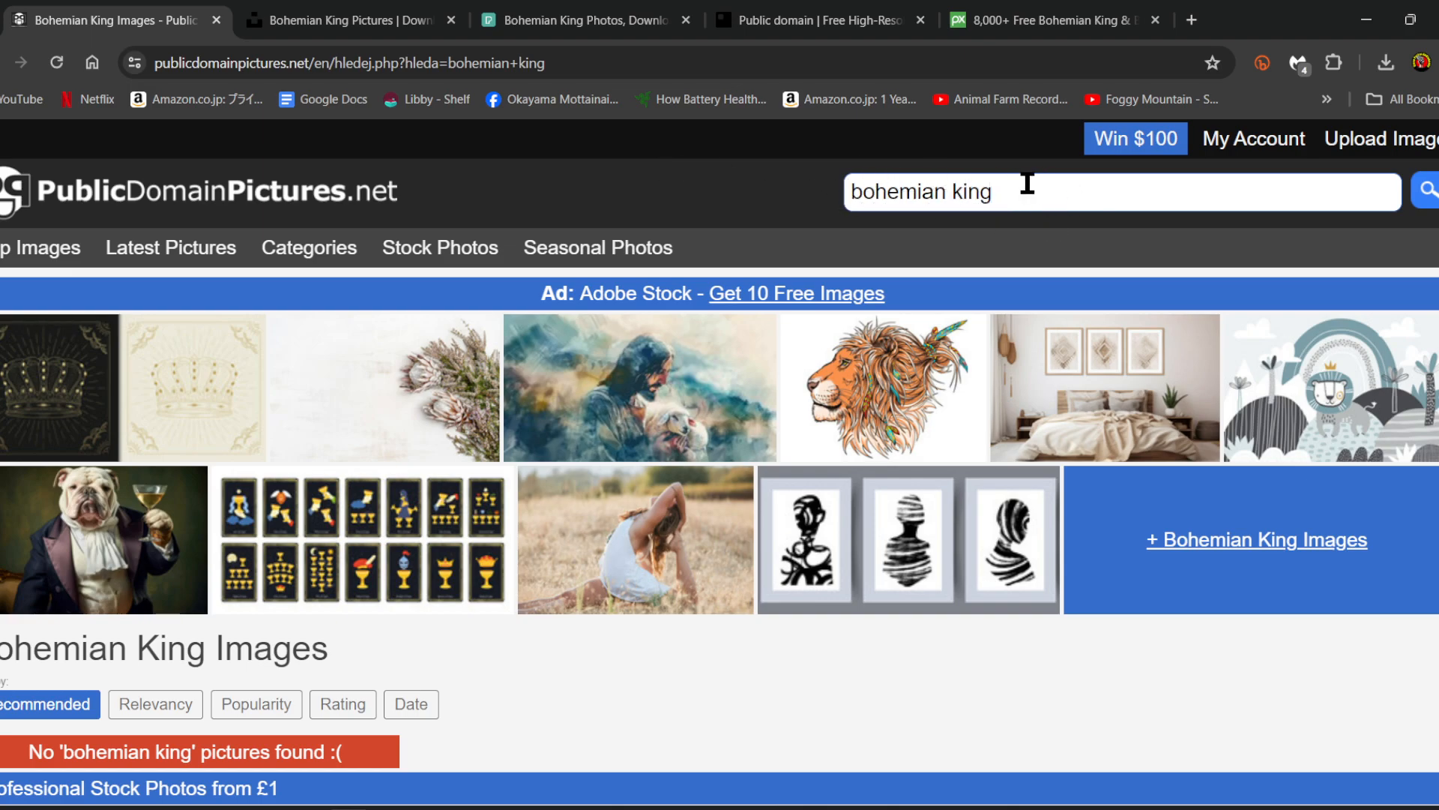
# - Open the sponsored bulldog portrait from the PublicDomainPictures results, then close its page
pyautogui.scroll(-1, 652, 199)
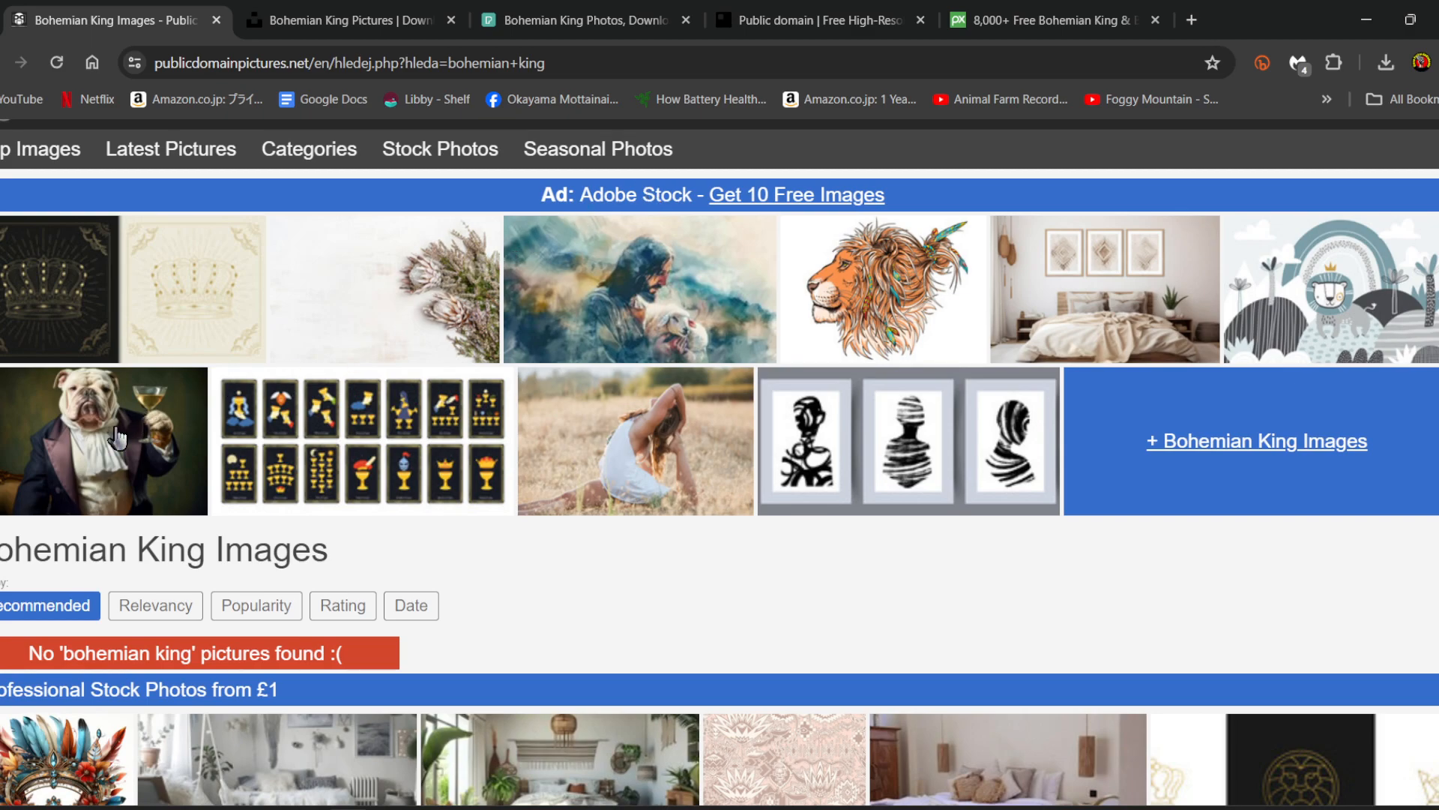
pyautogui.click(68, 455)
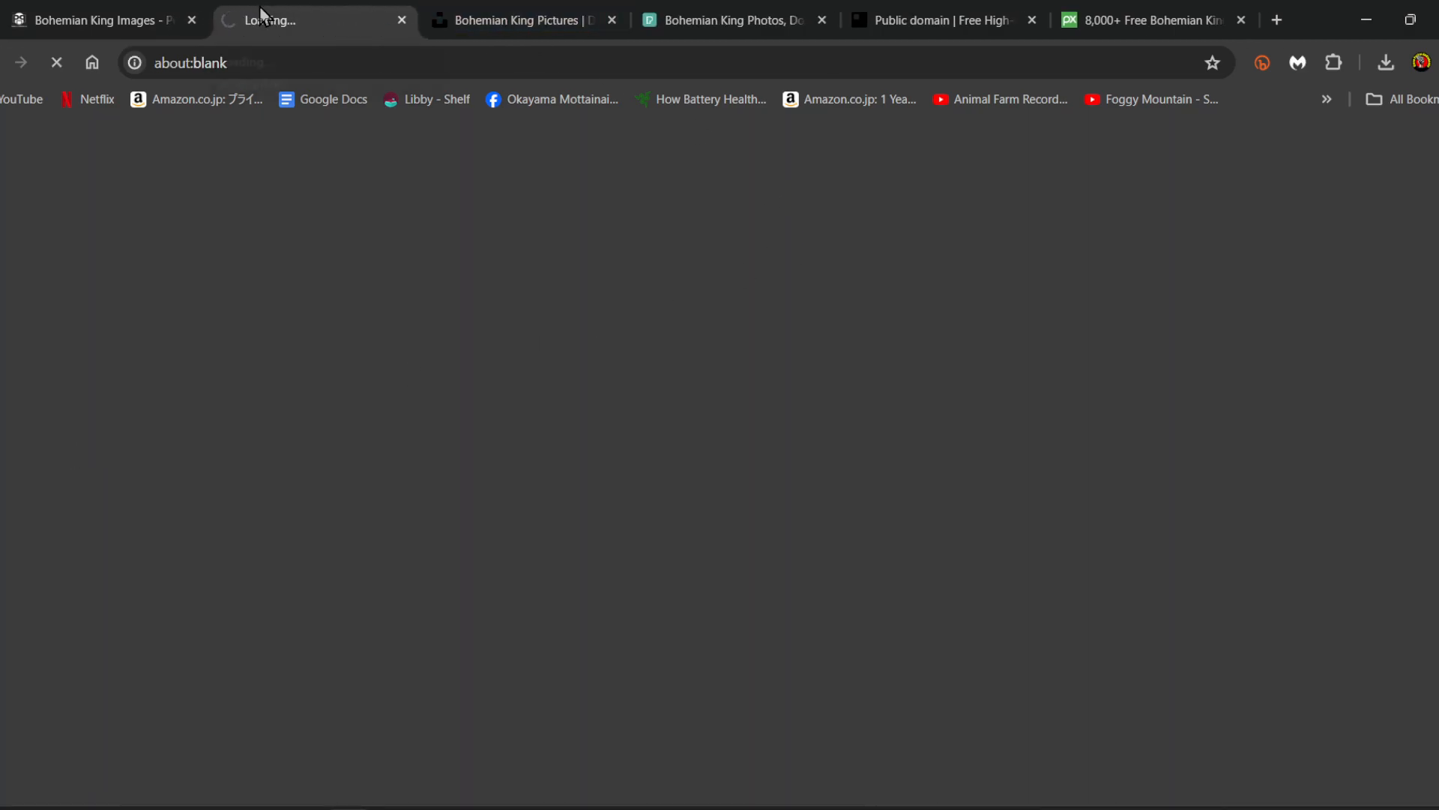
pyautogui.middleClick(316, 3)
pyautogui.scroll(1, 642, 613)
pyautogui.scroll(-1, 635, 631)
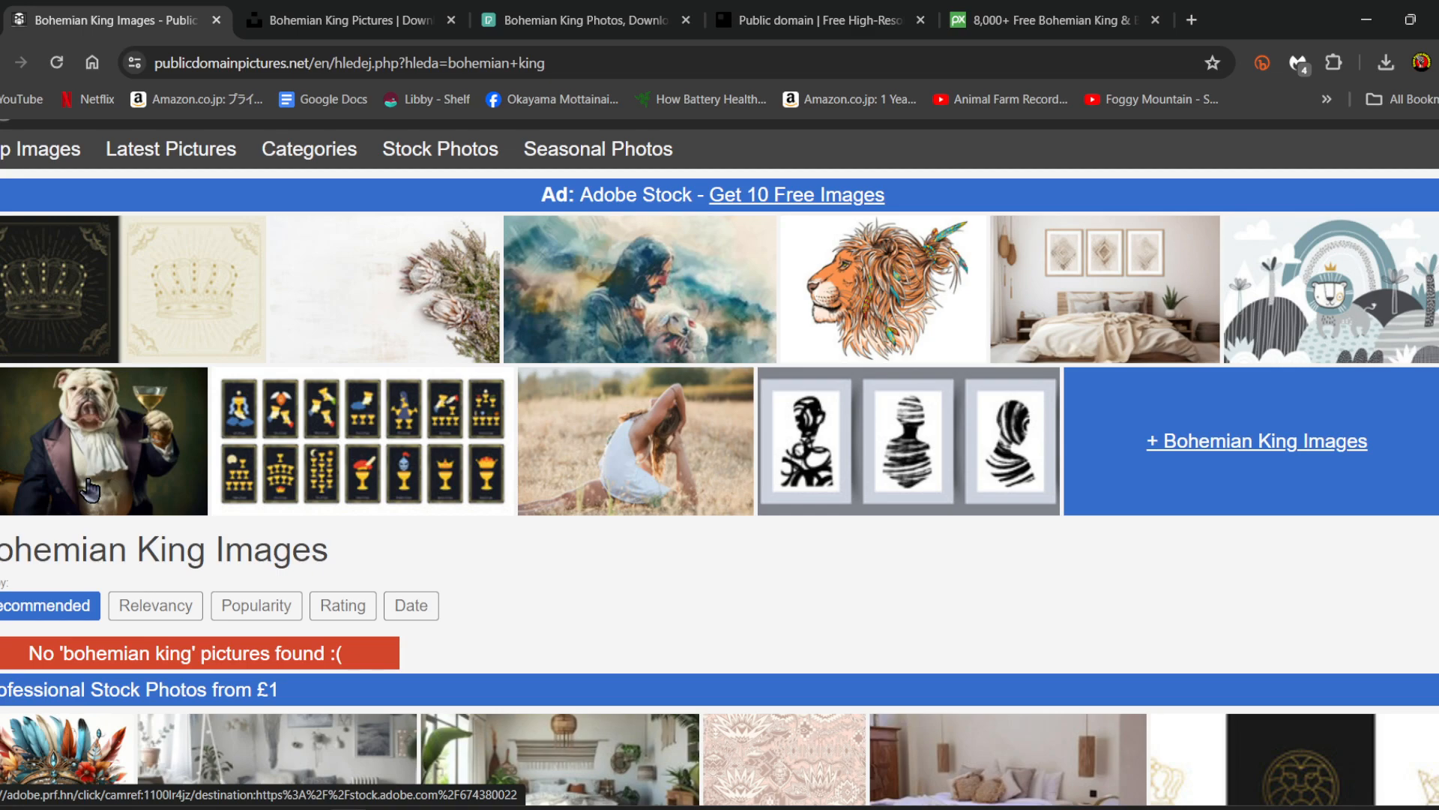
# - Examine the bohemian king results and sponsored stock photos on PublicDomainPictures for a usable image
pyautogui.scroll(-6, 752, 630)
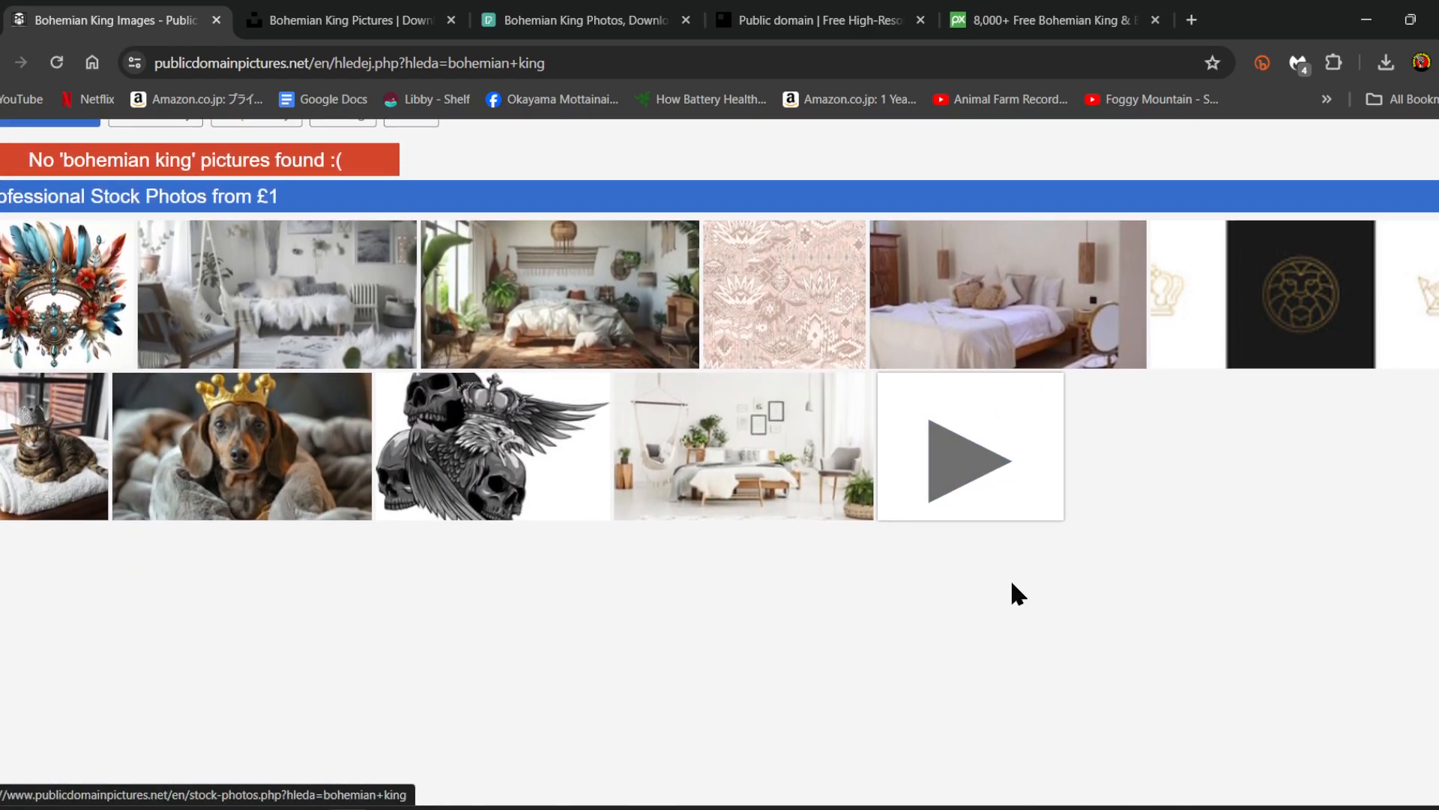
pyautogui.scroll(1, 1248, 615)
pyautogui.scroll(2, 1274, 611)
pyautogui.scroll(1, 1311, 609)
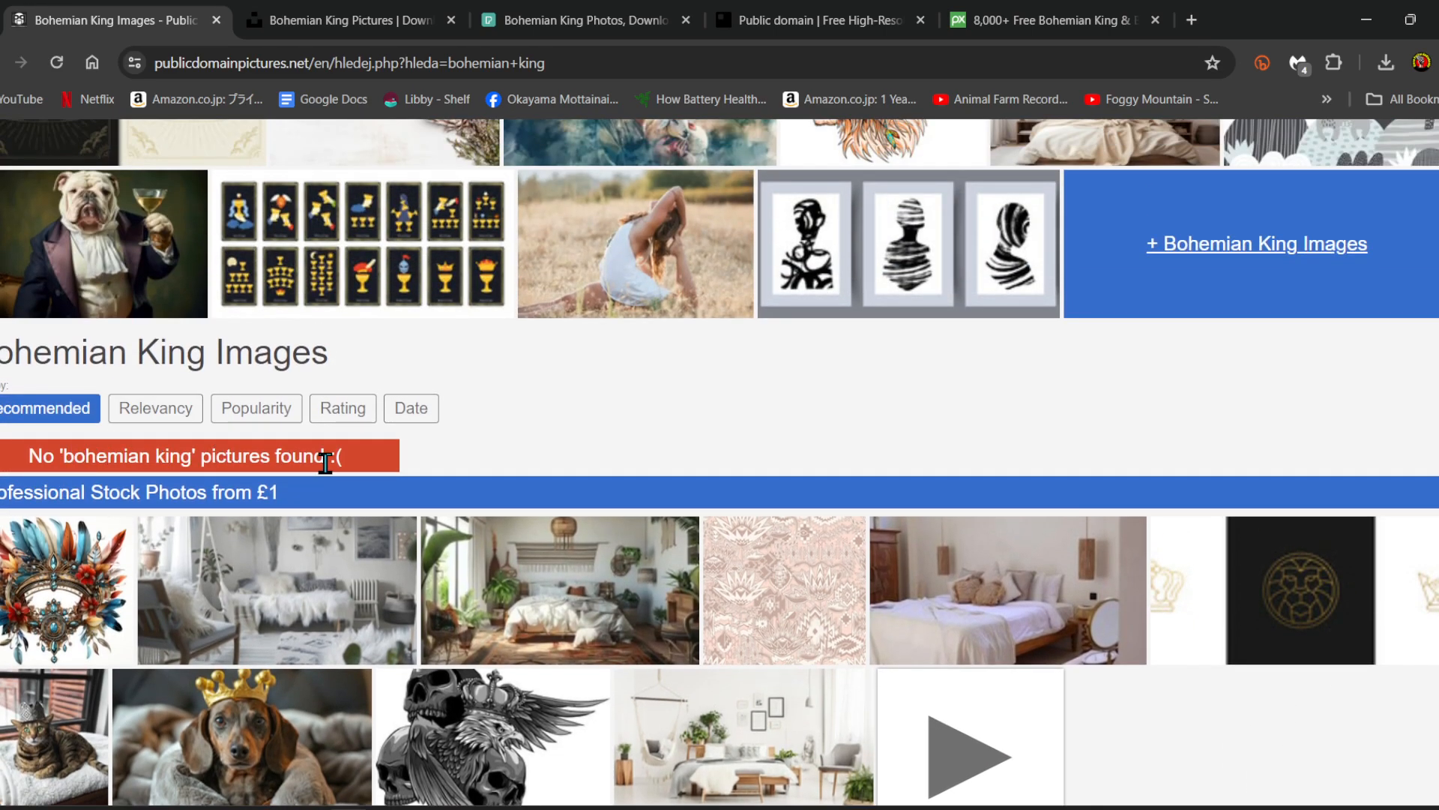
pyautogui.scroll(4, 703, 450)
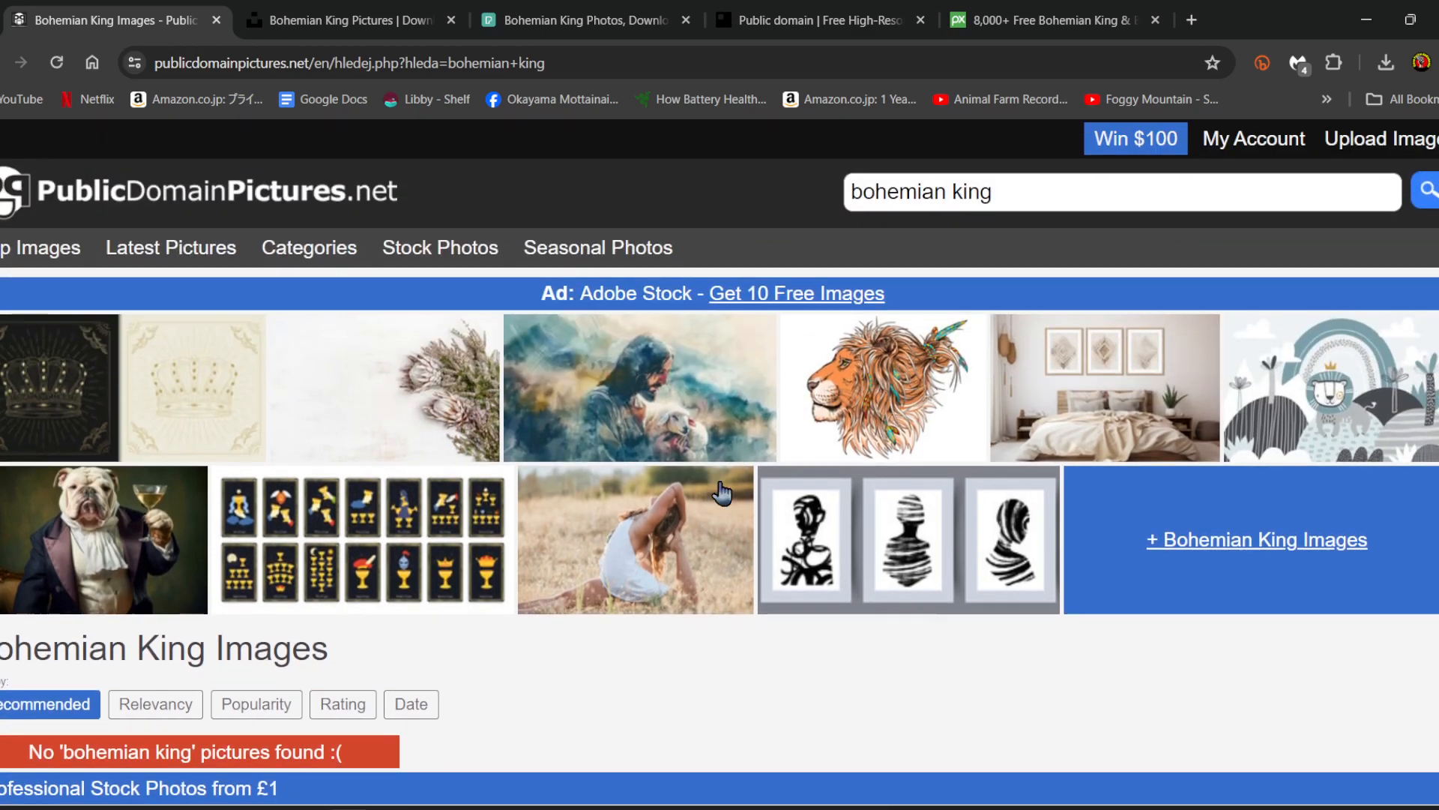
pyautogui.scroll(-1, 808, 652)
pyautogui.scroll(1, 812, 646)
pyautogui.scroll(-5, 863, 687)
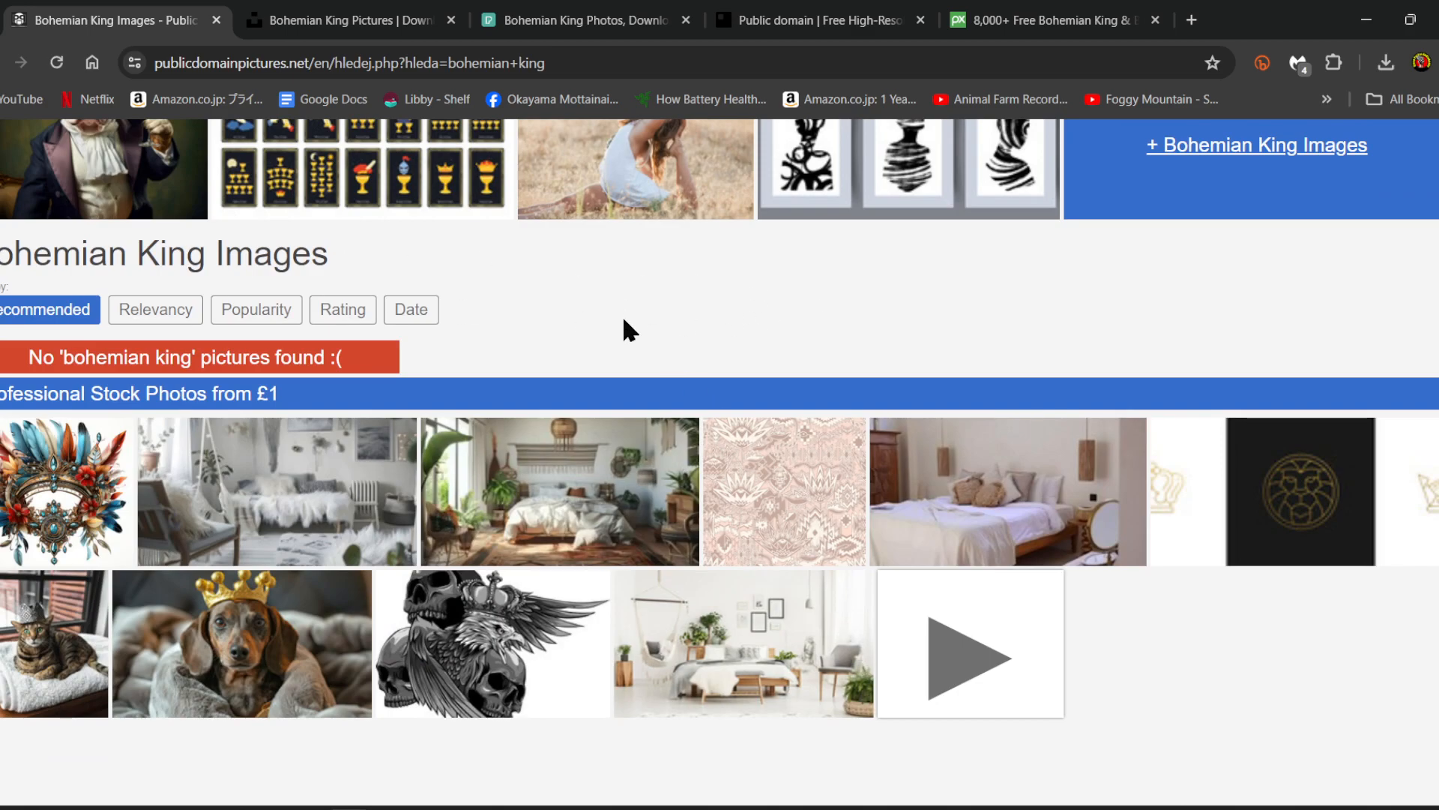
pyautogui.scroll(4, 795, 383)
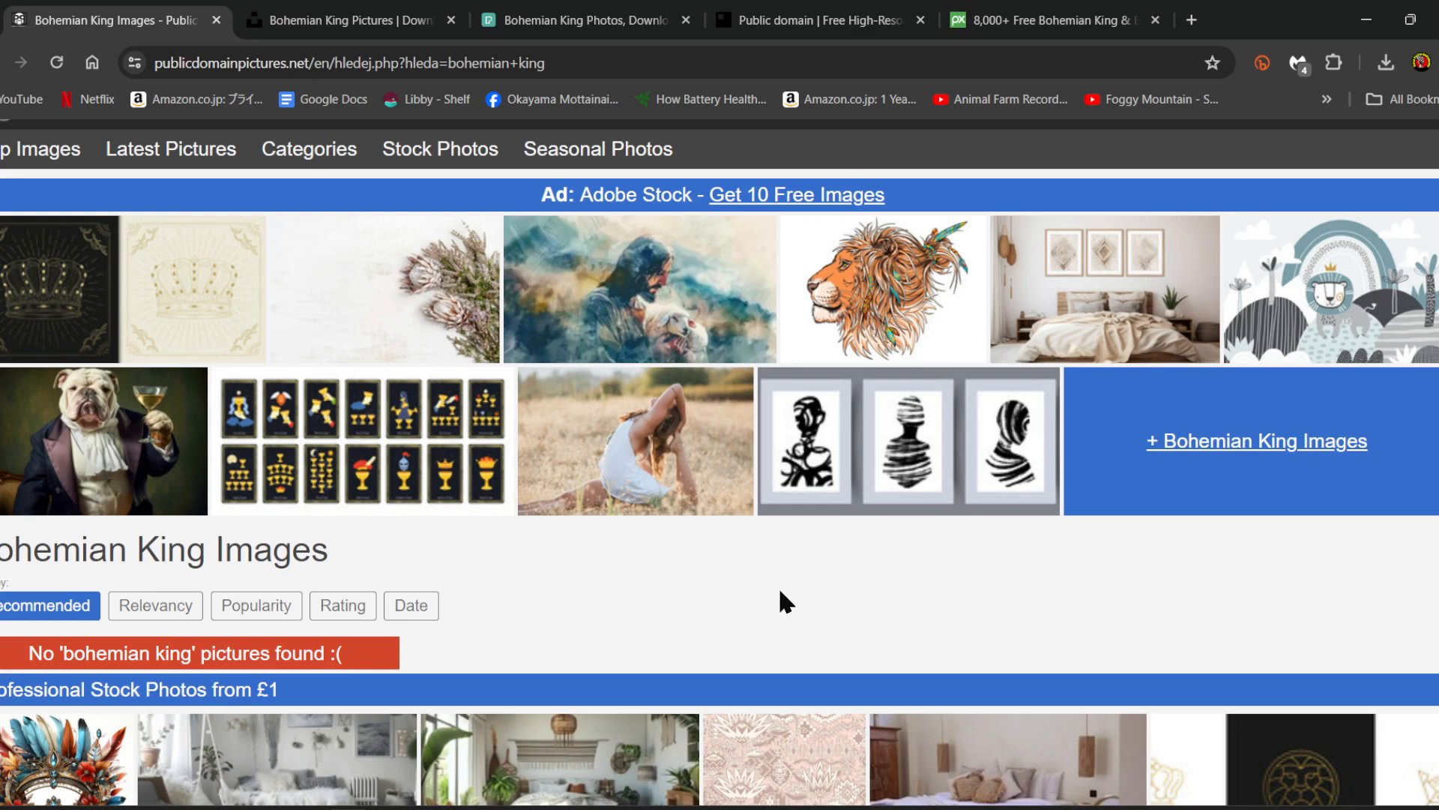
# - Browse the bohemian king photo results on Unsplash for a suitable image
pyautogui.moveTo(323, 2)
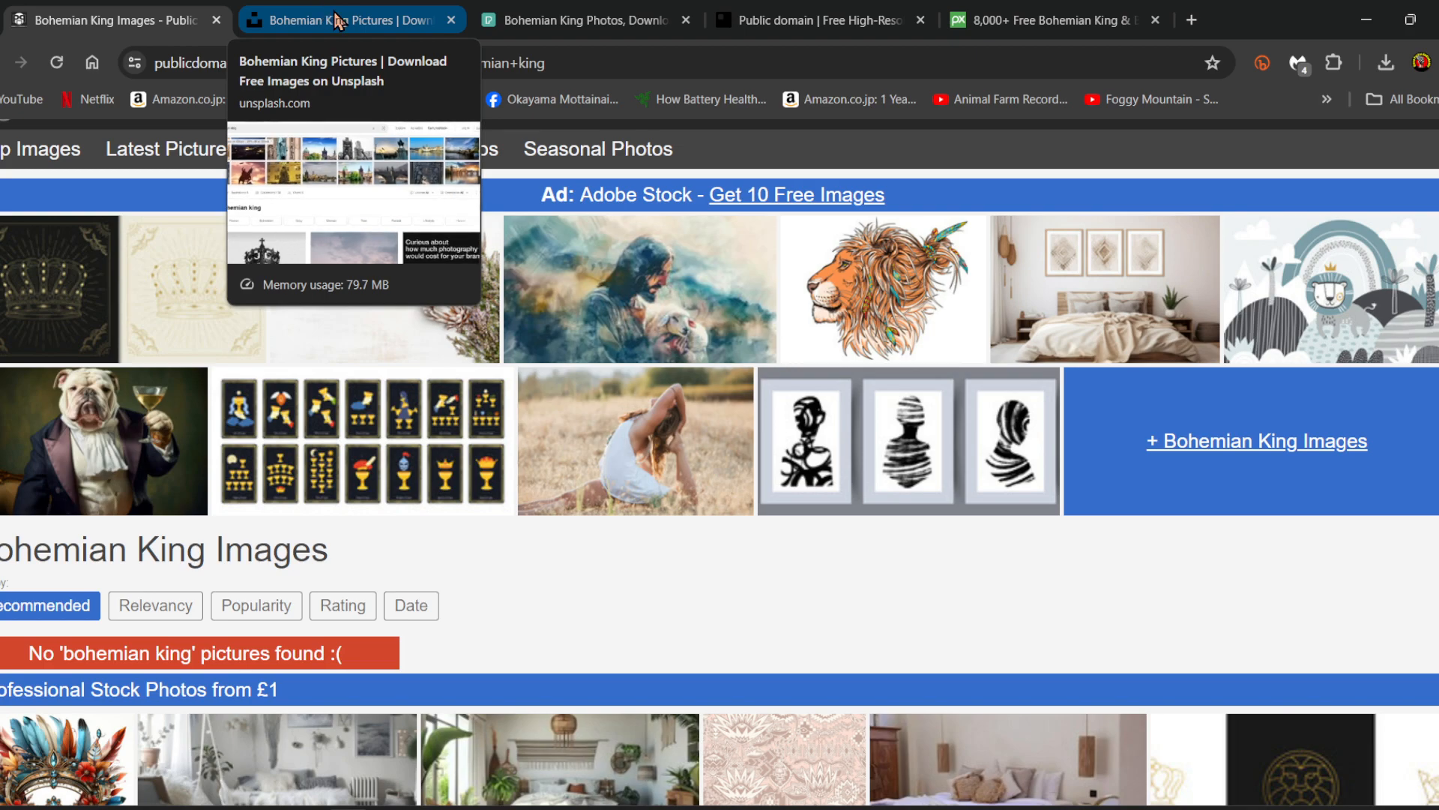
pyautogui.click(335, 8)
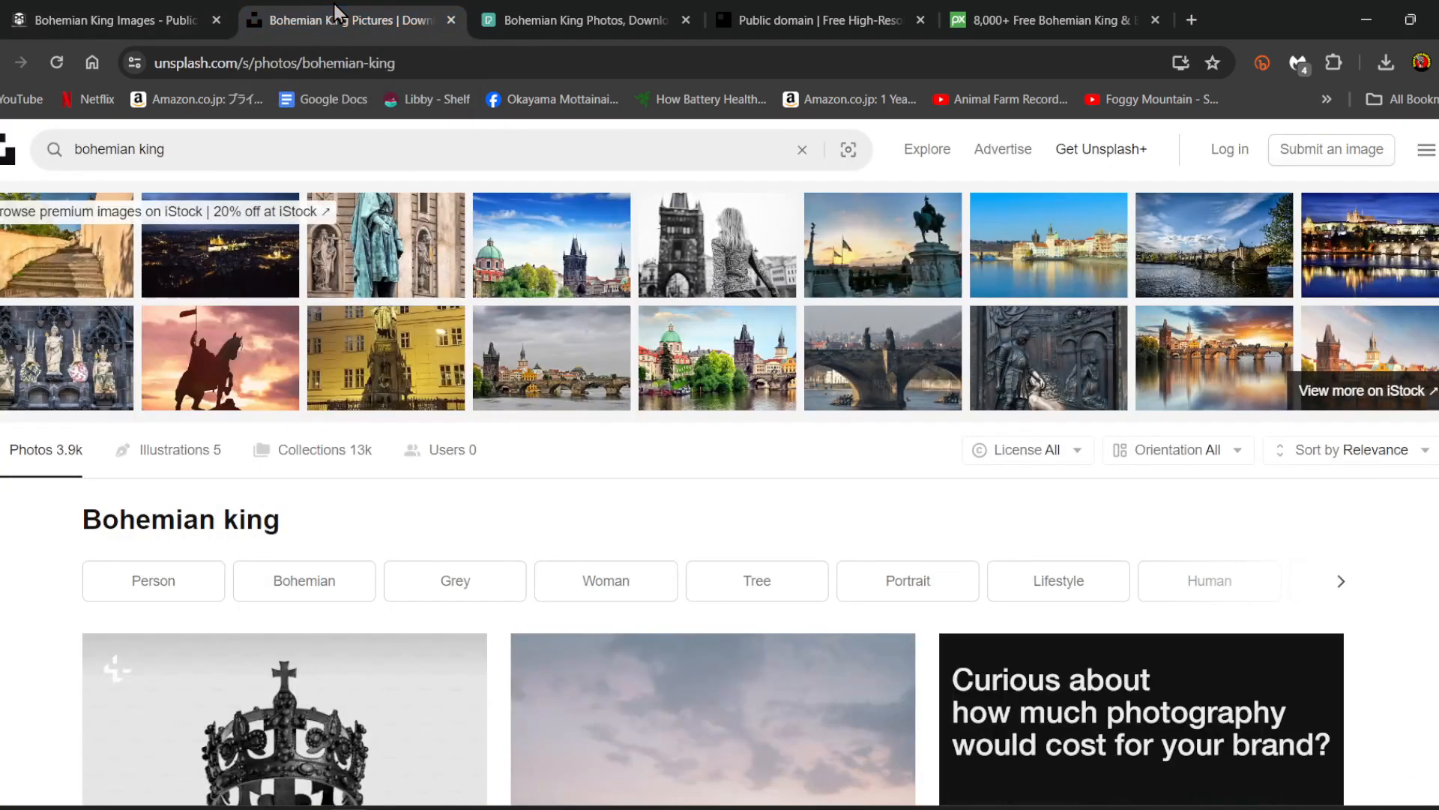
pyautogui.scroll(-6, 16, 562)
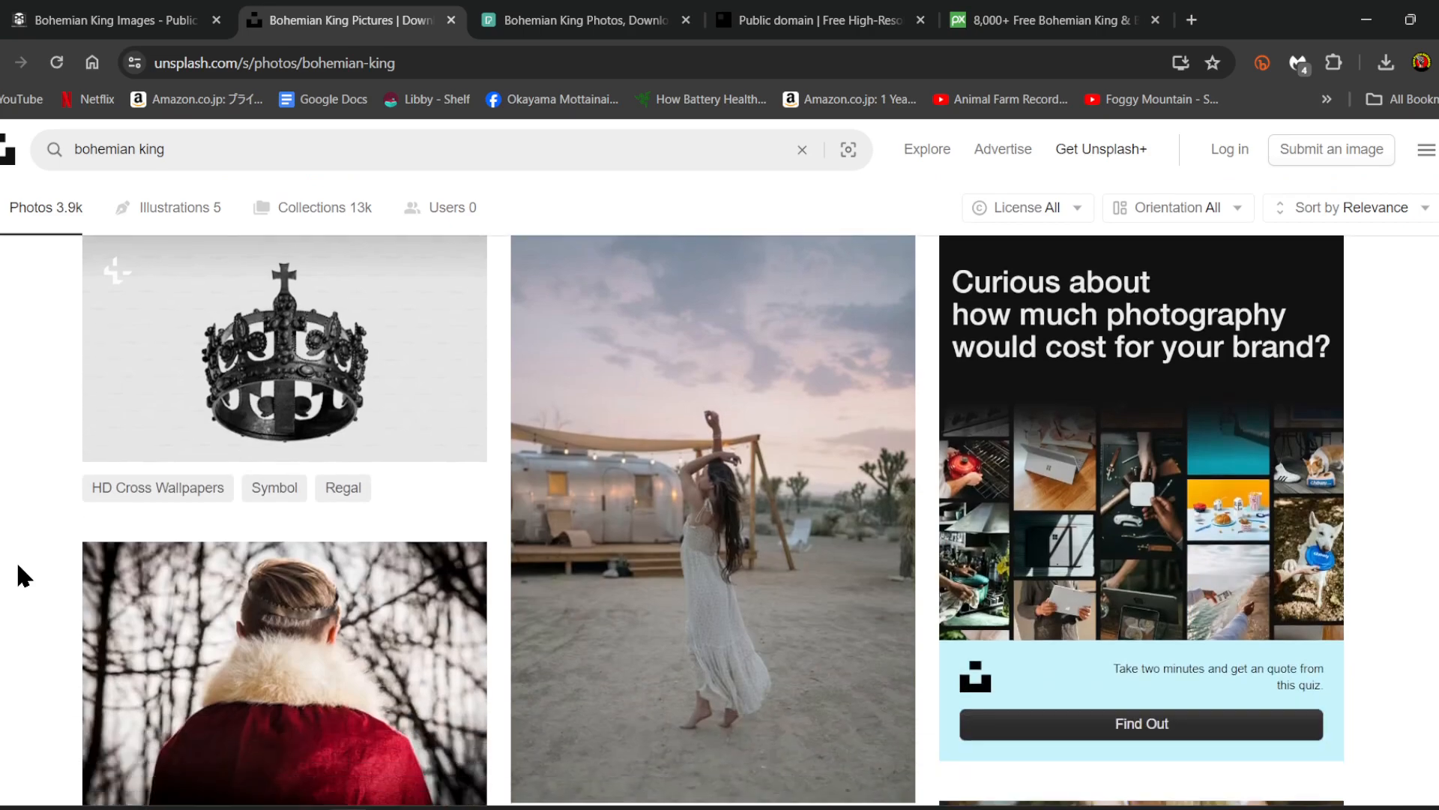
pyautogui.scroll(4, 17, 562)
pyautogui.scroll(-5, 16, 560)
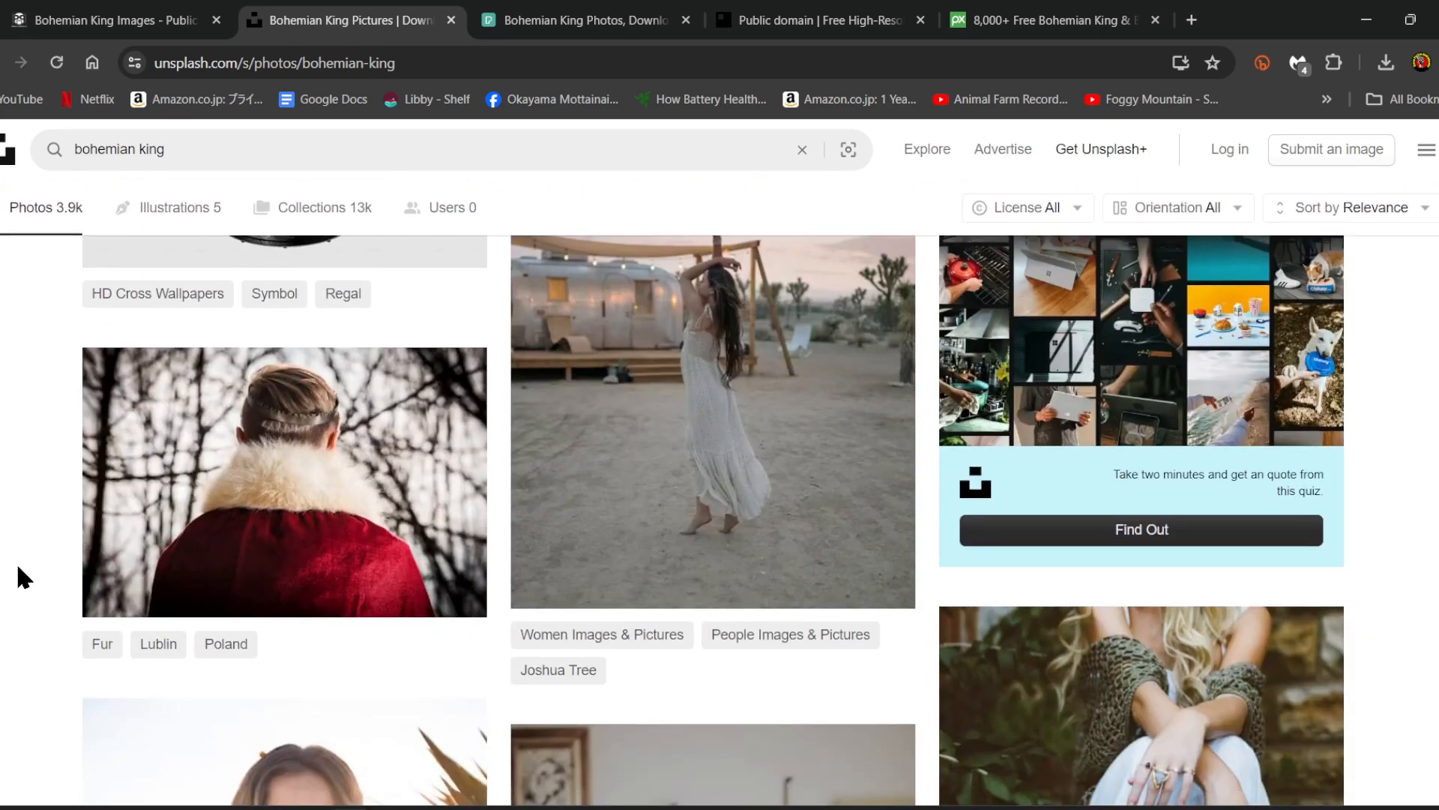
pyautogui.scroll(-6, 41, 458)
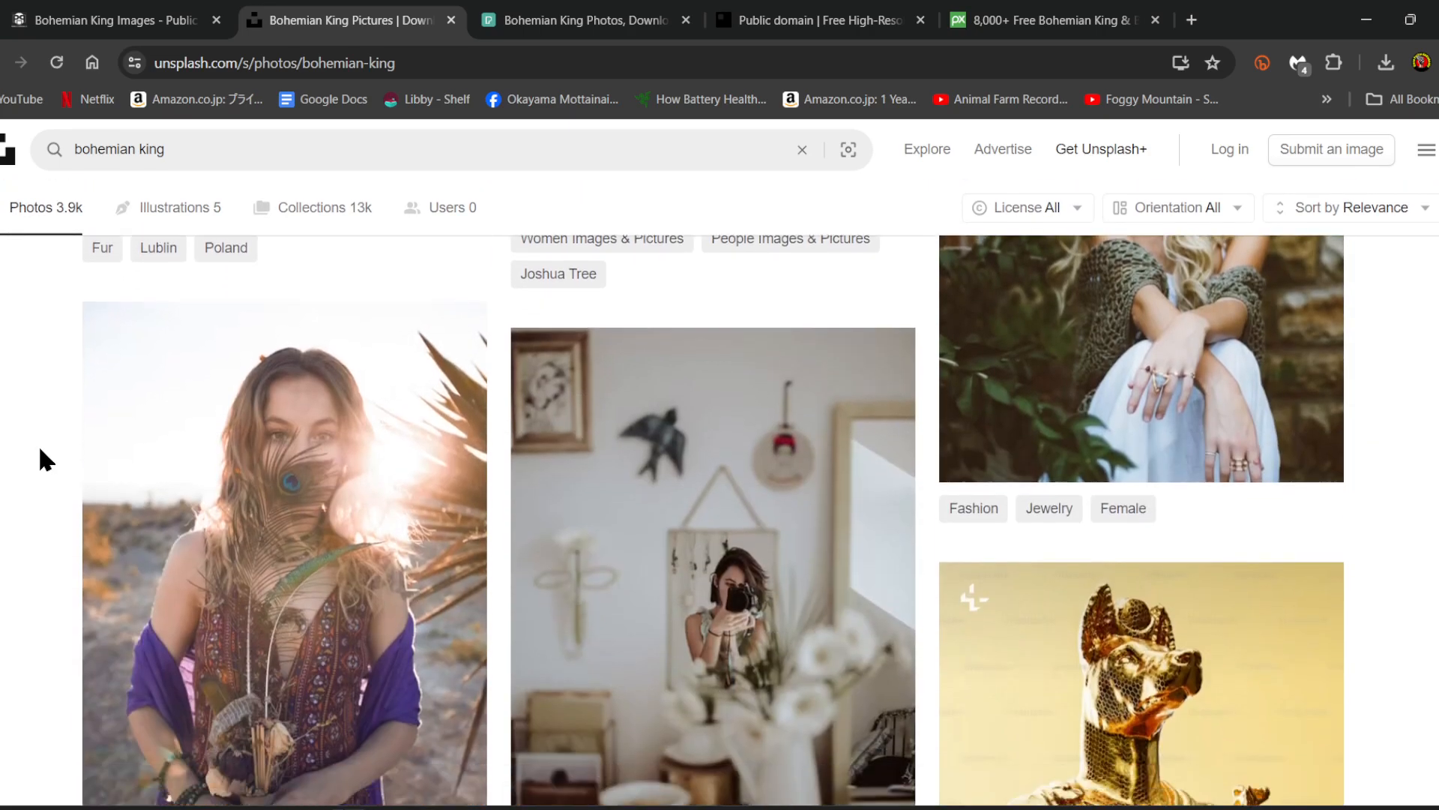
pyautogui.scroll(5, 40, 450)
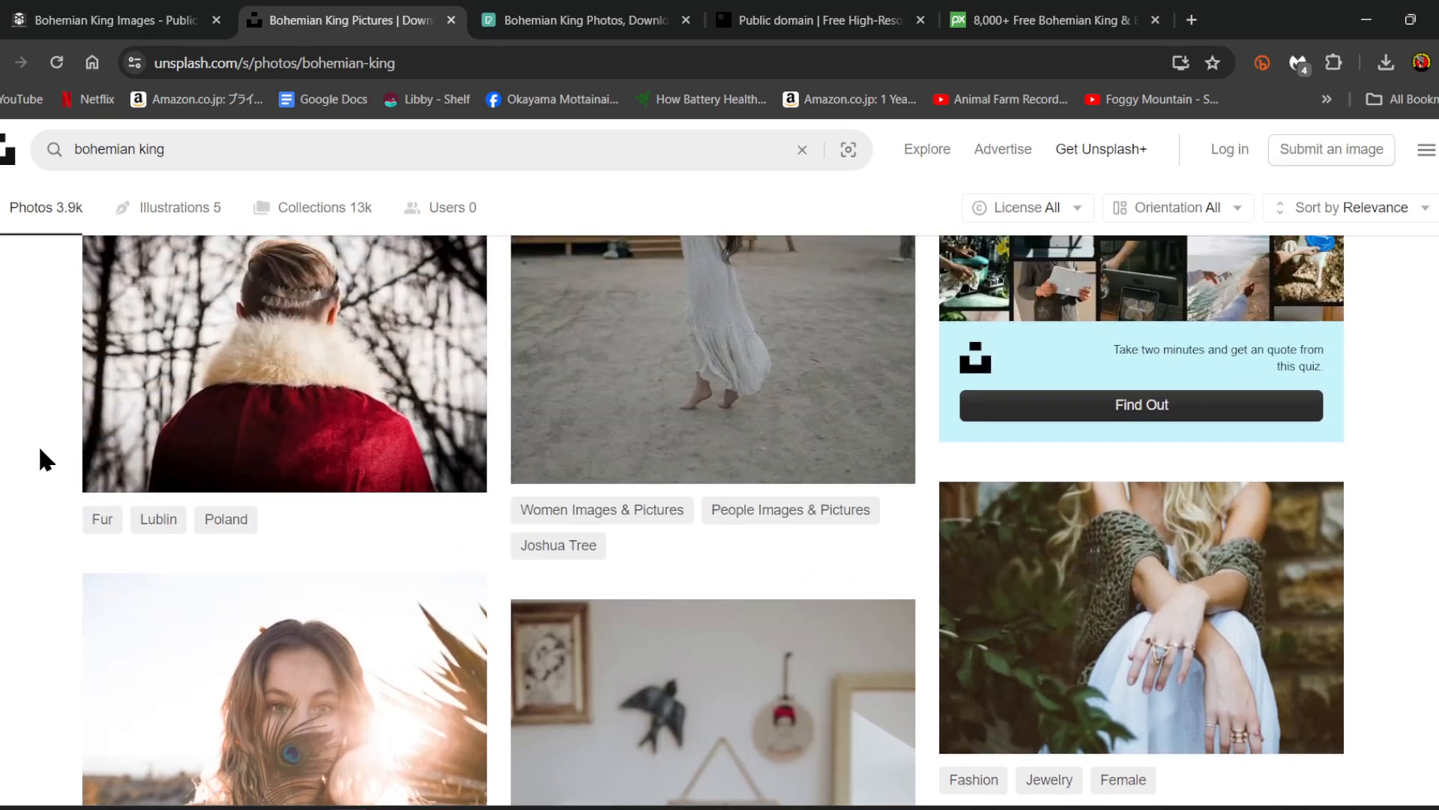
pyautogui.scroll(-6, 40, 453)
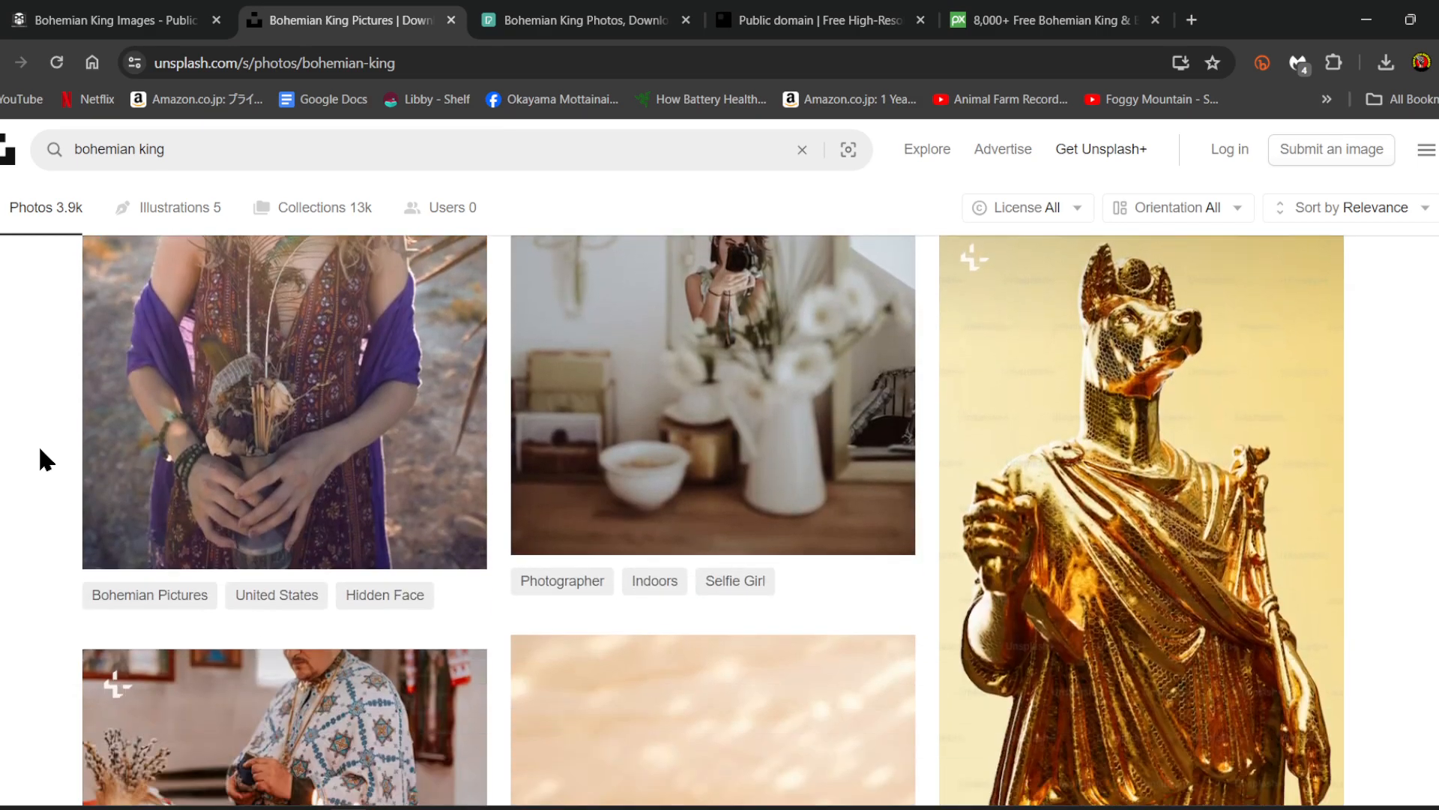
pyautogui.scroll(-8, 38, 444)
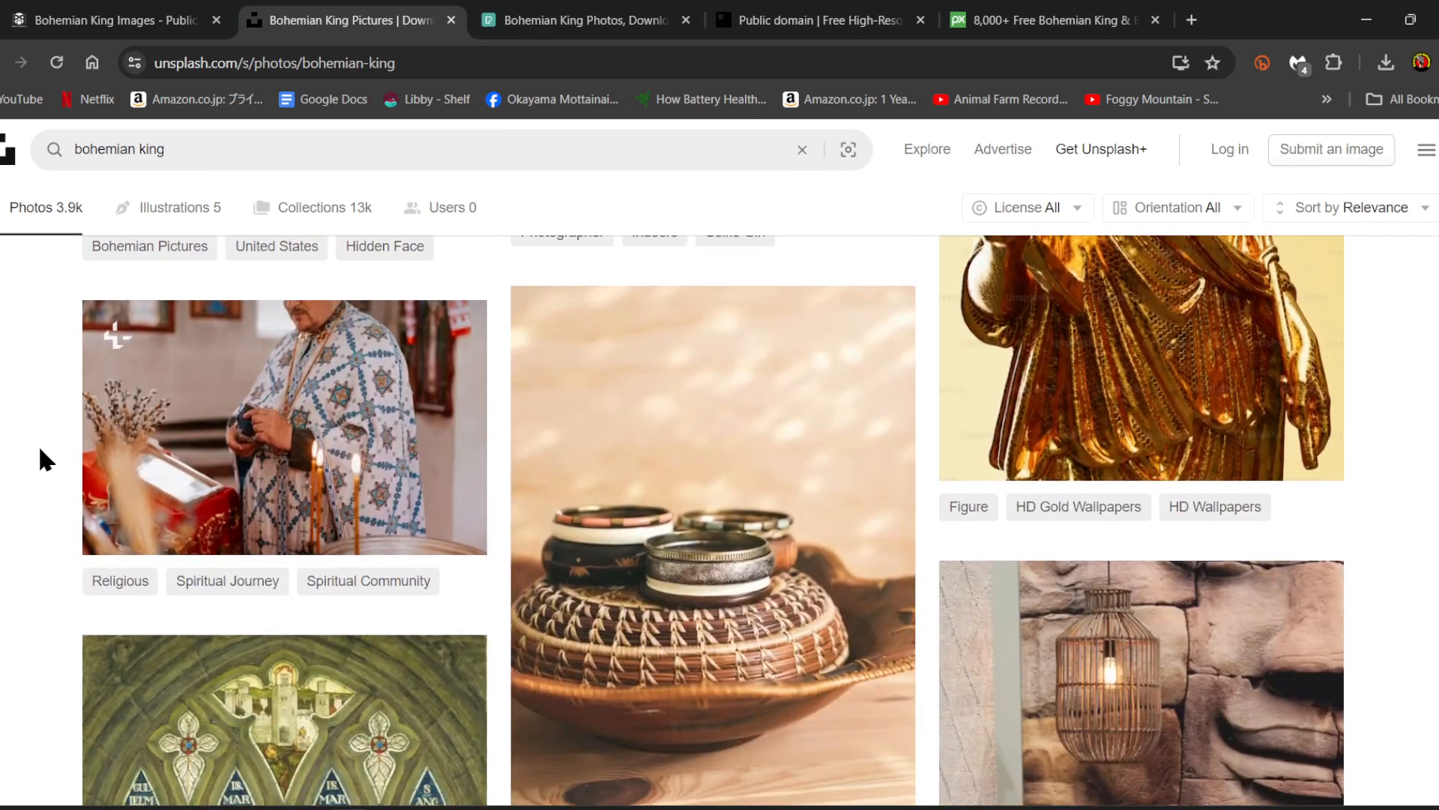
pyautogui.scroll(-10, 40, 454)
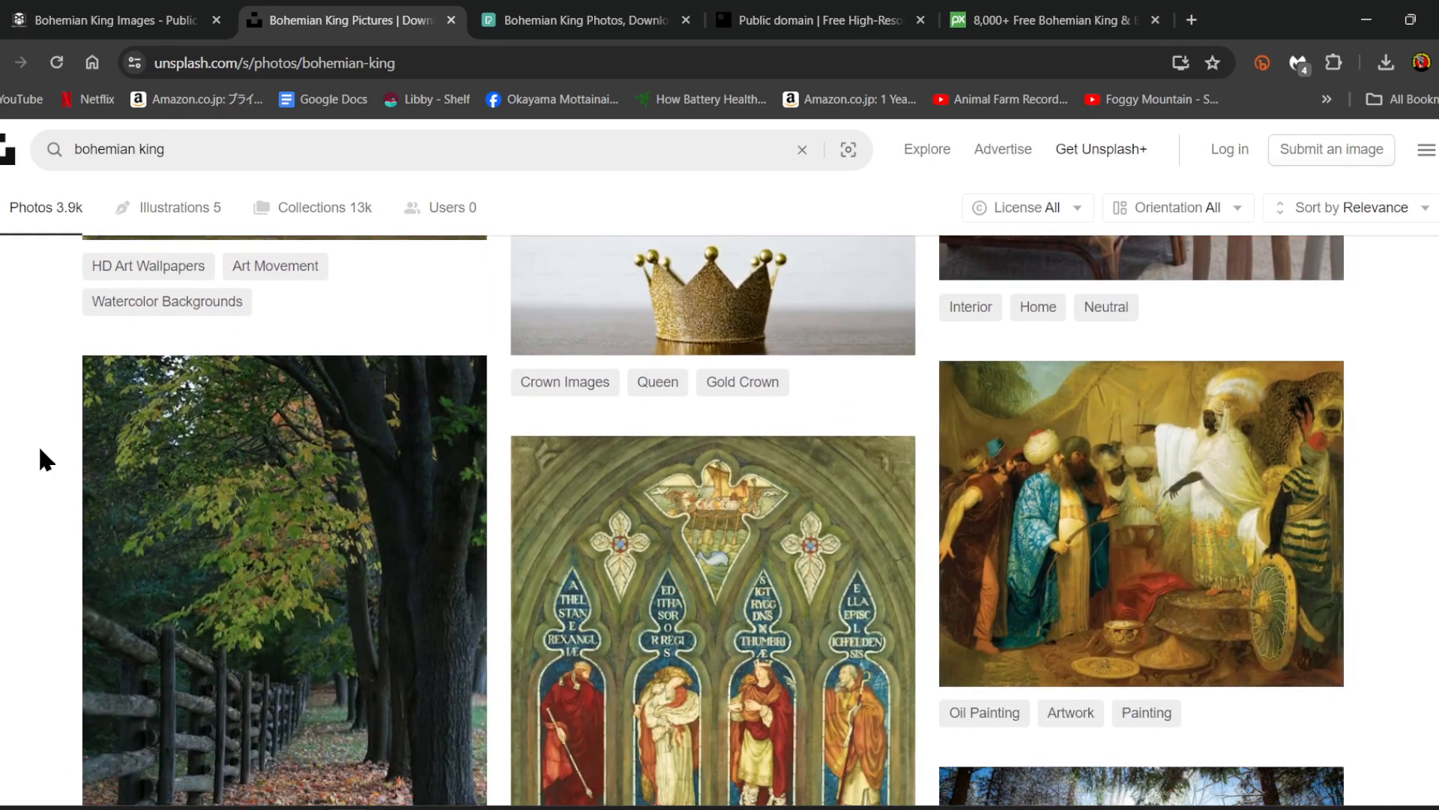
pyautogui.scroll(2, 39, 450)
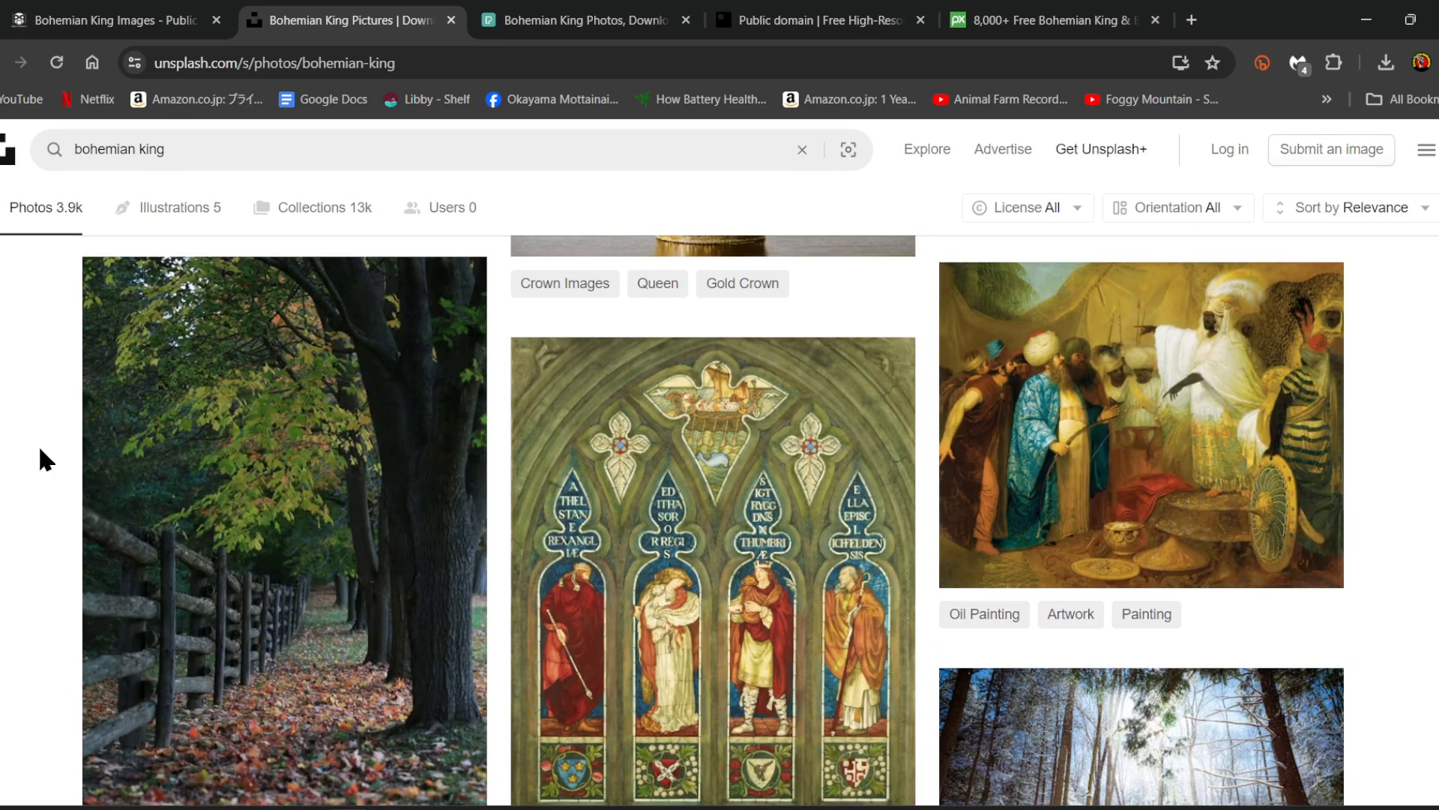
pyautogui.scroll(-8, 41, 449)
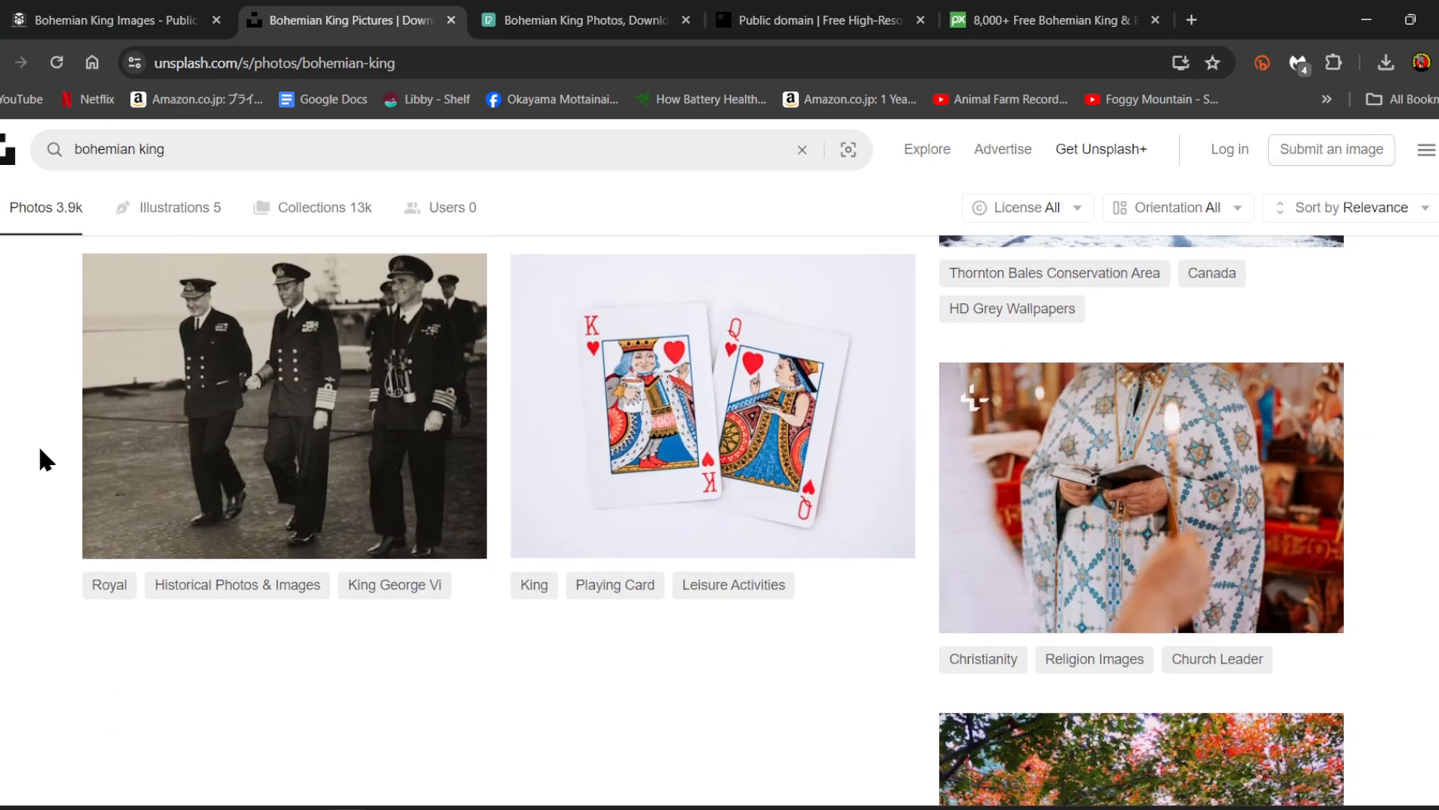
pyautogui.scroll(1, 38, 444)
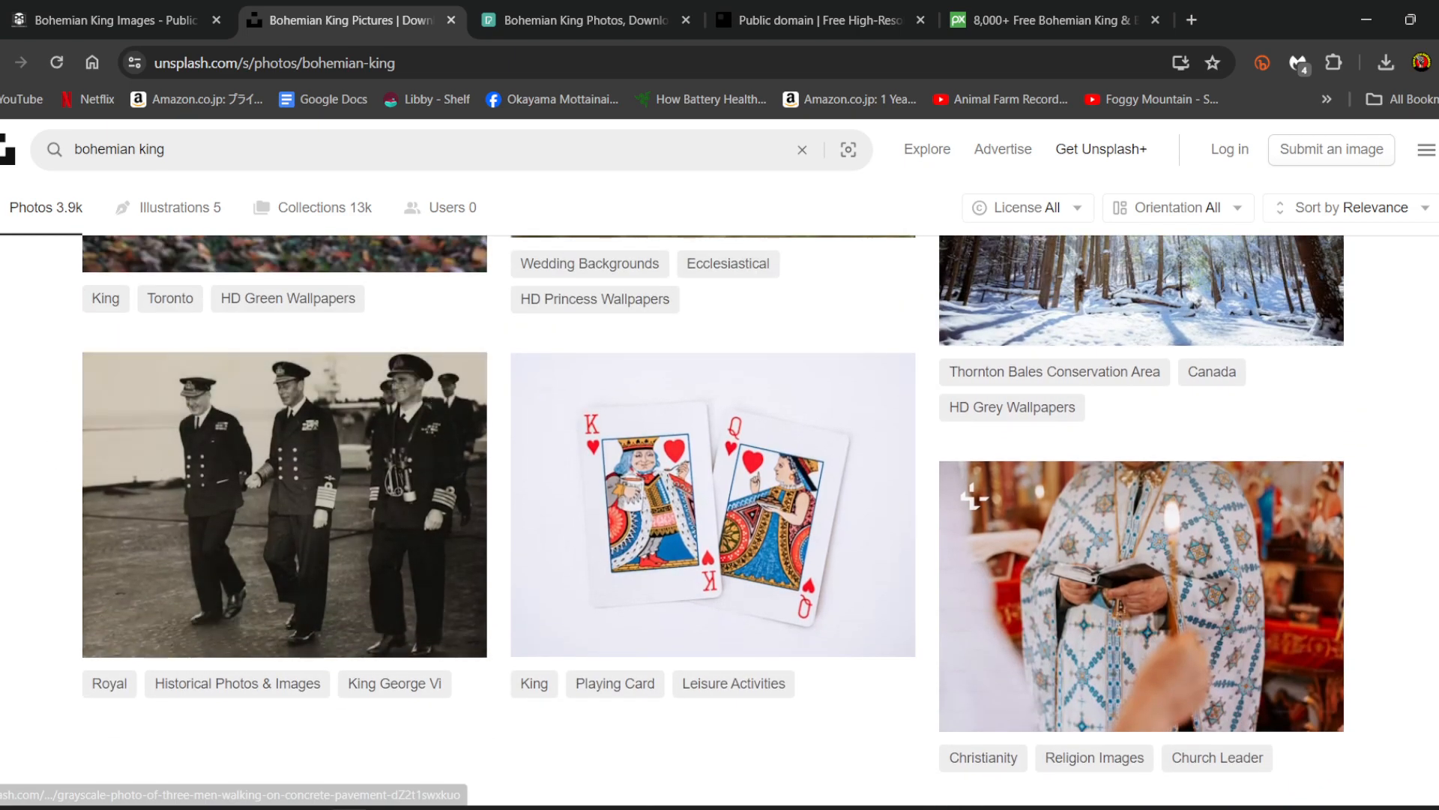
pyautogui.scroll(-8, 38, 443)
pyautogui.scroll(2, 39, 443)
pyautogui.scroll(15, 720, 495)
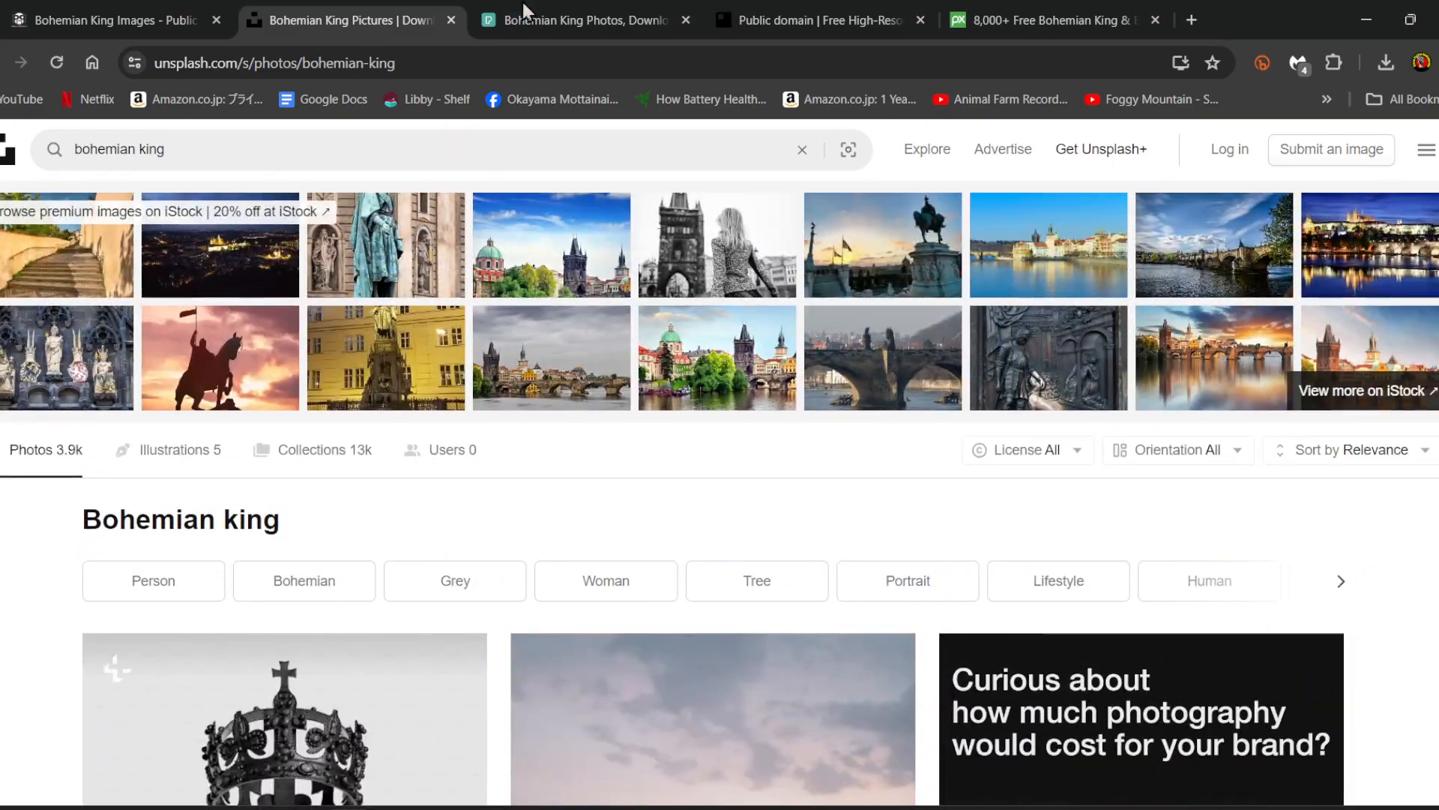
# - Examine the bohemian king photo results on Pexels for a usable image
pyautogui.click(584, 15)
pyautogui.scroll(-12, 720, 495)
pyautogui.scroll(-15, 719, 502)
pyautogui.scroll(15, 720, 502)
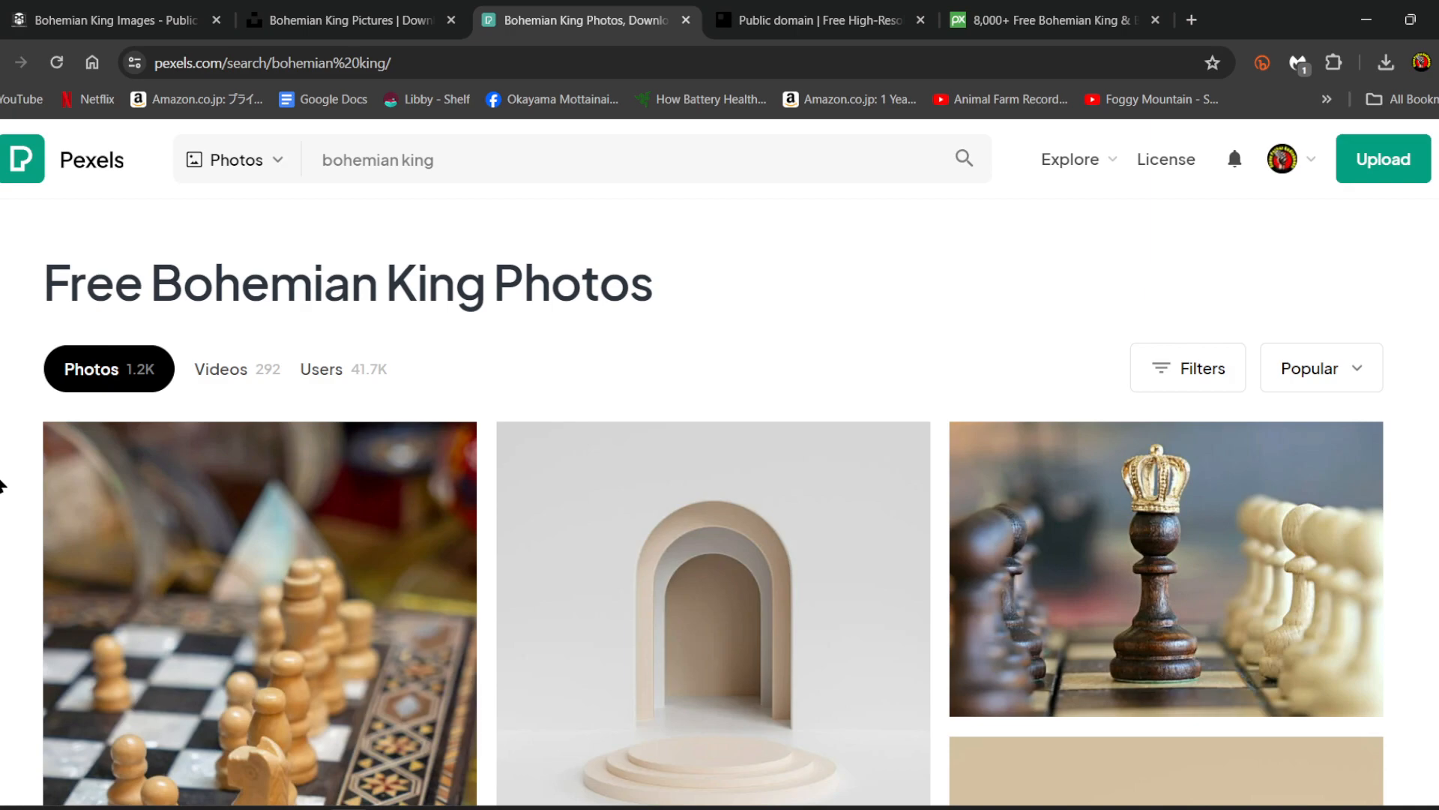
pyautogui.scroll(-3, 1, 483)
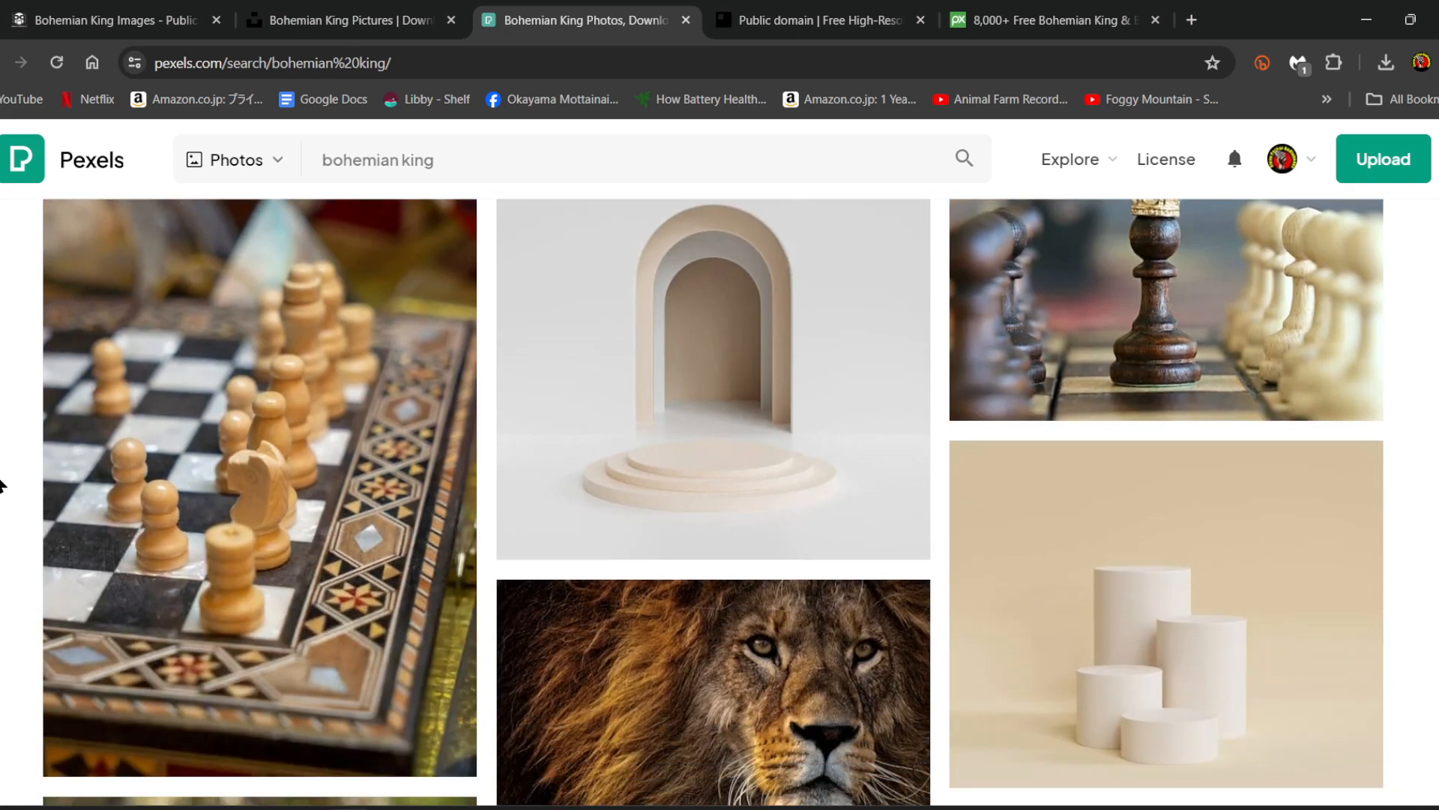
pyautogui.scroll(2, 2, 483)
pyautogui.scroll(-1, 1, 484)
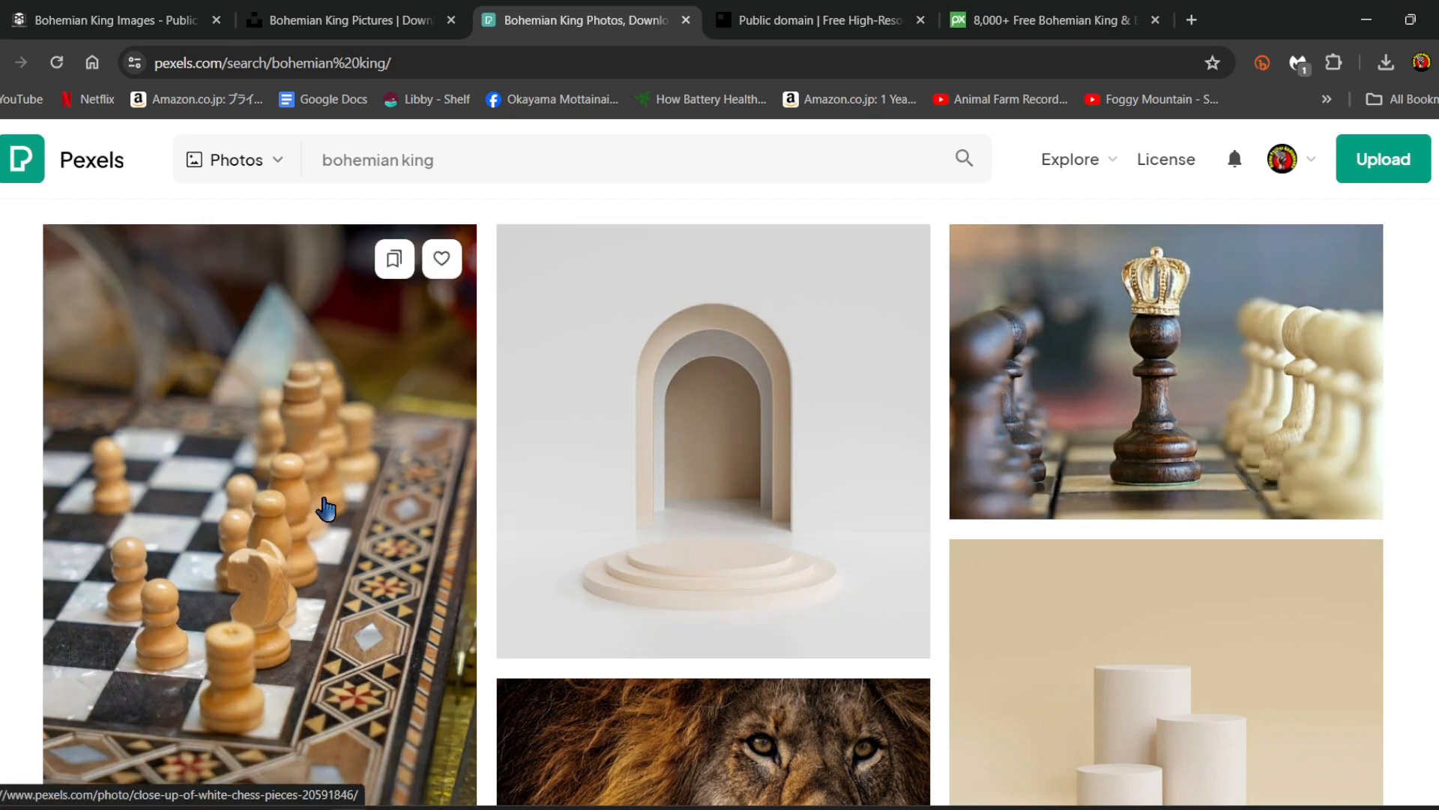
pyautogui.scroll(-5, 325, 505)
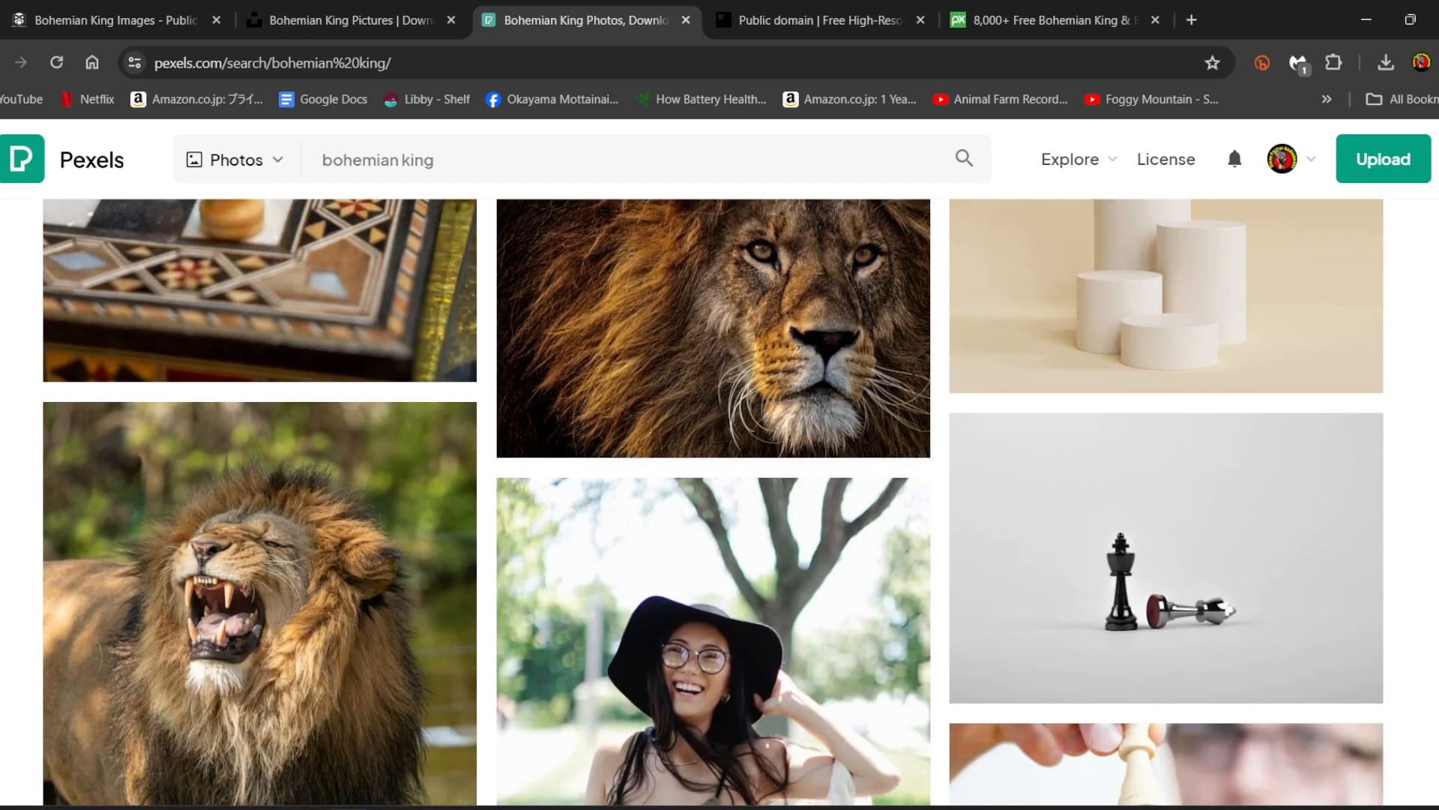
pyautogui.scroll(1, 714, 502)
pyautogui.scroll(-3, 713, 502)
pyautogui.scroll(-1, 713, 503)
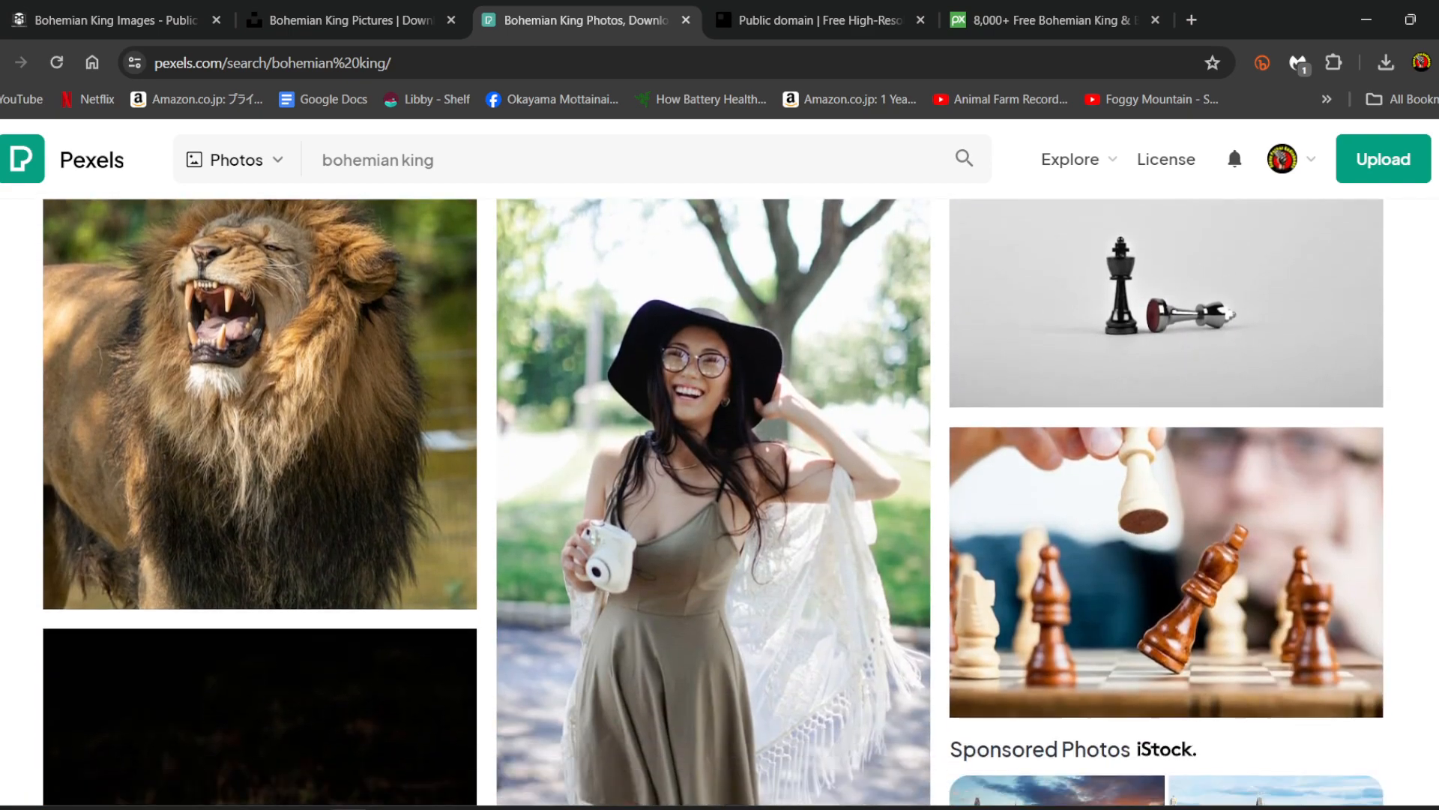
pyautogui.scroll(-6, 714, 502)
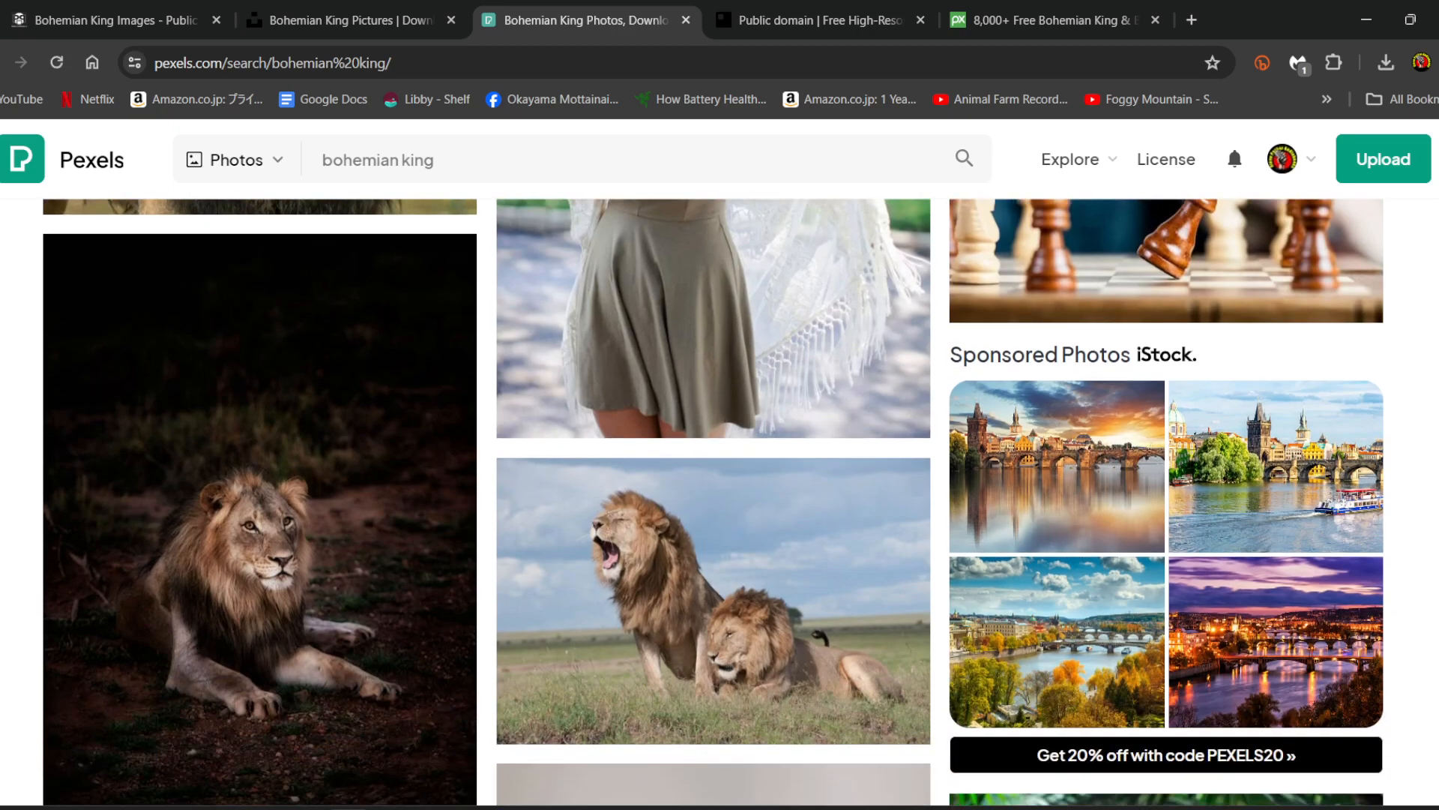
pyautogui.scroll(-5, 714, 502)
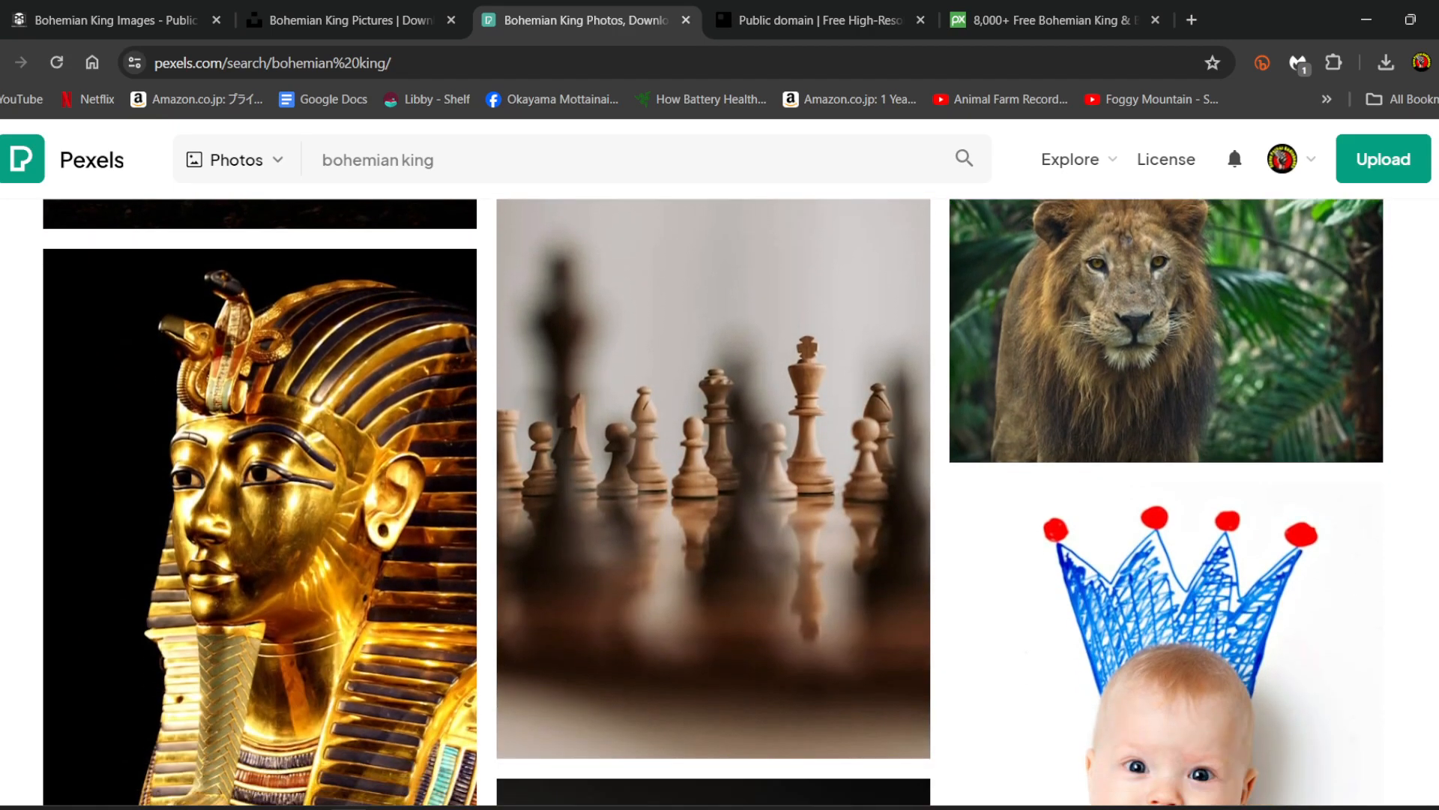
pyautogui.scroll(-4, 714, 502)
pyautogui.scroll(2, 713, 502)
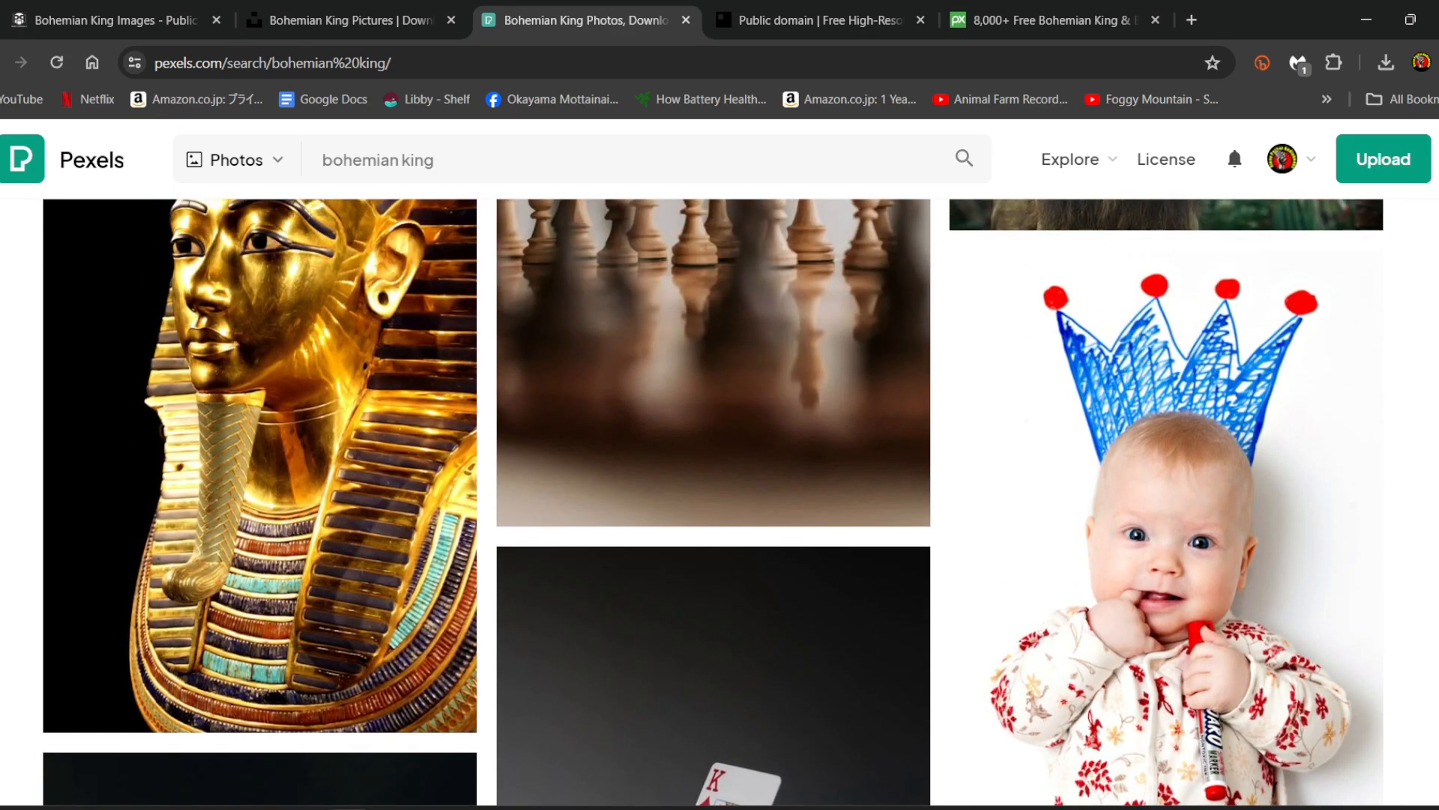
pyautogui.scroll(-8, 714, 502)
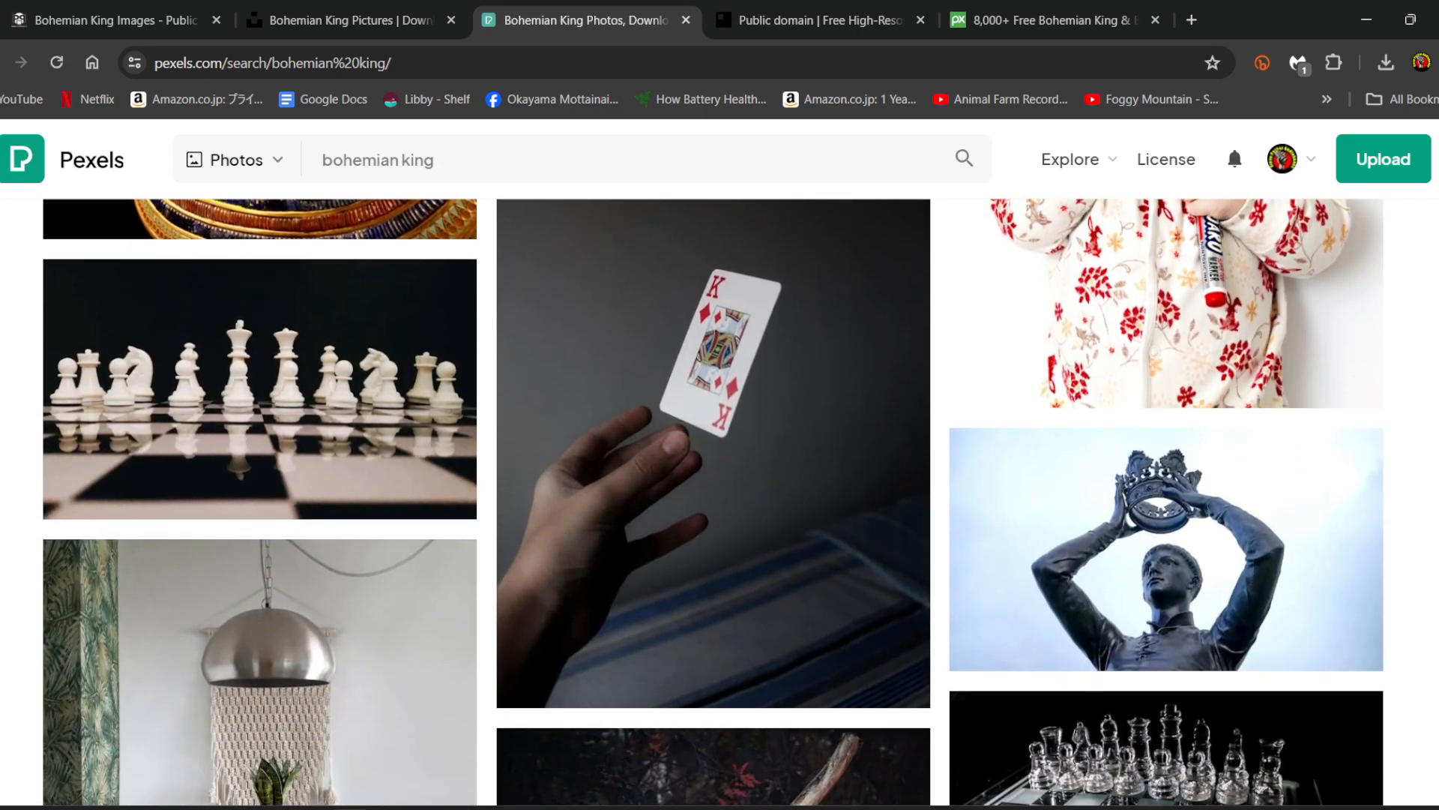
pyautogui.scroll(-2, 714, 502)
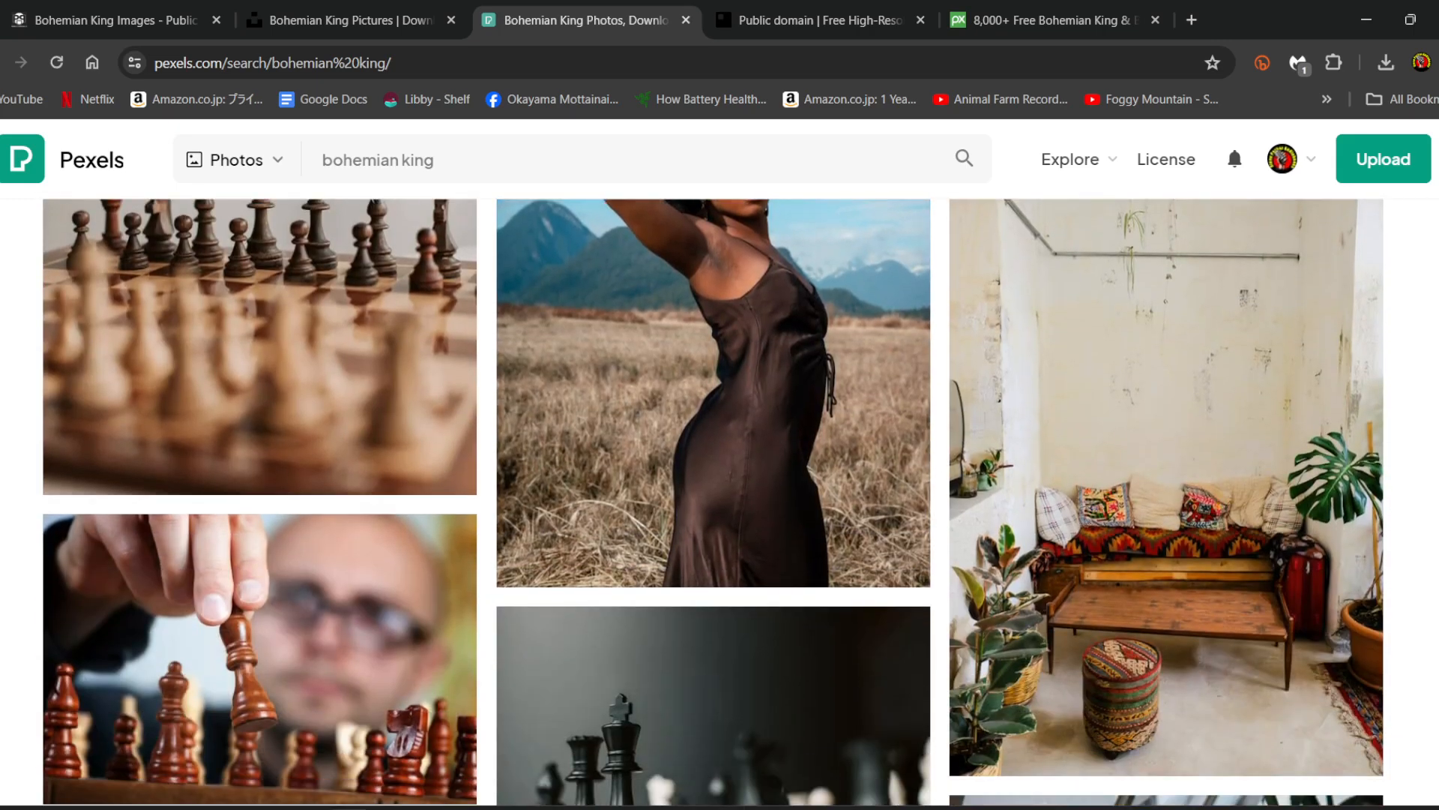
pyautogui.scroll(-5, 720, 503)
pyautogui.scroll(-15, 719, 502)
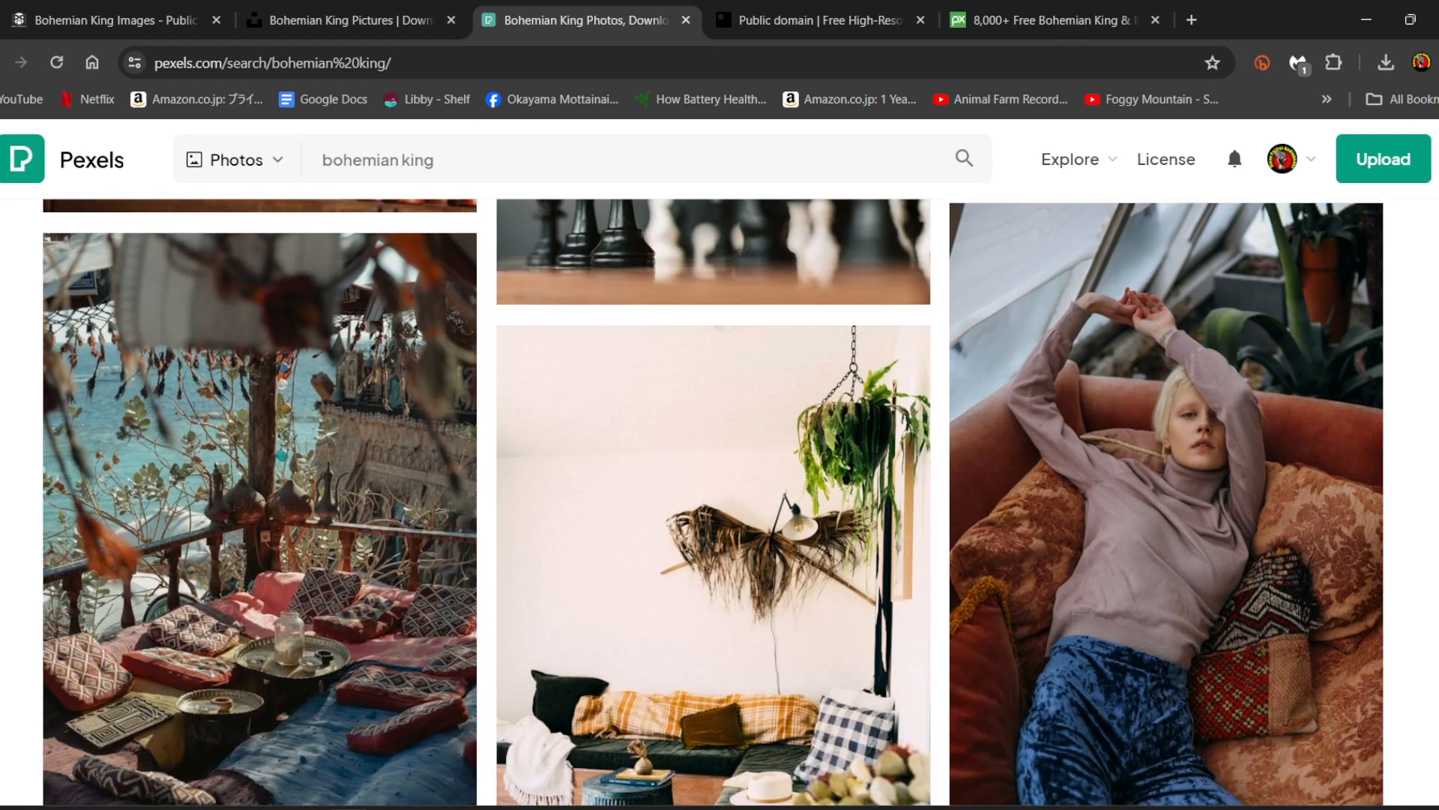
pyautogui.scroll(-8, 720, 502)
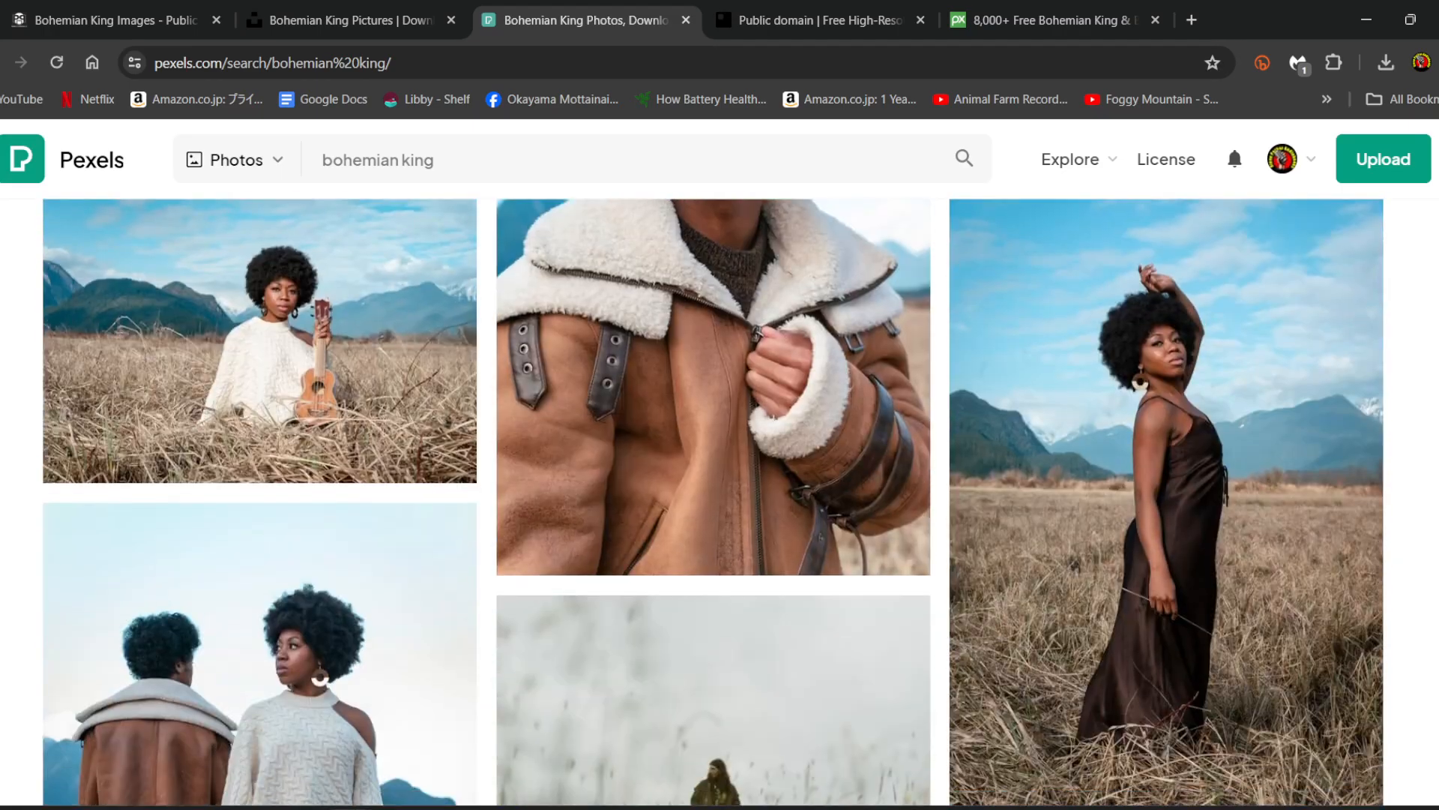
pyautogui.scroll(-20, 720, 502)
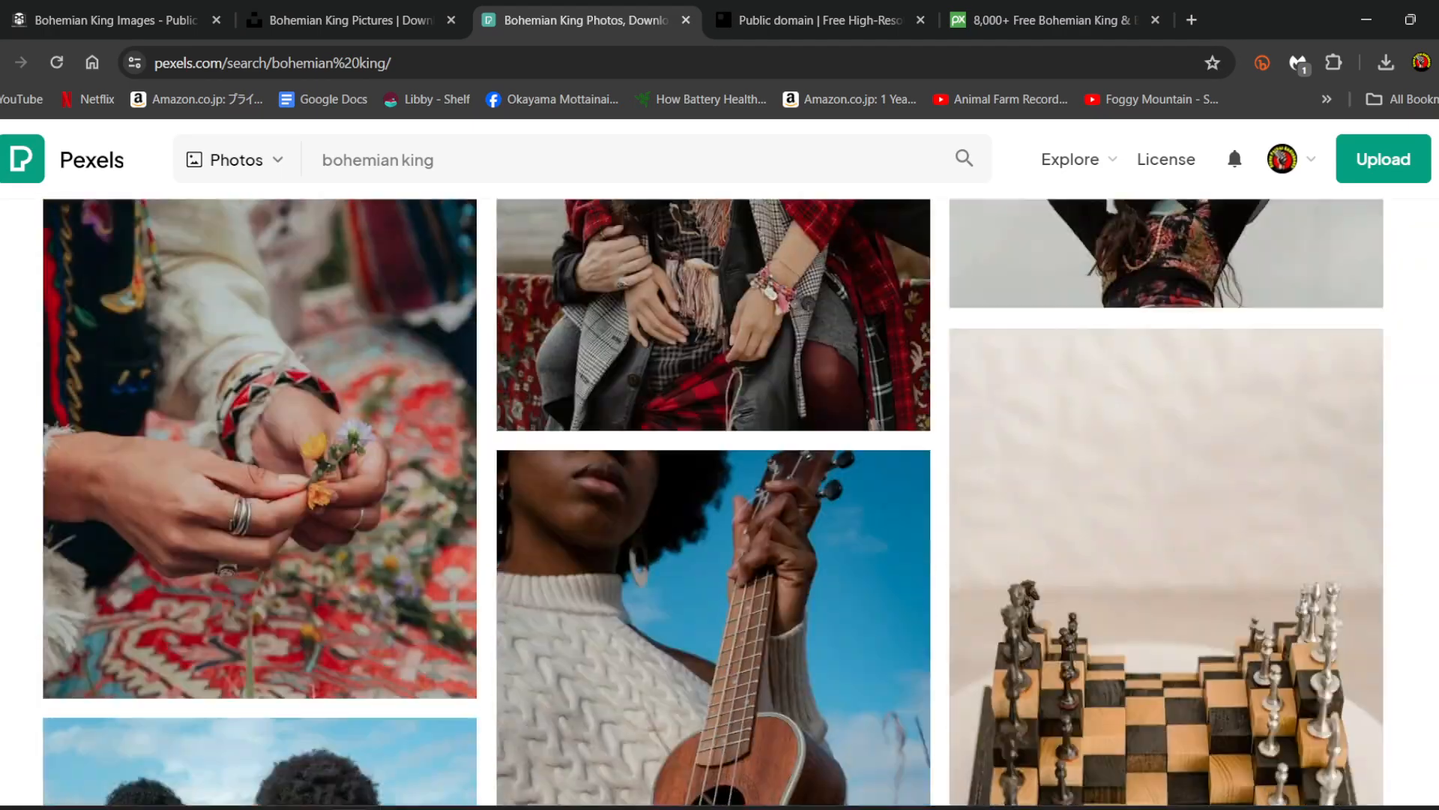
pyautogui.scroll(-13, 689, 579)
pyautogui.scroll(6, 690, 579)
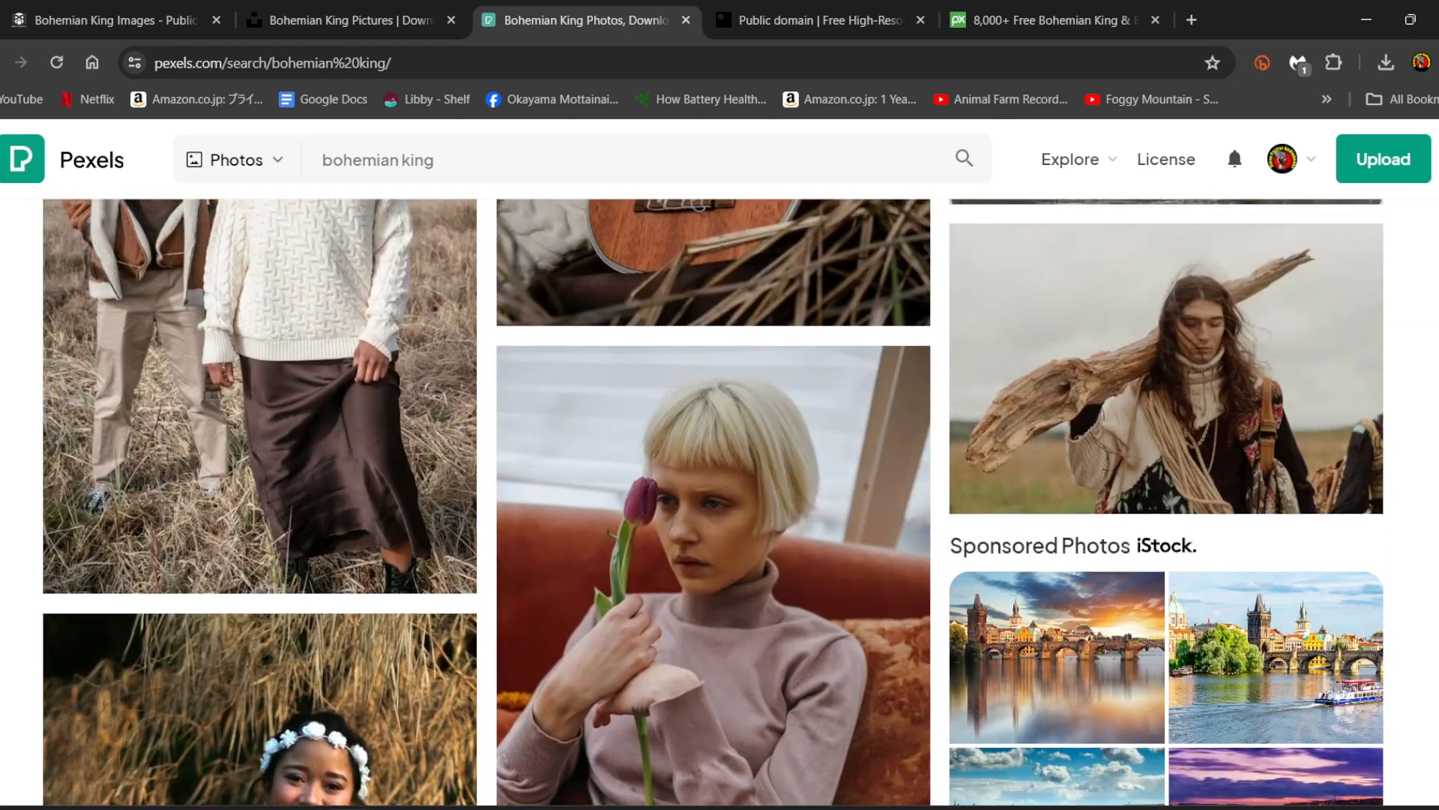
pyautogui.scroll(-3, 749, 581)
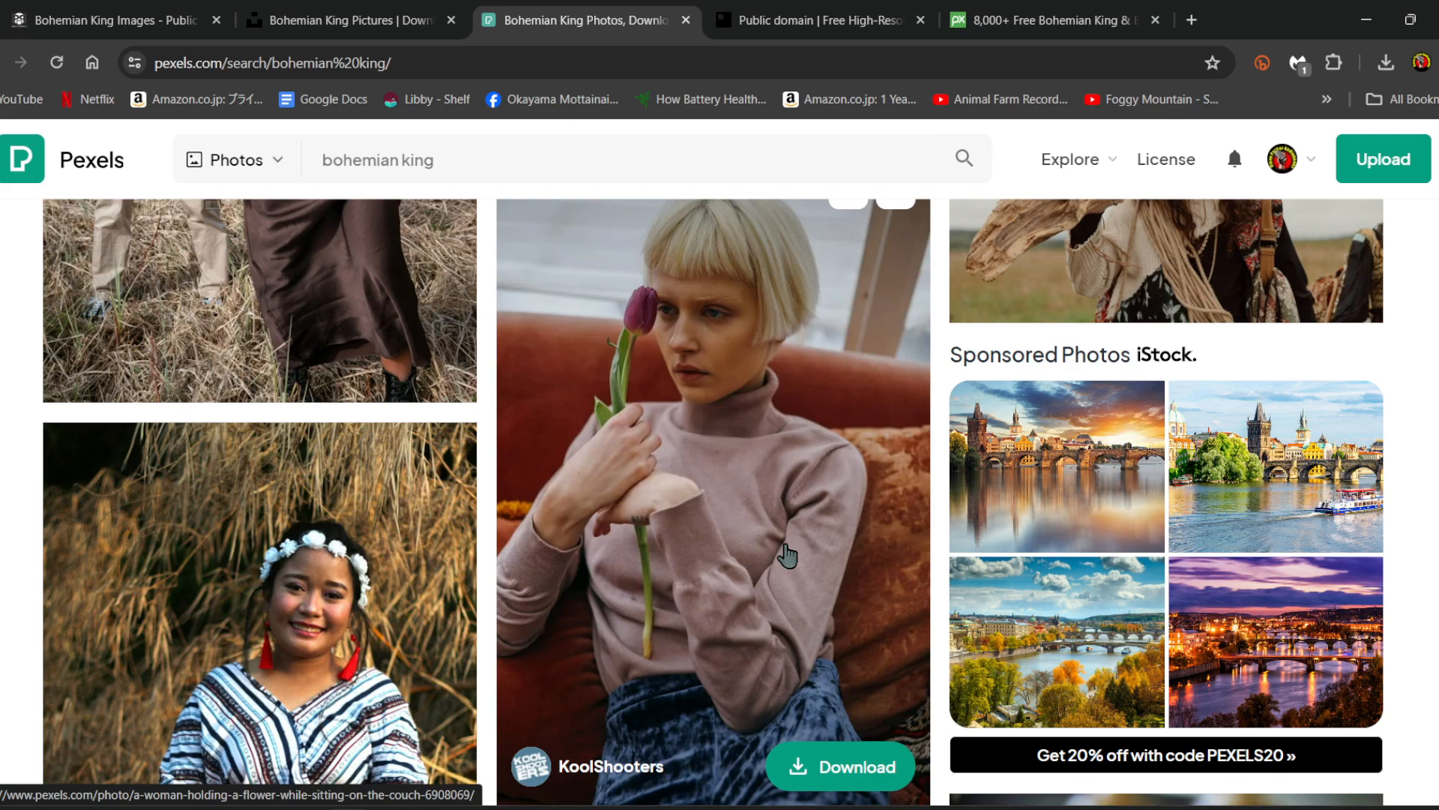
pyautogui.scroll(10, 787, 555)
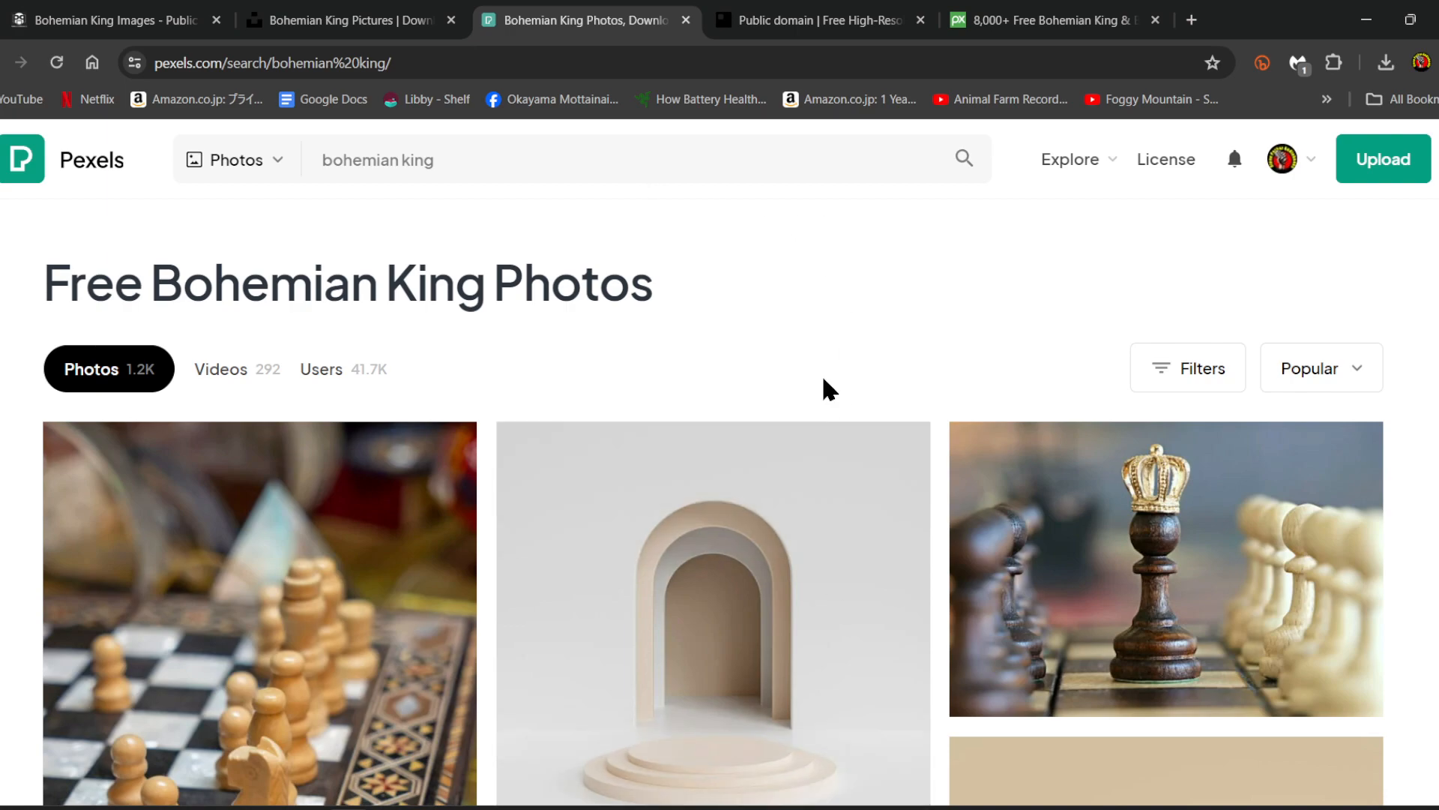
# - Look through the public domain bohemian king results on rawpixel for a suitable image
pyautogui.click(825, 18)
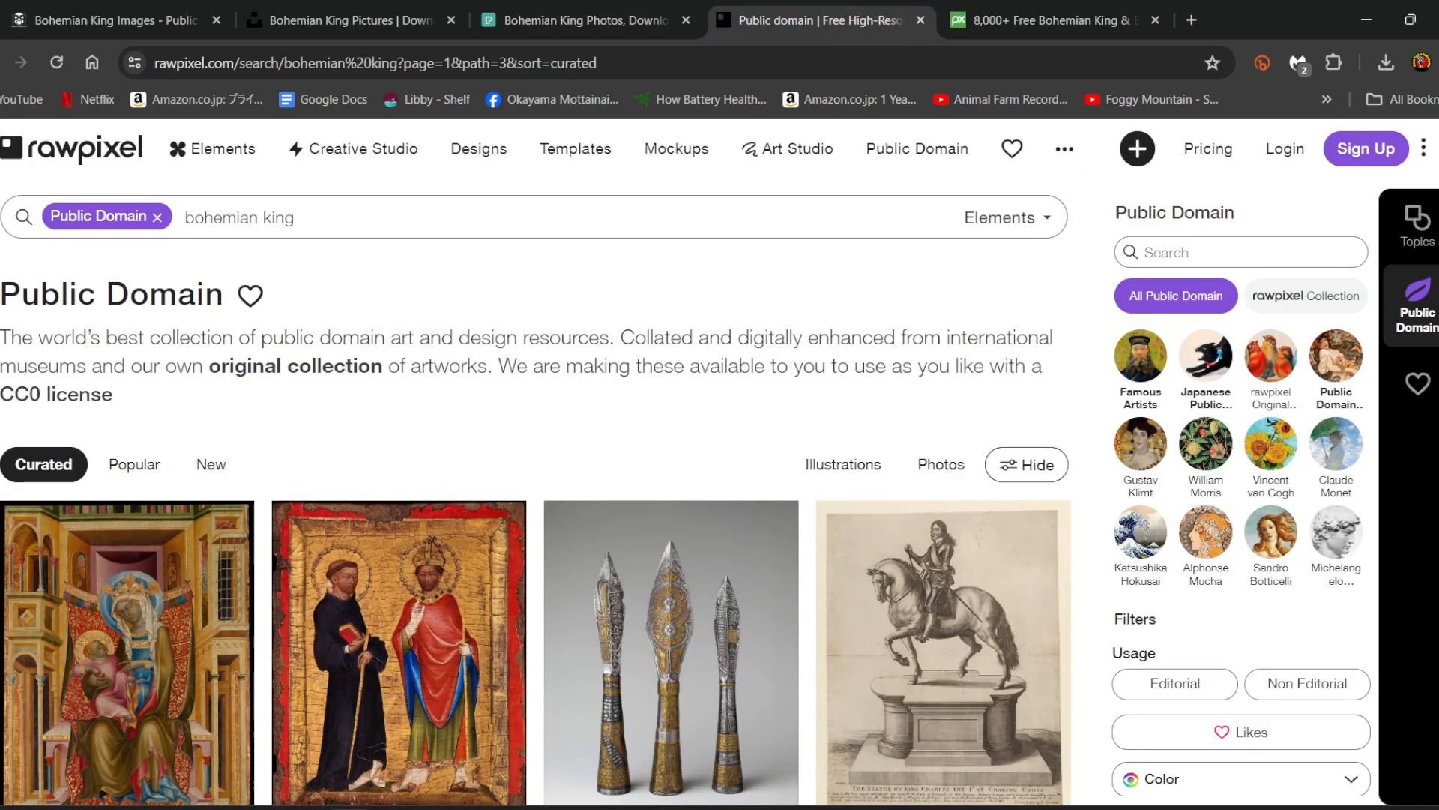
pyautogui.scroll(-4, 536, 502)
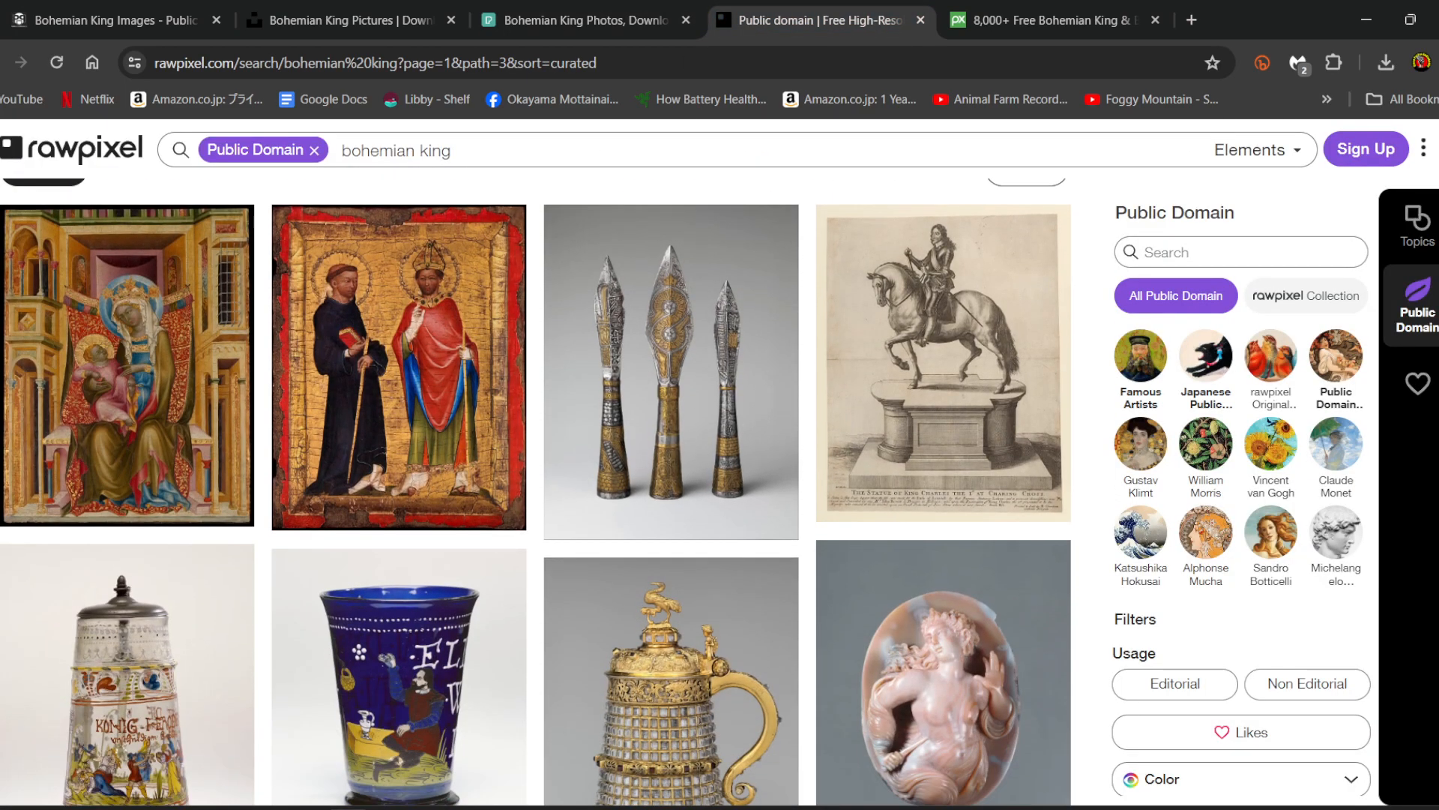
pyautogui.scroll(1, 536, 491)
pyautogui.scroll(-1, 536, 491)
pyautogui.scroll(-5, 536, 491)
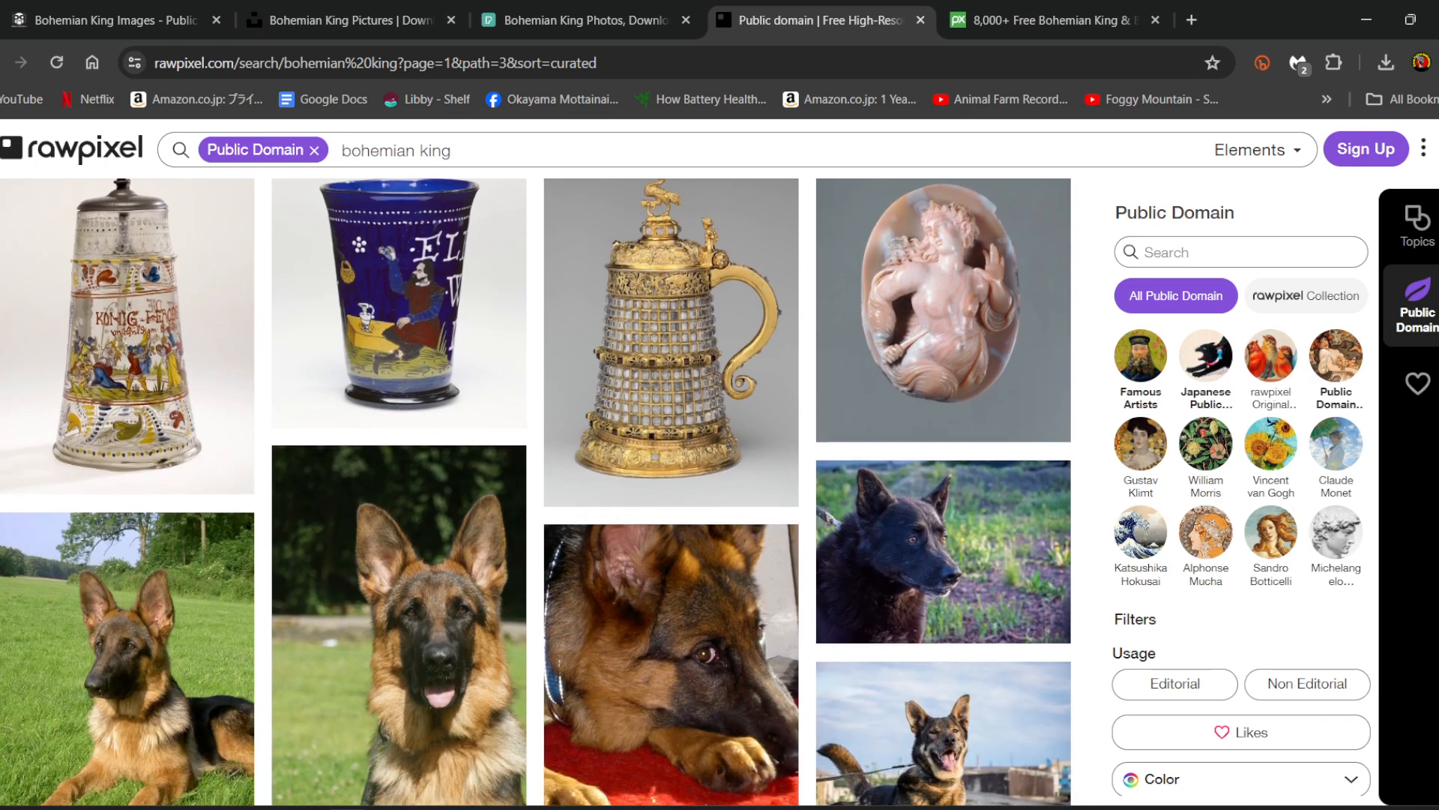
pyautogui.scroll(-5, 536, 491)
pyautogui.scroll(10, 536, 488)
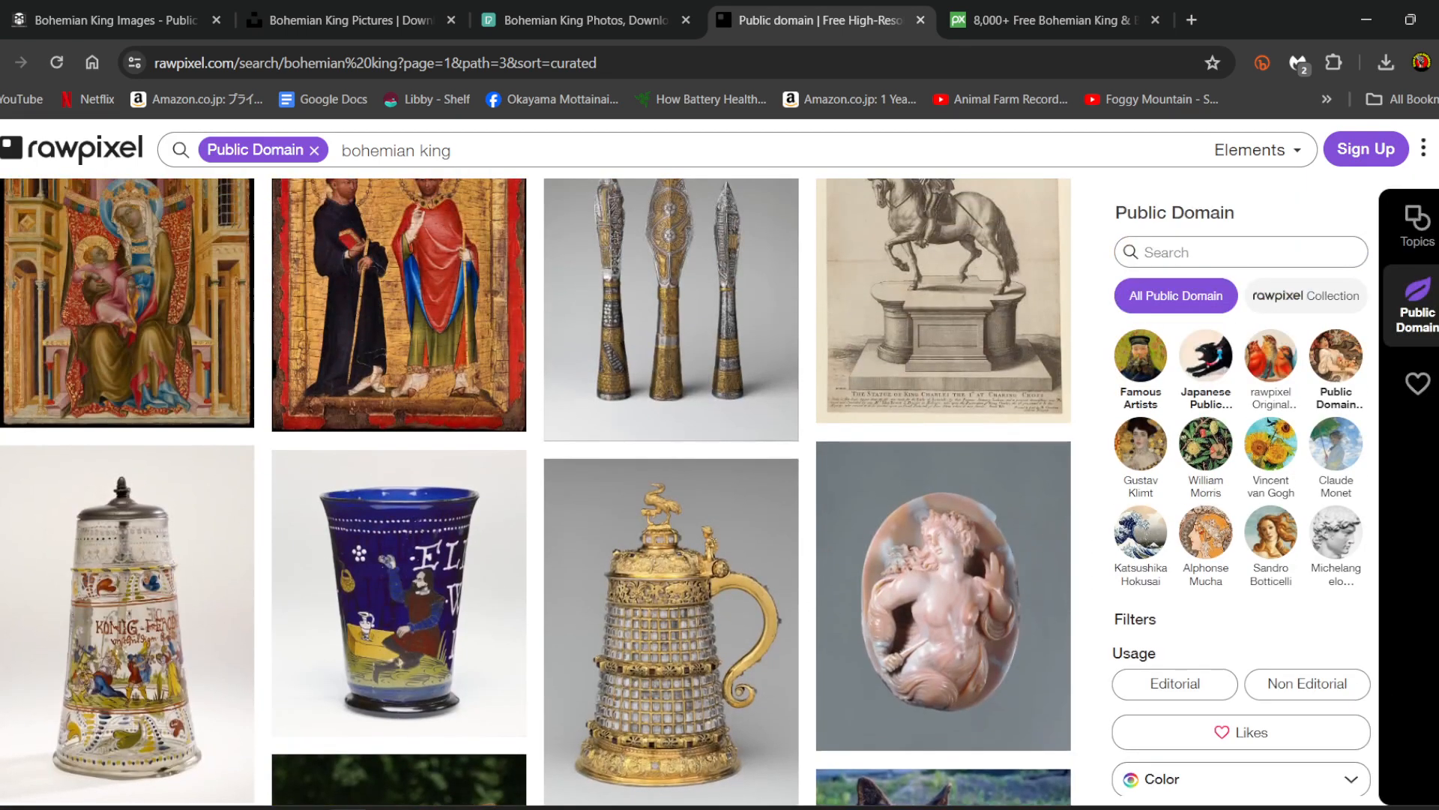
# - Browse the bohemian king results on Pixabay and open the two black chess king photos in separate background tabs
pyautogui.click(1006, 29)
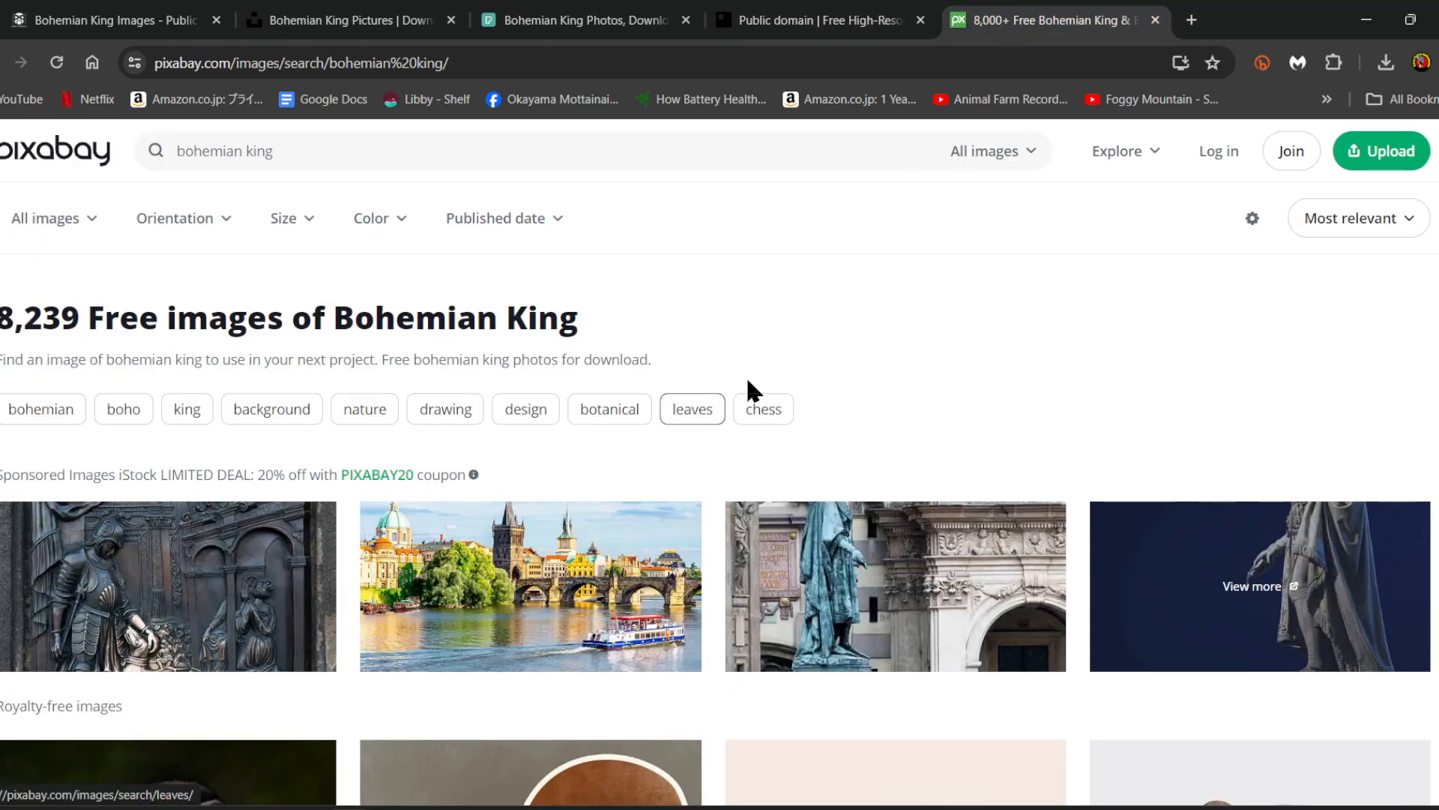
pyautogui.scroll(-1, 636, 346)
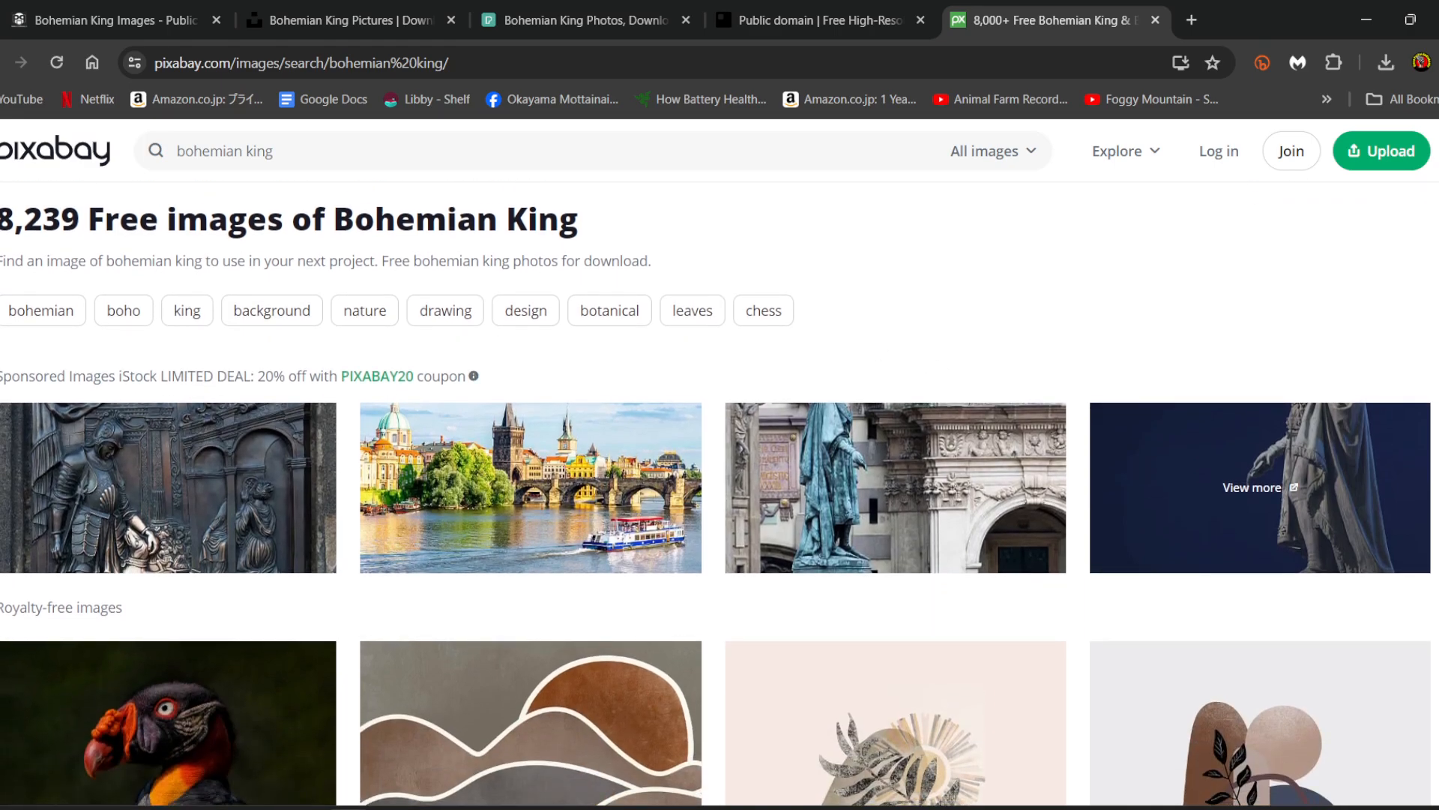
pyautogui.scroll(-1, 719, 551)
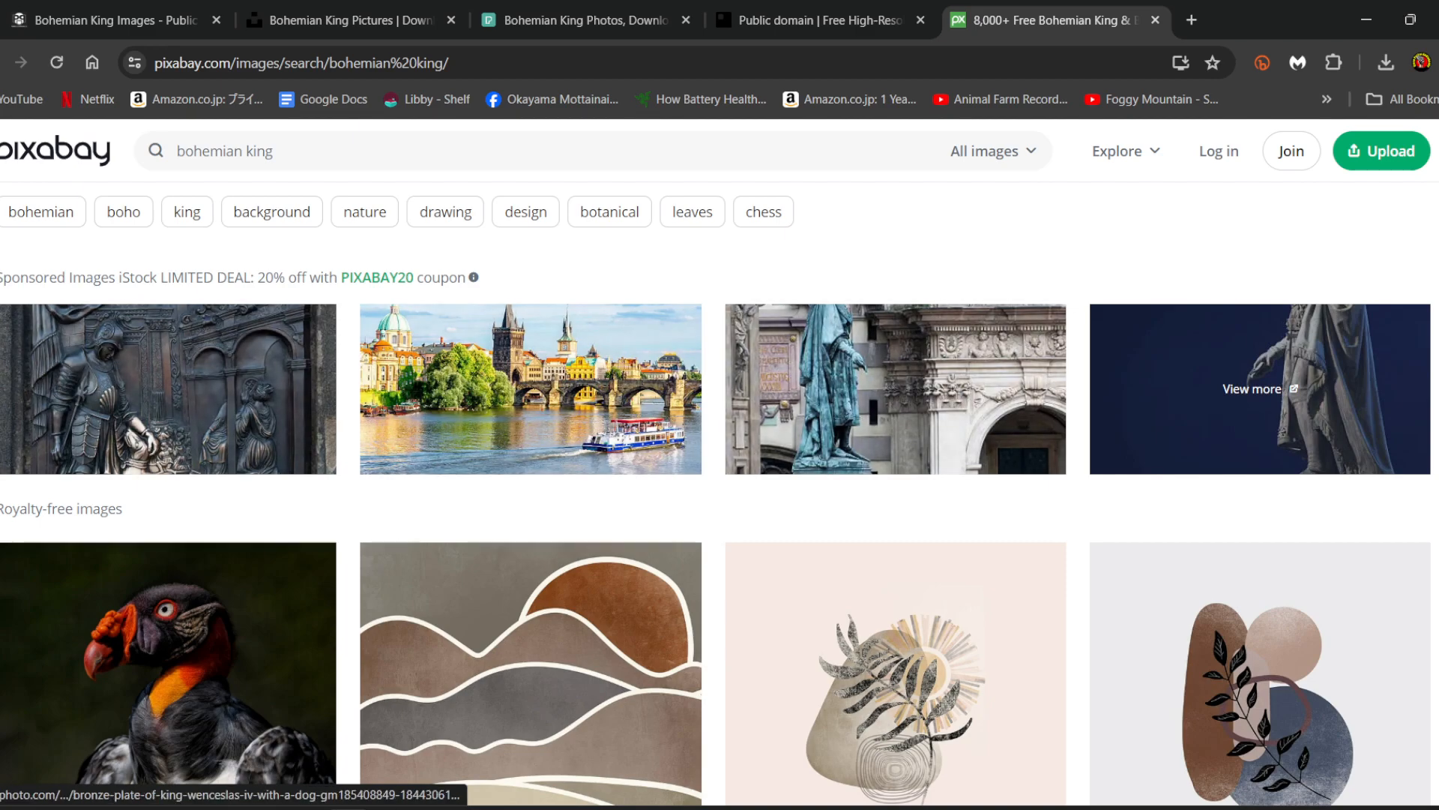
pyautogui.scroll(-3, 362, 365)
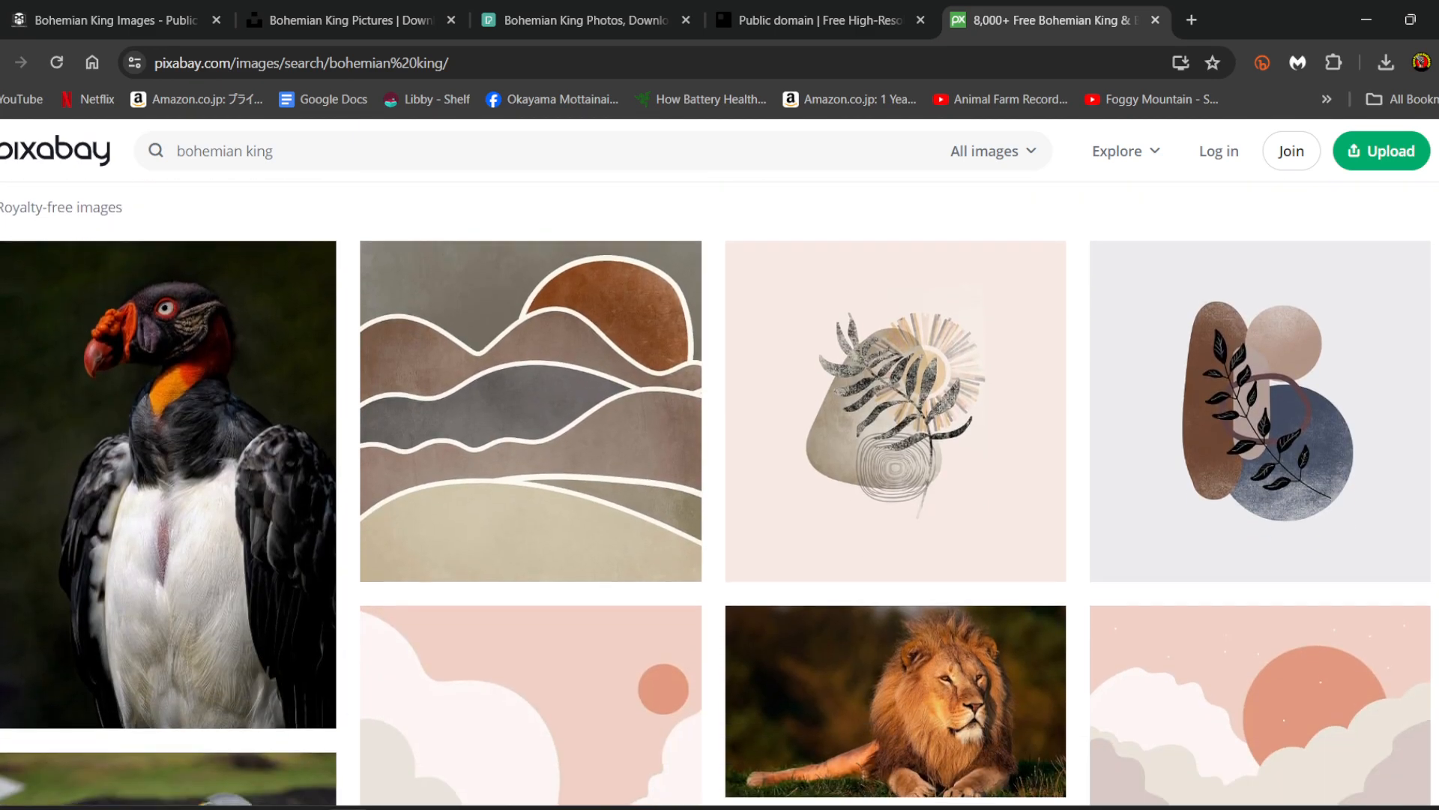
pyautogui.scroll(-5, 720, 493)
pyautogui.scroll(-13, 719, 494)
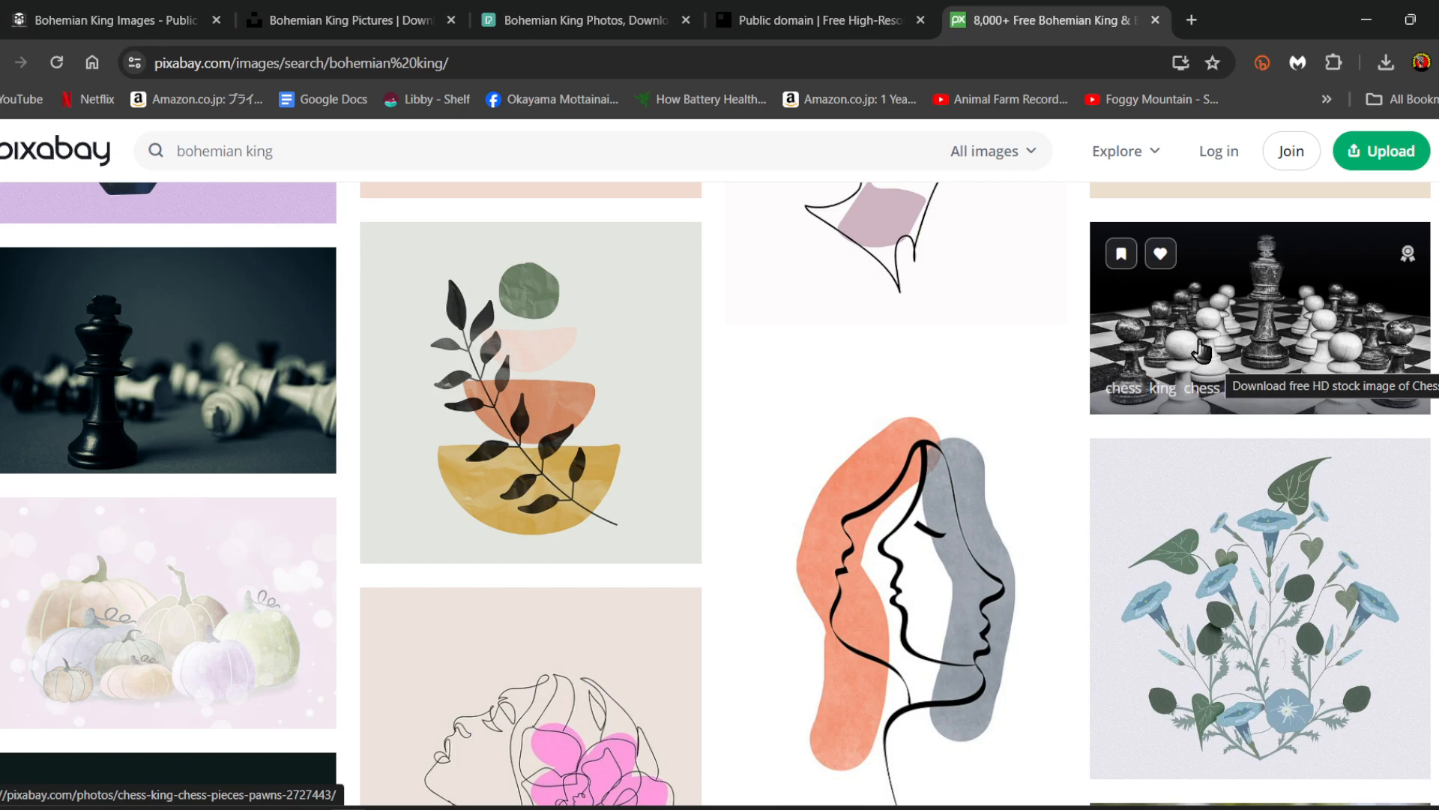
pyautogui.middleClick(1275, 334)
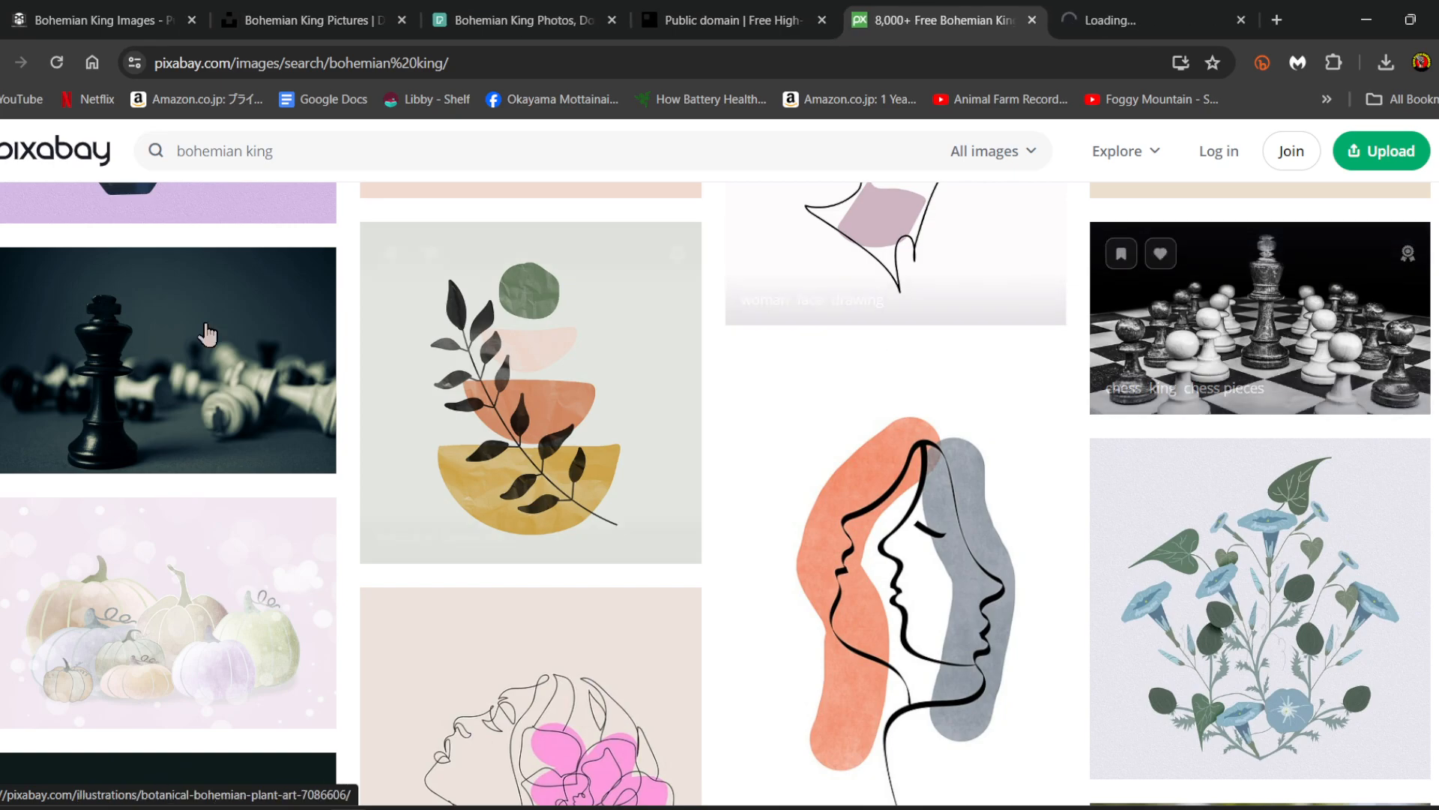
pyautogui.middleClick(192, 367)
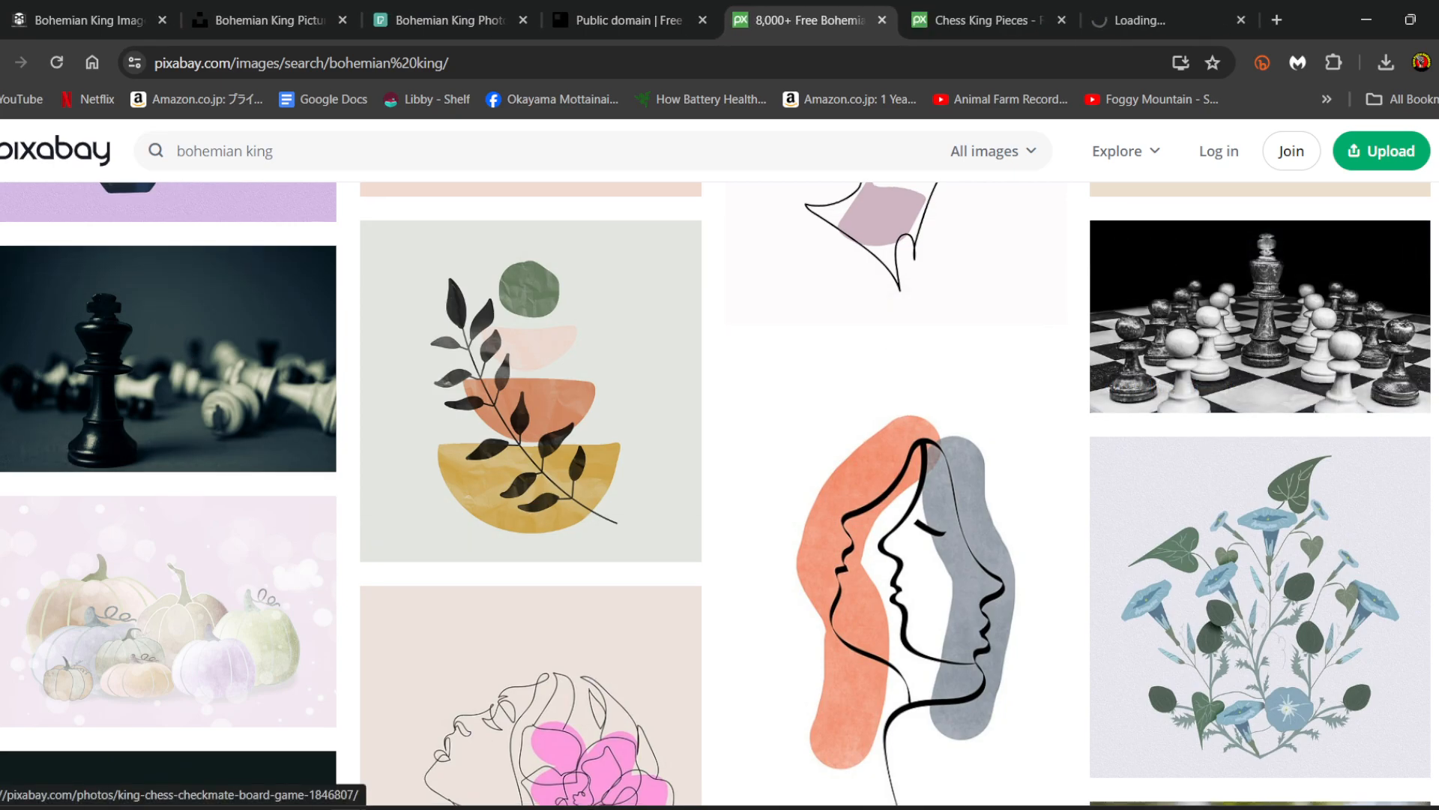
pyautogui.scroll(-7, 192, 368)
pyautogui.scroll(-12, 716, 494)
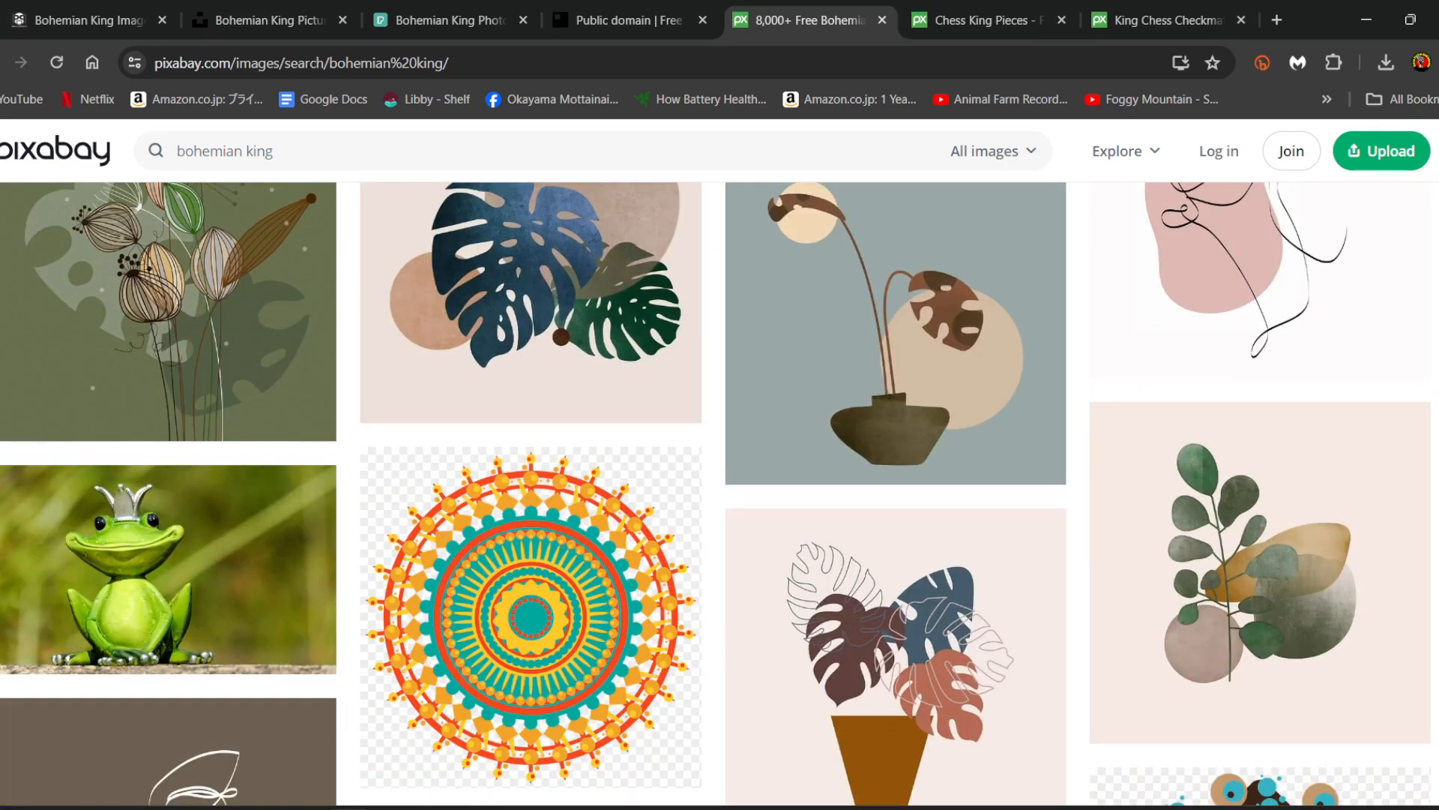
# - Return to PublicDomainPictures and shorten the image search to king
pyautogui.click(82, 20)
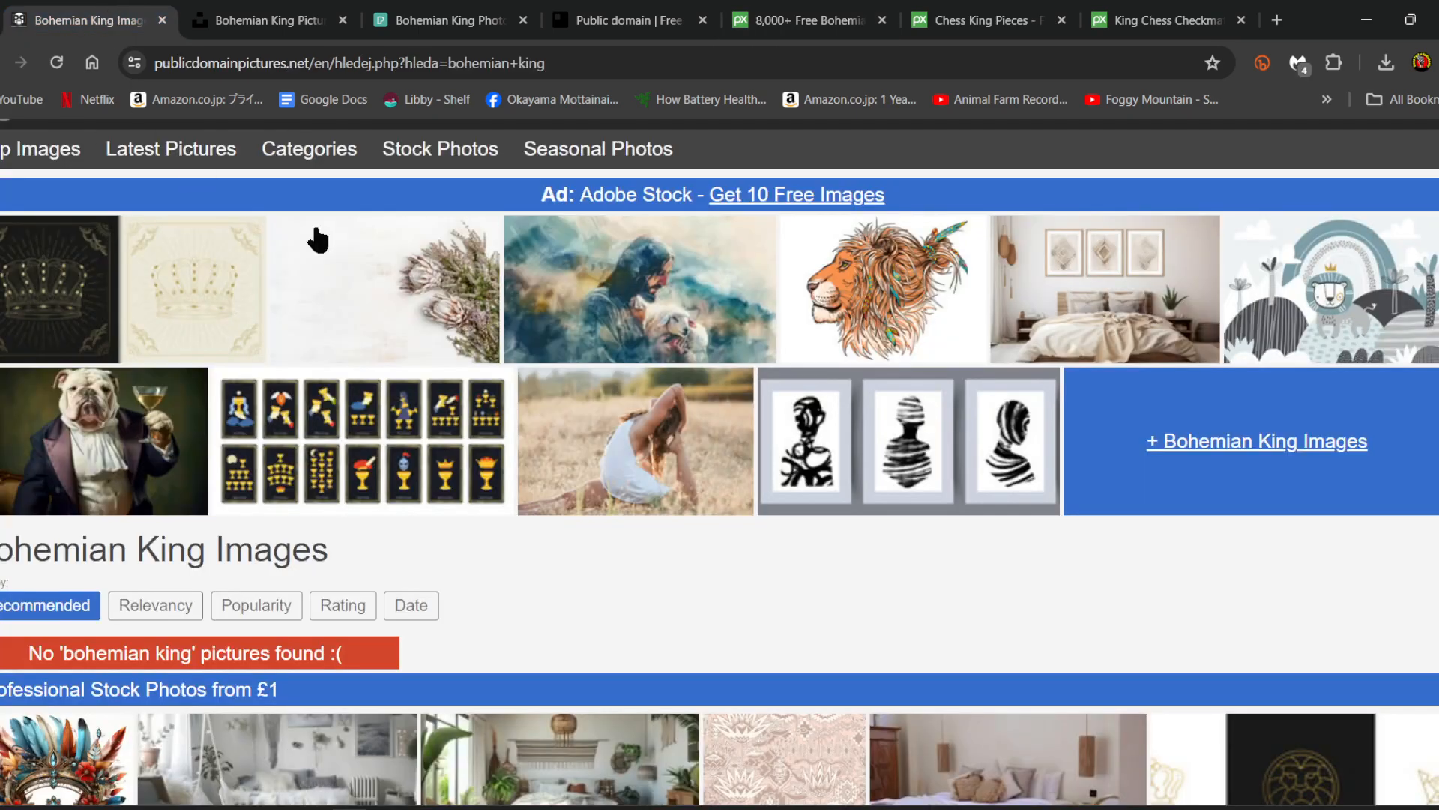
pyautogui.scroll(2, 501, 187)
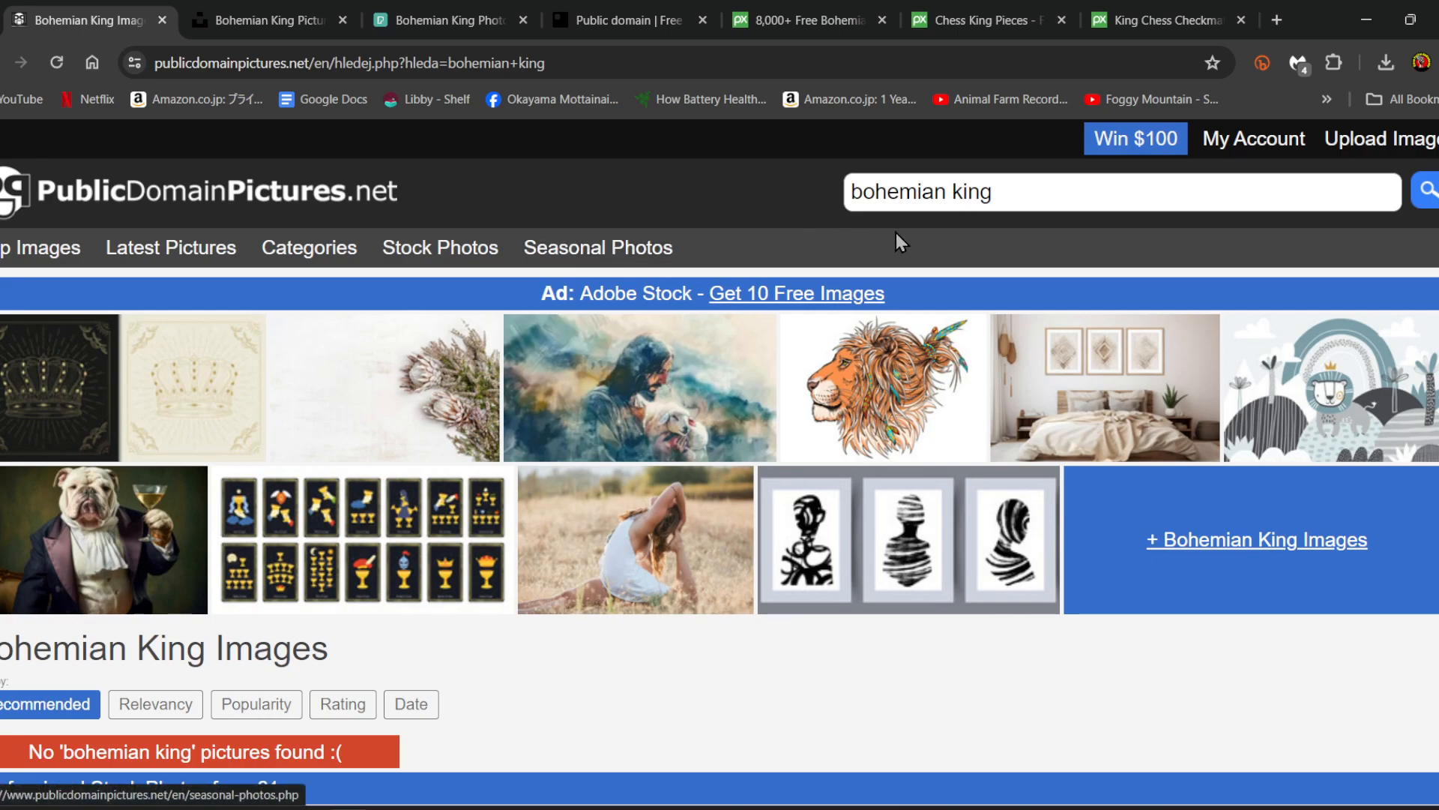
pyautogui.click(902, 183)
pyautogui.doubleClick(901, 183)
pyautogui.press('BackSpace')
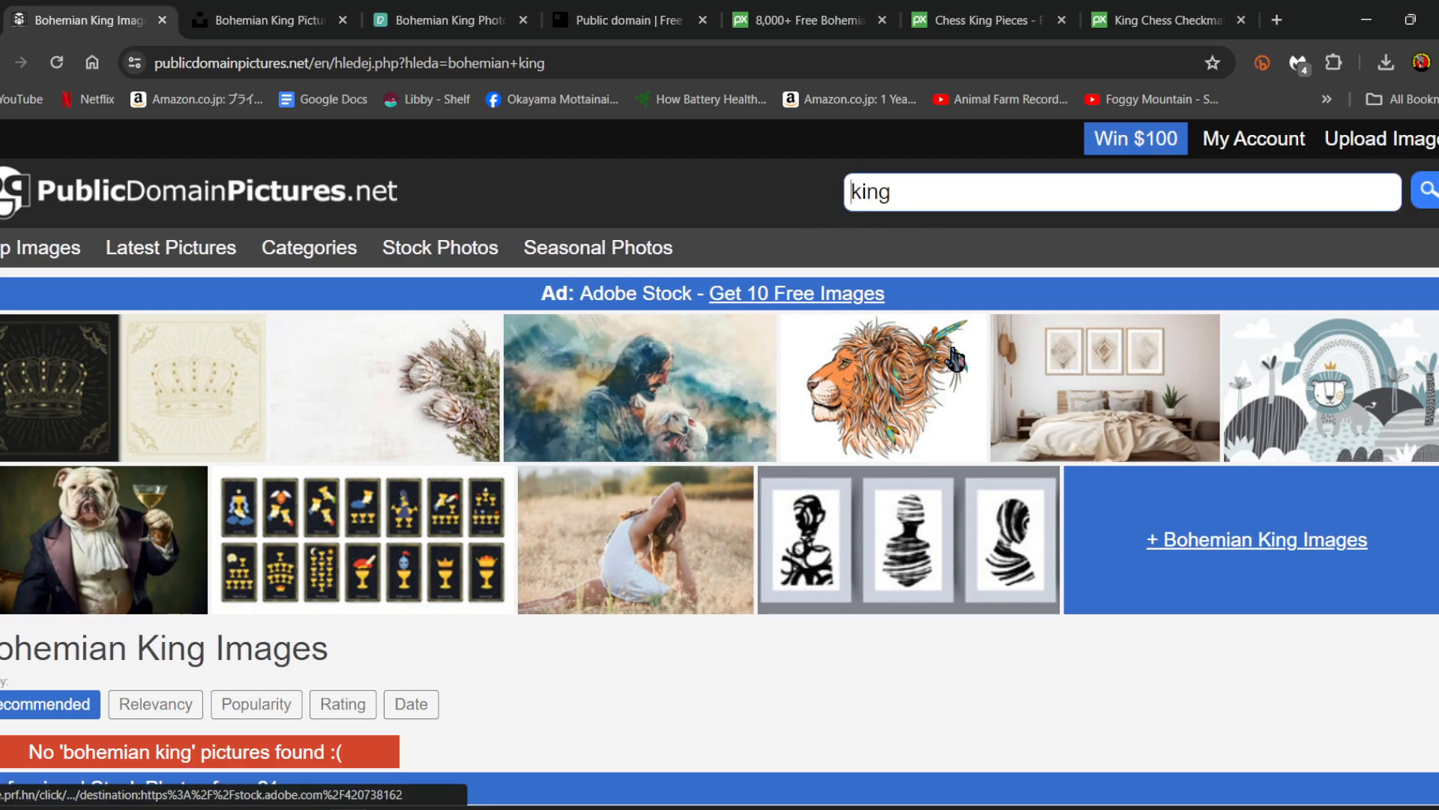
# - Remove bohemian from the Unsplash photo search and search for king only
pyautogui.click(315, 20)
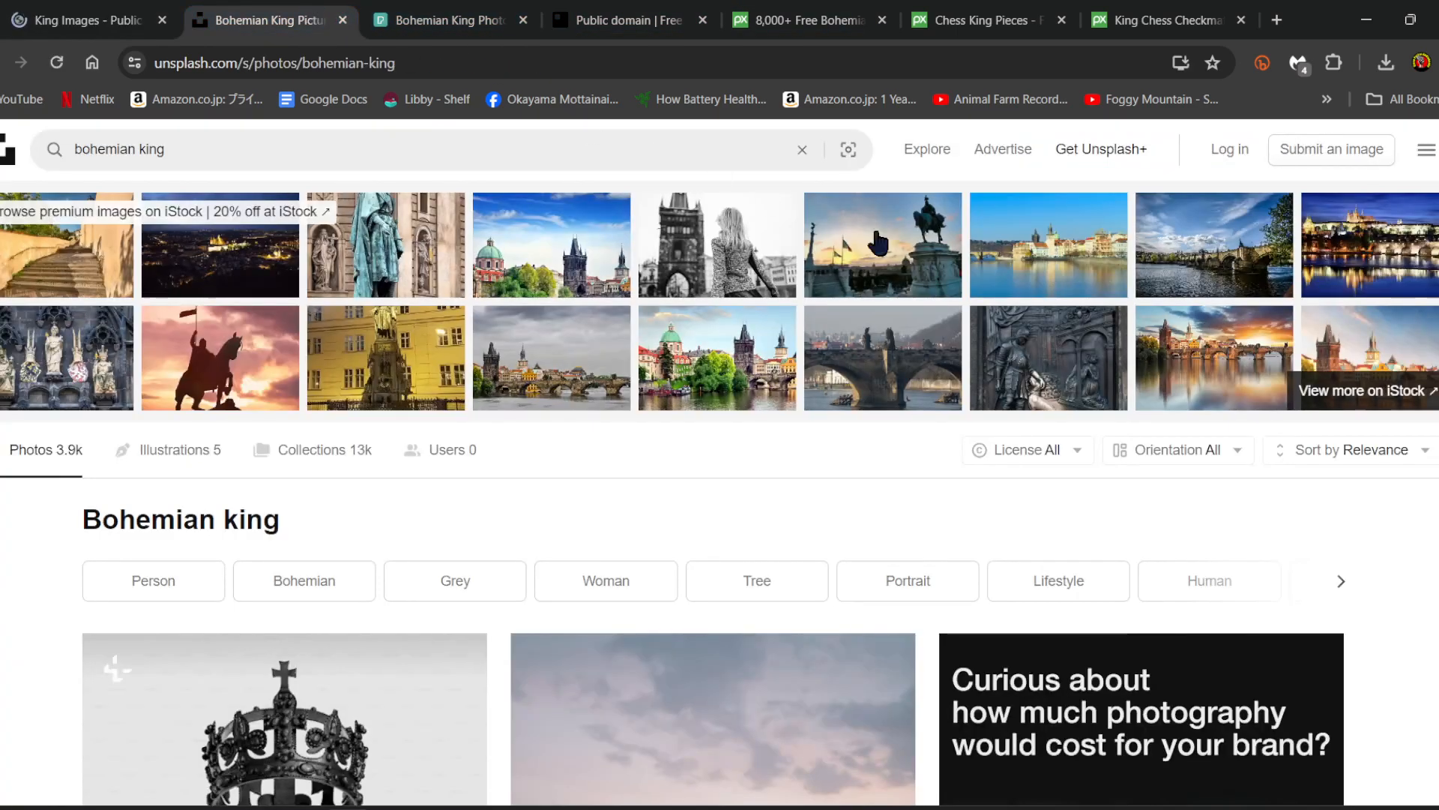
pyautogui.doubleClick(110, 147)
pyautogui.press('BackSpace')
pyautogui.press('Return')
# - Change the Pexels photo search from bohemian king to king
pyautogui.click(450, 20)
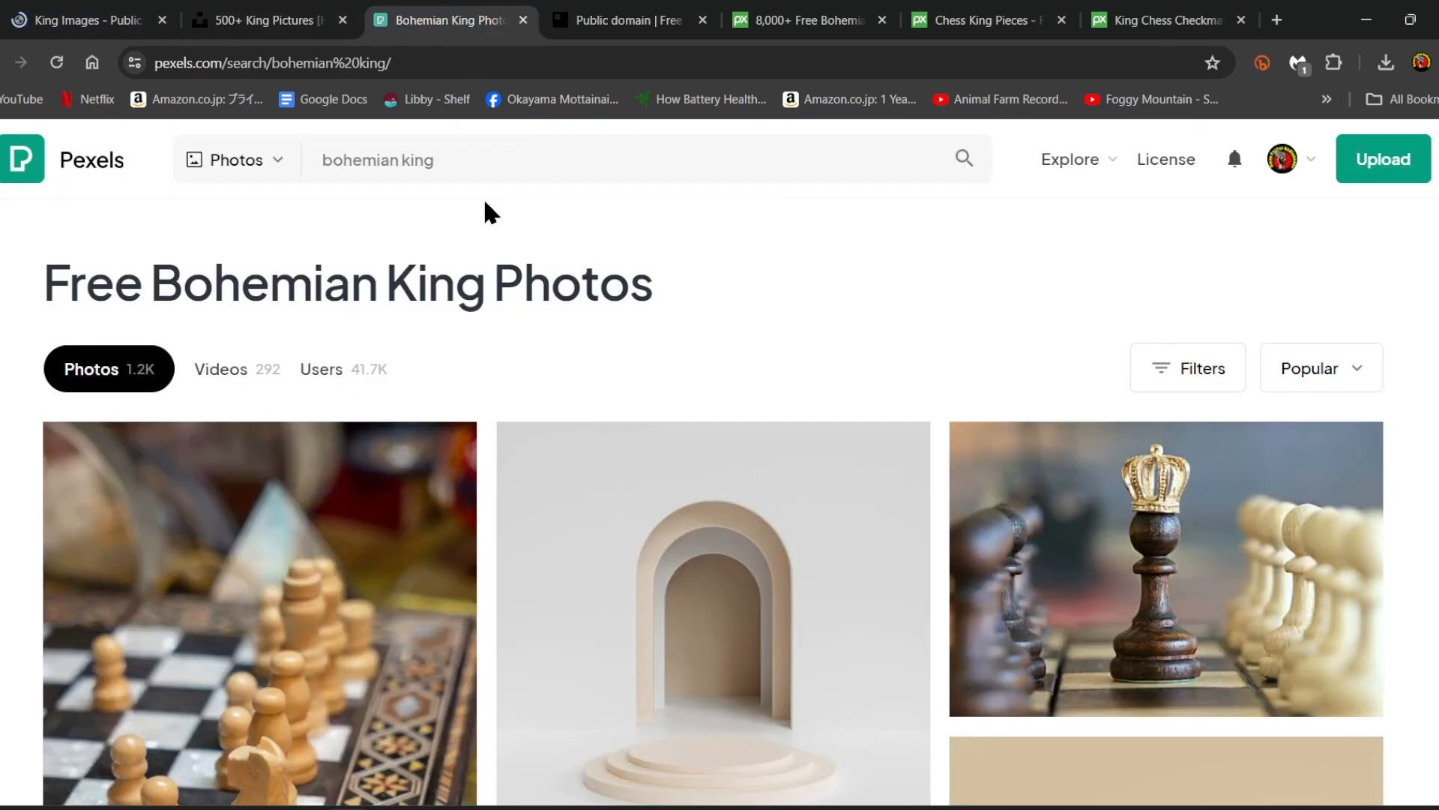
pyautogui.doubleClick(375, 163)
pyautogui.press('BackSpace')
pyautogui.press('Return')
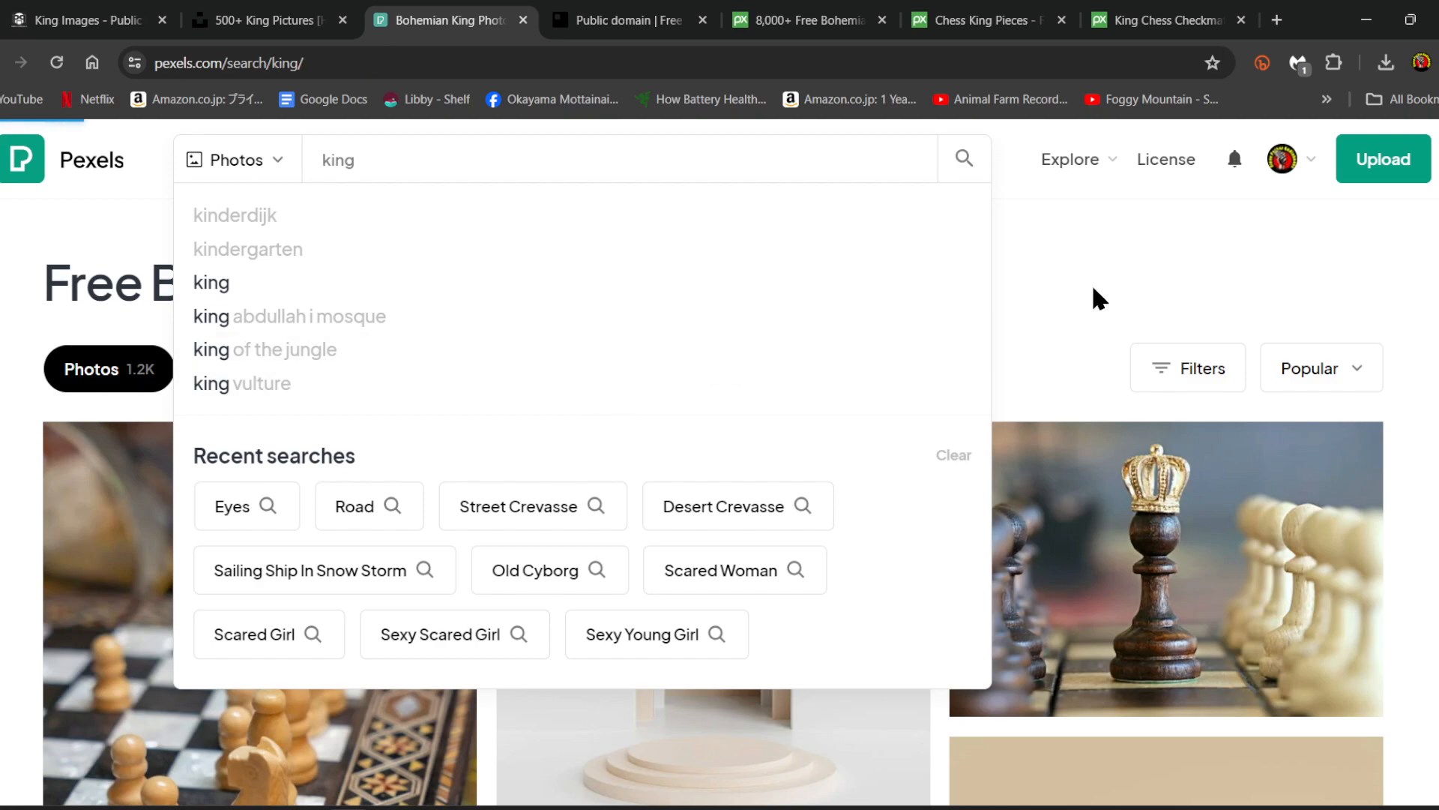
# - Switch to rawpixel and shorten its public domain search from bohemian king to king
pyautogui.click(620, 10)
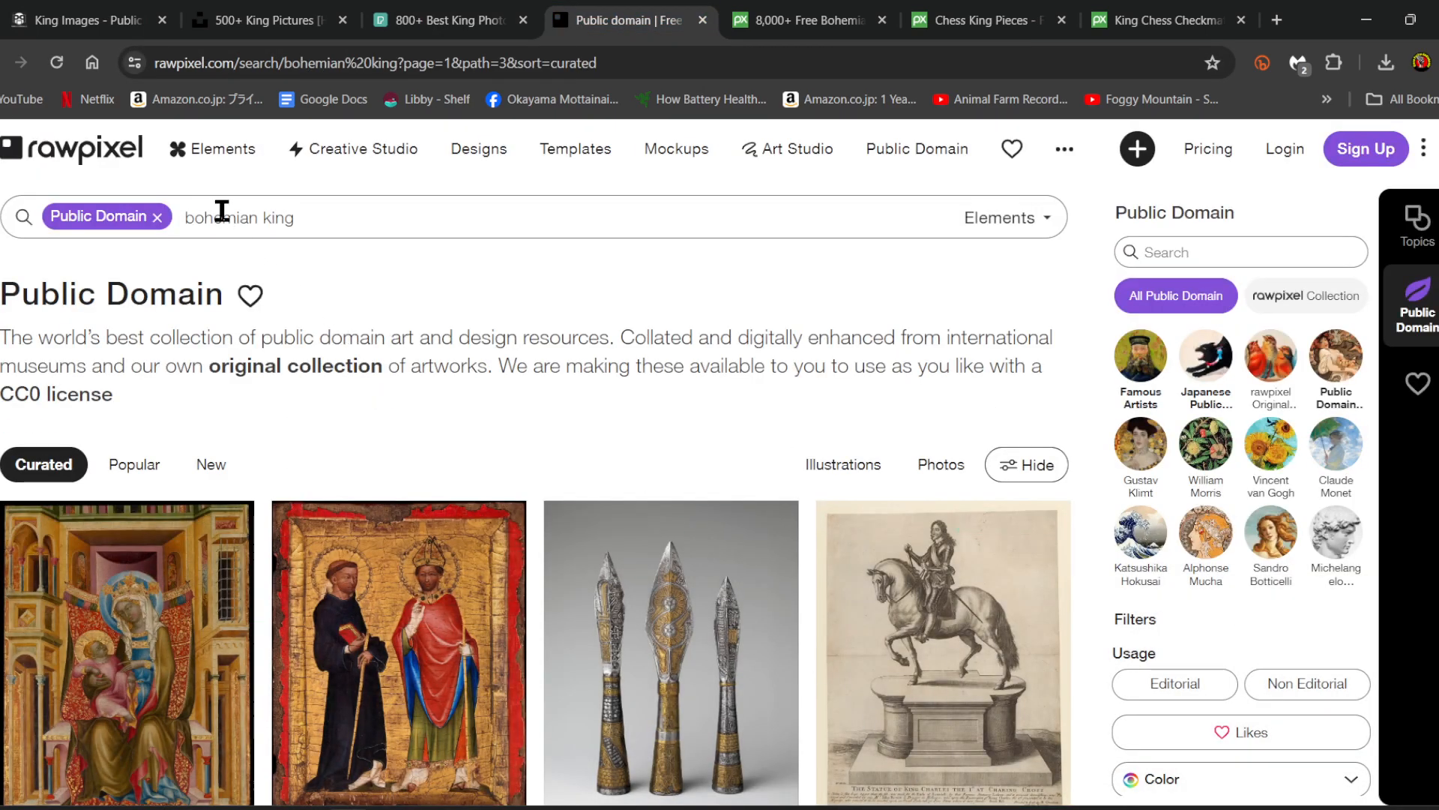
pyautogui.doubleClick(222, 215)
pyautogui.press('BackSpace')
pyautogui.press('Return')
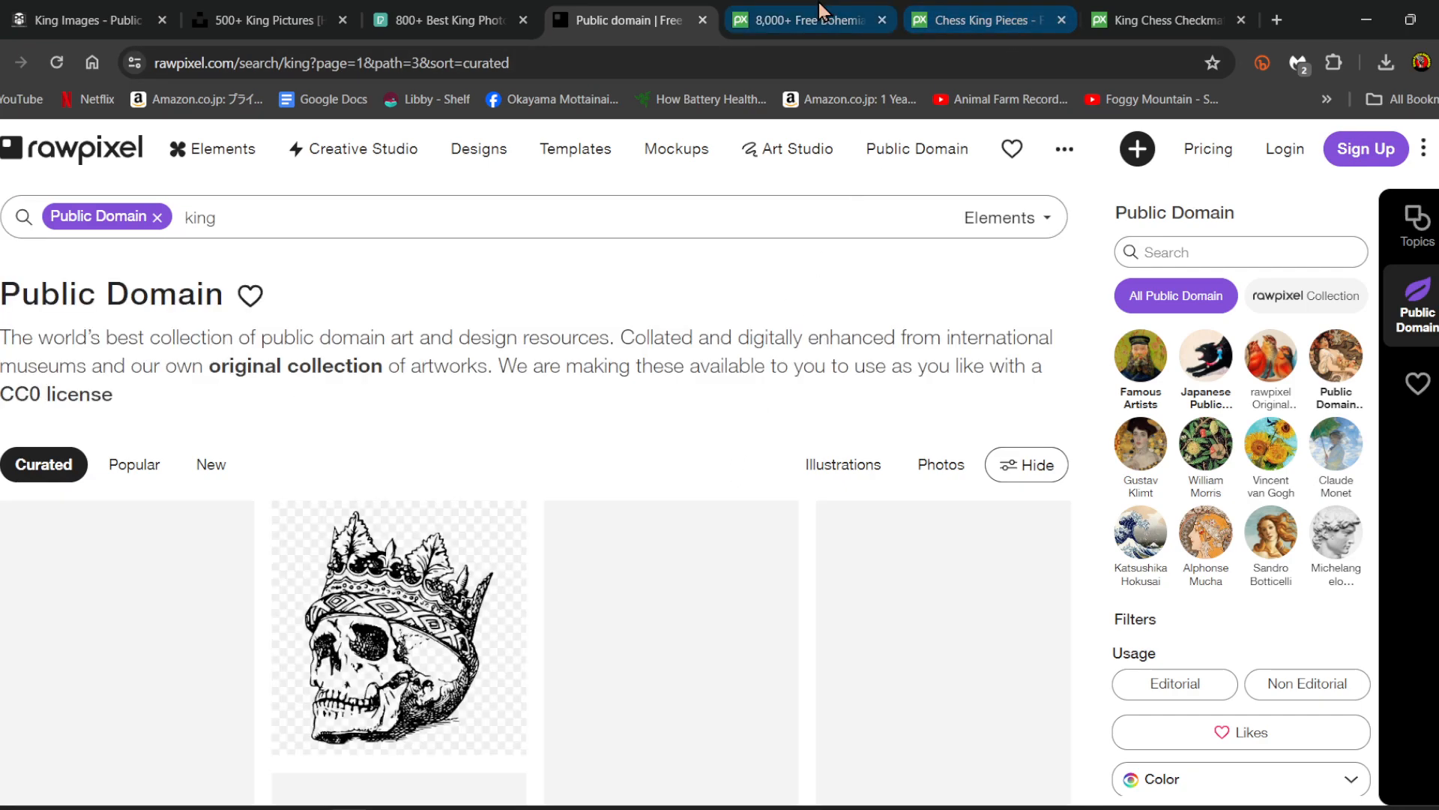
# - Switch to Pixabay and remove bohemian from the image search so it looks for king only
pyautogui.click(815, 15)
pyautogui.doubleClick(194, 150)
pyautogui.press('BackSpace')
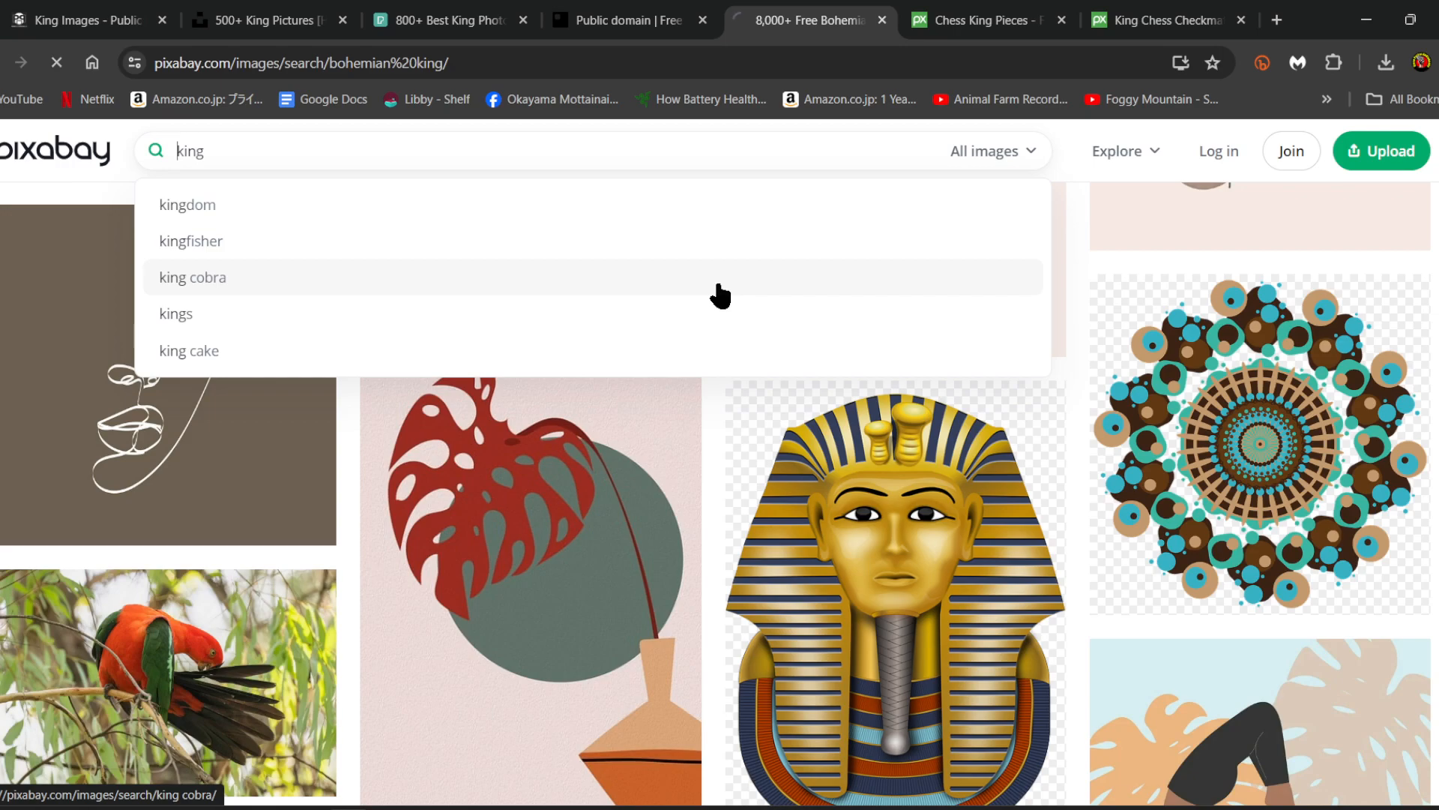
pyautogui.press('Return')
# - Return to PublicDomainPictures and look through the first page of king results for a usable king image
pyautogui.click(87, 20)
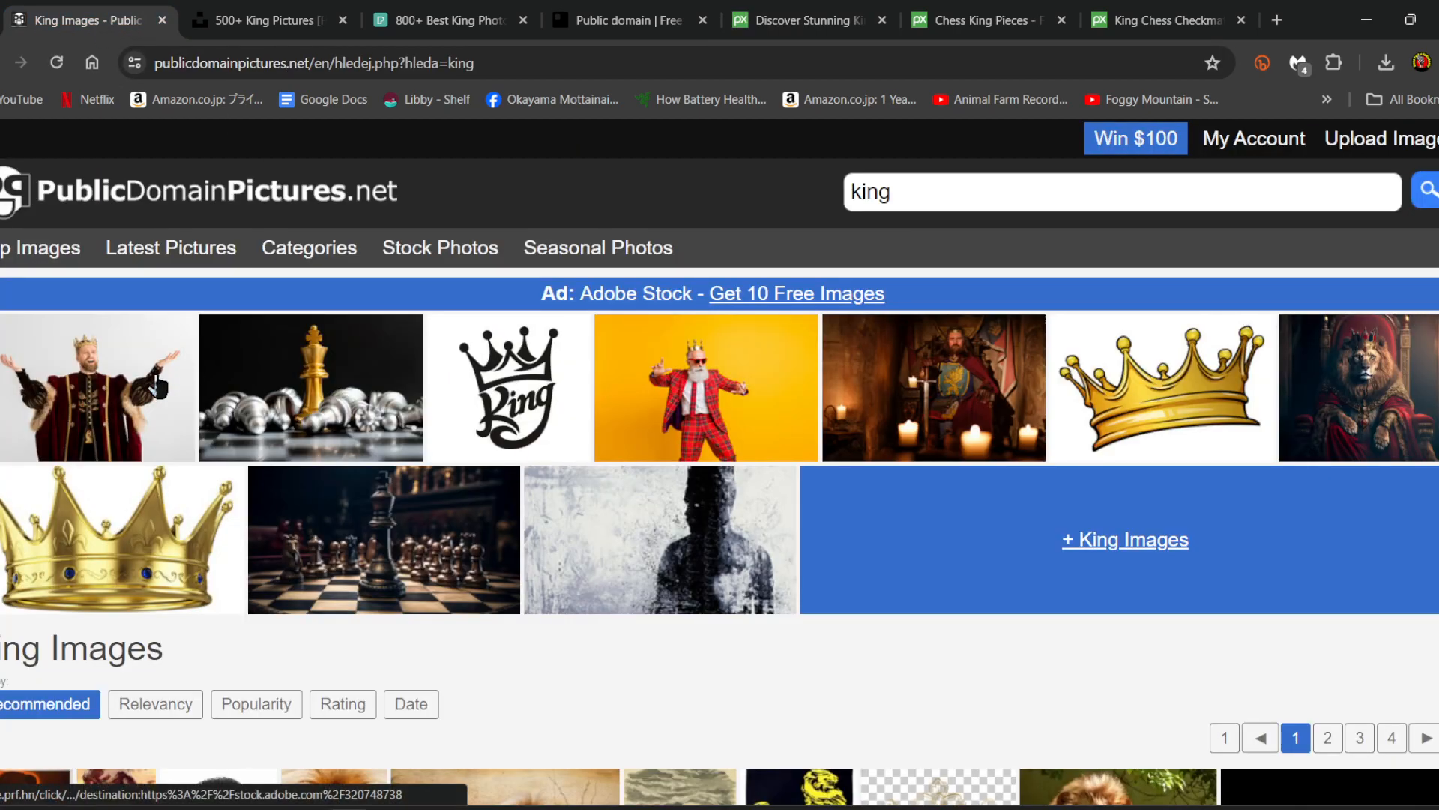
pyautogui.scroll(-3, 99, 677)
pyautogui.scroll(-1, 99, 677)
pyautogui.scroll(-2, 99, 677)
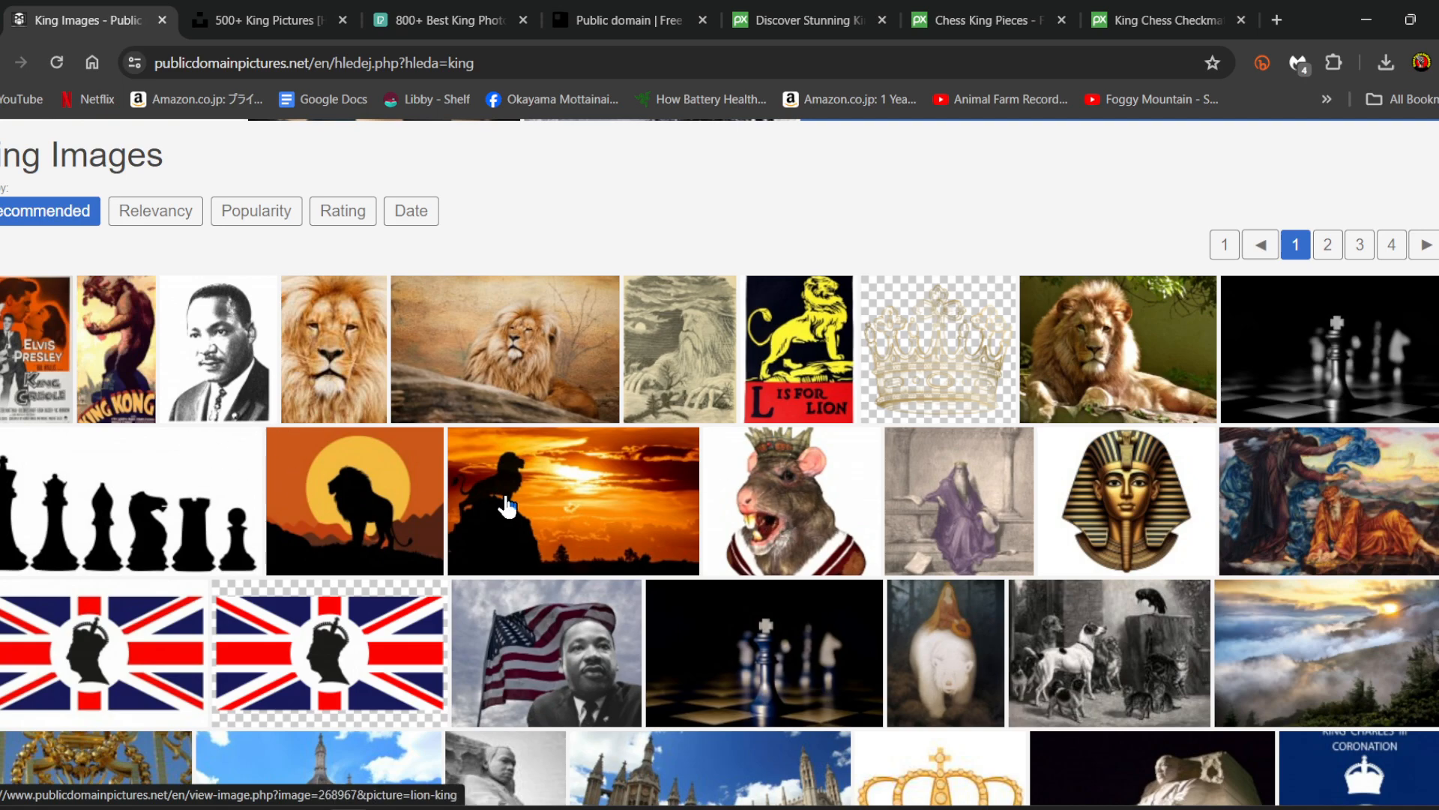
pyautogui.scroll(-4, 237, 461)
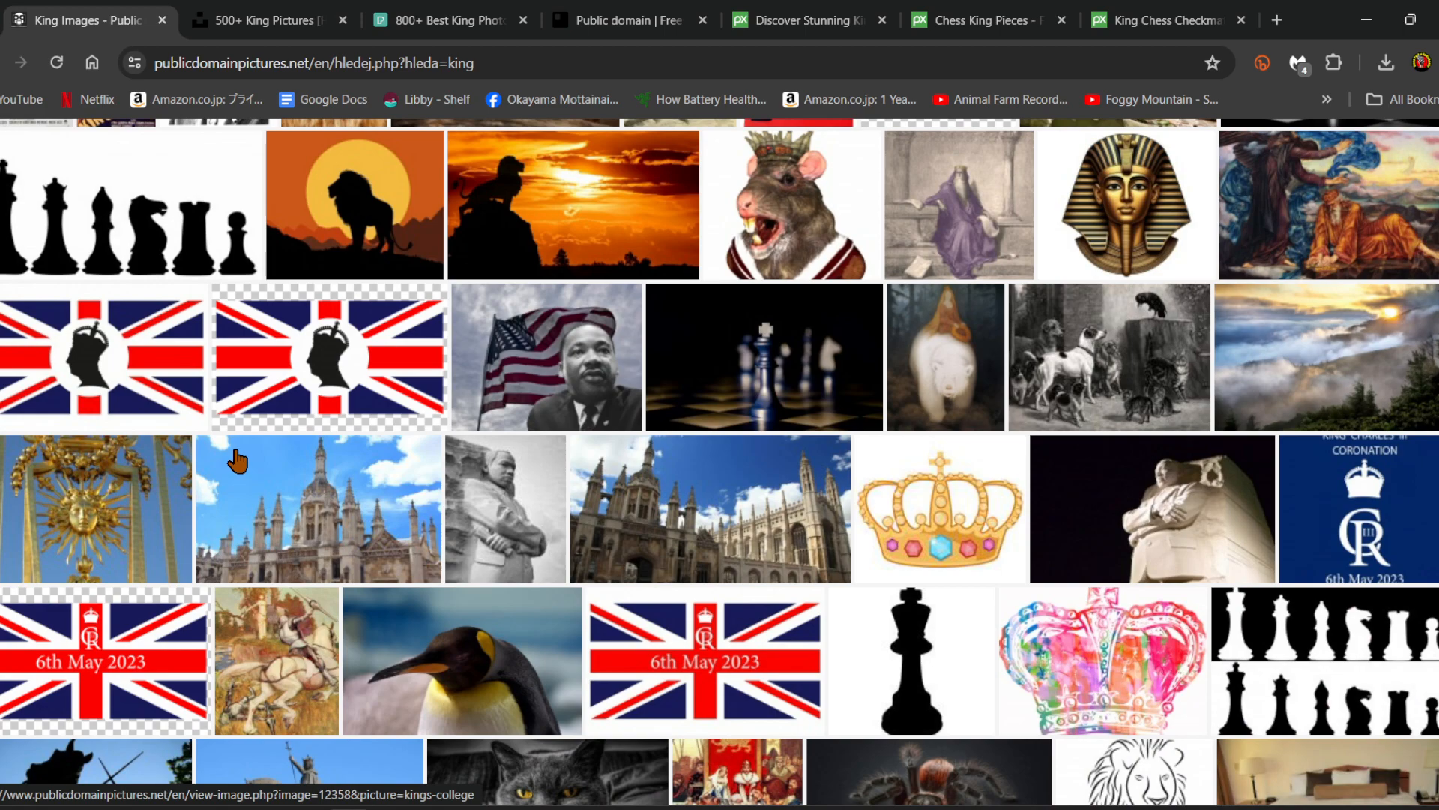
pyautogui.scroll(-1, 237, 461)
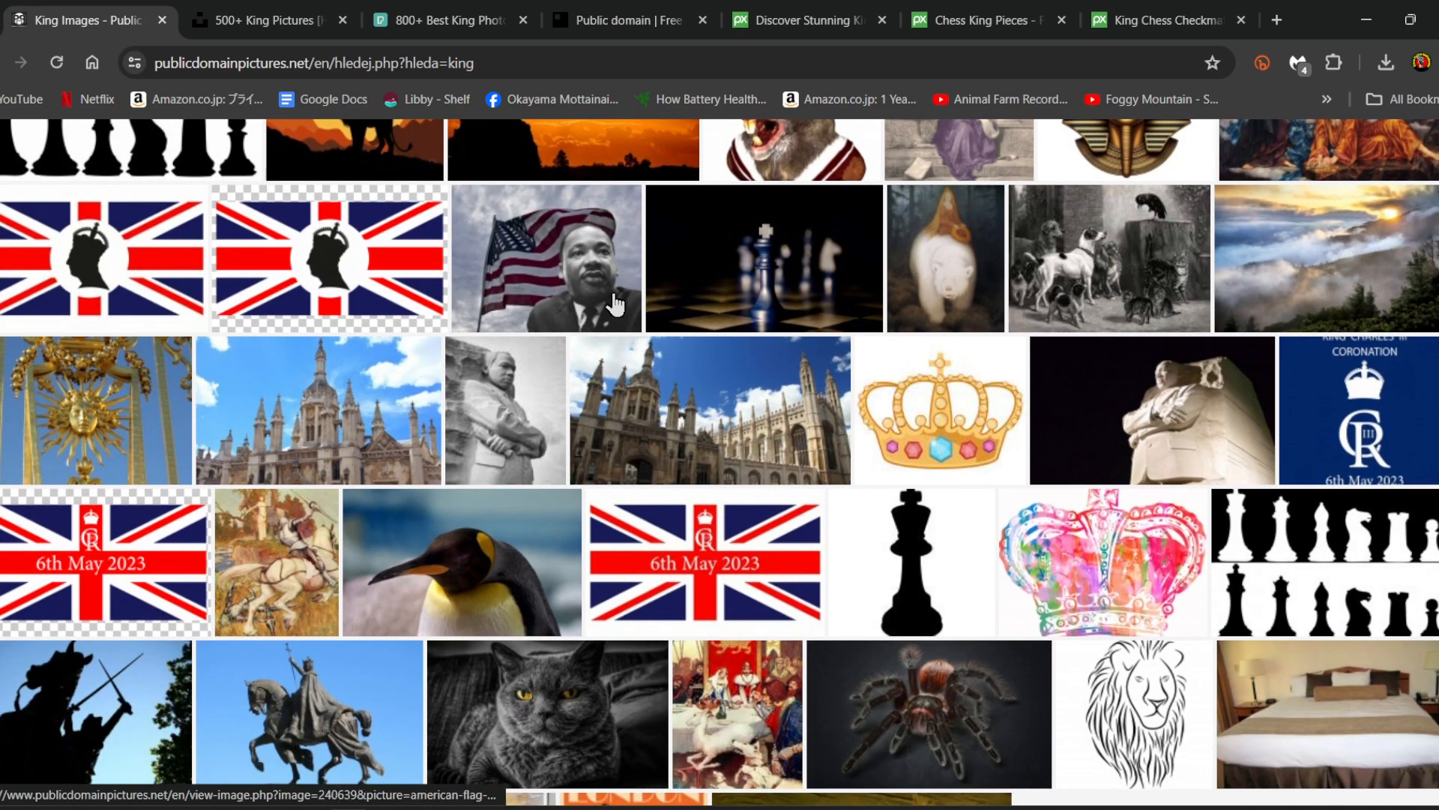
pyautogui.scroll(-3, 604, 291)
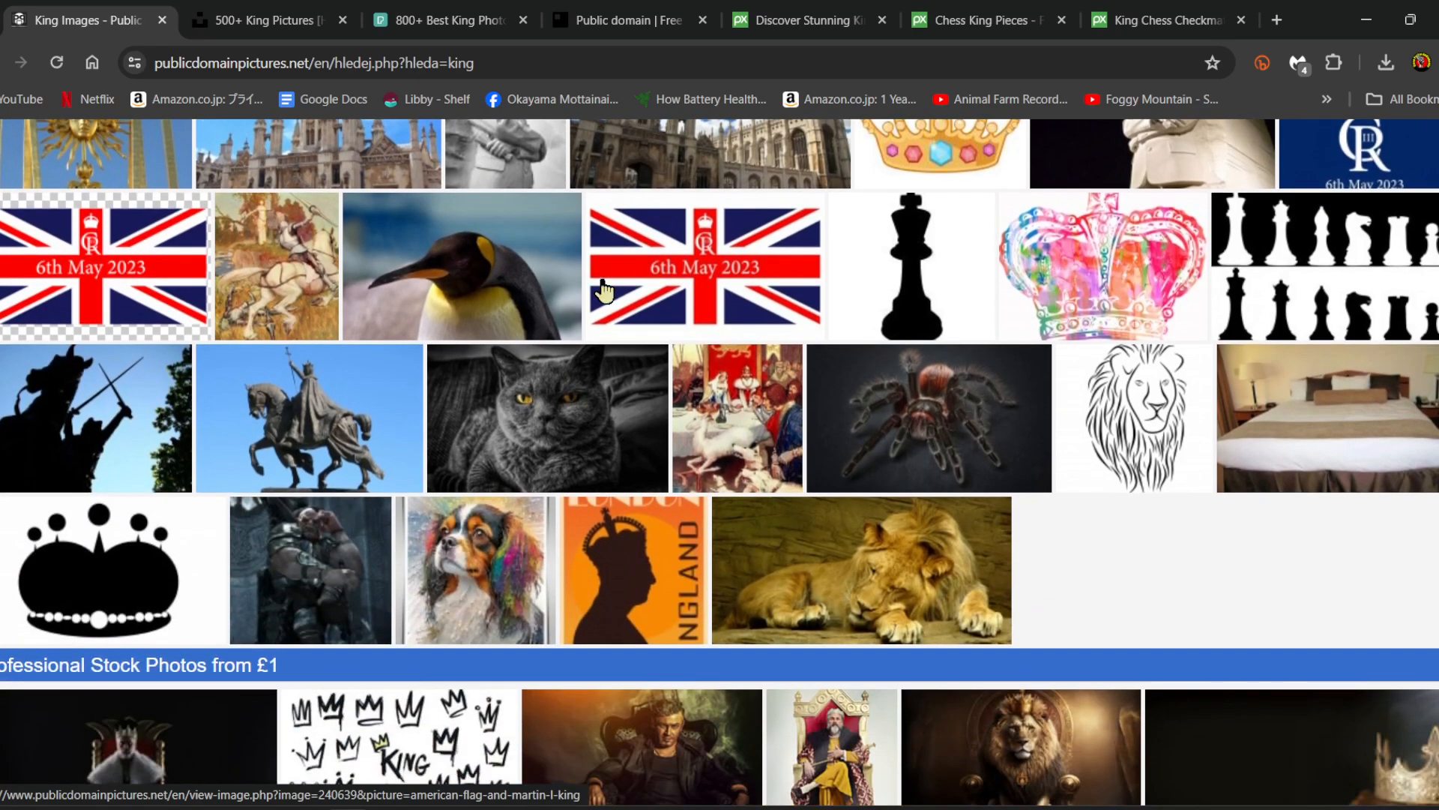
pyautogui.scroll(4, 604, 291)
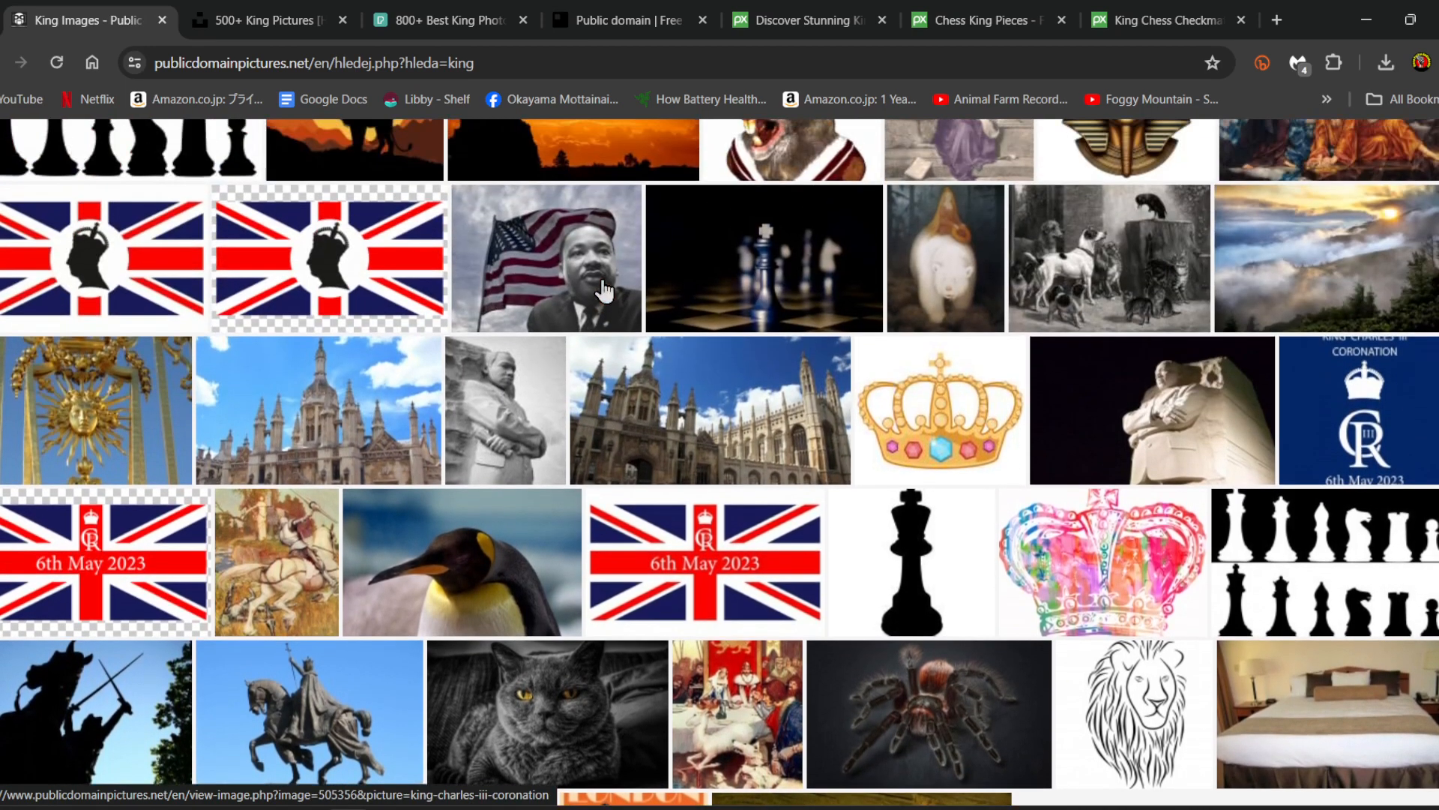
pyautogui.scroll(-2, 604, 291)
pyautogui.scroll(5, 604, 291)
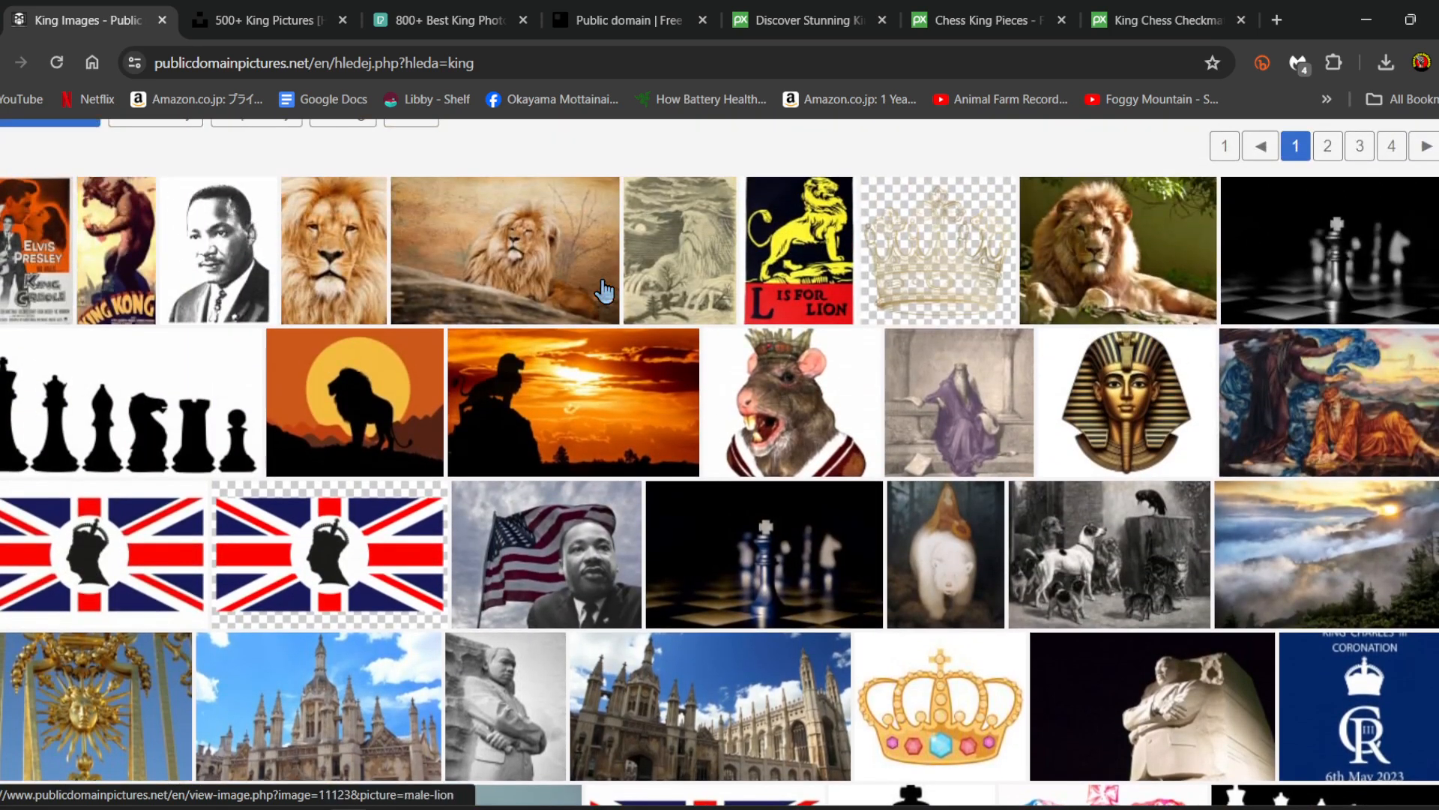
# - Switch to the Unsplash king results, view the golden chess king photo with coins enlarged, and close it
pyautogui.click(315, 8)
pyautogui.scroll(-5, 720, 495)
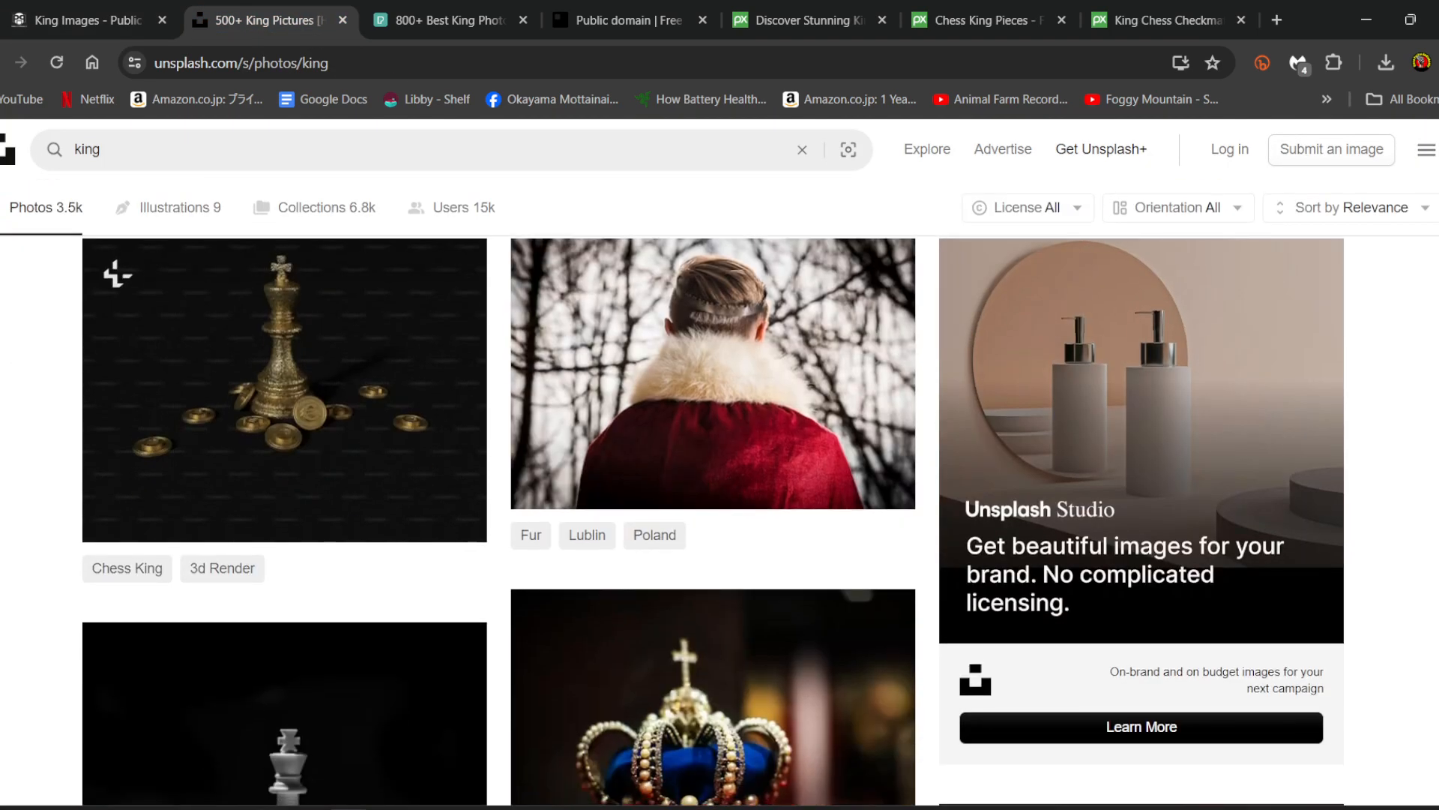
pyautogui.scroll(1, 720, 495)
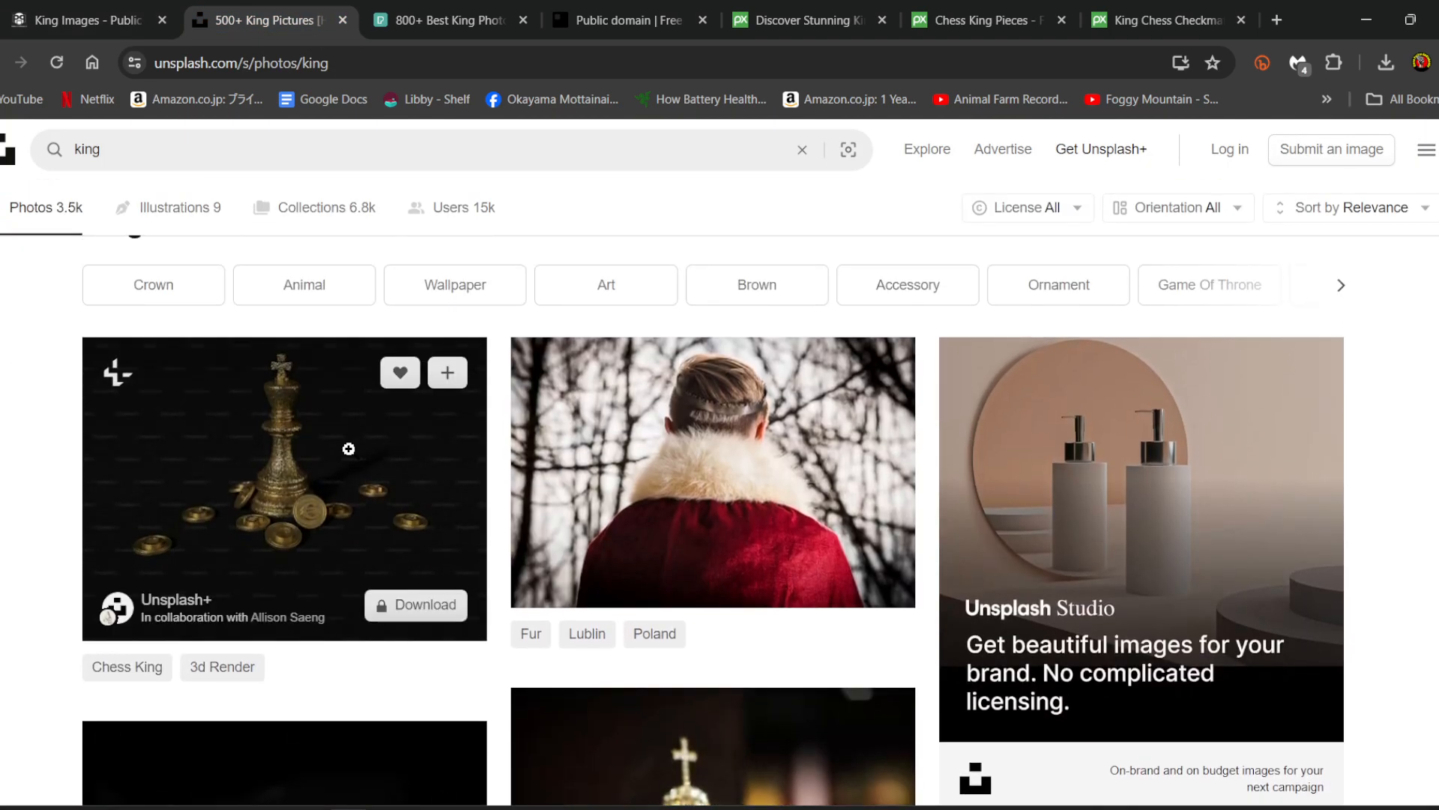
pyautogui.scroll(1, 719, 495)
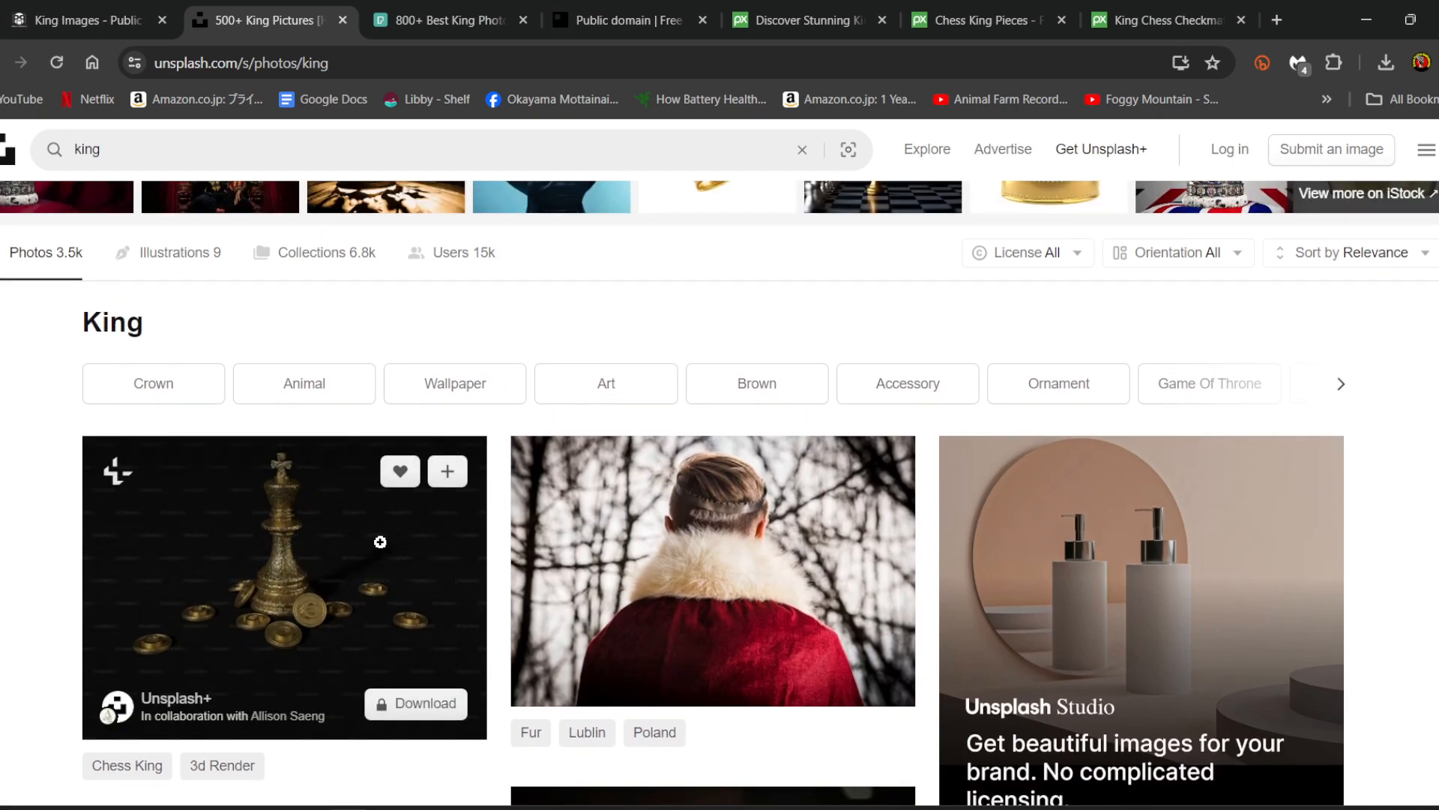
pyautogui.click(310, 582)
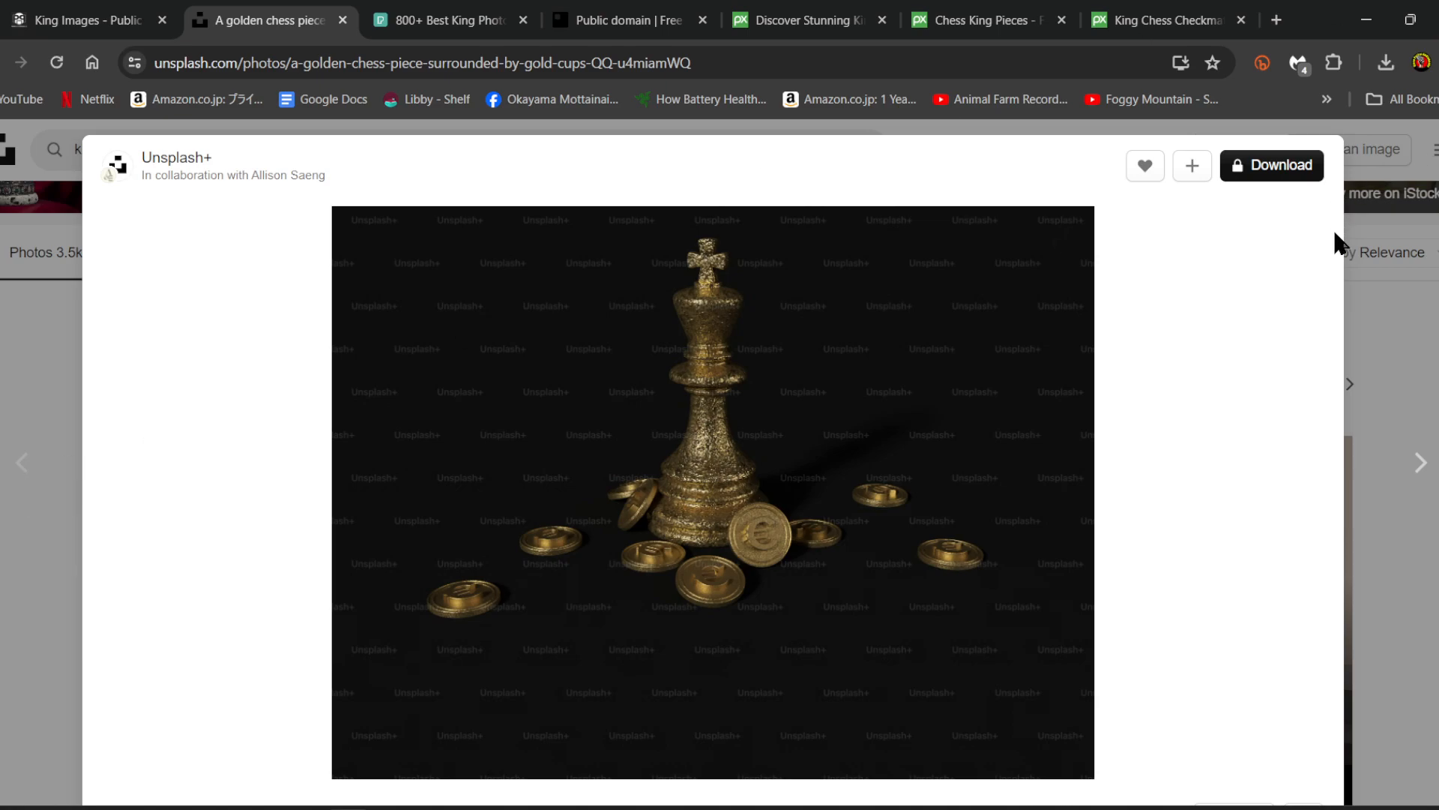
pyautogui.click(1391, 351)
# - Browse the king photos and open the silver chess king among fallen gold pieces in a background tab
pyautogui.scroll(-5, 3, 443)
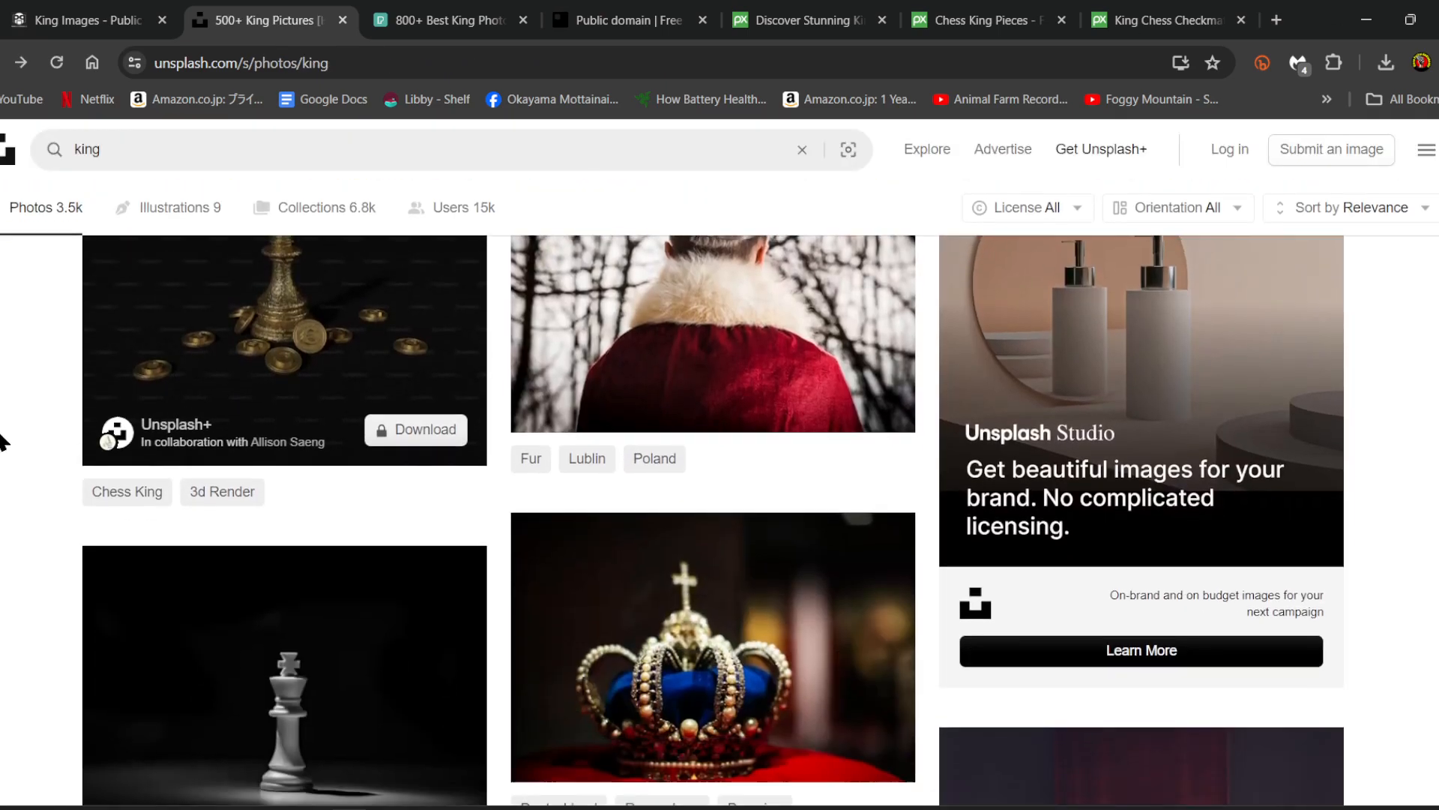
pyautogui.scroll(7, 4, 438)
pyautogui.scroll(2, 3, 443)
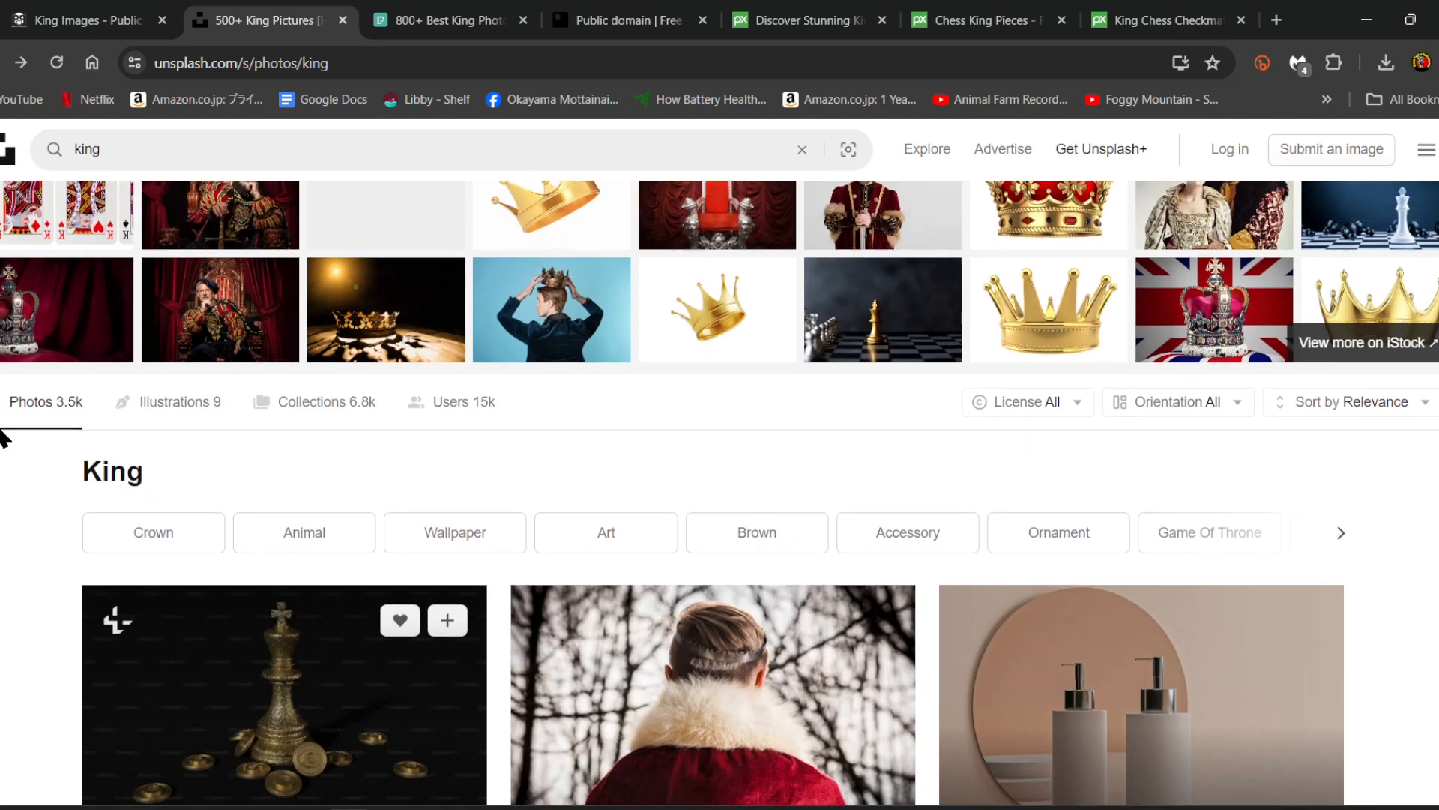
pyautogui.scroll(-7, 2, 597)
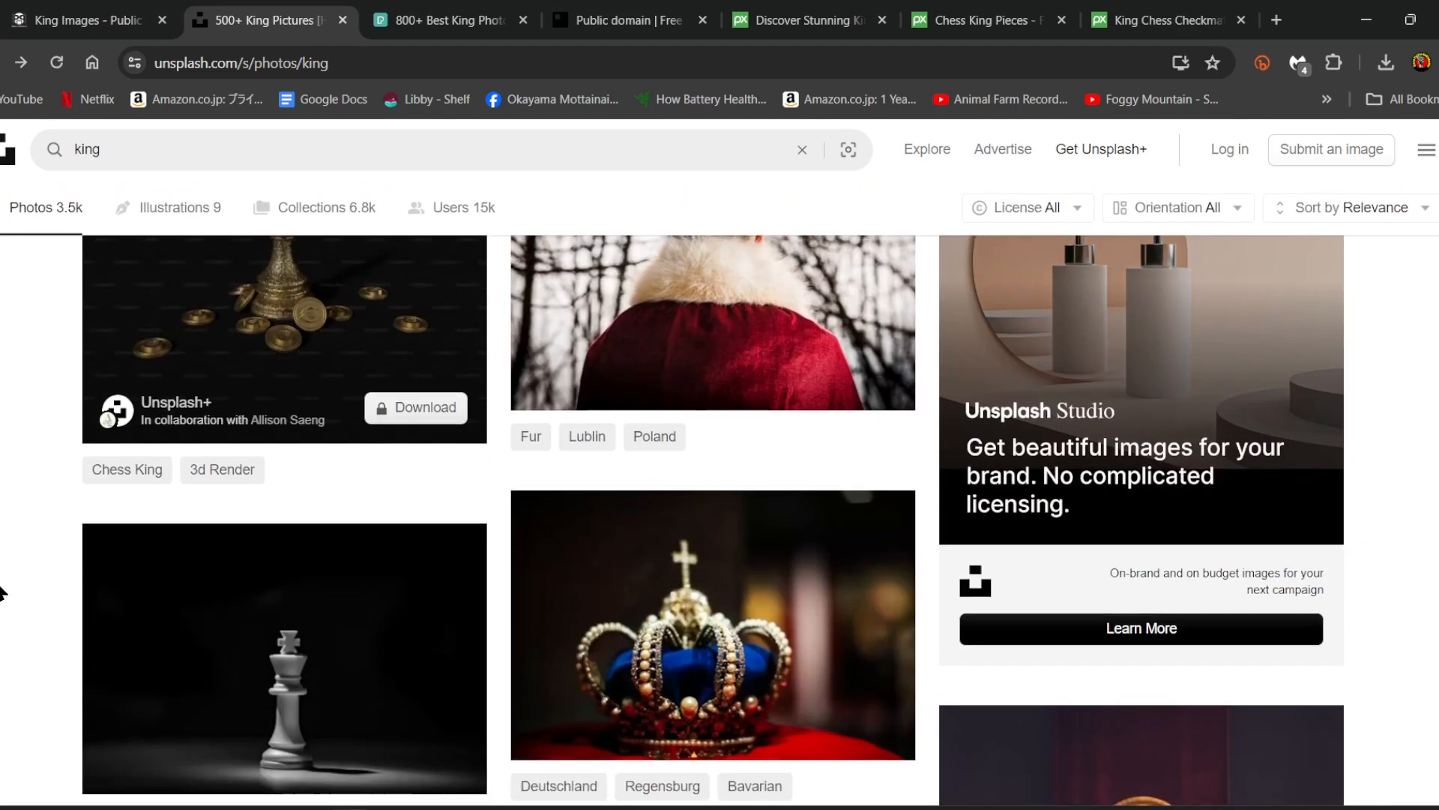
pyautogui.scroll(-2, 2, 592)
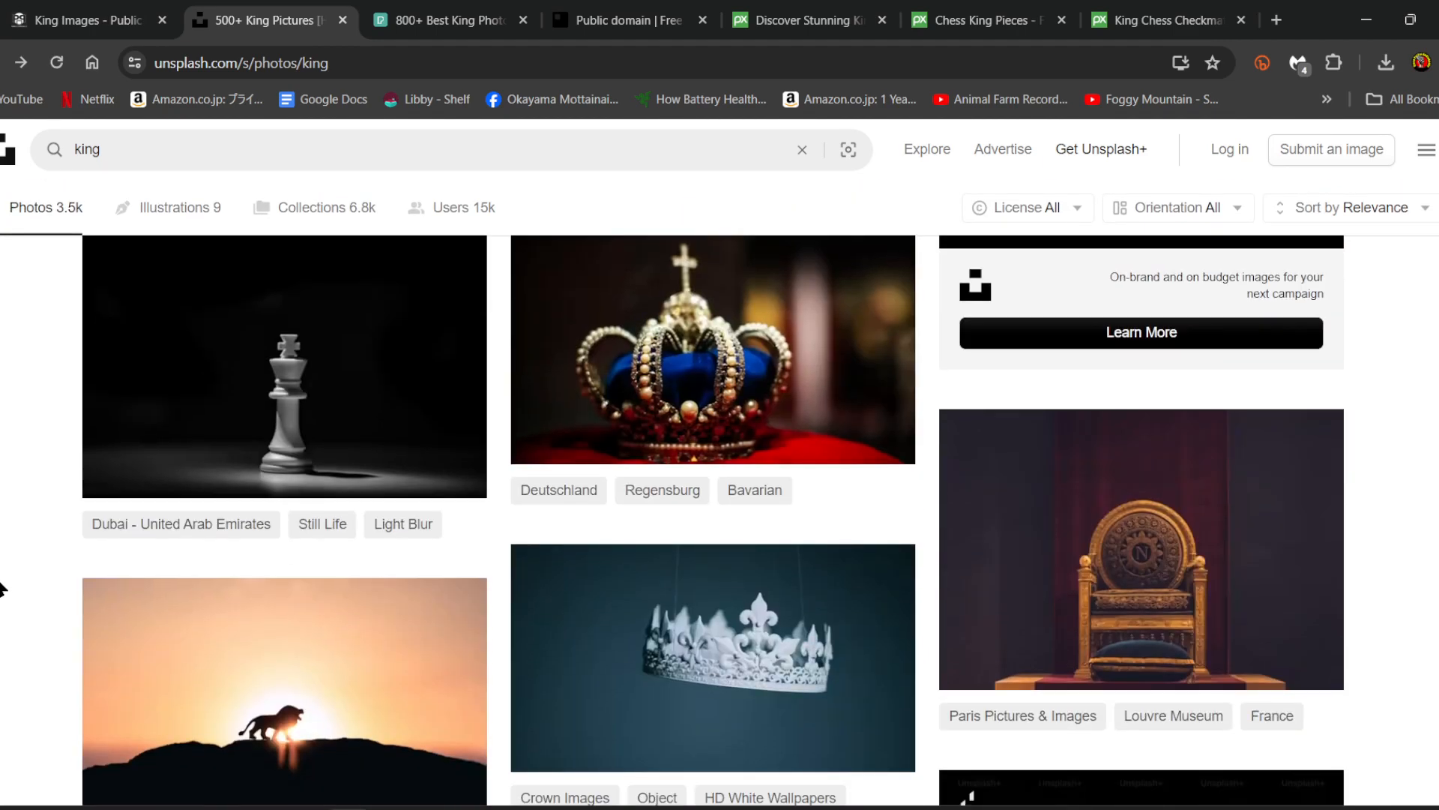
pyautogui.scroll(1, 3, 586)
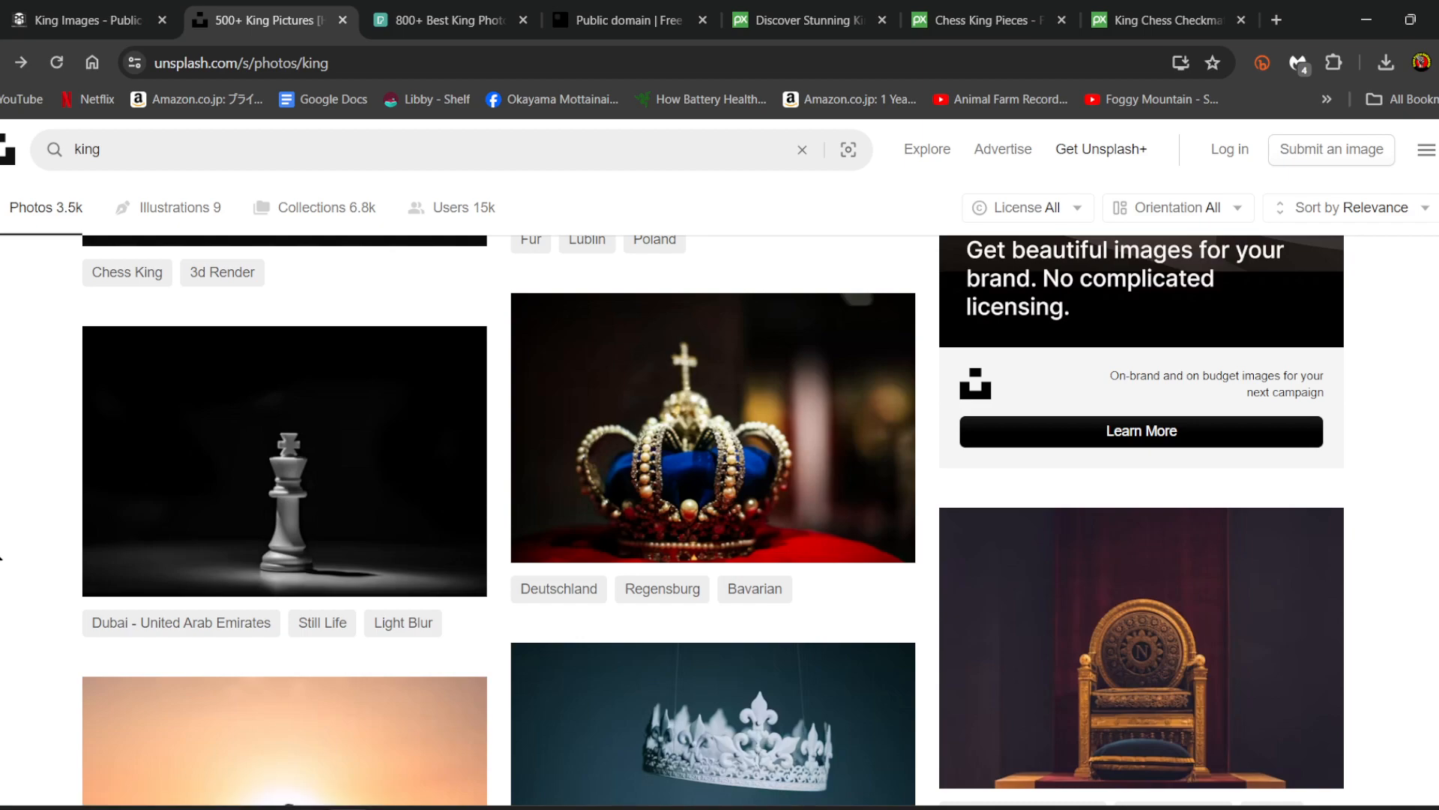
pyautogui.scroll(-3, 1, 555)
pyautogui.scroll(-3, 1, 555)
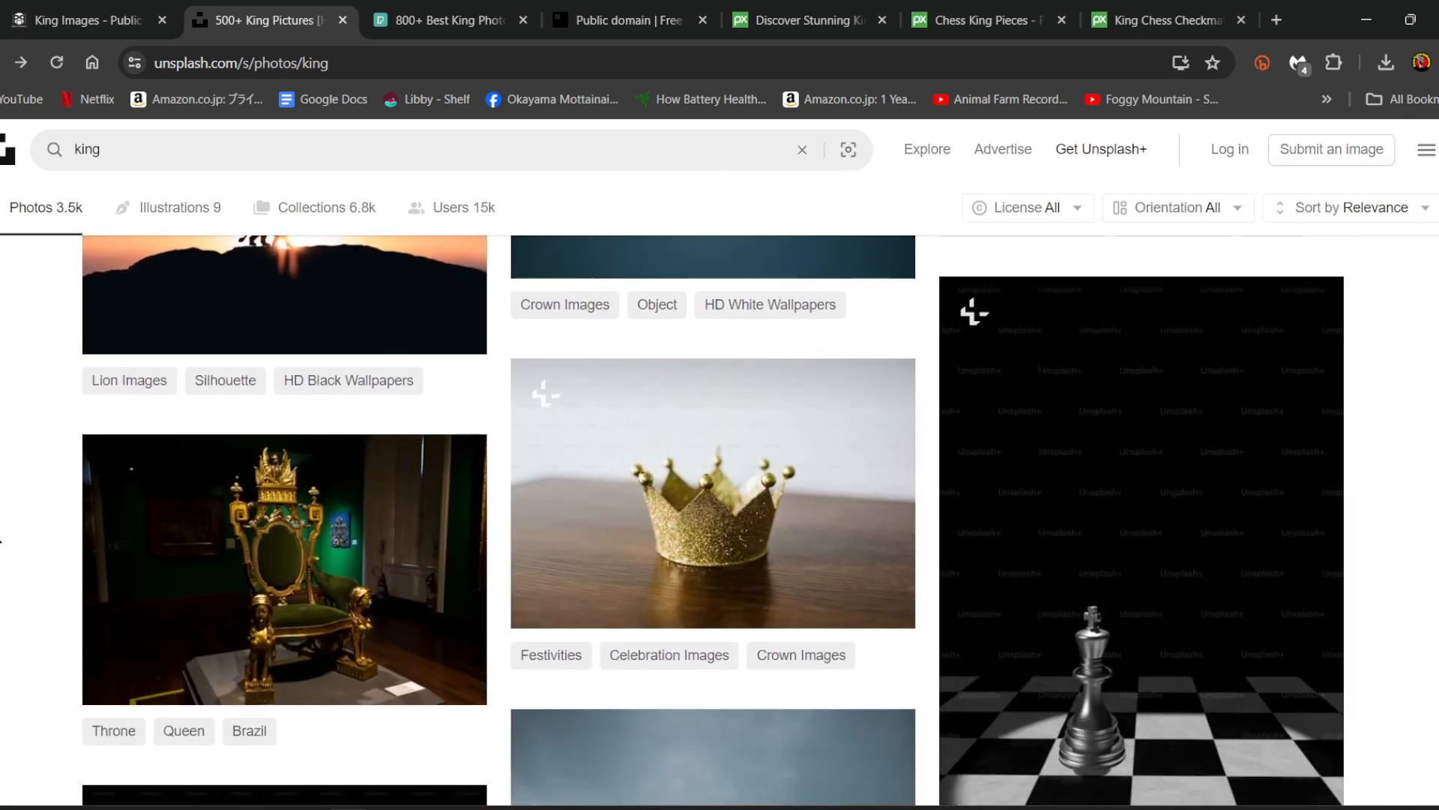
pyautogui.scroll(-2, 1, 538)
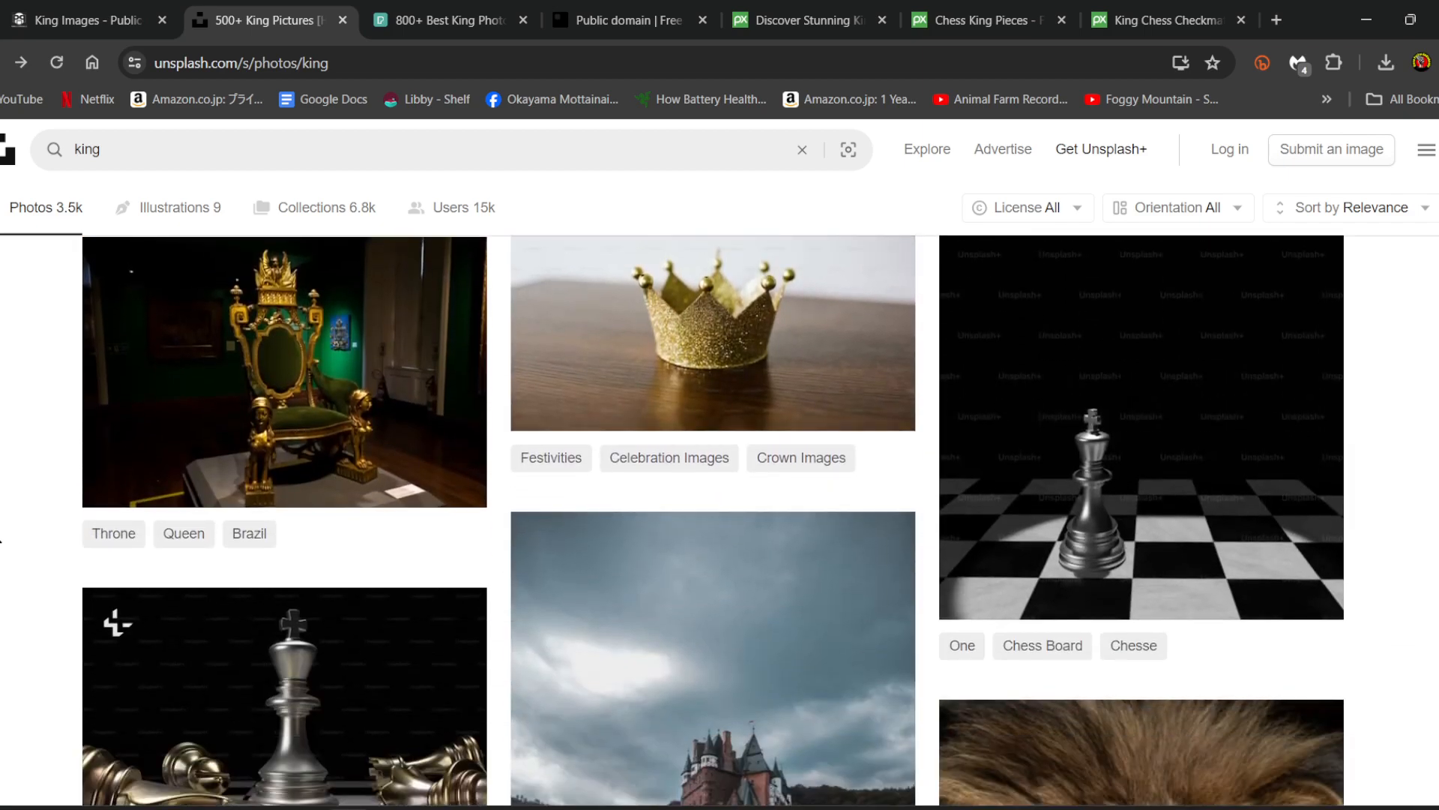
pyautogui.scroll(-3, 1, 537)
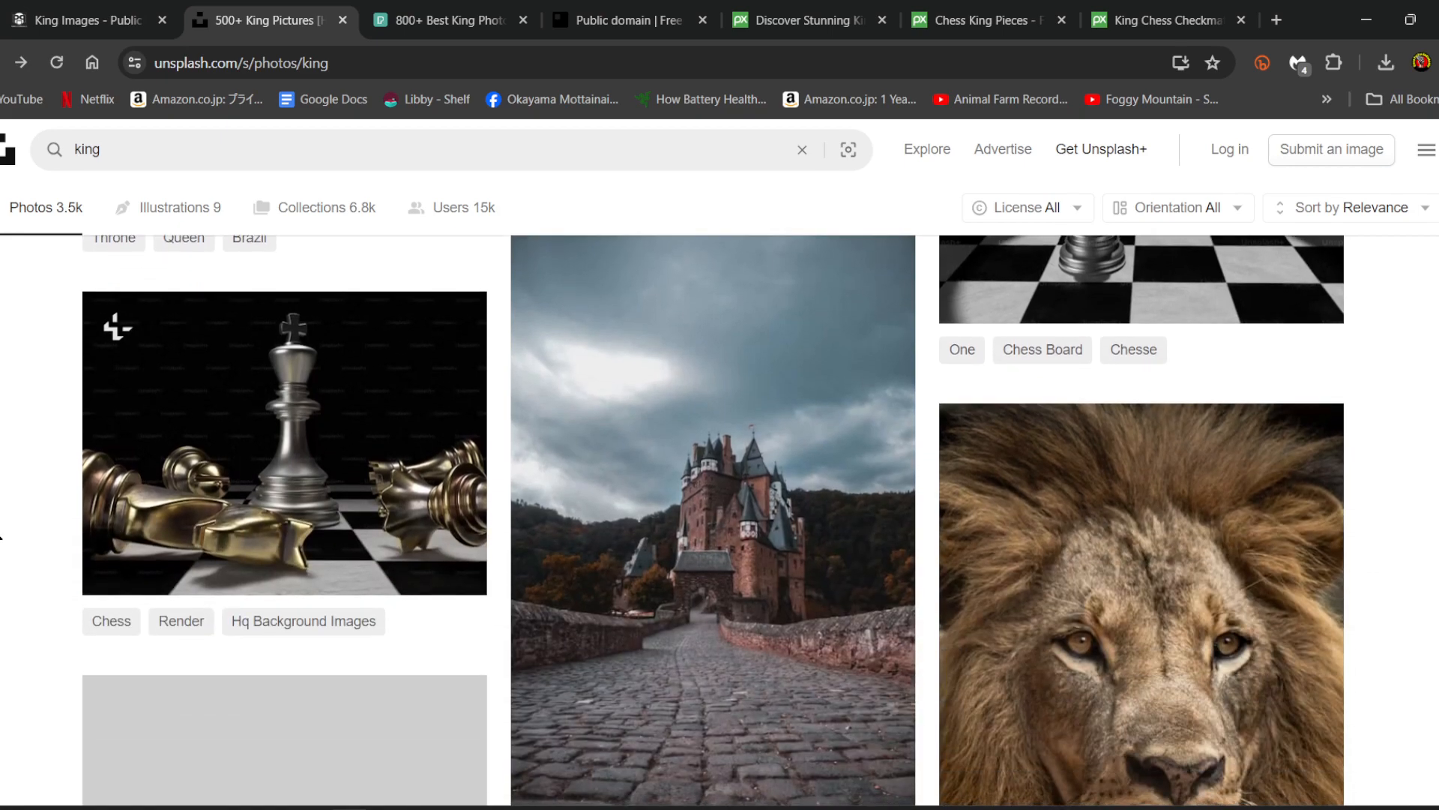
pyautogui.moveTo(333, 486)
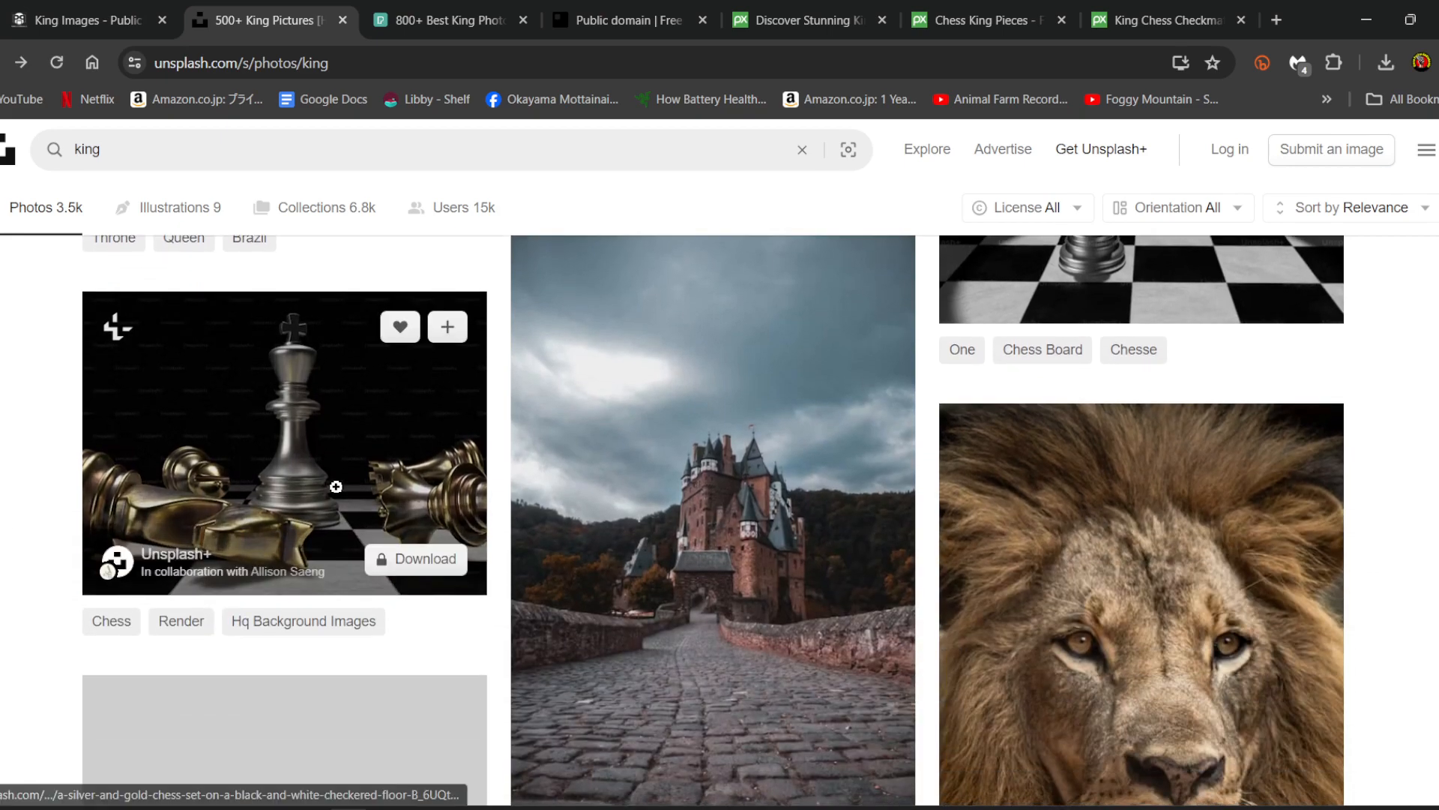
pyautogui.middleClick(303, 464)
# - Examine the remaining king photos down to the end of the loaded results and return to the silver chess king
pyautogui.scroll(-1, 303, 468)
pyautogui.scroll(-9, 303, 469)
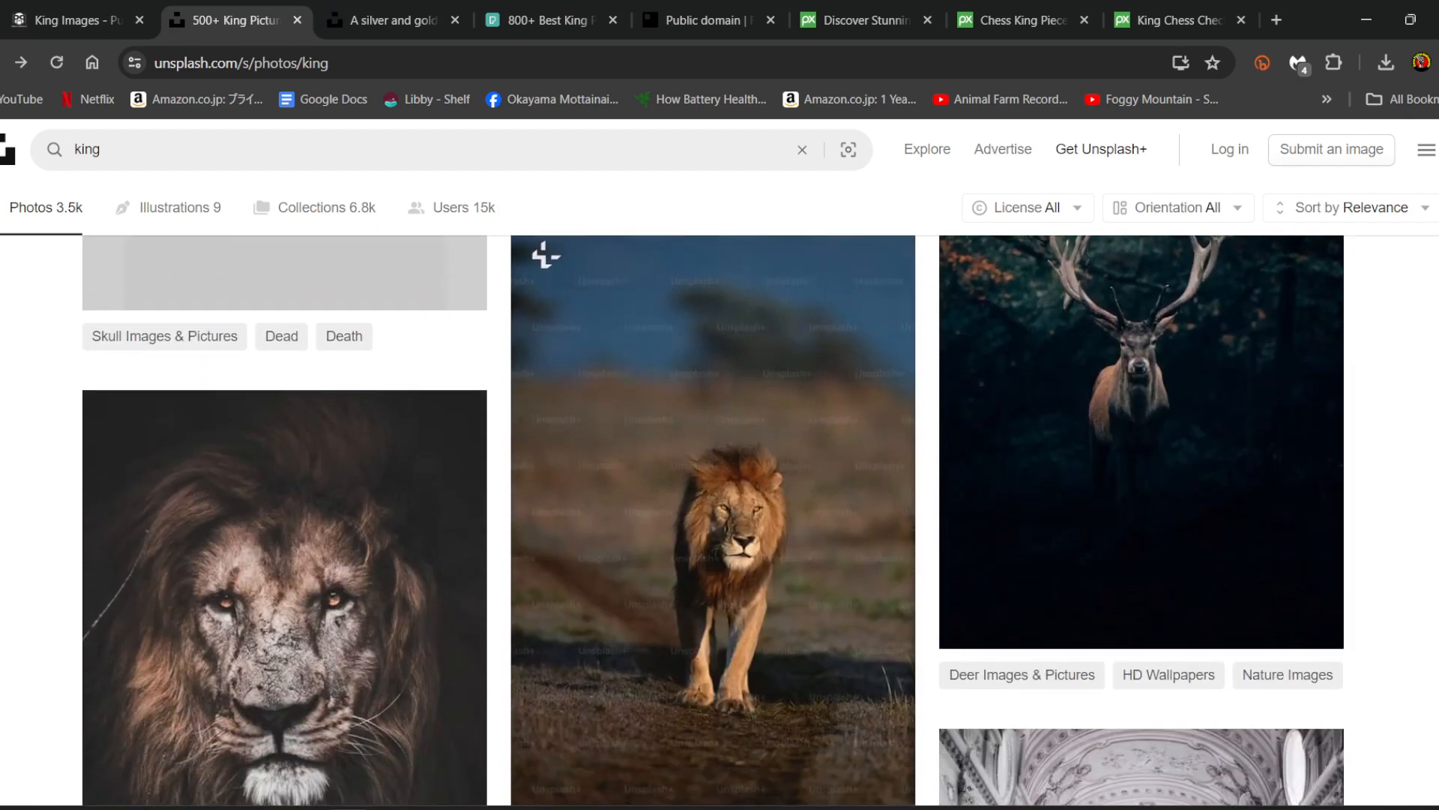
pyautogui.scroll(-6, 303, 469)
pyautogui.scroll(-2, 713, 520)
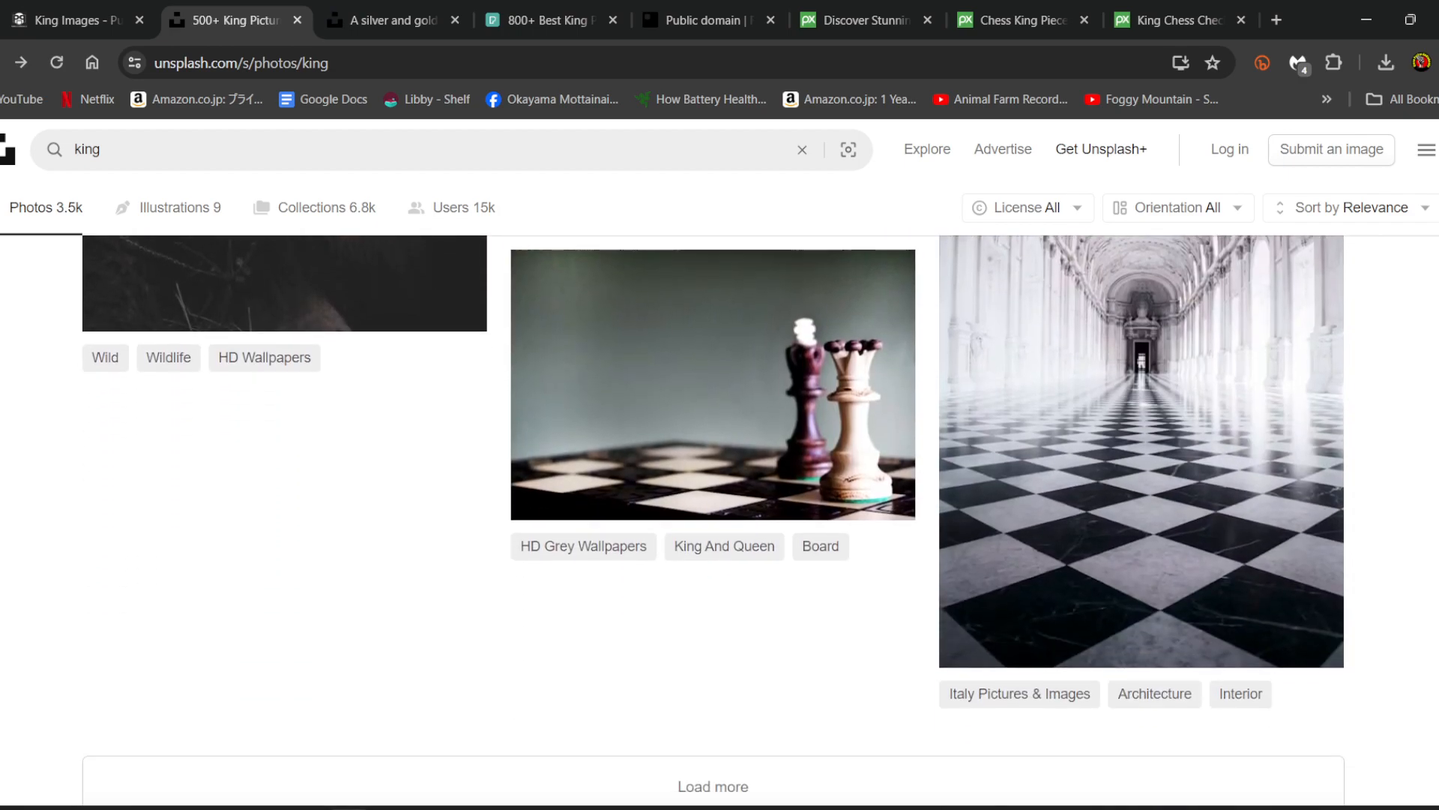
pyautogui.scroll(2, 713, 521)
pyautogui.scroll(17, 302, 469)
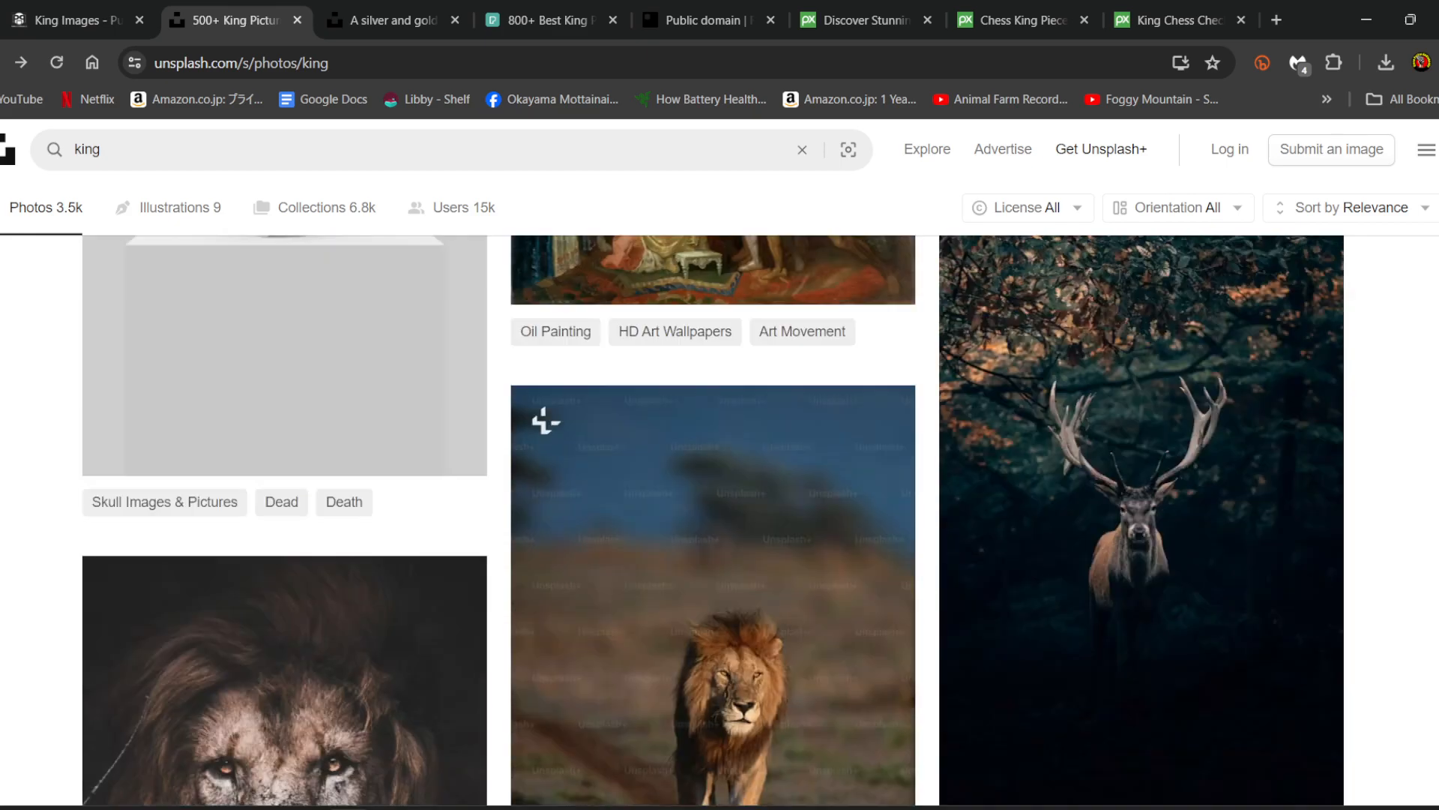
pyautogui.scroll(-1, 303, 468)
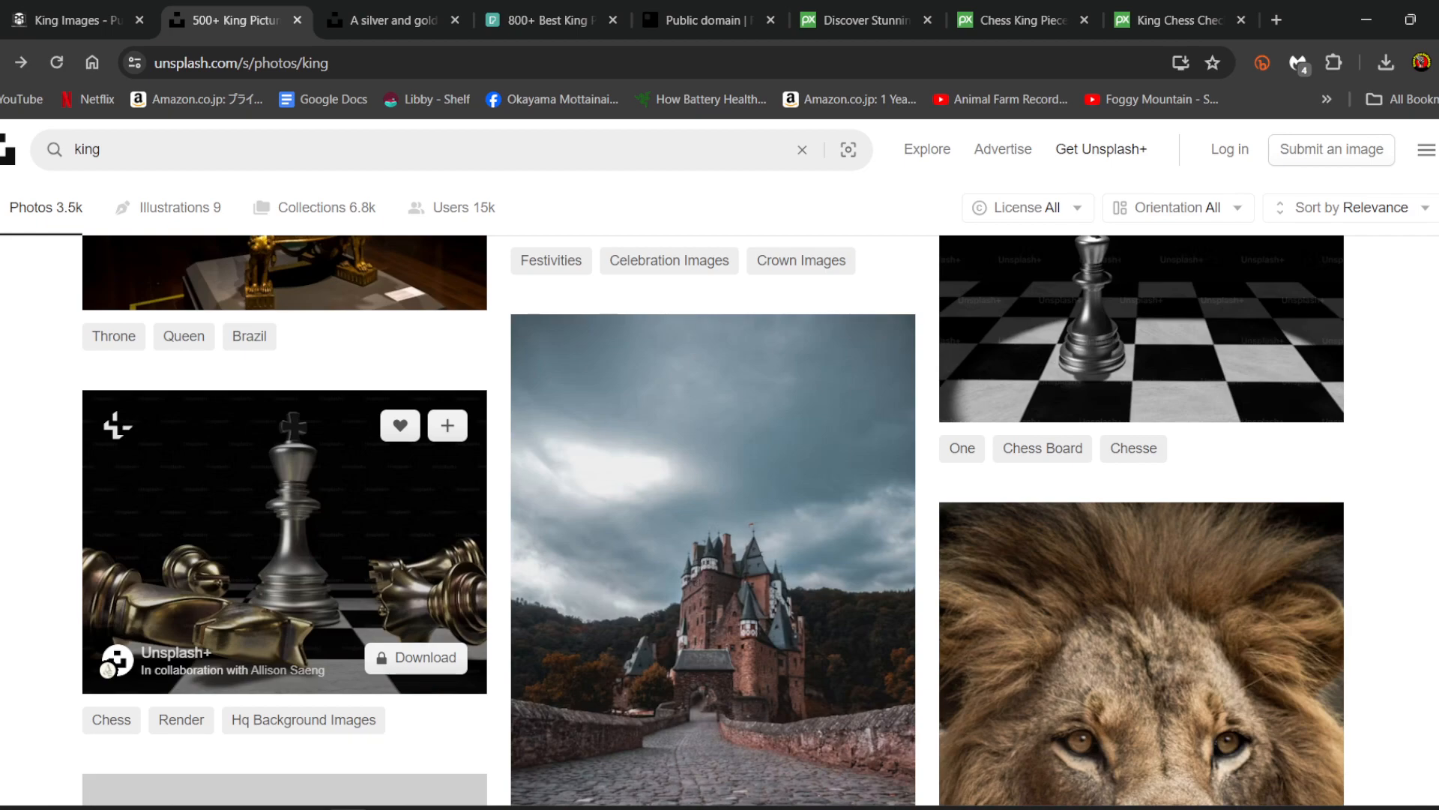
# - Inspect the silver chess king photo page, and close both it and the Unsplash results
pyautogui.click(394, 20)
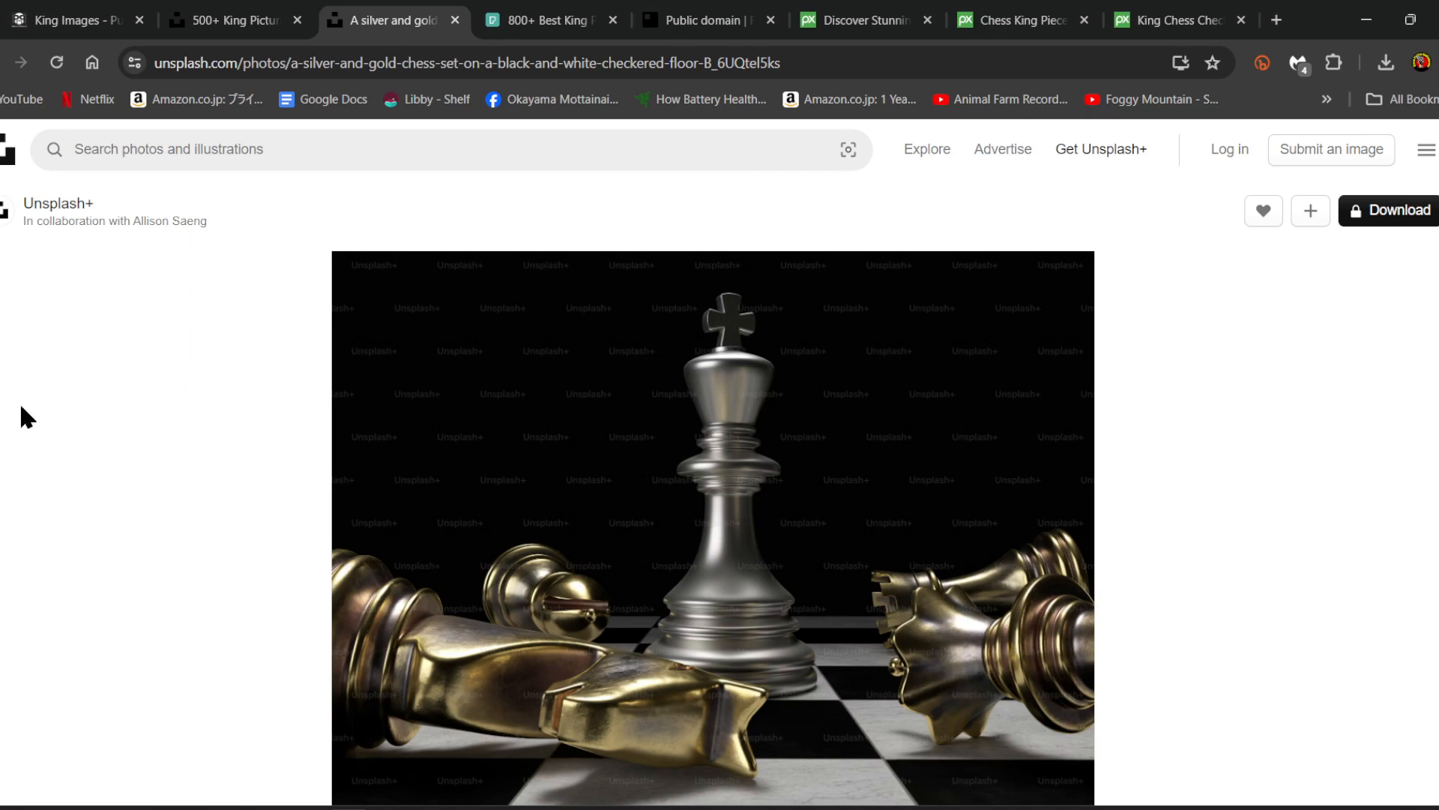
pyautogui.scroll(-5, 43, 395)
pyautogui.scroll(5, 35, 386)
pyautogui.middleClick(390, 6)
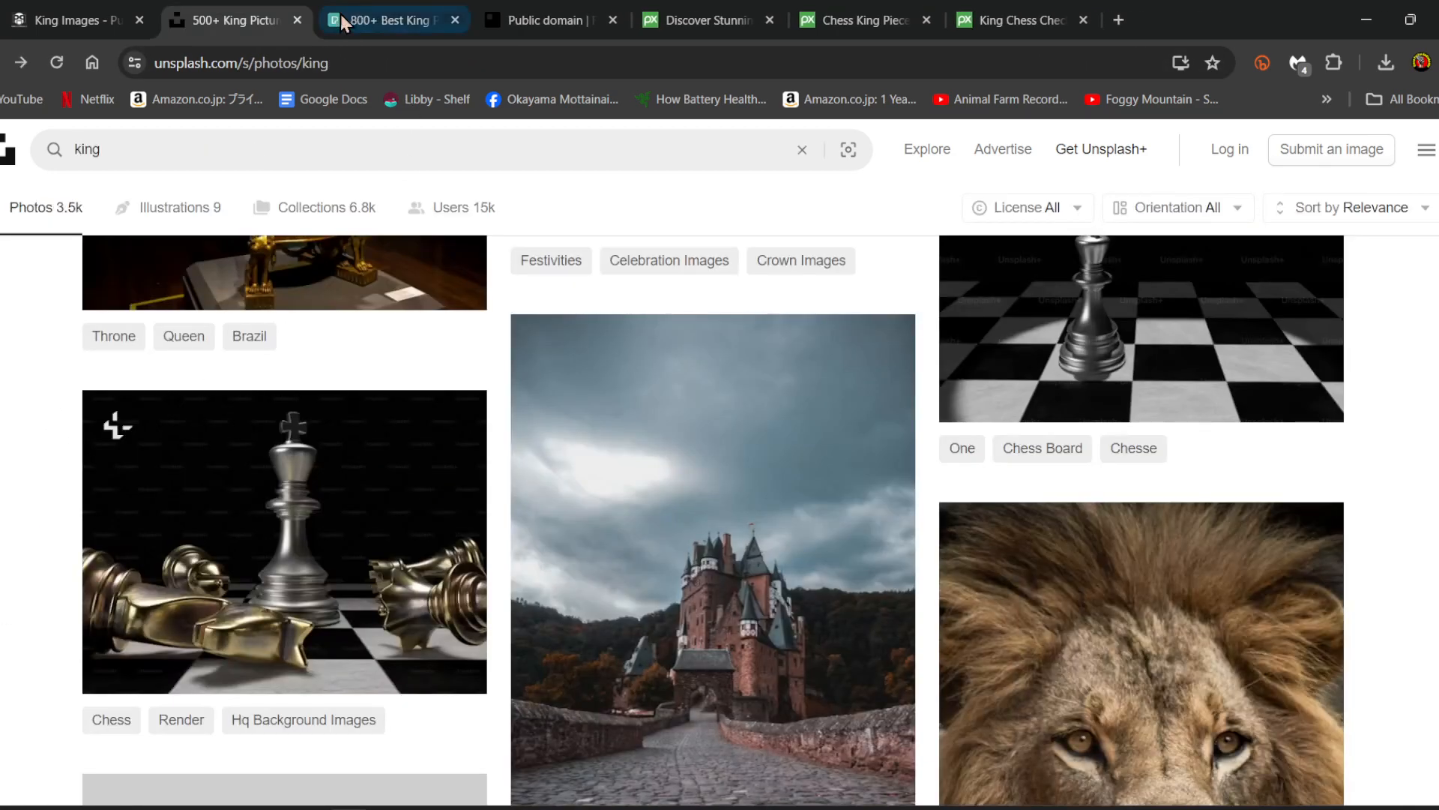
pyautogui.middleClick(258, 10)
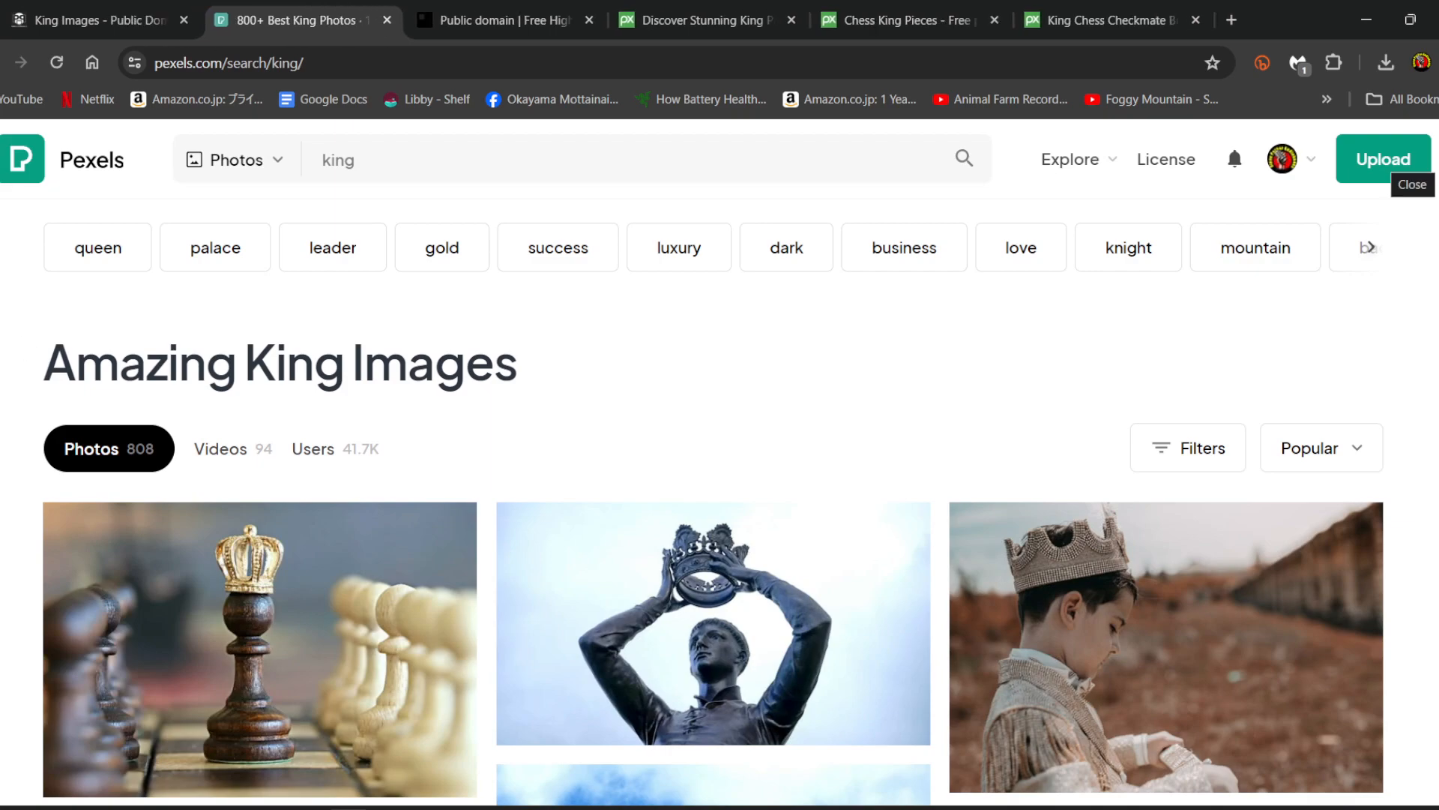
# - Examine the Pexels king photos from the start of the results down to the second sponsored iStock block
pyautogui.scroll(-3, 712, 539)
pyautogui.scroll(2, 712, 540)
pyautogui.scroll(-4, 713, 539)
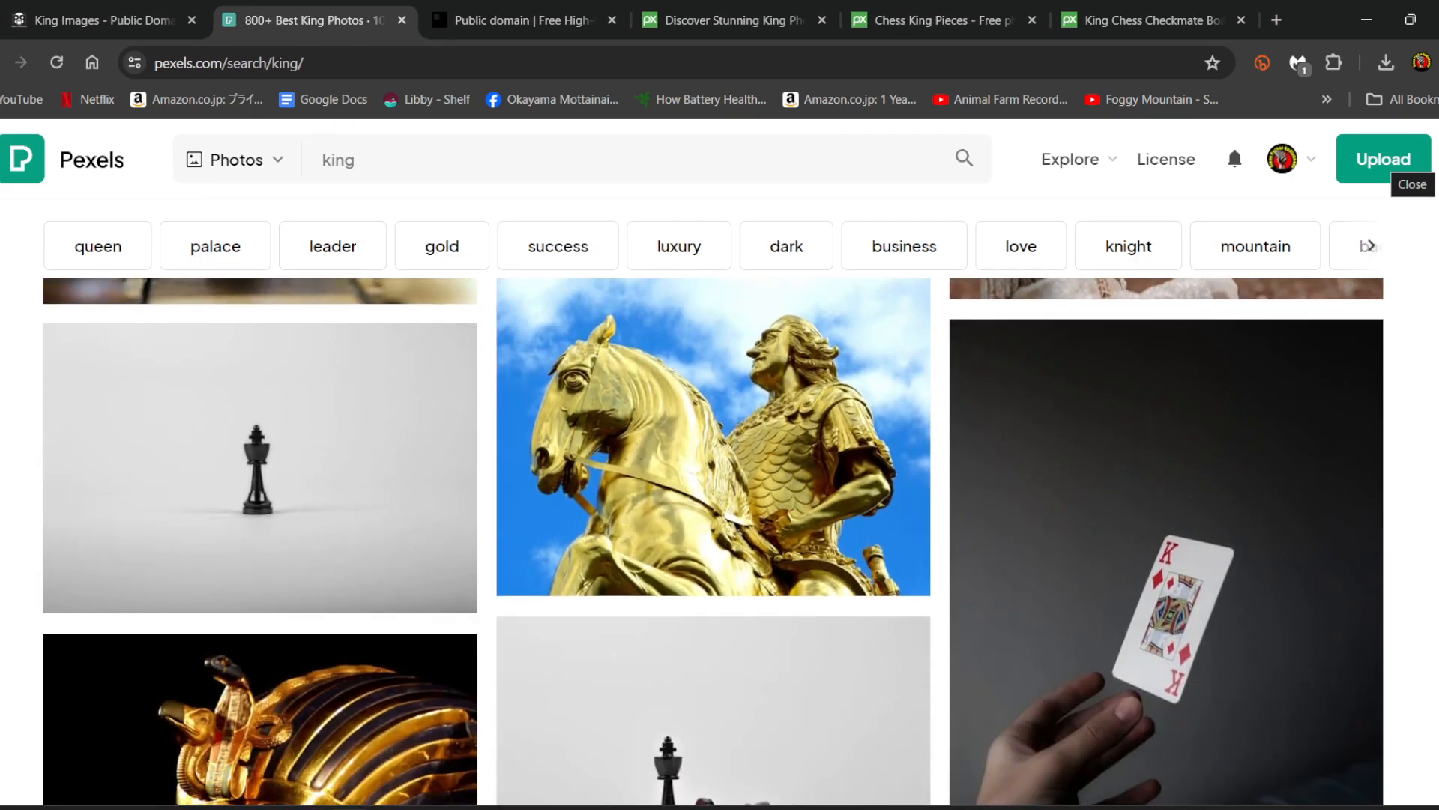
pyautogui.scroll(-5, 712, 540)
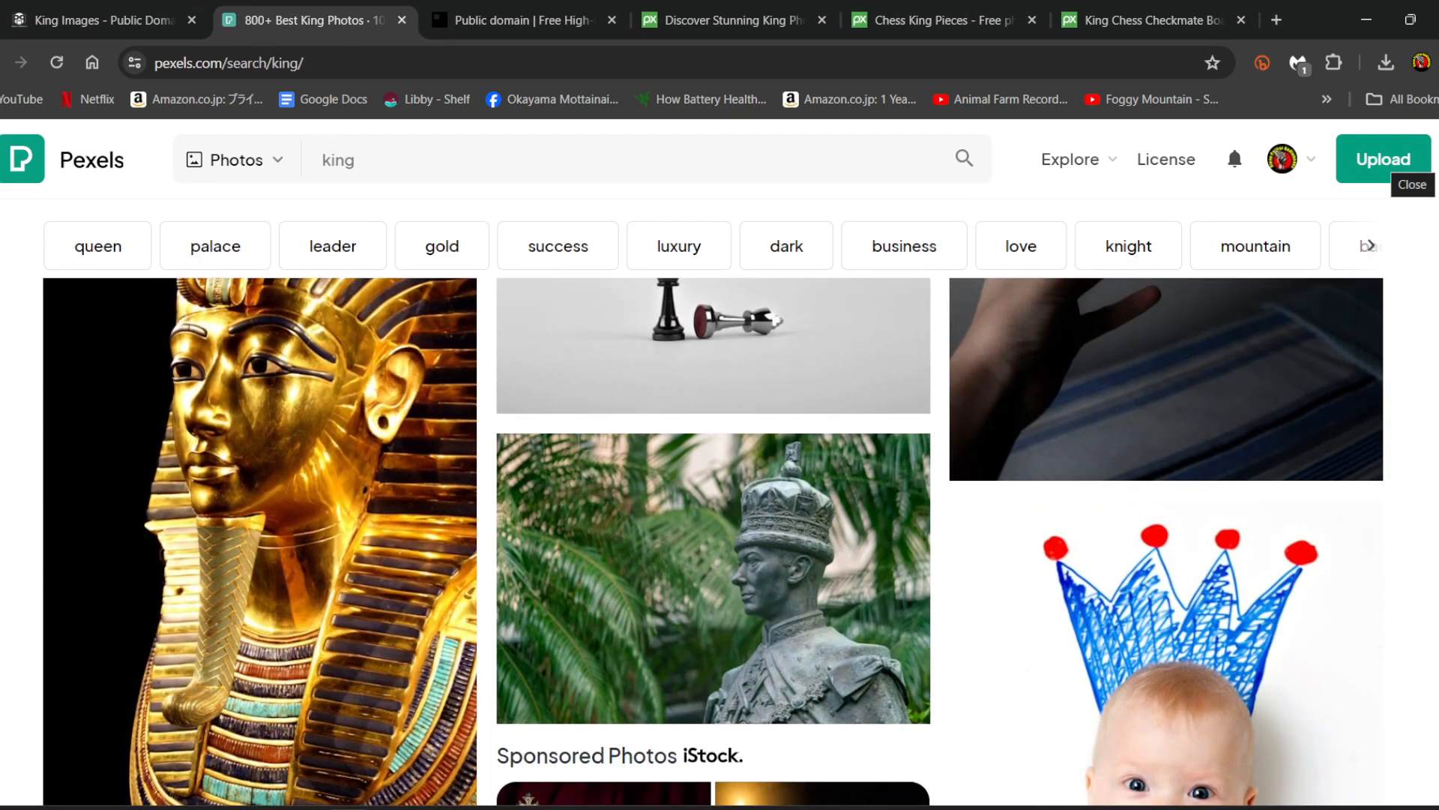
pyautogui.scroll(3, 713, 540)
pyautogui.scroll(-9, 712, 540)
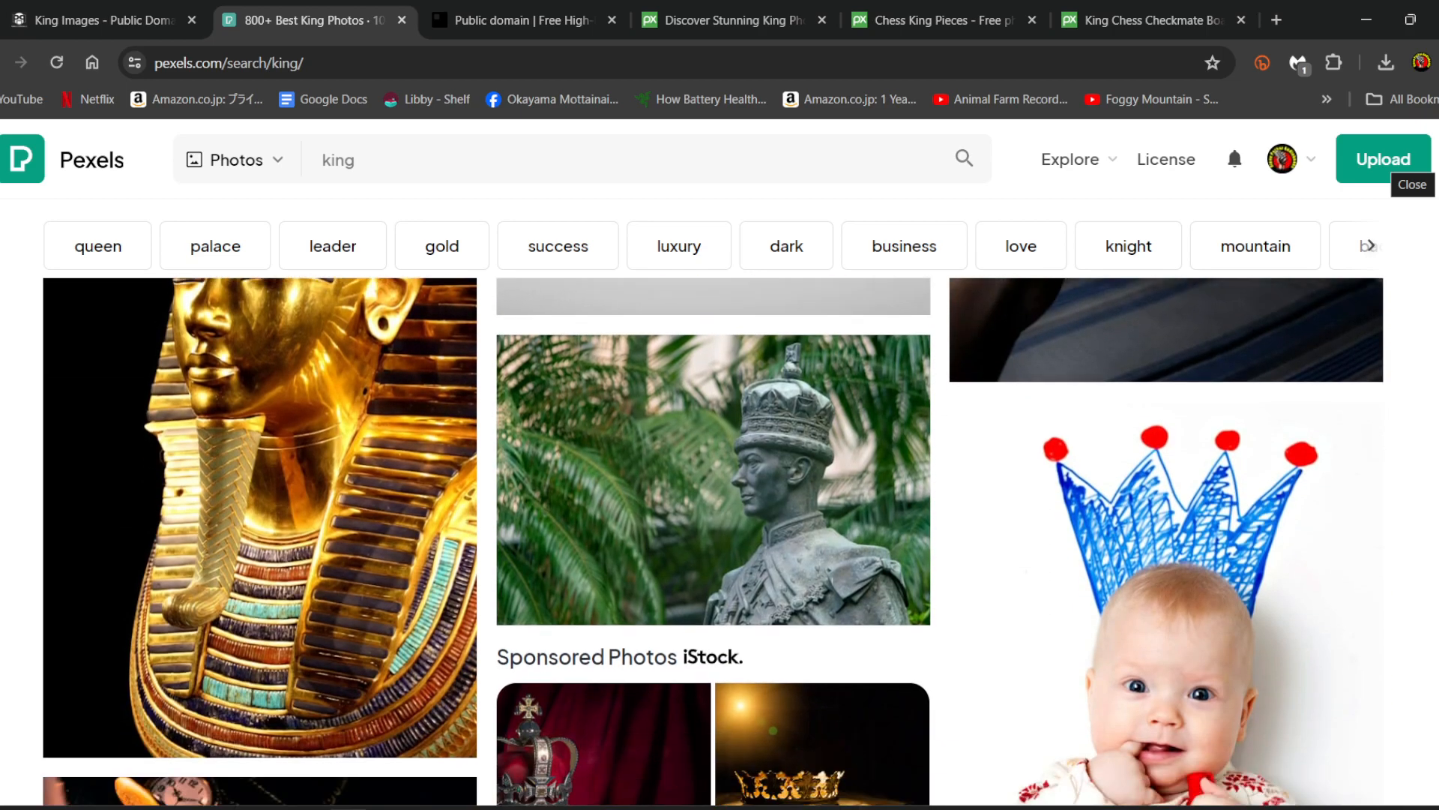
pyautogui.scroll(-9, 712, 540)
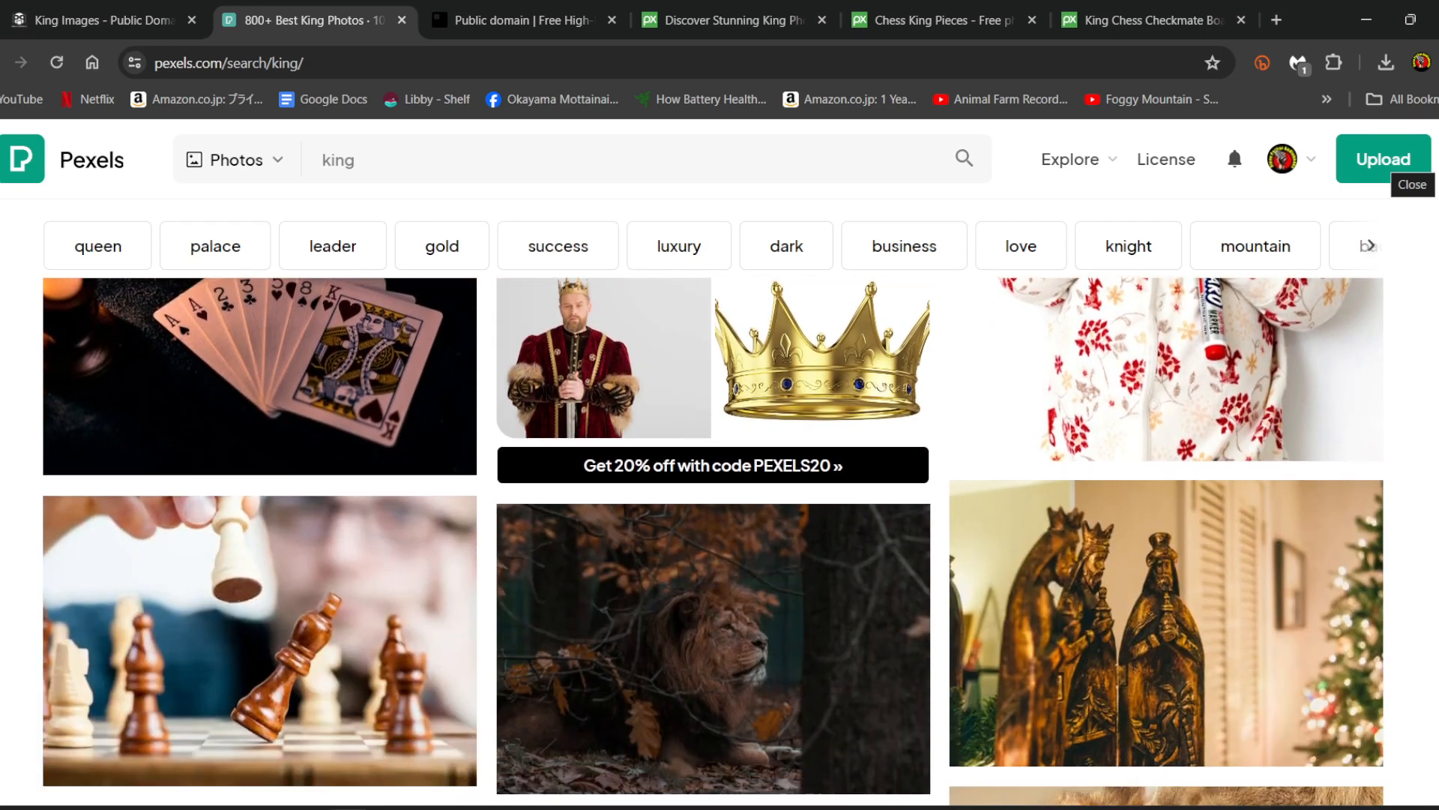
pyautogui.scroll(4, 712, 540)
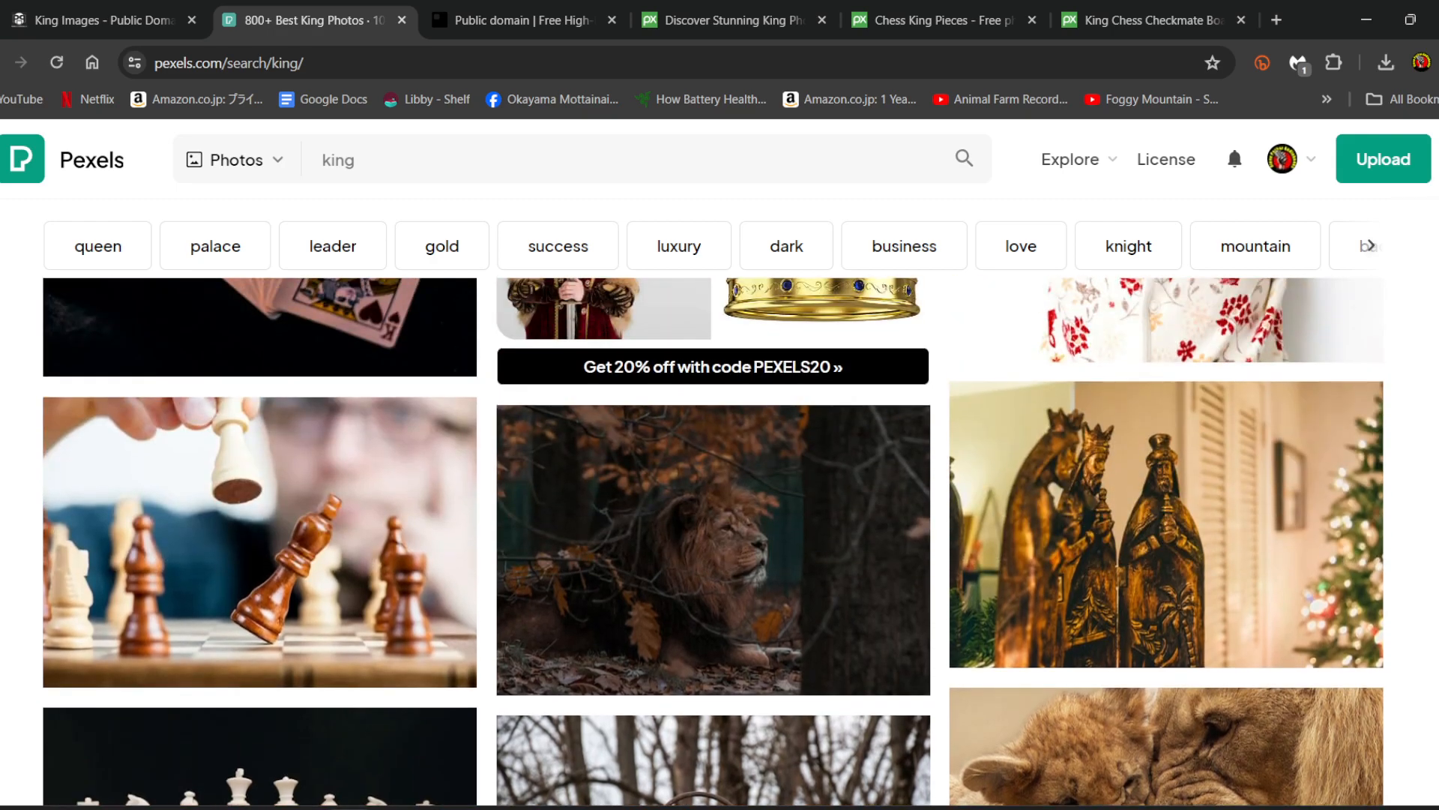
pyautogui.scroll(-4, 712, 540)
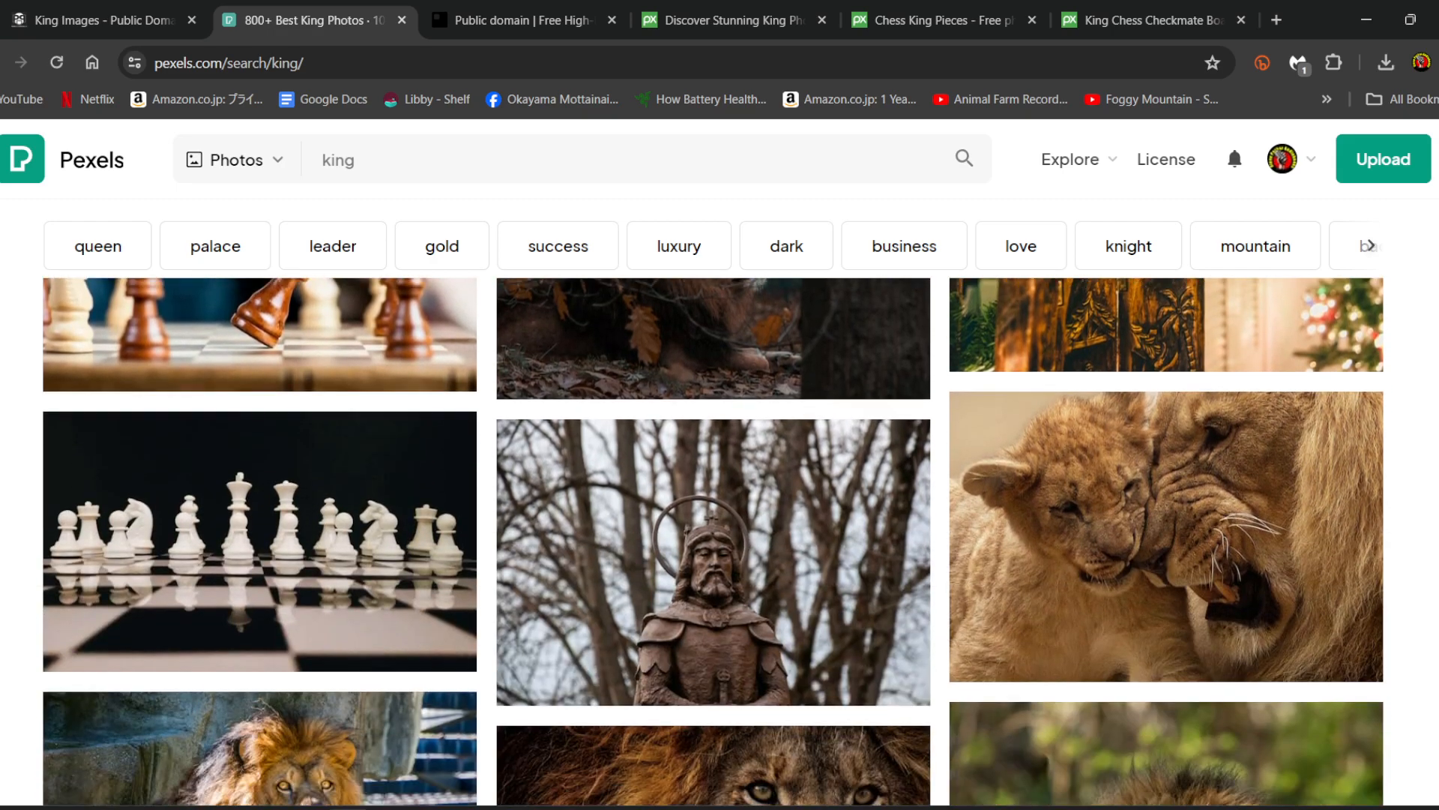
pyautogui.scroll(-9, 712, 539)
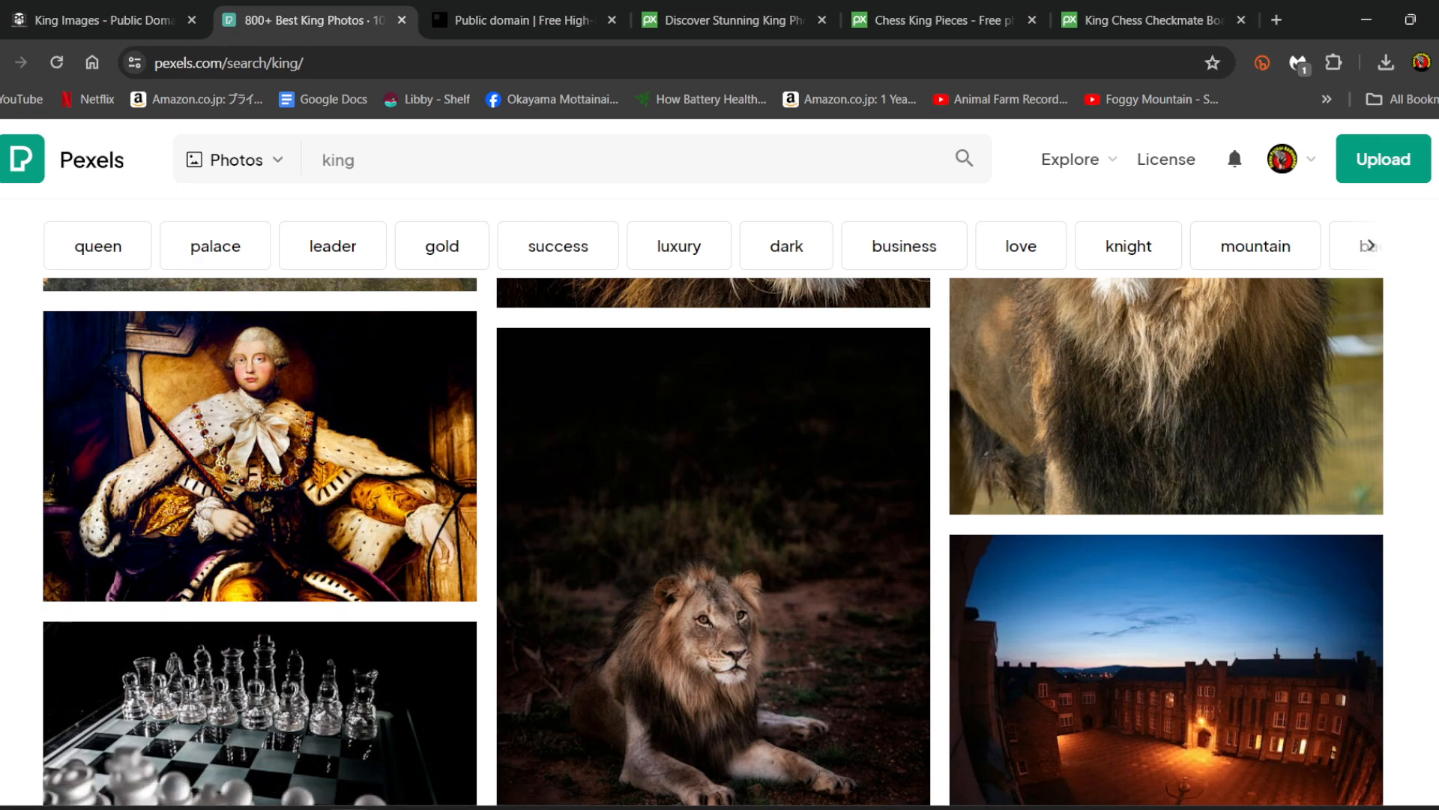
pyautogui.scroll(-6, 714, 539)
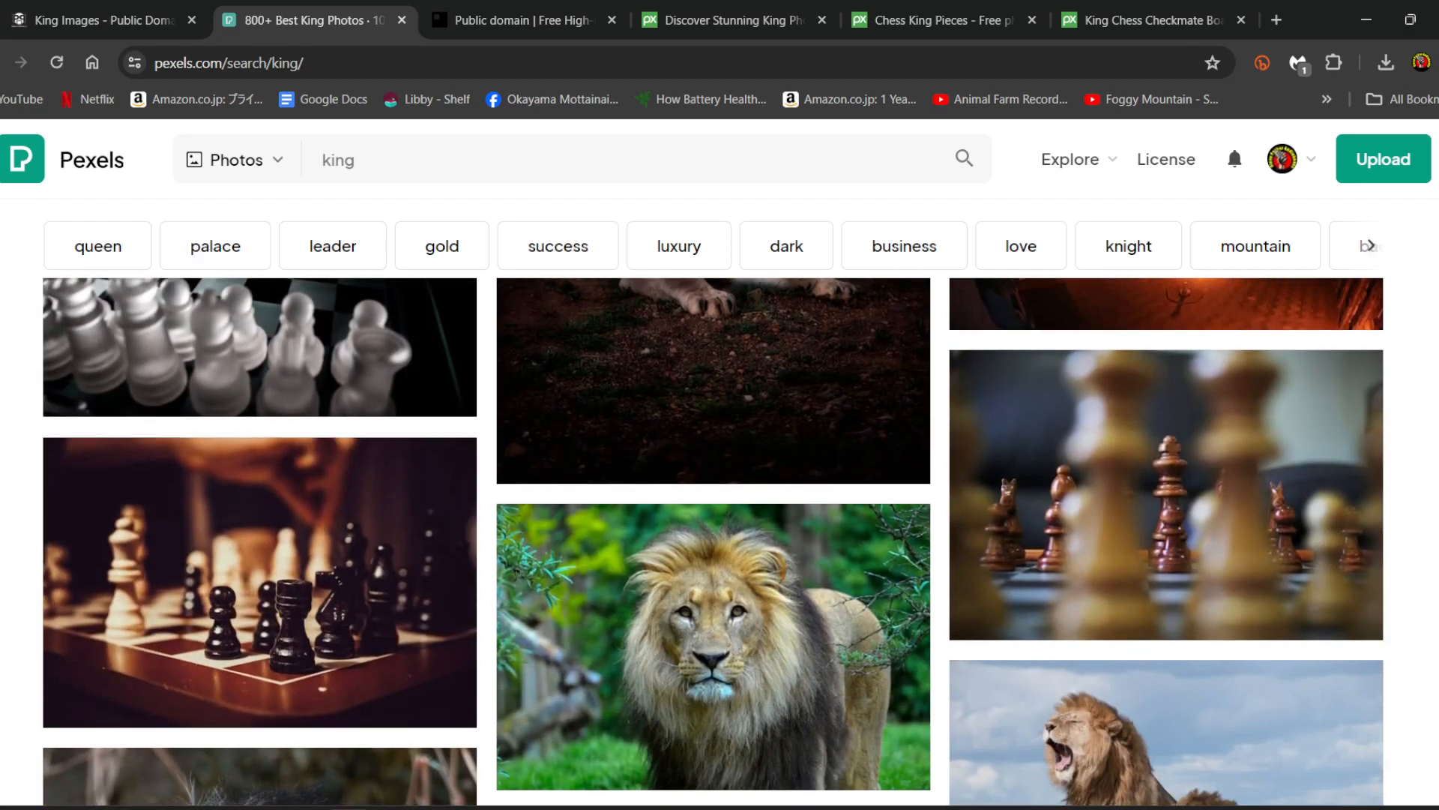
pyautogui.scroll(-4, 713, 539)
pyautogui.scroll(-10, 713, 540)
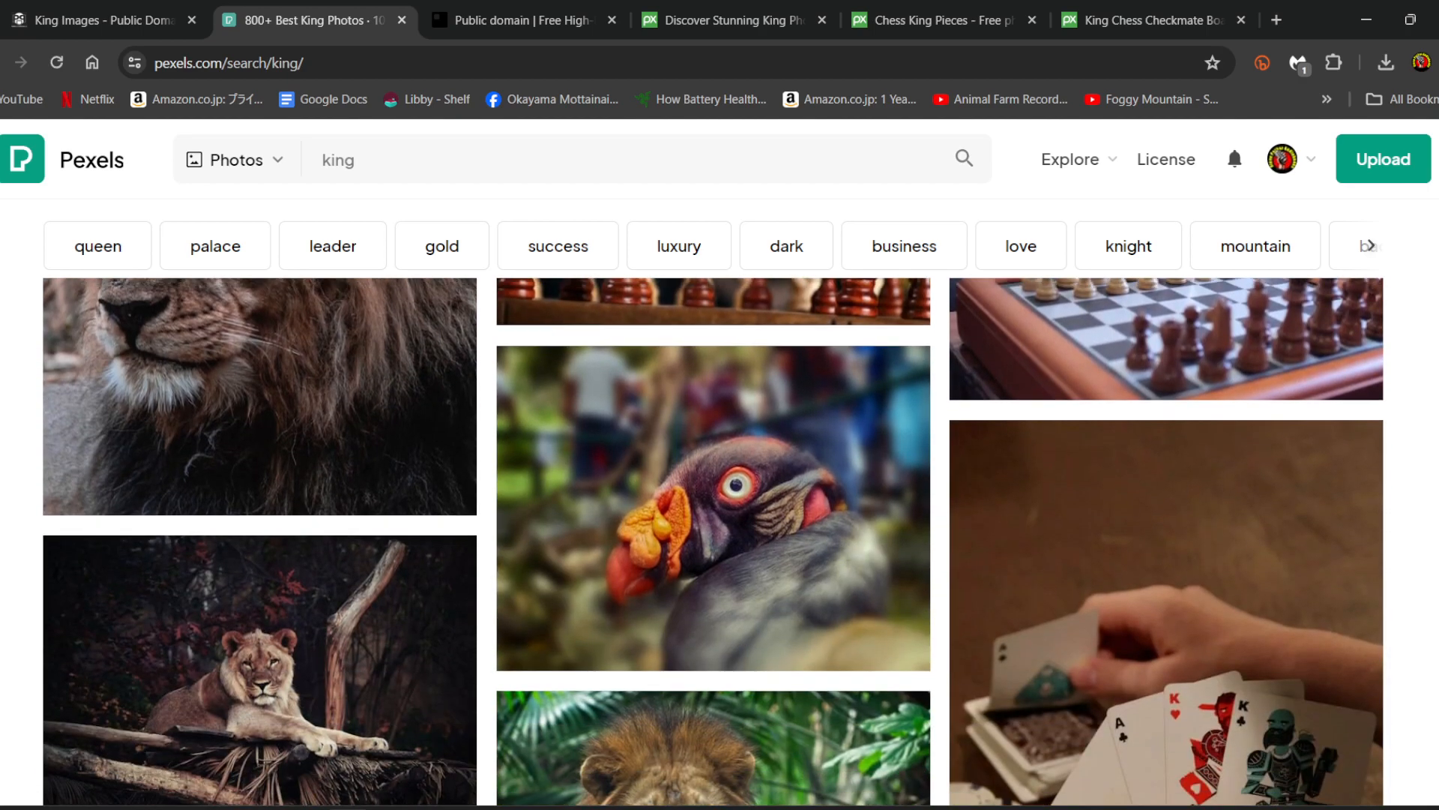
pyautogui.scroll(2, 2, 459)
pyautogui.scroll(-12, 2, 458)
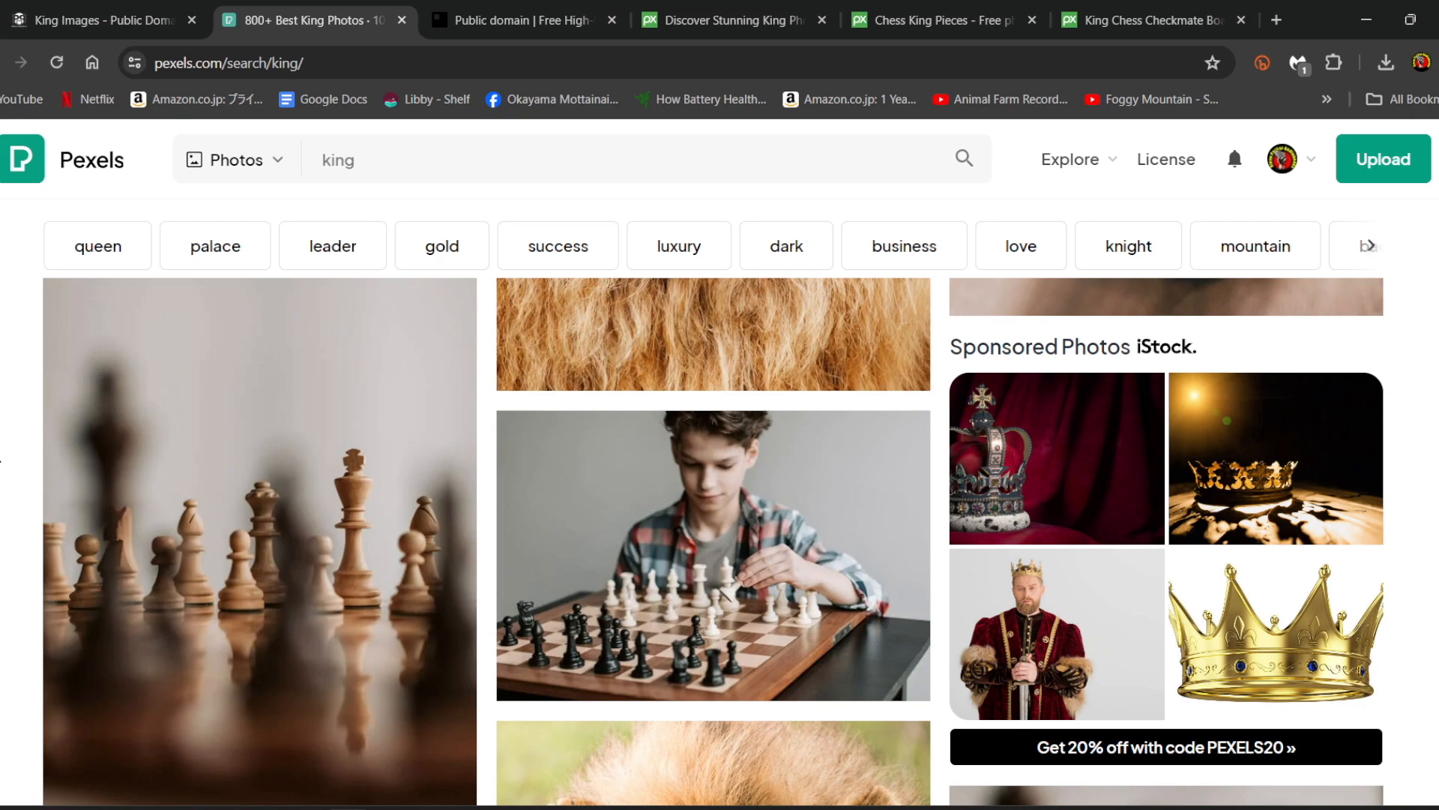
# - Examine the chess and lion photos further down, comparing those around the stepped wooden chess set with metal pieces
pyautogui.scroll(-4, 2, 459)
pyautogui.scroll(1, 2, 459)
pyautogui.scroll(-5, 2, 459)
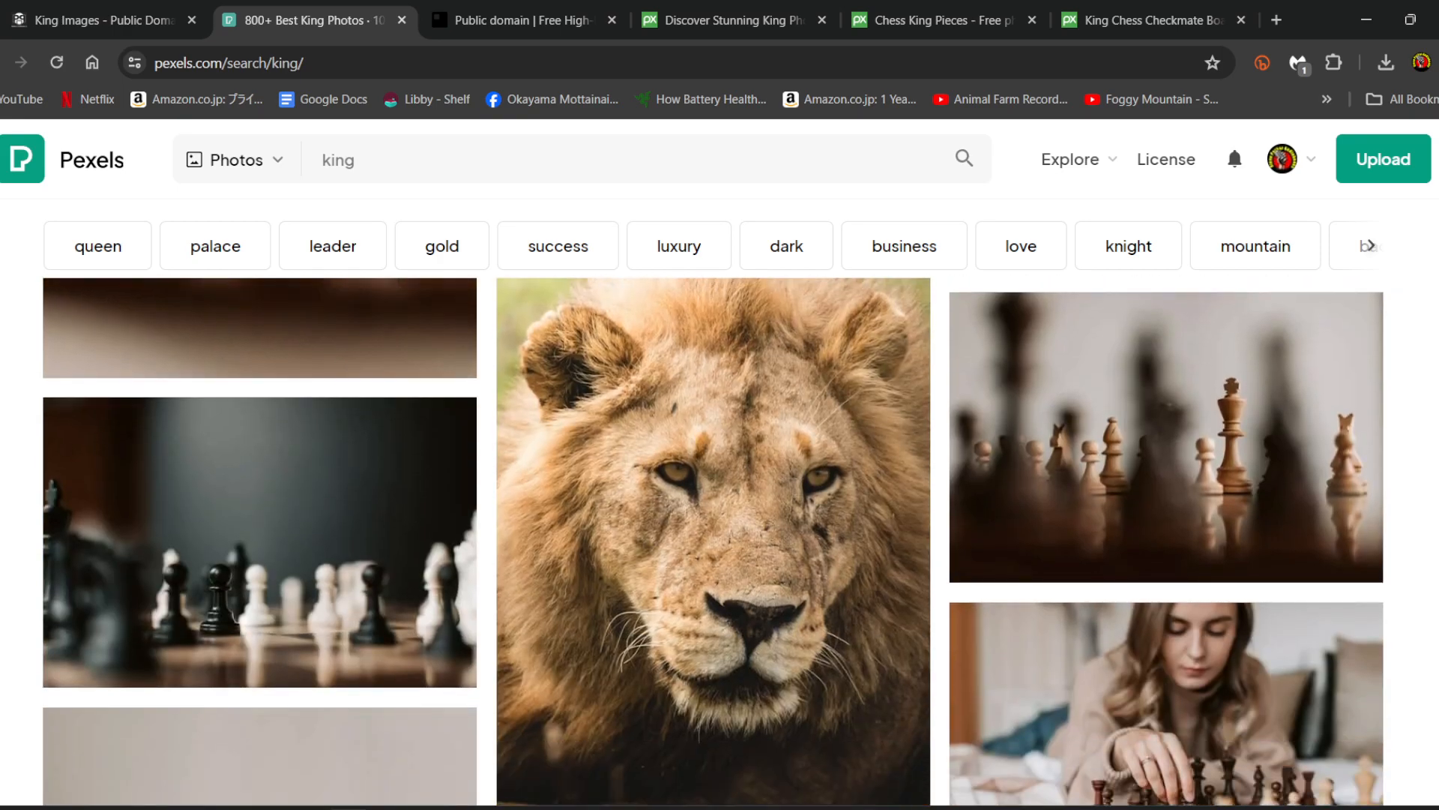
pyautogui.scroll(4, 714, 540)
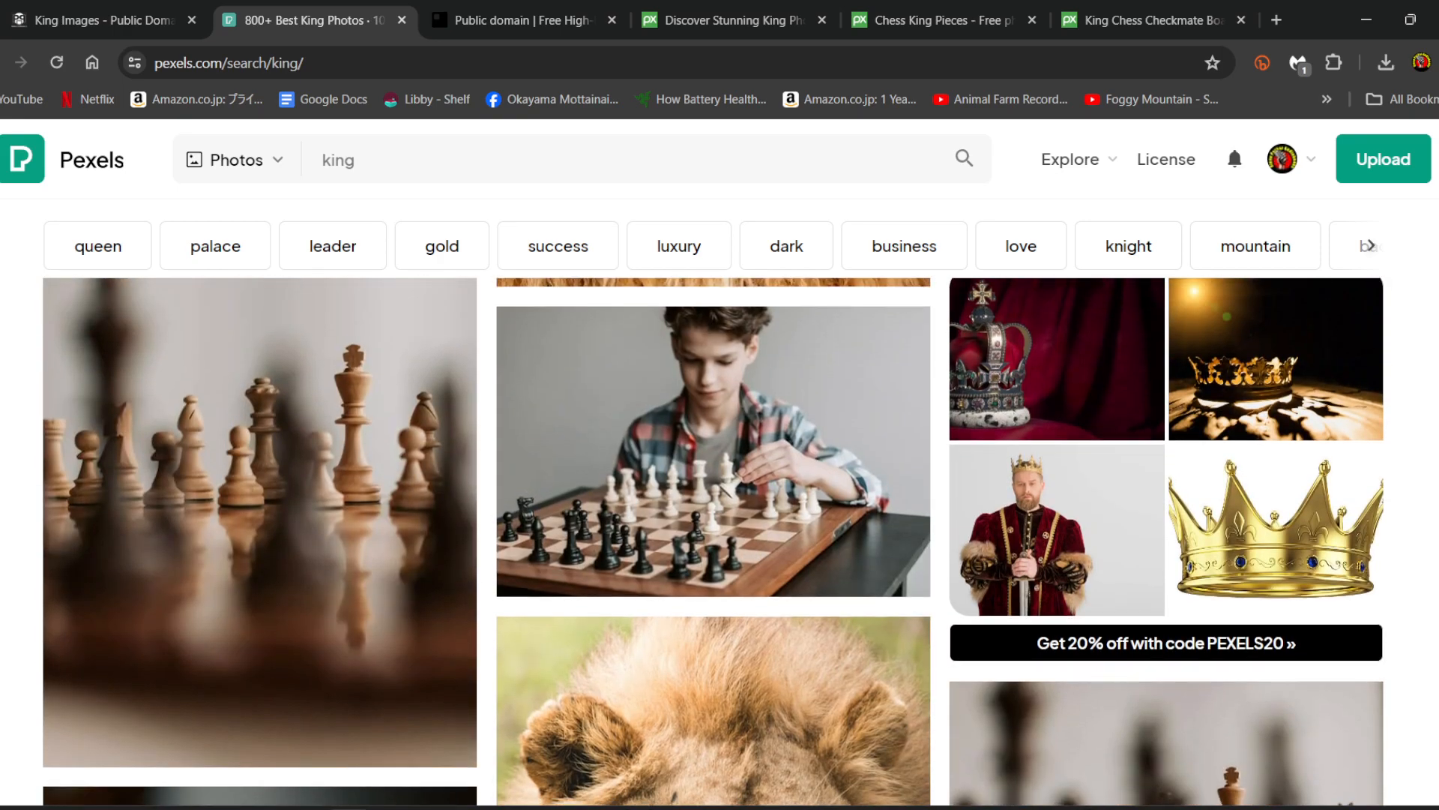
pyautogui.scroll(-5, 714, 539)
pyautogui.scroll(-10, 713, 540)
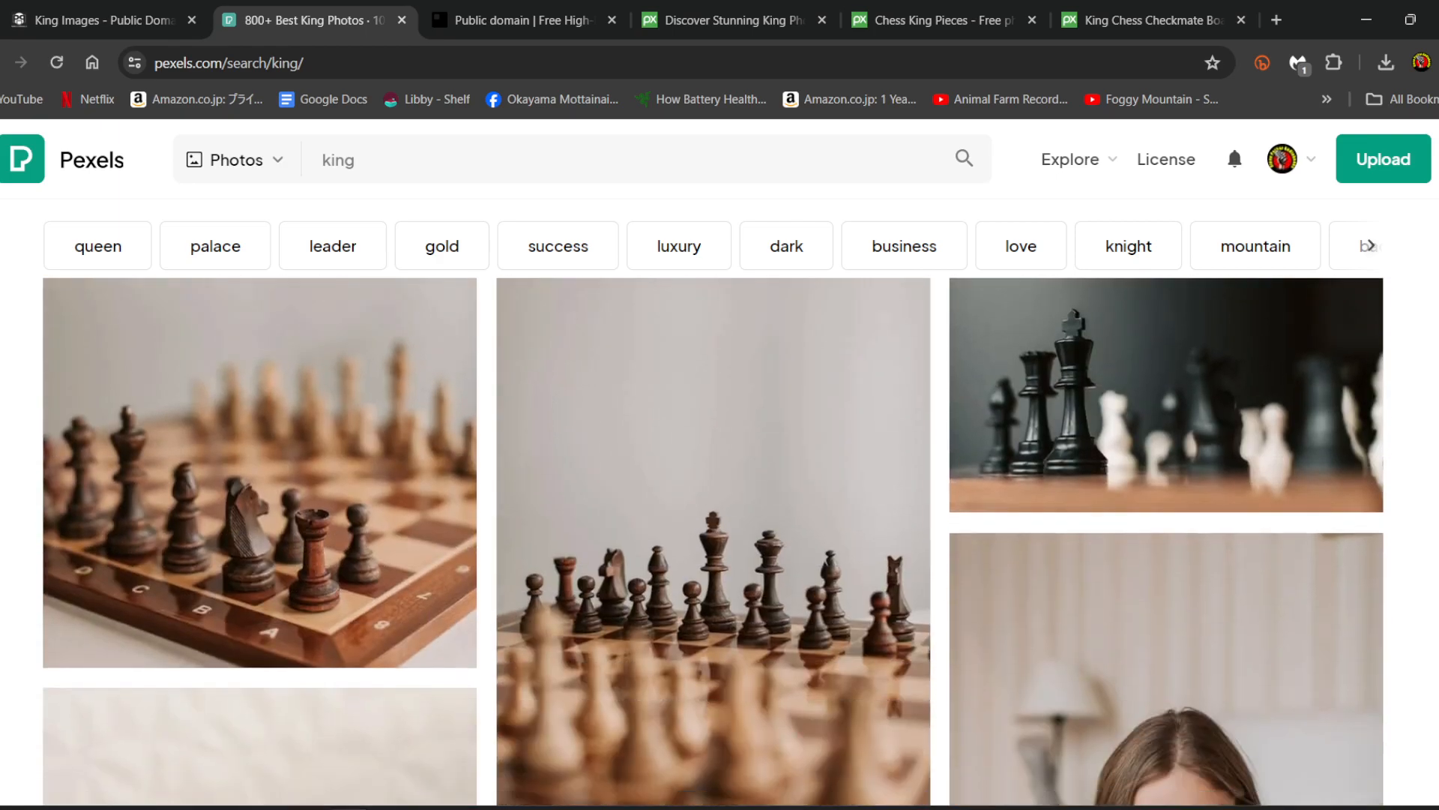
pyautogui.scroll(-10, 713, 540)
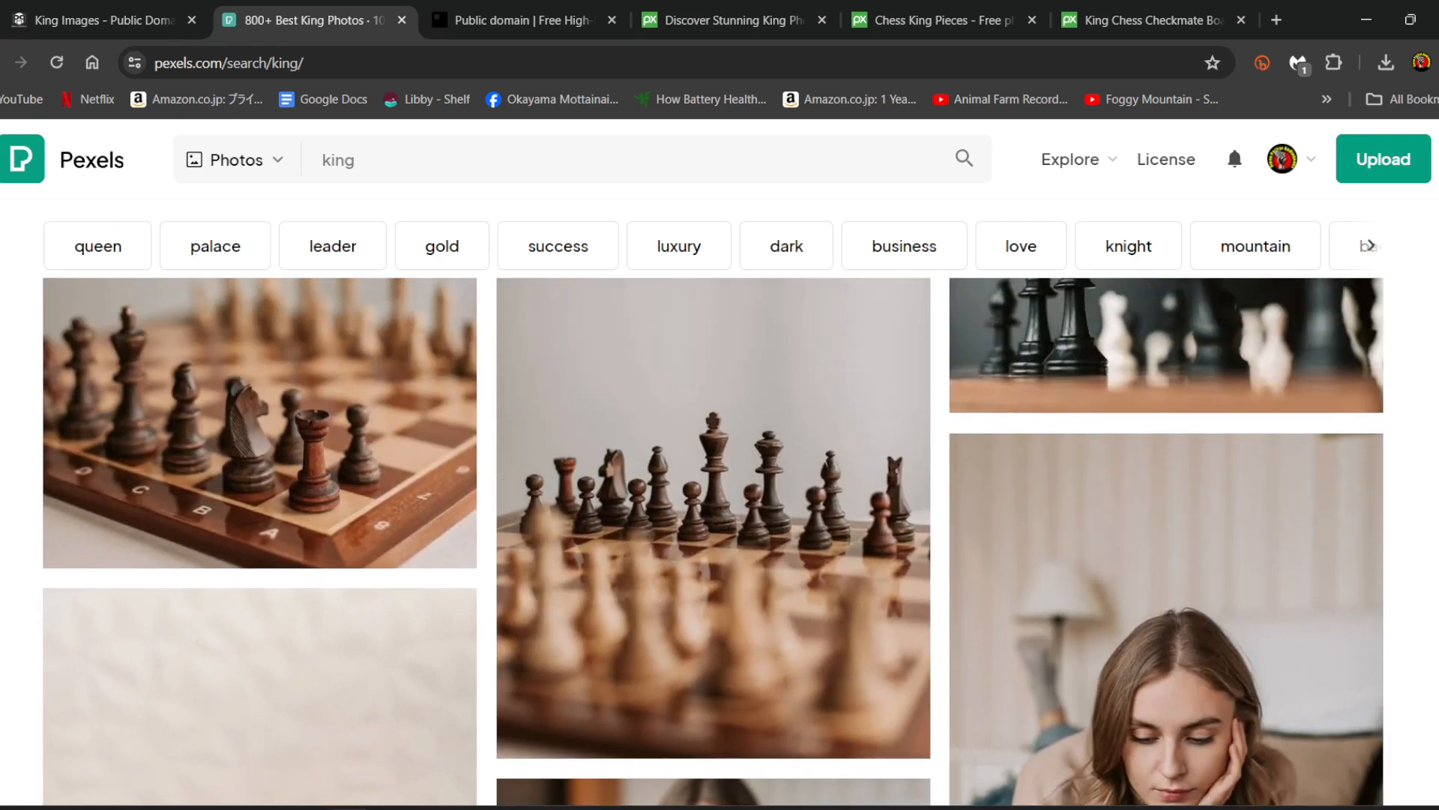
pyautogui.scroll(-4, 311, 516)
pyautogui.scroll(4, 311, 515)
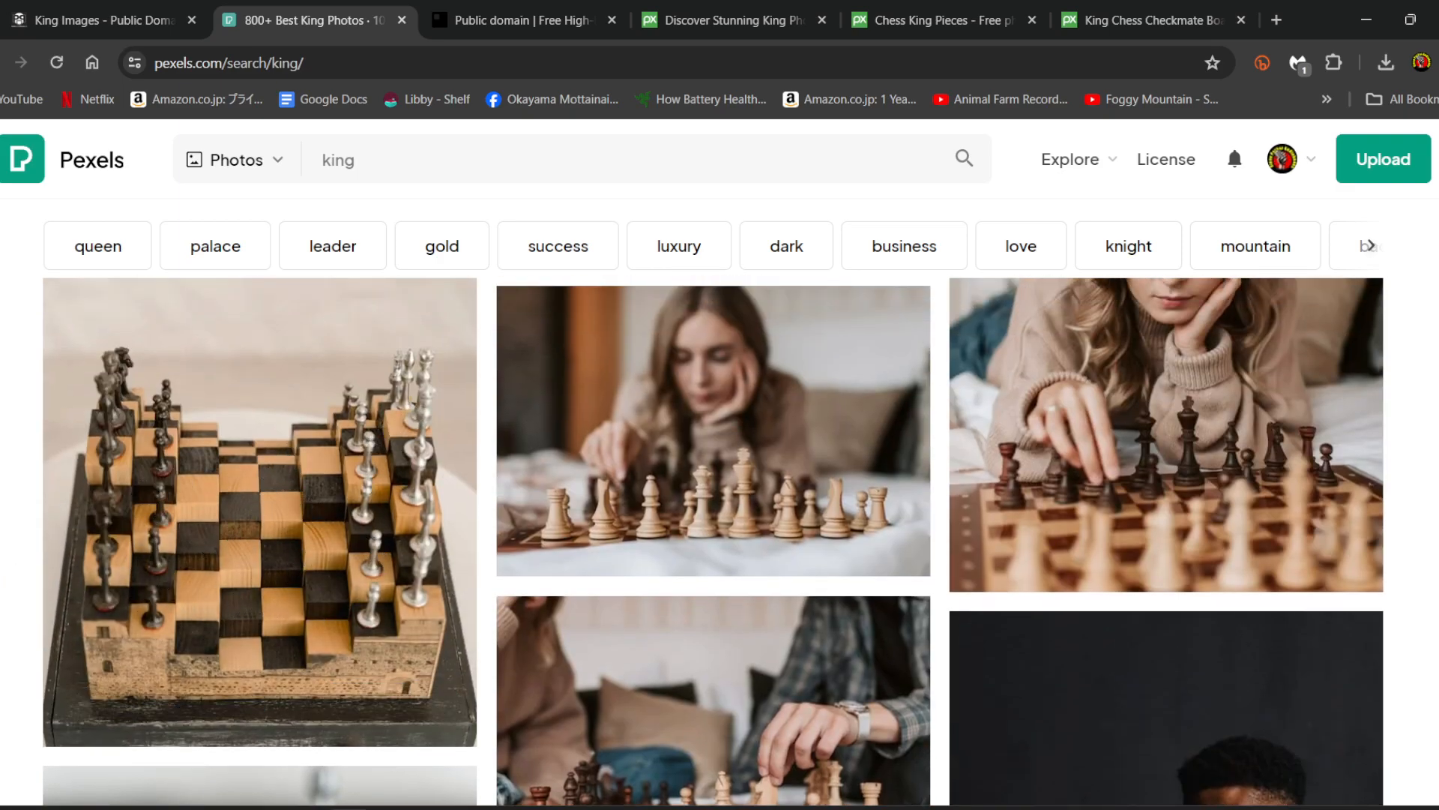
pyautogui.moveTo(117, 675)
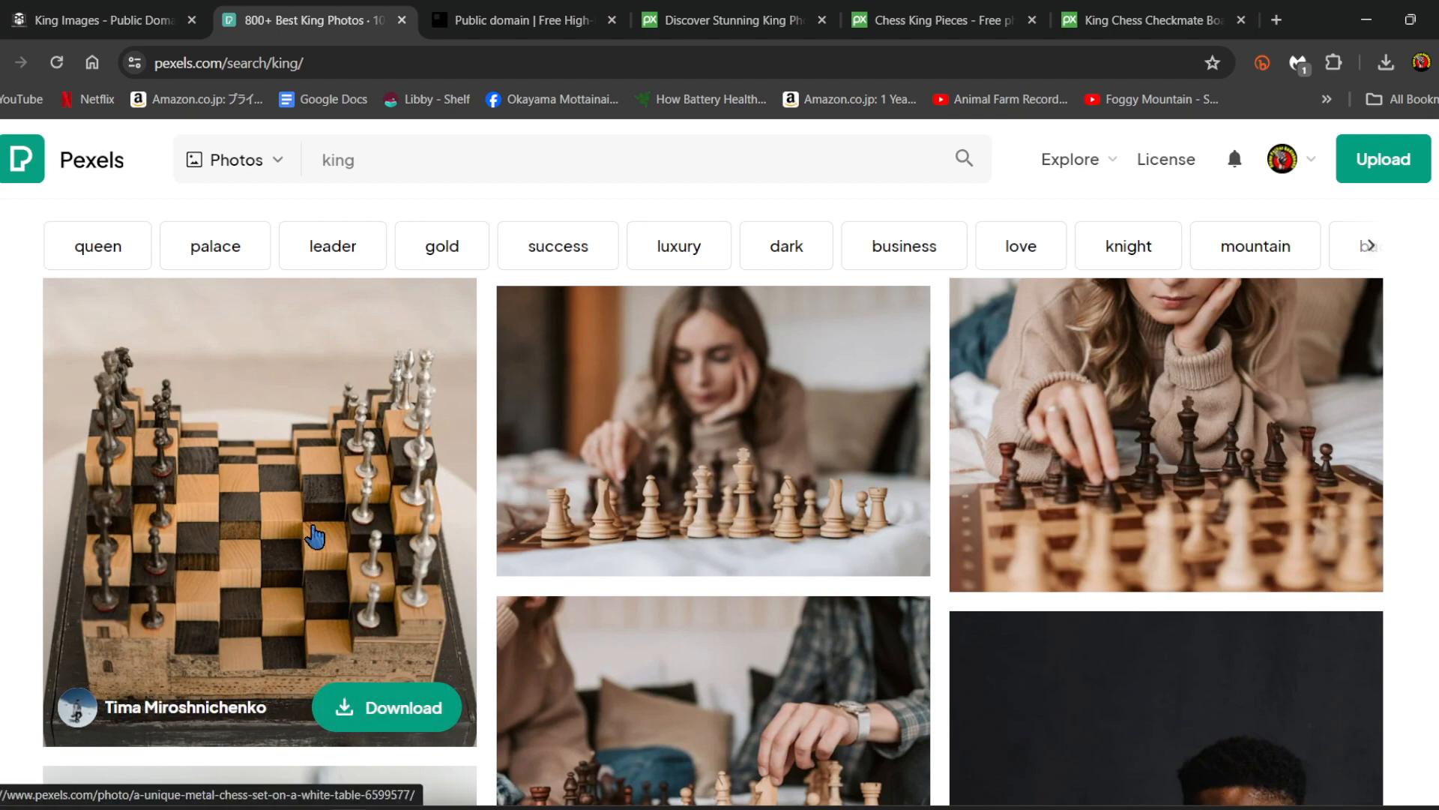
pyautogui.scroll(-4, 15, 516)
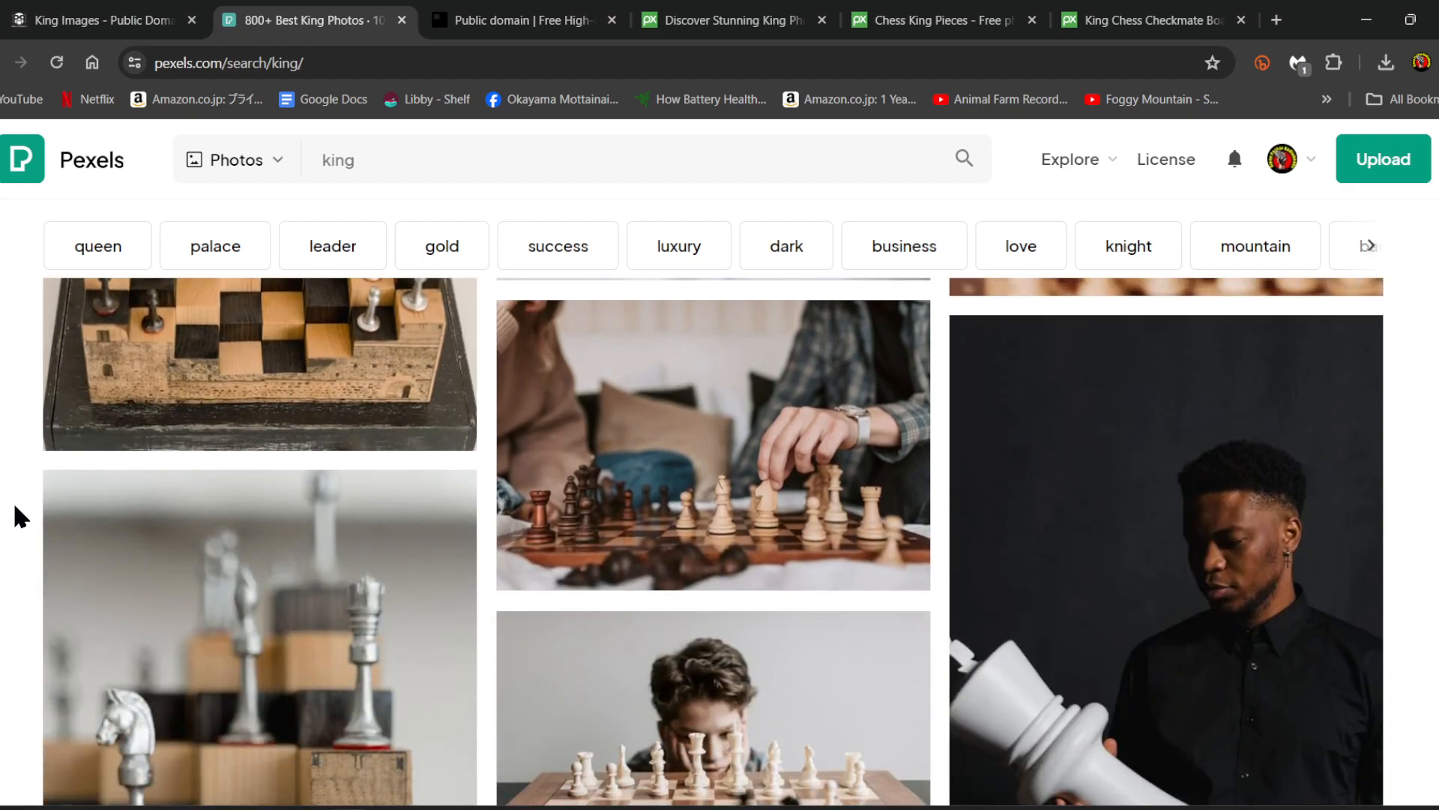
pyautogui.scroll(-4, 15, 515)
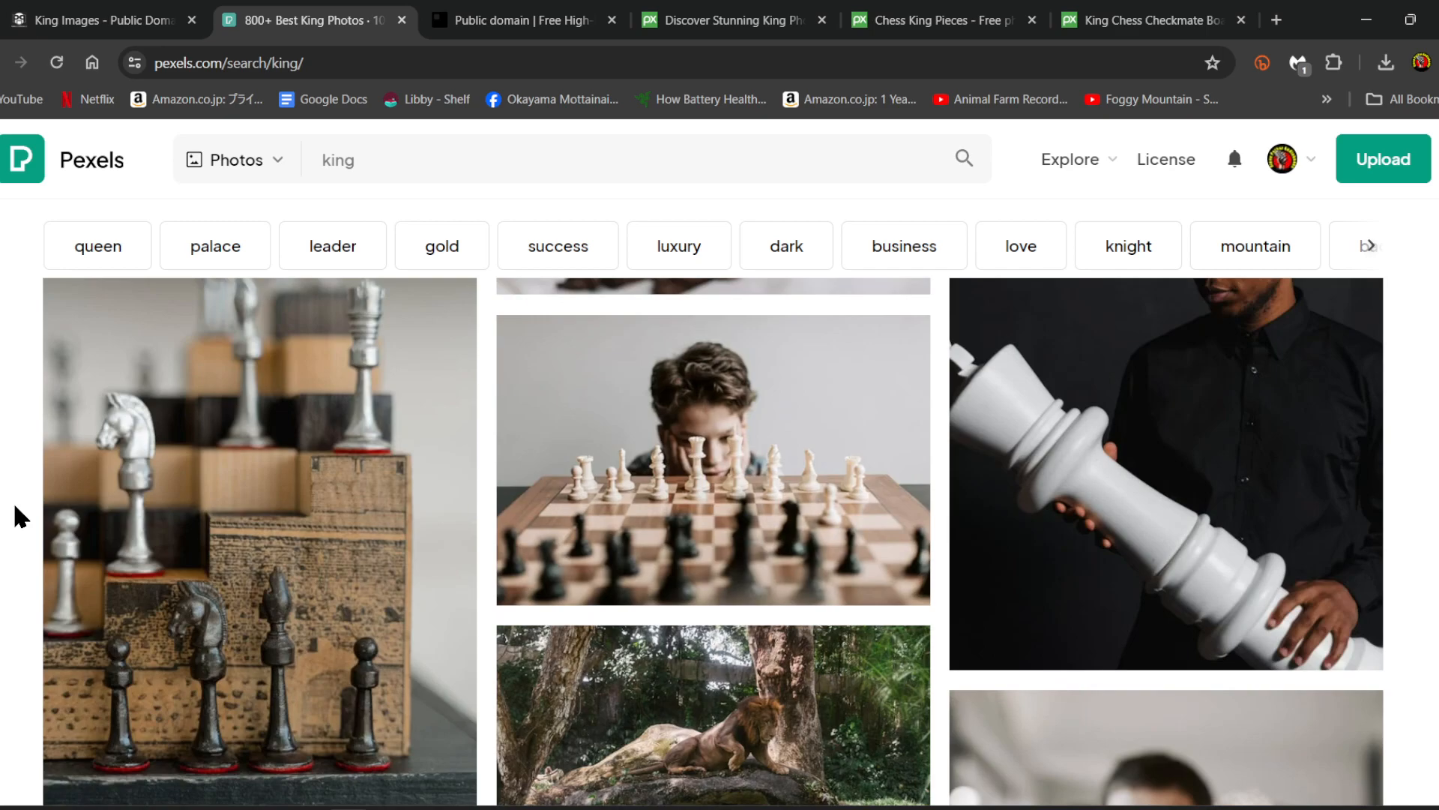
pyautogui.scroll(1, 15, 515)
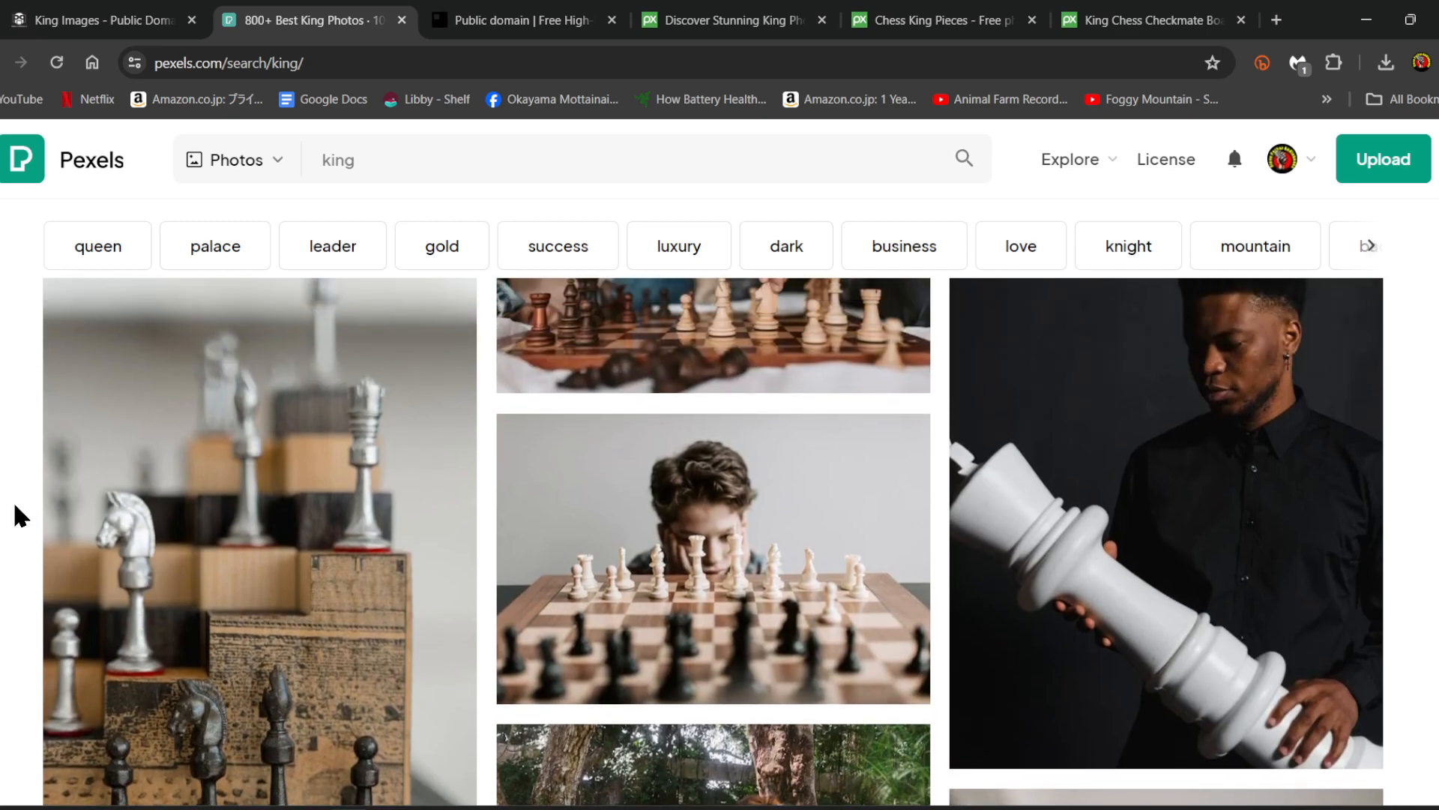
pyautogui.scroll(4, 2, 521)
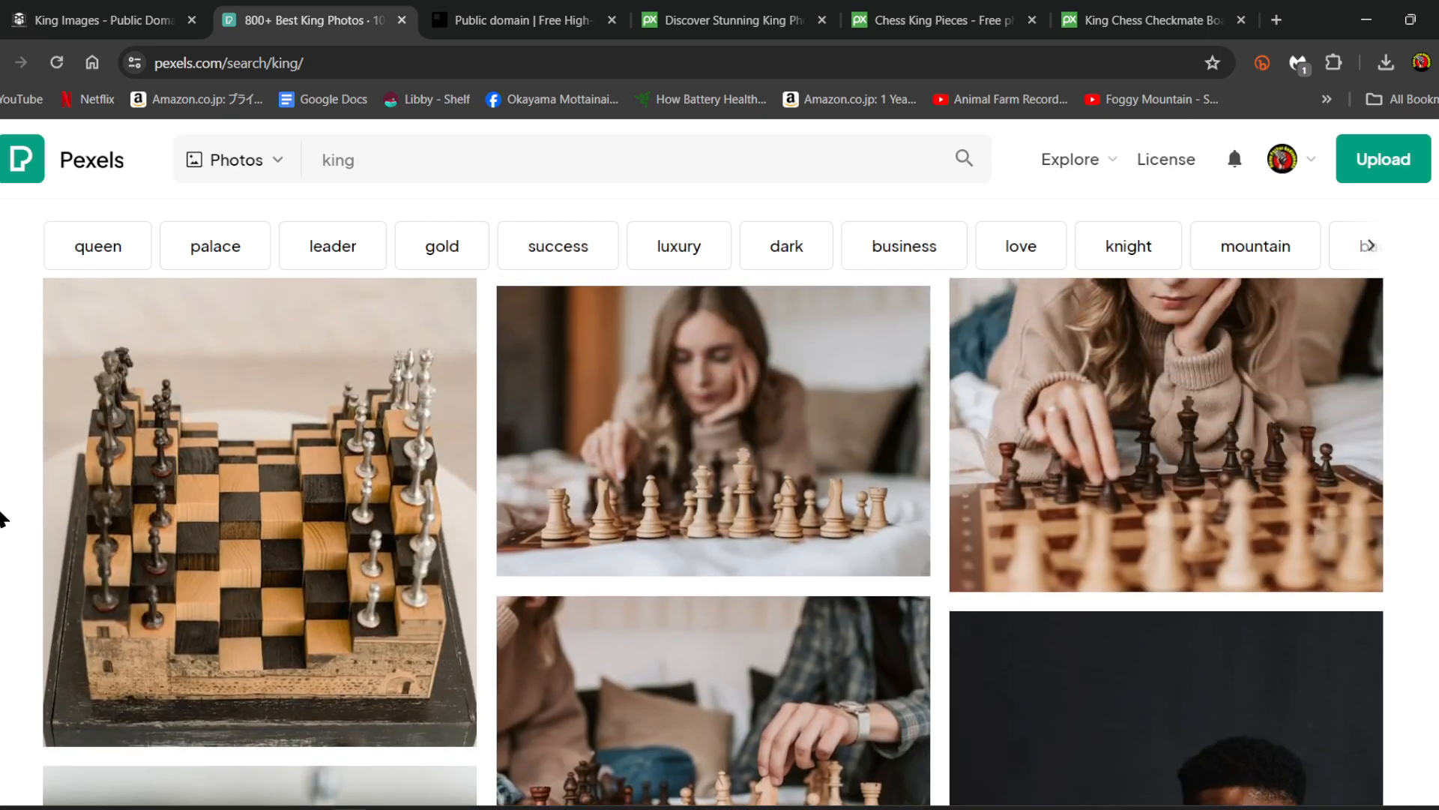
# - Examine the king photos from below the stepped chess set to the sponsored iStock block beside the red-and-gold armchair
pyautogui.scroll(-5, 1, 517)
pyautogui.scroll(-5, 2, 517)
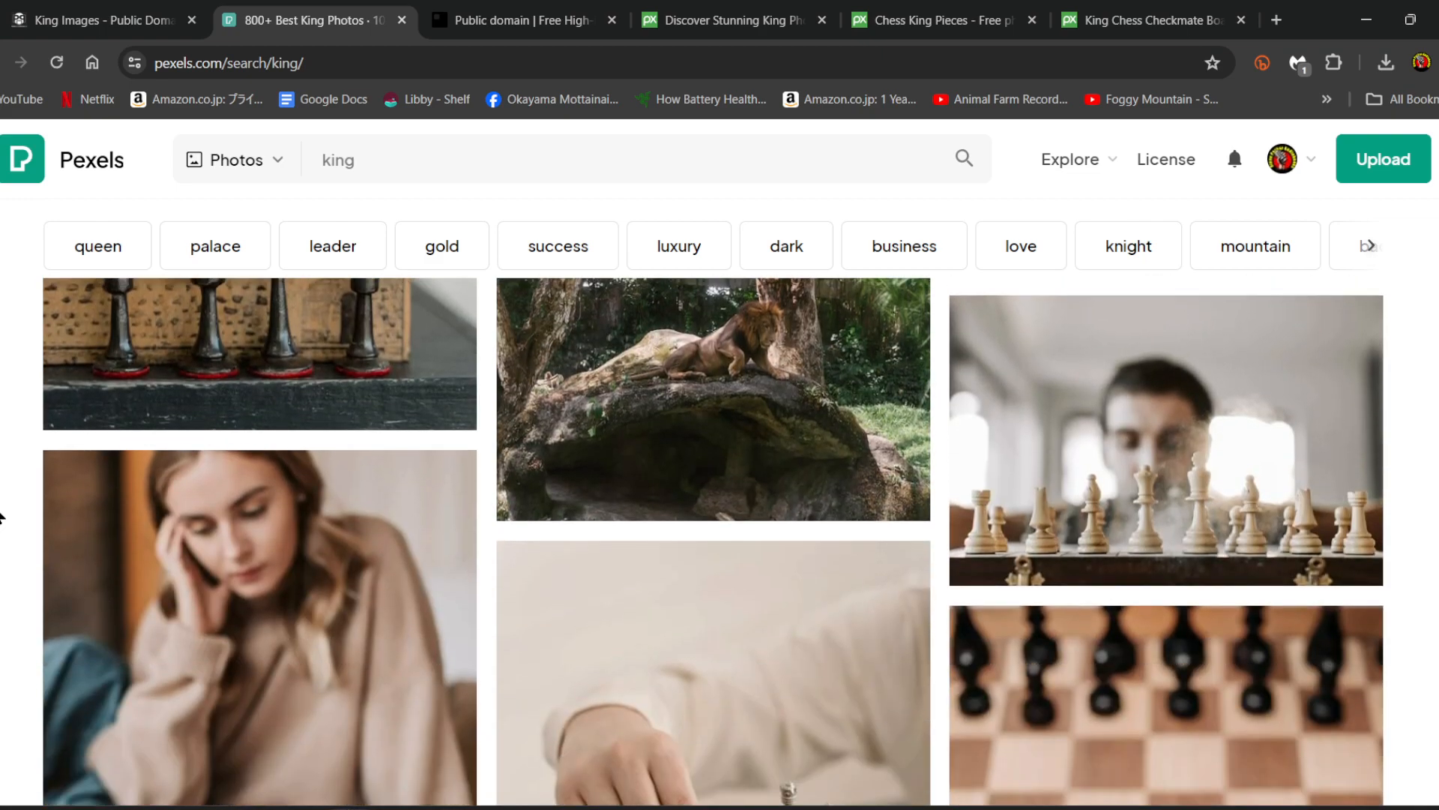
pyautogui.scroll(-10, 1, 516)
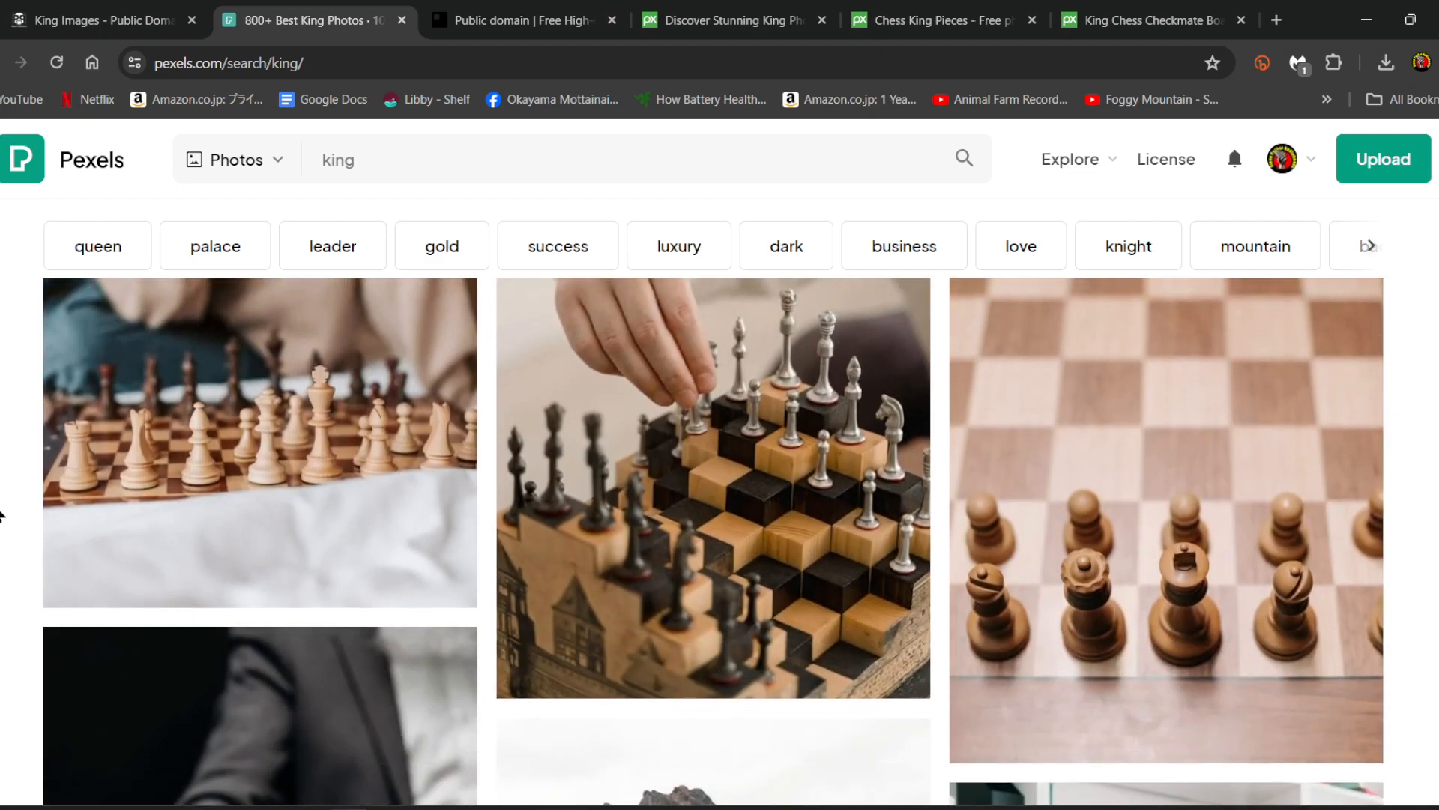
pyautogui.scroll(-4, 2, 515)
pyautogui.scroll(-9, 1, 516)
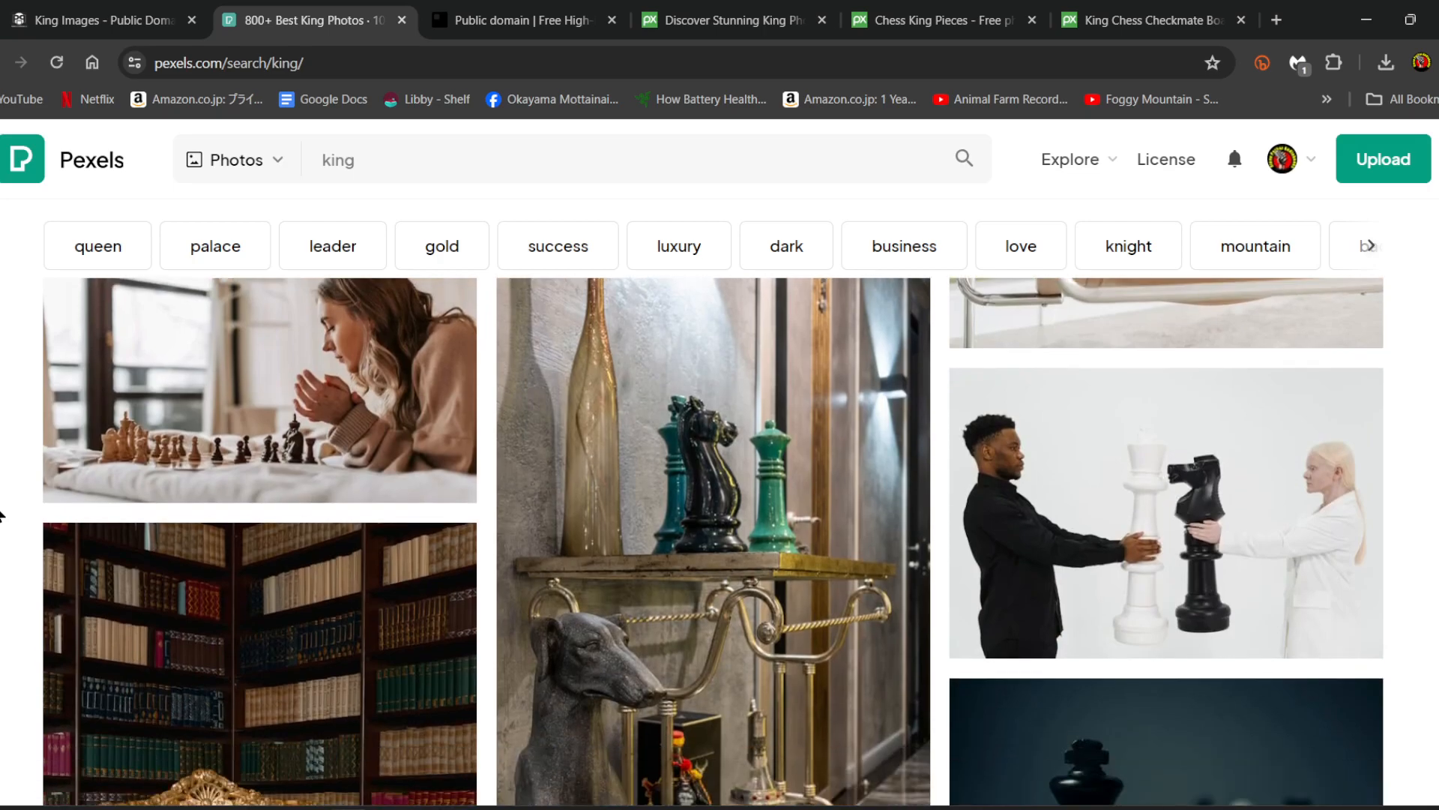
pyautogui.scroll(6, 1, 516)
pyautogui.scroll(-2, 2, 516)
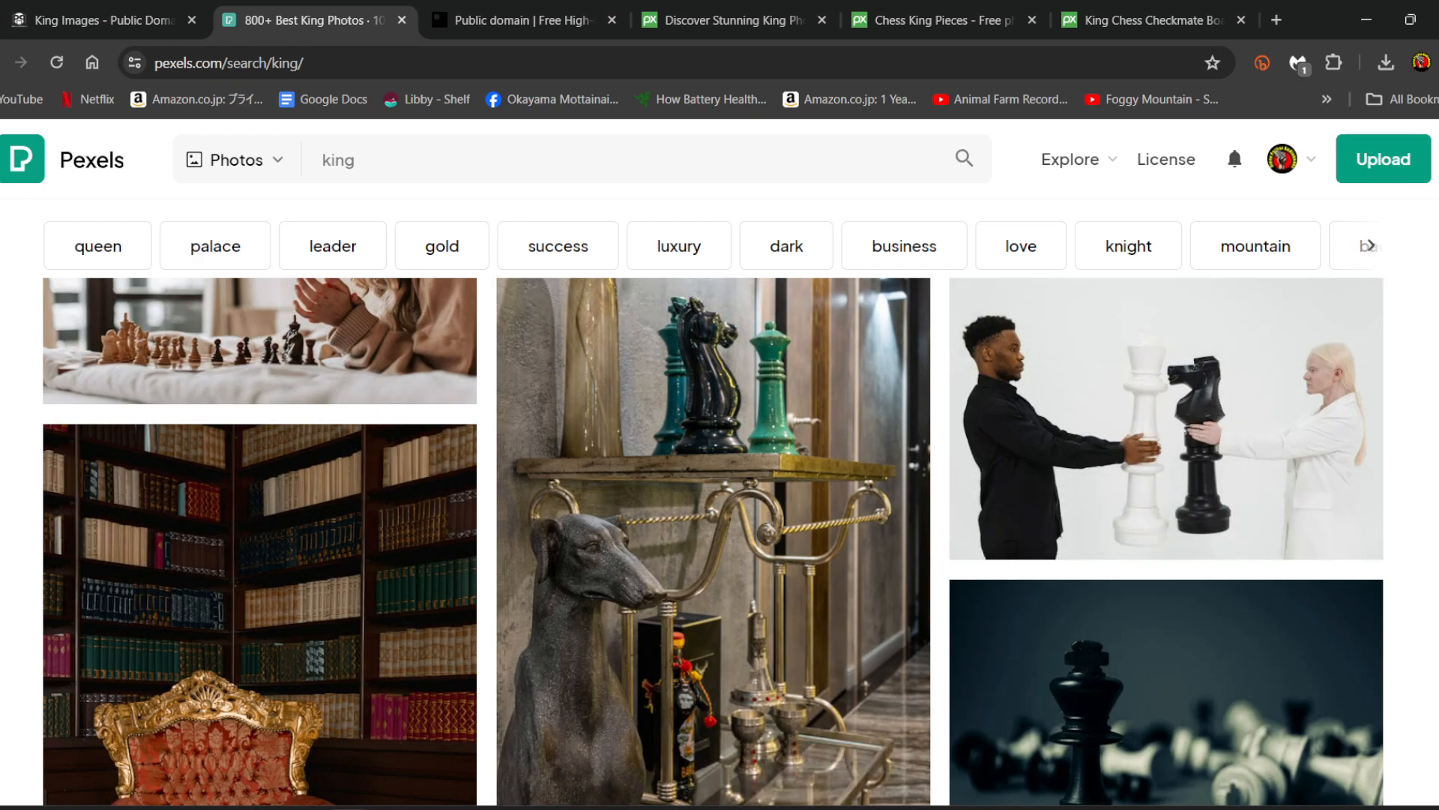
pyautogui.scroll(-5, 4, 534)
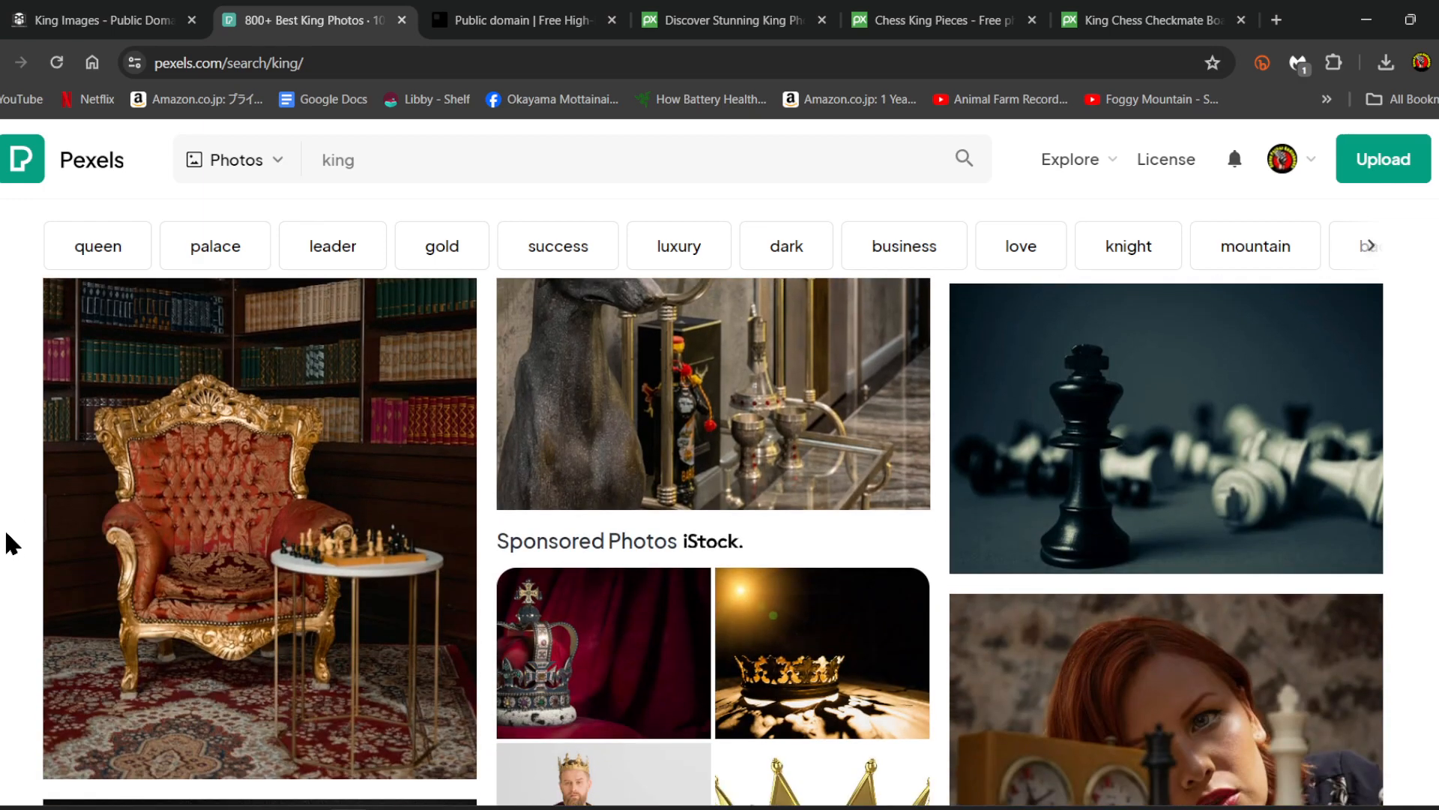
pyautogui.scroll(-5, 4, 531)
pyautogui.scroll(2, 6, 531)
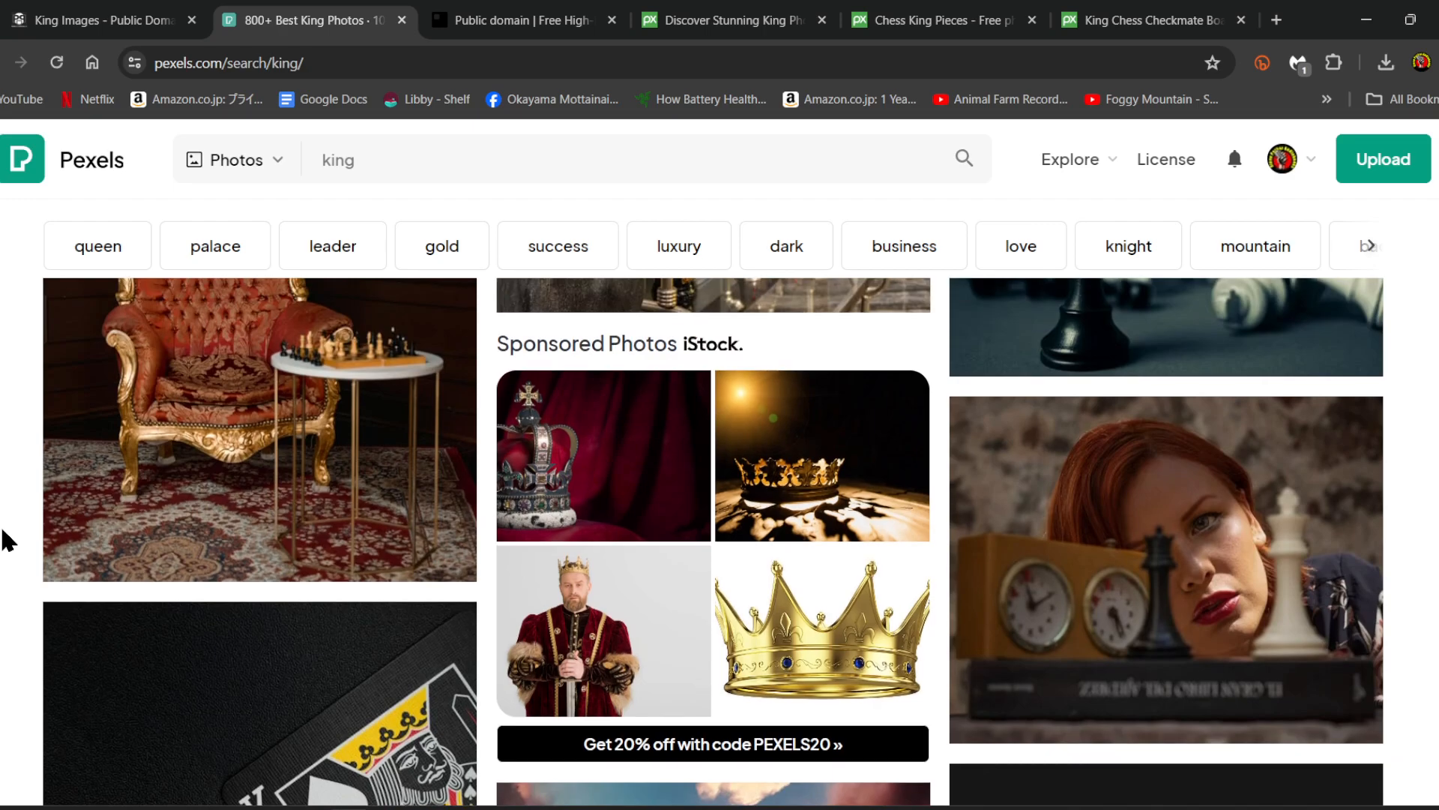
# - Browse past the sponsored block and open the grayscale photo of a hand above a chess king in a background tab
pyautogui.scroll(-5, 6, 540)
pyautogui.scroll(-3, 6, 540)
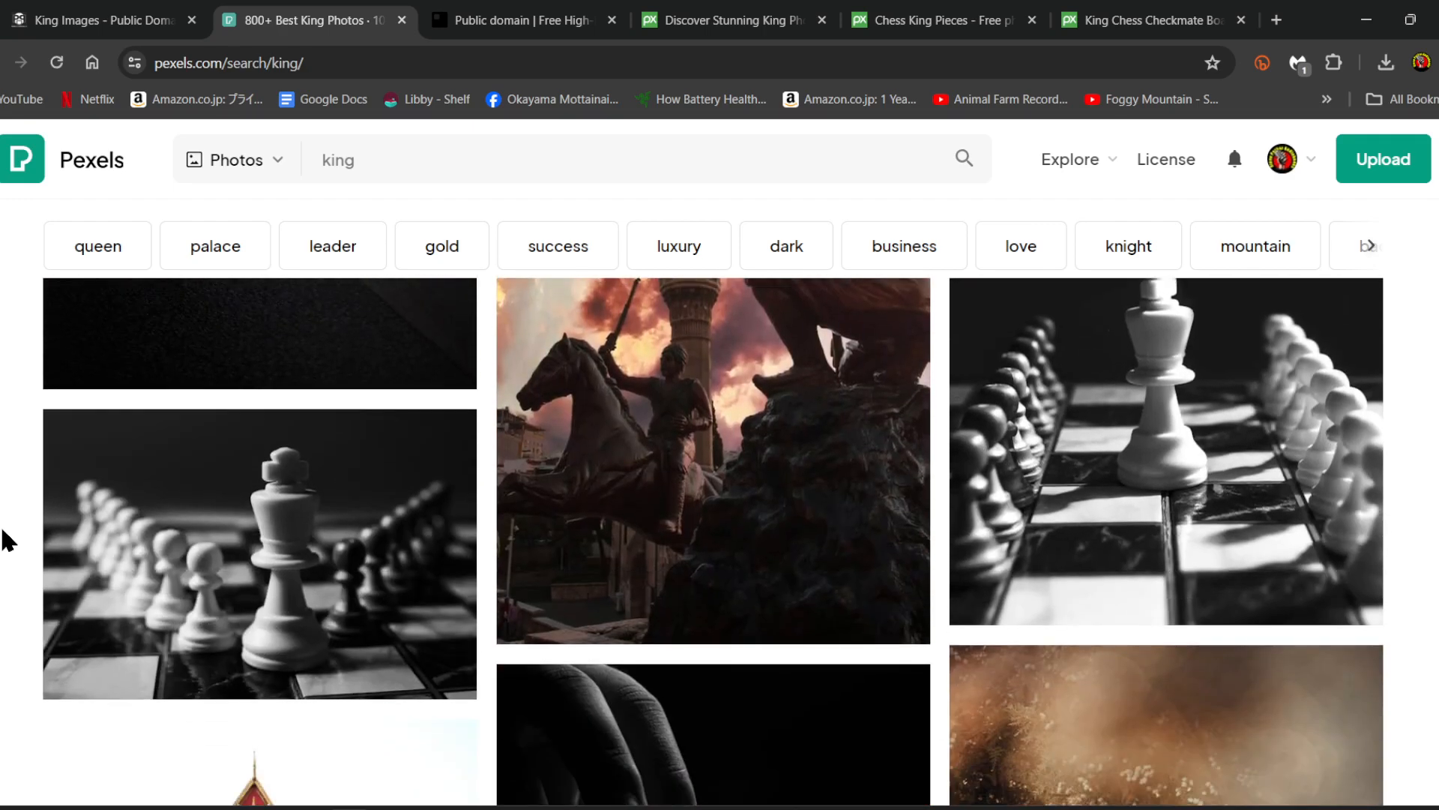
pyautogui.scroll(1, 6, 540)
pyautogui.scroll(-5, 6, 540)
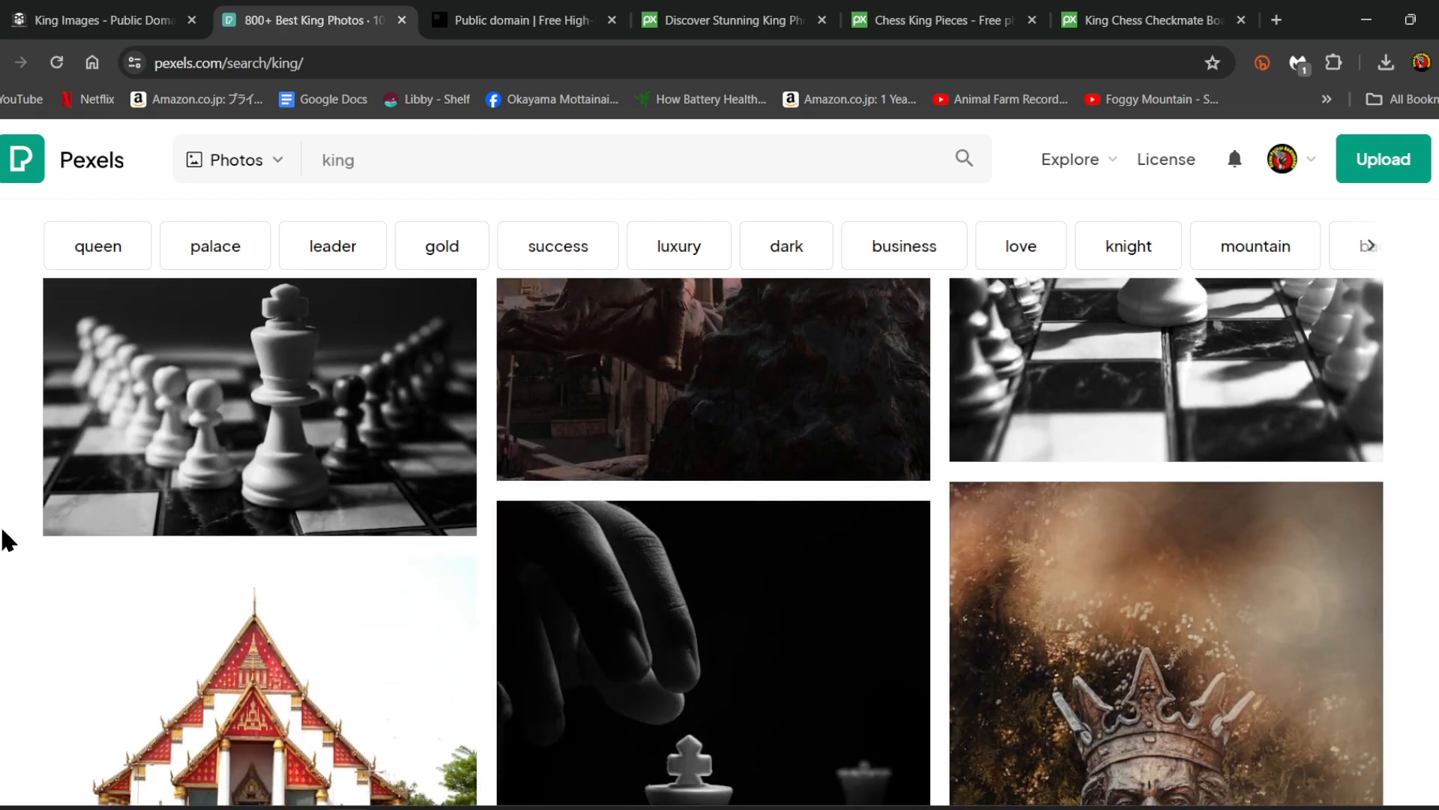
pyautogui.scroll(-2, 6, 539)
pyautogui.scroll(2, 6, 540)
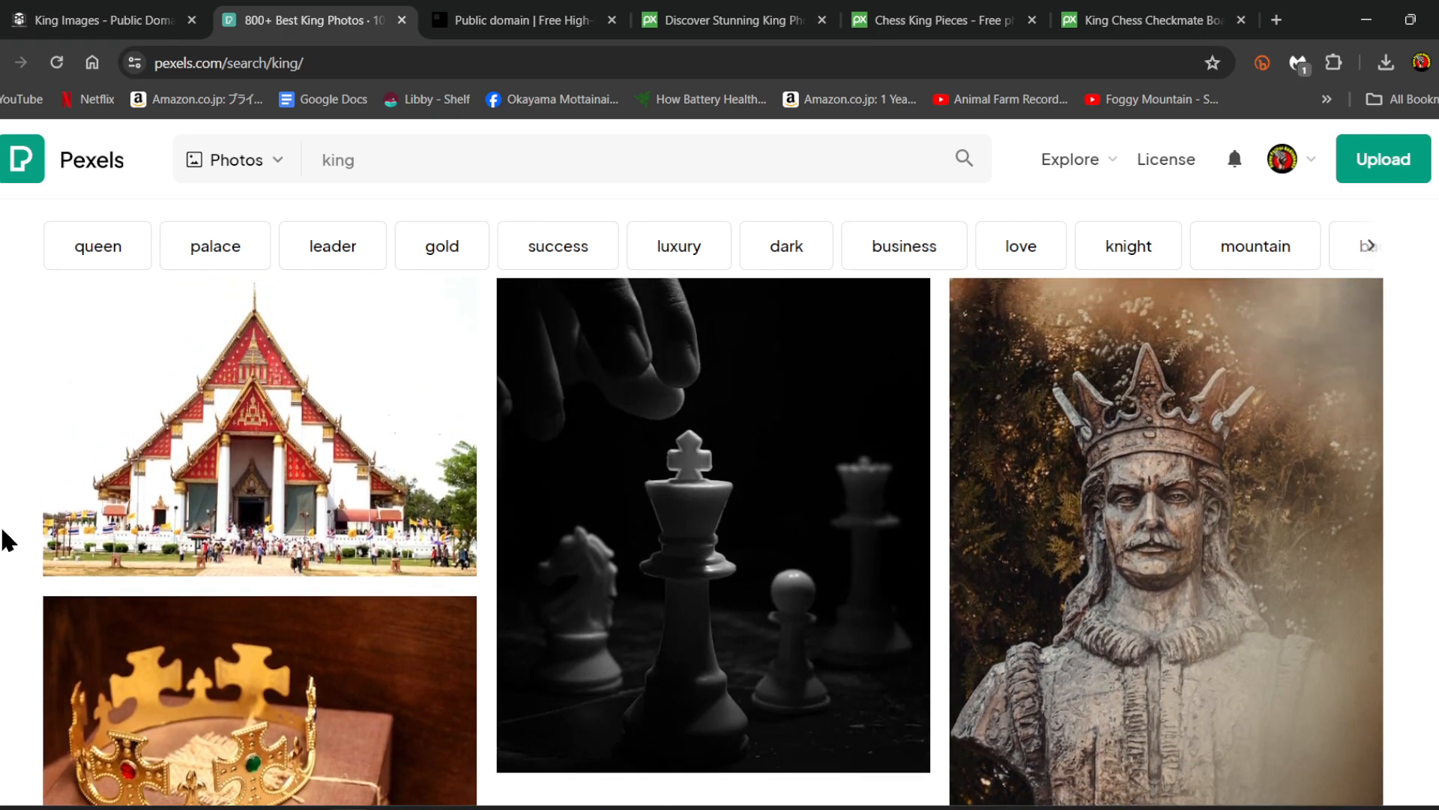
pyautogui.scroll(-1, 6, 540)
pyautogui.scroll(1, 713, 504)
pyautogui.middleClick(654, 500)
# - Examine the king photos from the grayscale chess king down to the sponsored block below the fur-collared man in black and white
pyautogui.scroll(-7, 12, 492)
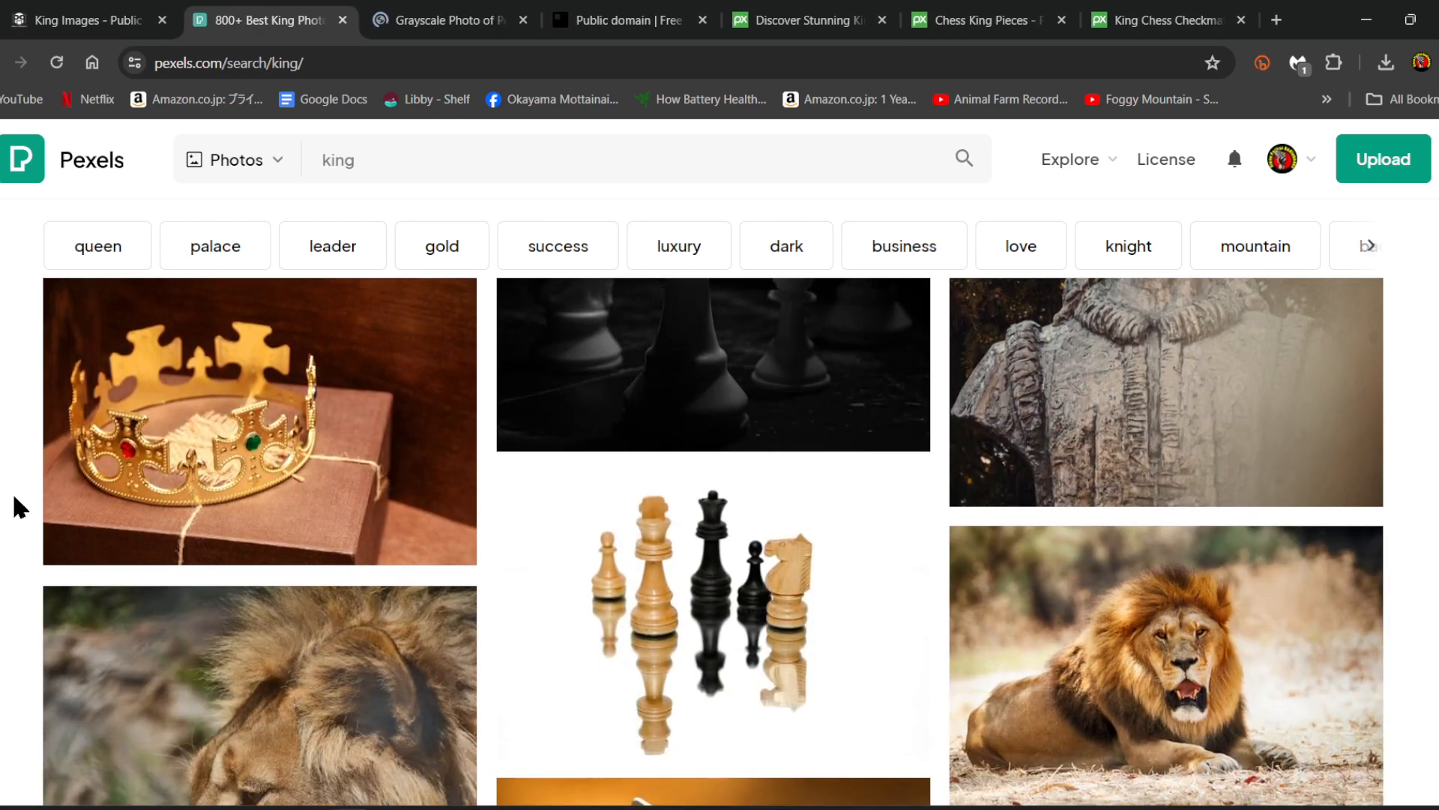
pyautogui.scroll(-5, 9, 488)
pyautogui.scroll(-4, 8, 487)
pyautogui.scroll(-9, 7, 491)
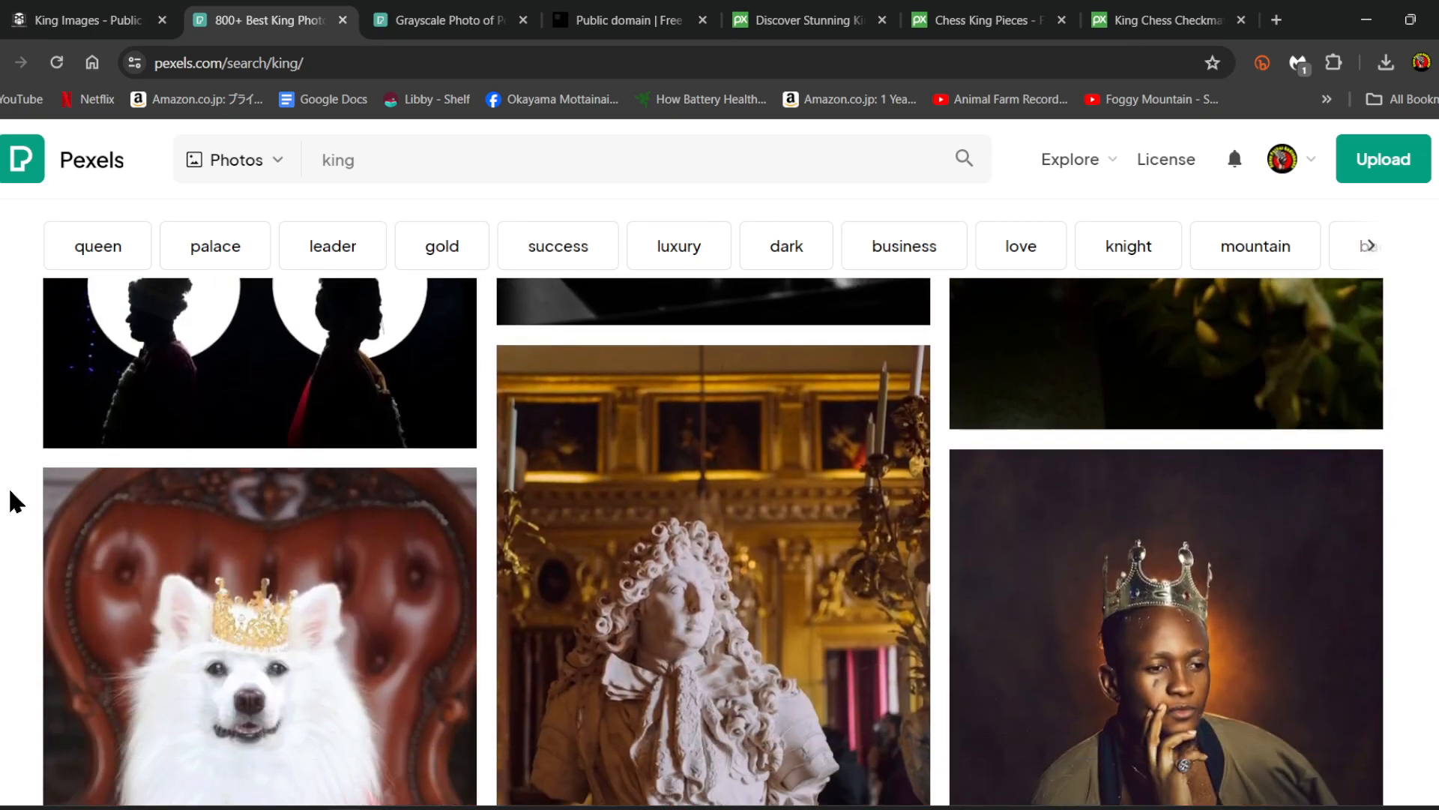
pyautogui.scroll(1, 7, 500)
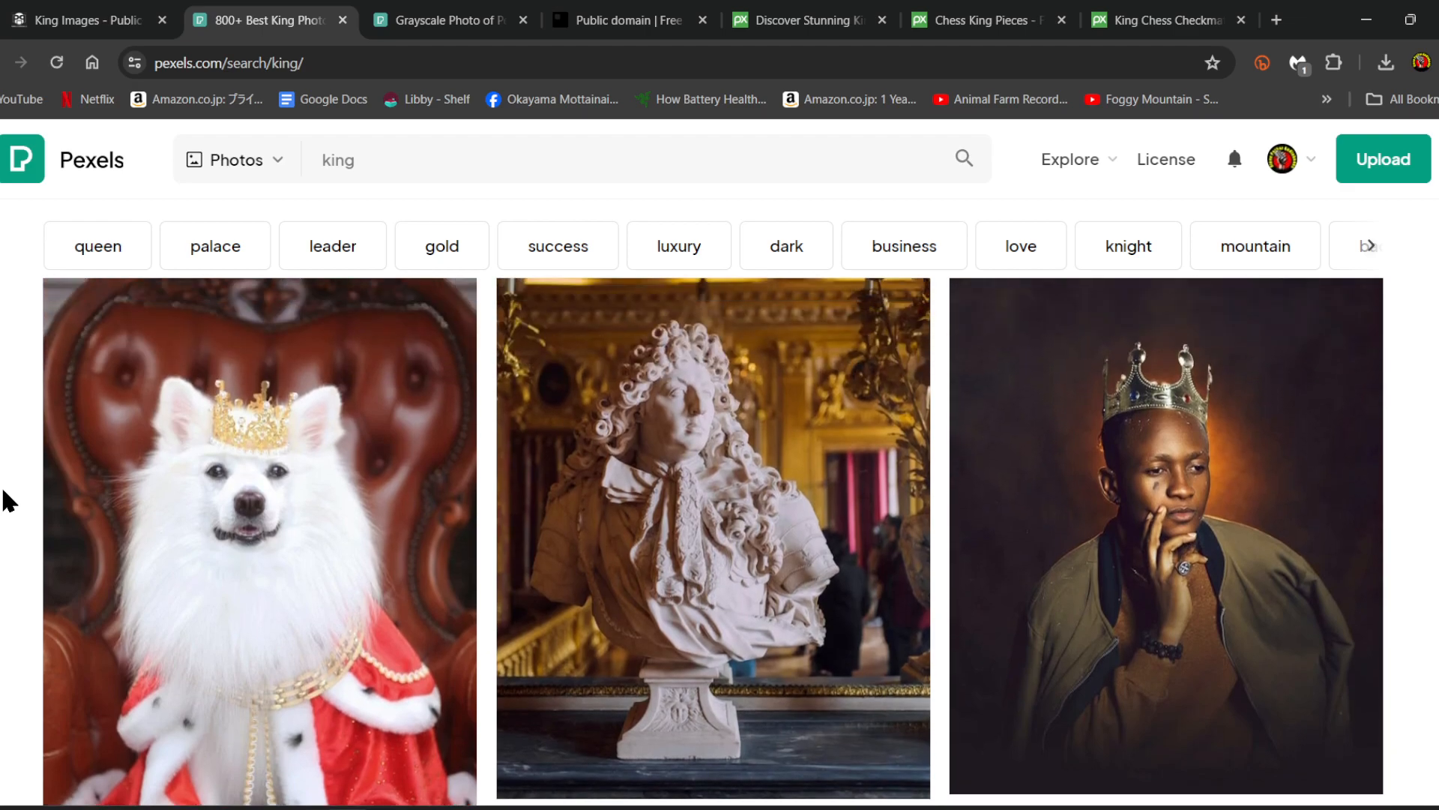
pyautogui.scroll(-5, 8, 500)
pyautogui.scroll(-2, 9, 500)
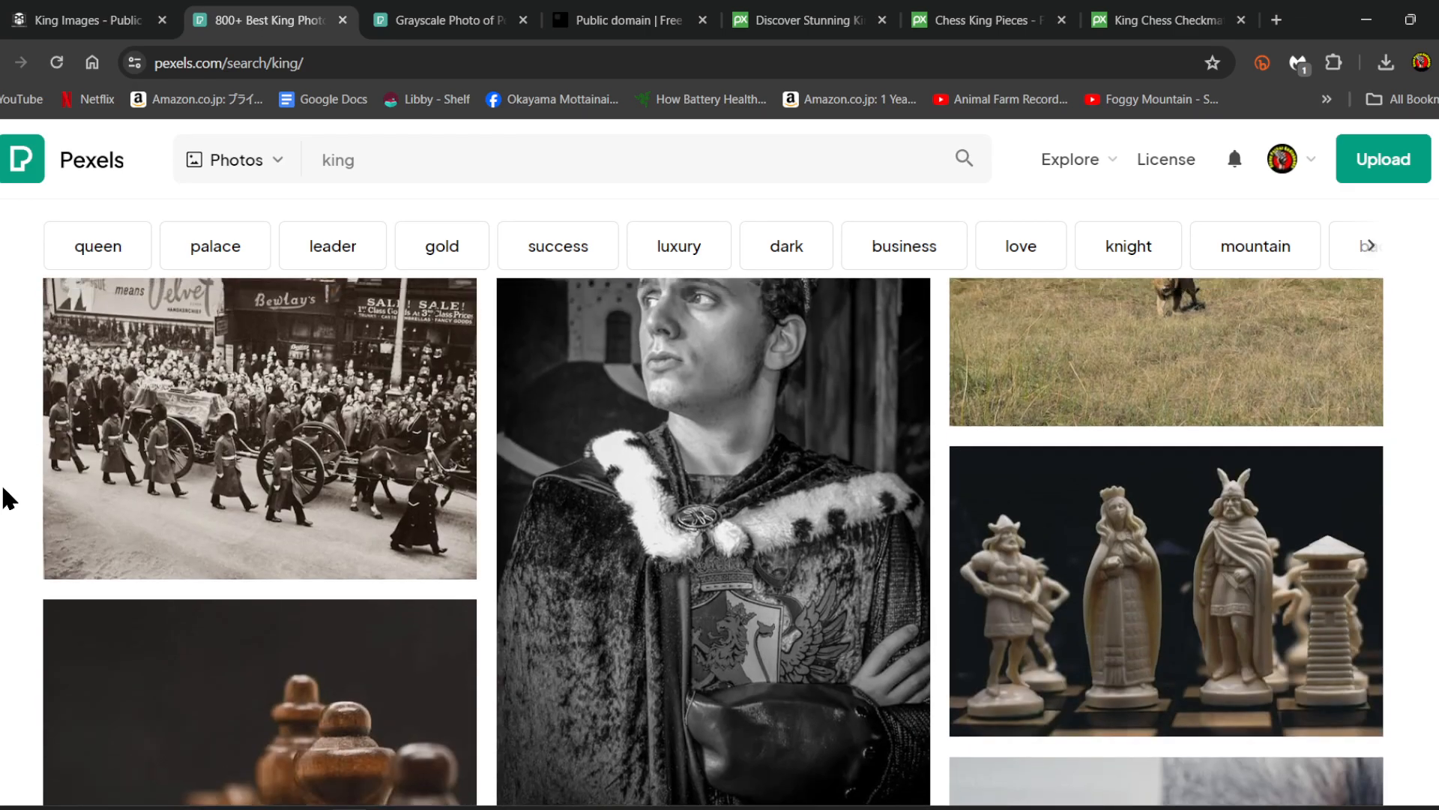
pyautogui.scroll(1, 9, 500)
pyautogui.scroll(-4, 9, 500)
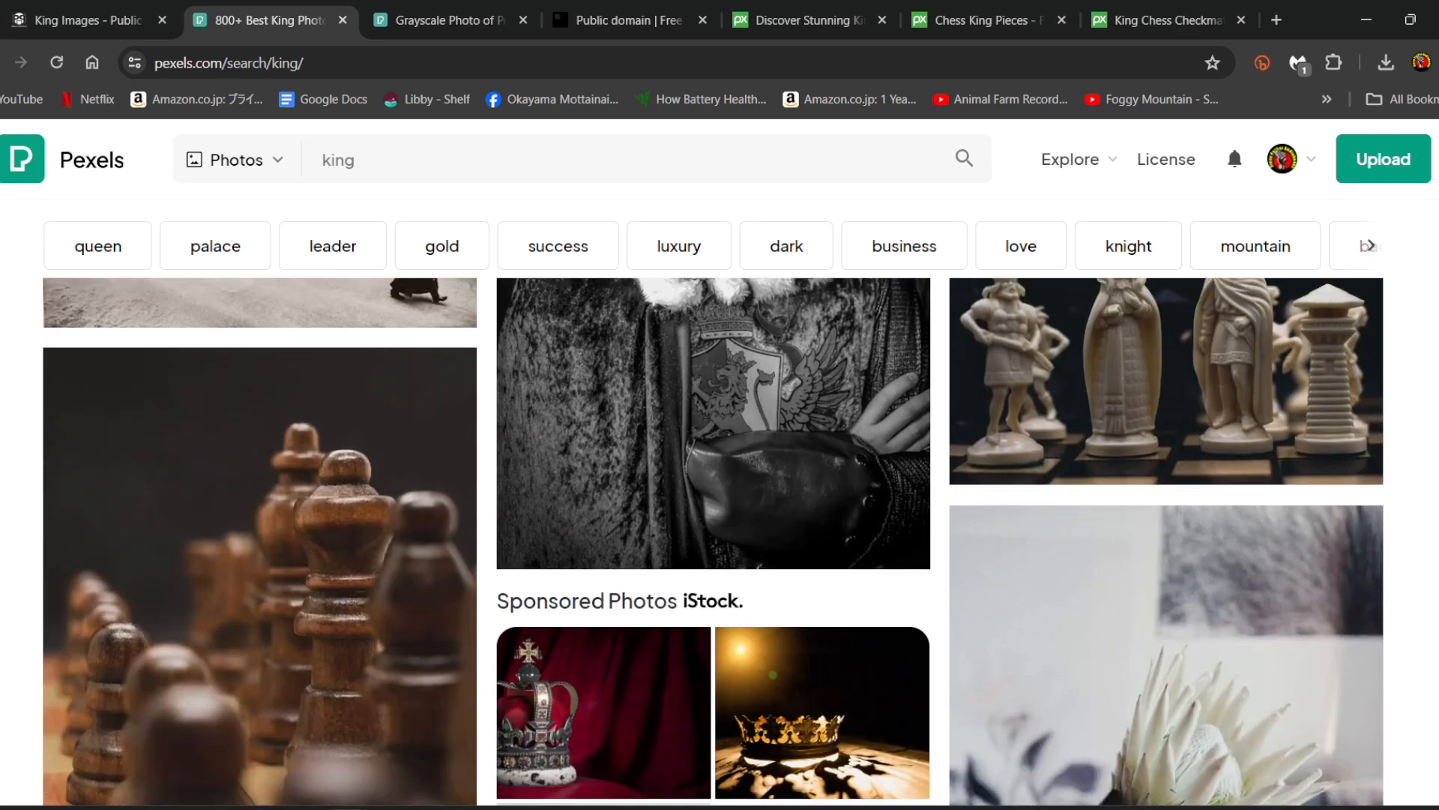
# - Examine the next king photos, past the playing cards and crowned white dog, down to the sponsored block below the crowned man in orange
pyautogui.scroll(-8, 713, 541)
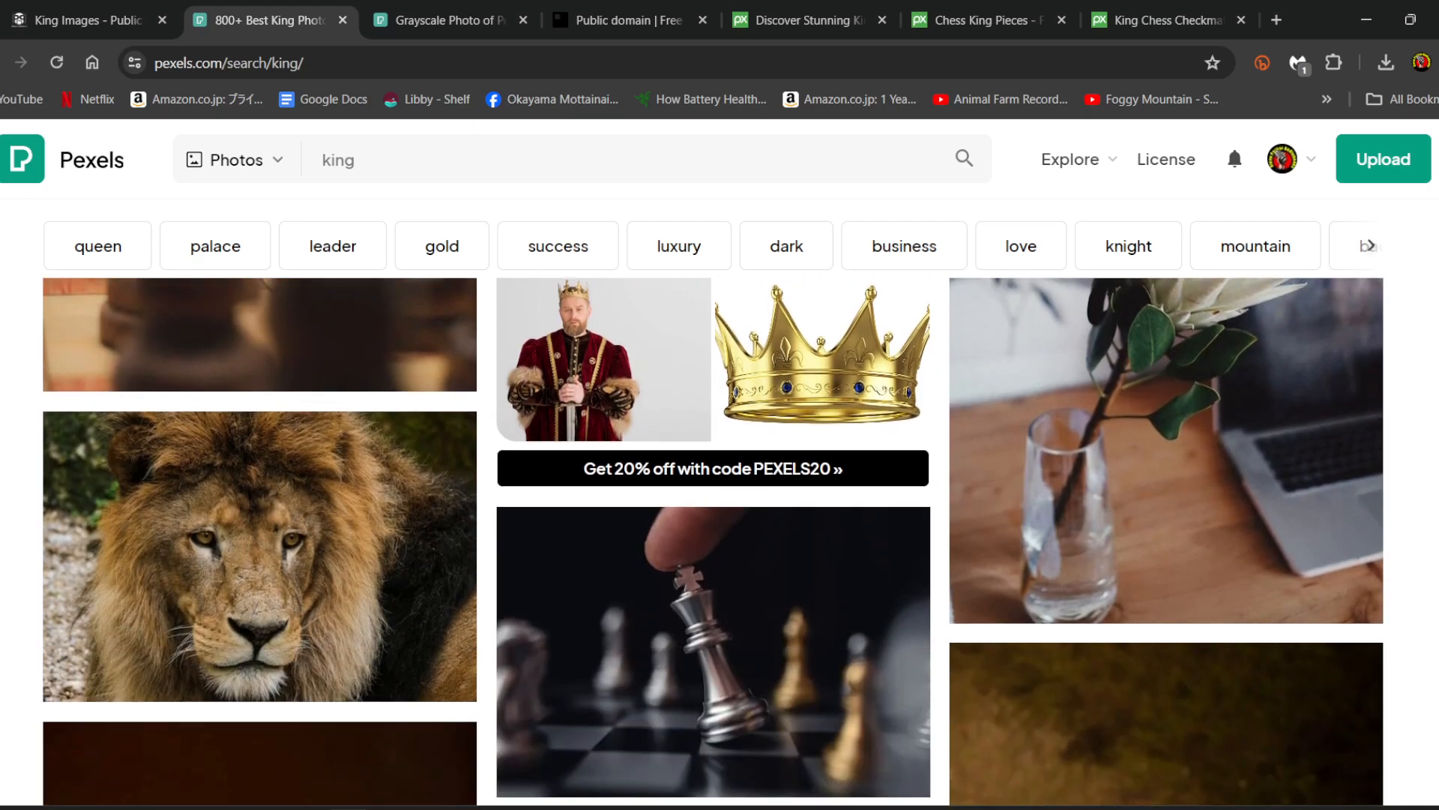
pyautogui.scroll(-2, 713, 541)
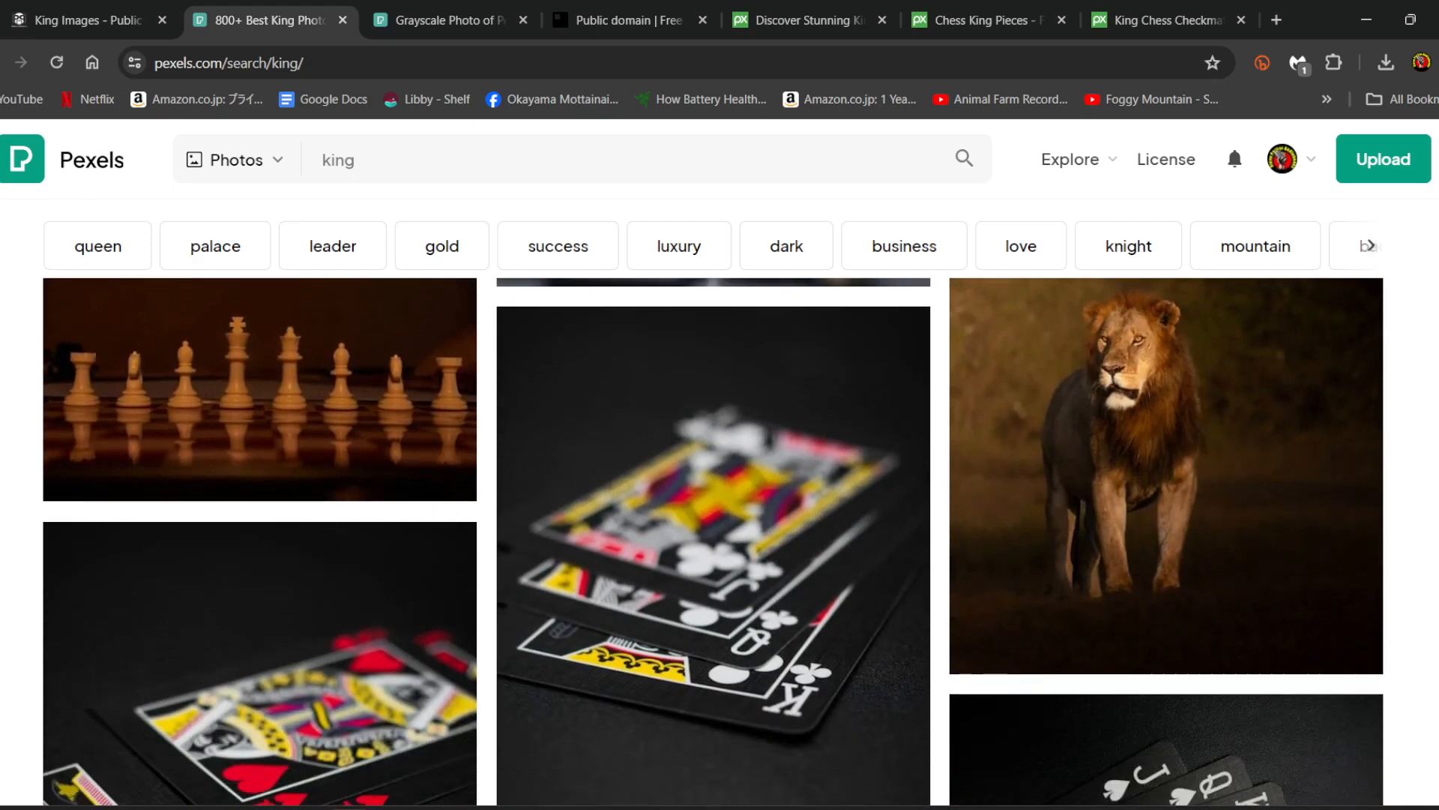
pyautogui.scroll(4, 712, 540)
pyautogui.scroll(-10, 713, 540)
pyautogui.scroll(-15, 713, 541)
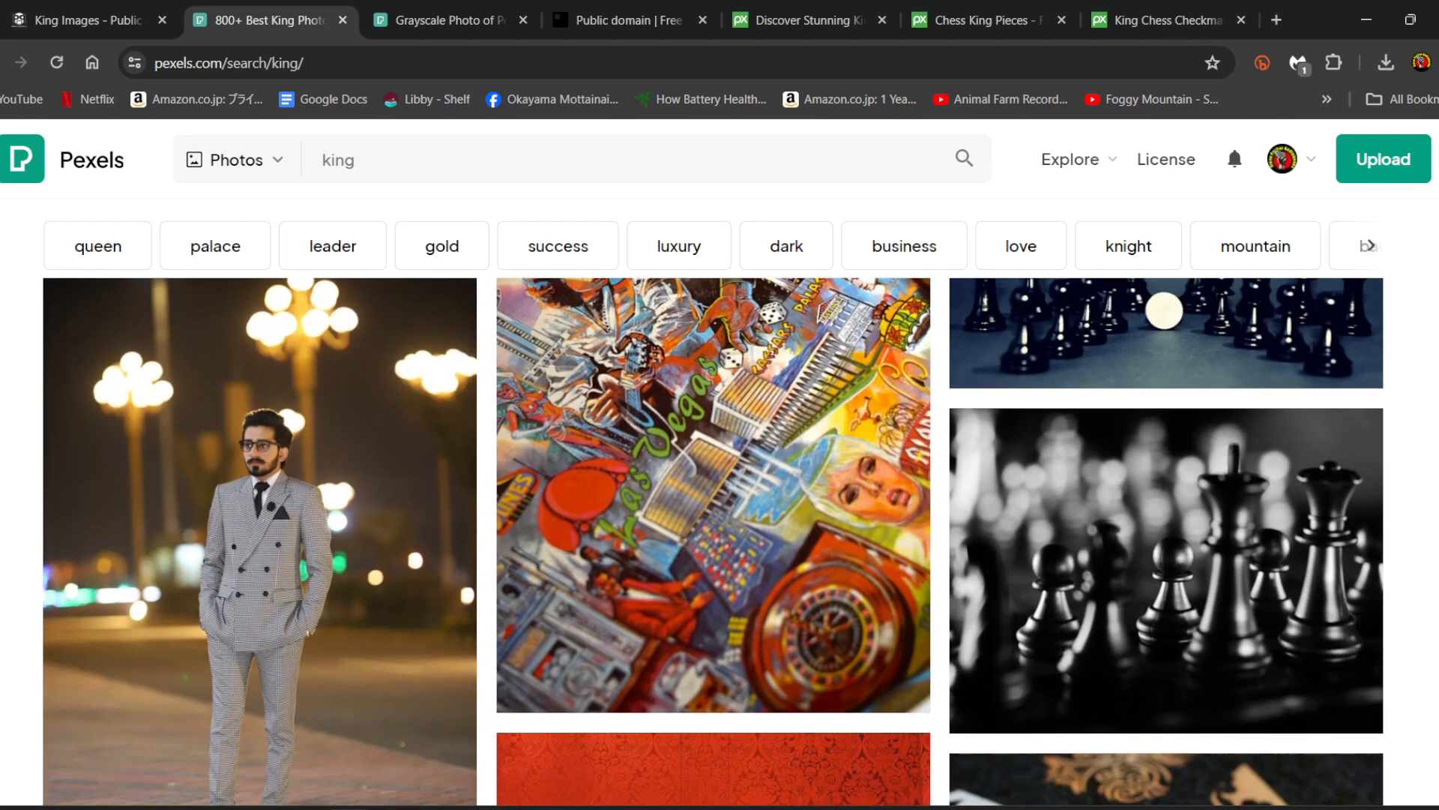
pyautogui.scroll(5, 149, 466)
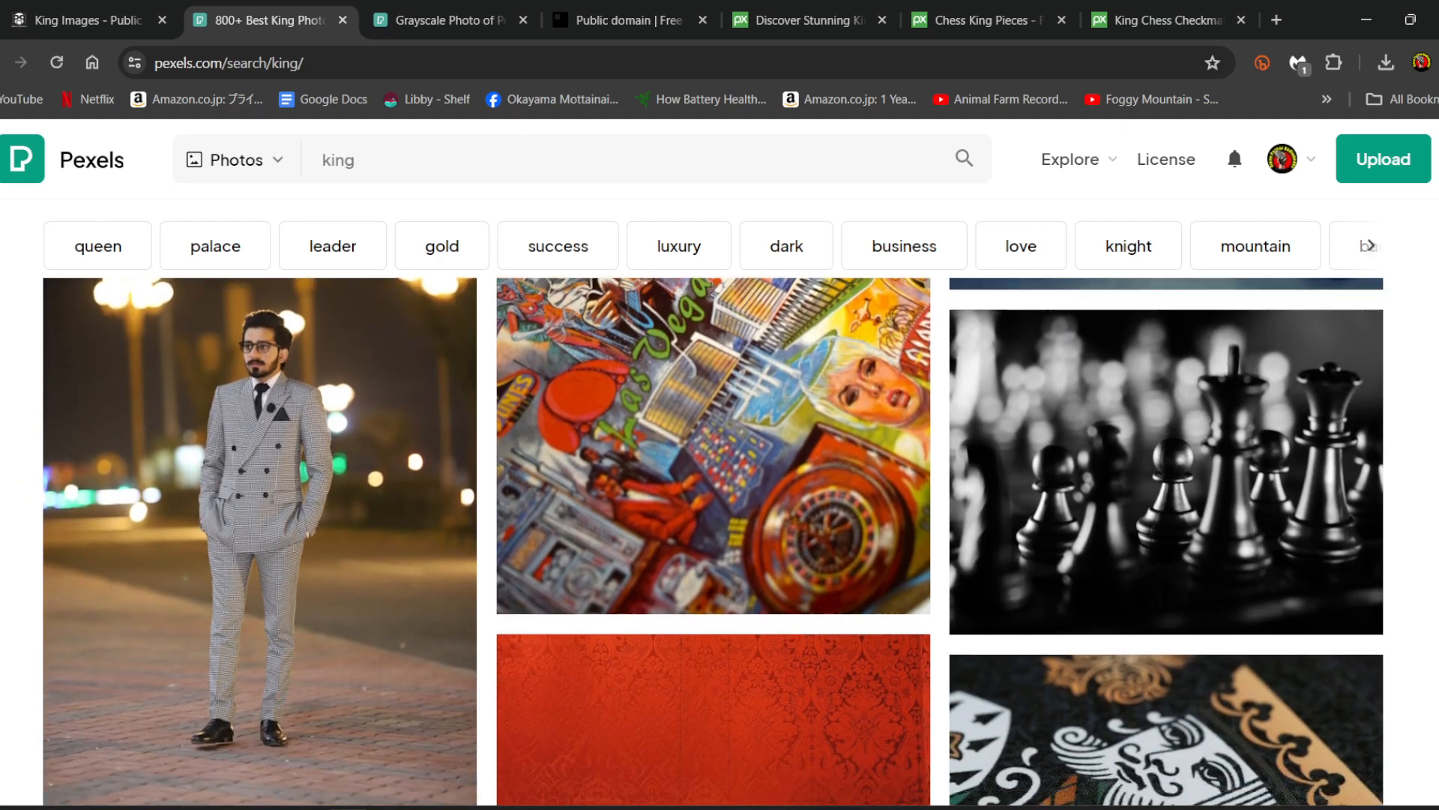
pyautogui.scroll(-10, 712, 541)
pyautogui.scroll(-10, 713, 540)
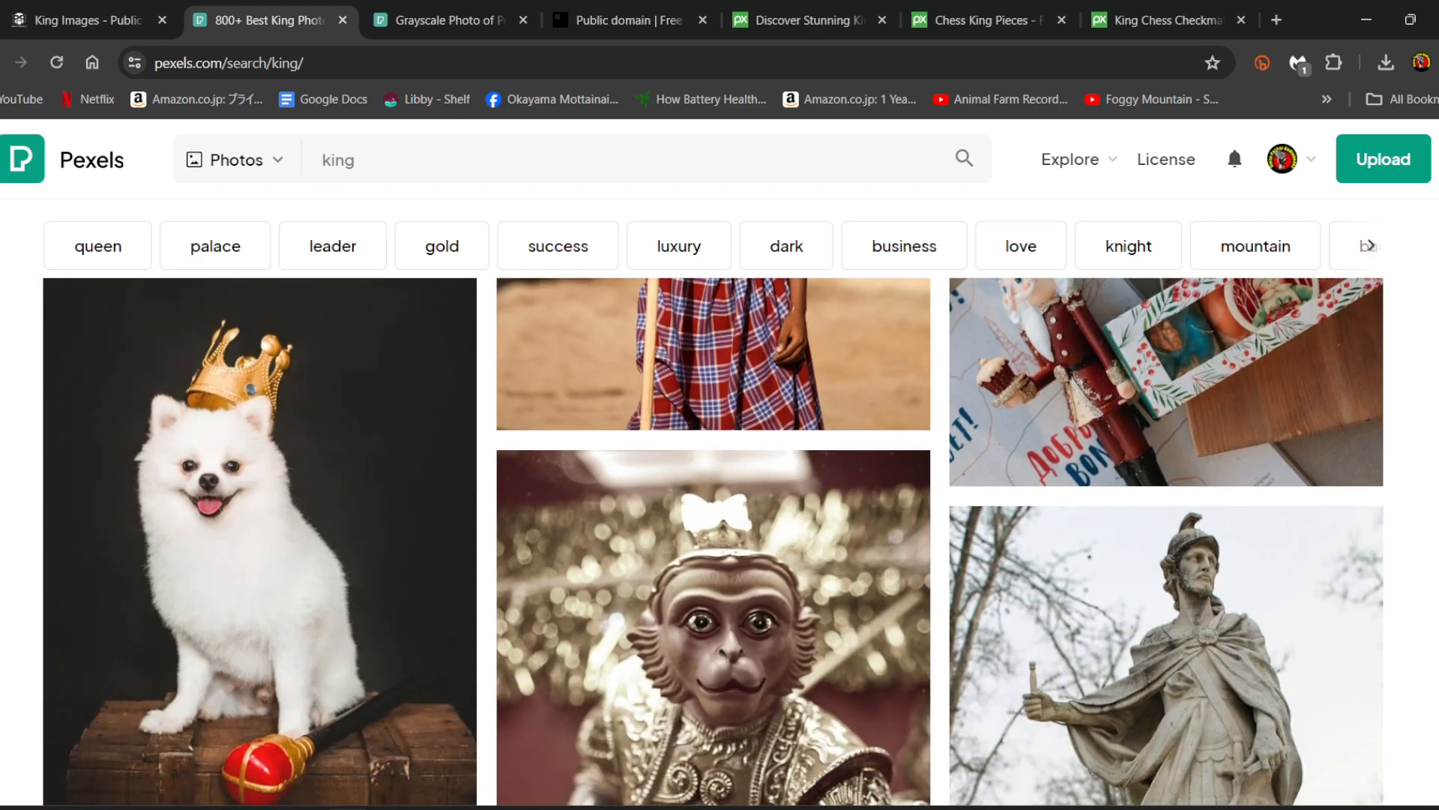
pyautogui.scroll(-12, 713, 541)
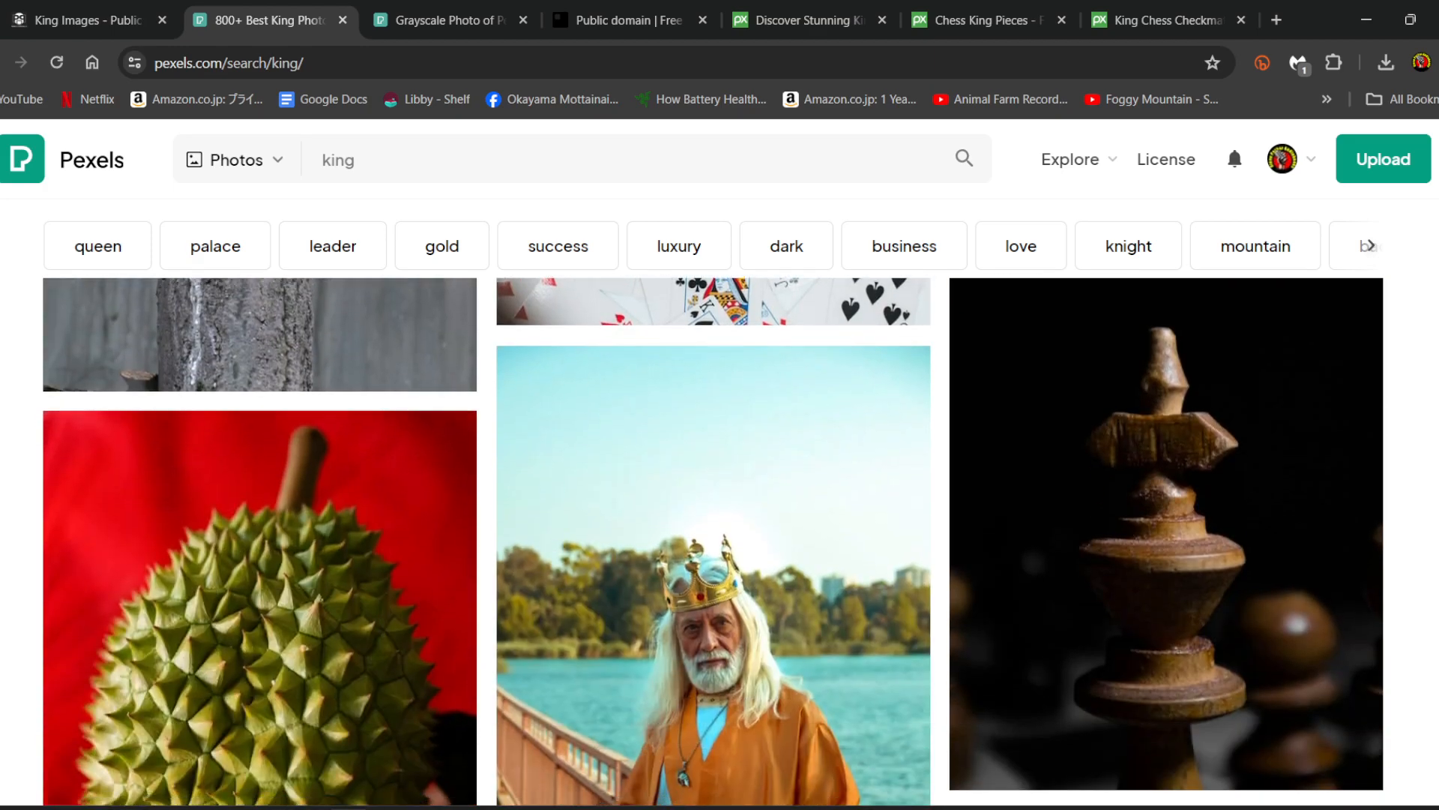
pyautogui.scroll(-6, 713, 540)
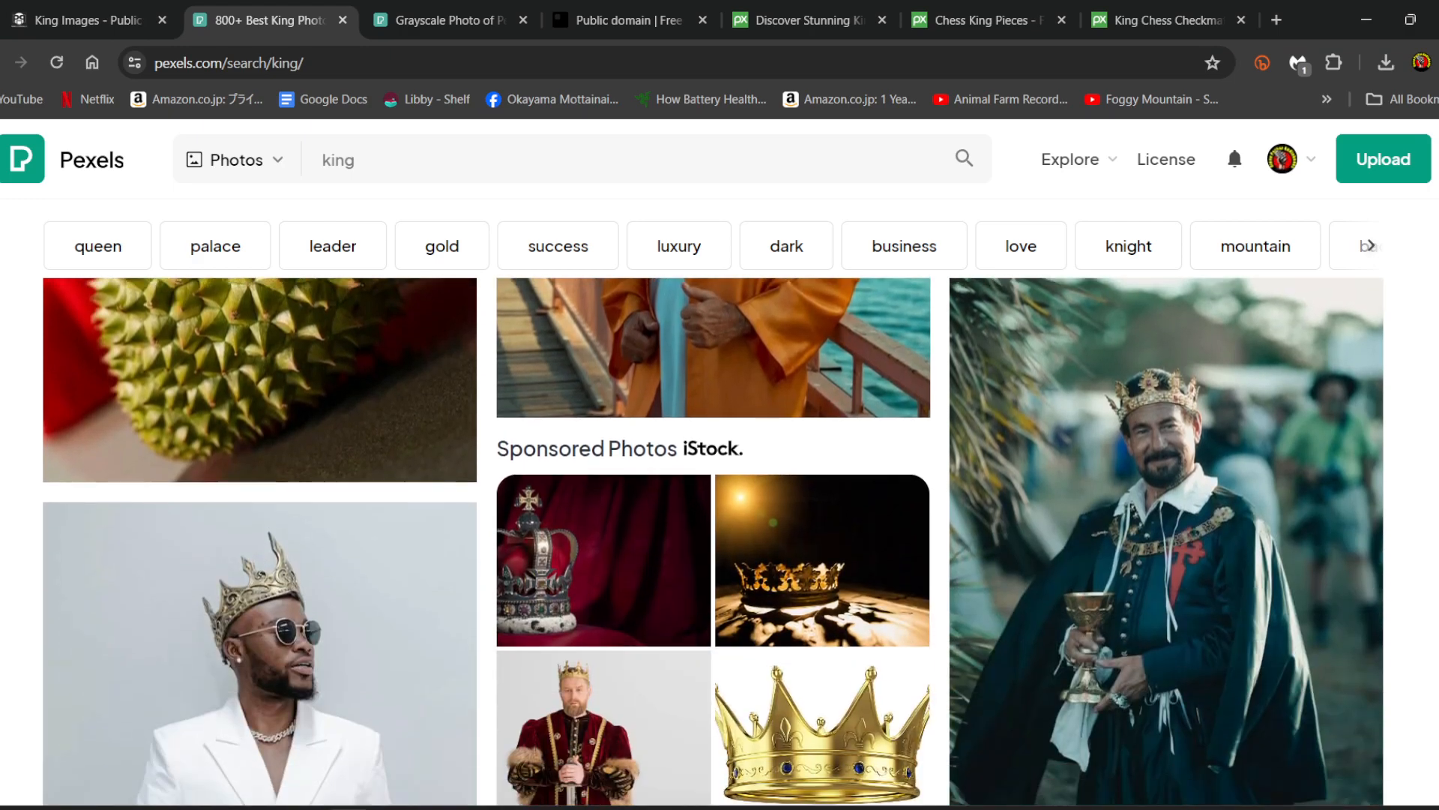
# - Examine the chess, playing-card and crowned-man photos down to the sponsored block between the city skyline pictures
pyautogui.scroll(-8, 712, 540)
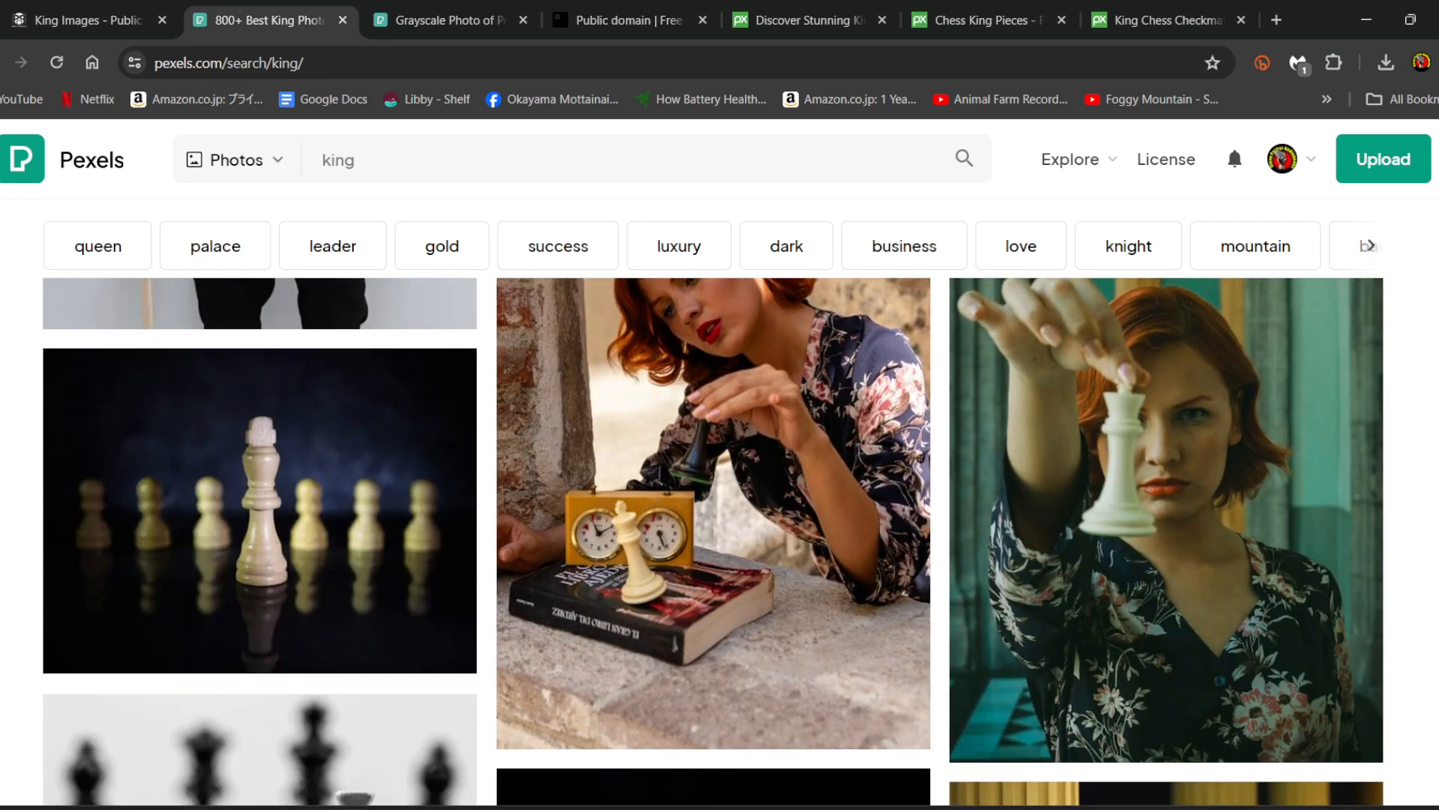
pyautogui.scroll(-12, 713, 541)
pyautogui.scroll(-10, 713, 540)
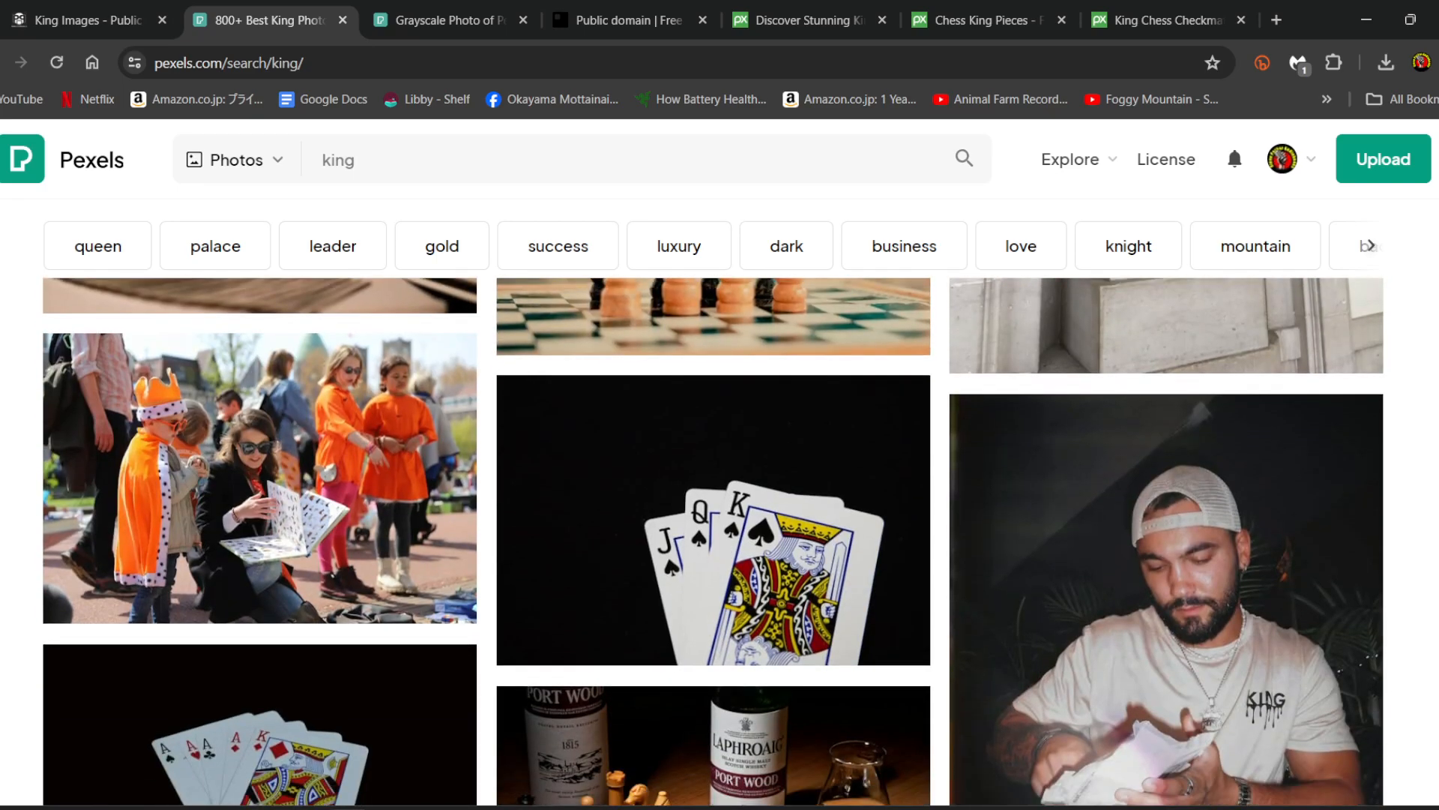
pyautogui.scroll(-20, 712, 540)
pyautogui.scroll(-8, 713, 540)
pyautogui.scroll(-5, 713, 540)
pyautogui.scroll(3, 713, 540)
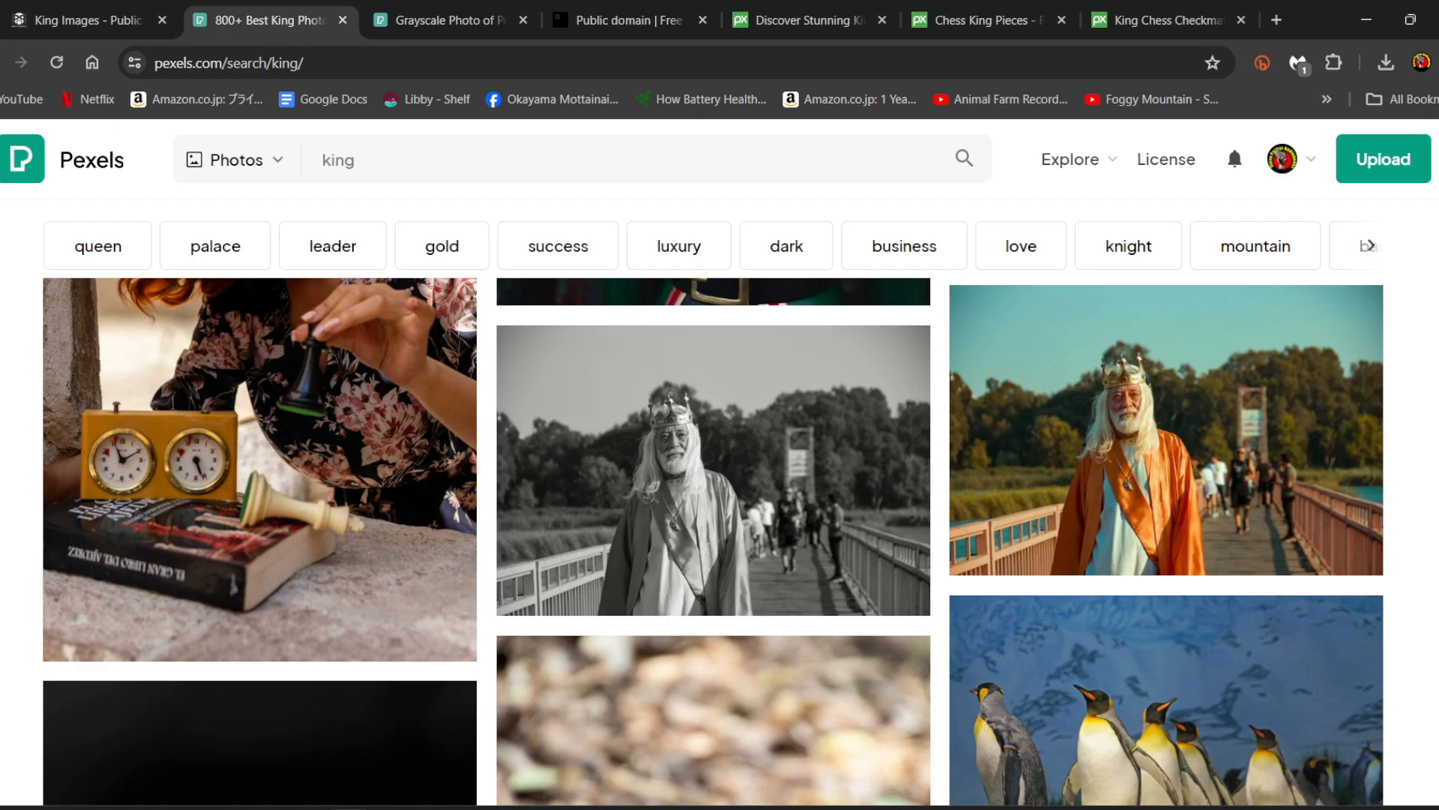
pyautogui.scroll(-9, 713, 540)
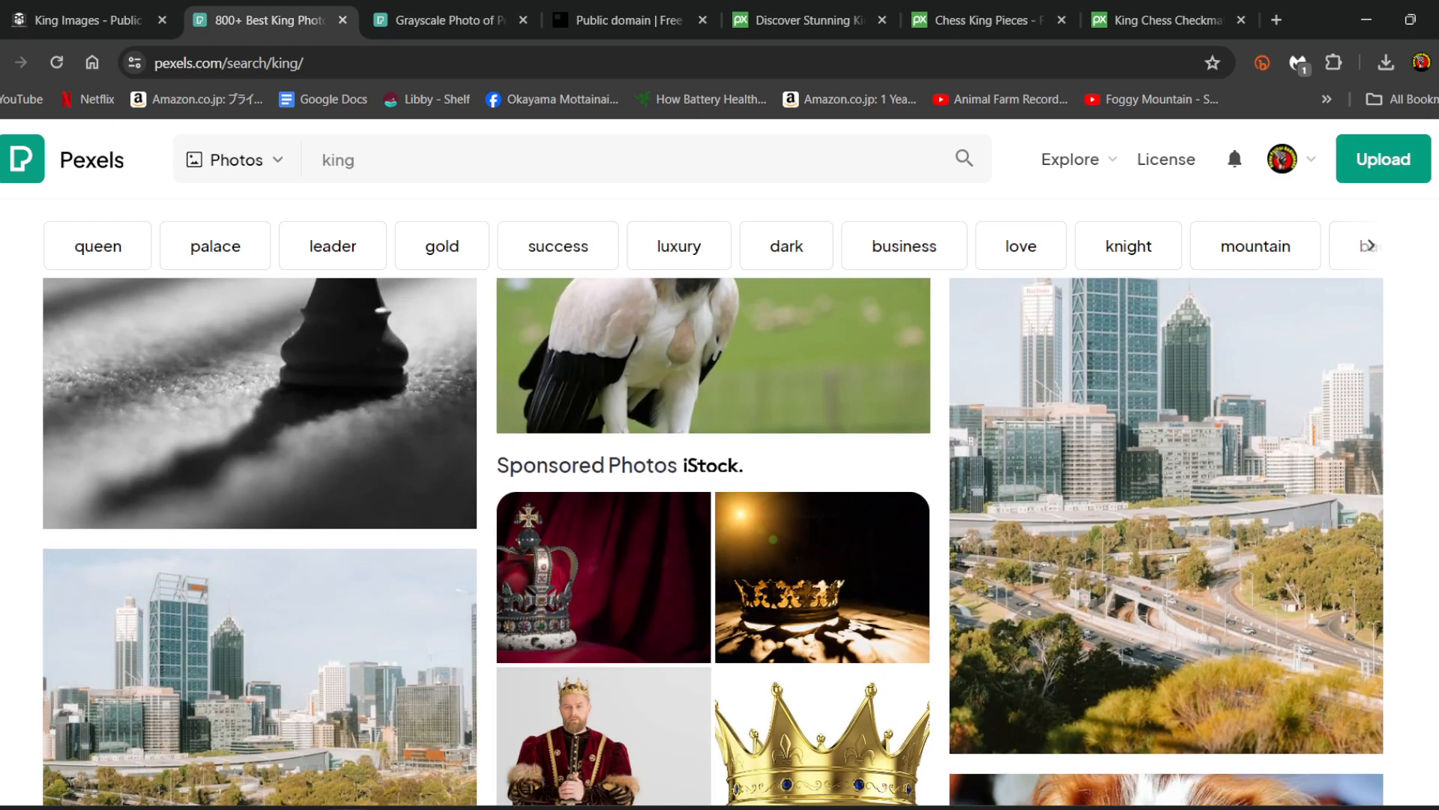
# - Examine the photos around the black-and-white-clad couple on the chessboard, continuing to the sponsored block beside the tall Christ monument
pyautogui.scroll(-5, 713, 540)
pyautogui.scroll(-15, 713, 540)
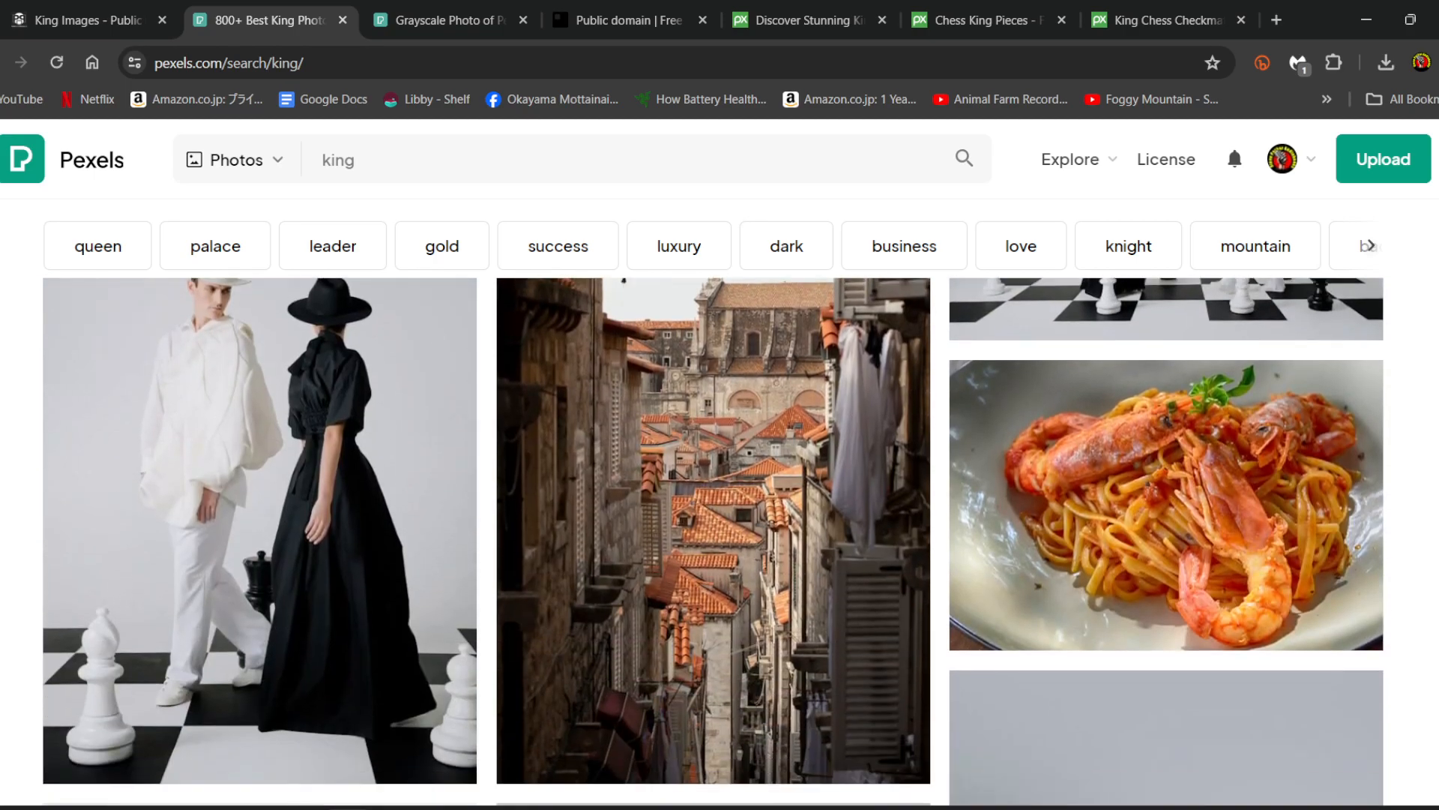
pyautogui.scroll(1, 713, 540)
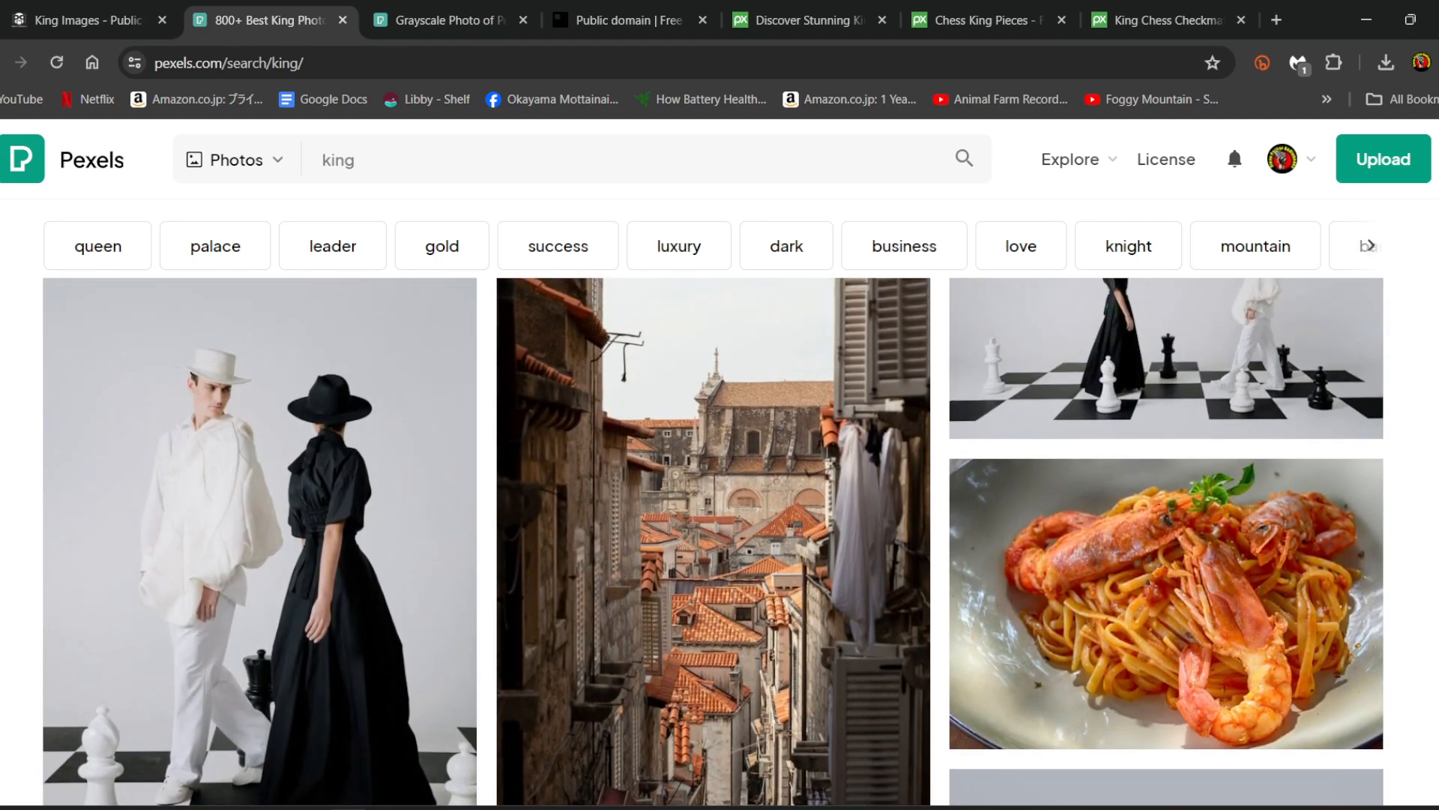
pyautogui.scroll(2, 211, 508)
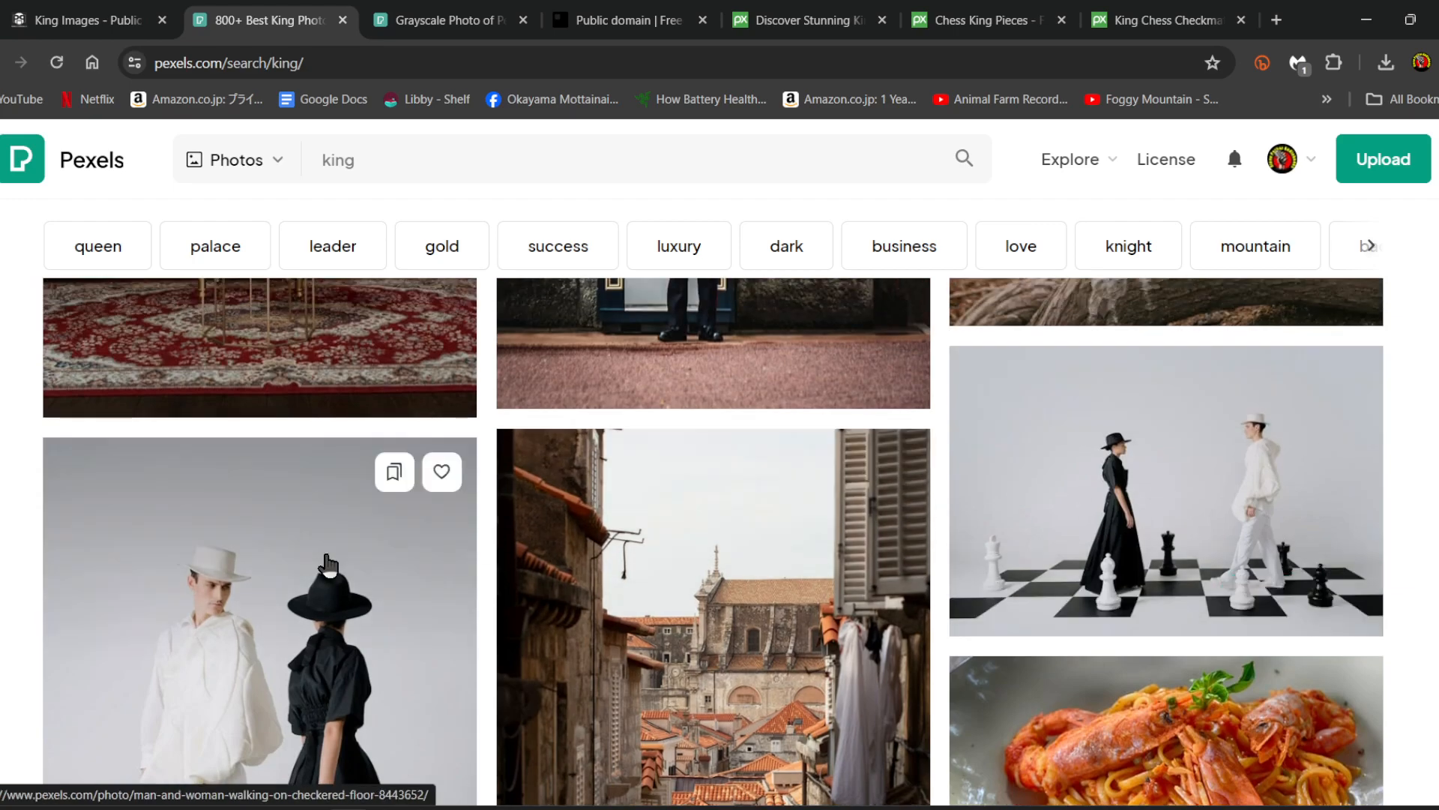
pyautogui.scroll(-8, 713, 540)
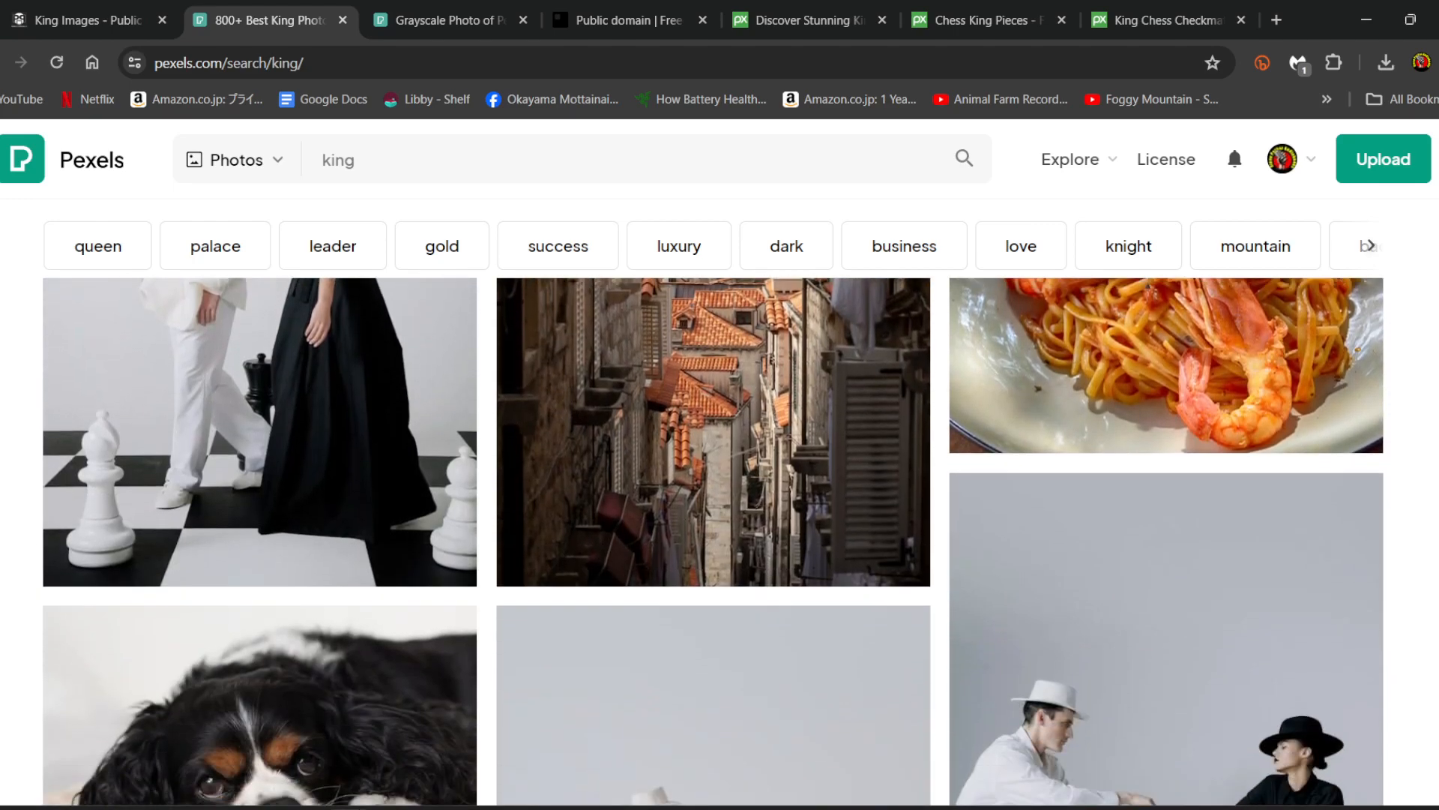
pyautogui.scroll(-12, 713, 540)
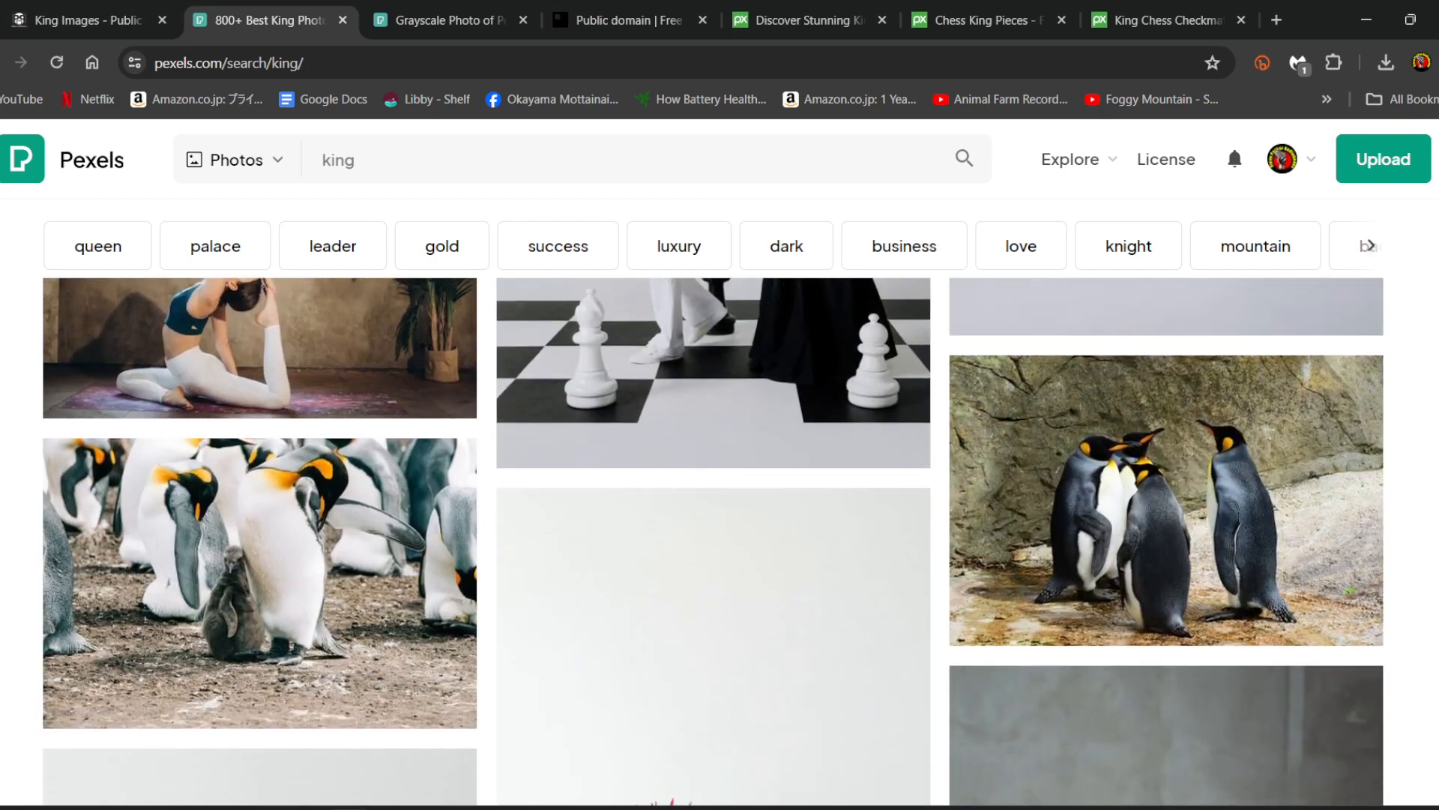
pyautogui.scroll(-10, 713, 540)
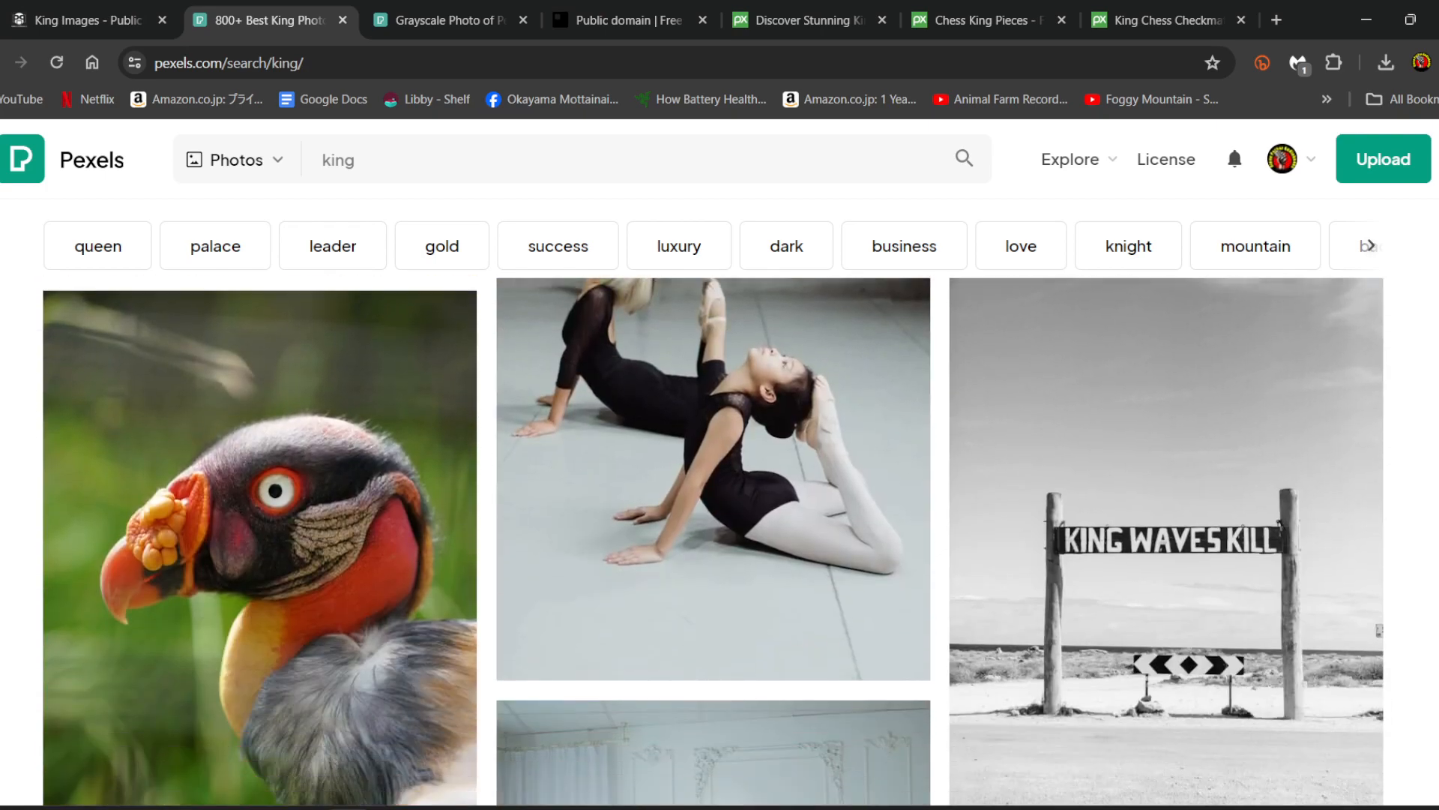
pyautogui.scroll(-6, 713, 540)
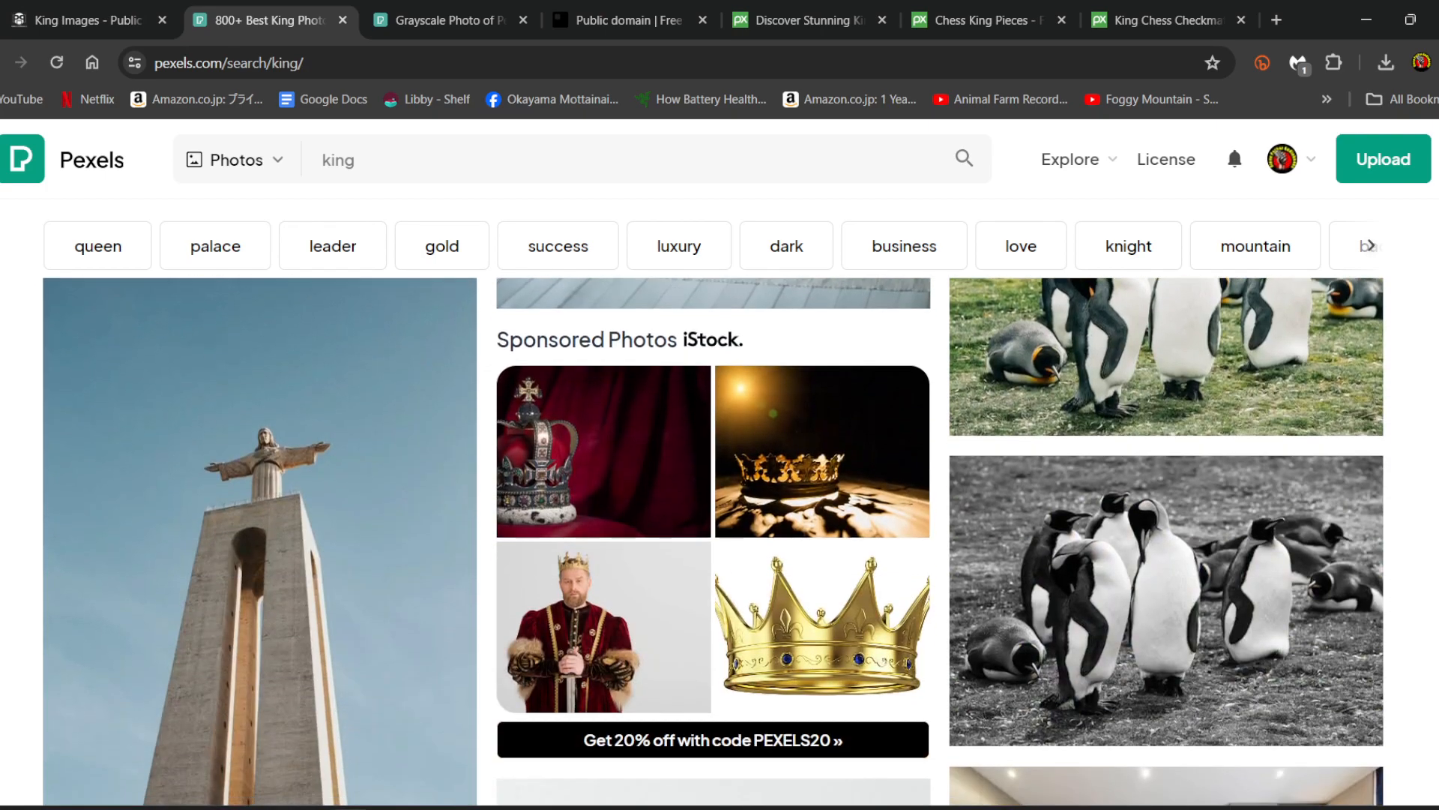
# - Examine the photos around the crowned man seen from behind, continuing past the penguins to the sponsored block beside the bedroom pictures
pyautogui.scroll(-12, 713, 540)
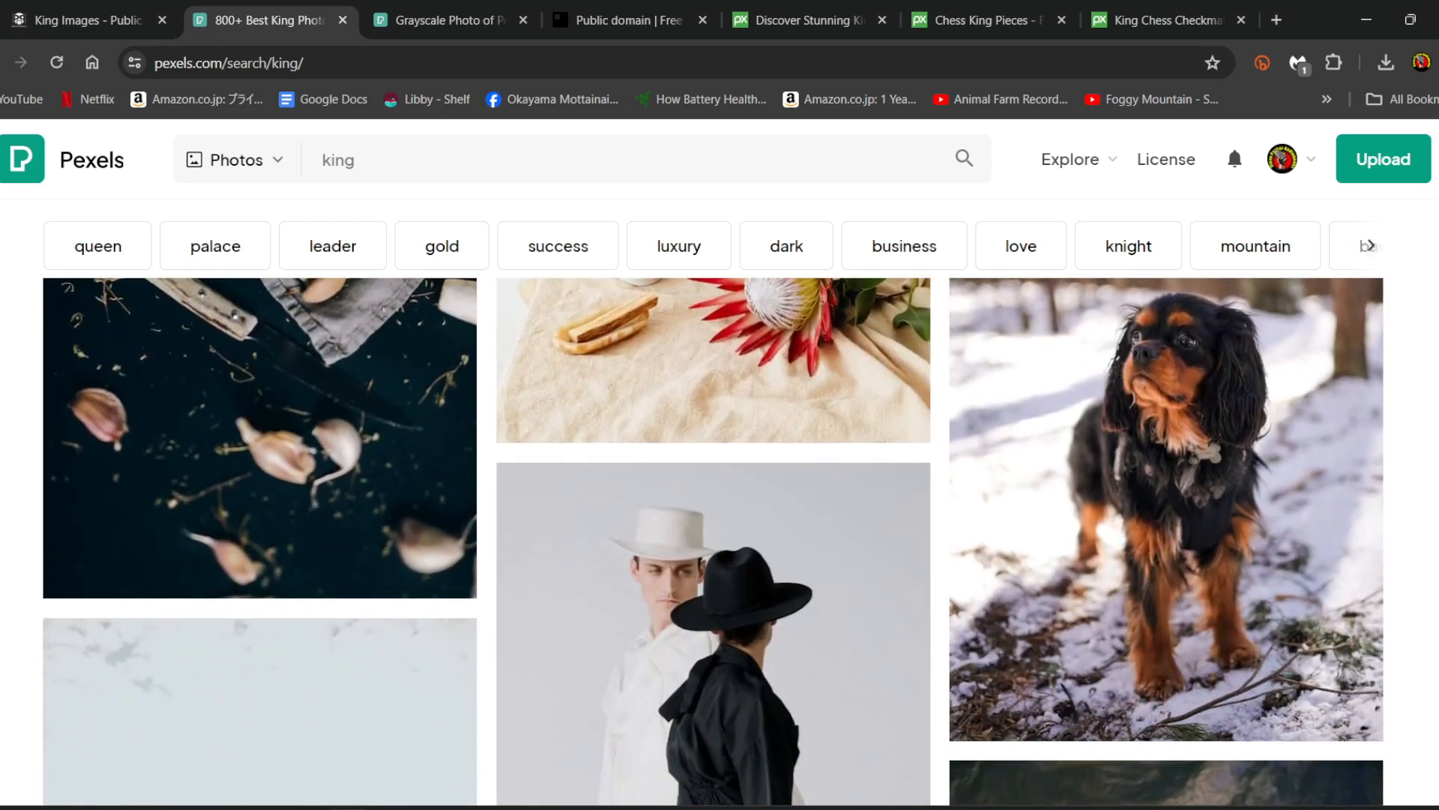
pyautogui.scroll(-6, 713, 540)
pyautogui.scroll(3, 713, 539)
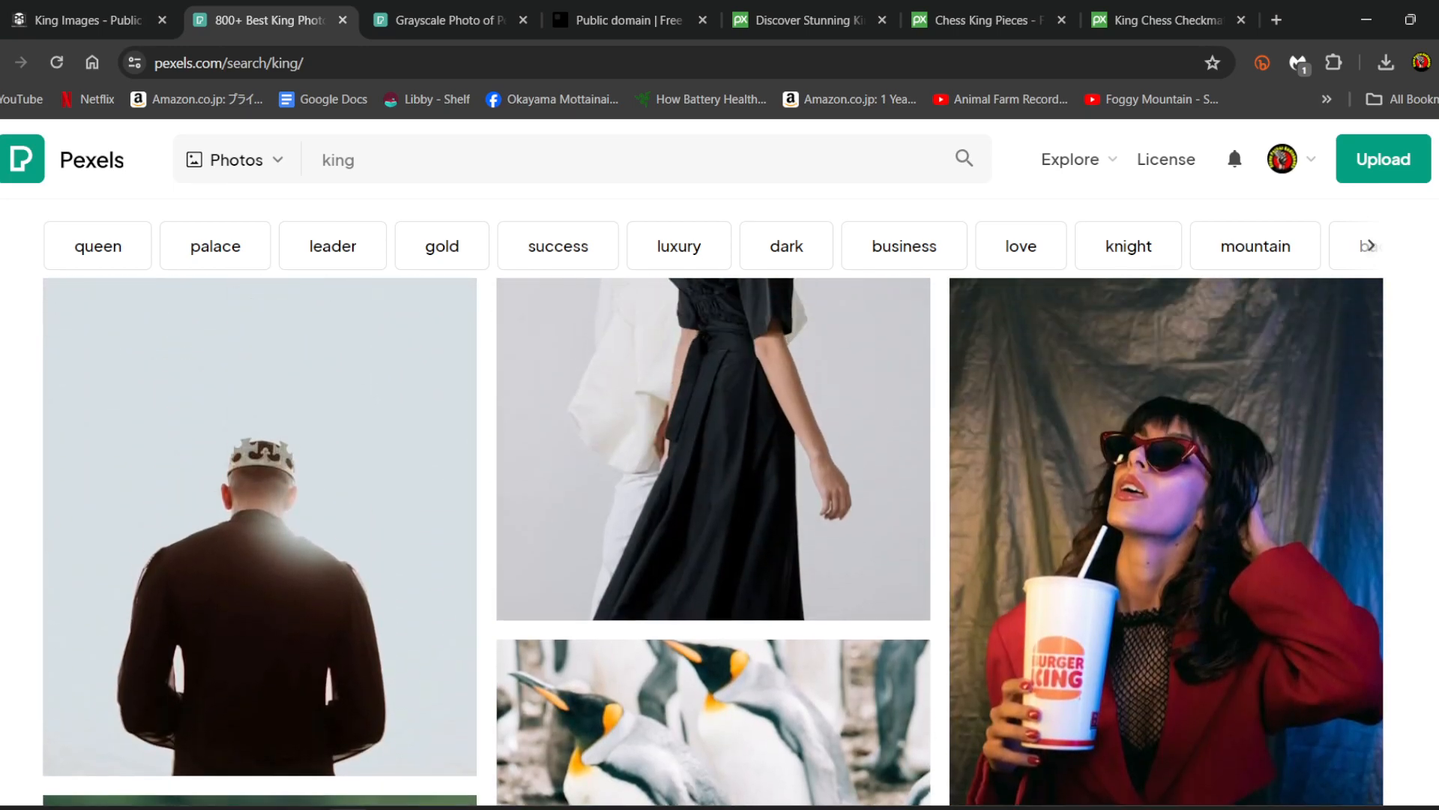
pyautogui.scroll(-6, 88, 570)
pyautogui.scroll(5, 89, 570)
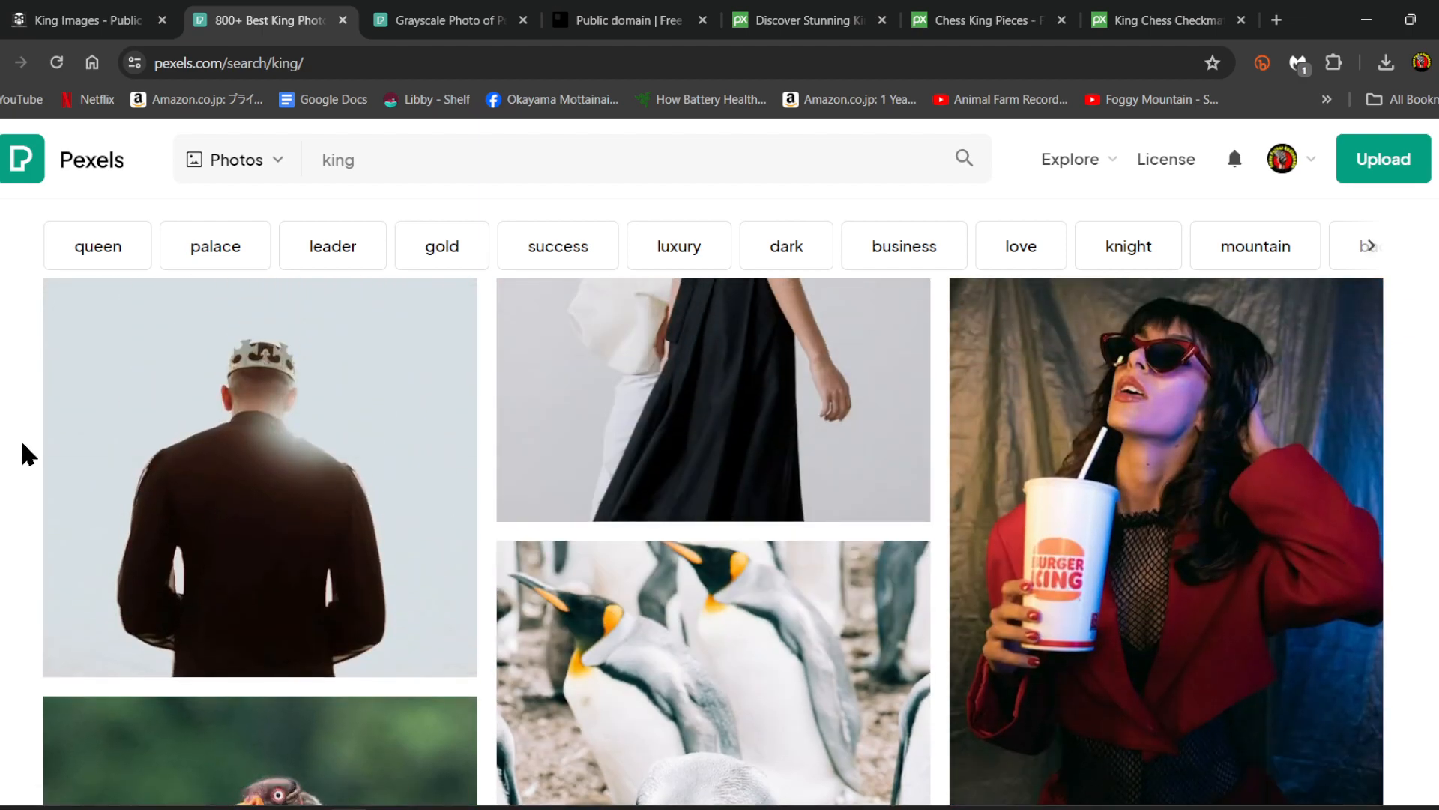
pyautogui.scroll(-9, 23, 452)
pyautogui.scroll(-4, 22, 444)
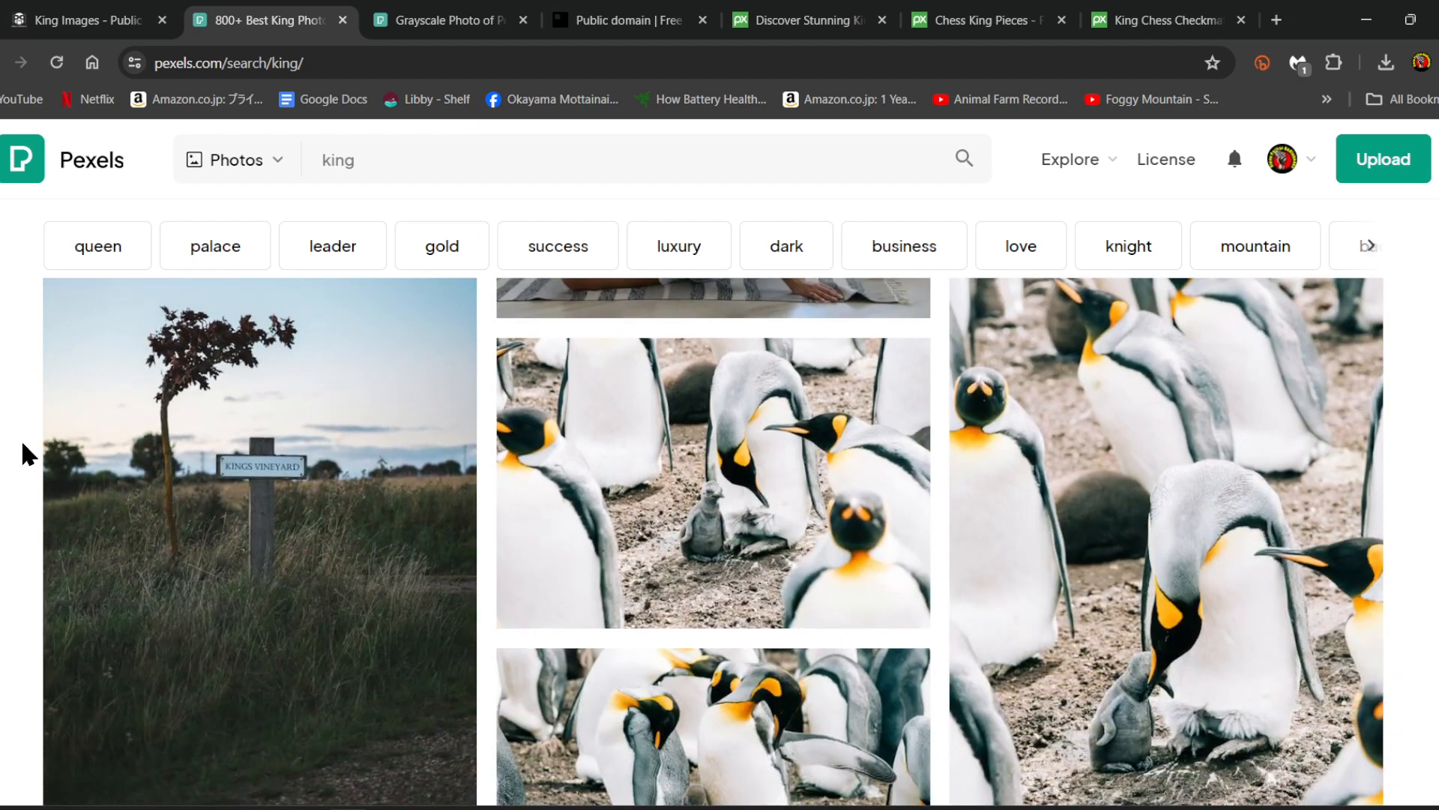
pyautogui.scroll(-7, 23, 444)
pyautogui.scroll(-8, 22, 452)
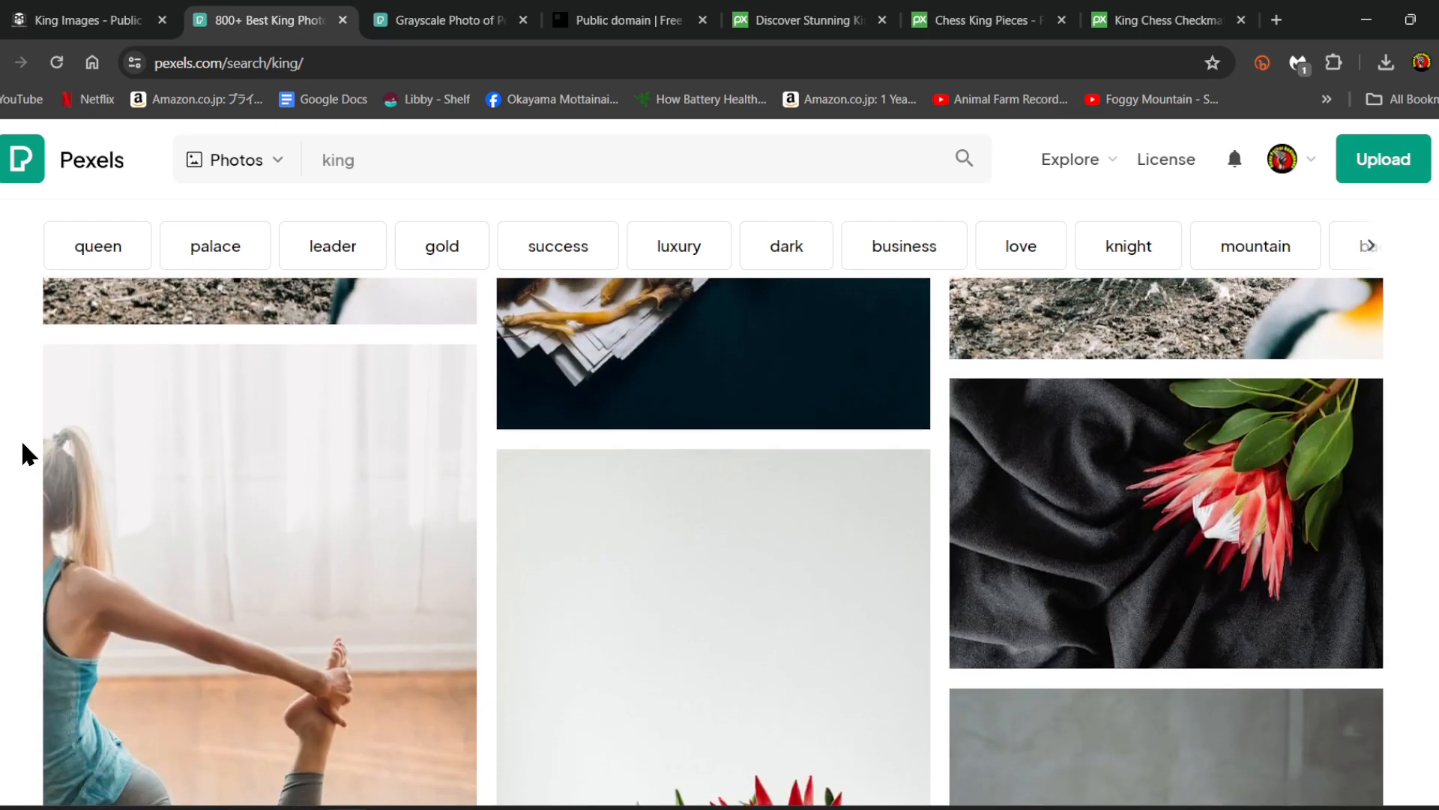
pyautogui.scroll(-6, 23, 452)
pyautogui.scroll(-8, 22, 444)
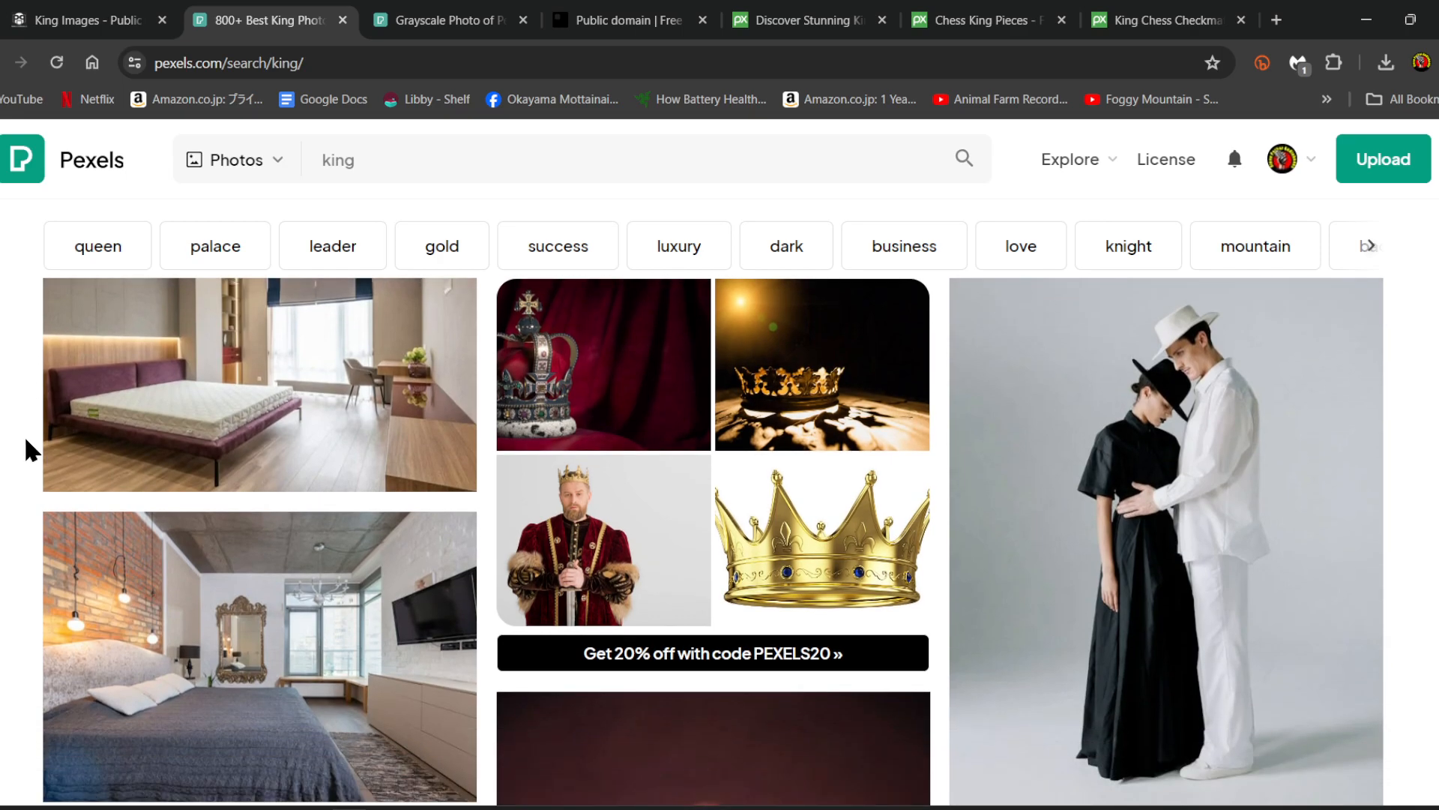
# - Examine the king photos below the bedroom pictures, past the fast-food cups, penguins and lions, down to the woman in the red armchair
pyautogui.scroll(-6, 24, 441)
pyautogui.scroll(-8, 26, 442)
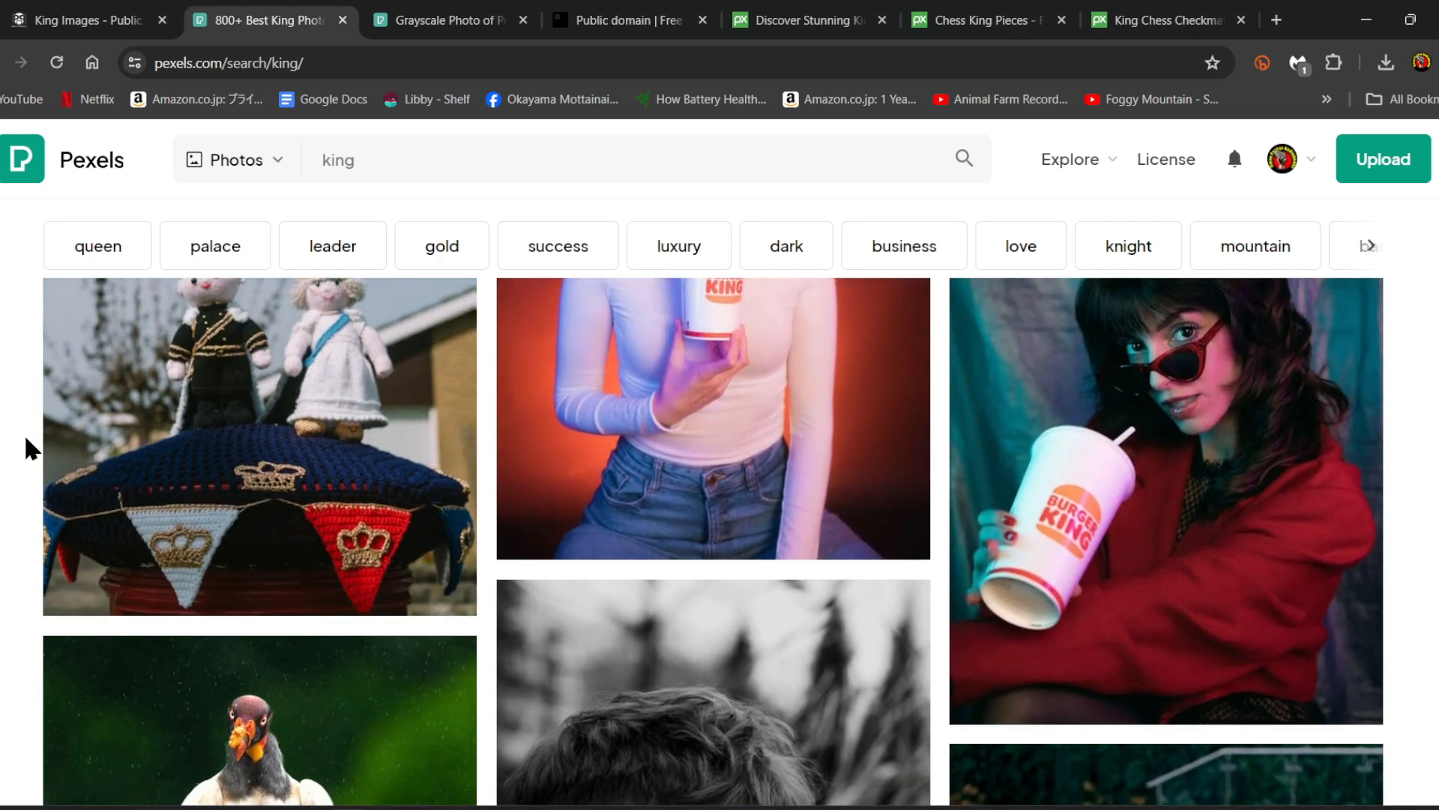
pyautogui.scroll(-12, 26, 440)
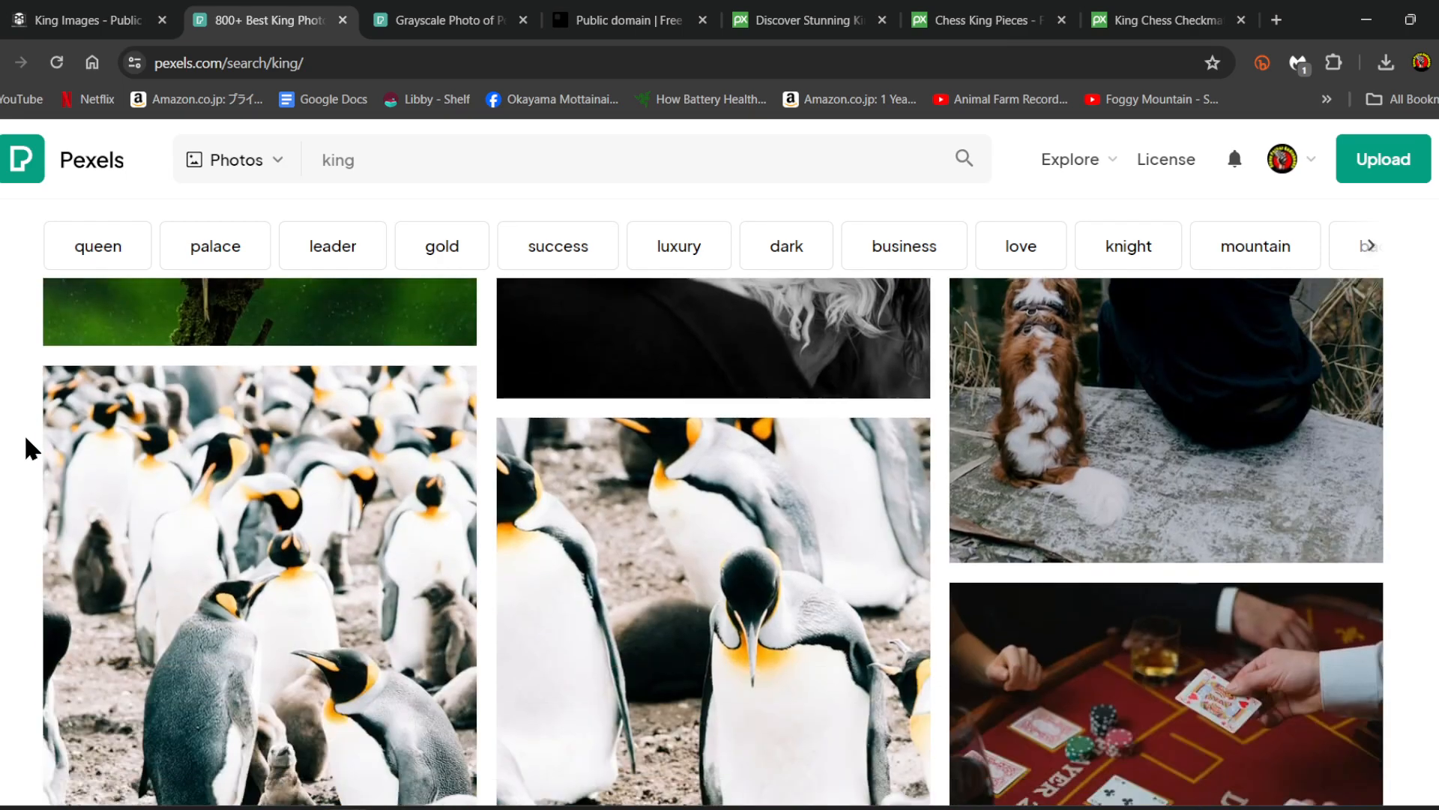
pyautogui.scroll(-7, 26, 437)
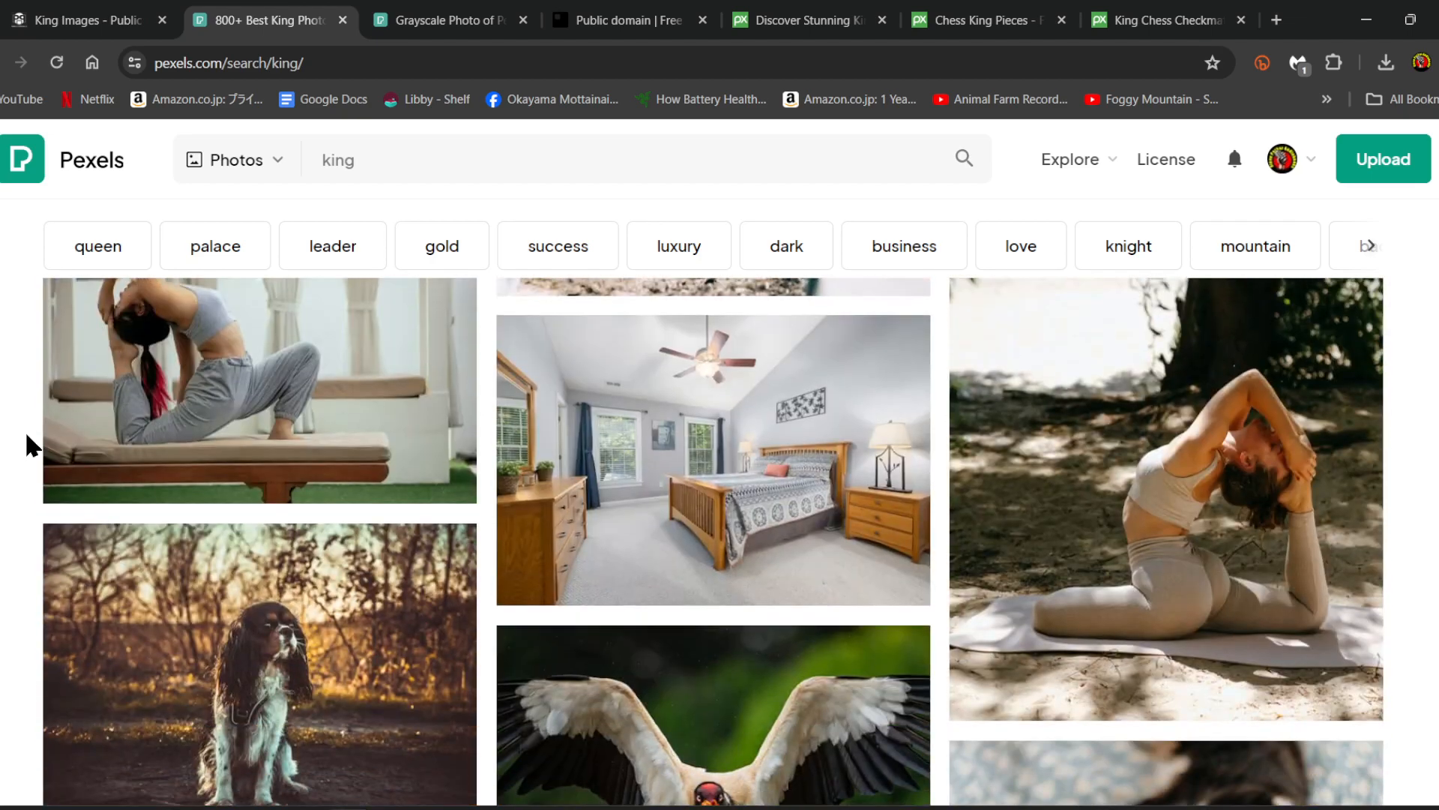
pyautogui.scroll(-10, 26, 439)
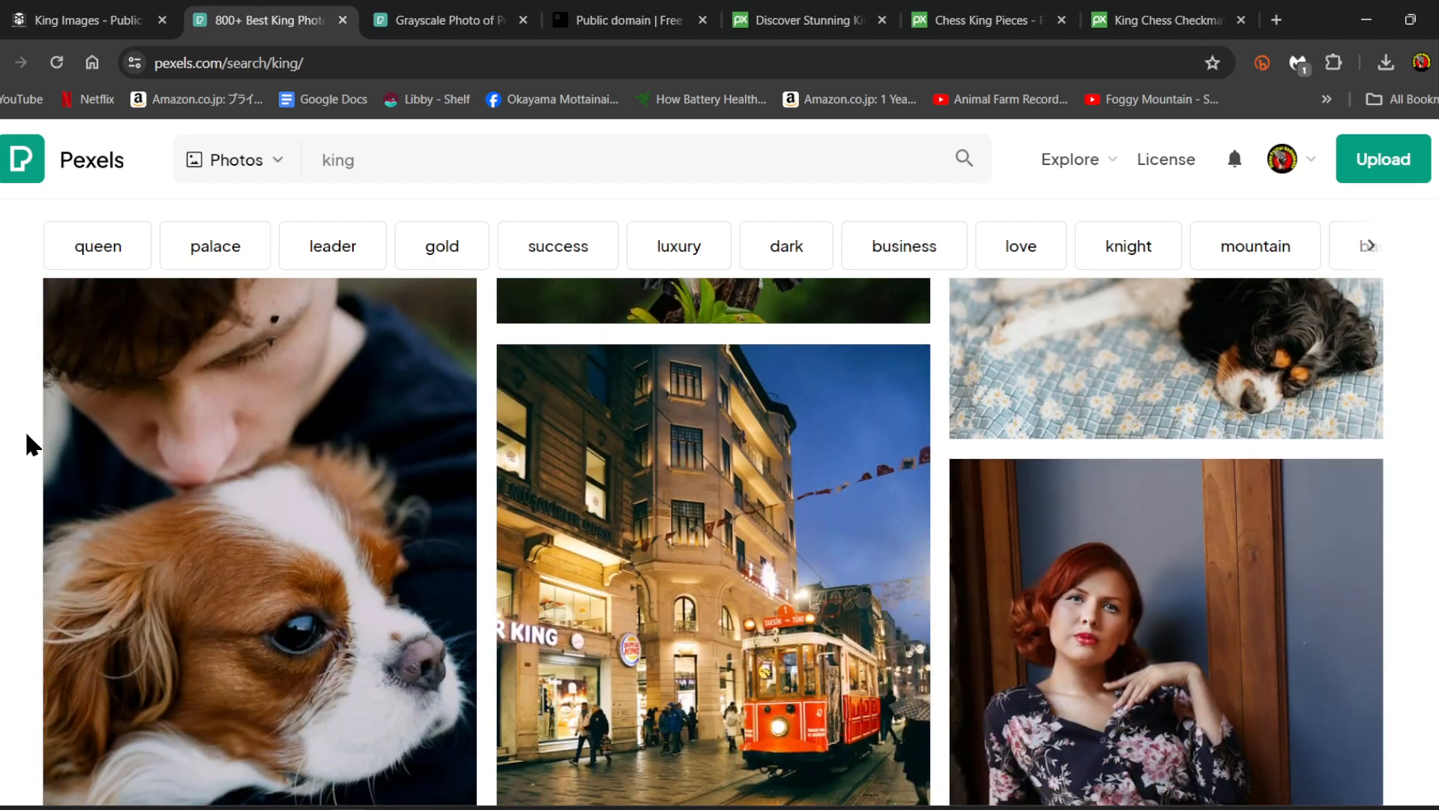
pyautogui.scroll(-12, 26, 435)
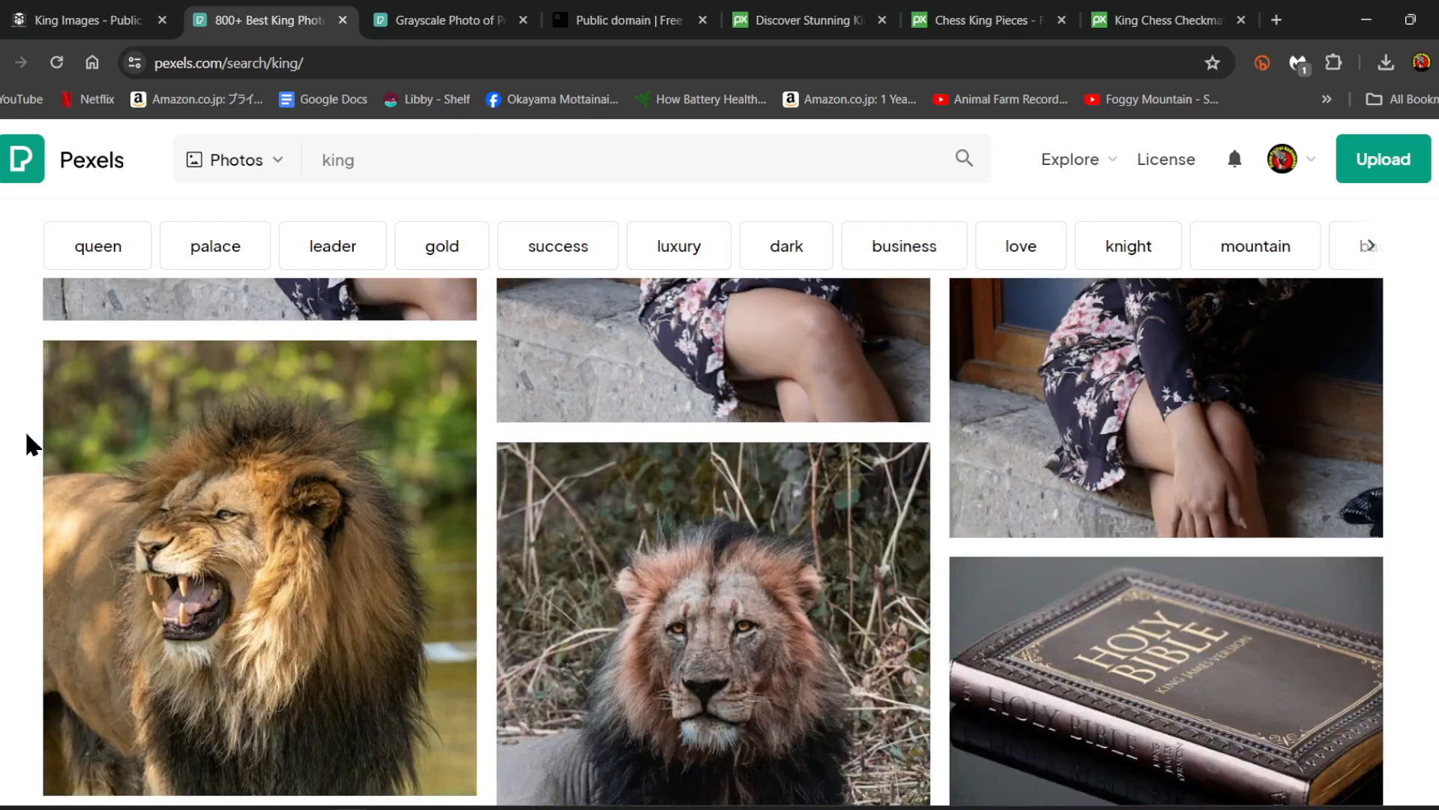
pyautogui.scroll(-12, 26, 436)
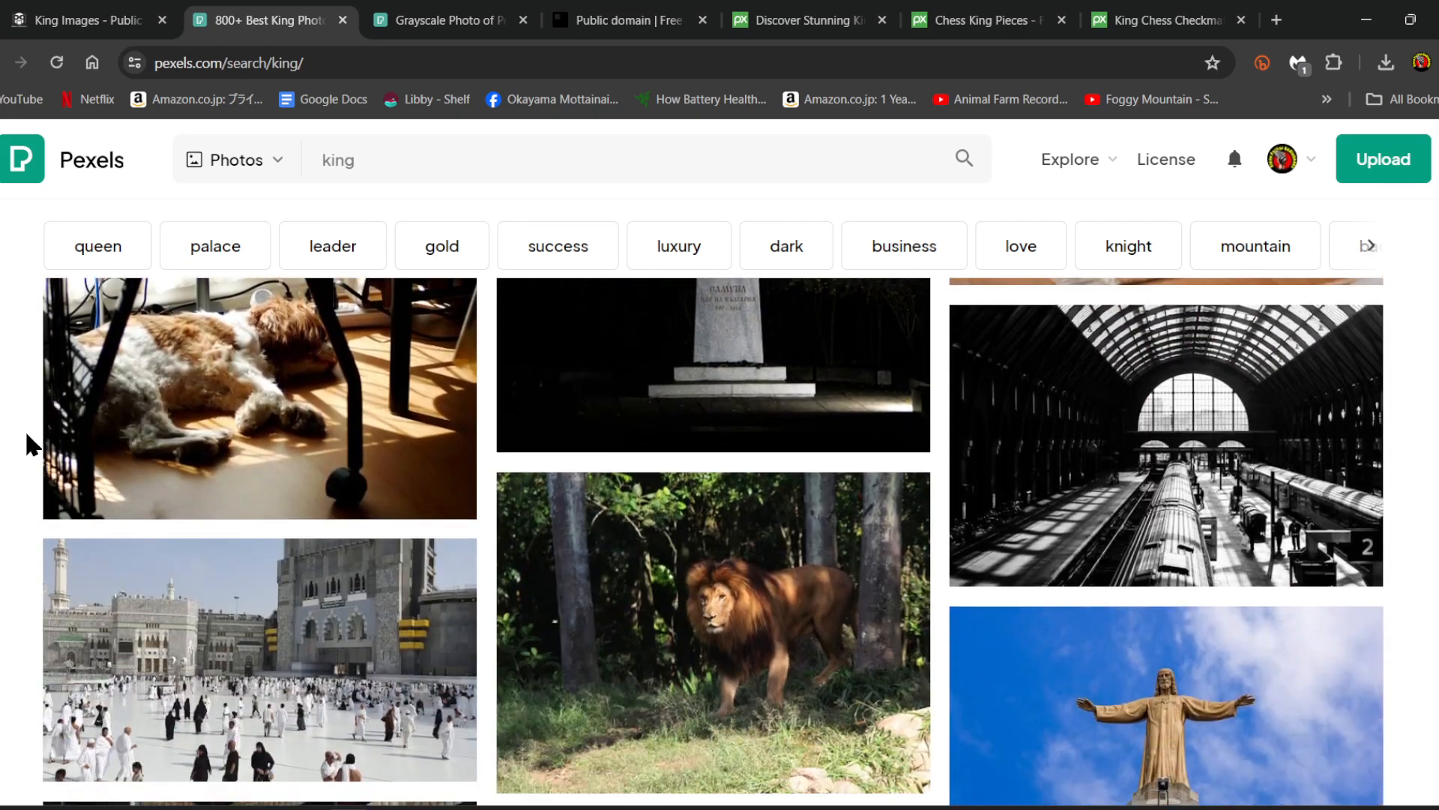
pyautogui.scroll(-6, 26, 436)
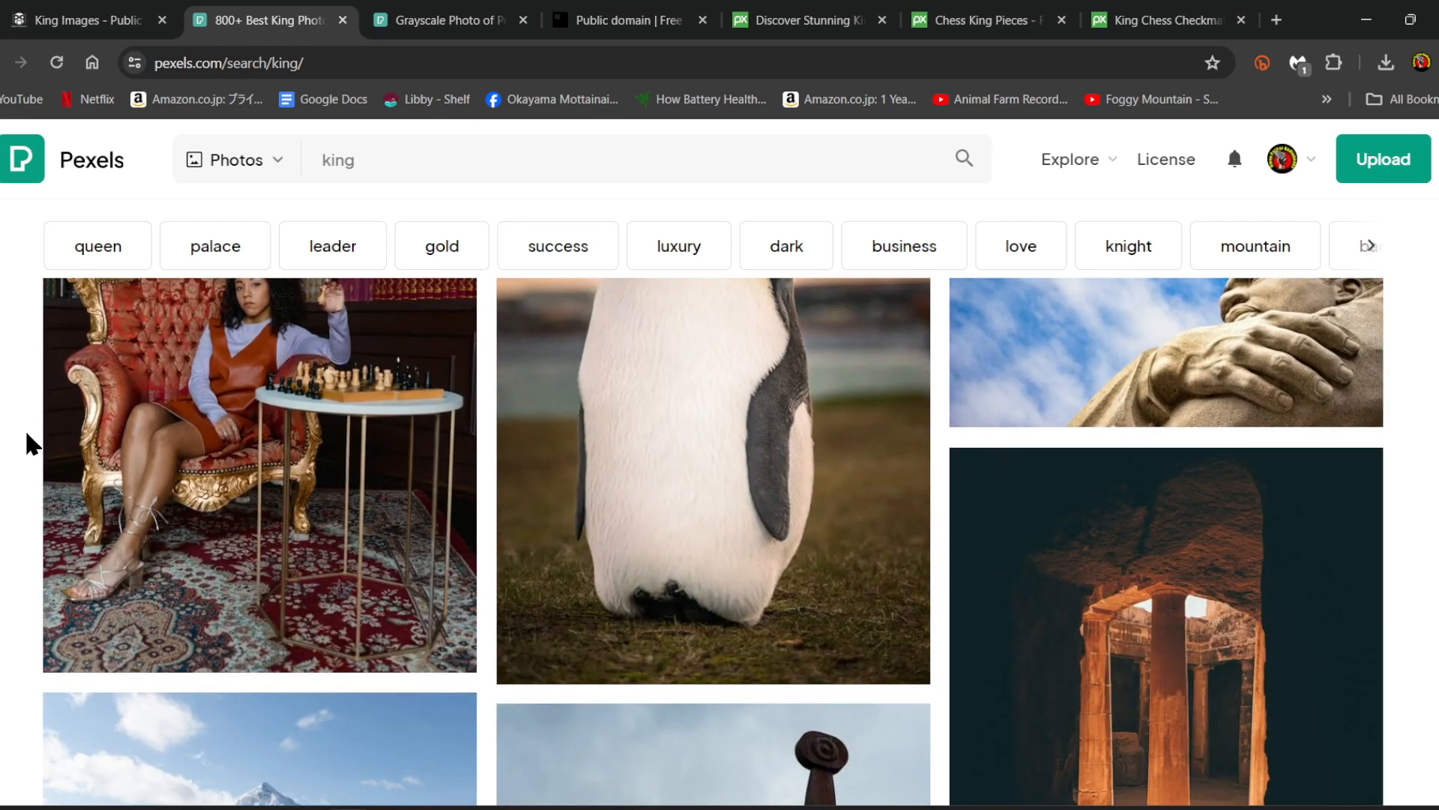
# - Examine the photos from the giant chessboard scenes, past the red parrots, spaniels and horse statue, down to the city skyline
pyautogui.scroll(-10, 26, 442)
pyautogui.scroll(-12, 27, 439)
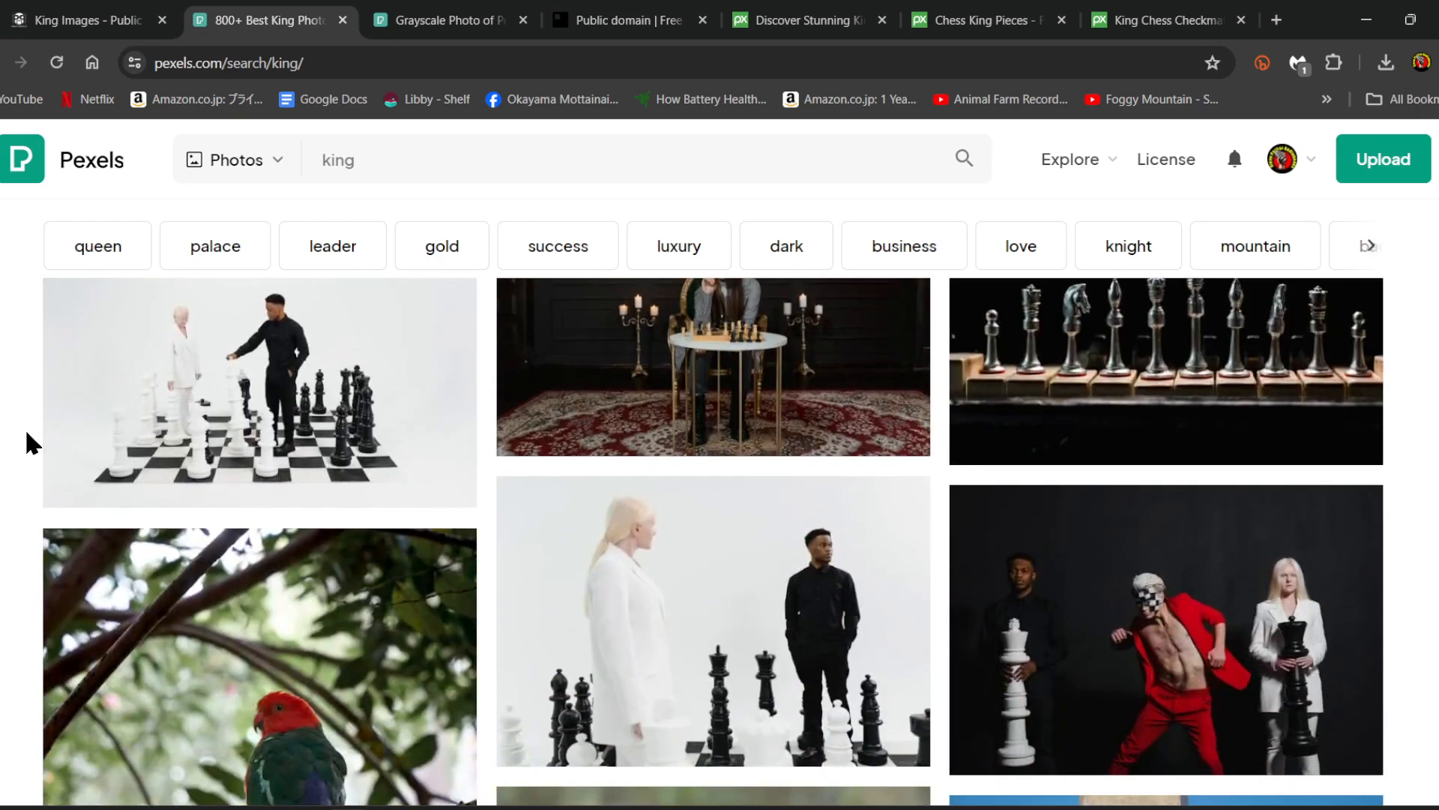
pyautogui.scroll(-1, 26, 442)
pyautogui.scroll(2, 26, 443)
pyautogui.scroll(-12, 26, 442)
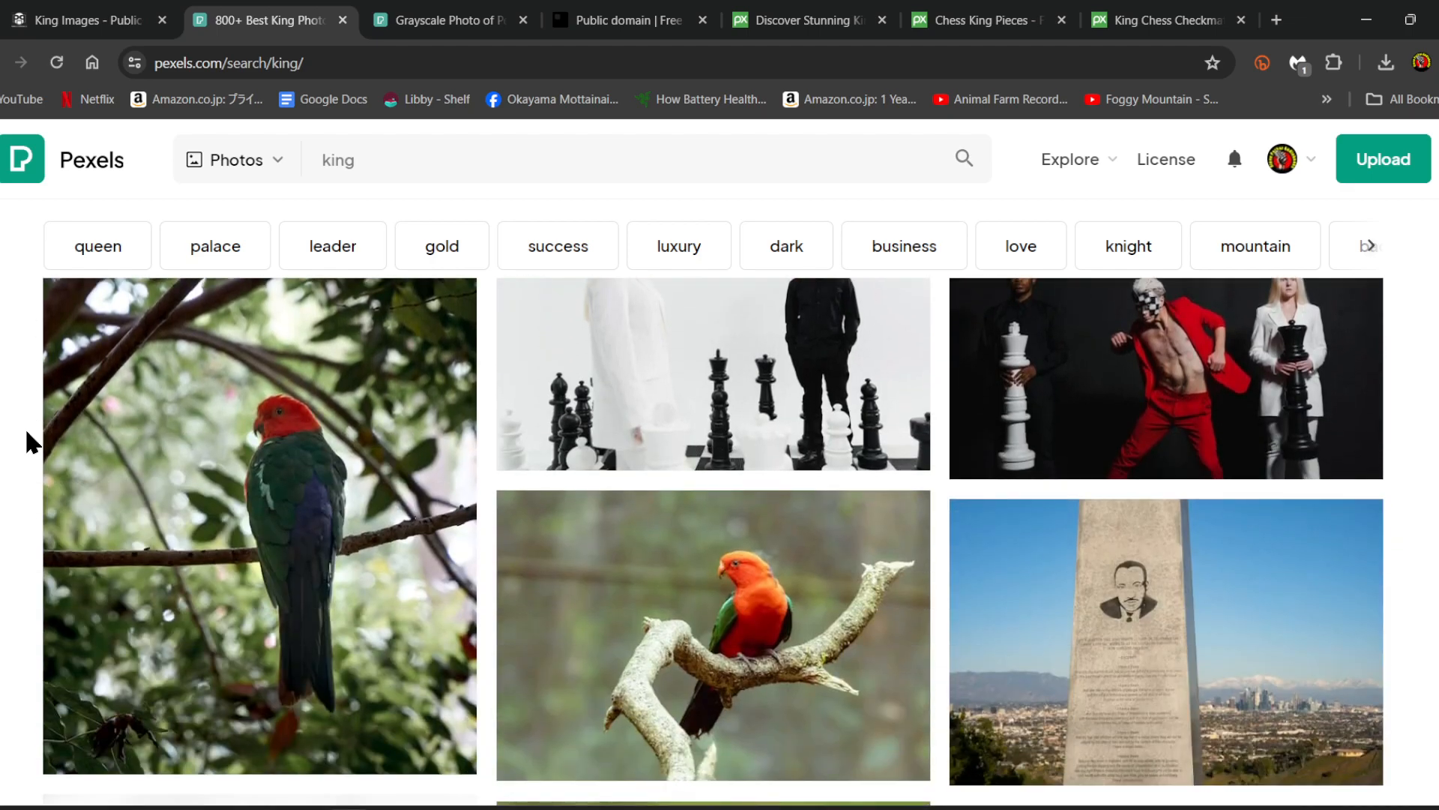
pyautogui.scroll(-10, 26, 442)
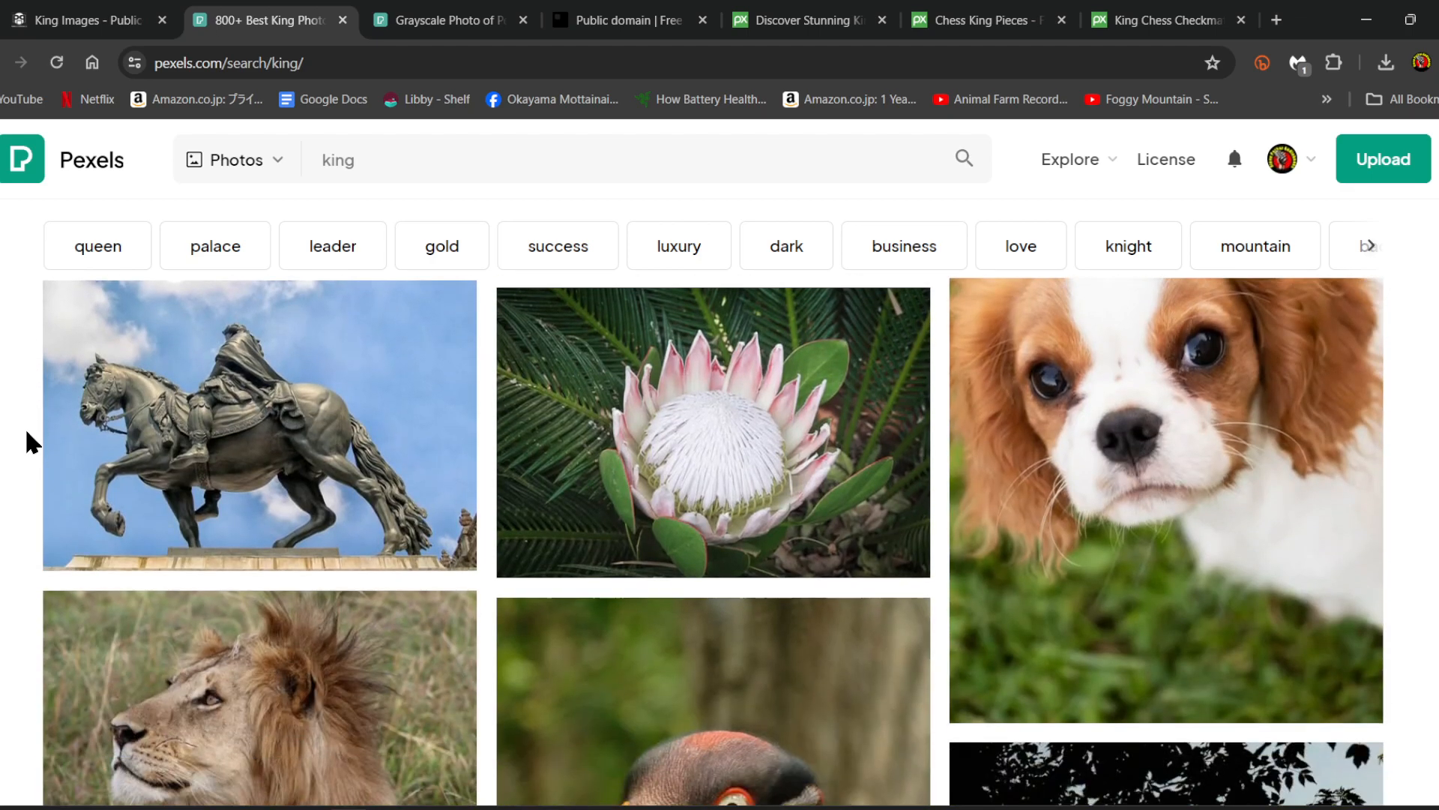
pyautogui.scroll(-8, 26, 443)
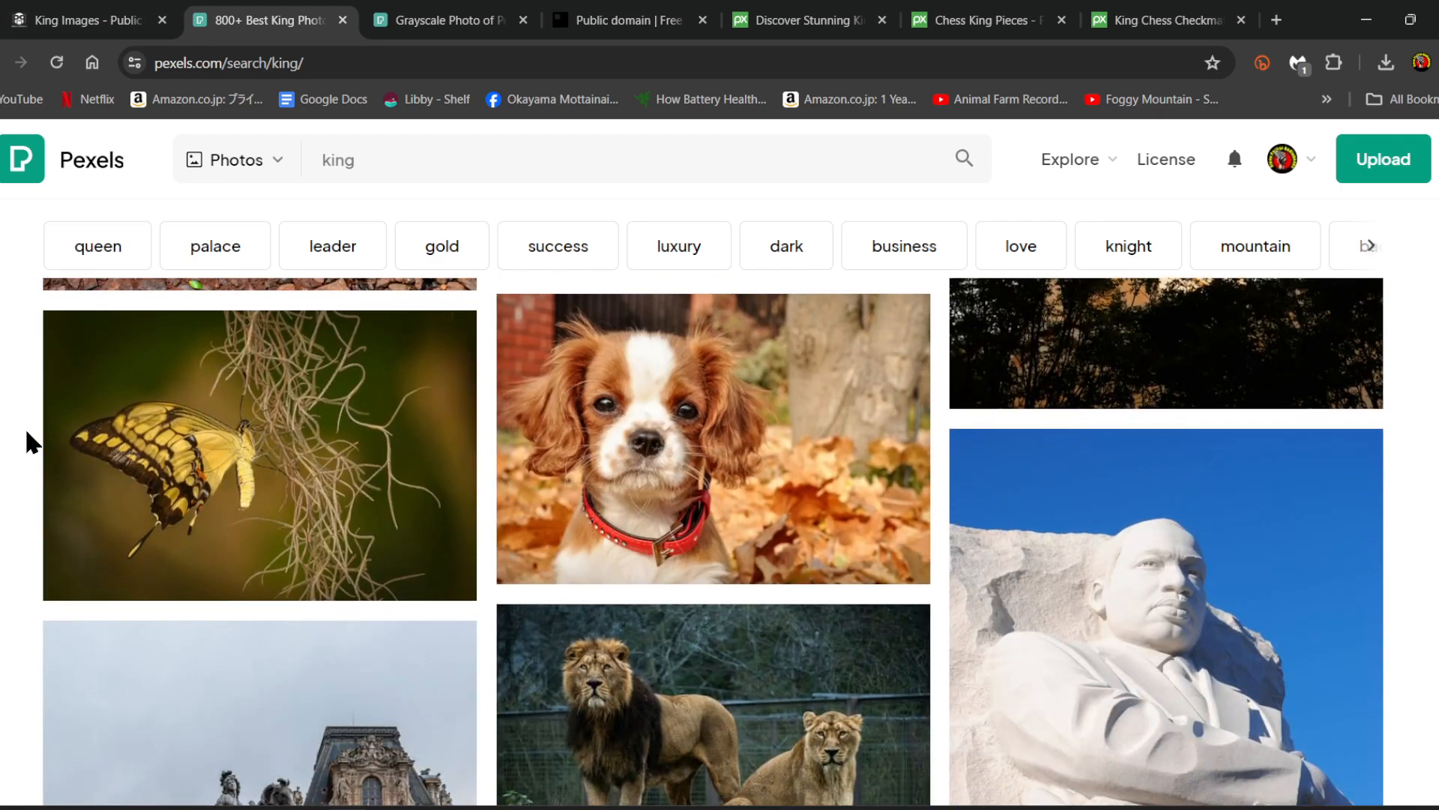
pyautogui.scroll(-10, 27, 435)
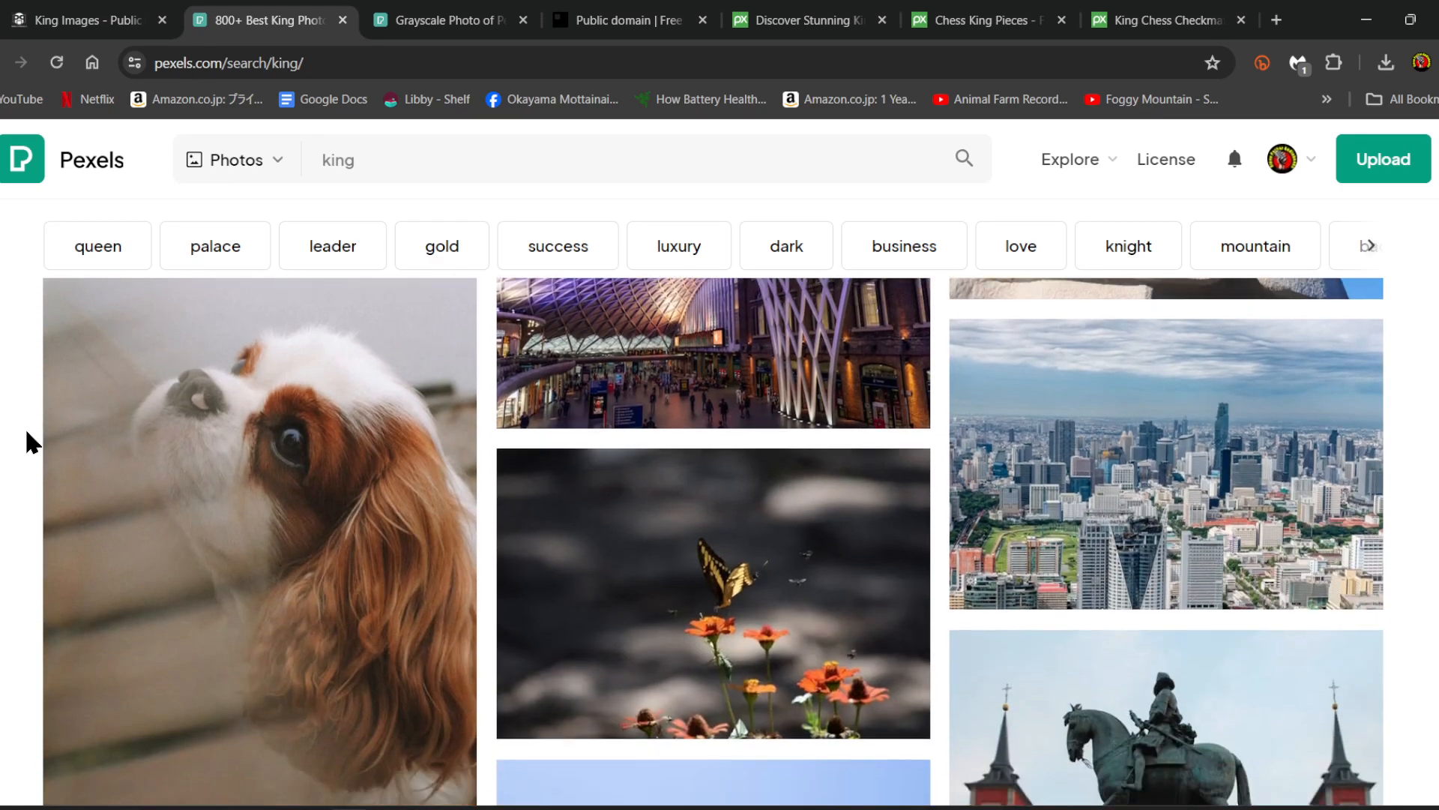
# - Examine the statue, station and palace photos down to the masked man in a red suit among chess pieces
pyautogui.scroll(-10, 27, 439)
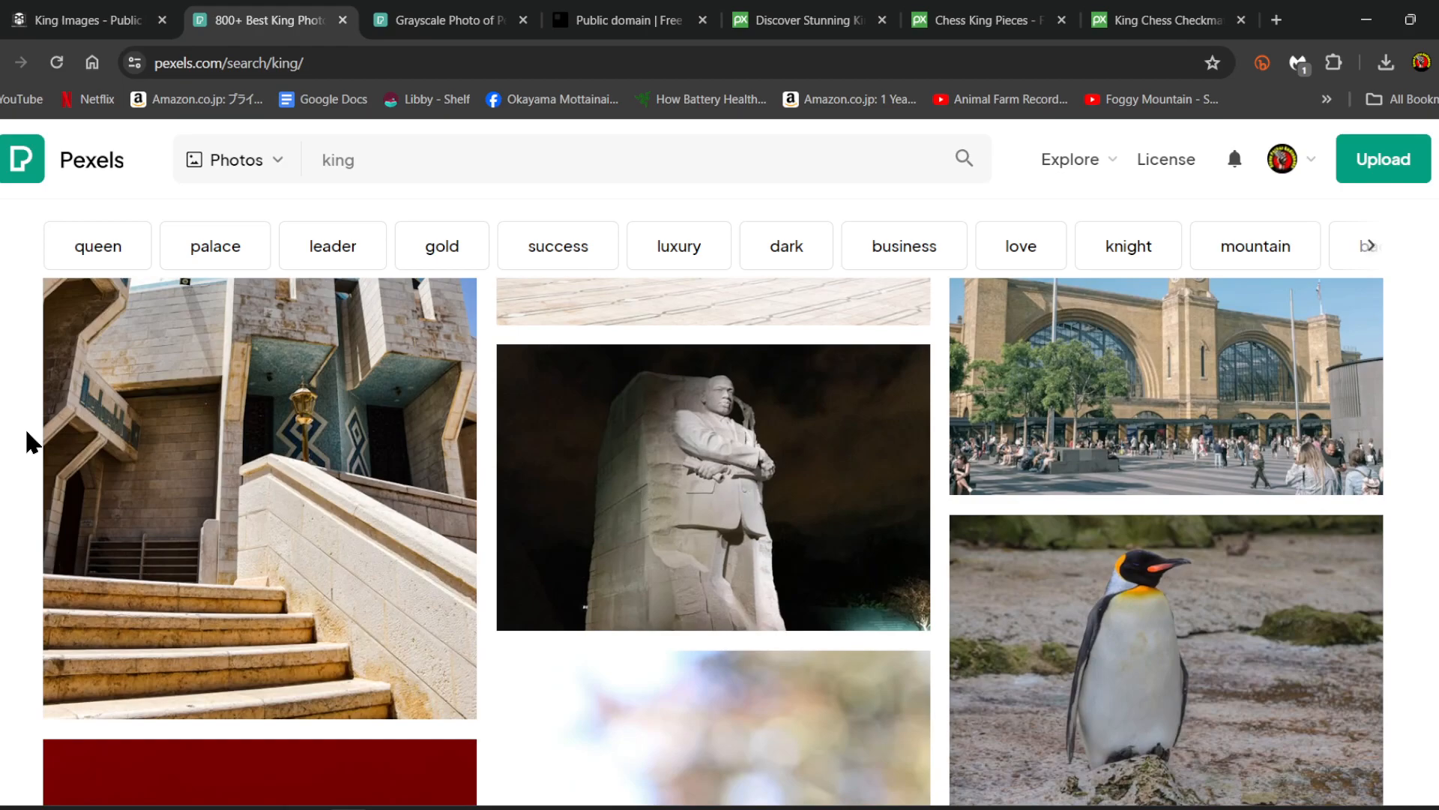
pyautogui.scroll(-8, 26, 438)
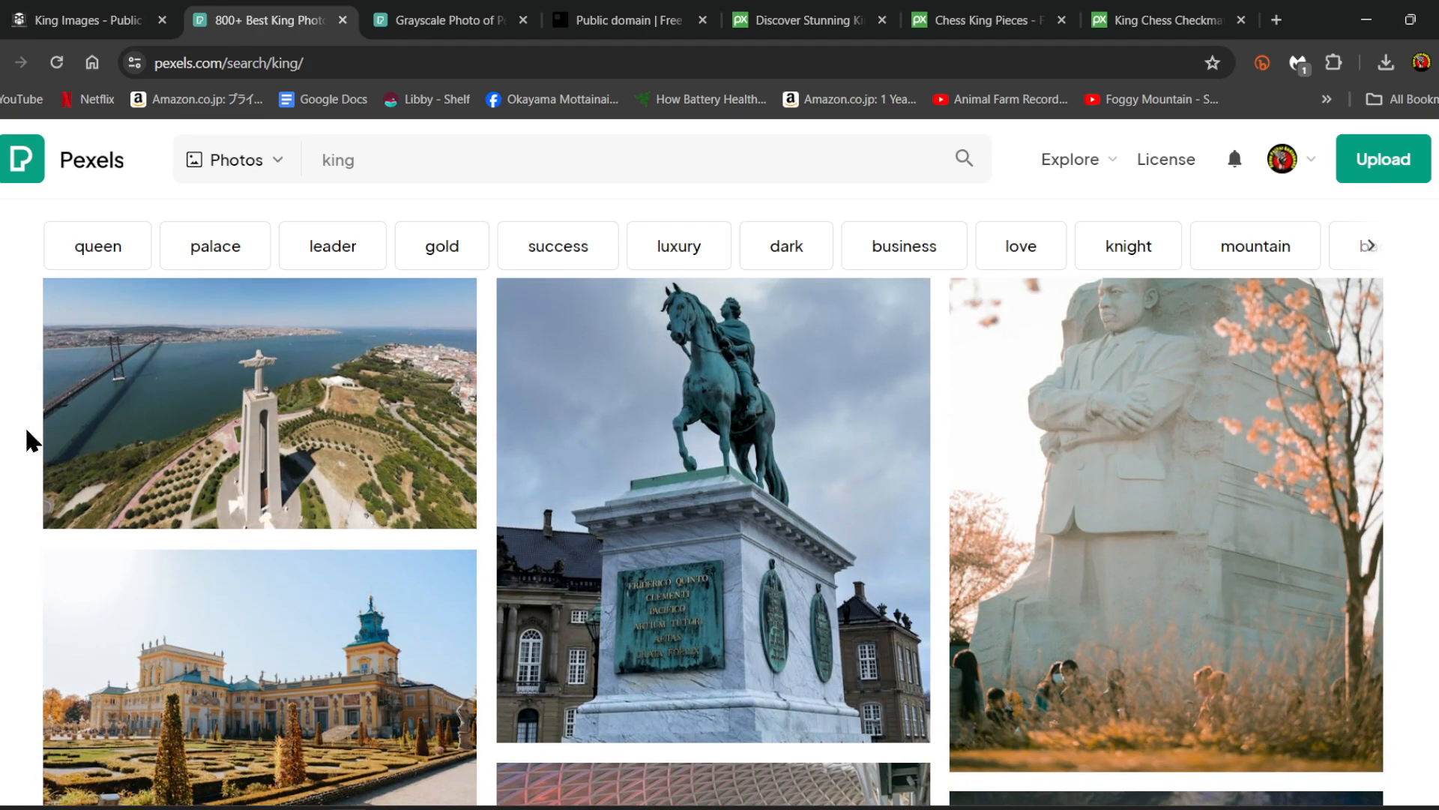
pyautogui.scroll(-10, 27, 431)
pyautogui.scroll(-5, 26, 431)
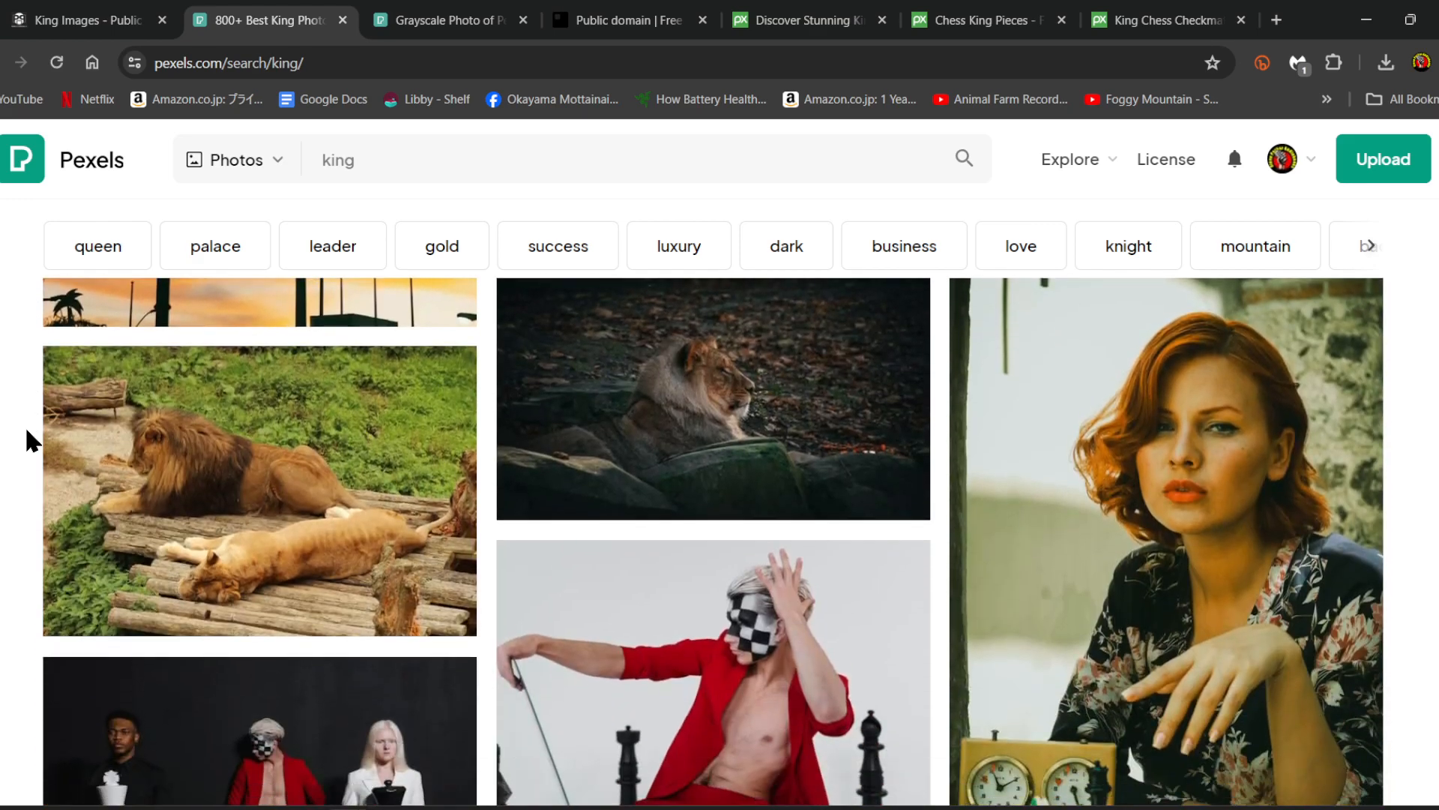
pyautogui.scroll(-3, 27, 431)
pyautogui.scroll(2, 26, 431)
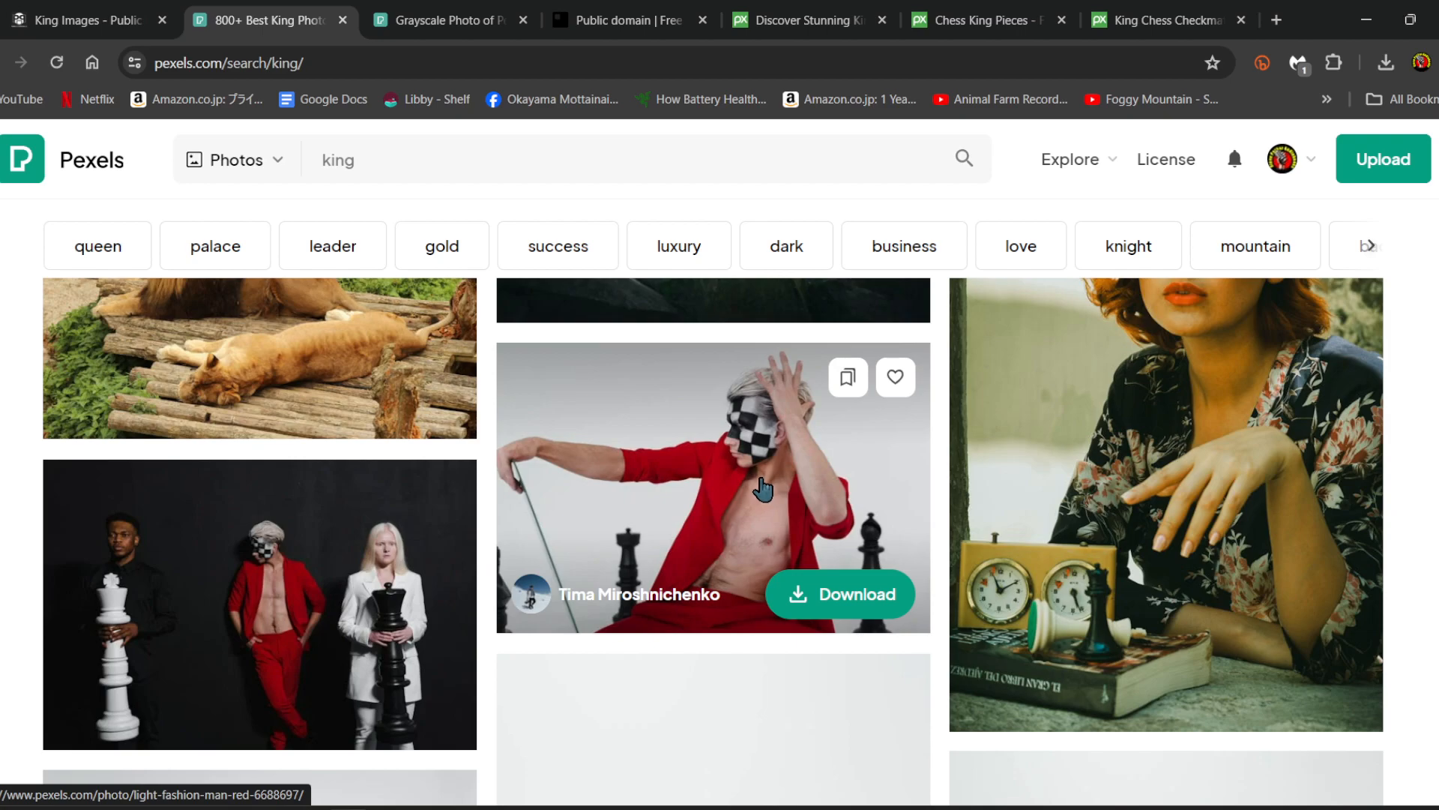
# - Examine the black-and-white-clad couple and giant chess piece photos down to the man in a striped sweater at a chessboard
pyautogui.scroll(-7, 26, 431)
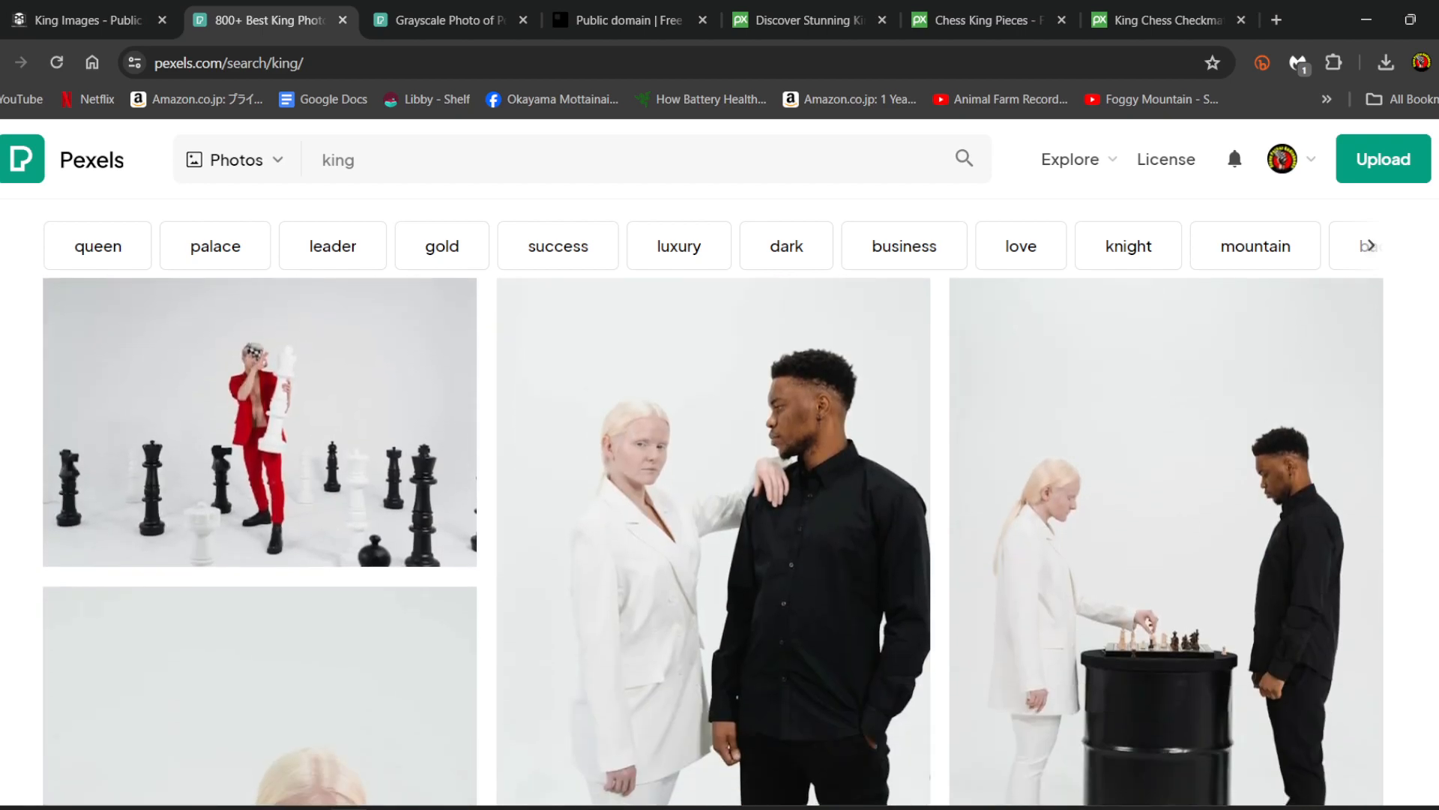
pyautogui.scroll(-10, 713, 541)
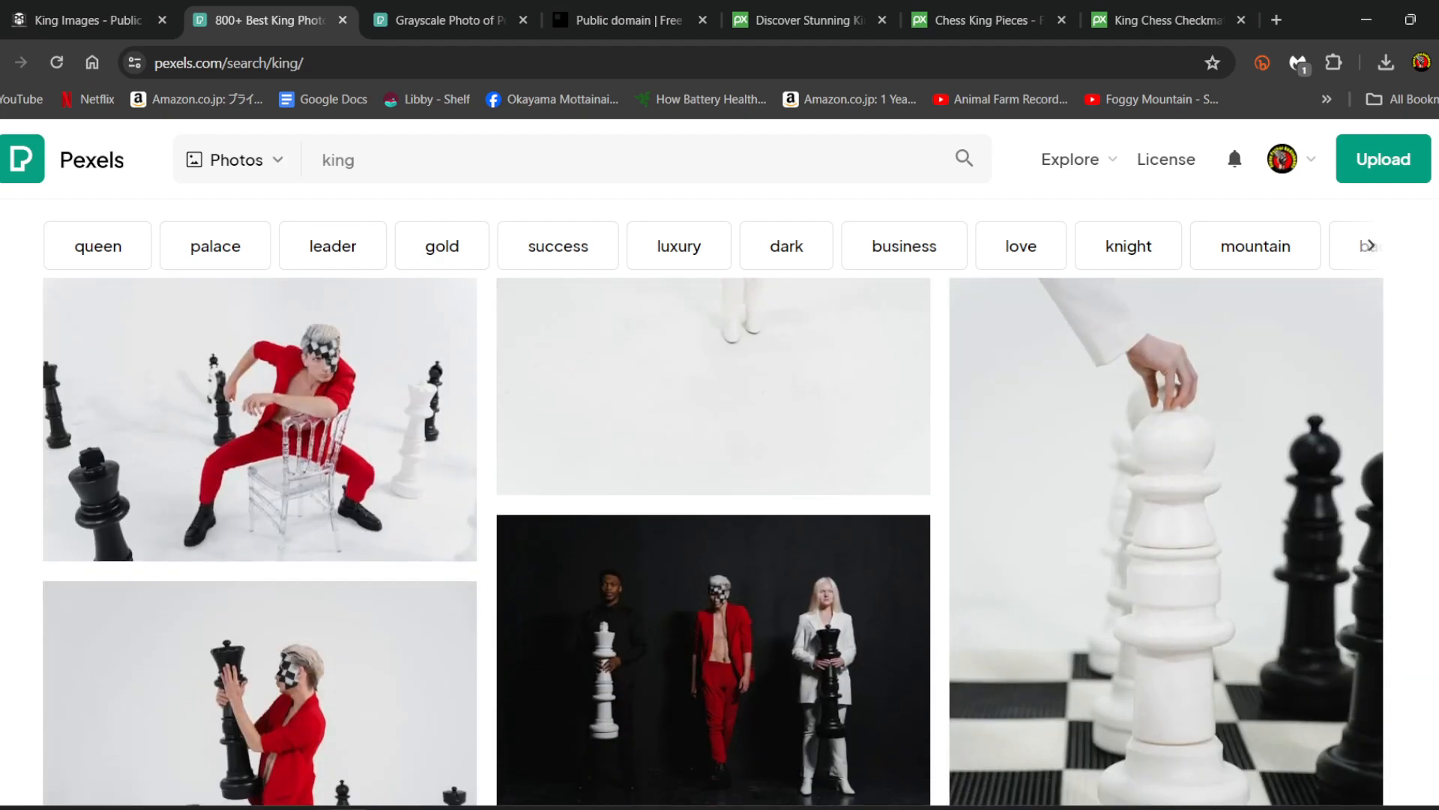
pyautogui.scroll(-10, 713, 541)
pyautogui.scroll(-10, 713, 541)
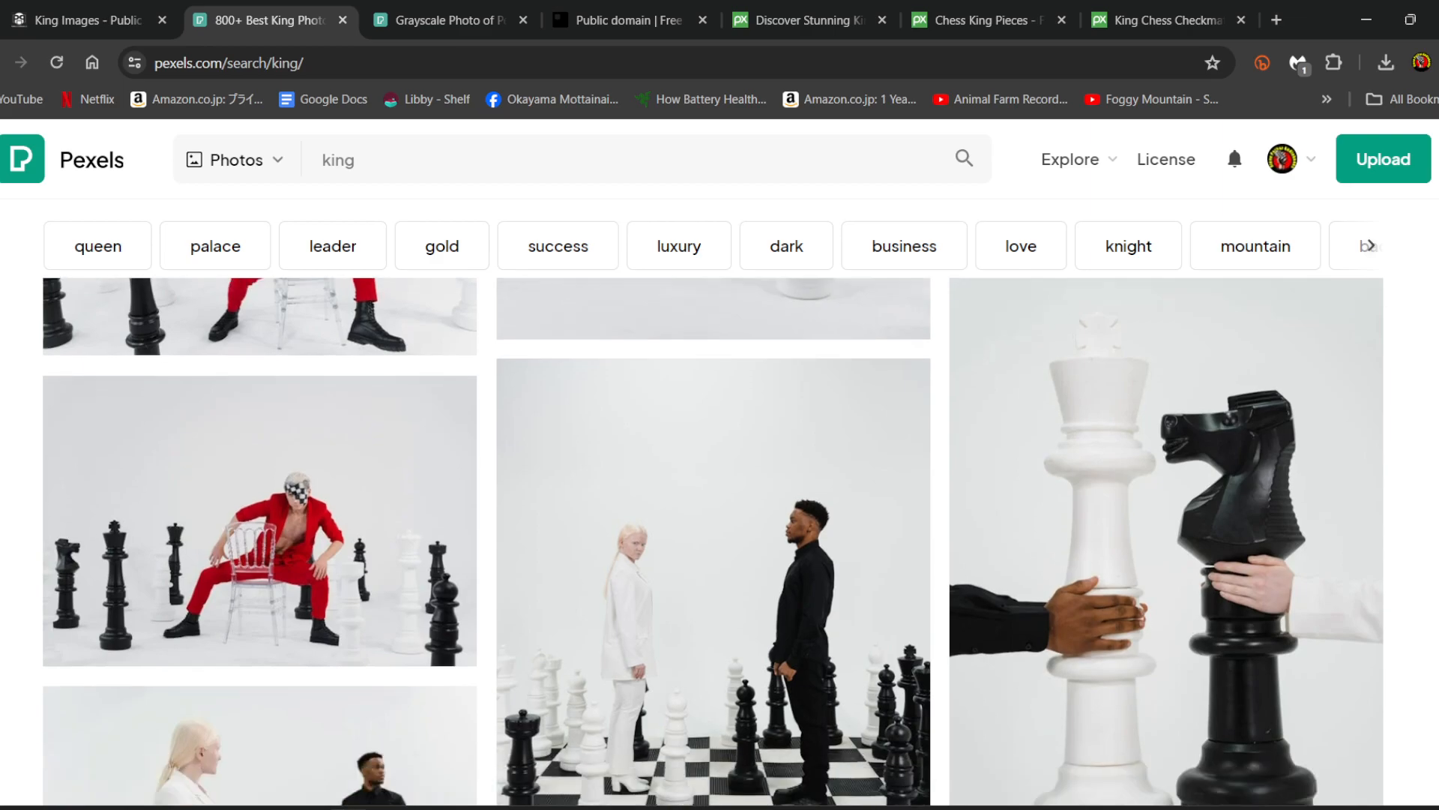
pyautogui.scroll(-10, 2, 377)
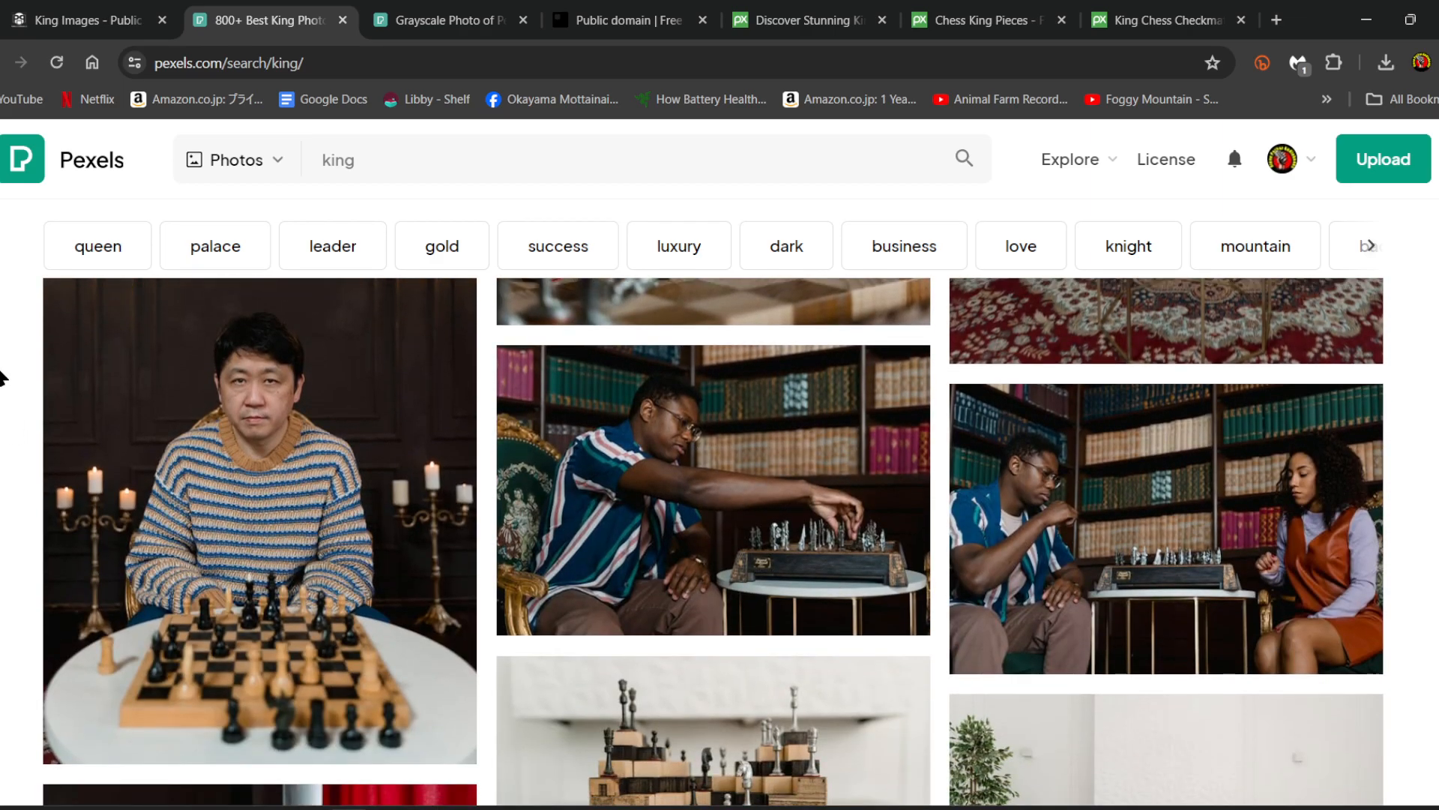
pyautogui.scroll(-1, 2, 377)
pyautogui.scroll(1, 2, 377)
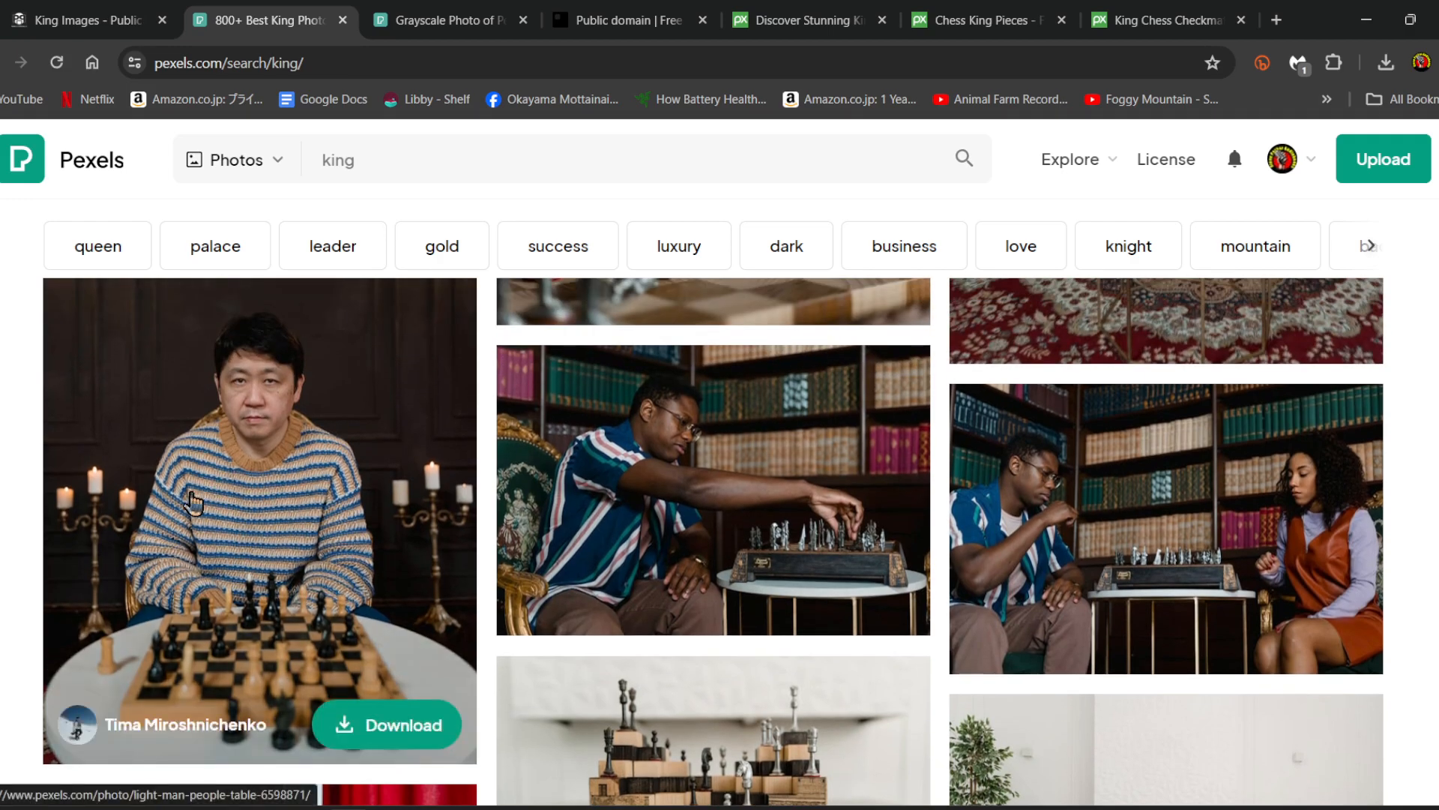
# - Examine the photos around the sweater-clad man on the throne-like chair, continuing past the red-suited chess scenes to the dog and lion pictures
pyautogui.scroll(-6, 59, 465)
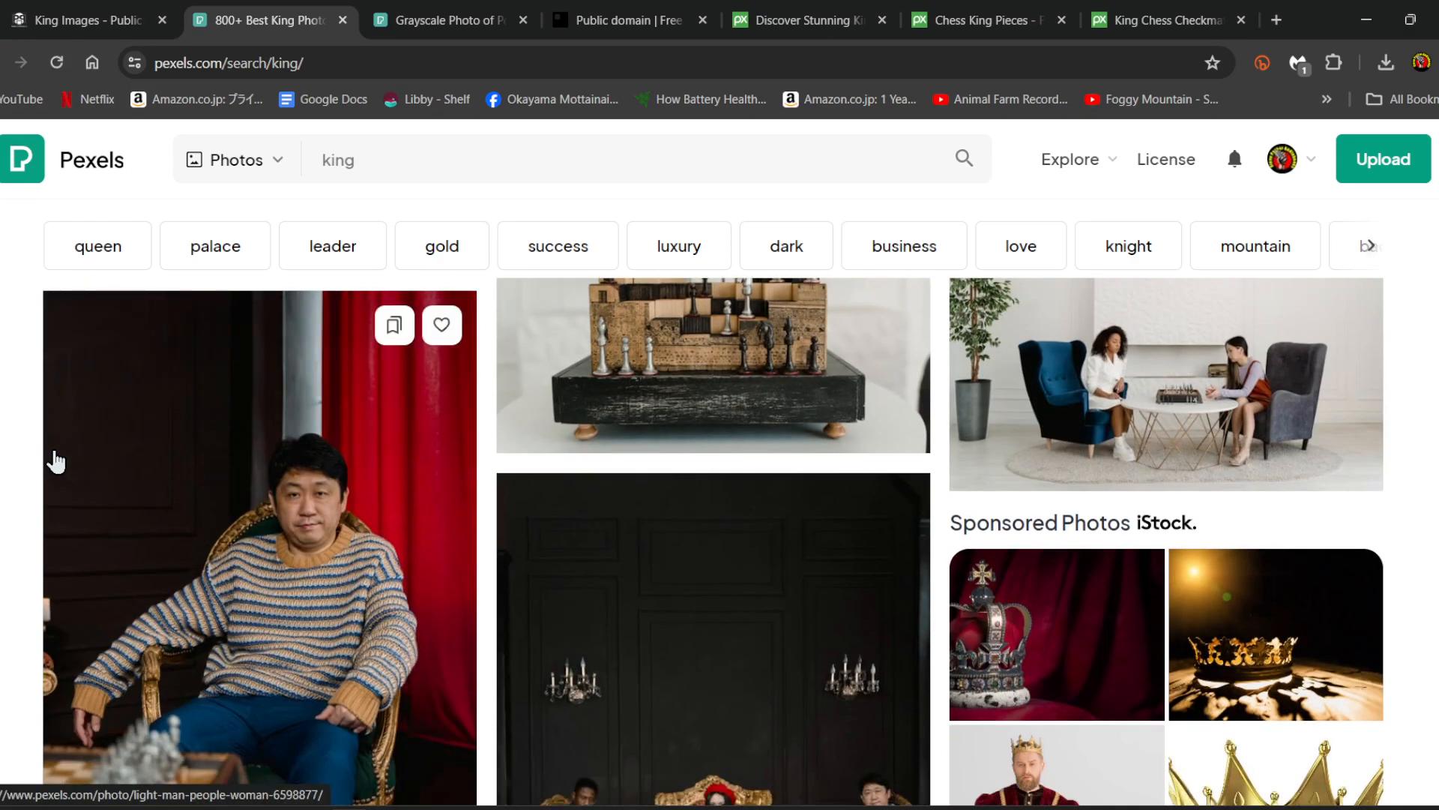
pyautogui.scroll(-20, 3, 417)
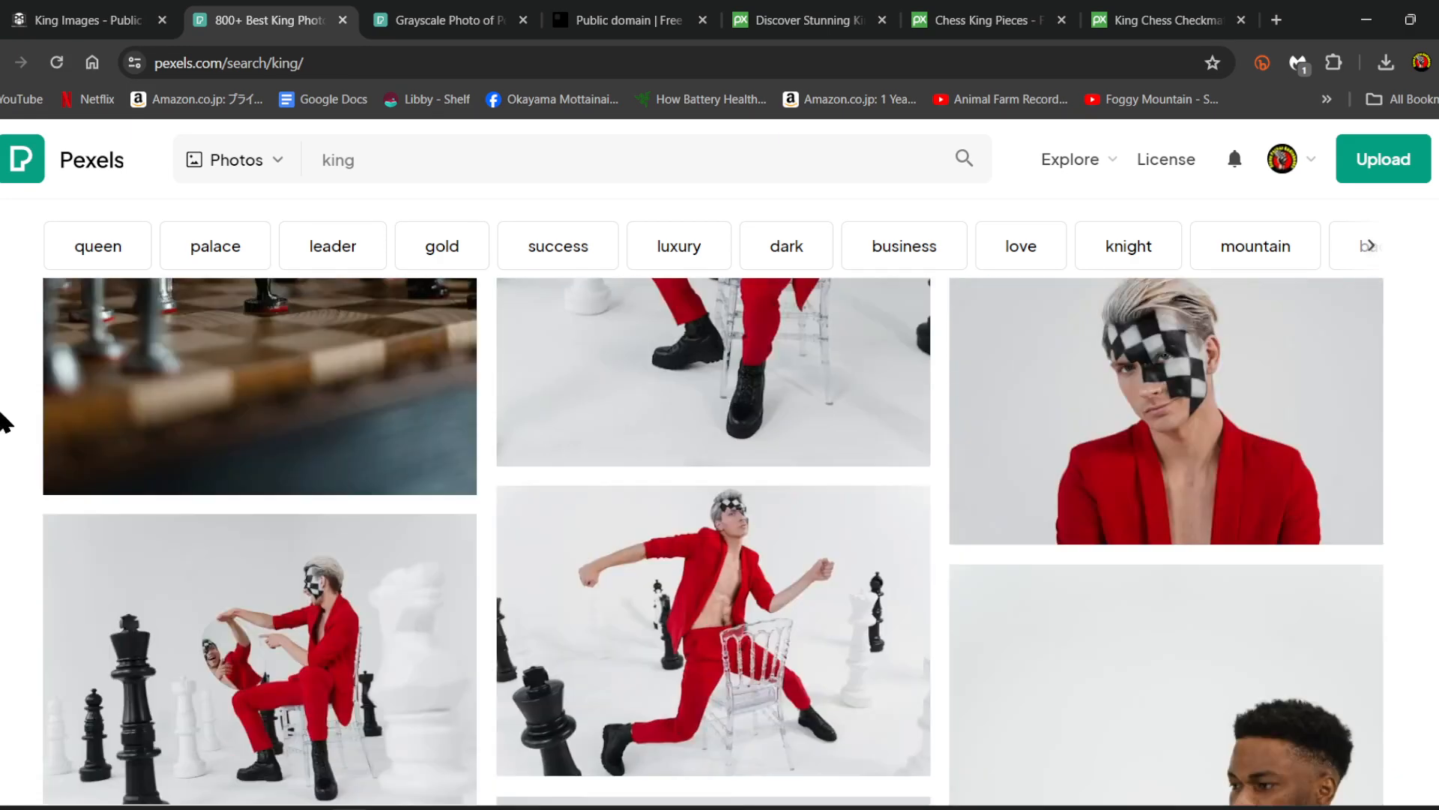
pyautogui.scroll(-20, 2, 420)
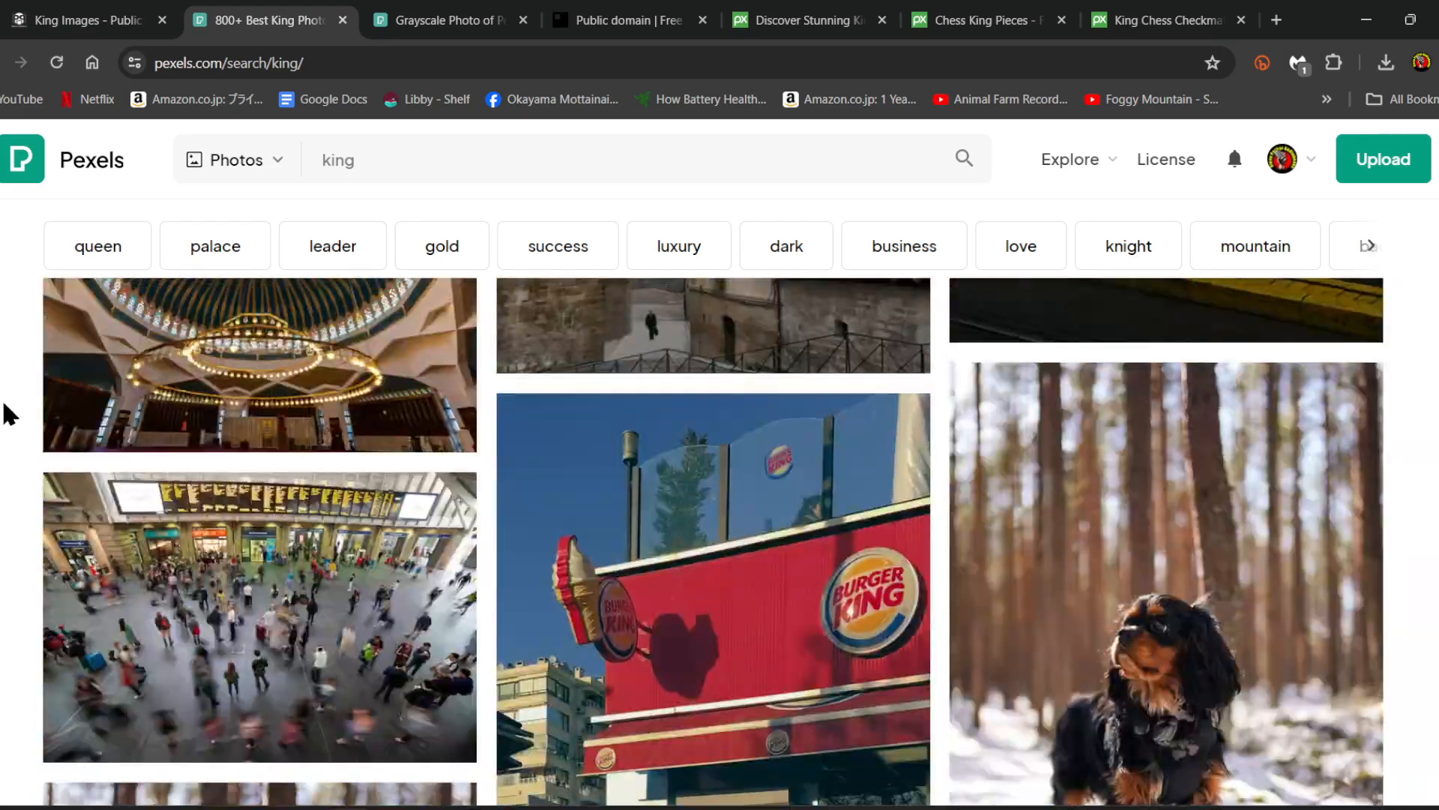
pyautogui.scroll(-5, 4, 412)
pyautogui.middleClick(6, 400)
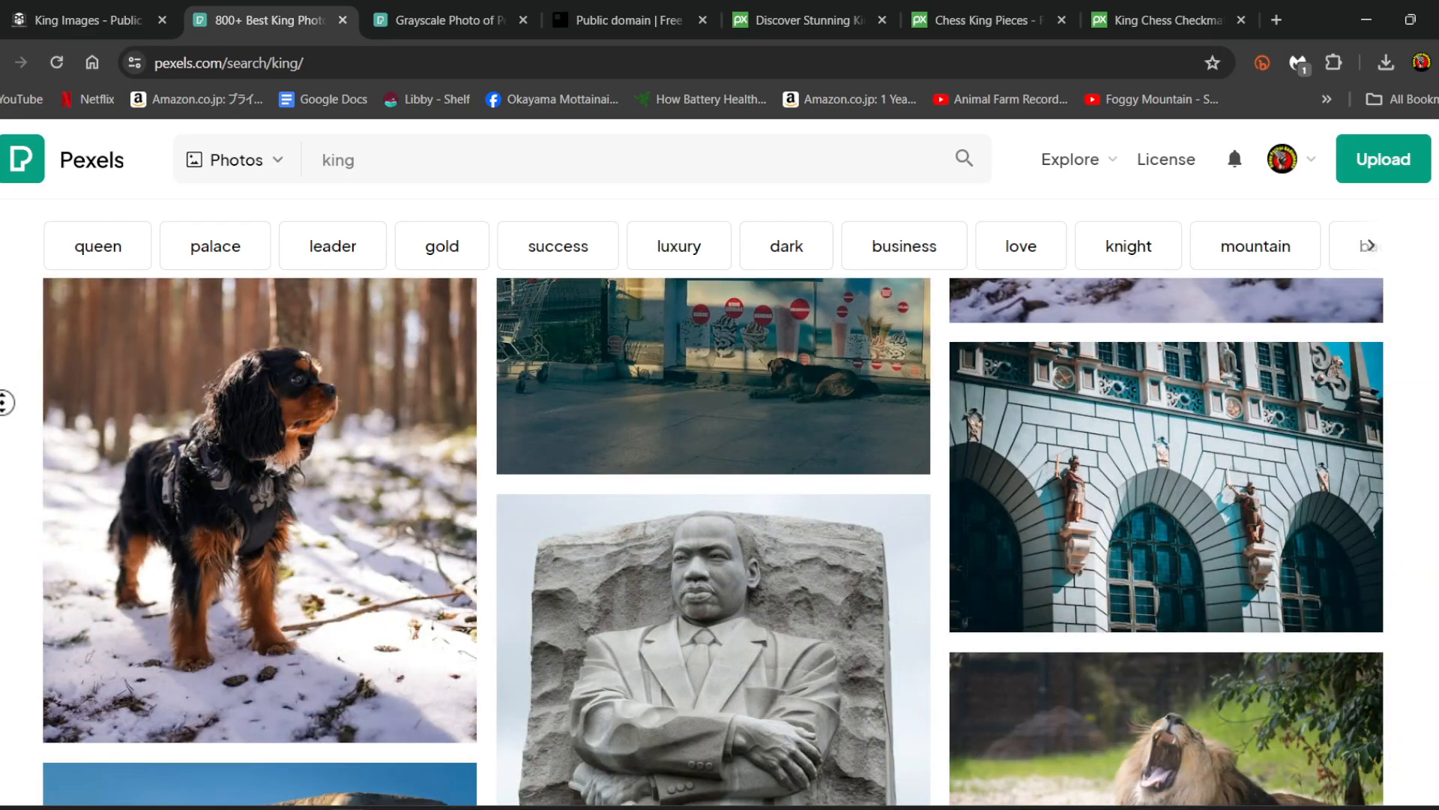
pyautogui.scroll(20, 2, 403)
pyautogui.middleClick(43, 234)
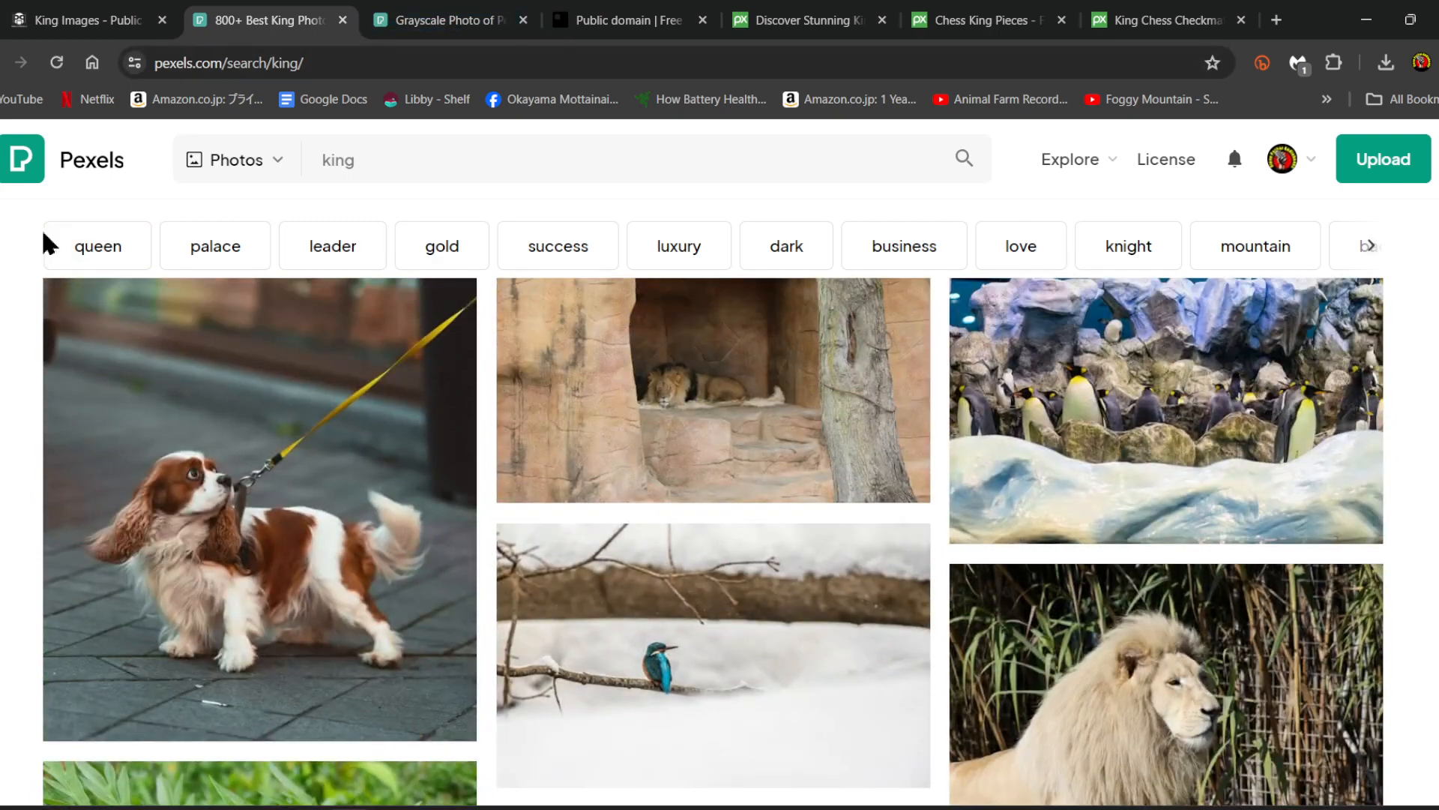
# - Revisit the grayscale chess king photo, and examine rawpixel's public-domain king images from the crowned figures down to the lion pictures
pyautogui.click(503, 4)
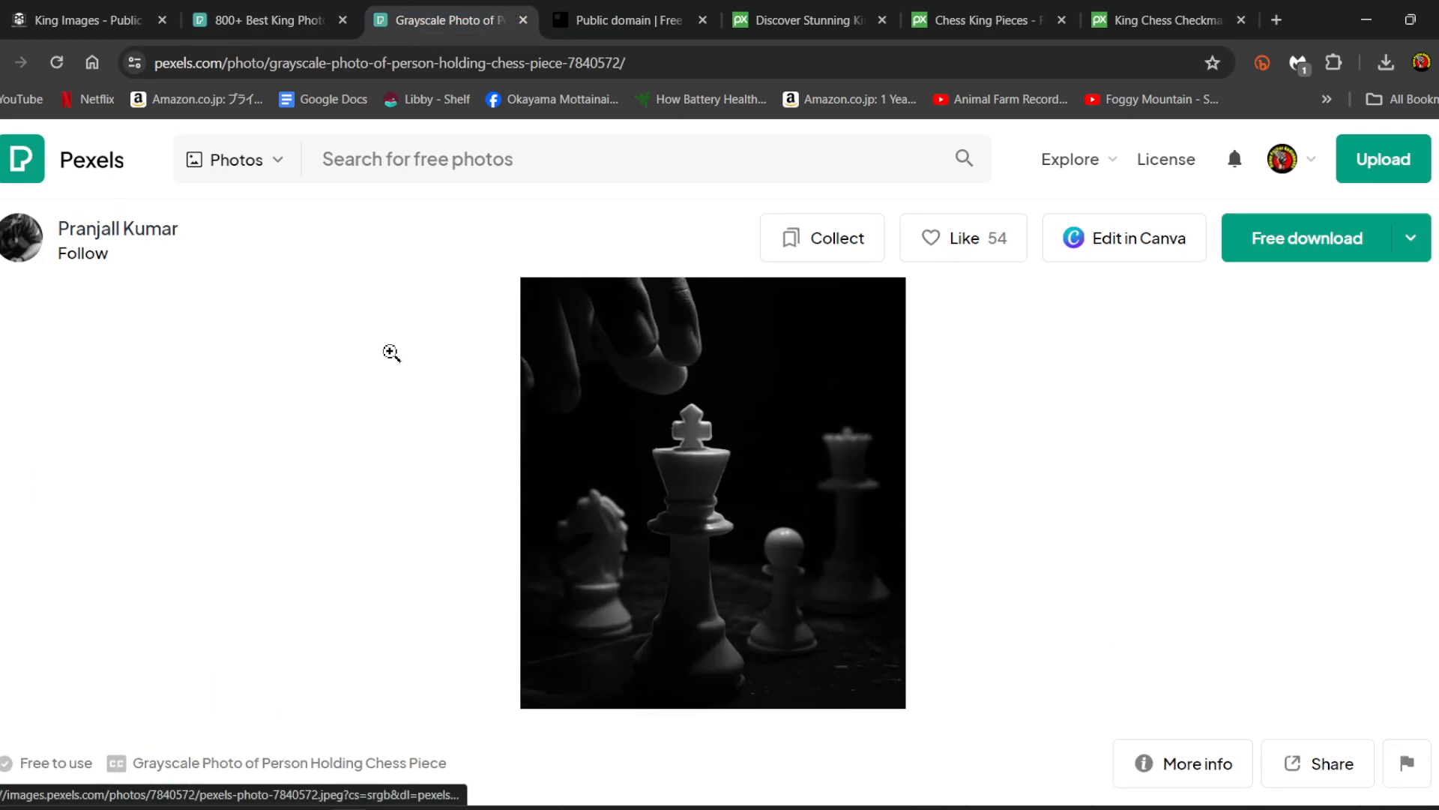
pyautogui.click(608, 20)
pyautogui.scroll(-2, 25, 496)
pyautogui.scroll(-10, 25, 496)
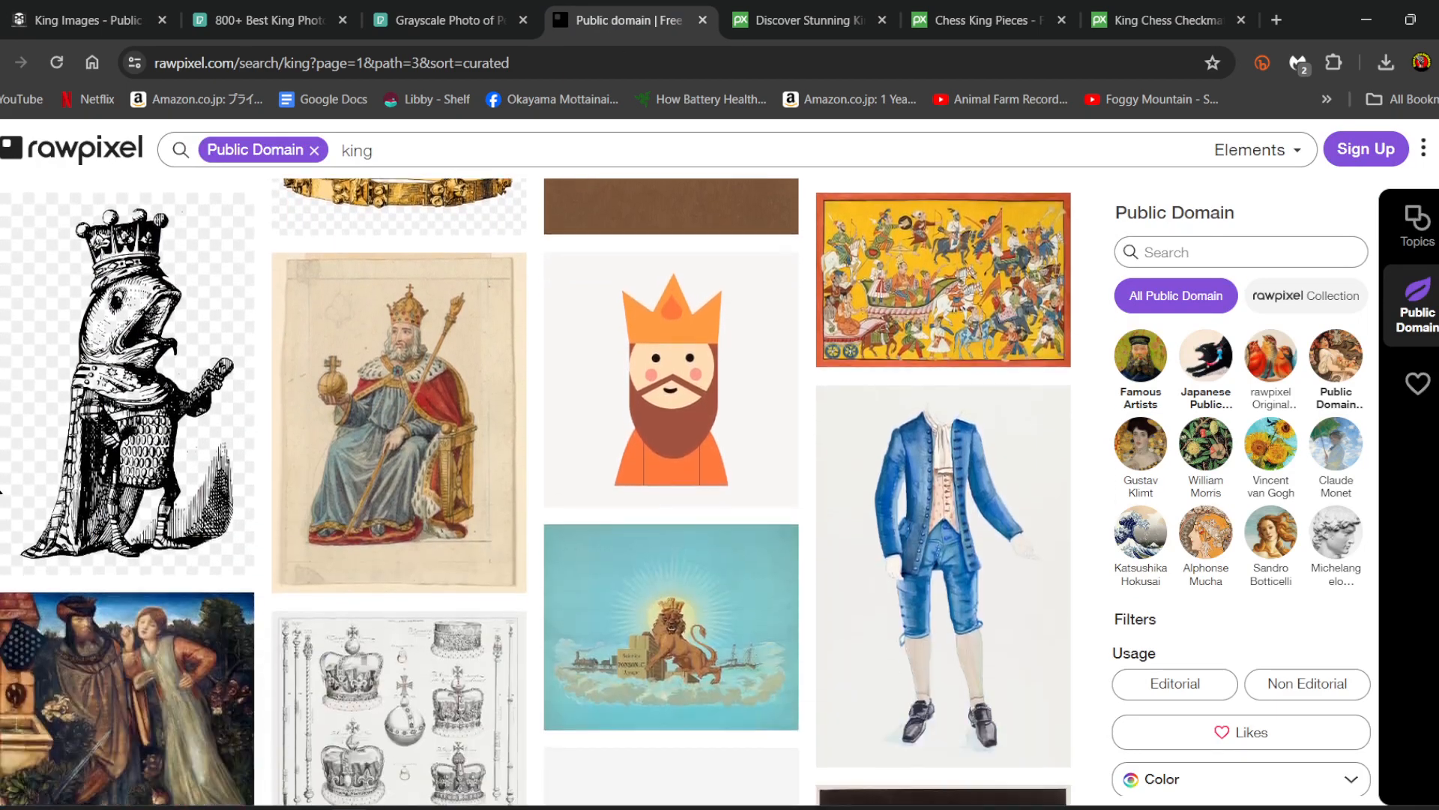
pyautogui.scroll(-3, 24, 497)
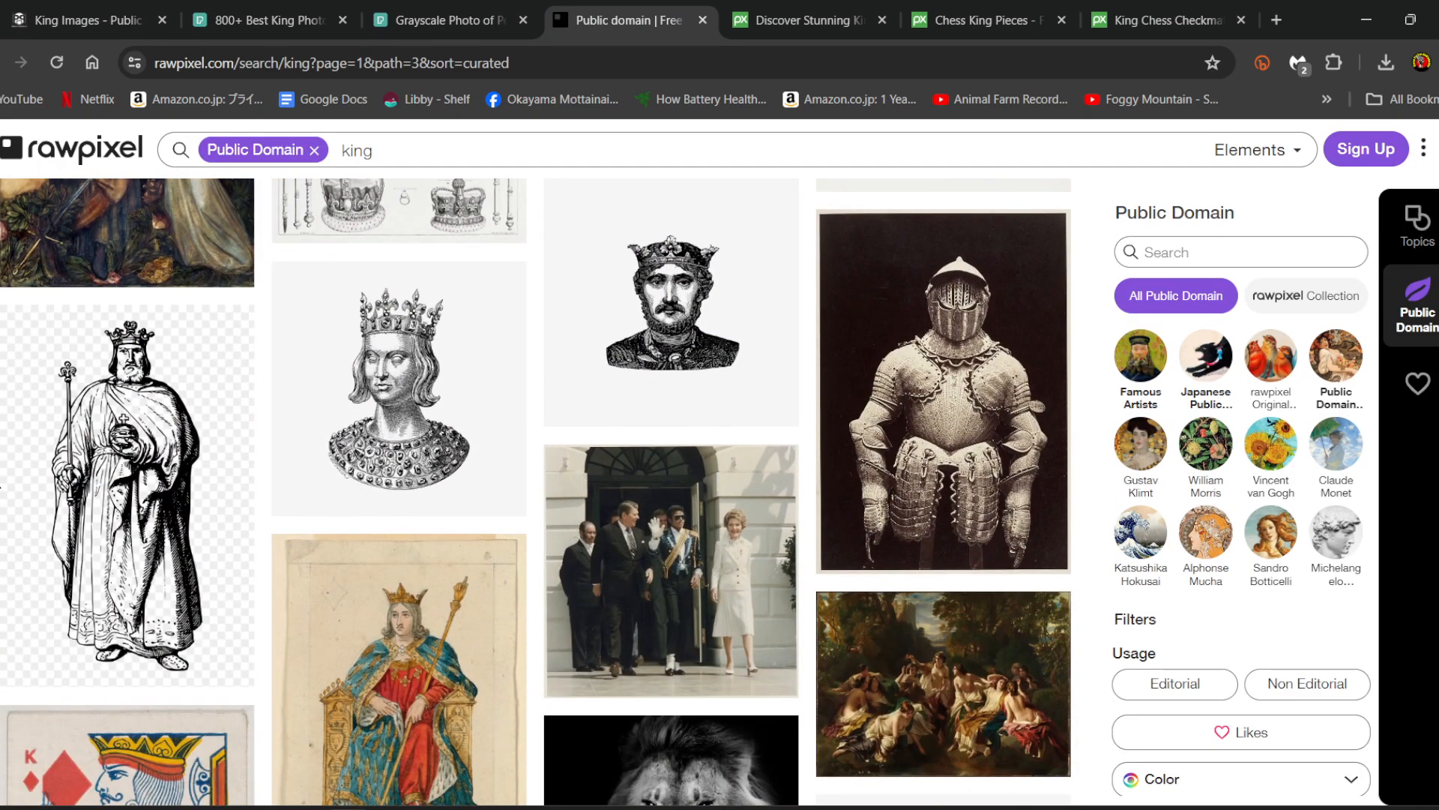
pyautogui.scroll(-6, 24, 496)
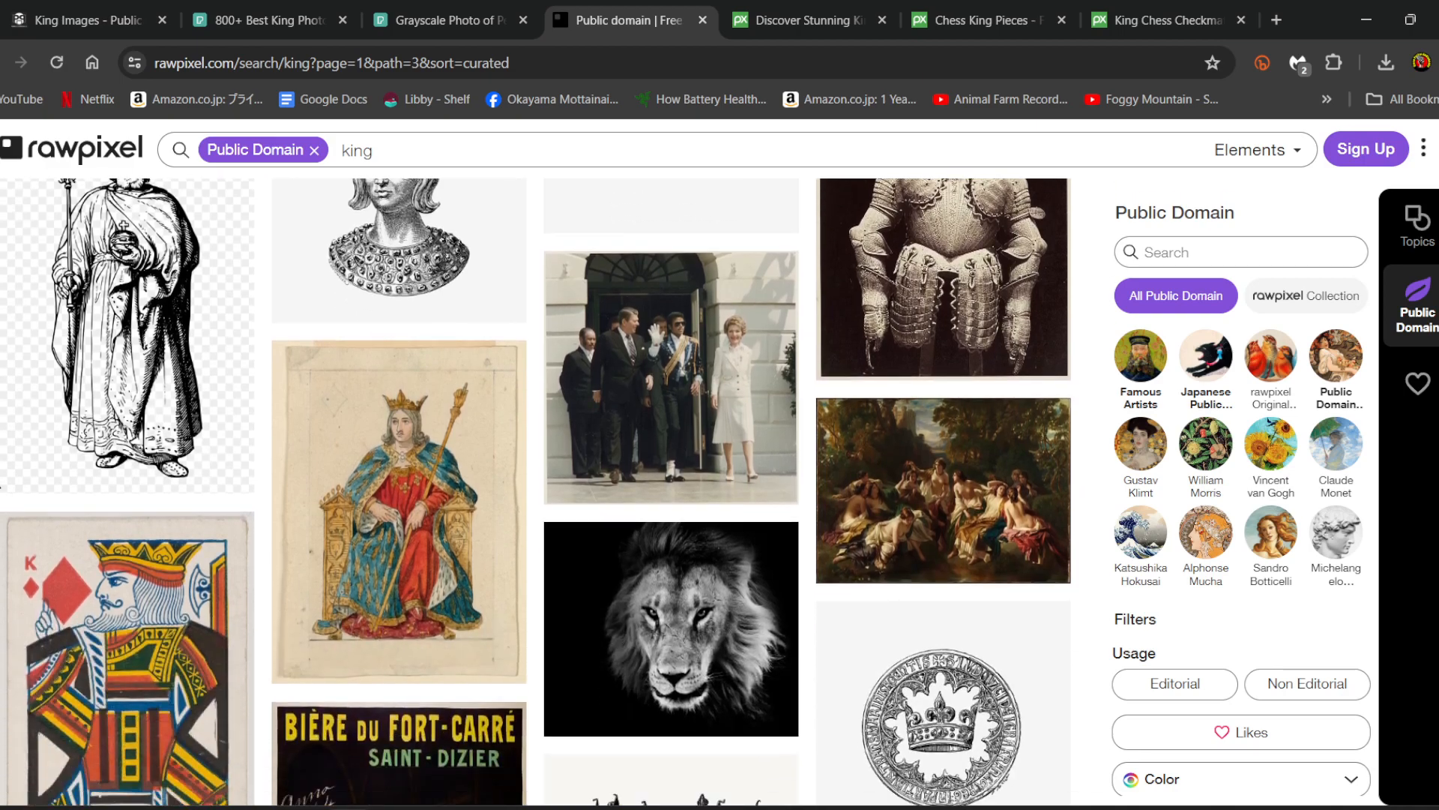
pyautogui.scroll(-12, 2, 486)
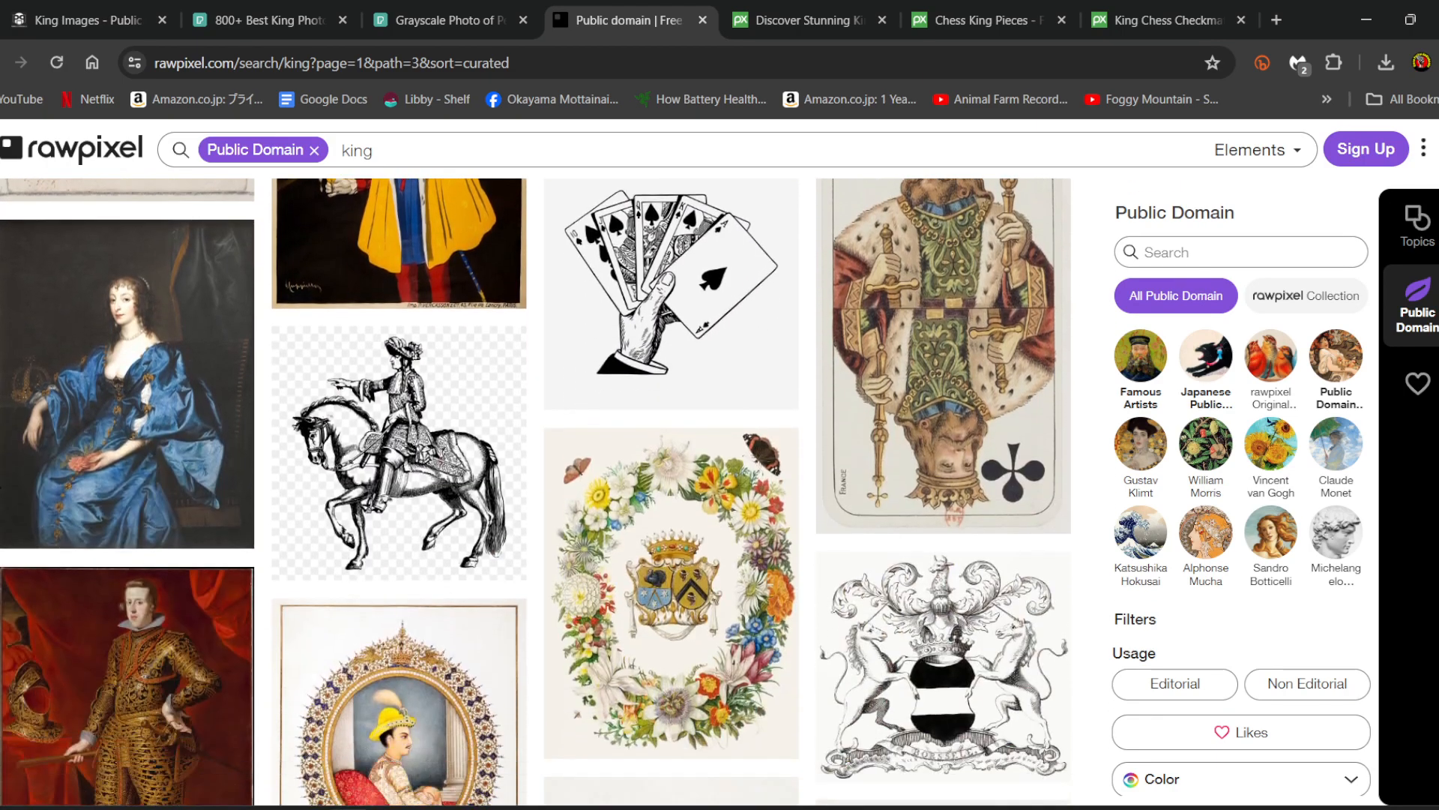
pyautogui.scroll(-12, 2, 486)
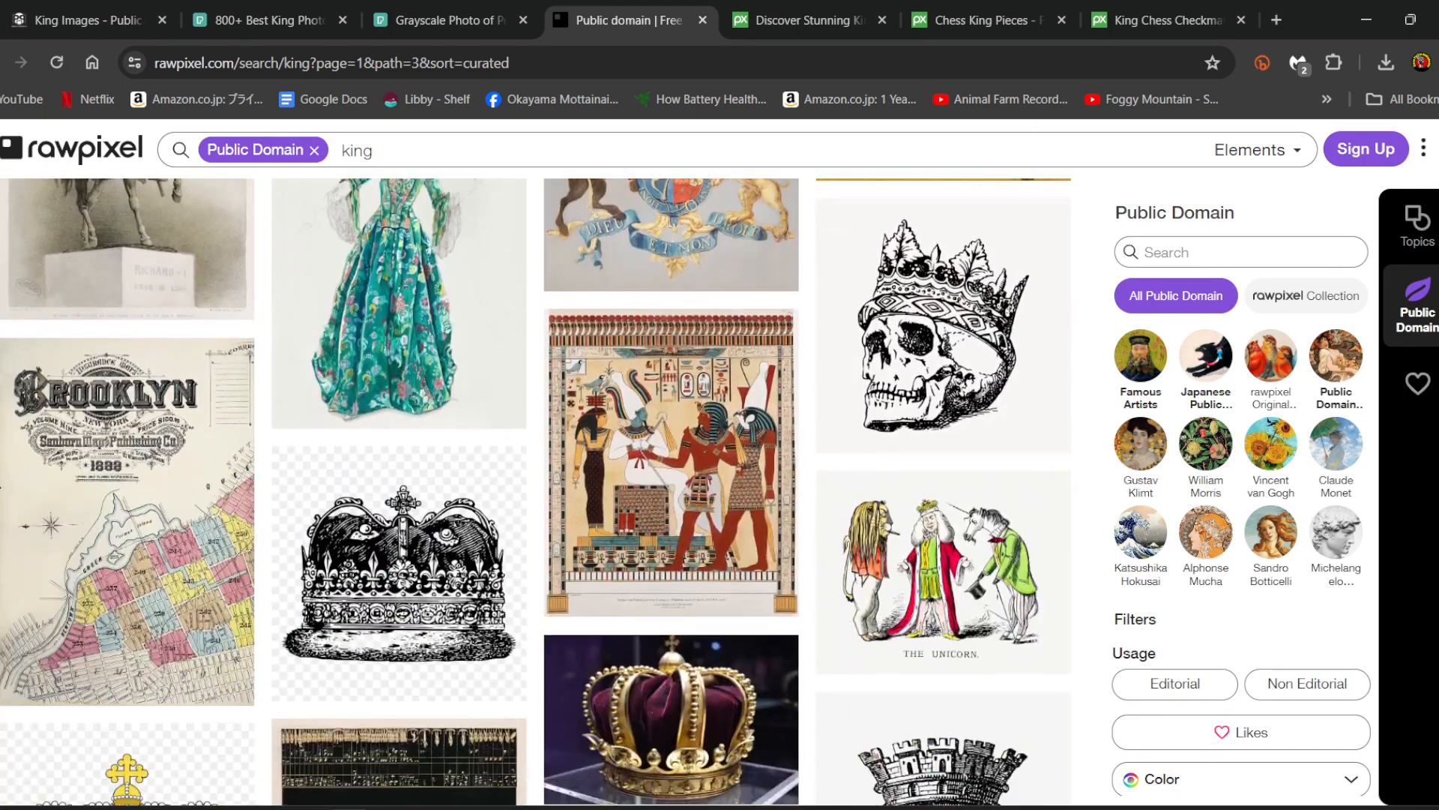
pyautogui.scroll(-15, 2, 486)
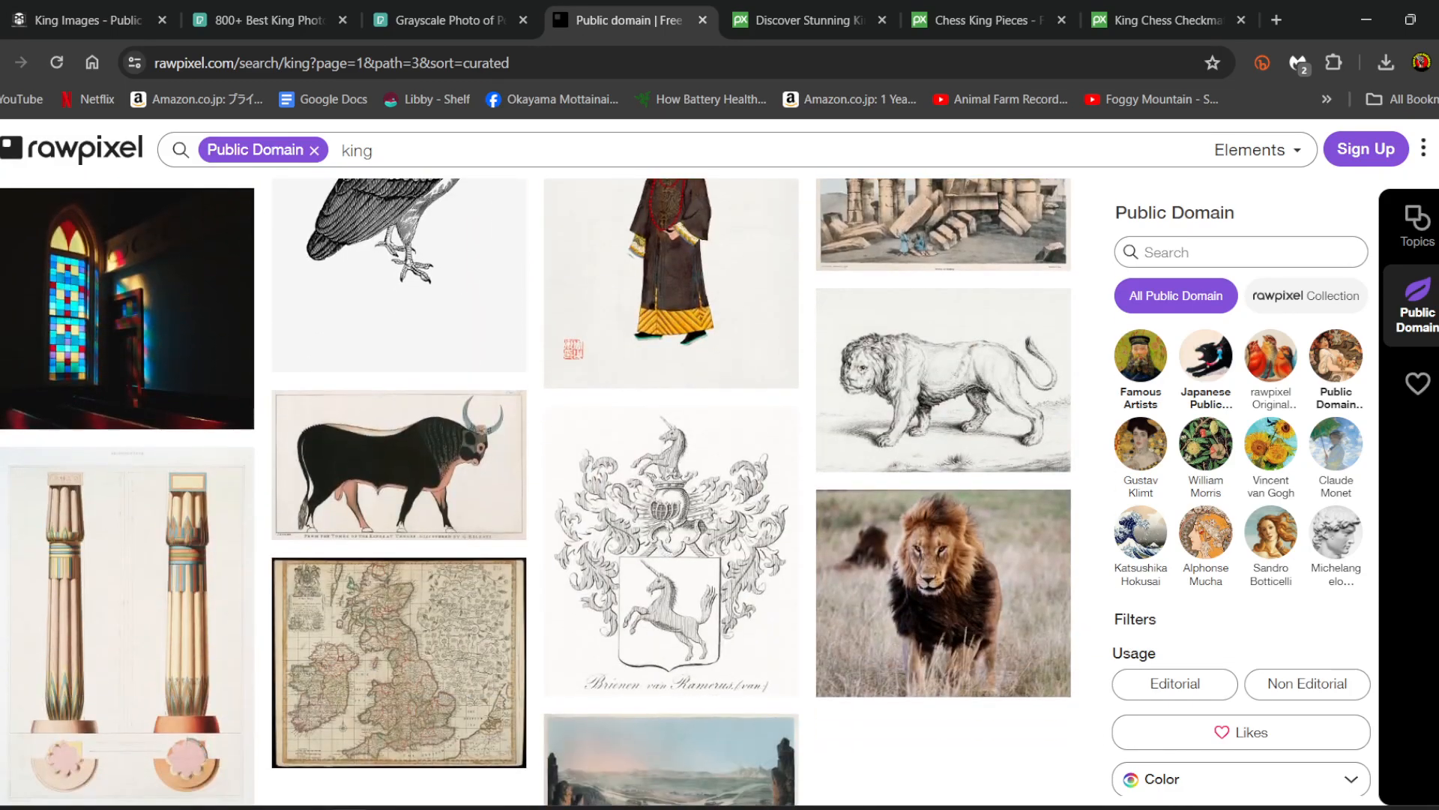
pyautogui.scroll(-4, 1, 474)
pyautogui.scroll(5, 1, 473)
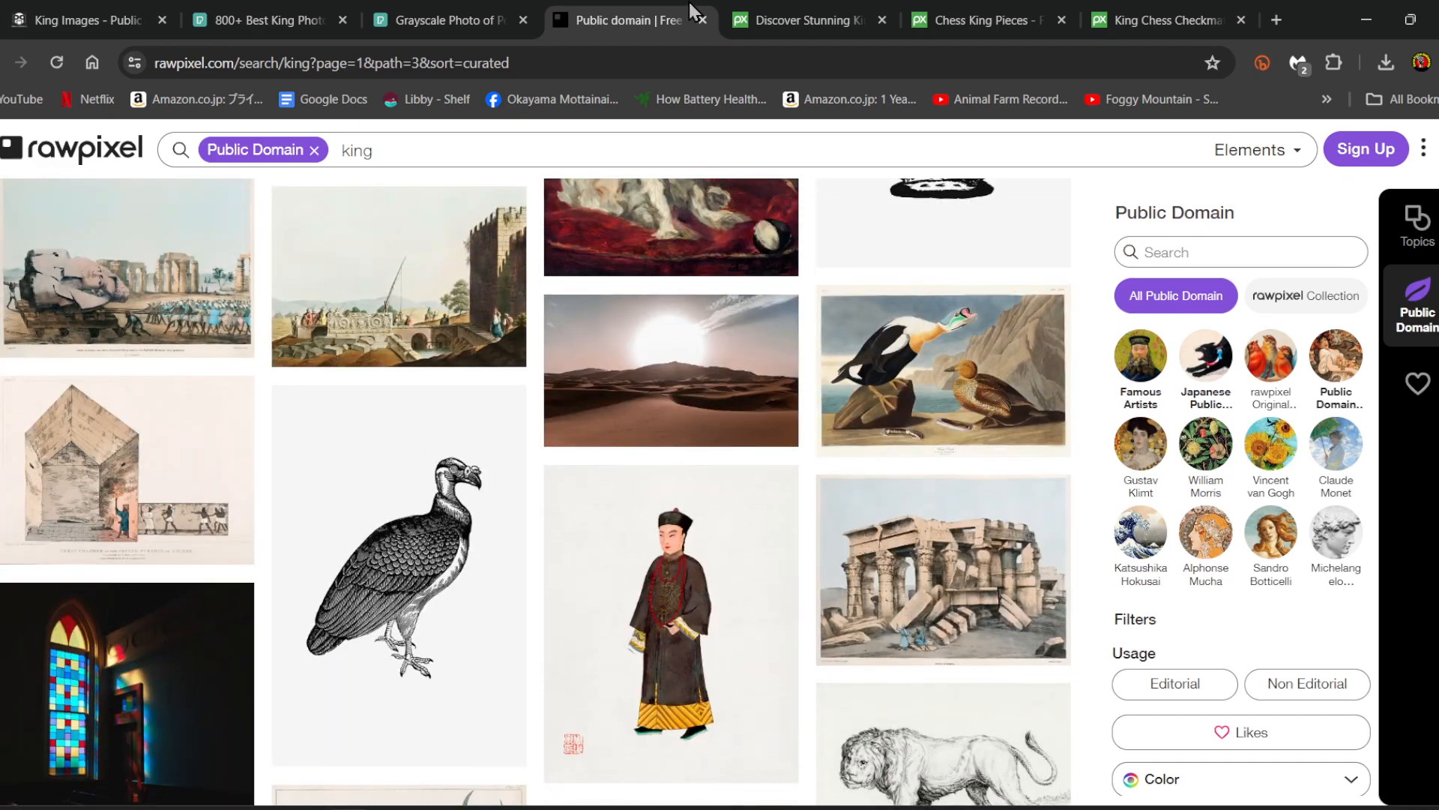
# - Examine Pixabay's king images down to the end of the first results page, and revisit the opened chess king photos and rawpixel results
pyautogui.click(808, 20)
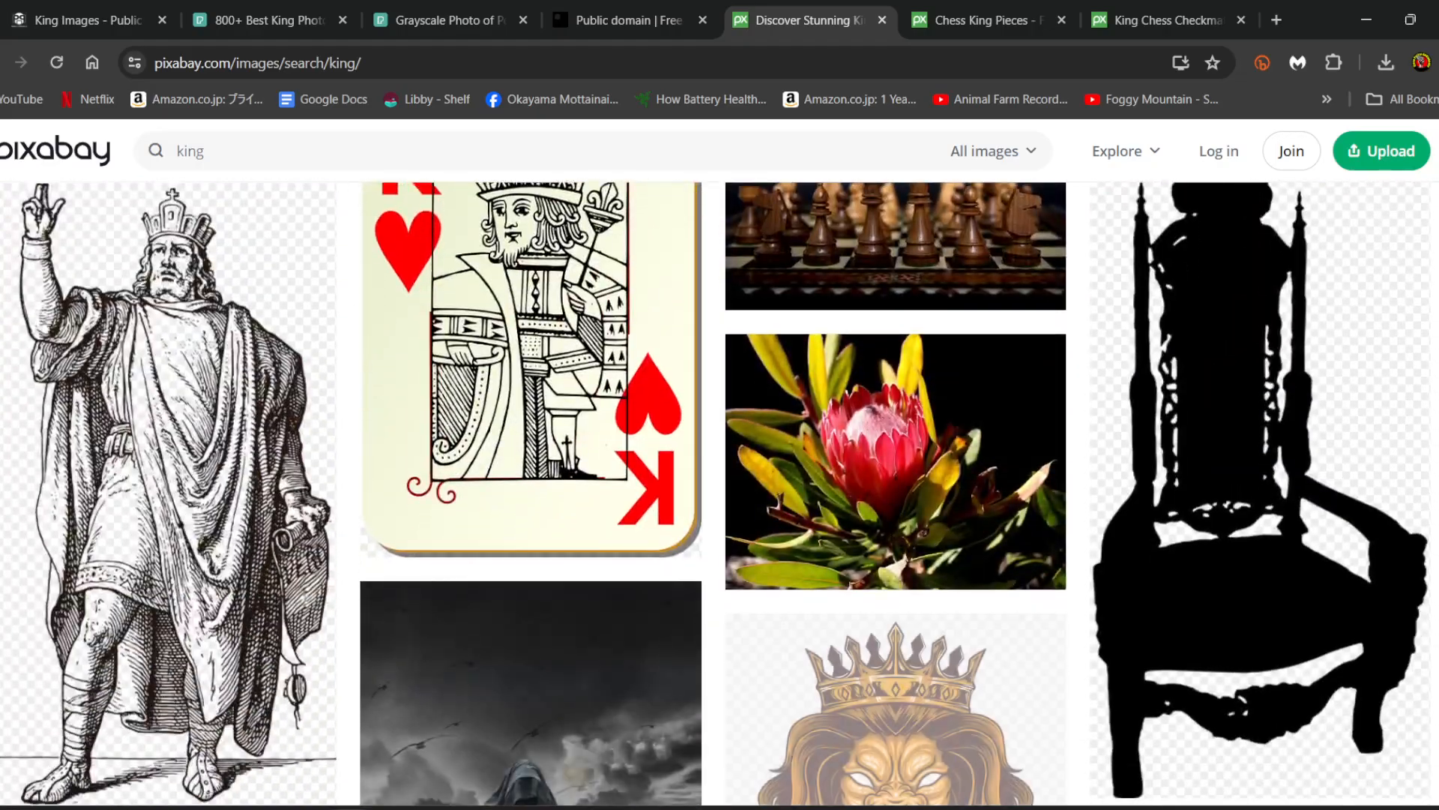
pyautogui.scroll(-10, 719, 494)
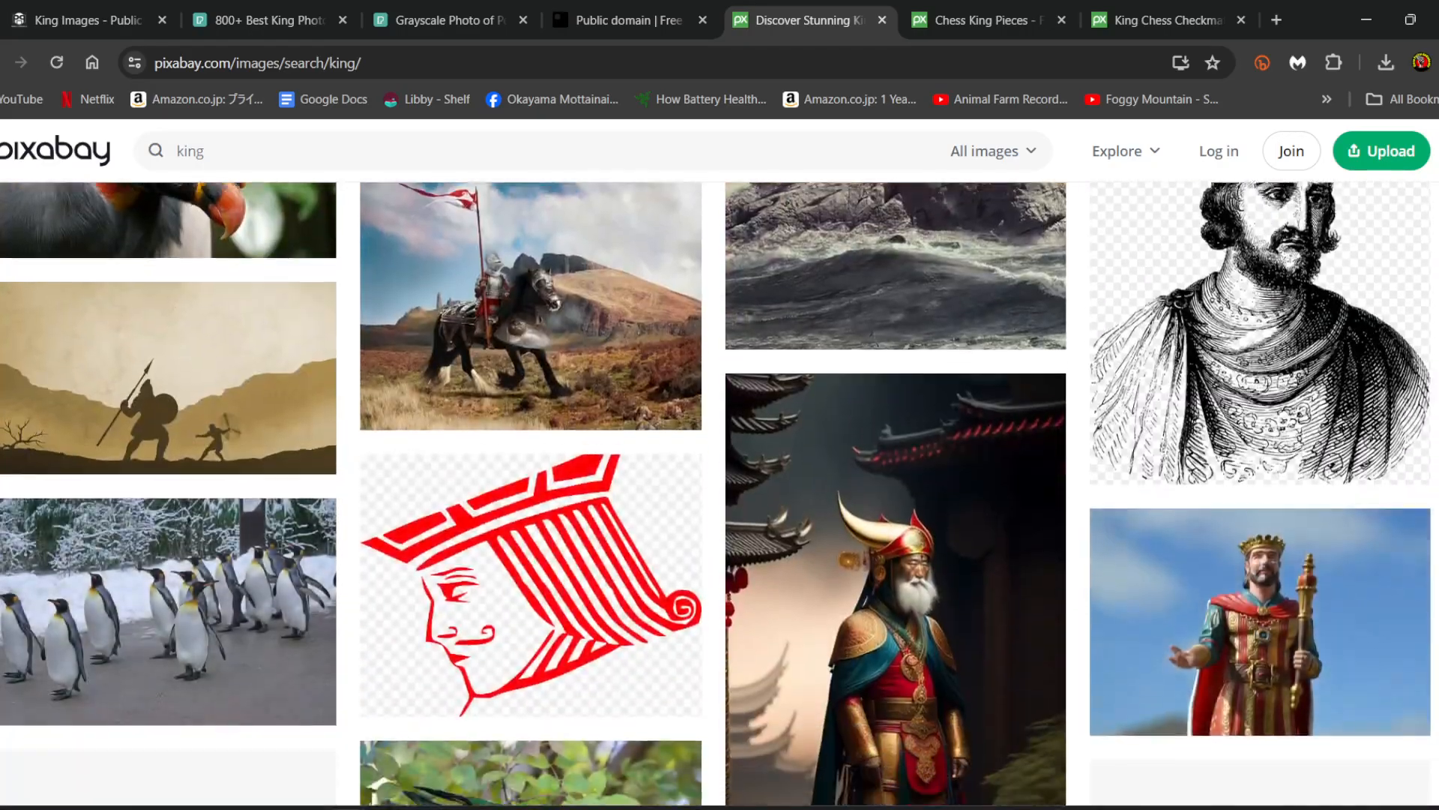
pyautogui.scroll(-10, 720, 494)
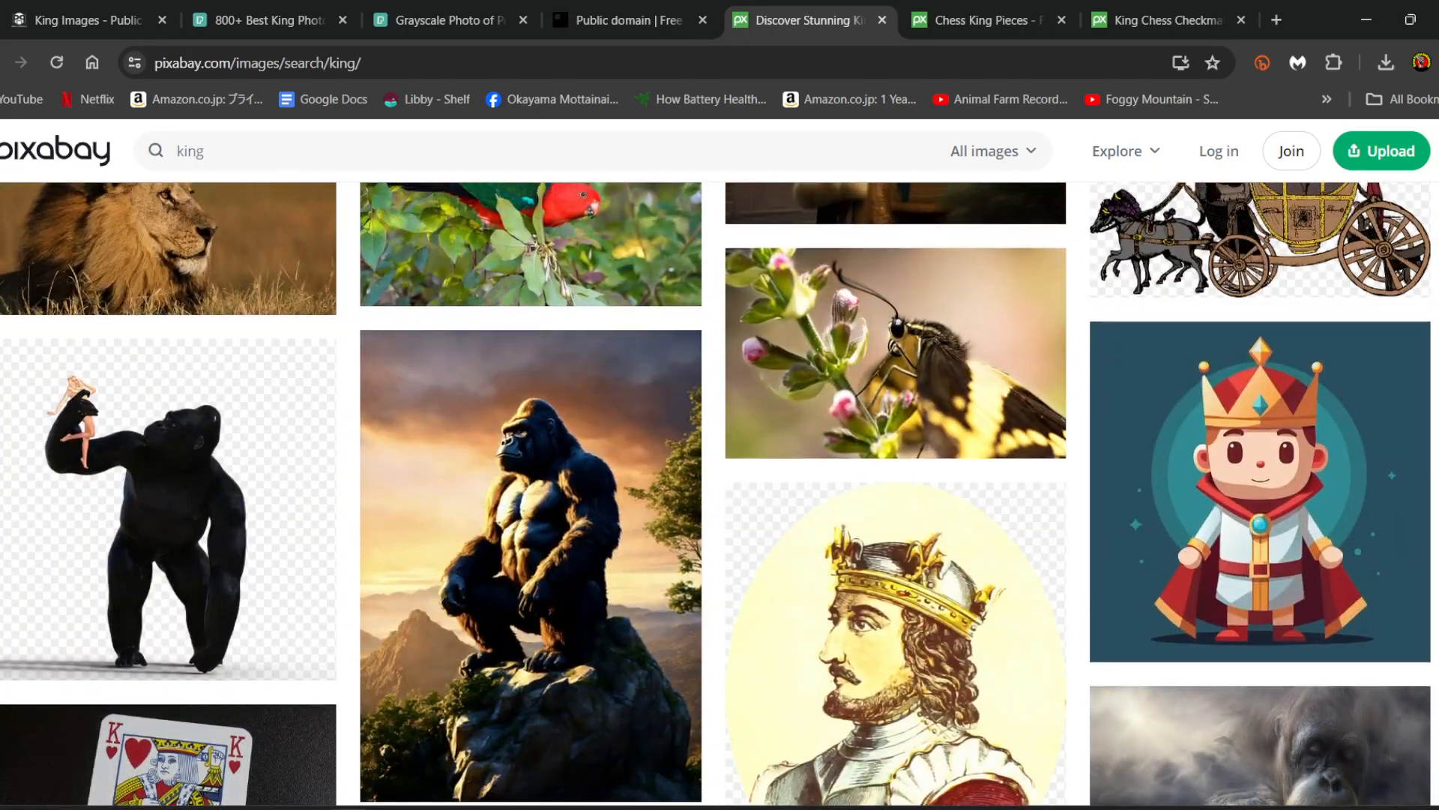
pyautogui.scroll(-10, 720, 495)
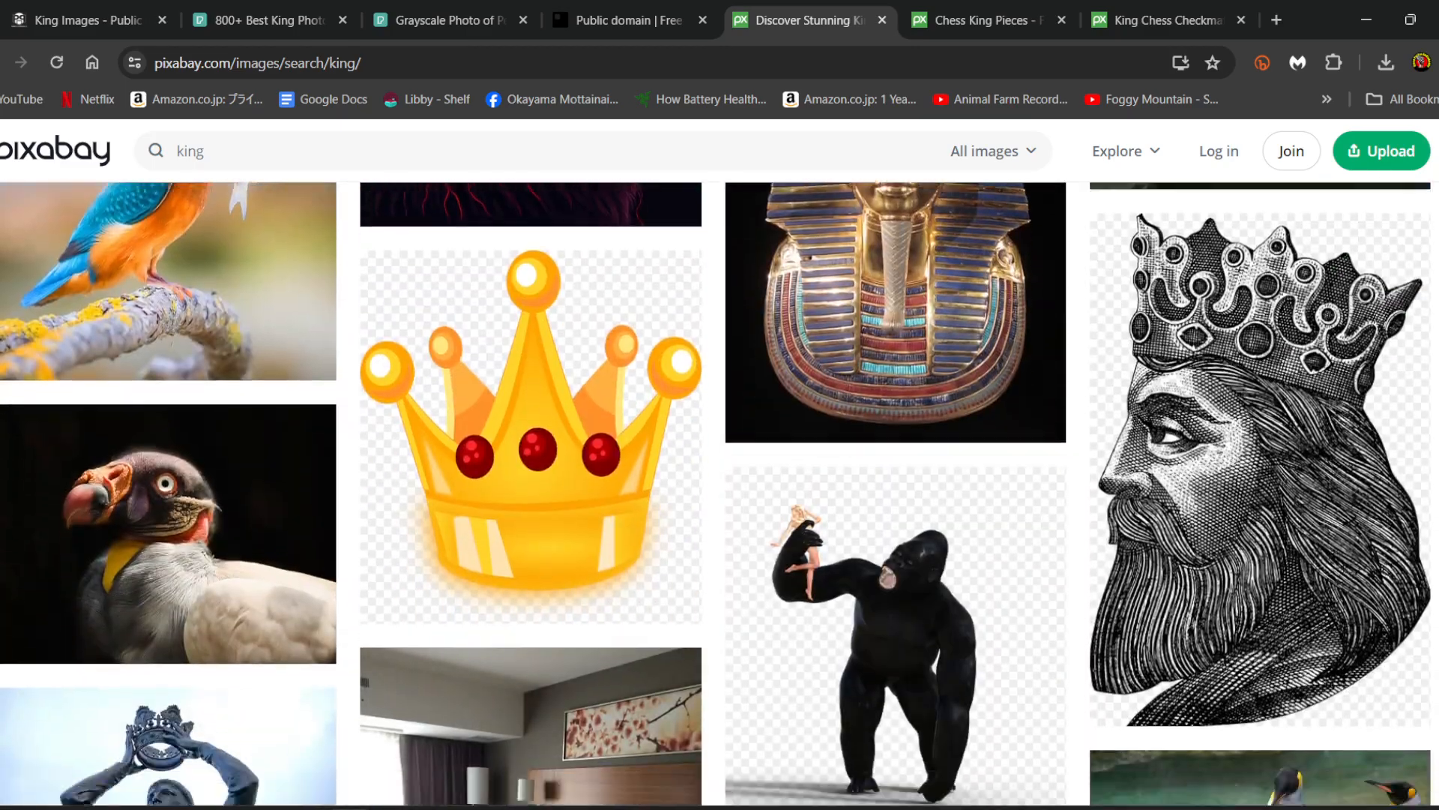
pyautogui.scroll(-10, 720, 495)
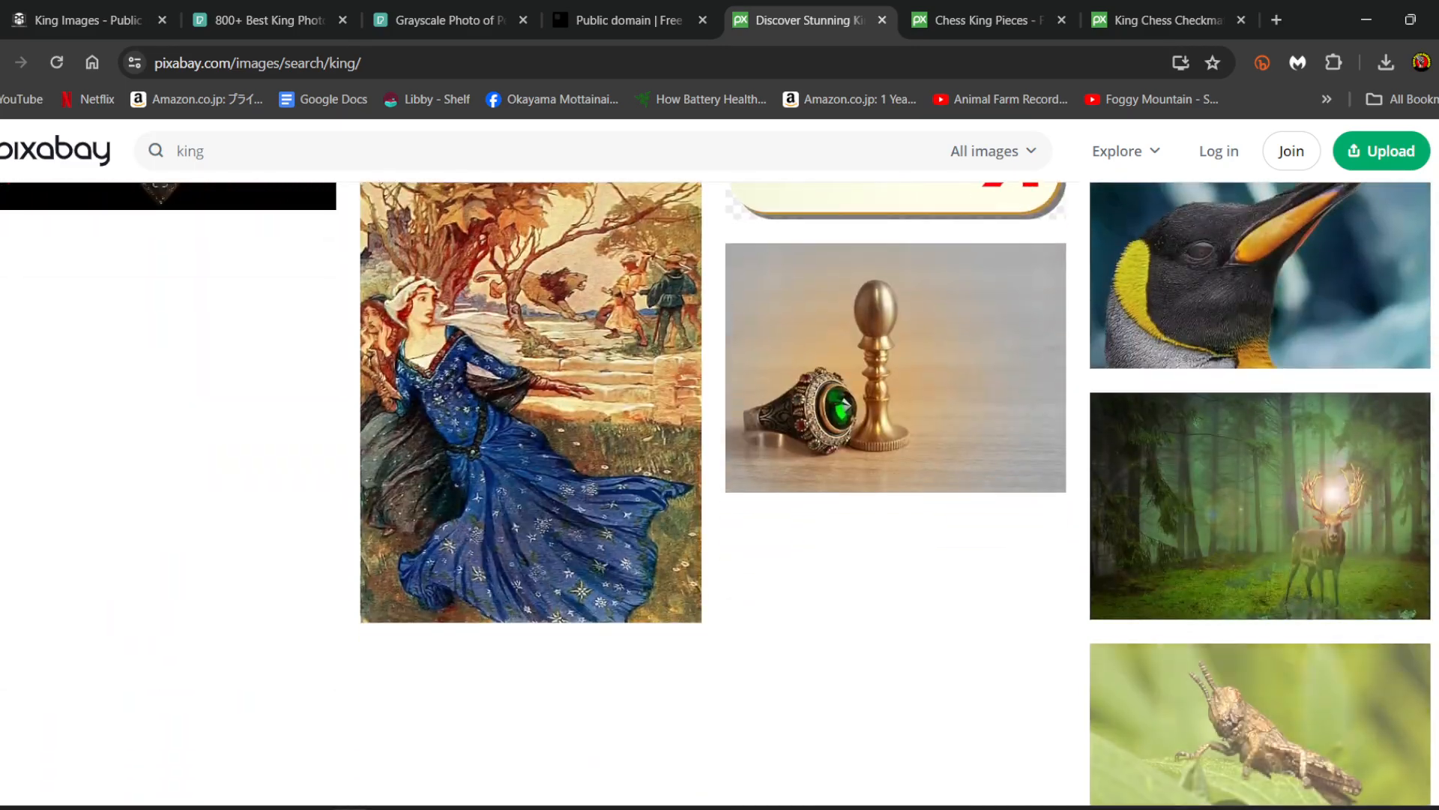
pyautogui.scroll(-5, 720, 495)
pyautogui.scroll(8, 719, 495)
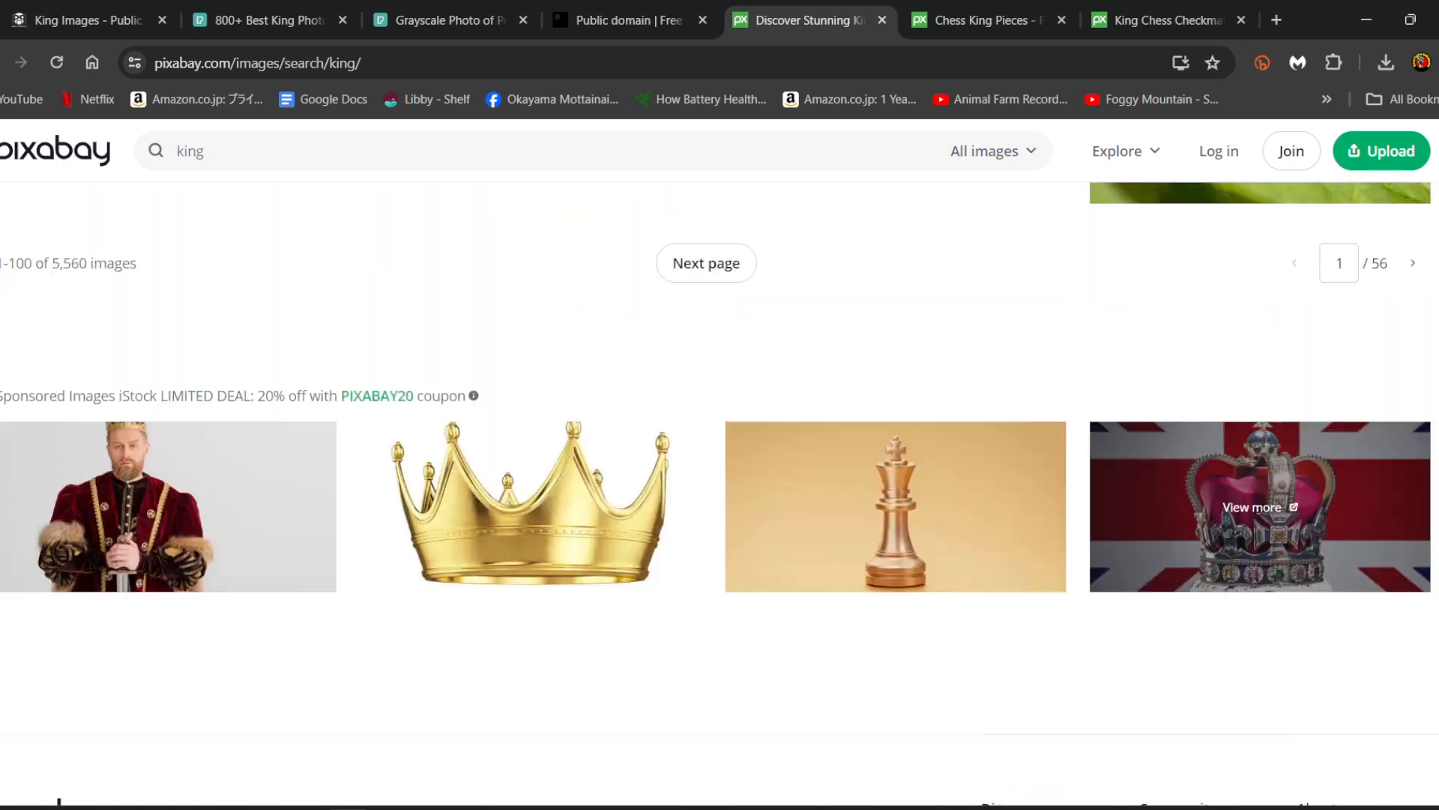
pyautogui.click(1013, 11)
pyautogui.click(1163, 12)
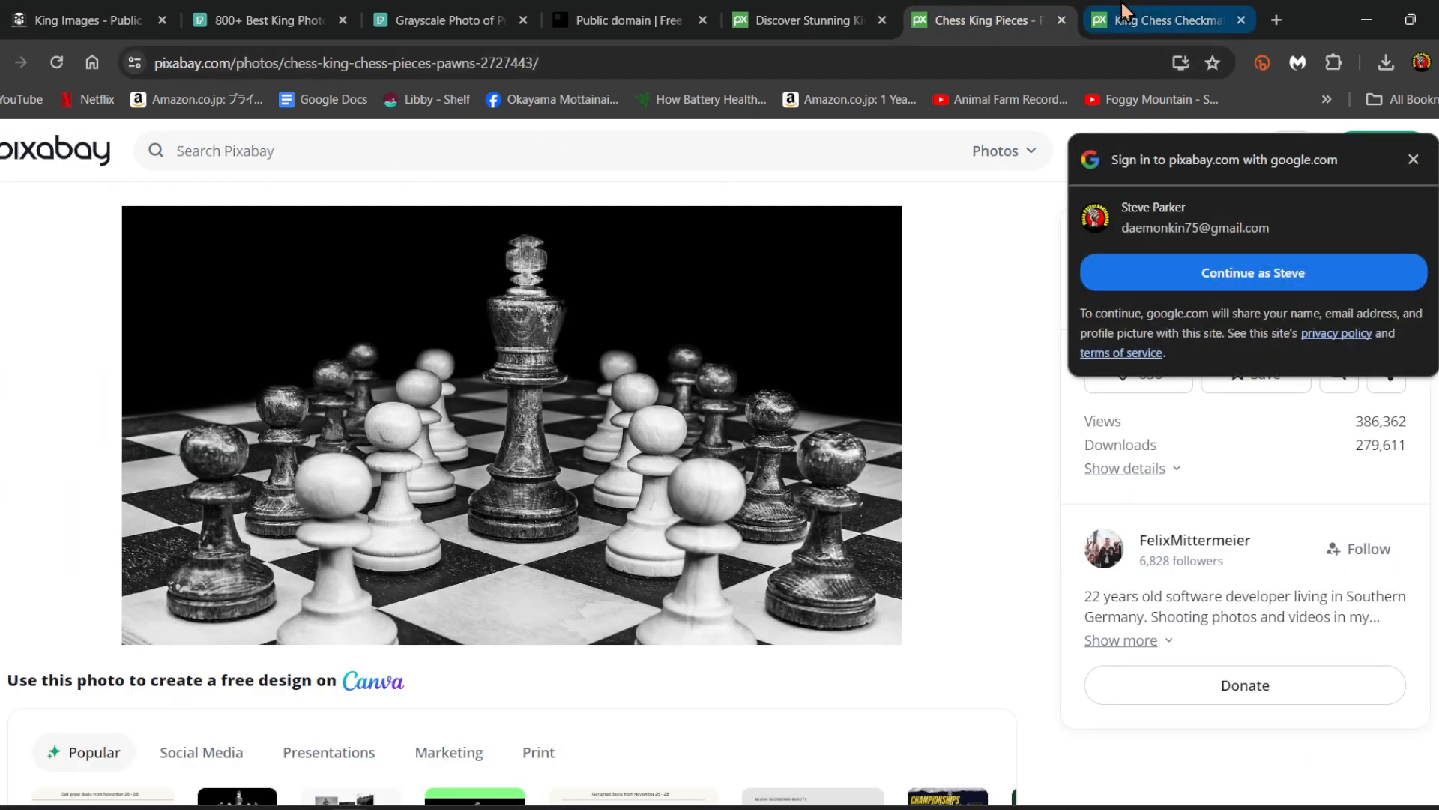
pyautogui.click(775, 13)
pyautogui.click(663, 13)
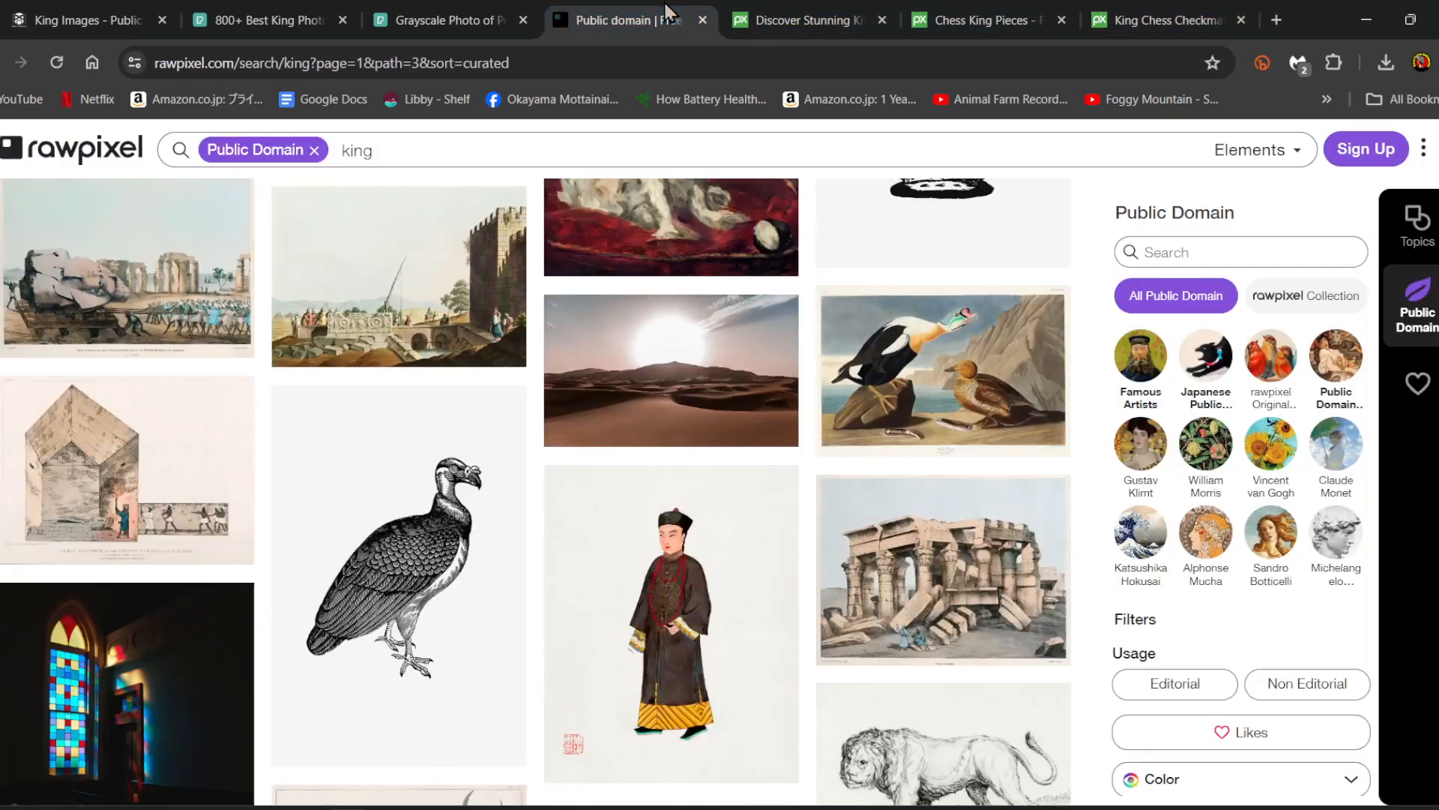
# - Download the grayscale photo of a hand above a chess king from Pexels
pyautogui.click(419, 13)
pyautogui.scroll(-3, 1111, 537)
pyautogui.scroll(3, 1113, 540)
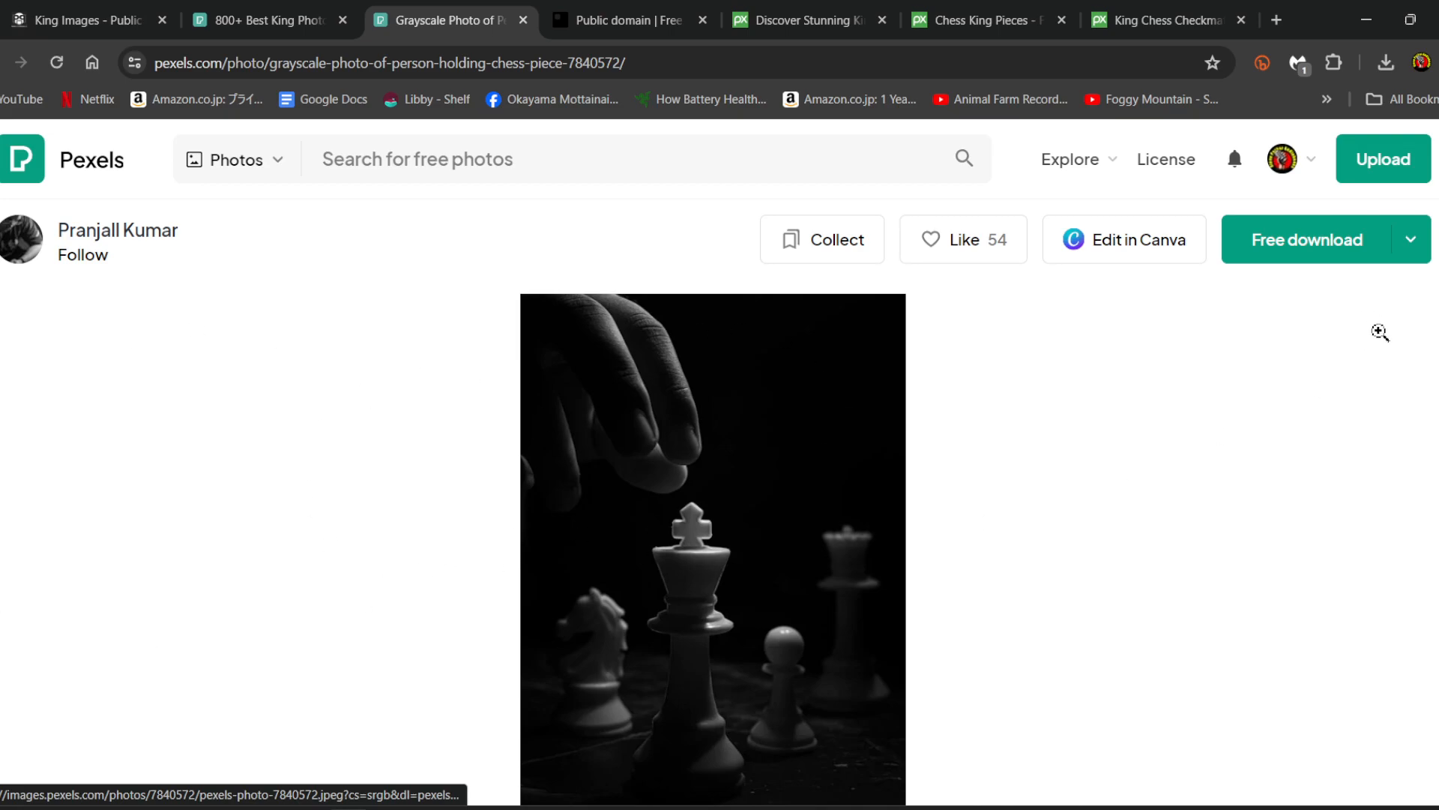
pyautogui.click(1324, 251)
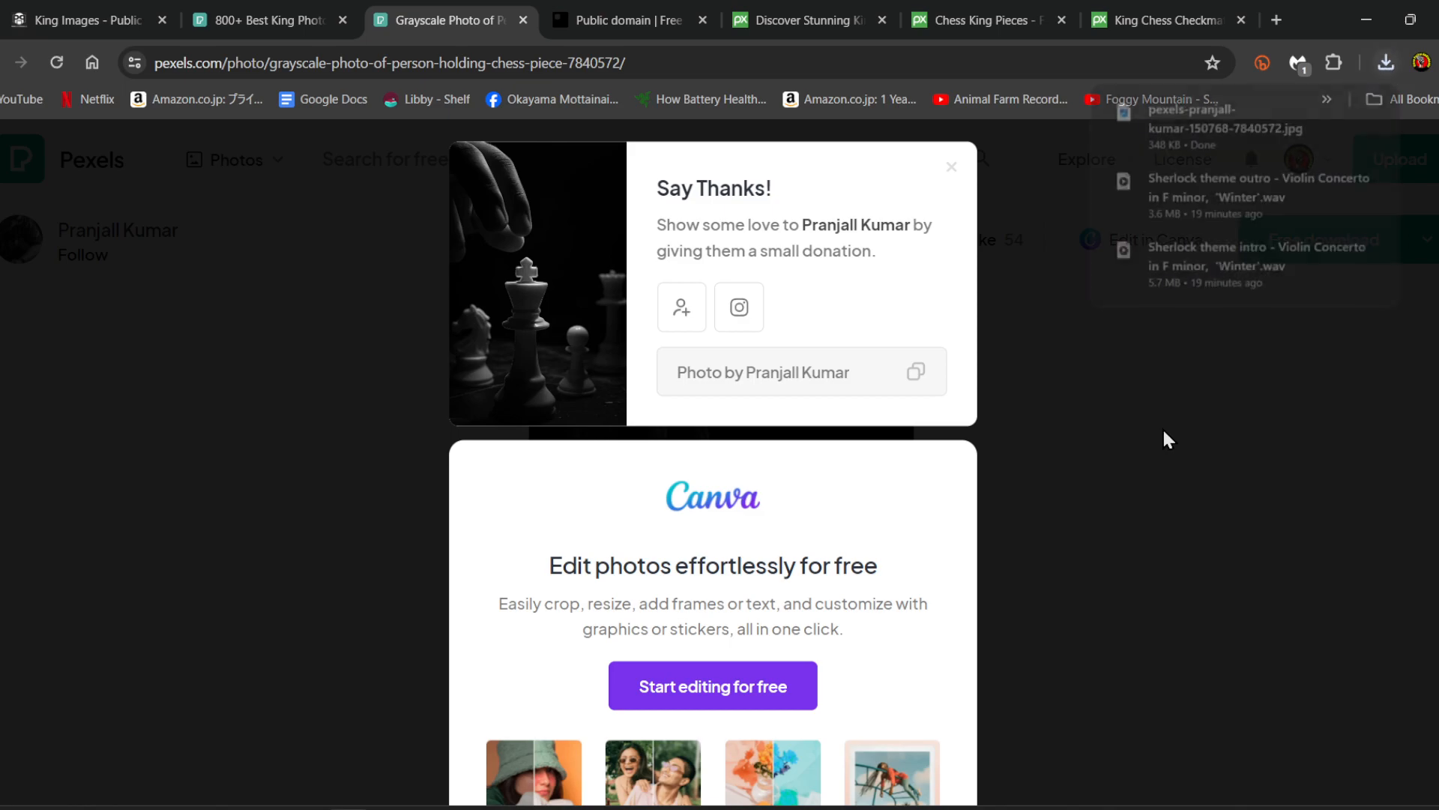
# - Locate the downloaded chess photo in the Downloads folder and place it on the blank canvas in Adobe Fireworks
pyautogui.click(1335, 109)
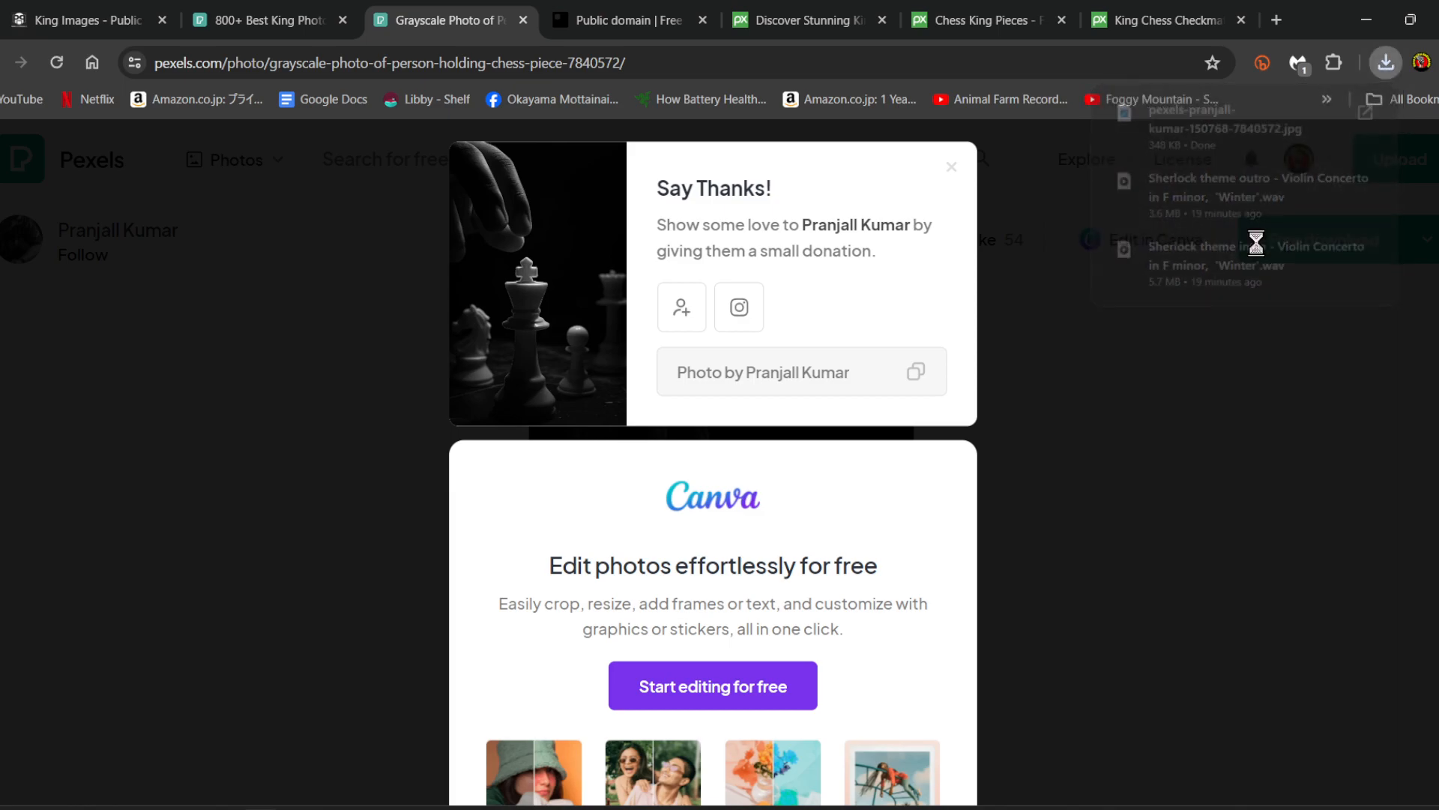
pyautogui.click(1375, 18)
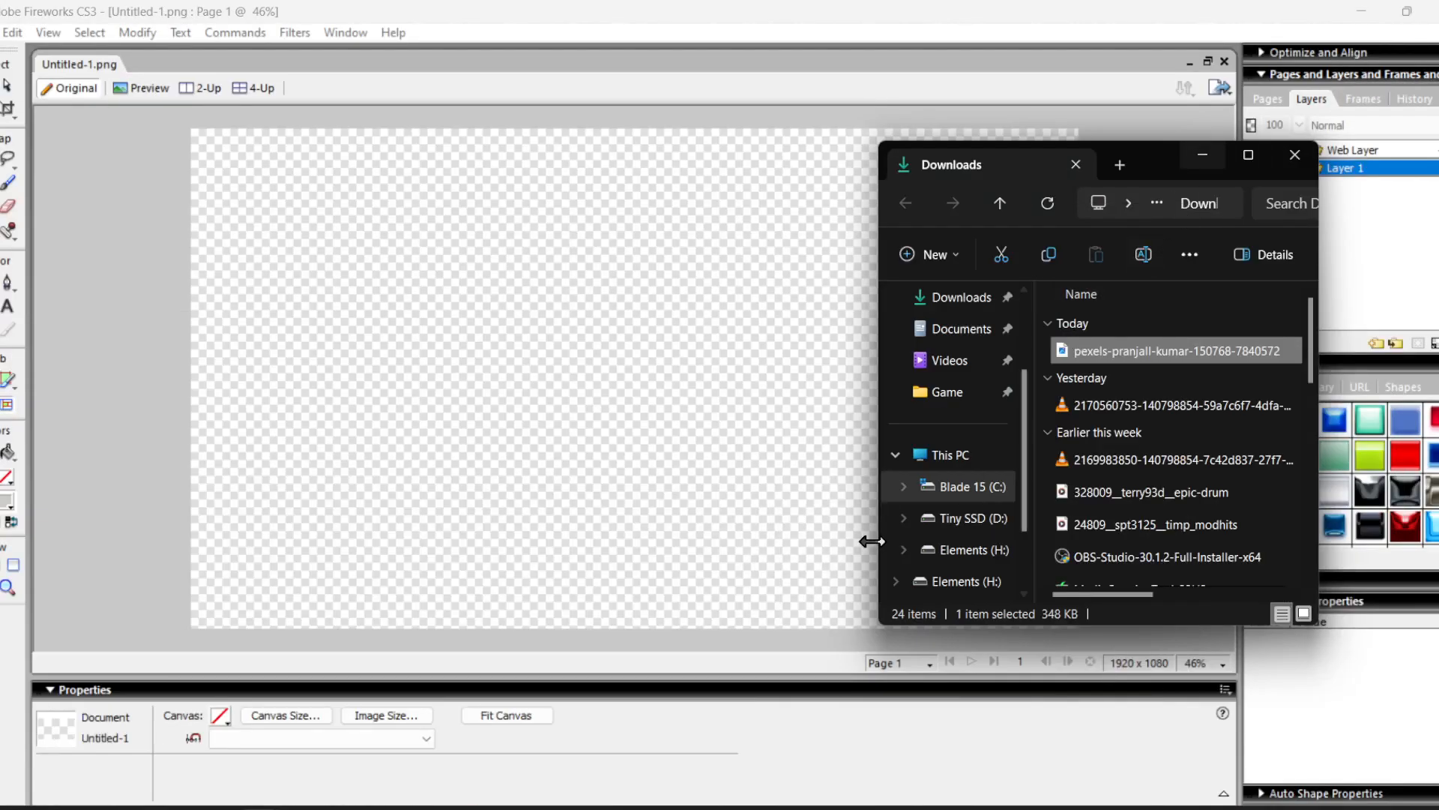
pyautogui.moveTo(1196, 352); pyautogui.dragTo(633, 327)
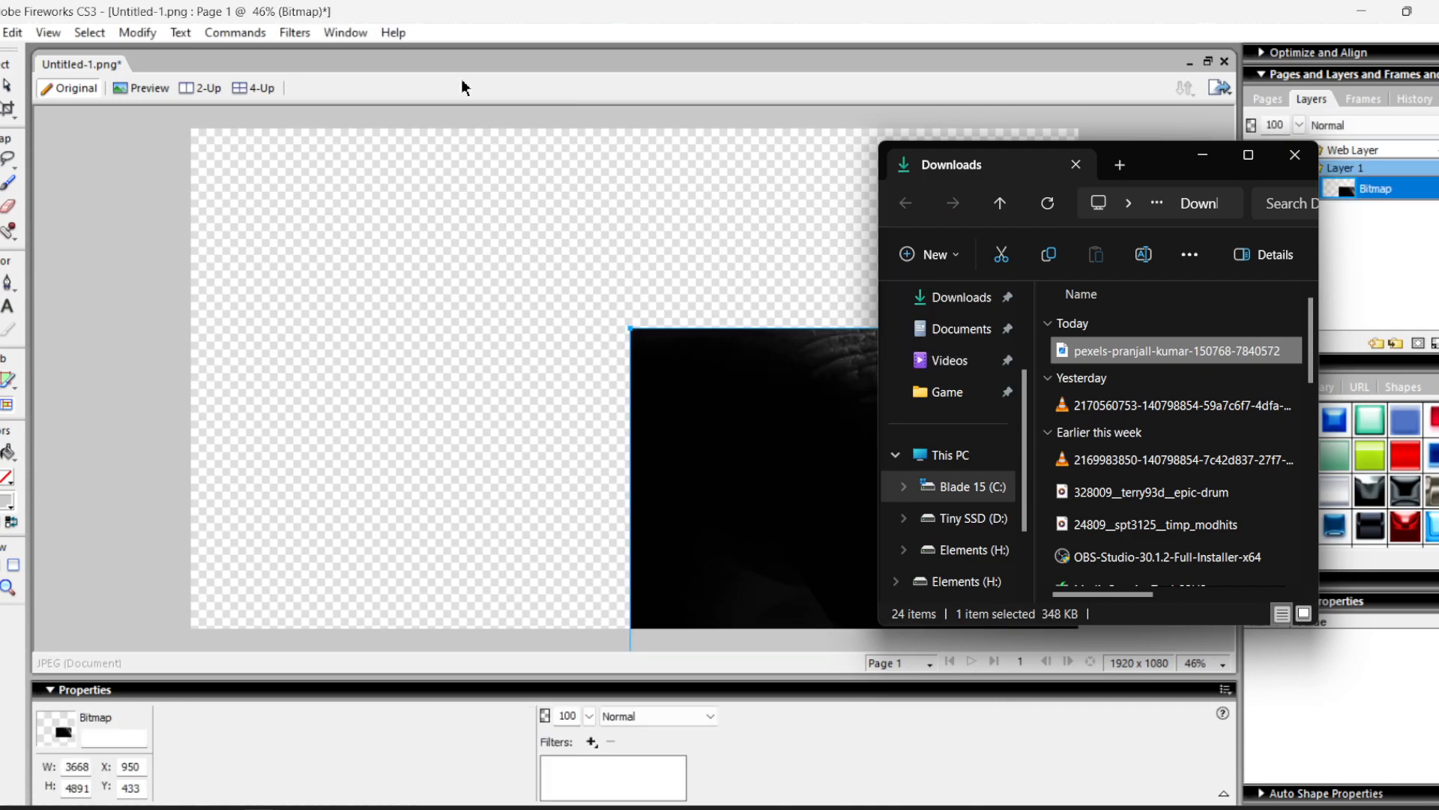
pyautogui.click(694, 13)
# - Scale the chess photo down to about 564 by 751 pixels and position it in the canvas's upper-right corner
pyautogui.moveTo(896, 469); pyautogui.dragTo(641, 379)
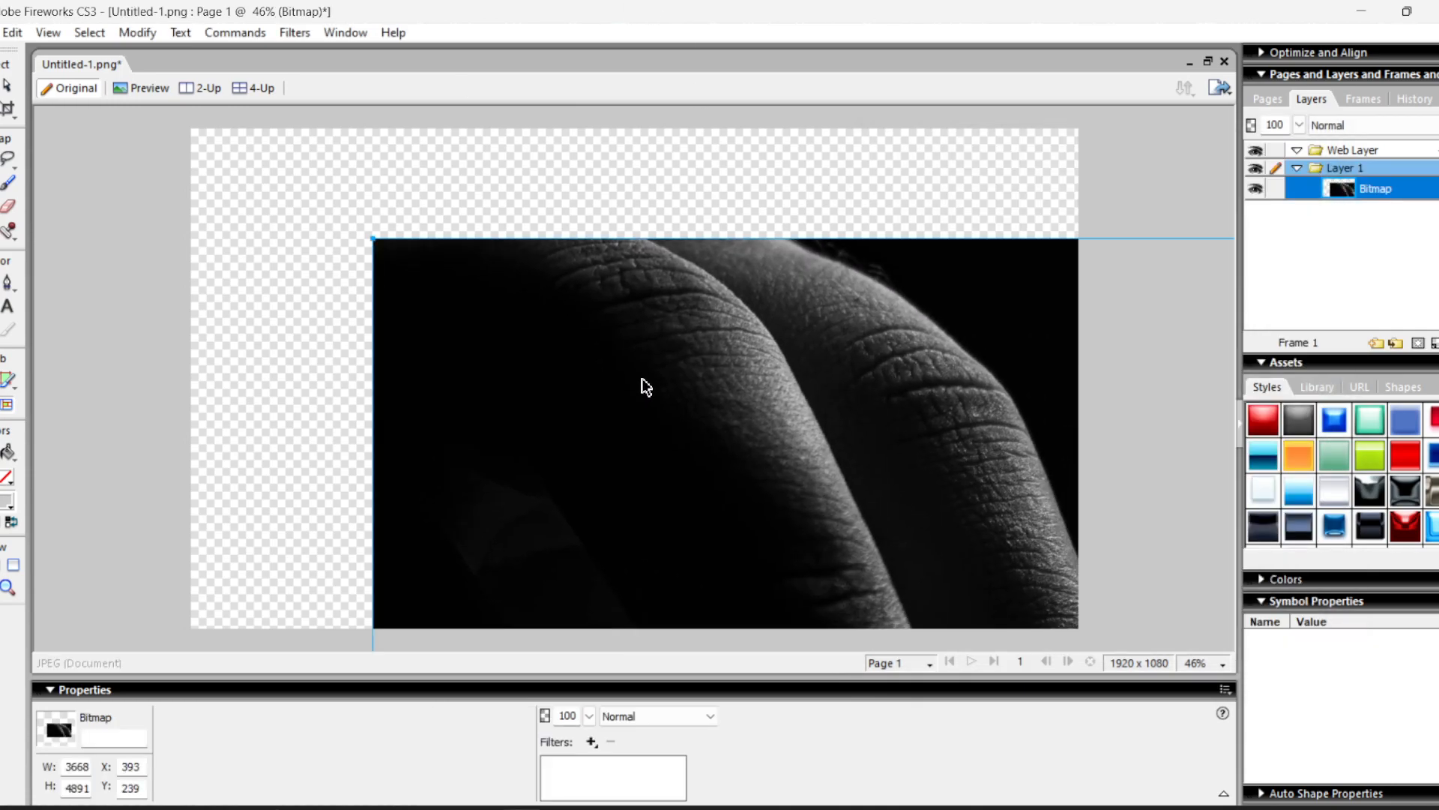
pyautogui.moveTo(372, 236); pyautogui.dragTo(655, 617)
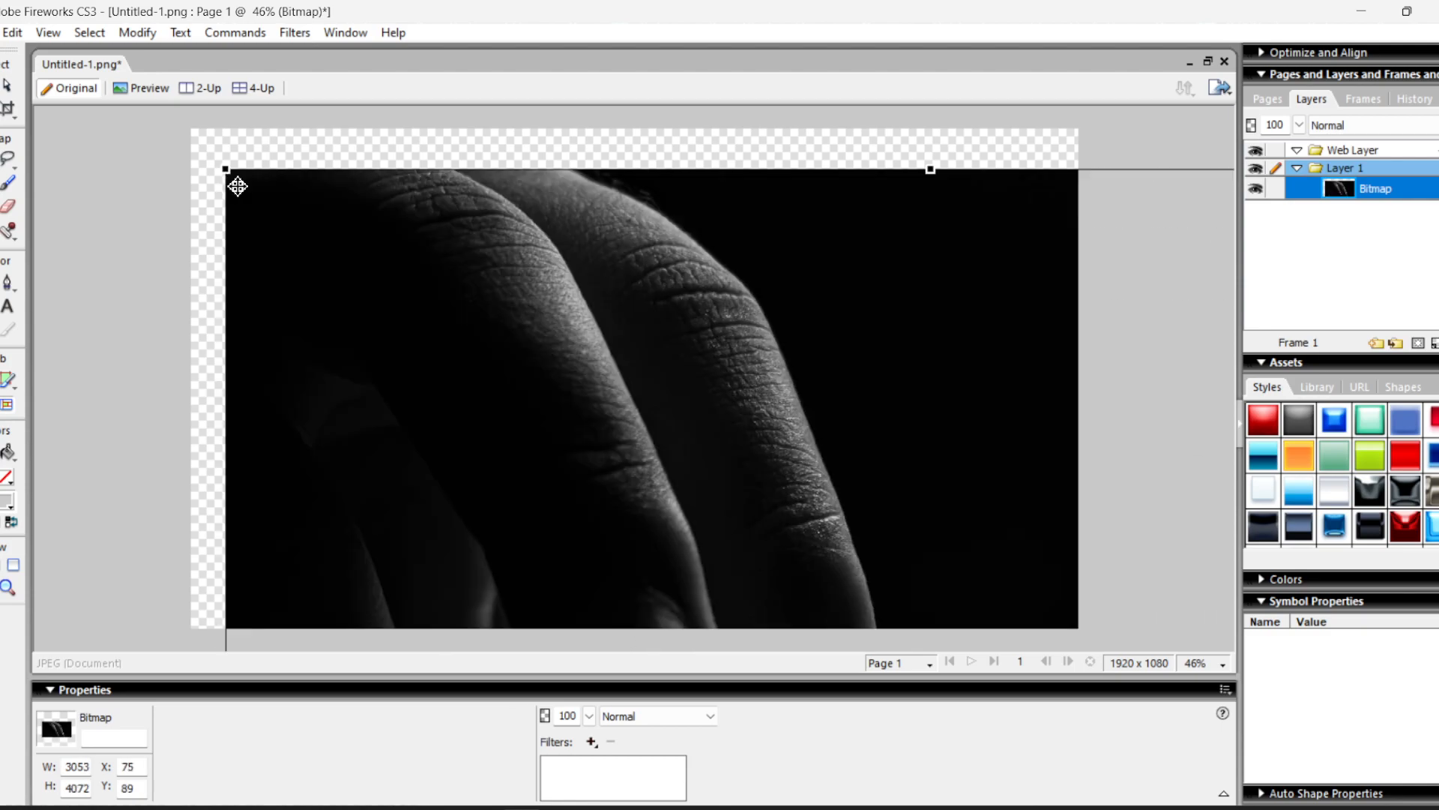
pyautogui.moveTo(226, 169); pyautogui.dragTo(787, 452)
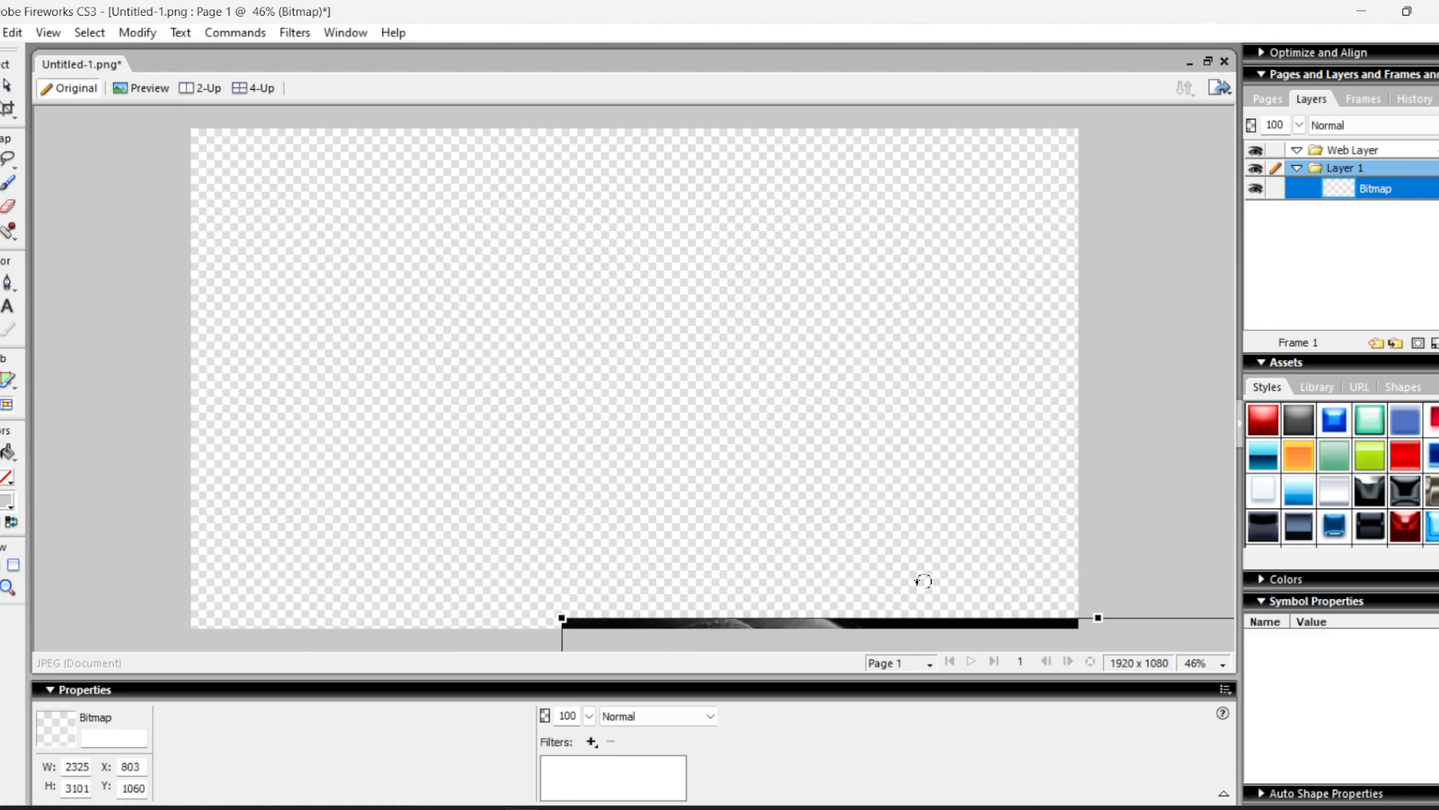
pyautogui.moveTo(927, 629); pyautogui.dragTo(563, 141)
pyautogui.moveTo(352, 124); pyautogui.dragTo(351, 124)
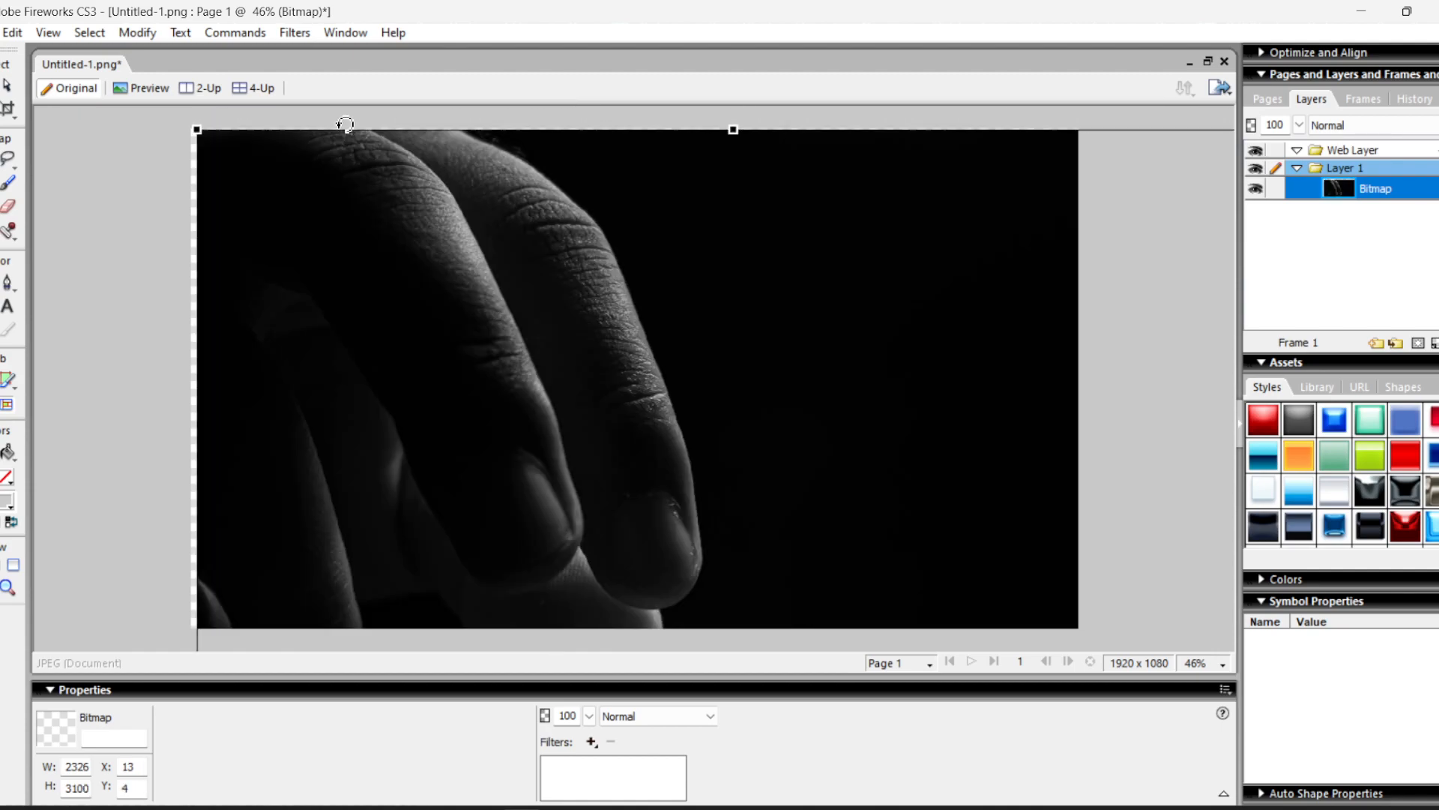
pyautogui.moveTo(197, 130); pyautogui.dragTo(791, 448)
pyautogui.moveTo(1098, 645); pyautogui.dragTo(696, 143)
pyautogui.moveTo(220, 120); pyautogui.dragTo(506, 506)
pyautogui.moveTo(765, 521); pyautogui.dragTo(747, 166)
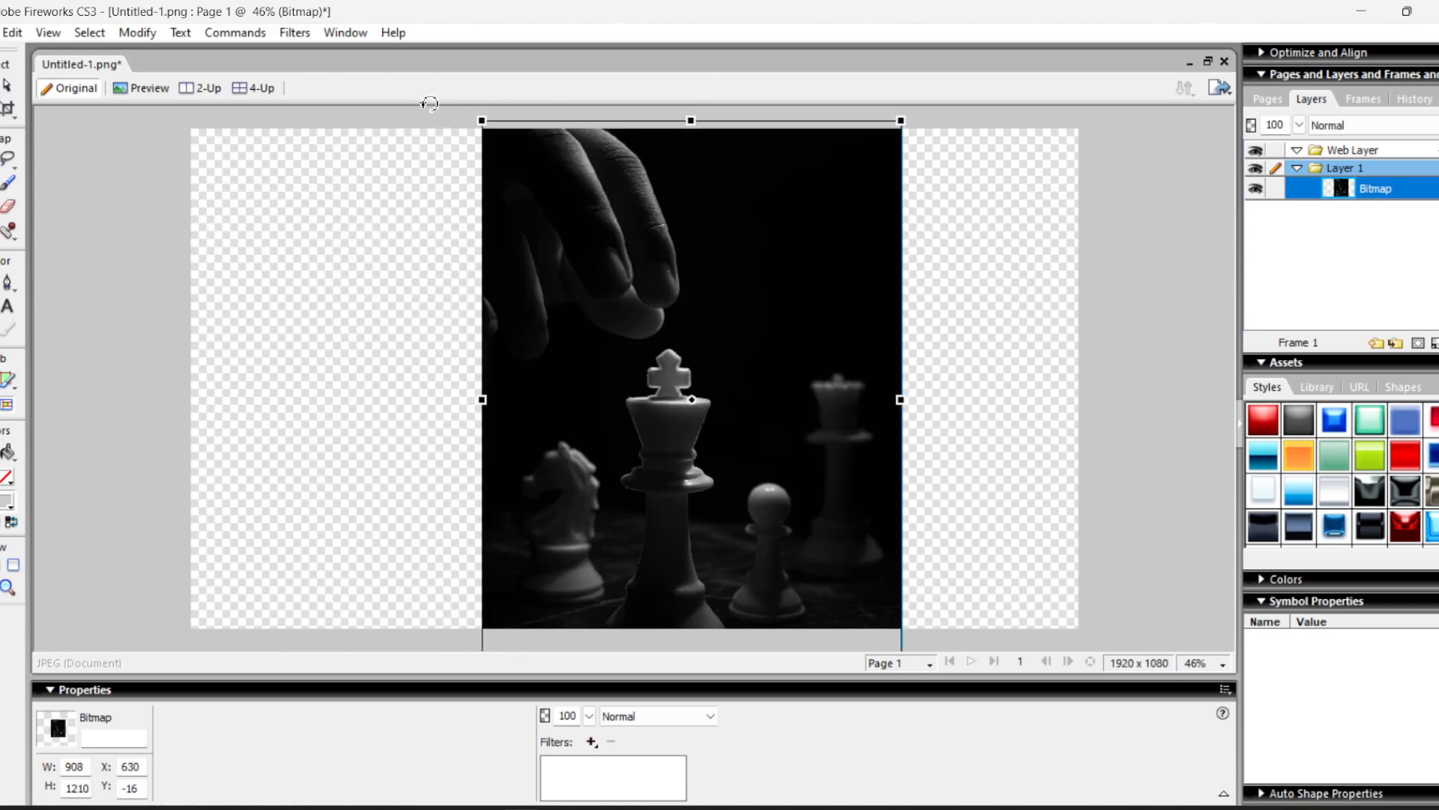
pyautogui.moveTo(484, 123); pyautogui.dragTo(641, 332)
pyautogui.moveTo(803, 476); pyautogui.dragTo(984, 268)
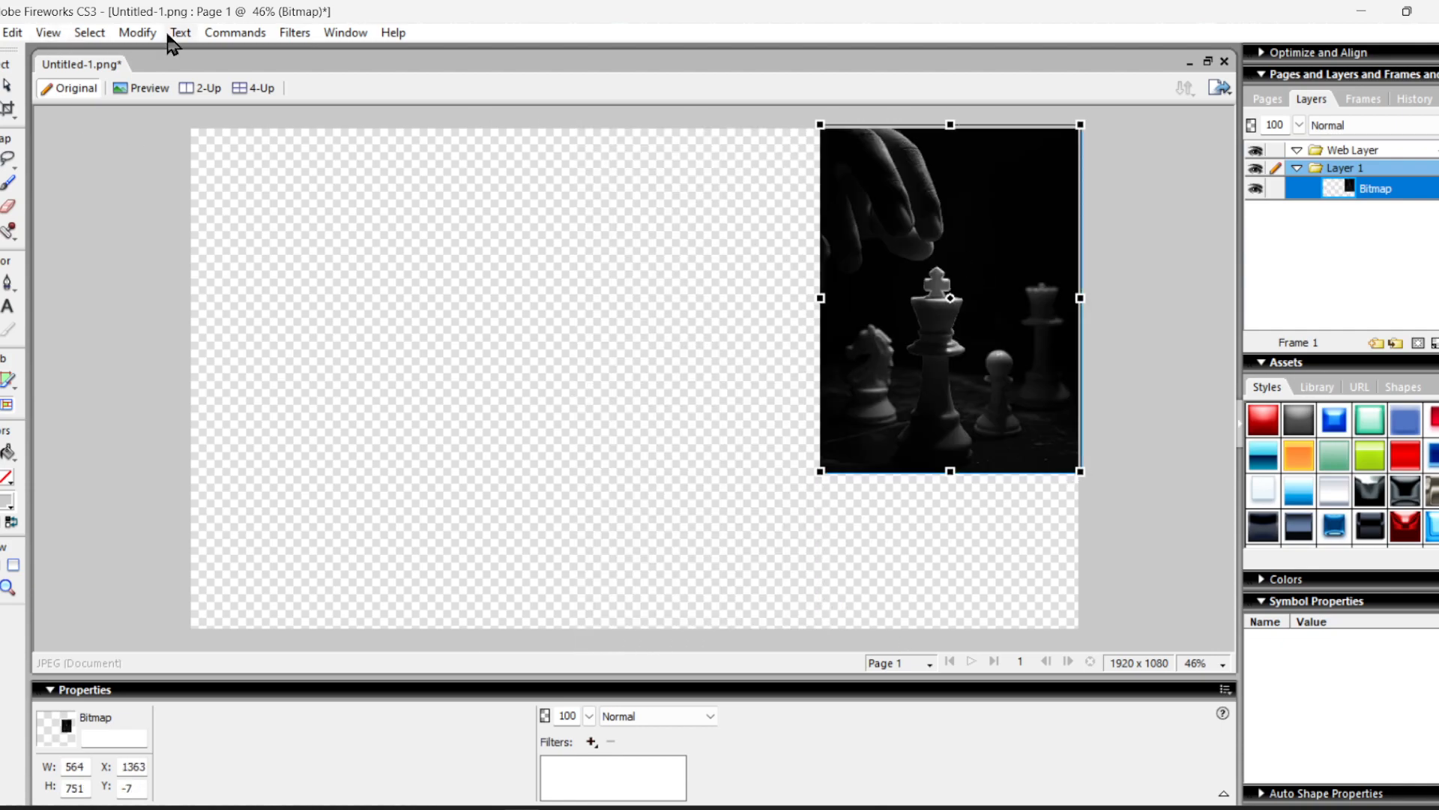
# - Flip the chess photo horizontally
pyautogui.click(258, 36)
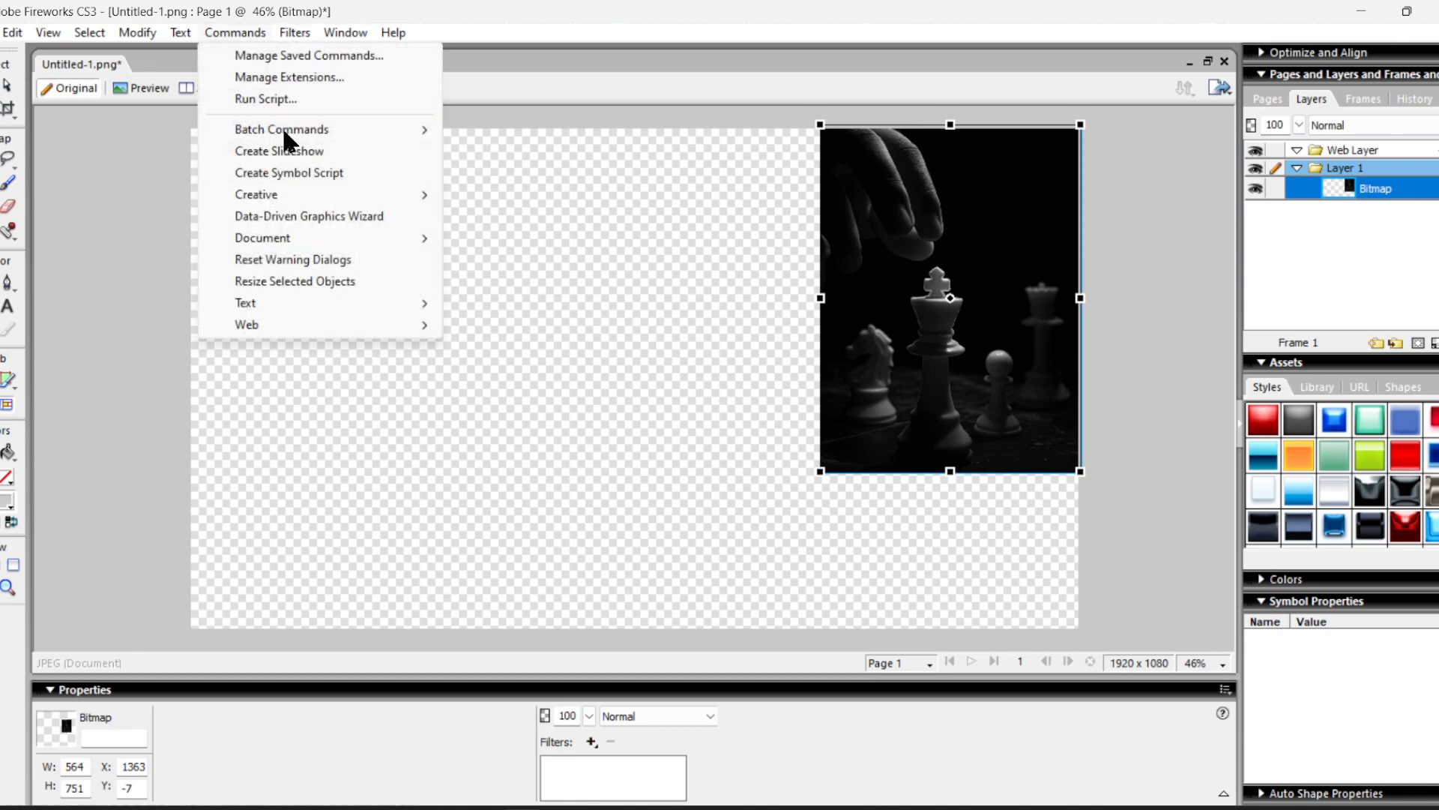
pyautogui.moveTo(295, 32)
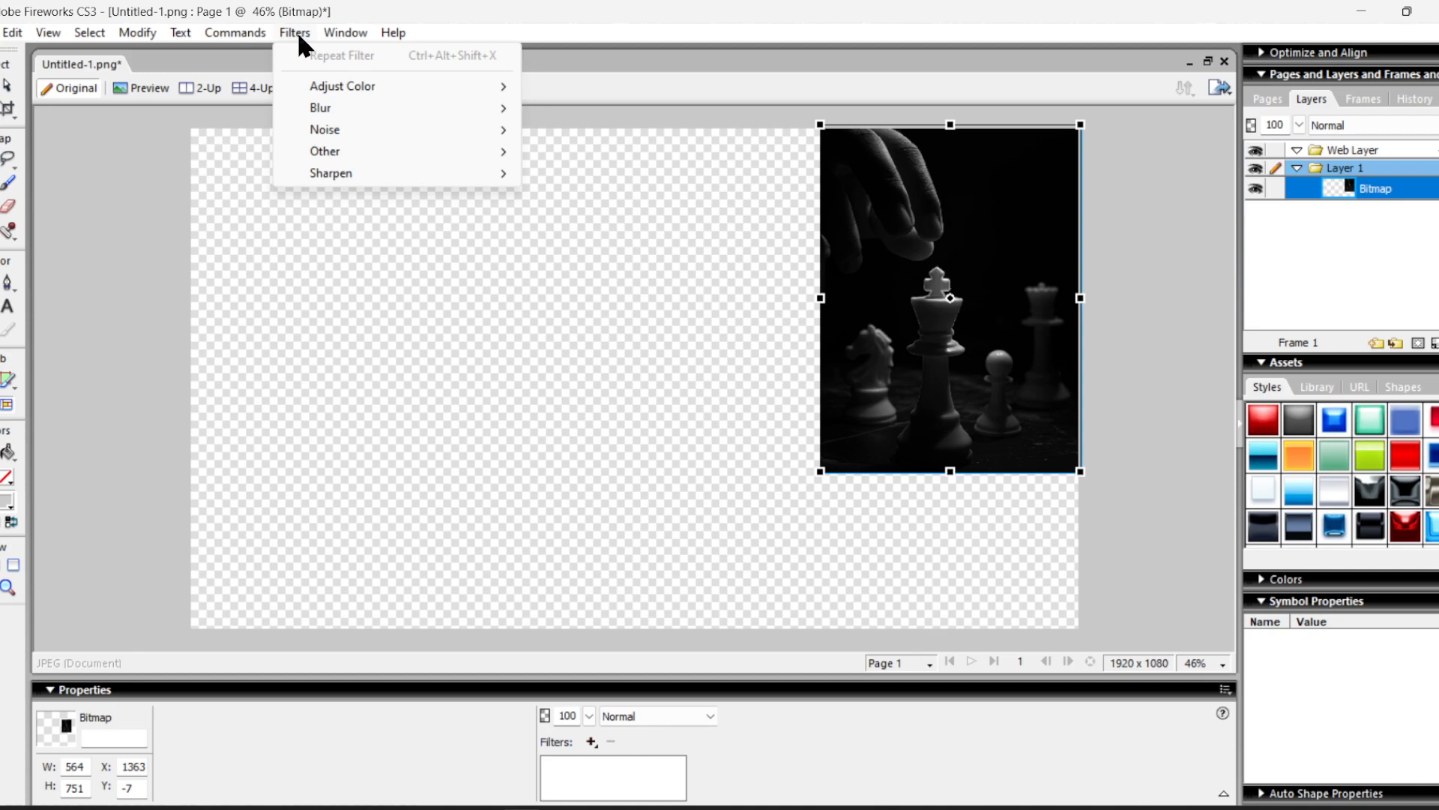
pyautogui.moveTo(157, 34)
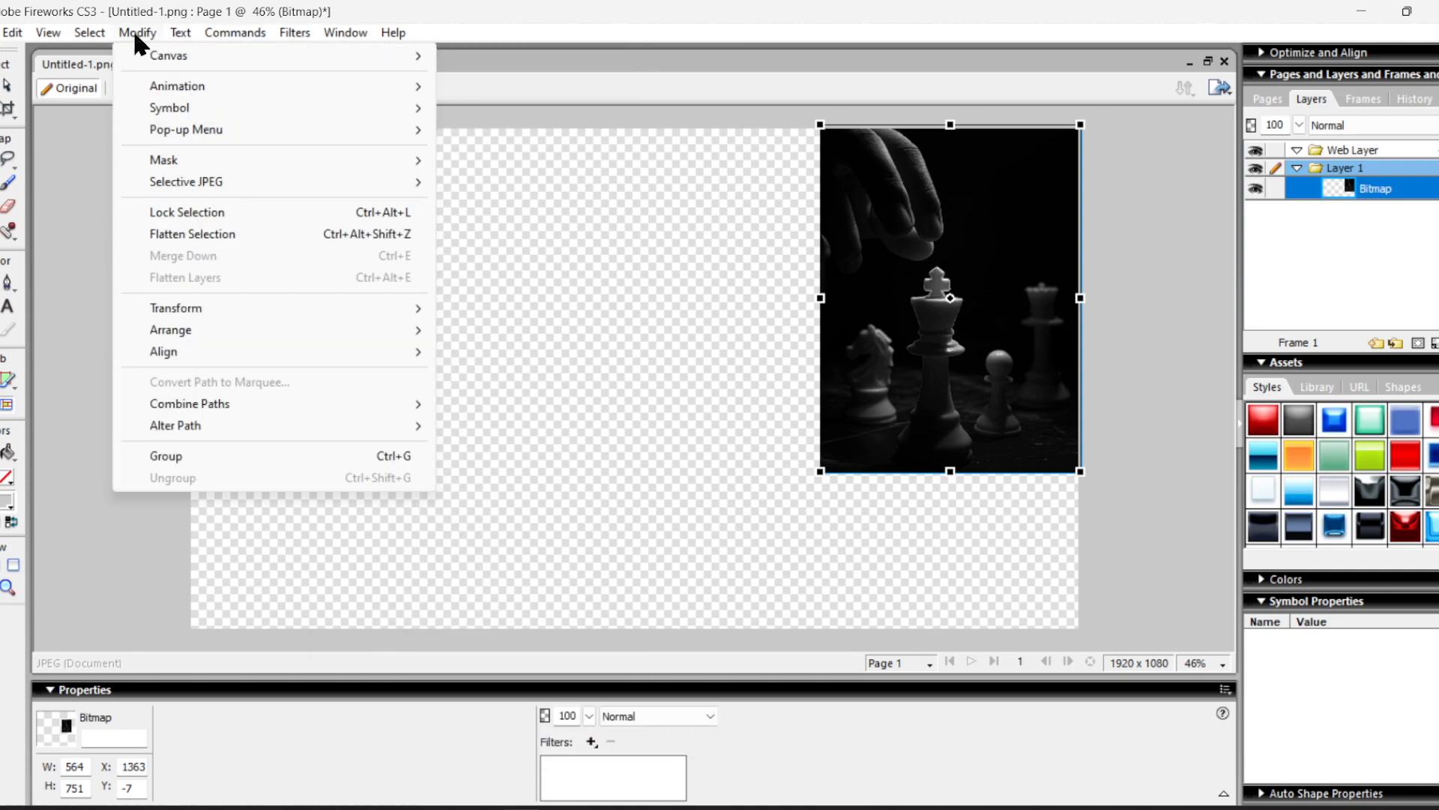
pyautogui.moveTo(188, 308)
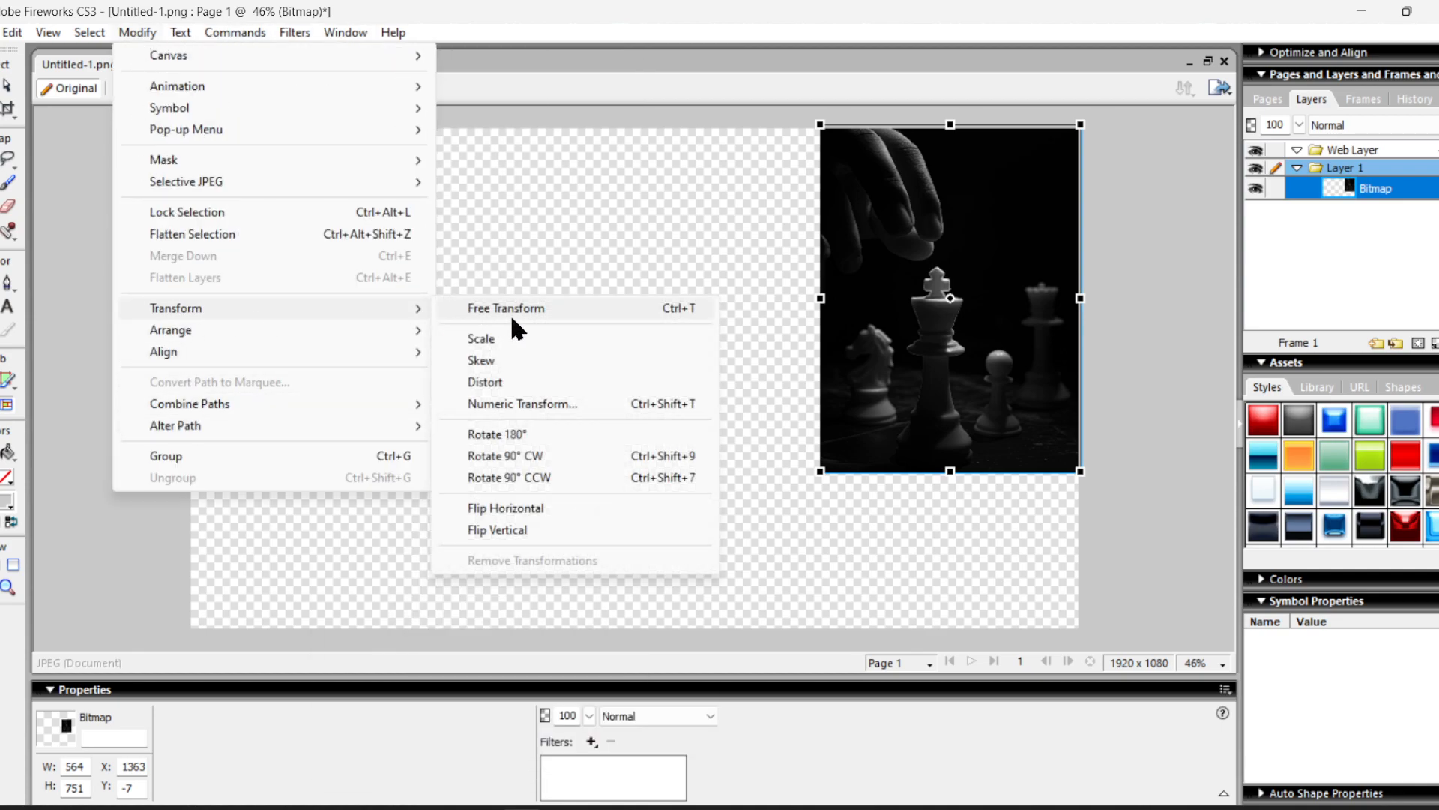
pyautogui.click(540, 514)
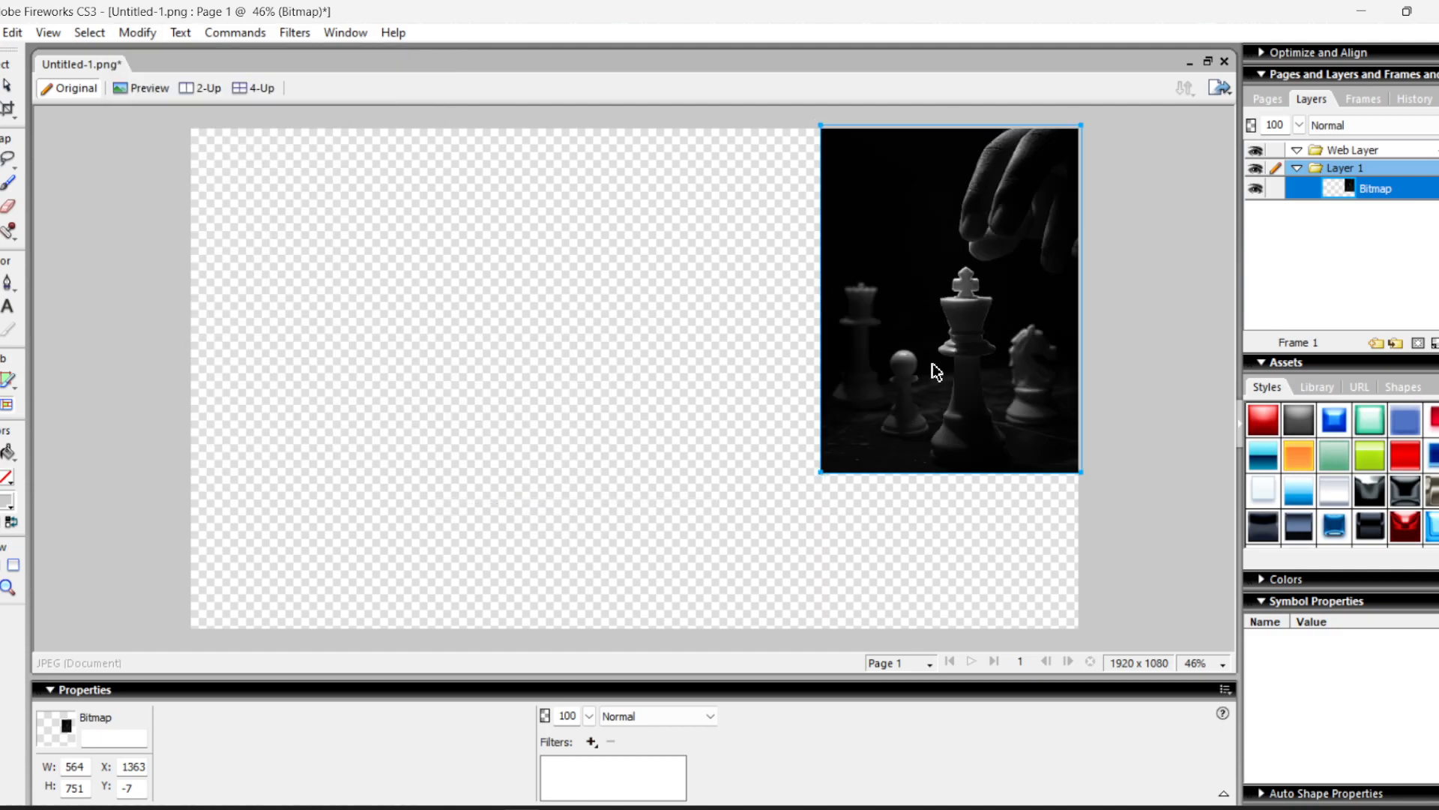
# - Enlarge the flipped photo to about 824 by 1097 pixels, filling the canvas height against its right edge
pyautogui.hotkey('ctrl', 't')
pyautogui.moveTo(815, 475); pyautogui.dragTo(675, 606)
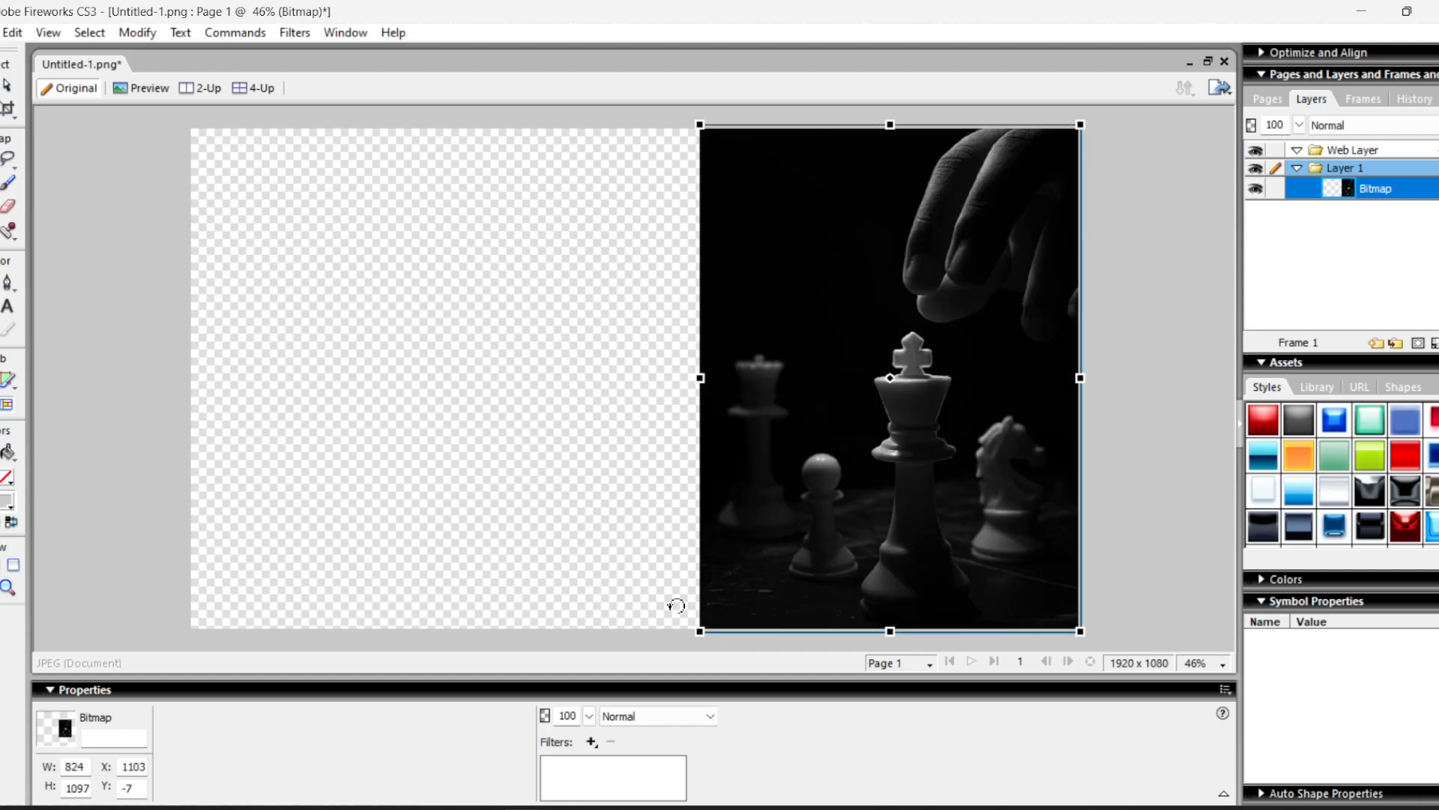
pyautogui.press('Return')
pyautogui.click(113, 391)
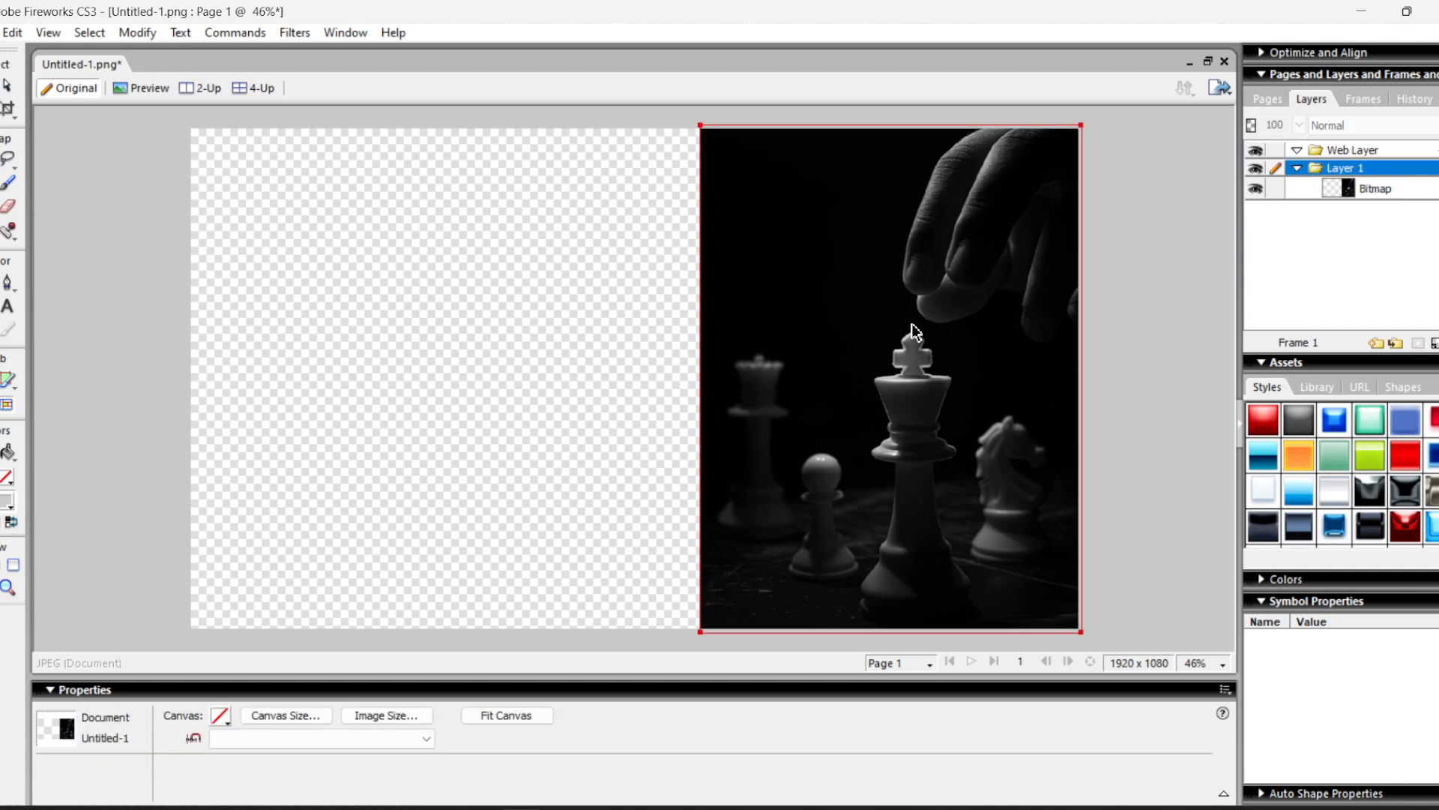
# - Cut the photo from the canvas and close the transparent document without saving
pyautogui.click(913, 379)
pyautogui.press('Delete')
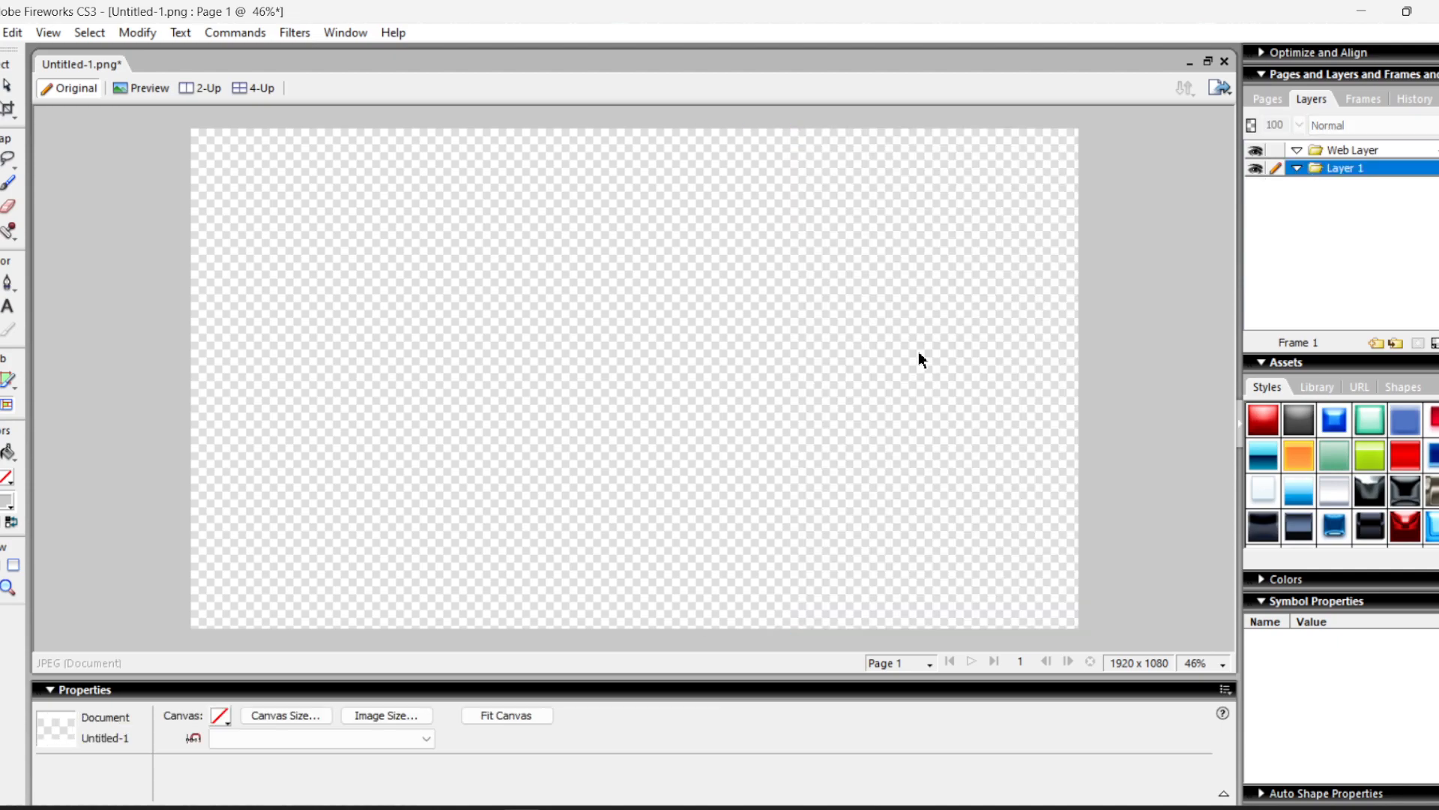
pyautogui.click(1224, 60)
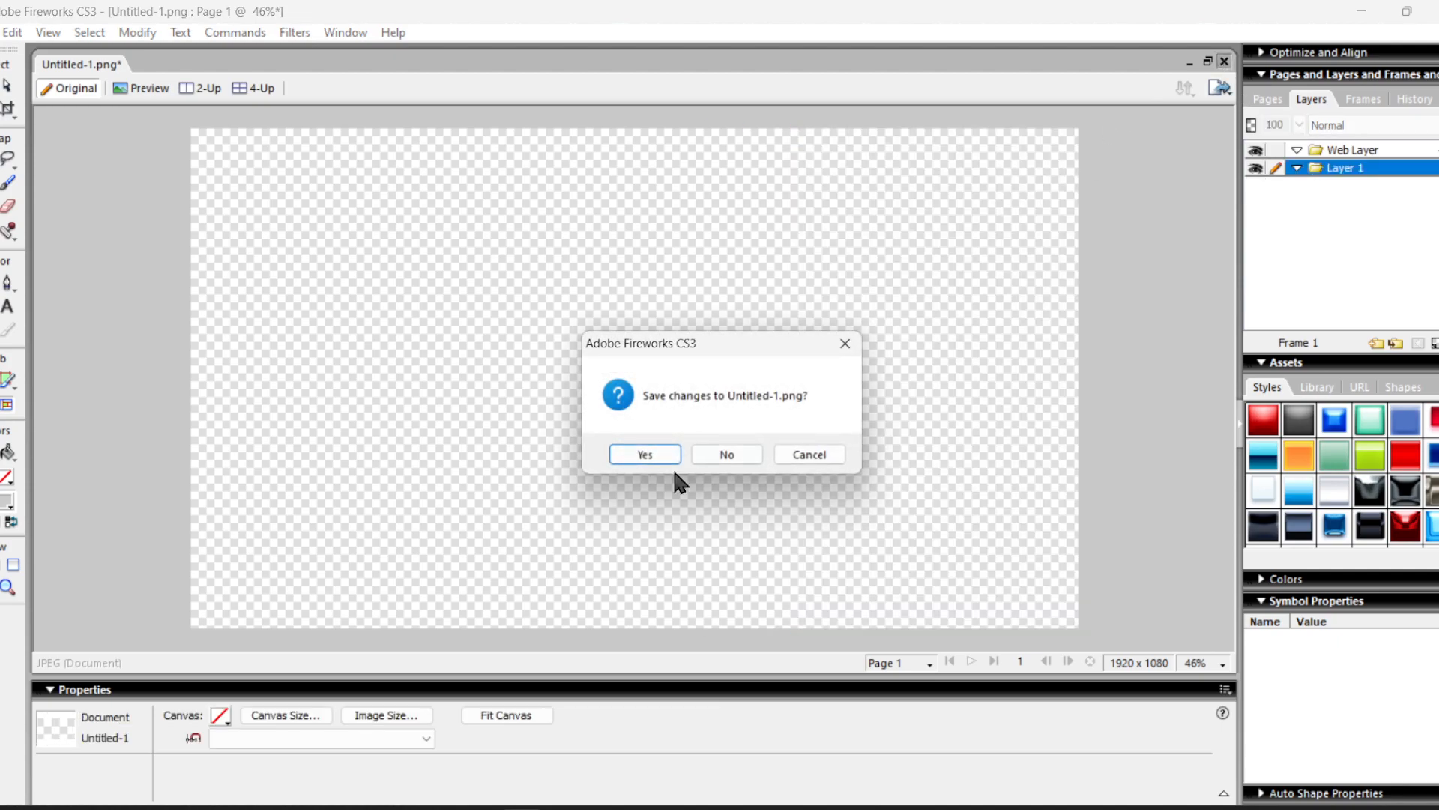
pyautogui.click(742, 453)
# - Create a new 1920 by 1080 pixel document with a custom black canvas
pyautogui.click(773, 268)
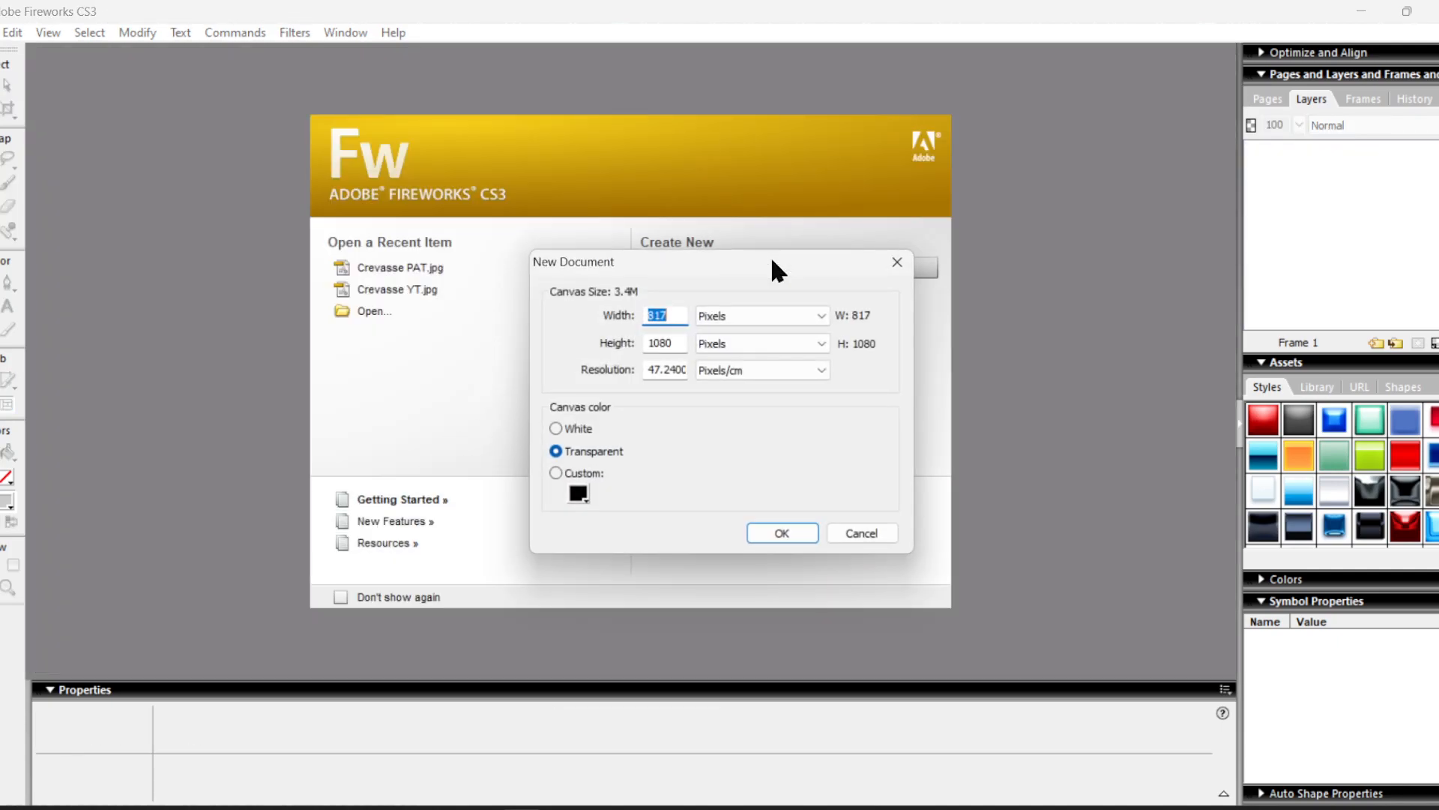
pyautogui.write('1920')
pyautogui.click(556, 473)
pyautogui.click(776, 529)
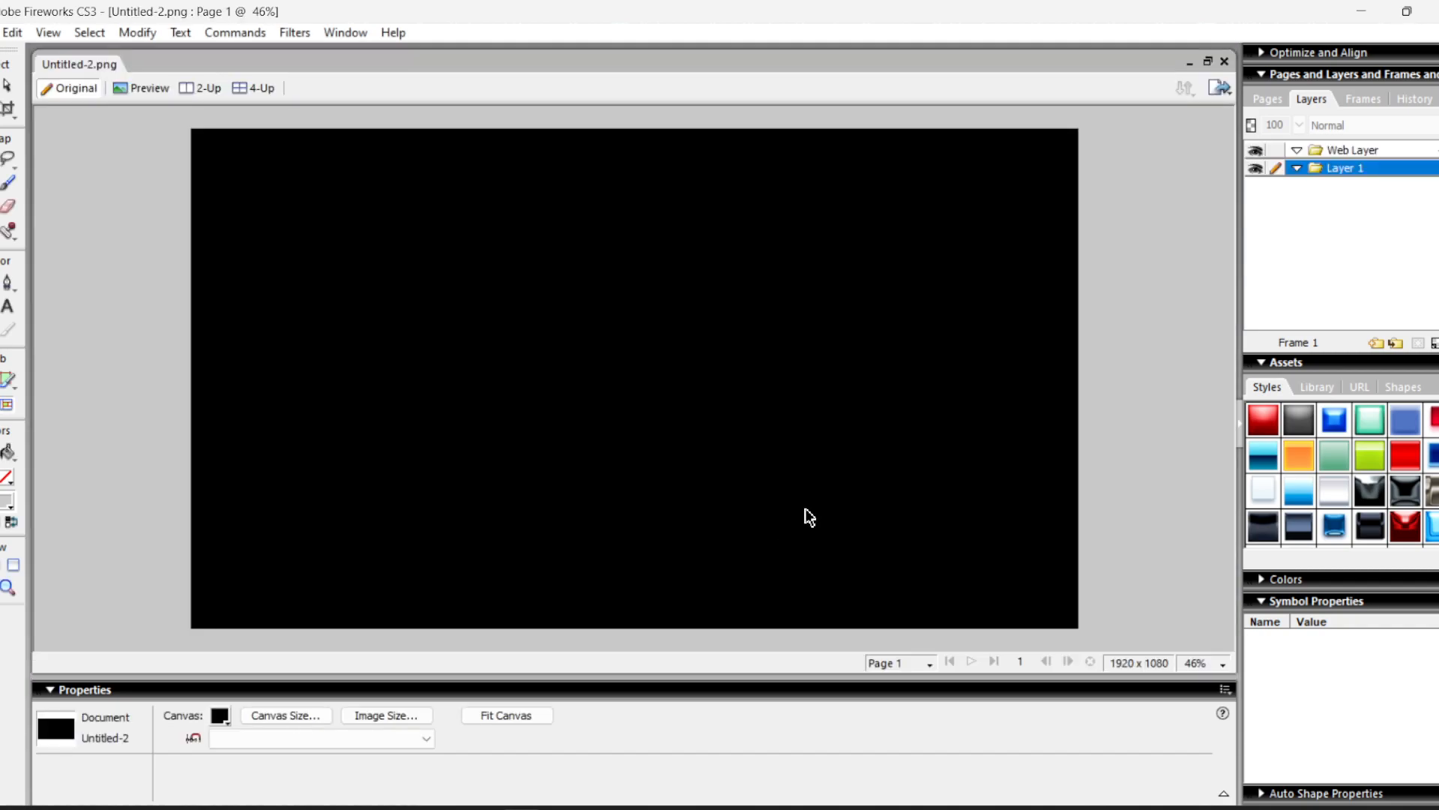
# - Paste the chess photo onto the black canvas and shift it slightly left to X 1021, Y 1
pyautogui.hotkey('ctrl', 'v')
pyautogui.click(106, 237)
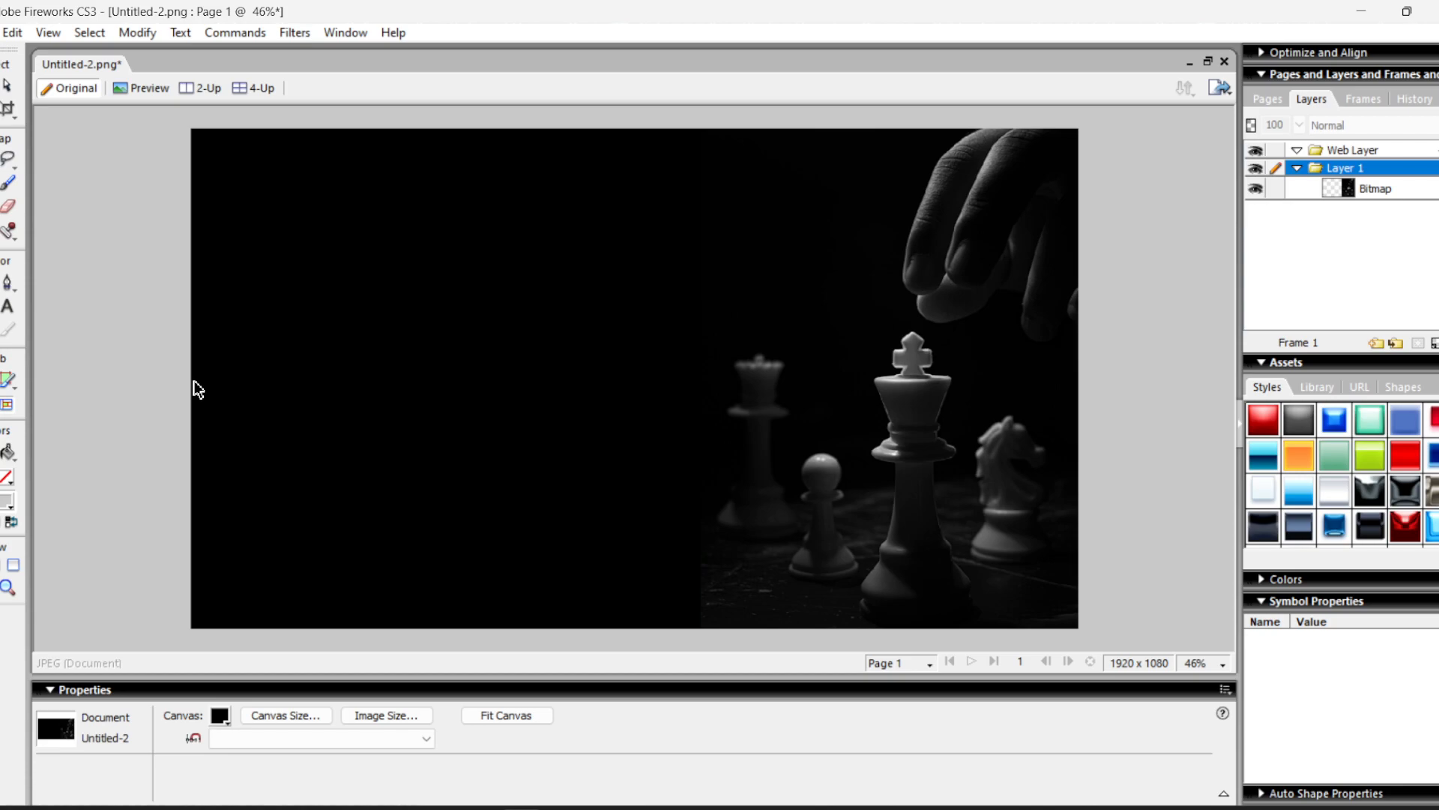
pyautogui.moveTo(997, 491); pyautogui.dragTo(965, 500)
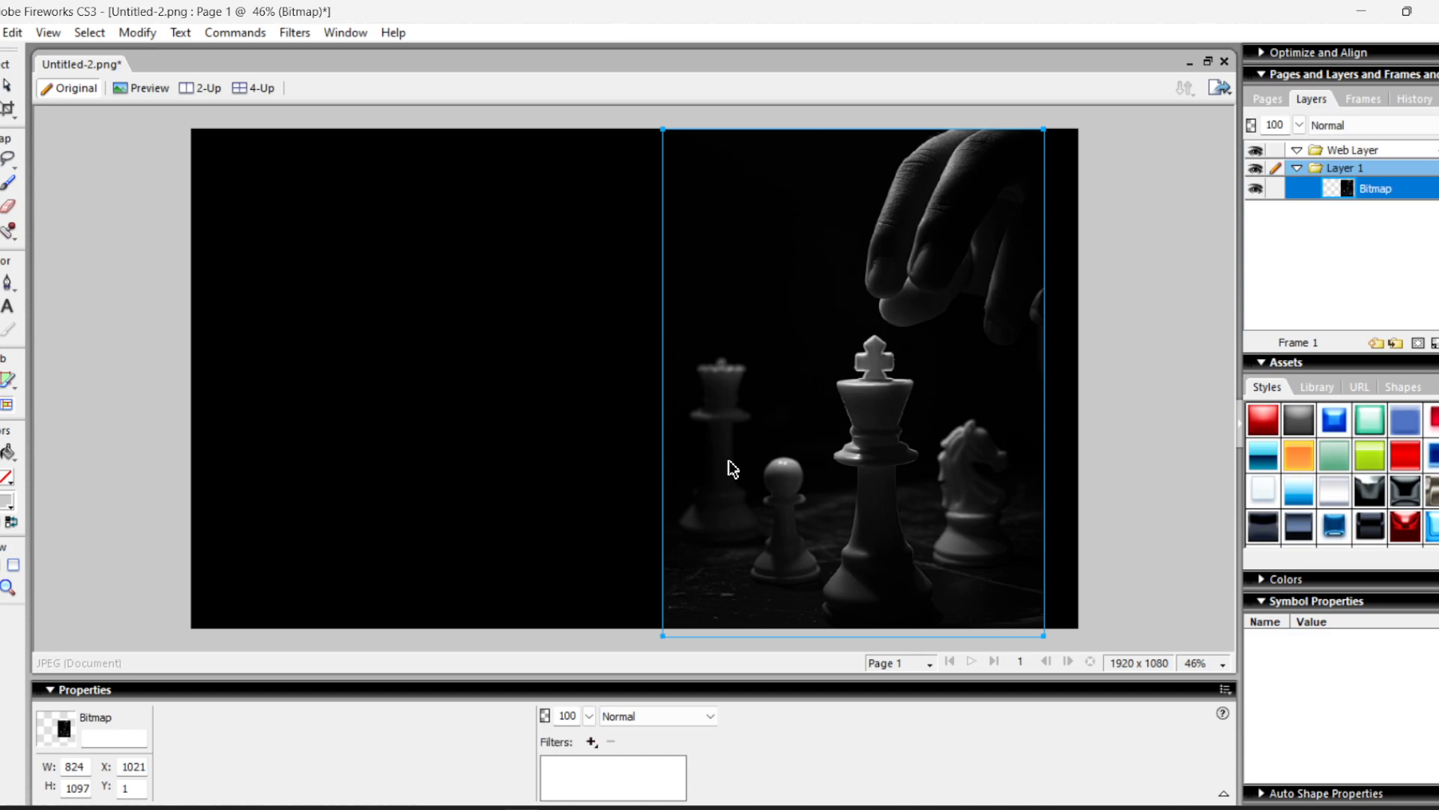
pyautogui.click(66, 355)
pyautogui.click(8, 305)
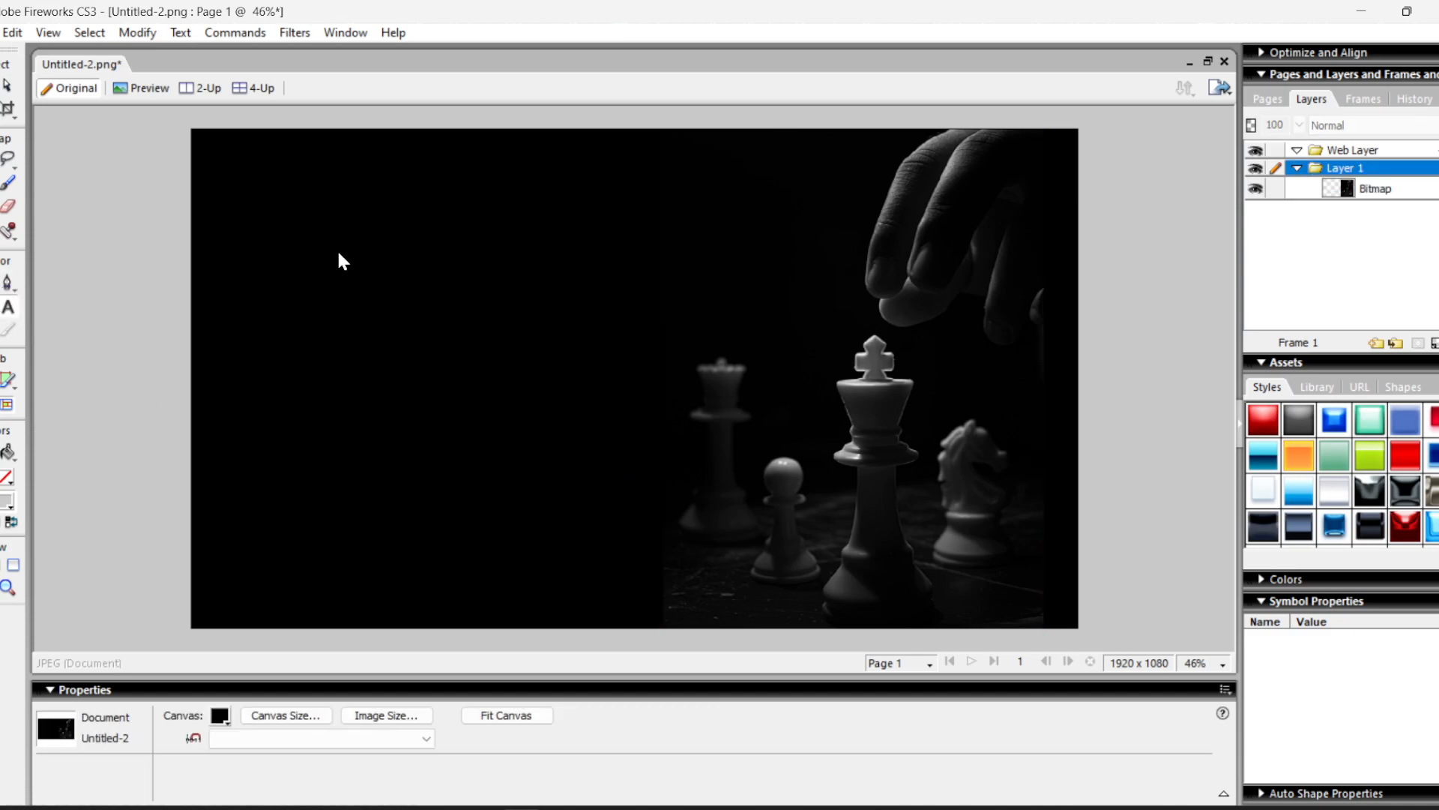
pyautogui.moveTo(222, 168); pyautogui.dragTo(323, 247)
pyautogui.write('A')
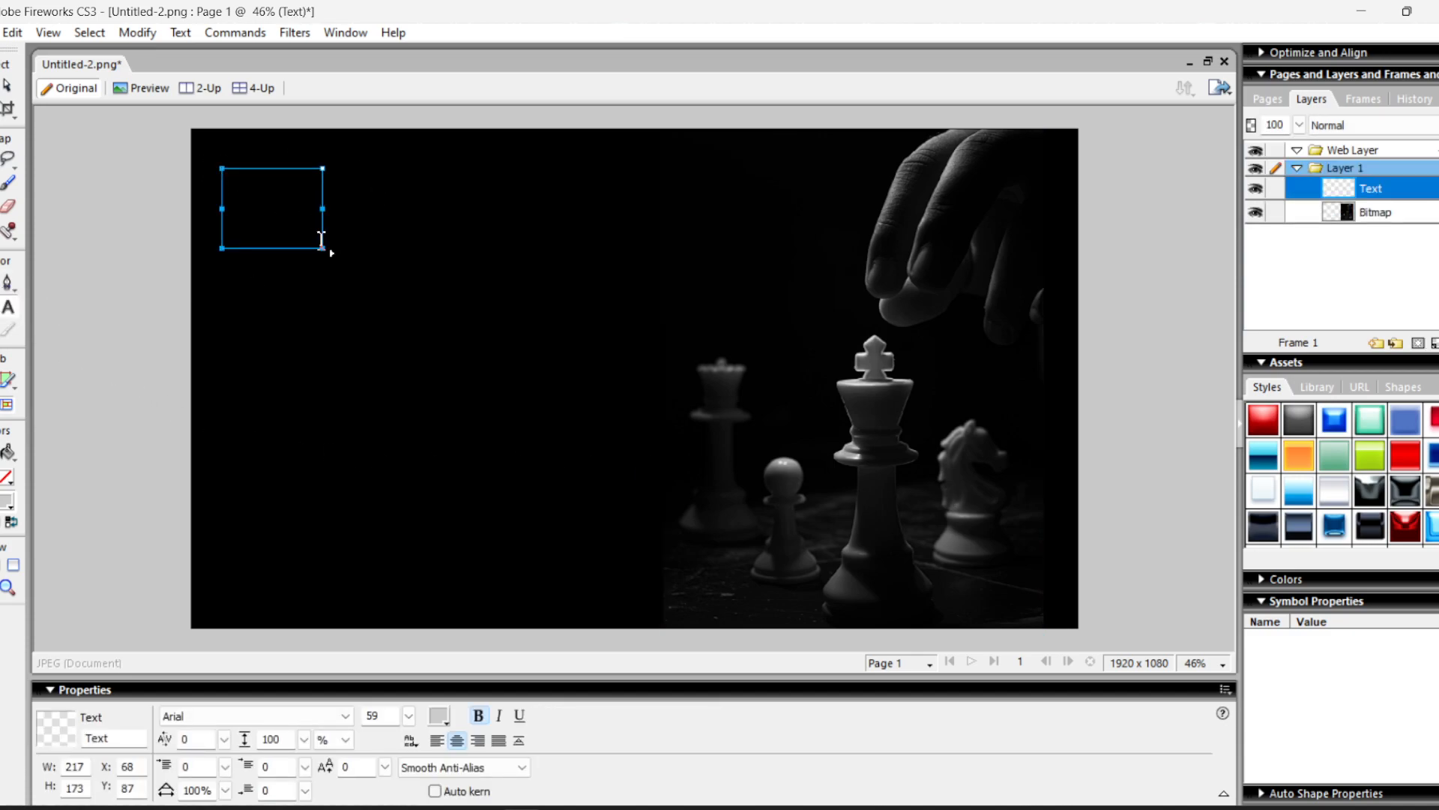
pyautogui.write(' SCandal')
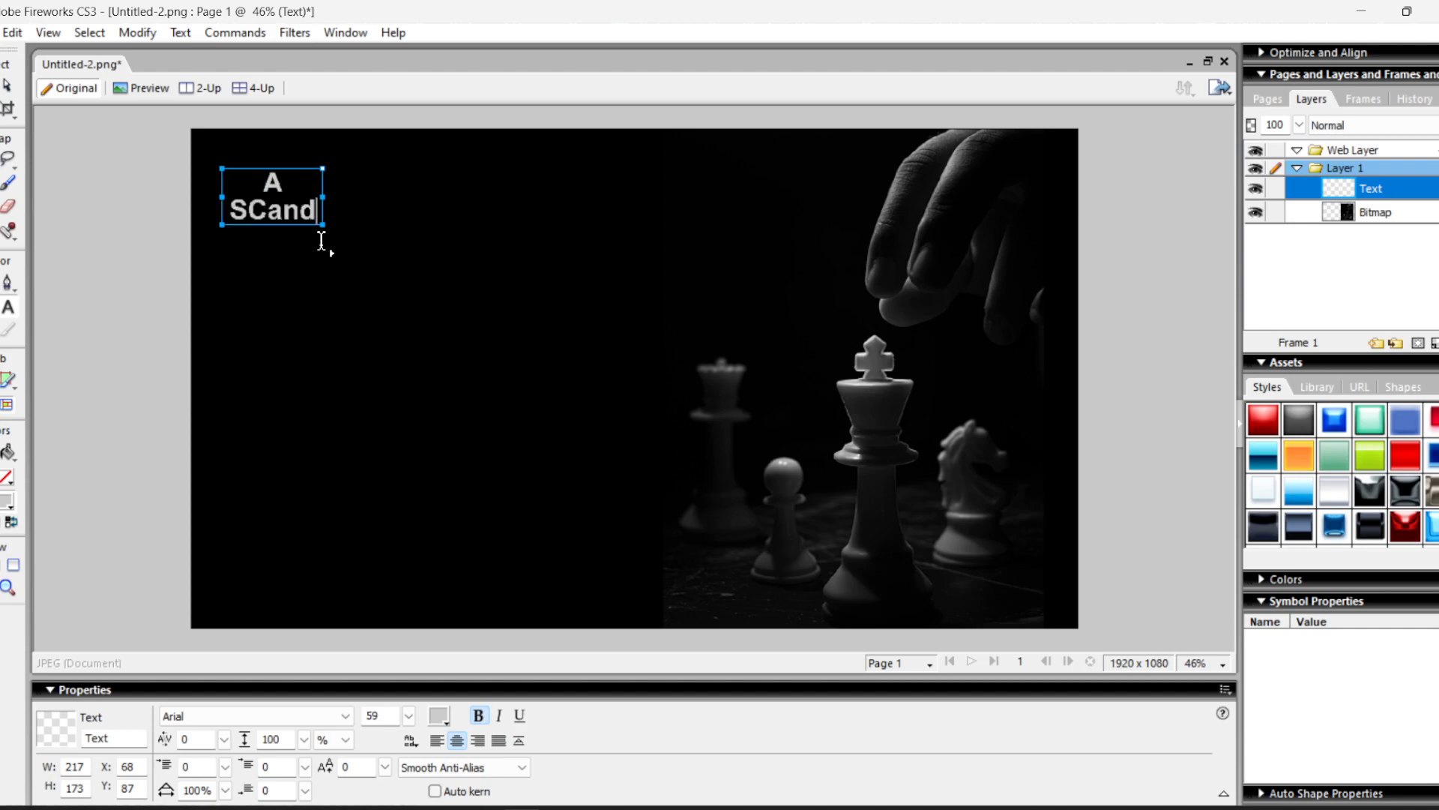
pyautogui.press('BackSpace')
pyautogui.press('BackSpace')
pyautogui.press('BackSpace')
pyautogui.press('BackSpace')
pyautogui.press('BackSpace')
pyautogui.press('BackSpace')
pyautogui.press('BackSpace')
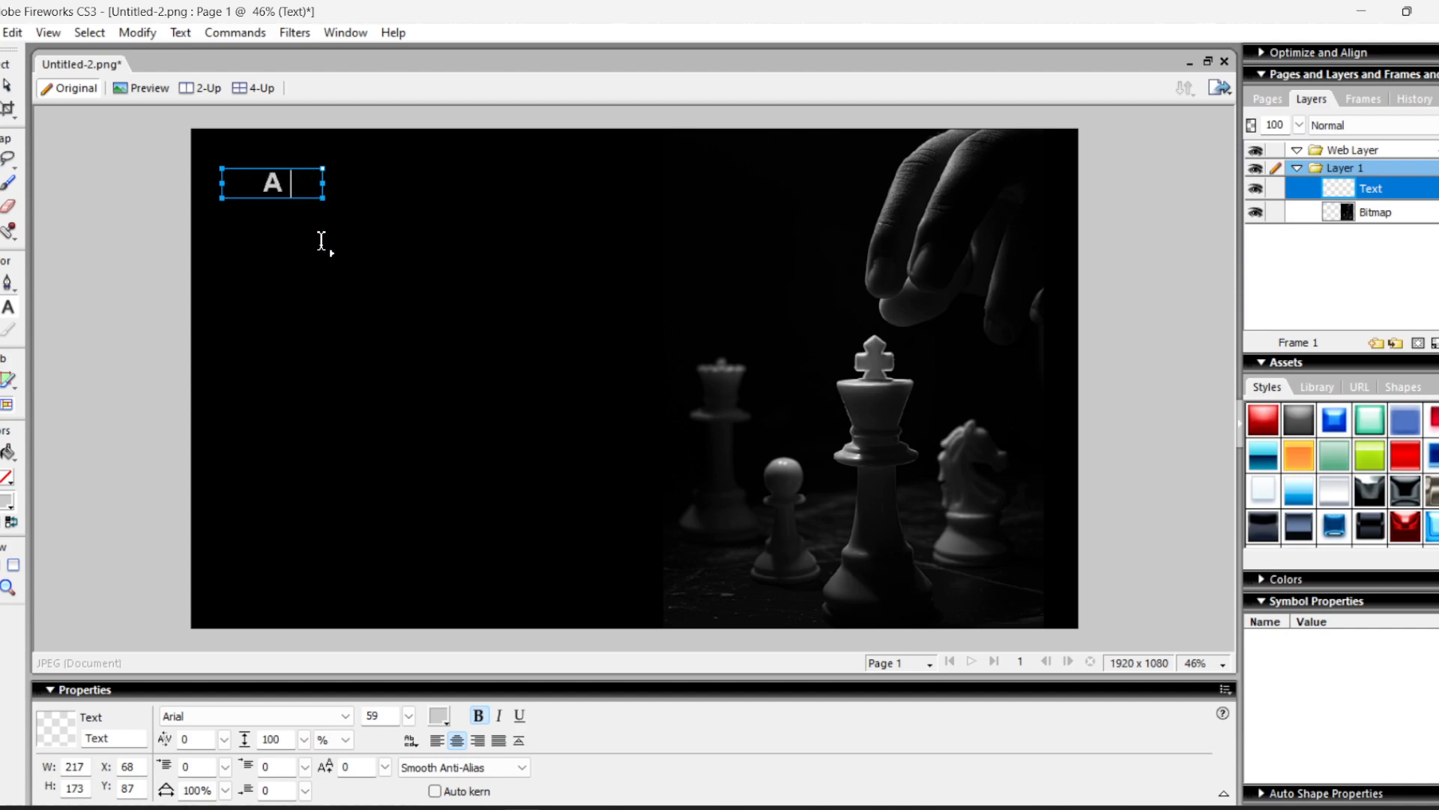
pyautogui.write('Scandal')
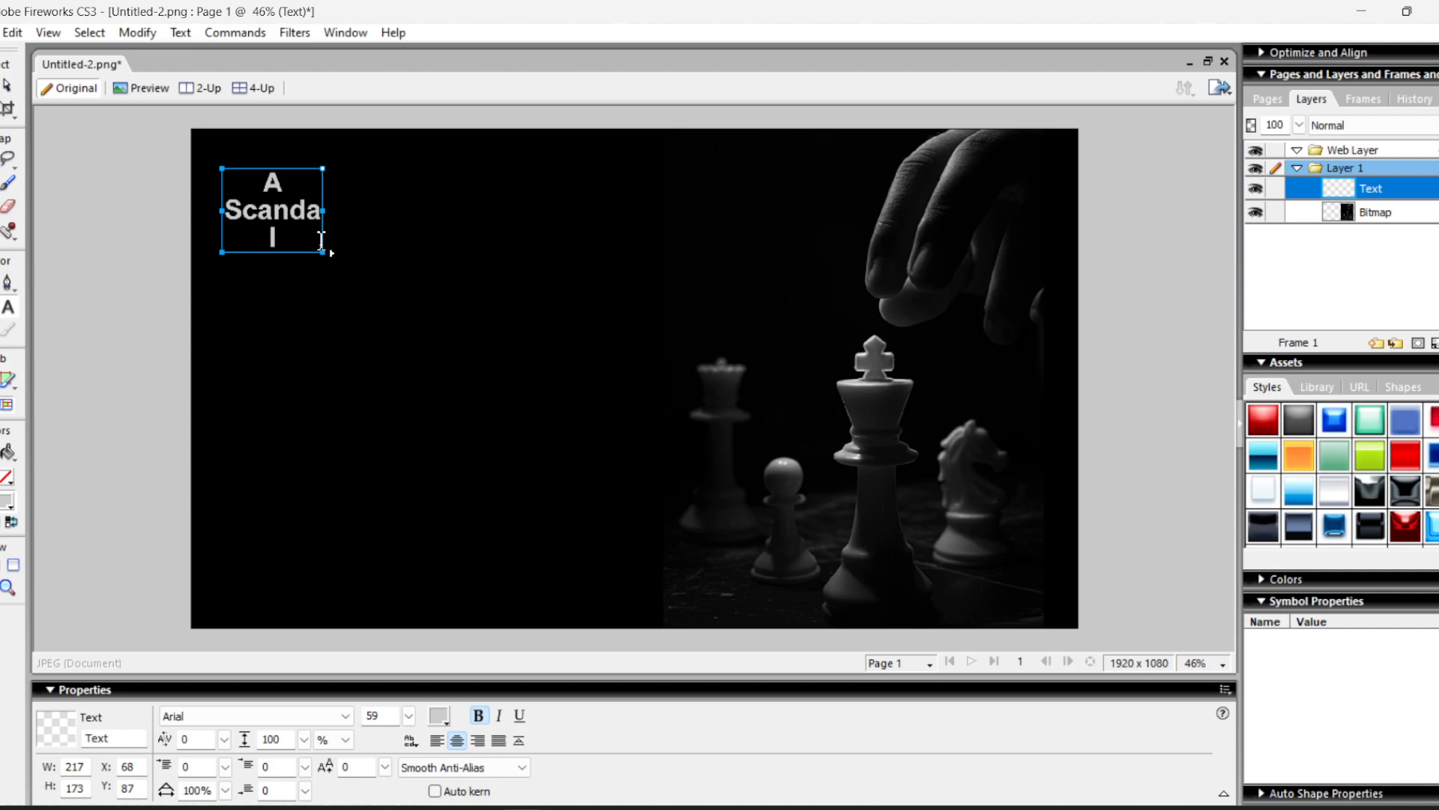
pyautogui.press('Return')
pyautogui.write('In Boh')
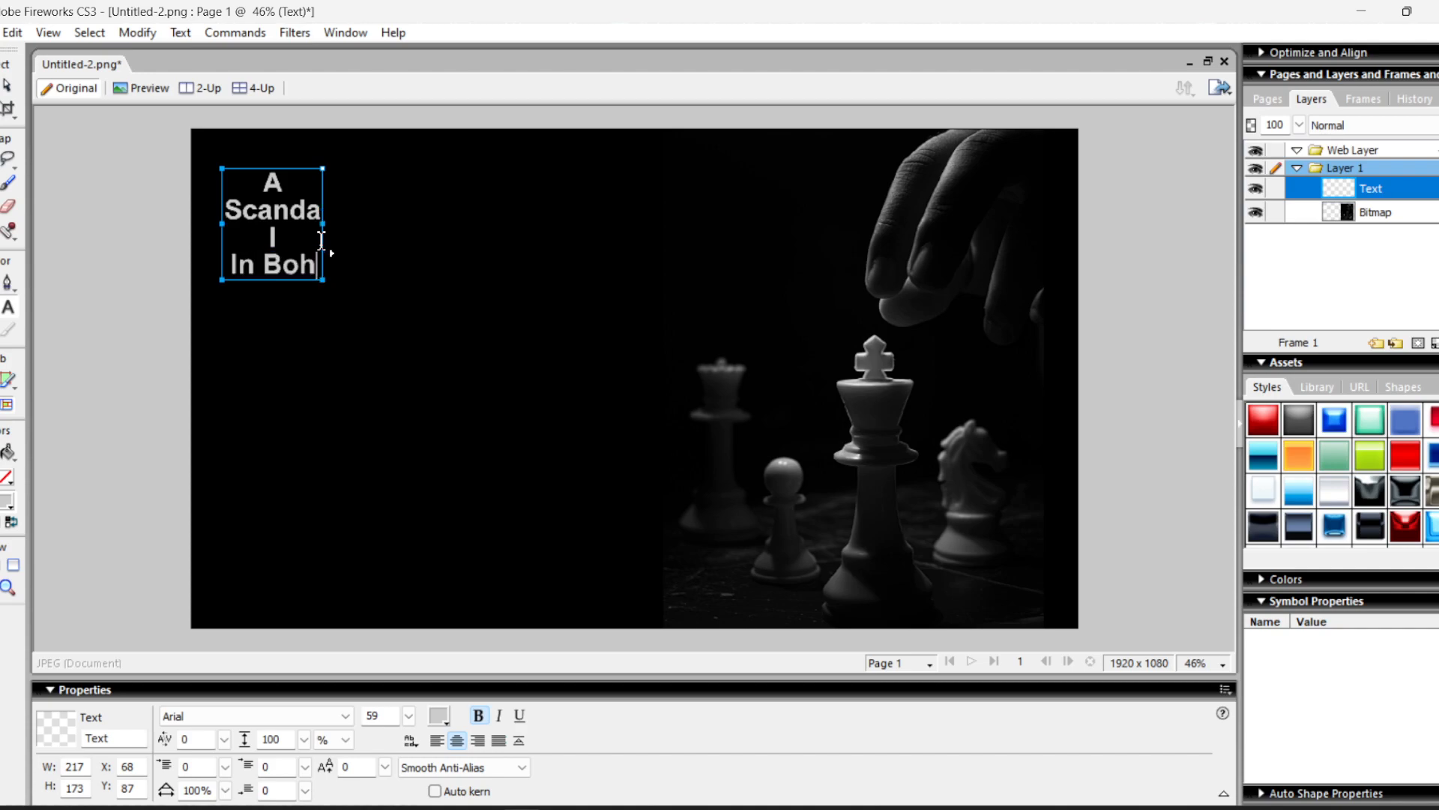
pyautogui.write('emia')
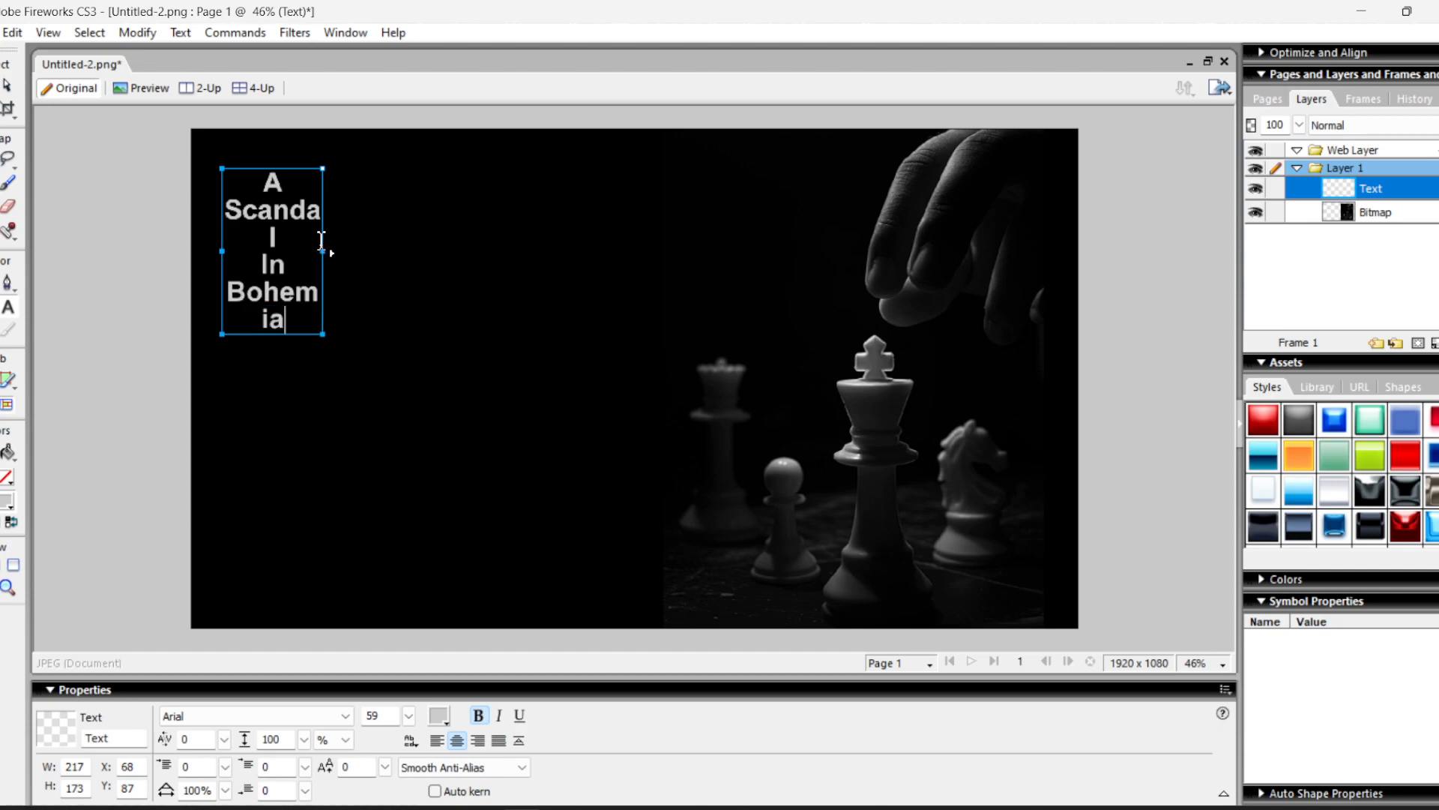
pyautogui.press('Escape')
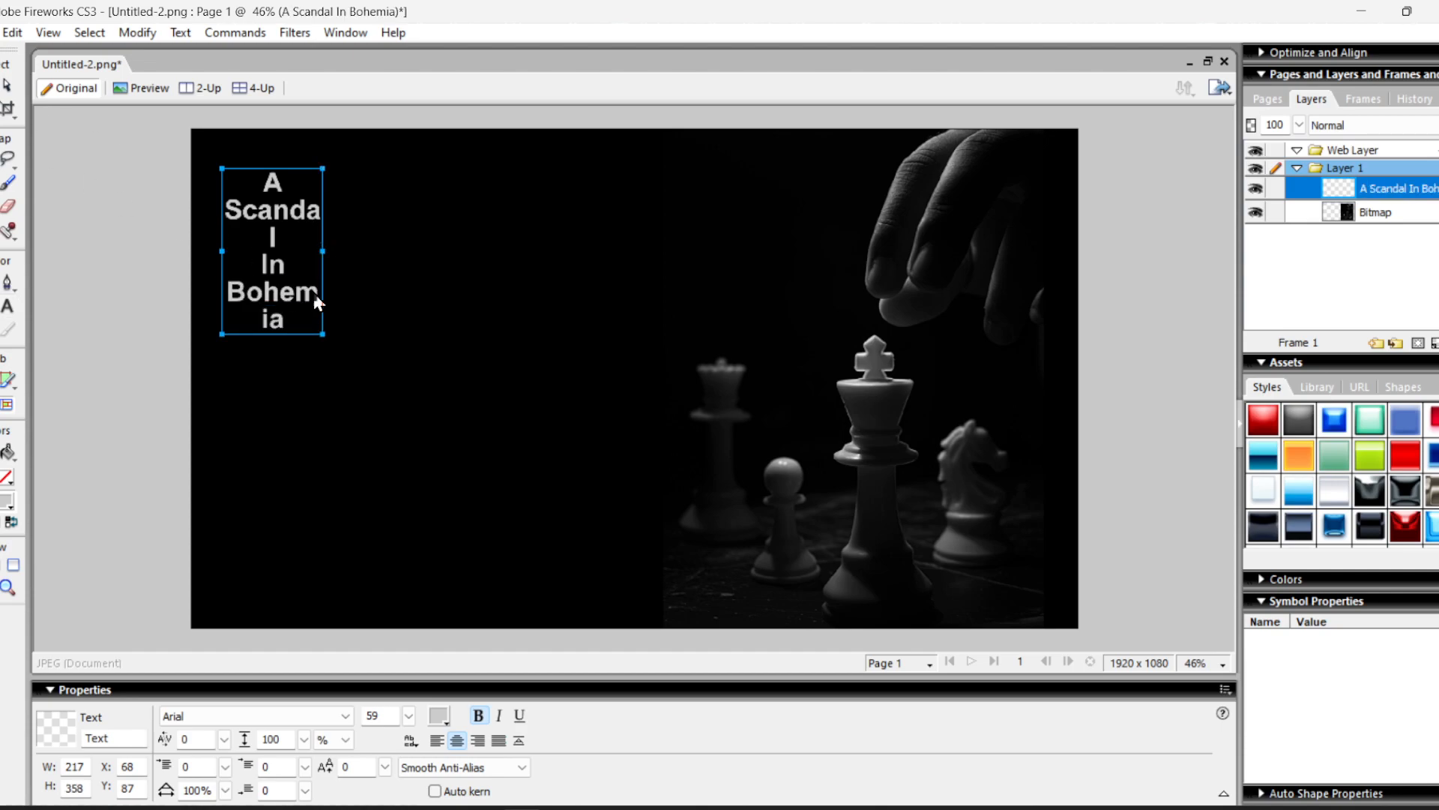
pyautogui.press('Delete')
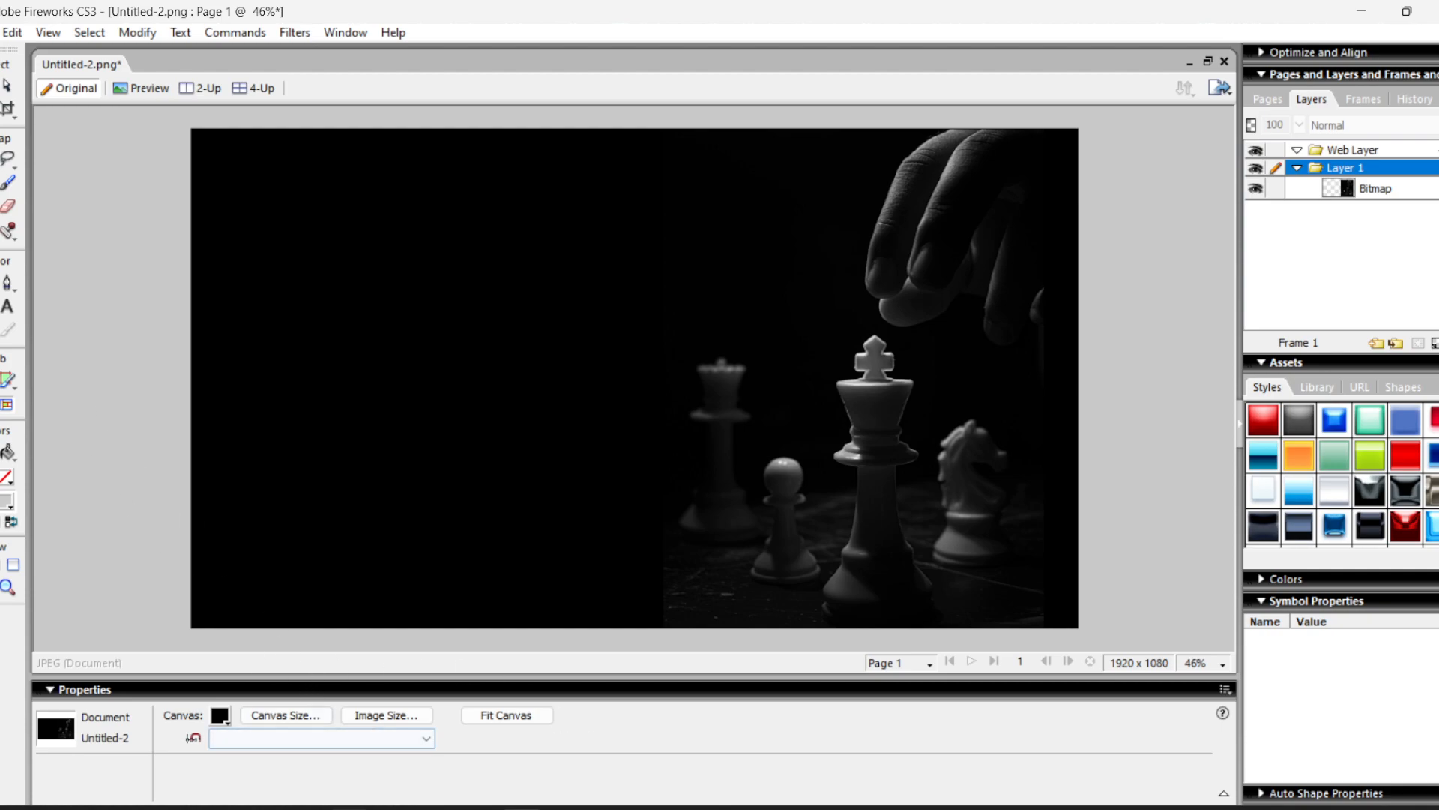
# - Switch to the browser, open your YouTube channel's Videos page to examine the existing audiobook thumbnails, and return to Fireworks
pyautogui.click(360, 807)
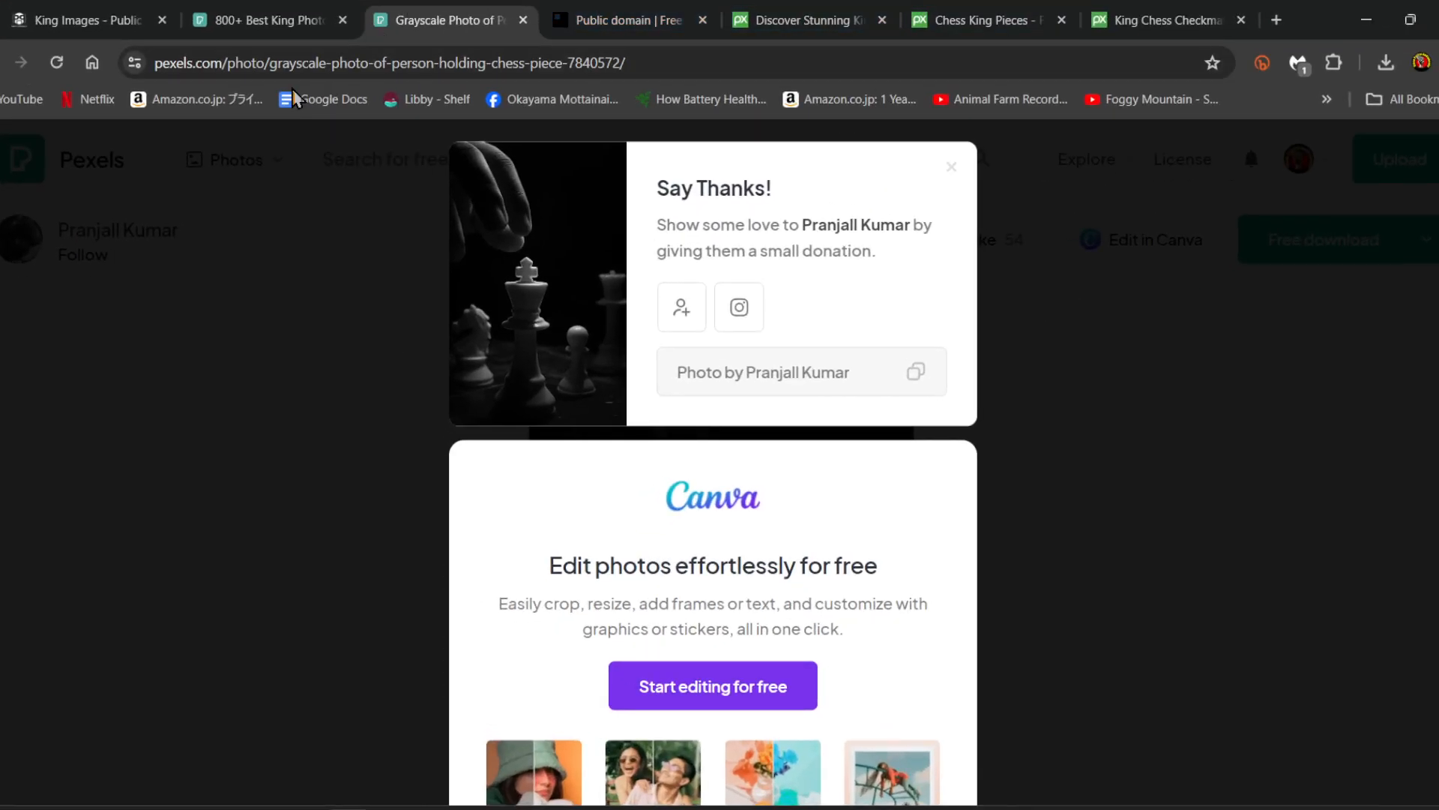
pyautogui.middleClick(15, 109)
pyautogui.click(1177, 21)
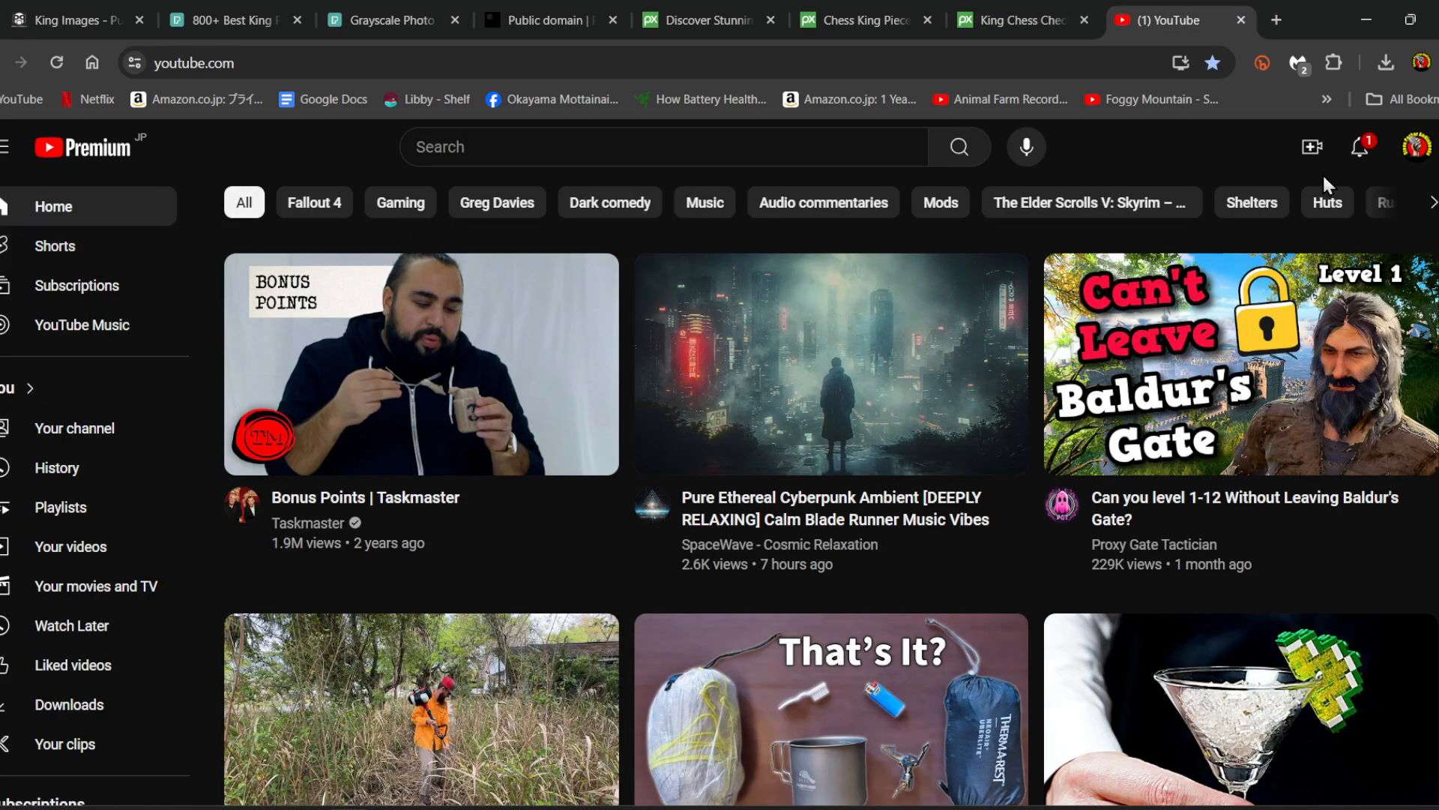
pyautogui.click(1417, 147)
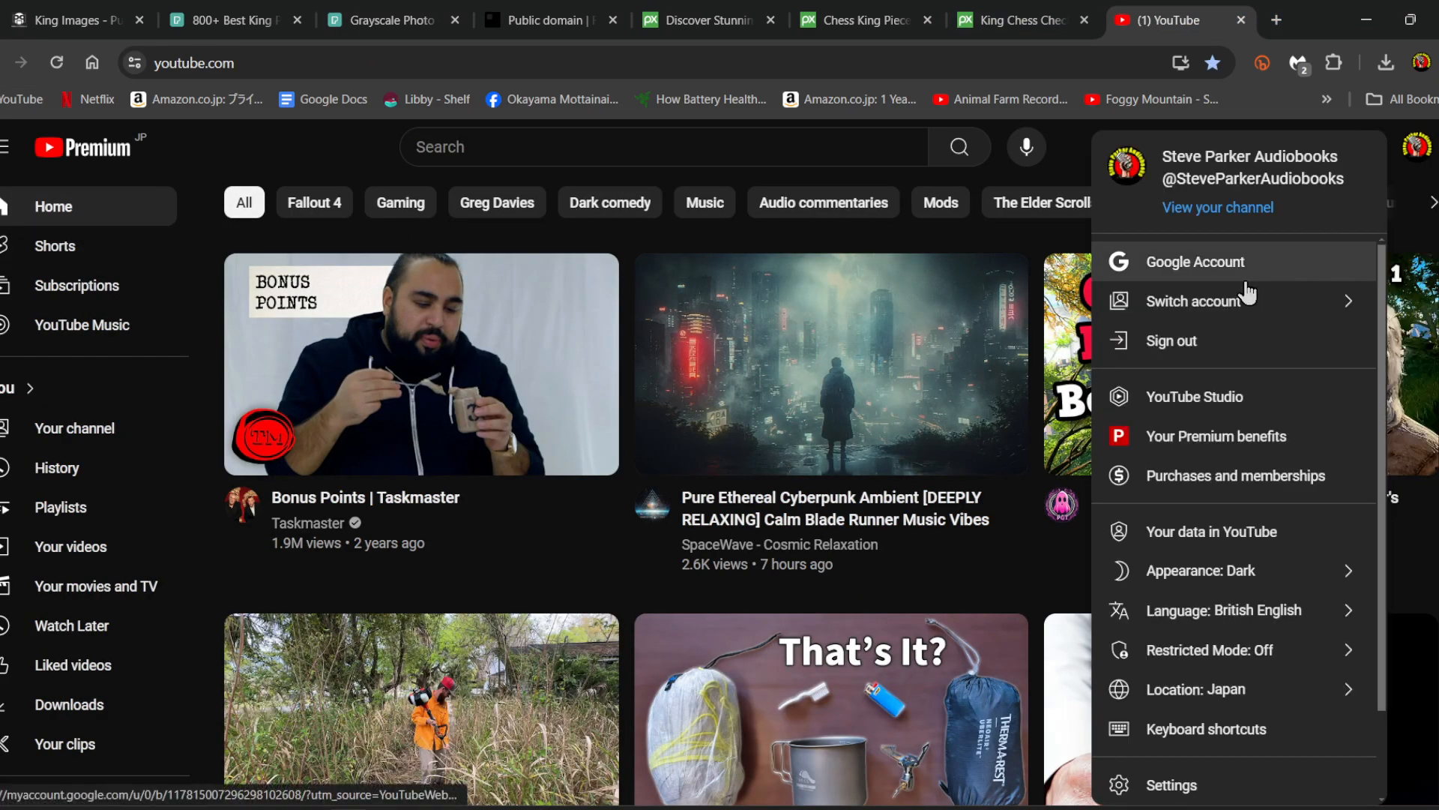
pyautogui.click(1248, 223)
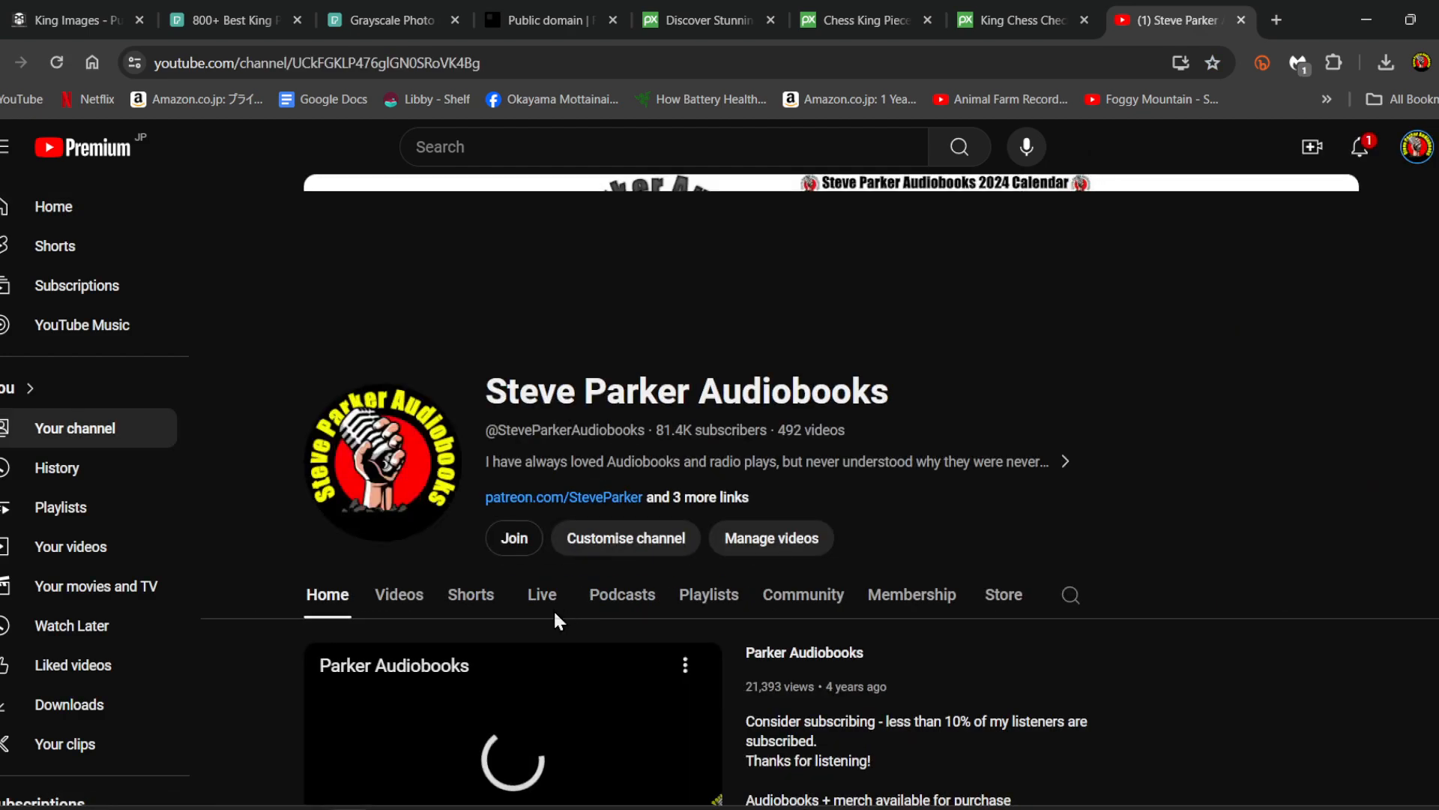
pyautogui.click(401, 611)
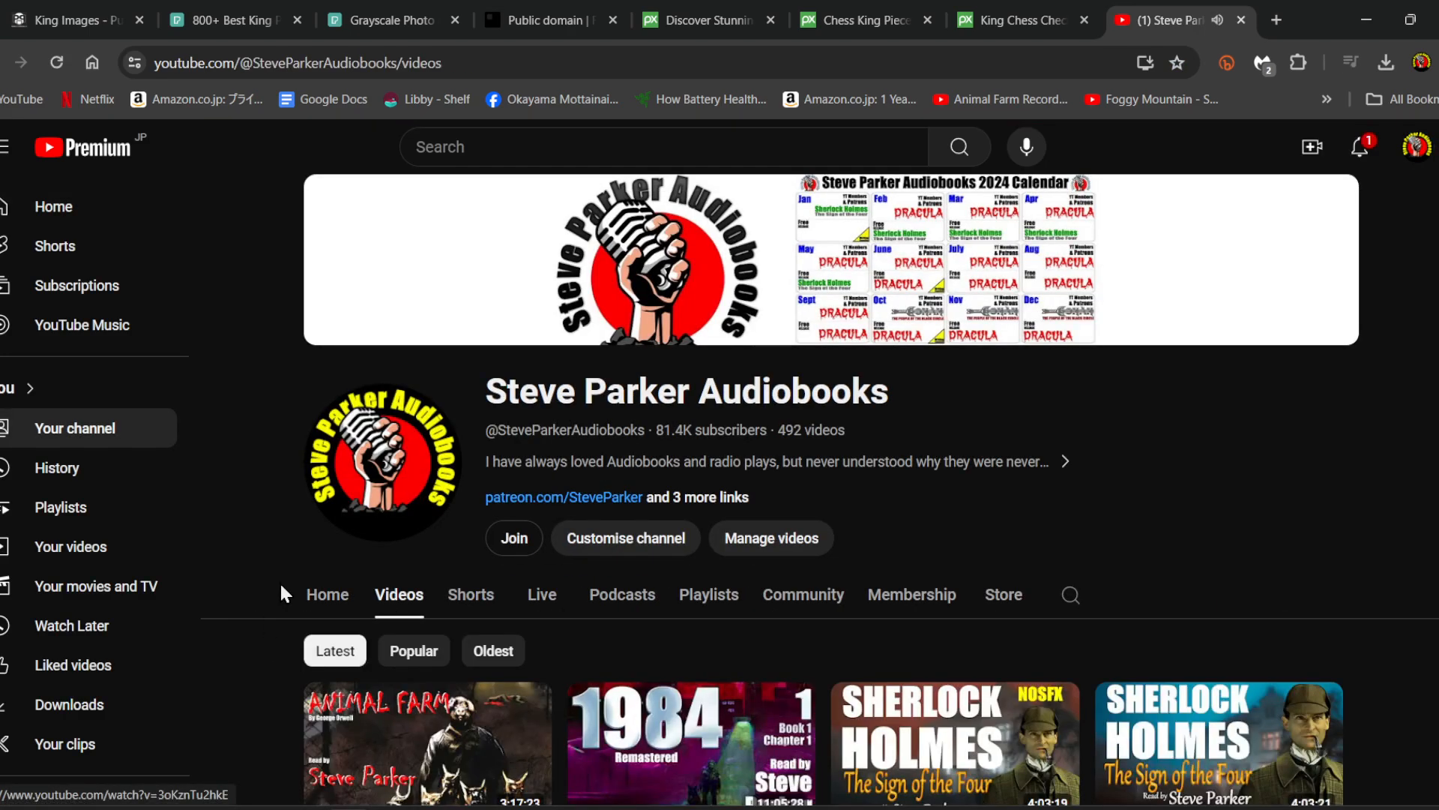
pyautogui.scroll(-5, 285, 566)
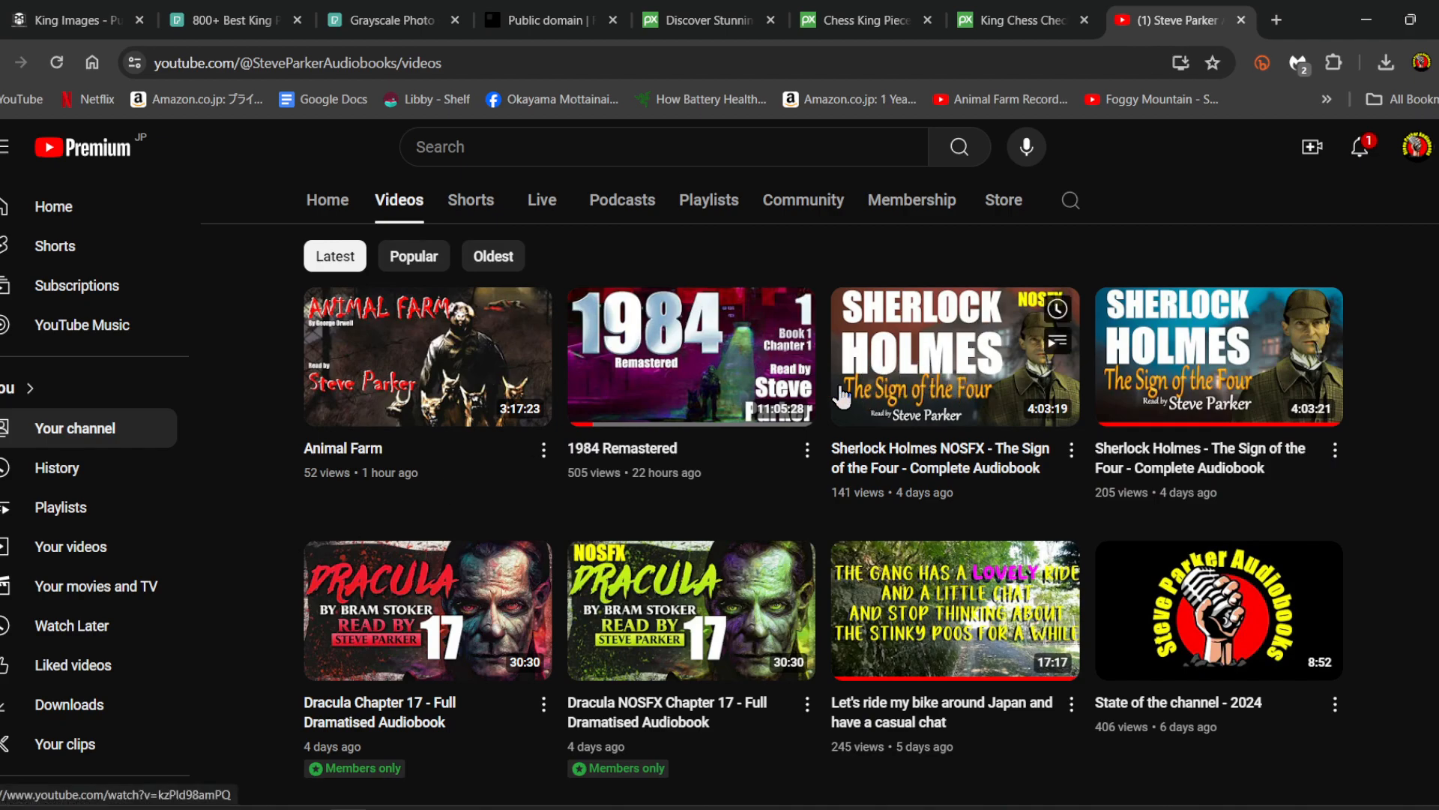
pyautogui.hotkey('alt', 'Tab')
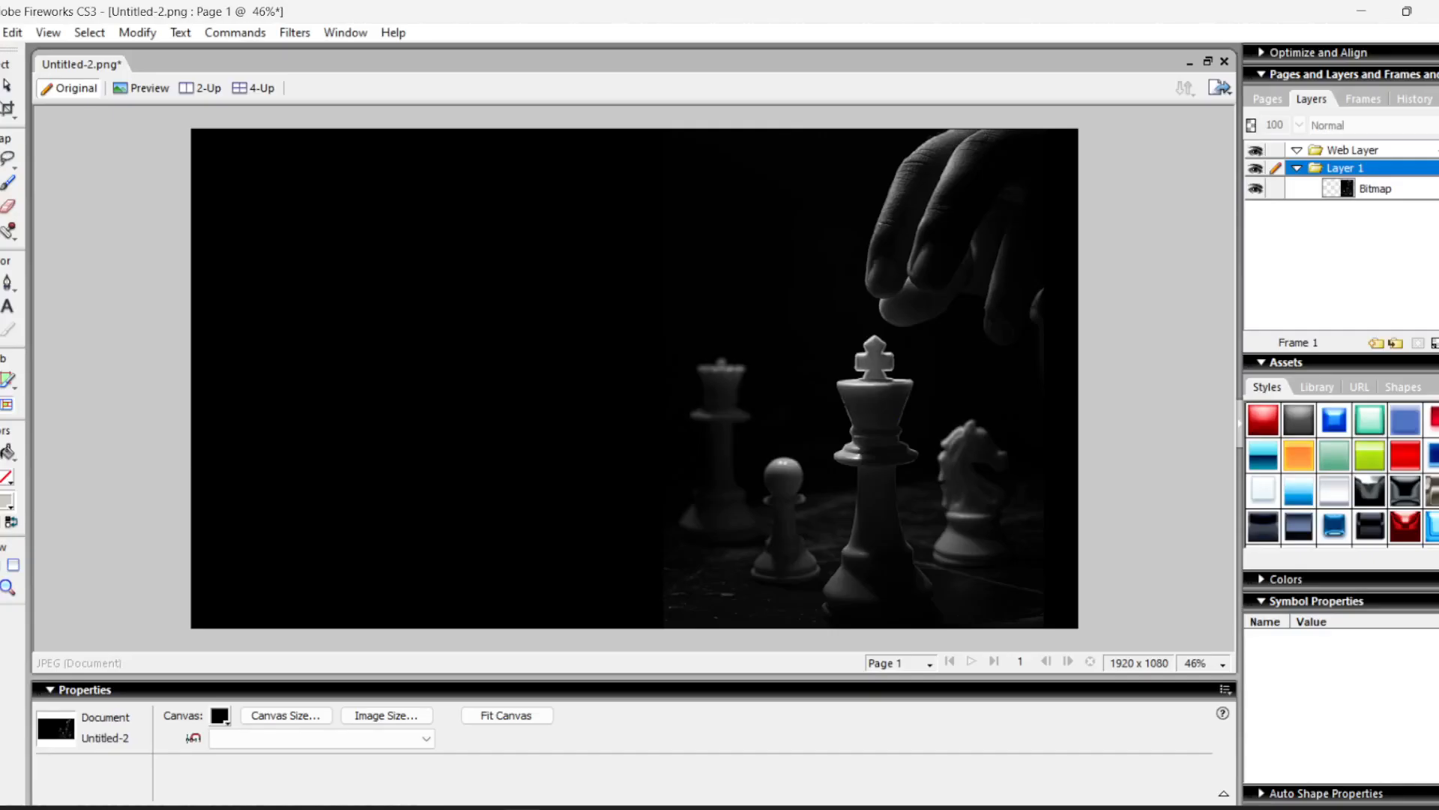
# - Add a wide text block near the upper left of the black canvas reading "SHERLOCK HOLMES" in capitals on two lines
pyautogui.click(8, 308)
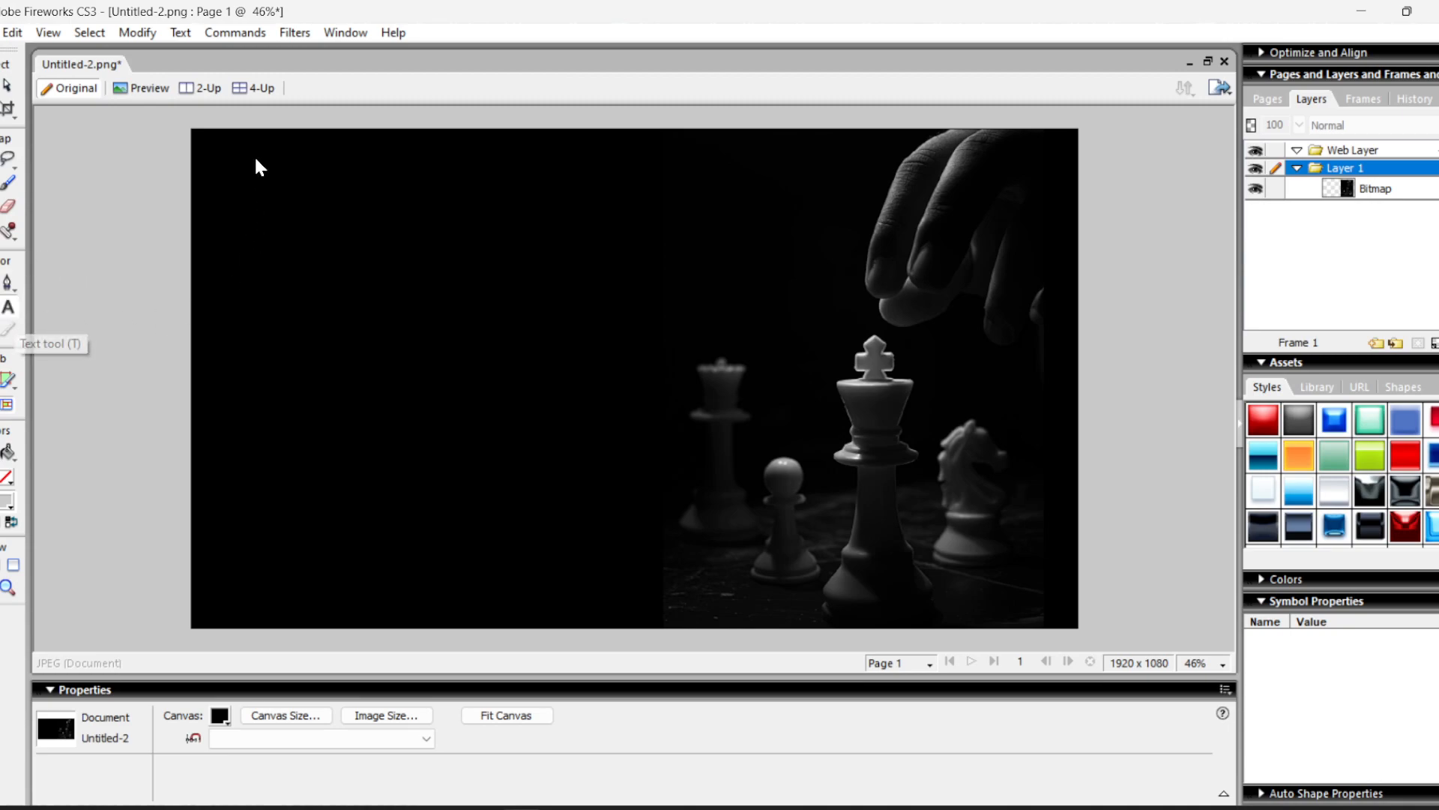
pyautogui.moveTo(216, 165); pyautogui.dragTo(717, 281)
pyautogui.write('Sherlock')
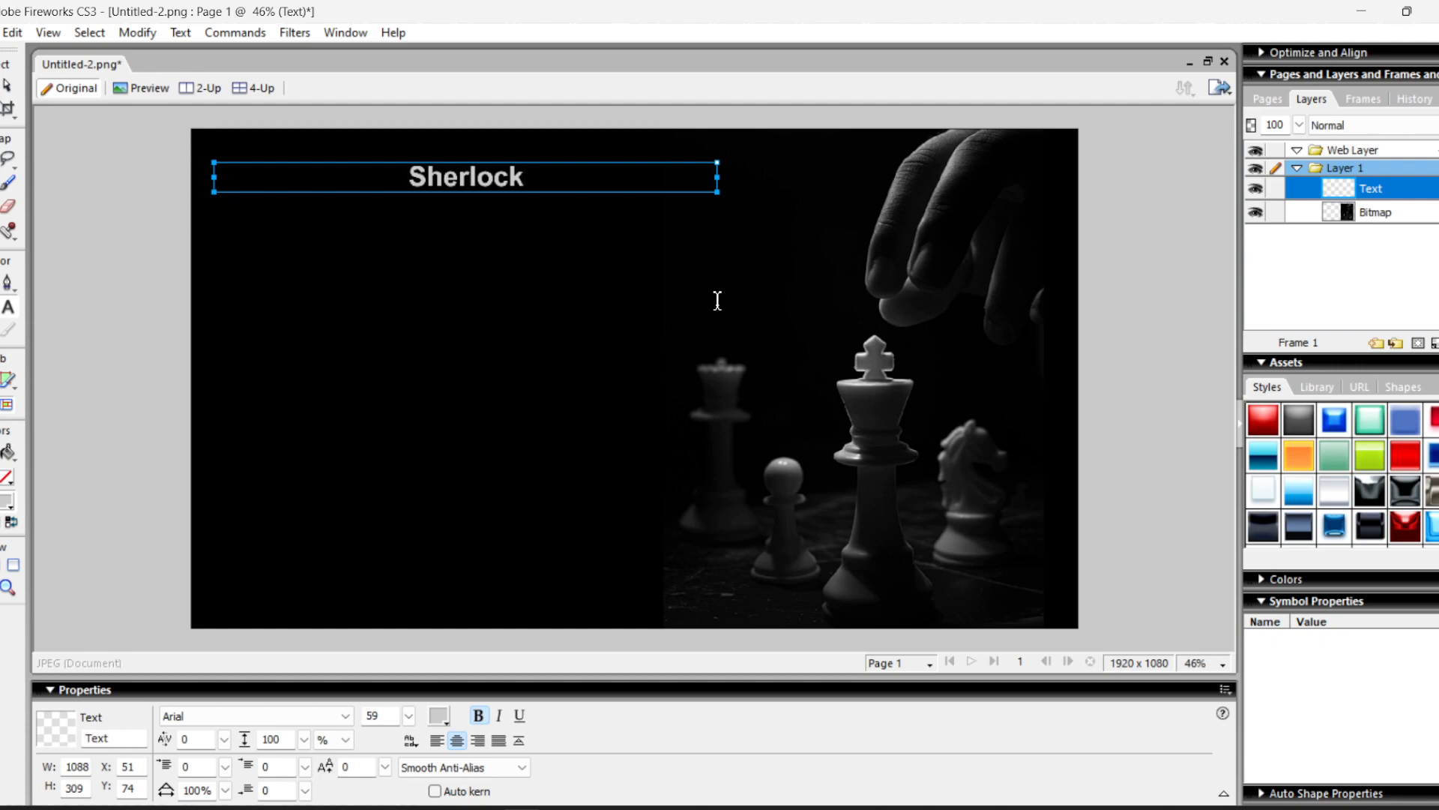
pyautogui.press('Escape')
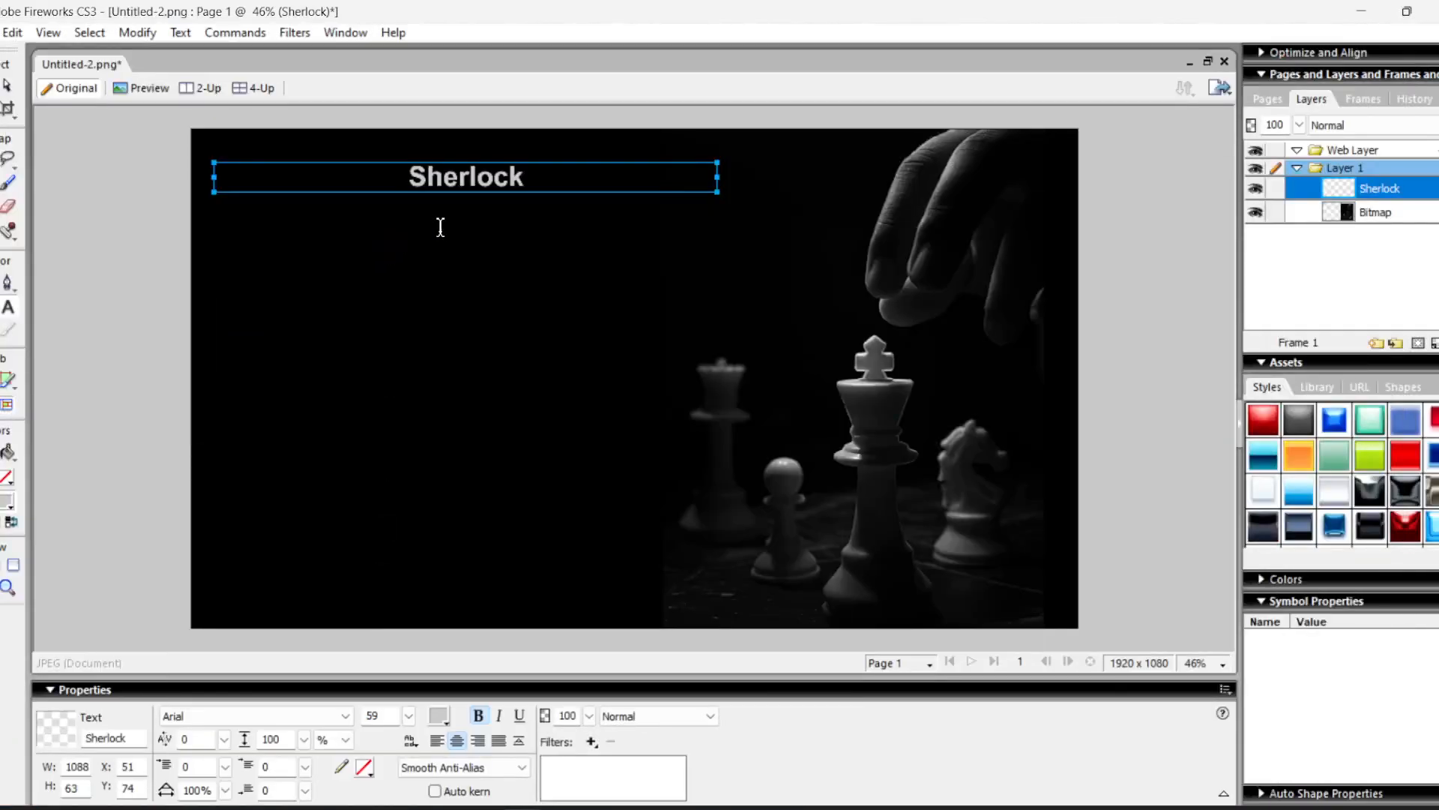
pyautogui.doubleClick(485, 188)
pyautogui.write('SHERLOCK')
pyautogui.press('Return')
pyautogui.write('HOLMES')
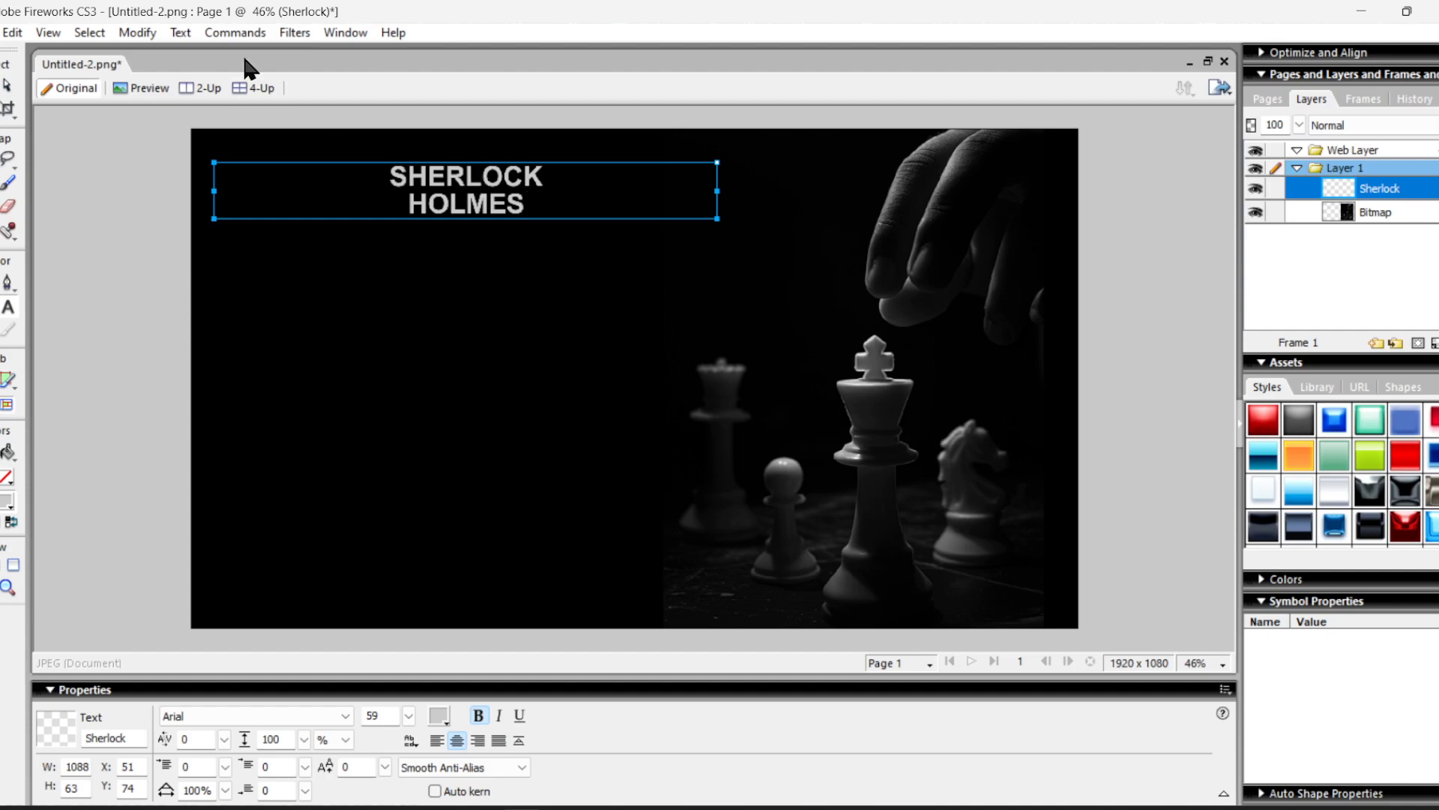
# - Set the horizontal scale of the word HOLMES to 140% and narrow the text block to about 467 pixels
pyautogui.click(181, 33)
pyautogui.click(222, 146)
pyautogui.moveTo(942, 420); pyautogui.dragTo(528, 392)
pyautogui.moveTo(661, 264)
pyautogui.mouseDown()
pyautogui.moveTo(664, 233)
pyautogui.moveTo(659, 250)
pyautogui.mouseUp()
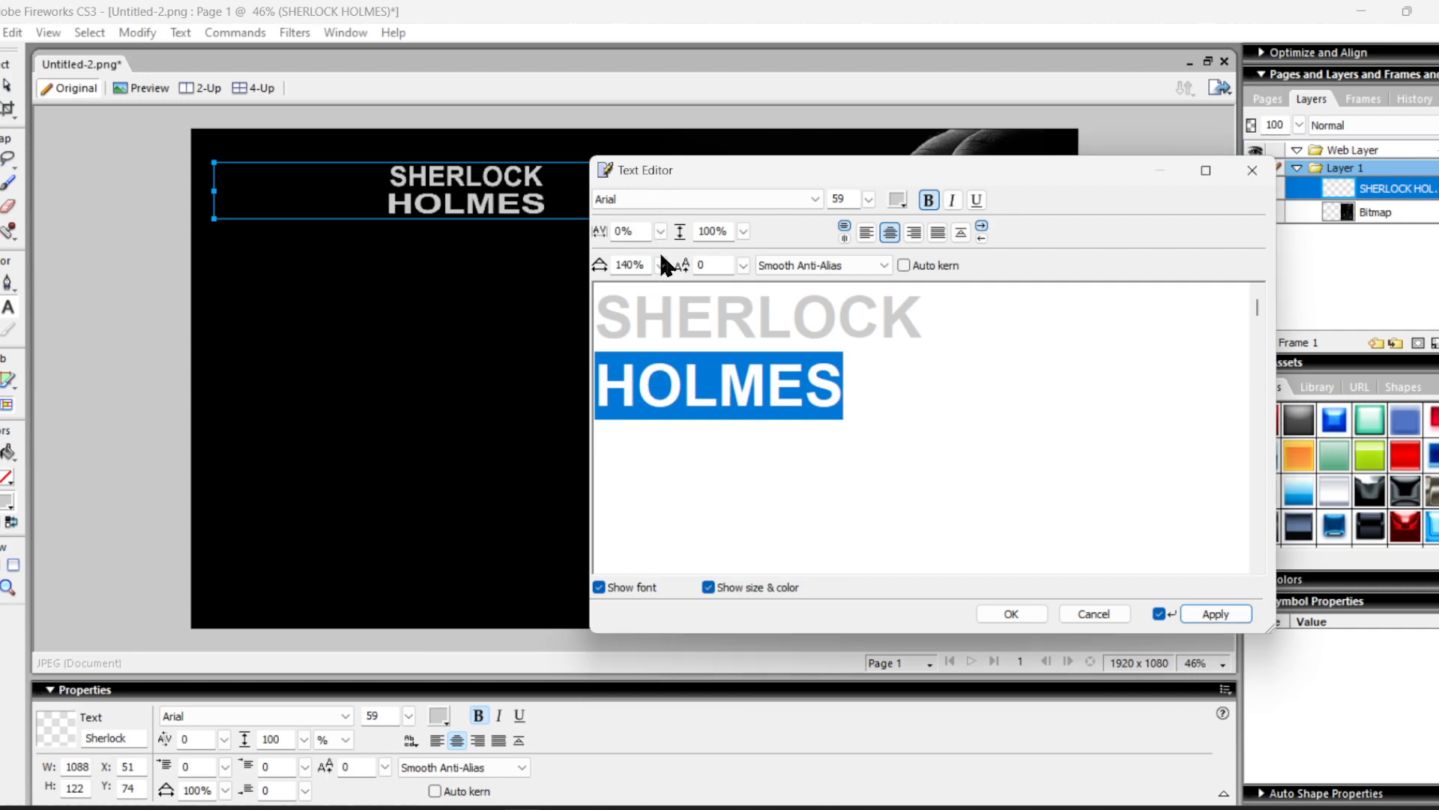
pyautogui.click(1090, 551)
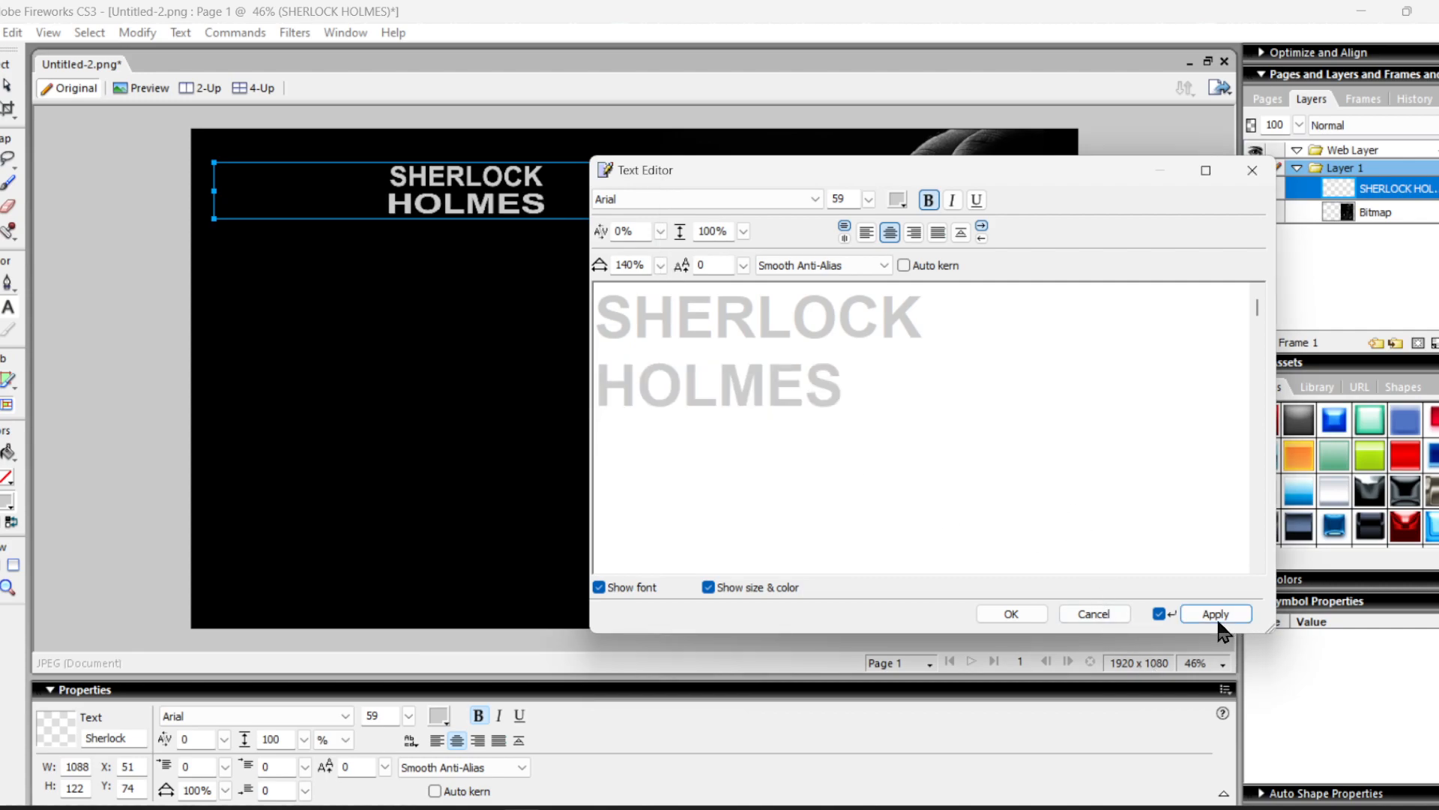
pyautogui.click(1006, 612)
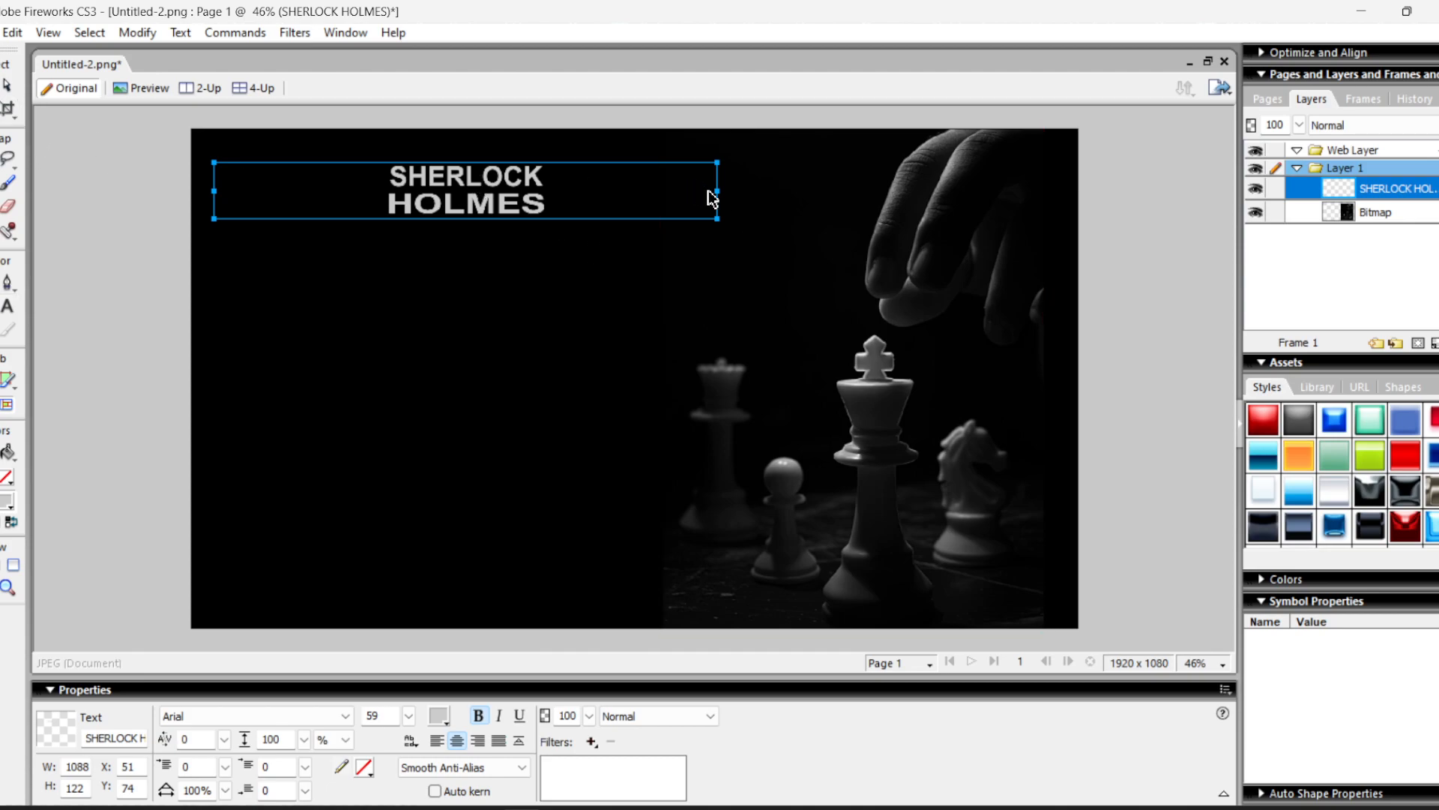
pyautogui.moveTo(717, 199); pyautogui.dragTo(433, 203)
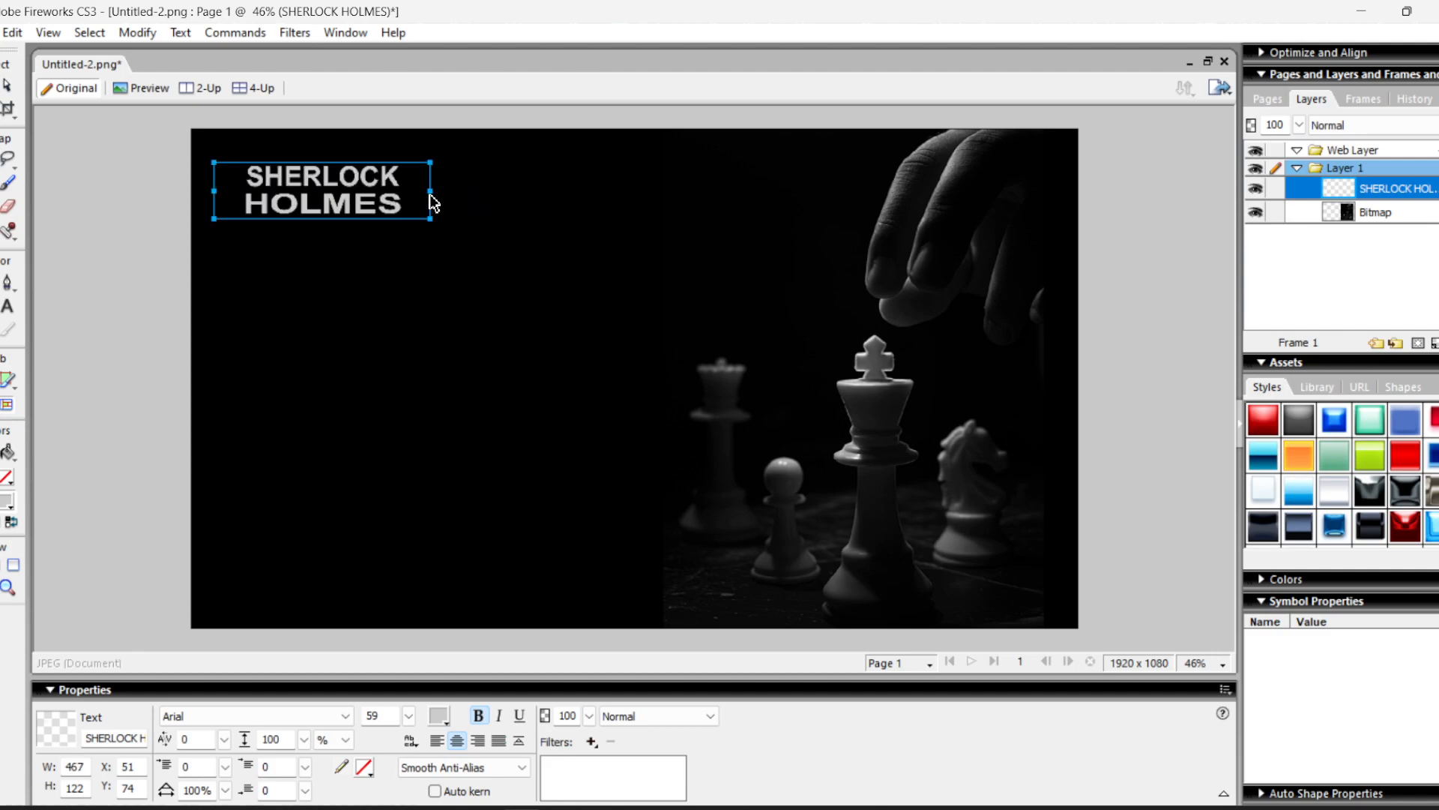
# - Try the Plastic Button 013 style on the SHERLOCK HOLMES title, undo it, and colour the text white
pyautogui.click(1266, 492)
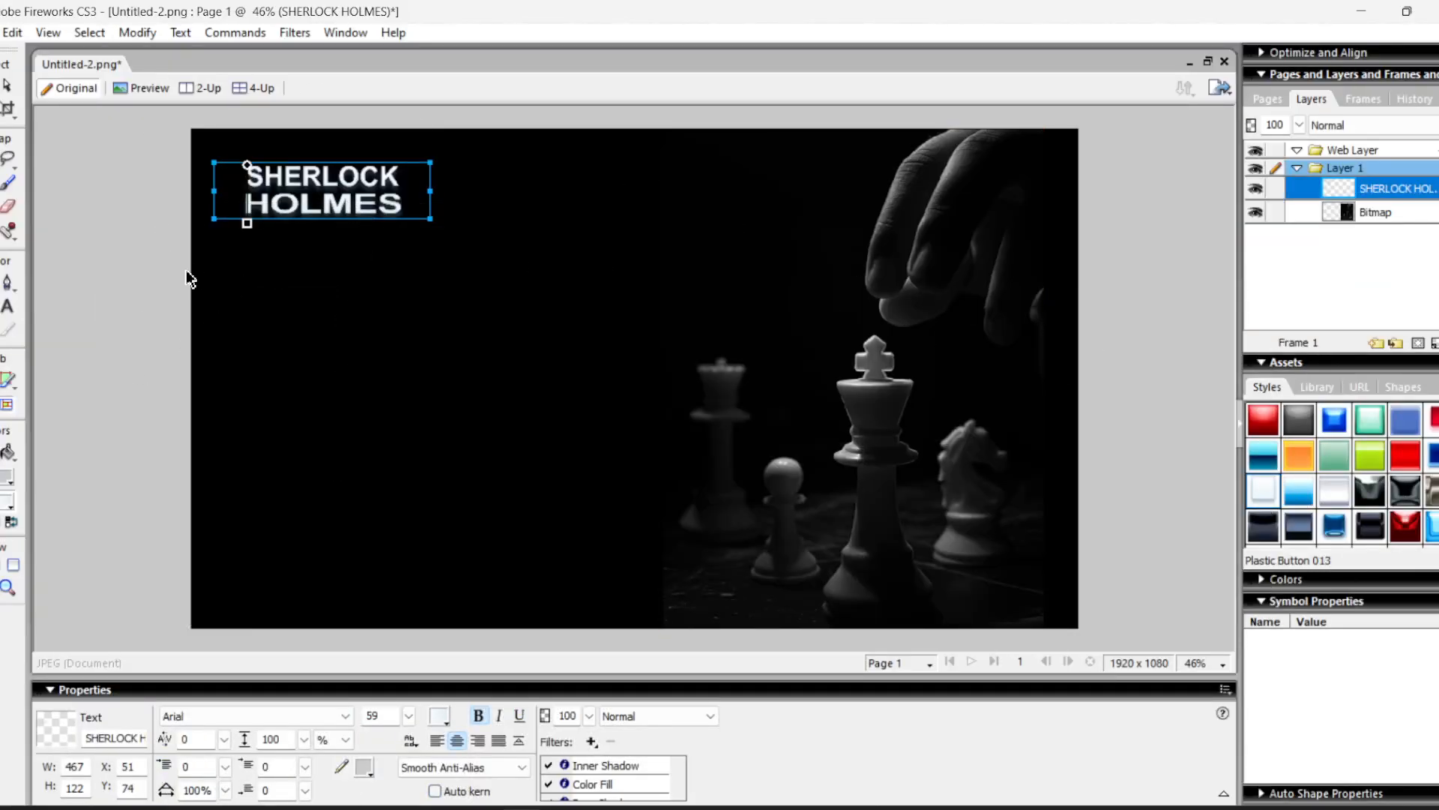
pyautogui.hotkey('ctrl', 'z')
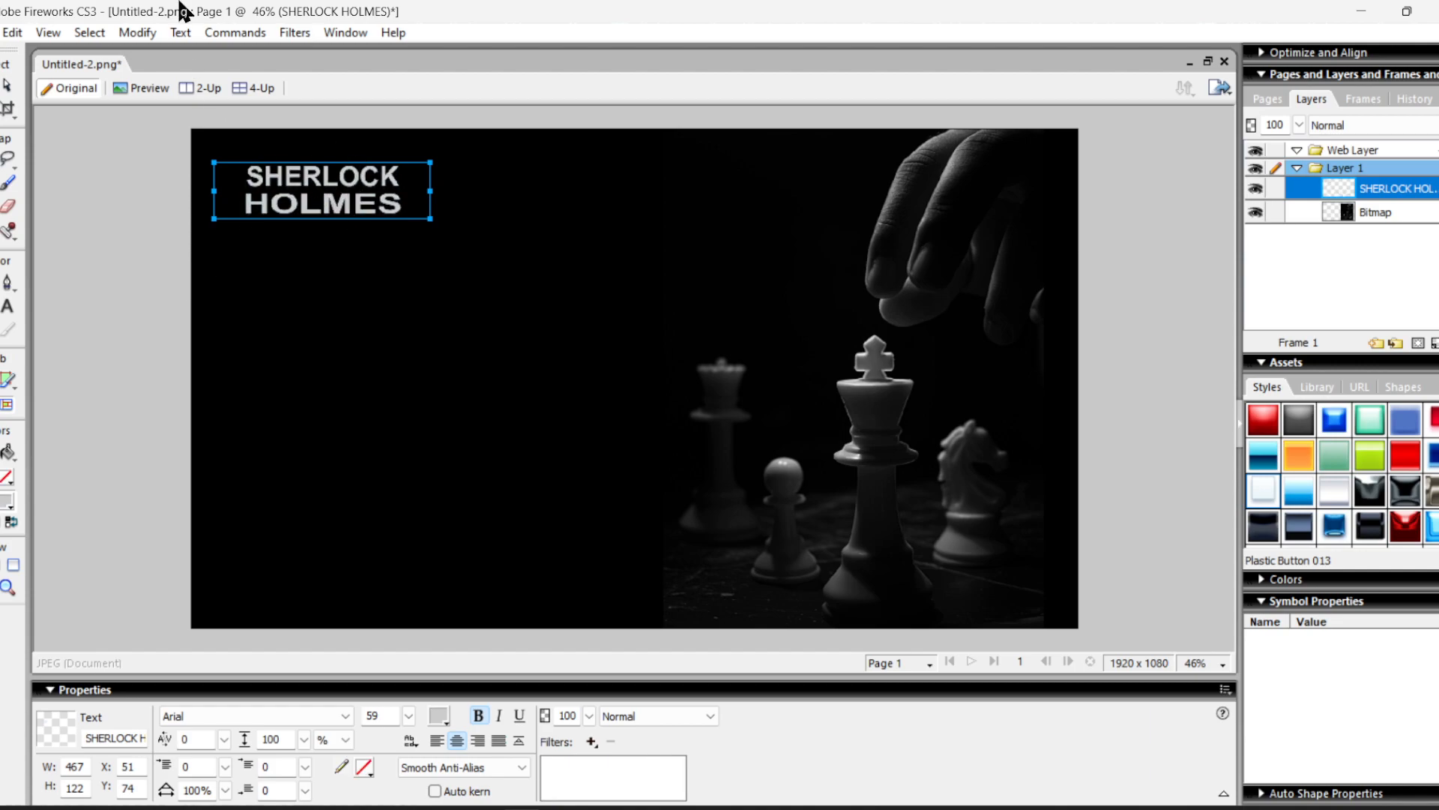
pyautogui.click(180, 32)
pyautogui.click(220, 147)
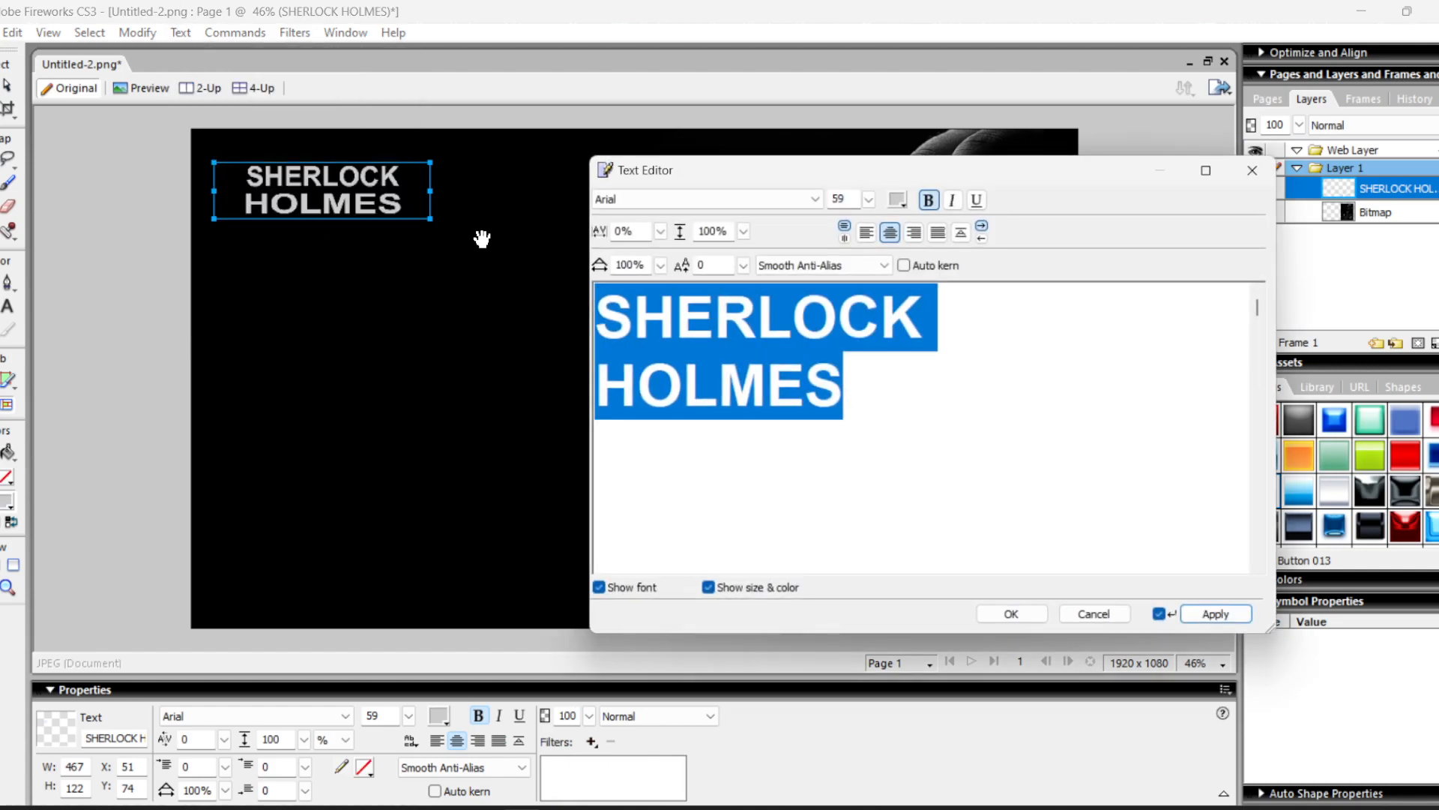
pyautogui.click(899, 200)
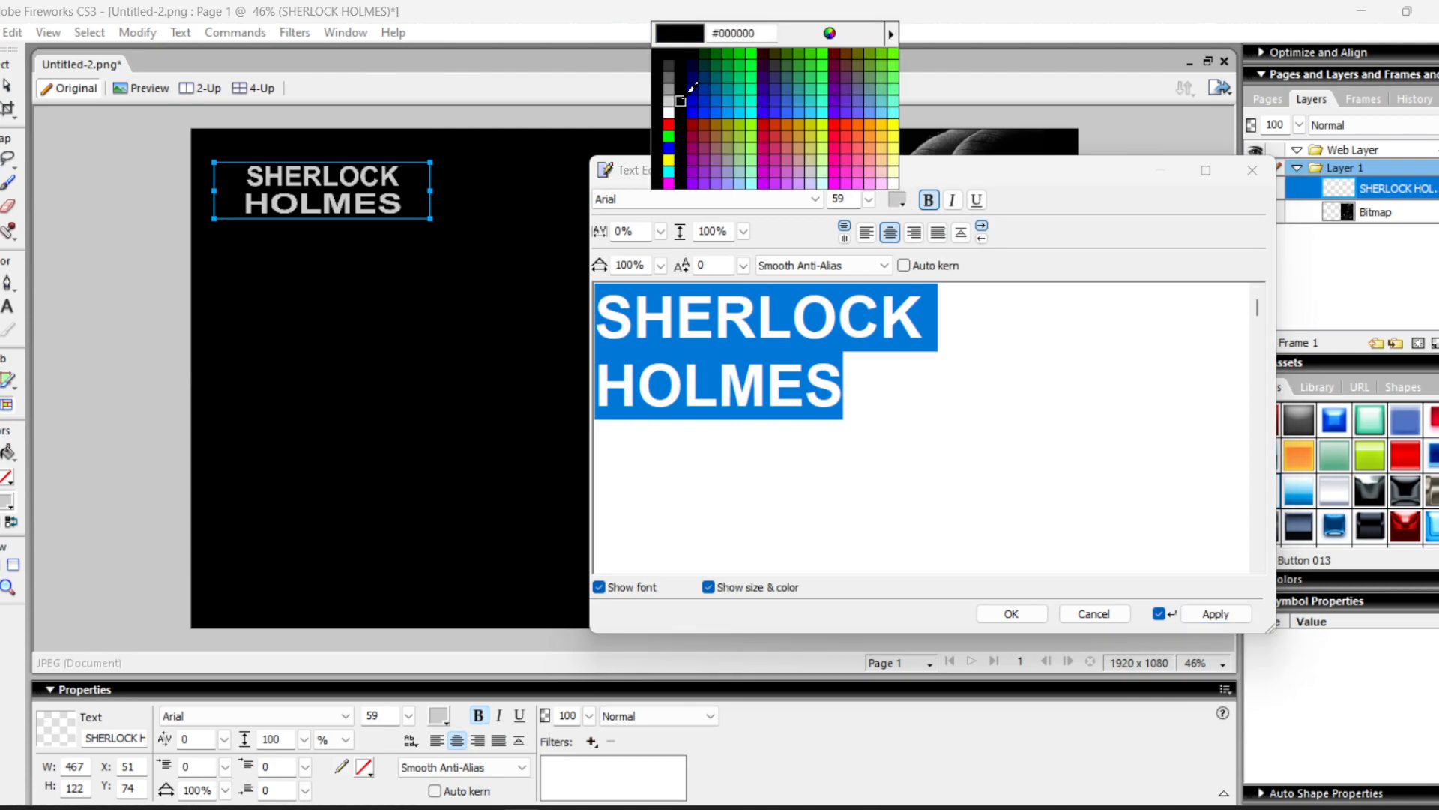
pyautogui.click(673, 110)
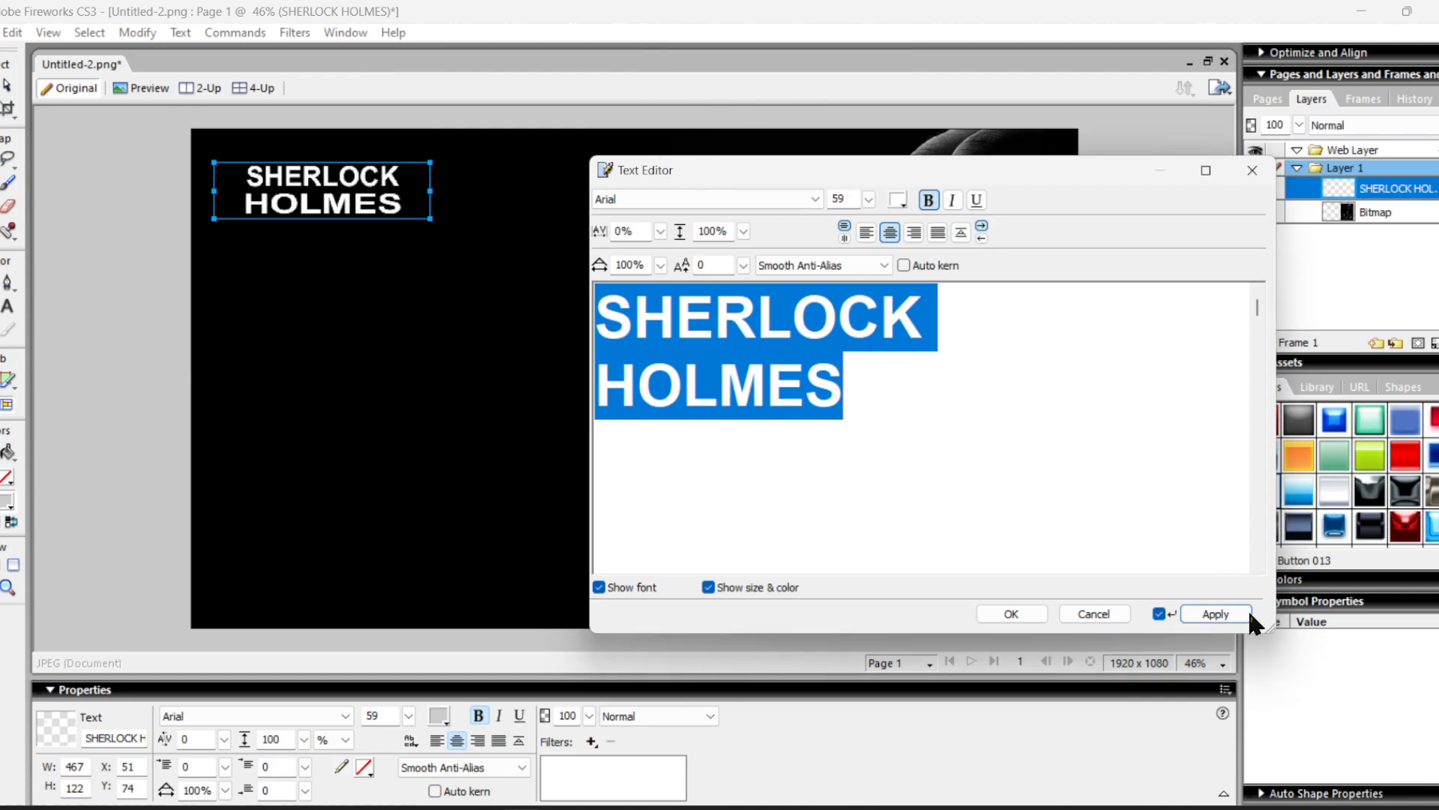
pyautogui.click(1025, 614)
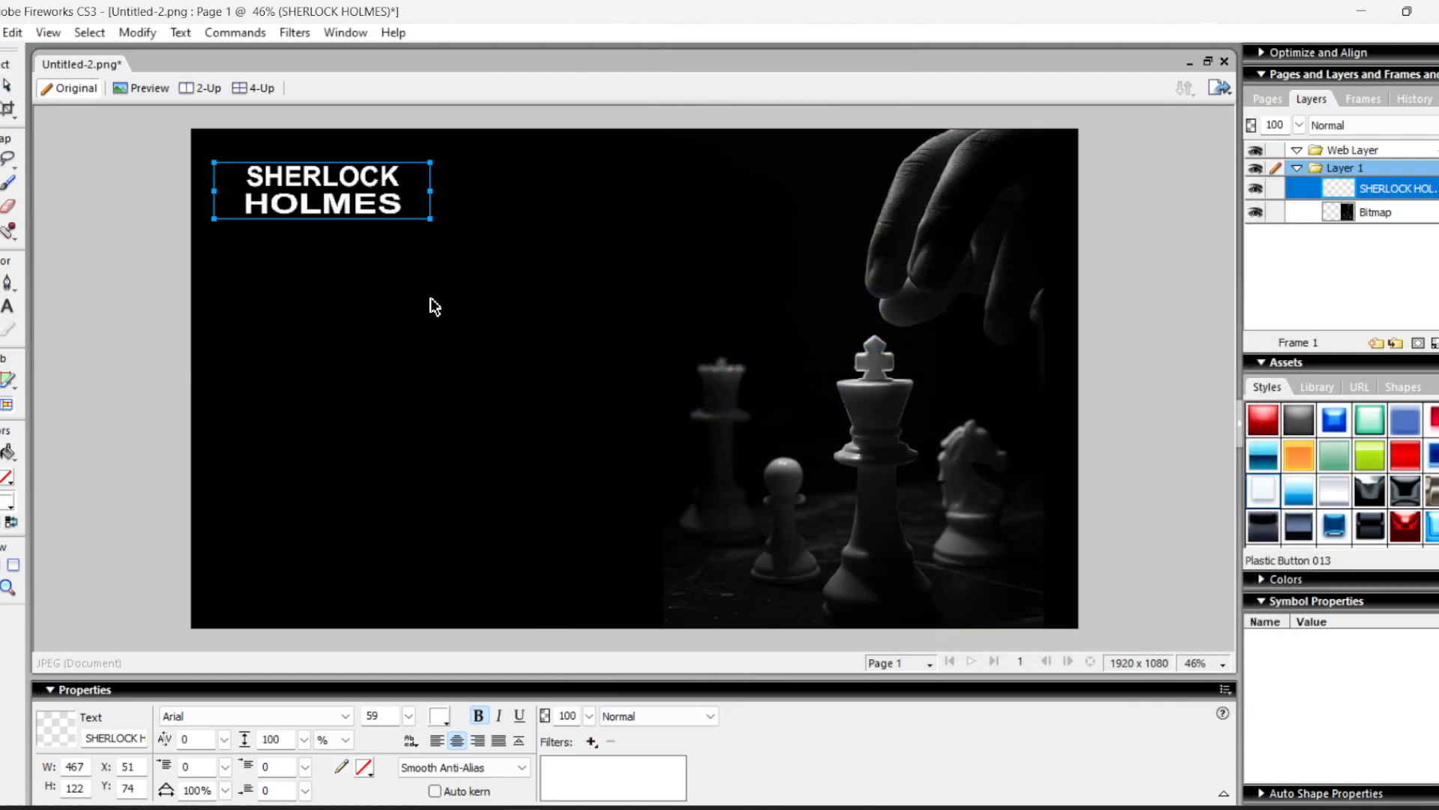
# - Enlarge and vertically stretch the white title block to about 1580 by 673 pixels, positioned at about X -138, Y 48
pyautogui.hotkey('ctrl', 't')
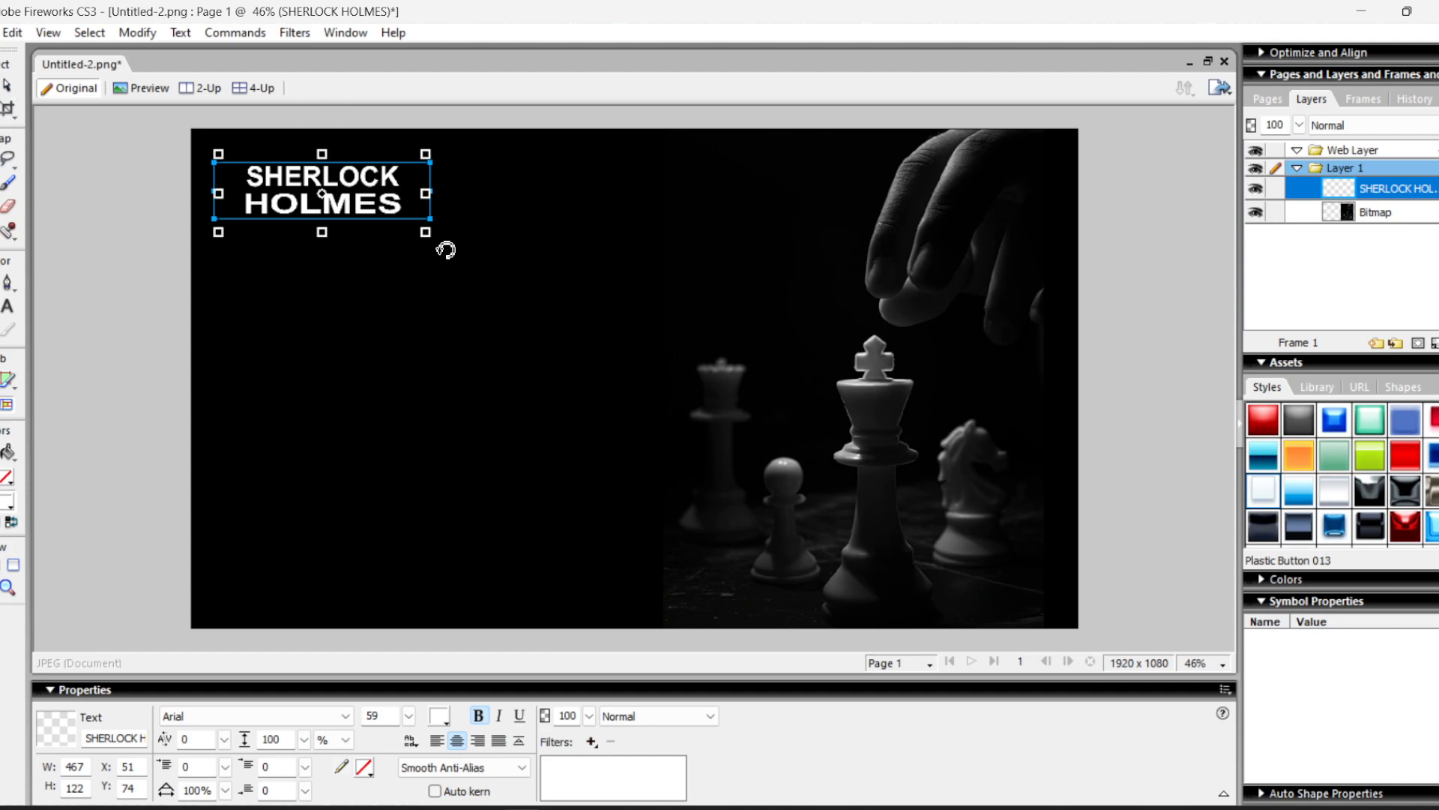
pyautogui.moveTo(425, 232); pyautogui.dragTo(921, 420)
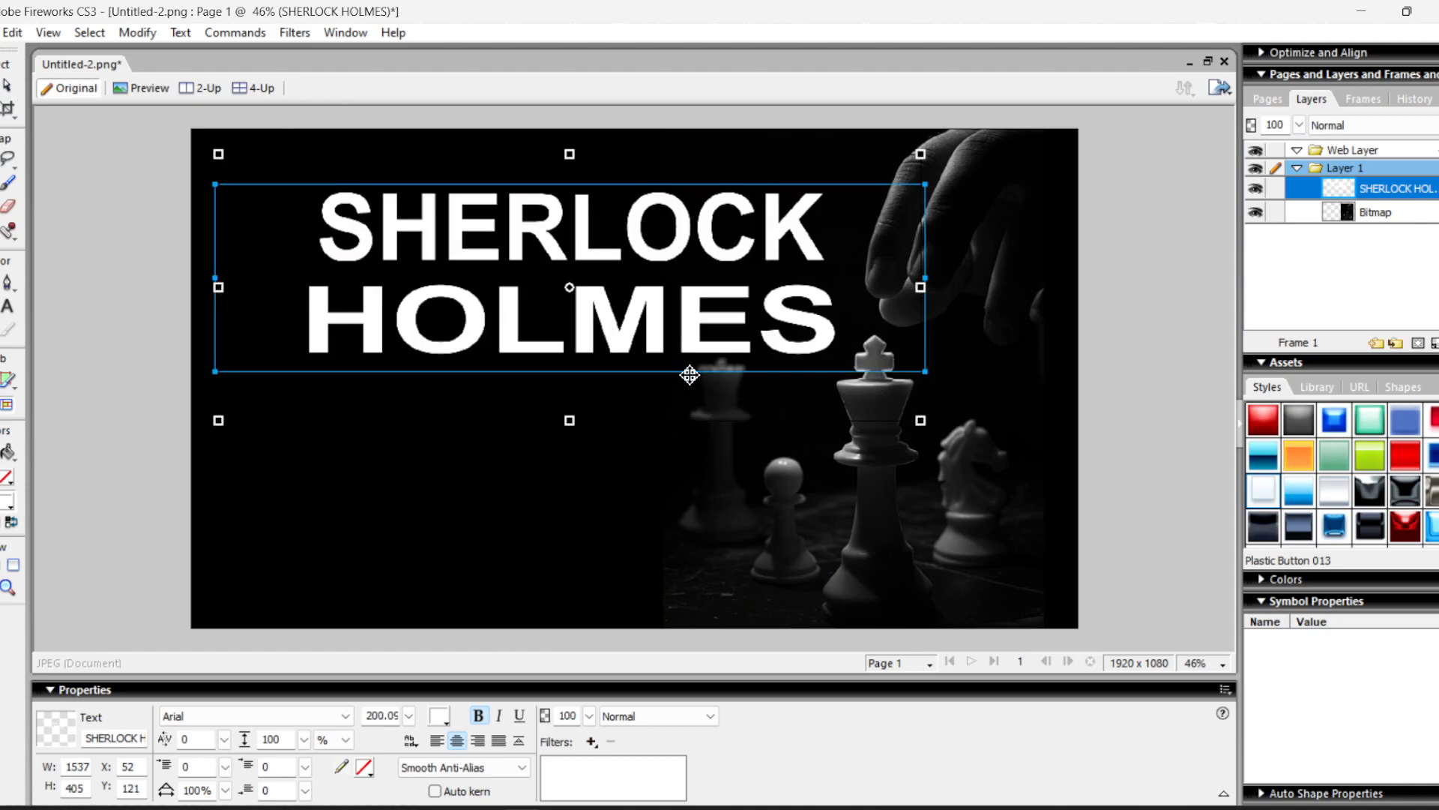
pyautogui.moveTo(218, 420); pyautogui.dragTo(197, 428)
pyautogui.moveTo(551, 335)
pyautogui.mouseDown()
pyautogui.moveTo(531, 307)
pyautogui.moveTo(556, 314)
pyautogui.mouseUp()
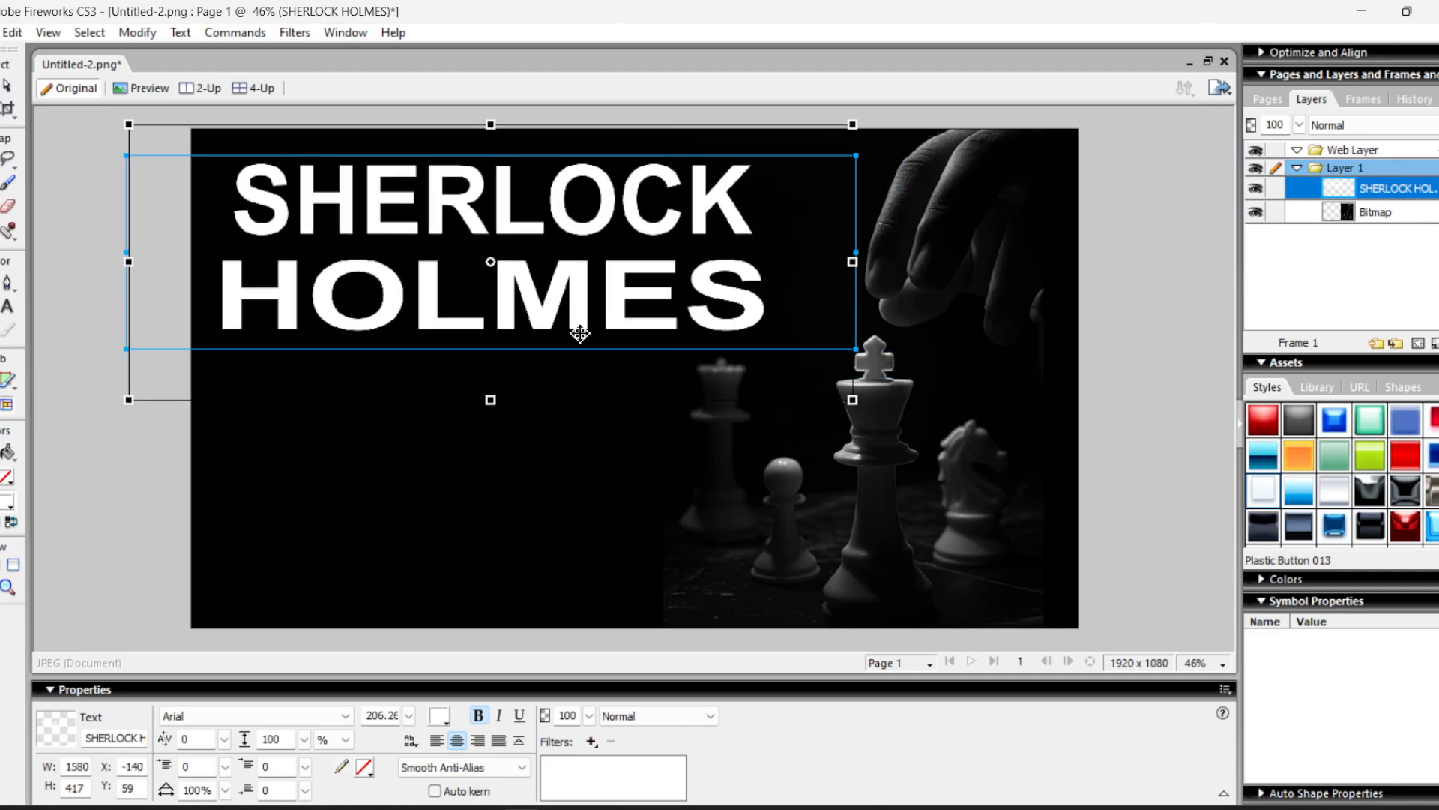
pyautogui.moveTo(493, 400); pyautogui.dragTo(491, 514)
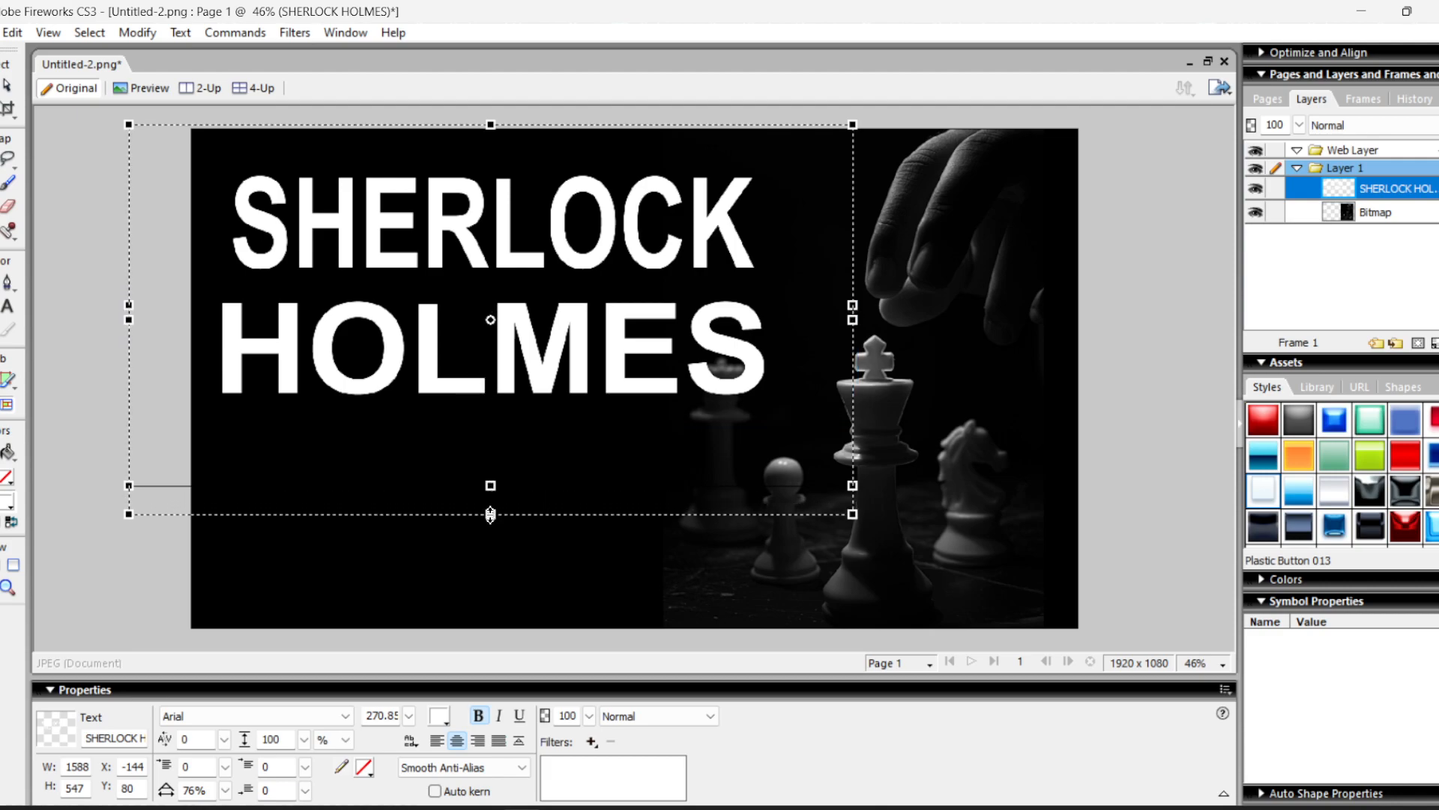
pyautogui.moveTo(490, 371); pyautogui.dragTo(503, 351)
pyautogui.moveTo(492, 491); pyautogui.dragTo(492, 544)
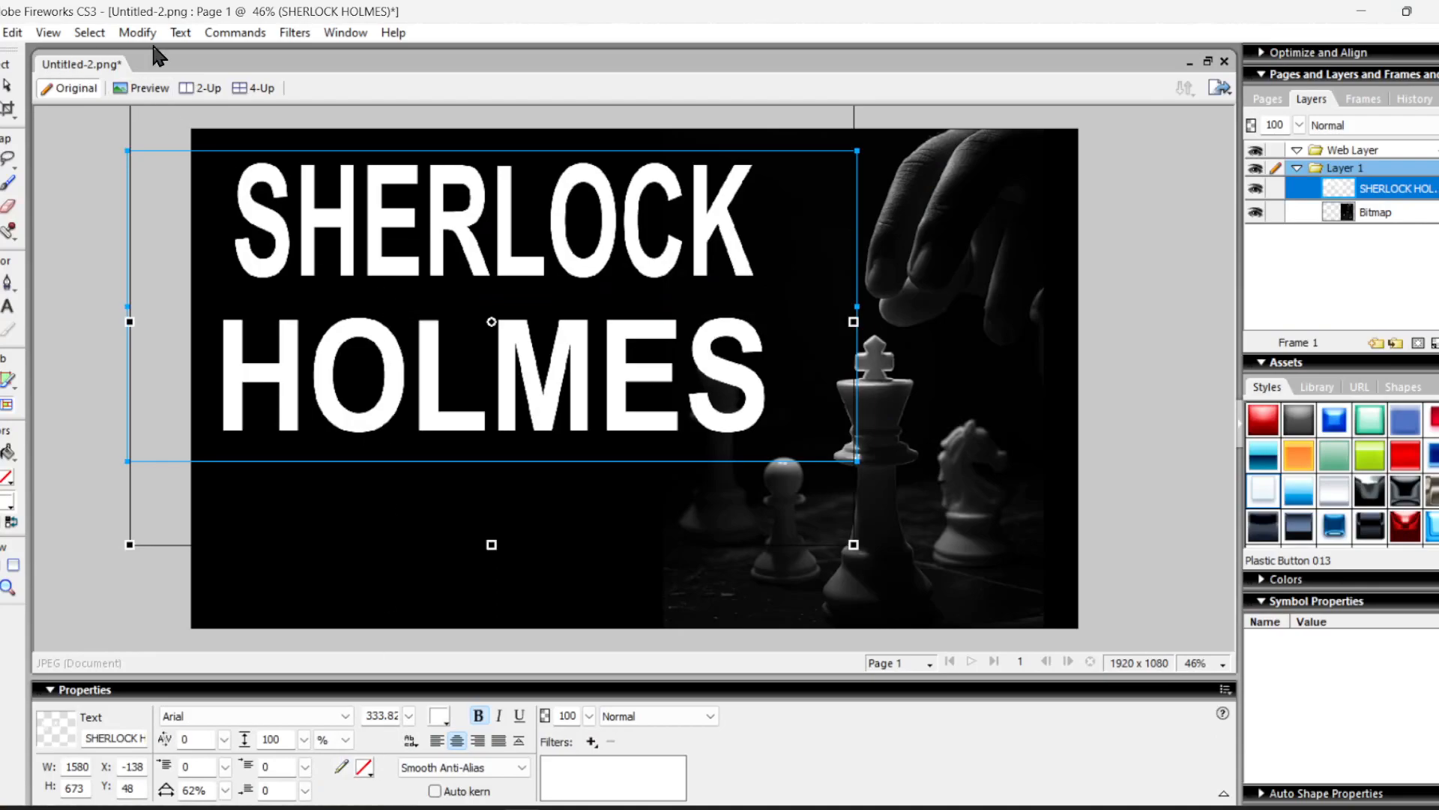
# - Change the font of the SHERLOCK HOLMES title to Impact
pyautogui.click(181, 32)
pyautogui.click(225, 150)
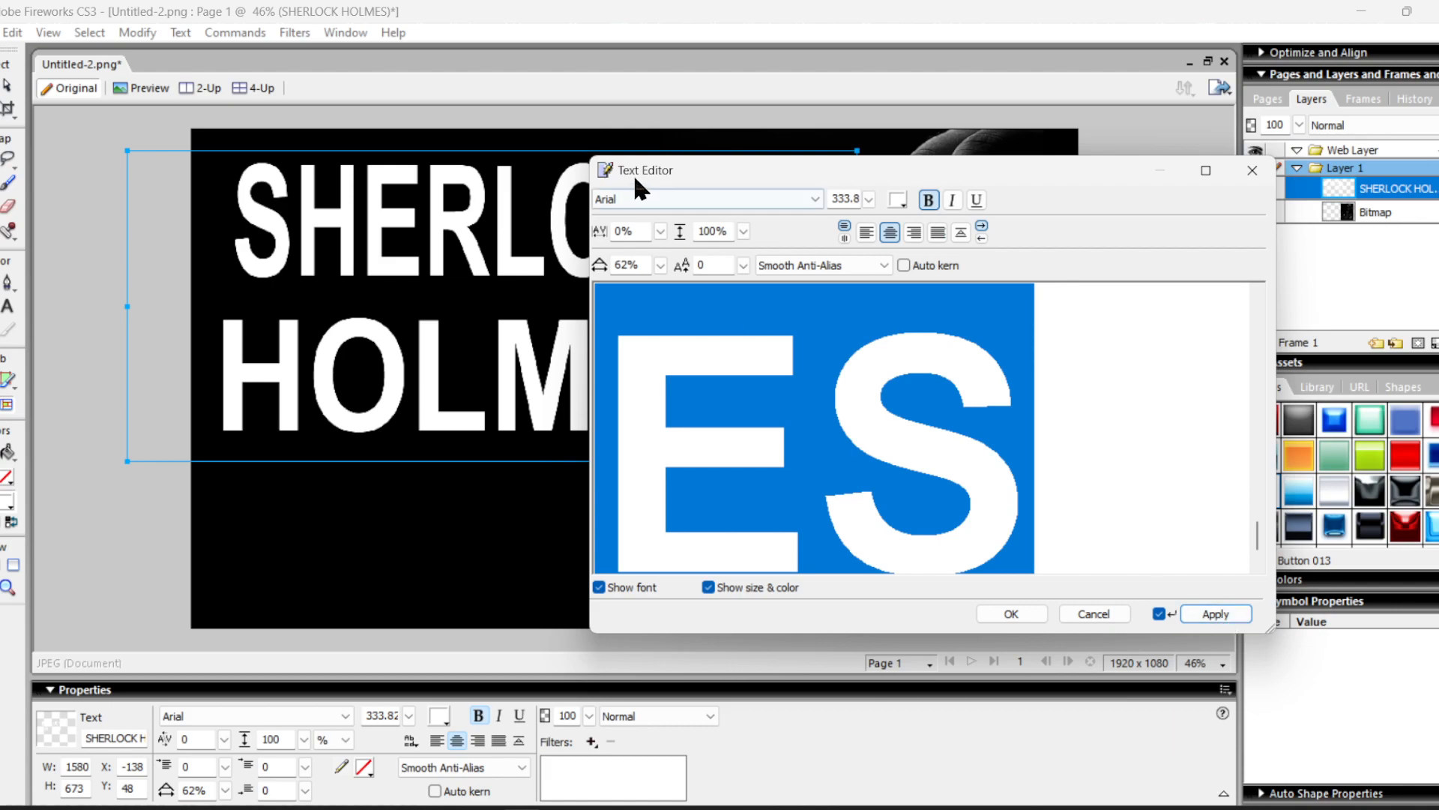
pyautogui.click(787, 197)
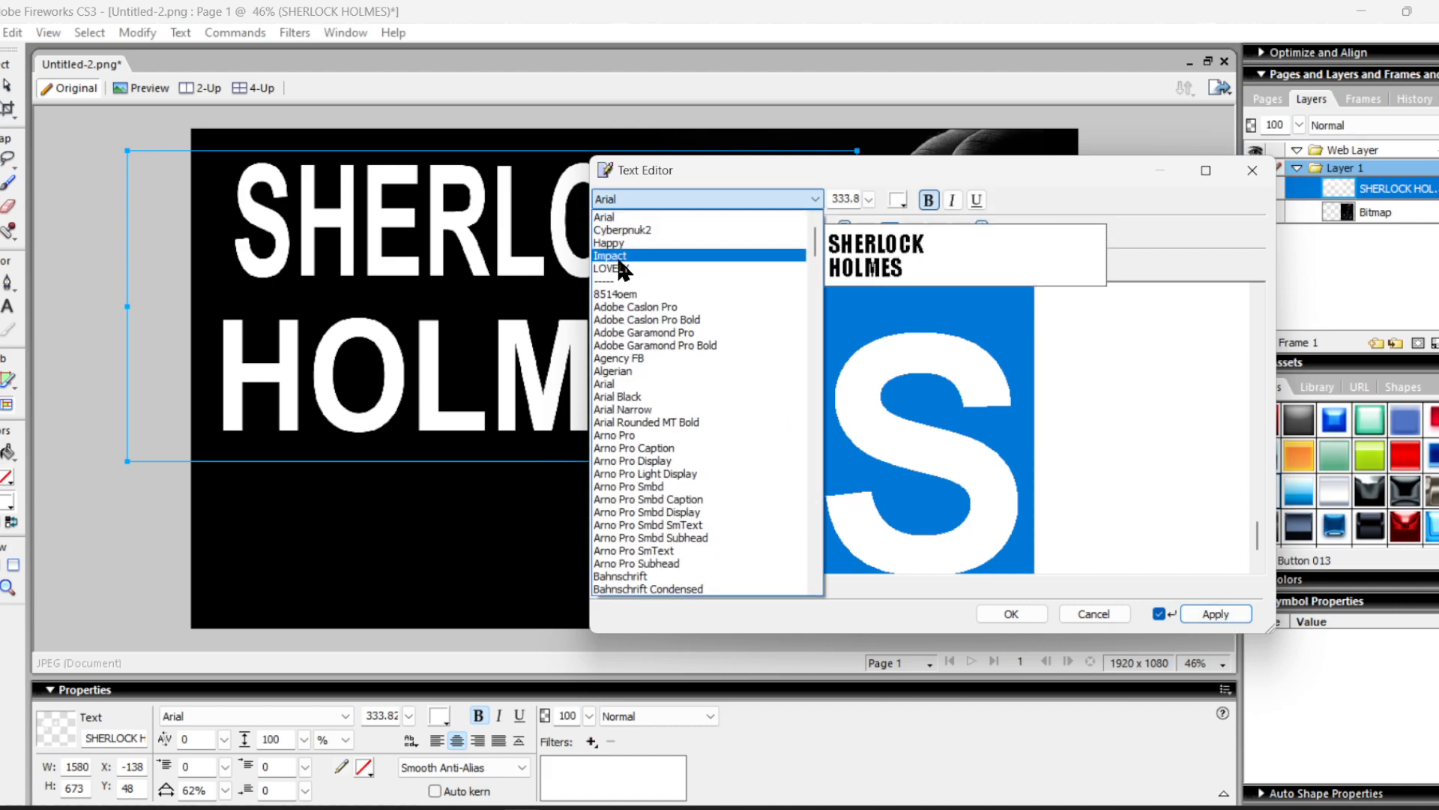
pyautogui.click(619, 259)
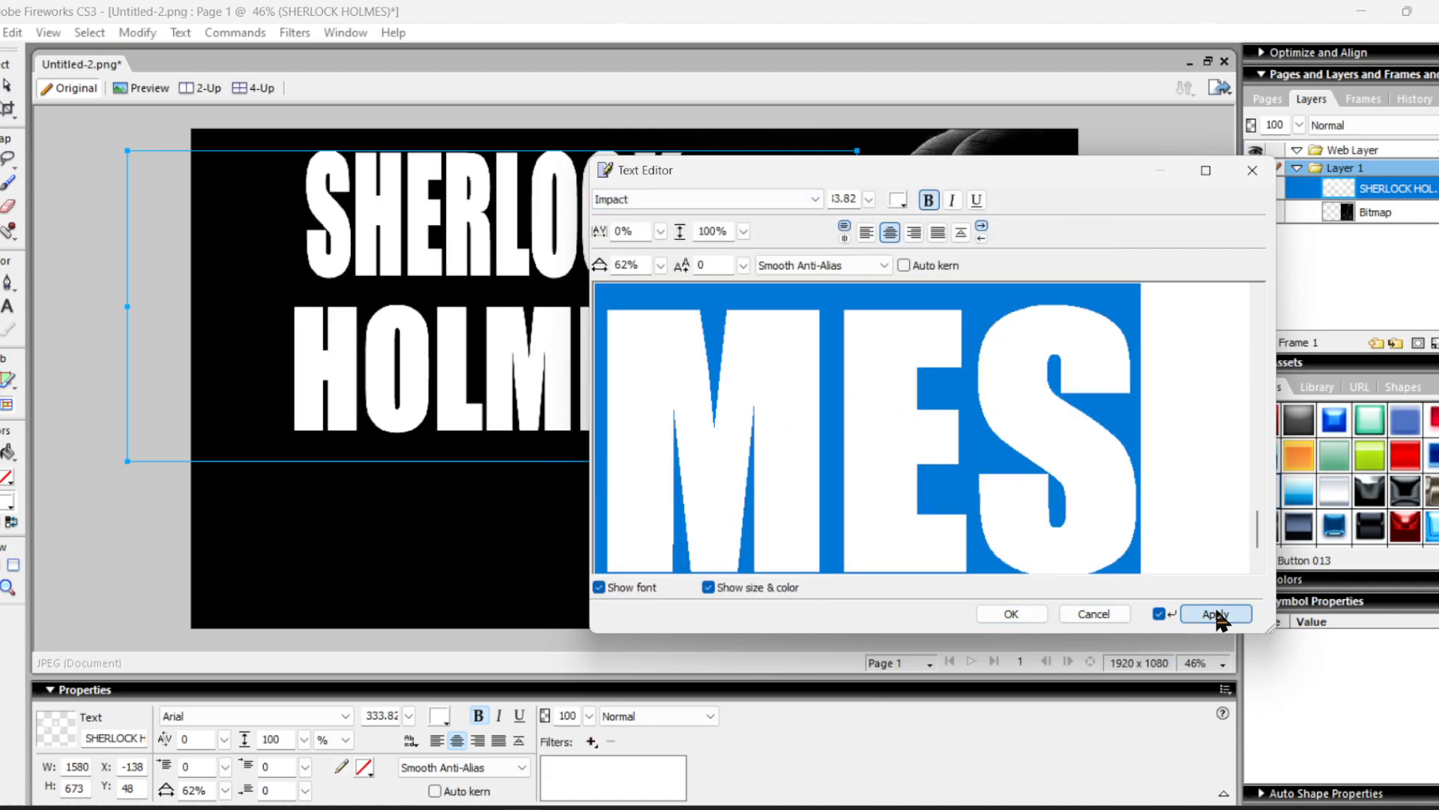
pyautogui.click(1013, 614)
# - Widen the SHERLOCK HOLMES title block to about 2137 pixels and shift it slightly left on the canvas
pyautogui.moveTo(455, 299); pyautogui.dragTo(388, 295)
pyautogui.hotkey('ctrl', 't')
pyautogui.moveTo(685, 319); pyautogui.dragTo(877, 318)
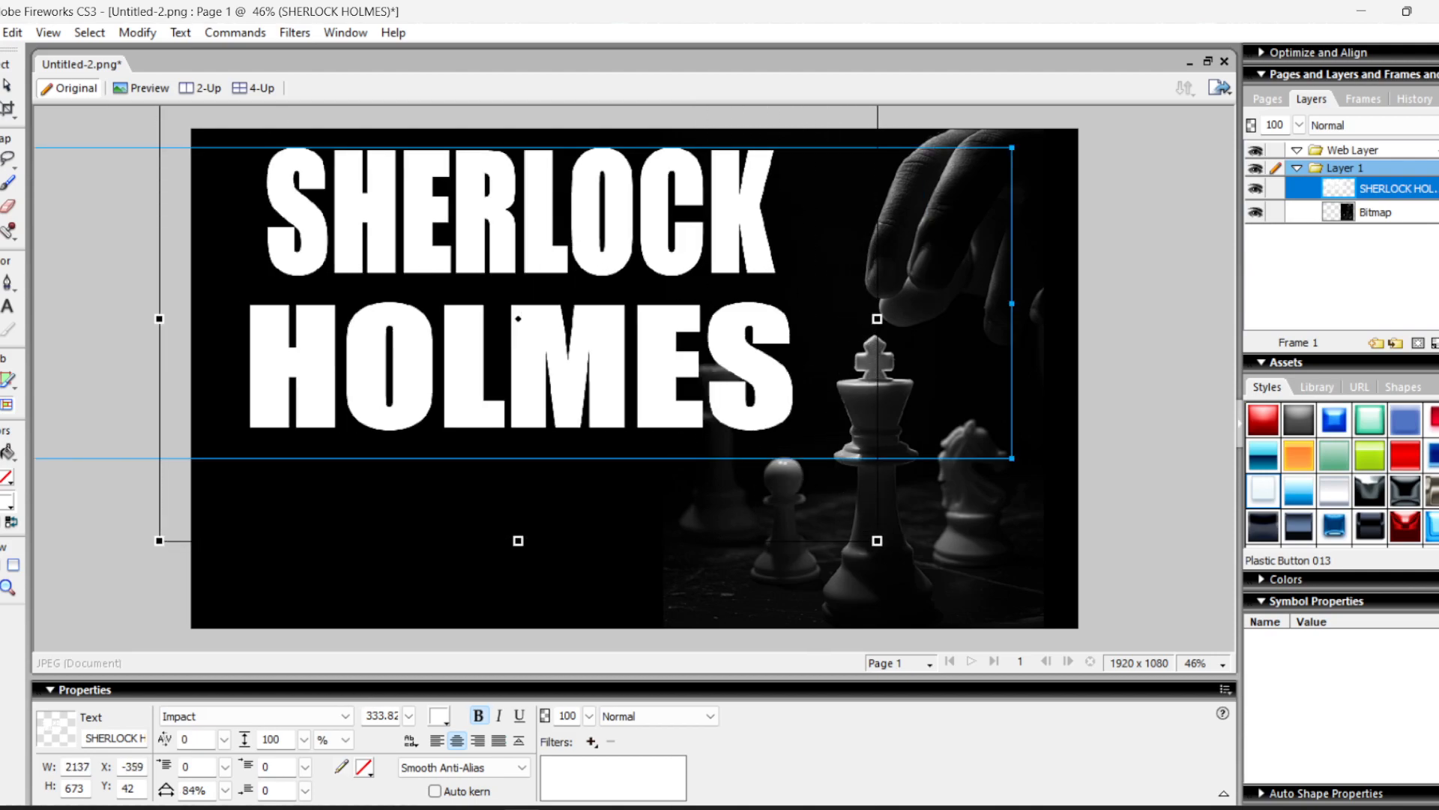
pyautogui.click(3, 85)
pyautogui.click(106, 566)
pyautogui.moveTo(570, 354); pyautogui.dragTo(554, 354)
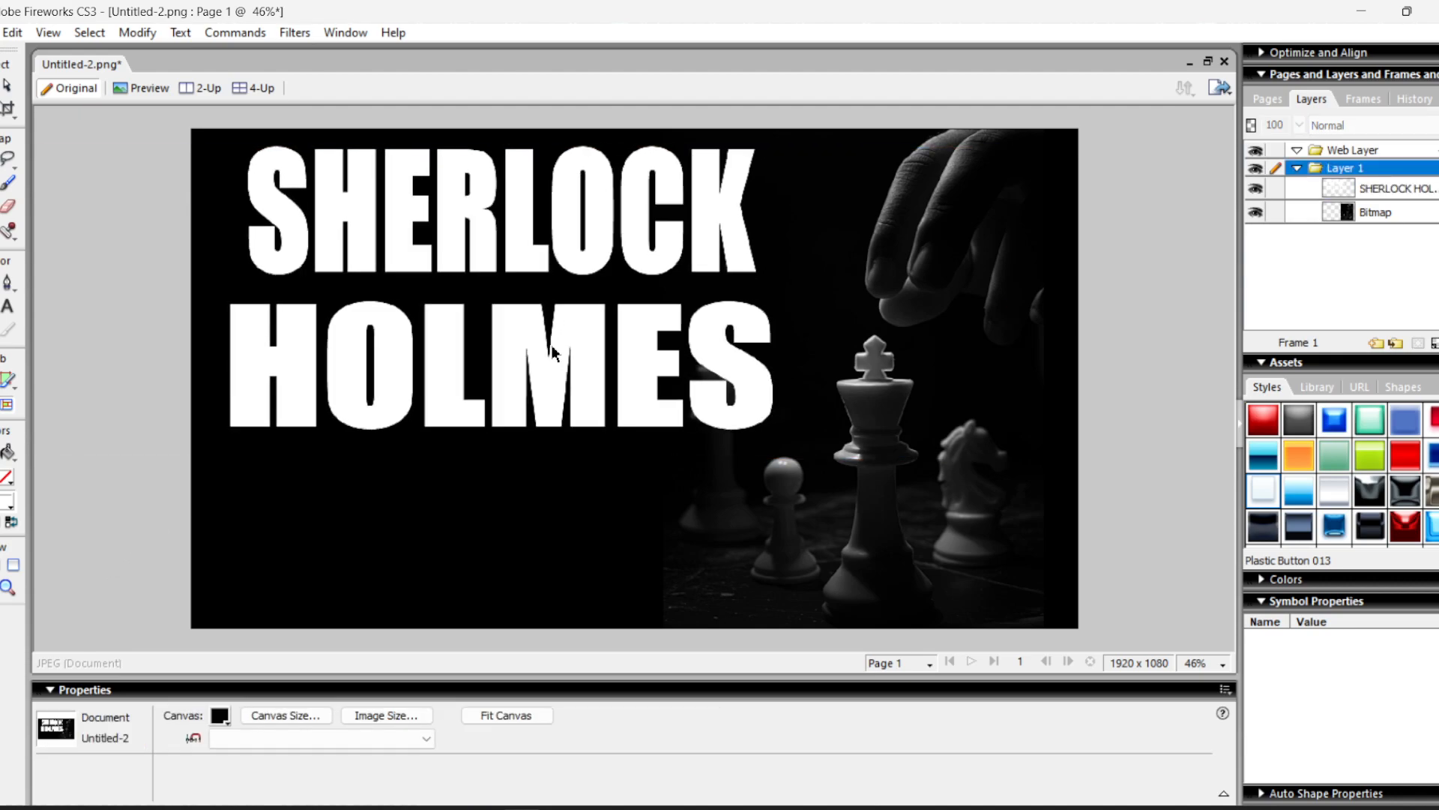
pyautogui.click(124, 542)
# - Add a text block about 1086 by 170 pixels below HOLMES, at about X 108, Y 710, with font size 96
pyautogui.click(7, 307)
pyautogui.moveTo(242, 455); pyautogui.dragTo(742, 534)
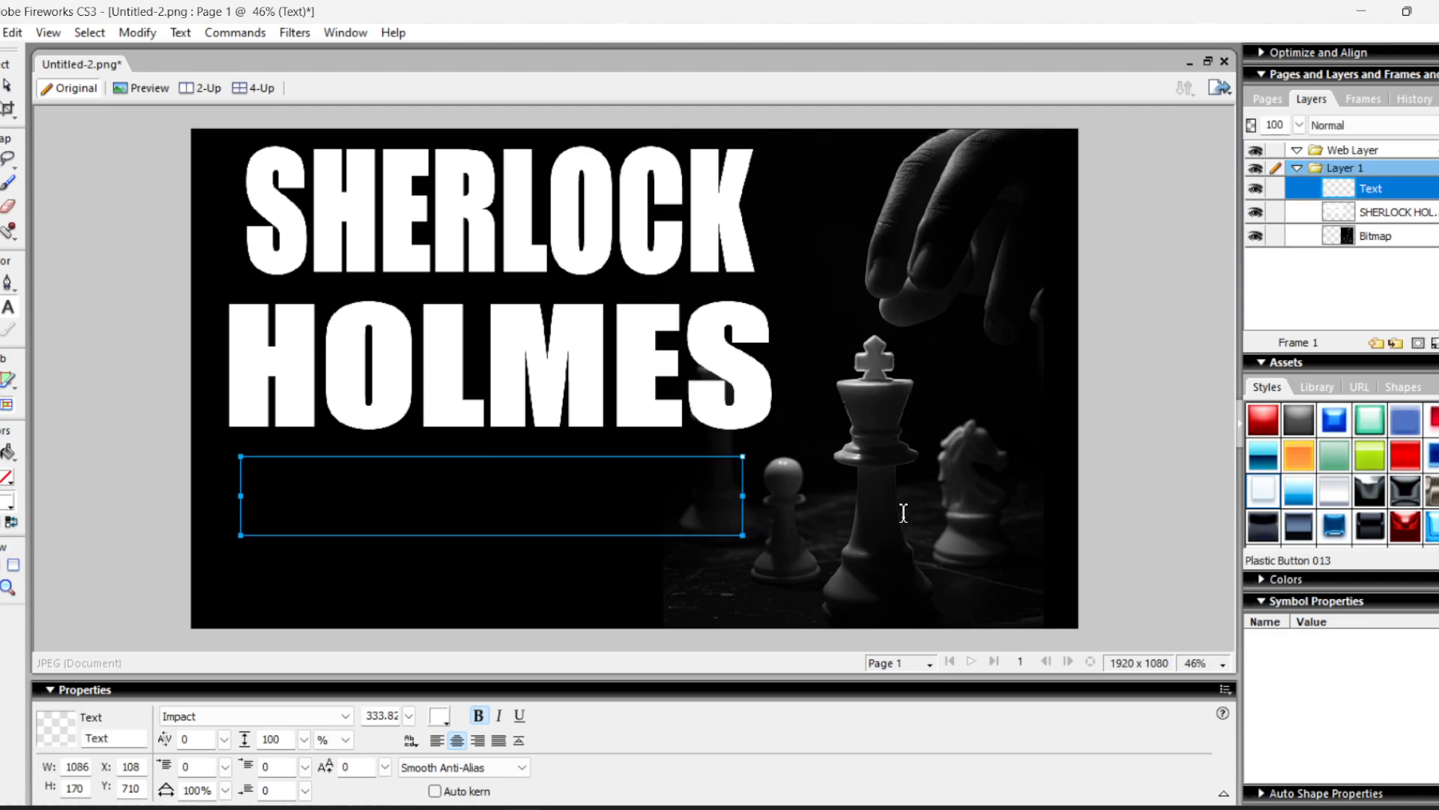
pyautogui.click(179, 32)
pyautogui.click(231, 153)
pyautogui.click(868, 199)
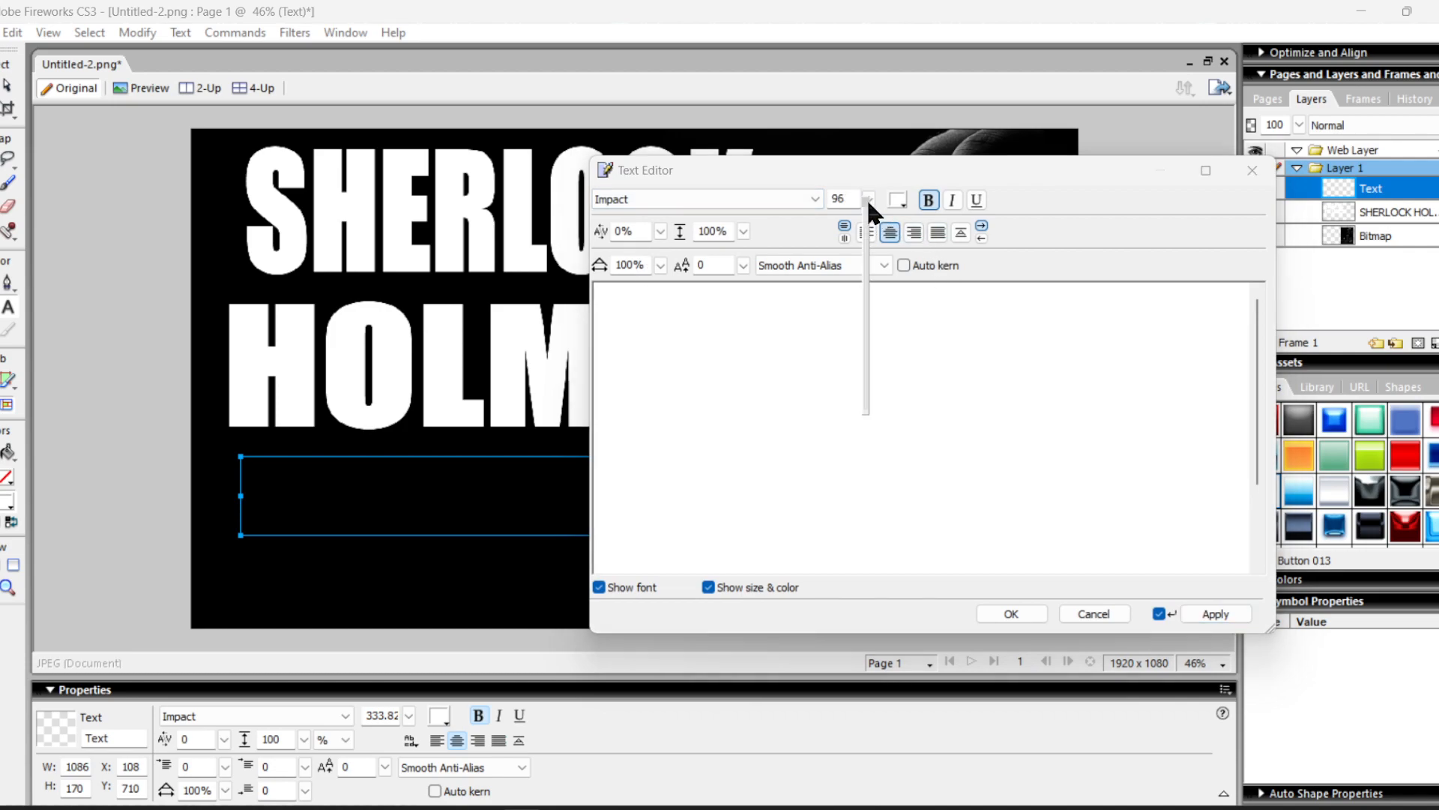
pyautogui.click(723, 359)
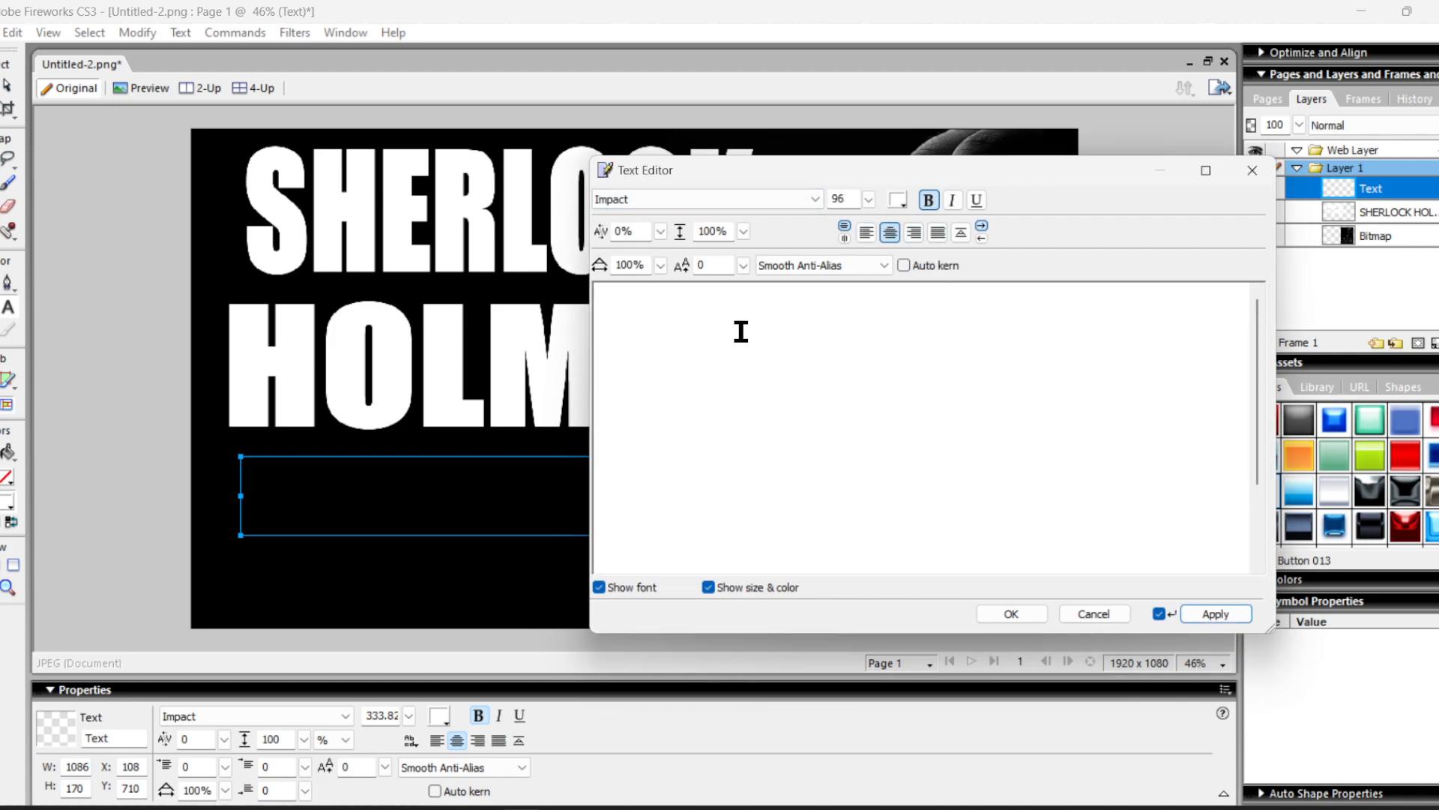
# - Enter "A Scandal in Bohemia" as the text of the new block below the title
pyautogui.write('A S')
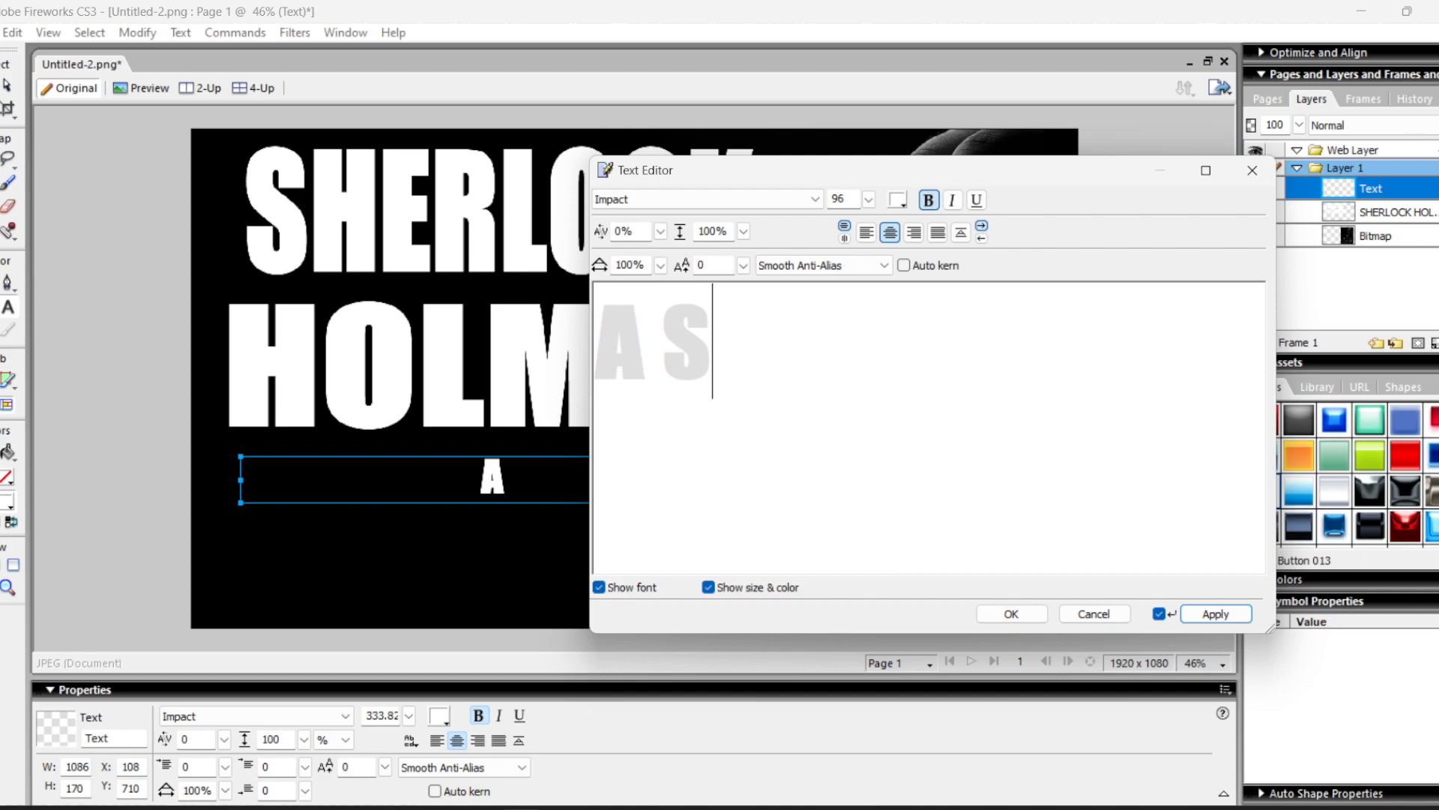
pyautogui.write('candal in Bih')
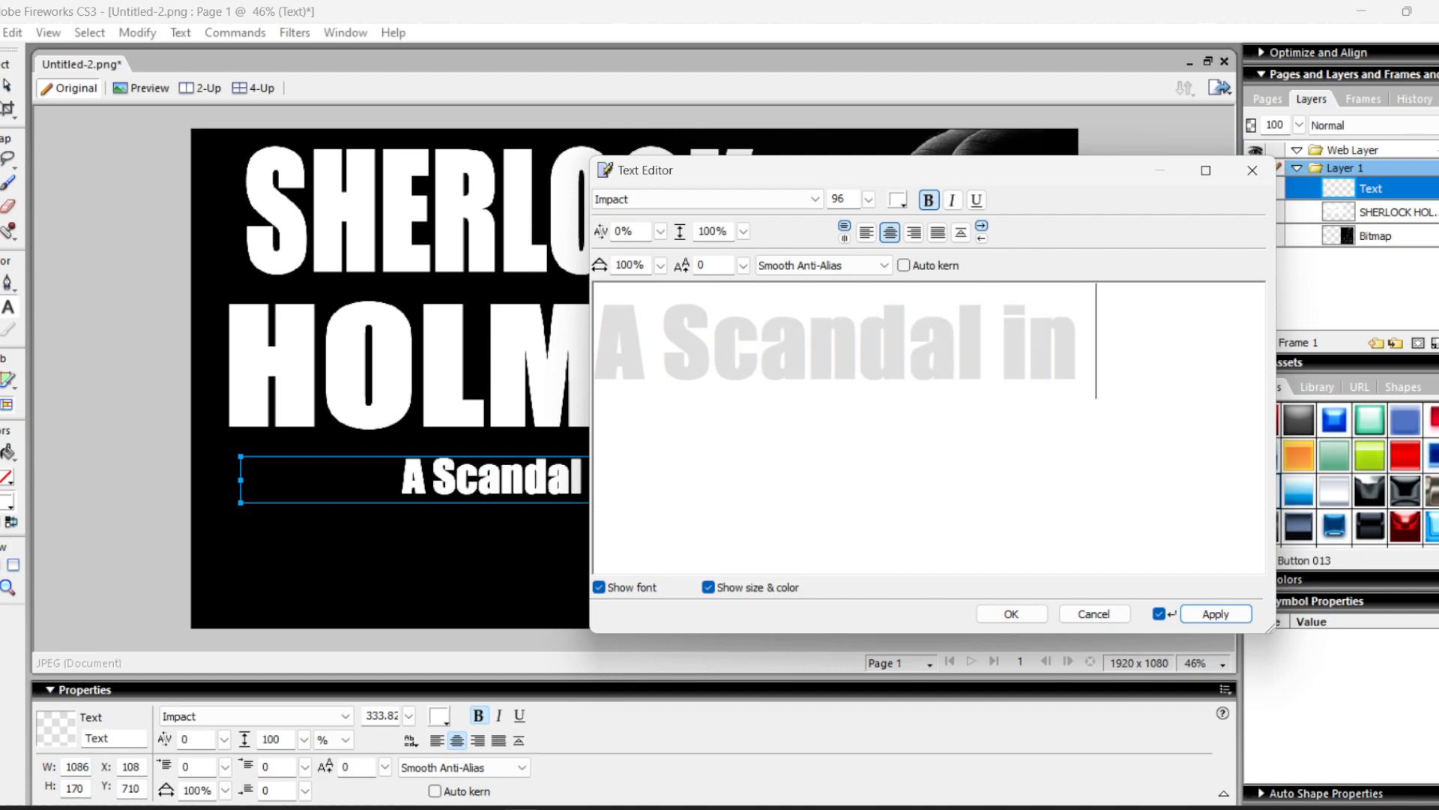
pyautogui.press('BackSpace')
pyautogui.press('BackSpace')
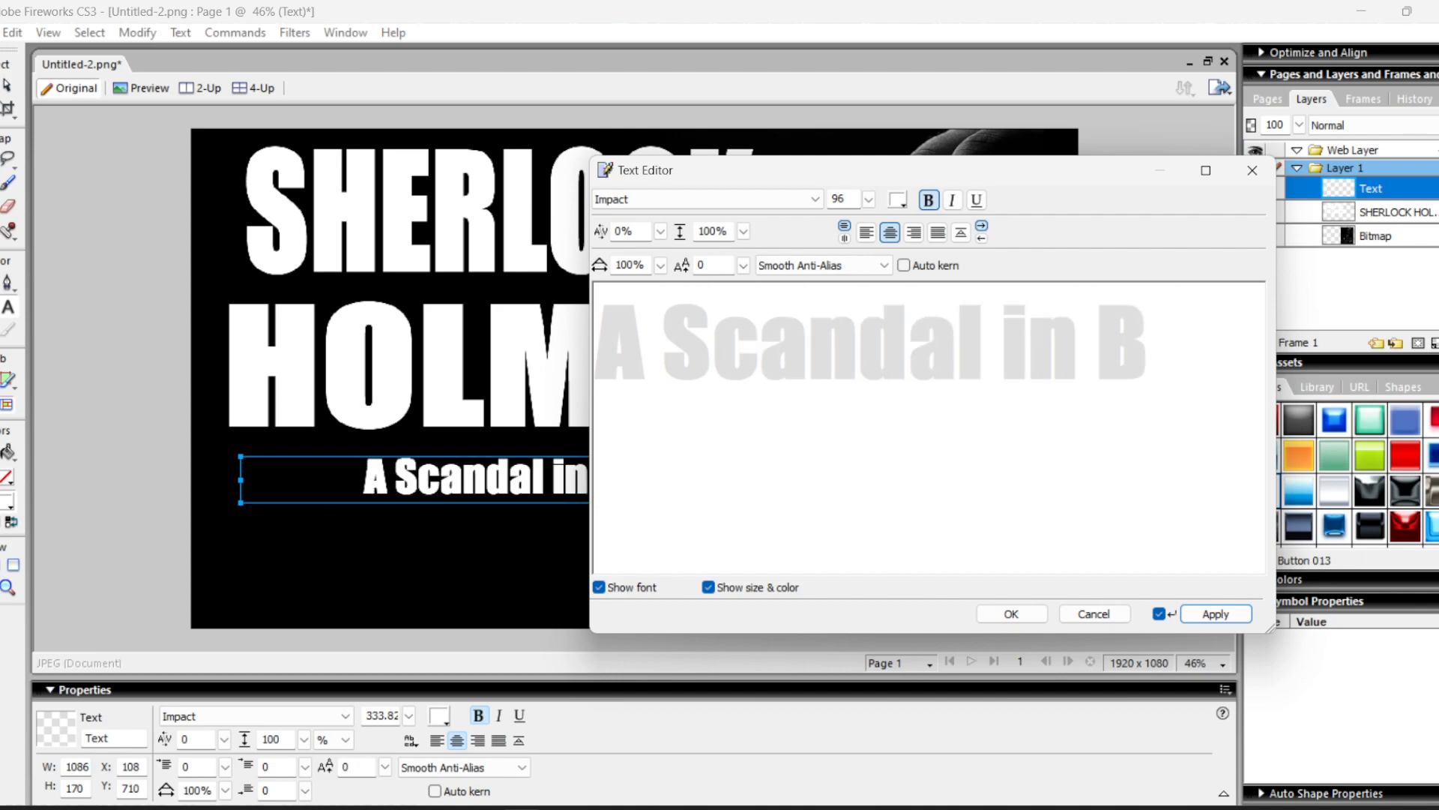
pyautogui.write('ohemia')
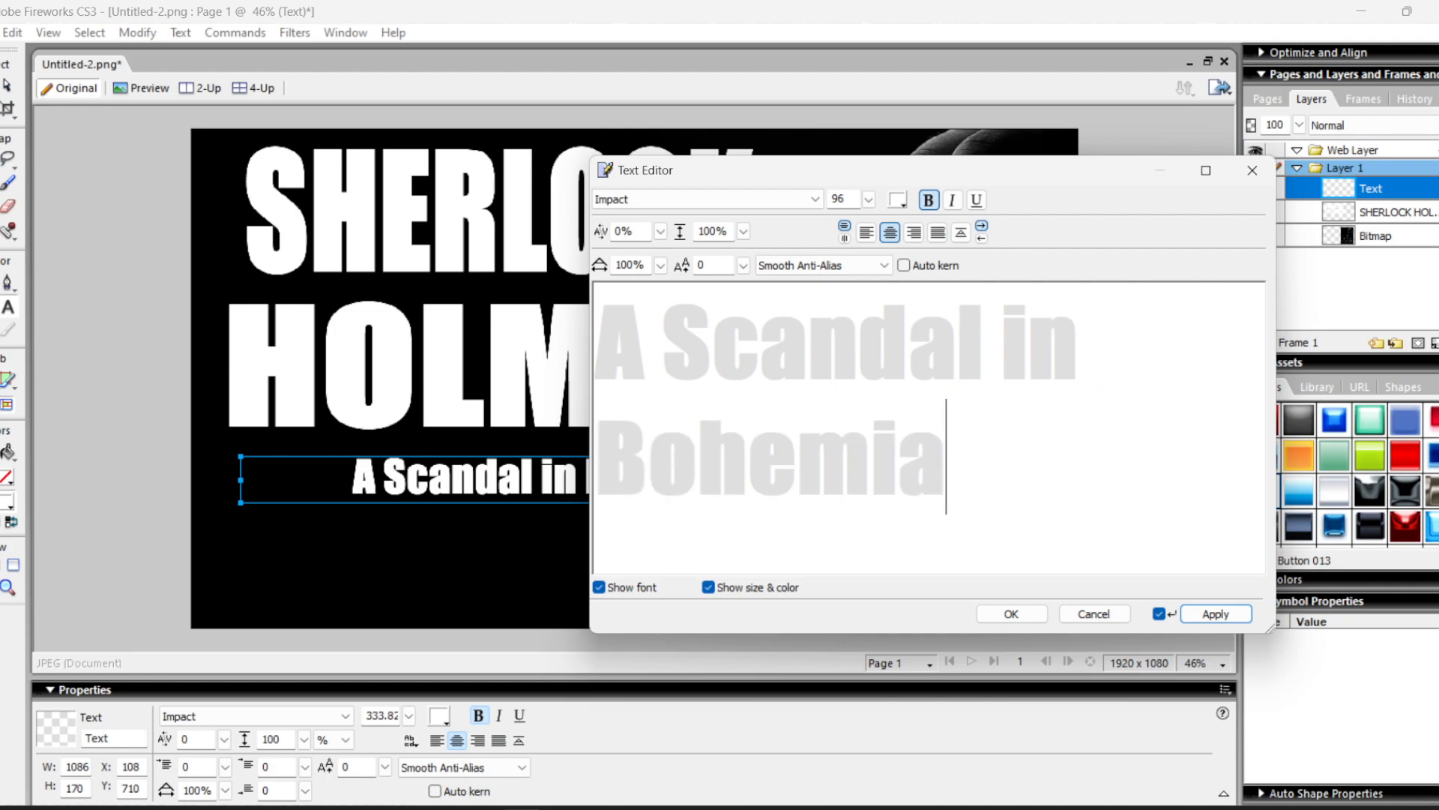
pyautogui.click(814, 196)
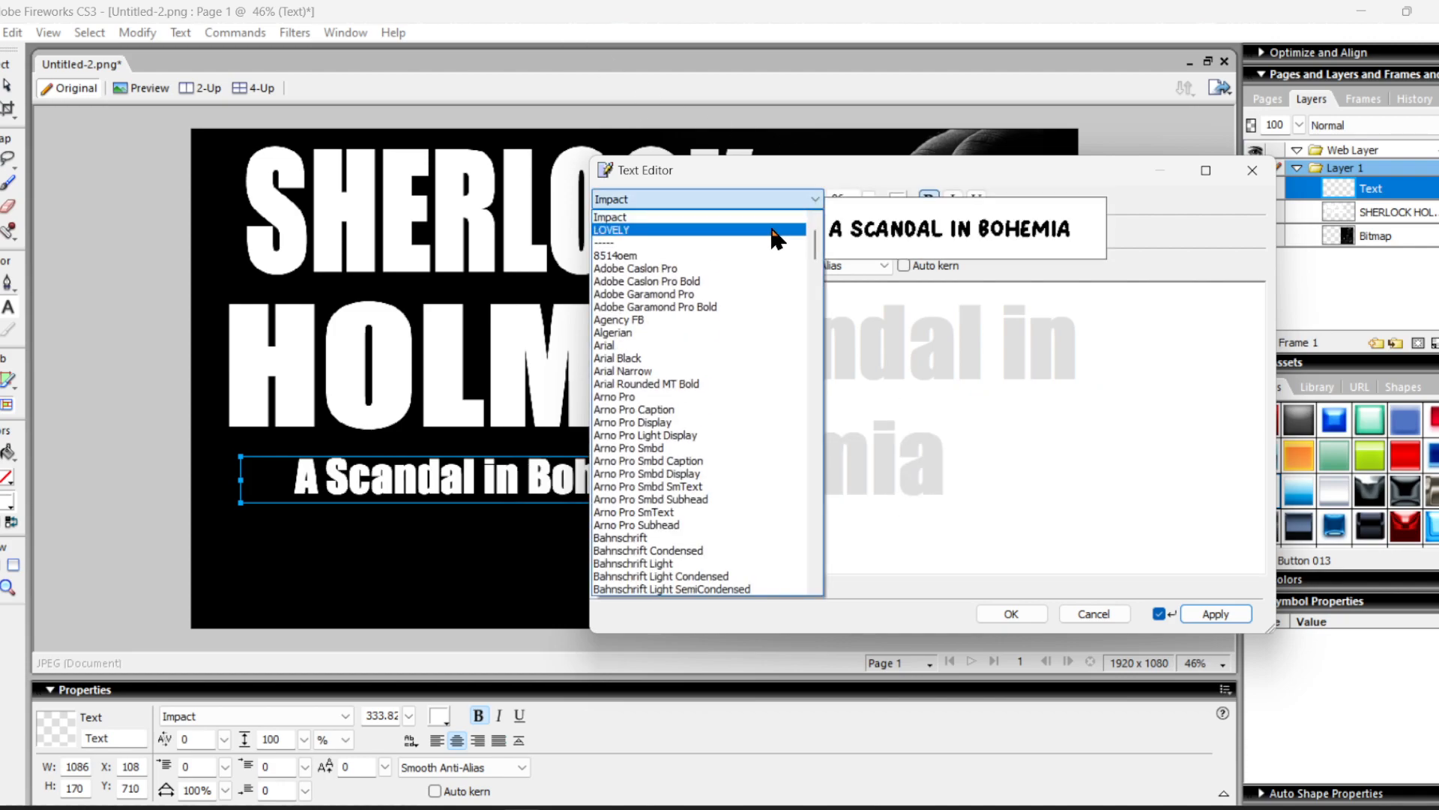
pyautogui.scroll(1, 772, 229)
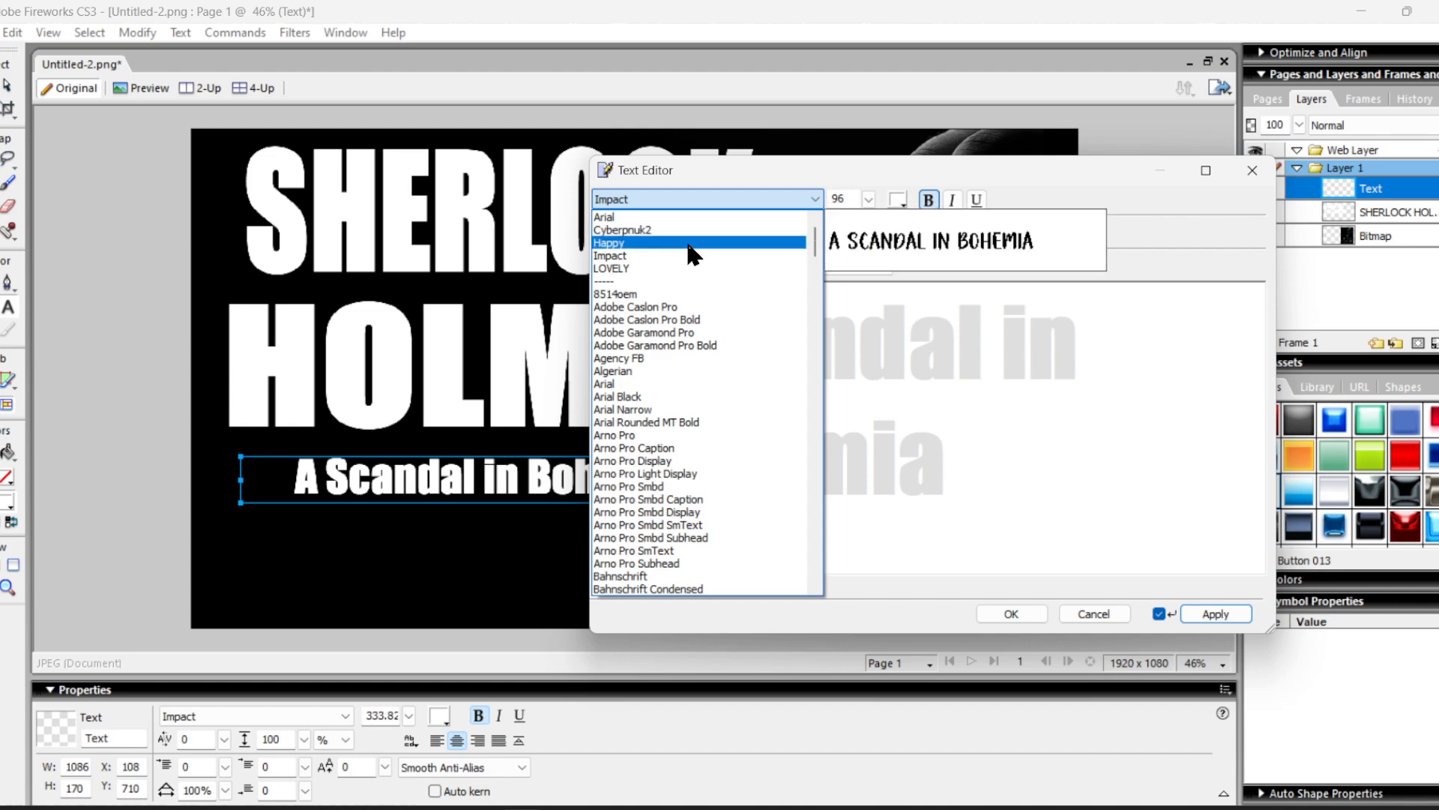
pyautogui.click(653, 344)
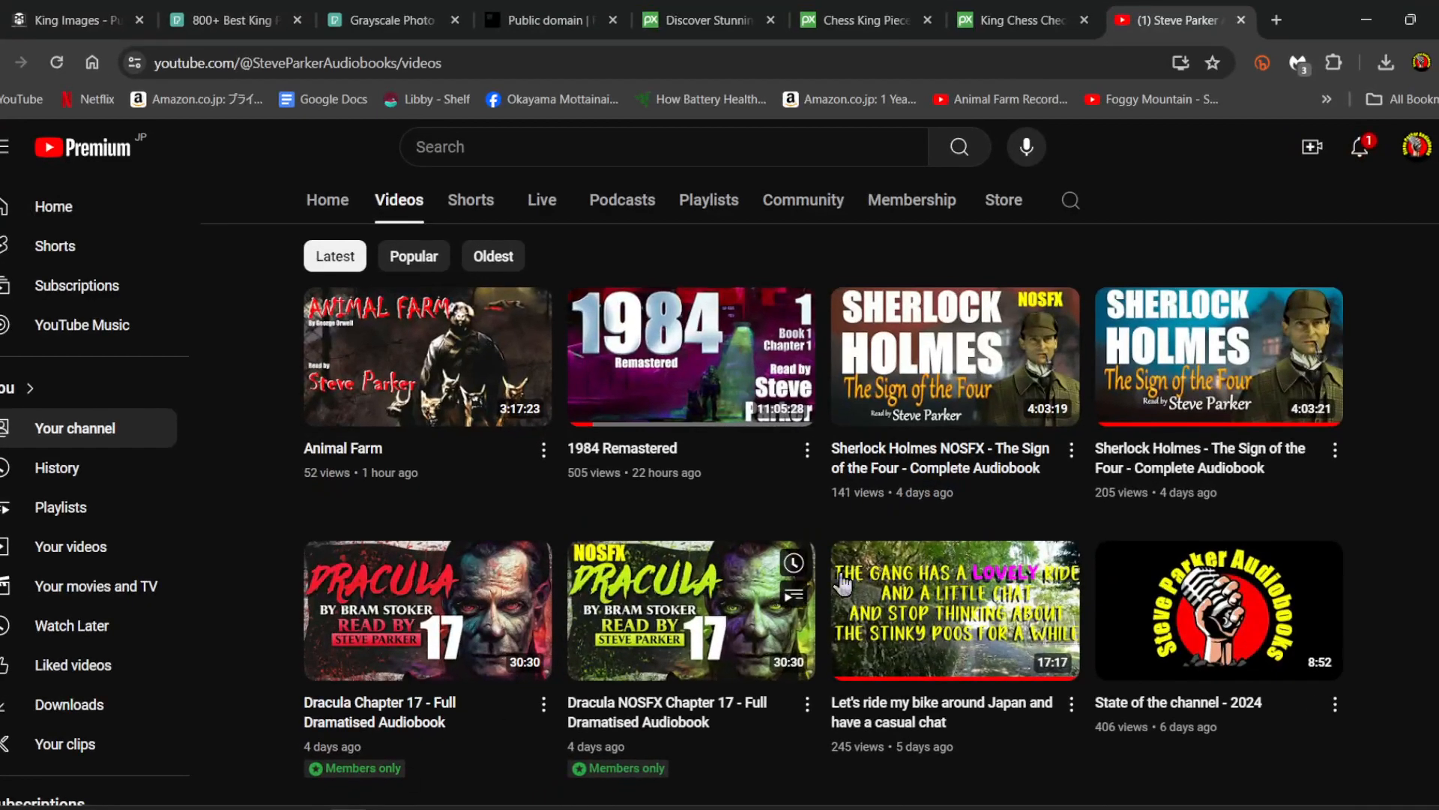
# - Switch to the YouTube channel's video list in the browser and examine the subtitle lettering on earlier Sherlock Holmes thumbnails
pyautogui.scroll(-8, 1342, 491)
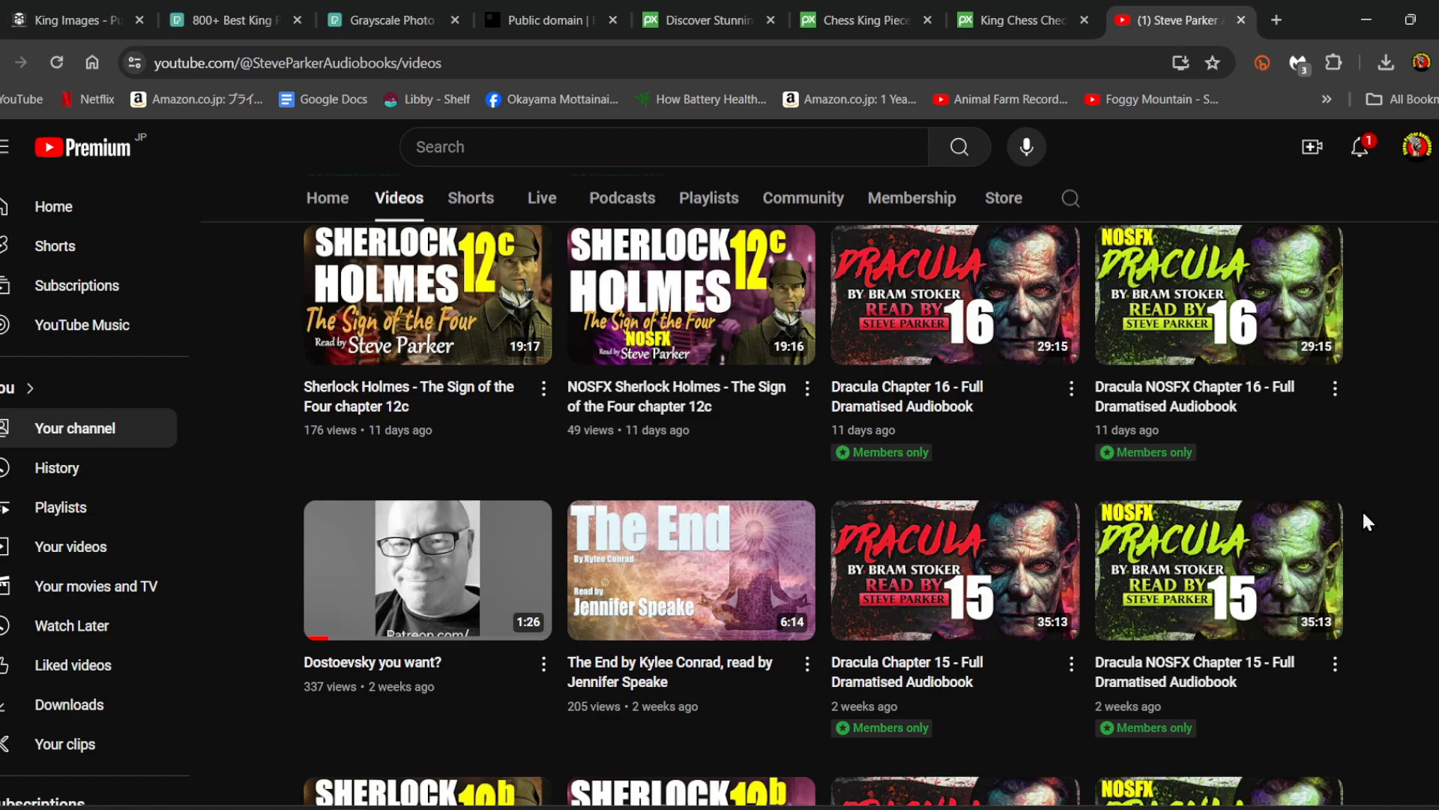
pyautogui.scroll(-8, 1361, 509)
pyautogui.scroll(3, 1361, 510)
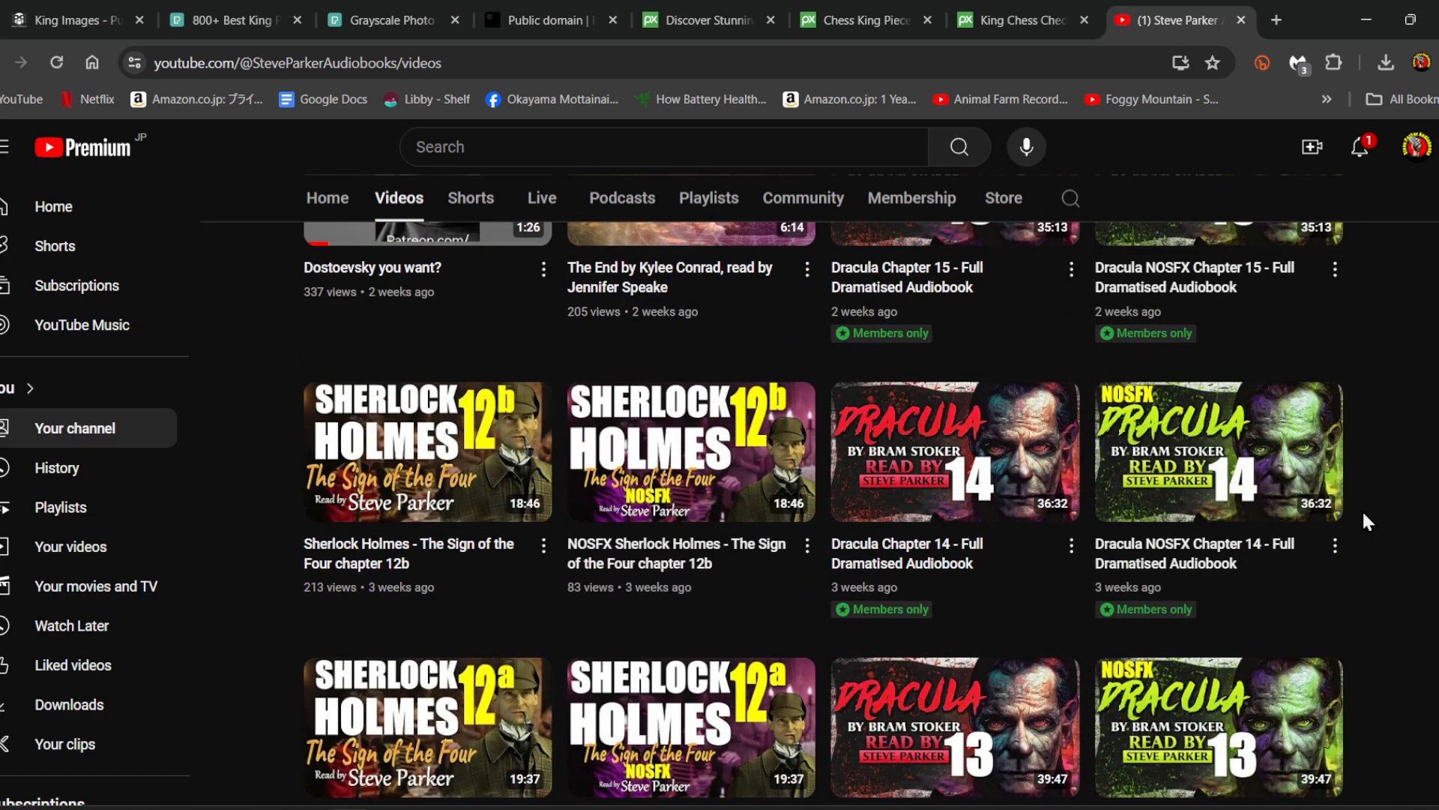
pyautogui.scroll(-8, 1361, 509)
pyautogui.scroll(-20, 1355, 508)
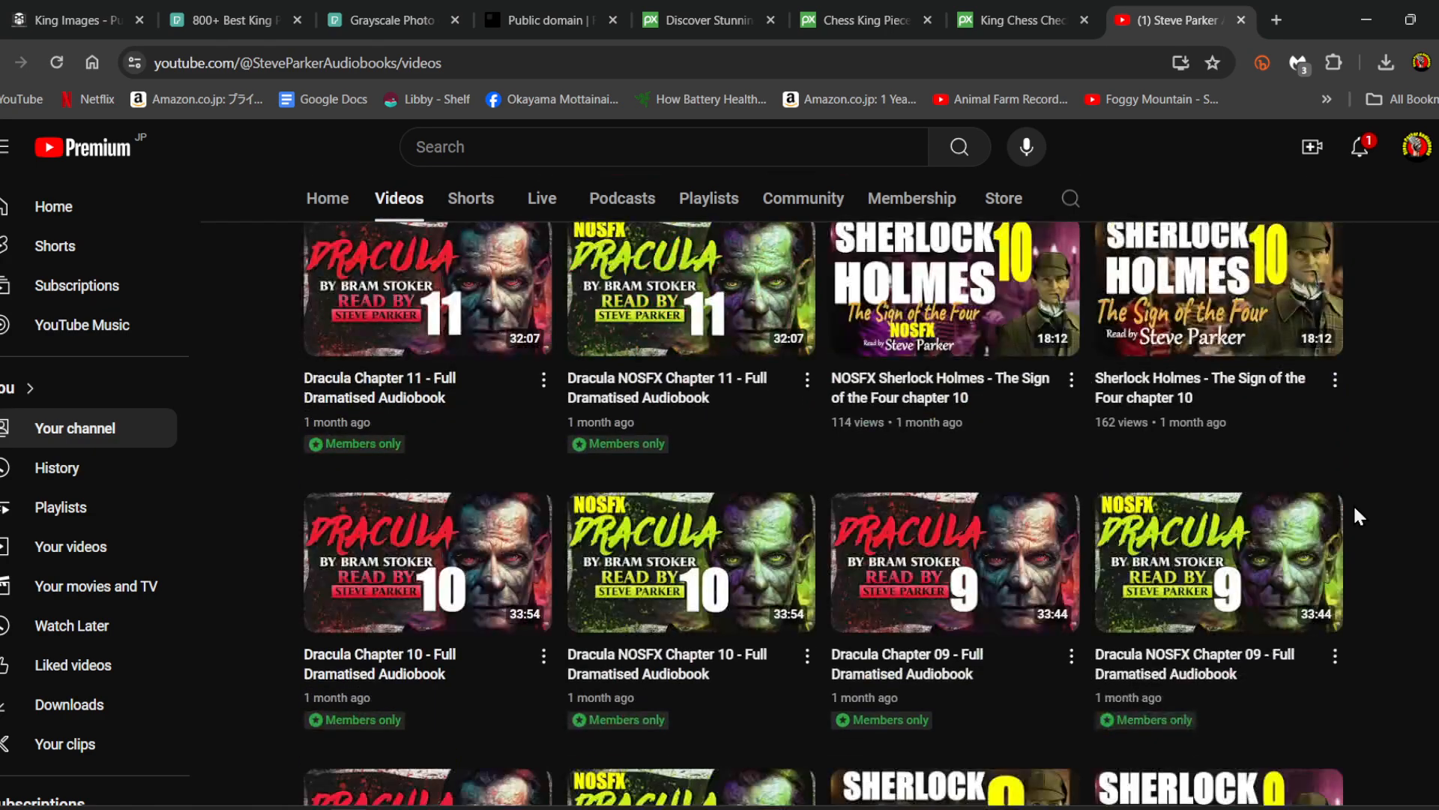
pyautogui.scroll(-7, 1357, 516)
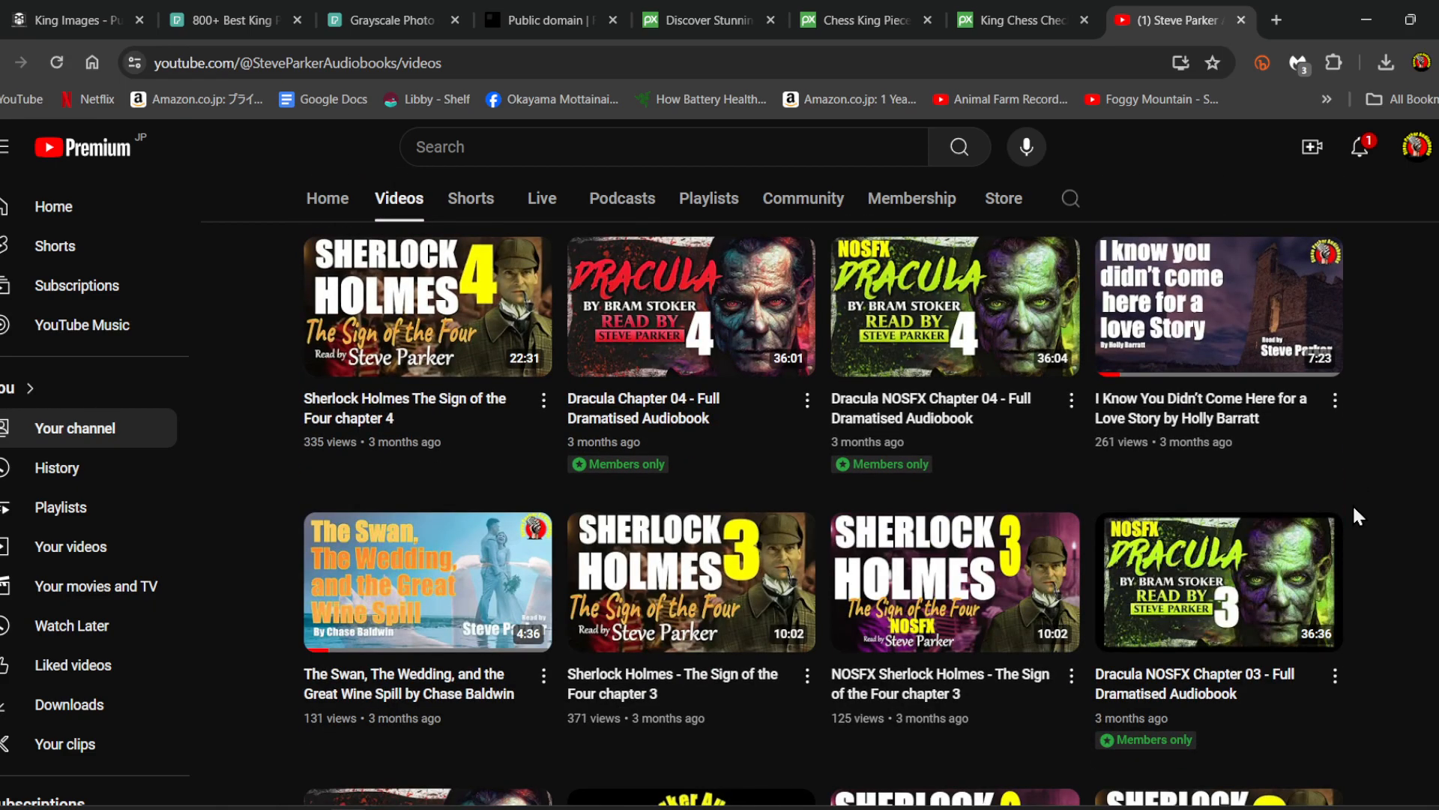
pyautogui.scroll(-10, 1354, 508)
pyautogui.scroll(-2, 1356, 515)
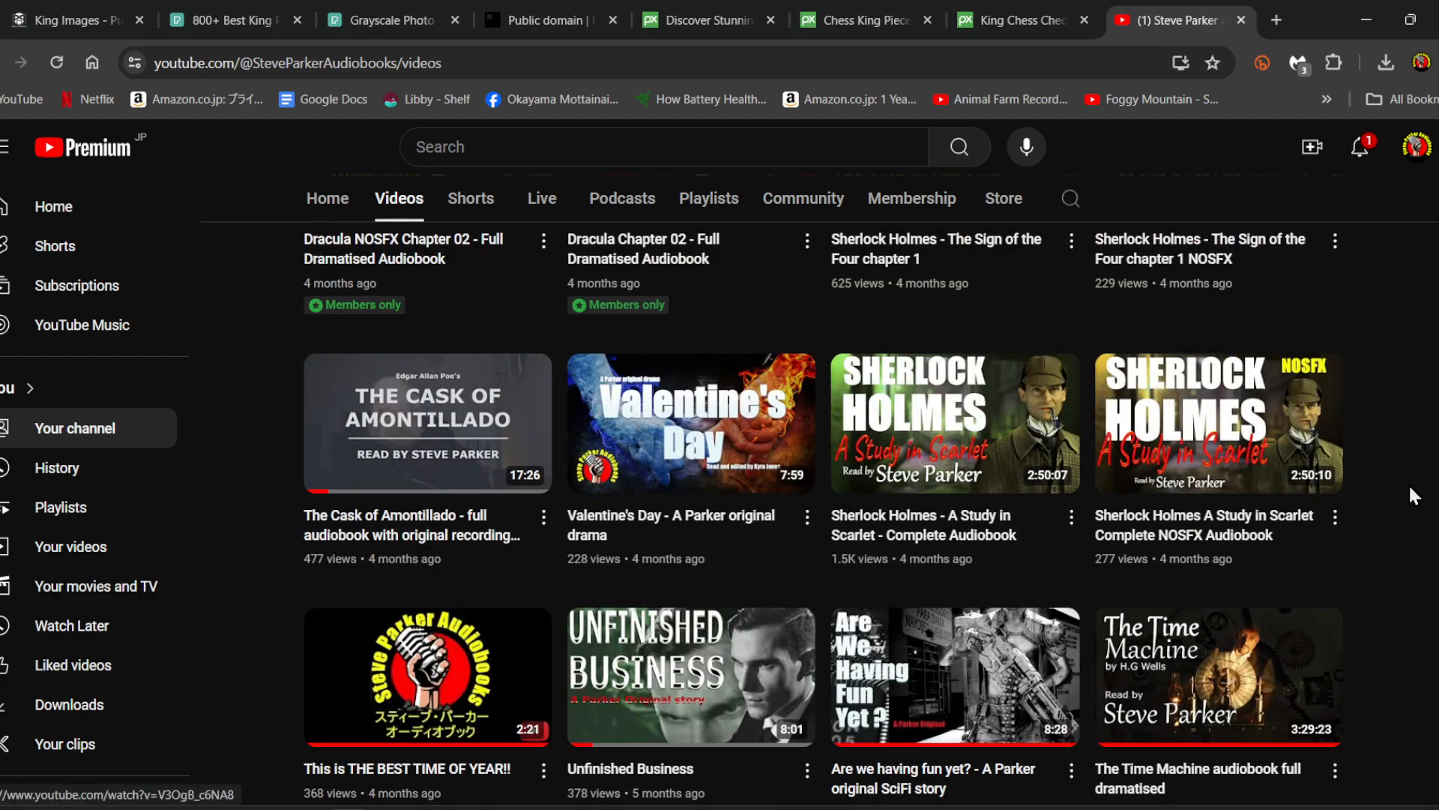
pyautogui.scroll(4, 1413, 535)
pyautogui.scroll(-5, 1419, 535)
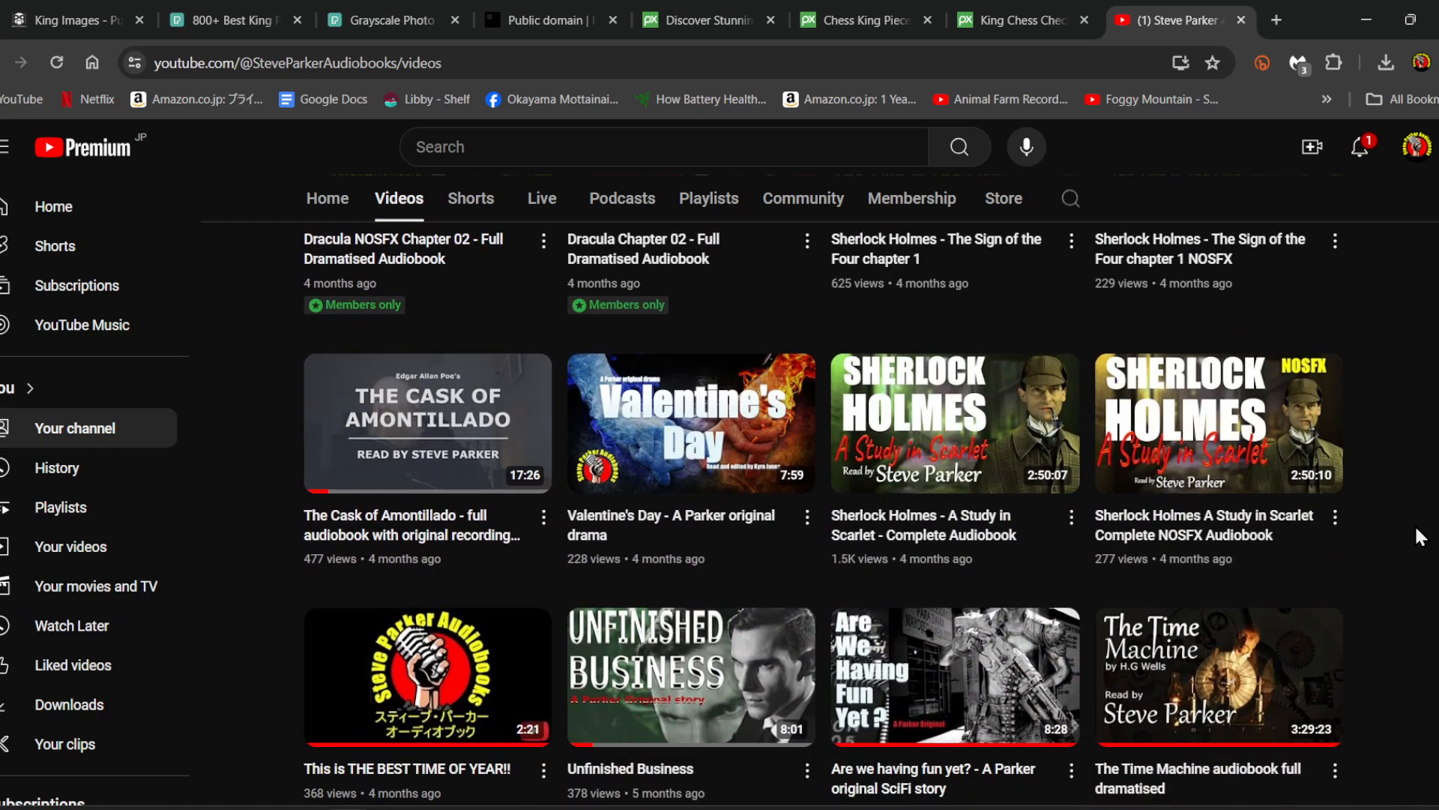
pyautogui.scroll(1, 1419, 535)
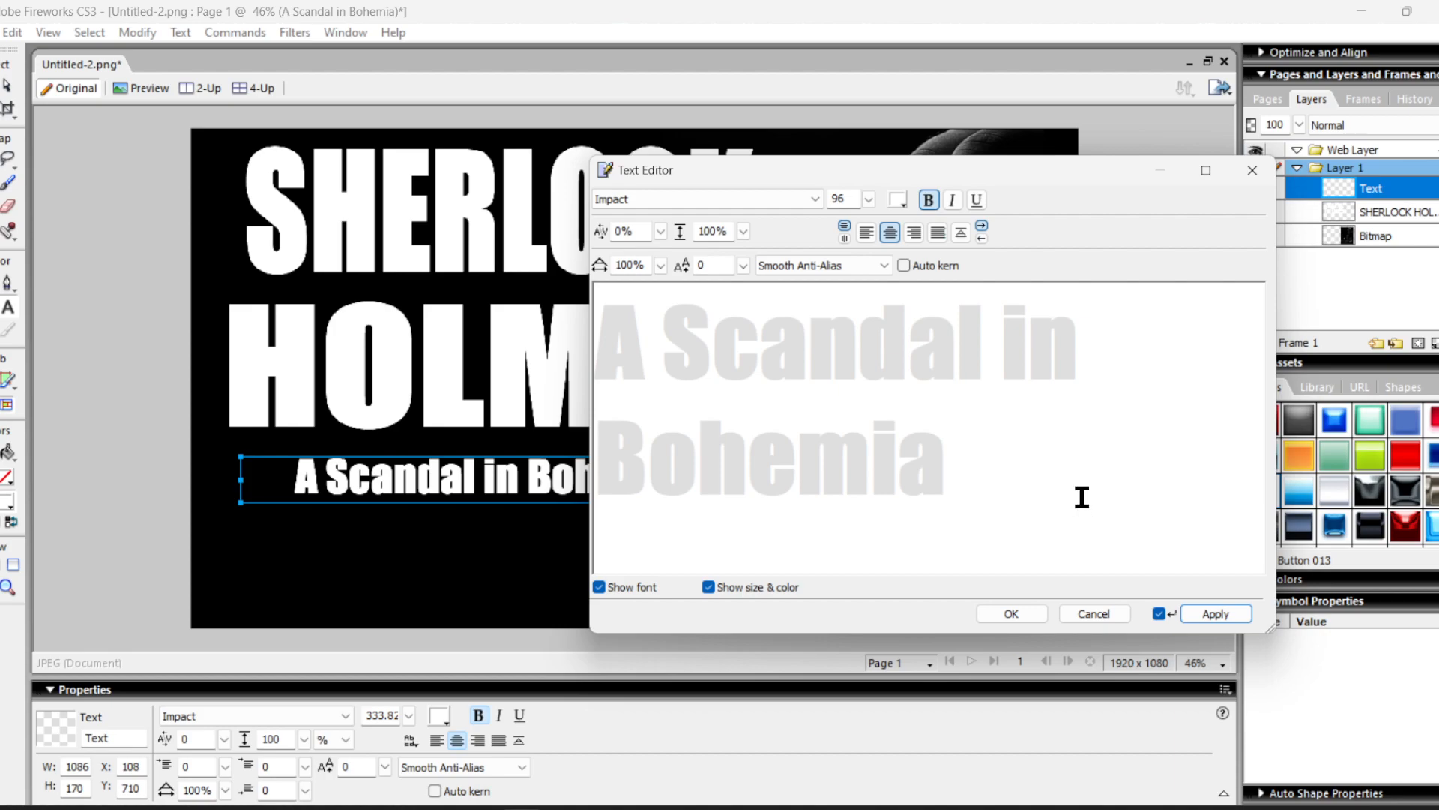
# - Set the font of the whole "A Scandal in Bohemia" subtitle text to Viner Hand ITC
pyautogui.hotkey('ctrl', 'a')
pyautogui.click(815, 199)
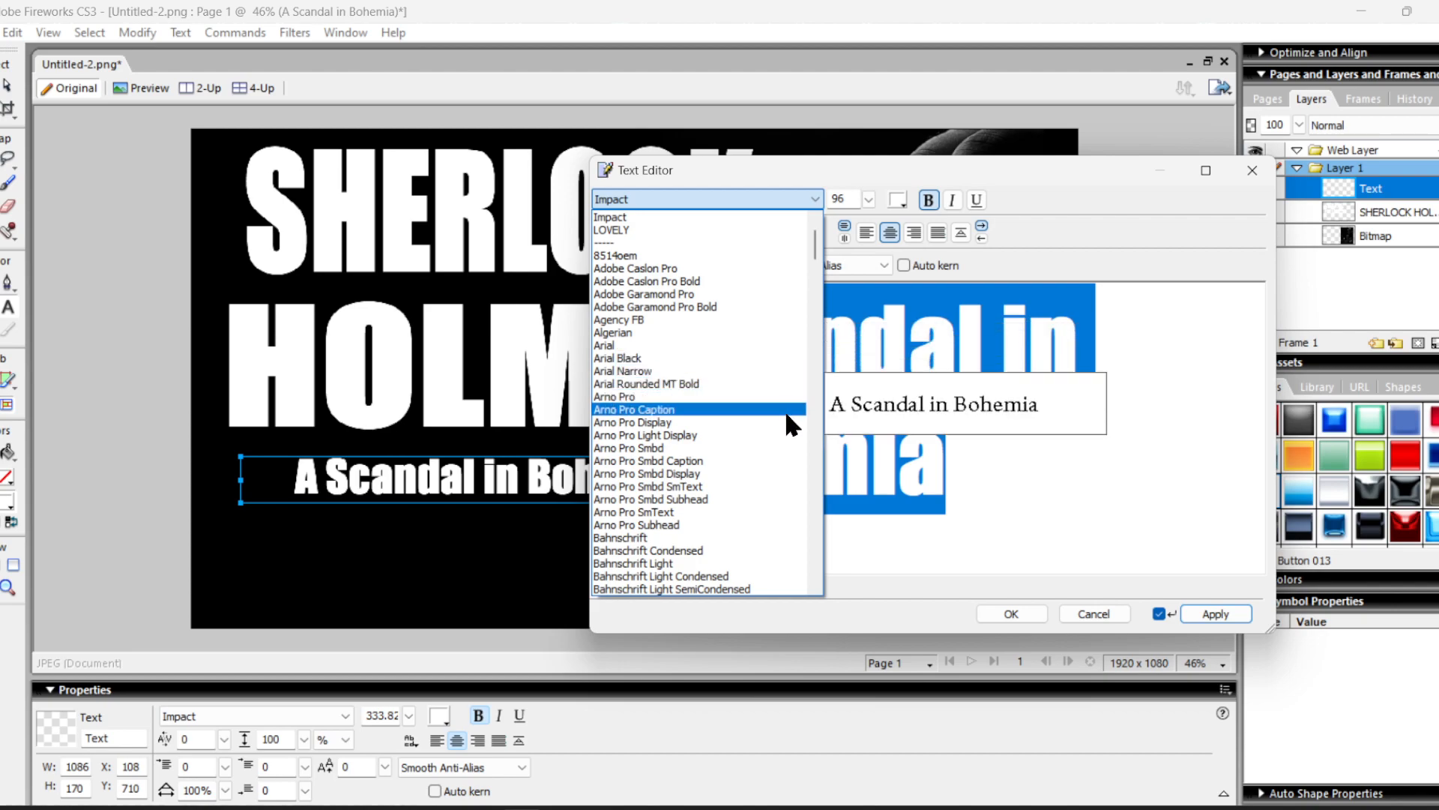
pyautogui.scroll(-4, 782, 390)
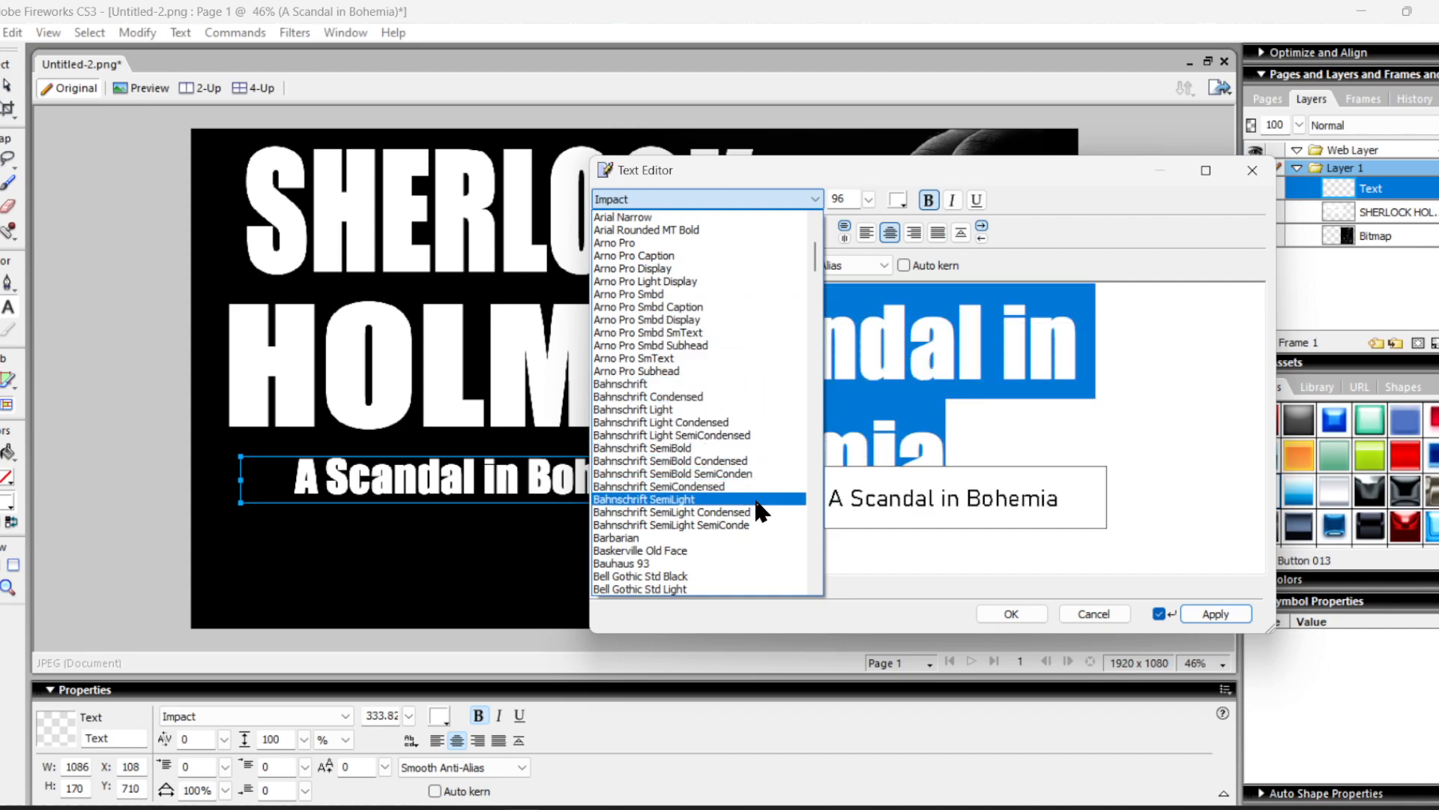
pyautogui.scroll(-7, 739, 540)
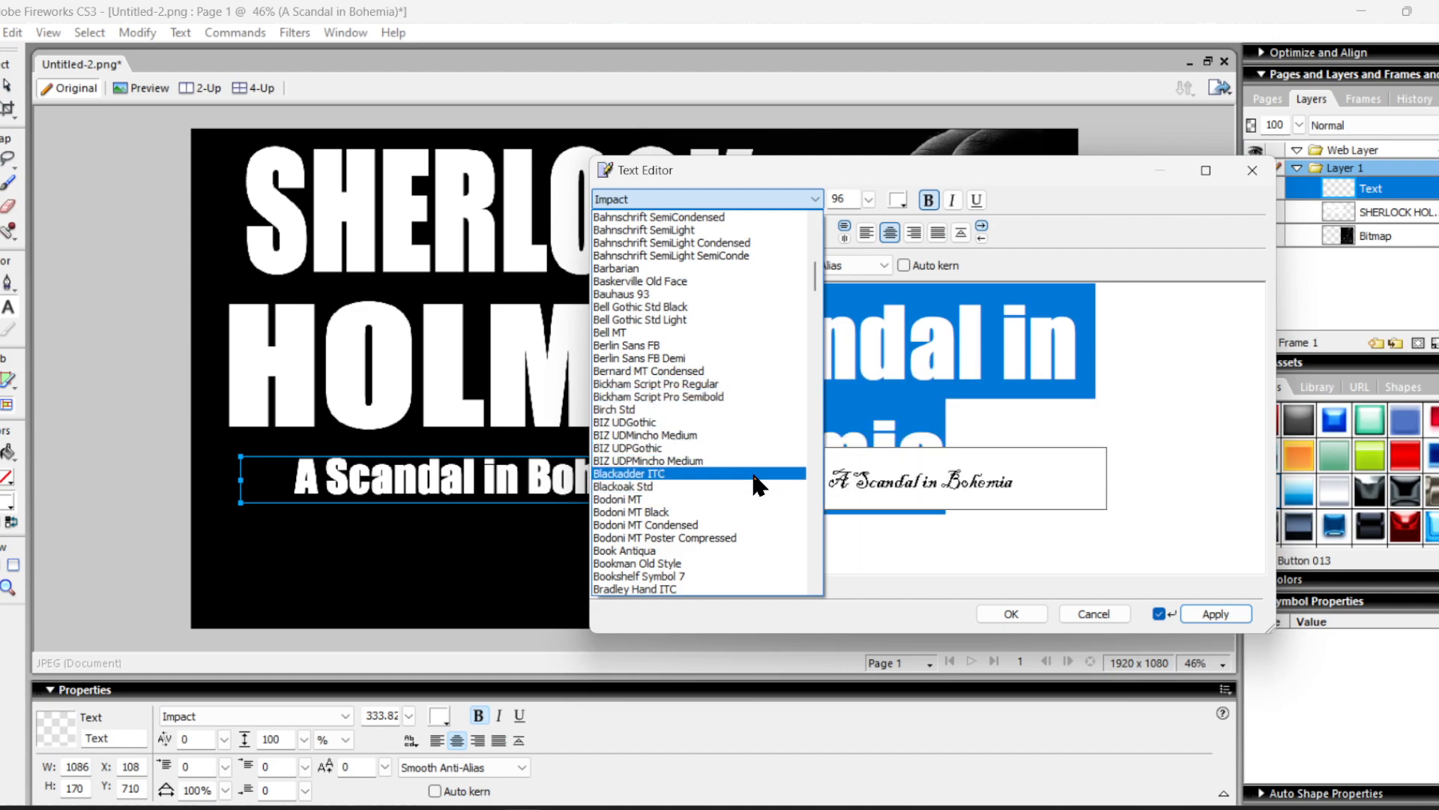
pyautogui.scroll(-6, 754, 476)
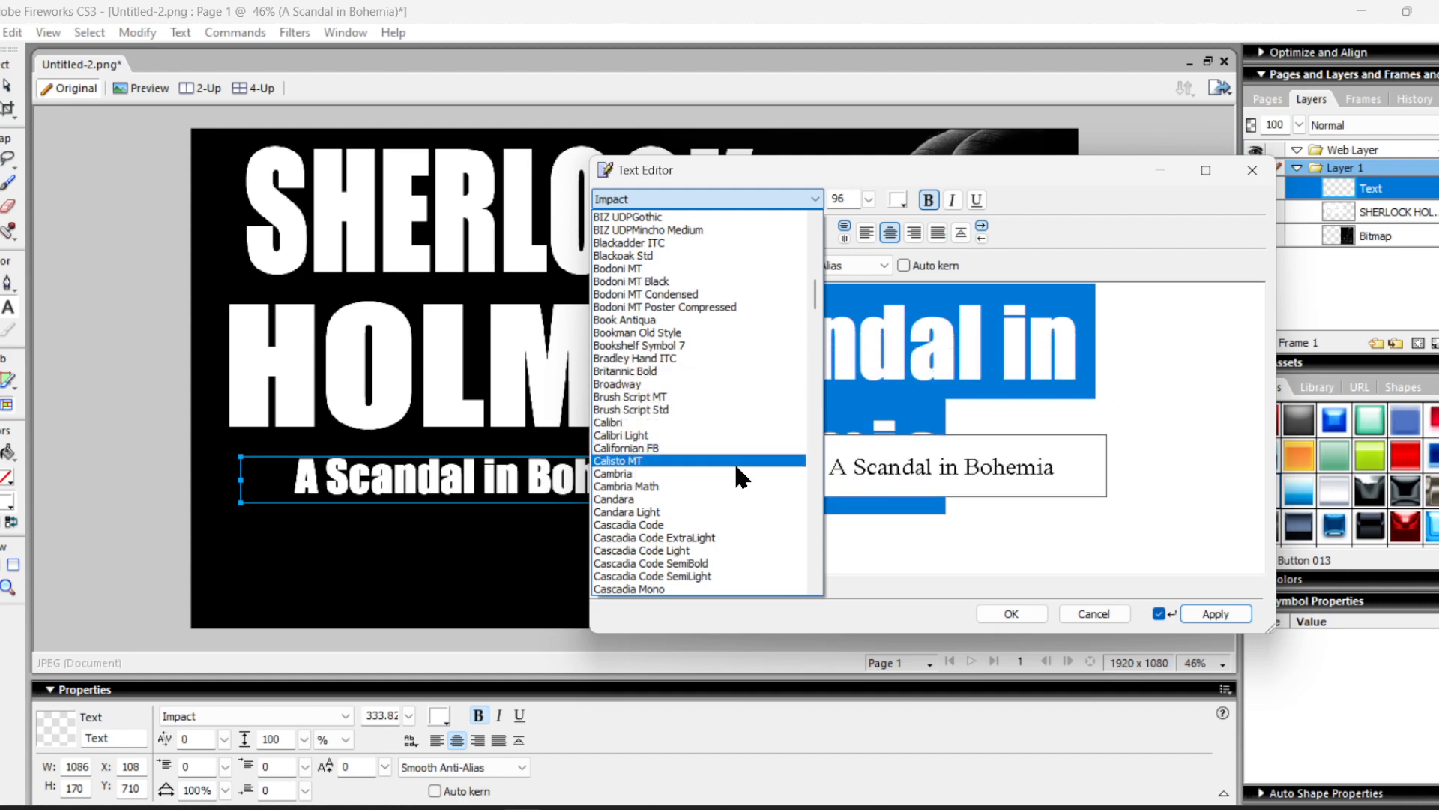
pyautogui.scroll(-4, 734, 462)
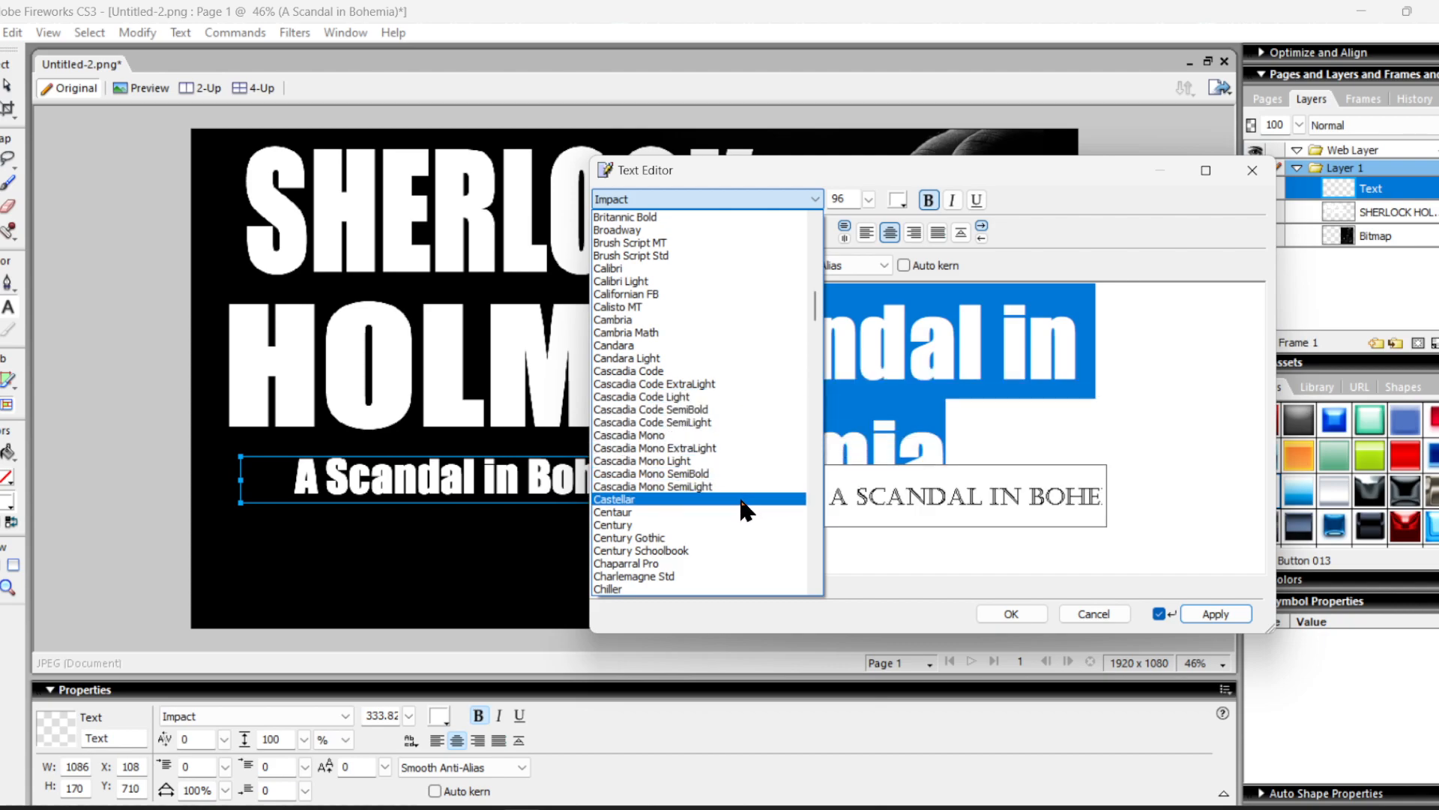
pyautogui.scroll(-7, 741, 500)
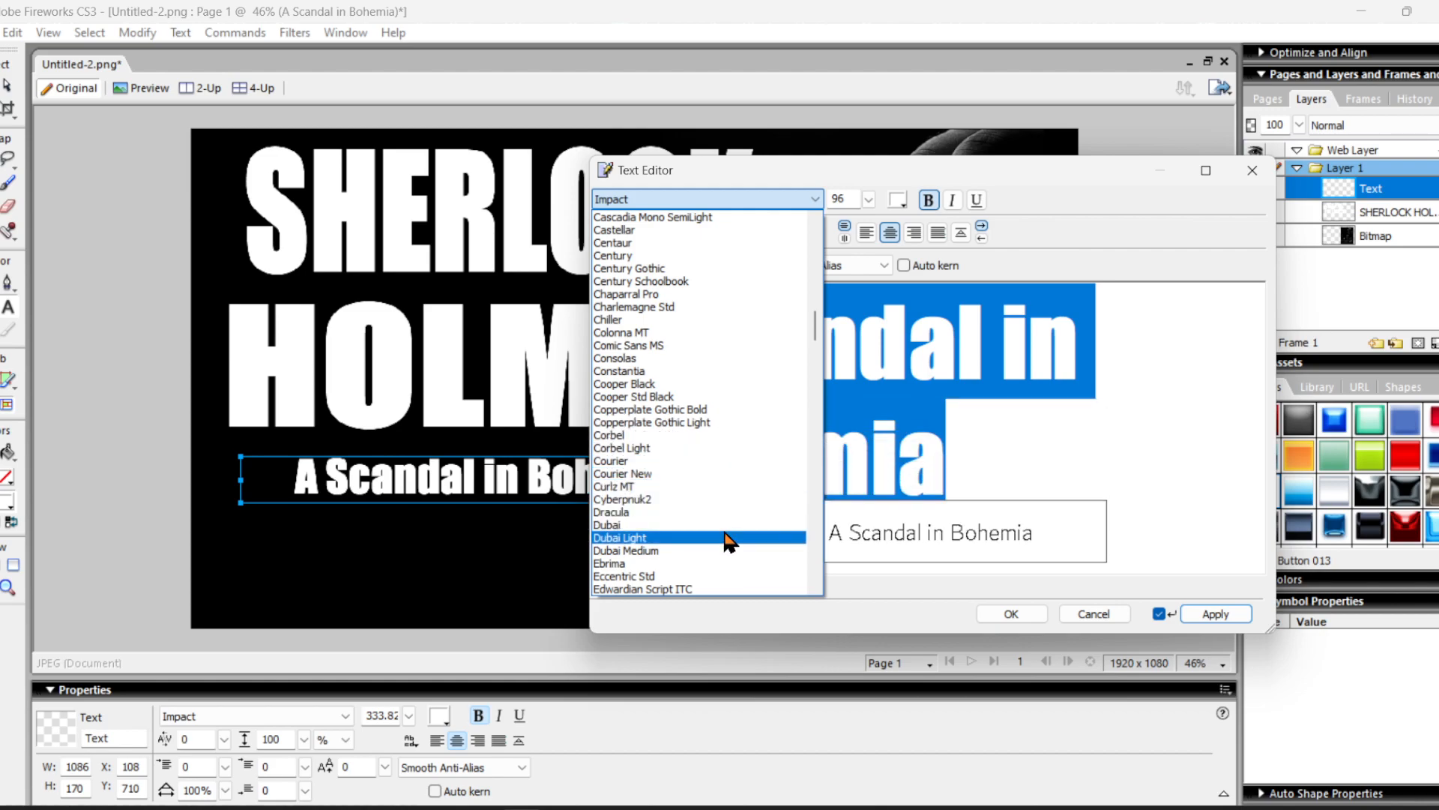
pyautogui.scroll(-8, 724, 534)
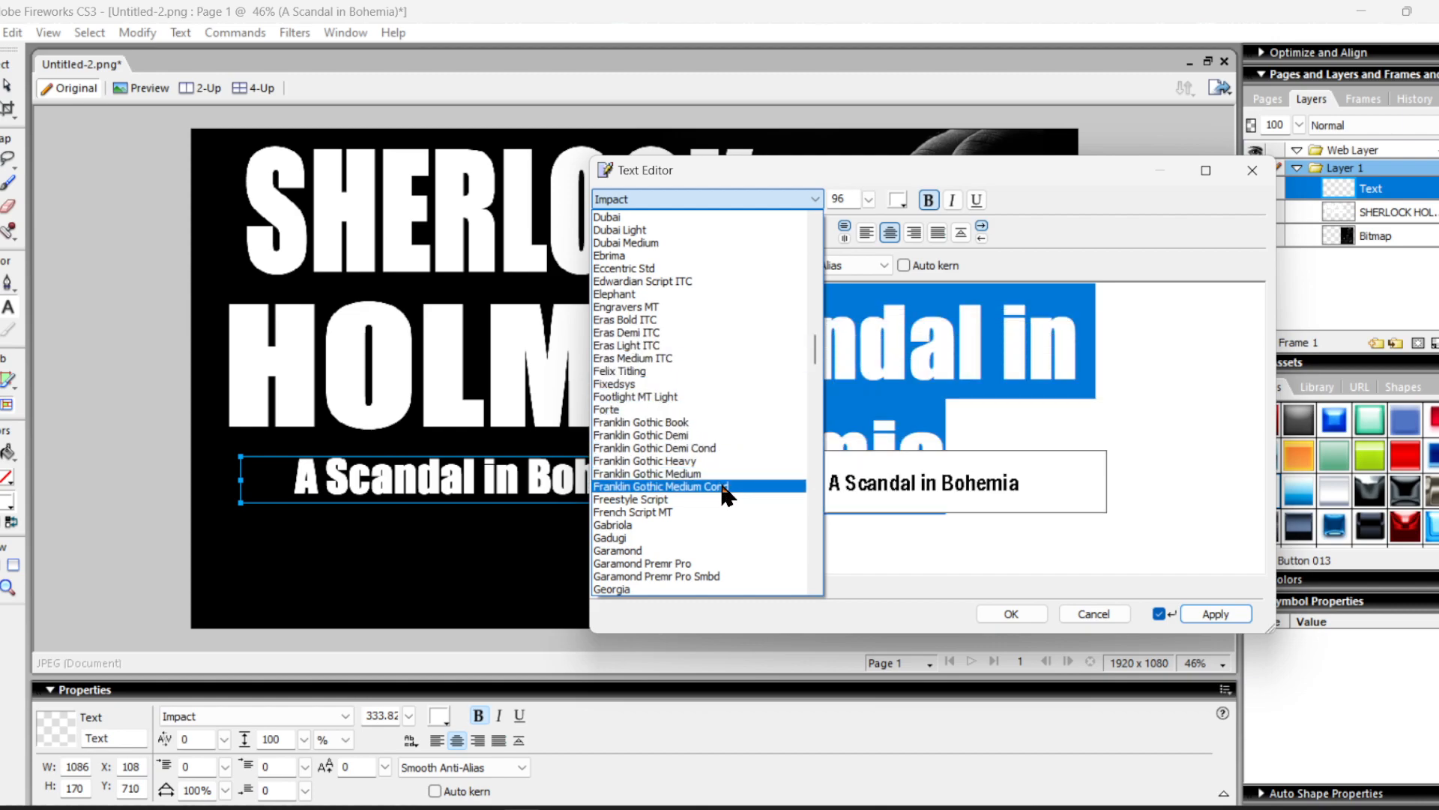
pyautogui.scroll(-2, 731, 491)
pyautogui.scroll(-4, 725, 482)
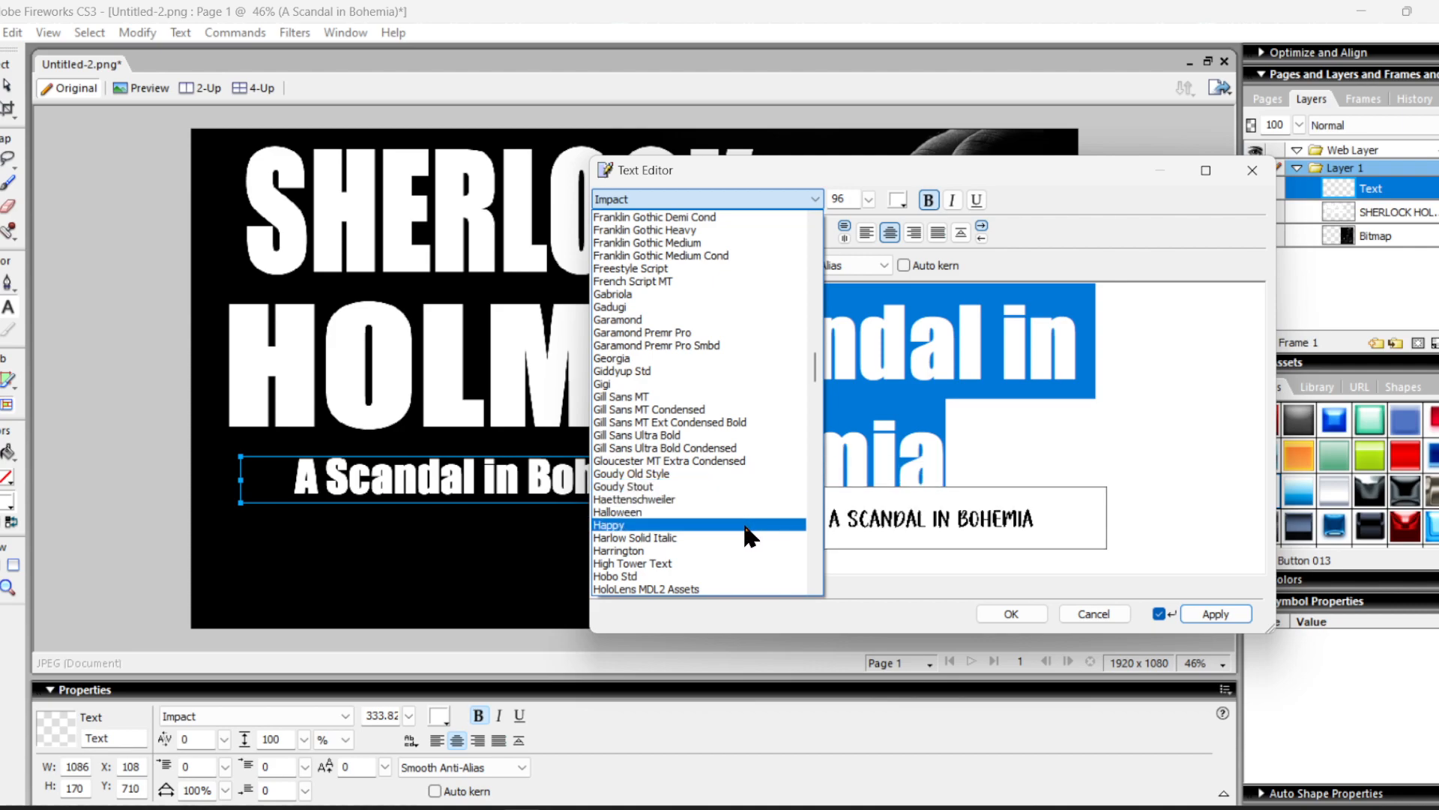
pyautogui.scroll(-8, 746, 525)
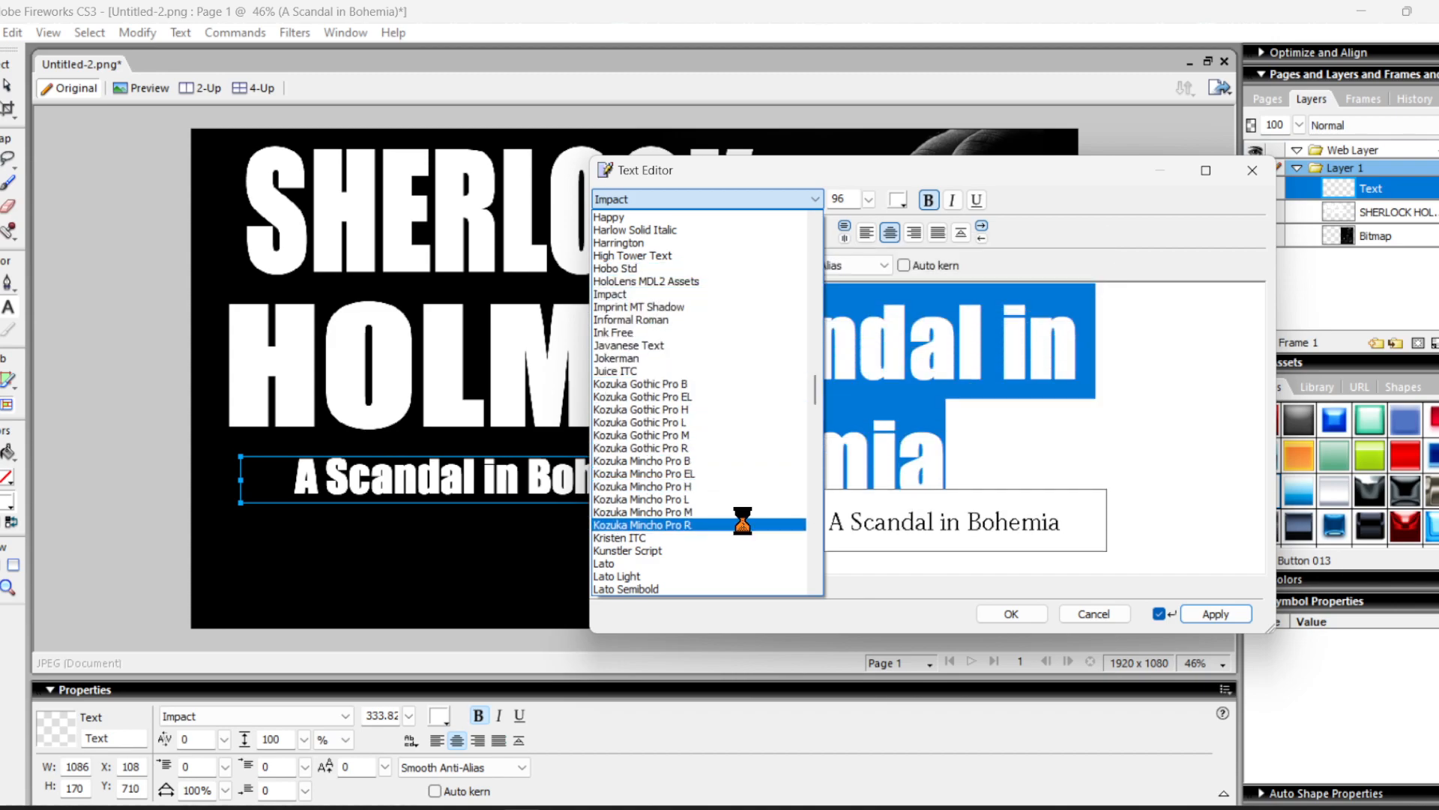
pyautogui.scroll(-8, 740, 516)
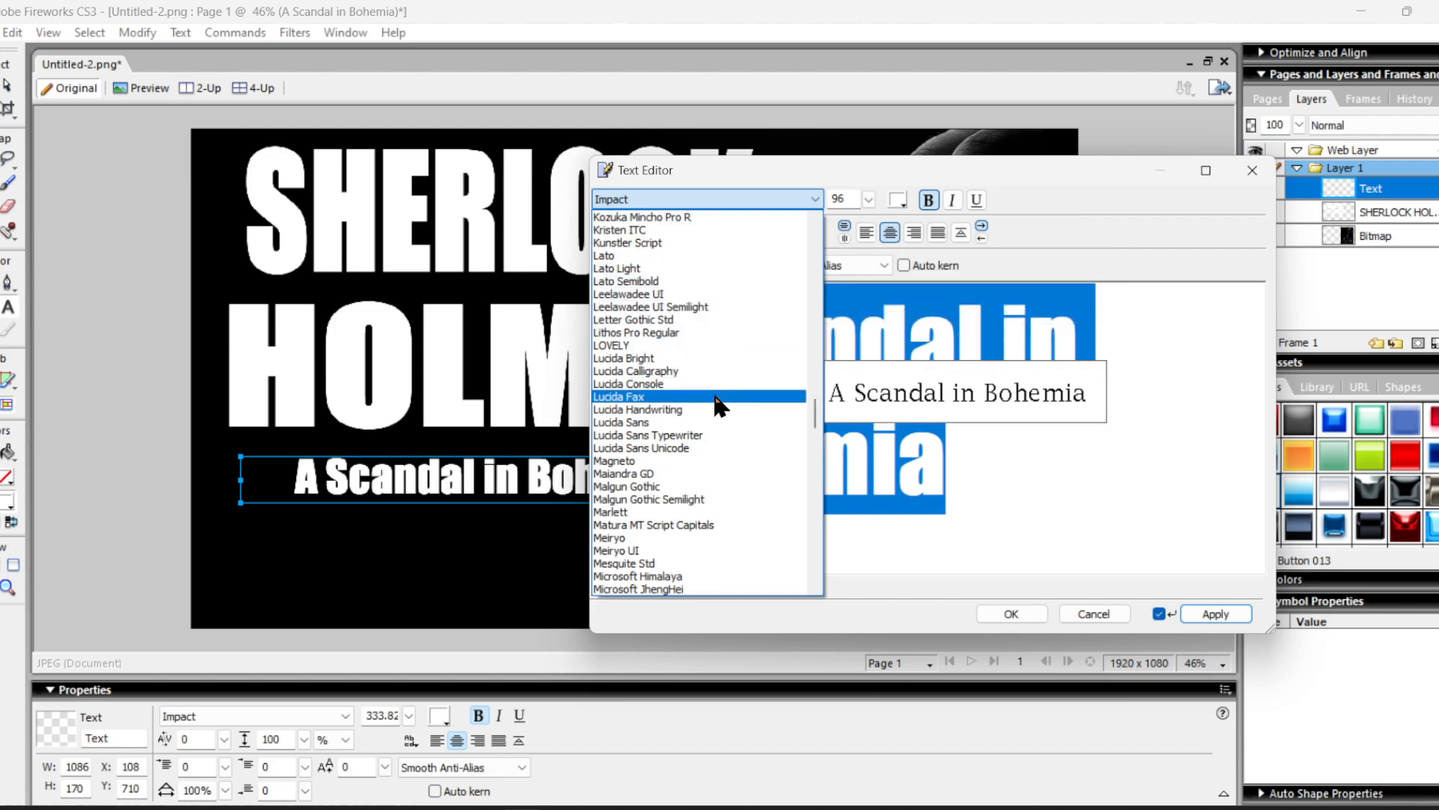
pyautogui.scroll(-1, 724, 421)
pyautogui.scroll(-5, 722, 412)
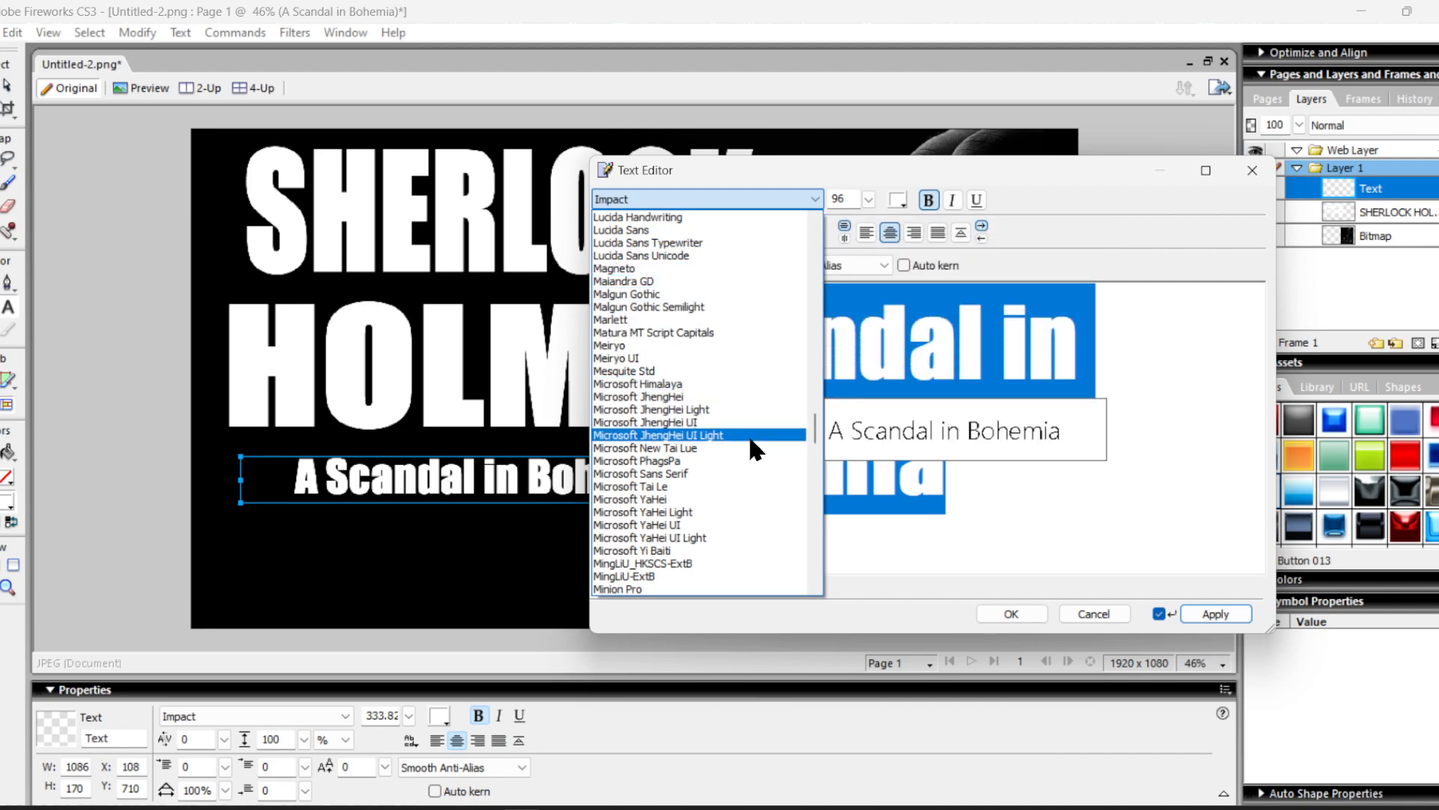
pyautogui.scroll(-4, 750, 443)
pyautogui.scroll(-1, 748, 426)
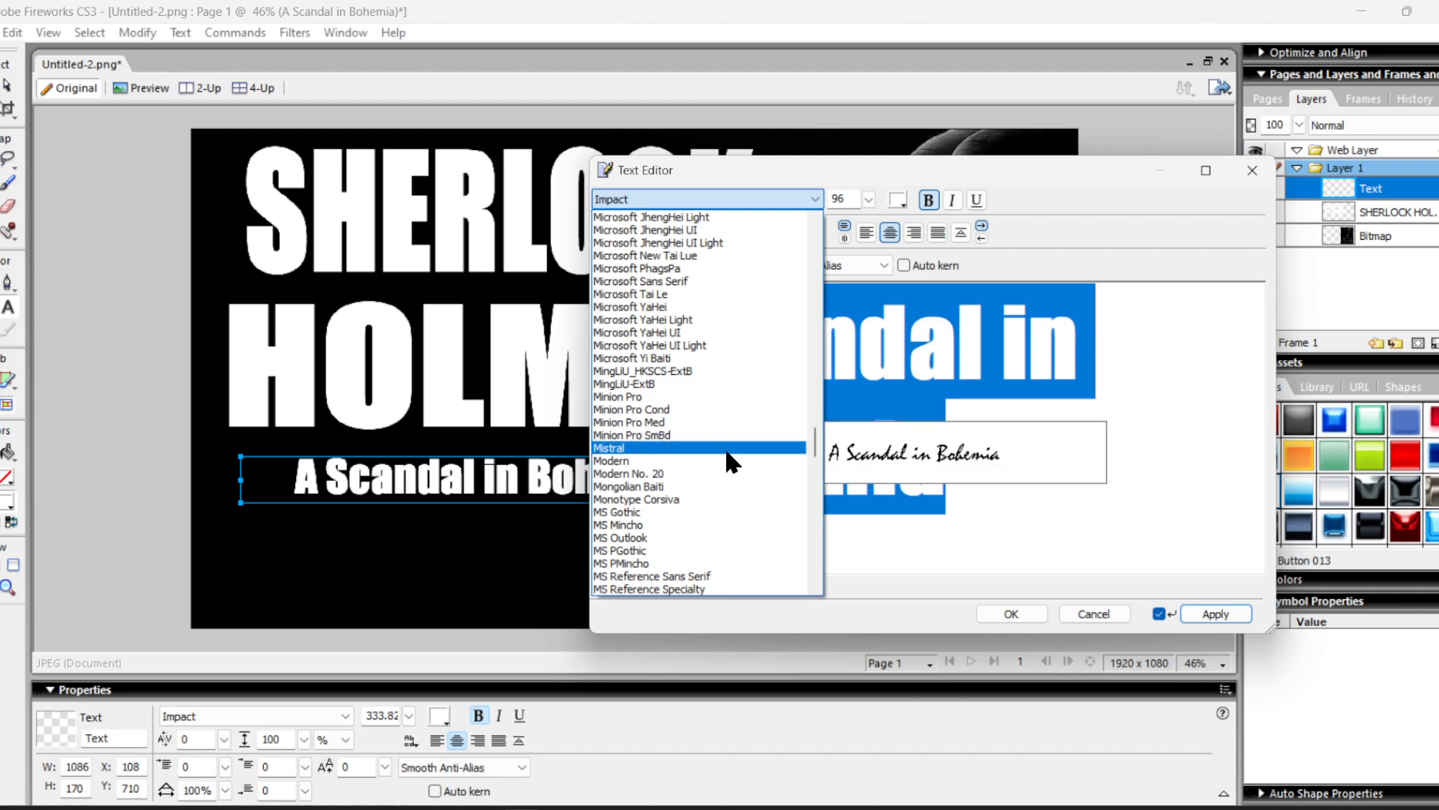
pyautogui.scroll(-4, 727, 449)
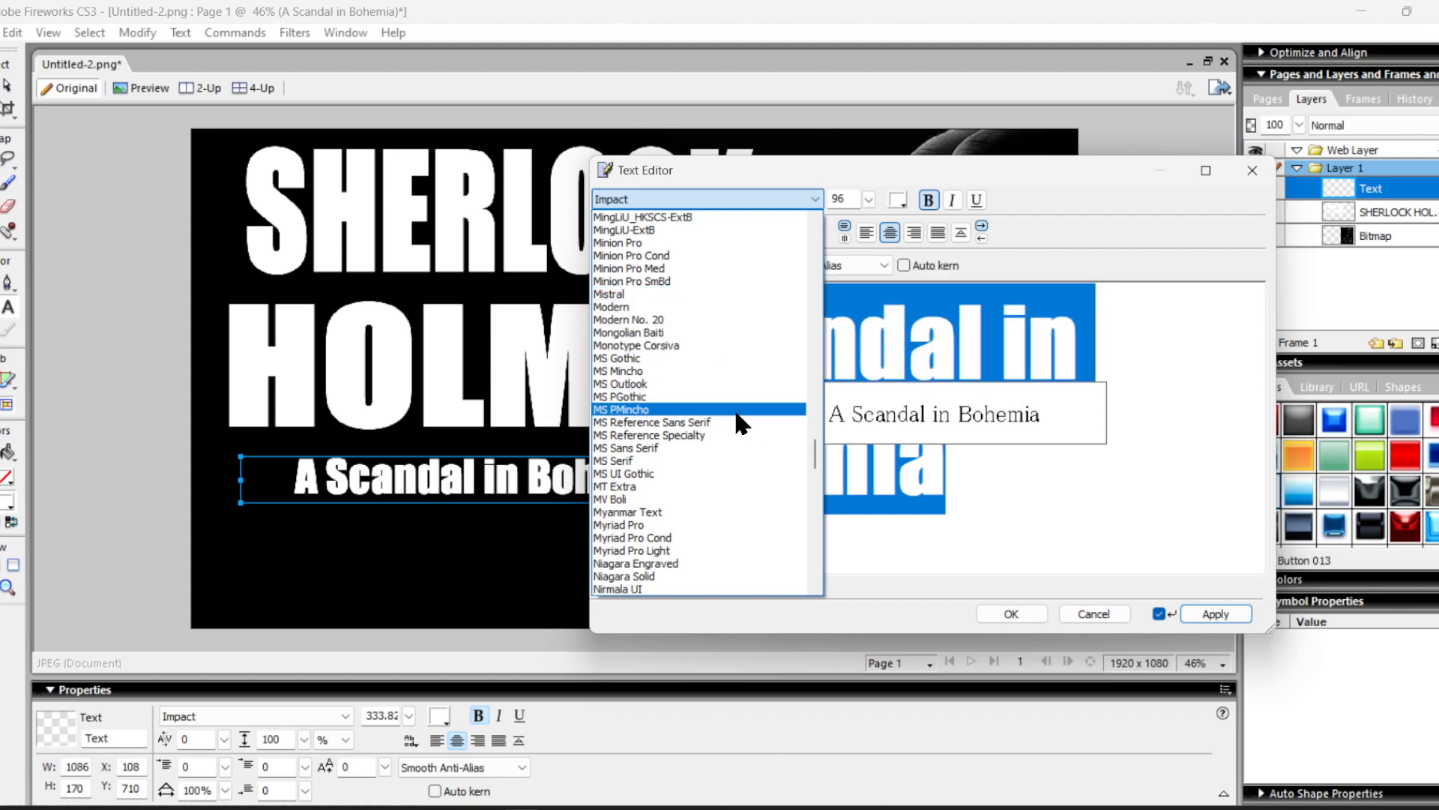
pyautogui.scroll(-5, 733, 407)
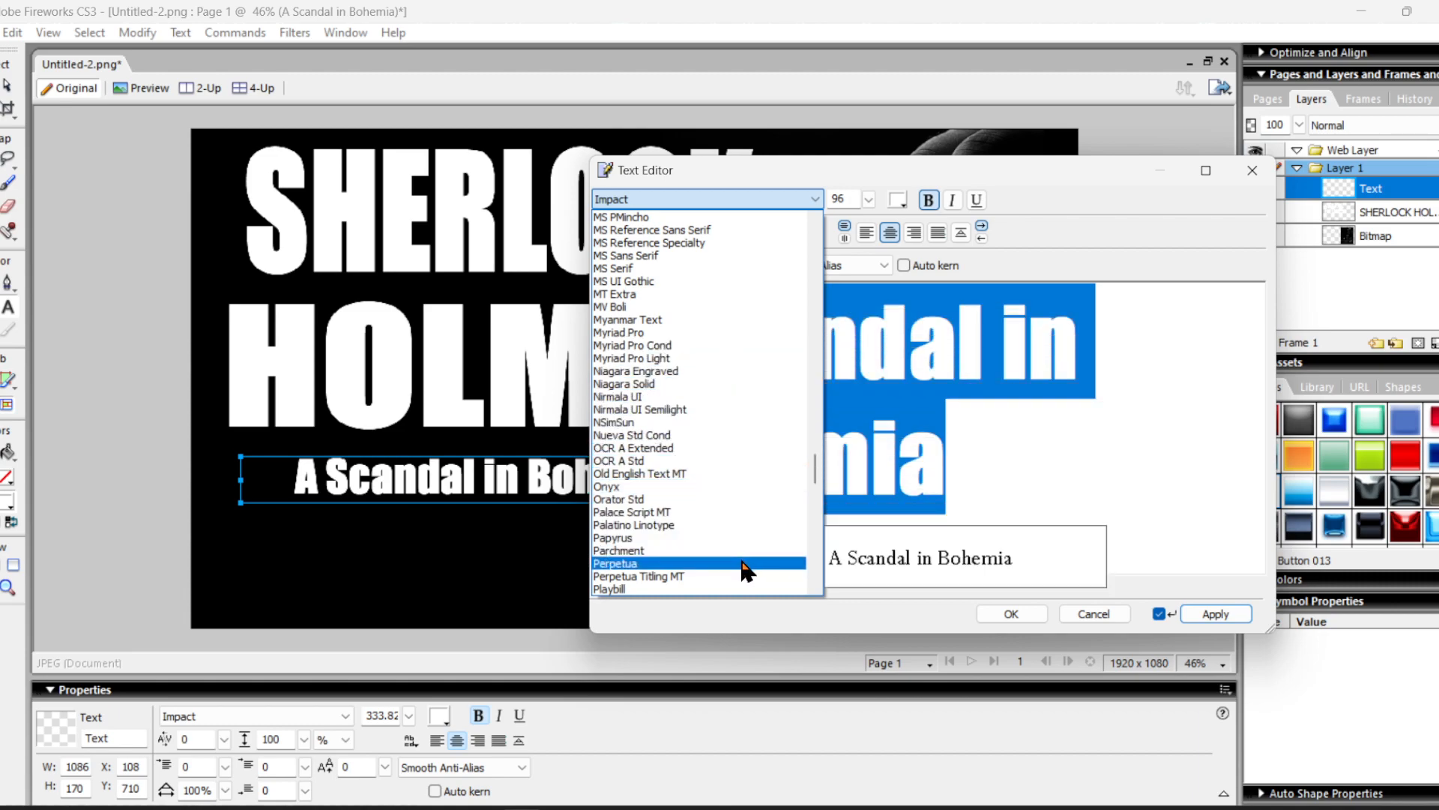
pyautogui.scroll(-7, 746, 547)
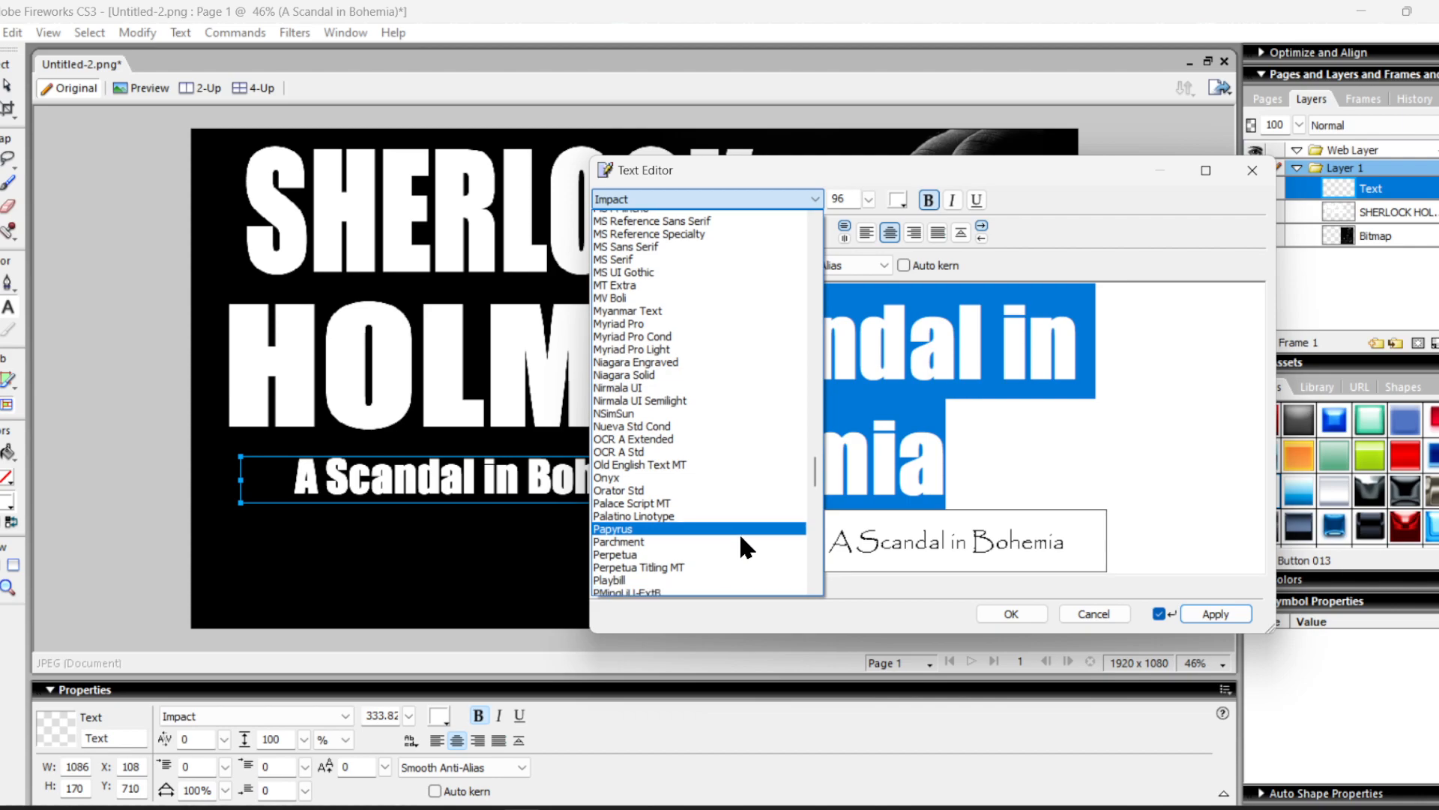
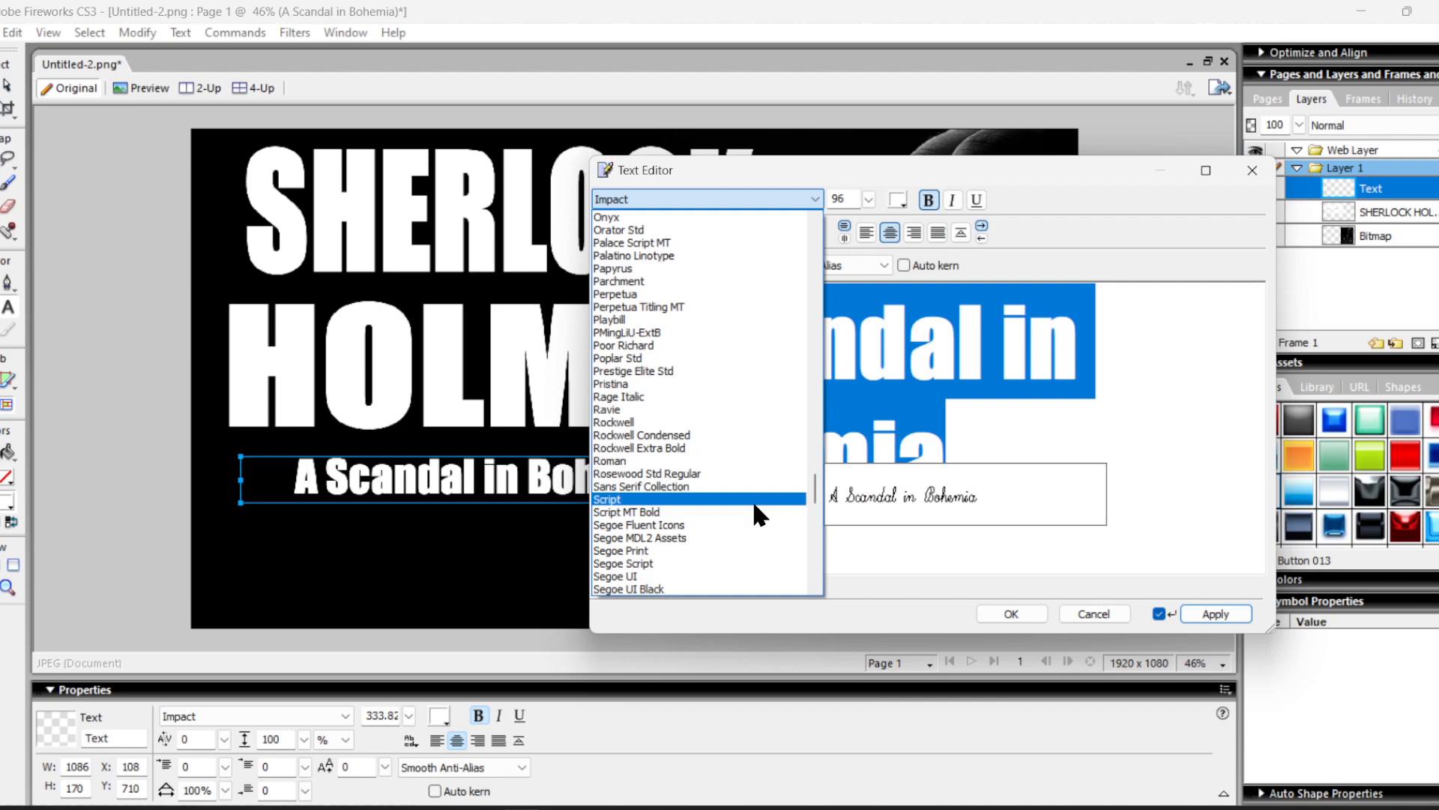
pyautogui.scroll(-2, 757, 542)
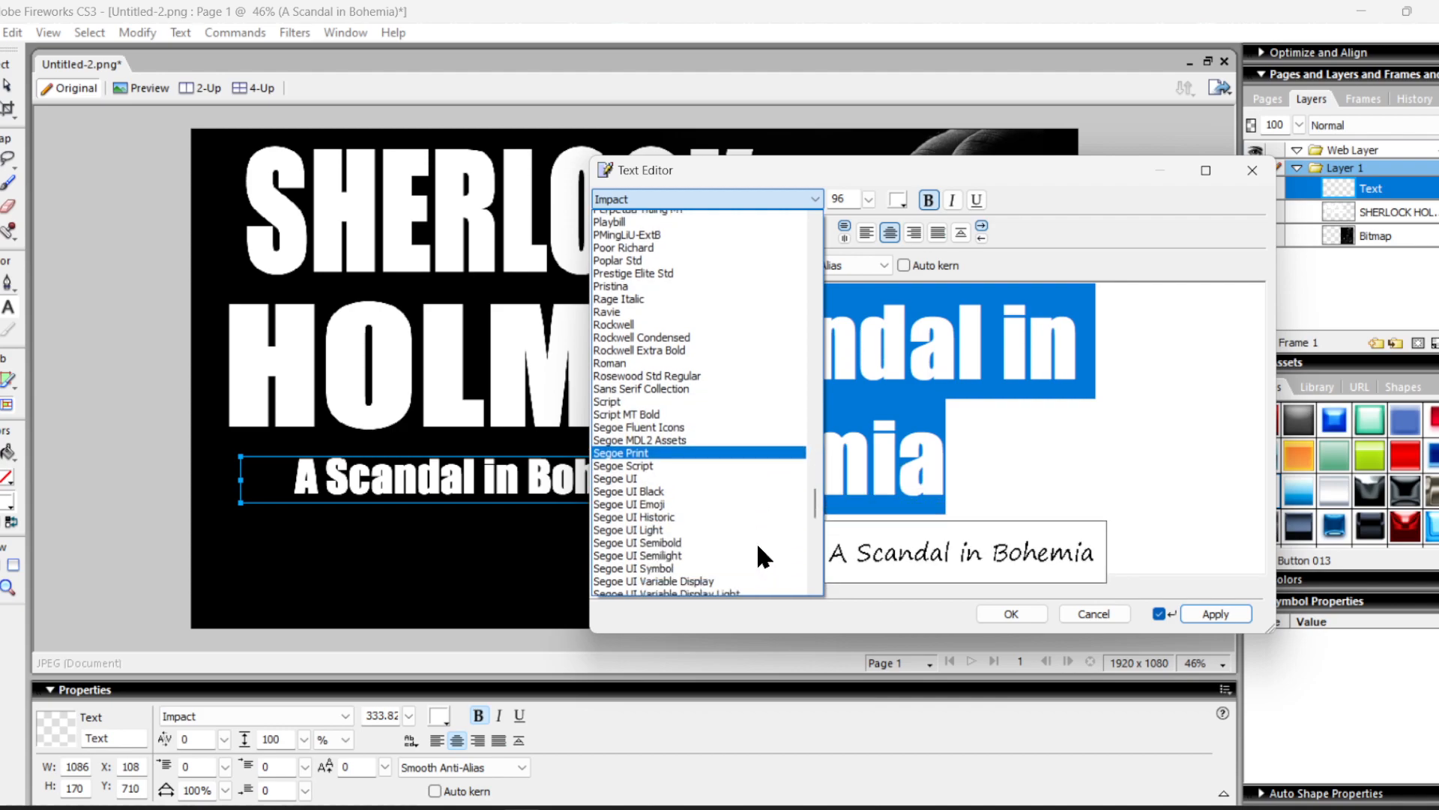
pyautogui.scroll(-6, 757, 542)
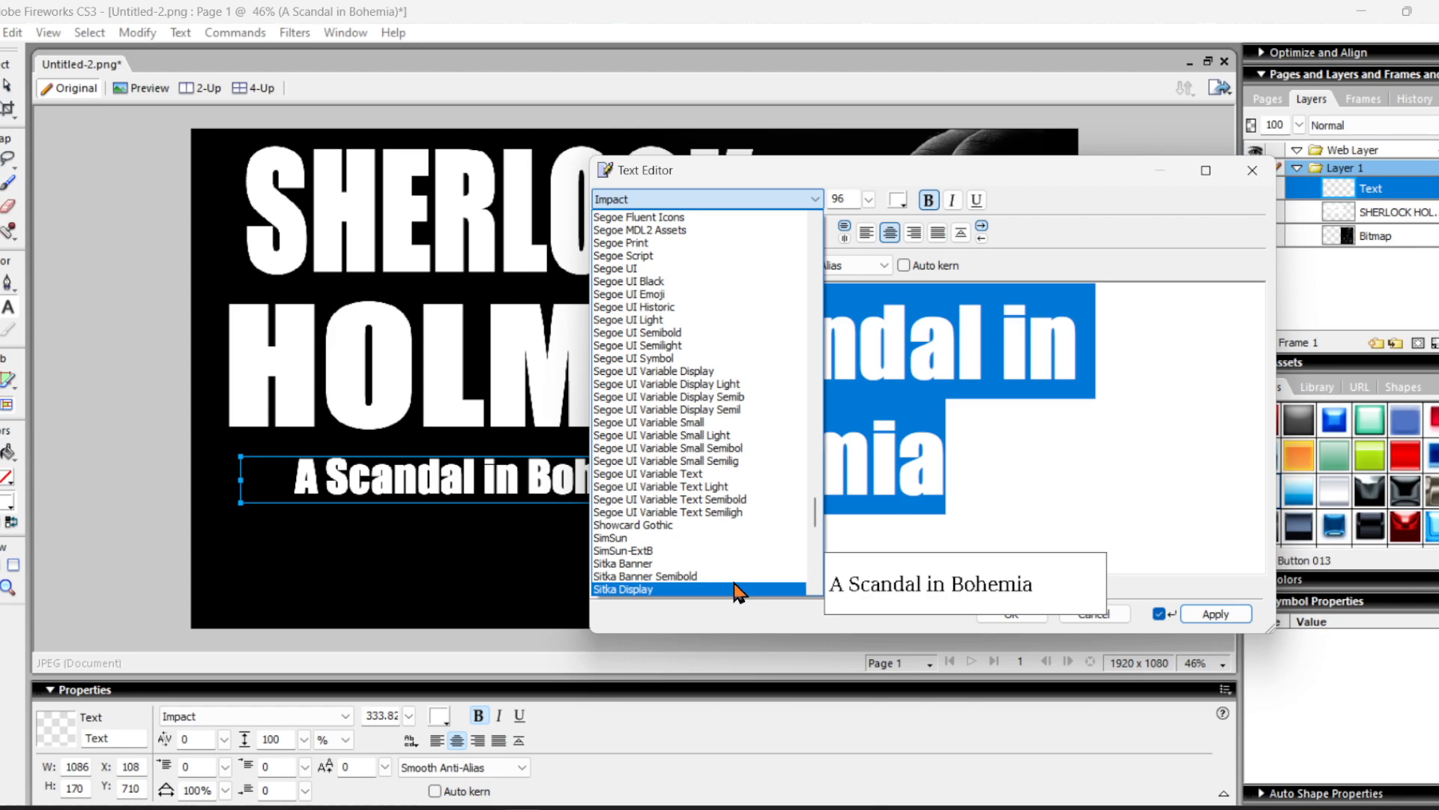
pyautogui.scroll(-9, 738, 594)
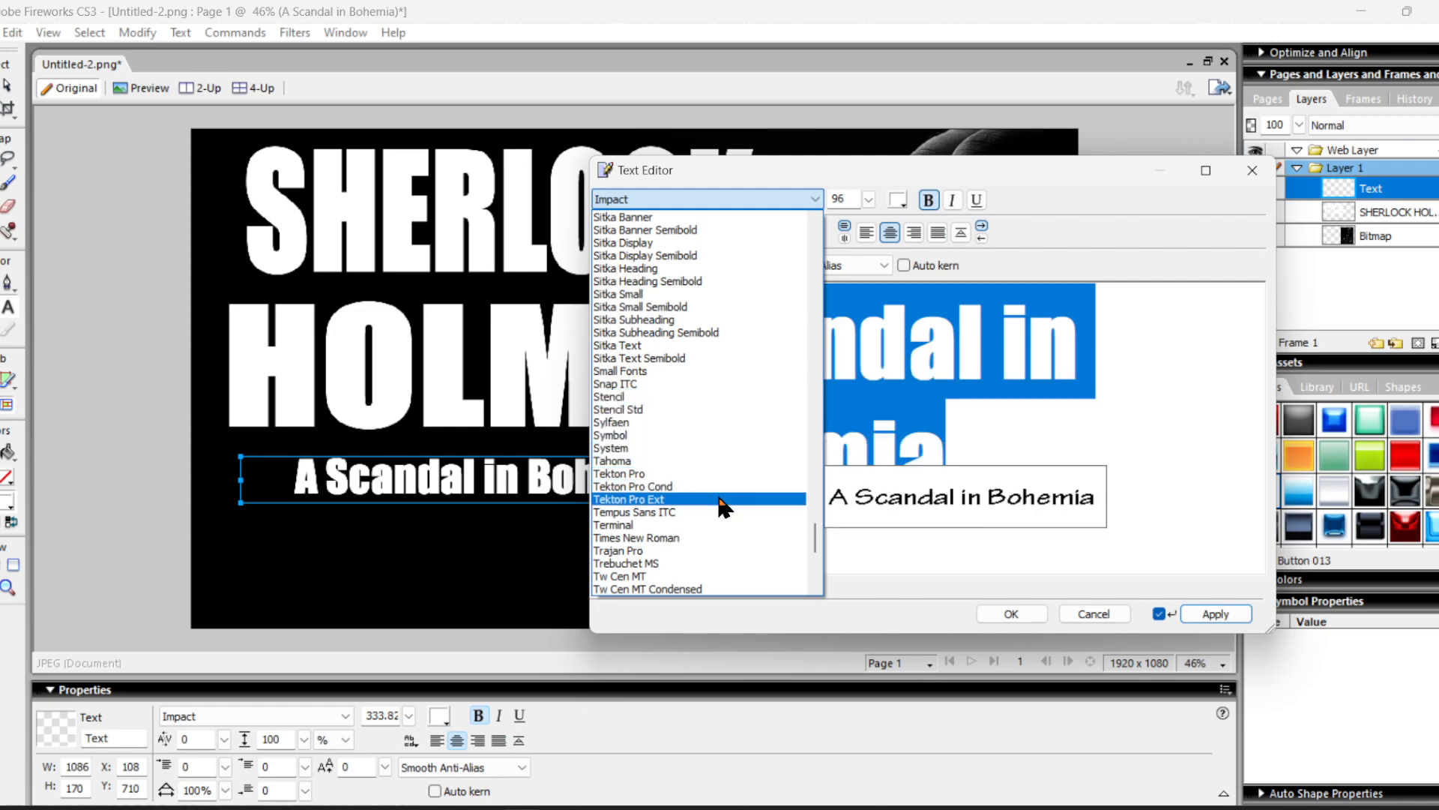
pyautogui.scroll(-4, 730, 549)
pyautogui.scroll(-4, 732, 551)
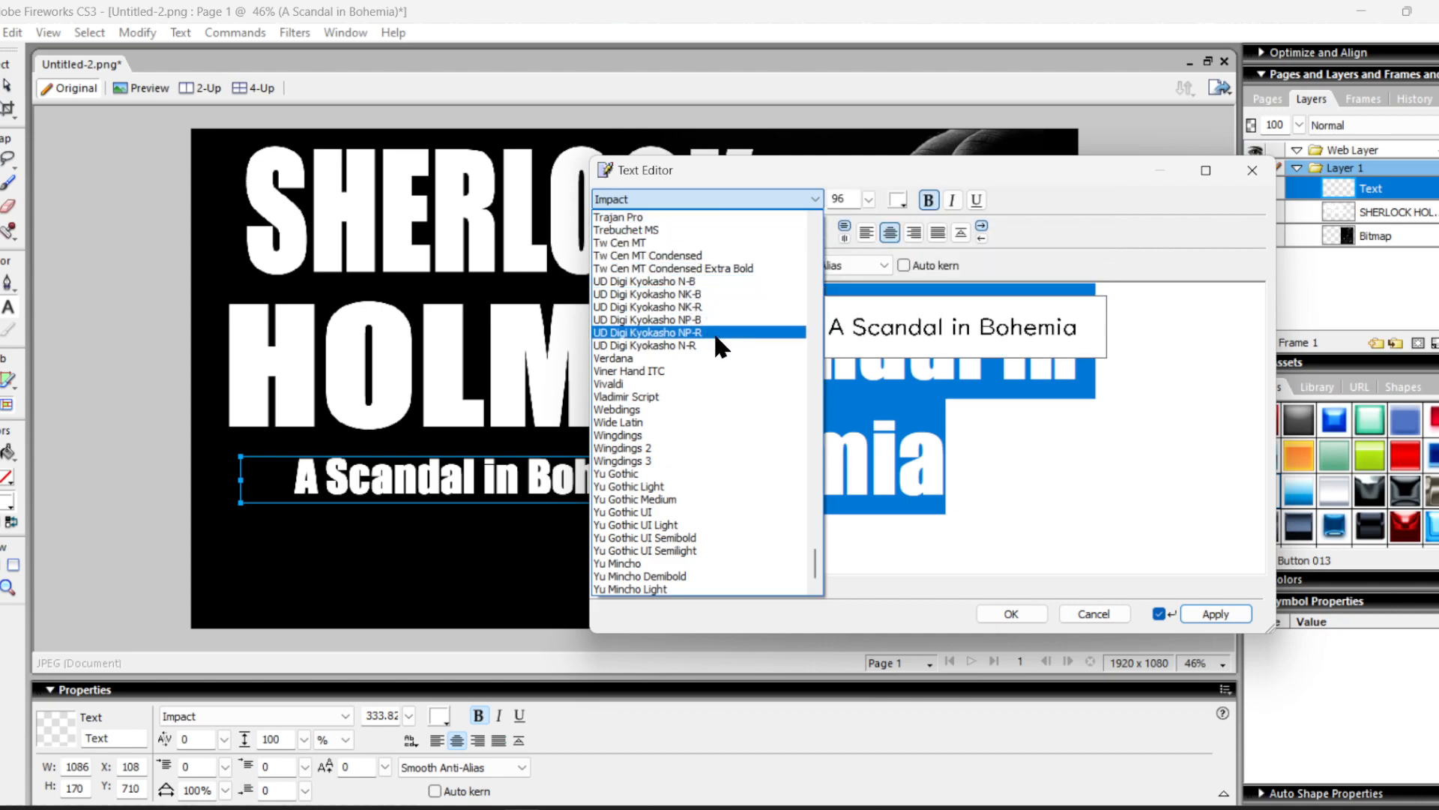
pyautogui.click(723, 371)
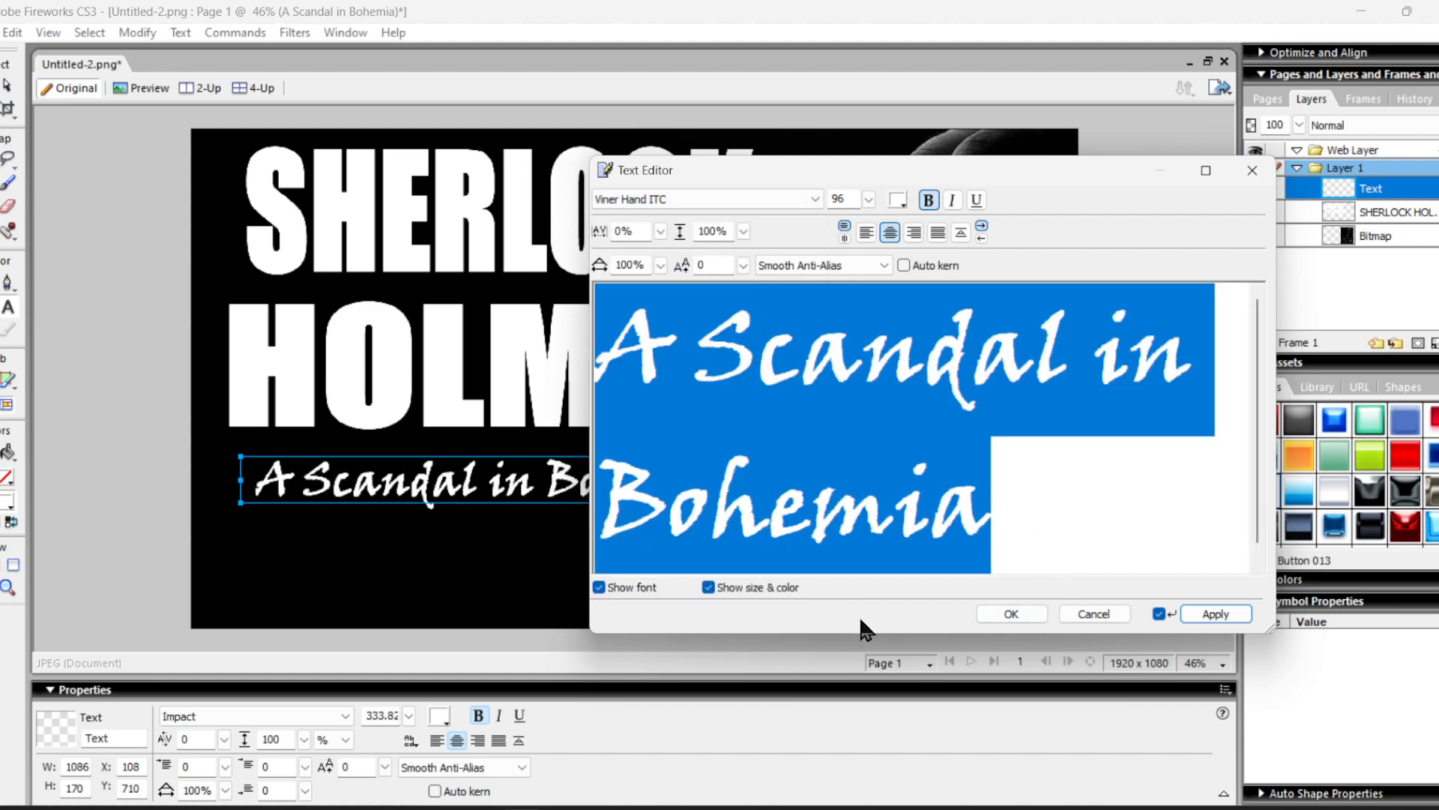
# - Color the subtitle text muted purple and apply the text edits to the canvas
pyautogui.click(898, 200)
pyautogui.click(720, 127)
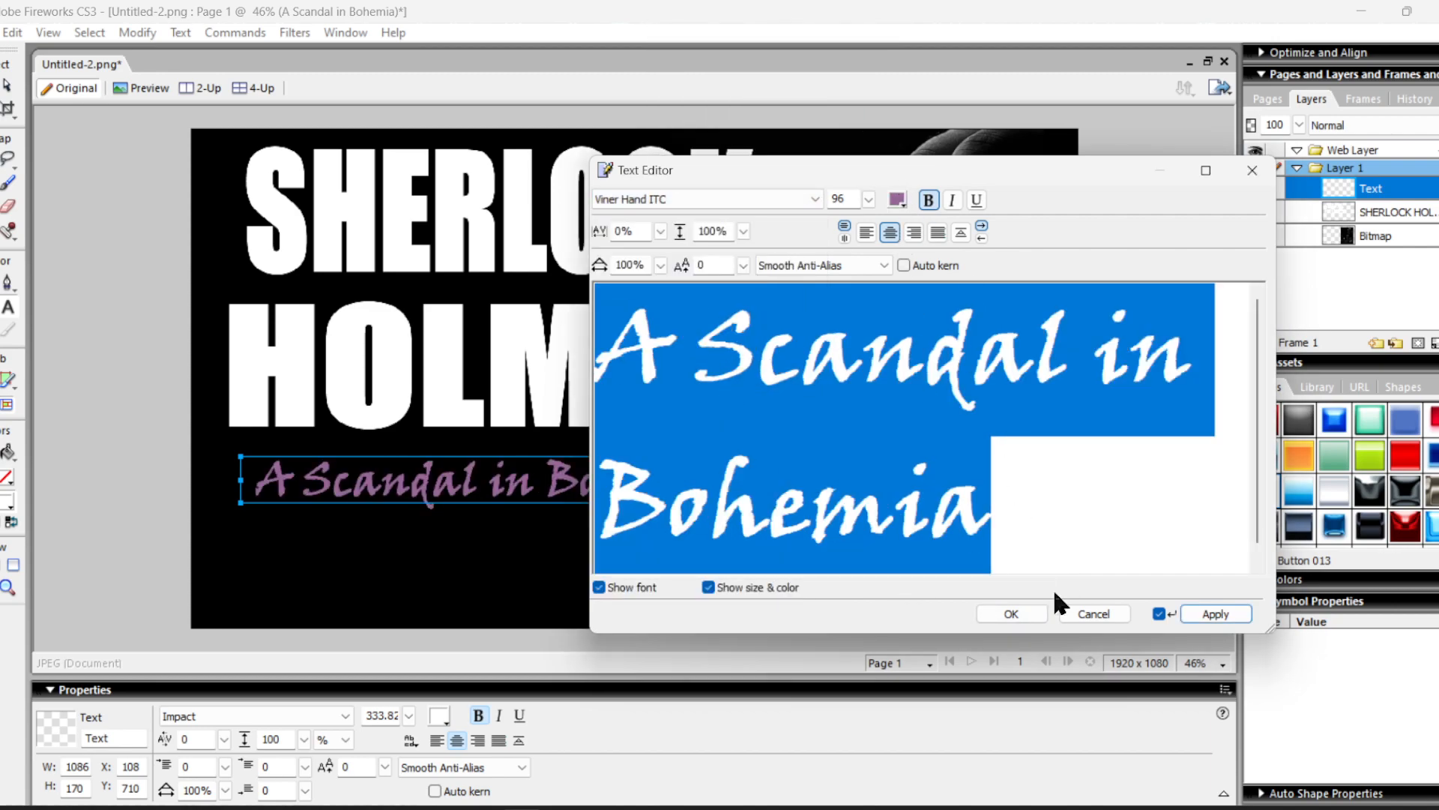
pyautogui.click(1033, 613)
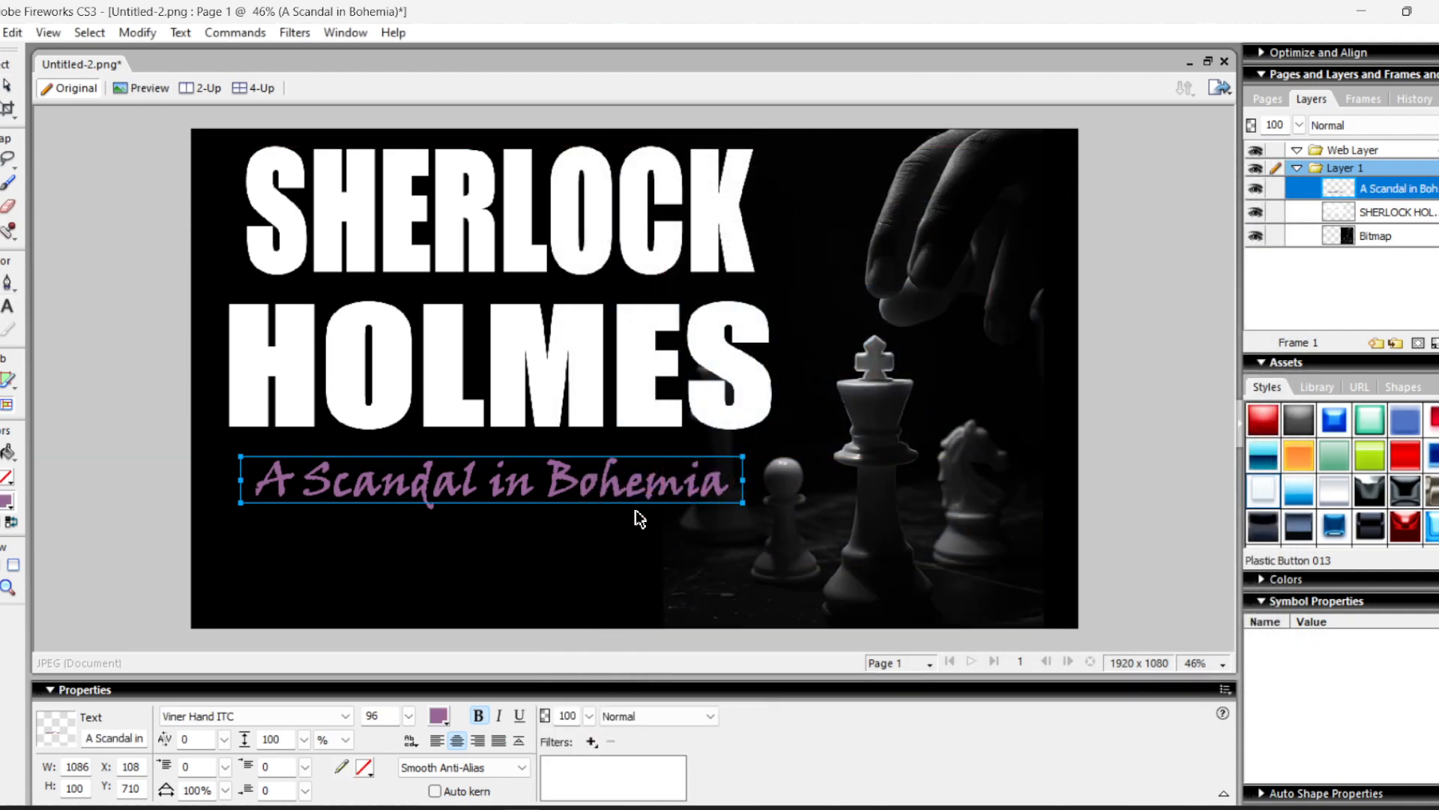
# - Enlarge the subtitle block to about 1271 by 116 pixels and place it just under HOLMES at about X 39, Y 632
pyautogui.moveTo(588, 487); pyautogui.dragTo(567, 480)
pyautogui.hotkey('ctrl', 't')
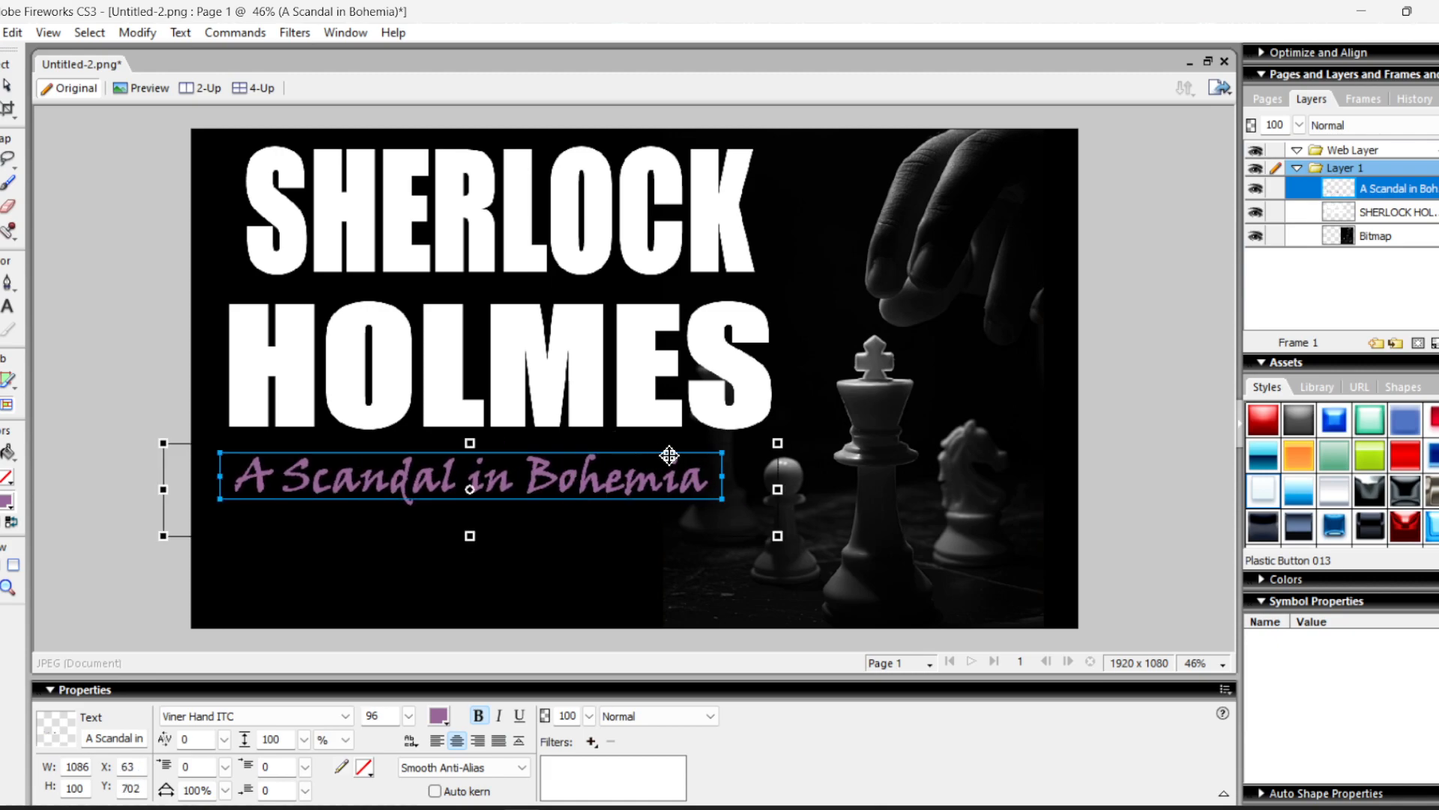
pyautogui.moveTo(780, 442); pyautogui.dragTo(882, 425)
pyautogui.moveTo(669, 477); pyautogui.dragTo(645, 451)
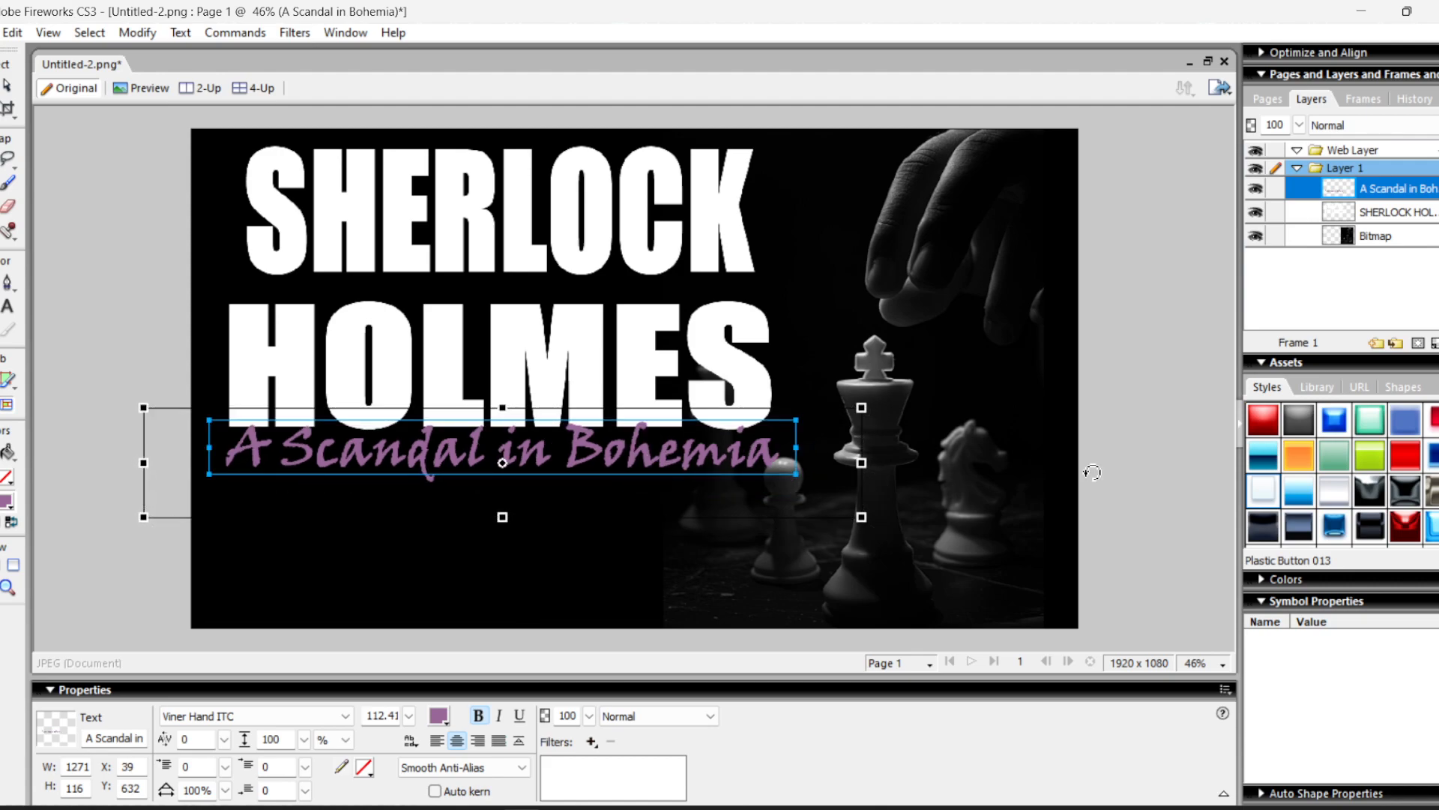
# - Try the orange plastic style and the gold and orange chrome styles up to Chrome Misc 009 on the subtitle
pyautogui.click(1299, 456)
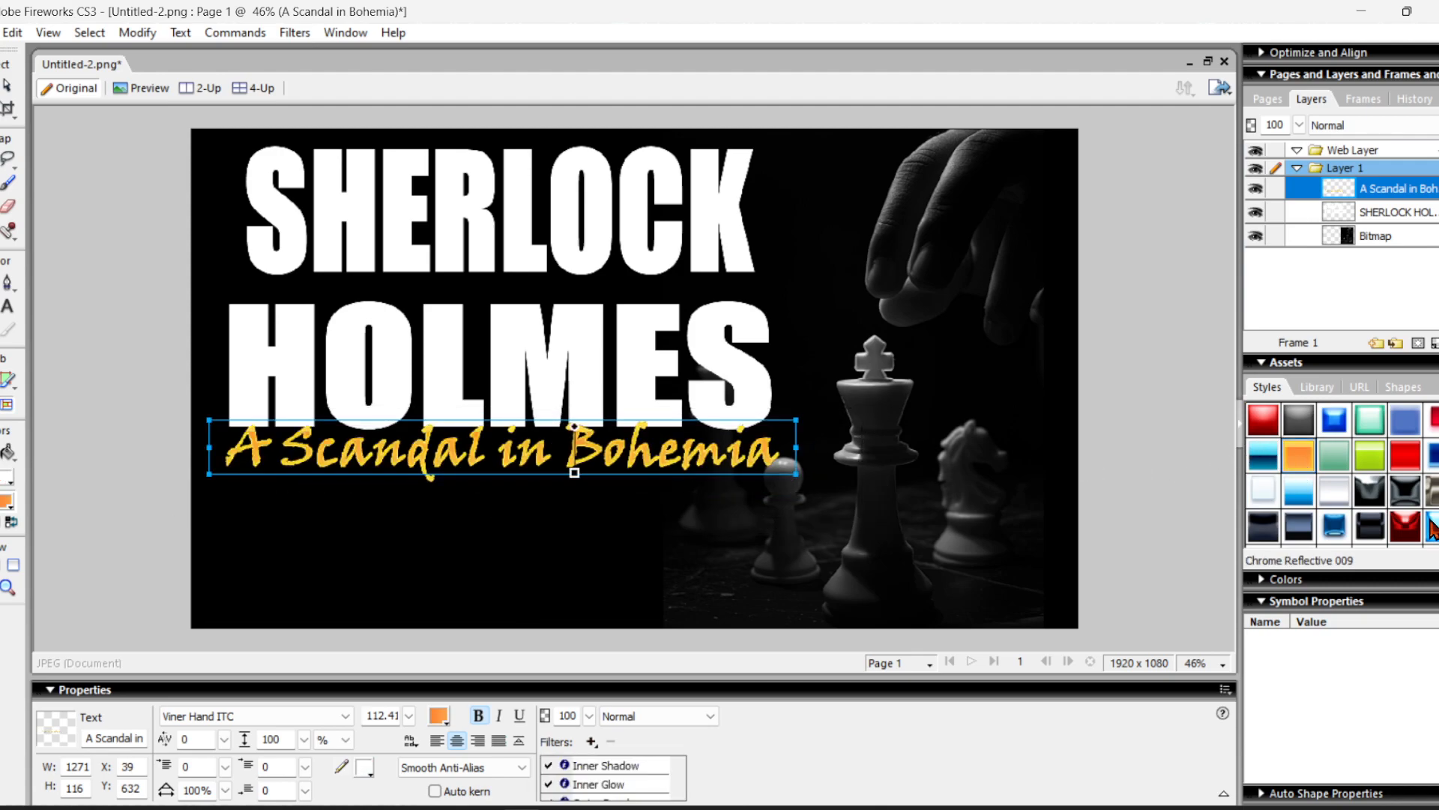
pyautogui.scroll(-5, 1338, 472)
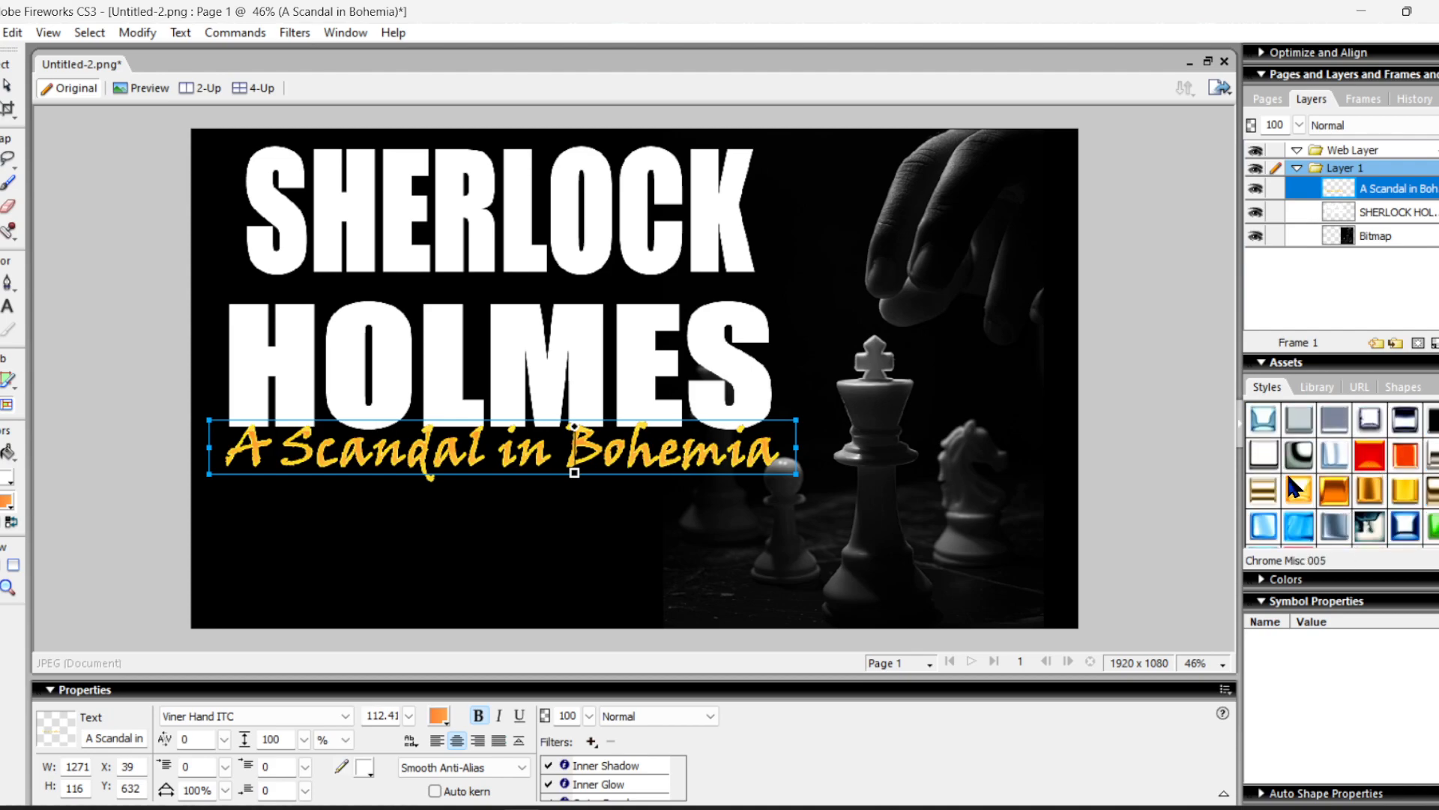
pyautogui.click(1265, 491)
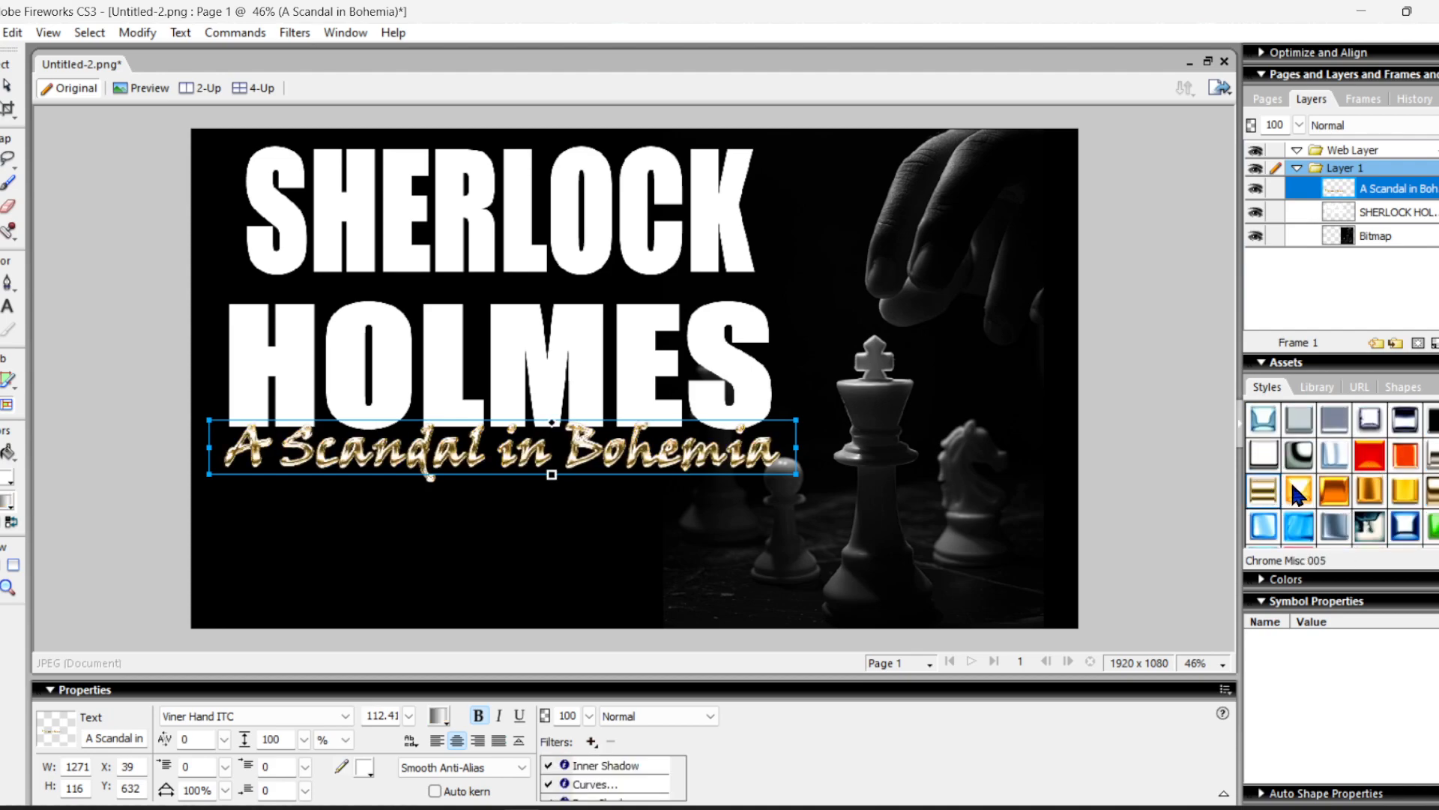
pyautogui.click(1299, 495)
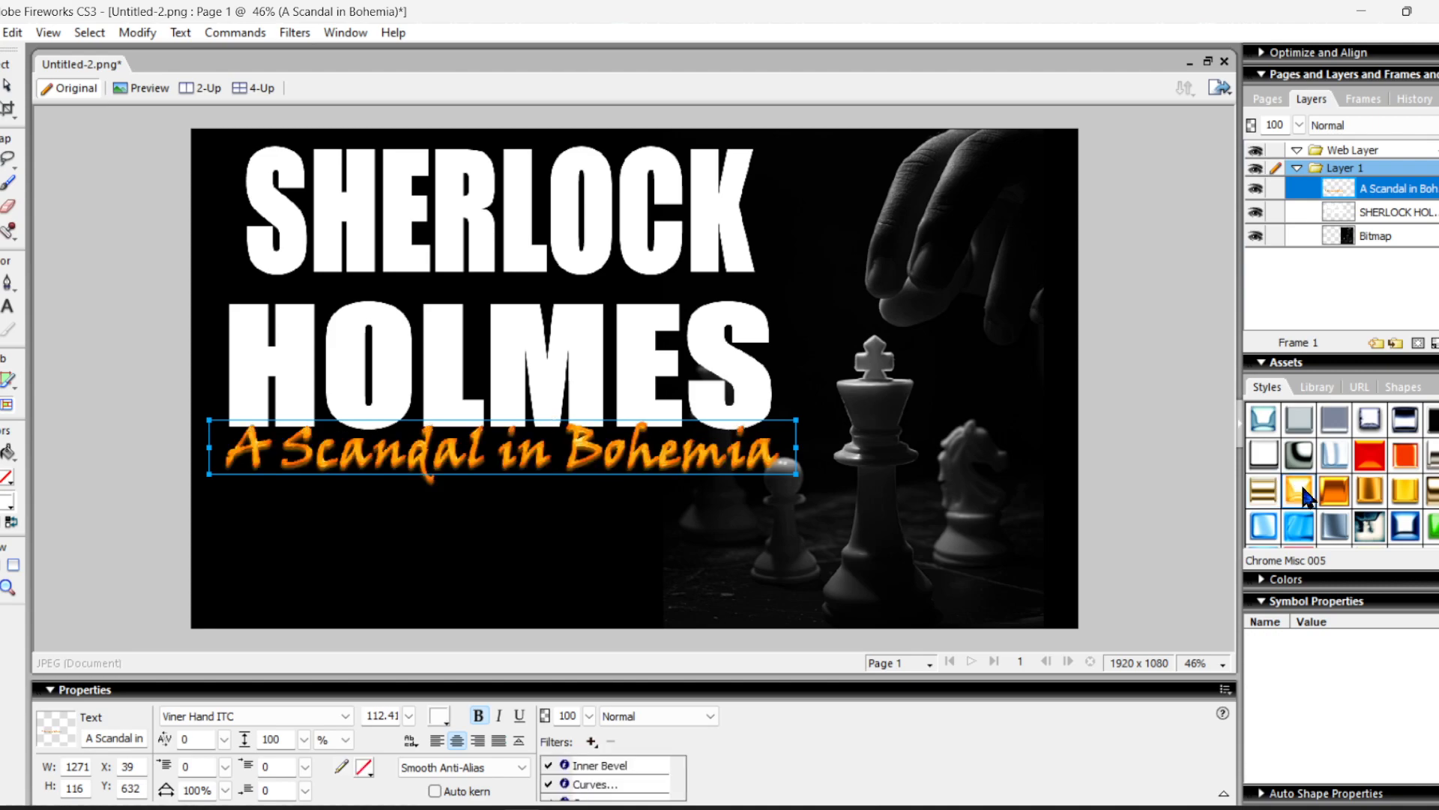
pyautogui.click(1349, 497)
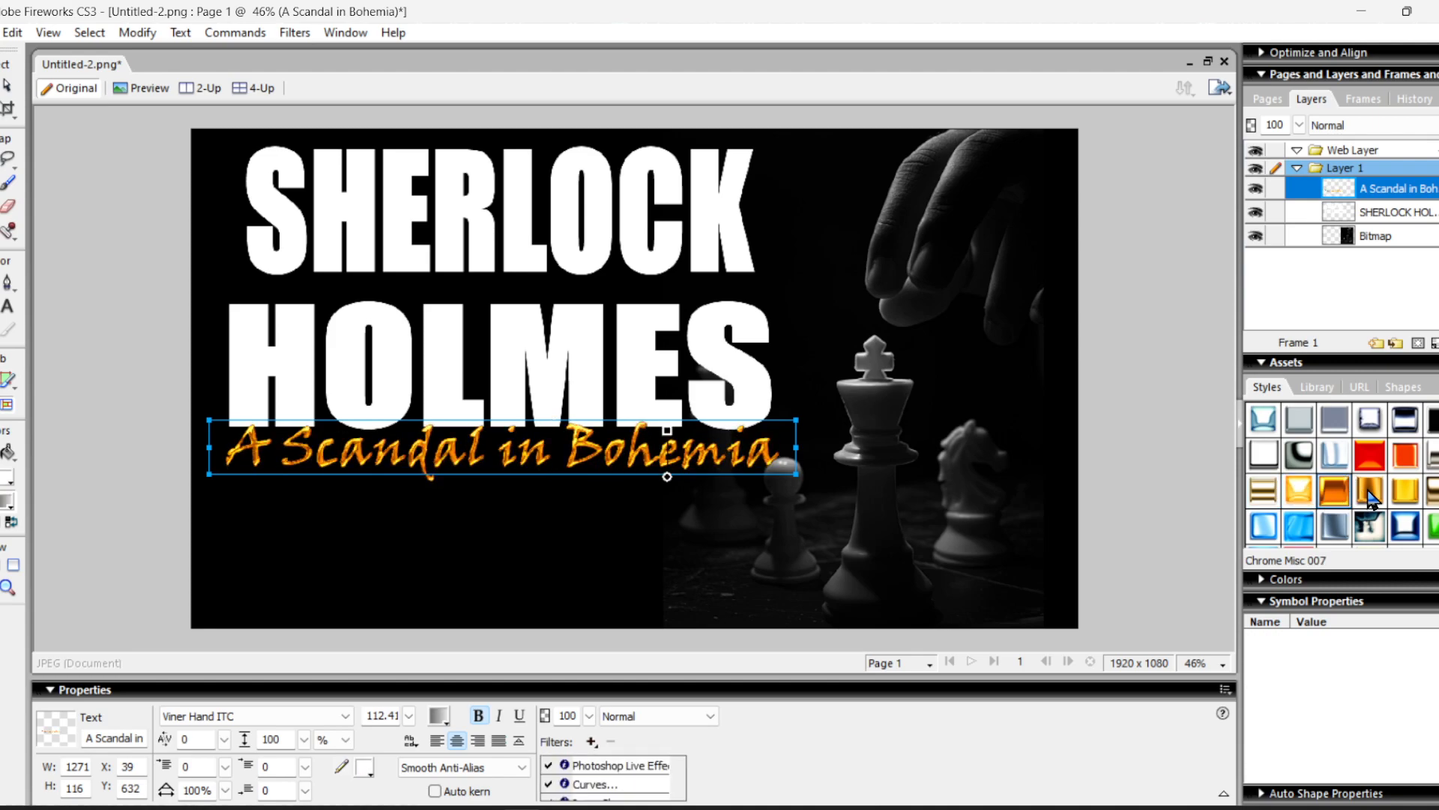
pyautogui.click(1385, 499)
pyautogui.click(1408, 498)
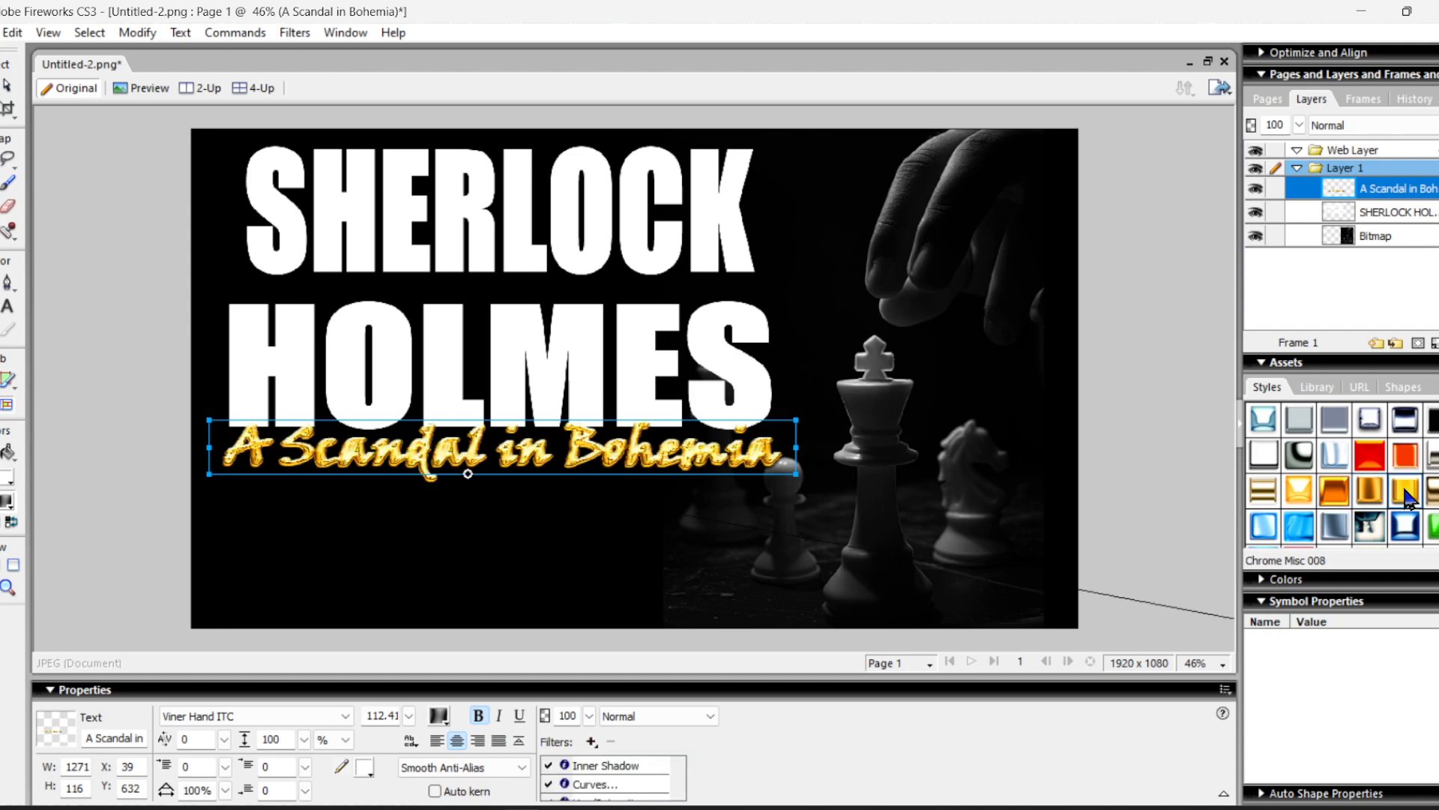
pyautogui.click(1433, 495)
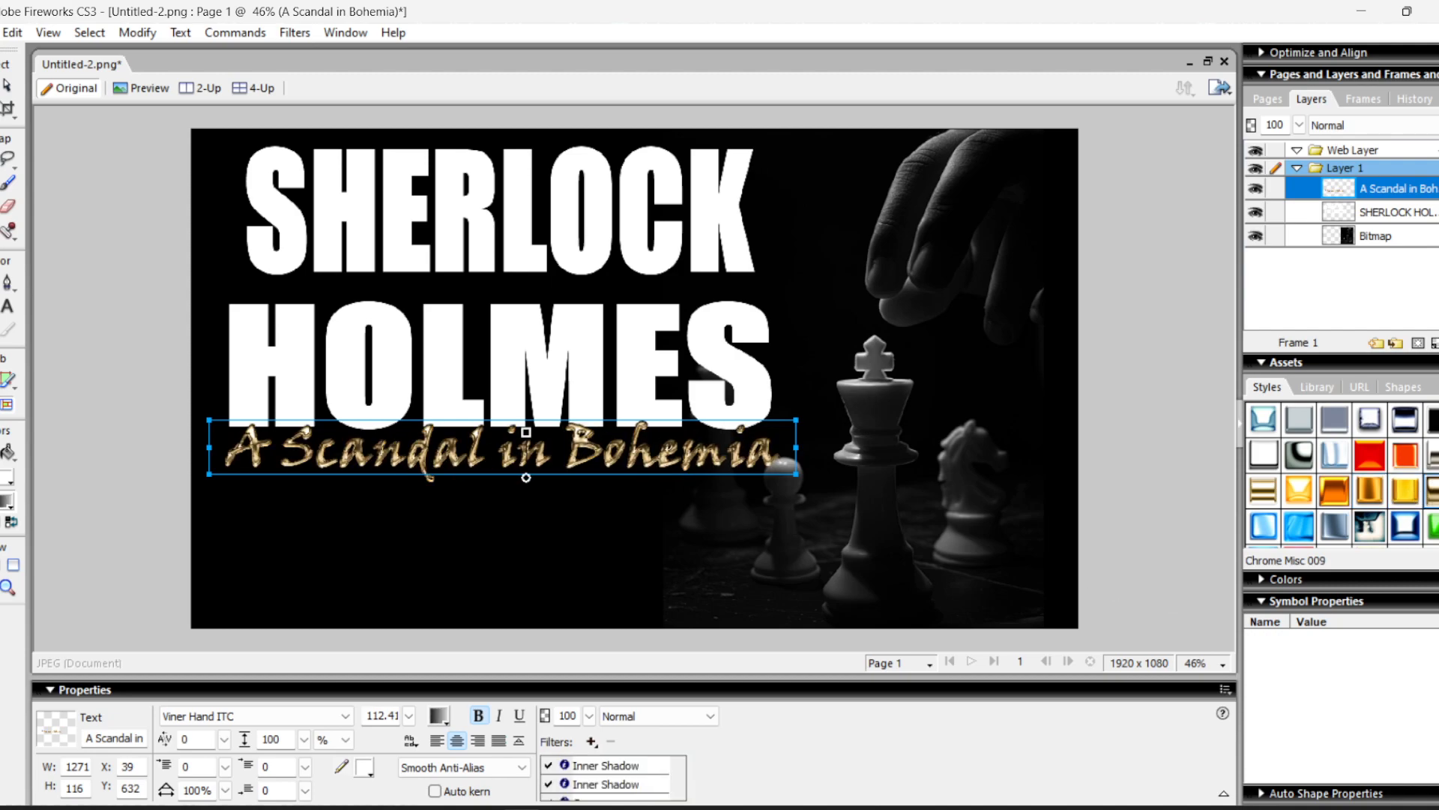
# - Try the Chrome Misc 021, 012 and 011 styles, their glossy blue neighbors and a dark chrome style on the subtitle
pyautogui.click(1379, 529)
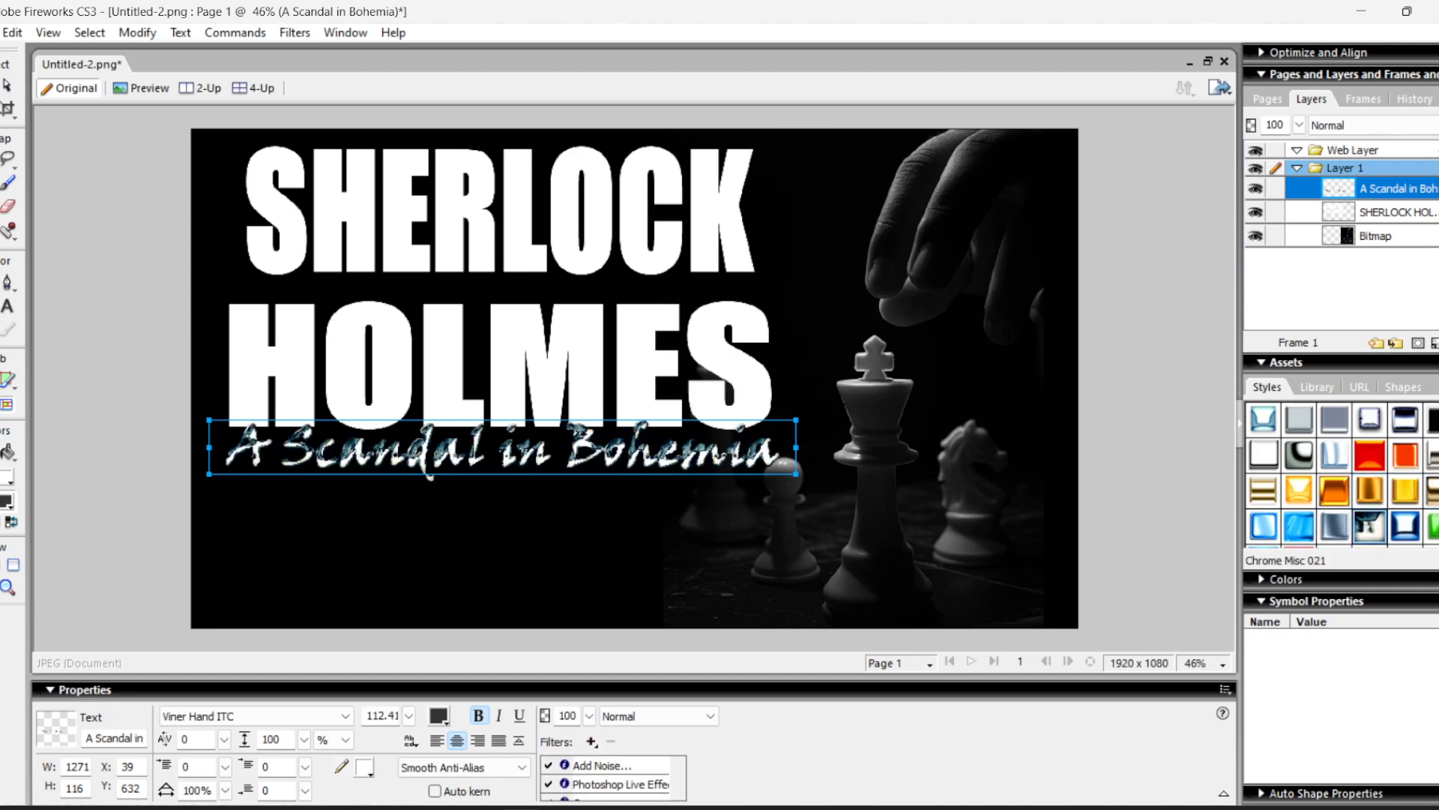
pyautogui.scroll(-3, 1342, 472)
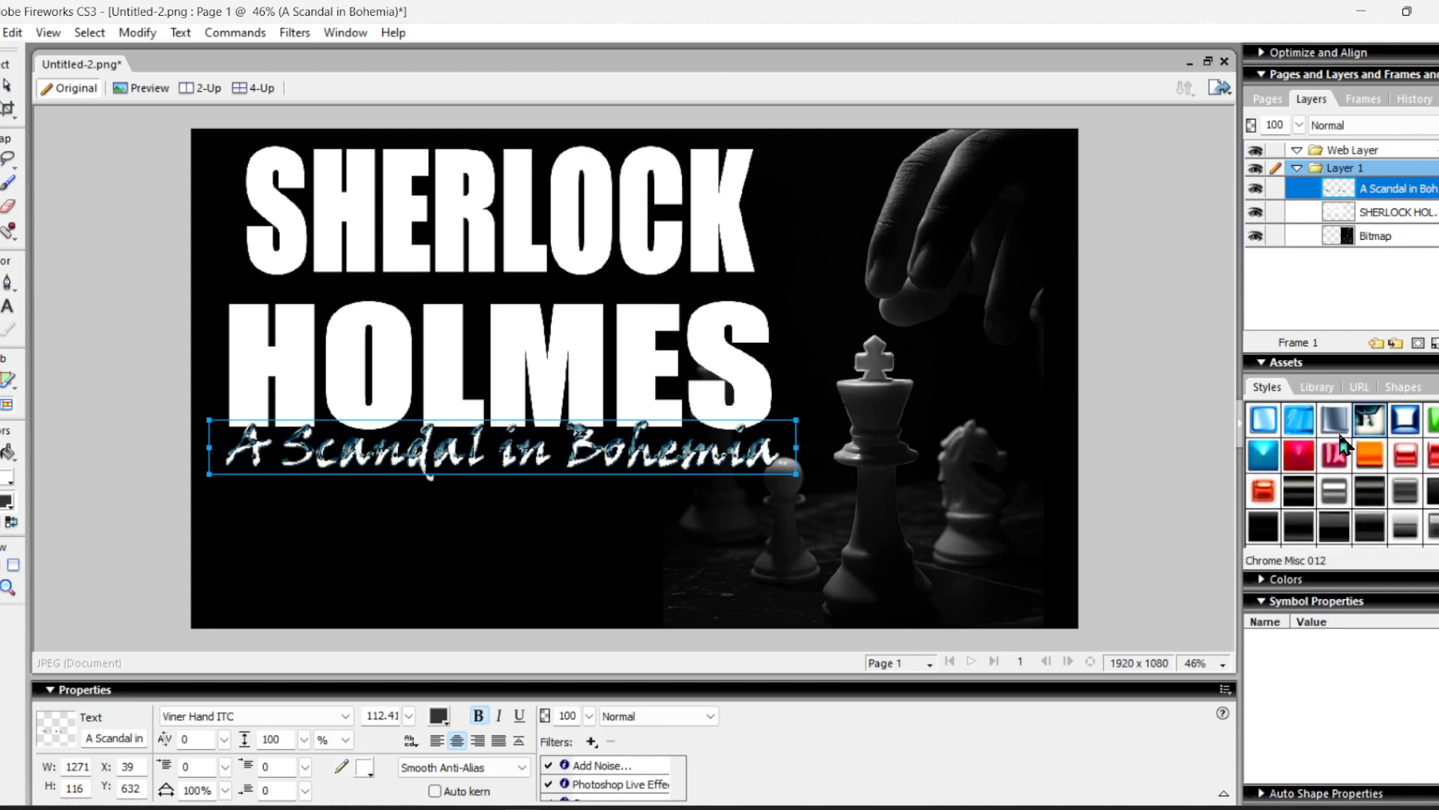
pyautogui.click(1335, 422)
pyautogui.click(1295, 423)
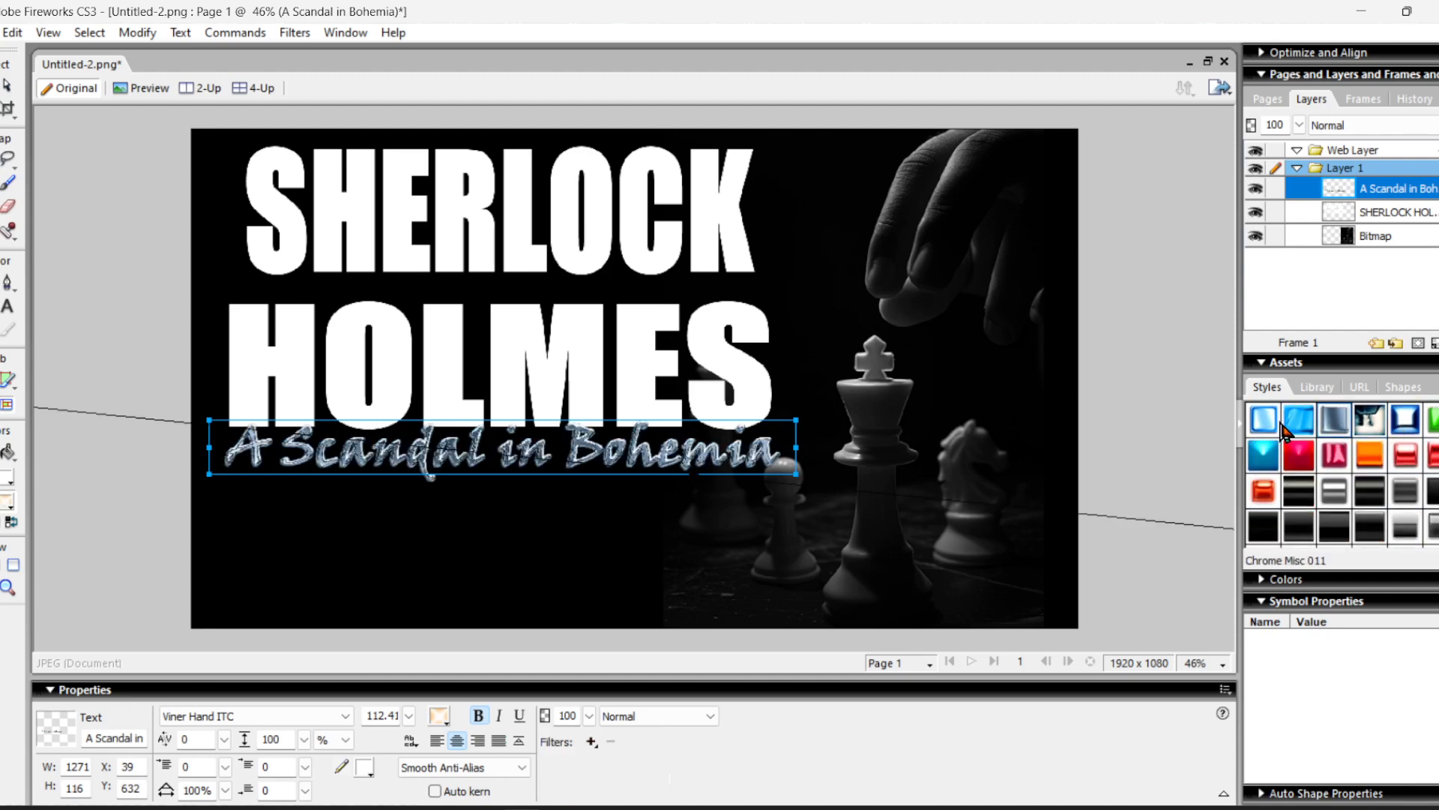
pyautogui.click(1261, 423)
pyautogui.click(1297, 427)
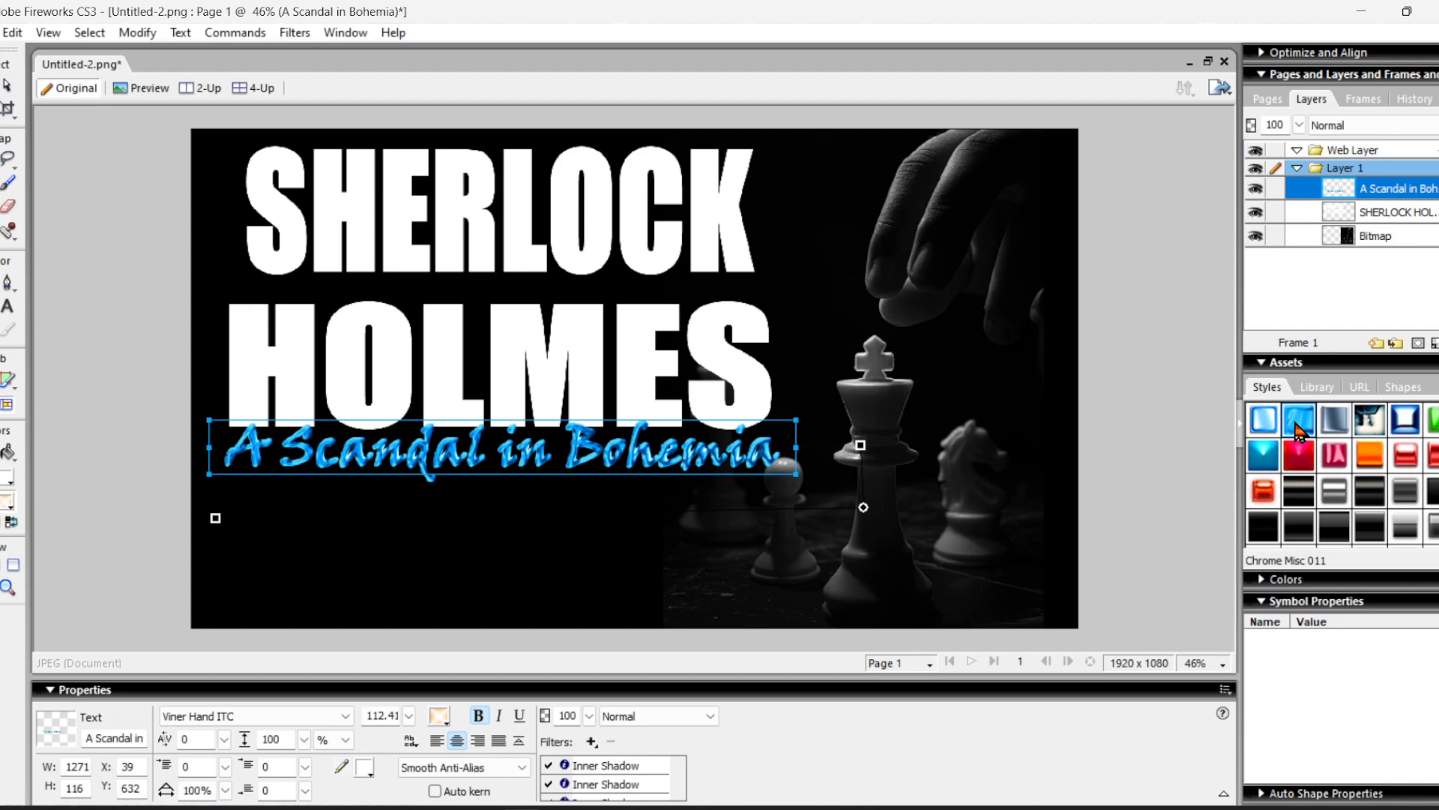
pyautogui.click(1333, 425)
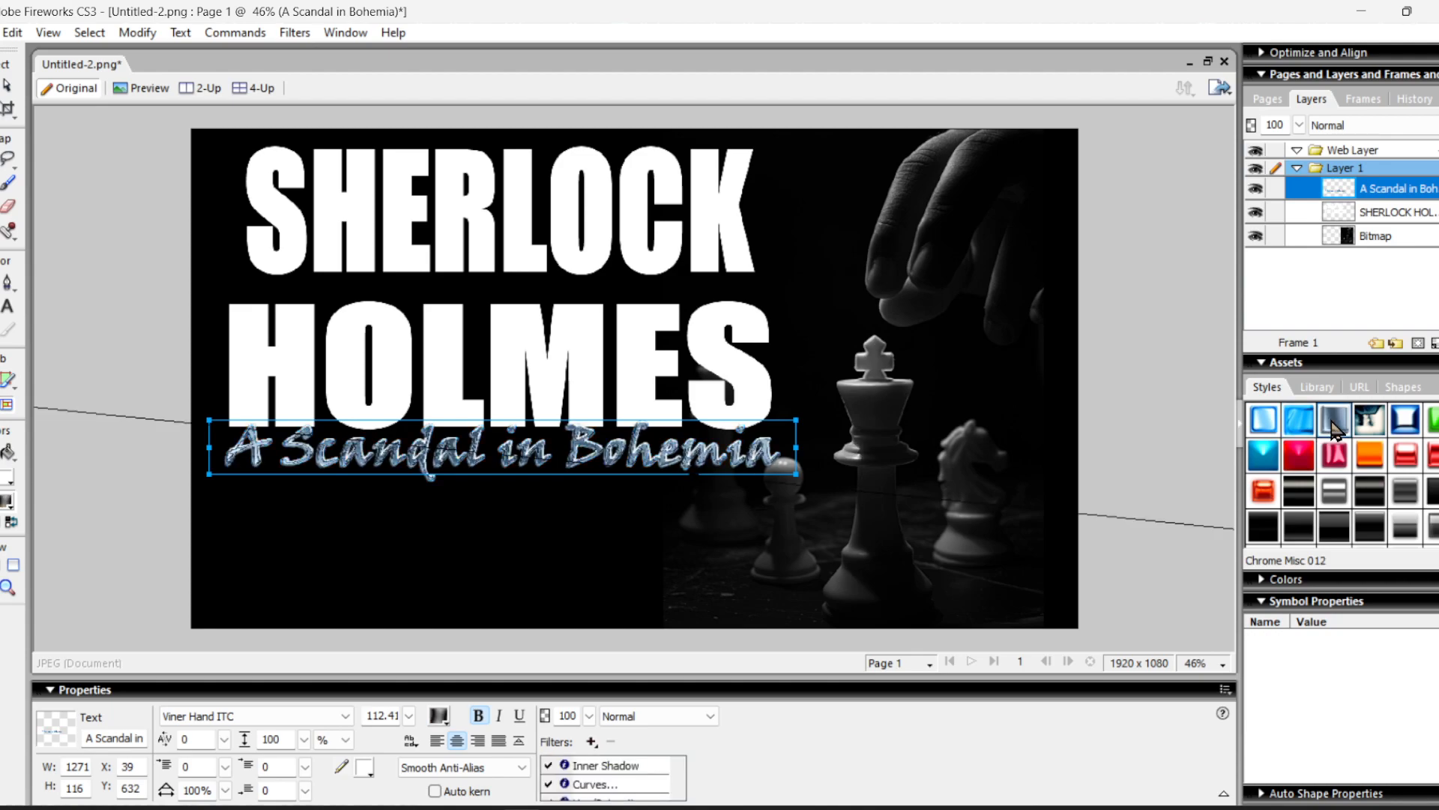
pyautogui.click(1334, 495)
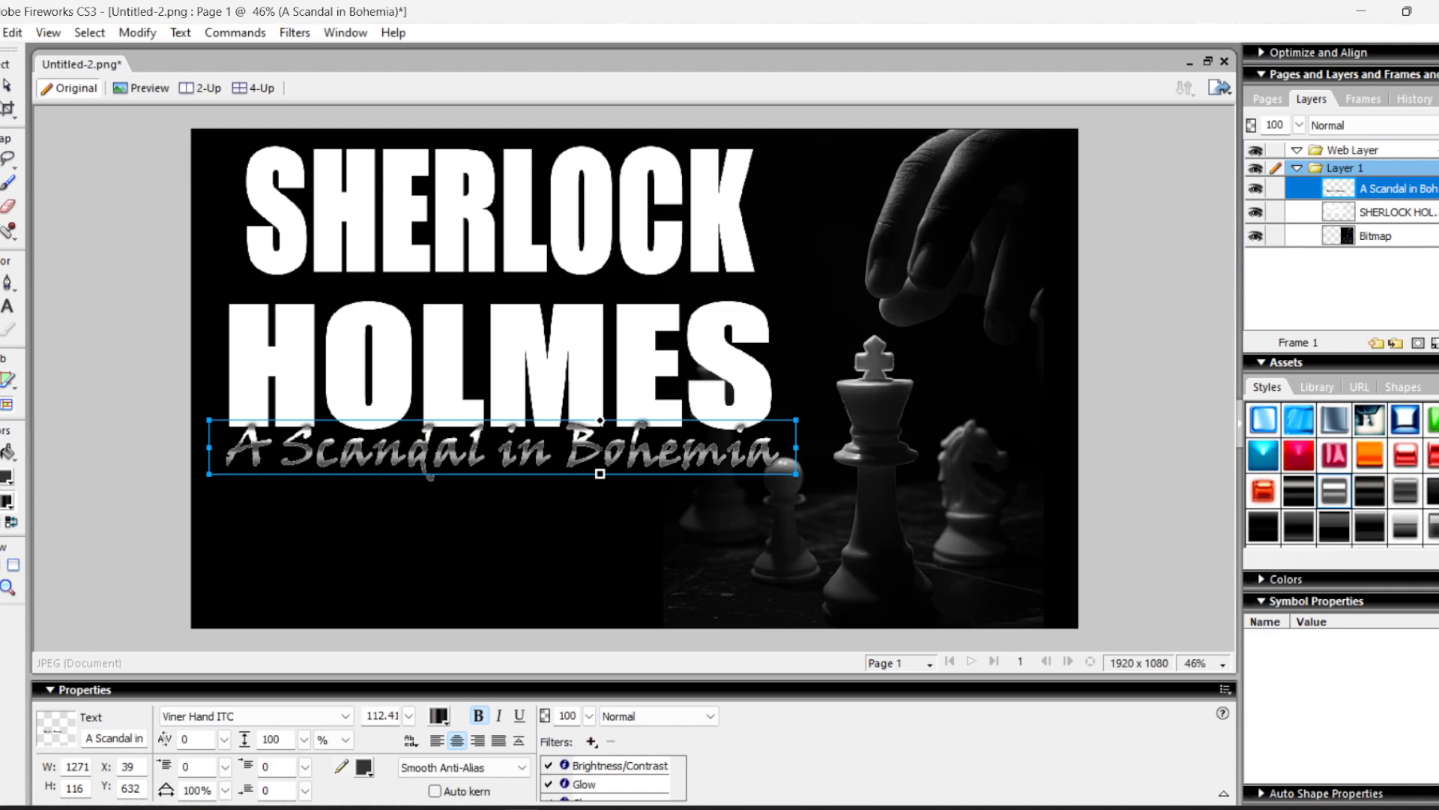
# - Compare the blue Soft Shine 003 style with the yellow Soft Shine 004 on the subtitle and apply Soft Shine 004
pyautogui.scroll(-3, 1338, 472)
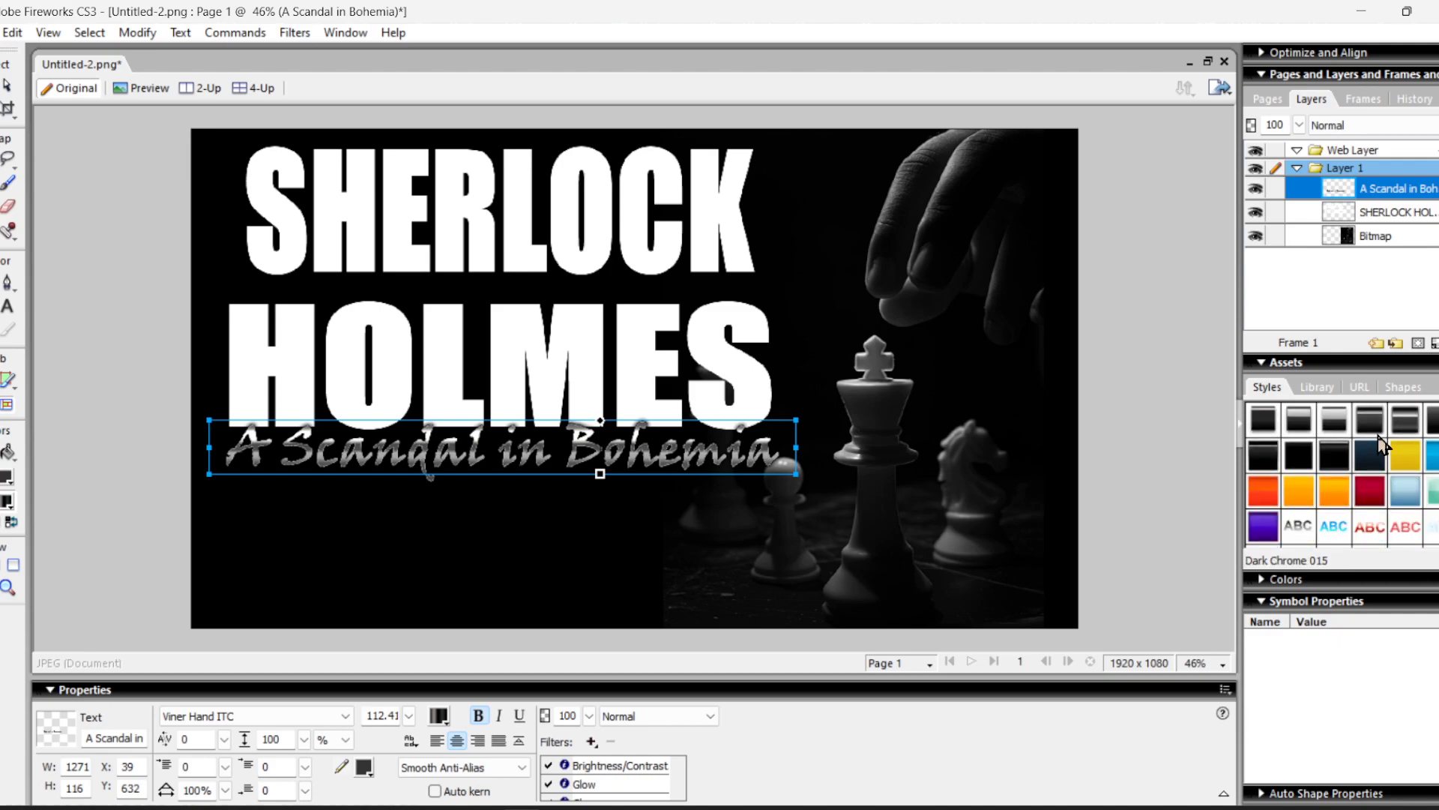
pyautogui.click(1407, 455)
pyautogui.click(1433, 455)
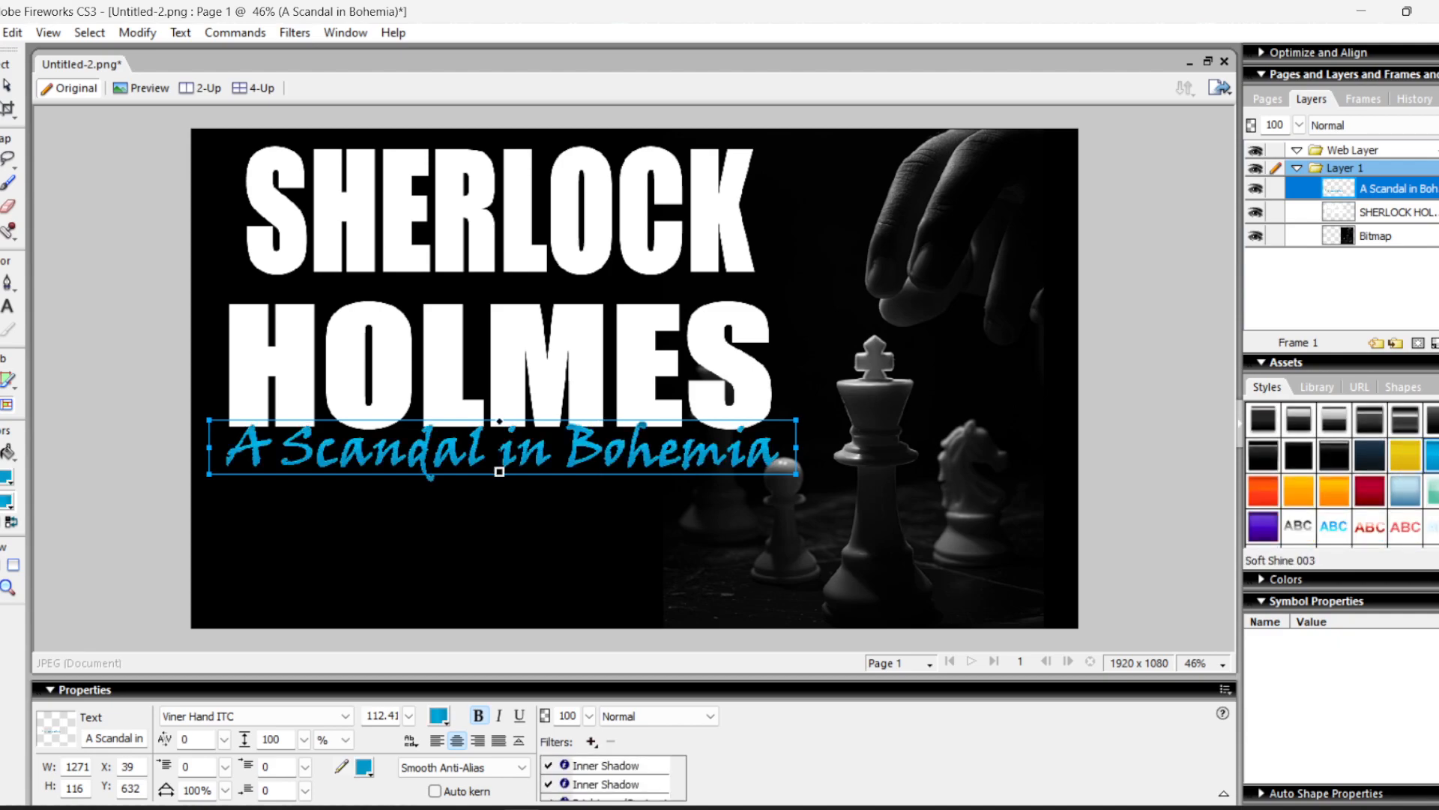
pyautogui.click(1398, 459)
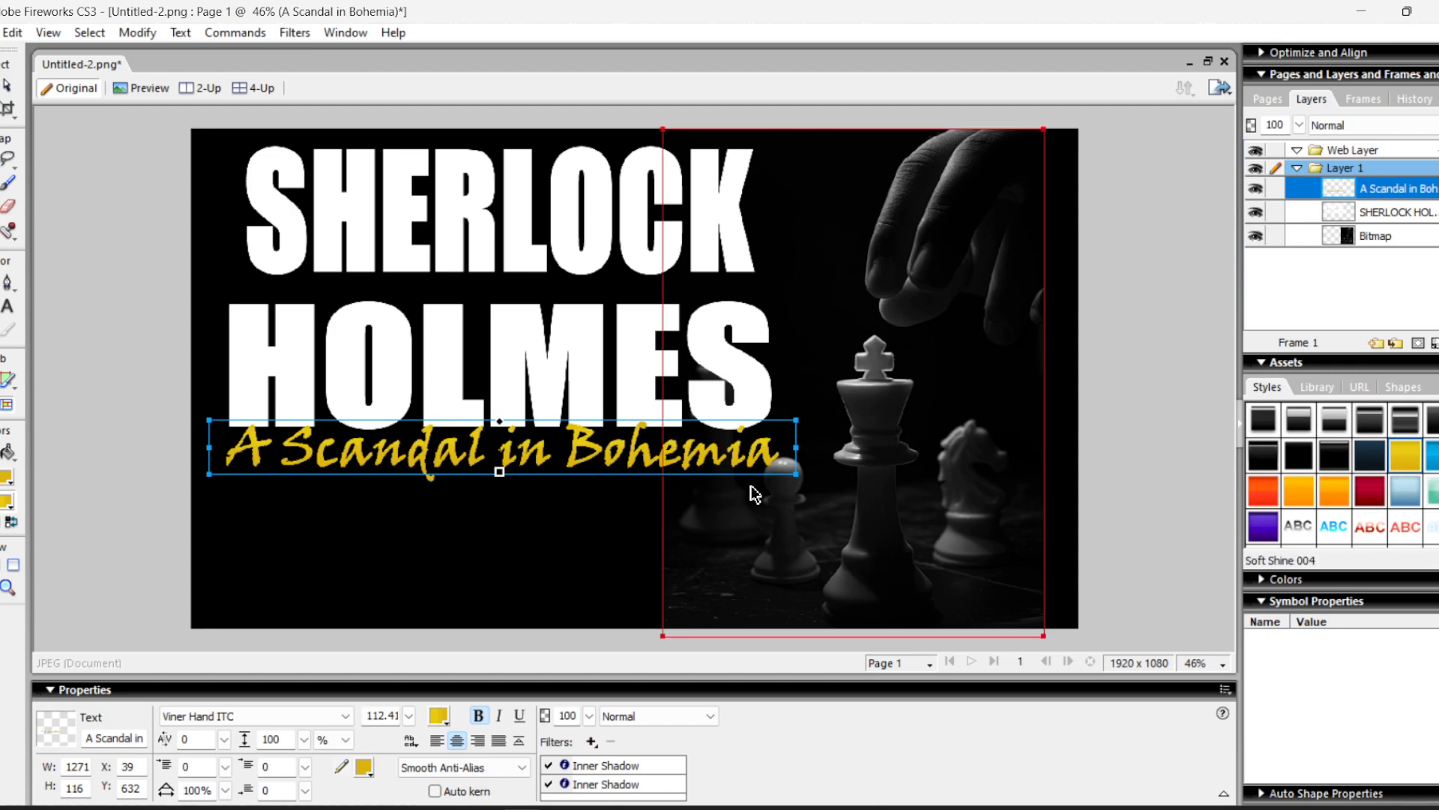
# - Enlarge the subtitle to about 1429 by 130 pixels and shift it to about X -36, Y 633 under HOLMES
pyautogui.hotkey('ctrl', 't')
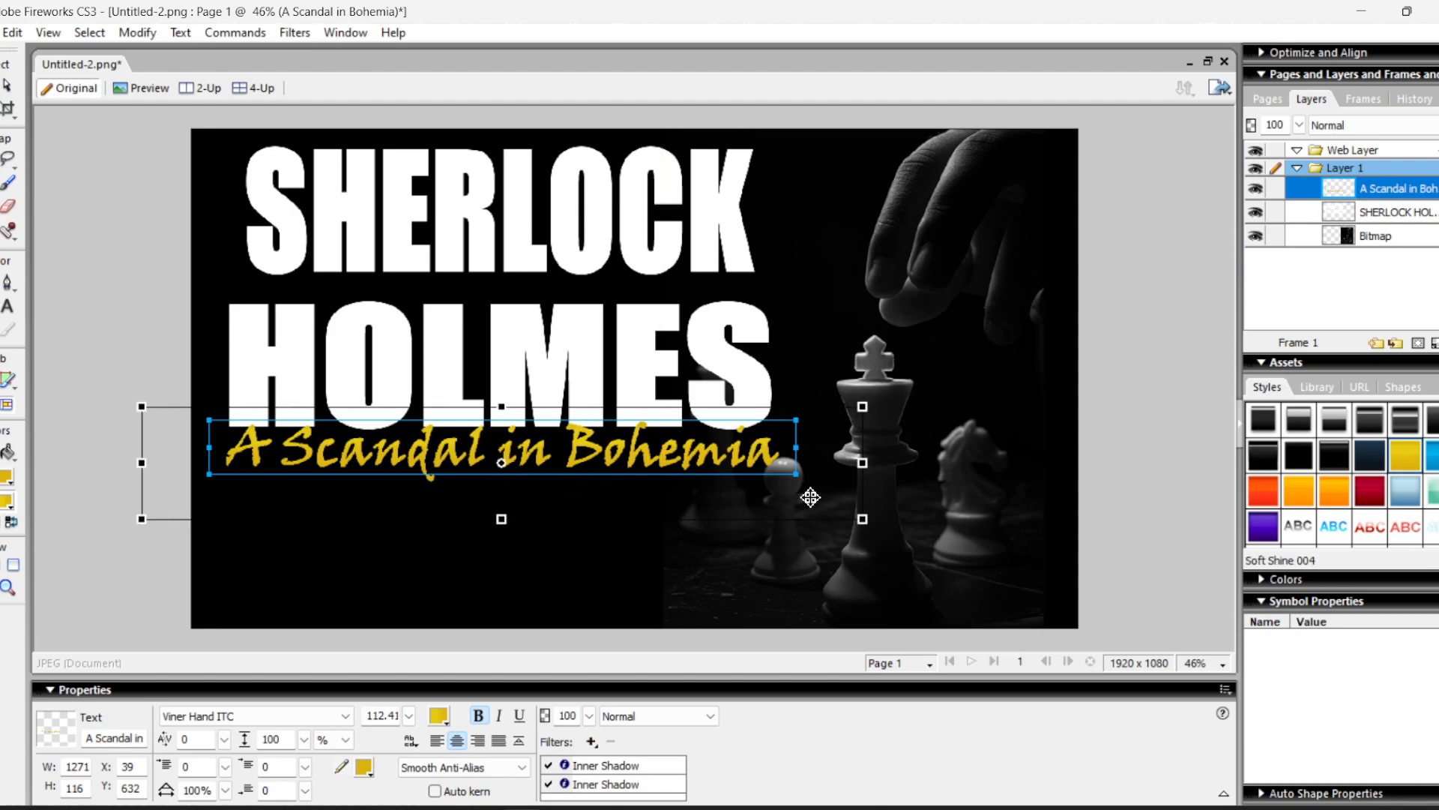
pyautogui.moveTo(867, 523); pyautogui.dragTo(950, 566)
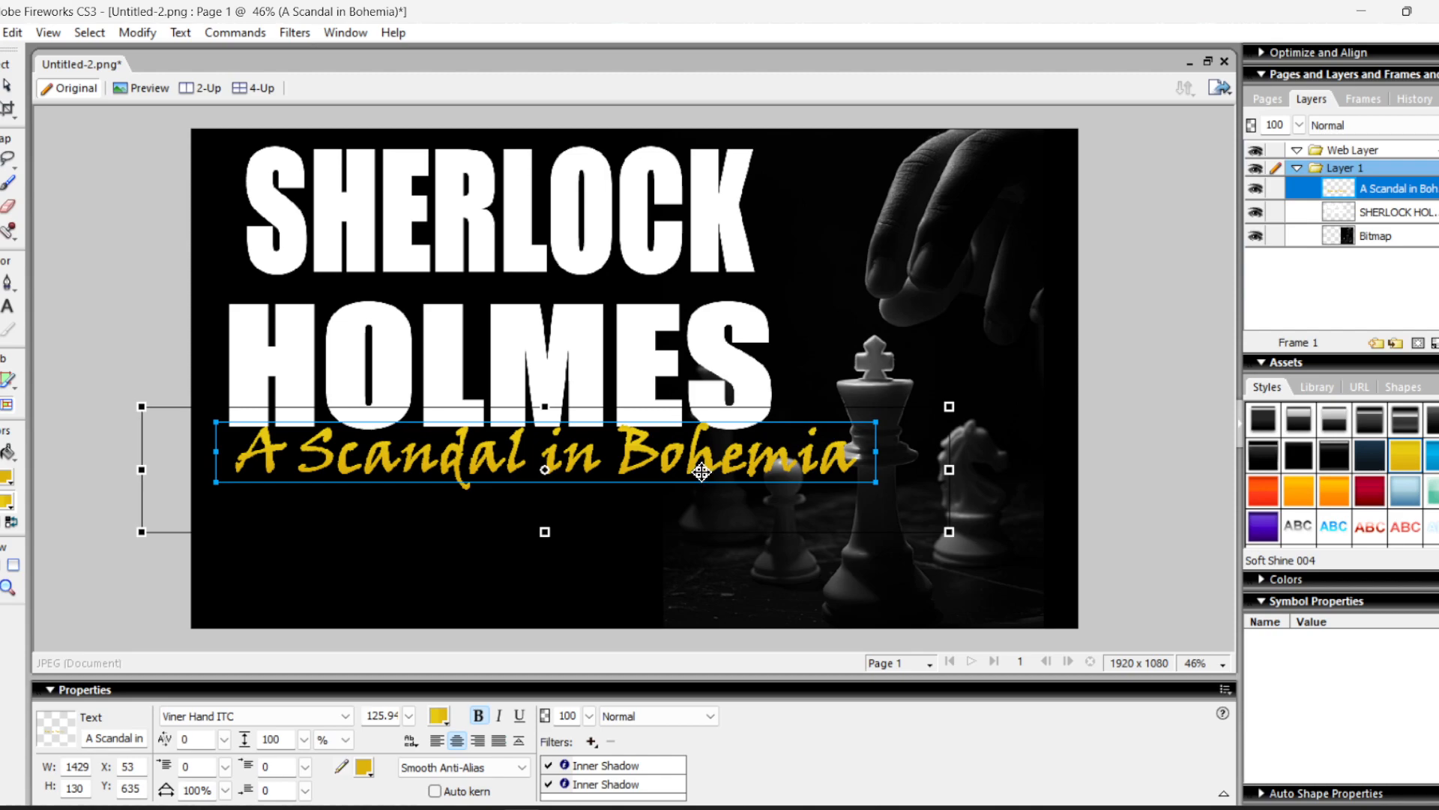
pyautogui.moveTo(677, 471); pyautogui.dragTo(677, 471)
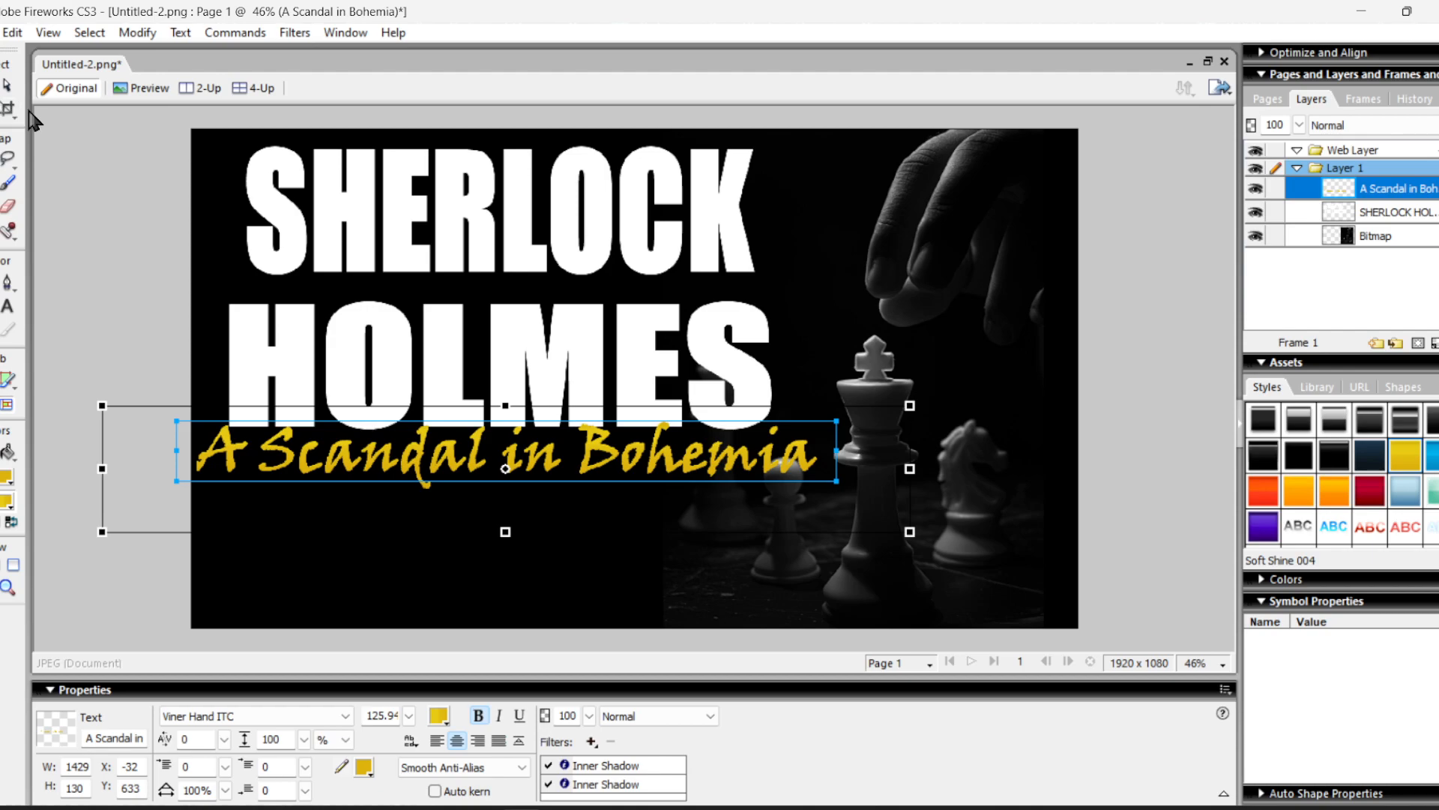
pyautogui.click(7, 86)
pyautogui.click(90, 243)
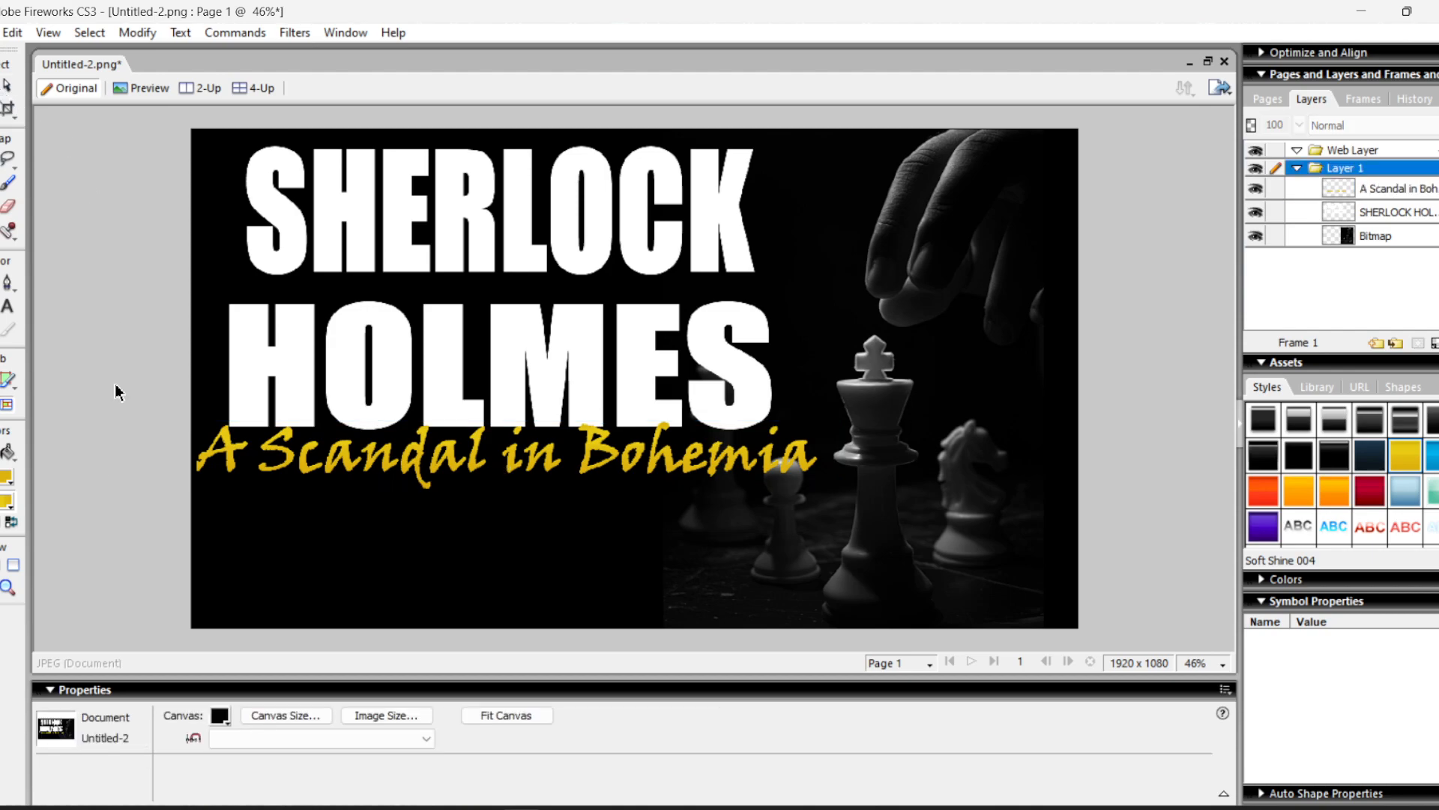
pyautogui.click(322, 453)
pyautogui.click(75, 311)
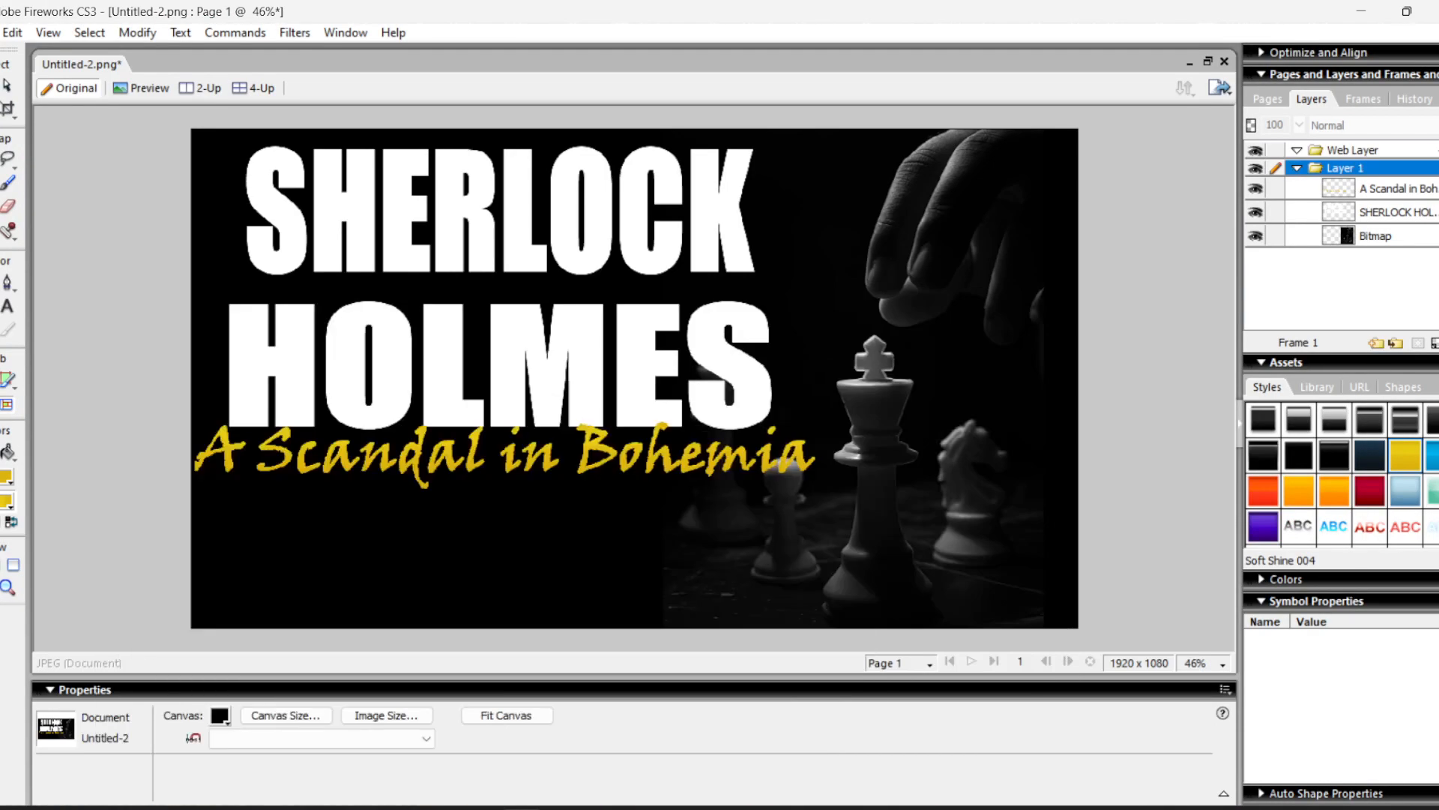
# - Duplicate the subtitle, place the copy just below it at about X -47, Y 744, and replace its text with "Read by"
pyautogui.click(500, 457)
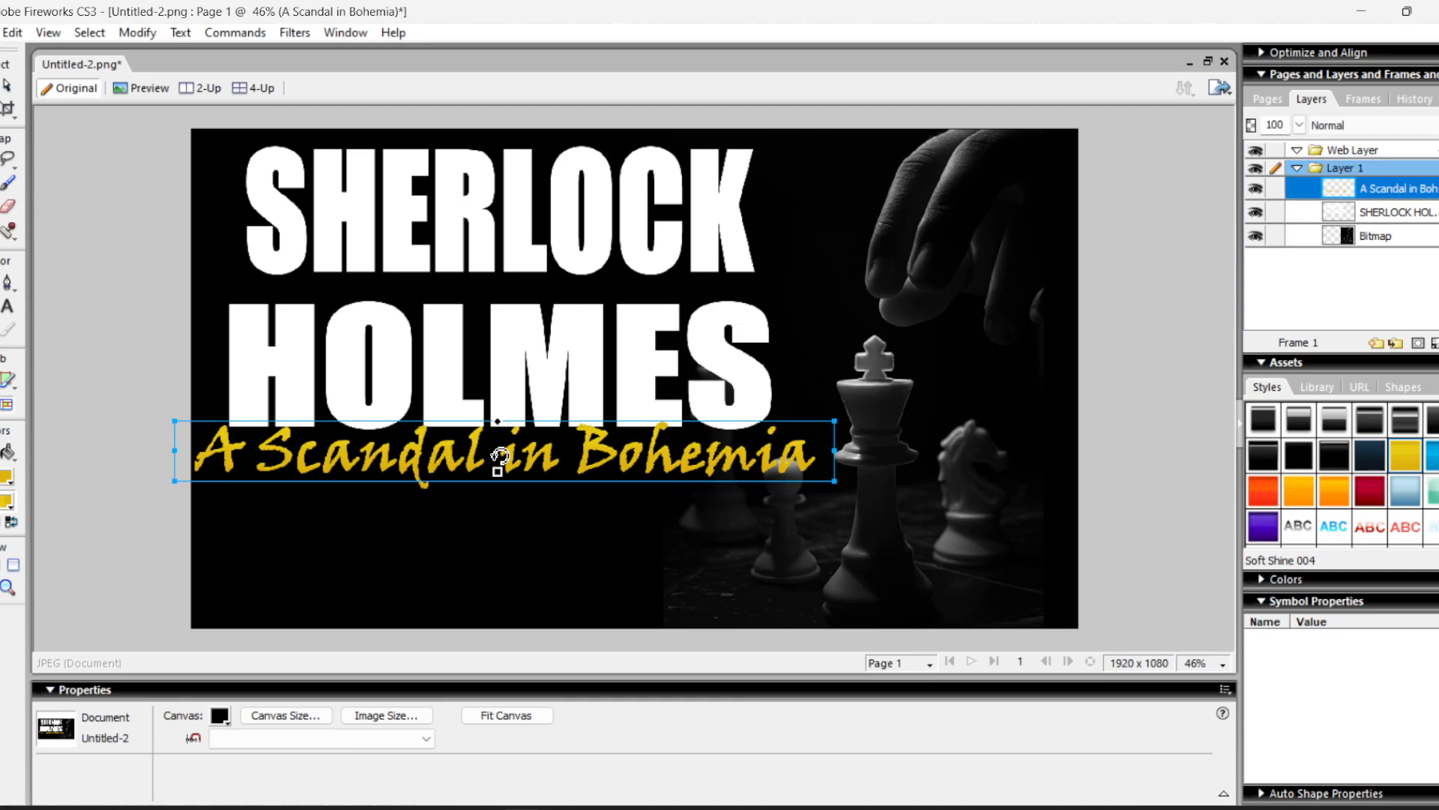
pyautogui.hotkey('ctrl', 'shift', 'd')
pyautogui.moveTo(562, 479); pyautogui.dragTo(559, 517)
pyautogui.doubleClick(557, 516)
pyautogui.hotkey('ctrl', 'a')
pyautogui.write('Read')
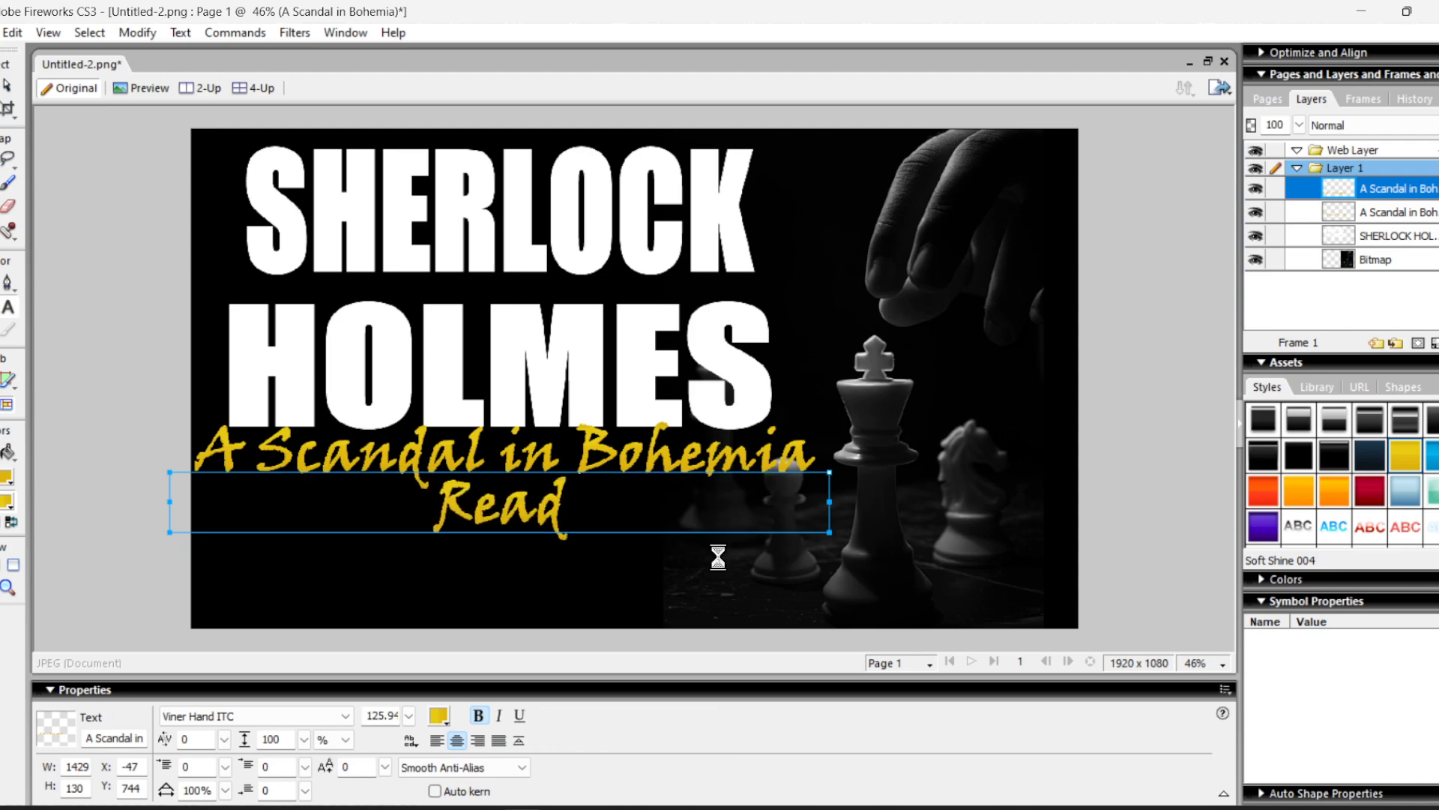
pyautogui.write(' by')
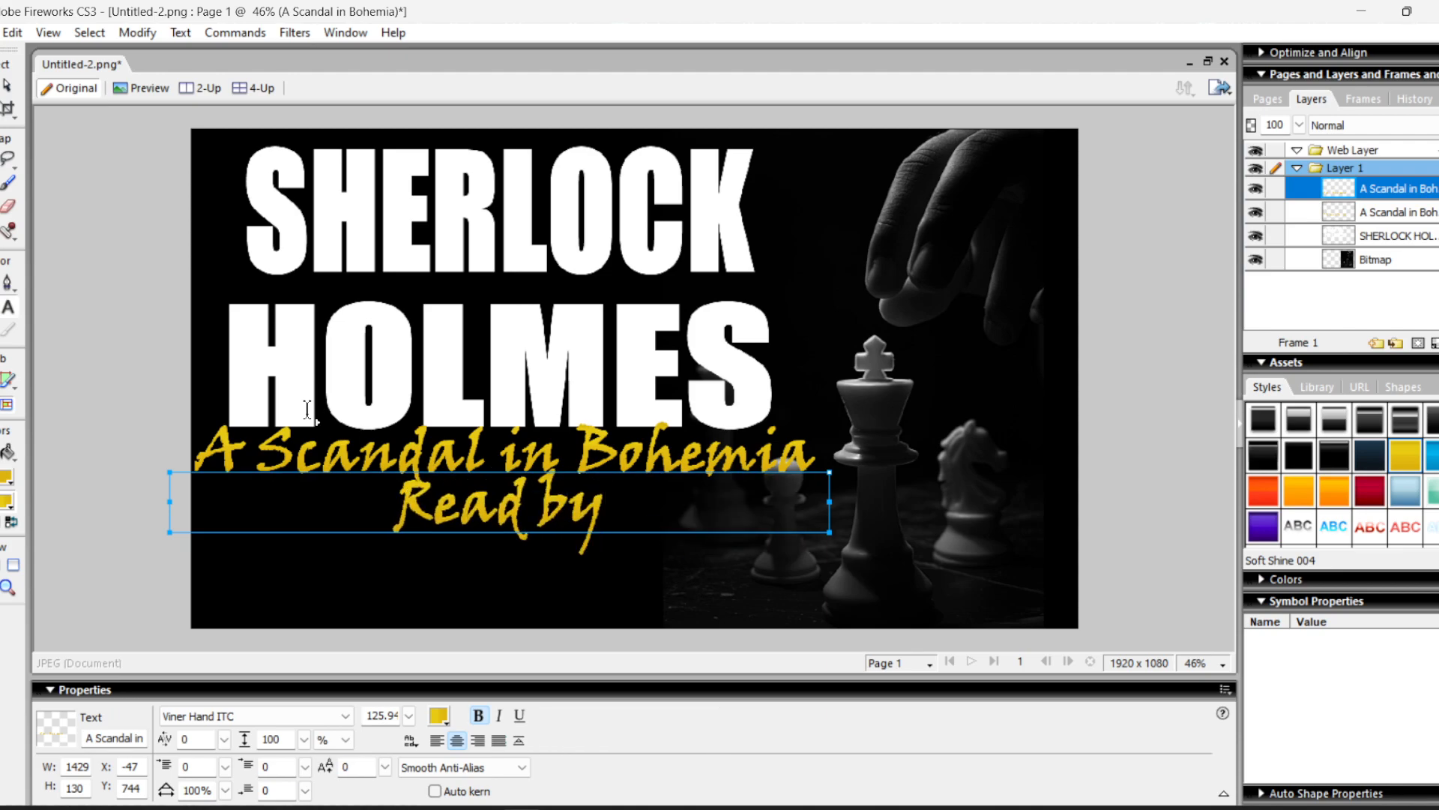
# - Narrow the "Read by" text box to about 505 pixels and move it to about X 136, Y 766
pyautogui.moveTo(170, 506); pyautogui.dragTo(637, 528)
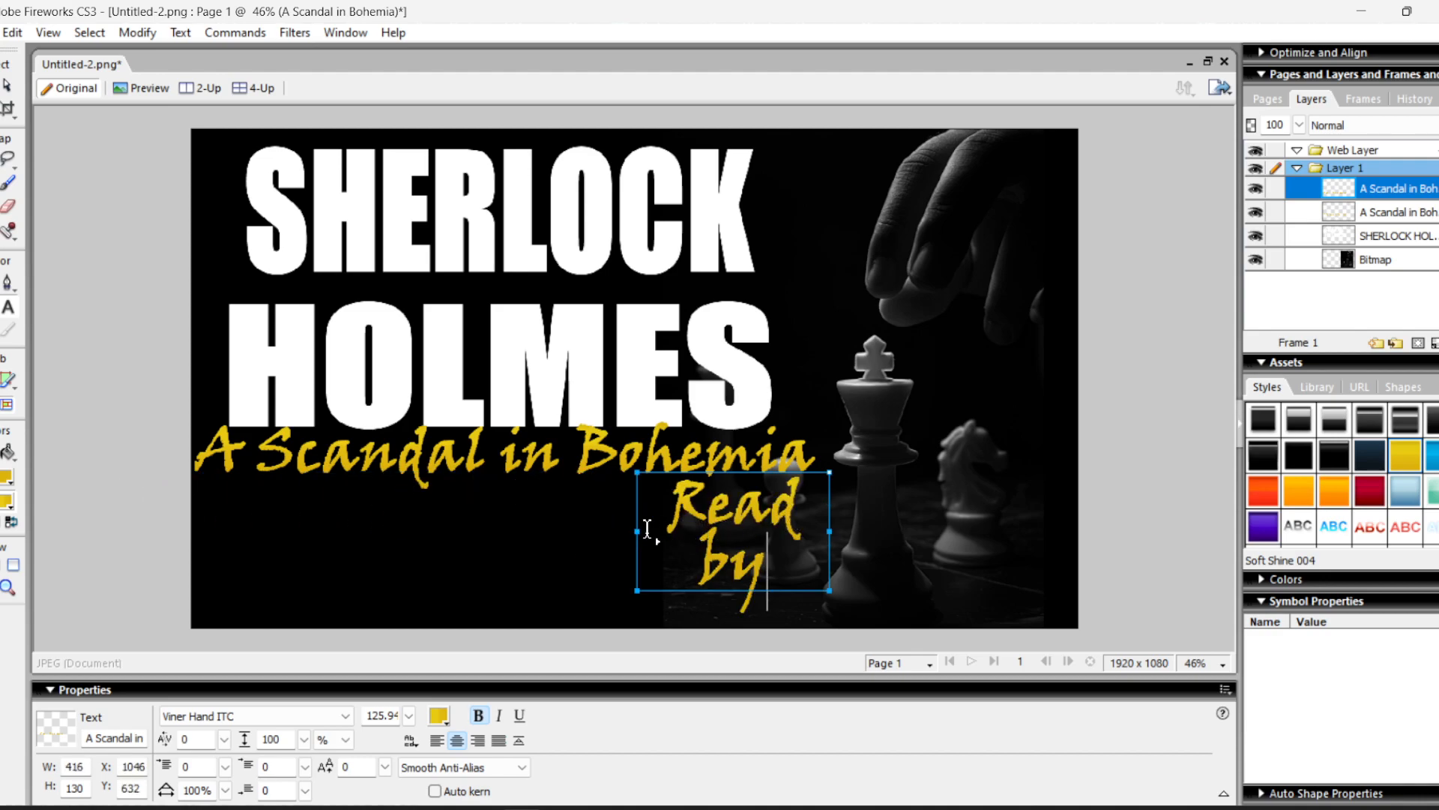
pyautogui.moveTo(638, 539); pyautogui.dragTo(604, 530)
pyautogui.moveTo(731, 518); pyautogui.dragTo(637, 524)
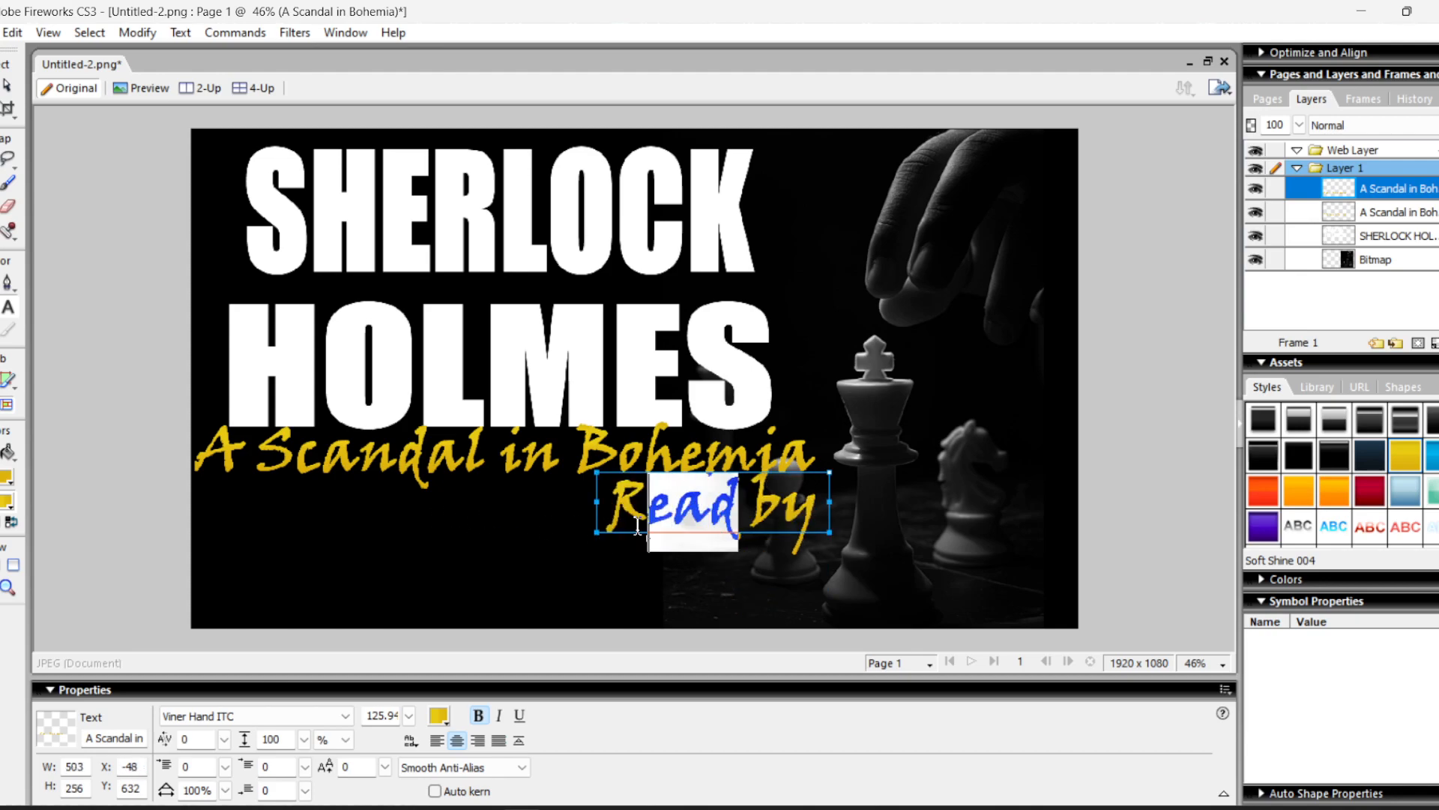
pyautogui.moveTo(727, 507); pyautogui.dragTo(394, 516)
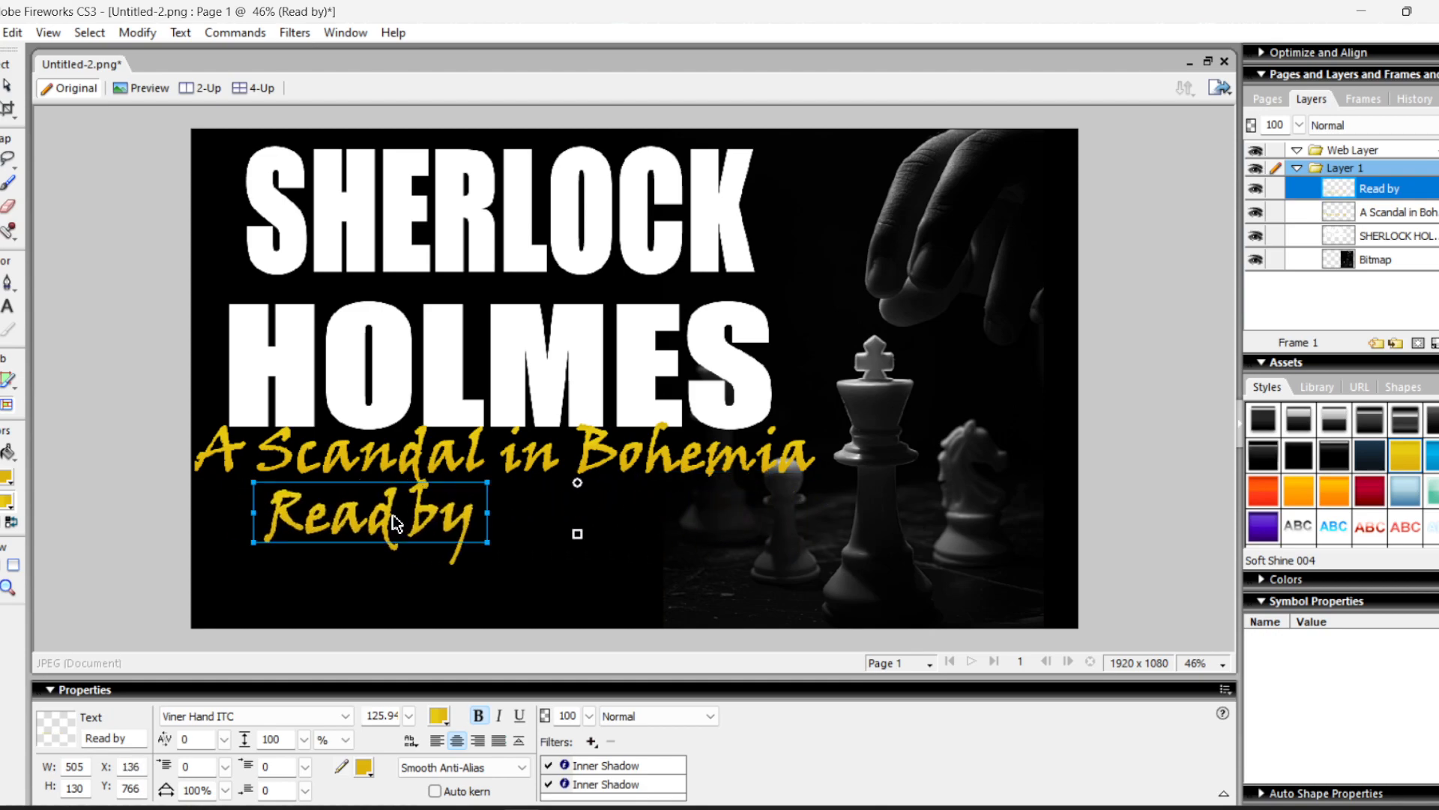
# - Scale the "Read by" text down to about 277 by 72 pixels and center it under the subtitle at about X 440, Y 782
pyautogui.hotkey('ctrl', 't')
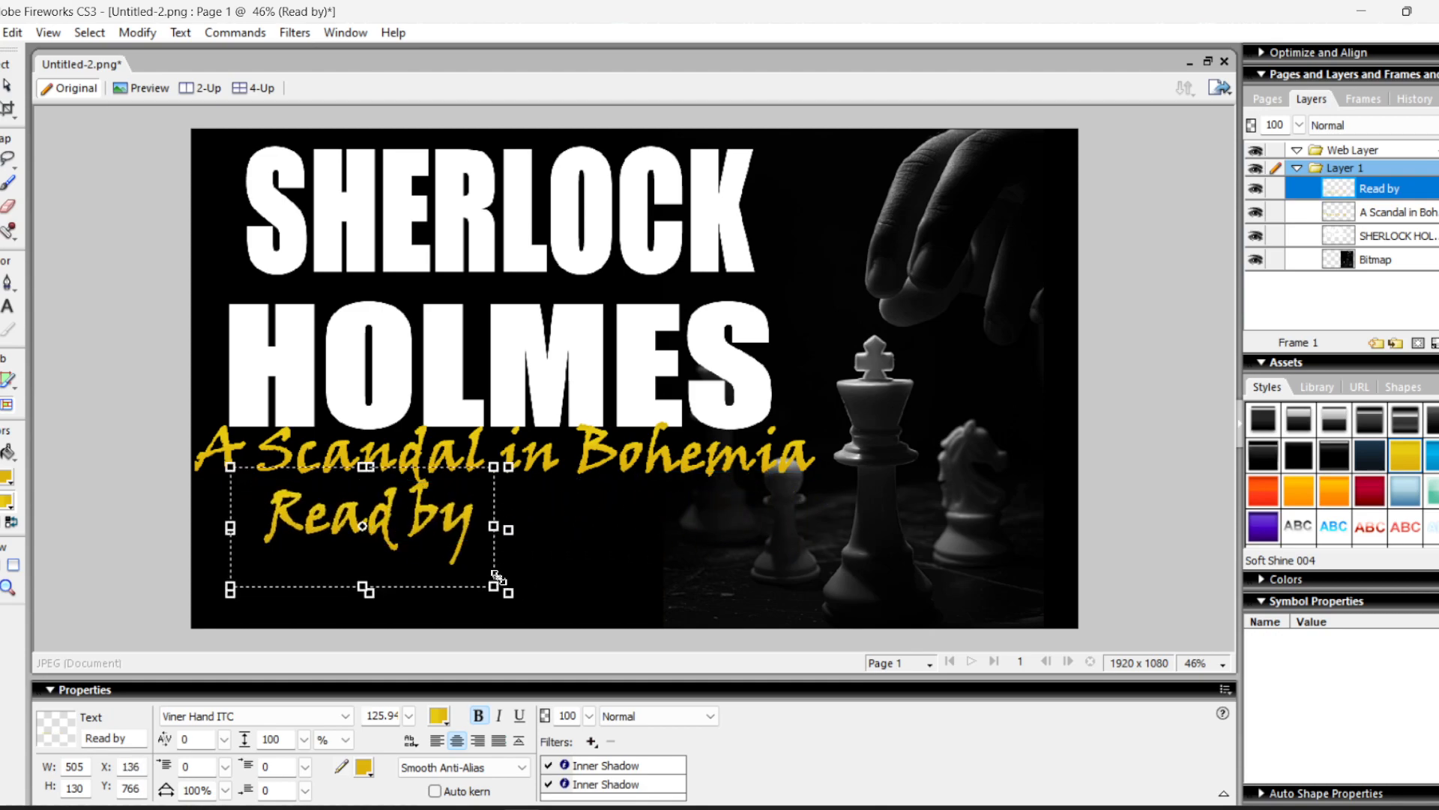
pyautogui.moveTo(458, 521); pyautogui.dragTo(492, 511)
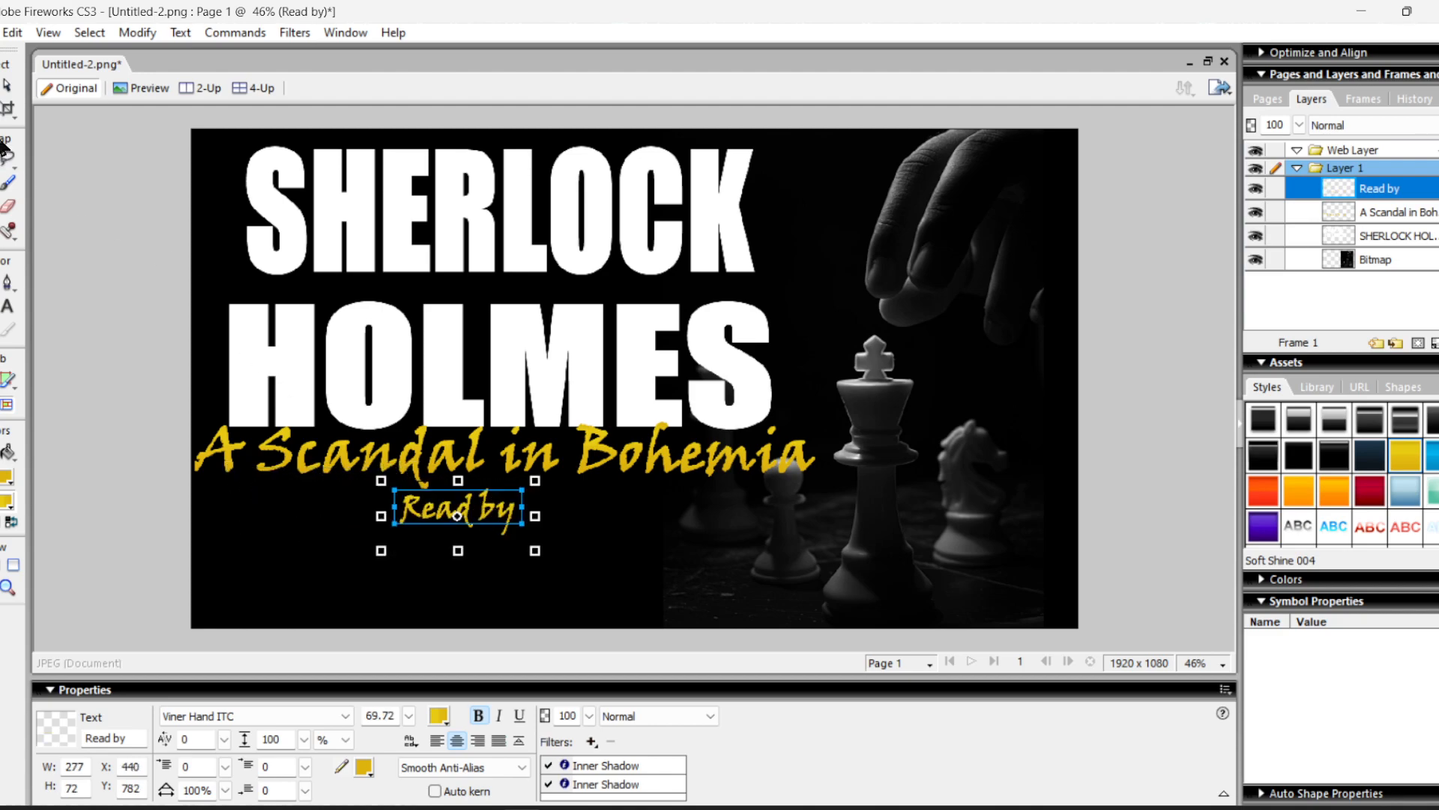
pyautogui.press('Return')
# - Duplicate the subtitle, move the copy below "Read by" to about X 341, Y 883, and replace its text with the narrator's full name
pyautogui.click(612, 457)
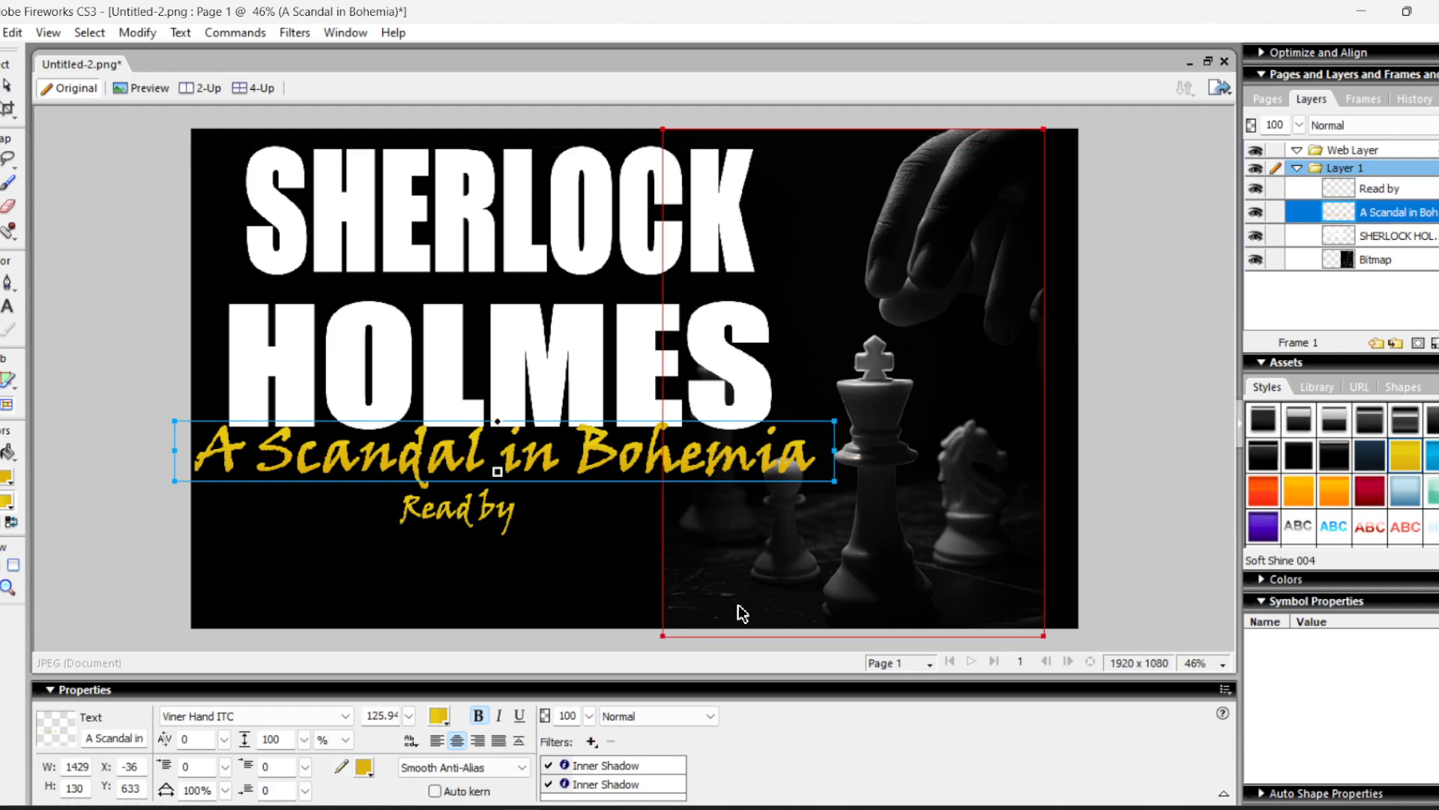
pyautogui.hotkey('ctrl', 'shift', 'd')
pyautogui.moveTo(597, 453); pyautogui.dragTo(771, 569)
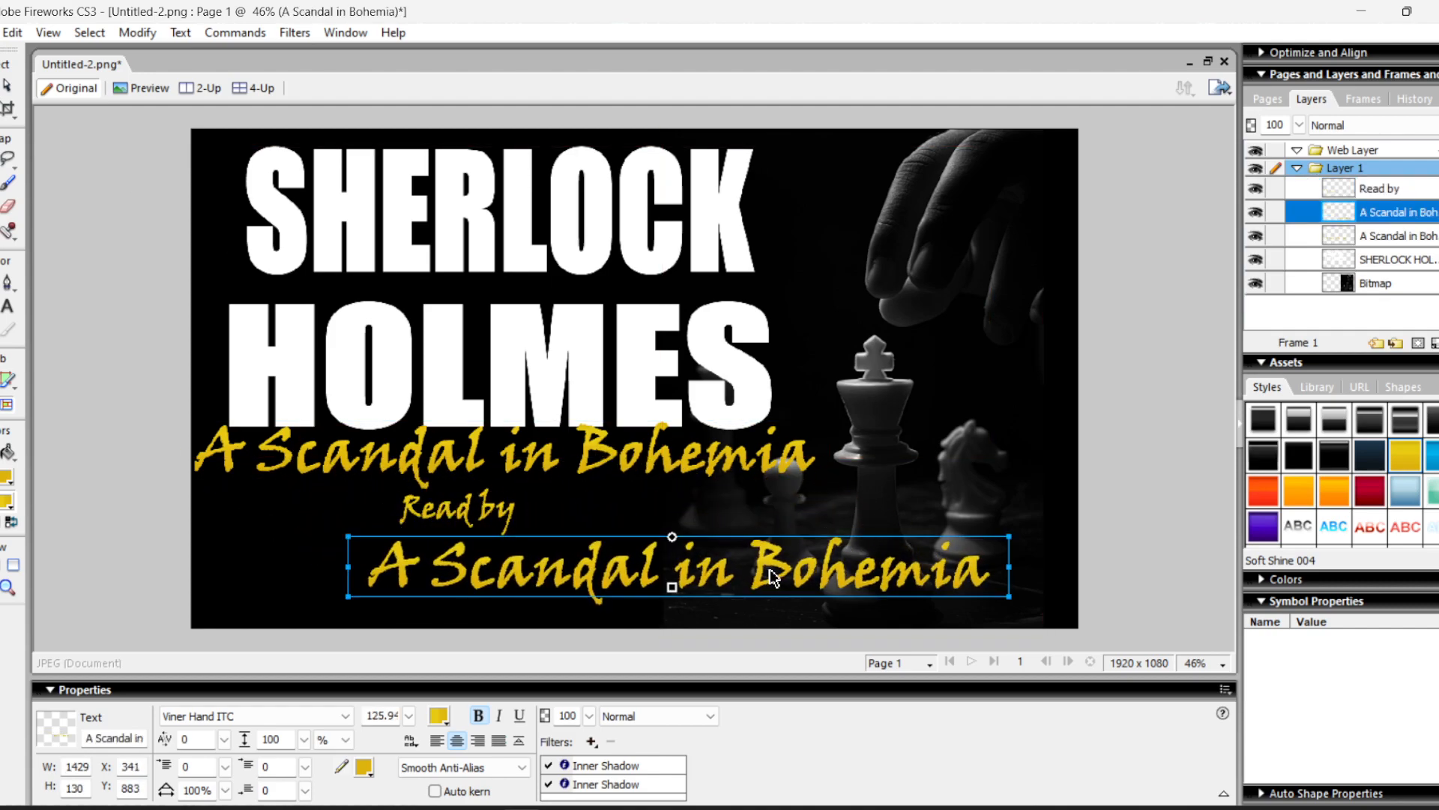
pyautogui.doubleClick(771, 569)
pyautogui.write('Steve Parker')
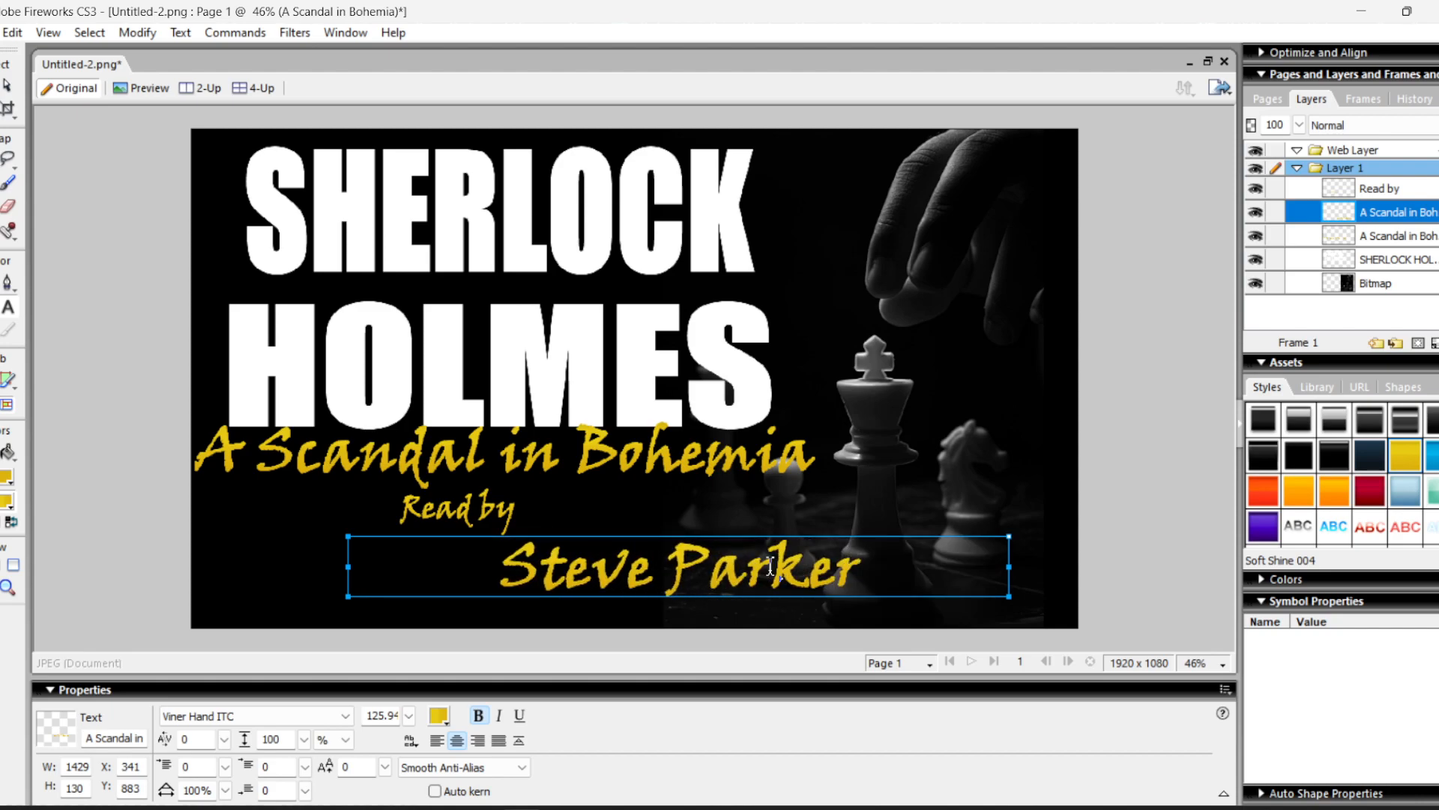
pyautogui.click(623, 579)
# - Position "Read by" at about X 441, Y 790 and the narrator's name slightly below and to the right of it
pyautogui.moveTo(623, 579); pyautogui.dragTo(591, 526)
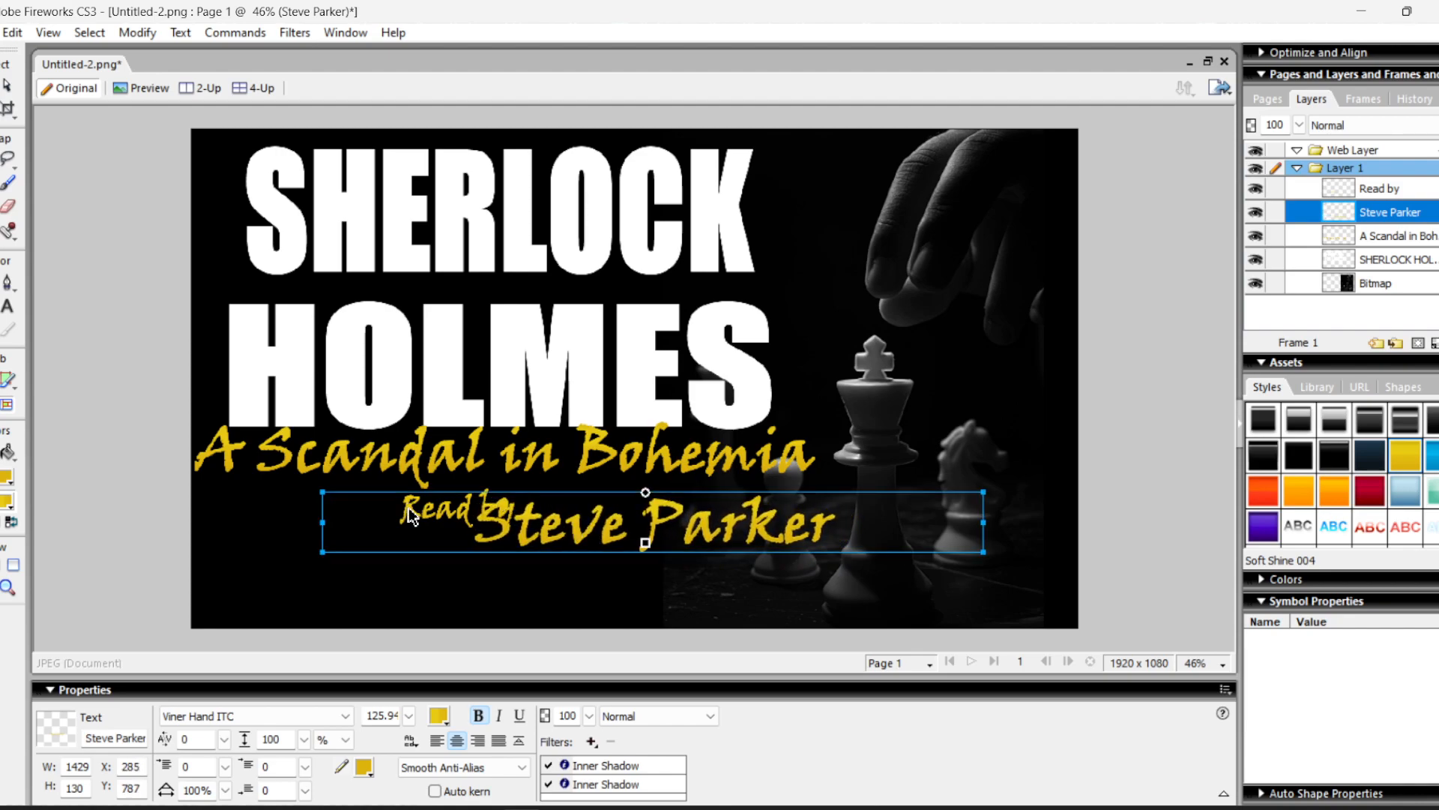
pyautogui.click(622, 596)
pyautogui.moveTo(438, 511); pyautogui.dragTo(396, 510)
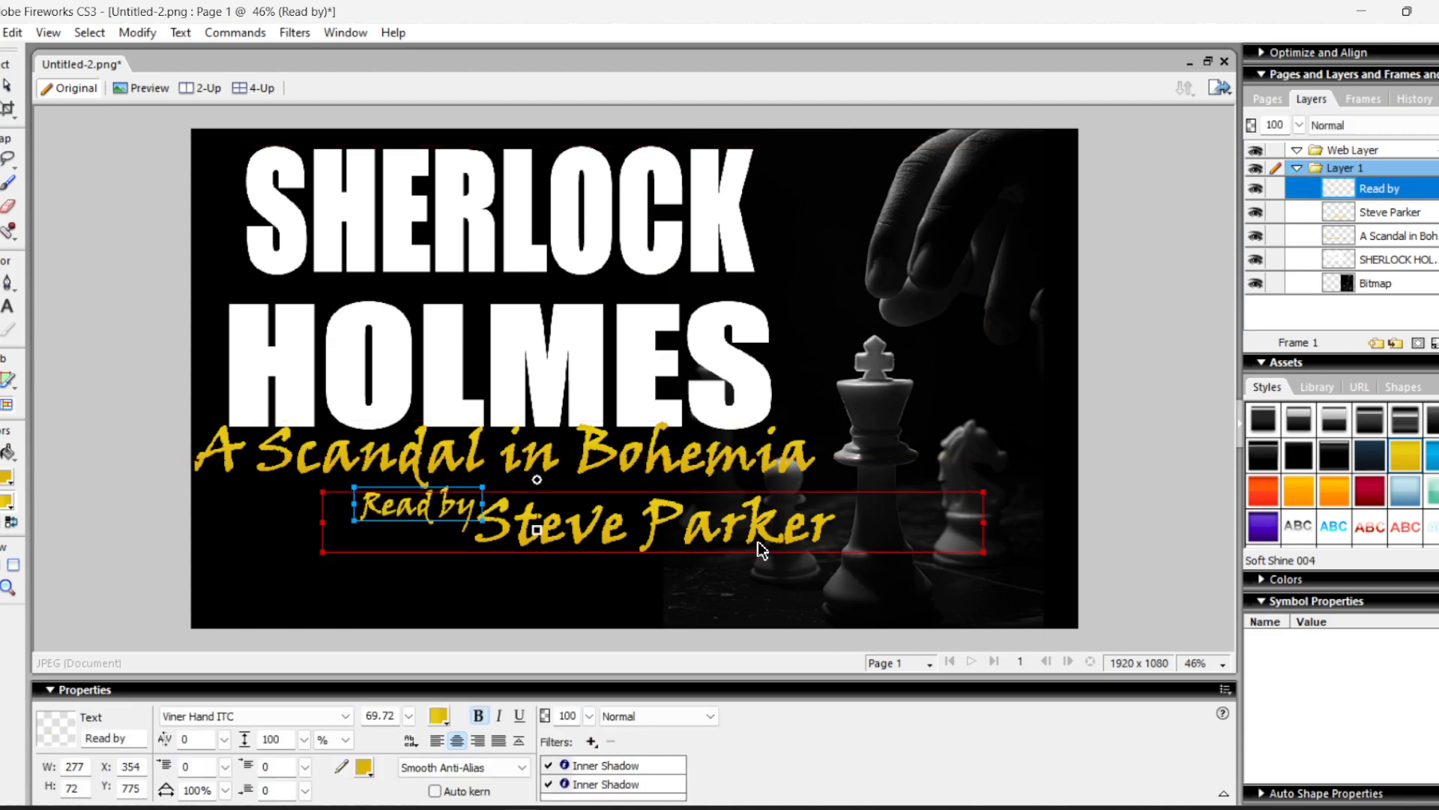
pyautogui.moveTo(740, 541)
pyautogui.mouseDown()
pyautogui.moveTo(767, 573)
pyautogui.moveTo(754, 560)
pyautogui.mouseUp()
pyautogui.moveTo(423, 509); pyautogui.dragTo(462, 509)
pyautogui.click(464, 516)
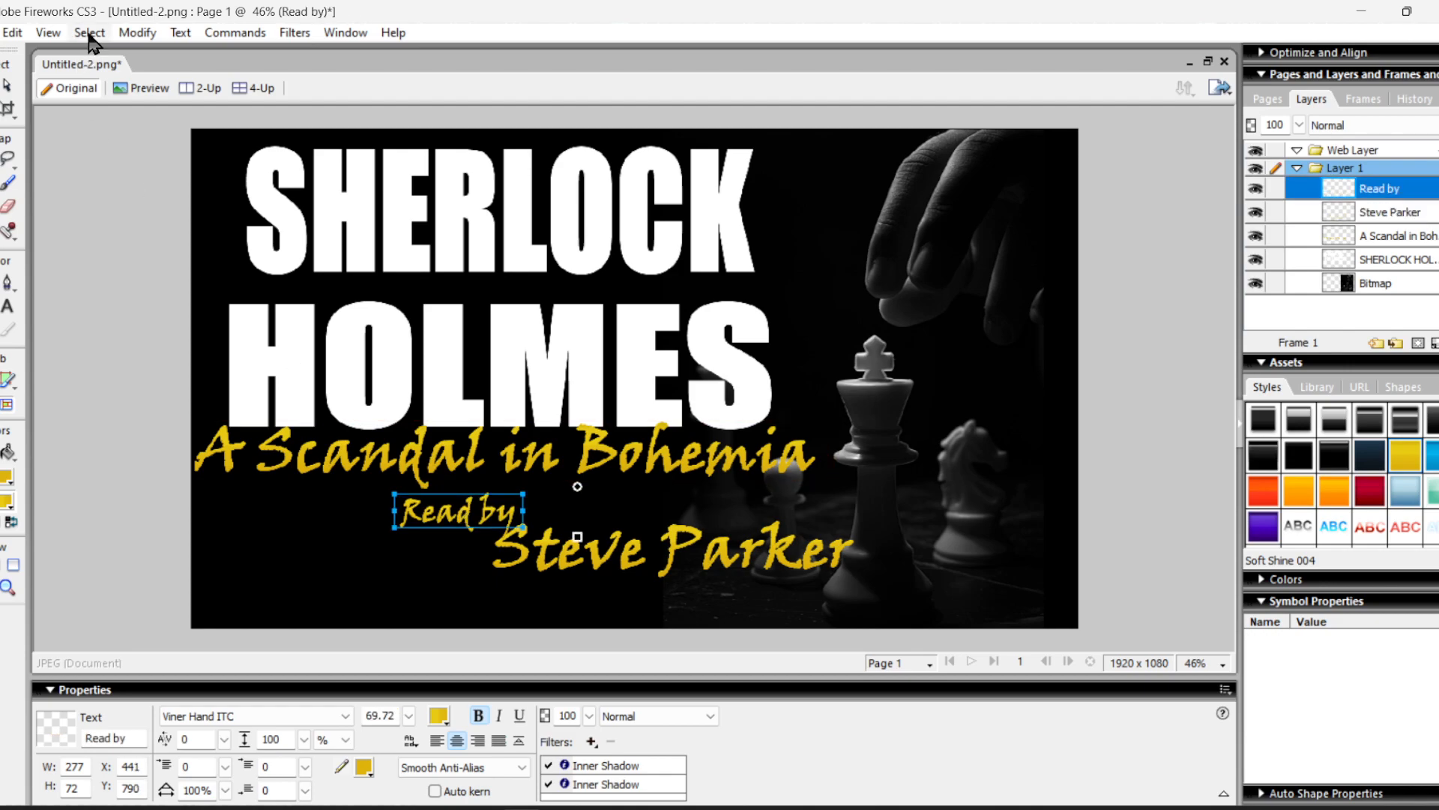
# - Try to color the "Read by" text white through the Text Editor
pyautogui.click(181, 33)
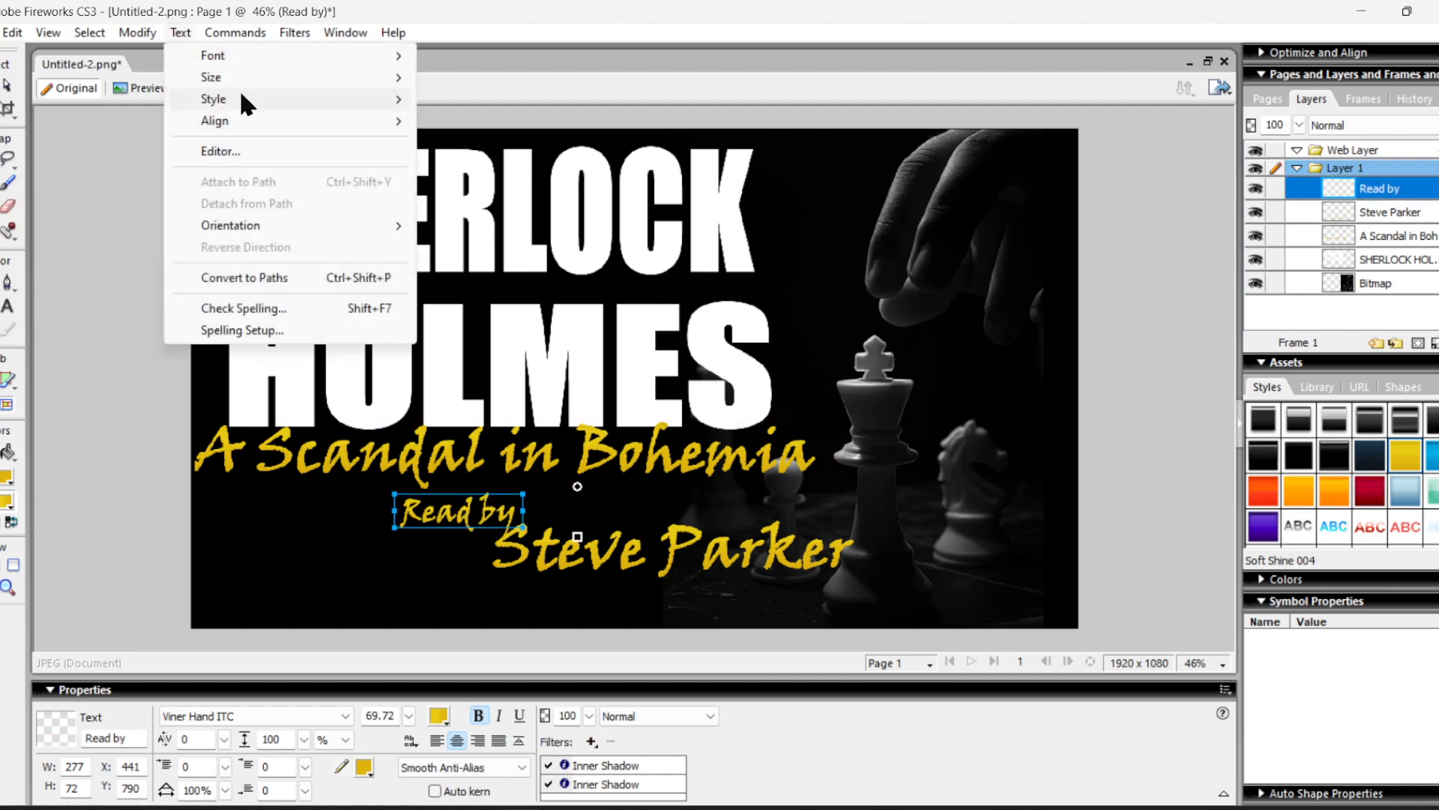
pyautogui.click(247, 152)
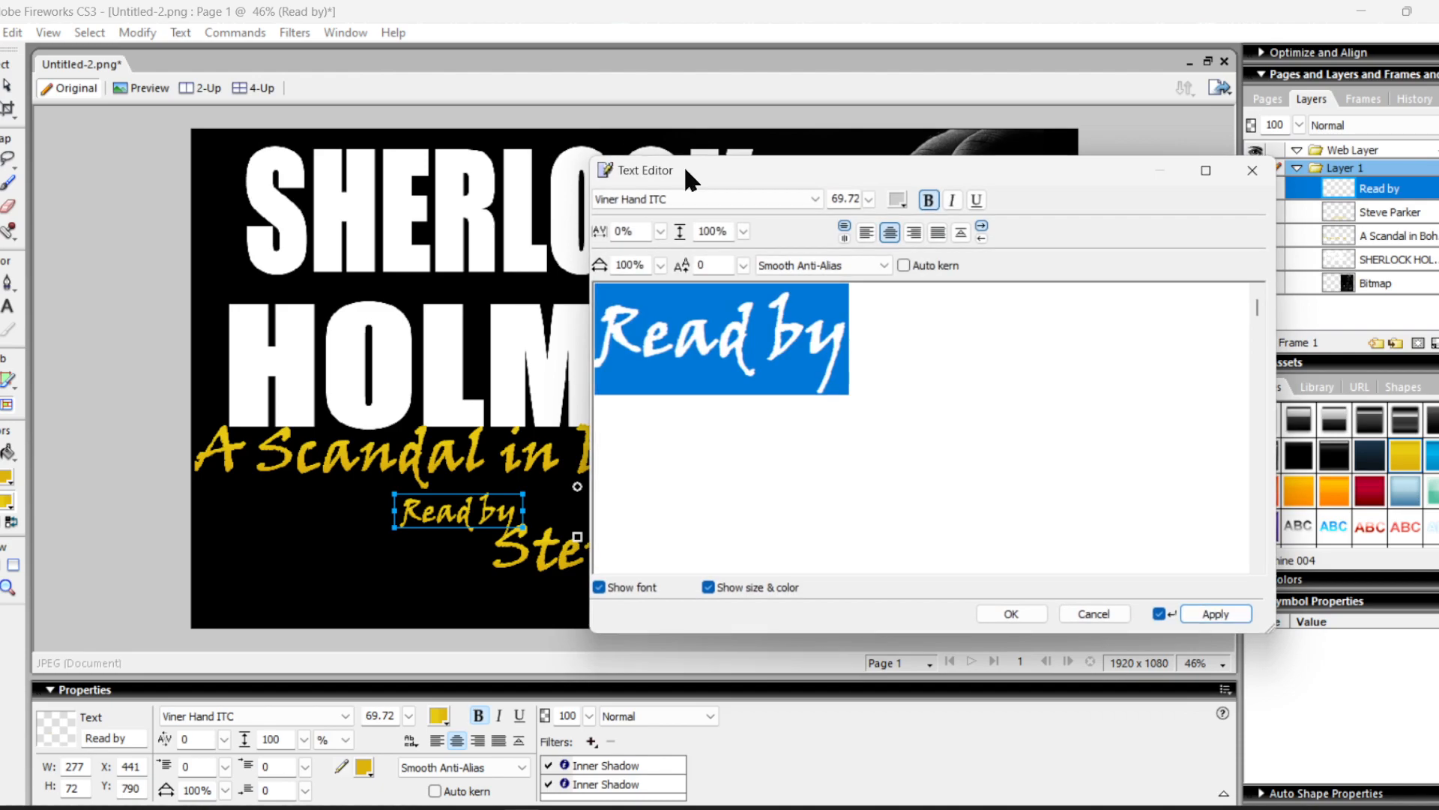
pyautogui.click(900, 199)
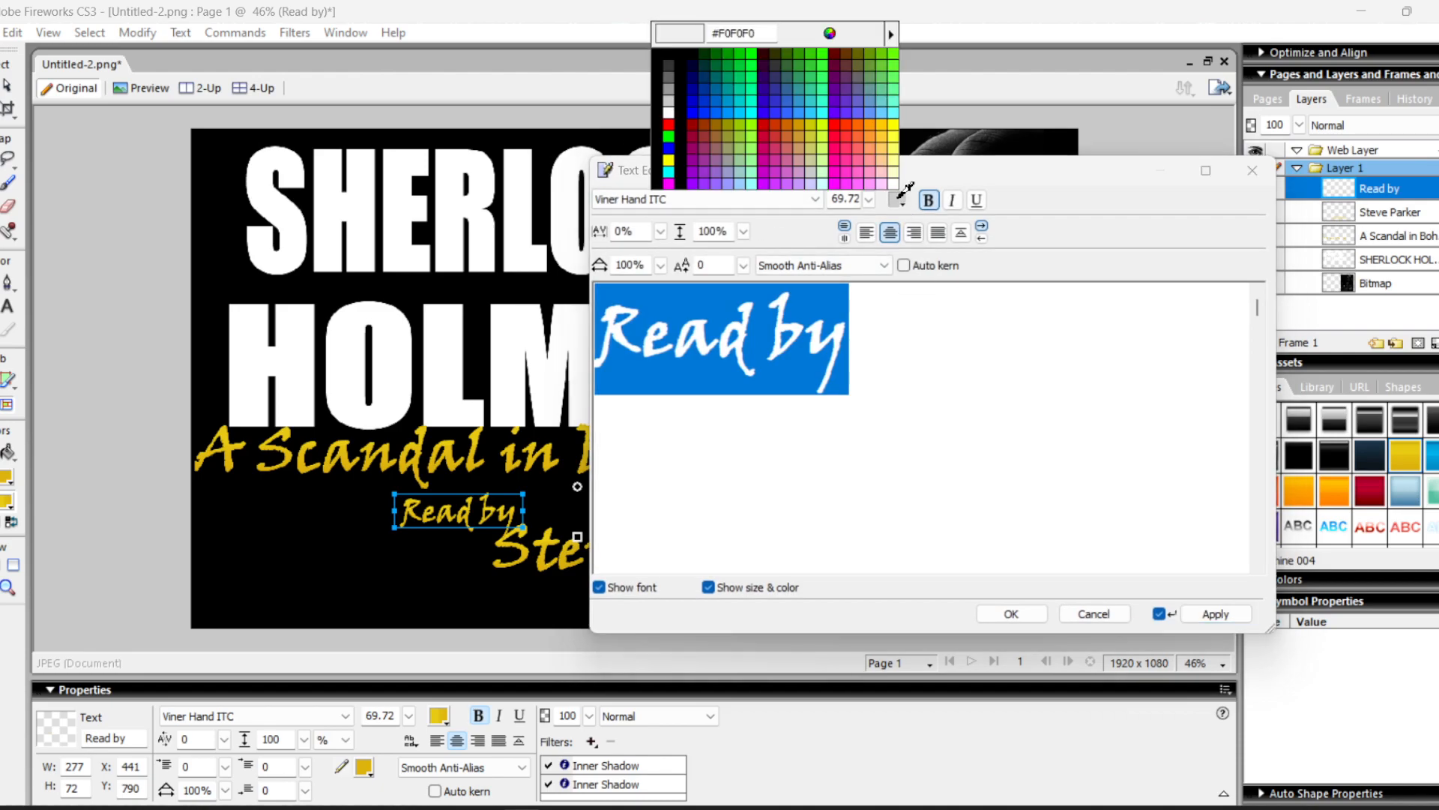
pyautogui.click(670, 111)
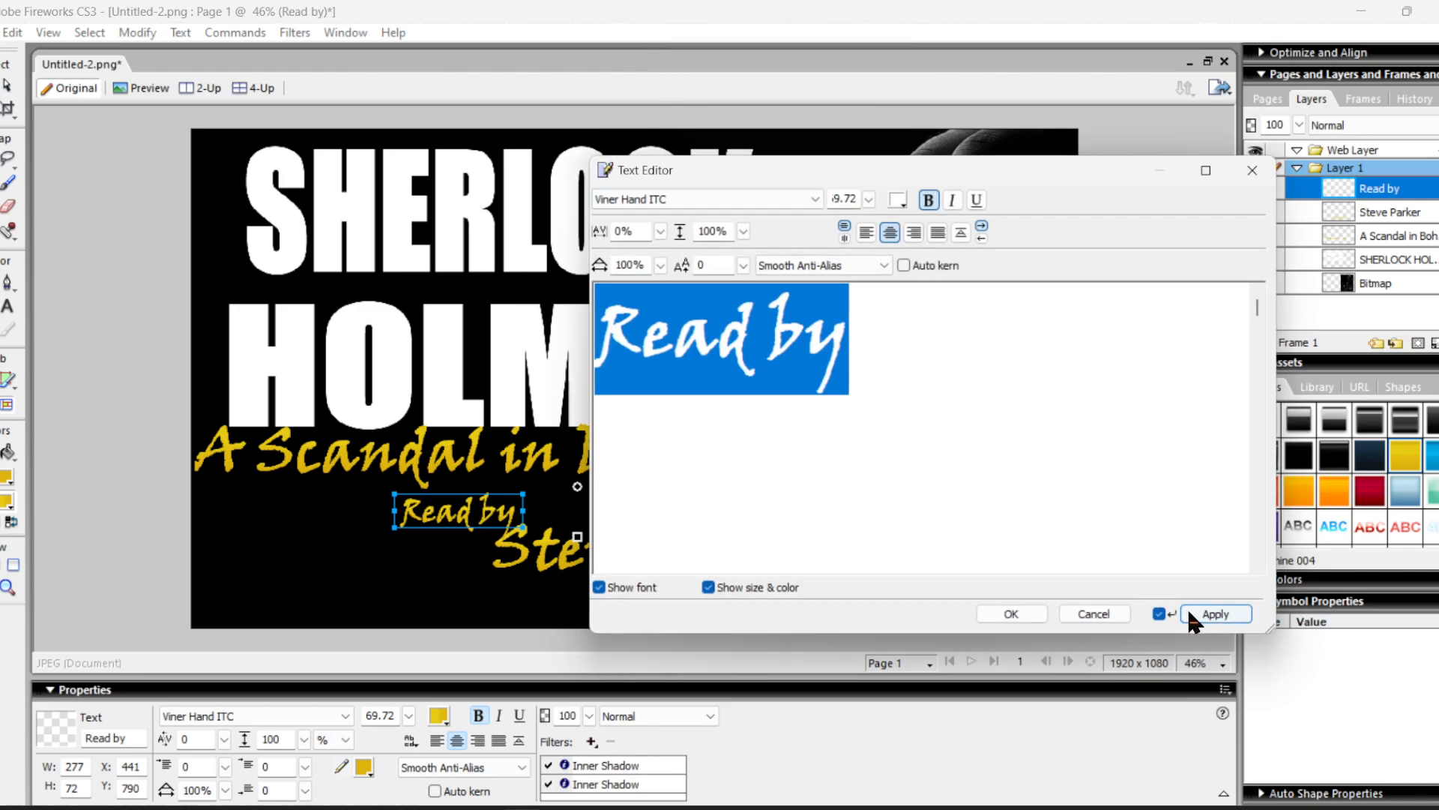
pyautogui.click(1012, 613)
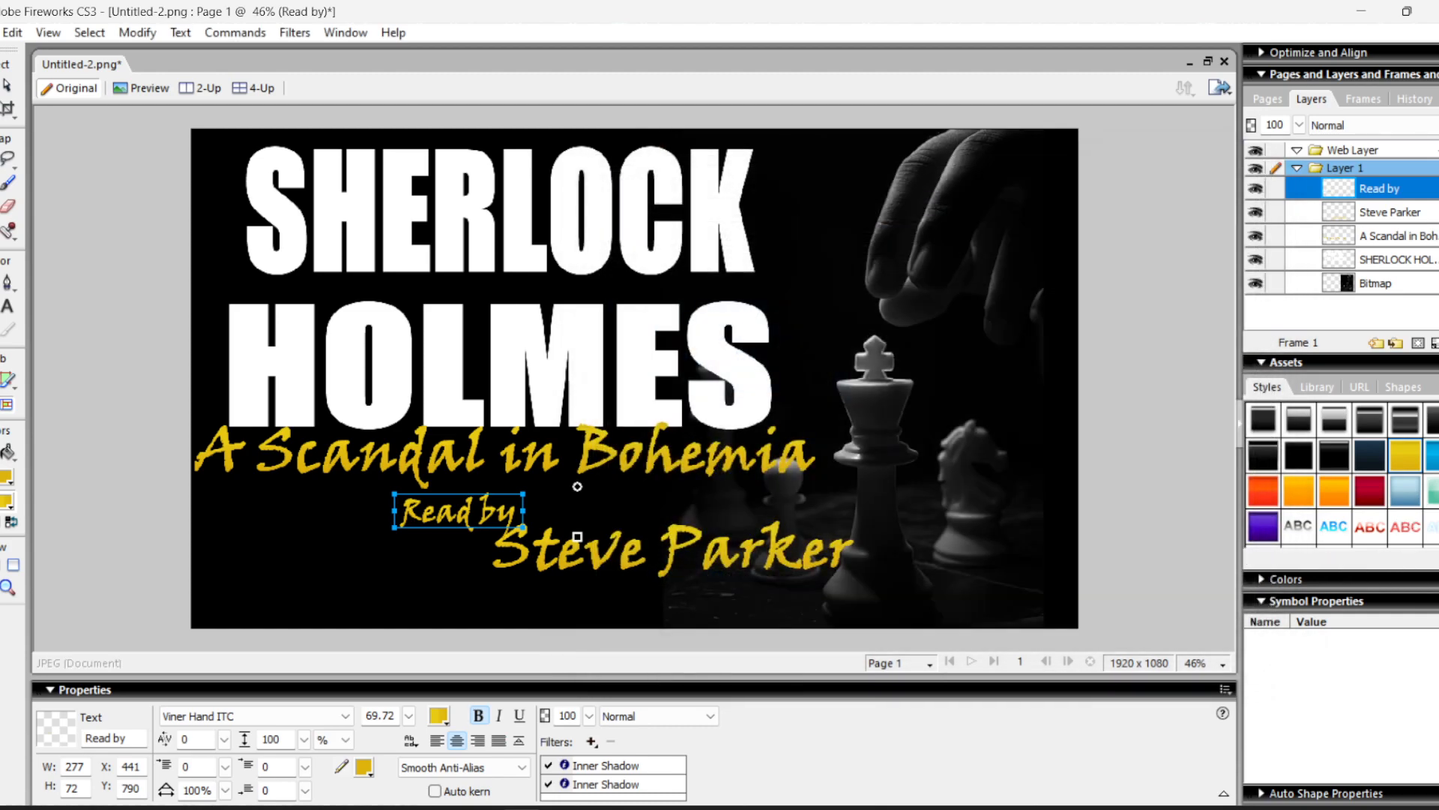
# - Apply the white Plastic Button 013 style to the "Read by" text
pyautogui.scroll(-10, 1275, 514)
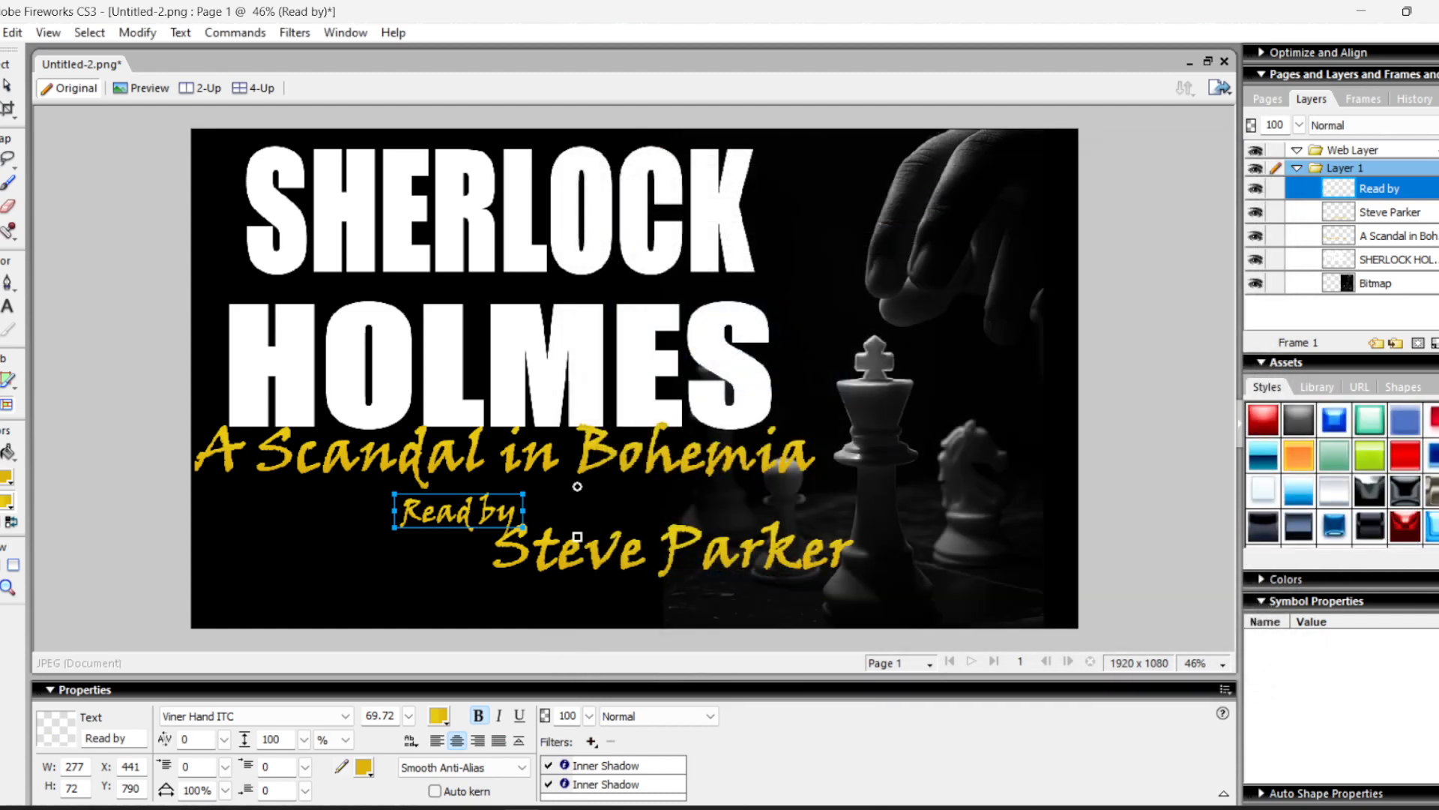
pyautogui.click(1267, 493)
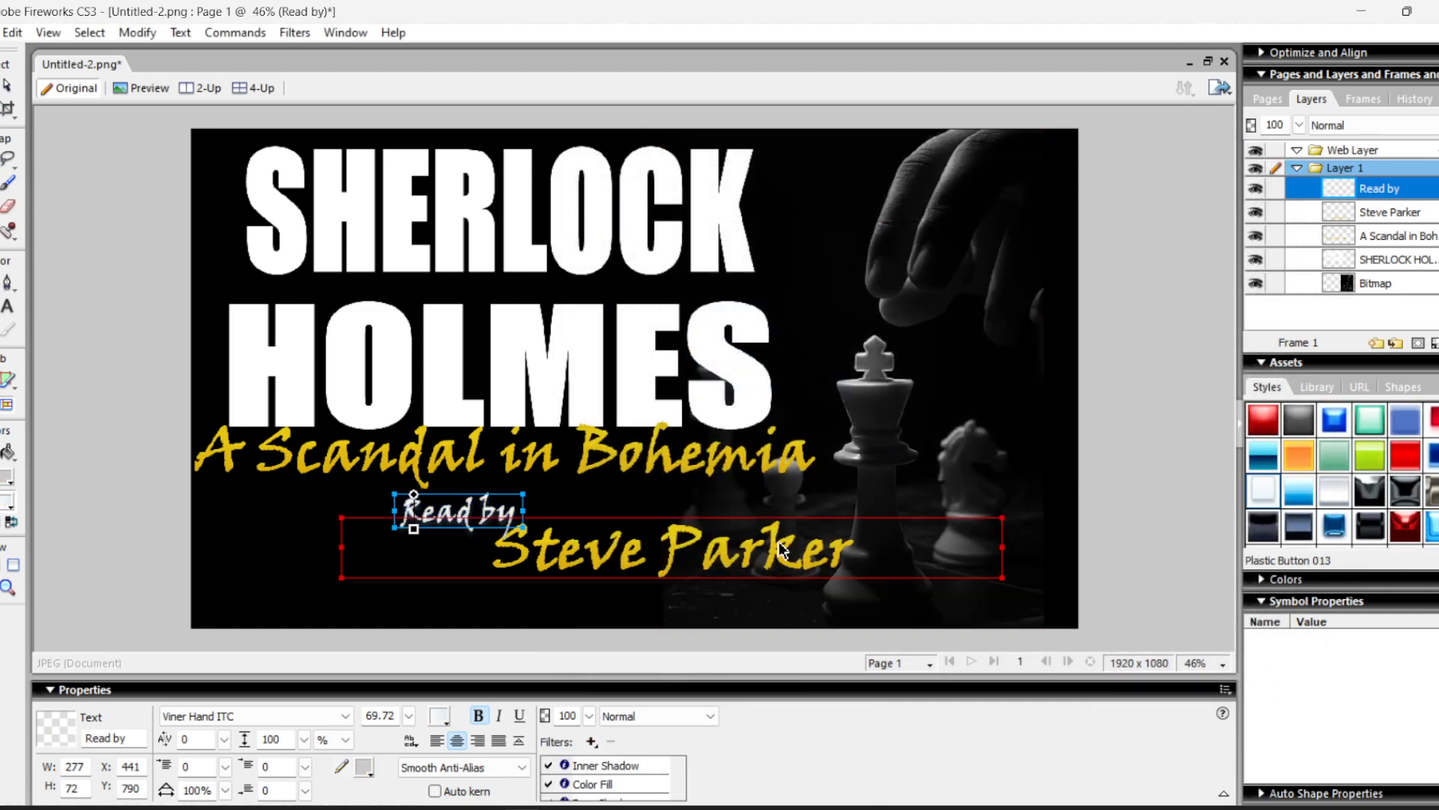
# - Apply the white Plastic Button 013 style to the narrator's name
pyautogui.click(761, 546)
pyautogui.click(1267, 493)
pyautogui.click(145, 276)
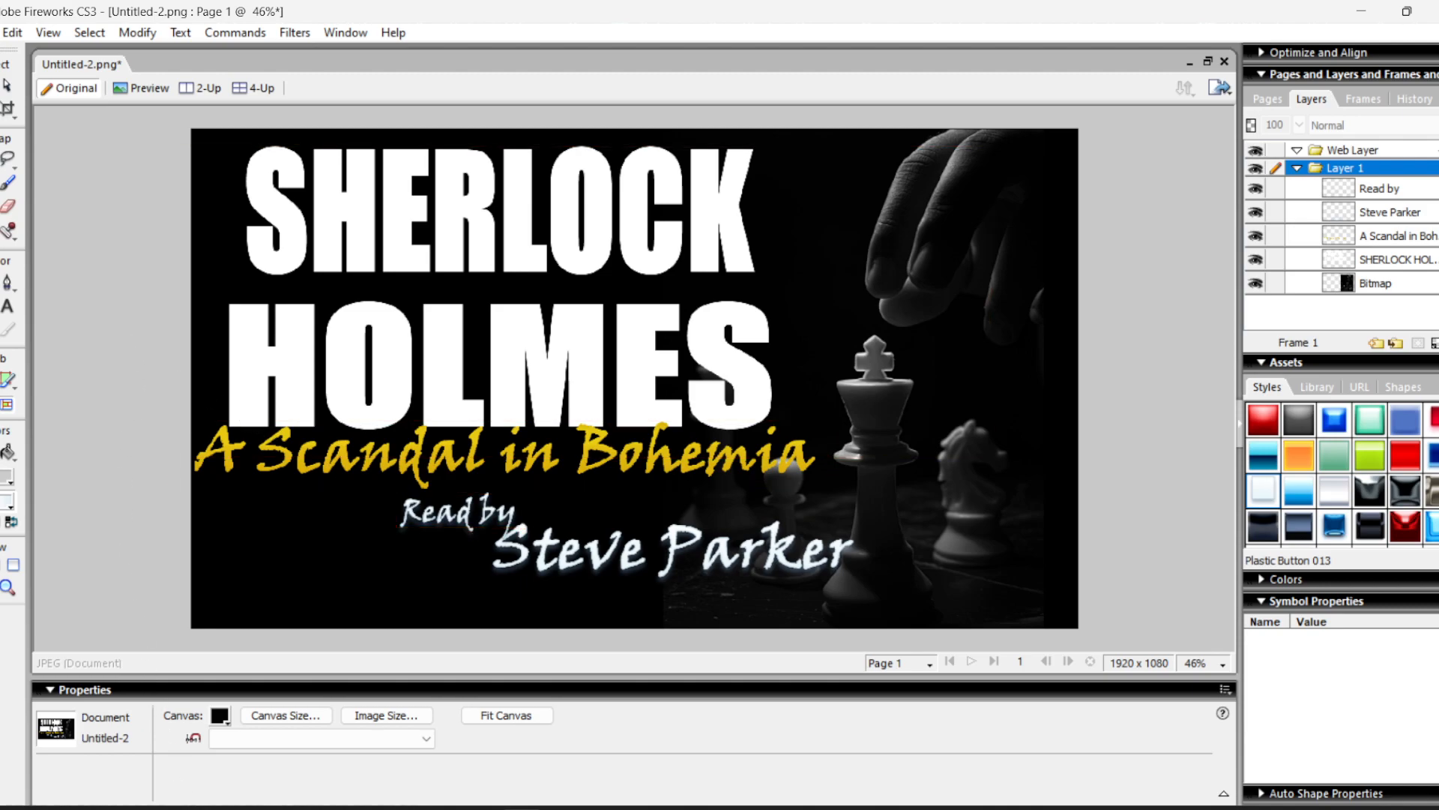
# - Switch to File Explorer and open the AAA Stevil Plays folder on Tiny SSD (D:) in the Downloads window
pyautogui.moveTo(260, 806)
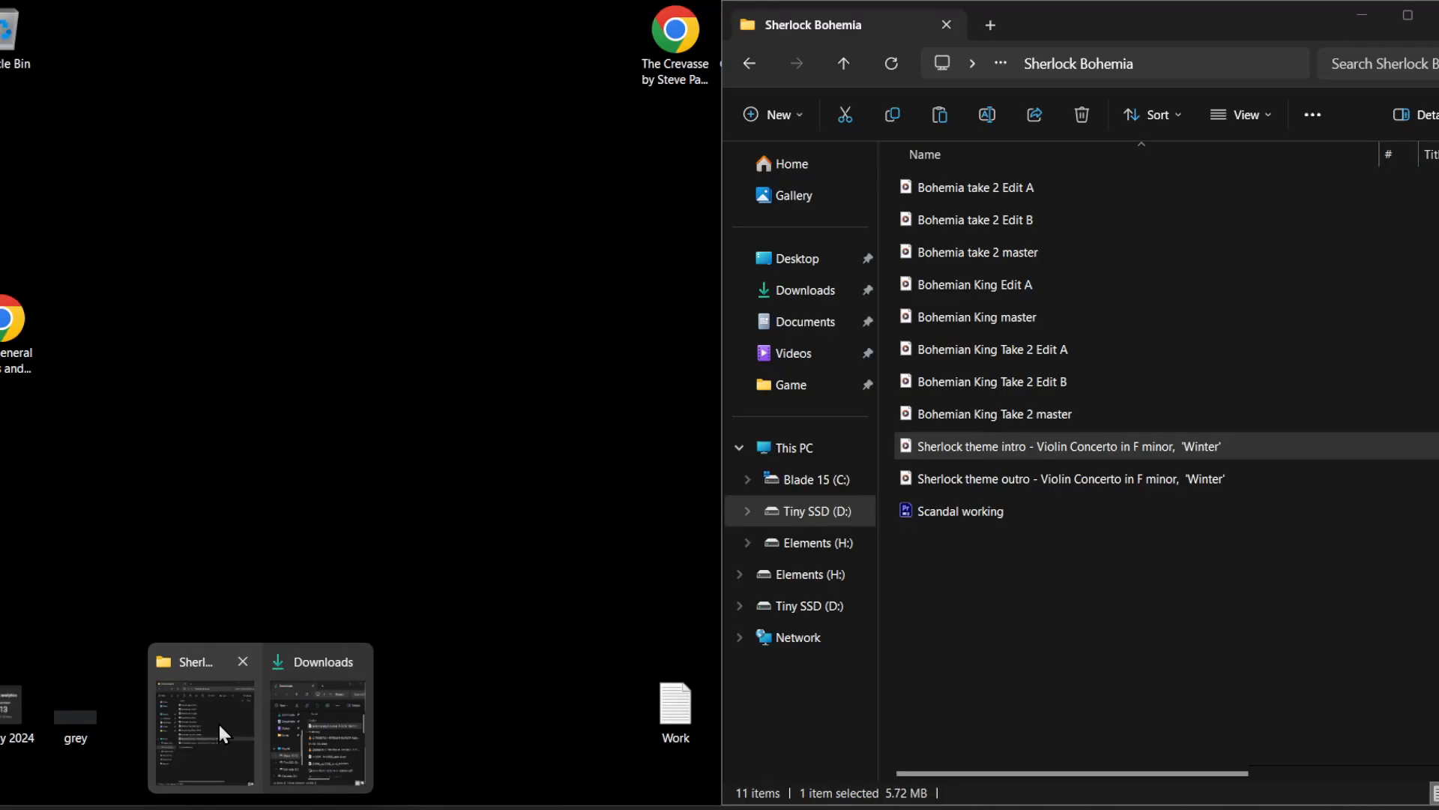
pyautogui.click(218, 722)
pyautogui.moveTo(253, 806)
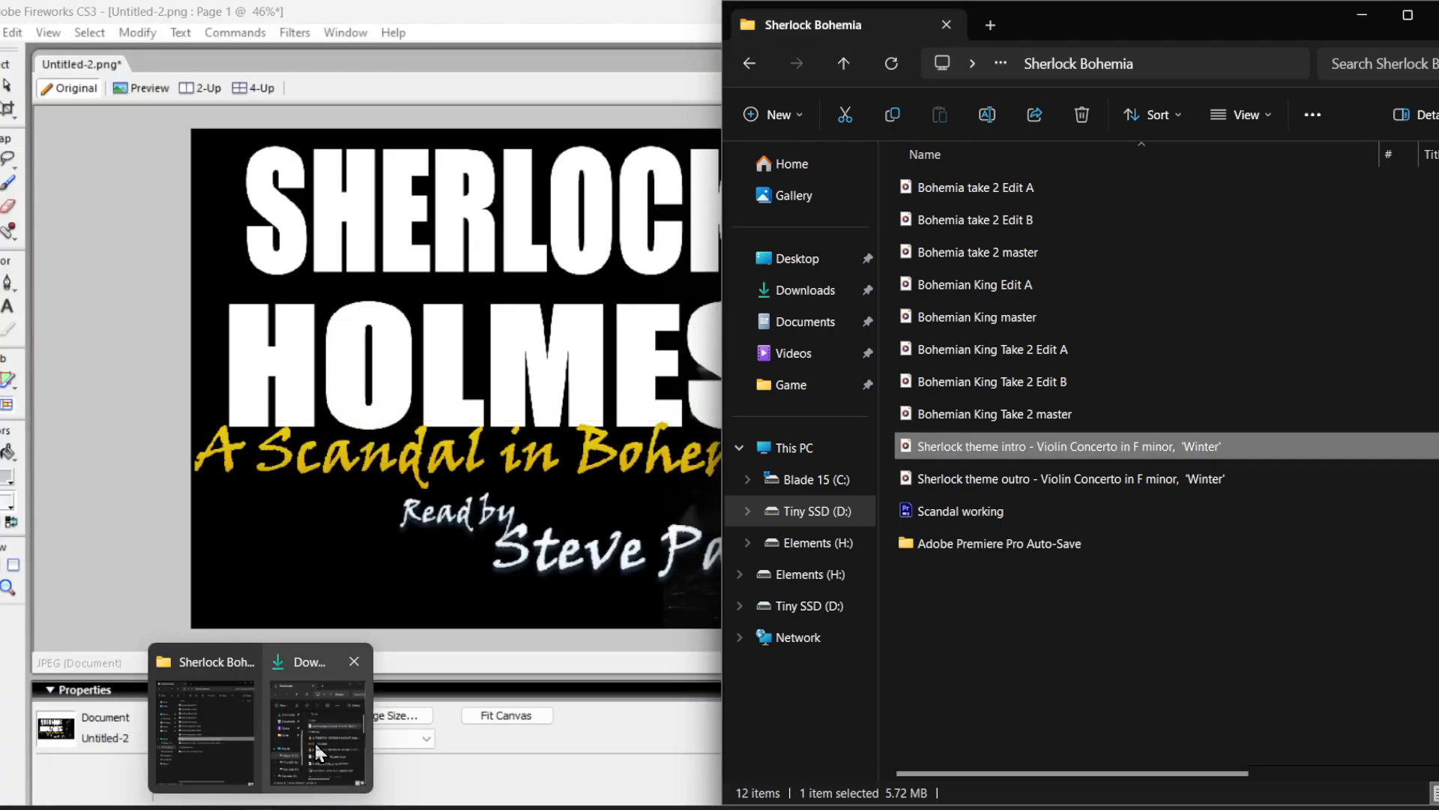
pyautogui.click(318, 712)
pyautogui.moveTo(1148, 155); pyautogui.dragTo(3, 158)
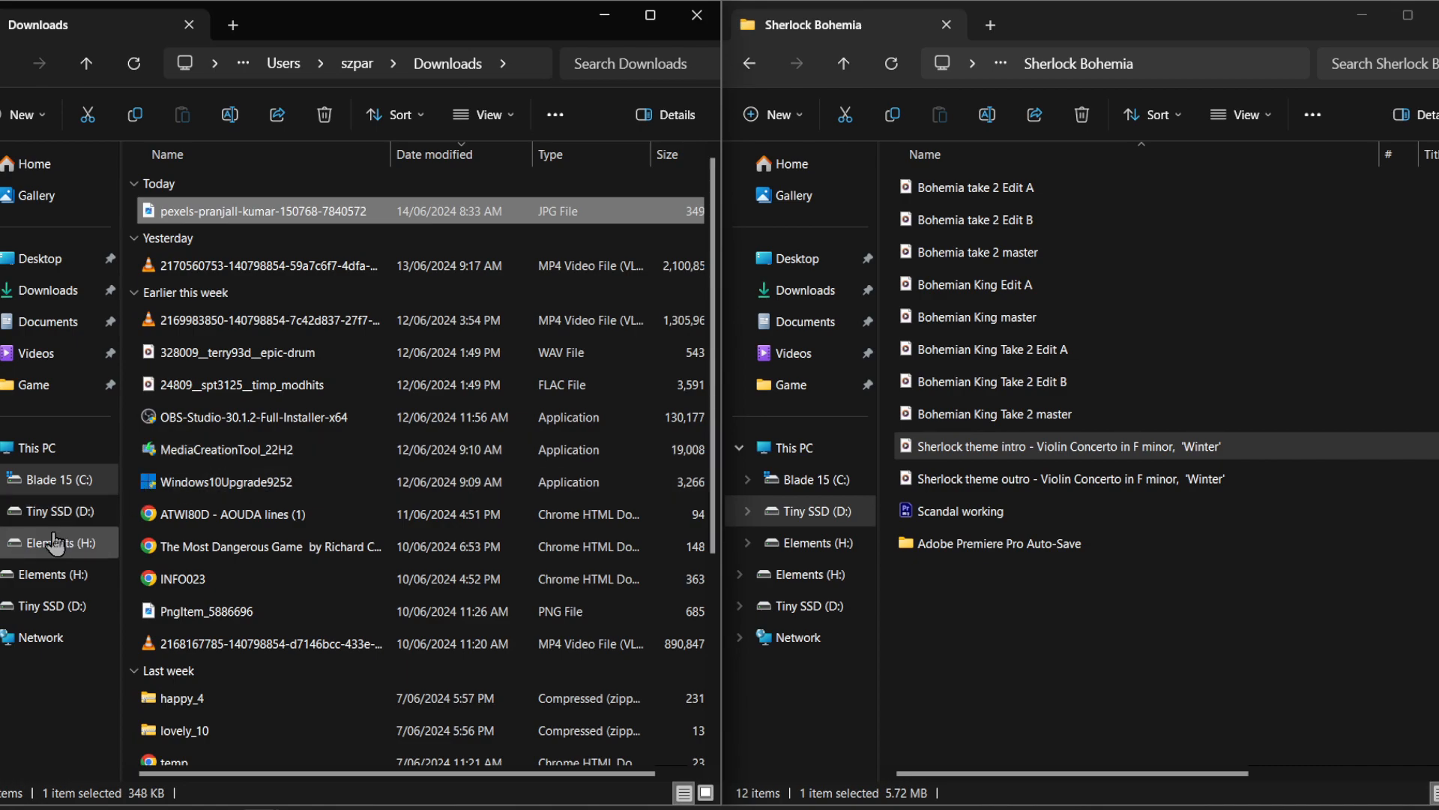
pyautogui.click(51, 512)
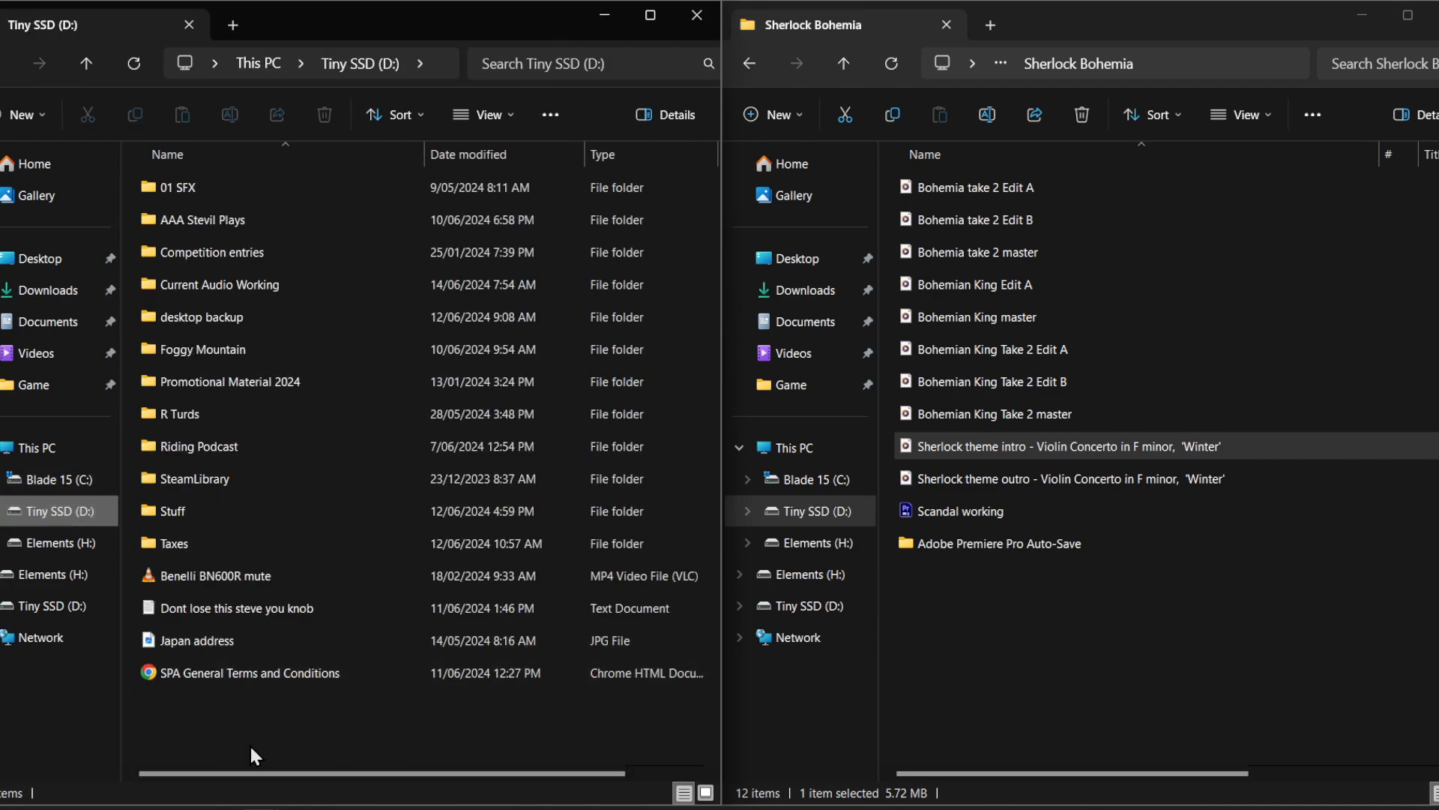
pyautogui.doubleClick(202, 220)
# - Place the Transparent Logo Square image from the AAA Stevil Plays folder onto the Fireworks thumbnail canvas
pyautogui.scroll(-5, 438, 544)
pyautogui.scroll(-5, 438, 547)
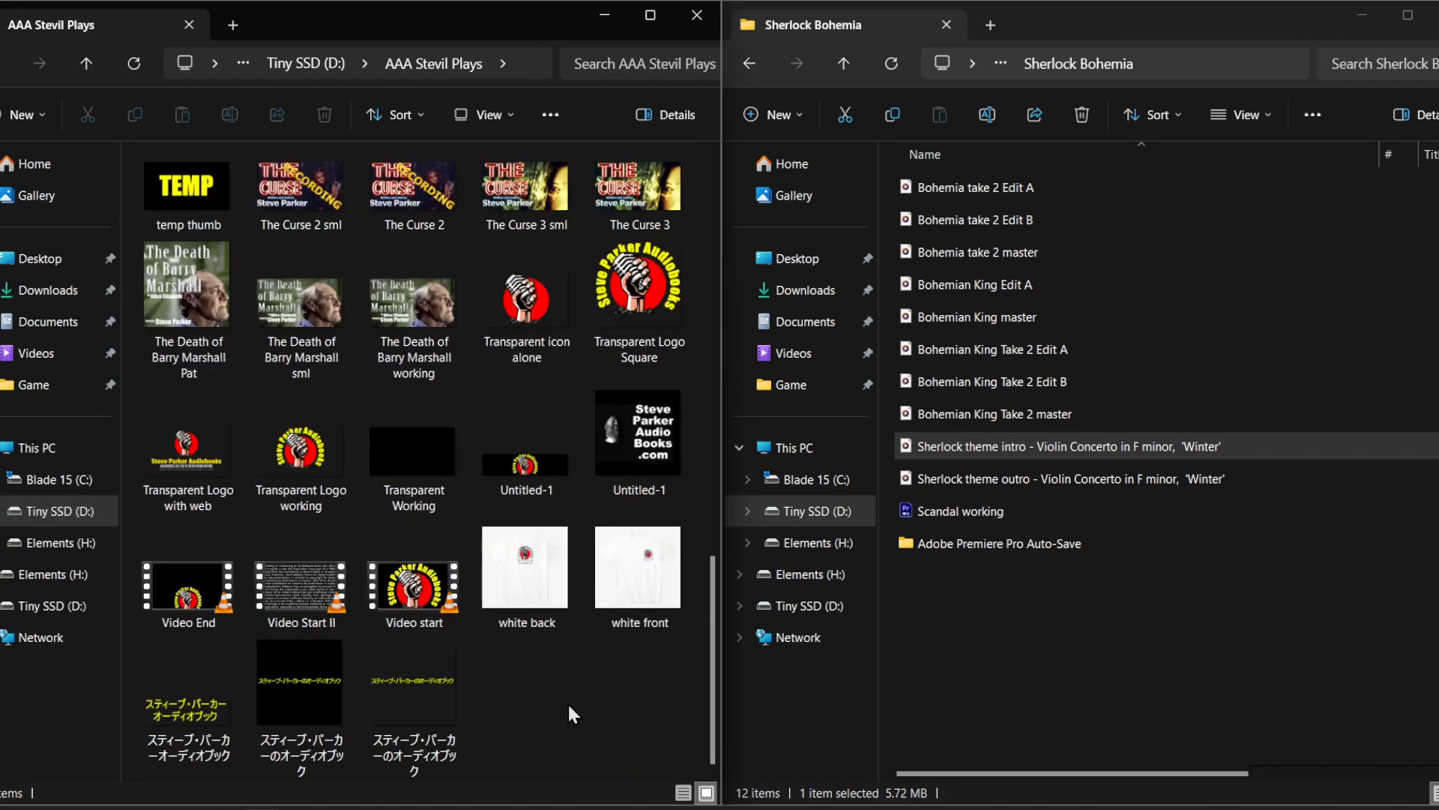
pyautogui.moveTo(637, 293); pyautogui.dragTo(323, 420)
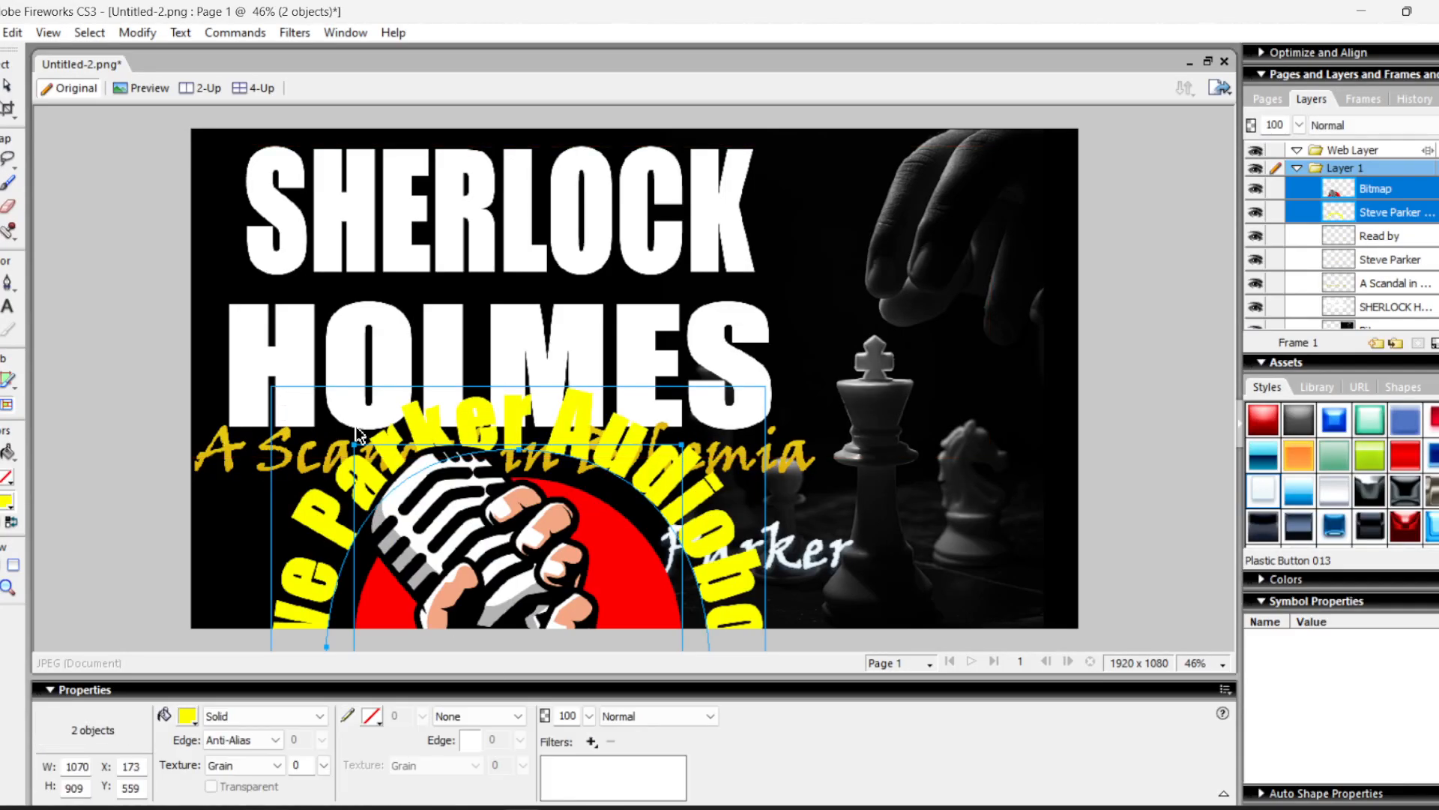
# - Shrink the audiobooks logo to about 263 by 224 px and position it below the subtitle at about X 63, Y 802
pyautogui.moveTo(529, 565); pyautogui.dragTo(649, 364)
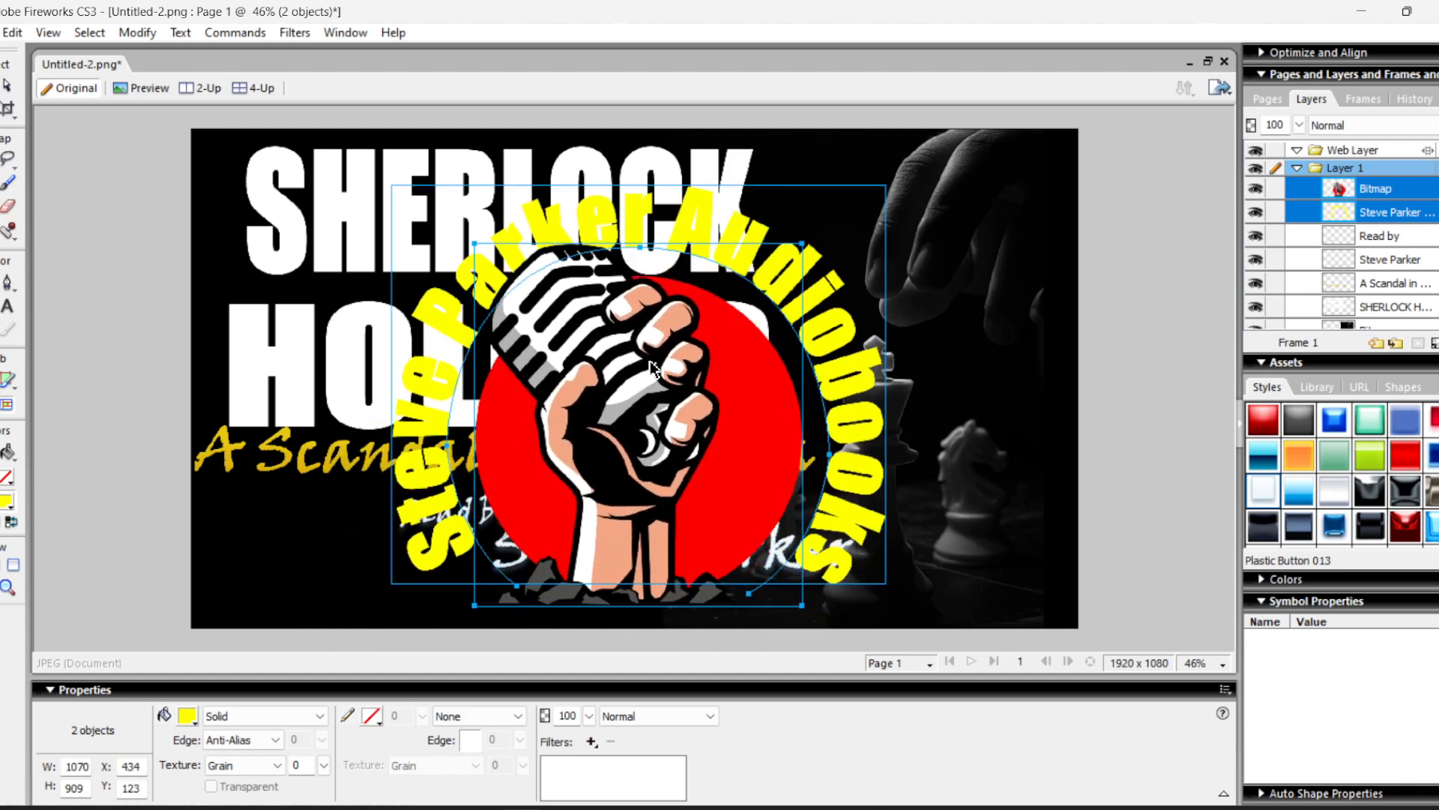
pyautogui.moveTo(387, 183); pyautogui.dragTo(764, 502)
pyautogui.moveTo(855, 568); pyautogui.dragTo(310, 566)
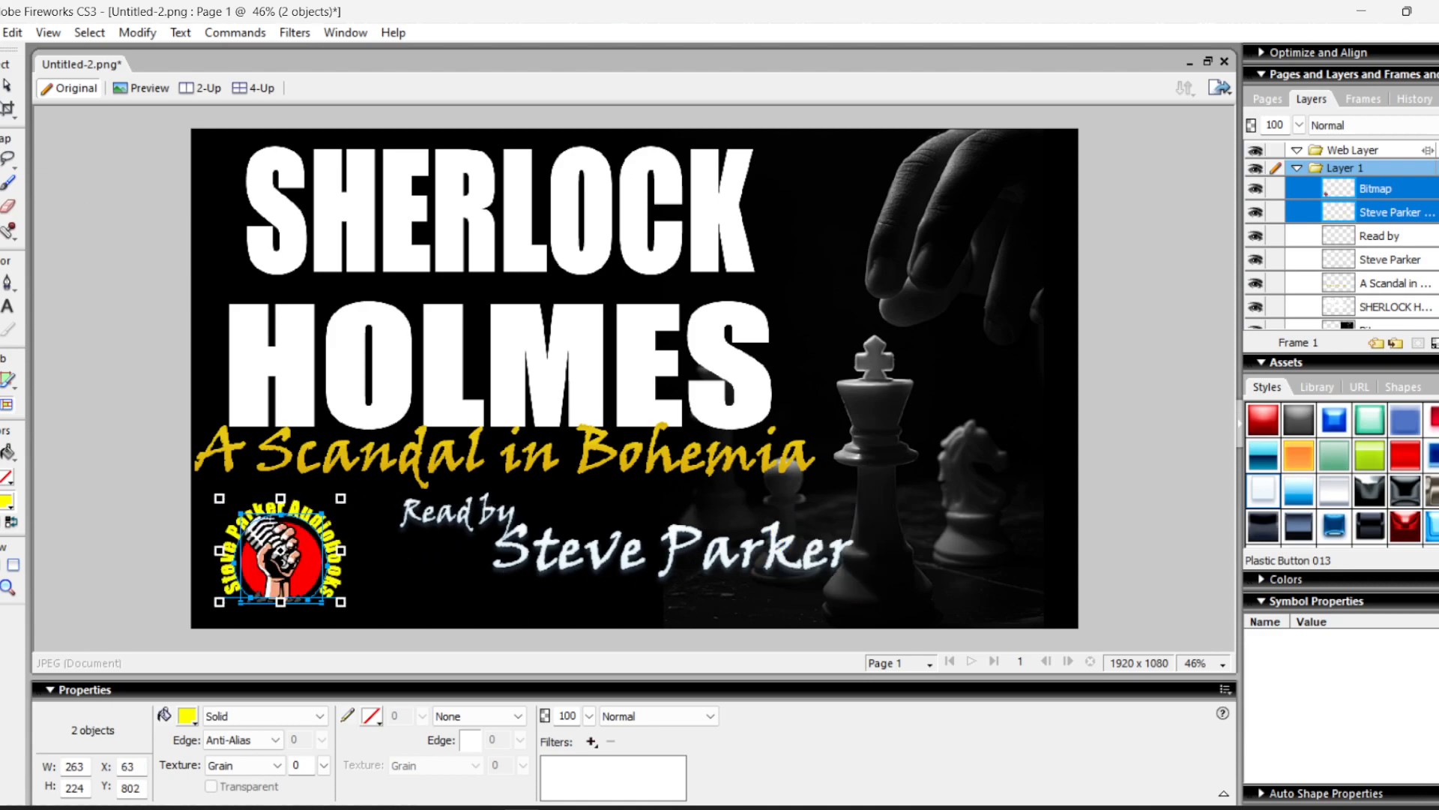
pyautogui.click(97, 359)
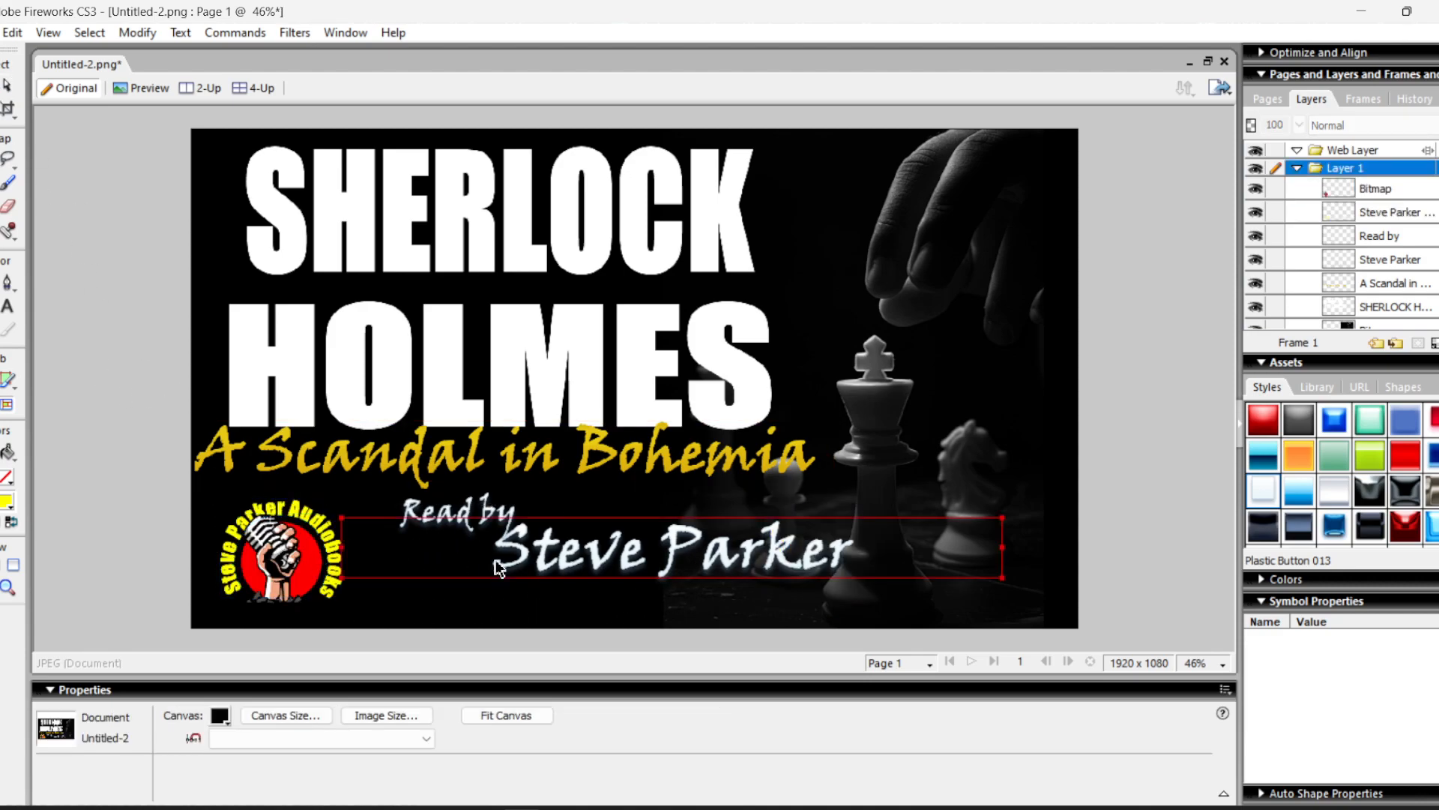
# - Shift "Read by" and the narrator's name together toward the logo, to about X 208, Y 786
pyautogui.click(461, 513)
pyautogui.keyDown('shift'); pyautogui.click(594, 558); pyautogui.keyUp('shift')
pyautogui.moveTo(690, 561); pyautogui.dragTo(636, 559)
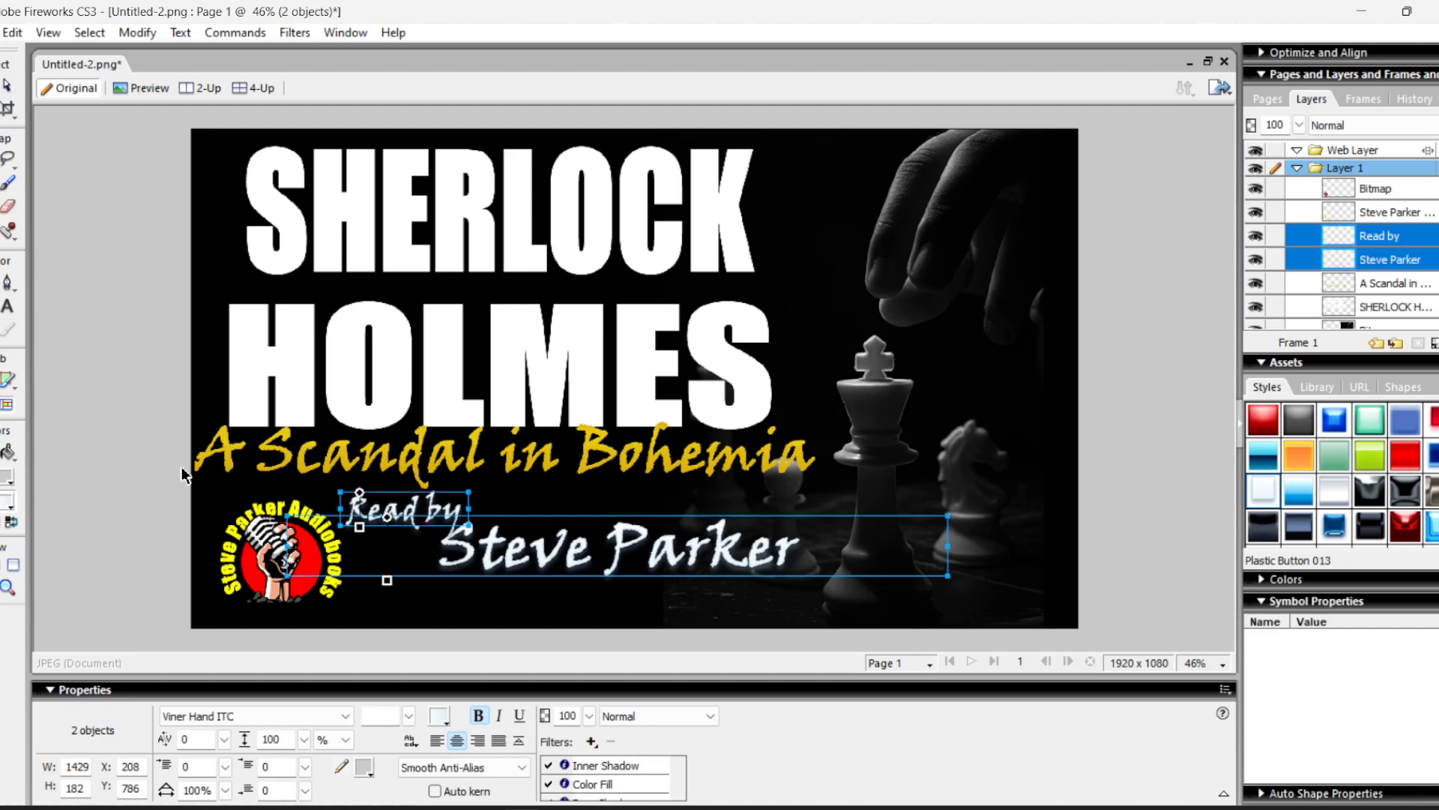
pyautogui.click(121, 379)
# - Enlarge the narrator's name to about 1647 by 152 px and shift it left to about X 79
pyautogui.click(599, 568)
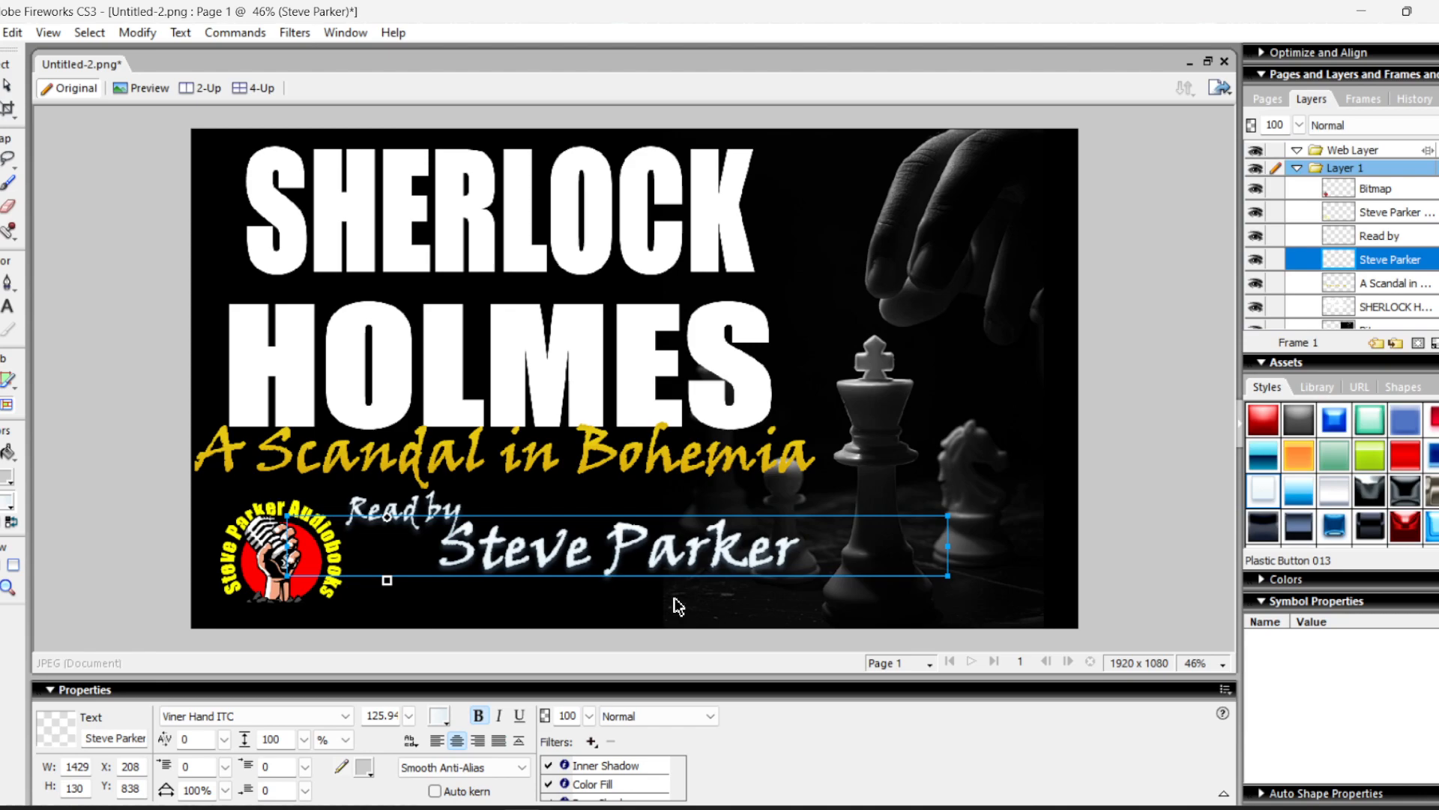
pyautogui.hotkey('ctrl', 't')
pyautogui.moveTo(854, 635); pyautogui.dragTo(928, 658)
pyautogui.press('Return')
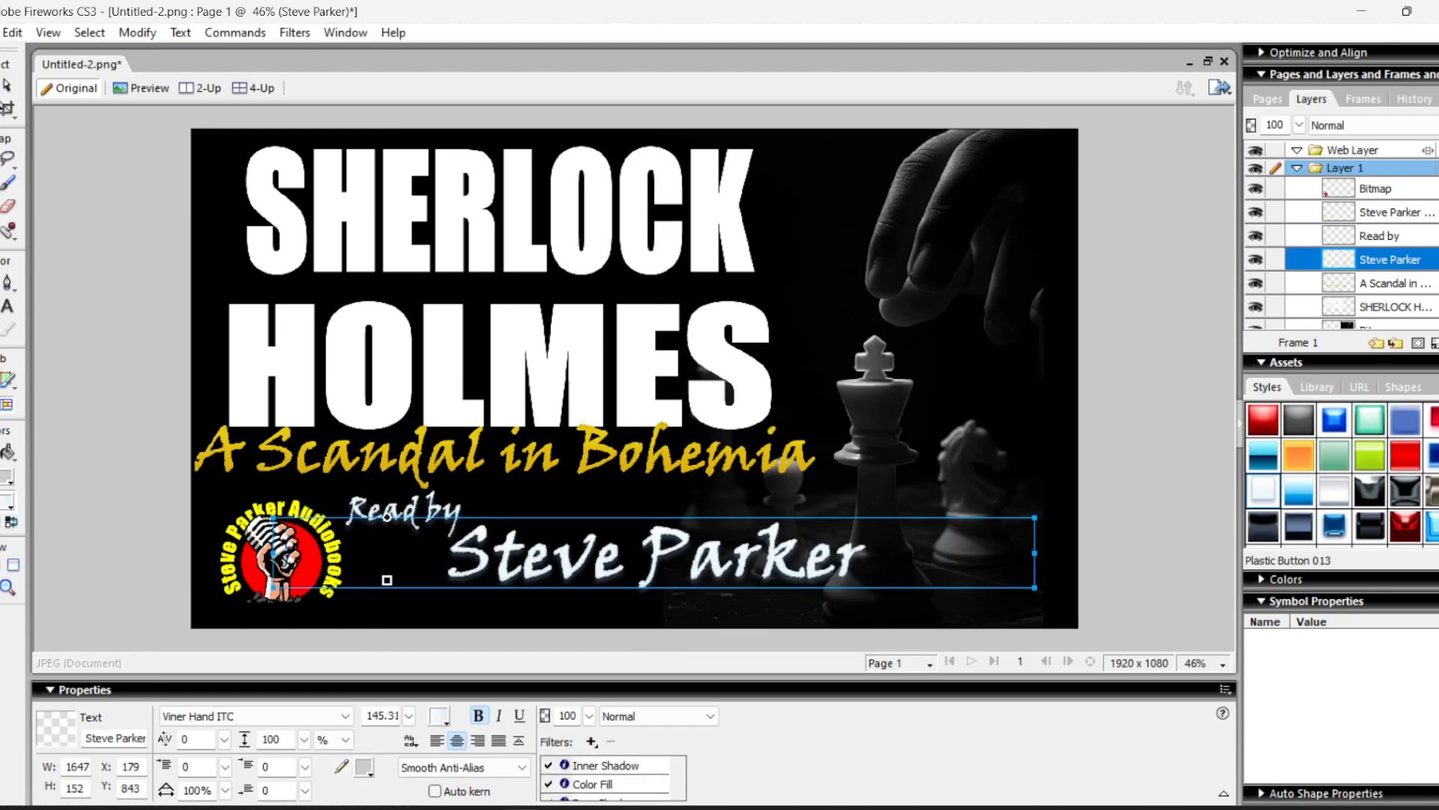
pyautogui.click(74, 373)
pyautogui.moveTo(631, 558); pyautogui.dragTo(583, 560)
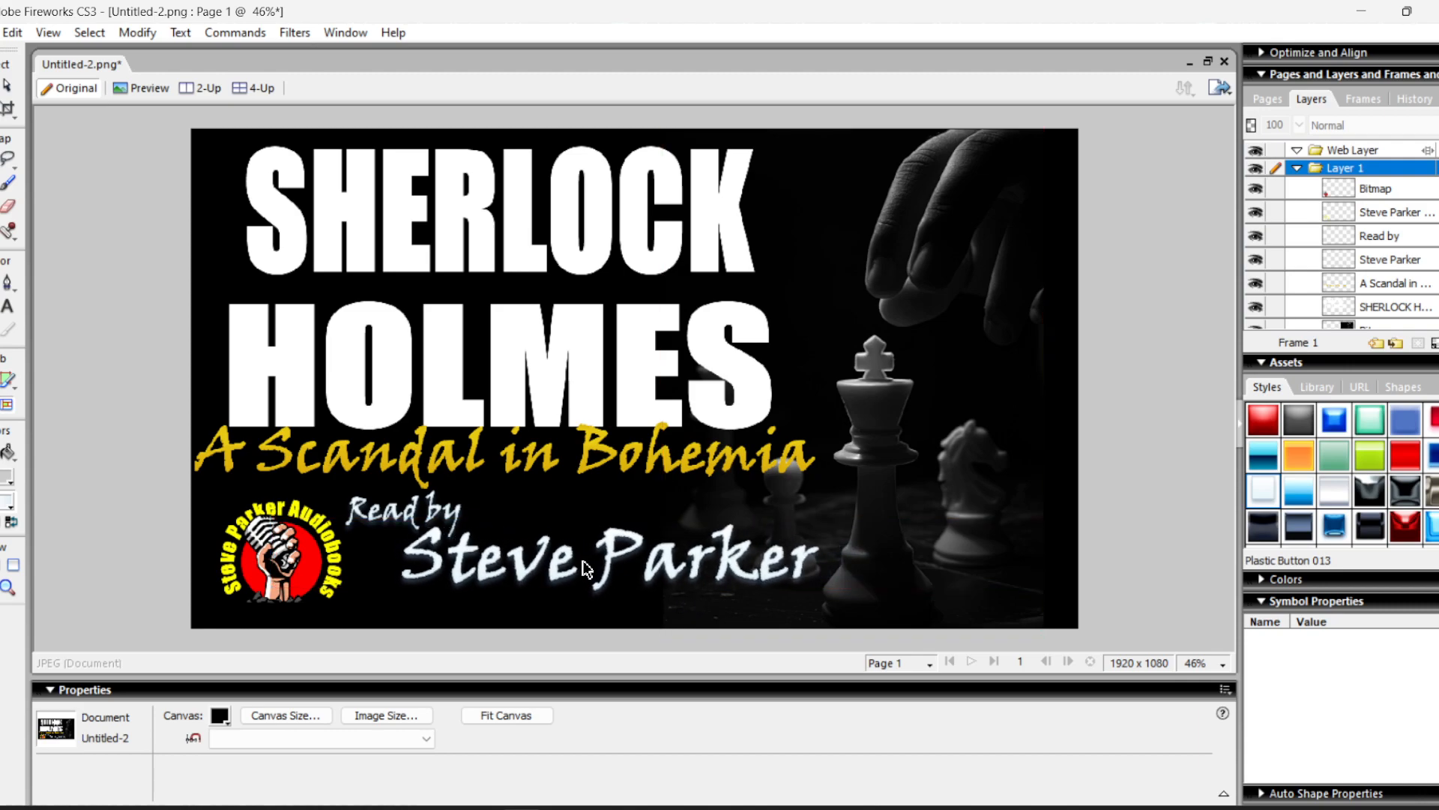
pyautogui.click(158, 356)
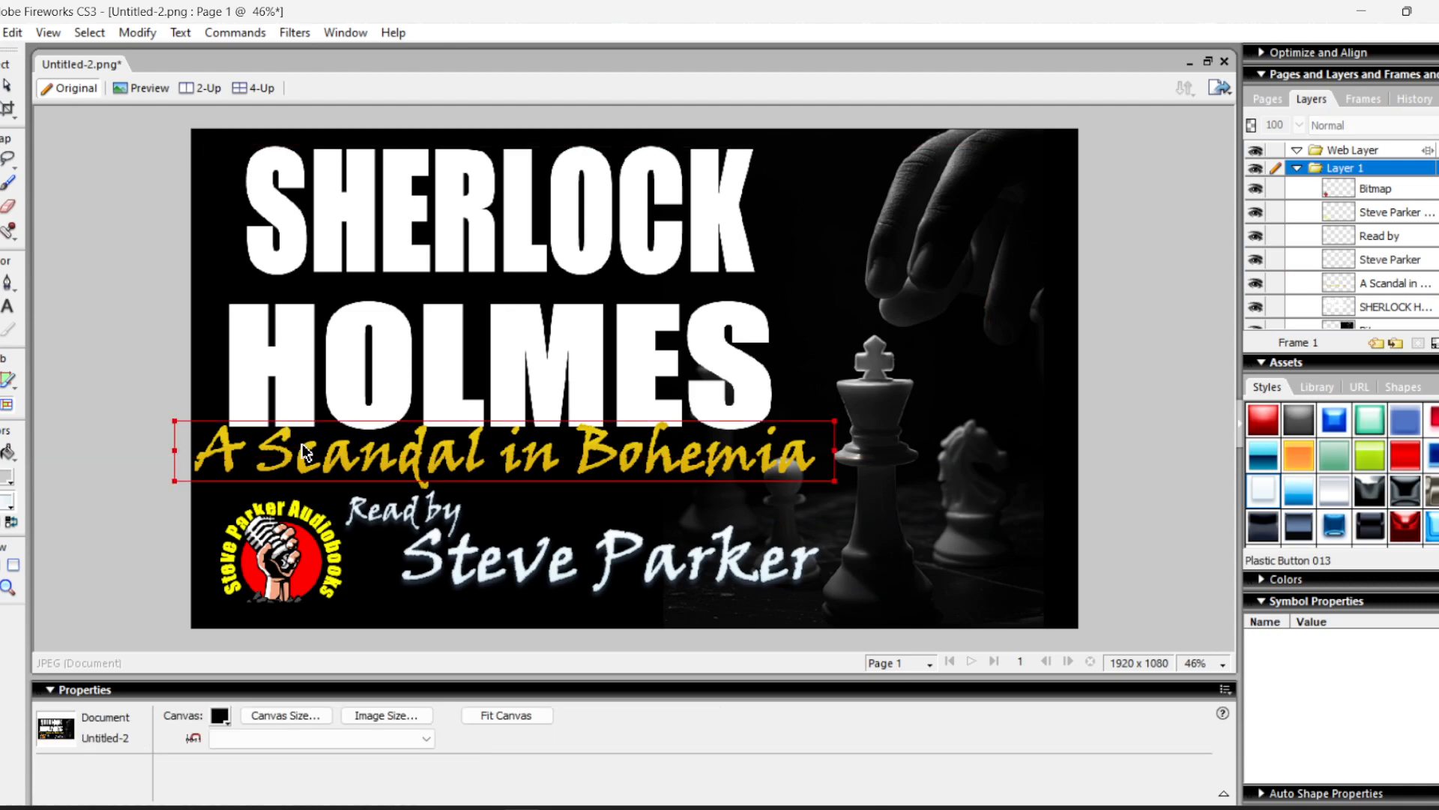
# - Enlarge the narrator's name further to about 1812 by 167 px and position it at about X 34, Y 847
pyautogui.click(409, 510)
pyautogui.keyDown('shift'); pyautogui.click(618, 587); pyautogui.keyUp('shift')
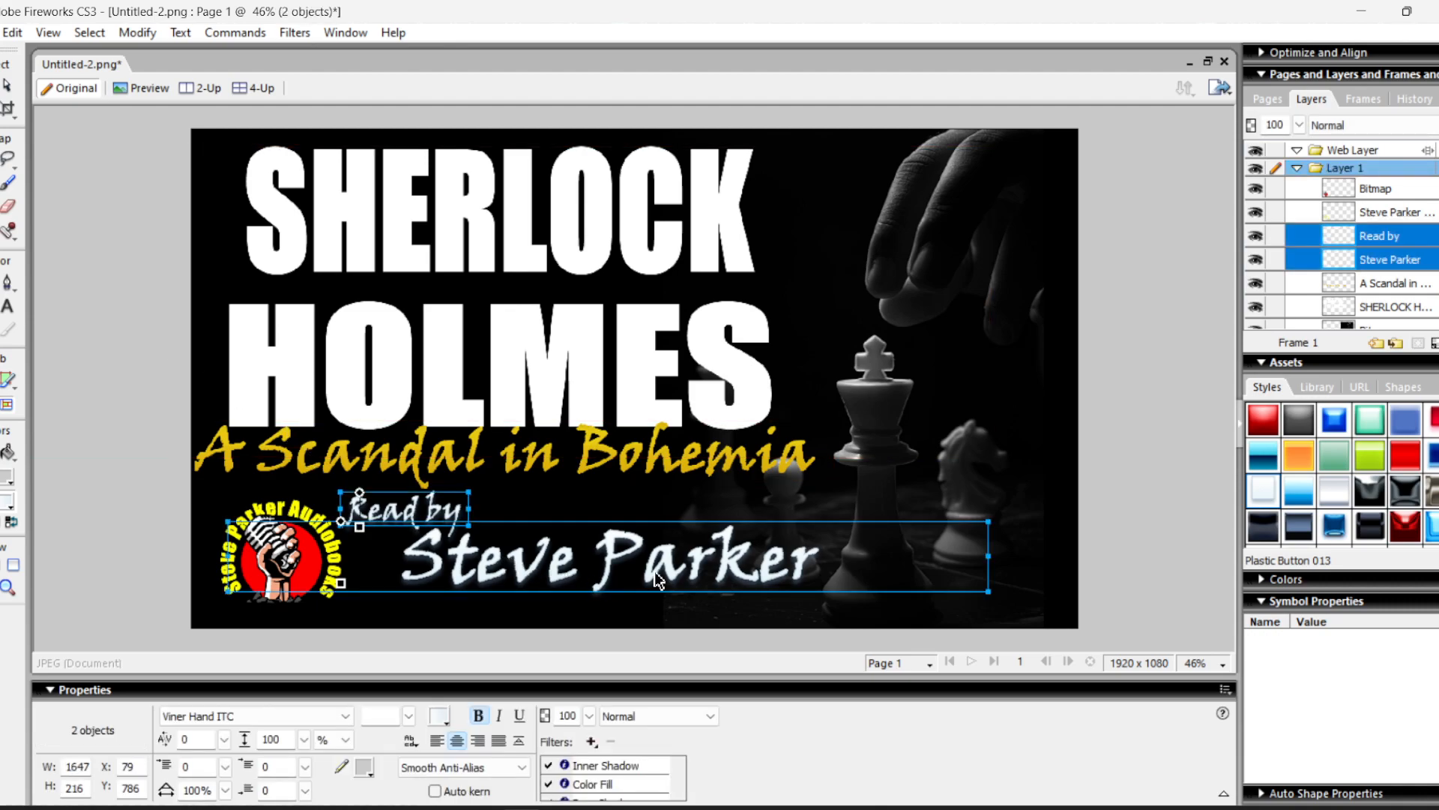
pyautogui.click(96, 311)
pyautogui.click(597, 572)
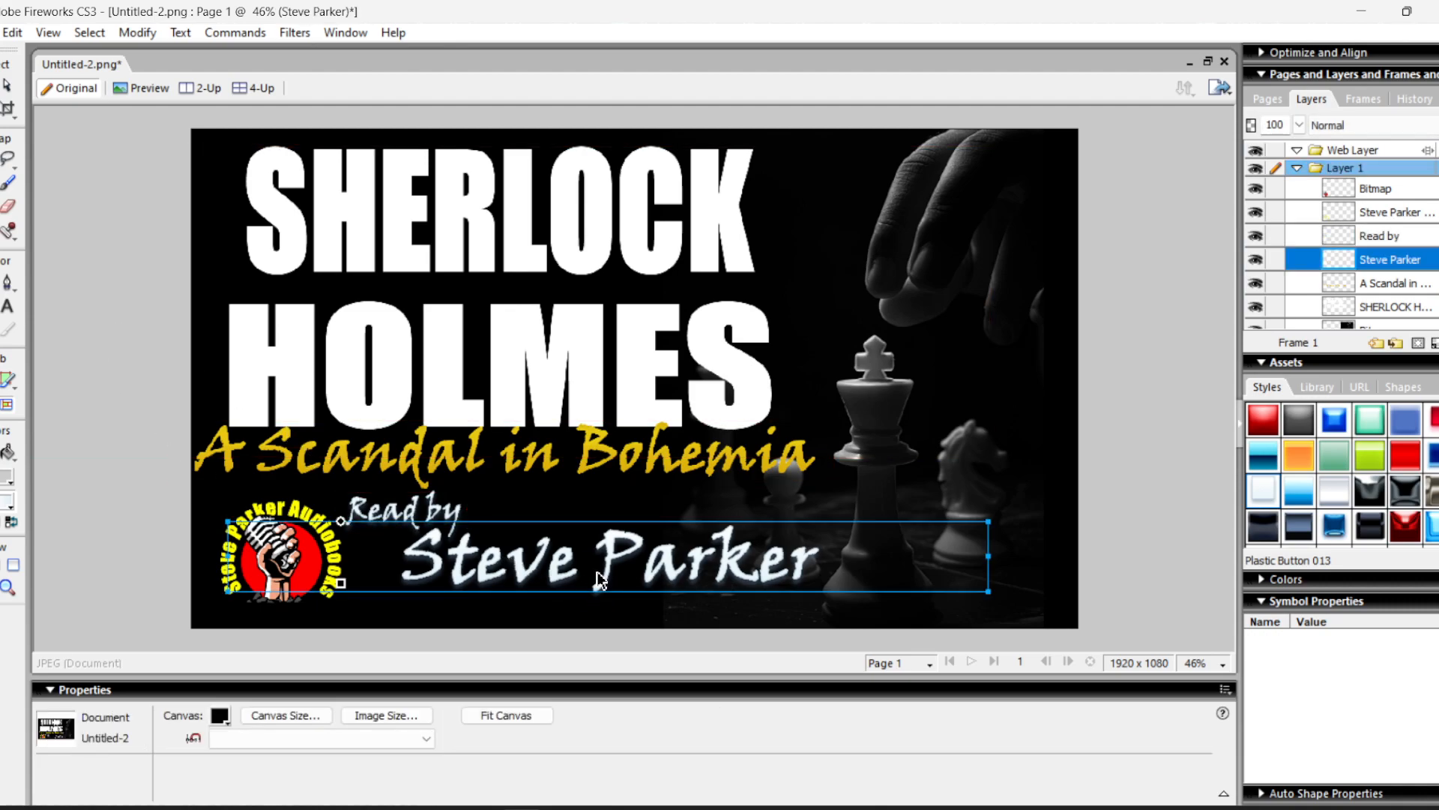
pyautogui.hotkey('ctrl', 't')
pyautogui.moveTo(883, 502); pyautogui.dragTo(935, 490)
pyautogui.moveTo(780, 556); pyautogui.dragTo(772, 566)
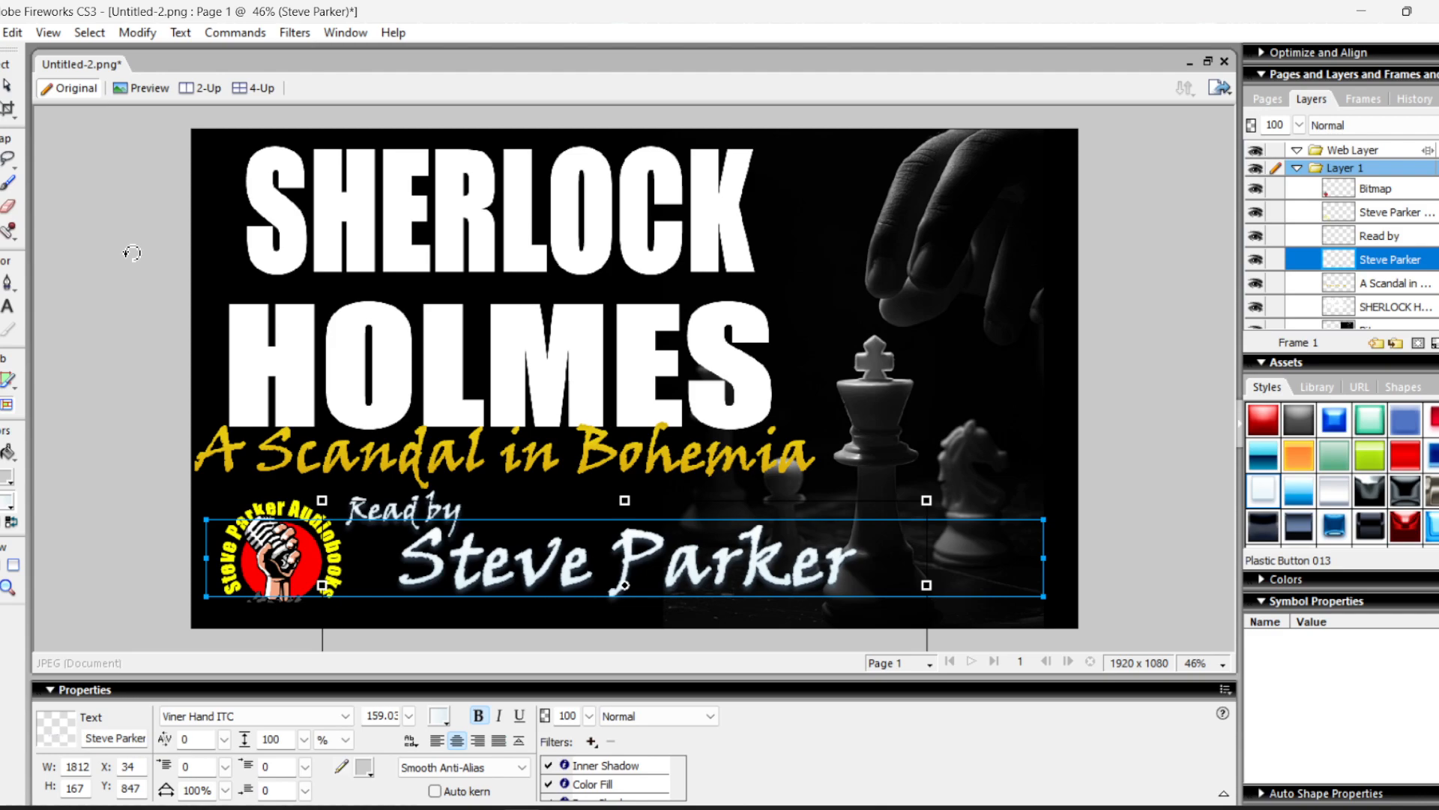
pyautogui.click(101, 296)
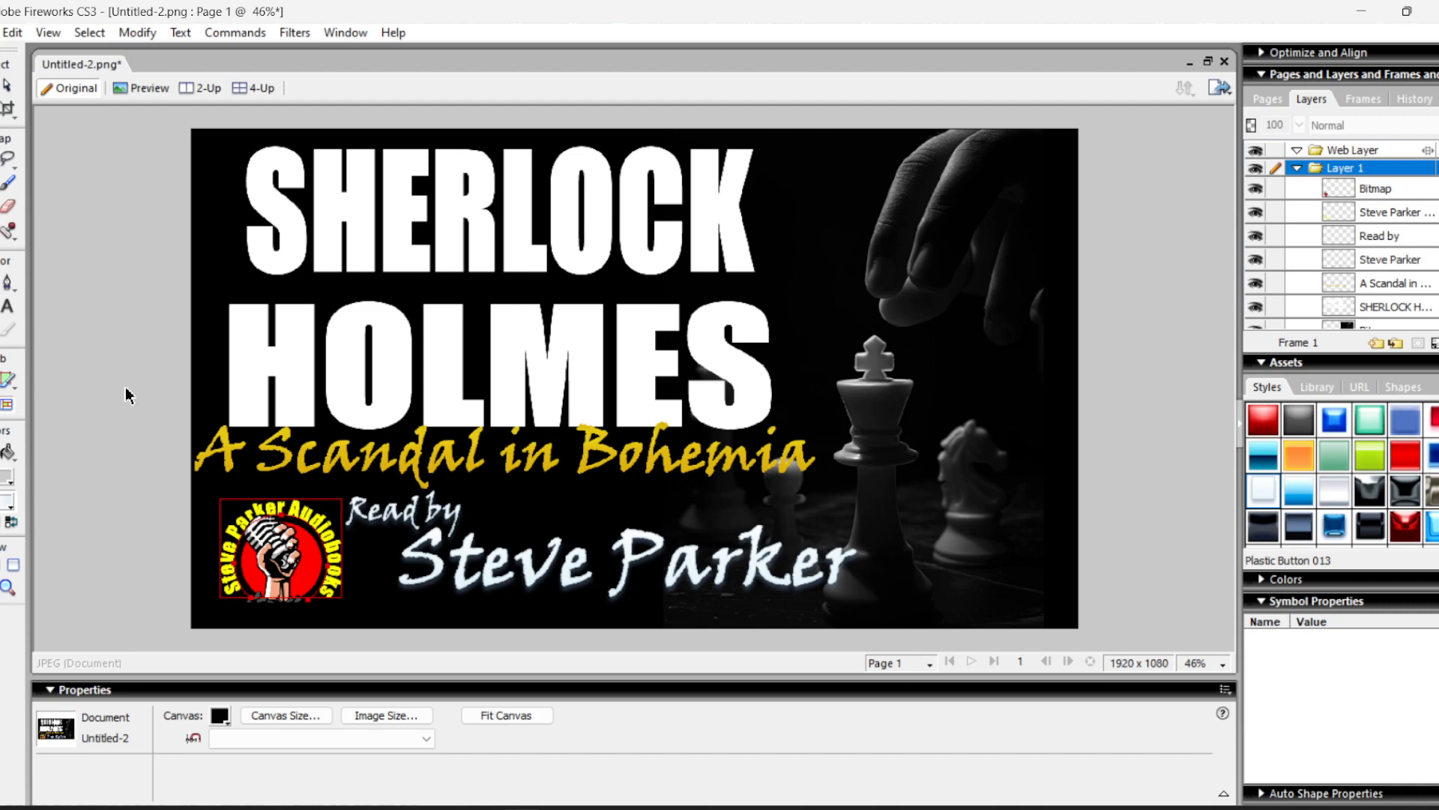
# - Restyle the "A Scandal in Bohemia" subtitle, trying Chrome Reflective 003 before settling on the orange Plastic Button 007 style
pyautogui.click(648, 453)
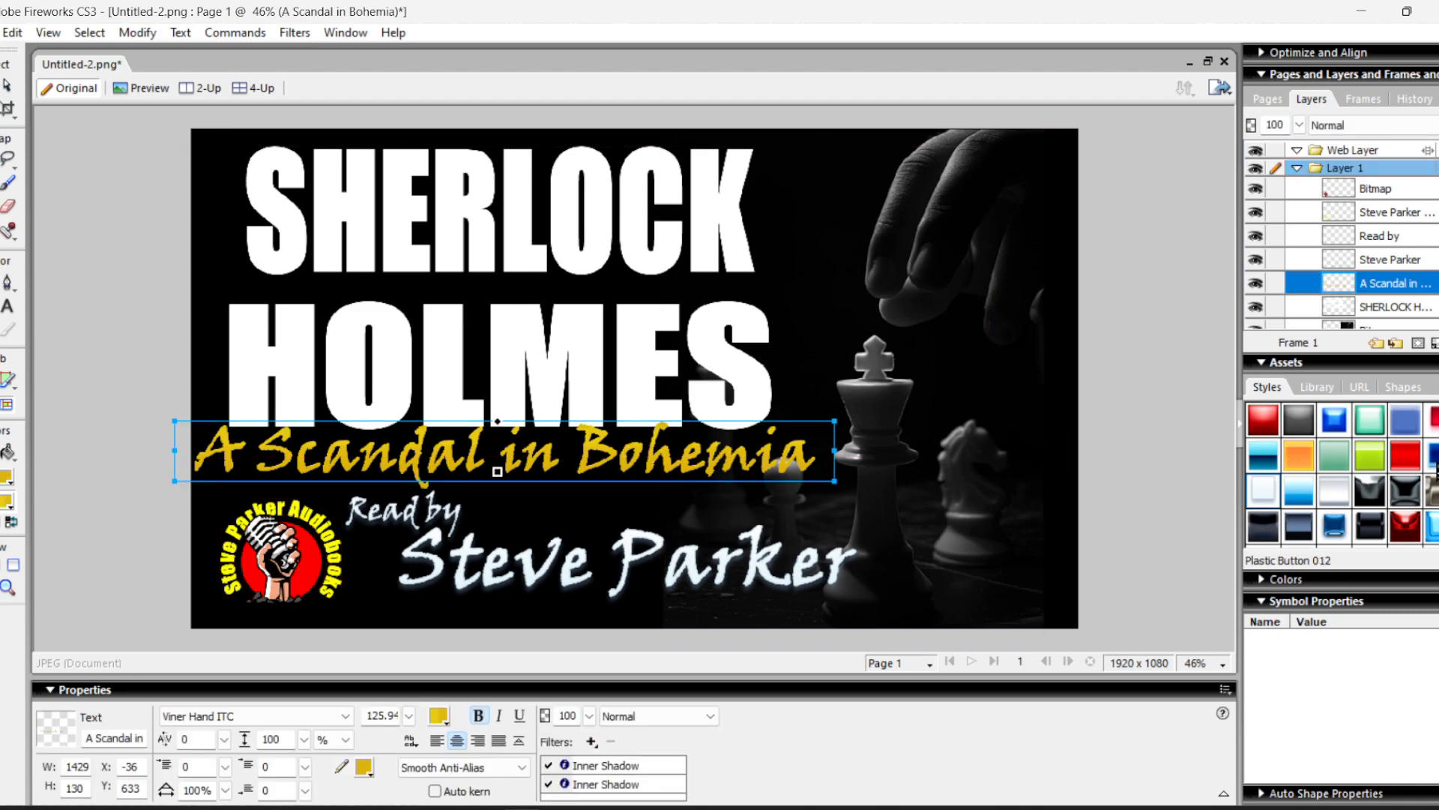
pyautogui.click(1432, 491)
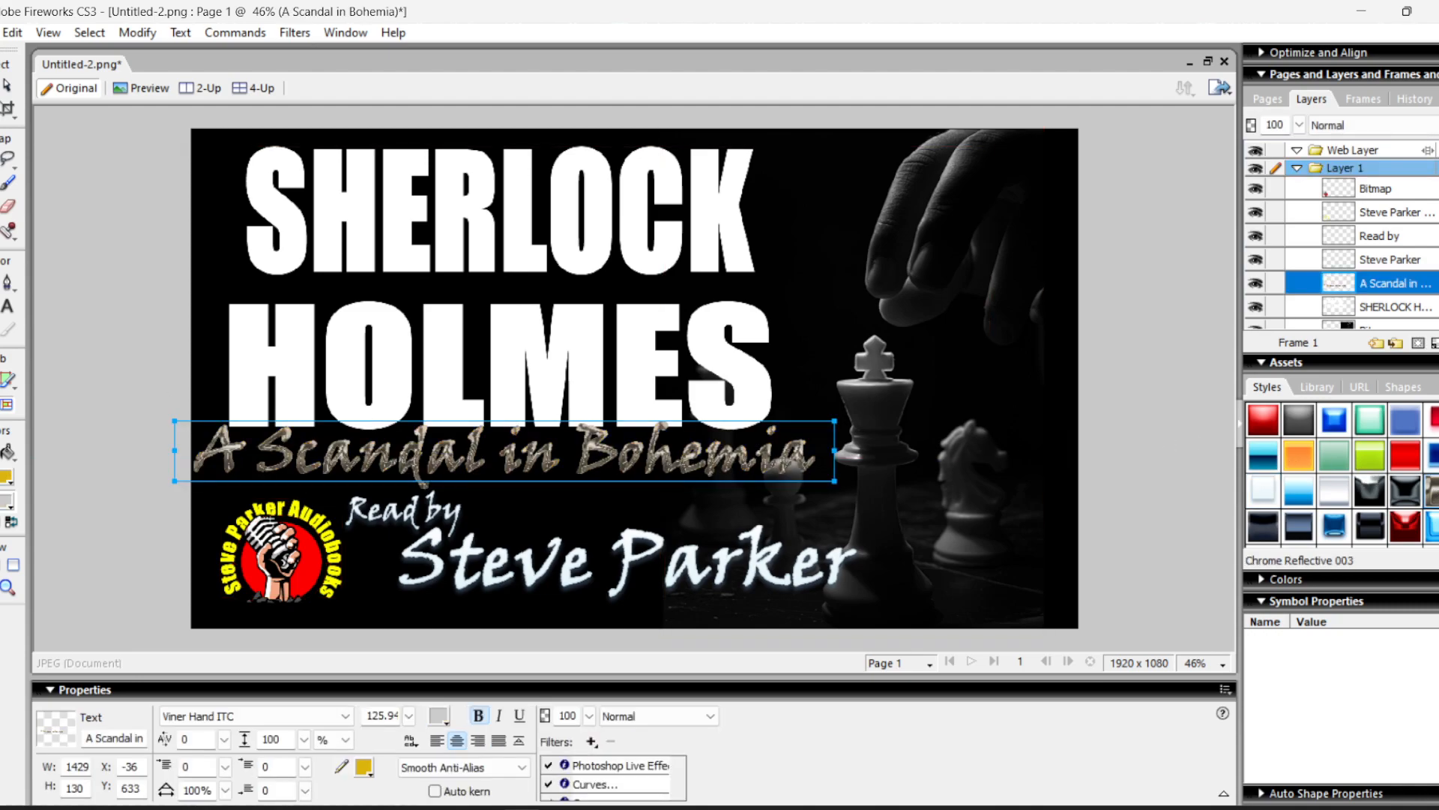
pyautogui.click(1296, 458)
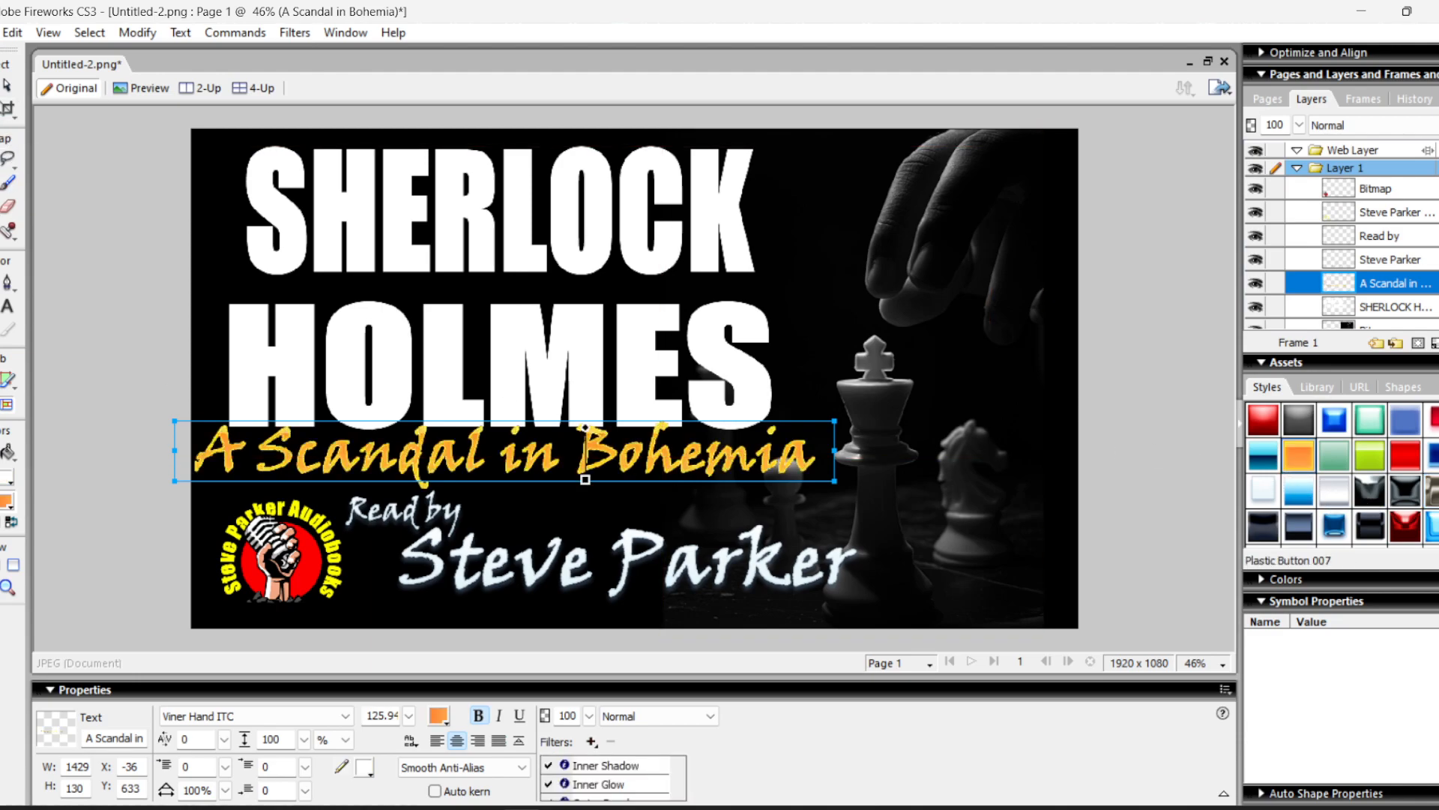
pyautogui.click(84, 296)
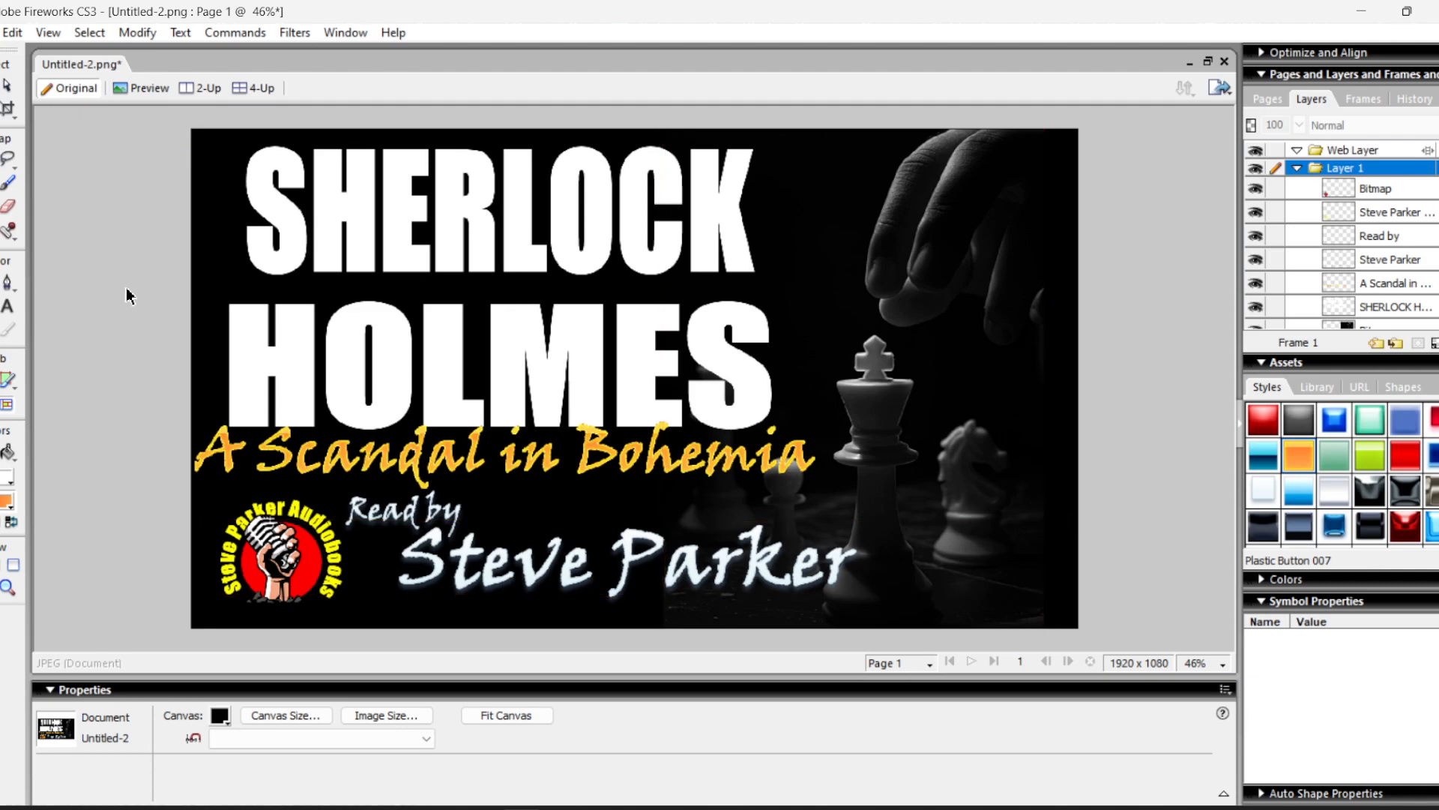
# - Start saving the document under a new name and browse to the Sherlock Bohemia folder in Current Audio Working
pyautogui.click(0, 33)
pyautogui.click(0, 32)
pyautogui.click(0, 32)
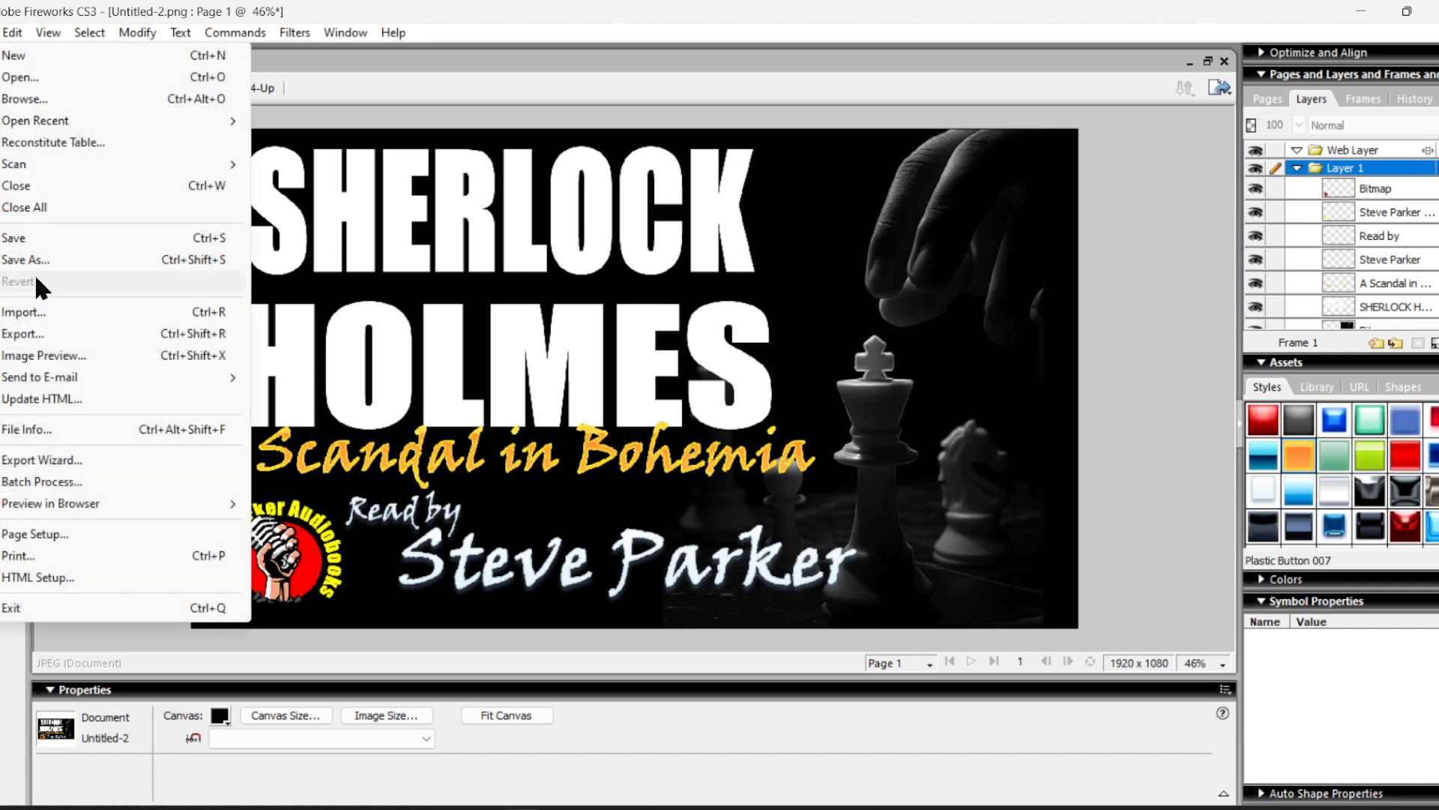
pyautogui.click(33, 251)
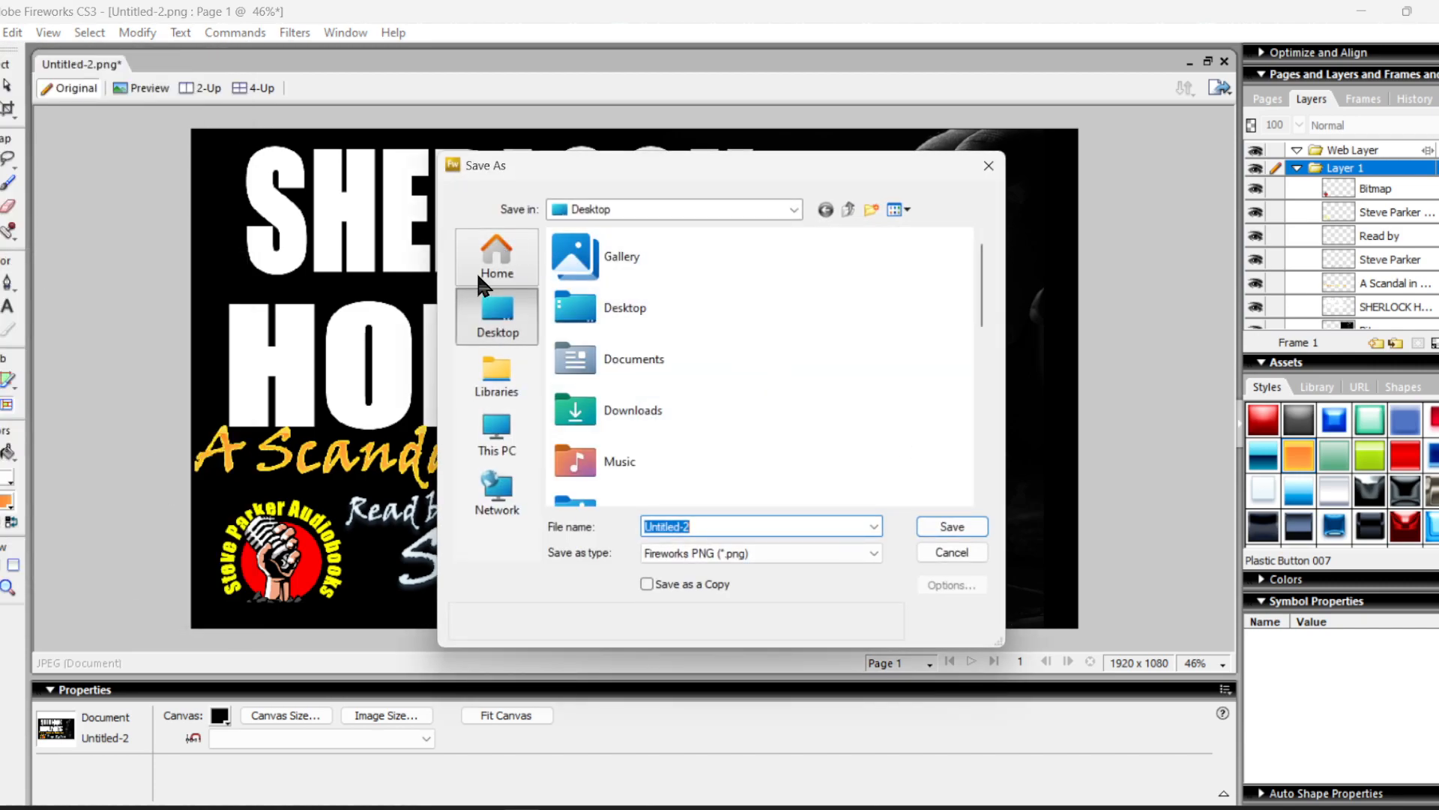
pyautogui.scroll(-10, 848, 418)
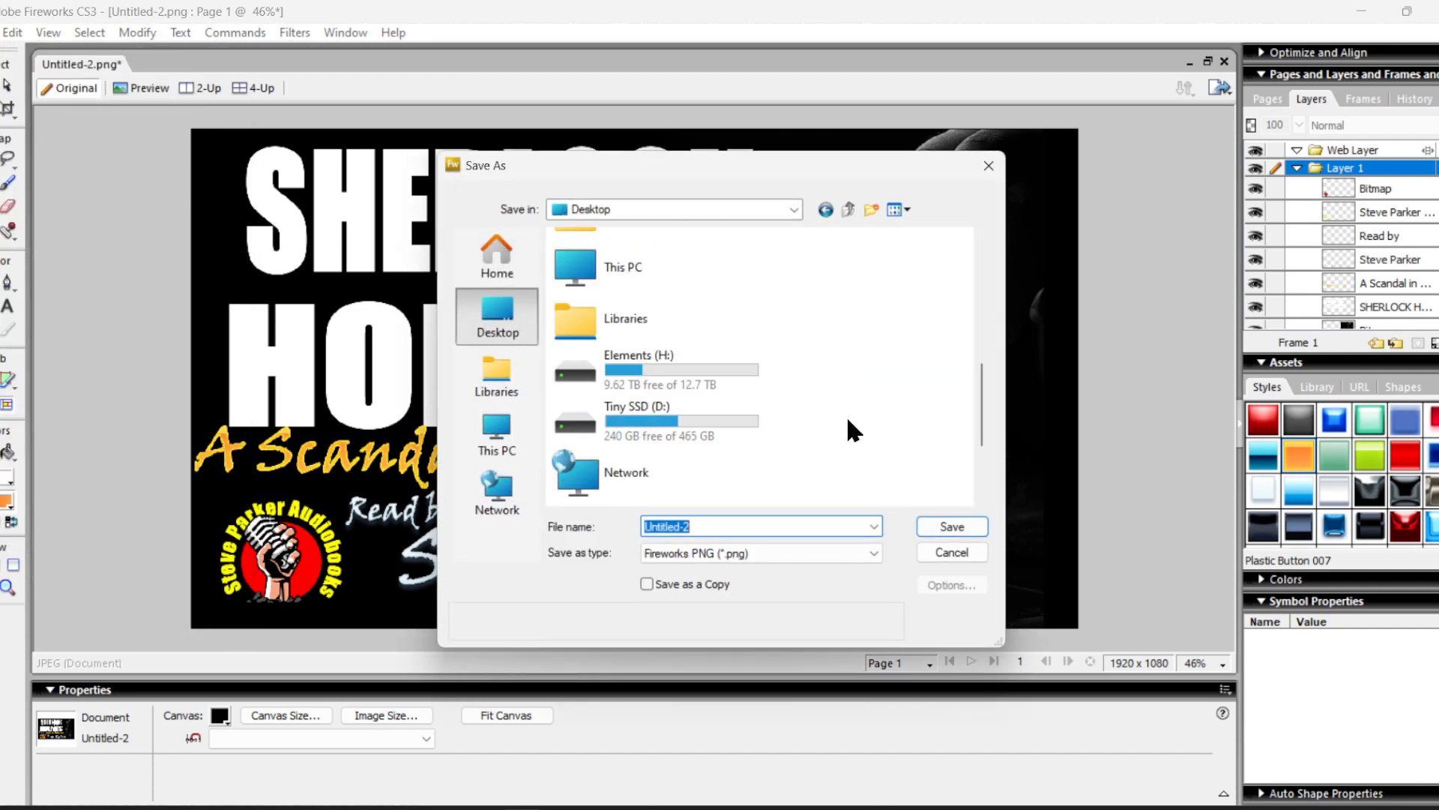
pyautogui.scroll(10, 849, 420)
pyautogui.scroll(-10, 847, 415)
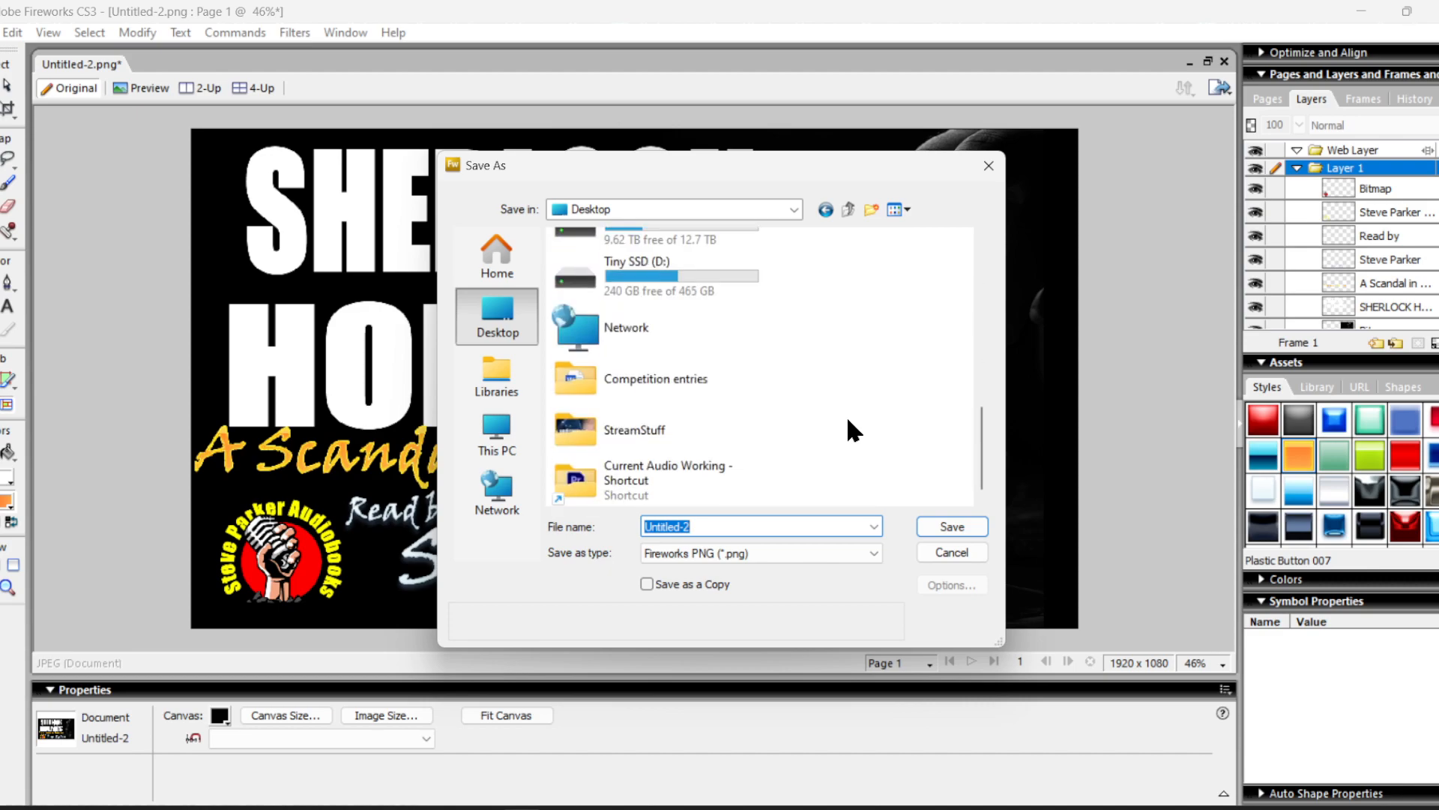
pyautogui.click(672, 453)
pyautogui.doubleClick(671, 453)
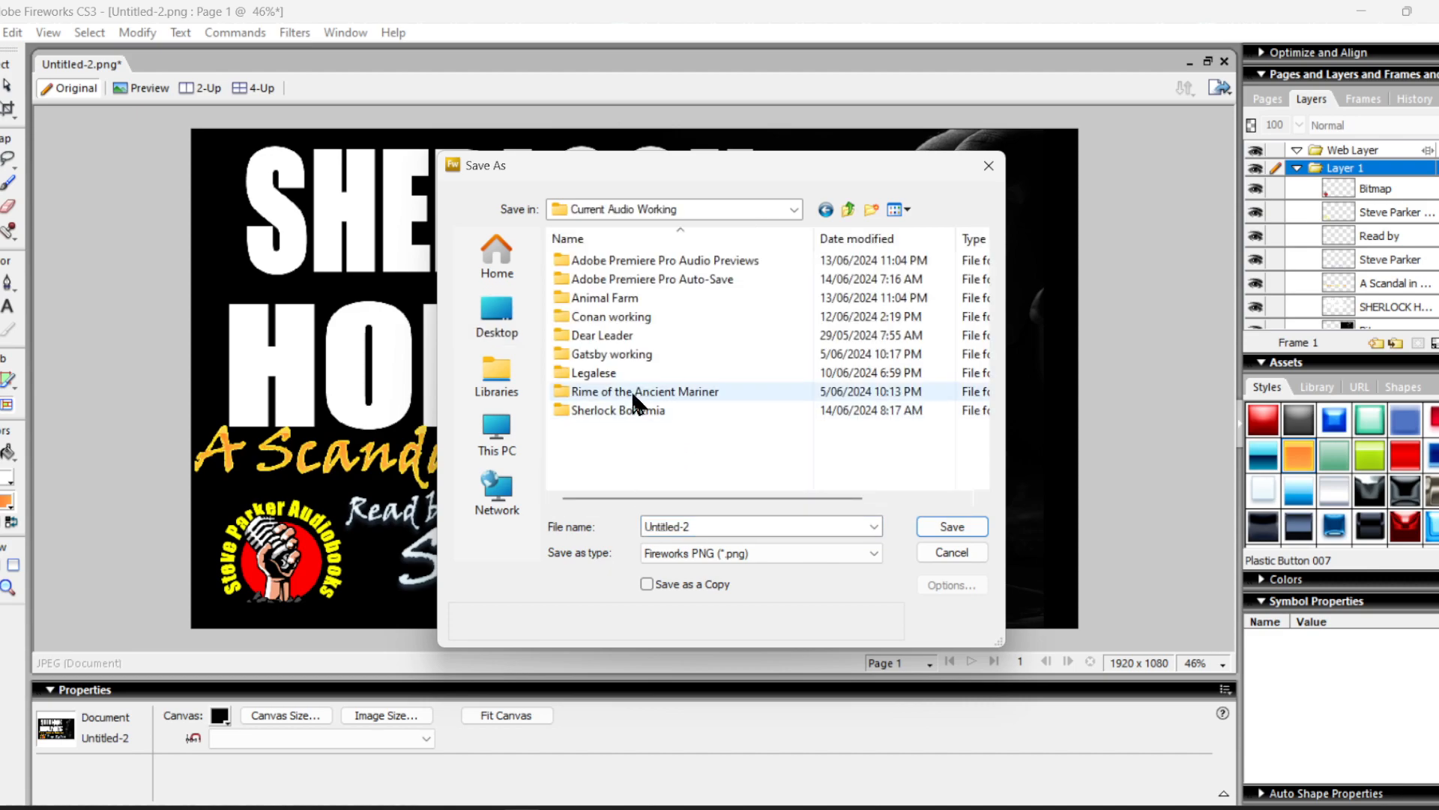
pyautogui.doubleClick(621, 414)
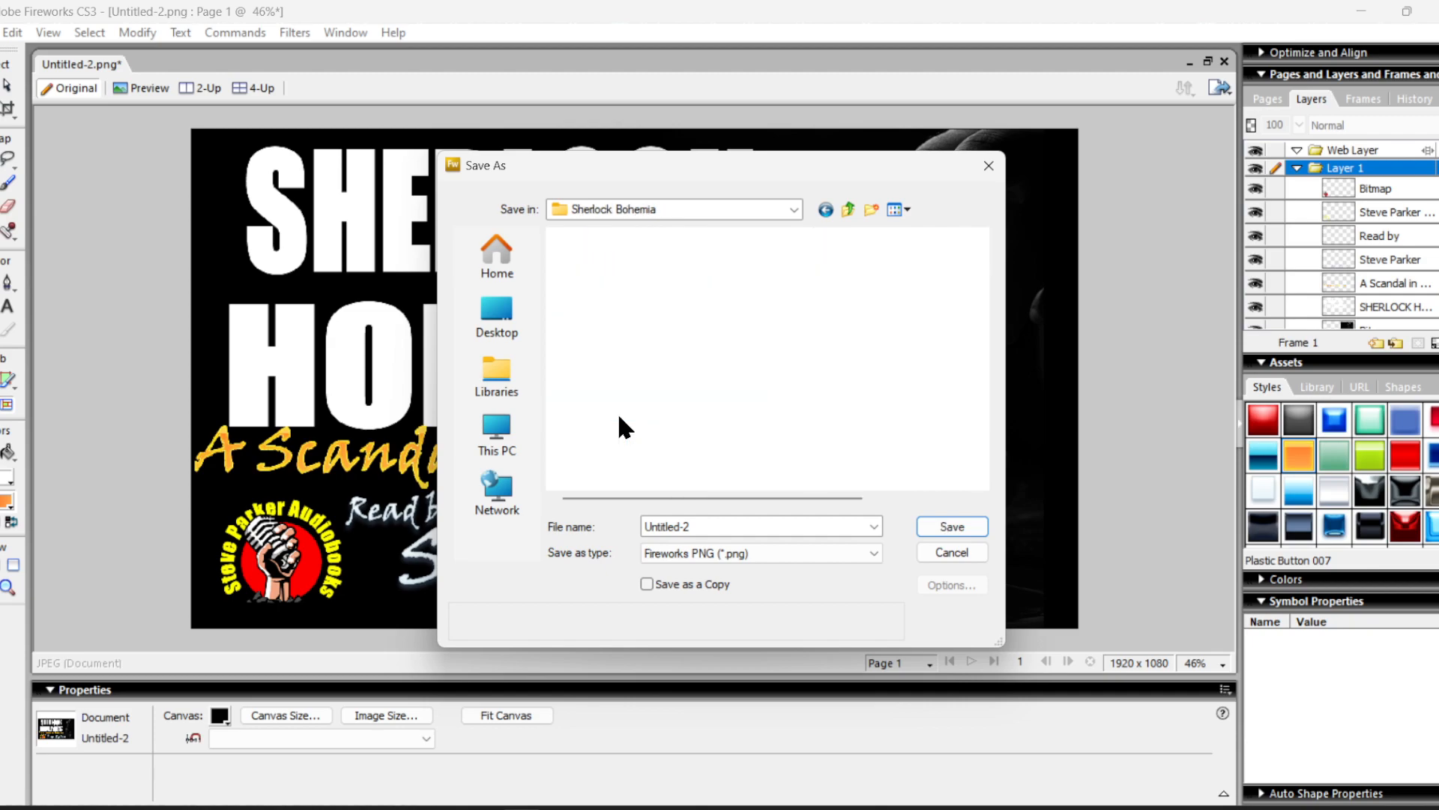
# - Name the file "Sherlock YT working" and save it as a Fireworks PNG
pyautogui.click(721, 527)
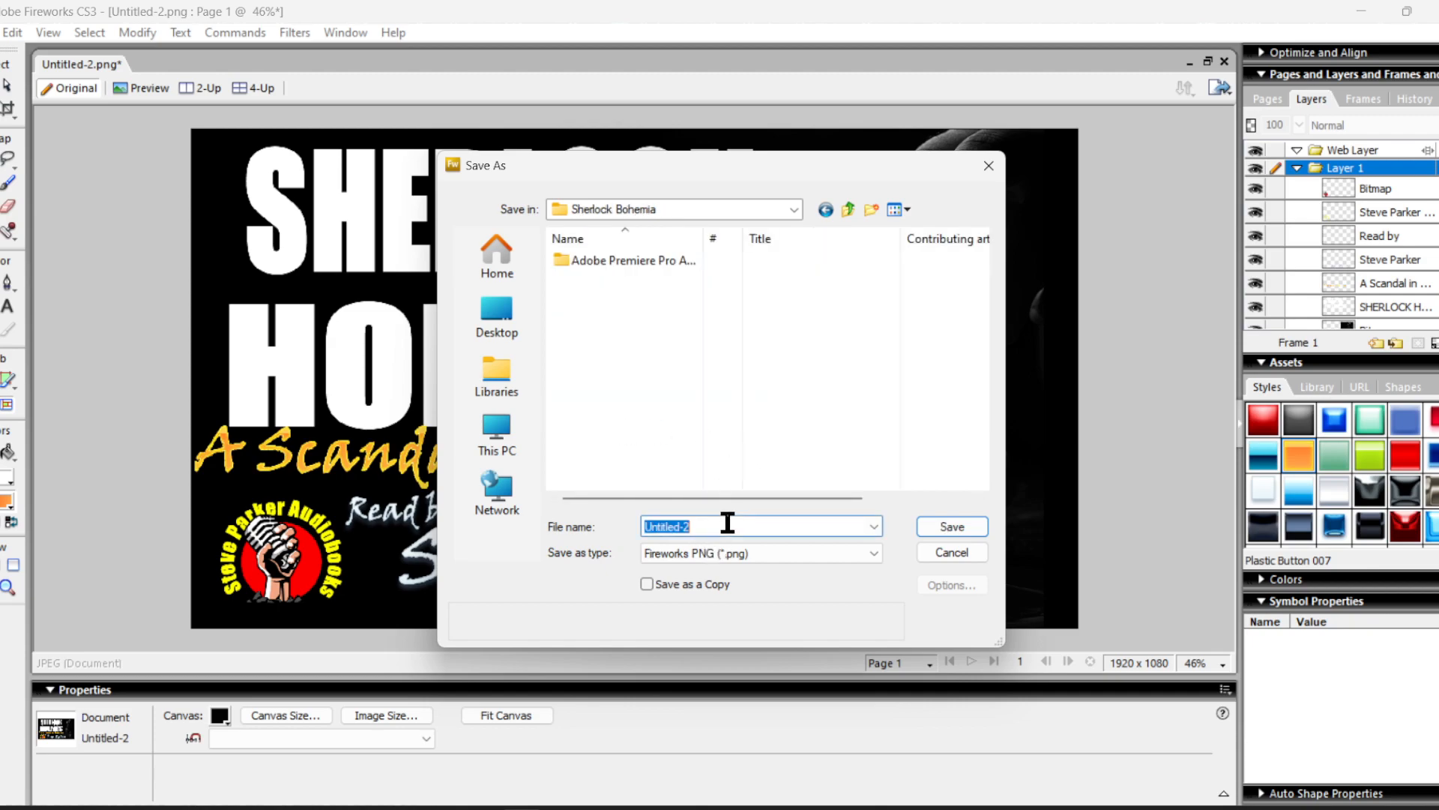
pyautogui.write('Sherlock')
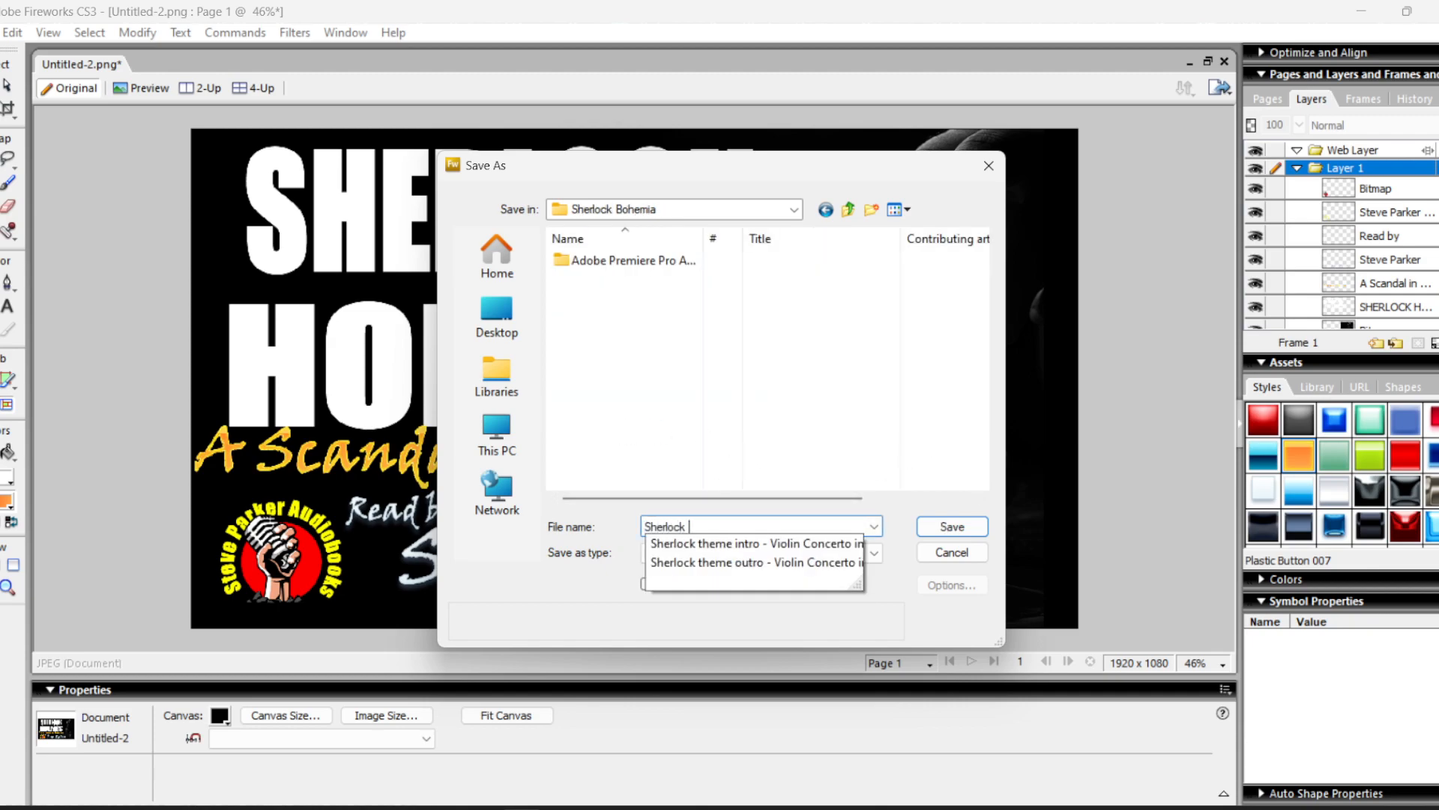
pyautogui.write(' YT working')
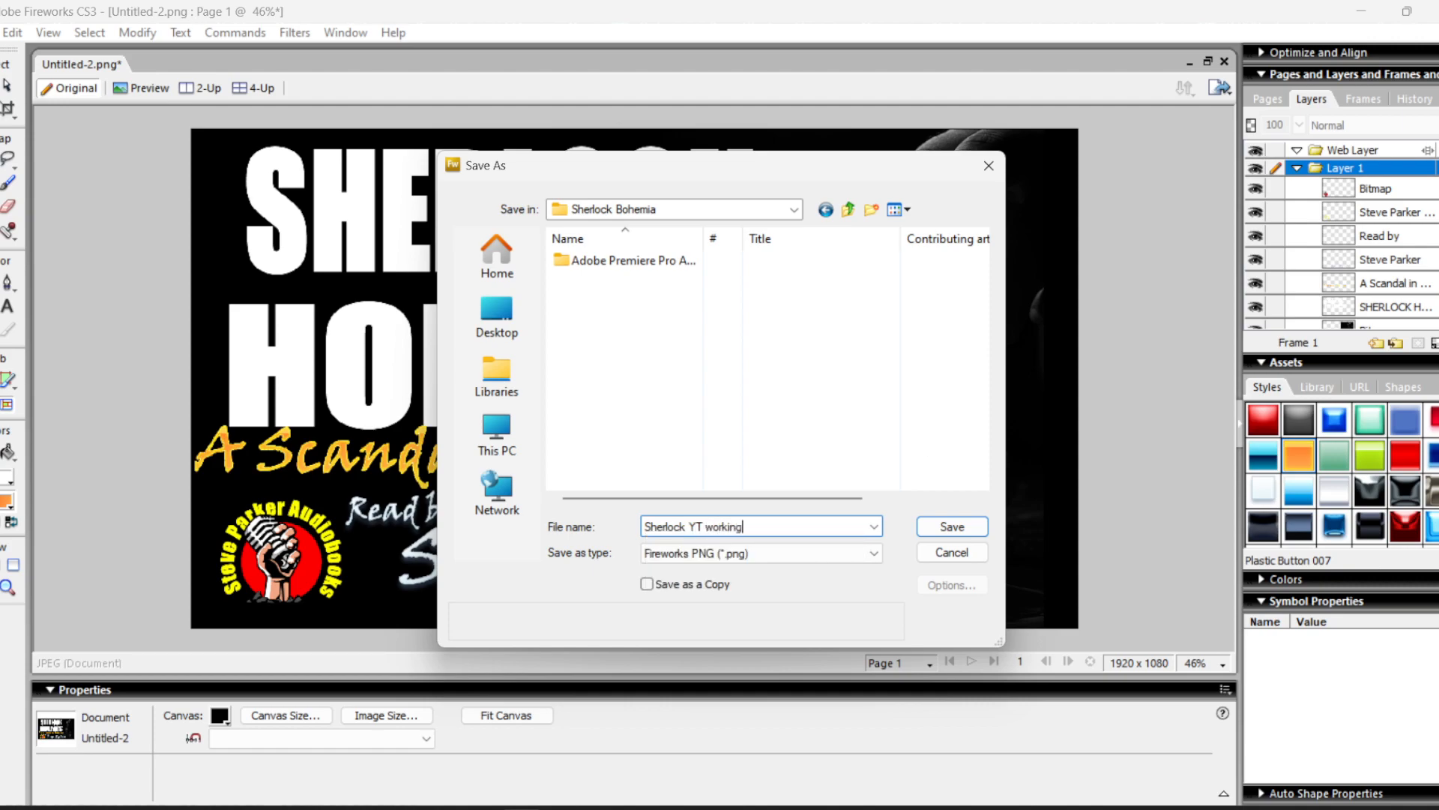
pyautogui.press('Return')
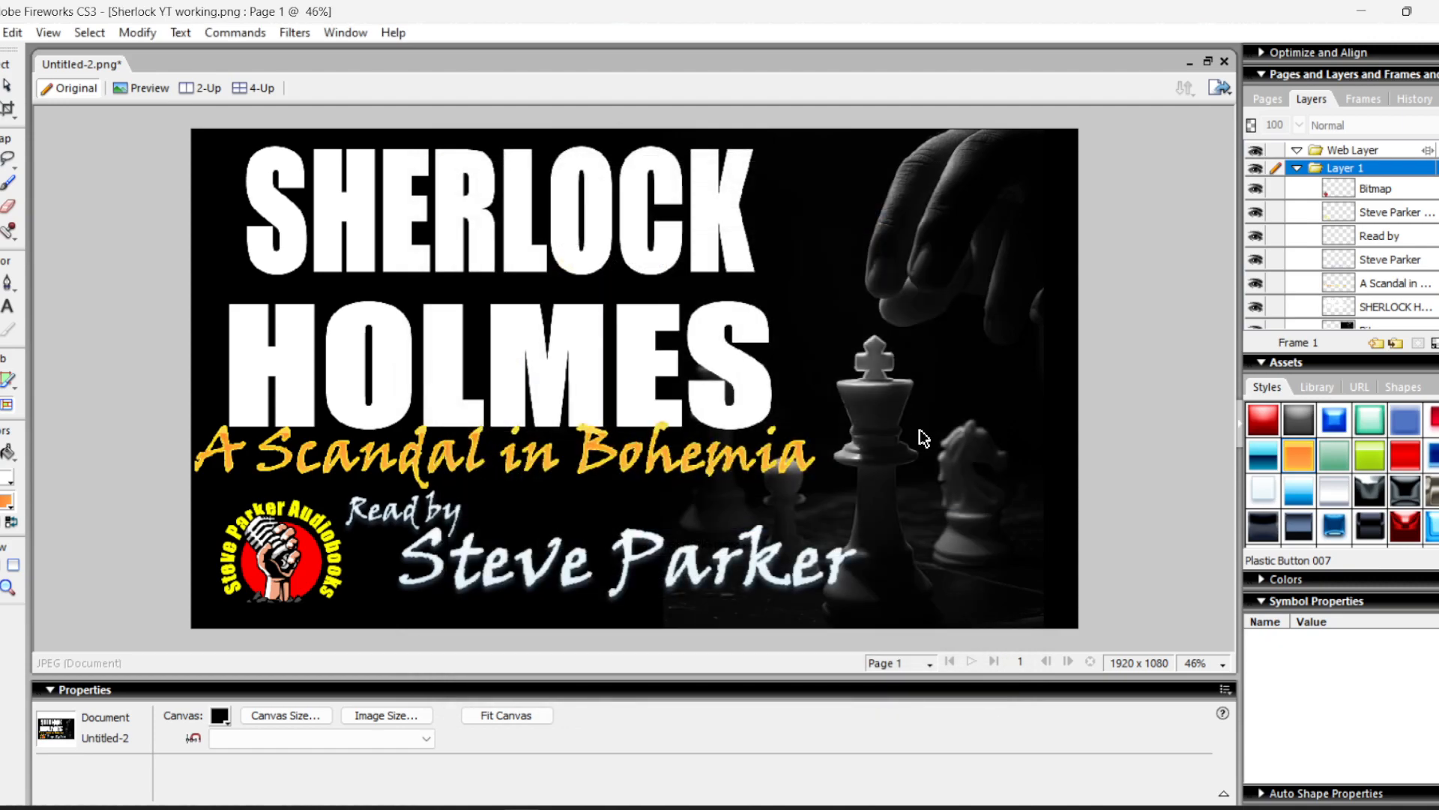
# - Select and copy all the artwork of the YouTube thumbnail
pyautogui.click(0, 32)
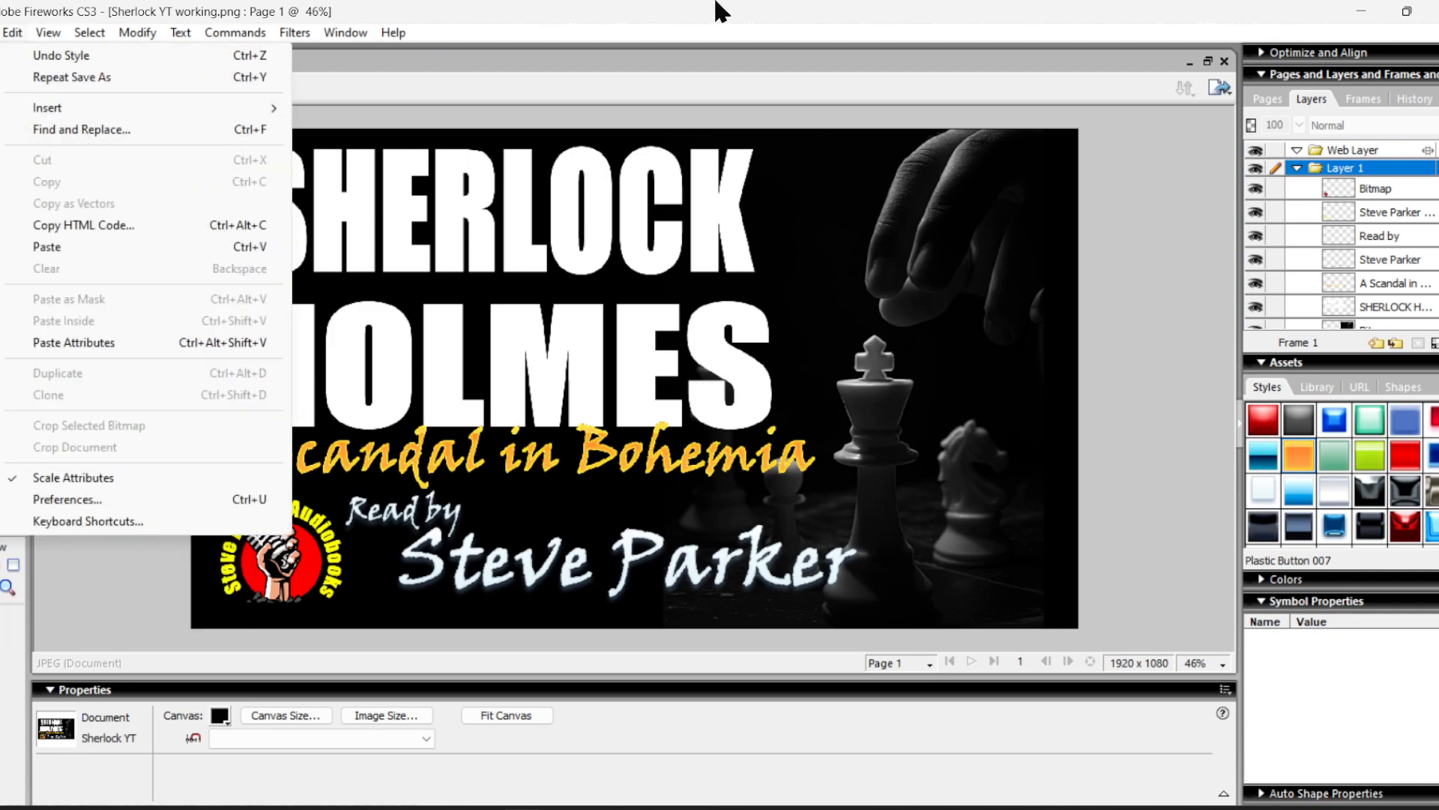
pyautogui.click(718, 6)
pyautogui.click(638, 384)
pyautogui.hotkey('ctrl', 'a')
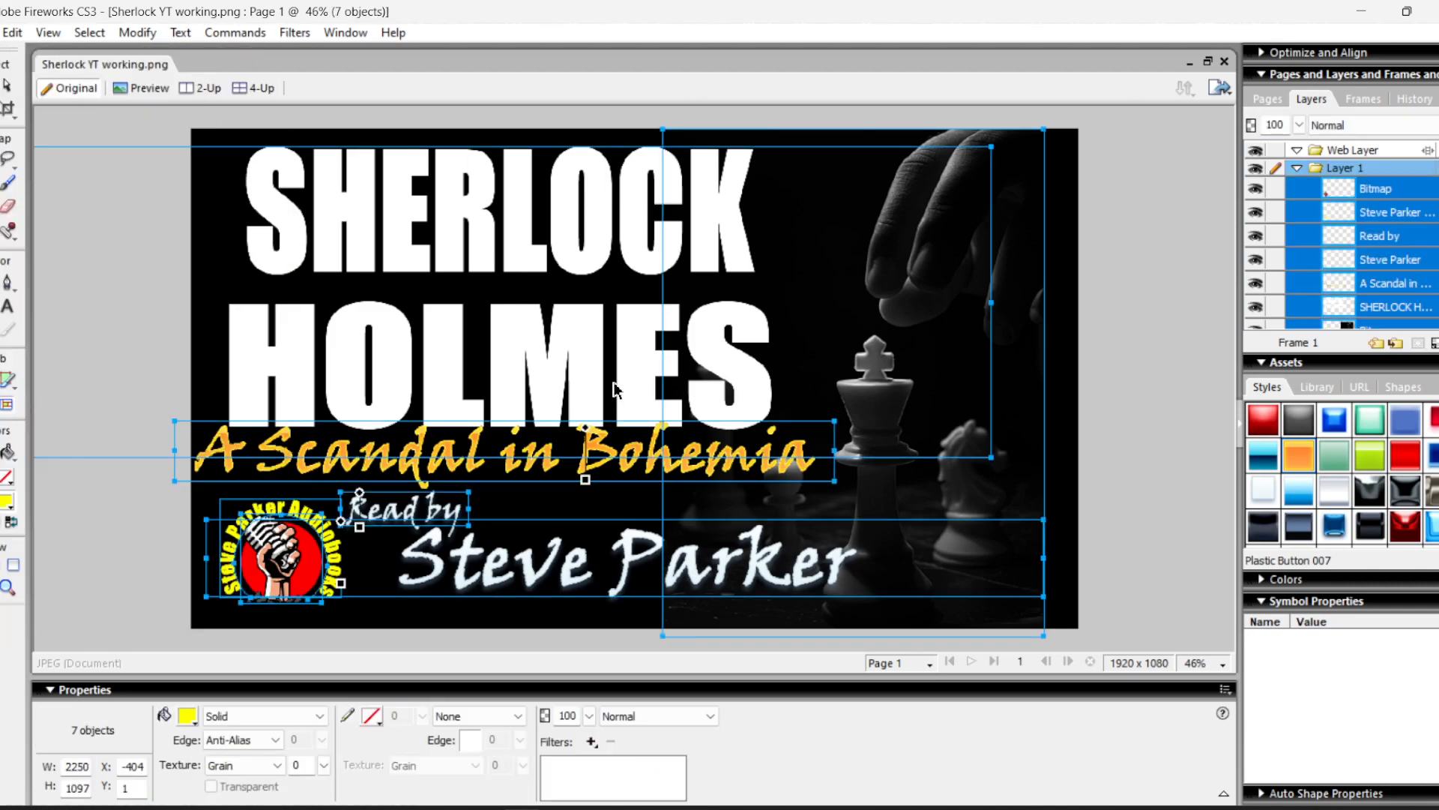
# - Create a new square document of 1080 by 1080 pixels with a black canvas
pyautogui.click(0, 32)
pyautogui.click(6, 55)
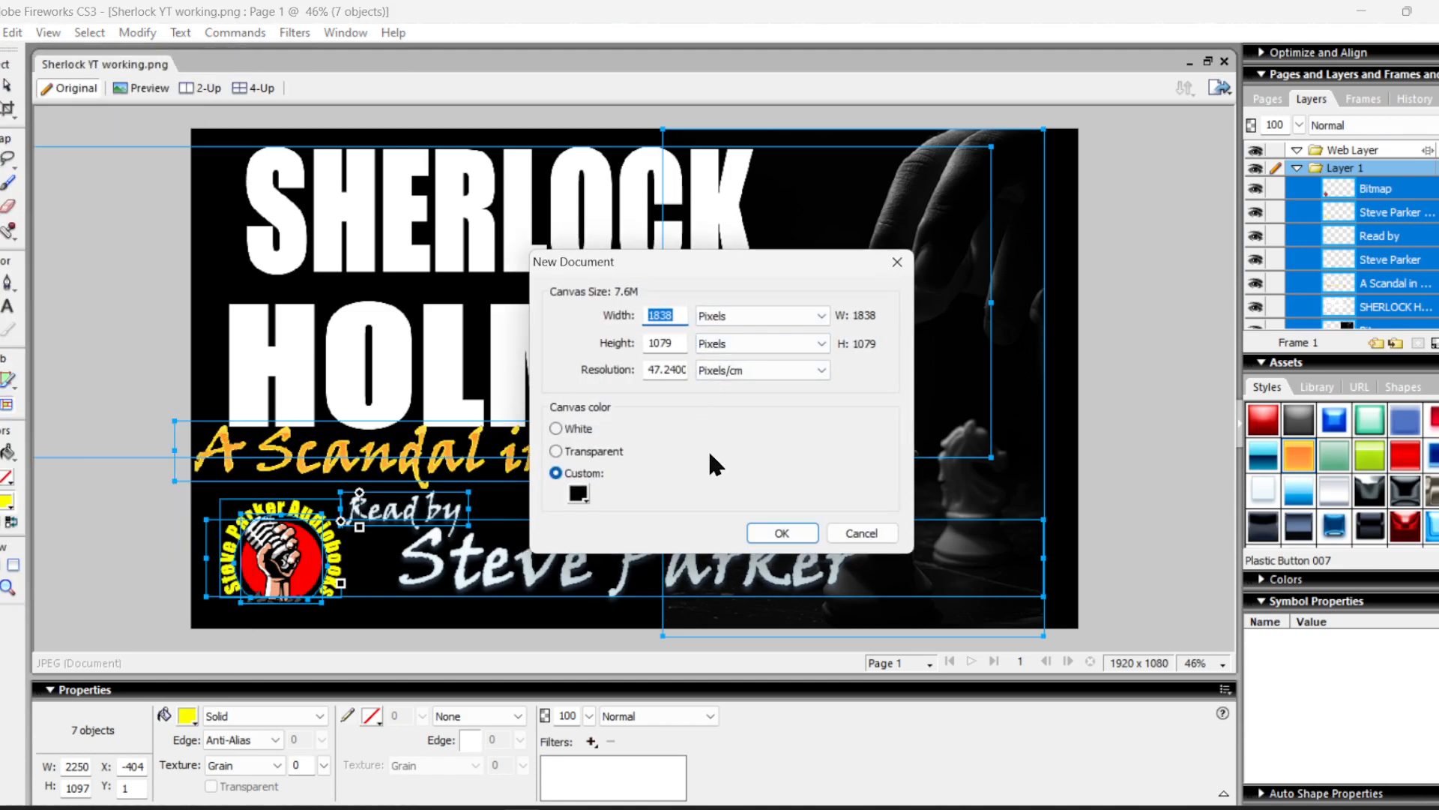
pyautogui.write('1080')
pyautogui.press('Tab')
pyautogui.write('1080')
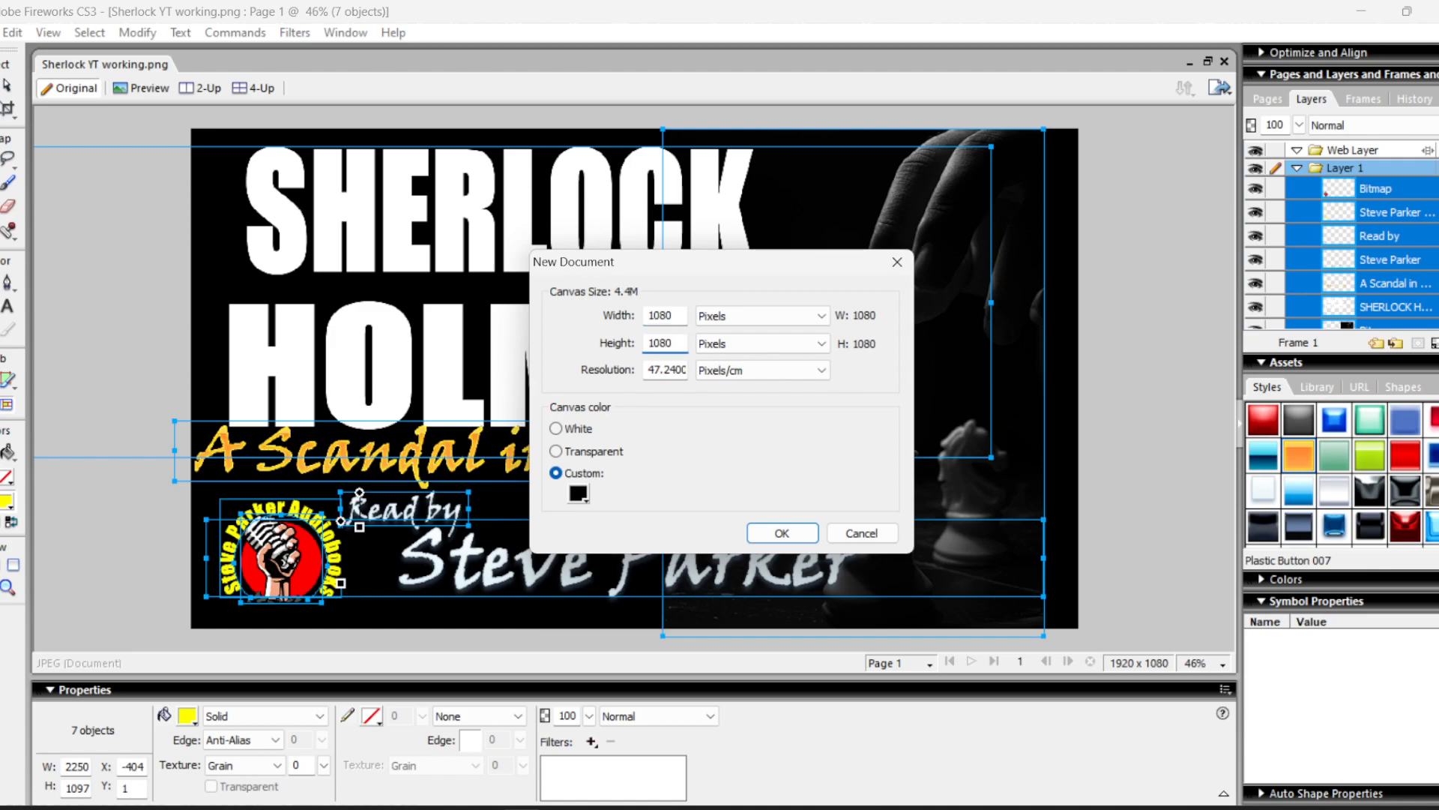
pyautogui.click(784, 536)
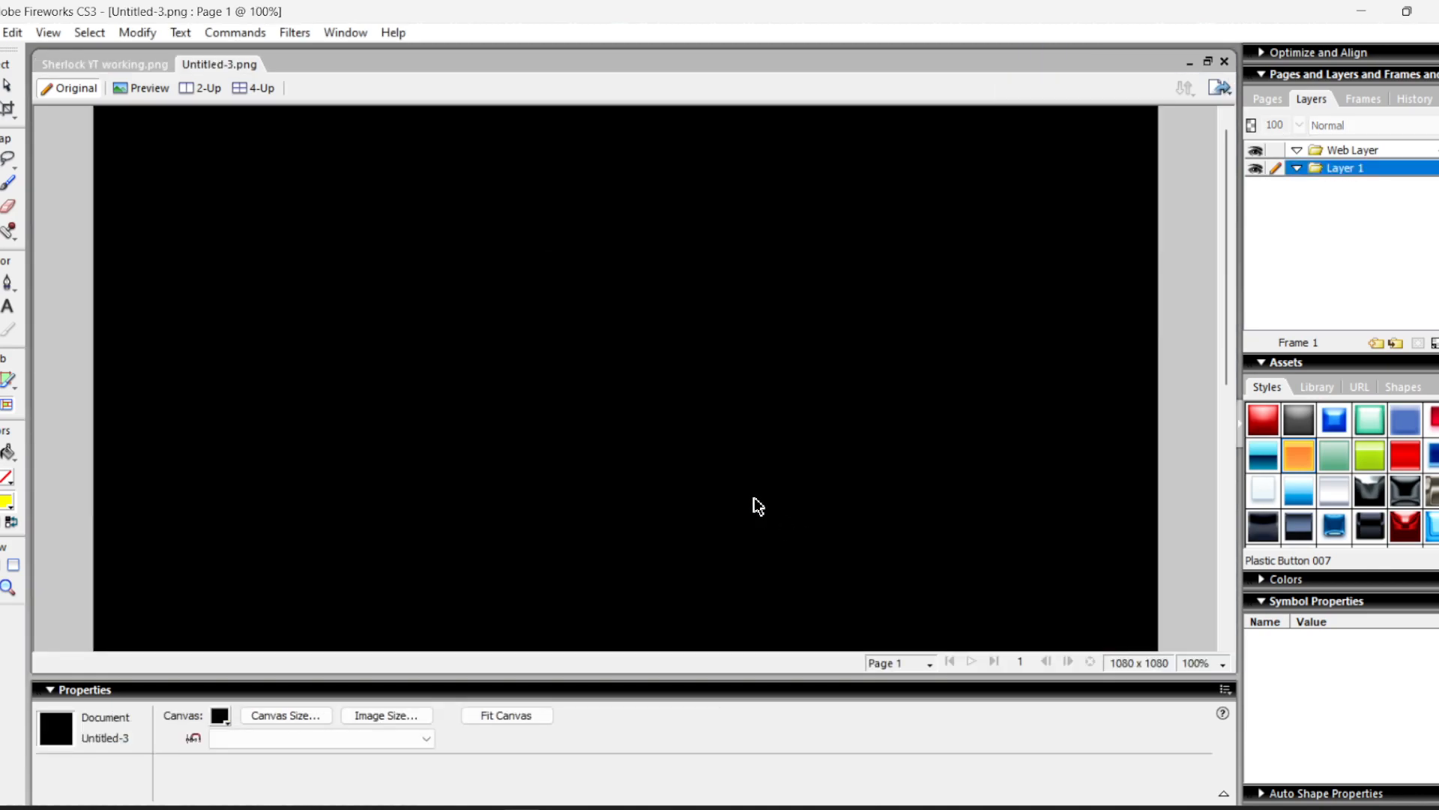
# - Paste the copied thumbnail artwork into the new square document
pyautogui.click(54, 33)
pyautogui.click(113, 151)
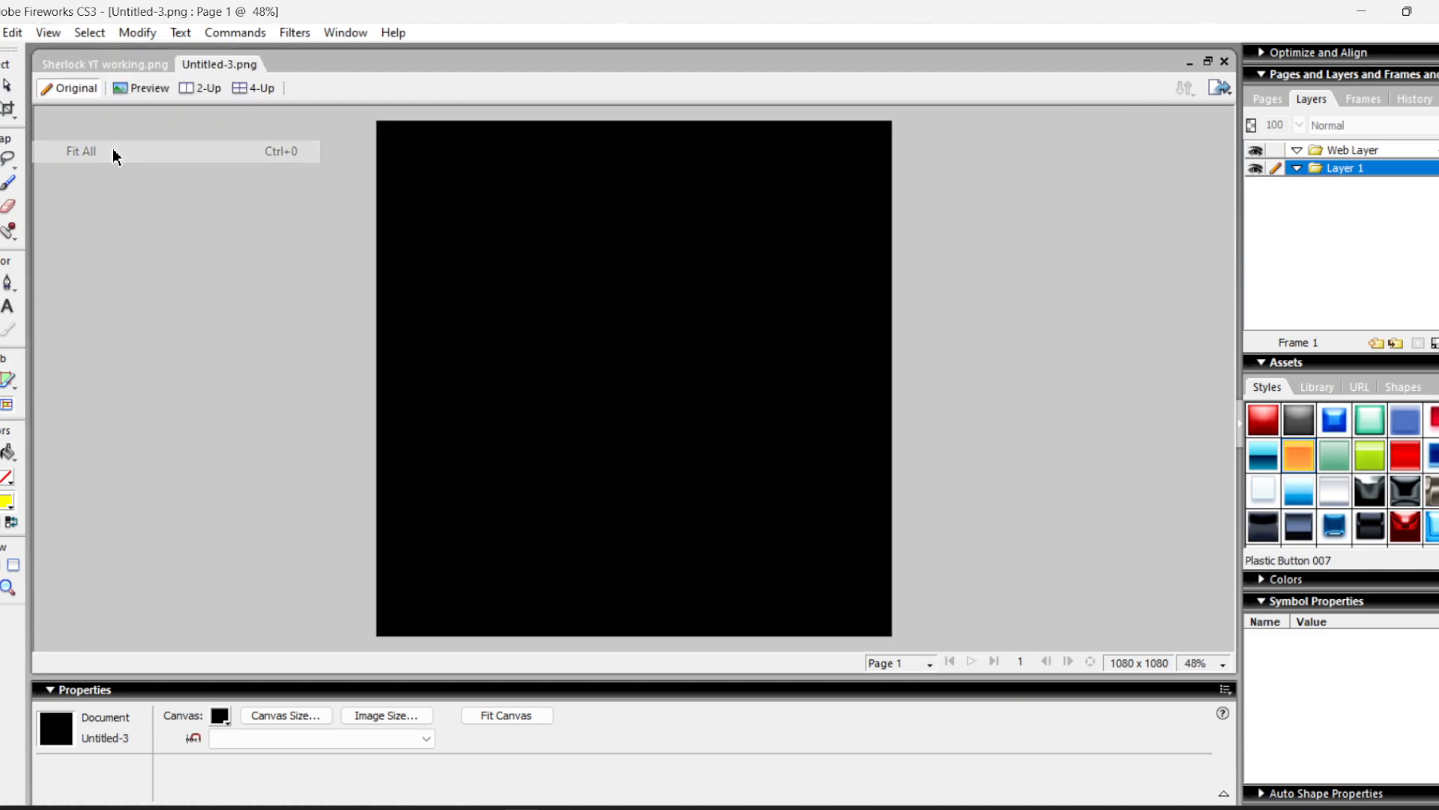
pyautogui.hotkey('ctrl', 'v')
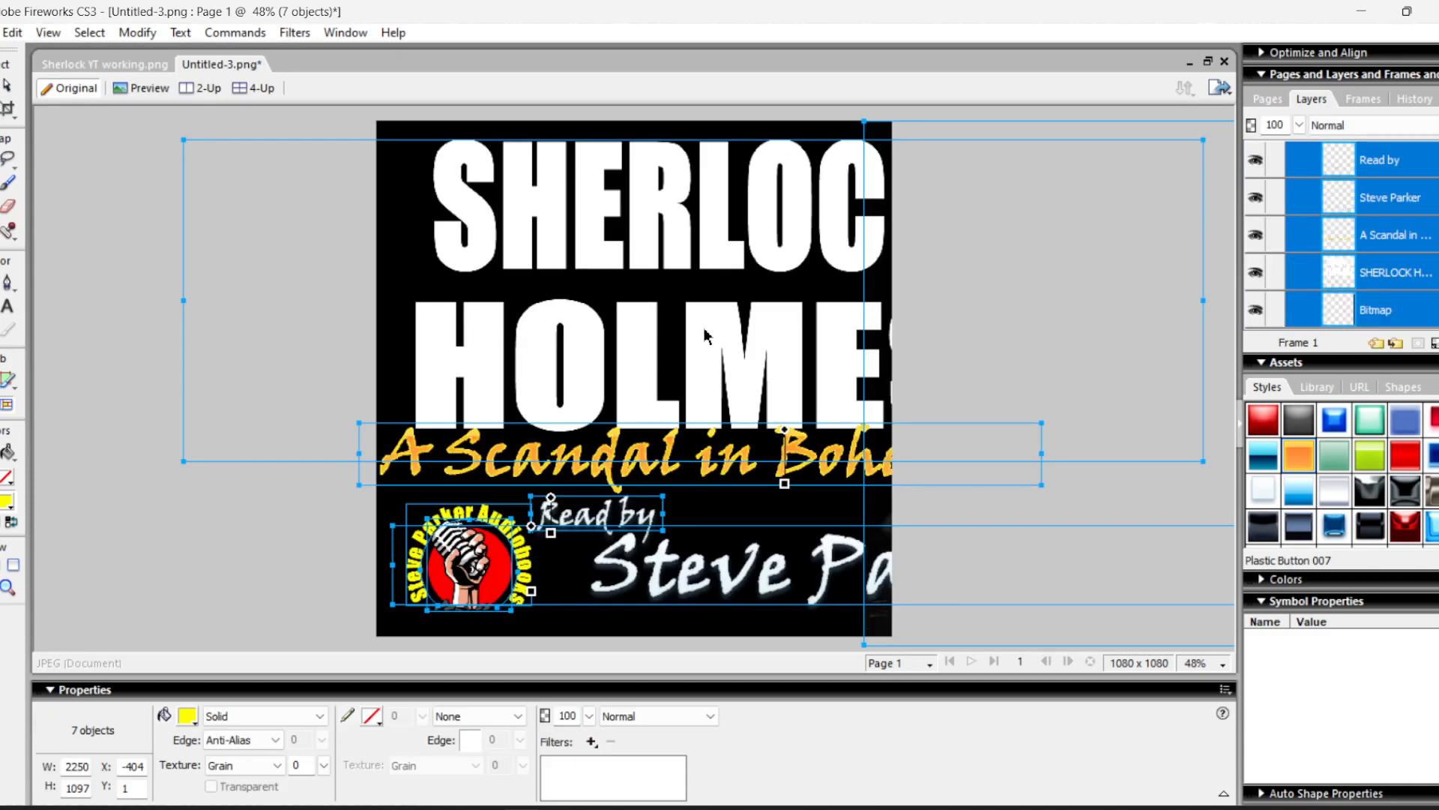
# - Scale all the pasted artwork down to about 1107 by 540 px and place it at about X -2, Y 6
pyautogui.hotkey('ctrl', 't')
pyautogui.moveTo(178, 126); pyautogui.dragTo(926, 485)
pyautogui.moveTo(1039, 529); pyautogui.dragTo(533, 185)
pyautogui.moveTo(702, 282); pyautogui.dragTo(870, 440)
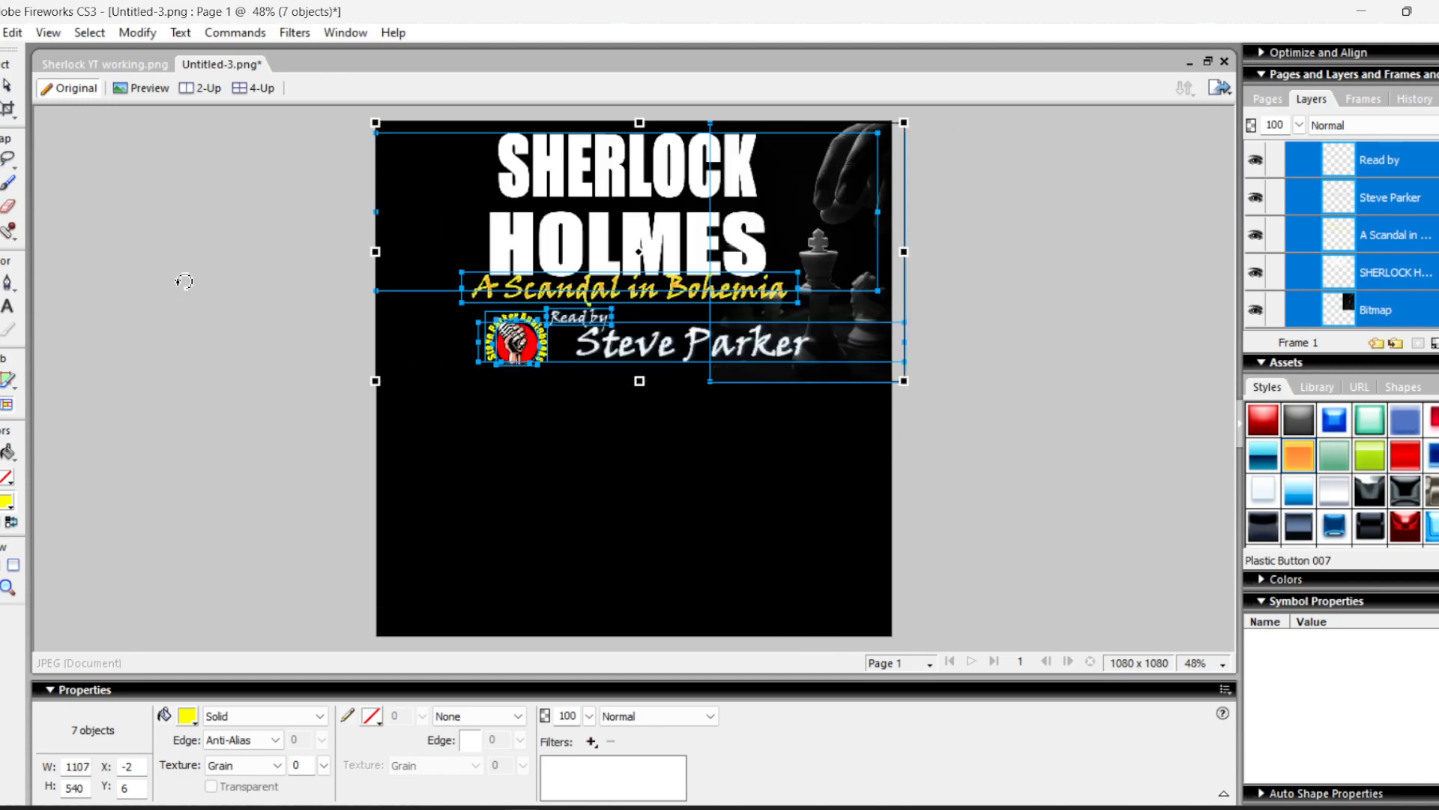
pyautogui.click(7, 85)
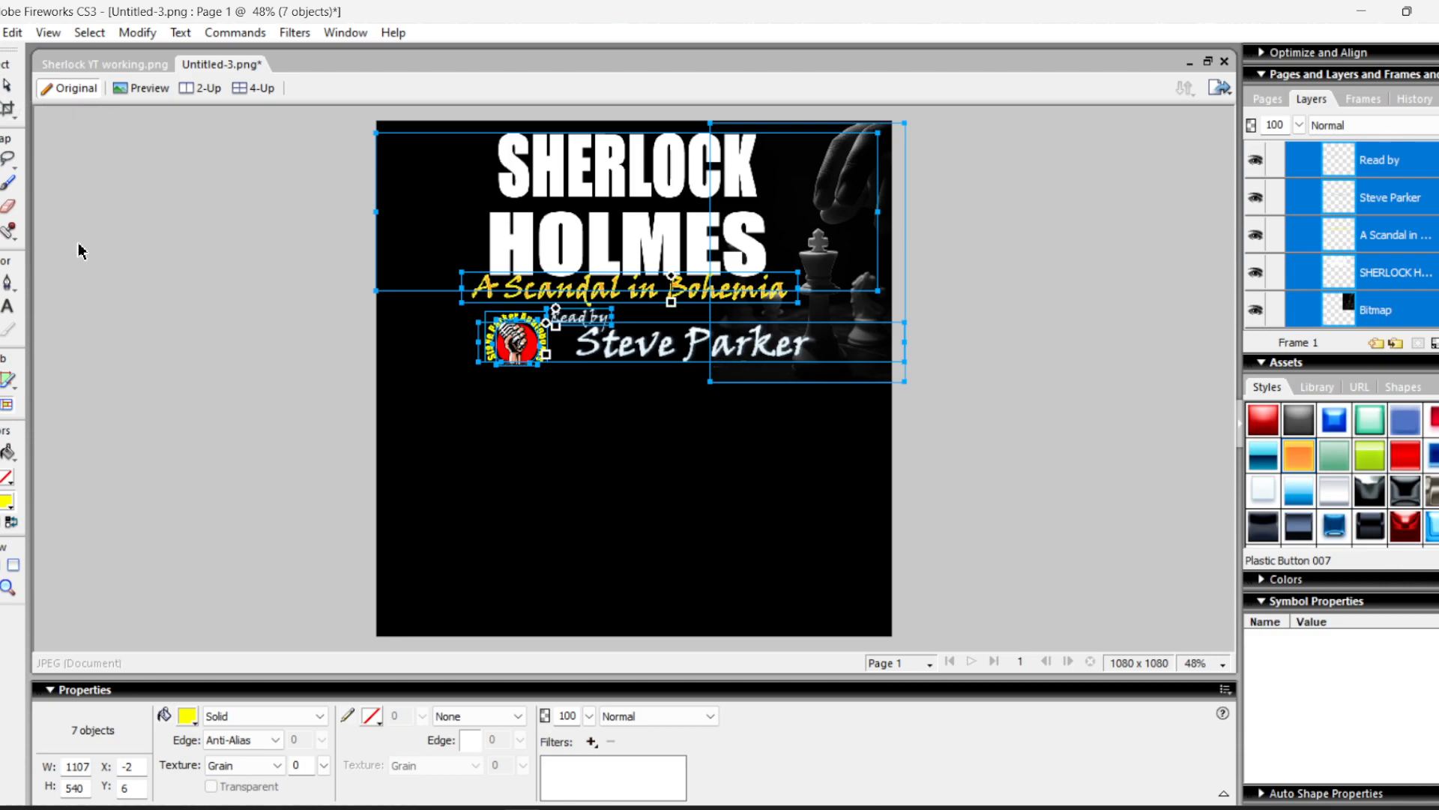
pyautogui.click(69, 227)
# - Enlarge the chess photo to about 817 by 1087 px and position it at about X 335, Y 6
pyautogui.click(849, 219)
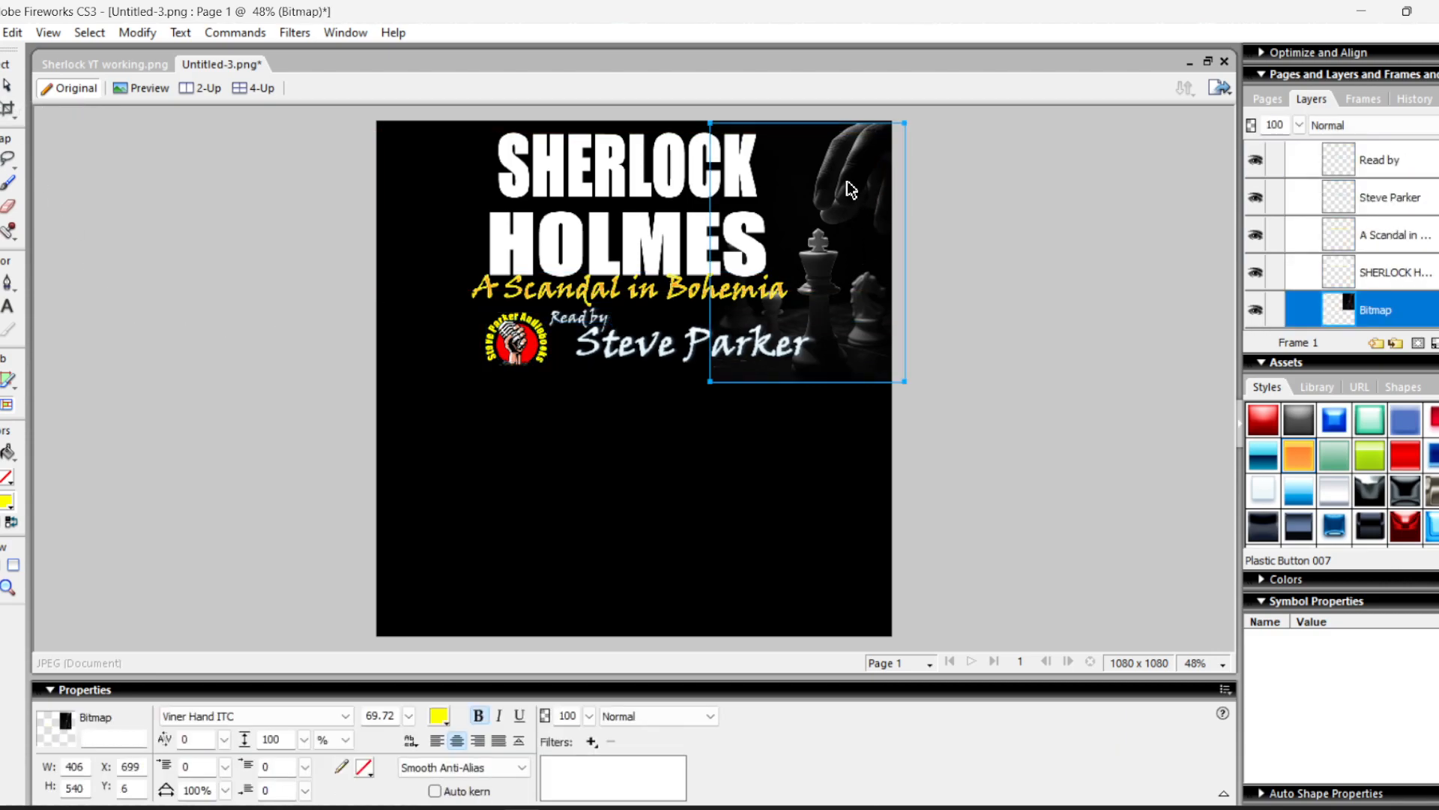
pyautogui.hotkey('ctrl', 't')
pyautogui.moveTo(706, 387); pyautogui.dragTo(513, 643)
pyautogui.moveTo(774, 546); pyautogui.dragTo(795, 546)
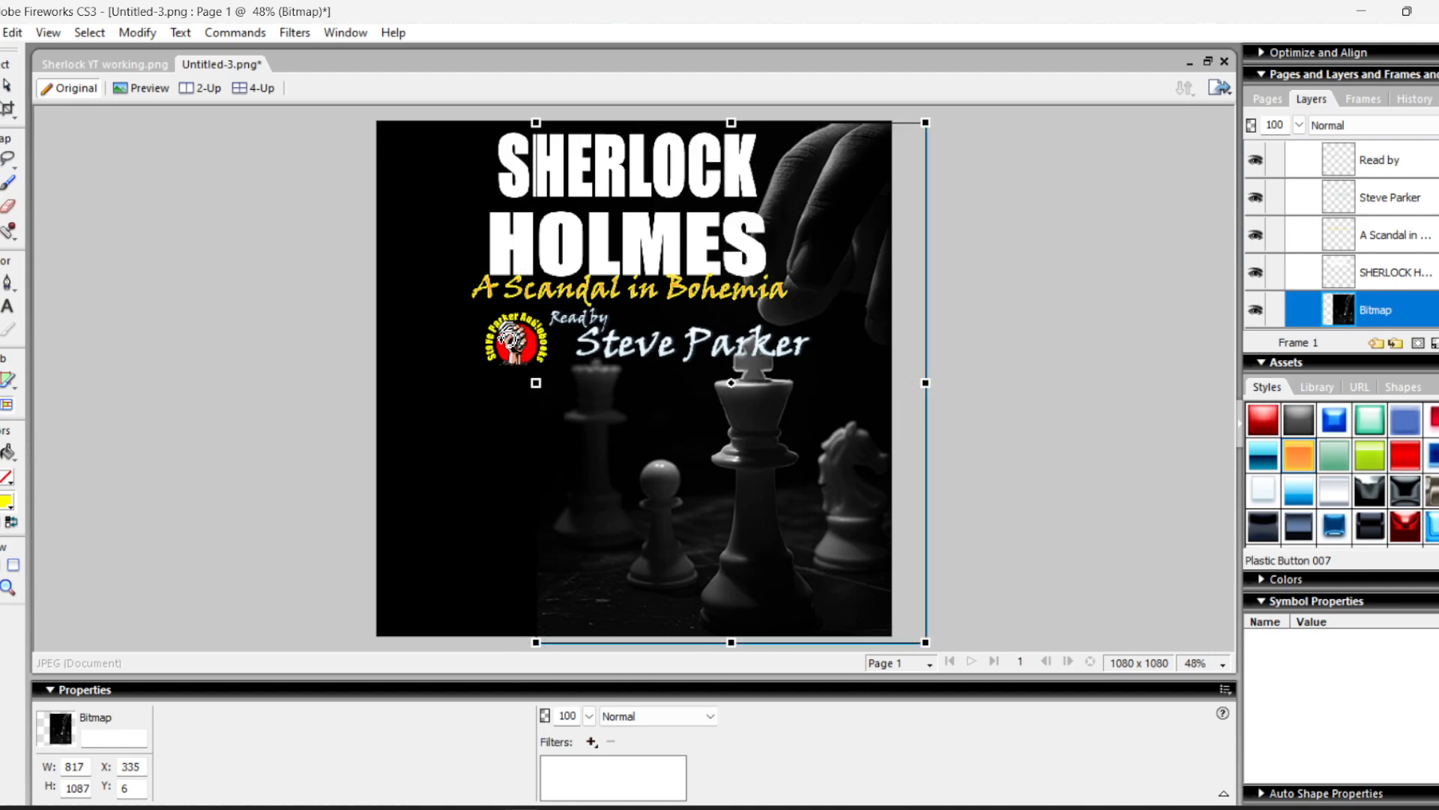
pyautogui.press('Return')
pyautogui.click(180, 272)
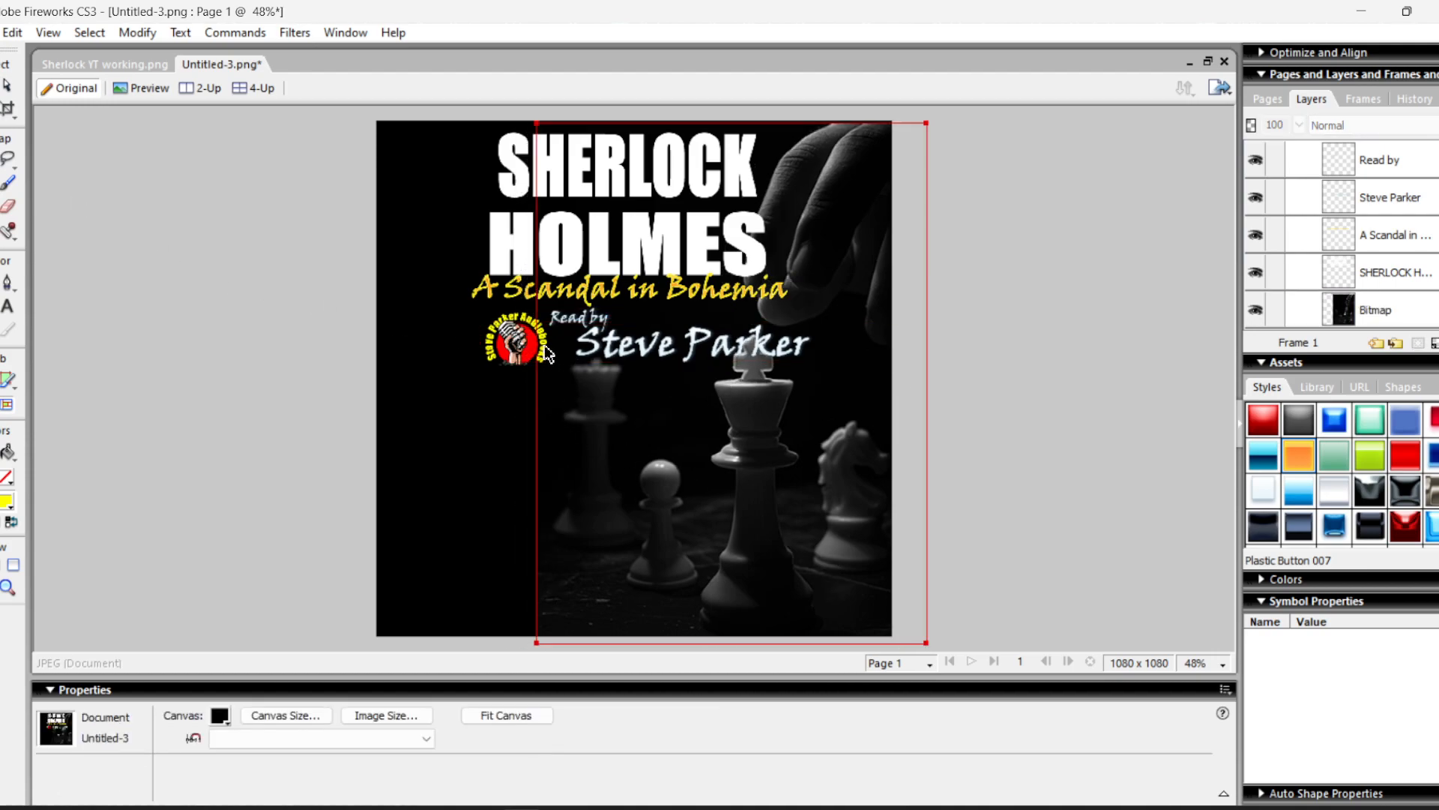
# - Move the fist image and its circular logo text to the canvas's lower-left corner, enlarged to about 193 by 167 px at X 31, Y 880
pyautogui.scroll(3, 1372, 243)
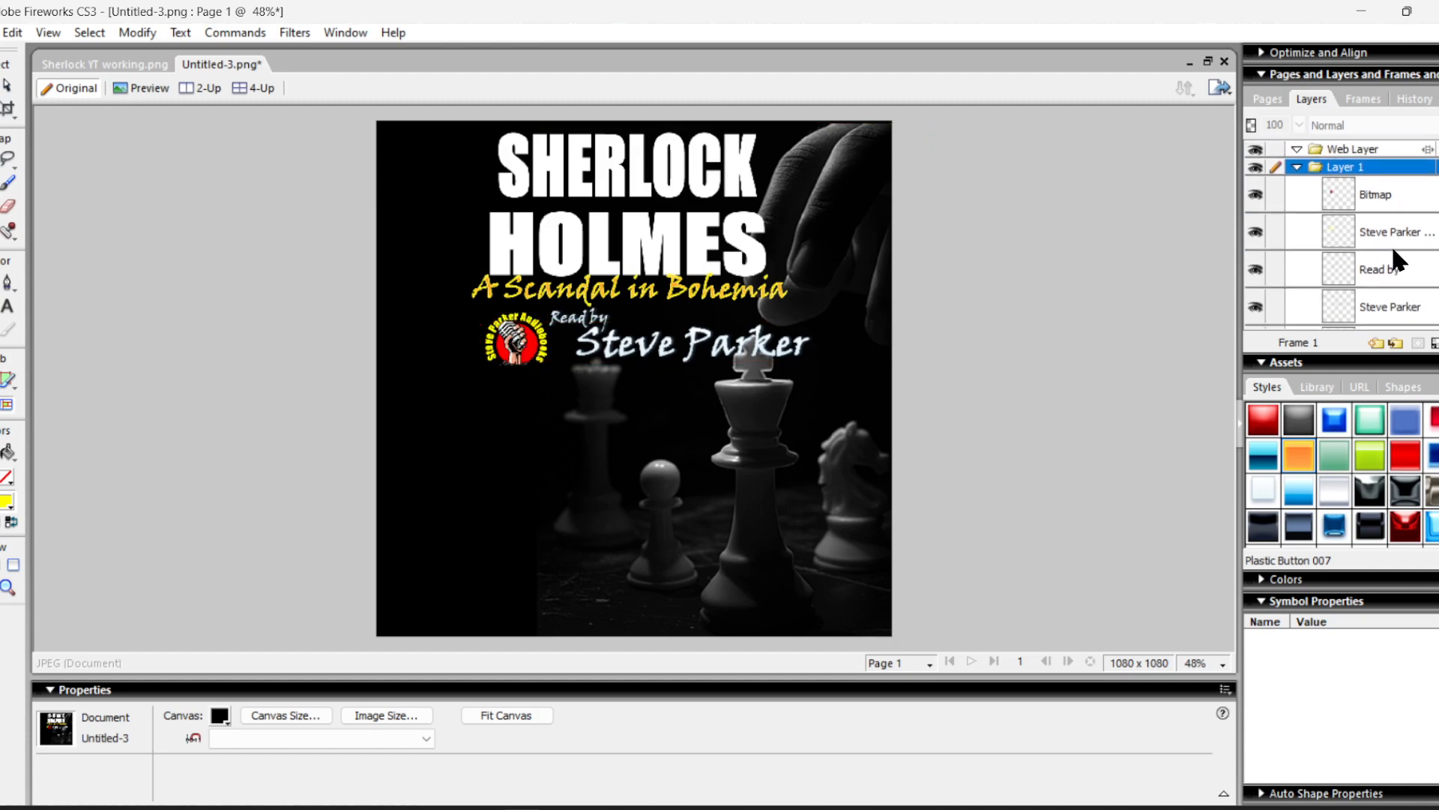
pyautogui.click(1388, 189)
pyautogui.keyDown('shift'); pyautogui.click(1397, 239); pyautogui.keyUp('shift')
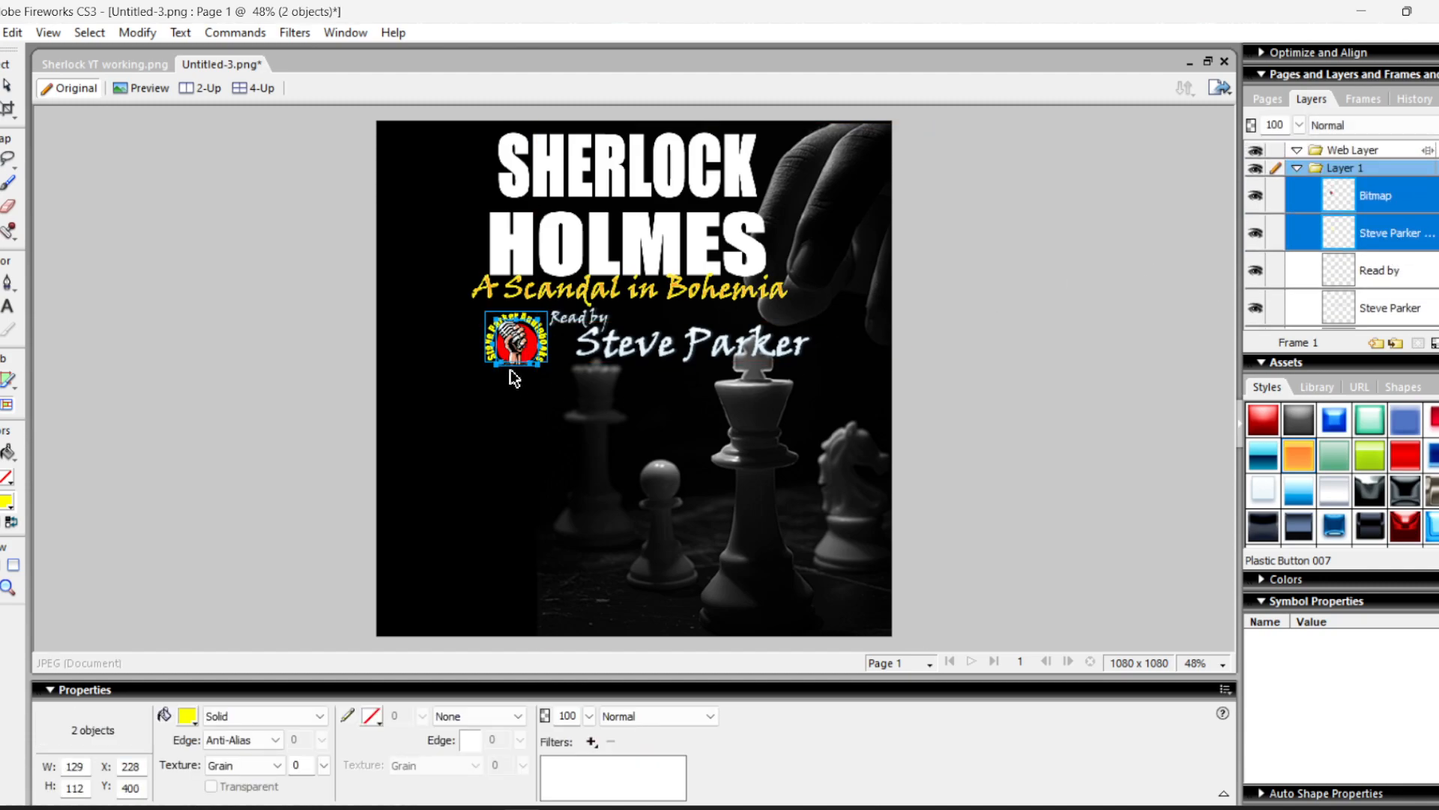
pyautogui.moveTo(535, 354); pyautogui.dragTo(482, 539)
pyautogui.hotkey('ctrl', 't')
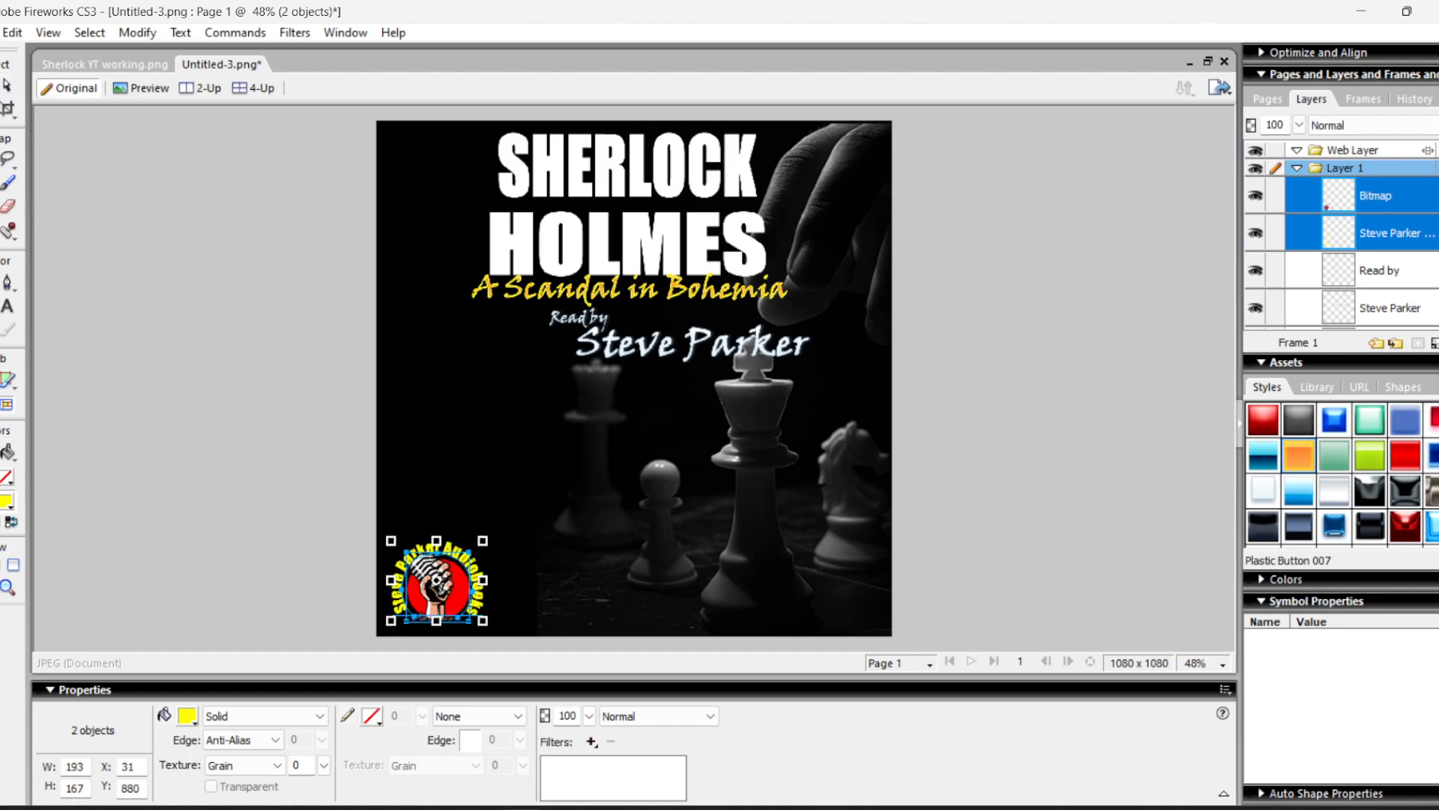
pyautogui.click(111, 299)
# - Move the "Read by" text and the narrator's name together beside the logo, at about X 95, Y 898
pyautogui.click(581, 321)
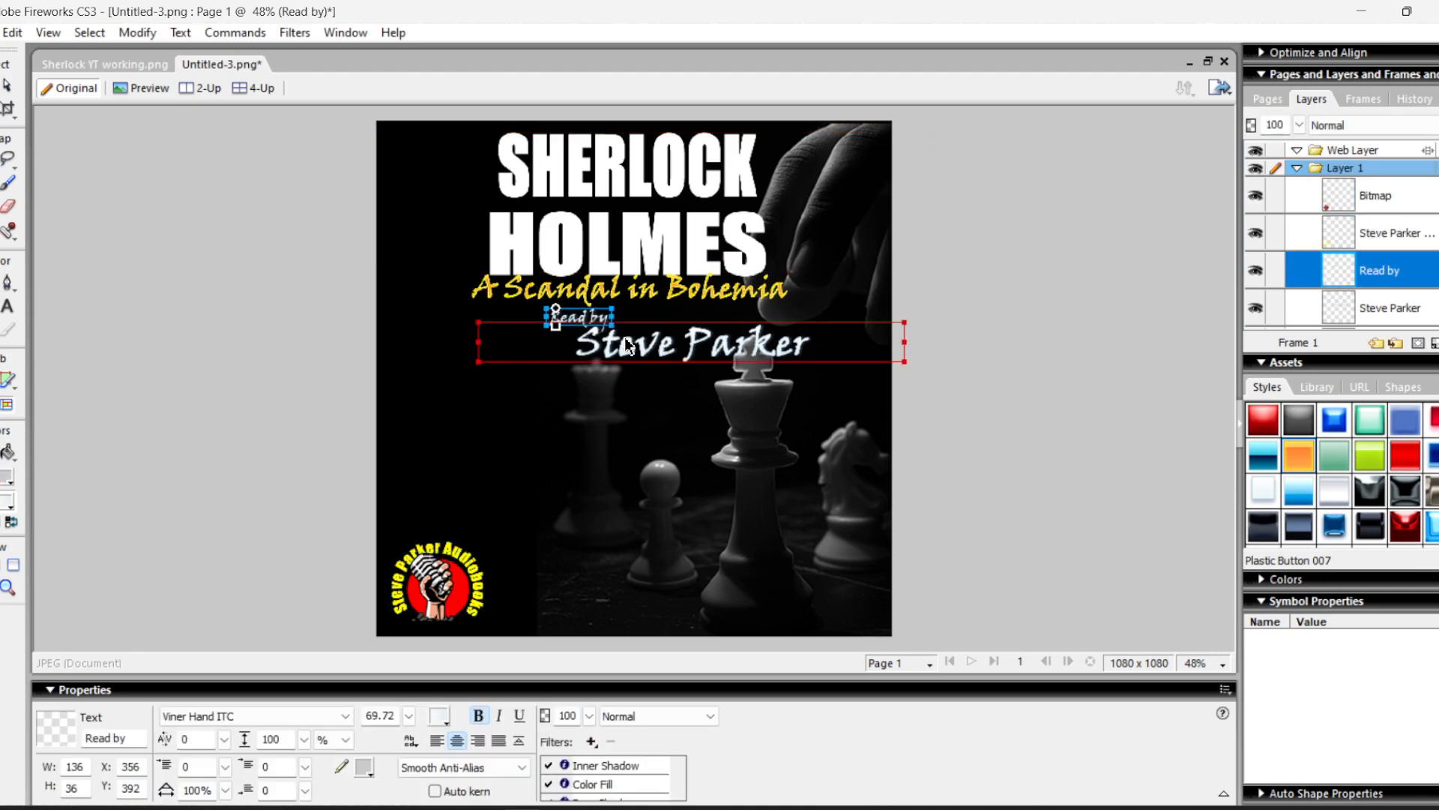
pyautogui.keyDown('shift'); pyautogui.click(628, 346); pyautogui.keyUp('shift')
pyautogui.moveTo(628, 347); pyautogui.dragTo(597, 589)
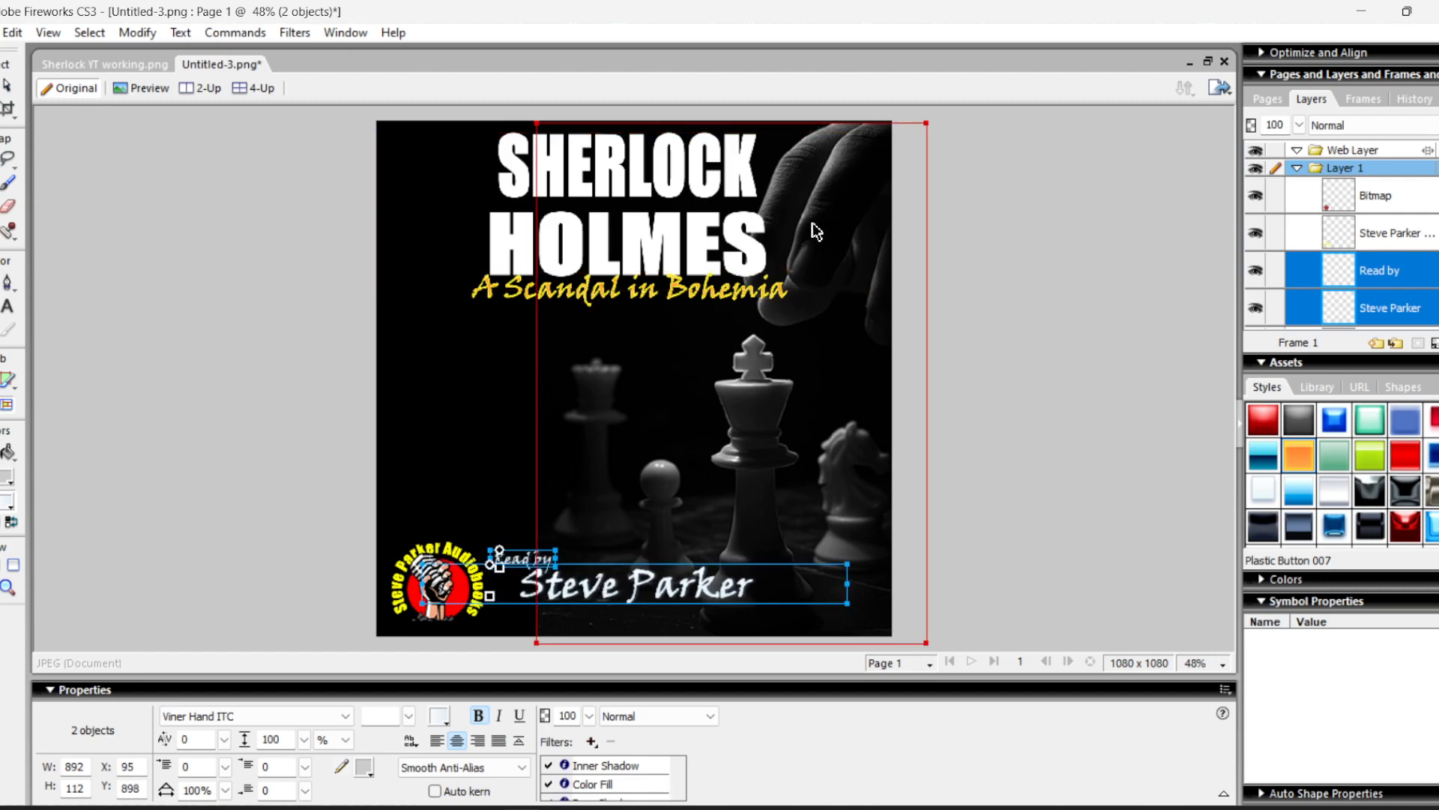
# - Enlarge the SHERLOCK HOLMES title and its subtitle together to about 1251 by 424 px at about X -202, Y 25
pyautogui.click(685, 227)
pyautogui.keyDown('shift'); pyautogui.click(608, 288); pyautogui.keyUp('shift')
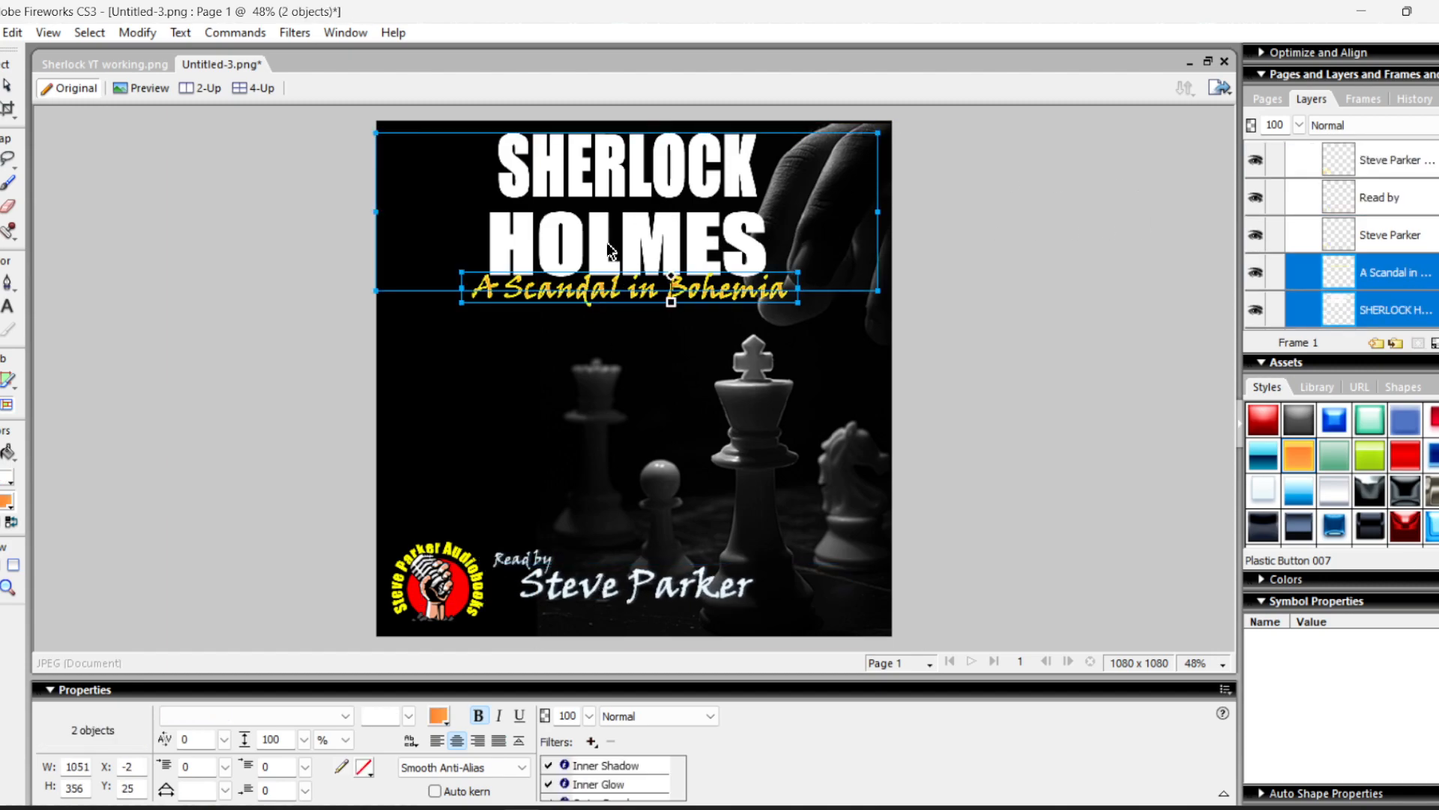
pyautogui.hotkey('ctrl', 't')
pyautogui.moveTo(369, 308); pyautogui.dragTo(312, 402)
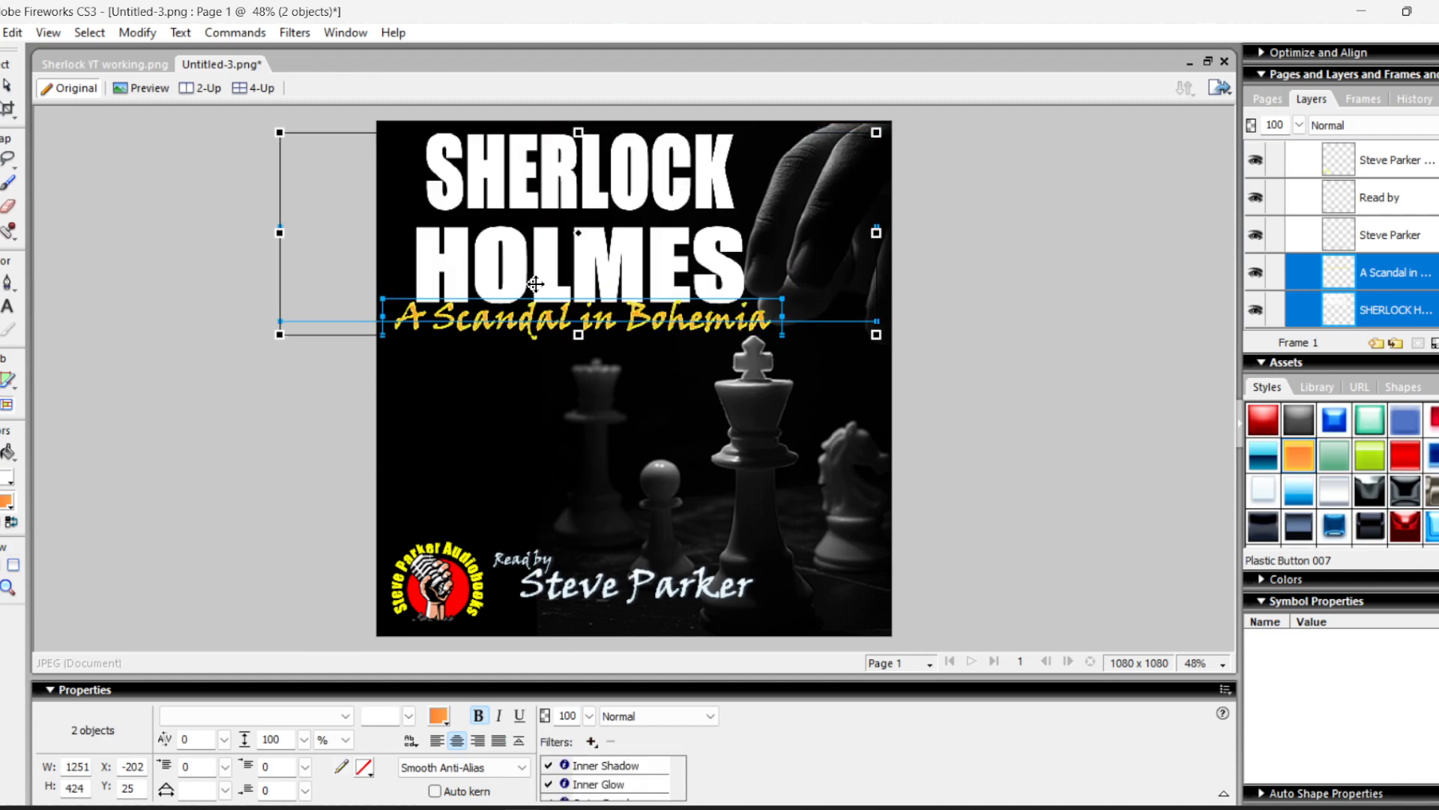
pyautogui.press('Return')
pyautogui.click(99, 379)
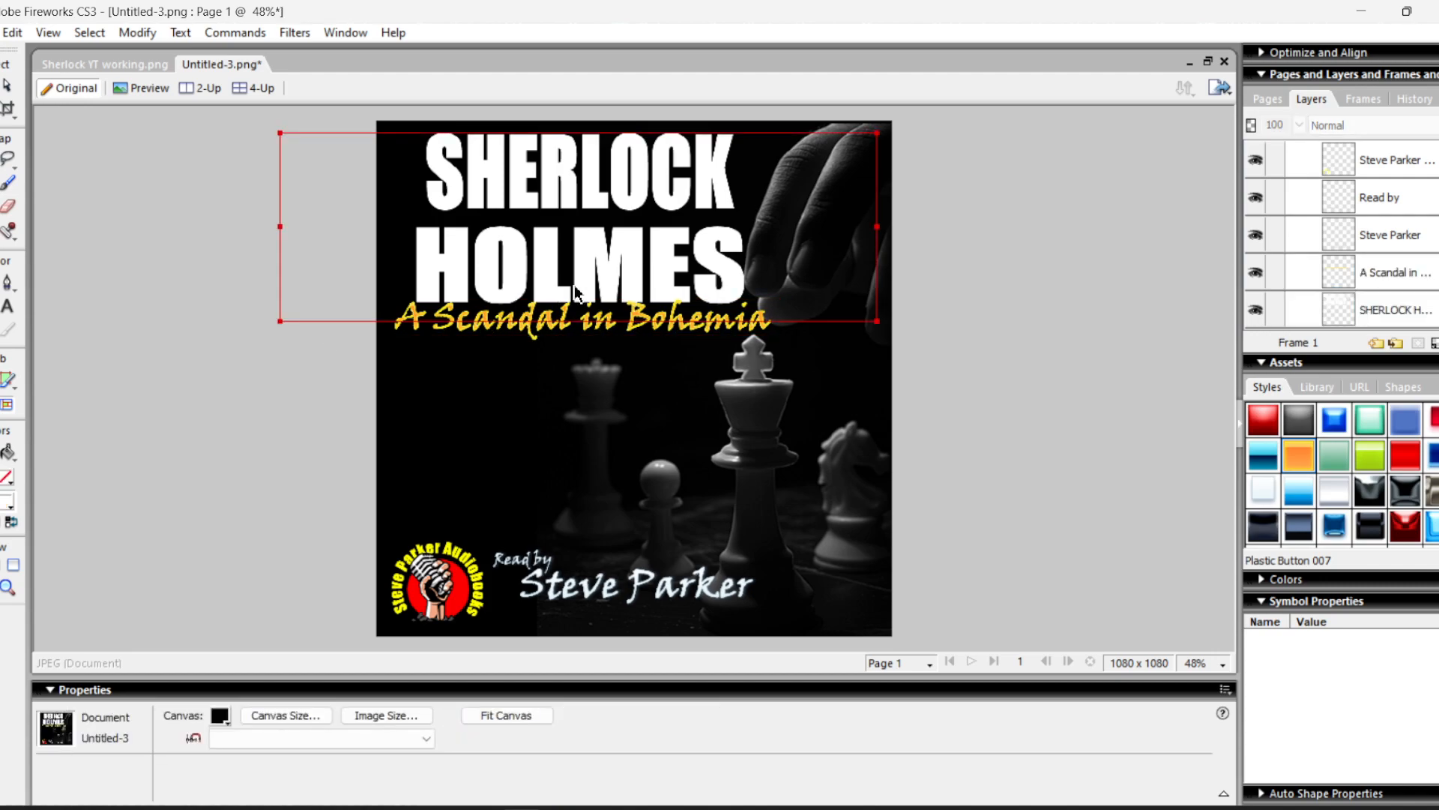
# - Move the "A Scandal in Bohemia" subtitle down to just above the narrator credit
pyautogui.moveTo(588, 335); pyautogui.dragTo(583, 337)
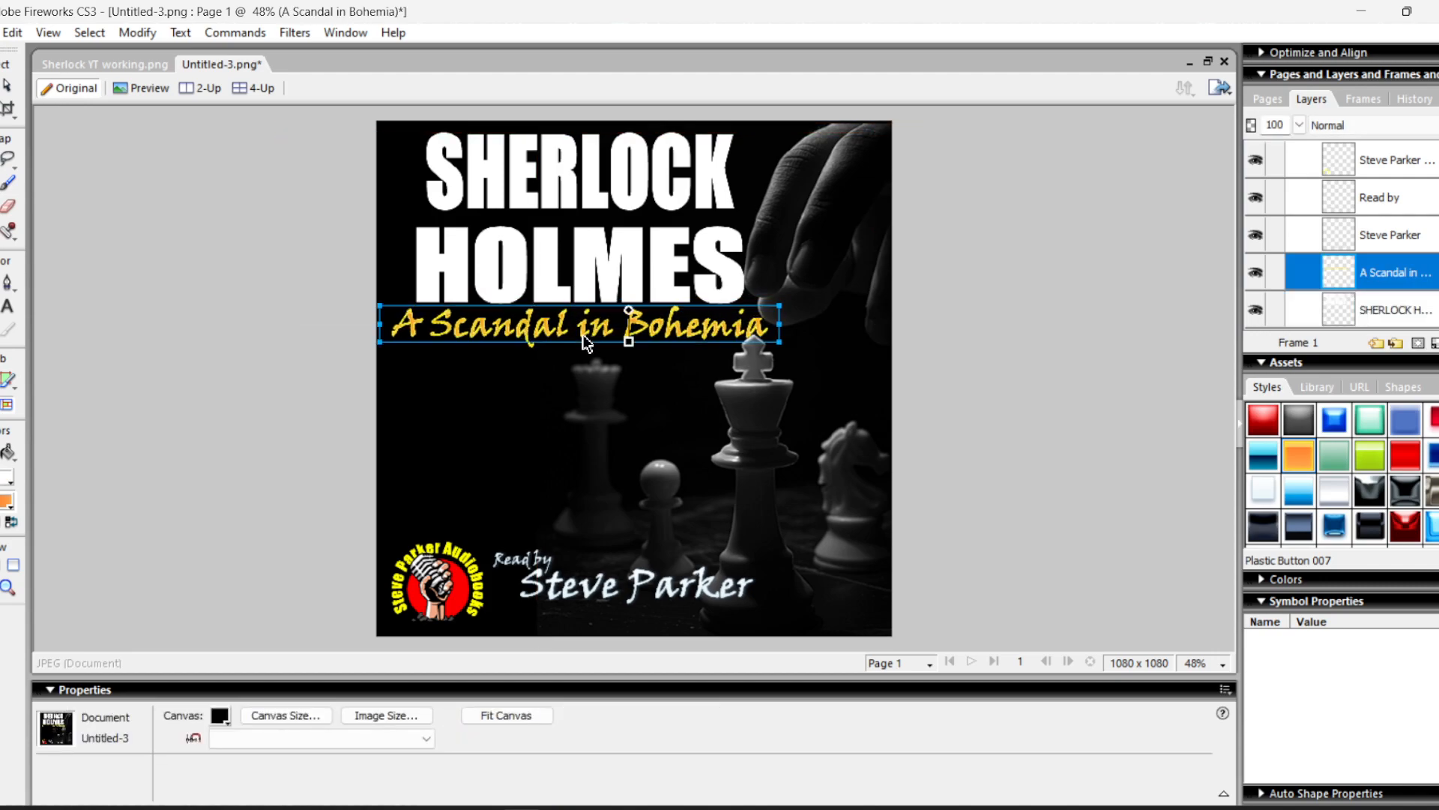
pyautogui.click(198, 306)
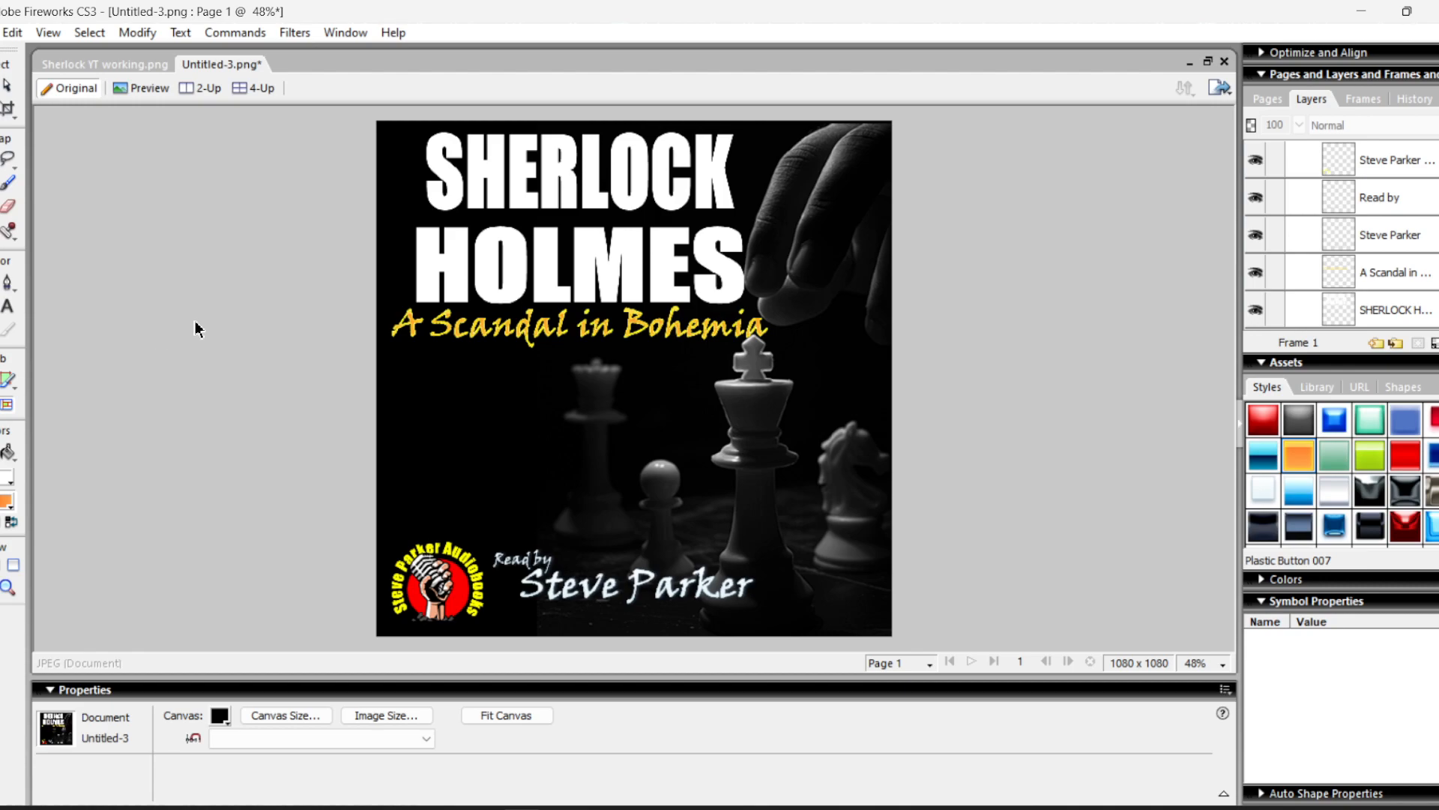
pyautogui.moveTo(564, 334); pyautogui.dragTo(562, 496)
# - Select the SHERLOCK HOLMES title
pyautogui.click(572, 229)
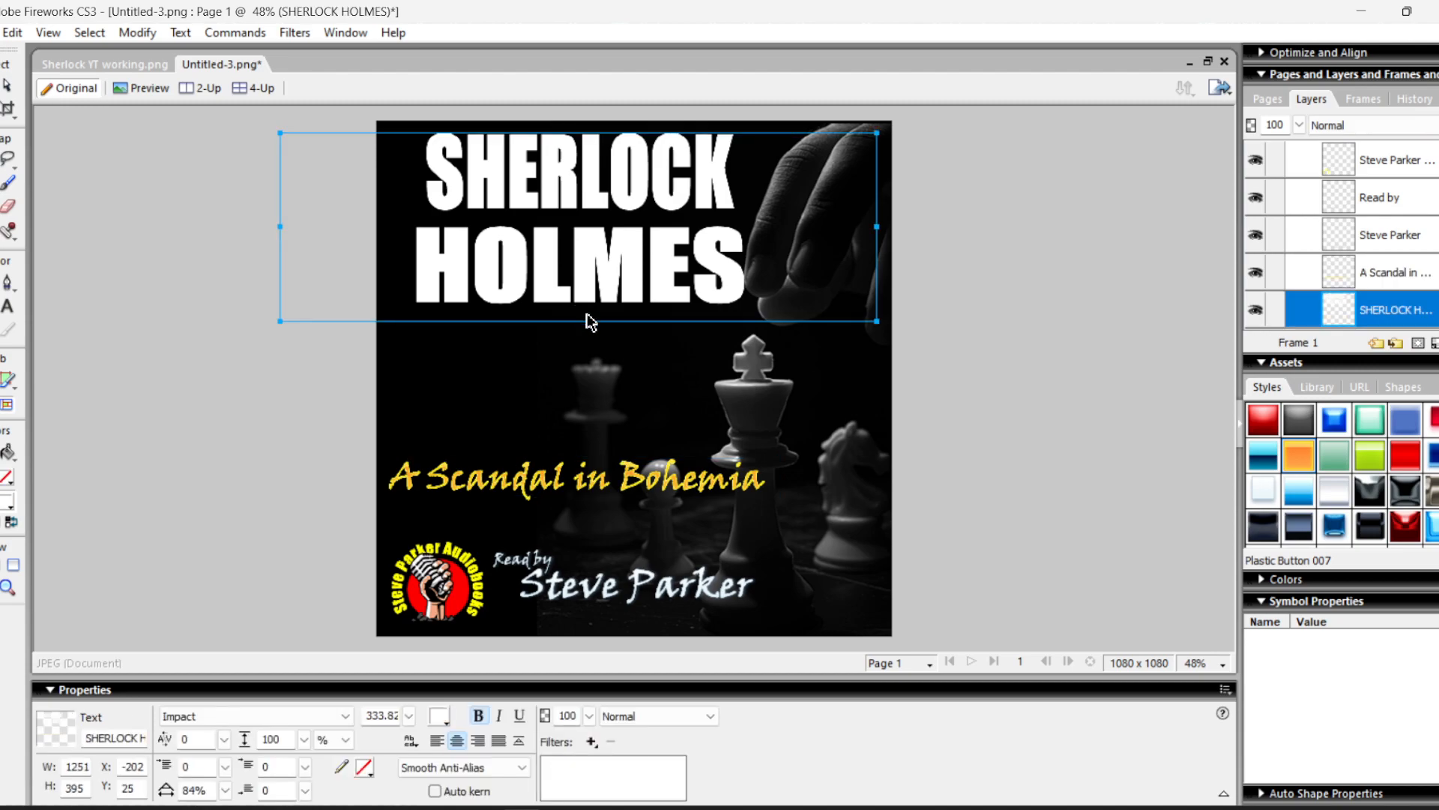
# - Stretch the SHERLOCK HOLMES title downward to about 491 px high and move the A Scandal in Bohemia subtitle up directly beneath it
pyautogui.hotkey('ctrl', 't')
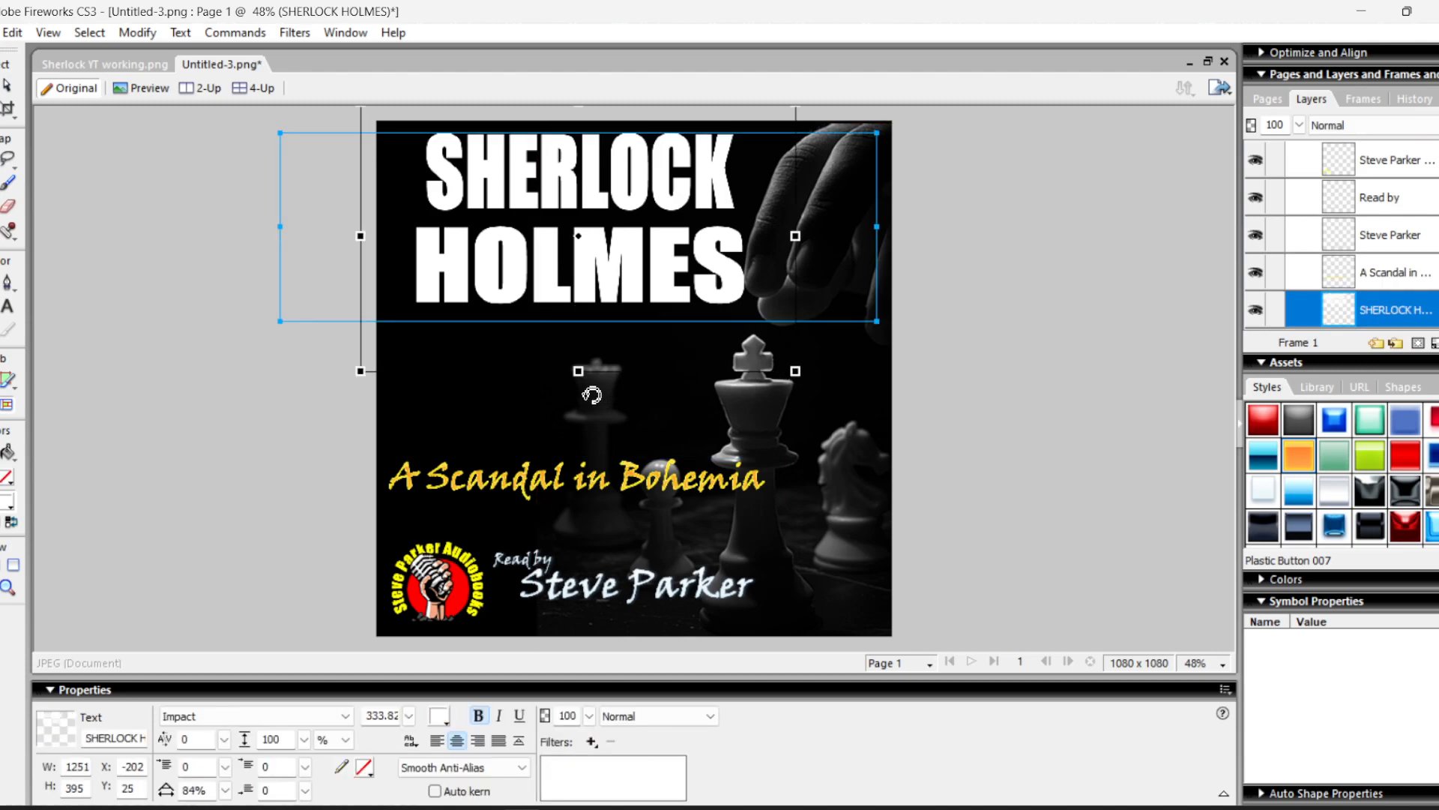
pyautogui.moveTo(578, 368); pyautogui.dragTo(579, 438)
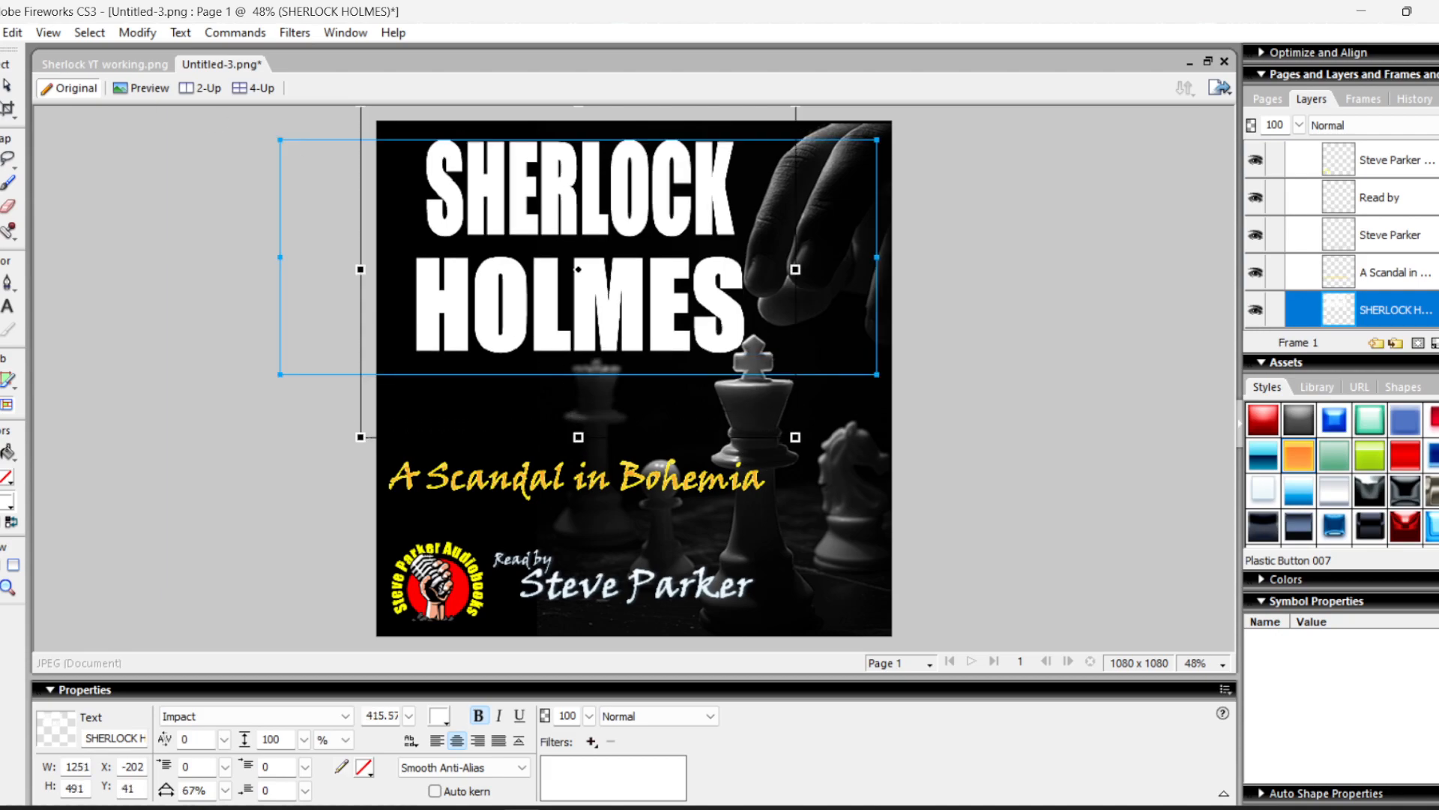
pyautogui.click(0, 86)
pyautogui.click(146, 410)
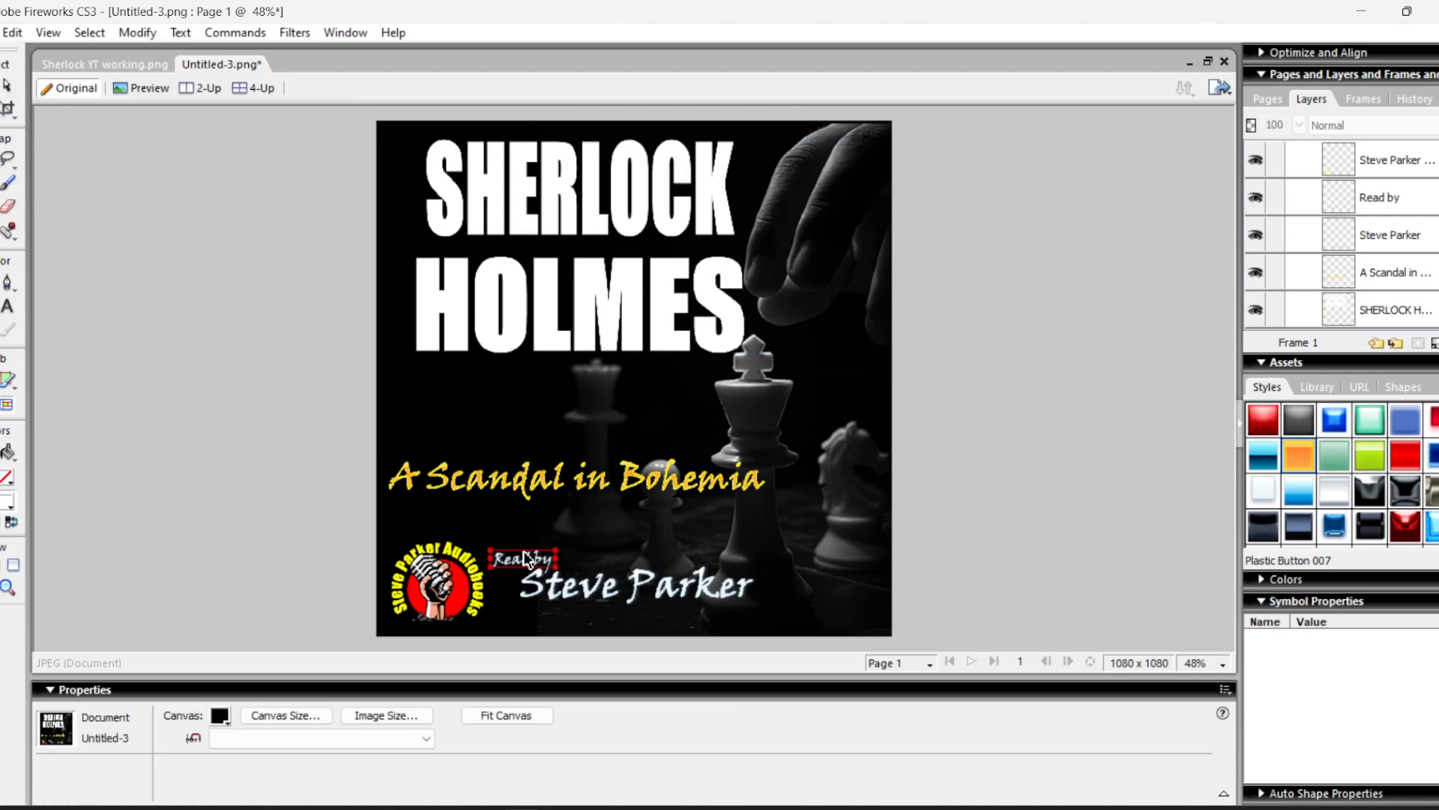
pyautogui.moveTo(601, 481); pyautogui.dragTo(609, 396)
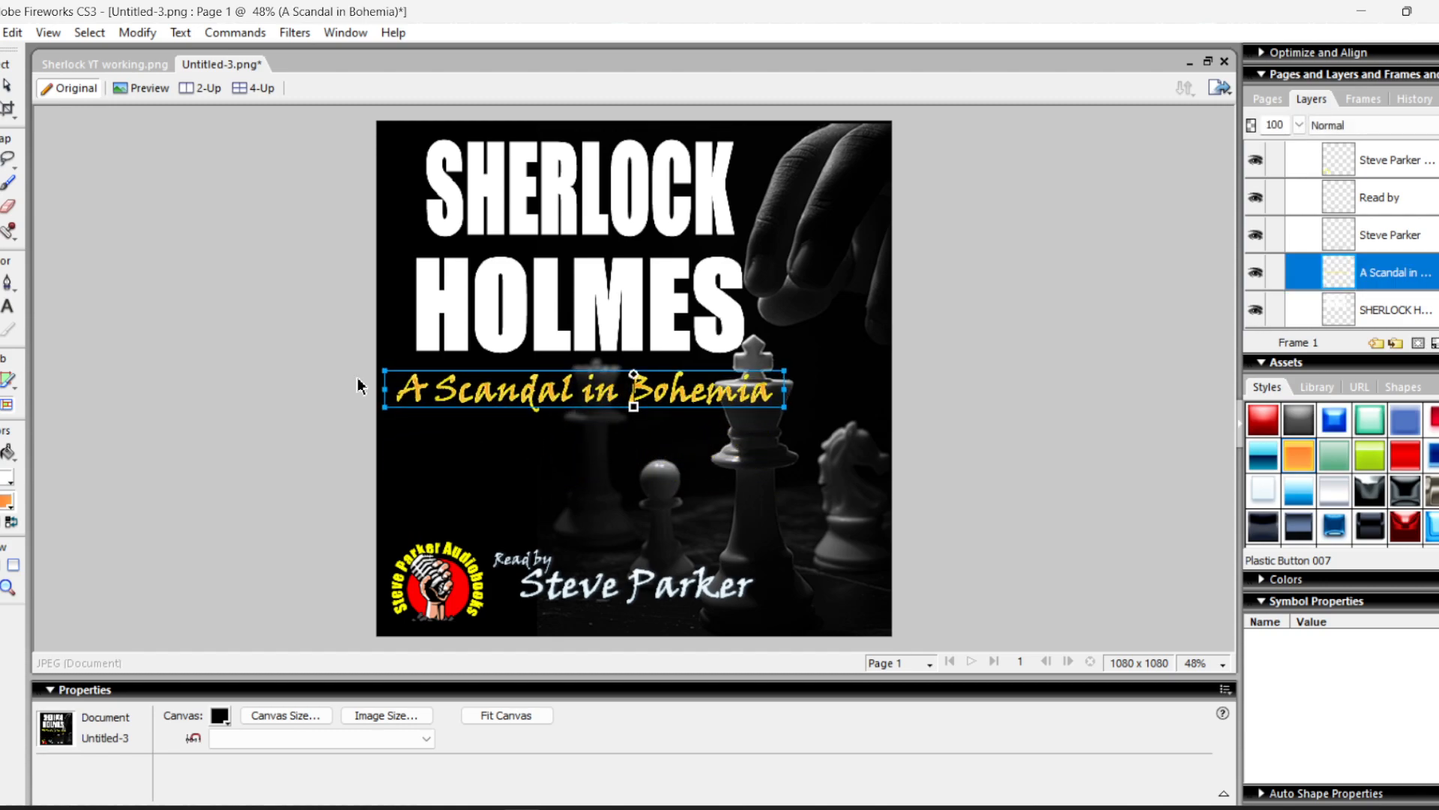
pyautogui.click(149, 380)
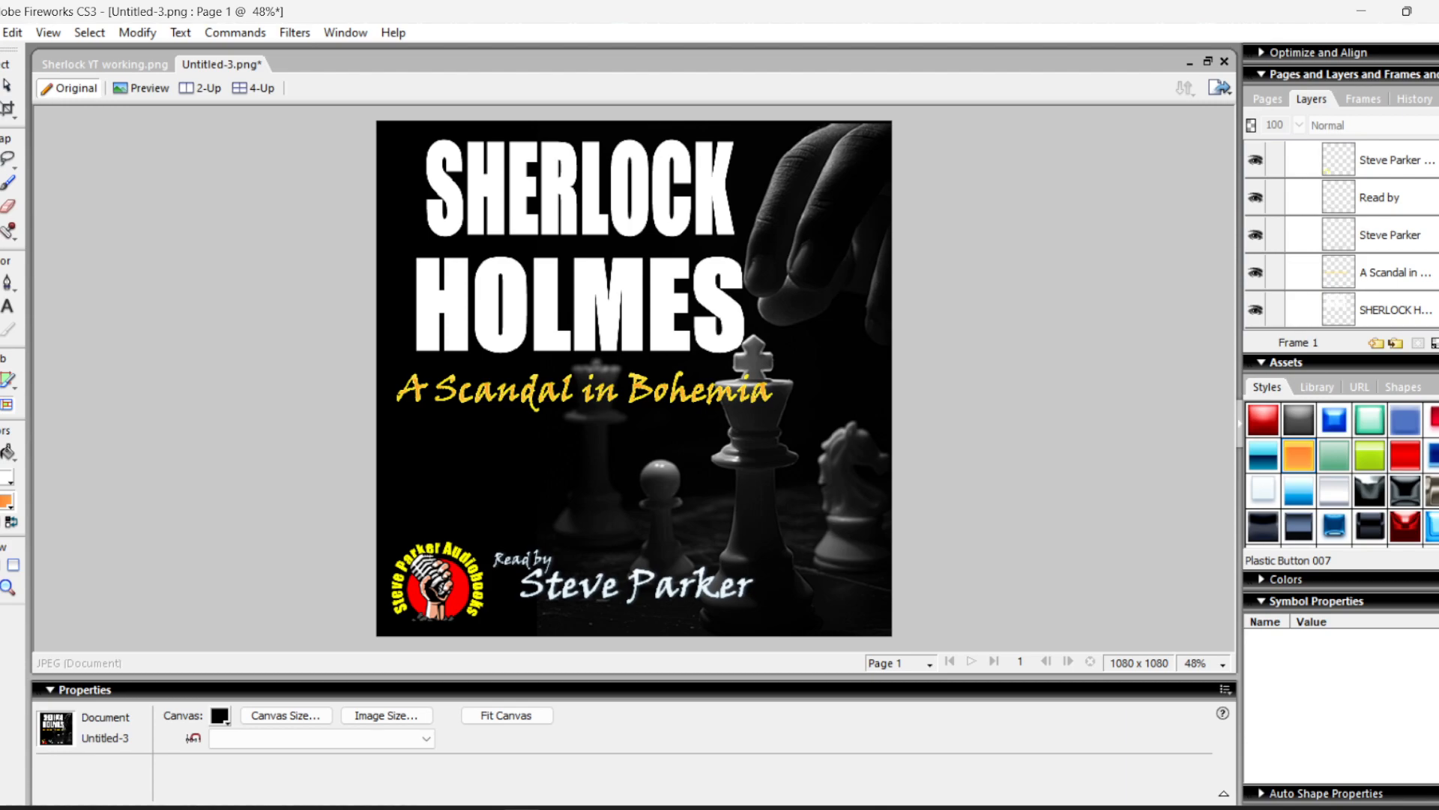
# - Save the square cover as Sherlock PAT working in Fireworks PNG format in the Sherlock Bohemia folder
pyautogui.click(0, 32)
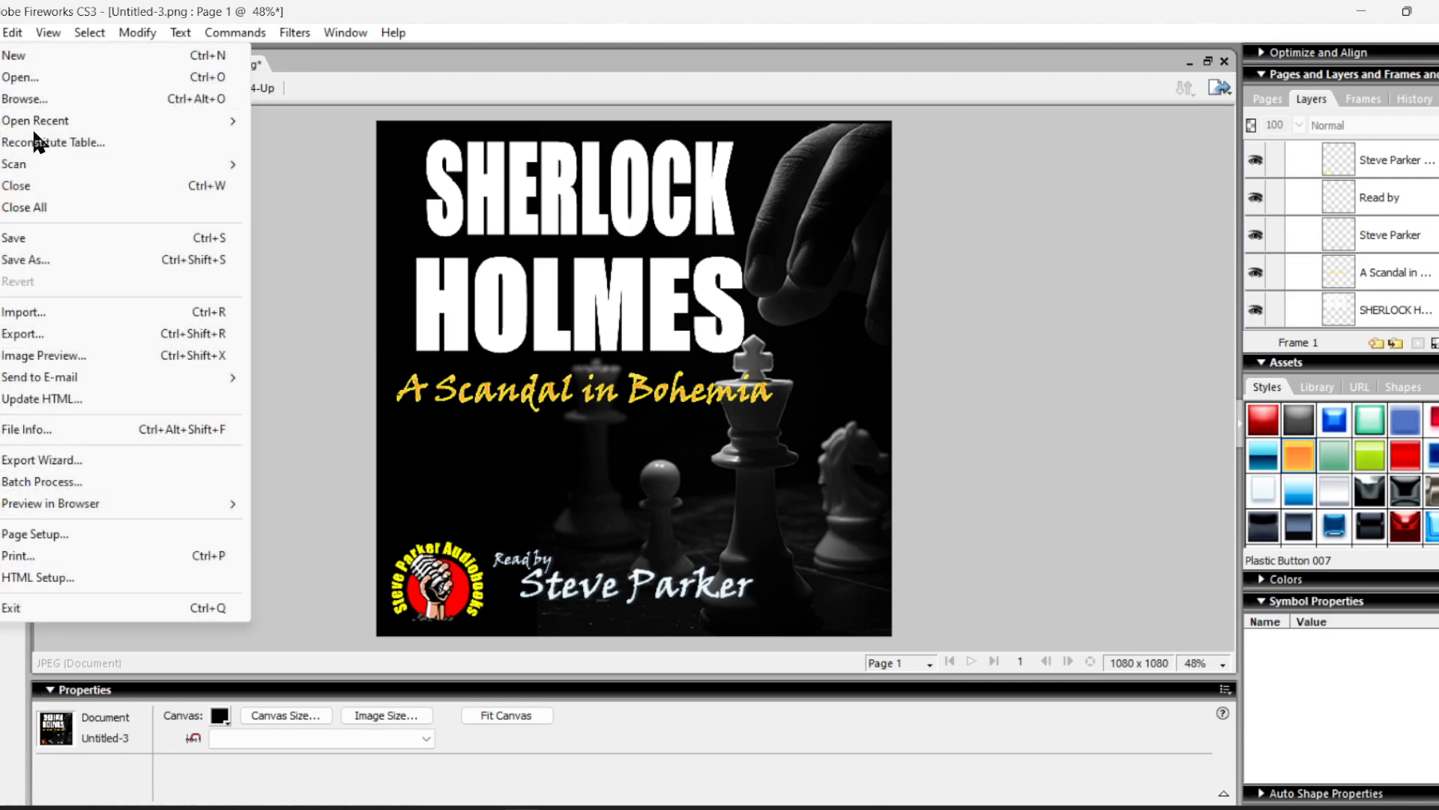
pyautogui.click(34, 255)
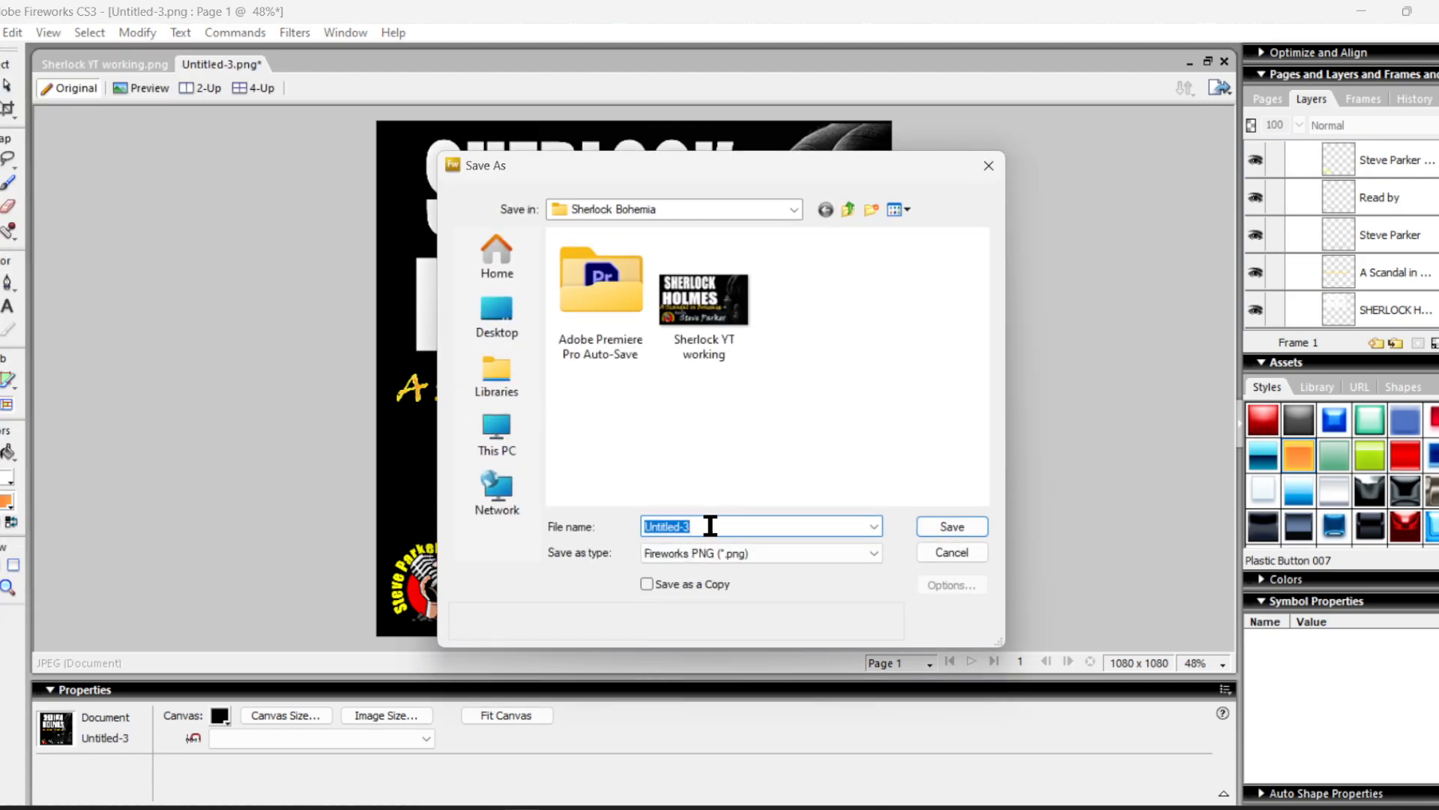
pyautogui.click(700, 358)
pyautogui.click(686, 528)
pyautogui.doubleClick(696, 526)
pyautogui.write('PAT working')
pyautogui.click(970, 525)
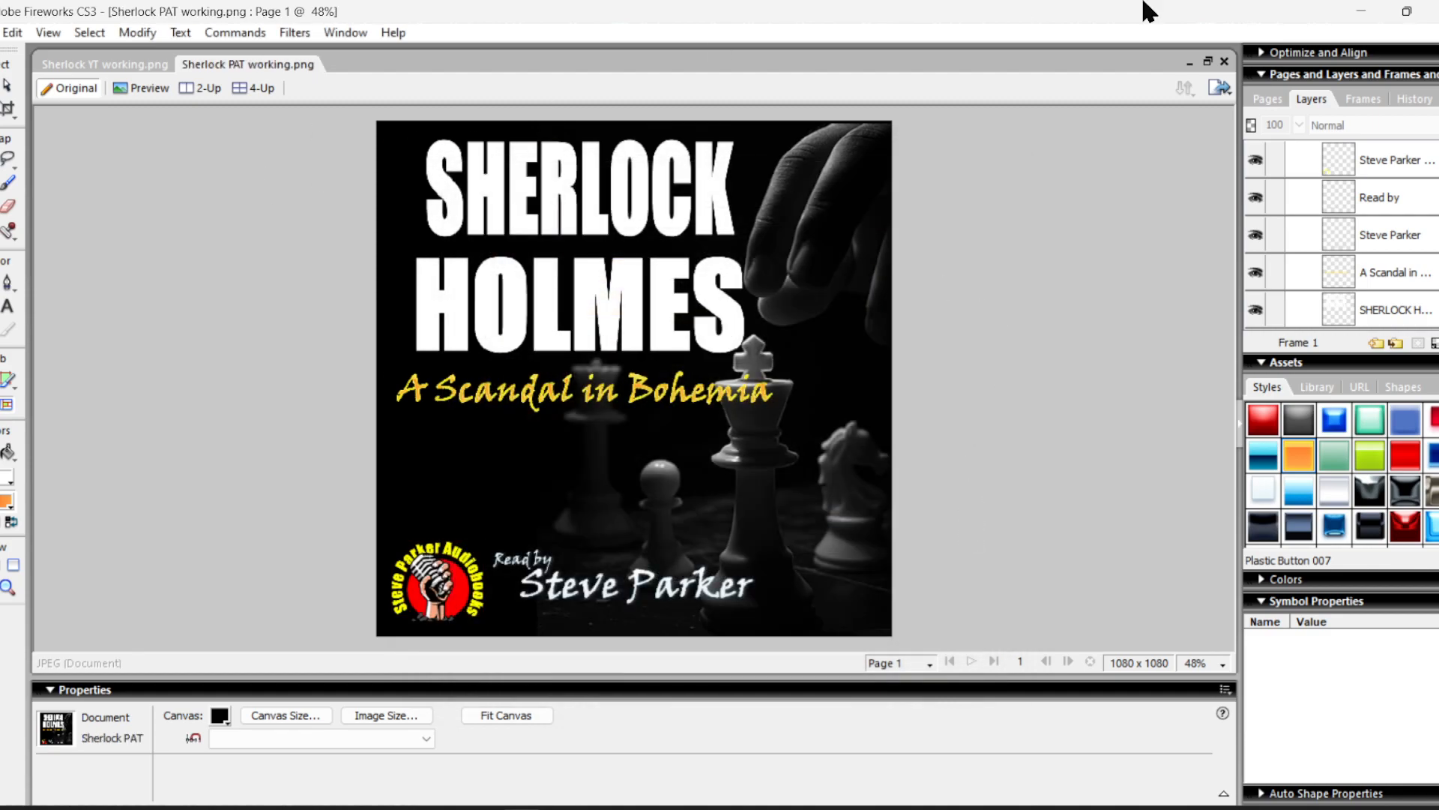
# - Get the image editor out of the way and close the AAA Stevil Plays folder window
pyautogui.click(1437, 10)
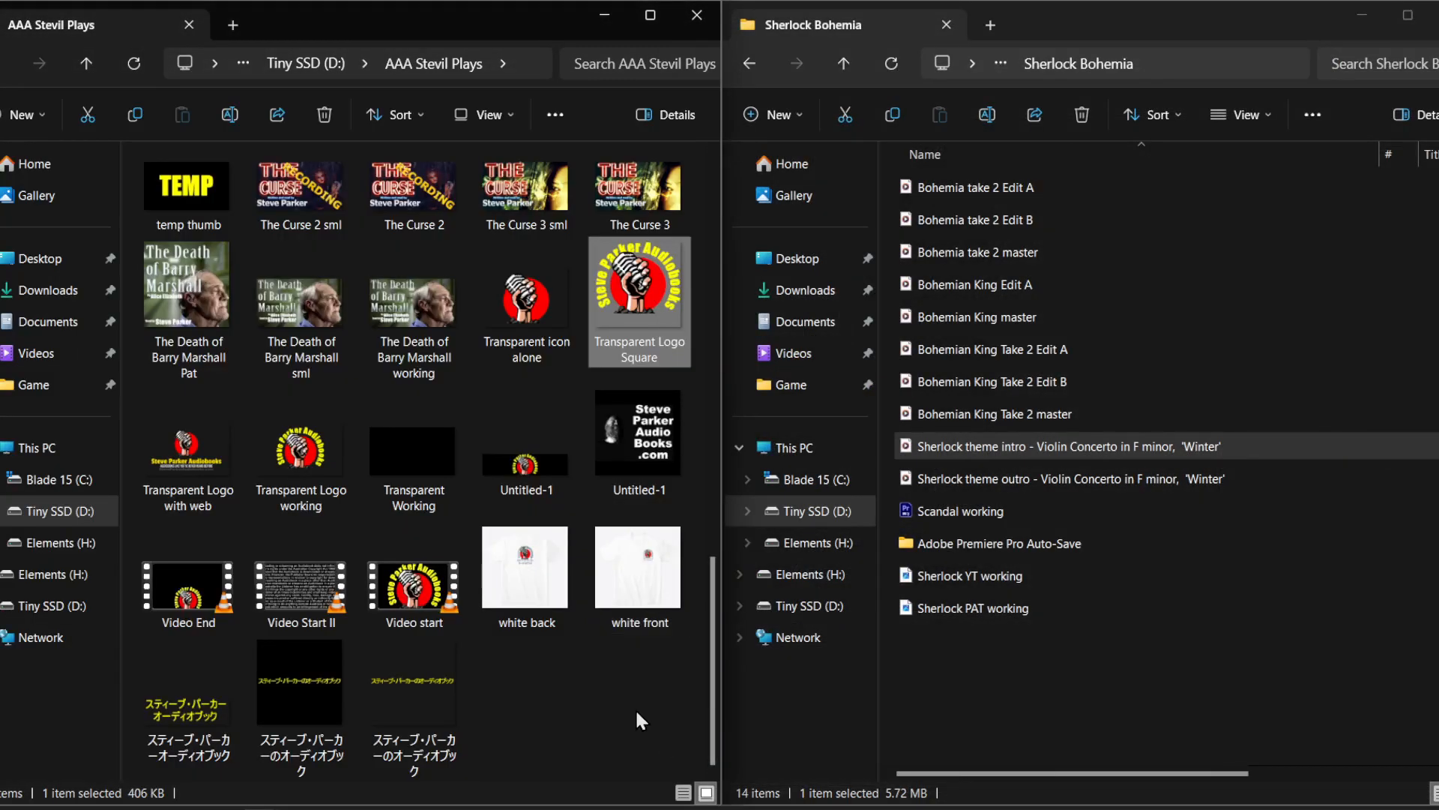
pyautogui.click(696, 15)
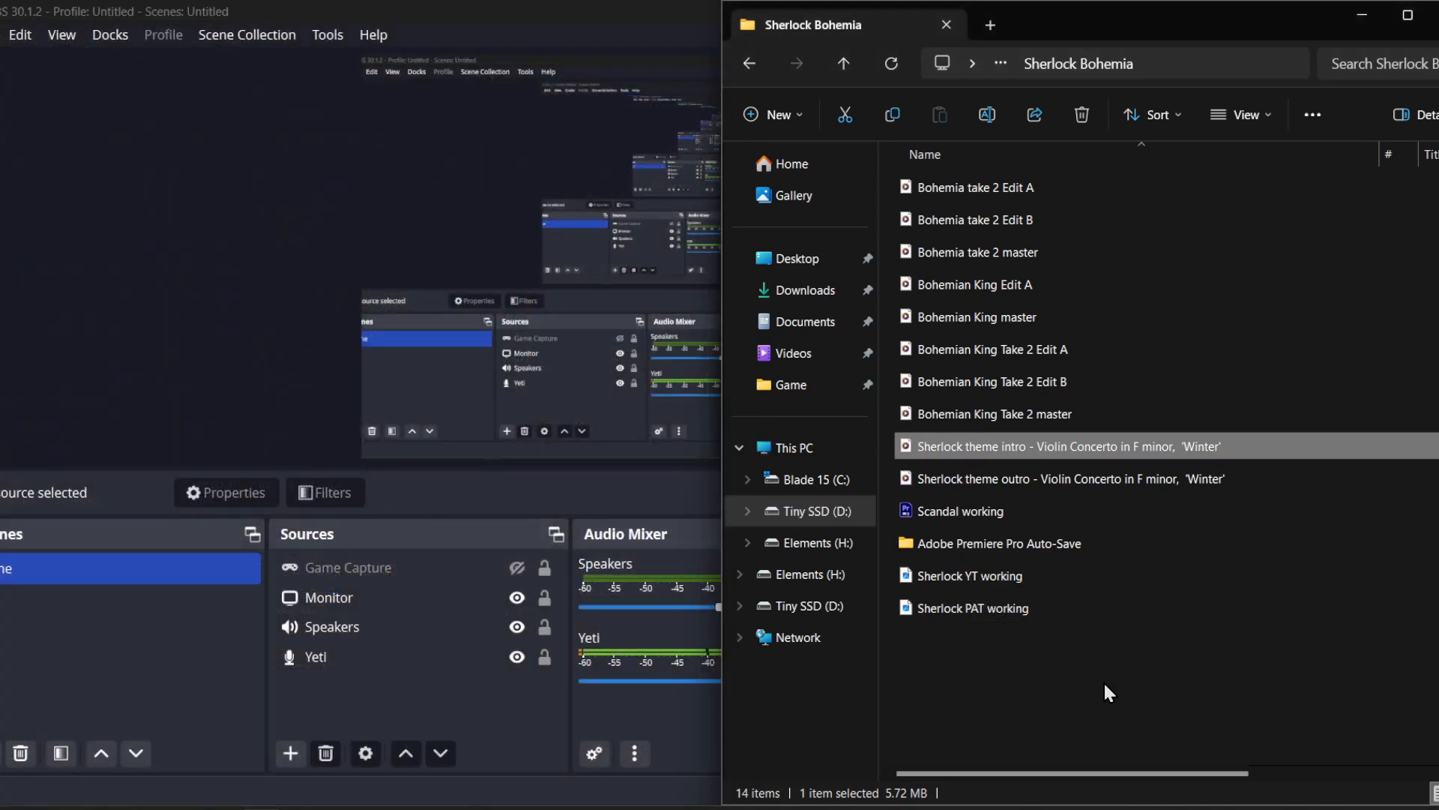
pyautogui.click(1102, 681)
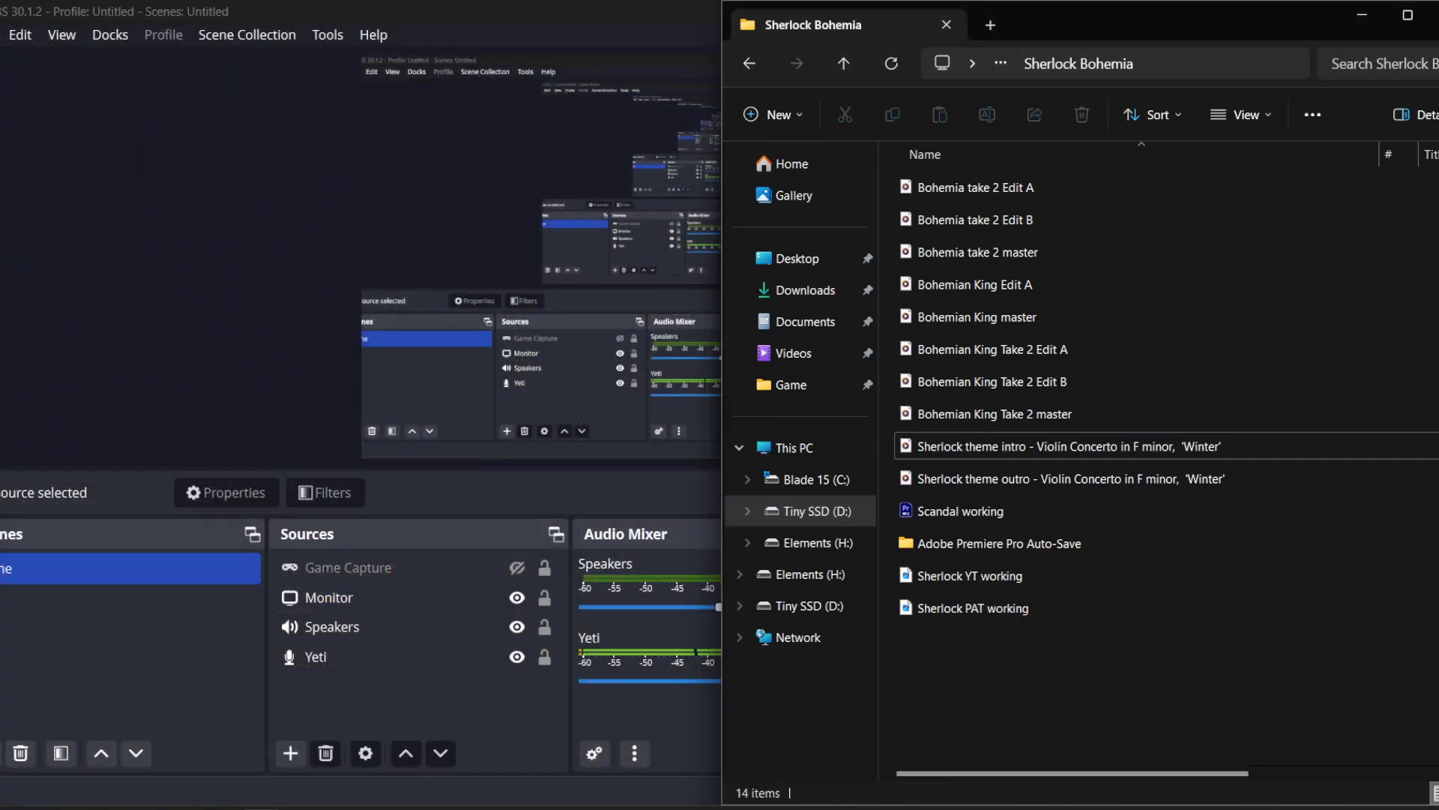
# - Switch to Premiere Pro and place the Sherlock YT working image on V1, filling the gap between the opening and ending clips
pyautogui.click(675, 809)
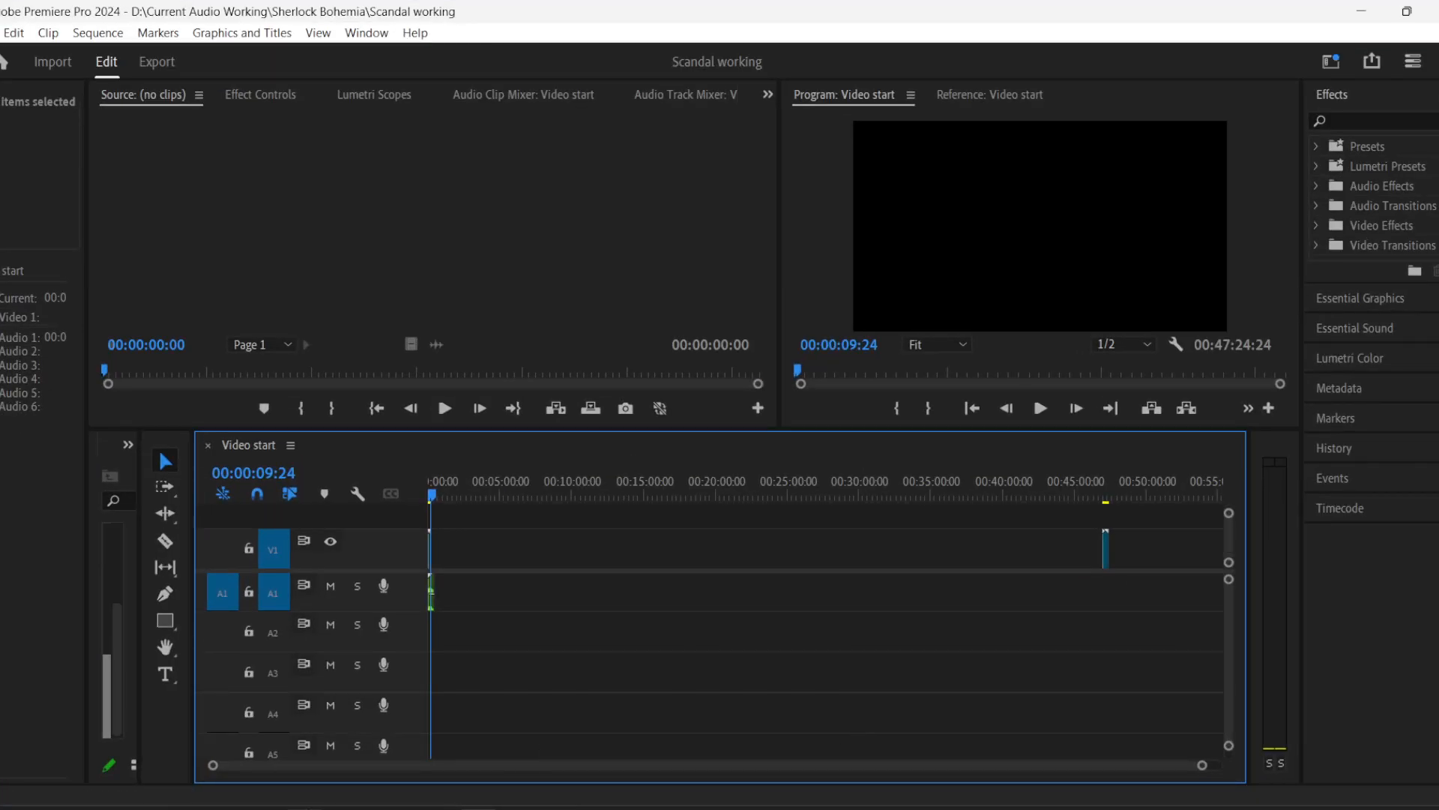
pyautogui.click(570, 809)
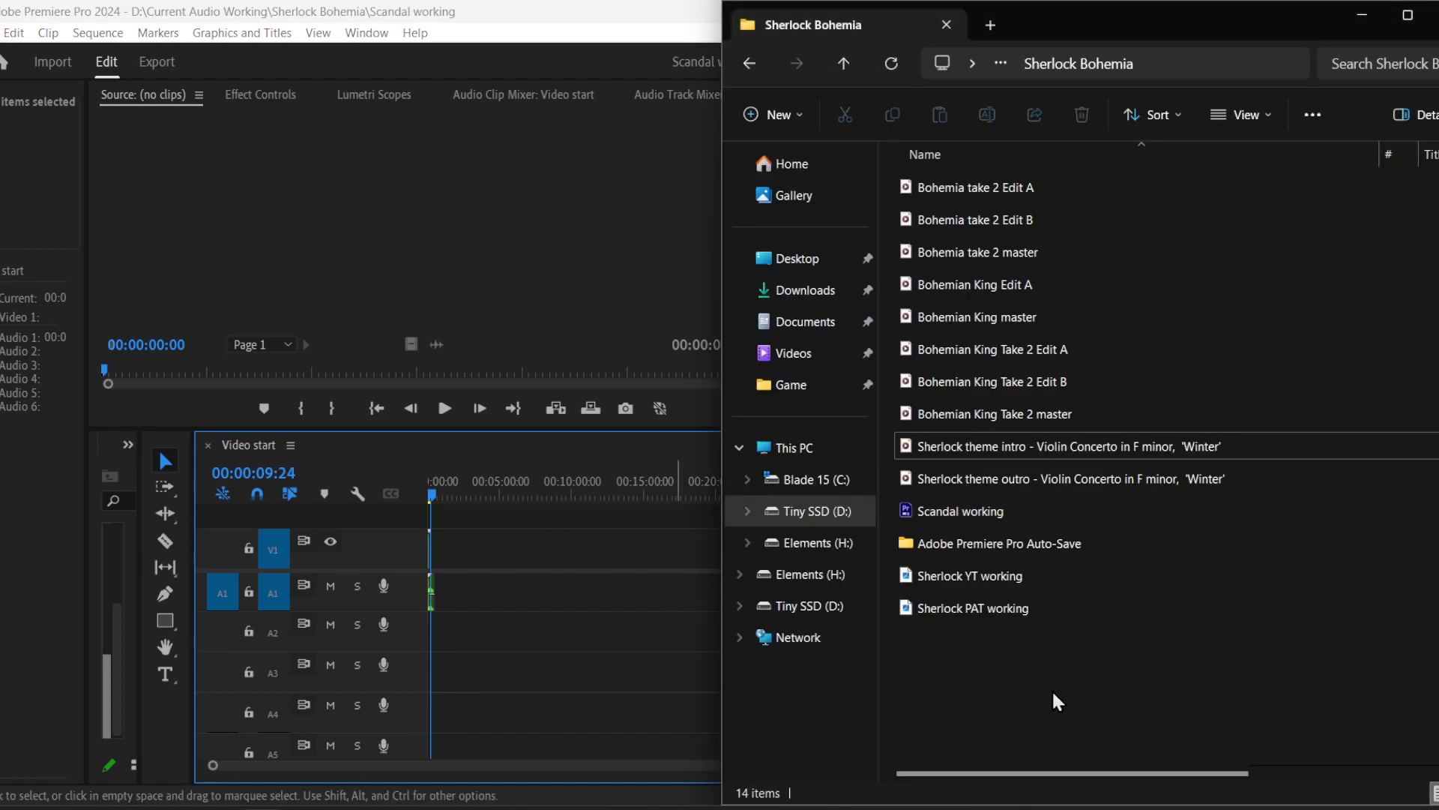
pyautogui.moveTo(990, 576); pyautogui.dragTo(1108, 567)
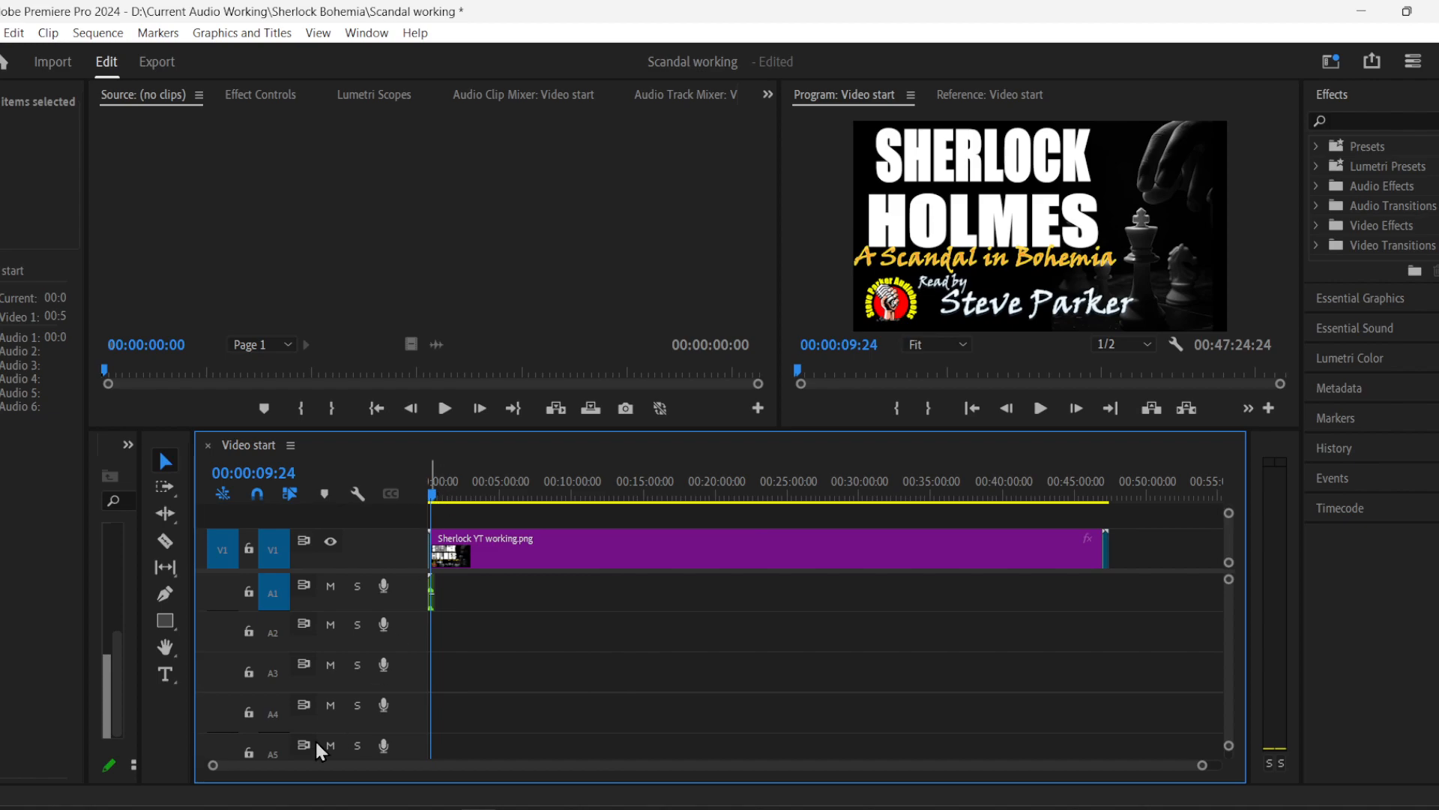
# - Return the playhead to the sequence start and scale the Sherlock YT working image clip to the frame size
pyautogui.moveTo(214, 768); pyautogui.dragTo(577, 731)
pyautogui.moveTo(486, 495); pyautogui.dragTo(397, 494)
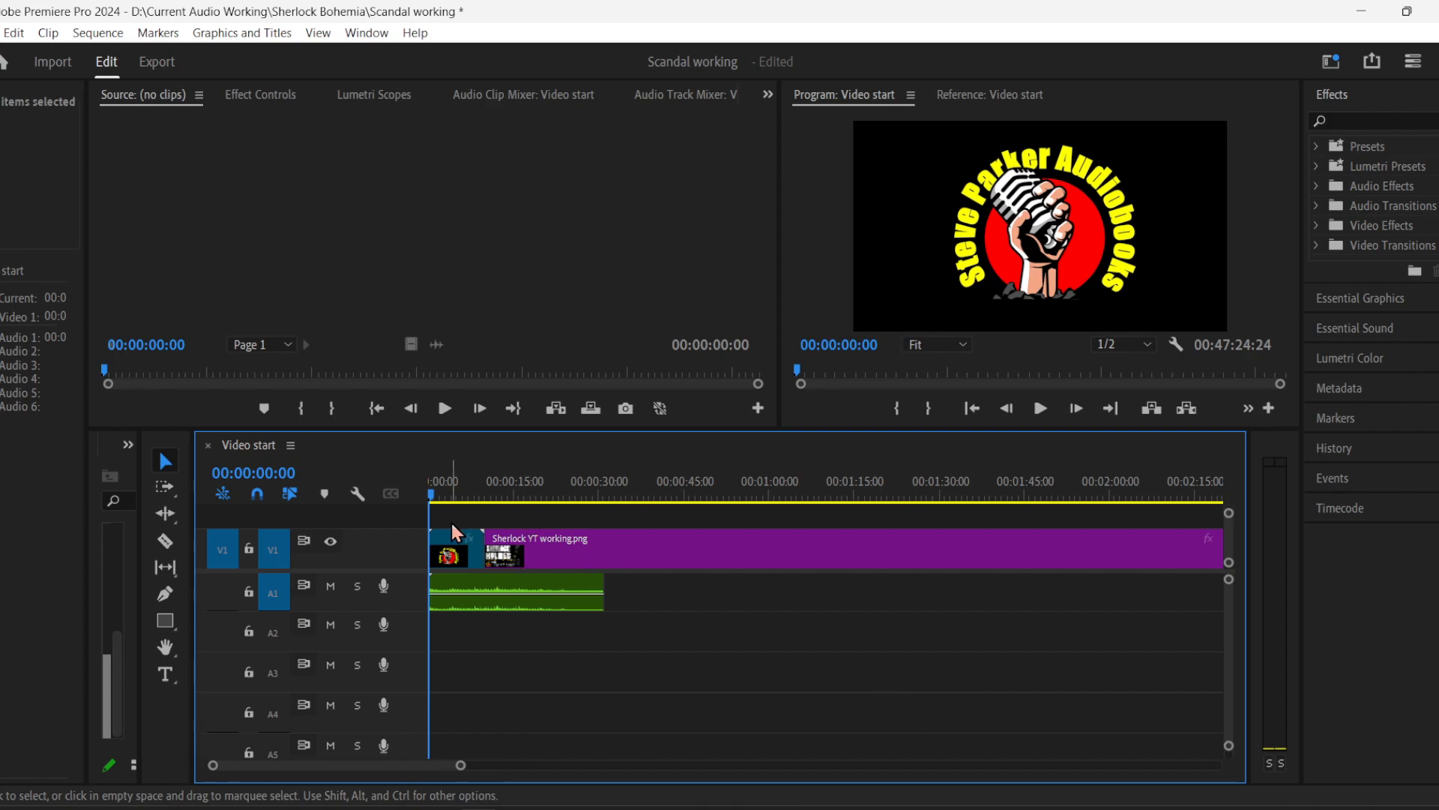
pyautogui.moveTo(480, 516); pyautogui.dragTo(520, 567)
pyautogui.rightClick(551, 555)
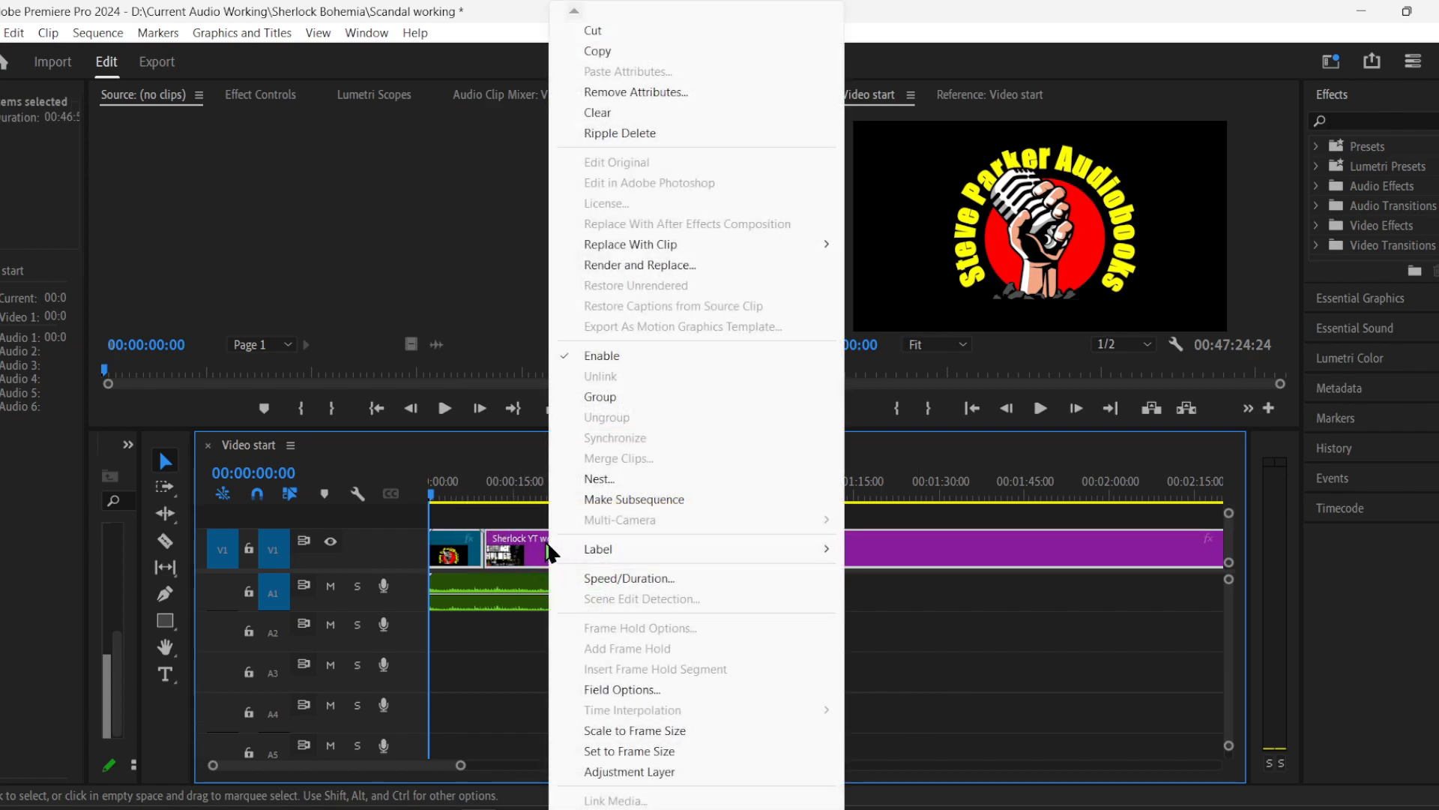
pyautogui.click(634, 731)
pyautogui.click(862, 712)
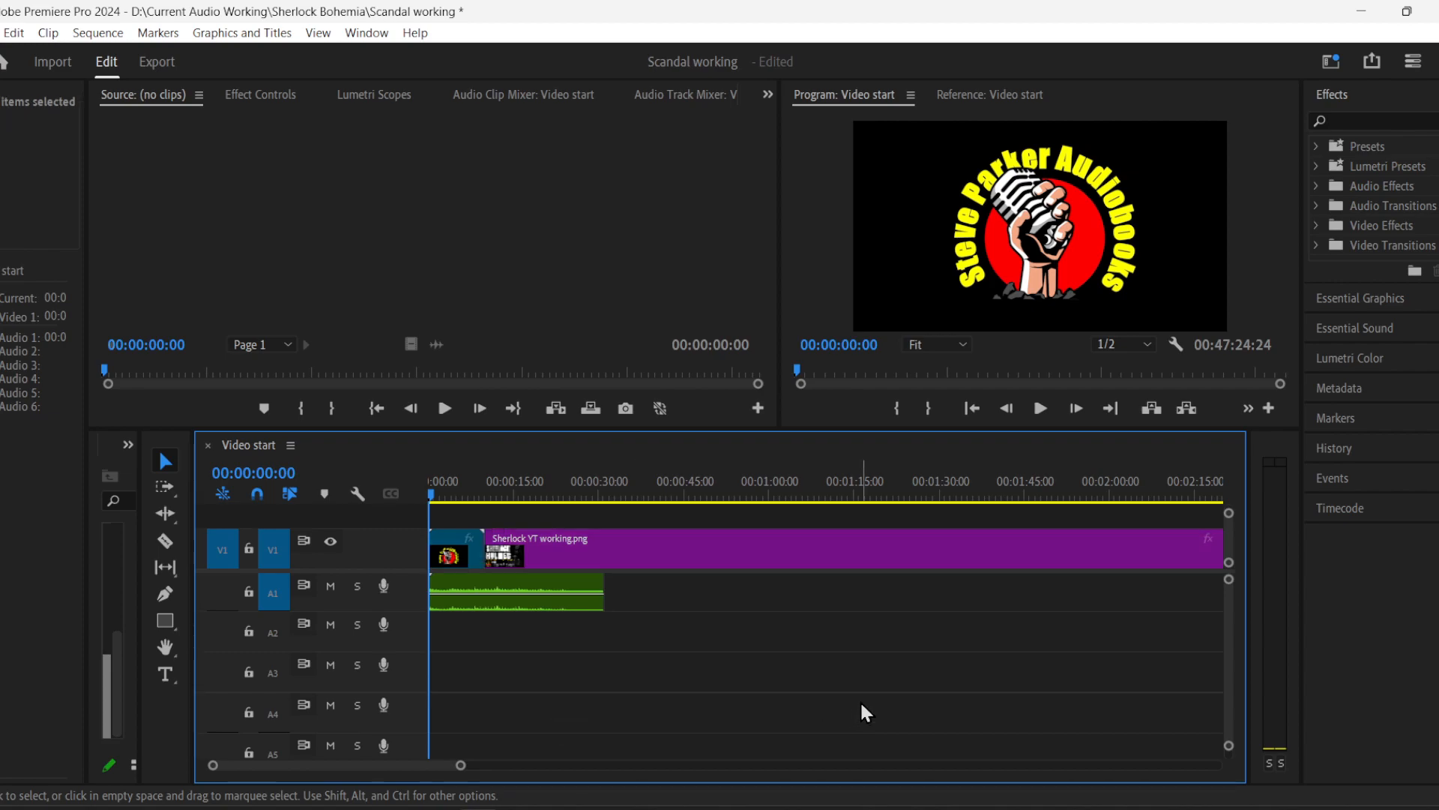
# - Add the Bohemia take 2 Edit A audio from the Sherlock Bohemia folder to track A2, starting about 6 seconds in
pyautogui.moveTo(463, 769); pyautogui.dragTo(802, 778)
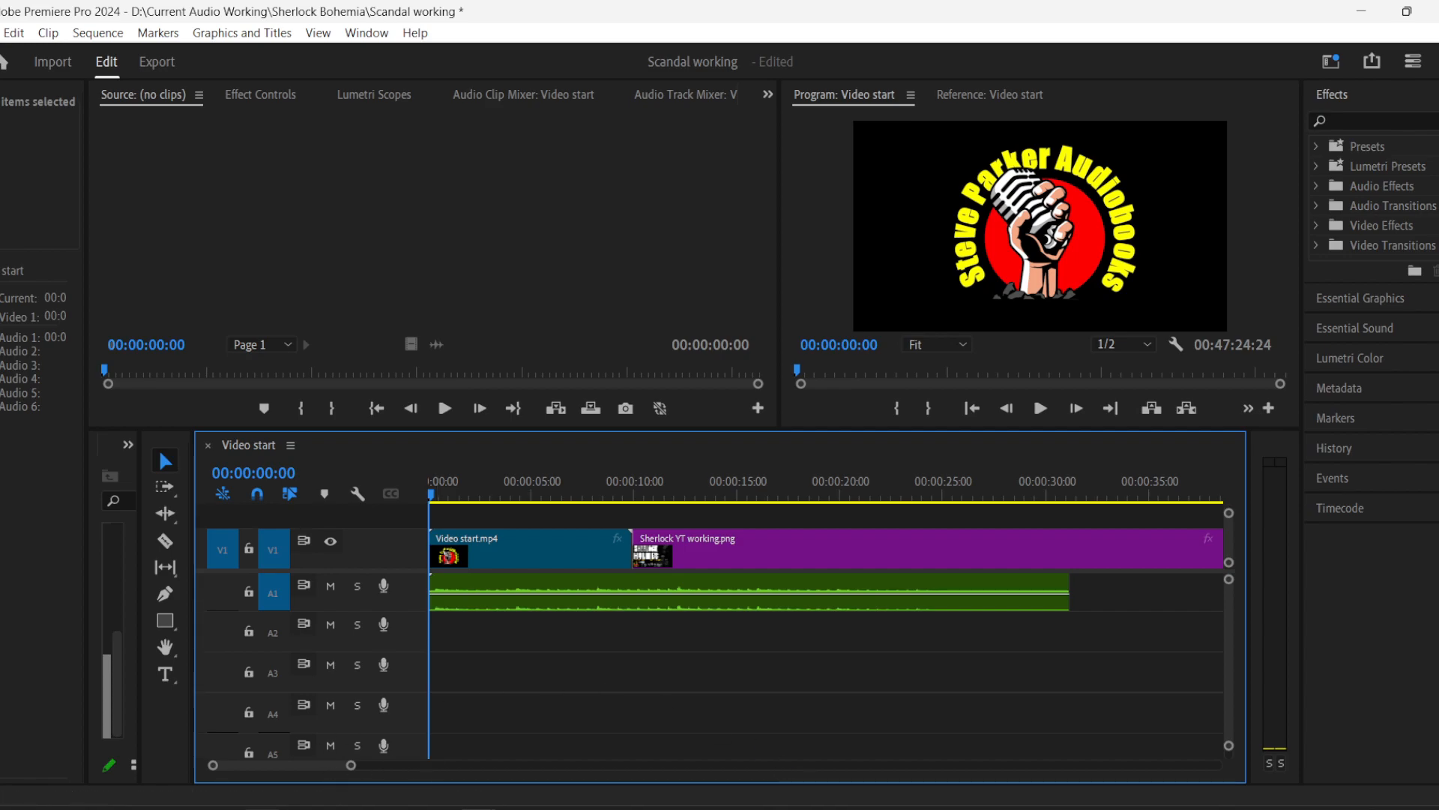
pyautogui.click(262, 808)
pyautogui.click(1057, 746)
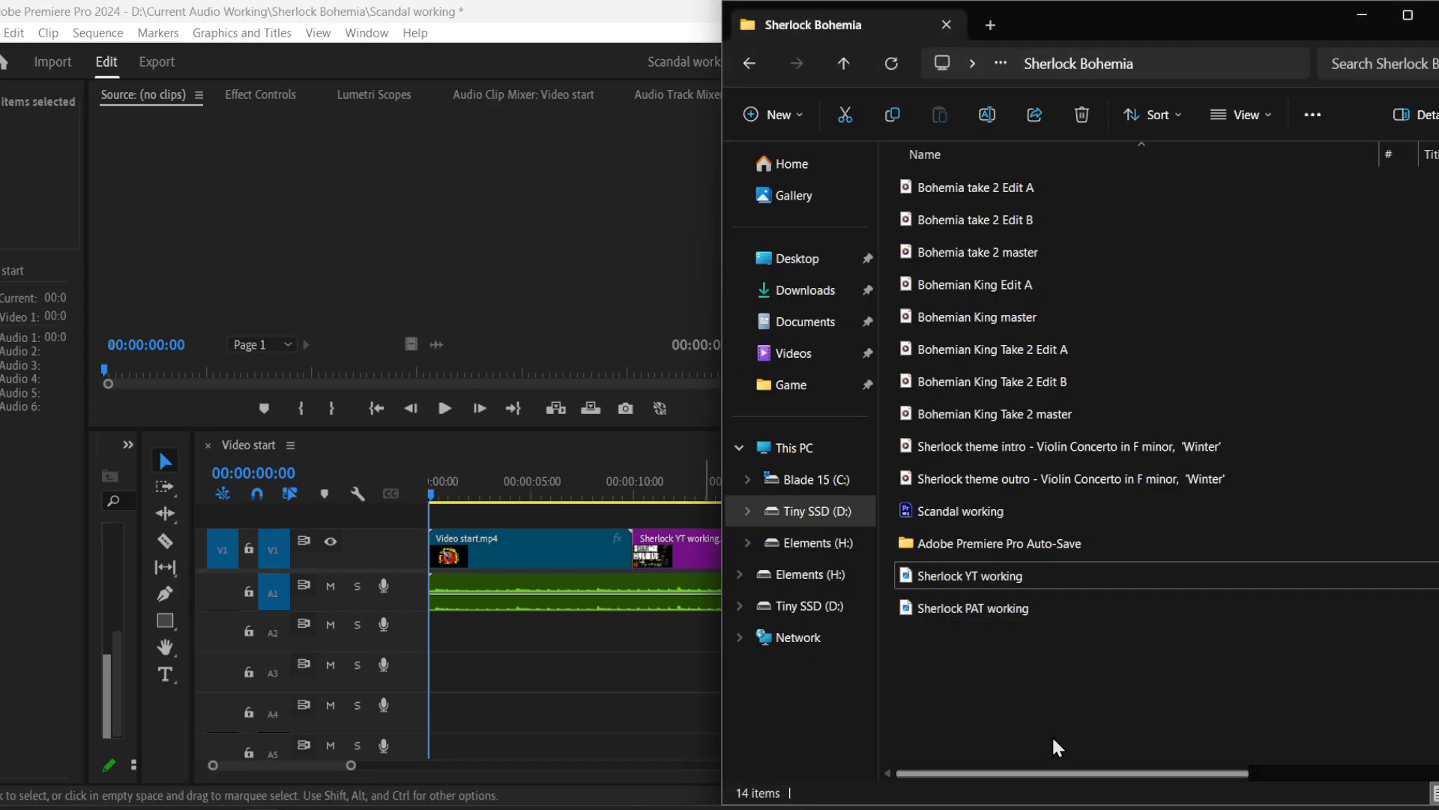
pyautogui.click(1072, 187)
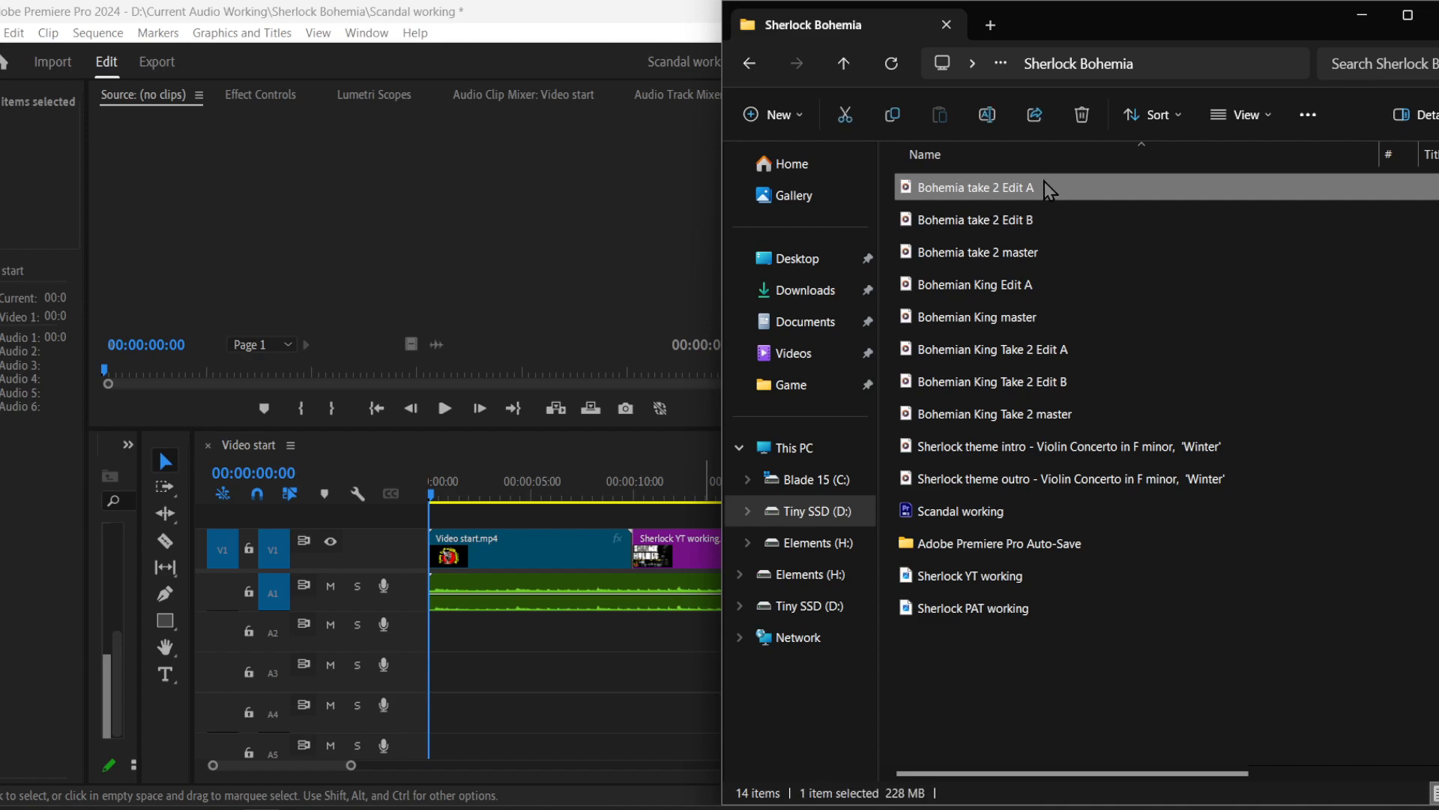
pyautogui.moveTo(1049, 191); pyautogui.dragTo(504, 631)
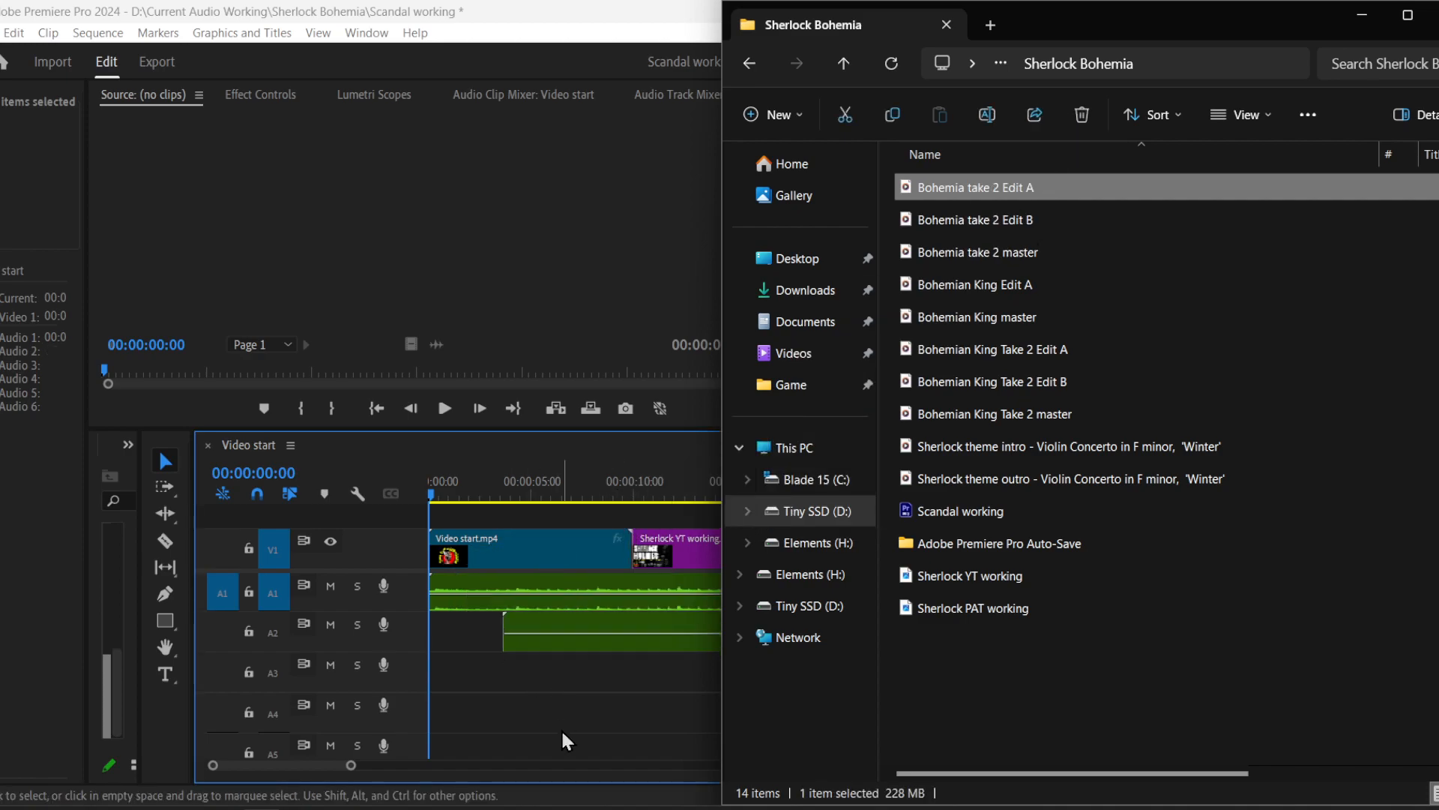
pyautogui.moveTo(351, 764); pyautogui.dragTo(422, 766)
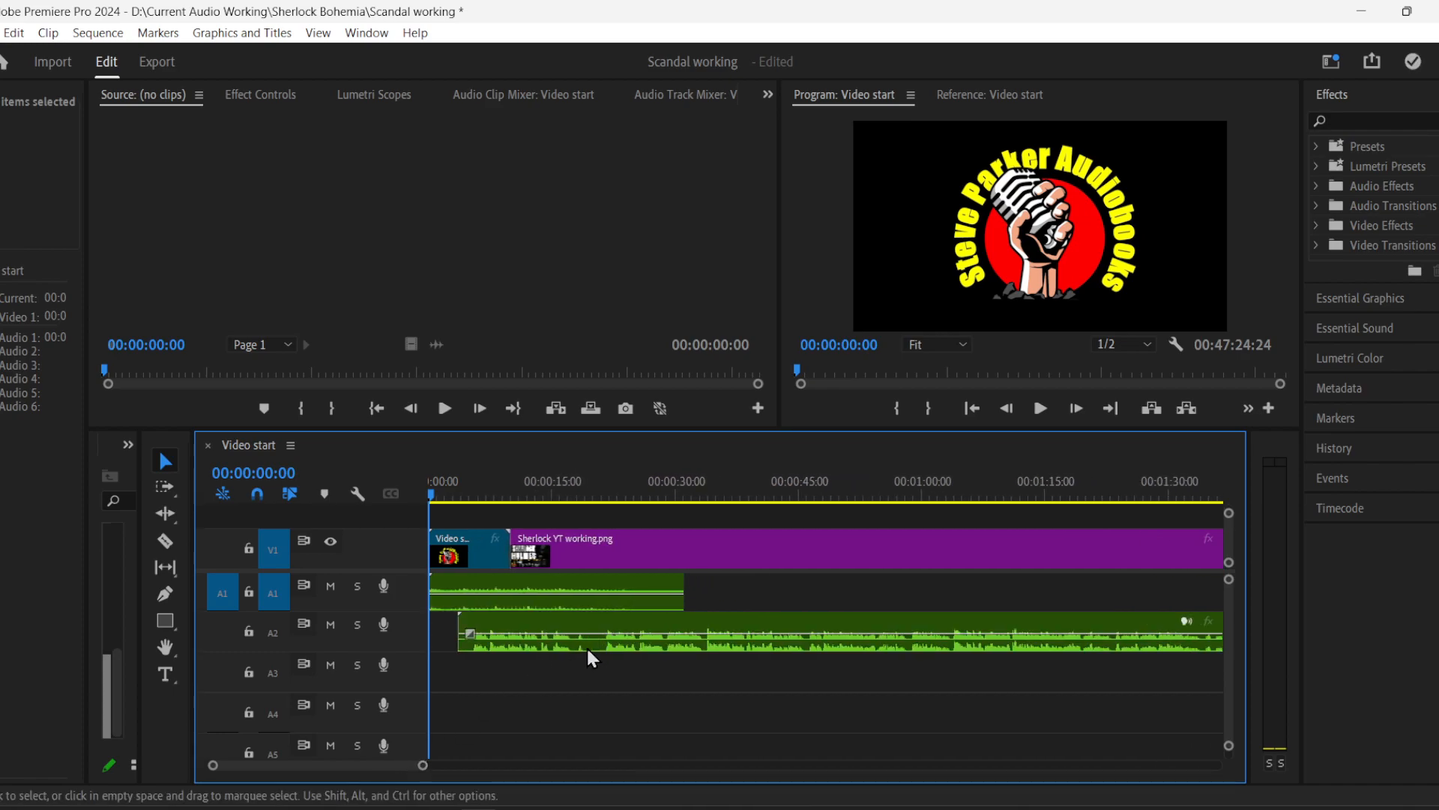
pyautogui.moveTo(577, 657); pyautogui.dragTo(598, 658)
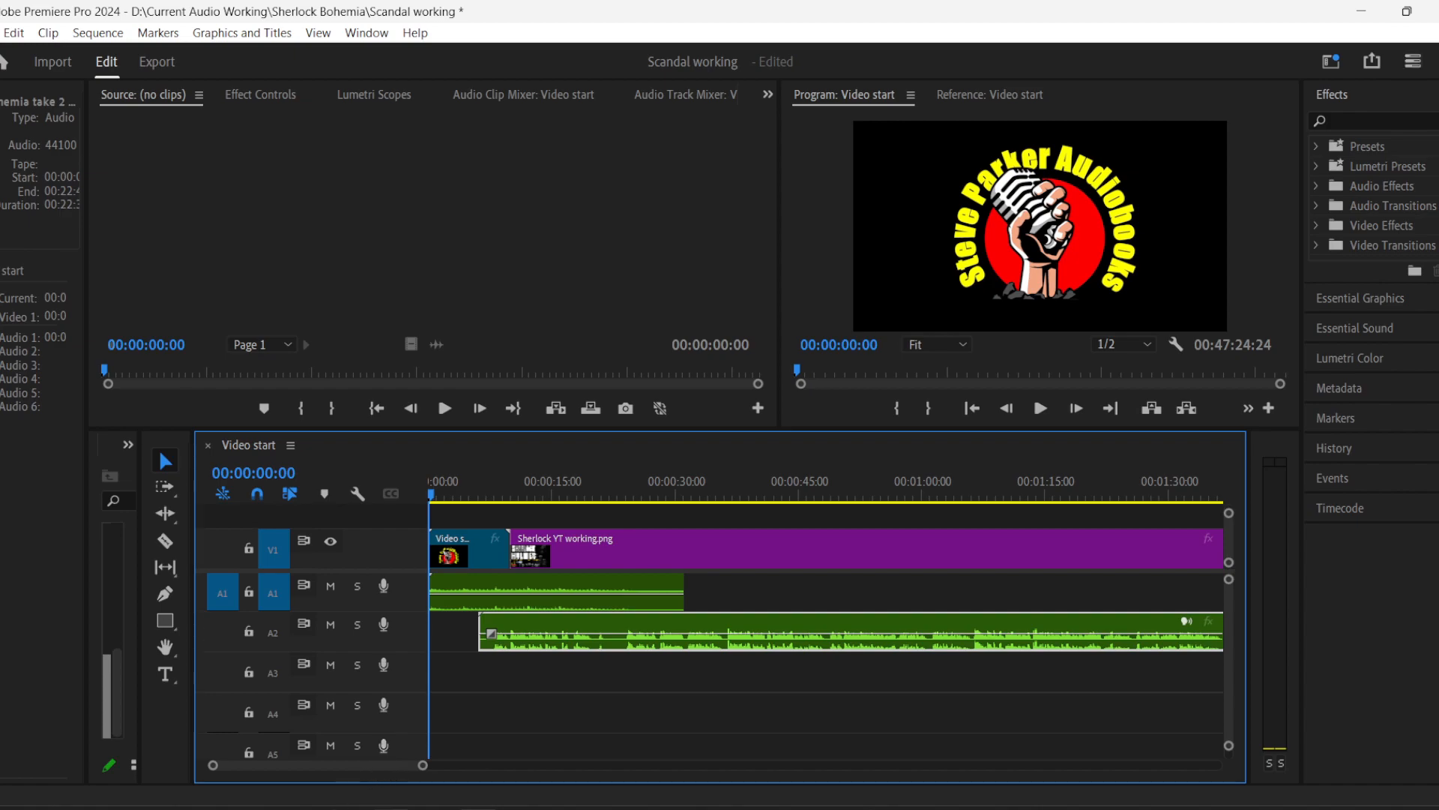
# - Switch to the browser, check the opening of the published A Study in Scarlet complete audiobook video, and close its tab
pyautogui.hotkey('alt', 'Tab')
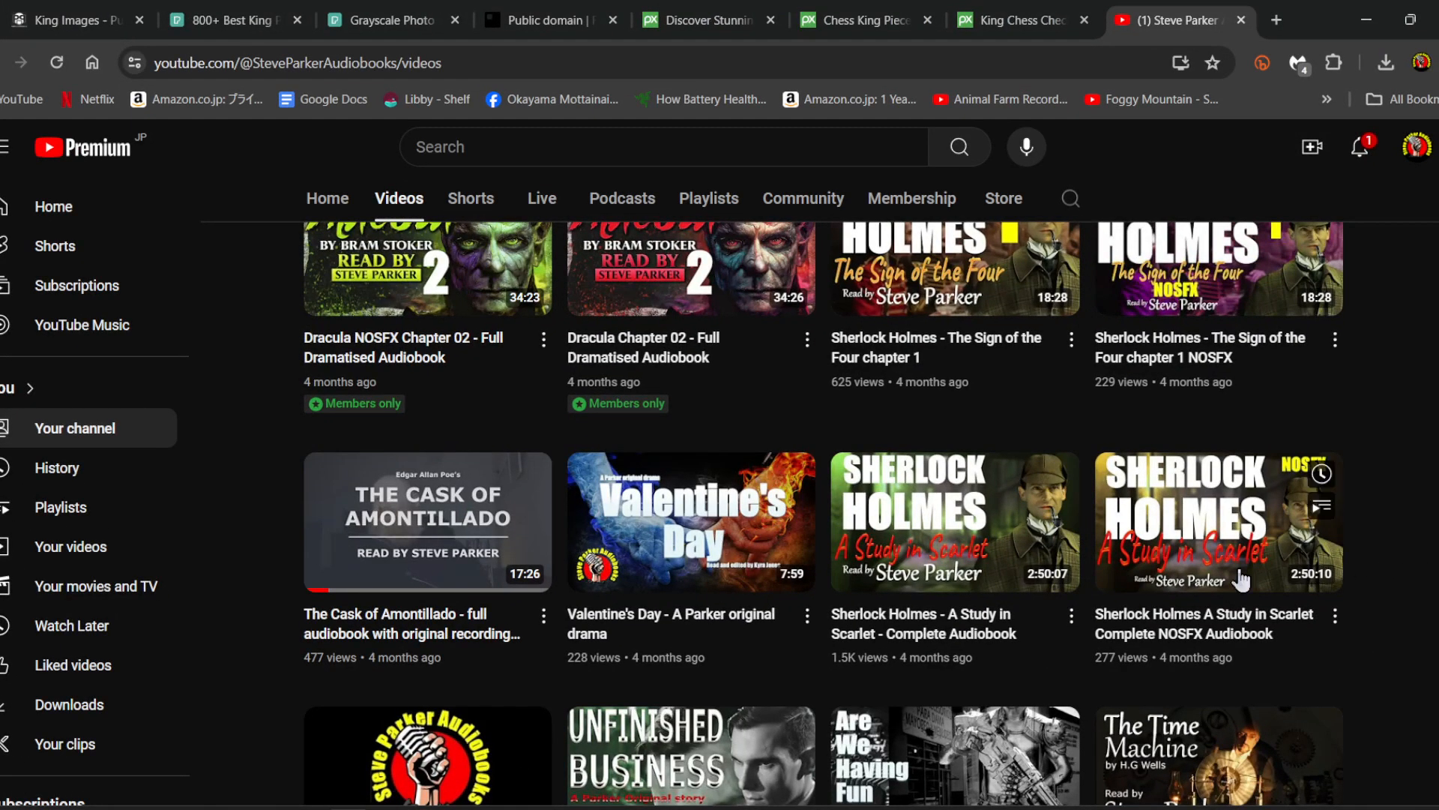
pyautogui.click(948, 542)
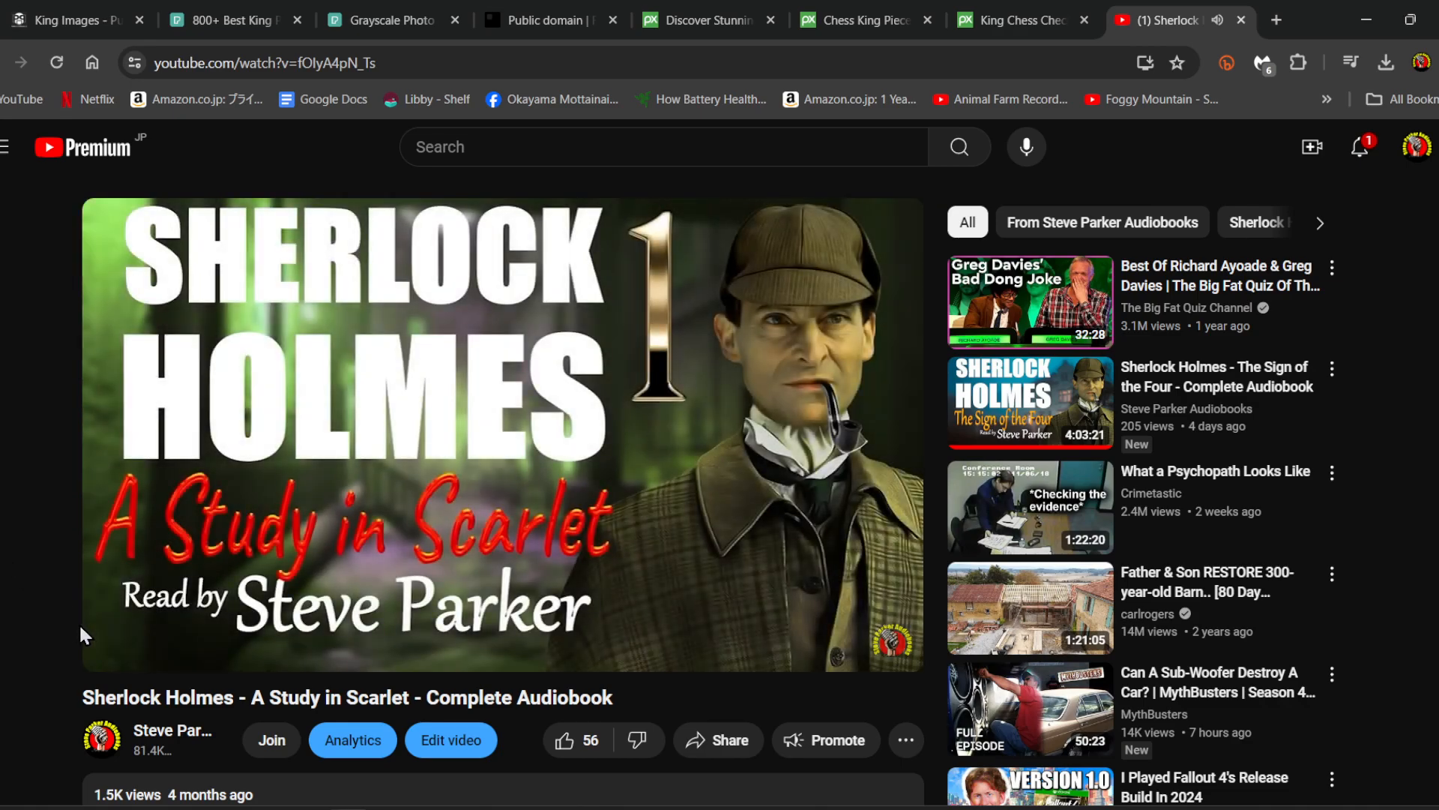
pyautogui.click(116, 648)
pyautogui.click(1242, 20)
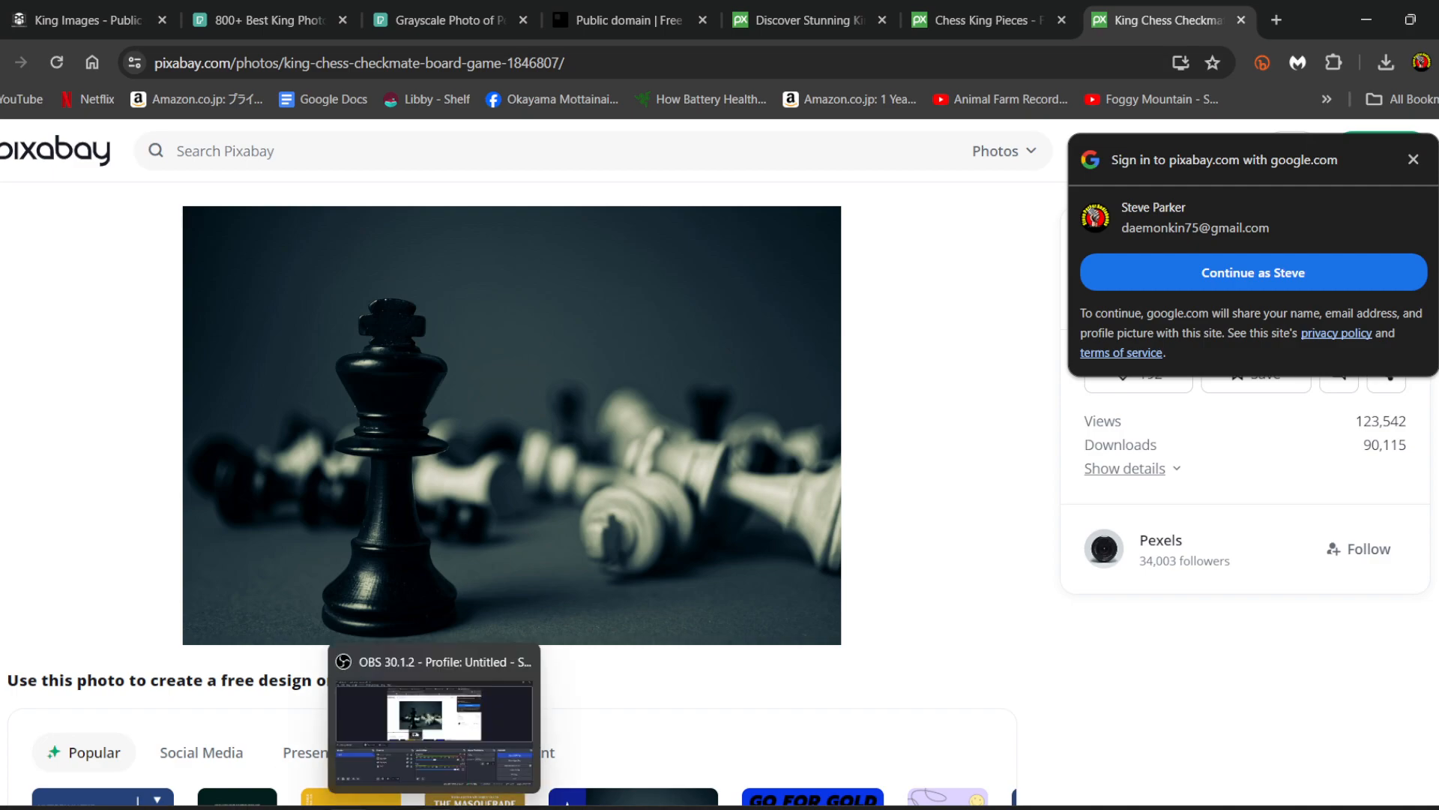
# - Return to Premiere Pro, preview the opening, and move the narration clip on A2 to start at the playhead, 00:00:02:02
pyautogui.click(465, 808)
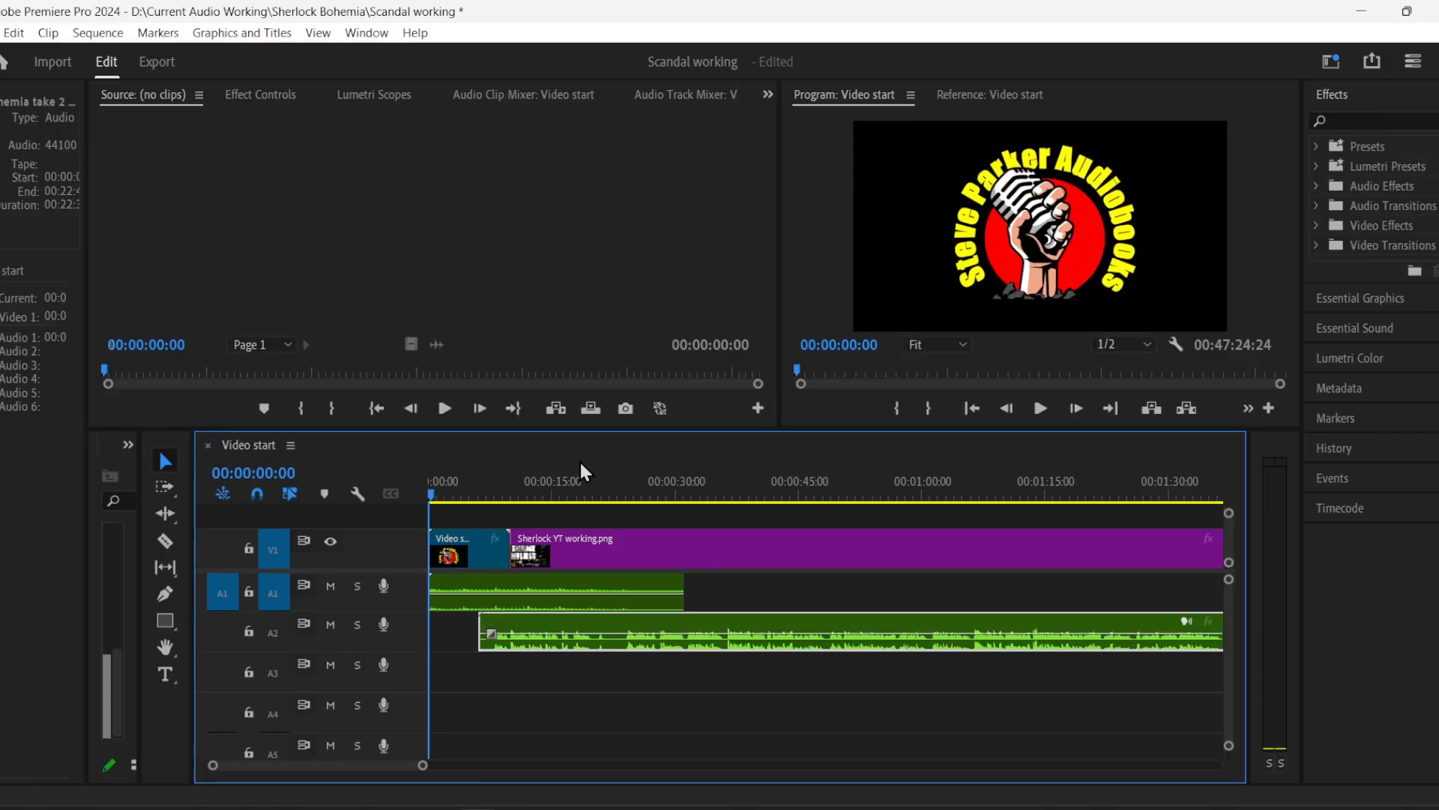
pyautogui.moveTo(574, 656); pyautogui.dragTo(605, 655)
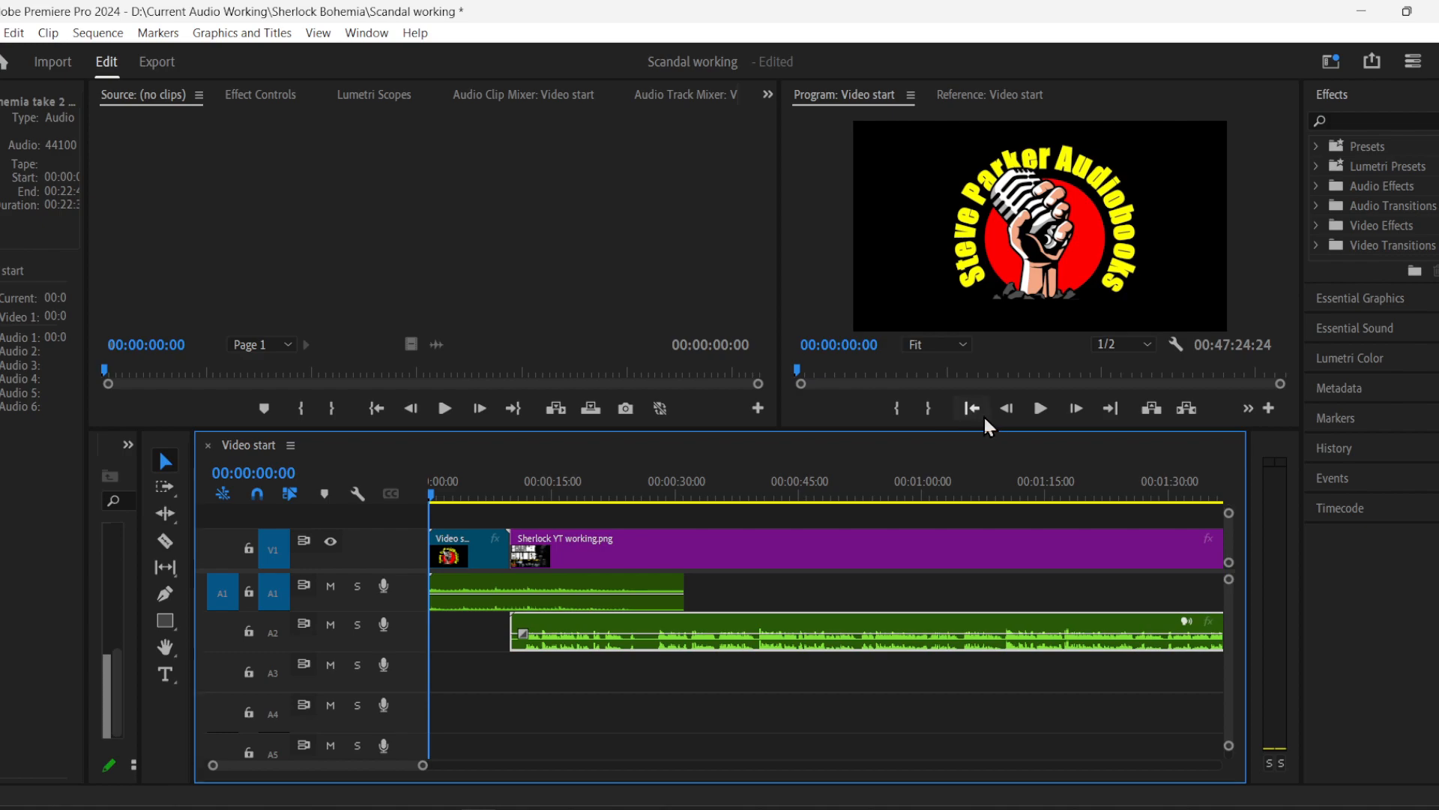
pyautogui.click(1041, 409)
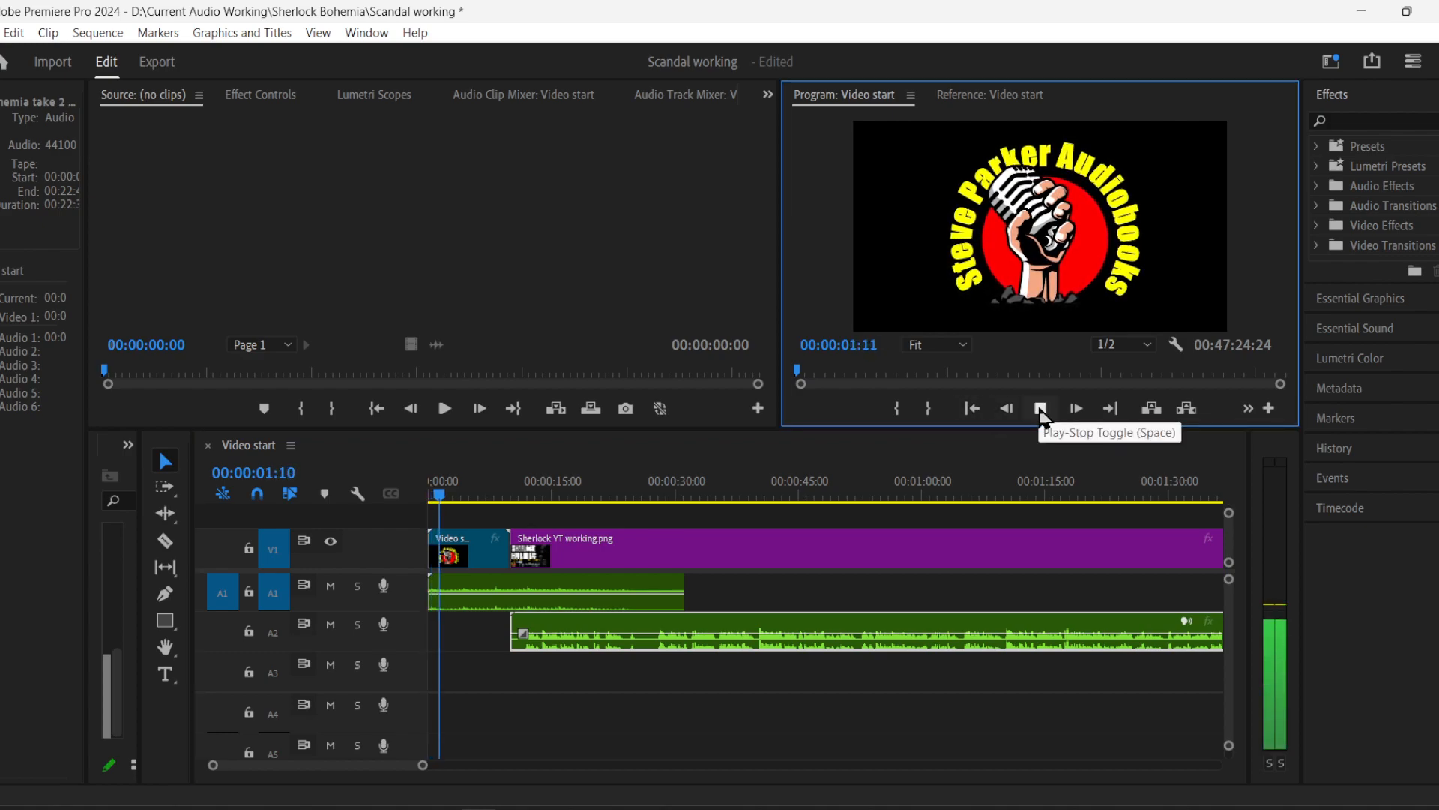
pyautogui.click(1040, 409)
pyautogui.moveTo(776, 665); pyautogui.dragTo(711, 664)
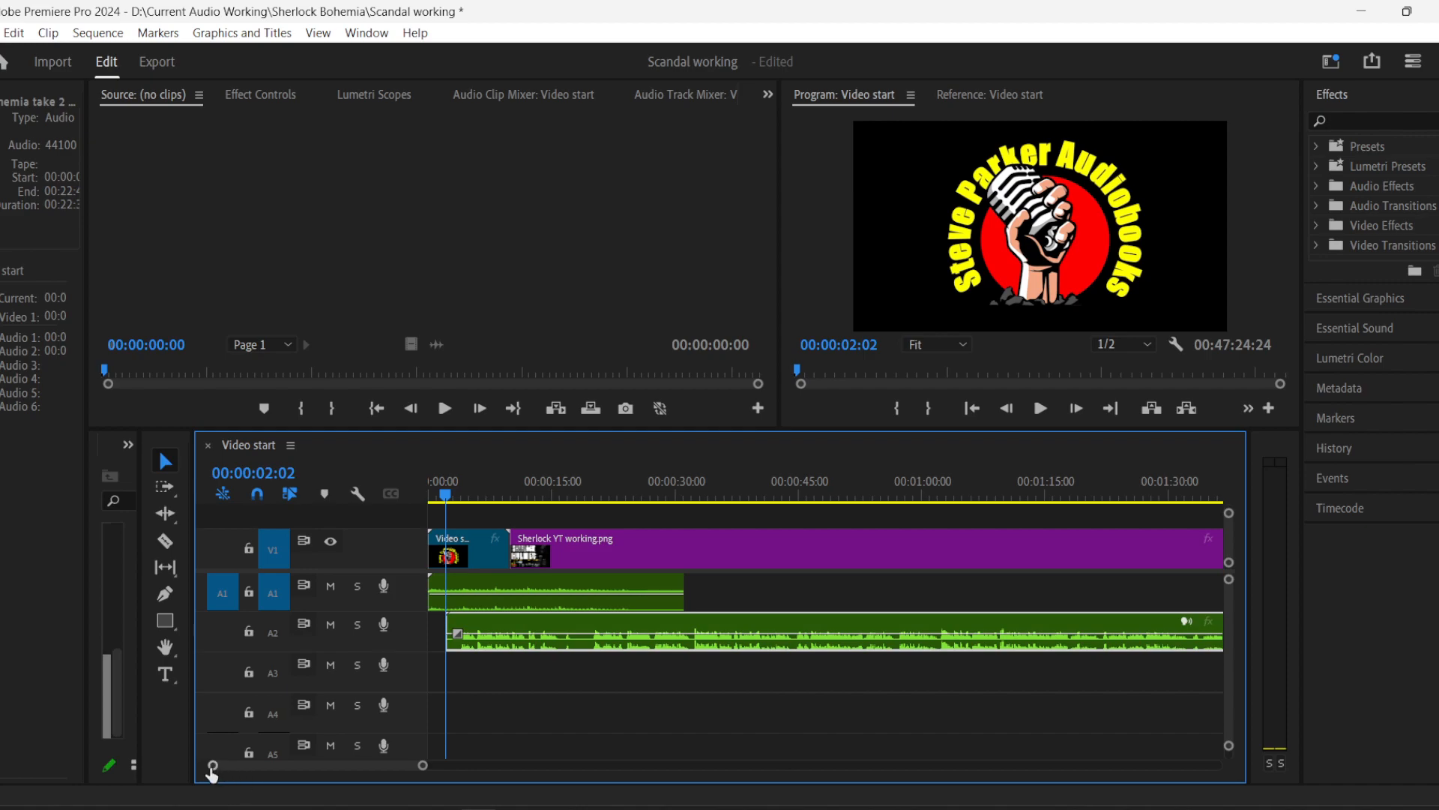
# - Trim the silence from the start of the narration clip on A2, keeping its start about 2 seconds in, and play back the opening
pyautogui.moveTo(212, 770); pyautogui.dragTo(273, 772)
pyautogui.moveTo(552, 637); pyautogui.dragTo(620, 643)
pyautogui.click(1040, 408)
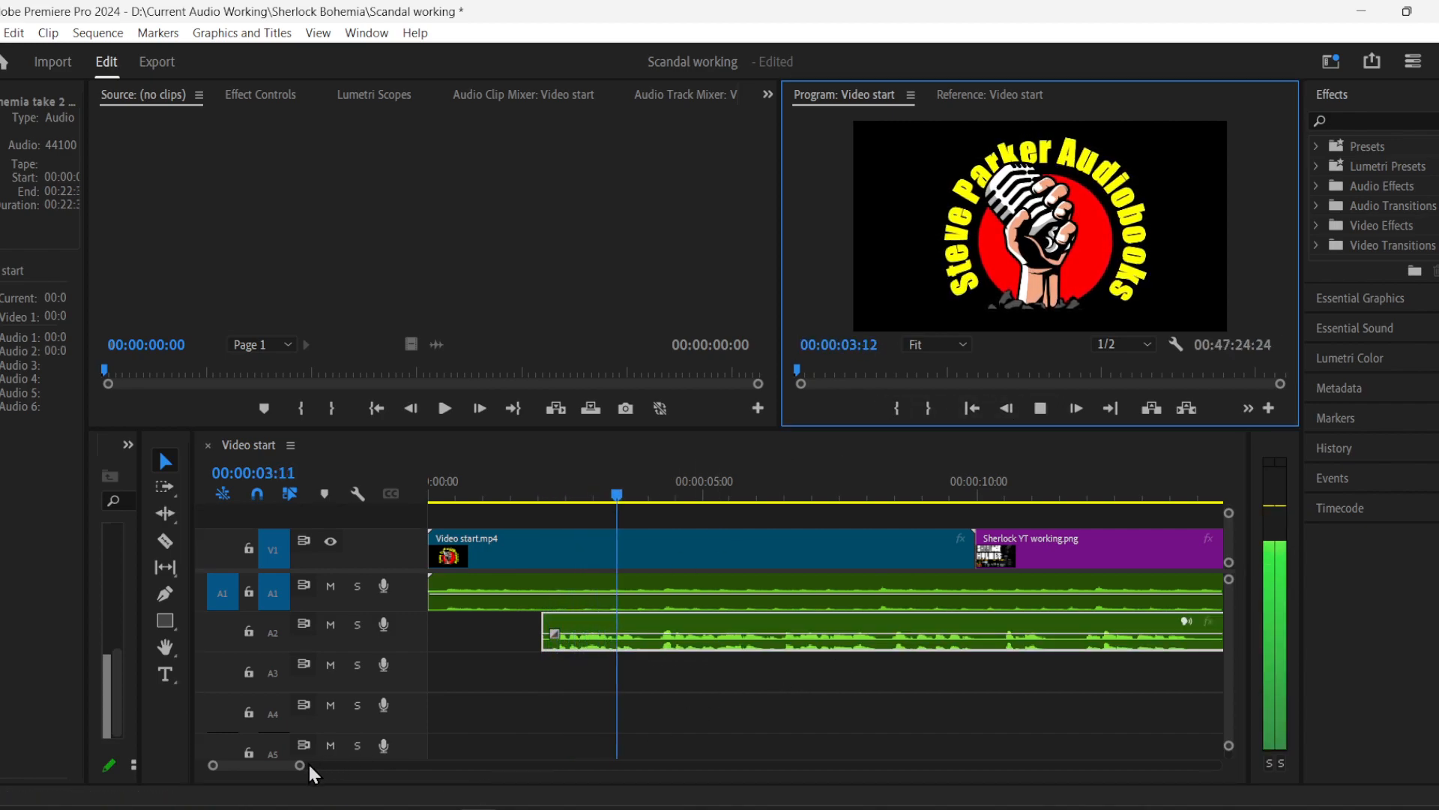
pyautogui.moveTo(300, 764); pyautogui.dragTo(421, 765)
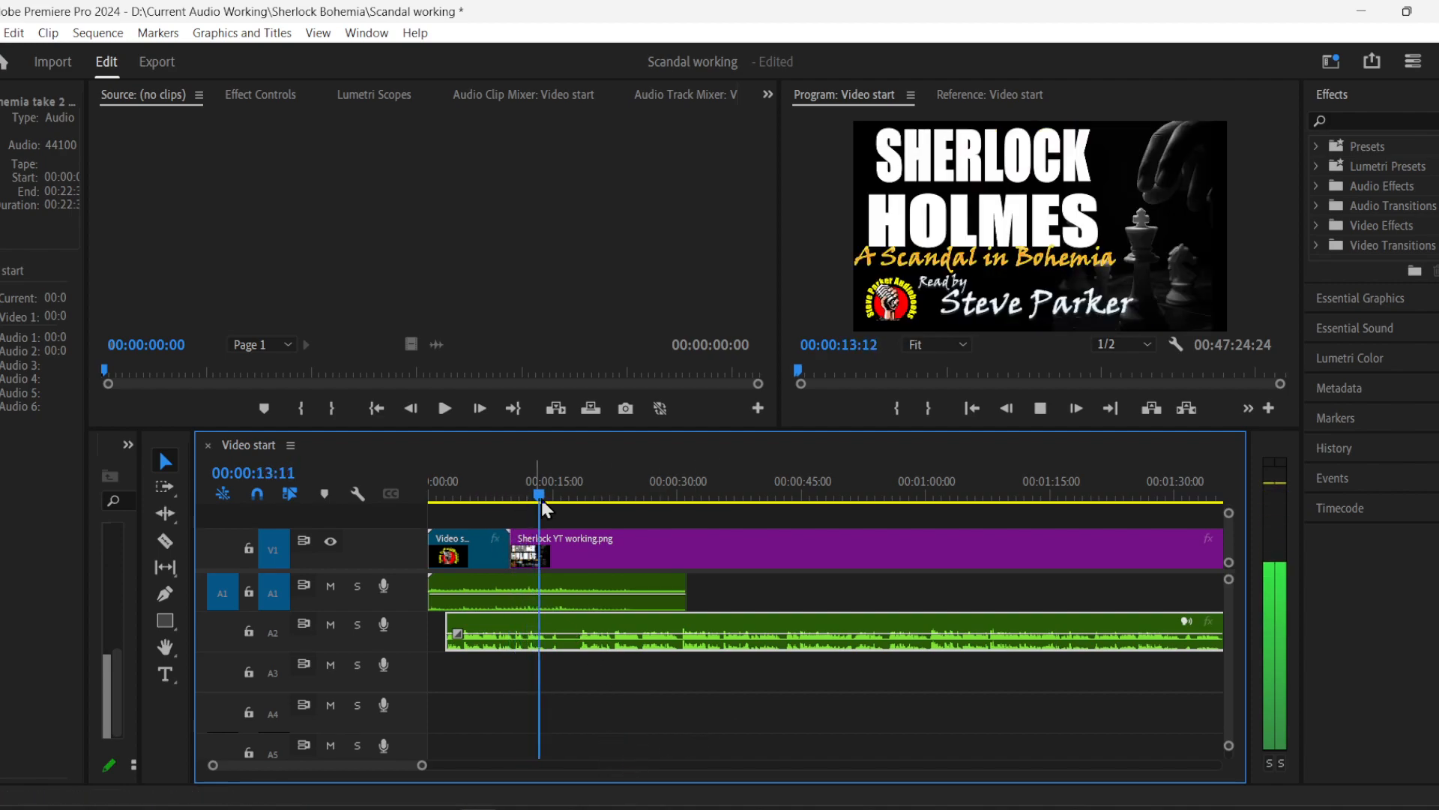
pyautogui.moveTo(543, 495); pyautogui.dragTo(507, 495)
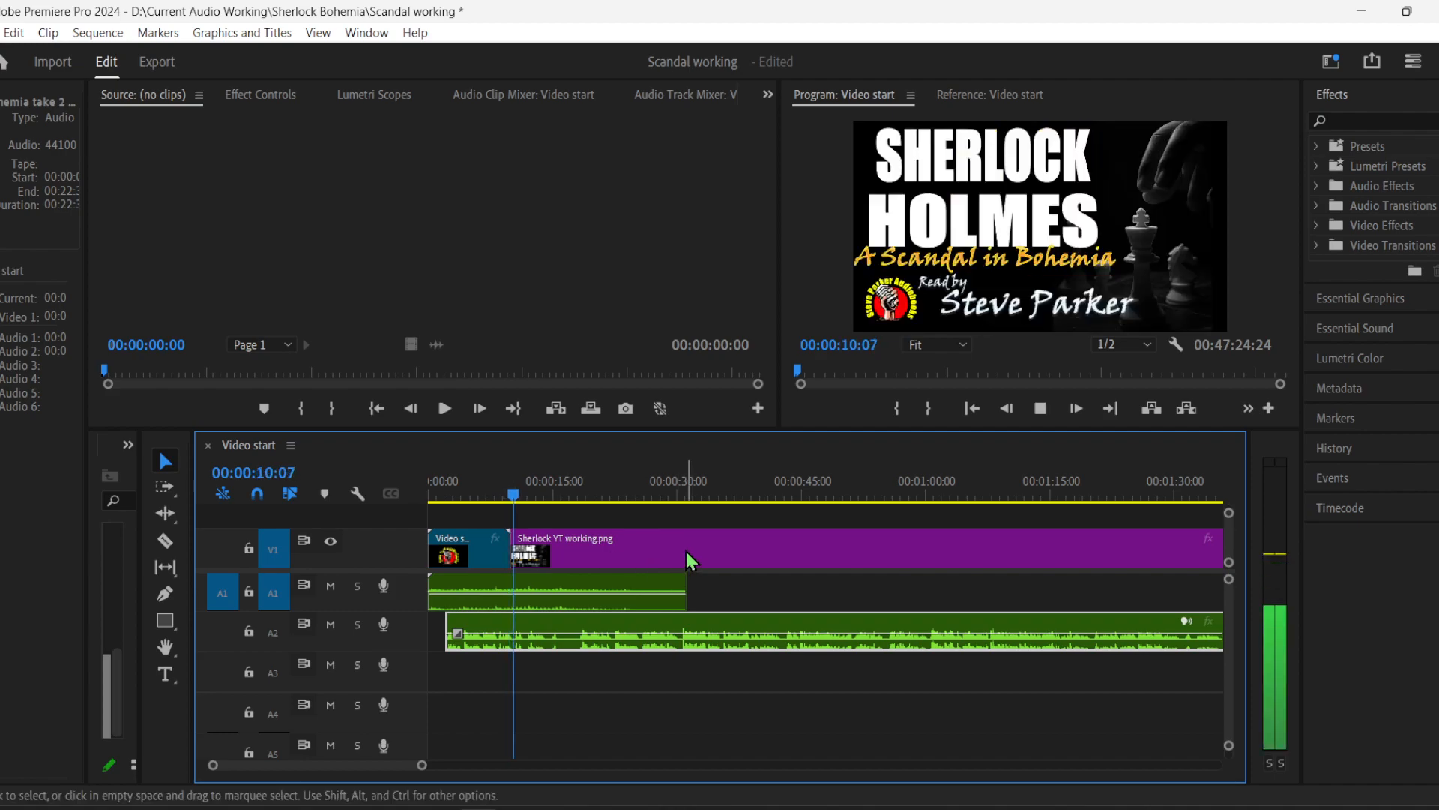
# - Move the Sherlock YT working.png image on V1 to start at about 38 seconds and slow the Video start.mp4 clip to 75% speed
pyautogui.moveTo(512, 554); pyautogui.dragTo(751, 550)
pyautogui.click(471, 558)
pyautogui.rightClick(471, 557)
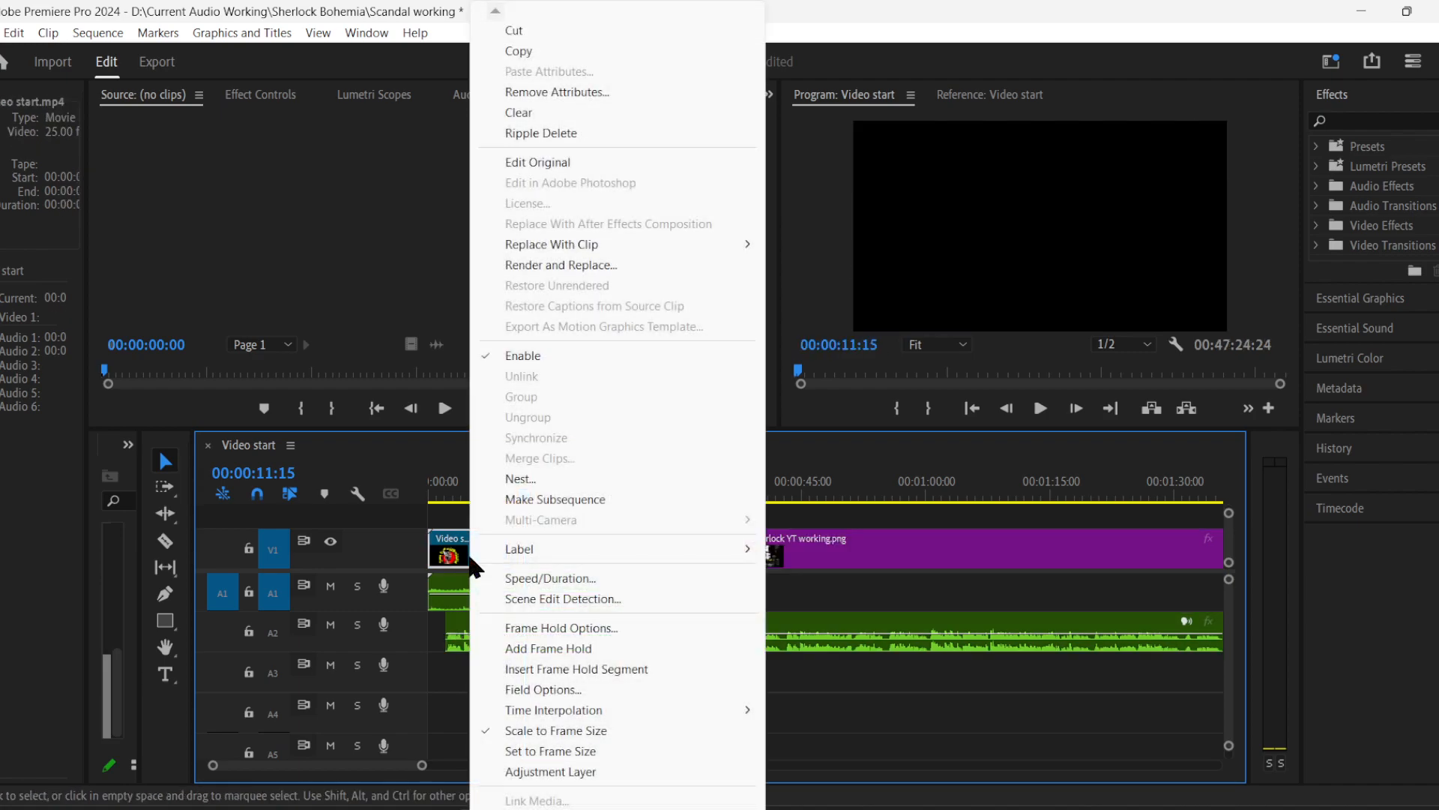
pyautogui.click(581, 578)
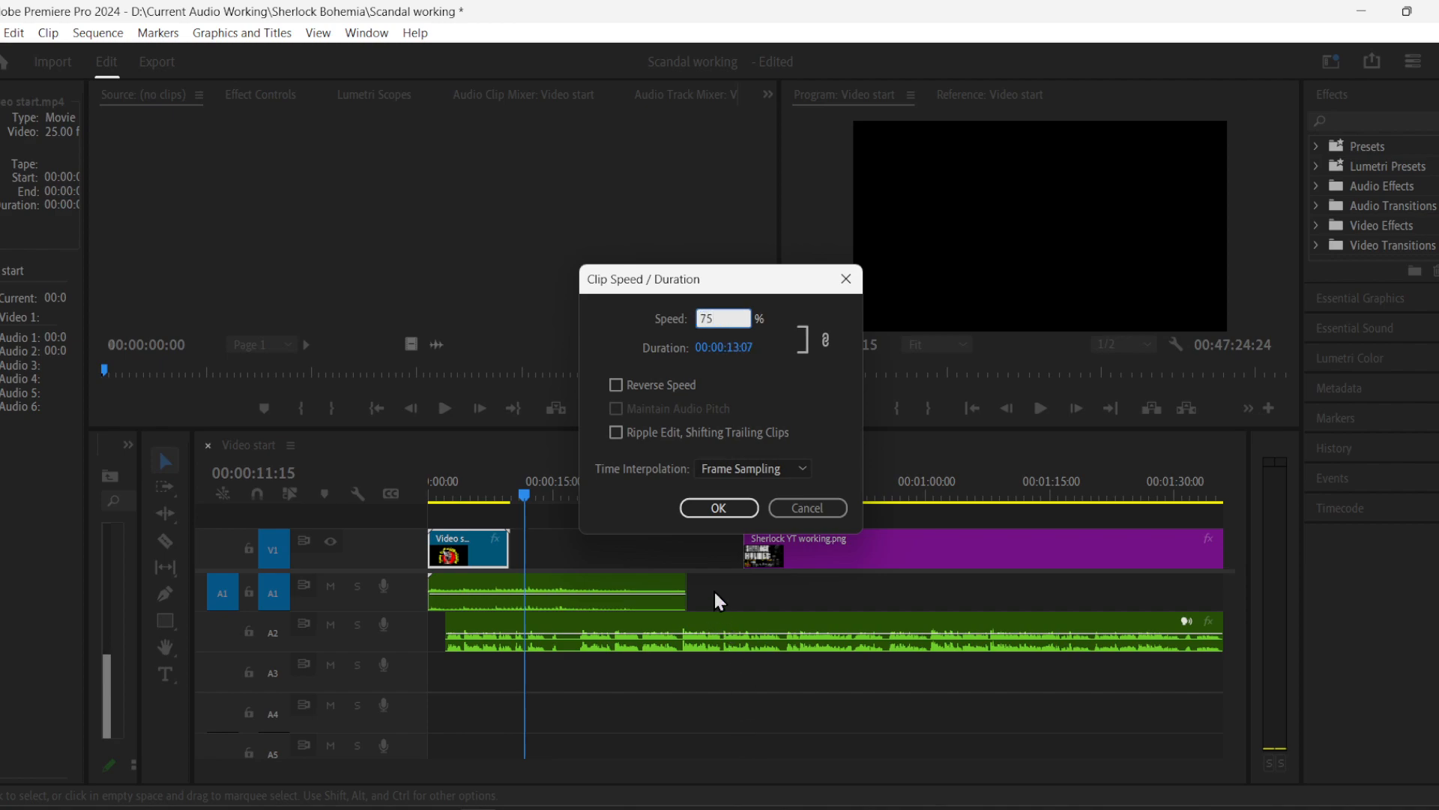
pyautogui.click(712, 508)
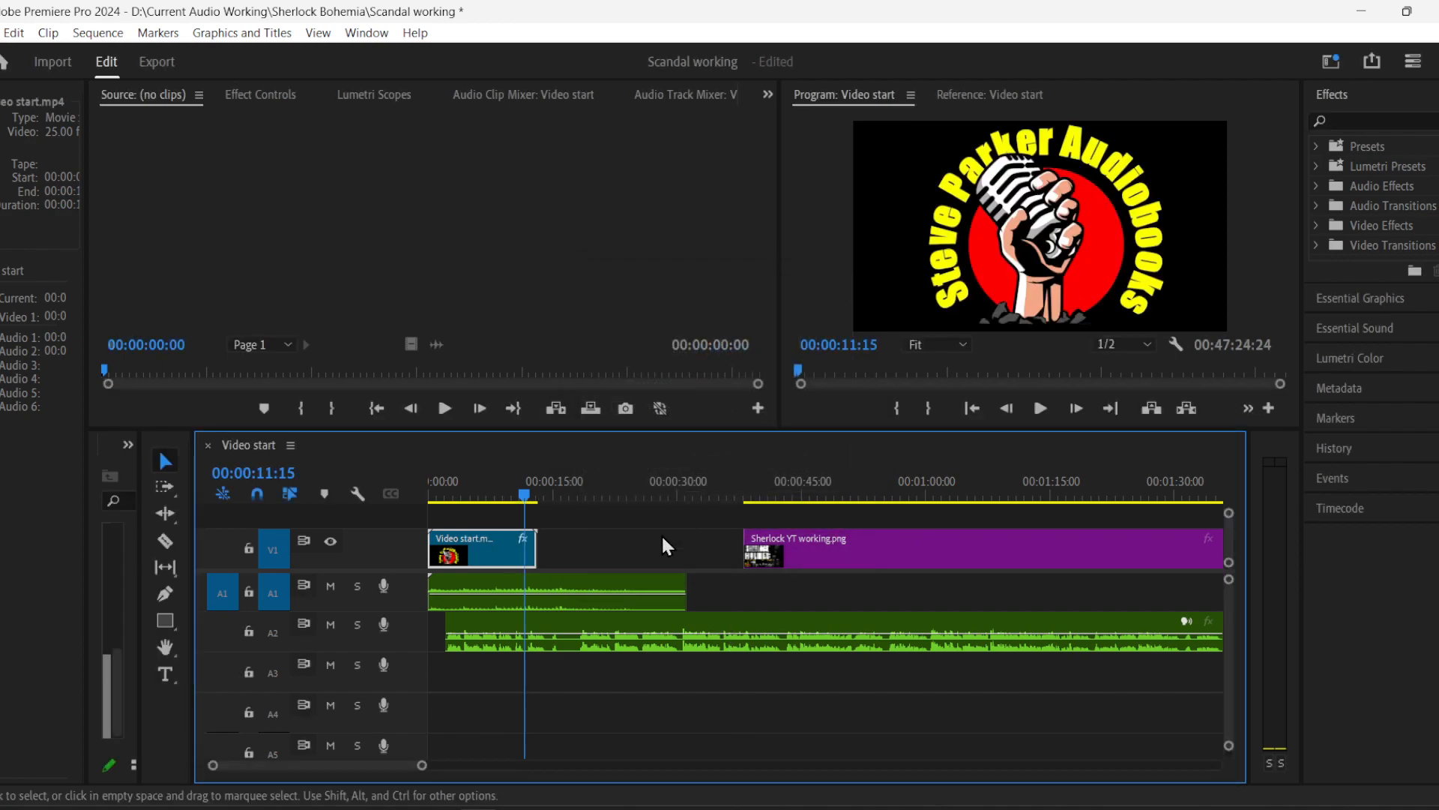
# - Trim the end of the slowed intro clip to the playhead, 00:00:11:15, and move the title image back to butt against it
pyautogui.moveTo(432, 555)
pyautogui.mouseDown()
pyautogui.moveTo(489, 565)
pyautogui.moveTo(429, 561)
pyautogui.mouseUp()
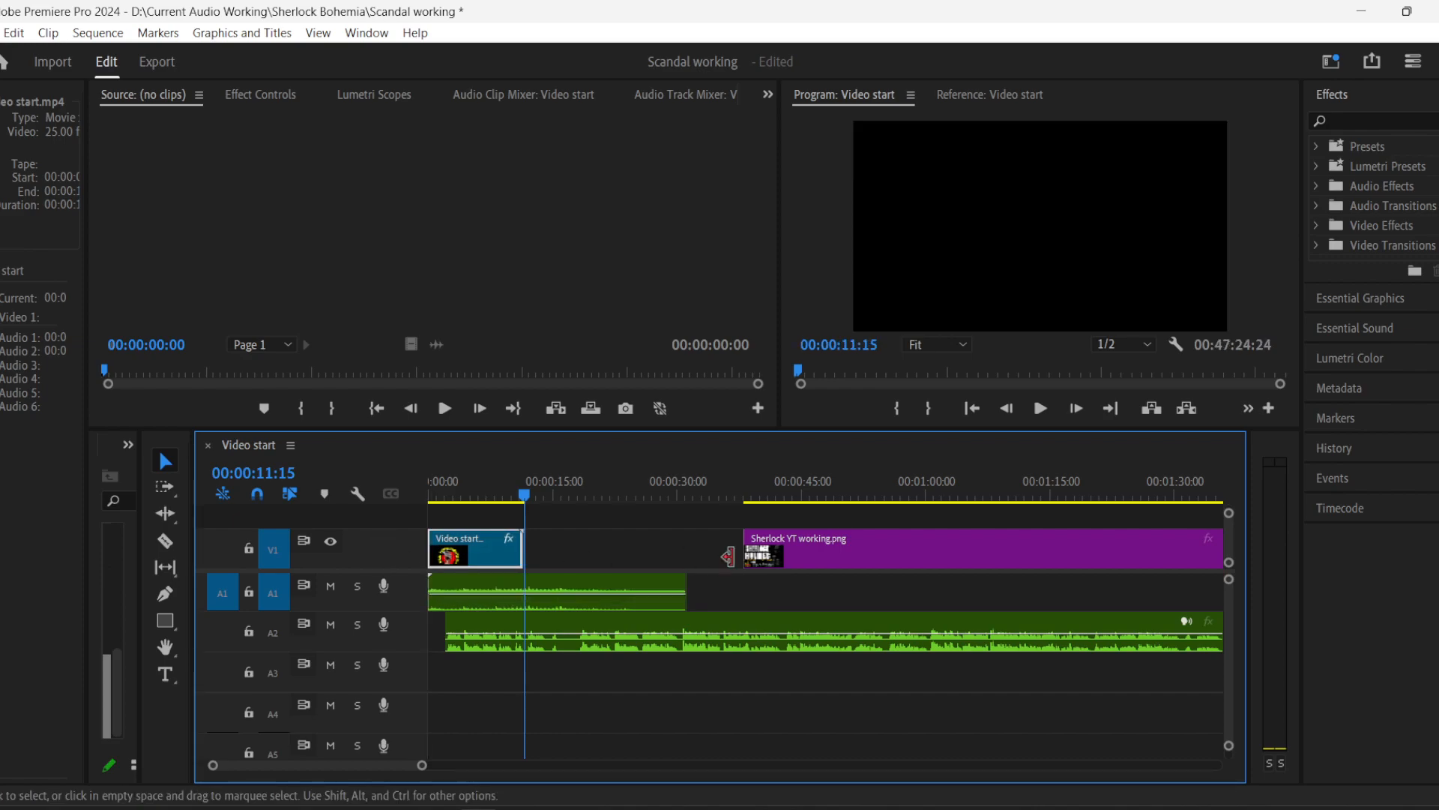
pyautogui.hotkey('ctrl', 'z')
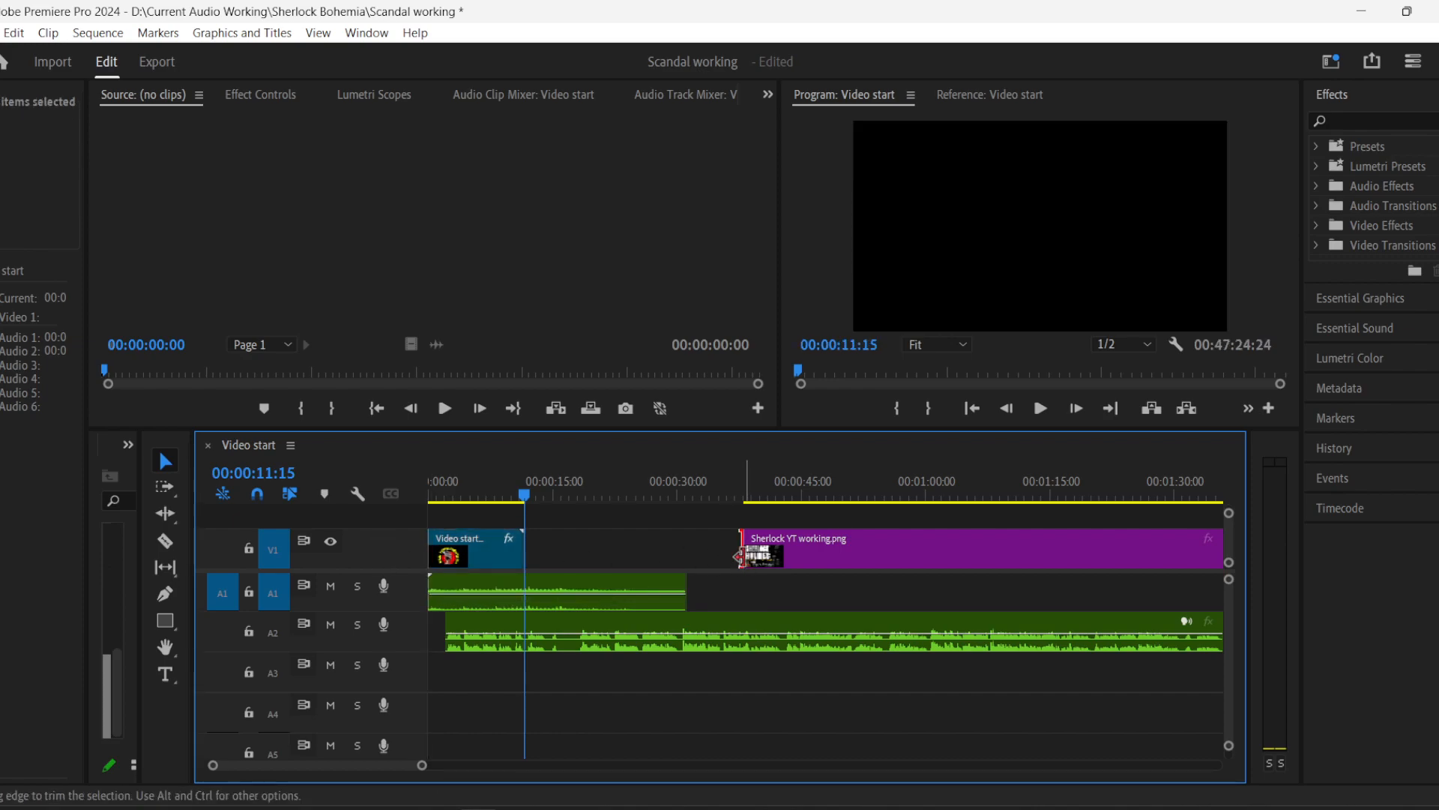
pyautogui.moveTo(516, 558); pyautogui.dragTo(517, 558)
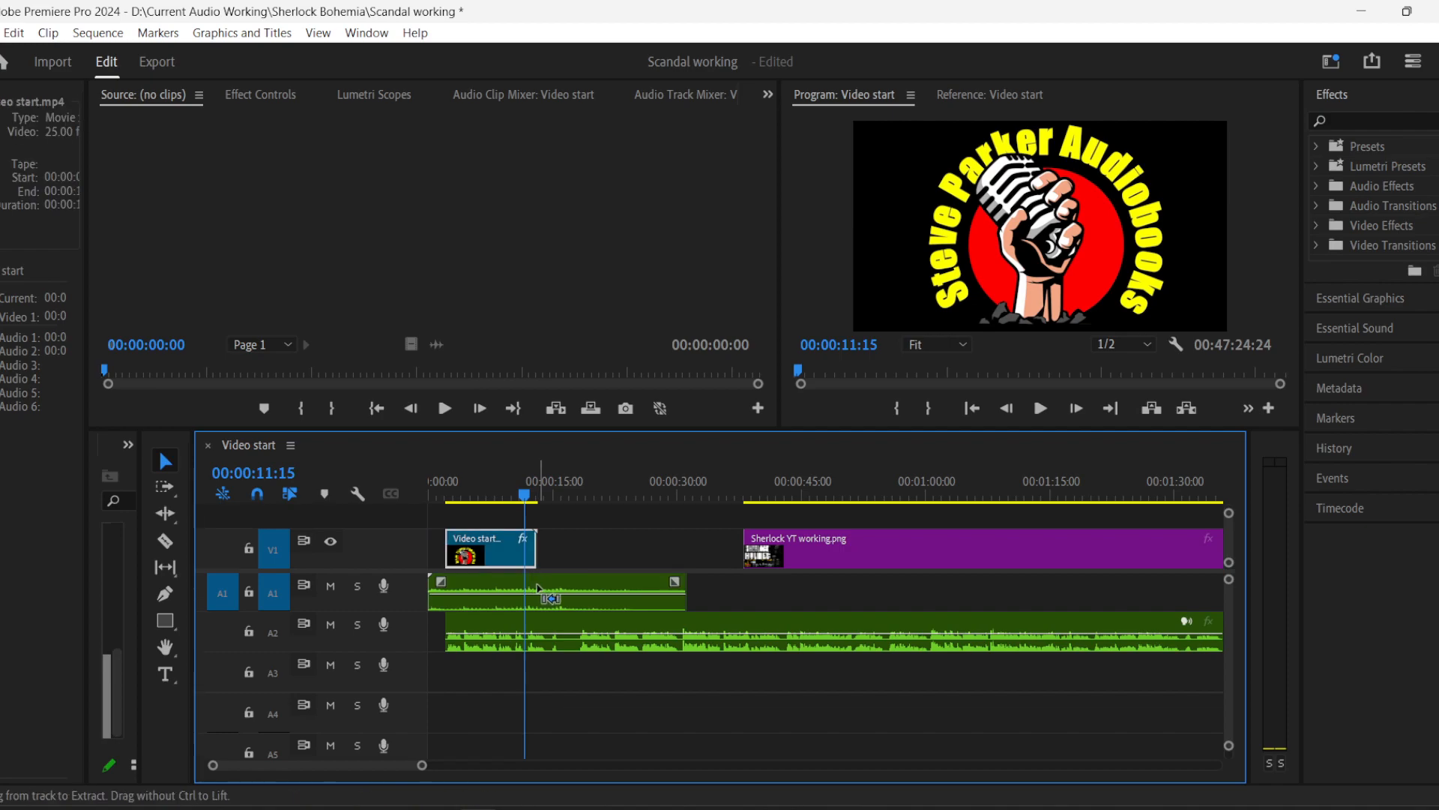
pyautogui.hotkey('ctrl', 'z')
pyautogui.moveTo(548, 545); pyautogui.dragTo(525, 545)
pyautogui.moveTo(744, 555); pyautogui.dragTo(525, 560)
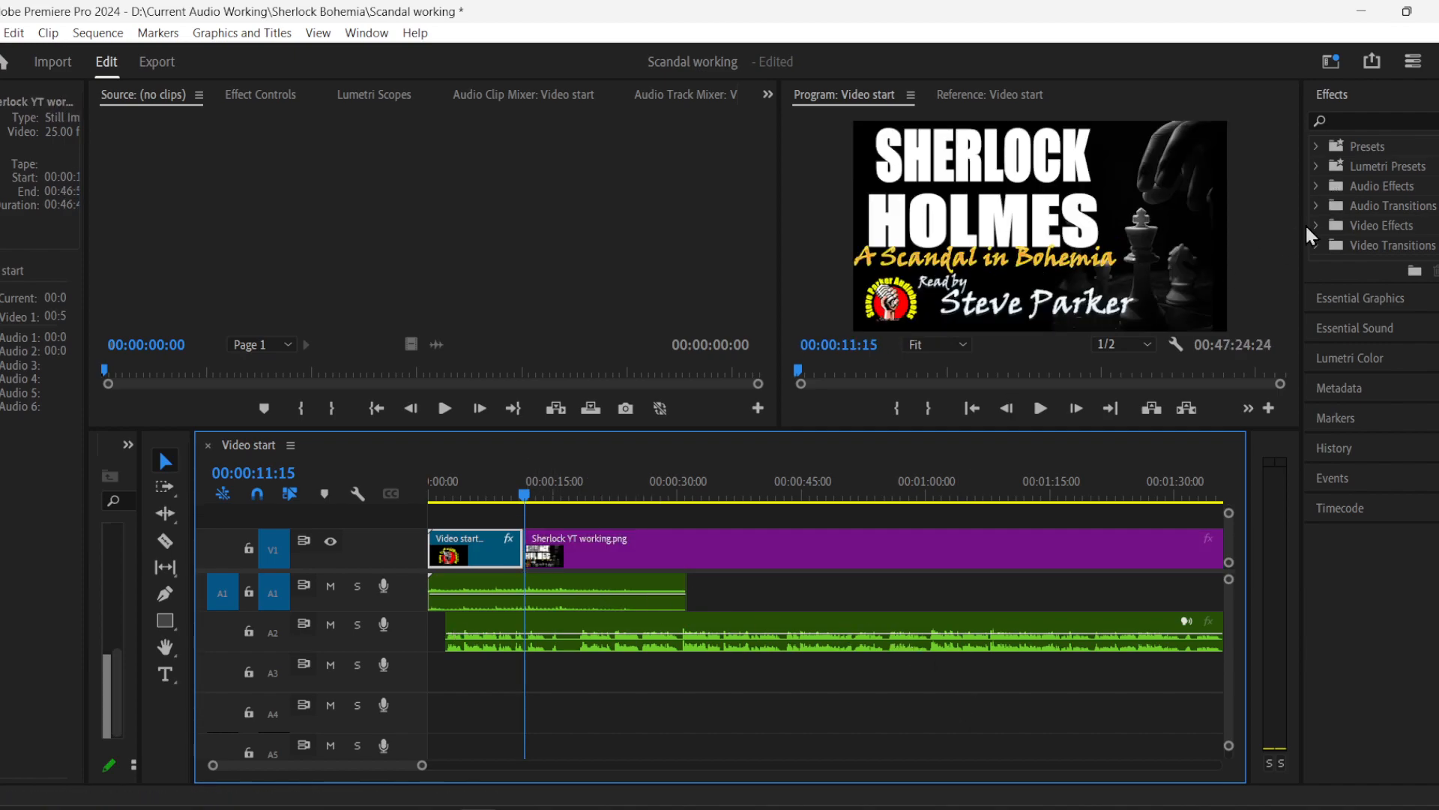
# - Apply a Dip to Black transition at the cut between the intro clip and the title image, and play back the opening
pyautogui.click(1315, 246)
pyautogui.click(1328, 265)
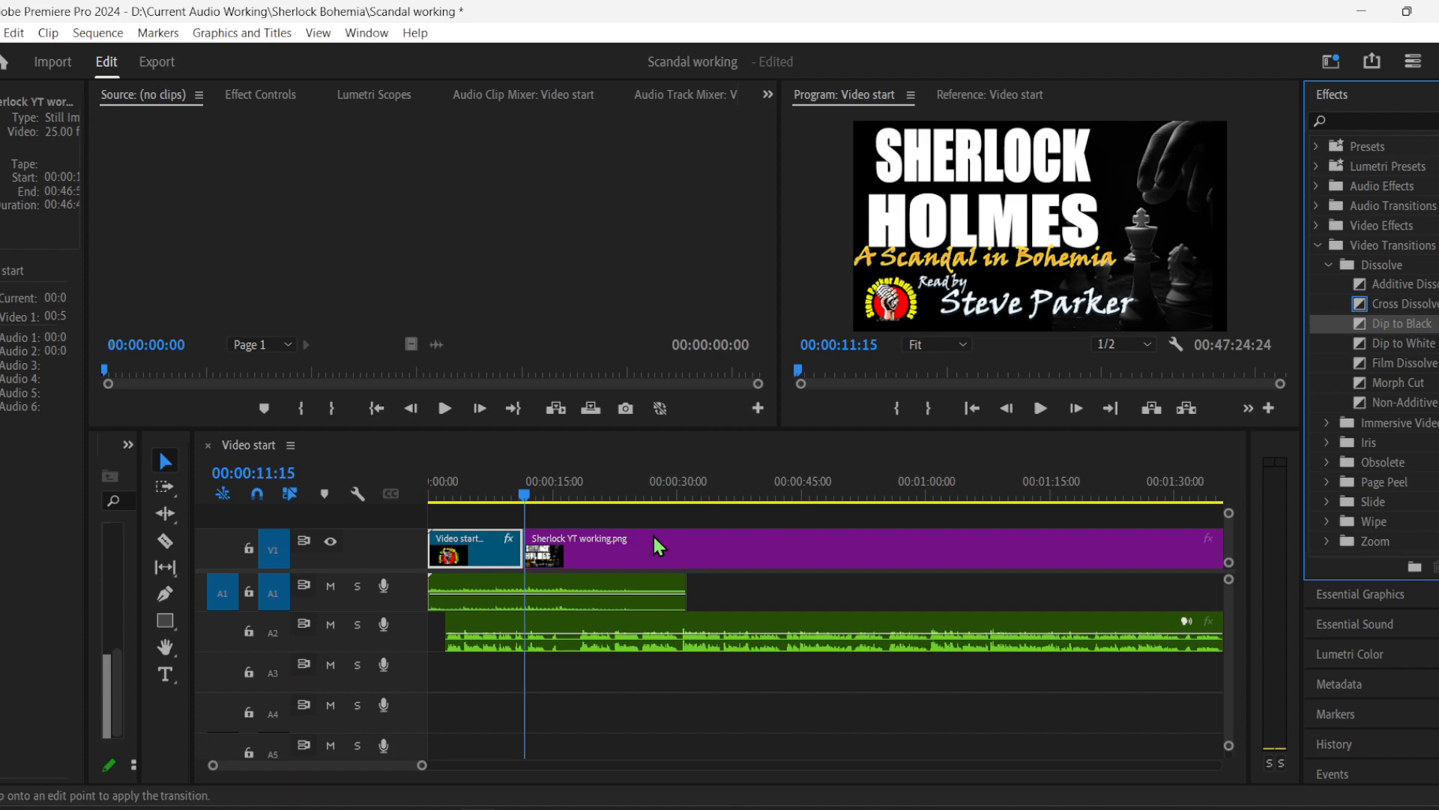
pyautogui.moveTo(538, 573); pyautogui.dragTo(531, 563)
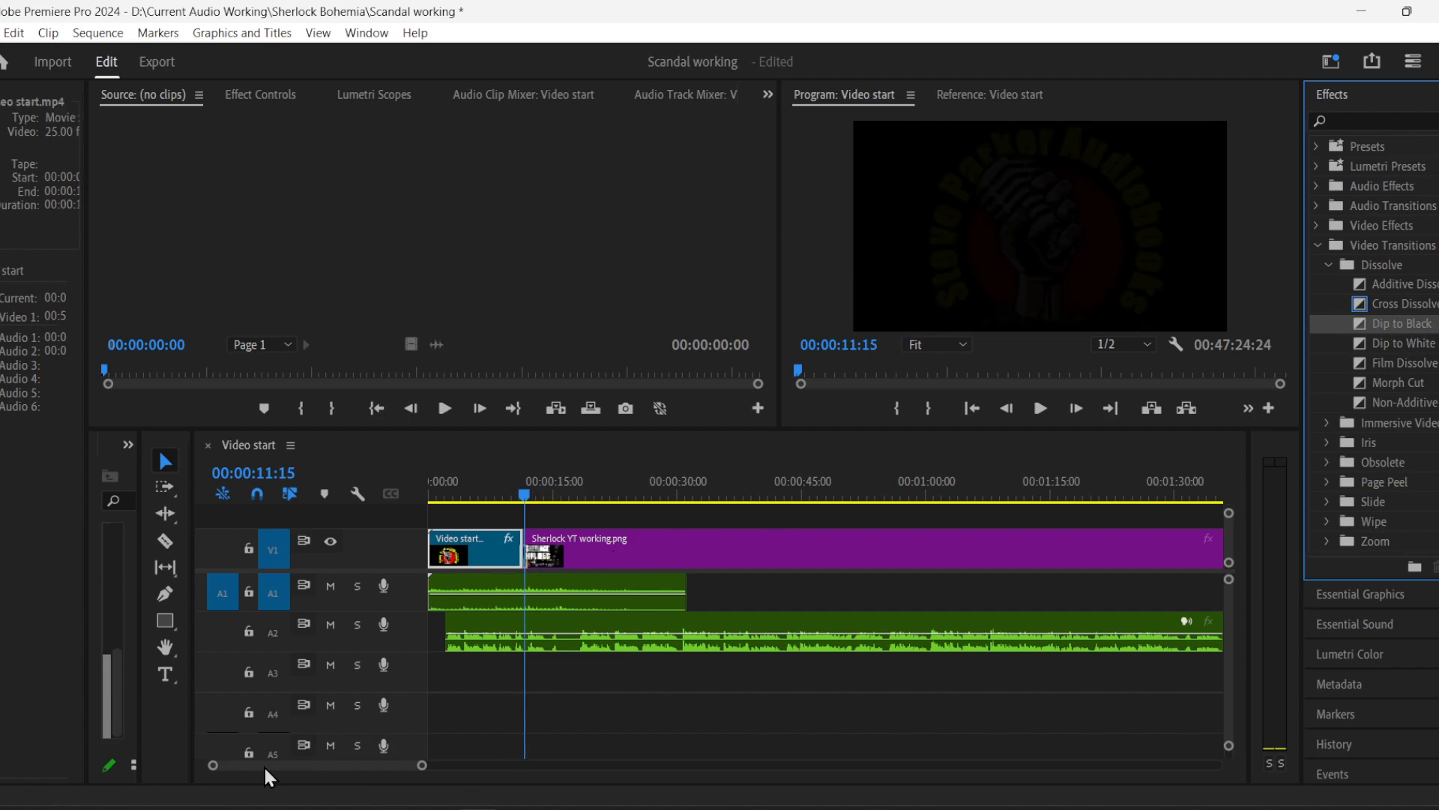
pyautogui.moveTo(211, 766); pyautogui.dragTo(135, 778)
pyautogui.click(460, 484)
pyautogui.press('space')
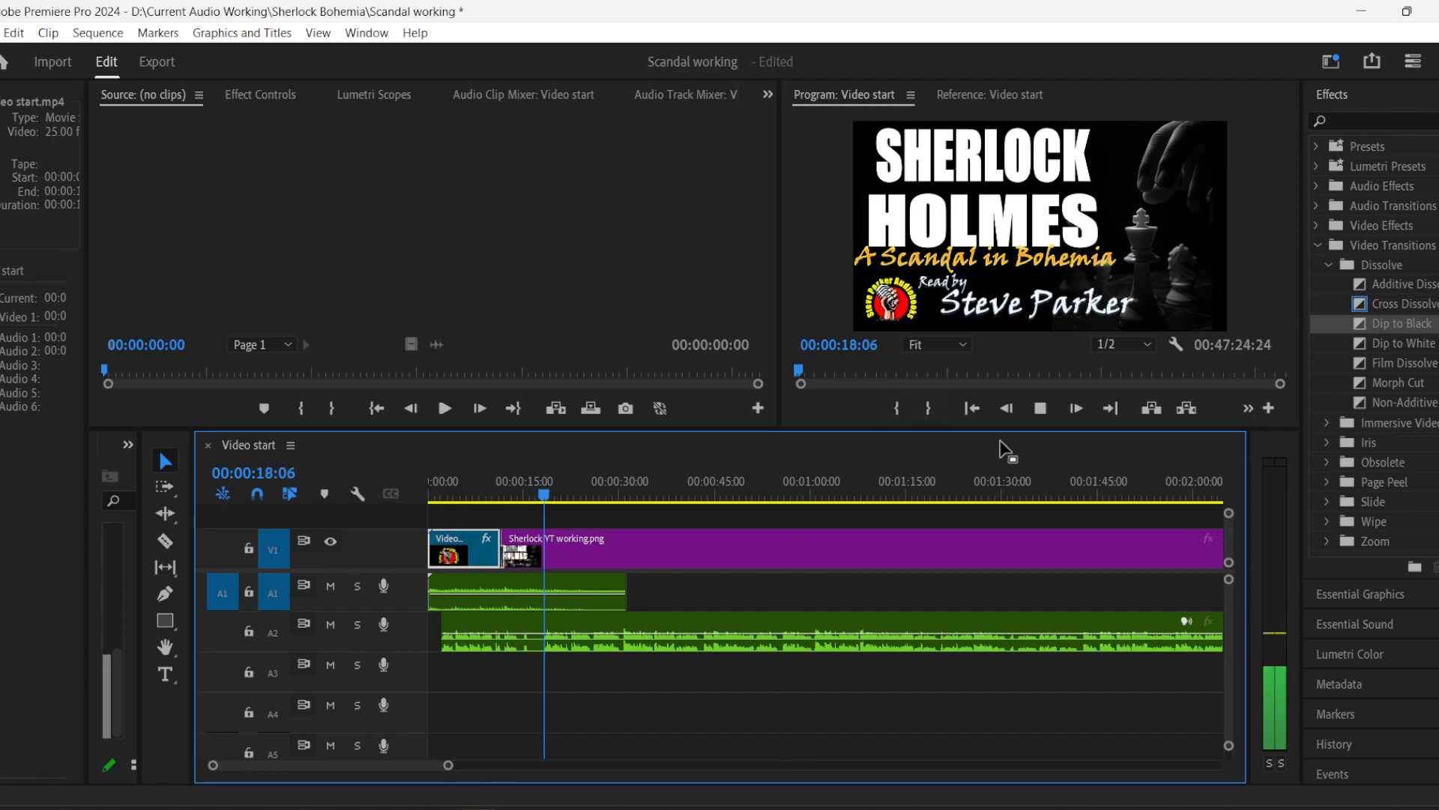
pyautogui.click(1041, 409)
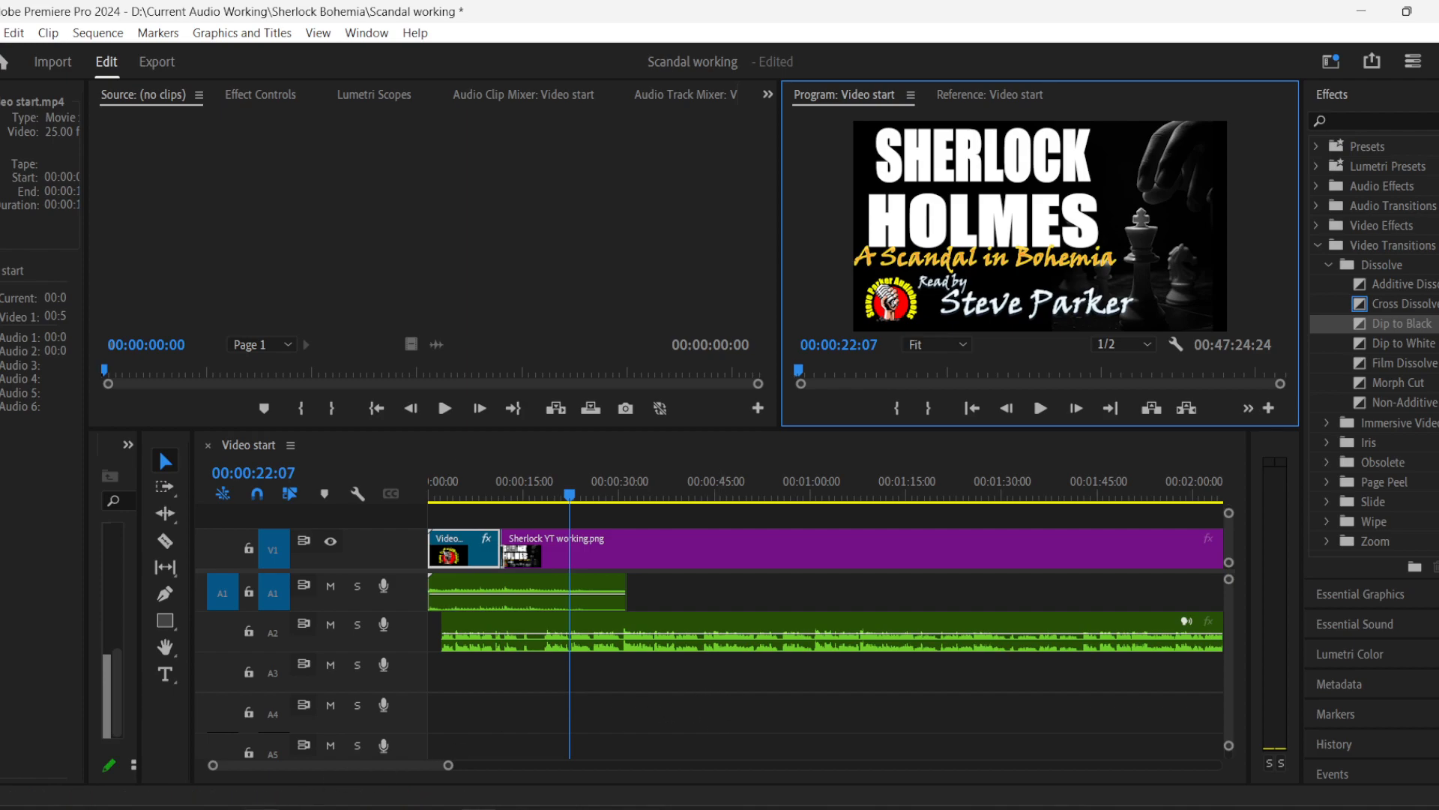
# - Switch to File Explorer, look in the 01 SFX folder on the Tiny SSD (D:) drive, and return to Premiere Pro to check the A1 theme clip
pyautogui.hotkey('alt', 'Tab')
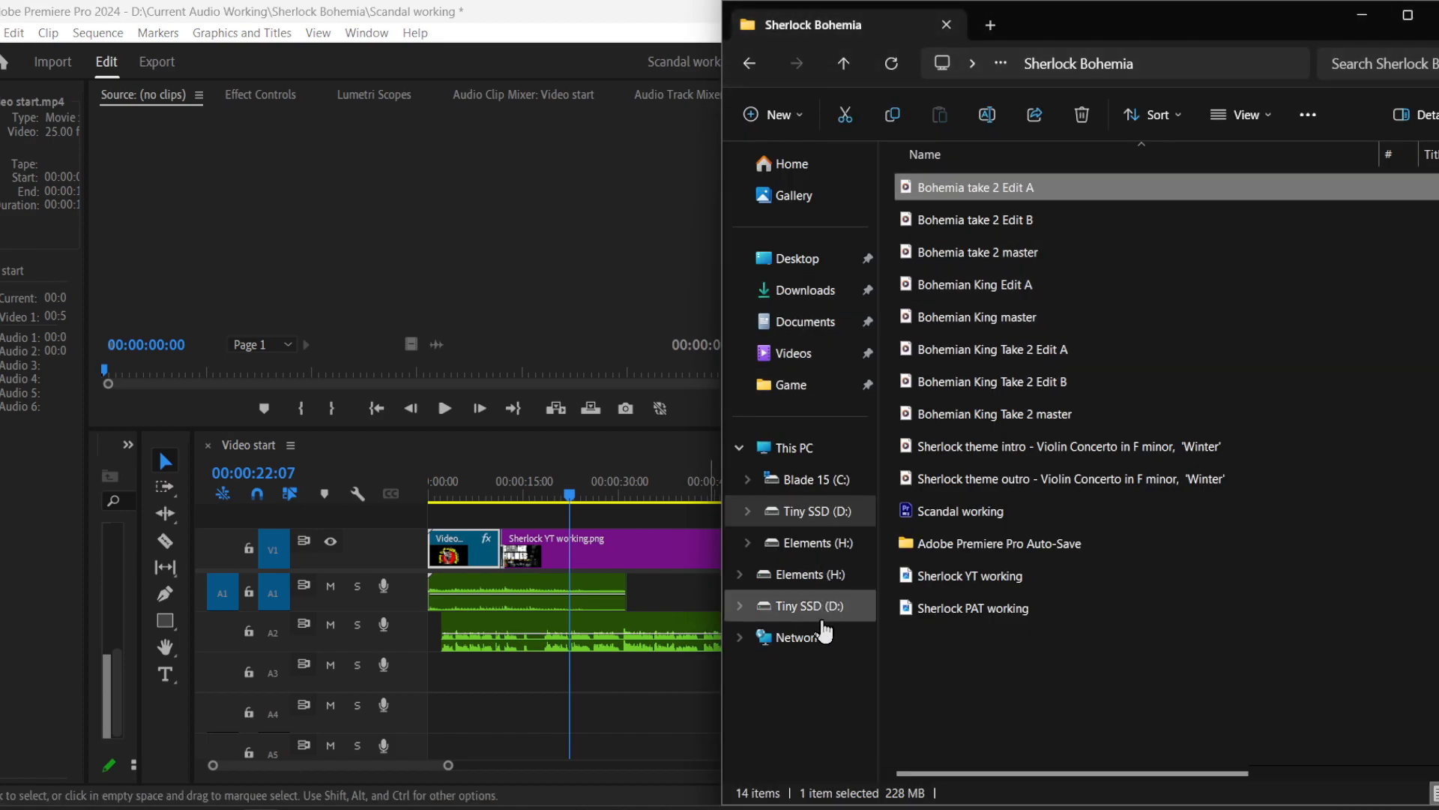
pyautogui.click(825, 509)
pyautogui.doubleClick(957, 192)
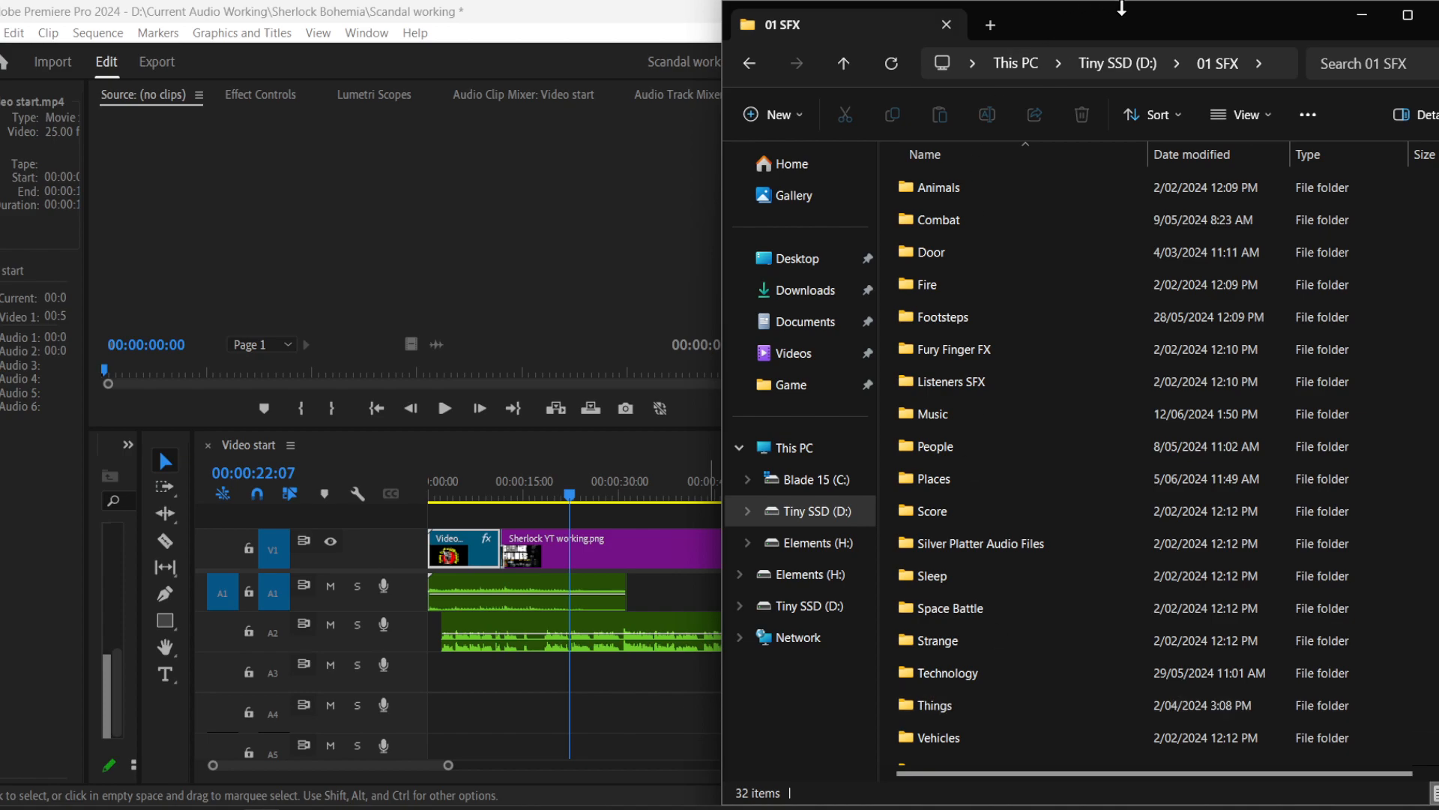
pyautogui.moveTo(1168, 28); pyautogui.dragTo(753, 28)
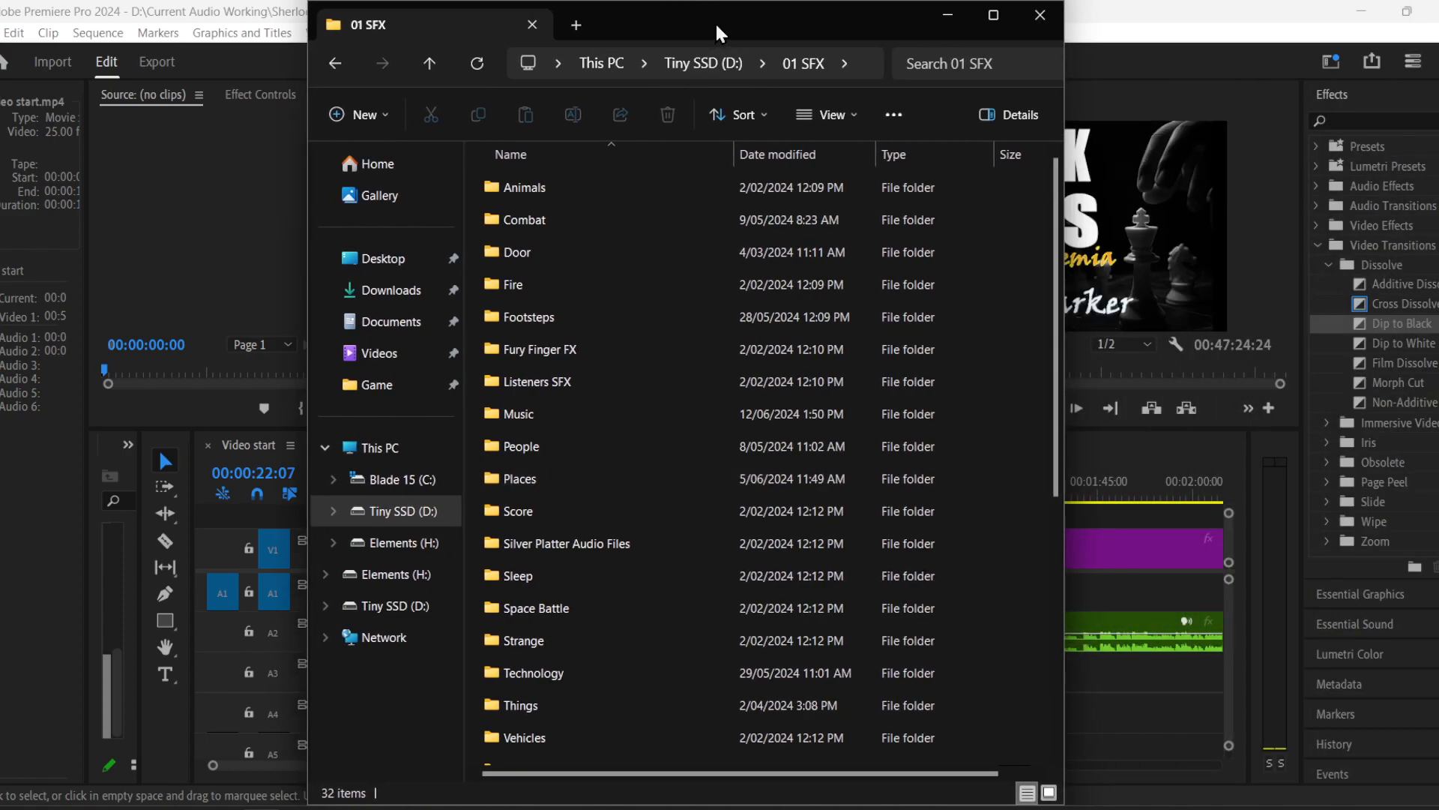
pyautogui.moveTo(718, 30); pyautogui.dragTo(1033, 37)
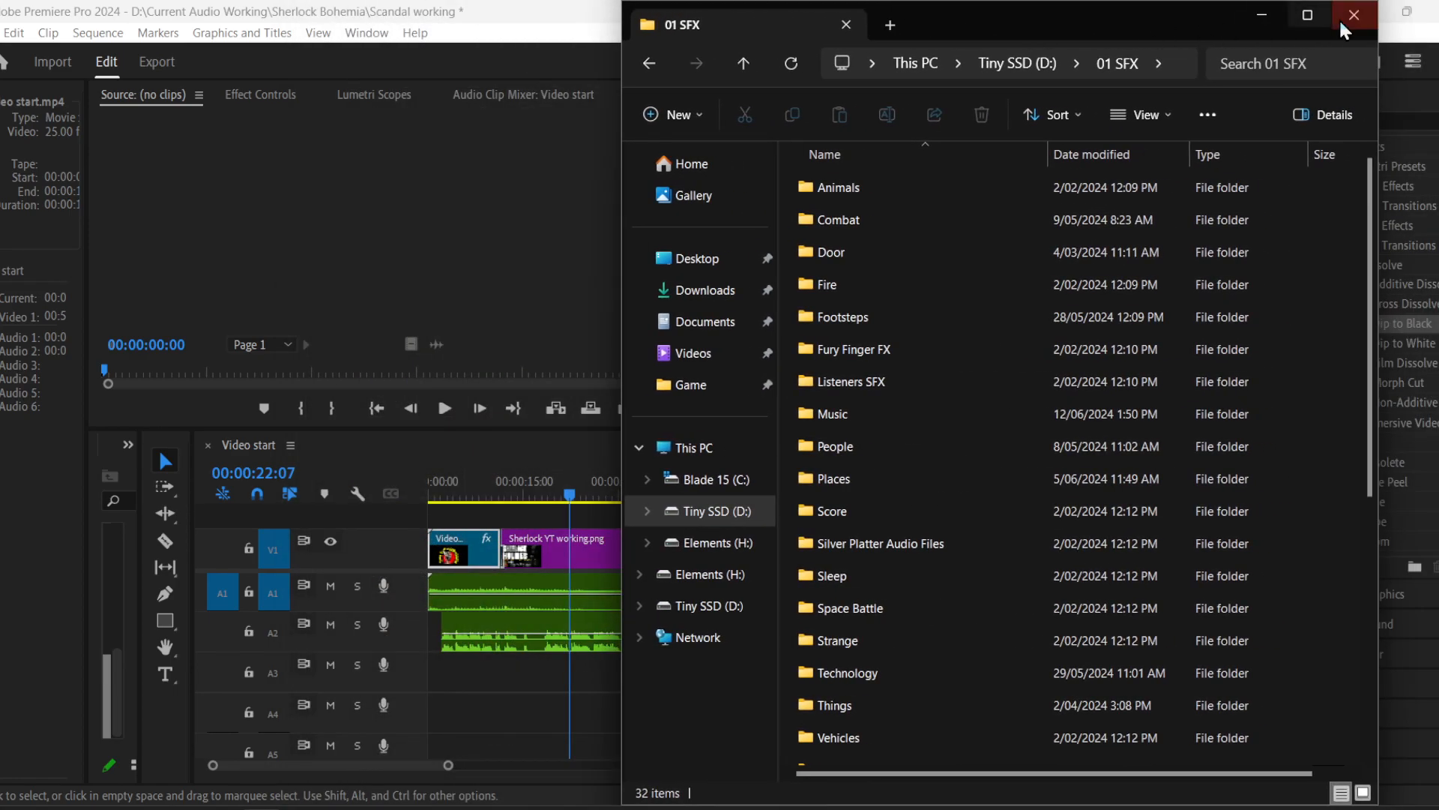
pyautogui.click(1267, 15)
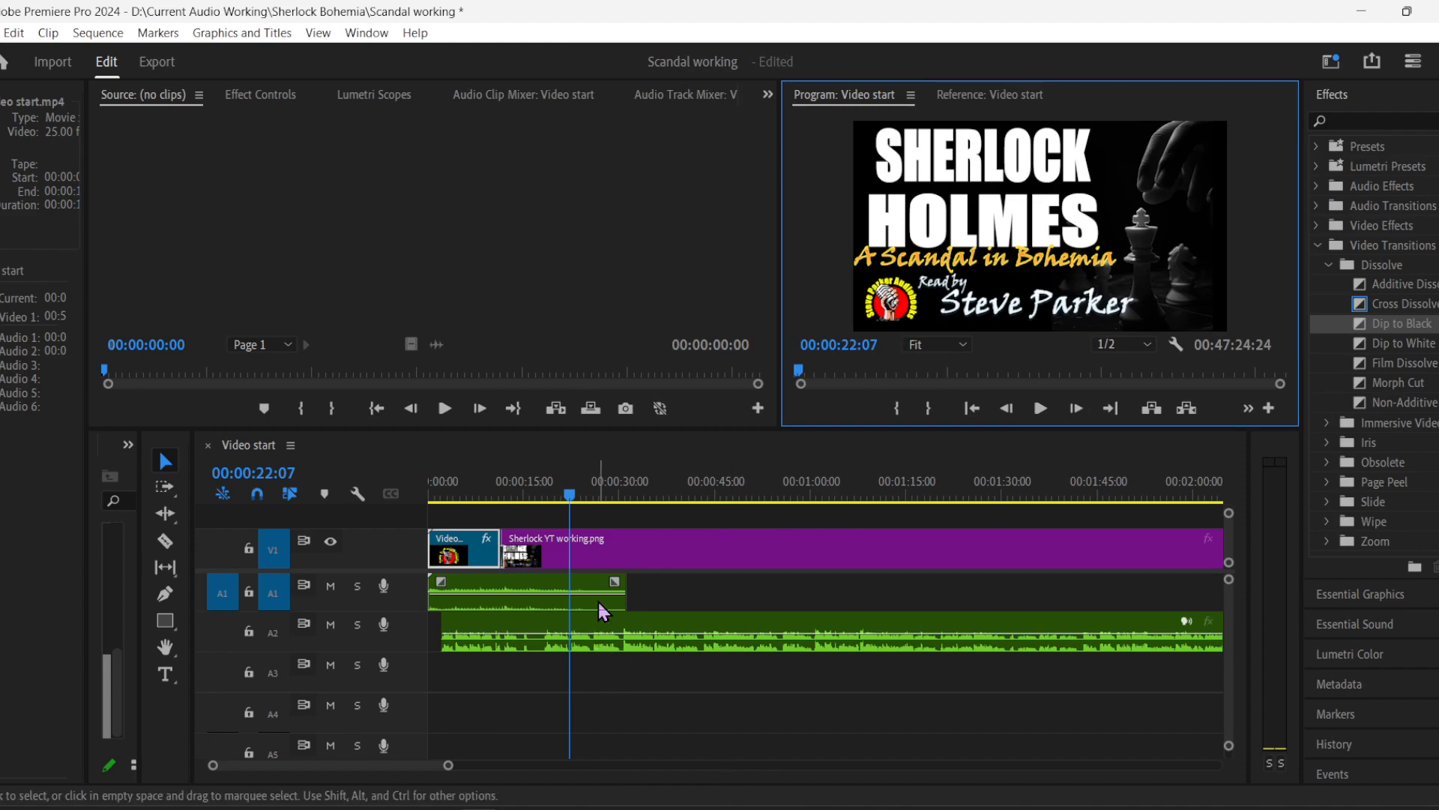
pyautogui.click(525, 592)
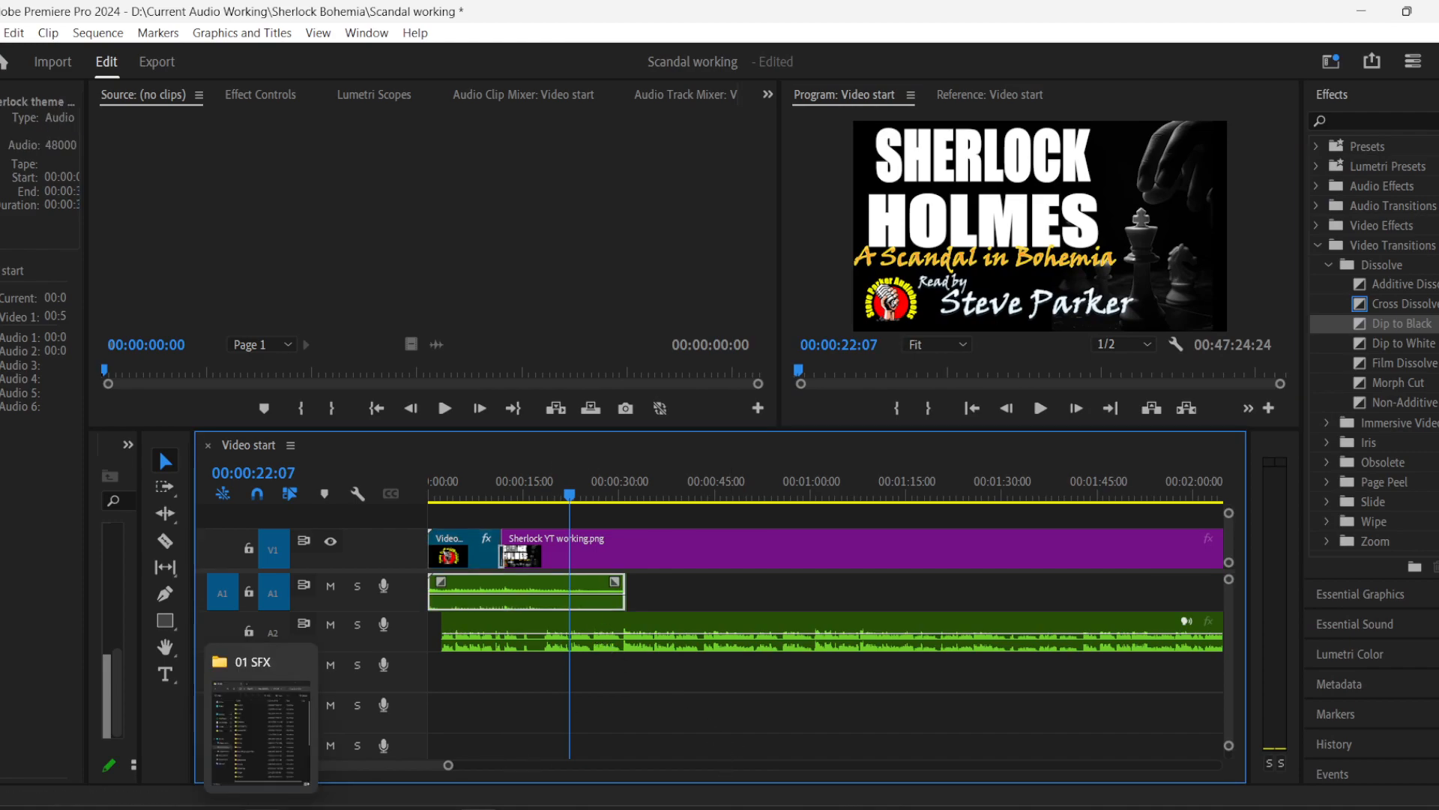
# - Switch to the browser and open the Sherlock Holmes Working folder from the bookmarked Google Drive work folder in a new tab
pyautogui.click(344, 808)
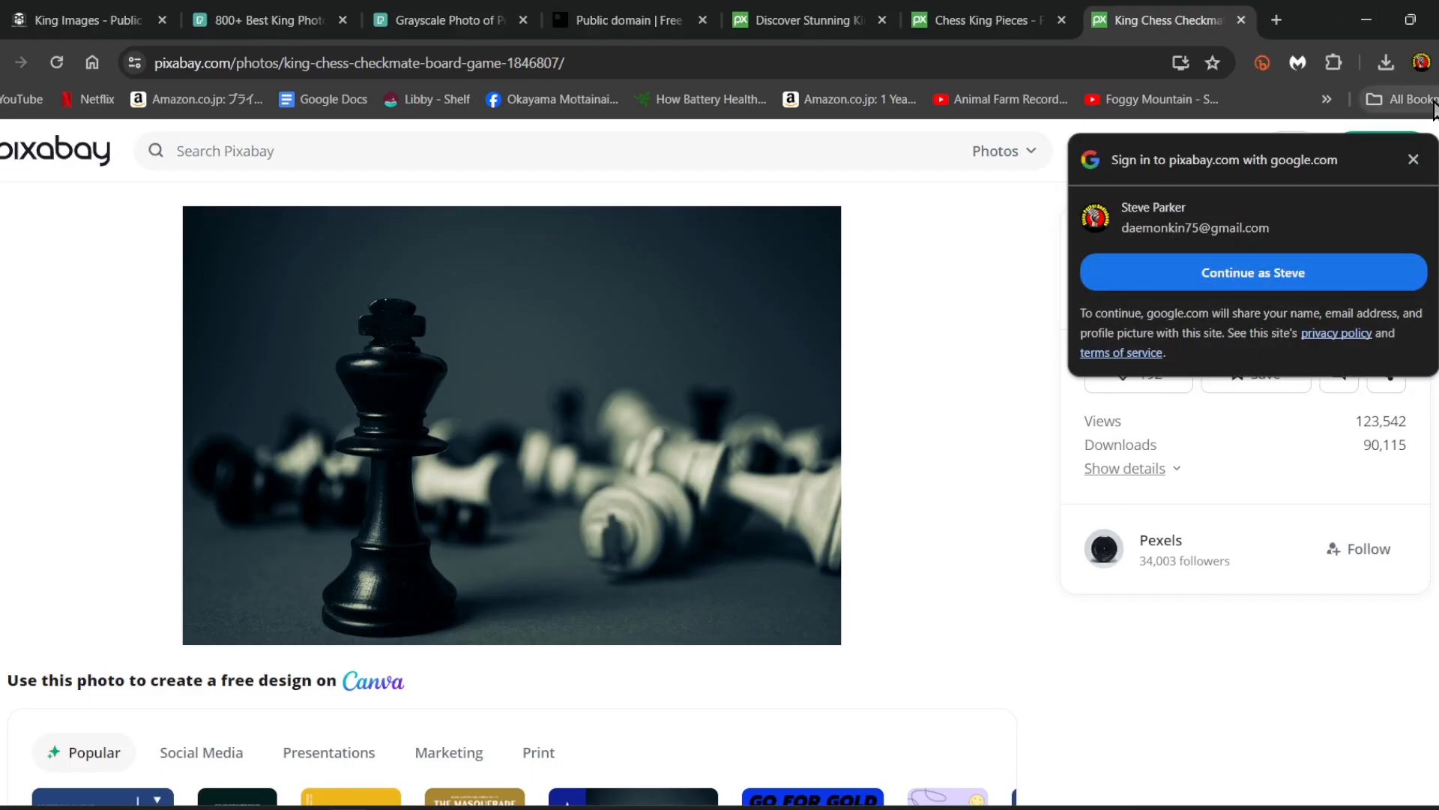
pyautogui.click(1434, 105)
pyautogui.moveTo(1245, 417)
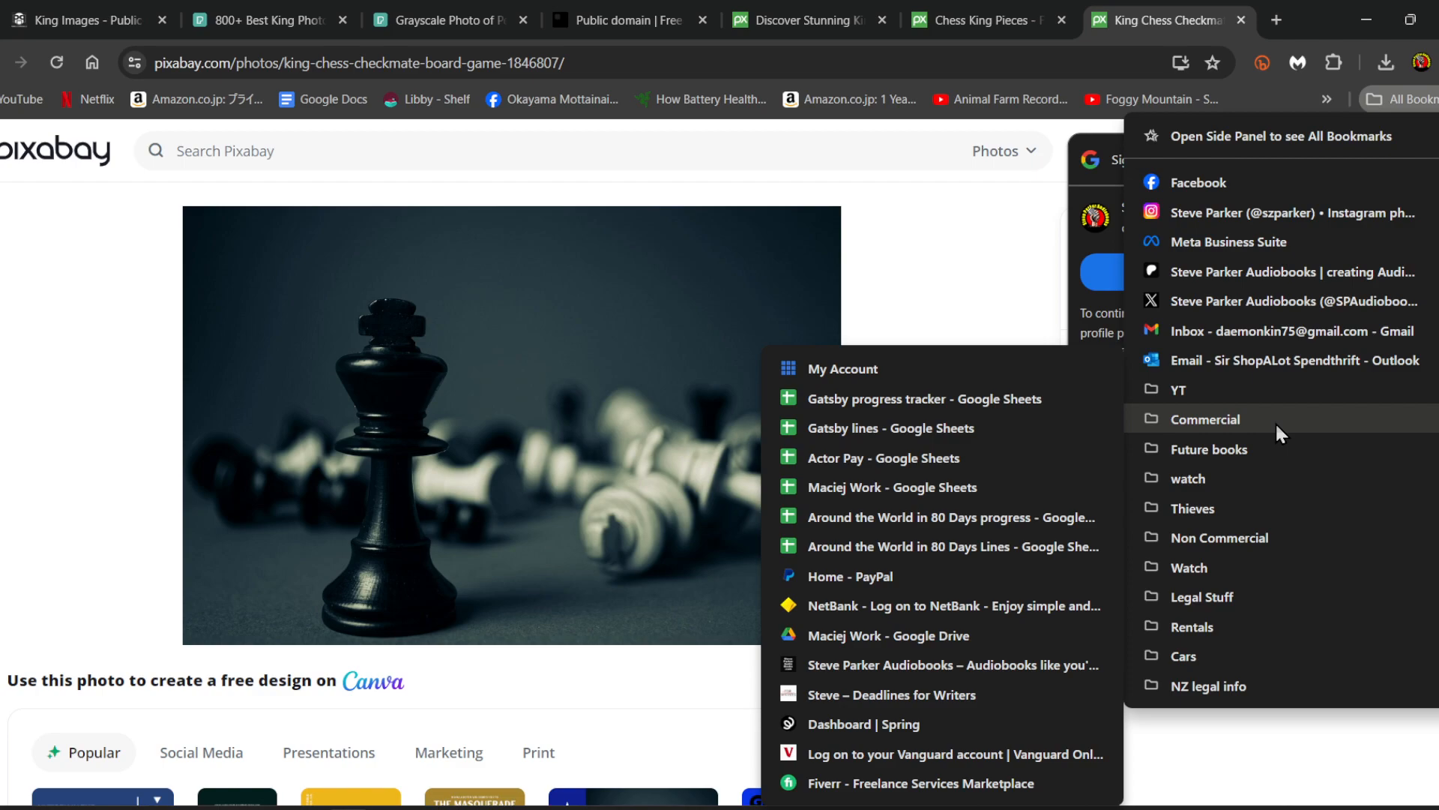
pyautogui.middleClick(897, 637)
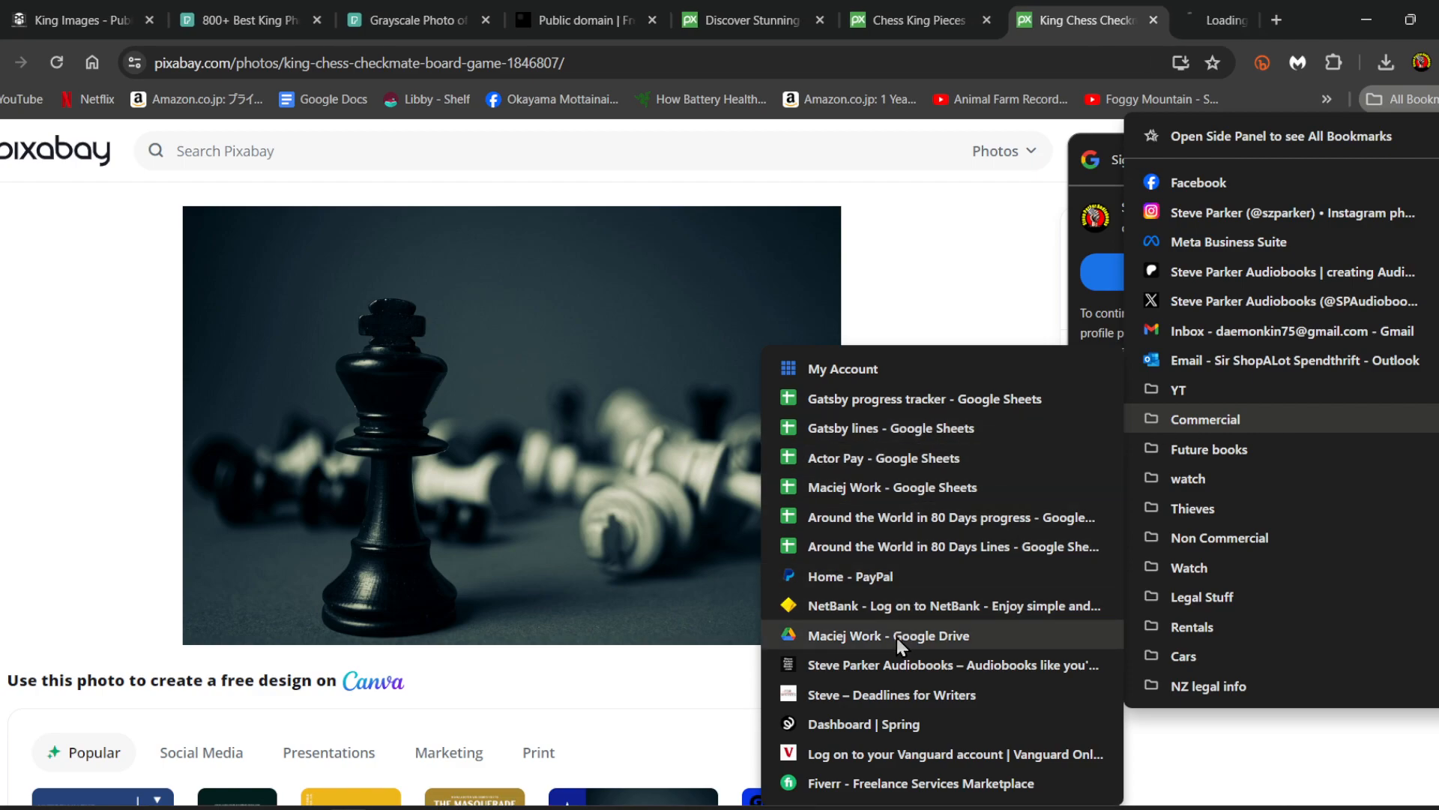
pyautogui.click(1200, 3)
pyautogui.click(1177, 20)
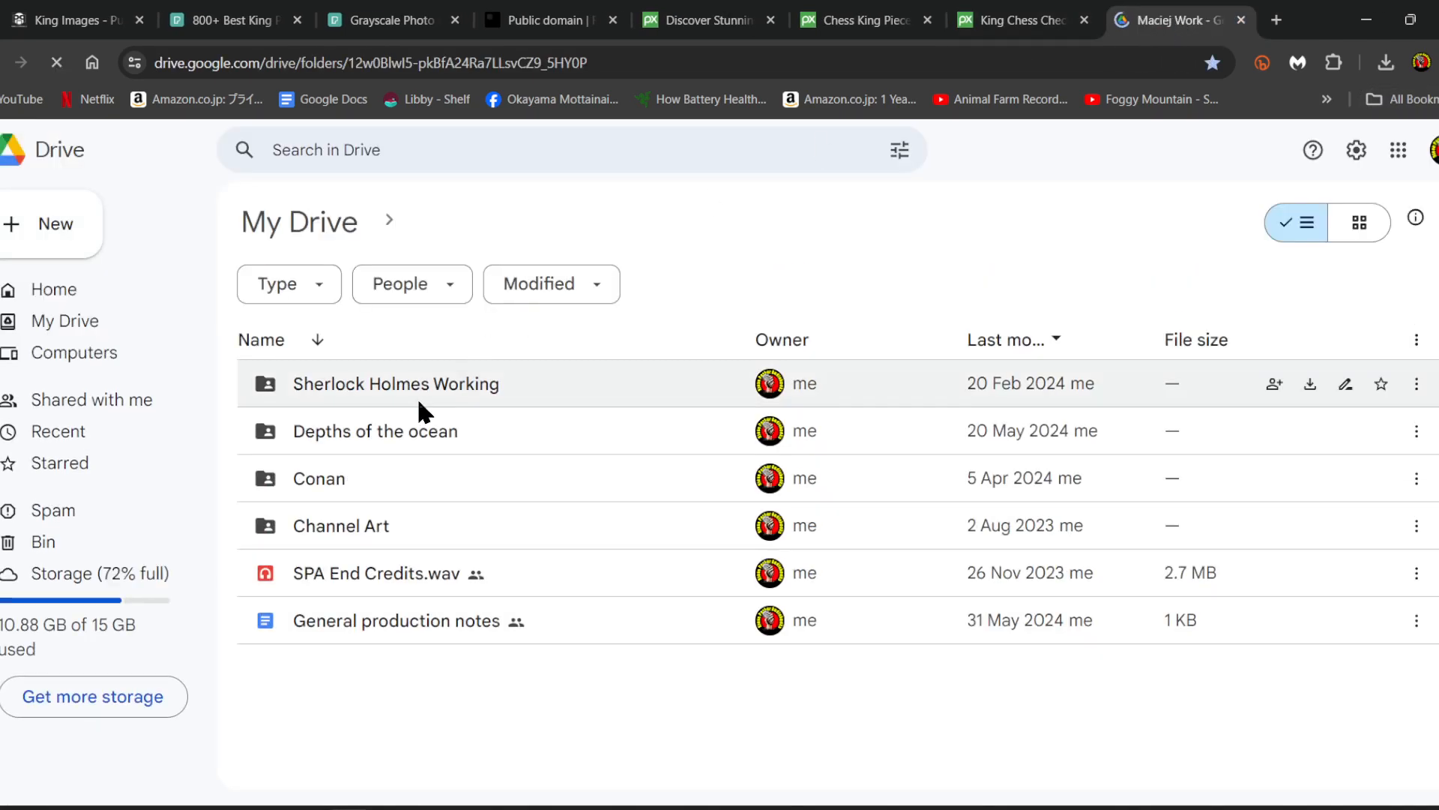
pyautogui.doubleClick(418, 387)
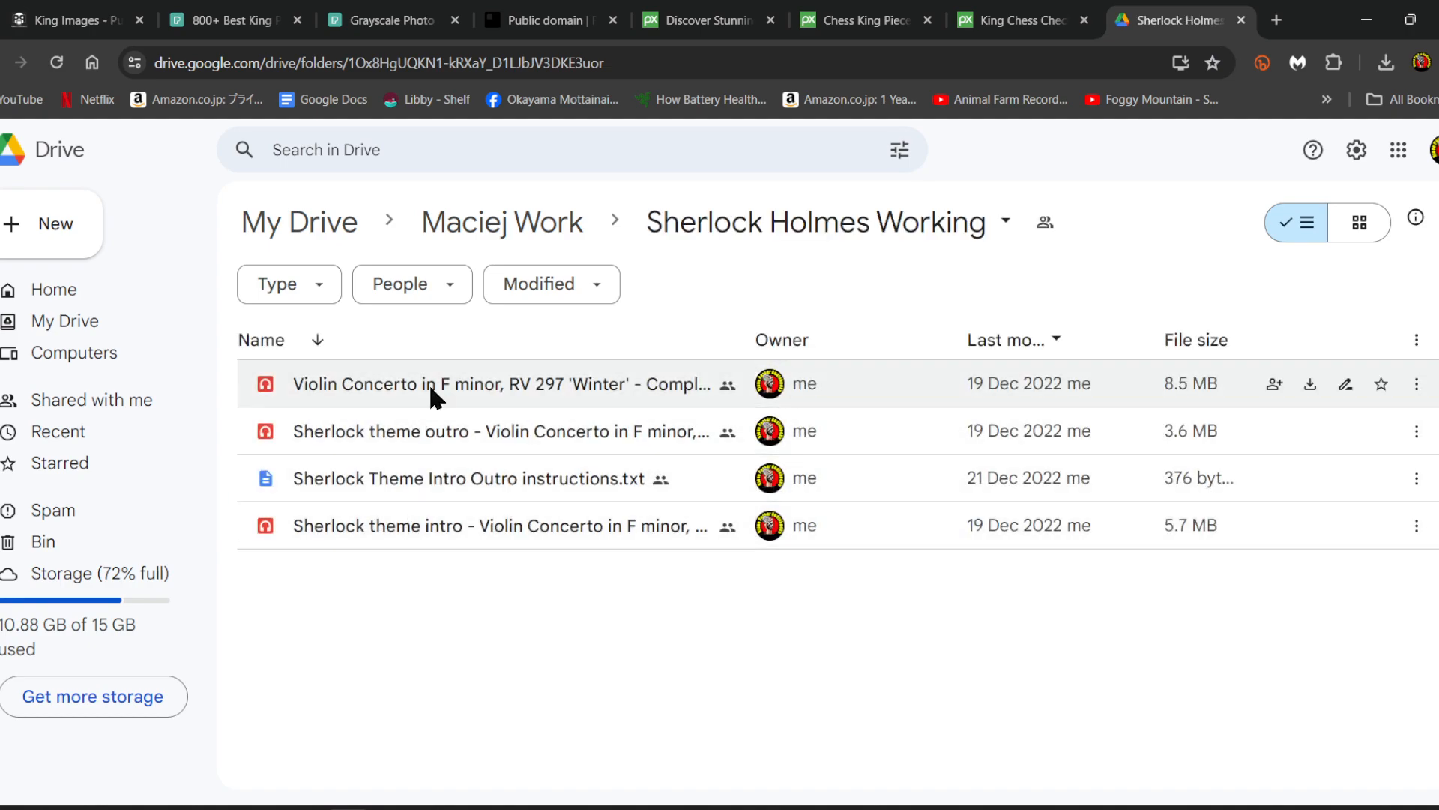
# - Download the complete Violin Concerto in F minor, RV 297 'Winter' audio file and show it in the Downloads folder
pyautogui.click(434, 397)
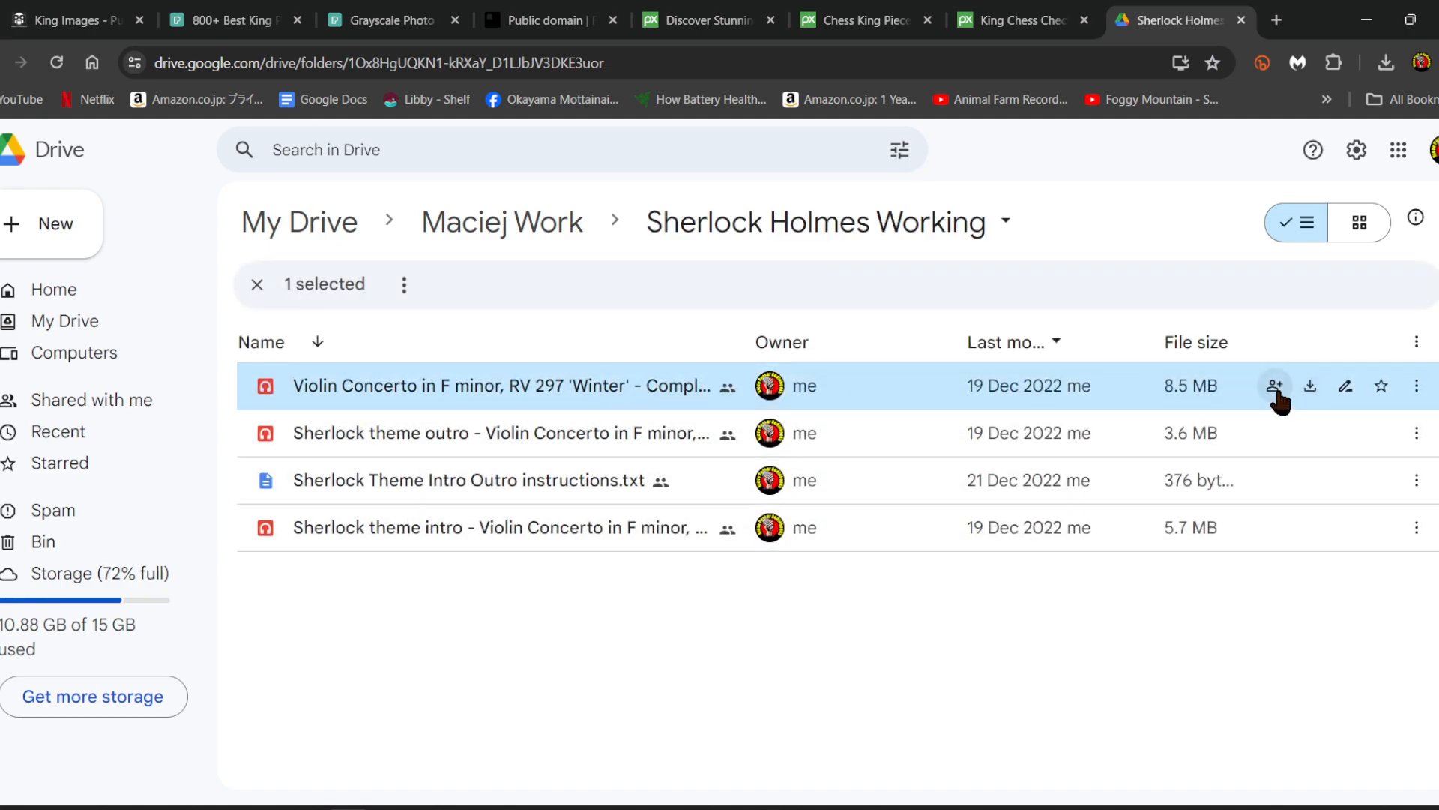
pyautogui.click(1312, 387)
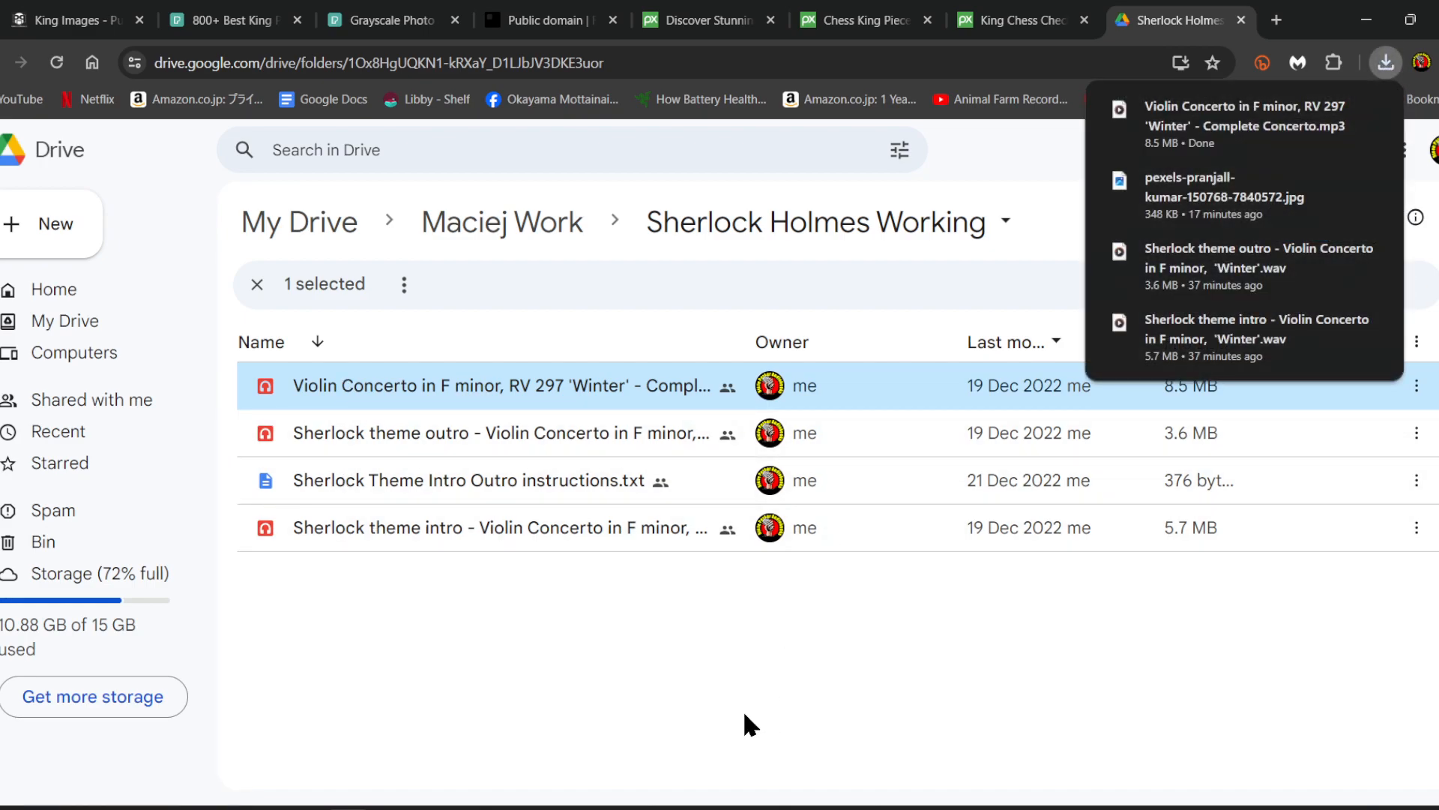
pyautogui.moveTo(1262, 129)
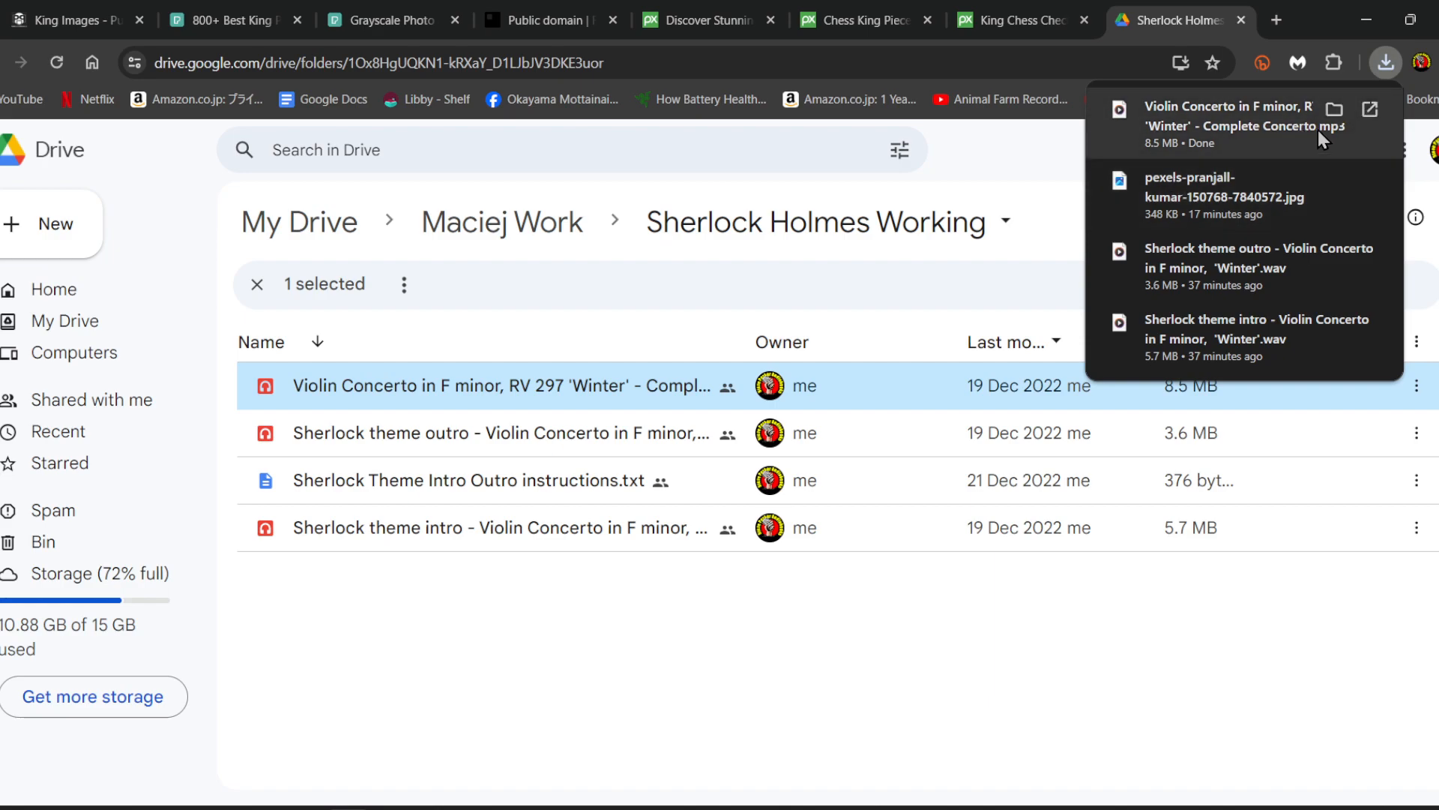
pyautogui.click(1336, 111)
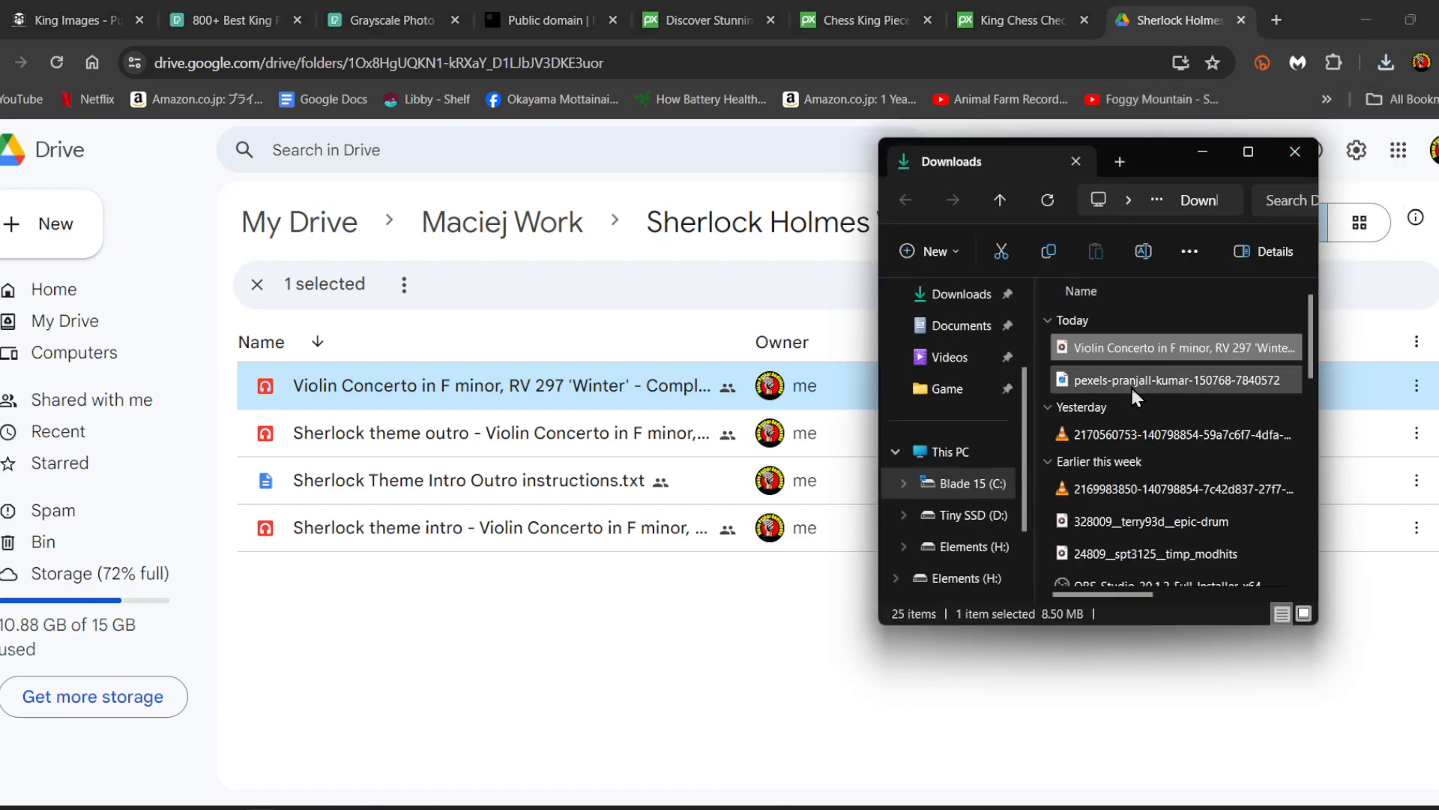
# - Add the downloaded concerto to track A3 of the Premiere Pro sequence, starting at the beginning, and mute track A1
pyautogui.moveTo(1158, 356); pyautogui.dragTo(429, 674)
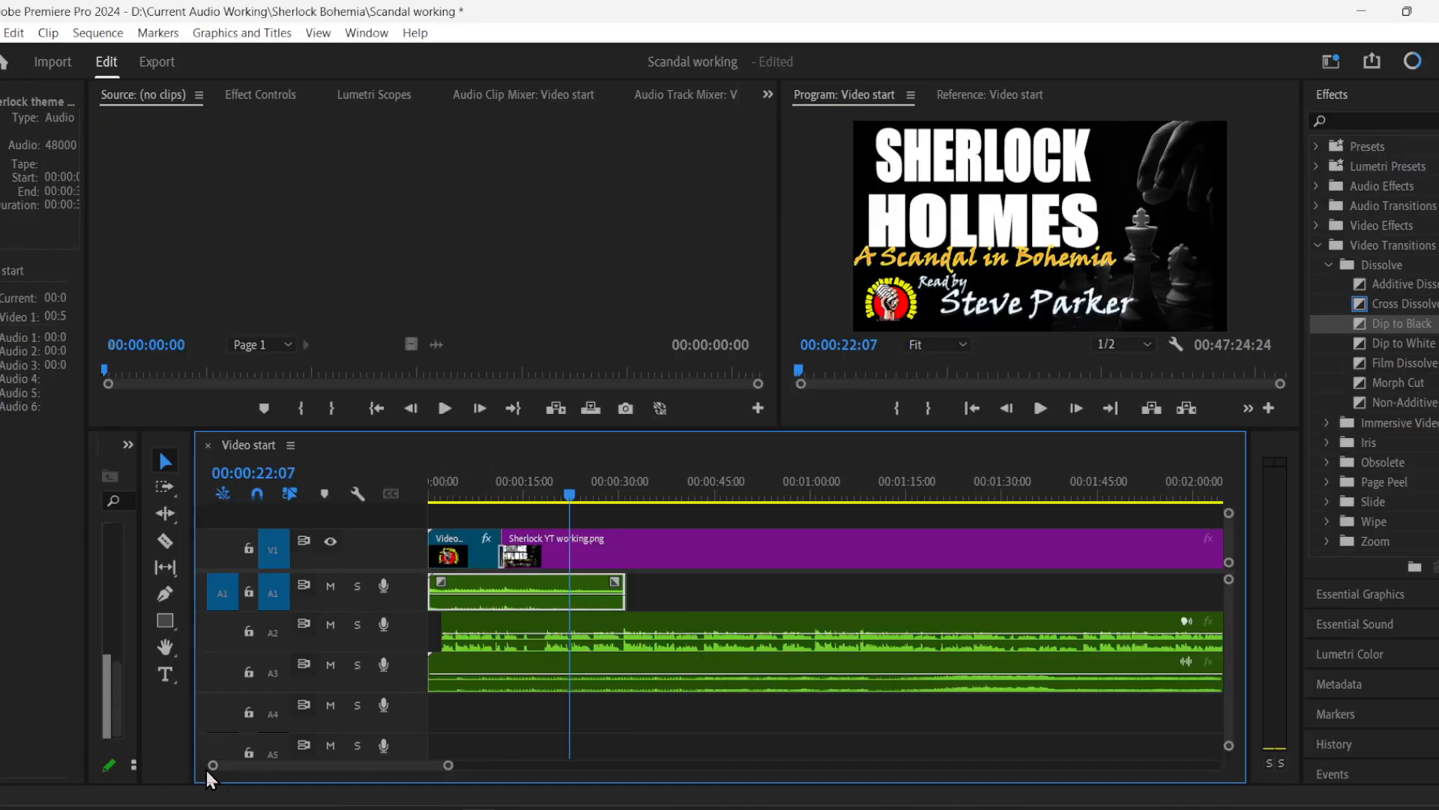
pyautogui.moveTo(214, 768); pyautogui.dragTo(242, 769)
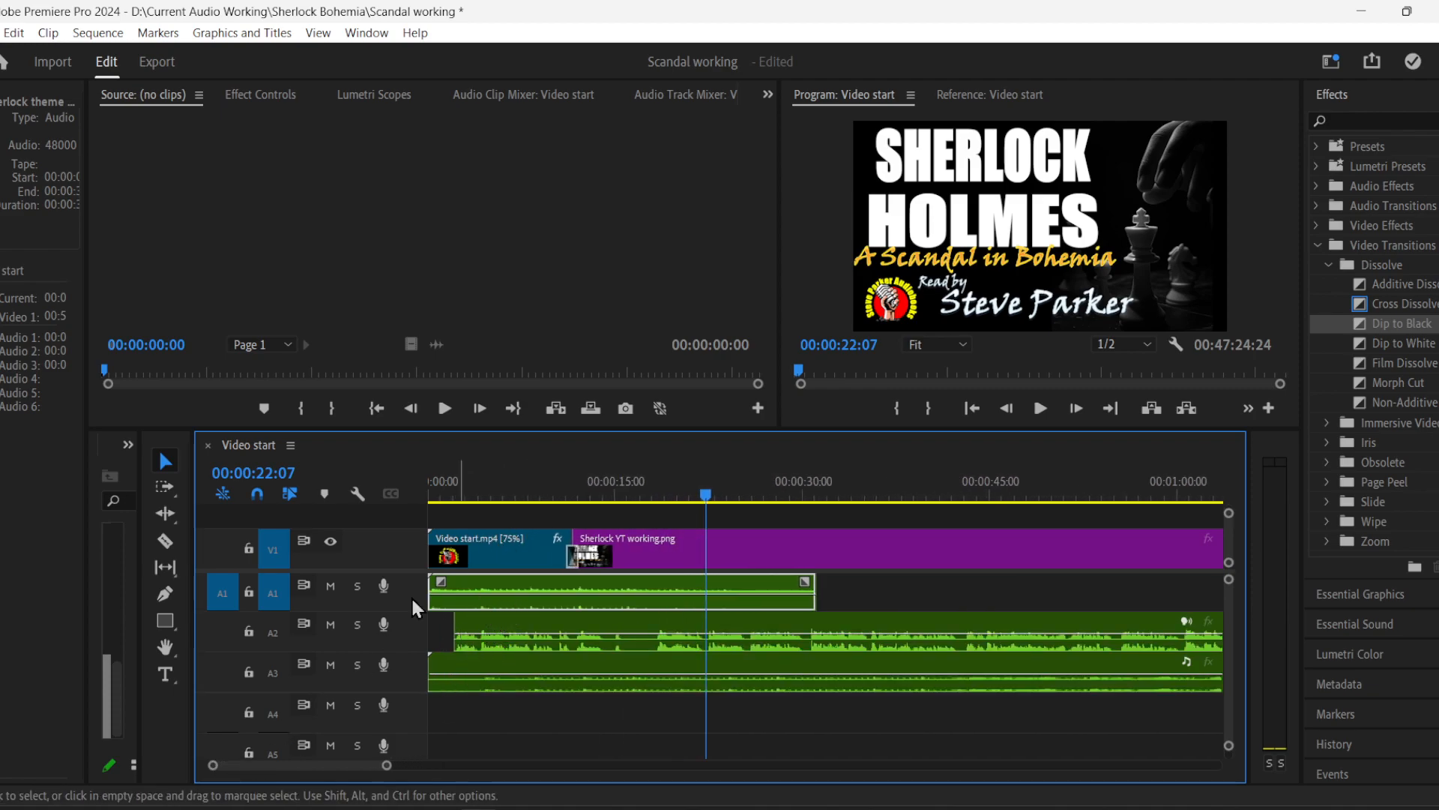
pyautogui.click(330, 586)
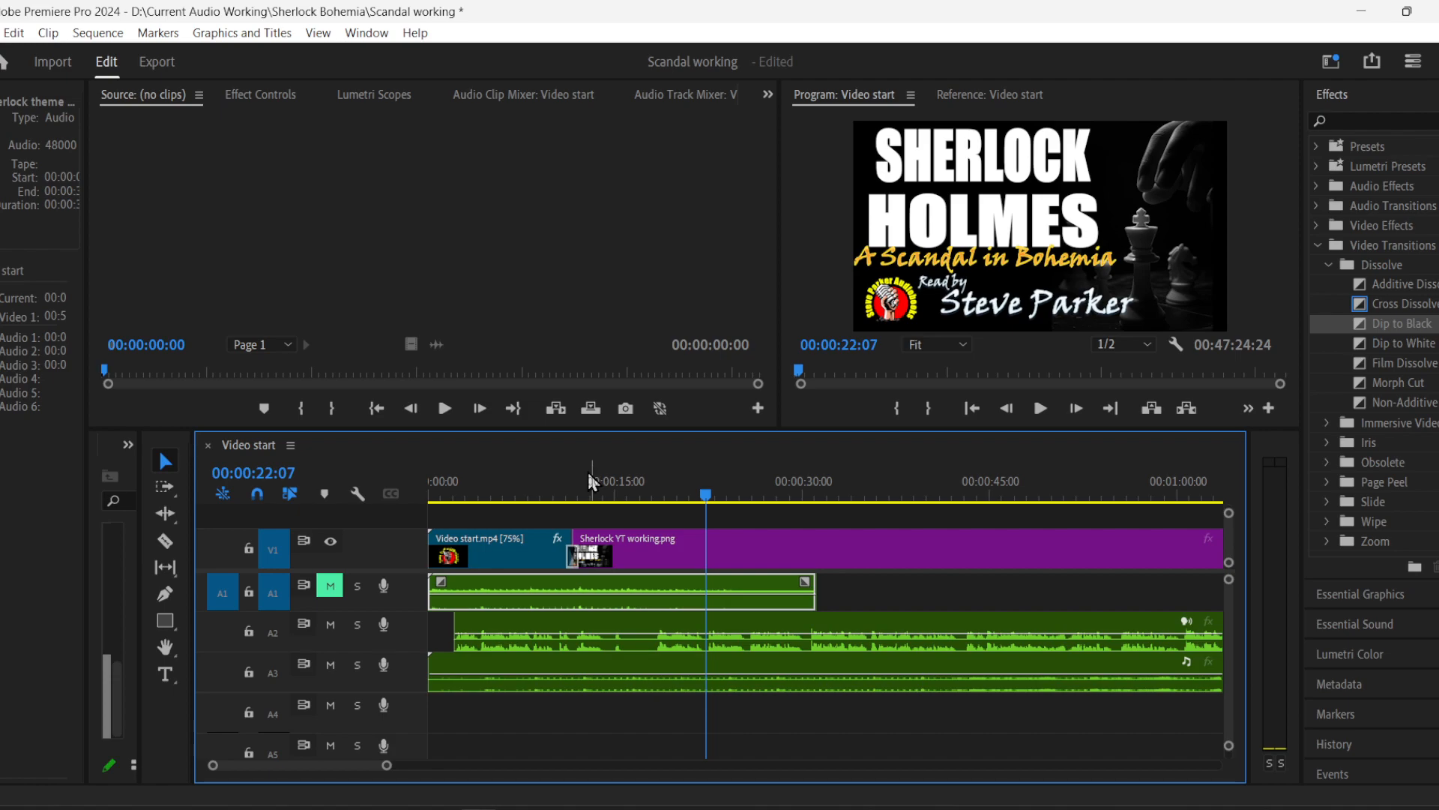
# - Preview the opening, trim the start of the concerto clip on A3 to 00:00:04:09, and move the clip back to the sequence start
pyautogui.press('Home')
pyautogui.click(1042, 410)
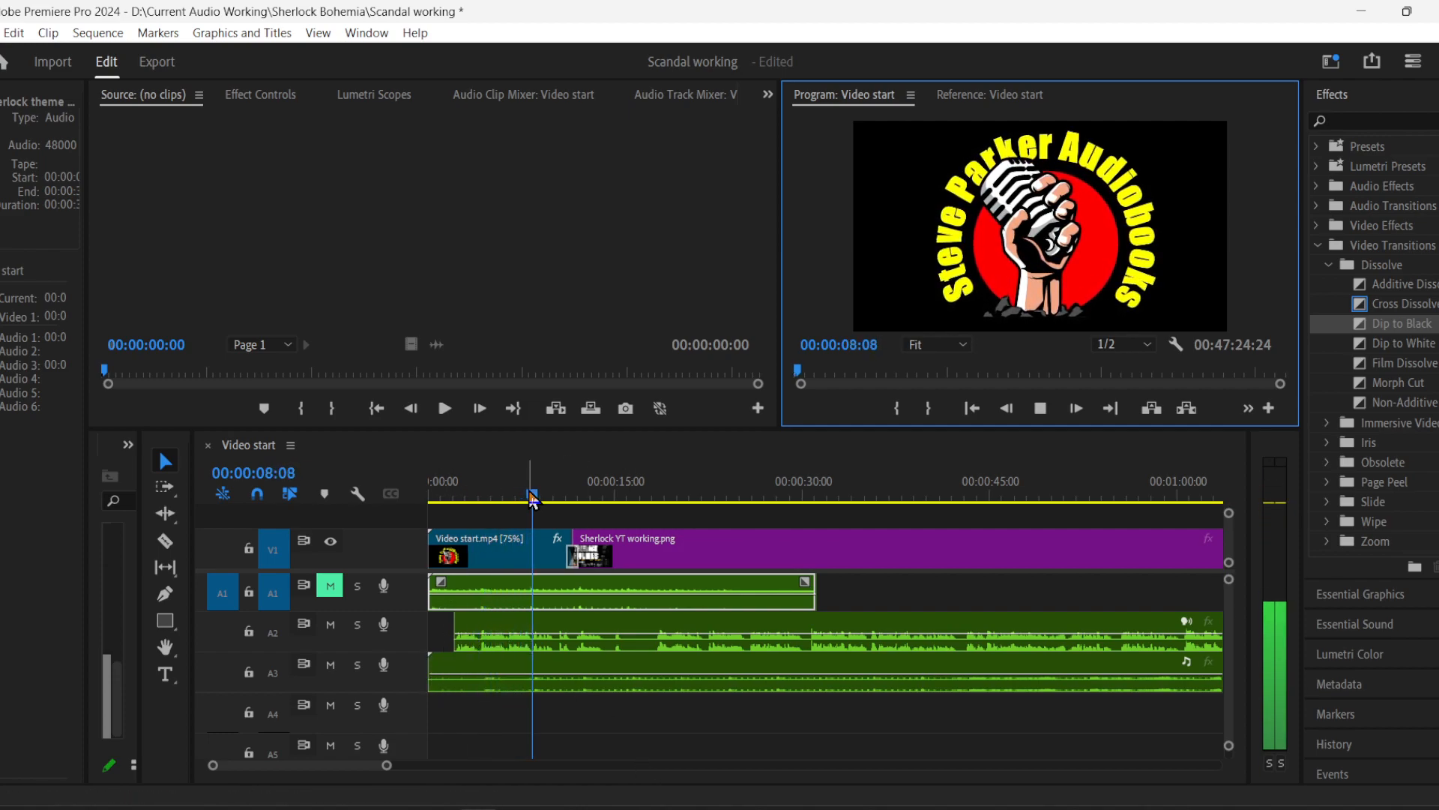
pyautogui.click(548, 494)
pyautogui.moveTo(547, 496); pyautogui.dragTo(485, 505)
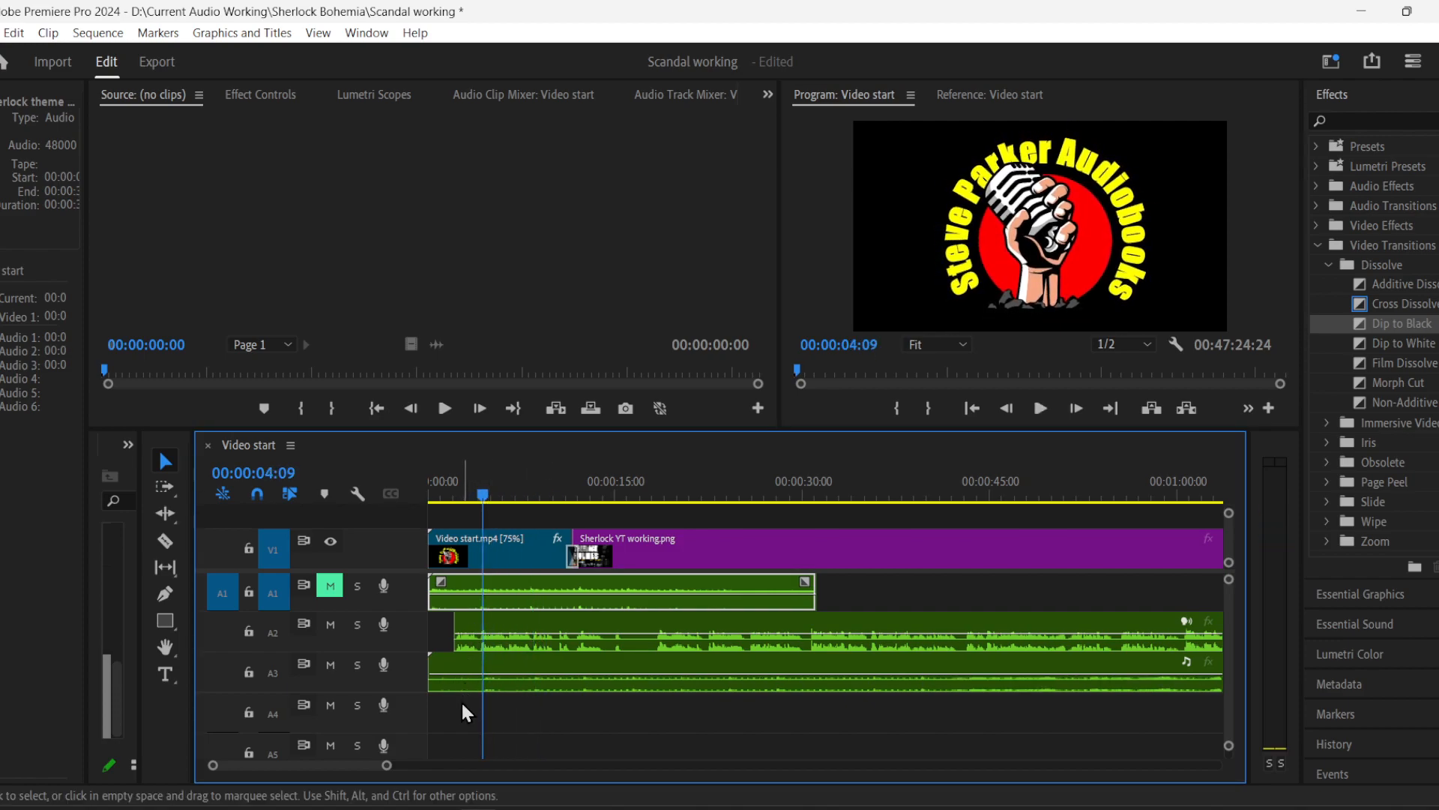
pyautogui.moveTo(430, 678); pyautogui.dragTo(484, 679)
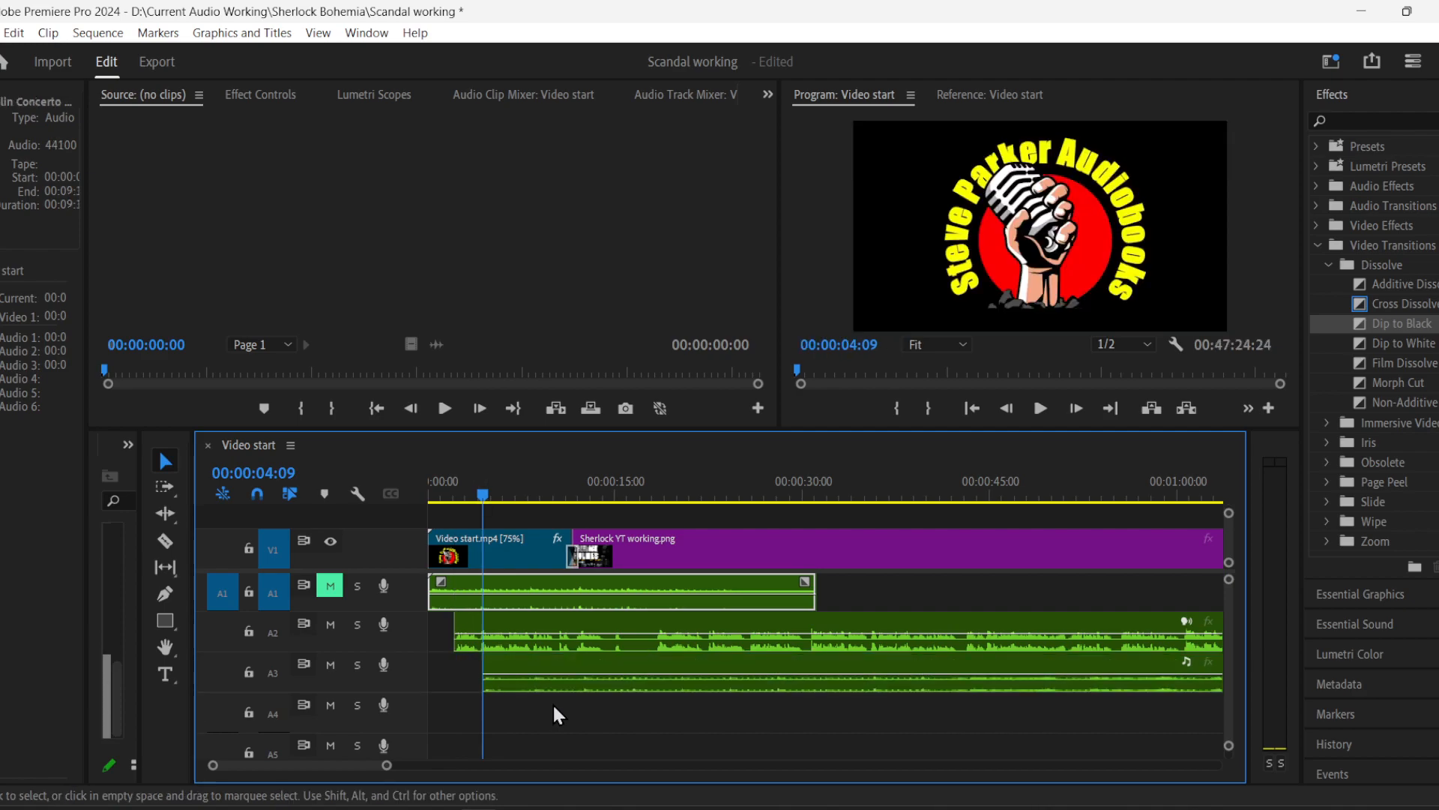
pyautogui.moveTo(574, 684); pyautogui.dragTo(520, 682)
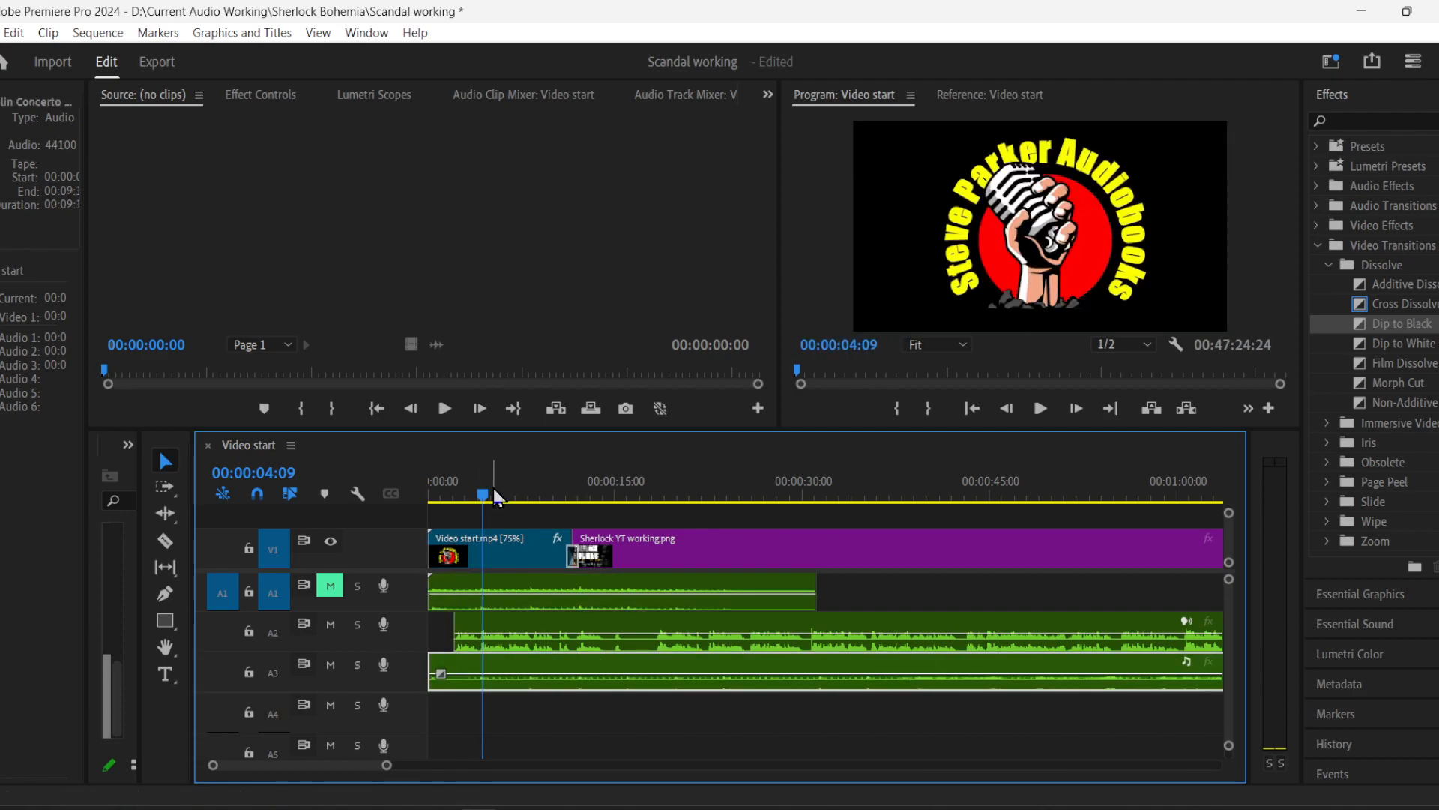
# - Play back the first seconds of the sequence to check how the trimmed concerto begins
pyautogui.moveTo(493, 495); pyautogui.dragTo(382, 489)
pyautogui.press('space')
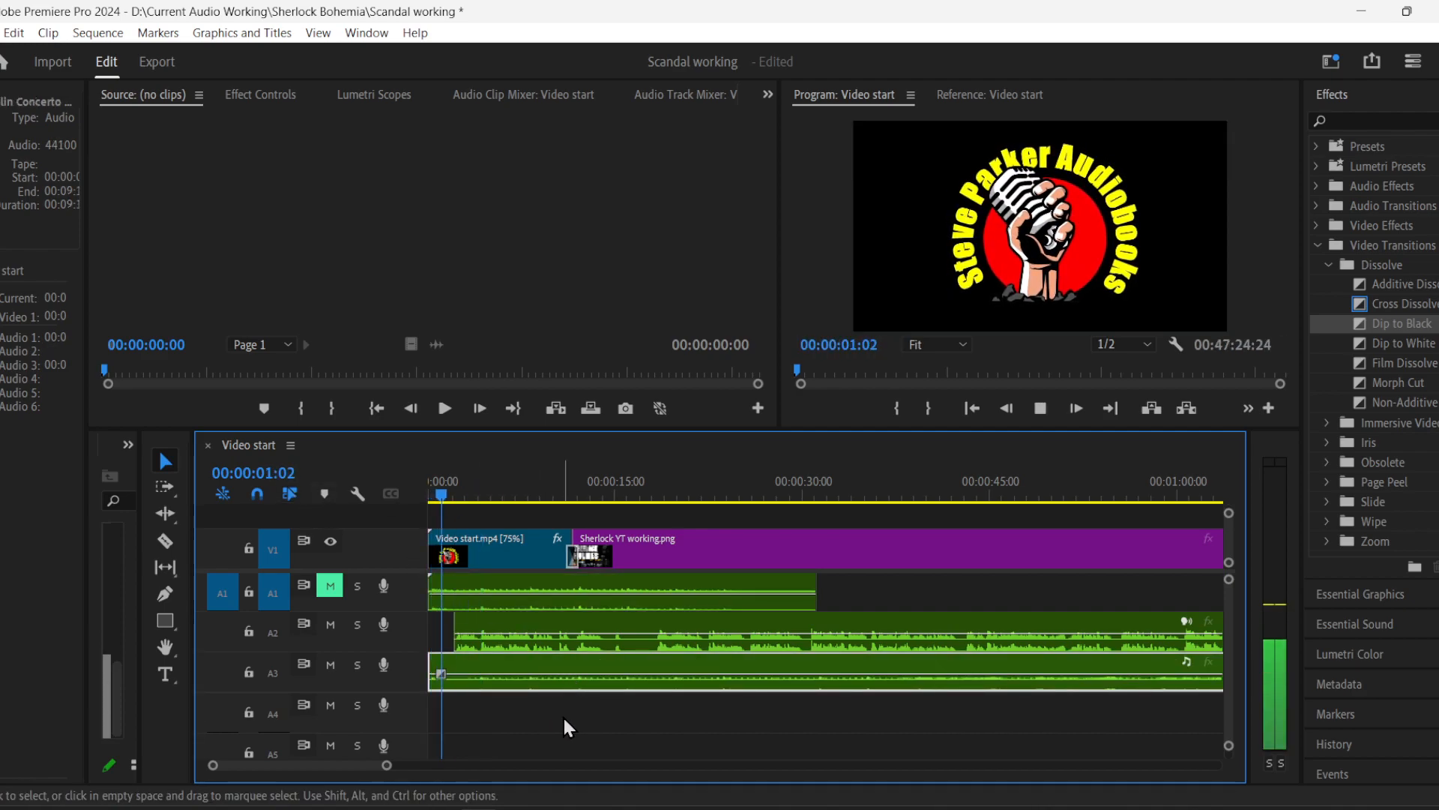
pyautogui.press('space')
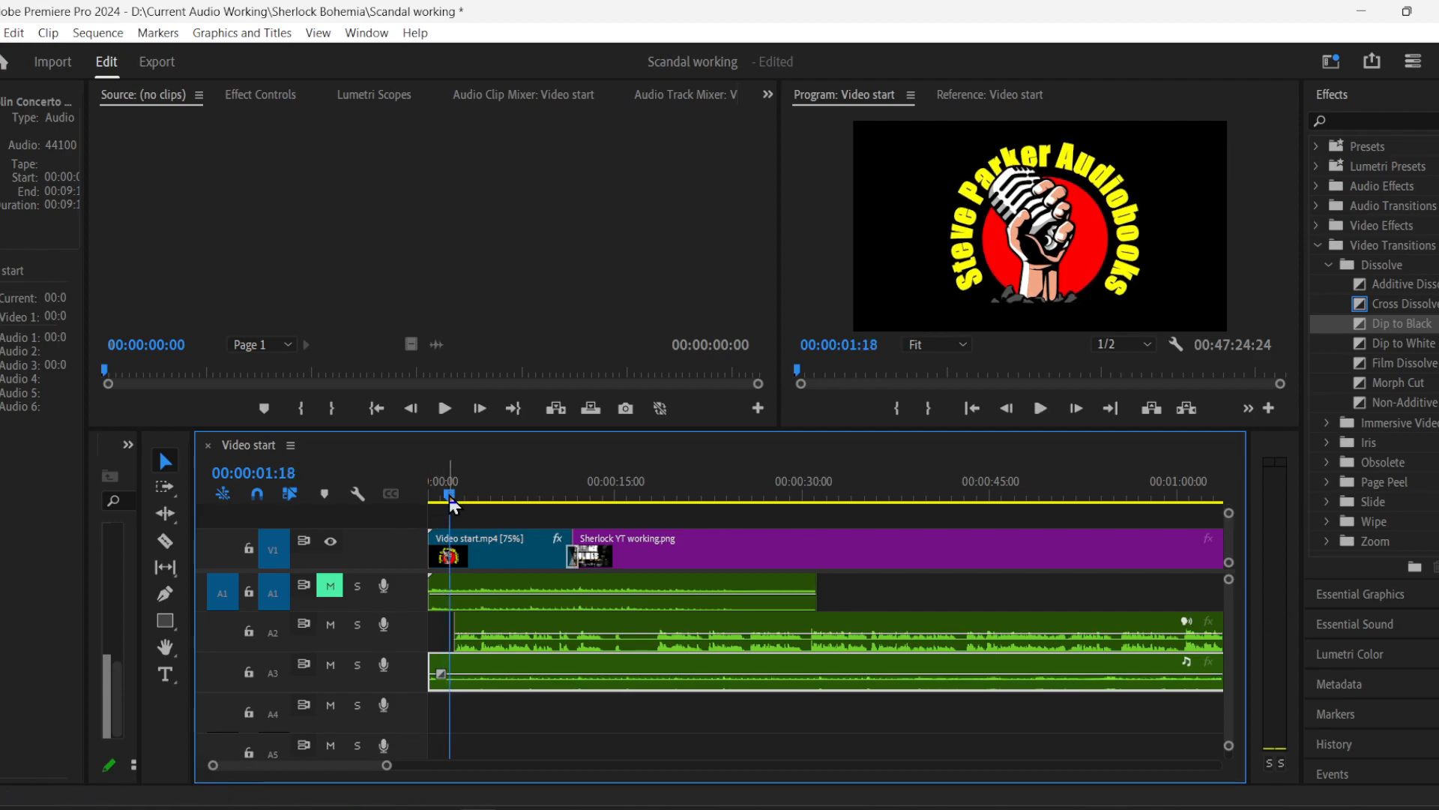
# - Trim a few frames off the start of the concerto clip on A3, move it back to the sequence start, and play it
pyautogui.moveTo(450, 496); pyautogui.dragTo(405, 498)
pyautogui.moveTo(212, 766); pyautogui.dragTo(281, 770)
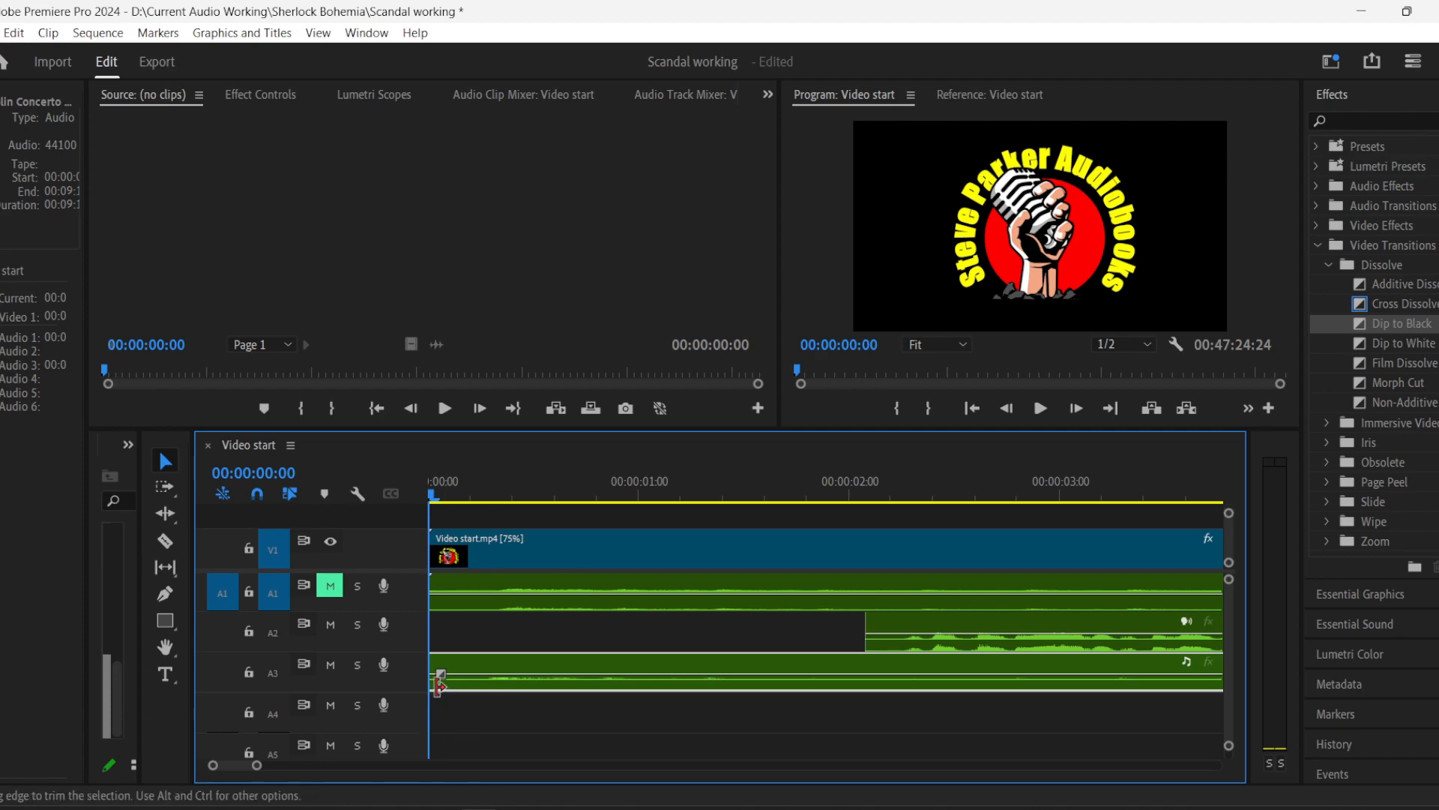
pyautogui.moveTo(436, 683); pyautogui.dragTo(481, 685)
pyautogui.moveTo(587, 686); pyautogui.dragTo(528, 684)
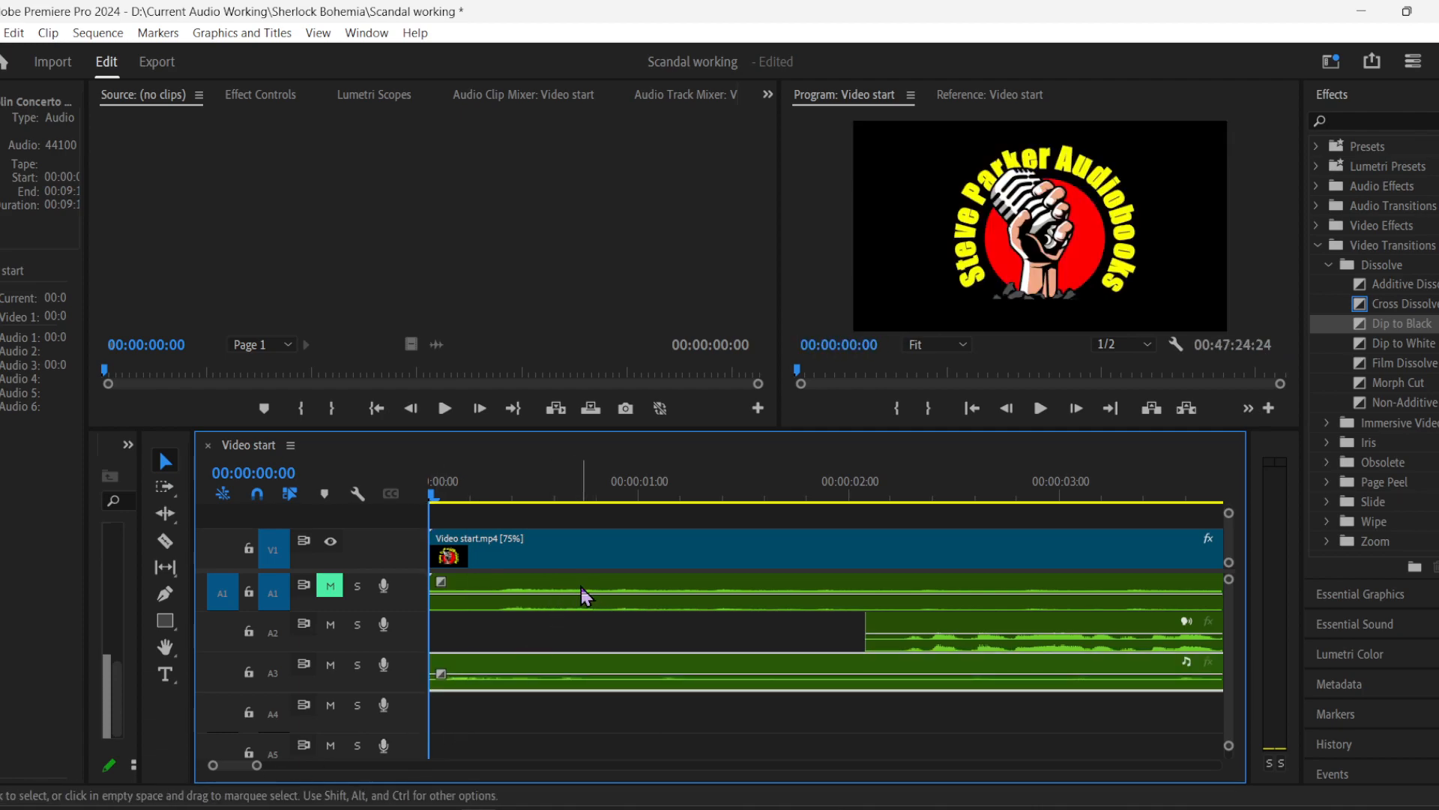
pyautogui.press('space')
pyautogui.press('space')
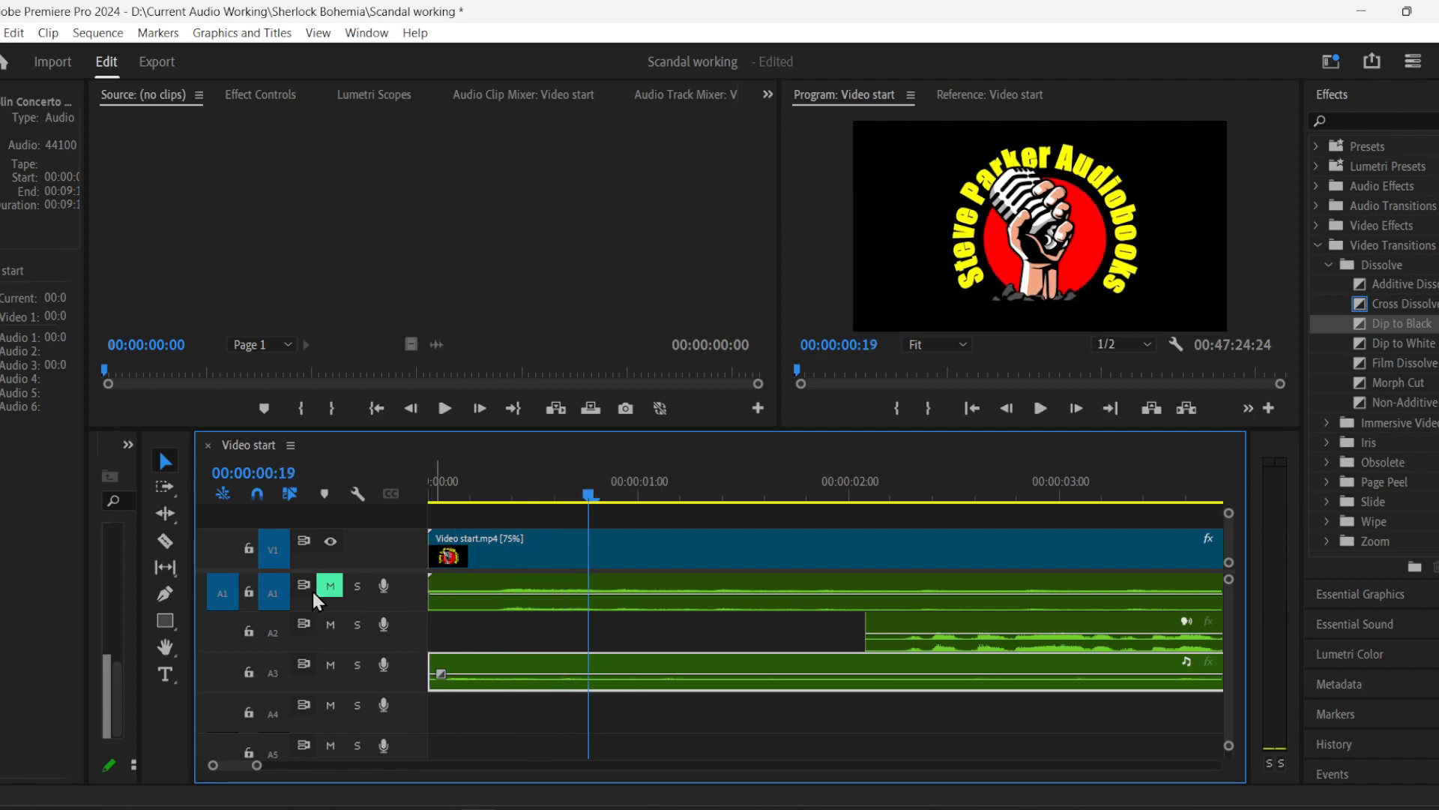
# - Unmute track A1 and play the first seconds of the sequence with the theme clip and the concerto together
pyautogui.moveTo(504, 495); pyautogui.dragTo(432, 573)
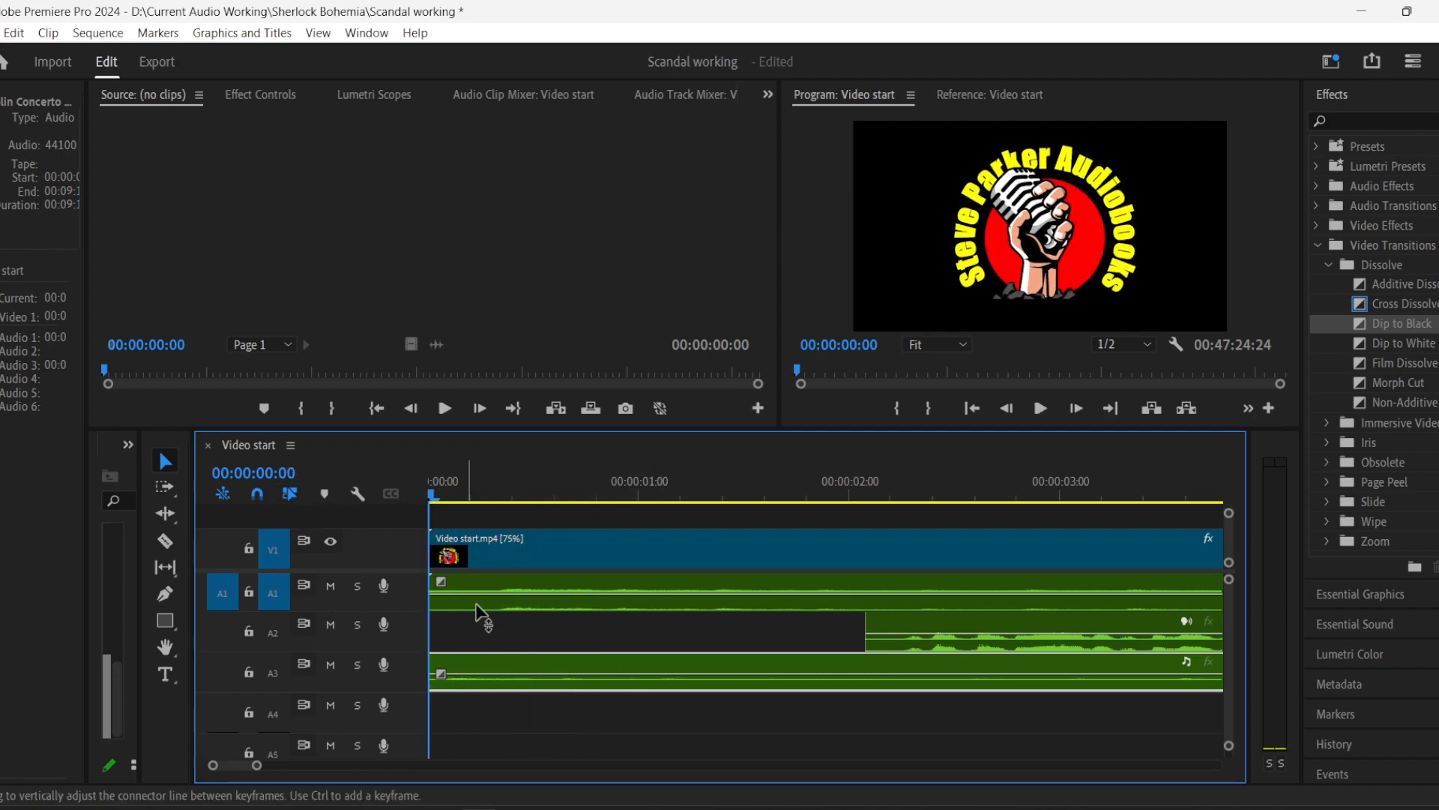
pyautogui.press('space')
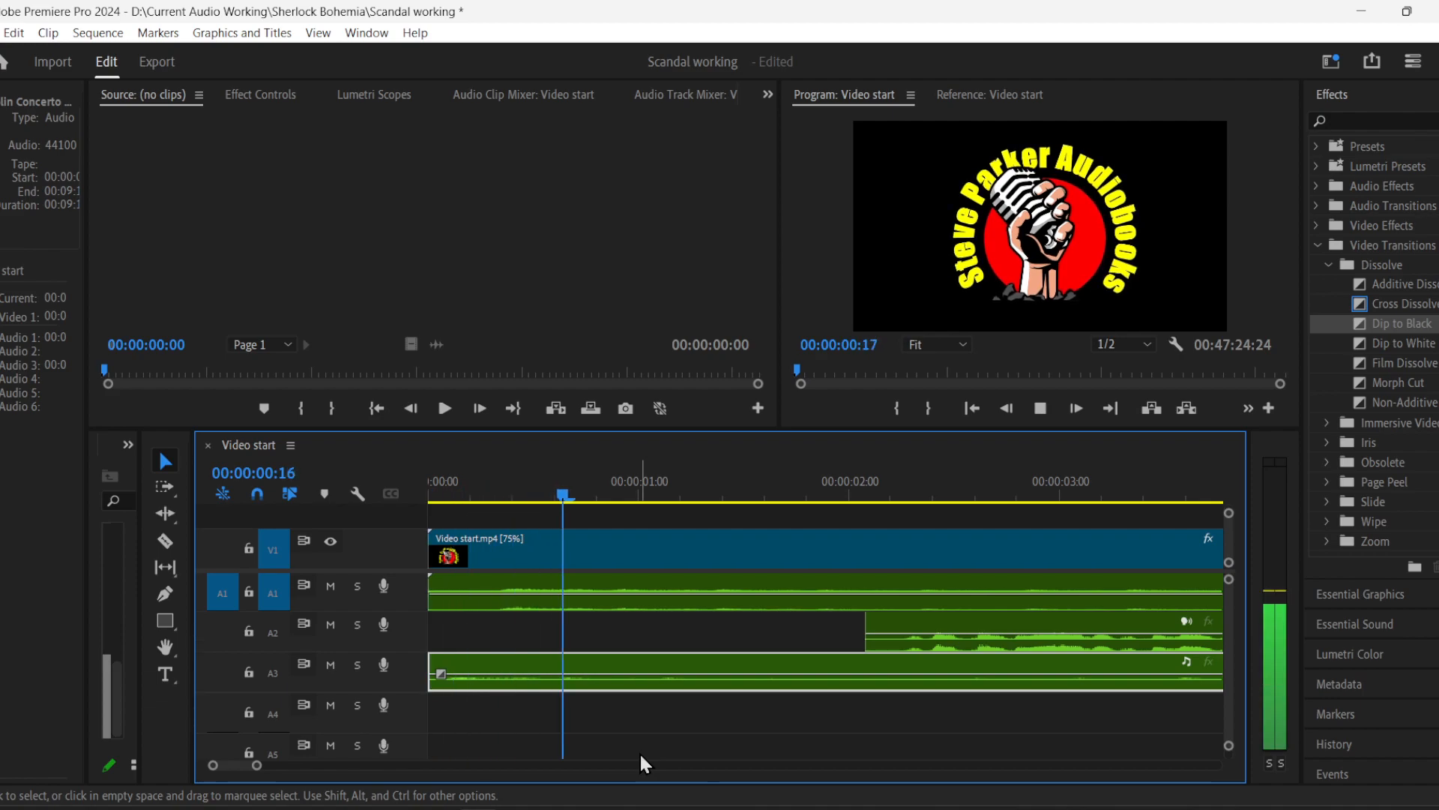
pyautogui.press('space')
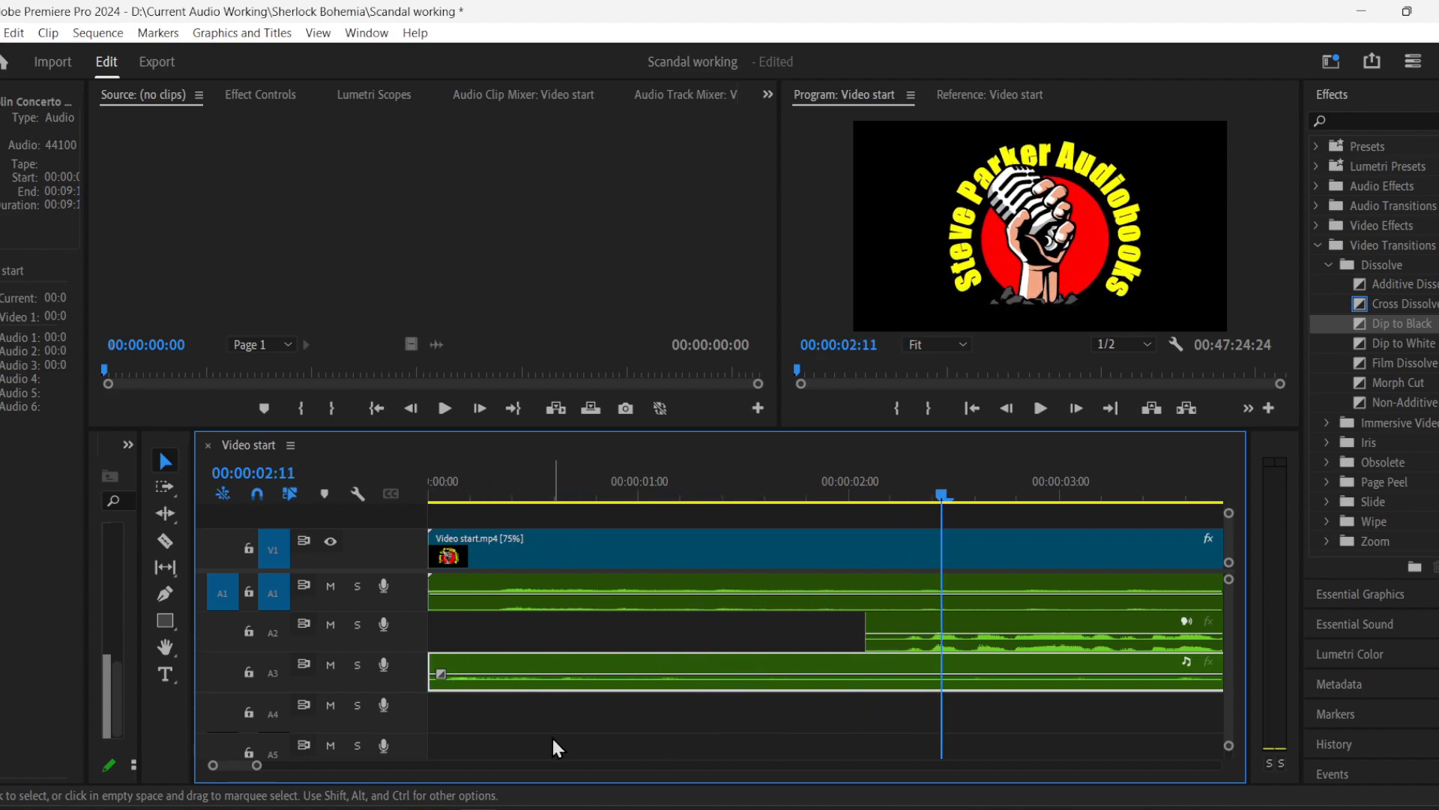
# - Delete the short theme clip from A1, move the concerto from A3 to A1 at the sequence start, and expand the track's height
pyautogui.click(529, 599)
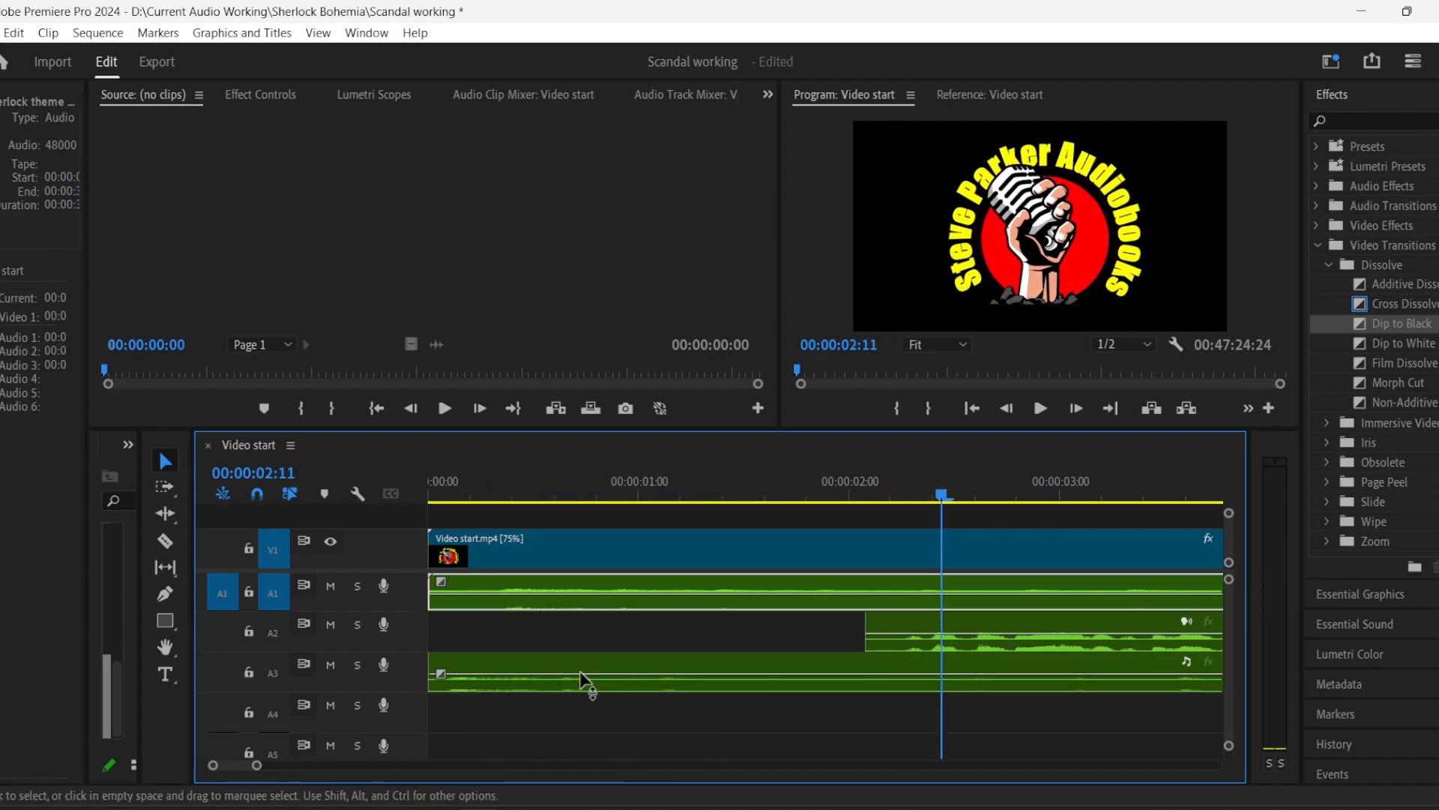
pyautogui.press('Delete')
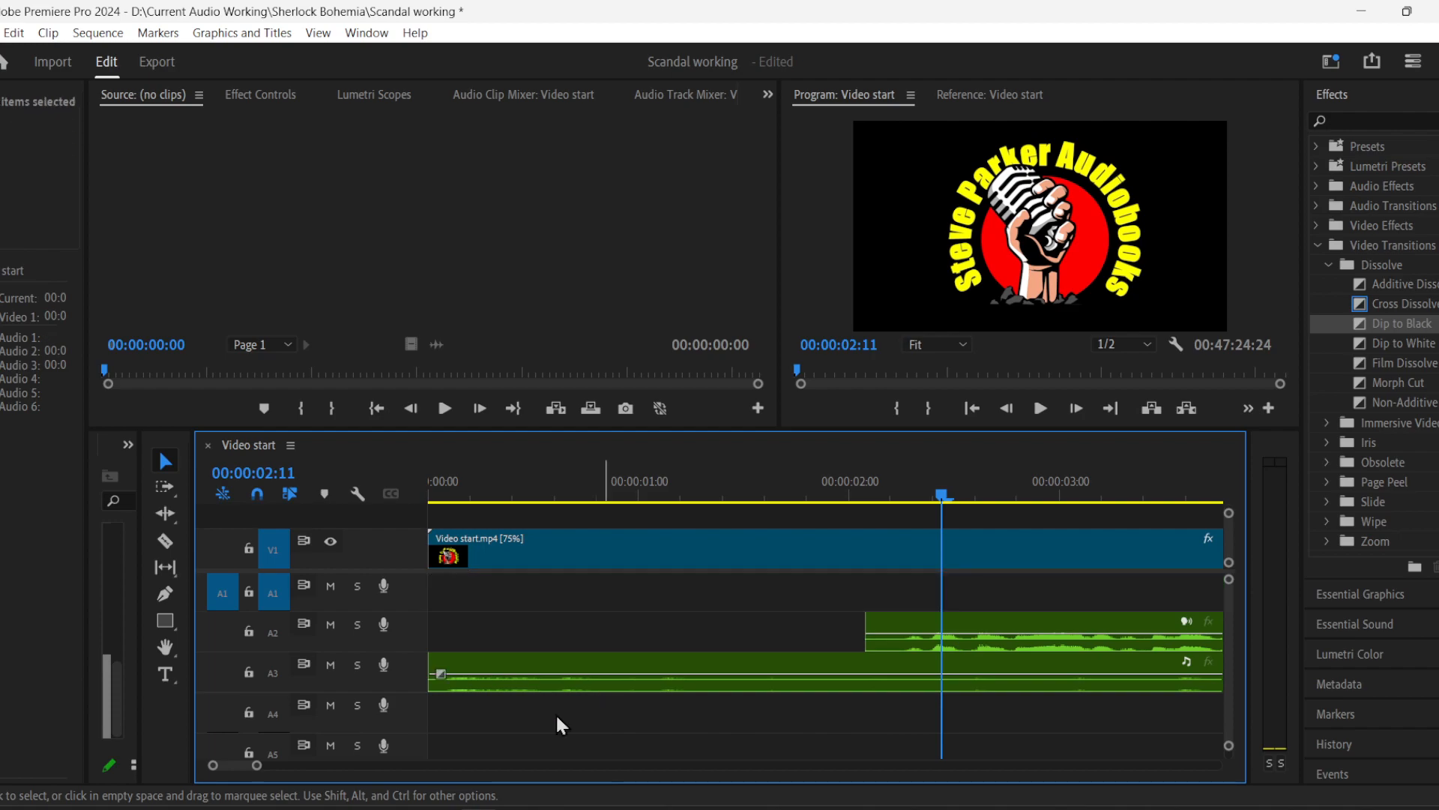
pyautogui.moveTo(595, 681); pyautogui.dragTo(586, 604)
pyautogui.doubleClick(412, 604)
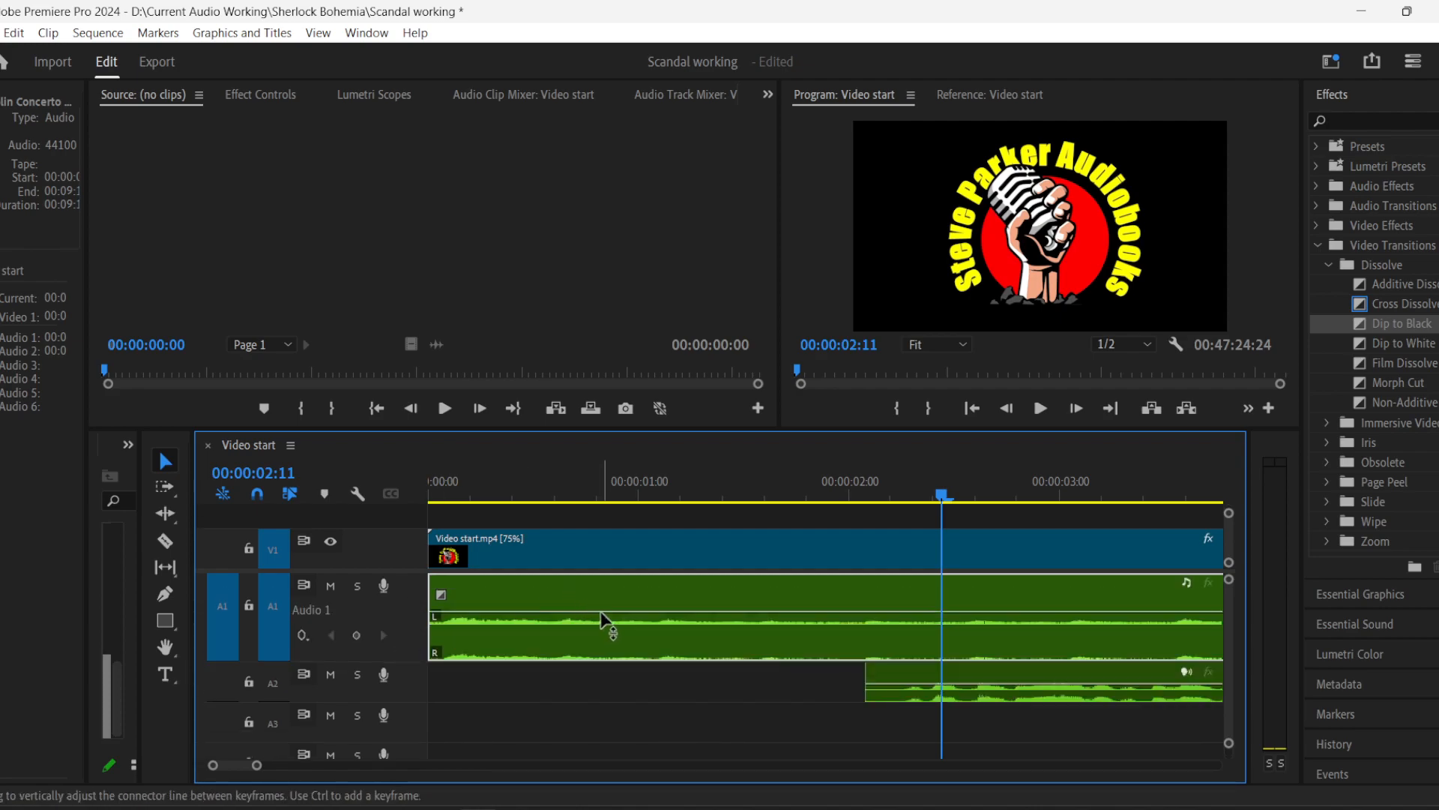
# - Raise the concerto's volume slightly on A1 and play back the opening through the transition to the title image
pyautogui.moveTo(600, 609); pyautogui.dragTo(601, 606)
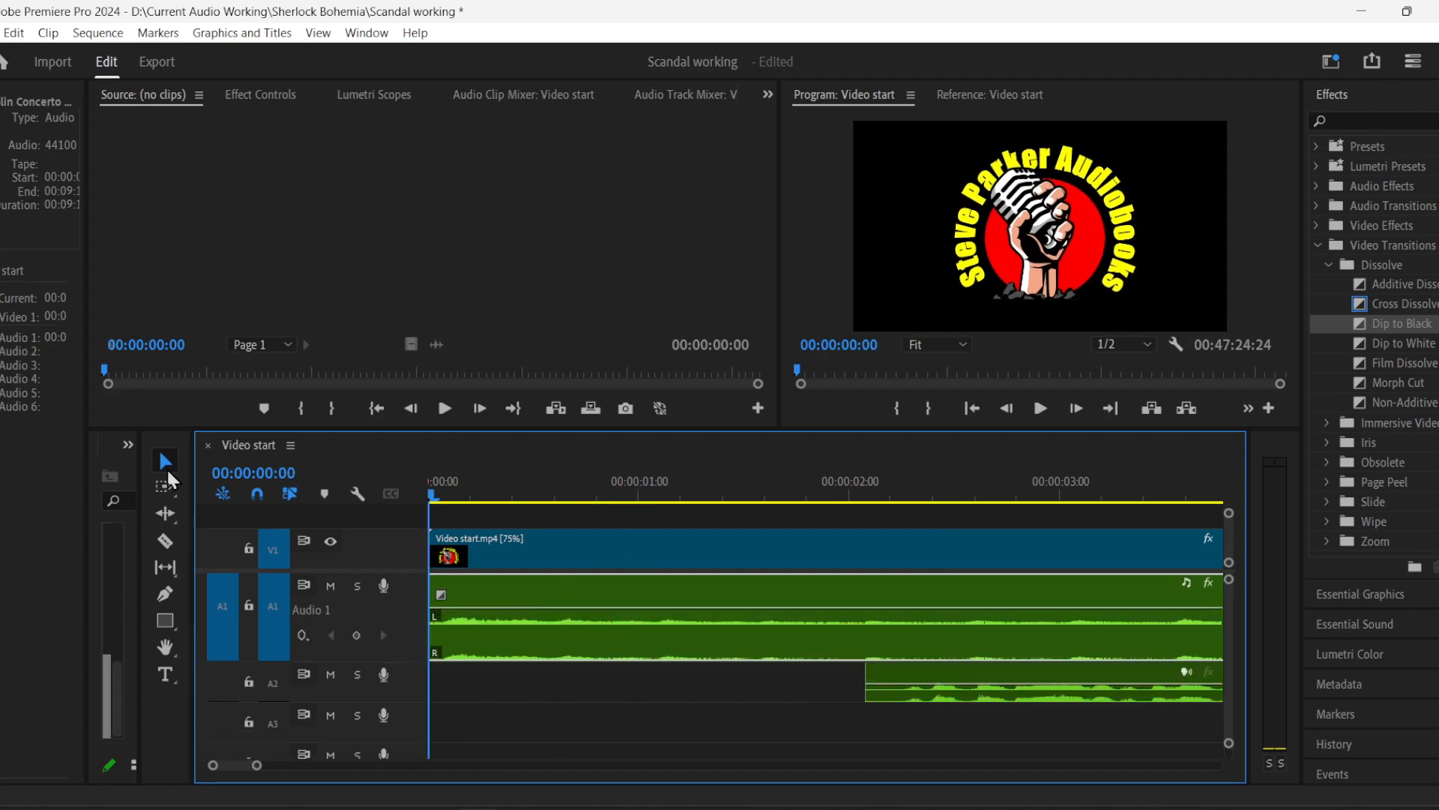
pyautogui.press('space')
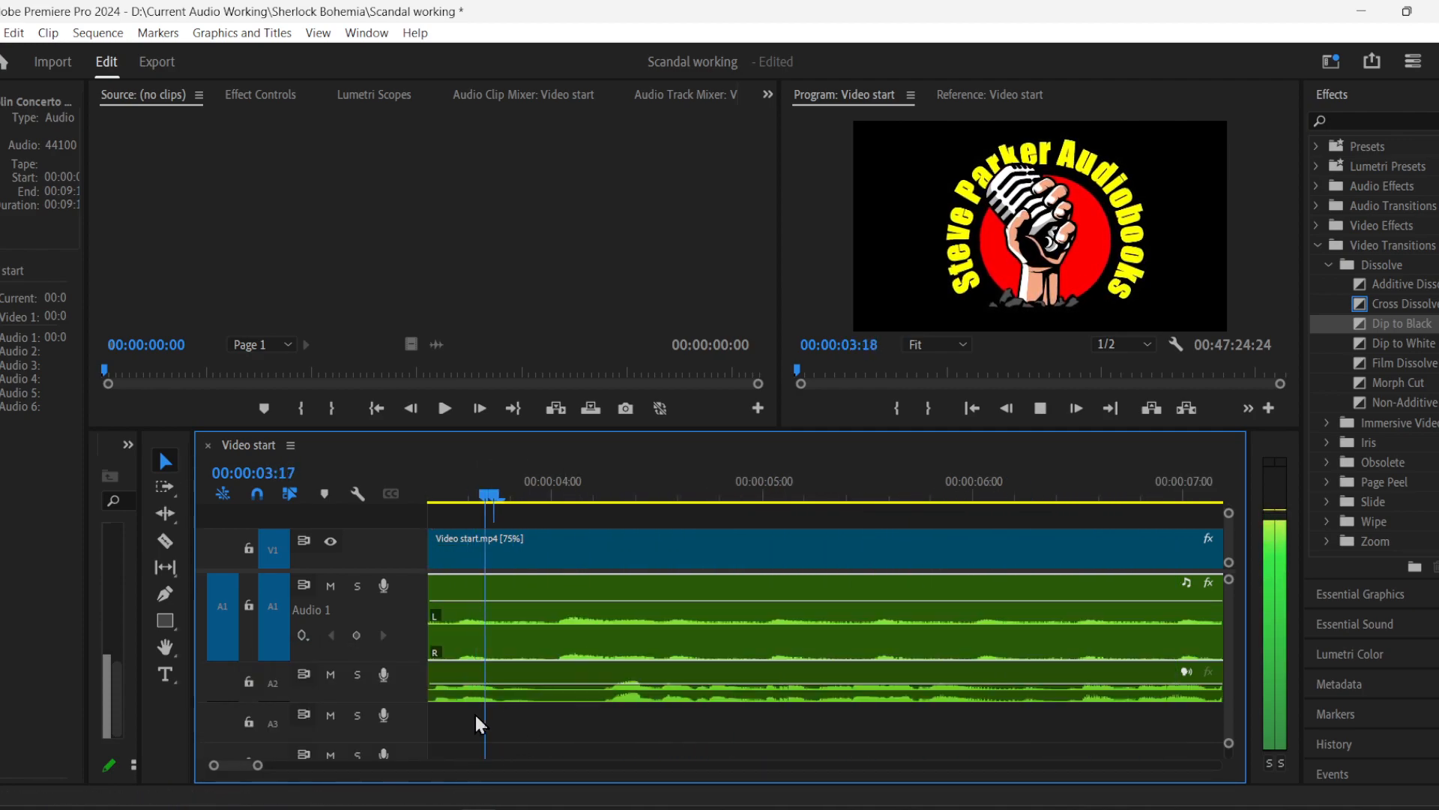
pyautogui.moveTo(257, 765); pyautogui.dragTo(375, 772)
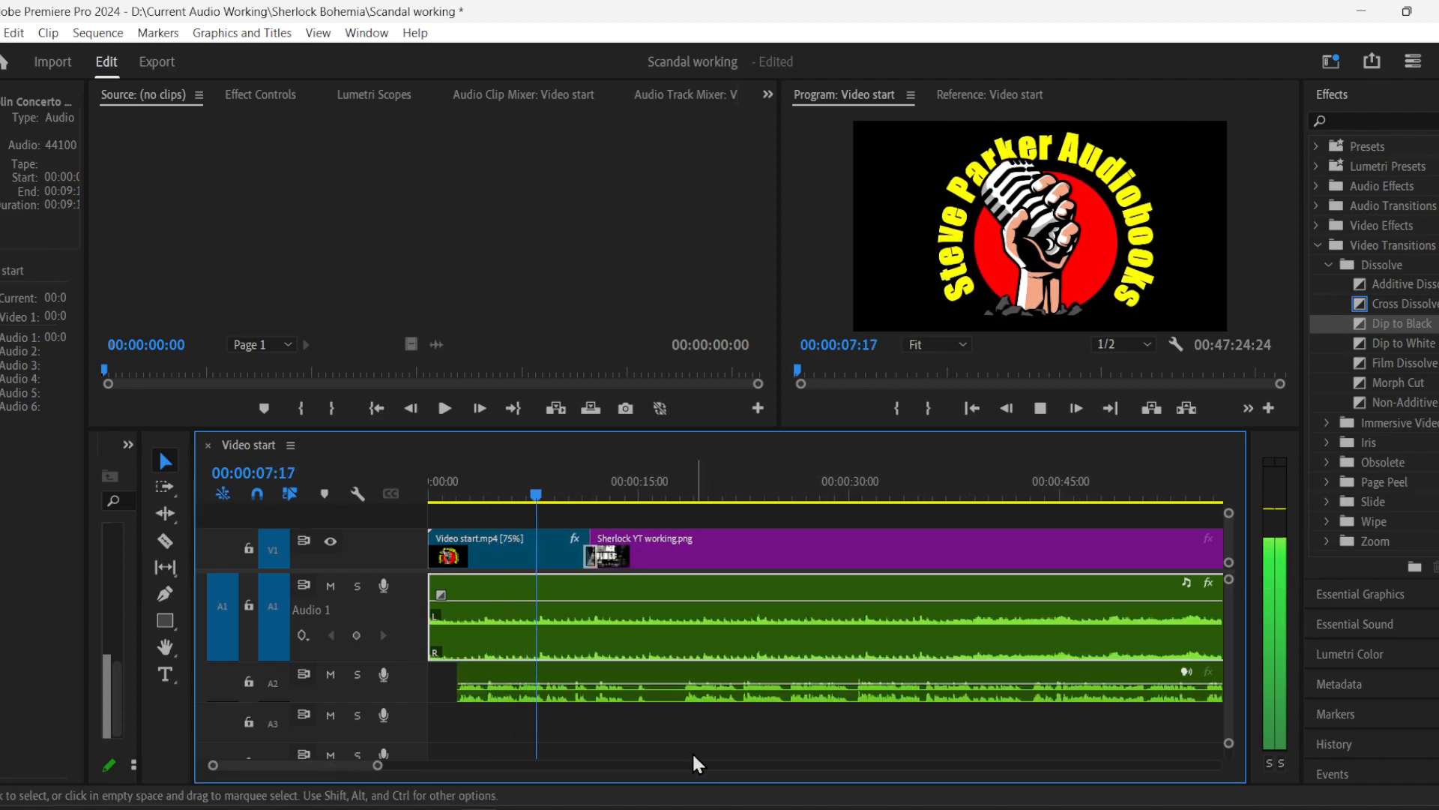
pyautogui.moveTo(380, 767); pyautogui.dragTo(430, 768)
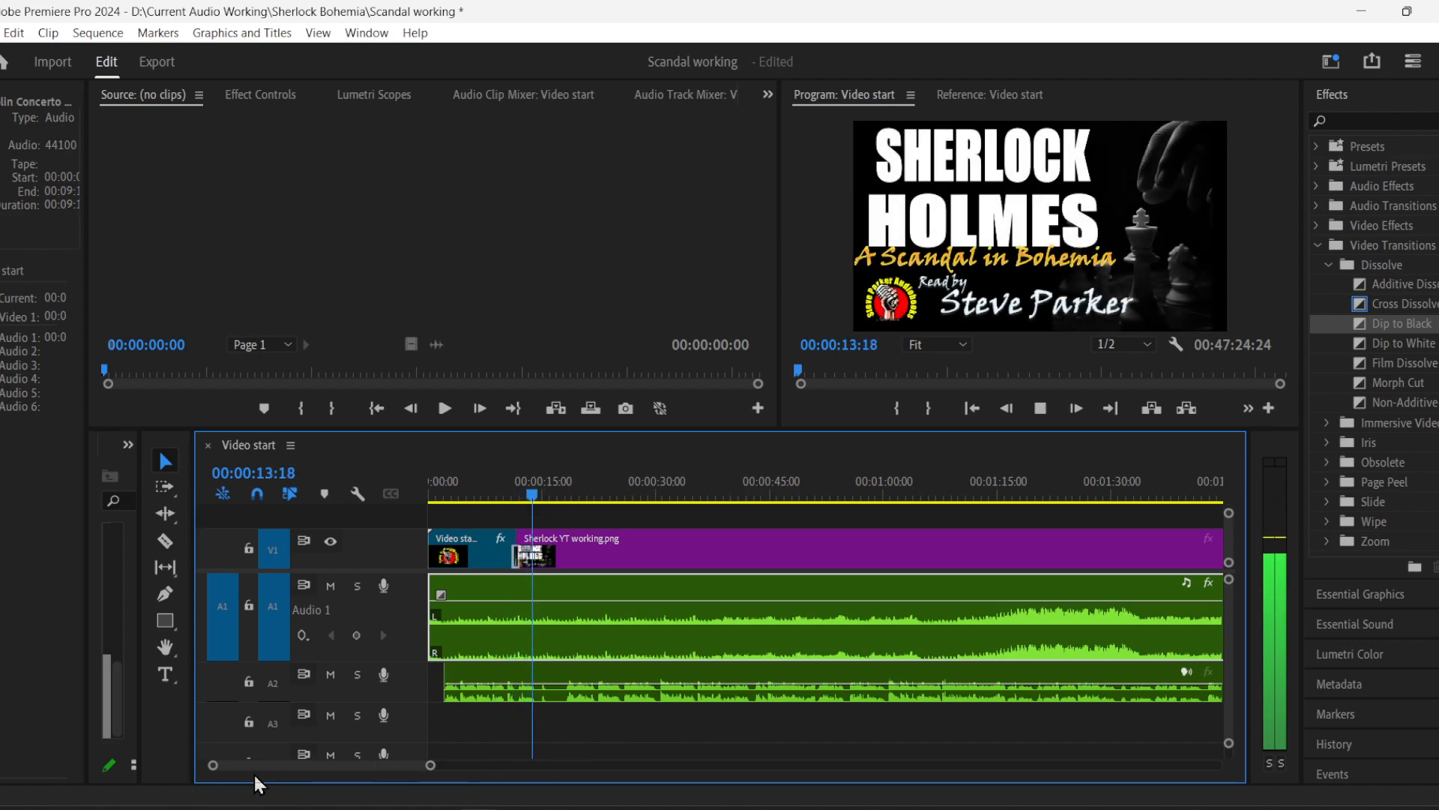
pyautogui.moveTo(214, 771); pyautogui.dragTo(232, 770)
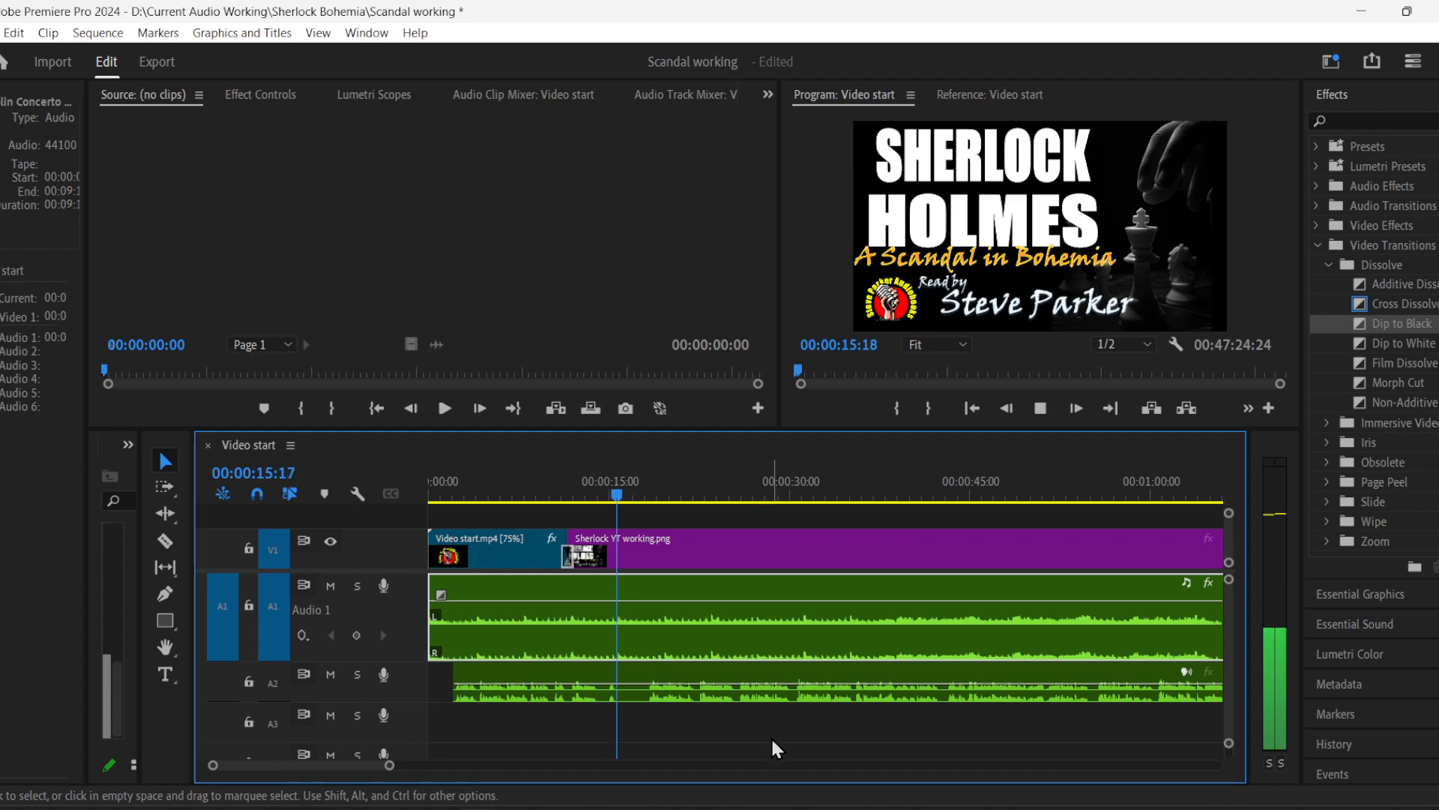
# - Add two volume keyframes with the Pen tool at about 17 and 19 seconds on the concerto, lowering the music from the second one
pyautogui.click(164, 597)
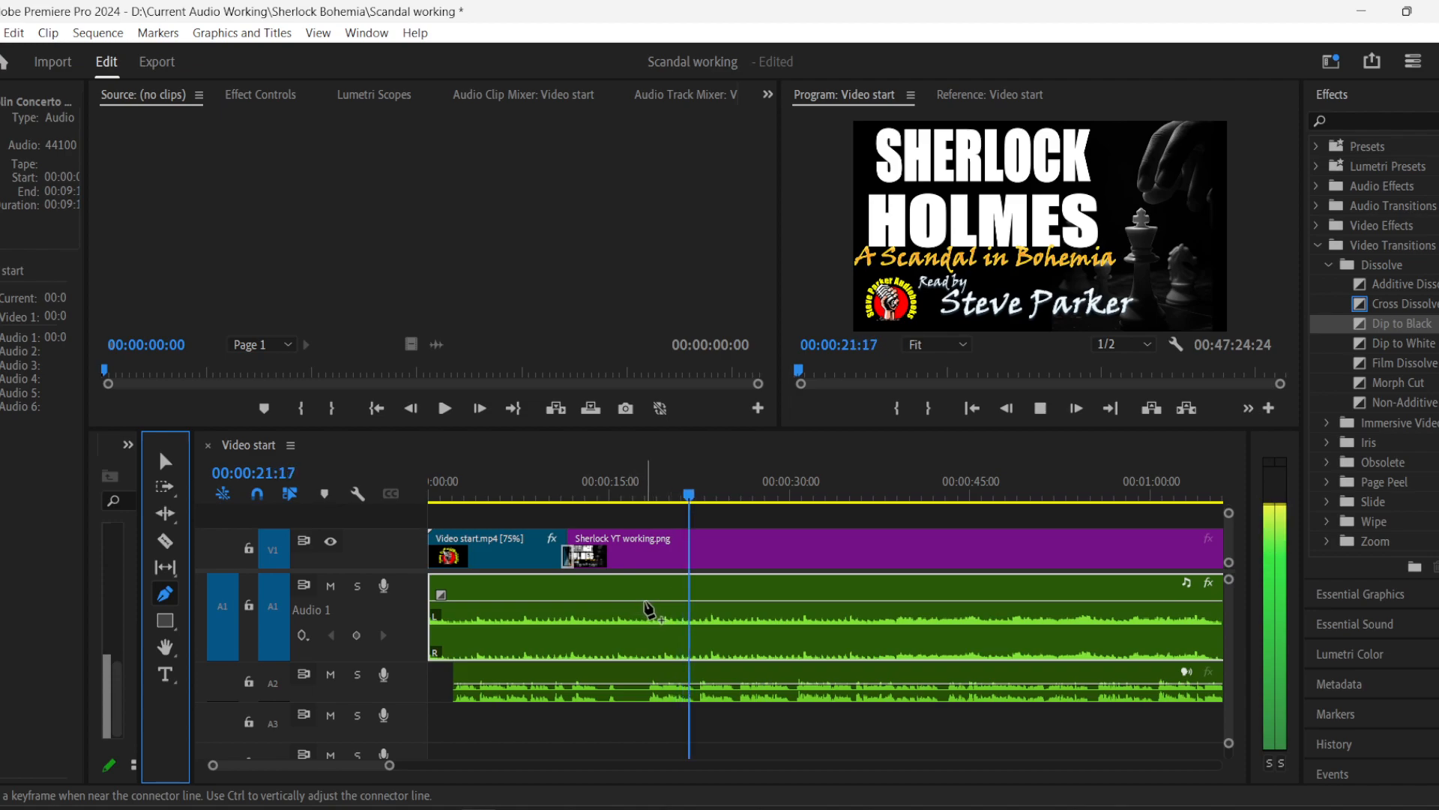
pyautogui.click(632, 602)
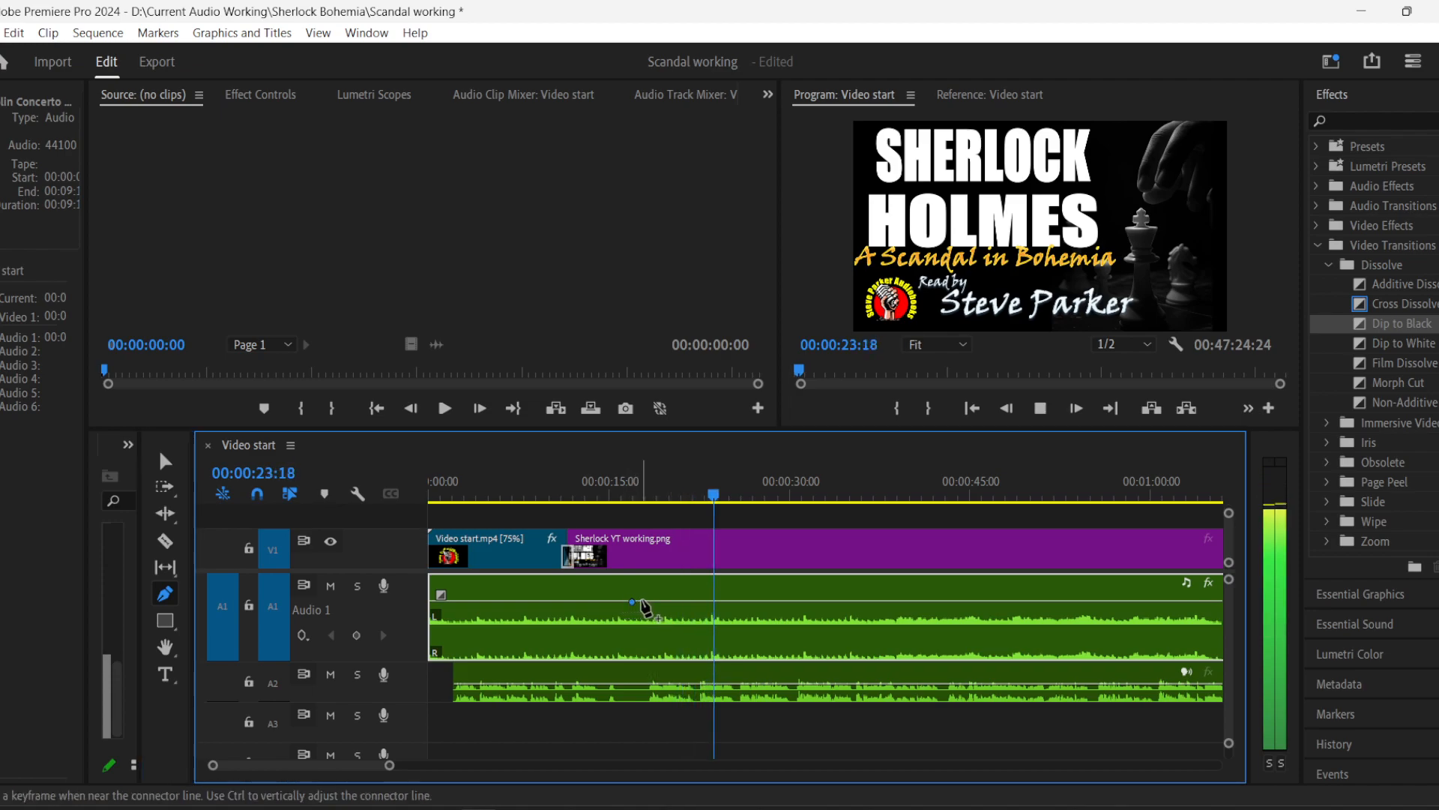
pyautogui.moveTo(656, 602); pyautogui.dragTo(656, 608)
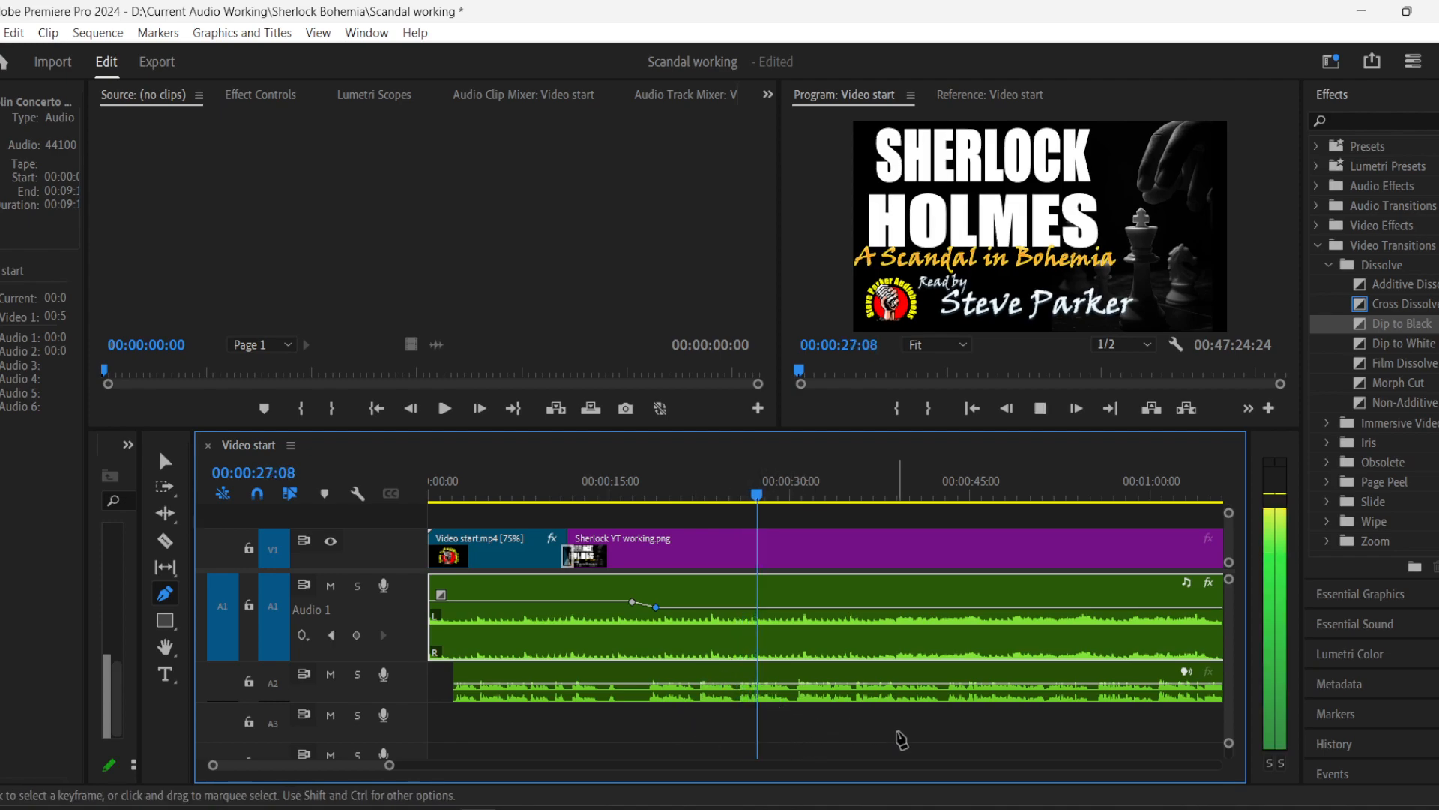
pyautogui.moveTo(657, 607); pyautogui.dragTo(656, 615)
pyautogui.press('space')
pyautogui.press('space')
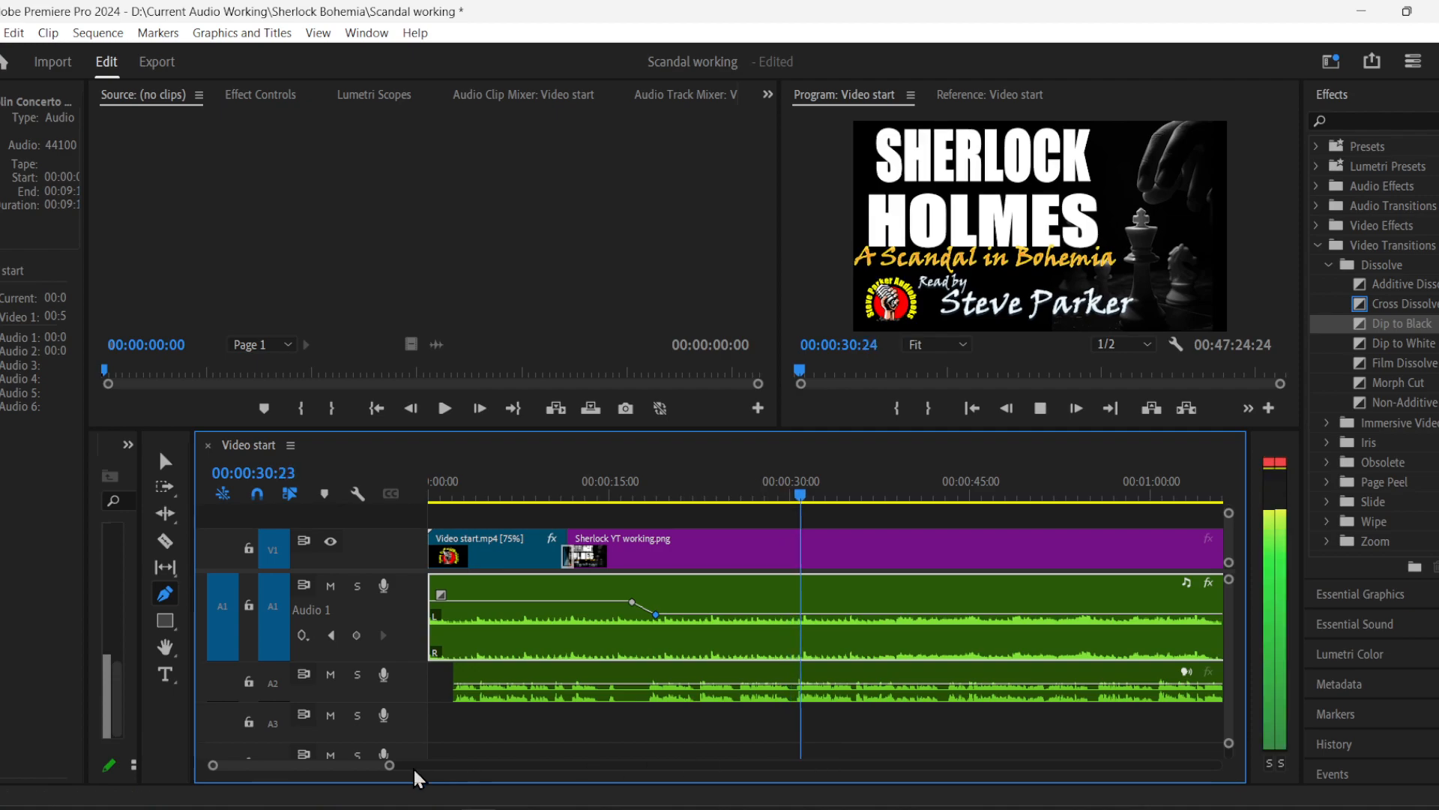
# - Lower the concerto further with two volume keyframes at about 39 seconds, placed close together for a quick drop, and check the playback
pyautogui.moveTo(389, 765); pyautogui.dragTo(465, 765)
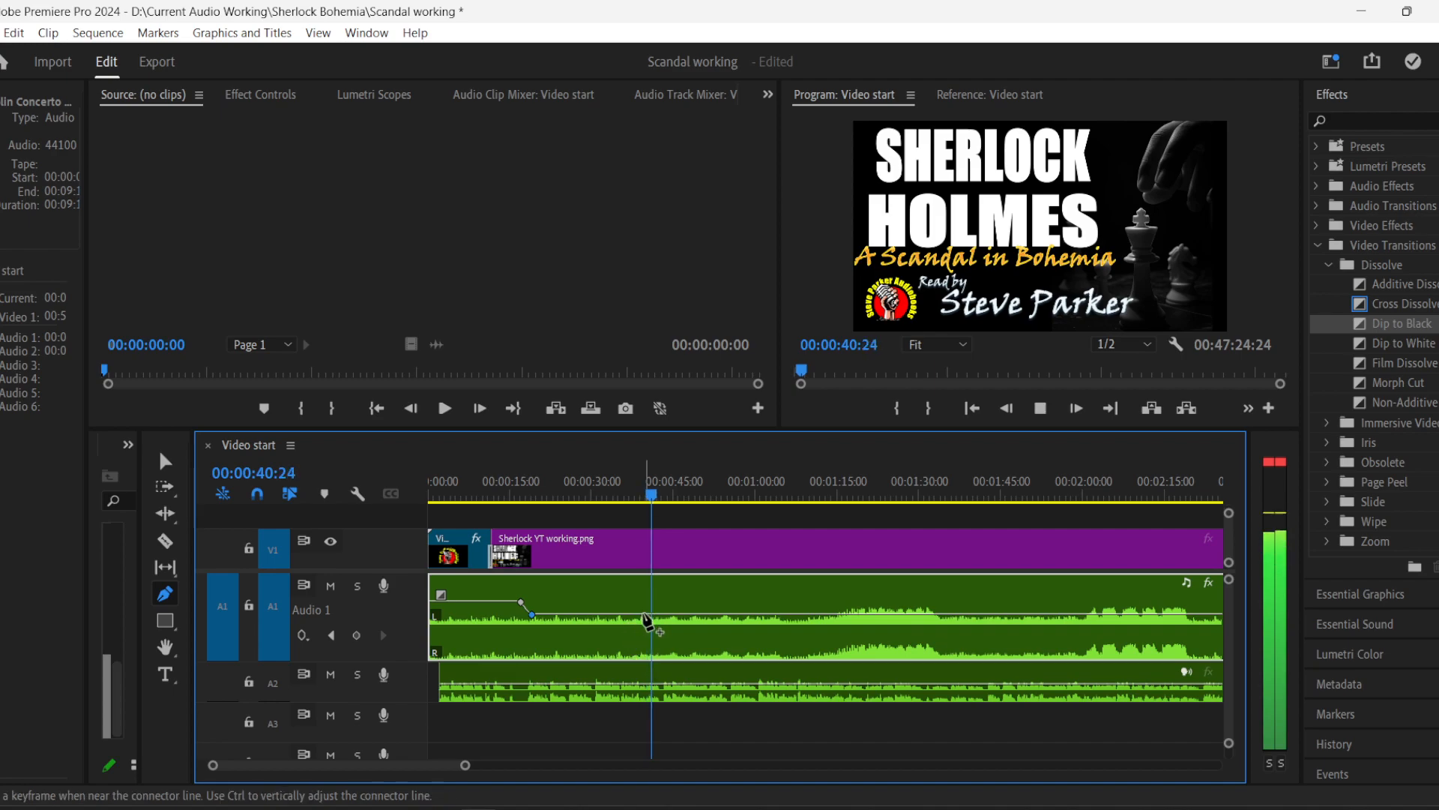
pyautogui.press('space')
pyautogui.moveTo(214, 766); pyautogui.dragTo(271, 769)
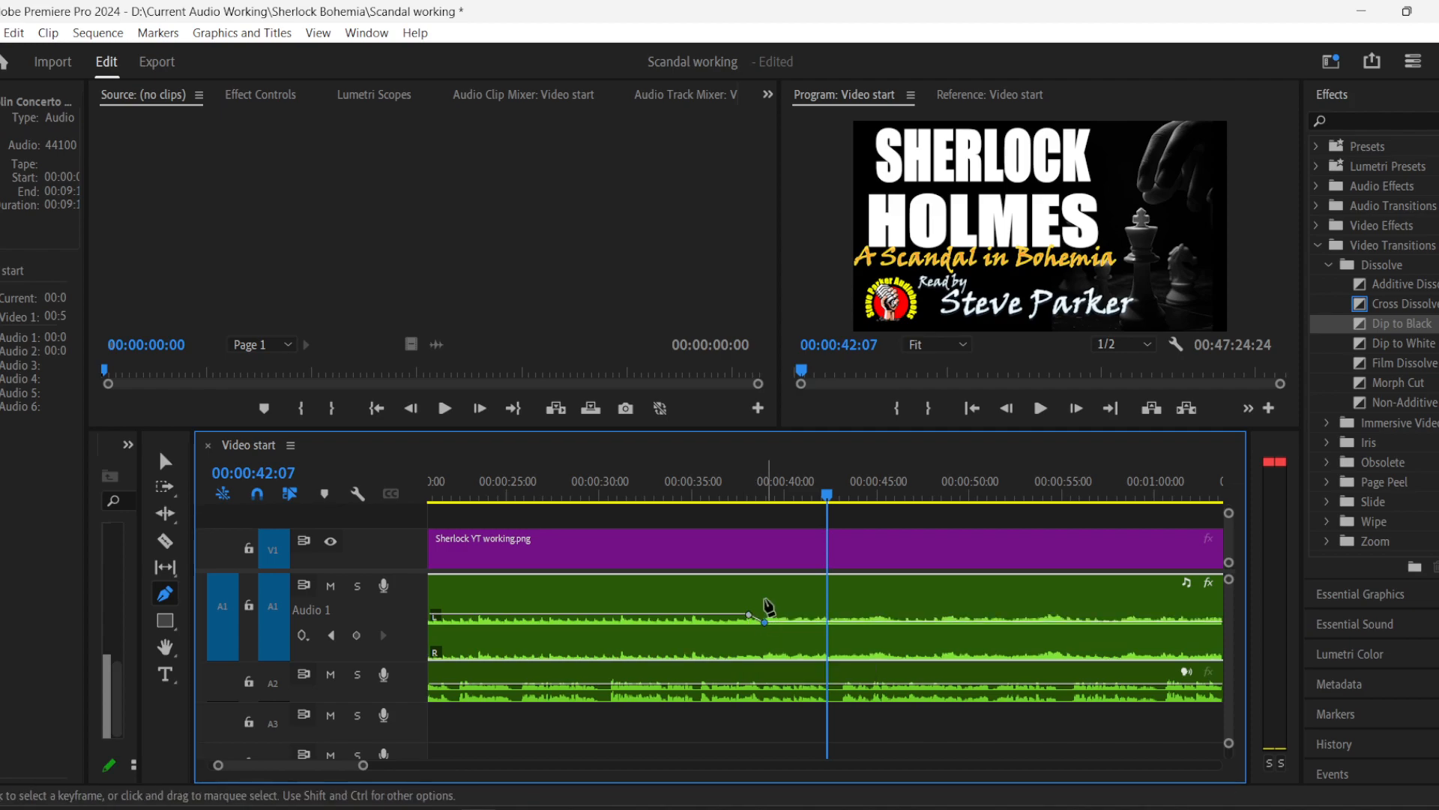
pyautogui.click(722, 491)
pyautogui.press('space')
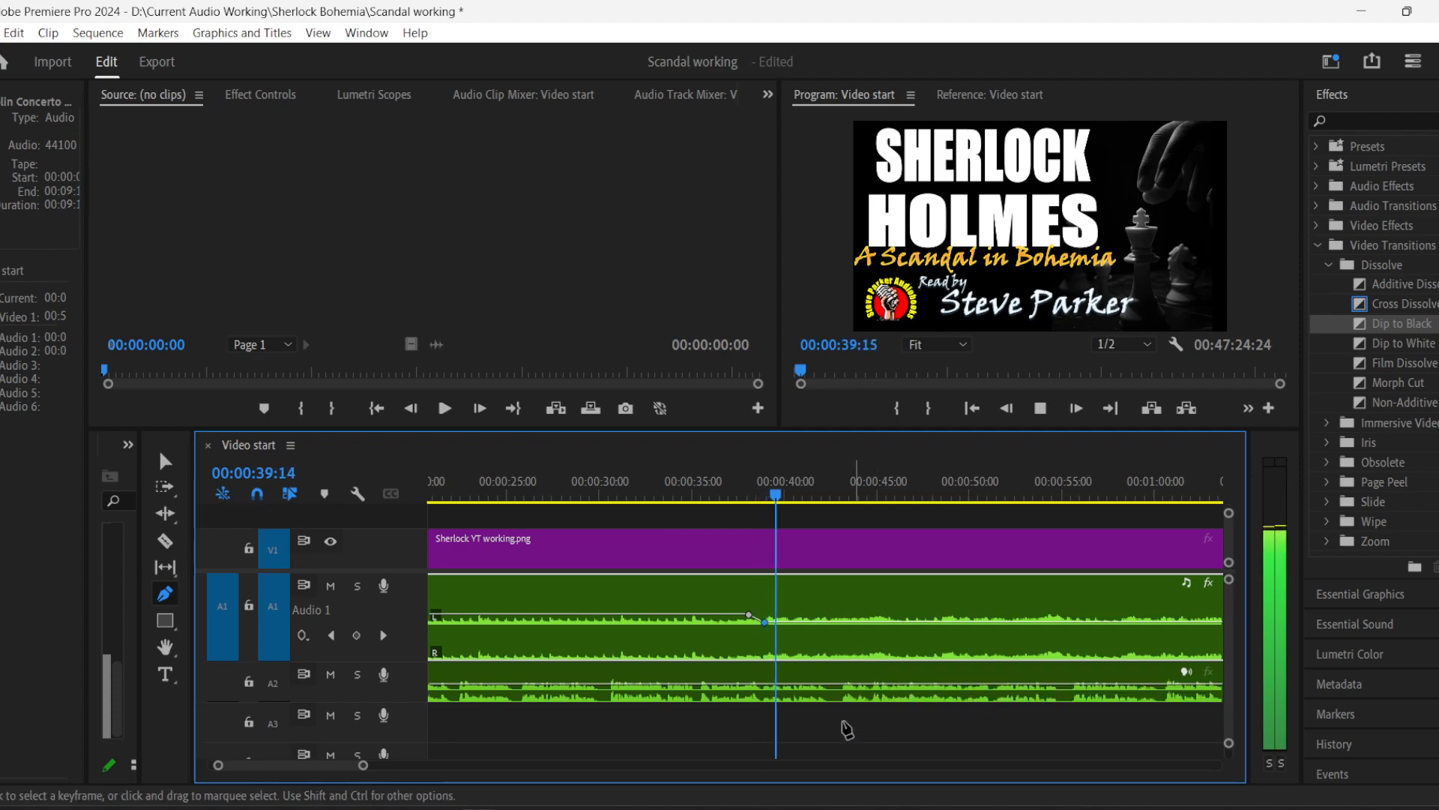
pyautogui.moveTo(766, 623); pyautogui.dragTo(765, 631)
pyautogui.press('space')
pyautogui.press('space')
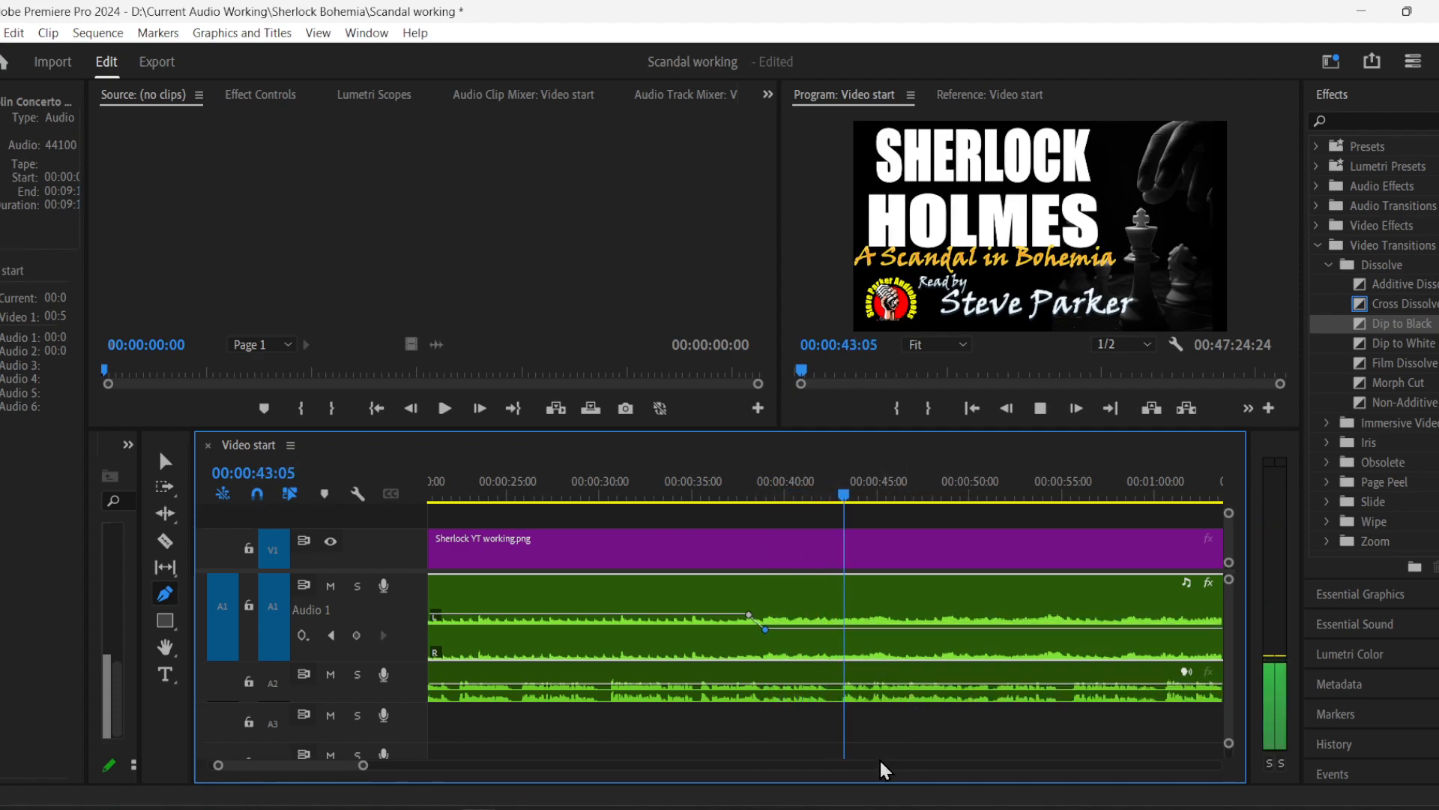
pyautogui.moveTo(749, 615); pyautogui.dragTo(757, 615)
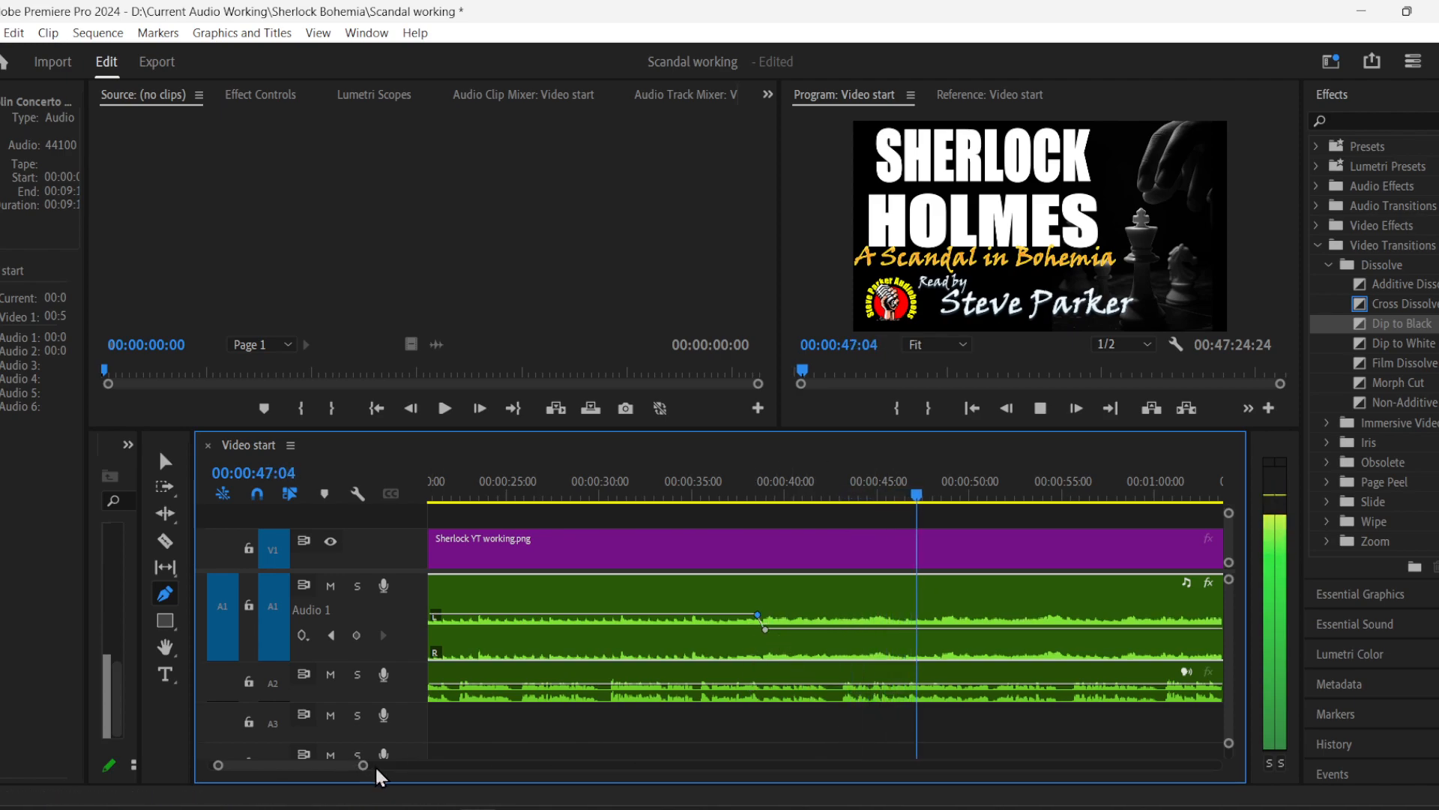
# - Add volume keyframes at about 1:11 and 1:17 to reduce the concerto under its louder passage, and listen until about 1:30
pyautogui.moveTo(365, 765); pyautogui.dragTo(410, 768)
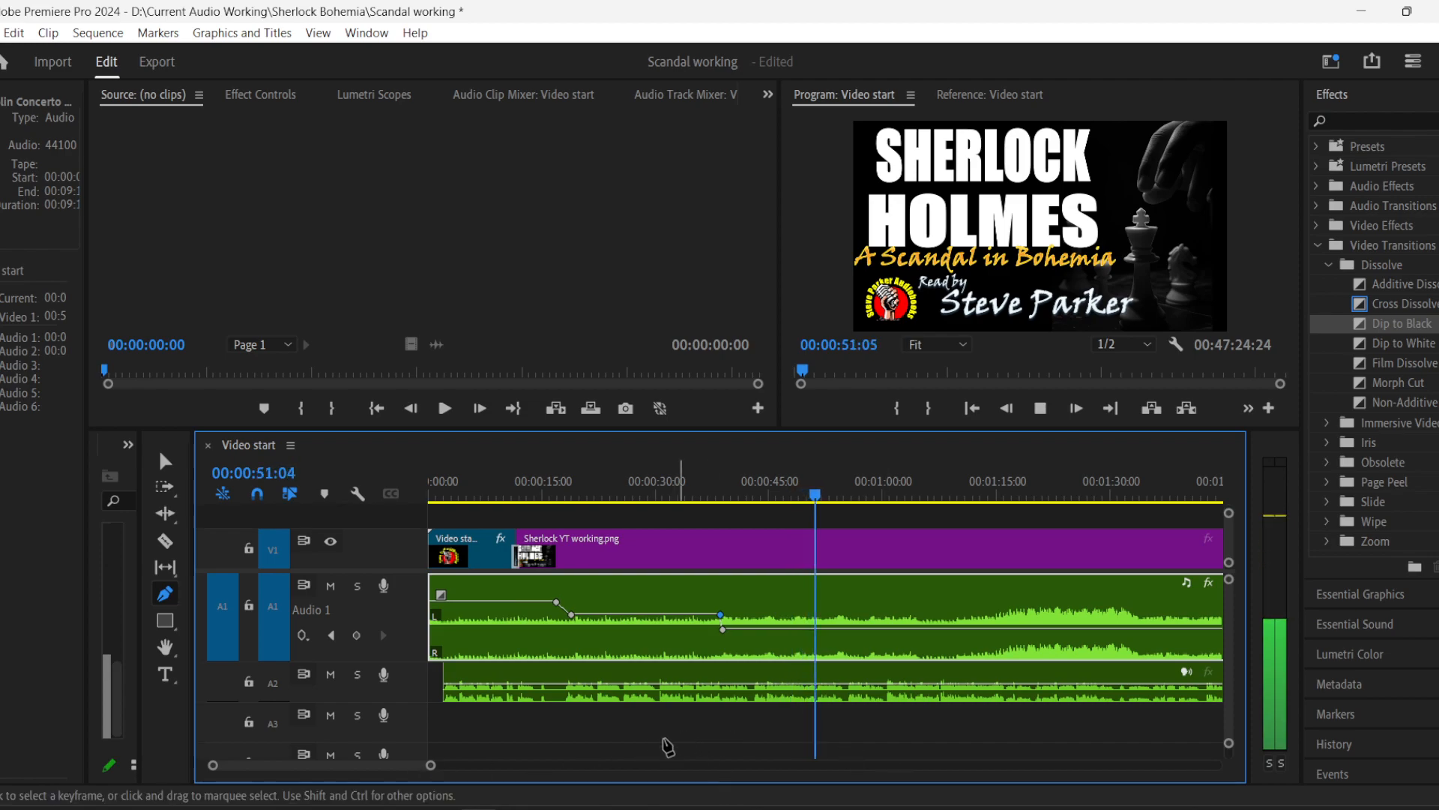
pyautogui.moveTo(431, 766); pyautogui.dragTo(466, 766)
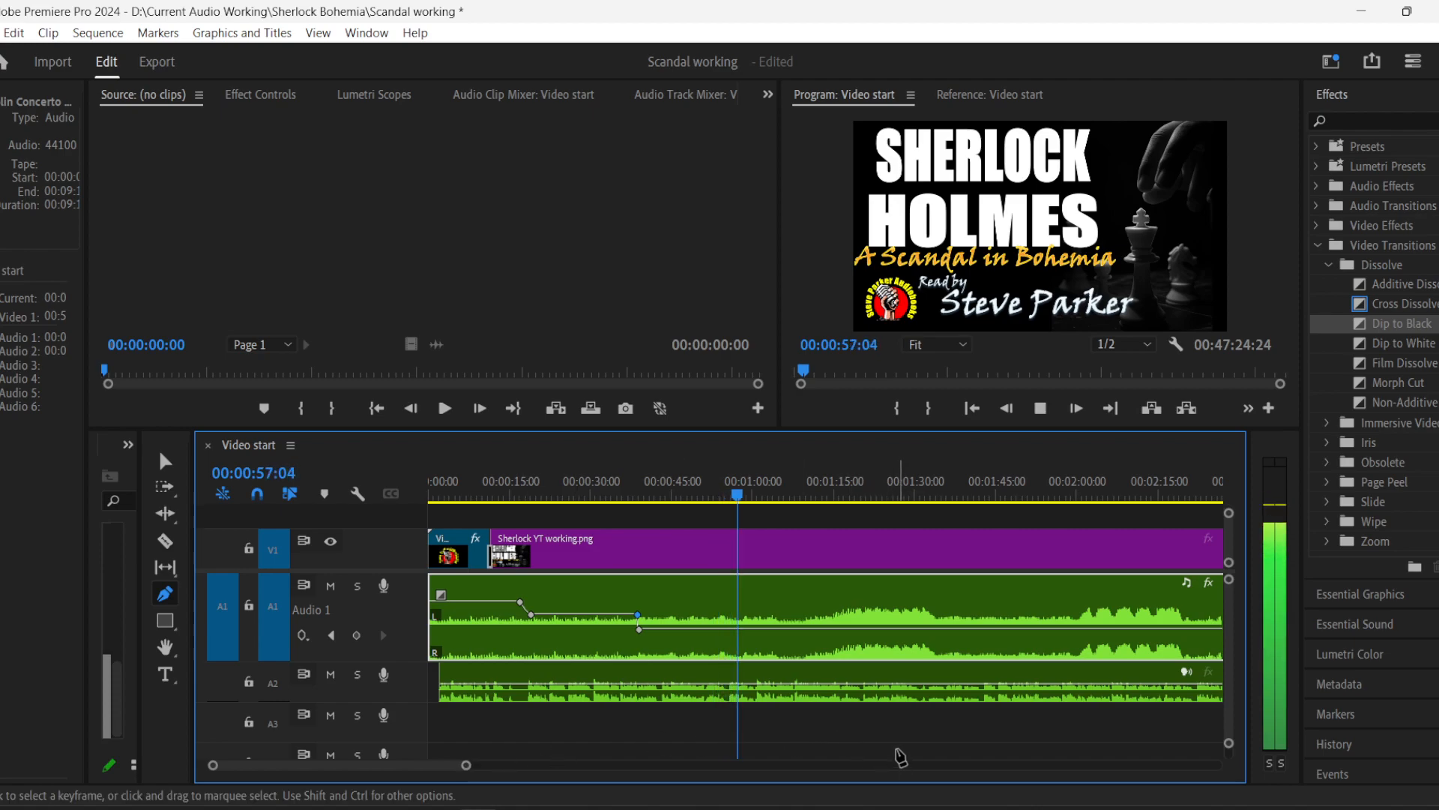
pyautogui.click(812, 630)
pyautogui.moveTo(845, 630); pyautogui.dragTo(845, 638)
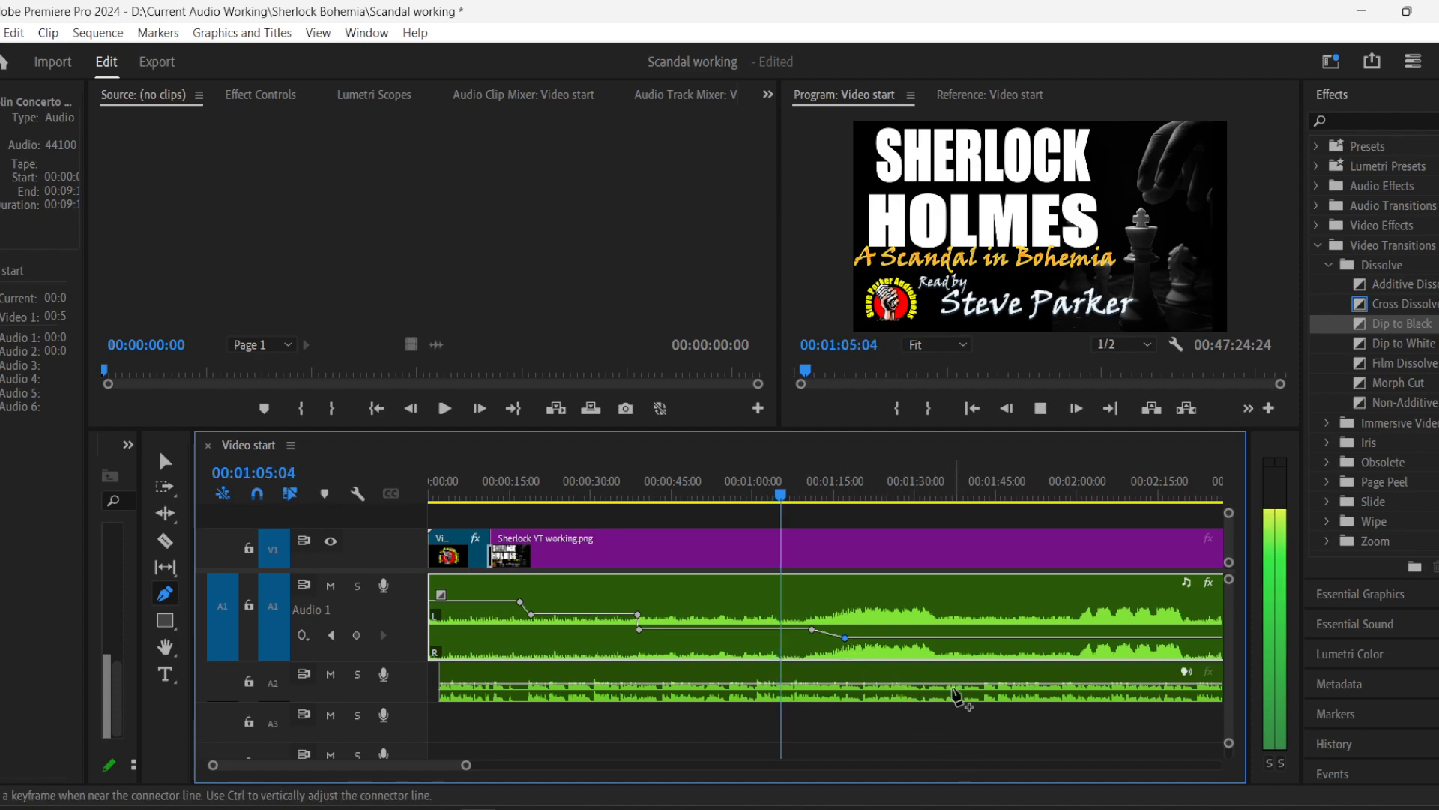
pyautogui.moveTo(959, 696)
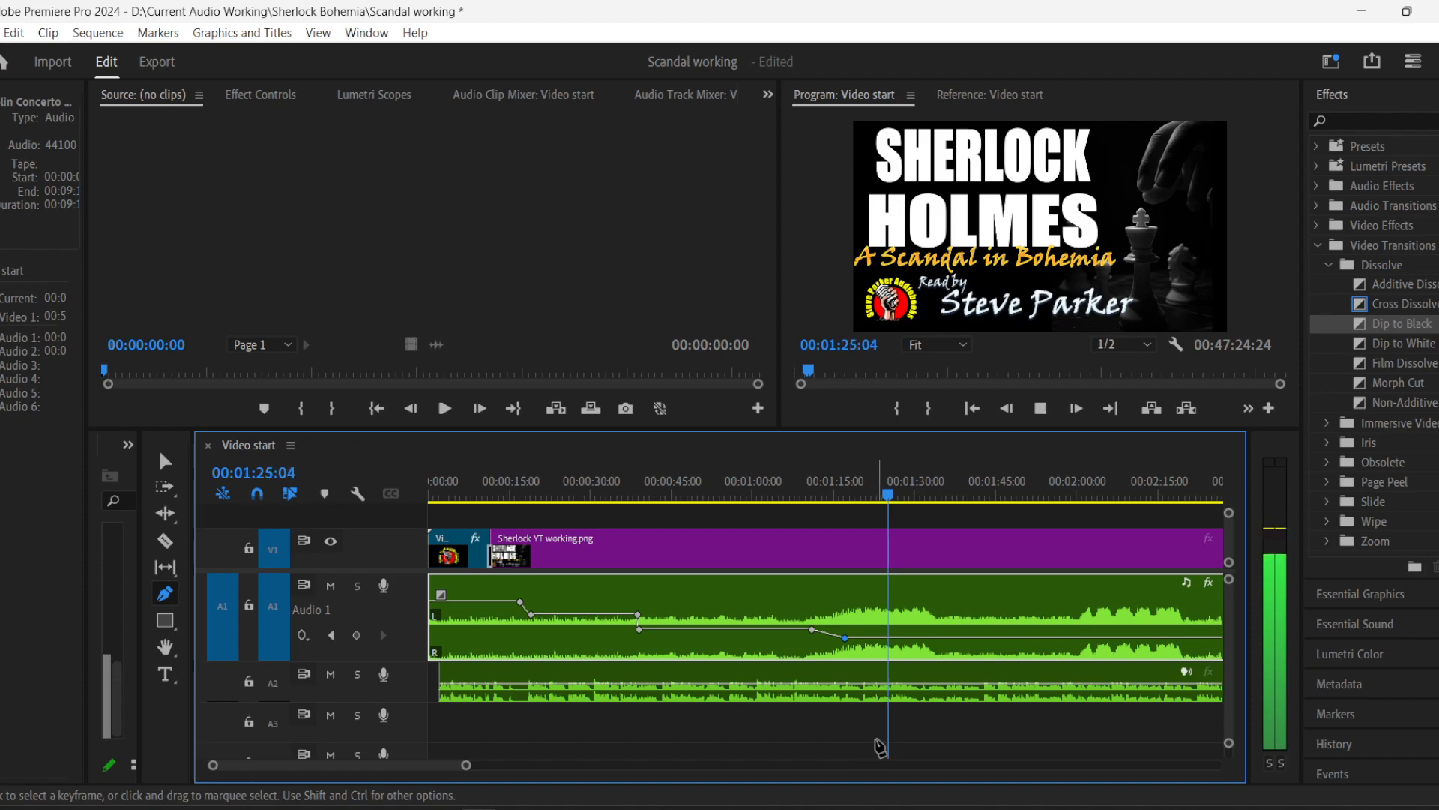
pyautogui.click(1041, 410)
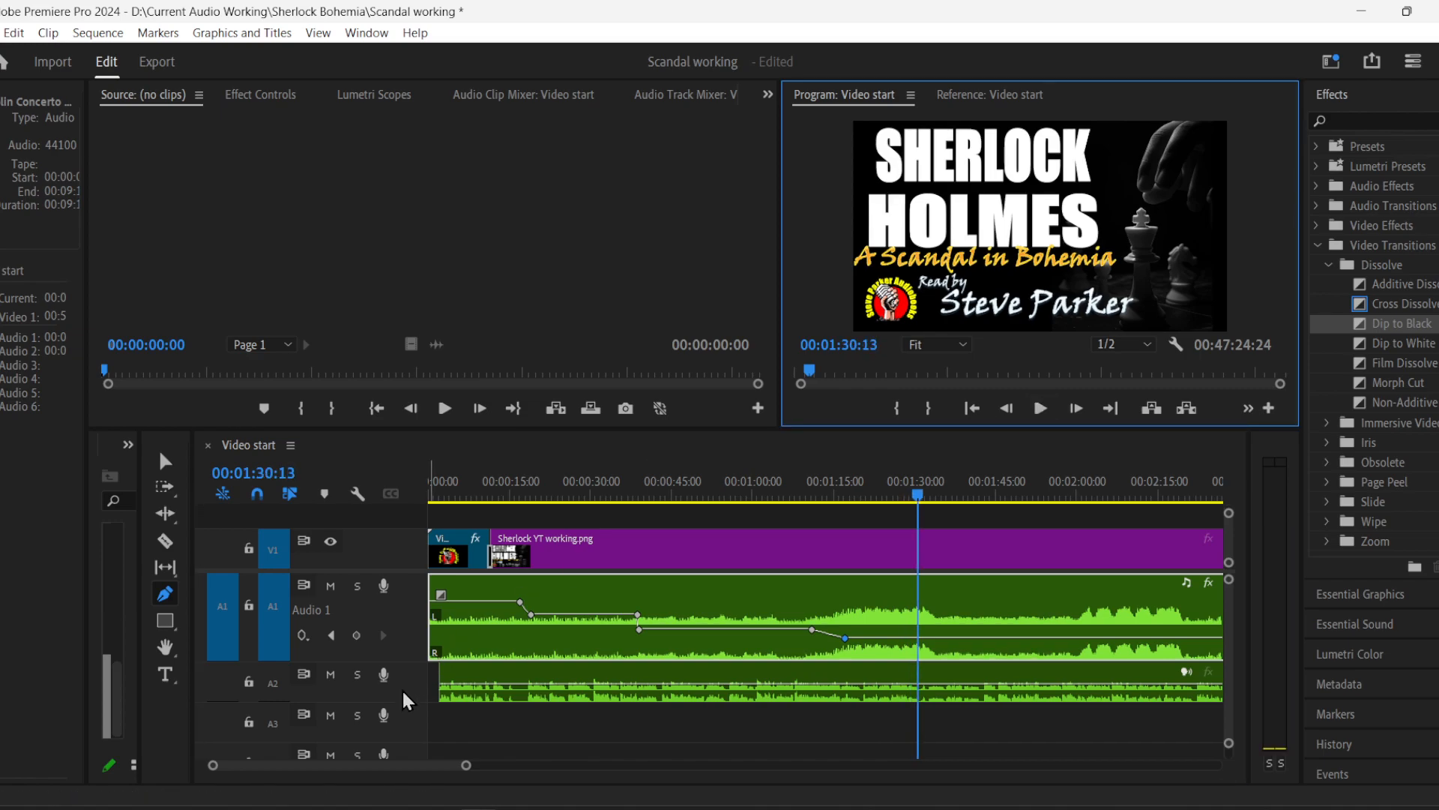
# - Undo the keyframes, volume changes, clip move, theme deletion and trims until the concerto is removed from A3, and return to the Selection tool
pyautogui.hotkey('ctrl', 'z')
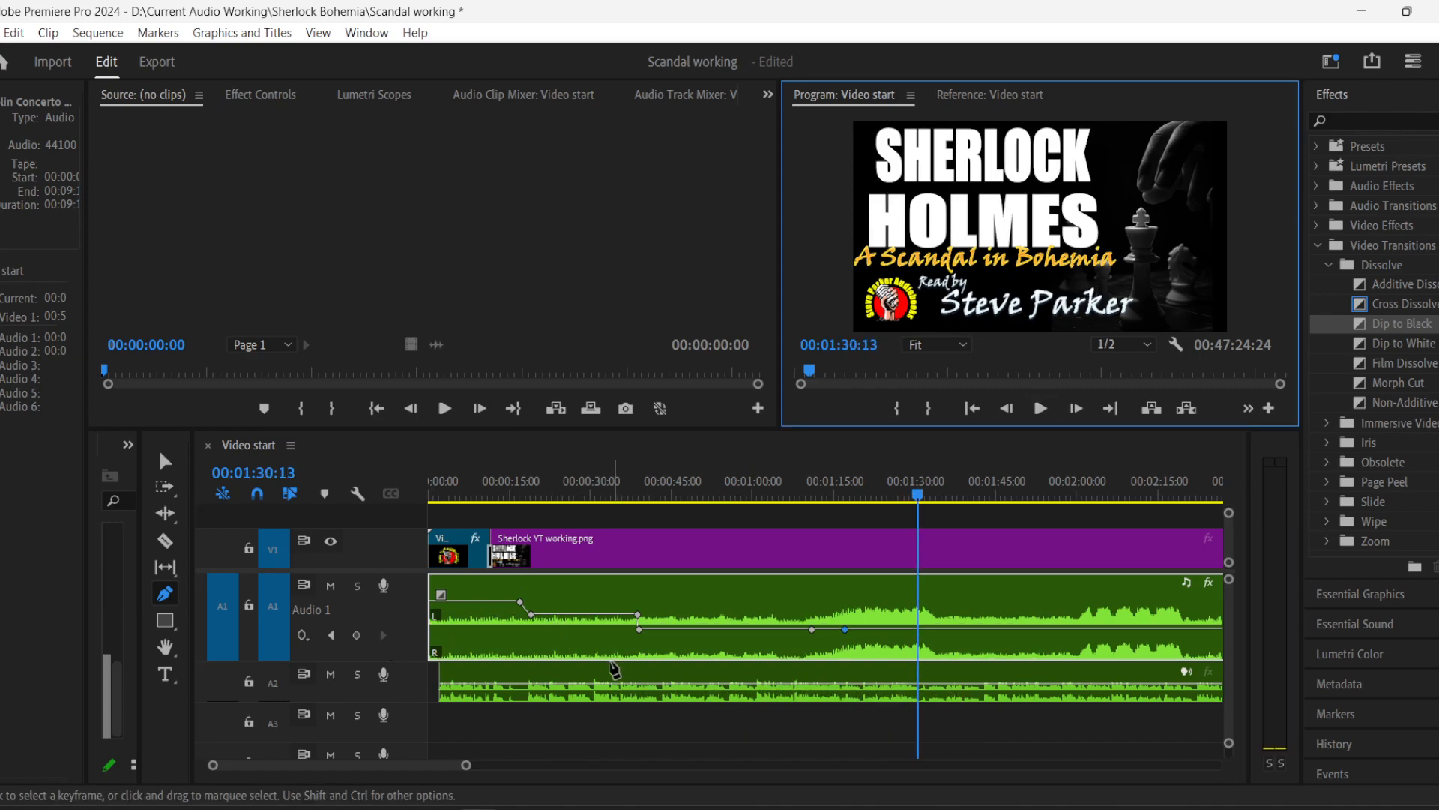
pyautogui.hotkey('ctrl', 'z')
pyautogui.hotkey('ctrl', 'z')
pyautogui.hotkey('ctrl', 'z')
pyautogui.hotkey('ctrl', 'z')
pyautogui.hotkey('ctrl', 'z')
pyautogui.hotkey('ctrl', 'z')
pyautogui.hotkey('ctrl', 'z')
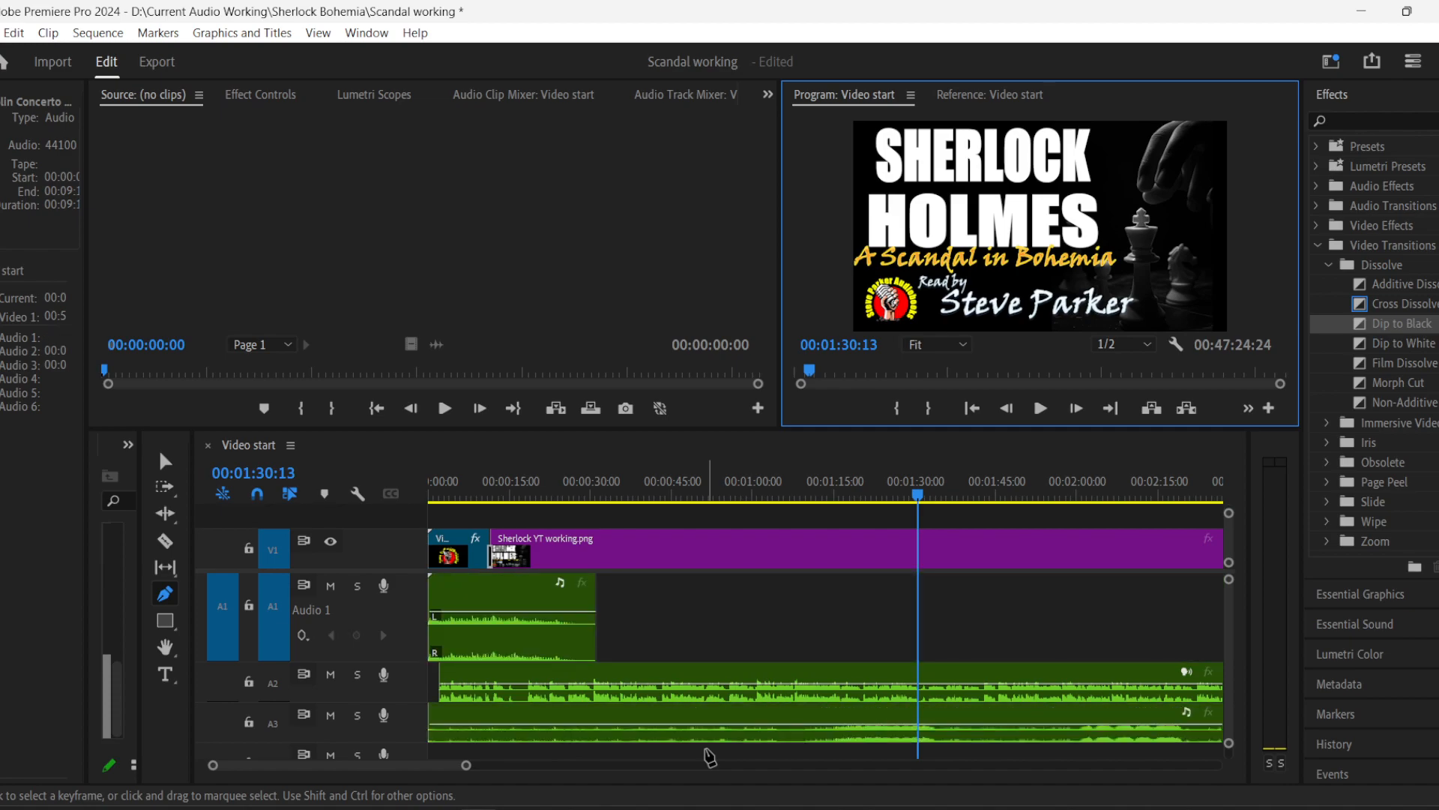
pyautogui.hotkey('ctrl', 'z')
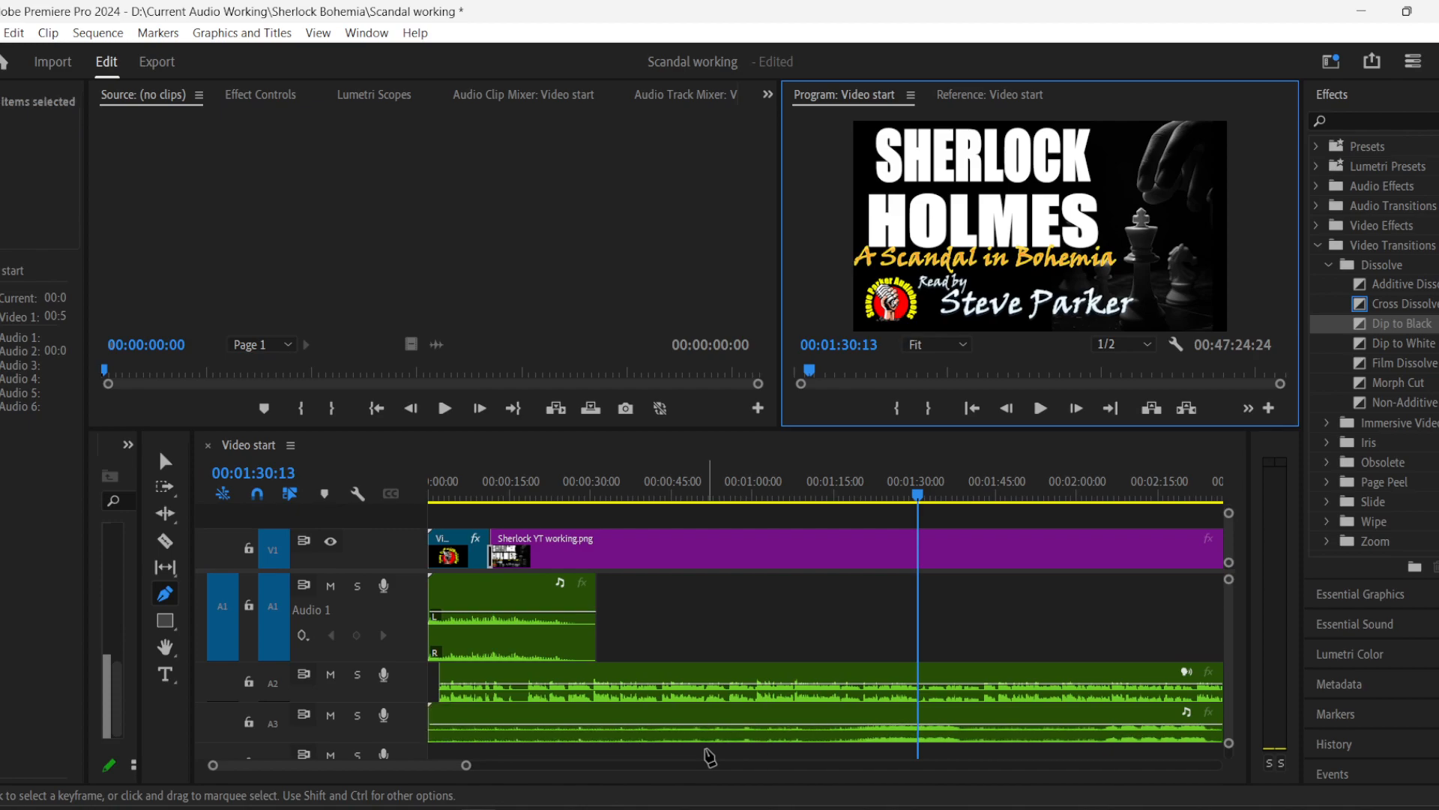
pyautogui.hotkey('ctrl', 'z')
pyautogui.click(160, 463)
# - Switch to File Explorer and look through the sound-effect folders and files in 01 SFX
pyautogui.click(261, 806)
pyautogui.moveTo(289, 712)
pyautogui.click(352, 664)
pyautogui.click(289, 731)
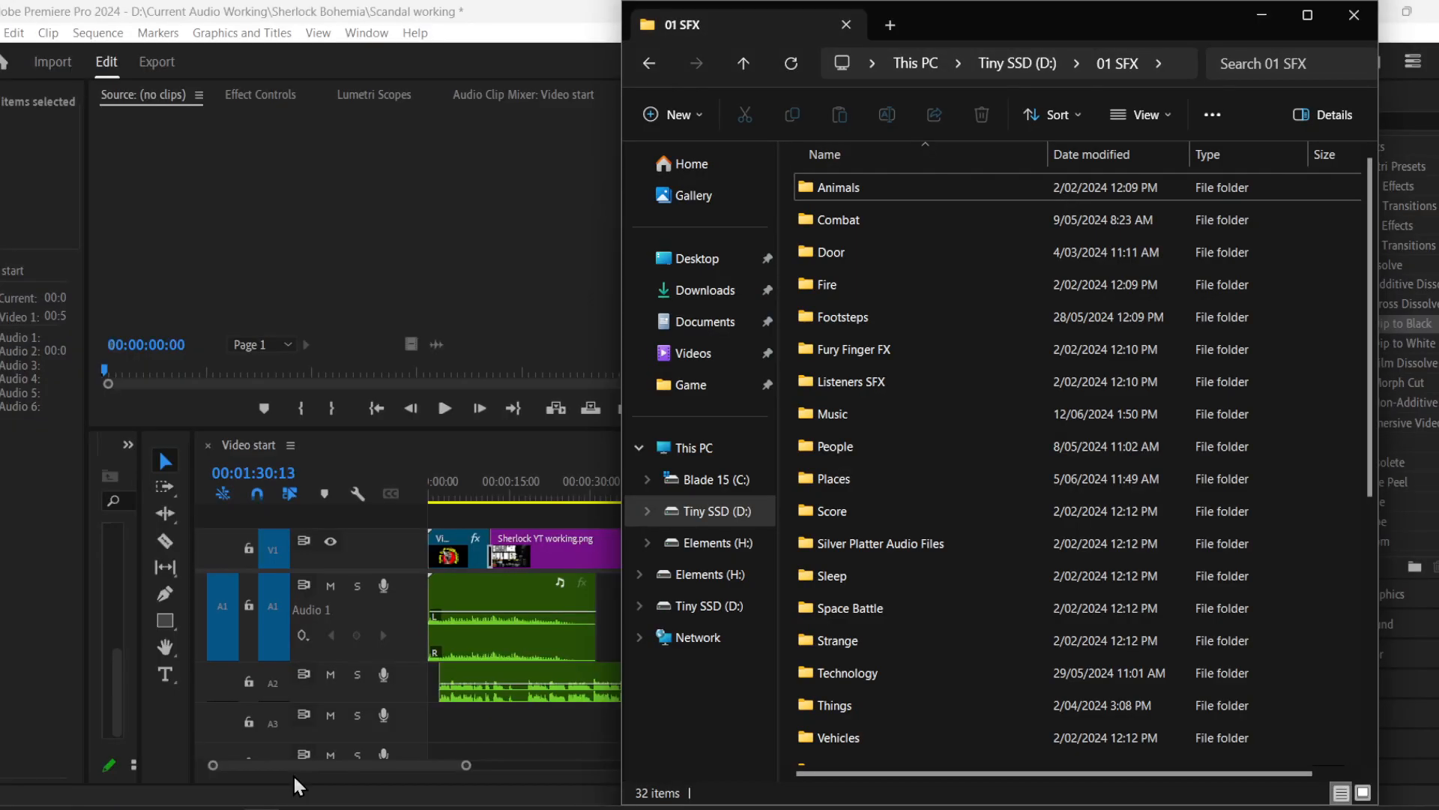
pyautogui.doubleClick(948, 480)
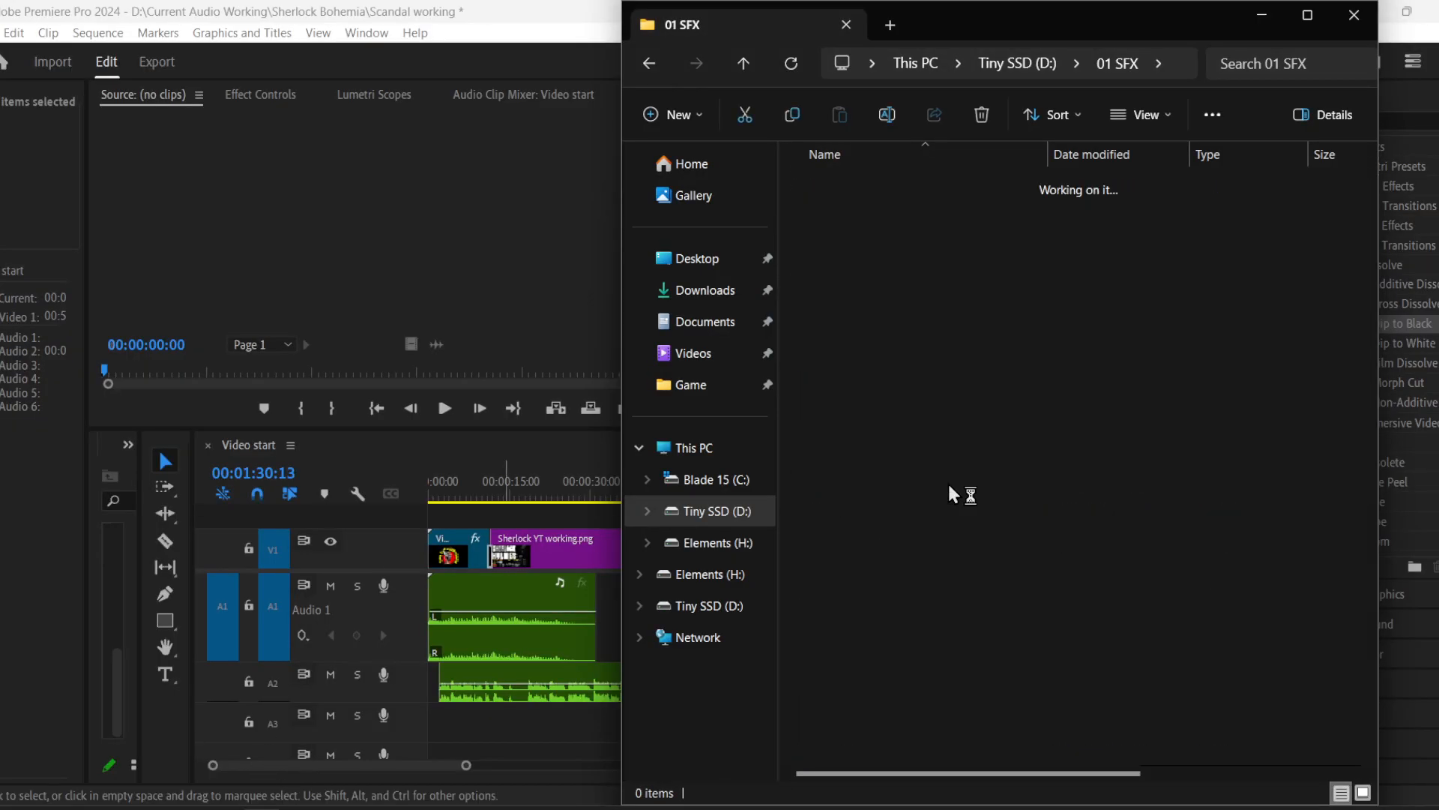
pyautogui.click(649, 63)
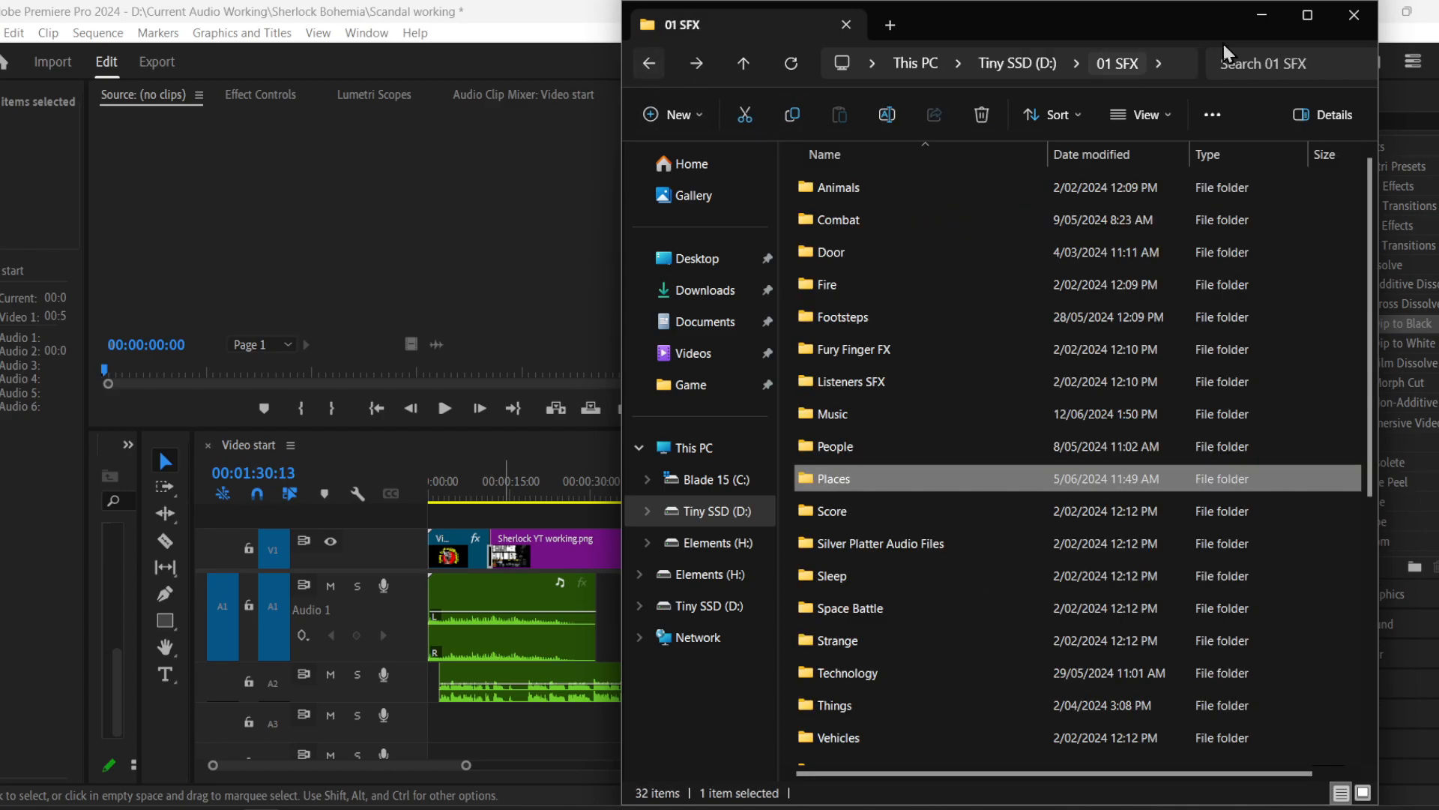
pyautogui.click(1308, 13)
pyautogui.scroll(-4, 1034, 369)
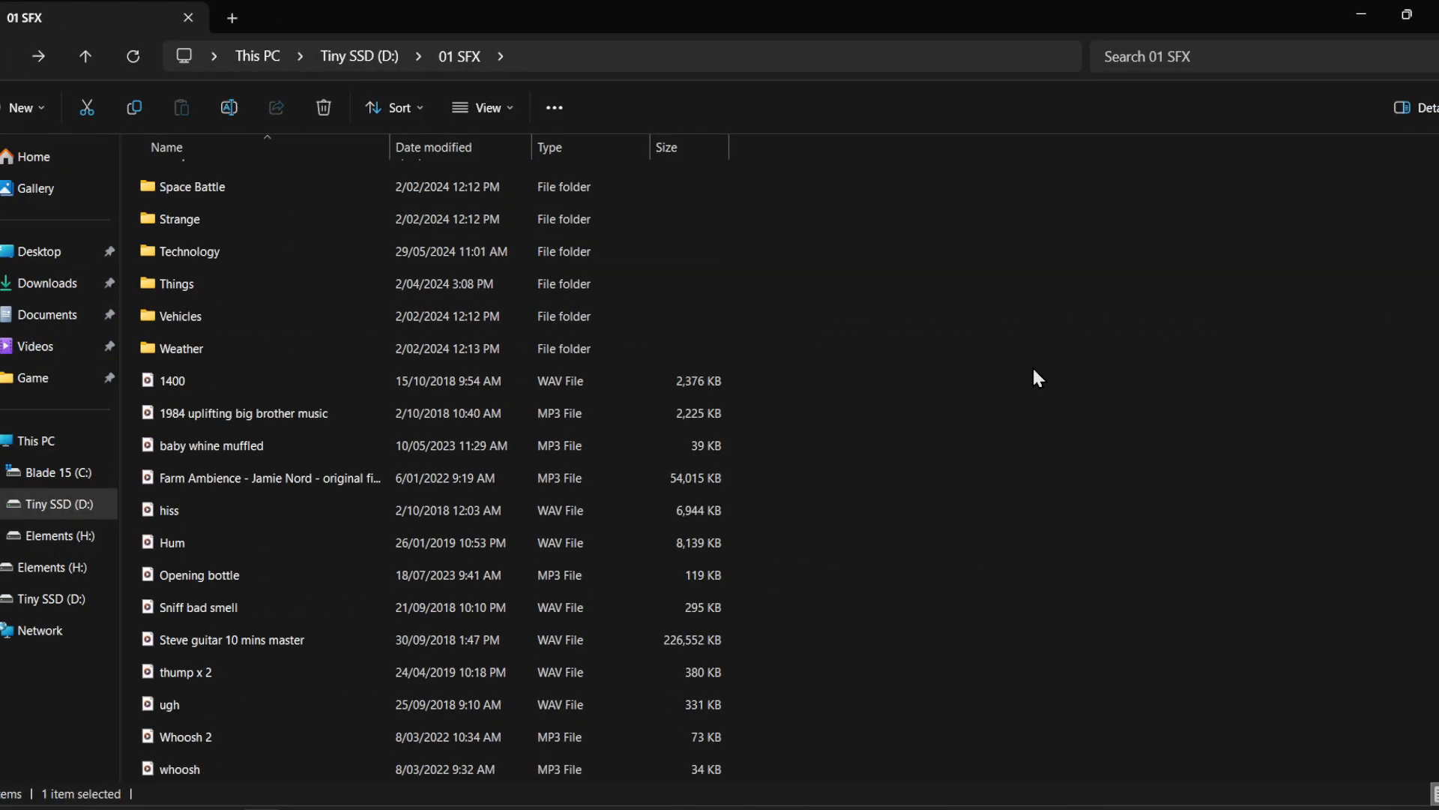
pyautogui.scroll(5, 1033, 371)
pyautogui.scroll(-3, 1033, 370)
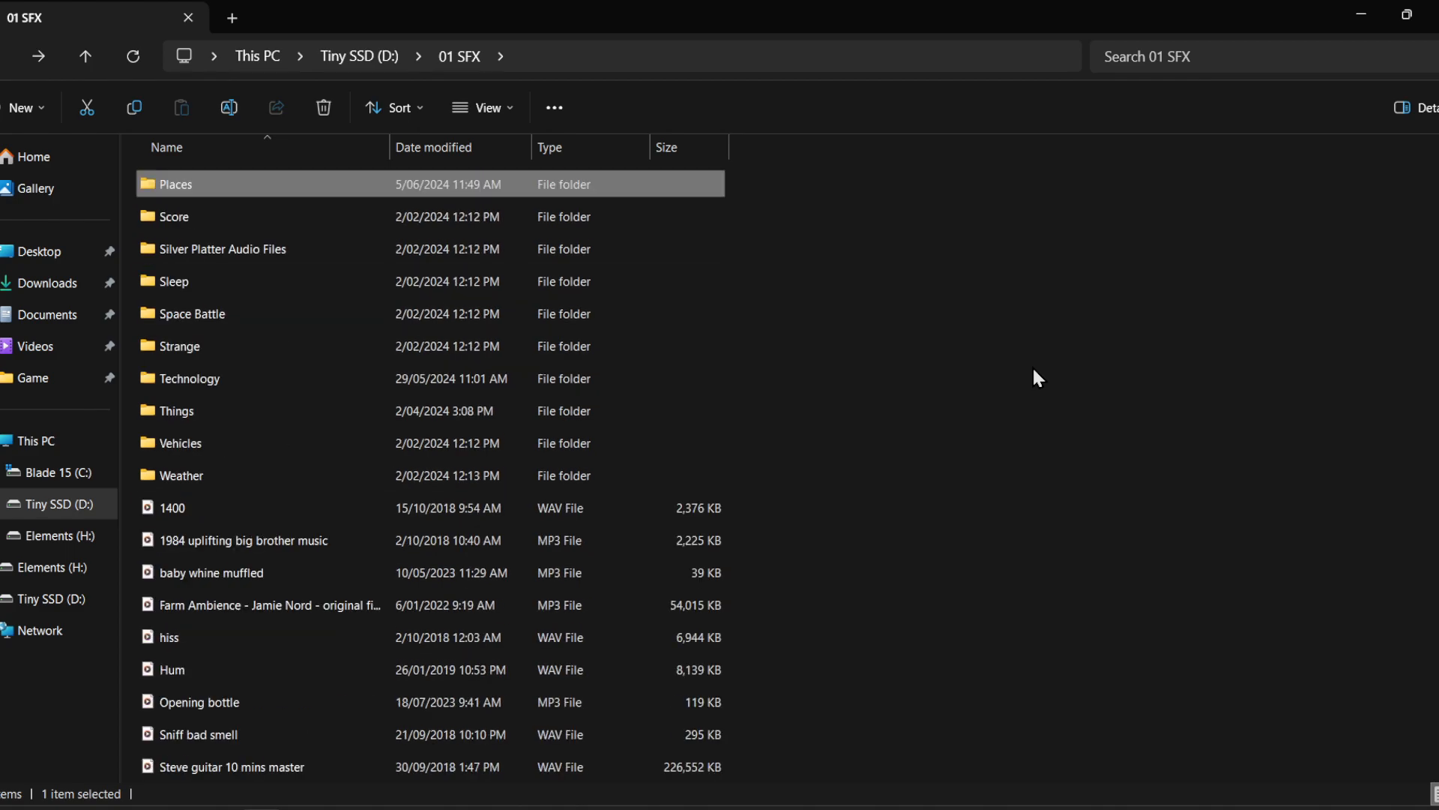
pyautogui.scroll(3, 1034, 370)
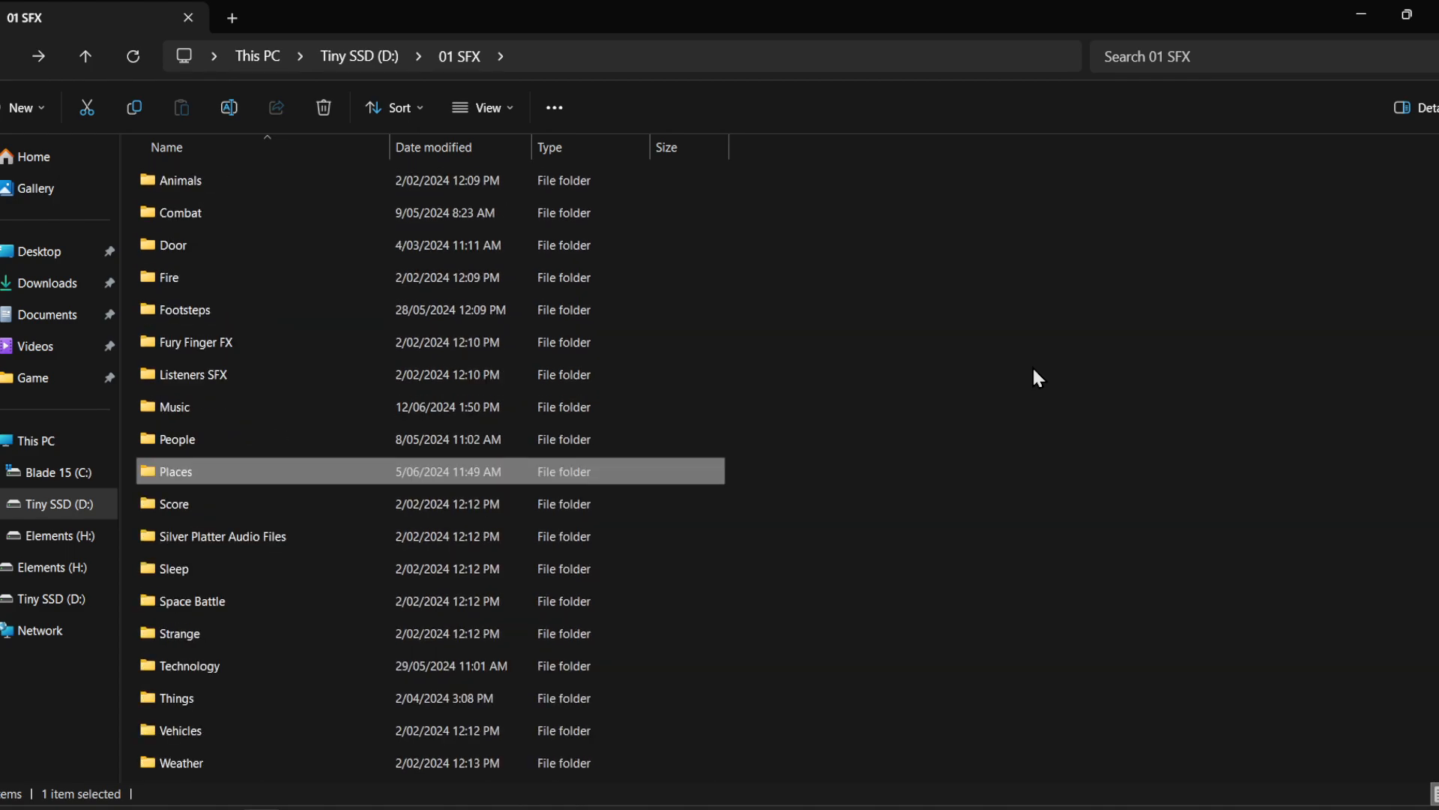
pyautogui.scroll(-1, 1036, 377)
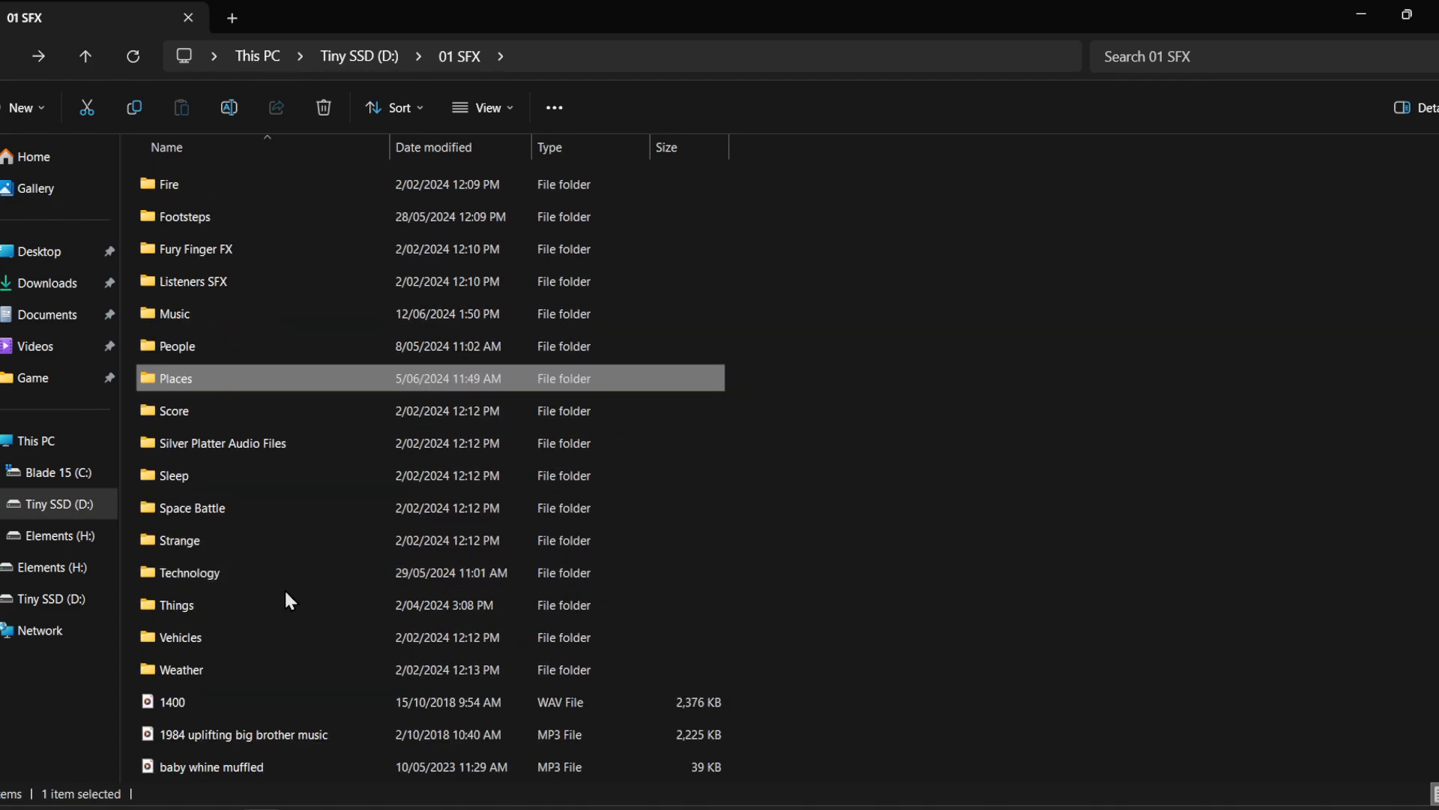
pyautogui.click(236, 604)
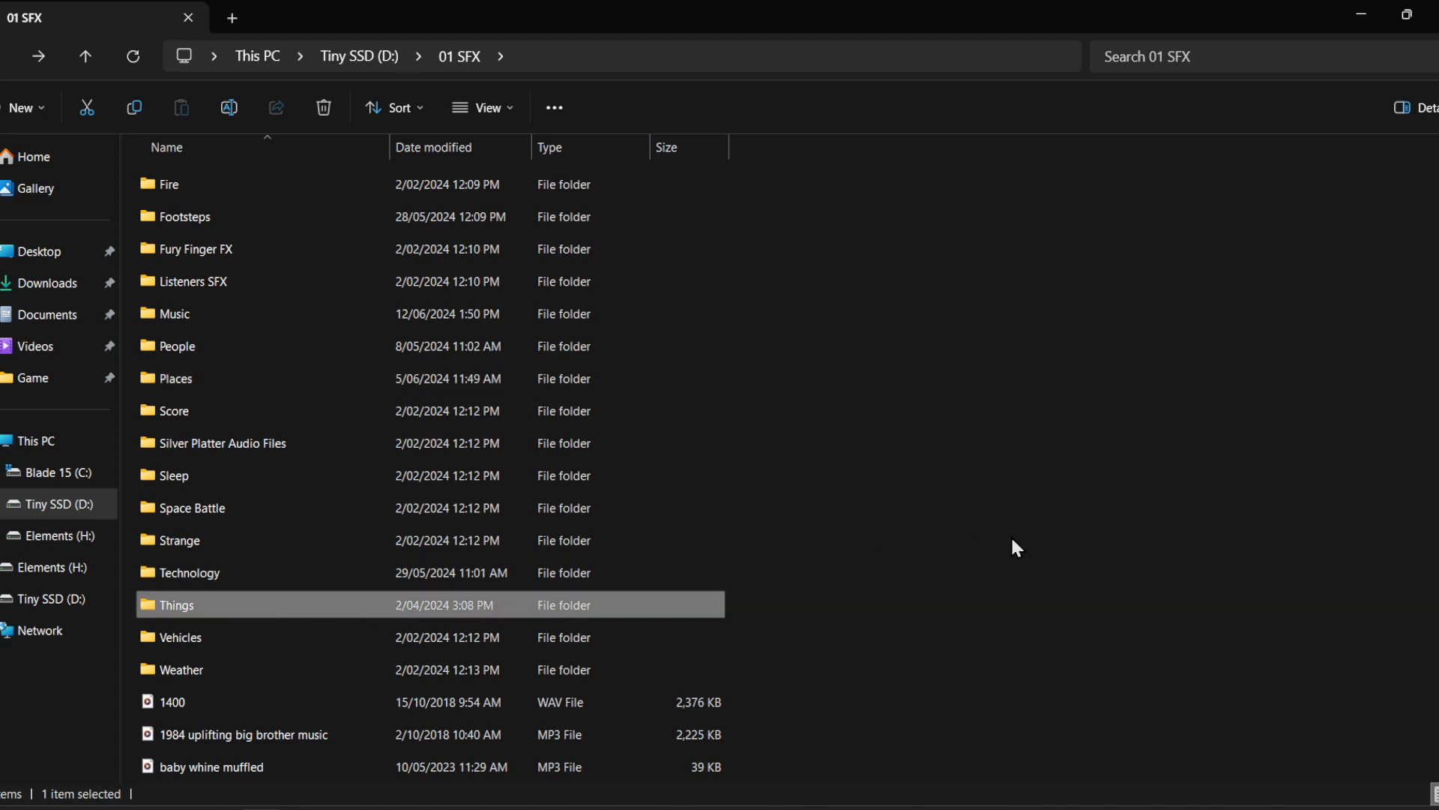
# - Open the Places folder and resize its window so the timeline's audio tracks stay accessible
pyautogui.doubleClick(300, 388)
pyautogui.moveTo(703, 2); pyautogui.dragTo(1090, 99)
pyautogui.moveTo(1167, 563); pyautogui.dragTo(1173, 776)
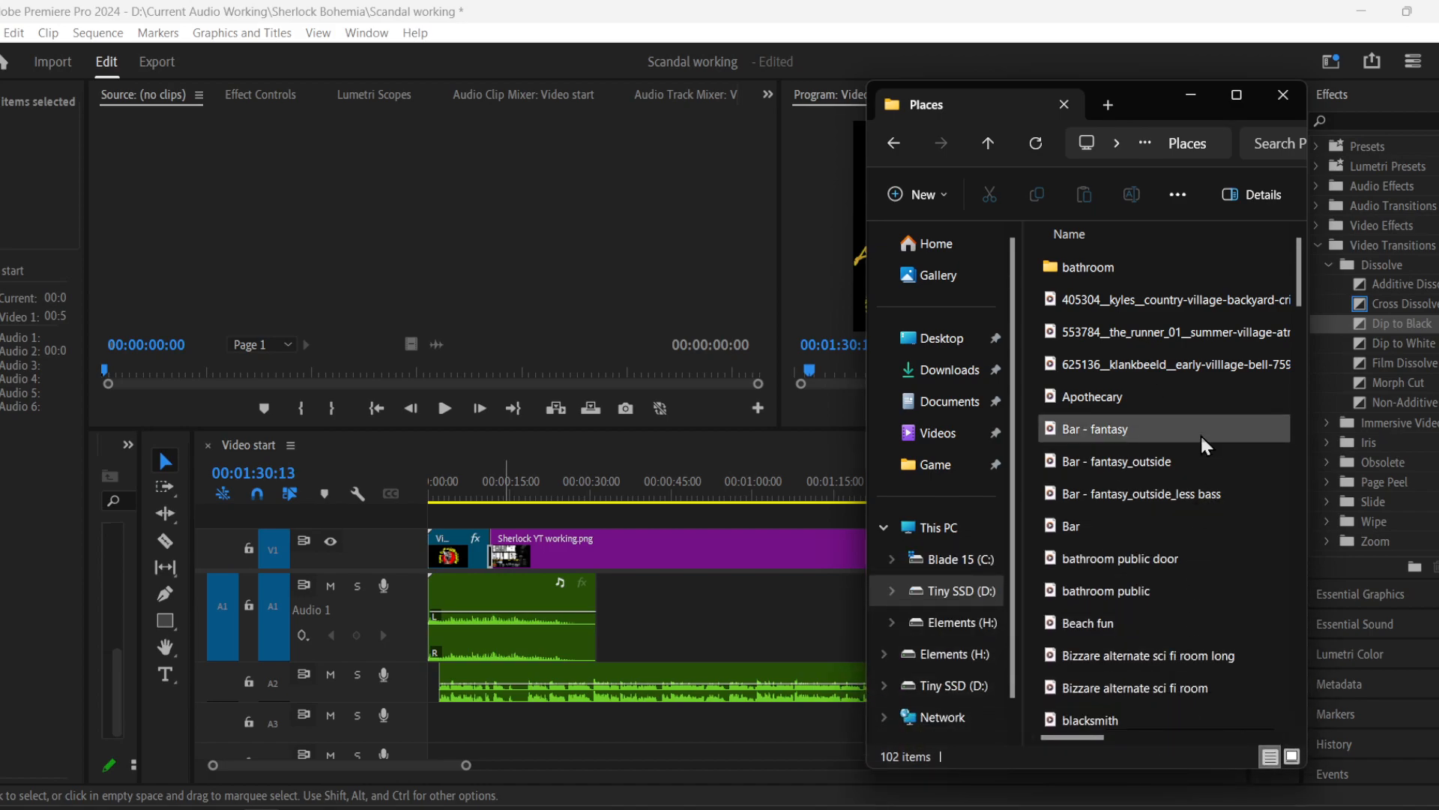
# - Find City victorian side street horses in the Places folder, listen to it briefly in Media Player, and close the player
pyautogui.scroll(-2, 1199, 433)
pyautogui.scroll(-3, 1199, 433)
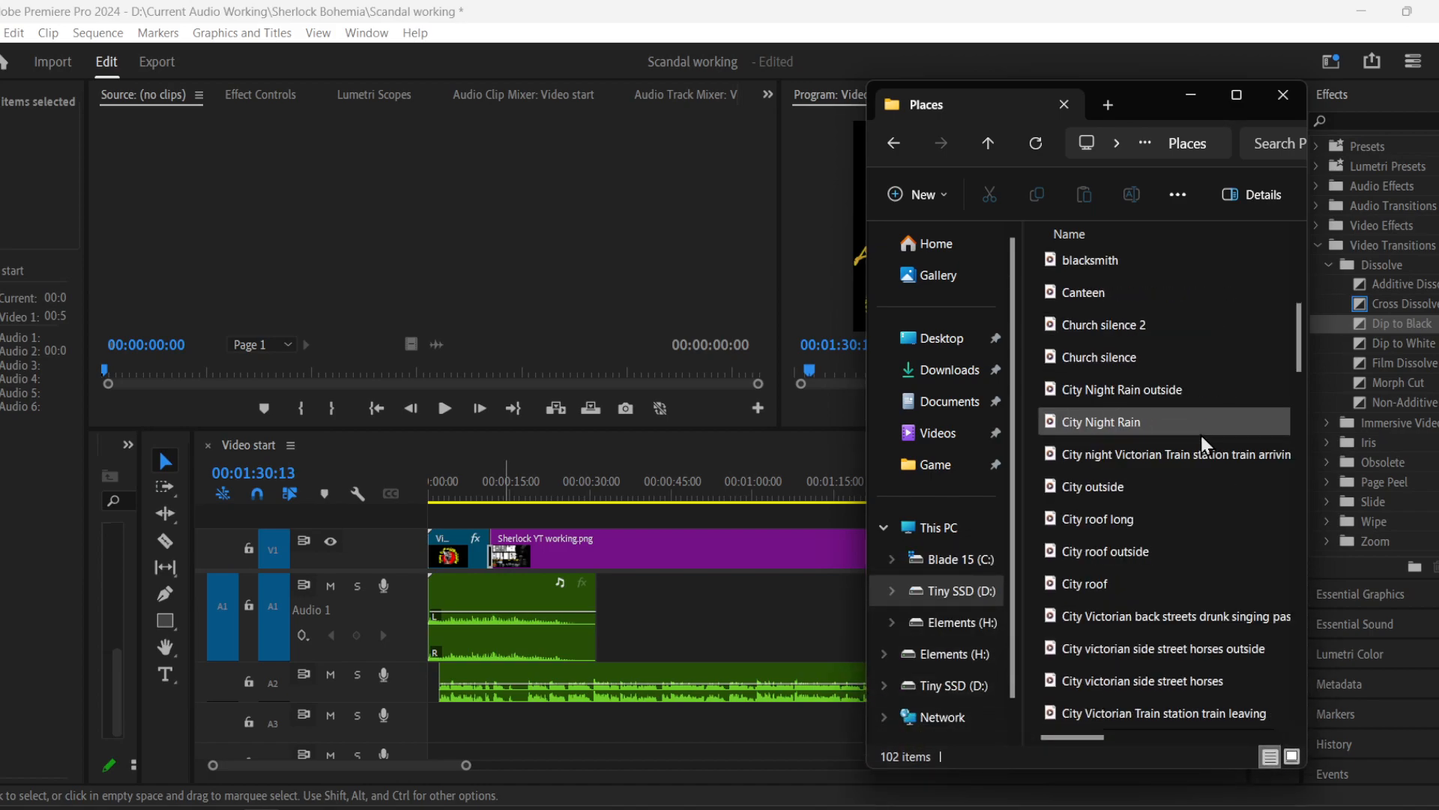
pyautogui.scroll(-1, 1199, 433)
pyautogui.scroll(-1, 1201, 444)
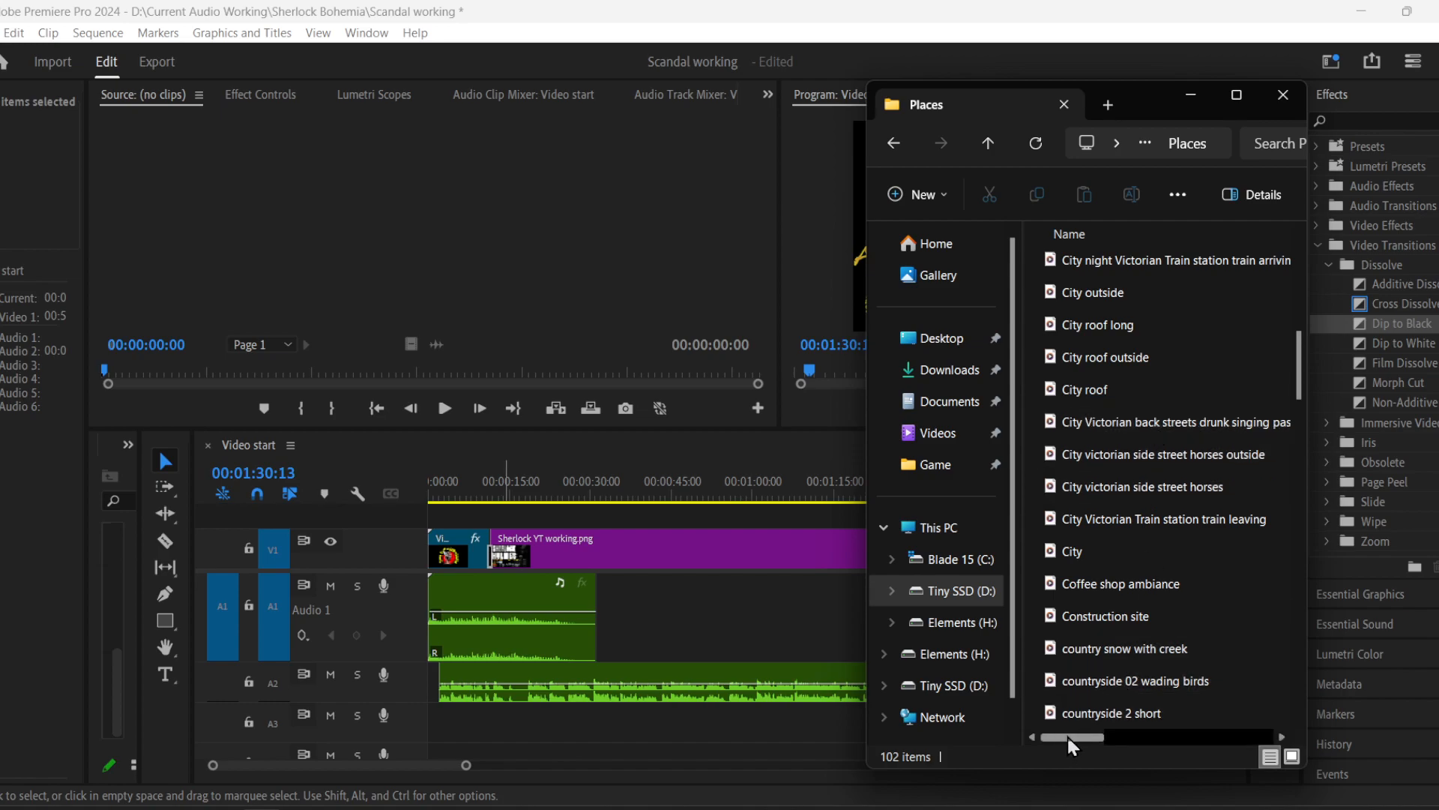
pyautogui.click(1156, 494)
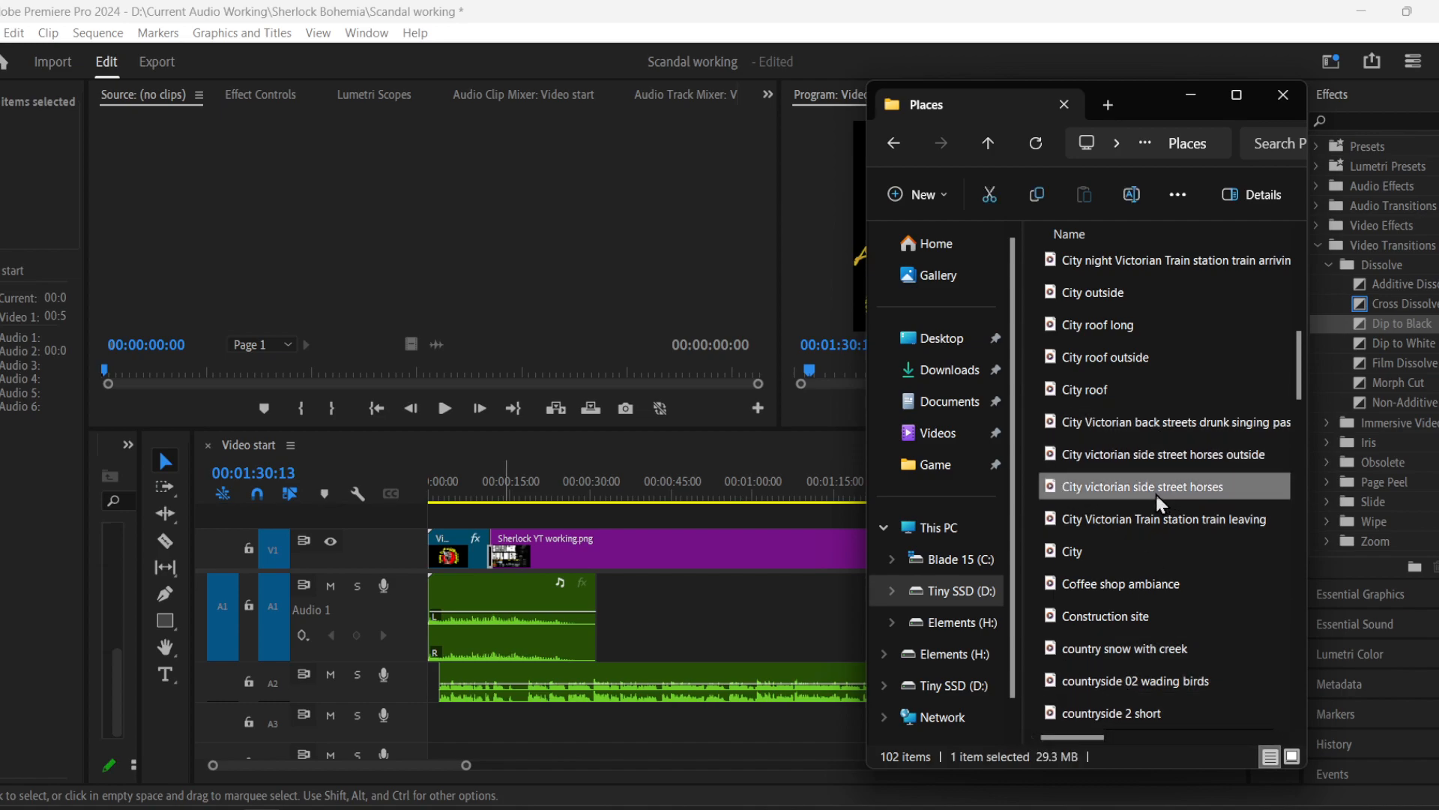
pyautogui.doubleClick(1156, 495)
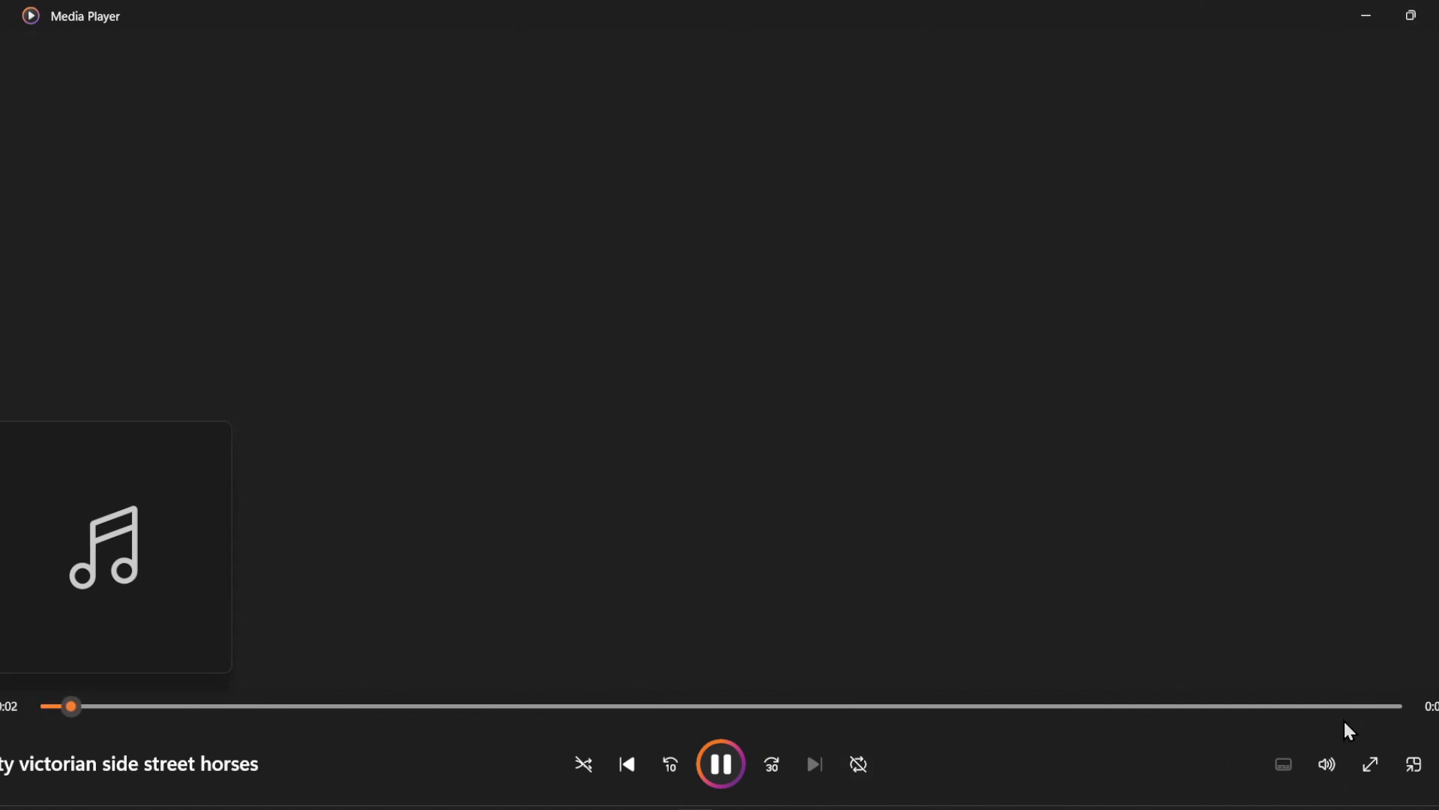
pyautogui.click(1436, 15)
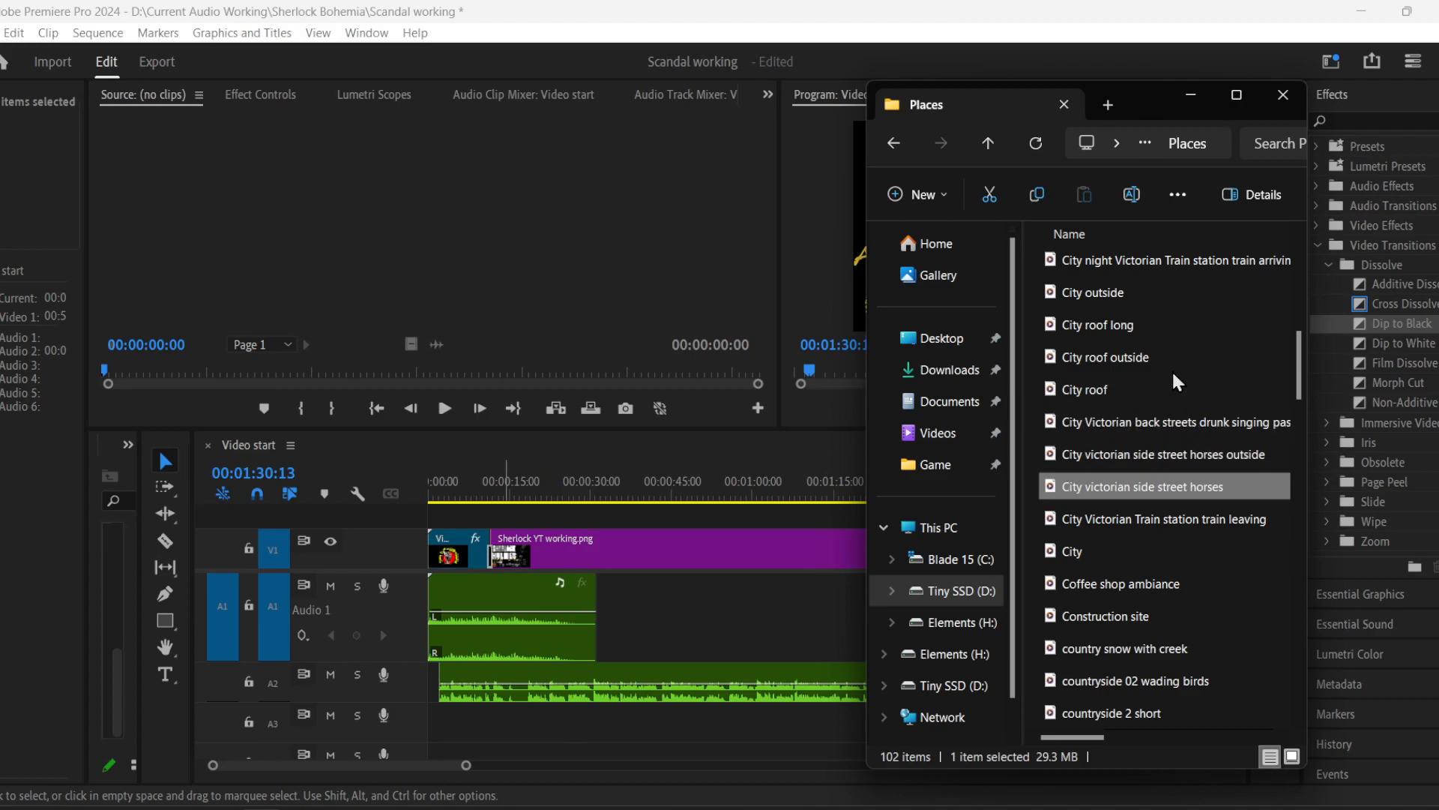
# - Add City victorian side street horses to A3 starting at about 14.5 seconds, and set the playhead to 00:00:13:03
pyautogui.moveTo(1147, 461)
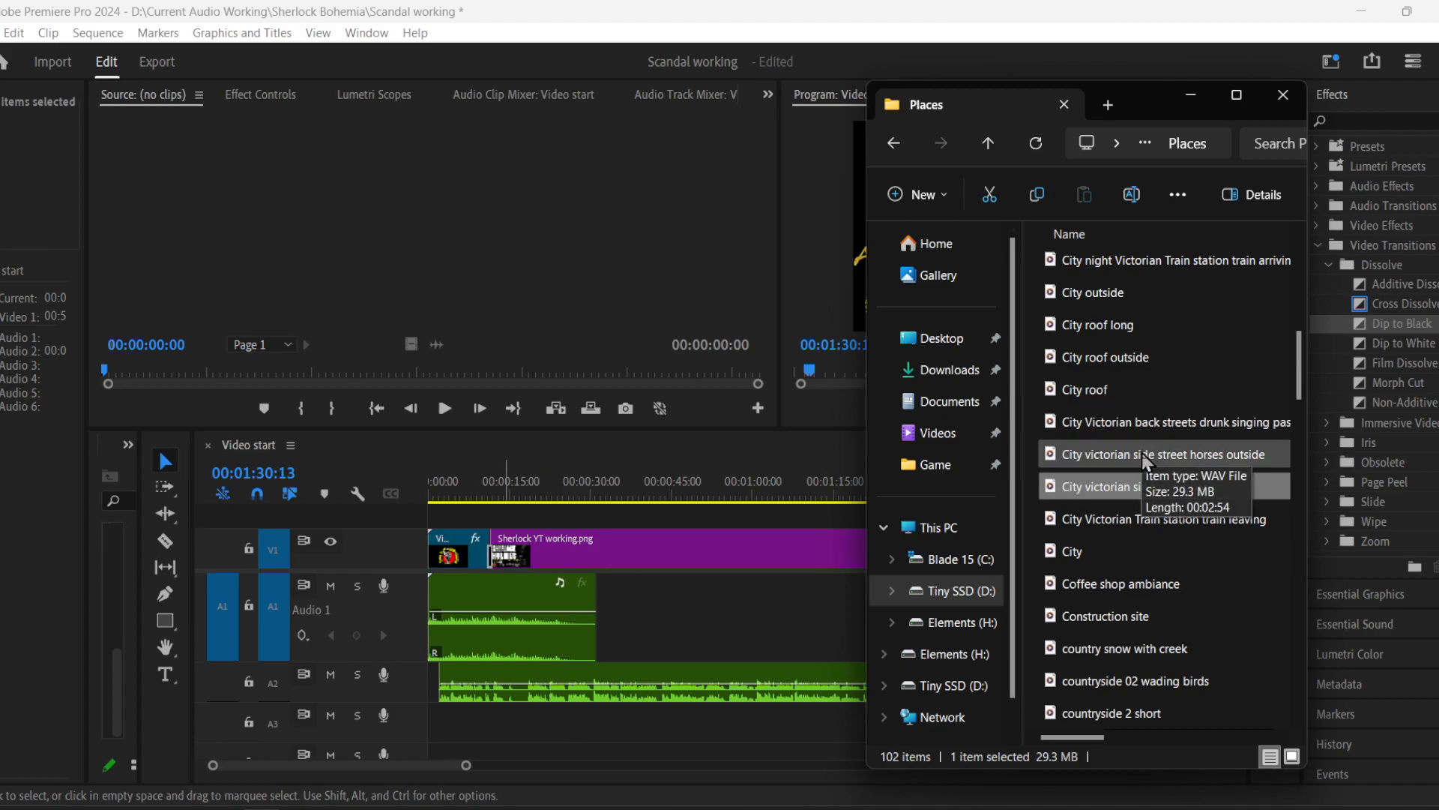
pyautogui.moveTo(1129, 491); pyautogui.dragTo(511, 742)
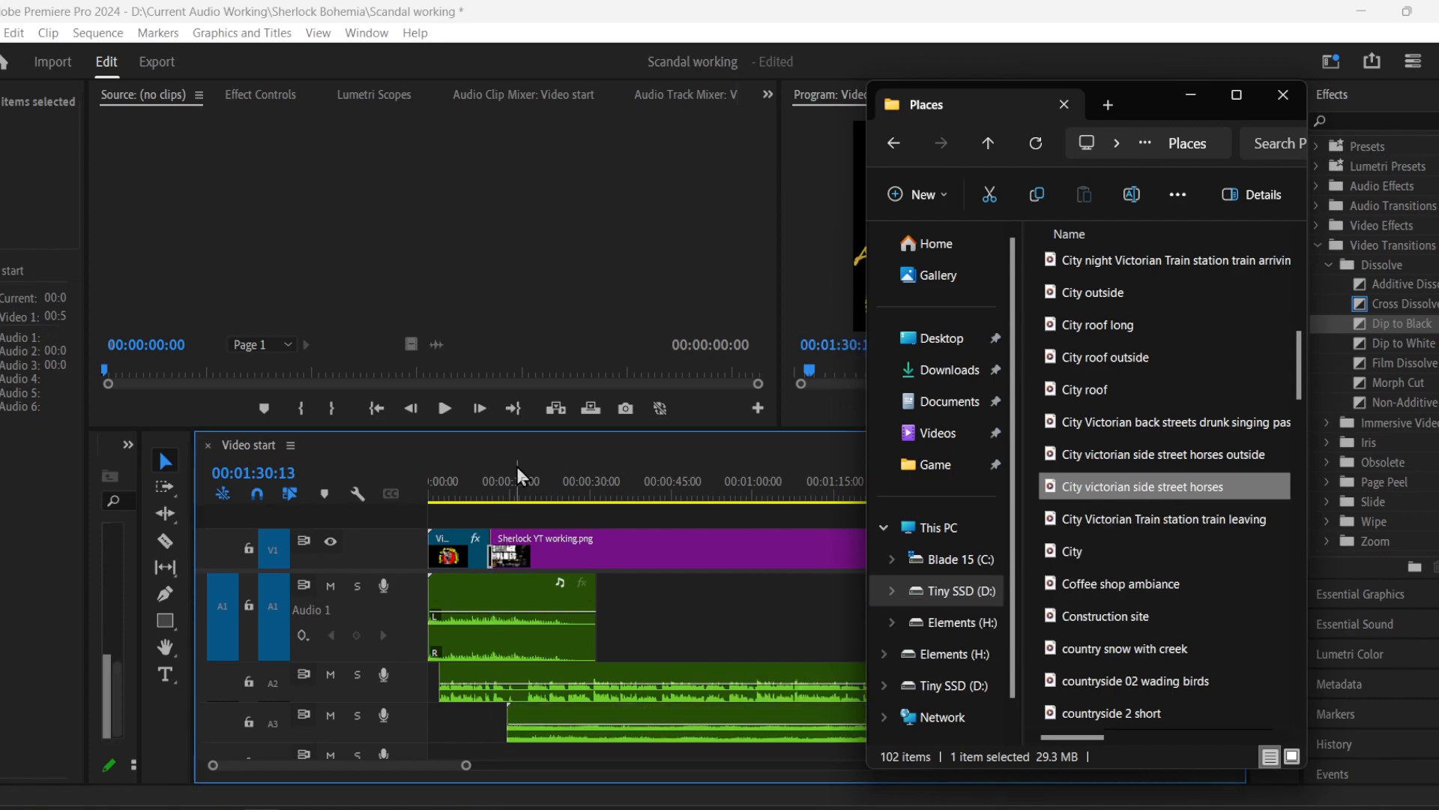
pyautogui.click(521, 497)
pyautogui.moveTo(523, 501); pyautogui.dragTo(499, 501)
# - Enlarge audio track A3 slightly in the timeline and save the project
pyautogui.moveTo(213, 766); pyautogui.dragTo(257, 773)
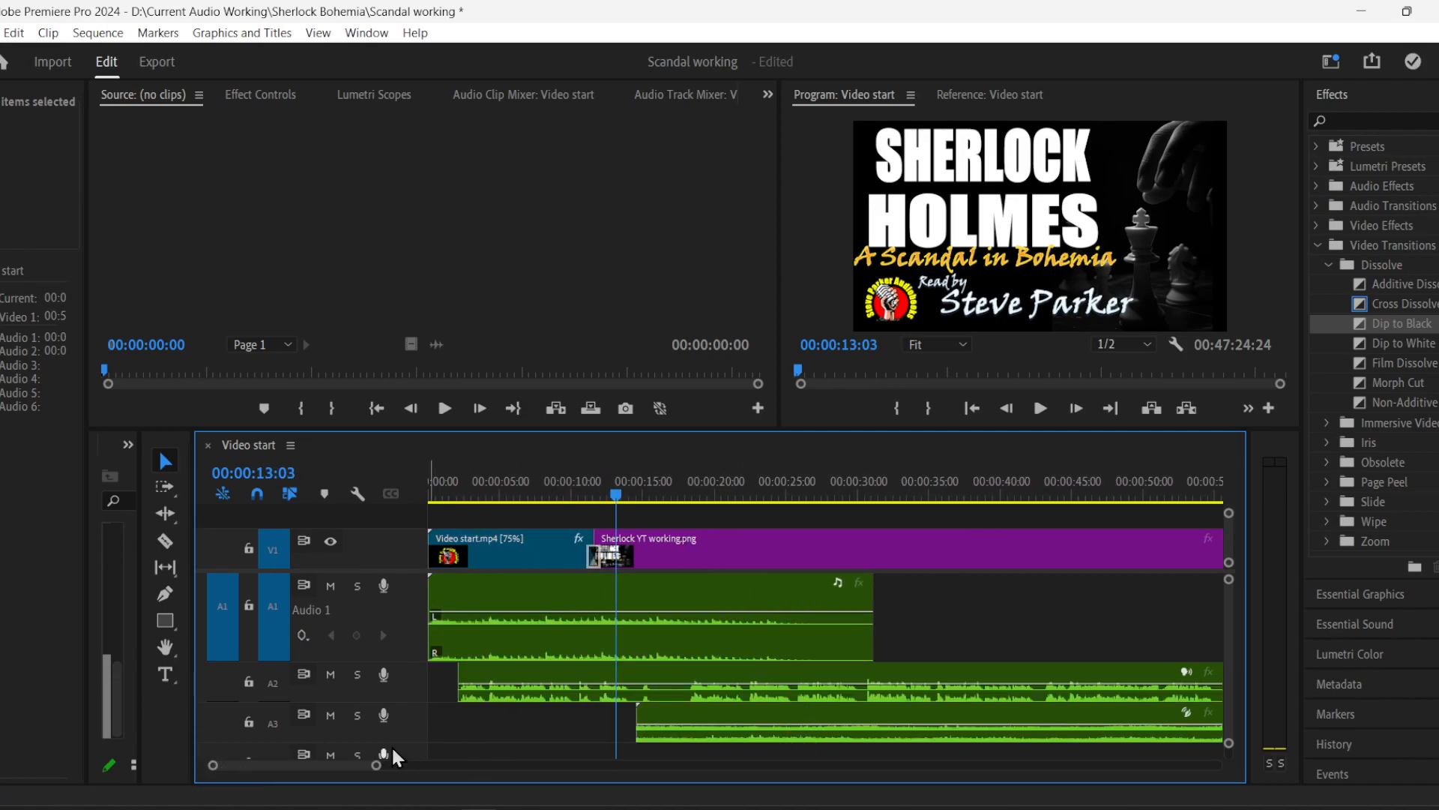
pyautogui.moveTo(407, 740); pyautogui.dragTo(407, 757)
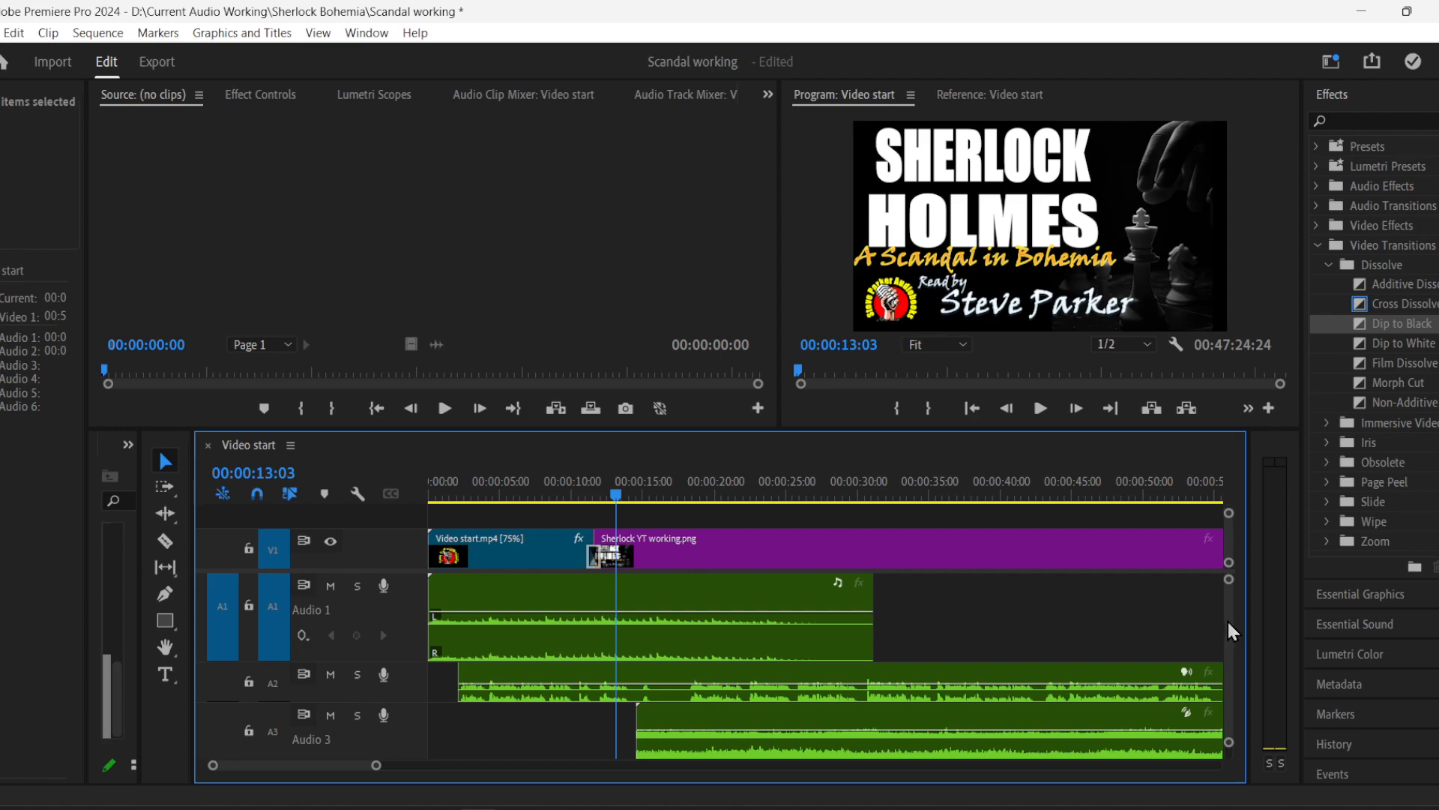
pyautogui.scroll(-2, 1227, 619)
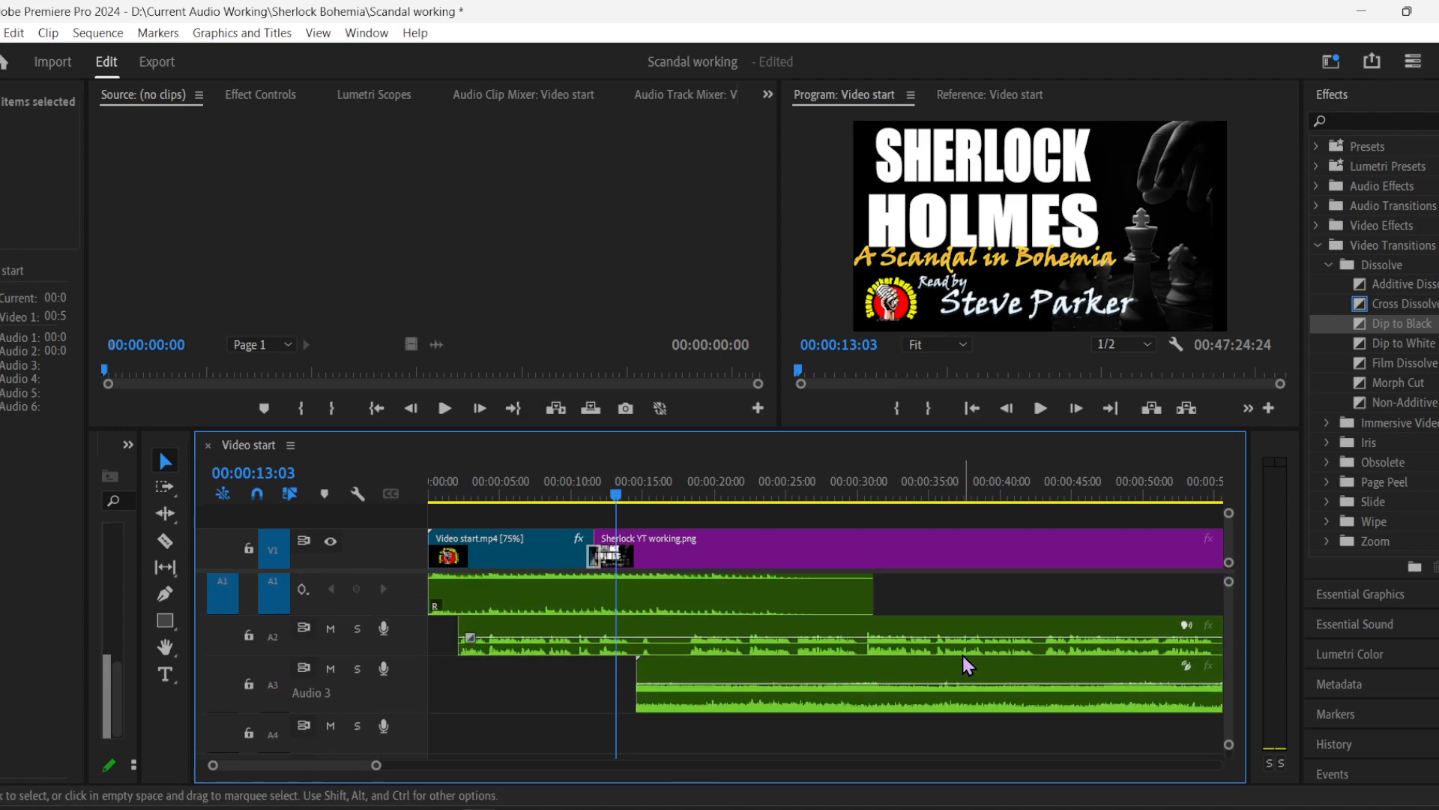
pyautogui.hotkey('ctrl', 's')
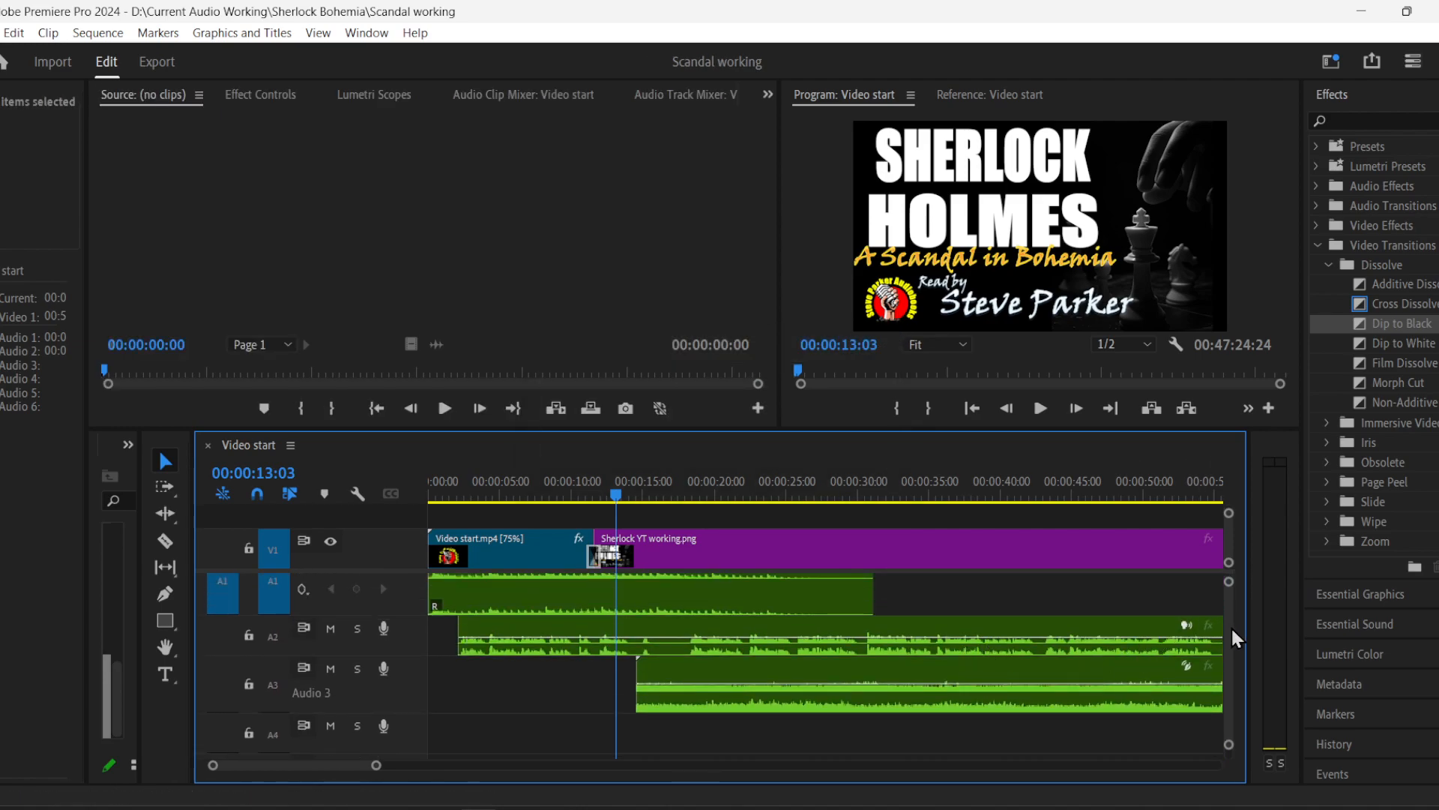
# - Move the street horses clip slightly earlier to about 14 seconds, and shape a fade-in with Pen tool volume keyframes up to about 16 seconds
pyautogui.scroll(-2, 1230, 627)
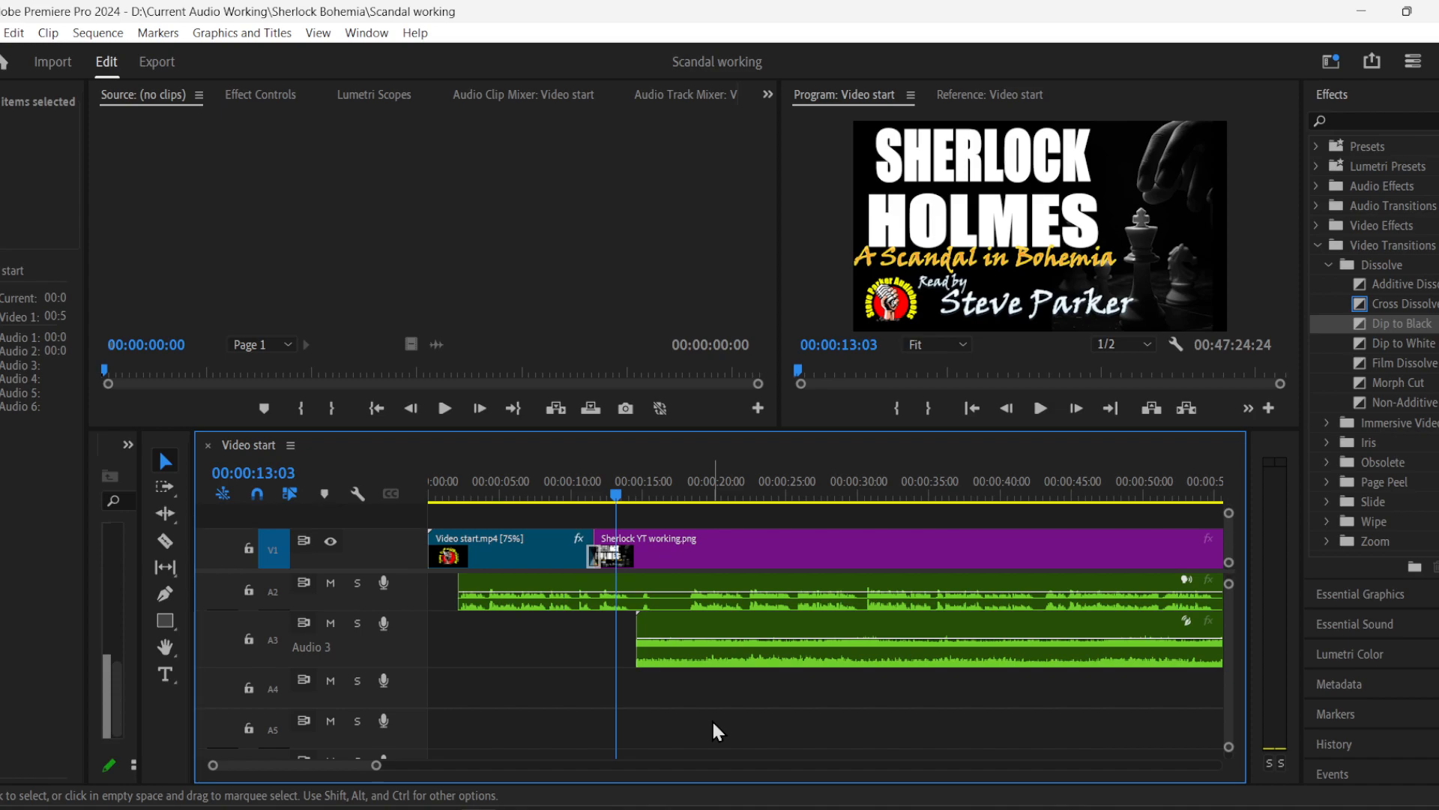
pyautogui.moveTo(213, 771); pyautogui.dragTo(239, 770)
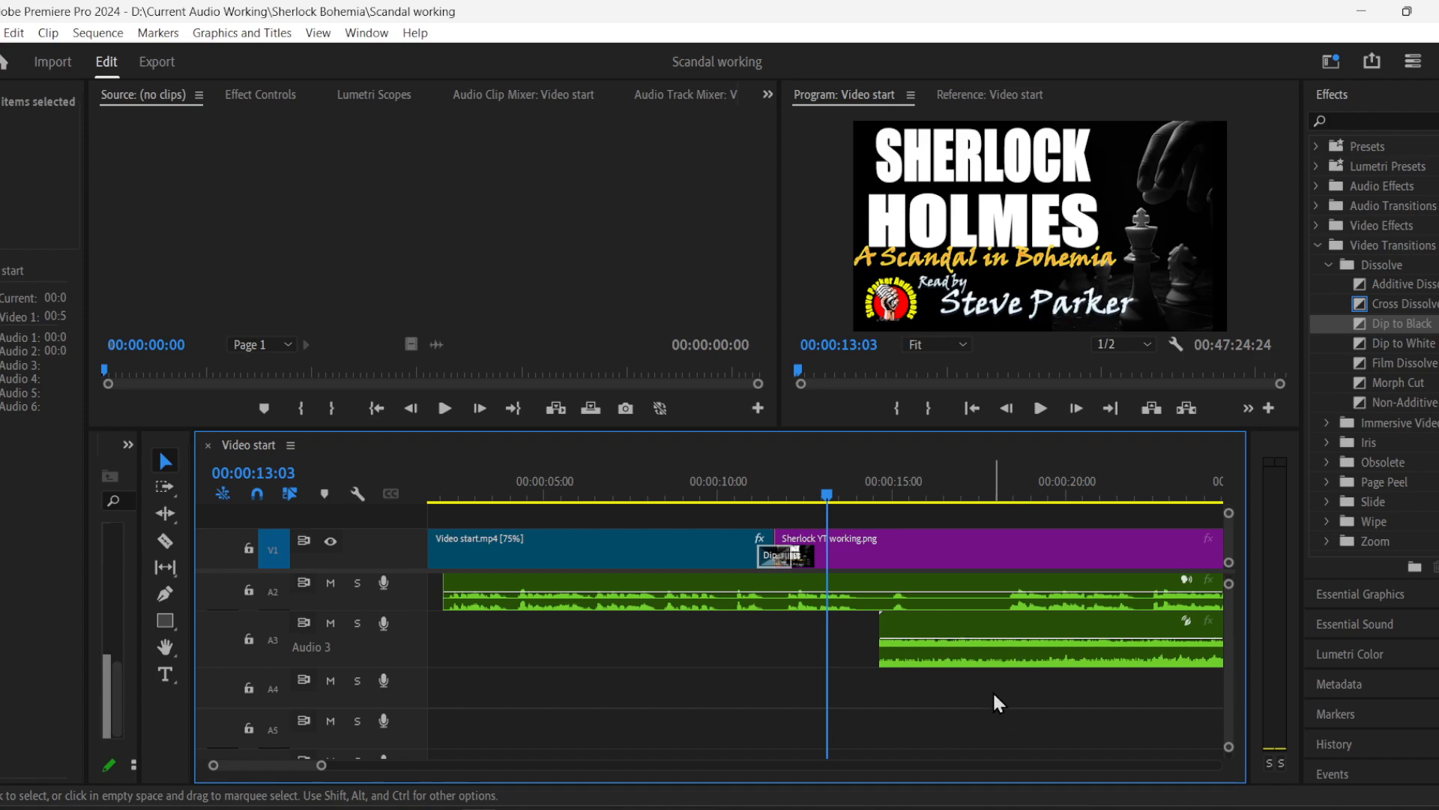
pyautogui.moveTo(972, 664); pyautogui.dragTo(959, 664)
pyautogui.press('p')
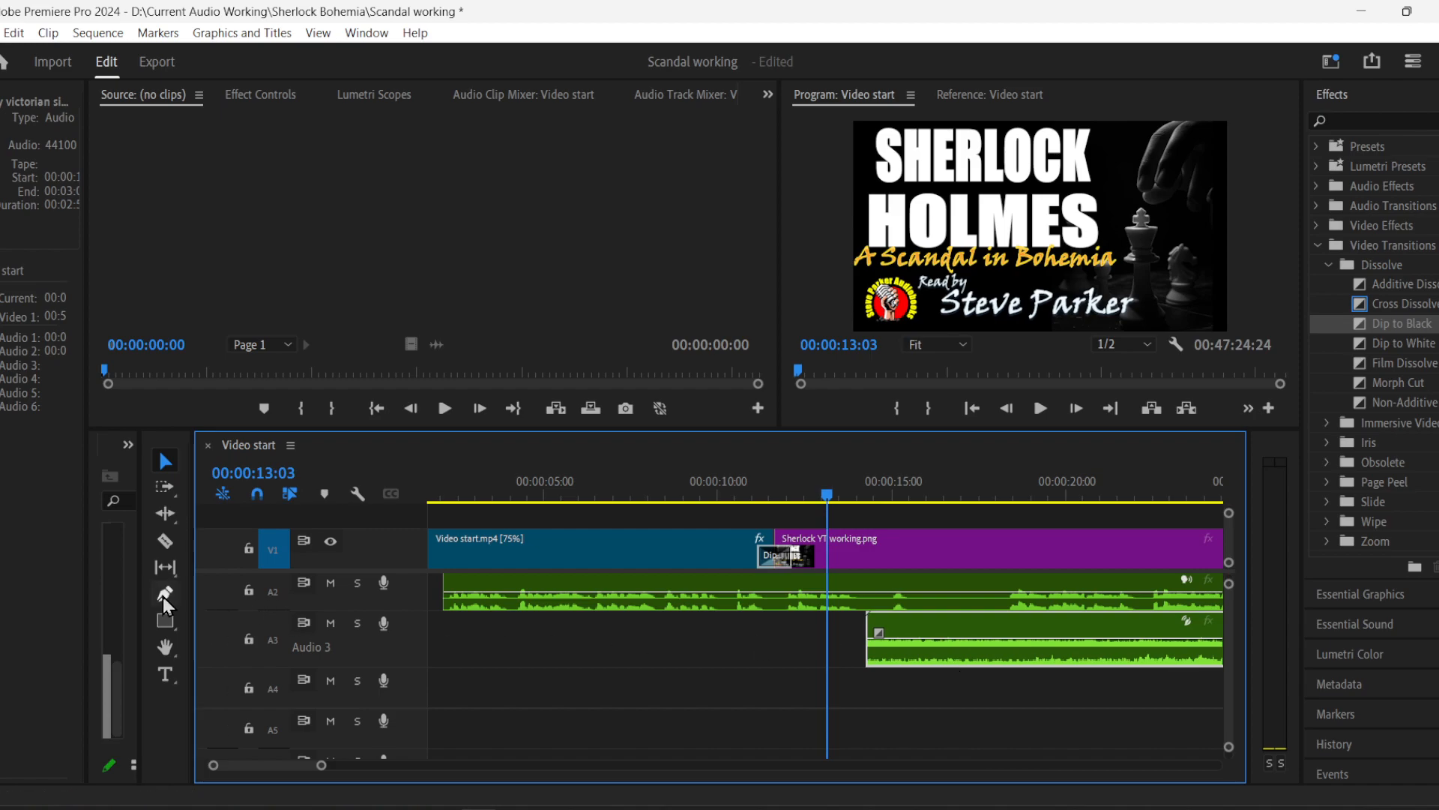
pyautogui.click(923, 639)
pyautogui.moveTo(869, 639); pyautogui.dragTo(817, 712)
pyautogui.moveTo(908, 647); pyautogui.dragTo(908, 653)
# - Play back the fade-in, set its last keyframe to -5.1 dB at 00:00:16:00, and listen until about 19 seconds
pyautogui.click(856, 493)
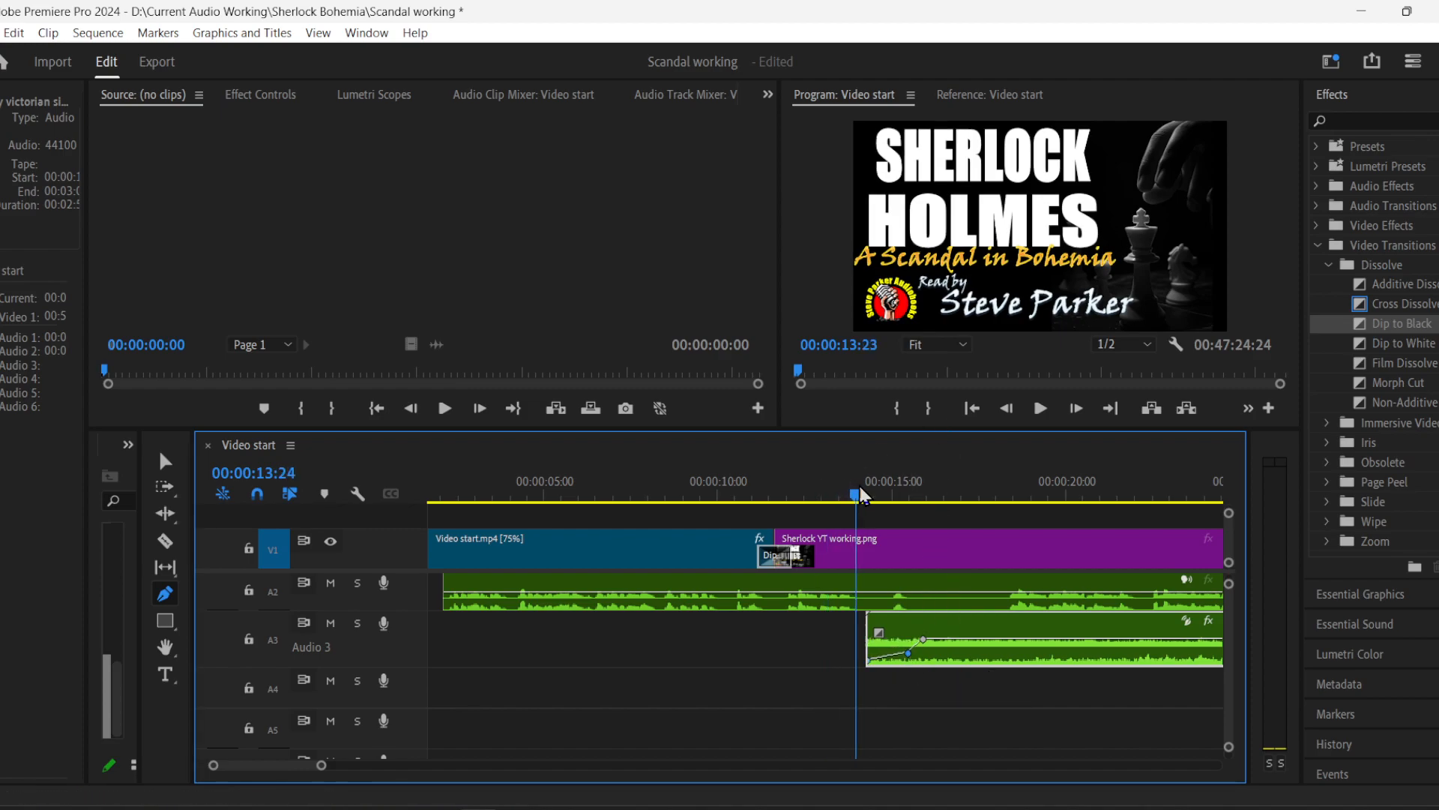
pyautogui.click(1040, 408)
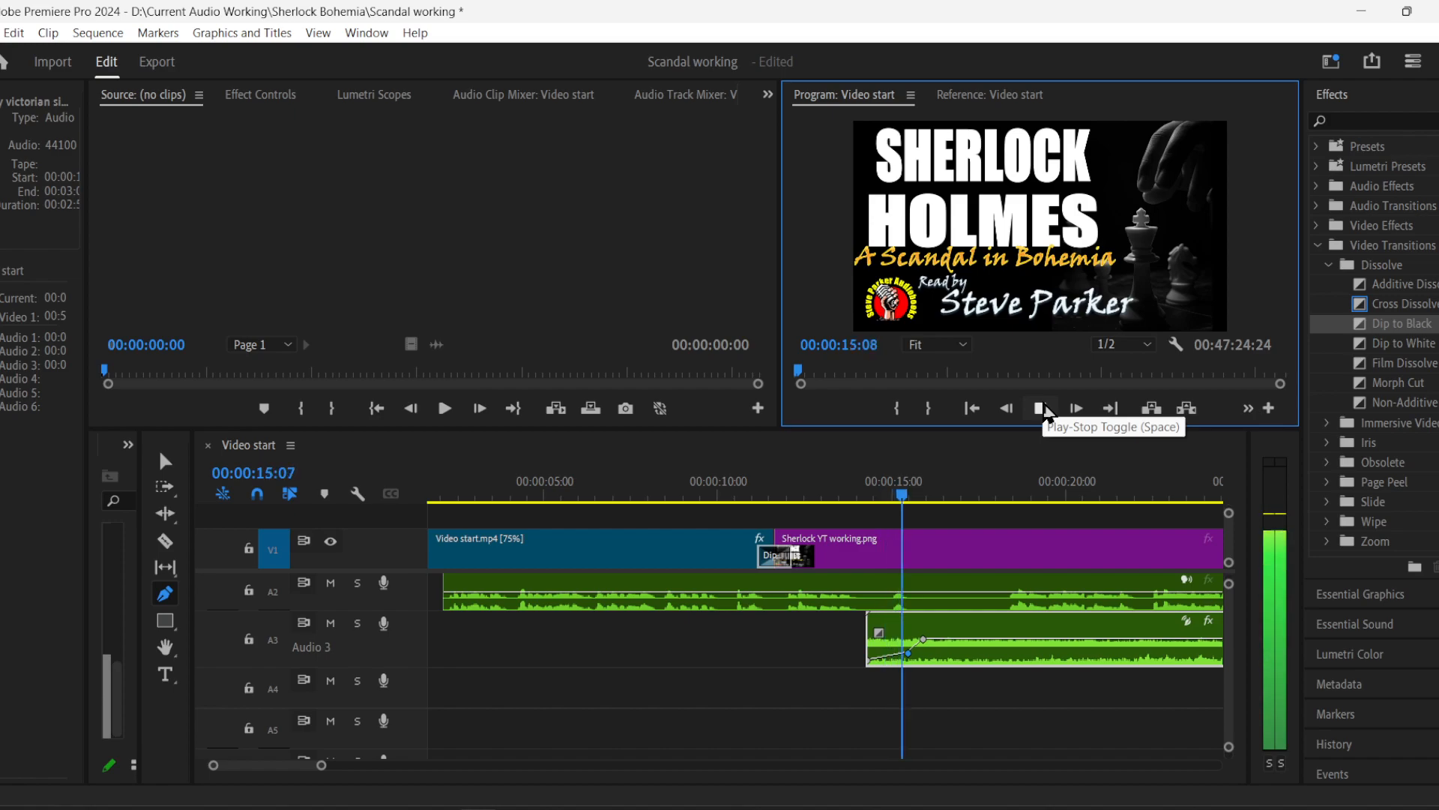
pyautogui.click(1042, 409)
pyautogui.moveTo(924, 640); pyautogui.dragTo(929, 644)
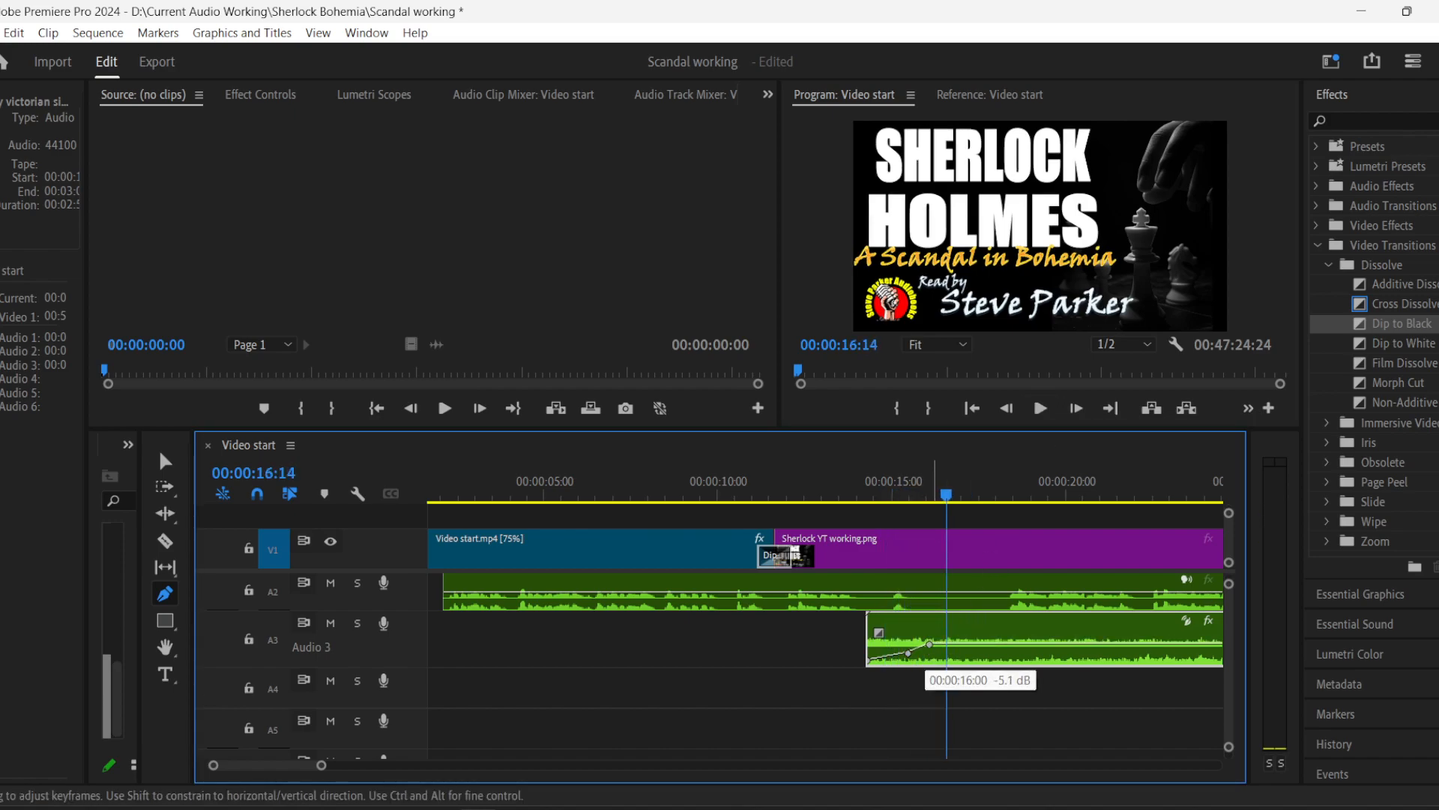
pyautogui.click(1040, 409)
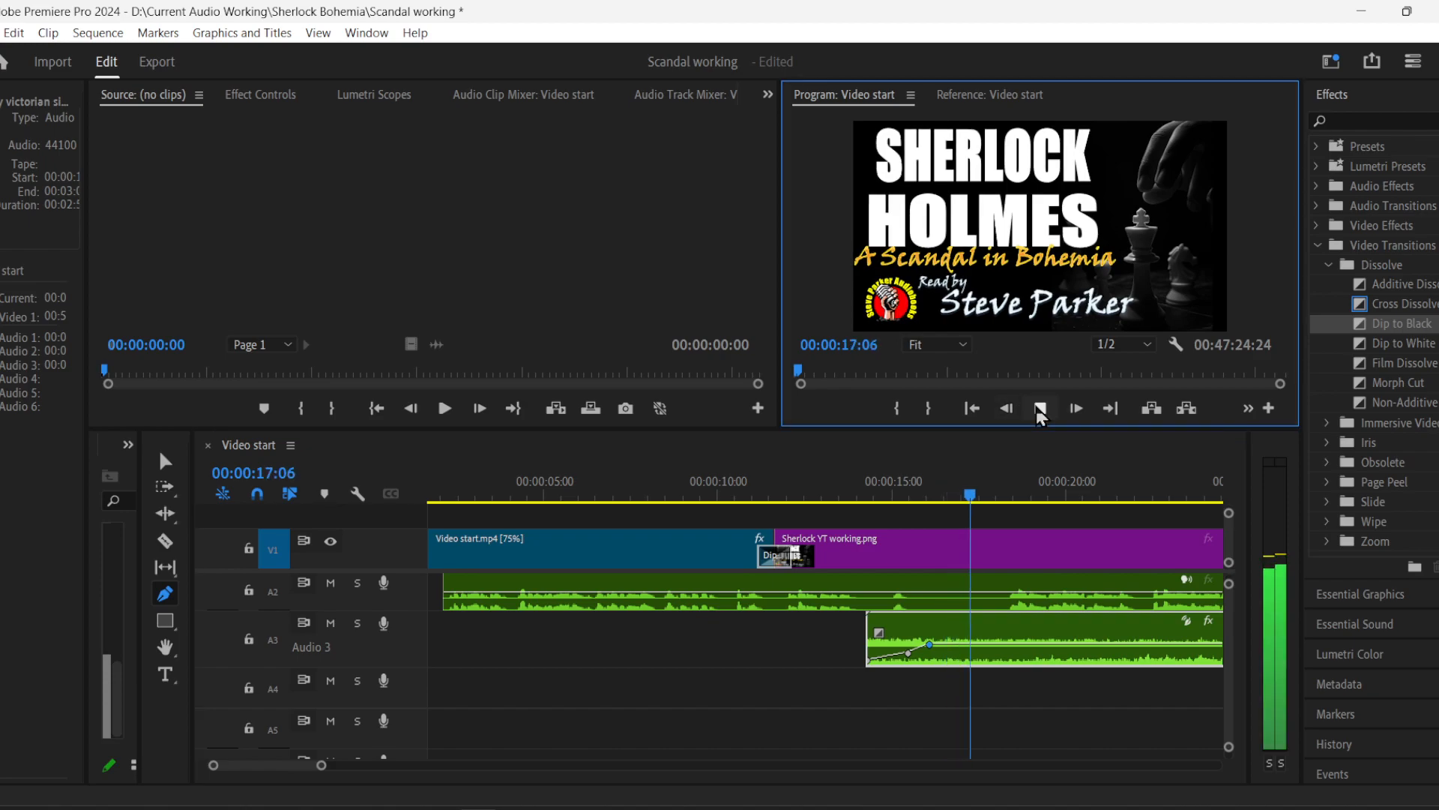
pyautogui.click(1040, 408)
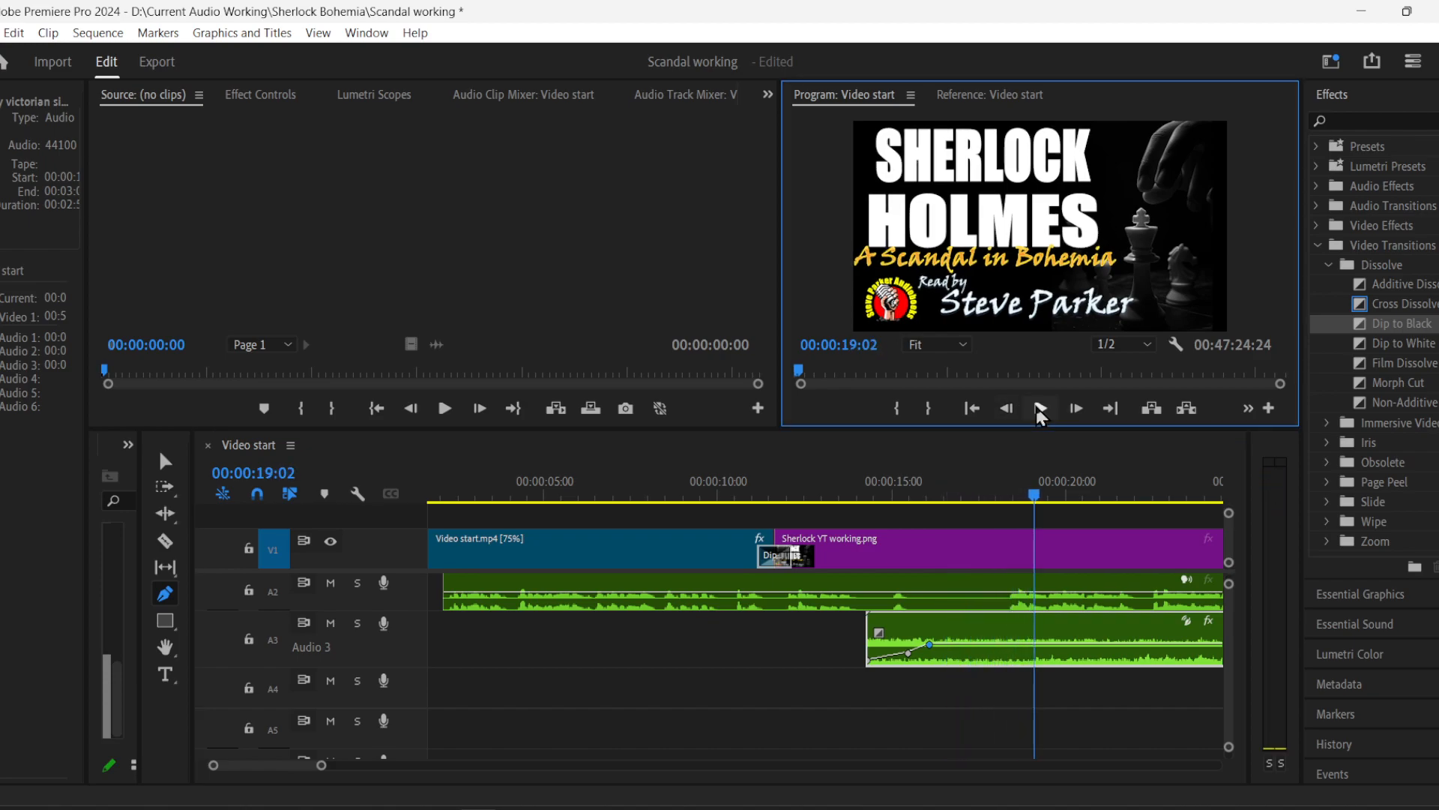
# - Add volume keyframes at about 18 and 19 seconds on the street horses clip, lowering the sound at the second one, and check playback
pyautogui.click(991, 645)
pyautogui.moveTo(1022, 643); pyautogui.dragTo(1022, 650)
pyautogui.click(1039, 411)
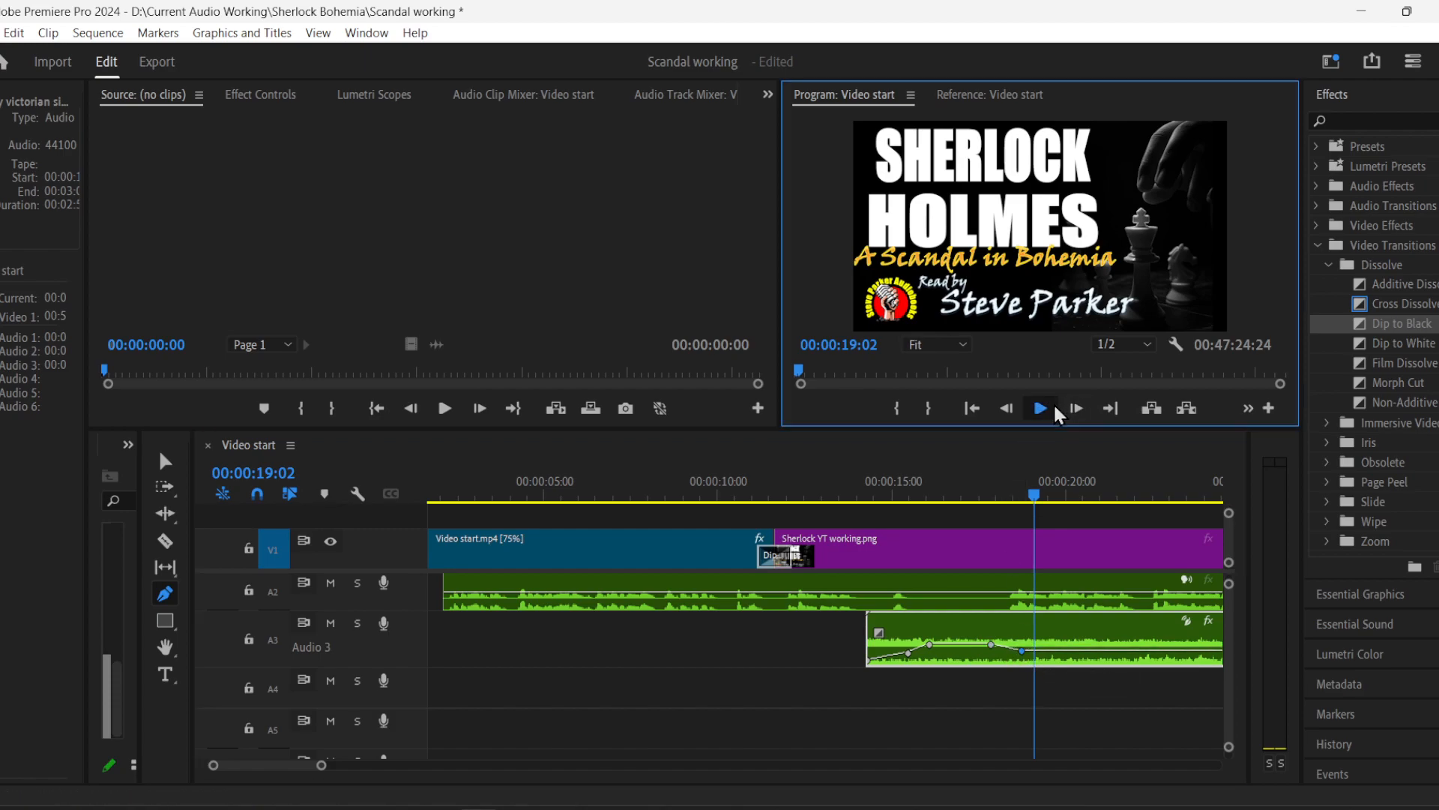
pyautogui.click(1023, 653)
pyautogui.click(1043, 410)
pyautogui.click(1043, 410)
# - Set the playhead to 00:00:12:18 and trim the narration's end on A2 back to just over 30 seconds with the Selection tool
pyautogui.moveTo(587, 495)
pyautogui.mouseDown()
pyautogui.moveTo(424, 499)
pyautogui.moveTo(581, 496)
pyautogui.mouseUp()
pyautogui.moveTo(328, 766); pyautogui.dragTo(956, 766)
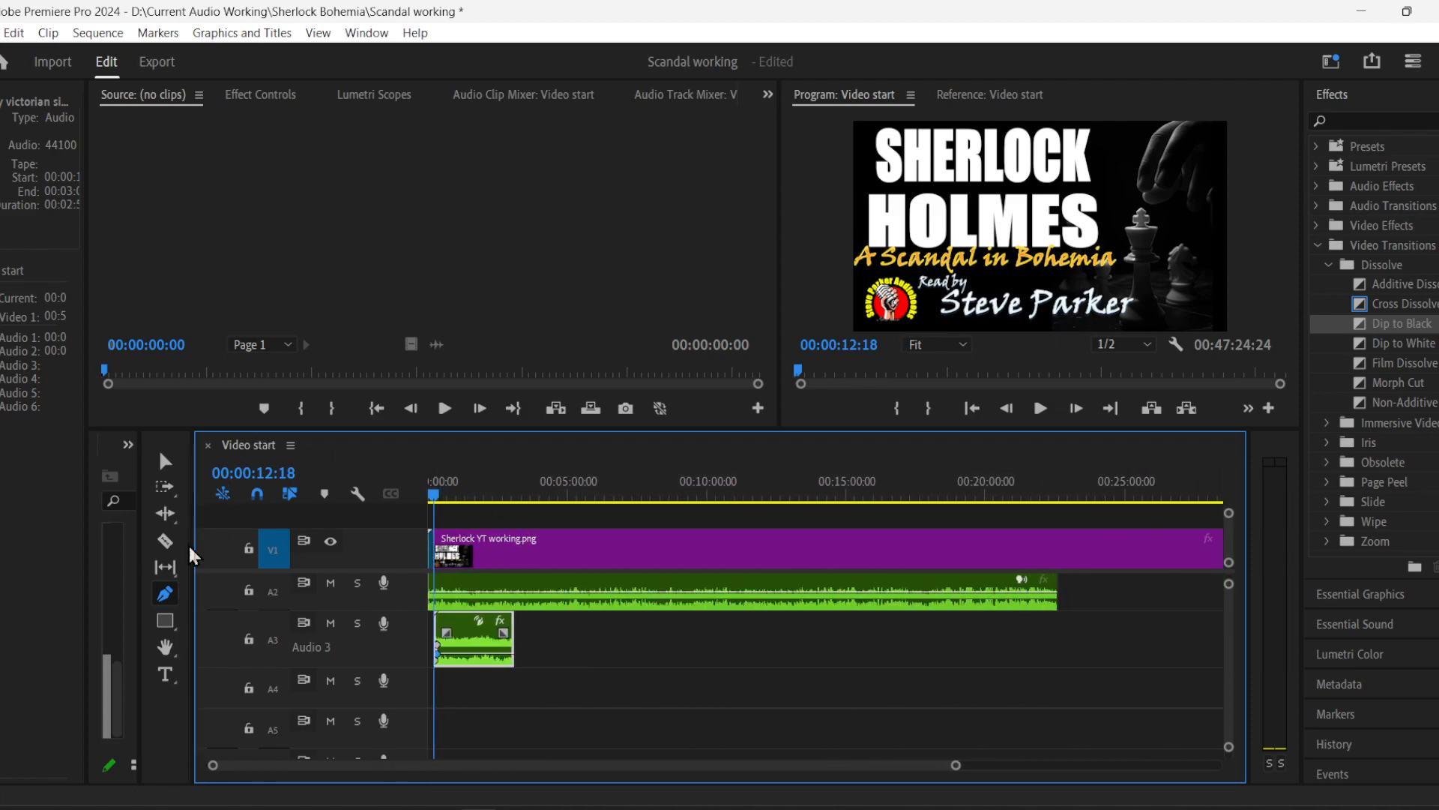
pyautogui.click(164, 461)
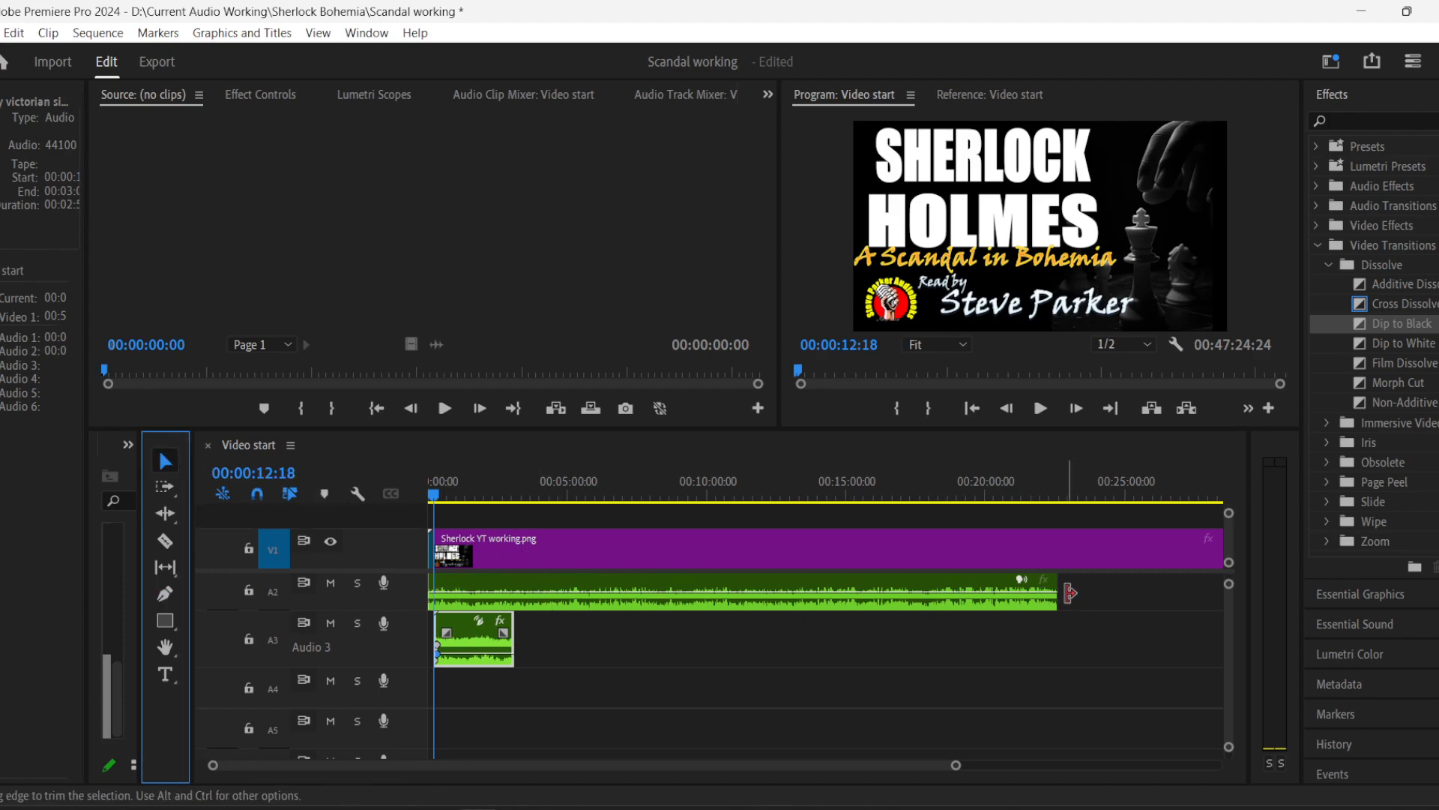
pyautogui.moveTo(1070, 593); pyautogui.dragTo(440, 593)
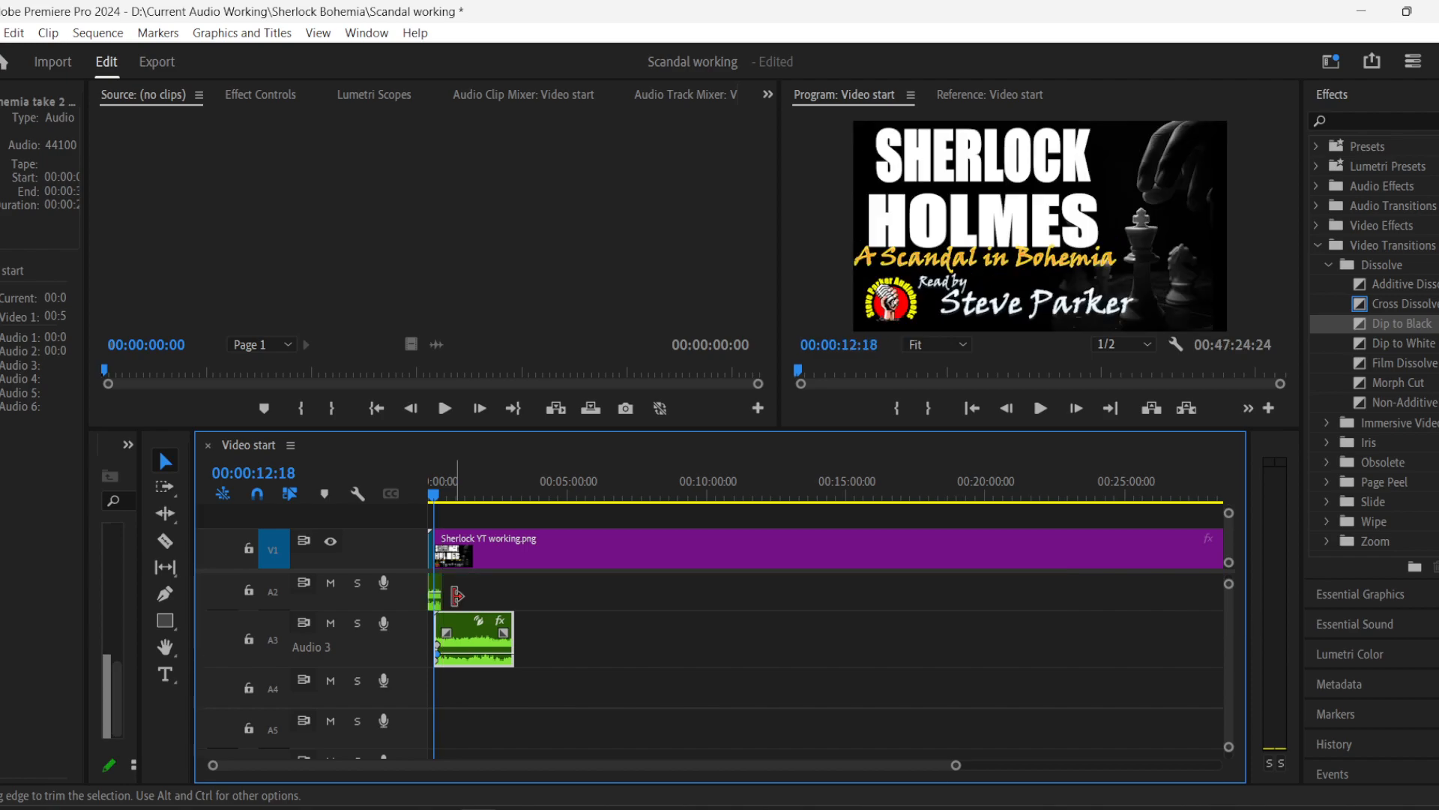
# - Play the sequence from 00:00:12:18 to check the street horses sound against the theme and narration
pyautogui.moveTo(213, 767); pyautogui.dragTo(523, 773)
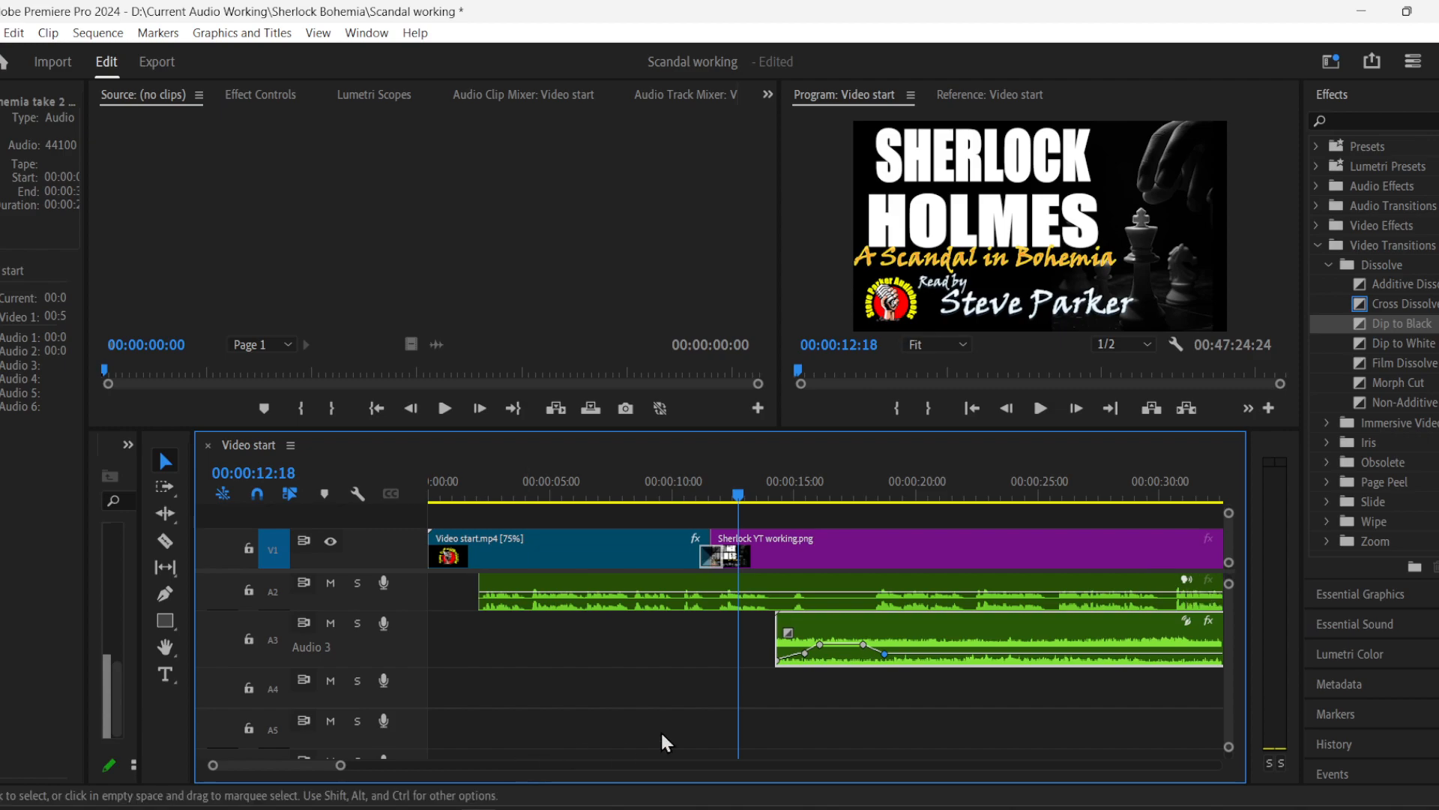
pyautogui.scroll(2, 1230, 703)
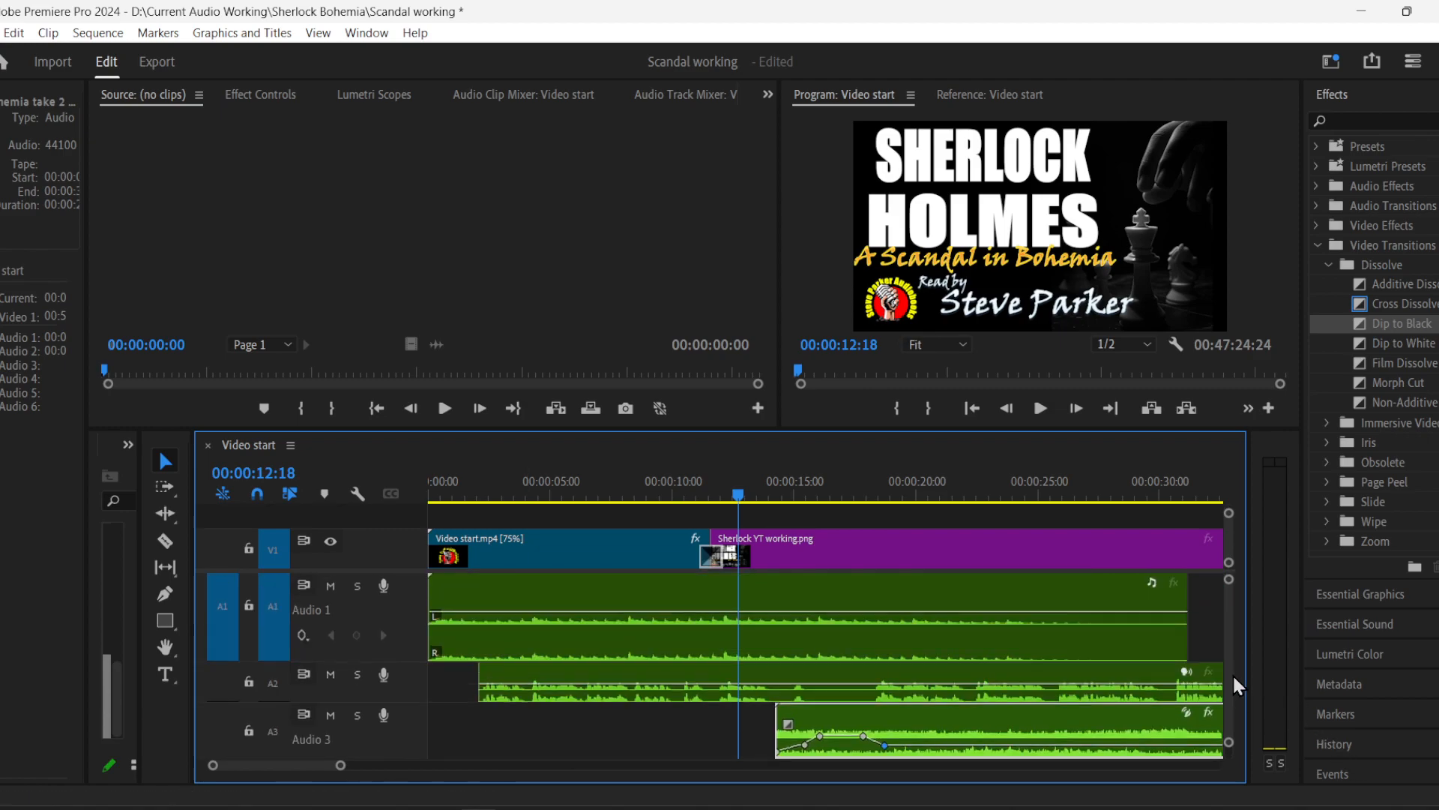
pyautogui.click(1039, 408)
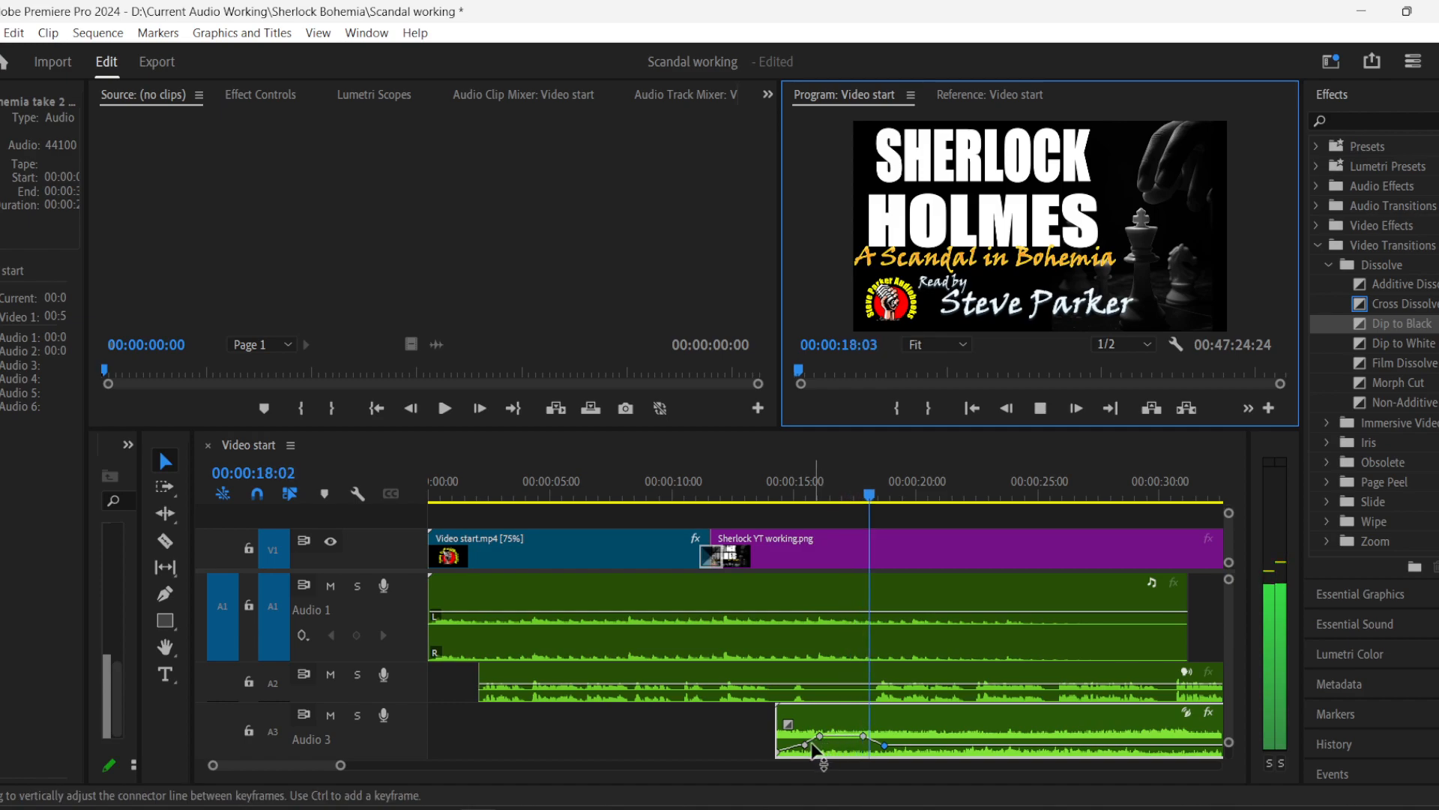
# - Move the street horses clip's last volume keyframe to about 20 seconds, nudge the one near 15 seconds slightly down, and play it back
pyautogui.click(871, 494)
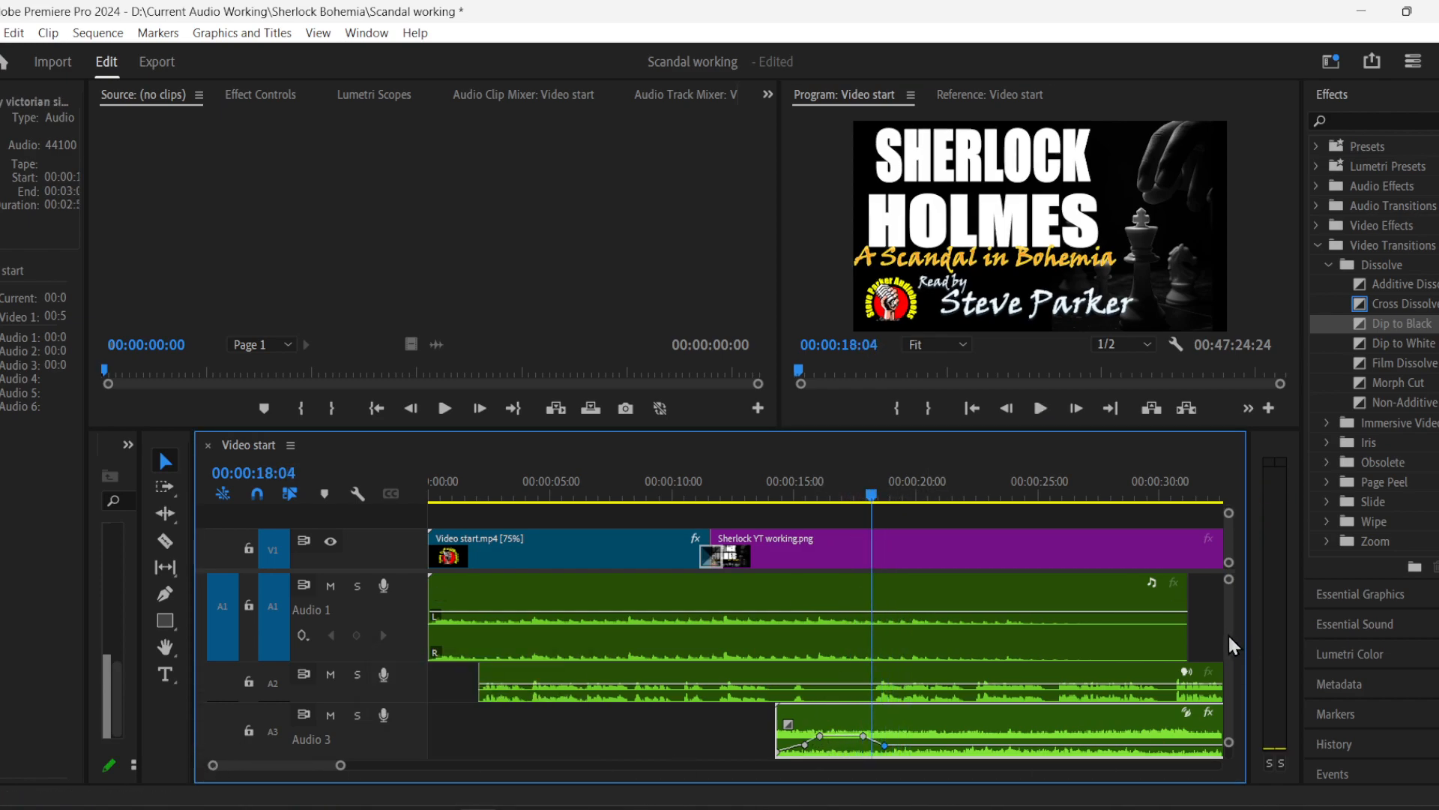
pyautogui.scroll(-3, 1228, 634)
pyautogui.moveTo(212, 766); pyautogui.dragTo(230, 766)
pyautogui.moveTo(856, 653); pyautogui.dragTo(917, 654)
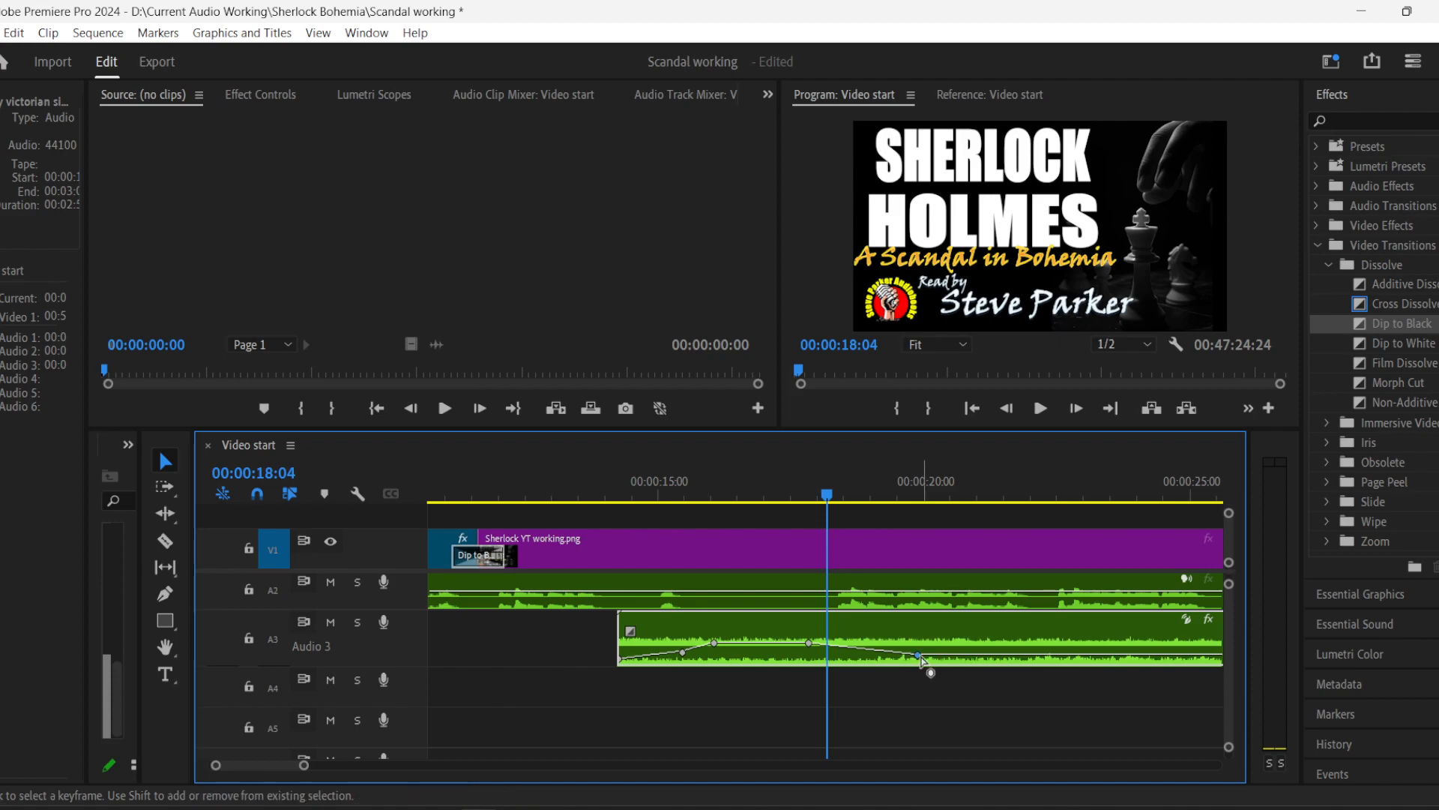
pyautogui.moveTo(683, 652); pyautogui.dragTo(678, 655)
pyautogui.click(602, 494)
pyautogui.press('space')
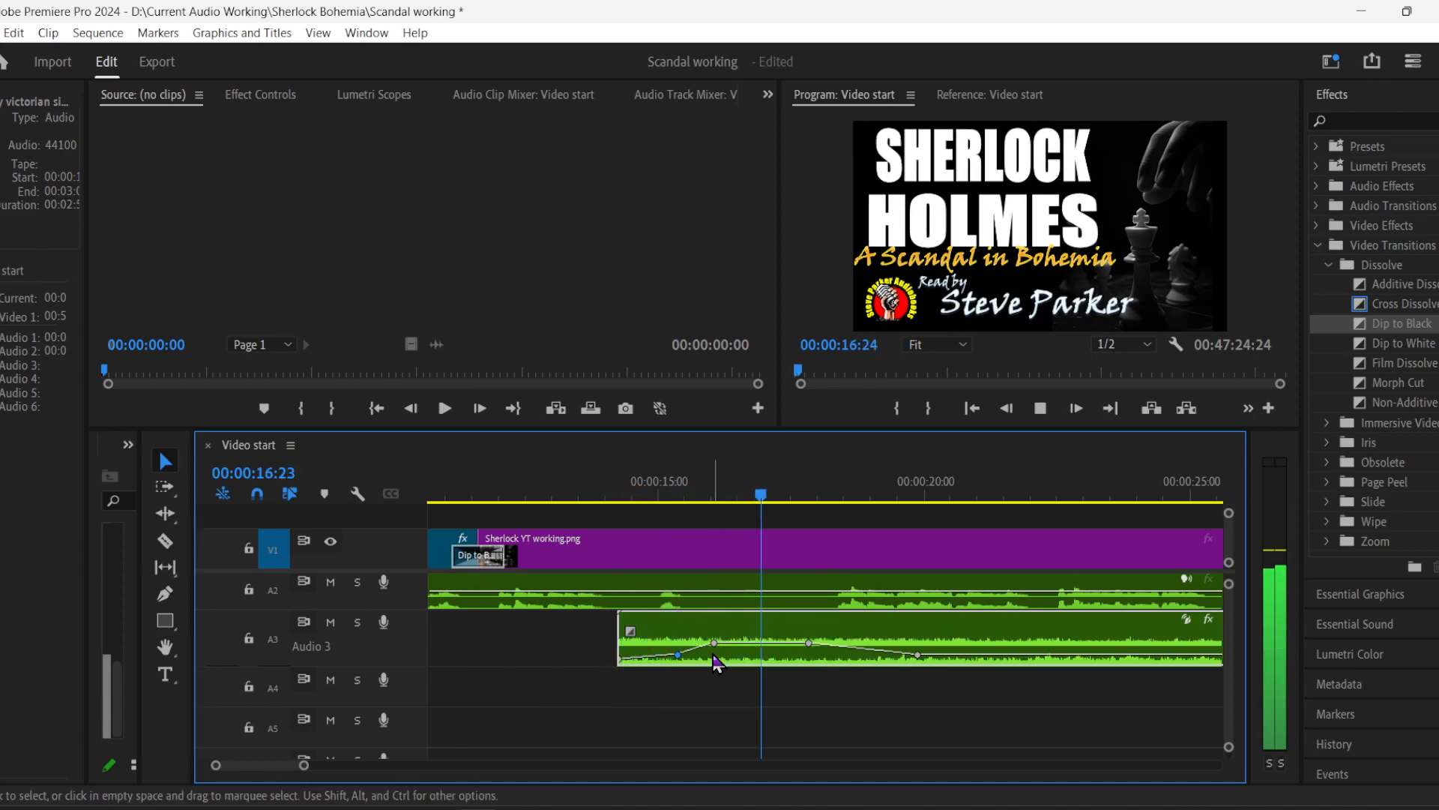
# - Lower the street horses volume between the two middle keyframes, move the last keyframe to about 22 seconds, and replay from about 14 seconds
pyautogui.moveTo(756, 645); pyautogui.dragTo(755, 650)
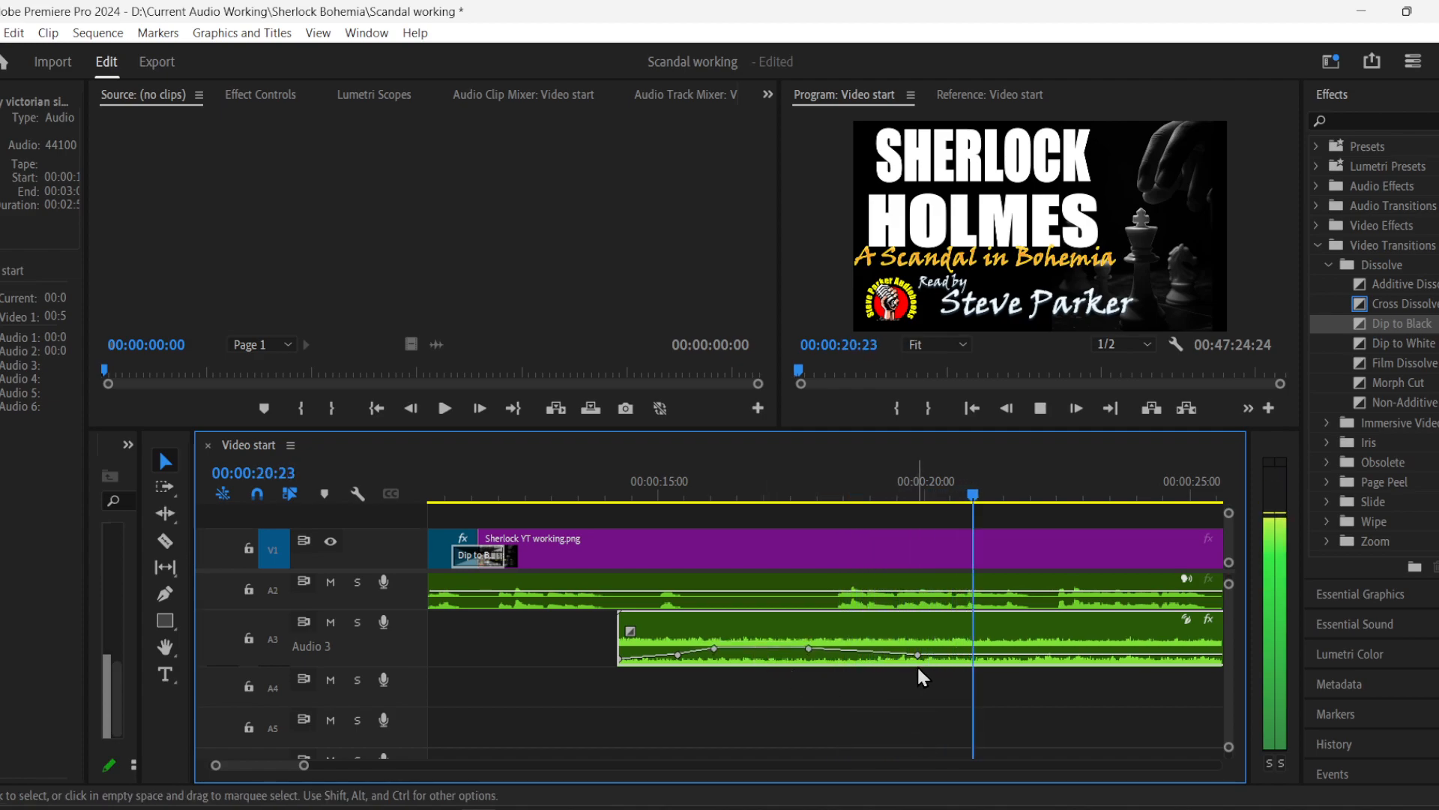
pyautogui.moveTo(919, 656); pyautogui.dragTo(1025, 654)
pyautogui.click(606, 496)
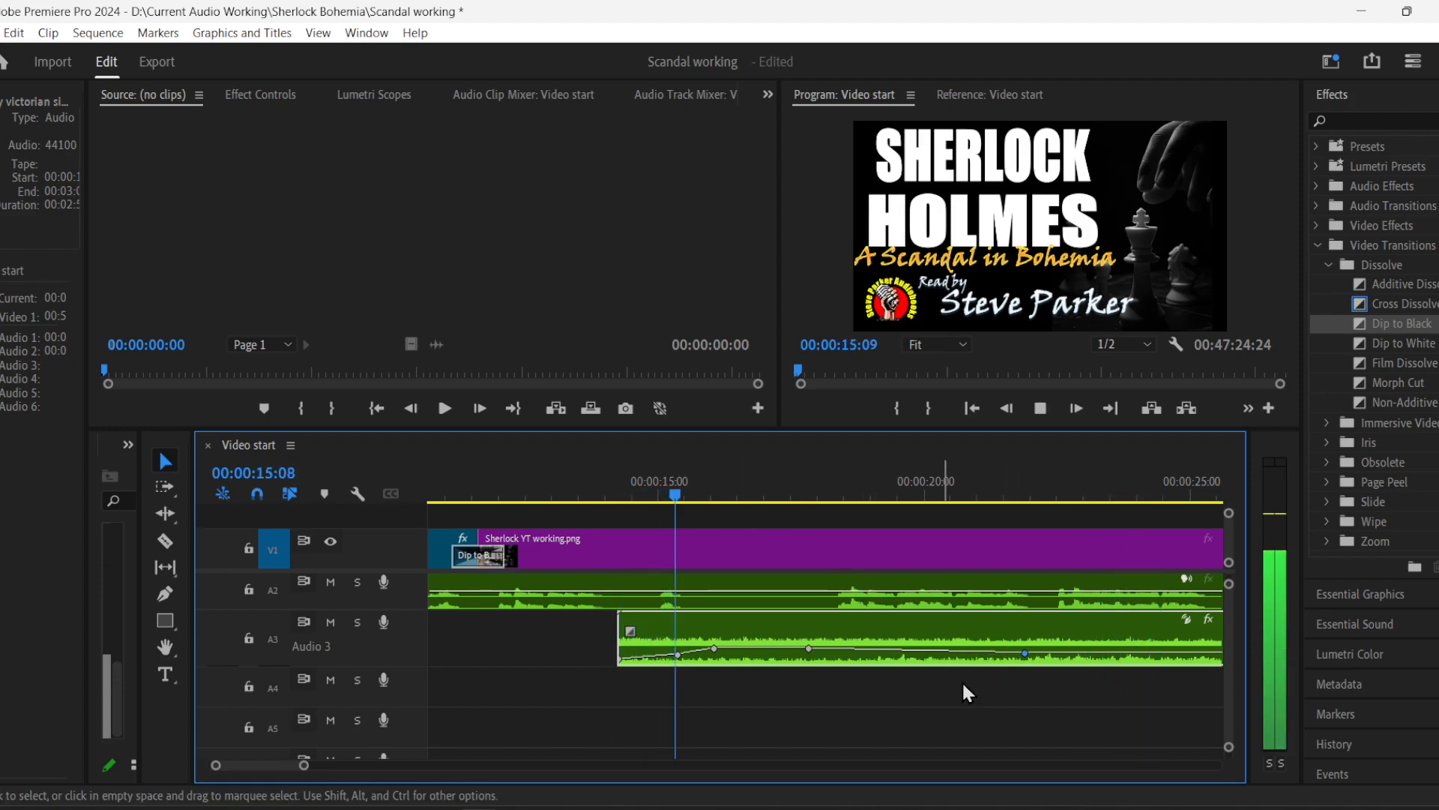
# - Fade down the theme on Audio 1 with Pen tool keyframes at about 16 and 24 seconds, and play the fade
pyautogui.moveTo(303, 765); pyautogui.dragTo(359, 764)
pyautogui.scroll(3, 1226, 691)
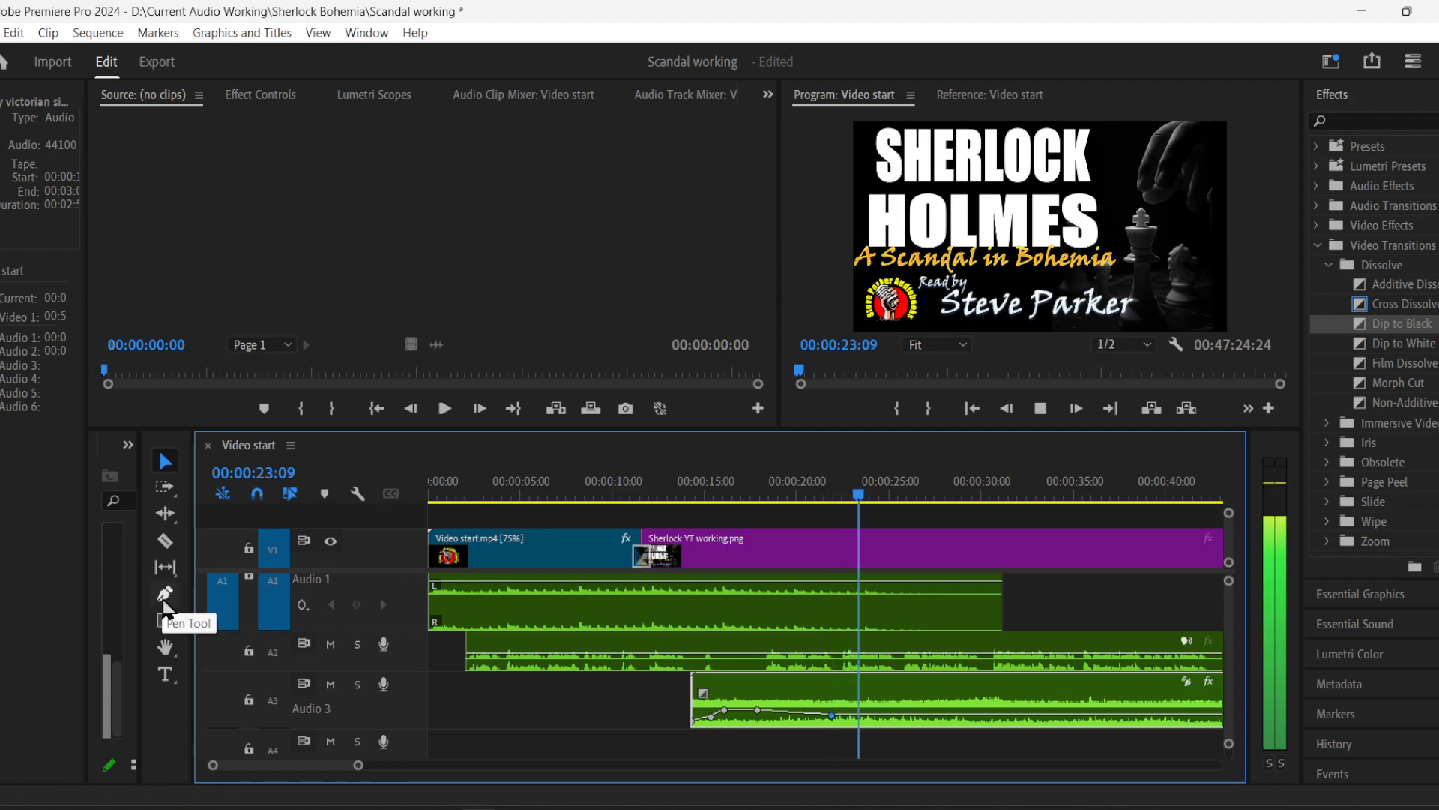
pyautogui.click(165, 594)
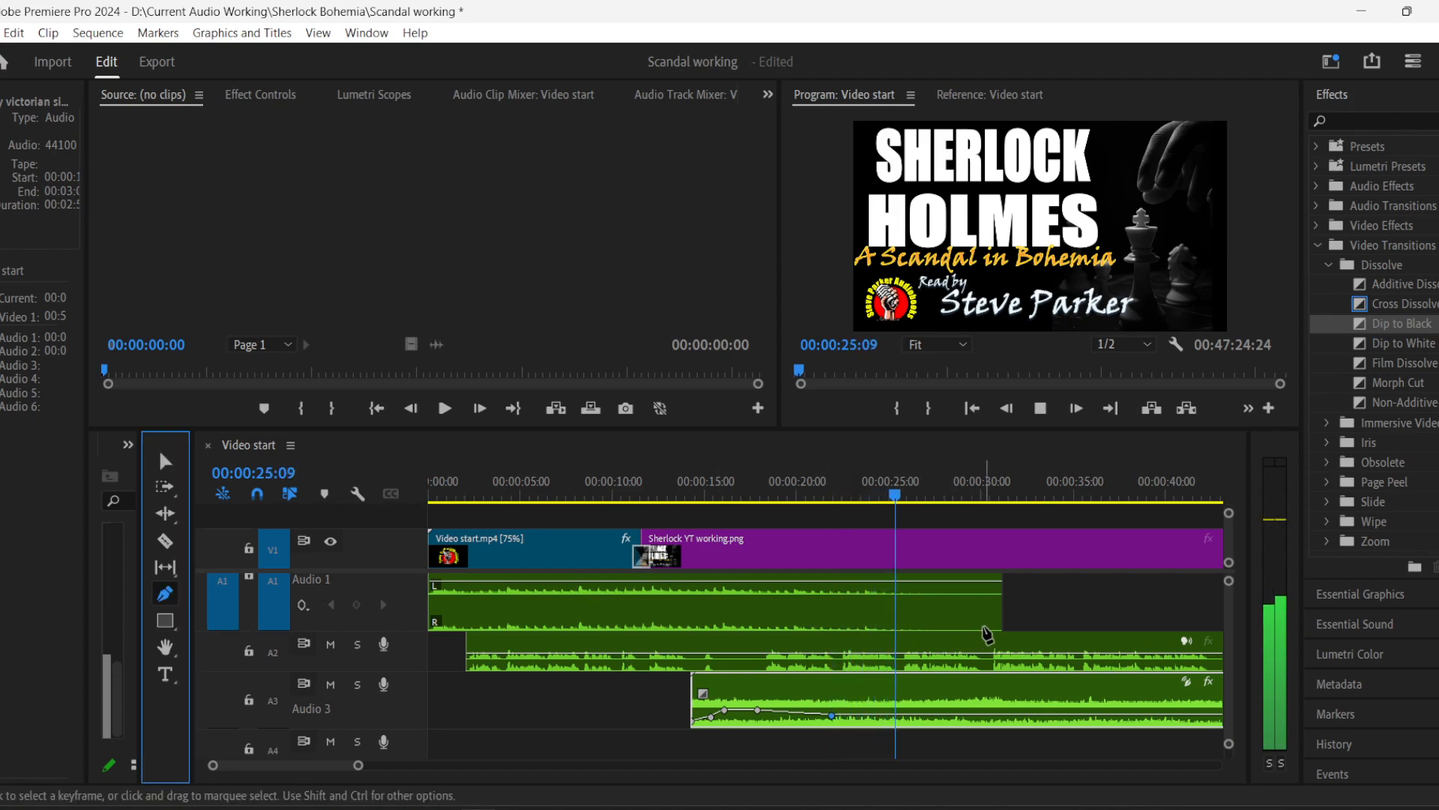
pyautogui.click(718, 581)
pyautogui.moveTo(878, 583); pyautogui.dragTo(879, 624)
pyautogui.click(676, 487)
pyautogui.press('space')
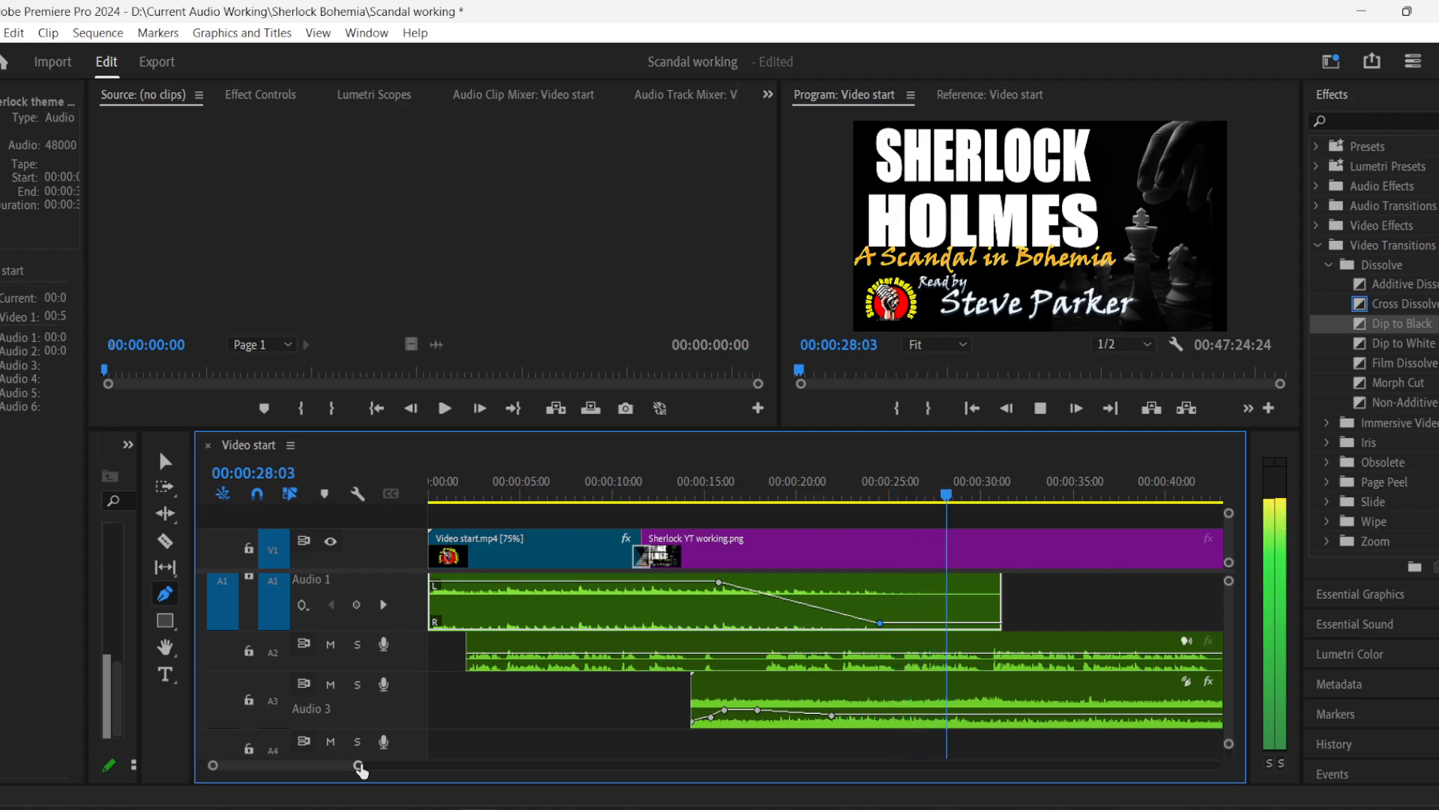
# - Check the audio mixer levels in OBS, and look through the Door folder of the 01 SFX library
pyautogui.hotkey('alt', 'Tab')
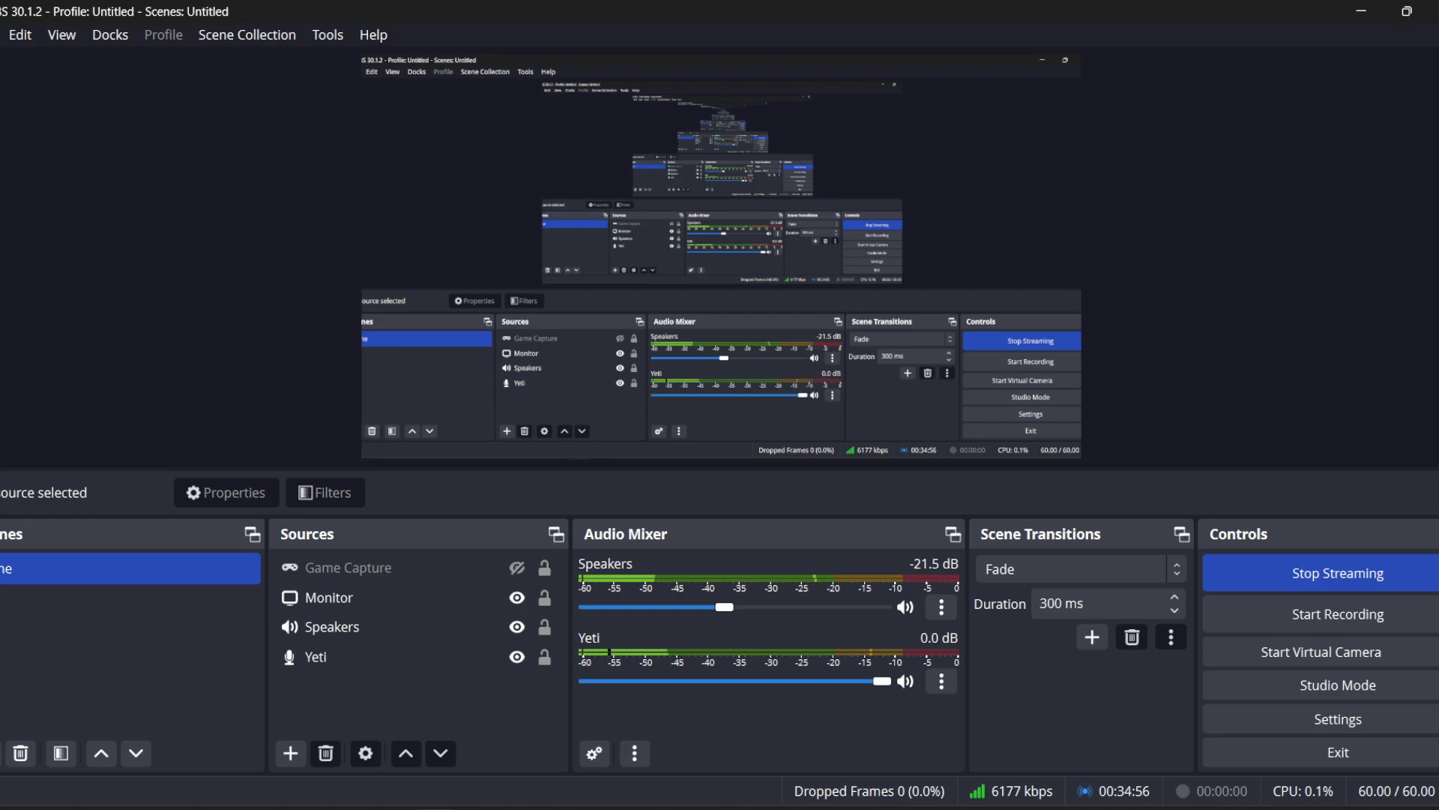
pyautogui.hotkey('alt', 'Tab')
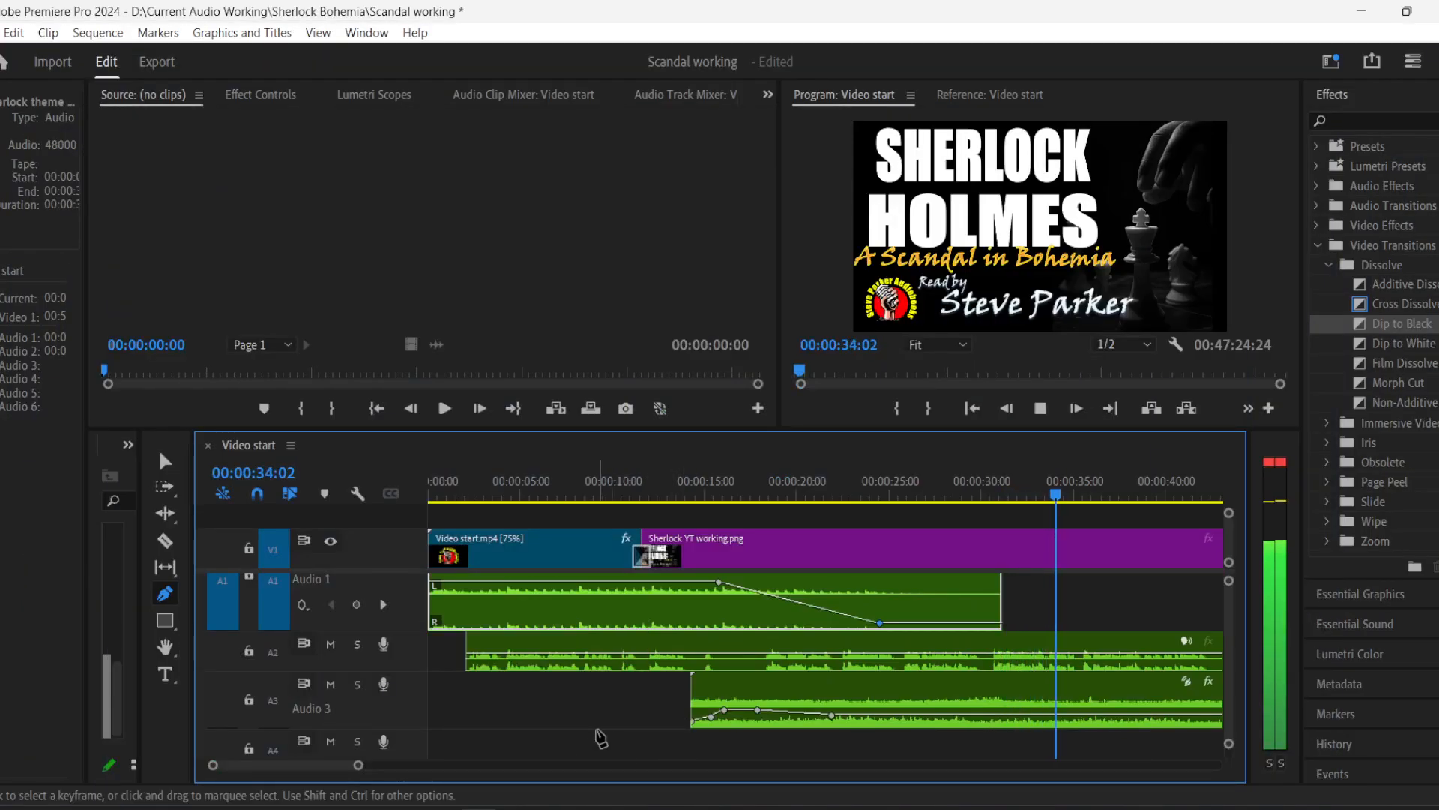
pyautogui.moveTo(360, 765); pyautogui.dragTo(413, 766)
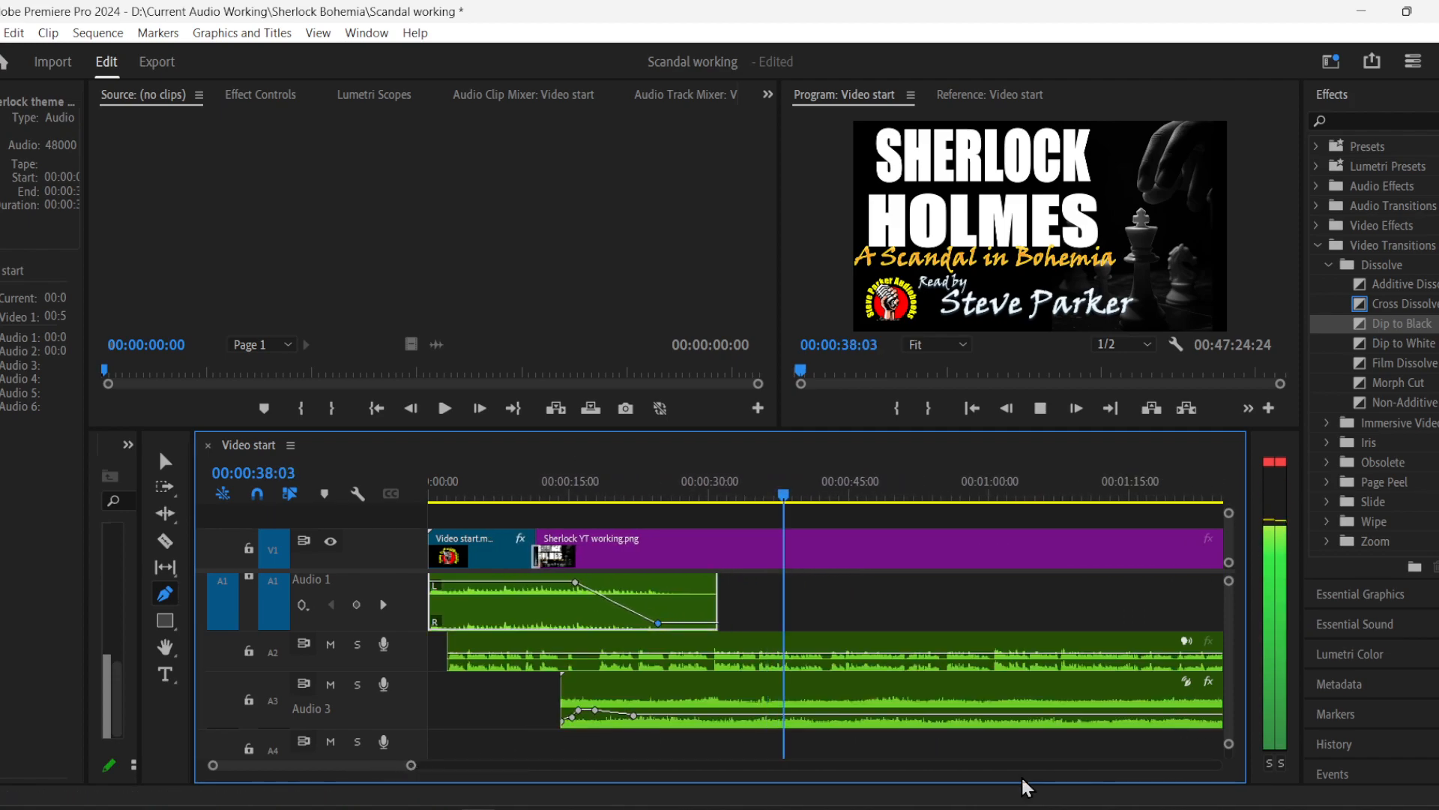
pyautogui.hotkey('alt', 'Tab')
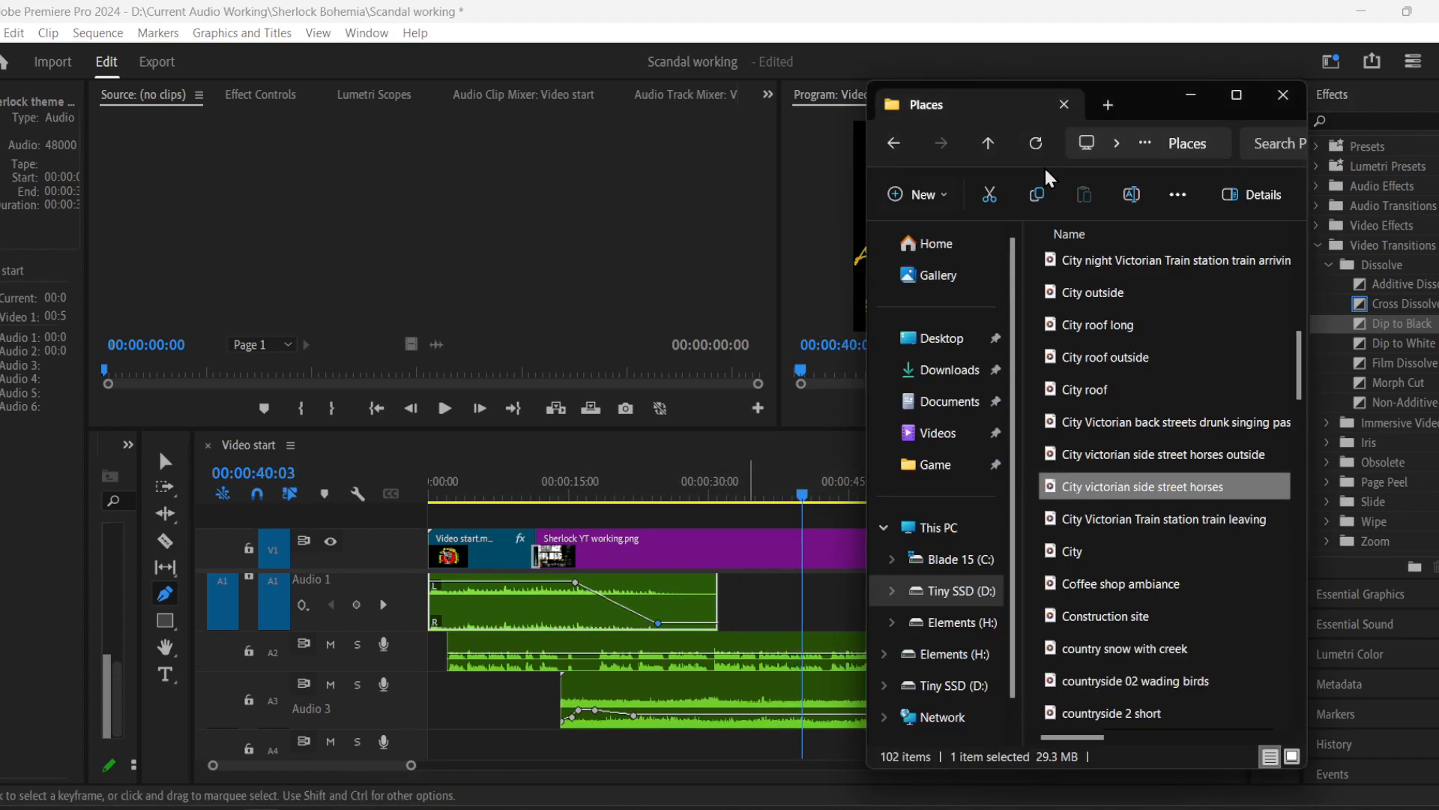
pyautogui.click(894, 143)
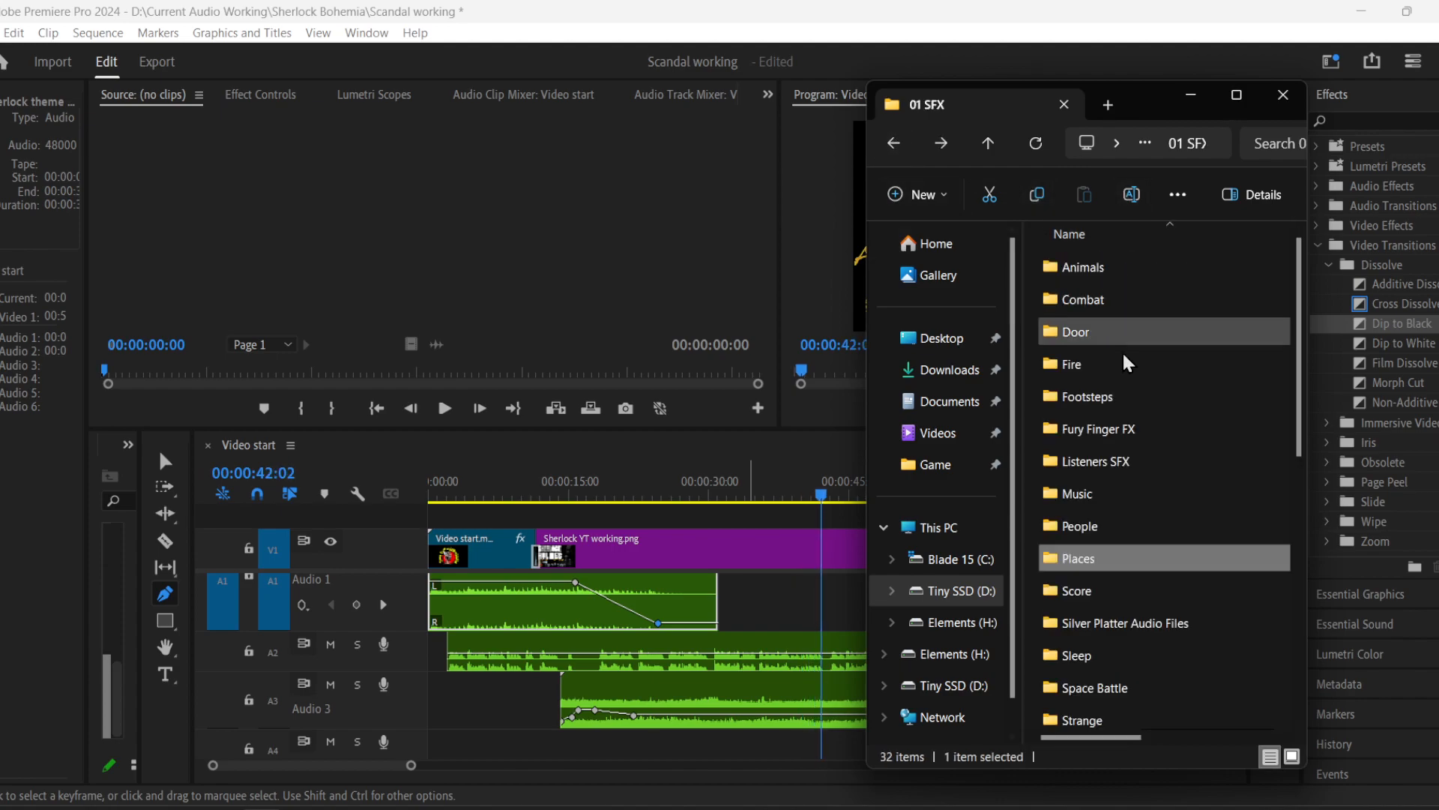
pyautogui.doubleClick(1093, 340)
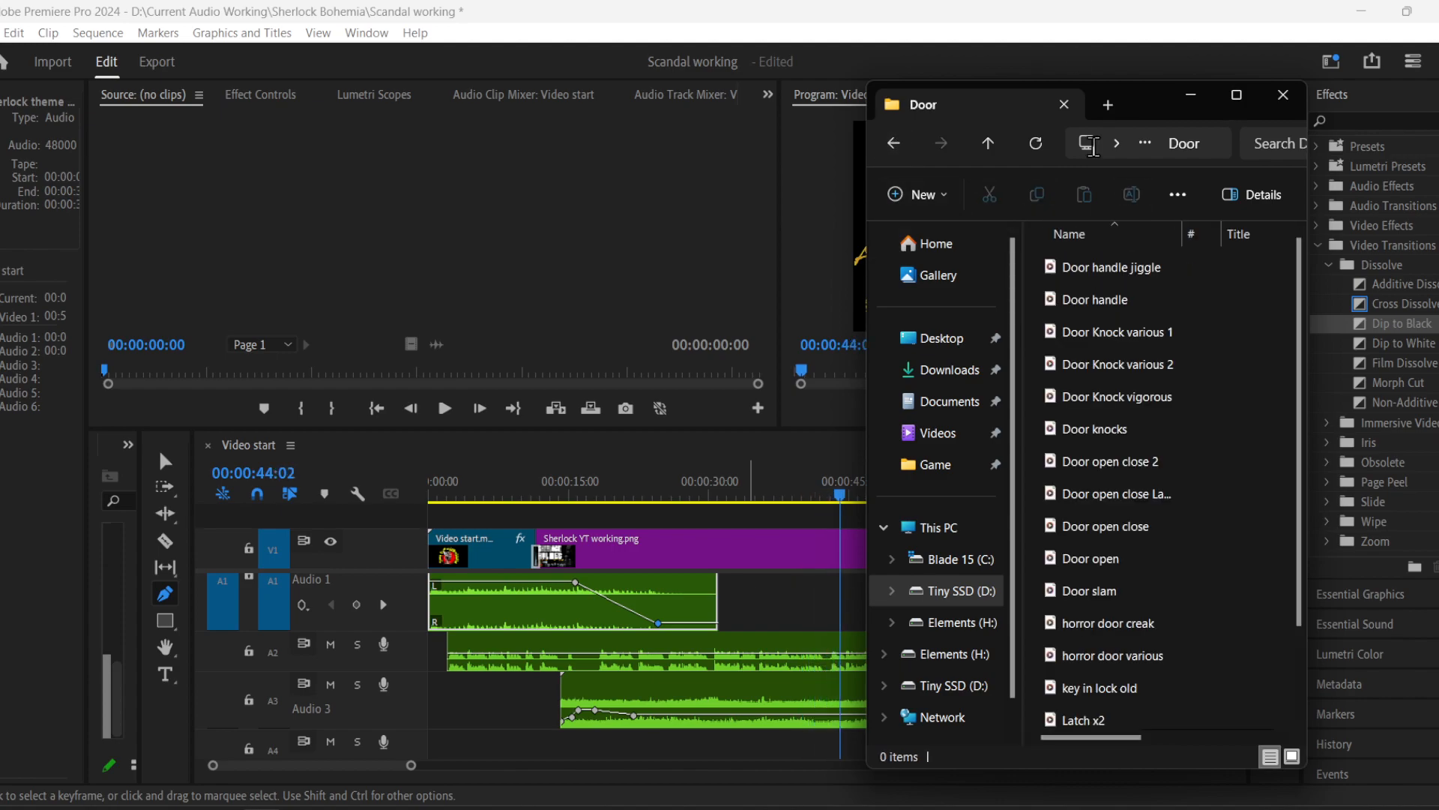
pyautogui.click(1068, 12)
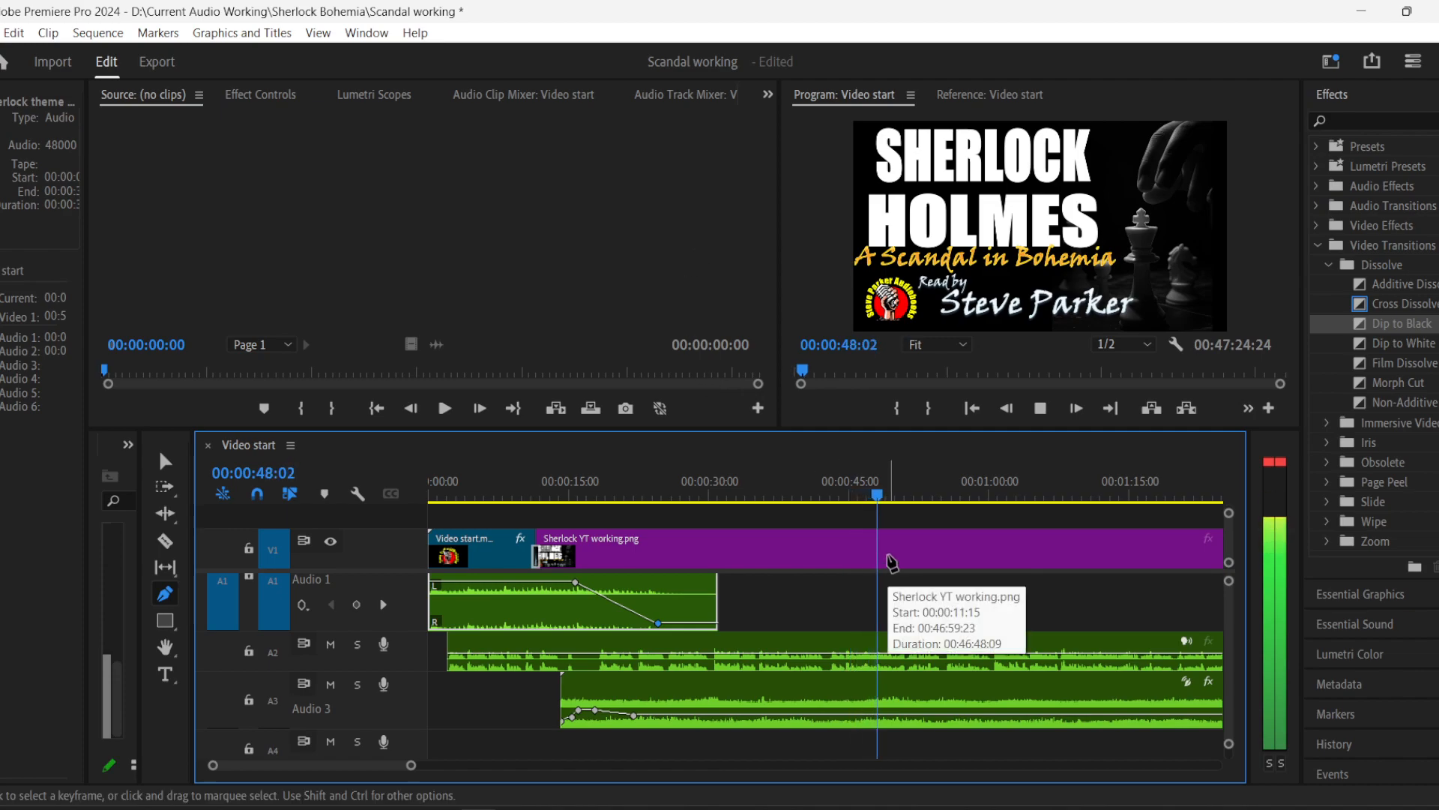
# - Switch to the Selection tool and lock the A2 narration track
pyautogui.moveTo(372, 763); pyautogui.dragTo(379, 763)
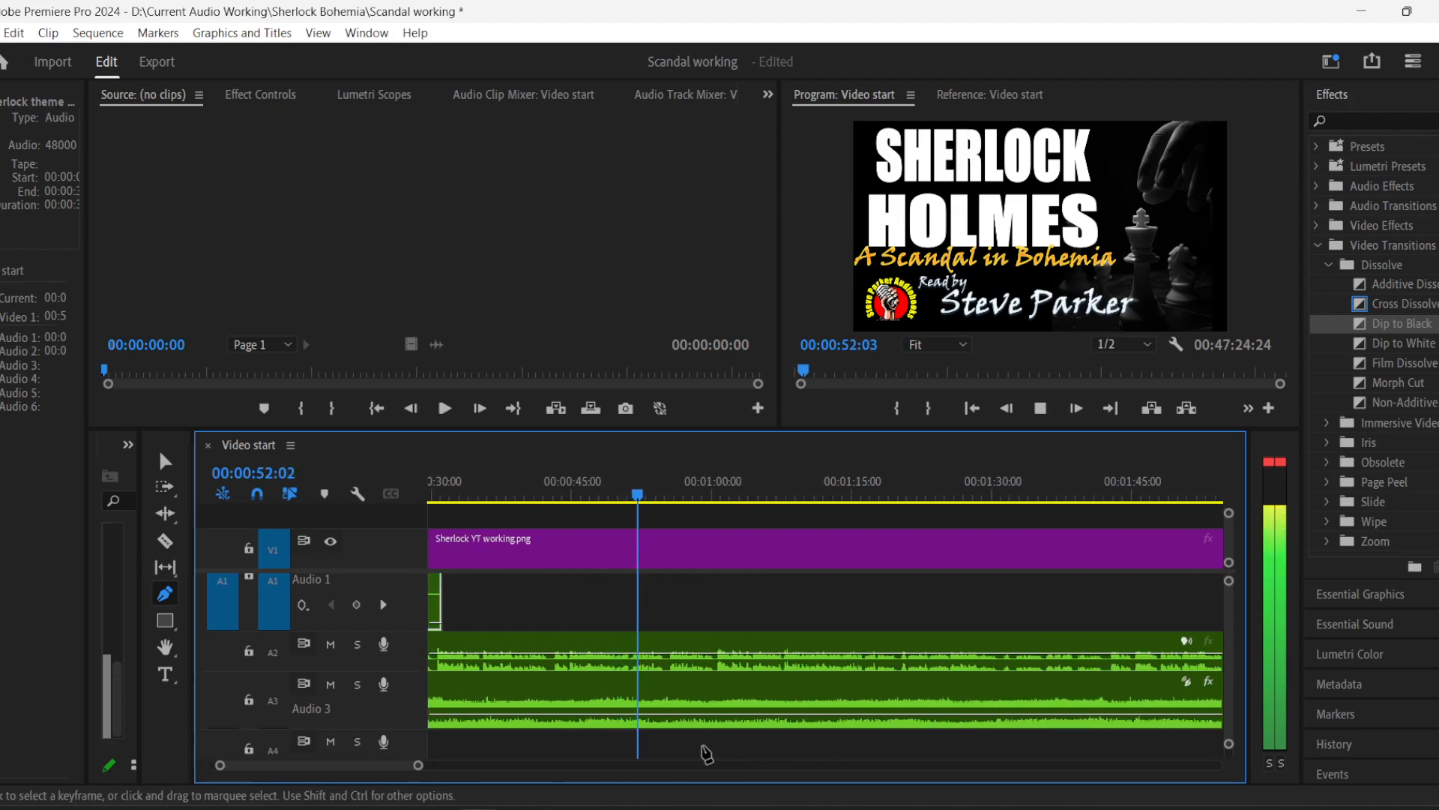
pyautogui.click(165, 461)
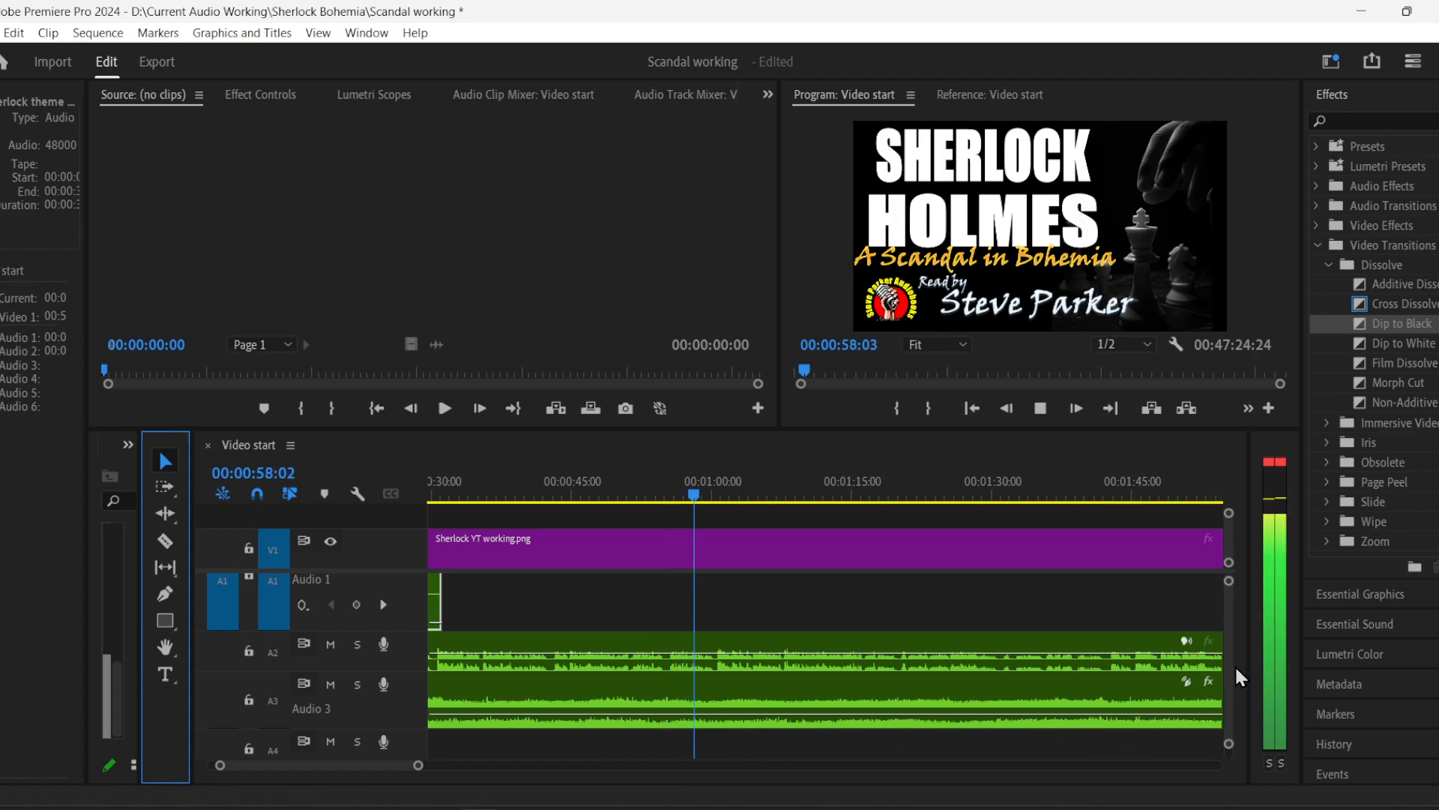
pyautogui.click(249, 651)
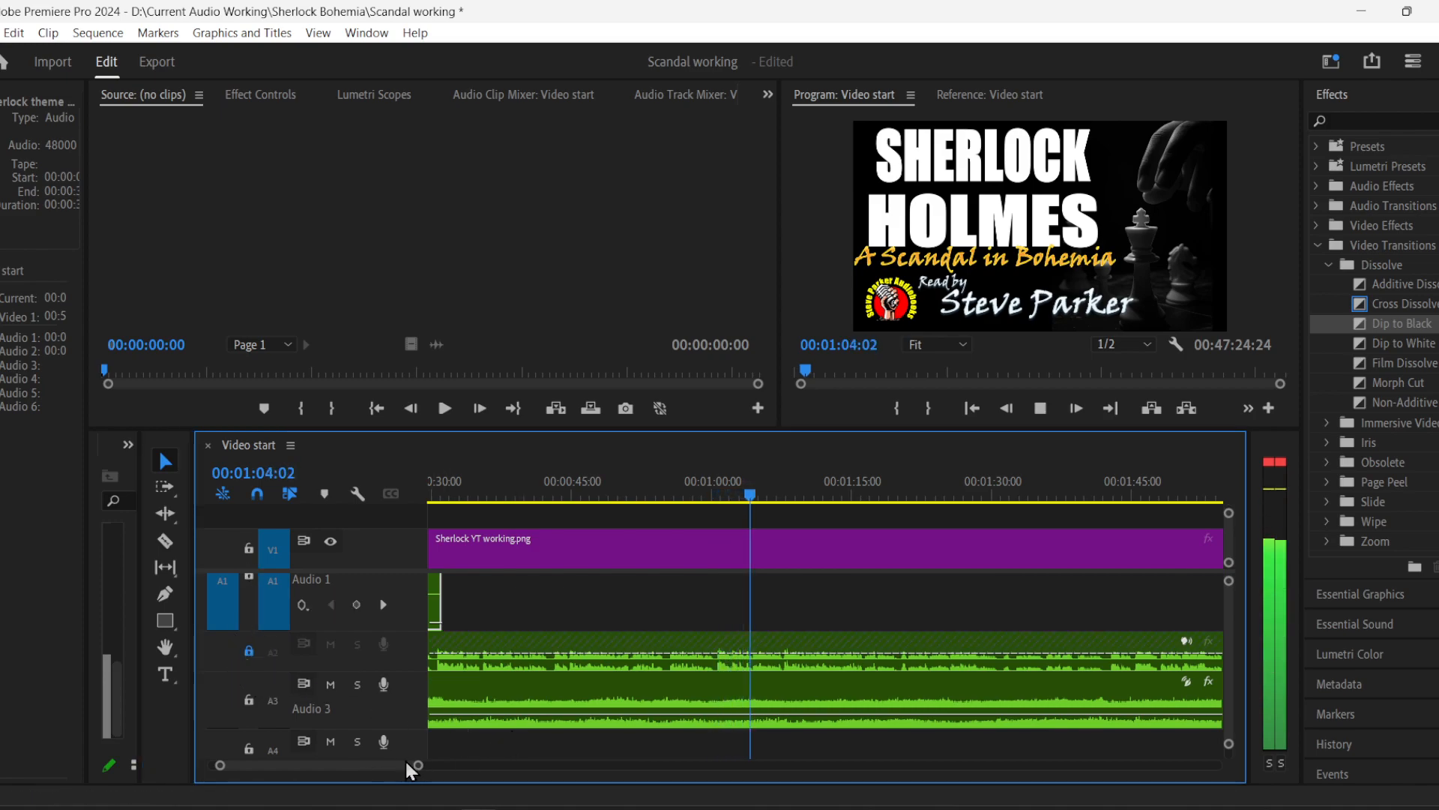
# - Trim the end of Sherlock YT working.png back to the narration's end and move Video End.mp4 directly after it
pyautogui.moveTo(418, 764); pyautogui.dragTo(1161, 766)
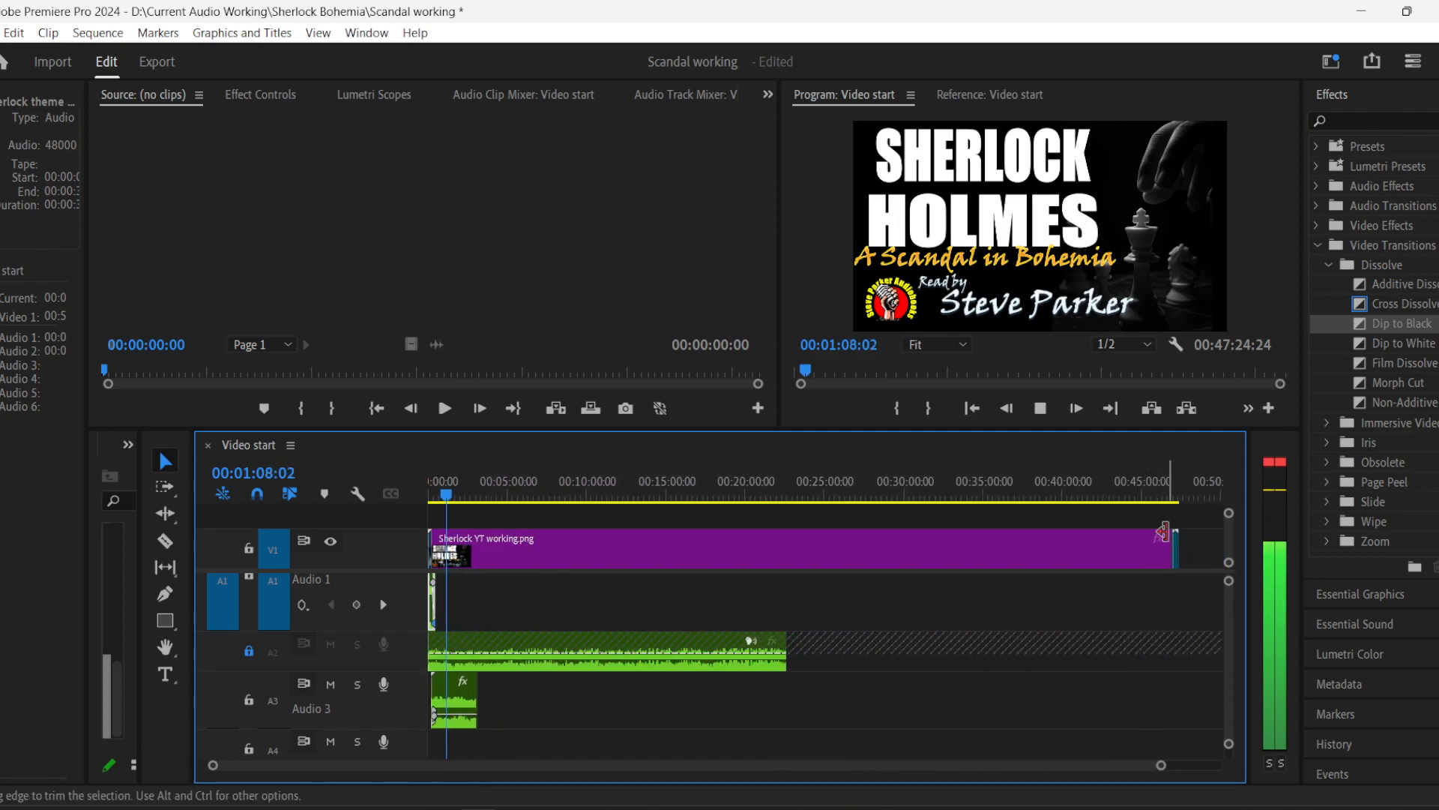
pyautogui.moveTo(1163, 538); pyautogui.dragTo(776, 555)
pyautogui.moveTo(1177, 555); pyautogui.dragTo(793, 556)
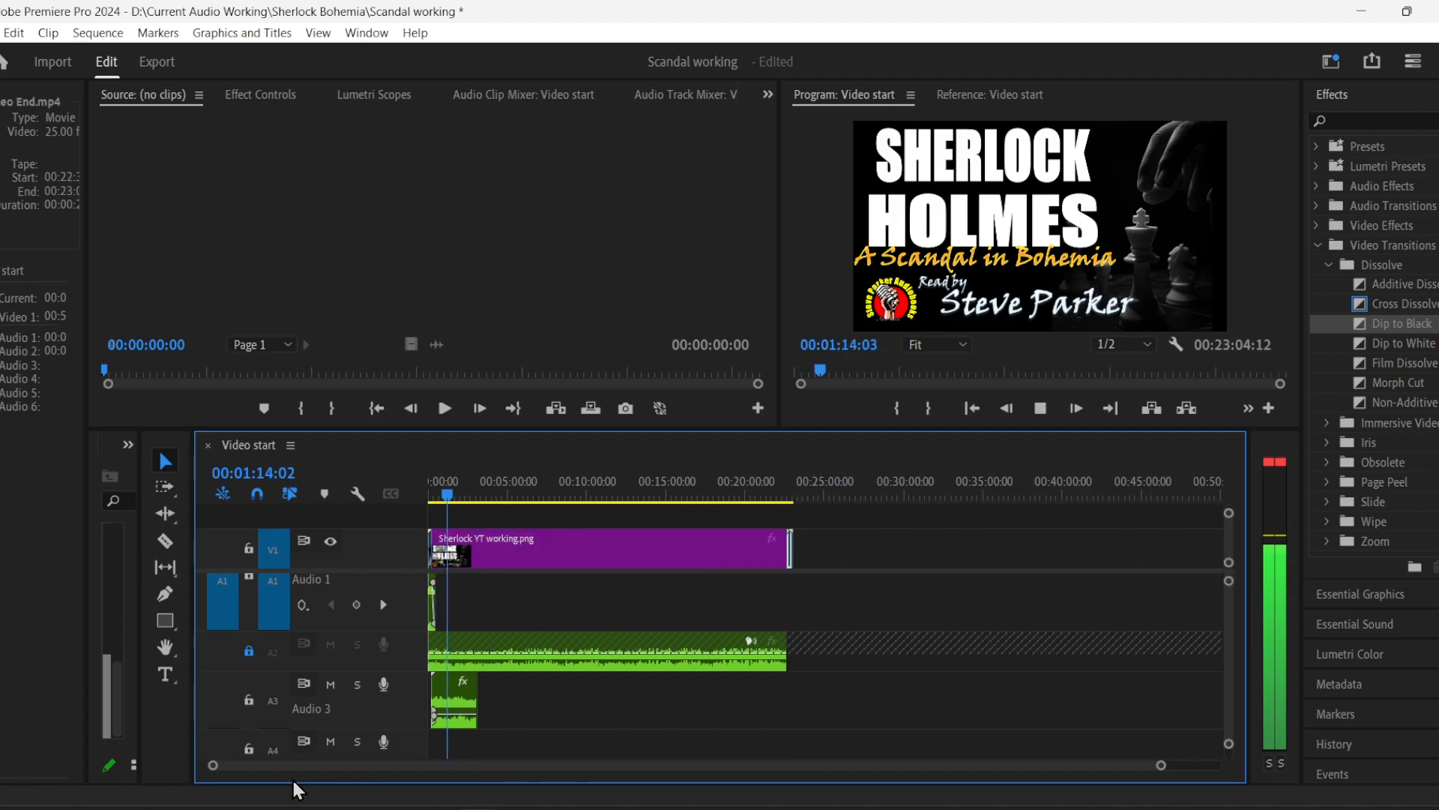
# - Locate the City victorian side street horses file in the Places folder of the 01 SFX library
pyautogui.moveTo(212, 772); pyautogui.dragTo(528, 777)
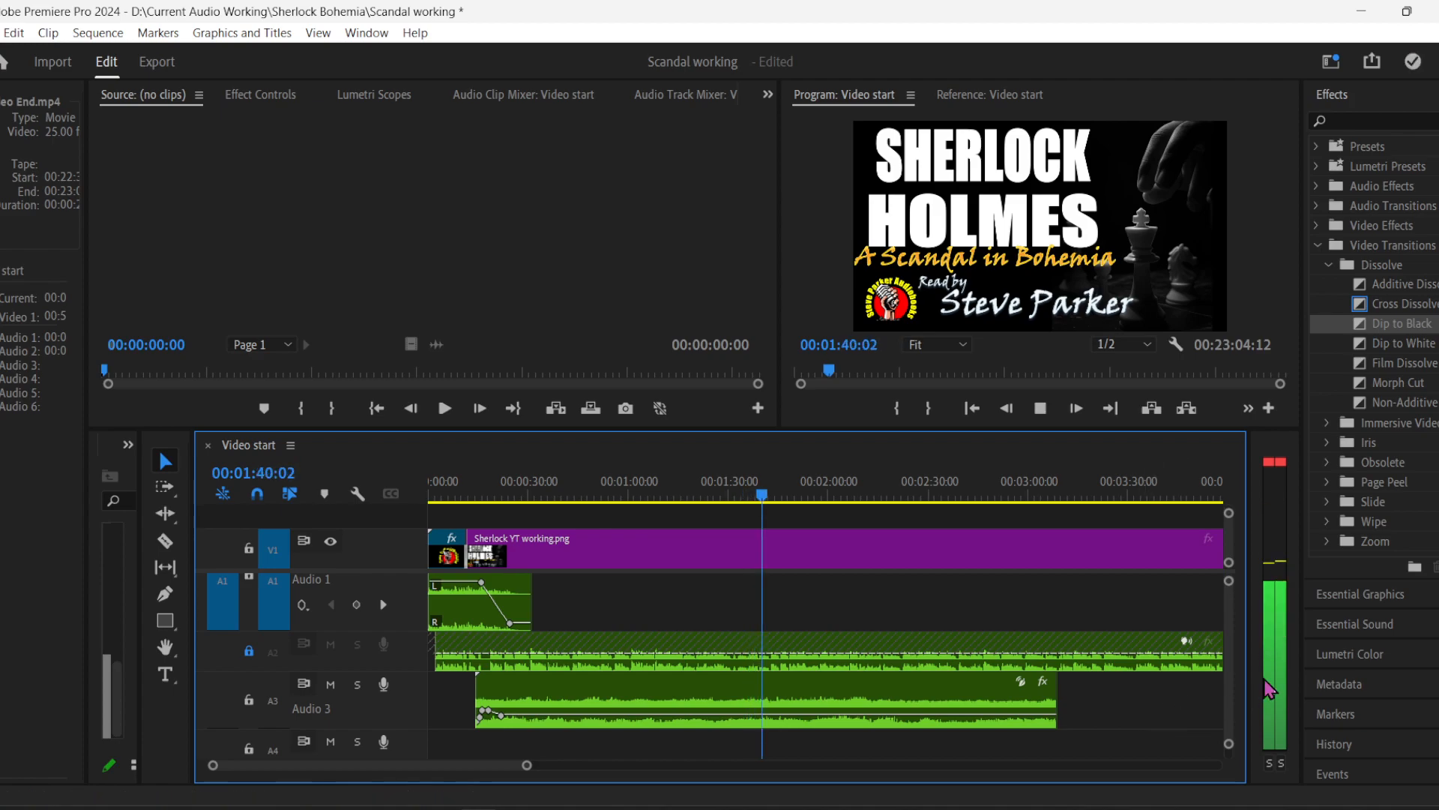
pyautogui.scroll(-2, 1229, 686)
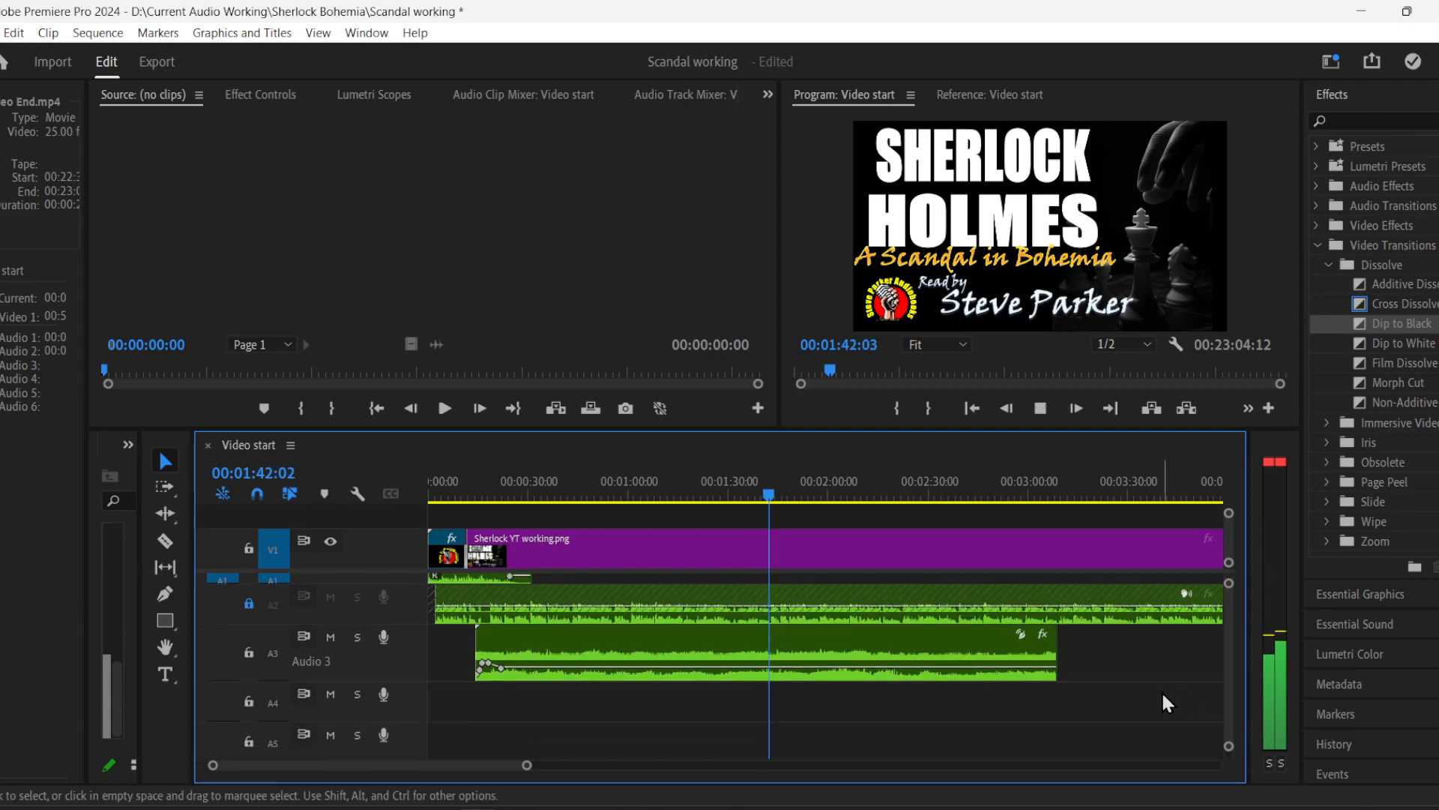
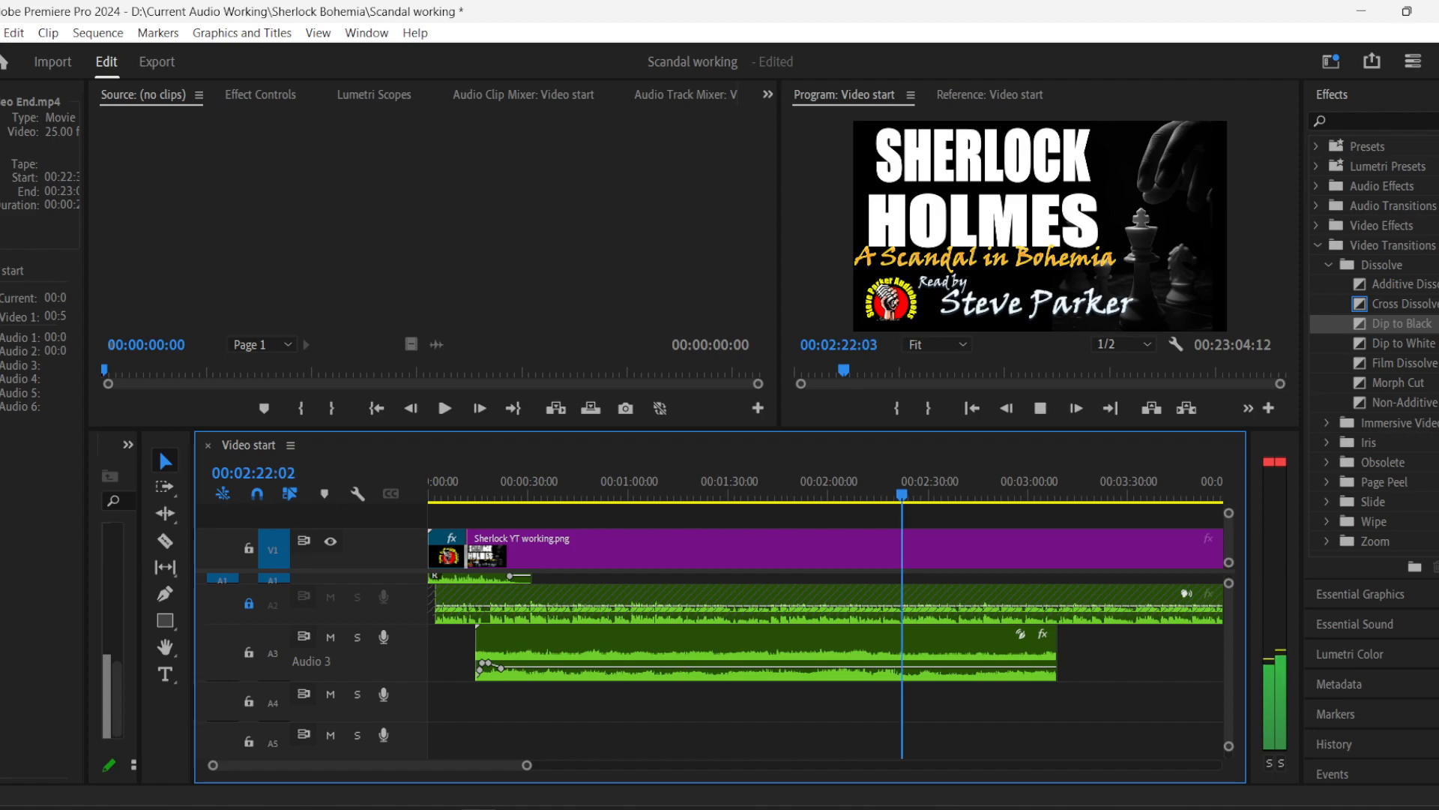
pyautogui.moveTo(528, 767); pyautogui.dragTo(811, 795)
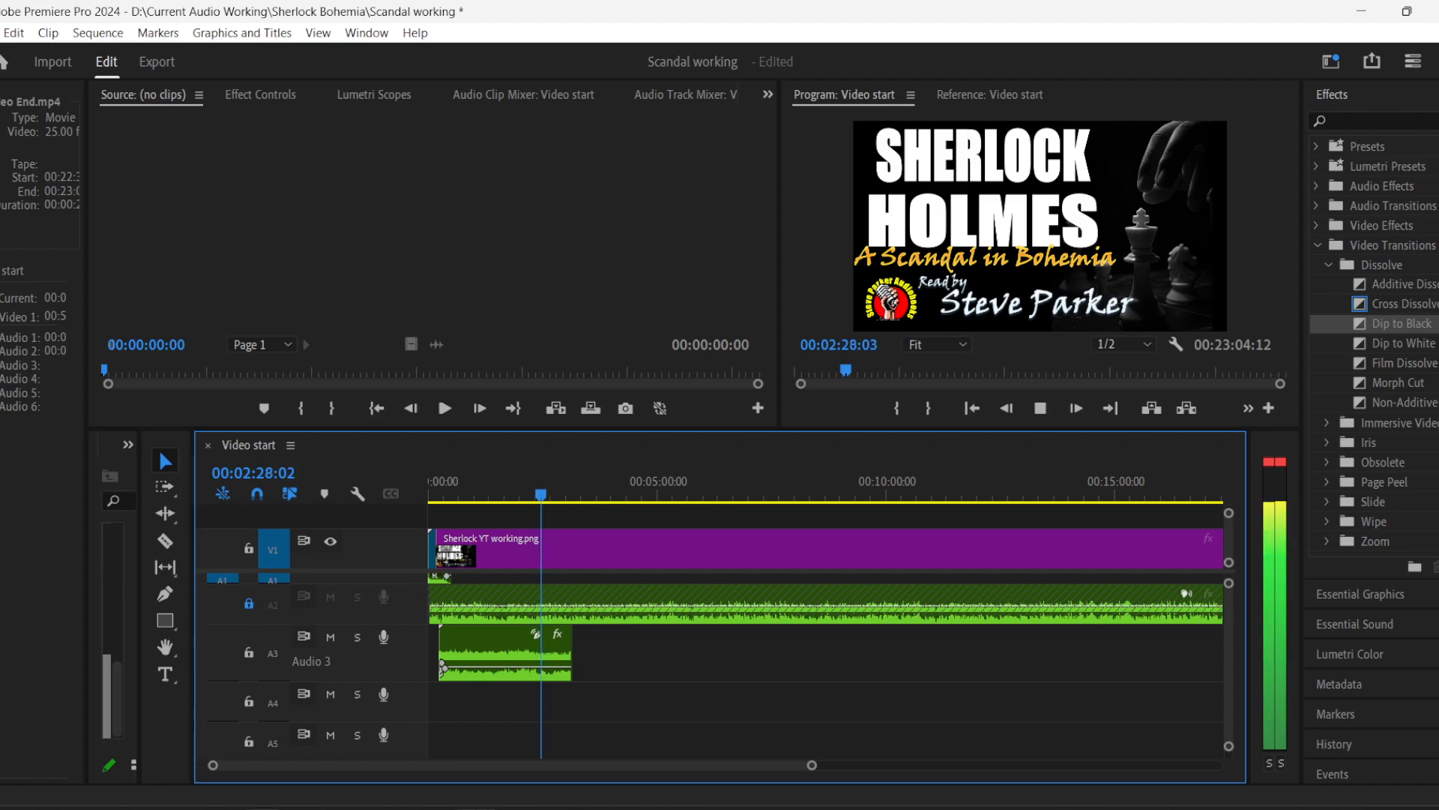
pyautogui.hotkey('alt', 'Tab')
pyautogui.click(893, 152)
pyautogui.click(893, 152)
pyautogui.click(893, 151)
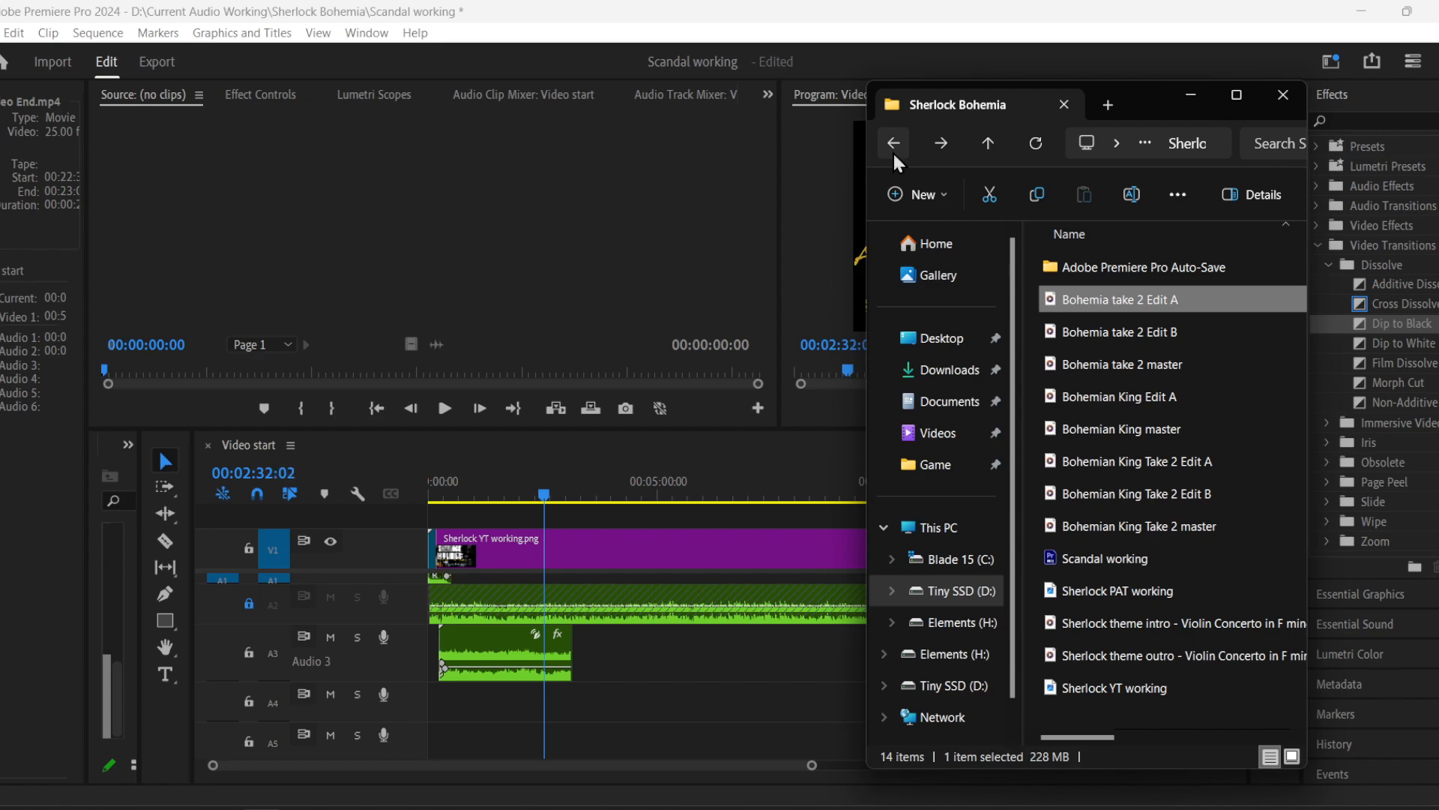
pyautogui.click(940, 144)
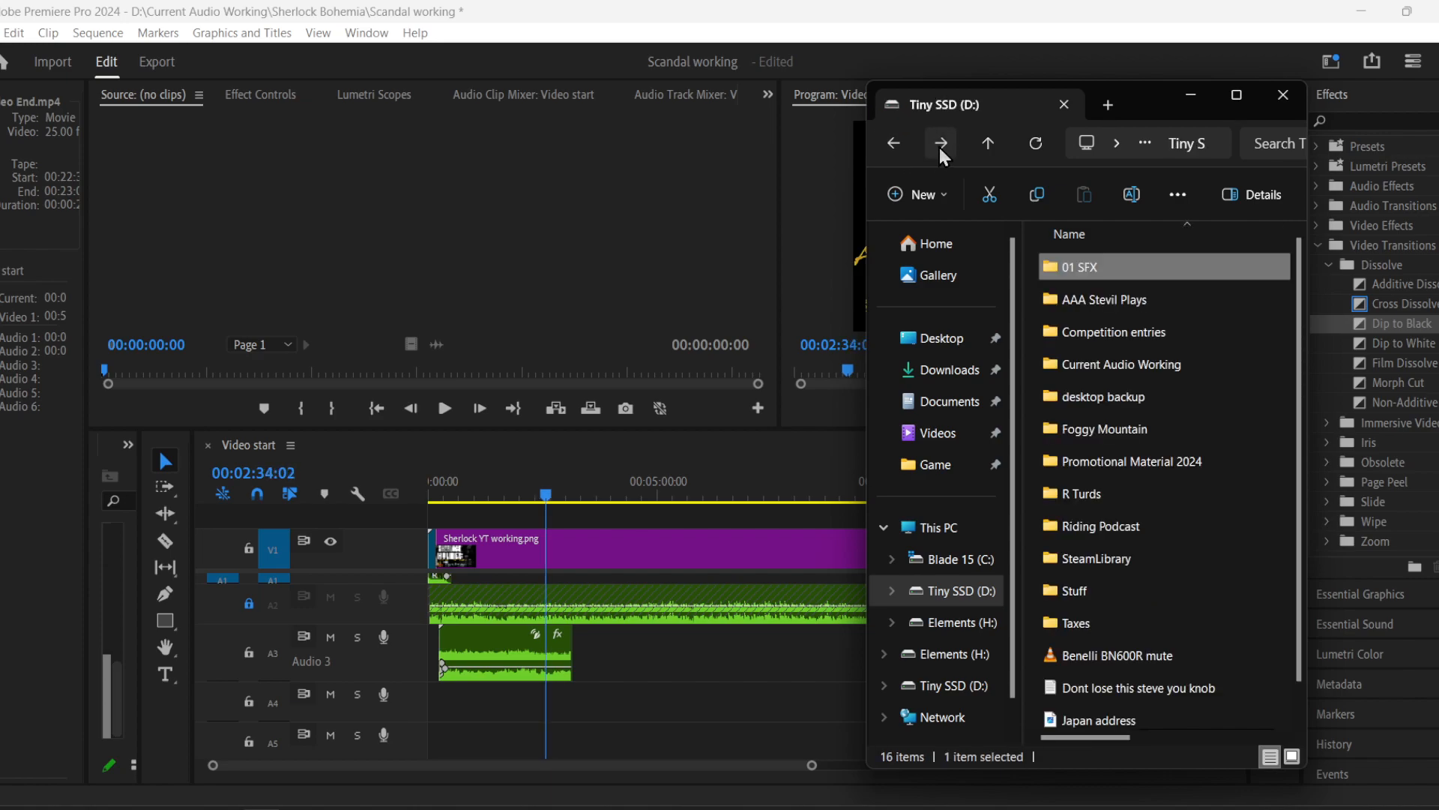
pyautogui.click(940, 144)
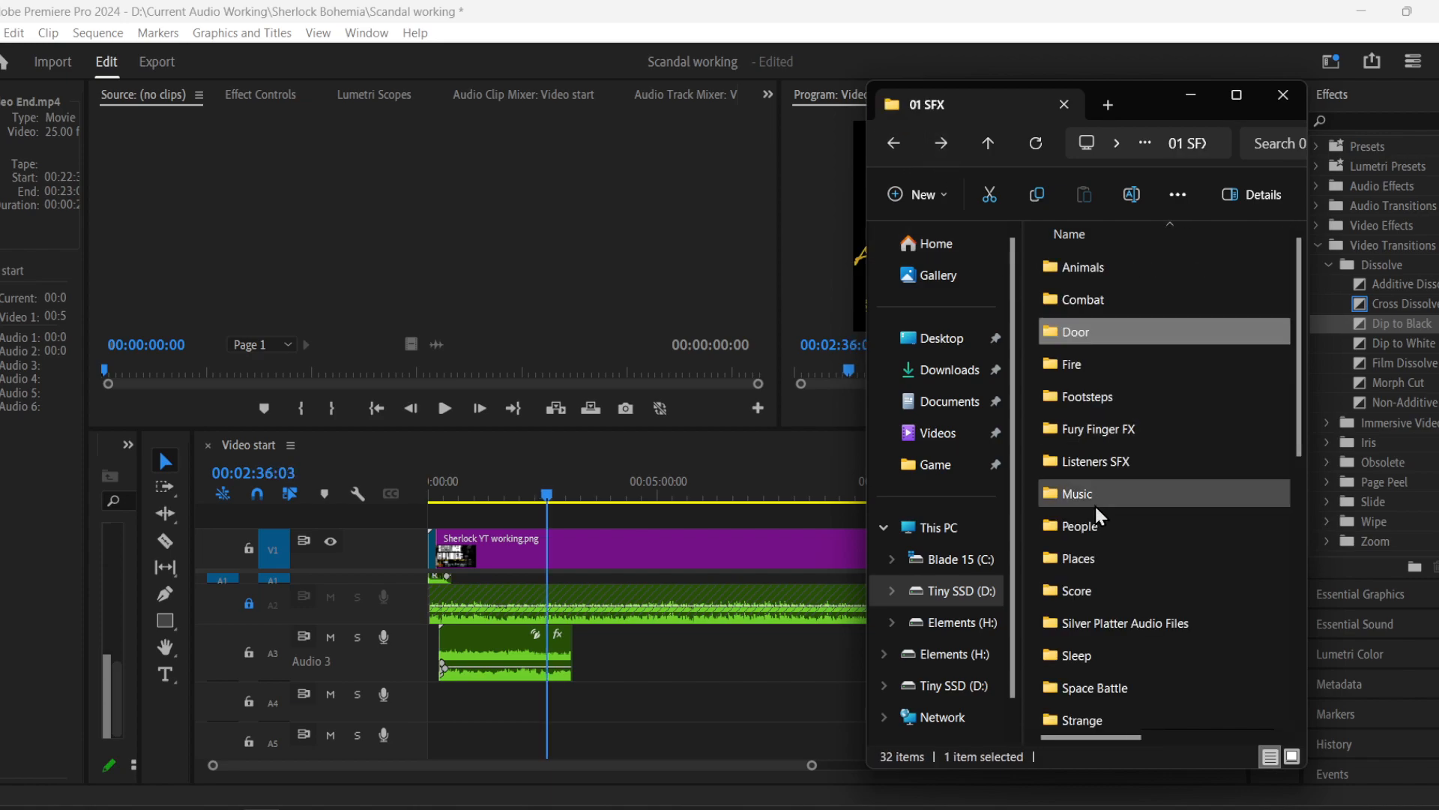
pyautogui.doubleClick(1120, 553)
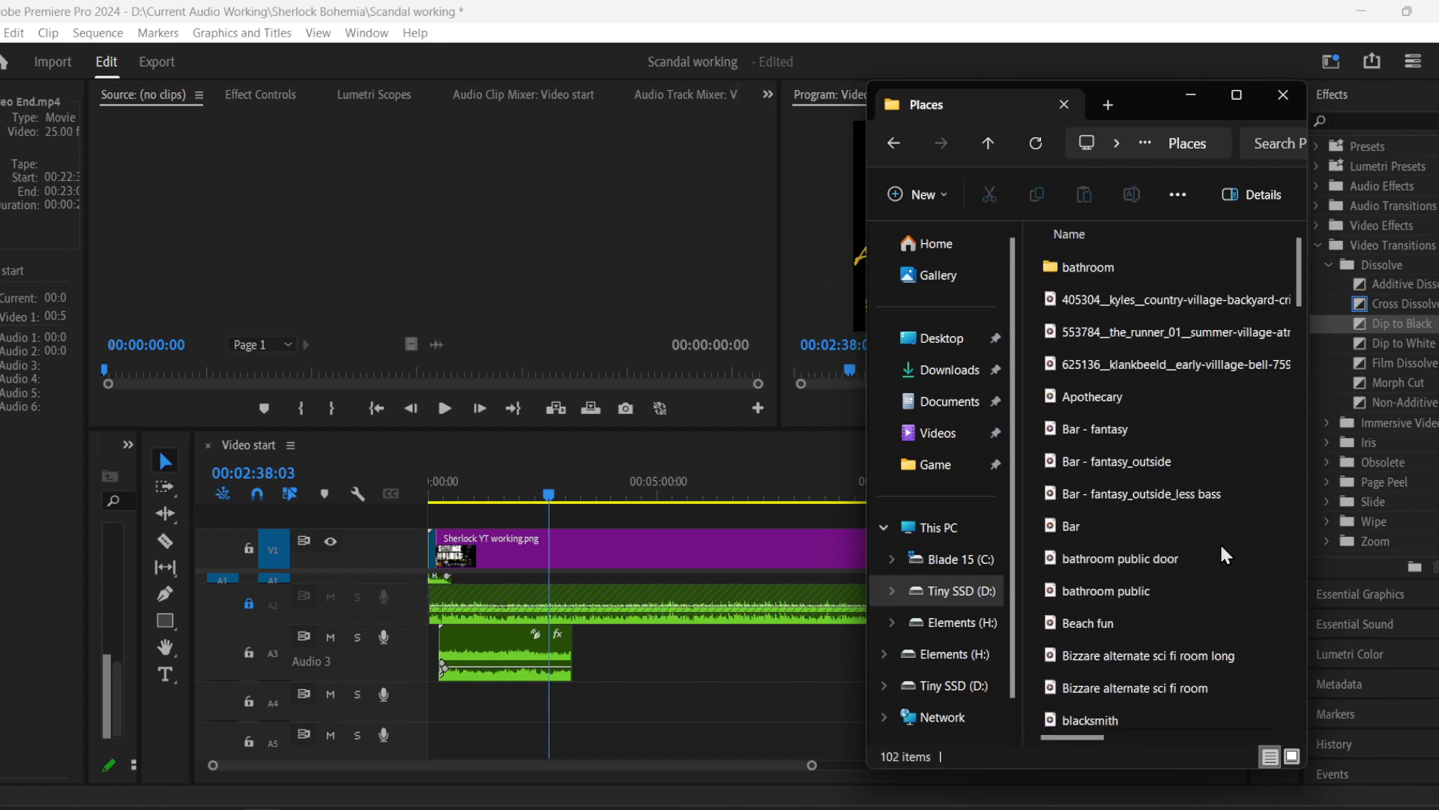
pyautogui.scroll(-5, 1224, 554)
pyautogui.scroll(-1, 1224, 555)
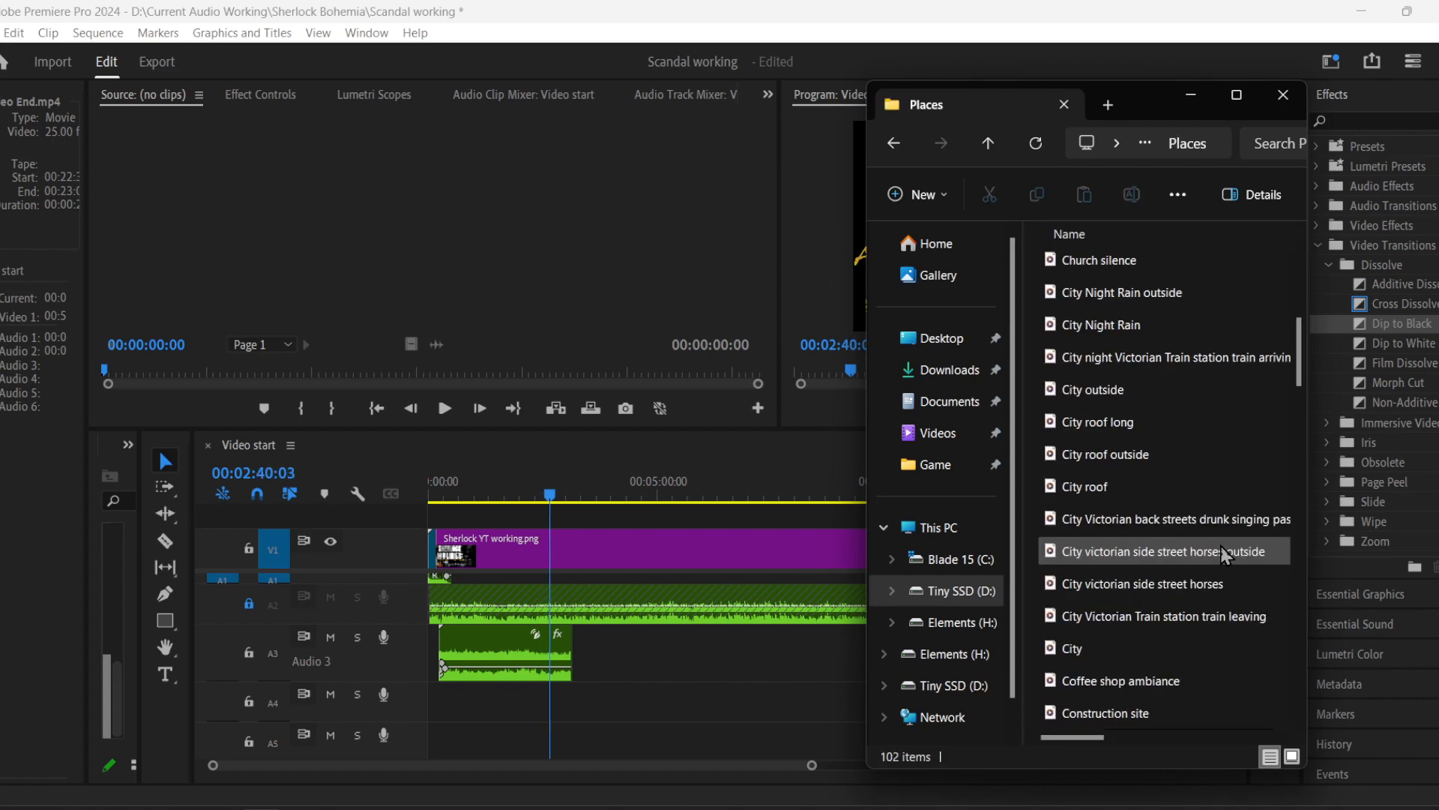
pyautogui.click(1123, 577)
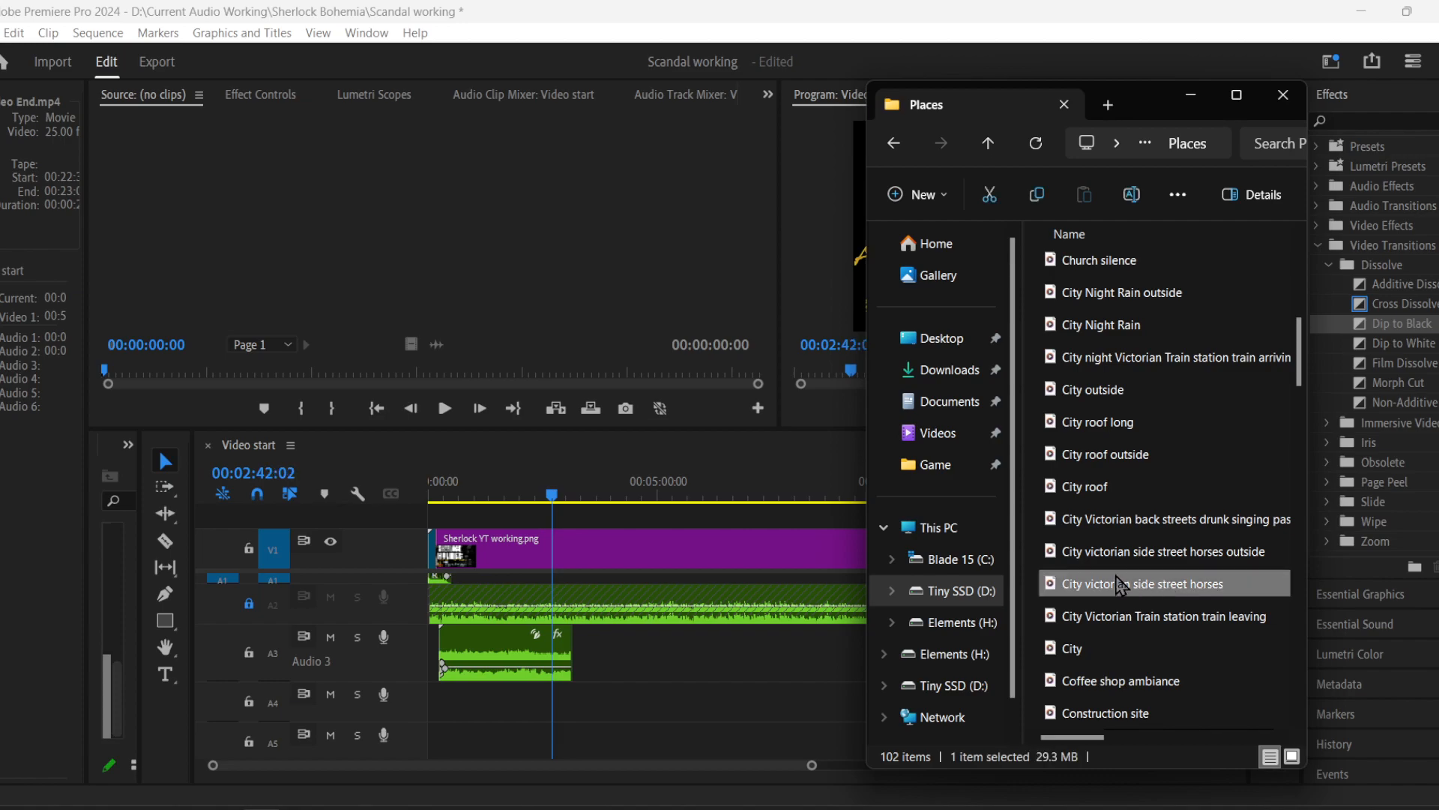
# - Add City victorian side street horses to A3 again and trim the clips to meet at about 00:03:04
pyautogui.moveTo(1167, 589); pyautogui.dragTo(616, 665)
pyautogui.moveTo(214, 765); pyautogui.dragTo(404, 765)
pyautogui.moveTo(968, 660); pyautogui.dragTo(930, 664)
pyautogui.moveTo(1041, 666); pyautogui.dragTo(963, 666)
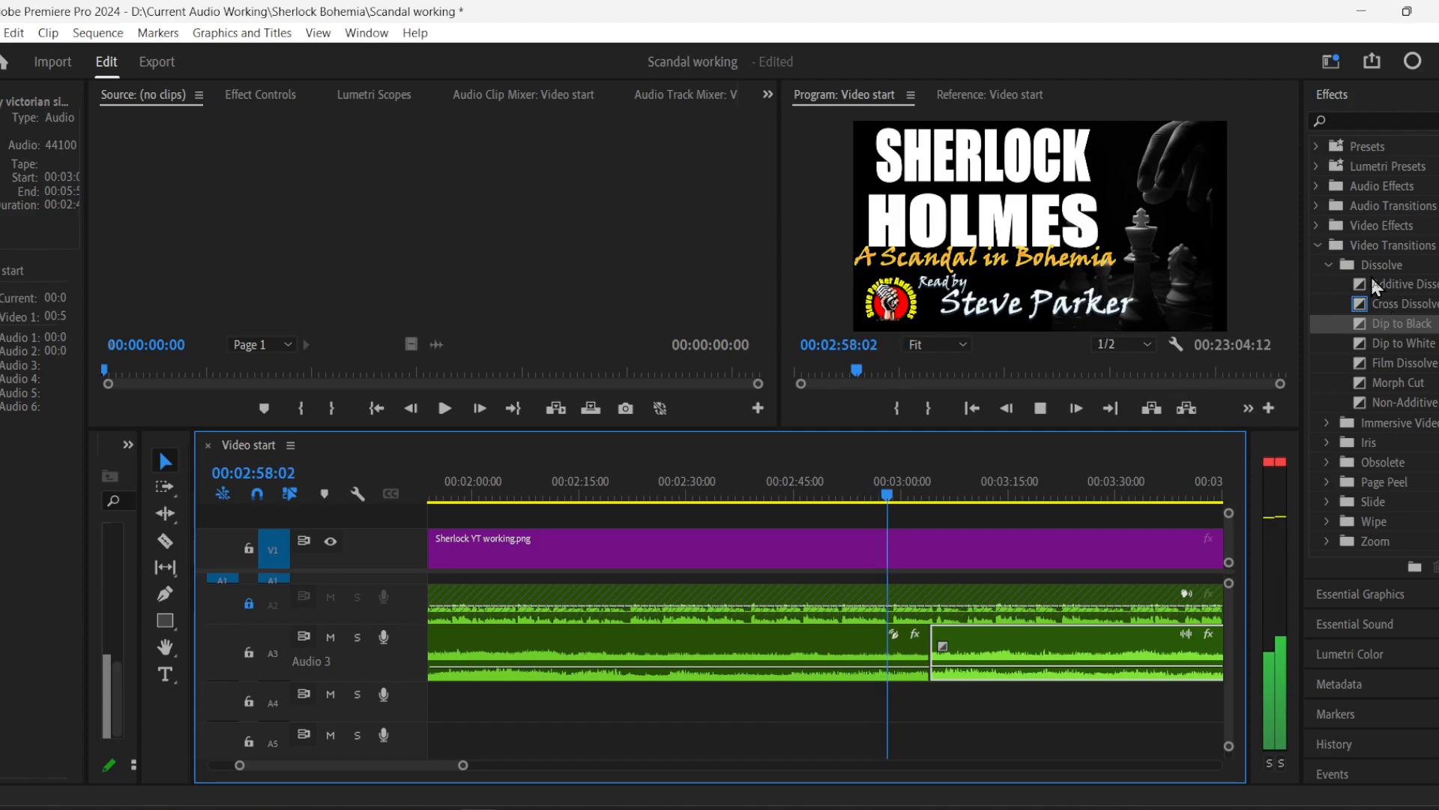
# - Apply a Constant Gain crossfade between the two street horses clips on A3 and lengthen it to about 3 seconds
pyautogui.click(1318, 206)
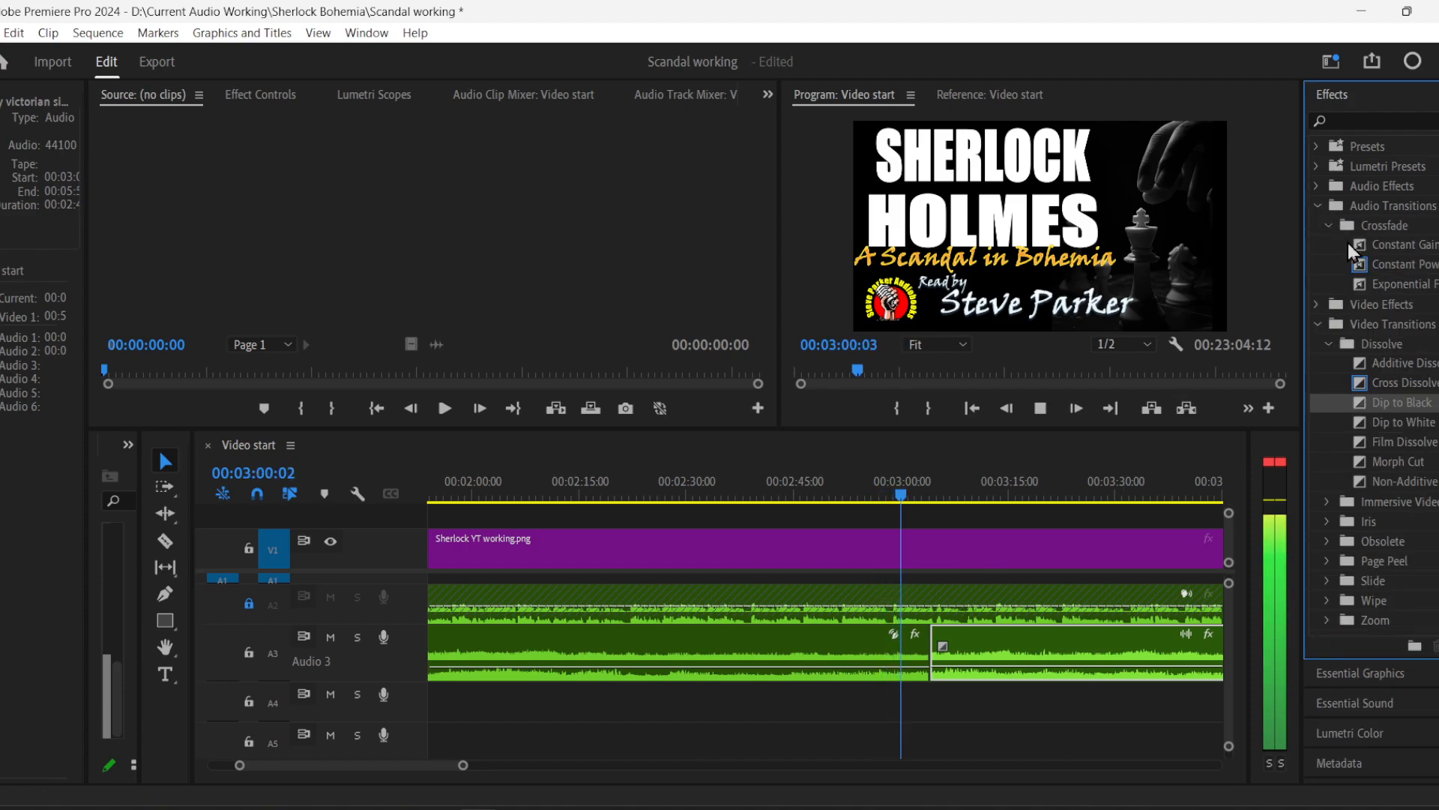
pyautogui.moveTo(1405, 241)
pyautogui.mouseDown()
pyautogui.moveTo(1154, 405)
pyautogui.moveTo(928, 623)
pyautogui.moveTo(938, 659)
pyautogui.mouseUp()
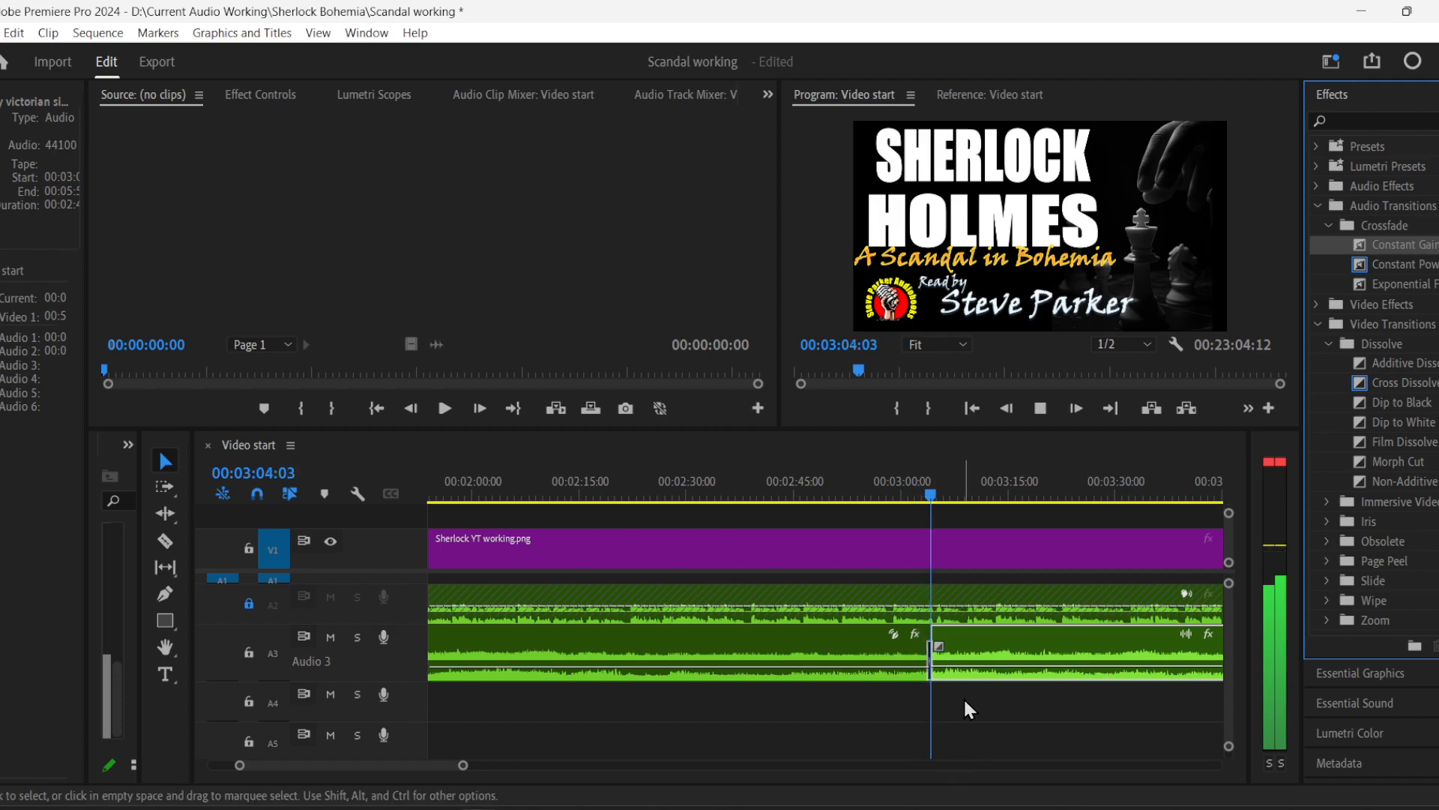
pyautogui.moveTo(240, 765); pyautogui.dragTo(366, 758)
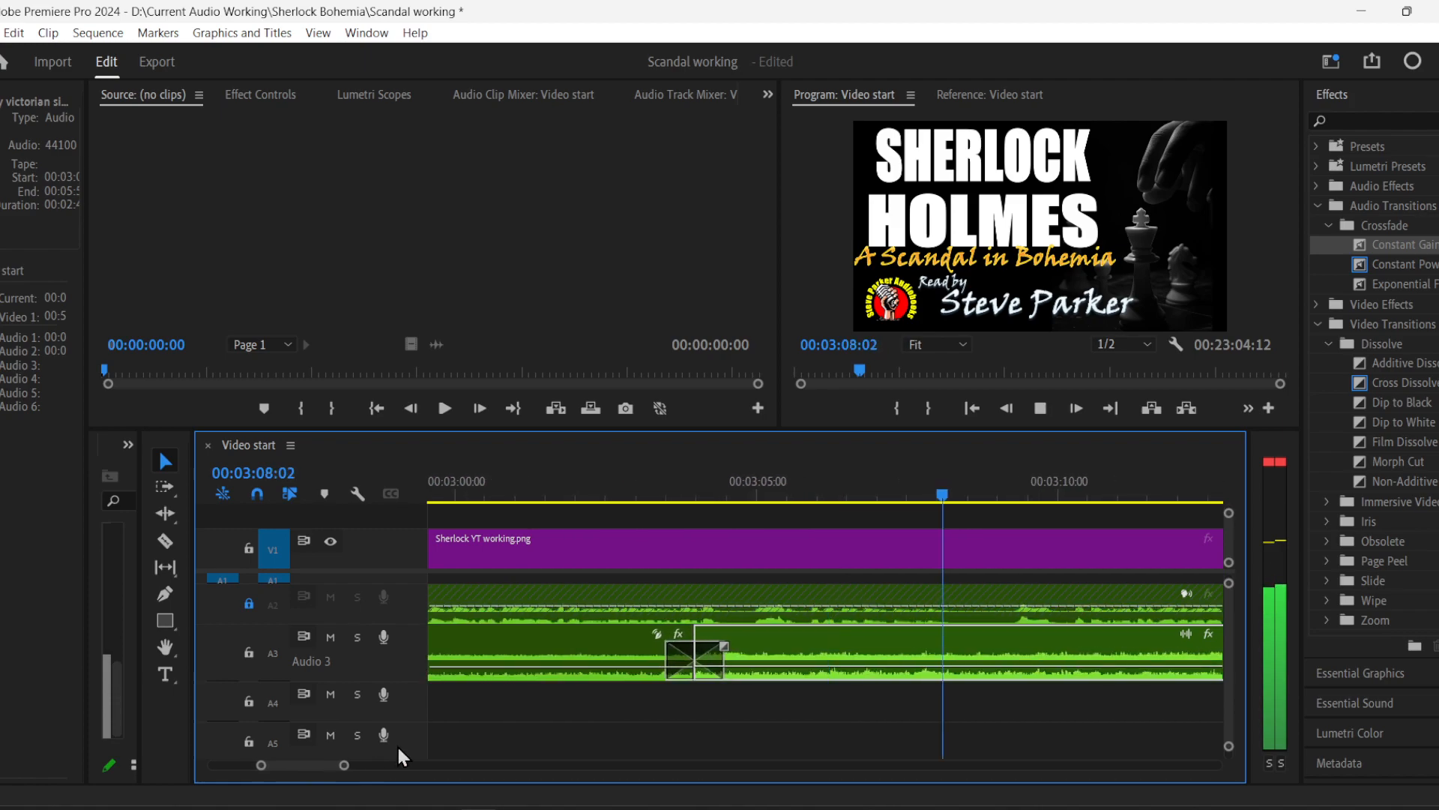
pyautogui.moveTo(724, 658); pyautogui.dragTo(782, 660)
pyautogui.moveTo(345, 770); pyautogui.dragTo(455, 771)
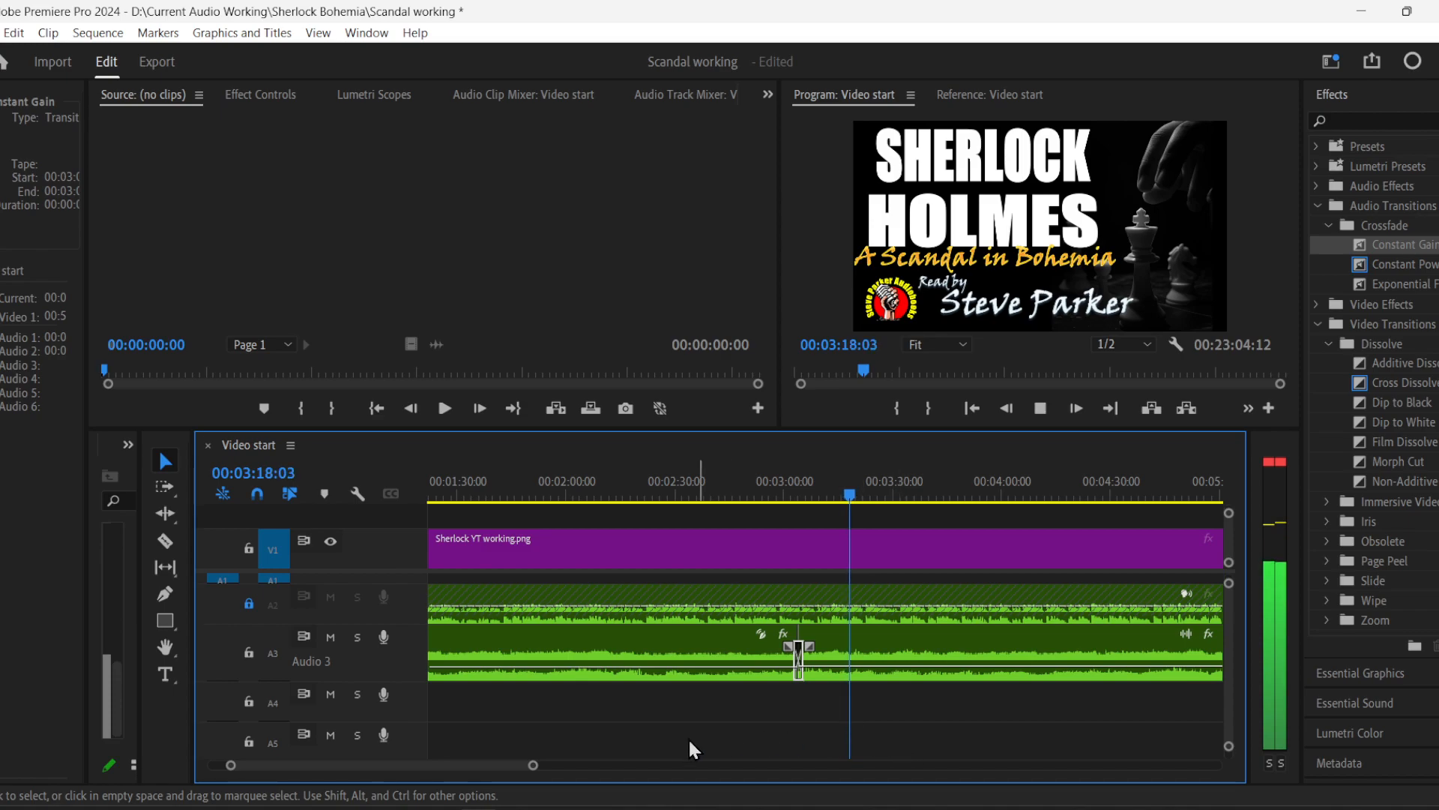
# - Stop playback and browse the Footsteps folder of the 01 SFX library for the Footsteps Man files
pyautogui.moveTo(261, 808)
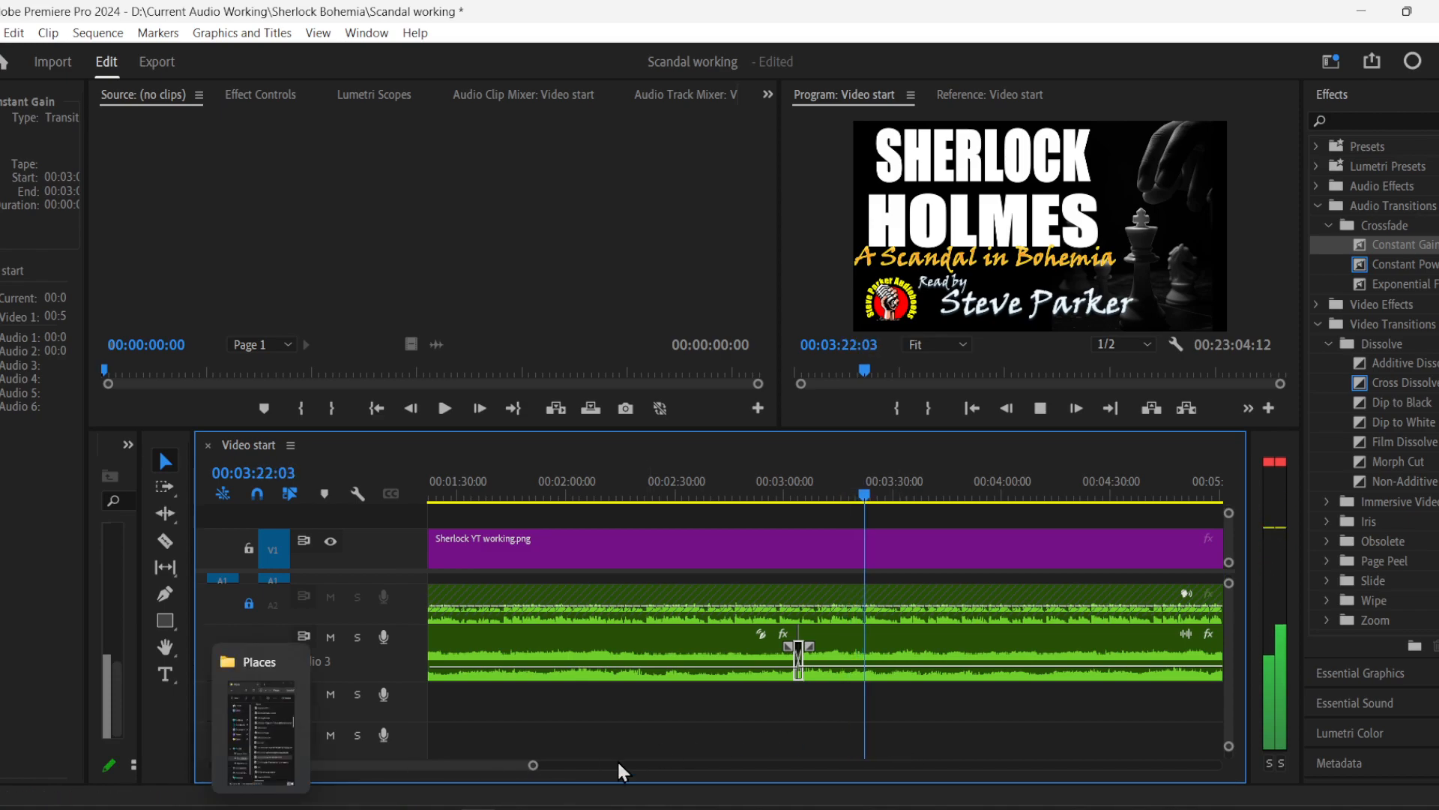
pyautogui.click(1041, 411)
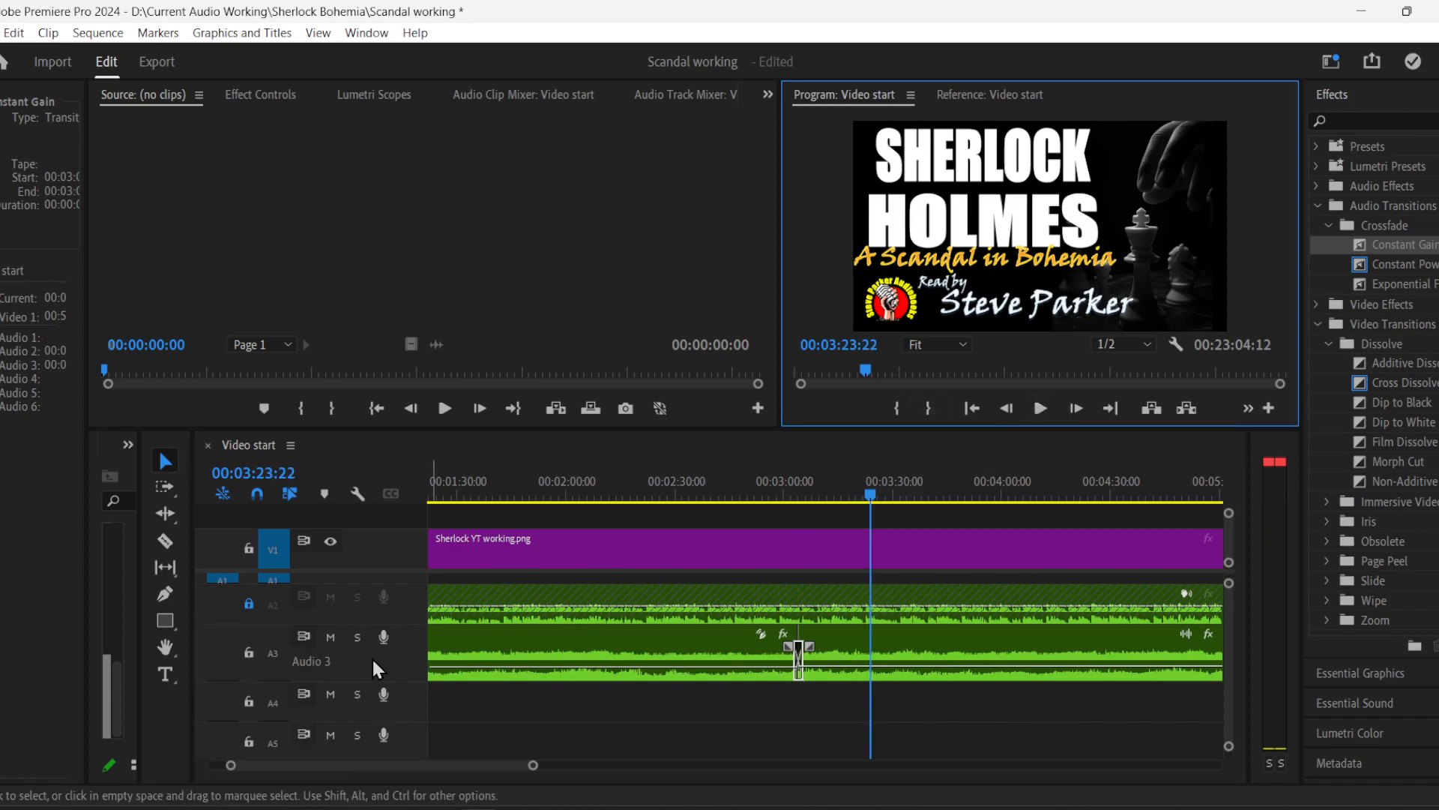
pyautogui.click(261, 808)
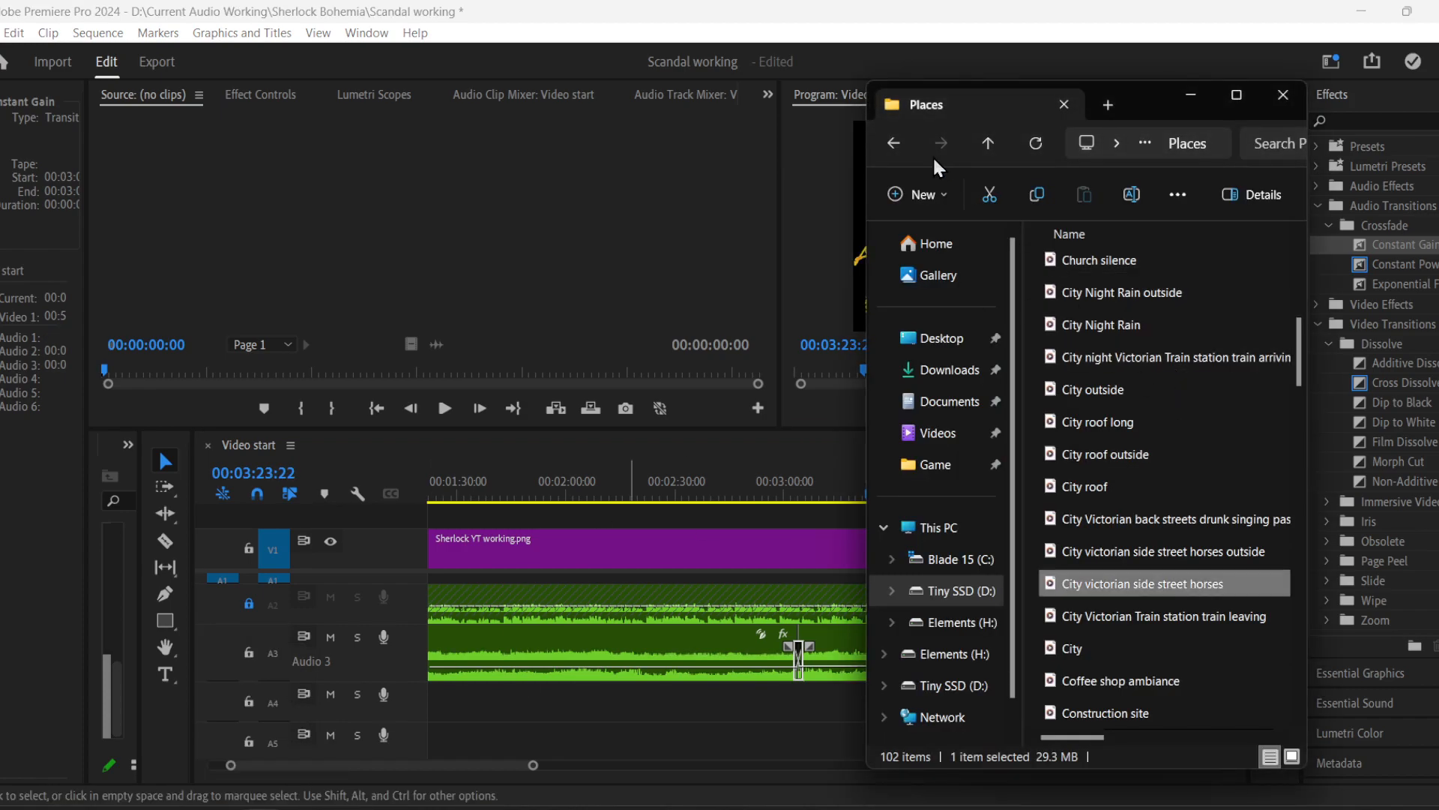
pyautogui.click(892, 148)
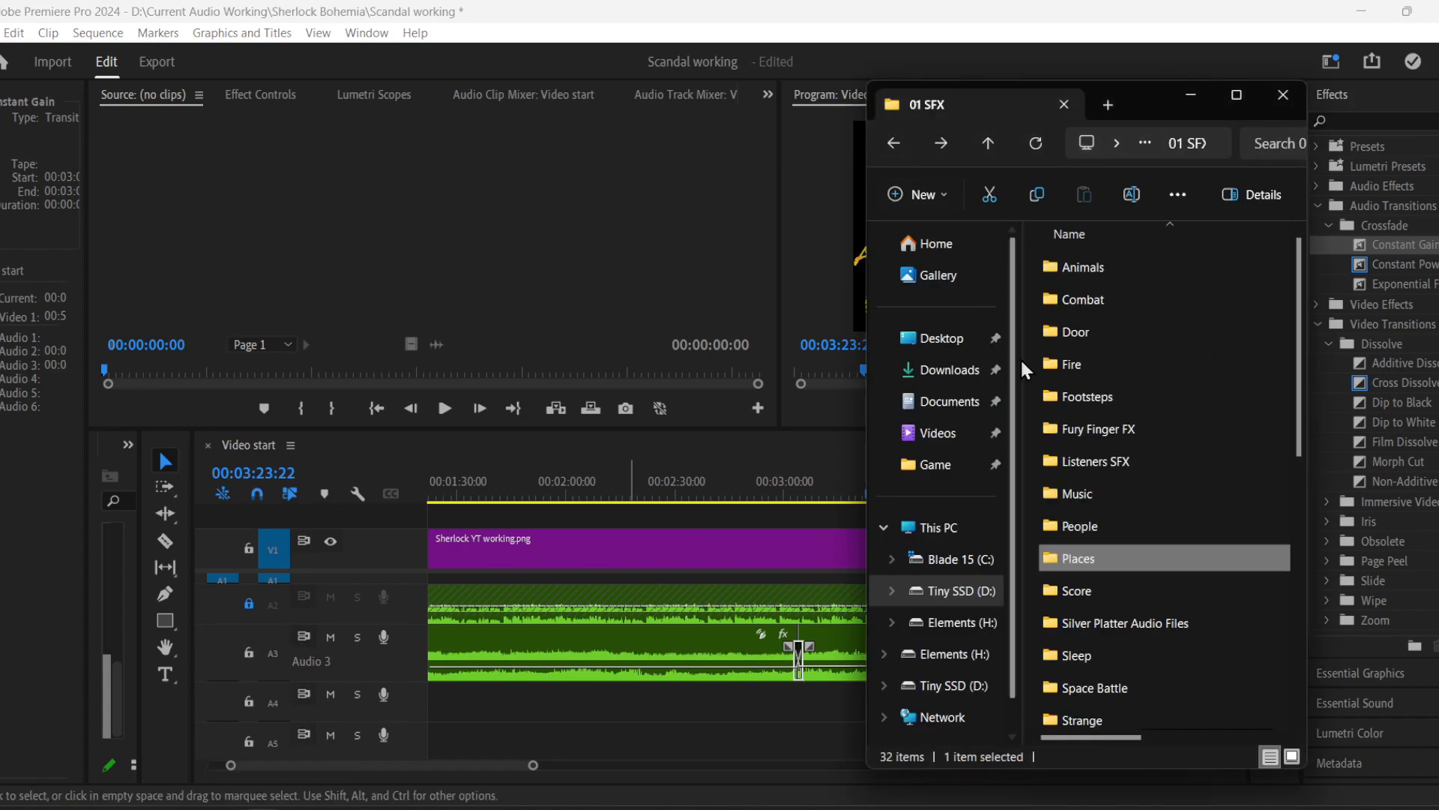
pyautogui.doubleClick(1140, 395)
pyautogui.moveTo(1141, 90); pyautogui.dragTo(823, 62)
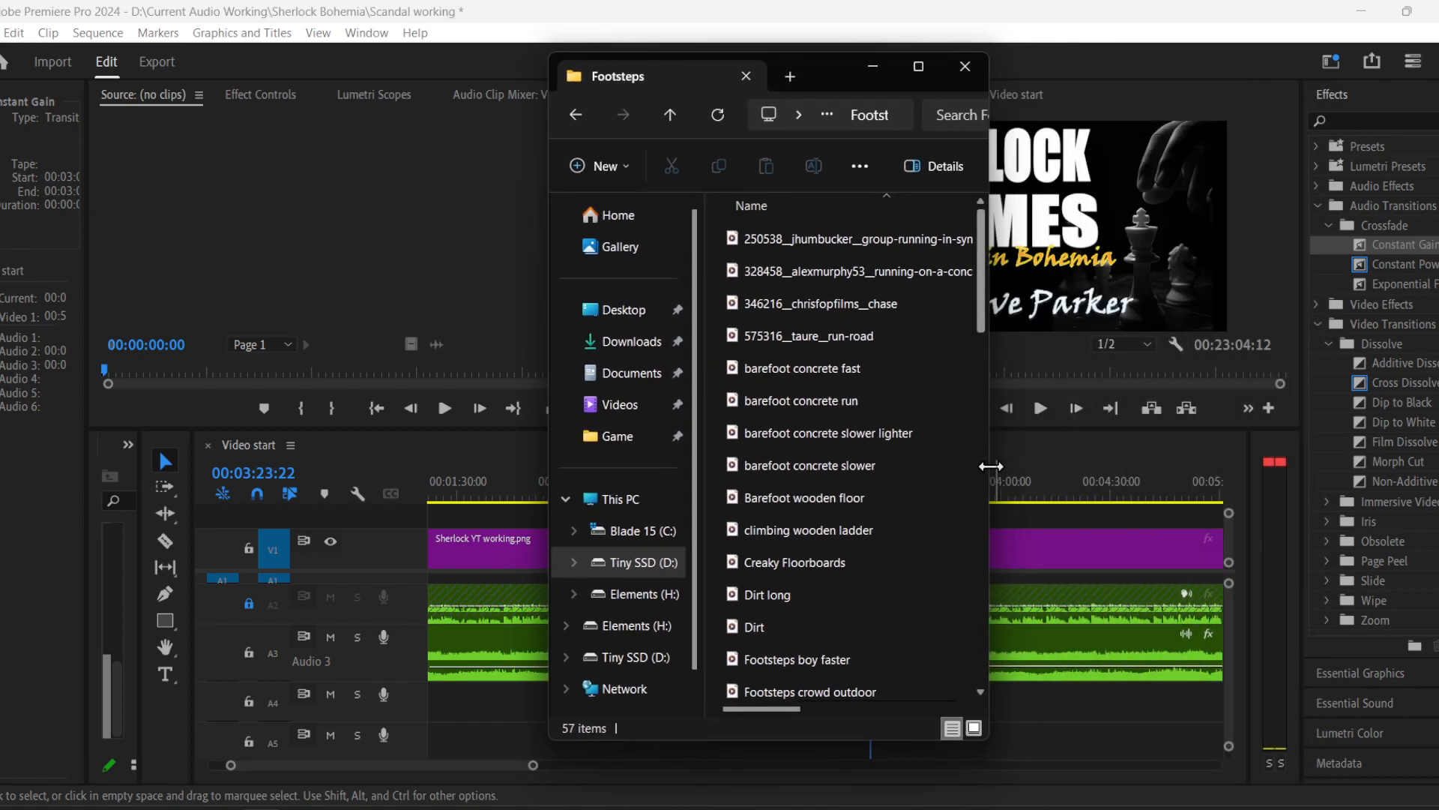
pyautogui.moveTo(990, 466); pyautogui.dragTo(1174, 466)
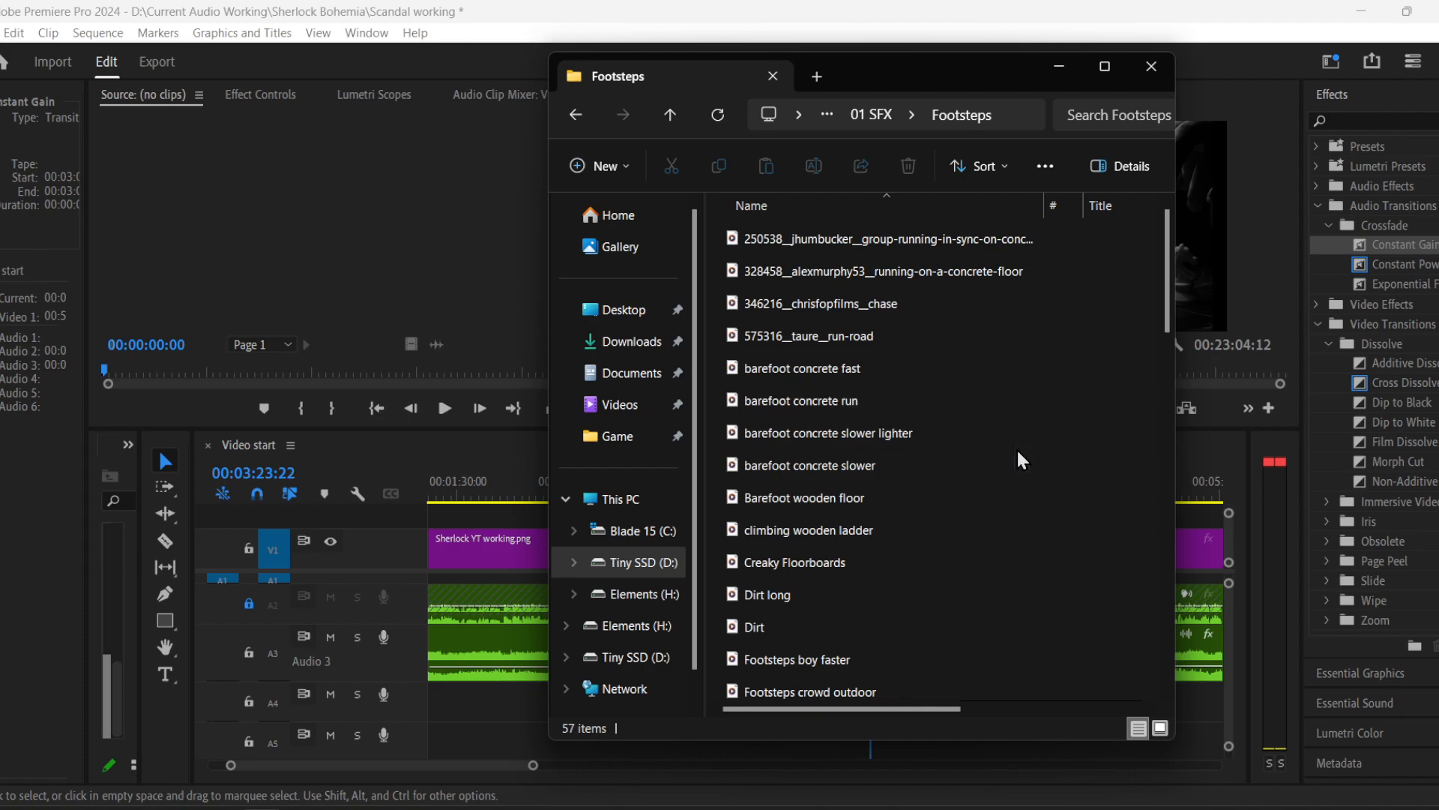
pyautogui.scroll(-1, 1016, 448)
pyautogui.scroll(-2, 1018, 453)
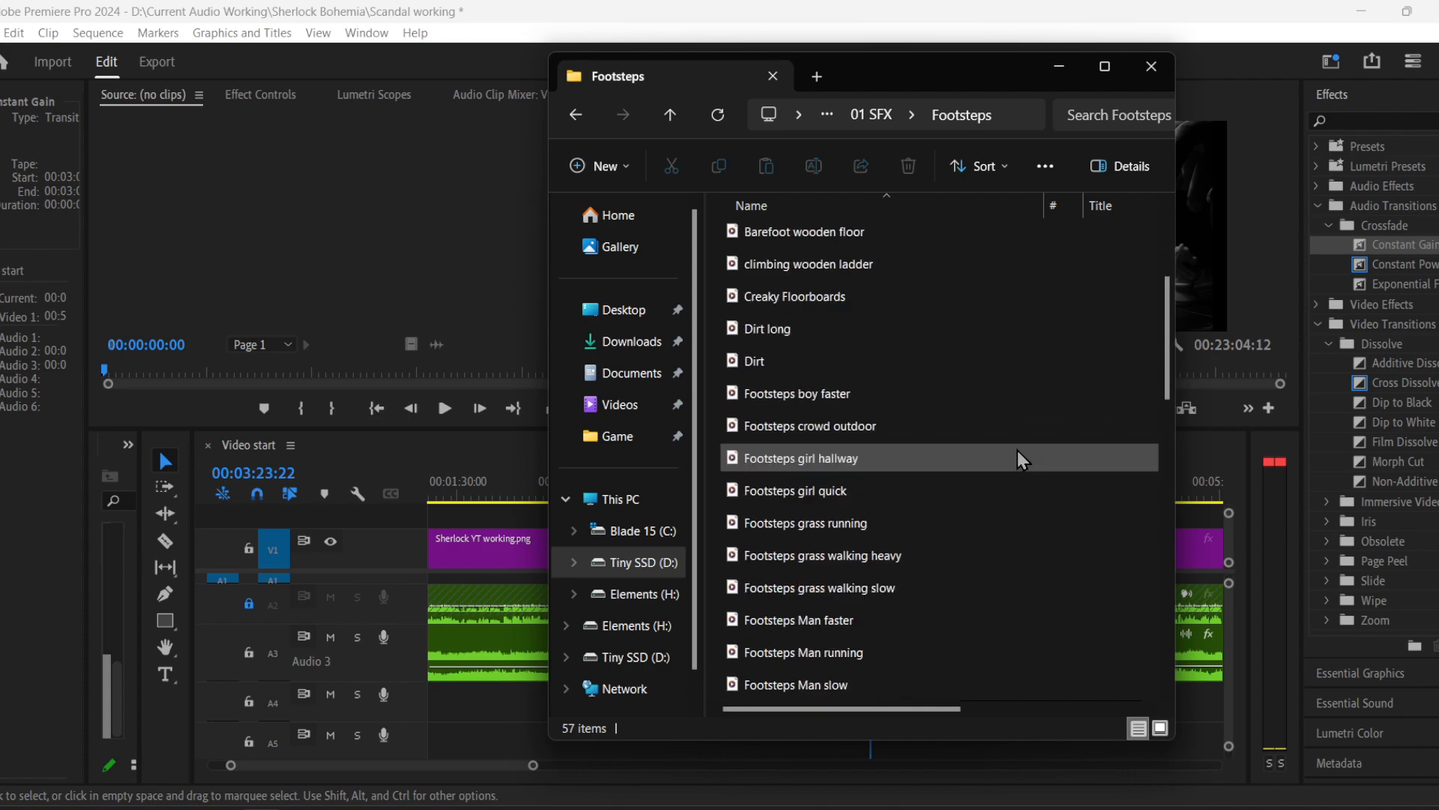
pyautogui.scroll(-1, 1002, 439)
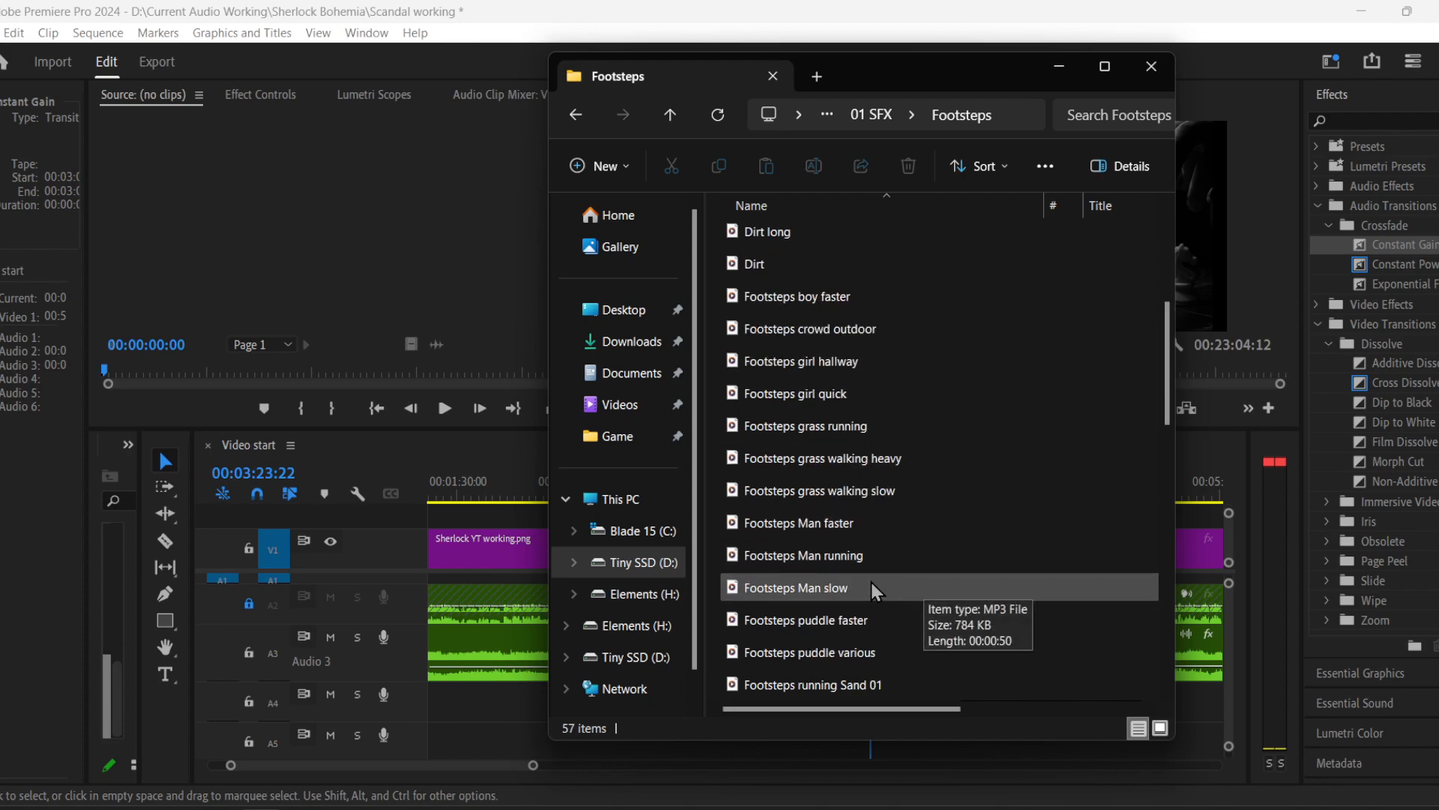
# - Listen to Footsteps Man faster, Footsteps Man running and Footsteps Man slow in Media Player
pyautogui.moveTo(714, 517); pyautogui.dragTo(827, 594)
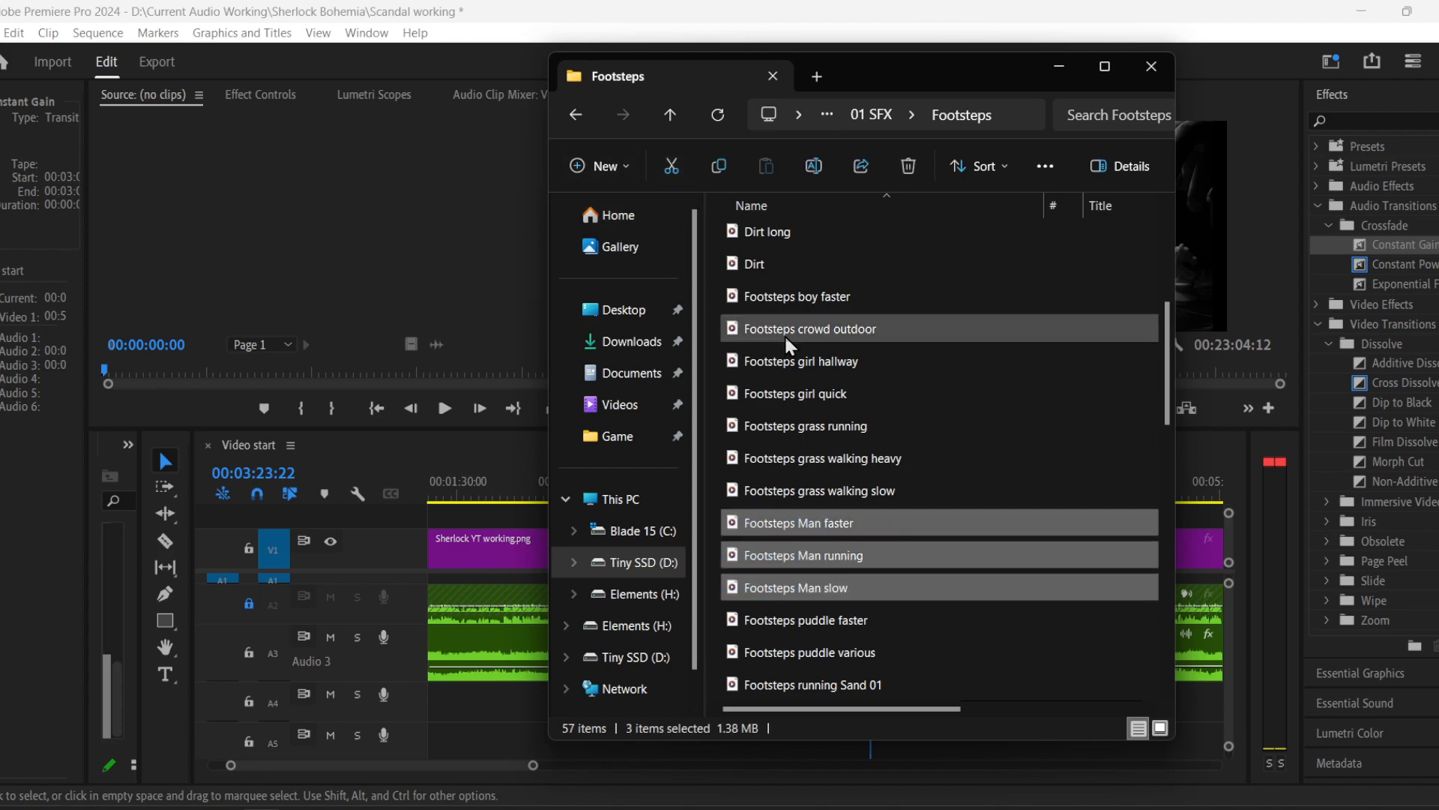
pyautogui.rightClick(853, 528)
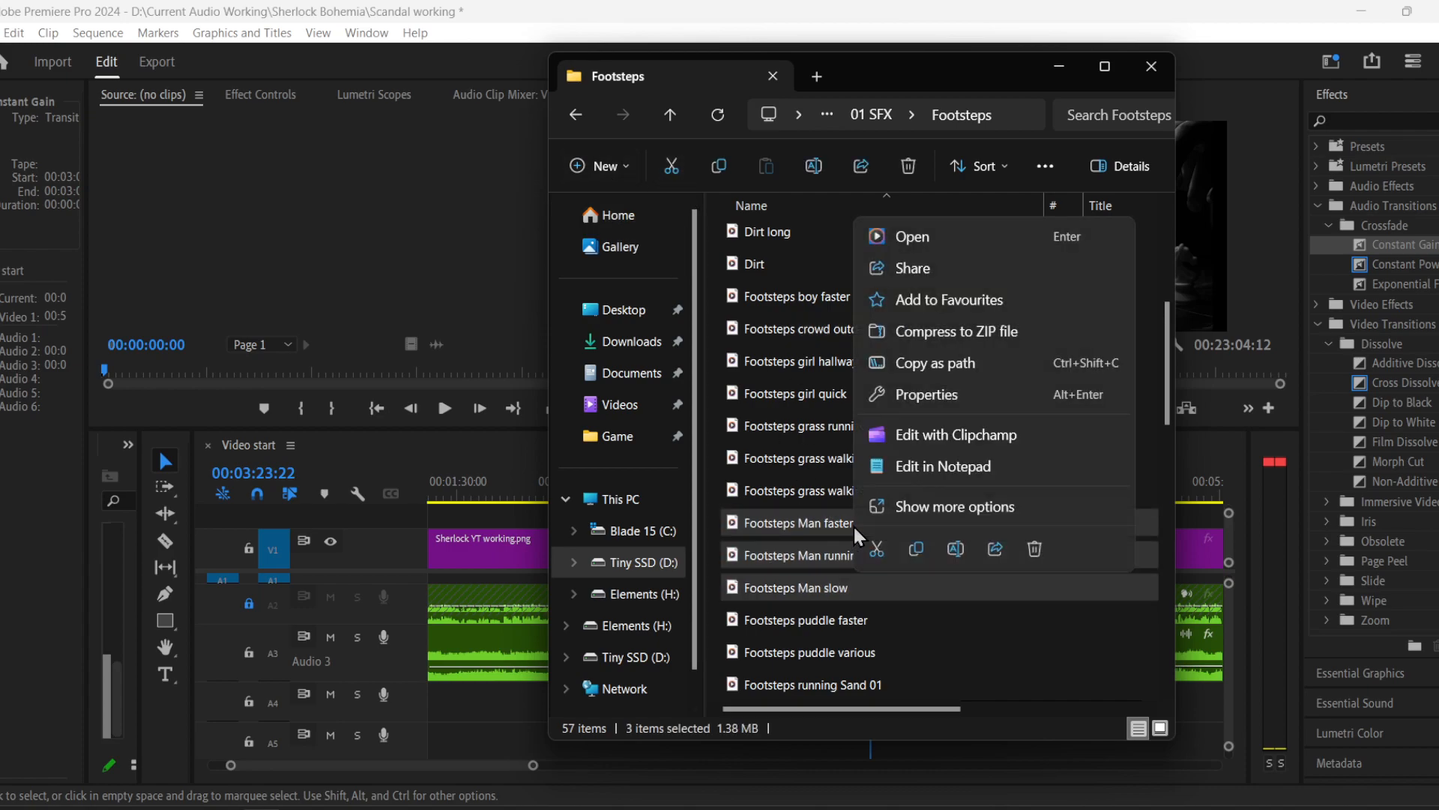
pyautogui.click(933, 236)
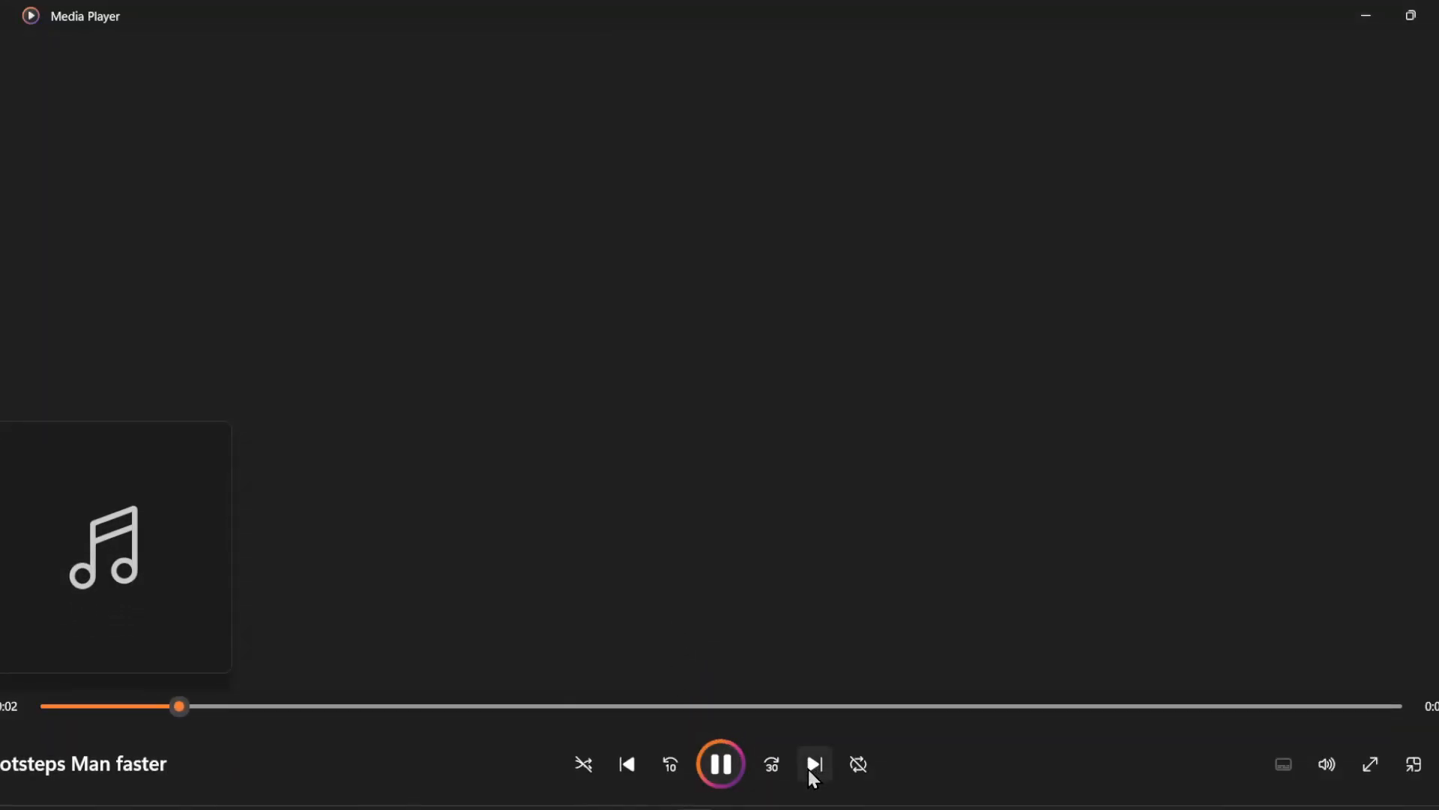
pyautogui.click(816, 765)
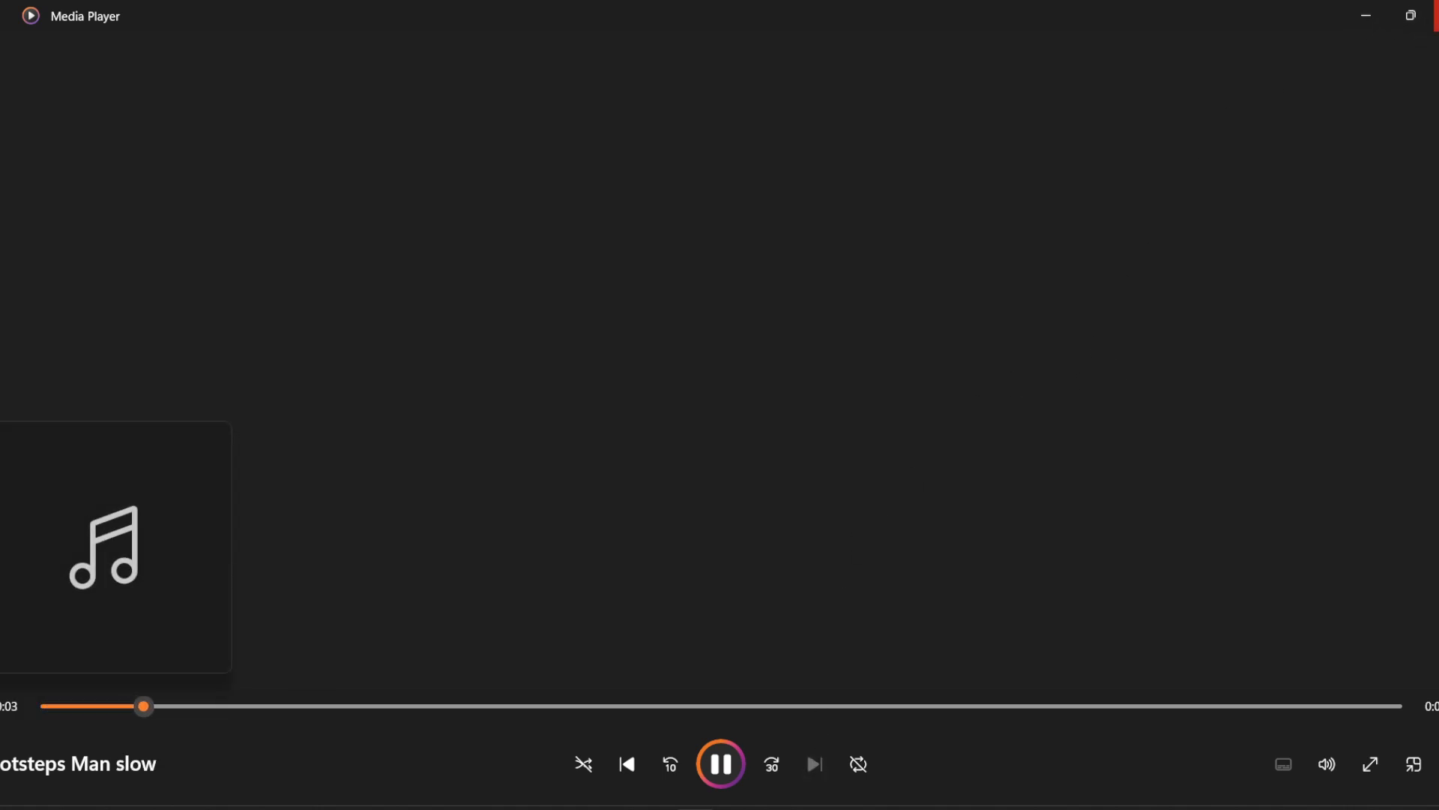
pyautogui.click(1435, 14)
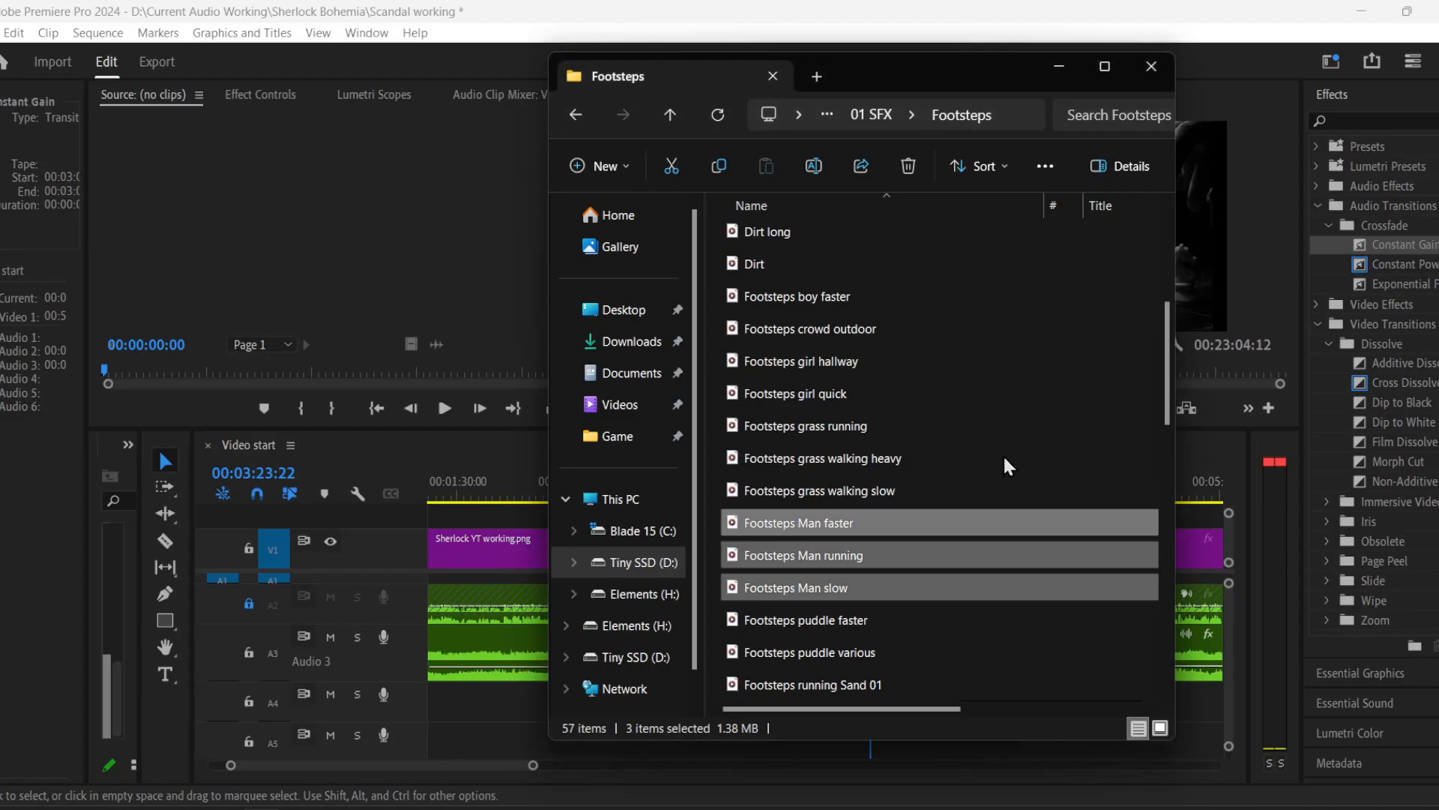
# - Try Footsteps Man faster on A4 from about 00:03:13 and play it against the narration
pyautogui.click(880, 532)
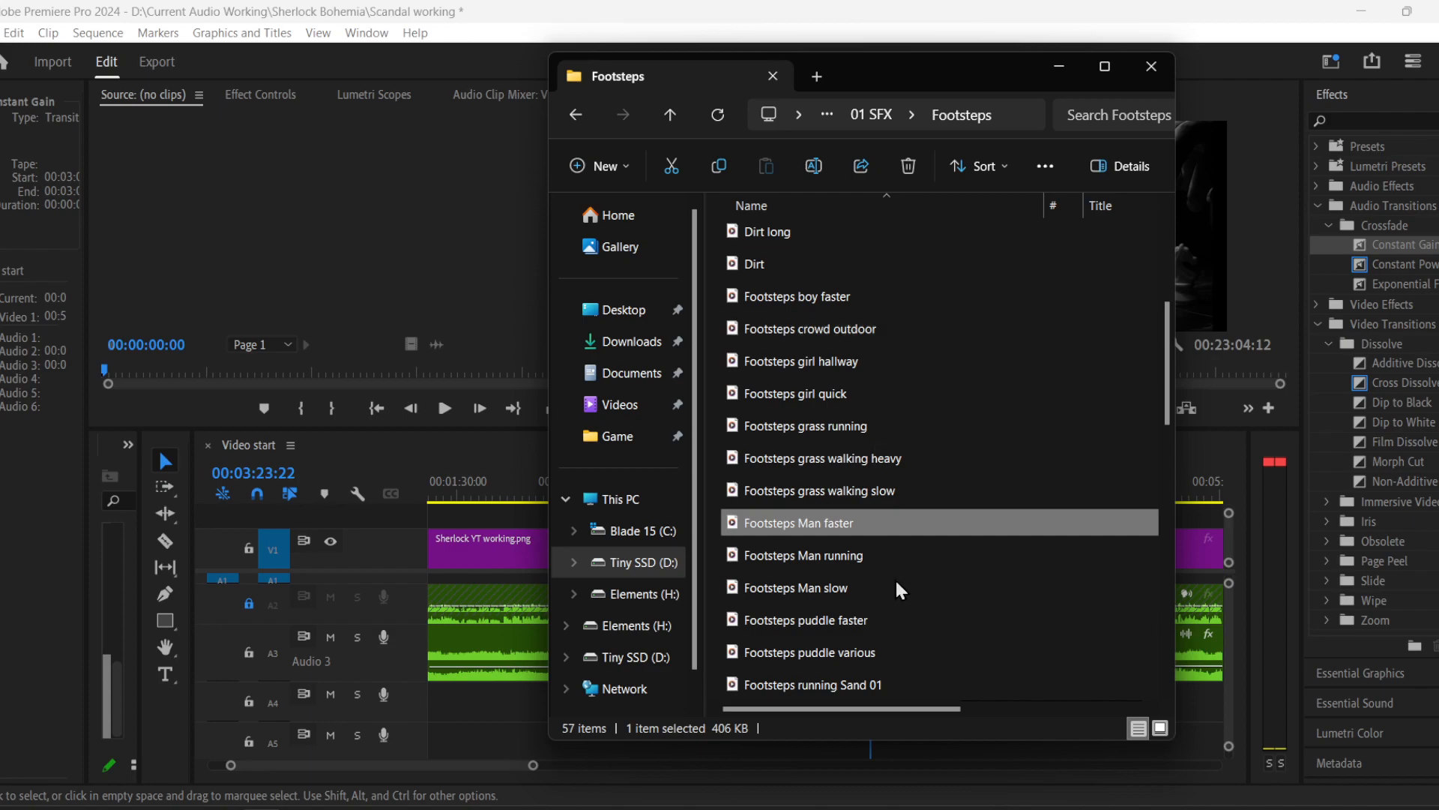
pyautogui.moveTo(880, 524); pyautogui.dragTo(832, 492)
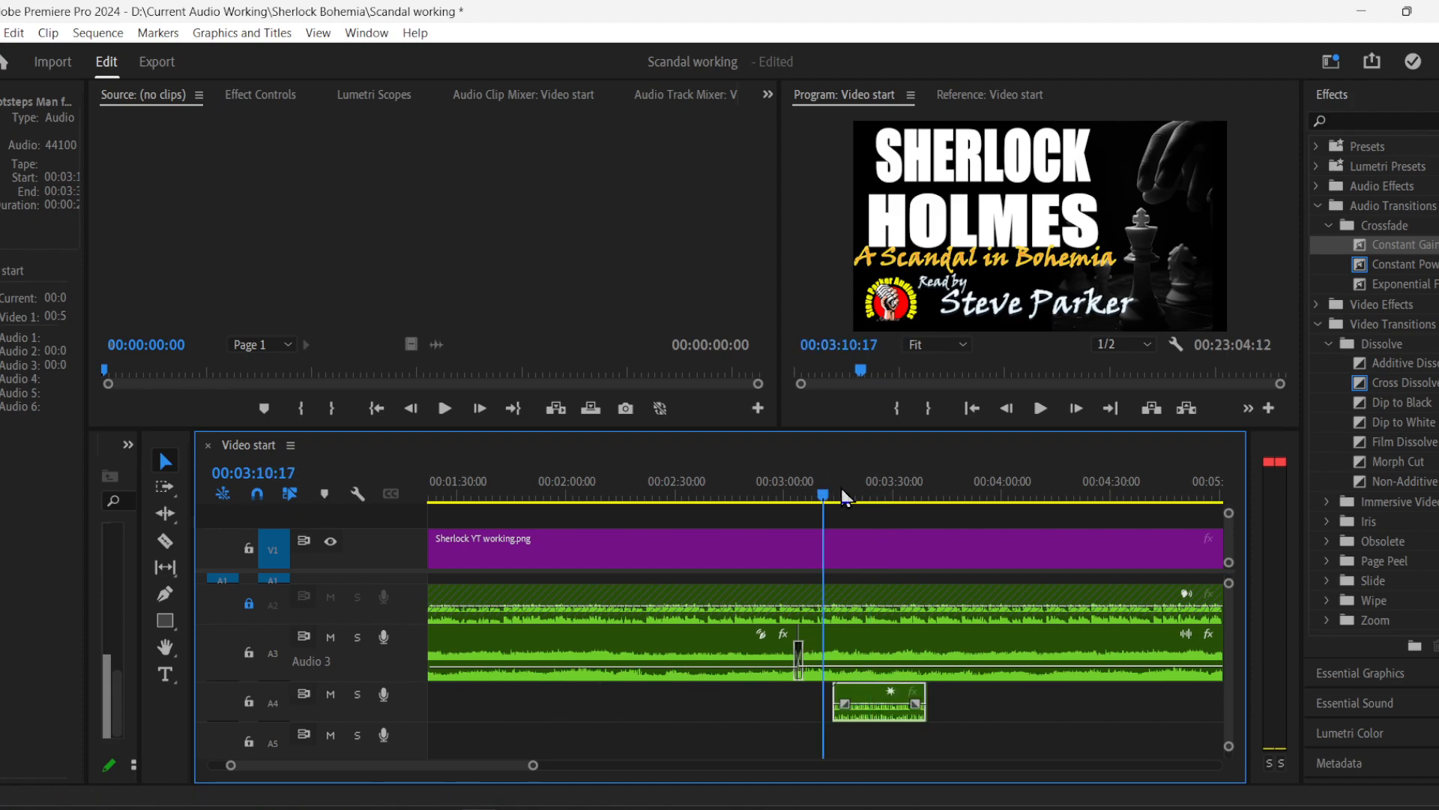
pyautogui.click(1049, 402)
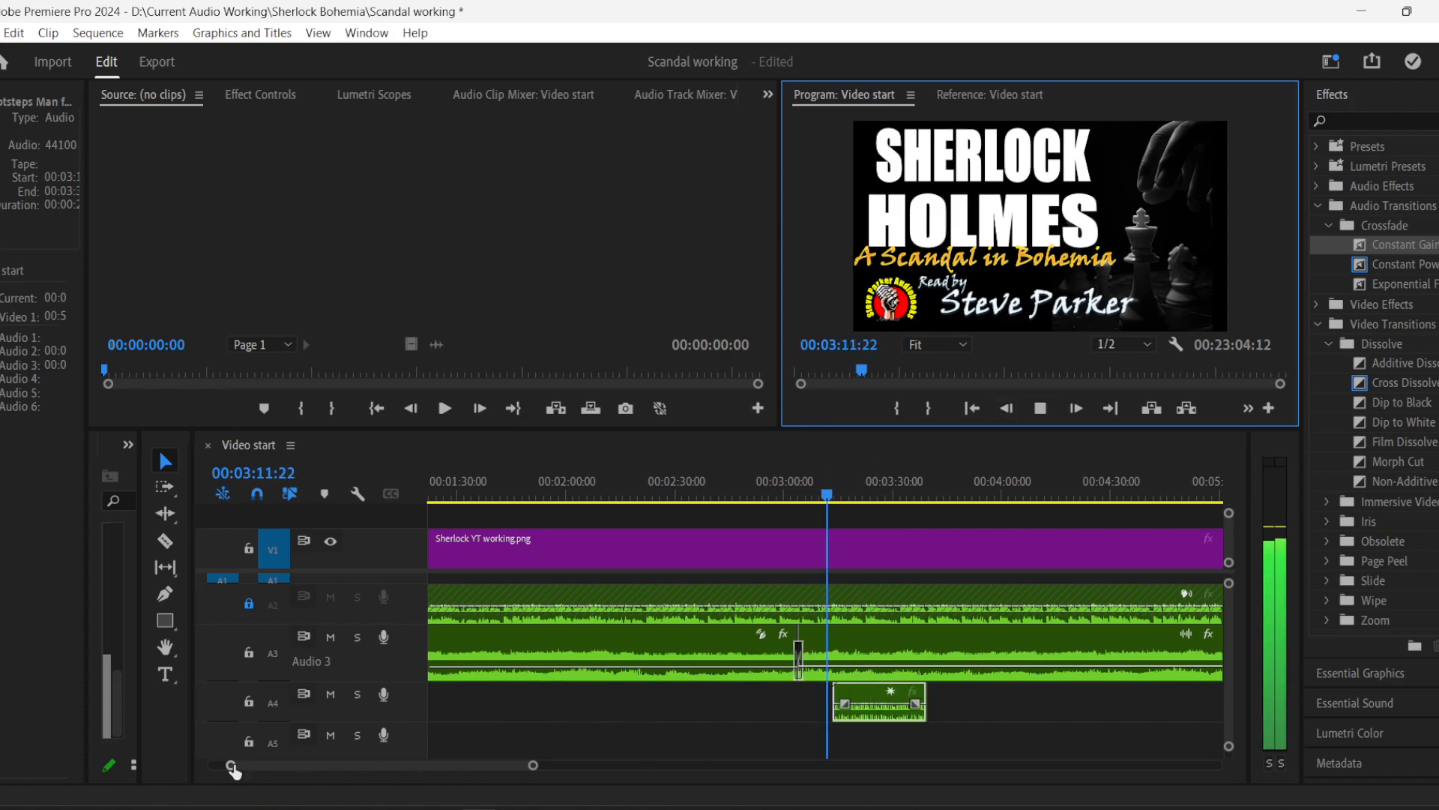
pyautogui.scroll(3, 283, 767)
pyautogui.scroll(2, 283, 767)
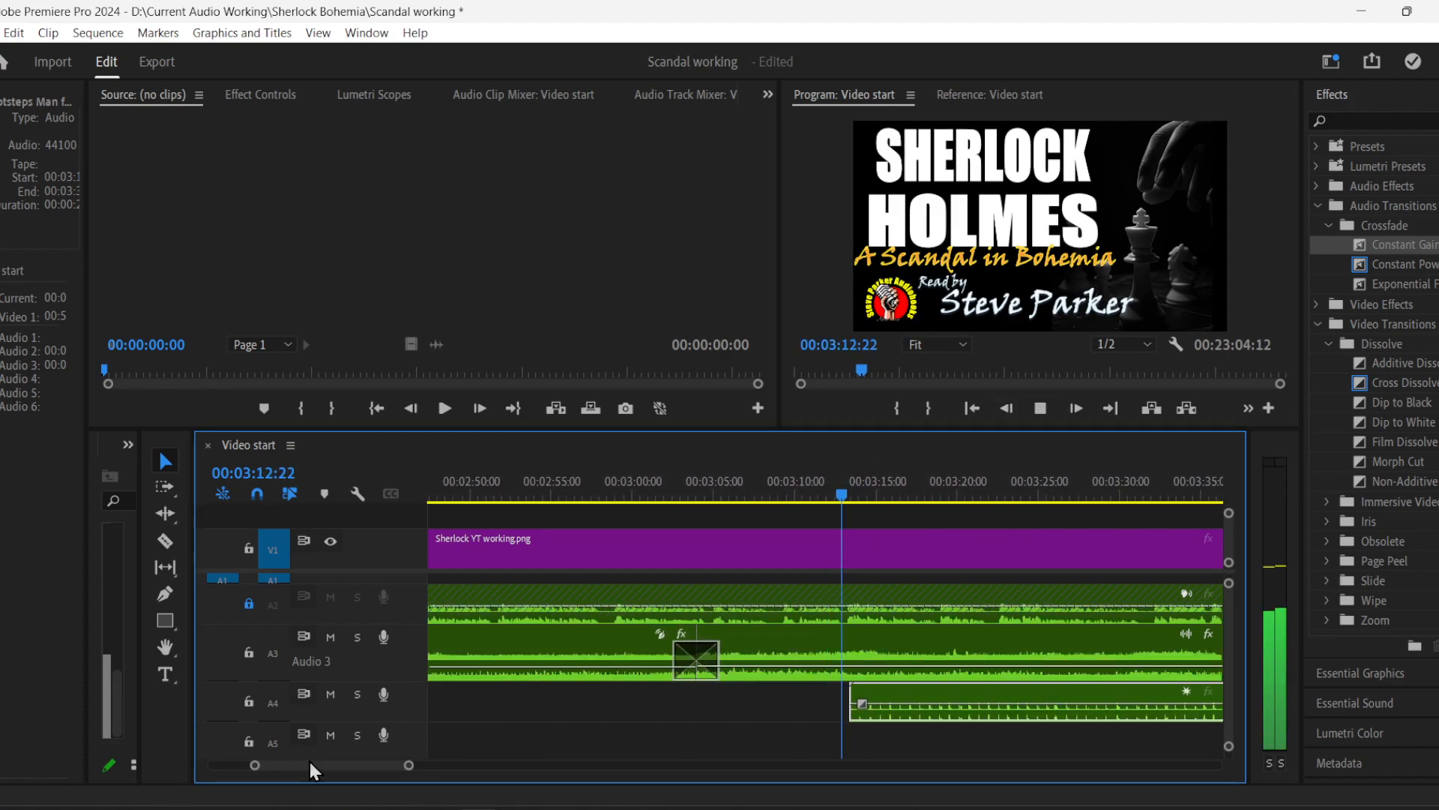
# - Try the Footsteps Man faster clip at 85% speed with Maintain Audio Pitch, and remove it from A4
pyautogui.rightClick(963, 699)
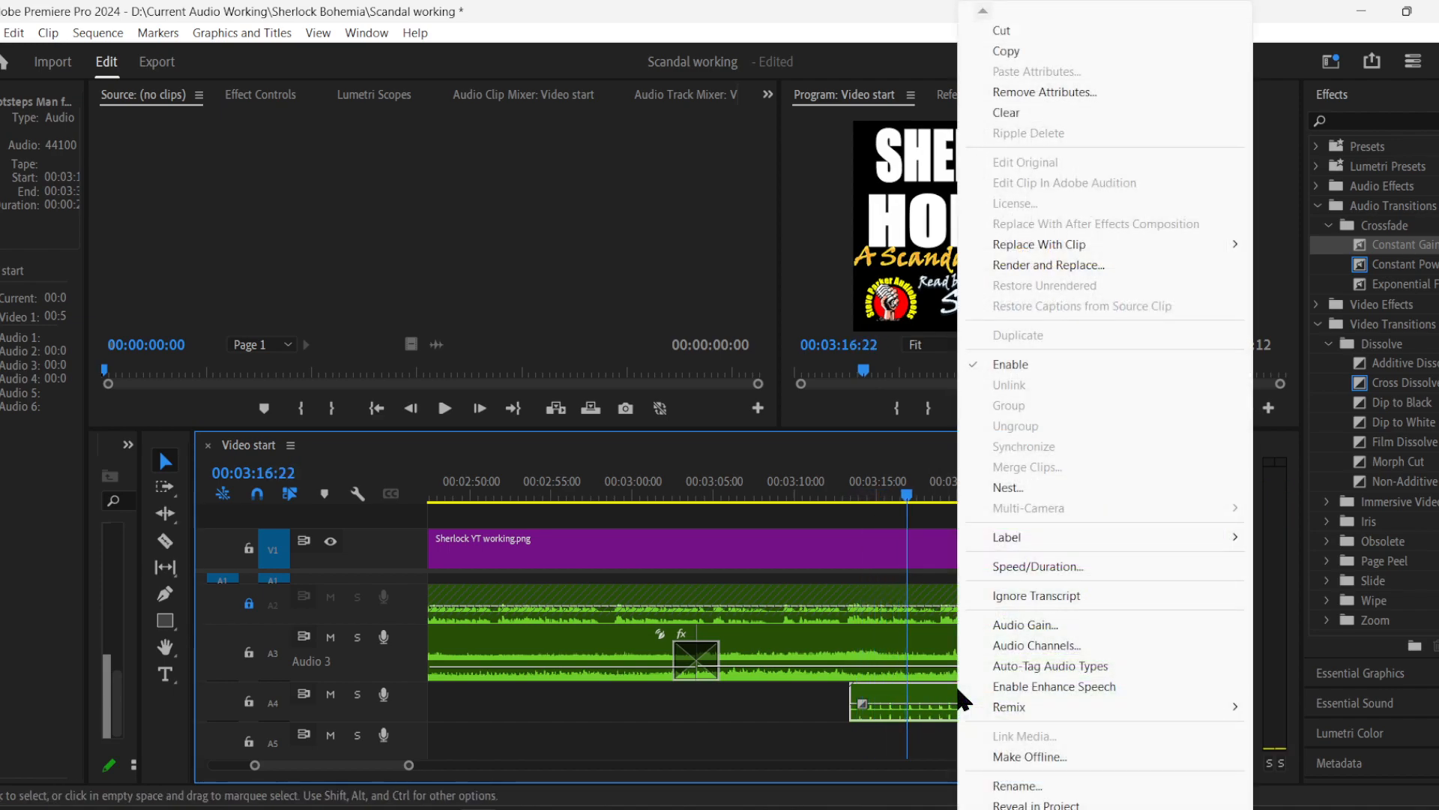
pyautogui.click(997, 567)
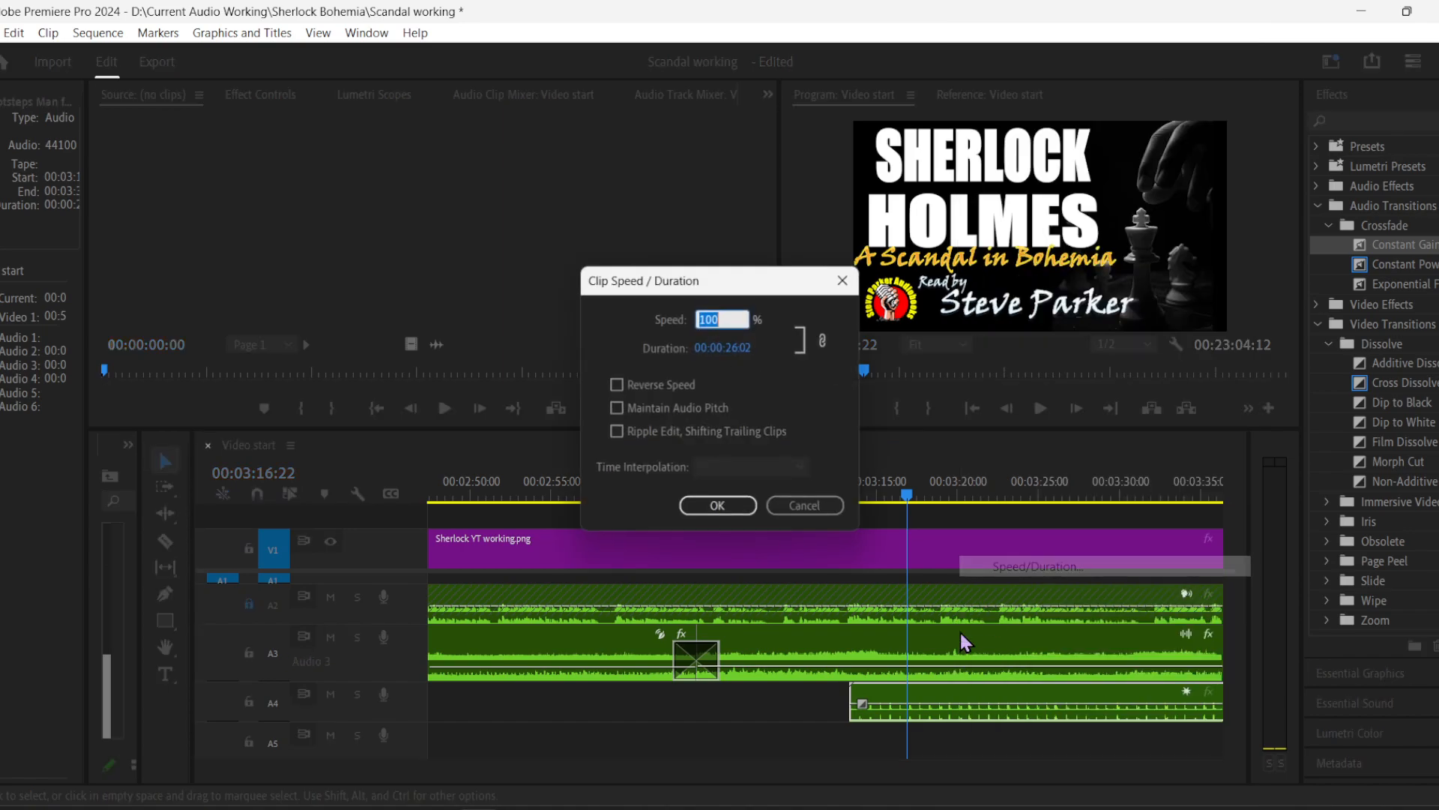
pyautogui.write('85')
pyautogui.click(616, 408)
pyautogui.click(718, 507)
pyautogui.click(850, 496)
pyautogui.press('space')
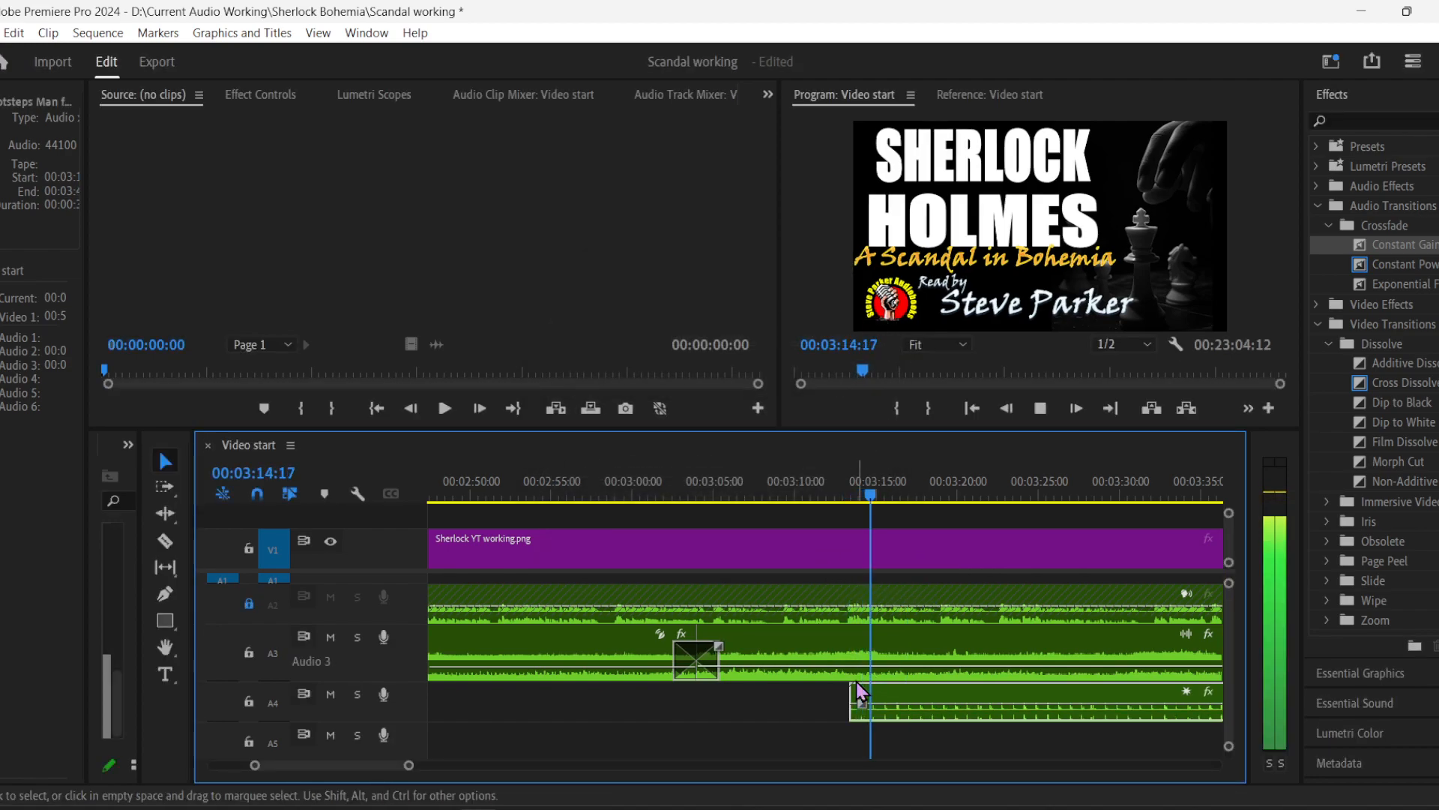
pyautogui.press('space')
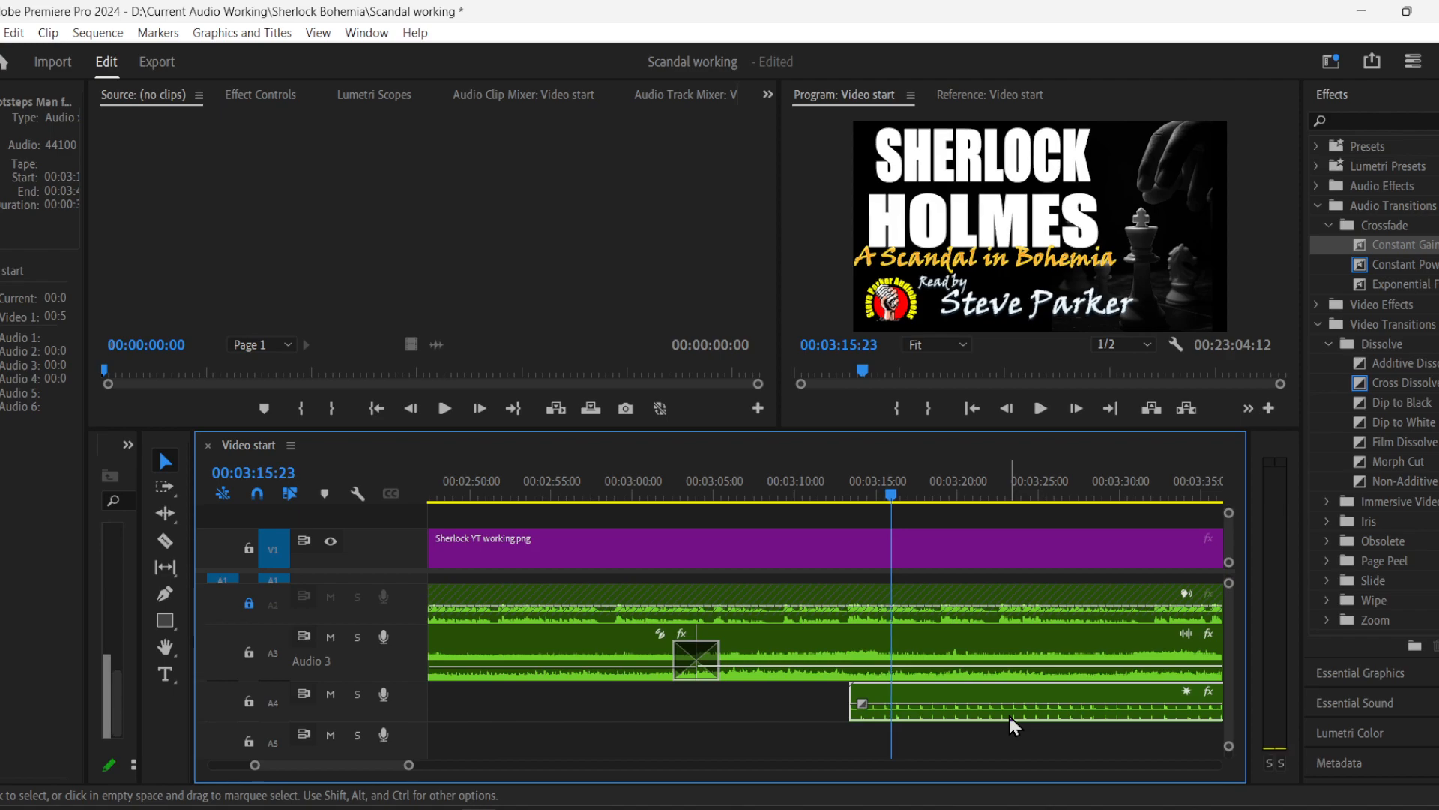
pyautogui.press('Delete')
# - Return to the Footsteps folder and listen to Footsteps Man slow again
pyautogui.click(262, 809)
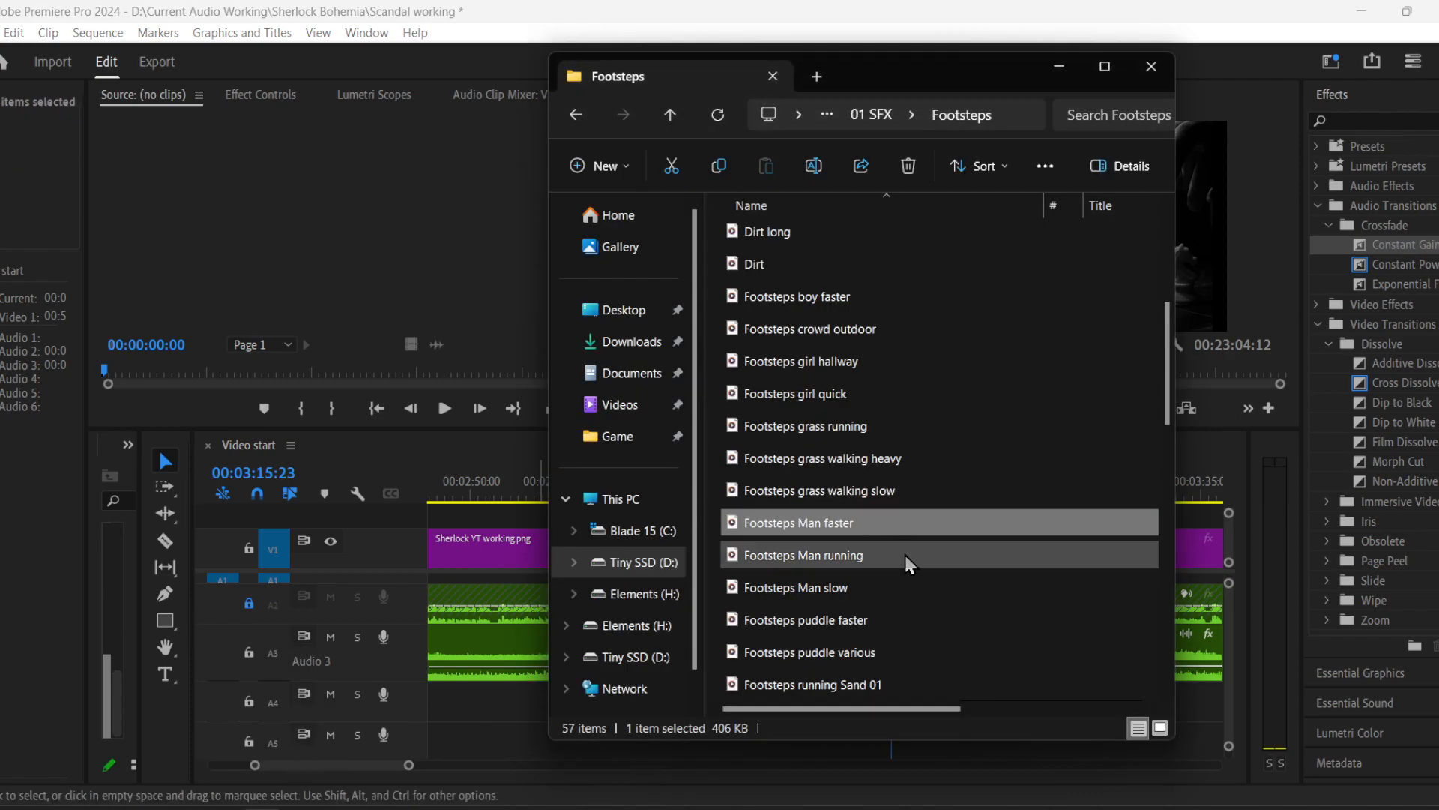
pyautogui.doubleClick(843, 589)
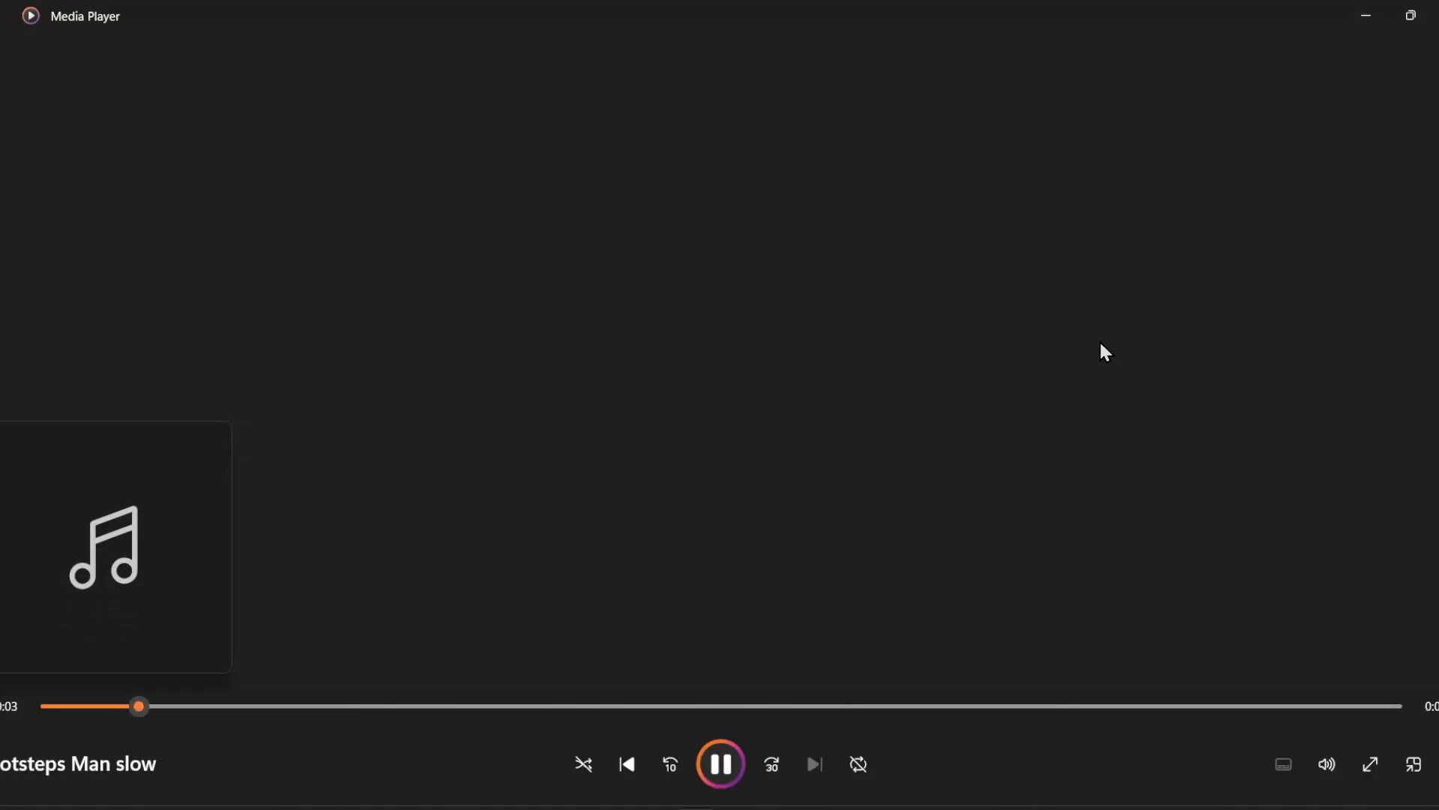
pyautogui.click(1438, 15)
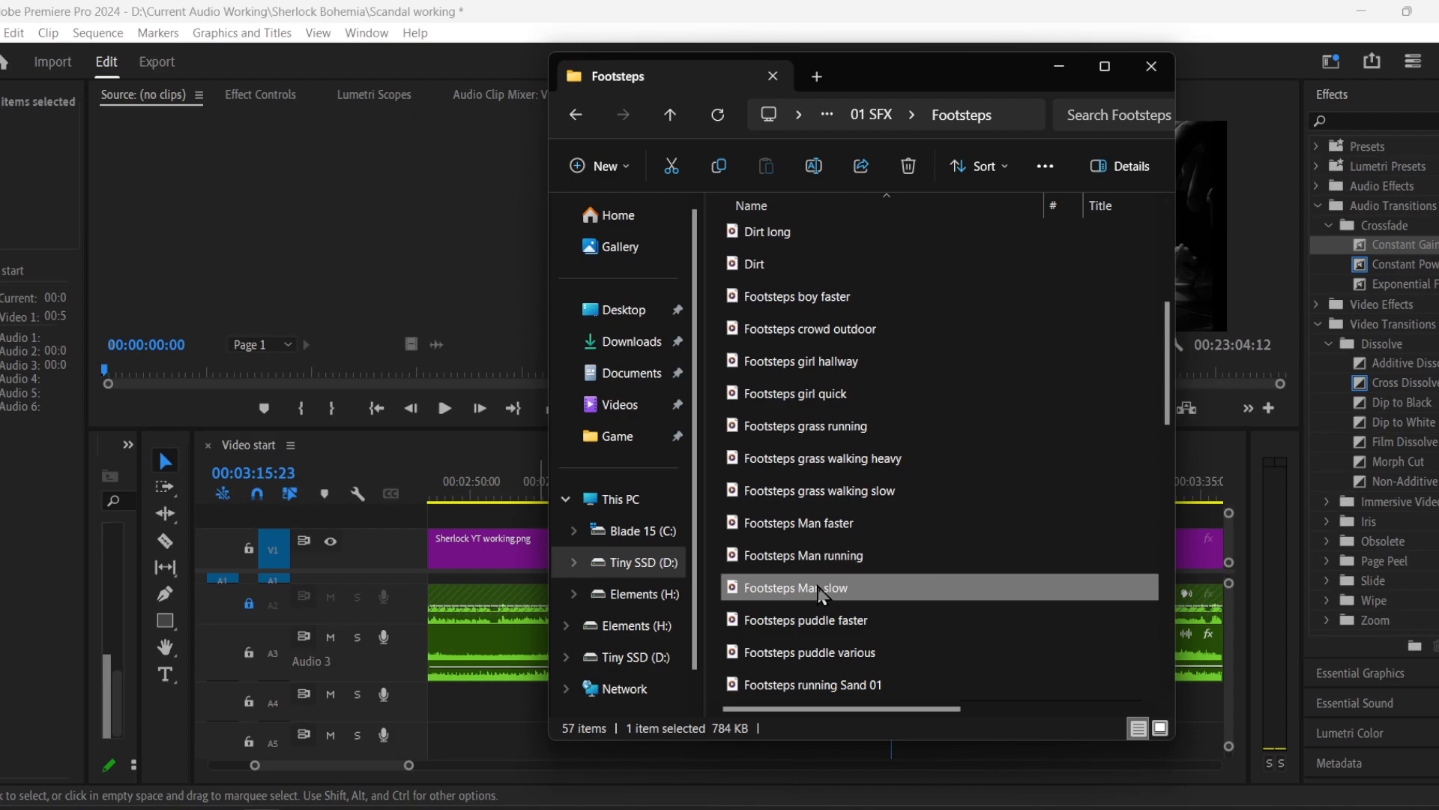
# - Add Footsteps Man slow to A4 from about 00:03:13 and play it against the narration
pyautogui.moveTo(947, 68); pyautogui.dragTo(428, 56)
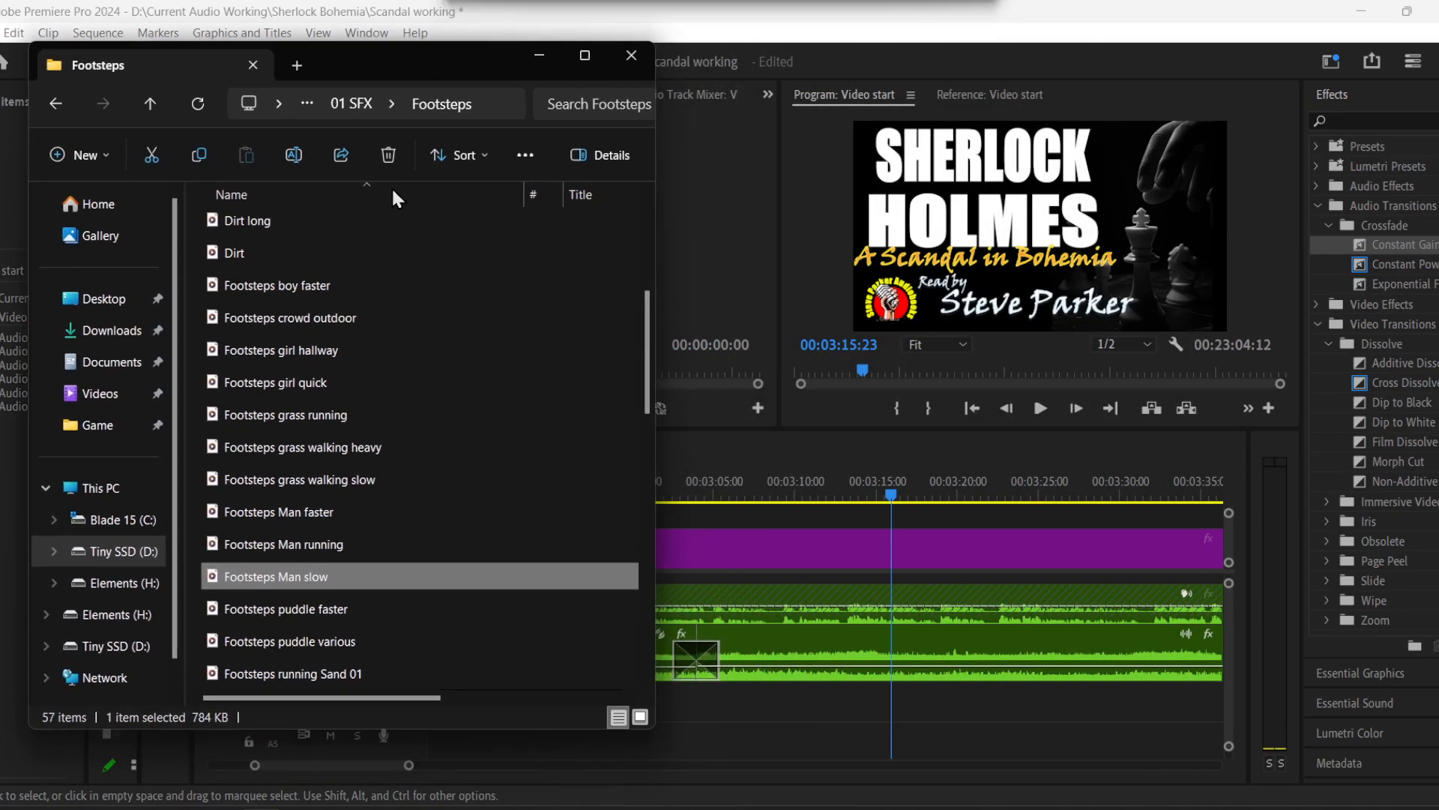
pyautogui.moveTo(292, 581); pyautogui.dragTo(878, 710)
pyautogui.click(864, 485)
pyautogui.press('space')
pyautogui.moveTo(965, 676); pyautogui.dragTo(922, 690)
pyautogui.hotkey('ctrl', 'z')
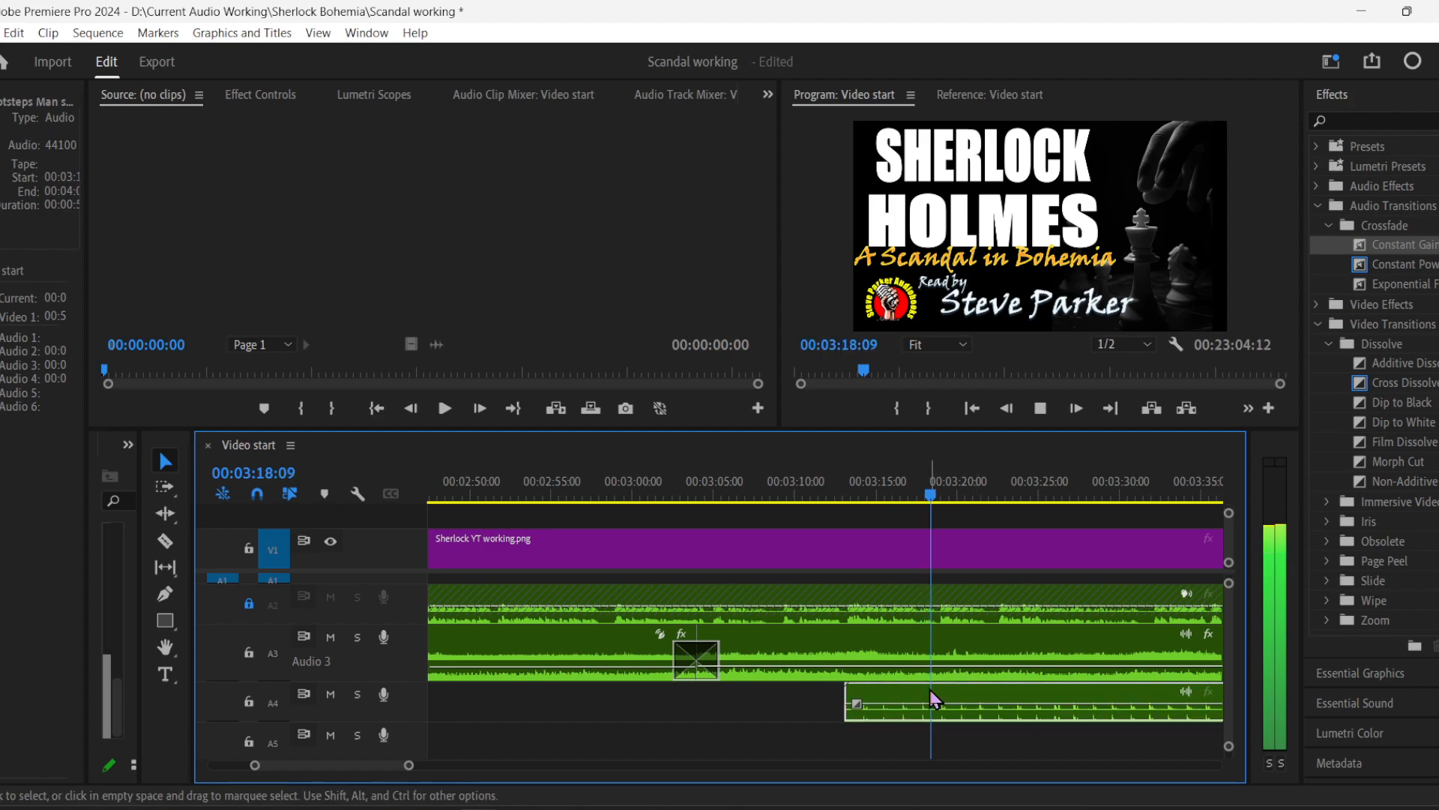
pyautogui.click(837, 474)
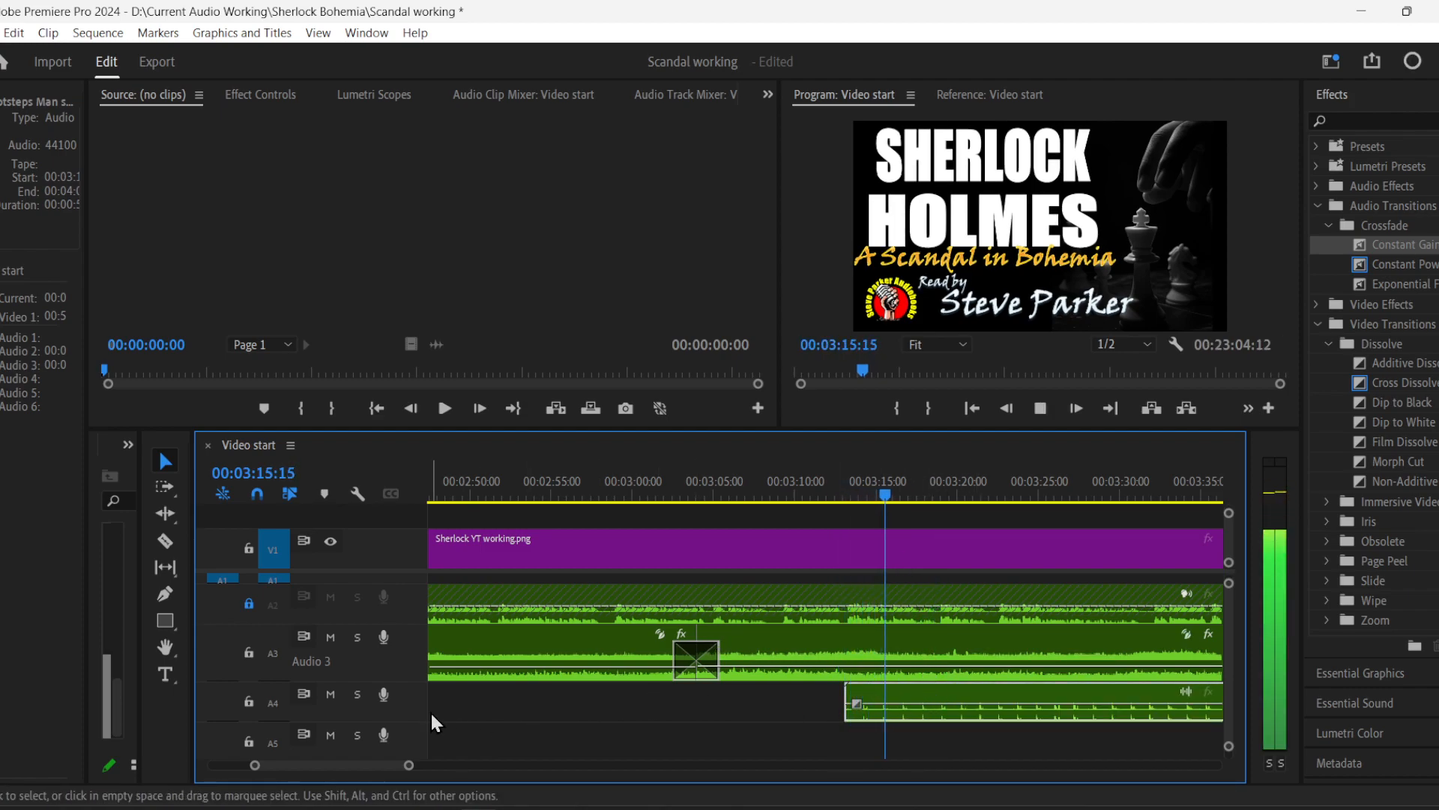
# - Fade in Footsteps Man slow over about 6 seconds with volume keyframes and move the clip to start at about 00:03:08
pyautogui.click(165, 594)
pyautogui.click(941, 706)
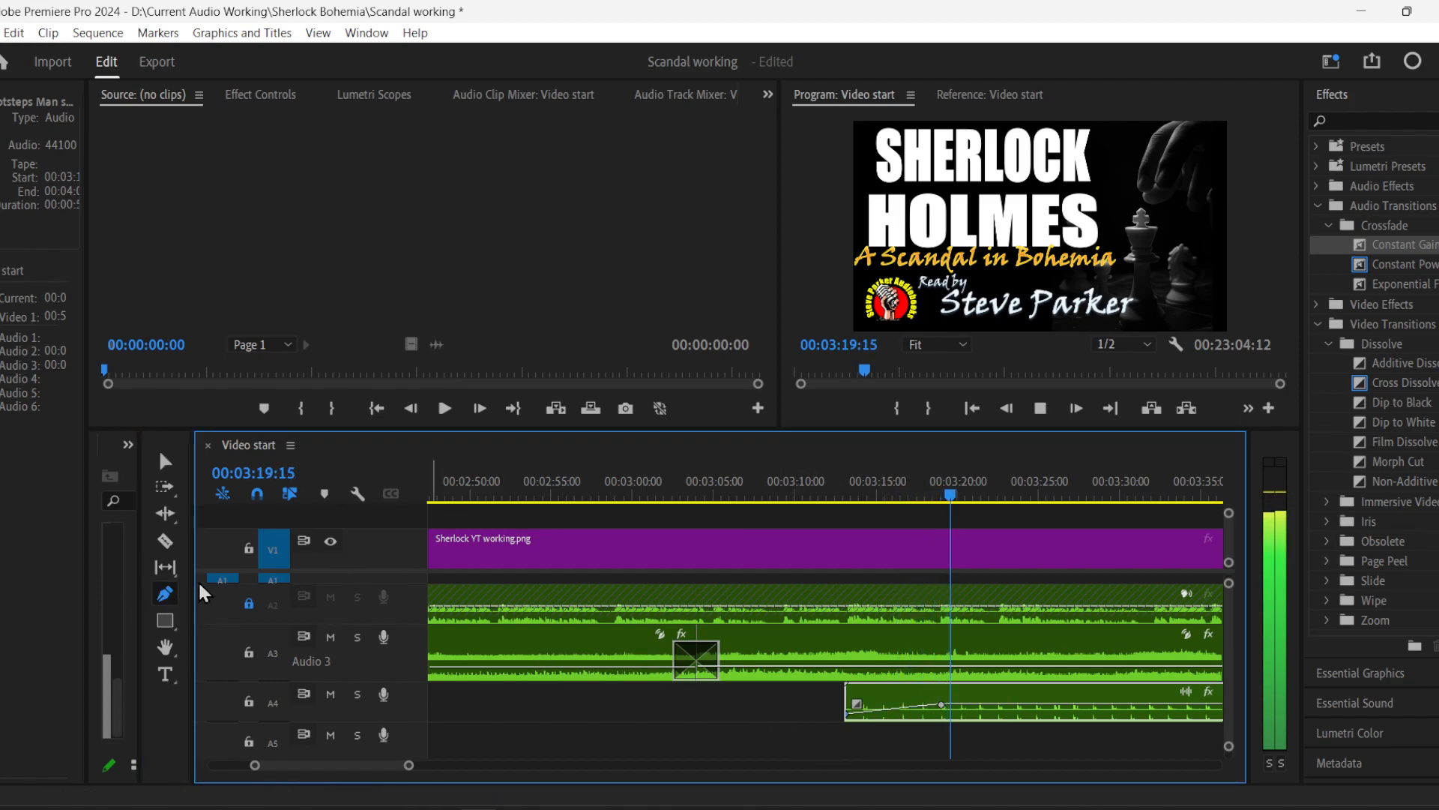
pyautogui.click(166, 462)
pyautogui.moveTo(1028, 701); pyautogui.dragTo(944, 700)
pyautogui.click(780, 489)
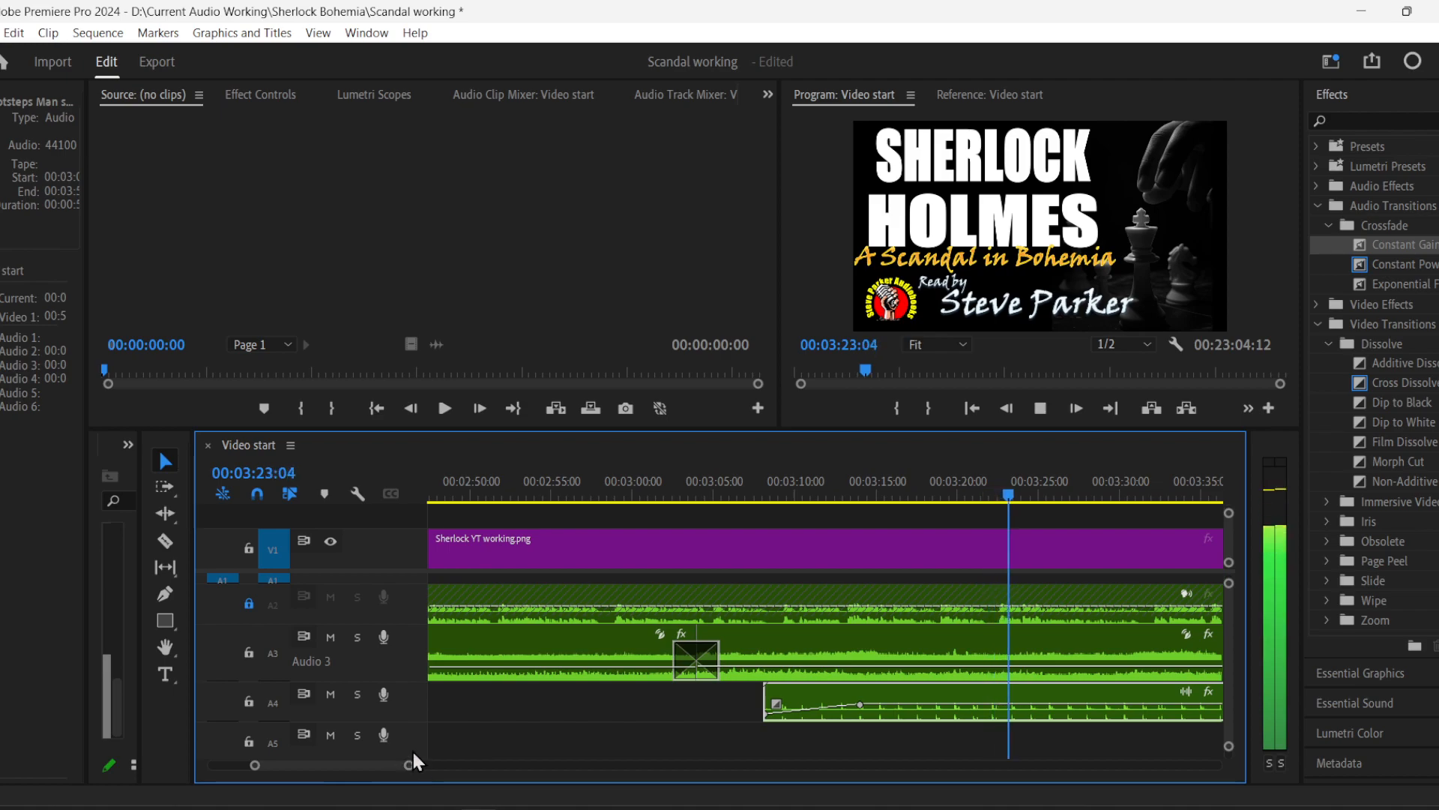
# - Cut Footsteps Man slow on A4 at about 00:03:28 and 00:03:29, and delete the remainder after the second cut
pyautogui.click(162, 540)
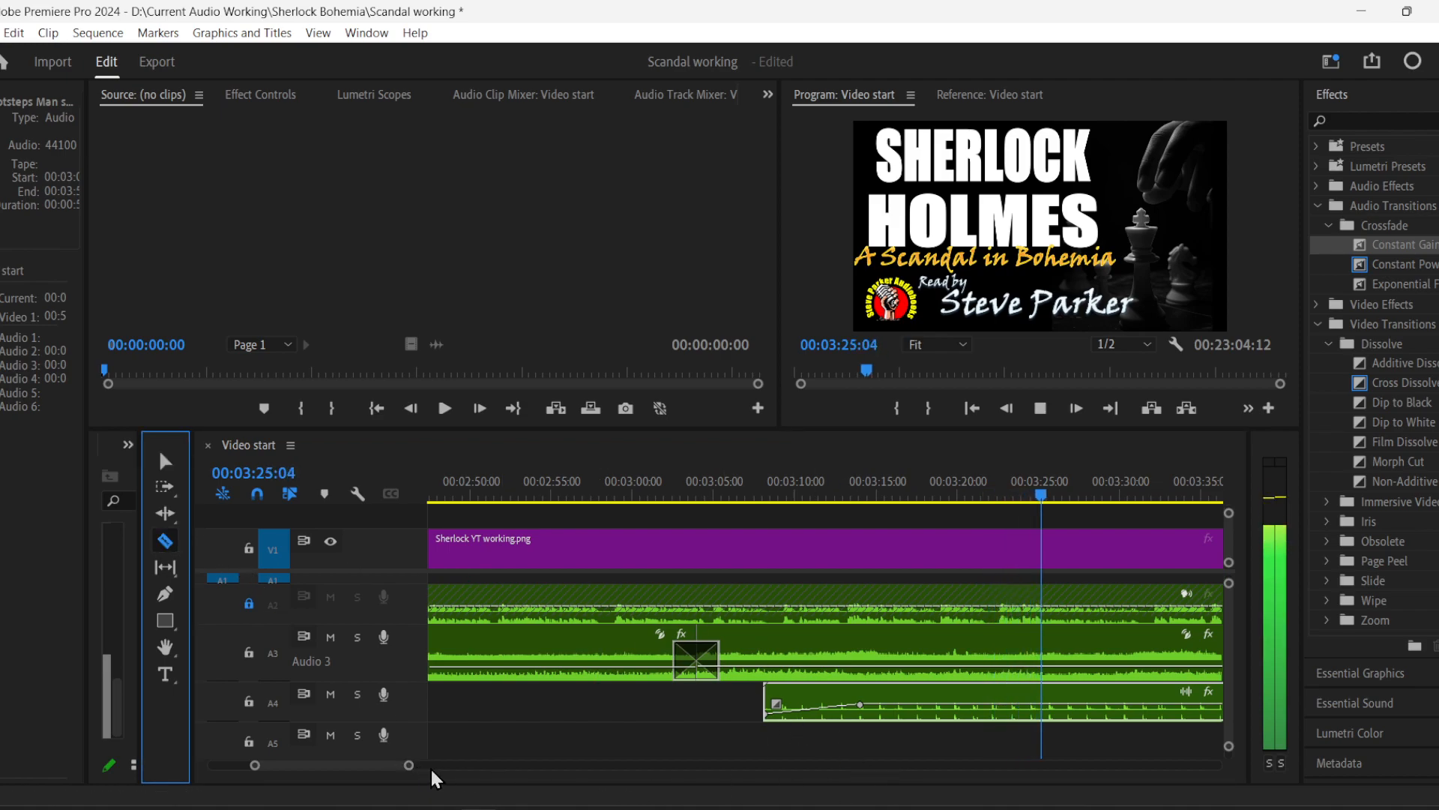
pyautogui.click(1087, 709)
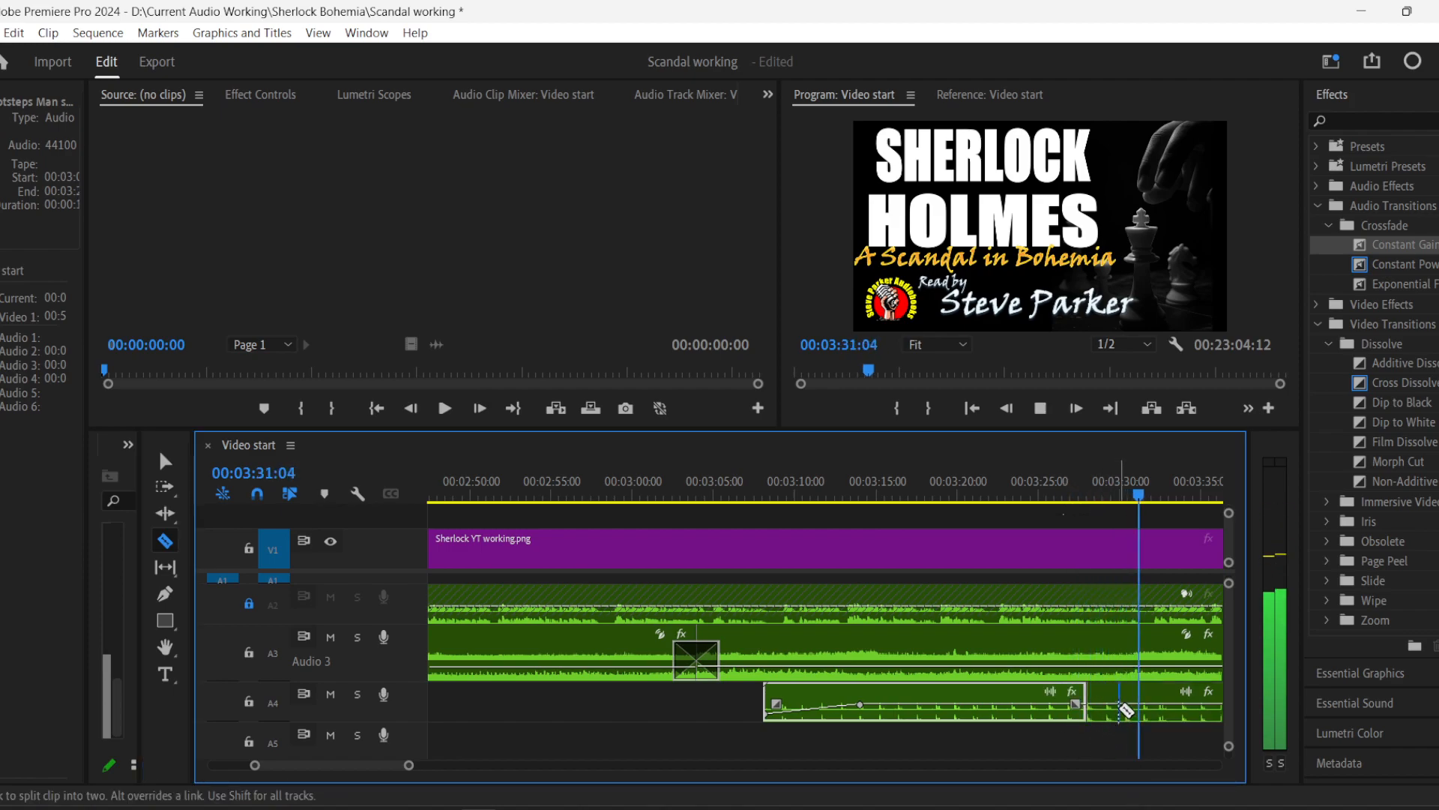
pyautogui.click(165, 460)
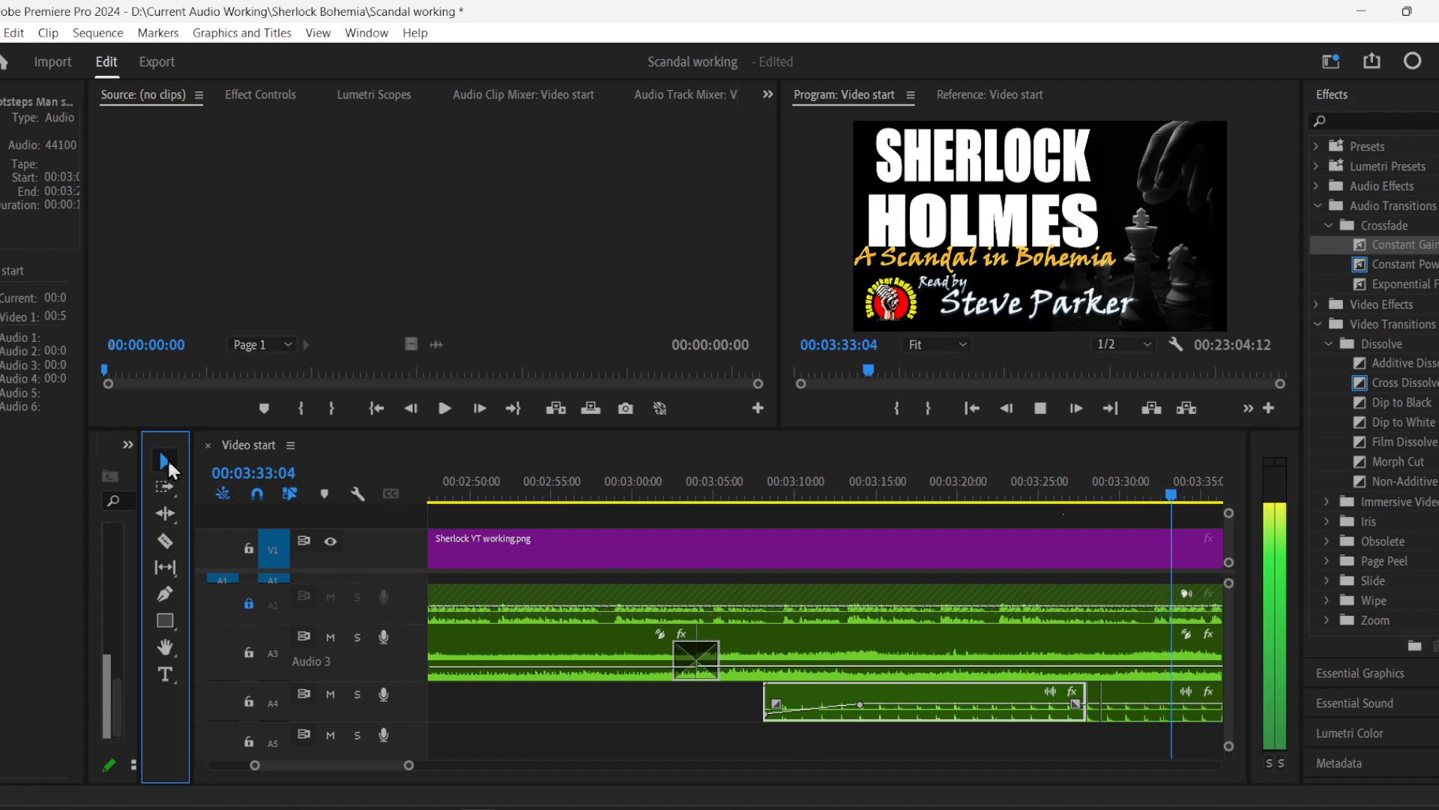
pyautogui.press('space')
pyautogui.click(1156, 696)
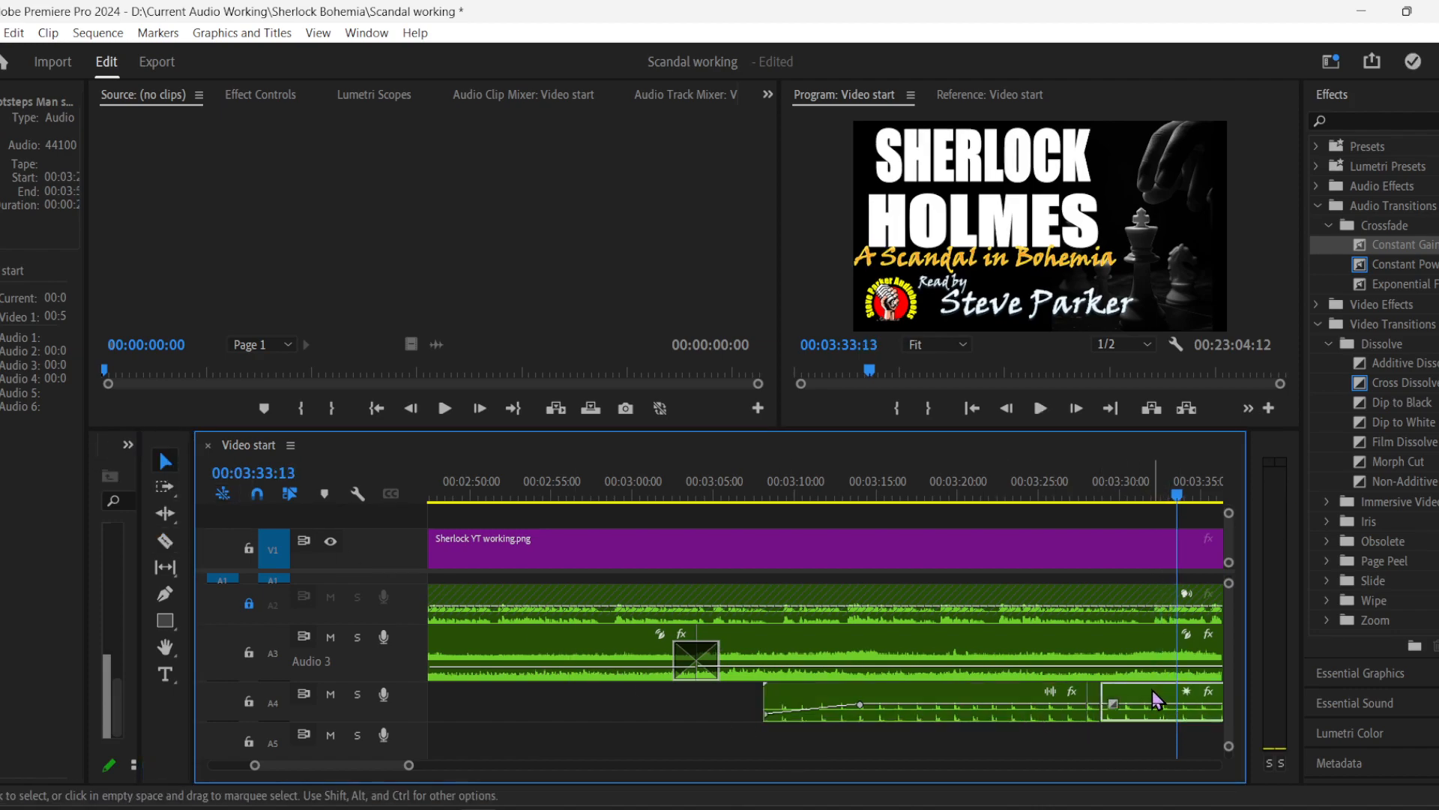
pyautogui.press('Delete')
# - Move the short Footsteps Man slow fragment on A4 7 frames later to start at 00:03:28:07 and play it back
pyautogui.click(1087, 487)
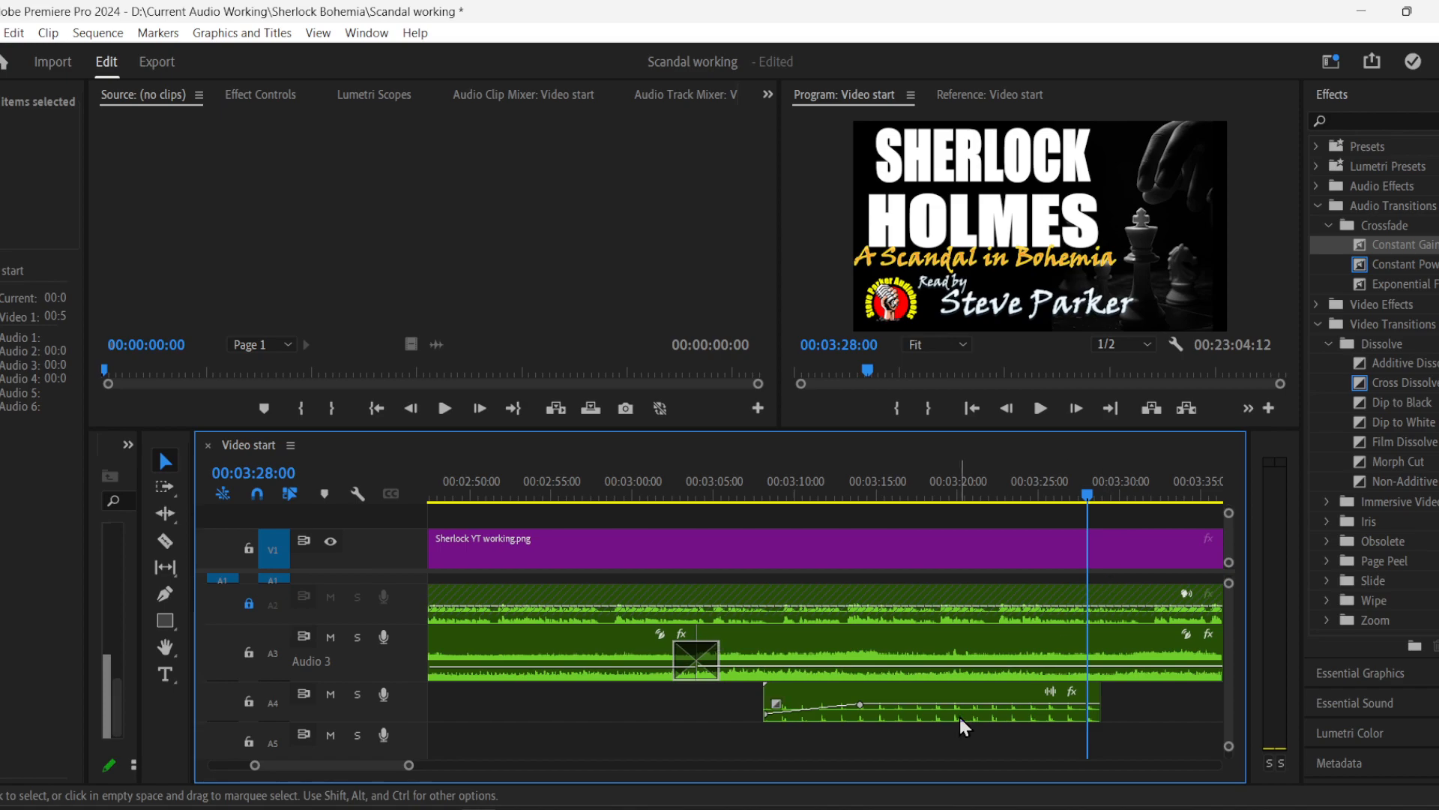
pyautogui.moveTo(260, 770); pyautogui.dragTo(267, 766)
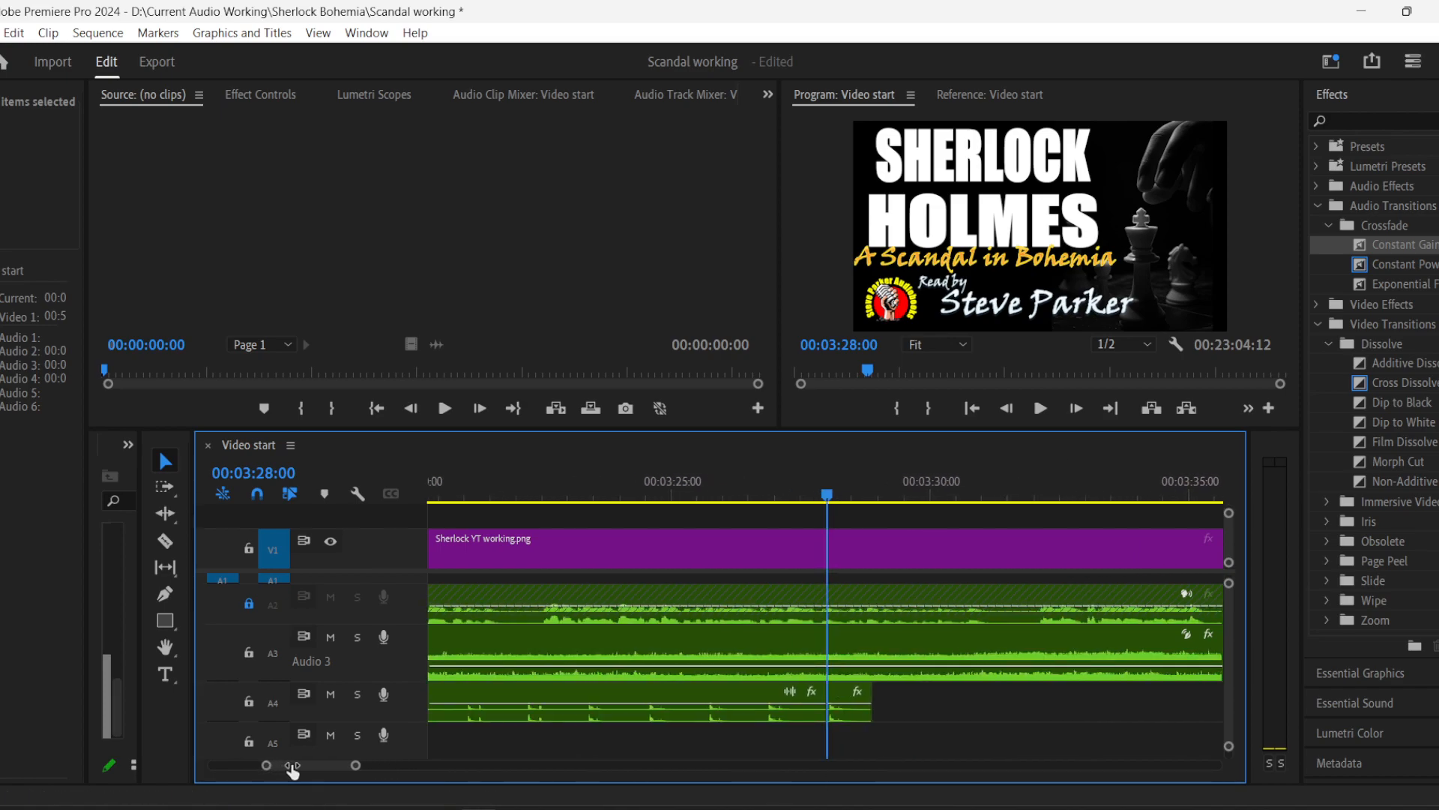
pyautogui.click(853, 716)
pyautogui.moveTo(853, 717); pyautogui.dragTo(868, 717)
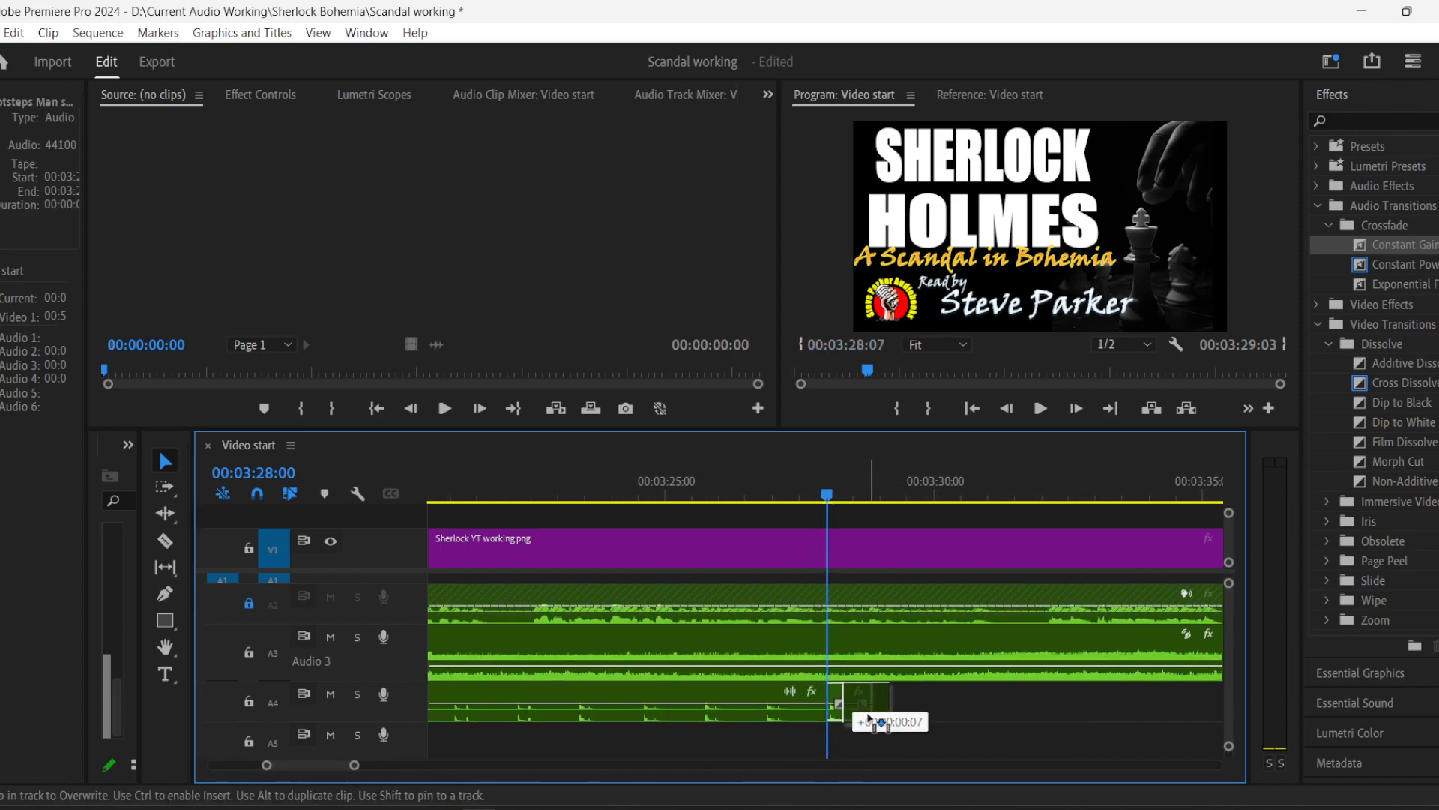
pyautogui.hotkey('shift', 'k')
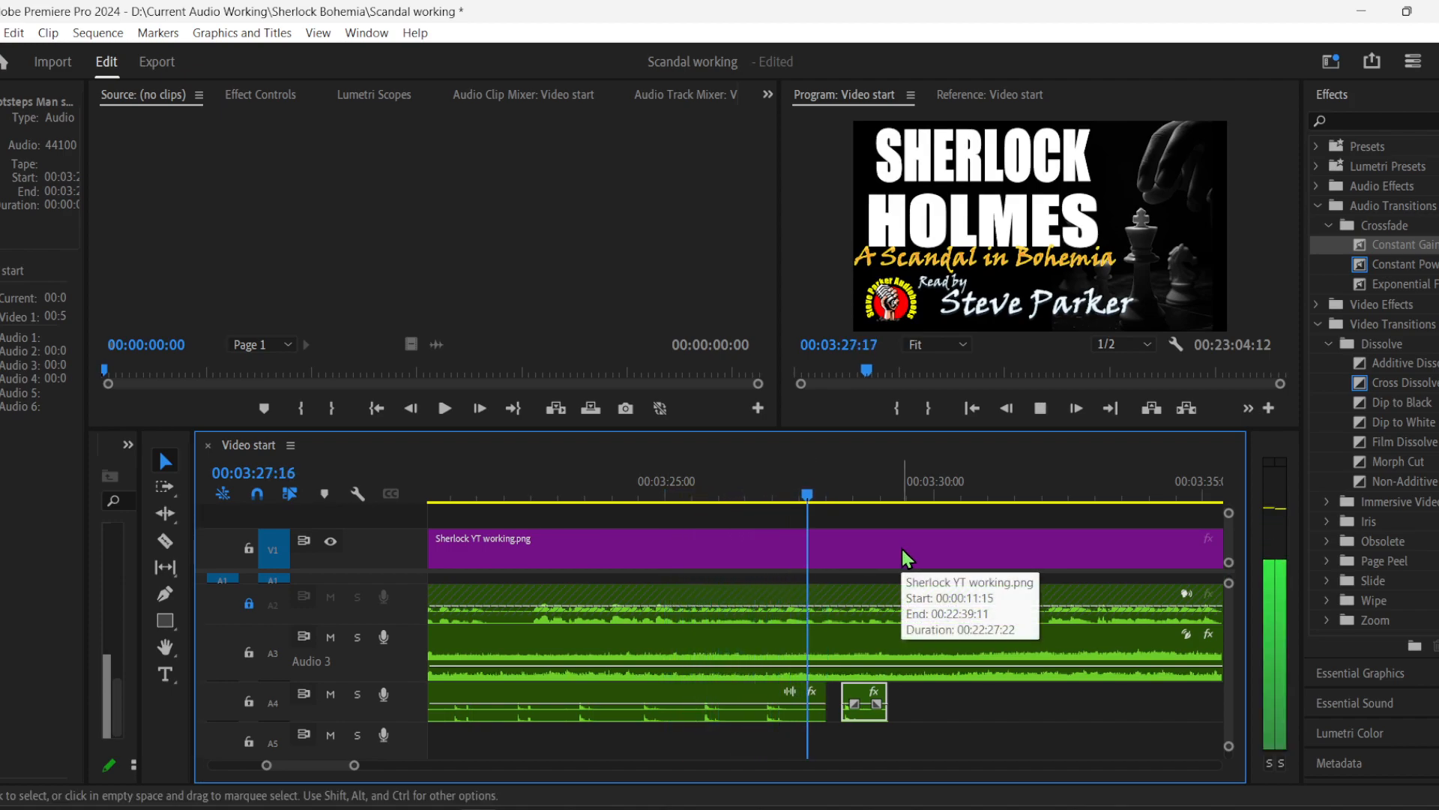
pyautogui.click(978, 718)
pyautogui.press('space')
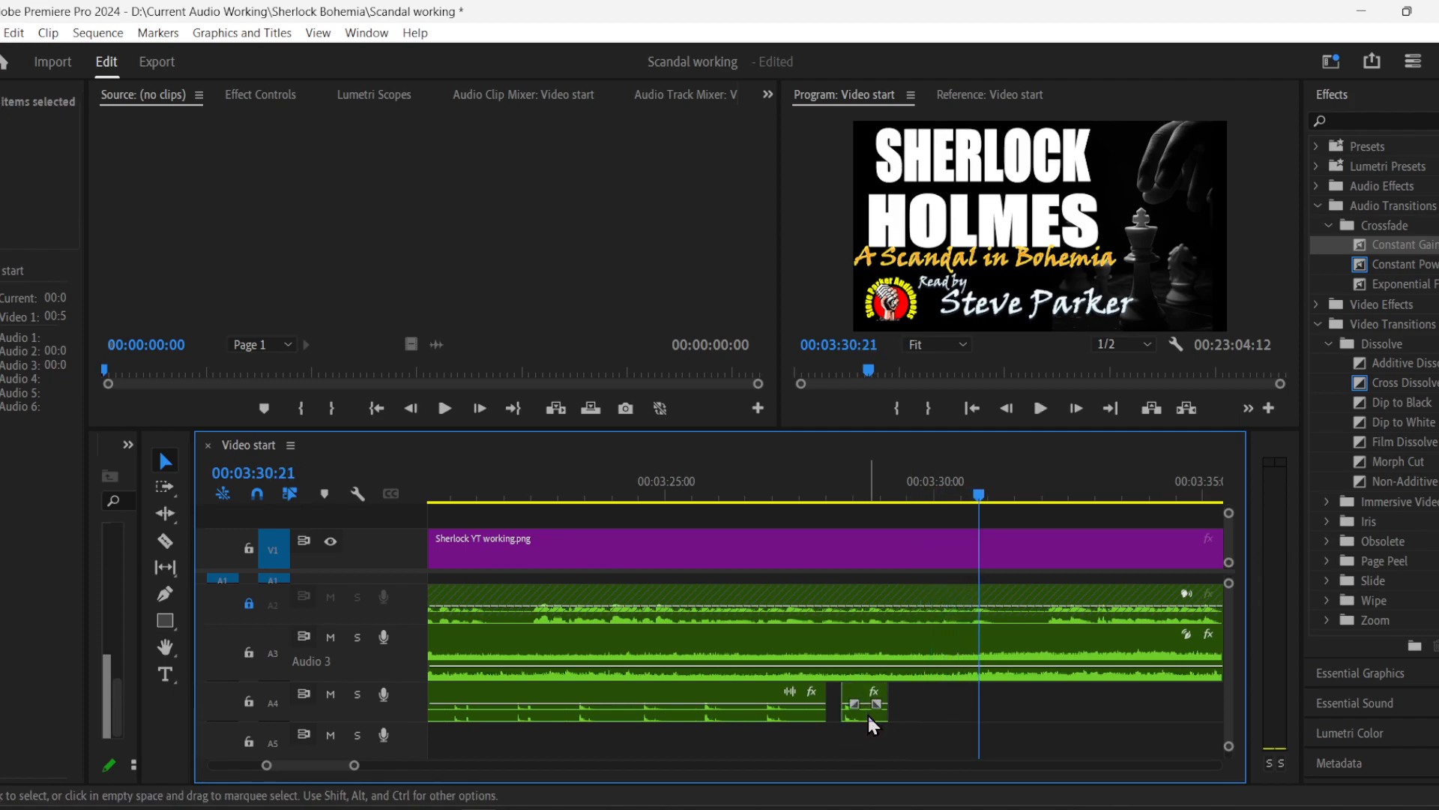
# - Duplicate the single-footstep fragment on A4 and place the copy at about 00:03:28:20, overlapping the end of the first fragment
pyautogui.click(868, 713)
pyautogui.hotkey('ctrl', 'v')
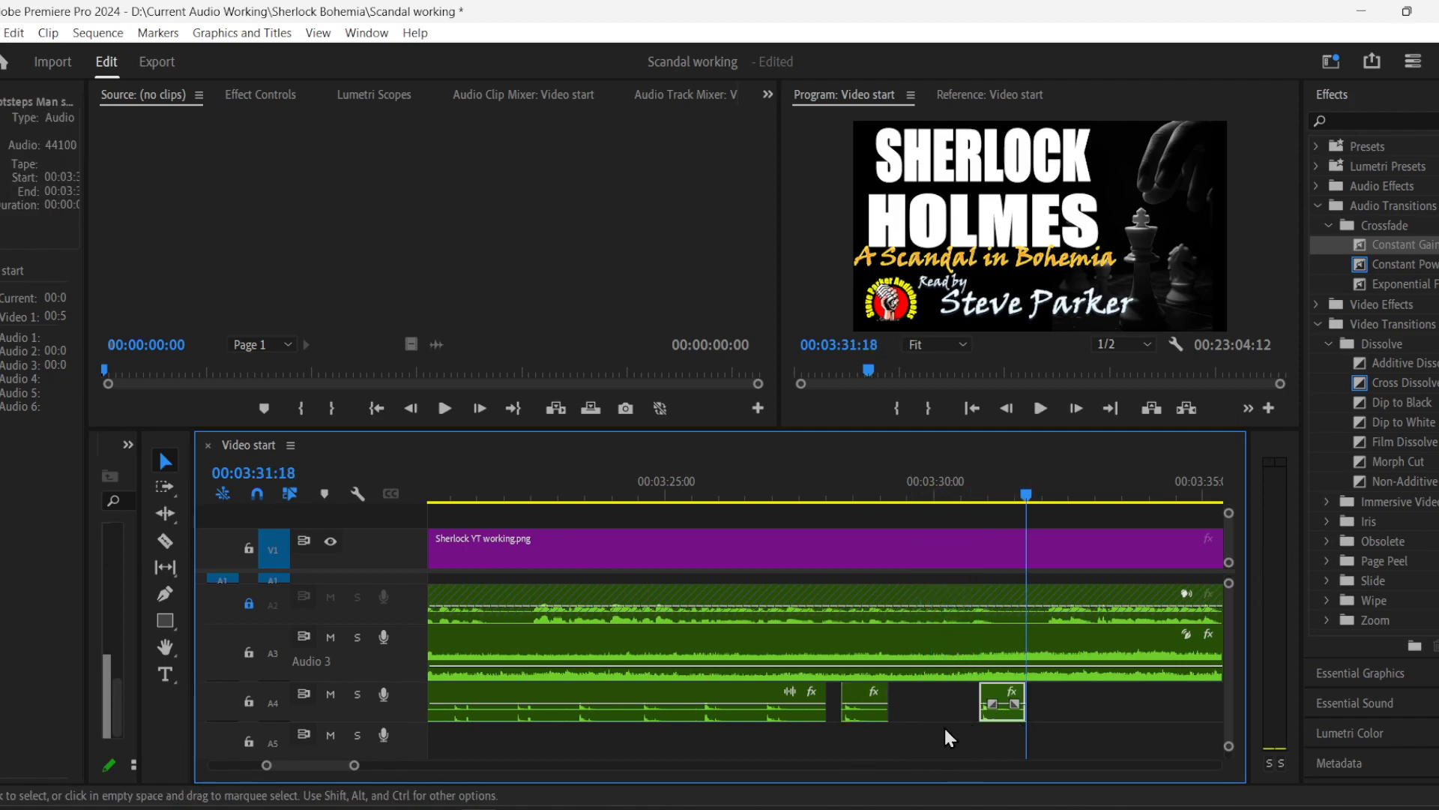
pyautogui.moveTo(880, 710); pyautogui.dragTo(869, 711)
pyautogui.moveTo(1007, 717); pyautogui.dragTo(897, 717)
pyautogui.click(683, 498)
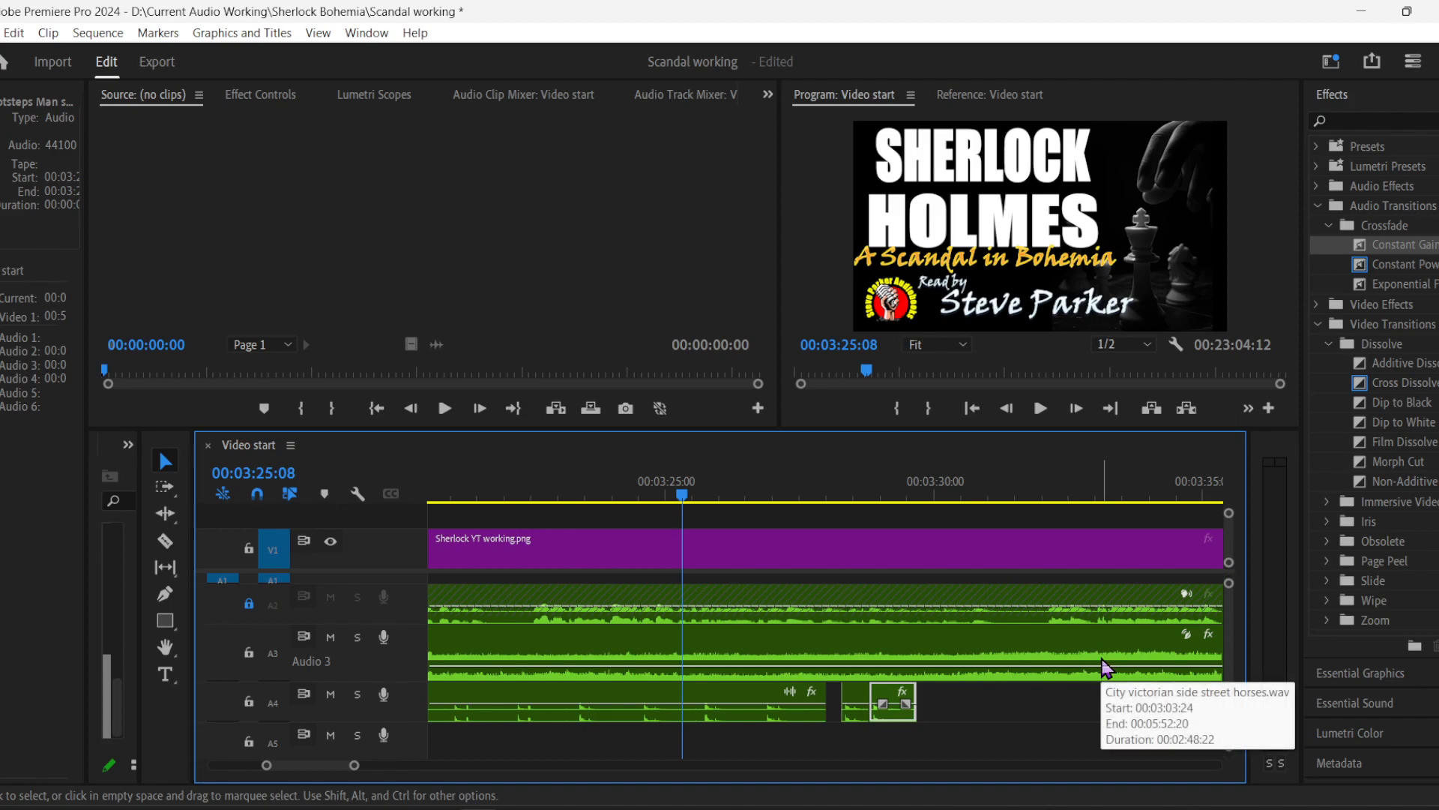
# - Play the final footsteps against the narration and lower the last fragment's volume to about -7.5 dB
pyautogui.press('space')
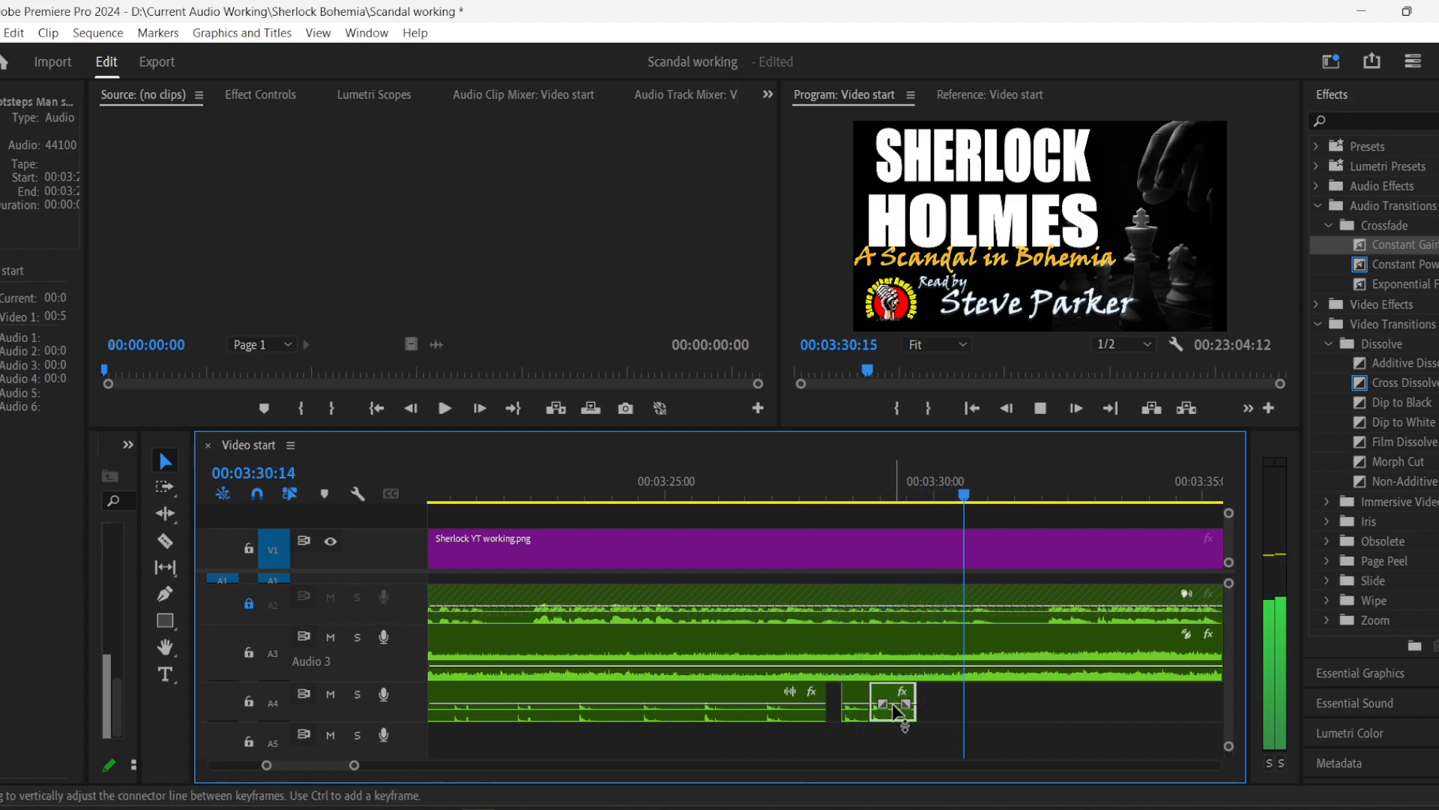
pyautogui.click(817, 480)
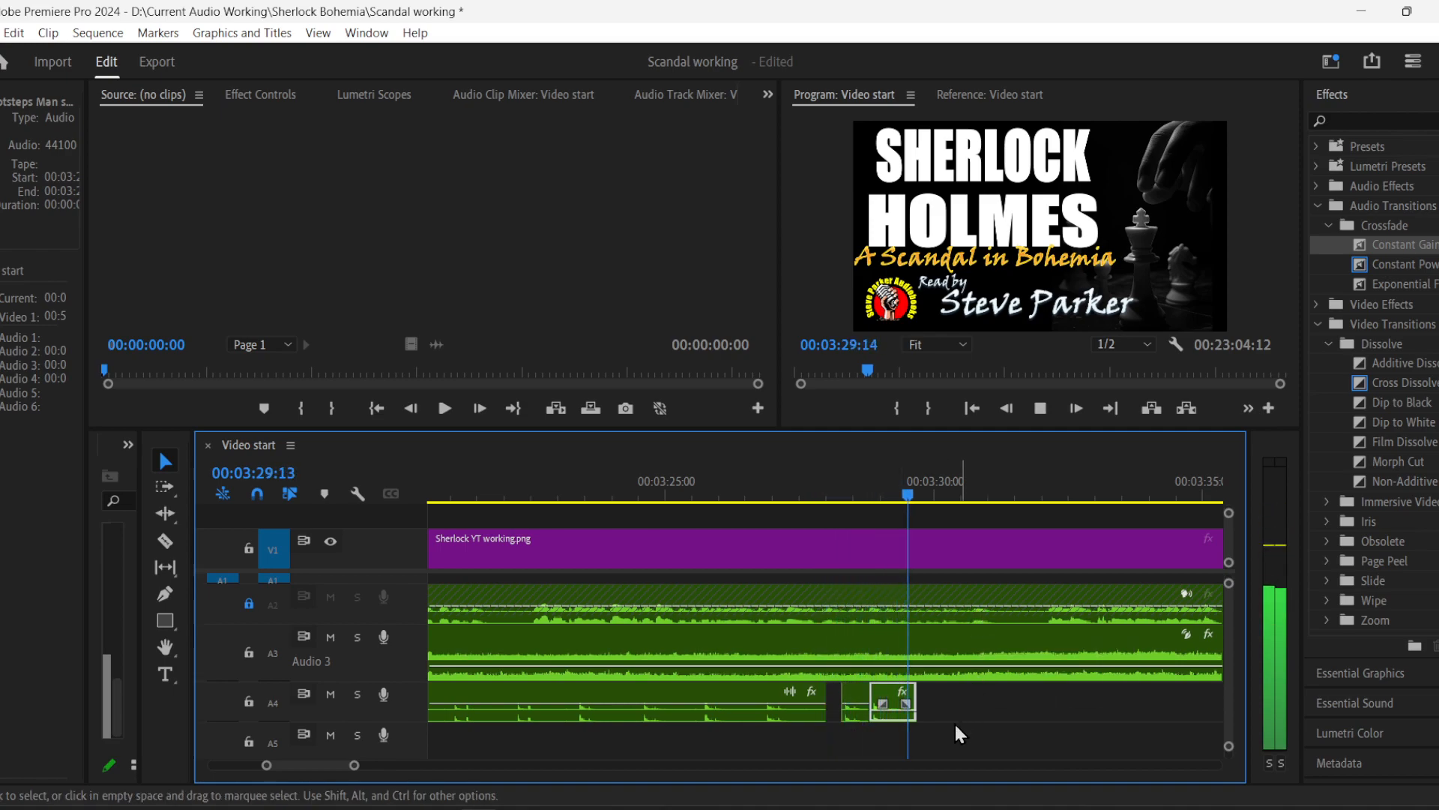
pyautogui.press('space')
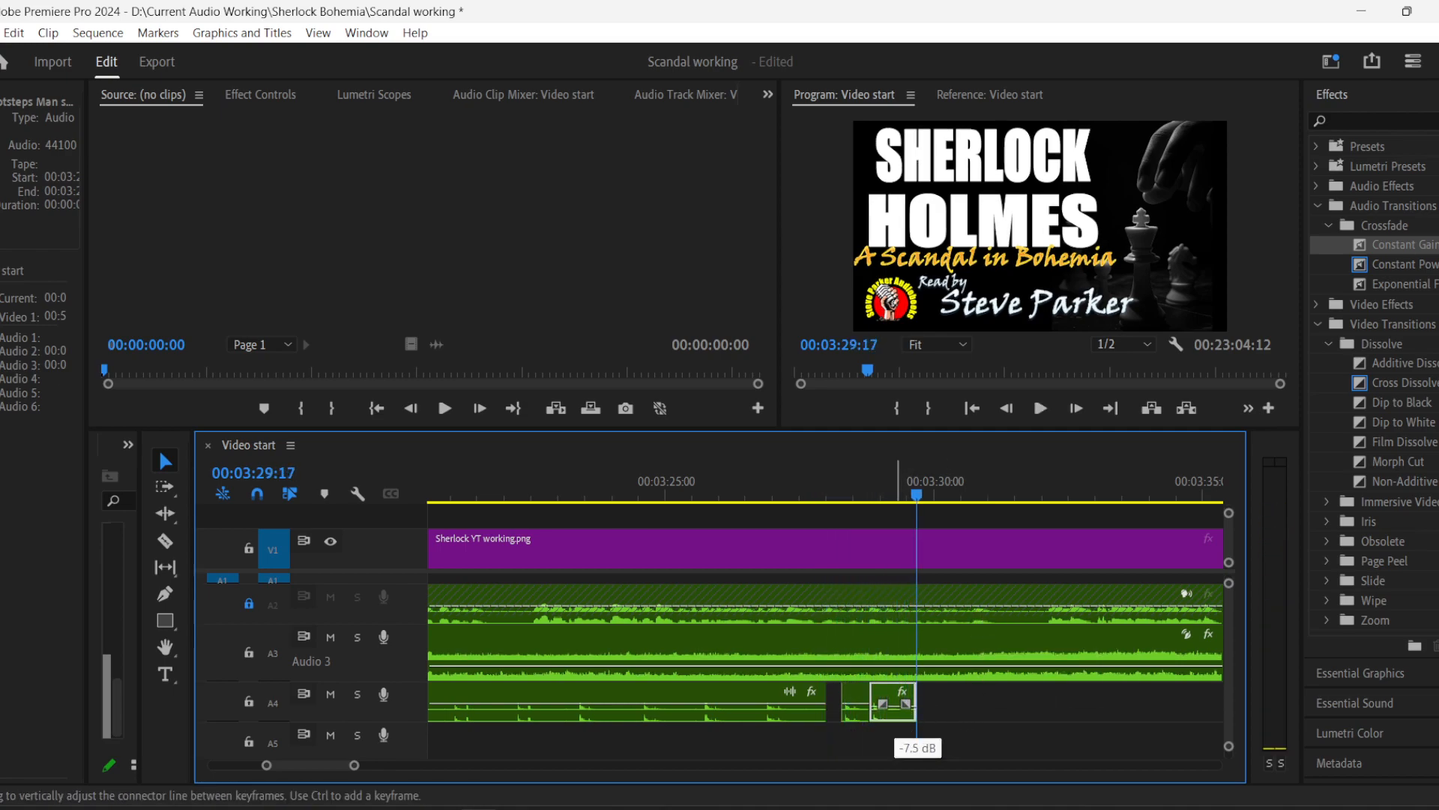
pyautogui.press('space')
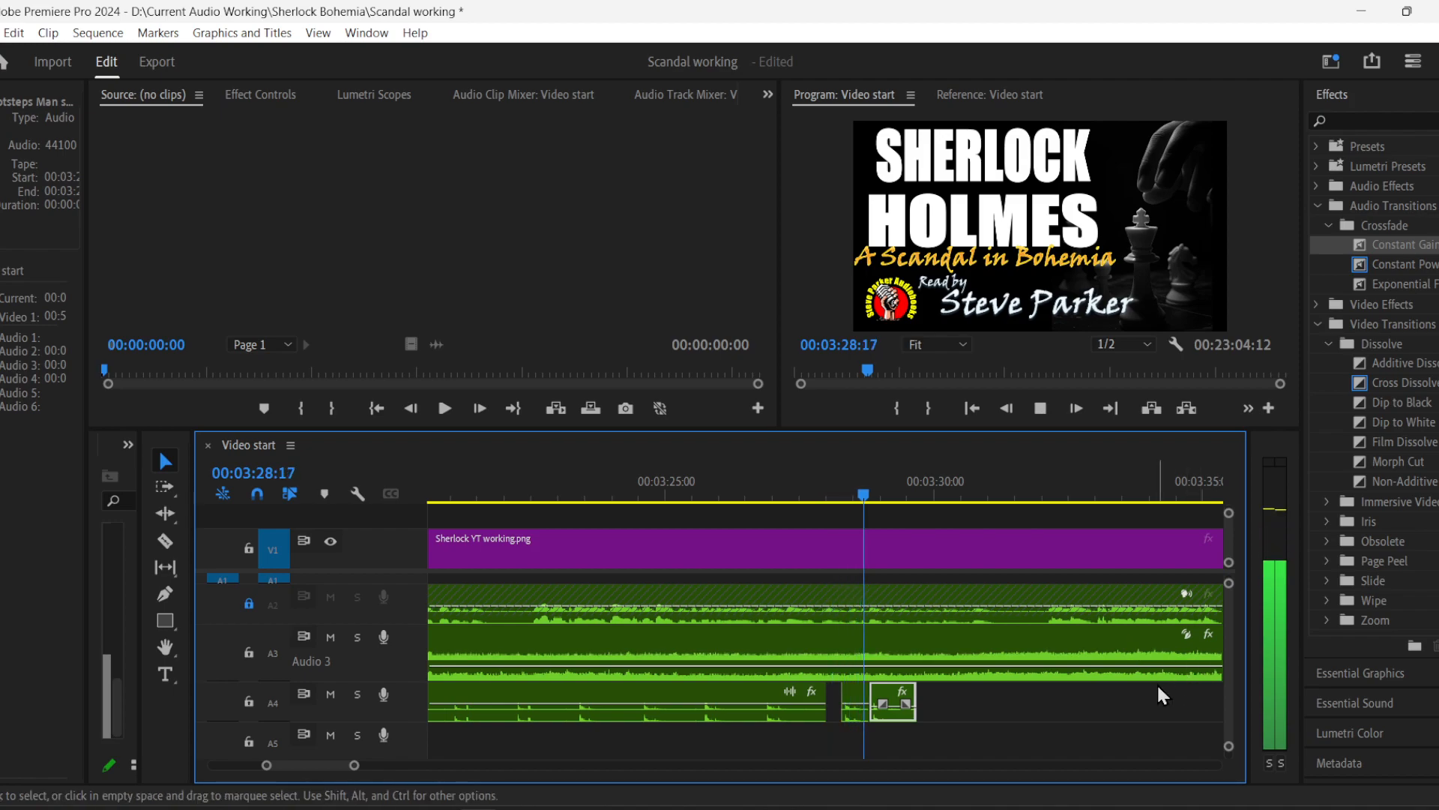
pyautogui.click(1078, 731)
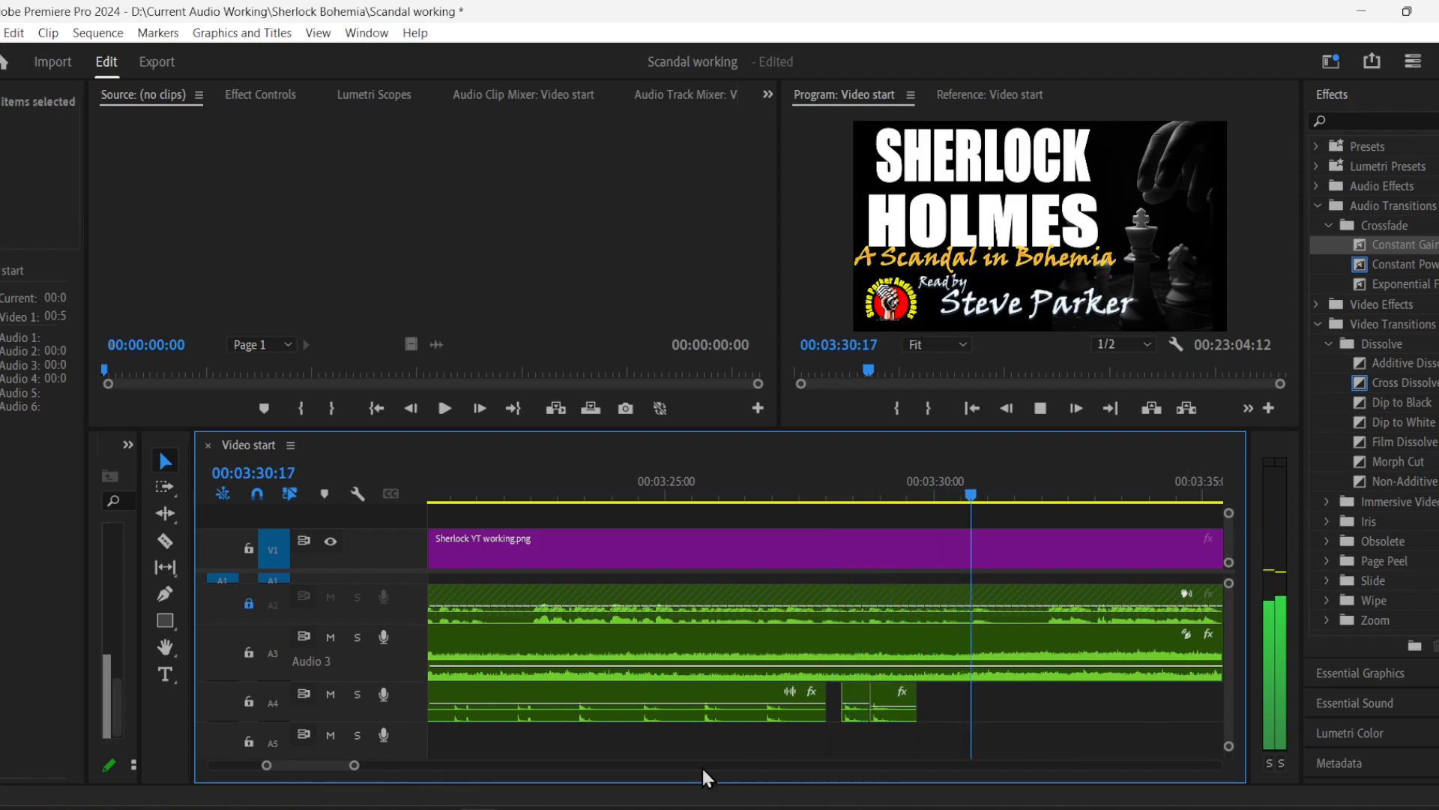
# - Add volume keyframes to the A3 street ambience at about 00:03:08 and 00:03:13 and lower the second one slightly
pyautogui.moveTo(355, 766); pyautogui.dragTo(527, 765)
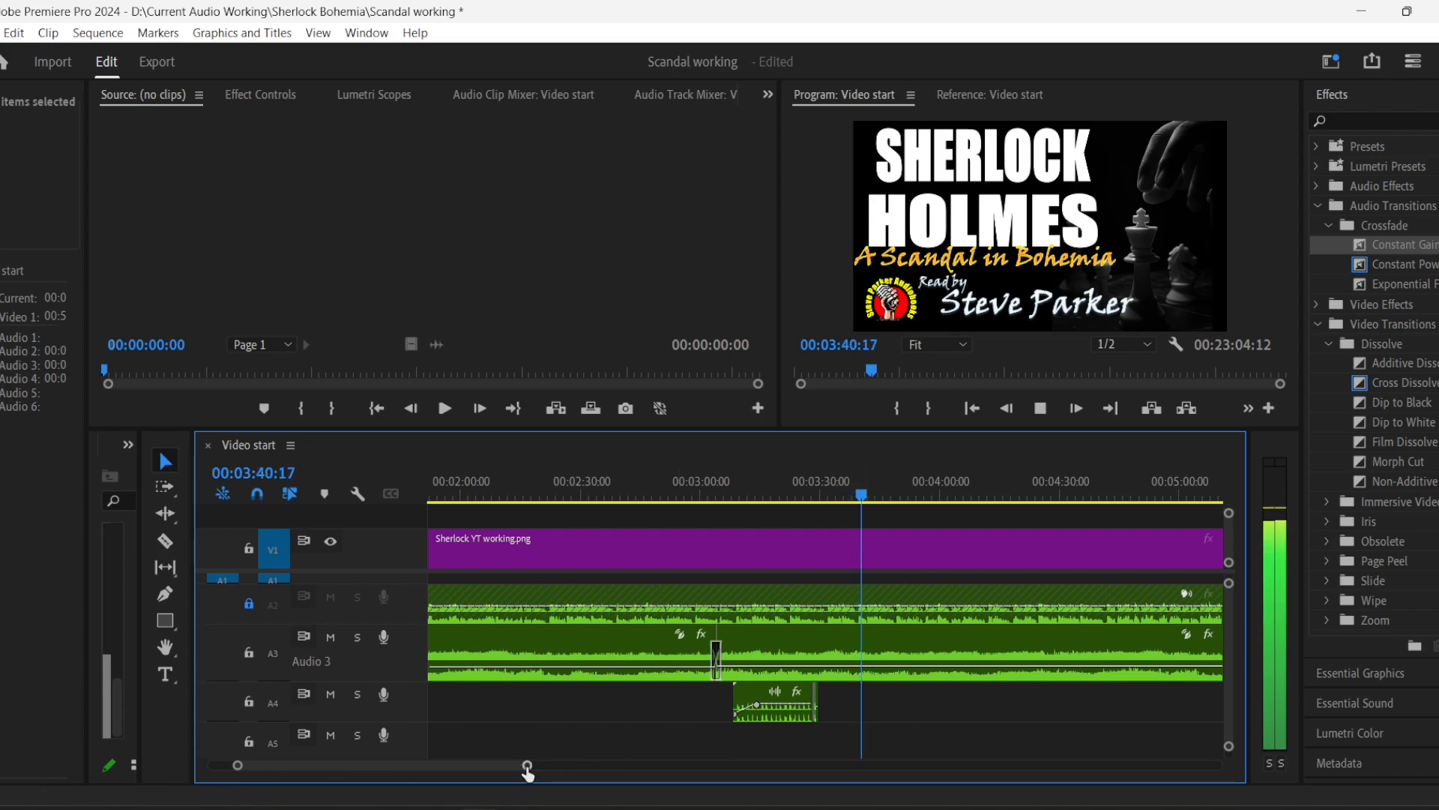
pyautogui.moveTo(524, 770); pyautogui.dragTo(534, 771)
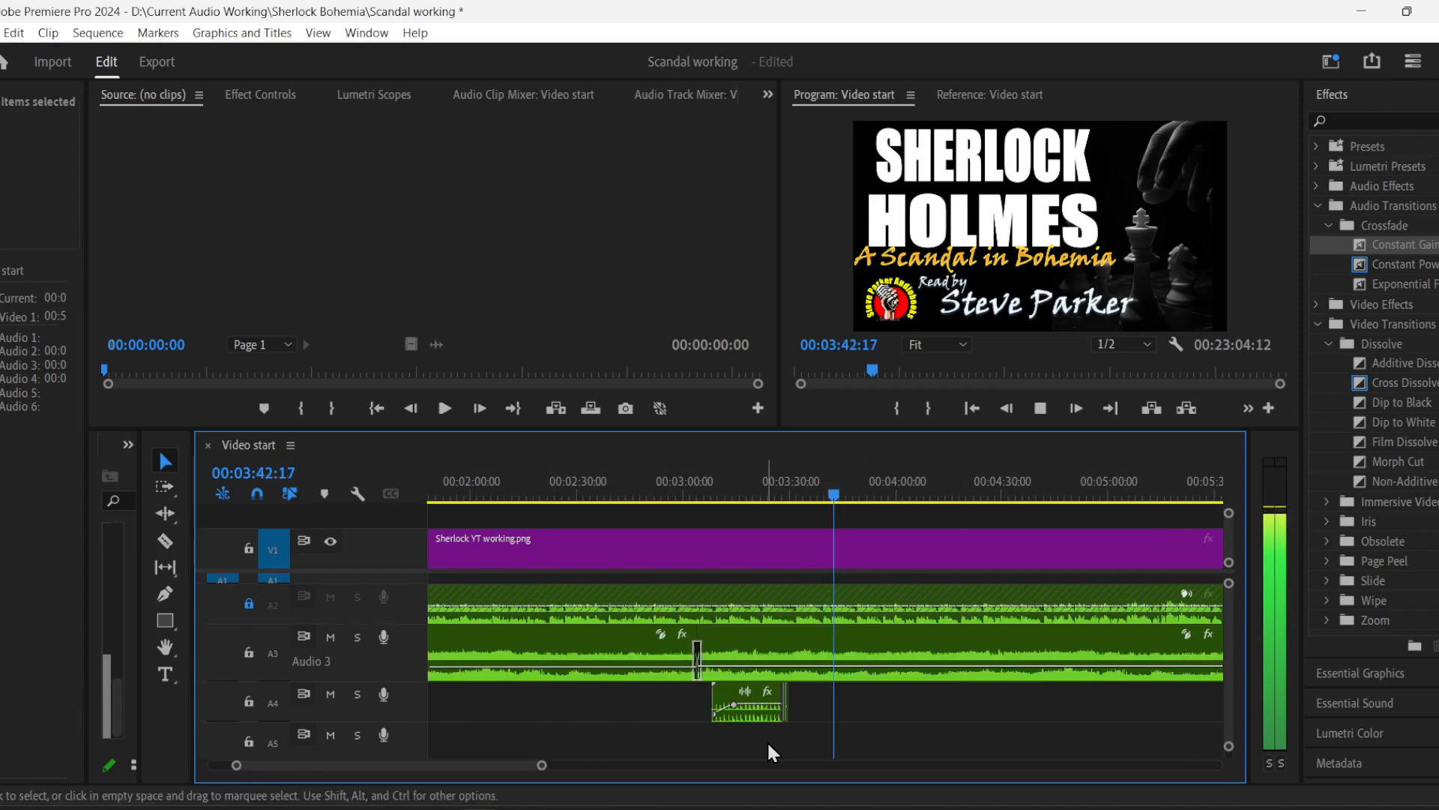
pyautogui.moveTo(237, 768); pyautogui.dragTo(276, 770)
pyautogui.press('space')
pyautogui.click(165, 593)
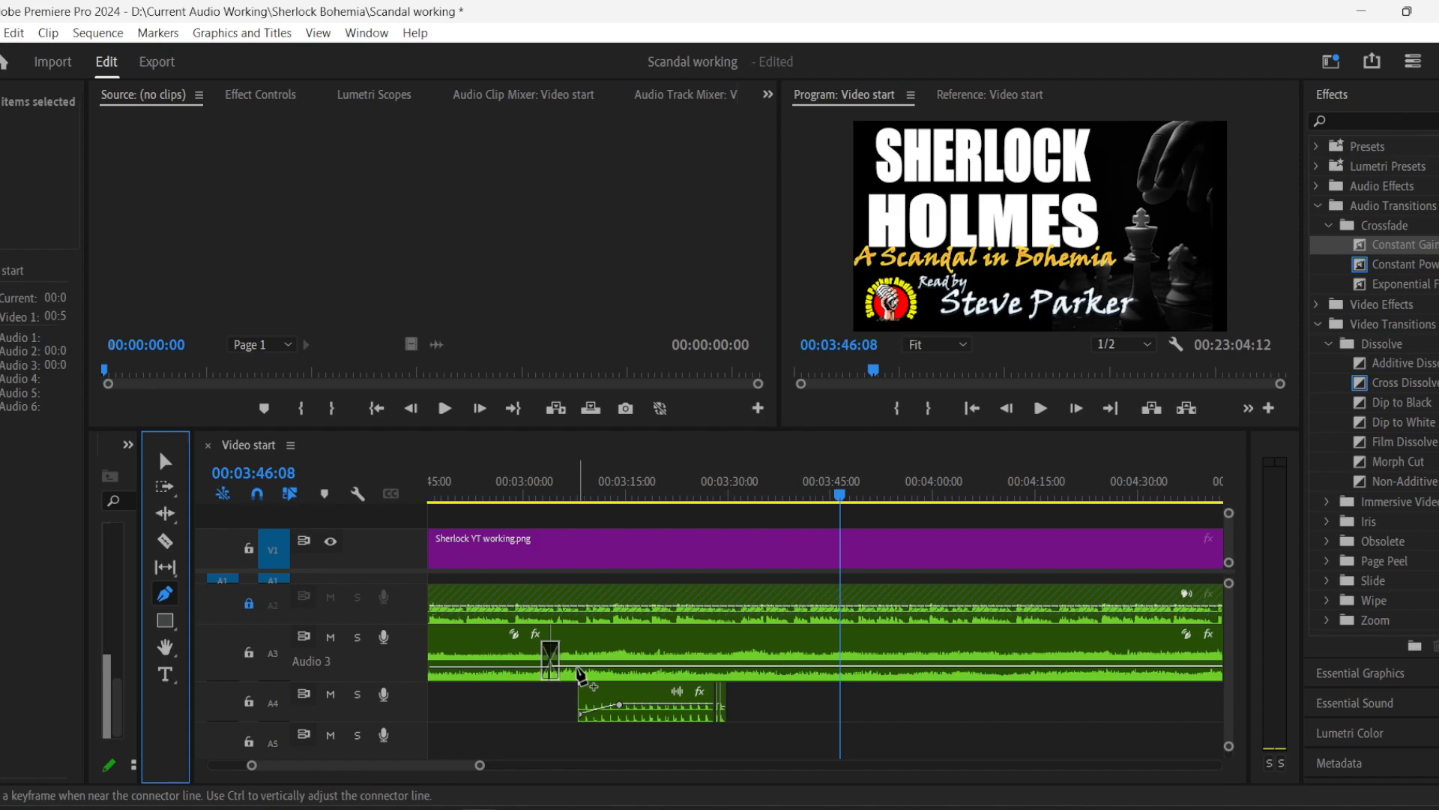
pyautogui.click(578, 666)
pyautogui.click(611, 666)
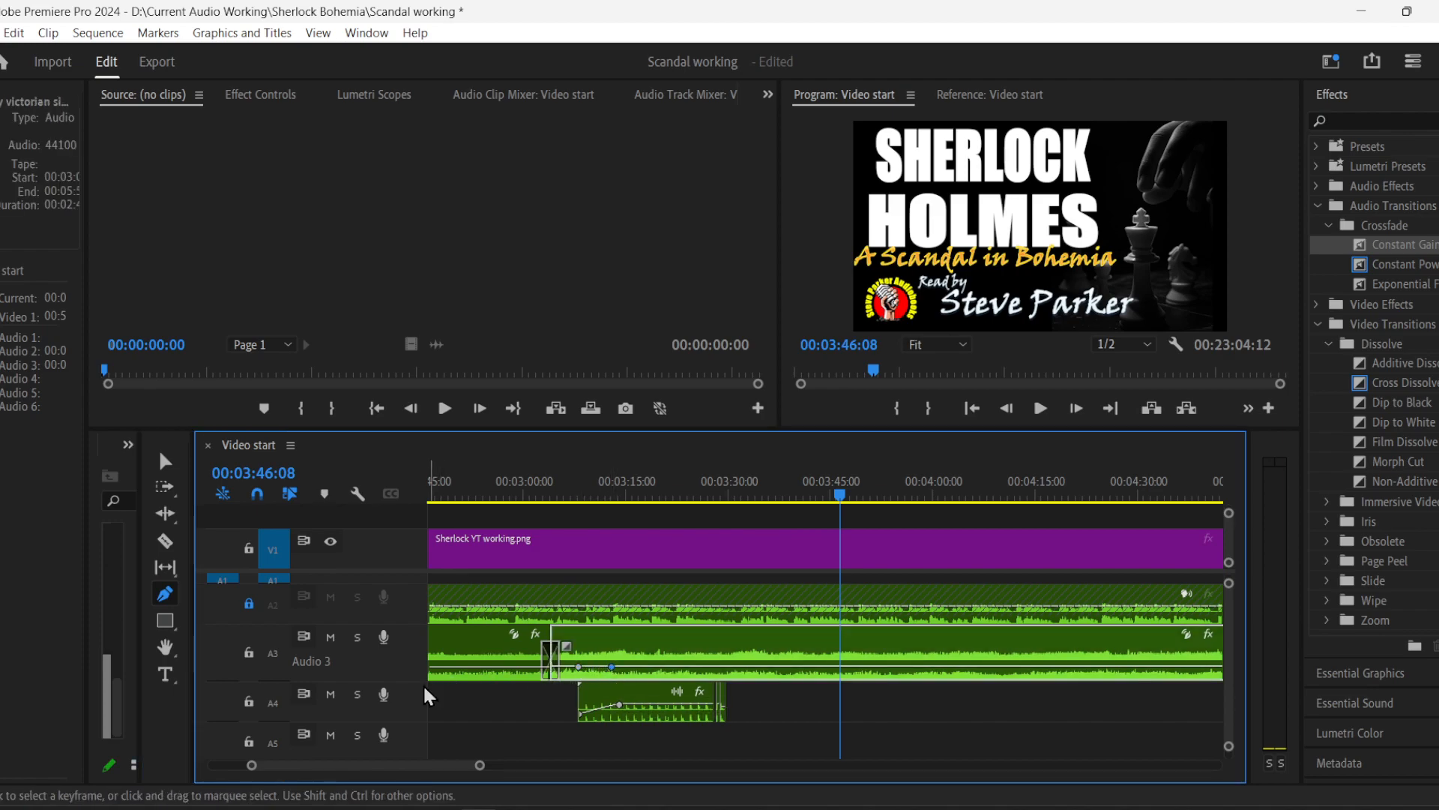
pyautogui.moveTo(412, 680); pyautogui.dragTo(414, 742)
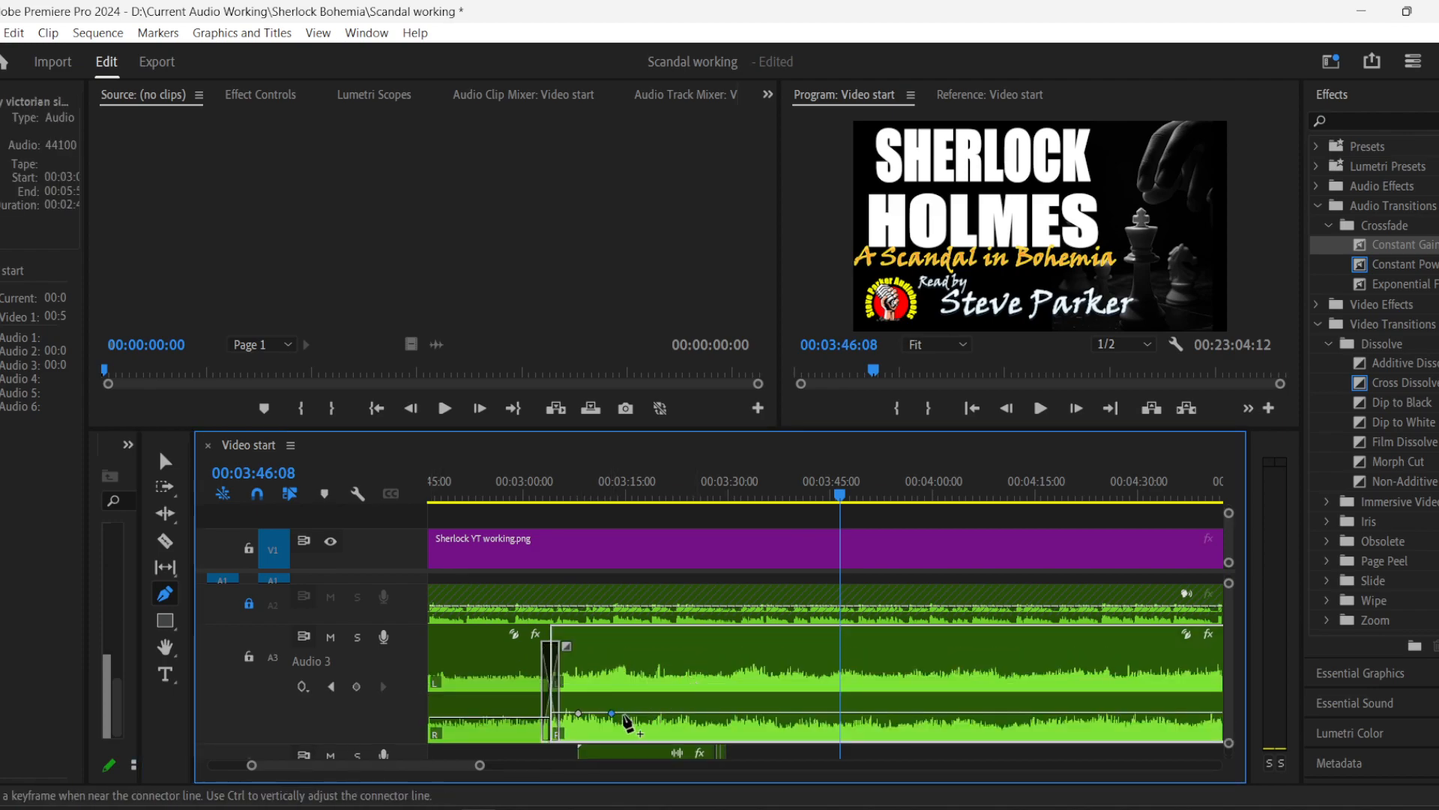
pyautogui.moveTo(611, 713); pyautogui.dragTo(612, 721)
# - Play the ambience dip with the footsteps and slightly lower the A3 volume keyframe at about 00:03:08
pyautogui.click(528, 489)
pyautogui.press('space')
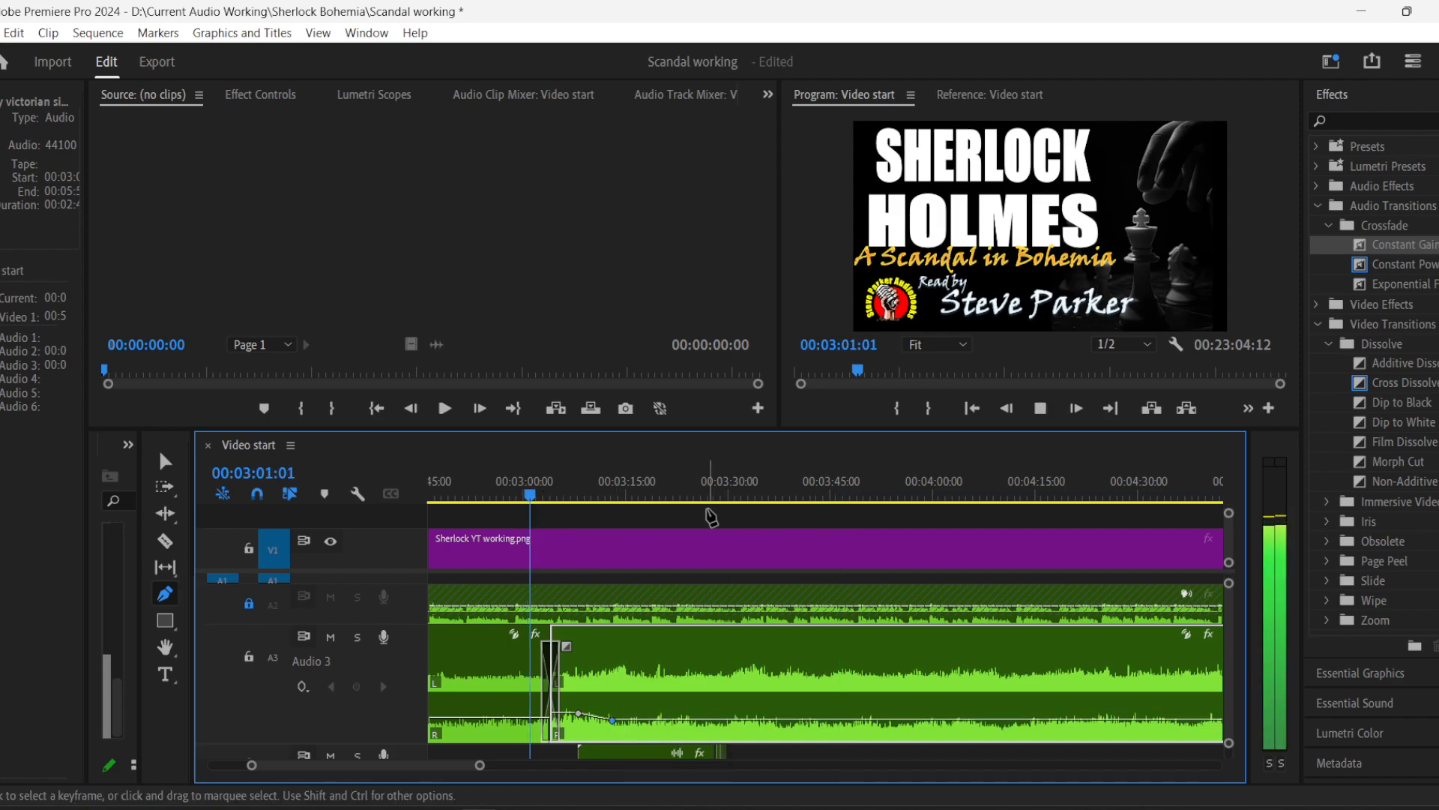
pyautogui.click(574, 497)
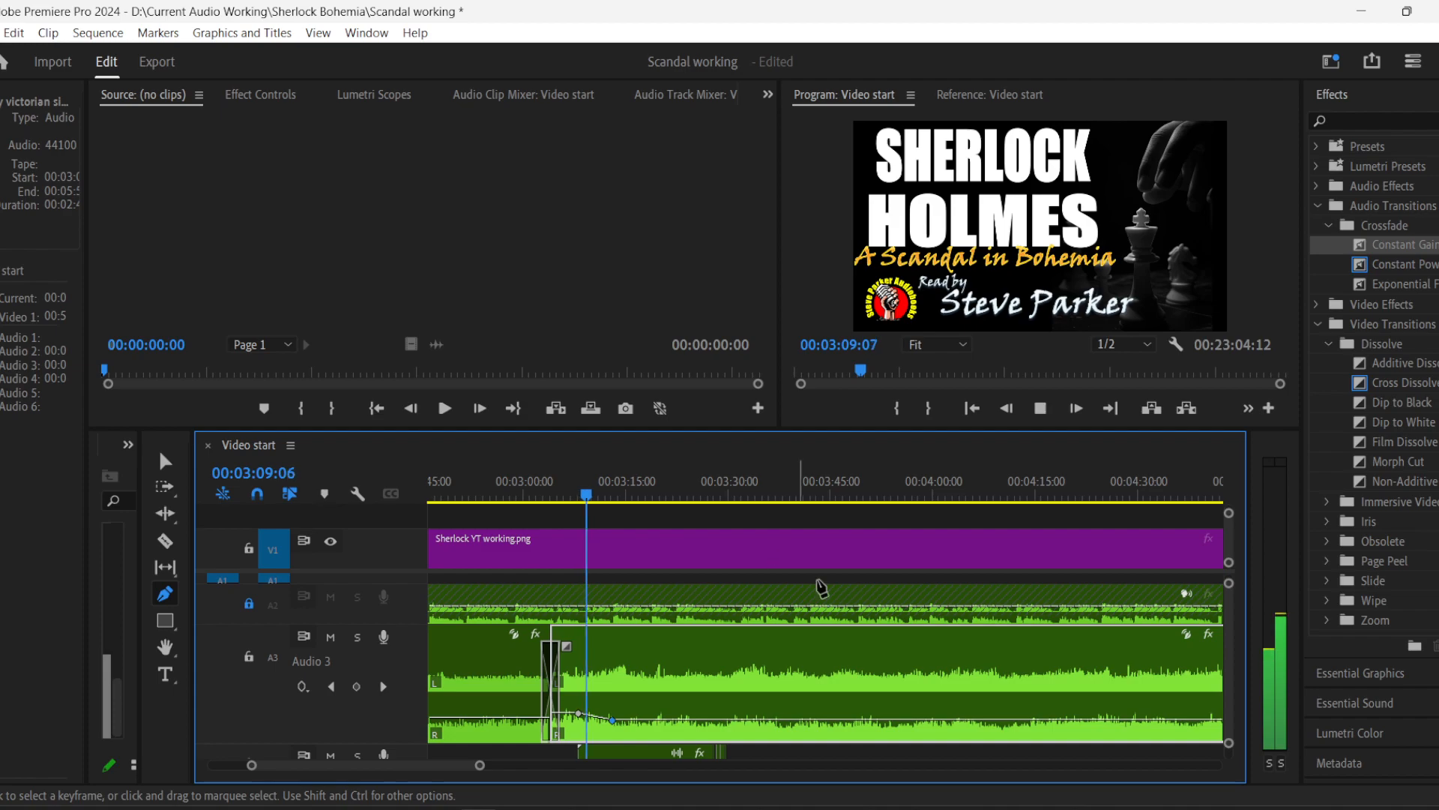
pyautogui.scroll(-3, 1226, 654)
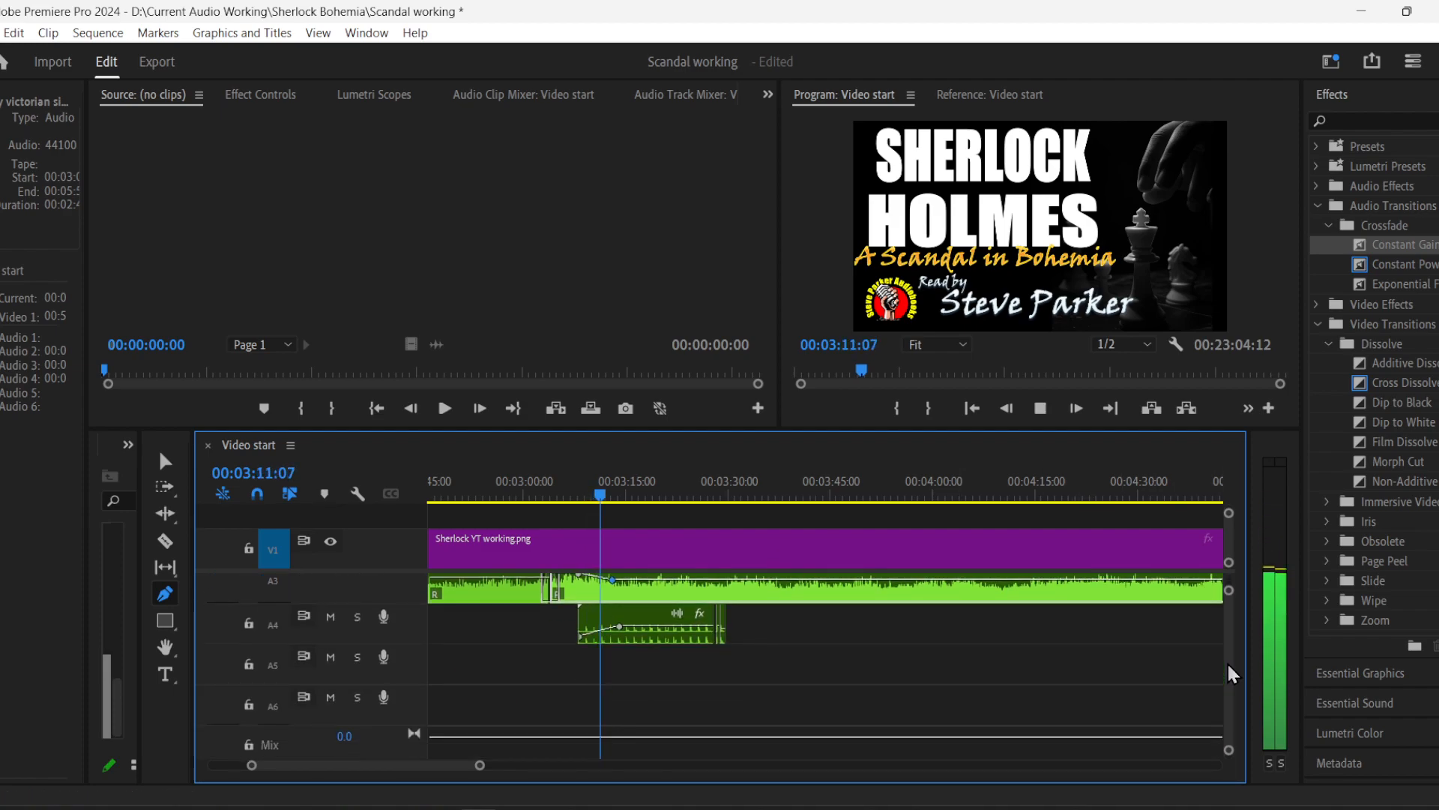
pyautogui.scroll(1, 1226, 658)
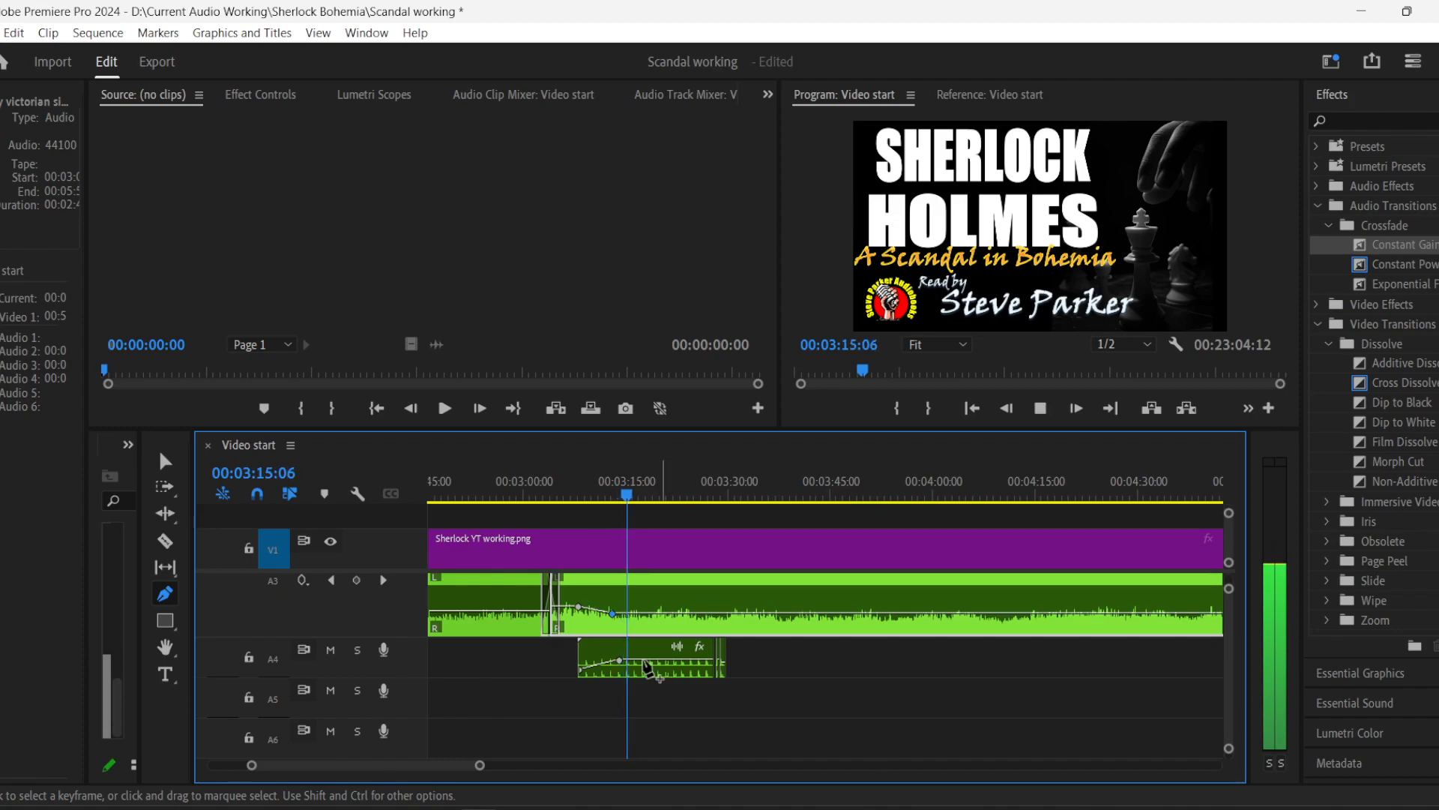
pyautogui.click(579, 608)
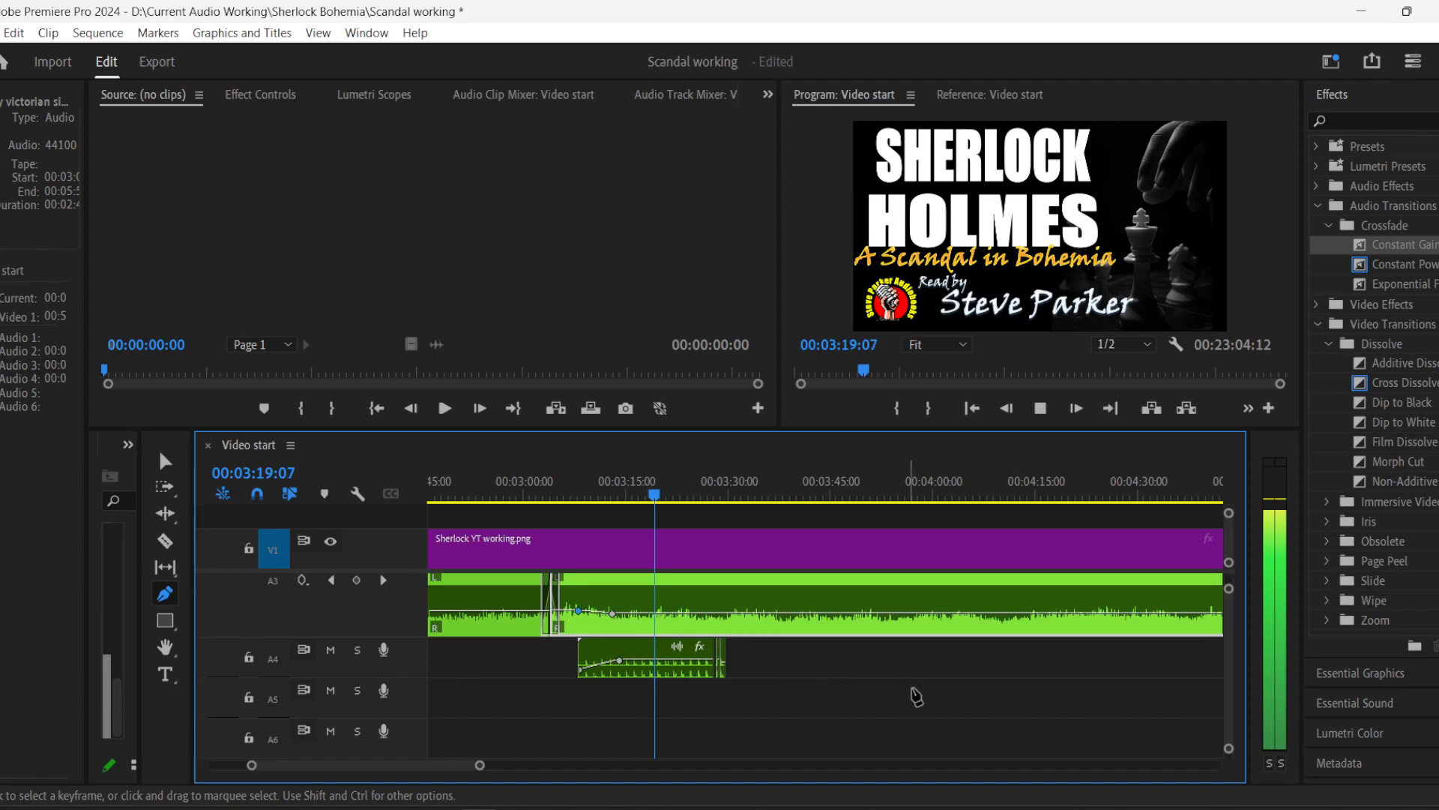
pyautogui.click(164, 460)
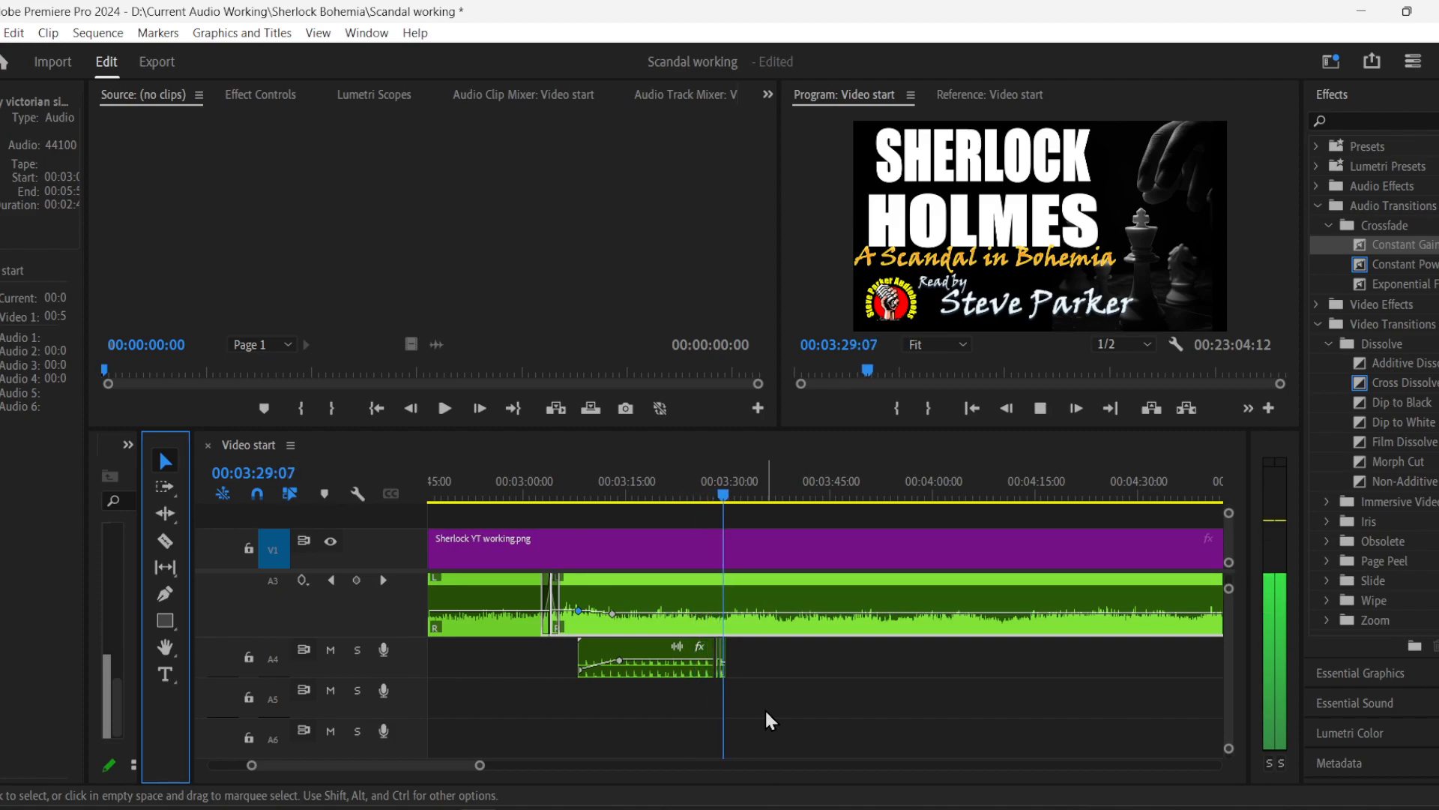
# - Listen to the narration on to about 00:04:14 and save the project
pyautogui.moveTo(480, 765); pyautogui.dragTo(655, 764)
pyautogui.click(849, 716)
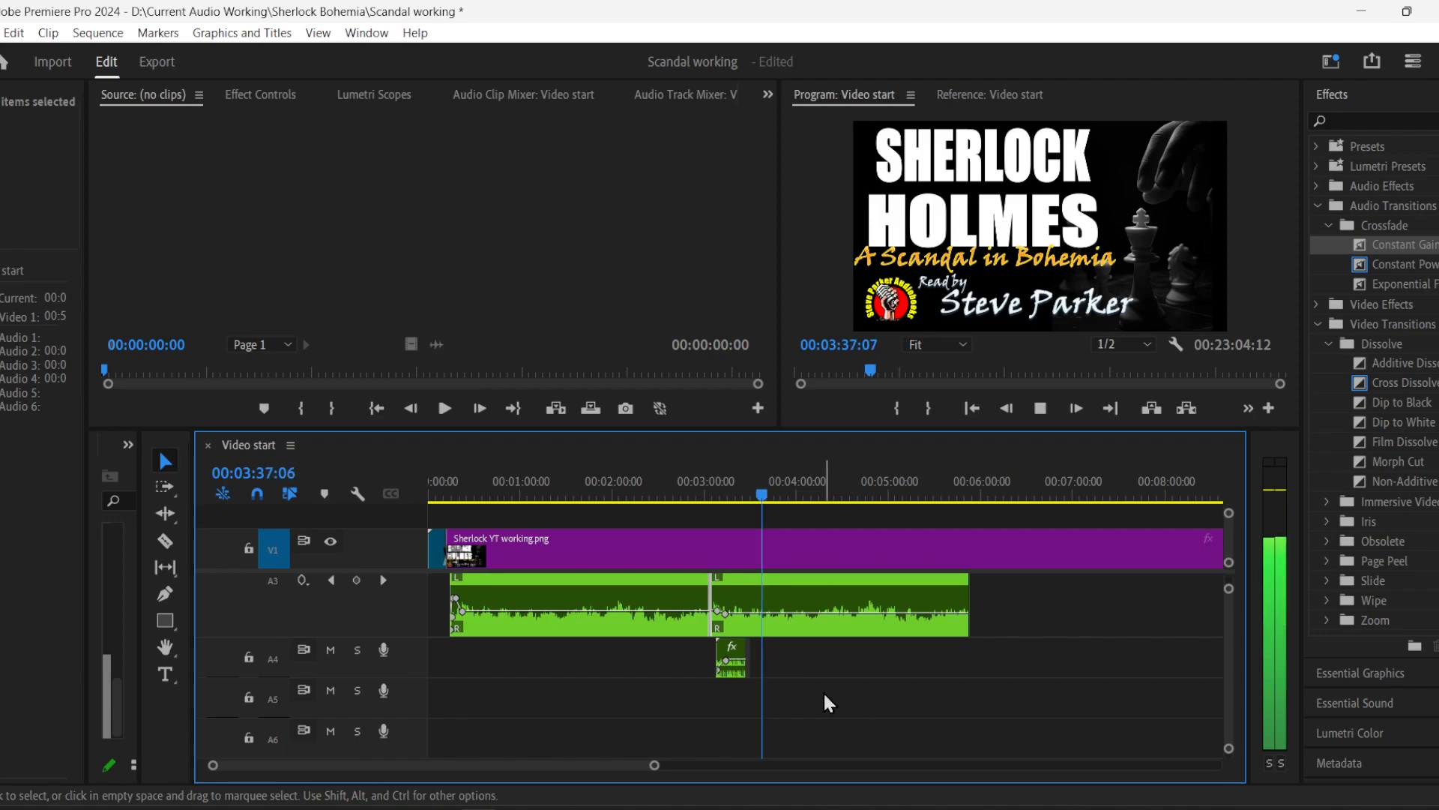
pyautogui.moveTo(261, 808)
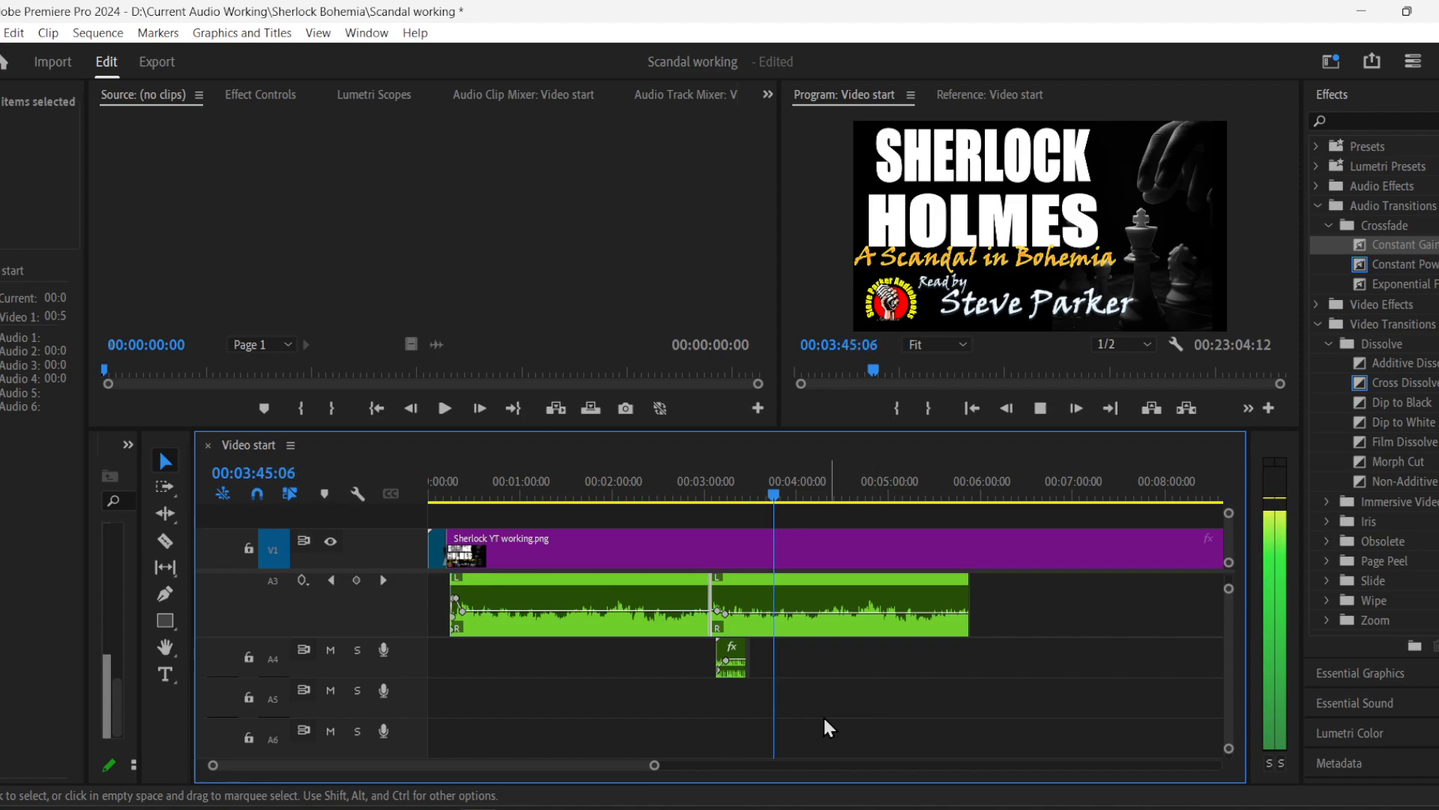
pyautogui.moveTo(654, 769); pyautogui.dragTo(765, 766)
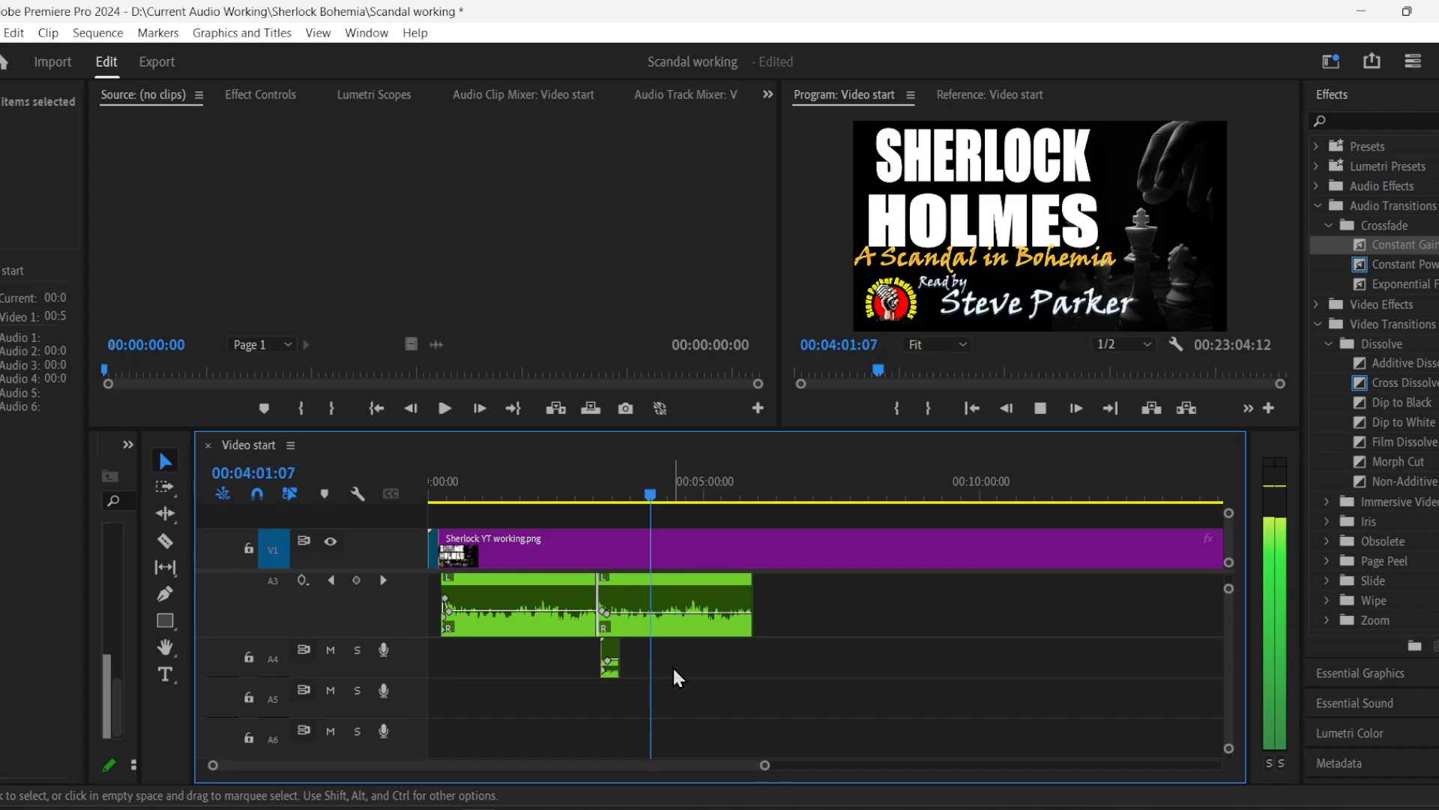
pyautogui.hotkey('ctrl', 's')
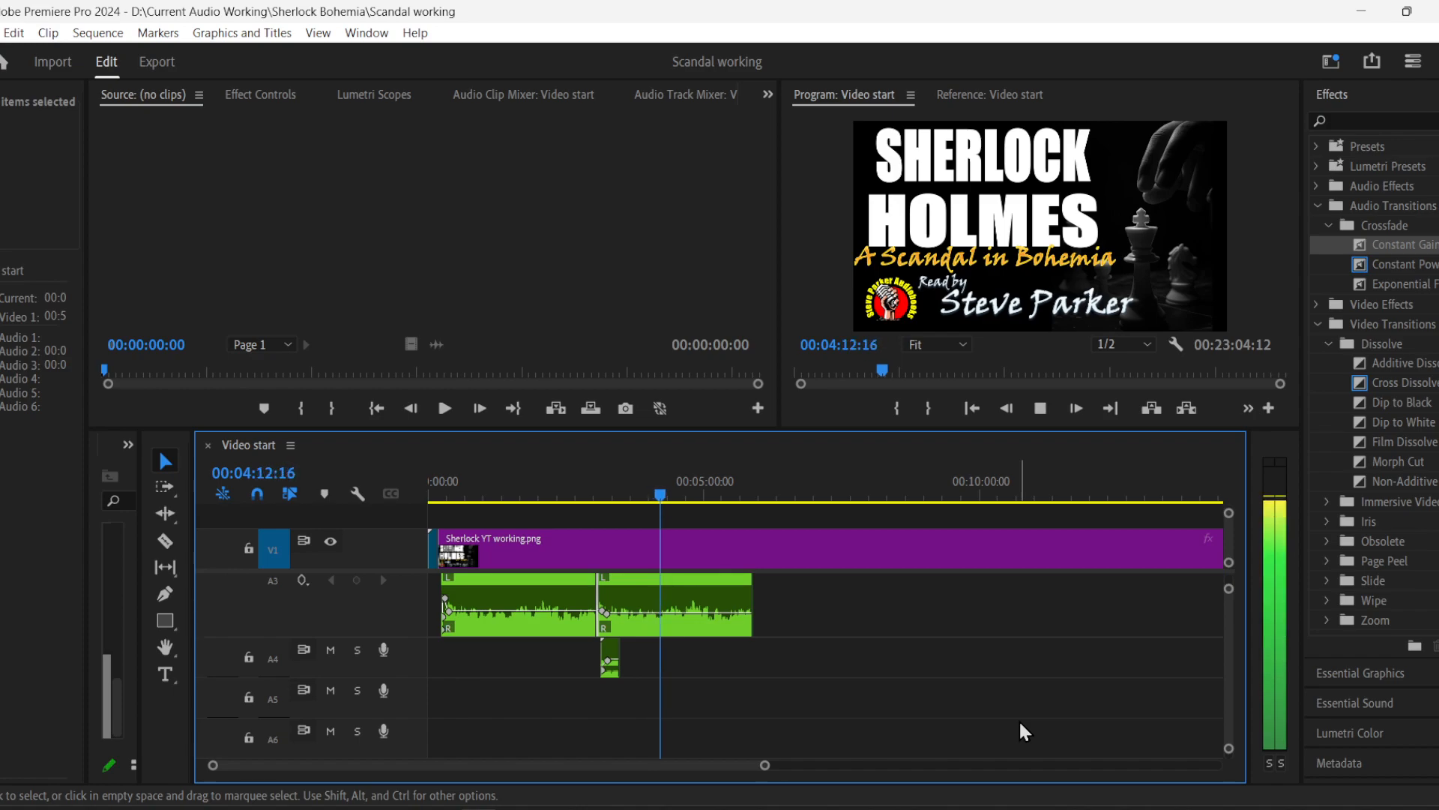
pyautogui.press('space')
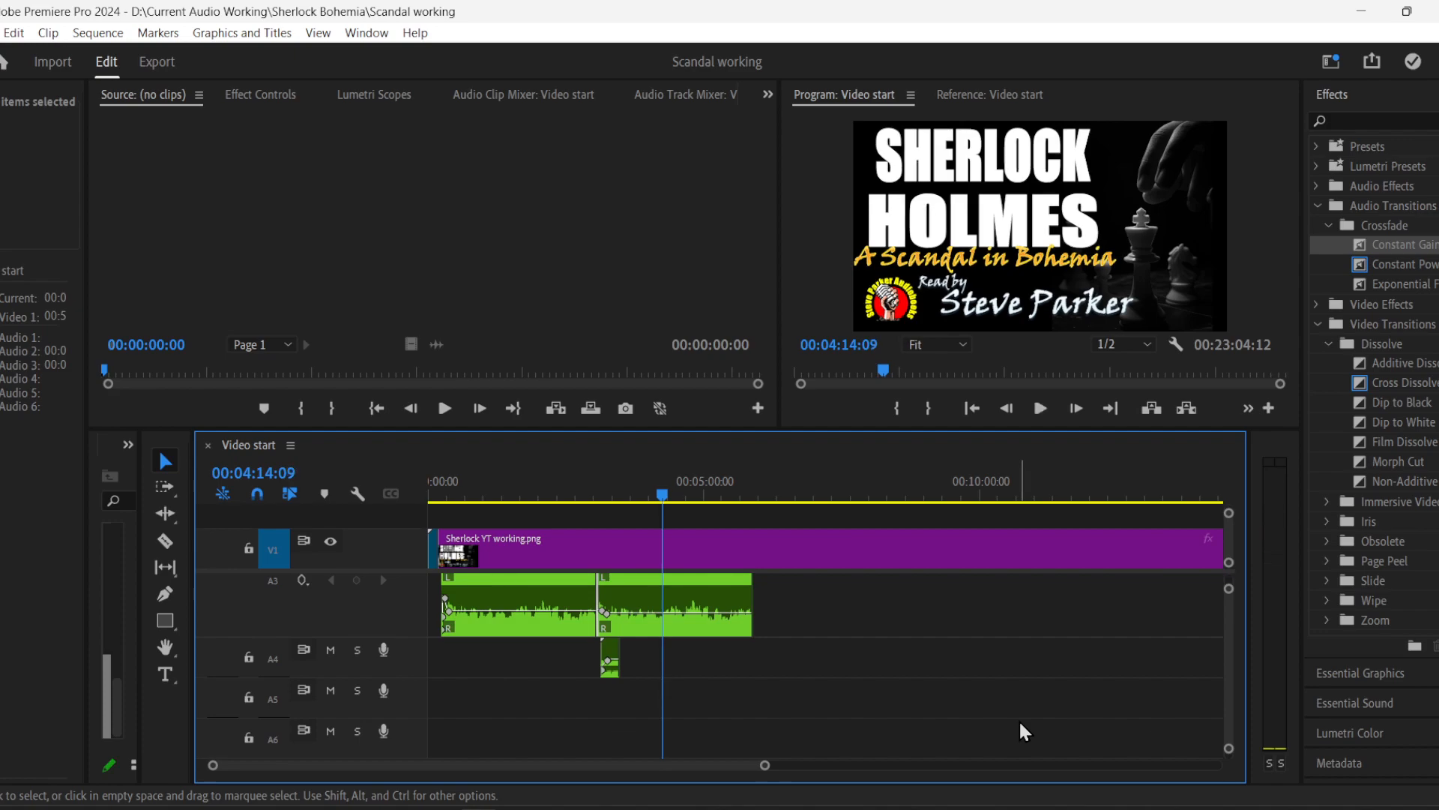
# - Switch to File Explorer and search the 01 SFX folder for "bell"
pyautogui.click(472, 808)
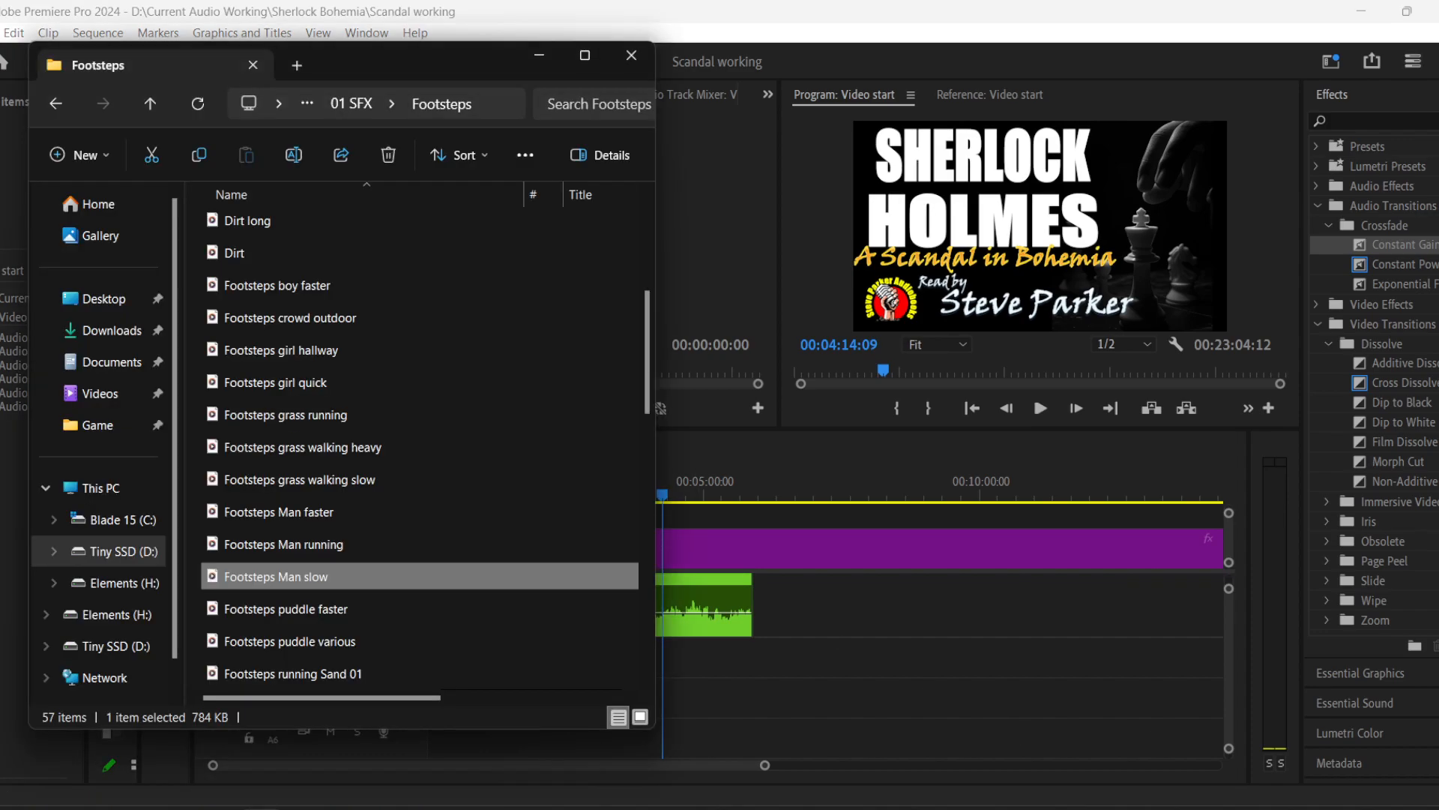
pyautogui.click(344, 101)
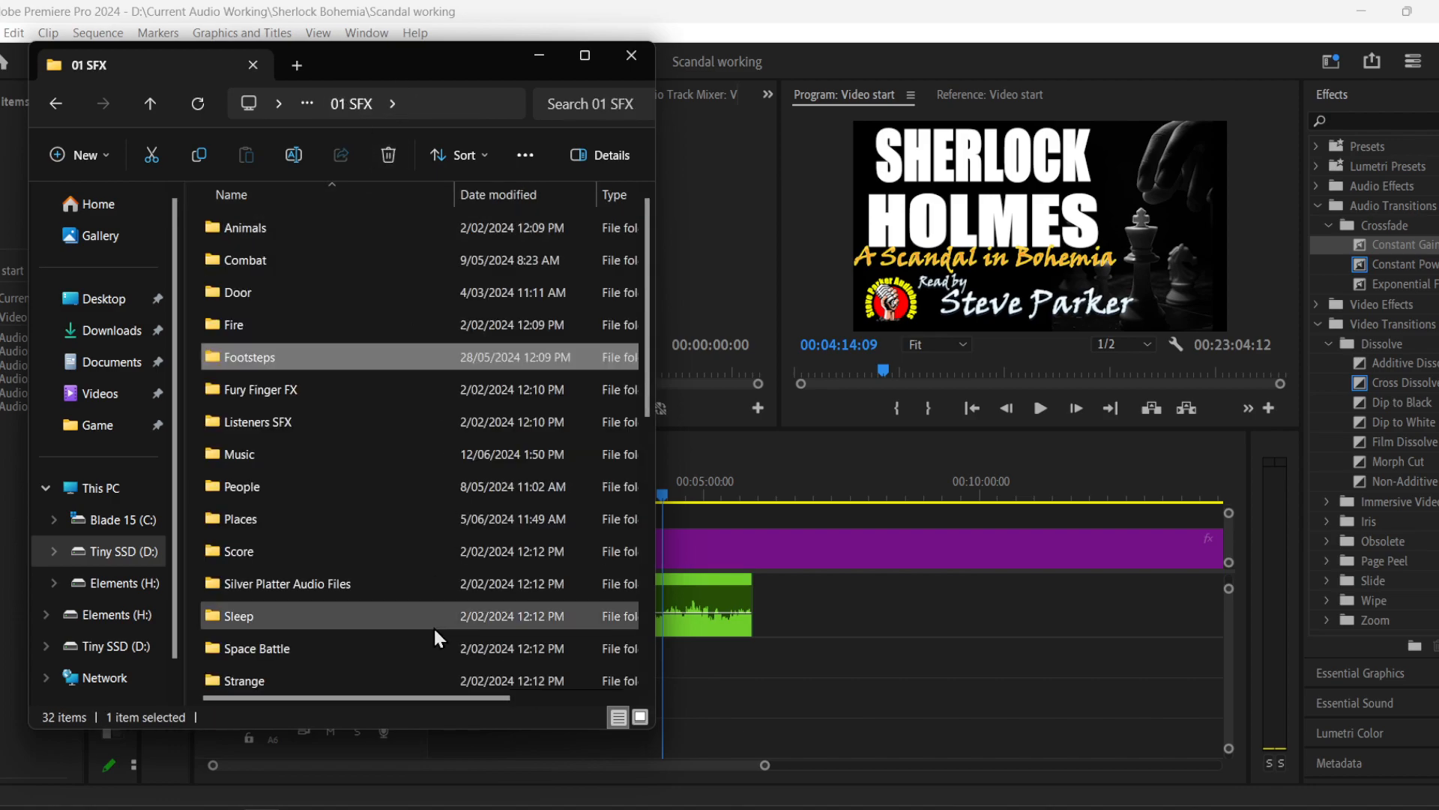
pyautogui.click(594, 104)
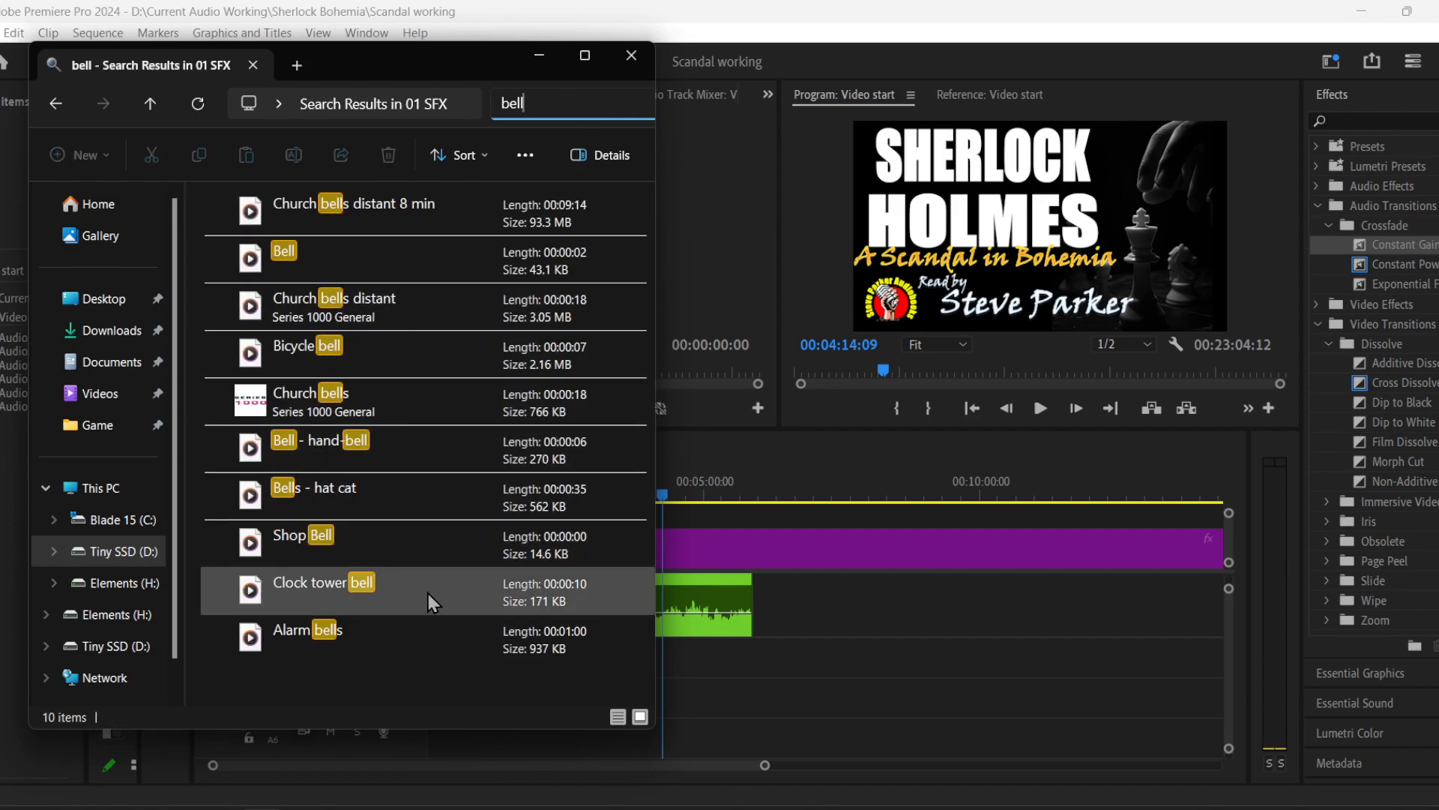
# - Preview the Bell and Bicycle bell sound effects in Media Player
pyautogui.click(384, 261)
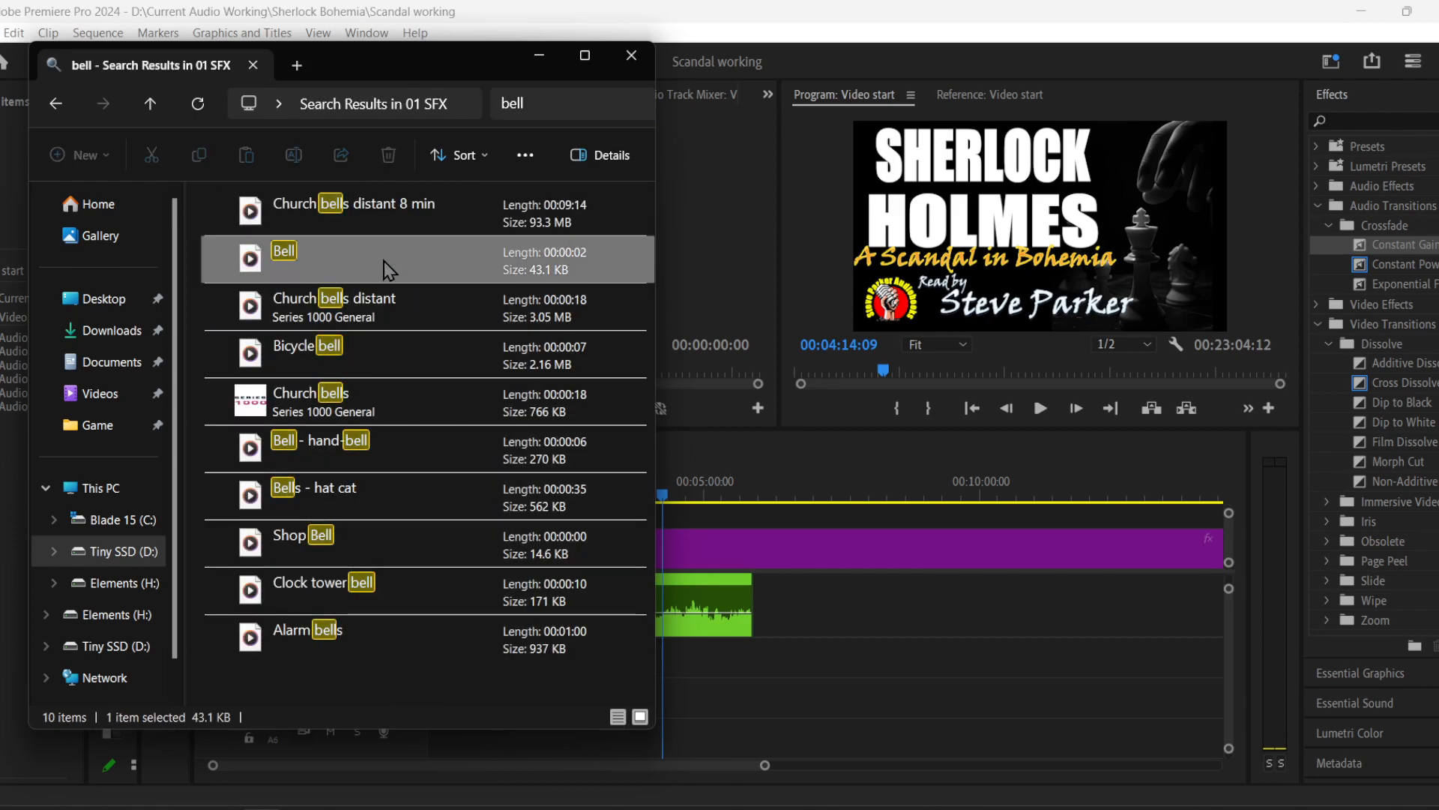
pyautogui.doubleClick(383, 261)
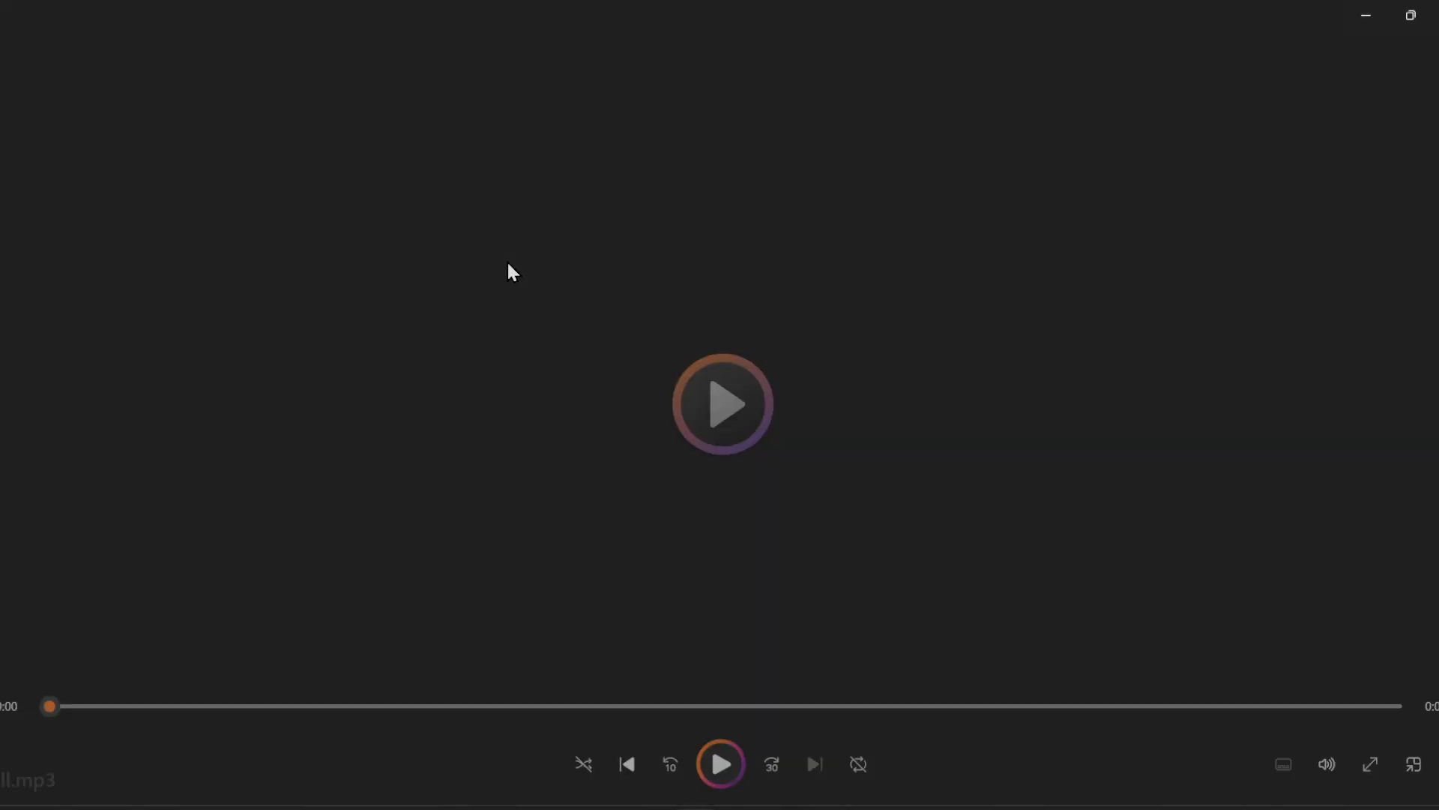
pyautogui.click(1436, 15)
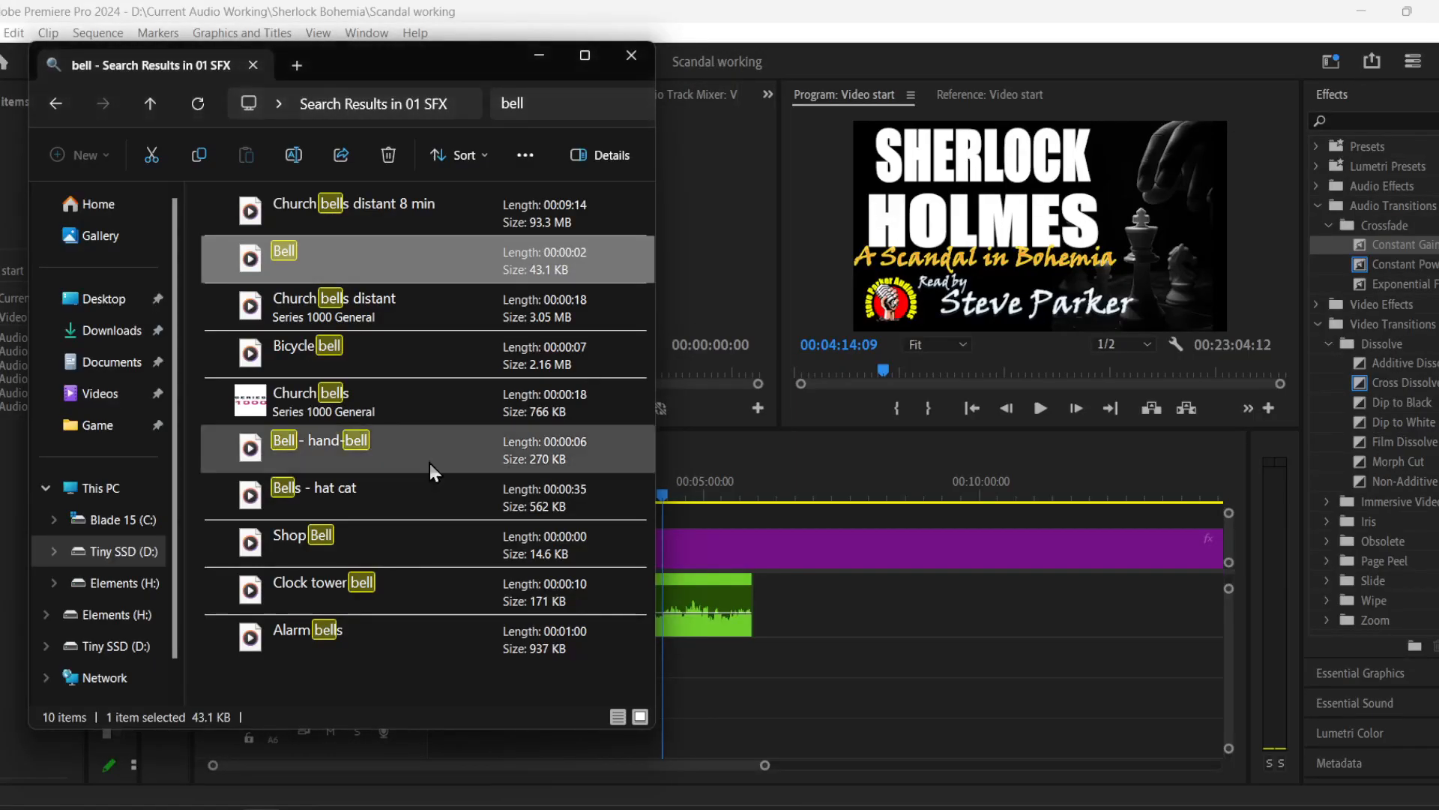
pyautogui.doubleClick(438, 357)
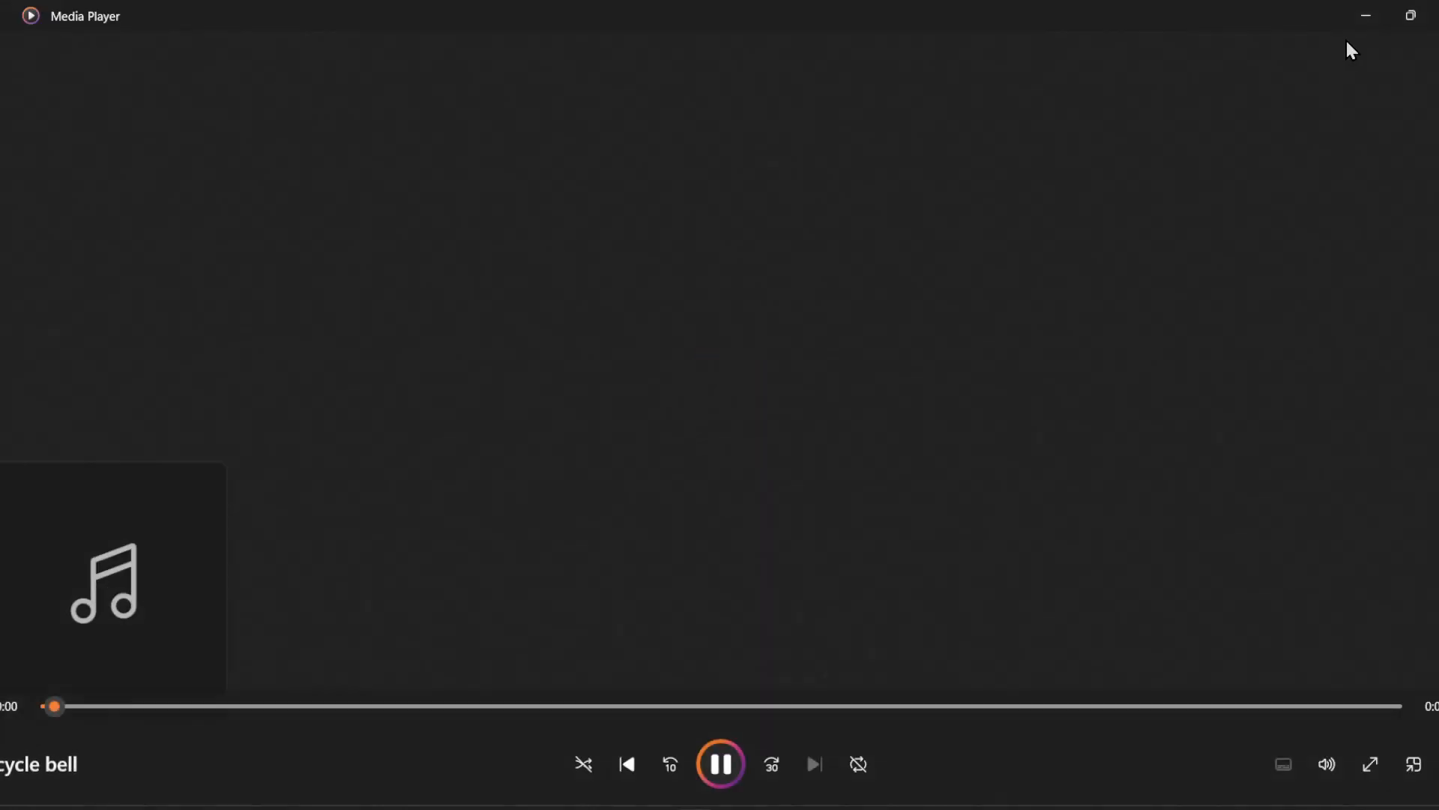
# - Preview the Church bells and Bell - hand-bell sound effects from the search results
pyautogui.click(1436, 15)
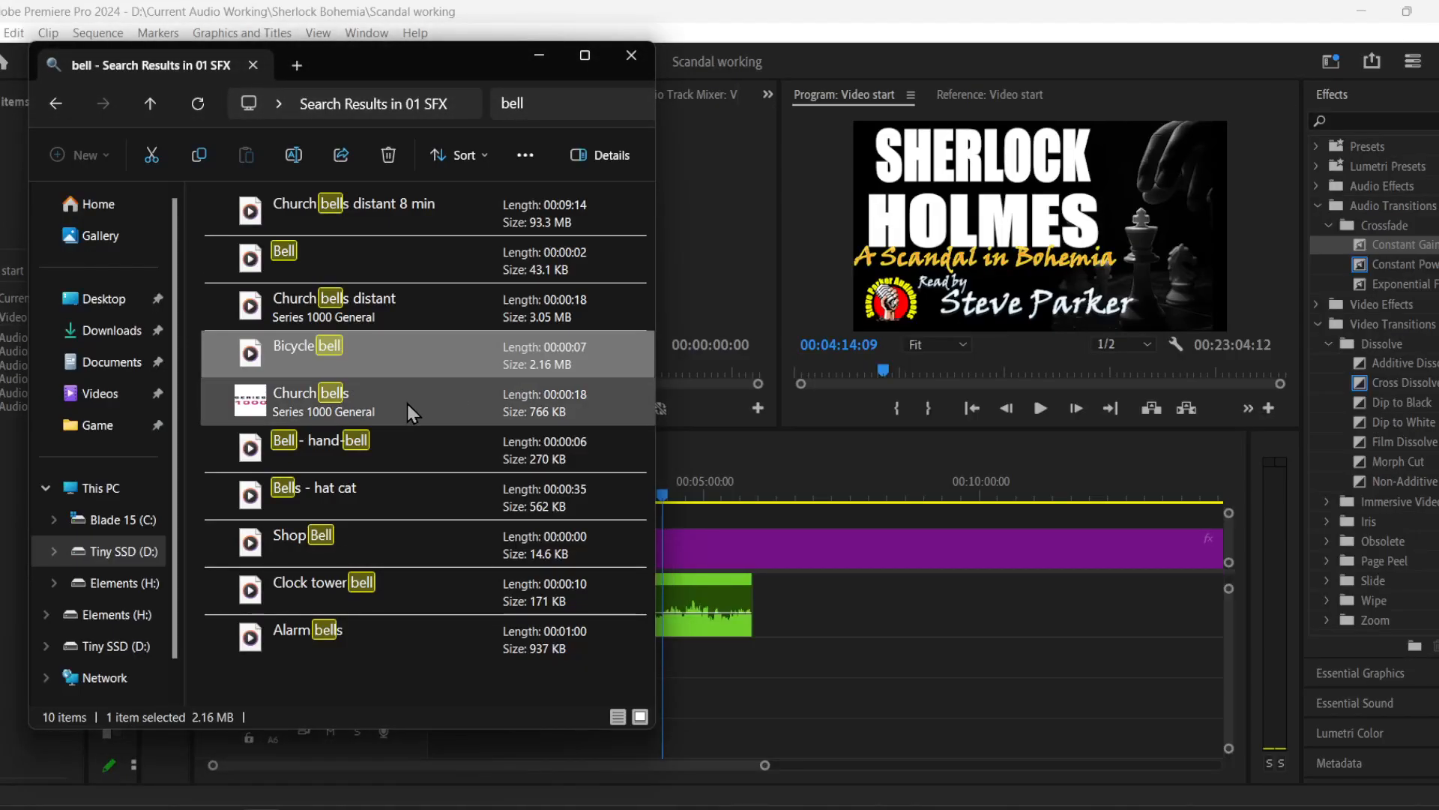
pyautogui.doubleClick(407, 404)
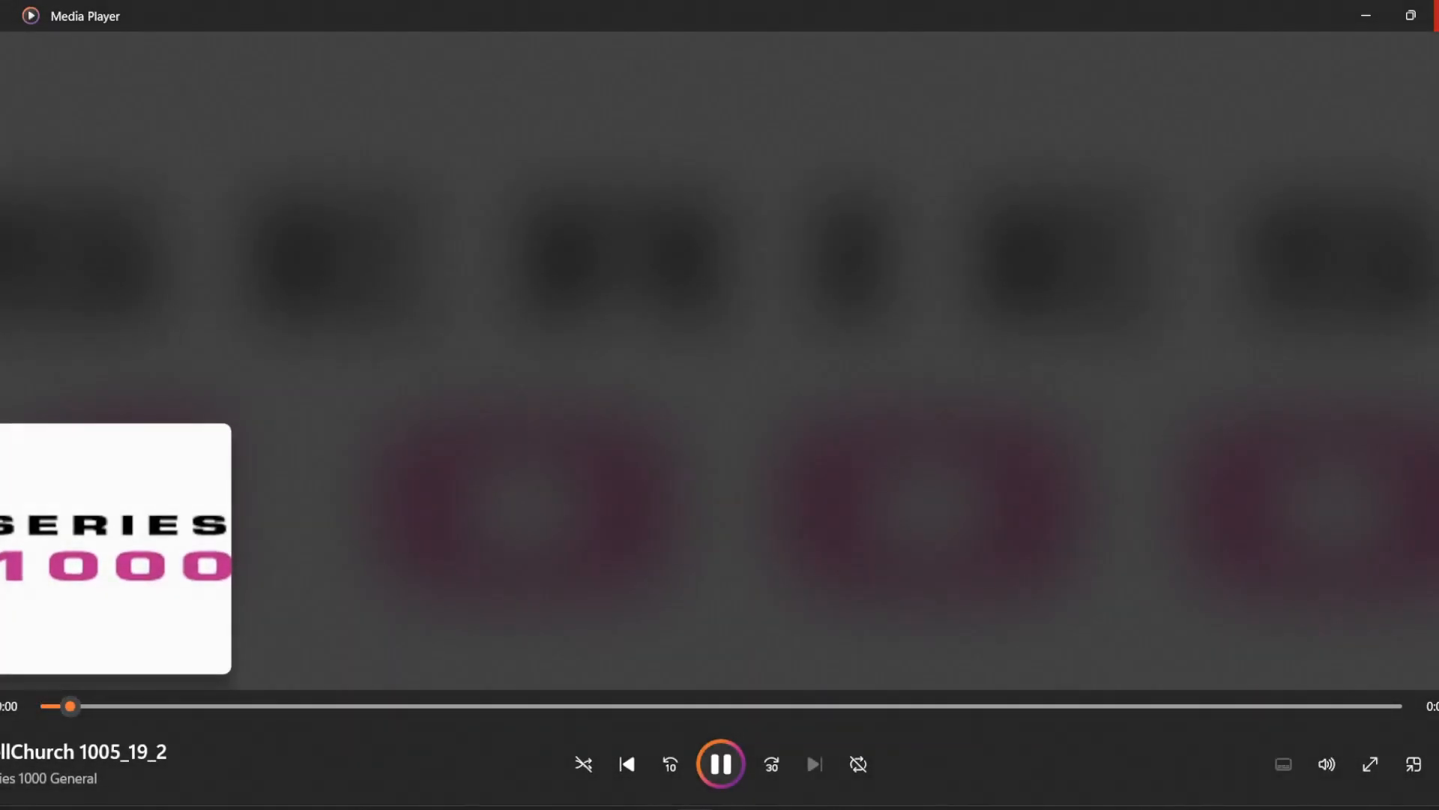
pyautogui.click(1436, 15)
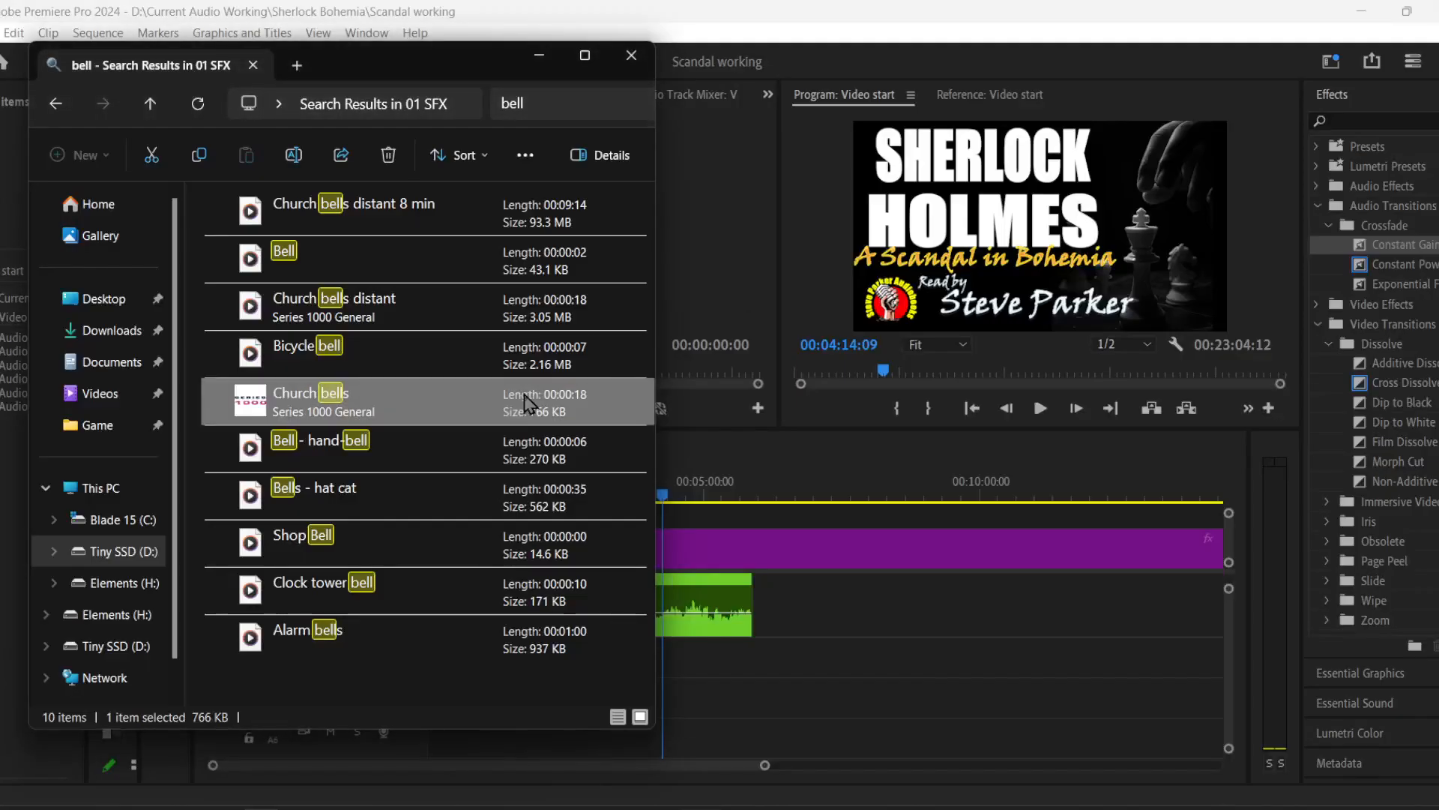
pyautogui.doubleClick(404, 439)
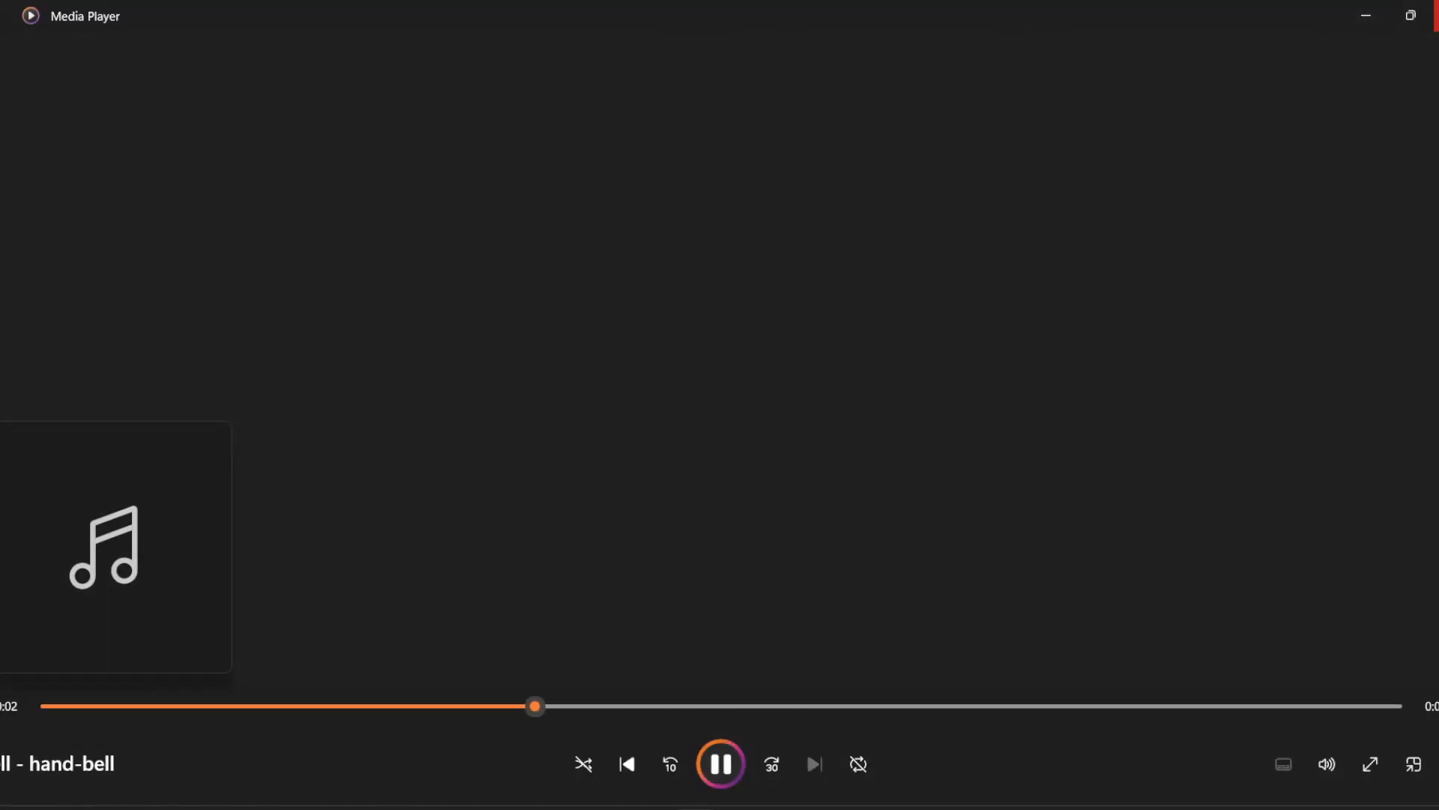
pyautogui.click(1436, 15)
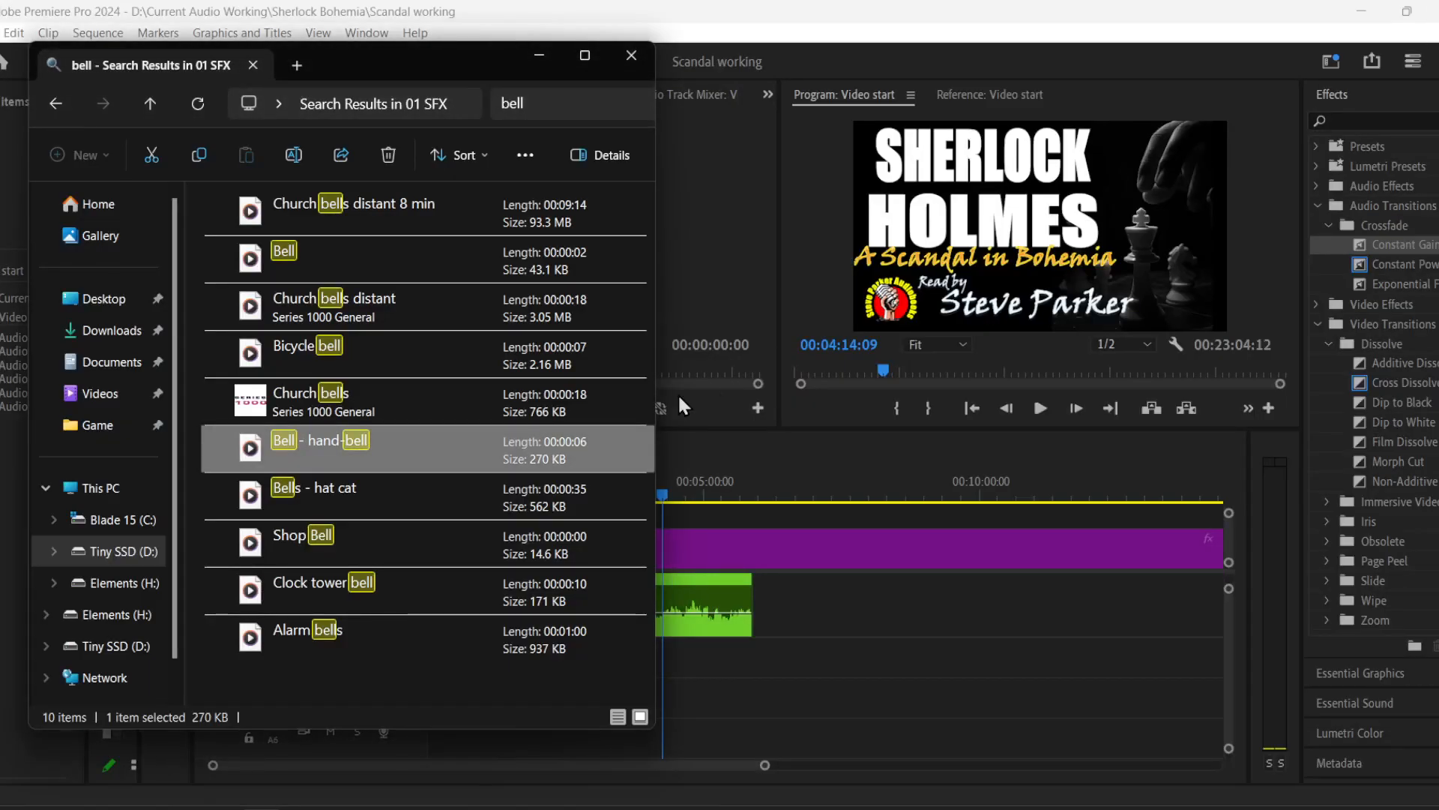
# - Preview the Bells - hat cat and Shop Bell sound effects and listen to Bell - hand-bell again
pyautogui.click(447, 506)
pyautogui.doubleClick(447, 507)
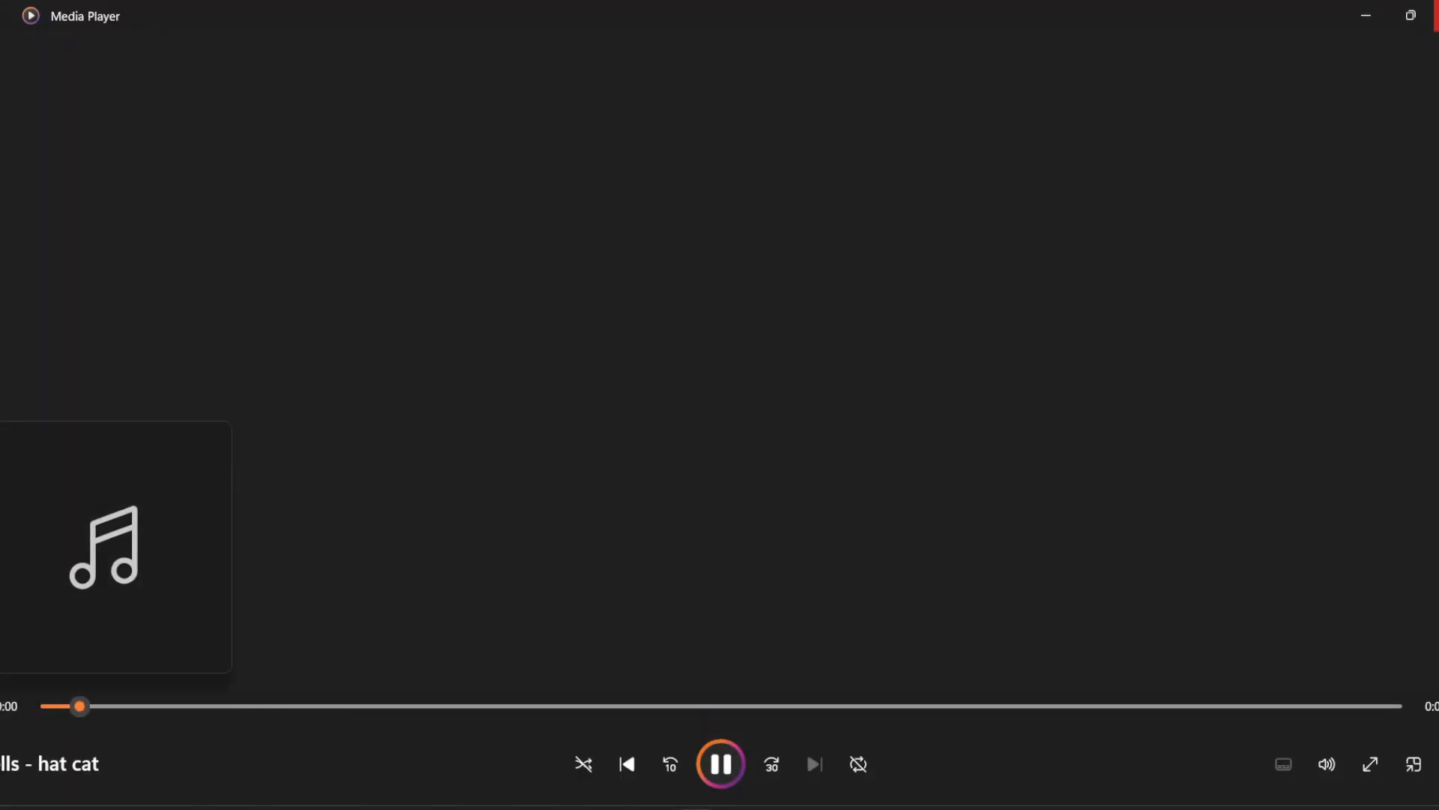
pyautogui.click(1436, 15)
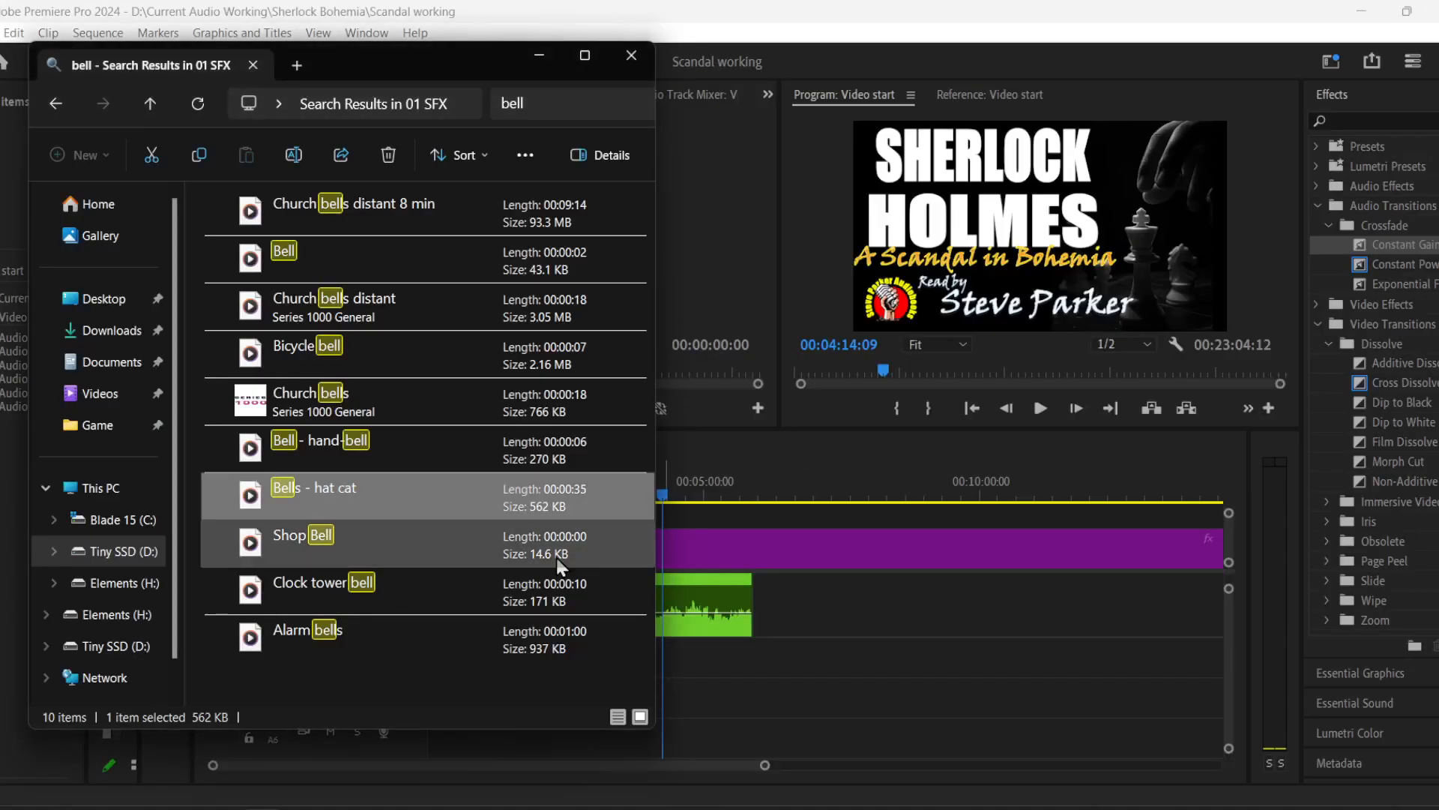
pyautogui.doubleClick(420, 552)
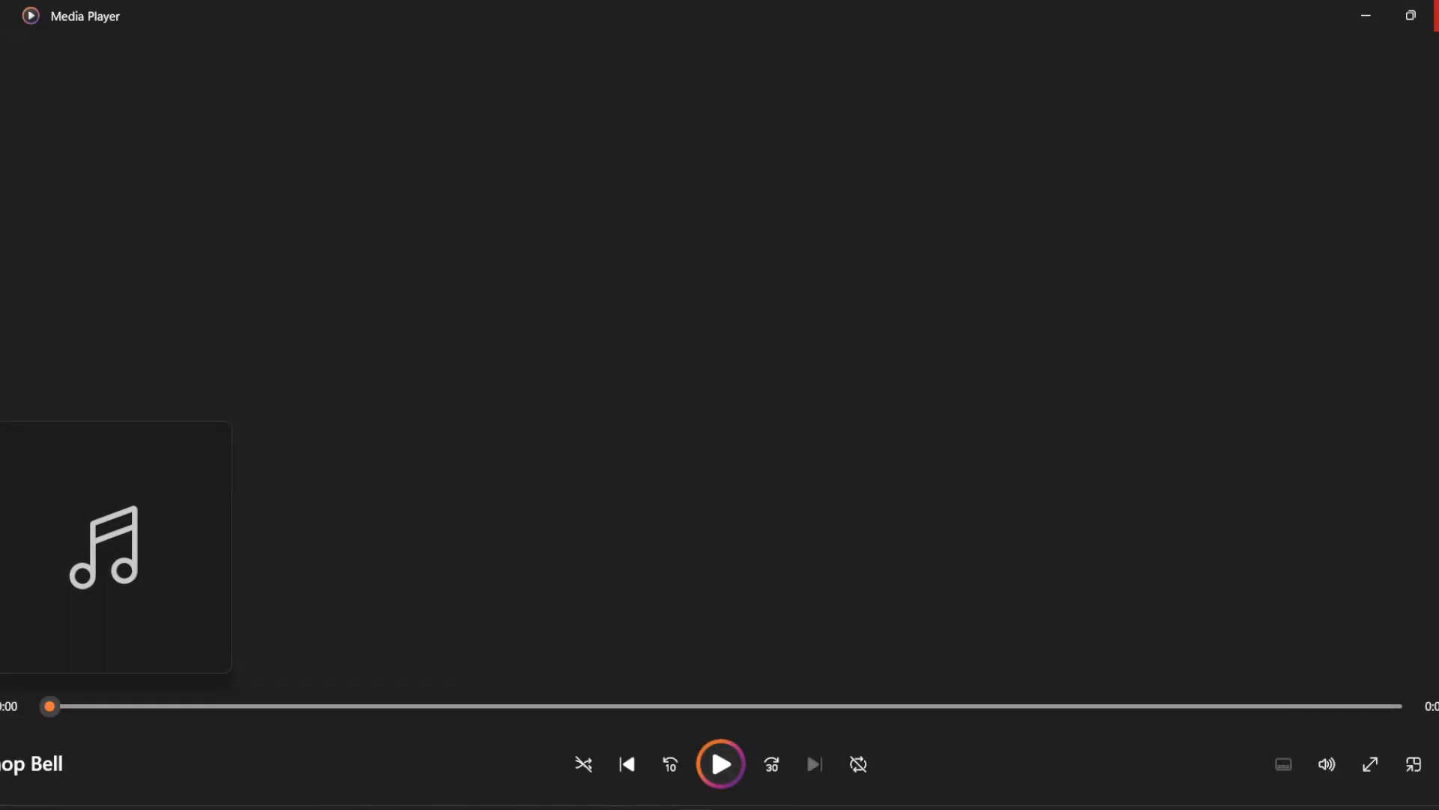
pyautogui.click(1436, 15)
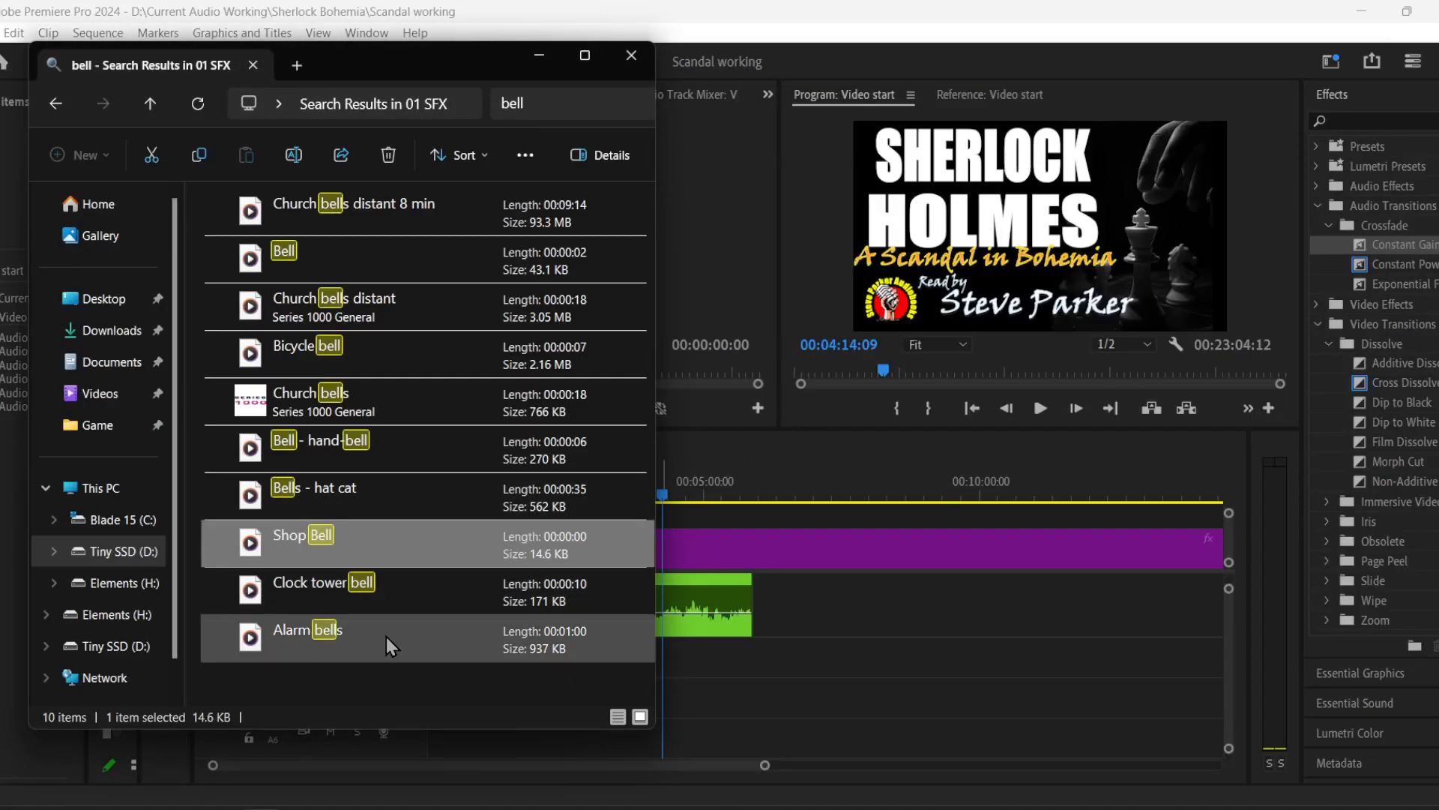
pyautogui.doubleClick(413, 454)
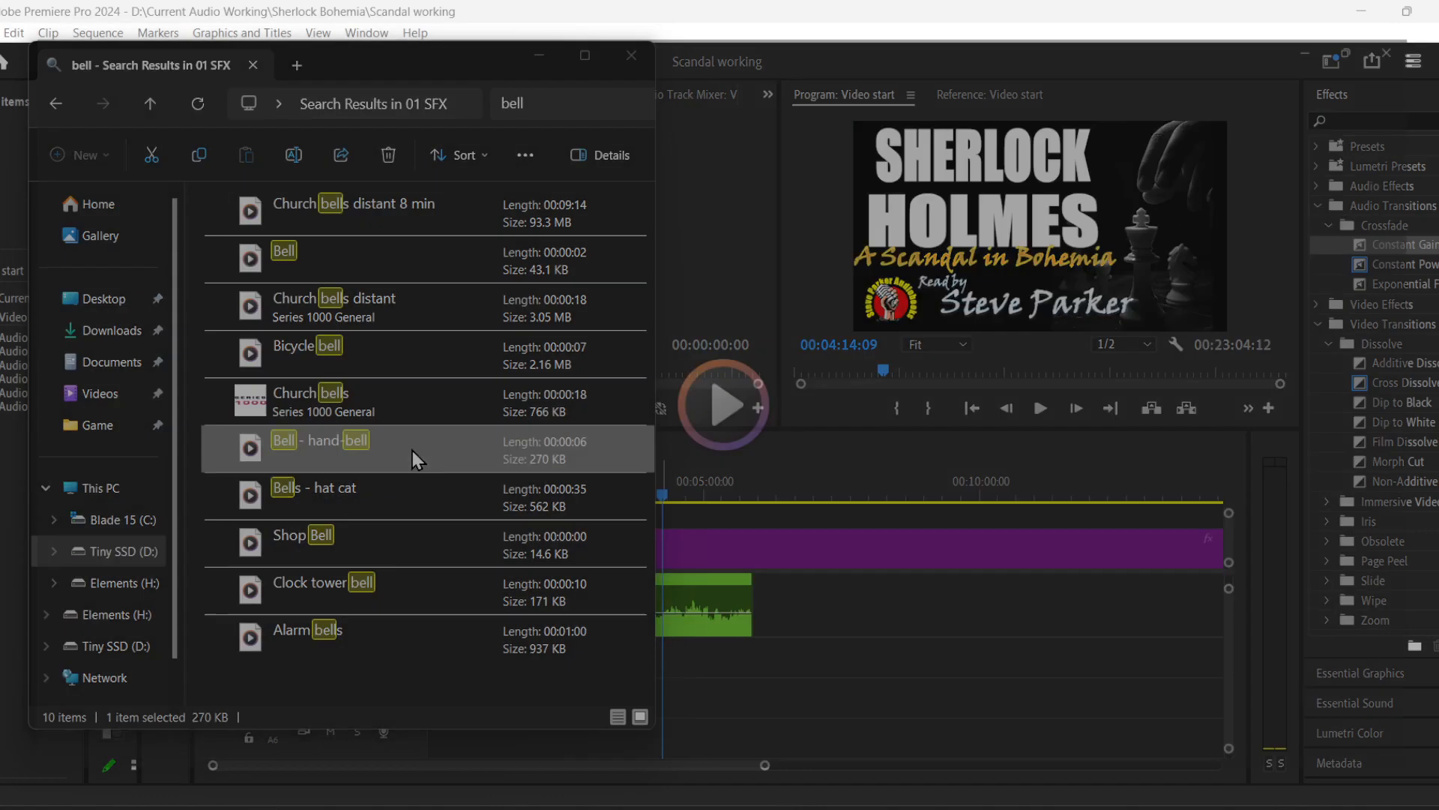
pyautogui.click(1437, 15)
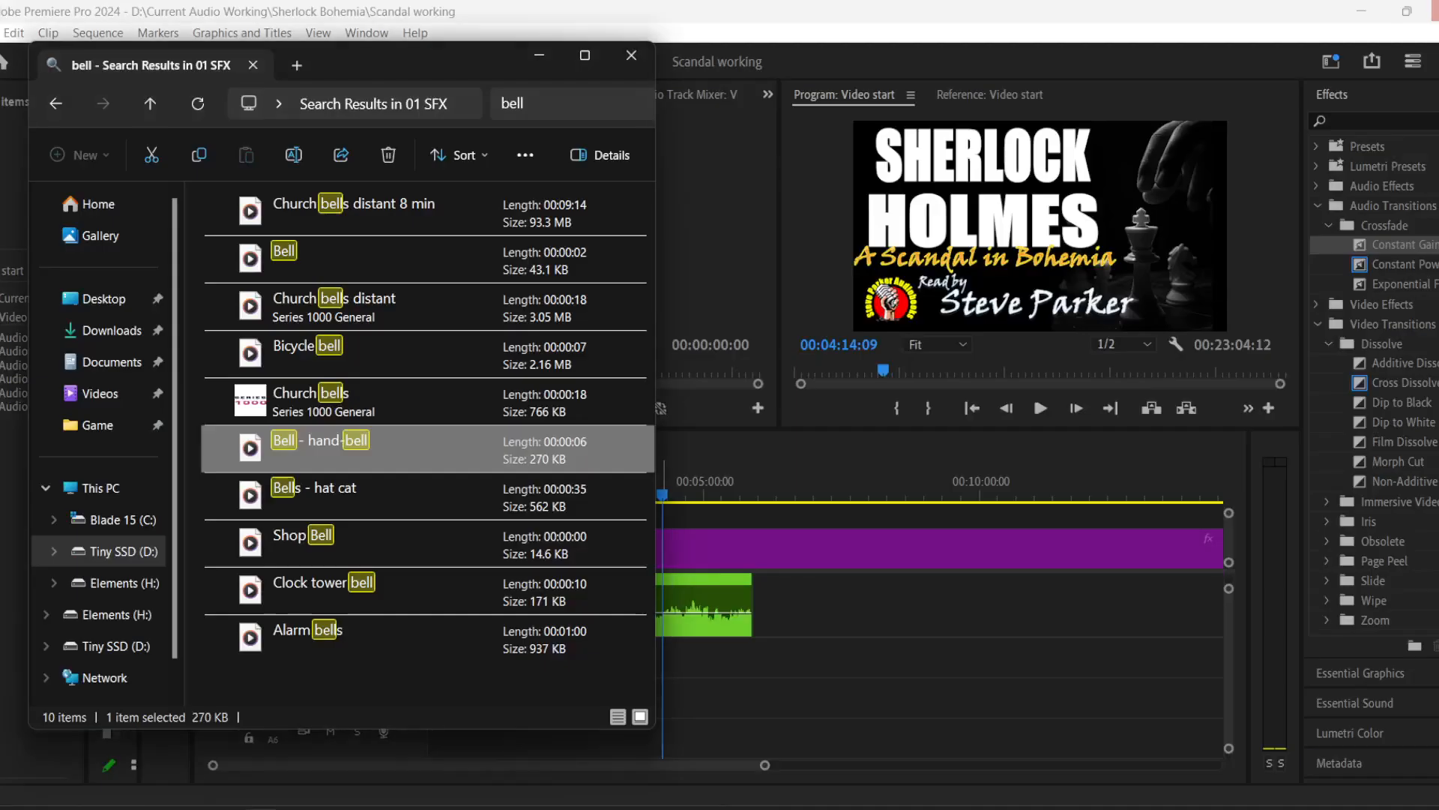
# - Place the Bell - hand-bell effect on track A4 at 00:04:14:09 and play the sequence from about 00:04:00
pyautogui.moveTo(430, 465); pyautogui.dragTo(668, 663)
pyautogui.click(732, 672)
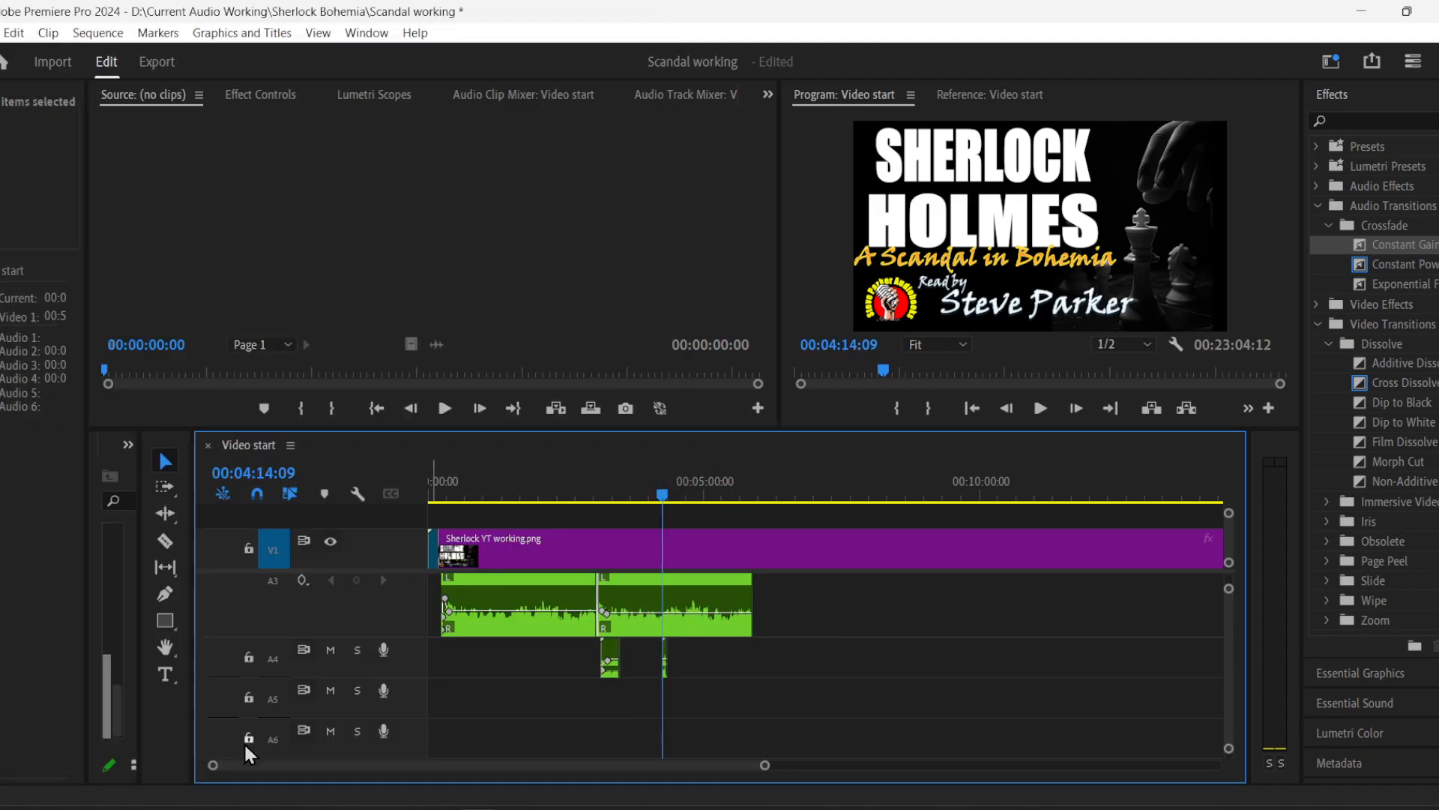
pyautogui.moveTo(212, 766); pyautogui.dragTo(410, 778)
pyautogui.moveTo(634, 484); pyautogui.dragTo(596, 481)
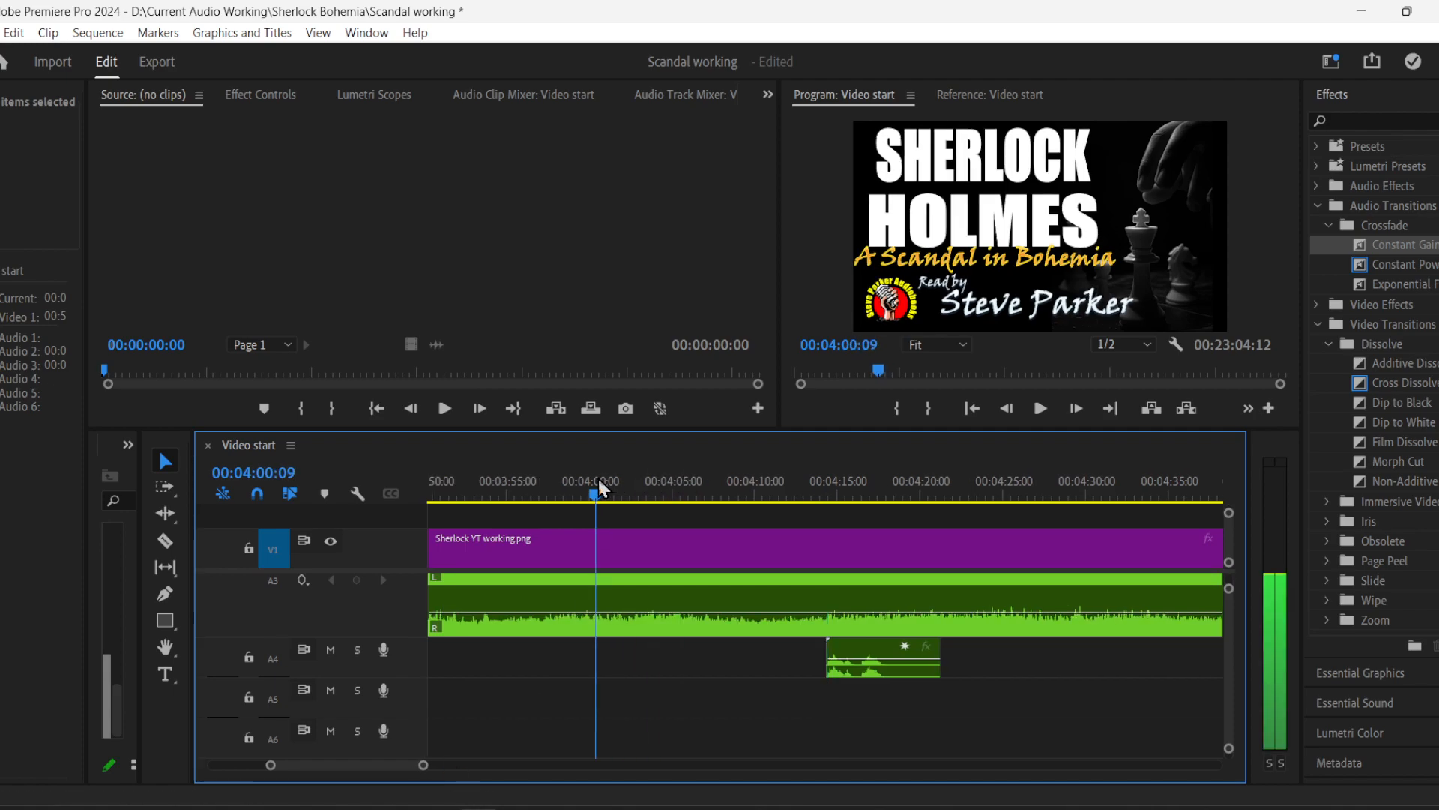
pyautogui.press('space')
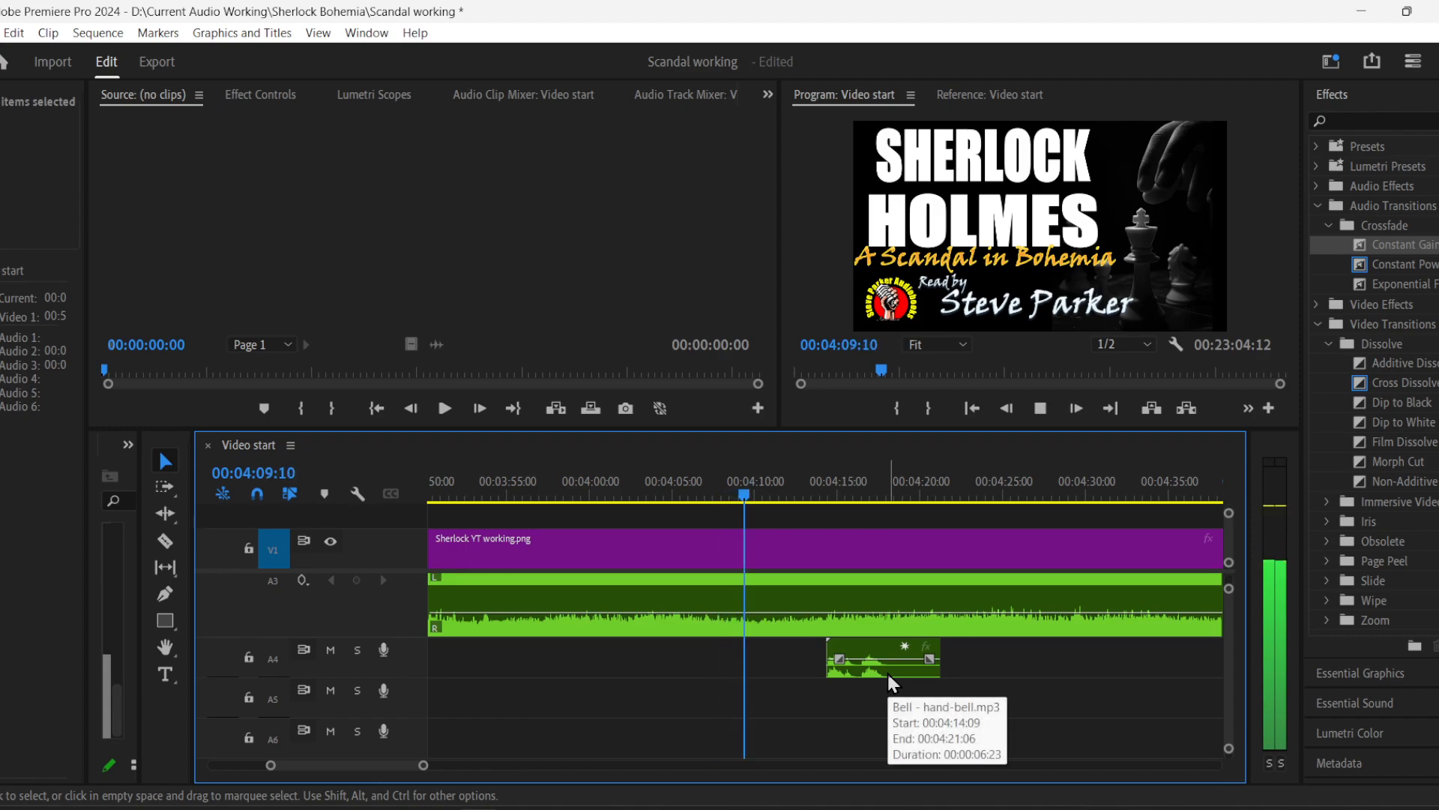
# - Move the hand-bell clip on A4 earlier to about 00:04:12, trim it to about 2 seconds and play it back
pyautogui.moveTo(888, 674); pyautogui.dragTo(853, 673)
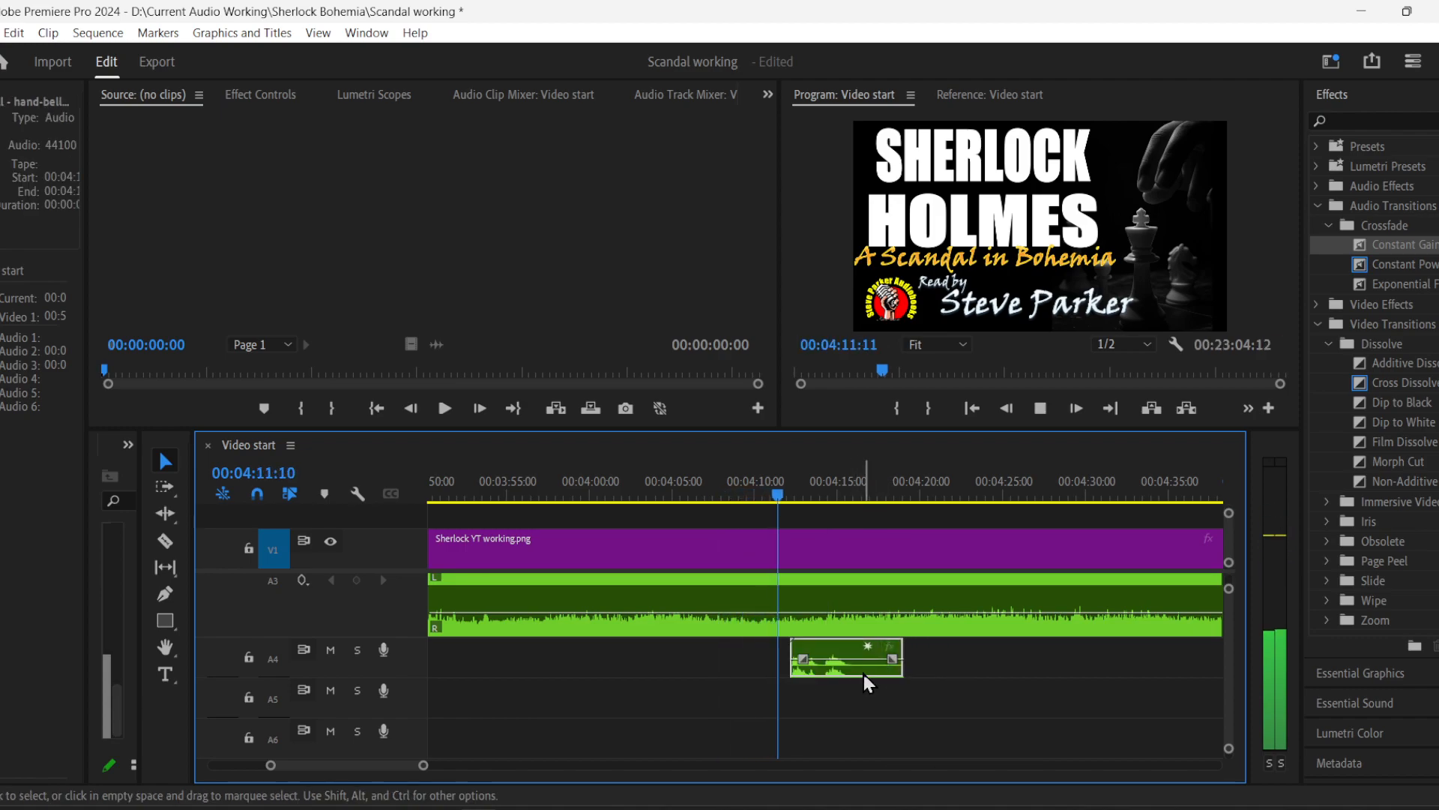
pyautogui.press('space')
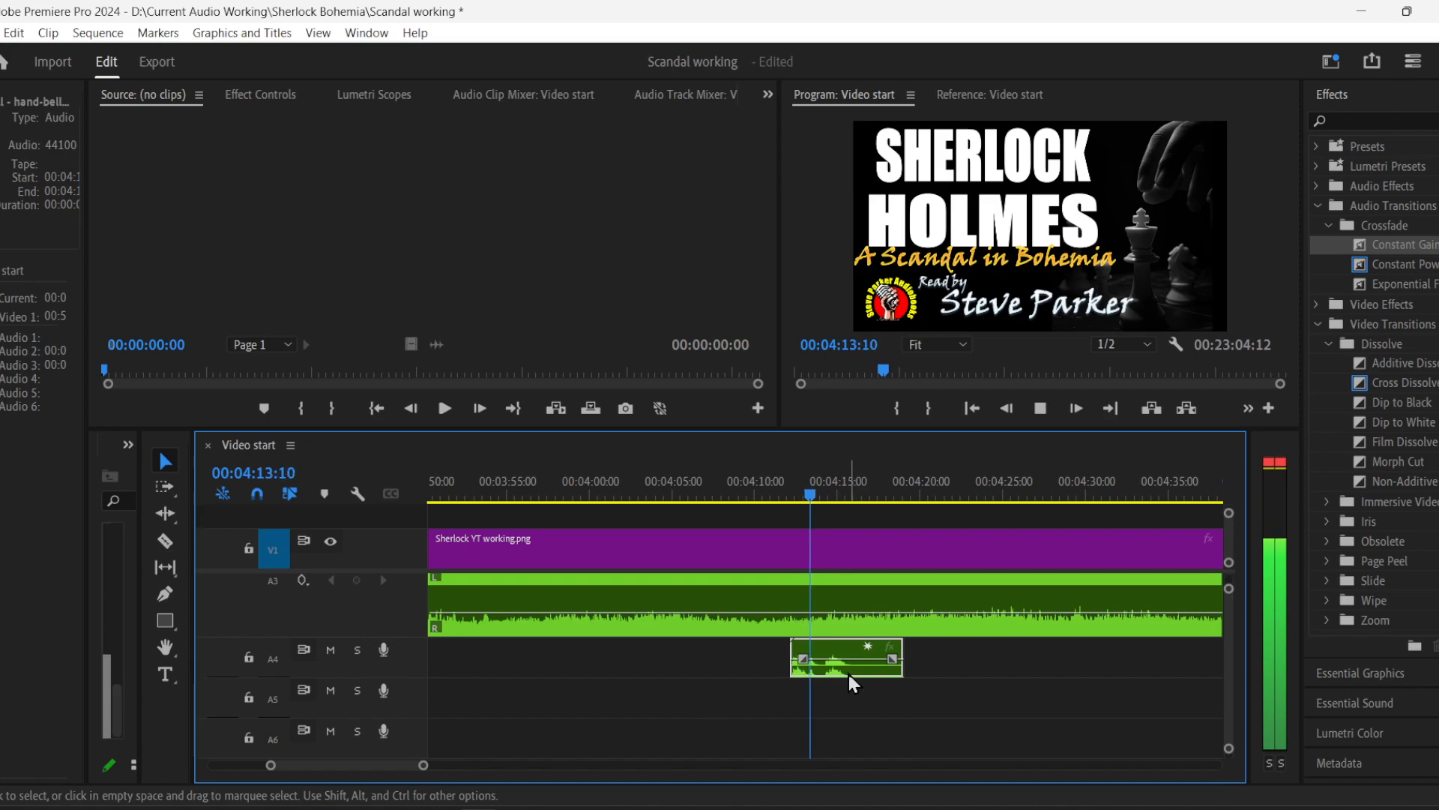
pyautogui.moveTo(850, 674)
pyautogui.mouseDown()
pyautogui.moveTo(889, 671)
pyautogui.moveTo(827, 671)
pyautogui.mouseUp()
pyautogui.click(772, 491)
pyautogui.press('space')
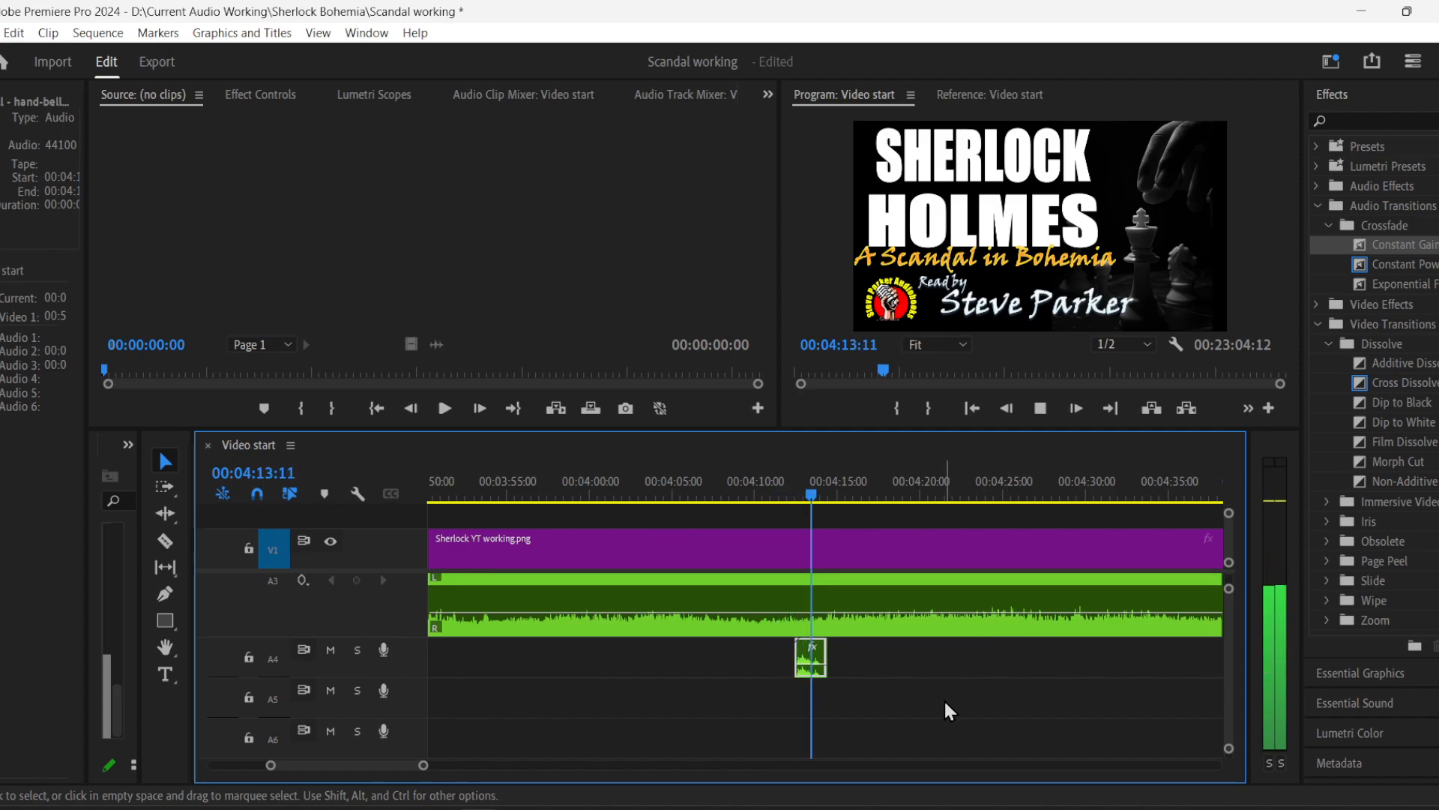
# - Stop playback, switch to File Explorer and open the Door folder inside 01 SFX
pyautogui.moveTo(261, 808)
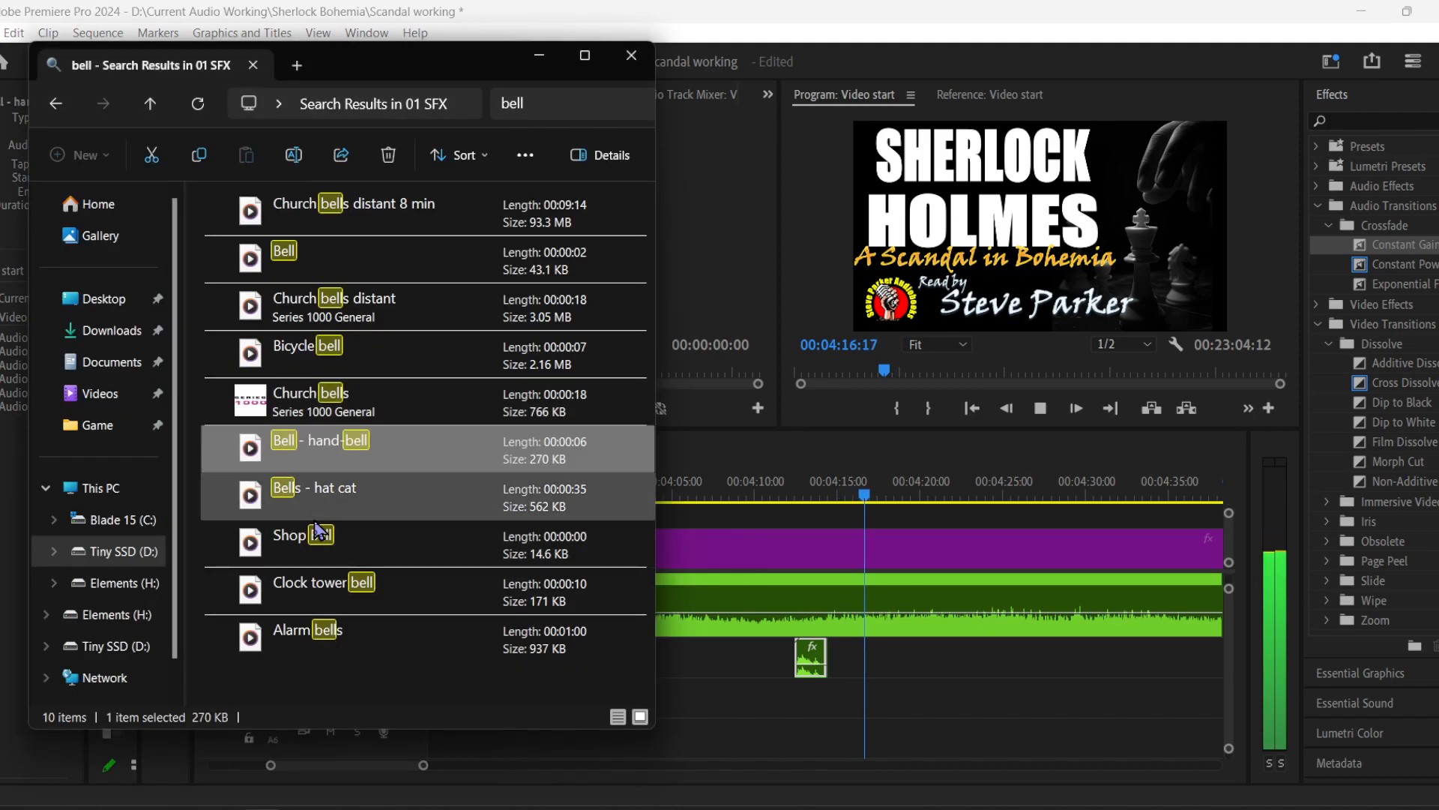
pyautogui.click(55, 103)
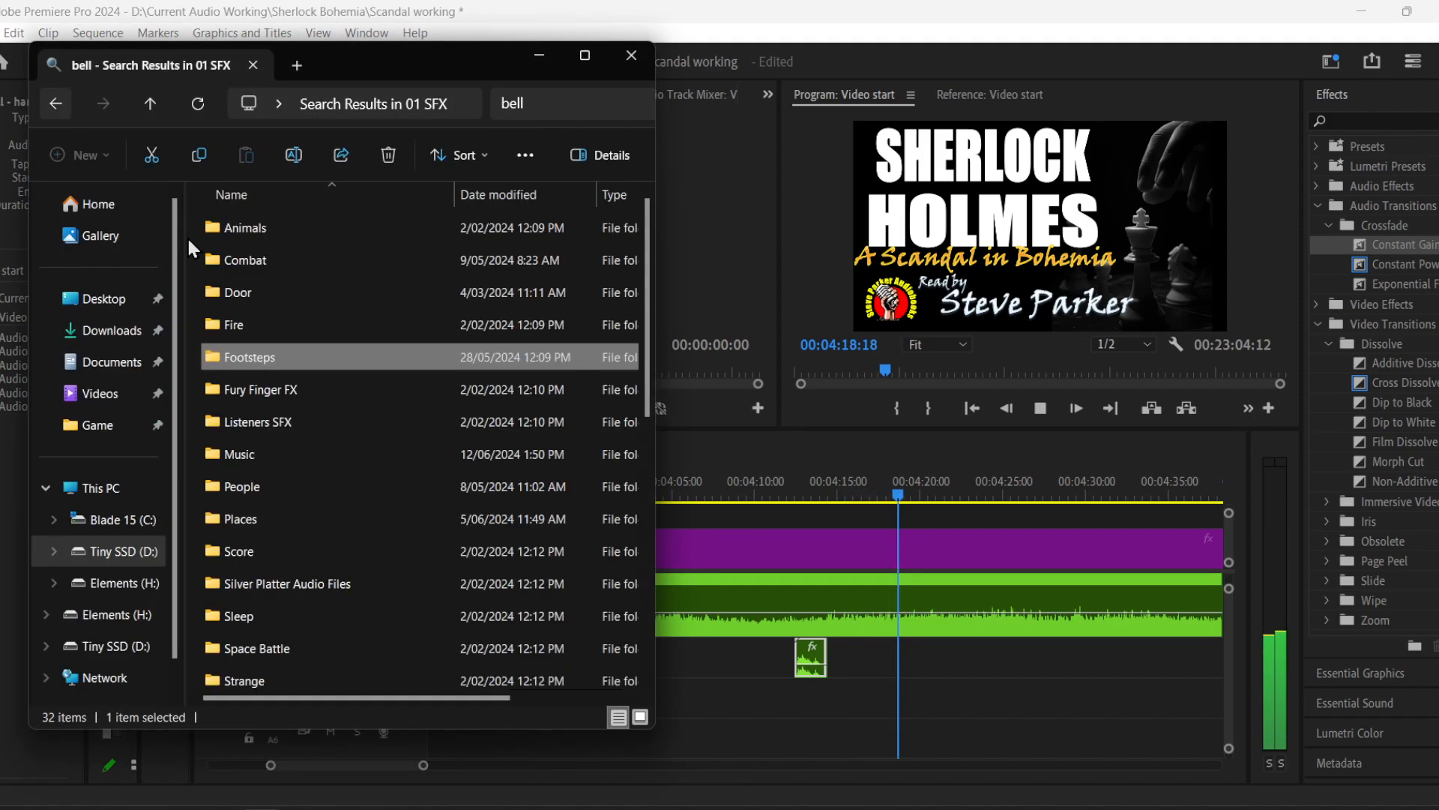
pyautogui.click(825, 9)
pyautogui.hotkey('alt', 'Tab')
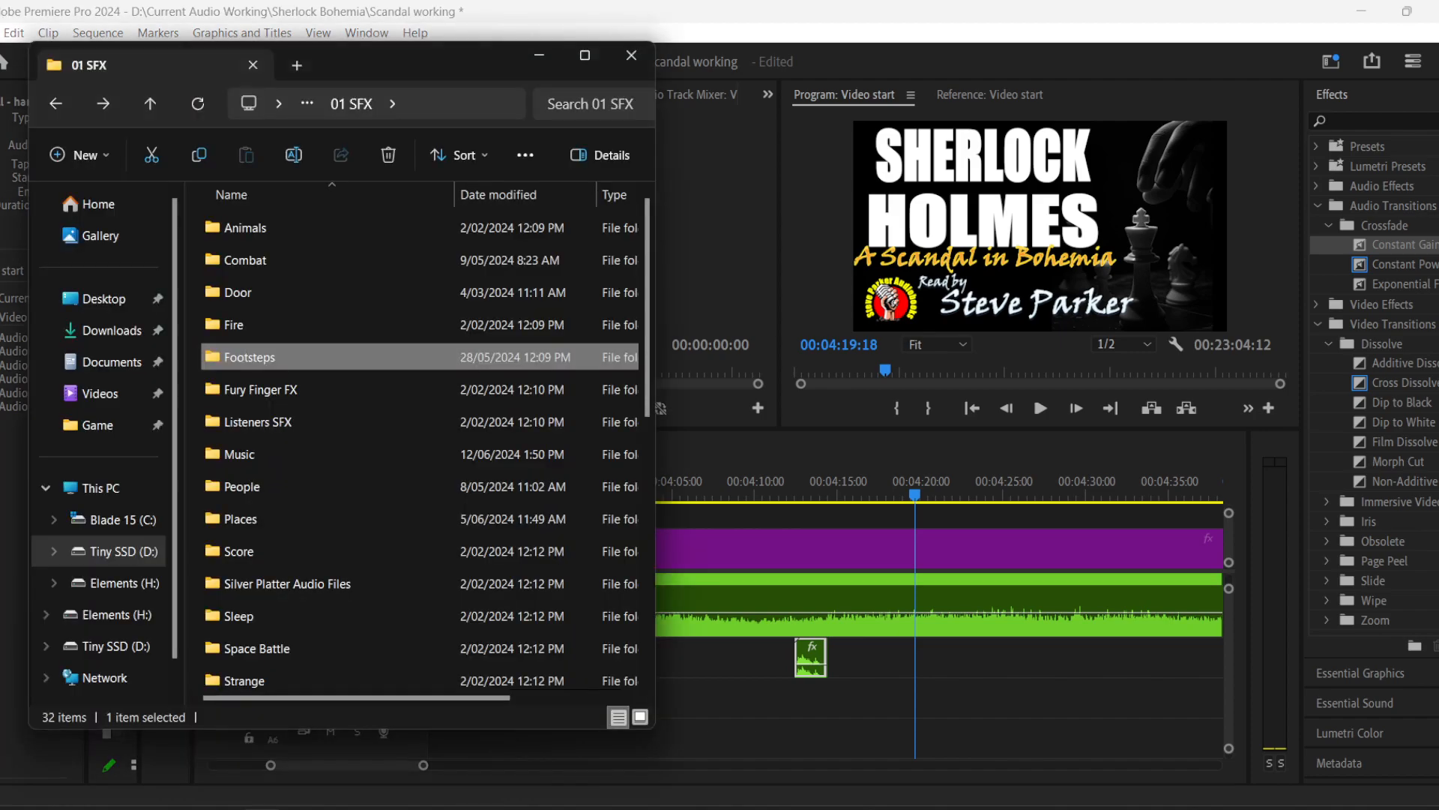
pyautogui.doubleClick(301, 283)
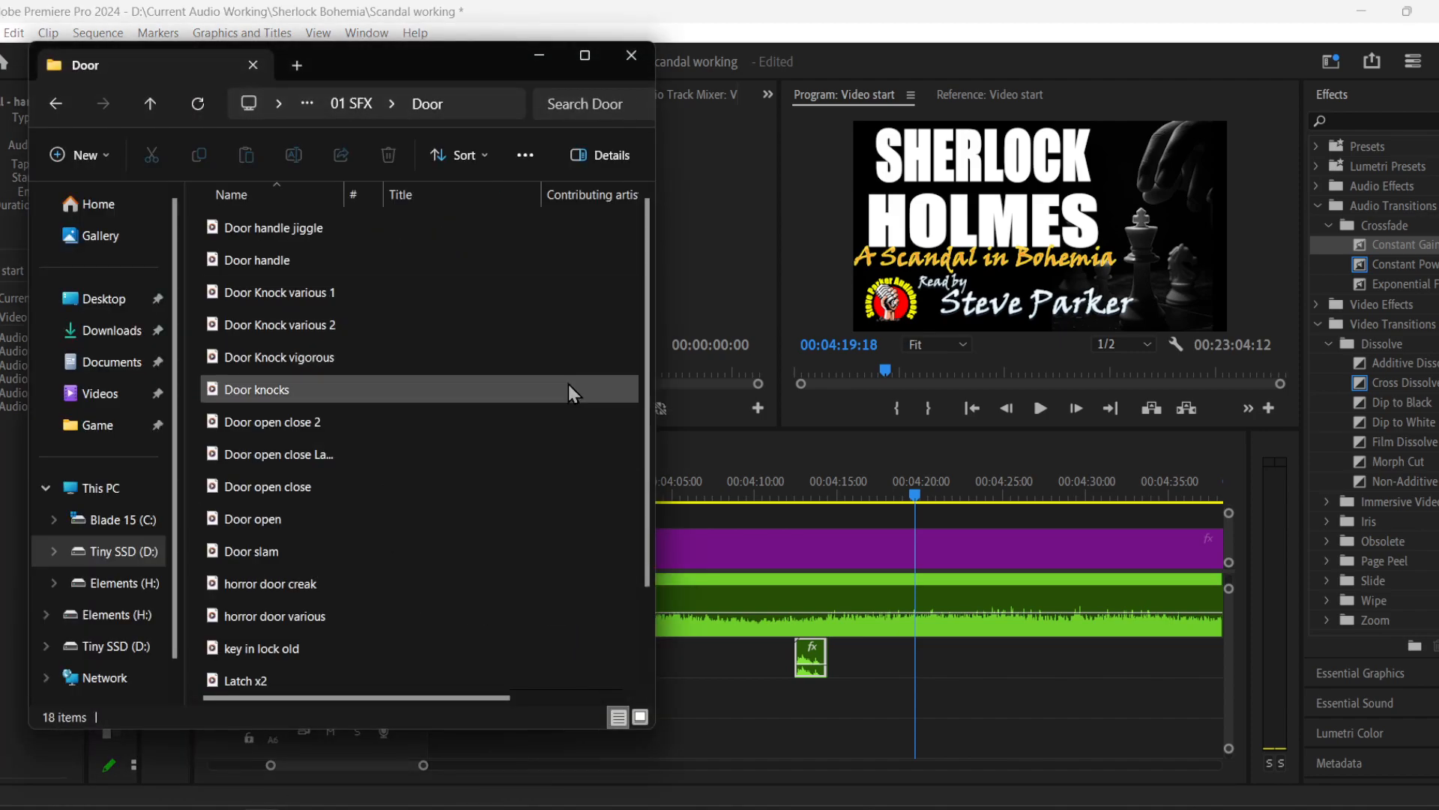
pyautogui.scroll(-1, 551, 389)
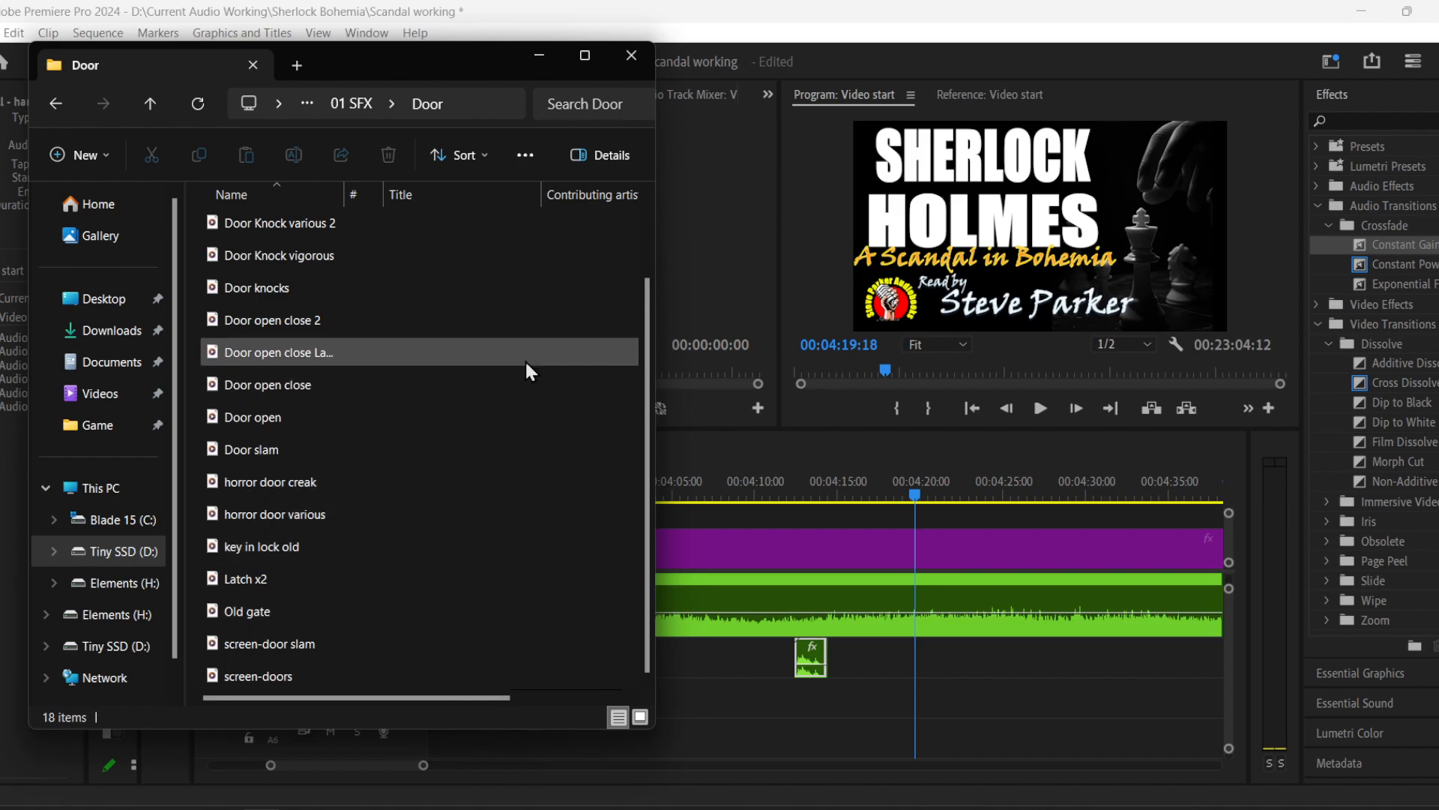
# - Preview the Door open, horror door creak and Door handle jiggle sound effects
pyautogui.doubleClick(448, 414)
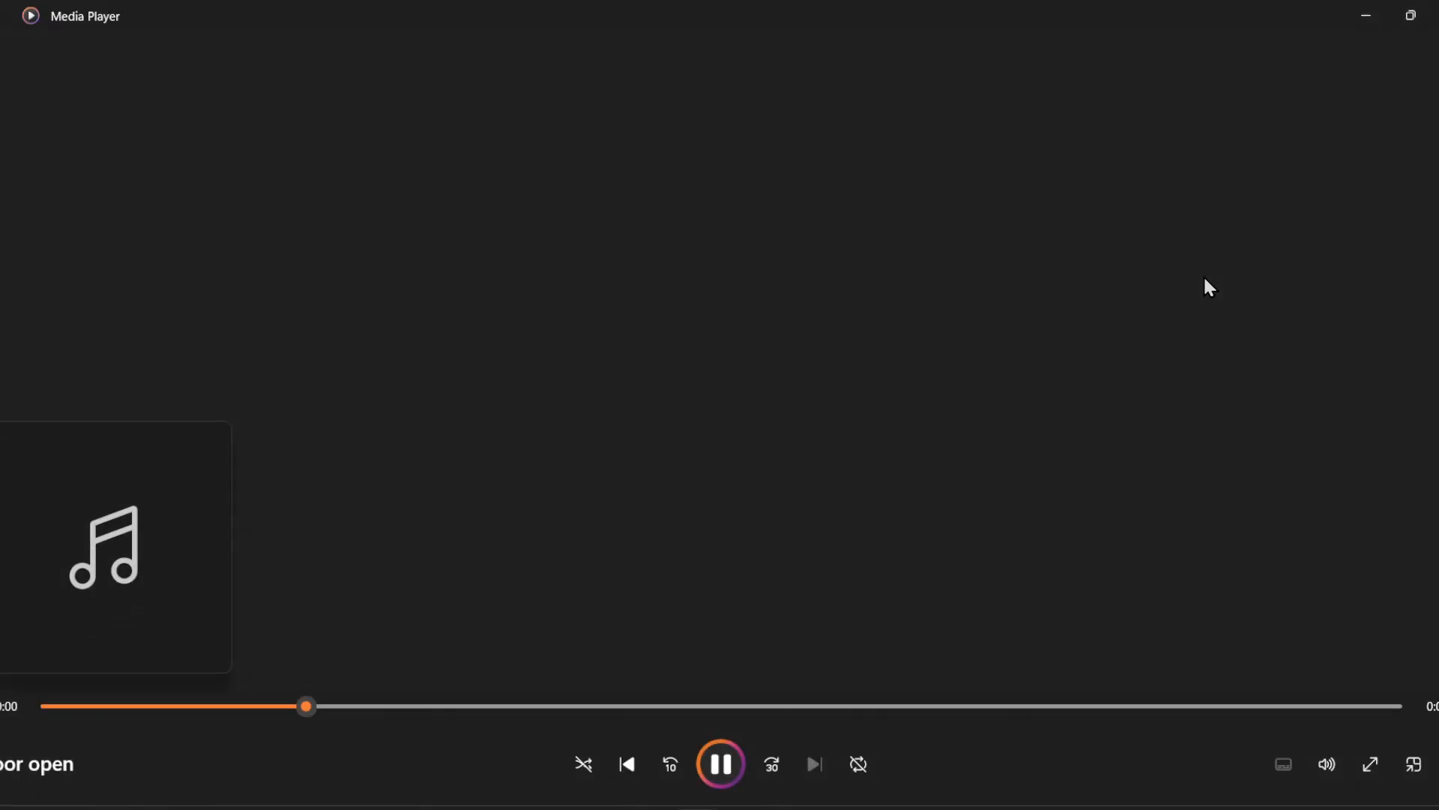
pyautogui.click(1436, 15)
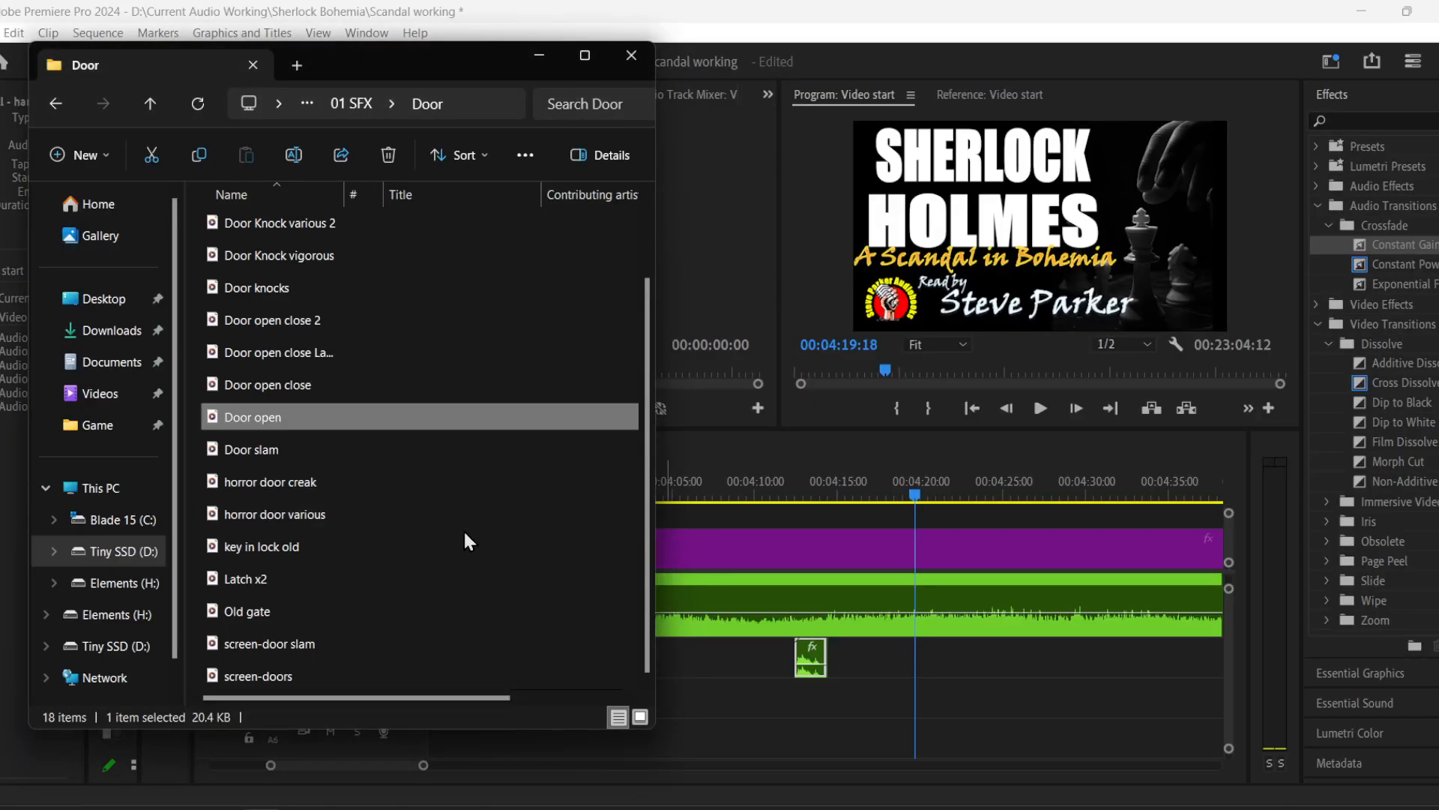
pyautogui.doubleClick(380, 489)
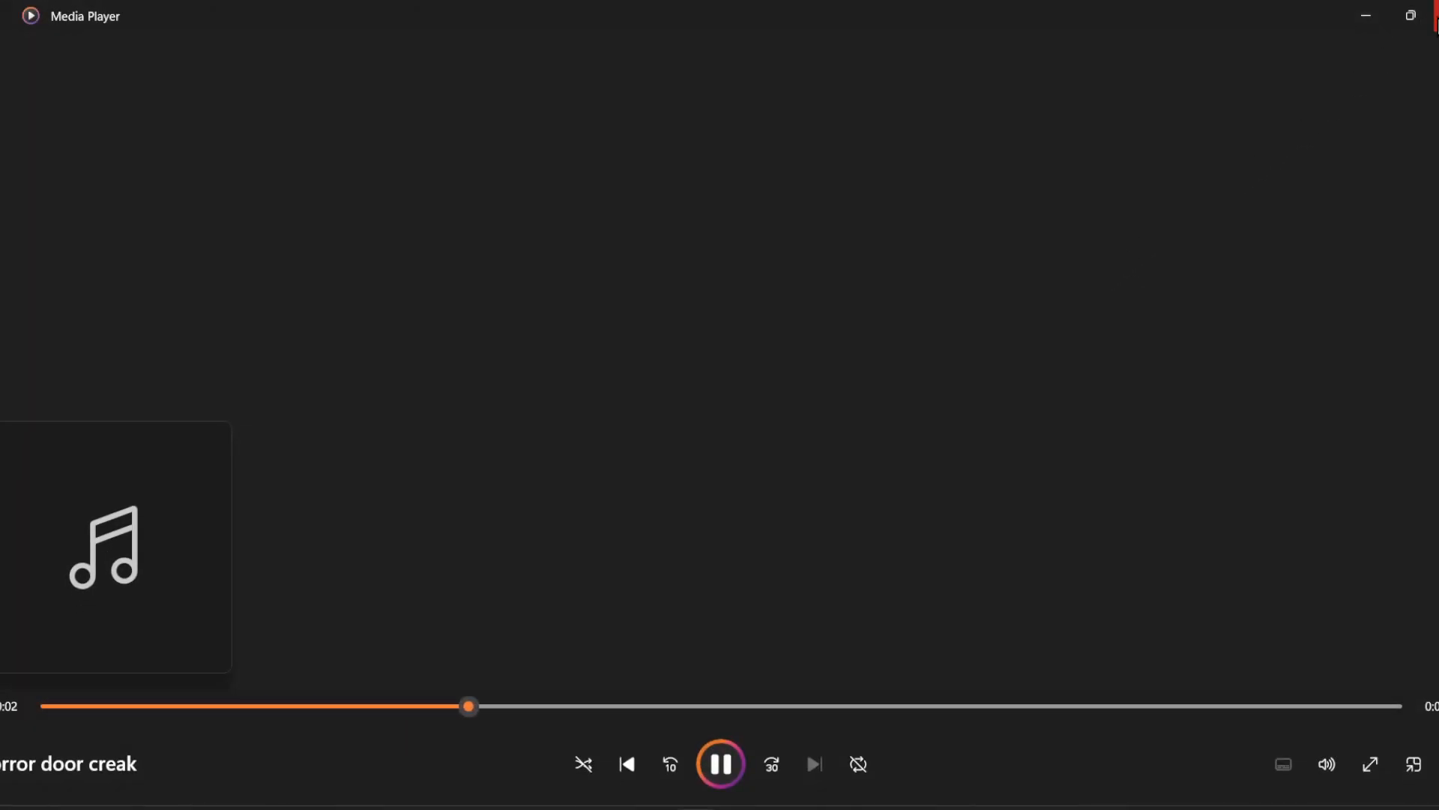
pyautogui.click(1435, 23)
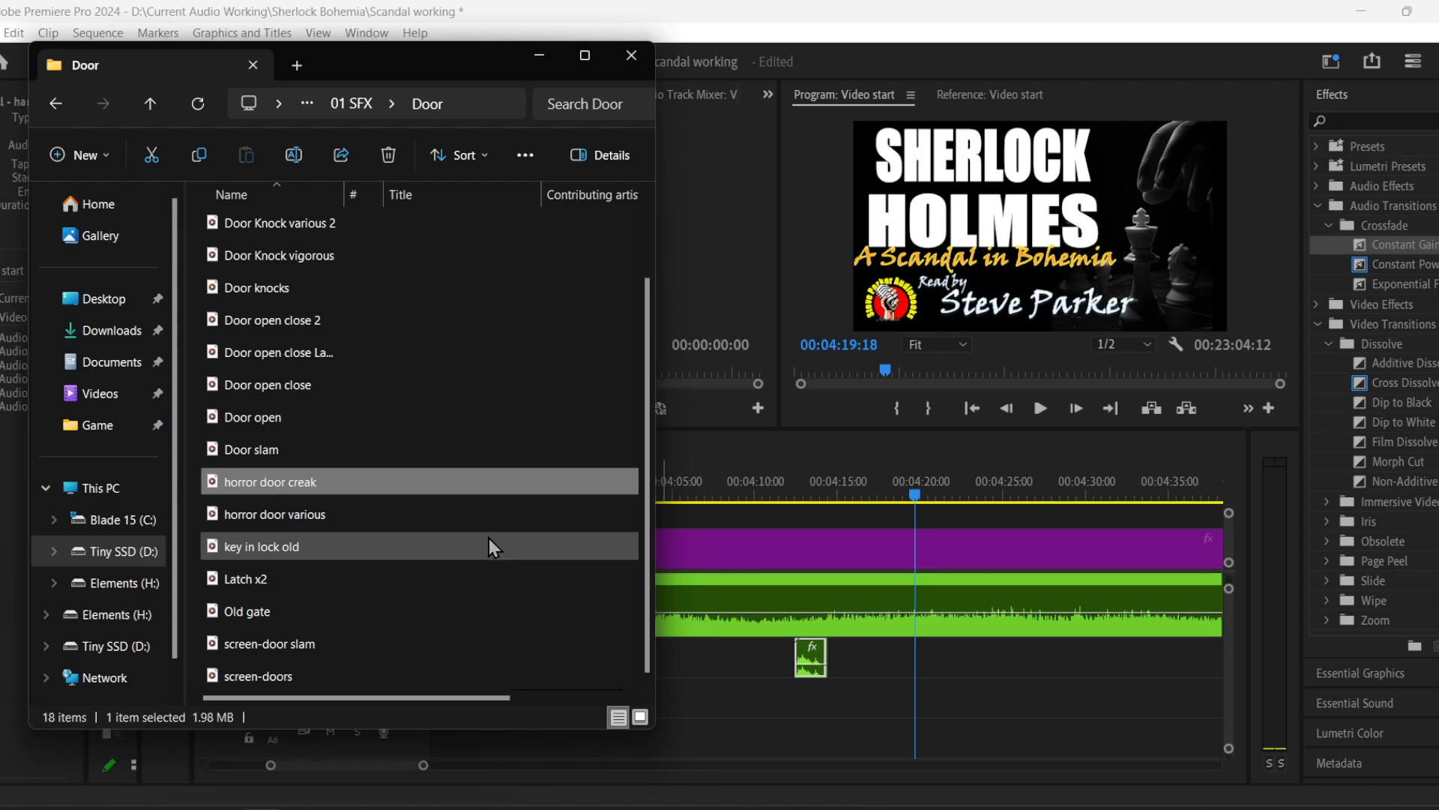
pyautogui.scroll(1, 489, 538)
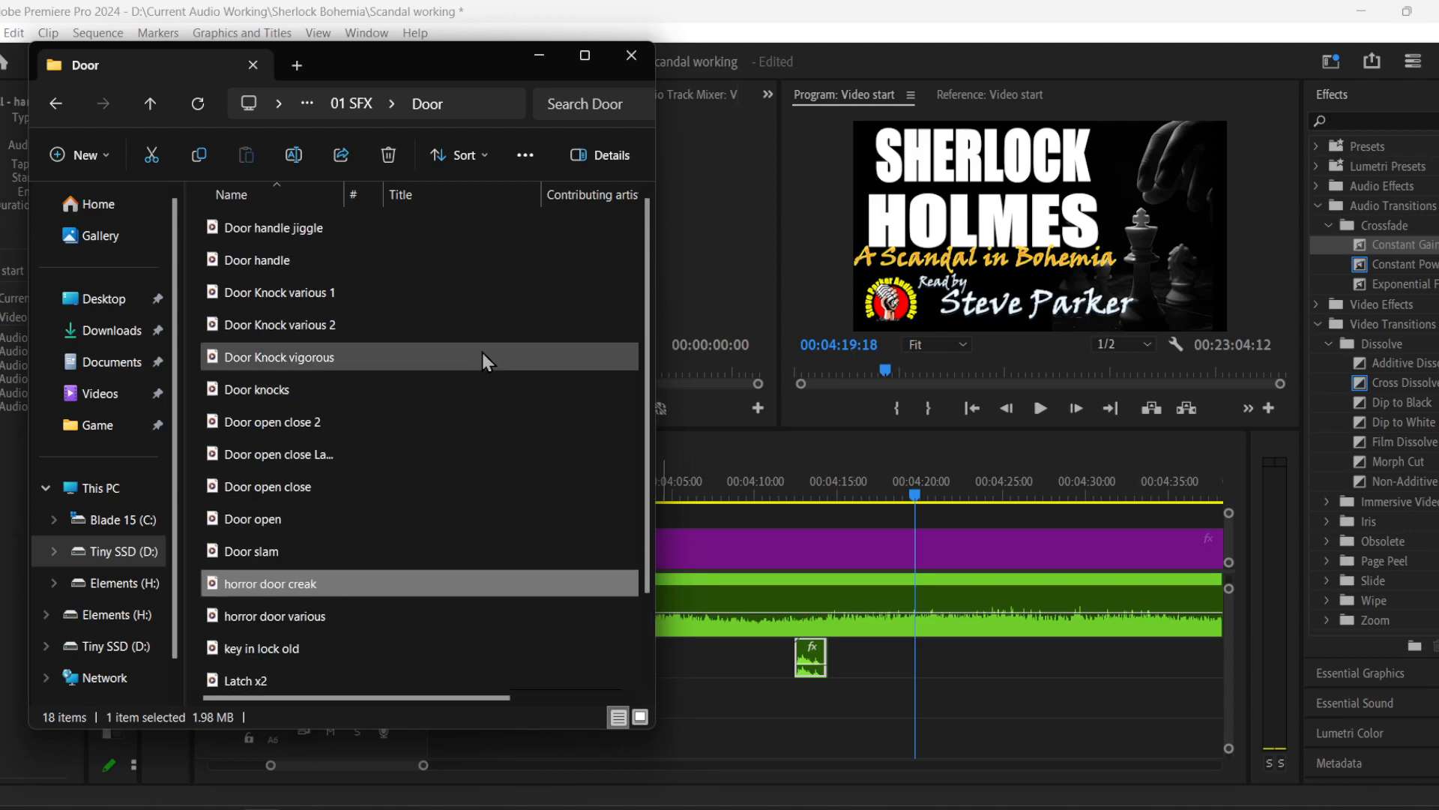
pyautogui.click(339, 233)
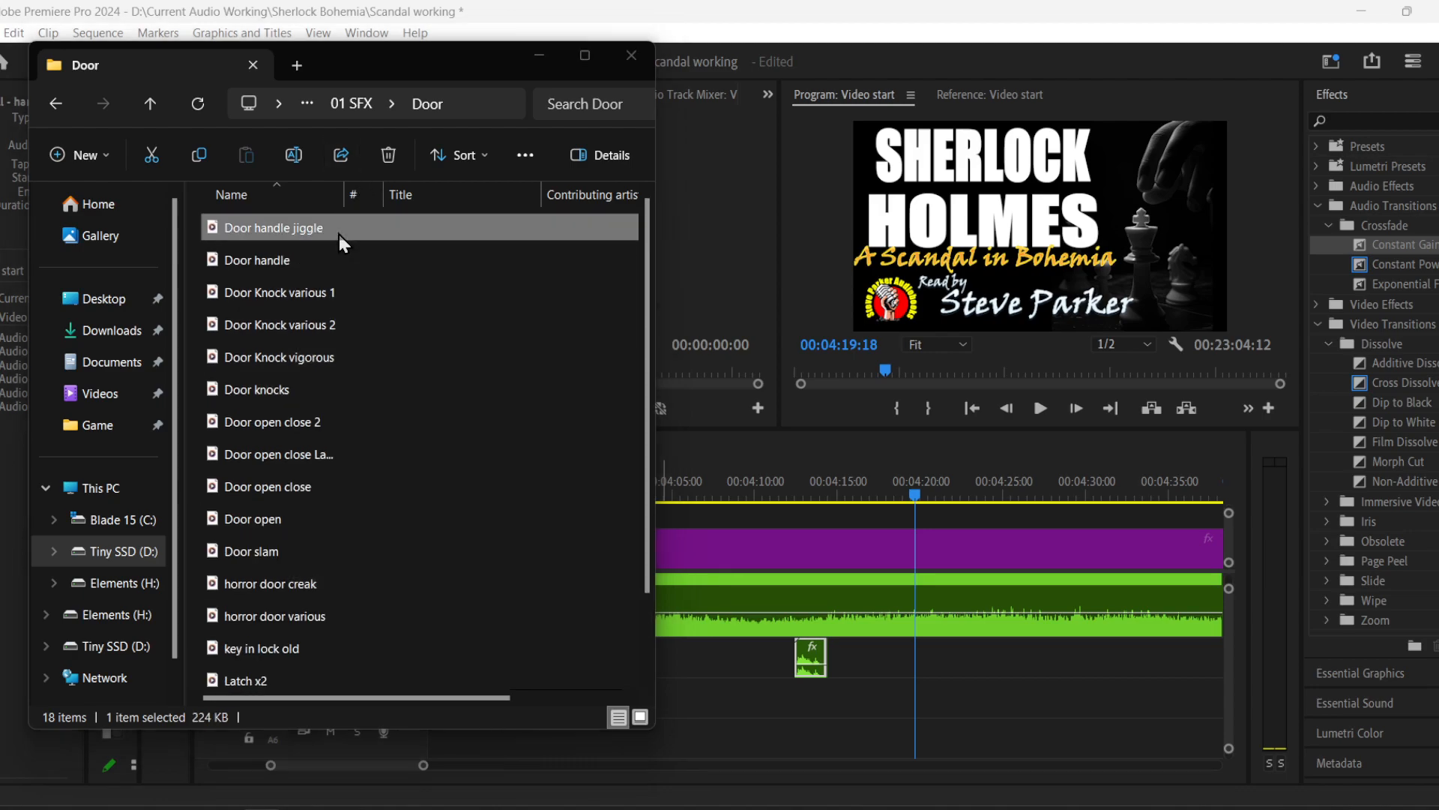
pyautogui.doubleClick(339, 234)
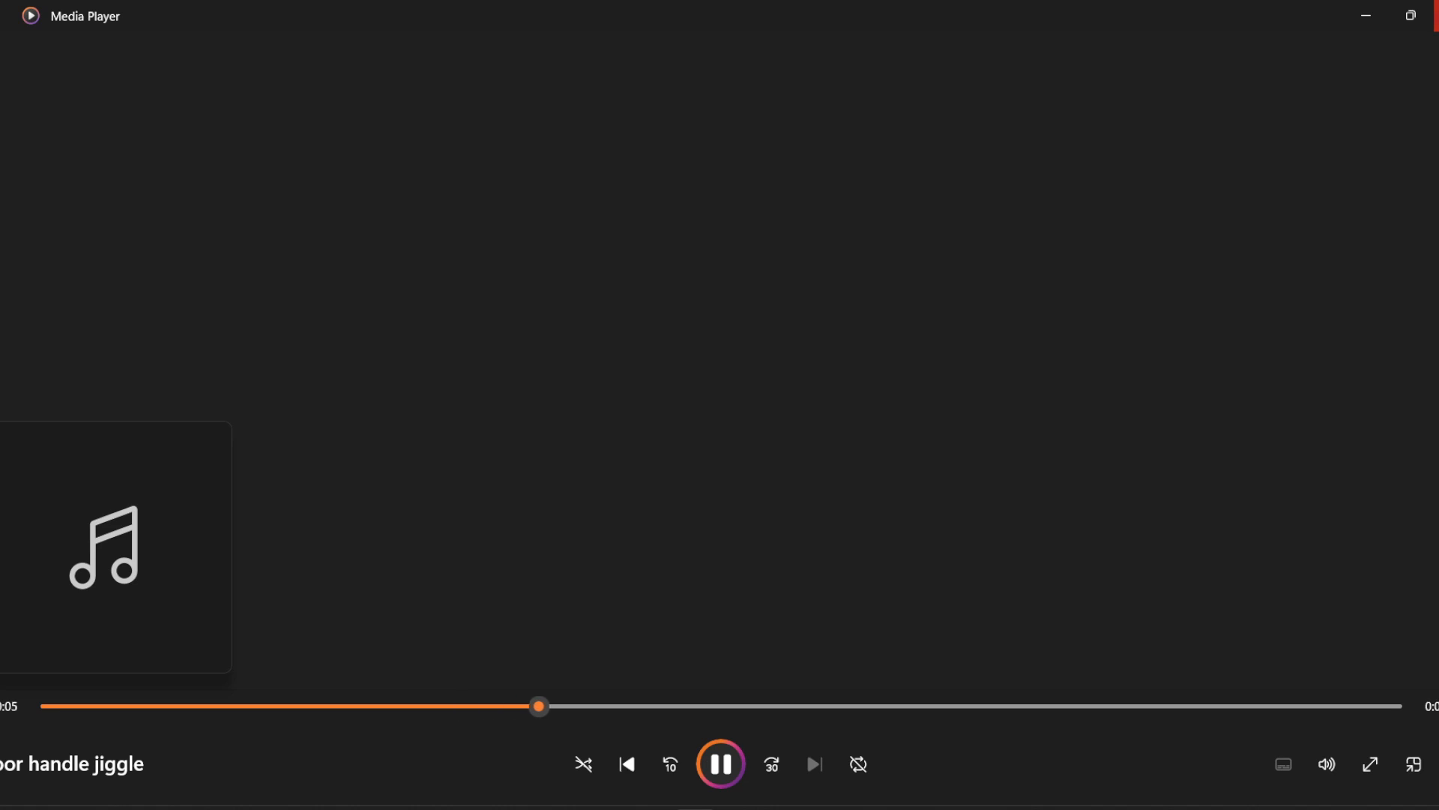
pyautogui.click(1435, 15)
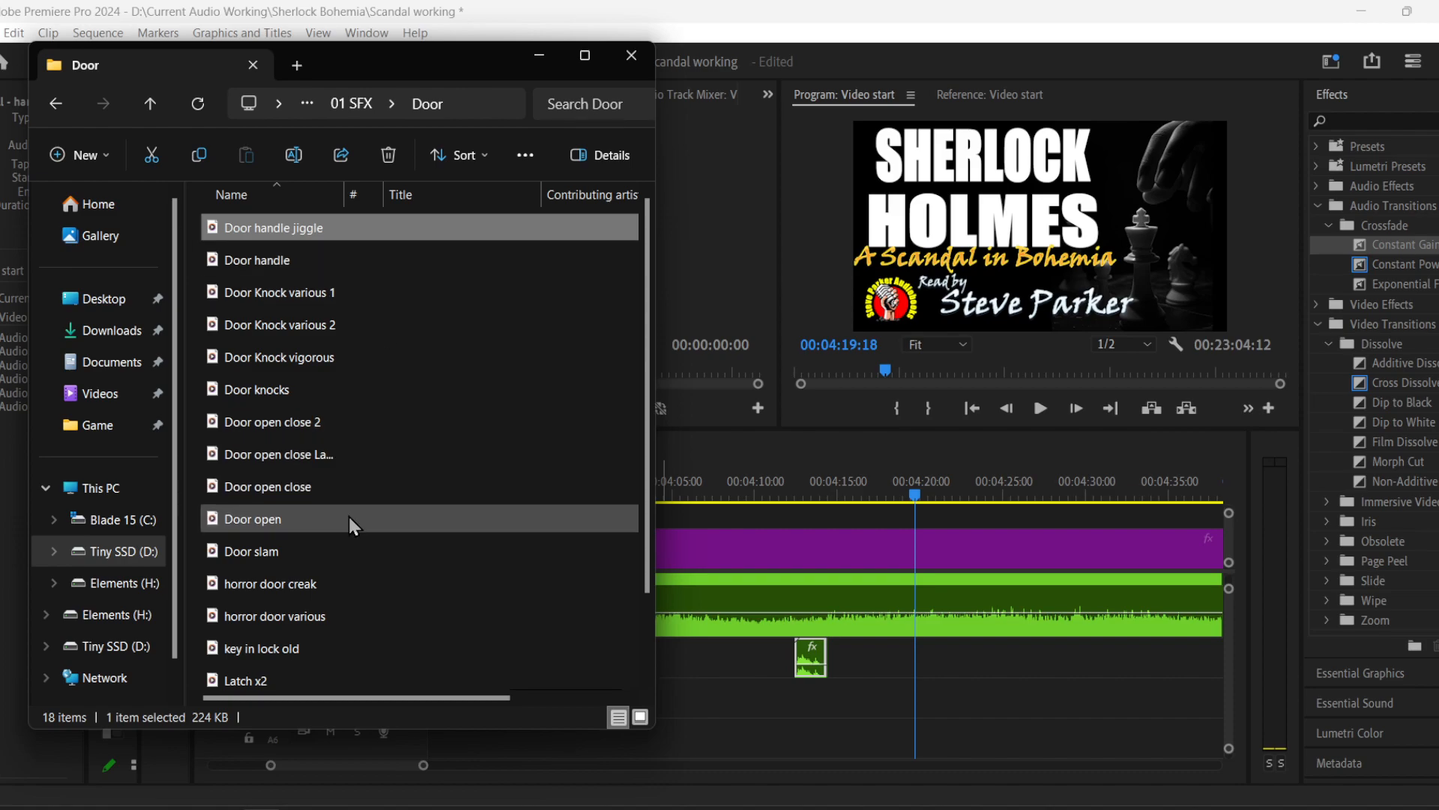
# - Place Door handle jiggle on track A5 at about 00:04:22 and trim it to about 1 second
pyautogui.moveTo(321, 229); pyautogui.dragTo(949, 712)
pyautogui.click(922, 709)
pyautogui.moveTo(1154, 712); pyautogui.dragTo(963, 721)
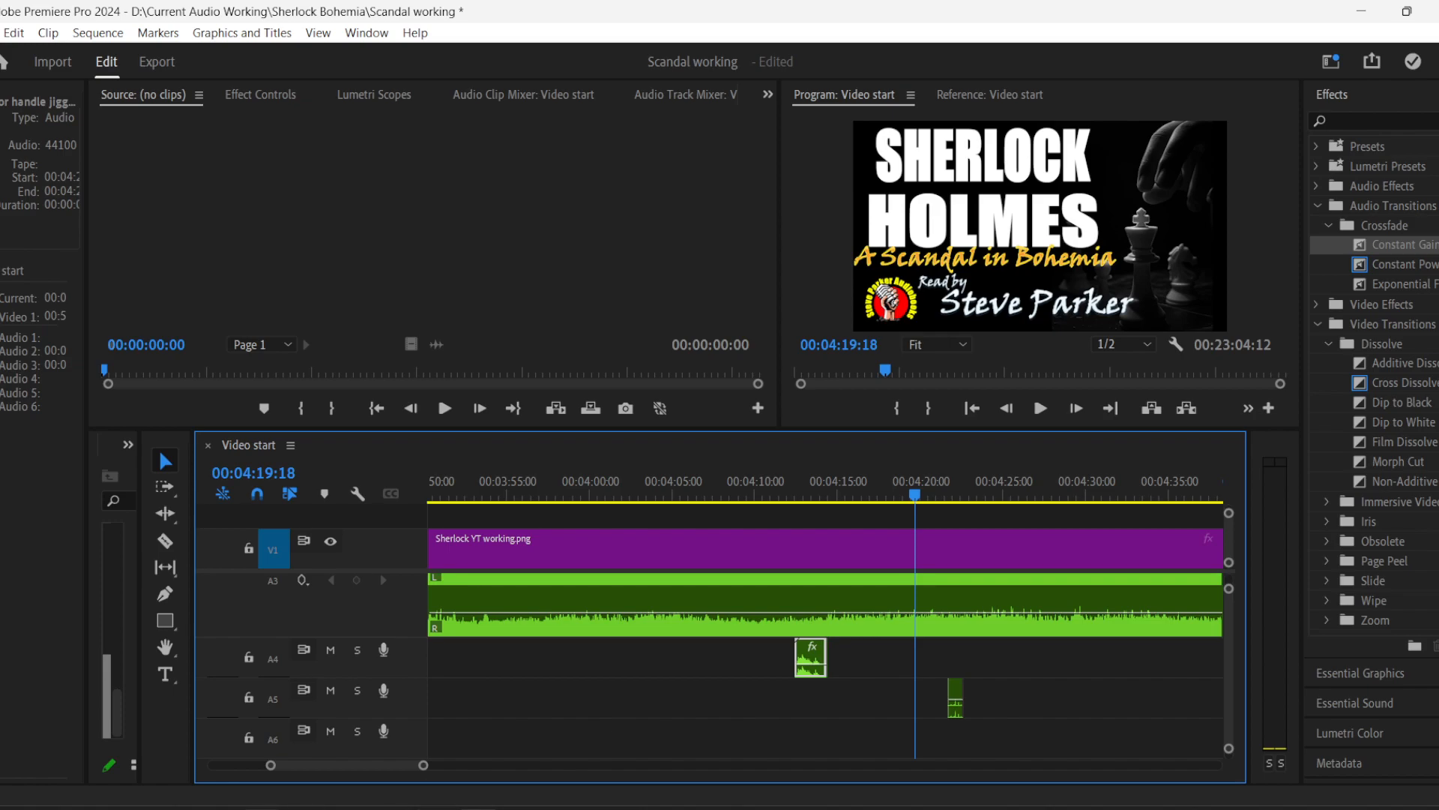
# - Preview Door open close 2, place it on track A6 directly after the door handle clip and play that passage
pyautogui.hotkey('alt', 'Tab')
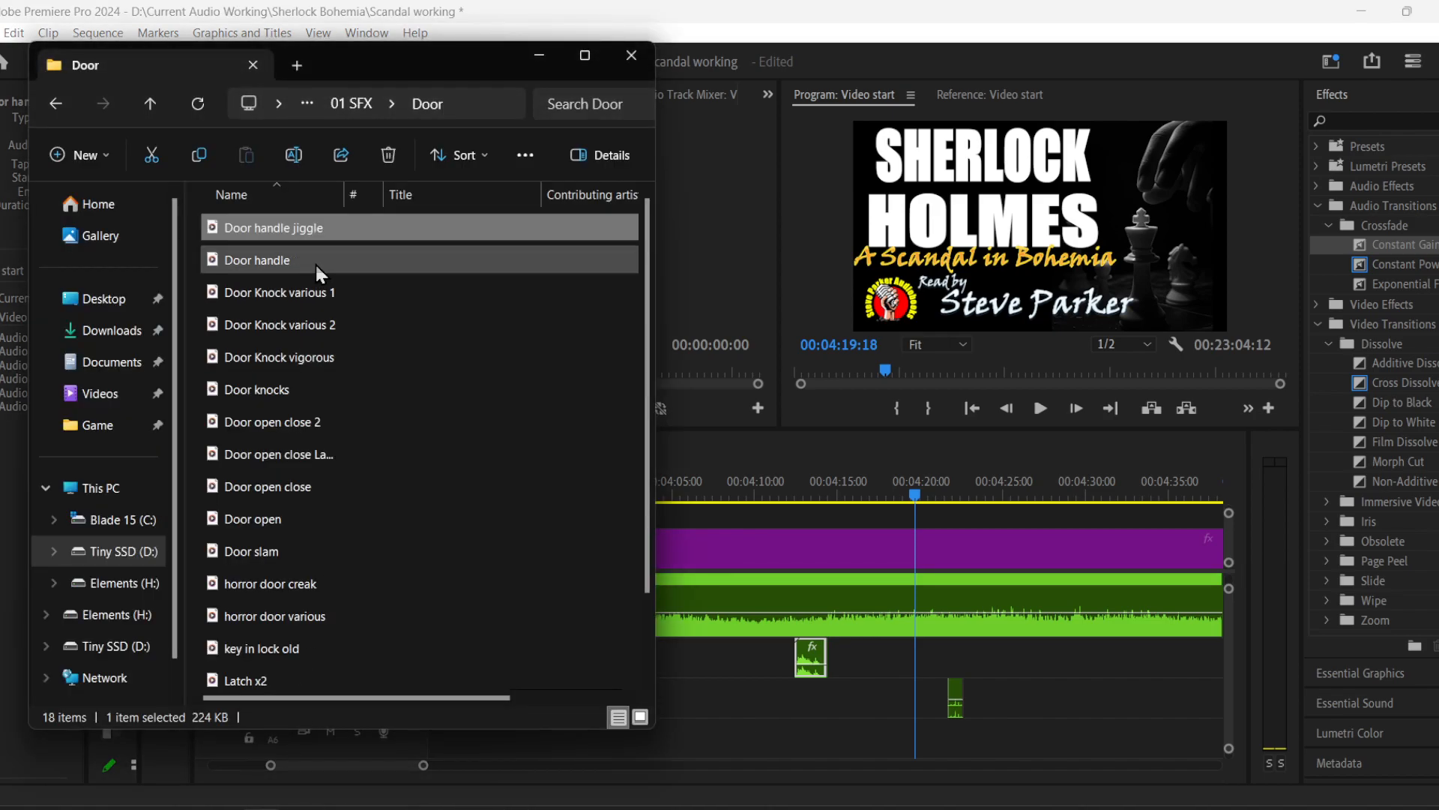
pyautogui.doubleClick(357, 421)
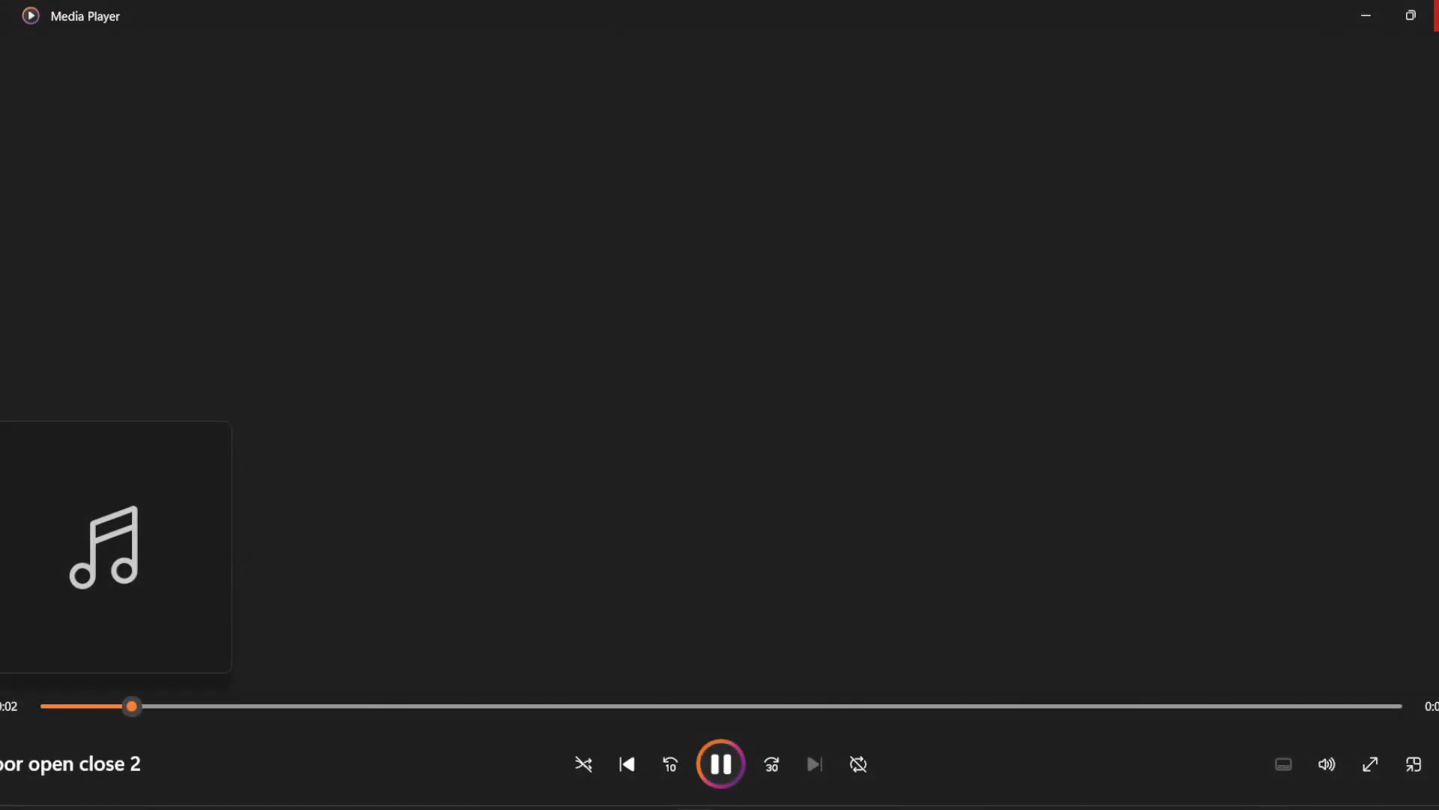
pyautogui.click(1433, 15)
pyautogui.moveTo(305, 420); pyautogui.dragTo(967, 780)
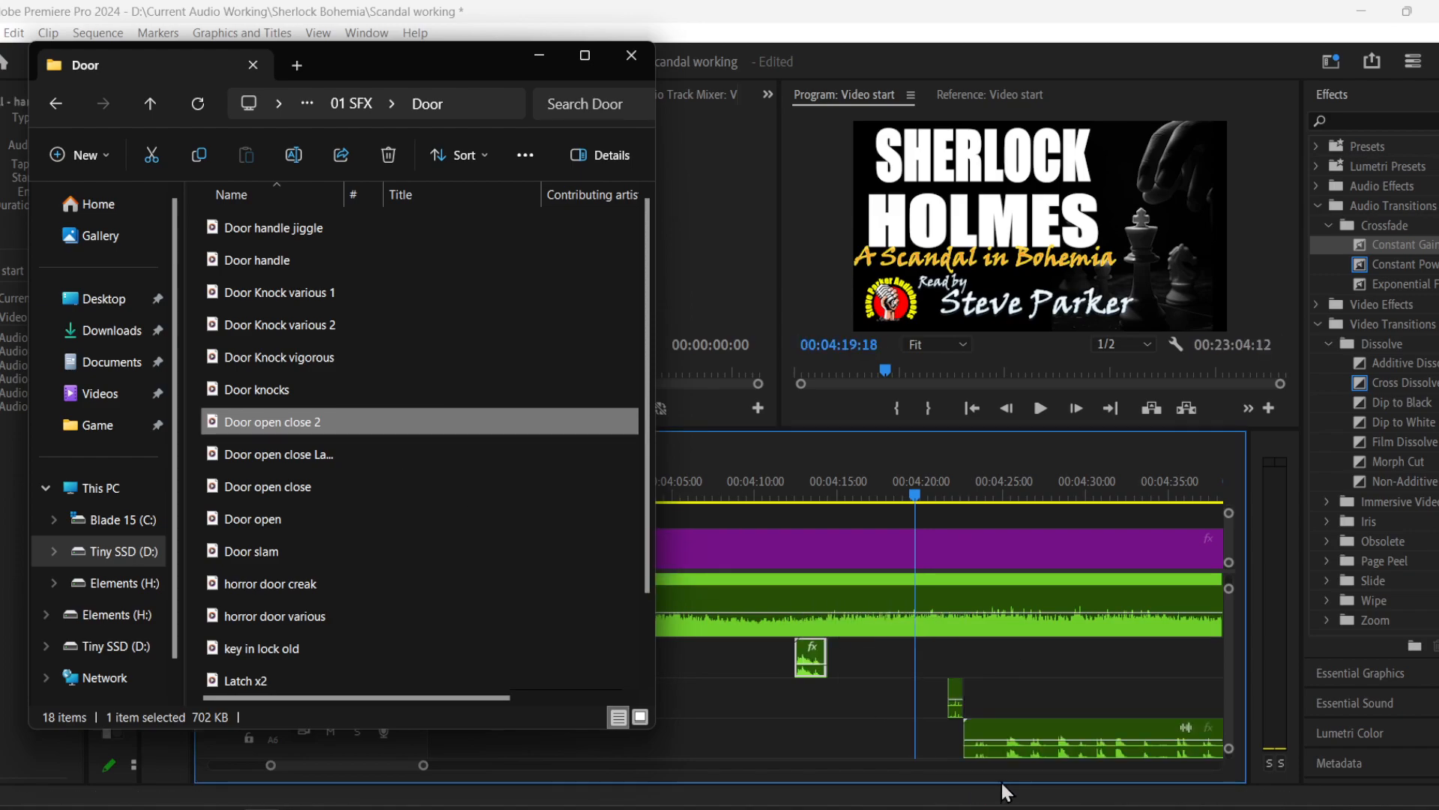
pyautogui.moveTo(927, 490); pyautogui.dragTo(970, 498)
pyautogui.press('space')
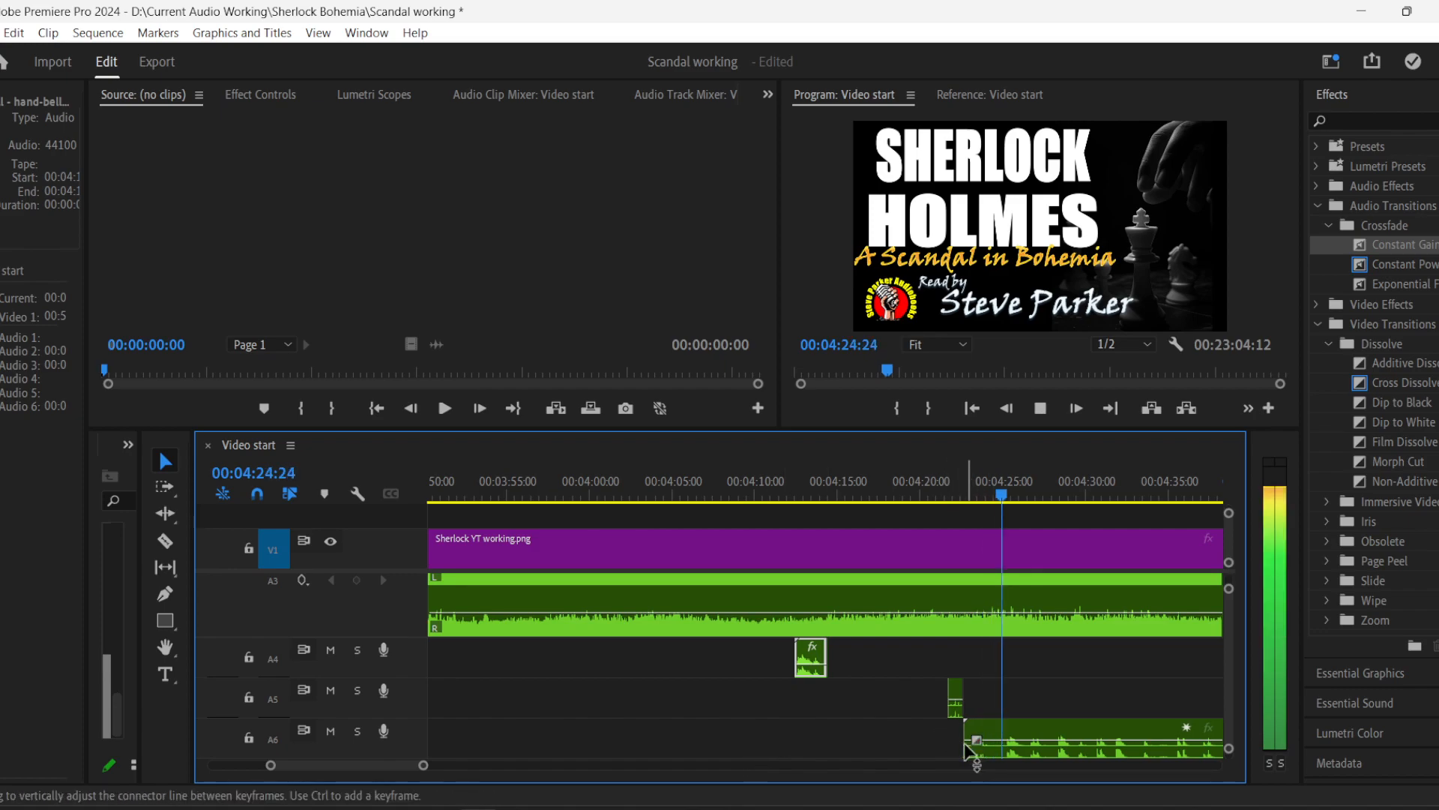
# - Stop playback, cut the door open close clip on track A6 at 00:04:24:24 and delete the part after the cut
pyautogui.press('space')
pyautogui.click(166, 542)
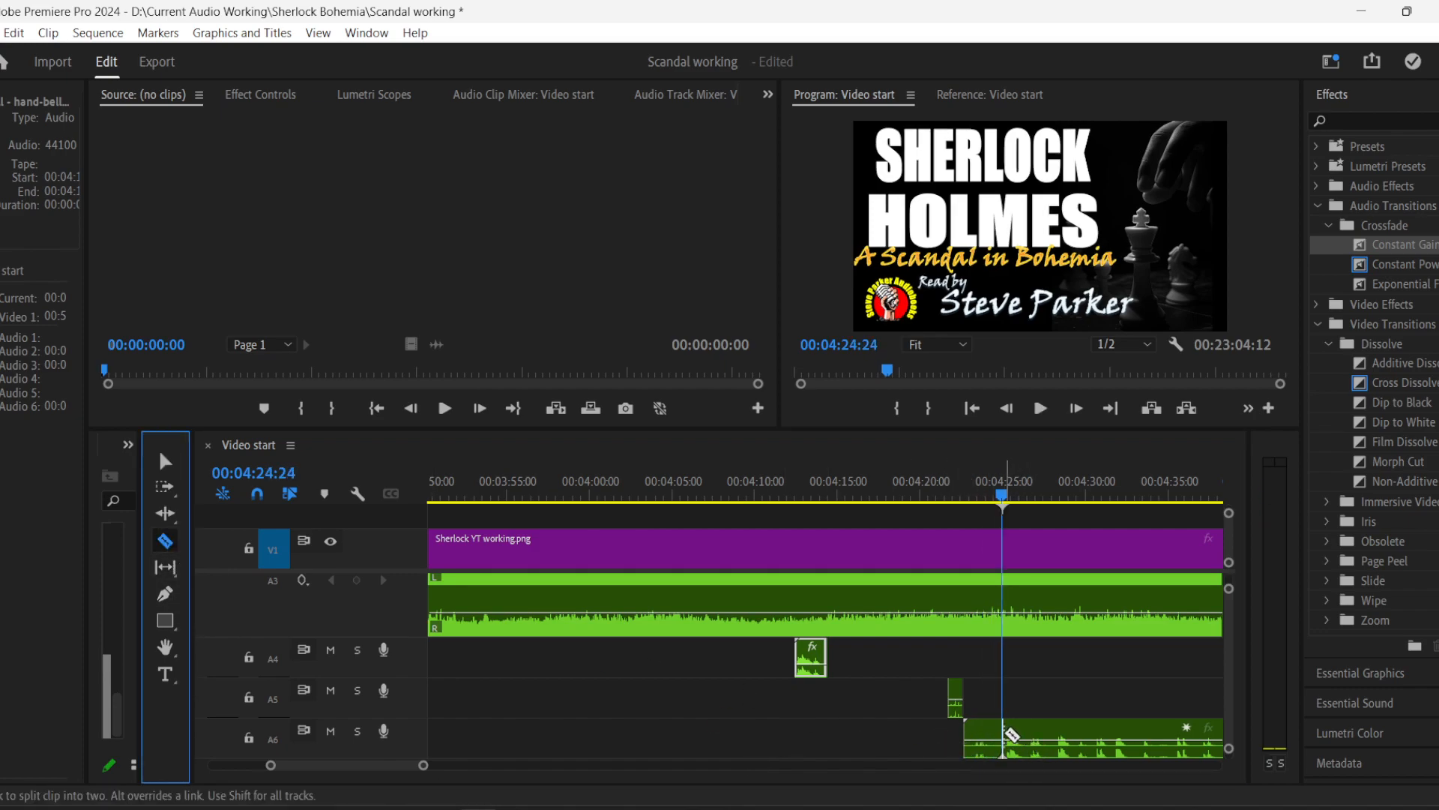
pyautogui.click(1005, 738)
pyautogui.click(165, 460)
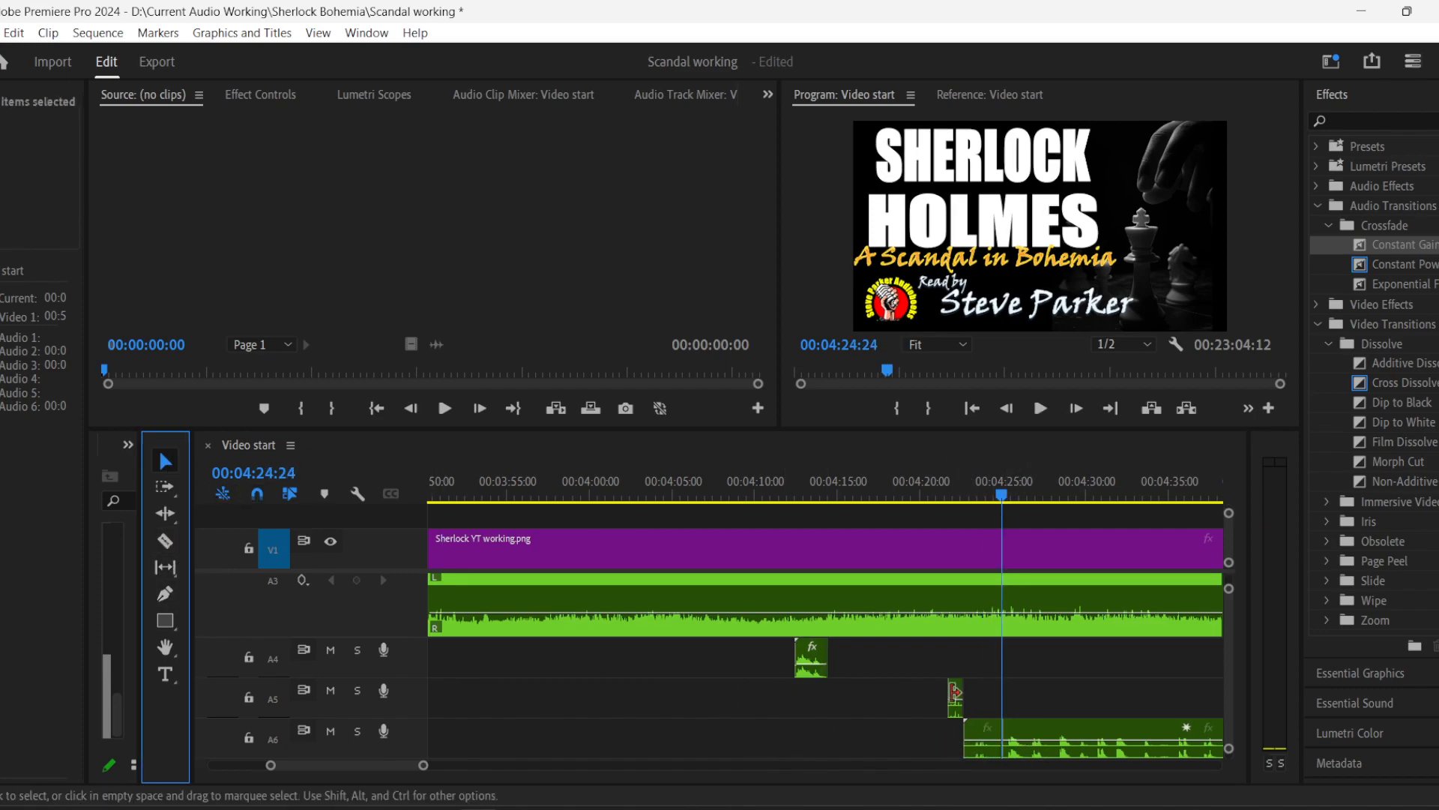
pyautogui.click(1134, 738)
pyautogui.press('Delete')
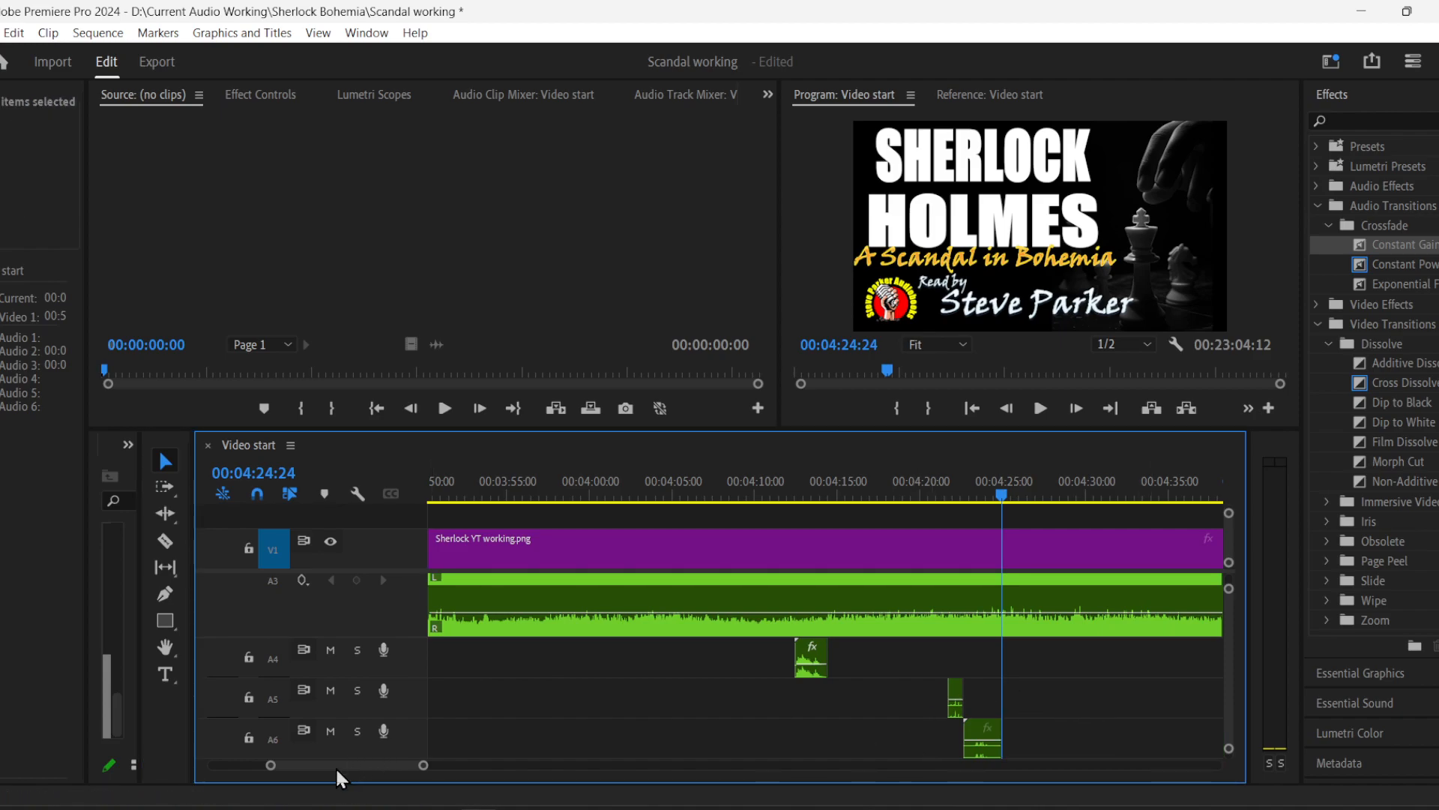
# - Move the door open close clip on track A6 earlier so it starts together with the door handle clip on A5
pyautogui.moveTo(272, 766)
pyautogui.mouseDown()
pyautogui.moveTo(300, 768)
pyautogui.moveTo(283, 765)
pyautogui.mouseUp()
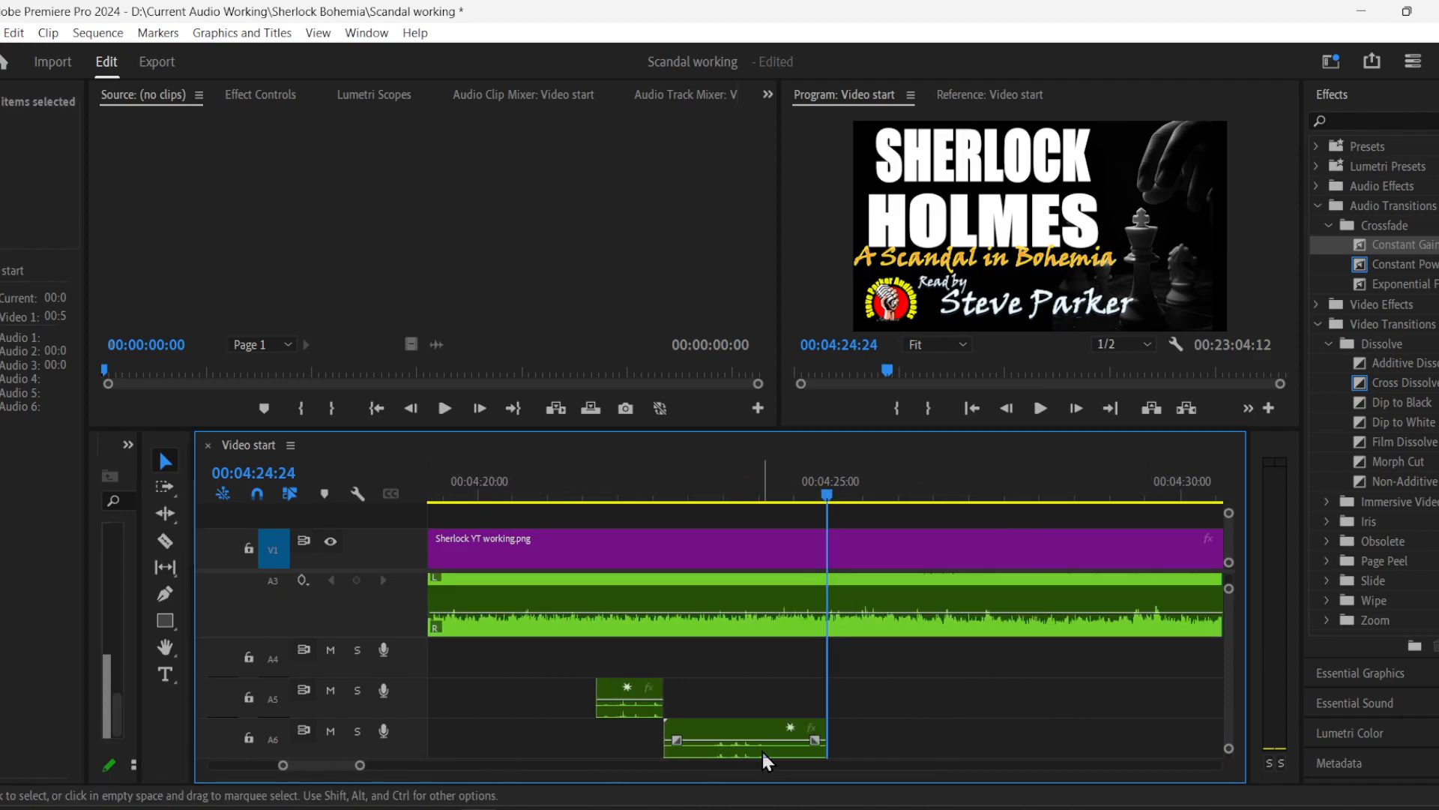
pyautogui.moveTo(769, 726); pyautogui.dragTo(701, 726)
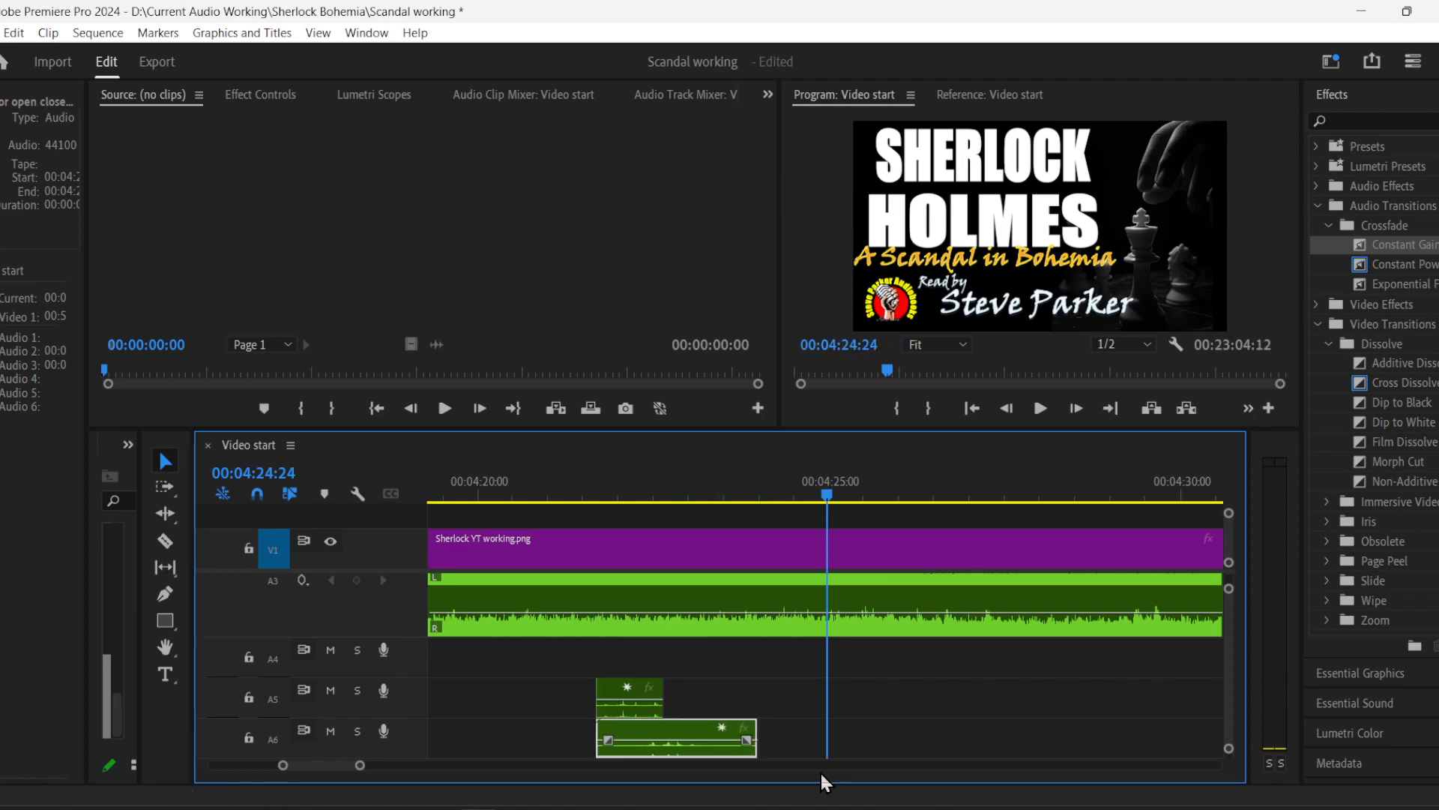
pyautogui.moveTo(361, 766); pyautogui.dragTo(403, 765)
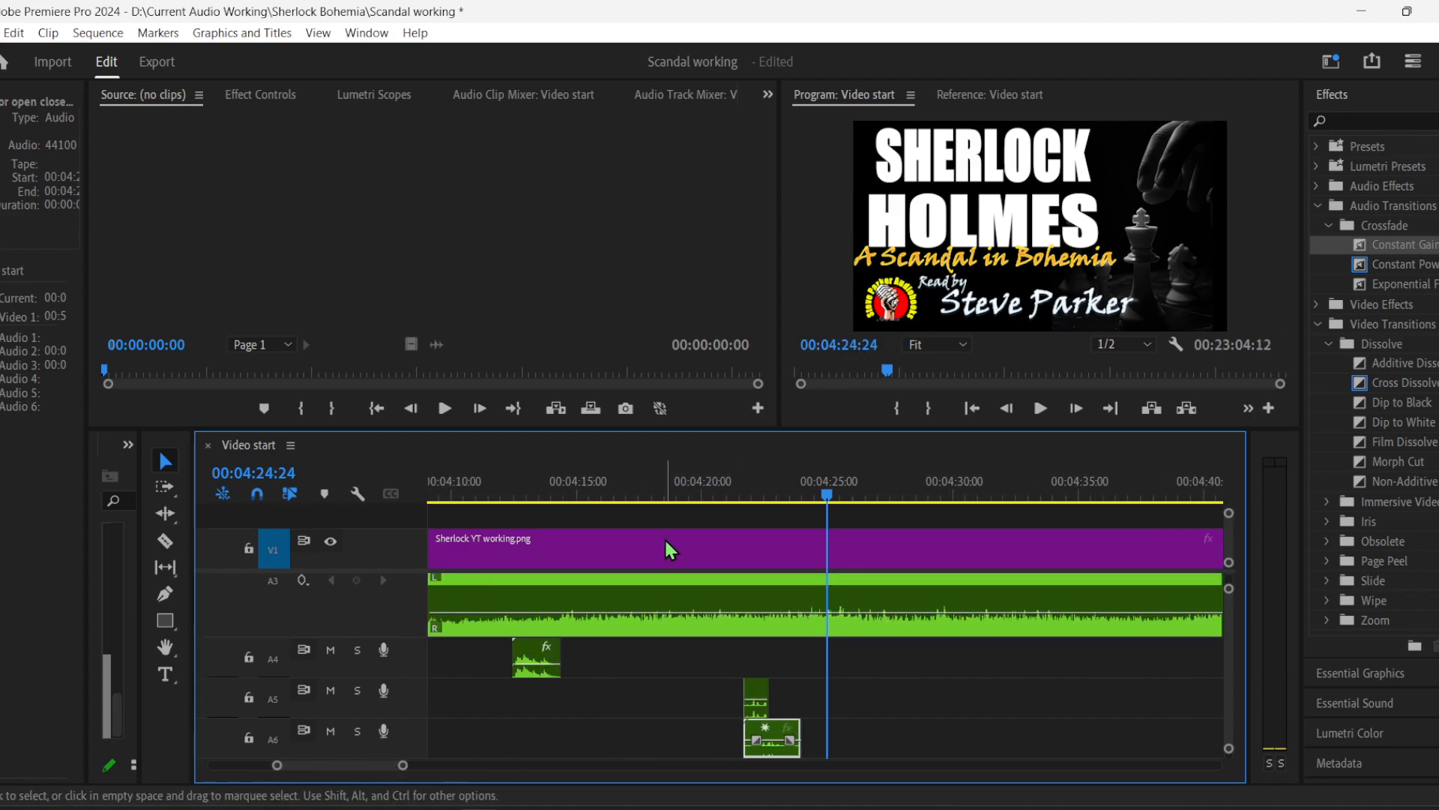
# - Play the narration before the door effects, then replay it from the start of the bell clip on track A4
pyautogui.click(628, 491)
pyautogui.press('space')
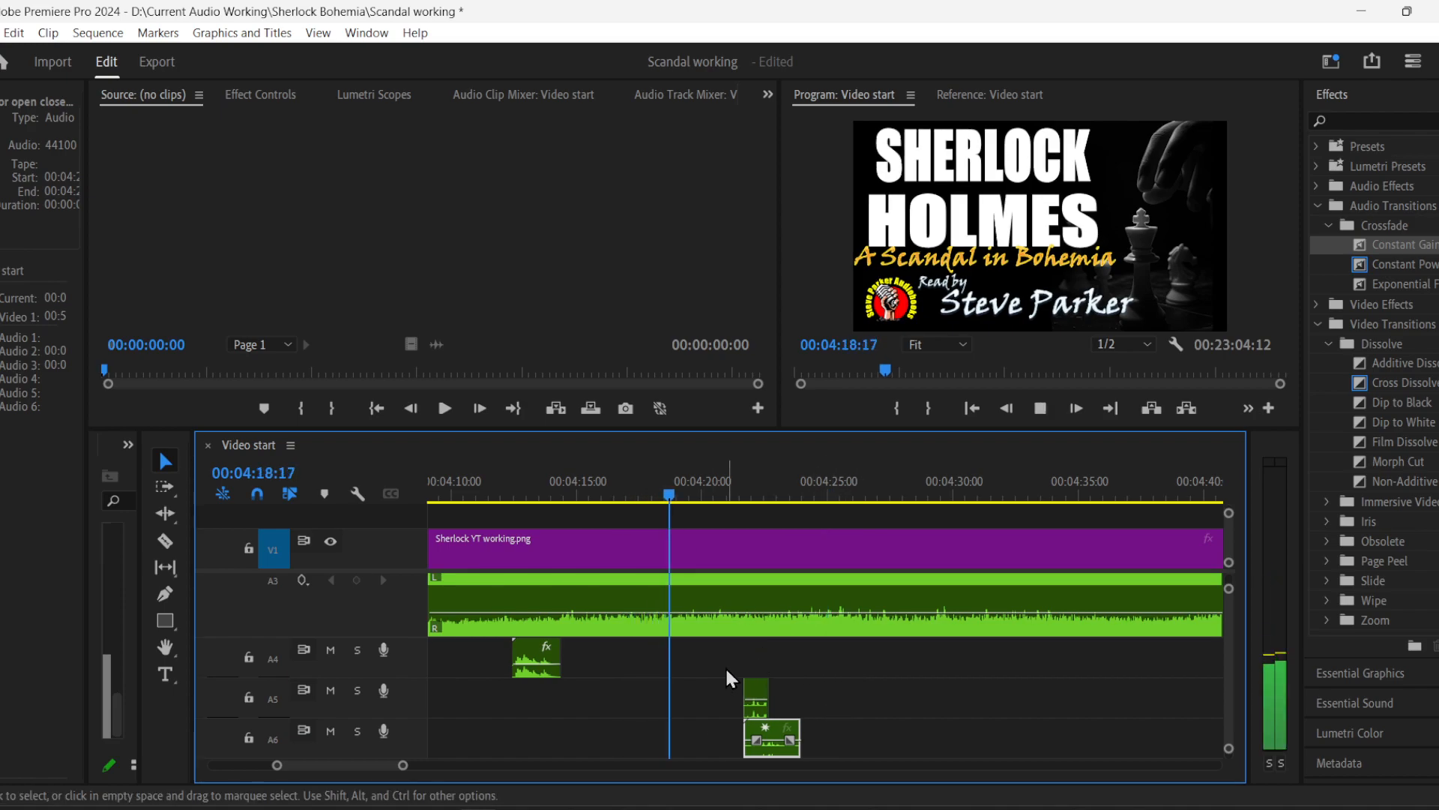
pyautogui.click(560, 496)
pyautogui.press('space')
pyautogui.click(554, 491)
pyautogui.click(518, 491)
pyautogui.press('space')
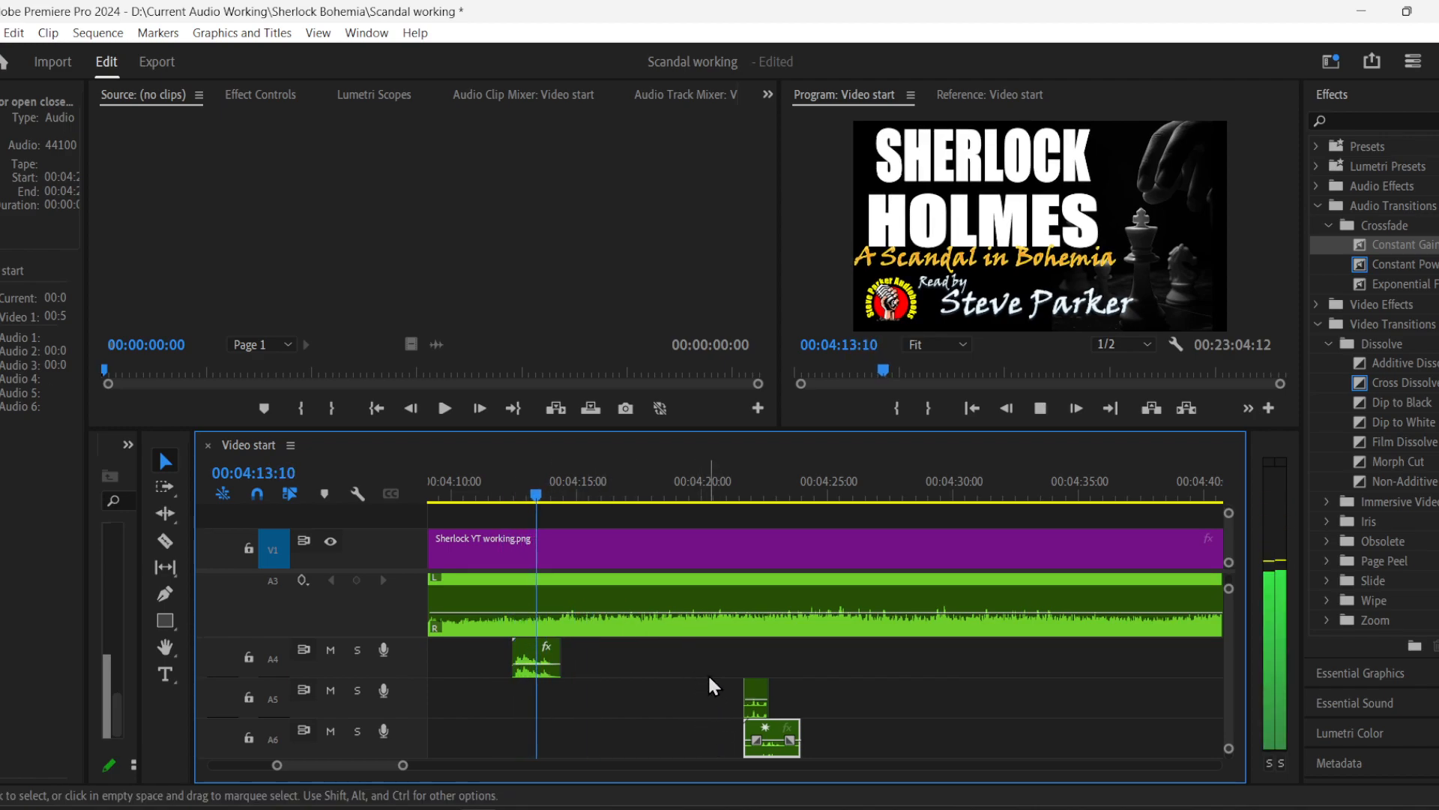
# - Move the two door clips on tracks A5 and A6 together to directly after the bell clip and play on
pyautogui.moveTo(712, 672); pyautogui.dragTo(600, 741)
pyautogui.press('space')
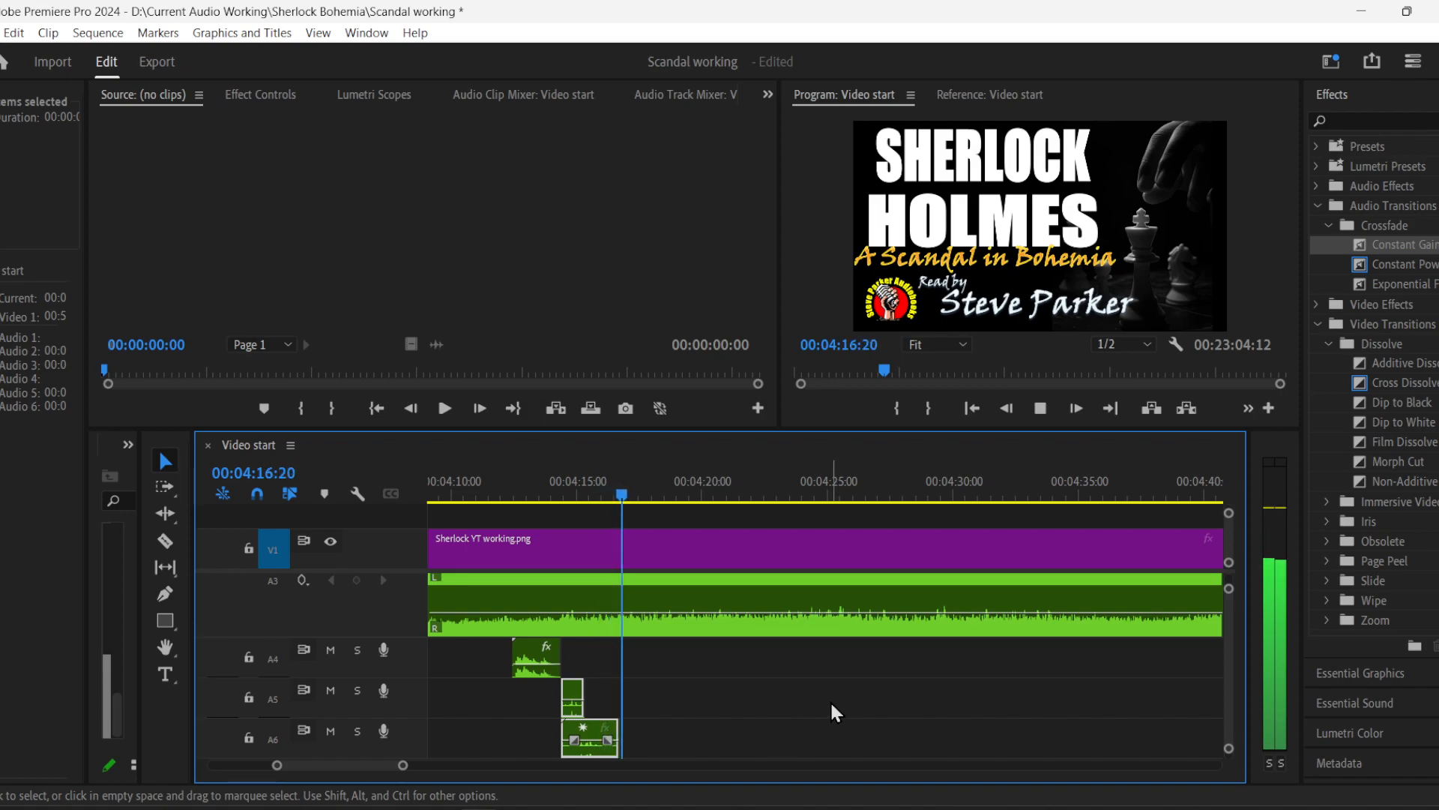
pyautogui.click(782, 717)
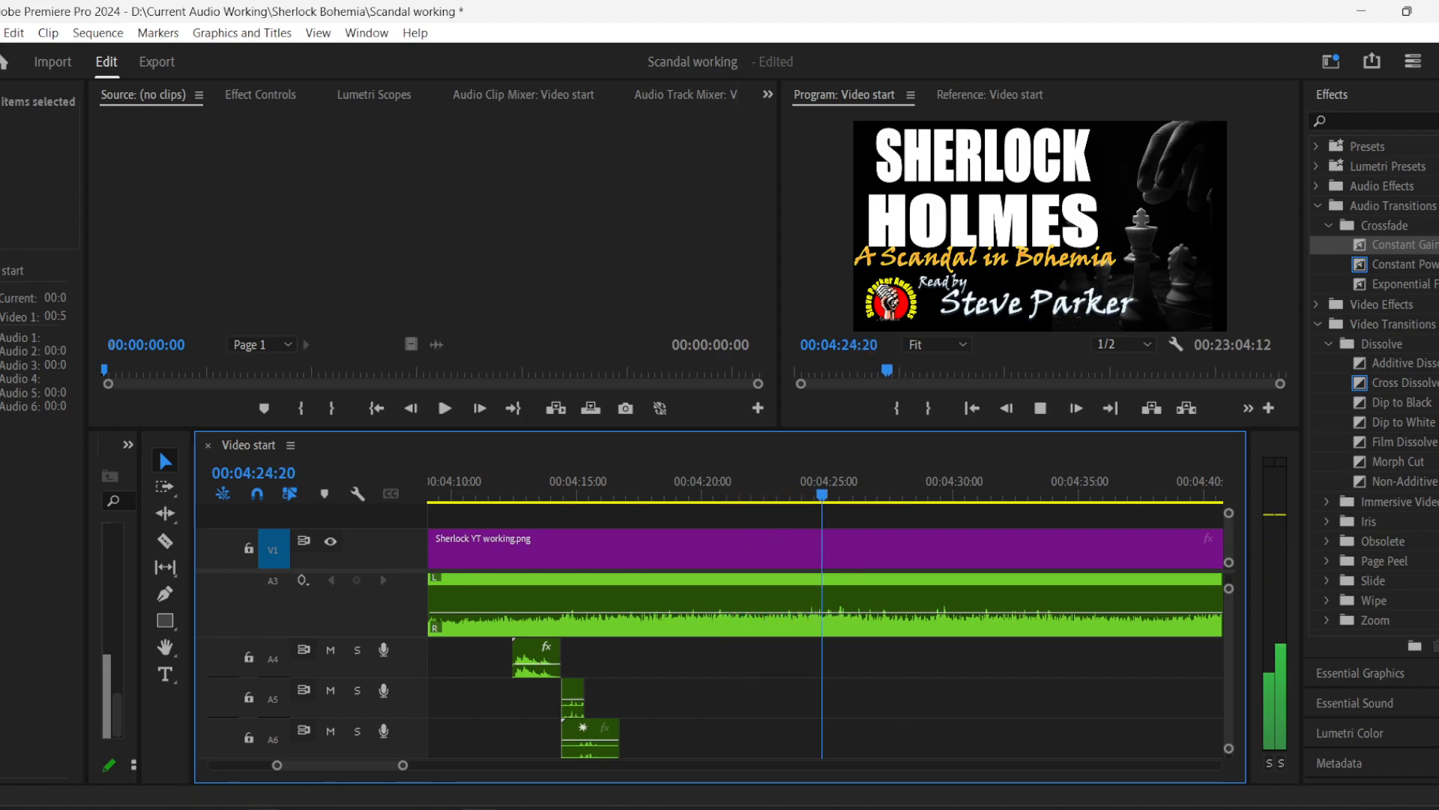
# - Stop playback at 00:04:30:10, switch to File Explorer and open the Things folder inside 01 SFX
pyautogui.moveTo(403, 765); pyautogui.dragTo(433, 765)
pyautogui.click(1040, 408)
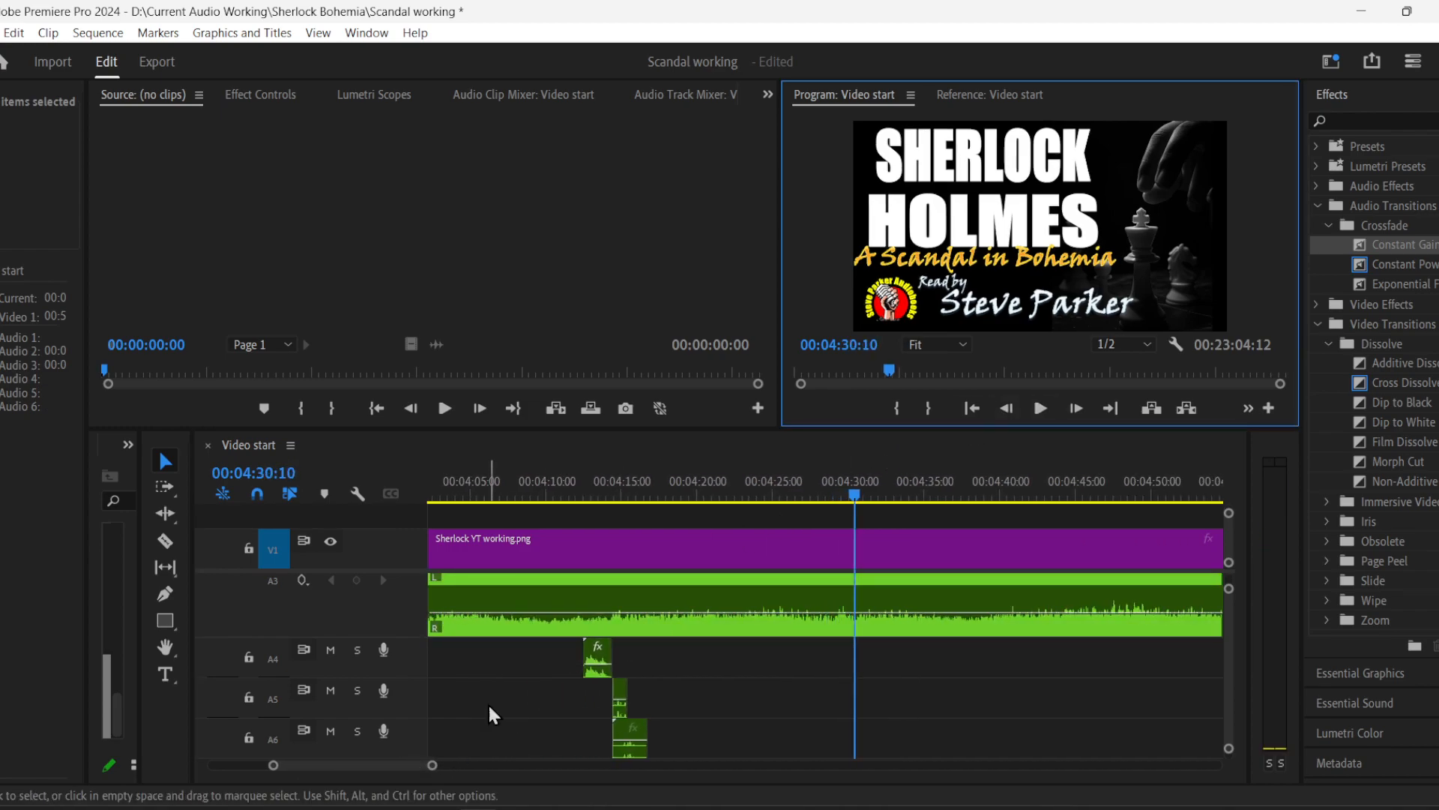
pyautogui.click(356, 807)
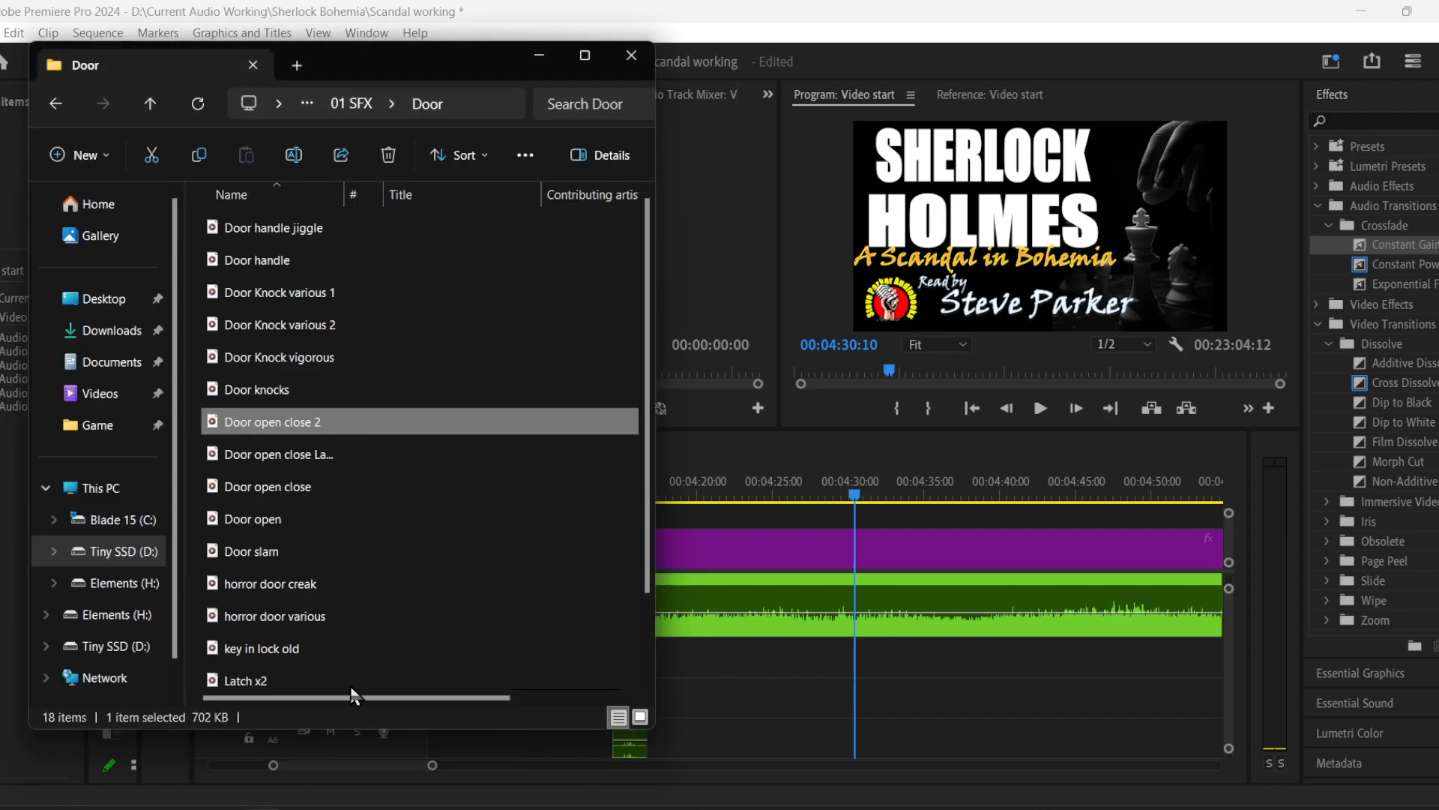
pyautogui.click(346, 108)
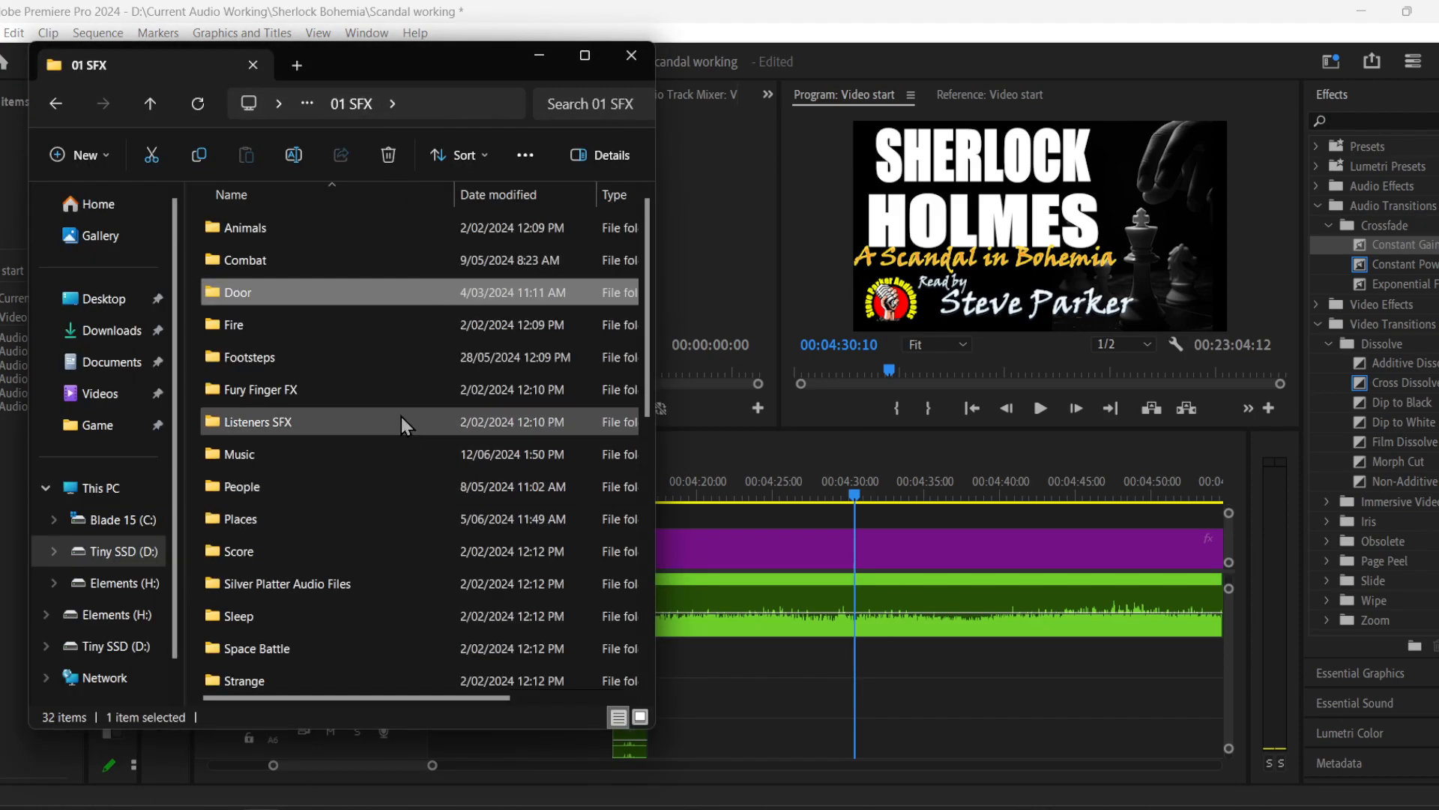
pyautogui.scroll(-3, 389, 385)
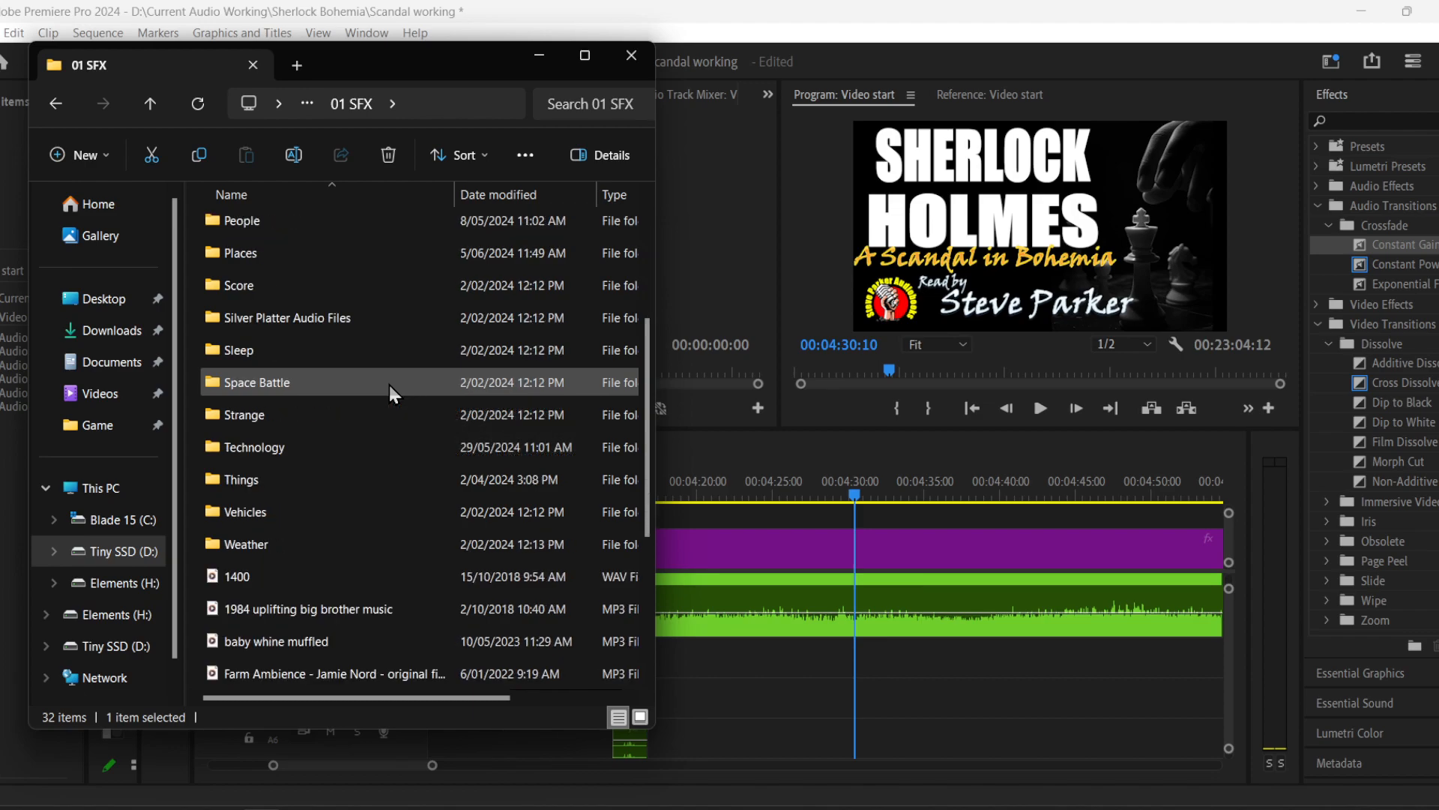
pyautogui.doubleClick(368, 478)
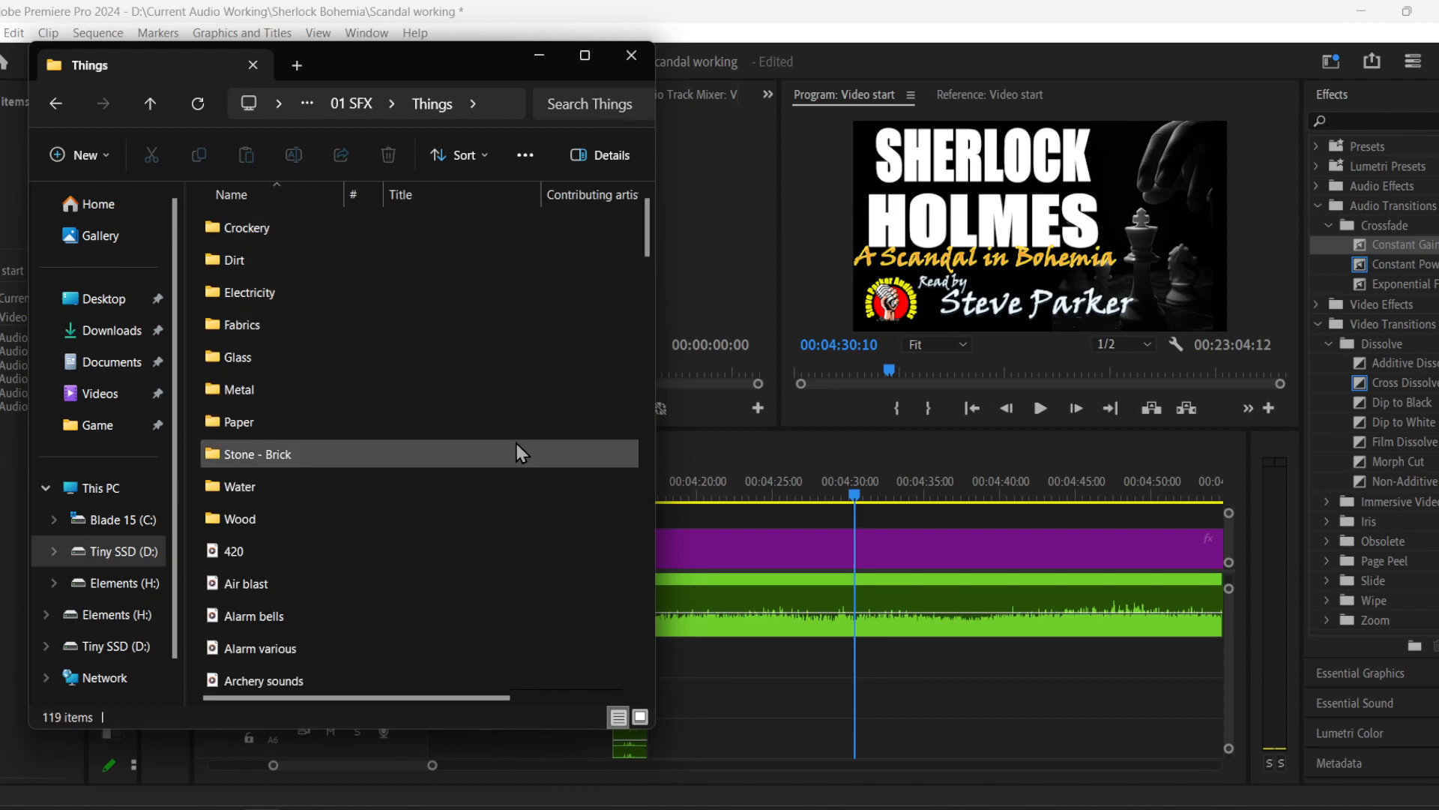
# - Place the chair sit leather sound effect on track A4 at 00:04:30:10
pyautogui.scroll(-2, 515, 439)
pyautogui.scroll(-4, 517, 452)
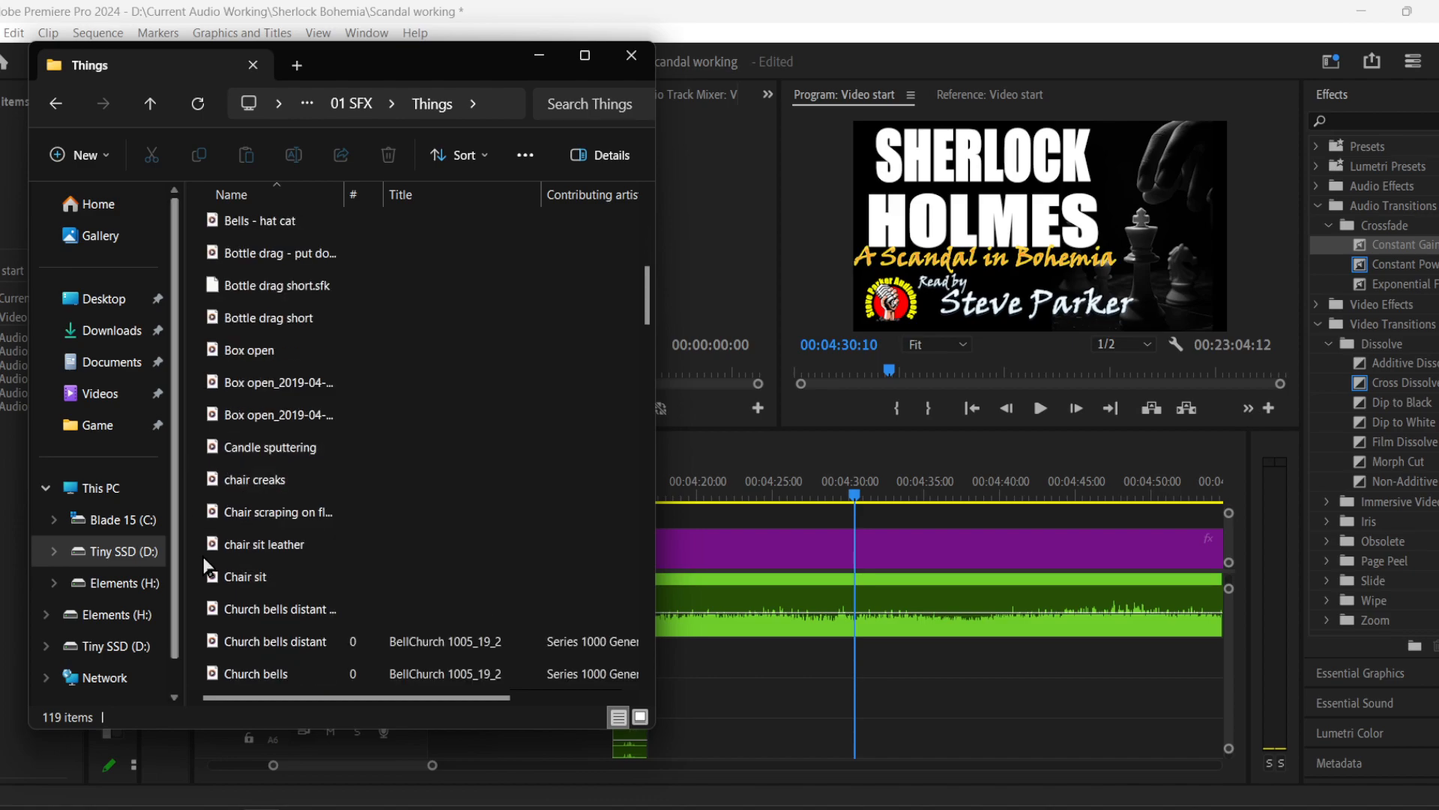
pyautogui.click(279, 554)
pyautogui.moveTo(287, 555); pyautogui.dragTo(848, 659)
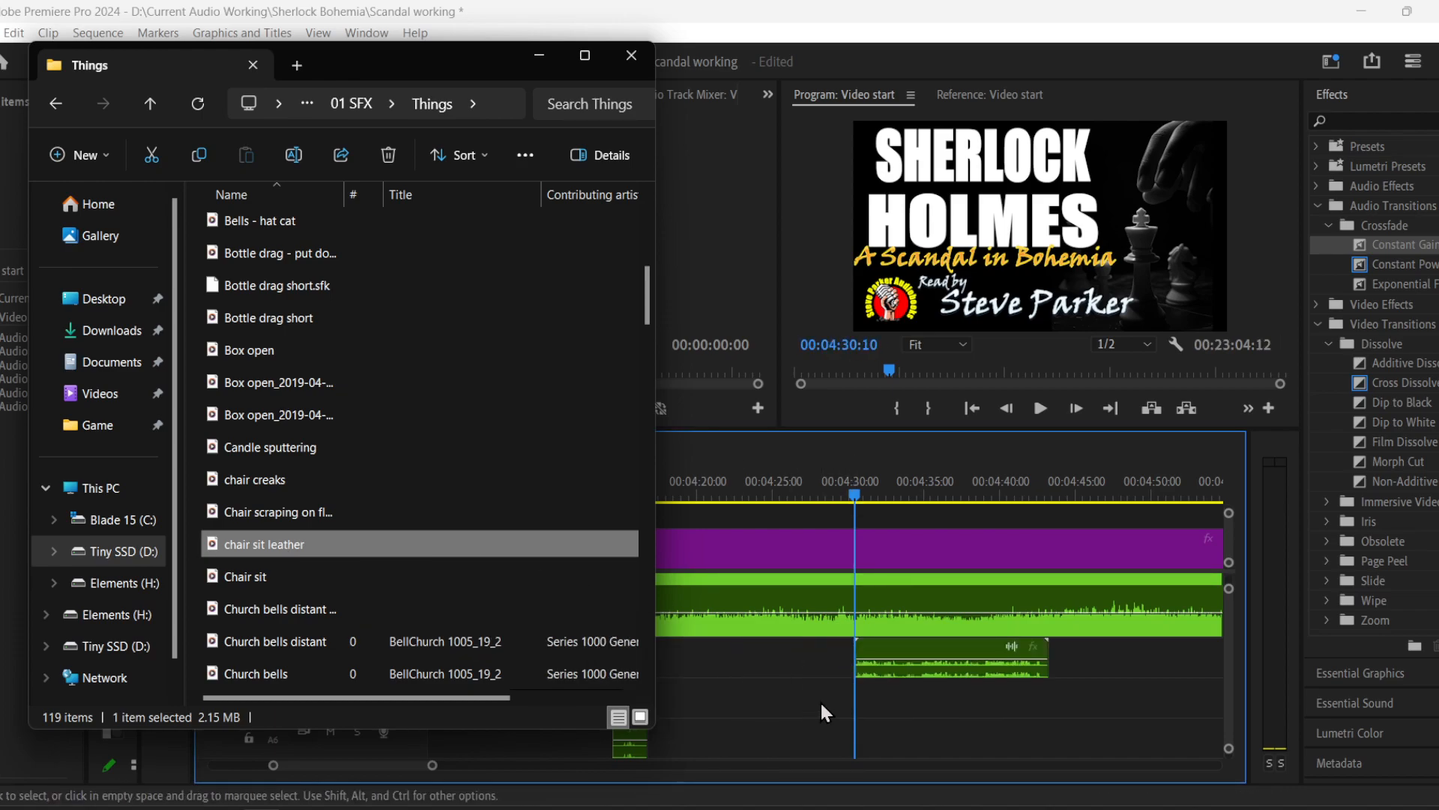
pyautogui.click(910, 708)
# - Play the passage from 00:04:27:16 and move the chair sit leather clip earlier to start at about 00:04:29
pyautogui.moveTo(835, 484); pyautogui.dragTo(816, 488)
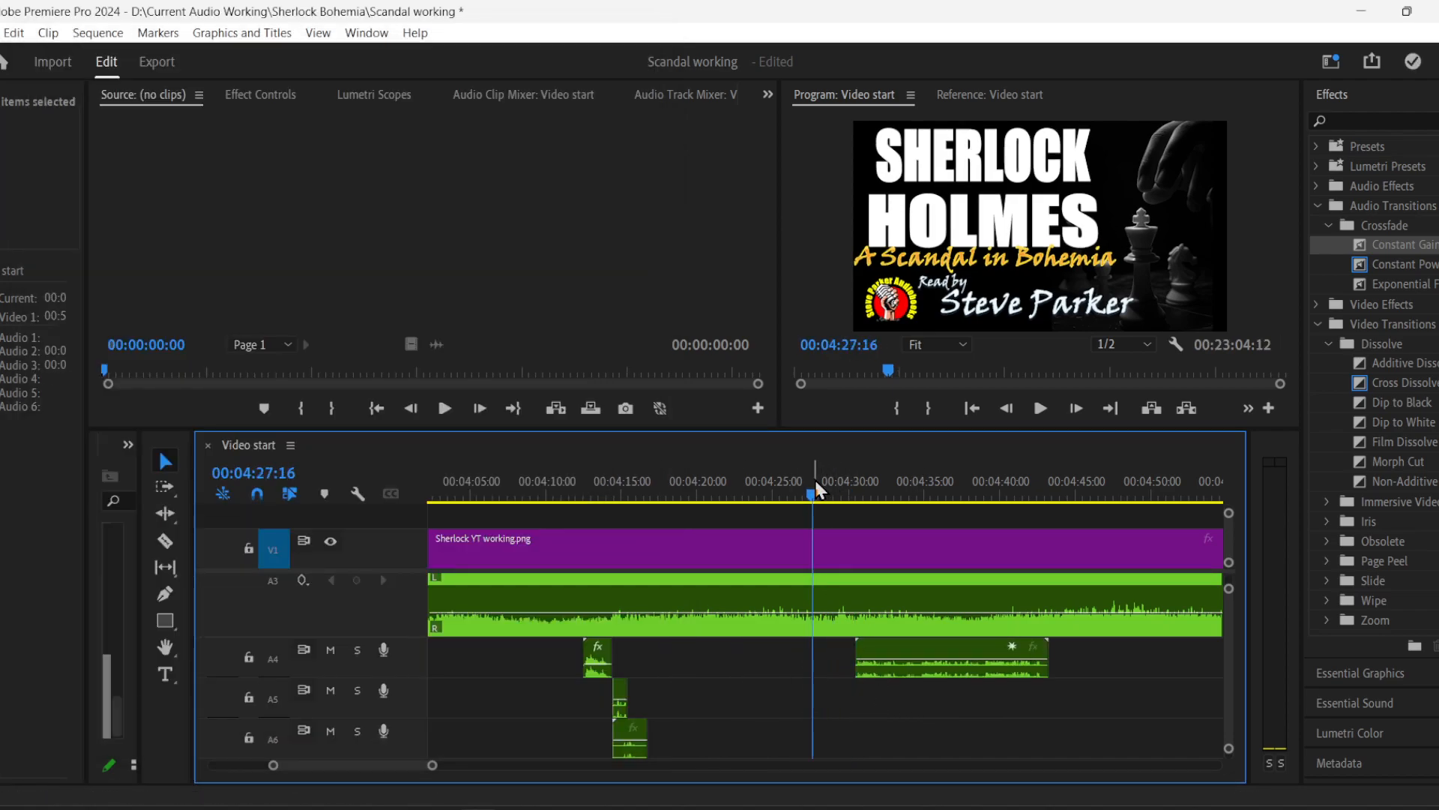
pyautogui.press('space')
pyautogui.moveTo(940, 680); pyautogui.dragTo(920, 679)
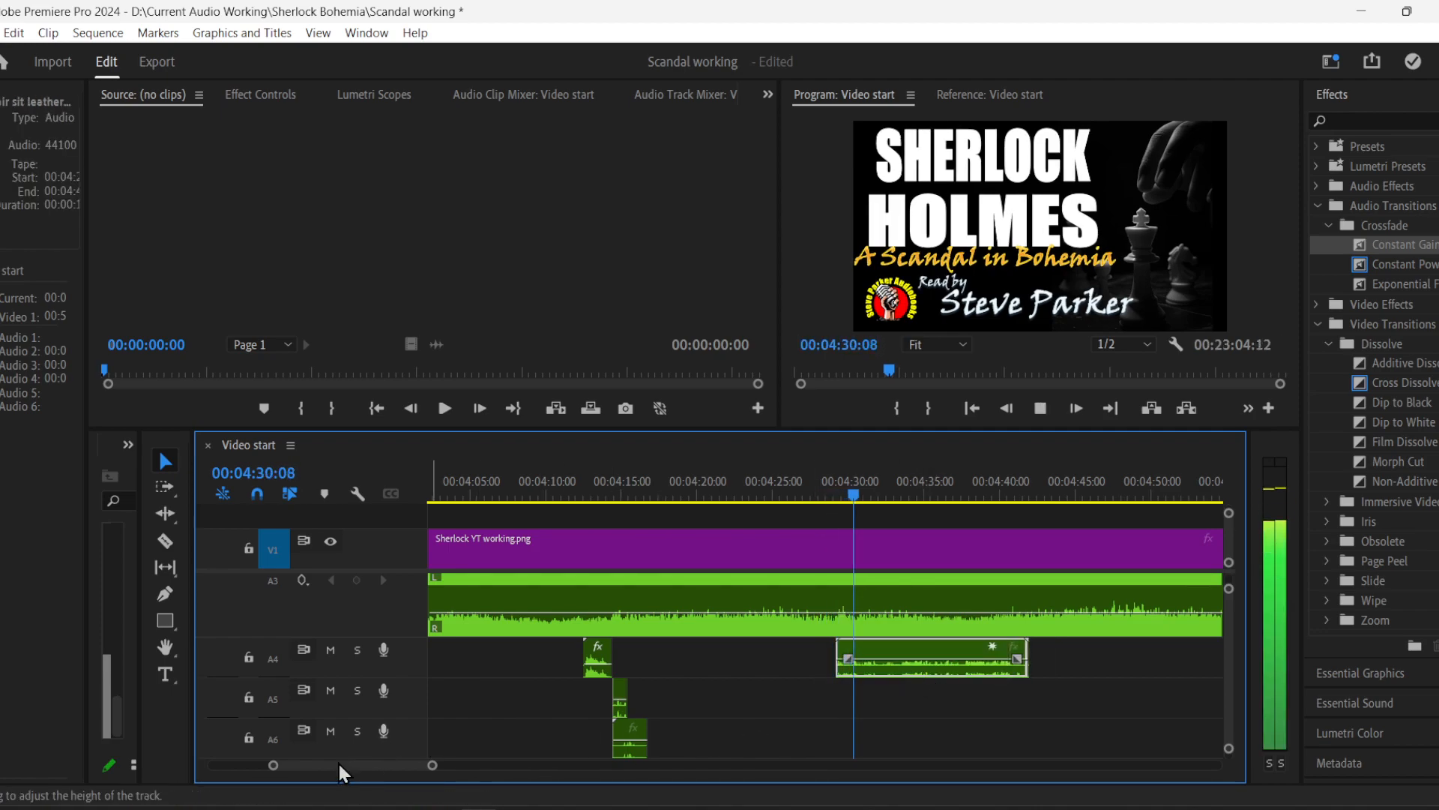
pyautogui.press('space')
pyautogui.moveTo(273, 766); pyautogui.dragTo(329, 767)
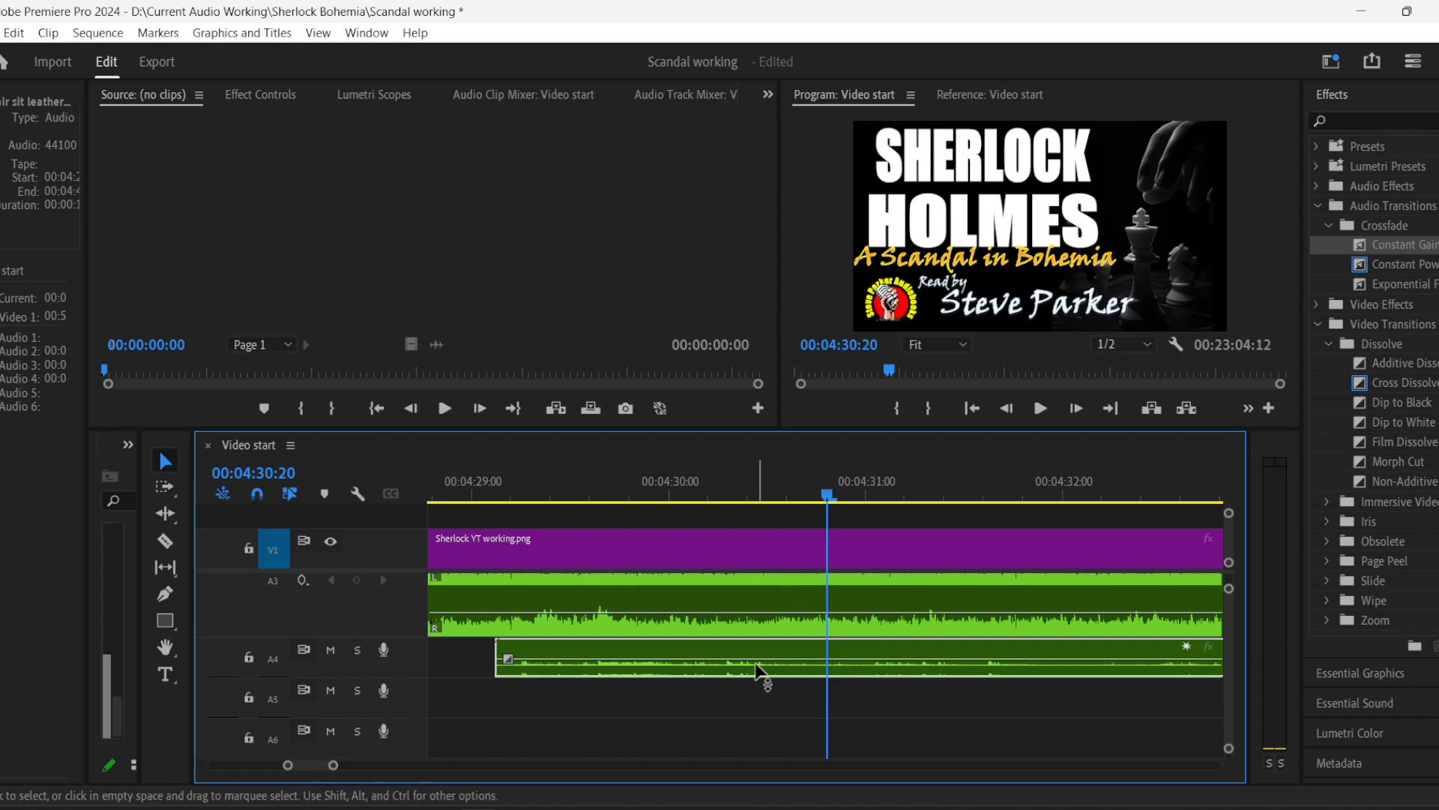
# - Cut the chair sit leather clip at about 00:04:31 and delete the part after the cut
pyautogui.click(165, 540)
pyautogui.press('space')
pyautogui.click(874, 657)
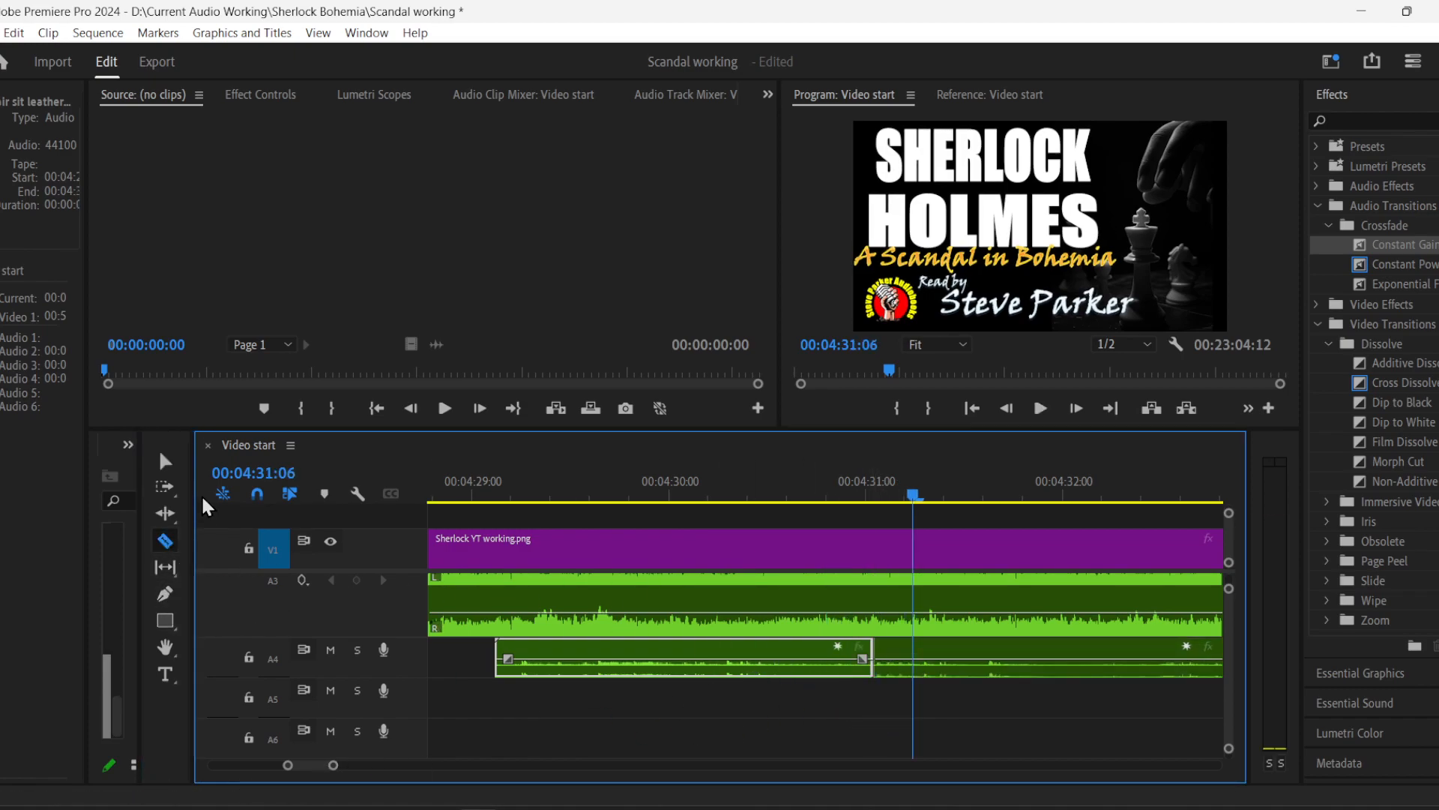
pyautogui.click(153, 455)
pyautogui.click(1049, 661)
pyautogui.press('Delete')
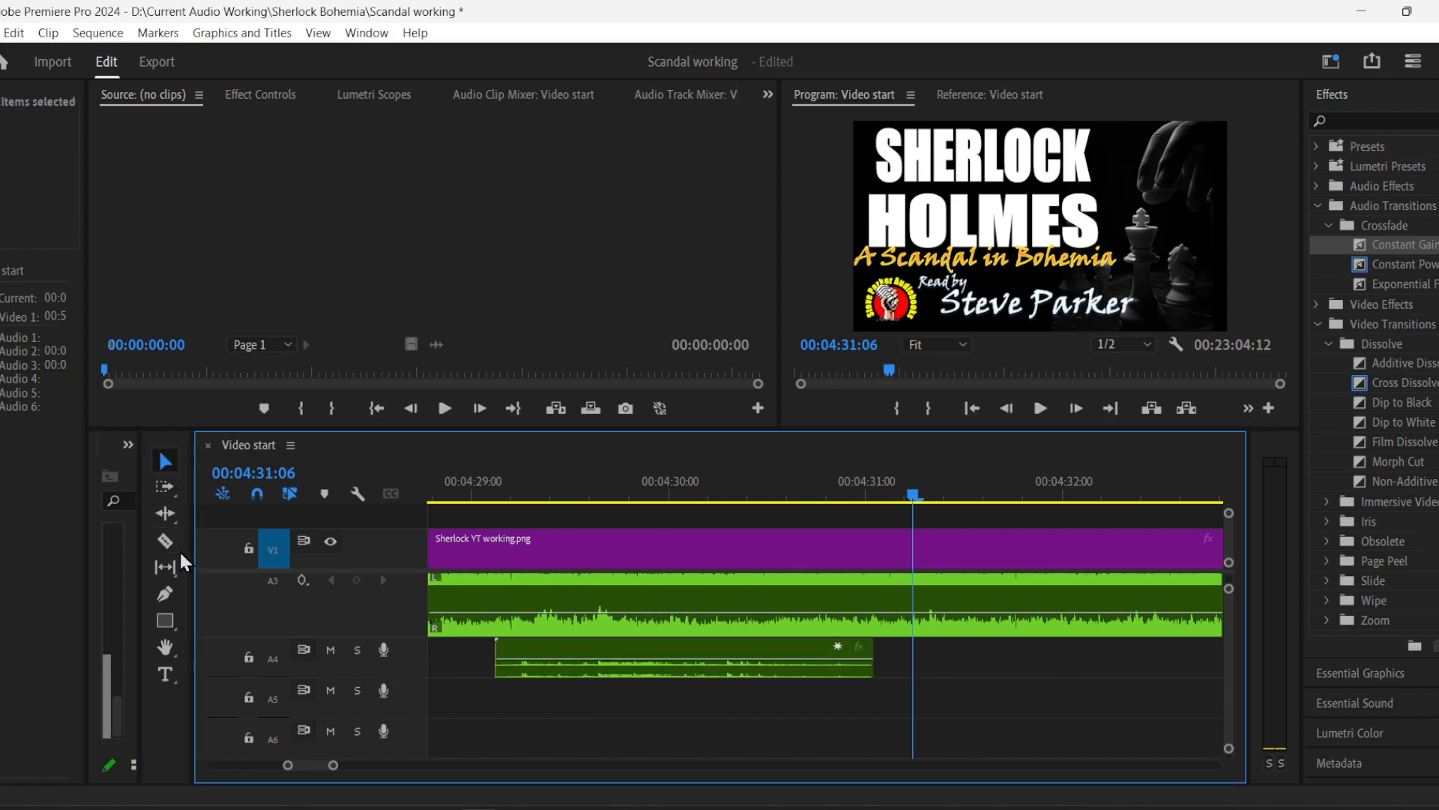
# - Add a volume keyframe near the end of the chair sit leather clip, lower its level and play it
pyautogui.click(165, 594)
pyautogui.moveTo(830, 659); pyautogui.dragTo(831, 668)
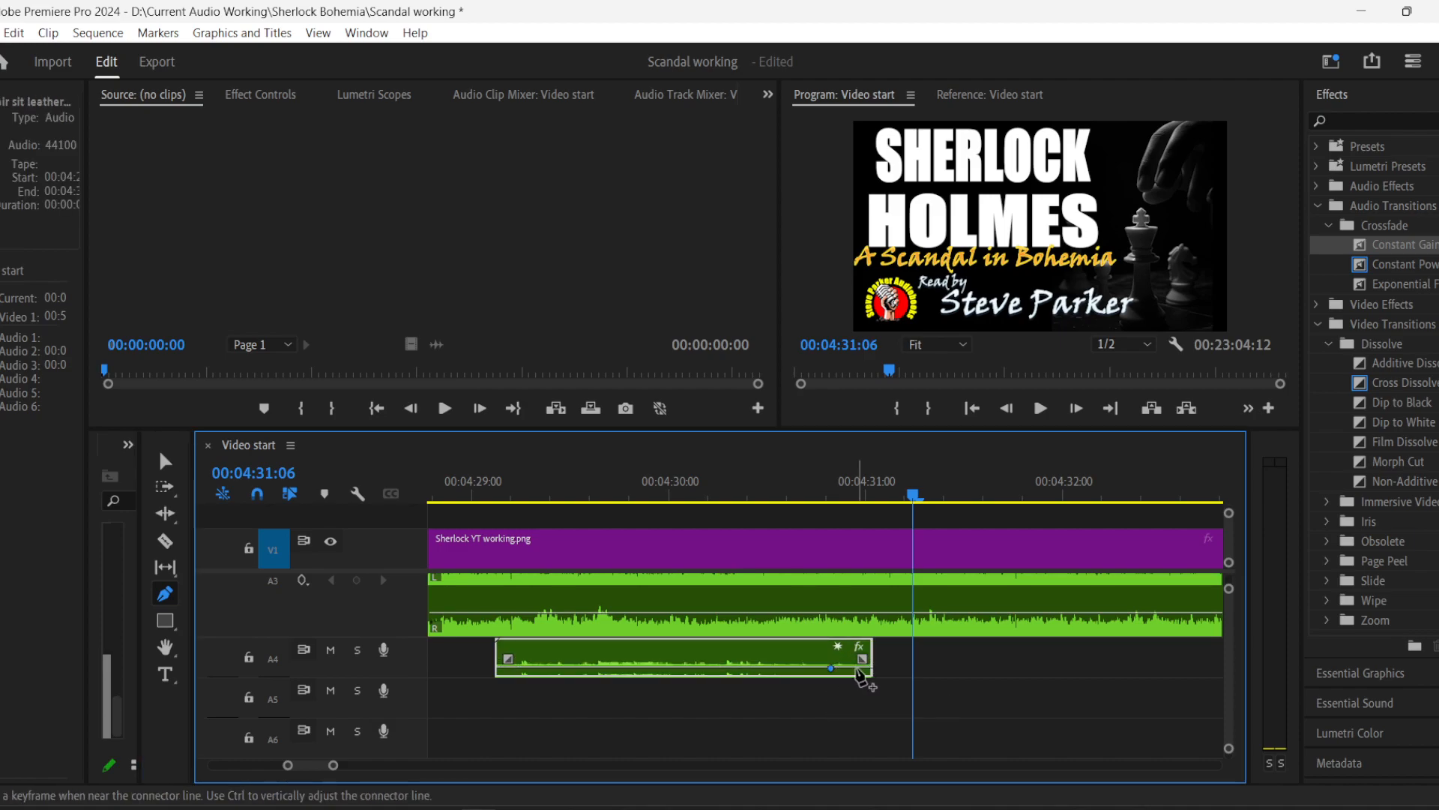
pyautogui.click(616, 500)
pyautogui.press('space')
pyautogui.press('space')
# - Set the chair sit leather clip's volume before its closing fade to about -7.5 dB and play it
pyautogui.click(166, 462)
pyautogui.moveTo(603, 668); pyautogui.dragTo(604, 662)
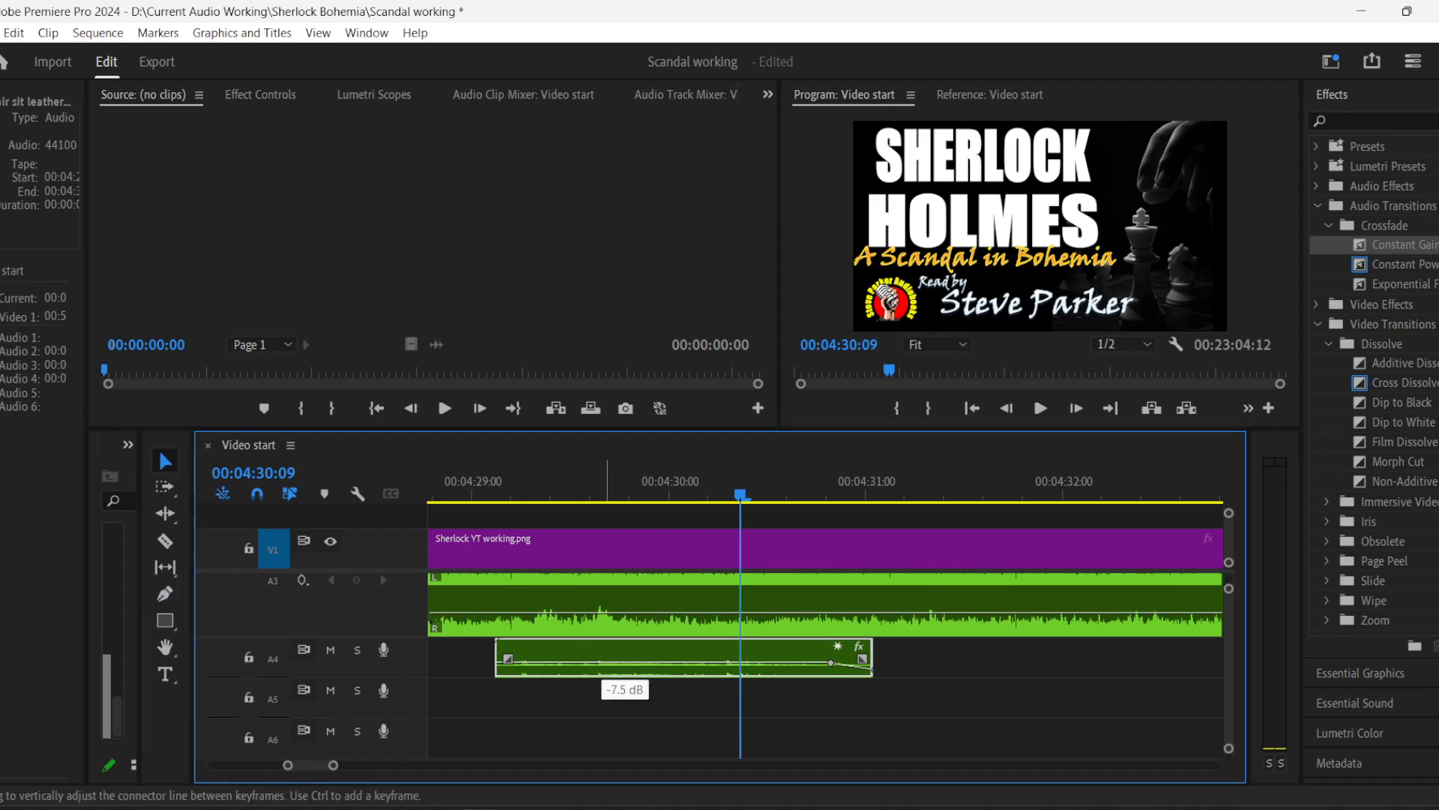
pyautogui.click(556, 483)
pyautogui.press('space')
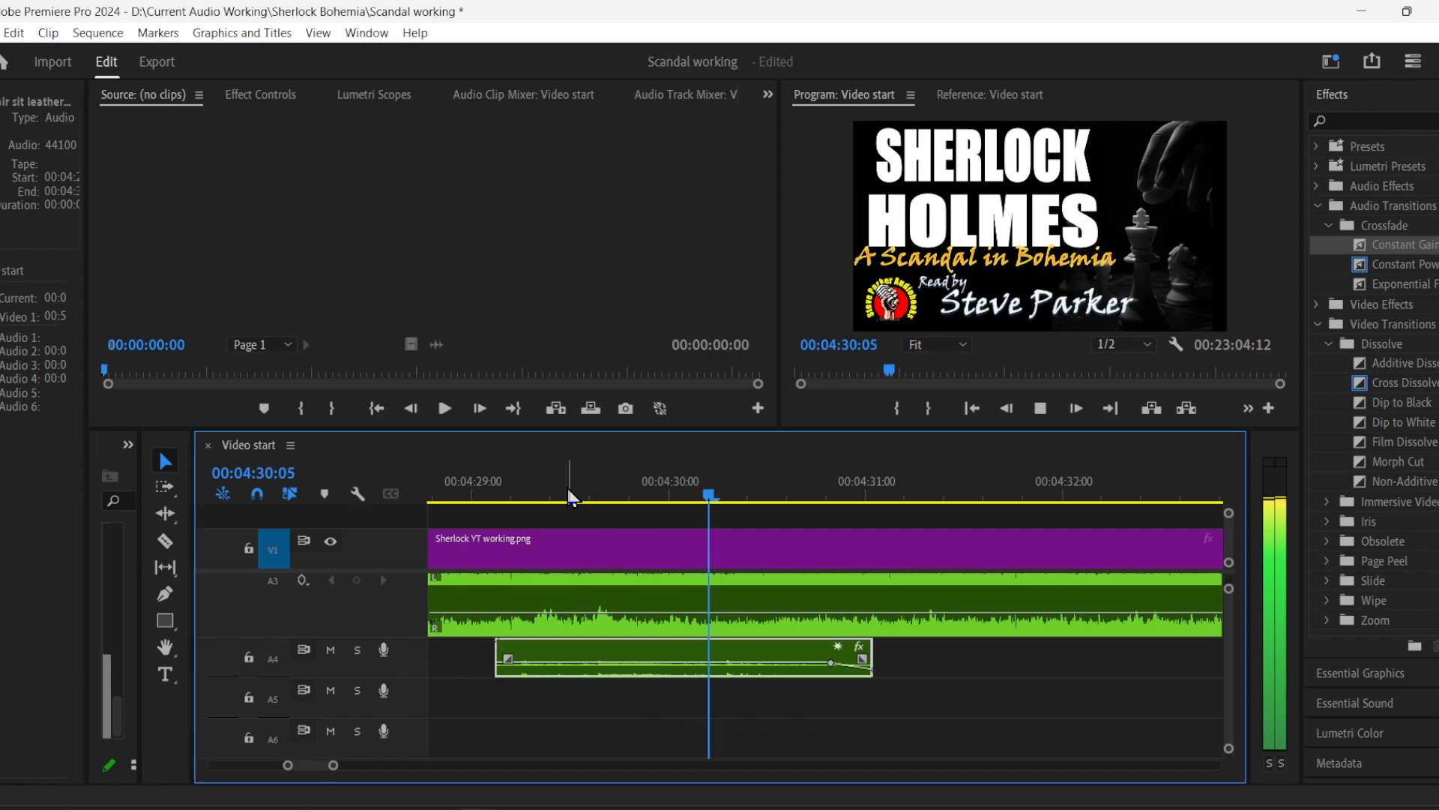
pyautogui.press('space')
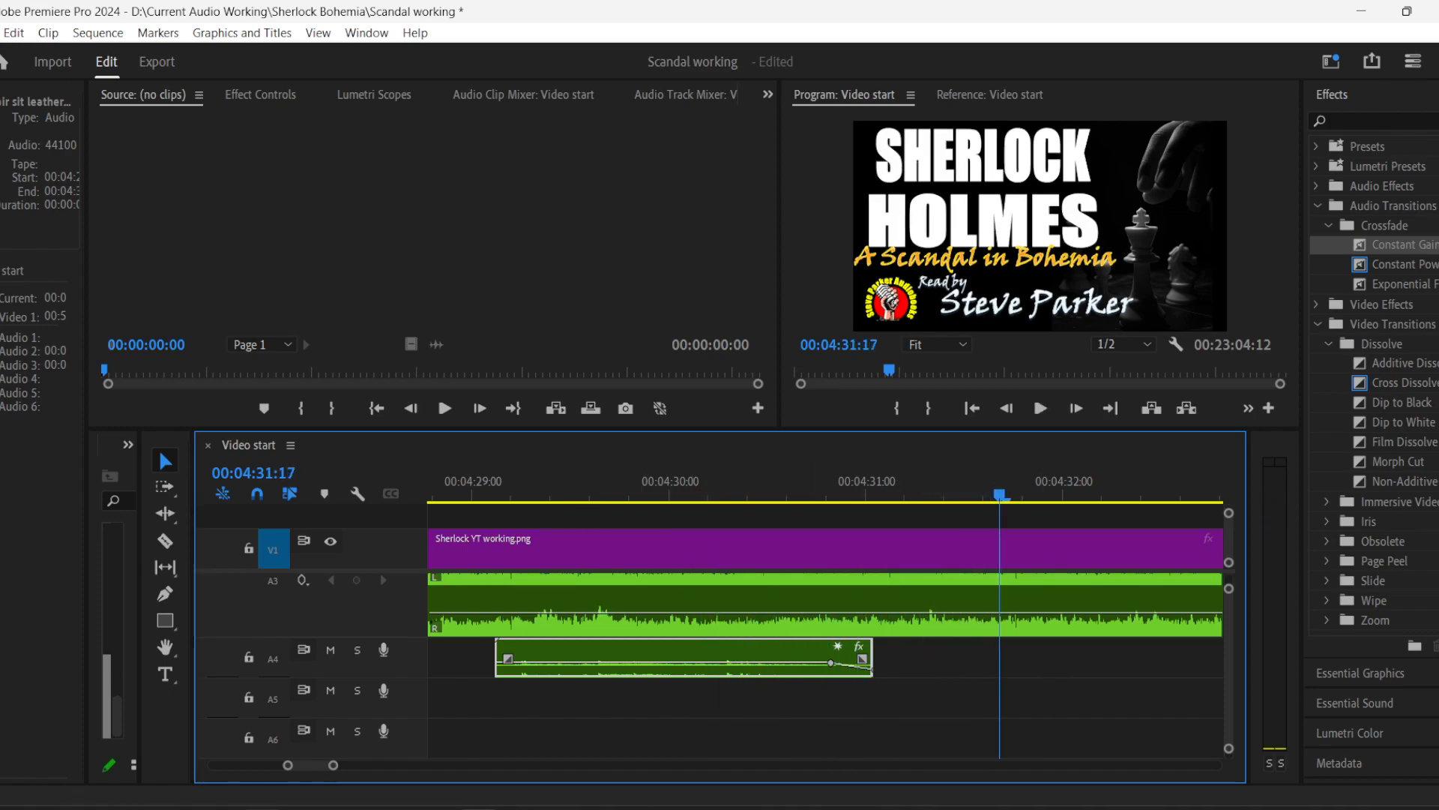
# - Trim the end of the street ambience clip on track A3 back to 00:04:14:11, where the door effects start
pyautogui.moveTo(333, 765); pyautogui.dragTo(604, 764)
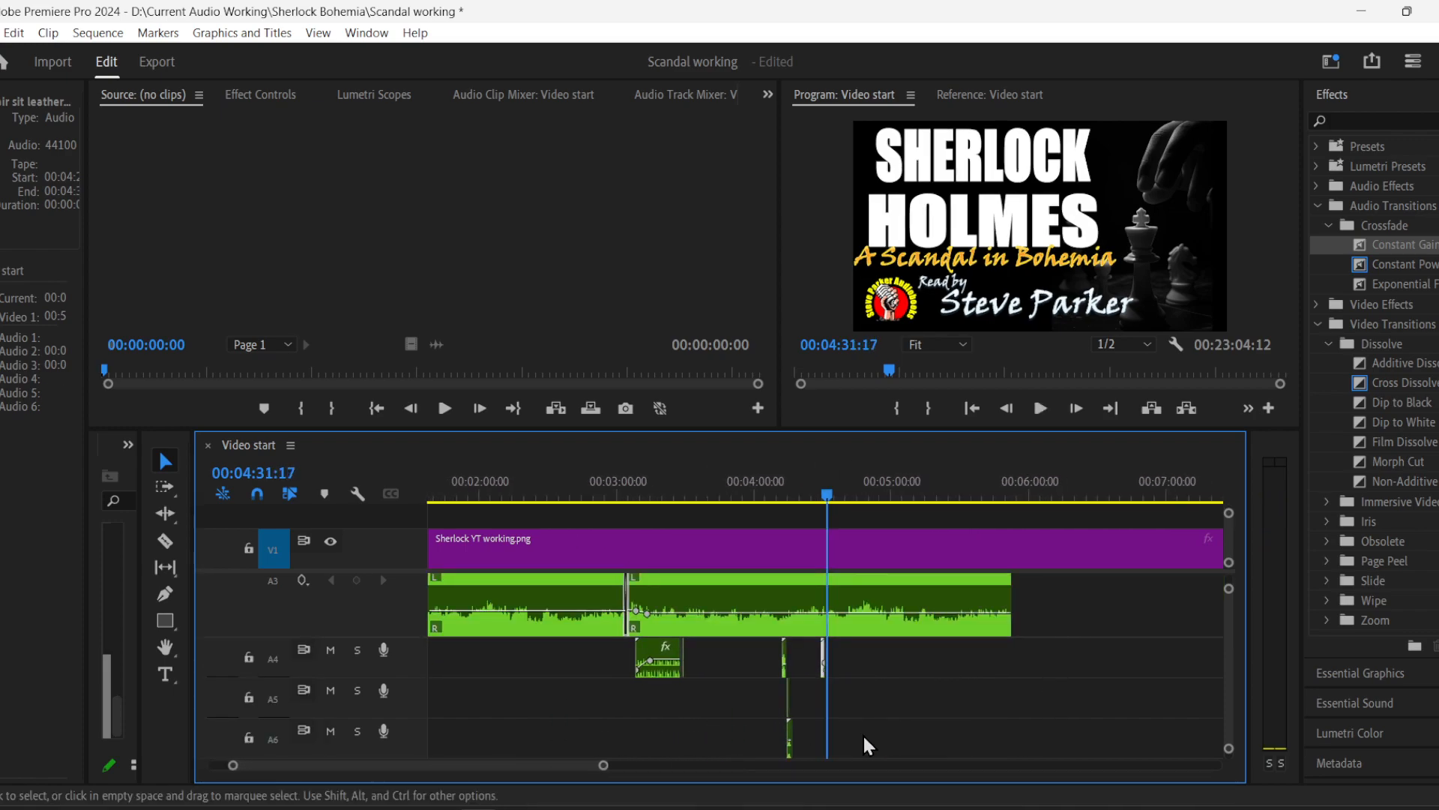
pyautogui.press('space')
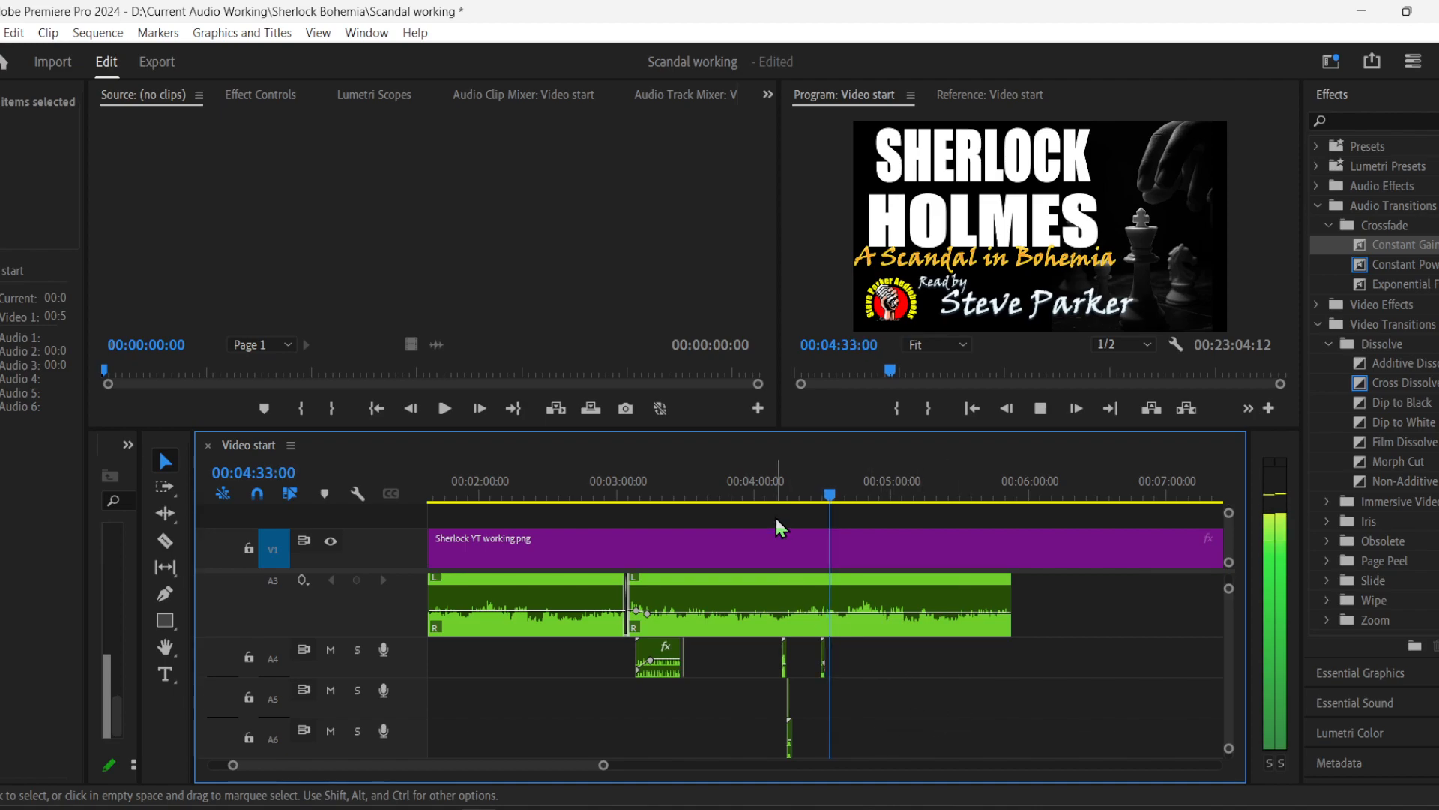
pyautogui.press('space')
pyautogui.moveTo(796, 492); pyautogui.dragTo(789, 492)
pyautogui.moveTo(1024, 605); pyautogui.dragTo(788, 607)
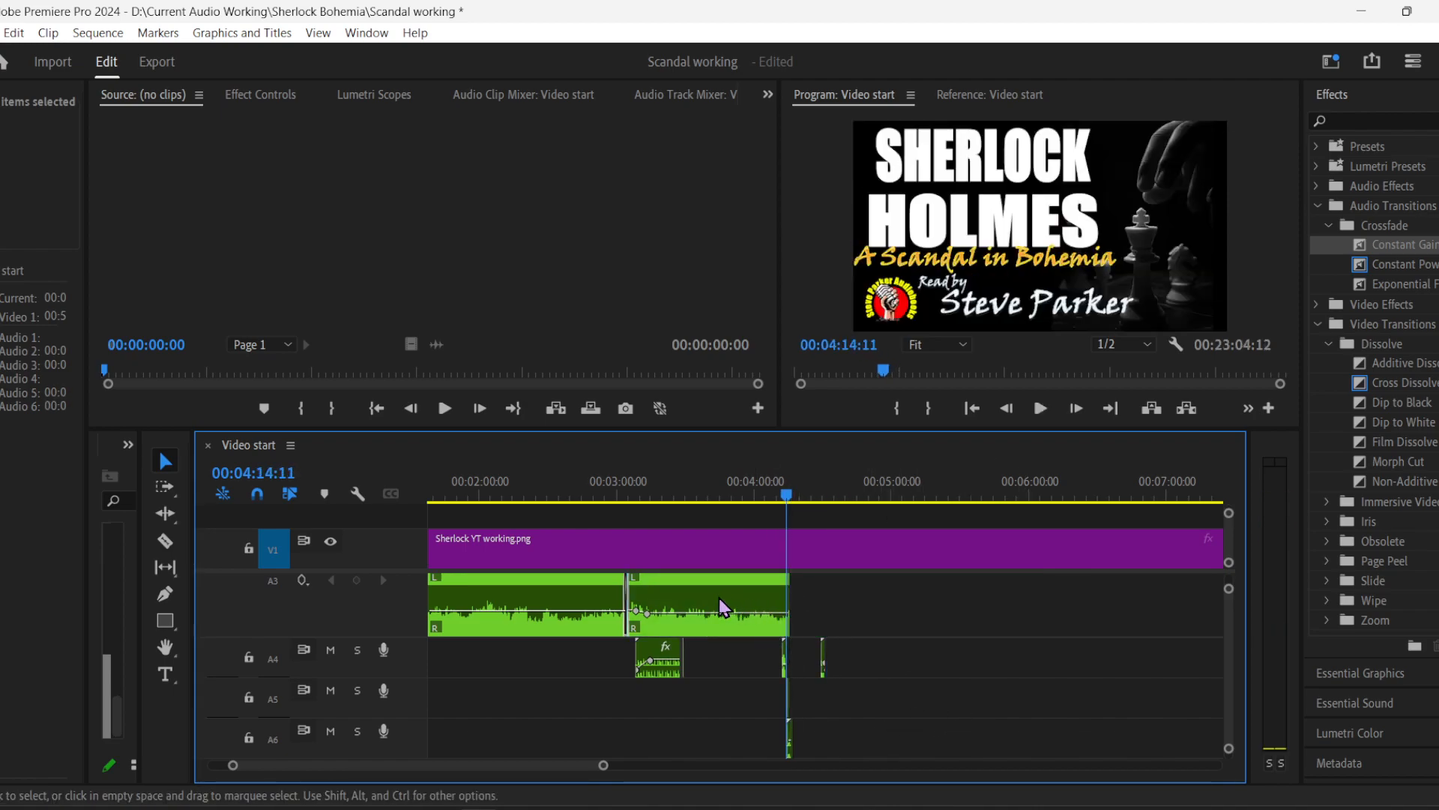
# - Place City victorian side street horses outside from the 01 SFX Places folder on track A3, starting about where the chair effect begins
pyautogui.hotkey('alt', 'Tab')
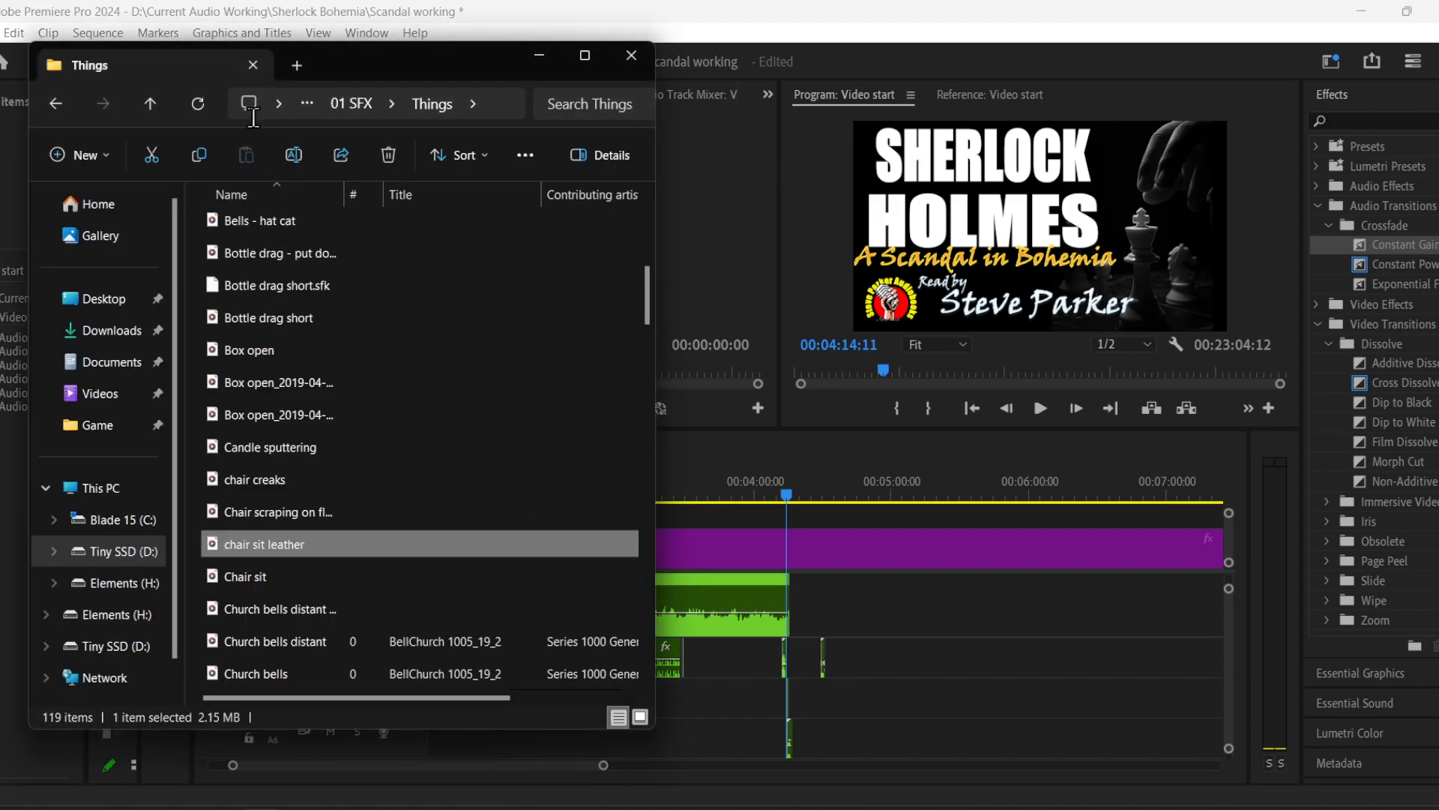
pyautogui.click(359, 107)
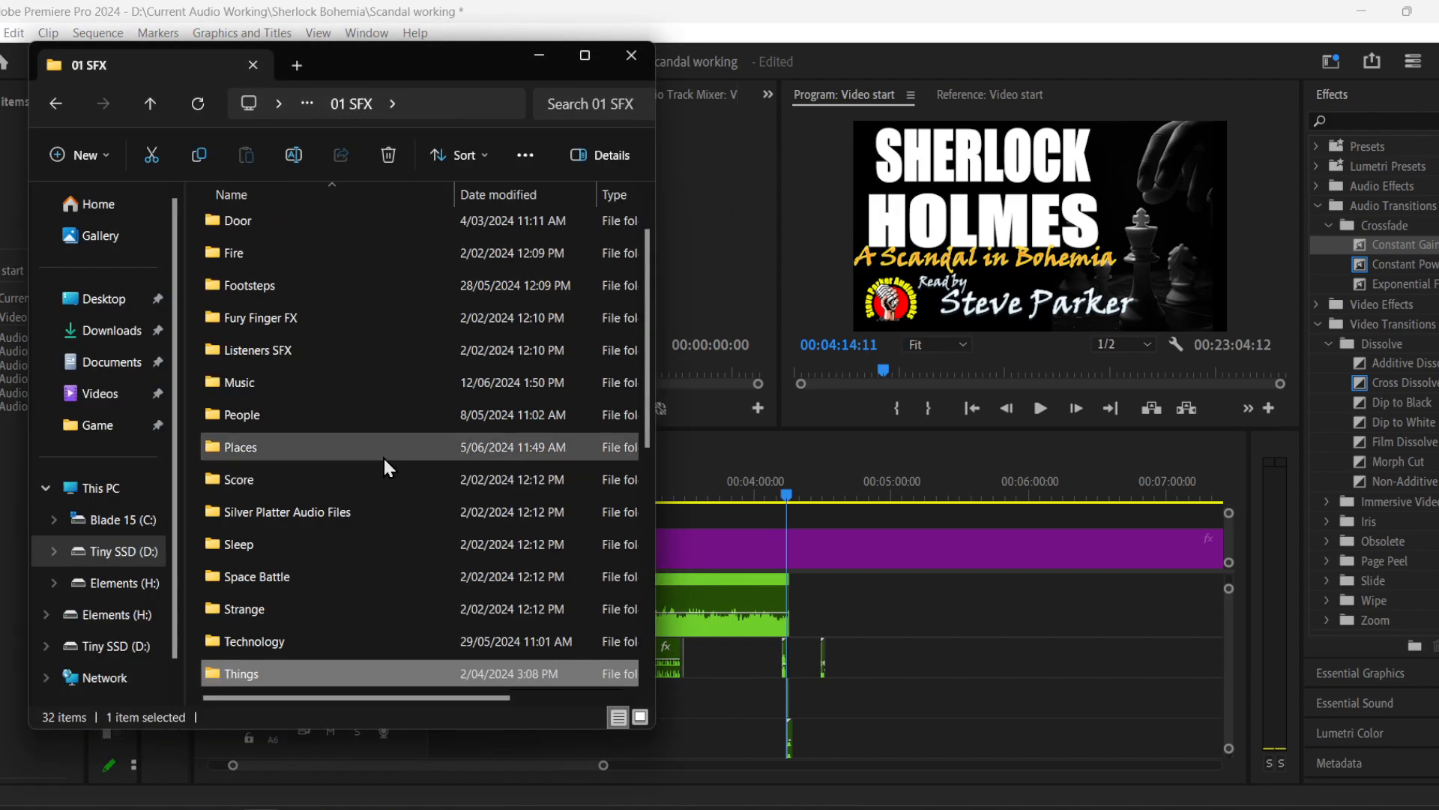
pyautogui.doubleClick(329, 450)
pyautogui.scroll(-2, 509, 536)
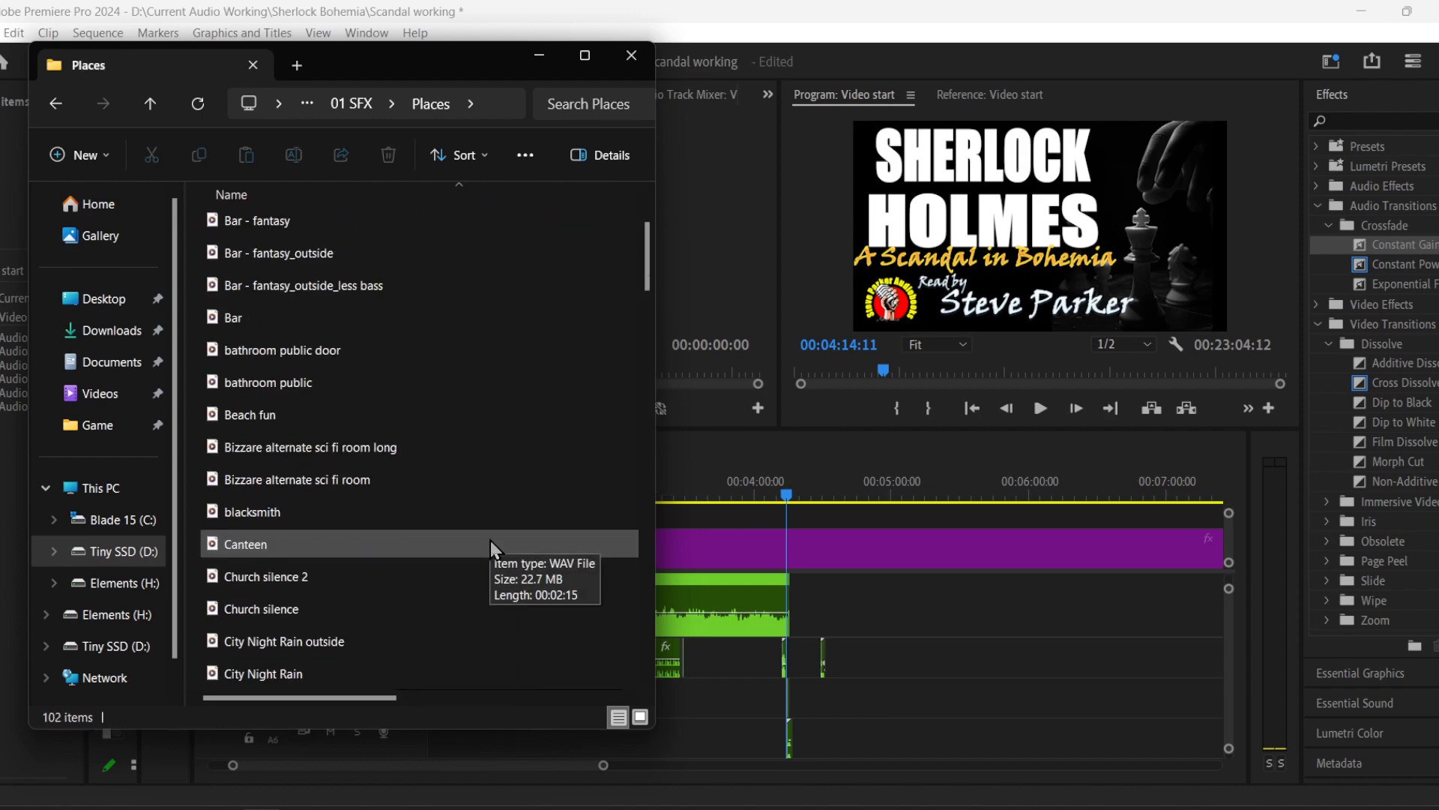
pyautogui.scroll(-3, 491, 540)
pyautogui.scroll(-1, 491, 525)
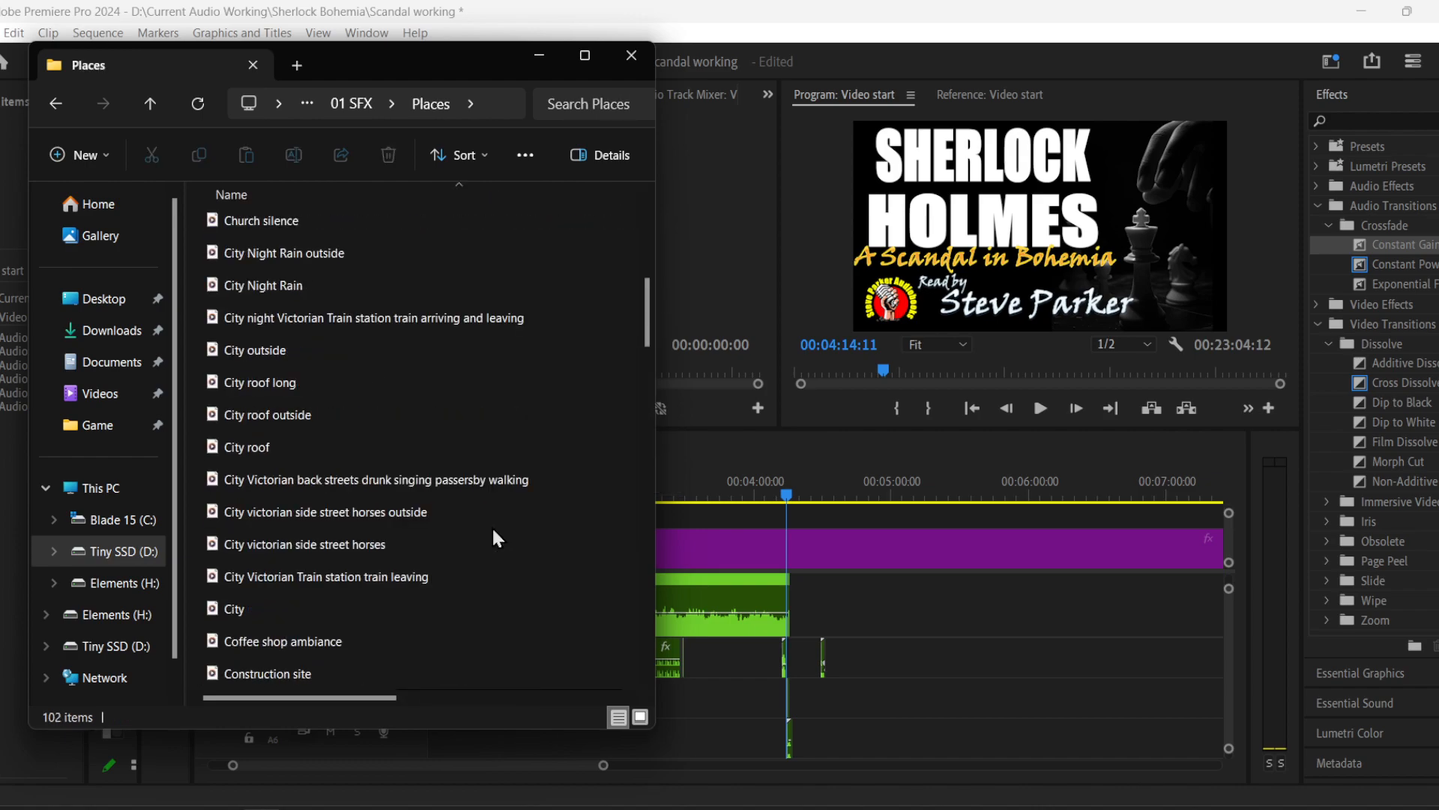
pyautogui.scroll(-1, 492, 525)
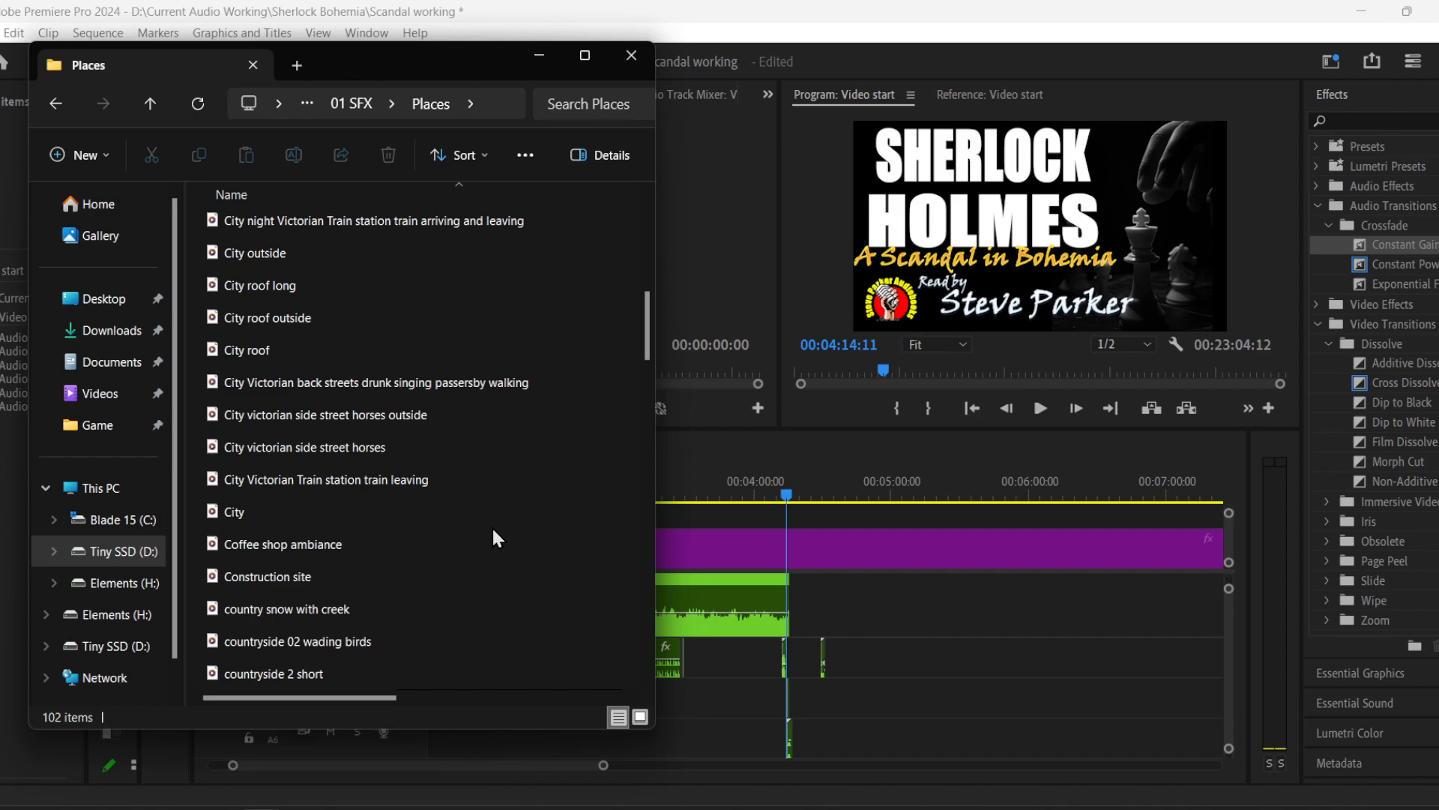
pyautogui.click(358, 452)
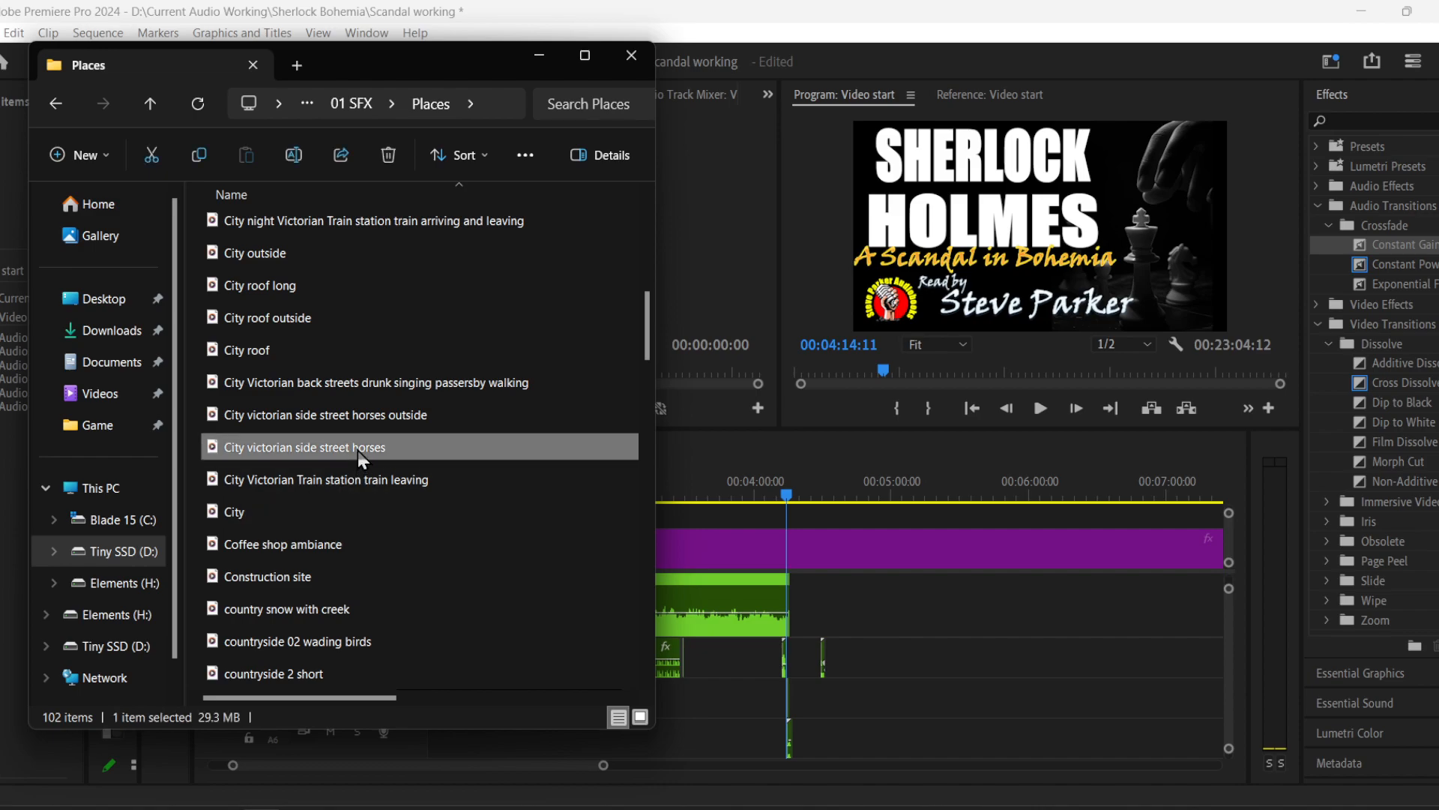
pyautogui.click(285, 420)
pyautogui.moveTo(300, 423); pyautogui.dragTo(832, 592)
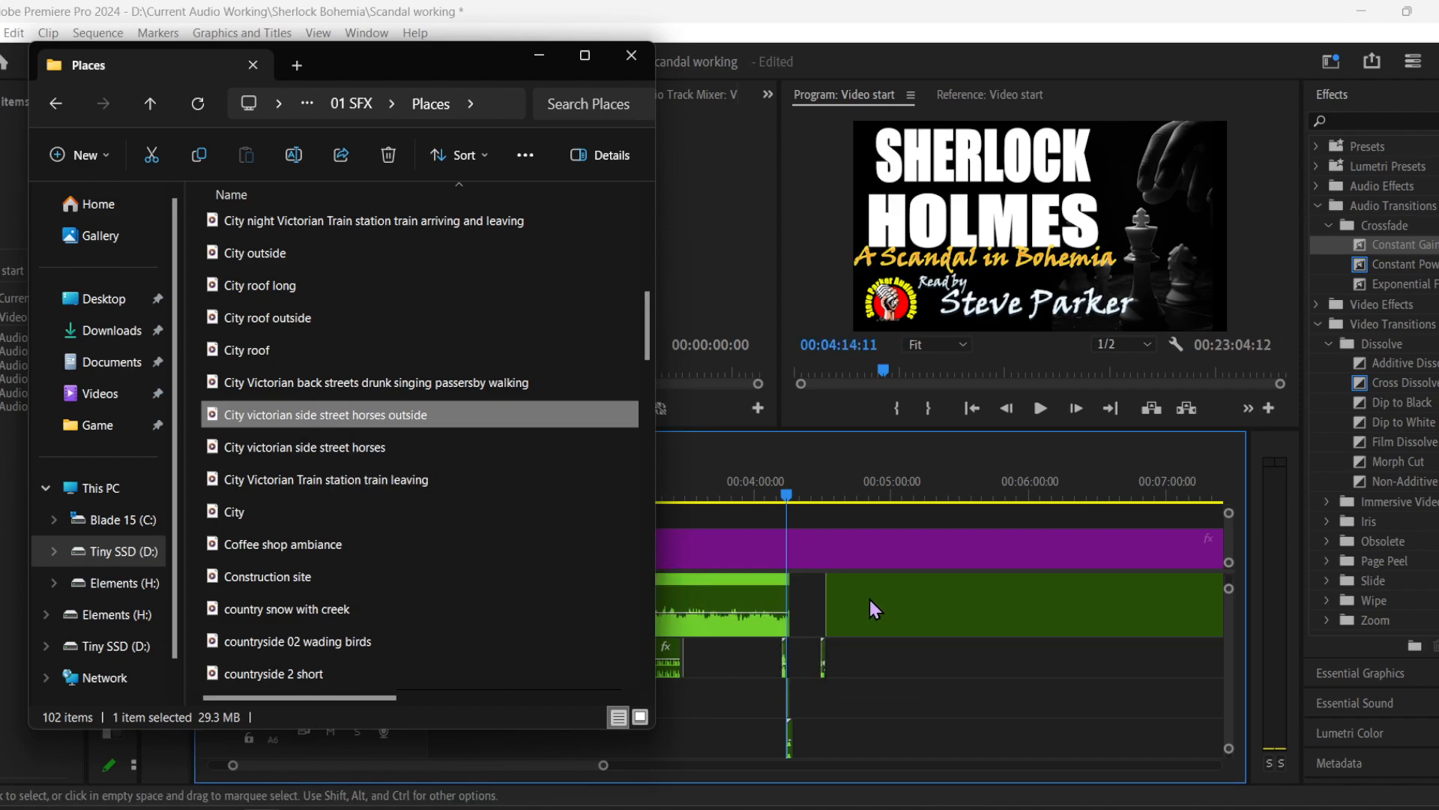
pyautogui.click(885, 688)
# - Select the new Victorian street clip on track A3 and lower its volume level slightly
pyautogui.click(878, 606)
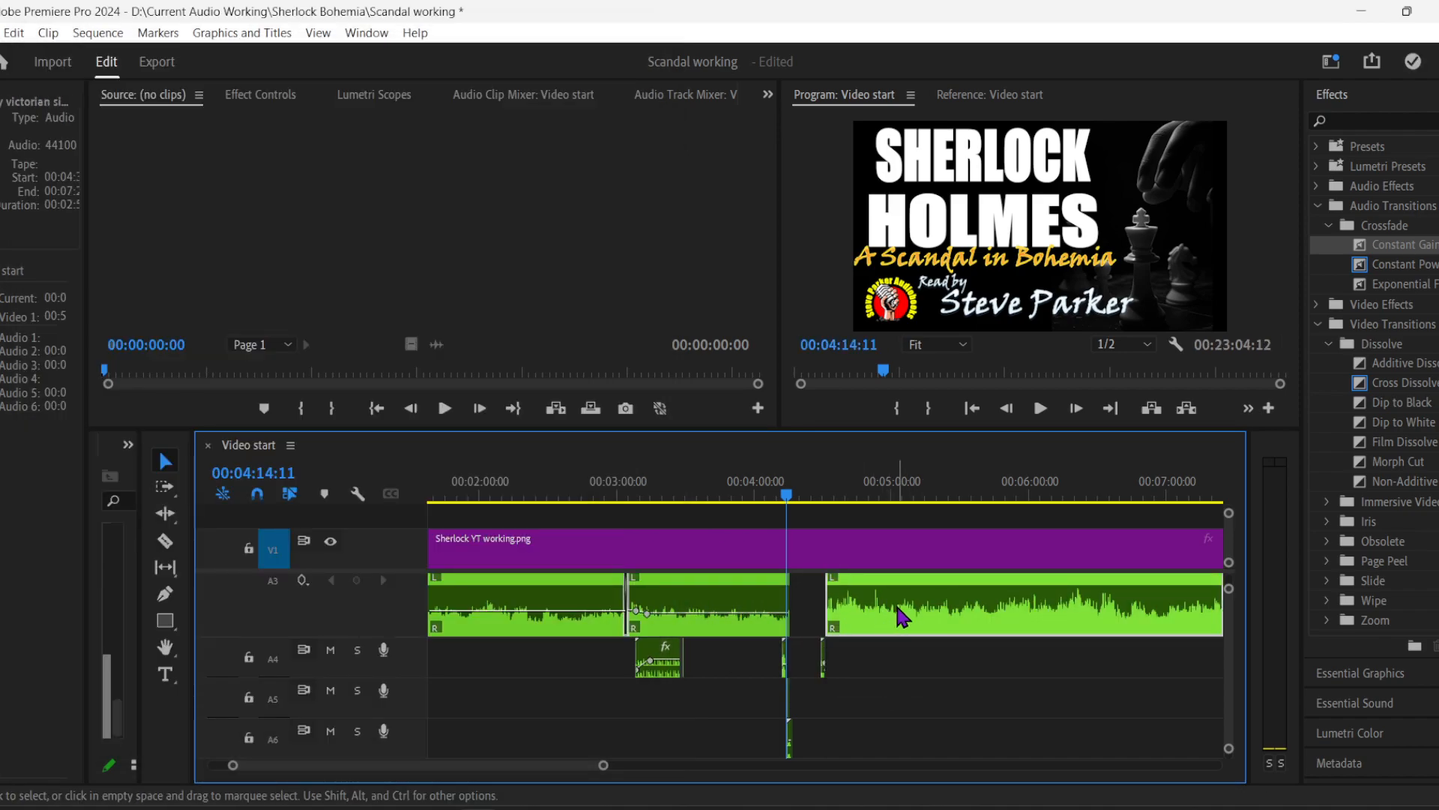
pyautogui.moveTo(1230, 644); pyautogui.dragTo(1230, 641)
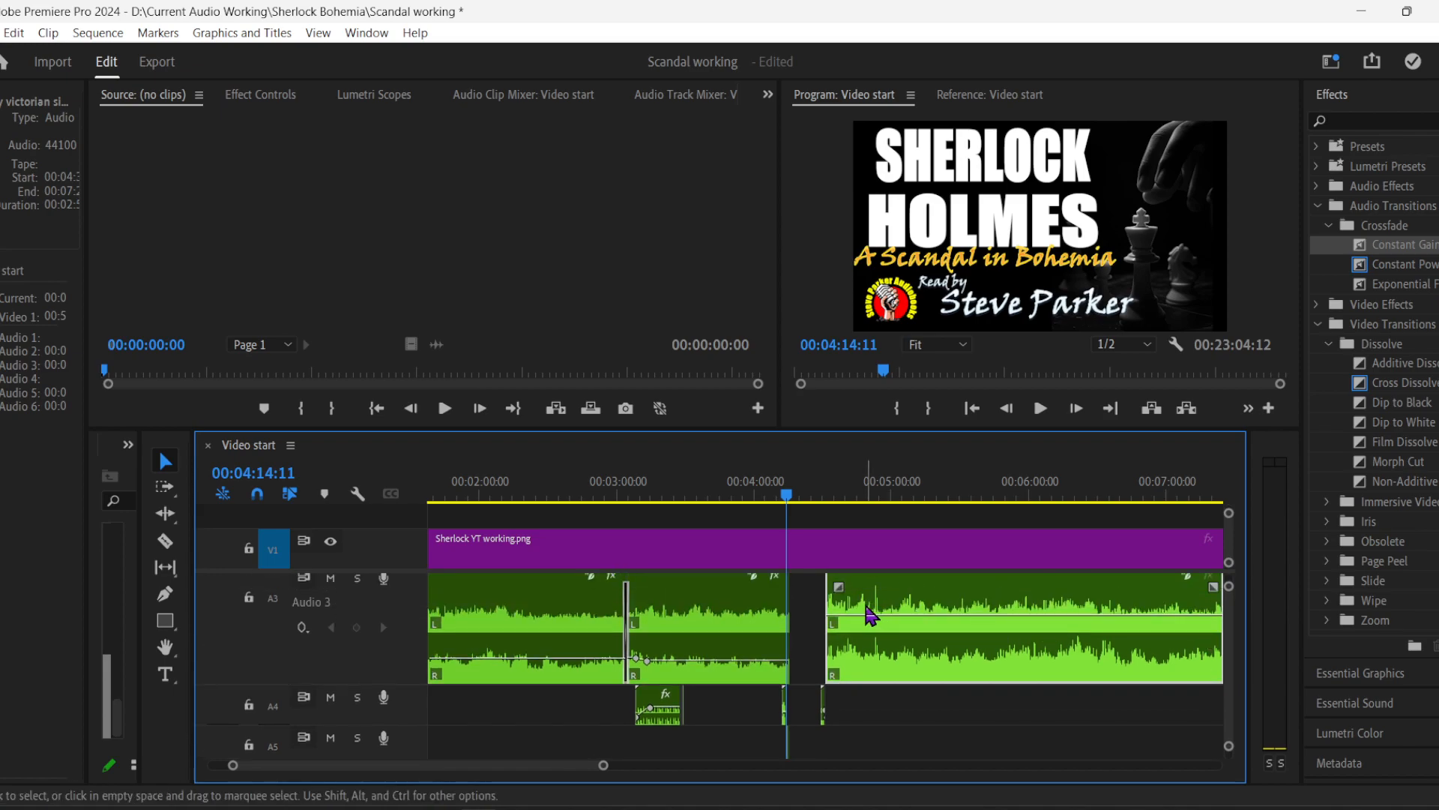
pyautogui.moveTo(892, 647); pyautogui.dragTo(892, 660)
# - Trim the earlier street ambience back to 00:04:14:11 and move the new street clip directly against its end
pyautogui.moveTo(904, 609); pyautogui.dragTo(845, 609)
pyautogui.moveTo(232, 766); pyautogui.dragTo(274, 765)
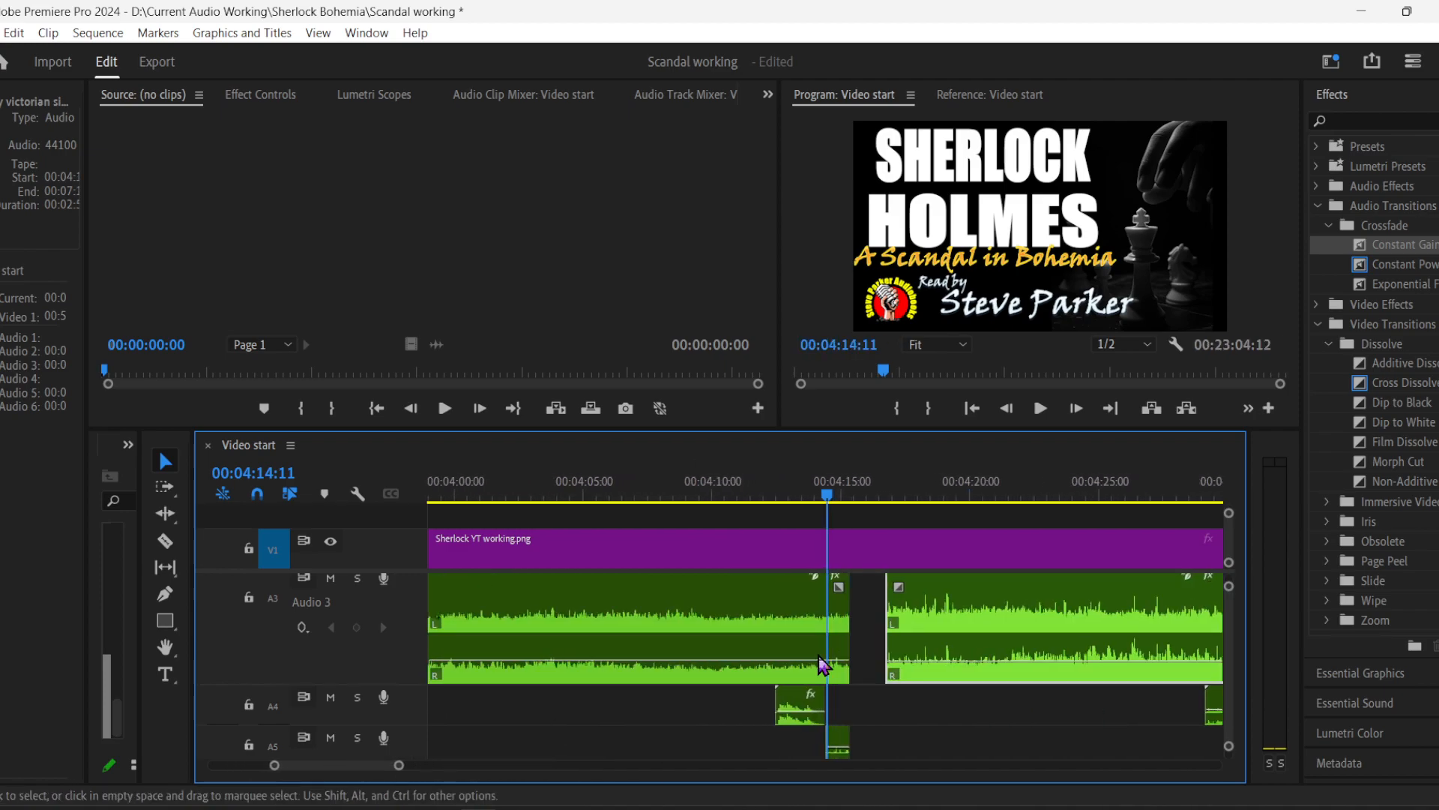
pyautogui.moveTo(858, 637); pyautogui.dragTo(824, 637)
pyautogui.moveTo(973, 637); pyautogui.dragTo(913, 638)
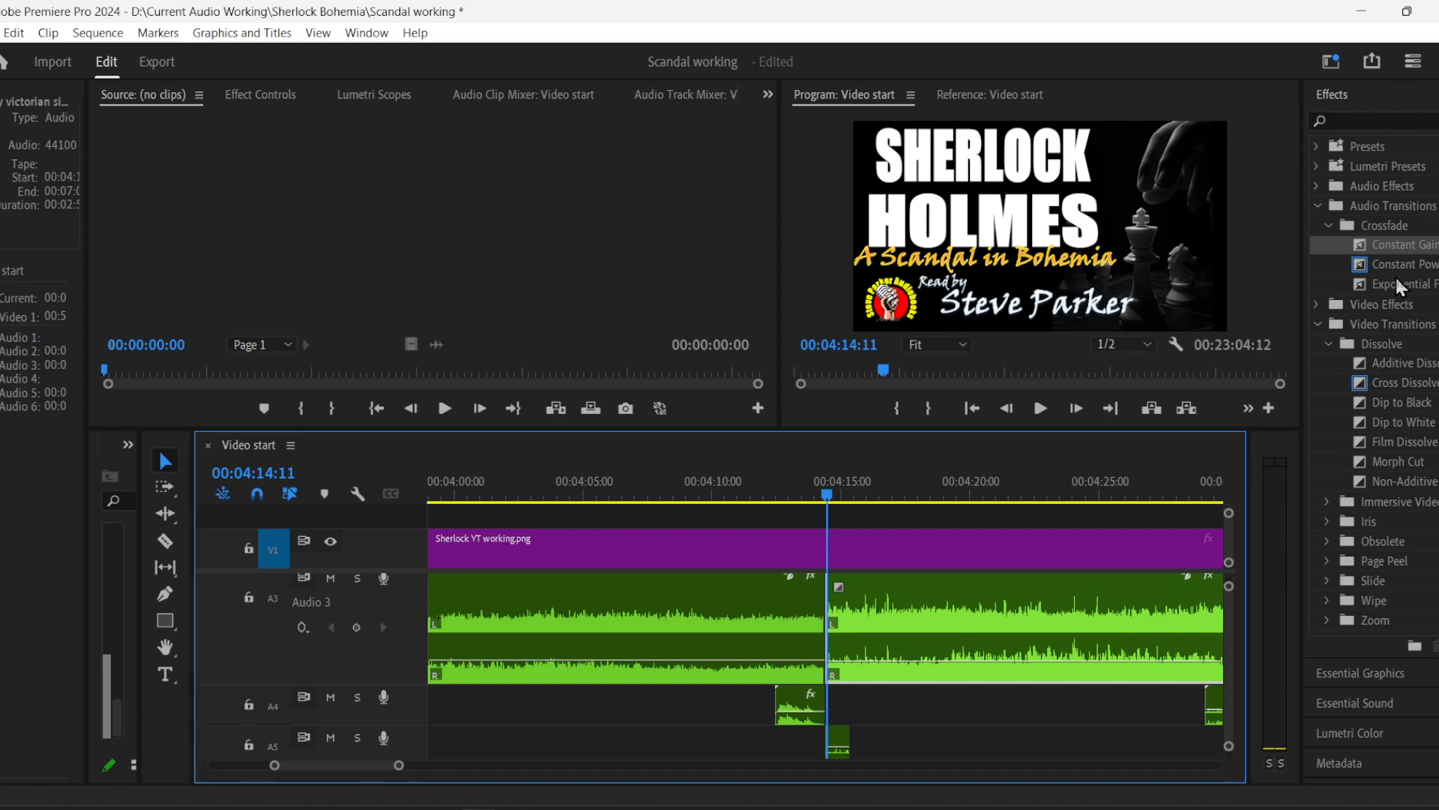
# - Add a Constant Gain crossfade between the two street clips on A3, and lower the second clip's level while checking playback
pyautogui.moveTo(1402, 249); pyautogui.dragTo(903, 627)
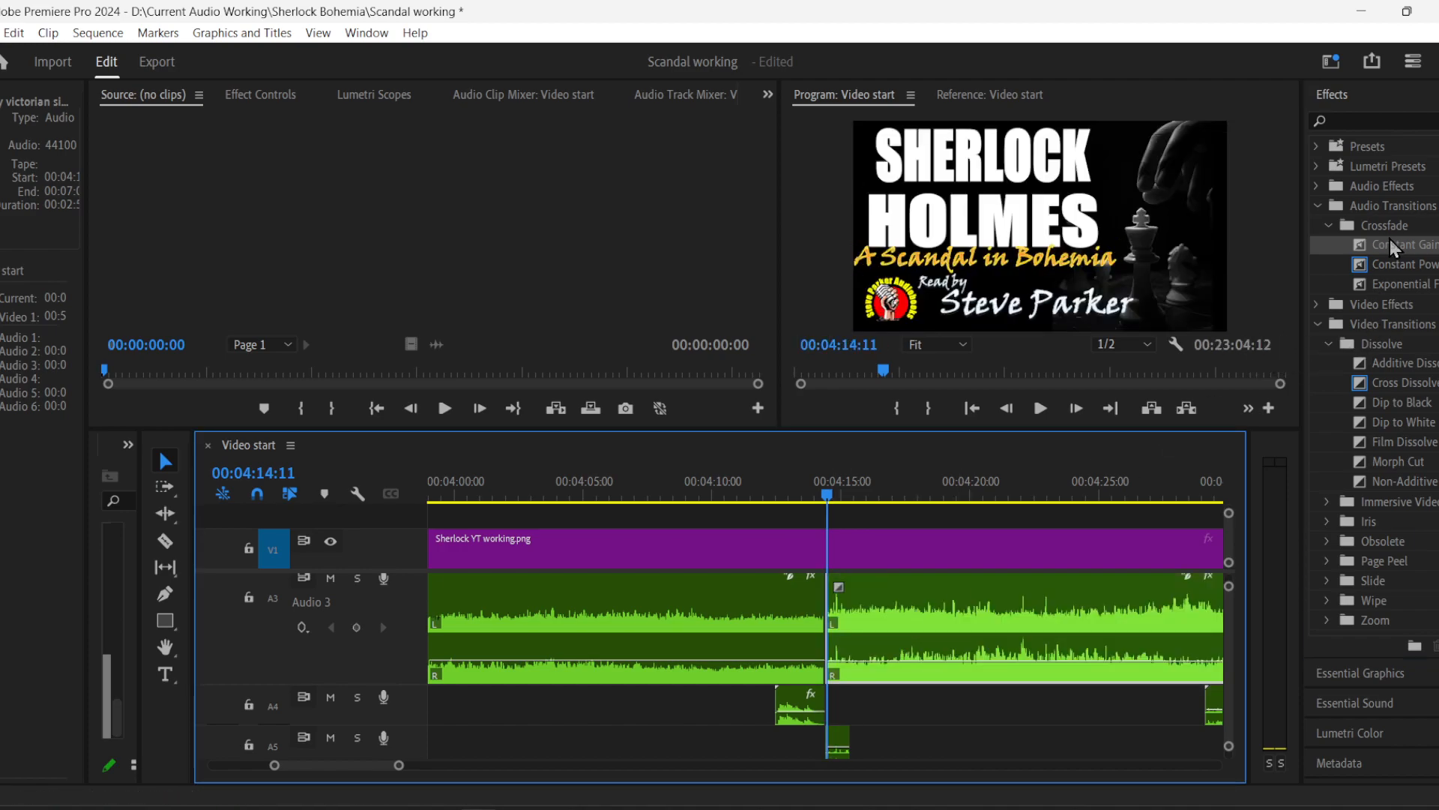
pyautogui.moveTo(1392, 247); pyautogui.dragTo(825, 632)
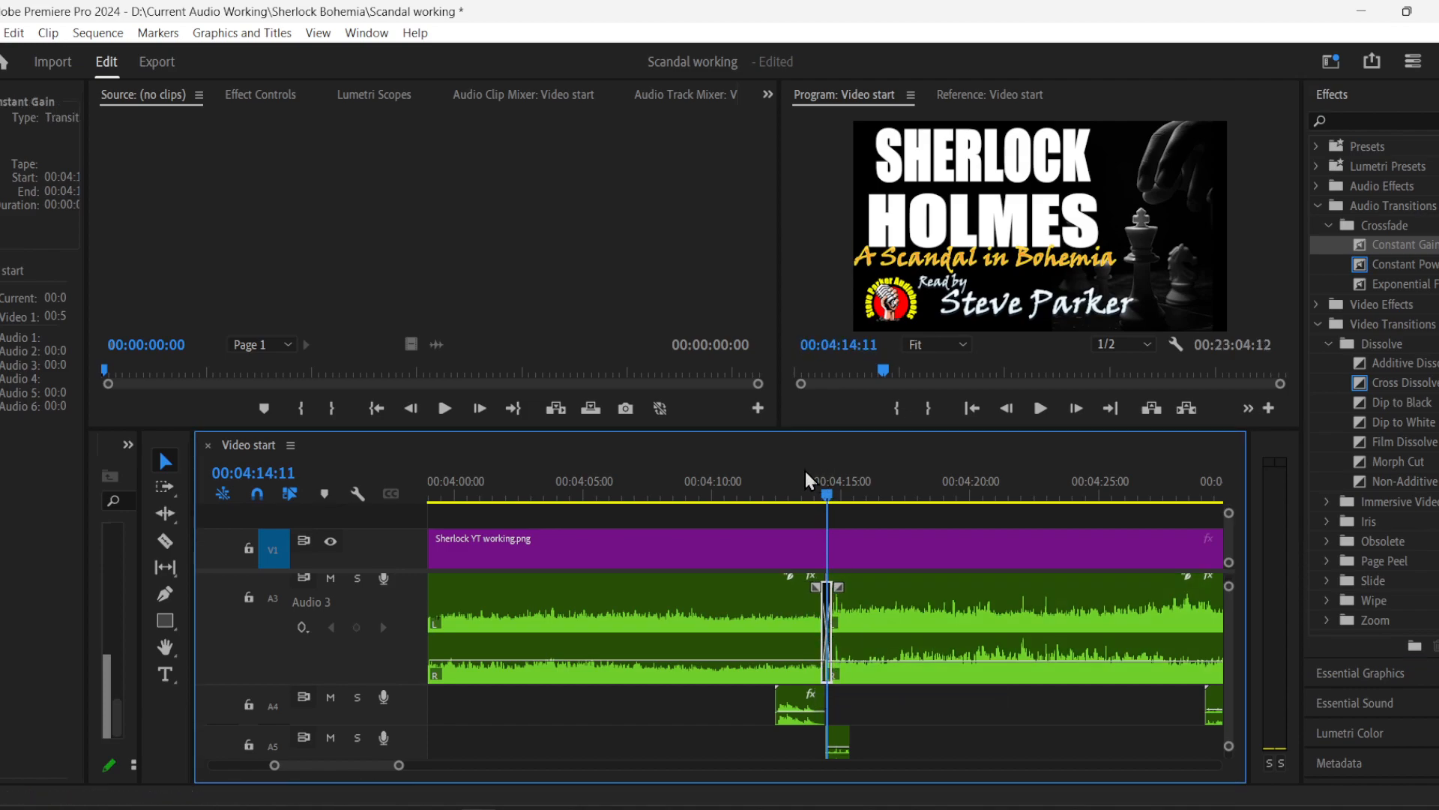
pyautogui.press('space')
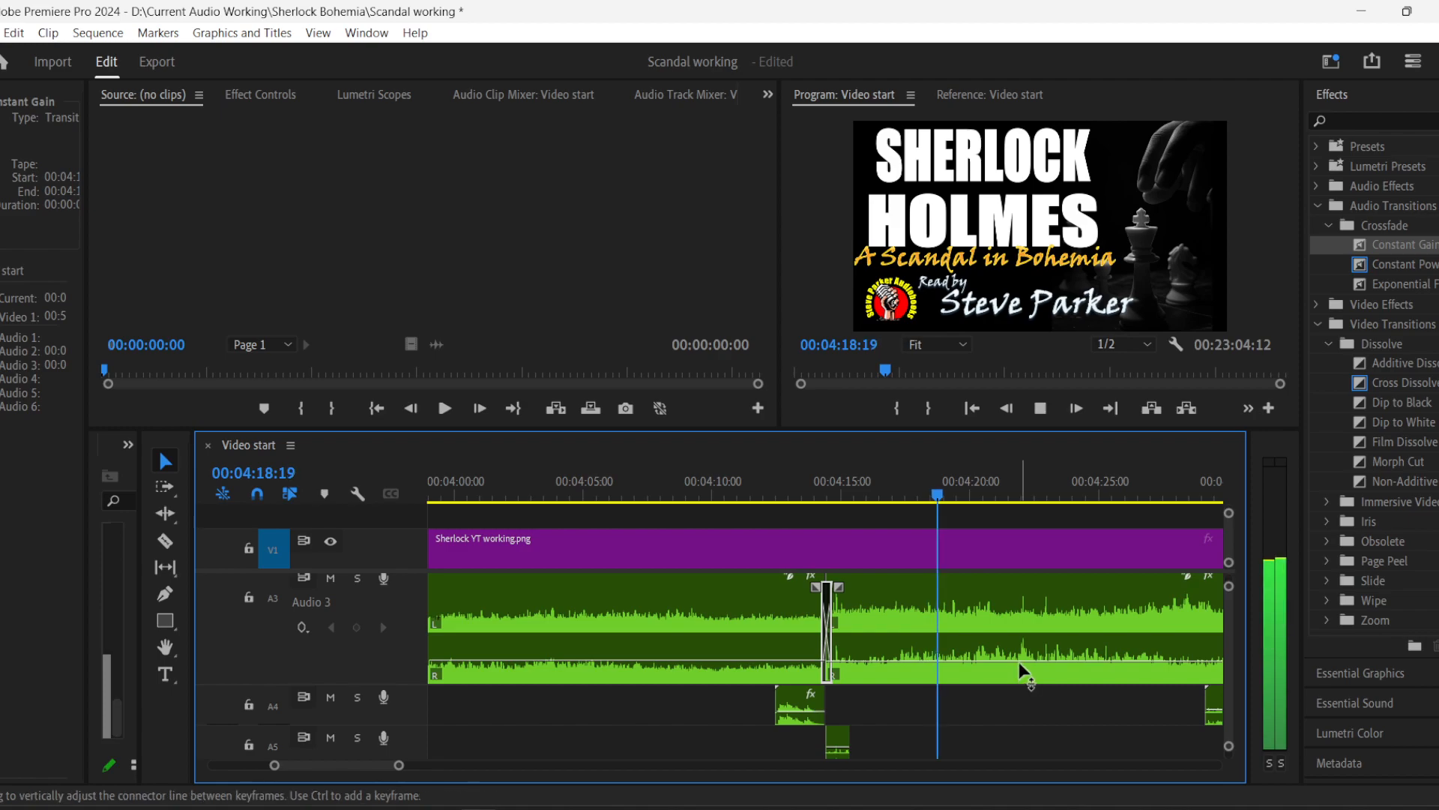
pyautogui.moveTo(1020, 663); pyautogui.dragTo(1021, 667)
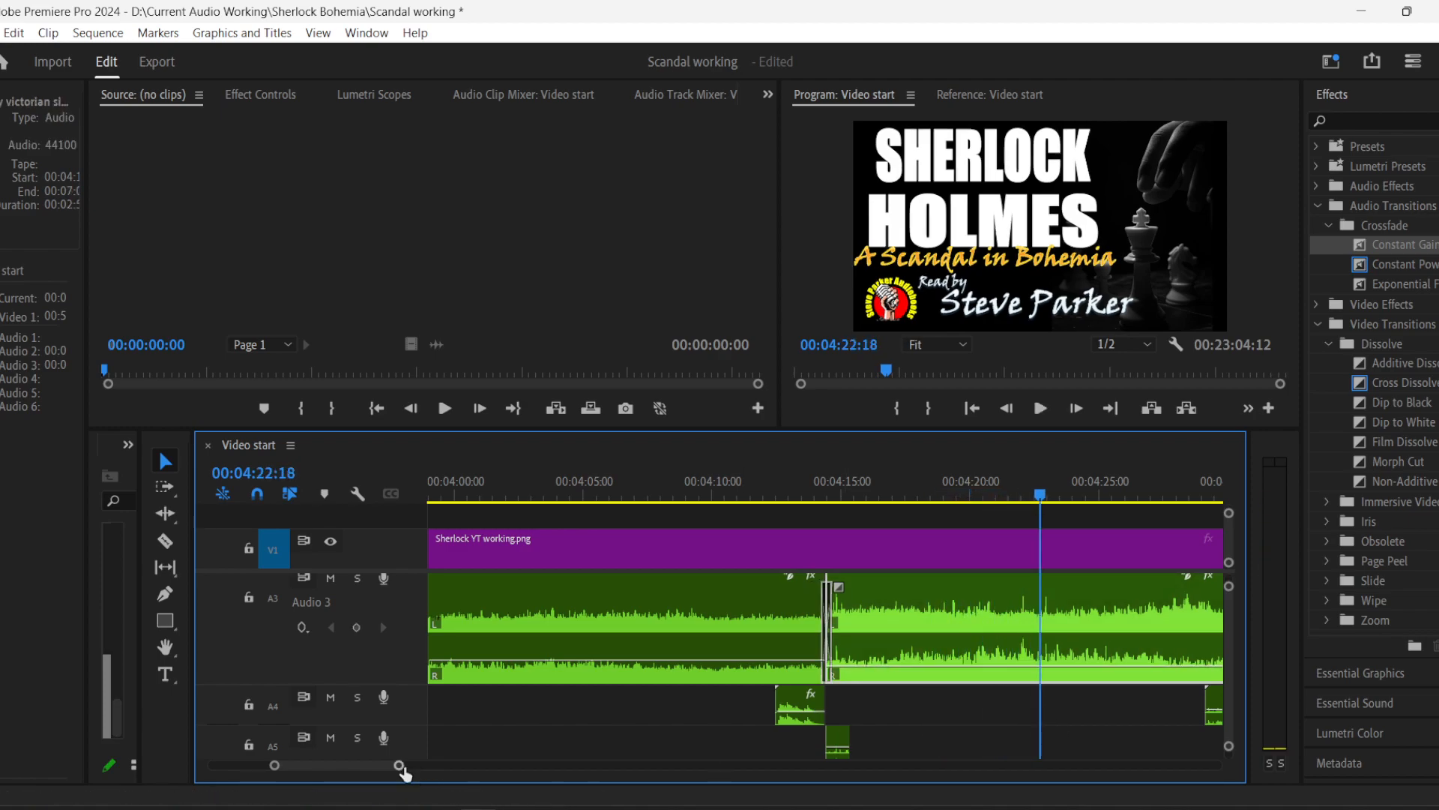
pyautogui.moveTo(400, 765); pyautogui.dragTo(611, 764)
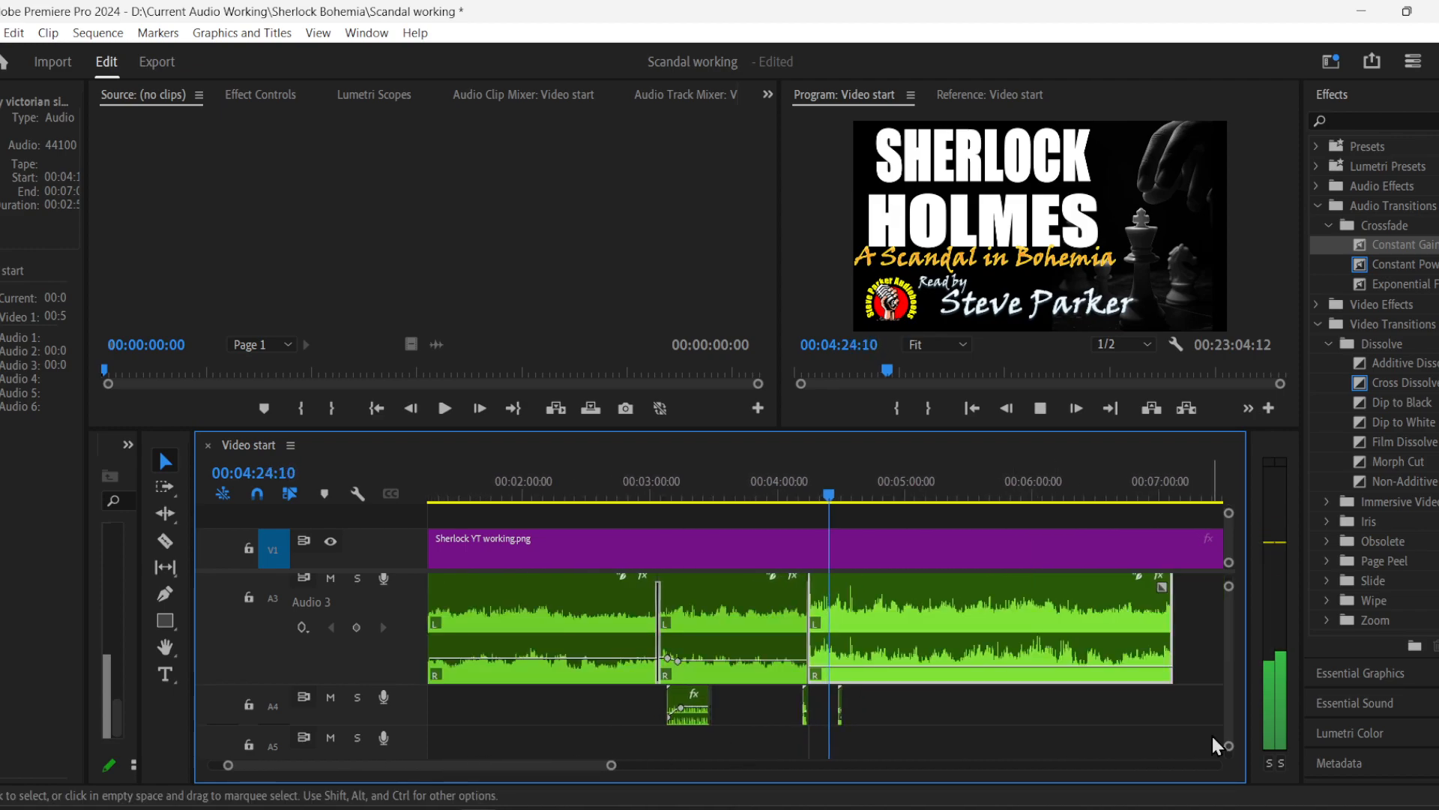
pyautogui.press('space')
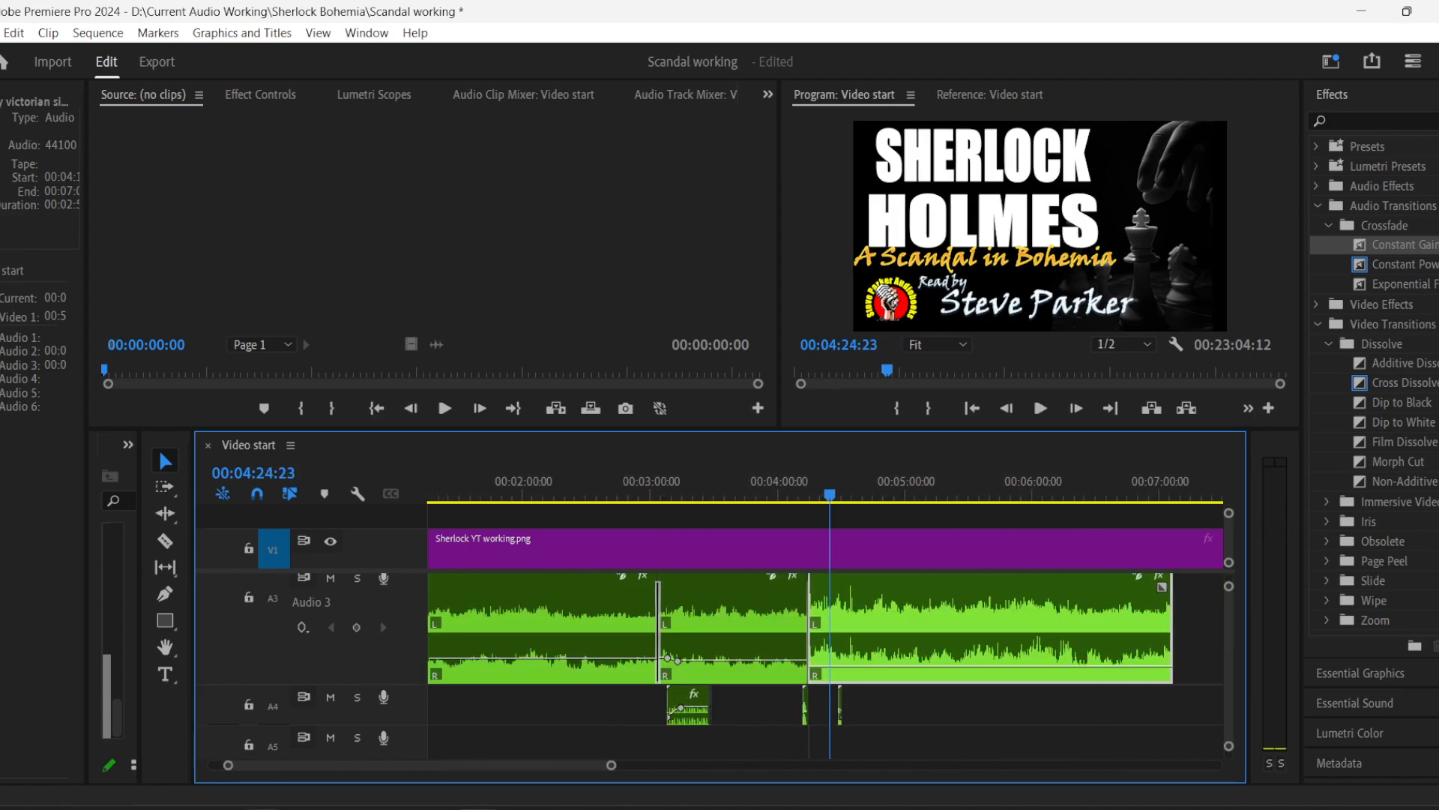
# - Place Fireplace energetic long from the 01 SFX Fire folder on track A5, in the empty stretch after the chair effect
pyautogui.hotkey('alt', 'Tab')
pyautogui.click(357, 106)
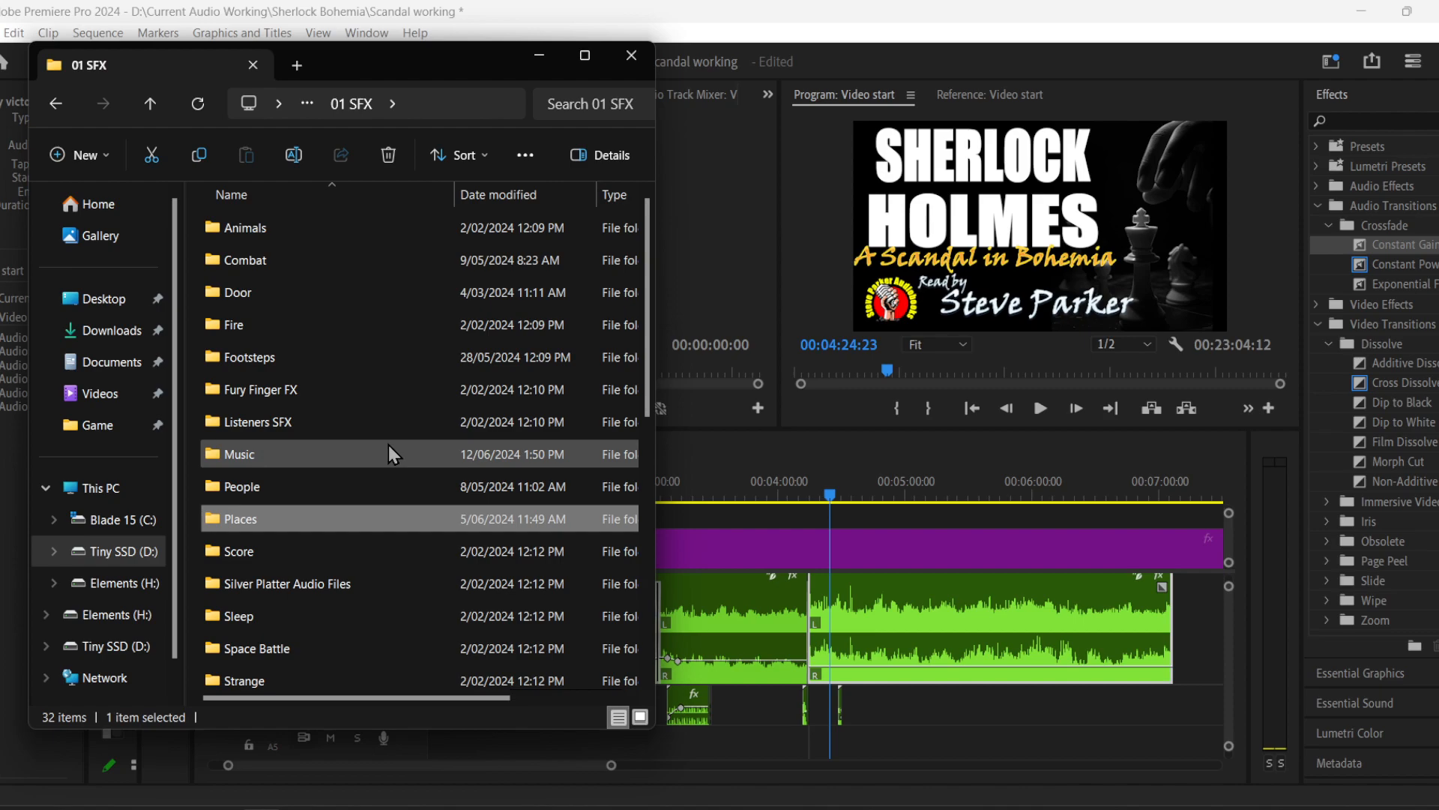
pyautogui.doubleClick(278, 324)
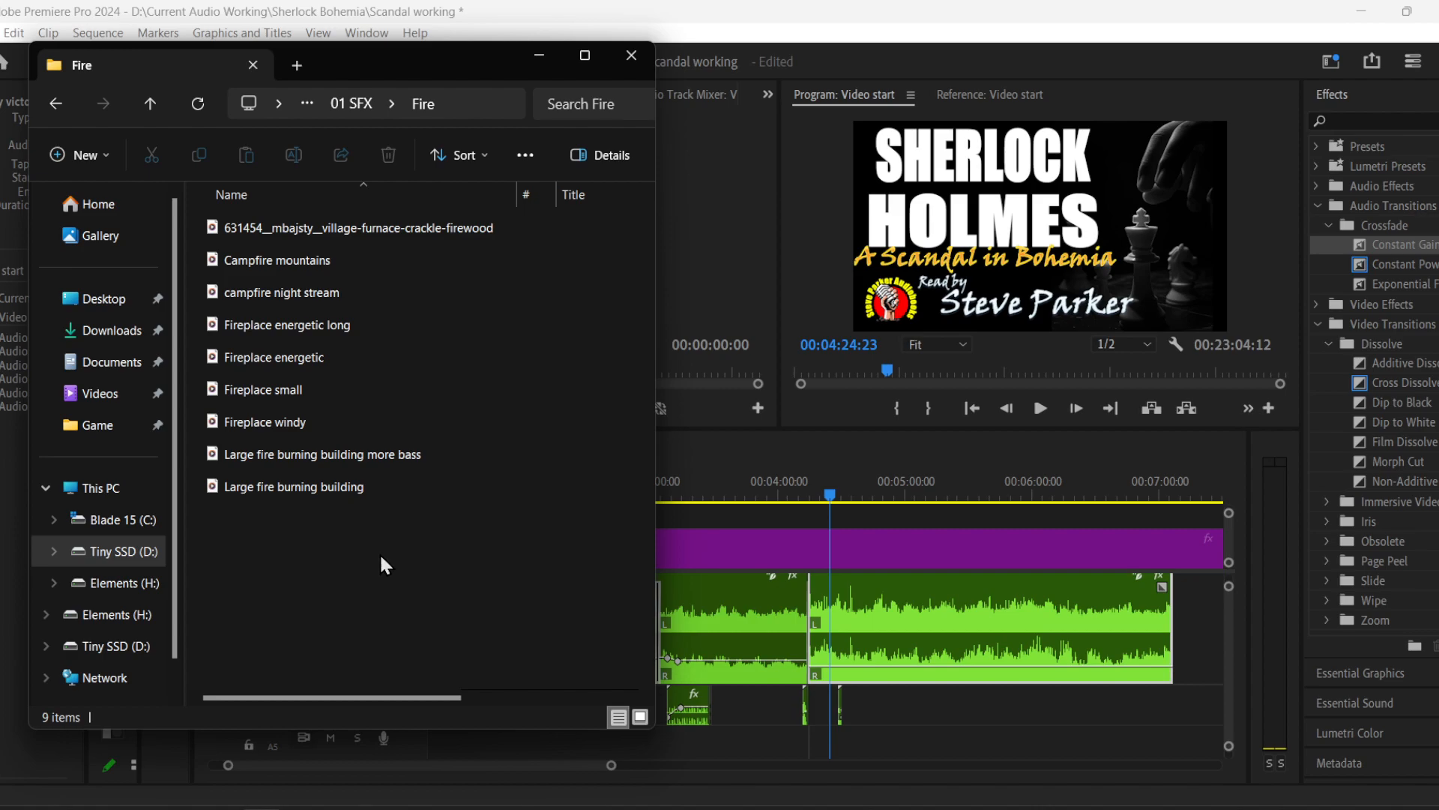
pyautogui.click(313, 330)
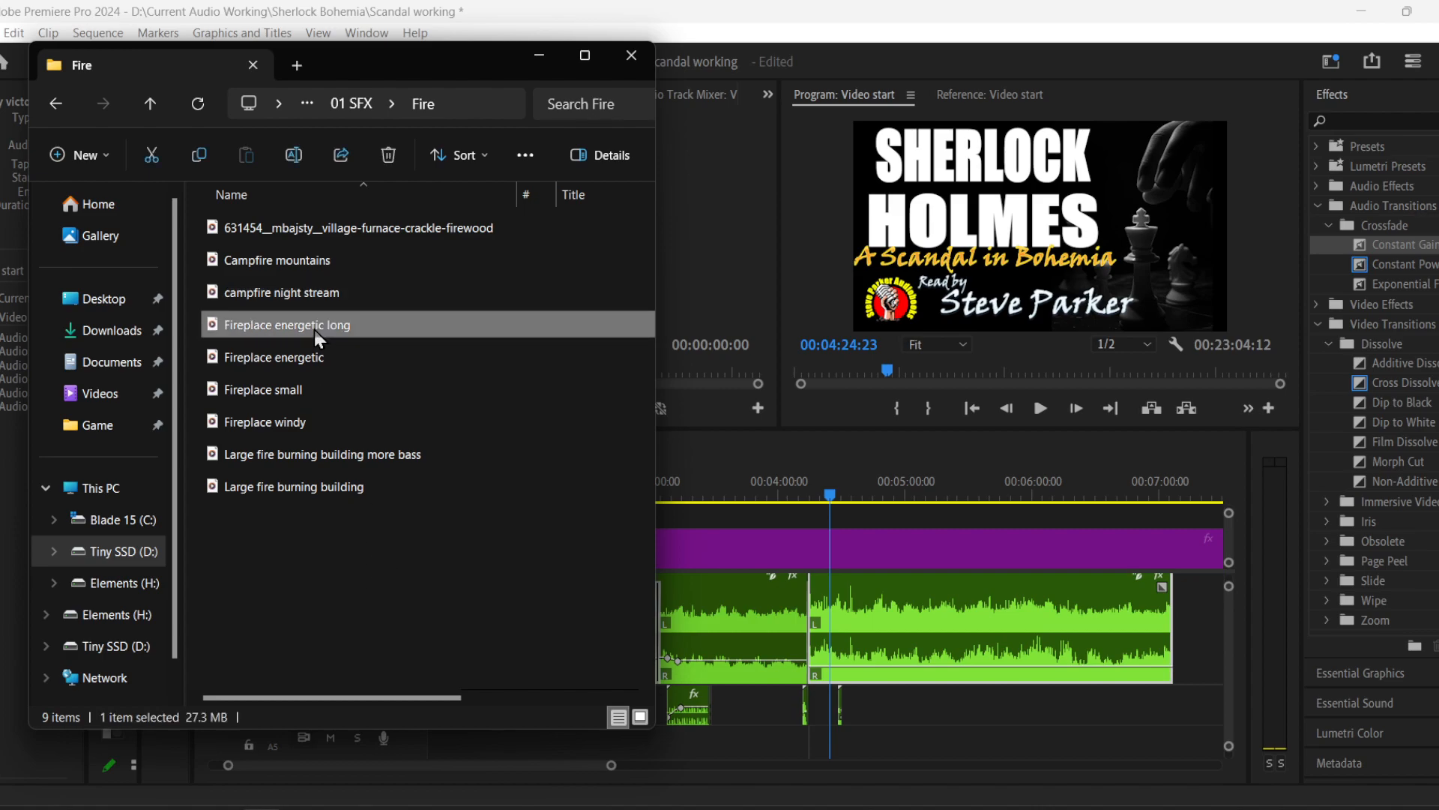
pyautogui.moveTo(313, 329); pyautogui.dragTo(884, 757)
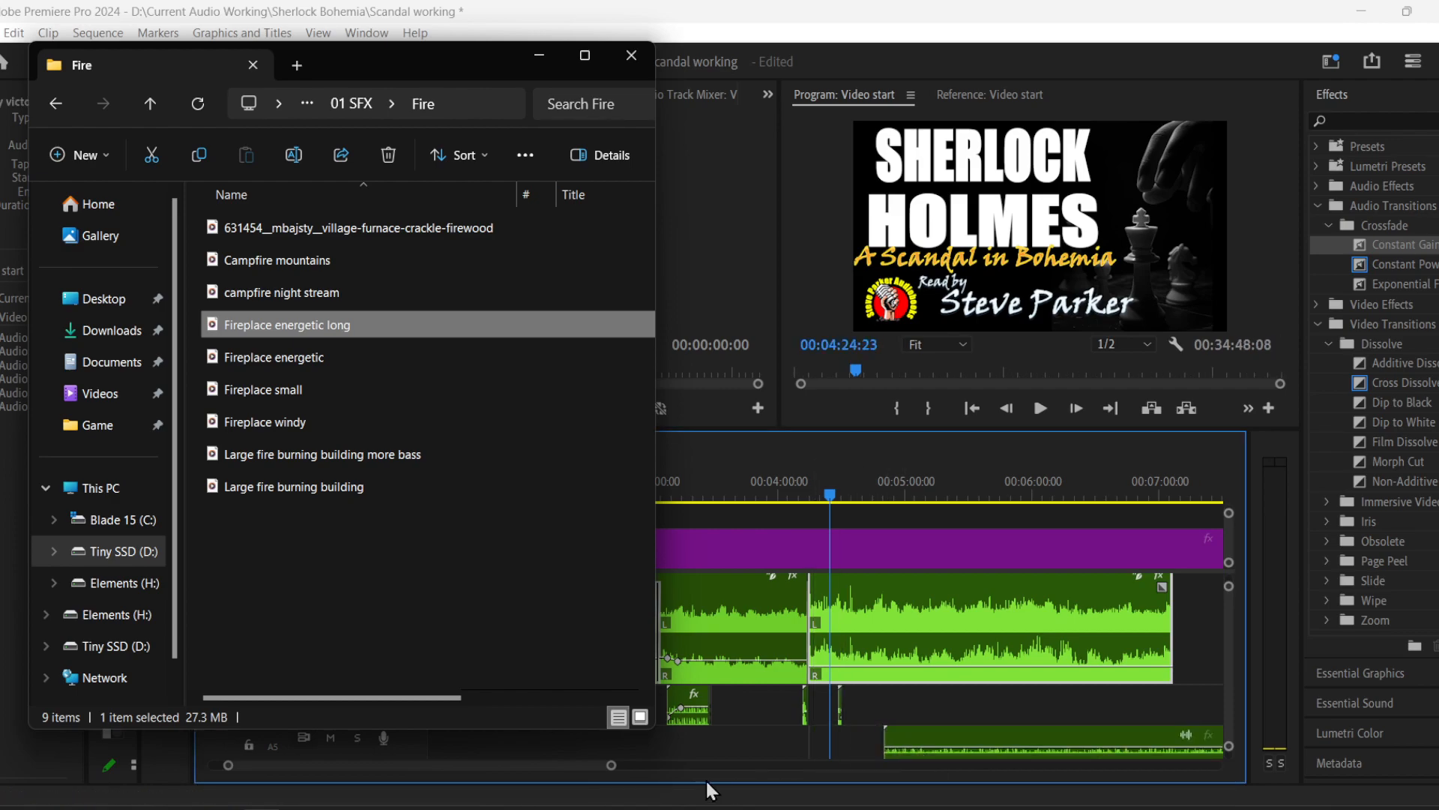
pyautogui.click(591, 756)
# - Select the door effects on tracks A5 and A6 together with the chair clip on A4
pyautogui.moveTo(611, 765); pyautogui.dragTo(445, 764)
pyautogui.moveTo(913, 684); pyautogui.dragTo(663, 757)
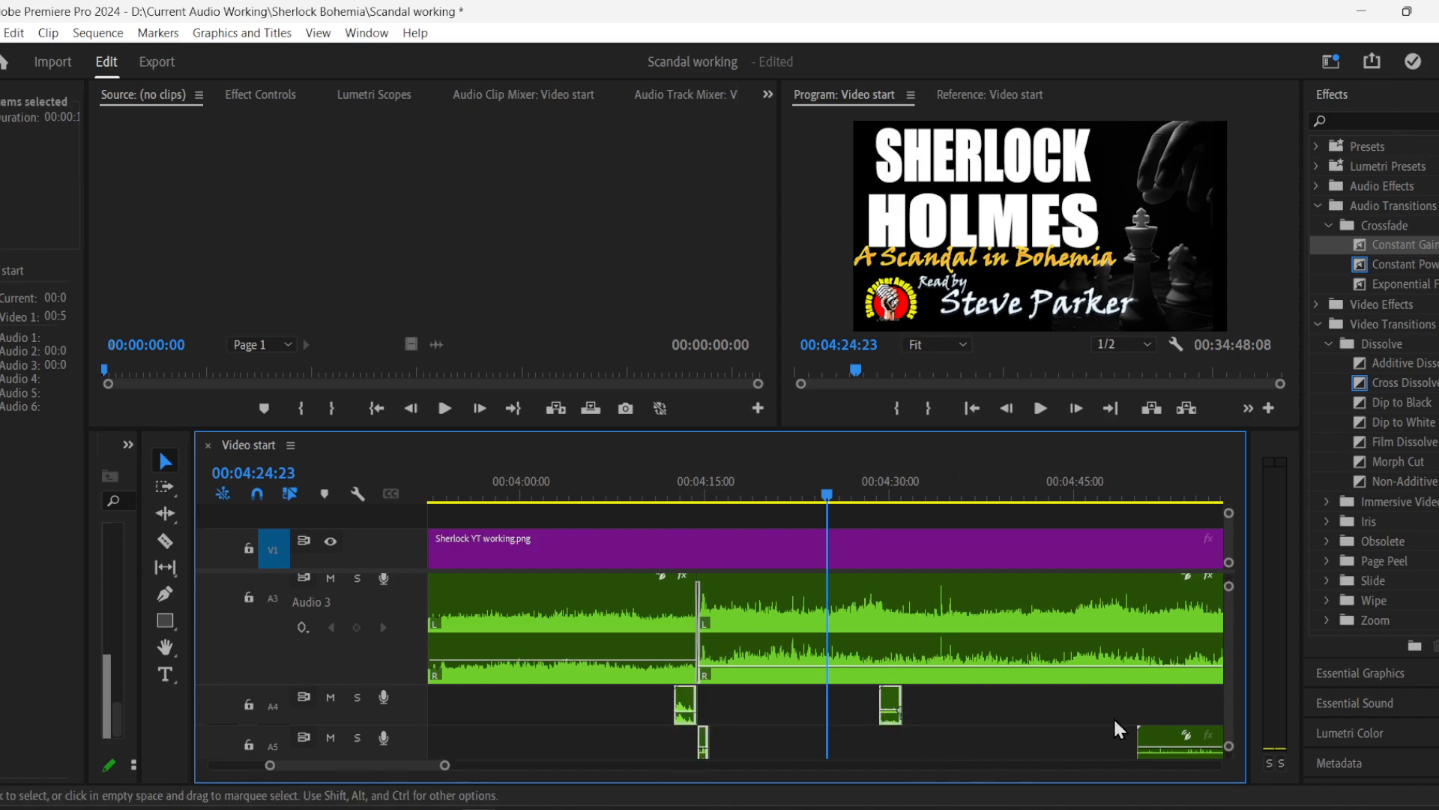
pyautogui.scroll(-1, 1226, 654)
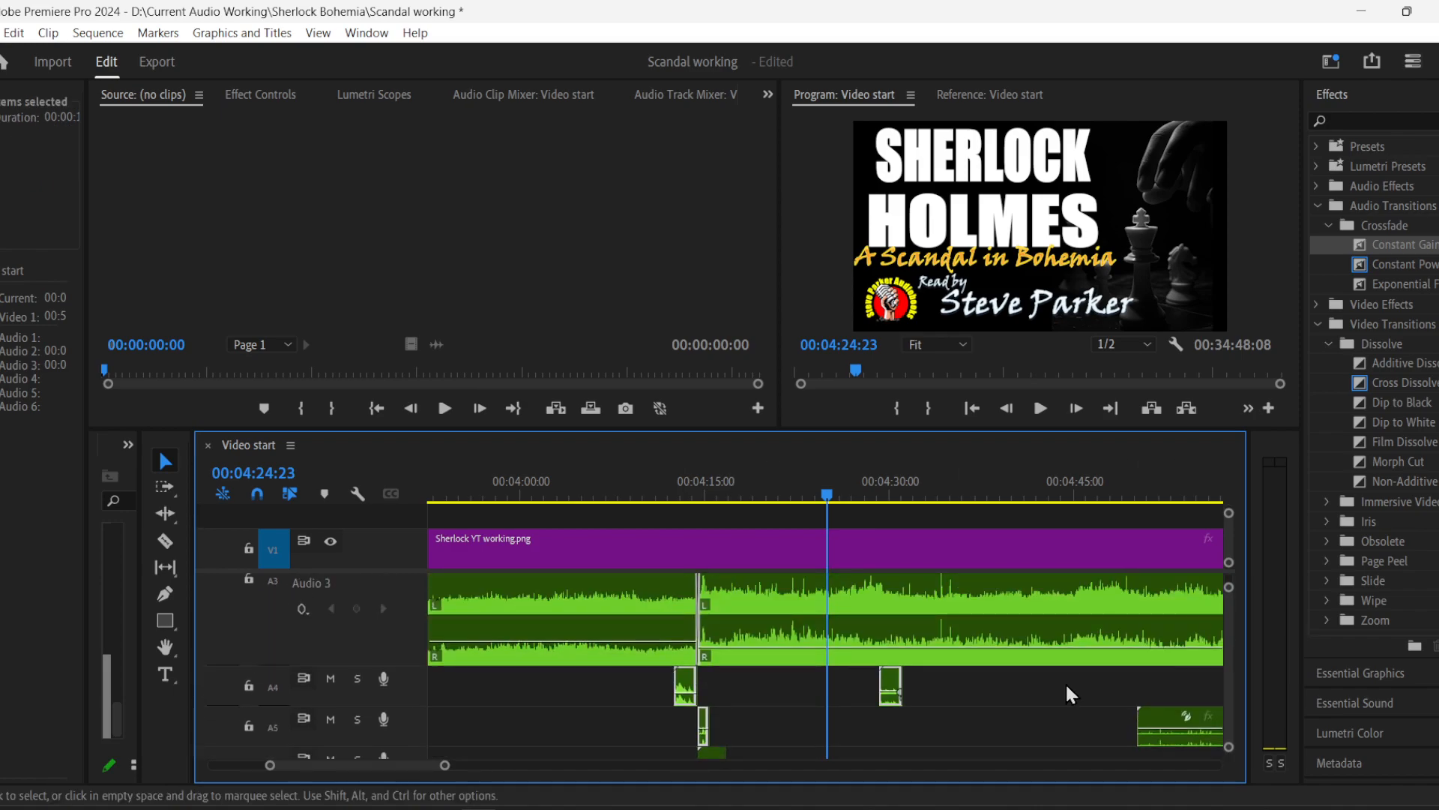
pyautogui.moveTo(943, 675); pyautogui.dragTo(705, 722)
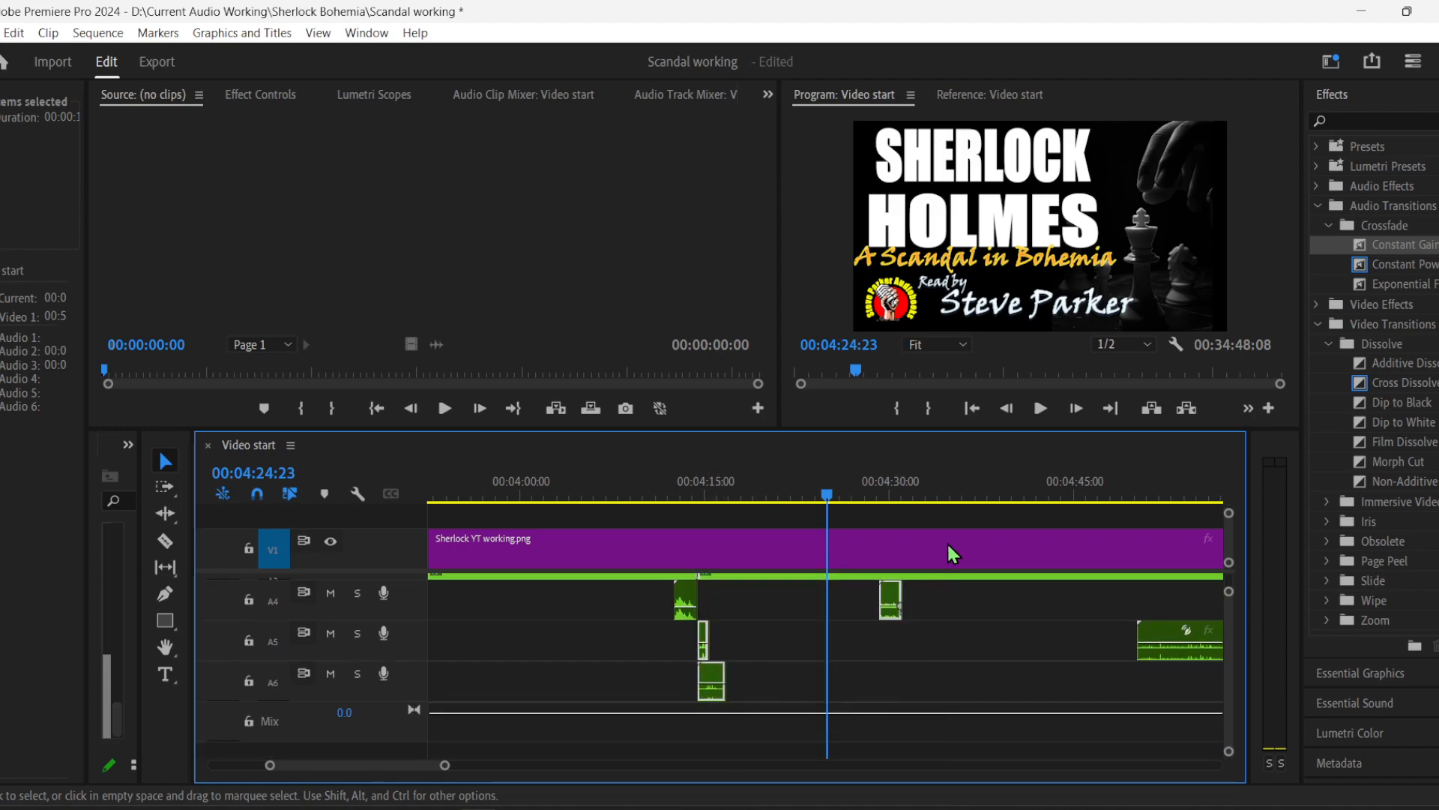
# - Place the playhead at 00:04:14:10, where the door effects on A5 and A6 start
pyautogui.click(1111, 408)
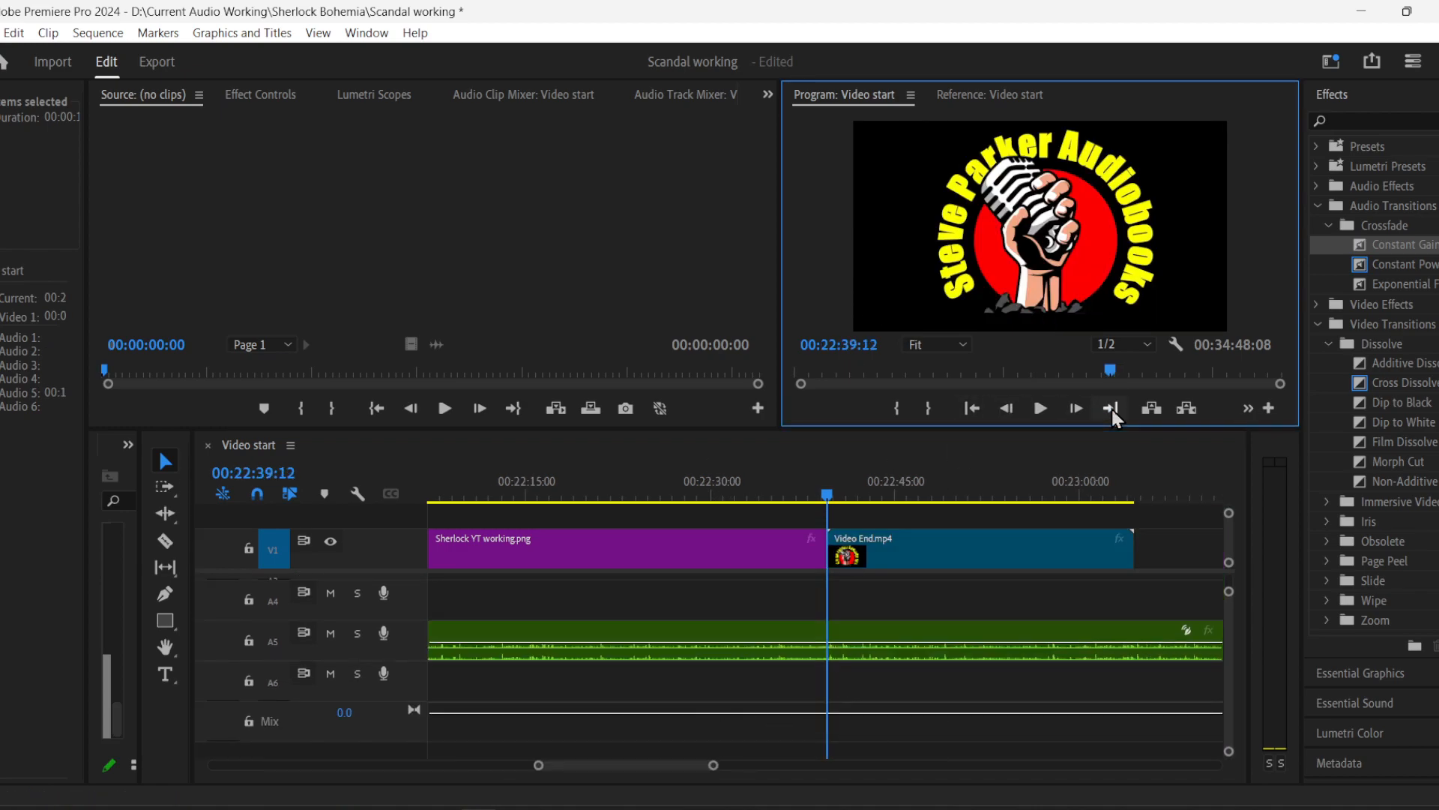
pyautogui.click(972, 409)
pyautogui.moveTo(389, 766); pyautogui.dragTo(597, 763)
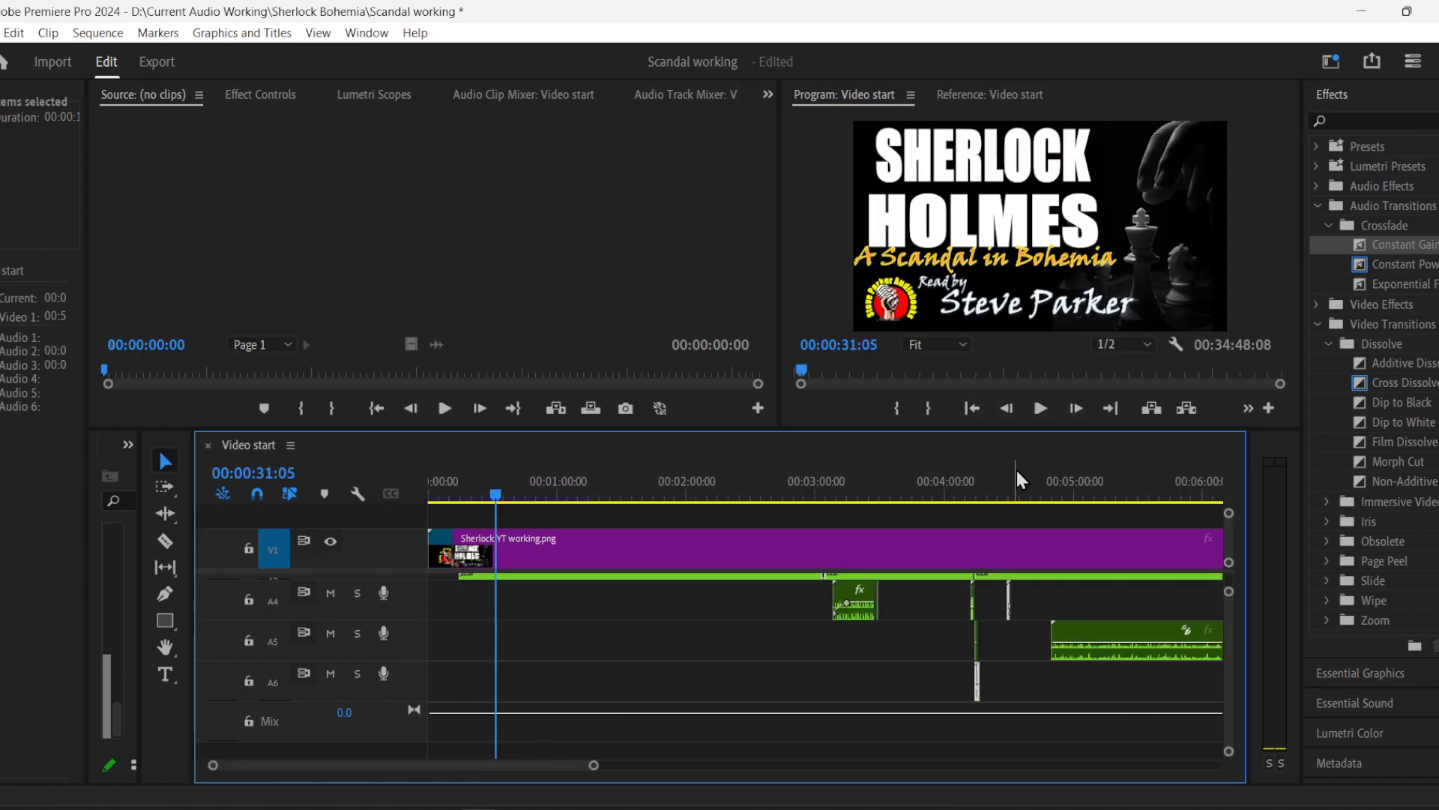
pyautogui.moveTo(930, 499); pyautogui.dragTo(970, 499)
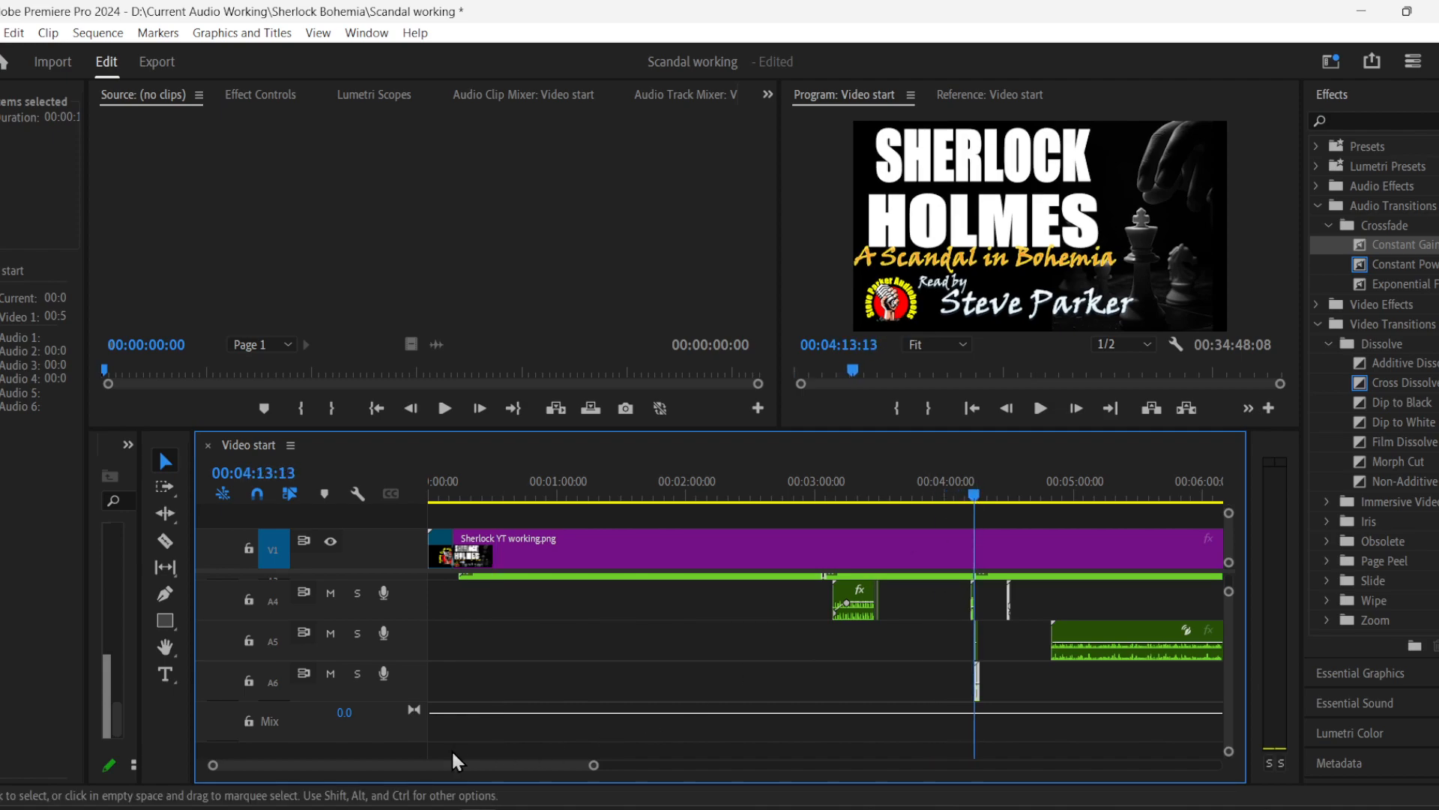
pyautogui.moveTo(213, 767); pyautogui.dragTo(371, 772)
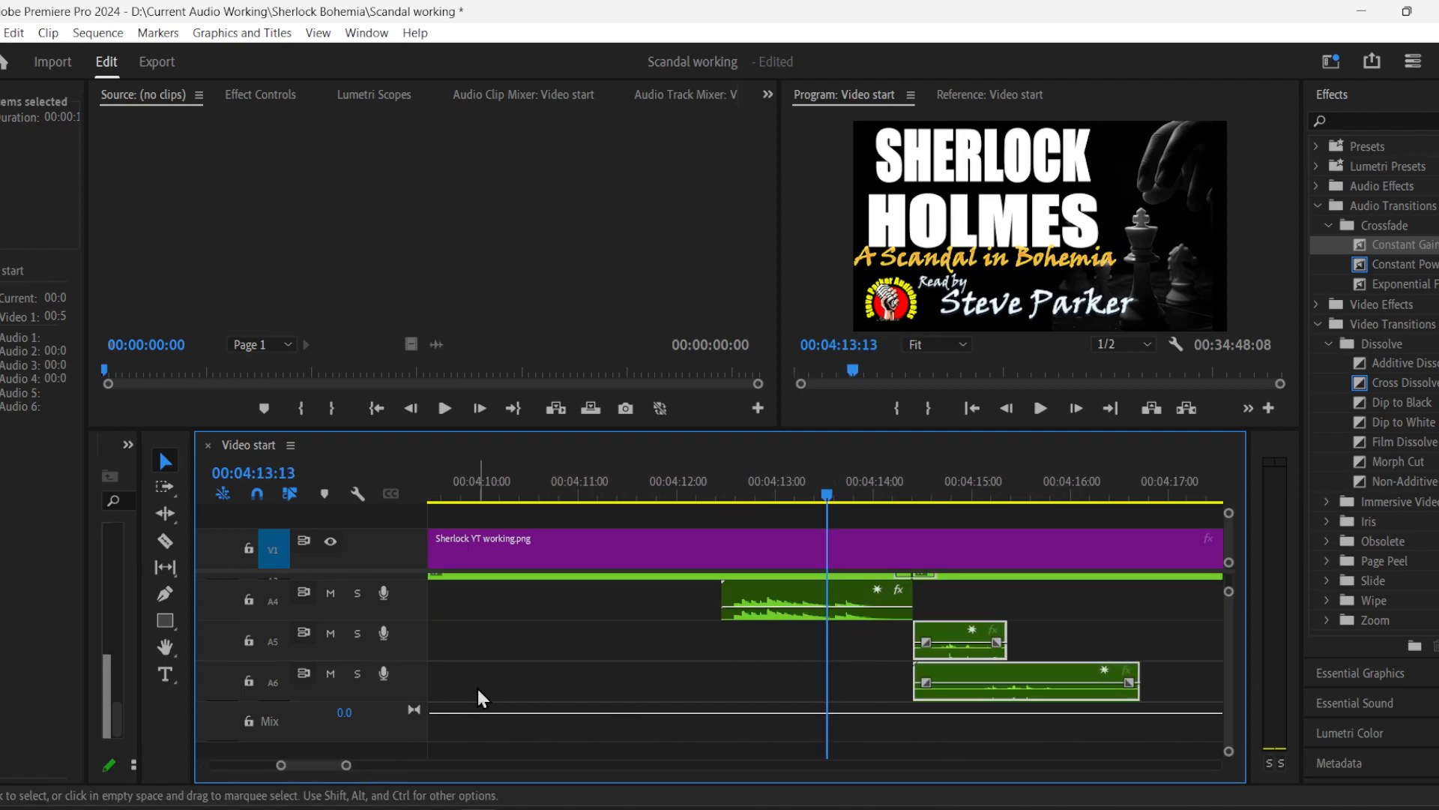
pyautogui.moveTo(831, 510); pyautogui.dragTo(915, 506)
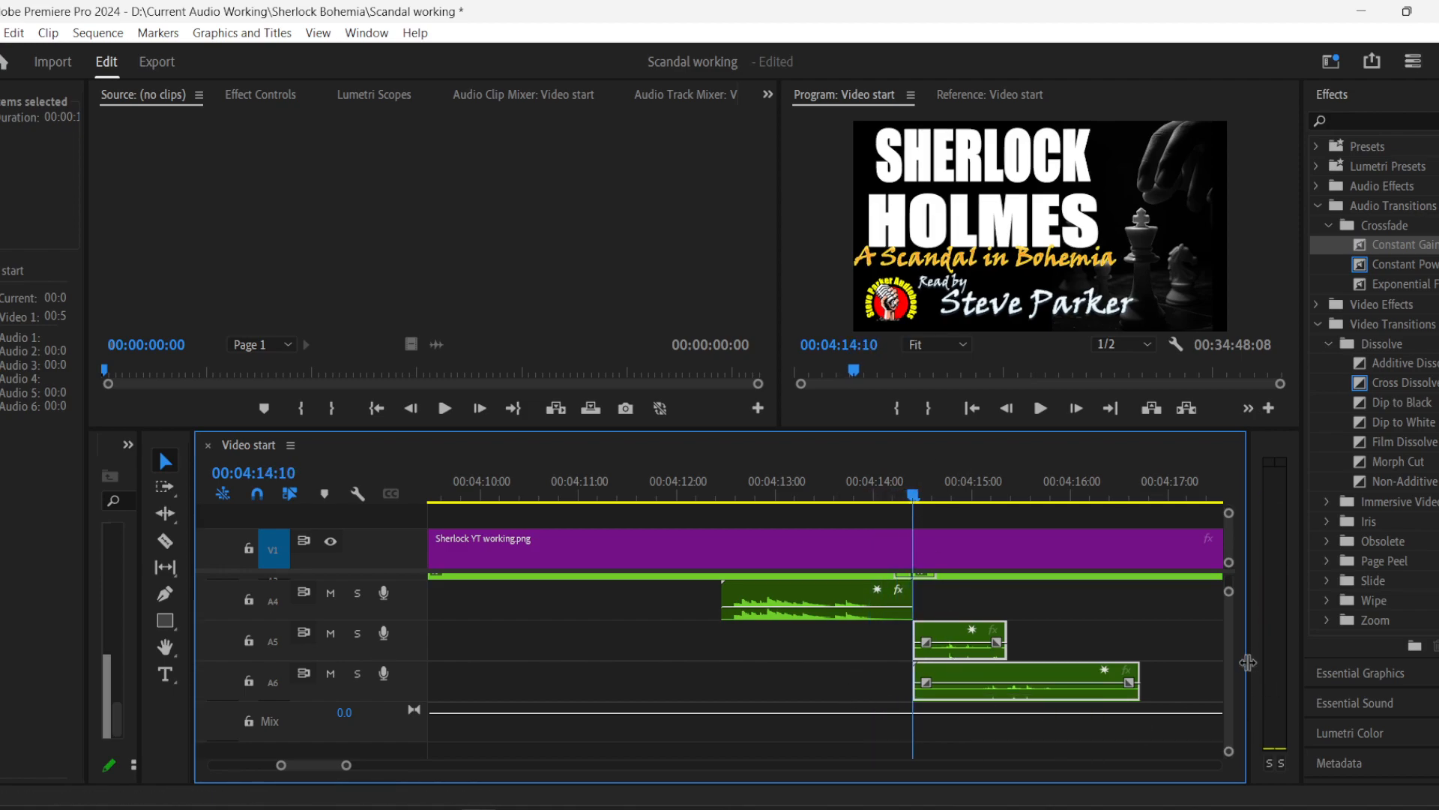
# - Add five standard audio tracks after Audio 6 and one video track after Video 1
pyautogui.scroll(-1, 1230, 652)
pyautogui.rightClick(416, 622)
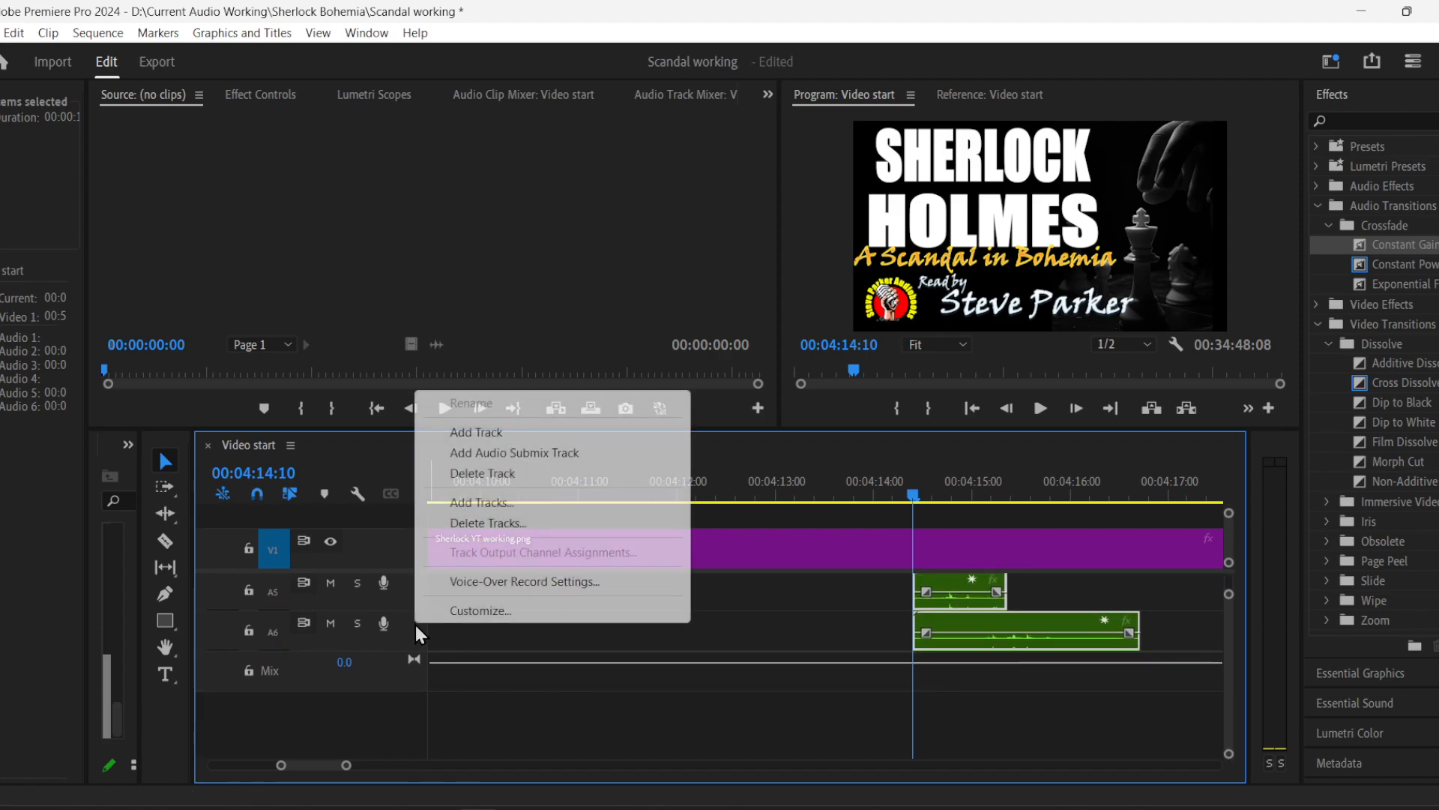
pyautogui.click(516, 501)
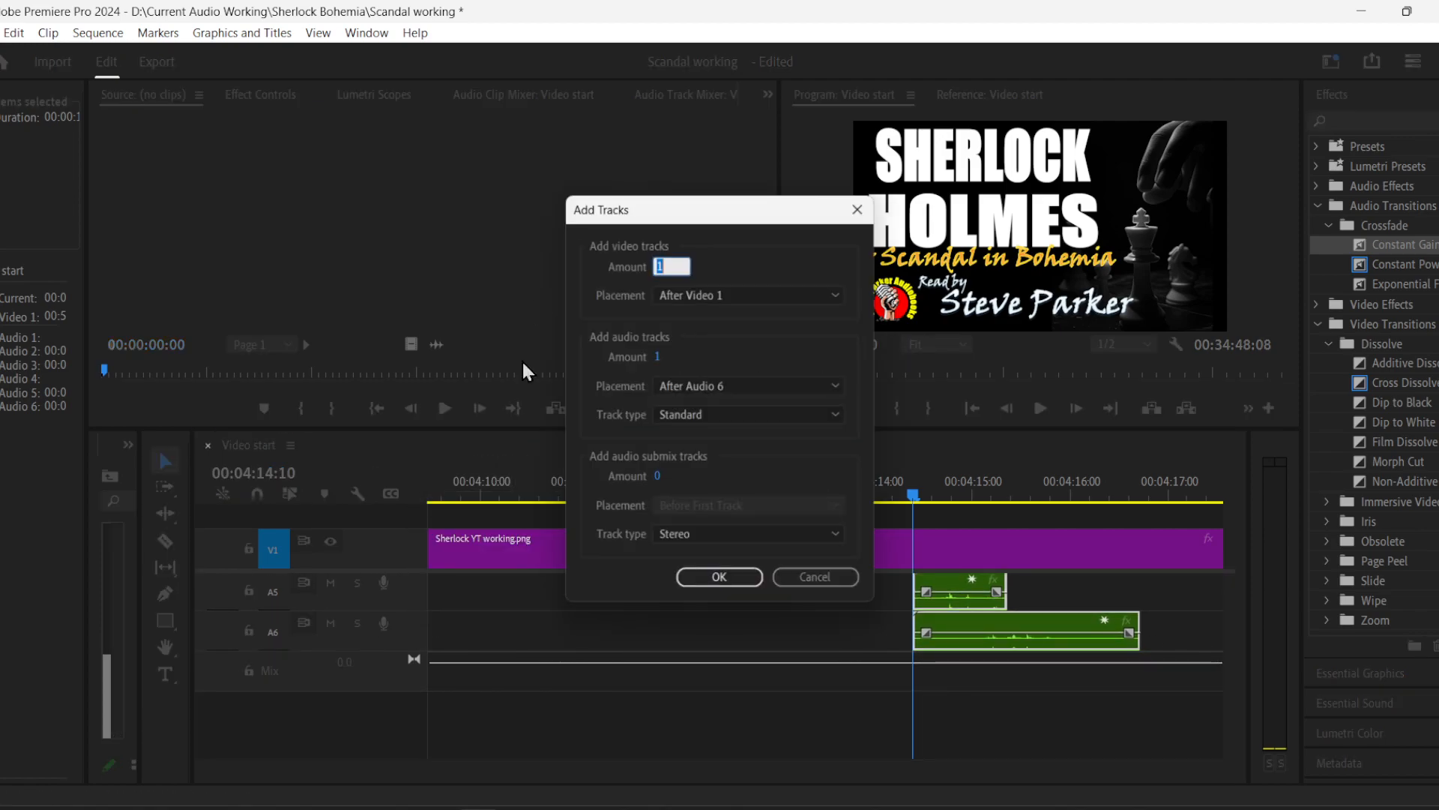
pyautogui.click(659, 356)
pyautogui.write('5')
pyautogui.click(713, 590)
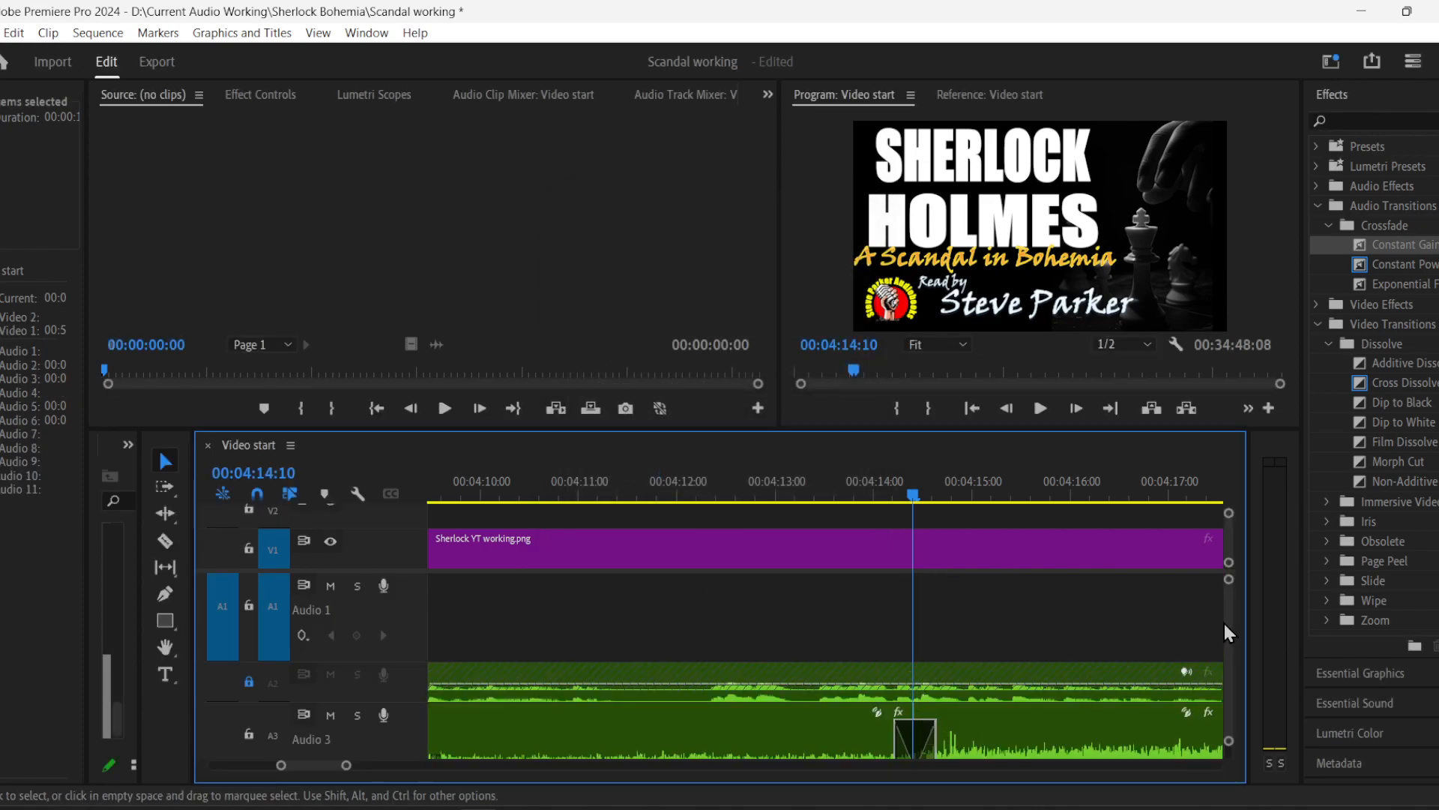
# - Shift the selected door and chair effects down one track and move the fireplace clip onto track A4, starting at 00:04:14:10
pyautogui.scroll(-5, 1225, 632)
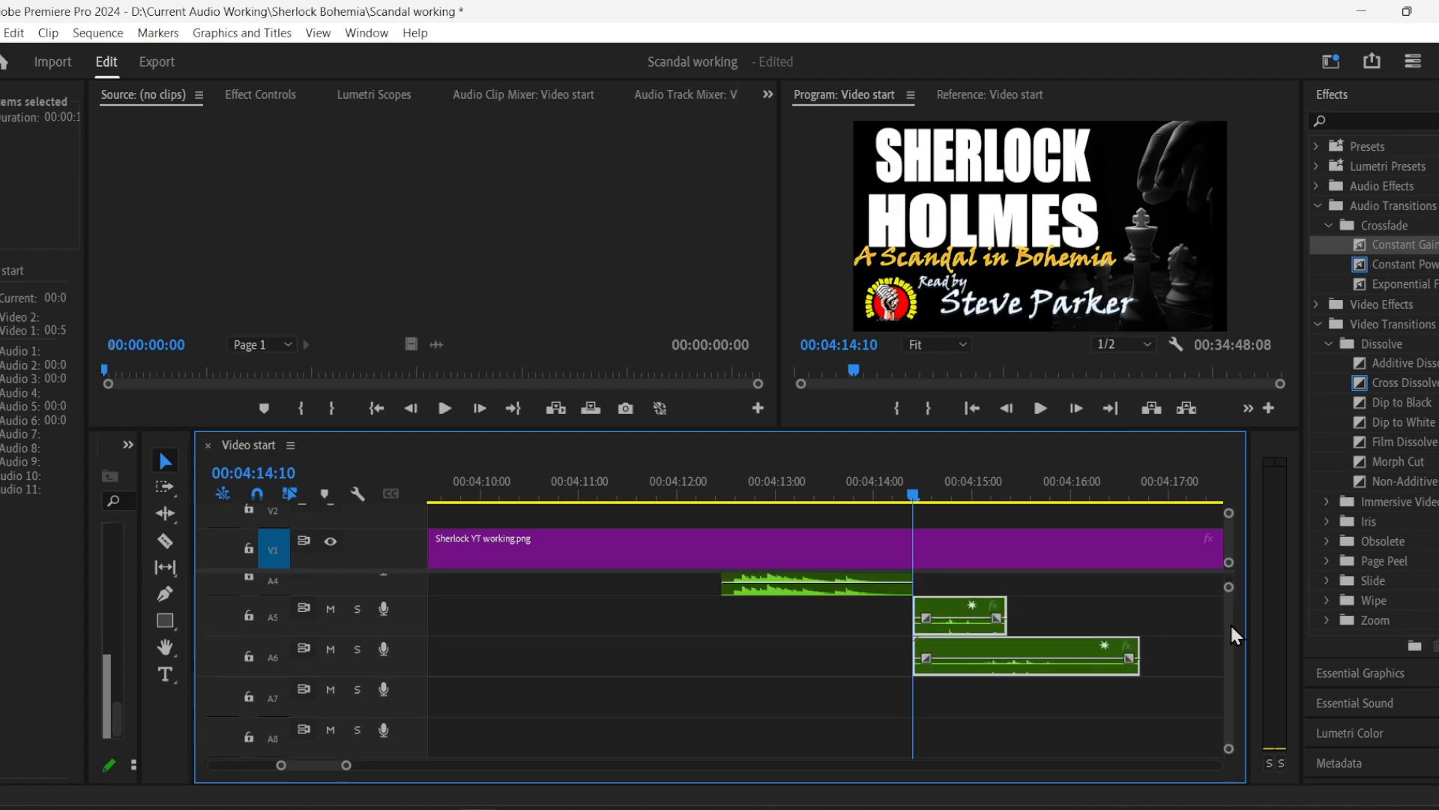
pyautogui.moveTo(974, 654); pyautogui.dragTo(971, 691)
pyautogui.moveTo(342, 773); pyautogui.dragTo(628, 766)
pyautogui.moveTo(969, 634)
pyautogui.mouseDown()
pyautogui.moveTo(946, 602)
pyautogui.moveTo(909, 592)
pyautogui.mouseUp()
pyautogui.moveTo(219, 765); pyautogui.dragTo(281, 765)
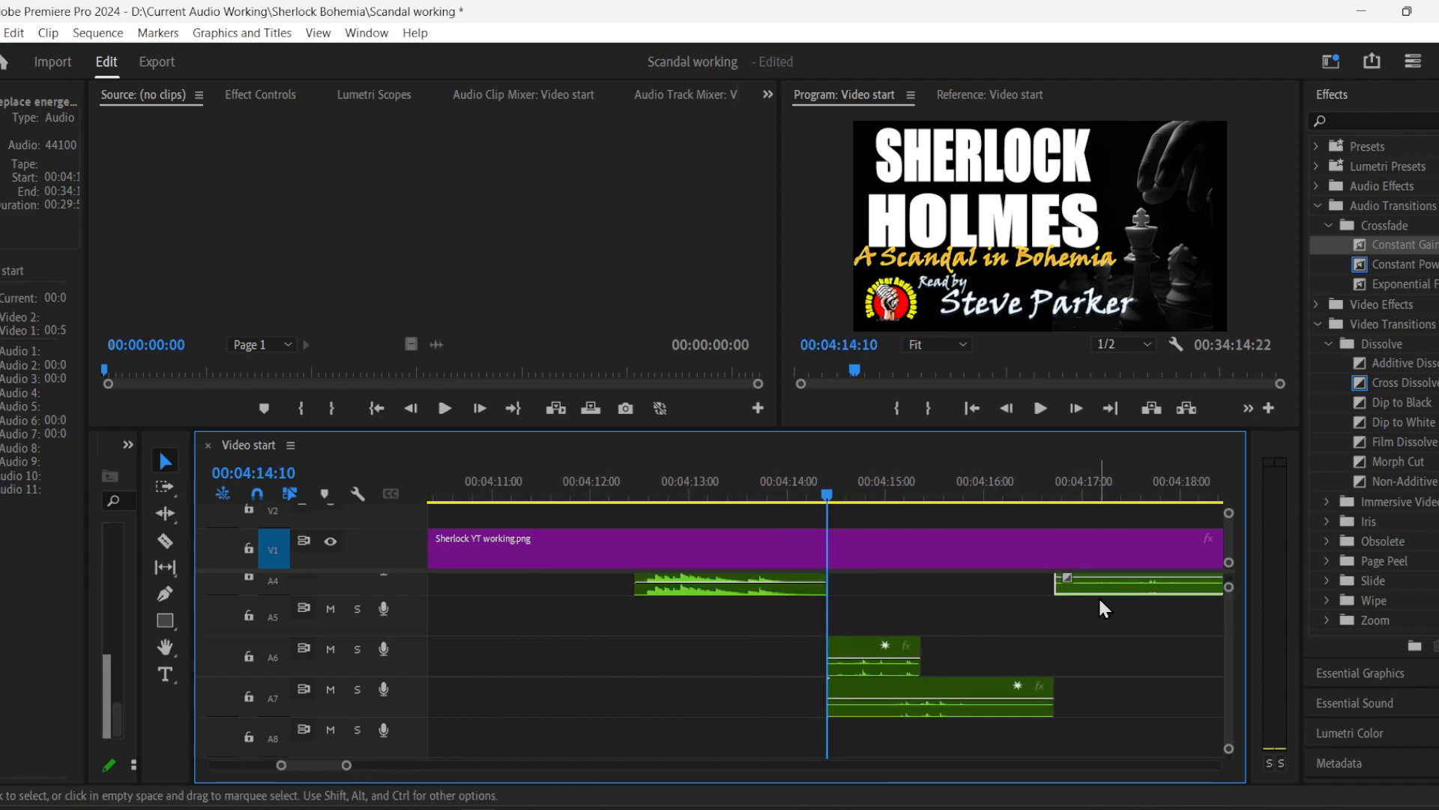
pyautogui.moveTo(1111, 593); pyautogui.dragTo(894, 593)
pyautogui.scroll(2, 1230, 673)
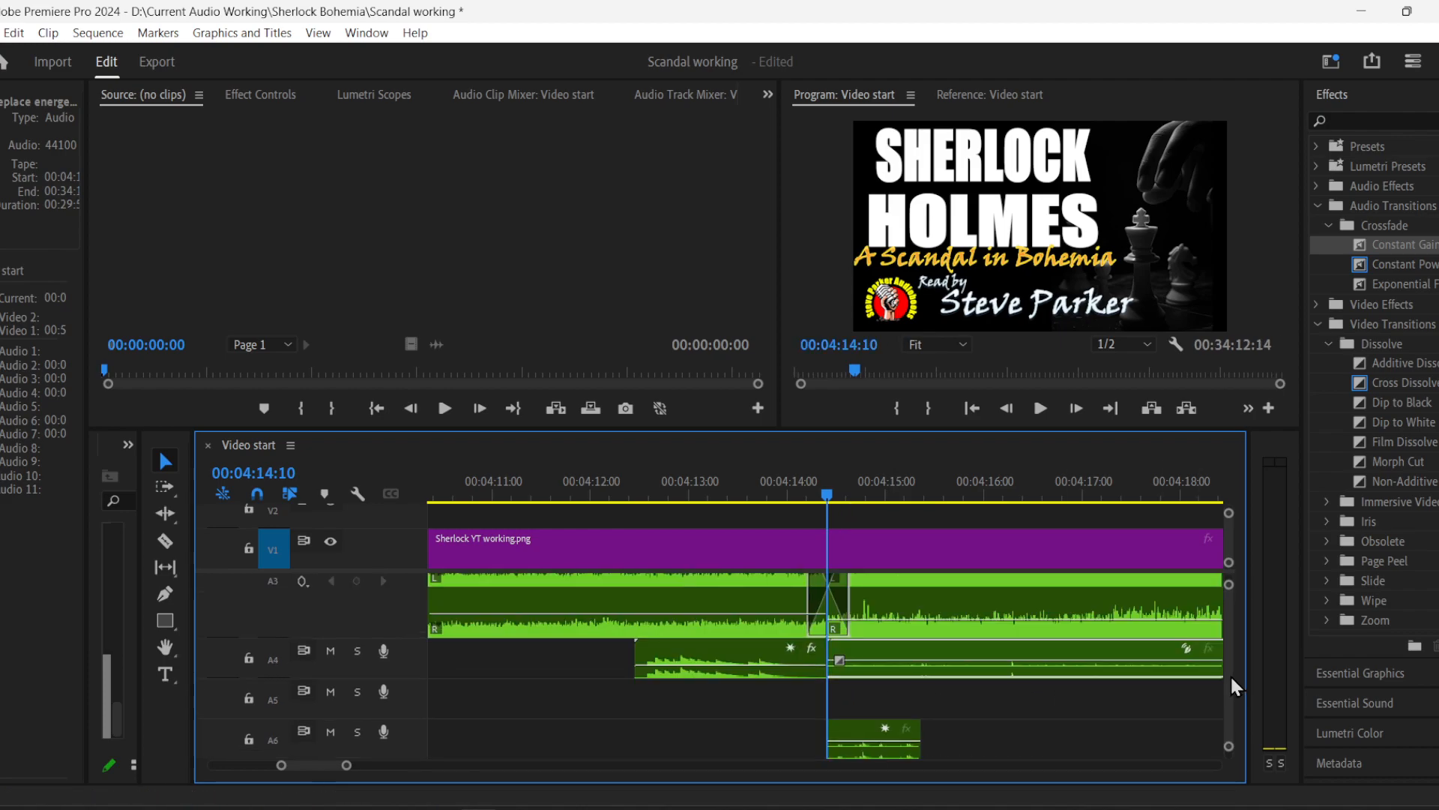
# - Add a volume keyframe to the fireplace clip on track A4 at about 00:04:14:21 and lower its level slightly
pyautogui.scroll(2, 1230, 673)
pyautogui.click(165, 597)
pyautogui.click(870, 713)
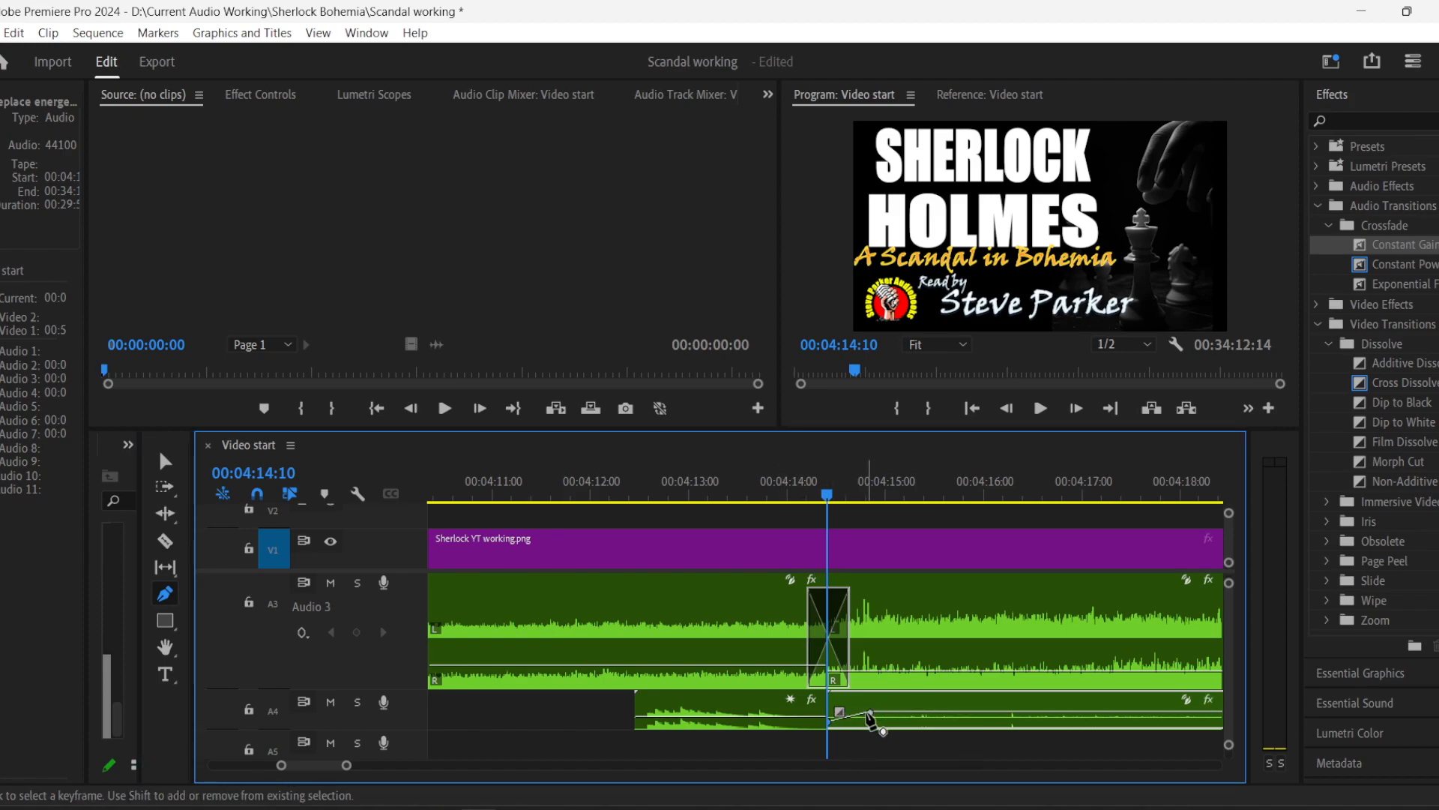
pyautogui.moveTo(870, 713); pyautogui.dragTo(870, 715)
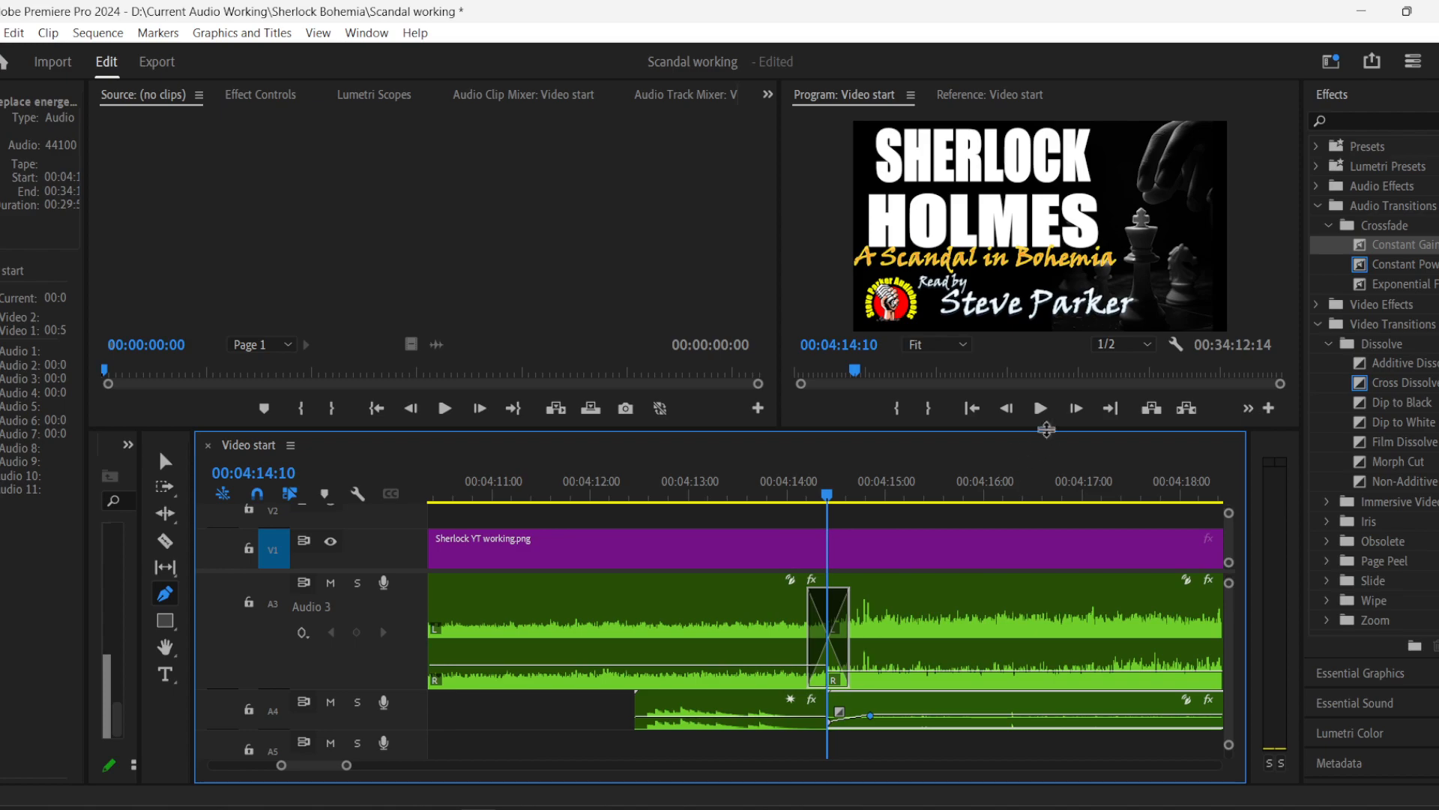
# - Play the sequence from 00:04:14:10 and stop at 00:04:35:11 to check the ambience mix against the narration and find the next effect's position
pyautogui.click(1040, 408)
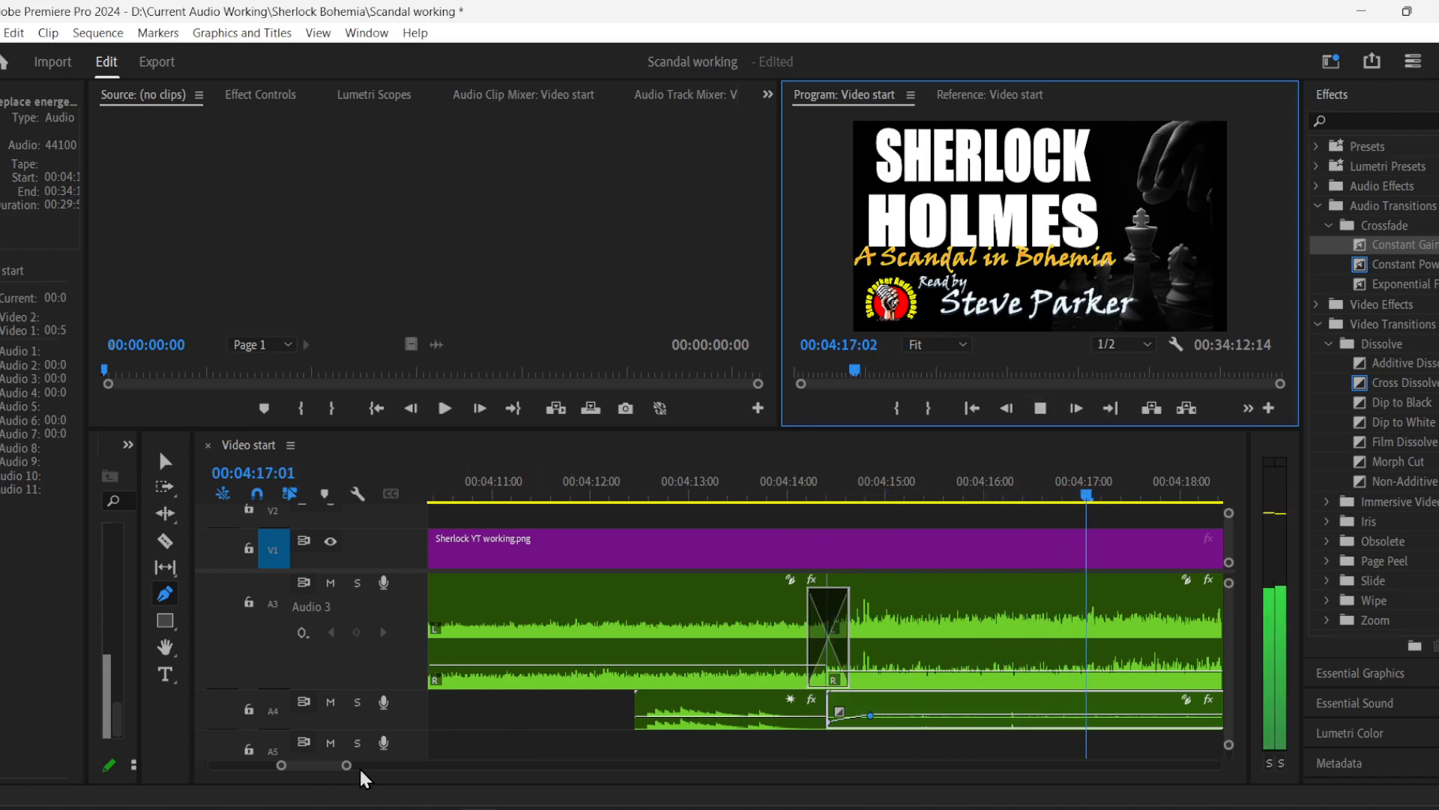
pyautogui.moveTo(347, 765); pyautogui.dragTo(403, 765)
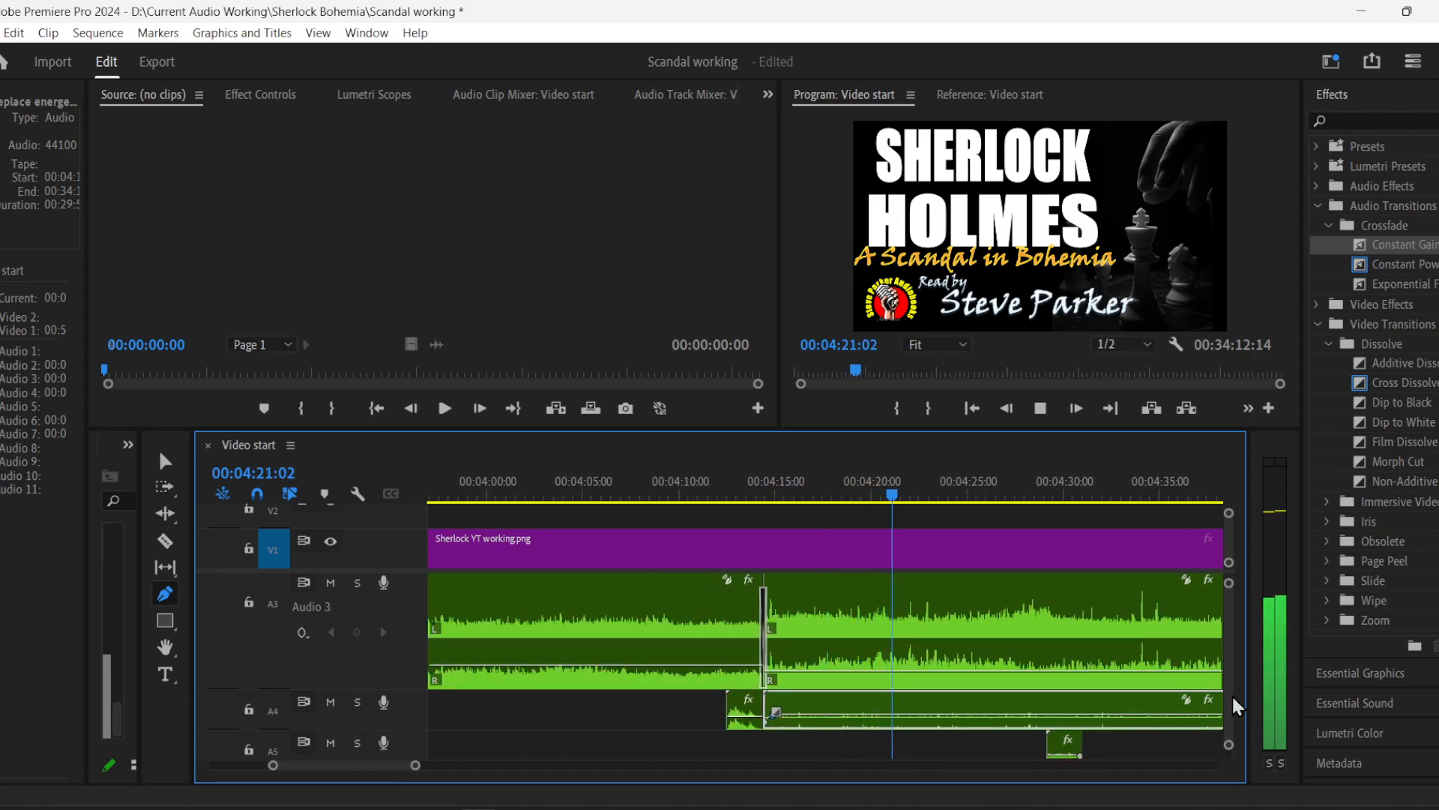
pyautogui.scroll(-3, 1231, 645)
pyautogui.scroll(4, 1230, 645)
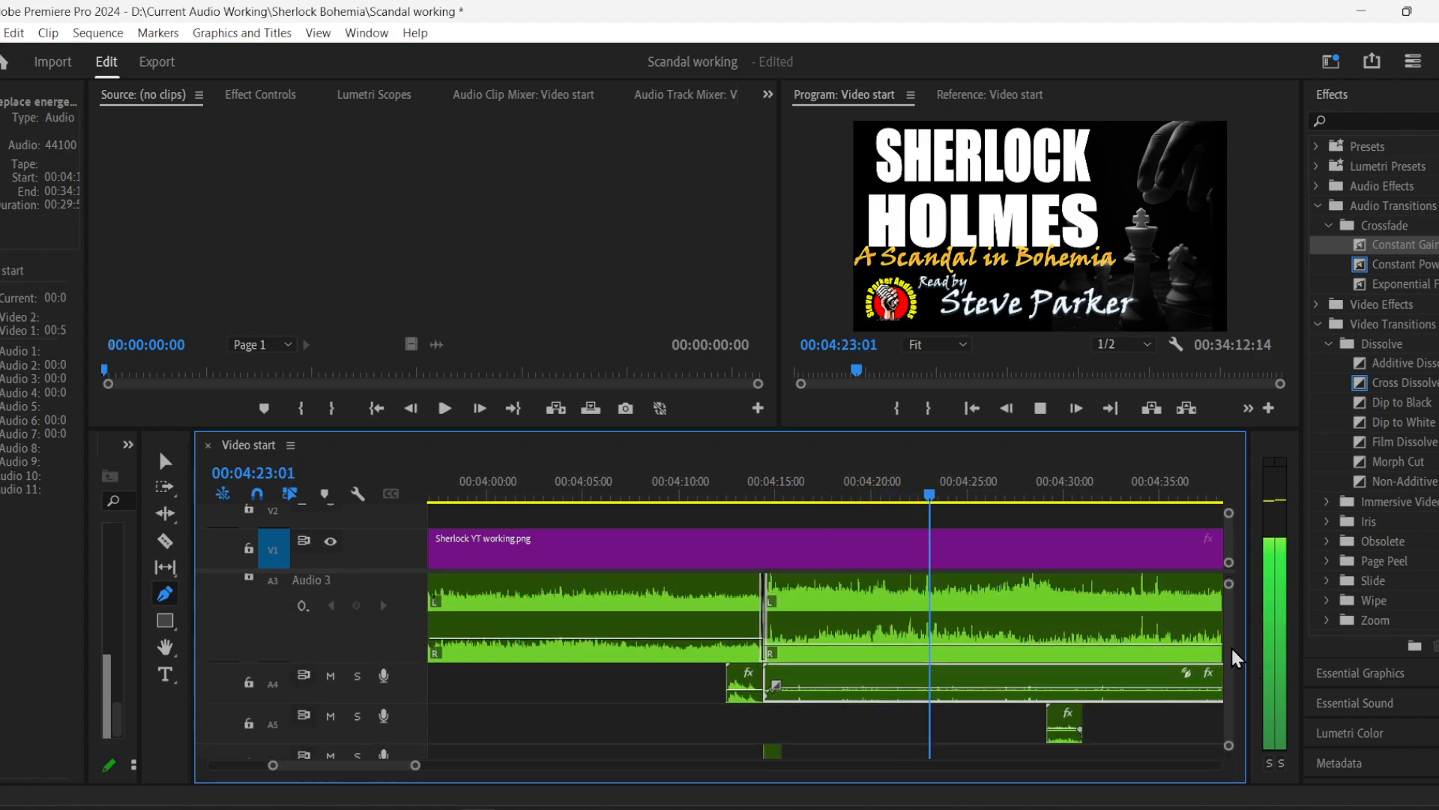
pyautogui.scroll(-1, 1231, 645)
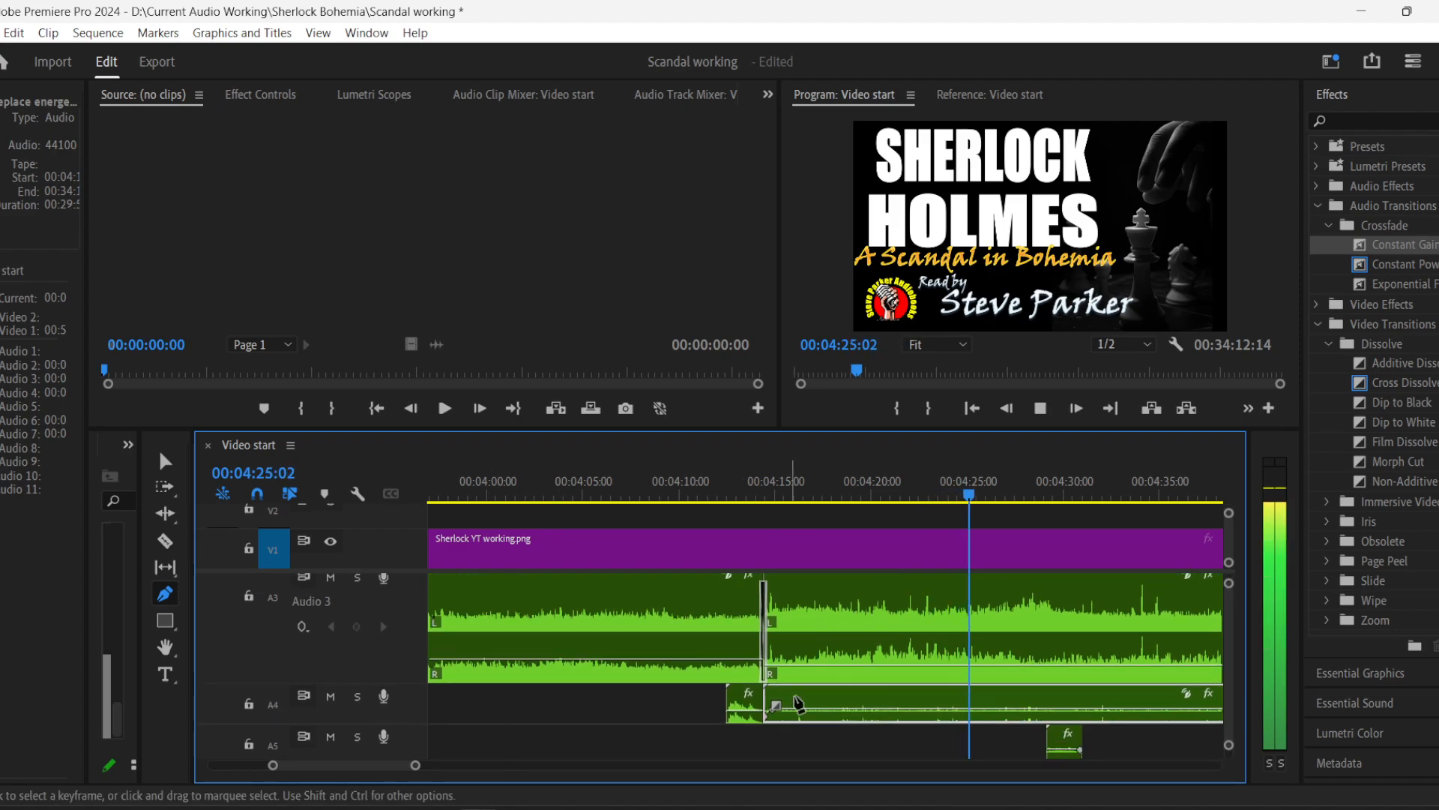
pyautogui.moveTo(415, 765); pyautogui.dragTo(511, 764)
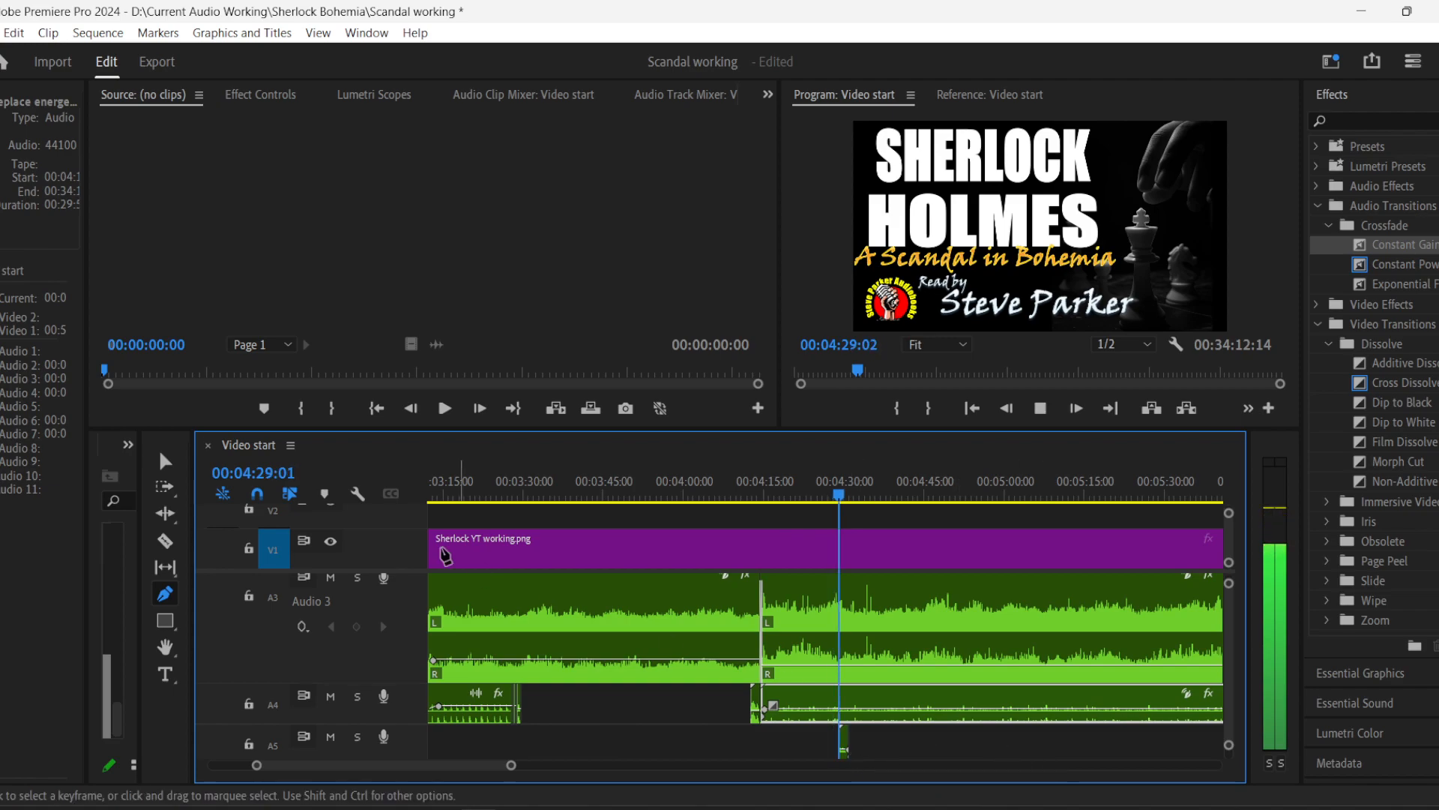
pyautogui.click(172, 464)
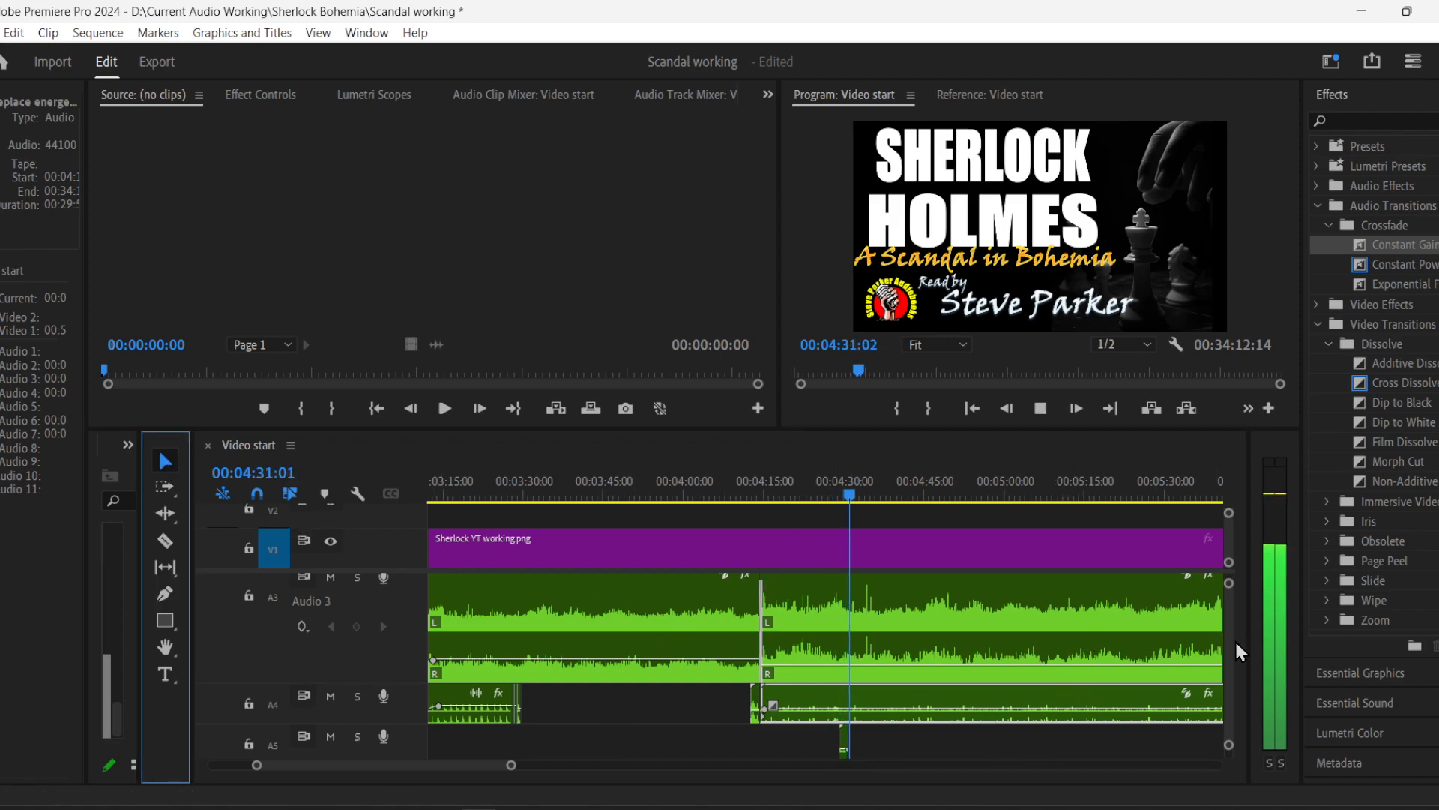
pyautogui.scroll(-3, 1230, 634)
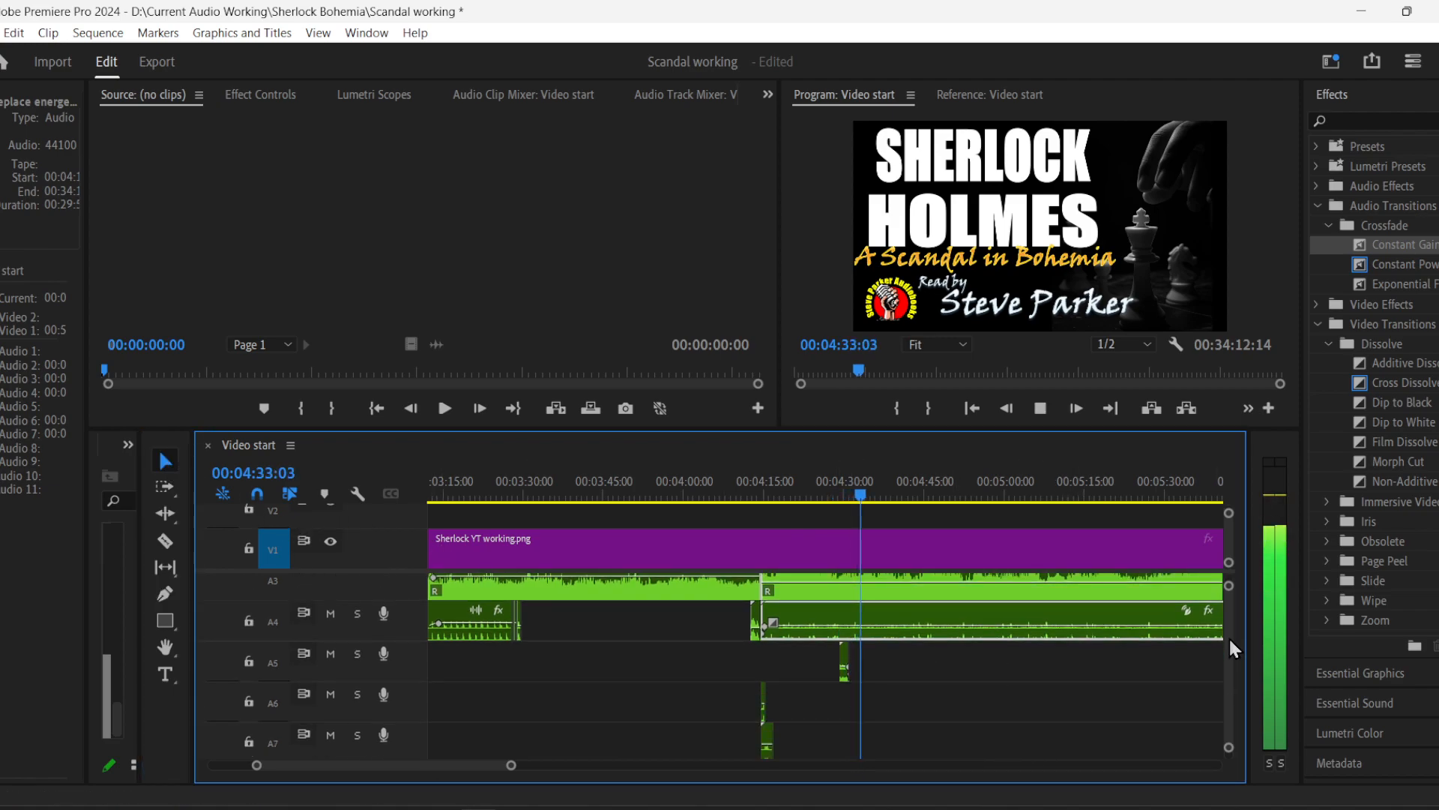
pyautogui.click(971, 700)
pyautogui.press('space')
# - Switch to File Explorer, go up from the Fire folder to 01 SFX and search it for "pour"
pyautogui.hotkey('alt', 'Tab')
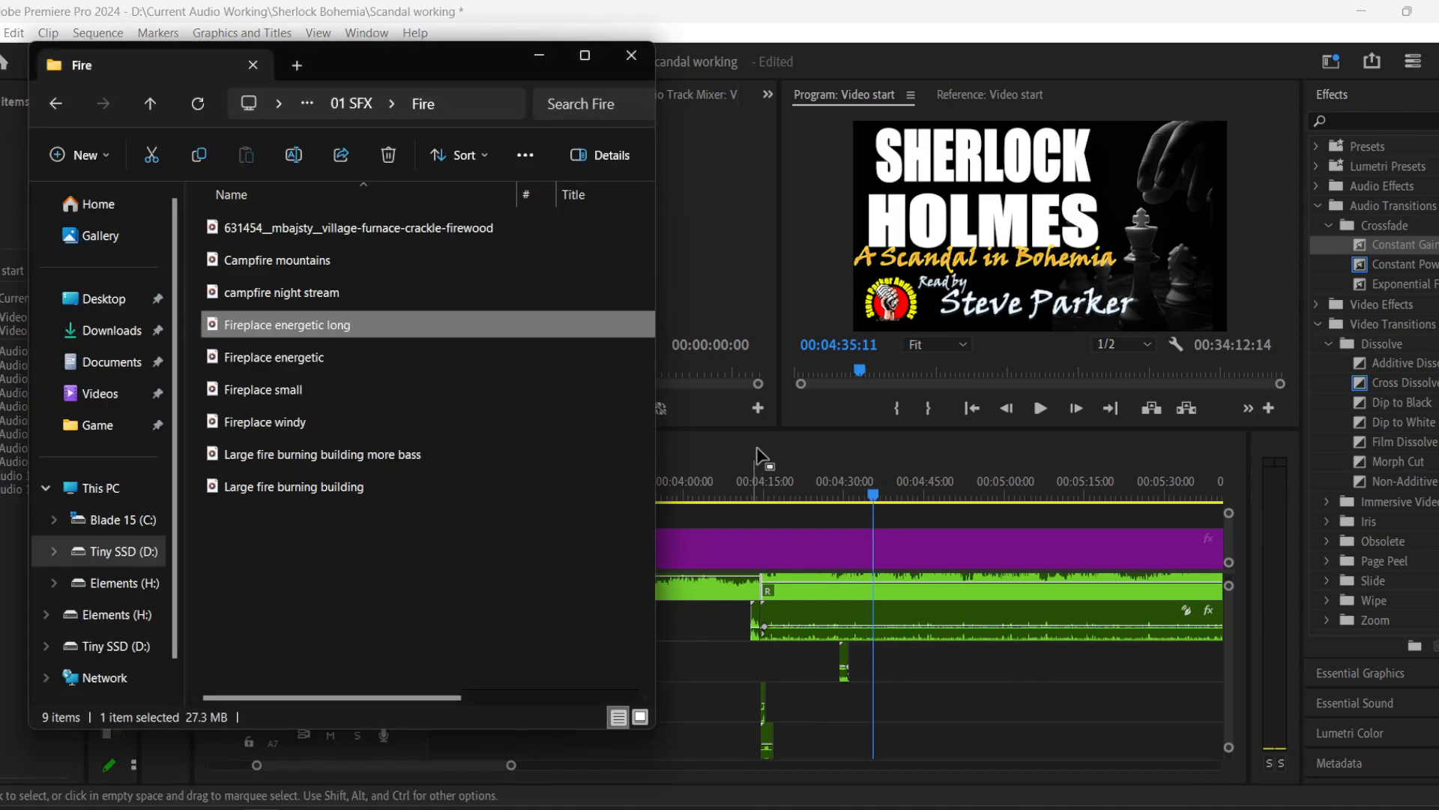
pyautogui.click(461, 587)
pyautogui.click(370, 105)
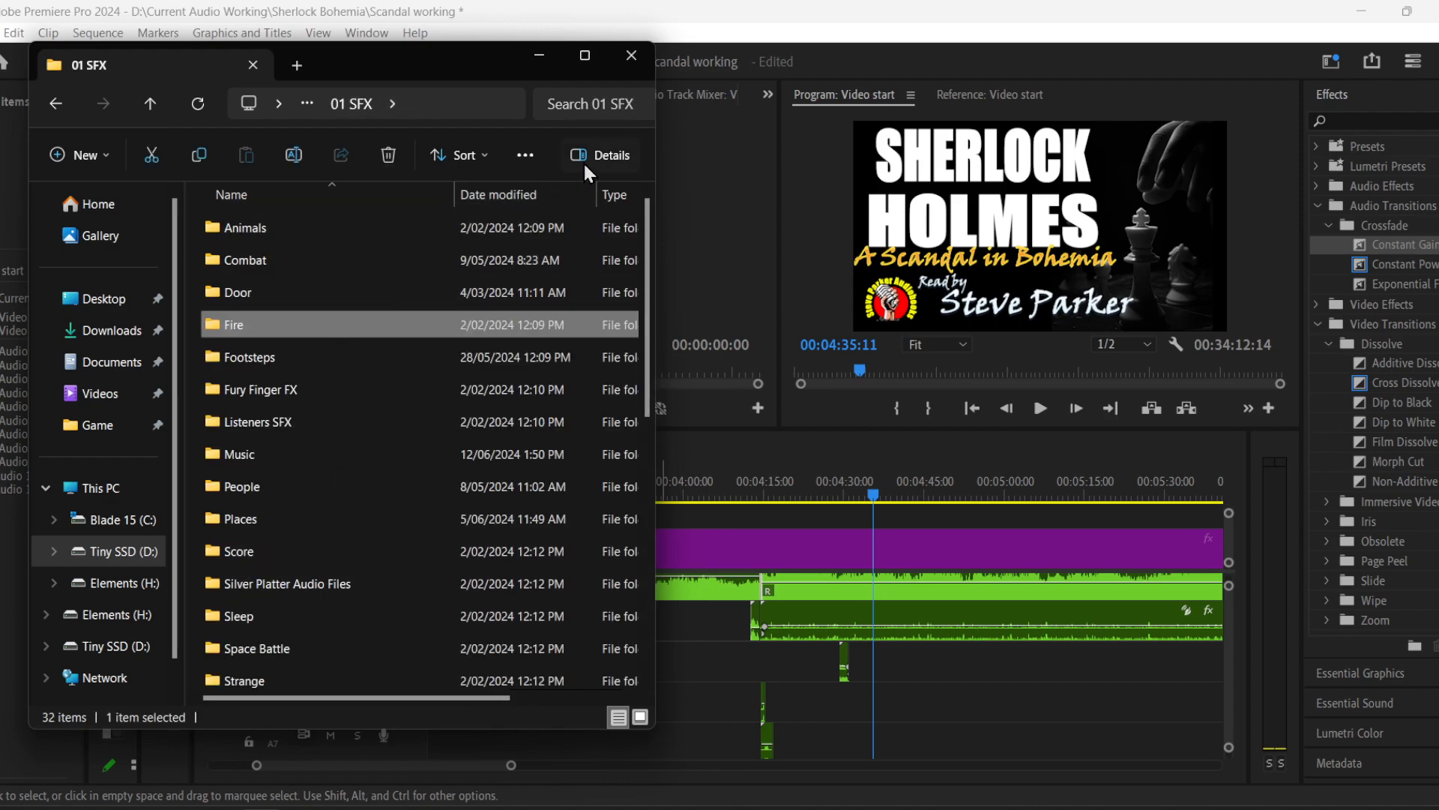
pyautogui.click(601, 105)
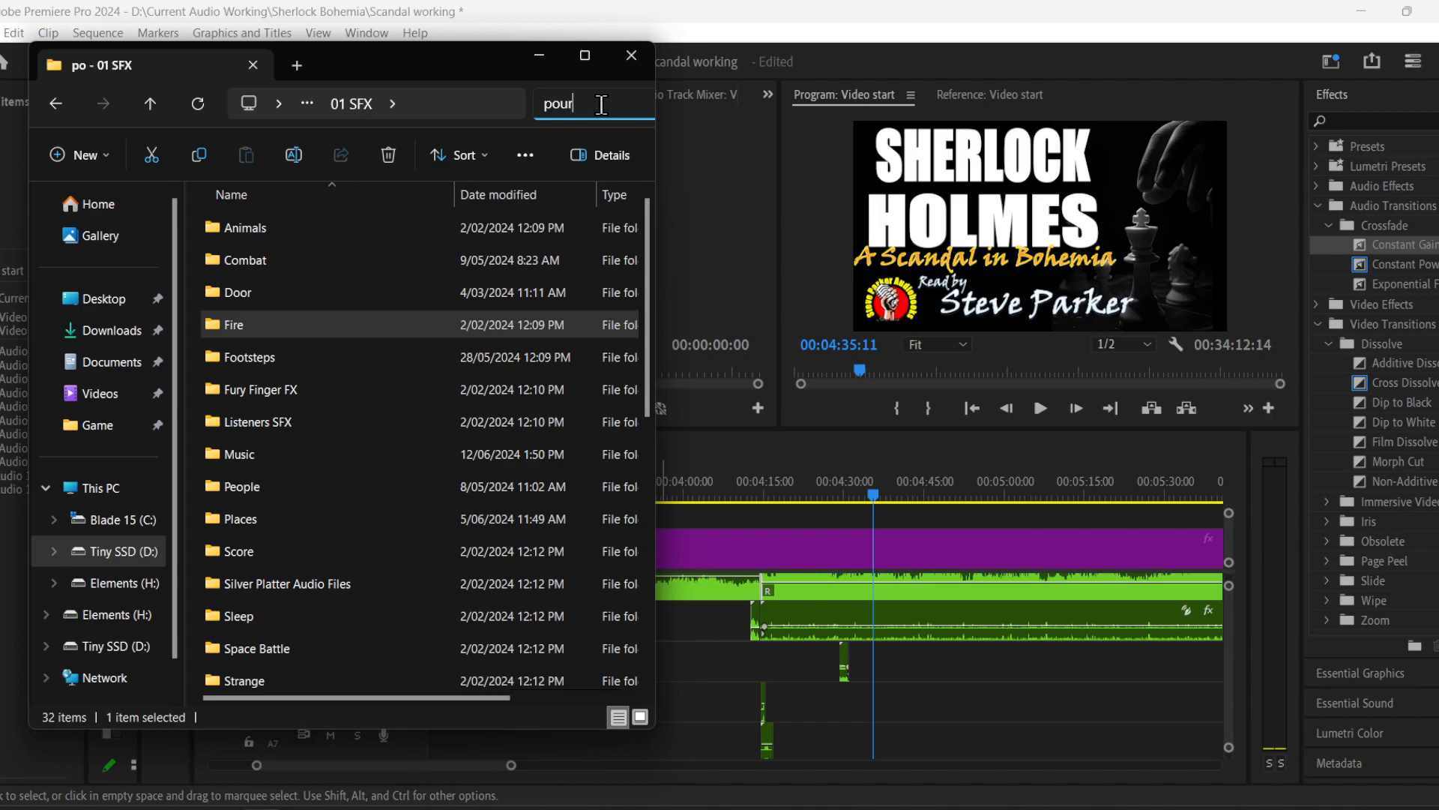
pyautogui.press('BackSpace')
pyautogui.press('BackSpace')
pyautogui.press('BackSpace')
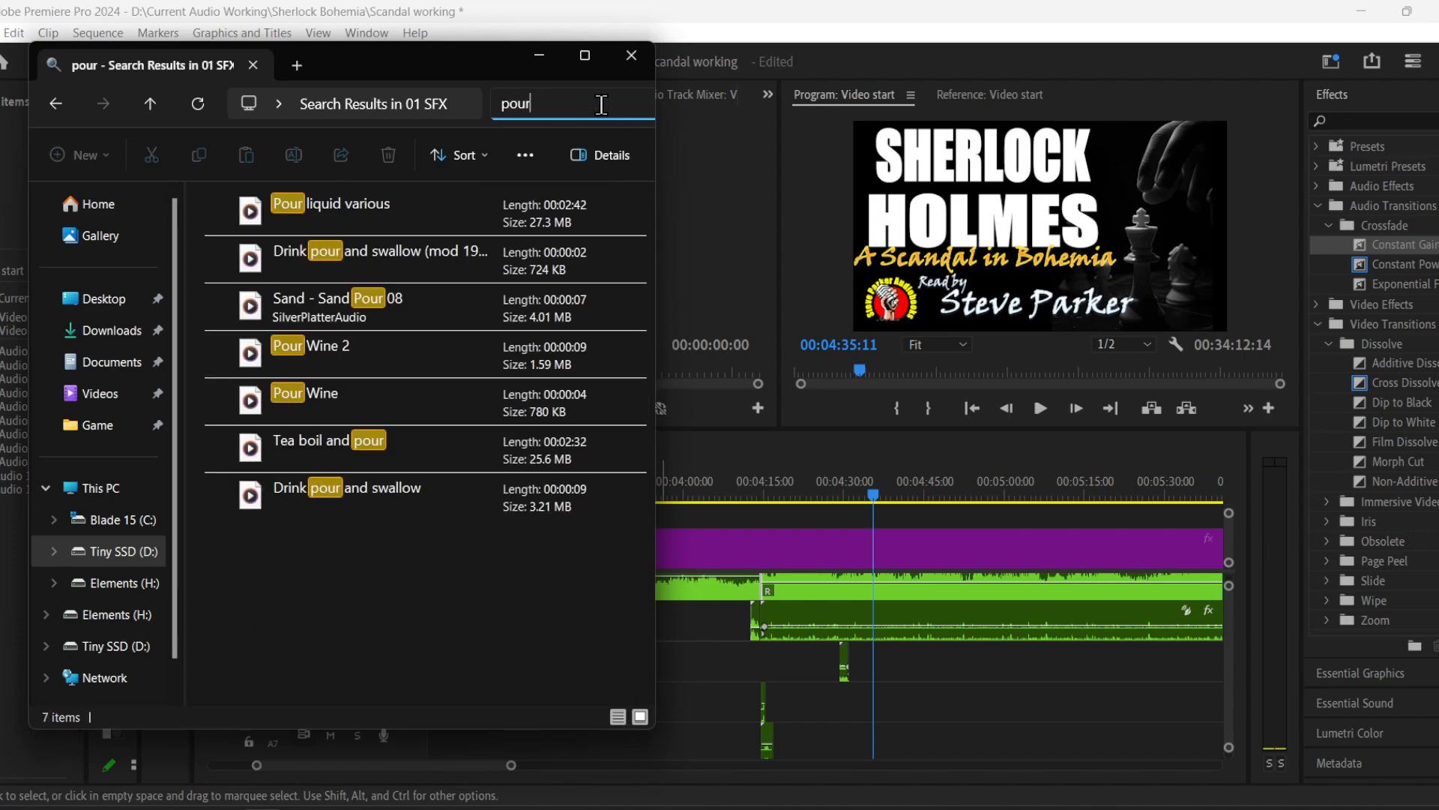
# - Place the two-second "Drink pour and swallow (mod" sound on track A5 at 00:04:35:11 and play it back
pyautogui.click(367, 262)
pyautogui.moveTo(367, 262); pyautogui.dragTo(877, 660)
pyautogui.click(935, 702)
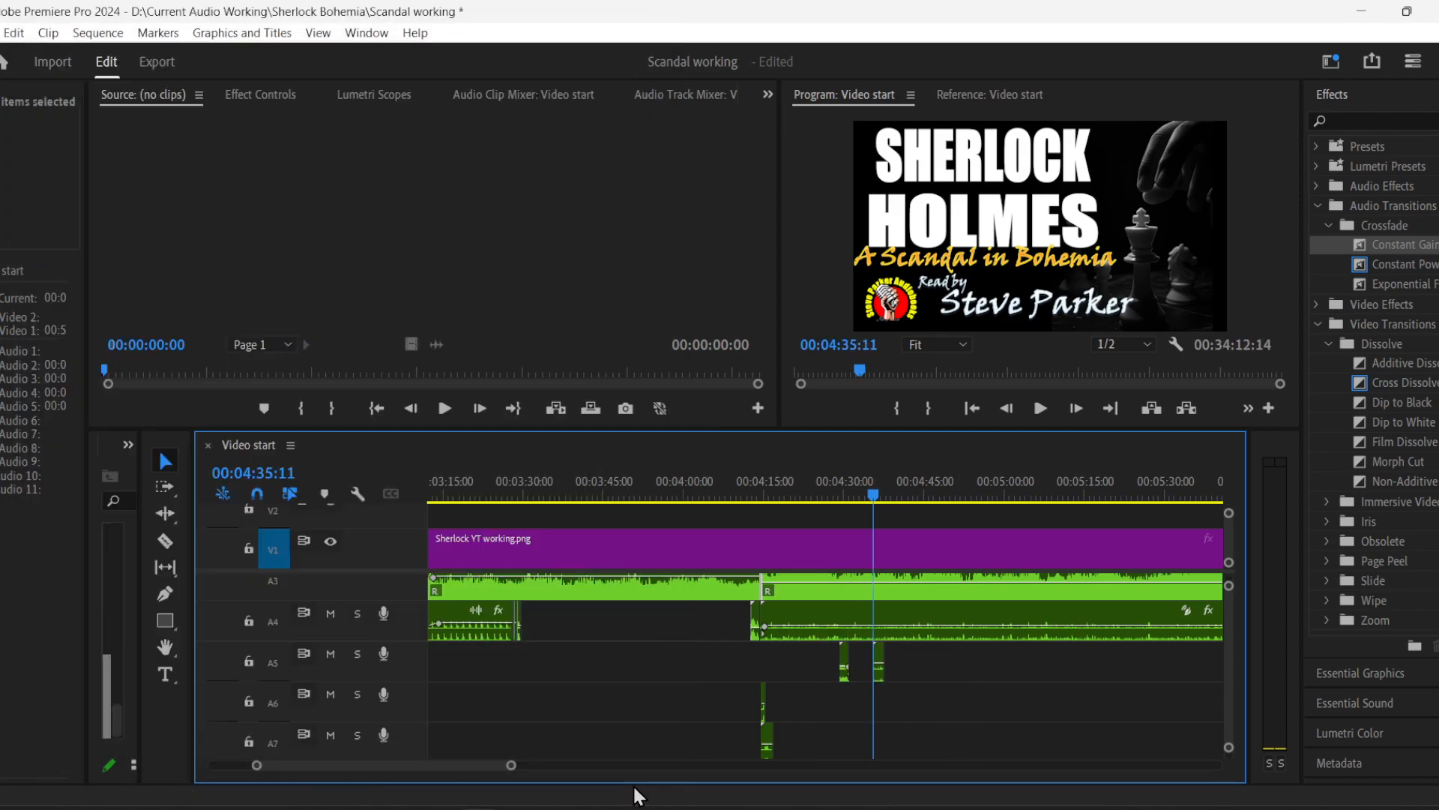
pyautogui.moveTo(257, 766); pyautogui.dragTo(356, 763)
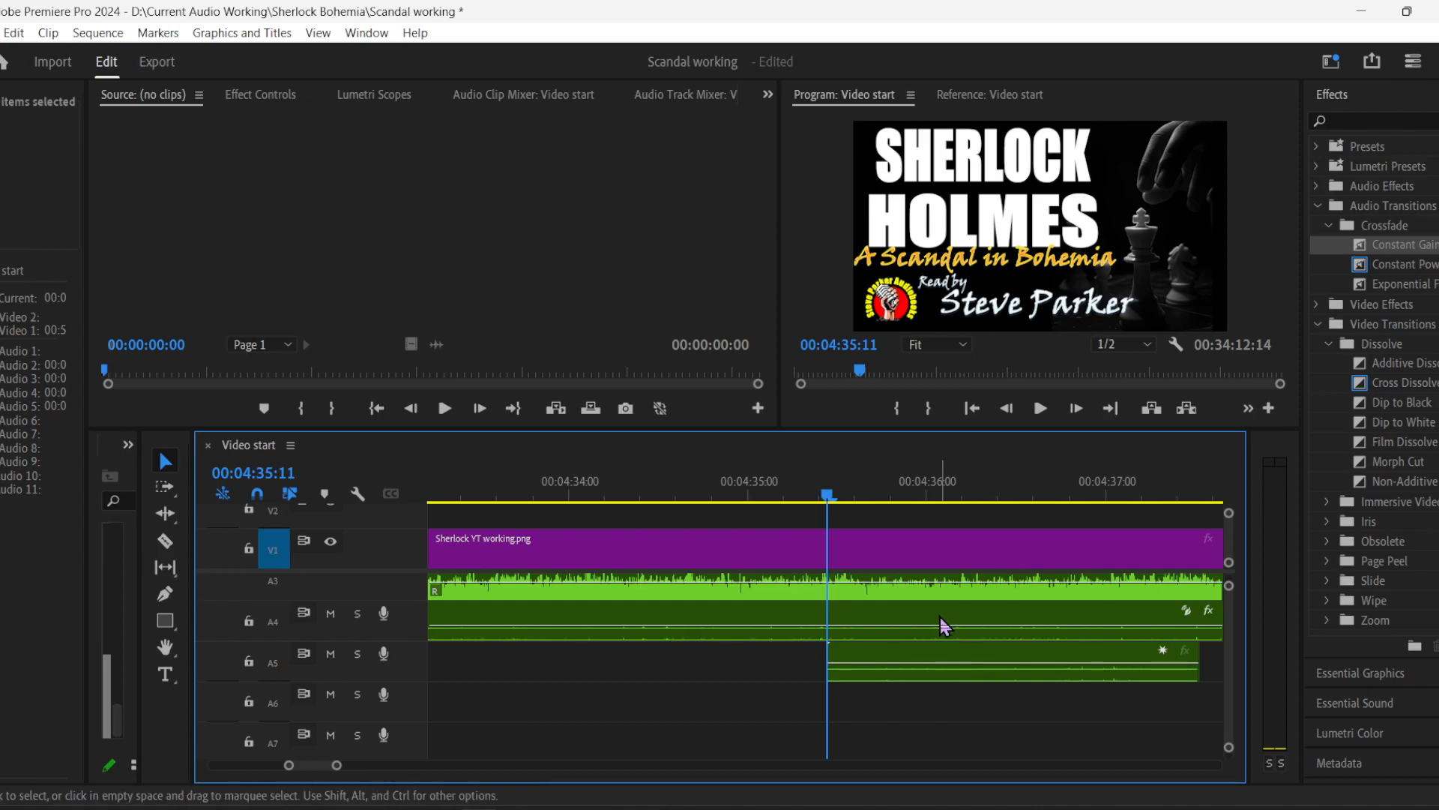
pyautogui.press('space')
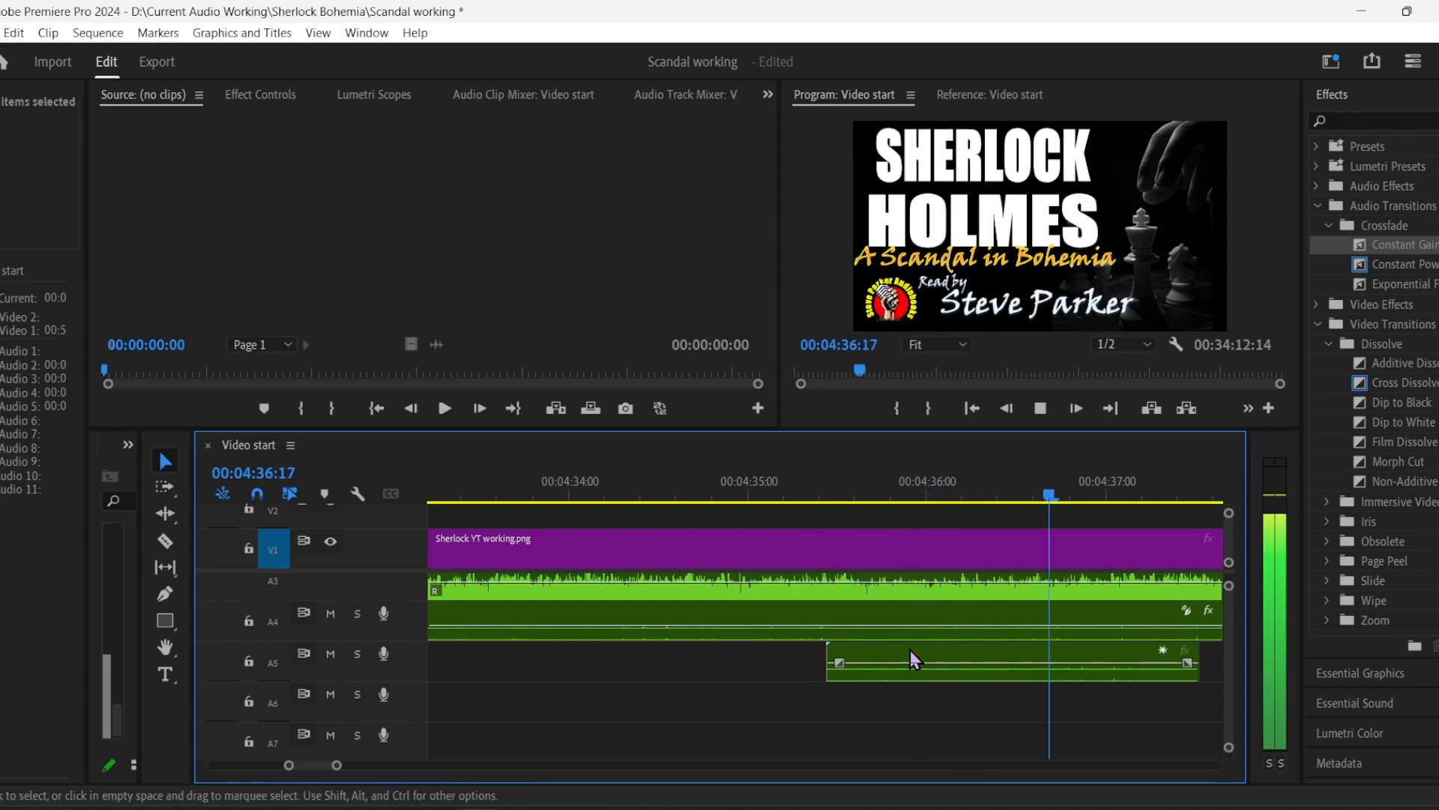
pyautogui.press('space')
pyautogui.moveTo(338, 764); pyautogui.dragTo(440, 765)
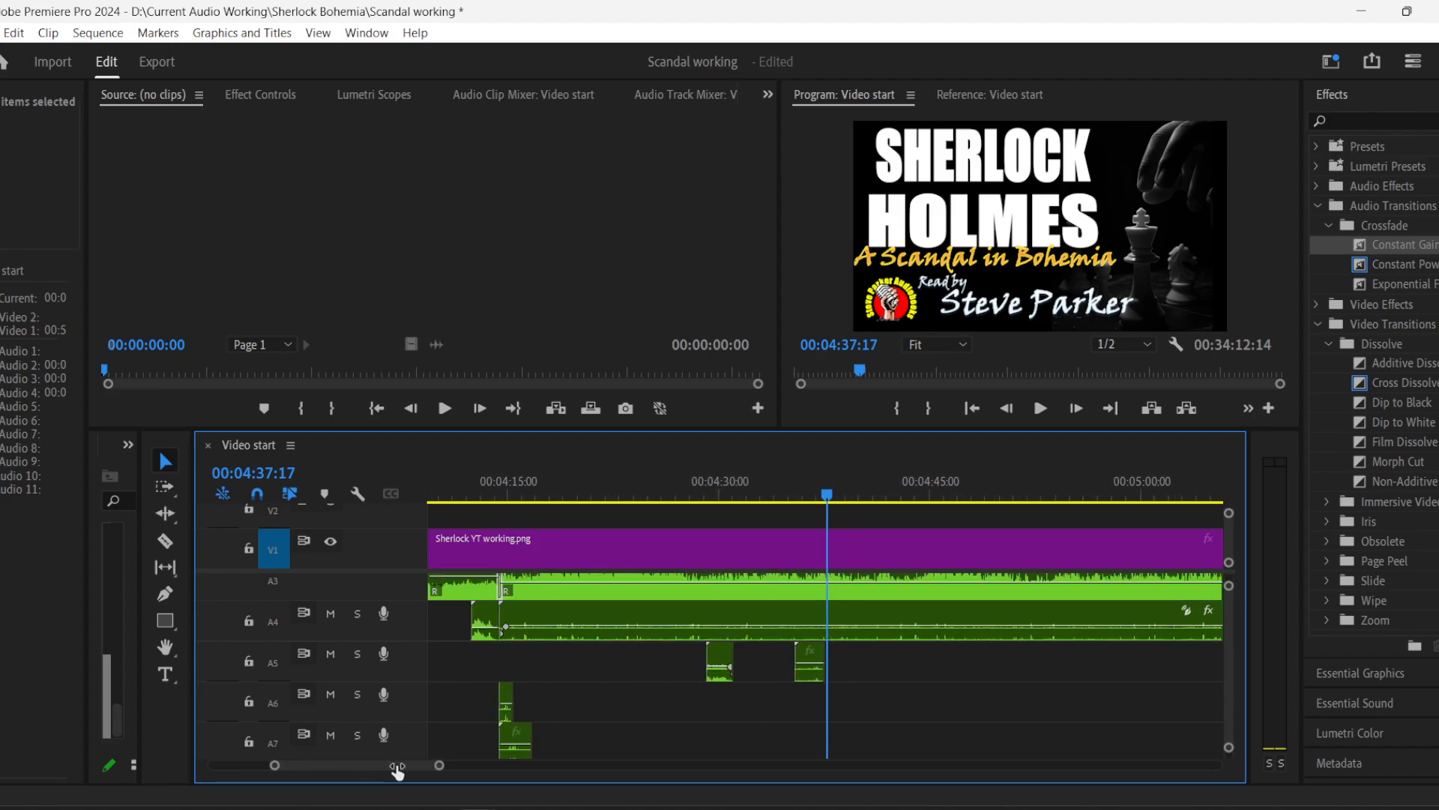
# - Delete the short drink pour clip from track A5 and place the playhead at 00:04:33:20
pyautogui.click(812, 676)
pyautogui.click(772, 483)
pyautogui.press('Delete')
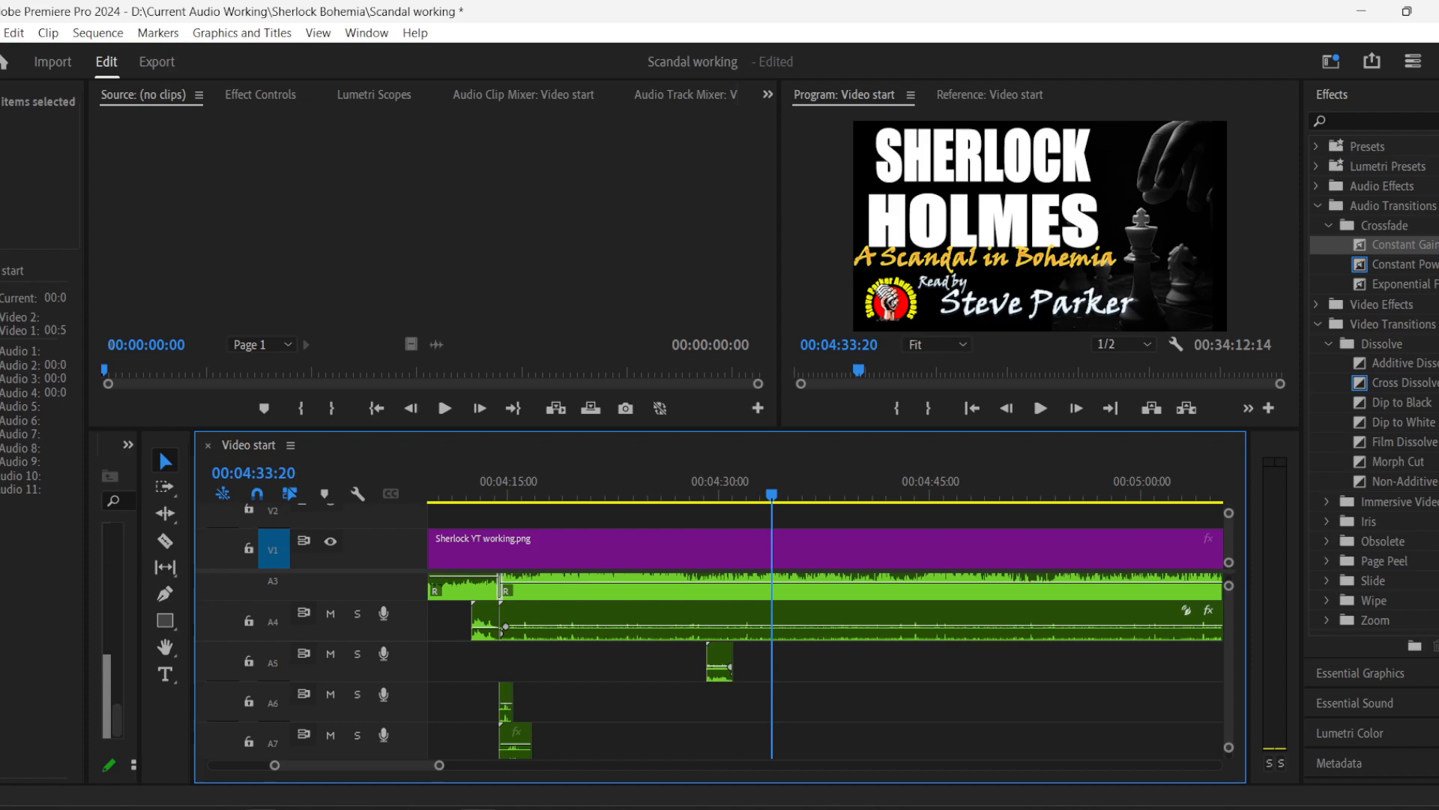
# - Place the nine-second "Drink pour and swallow" sound from the File Explorer search results on track A5 at 00:04:33:20
pyautogui.hotkey('alt', 'Tab')
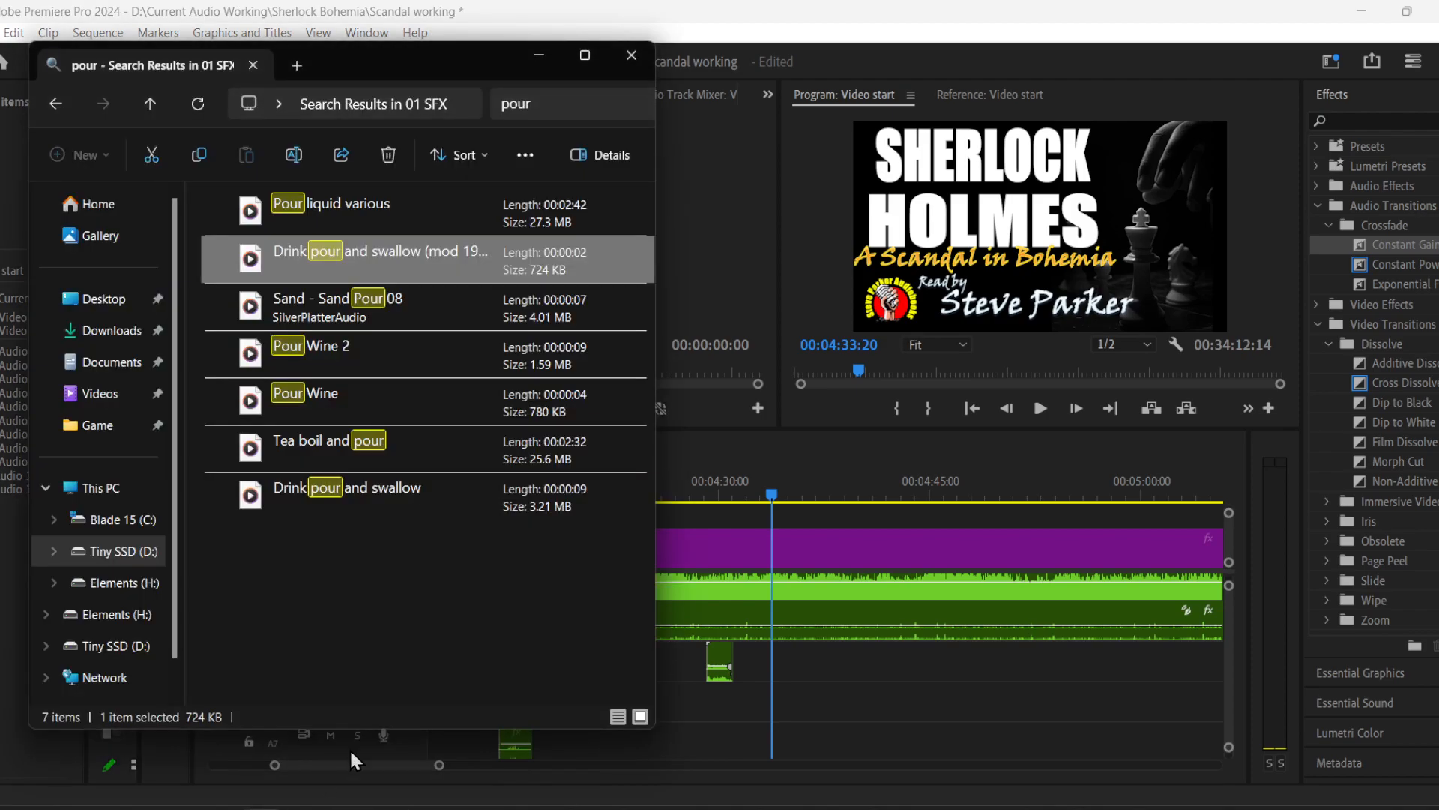
pyautogui.click(384, 634)
pyautogui.moveTo(396, 502); pyautogui.dragTo(787, 675)
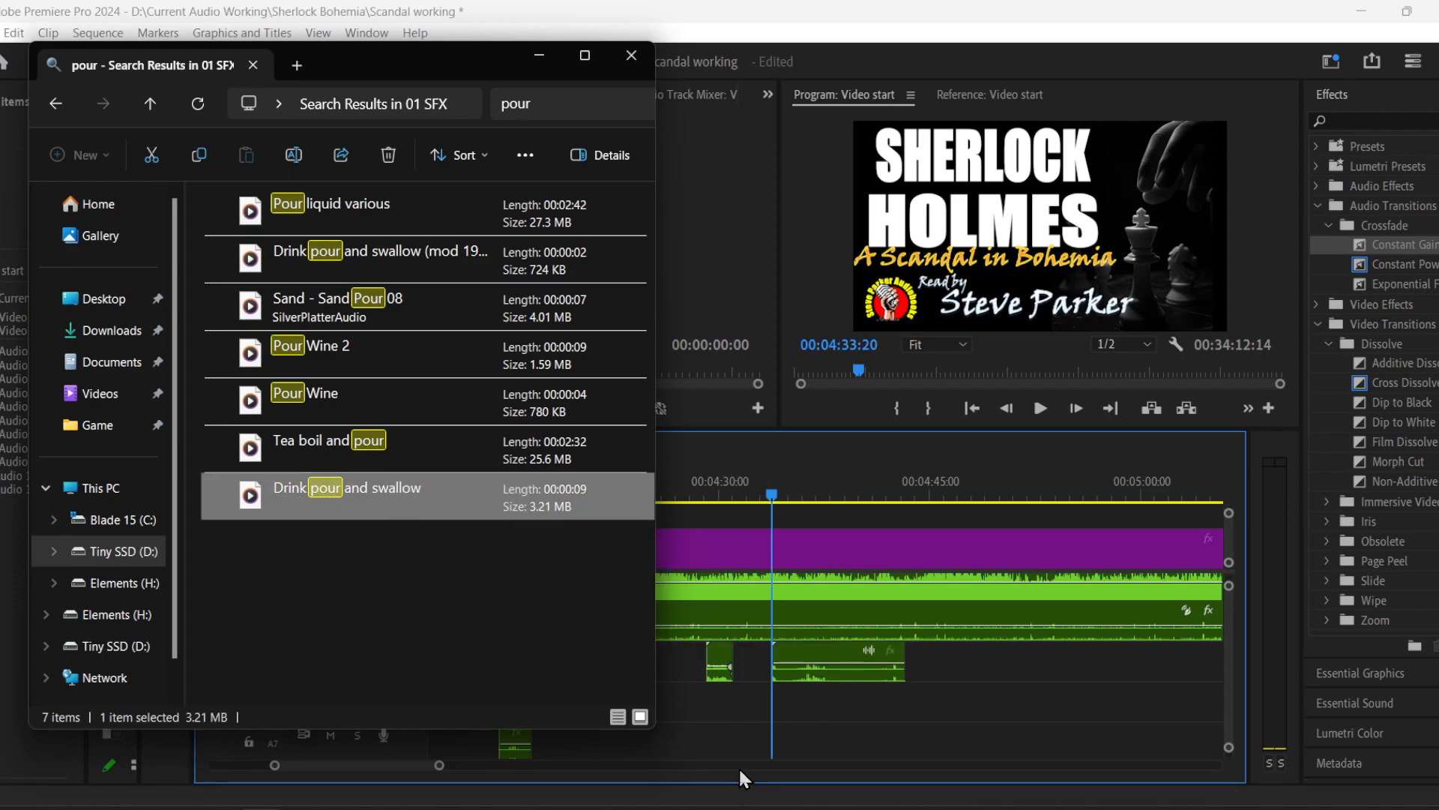
pyautogui.click(840, 746)
# - Play back the drink pour clip, trim about one second off its start and move it back to begin at 00:04:33:20
pyautogui.click(1040, 408)
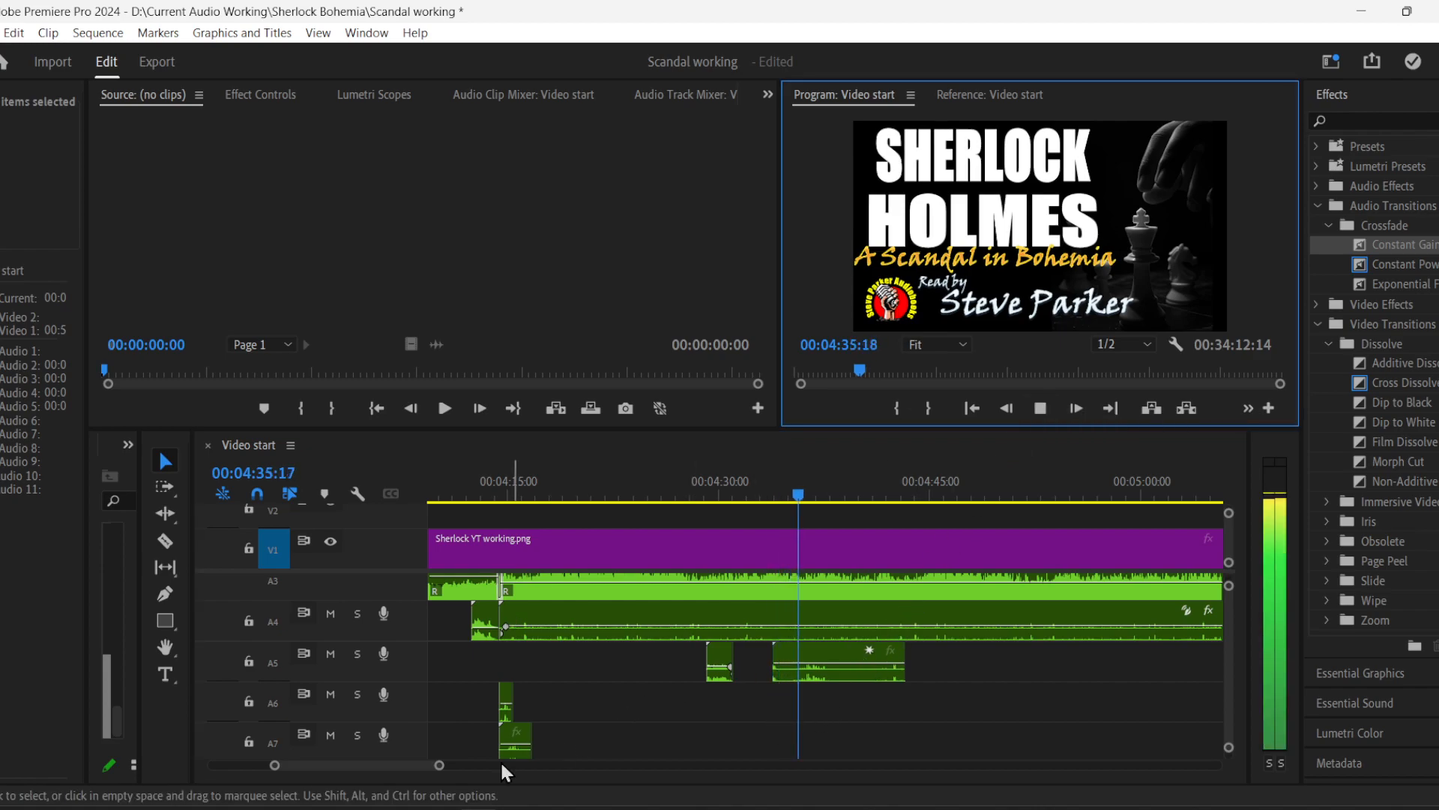
pyautogui.moveTo(274, 765); pyautogui.dragTo(300, 767)
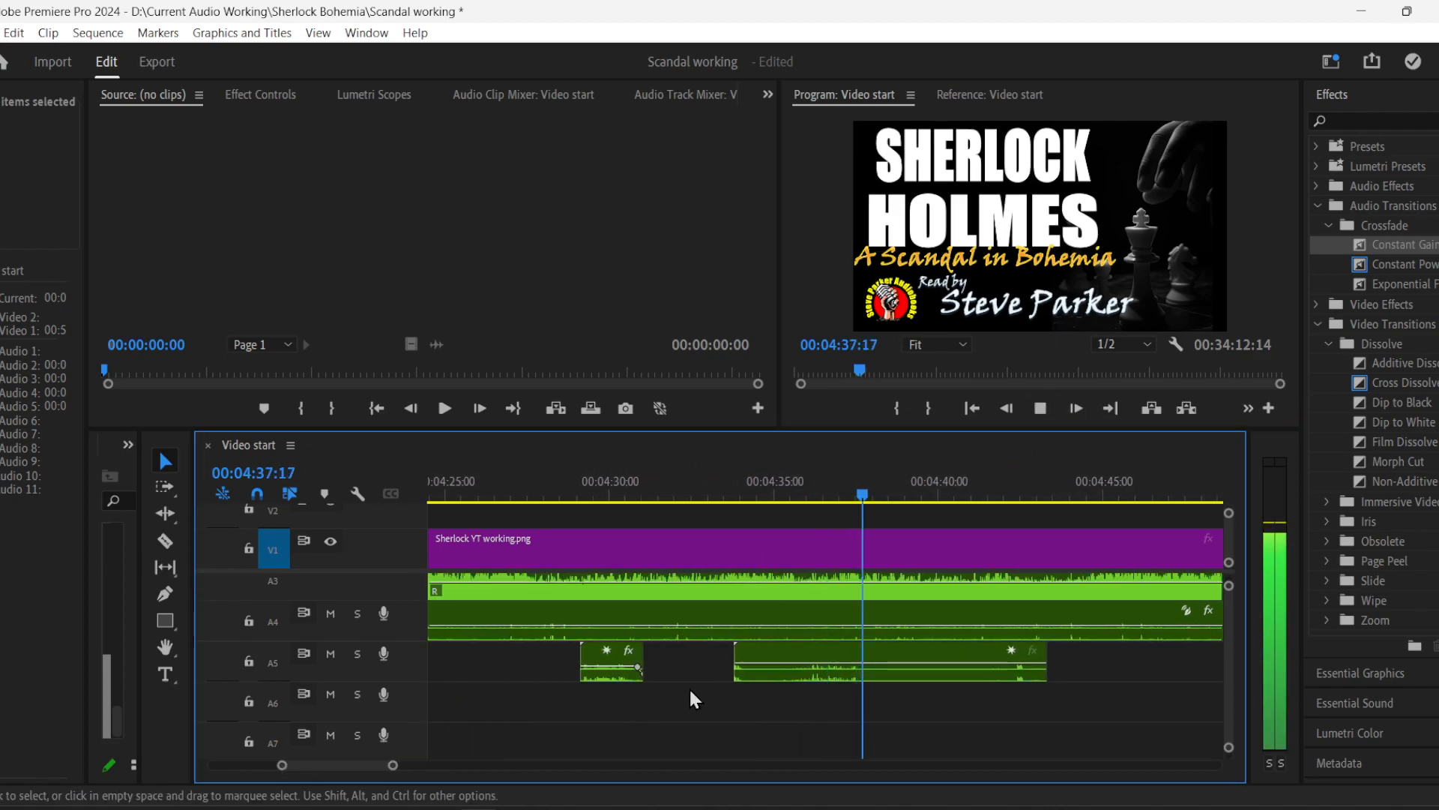
pyautogui.press('space')
pyautogui.moveTo(740, 676); pyautogui.dragTo(789, 678)
pyautogui.moveTo(916, 679); pyautogui.dragTo(884, 684)
# - Move the drink pour clip on A5 slightly earlier to start at about 00:04:33:04 and play the passage to check its timing
pyautogui.click(699, 496)
pyautogui.press('space')
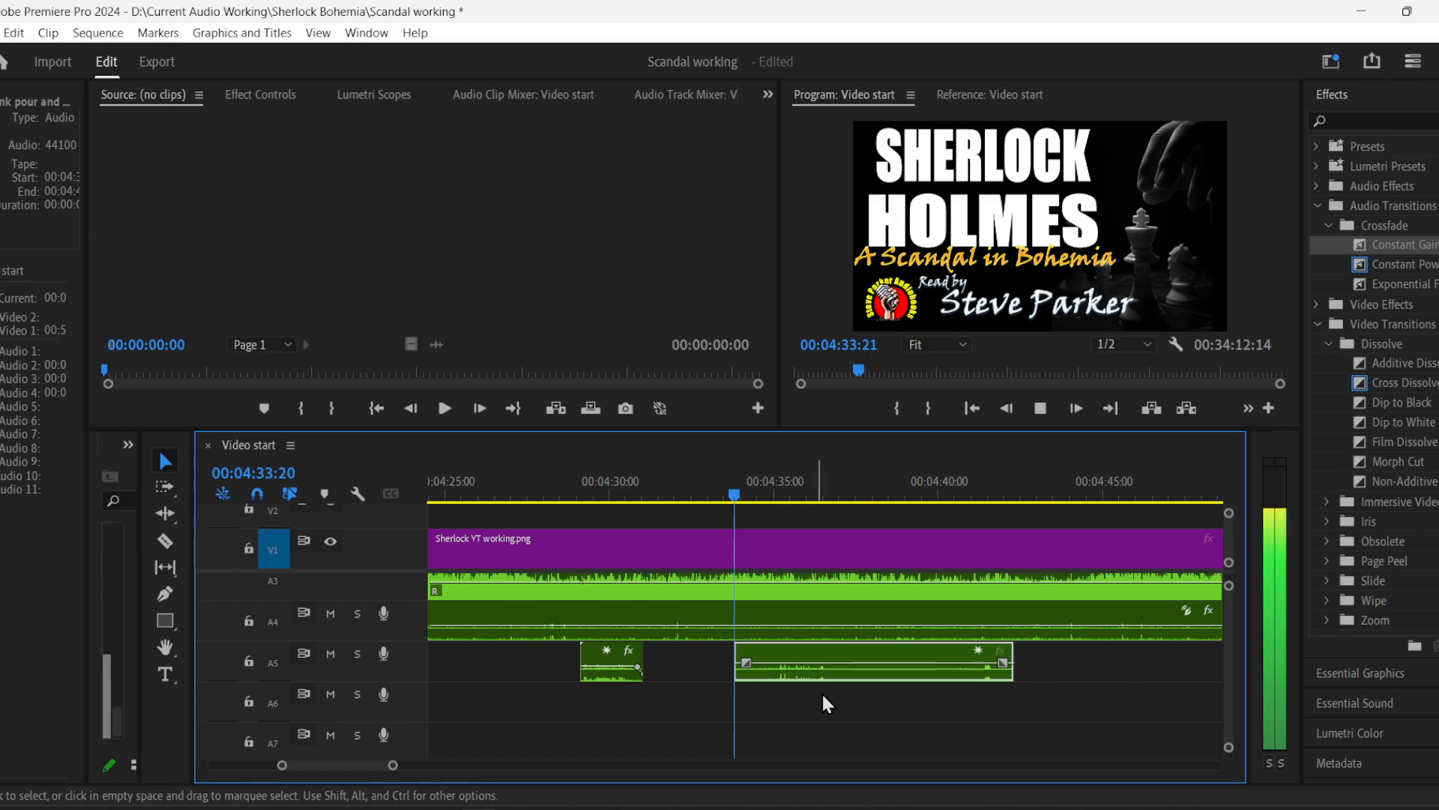
pyautogui.moveTo(837, 673); pyautogui.dragTo(818, 673)
pyautogui.press('space')
pyautogui.press('space')
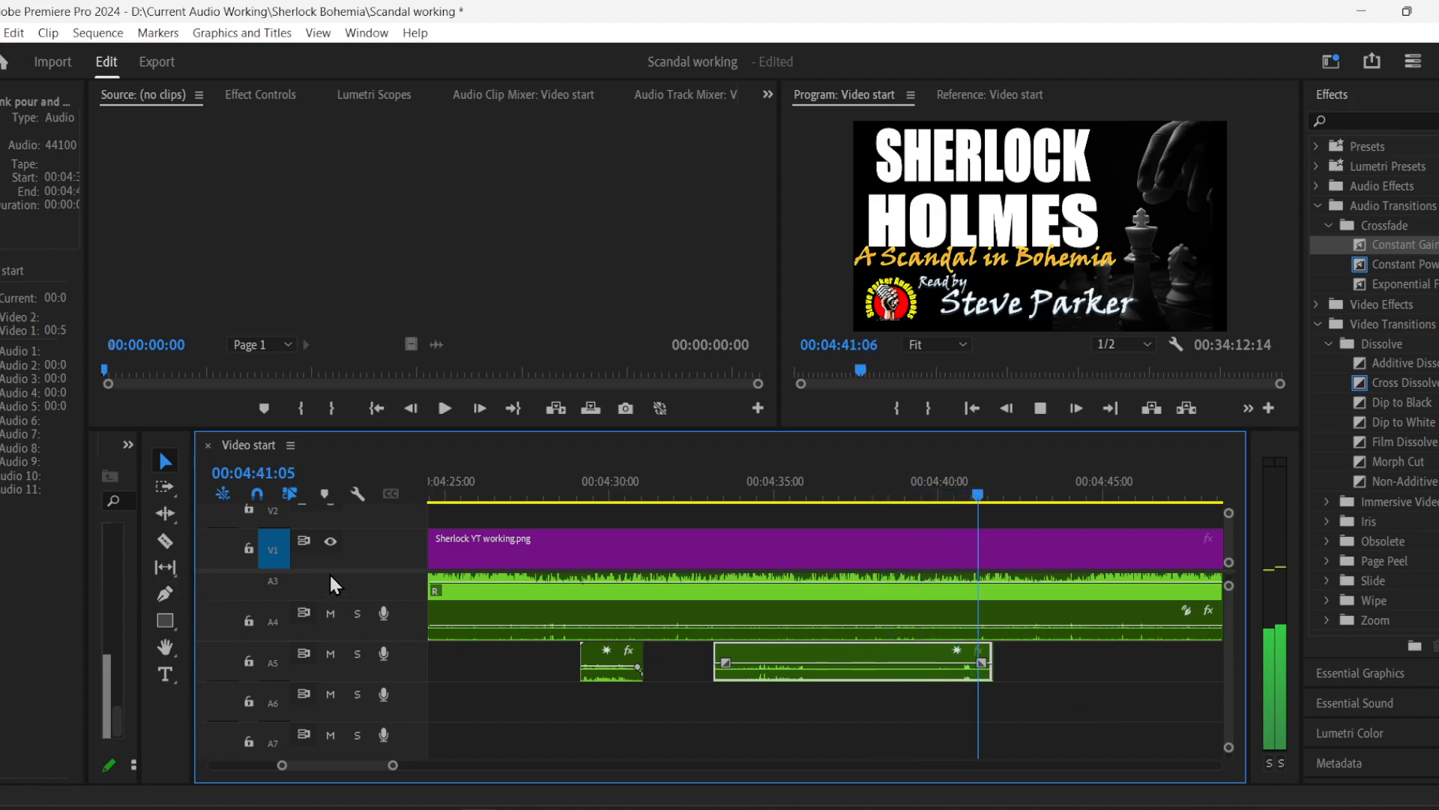
pyautogui.press('space')
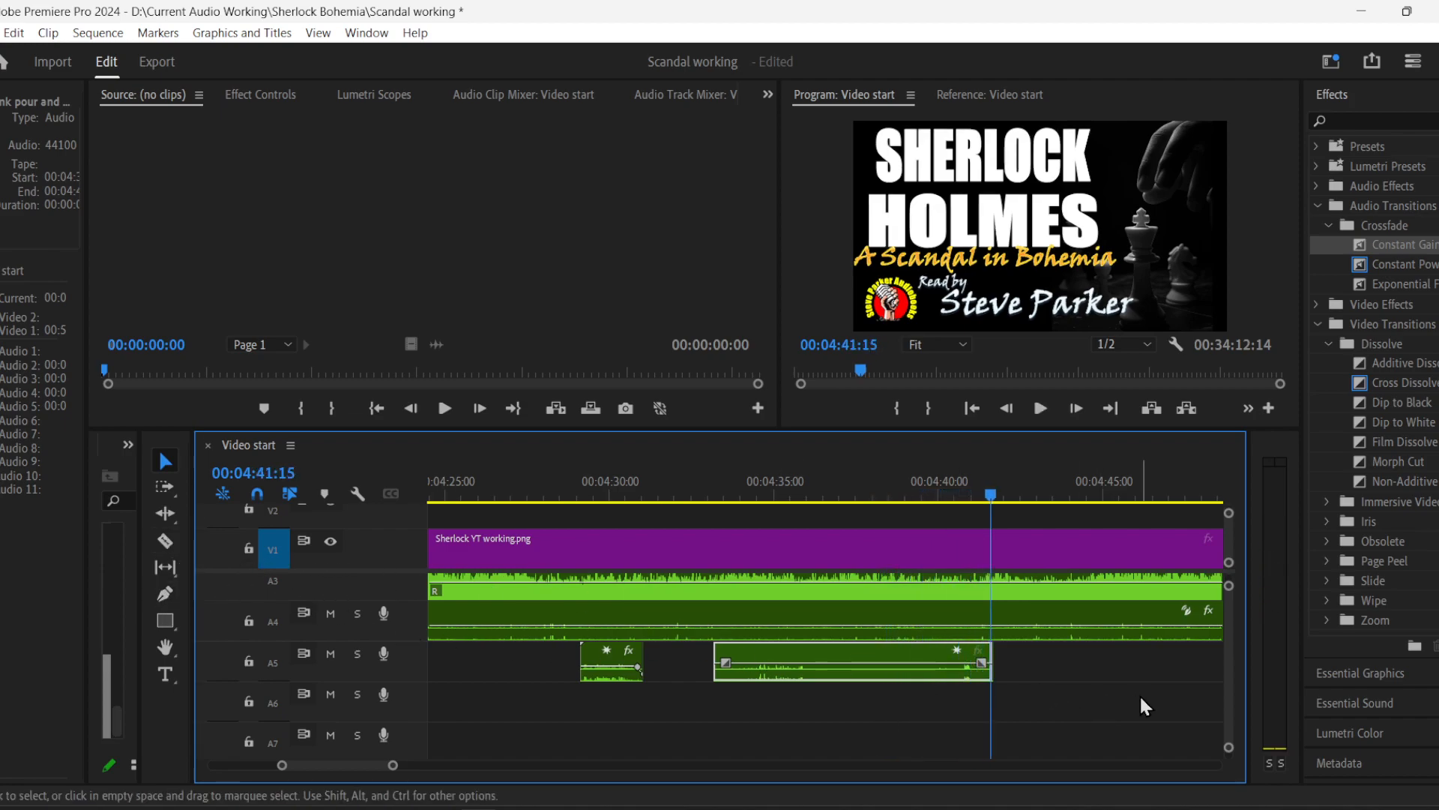
# - Trim the end of the drink pour clip on A5 back to about 00:04:36:19 and play the result from 00:04:33:02
pyautogui.moveTo(986, 666); pyautogui.dragTo(834, 664)
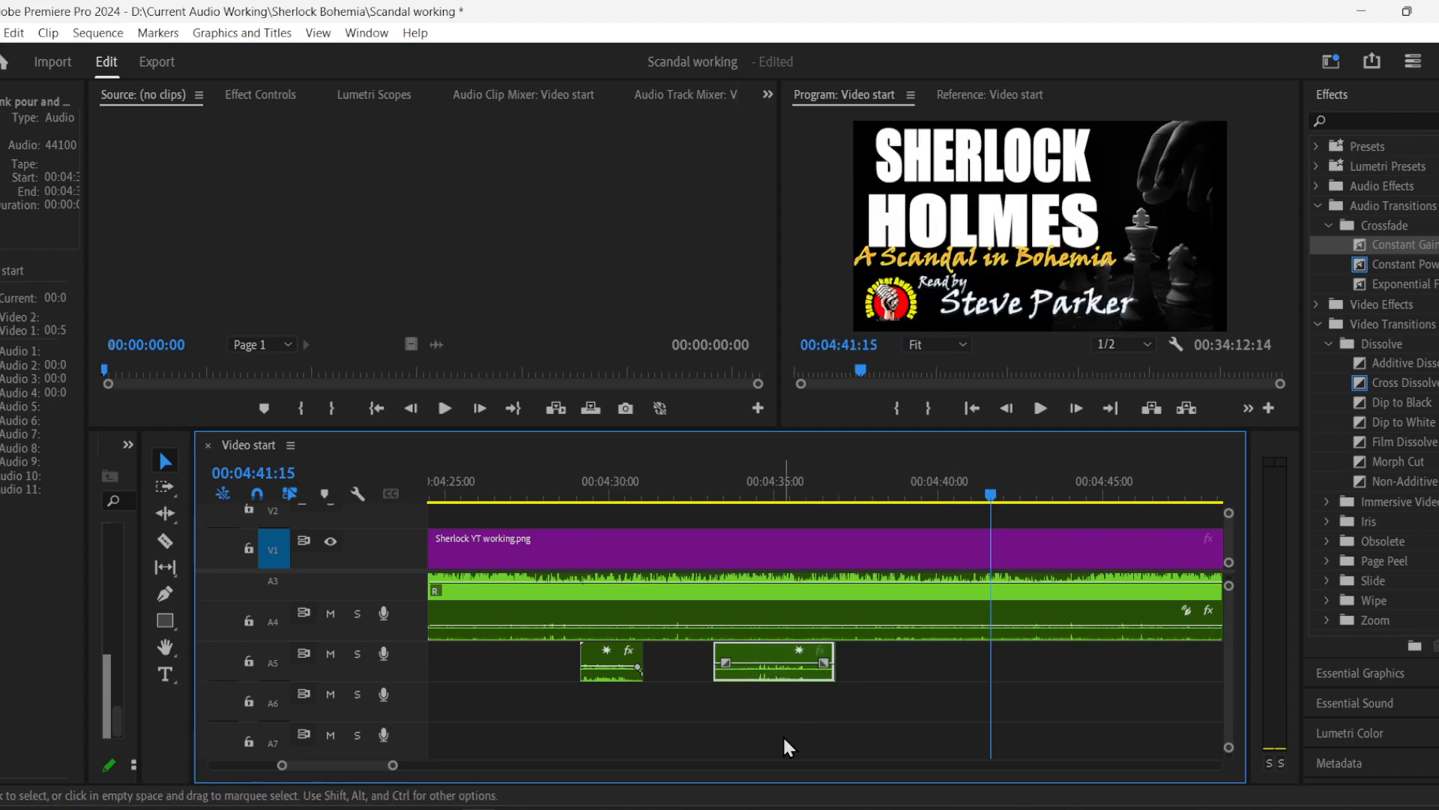
pyautogui.click(711, 488)
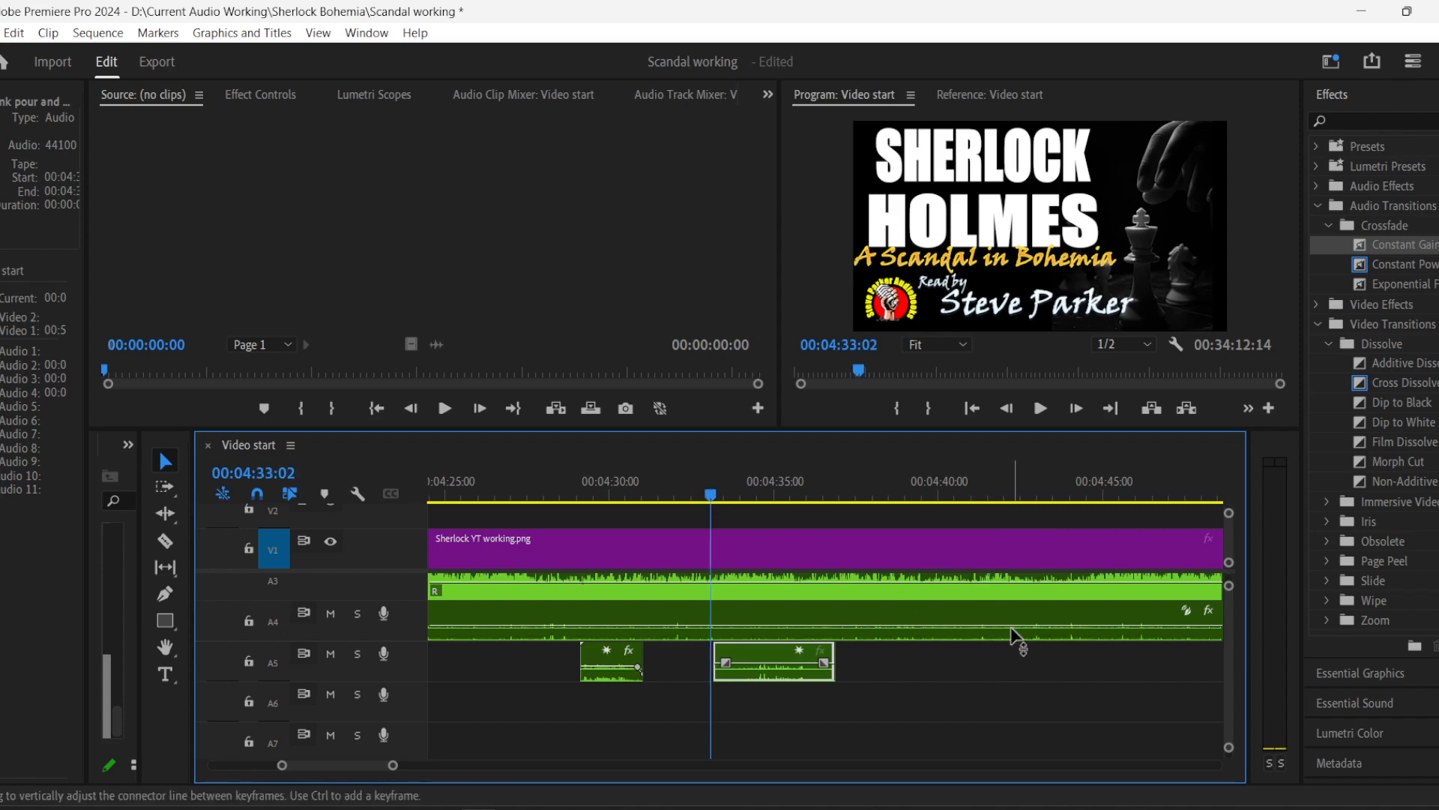
pyautogui.moveTo(1014, 637)
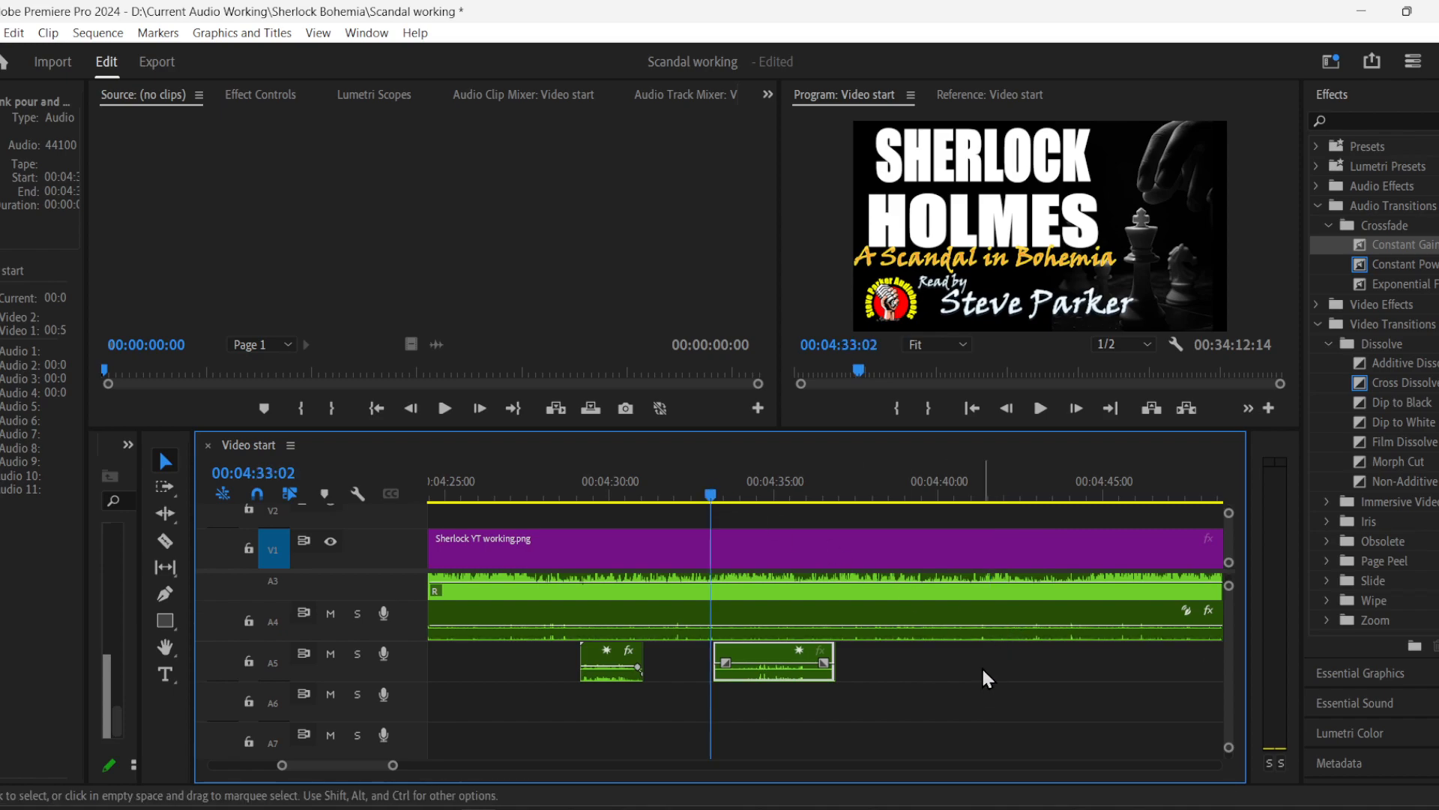
pyautogui.press('space')
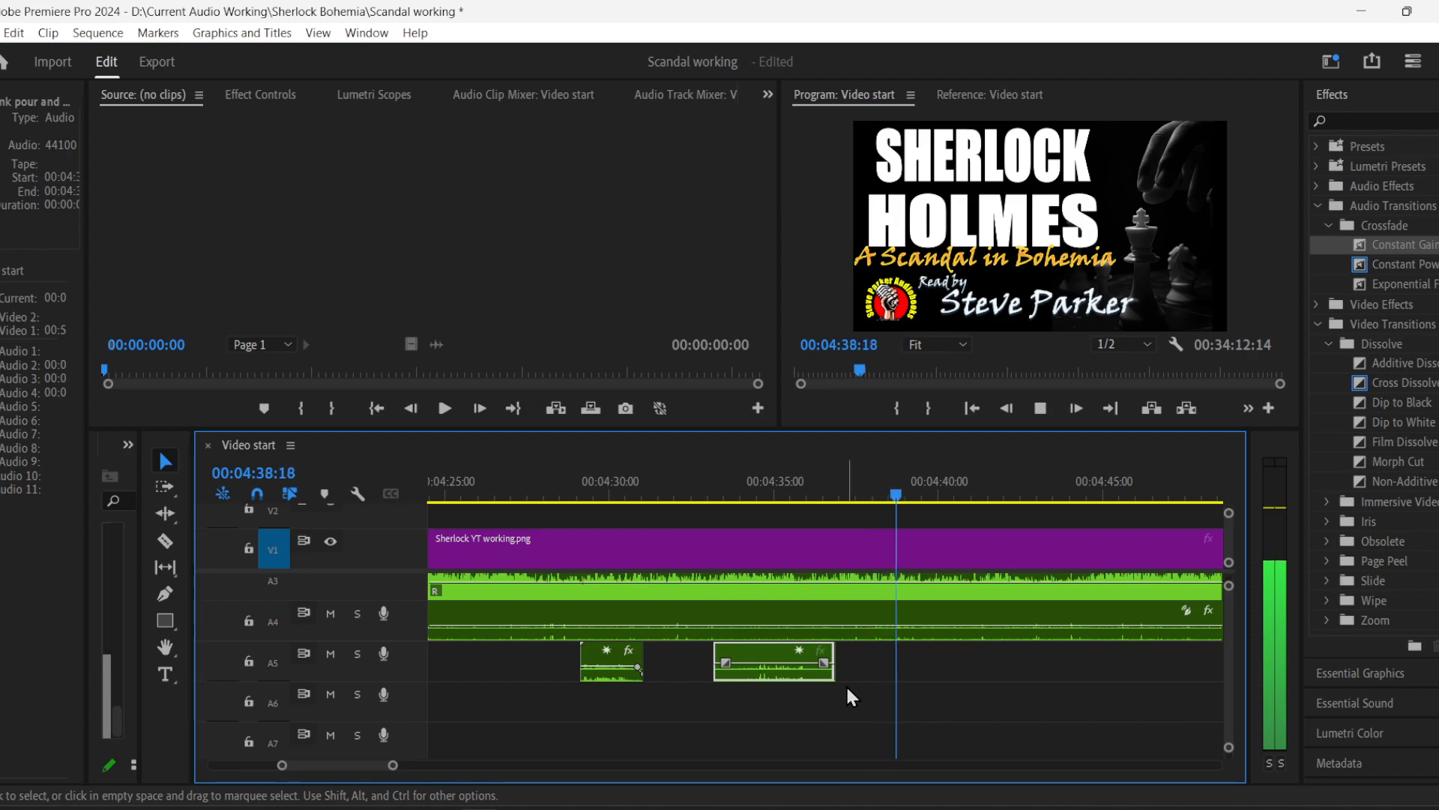
# - Enlarge the timeline area upward so that more of the audio tracks fit in view
pyautogui.moveTo(1234, 690); pyautogui.dragTo(1232, 689)
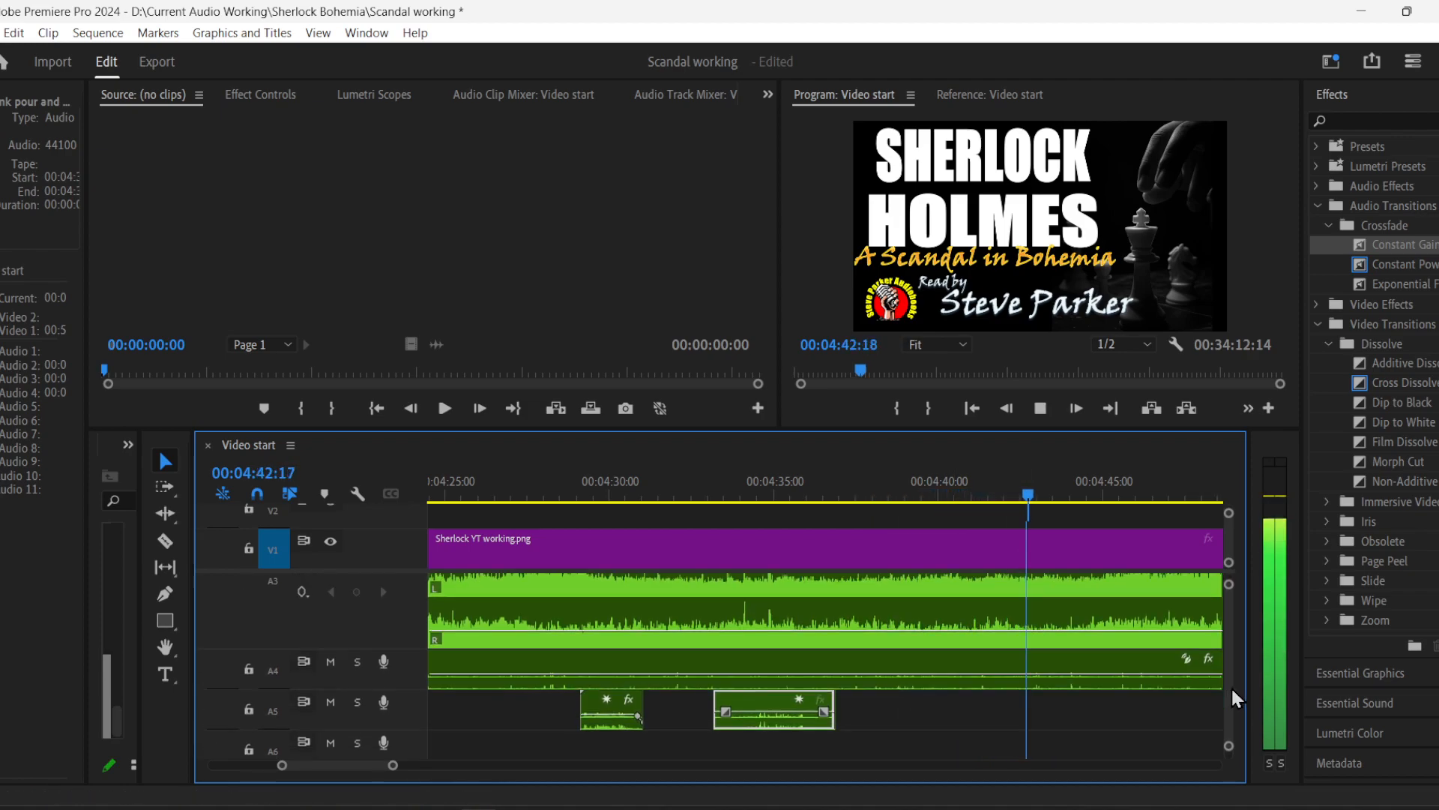
pyautogui.scroll(1, 409, 761)
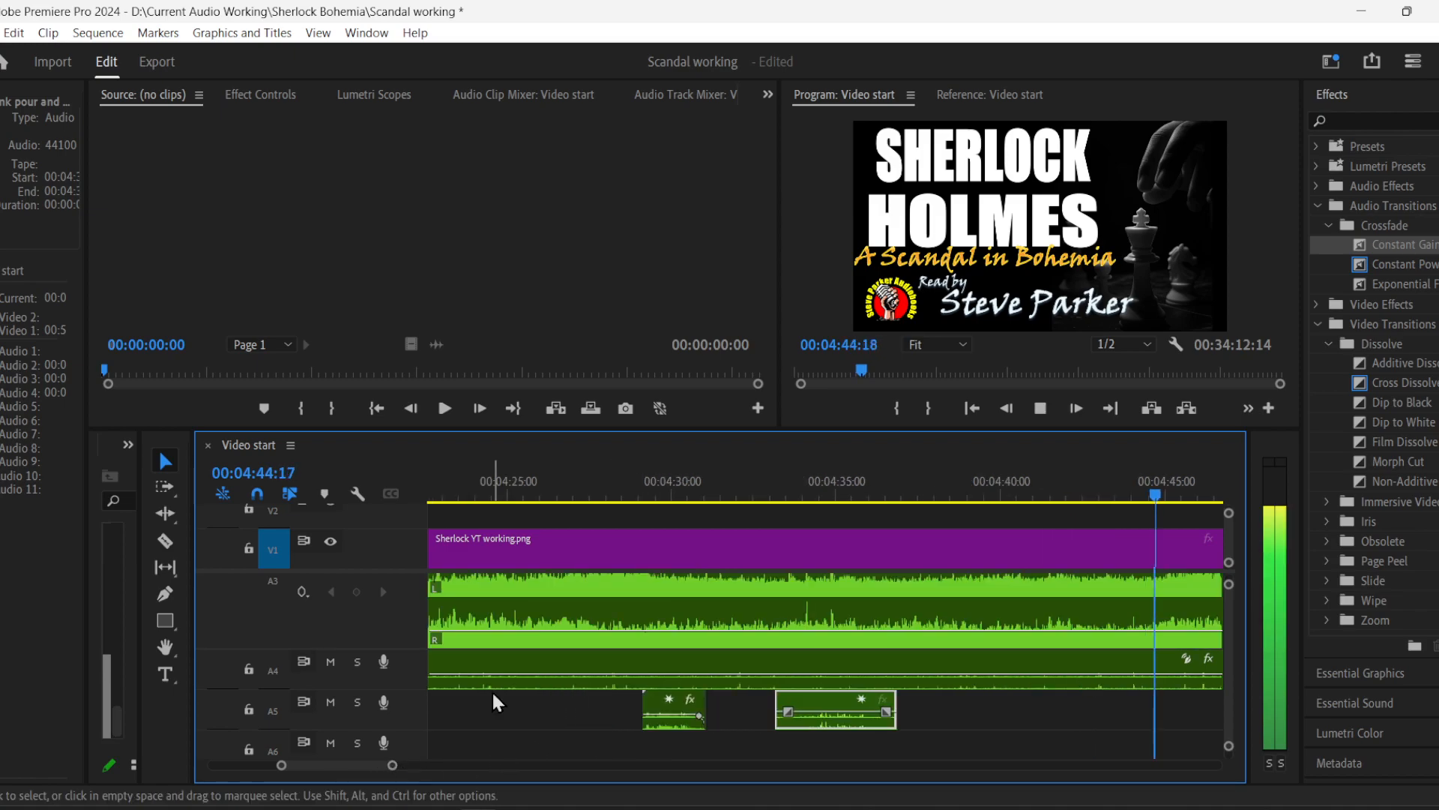
pyautogui.moveTo(802, 430); pyautogui.dragTo(802, 352)
pyautogui.scroll(3, 1229, 654)
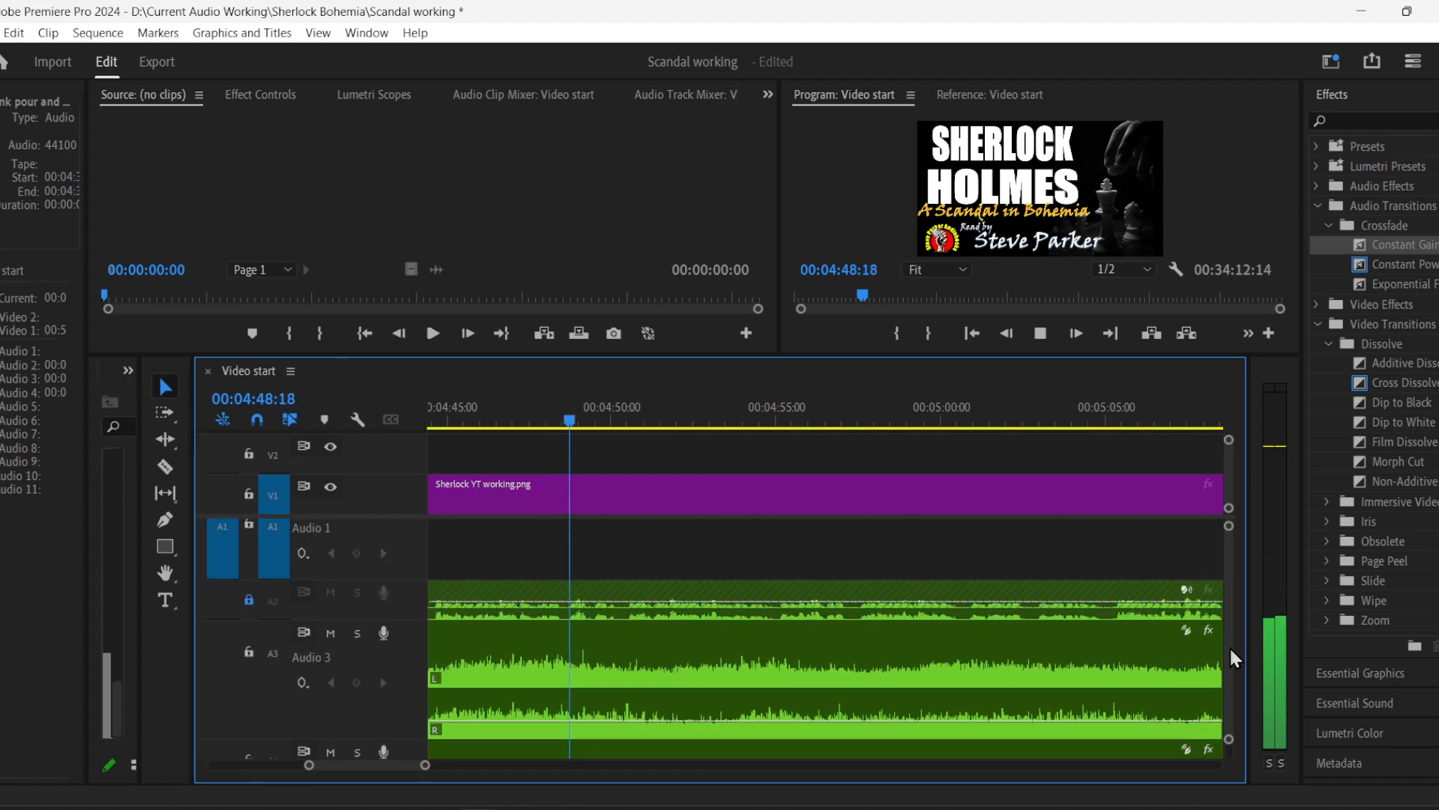
# - Reduce the height of track A3 and select its last "City victorian side street horses outside" clip, which starts at 00:04:14:10
pyautogui.scroll(-2, 1230, 649)
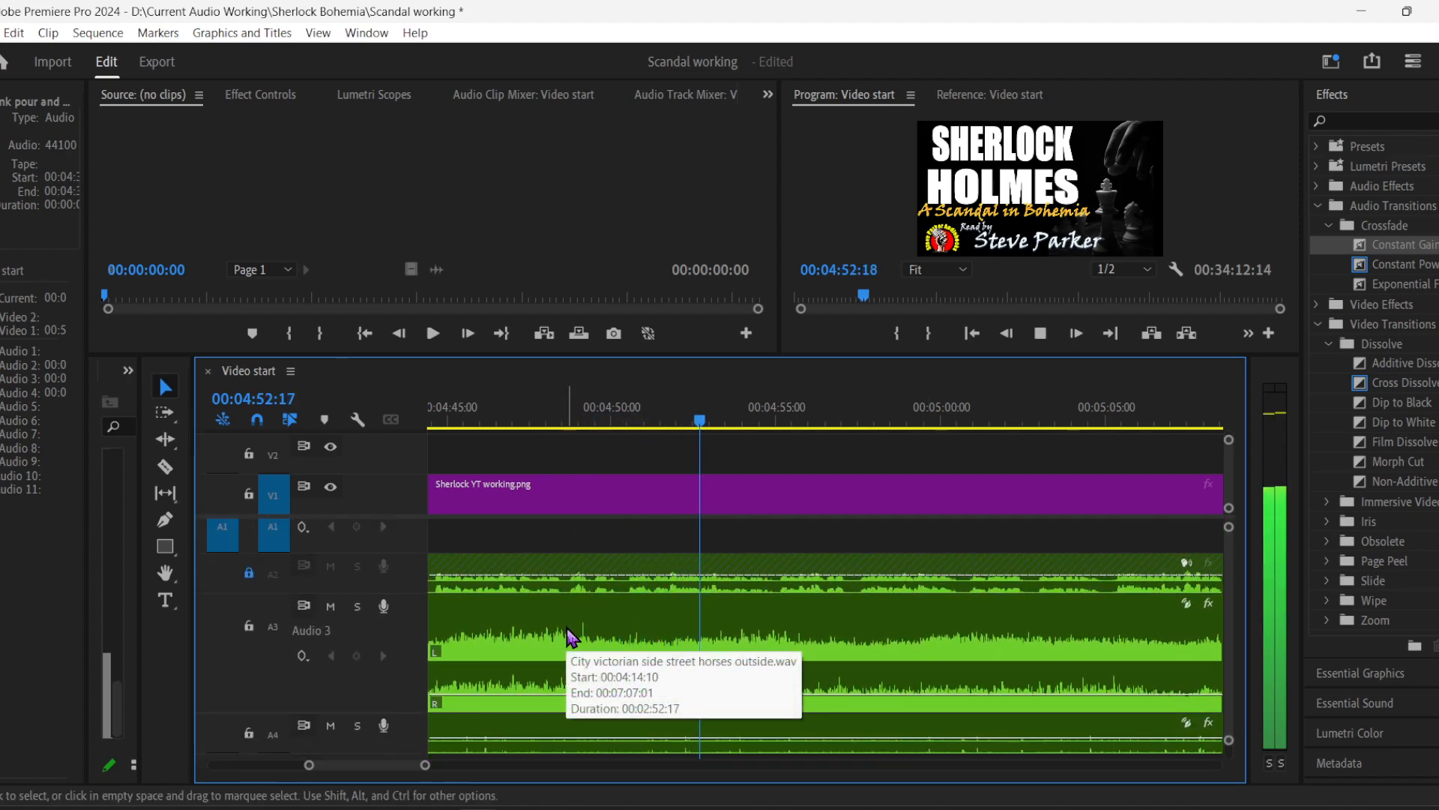
pyautogui.moveTo(400, 712); pyautogui.dragTo(417, 634)
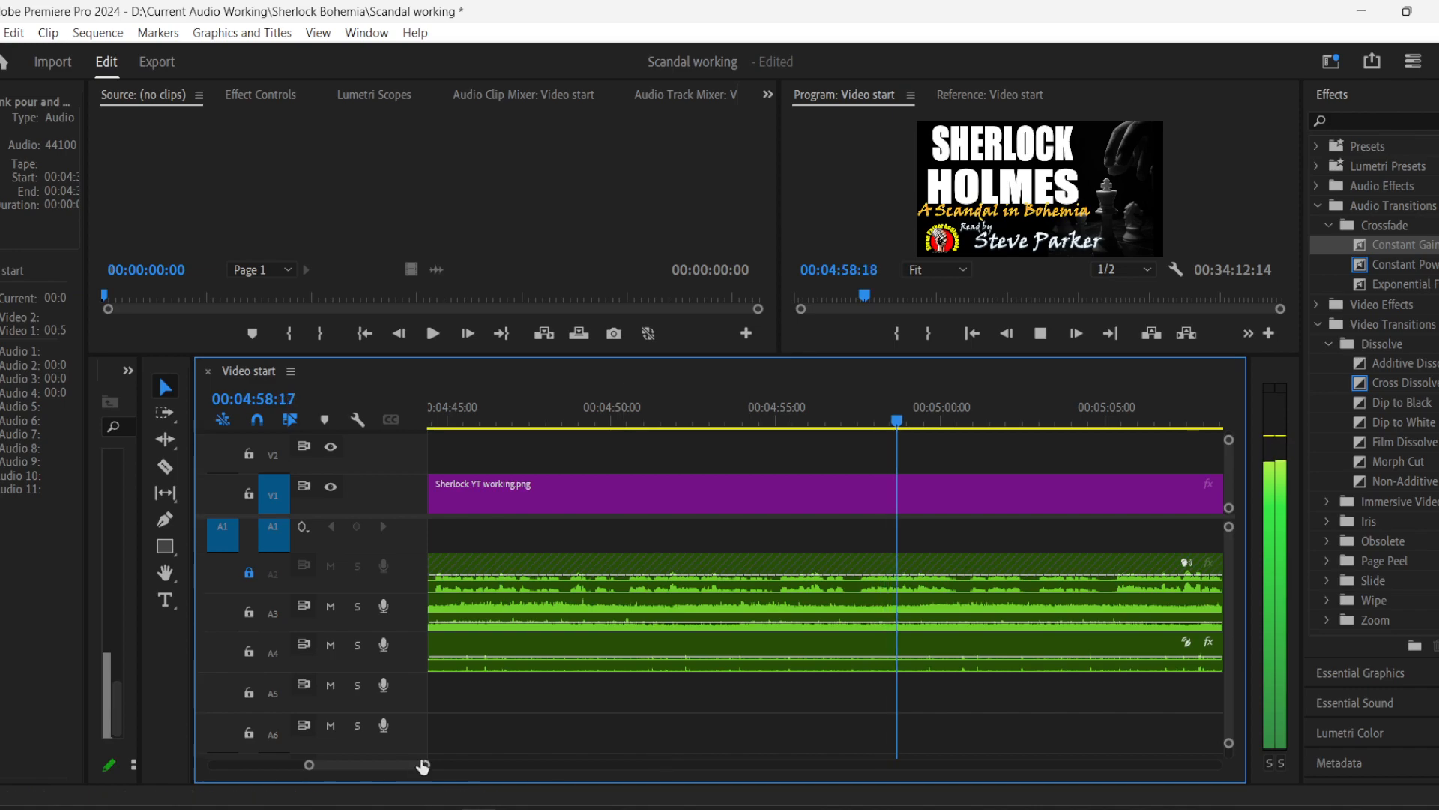
pyautogui.moveTo(422, 765); pyautogui.dragTo(731, 802)
pyautogui.click(737, 623)
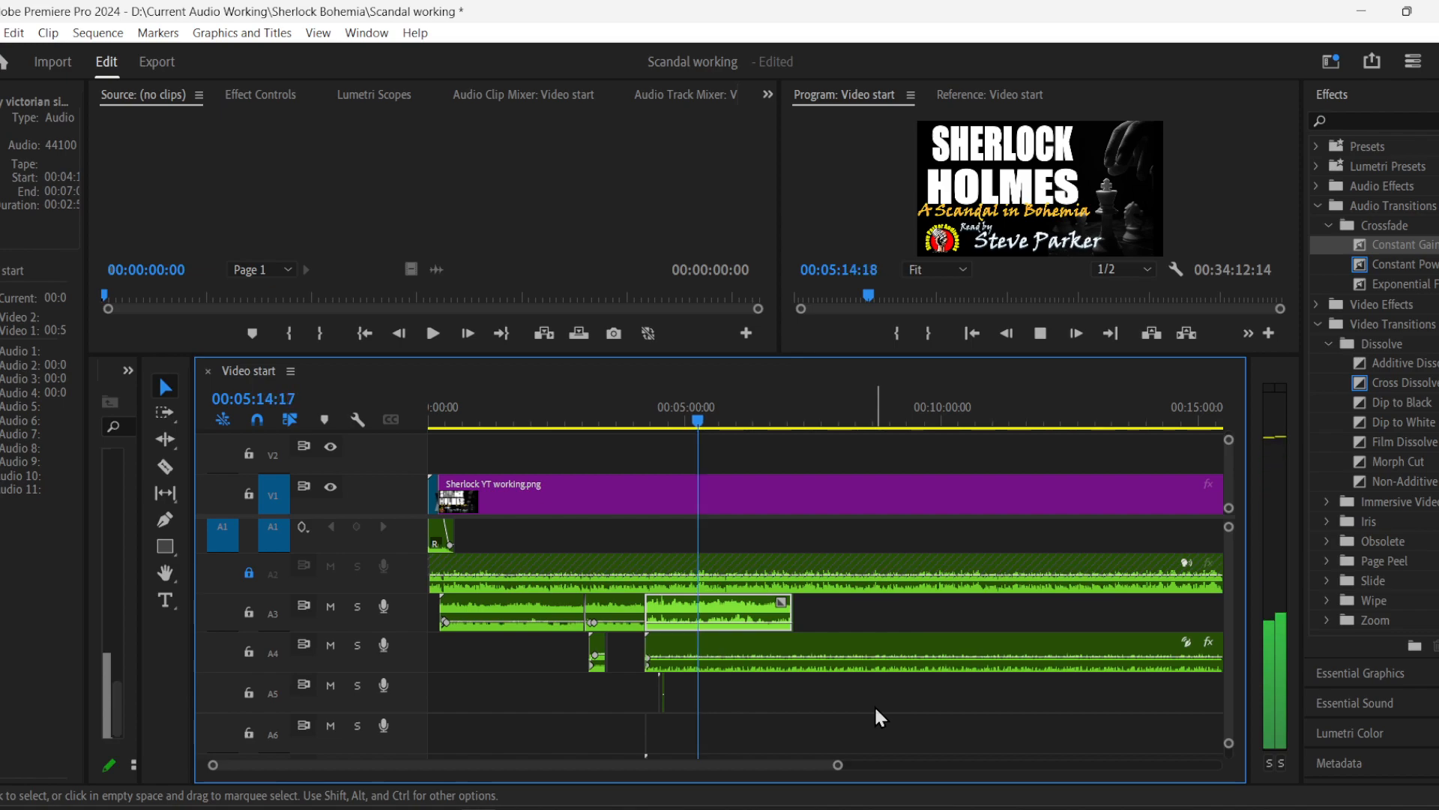
pyautogui.moveTo(838, 765); pyautogui.dragTo(1215, 765)
pyautogui.moveTo(1041, 651); pyautogui.dragTo(830, 648)
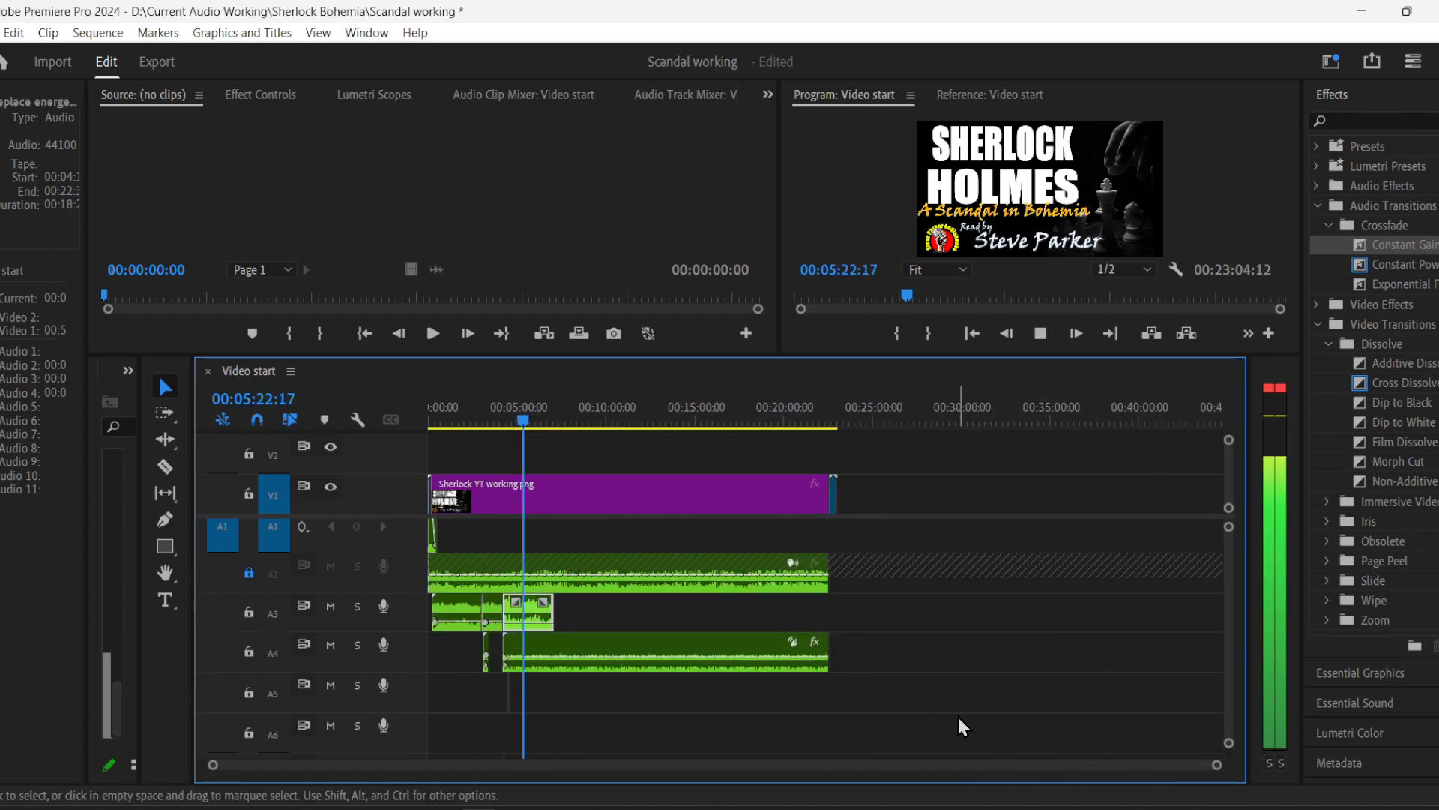
pyautogui.moveTo(212, 765); pyautogui.dragTo(739, 750)
pyautogui.click(924, 739)
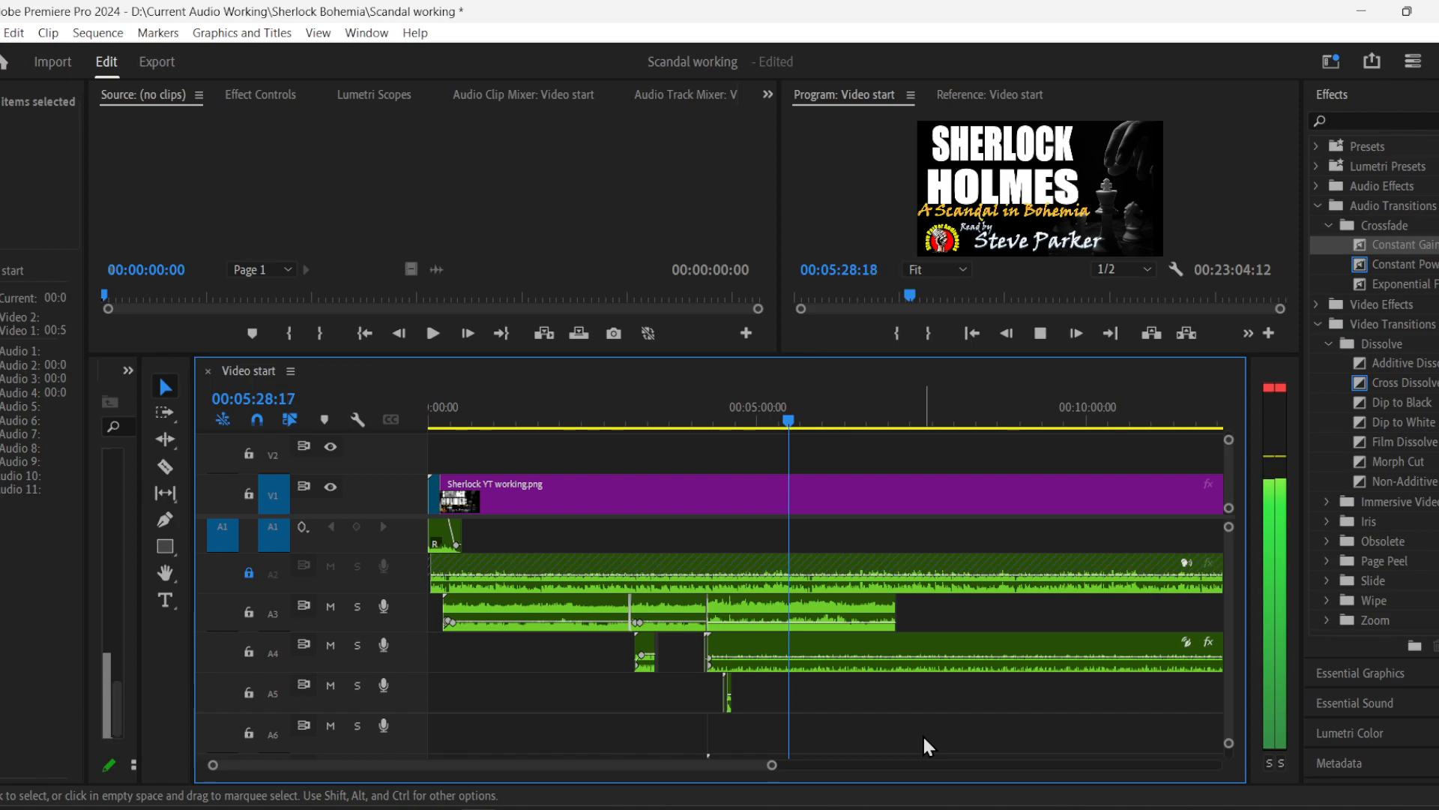
# - Open the Footsteps folder of the 01 SFX library in File Explorer and return to Premiere Pro
pyautogui.click(264, 778)
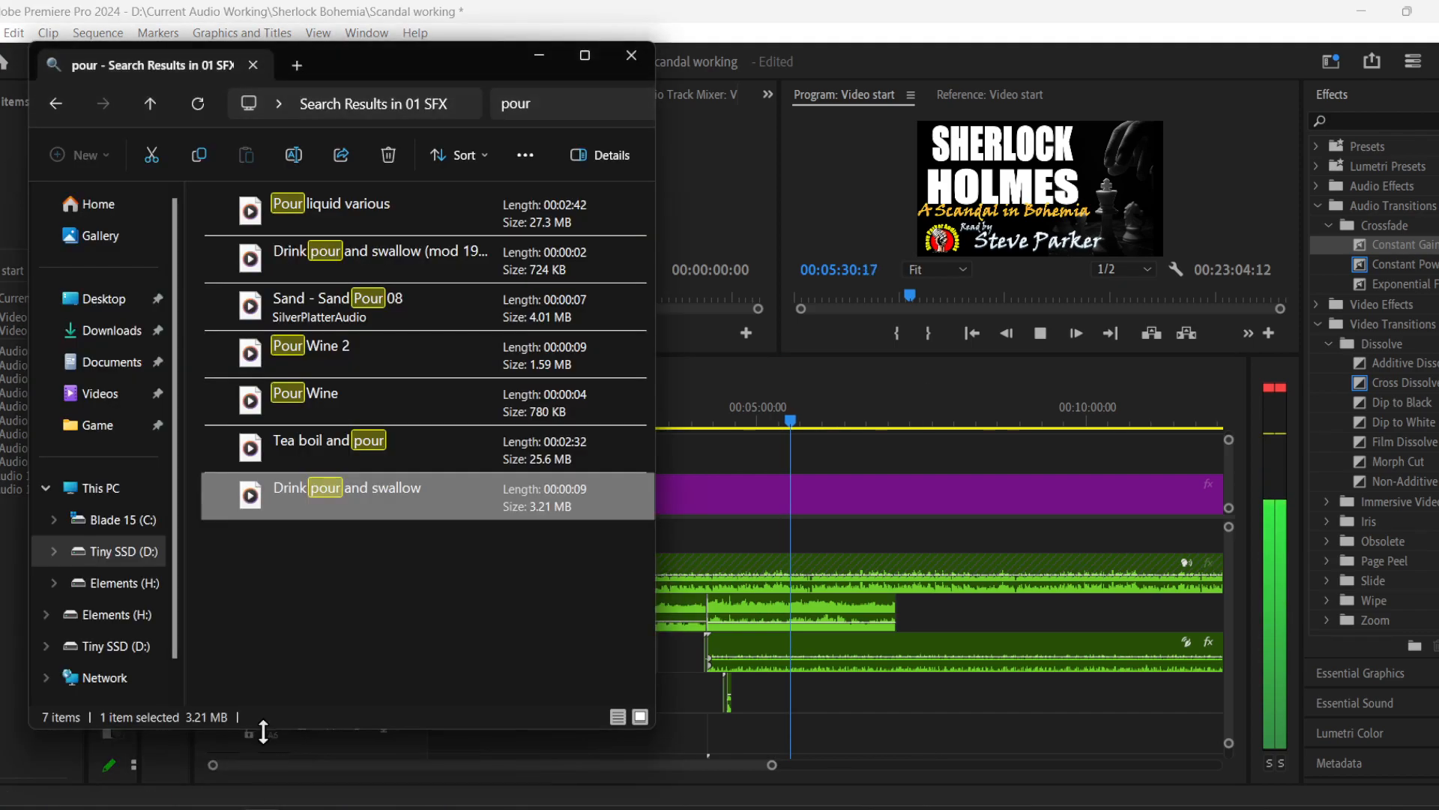
pyautogui.click(56, 99)
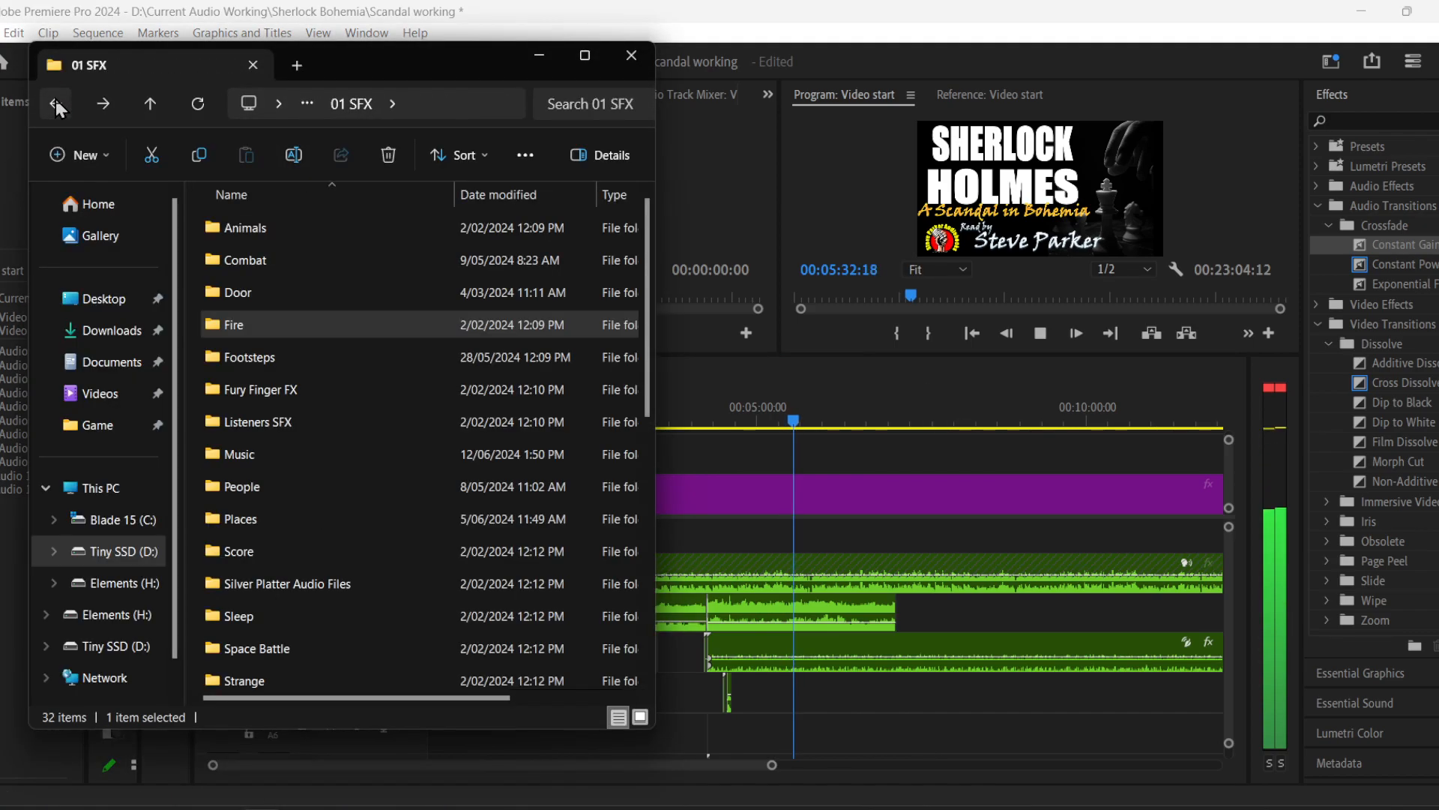
pyautogui.doubleClick(284, 357)
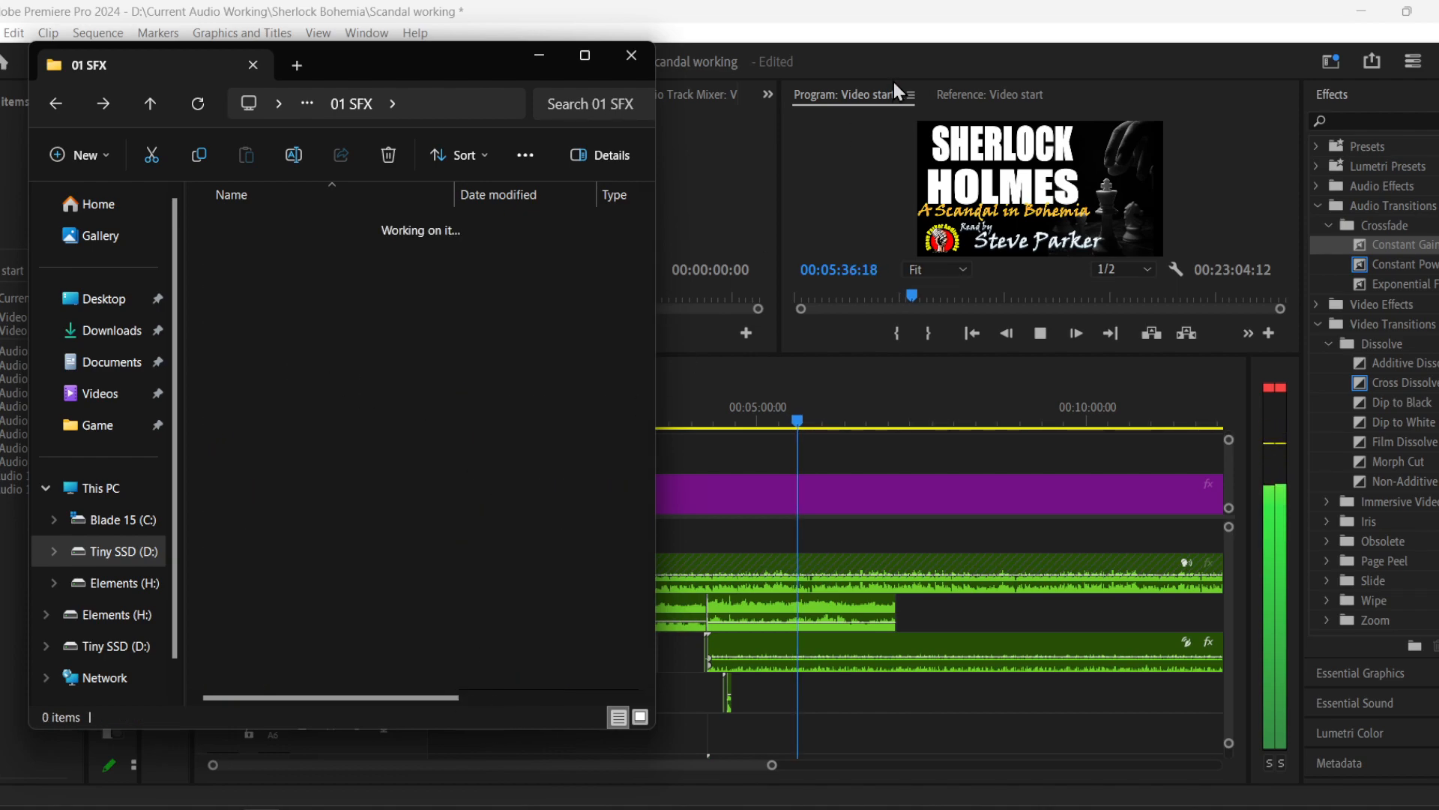
pyautogui.click(909, 13)
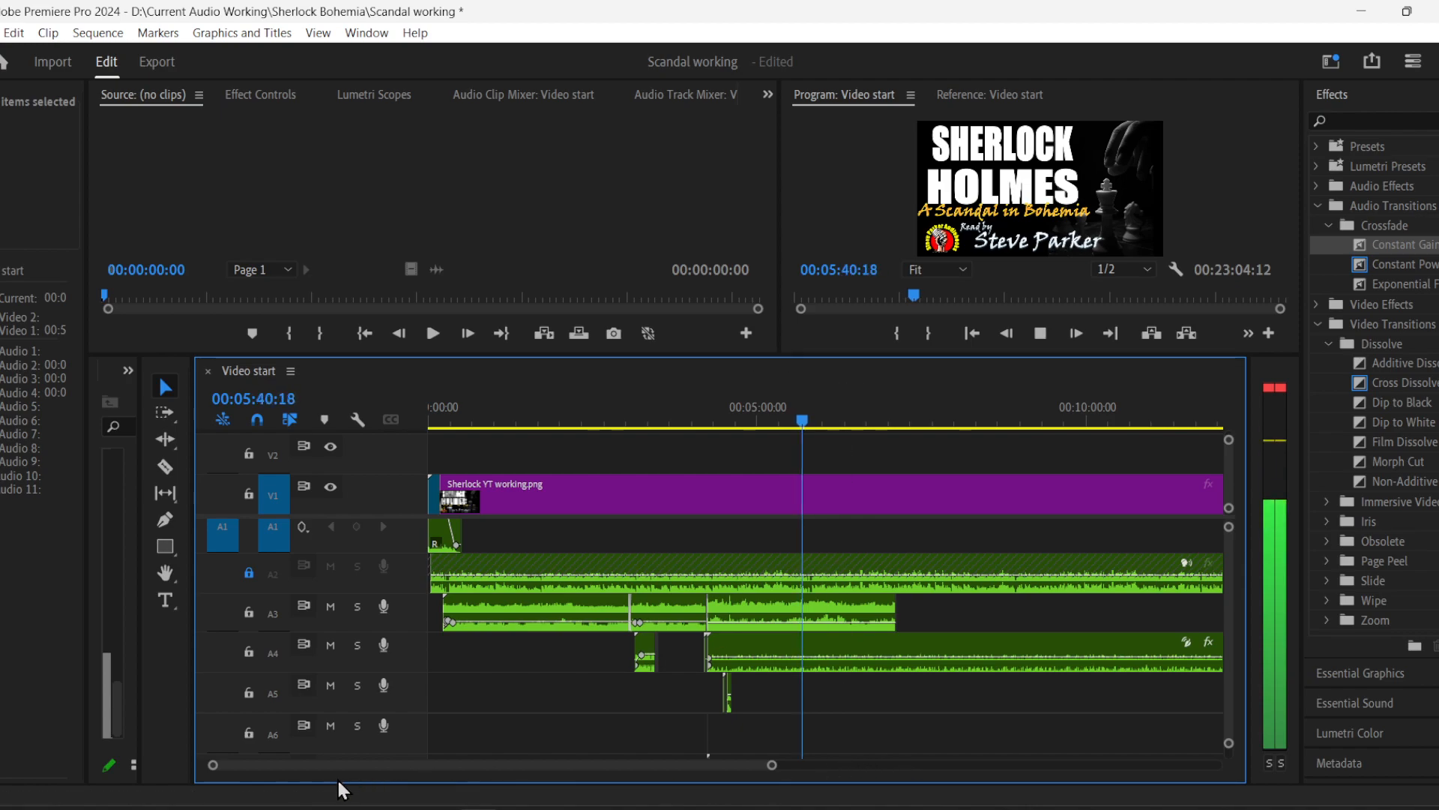
# - Unlock track A2 and split its narration clip at about 00:05:42:20 and 00:05:45:06
pyautogui.moveTo(211, 767)
pyautogui.mouseDown()
pyautogui.moveTo(357, 772)
pyautogui.moveTo(331, 772)
pyautogui.mouseUp()
pyautogui.press('space')
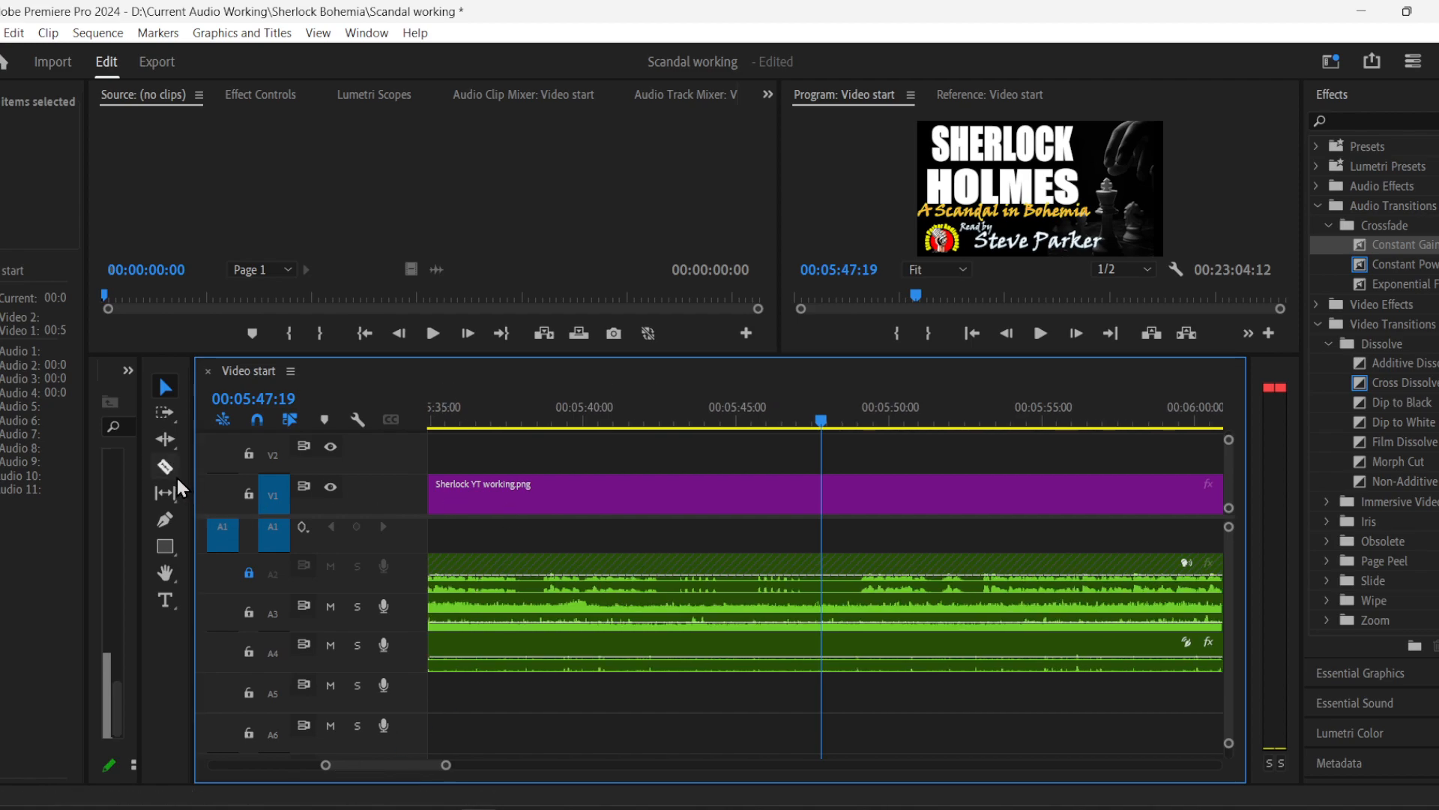
pyautogui.click(247, 572)
pyautogui.click(165, 467)
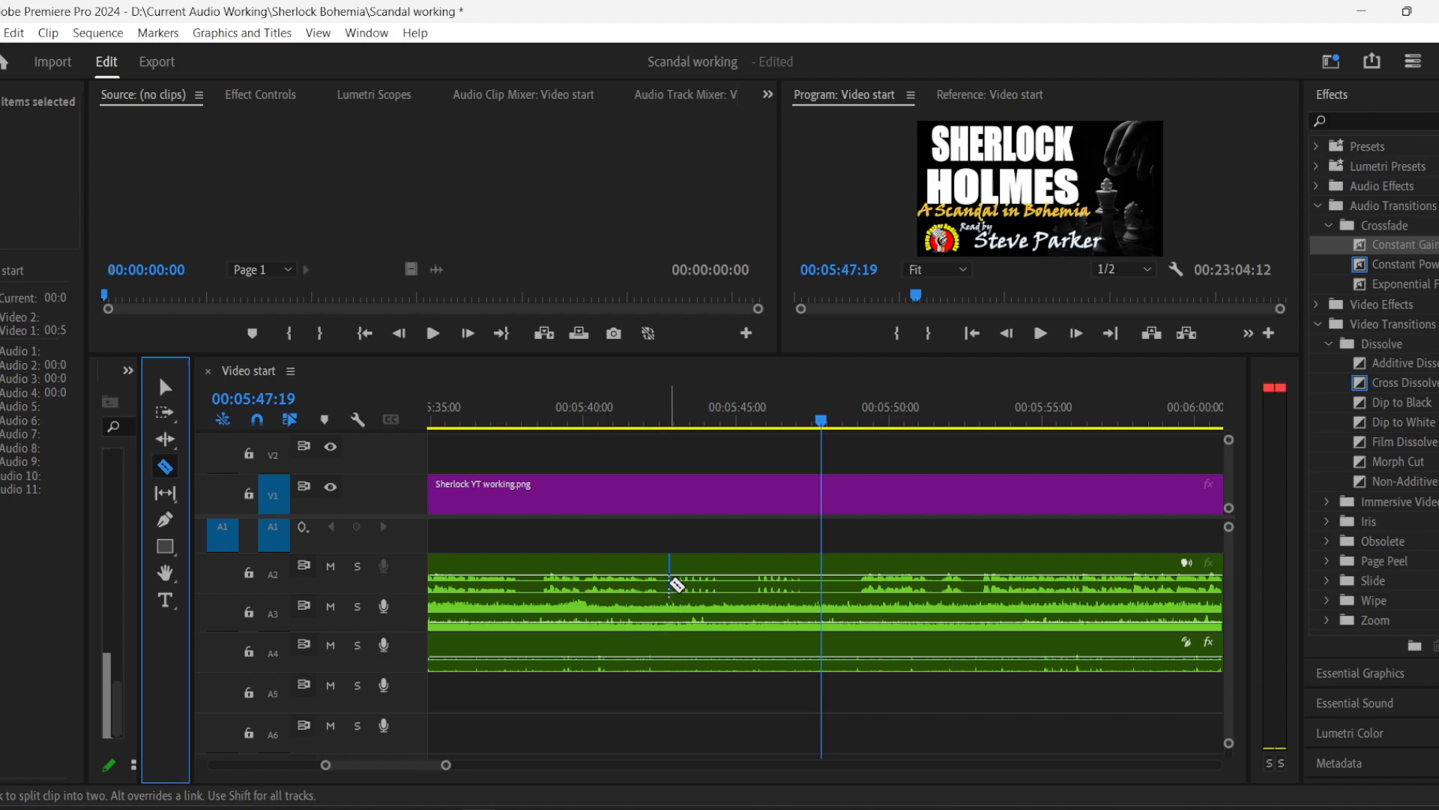
pyautogui.click(670, 583)
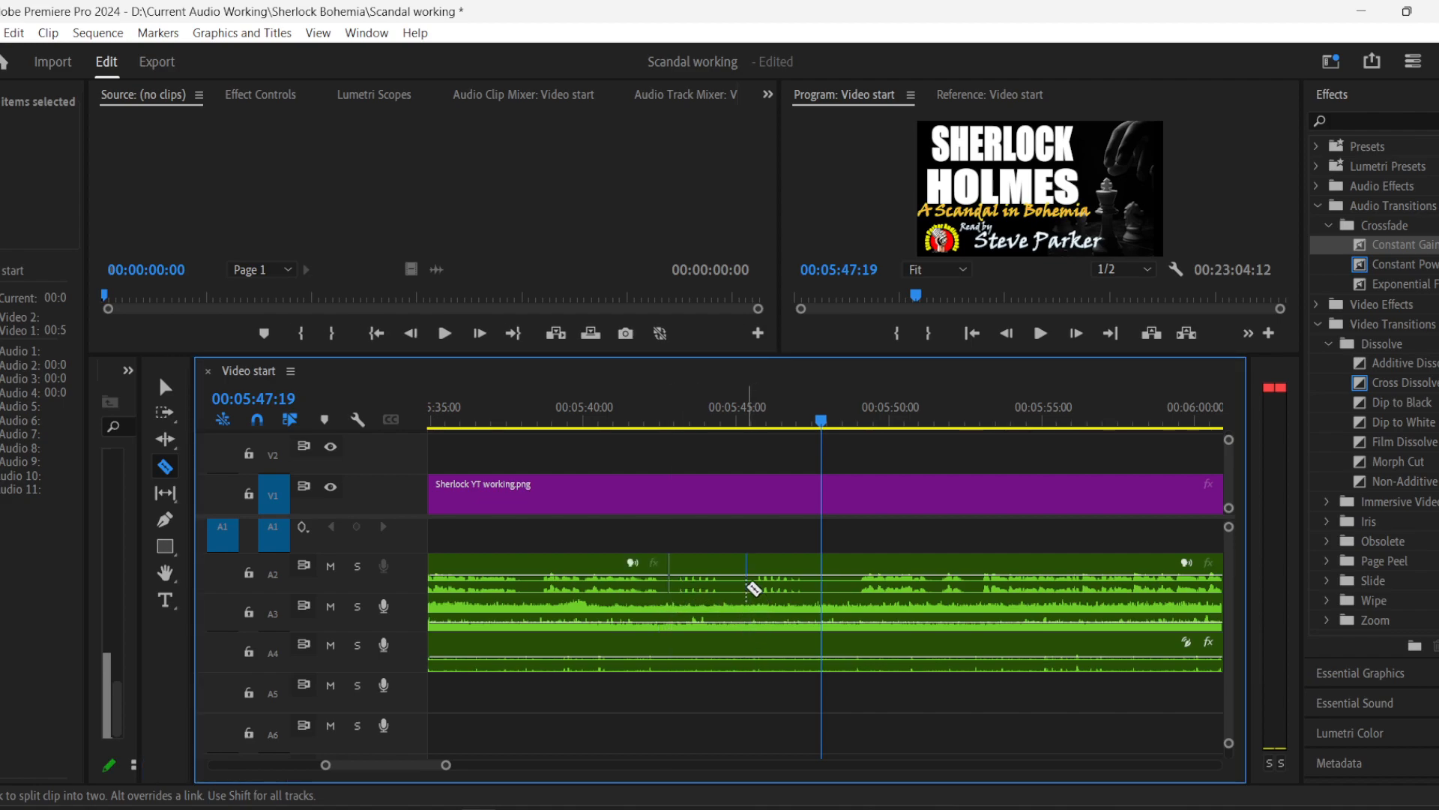
pyautogui.click(746, 578)
# - Move the narration segment from about 00:05:45:06 down to A5 at about 00:05:42:20 and delete the short segment before its old place on A2
pyautogui.click(165, 386)
pyautogui.moveTo(796, 595); pyautogui.dragTo(721, 714)
pyautogui.click(706, 577)
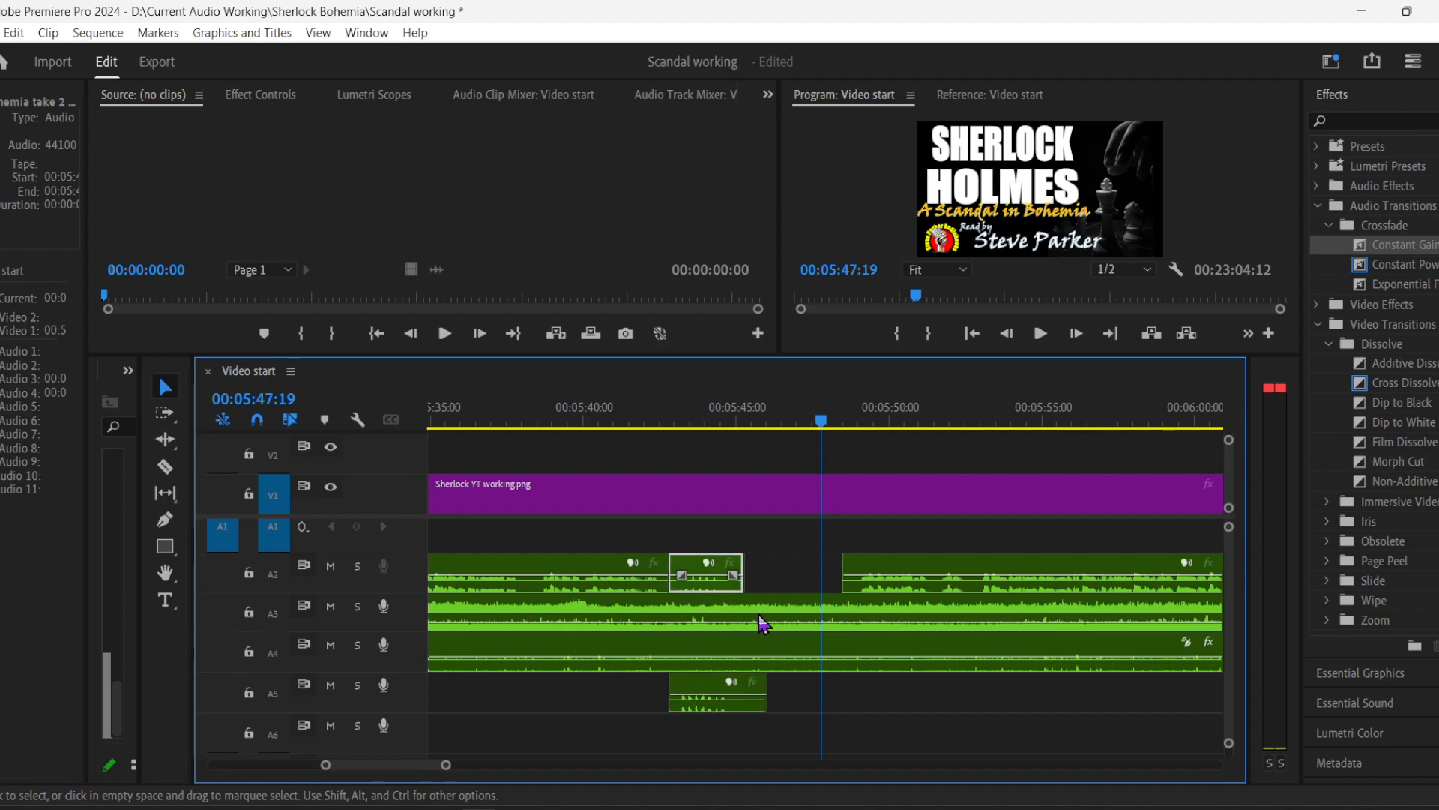
pyautogui.press('Delete')
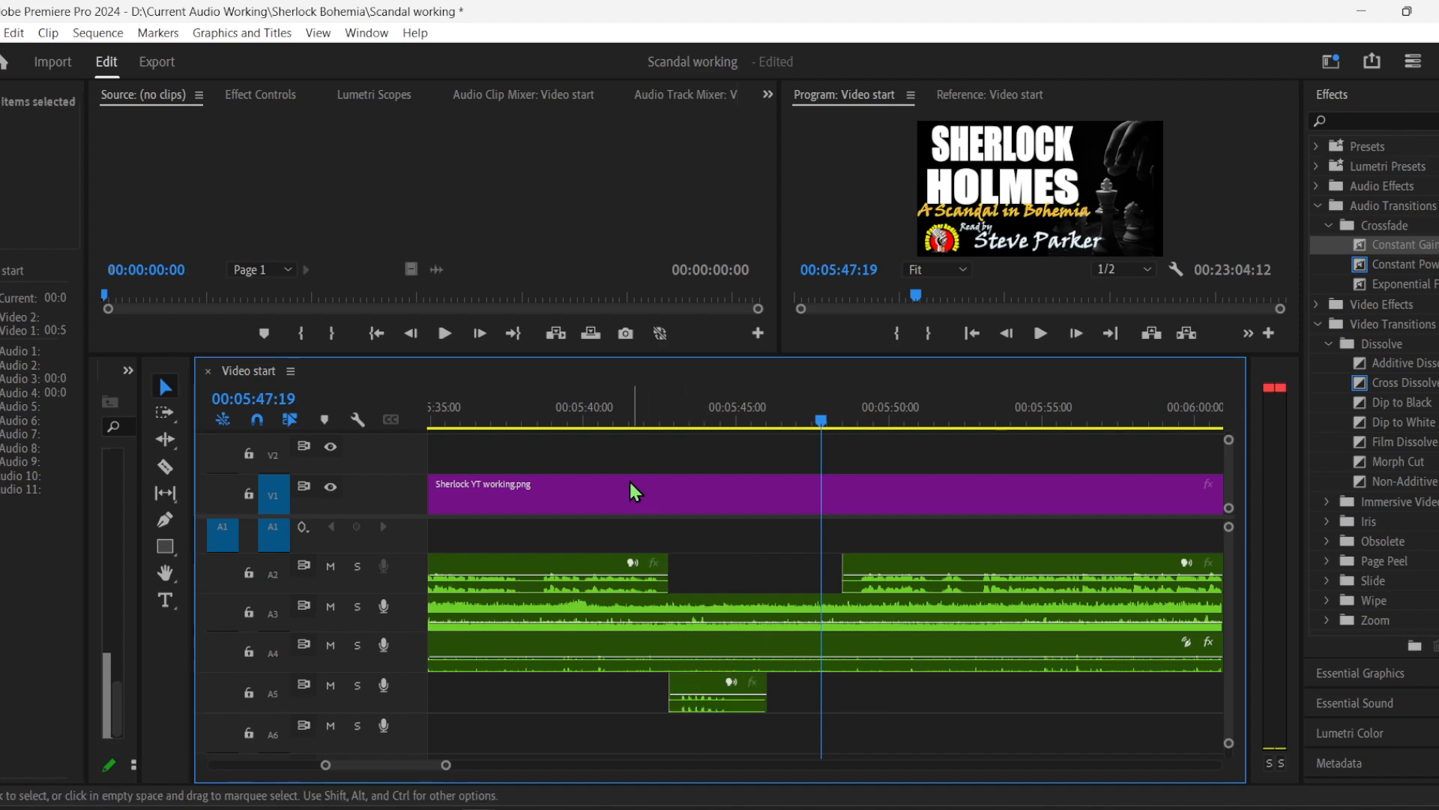
# - Move the short clip on A5 earlier to start at about 00:05:38:18 under the narration and play the passage to check its timing
pyautogui.moveTo(604, 423); pyautogui.dragTo(564, 425)
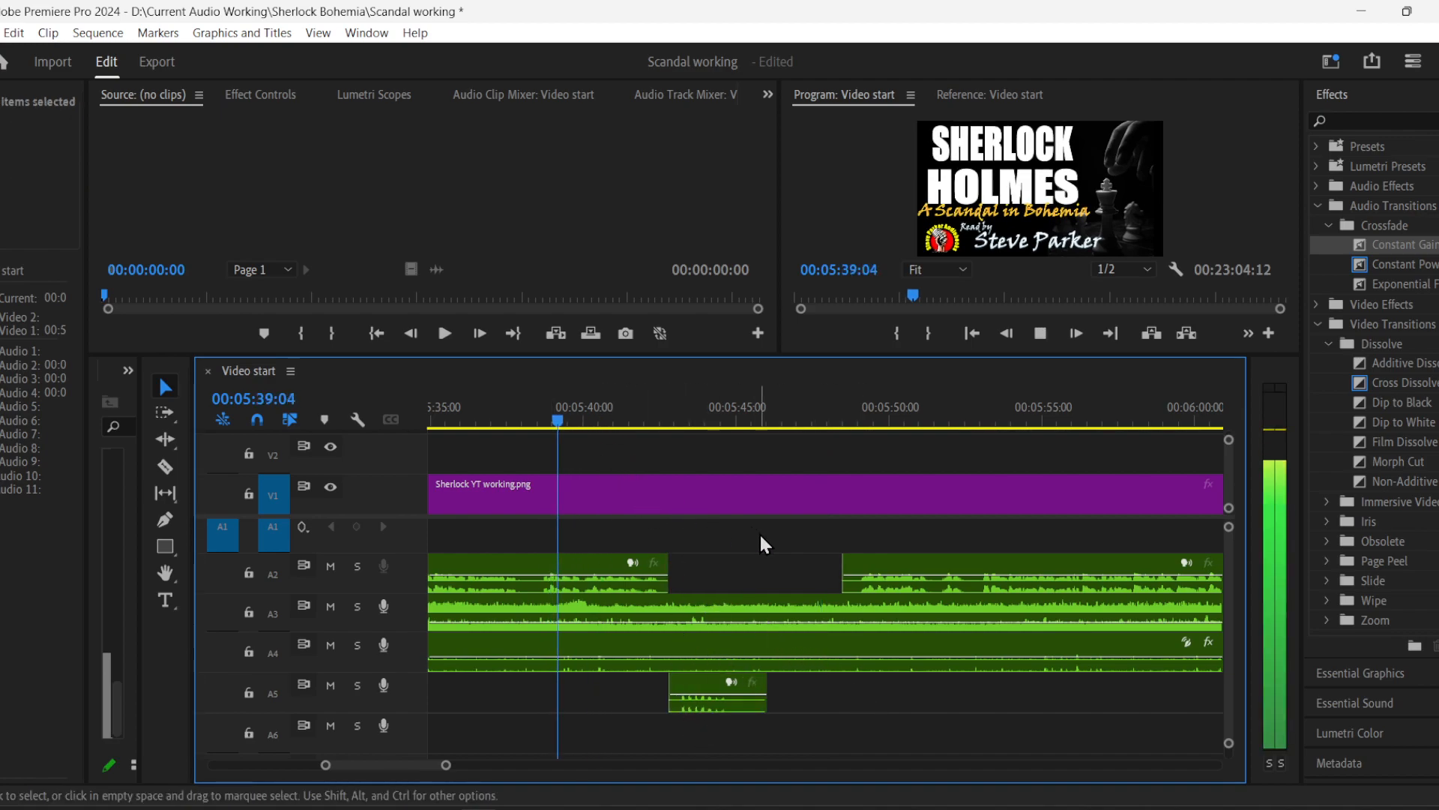
pyautogui.moveTo(732, 694); pyautogui.dragTo(594, 686)
pyautogui.moveTo(567, 424); pyautogui.dragTo(543, 423)
pyautogui.moveTo(606, 686); pyautogui.dragTo(585, 685)
pyautogui.press('space')
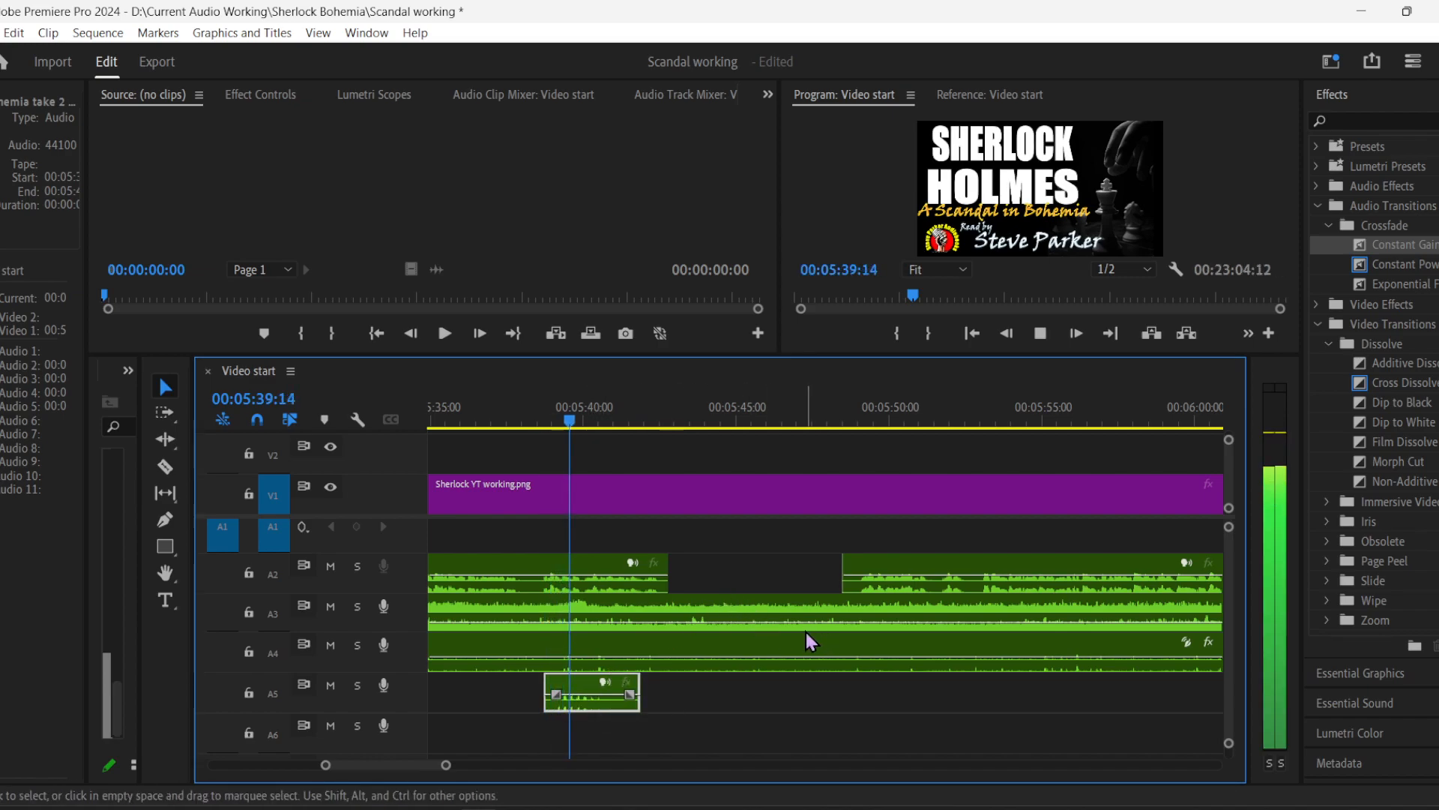
pyautogui.press('space')
pyautogui.moveTo(585, 698); pyautogui.dragTo(586, 698)
pyautogui.click(549, 425)
pyautogui.press('space')
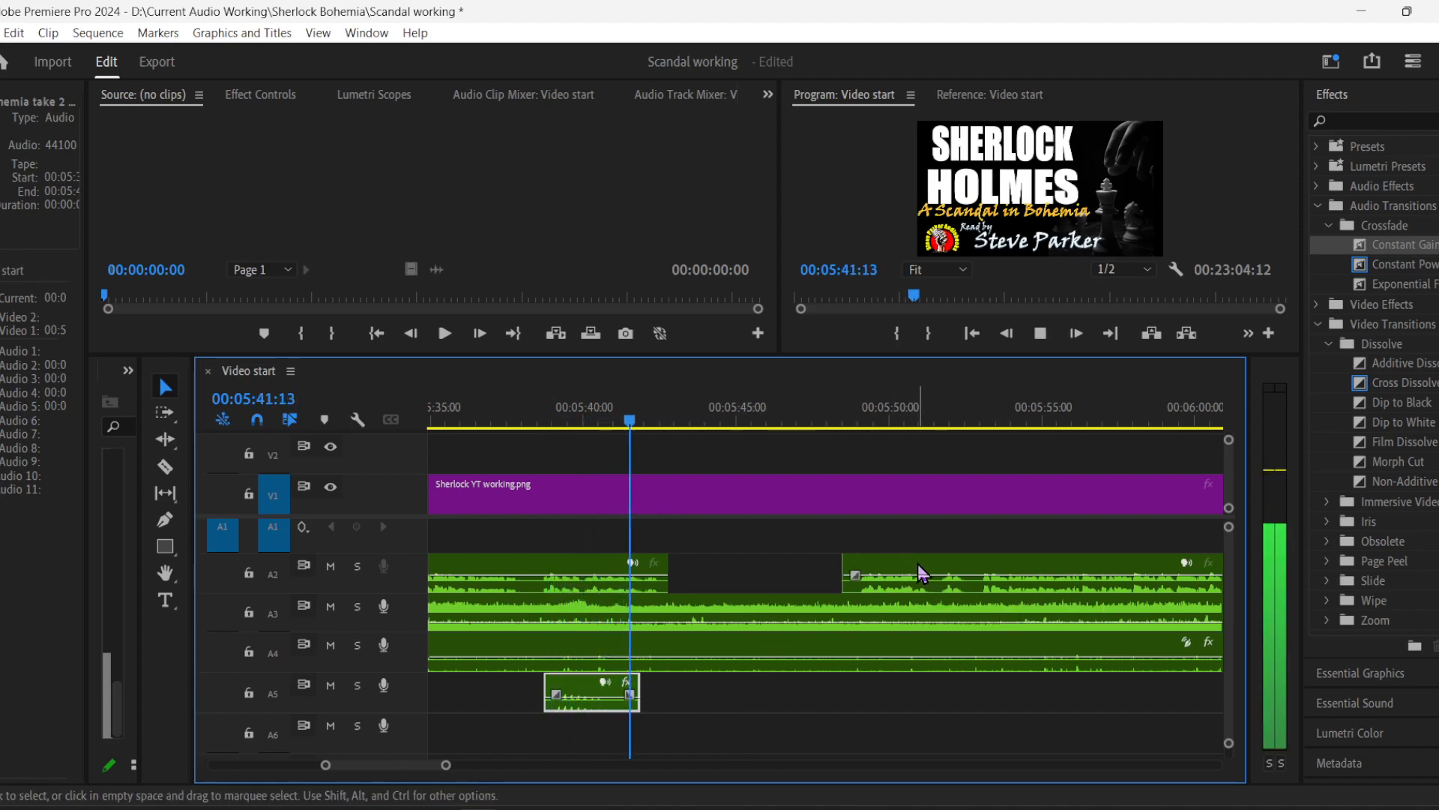
# - Close the gap on A2 by moving the following narration clip back to about 00:05:42:20, and play across the join
pyautogui.moveTo(934, 560); pyautogui.dragTo(759, 564)
pyautogui.click(615, 420)
pyautogui.press('space')
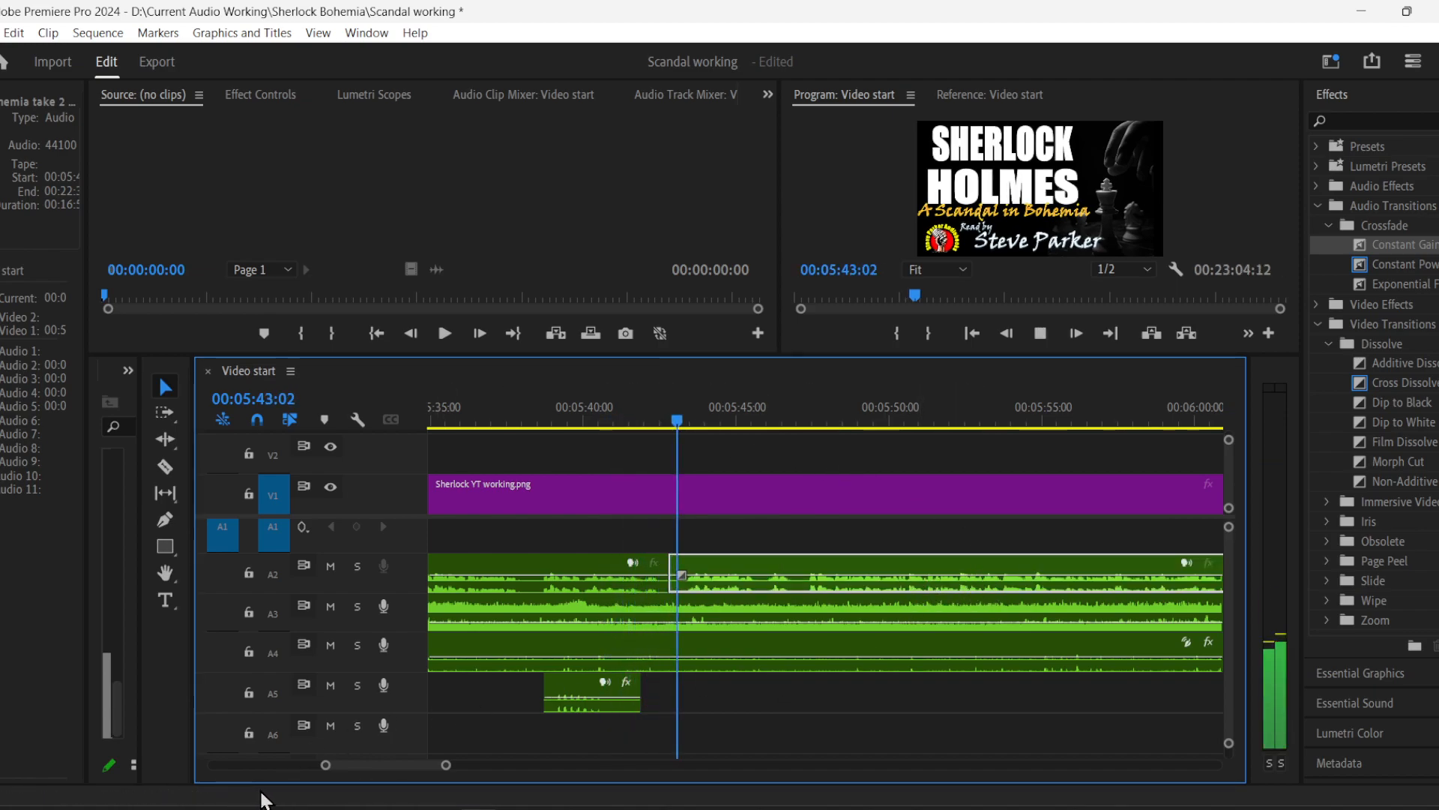
# - Shorten the silence at the start of the second narration clip on A2, keep it against the preceding clip, and play from 00:05:41:23
pyautogui.moveTo(326, 766); pyautogui.dragTo(350, 772)
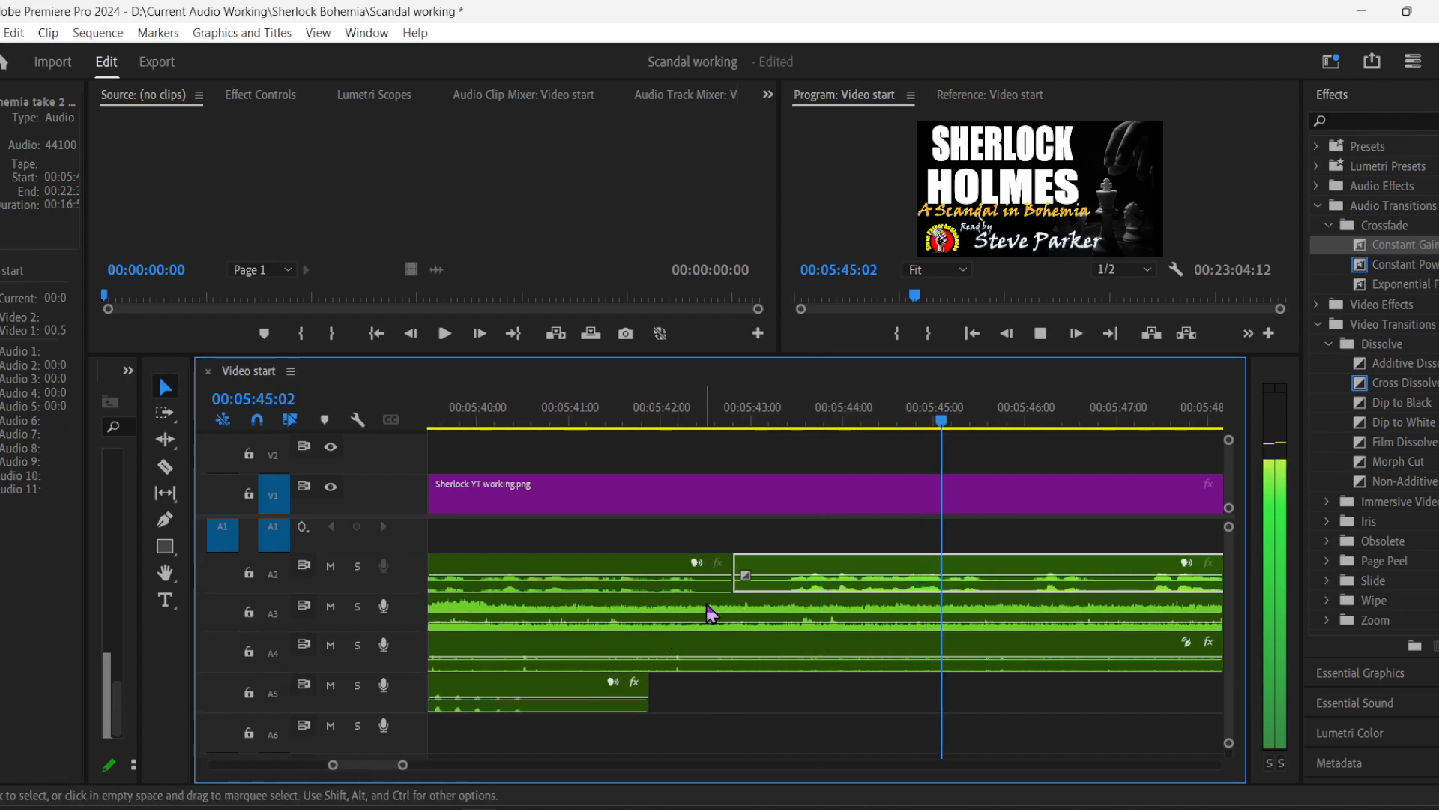
pyautogui.press('space')
pyautogui.moveTo(739, 581); pyautogui.dragTo(799, 579)
pyautogui.click(654, 426)
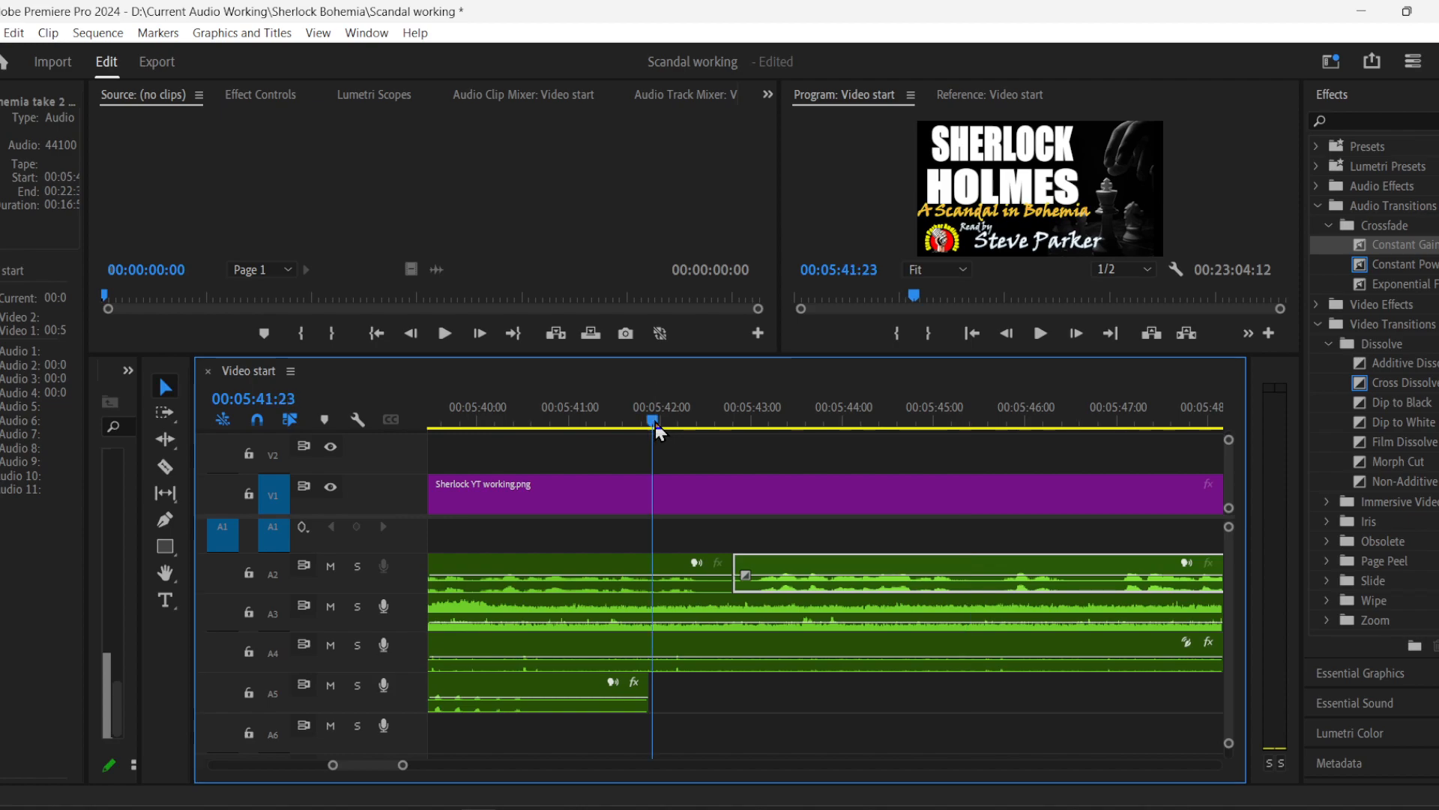
pyautogui.press('space')
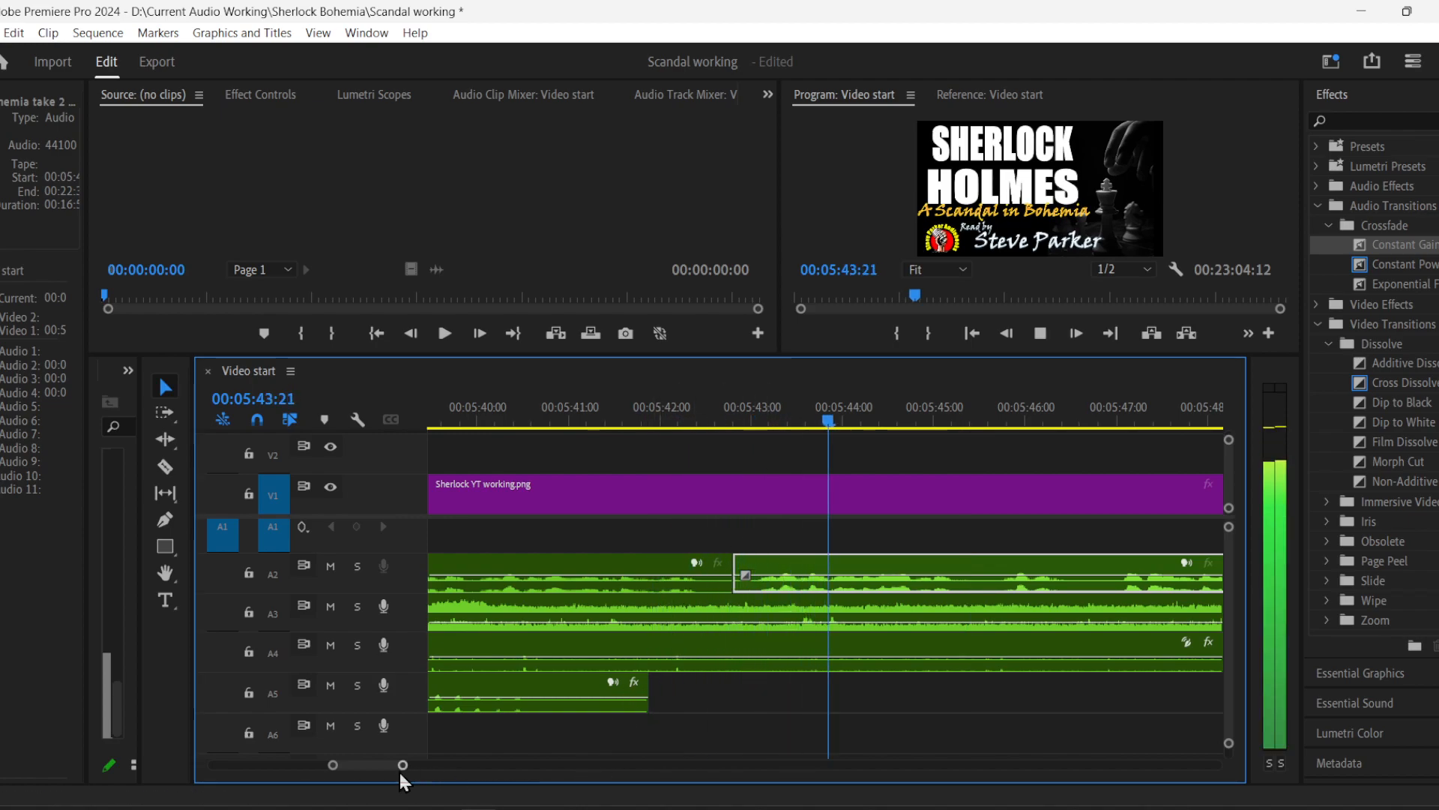
# - Play the edited passage from about 00:05:36 and save the project
pyautogui.moveTo(403, 765); pyautogui.dragTo(441, 764)
pyautogui.click(582, 419)
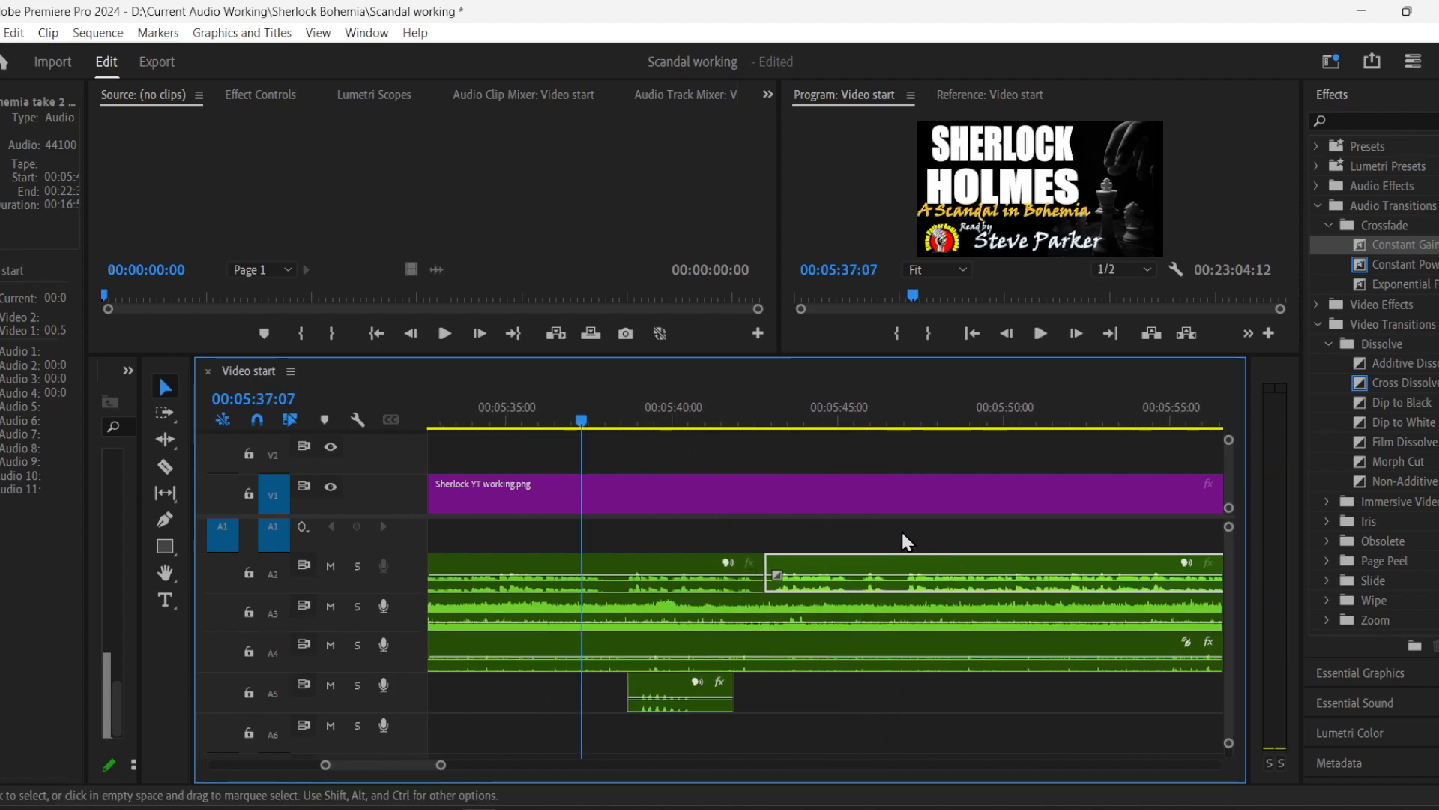
pyautogui.click(538, 409)
pyautogui.press('space')
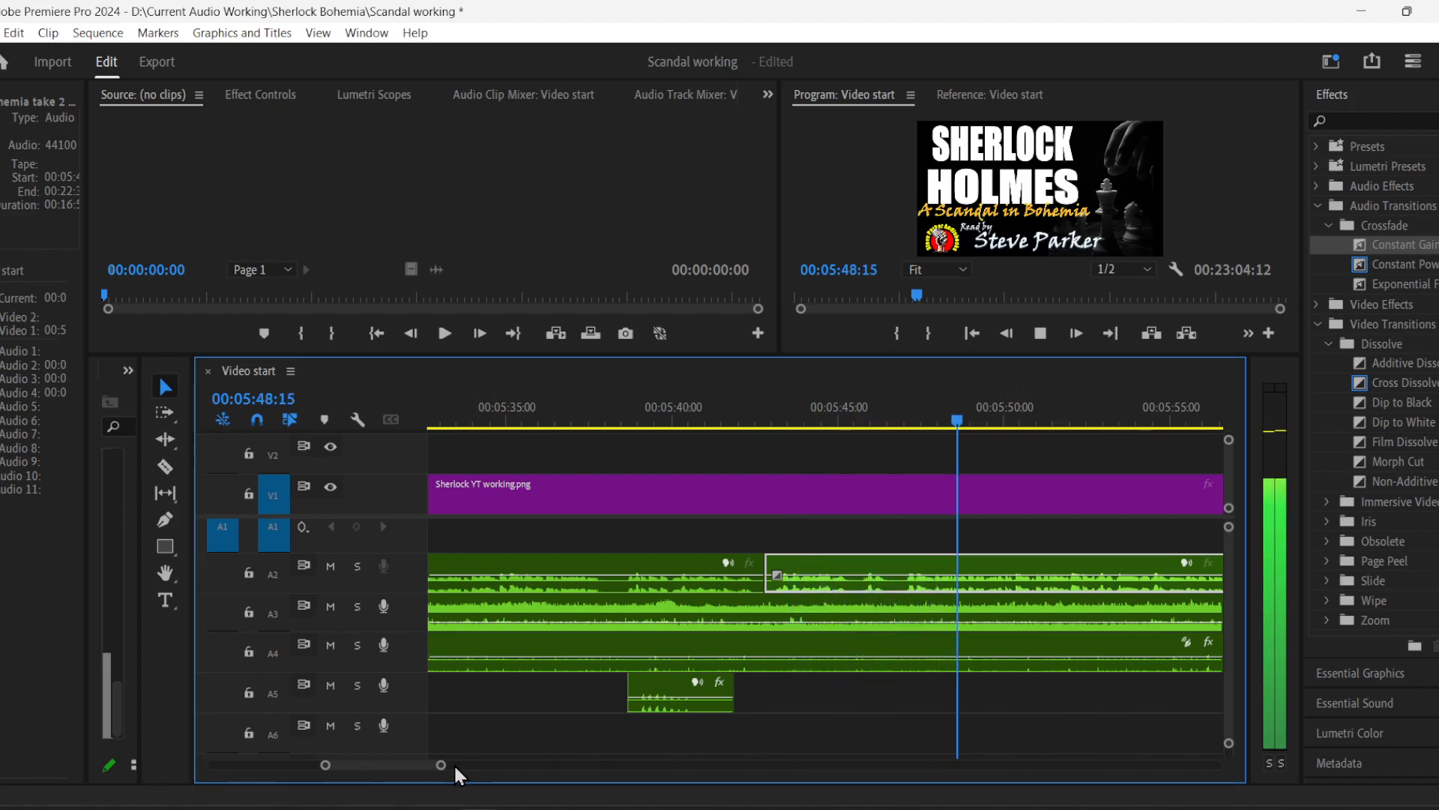
pyautogui.moveTo(444, 774); pyautogui.dragTo(470, 775)
pyautogui.hotkey('ctrl', 's')
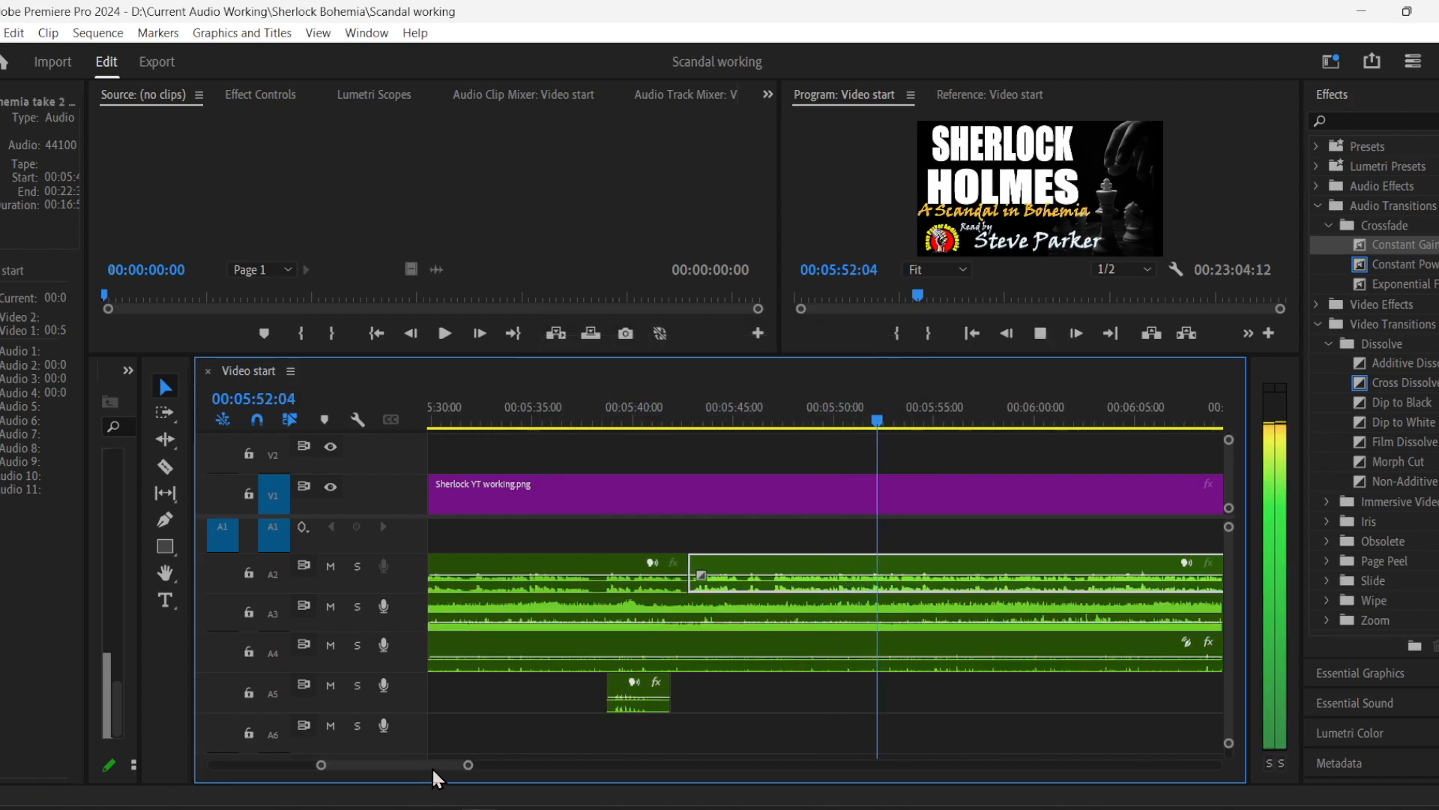
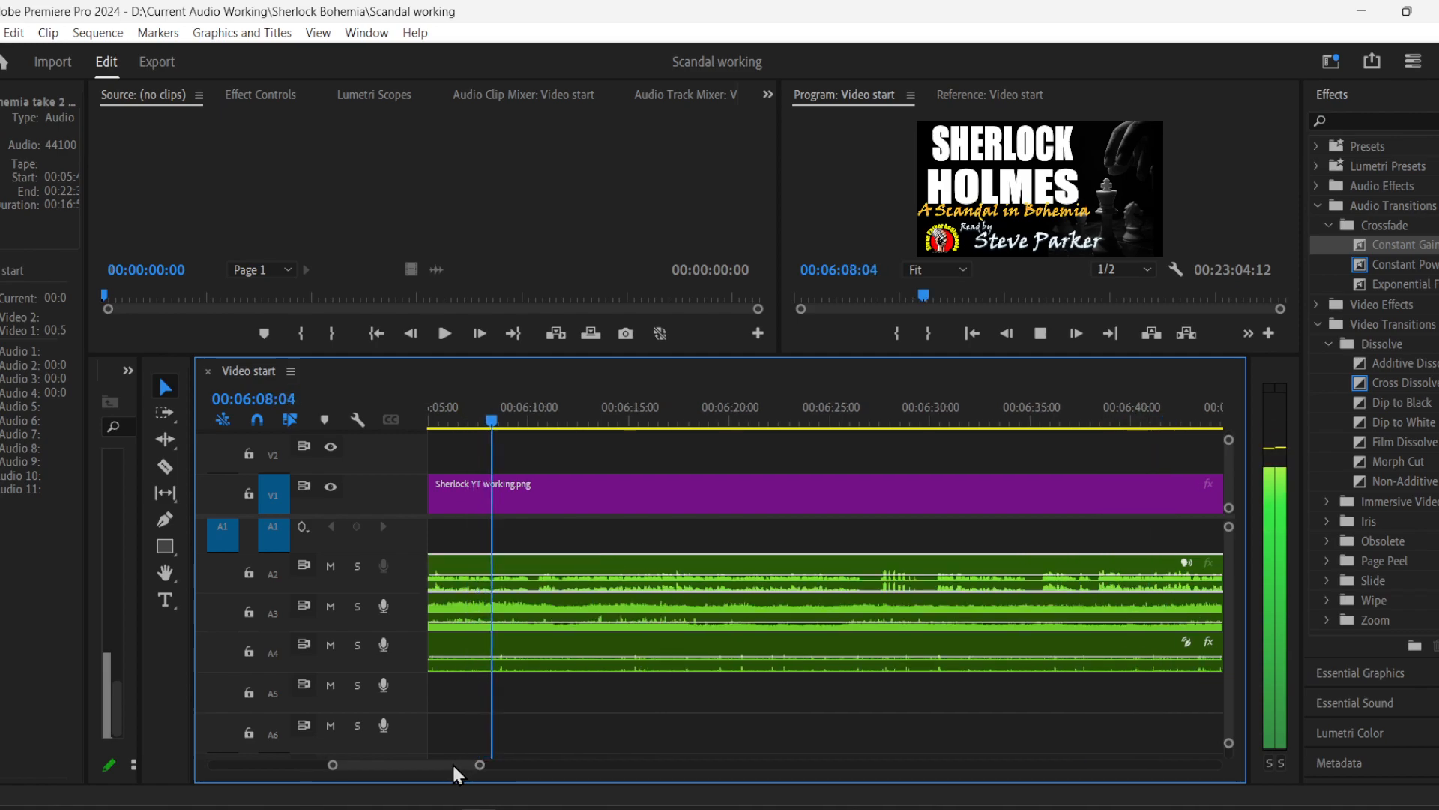
# - Split the narration clip on A2 at about 00:06:26:22 and 00:06:30:02, around the isolated sound between the spoken passages
pyautogui.moveTo(333, 765); pyautogui.dragTo(353, 766)
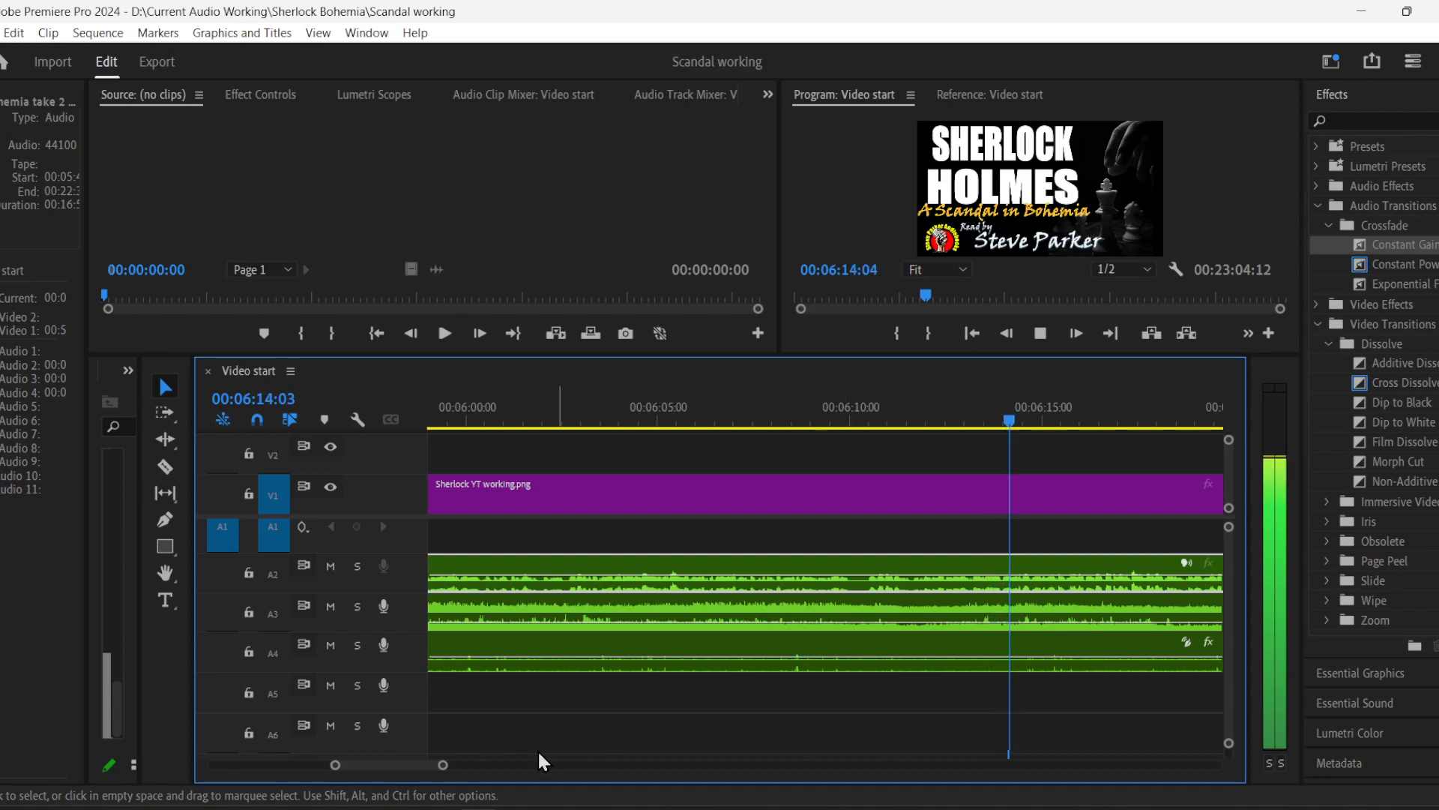
pyautogui.moveTo(407, 765); pyautogui.dragTo(416, 762)
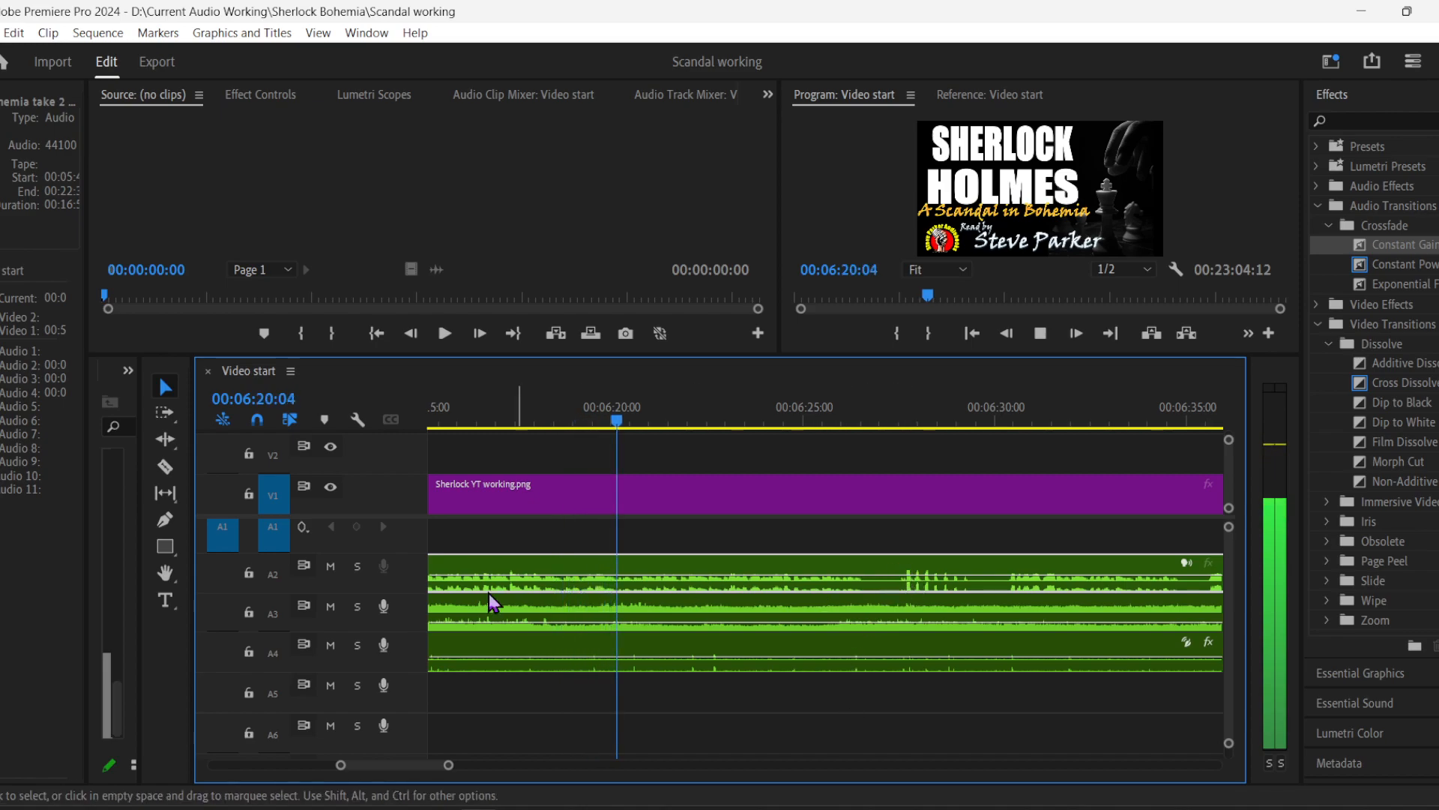
pyautogui.click(167, 472)
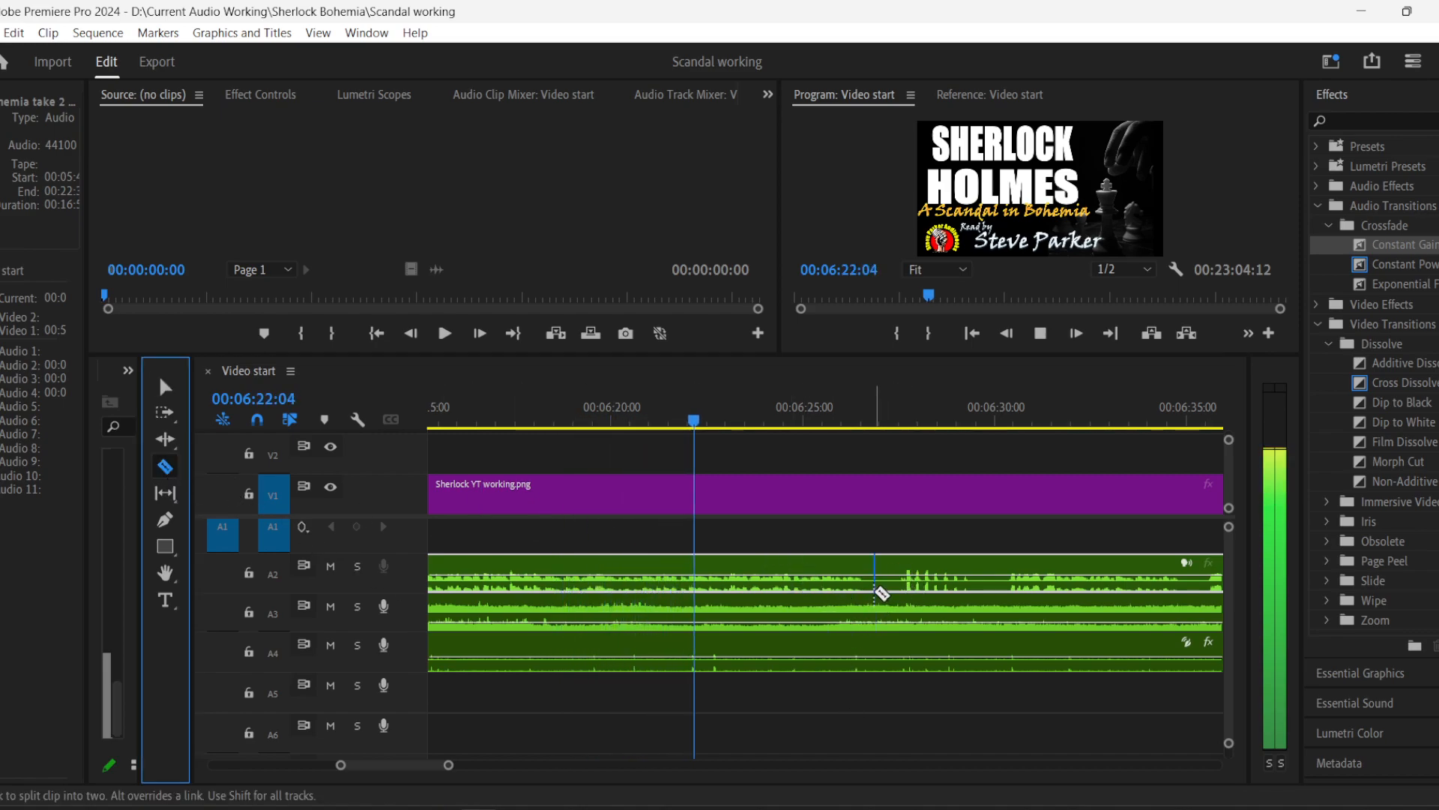
pyautogui.click(872, 581)
pyautogui.click(995, 582)
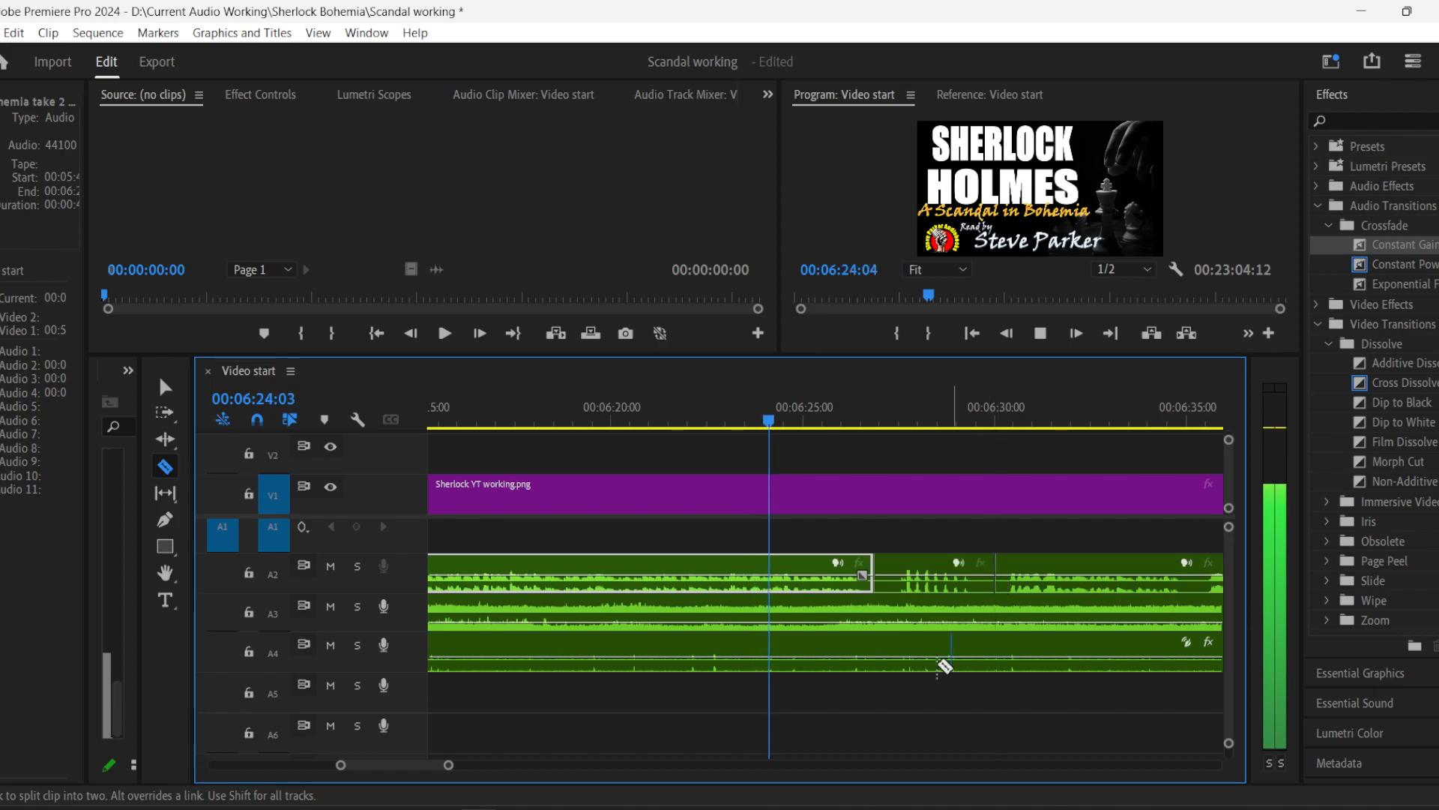
# - Move the short narration clip near 00:06:27 from track A2 to A5 and shift the following narration earlier to close the gap
pyautogui.click(161, 388)
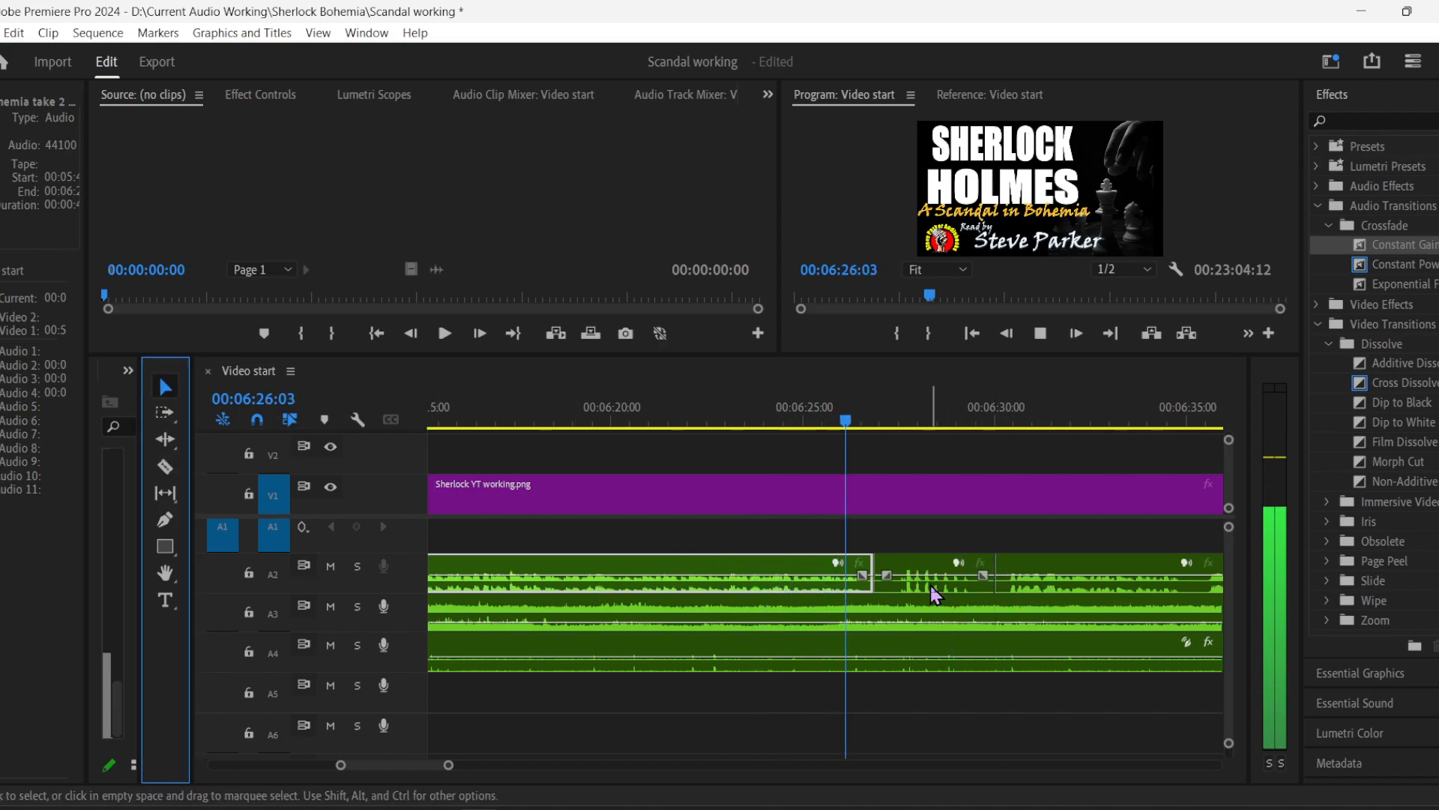
pyautogui.moveTo(930, 592); pyautogui.dragTo(937, 699)
pyautogui.press('space')
pyautogui.moveTo(1037, 592); pyautogui.dragTo(915, 591)
# - Play the edit from 00:06:25:20 and shift the short voice clip on A5 slightly later, starting at about 00:06:27
pyautogui.click(835, 422)
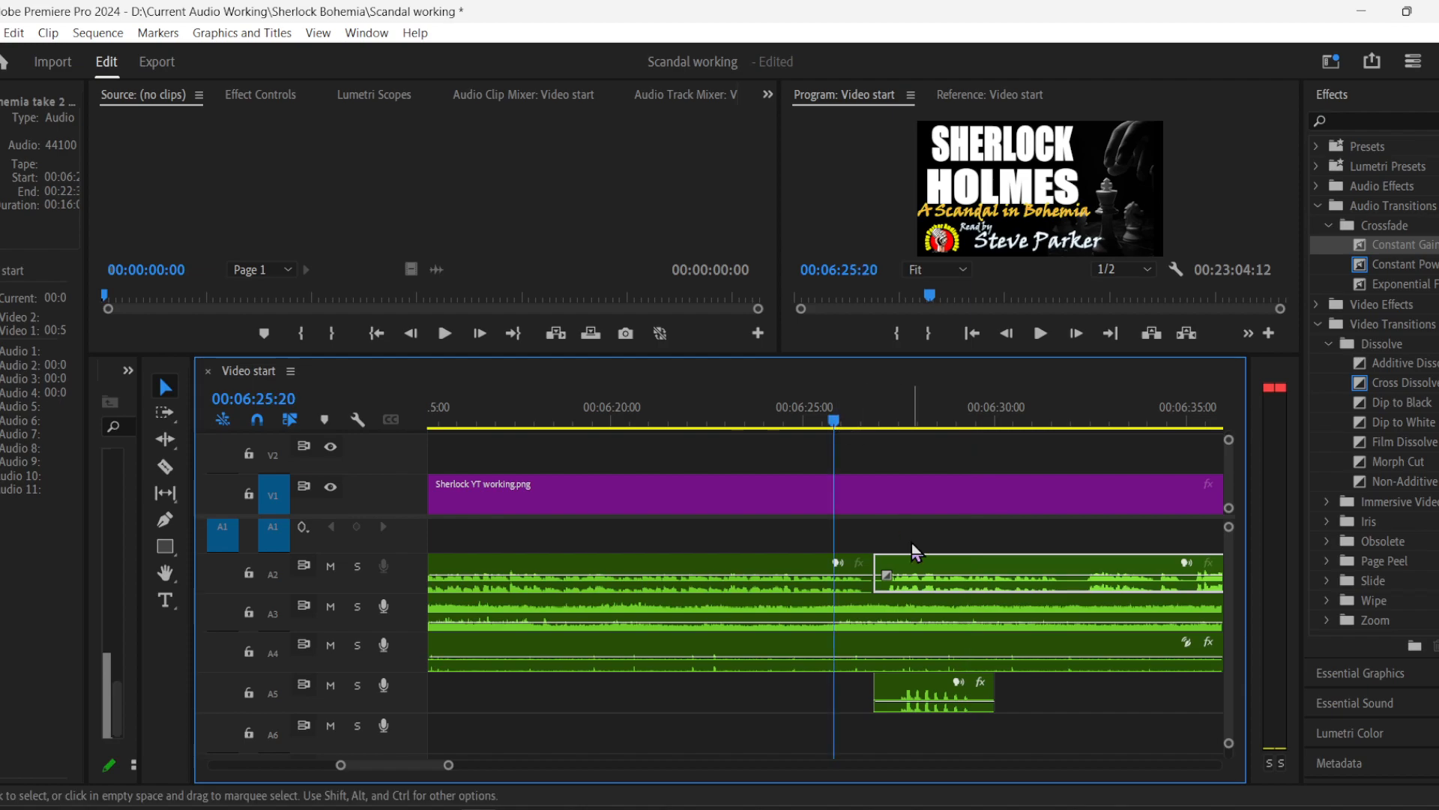
pyautogui.press('space')
pyautogui.moveTo(942, 702); pyautogui.dragTo(930, 697)
pyautogui.press('space')
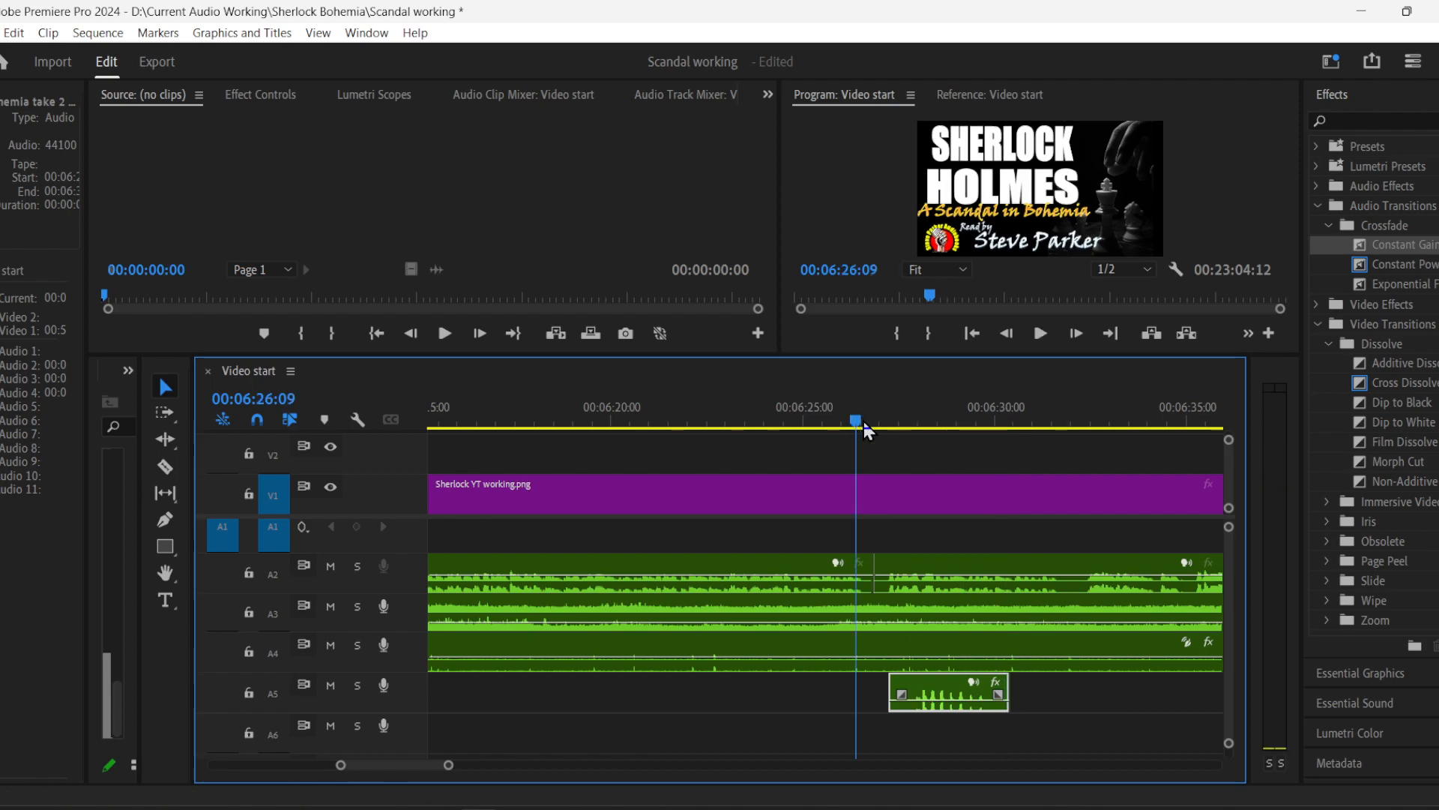
# - Listen to the edited narration from 00:06:26:09 through to 00:06:52:24
pyautogui.press('space')
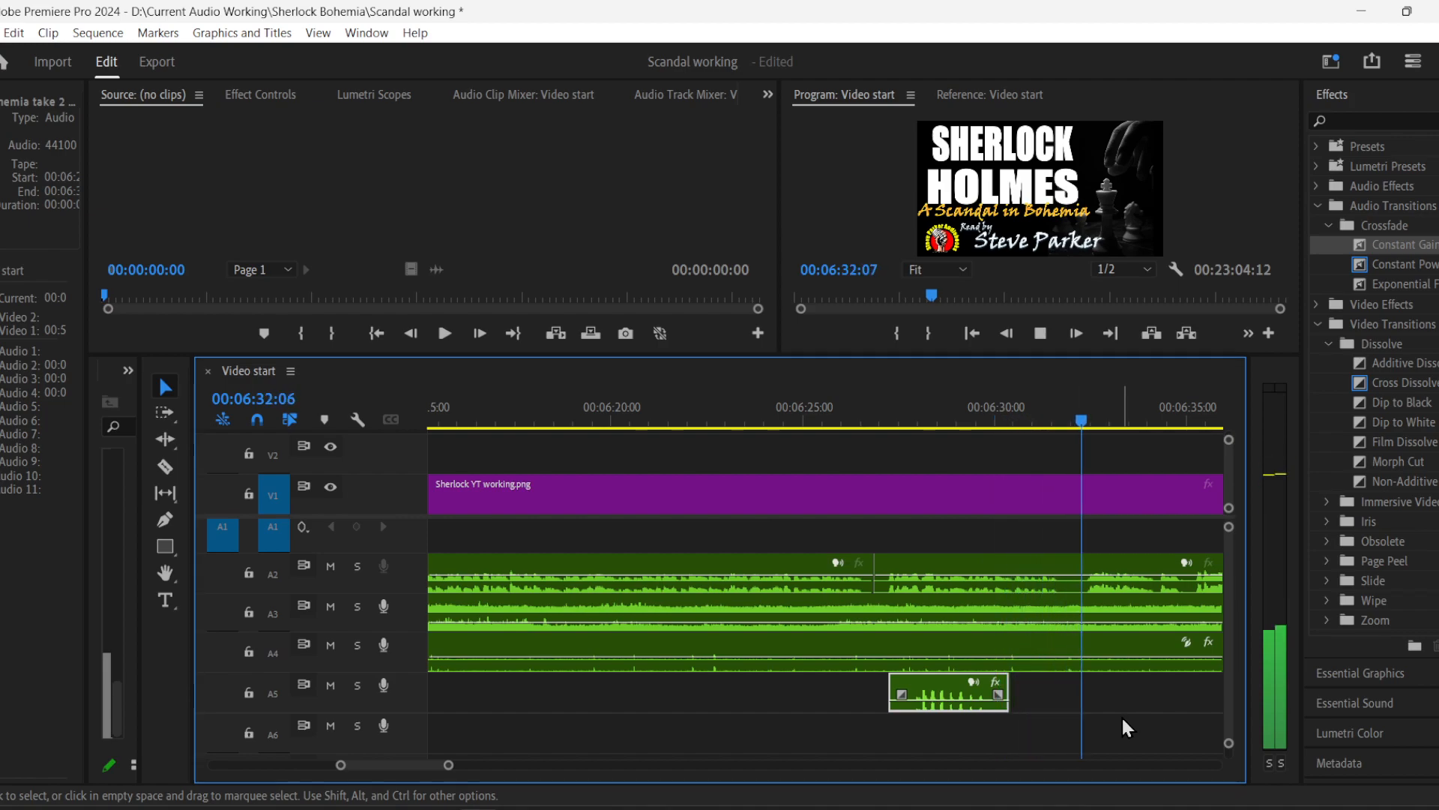
pyautogui.moveTo(442, 763); pyautogui.dragTo(483, 764)
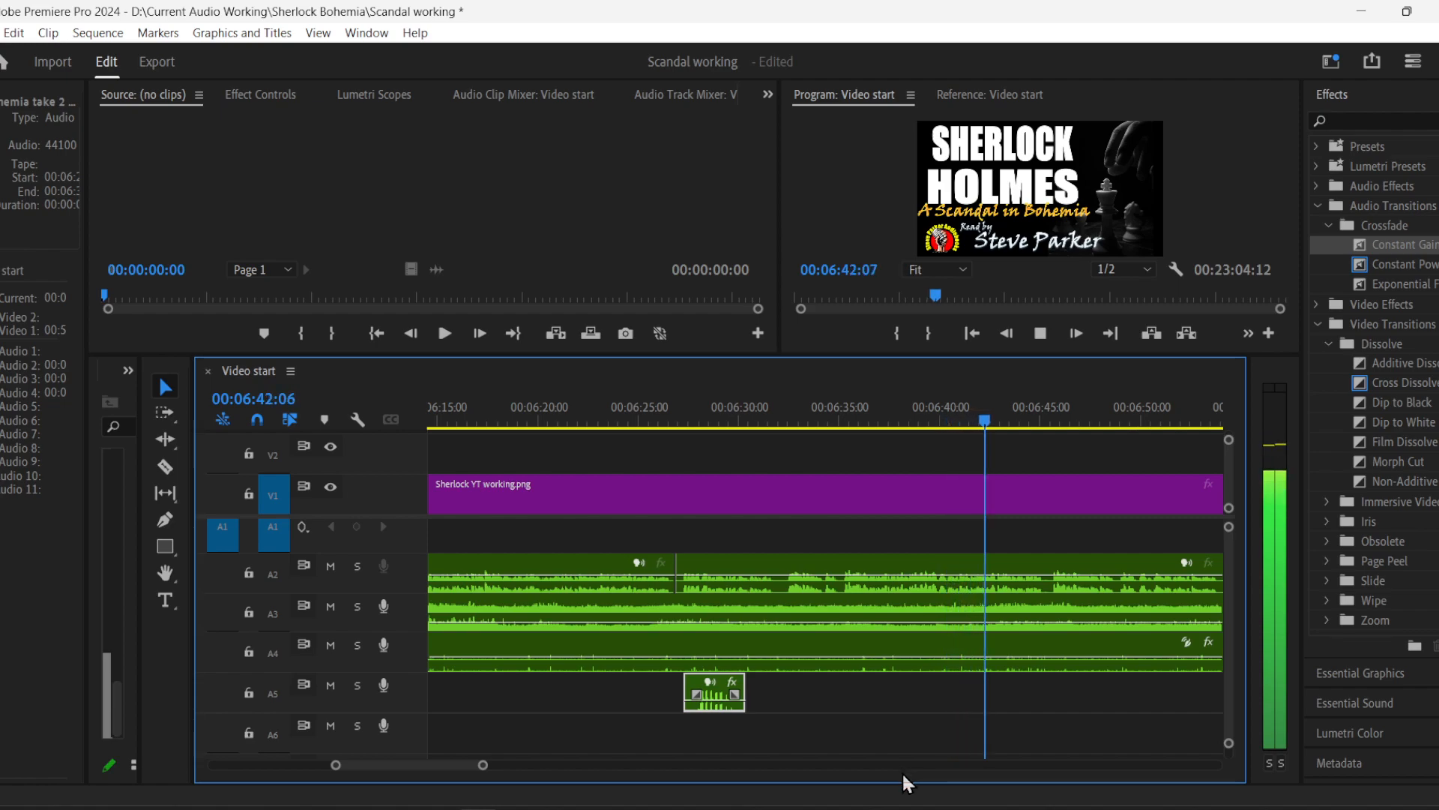
pyautogui.moveTo(489, 771); pyautogui.dragTo(631, 765)
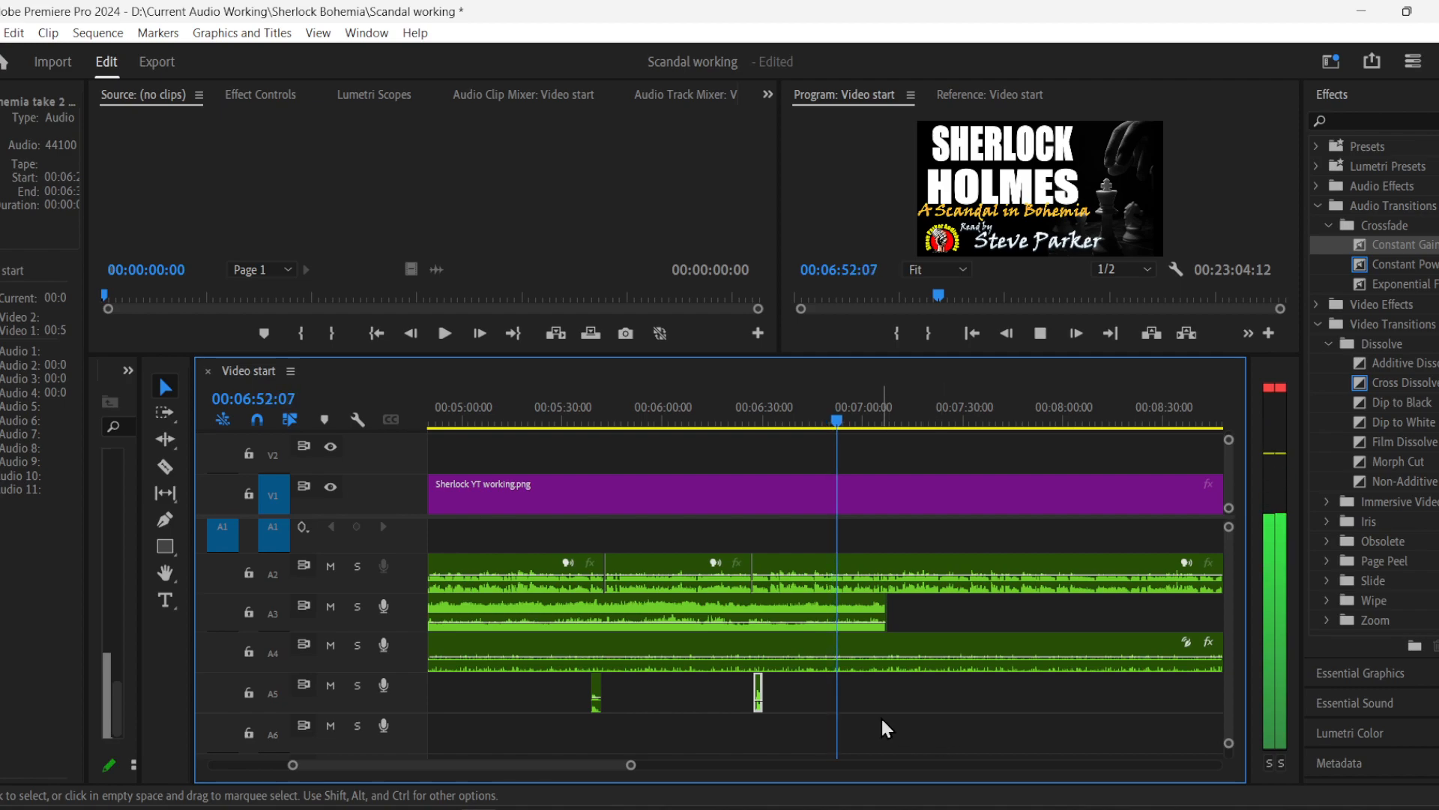
pyautogui.press('space')
# - Search the 01 SFX folder for "match", preview the Matches sound and place it on track A5 at 00:06:52:24
pyautogui.click(294, 808)
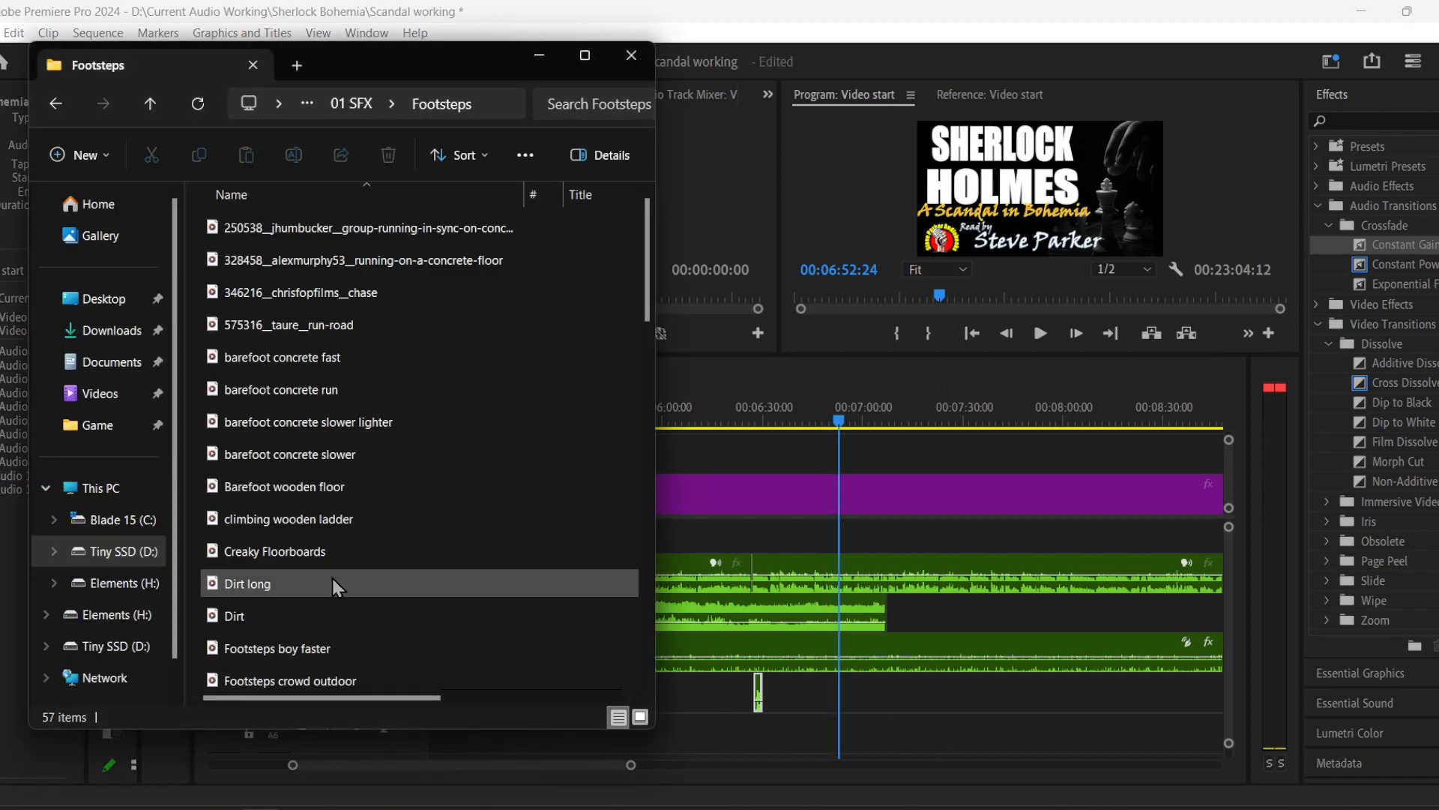
pyautogui.click(349, 104)
pyautogui.click(580, 102)
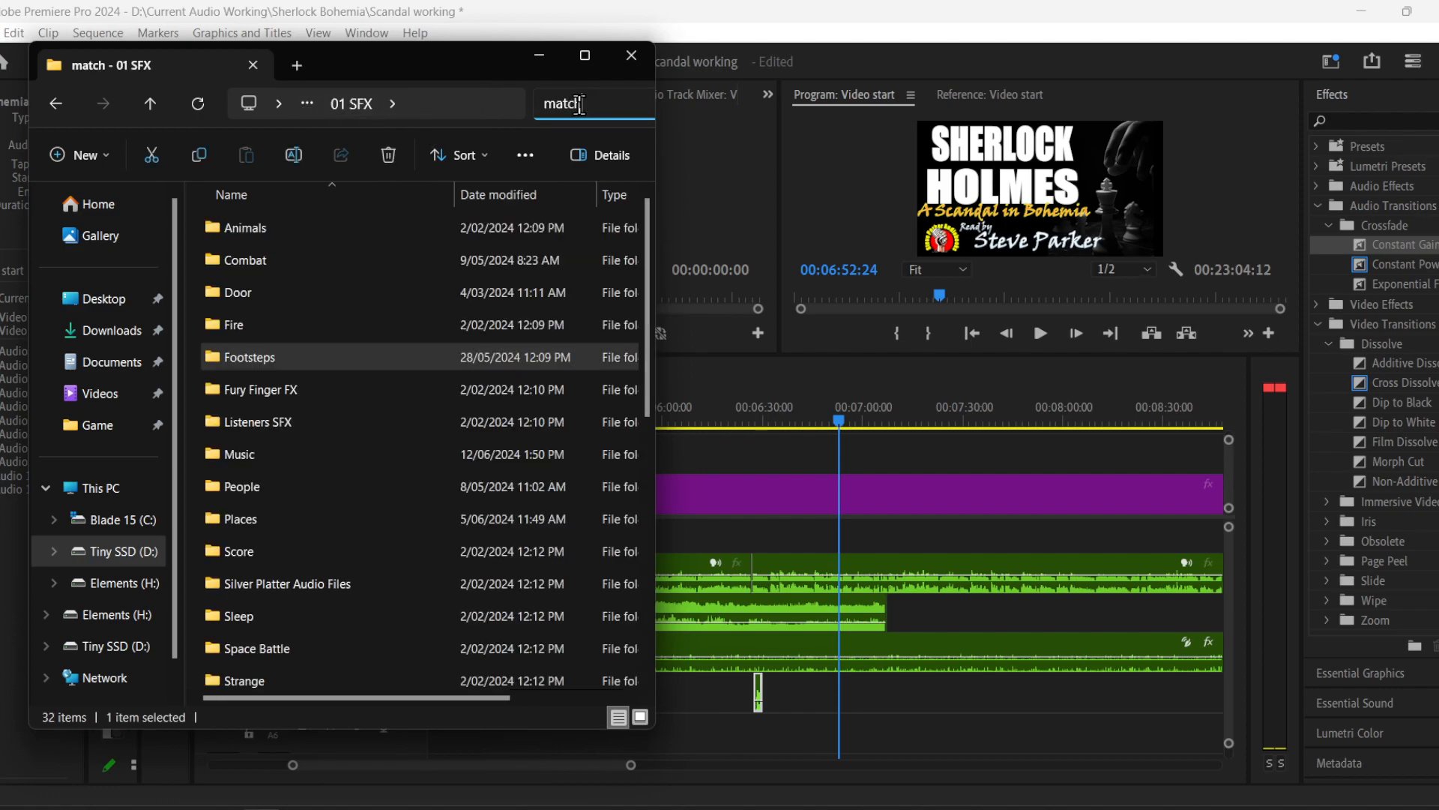
pyautogui.doubleClick(295, 214)
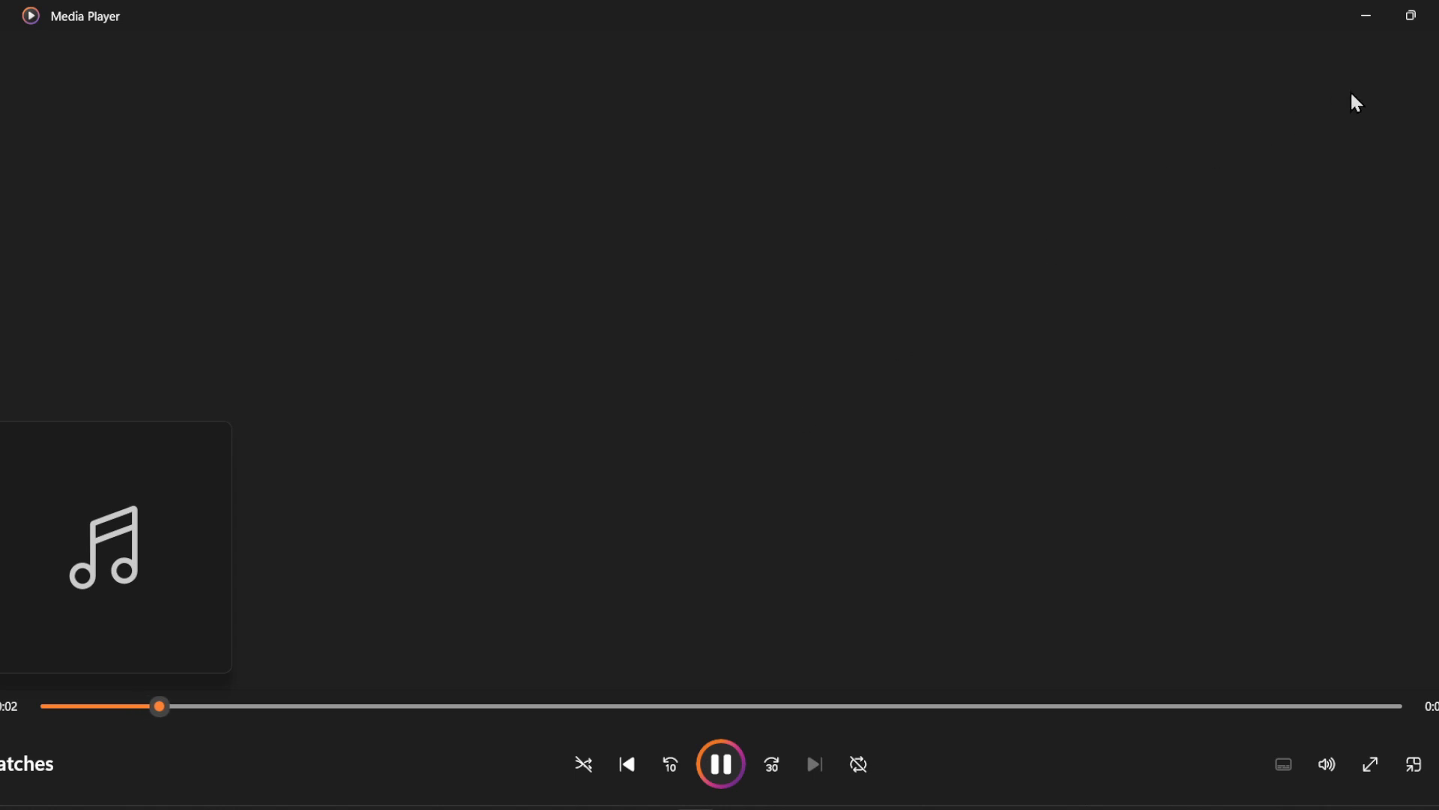
pyautogui.click(1436, 11)
pyautogui.moveTo(345, 210); pyautogui.dragTo(839, 708)
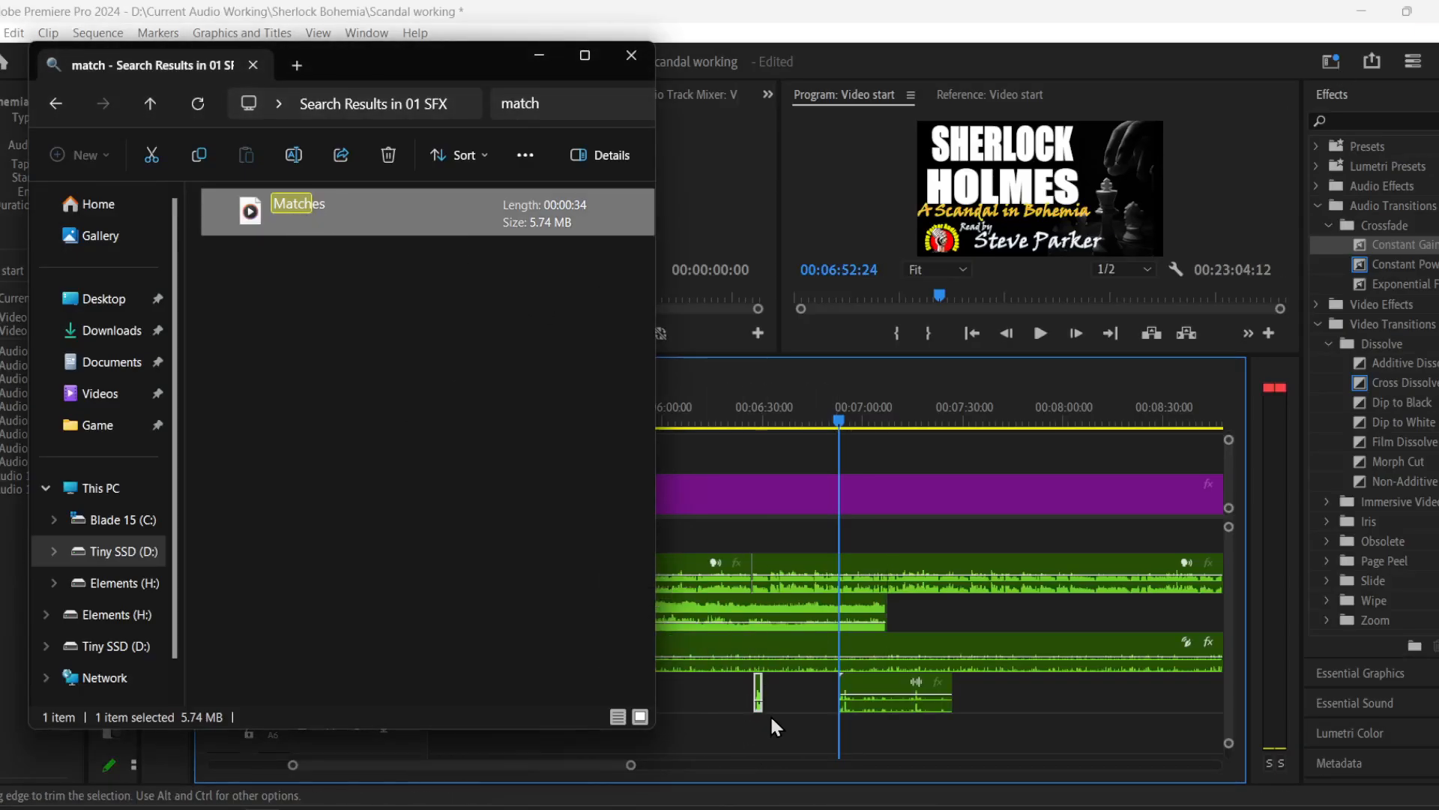
pyautogui.click(801, 728)
# - Move the Matches clip on A5 to start at 00:06:50:00 and trim its end to 00:06:53:22
pyautogui.moveTo(294, 768); pyautogui.dragTo(363, 767)
pyautogui.click(705, 423)
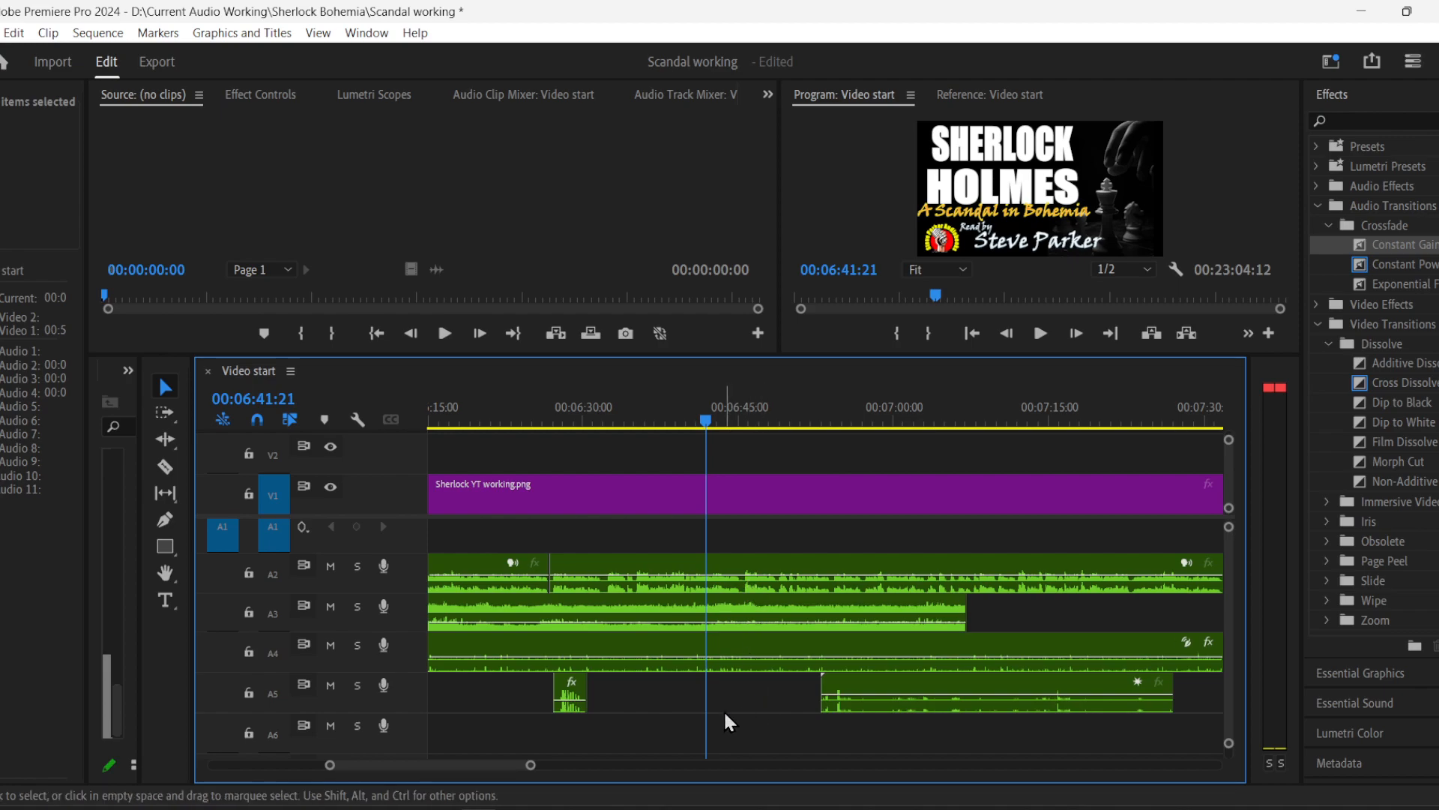
pyautogui.press('space')
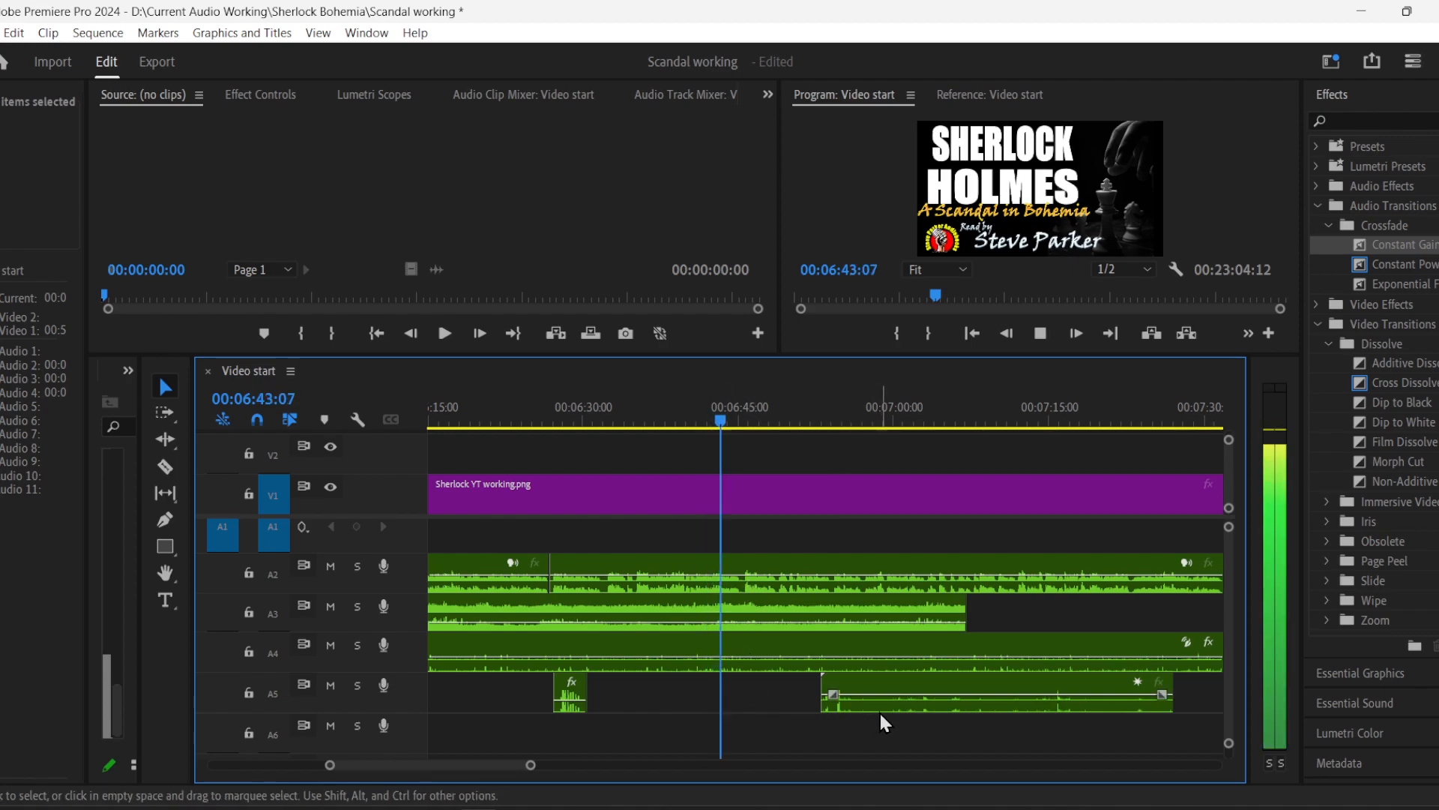
pyautogui.moveTo(884, 707); pyautogui.dragTo(856, 712)
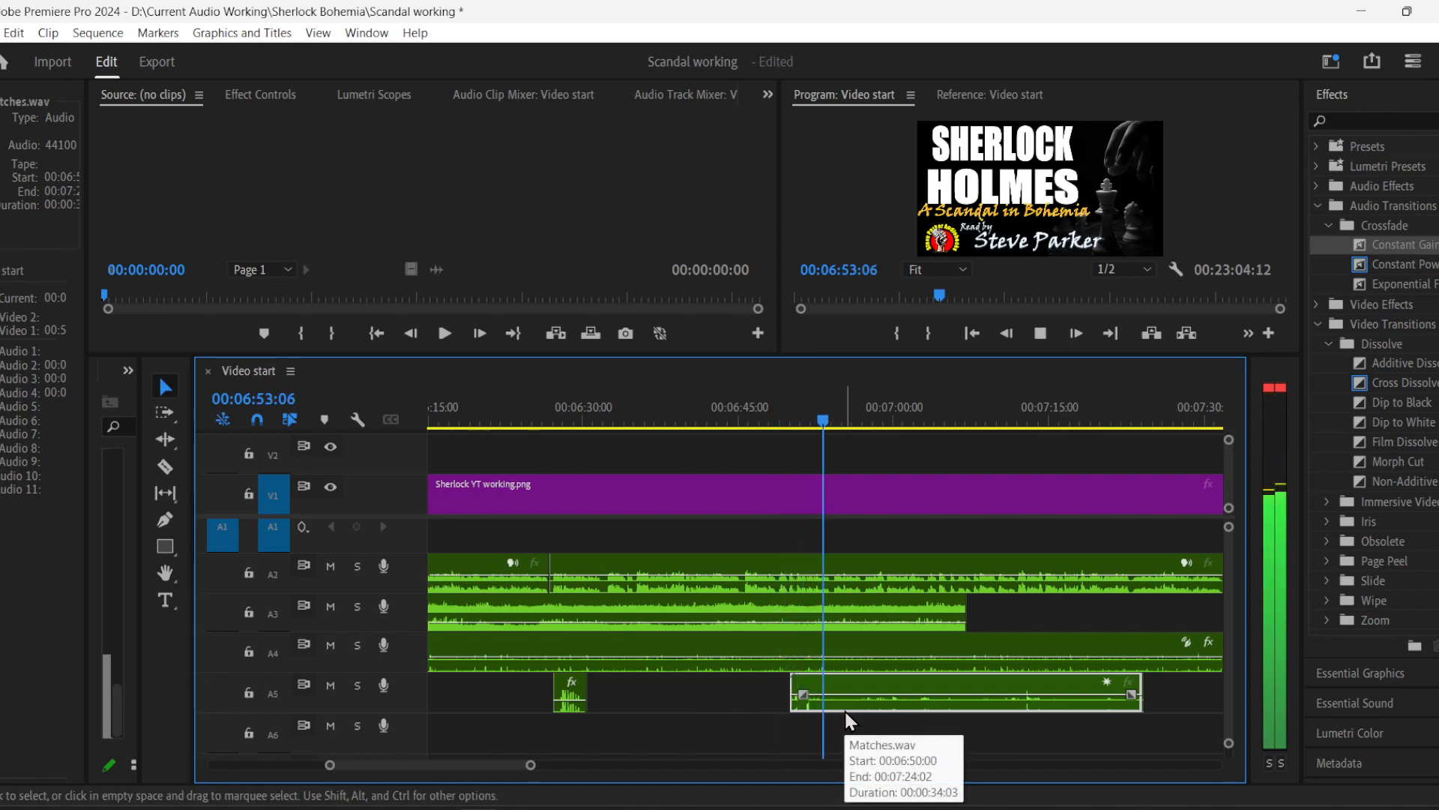
pyautogui.press('space')
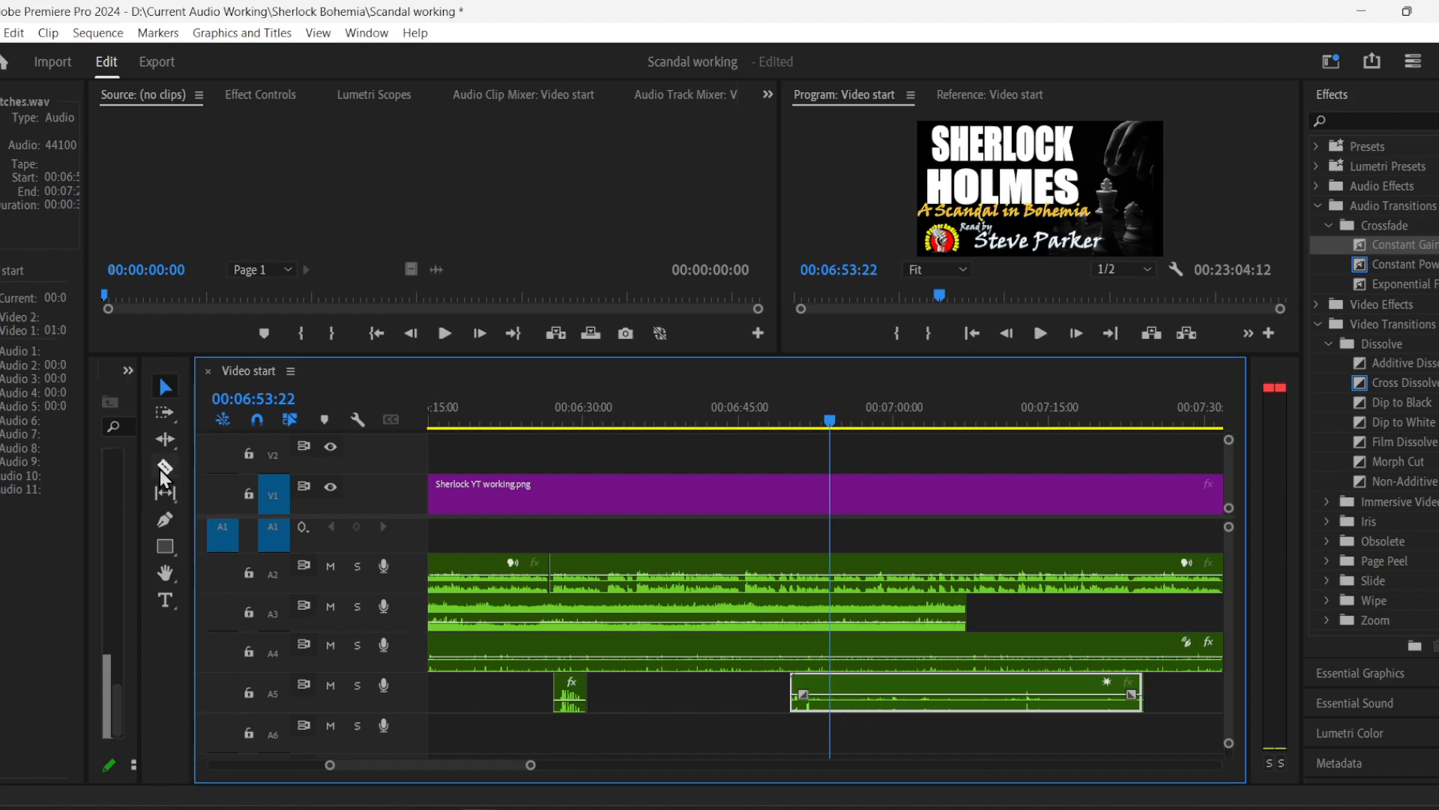
pyautogui.moveTo(1140, 694); pyautogui.dragTo(831, 695)
pyautogui.click(585, 808)
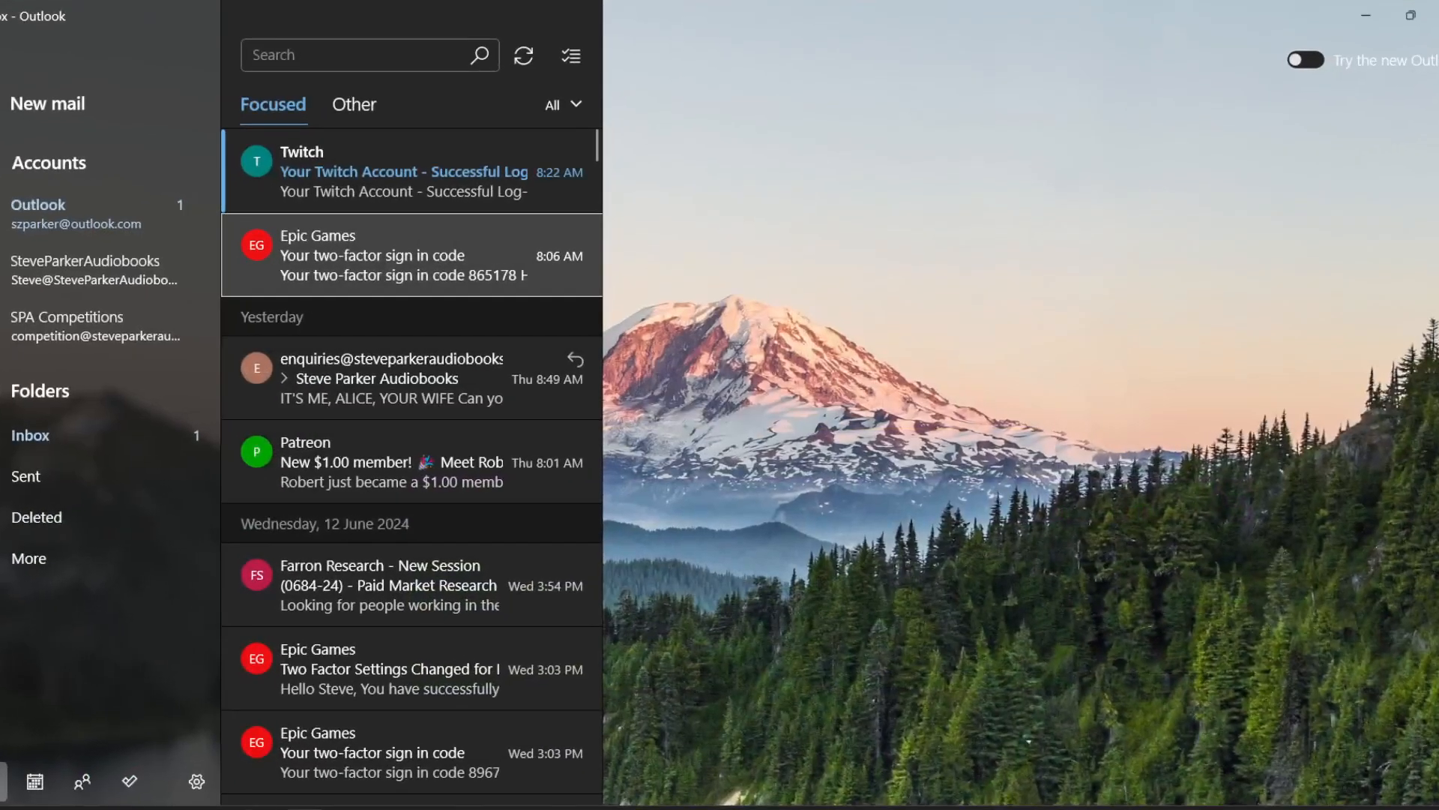
pyautogui.click(1437, 15)
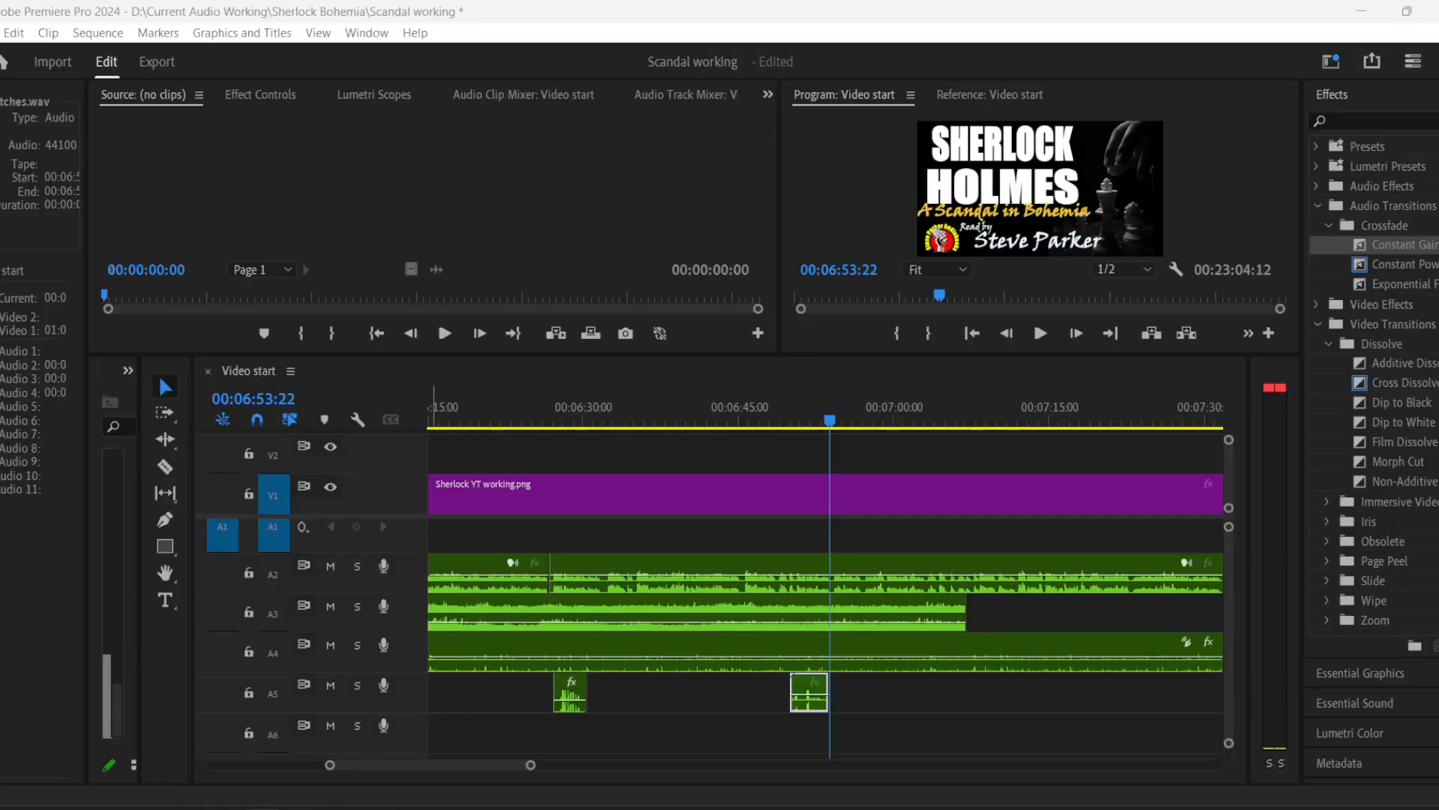
pyautogui.click(347, 807)
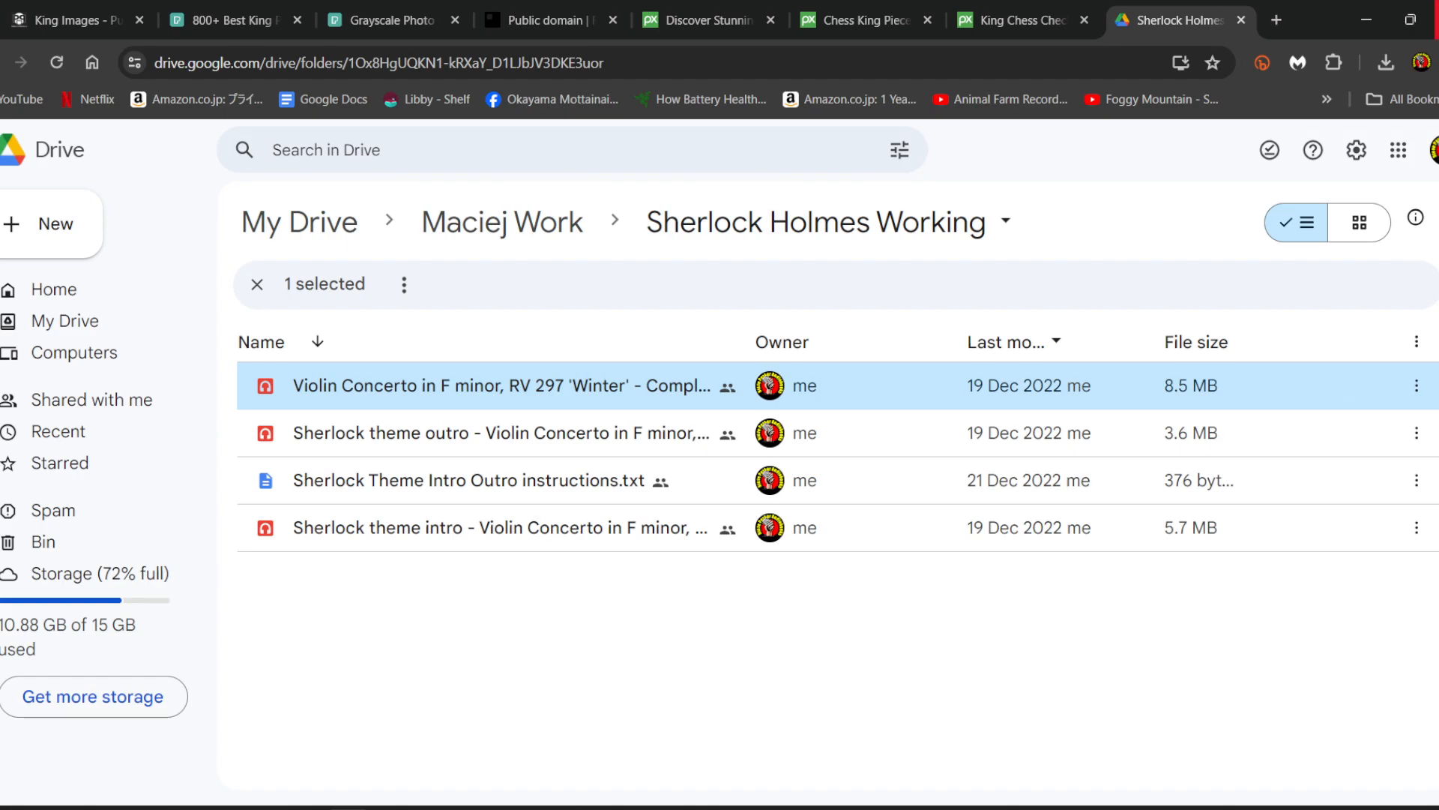
pyautogui.click(1366, 20)
# - Browse the Things folder in 01 SFX and add the "chair sit leather" sound to track A6 after the Matches clip
pyautogui.click(300, 808)
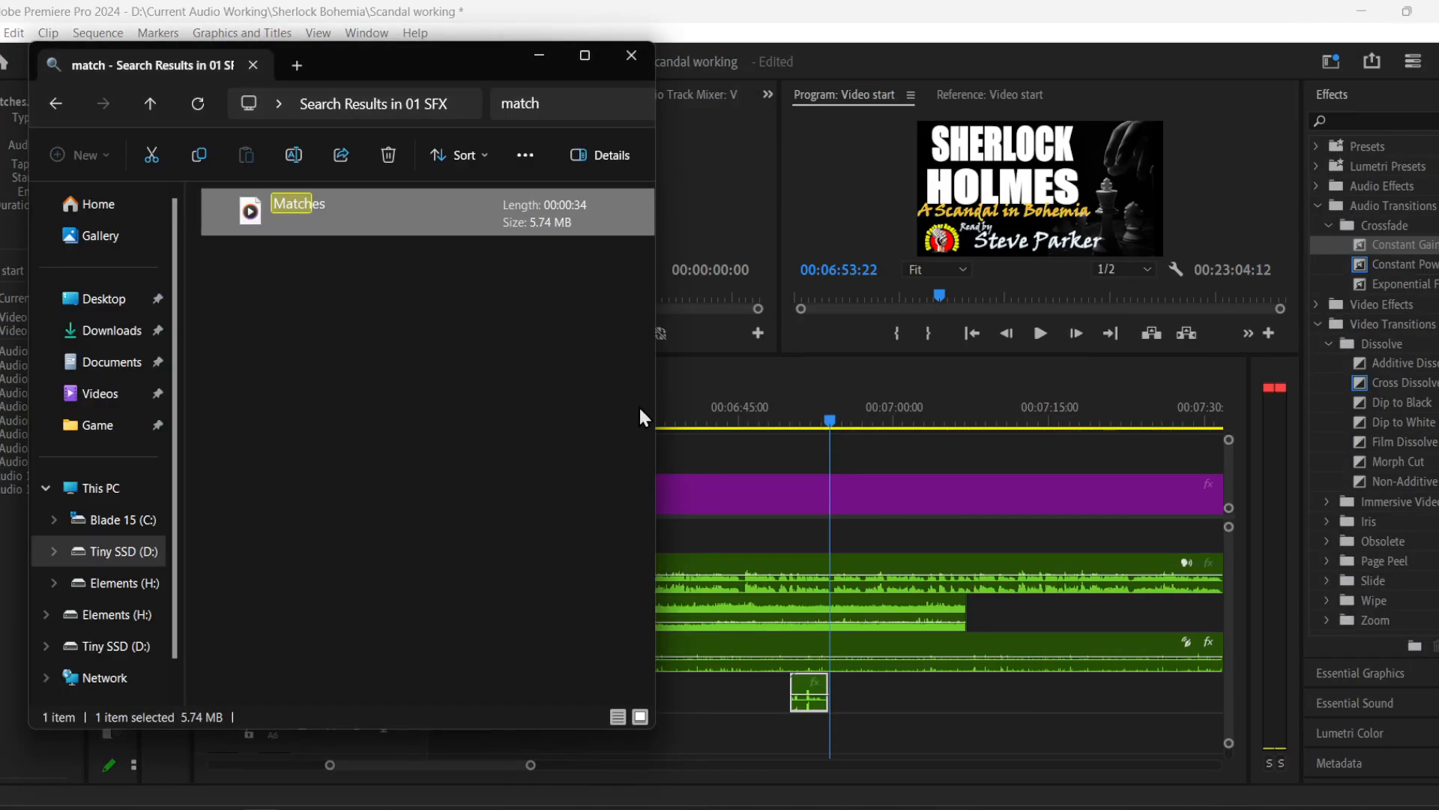
pyautogui.click(395, 443)
pyautogui.click(61, 103)
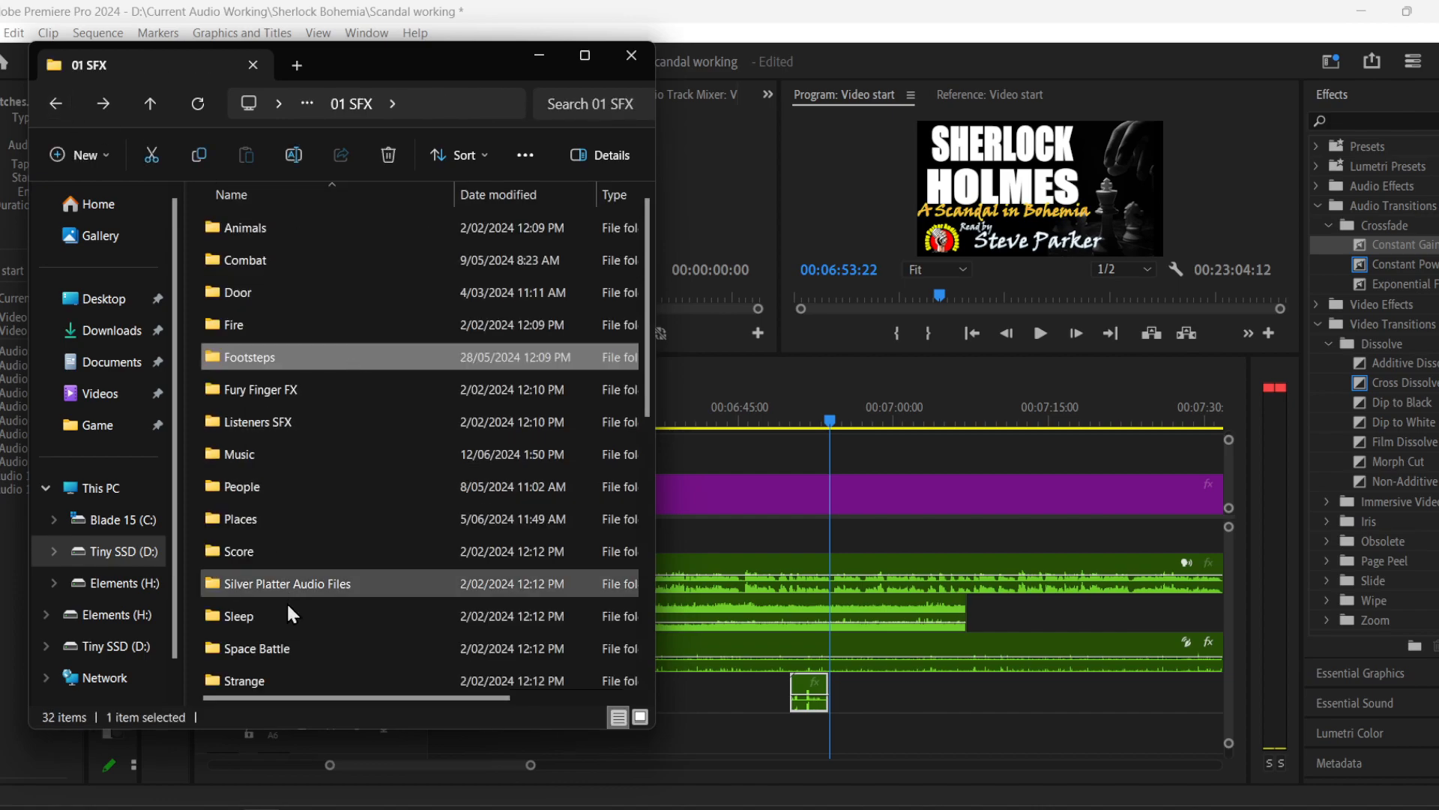
pyautogui.scroll(-1, 286, 630)
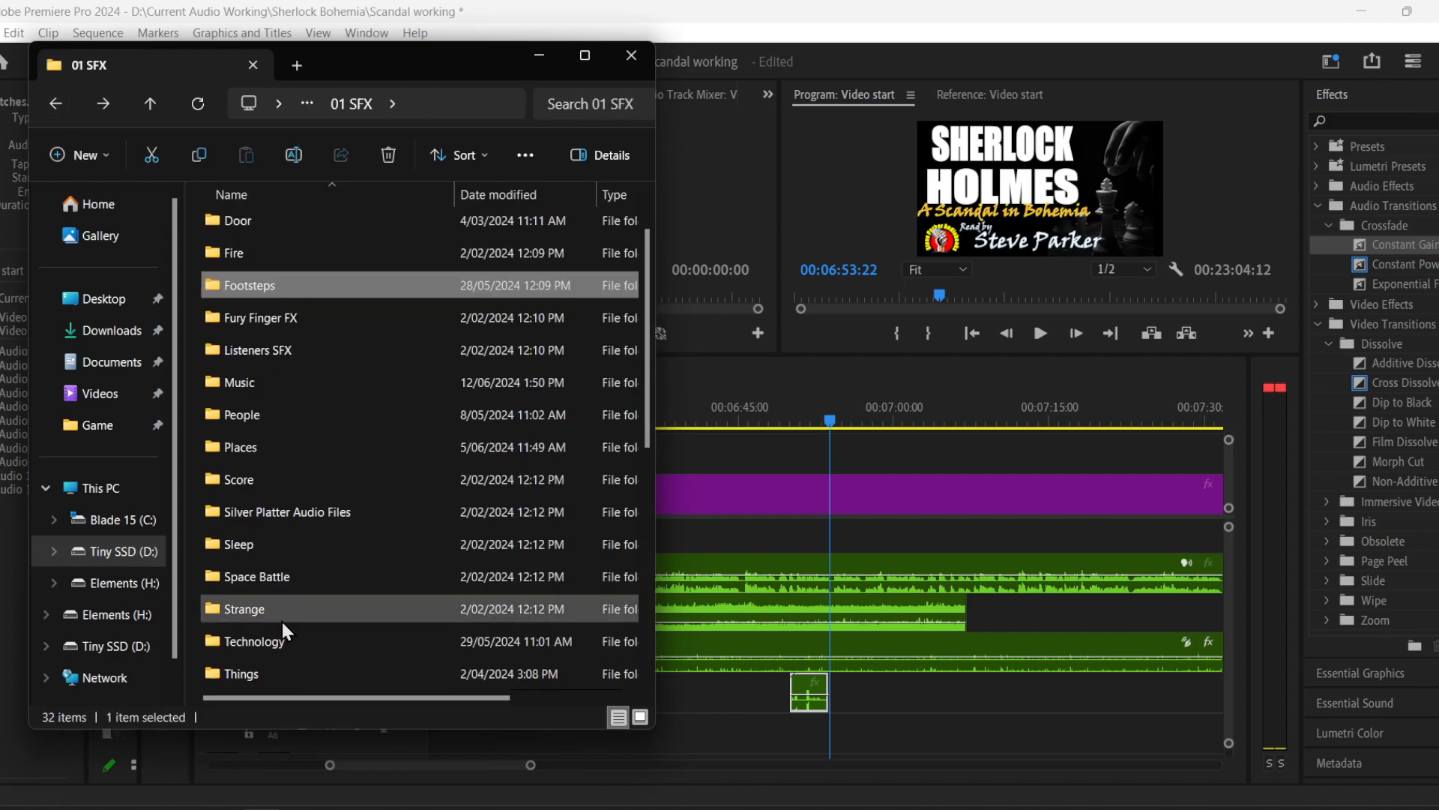
pyautogui.scroll(-2, 282, 630)
pyautogui.doubleClick(277, 486)
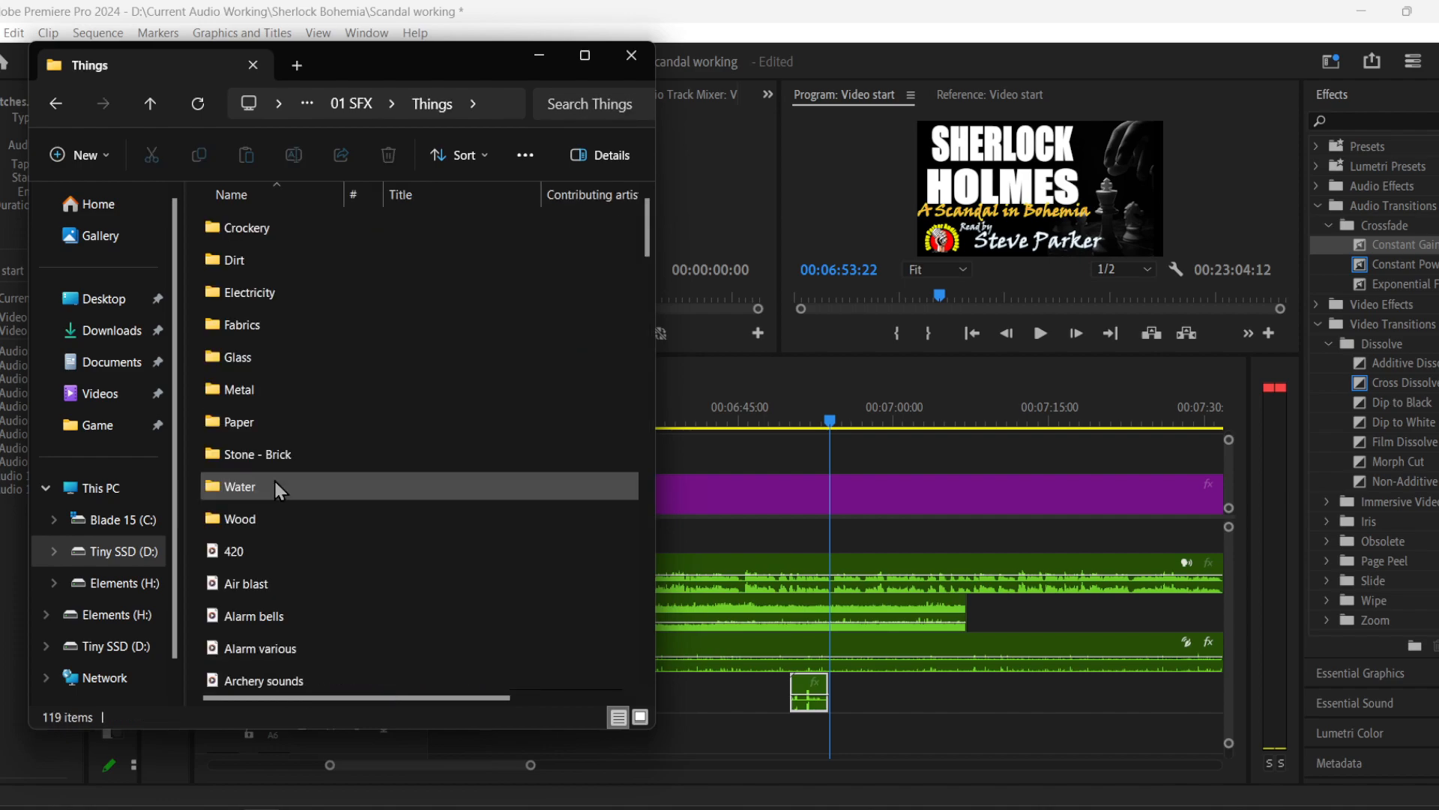
pyautogui.scroll(-6, 460, 389)
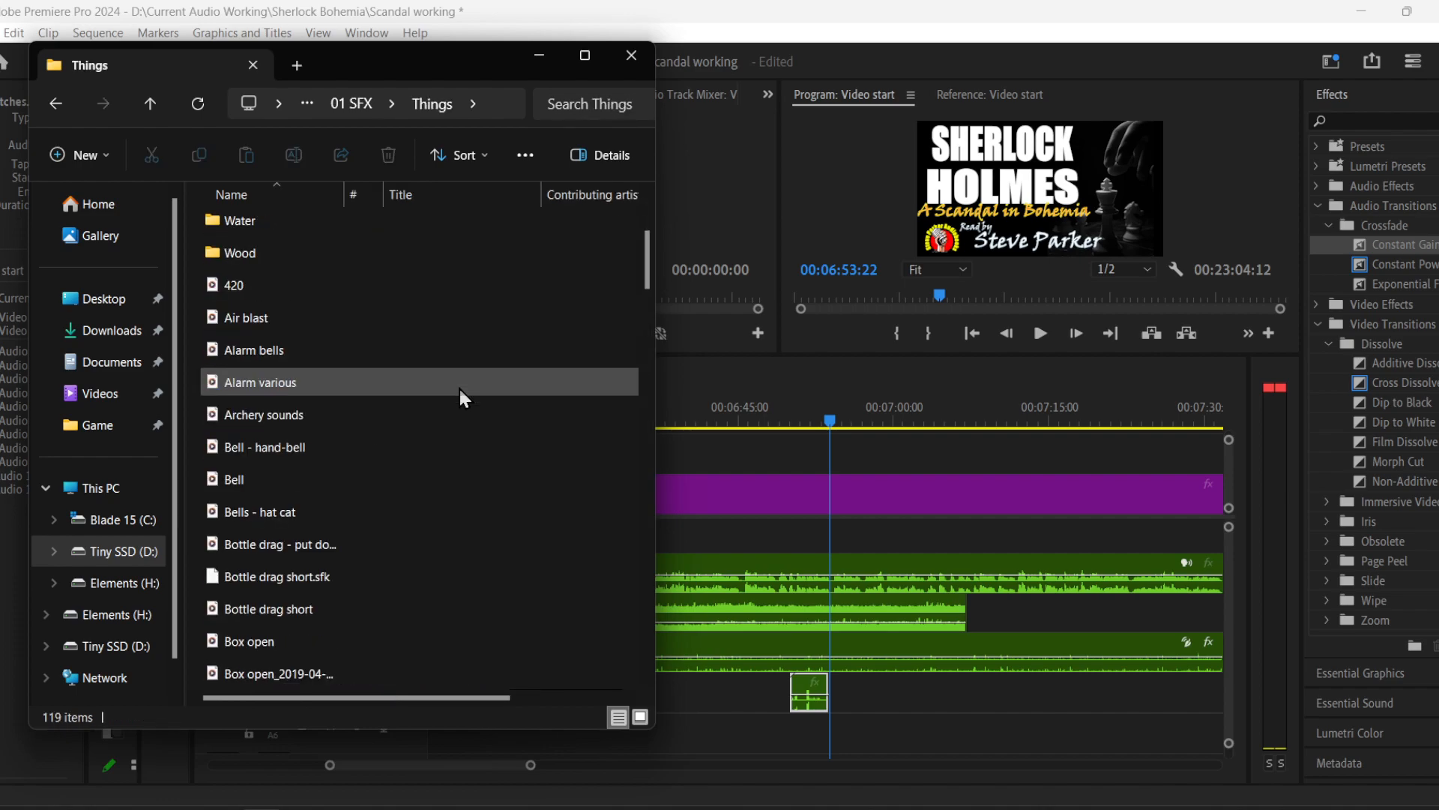
pyautogui.scroll(-1, 460, 389)
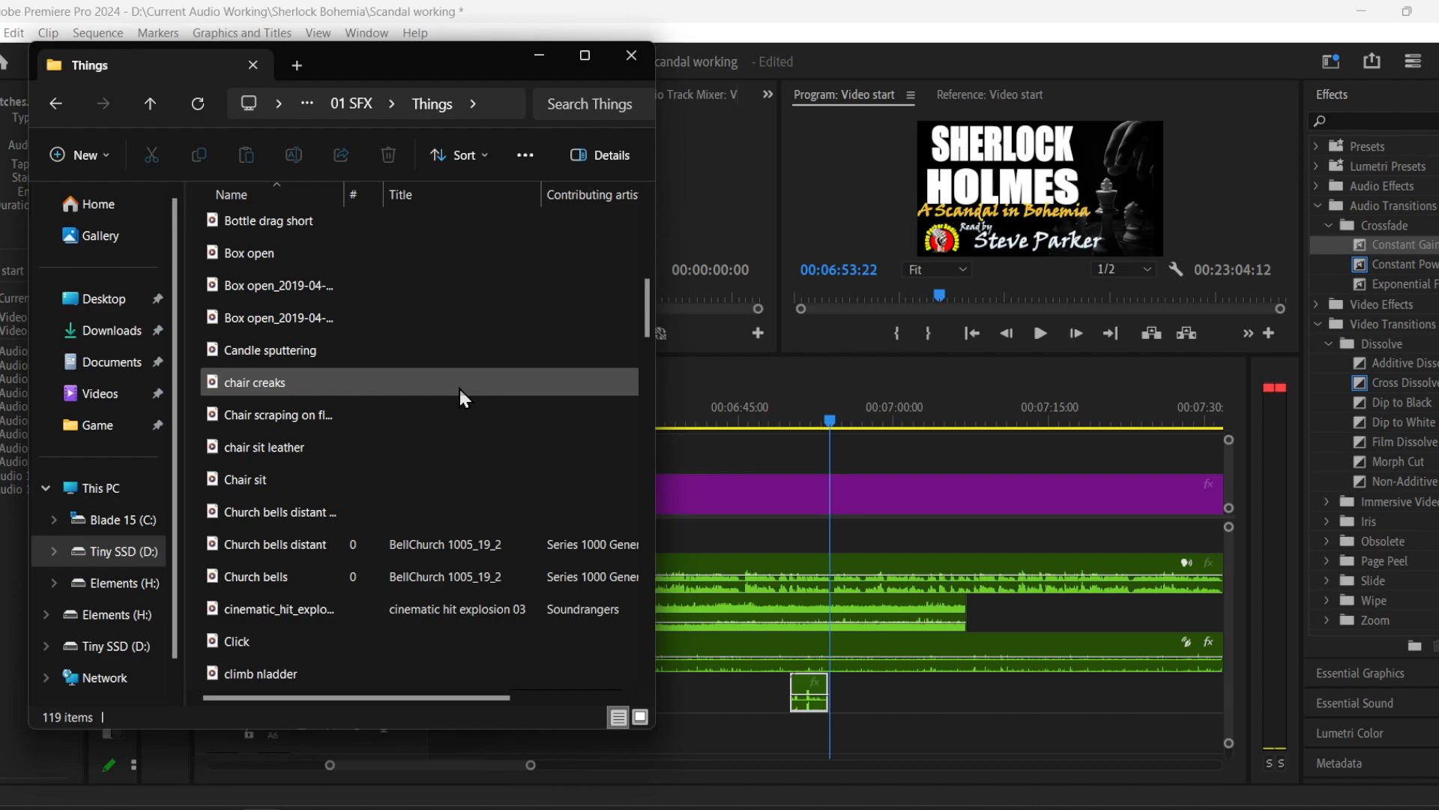
pyautogui.click(249, 450)
pyautogui.moveTo(249, 452); pyautogui.dragTo(895, 746)
# - Move the chair sit leather clip on A6 earlier to about 00:06:53:13, overlapping the Matches clip's end, and check its timing in playback
pyautogui.moveTo(983, 739); pyautogui.dragTo(853, 737)
pyautogui.click(803, 410)
pyautogui.press('space')
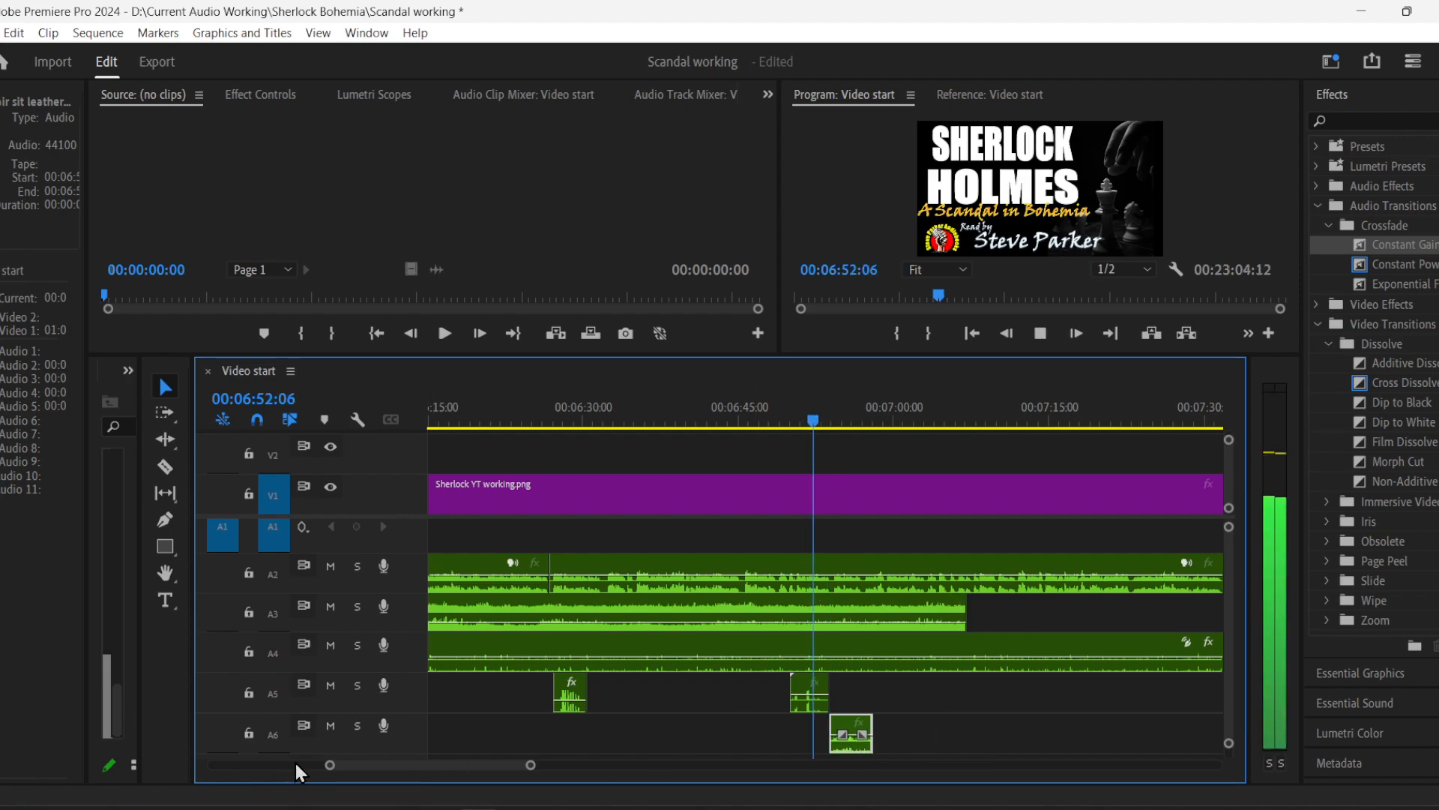
pyautogui.moveTo(330, 766); pyautogui.dragTo(357, 766)
pyautogui.press('space')
pyautogui.moveTo(876, 724); pyautogui.dragTo(857, 725)
pyautogui.press('space')
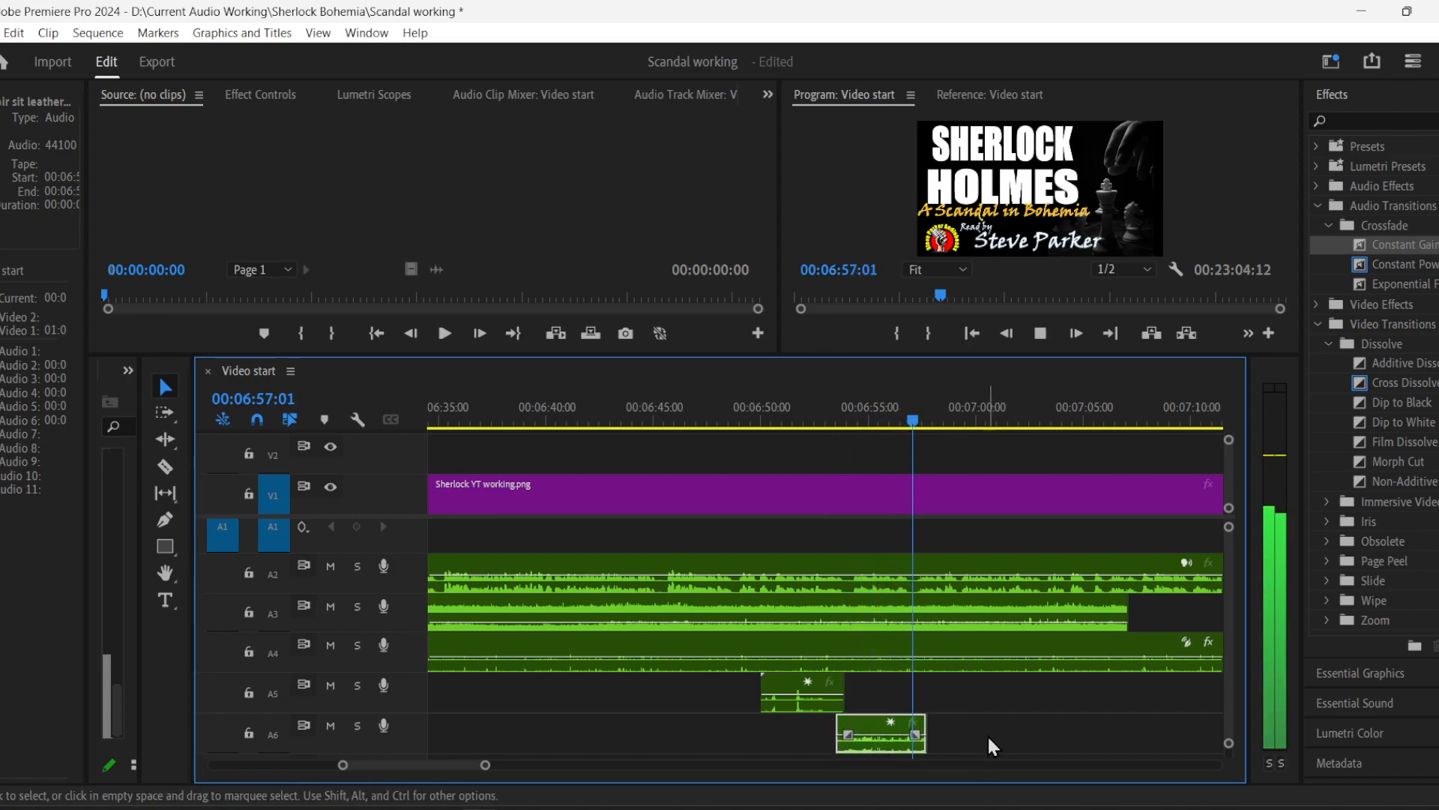
pyautogui.press('space')
# - Trim the end of the chair sit leather clip to about 00:06:56 and lower its volume to about -7.5 dB
pyautogui.moveTo(937, 741); pyautogui.dragTo(892, 740)
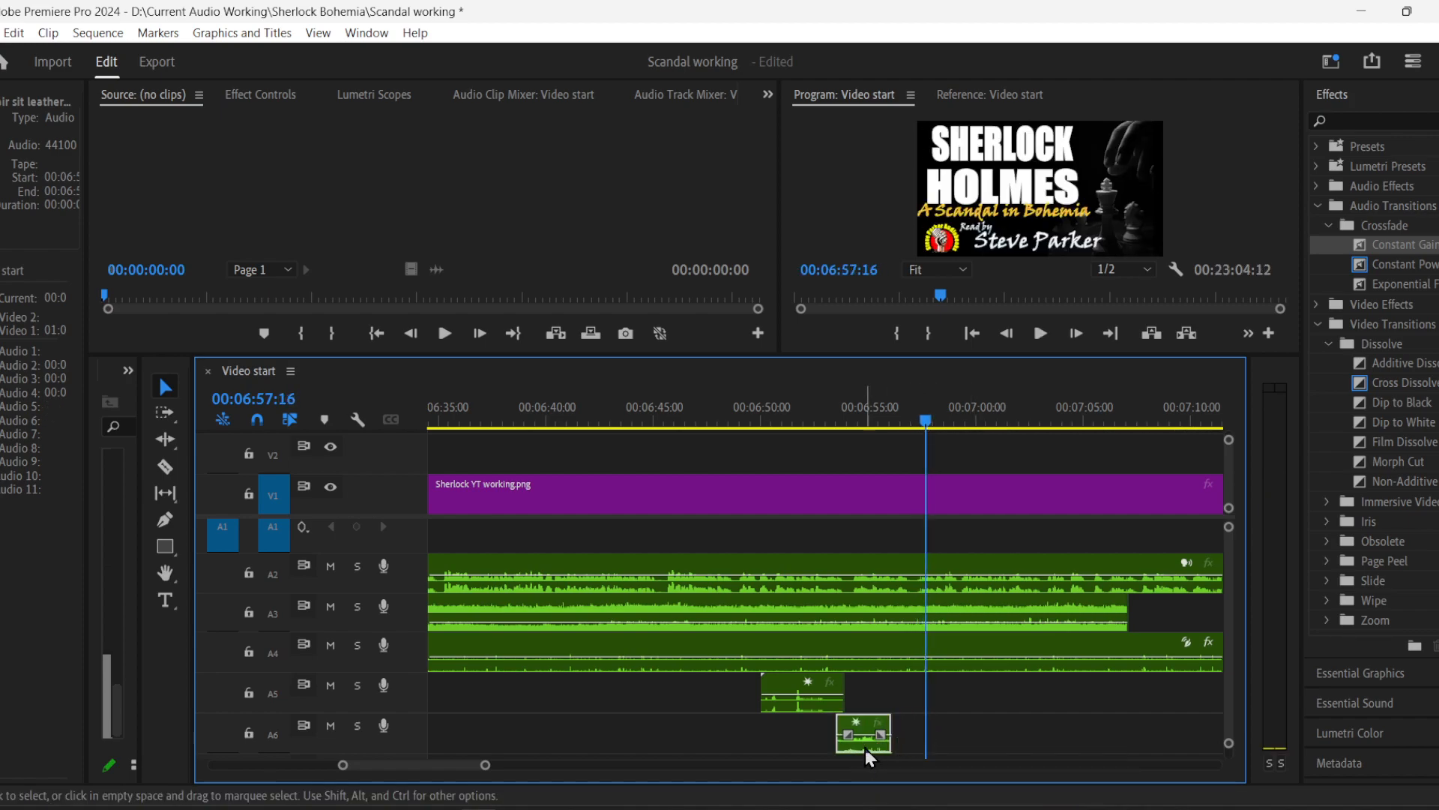
pyautogui.click(796, 416)
pyautogui.press('space')
pyautogui.press('space')
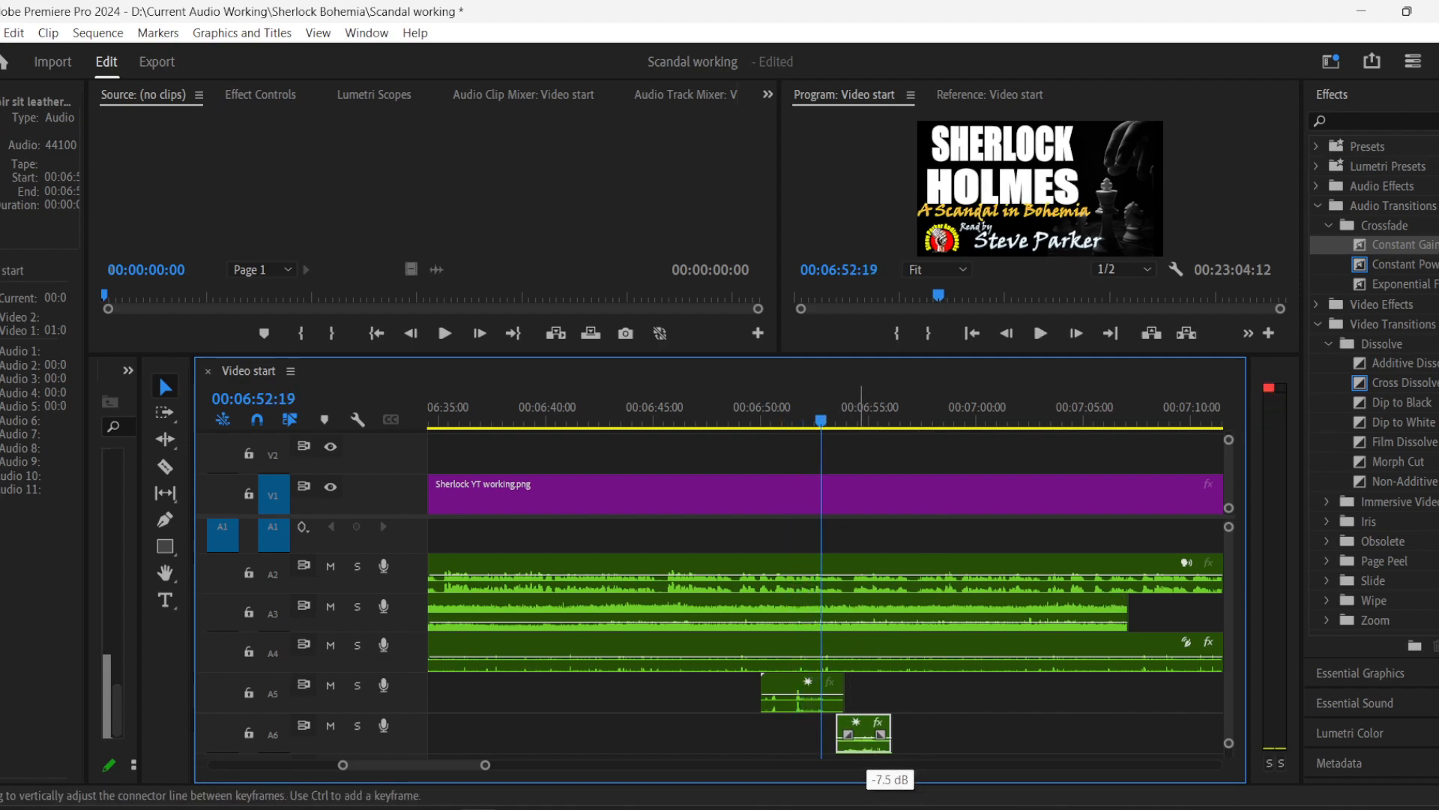
# - Move the chair sit leather clip on A6 earlier to start at 00:06:52:19 and replay the passage
pyautogui.moveTo(867, 720); pyautogui.dragTo(856, 724)
pyautogui.press('space')
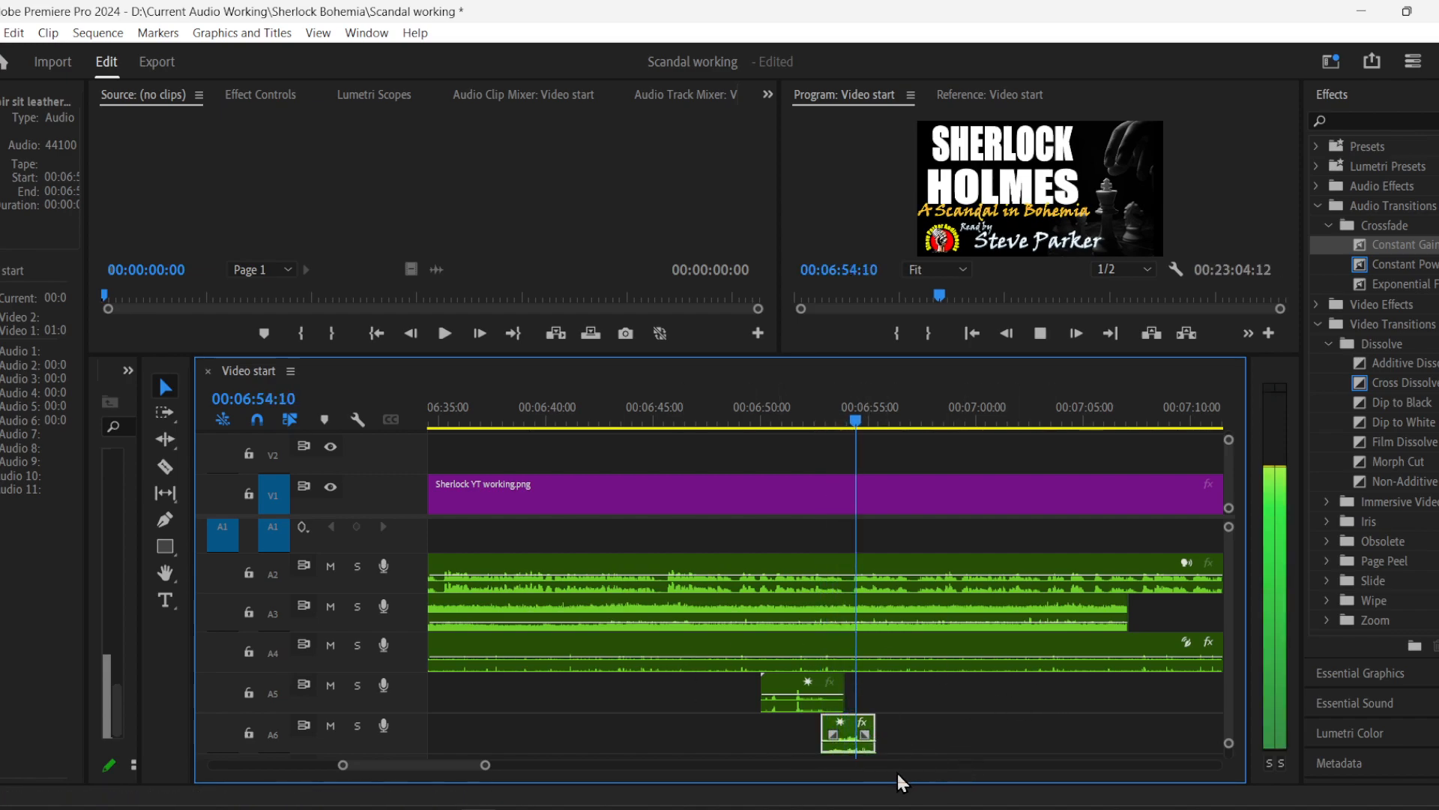
pyautogui.press('space')
pyautogui.press('space')
pyautogui.press('space')
pyautogui.click(802, 414)
pyautogui.press('space')
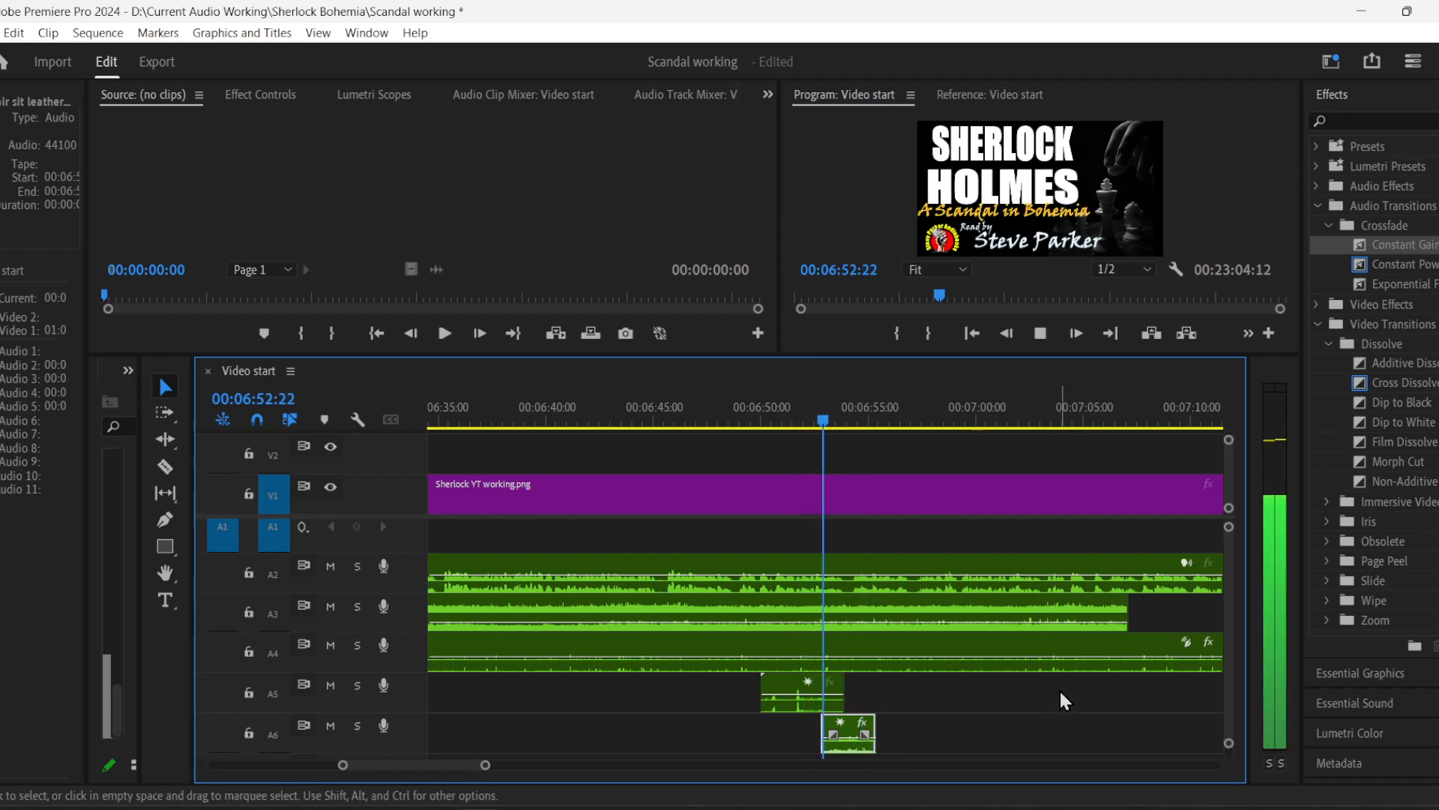
# - Add Pen tool volume keyframes to the chair sit leather clip to fade it in at the start and out at the end
pyautogui.click(166, 520)
pyautogui.moveTo(341, 765); pyautogui.dragTo(376, 765)
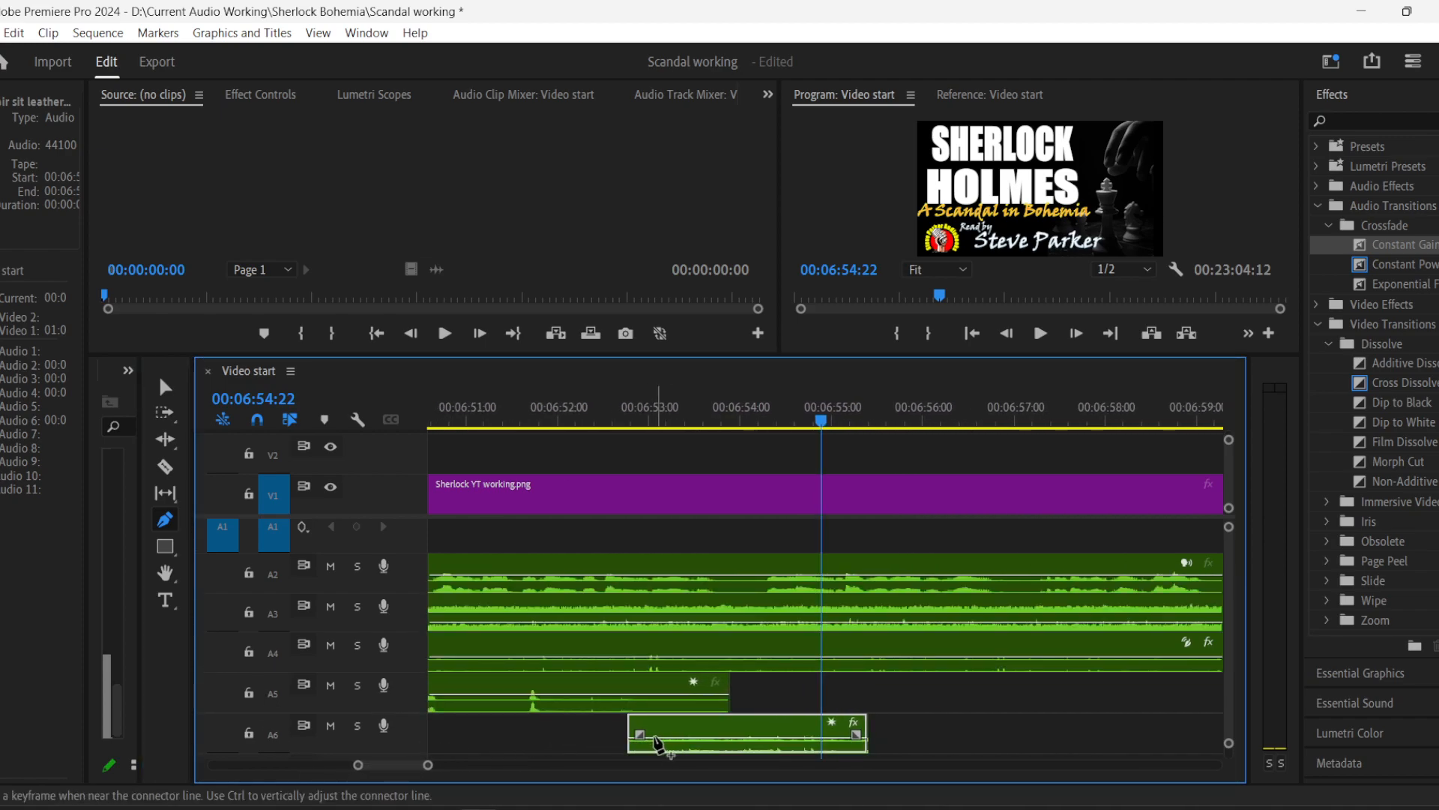
pyautogui.click(657, 740)
pyautogui.moveTo(656, 739); pyautogui.dragTo(612, 747)
pyautogui.click(836, 740)
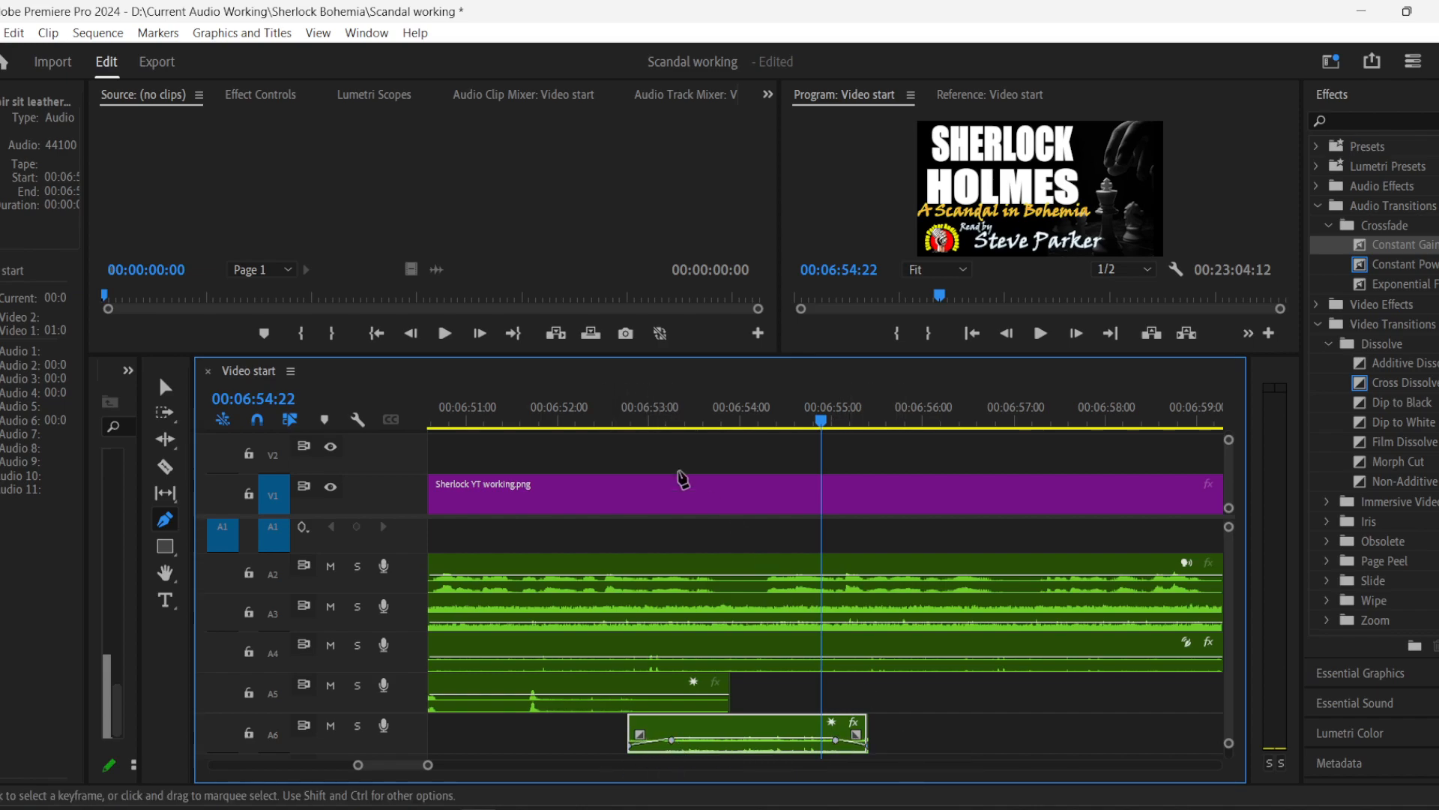
# - Fade out the end of the Matches clip with volume keyframes, play it back, and move the fade's starting keyframe closer to the end
pyautogui.click(584, 410)
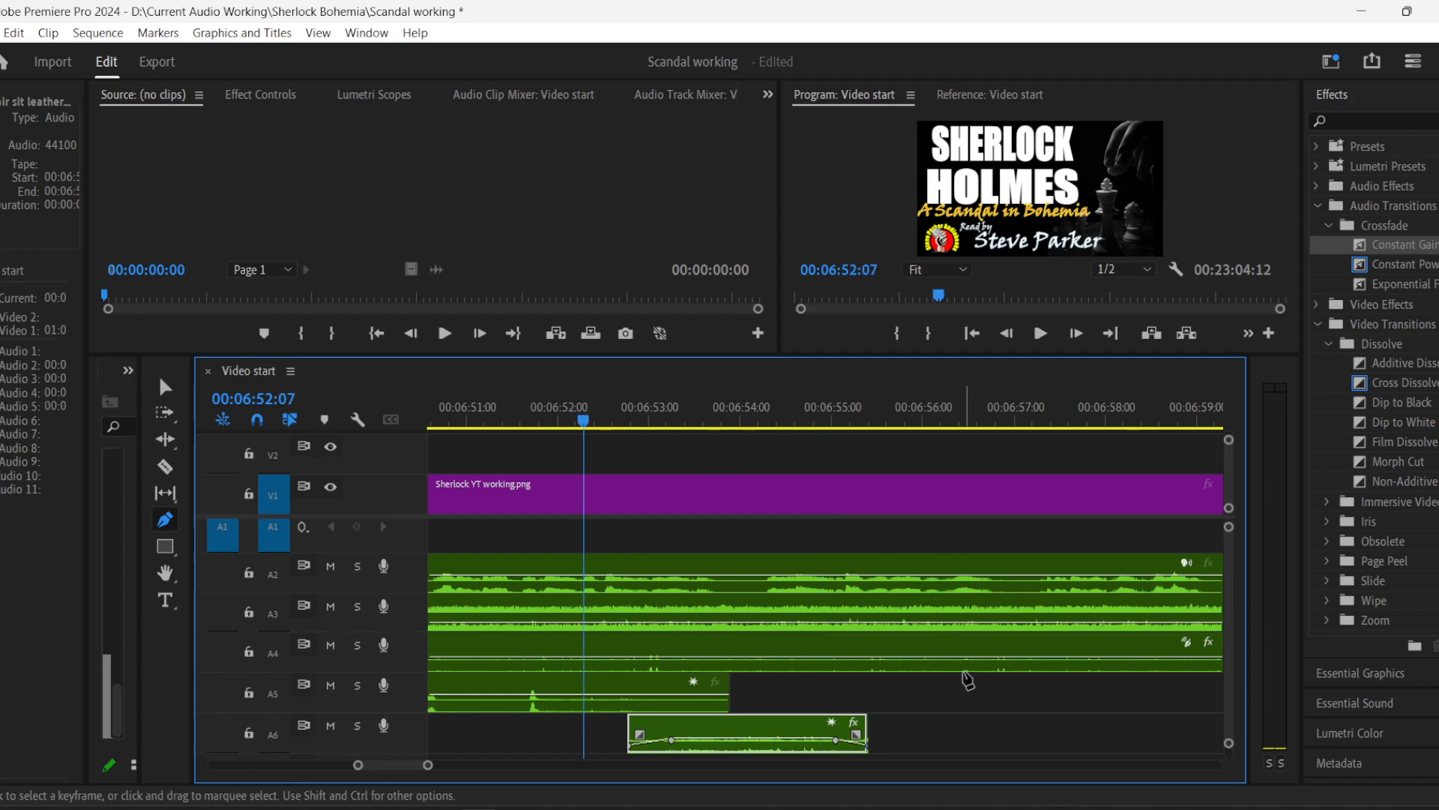
pyautogui.click(663, 695)
pyautogui.moveTo(712, 698); pyautogui.dragTo(717, 705)
pyautogui.press('space')
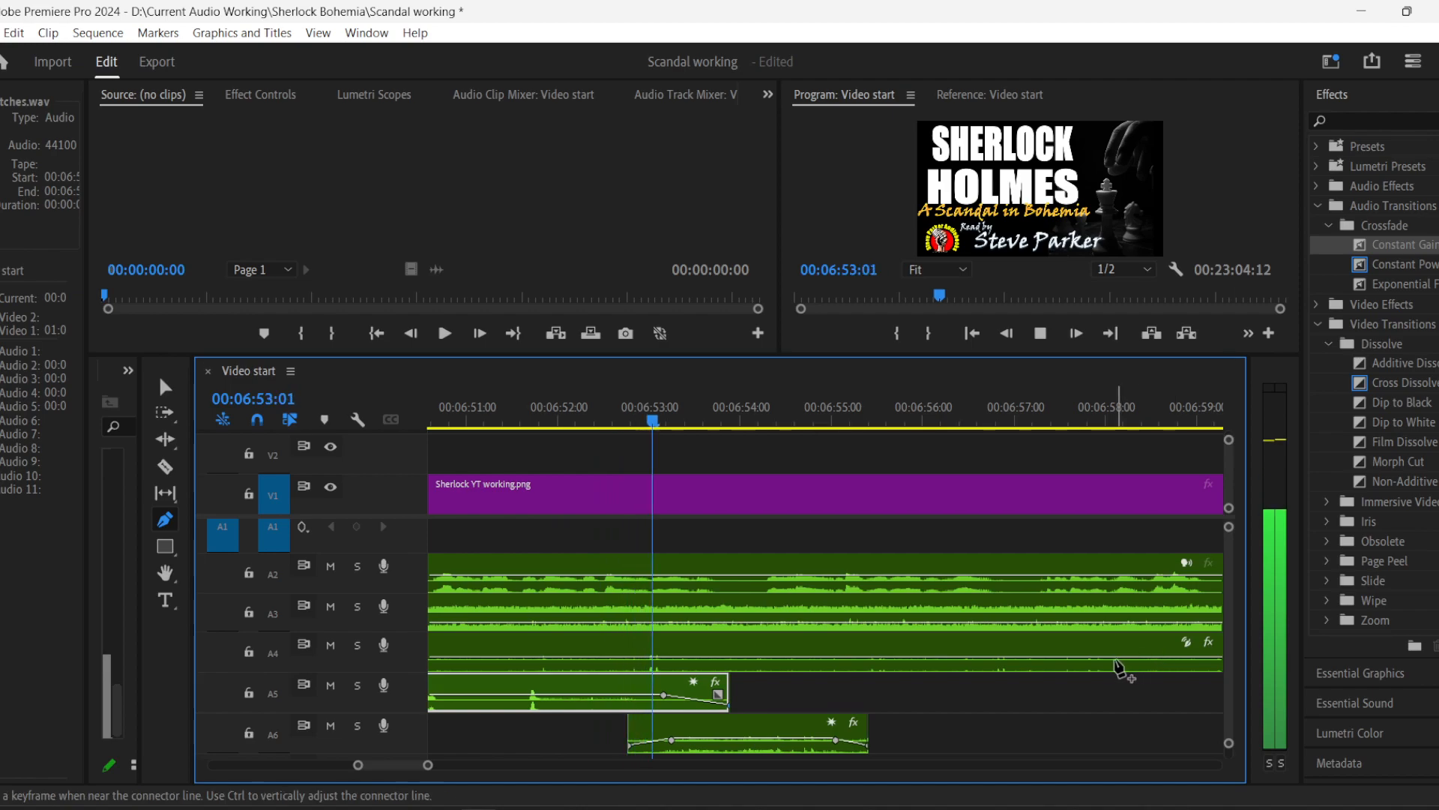
pyautogui.press('space')
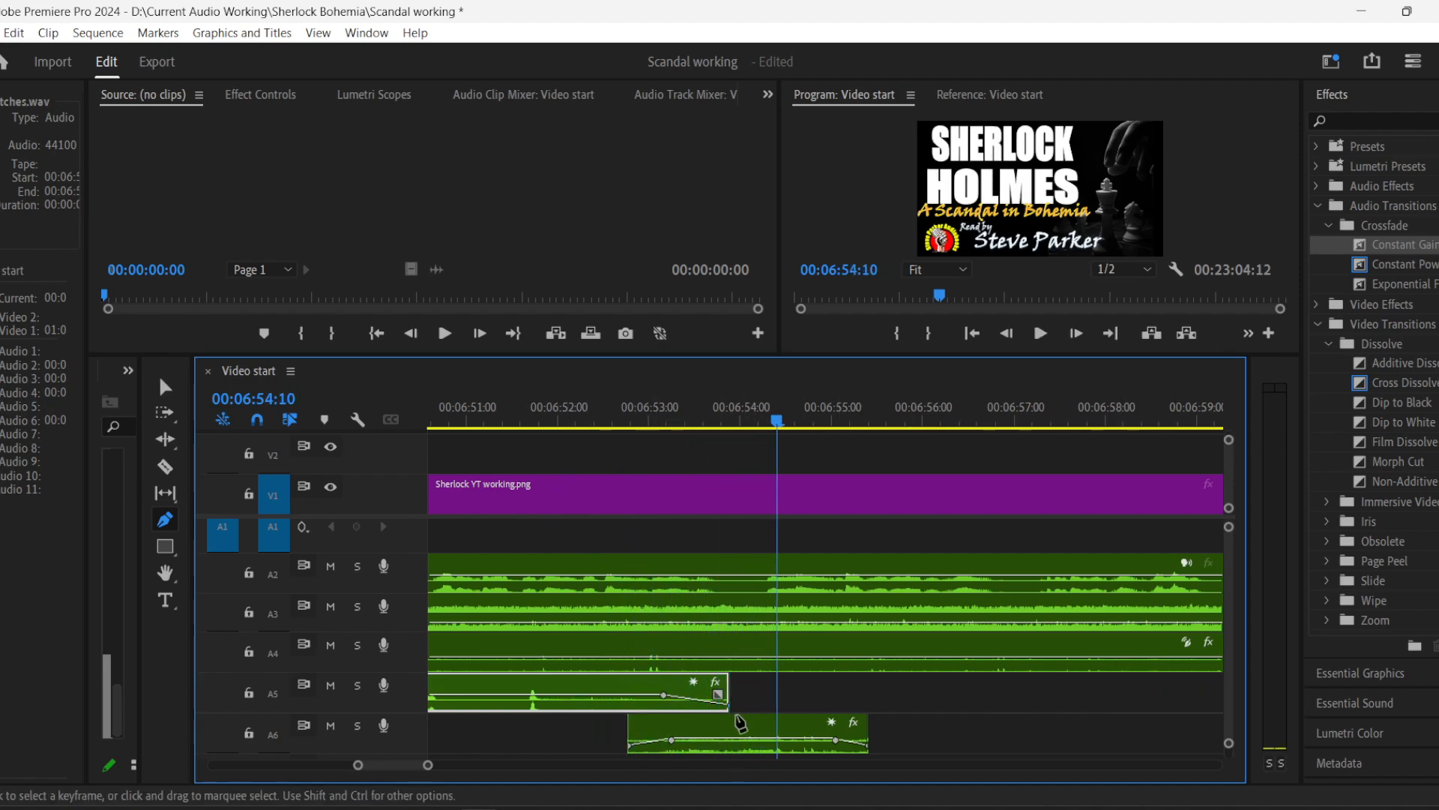
pyautogui.moveTo(663, 694); pyautogui.dragTo(707, 696)
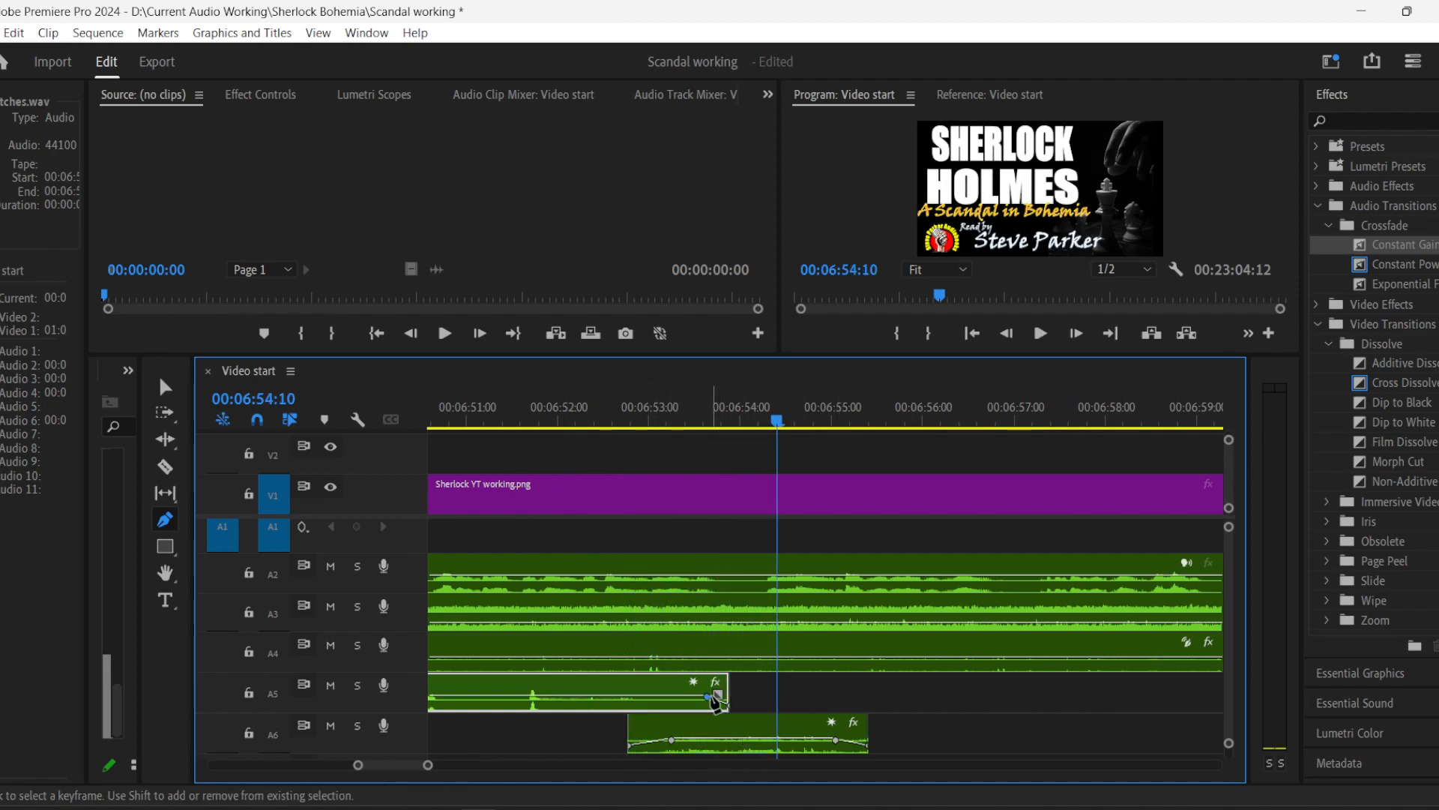
# - Play back the passage from about 00:06:51 to check the Matches and chair sit leather fades
pyautogui.click(448, 418)
pyautogui.press('space')
pyautogui.scroll(3, 983, 588)
pyautogui.scroll(-3, 937, 618)
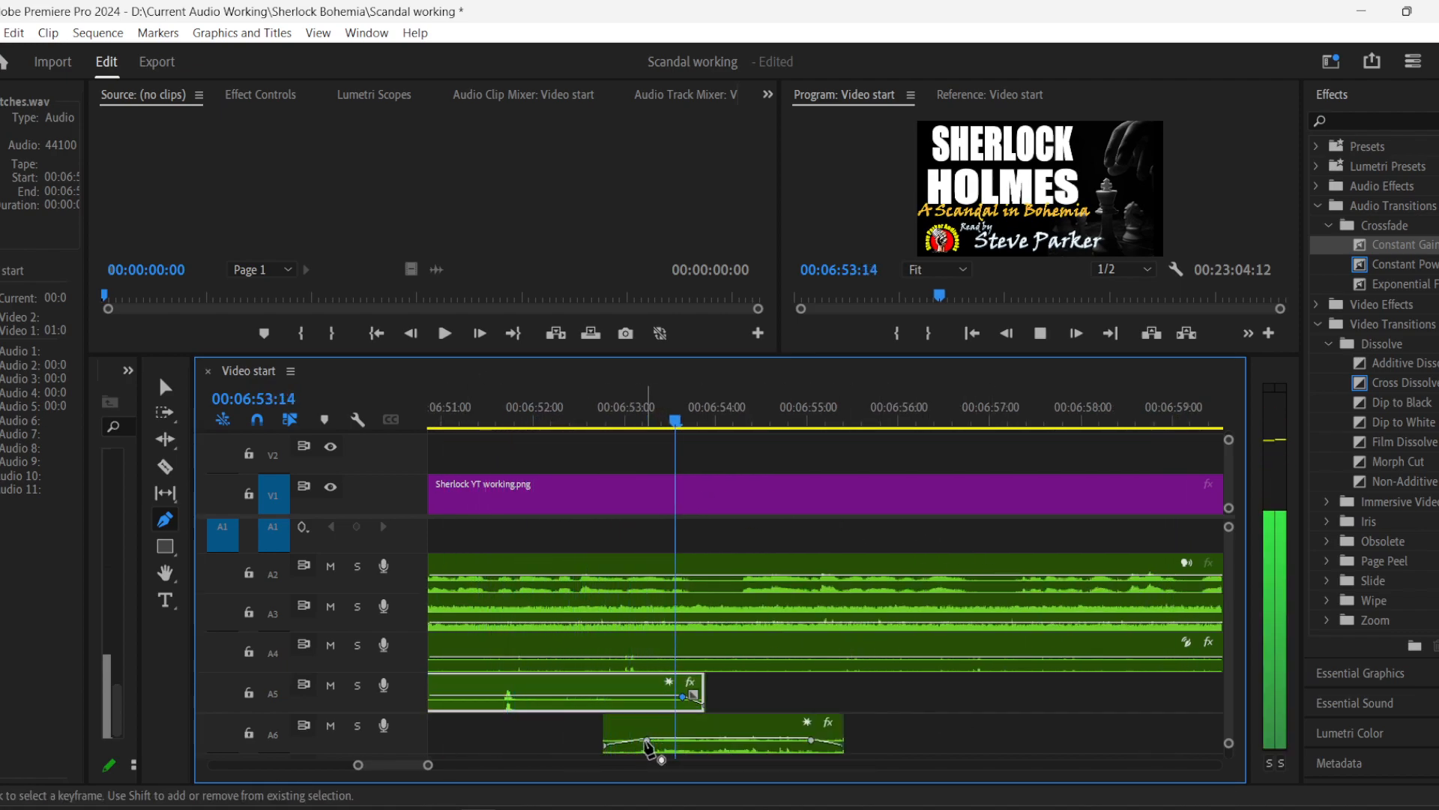
pyautogui.press('space')
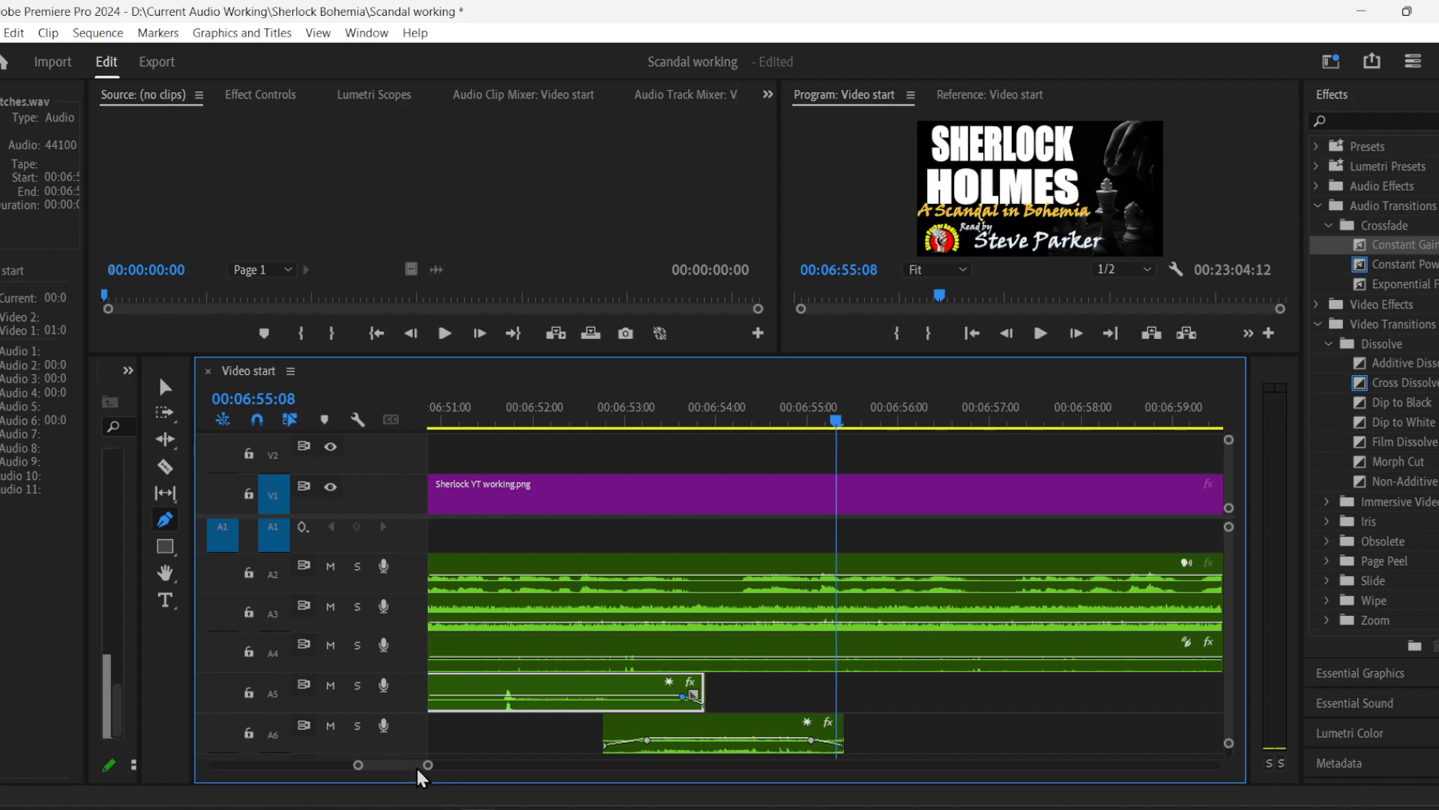
# - Trim the end of the Matches clip on A5 to about 00:06:53 and fade out its end with volume keyframes
pyautogui.moveTo(429, 769); pyautogui.dragTo(448, 764)
pyautogui.click(165, 387)
pyautogui.click(597, 425)
pyautogui.press('space')
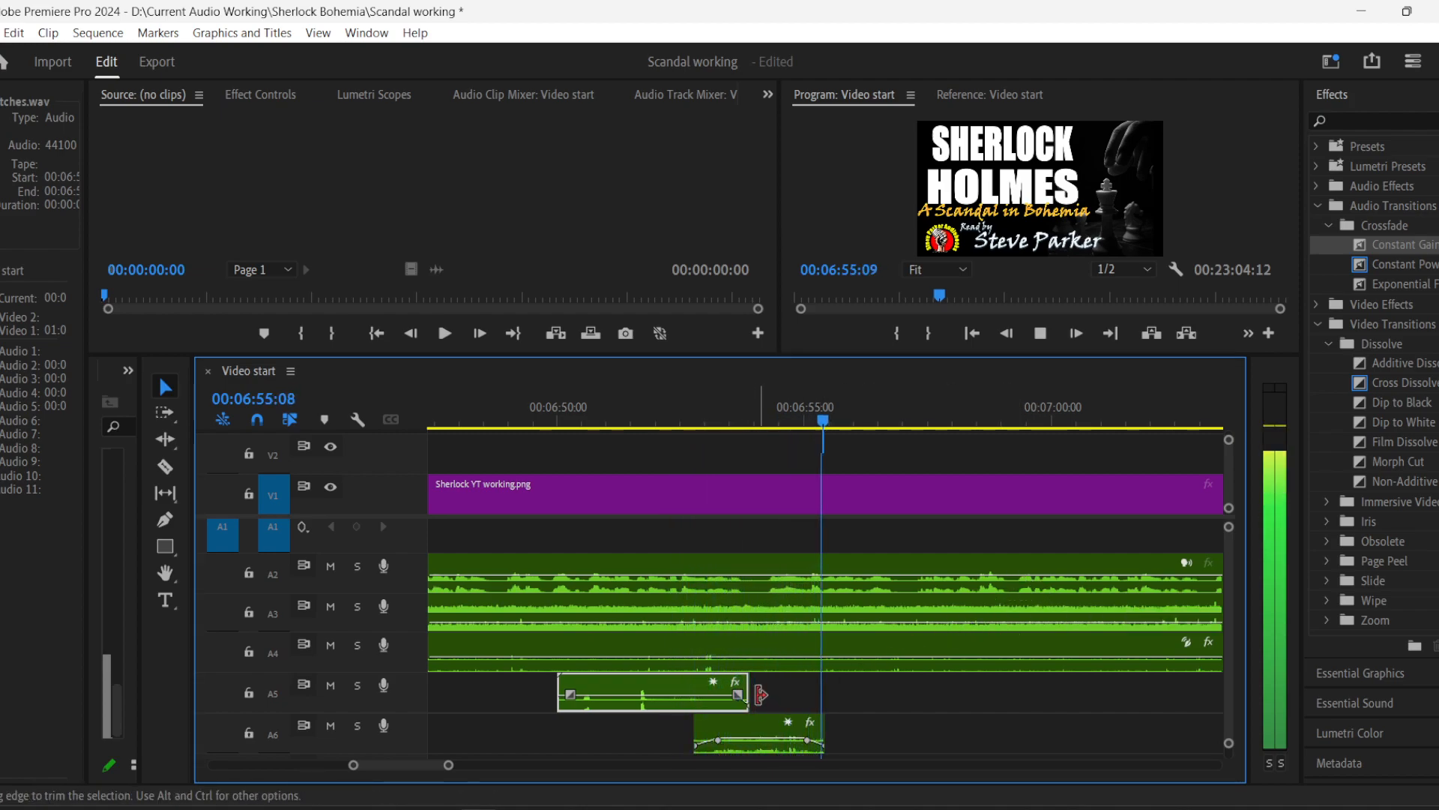
pyautogui.moveTo(756, 691); pyautogui.dragTo(709, 686)
pyautogui.click(165, 519)
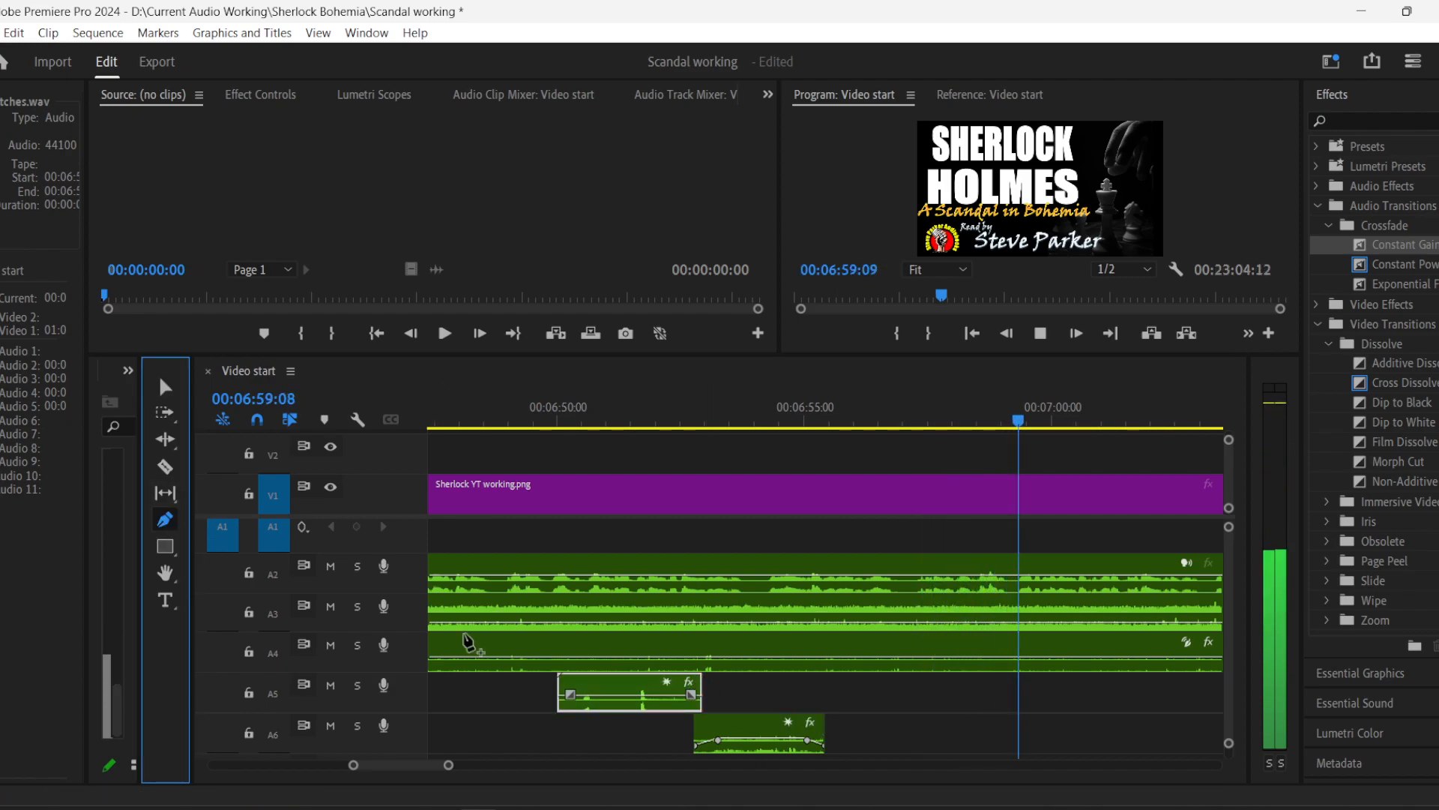
pyautogui.click(669, 696)
pyautogui.moveTo(682, 696); pyautogui.dragTo(736, 705)
# - Extend the end of the Matches clip to about 00:06:54 with a longer fade-out and replay the passage
pyautogui.click(516, 416)
pyautogui.press('space')
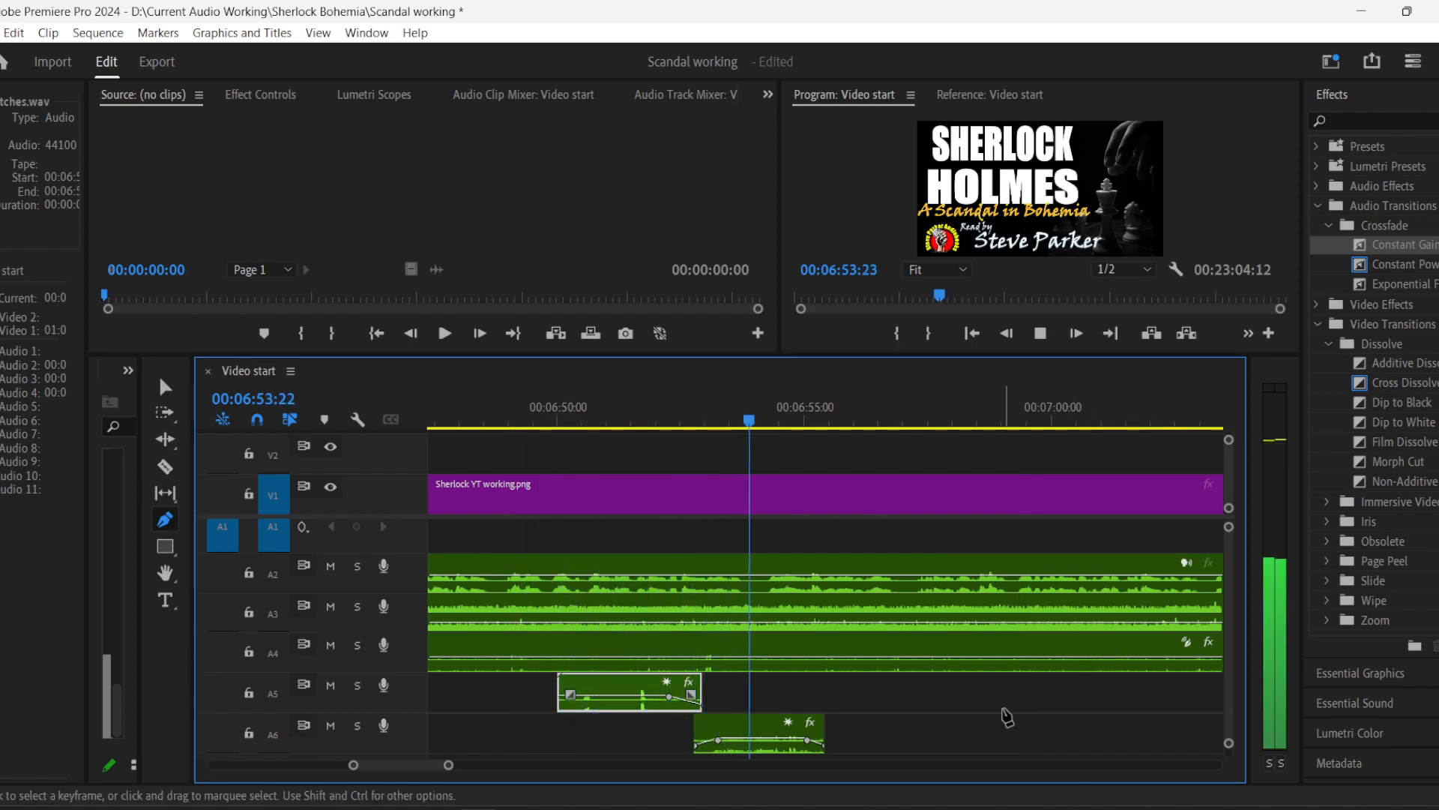
pyautogui.click(165, 386)
pyautogui.press('space')
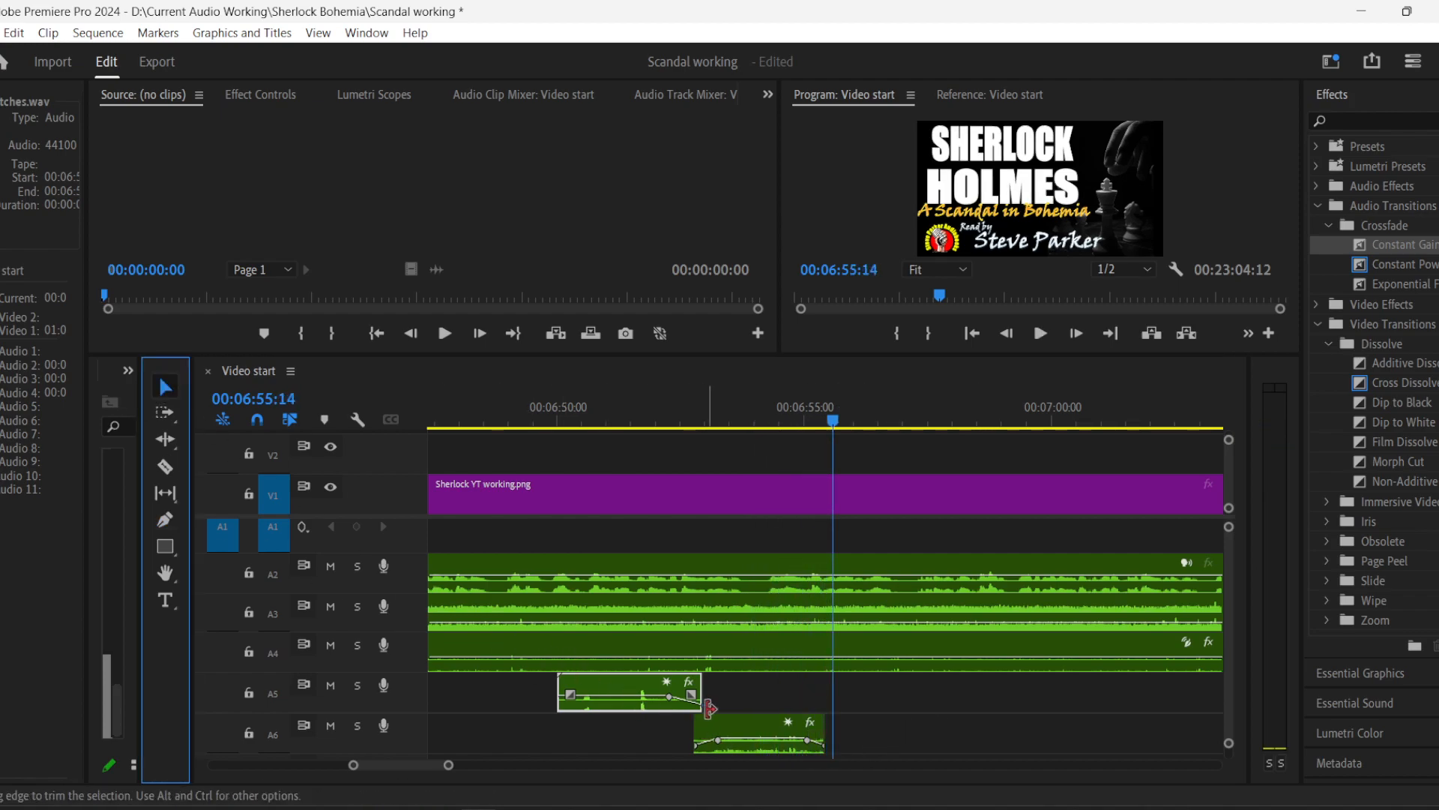
pyautogui.moveTo(708, 694)
pyautogui.mouseDown()
pyautogui.moveTo(763, 694)
pyautogui.moveTo(712, 705)
pyautogui.mouseUp()
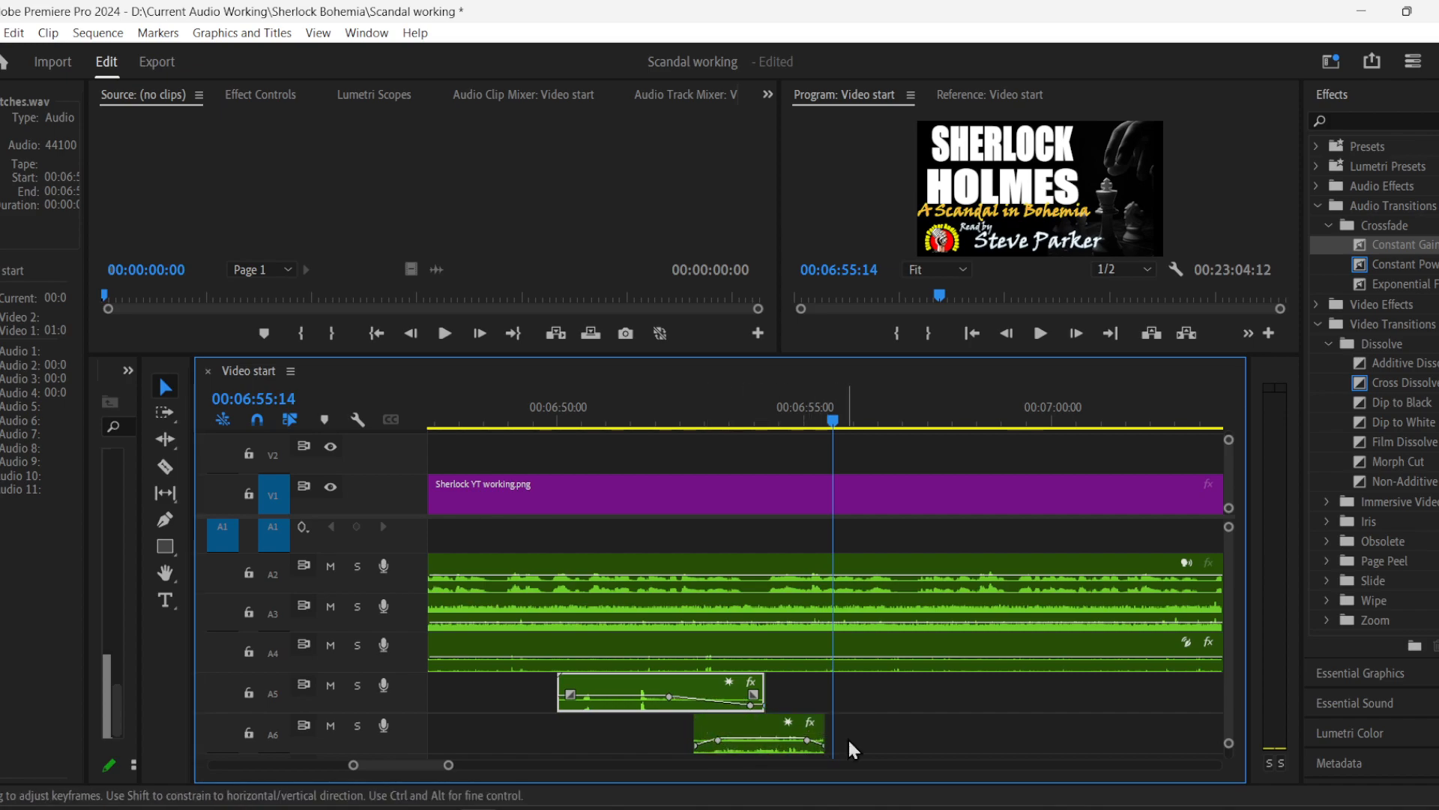
pyautogui.click(605, 413)
pyautogui.press('space')
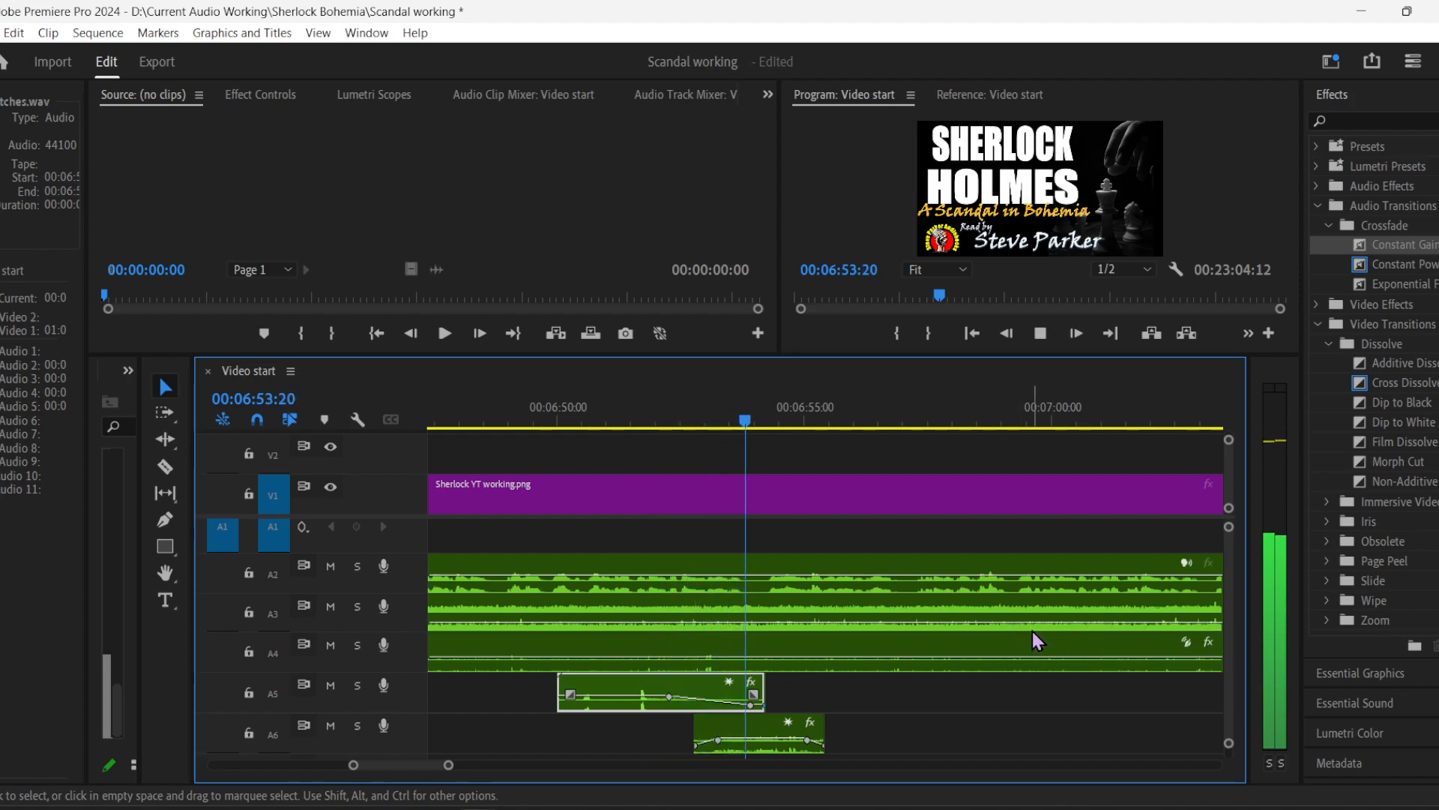
pyautogui.press('space')
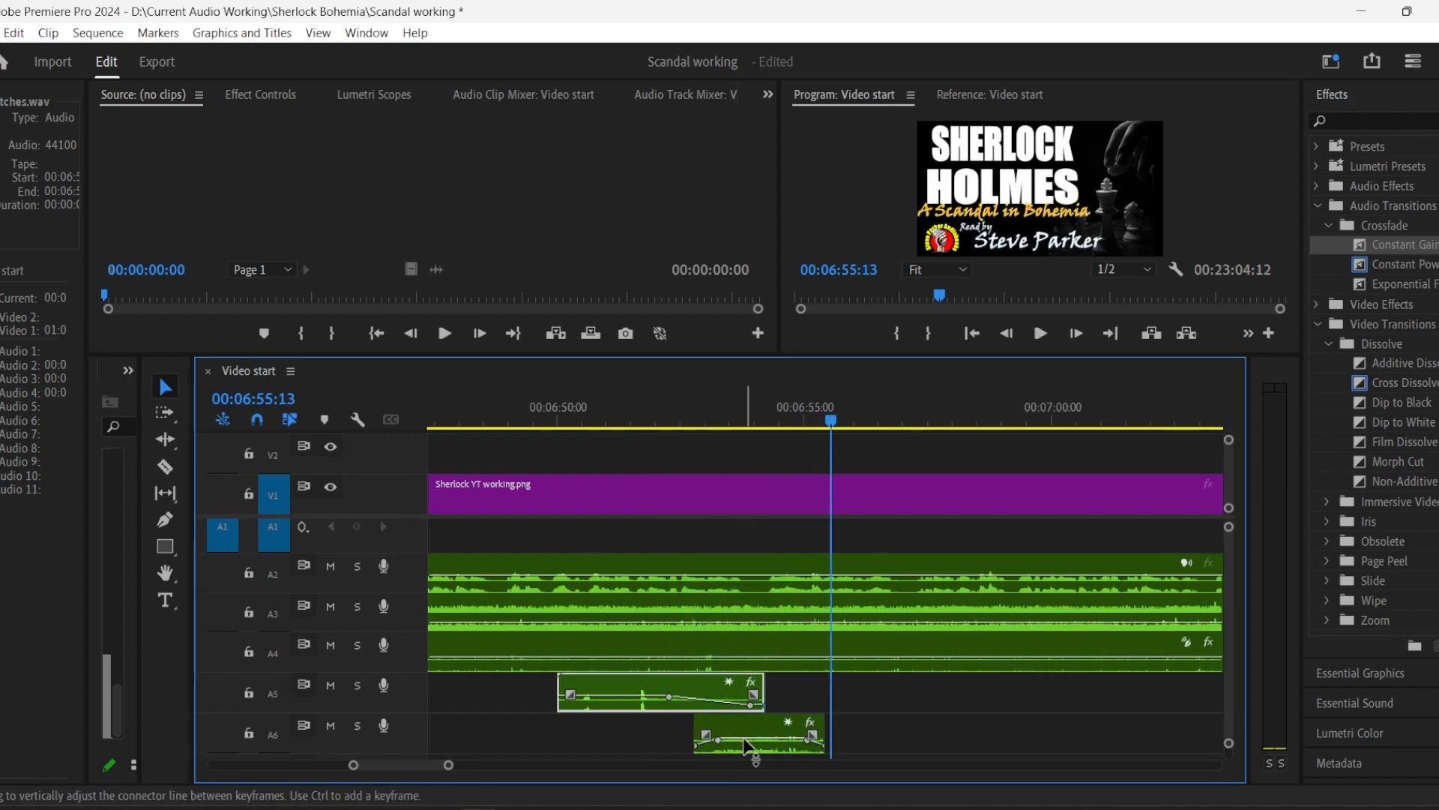
# - Lower the chair sit leather clip's volume line, move its fade-in keyframe to about 00:06:53:18, and replay the passage
pyautogui.click(743, 740)
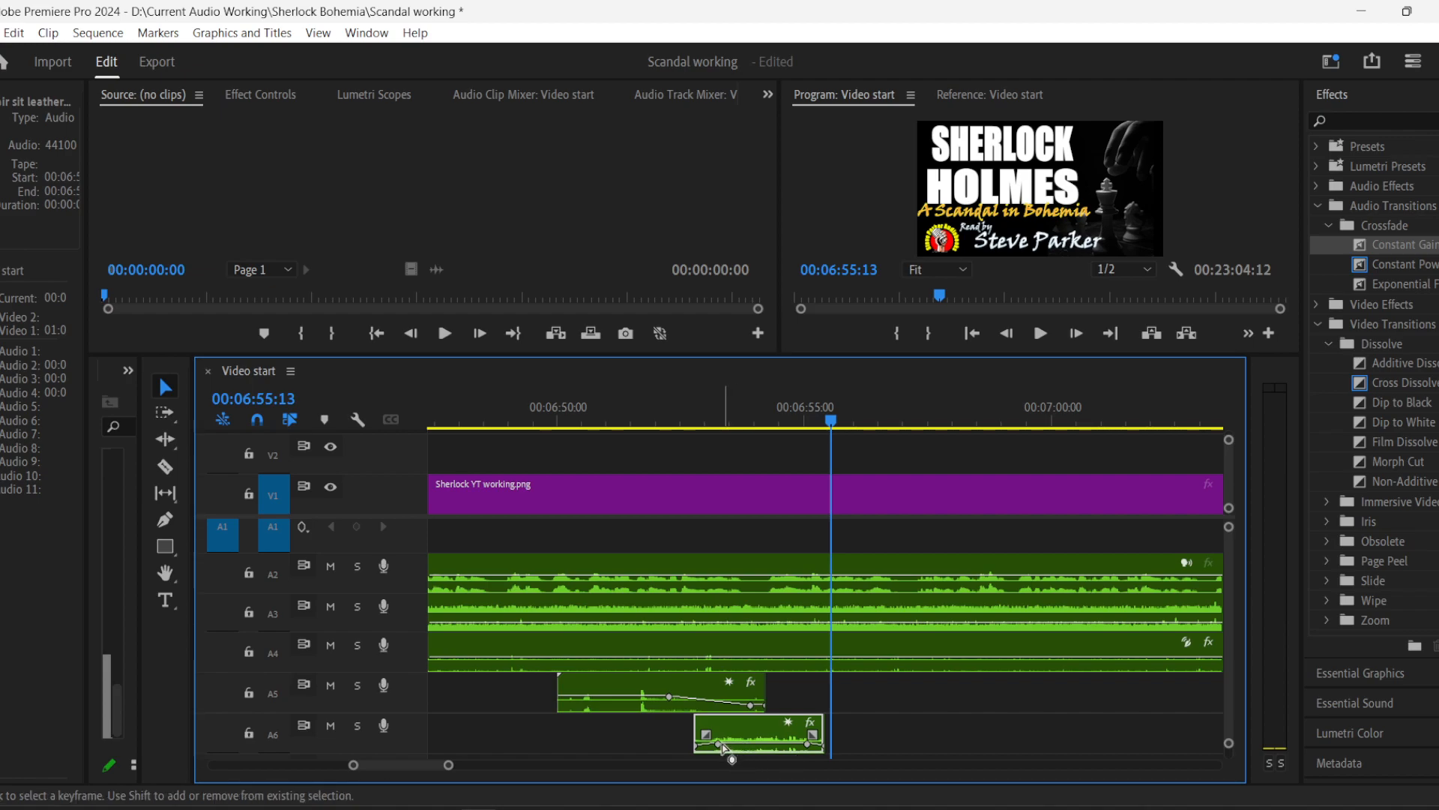
pyautogui.keyDown('ctrl'); pyautogui.click(744, 744); pyautogui.keyUp('ctrl')
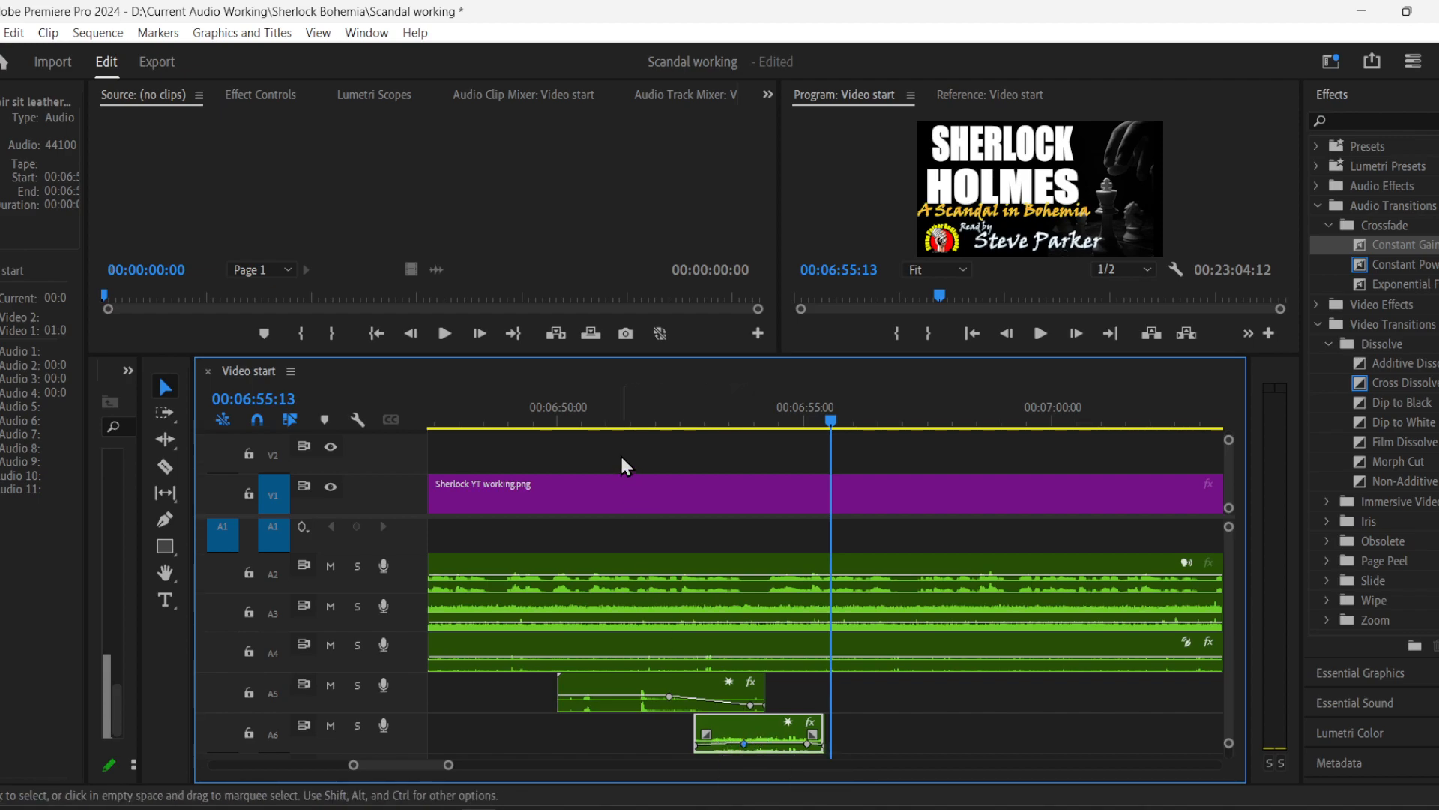
pyautogui.click(676, 412)
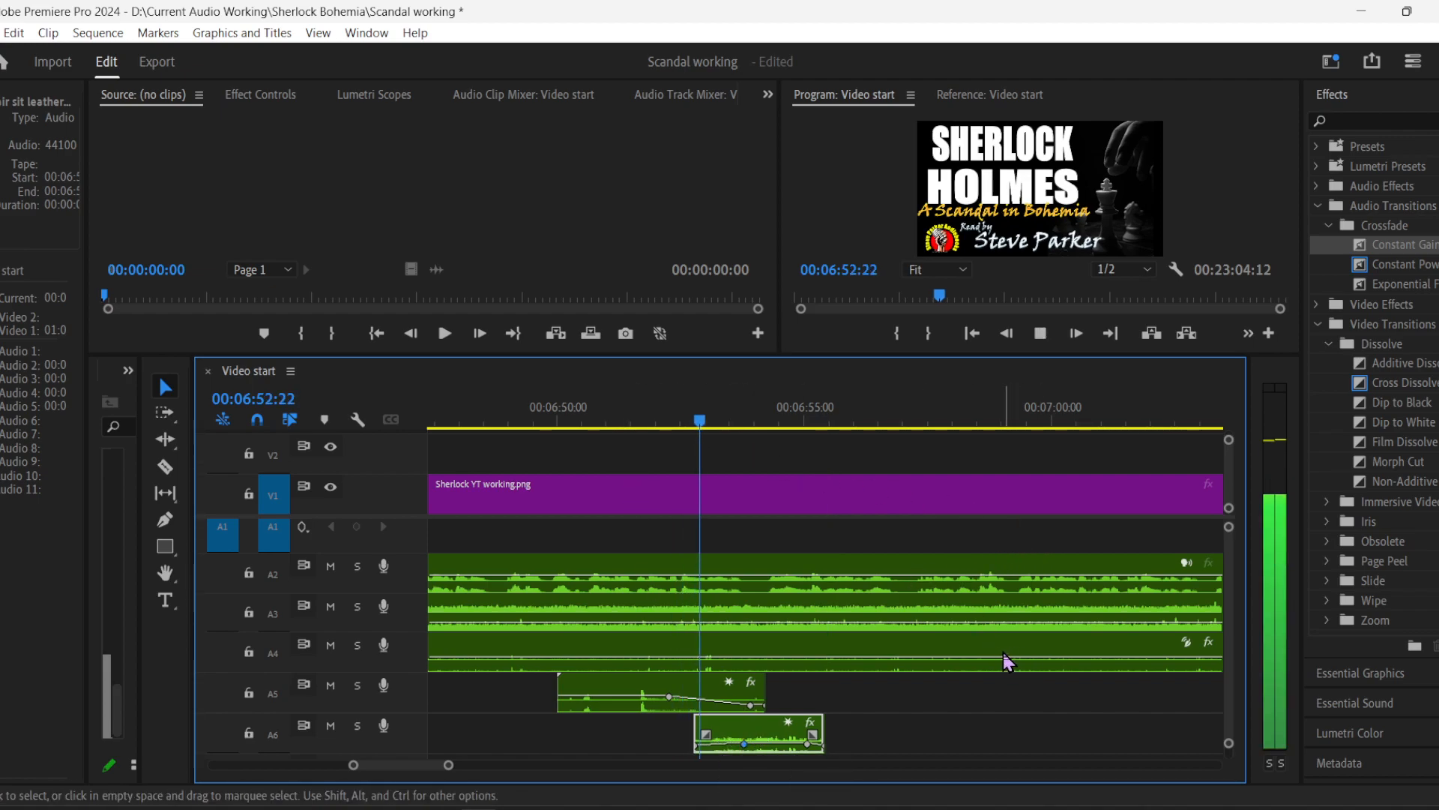
pyautogui.press('space')
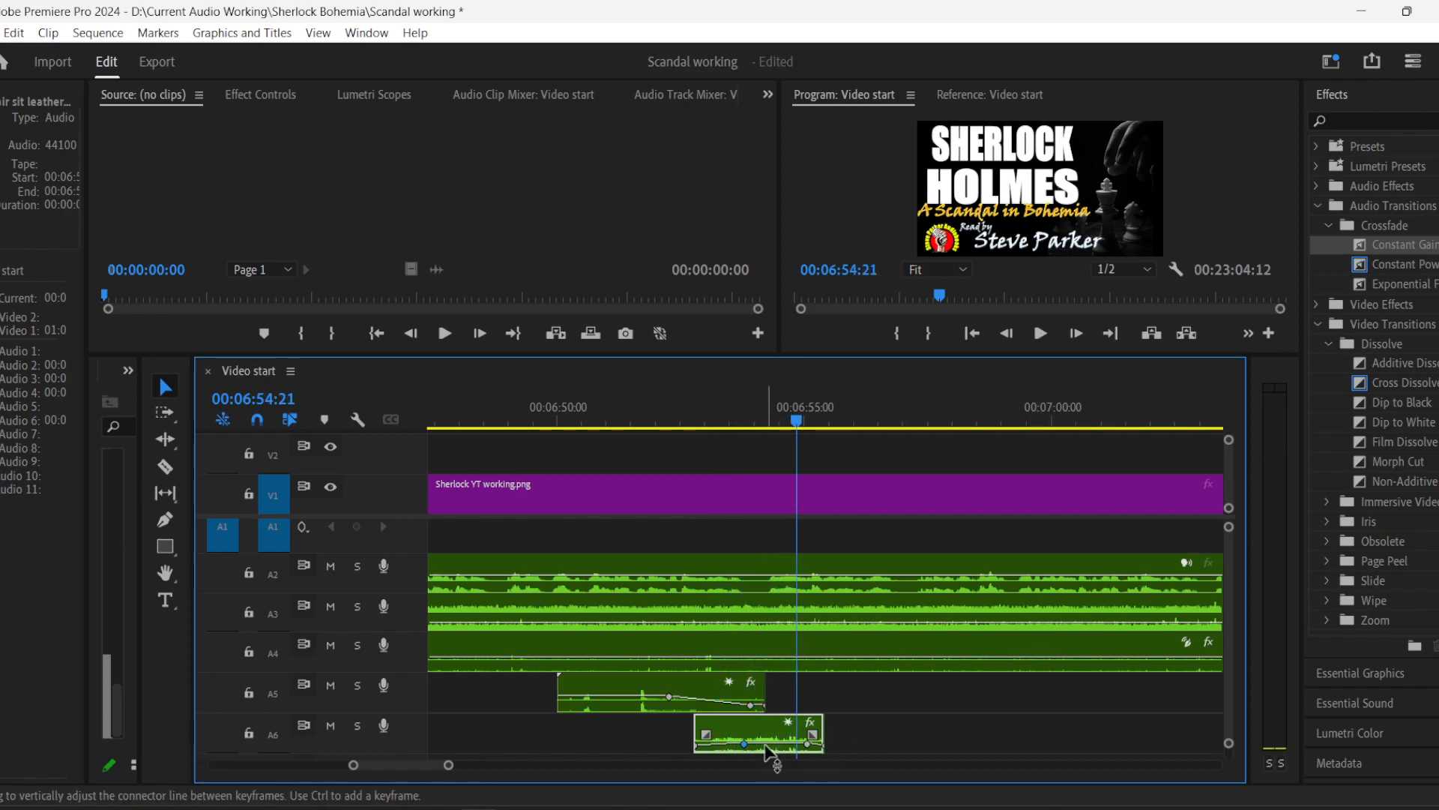
pyautogui.click(614, 408)
pyautogui.press('space')
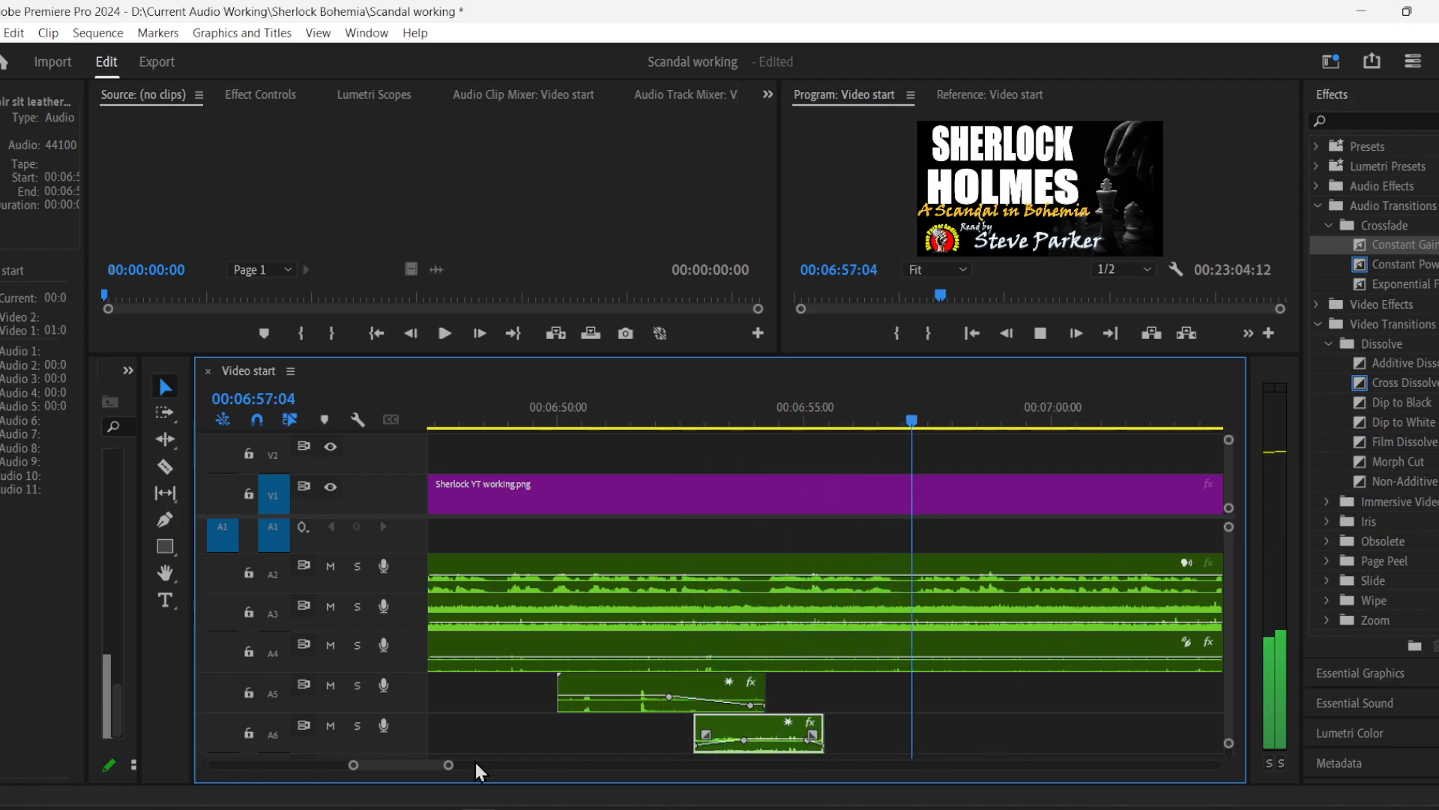
# - Copy the Victorian ambience clip on A3 and paste it after the existing one at about 00:07:08
pyautogui.moveTo(450, 765); pyautogui.dragTo(530, 765)
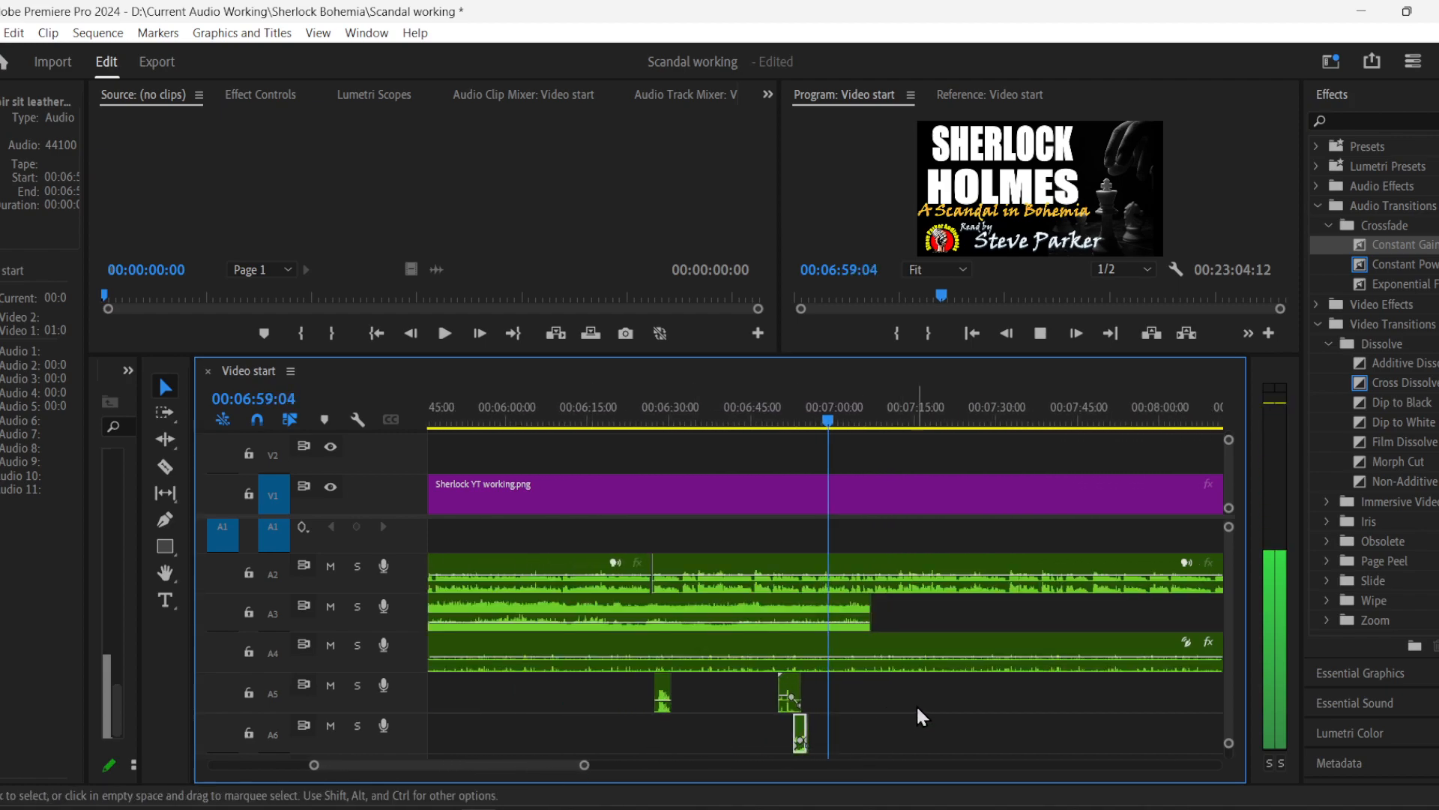
pyautogui.click(733, 607)
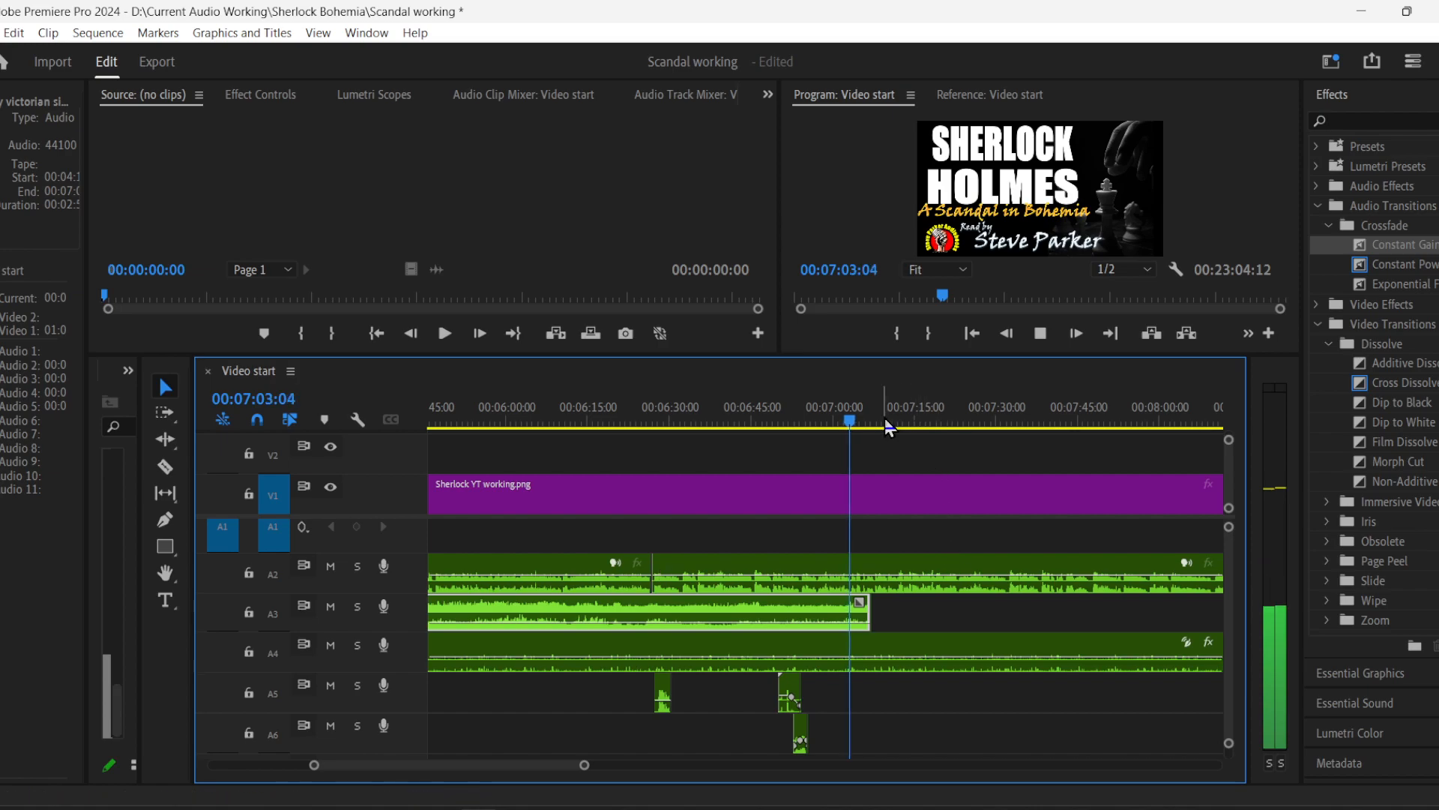
pyautogui.click(1040, 334)
pyautogui.click(928, 609)
pyautogui.hotkey('ctrl', 'v')
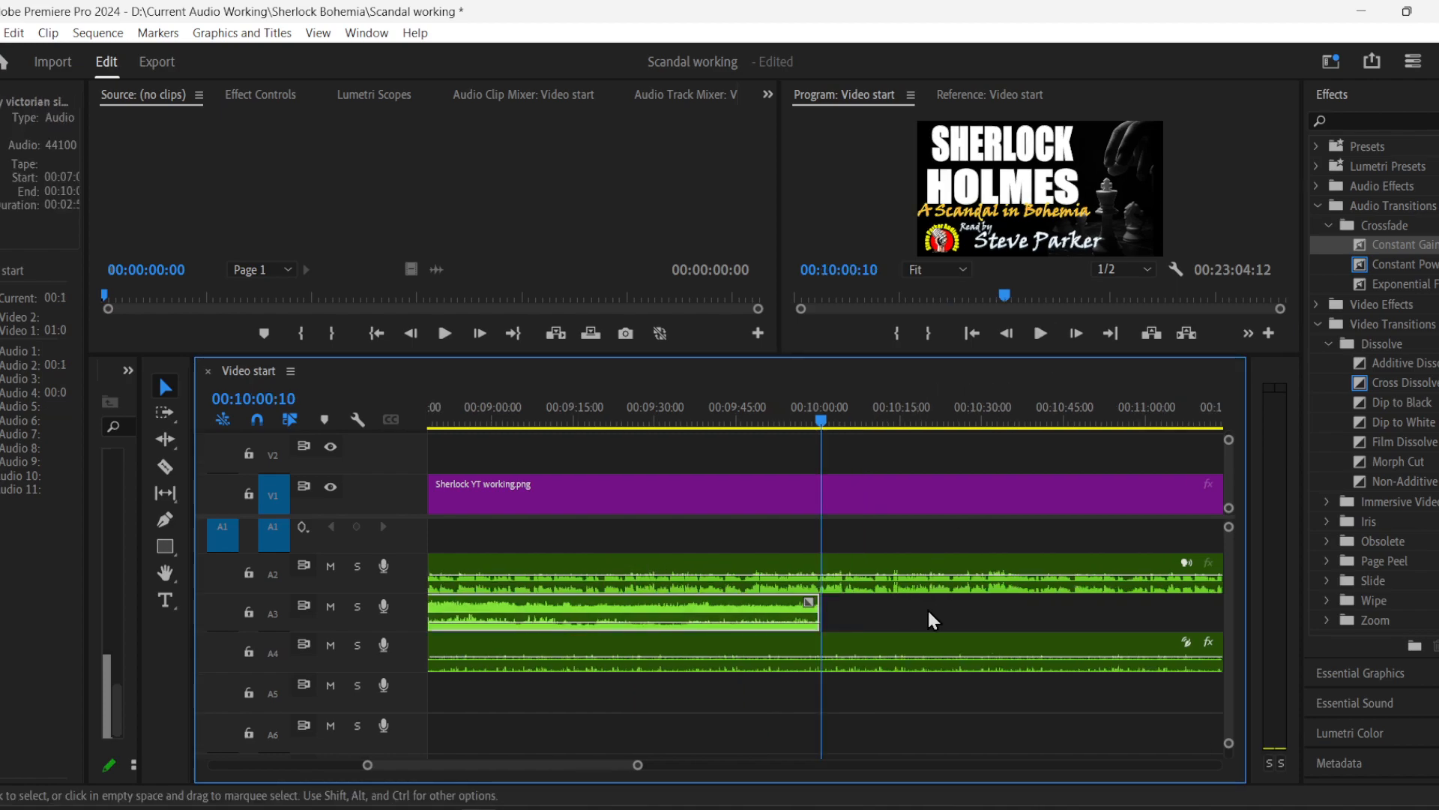
# - Paste five more back-to-back copies of the Victorian ambience clip on A3, starting at 00:10:08:05
pyautogui.click(972, 335)
pyautogui.moveTo(484, 765); pyautogui.dragTo(820, 765)
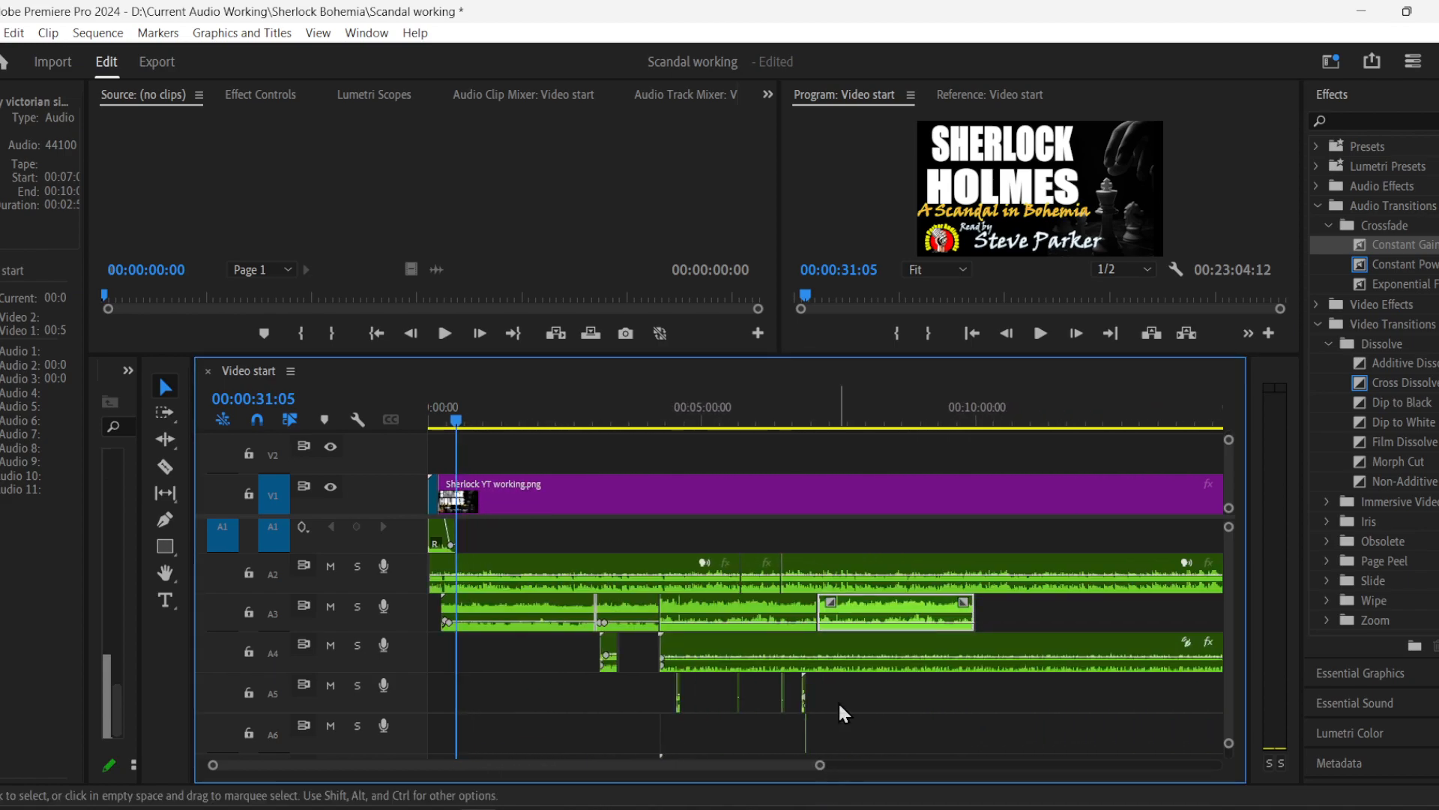
pyautogui.moveTo(799, 429); pyautogui.dragTo(987, 424)
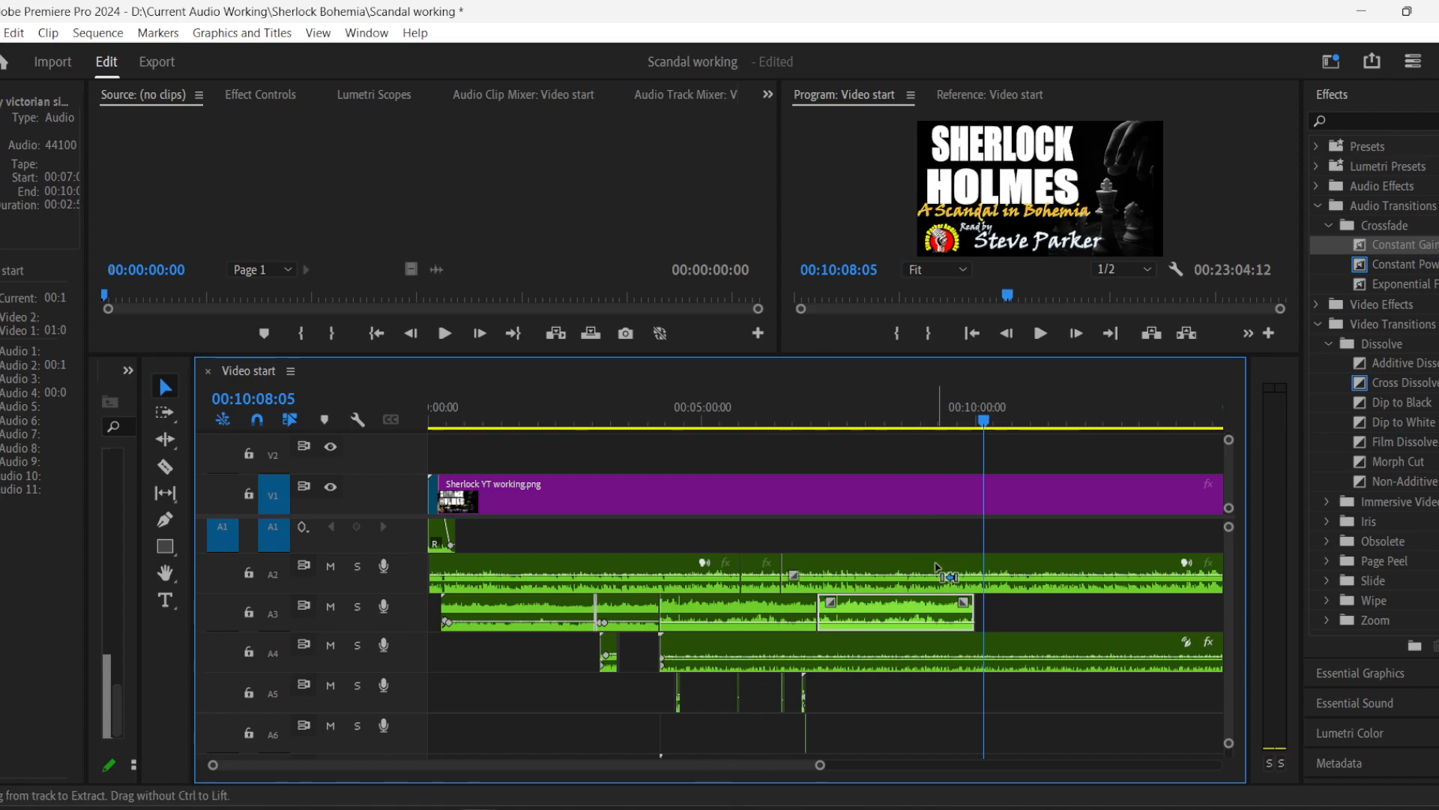
pyautogui.click(848, 739)
pyautogui.hotkey('ctrl', 'v')
pyautogui.moveTo(821, 766); pyautogui.dragTo(997, 769)
pyautogui.hotkey('ctrl', 'v')
pyautogui.hotkey('ctrl', 'v')
pyautogui.hotkey('ctrl', 'v')
pyautogui.hotkey('ctrl', 'v')
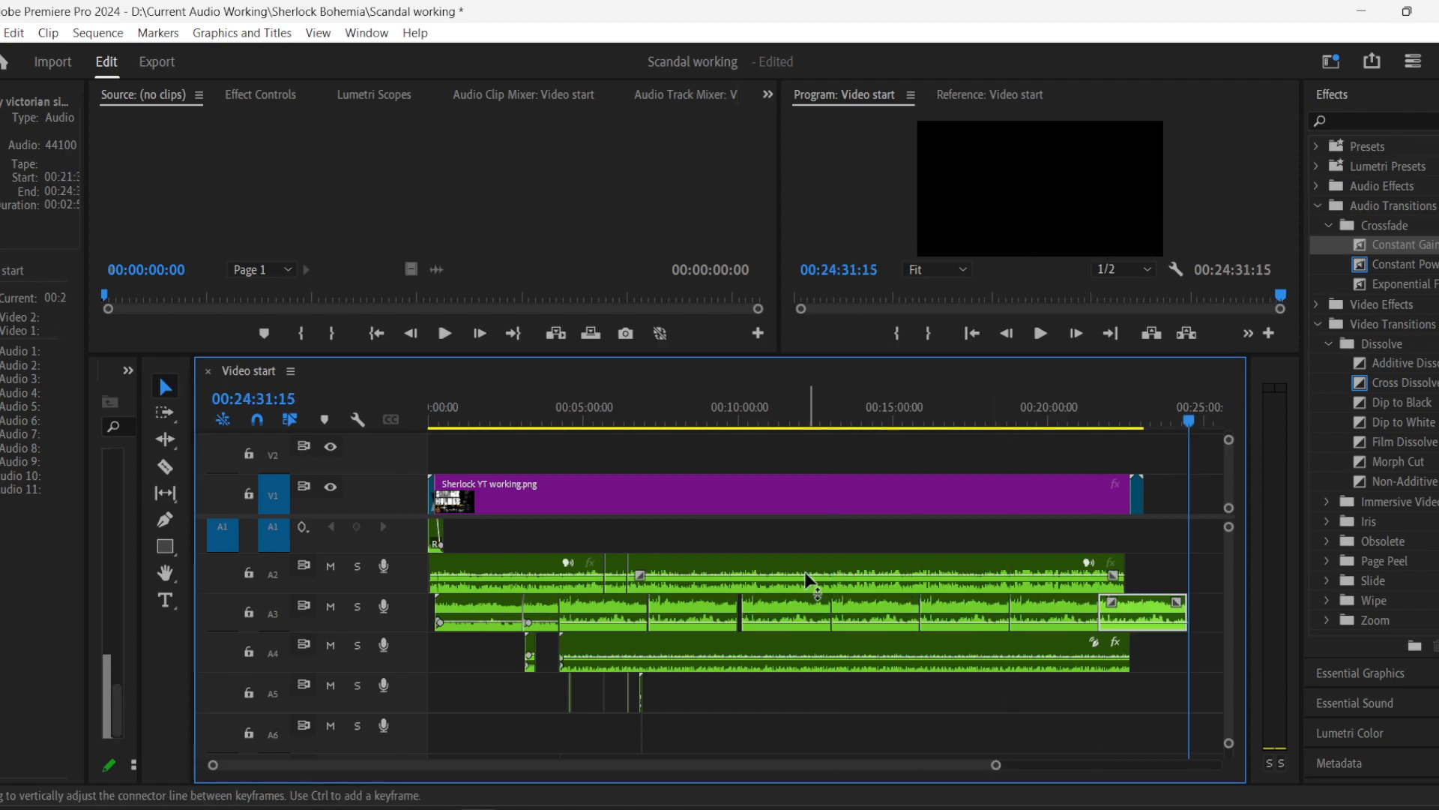
# - Ripple delete the A3 gap near 00:10:00 and shift all pasted ambience clips earlier to close the gap near 00:07:07
pyautogui.rightClick(741, 613)
pyautogui.click(787, 709)
pyautogui.moveTo(1210, 611); pyautogui.dragTo(785, 613)
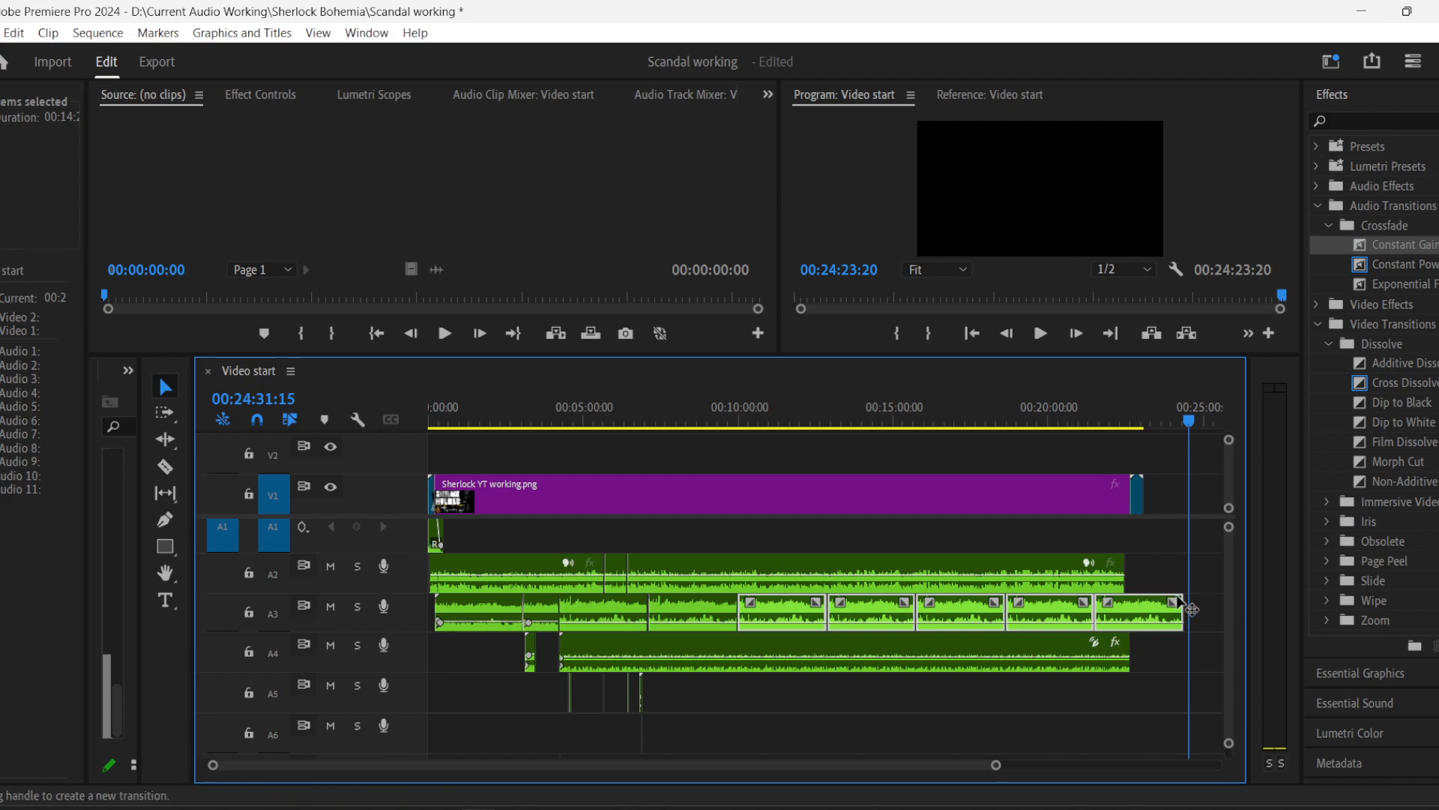
pyautogui.moveTo(1209, 609); pyautogui.dragTo(649, 622)
pyautogui.click(640, 422)
pyautogui.moveTo(642, 429); pyautogui.dragTo(647, 428)
pyautogui.moveTo(212, 772); pyautogui.dragTo(578, 781)
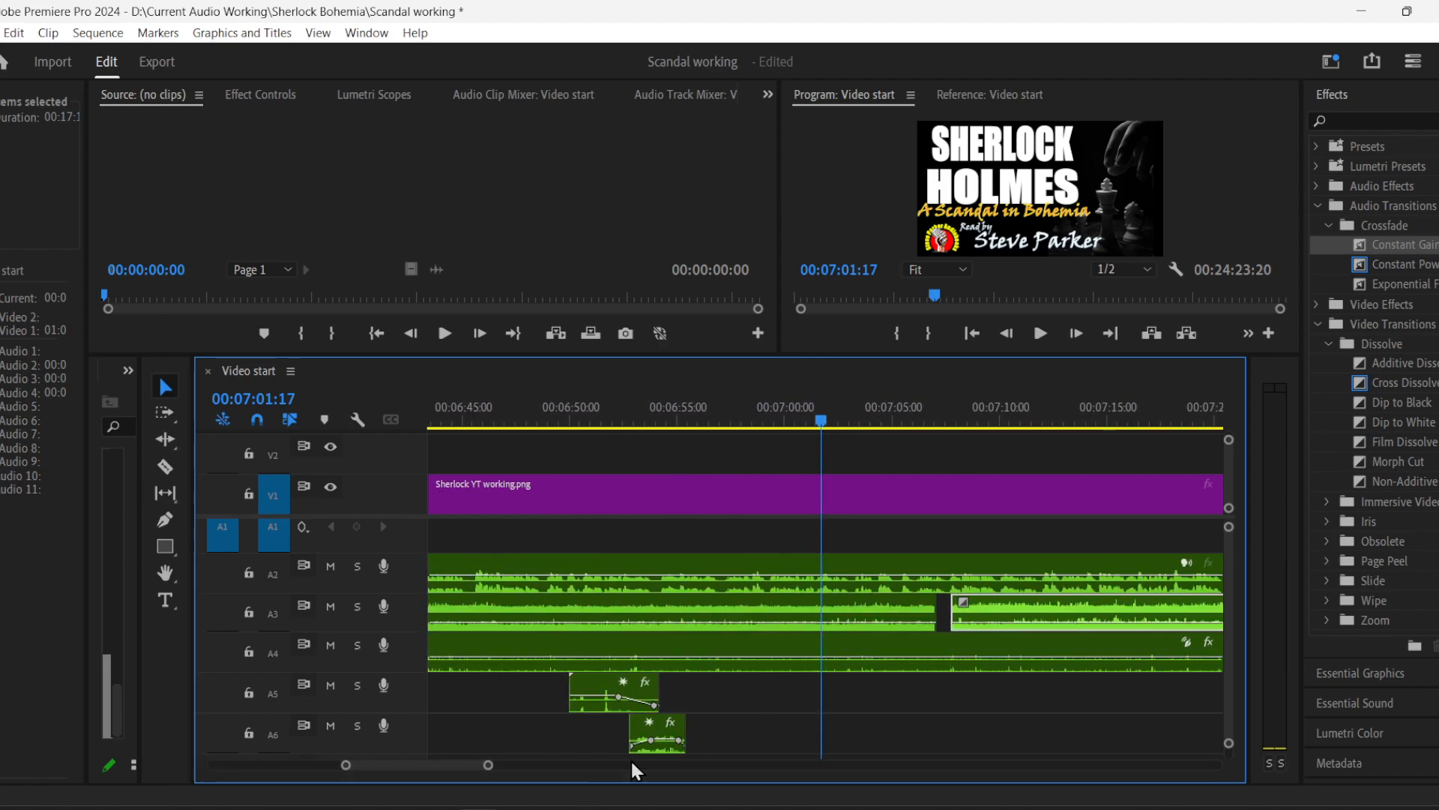
pyautogui.moveTo(1042, 617); pyautogui.dragTo(1026, 619)
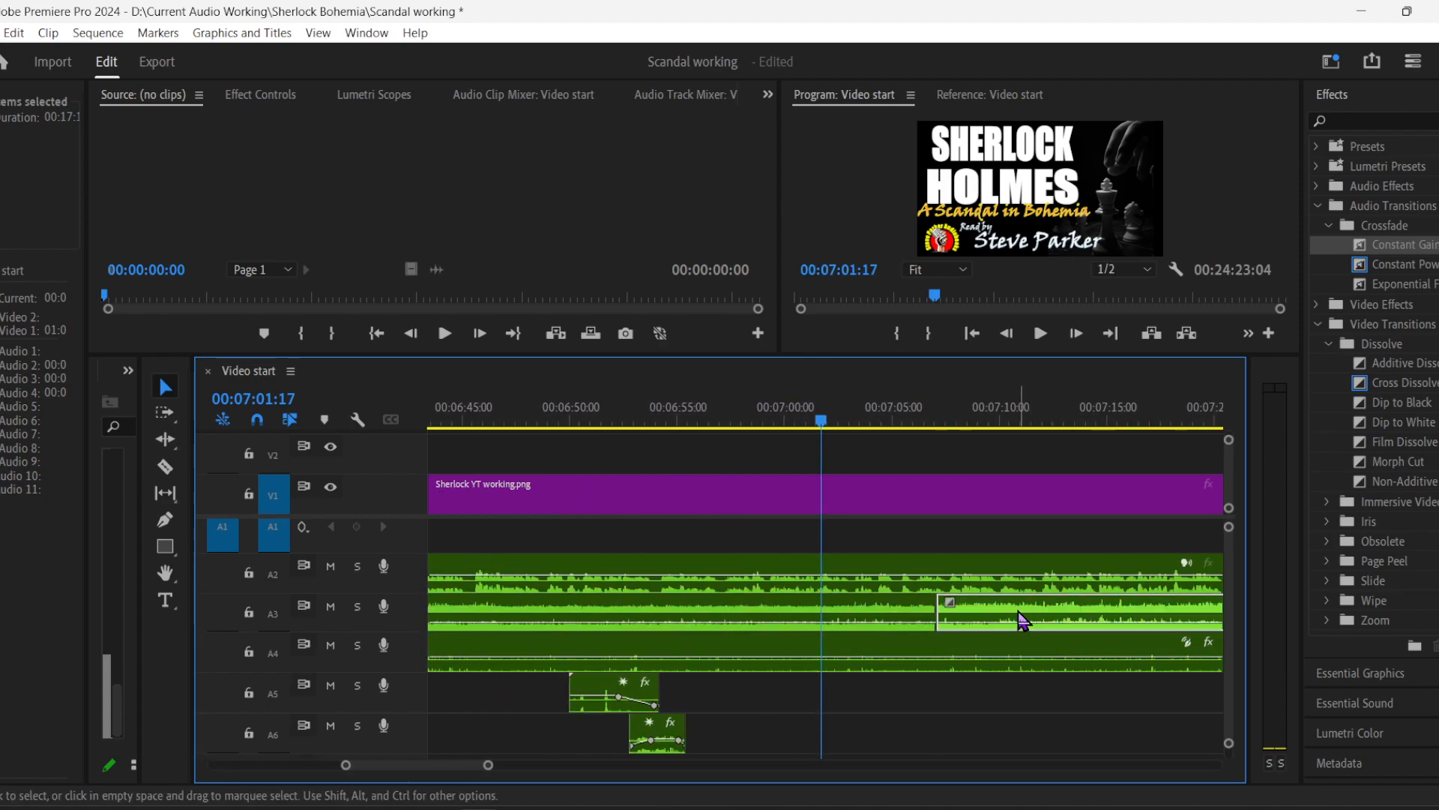
# - Add a Constant Gain crossfade at the A3 ambience join near 00:07:07 and play through it
pyautogui.click(1418, 247)
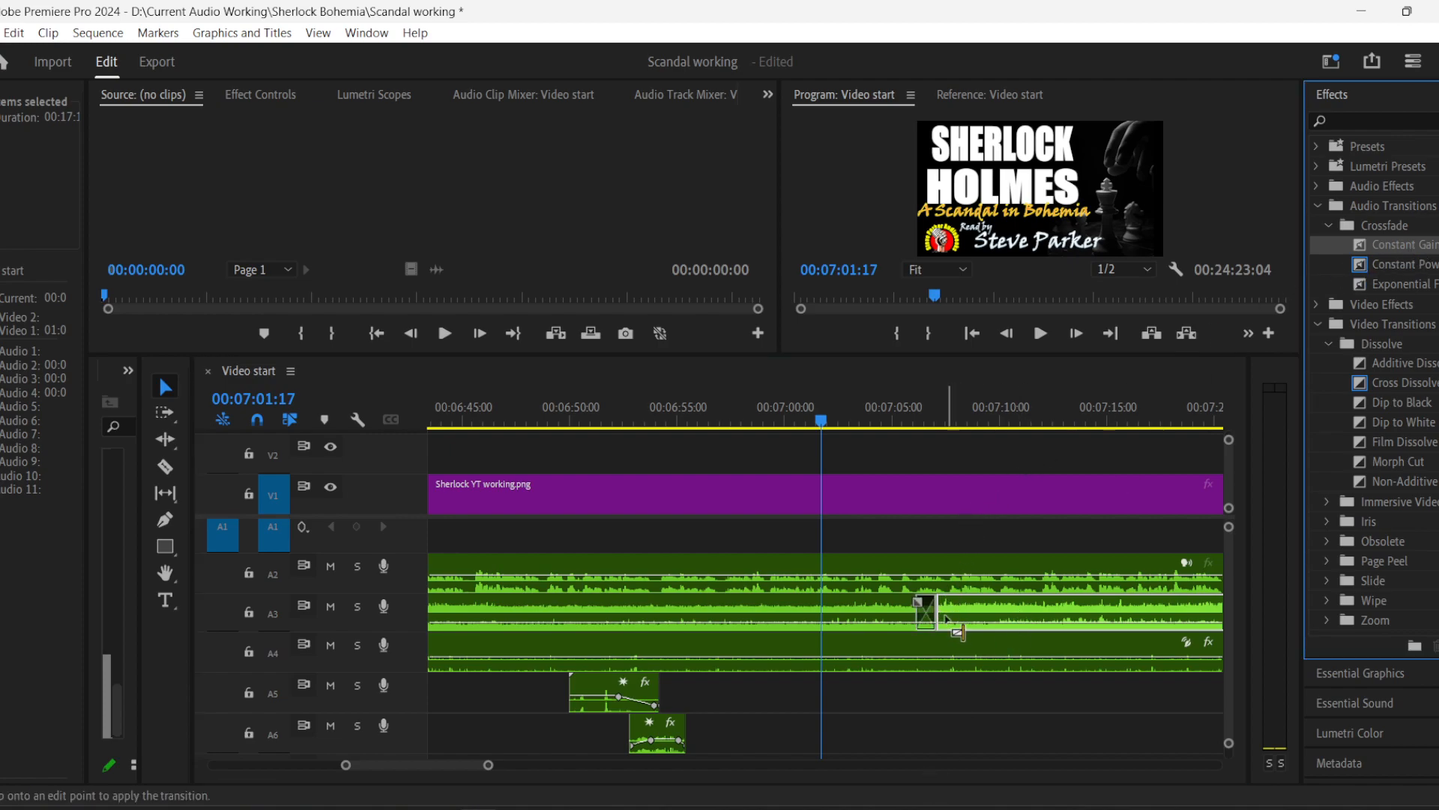
pyautogui.moveTo(946, 623); pyautogui.dragTo(952, 617)
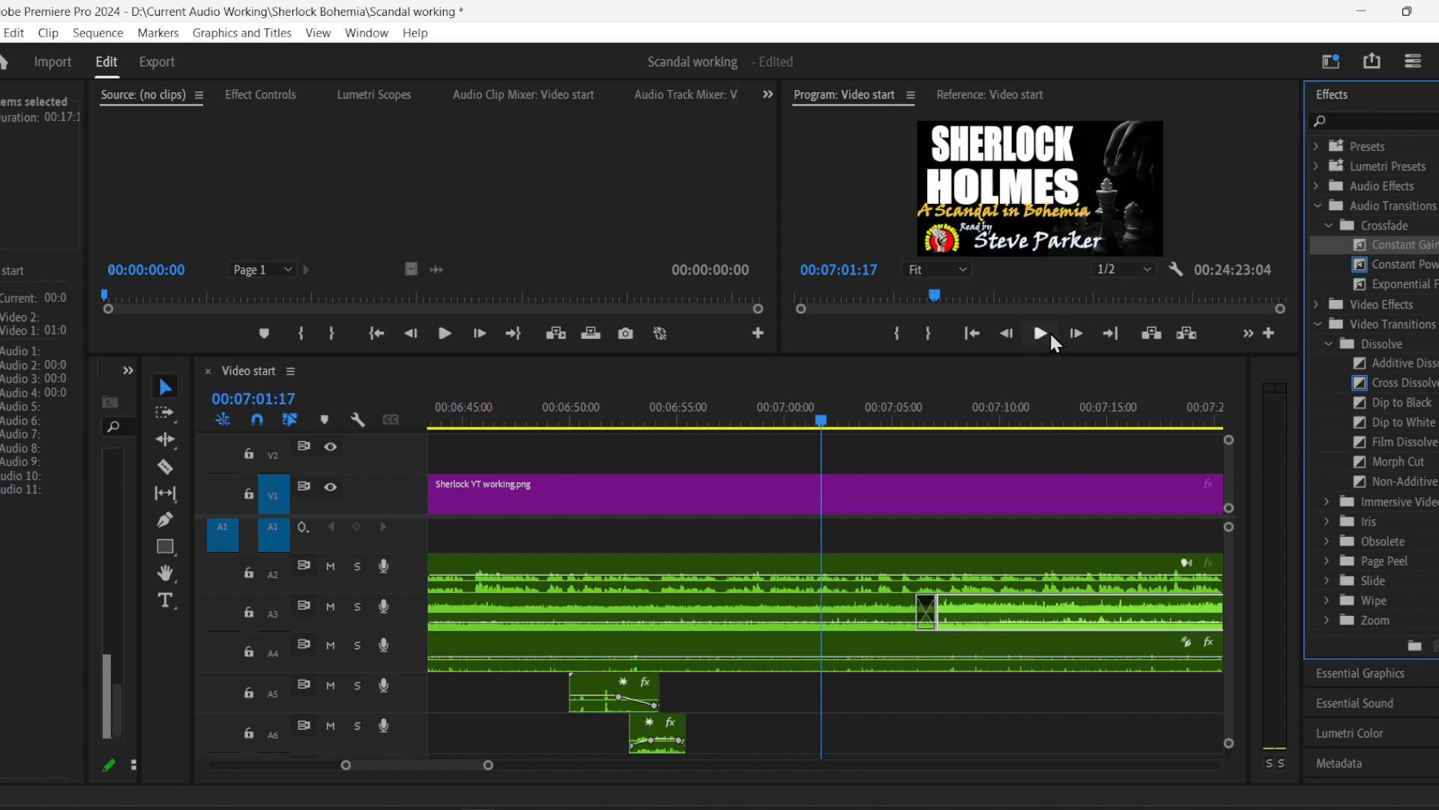
pyautogui.click(1050, 334)
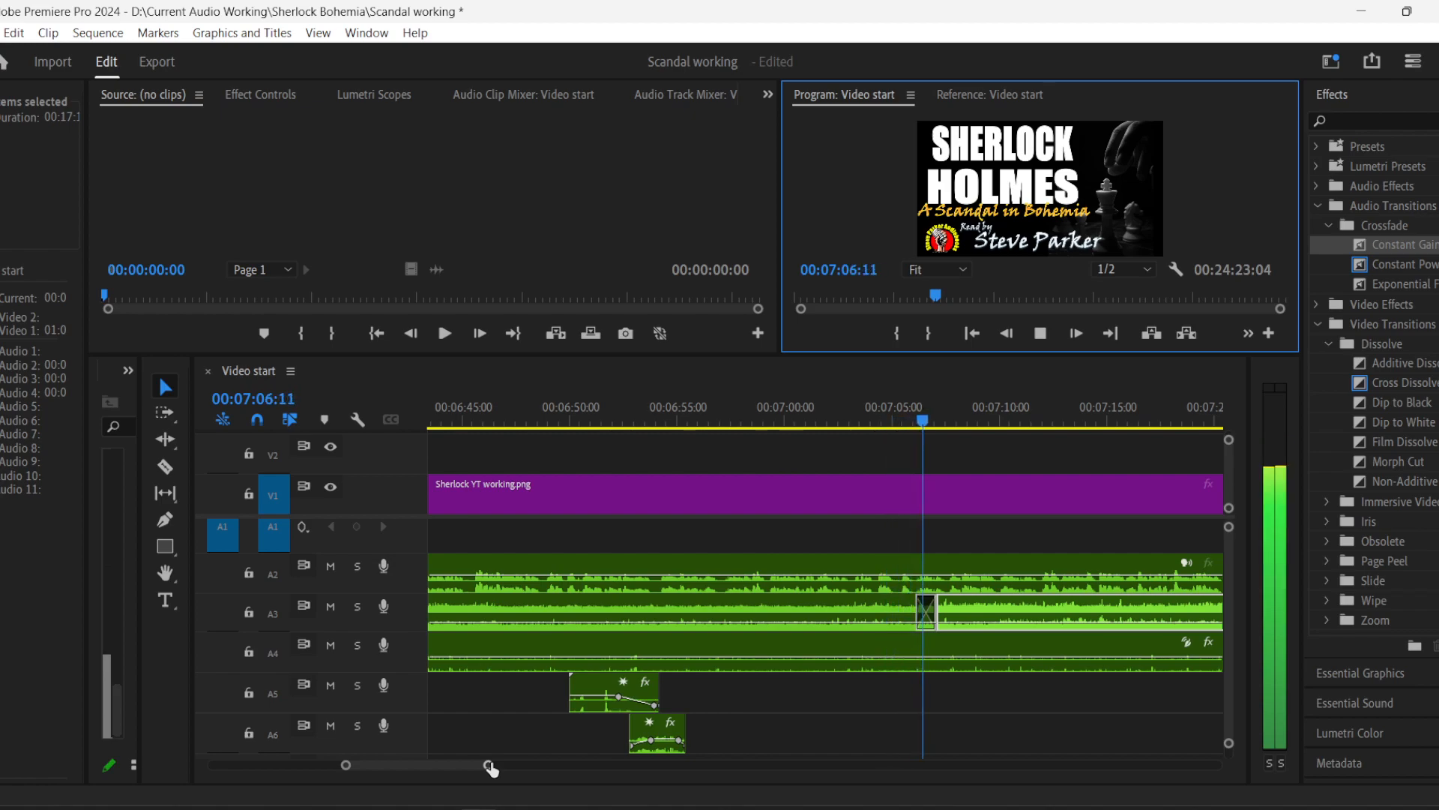
pyautogui.click(1042, 334)
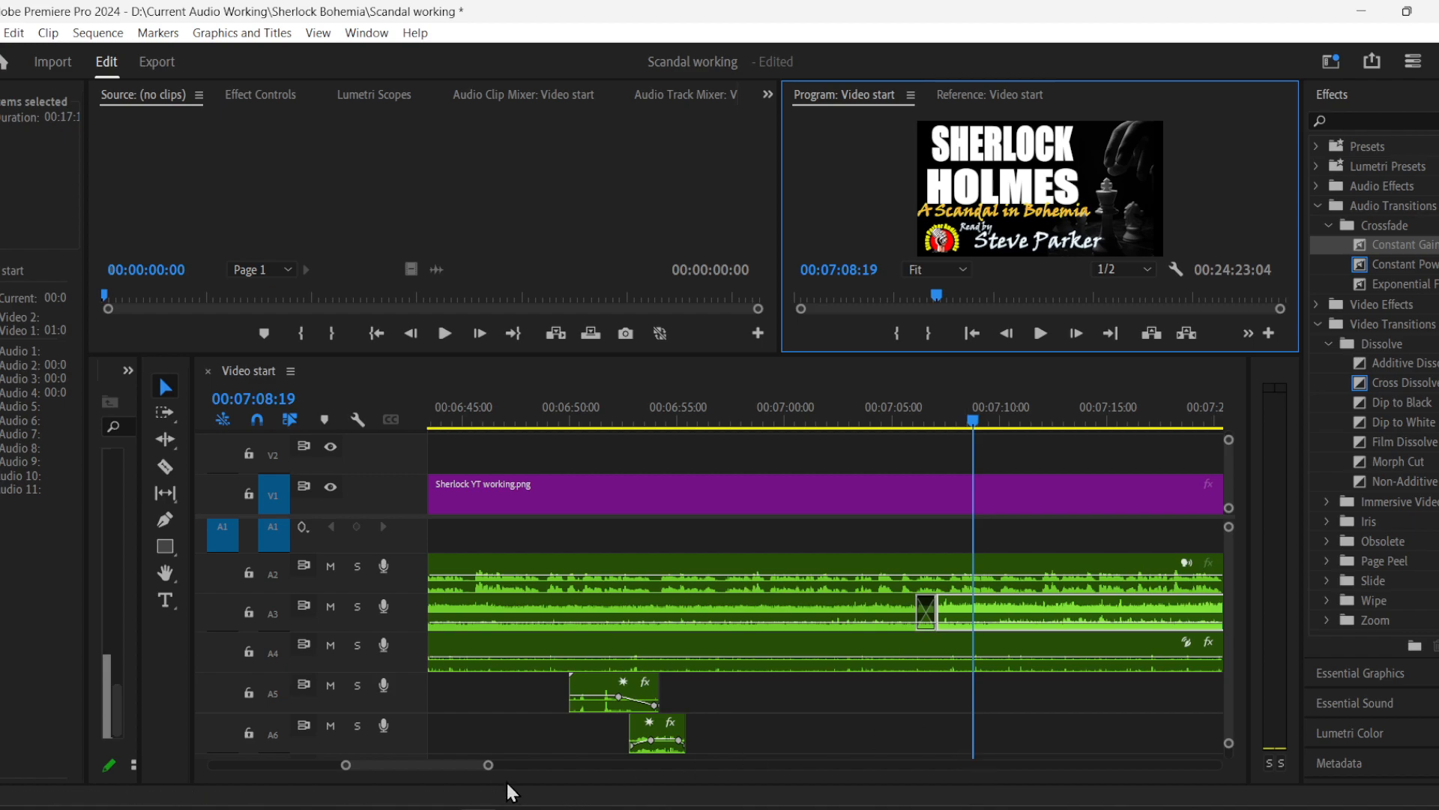
# - Add Constant Gain crossfades at the remaining joins between the pasted ambience clips on A3
pyautogui.moveTo(488, 765); pyautogui.dragTo(738, 765)
pyautogui.click(1397, 243)
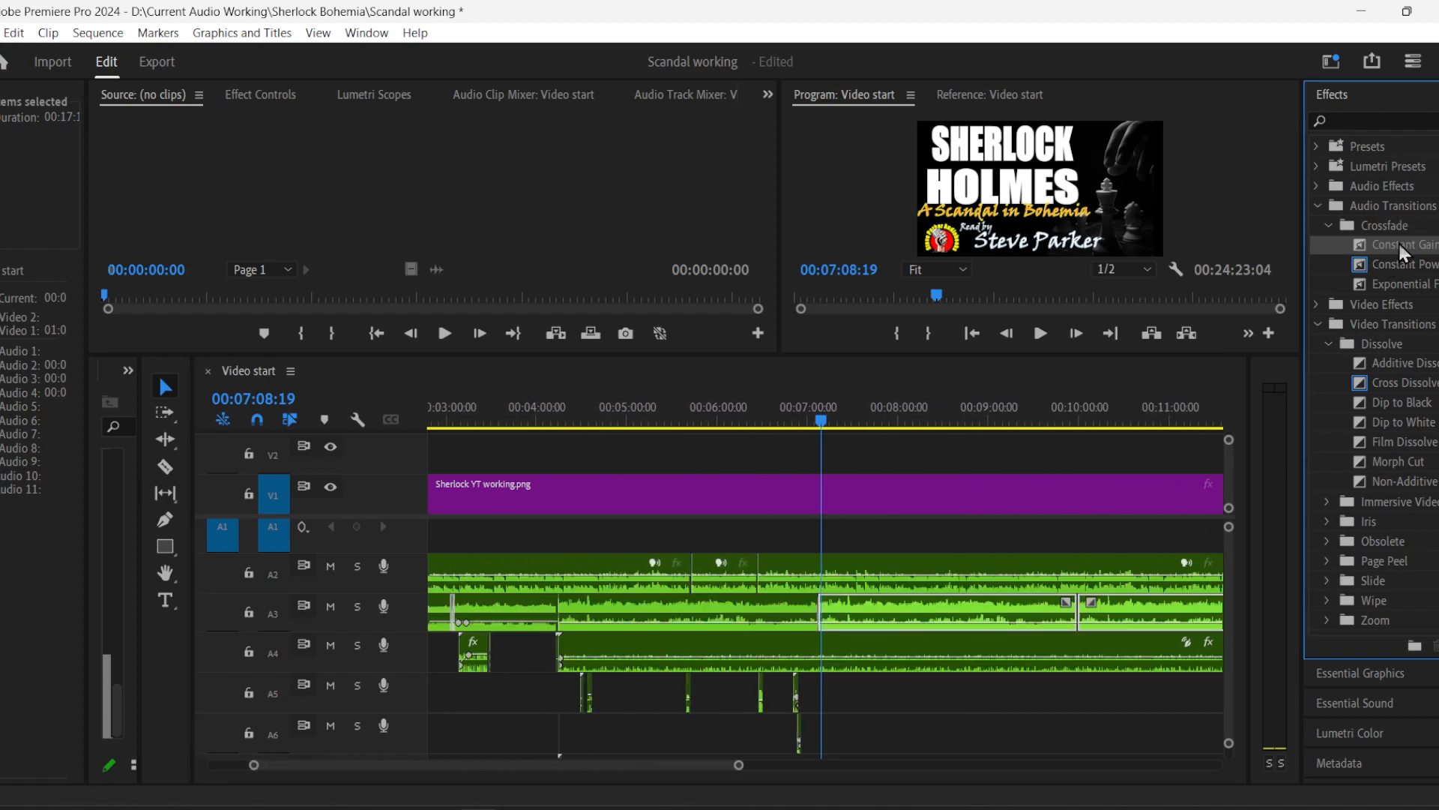
pyautogui.moveTo(1077, 619); pyautogui.dragTo(1078, 621)
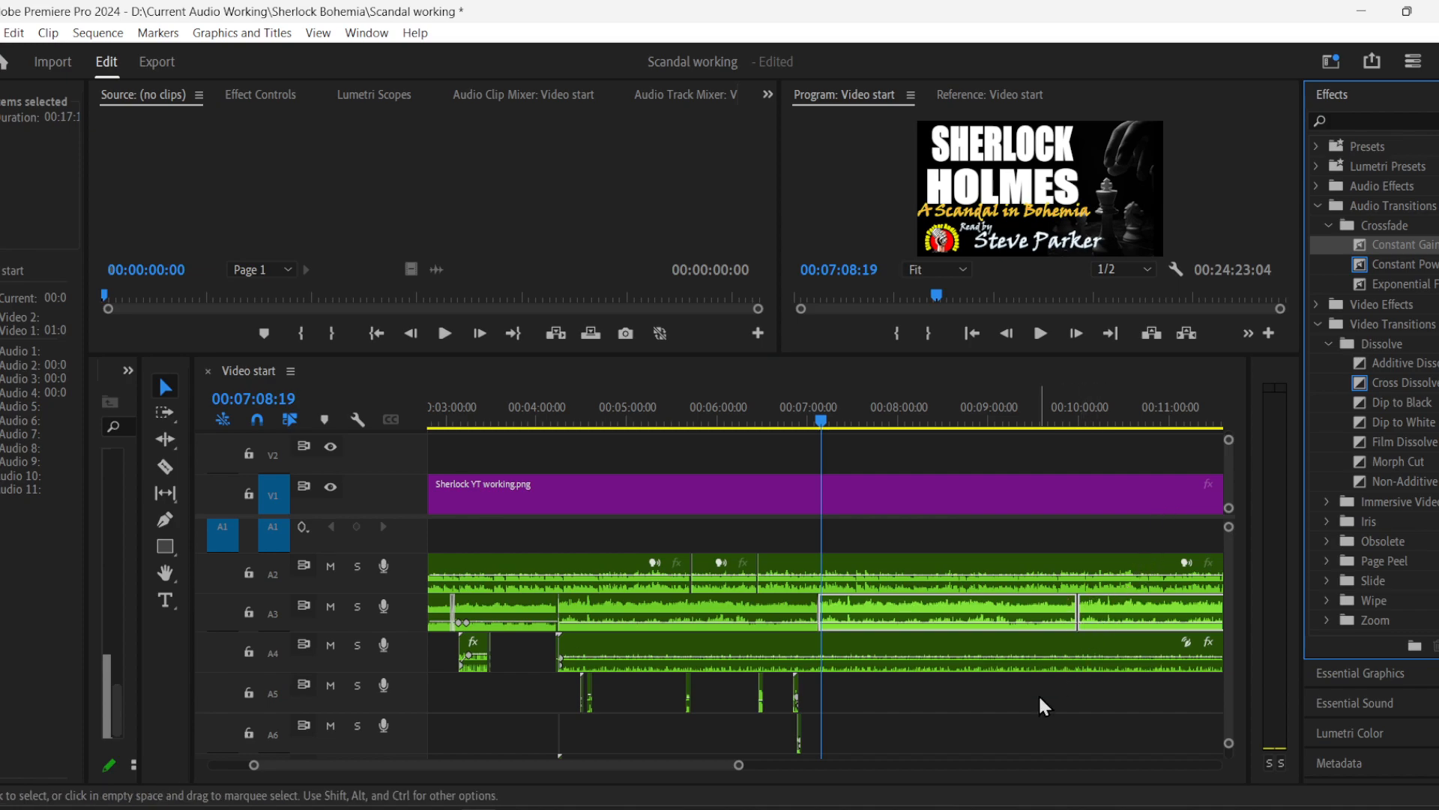
pyautogui.moveTo(742, 766); pyautogui.dragTo(1005, 771)
pyautogui.moveTo(1417, 254); pyautogui.dragTo(965, 470)
pyautogui.moveTo(802, 623); pyautogui.dragTo(1388, 243)
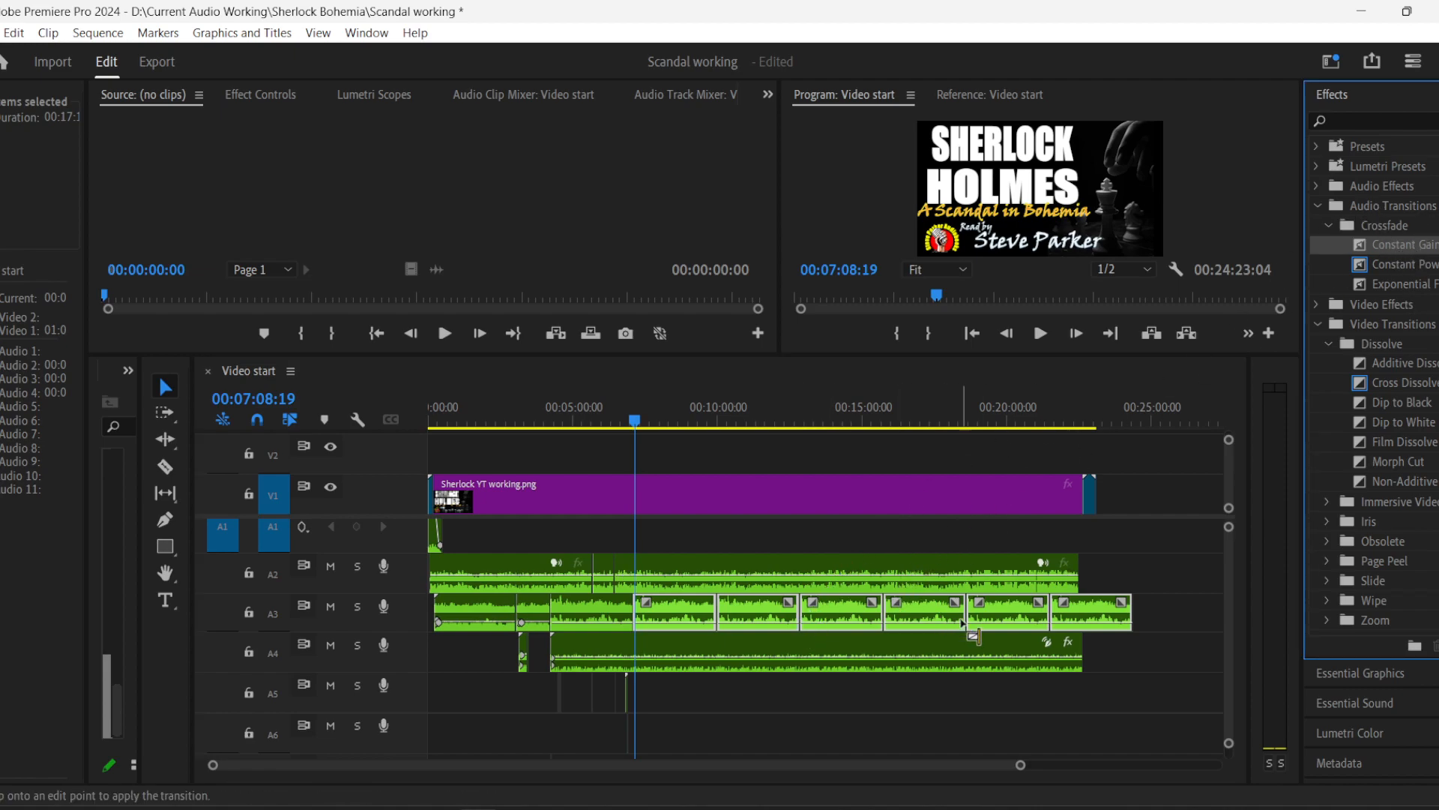
pyautogui.moveTo(973, 635); pyautogui.dragTo(1349, 285)
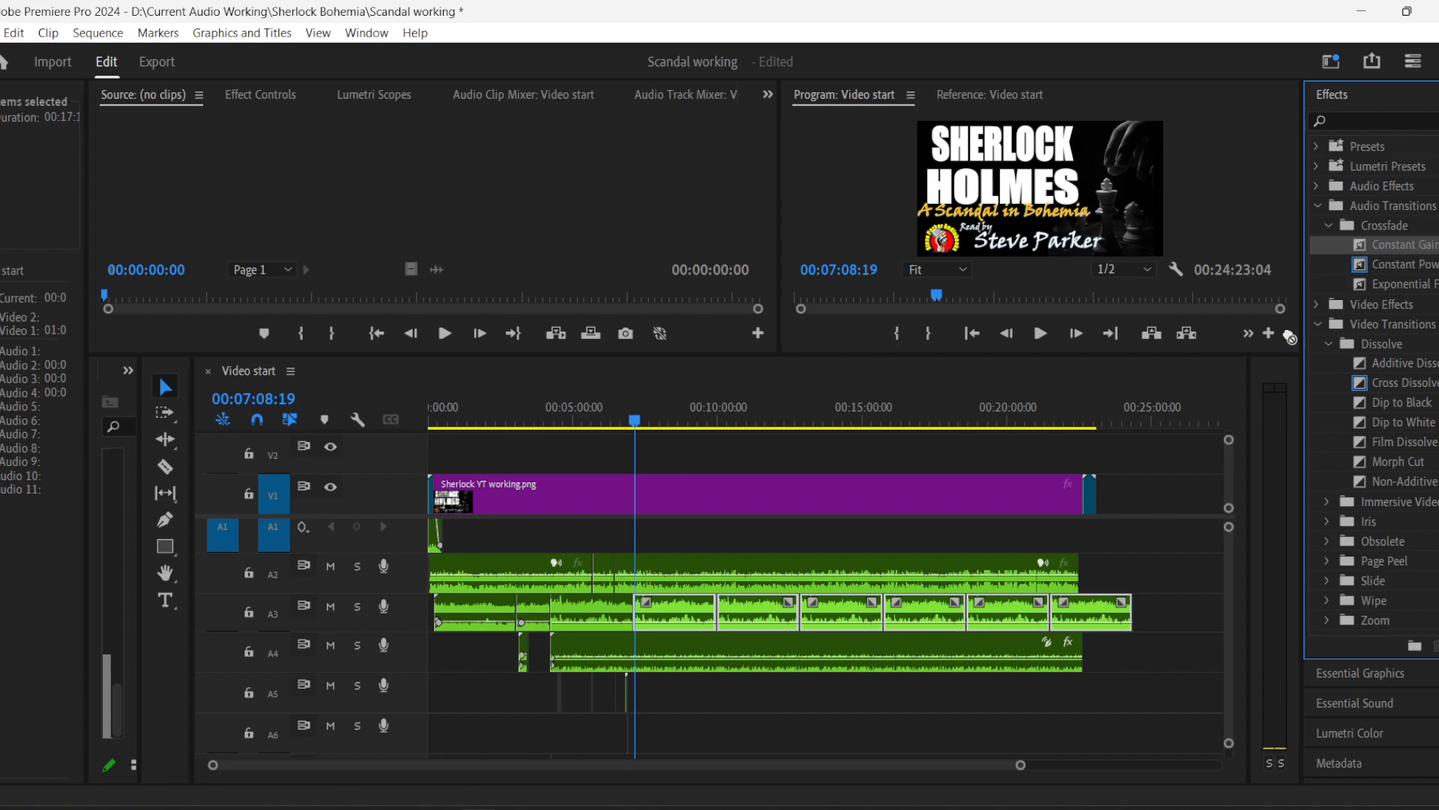
pyautogui.moveTo(1052, 624); pyautogui.dragTo(1052, 624)
# - Play the narration onward from 00:07:08:19 over the extended ambience to review the mix
pyautogui.click(1041, 333)
pyautogui.moveTo(215, 772); pyautogui.dragTo(434, 785)
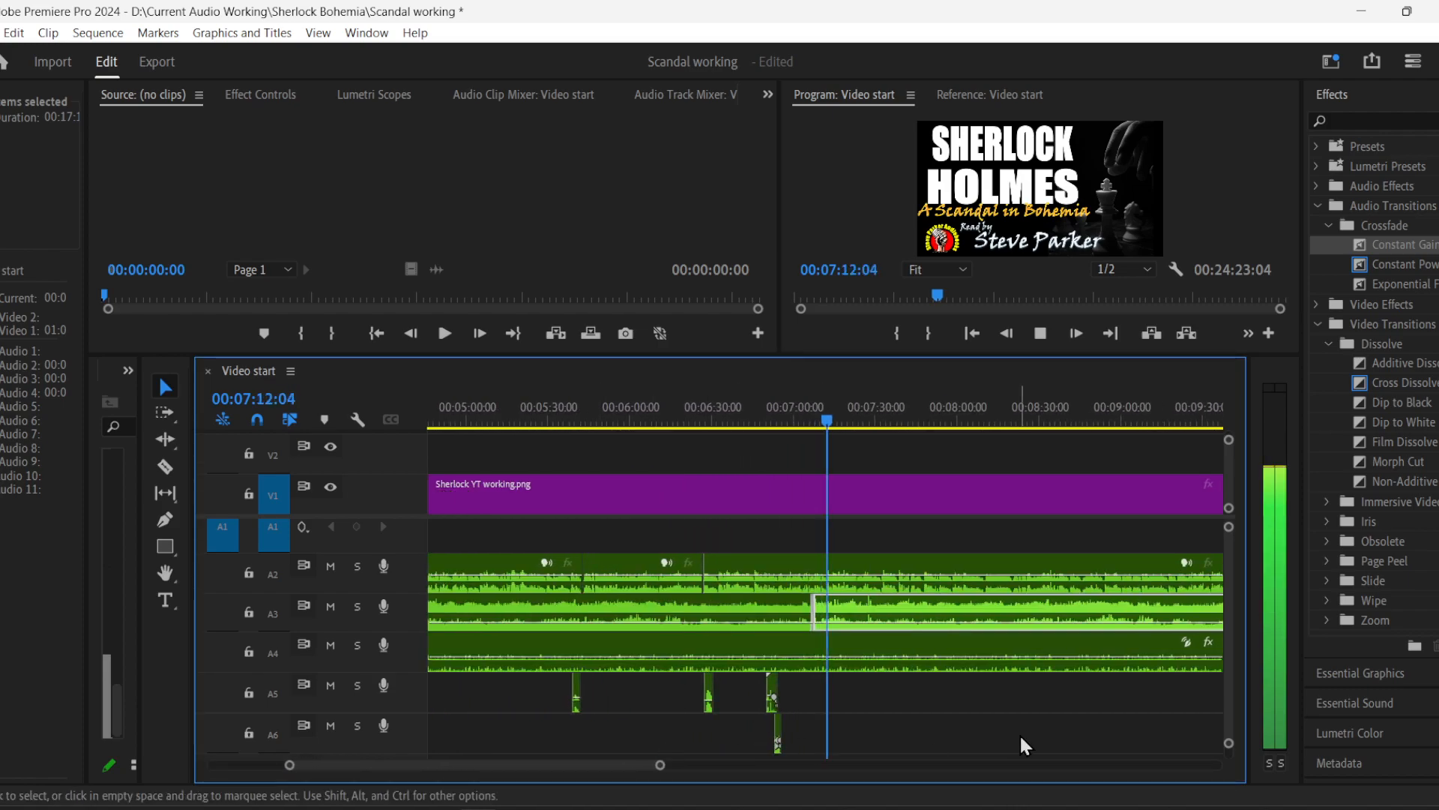
pyautogui.click(177, 396)
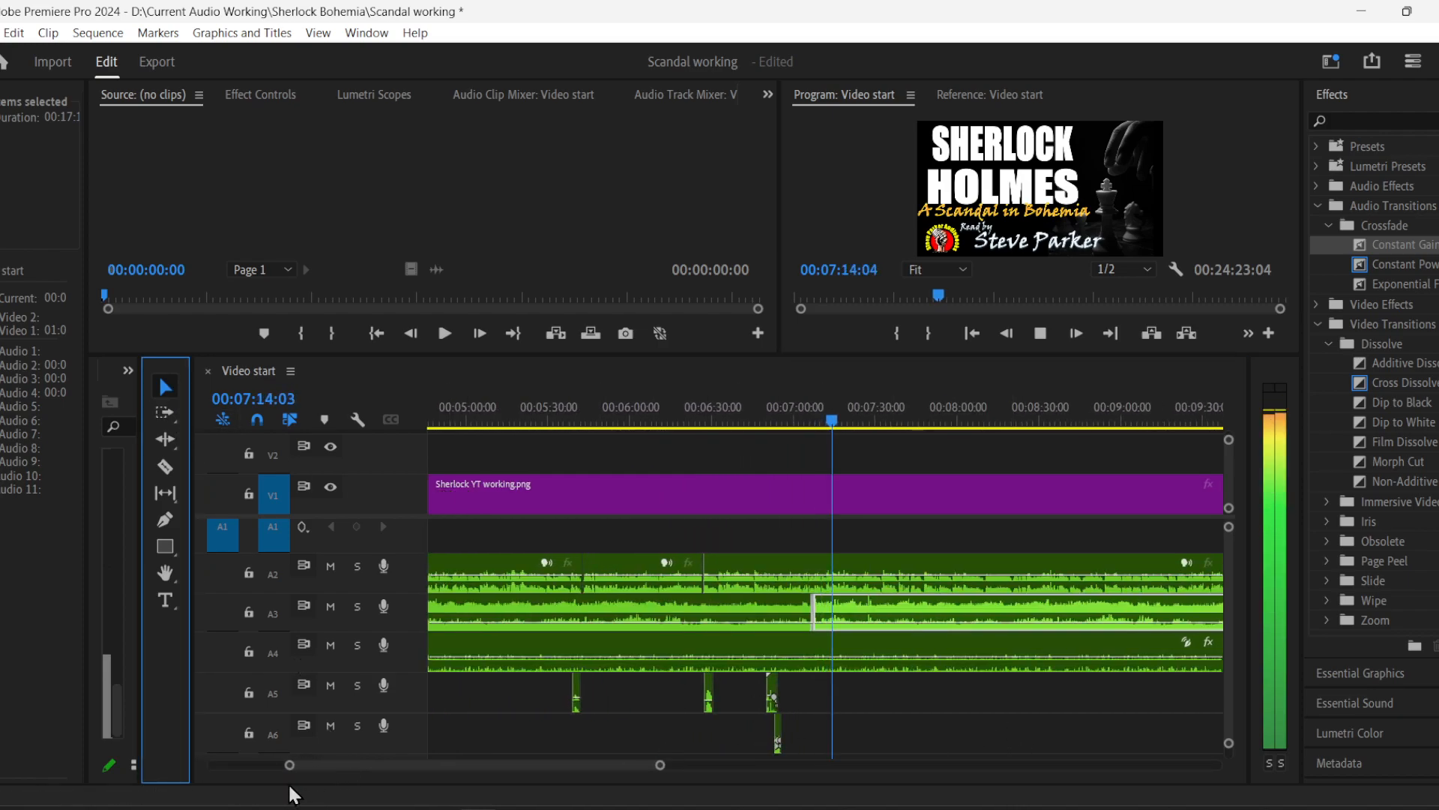
pyautogui.click(283, 765)
pyautogui.moveTo(326, 765); pyautogui.dragTo(403, 767)
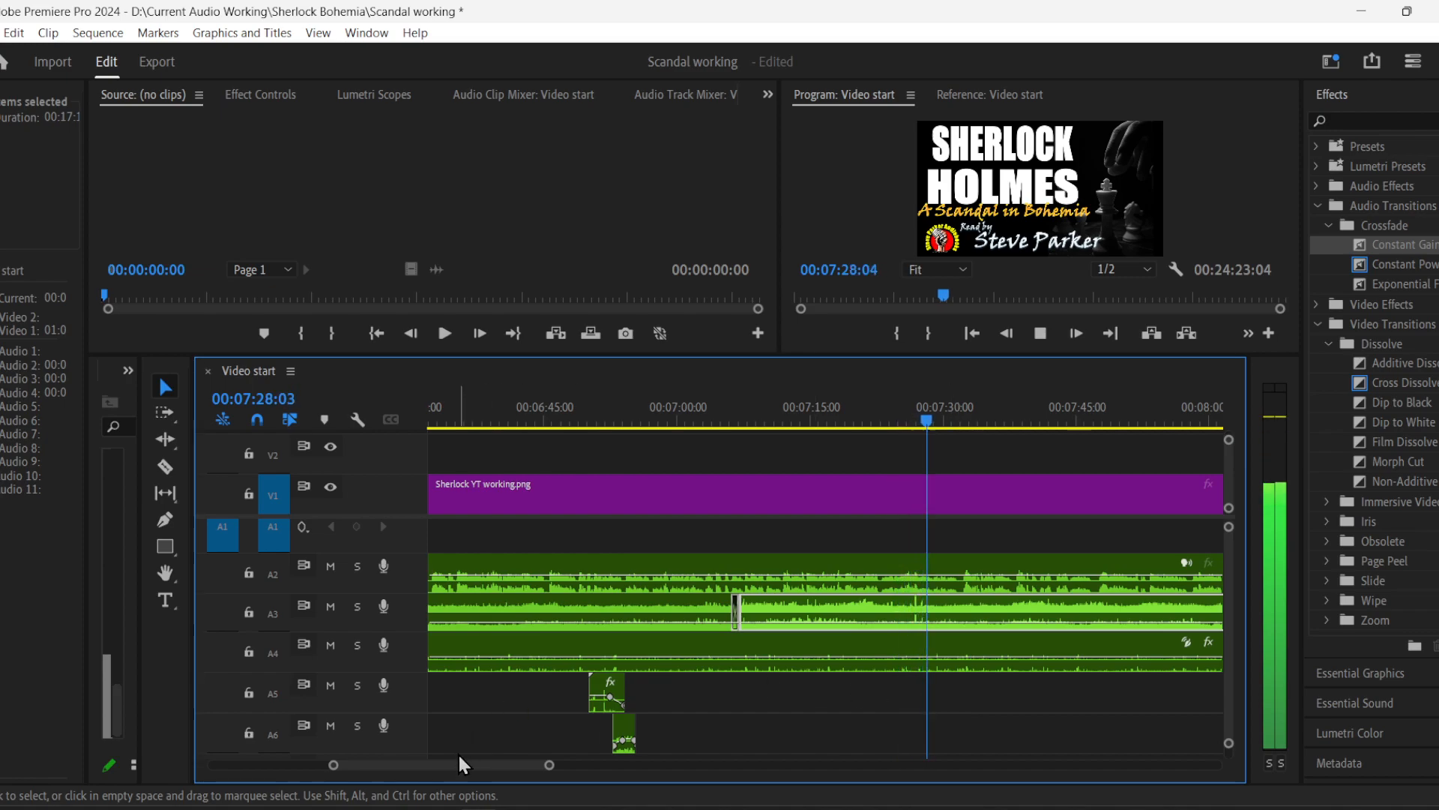
pyautogui.moveTo(465, 763); pyautogui.dragTo(479, 763)
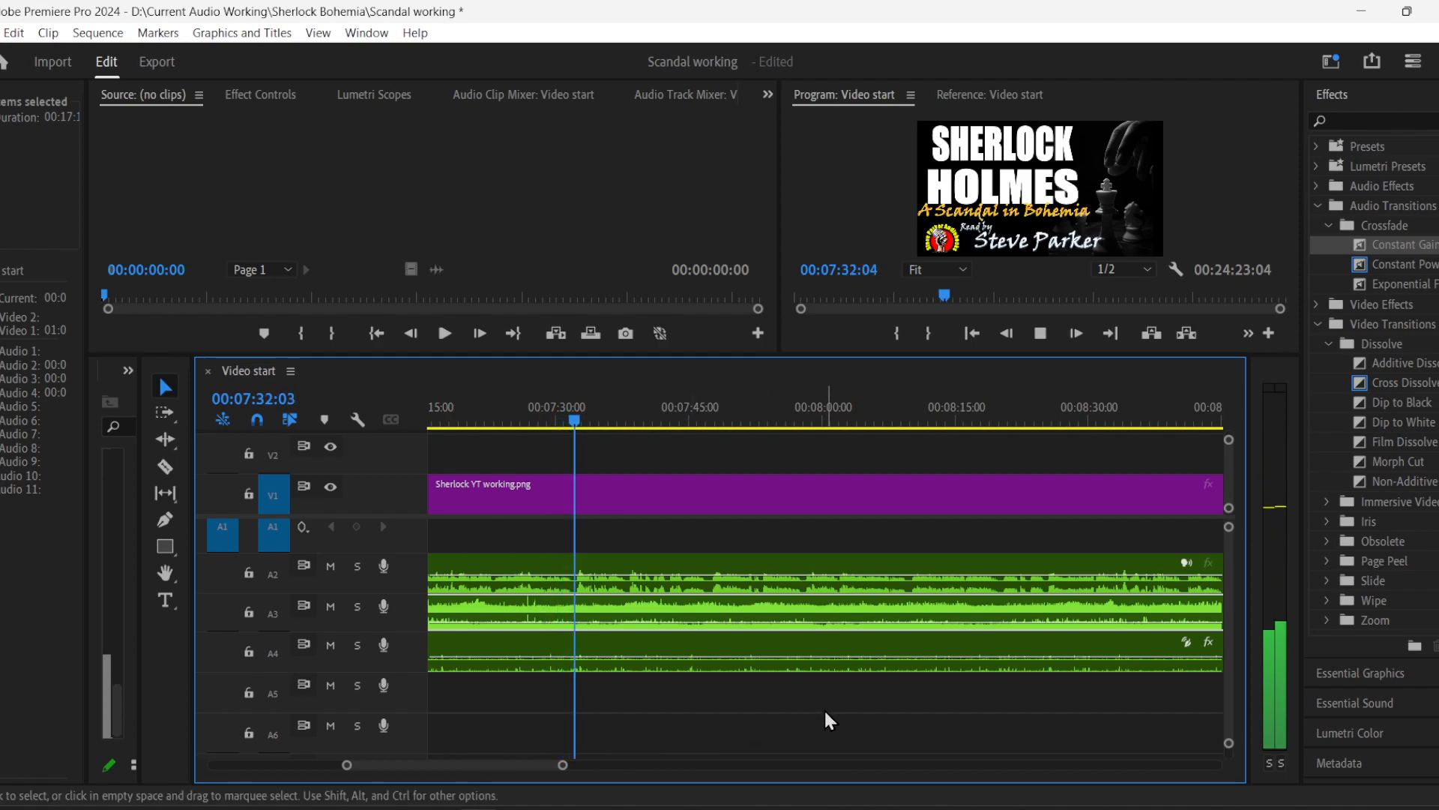
# - Stop playback, switch to File Explorer, open the Paper folder in the Things sound effects, and widen the Name column
pyautogui.click(1041, 334)
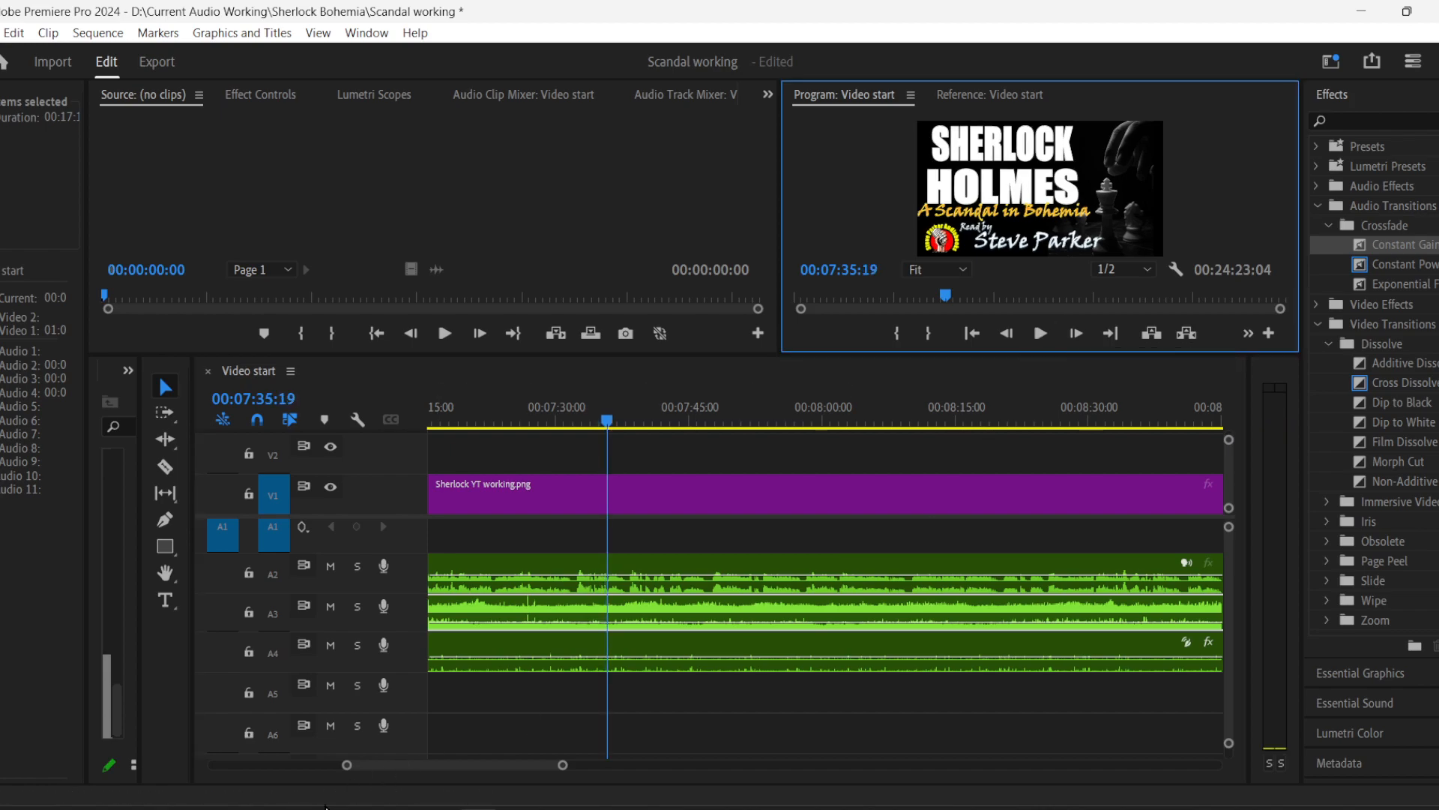
pyautogui.hotkey('alt', 'Tab')
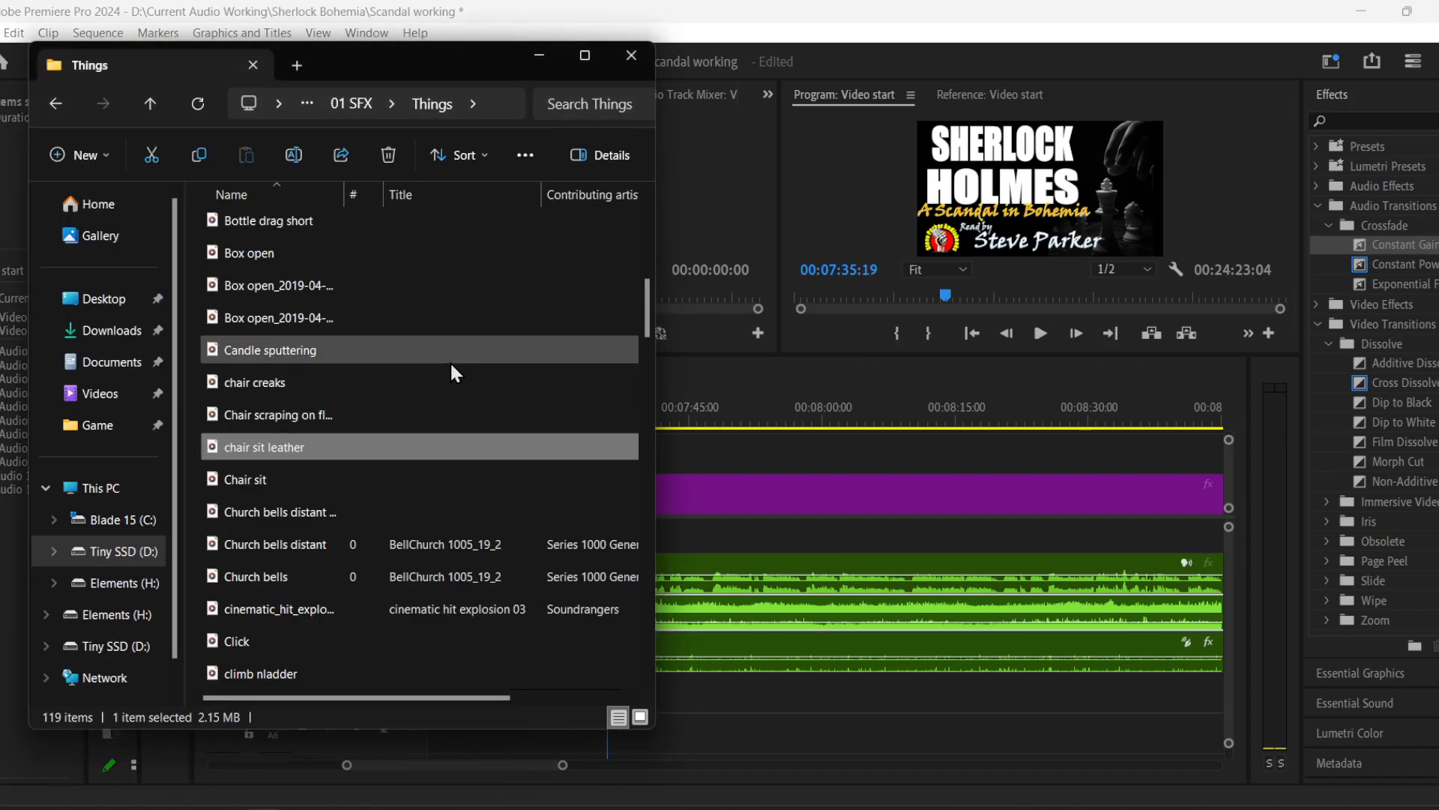
pyautogui.scroll(1, 452, 365)
pyautogui.scroll(7, 449, 361)
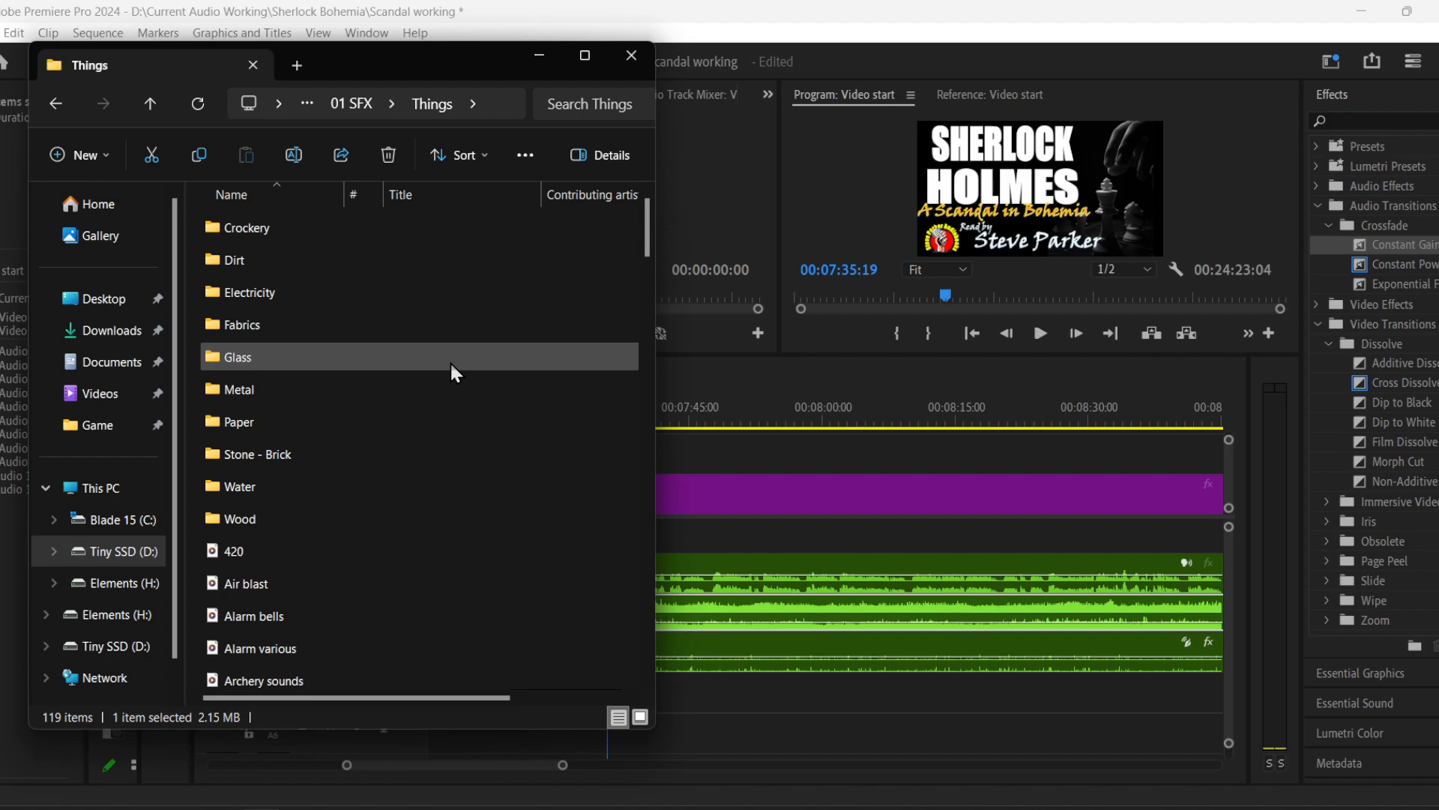
pyautogui.doubleClick(367, 425)
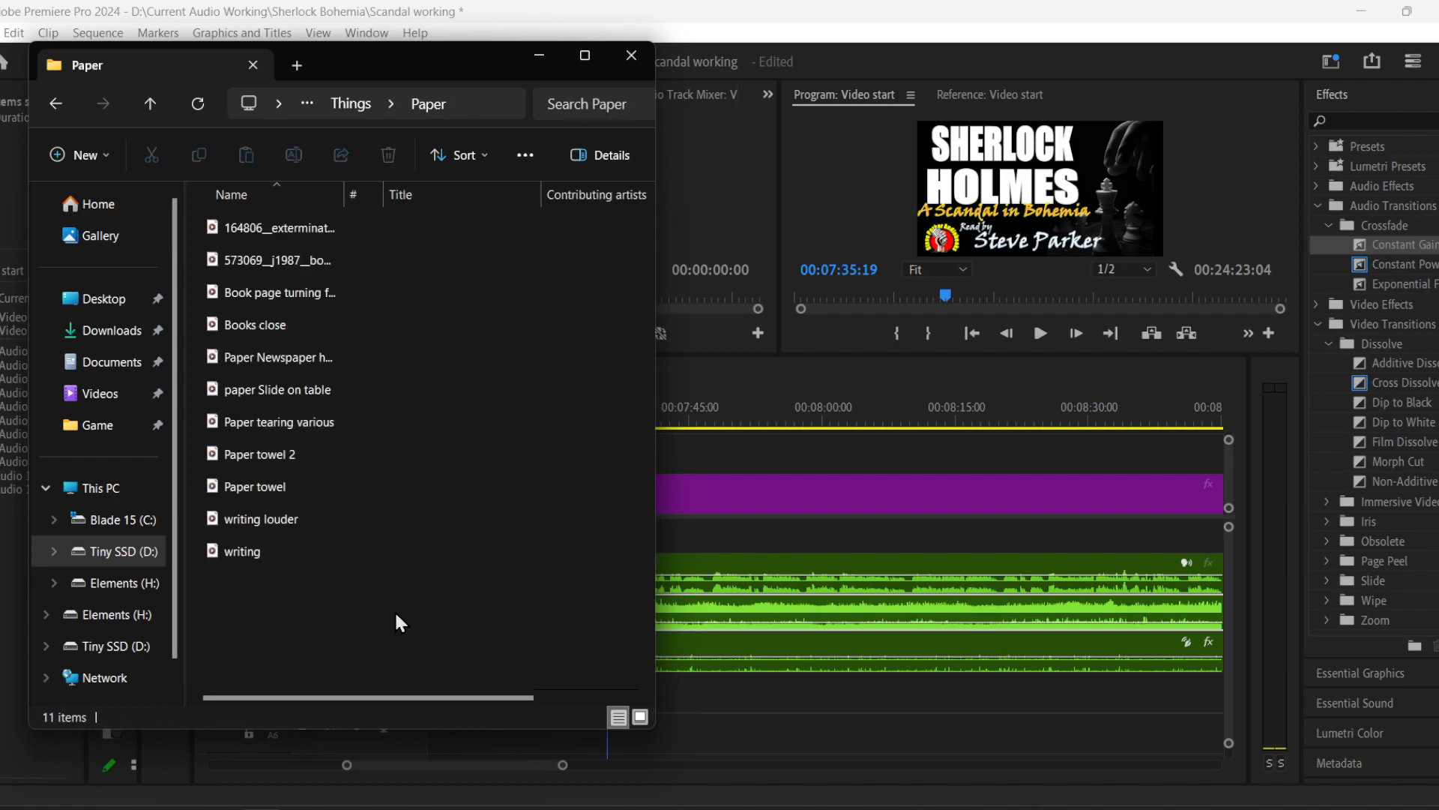
pyautogui.moveTo(348, 187); pyautogui.dragTo(534, 186)
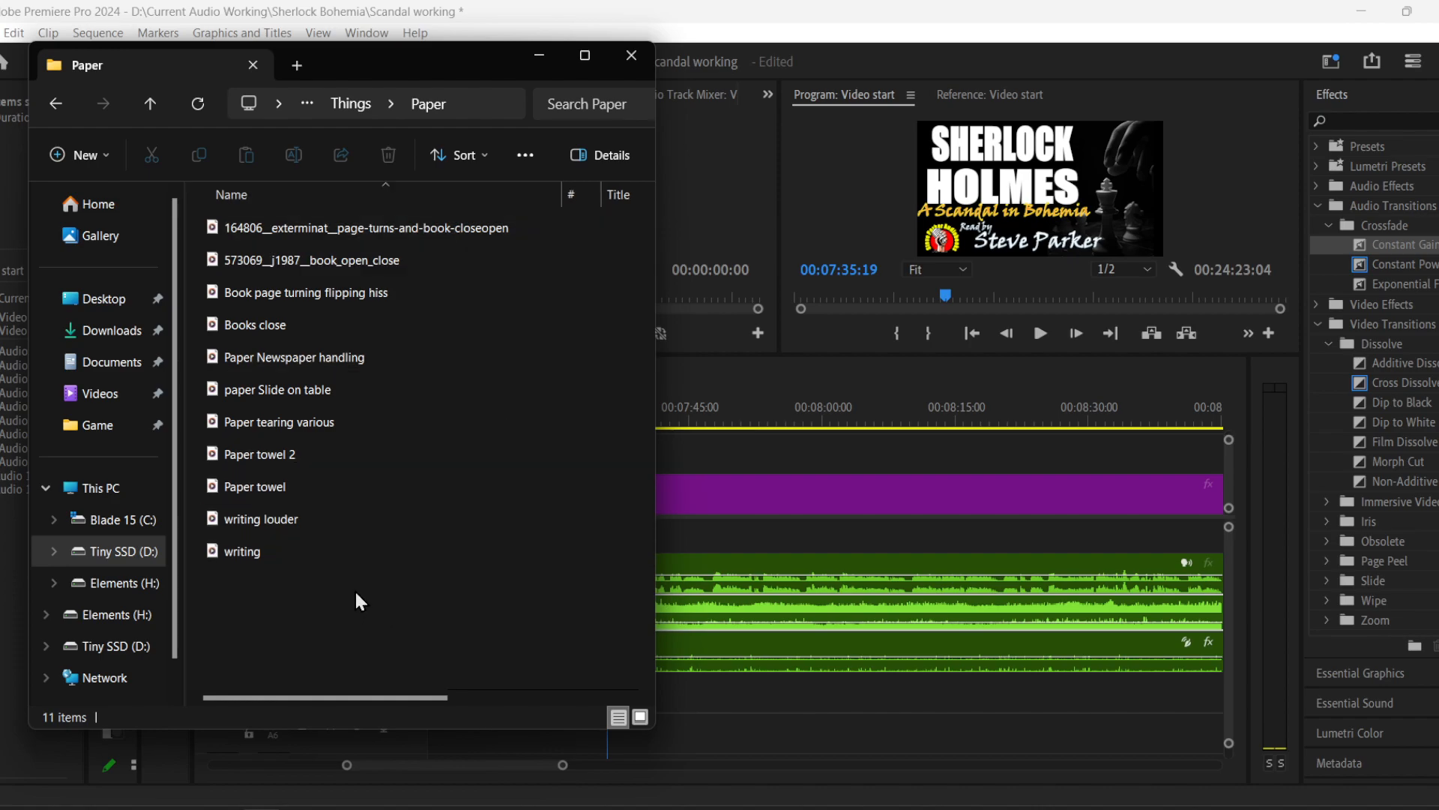
# - Add the Paper Newspaper handling sound to A5 and the paper Slide on table sound to A6 in the Premiere Pro timeline
pyautogui.click(369, 296)
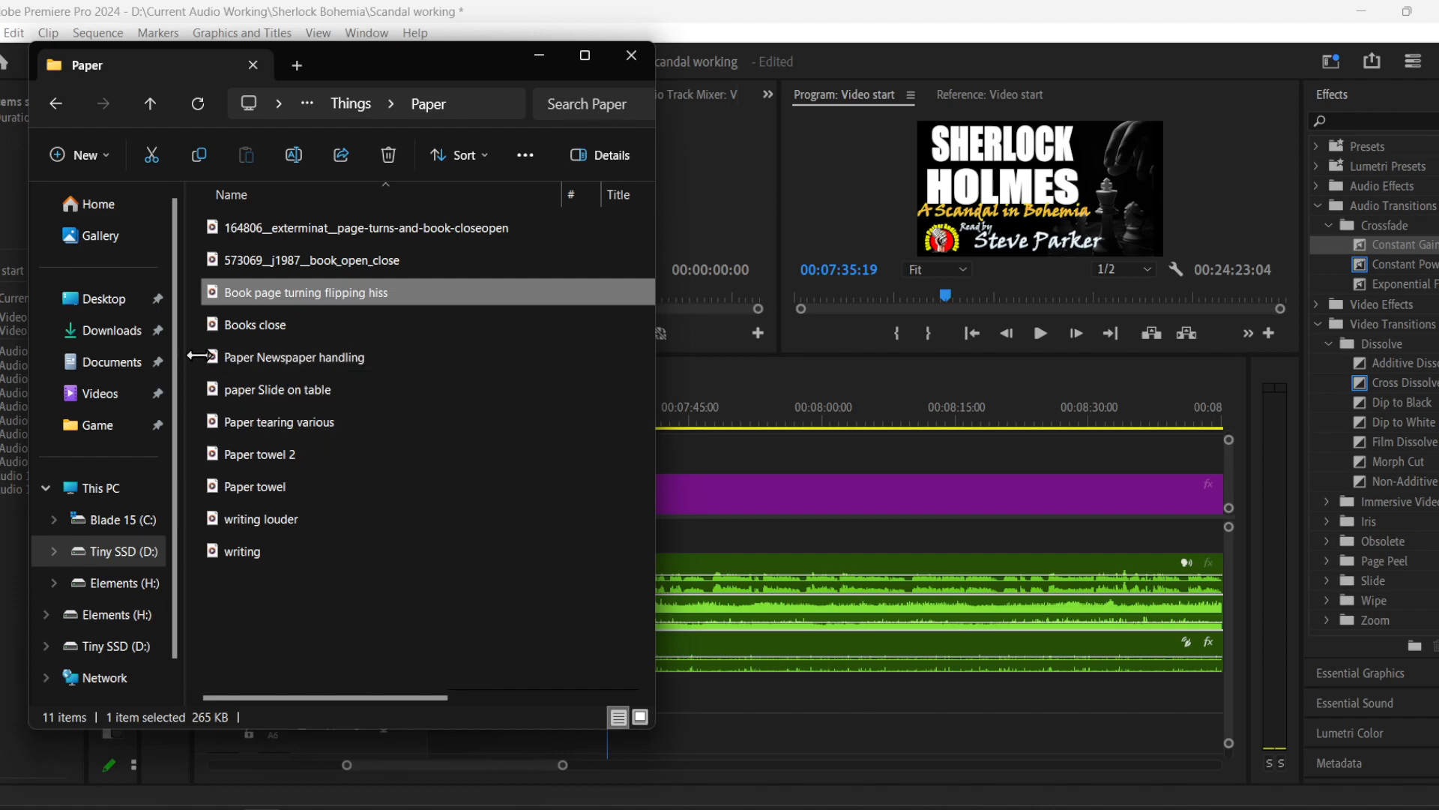
pyautogui.moveTo(192, 351); pyautogui.dragTo(249, 391)
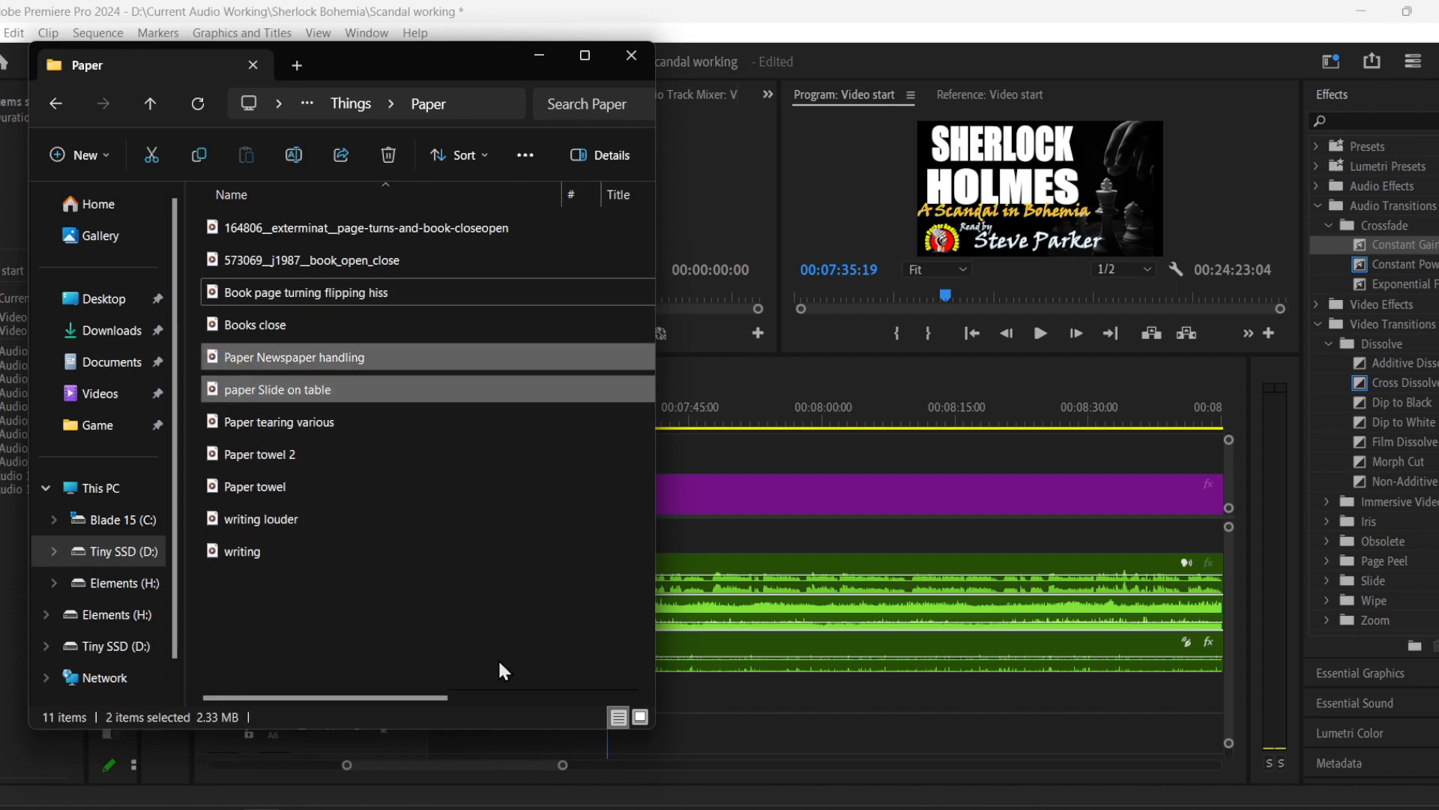
pyautogui.click(273, 625)
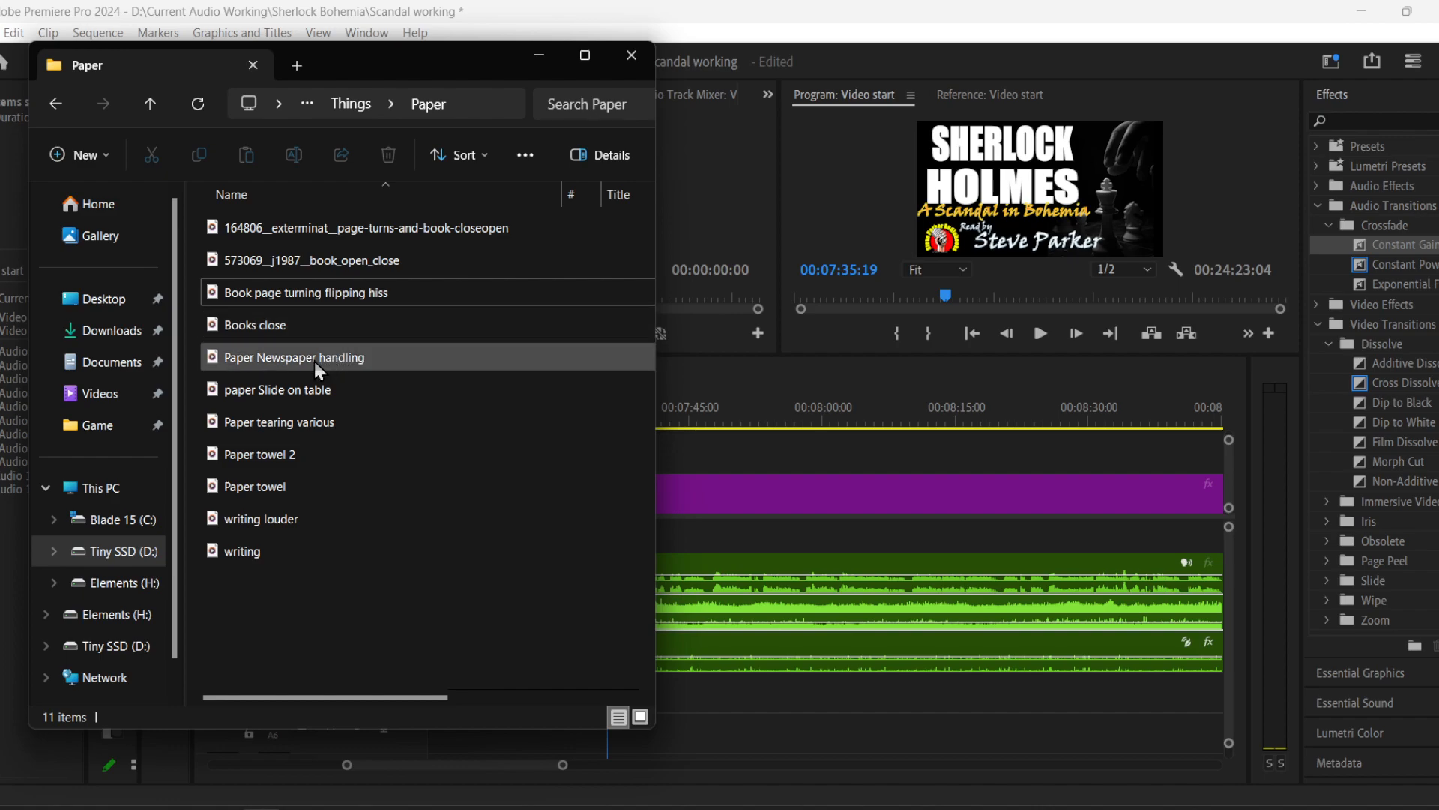
pyautogui.moveTo(193, 353); pyautogui.dragTo(231, 385)
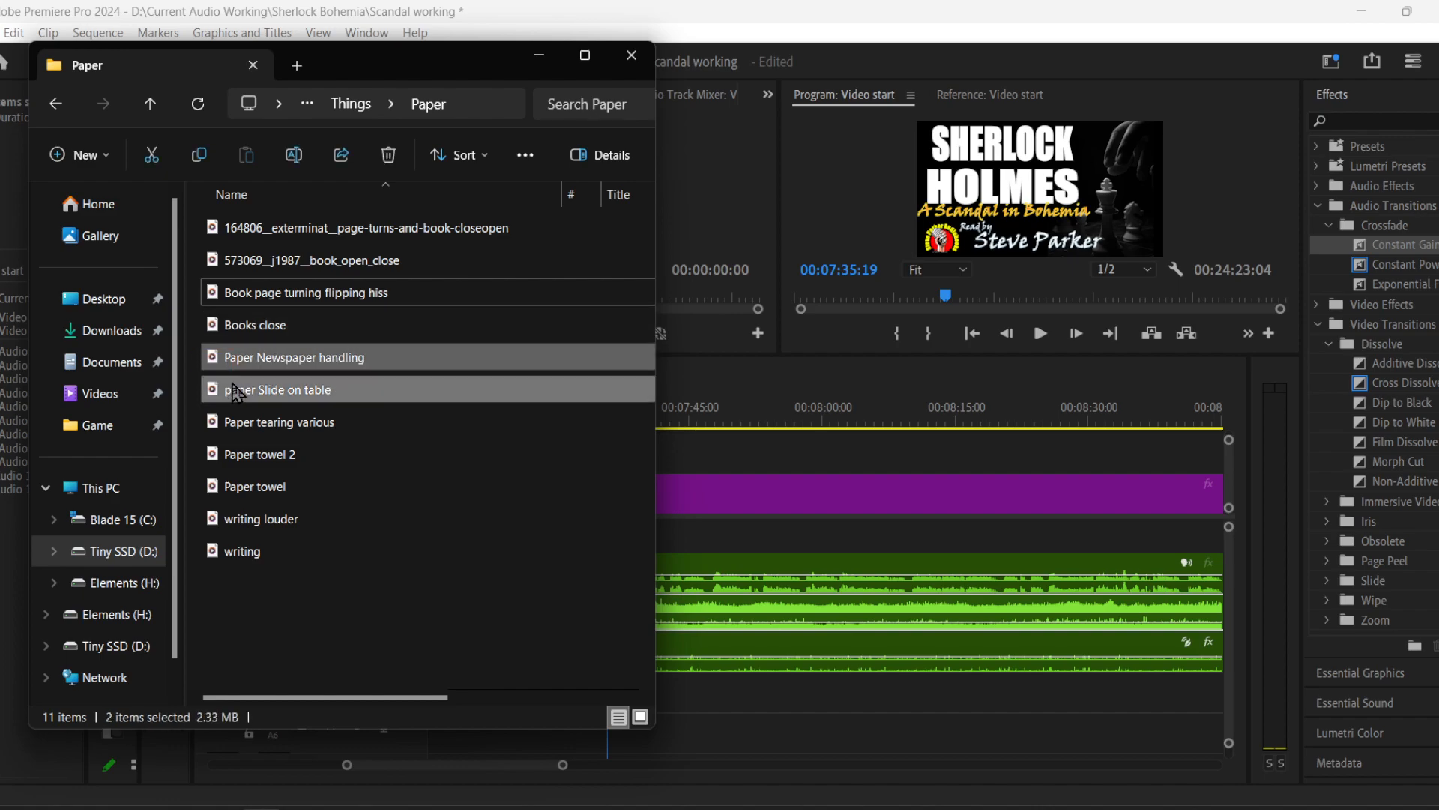
pyautogui.click(194, 373)
pyautogui.moveTo(370, 357); pyautogui.dragTo(677, 695)
pyautogui.moveTo(330, 391); pyautogui.dragTo(713, 746)
pyautogui.click(664, 740)
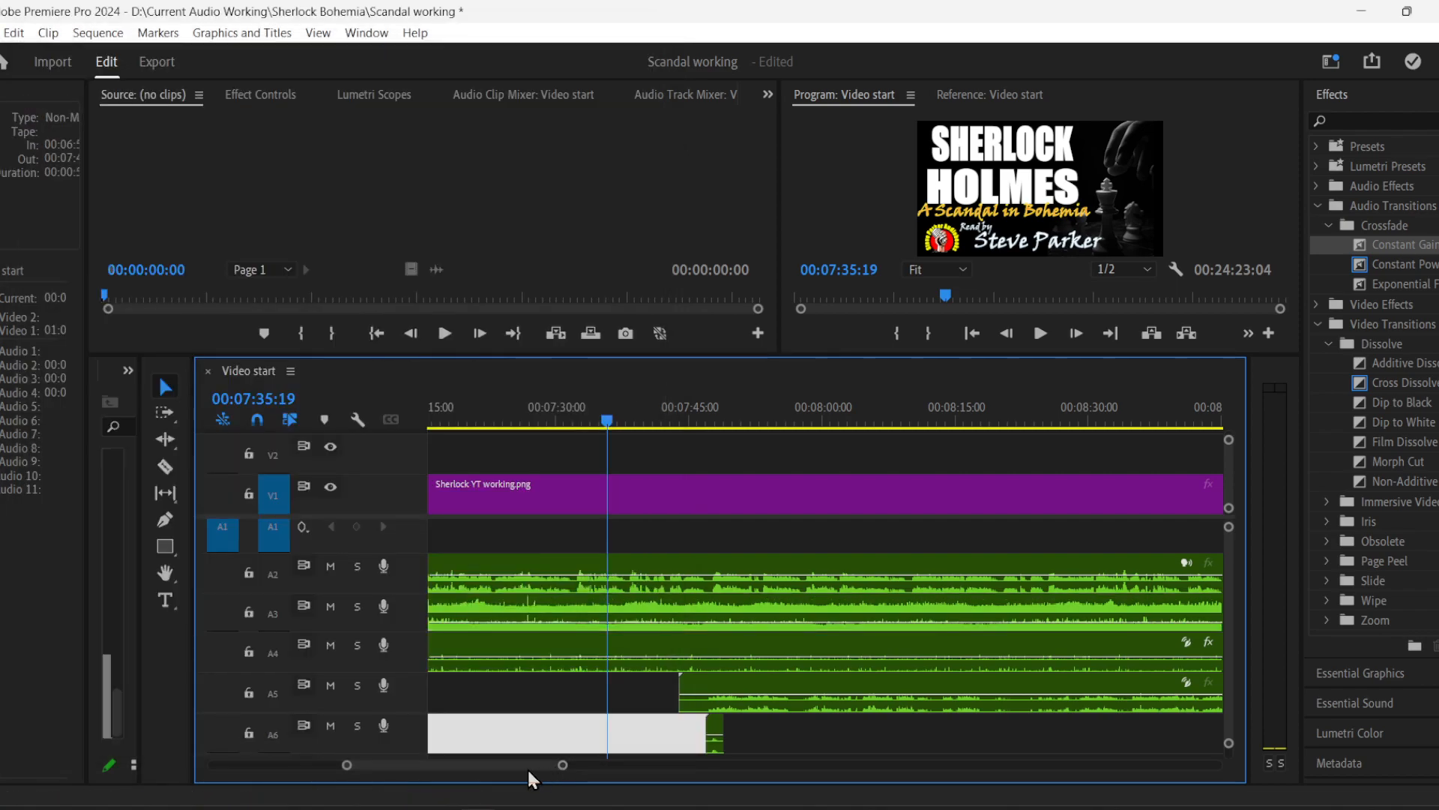
# - Move the newspaper handling clip to start at 00:07:35:19 on A5 and the slide clip to about 00:07:38 on A6
pyautogui.moveTo(750, 708); pyautogui.dragTo(632, 705)
pyautogui.hotkey('ctrl', 'z')
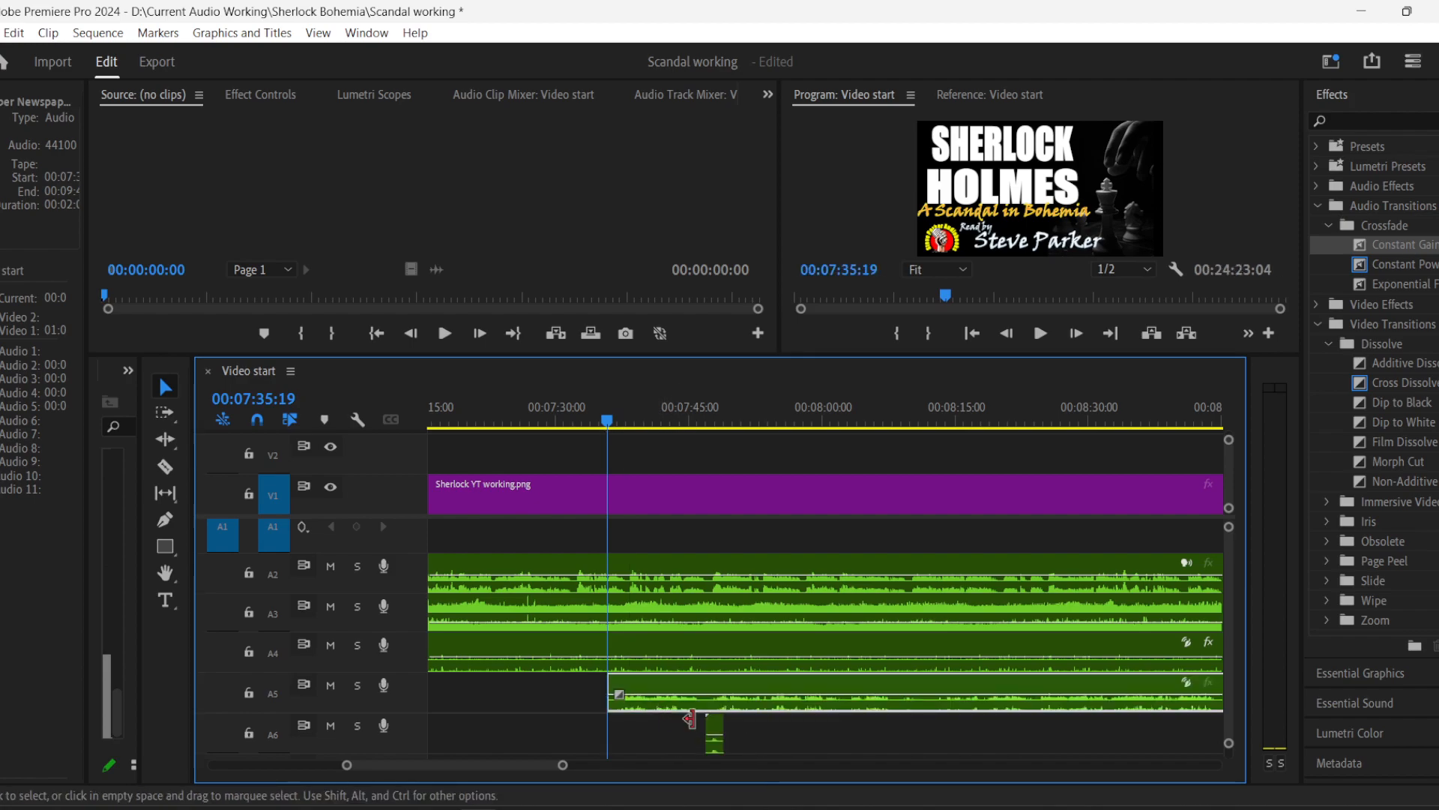
pyautogui.click(714, 727)
pyautogui.moveTo(714, 727); pyautogui.dragTo(638, 729)
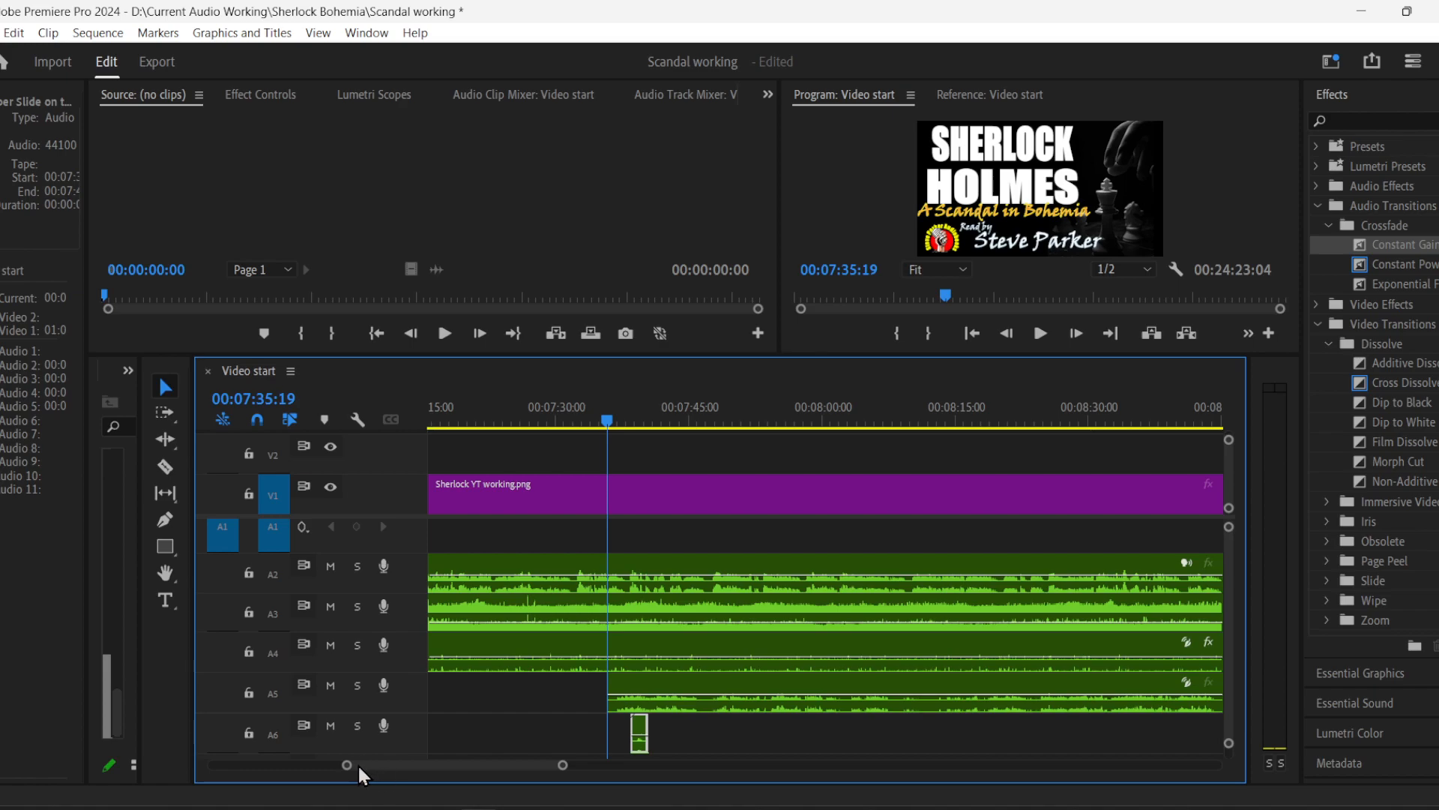
# - Shift the paper slide clip on A6 earlier to about 00:07:37 and play the passage from 00:07:34:18
pyautogui.moveTo(349, 765); pyautogui.dragTo(436, 765)
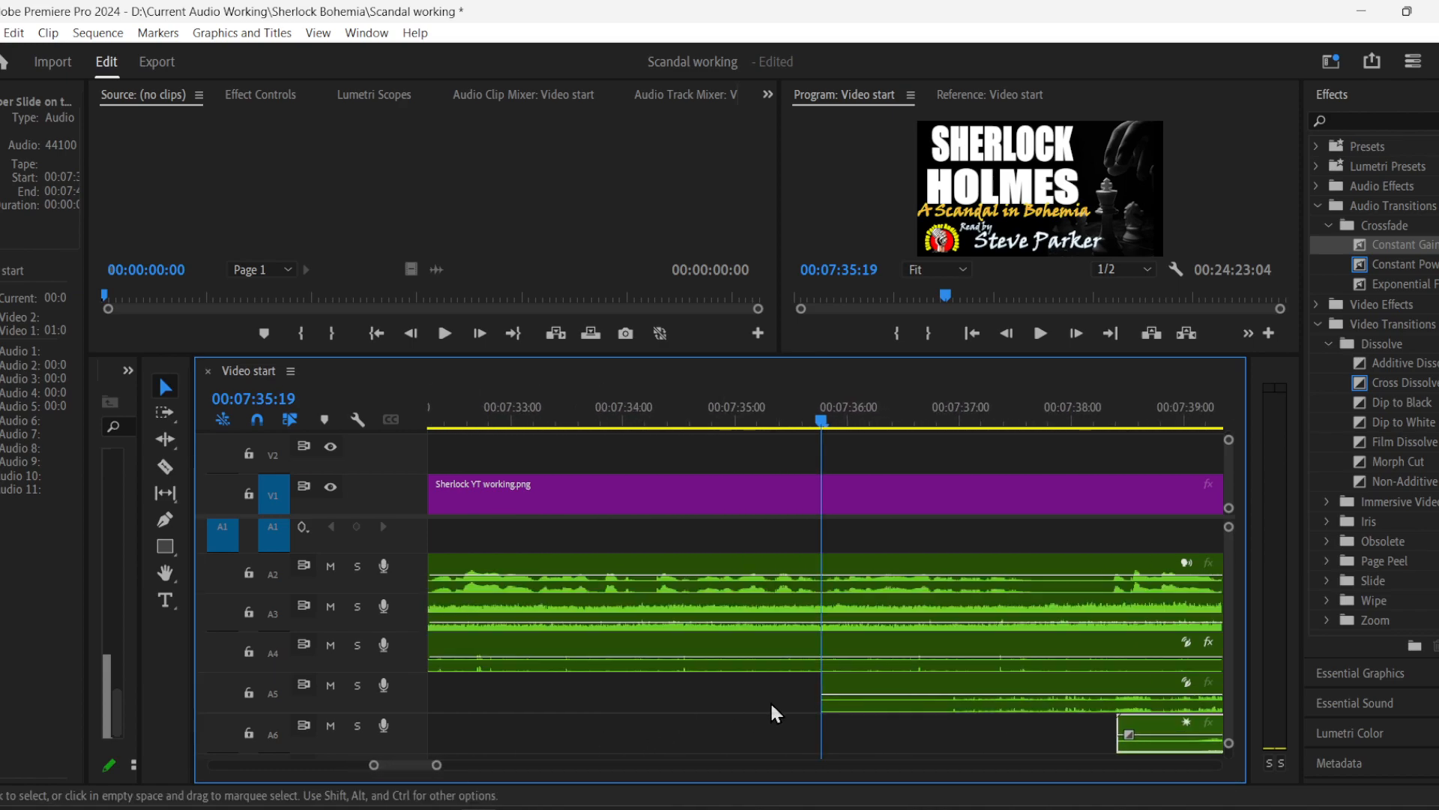
pyautogui.moveTo(822, 702); pyautogui.dragTo(1040, 735)
pyautogui.click(703, 422)
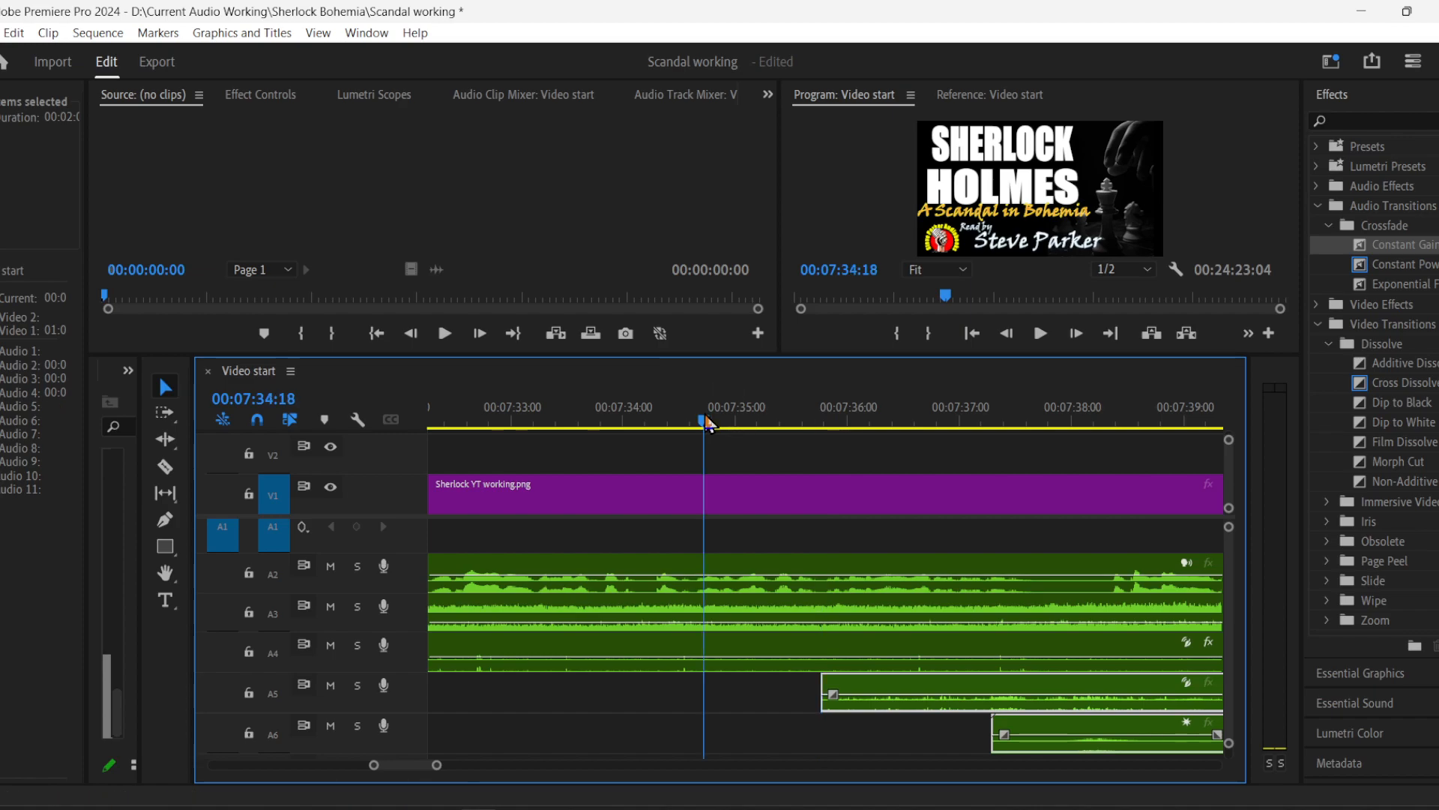
pyautogui.press('space')
pyautogui.moveTo(436, 765); pyautogui.dragTo(451, 765)
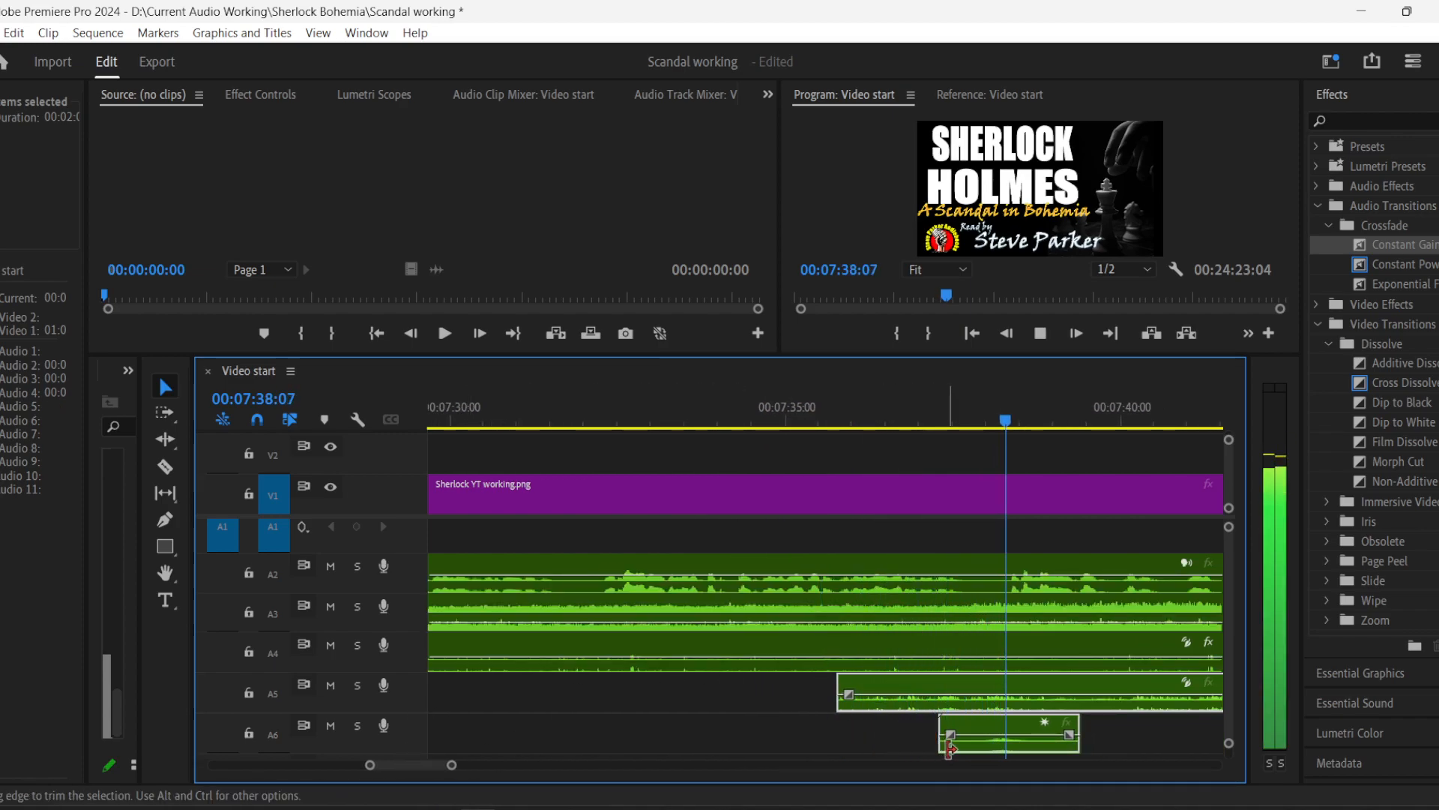
pyautogui.press('space')
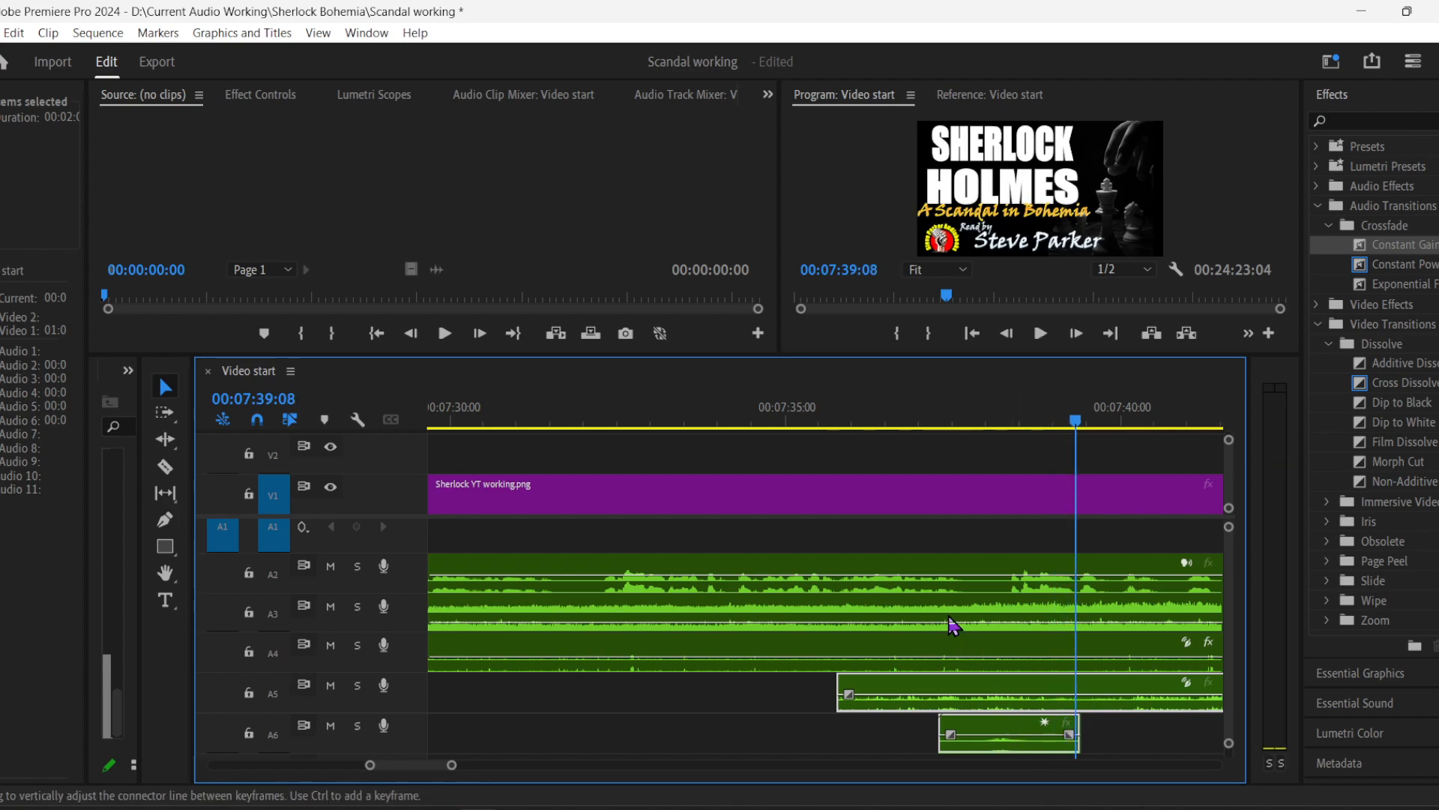
# - Cut the newspaper handling clip on A5 at about 00:07:37 and delete the part after the cut
pyautogui.click(173, 472)
pyautogui.click(929, 698)
pyautogui.click(165, 389)
pyautogui.click(1013, 678)
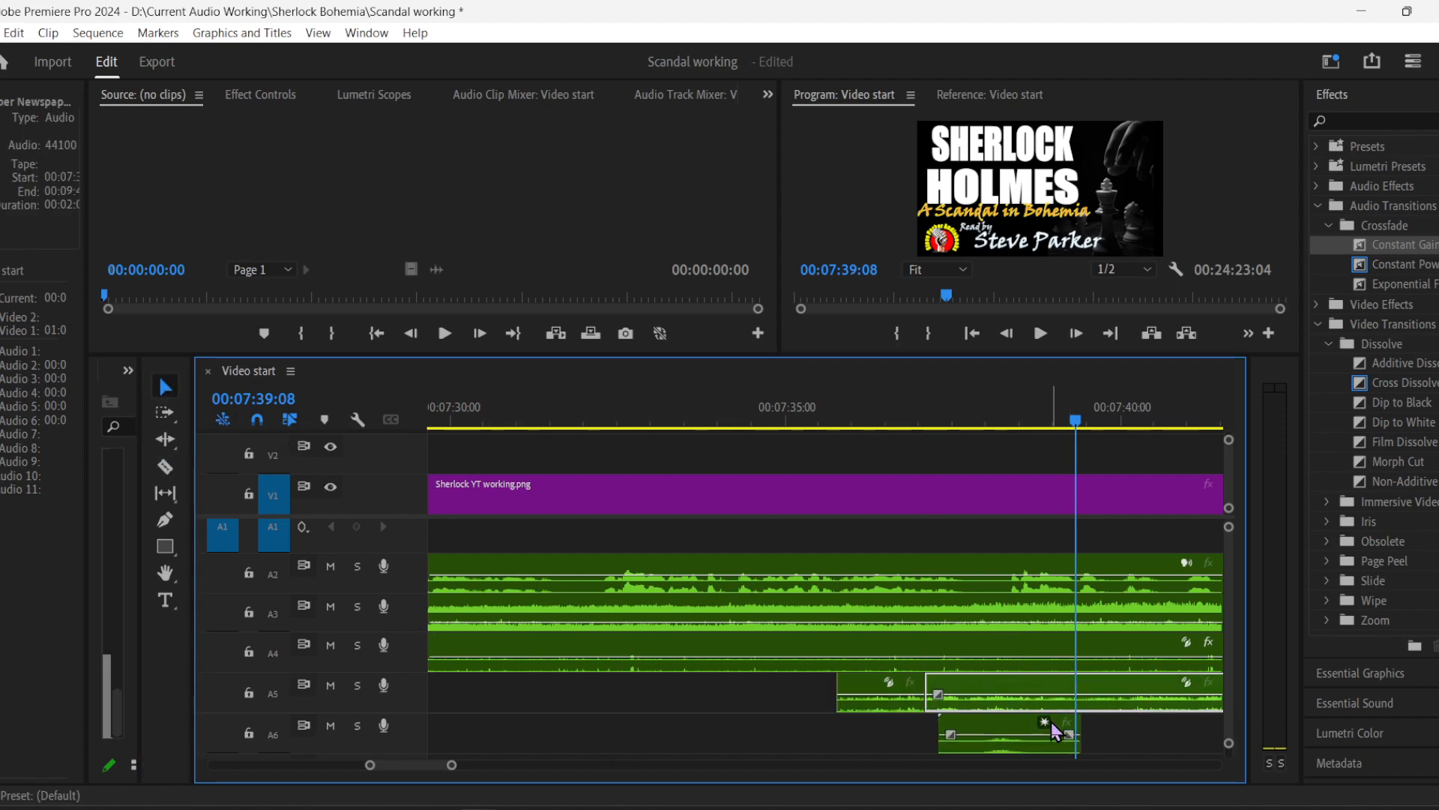
pyautogui.press('Delete')
# - Move the A6 slide clip earlier to overlap the shortened newspaper clip, and lower the newspaper clip's volume on A5
pyautogui.moveTo(992, 722); pyautogui.dragTo(978, 731)
pyautogui.moveTo(955, 733); pyautogui.dragTo(943, 729)
pyautogui.click(801, 418)
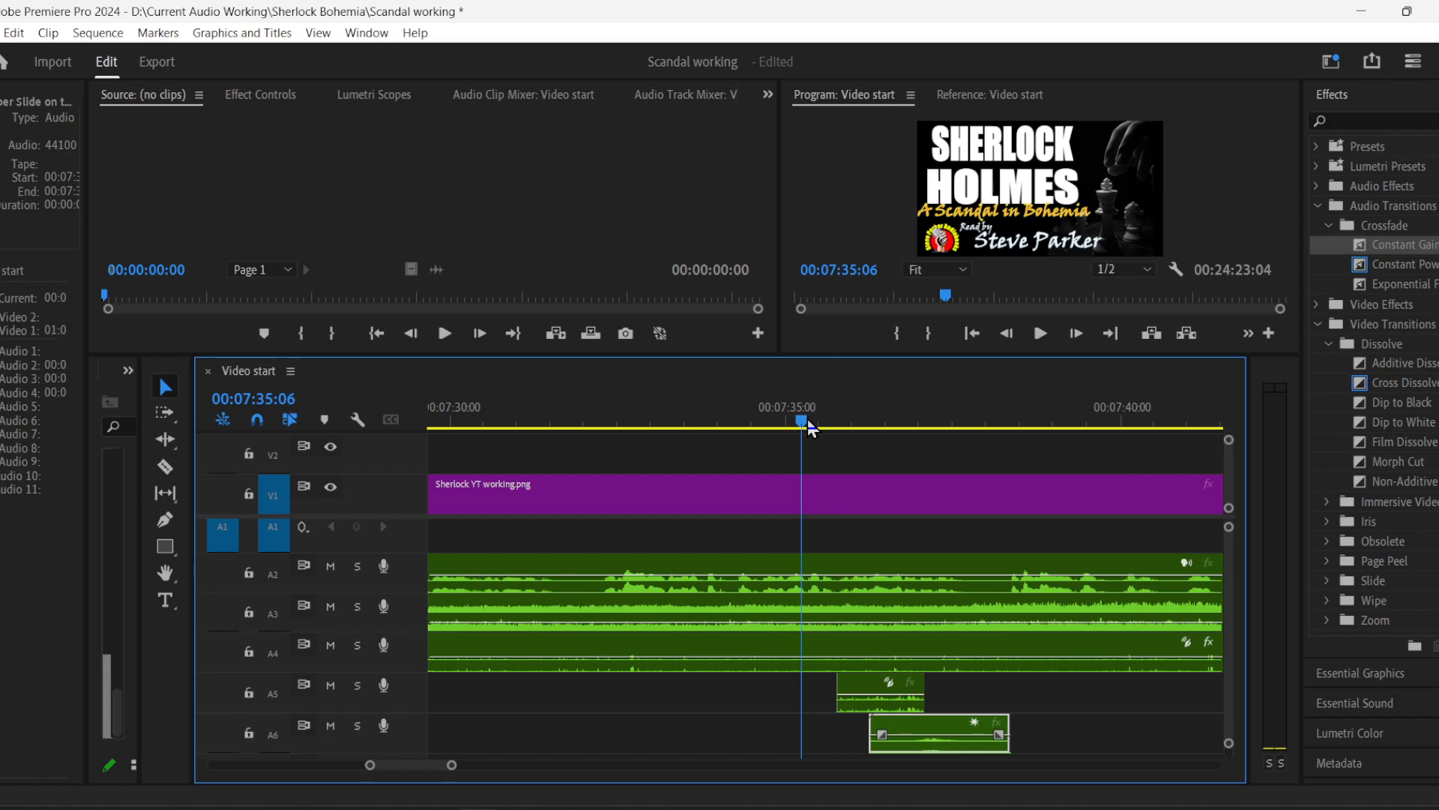
pyautogui.press('space')
pyautogui.click(879, 693)
pyautogui.moveTo(880, 696); pyautogui.dragTo(880, 701)
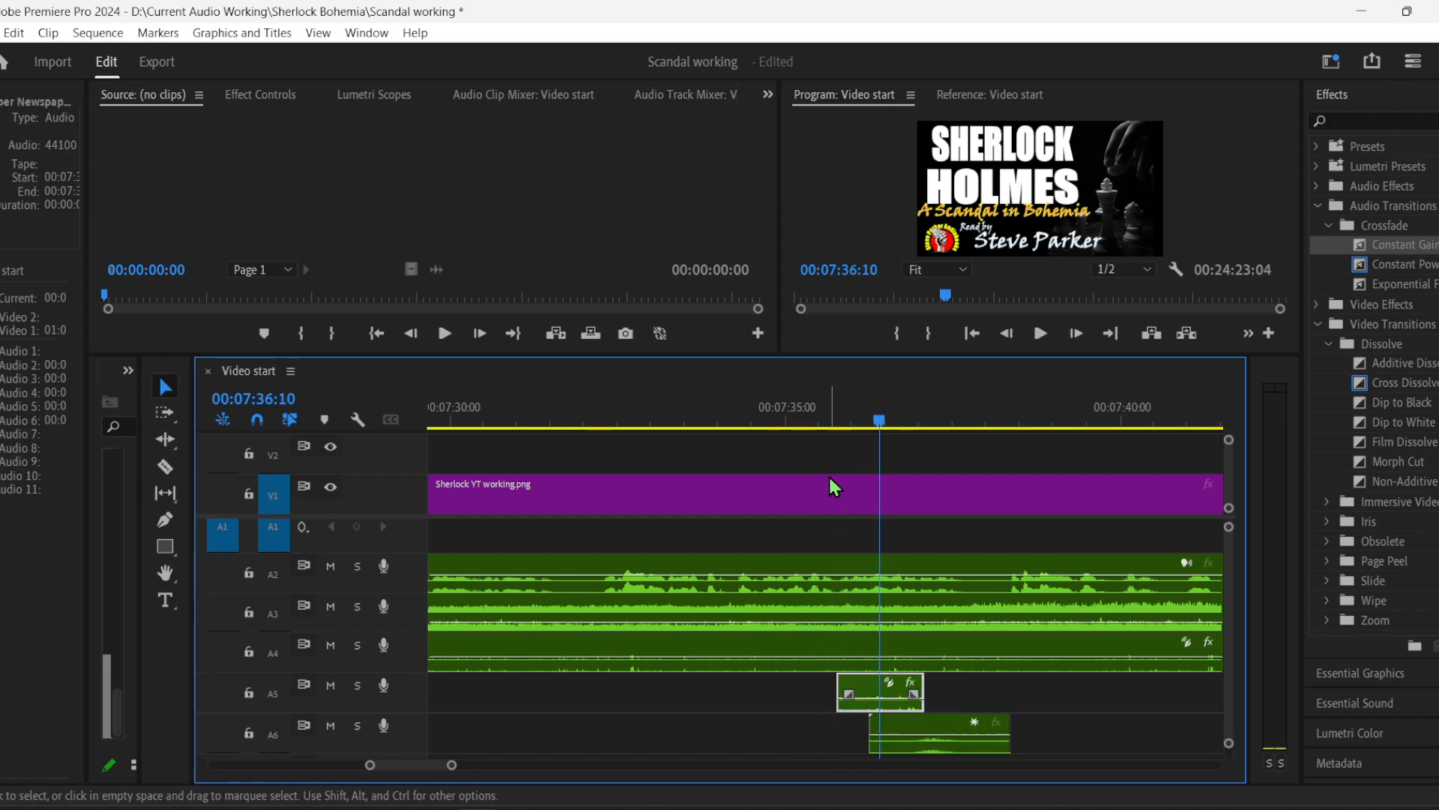
# - Trim the end of the A6 paper slide clip to a duration of 00:00:01:11 and replay the passage
pyautogui.press('space')
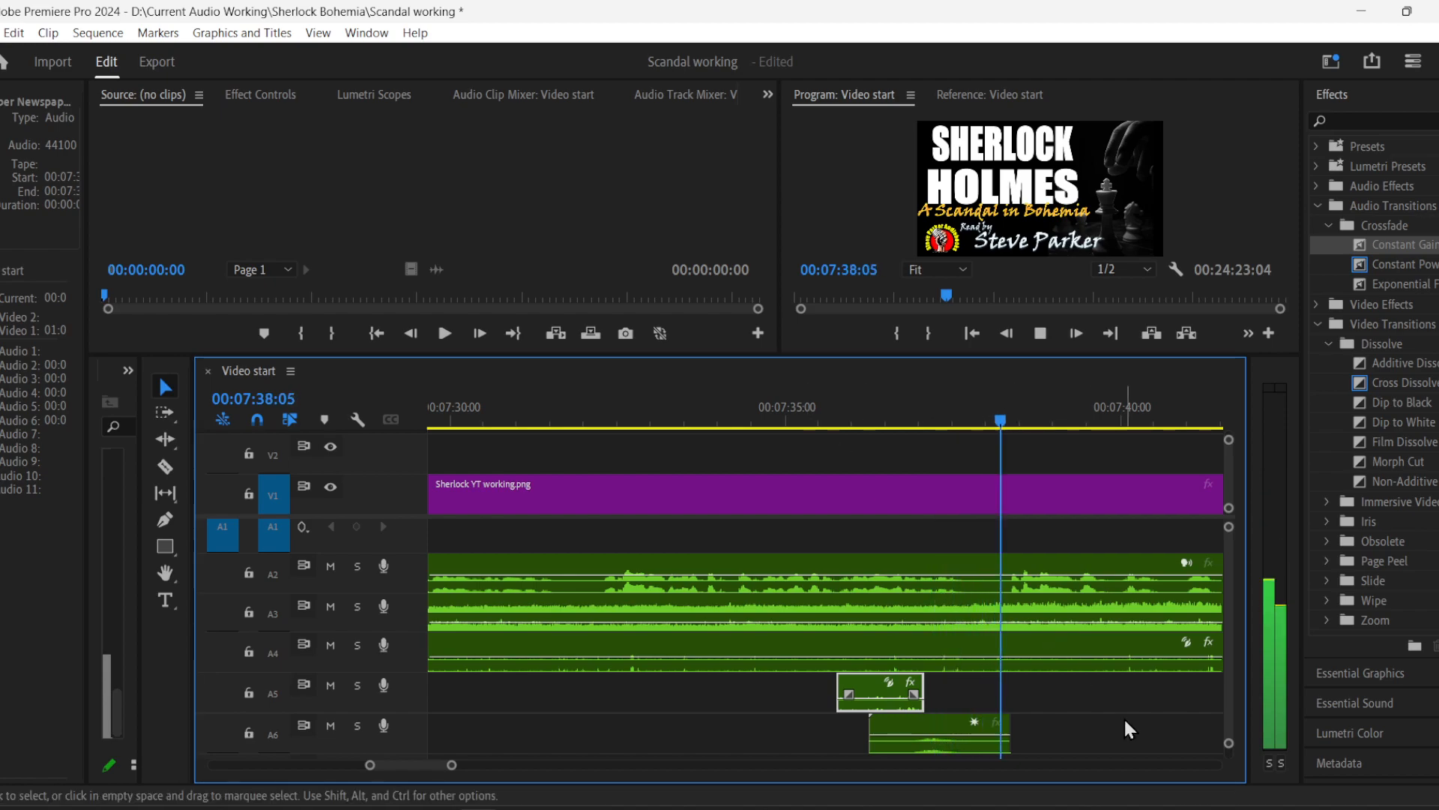
pyautogui.press('space')
pyautogui.moveTo(1011, 740); pyautogui.dragTo(974, 744)
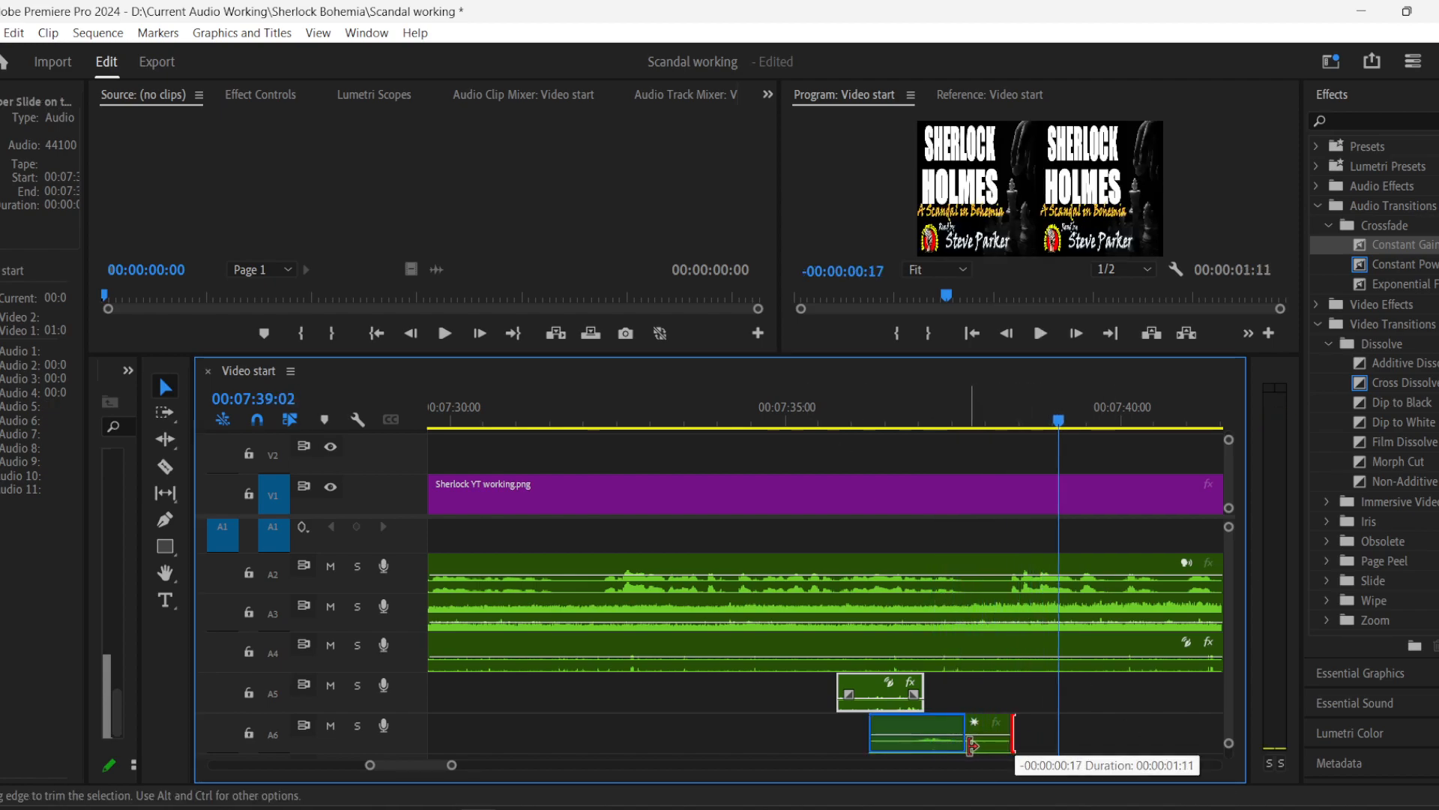
pyautogui.click(838, 727)
pyautogui.click(808, 417)
pyautogui.press('space')
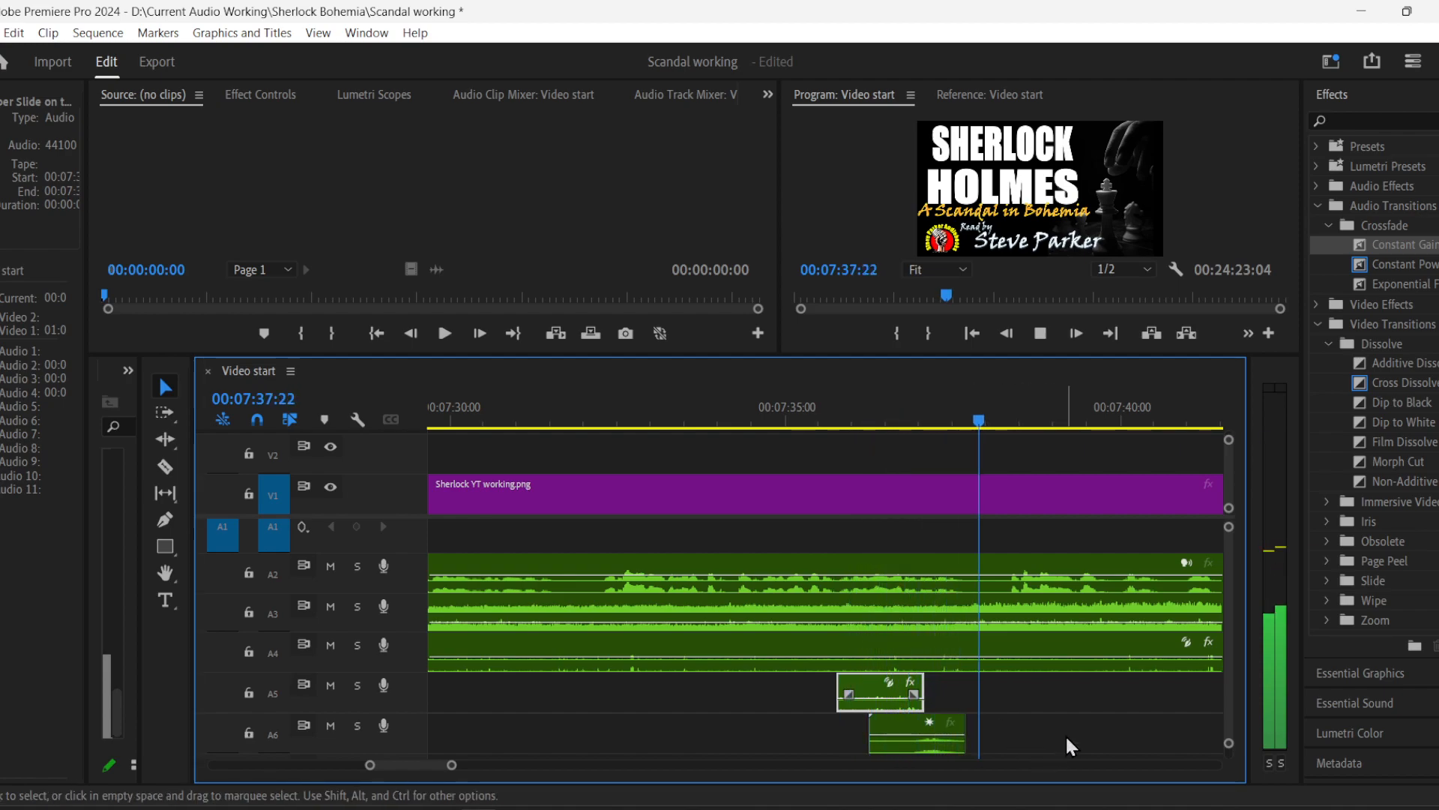
pyautogui.press('space')
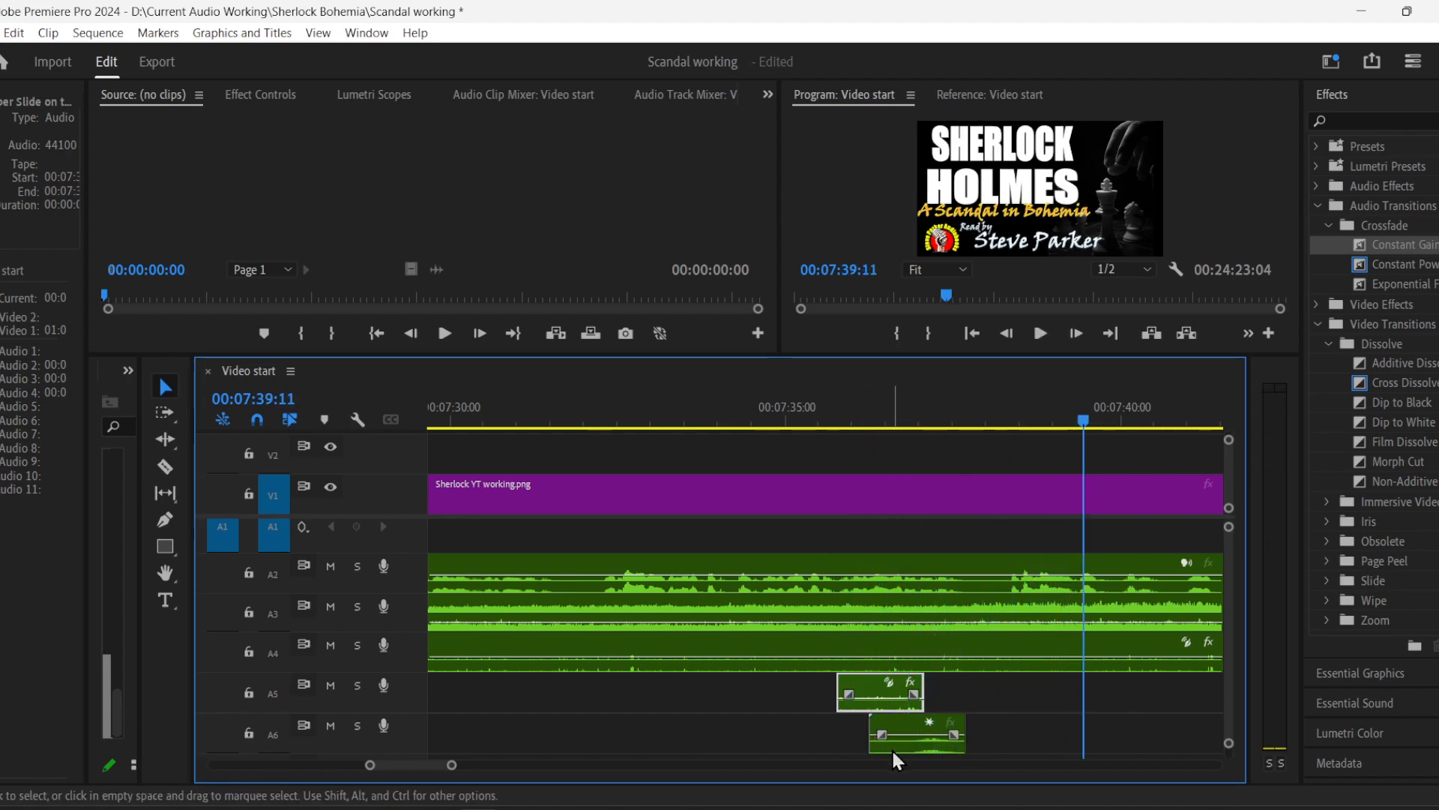
# - Mute A6 and play from about 00:07:35 to hear the newspaper sound without the paper slide
pyautogui.click(330, 725)
pyautogui.click(788, 416)
pyautogui.press('space')
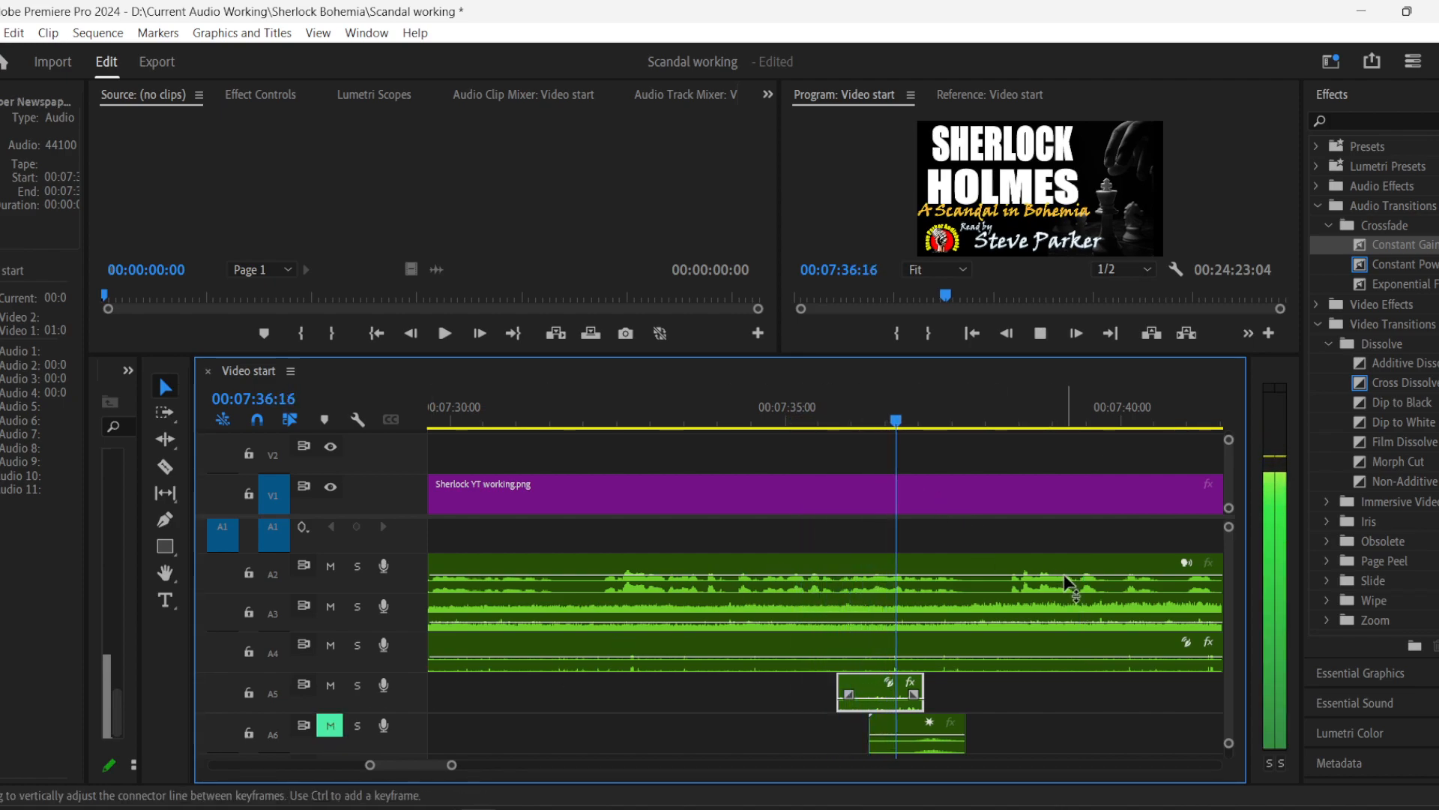
pyautogui.press('space')
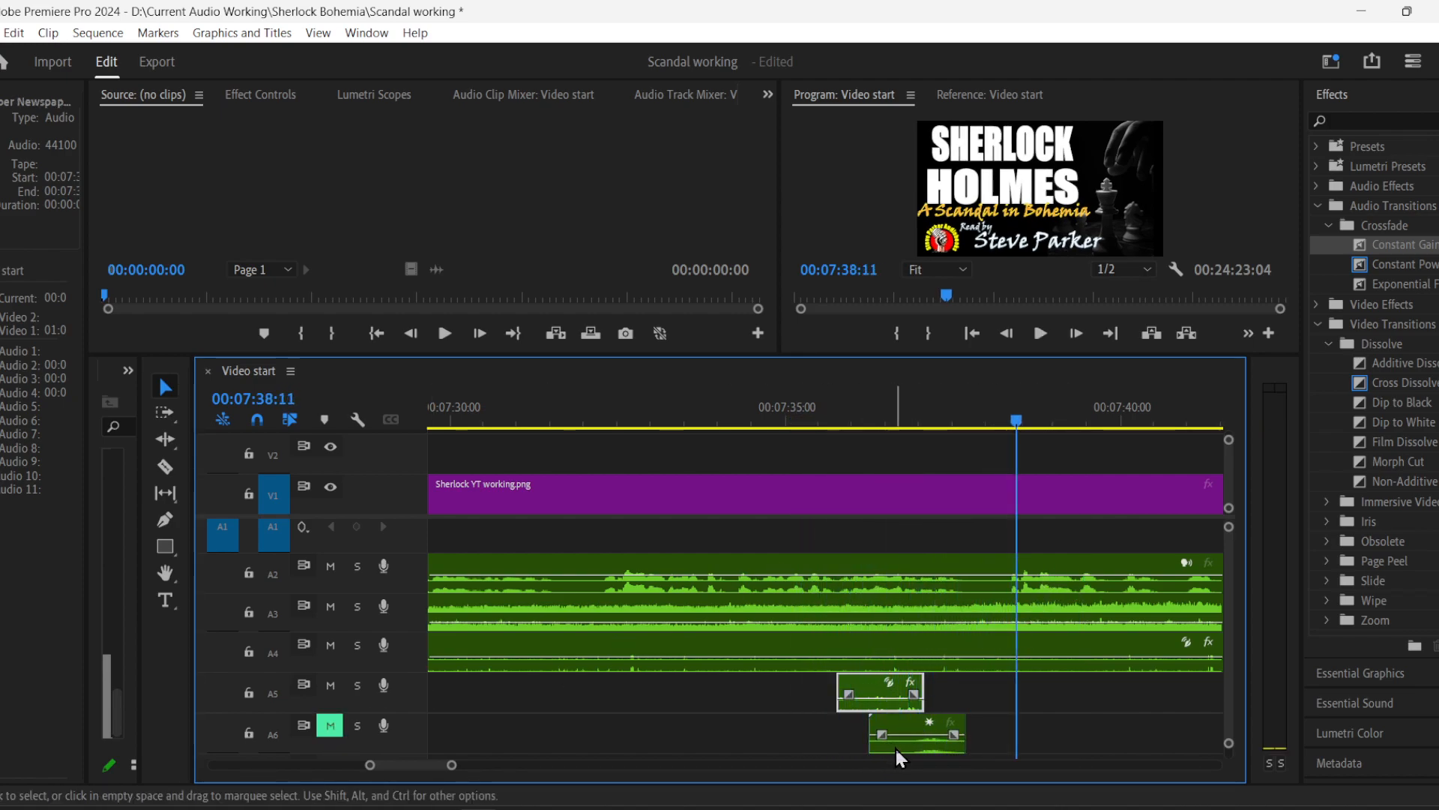
# - Delete the paper slide clip from A6 and replay the passage from 00:07:34:15
pyautogui.press('Delete')
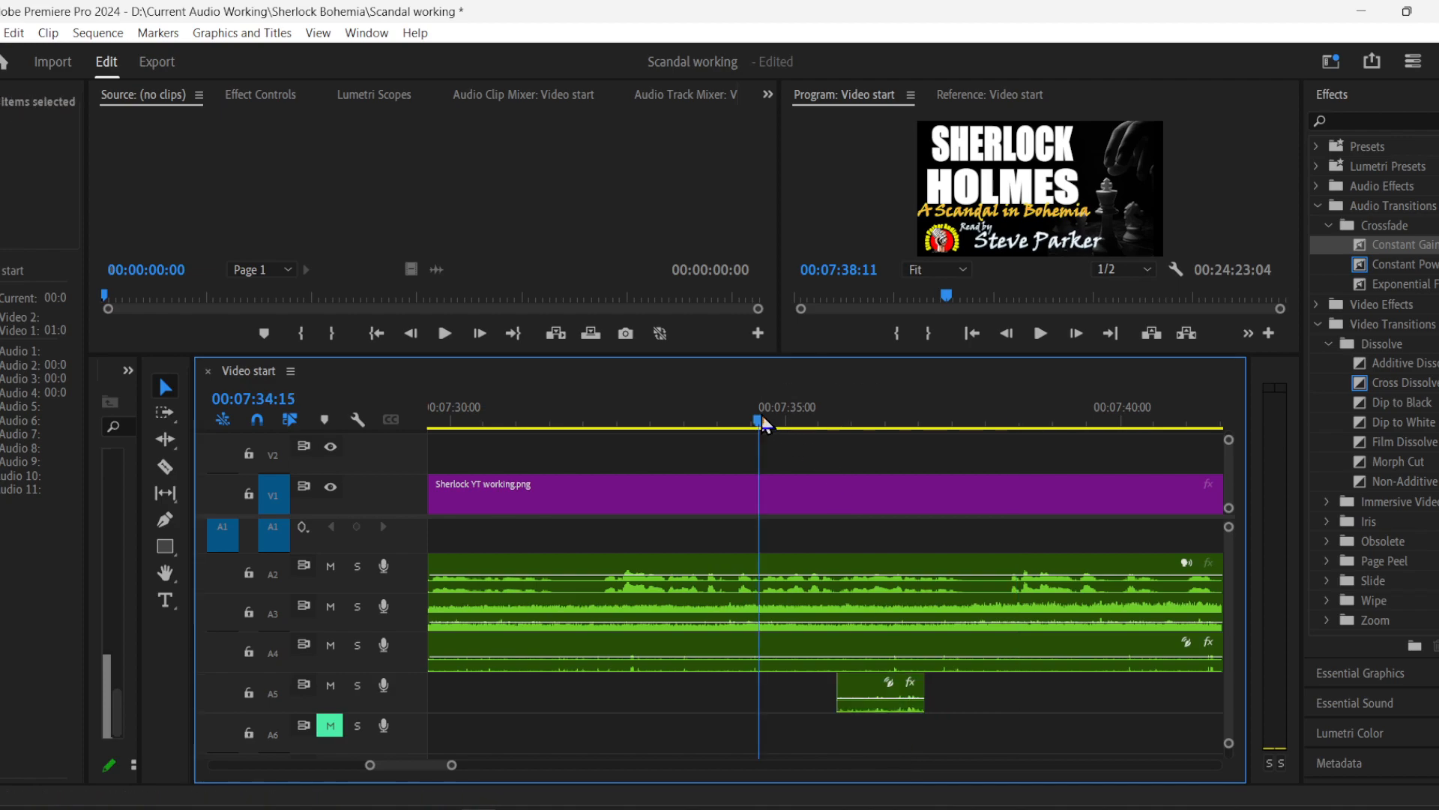
pyautogui.click(761, 416)
pyautogui.press('space')
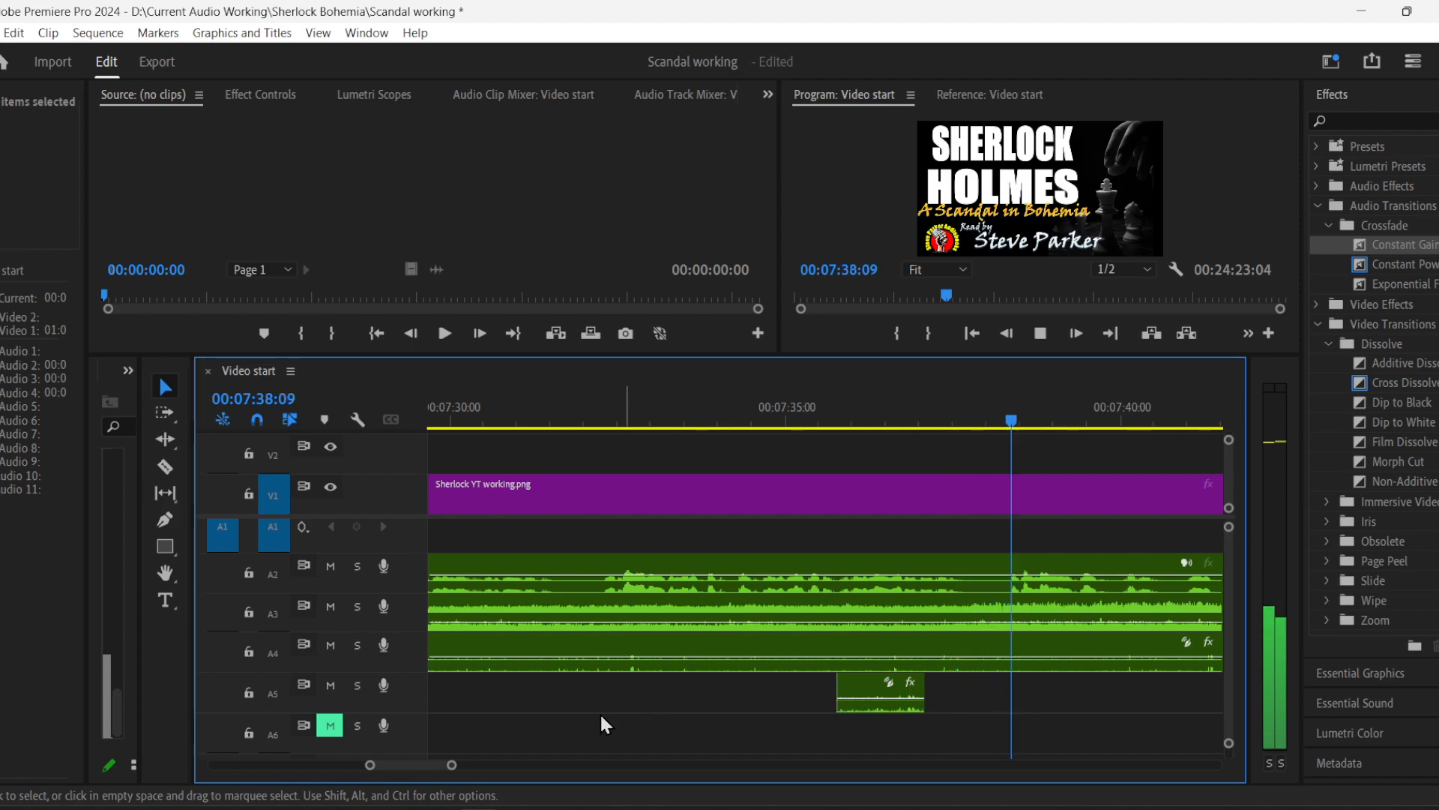
# - Keep playing the narration to review the mix up to about 00:08:13 and save the project
pyautogui.moveTo(451, 764); pyautogui.dragTo(524, 764)
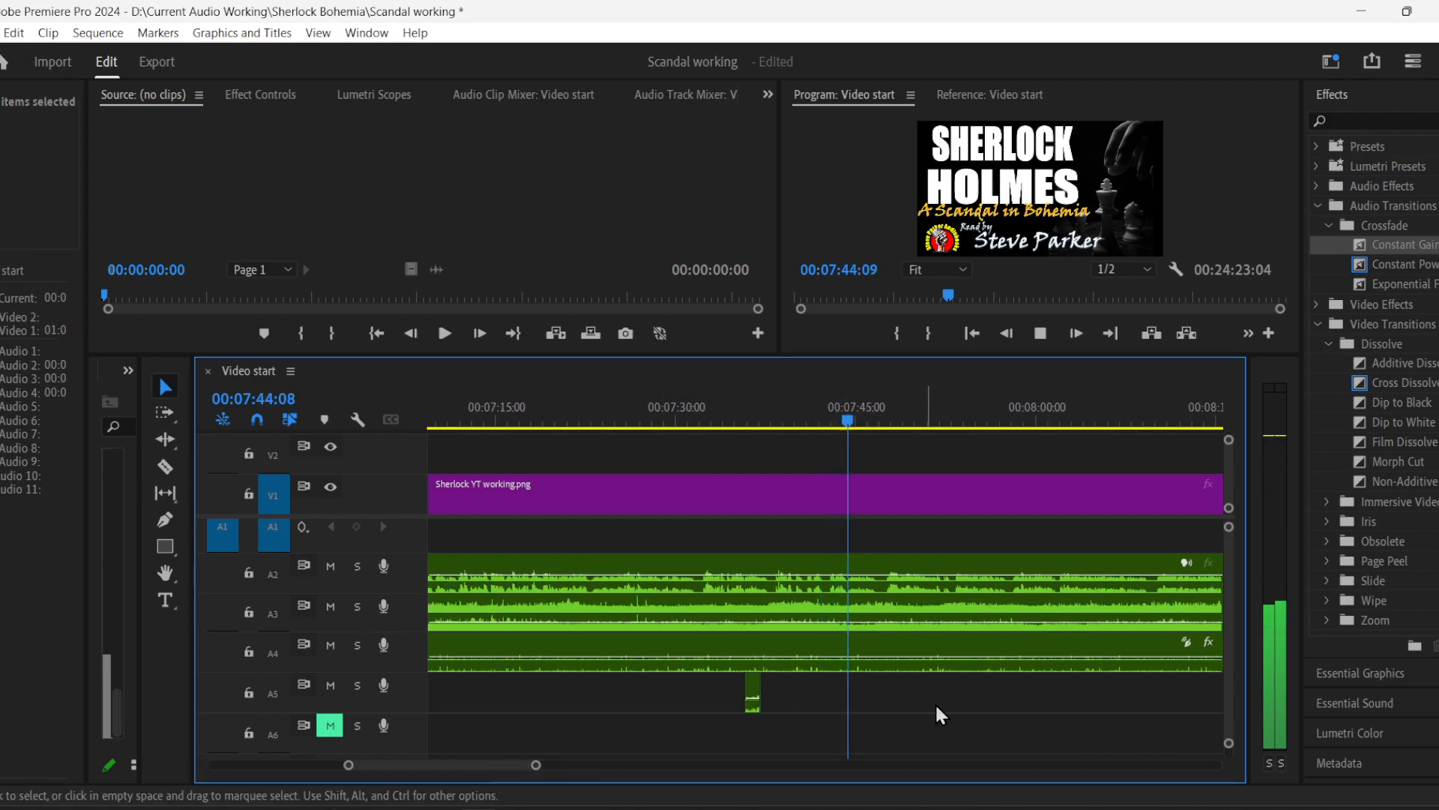
pyautogui.moveTo(536, 764); pyautogui.dragTo(737, 765)
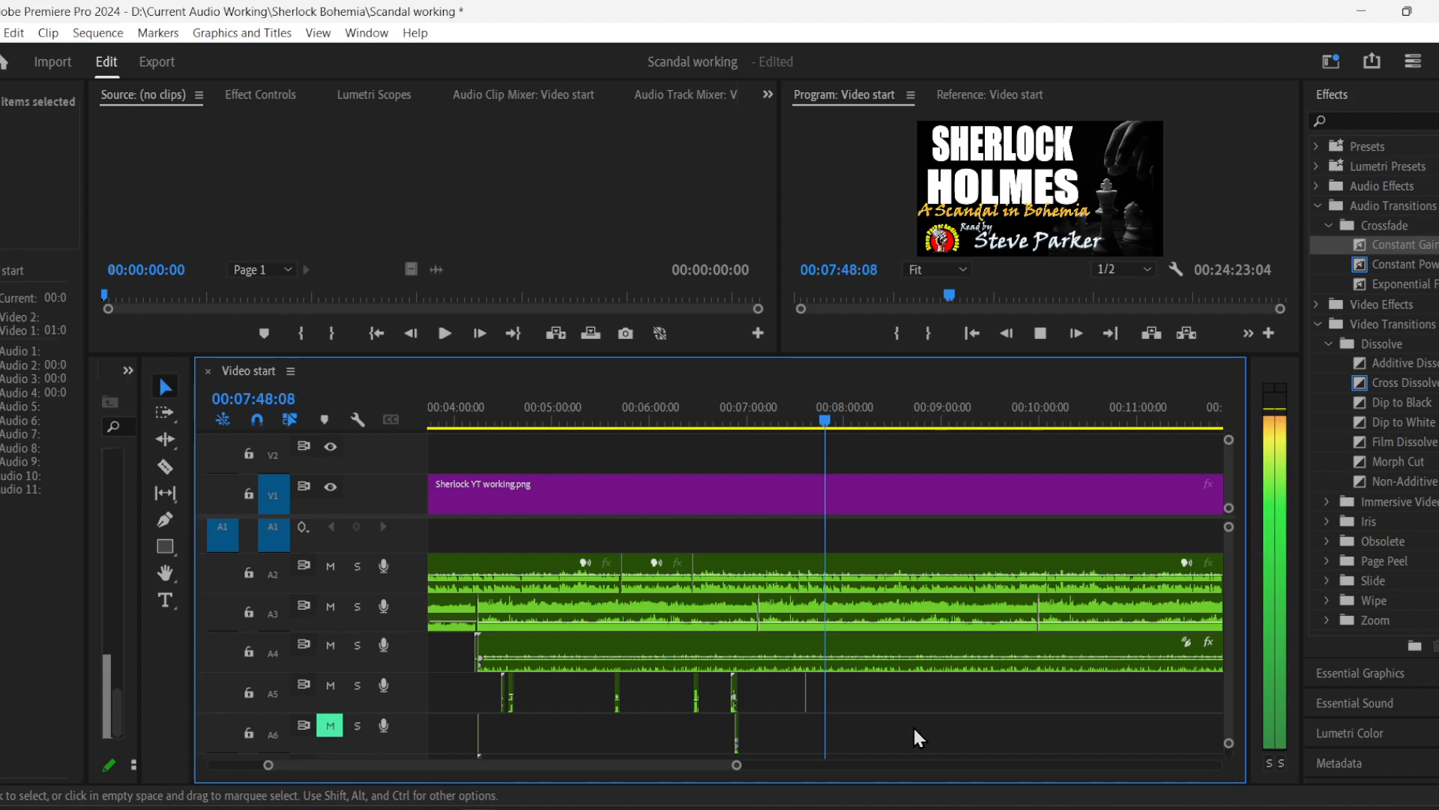
pyautogui.moveTo(493, 766); pyautogui.dragTo(529, 765)
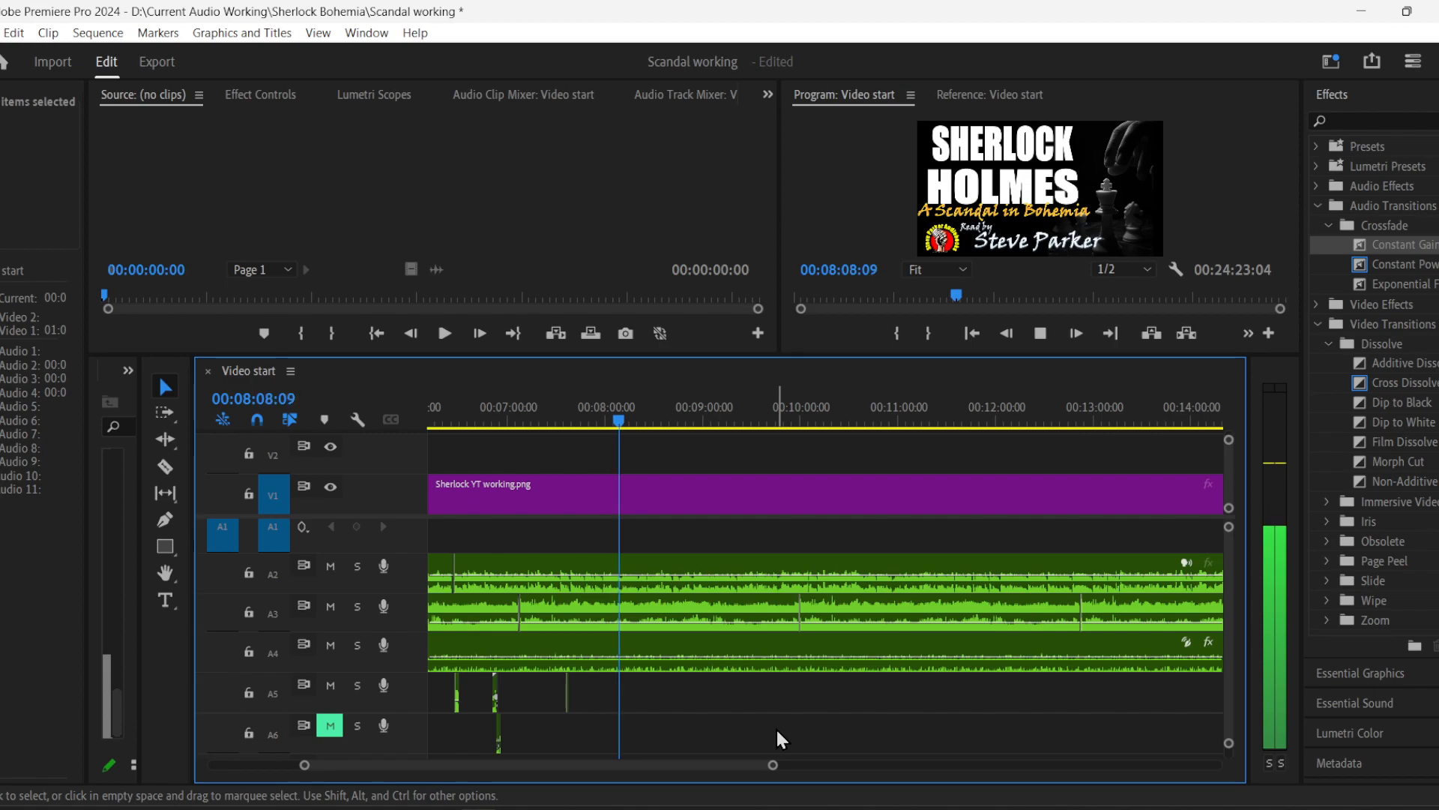
pyautogui.hotkey('ctrl', 's')
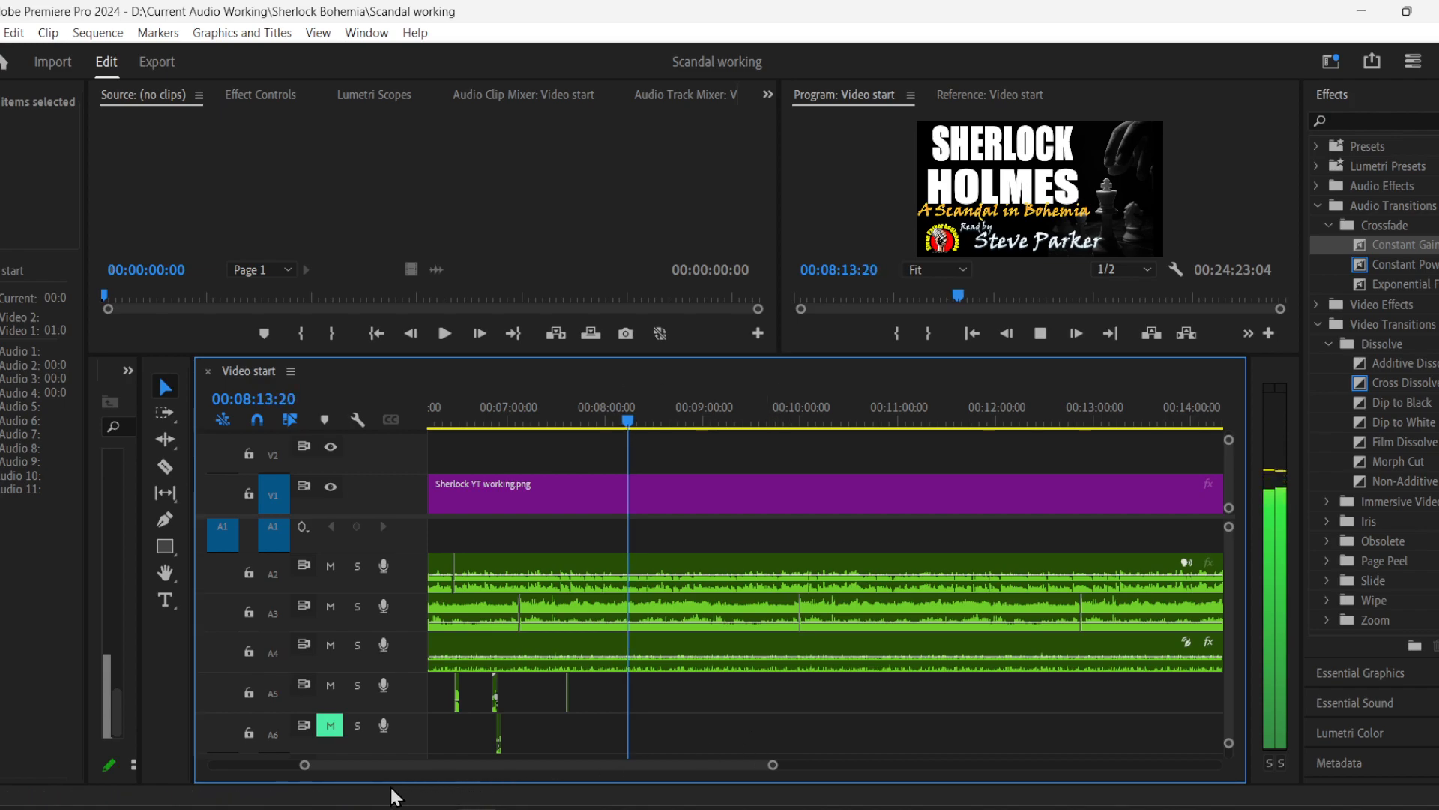
# - Unmute A6 and continue reviewing the narration through about 00:08:27
pyautogui.moveTo(307, 765); pyautogui.dragTo(427, 765)
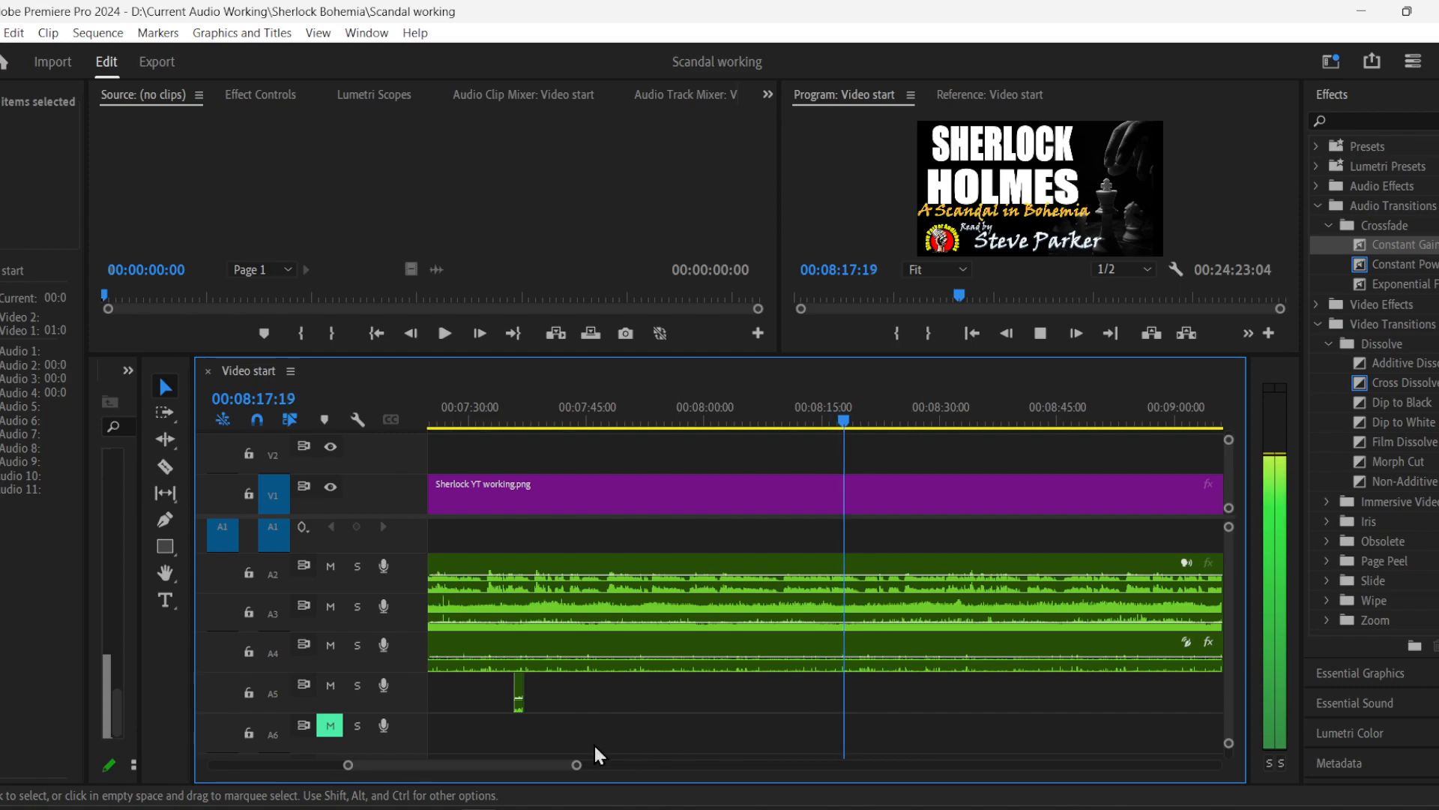
pyautogui.click(330, 725)
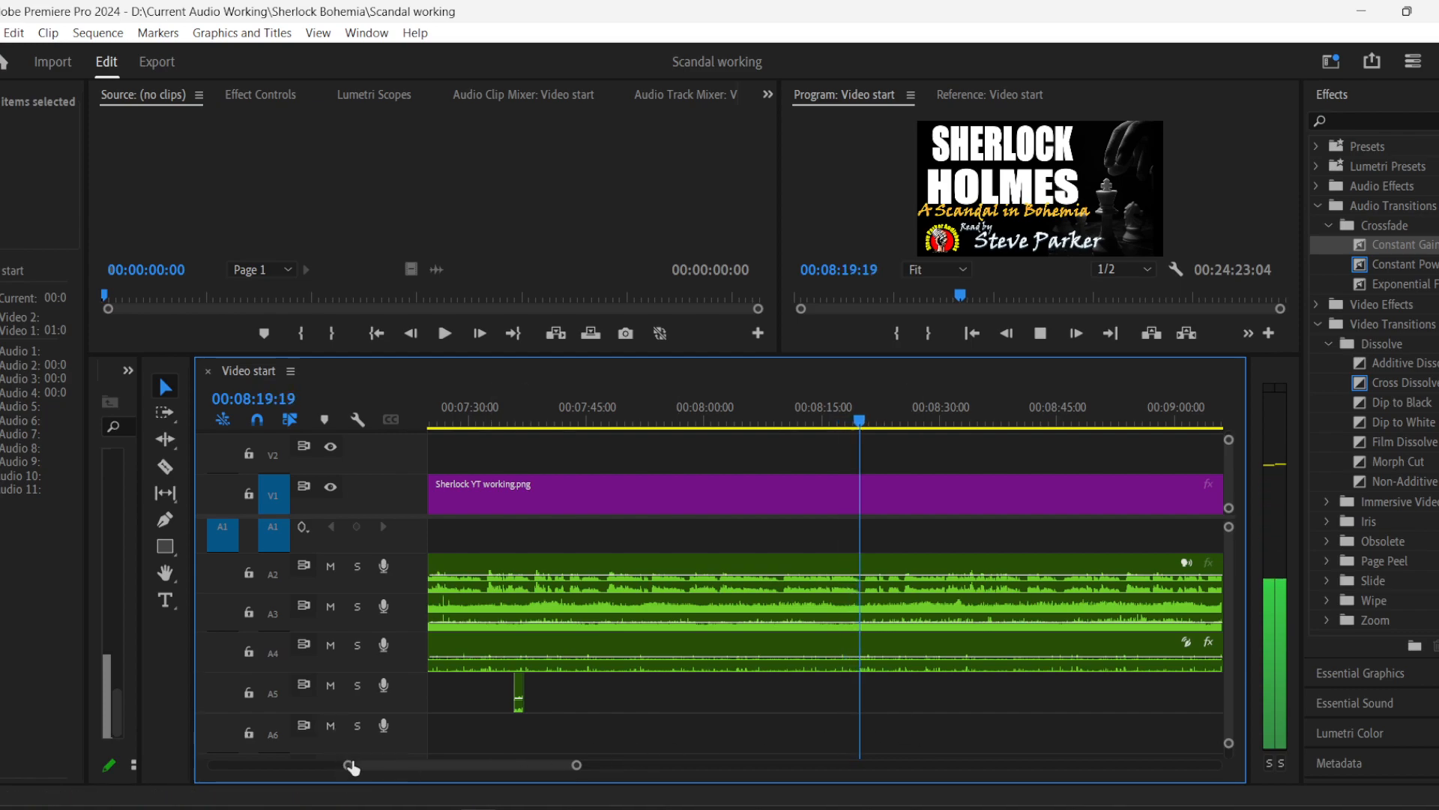
pyautogui.moveTo(348, 764); pyautogui.dragTo(395, 765)
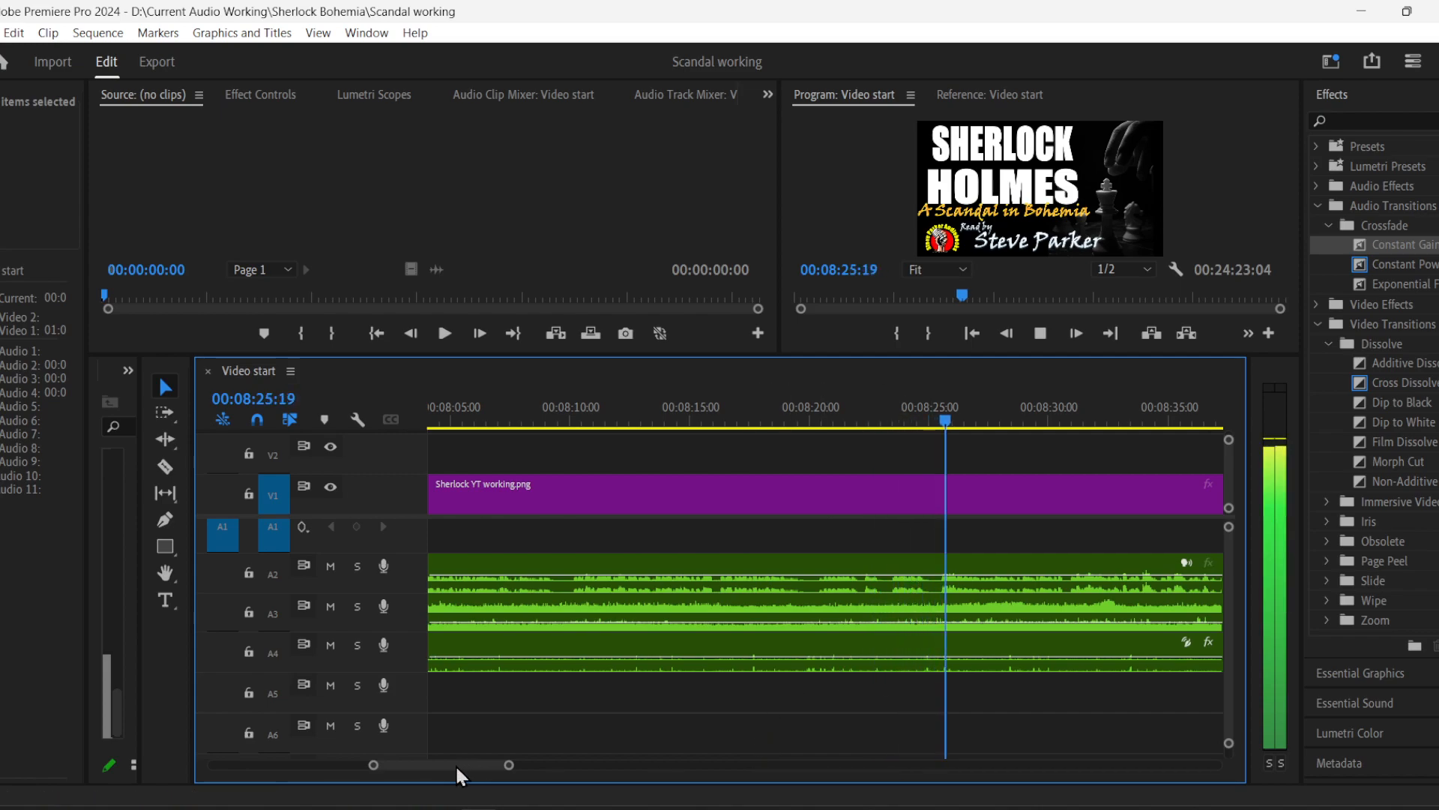
pyautogui.moveTo(456, 763); pyautogui.dragTo(460, 767)
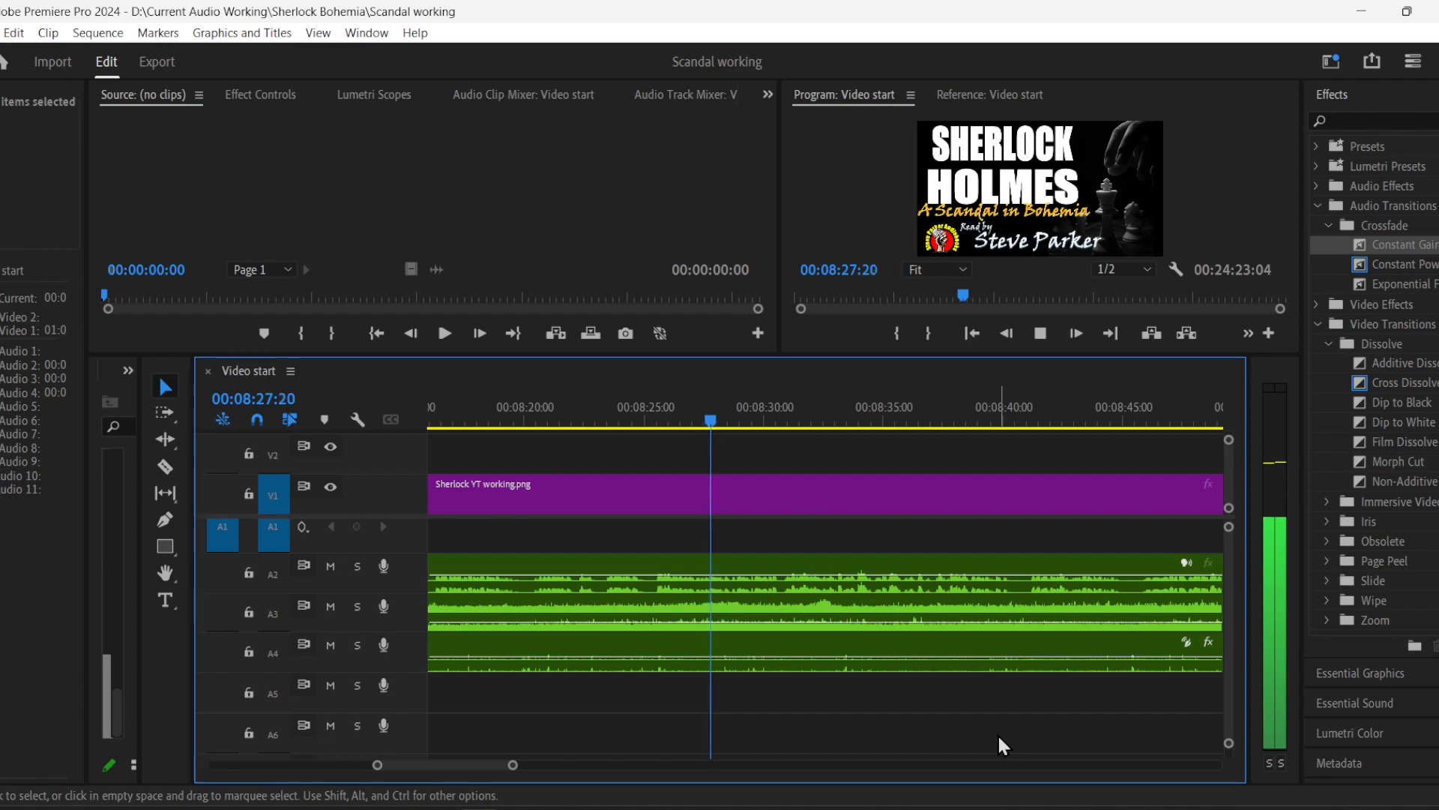
# - Audition the Paper towel sound from the Paper folder while the narration keeps playing
pyautogui.moveTo(514, 766); pyautogui.dragTo(530, 767)
pyautogui.moveTo(433, 764); pyautogui.dragTo(476, 767)
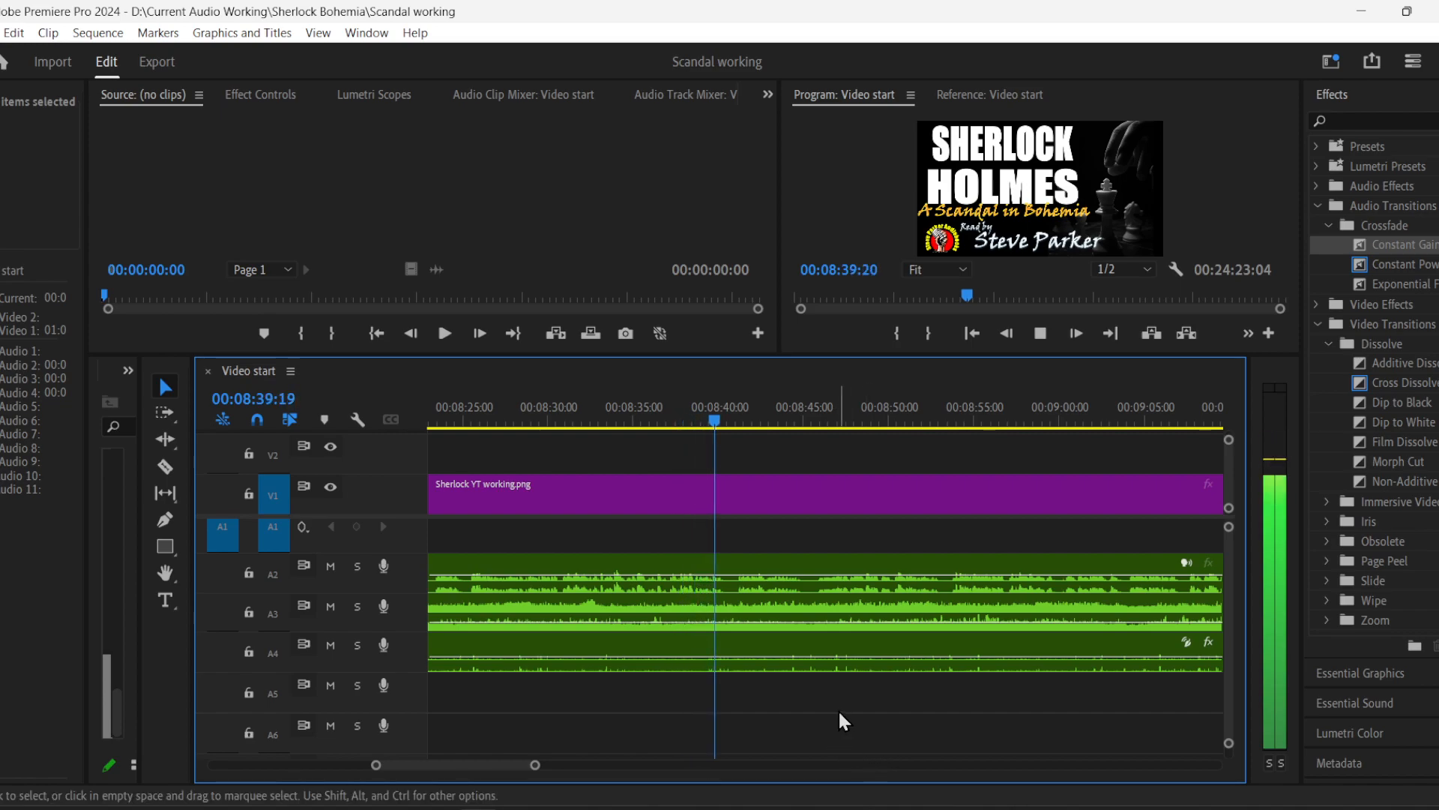
pyautogui.click(374, 808)
pyautogui.click(438, 589)
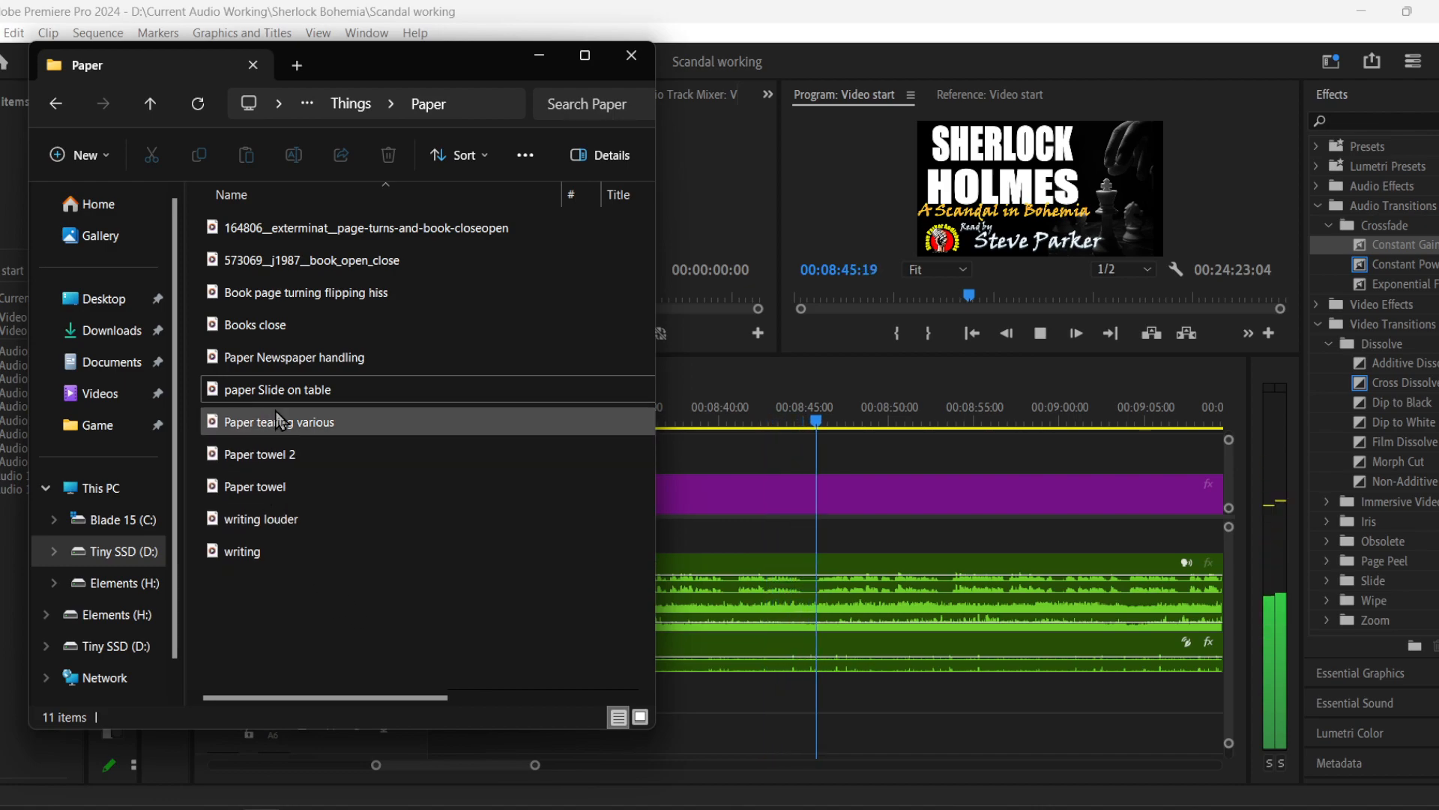
pyautogui.doubleClick(251, 486)
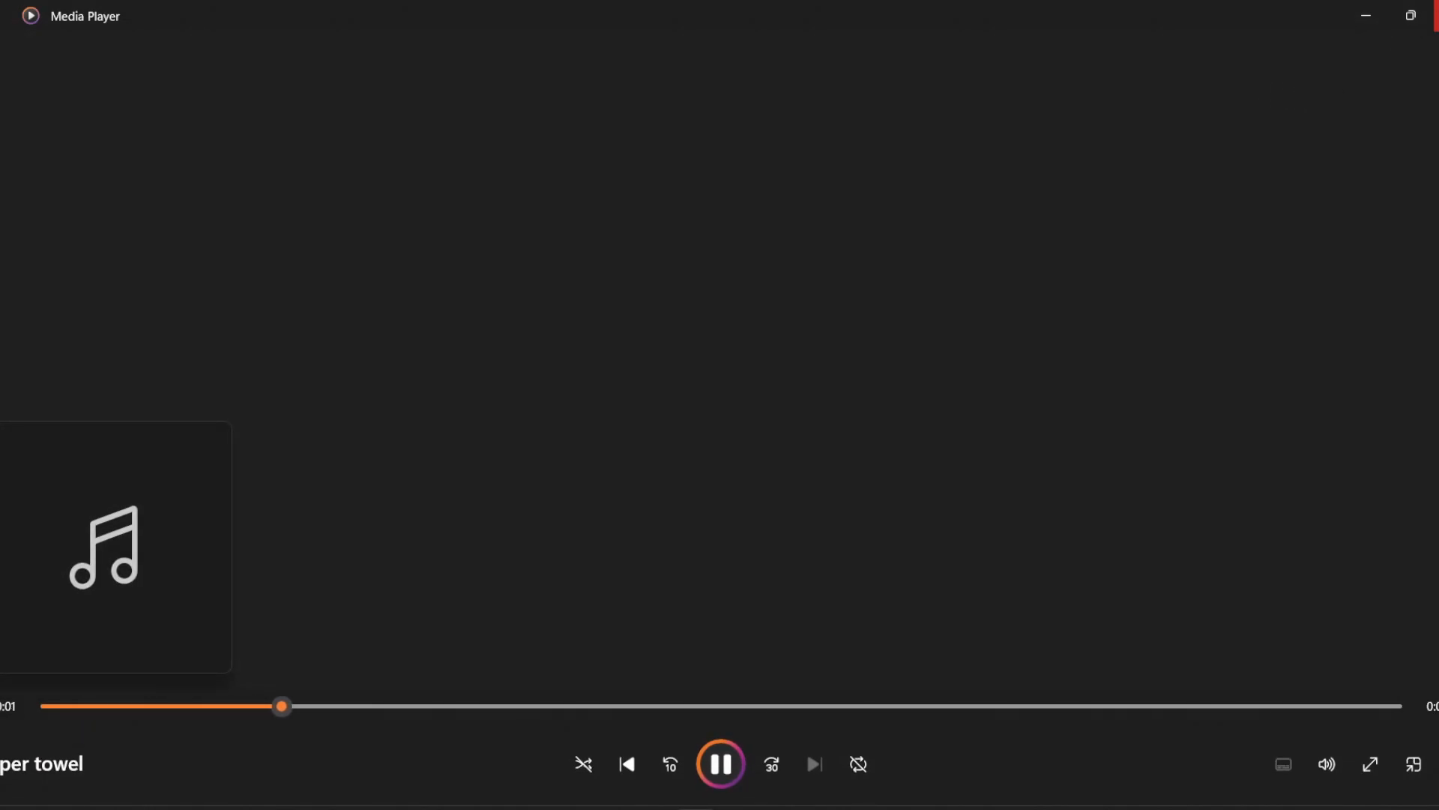
pyautogui.click(1435, 15)
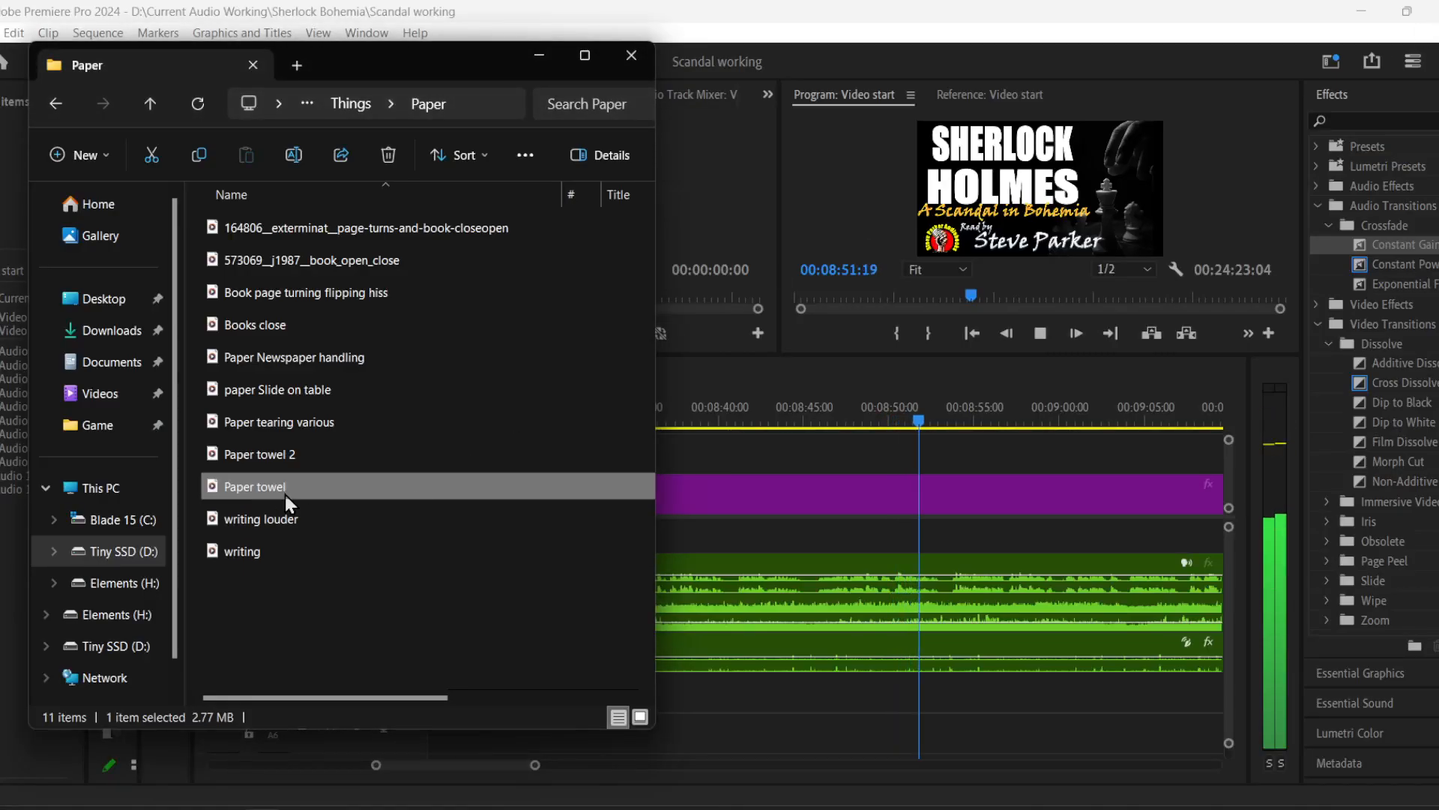
pyautogui.click(347, 633)
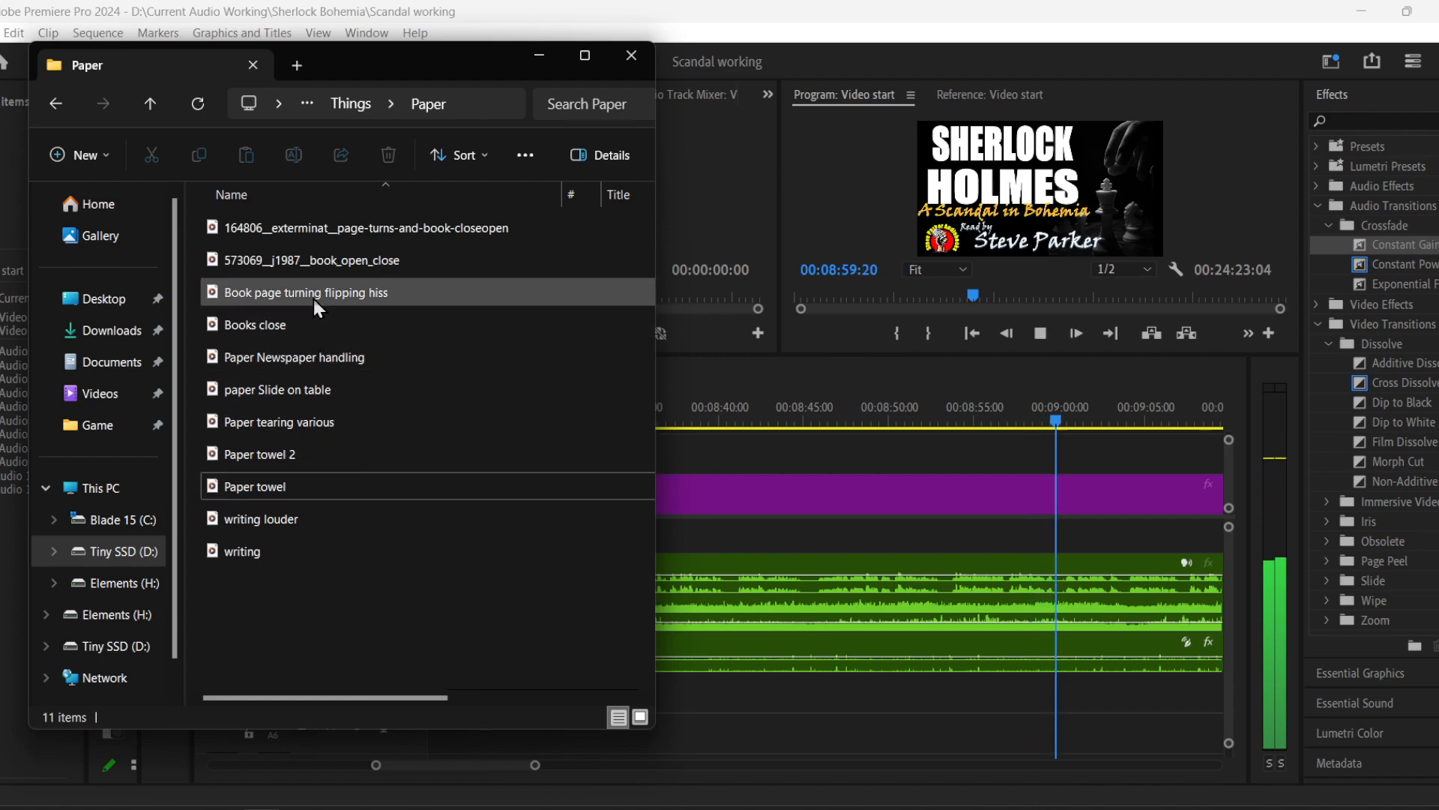
# - Continue reviewing the narration through about 00:09:44 and stop playback there
pyautogui.click(835, 734)
pyautogui.moveTo(535, 765); pyautogui.dragTo(674, 765)
pyautogui.moveTo(515, 764); pyautogui.dragTo(534, 768)
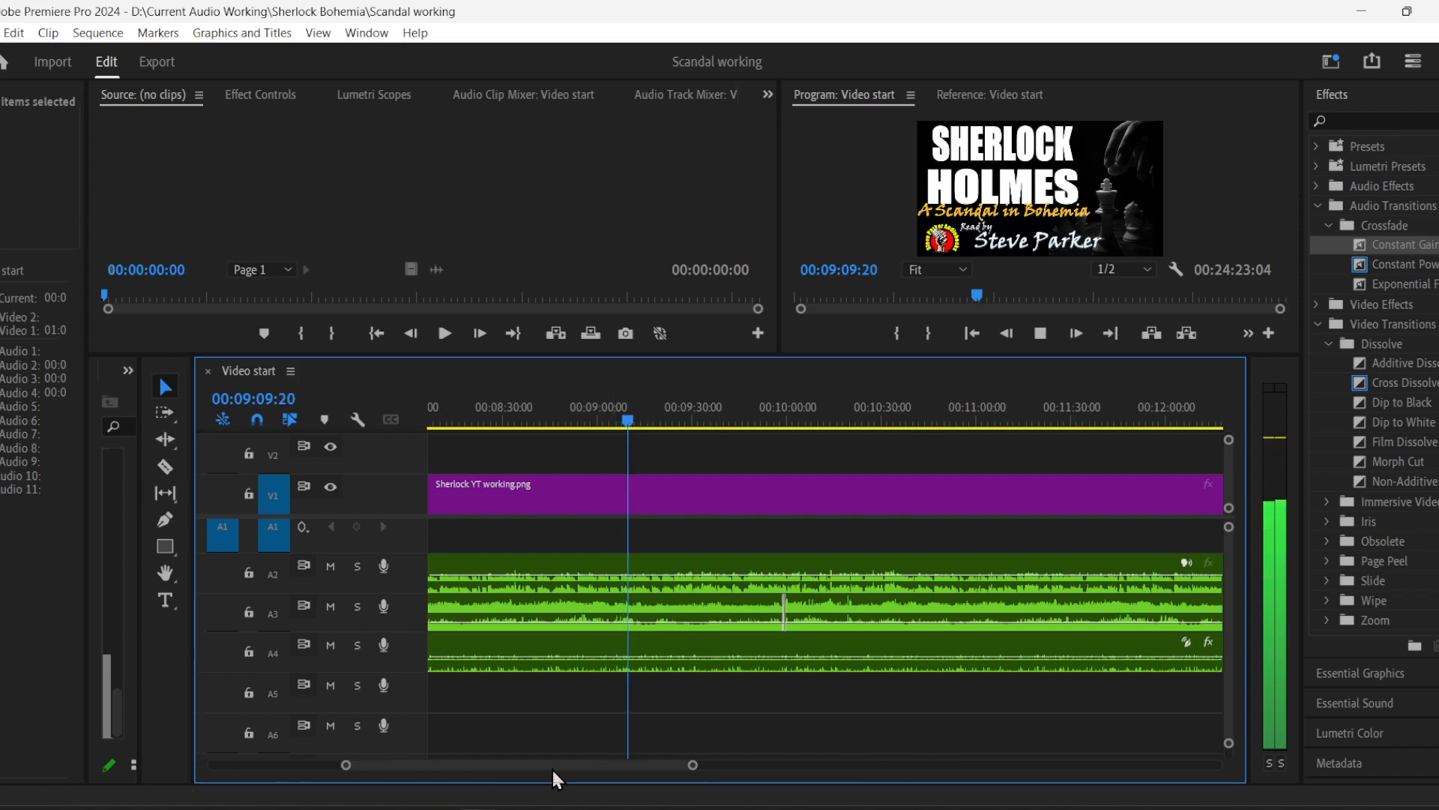
pyautogui.scroll(5, 555, 767)
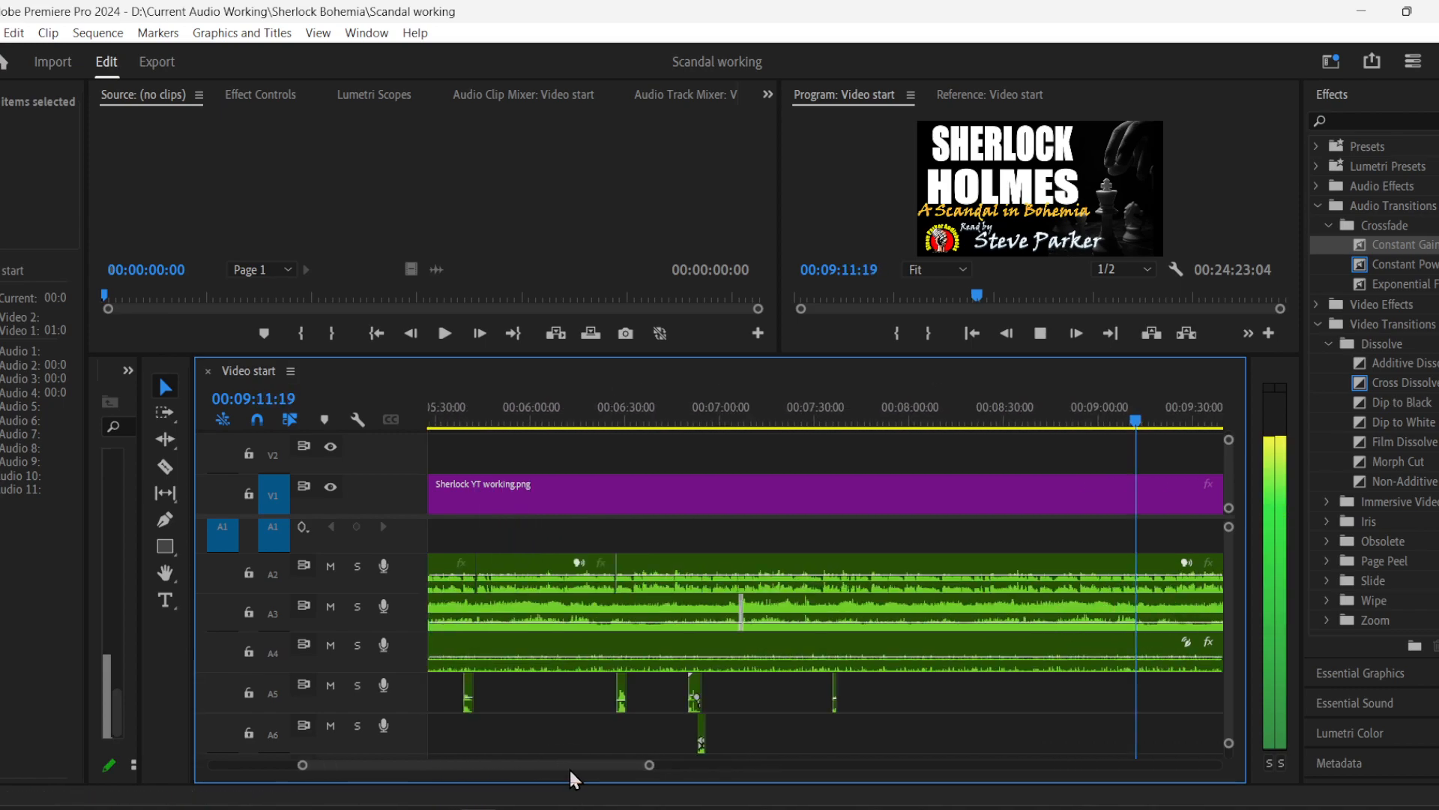
pyautogui.moveTo(502, 767); pyautogui.dragTo(560, 766)
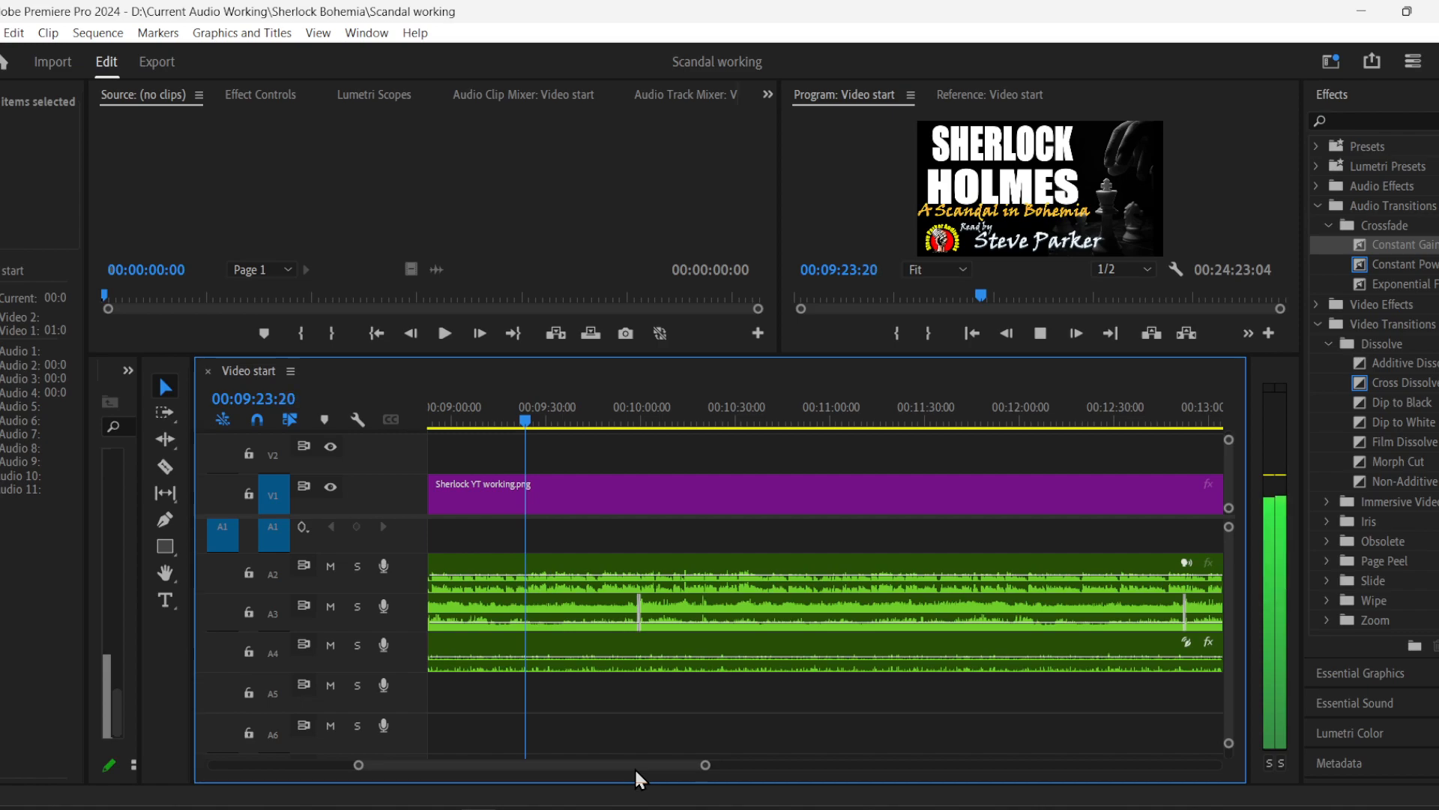
pyautogui.moveTo(706, 765); pyautogui.dragTo(769, 768)
pyautogui.moveTo(531, 763); pyautogui.dragTo(583, 765)
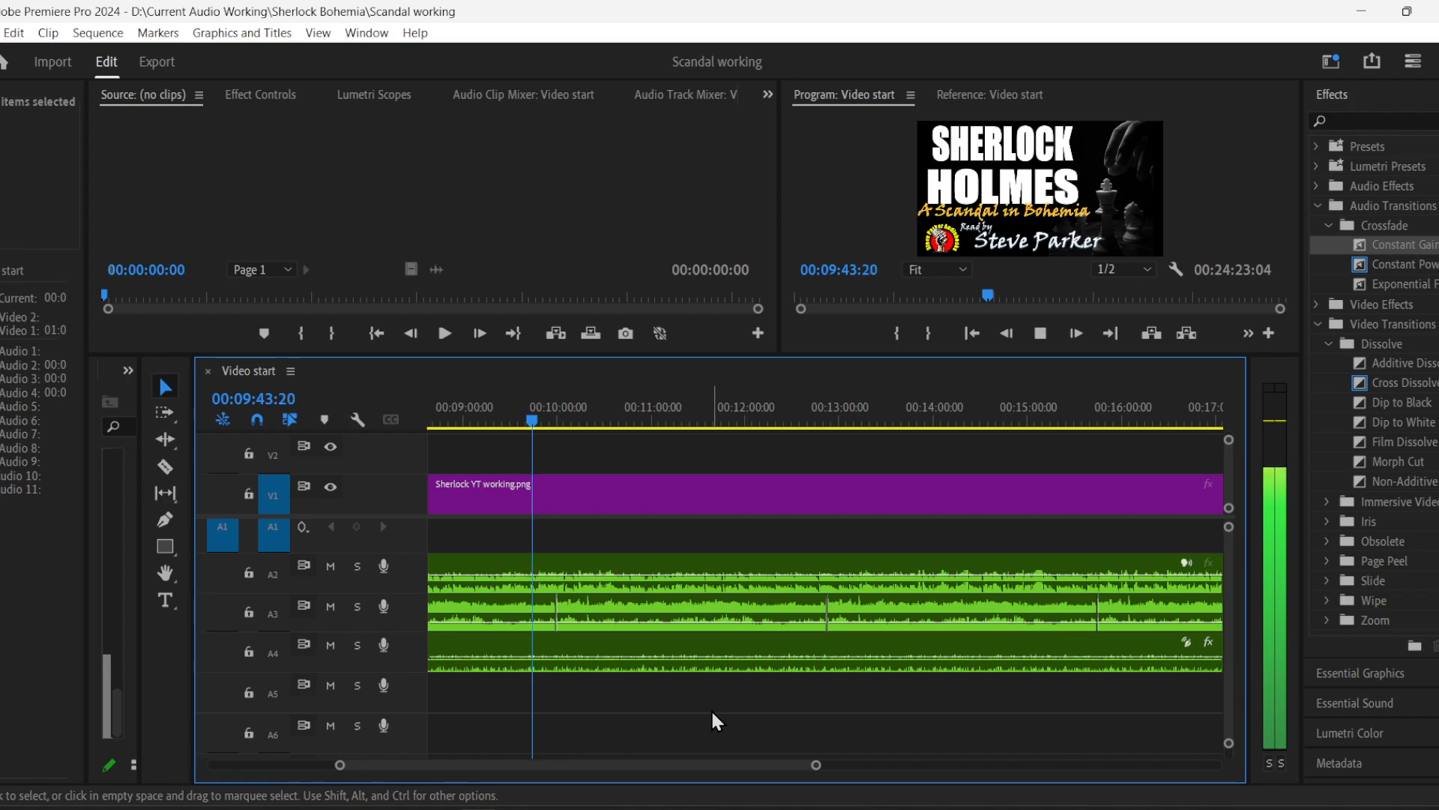
pyautogui.press('space')
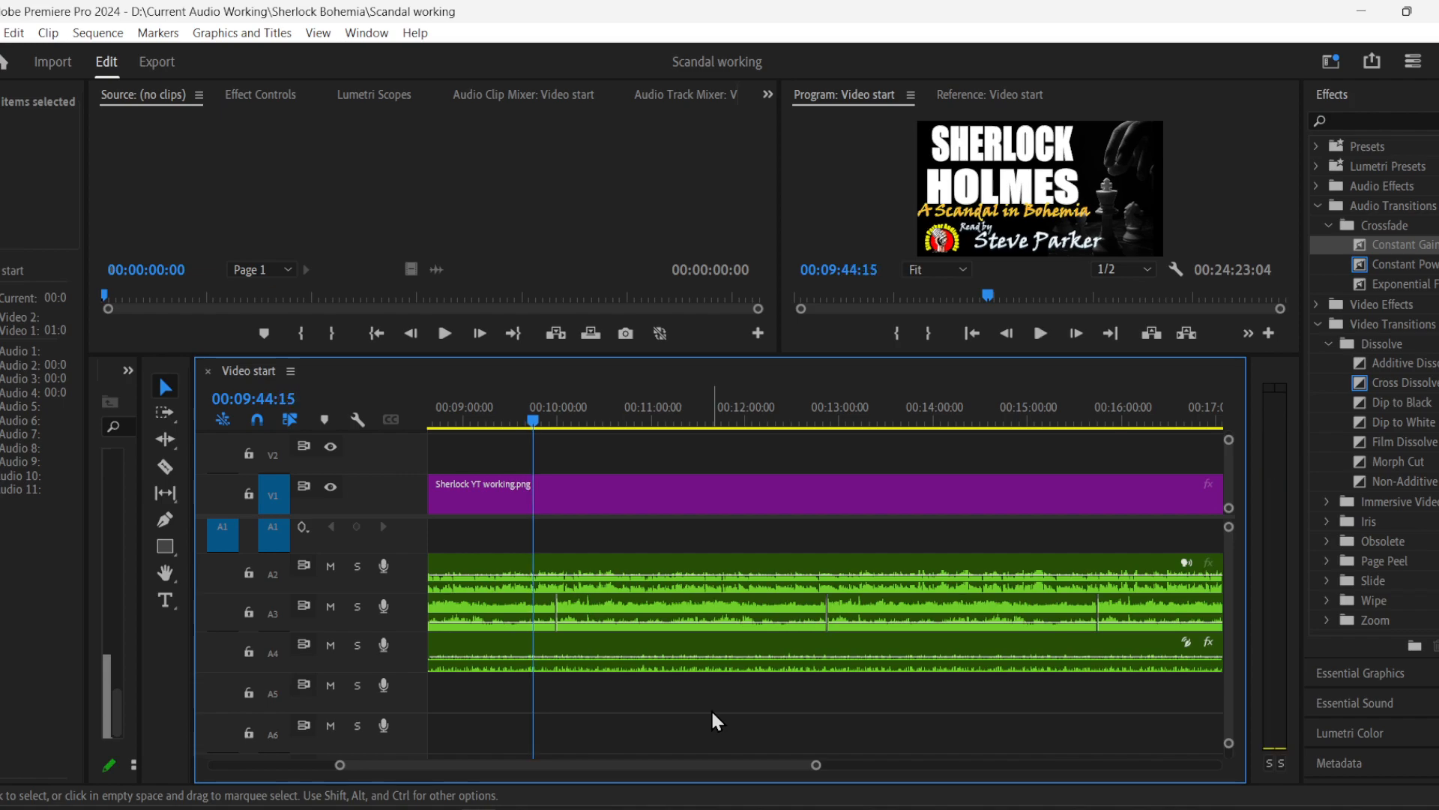
# - Audition 573069__j1987__book_open_close from the Paper folder and place it on A5 at about 00:09:44
pyautogui.click(283, 808)
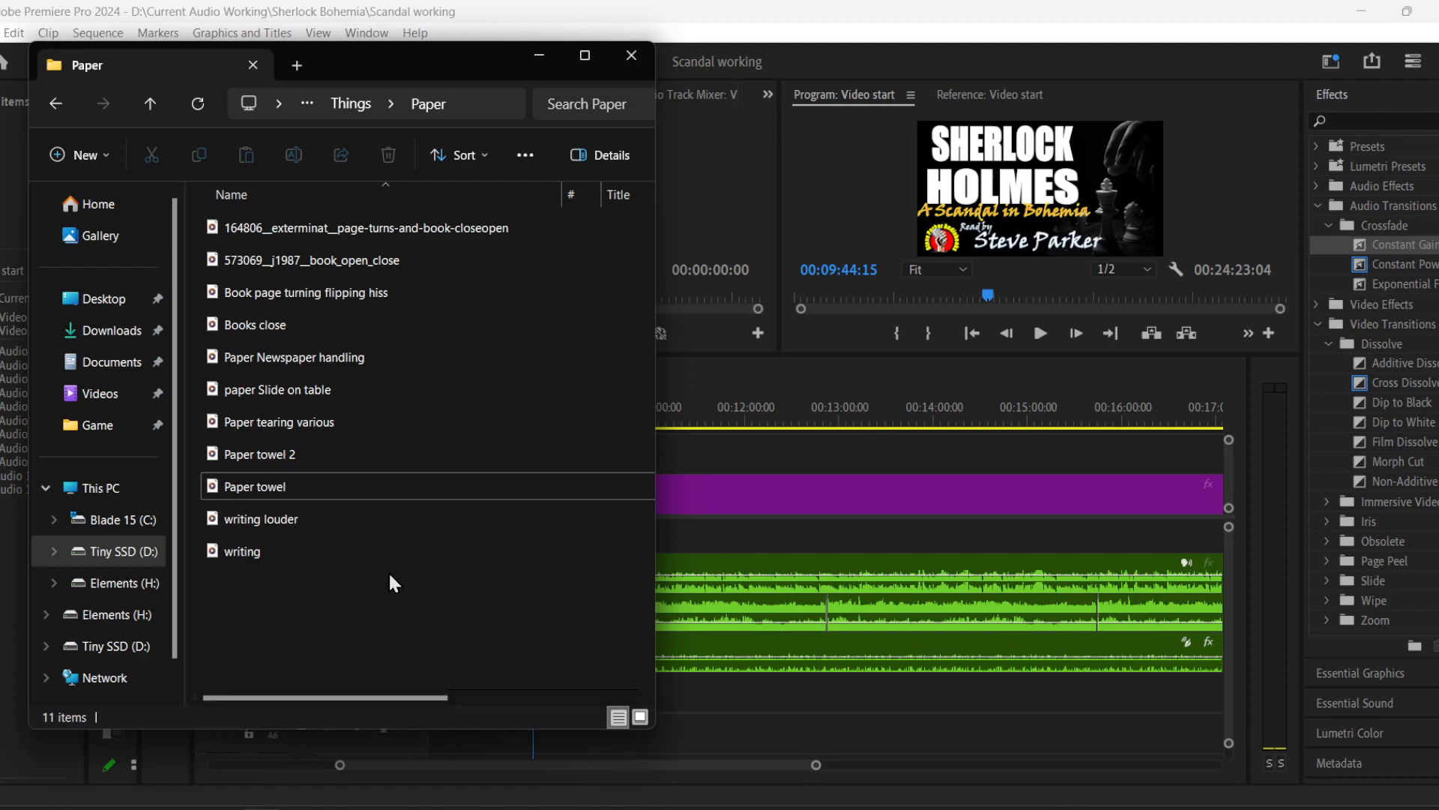
pyautogui.click(365, 260)
pyautogui.doubleClick(365, 260)
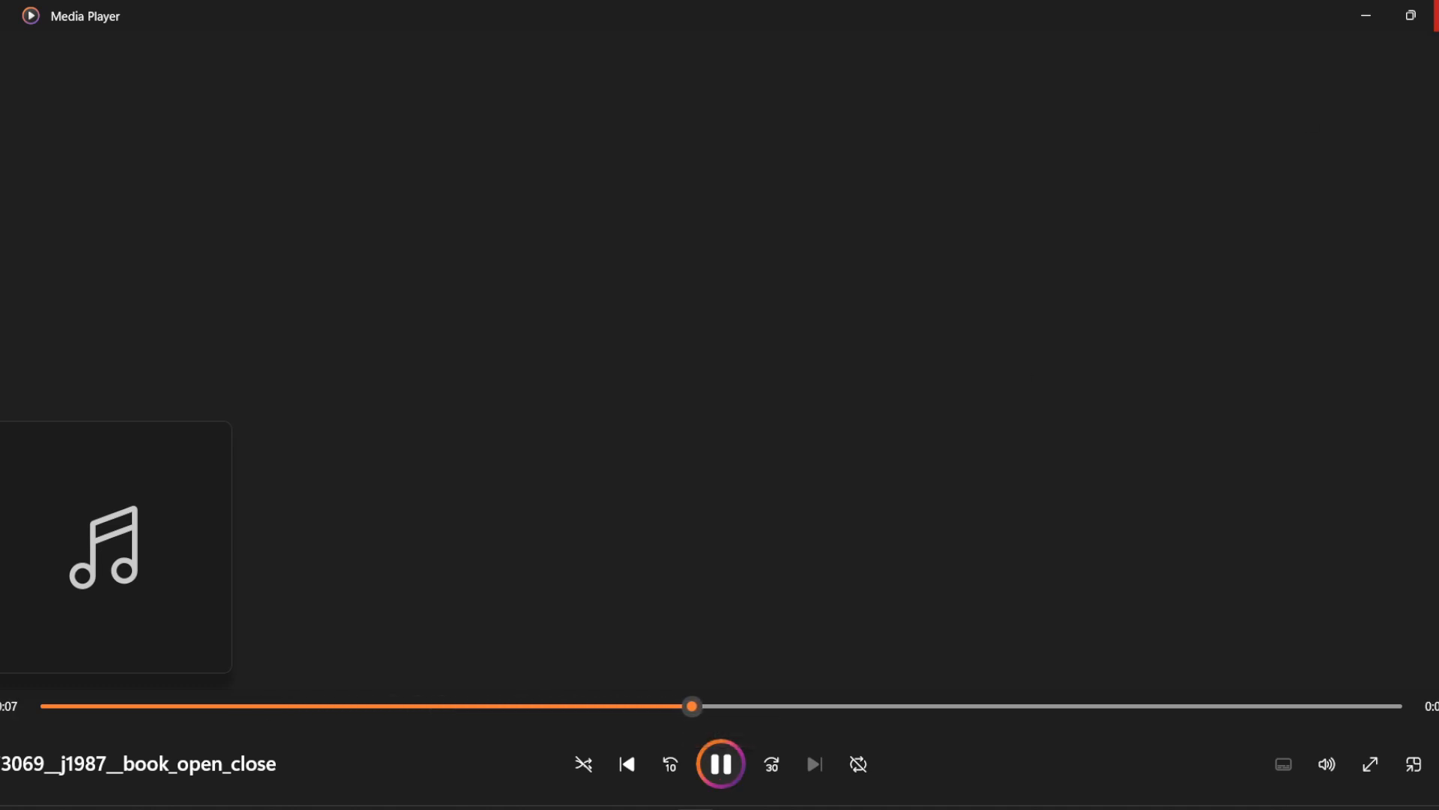
pyautogui.click(1437, 15)
pyautogui.moveTo(303, 260); pyautogui.dragTo(694, 701)
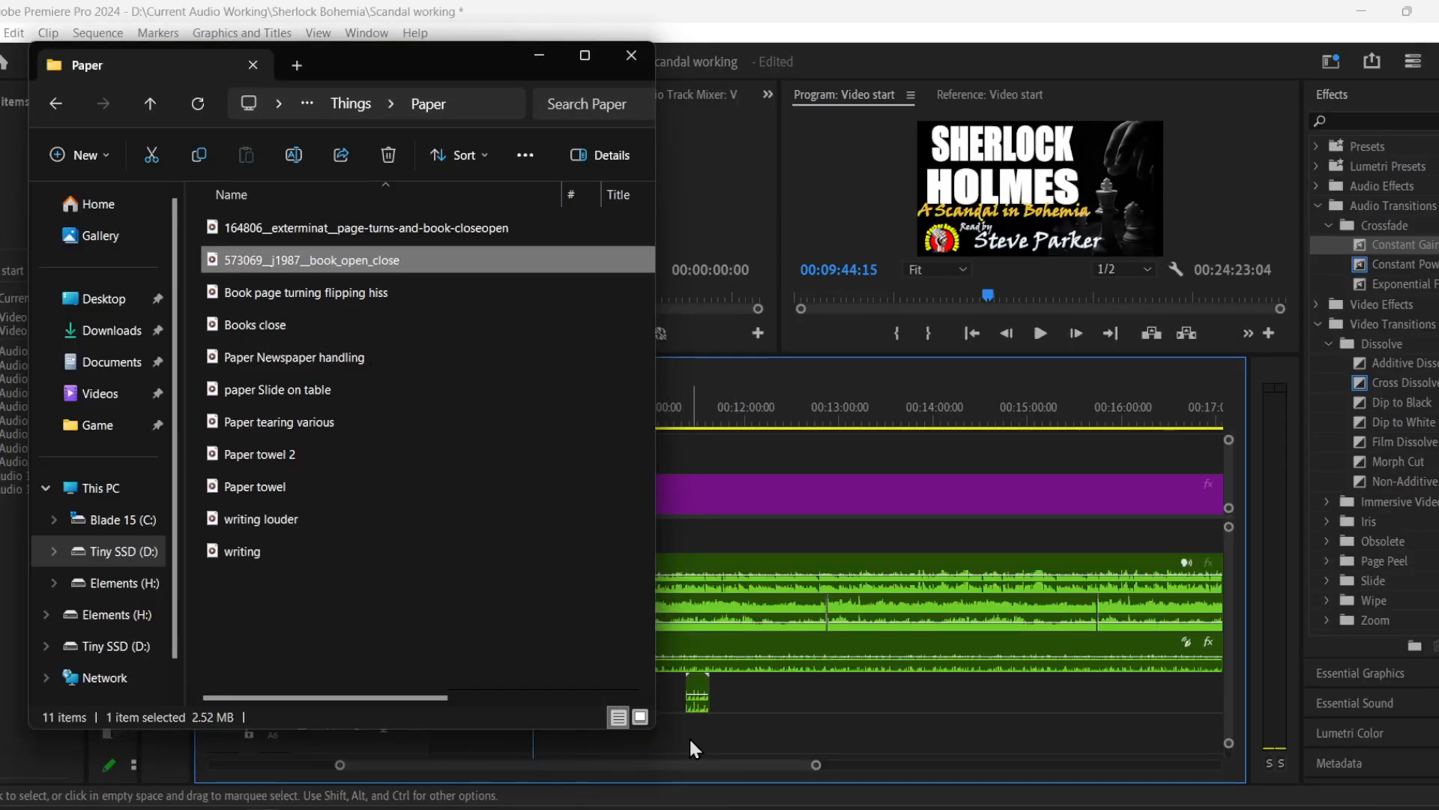
pyautogui.click(689, 736)
pyautogui.moveTo(703, 693); pyautogui.dragTo(550, 694)
# - Replay from about 00:09:24 and add paper Slide on table to A6 beneath the book sound
pyautogui.click(501, 419)
pyautogui.press('space')
pyautogui.moveTo(340, 765); pyautogui.dragTo(418, 765)
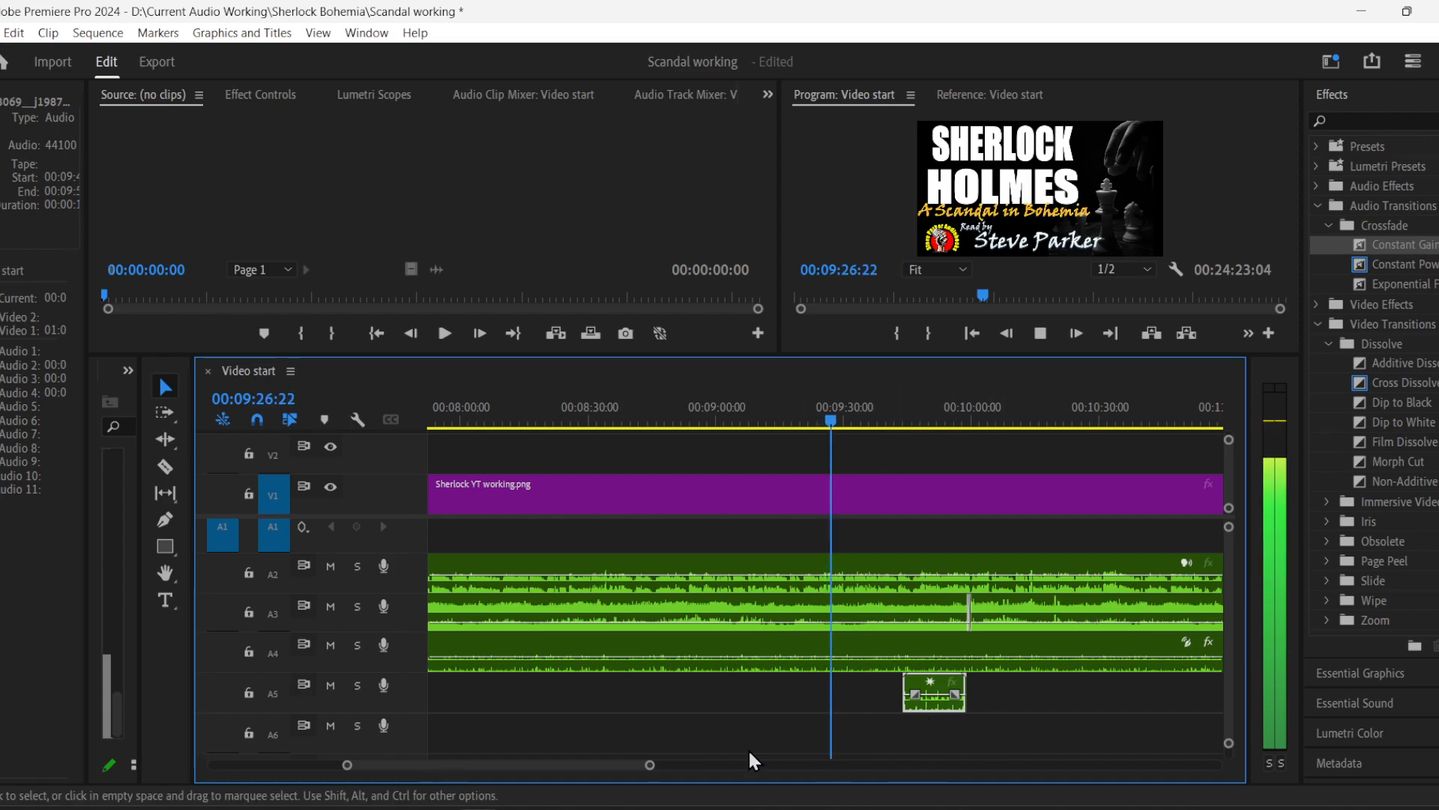
pyautogui.click(237, 806)
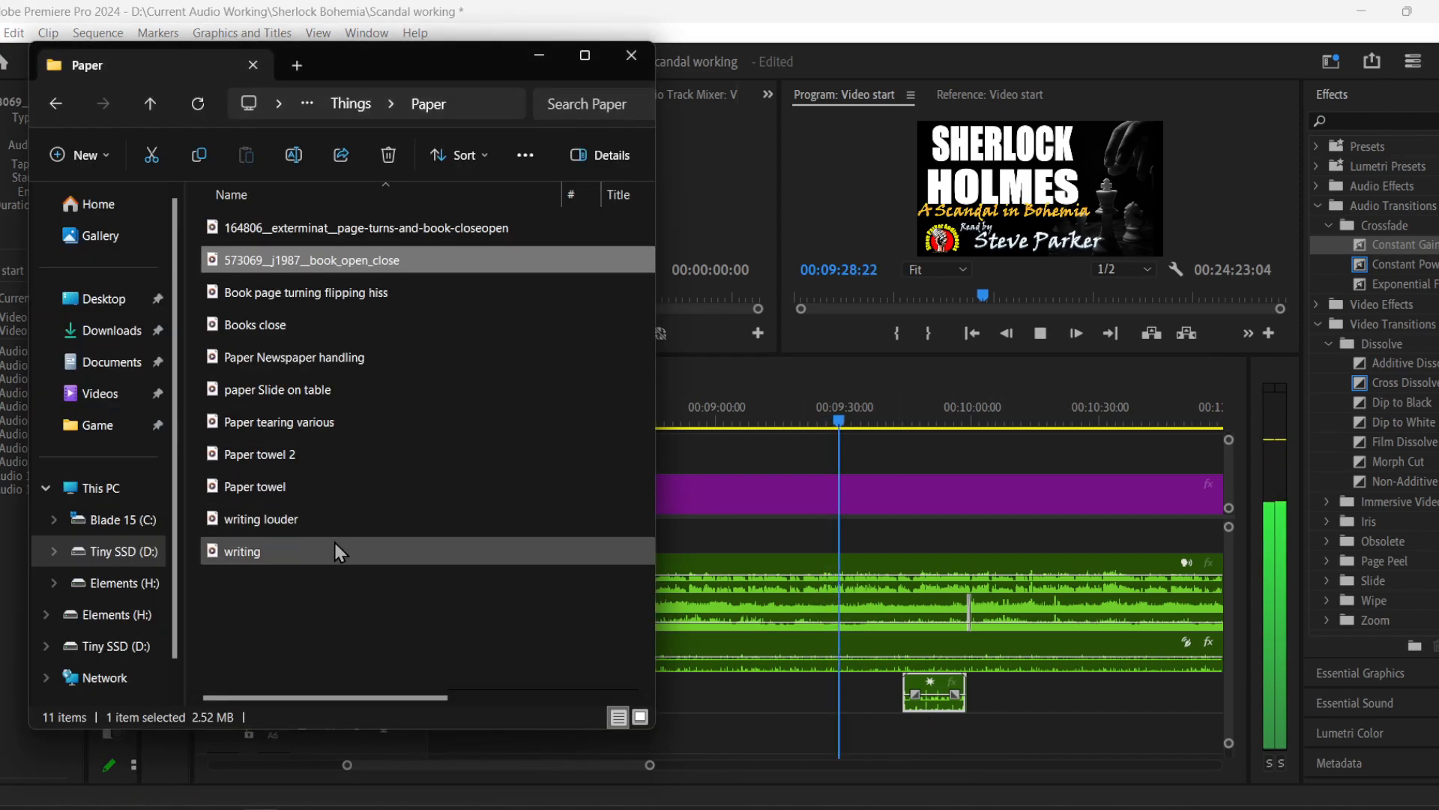
pyautogui.moveTo(324, 394); pyautogui.dragTo(939, 741)
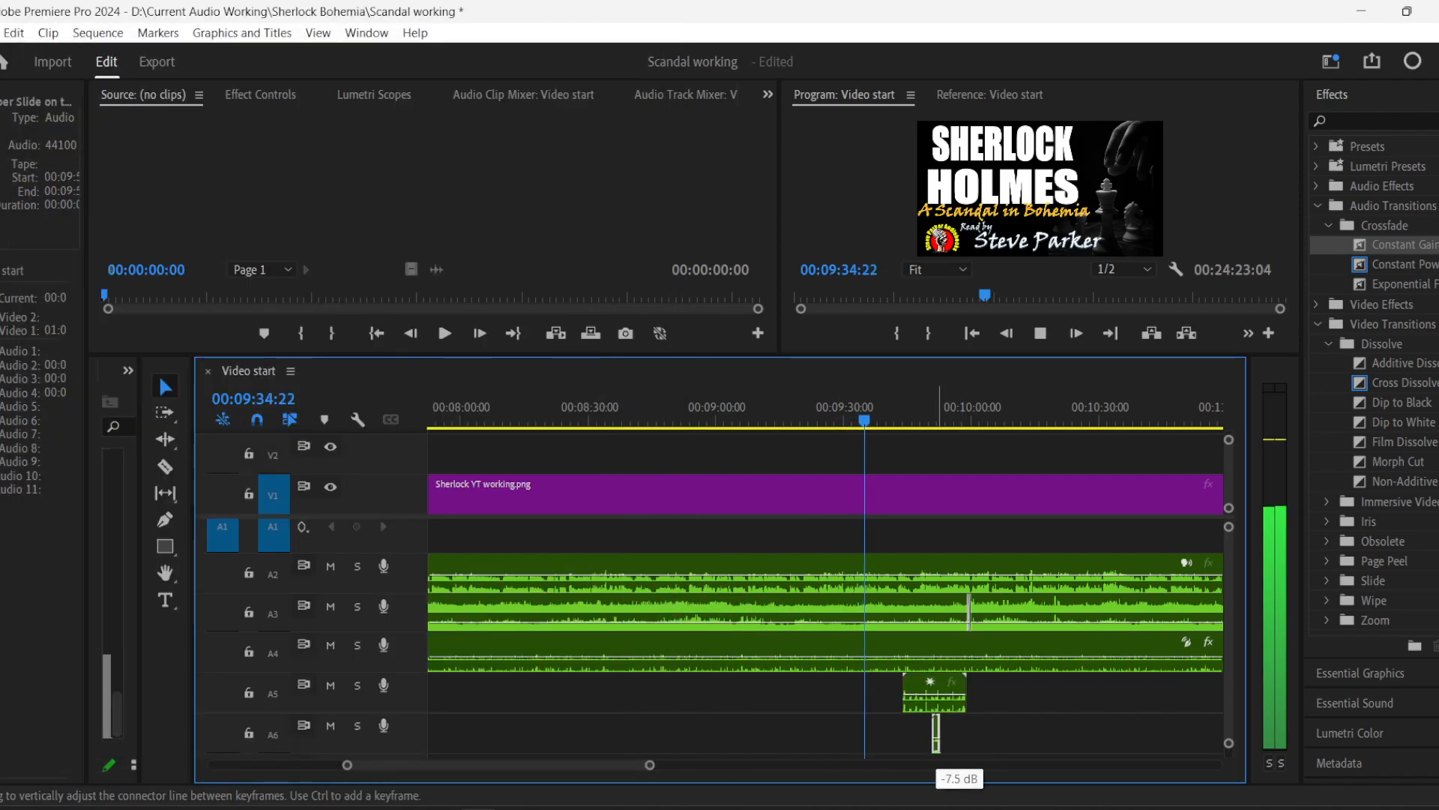
# - Move the paper slide on A6 to about 00:09:43 and trim the book clip on A5 to start where the slide ends
pyautogui.moveTo(349, 766); pyautogui.dragTo(484, 762)
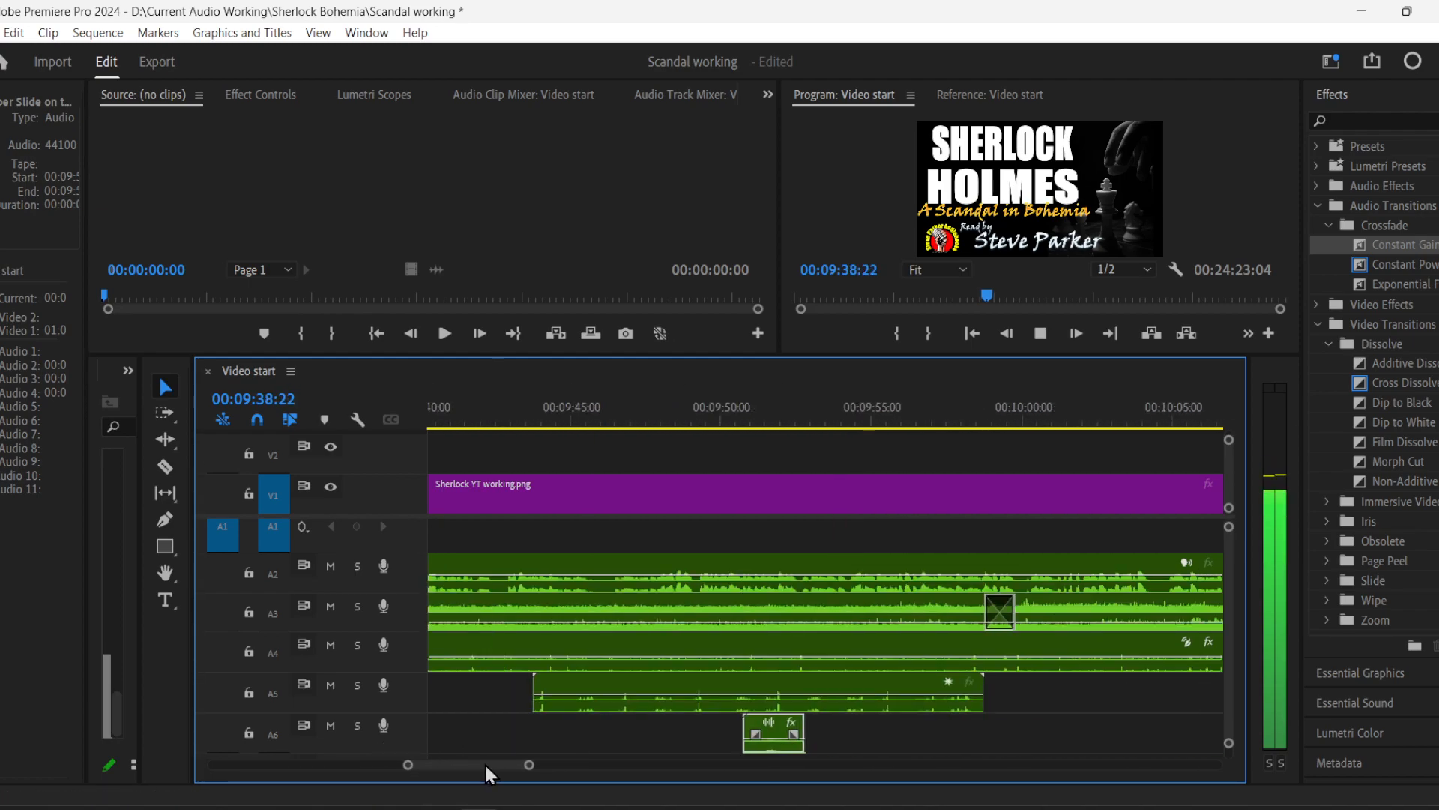
pyautogui.moveTo(478, 763); pyautogui.dragTo(485, 763)
pyautogui.moveTo(803, 750); pyautogui.dragTo(562, 750)
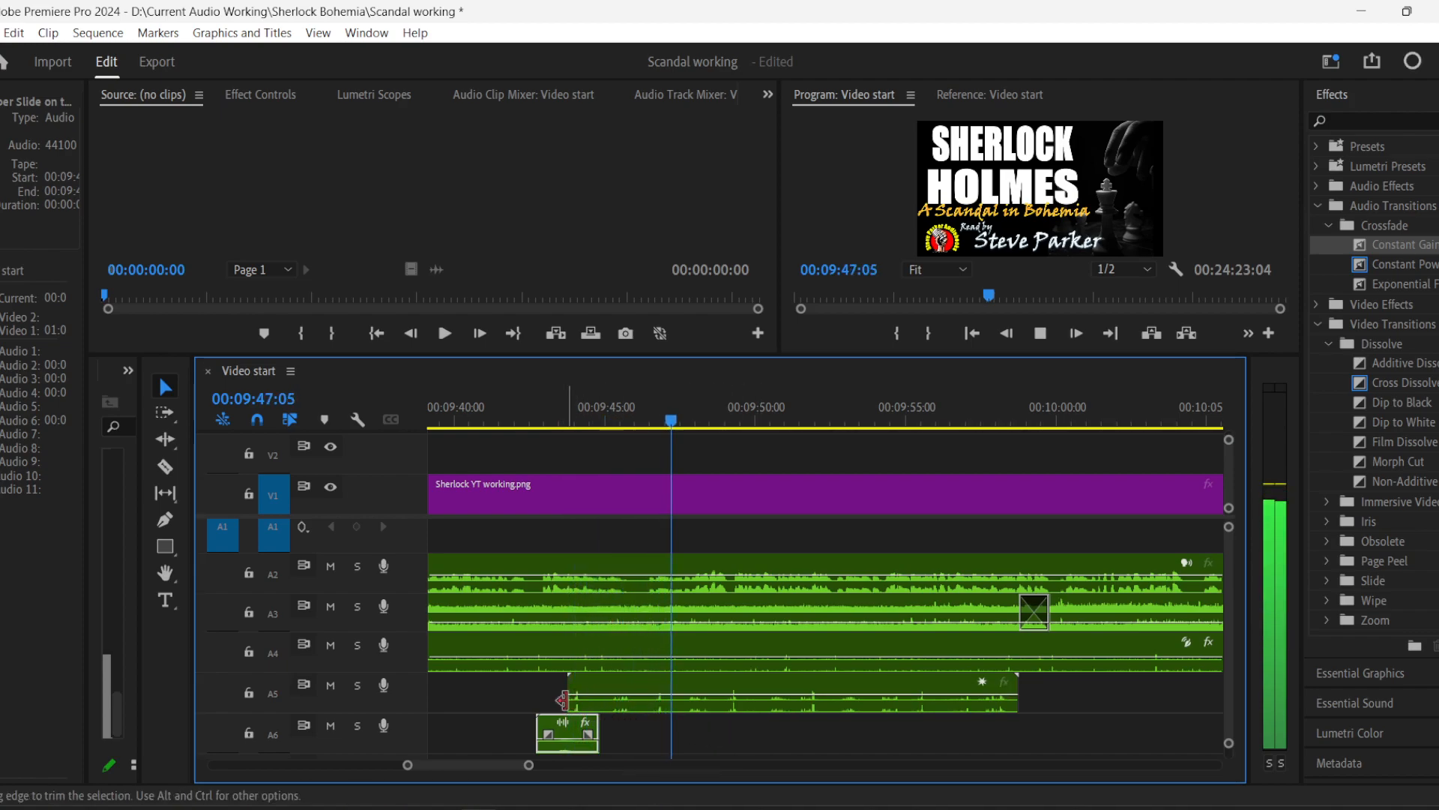
pyautogui.moveTo(571, 701); pyautogui.dragTo(630, 705)
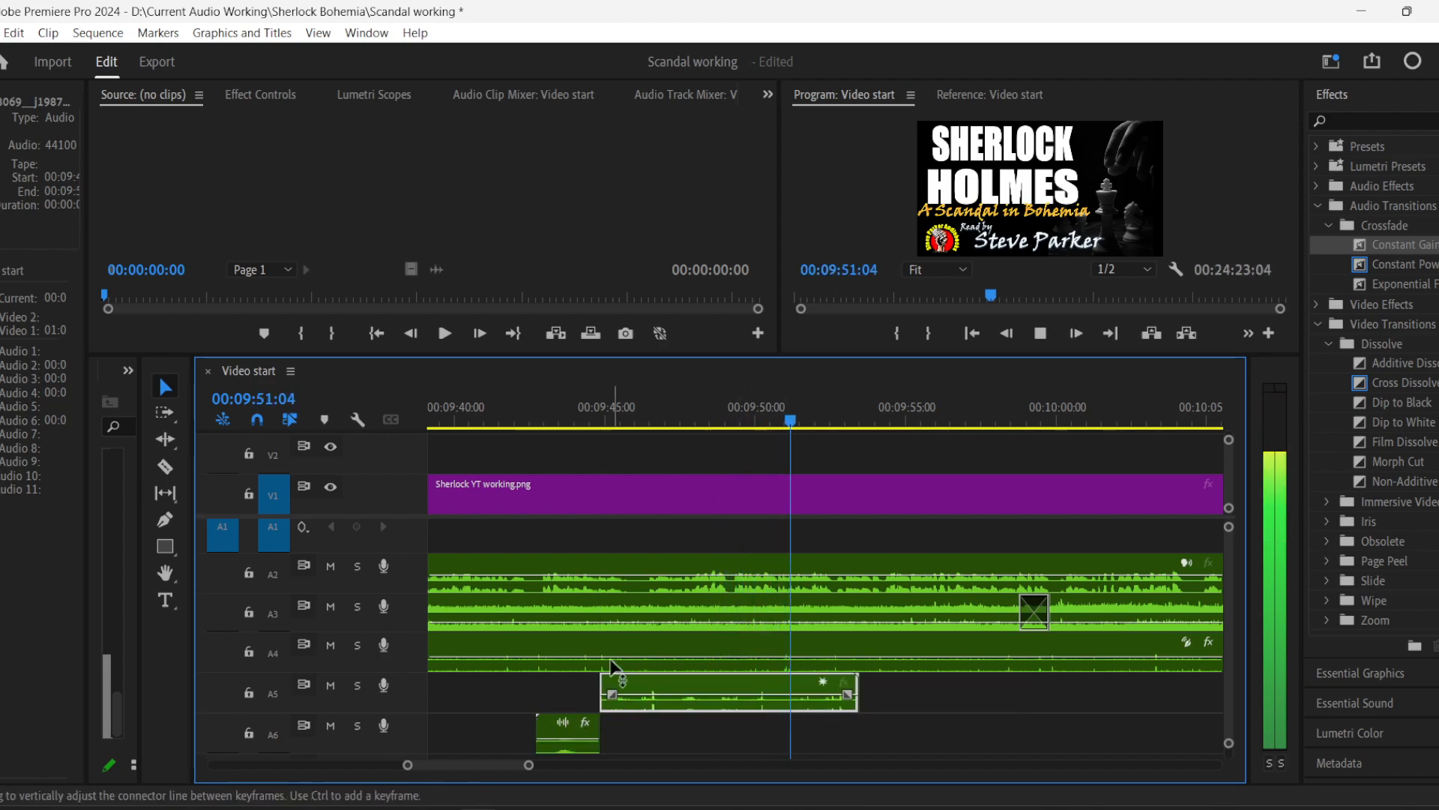
# - Split the book clip on A5 at 00:09:46:03 and move its second part to about 00:09:57
pyautogui.click(588, 418)
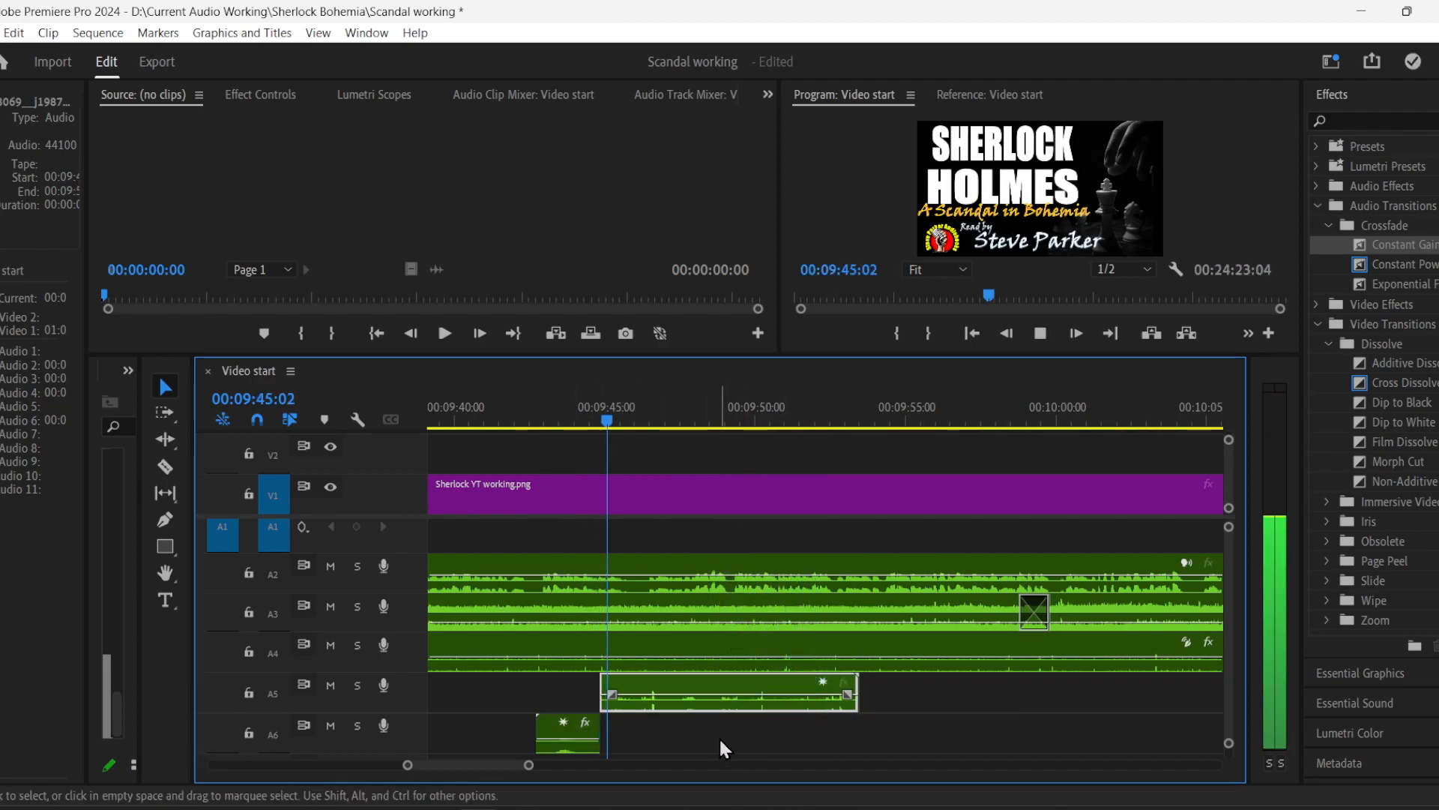
pyautogui.press('space')
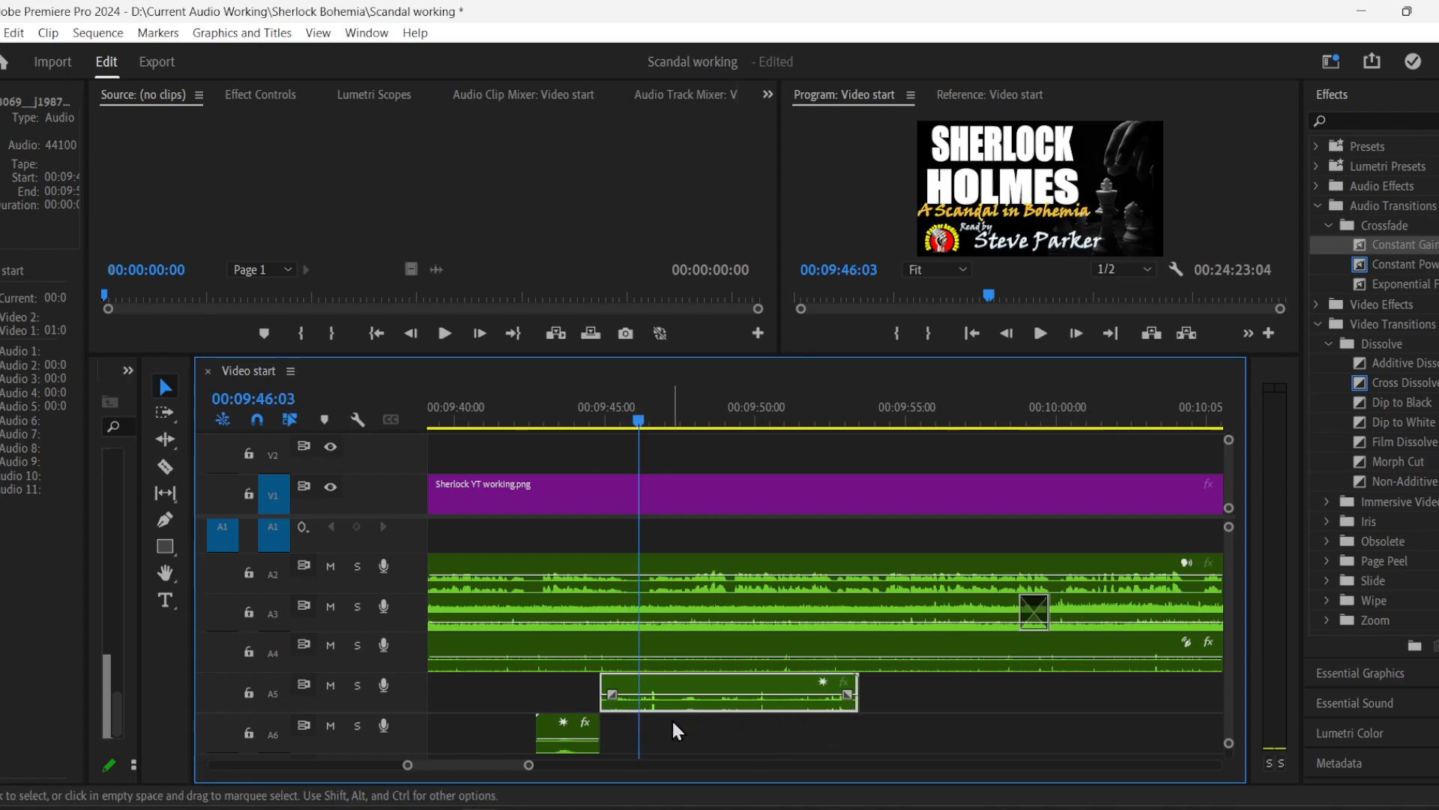
pyautogui.click(165, 466)
pyautogui.click(638, 694)
pyautogui.click(165, 386)
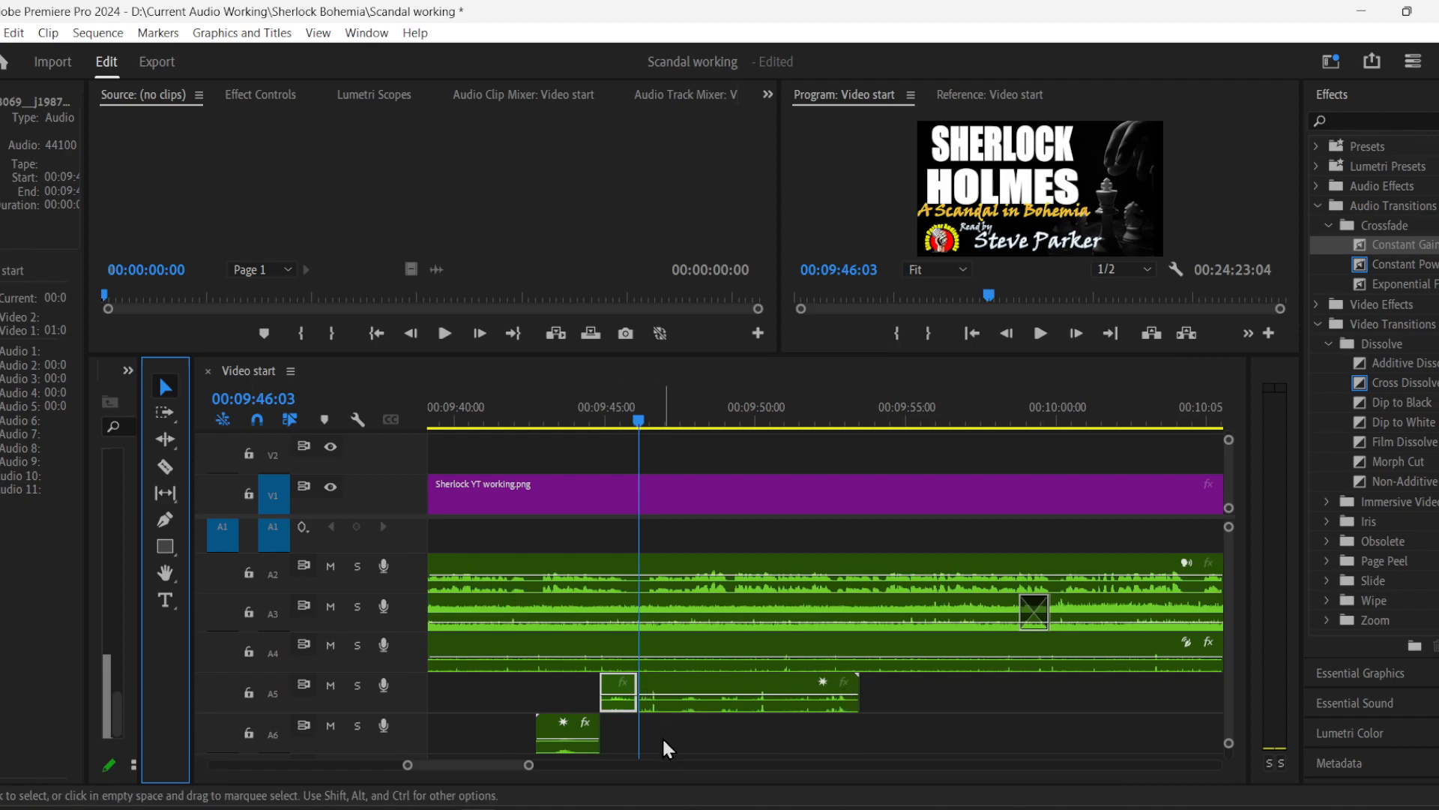
pyautogui.moveTo(705, 720); pyautogui.dragTo(1046, 721)
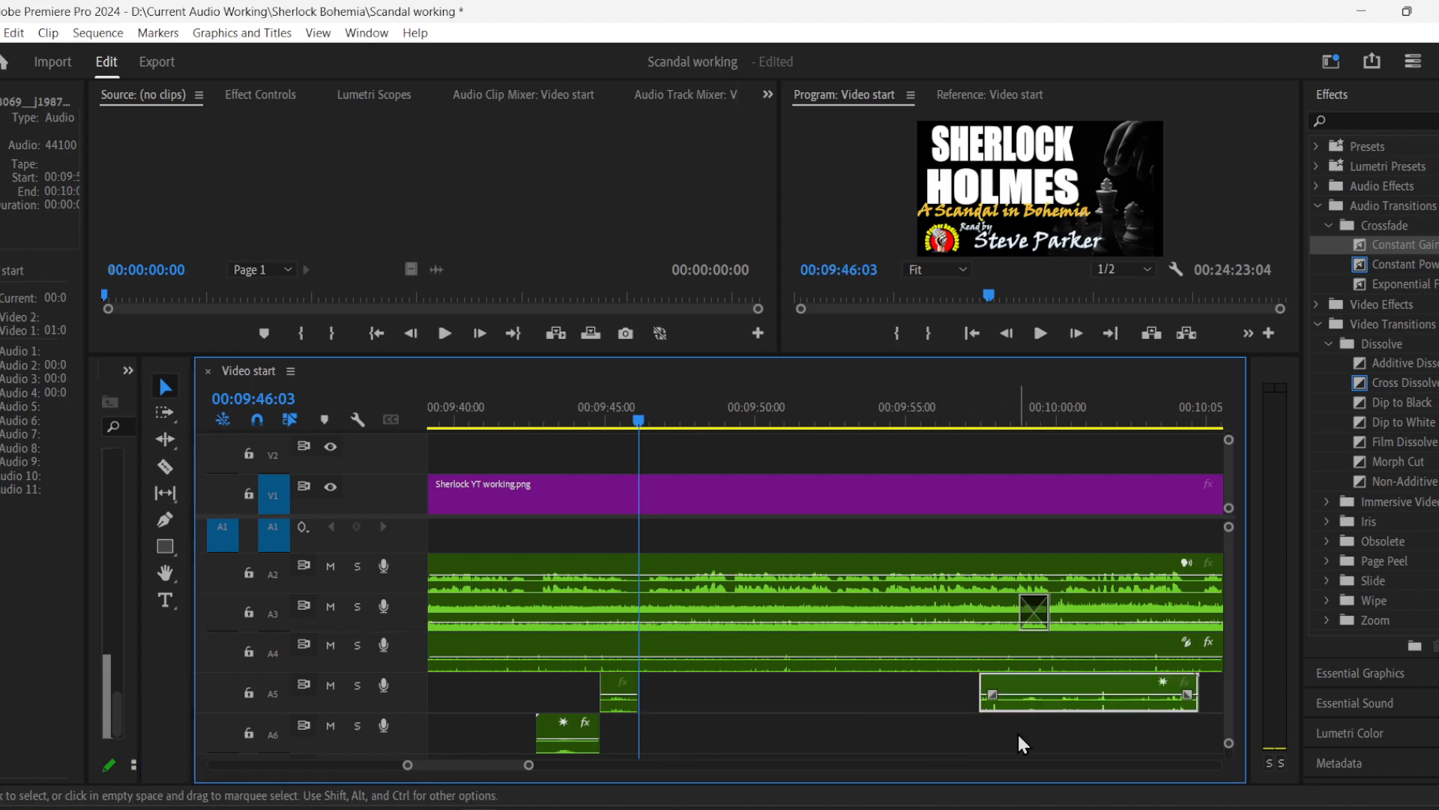
# - Replay from about 00:09:42 and reposition the second book section on A5 to about 00:10:02
pyautogui.click(518, 408)
pyautogui.press('space')
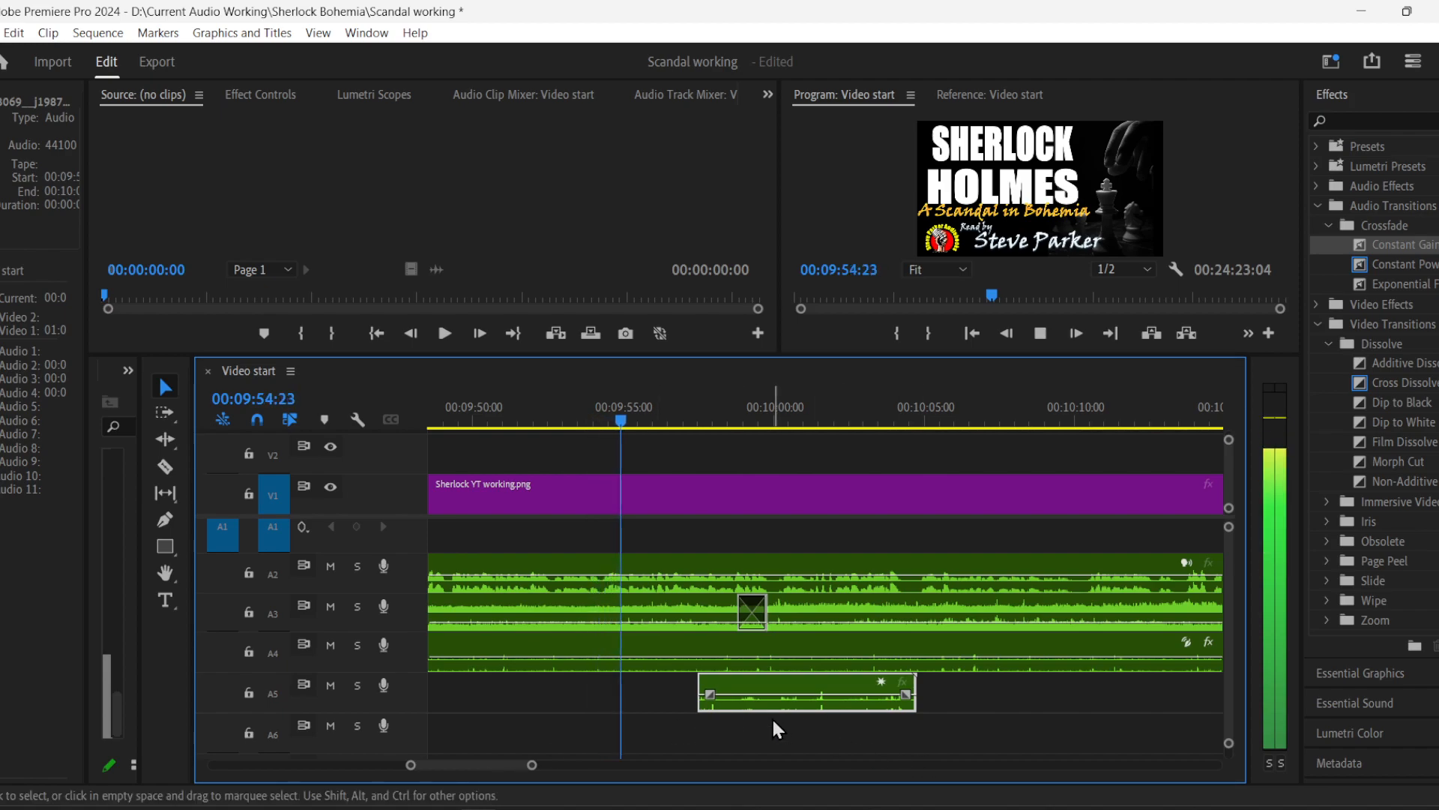
pyautogui.moveTo(769, 705); pyautogui.dragTo(980, 710)
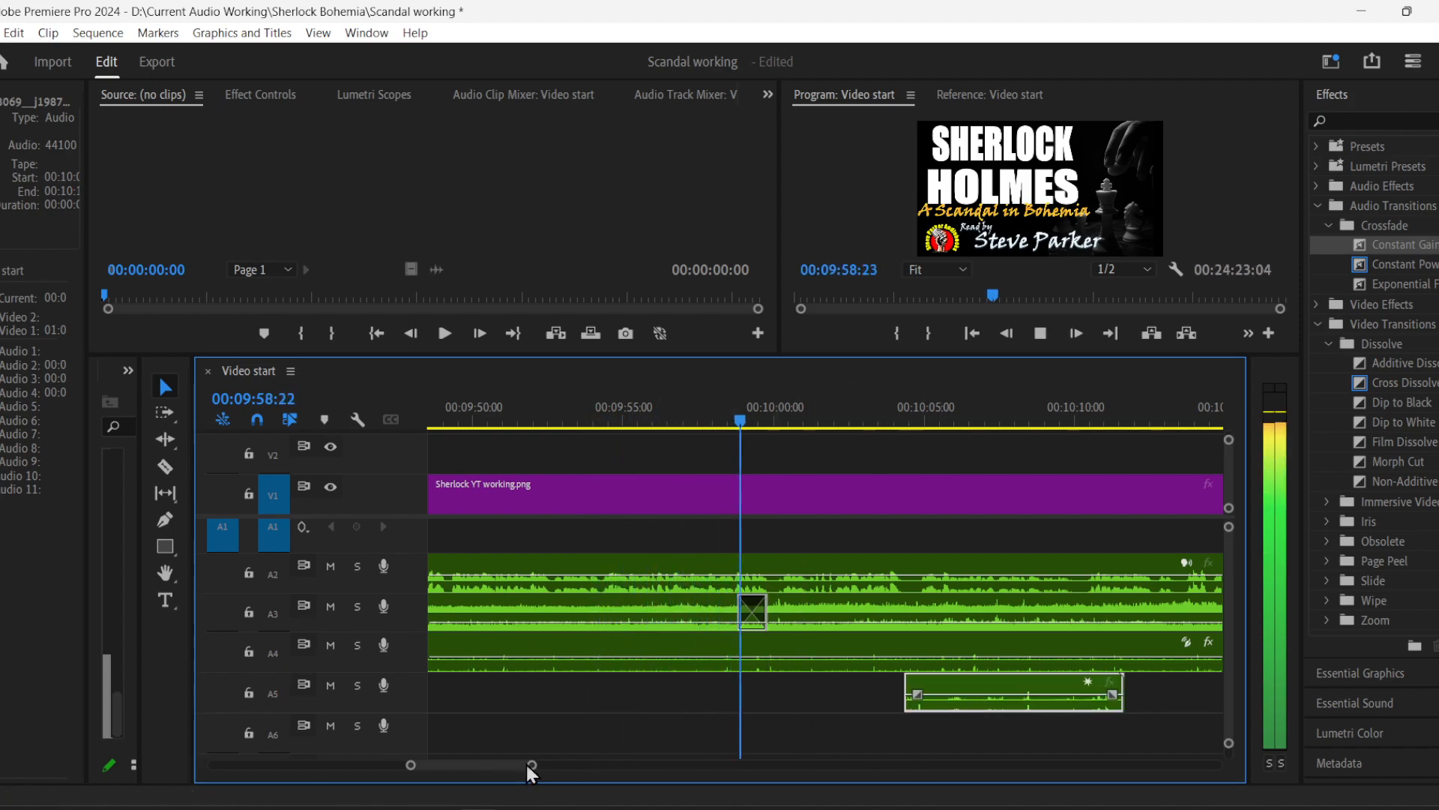
pyautogui.moveTo(506, 765); pyautogui.dragTo(507, 765)
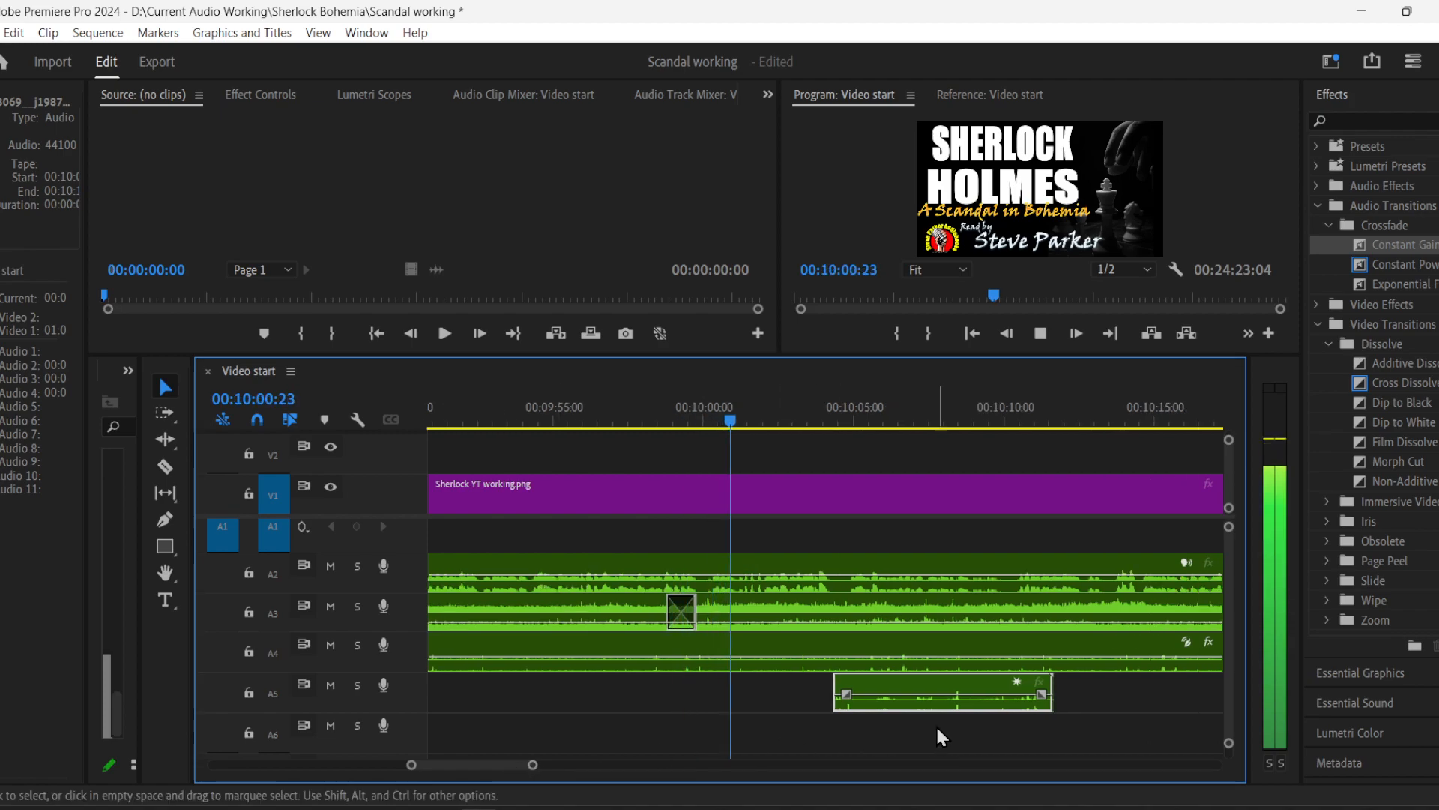
pyautogui.moveTo(903, 704); pyautogui.dragTo(843, 709)
pyautogui.press('space')
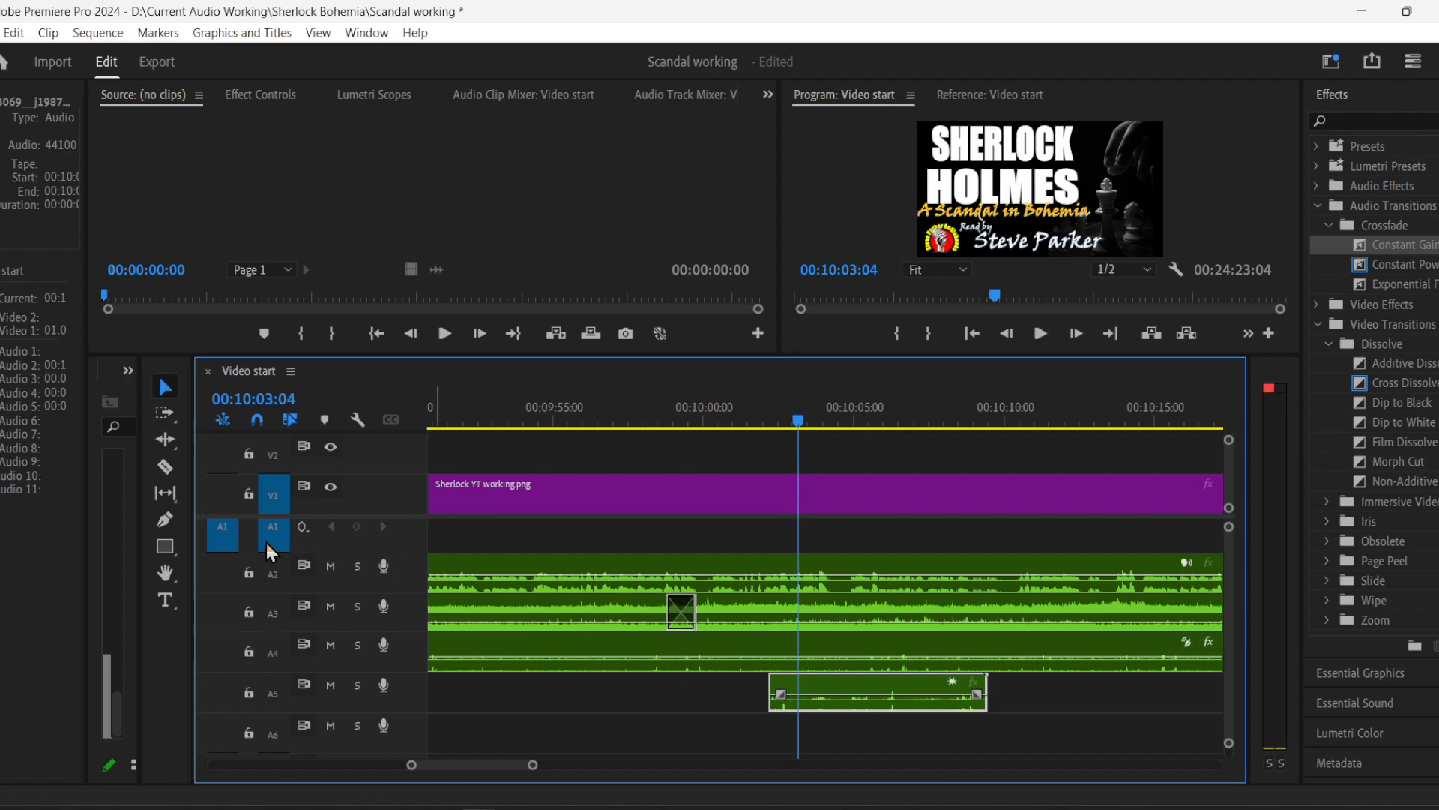
# - Split the second book section on A5 at 00:10:03:04 and delete the part after the cut
pyautogui.click(163, 465)
pyautogui.click(799, 692)
pyautogui.click(165, 386)
pyautogui.click(927, 706)
pyautogui.press('Delete')
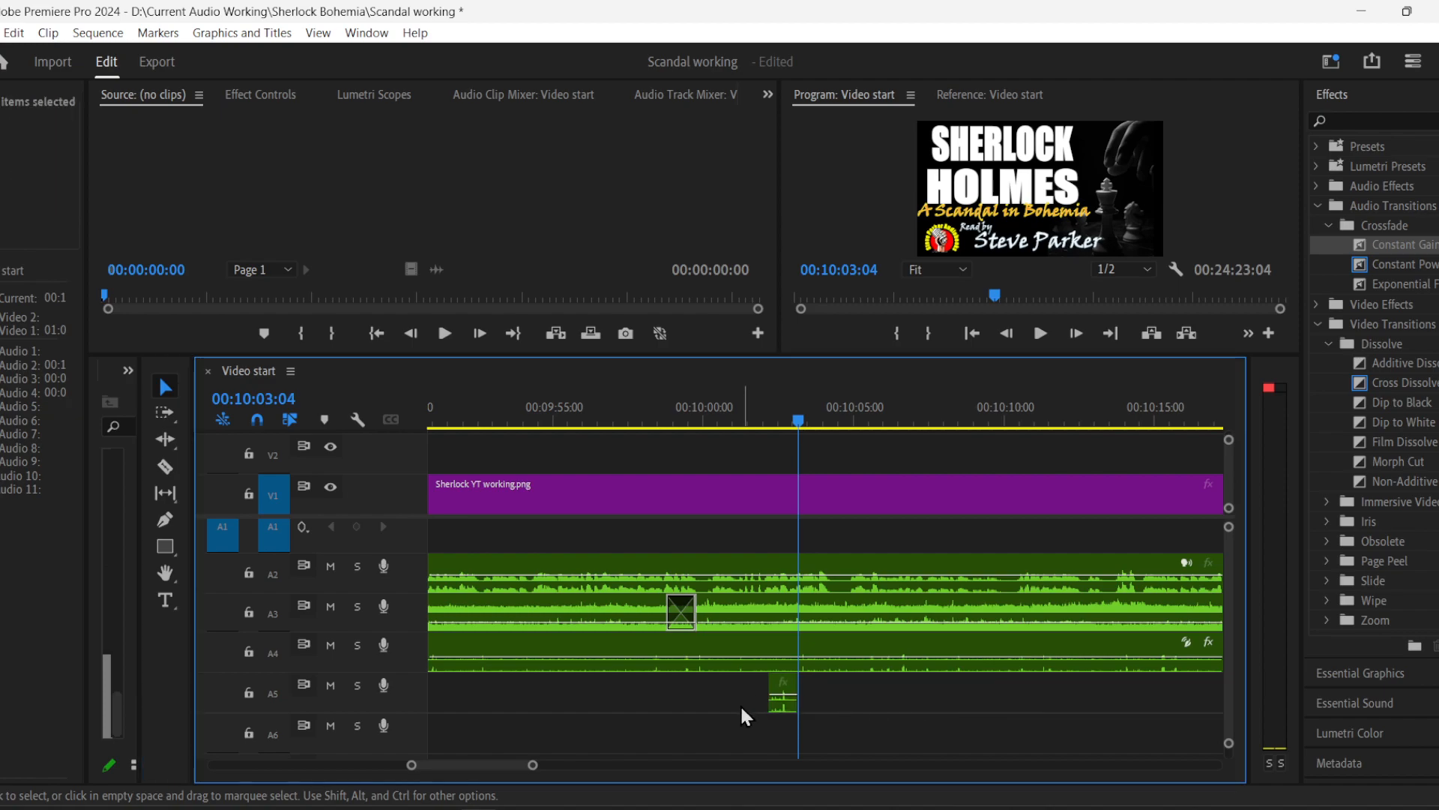
# - Adjust the level of the short book sound on A5 and replay from about 00:10:00
pyautogui.click(785, 705)
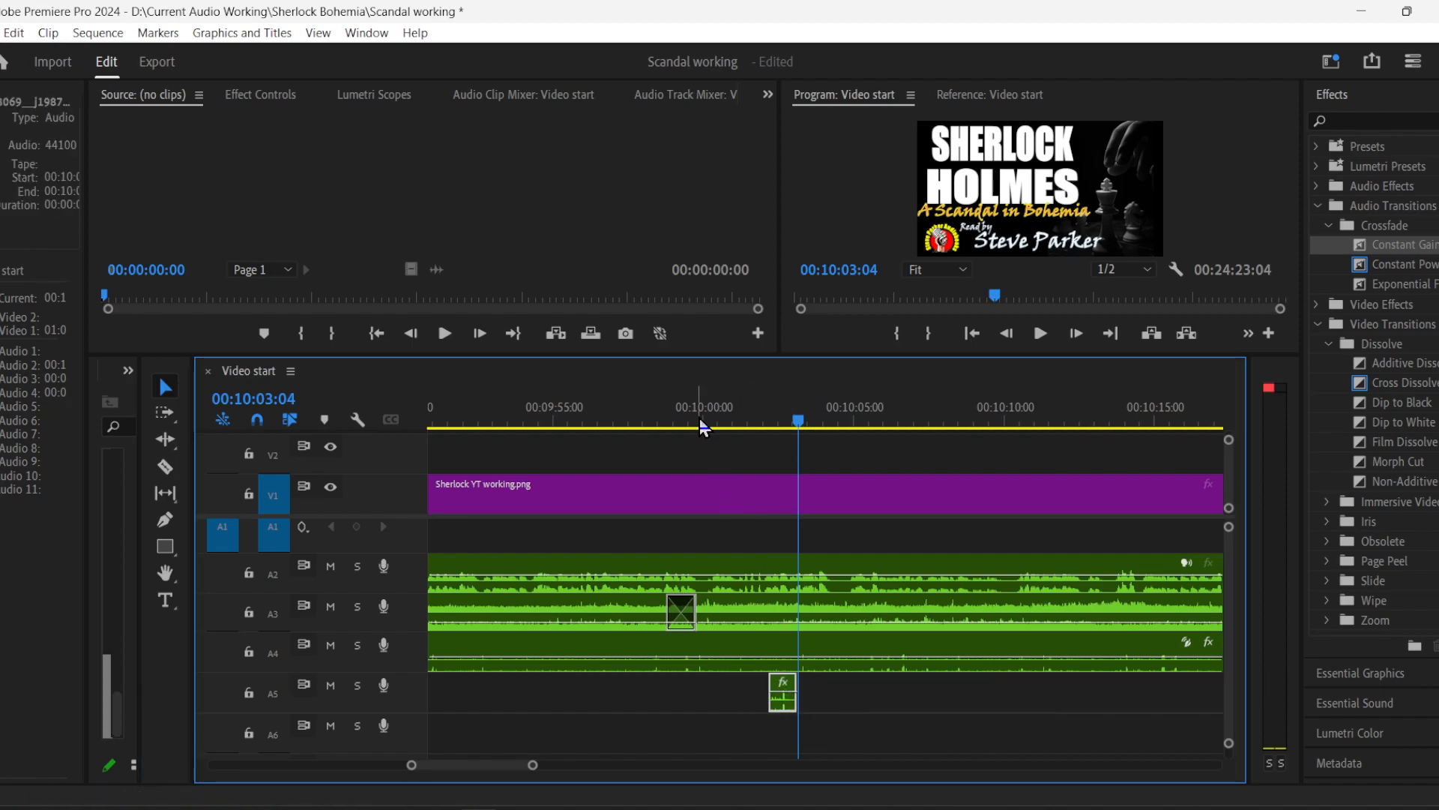
pyautogui.click(702, 416)
pyautogui.press('space')
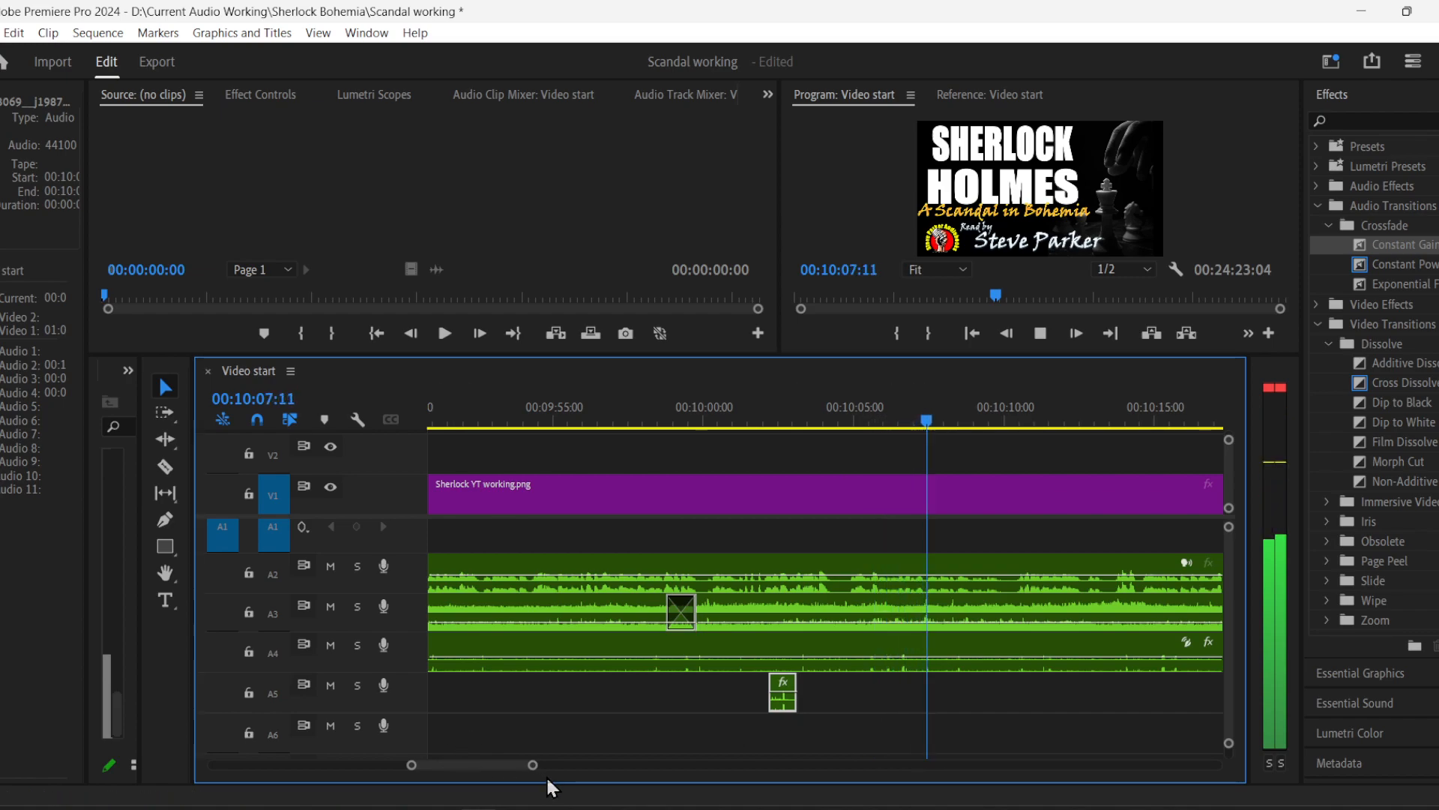
# - Save the project and keep reviewing the narration through about 00:10:38
pyautogui.moveTo(533, 764); pyautogui.dragTo(544, 765)
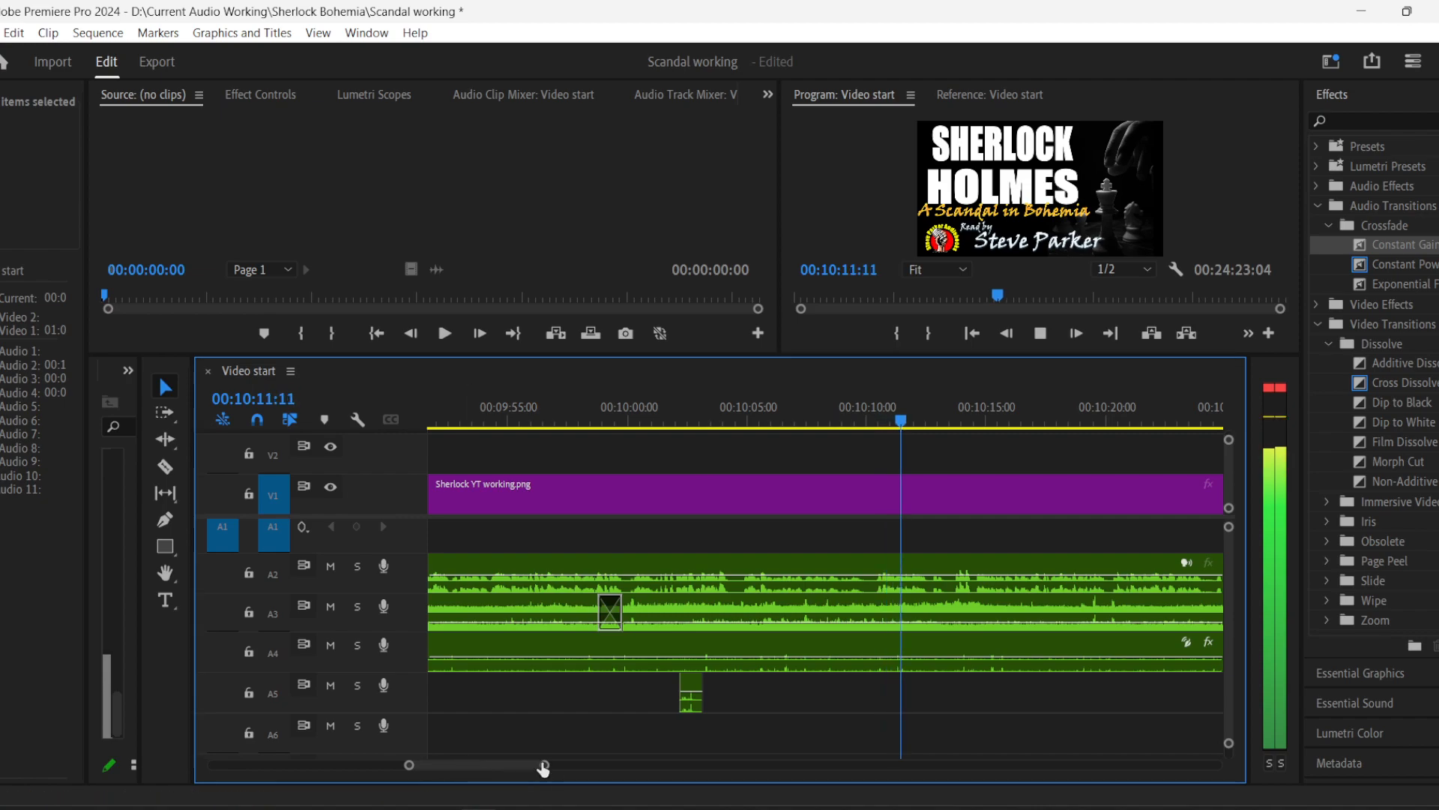
pyautogui.moveTo(545, 766)
pyautogui.mouseDown()
pyautogui.moveTo(598, 766)
pyautogui.moveTo(523, 765)
pyautogui.mouseUp()
pyautogui.hotkey('ctrl', 's')
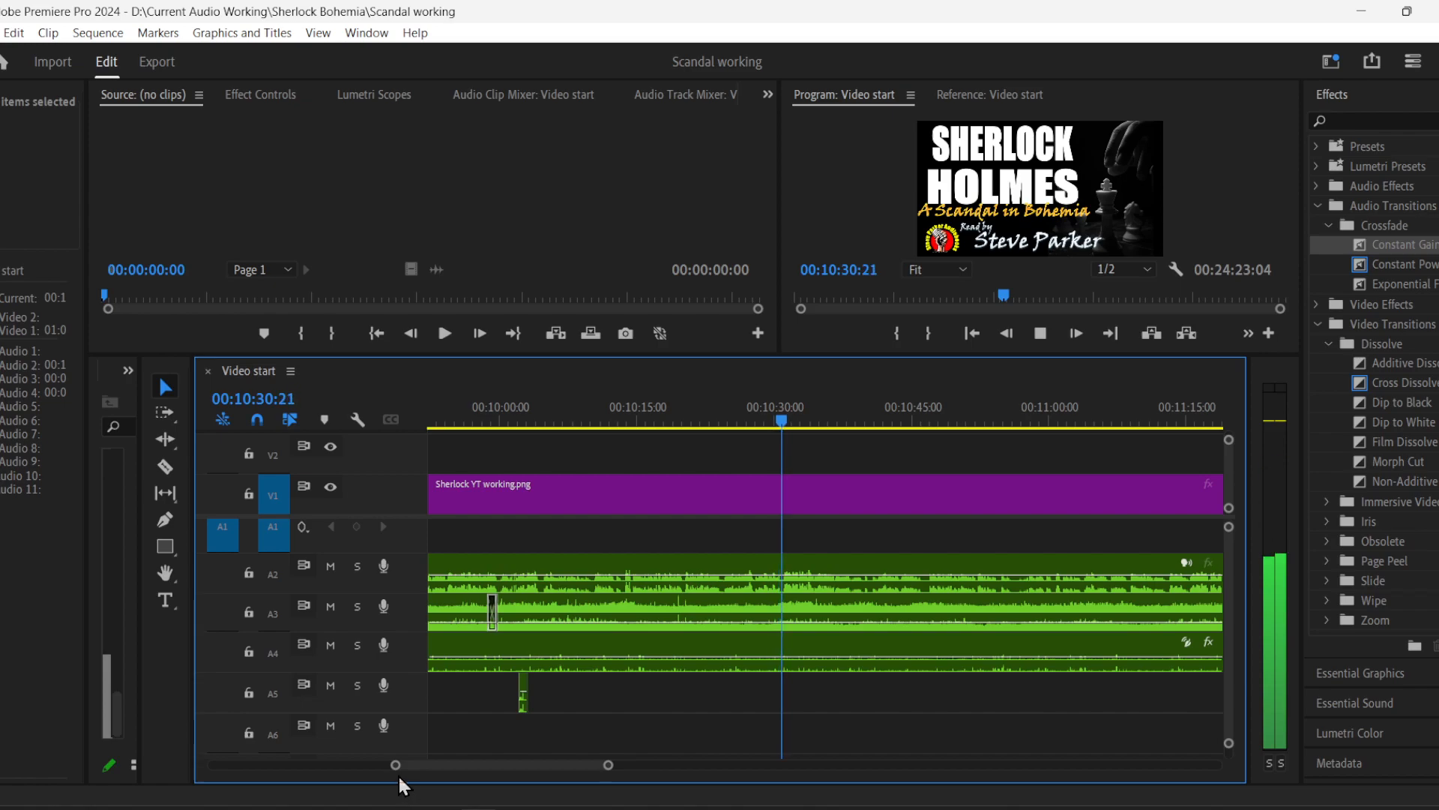
pyautogui.moveTo(396, 766); pyautogui.dragTo(475, 761)
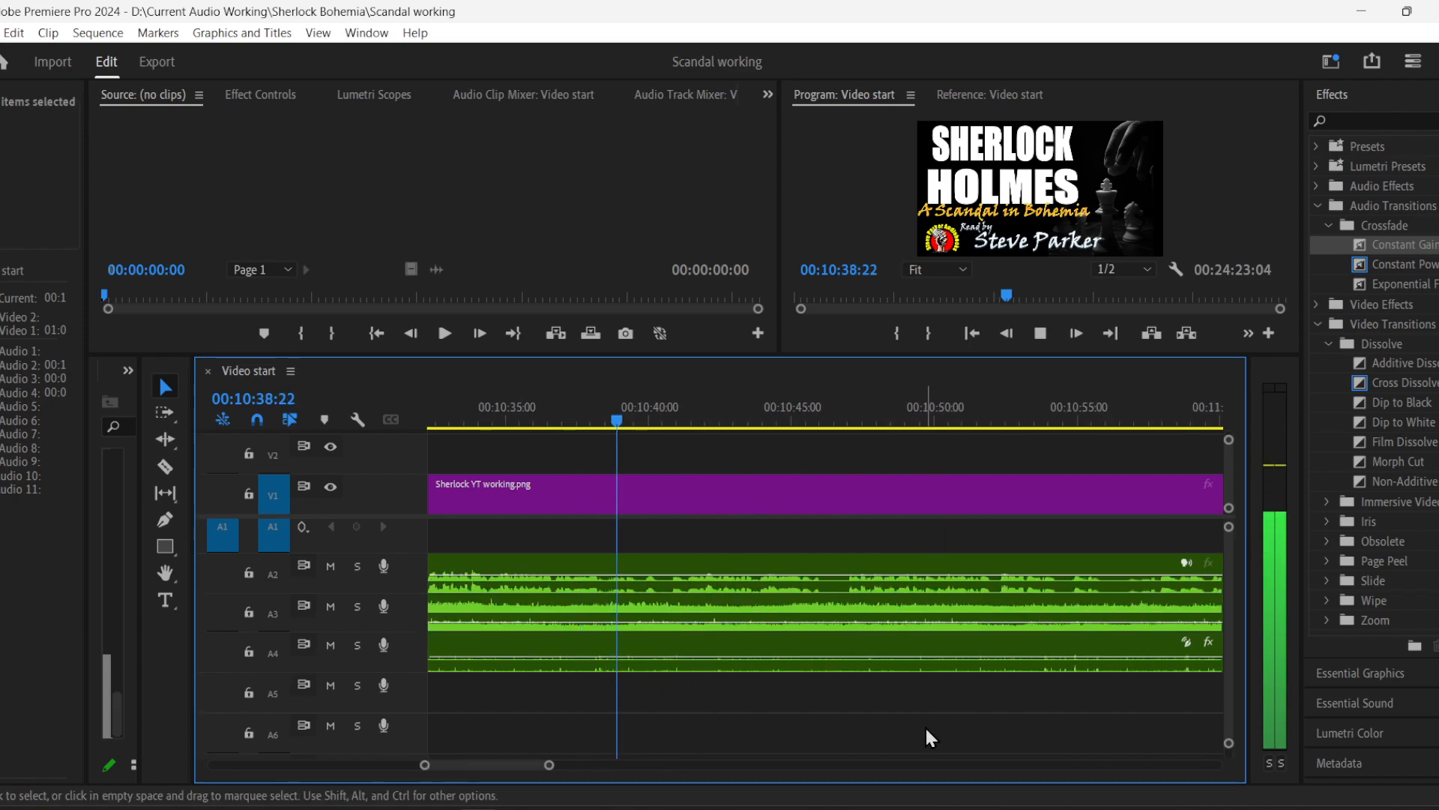
# - Browse the 01 SFX sound library from the Paper folder to the Vehicles Ground folder inside Vehicles
pyautogui.moveTo(261, 808)
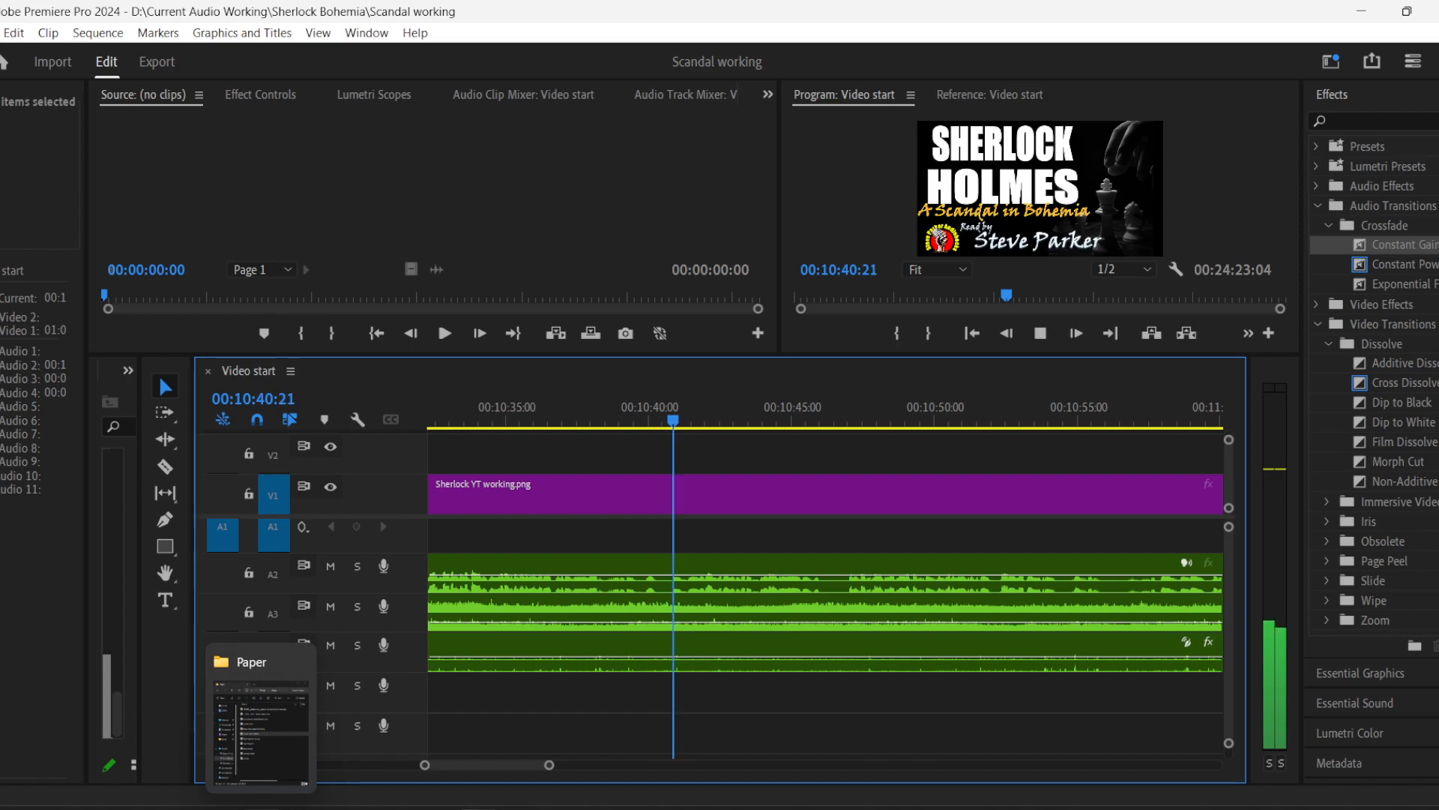
pyautogui.click(261, 808)
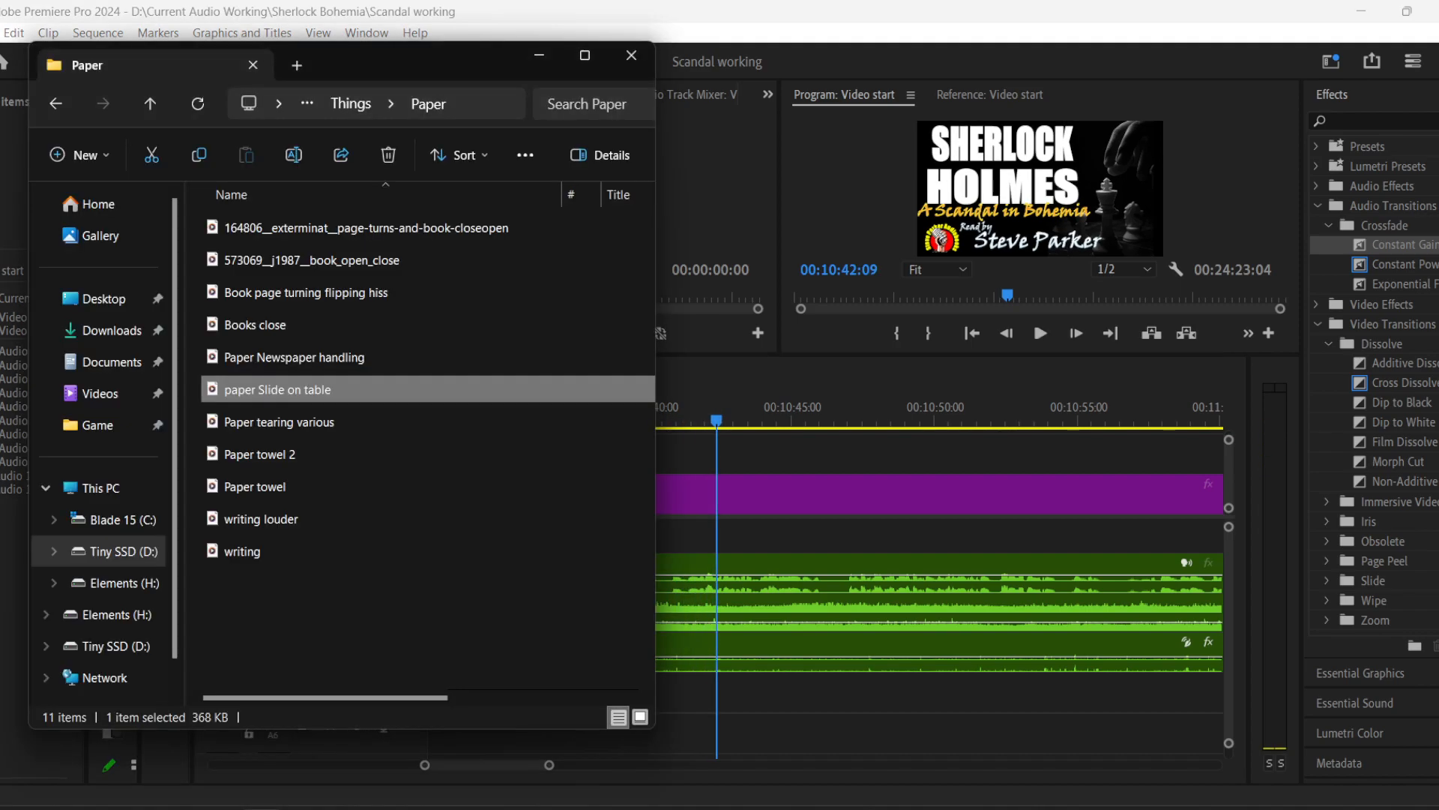
pyautogui.click(348, 105)
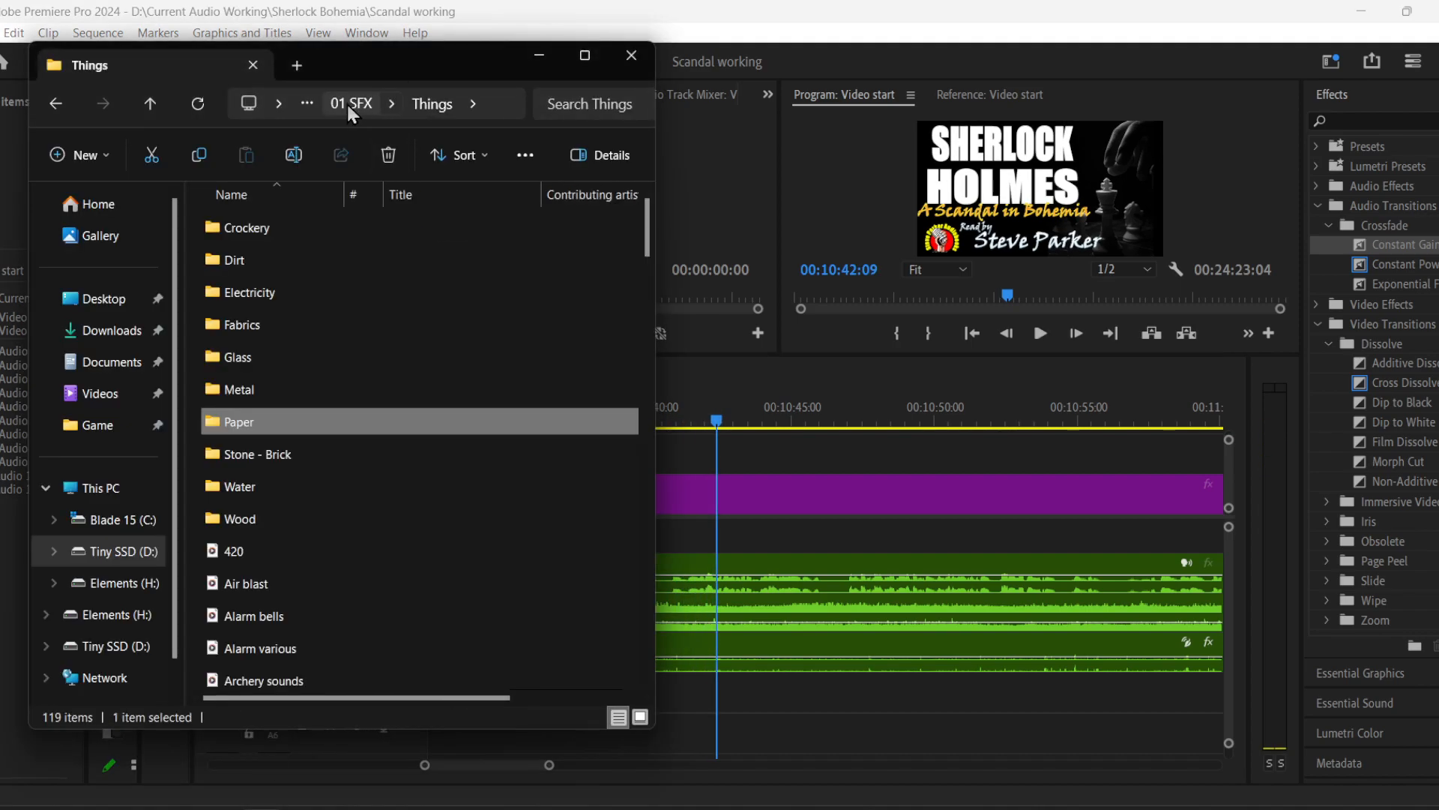
pyautogui.click(343, 103)
pyautogui.scroll(-2, 344, 457)
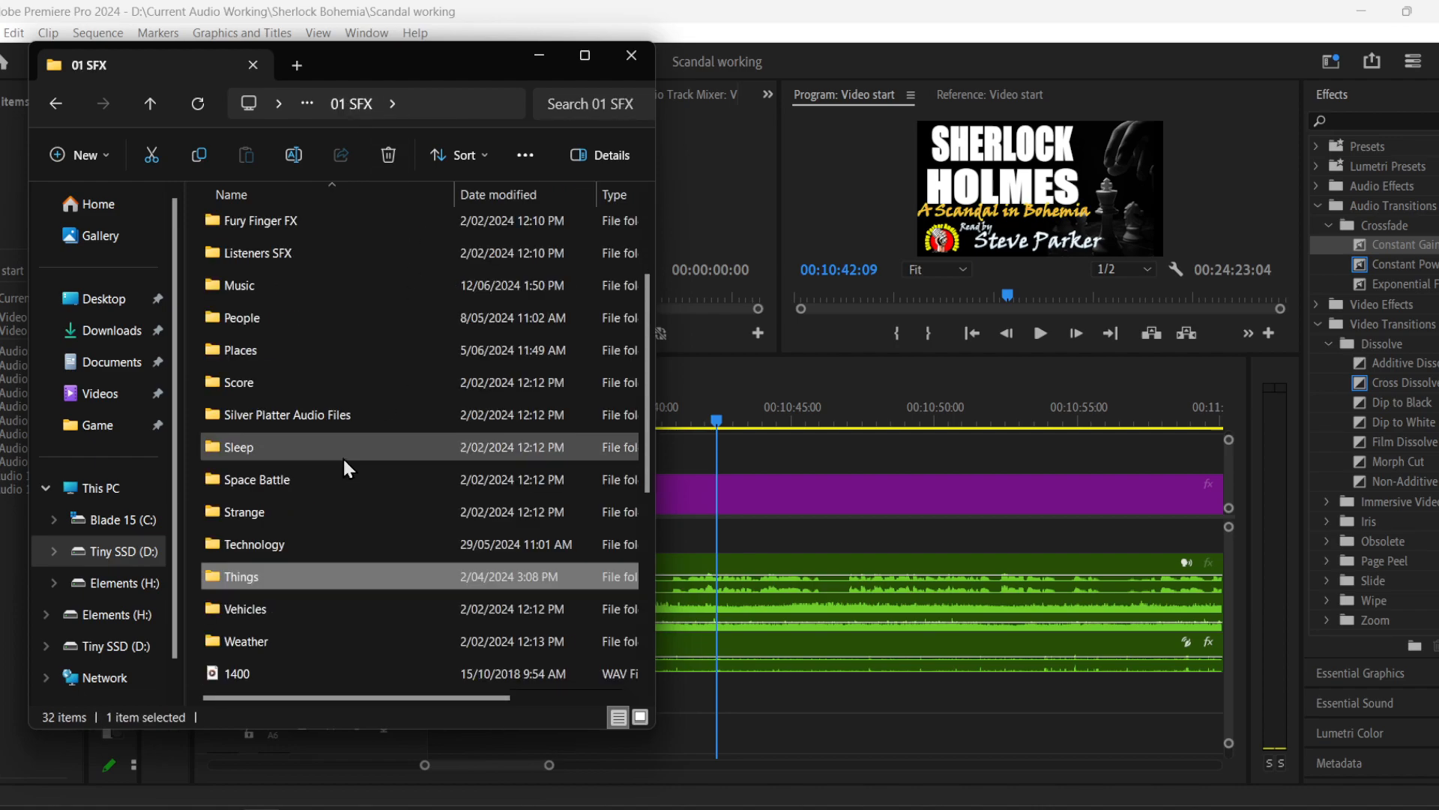
pyautogui.doubleClick(259, 521)
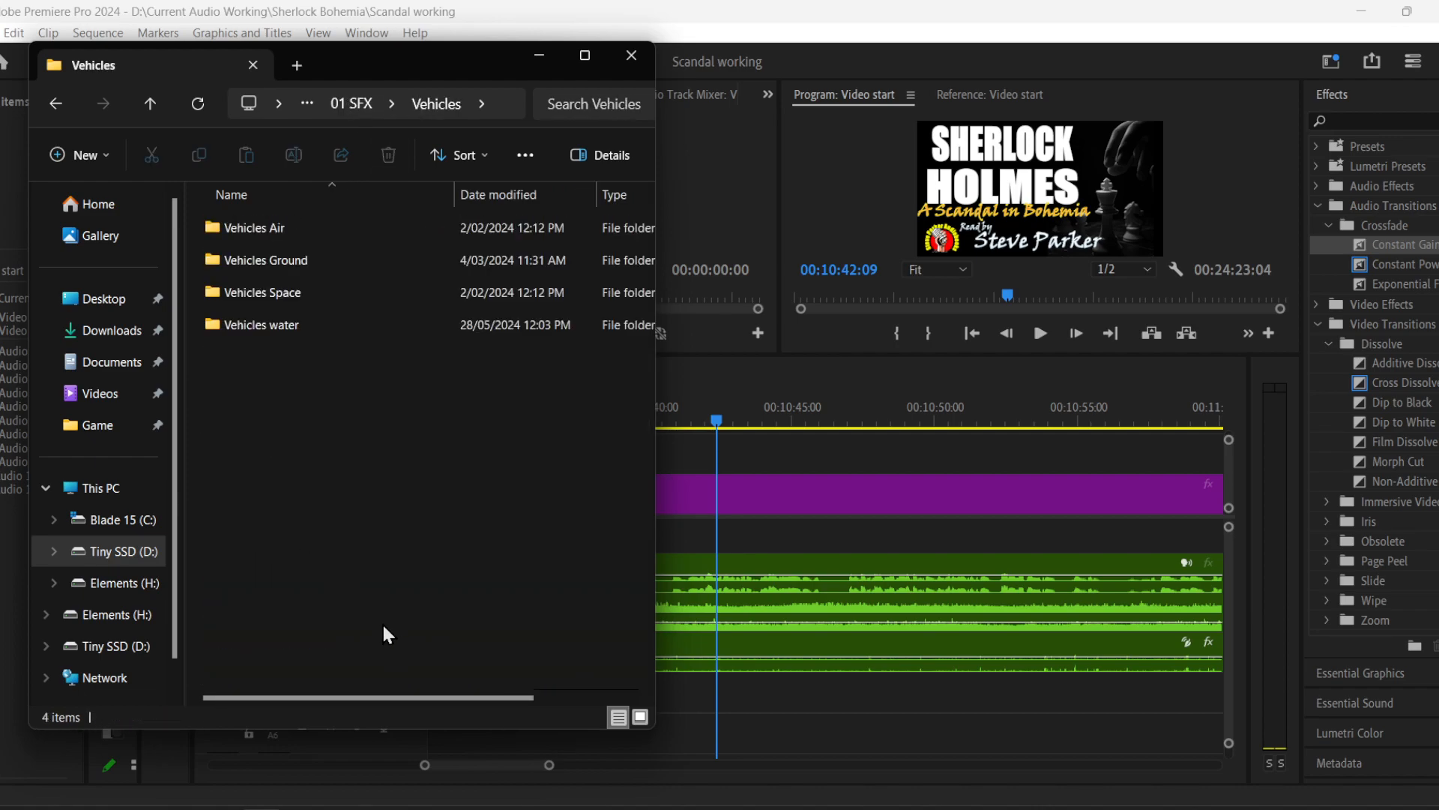
pyautogui.doubleClick(283, 260)
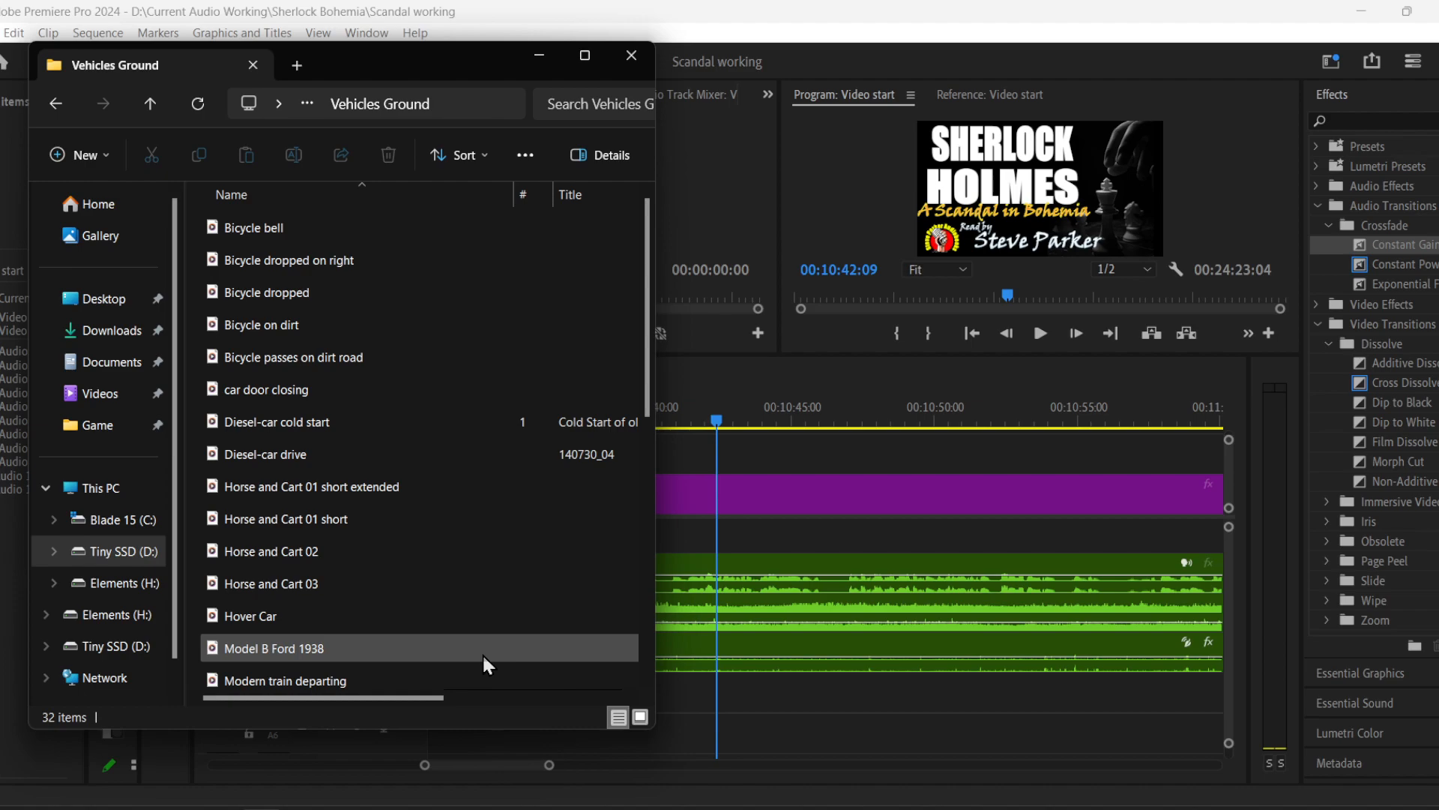
# - Look through the Vehicles Space folder with full file names shown and preview the "various ship sounds" file
pyautogui.click(48, 104)
pyautogui.click(48, 104)
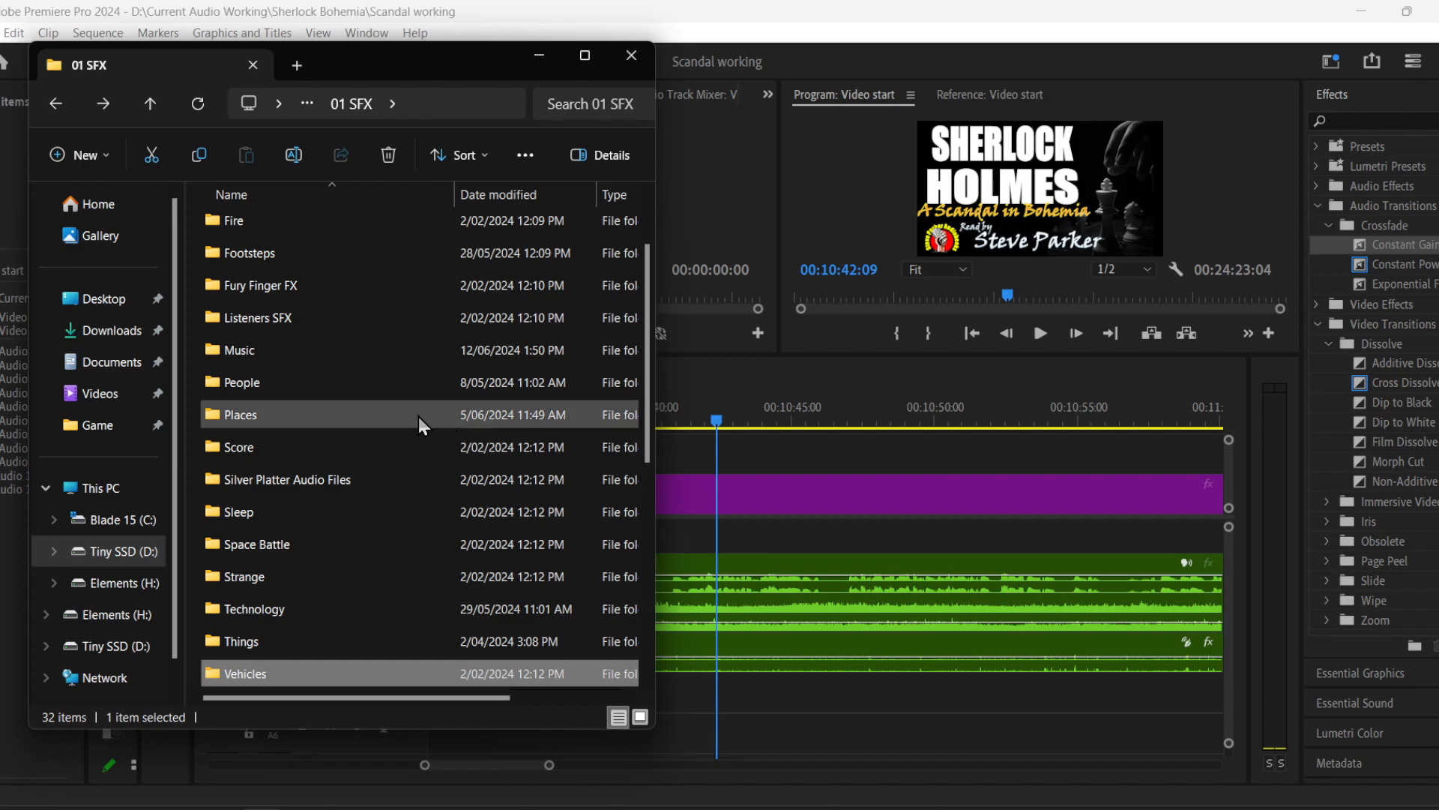
pyautogui.scroll(-1, 419, 417)
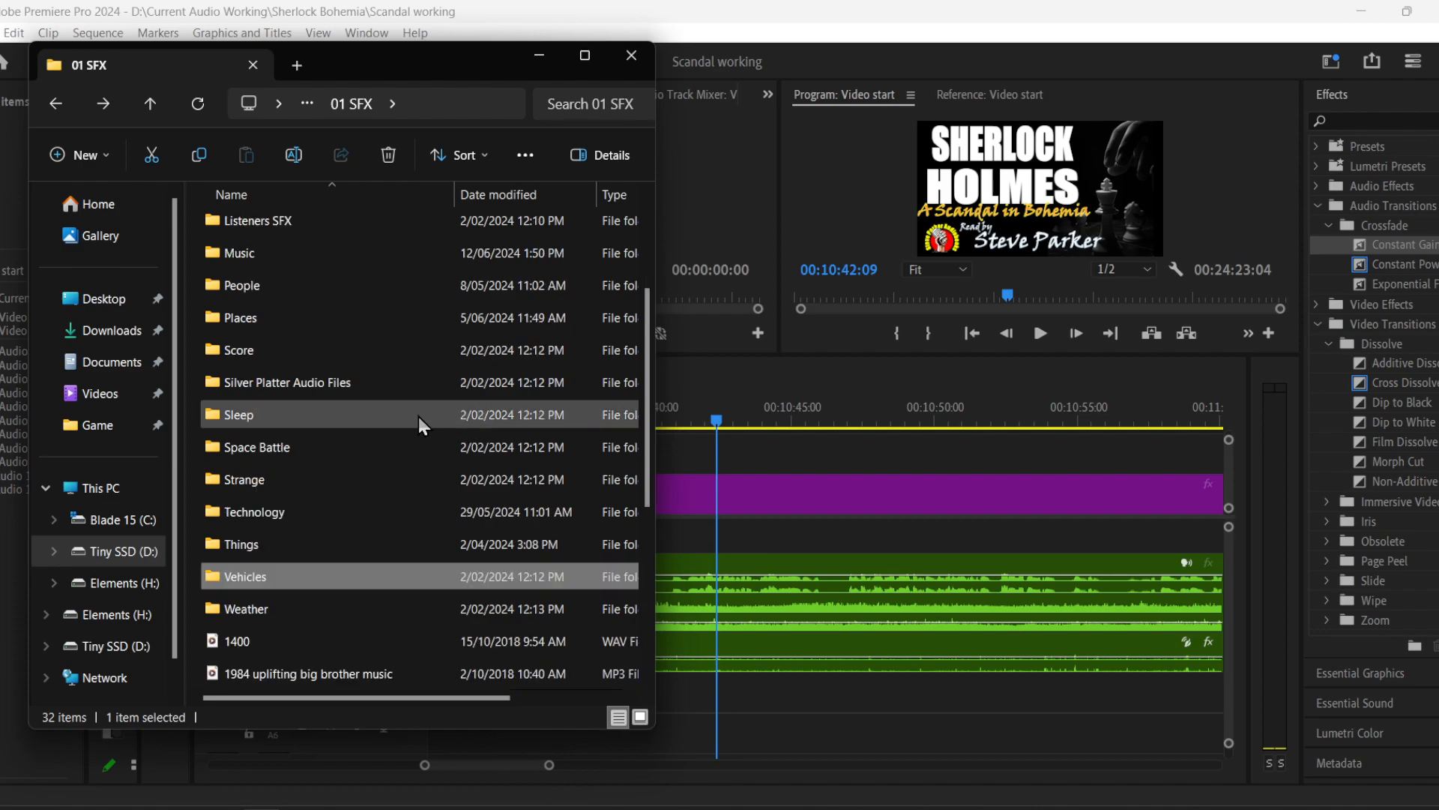
pyautogui.doubleClick(314, 578)
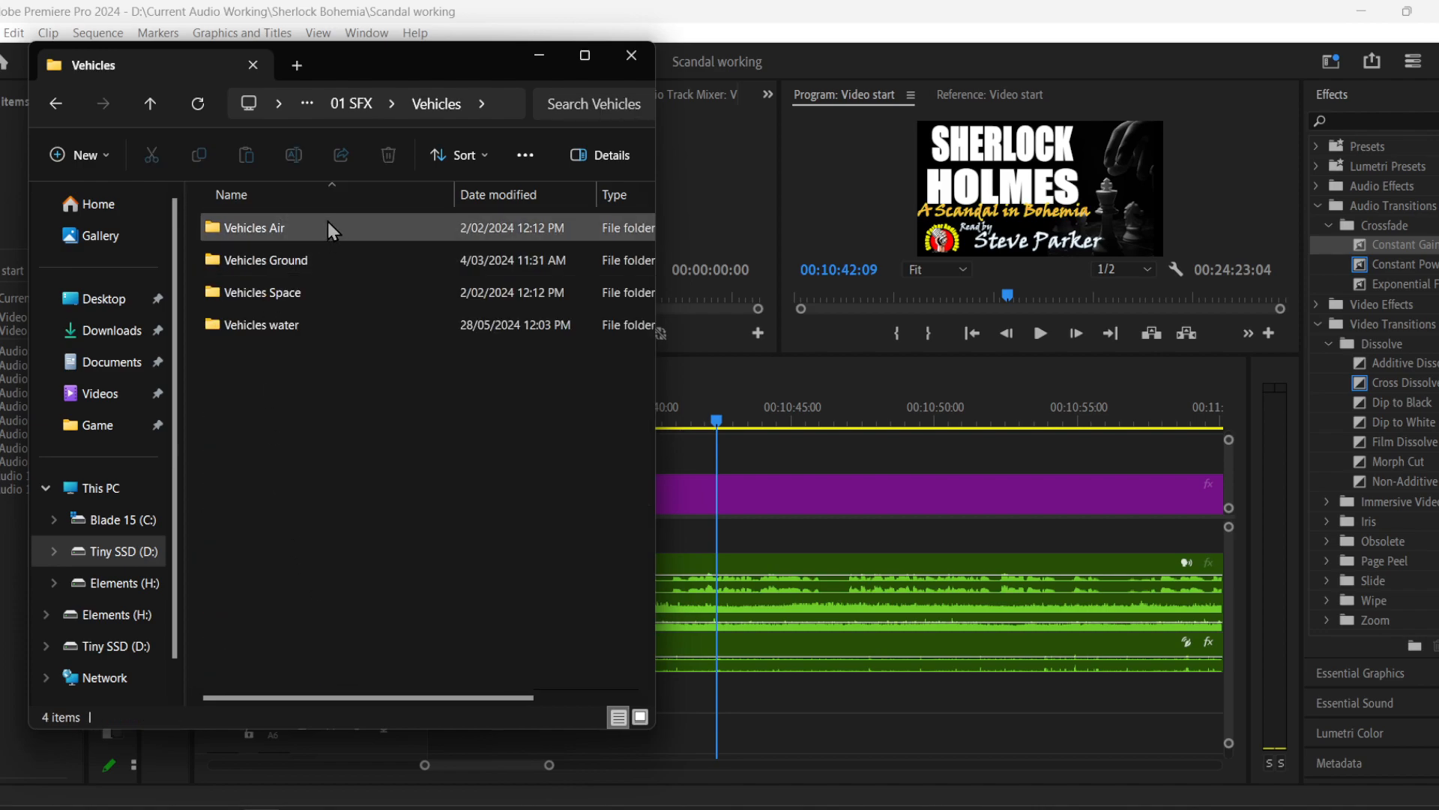
pyautogui.click(307, 296)
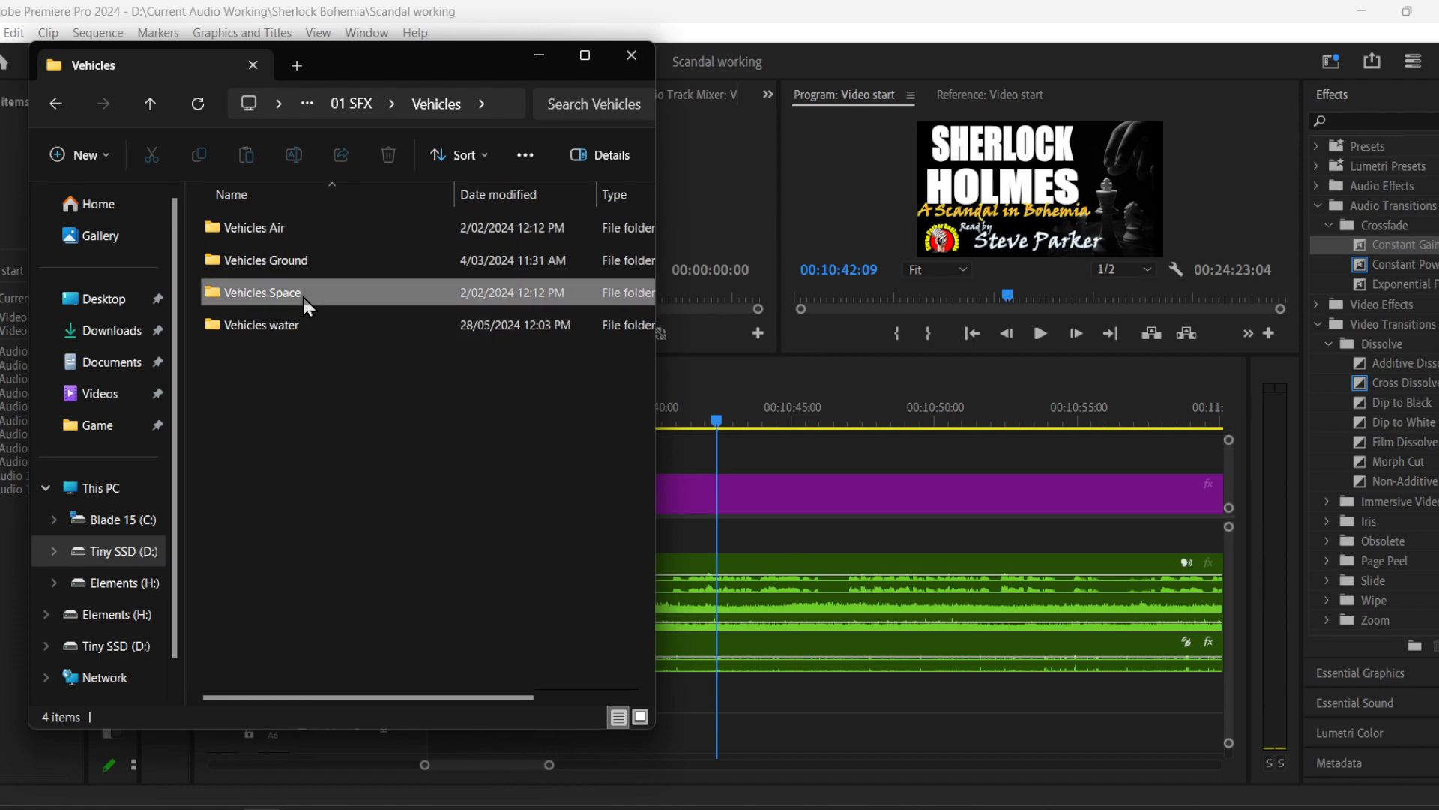
pyautogui.doubleClick(305, 297)
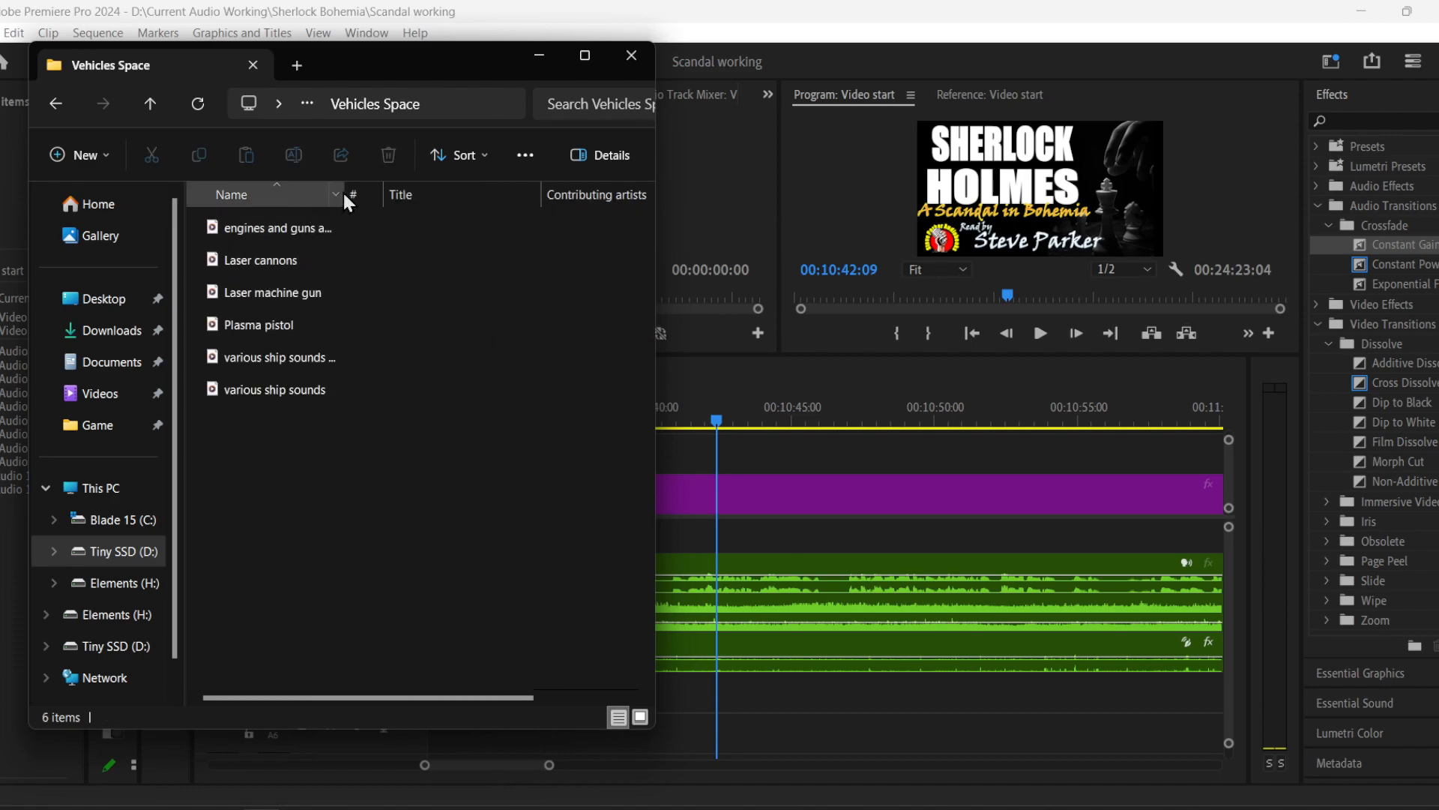
pyautogui.moveTo(342, 192); pyautogui.dragTo(350, 193)
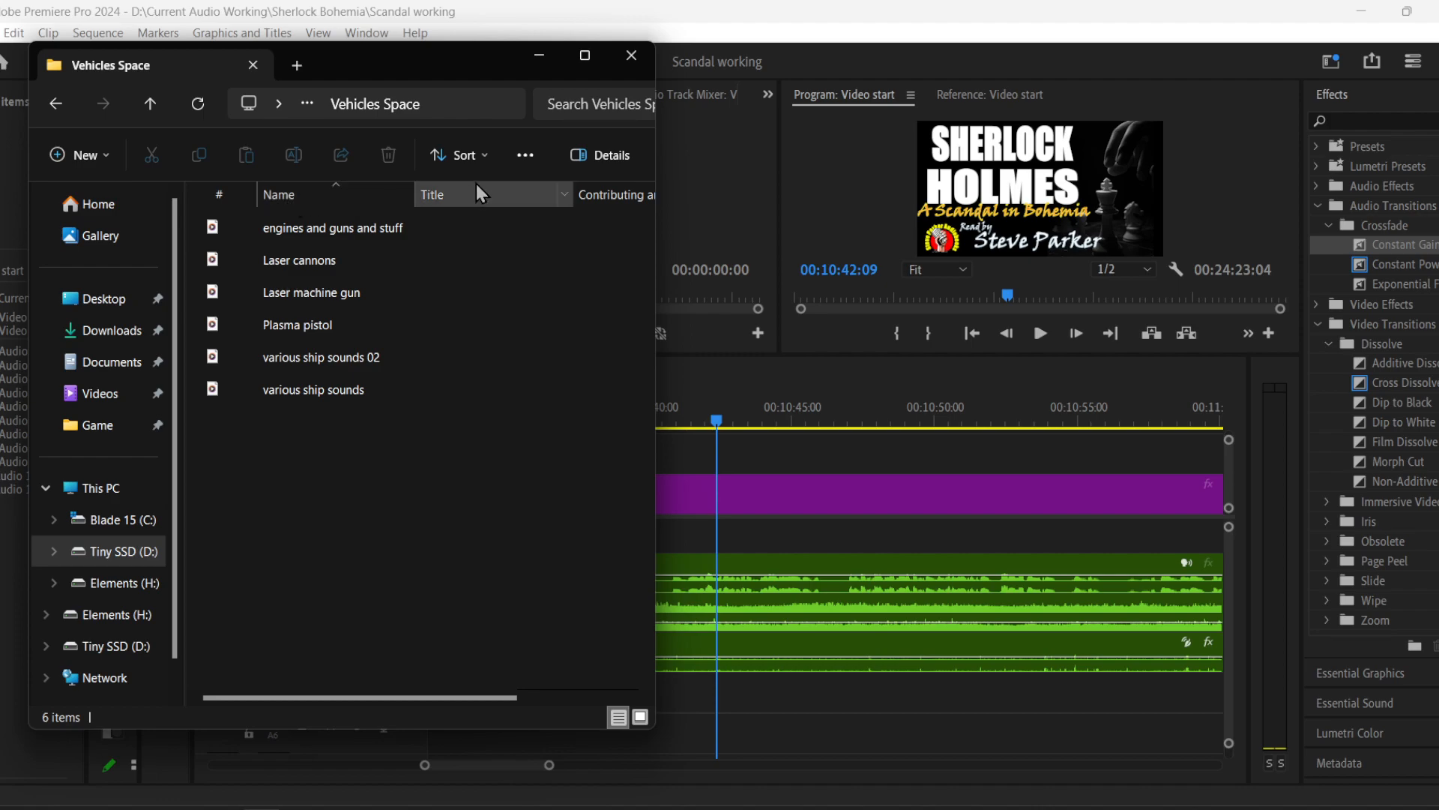
pyautogui.click(410, 193)
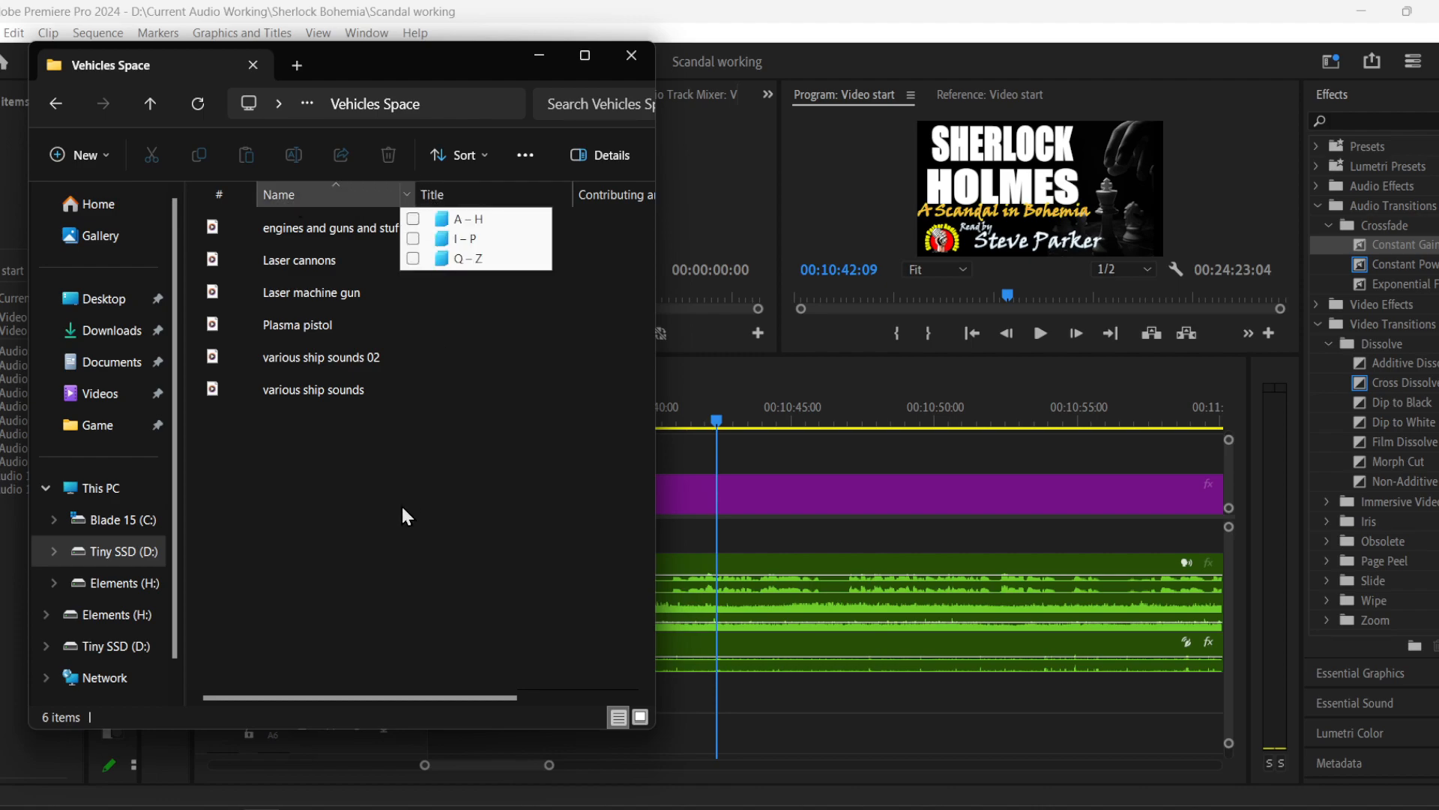
pyautogui.doubleClick(335, 387)
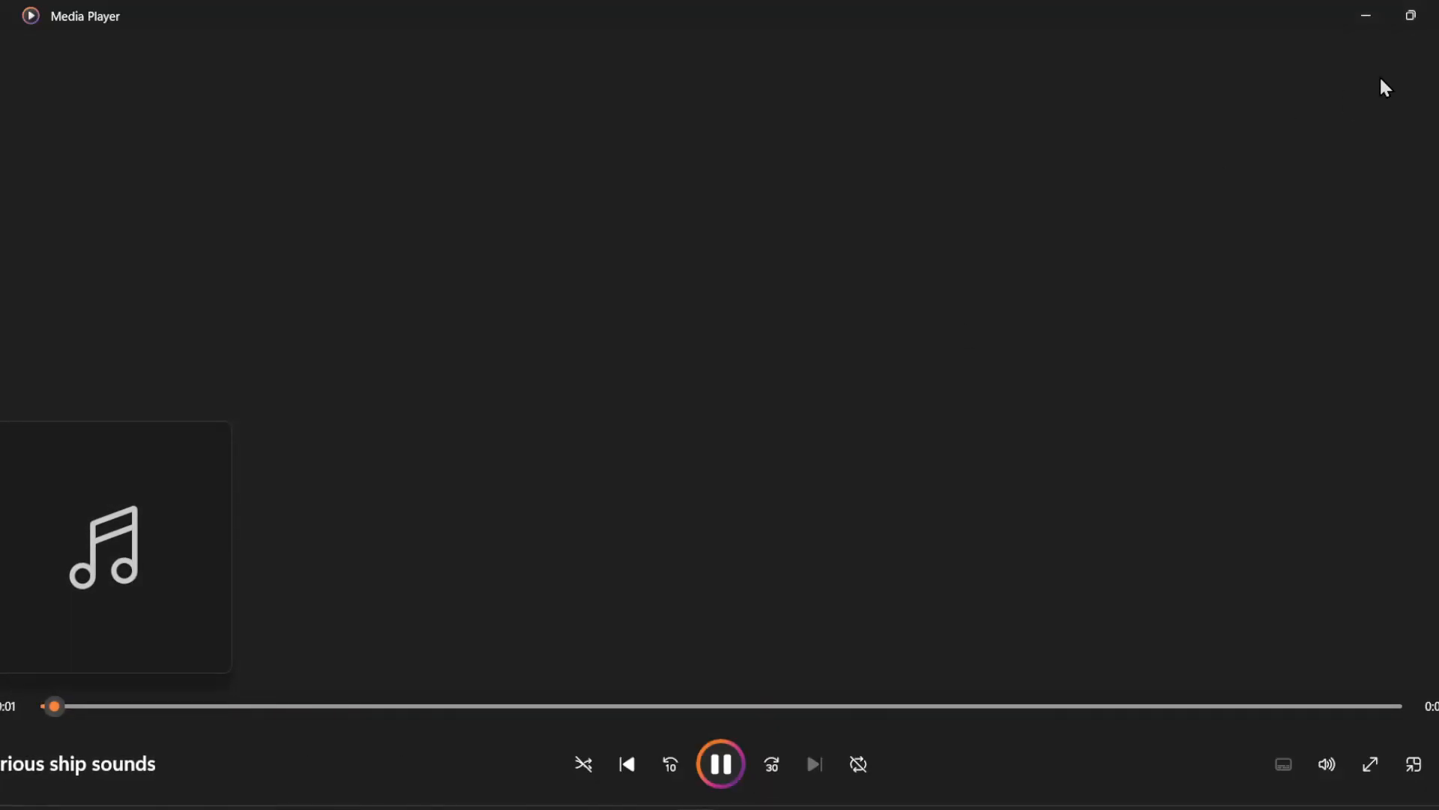
pyautogui.click(1437, 15)
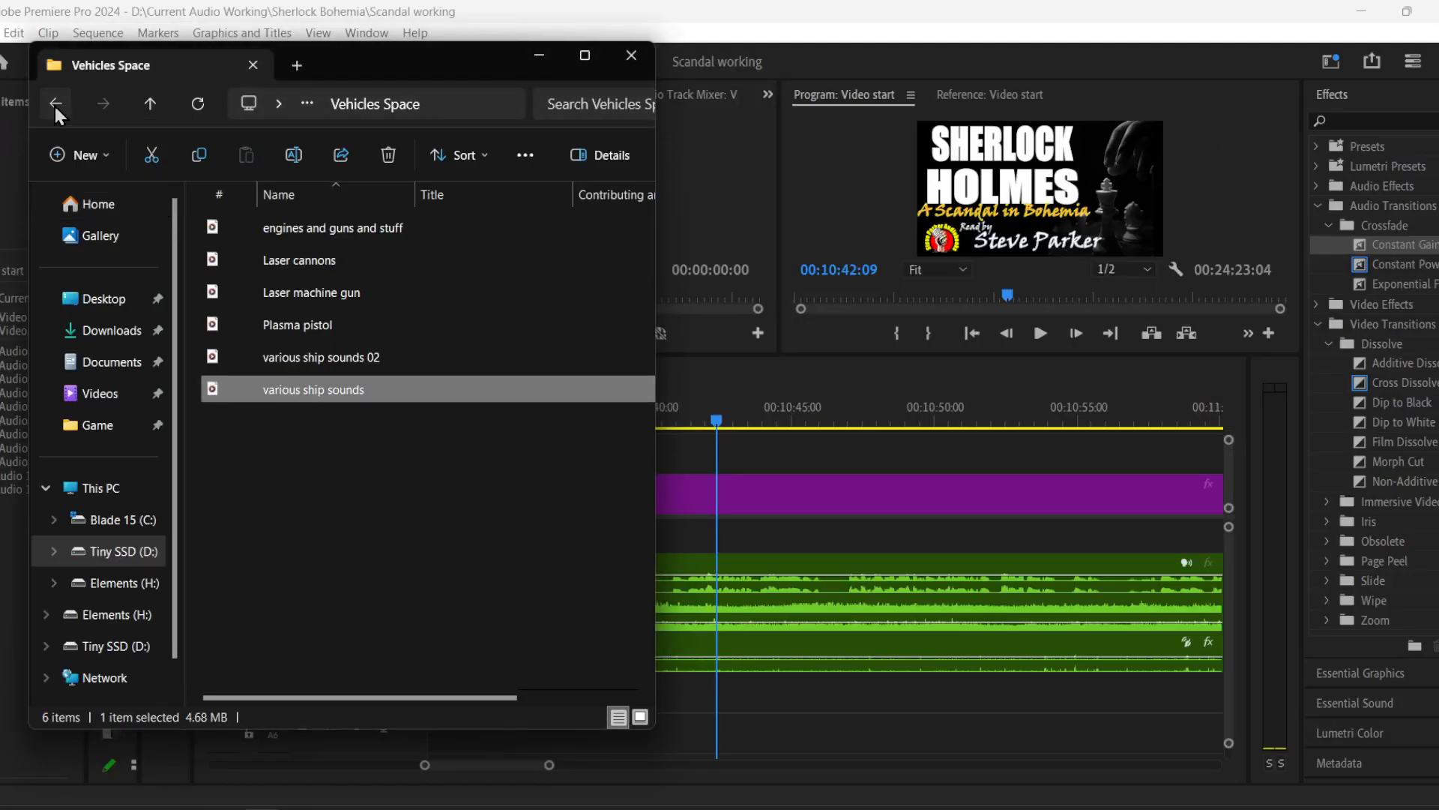
# - Return to the Vehicles Ground folder and audition the four Horse and Cart recordings in Media Player
pyautogui.click(56, 106)
pyautogui.doubleClick(319, 259)
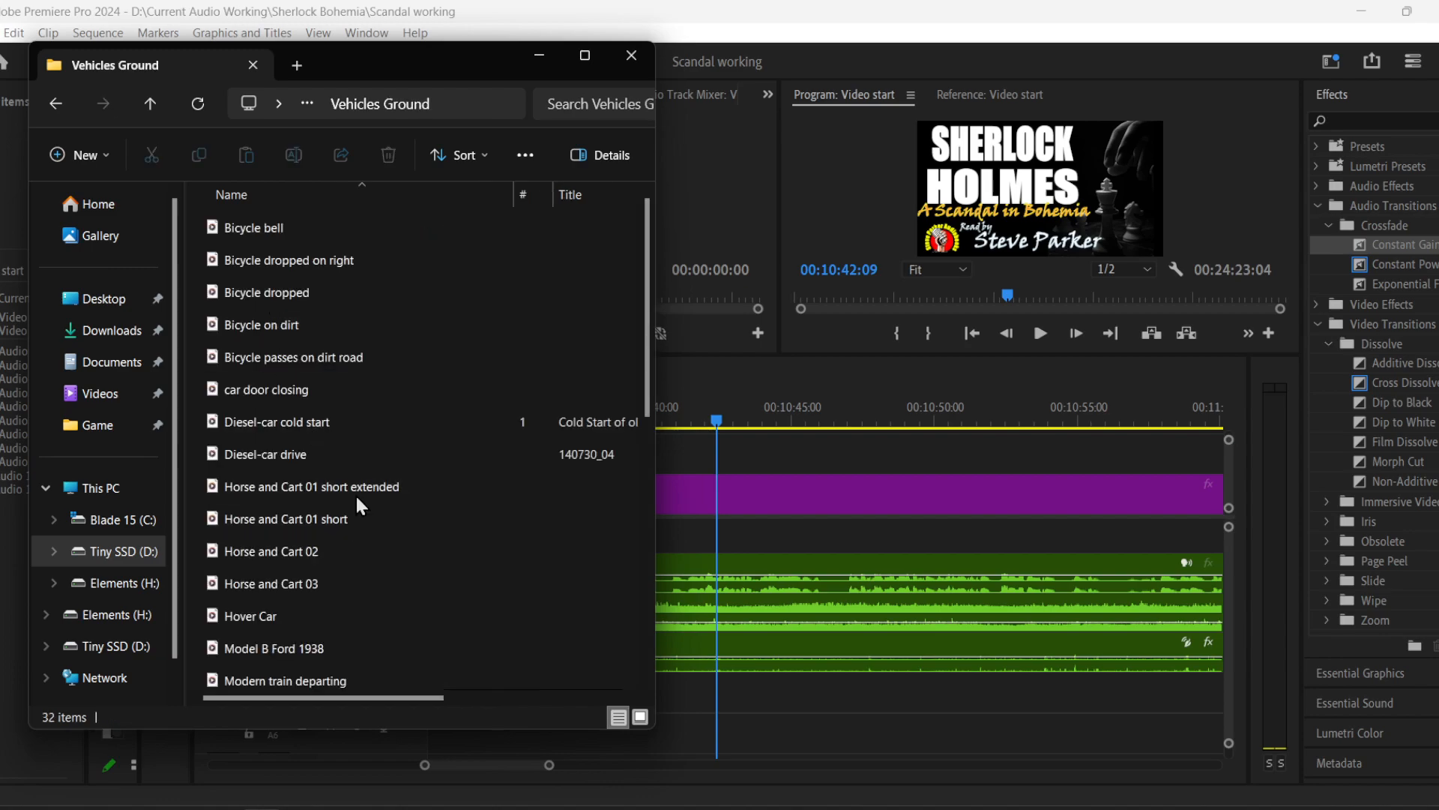
pyautogui.moveTo(513, 192); pyautogui.dragTo(577, 192)
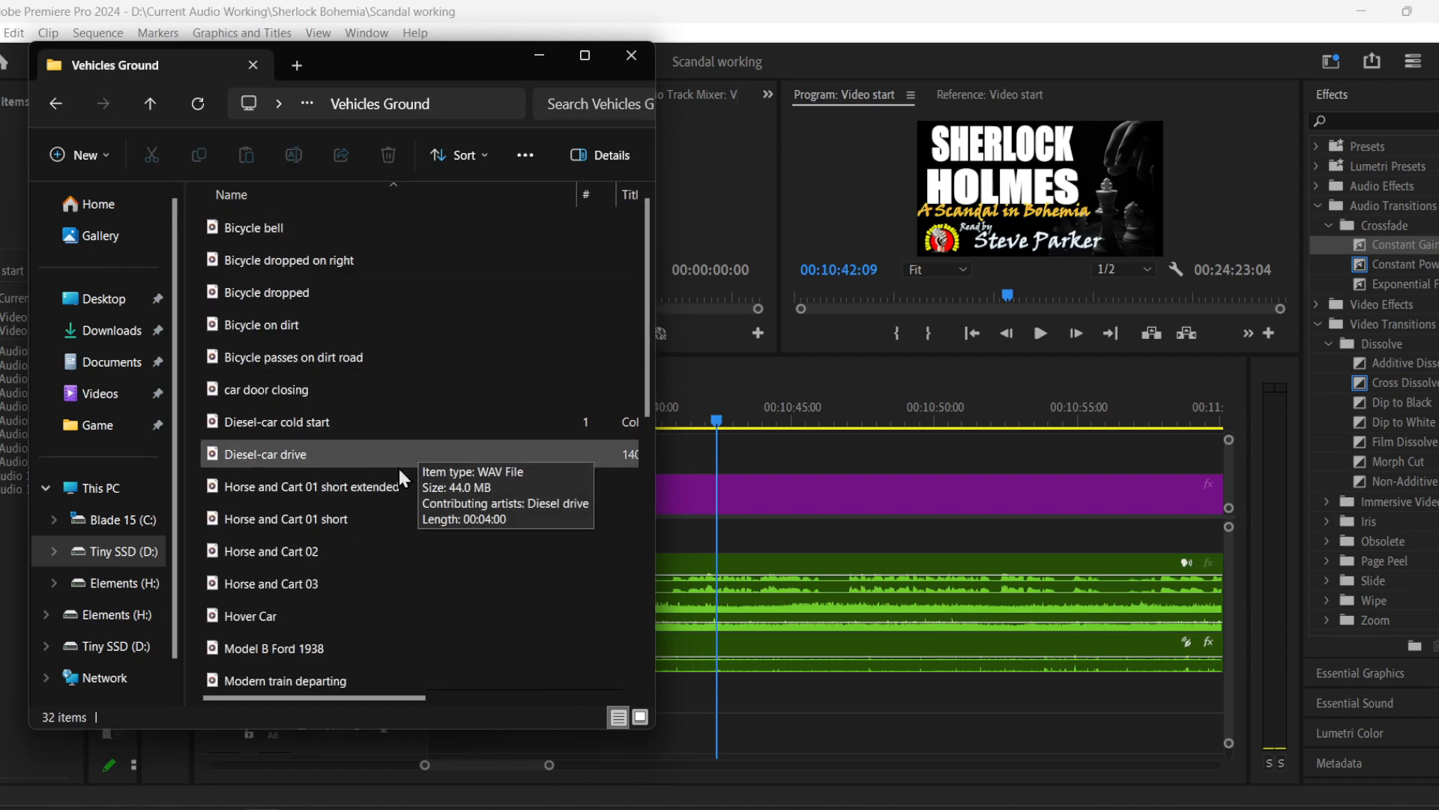
pyautogui.moveTo(187, 478); pyautogui.dragTo(294, 585)
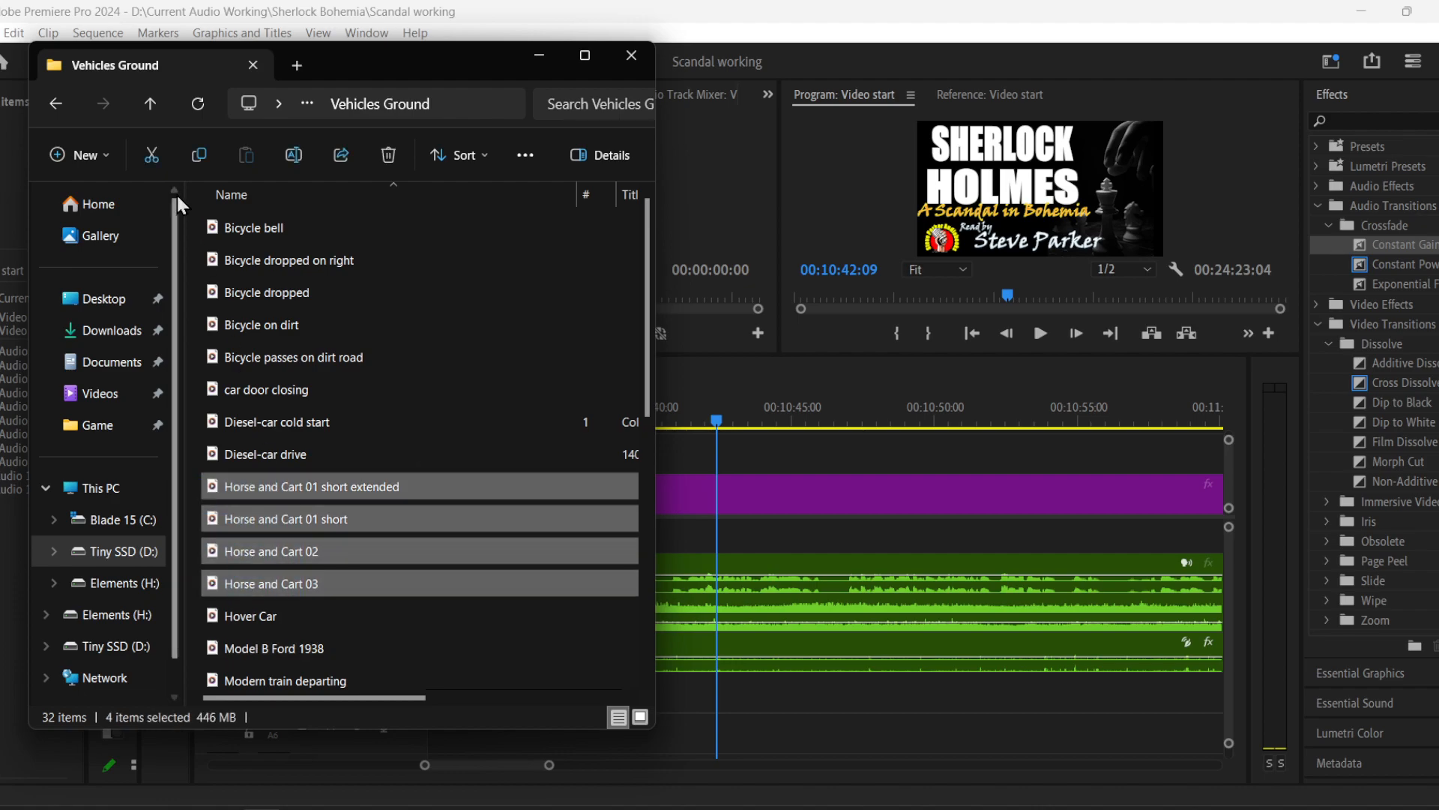
pyautogui.rightClick(375, 495)
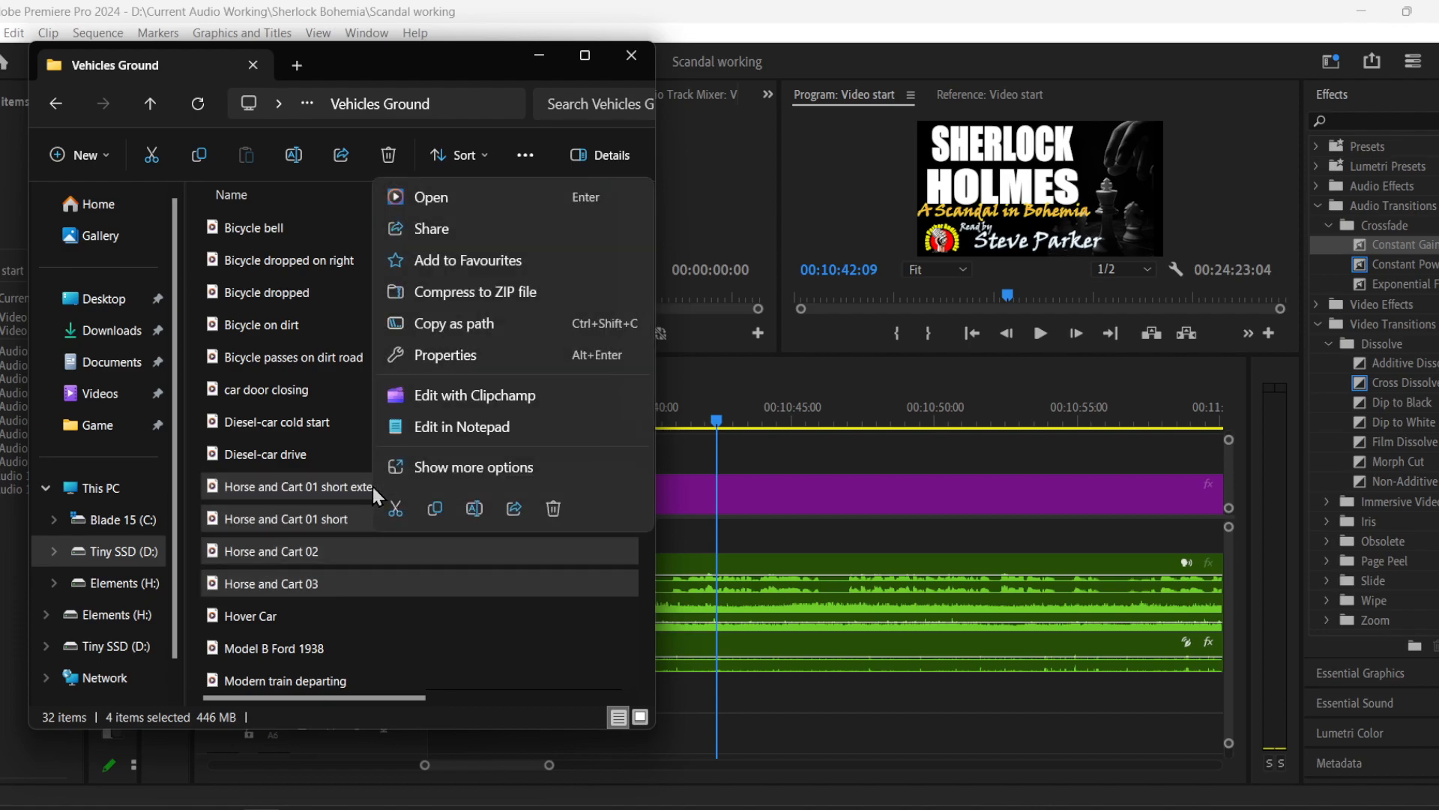
pyautogui.click(447, 195)
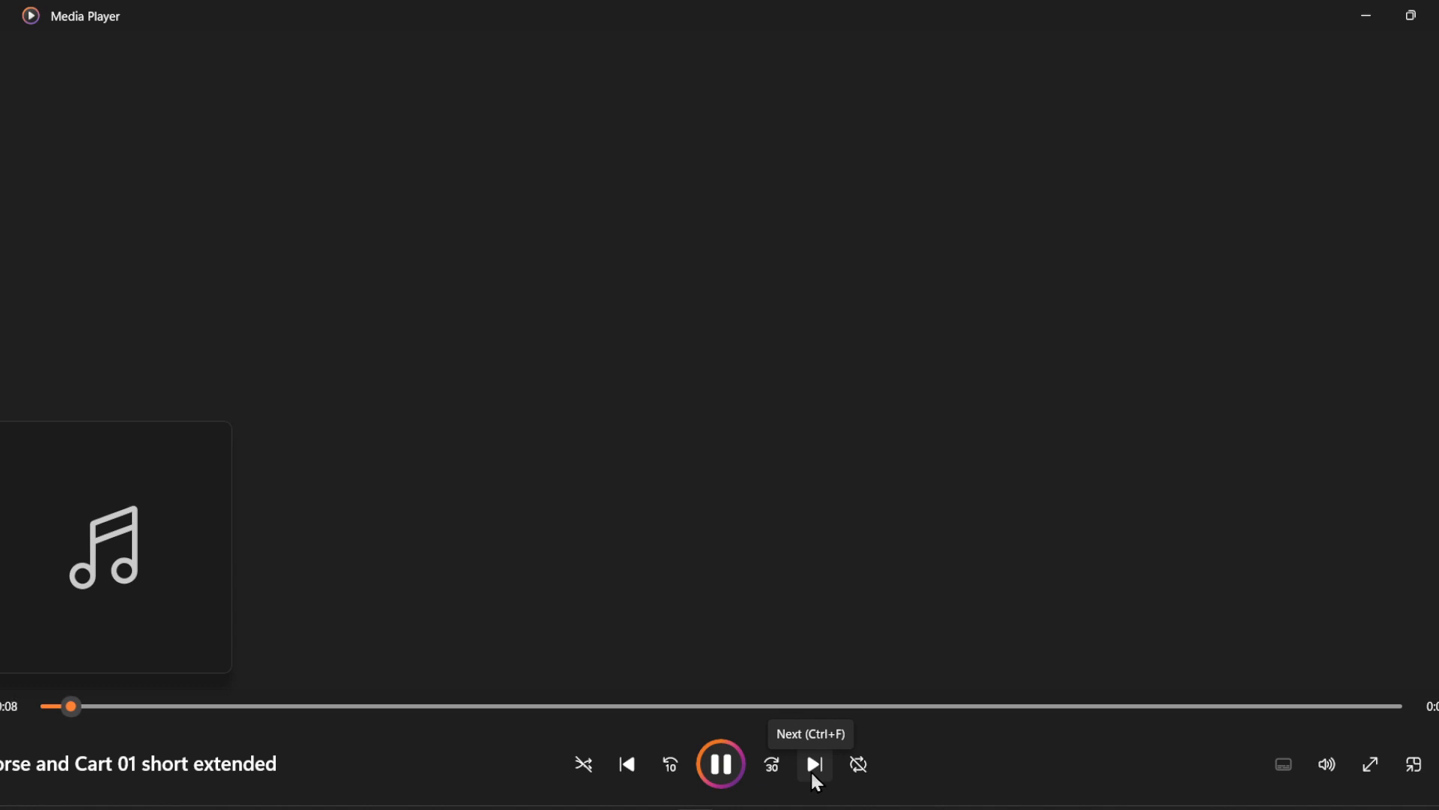
pyautogui.click(812, 774)
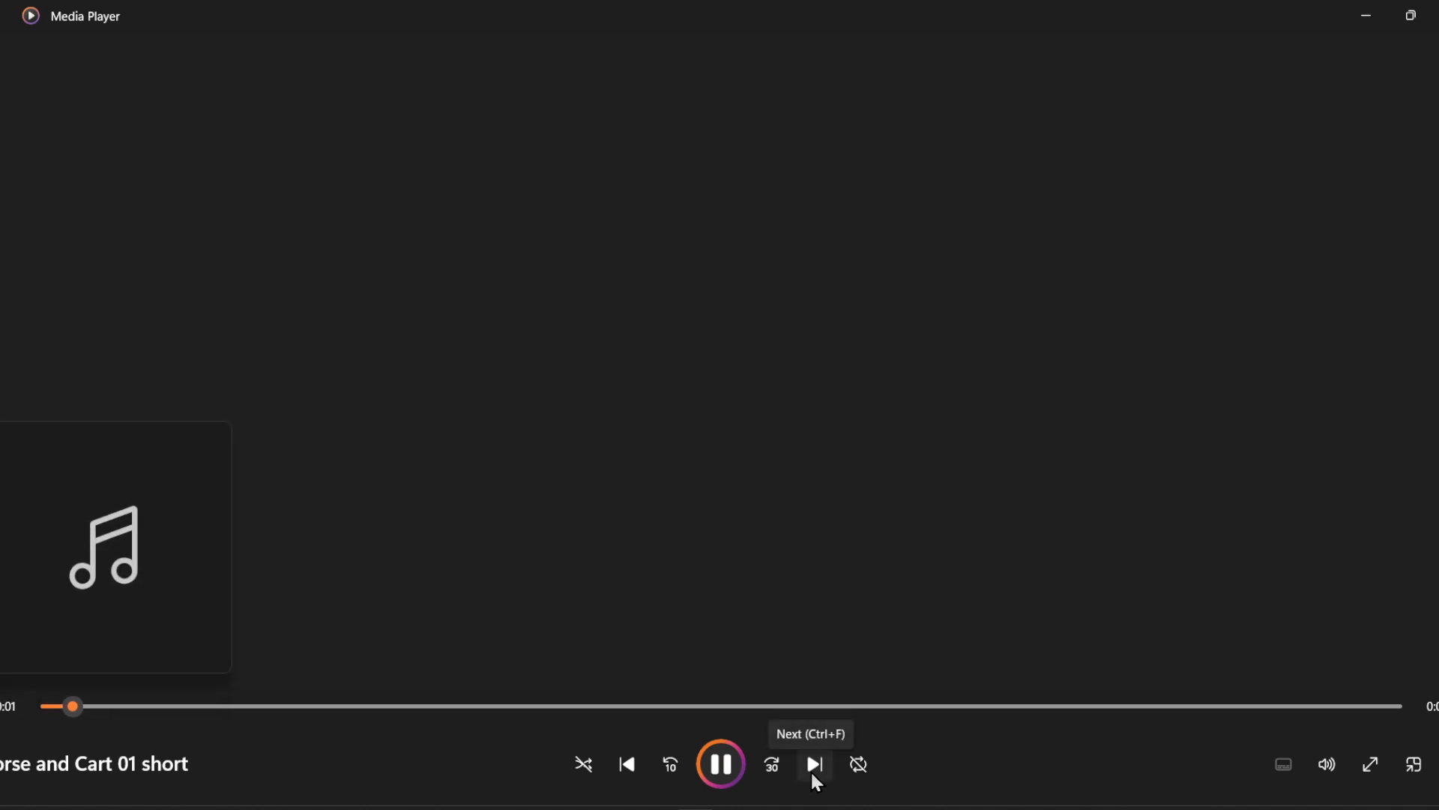
pyautogui.click(814, 777)
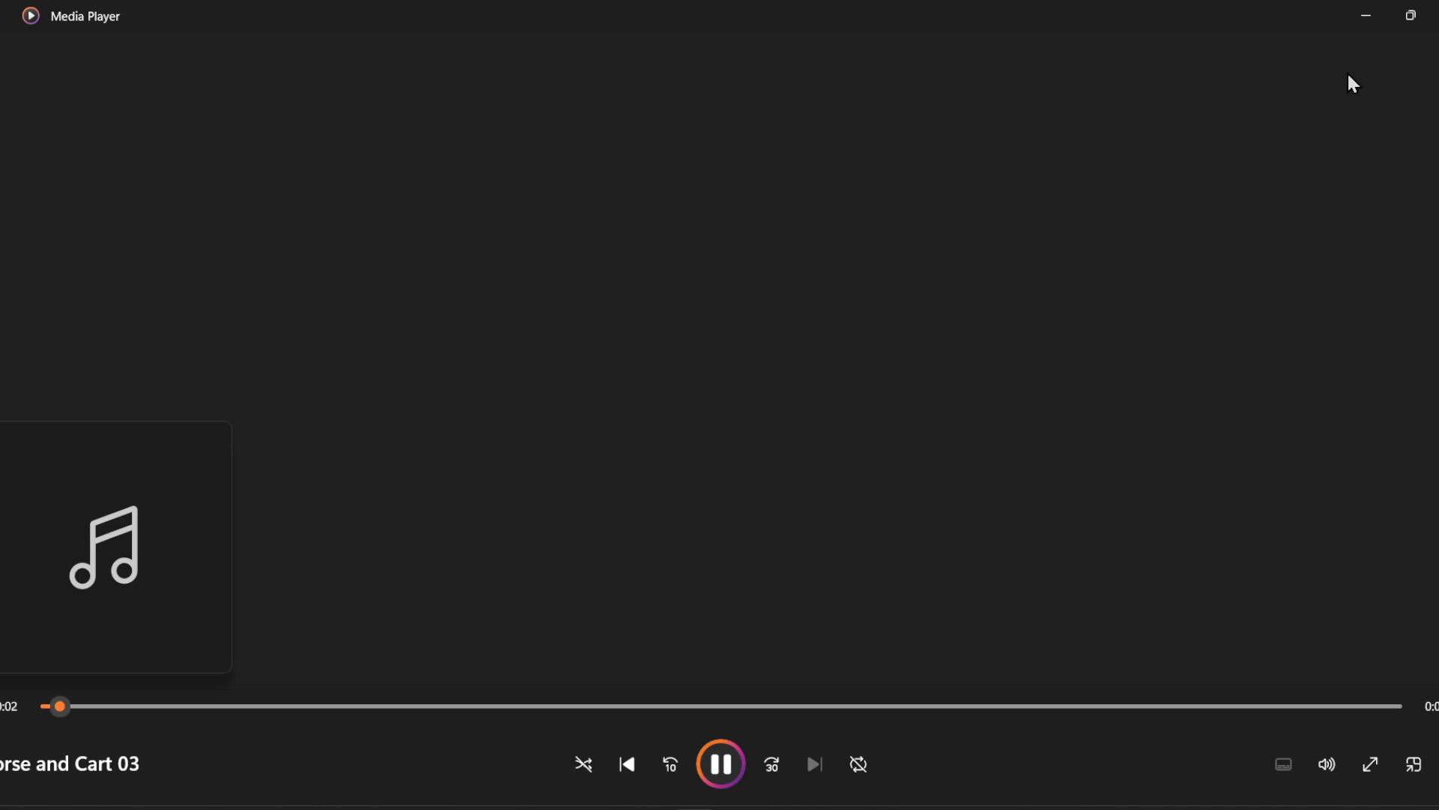
pyautogui.click(1436, 15)
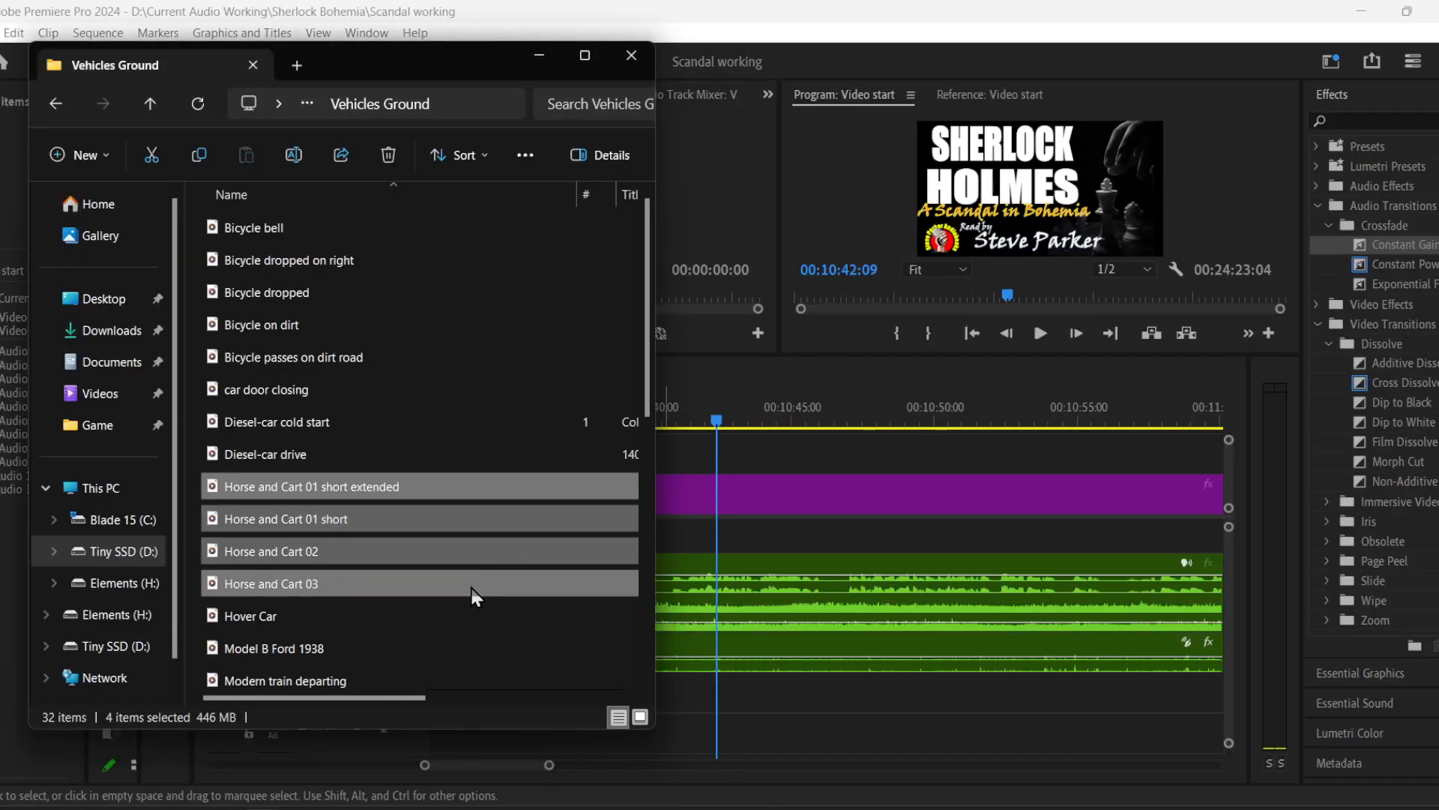
# - Place "Horse and Cart 01 short extended" on A5 at 00:10:42:09 and add an audio transition at its start
pyautogui.click(354, 519)
pyautogui.click(330, 489)
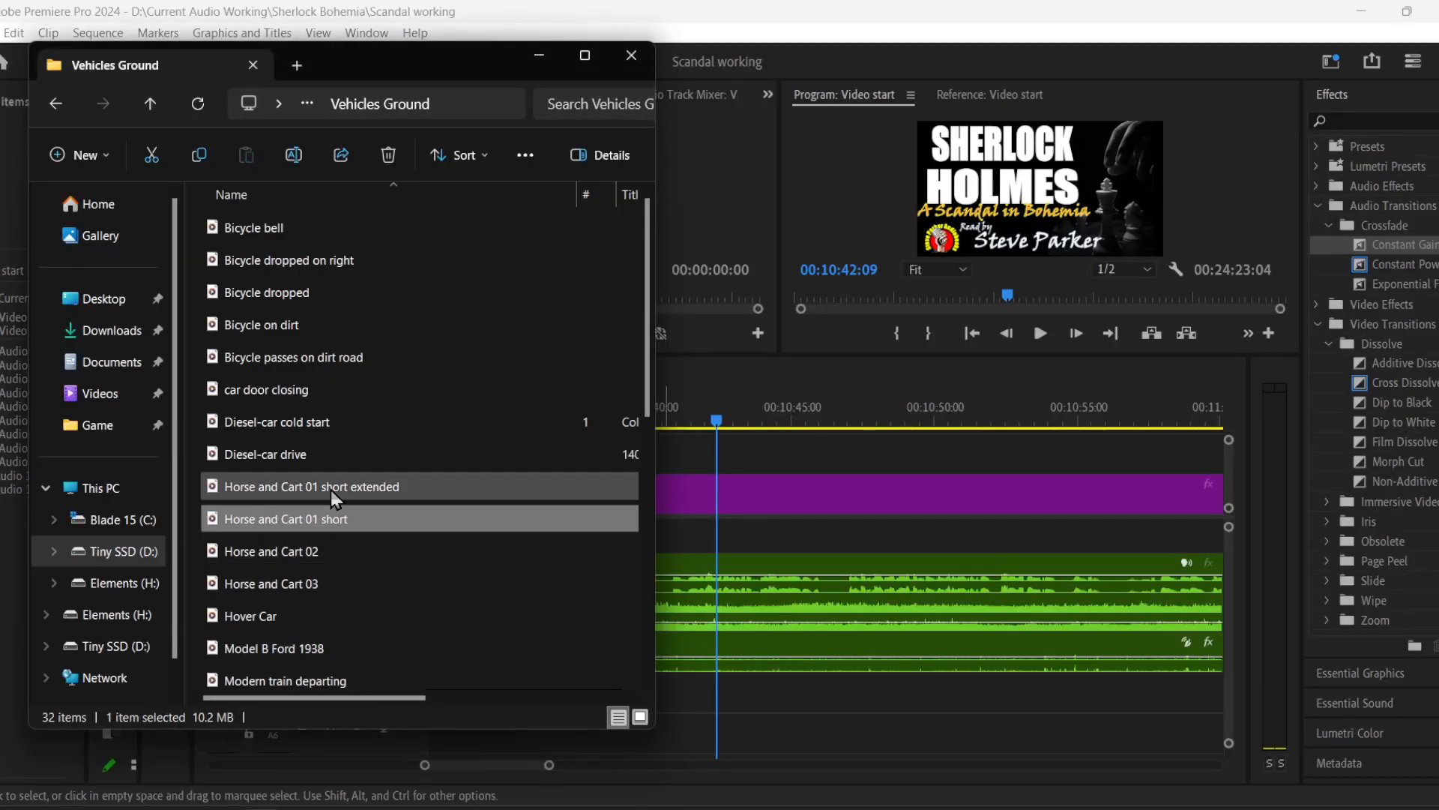
pyautogui.moveTo(321, 489); pyautogui.dragTo(719, 693)
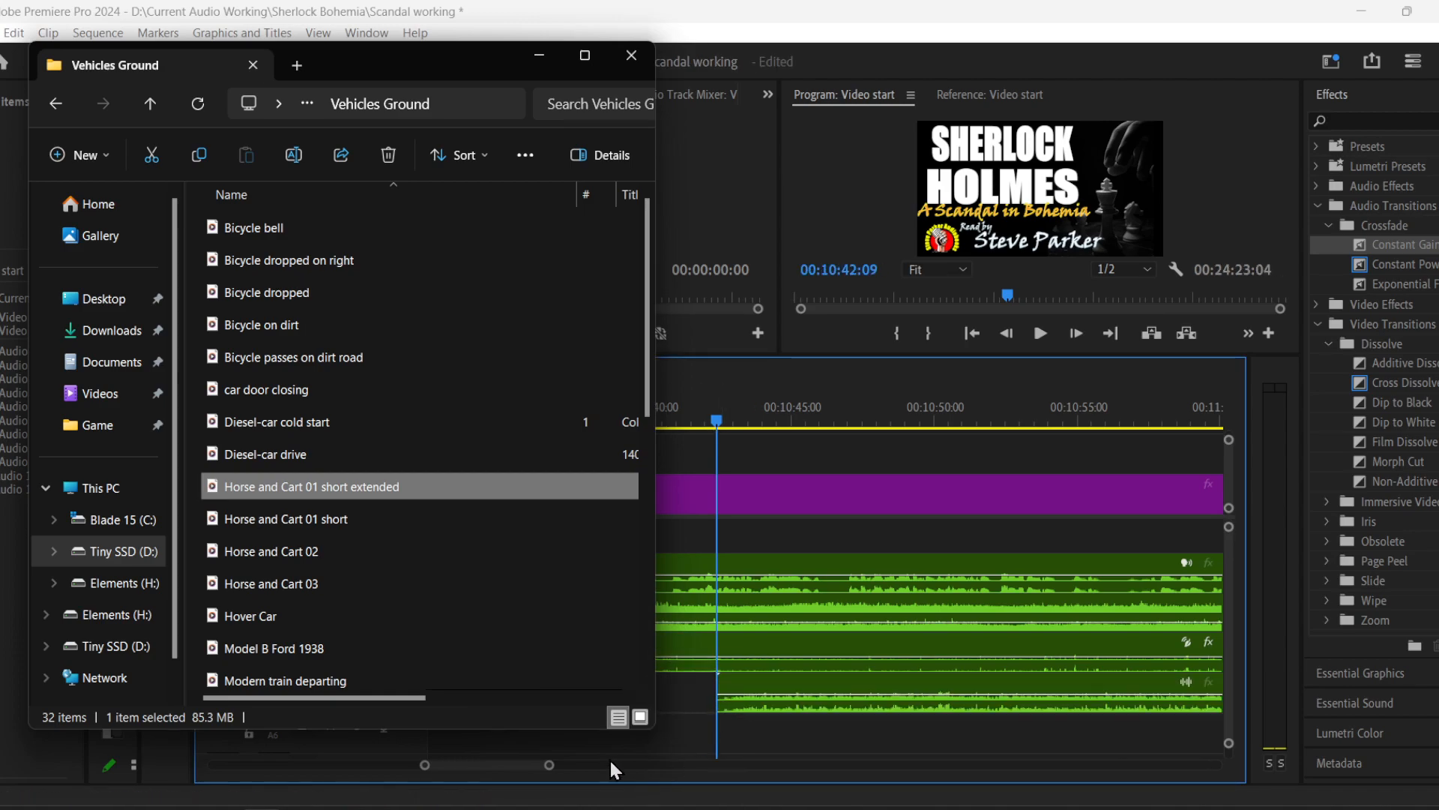
pyautogui.moveTo(551, 771); pyautogui.dragTo(595, 766)
pyautogui.moveTo(807, 430); pyautogui.dragTo(798, 424)
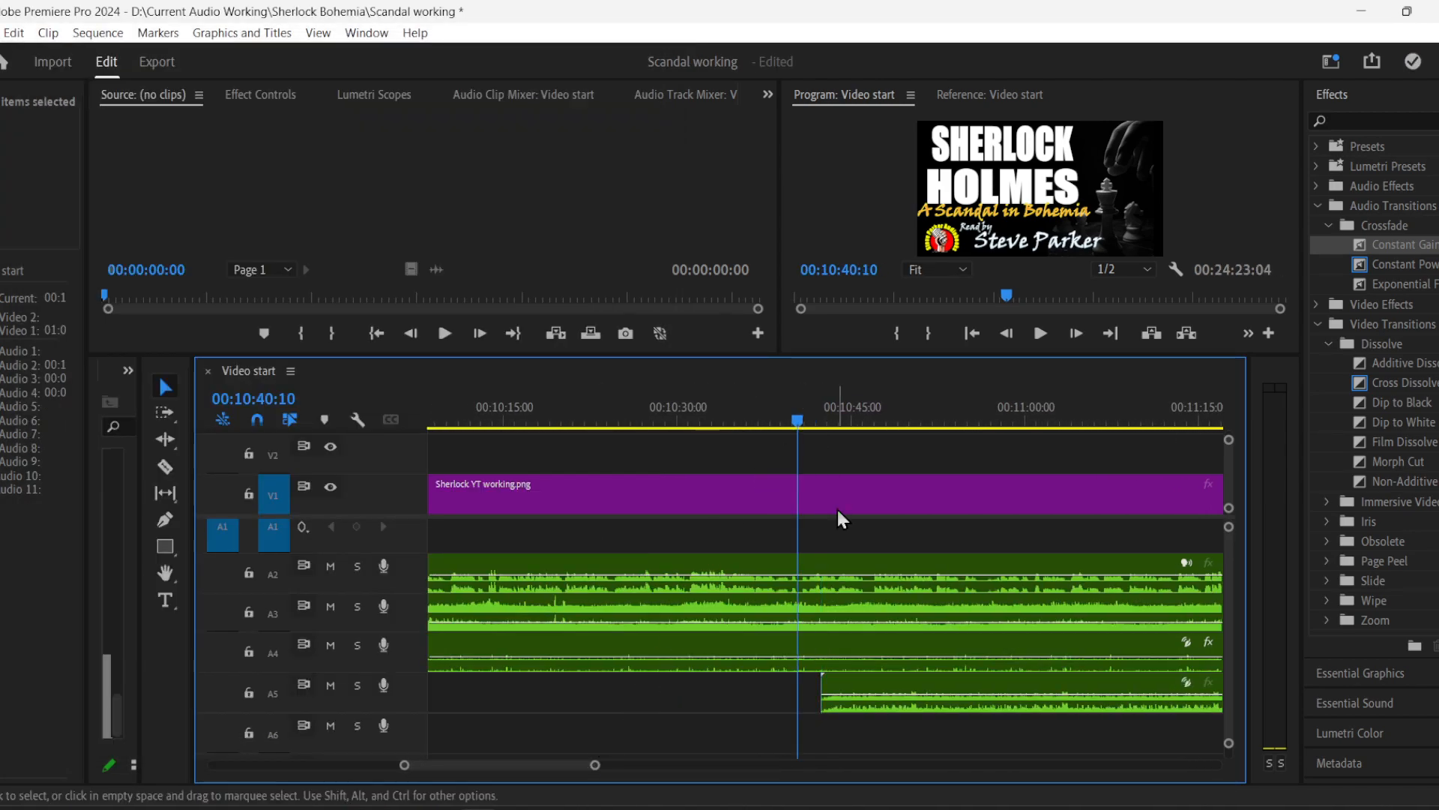
pyautogui.click(873, 697)
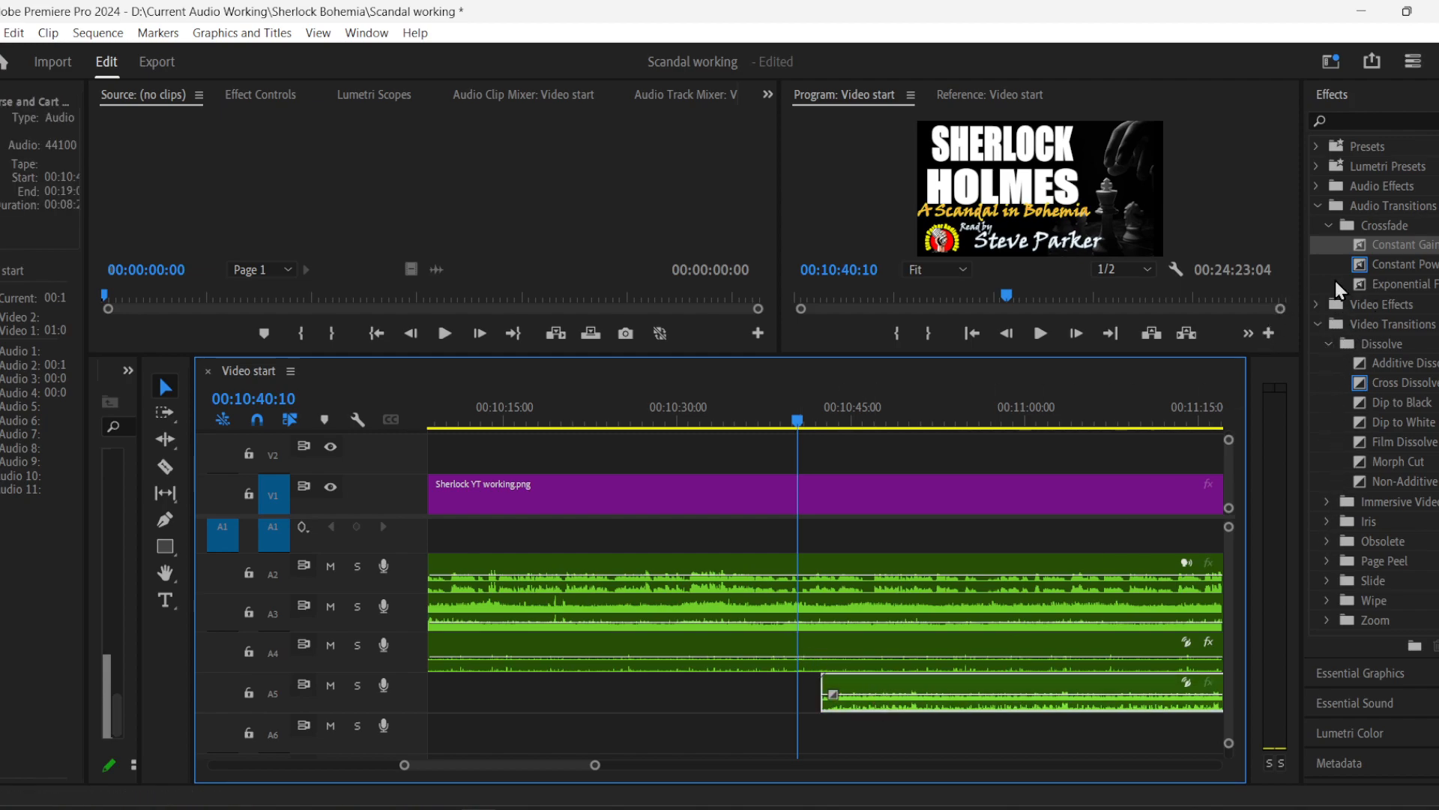
# - Apply the 30-band Graphic Equalizer to the horse and cart clip on A5
pyautogui.click(1318, 186)
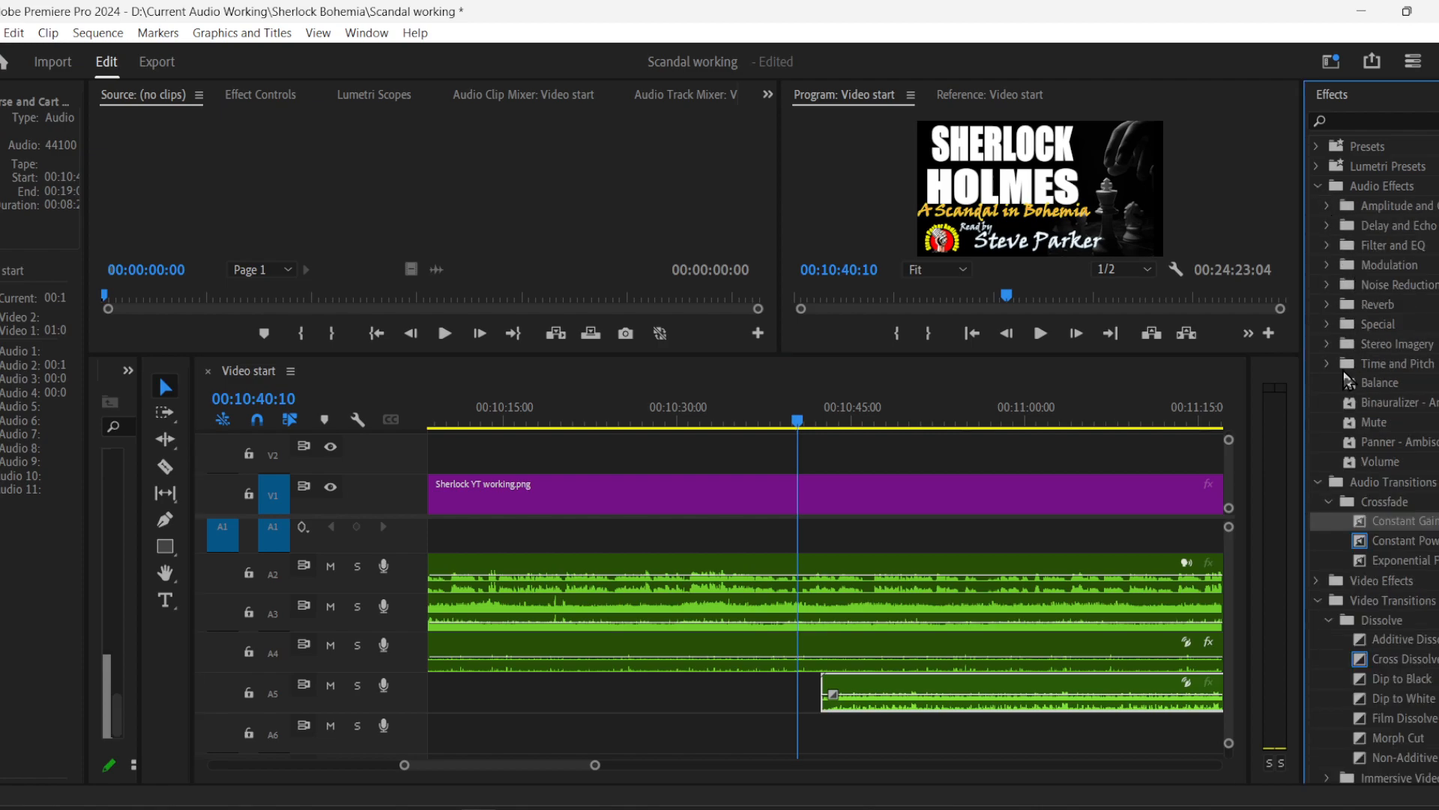
pyautogui.click(1329, 245)
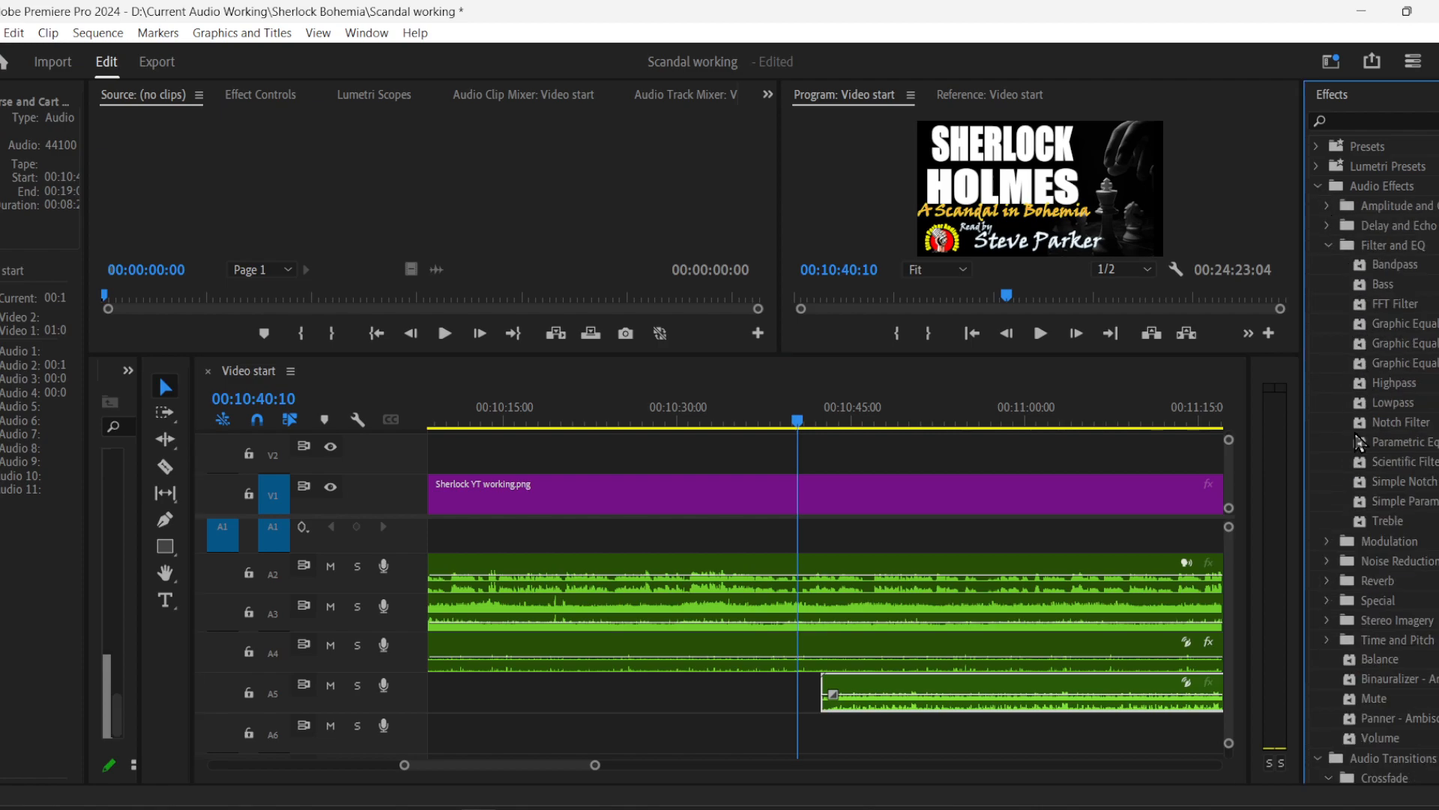
pyautogui.moveTo(1396, 364); pyautogui.dragTo(926, 689)
pyautogui.doubleClick(916, 682)
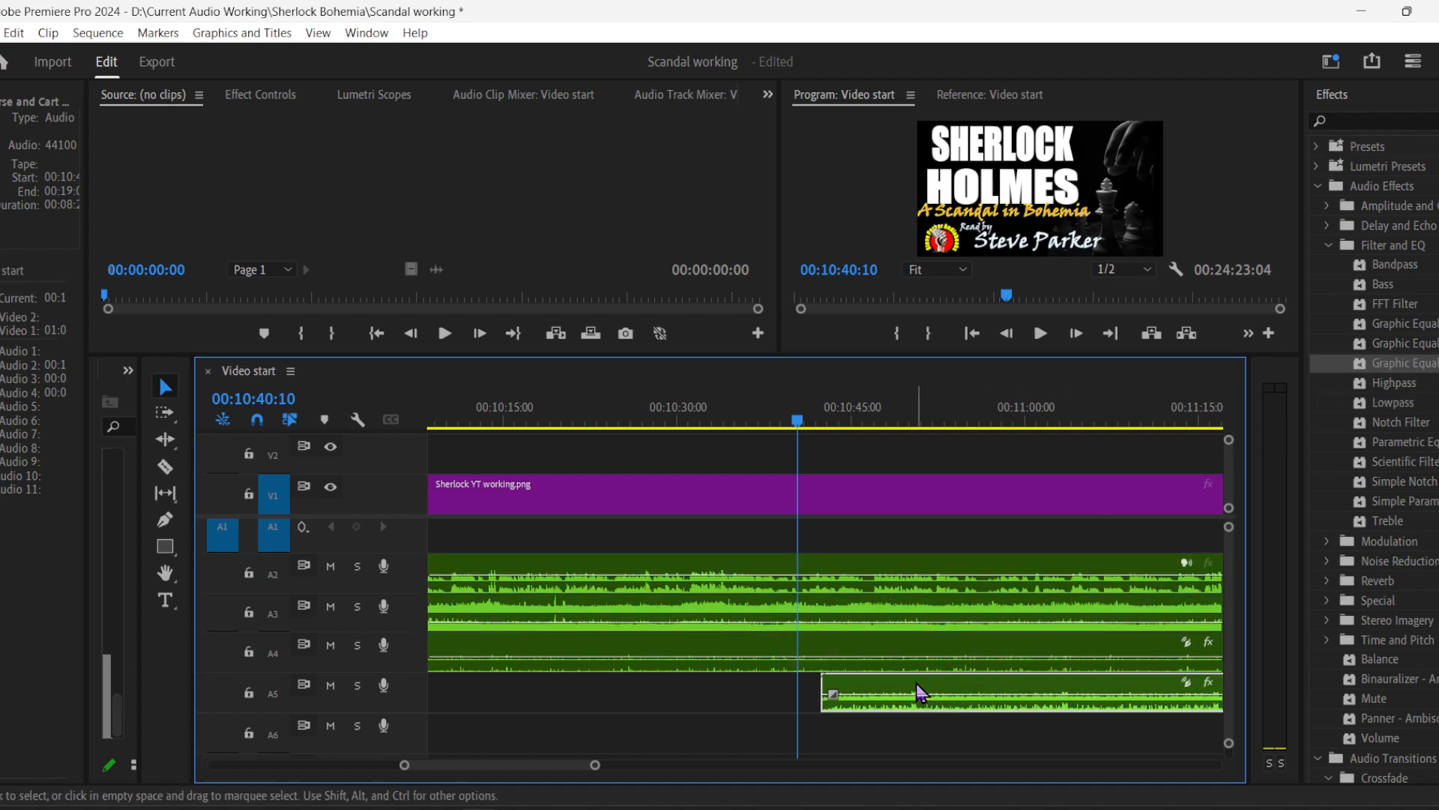
# - Load the "Bass - Increased Clarity" preset in the horse and cart clip's 30-band Graphic Equalizer and play the clip with it
pyautogui.click(534, 96)
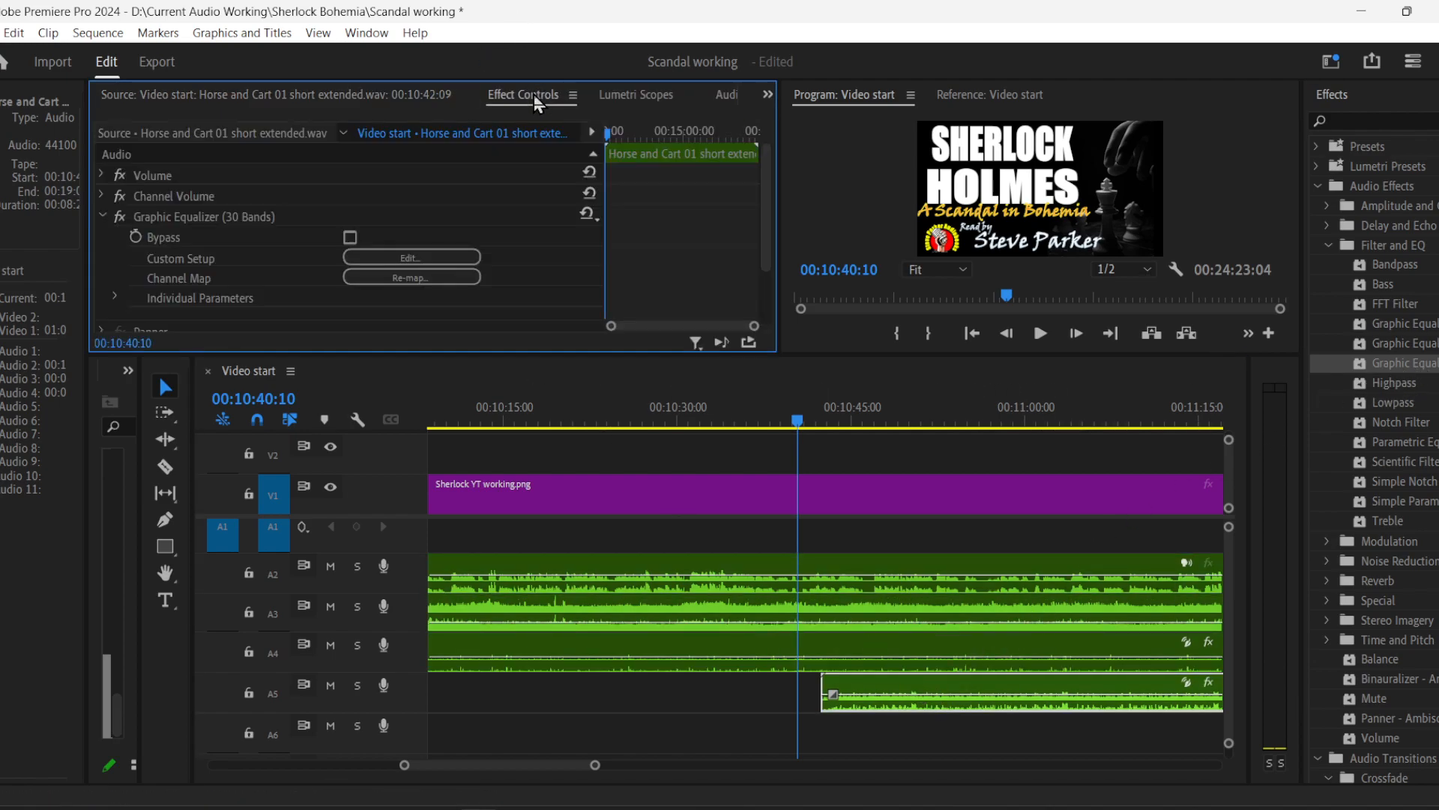
pyautogui.click(429, 259)
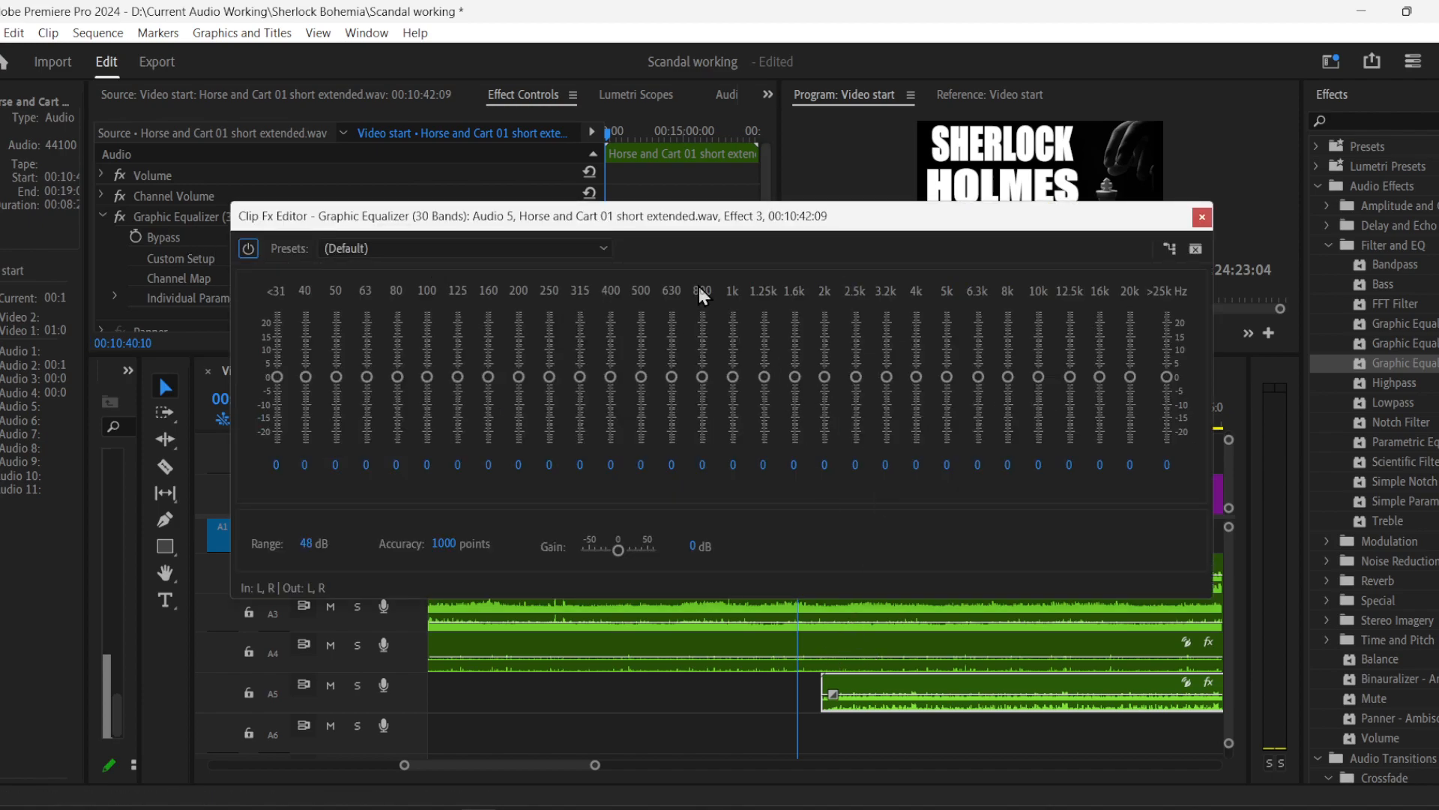
pyautogui.moveTo(697, 223); pyautogui.dragTo(561, 105)
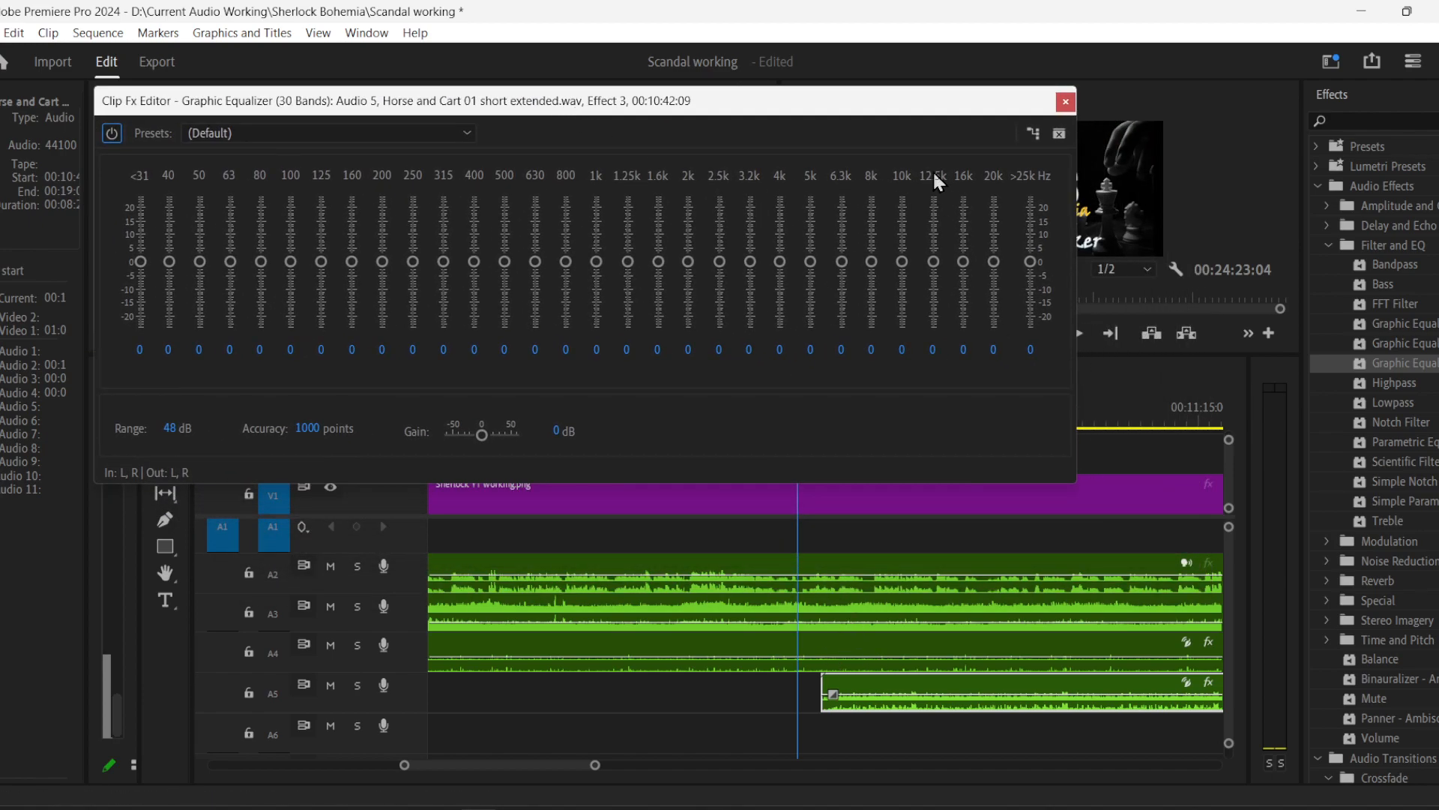
pyautogui.moveTo(873, 113); pyautogui.dragTo(771, 81)
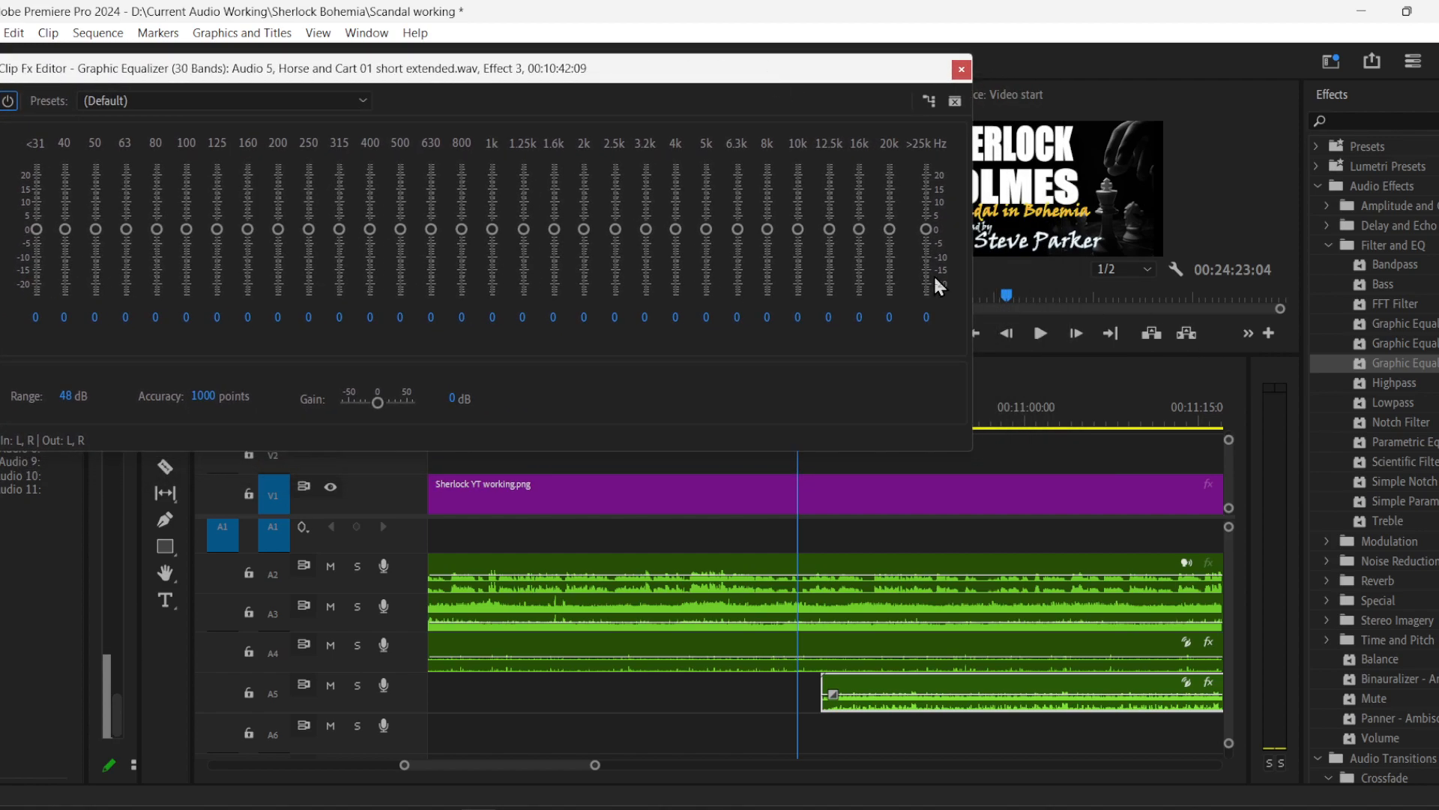
pyautogui.click(354, 98)
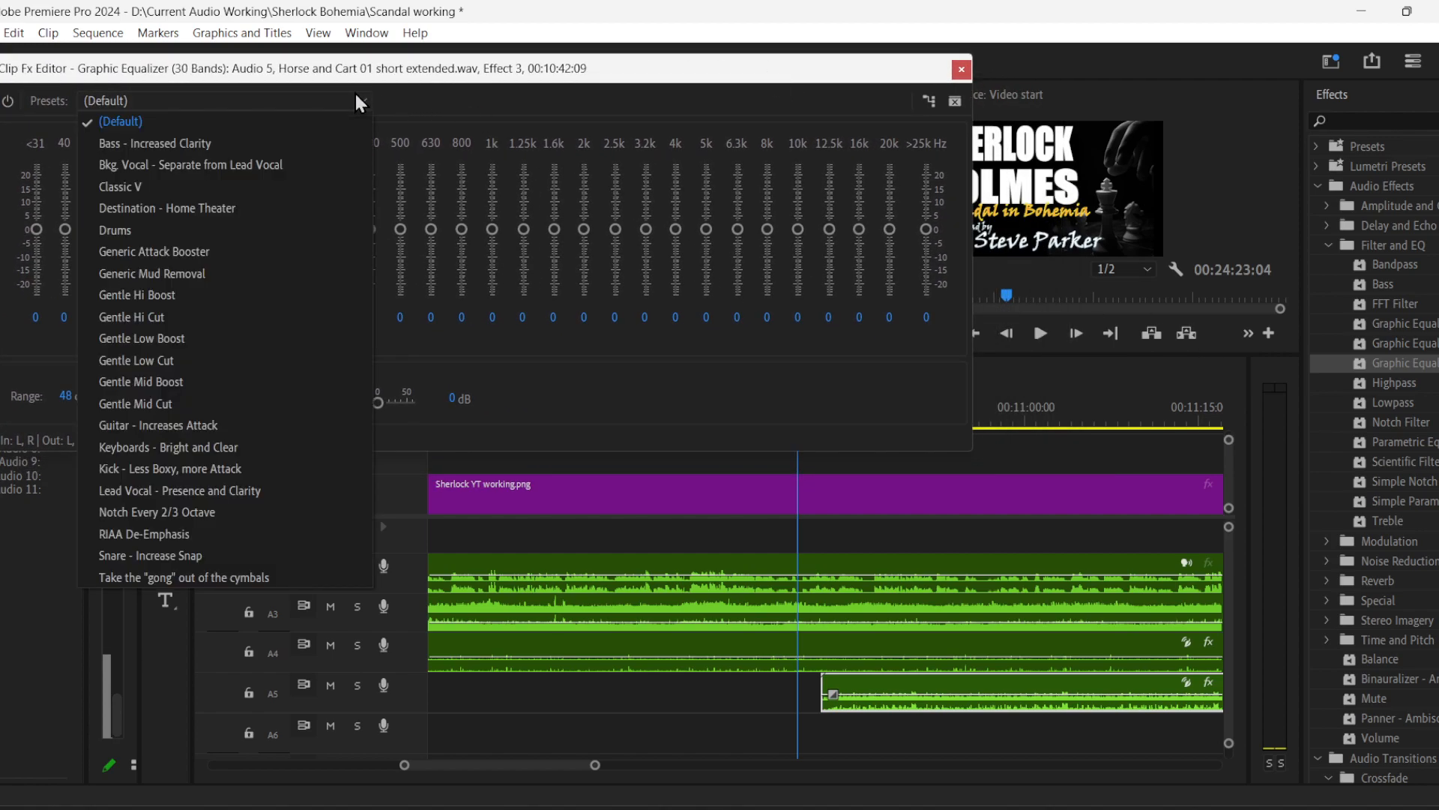
pyautogui.click(330, 150)
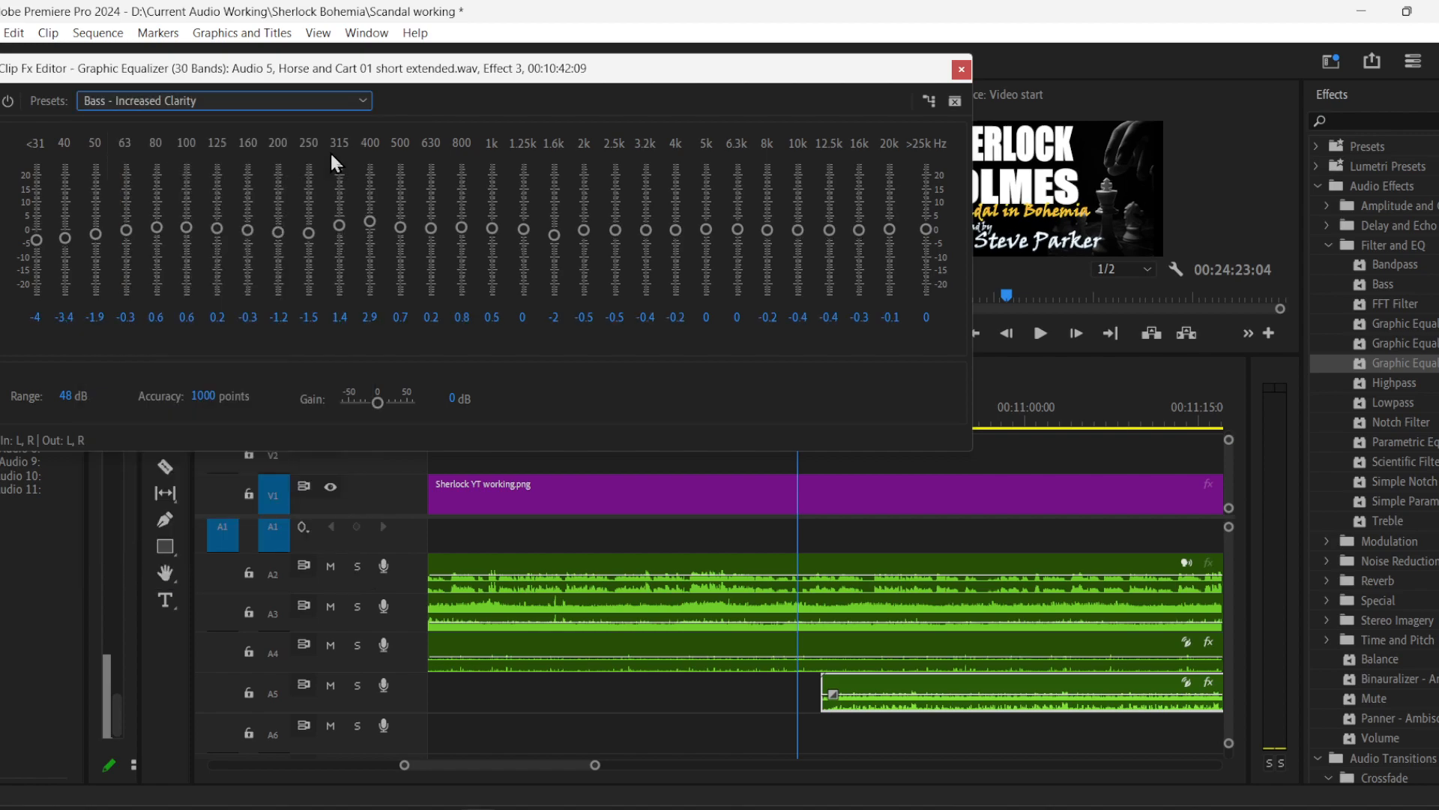
pyautogui.click(1038, 334)
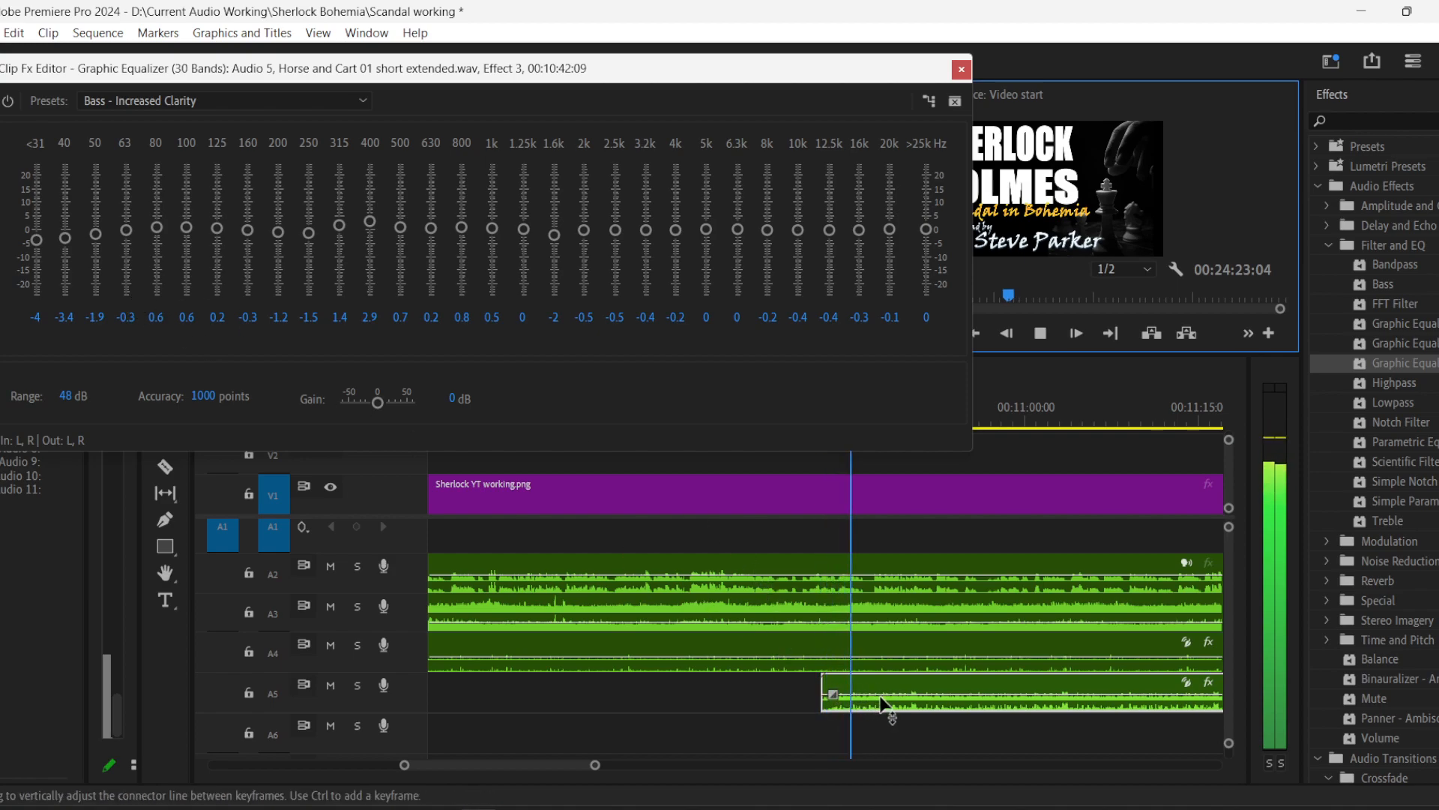
# - Set the equalizer's 8k to 20k bands to 4.2, 7, 6.6, 5.5, 6.3 and its <31 to 63 bands to -14.8, -12.1, -9.5, -6.1
pyautogui.moveTo(887, 231)
pyautogui.mouseDown()
pyautogui.moveTo(886, 213)
pyautogui.moveTo(768, 219)
pyautogui.mouseUp()
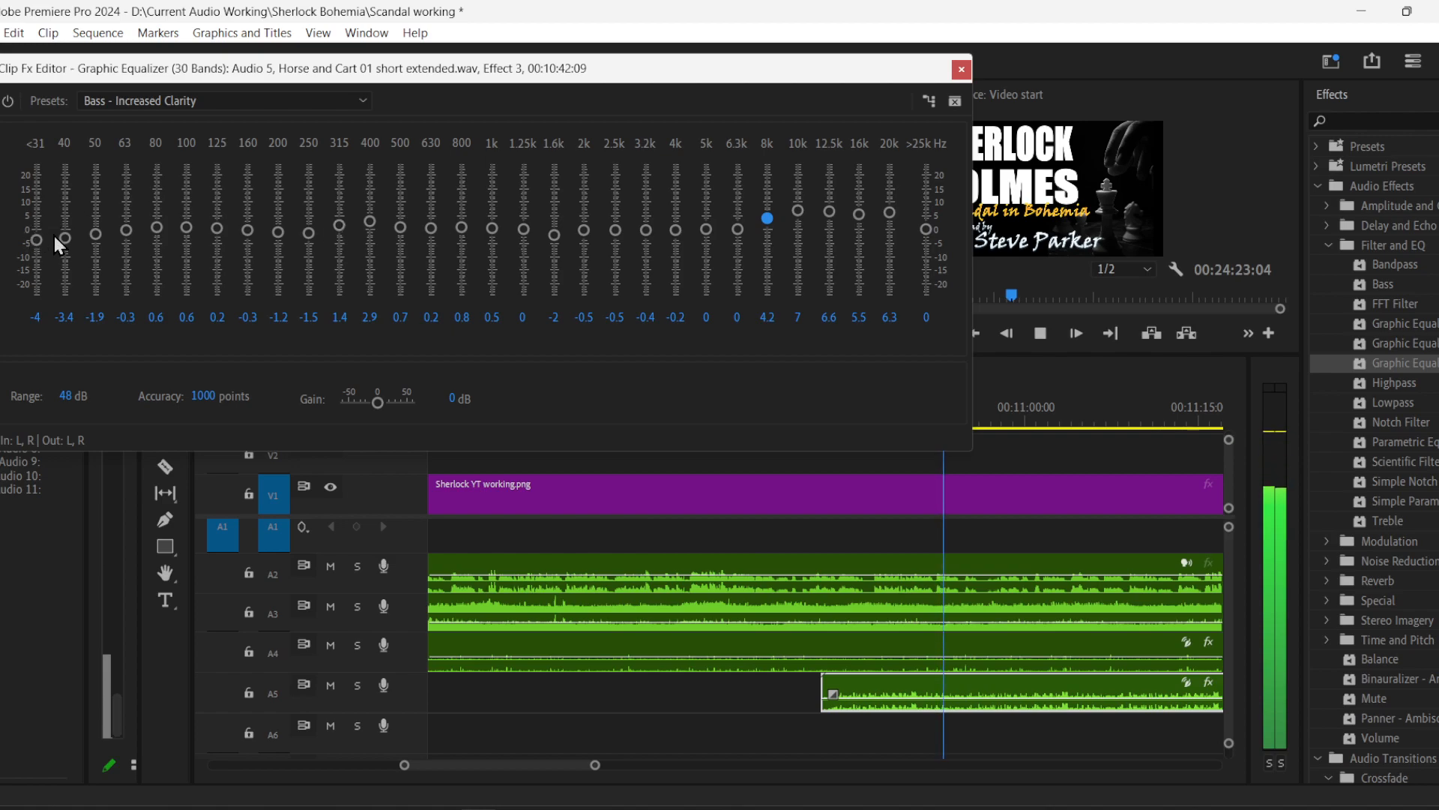
pyautogui.moveTo(122, 230); pyautogui.dragTo(121, 245)
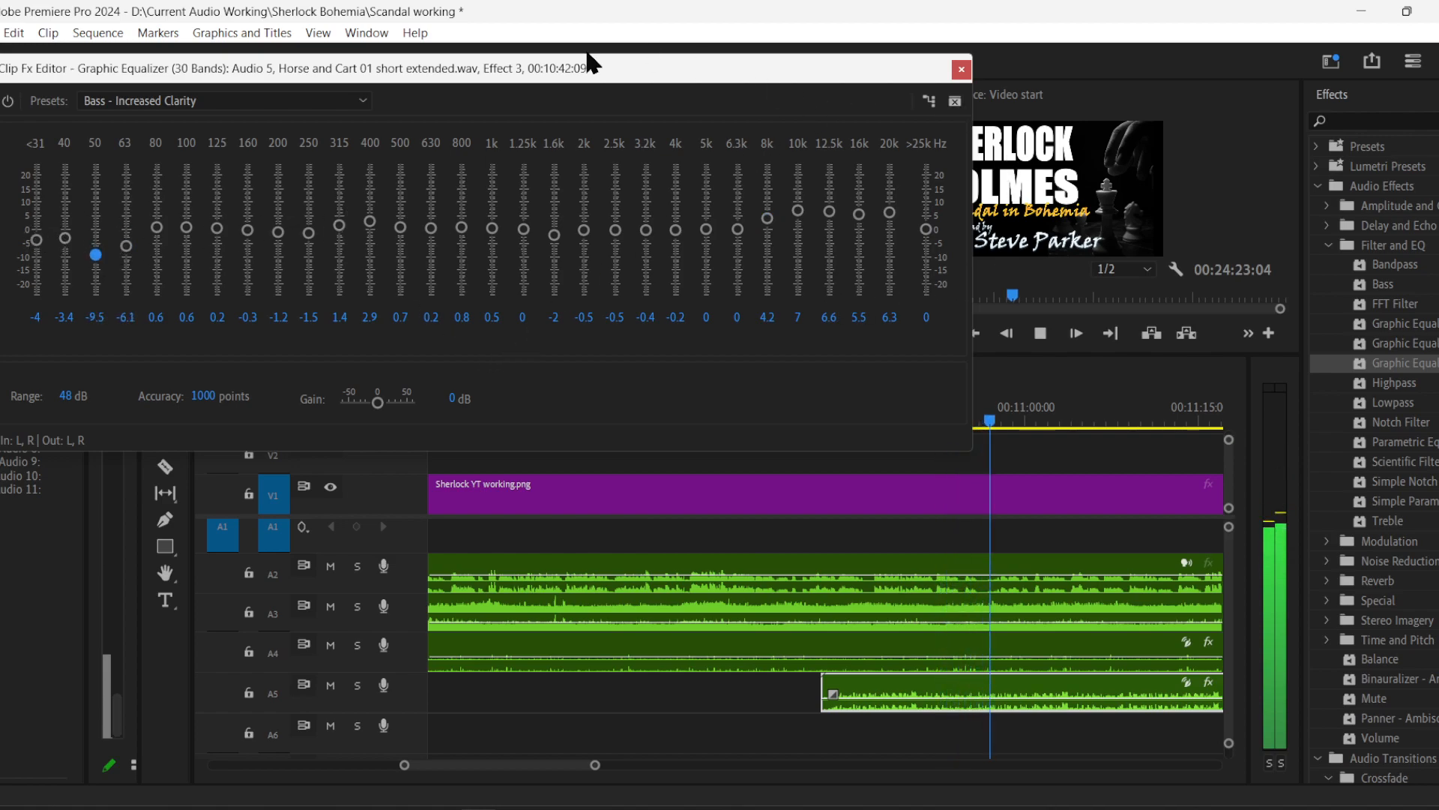
pyautogui.moveTo(36, 241); pyautogui.dragTo(36, 269)
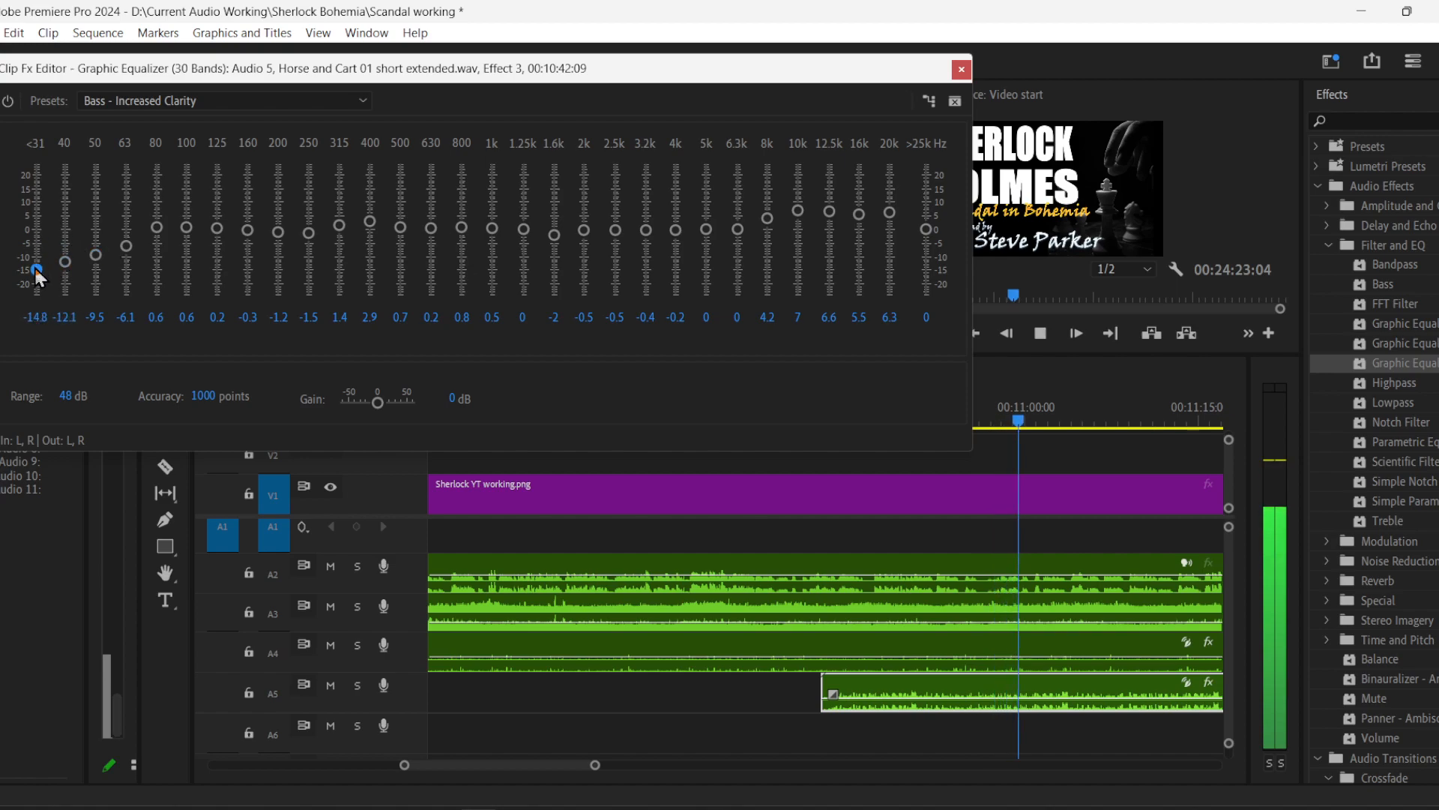
pyautogui.click(962, 69)
# - Move the horse and cart clip to start at 00:10:40:02 and keyframe its volume to fade in until about 00:10:48
pyautogui.click(791, 421)
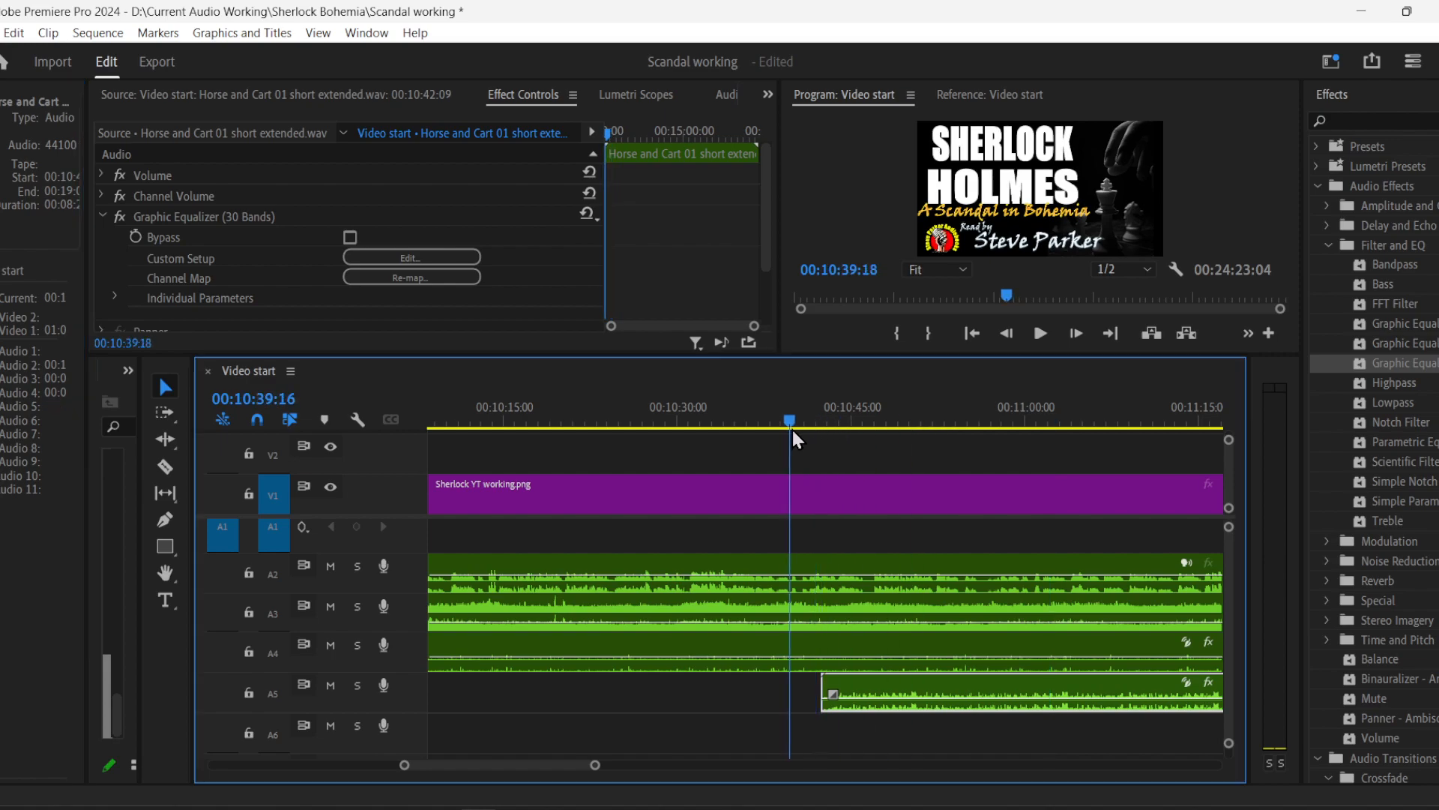
pyautogui.moveTo(909, 693); pyautogui.dragTo(882, 697)
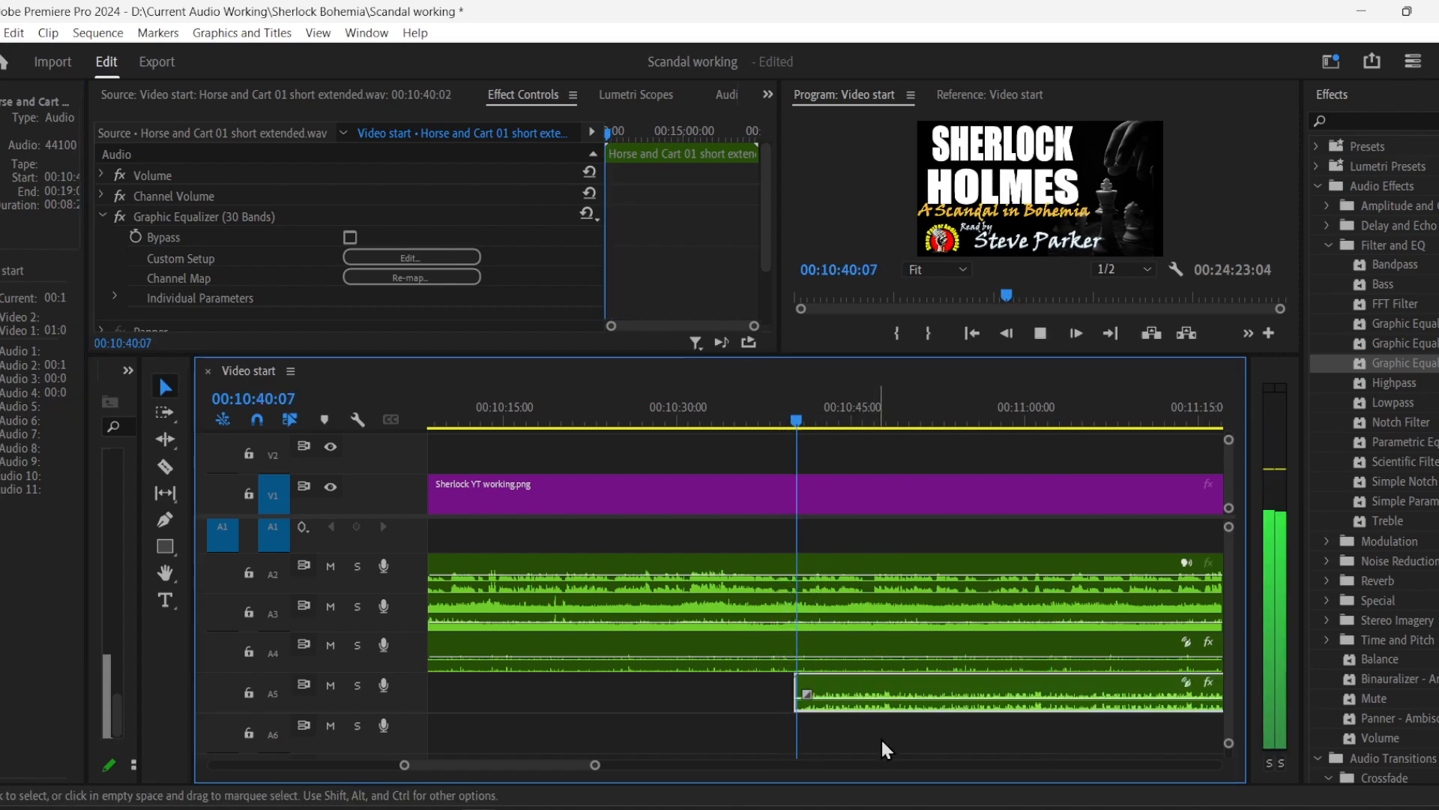
pyautogui.scroll(3, 406, 770)
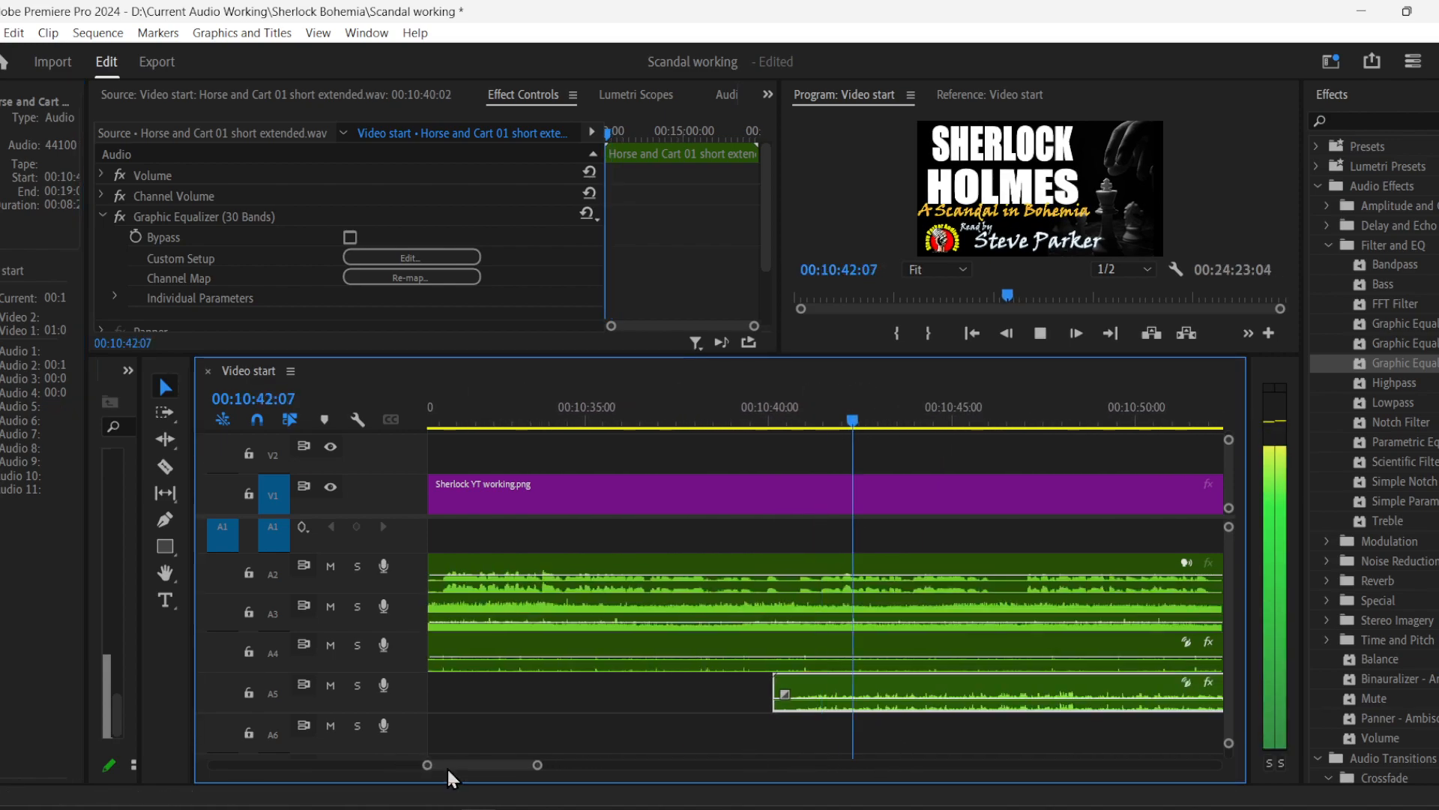
pyautogui.click(165, 518)
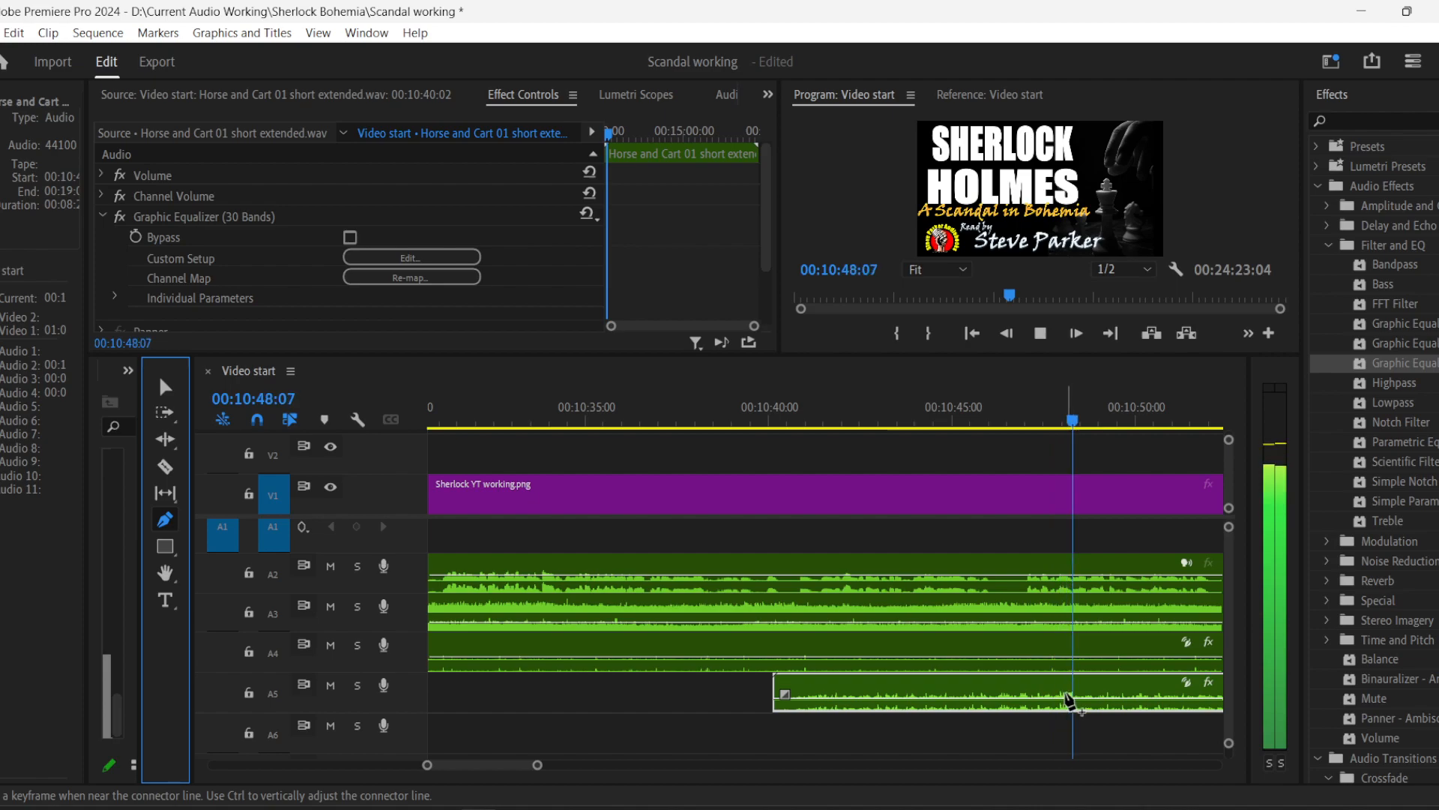
pyautogui.click(1064, 699)
pyautogui.moveTo(853, 700); pyautogui.dragTo(644, 705)
pyautogui.click(799, 435)
pyautogui.press('space')
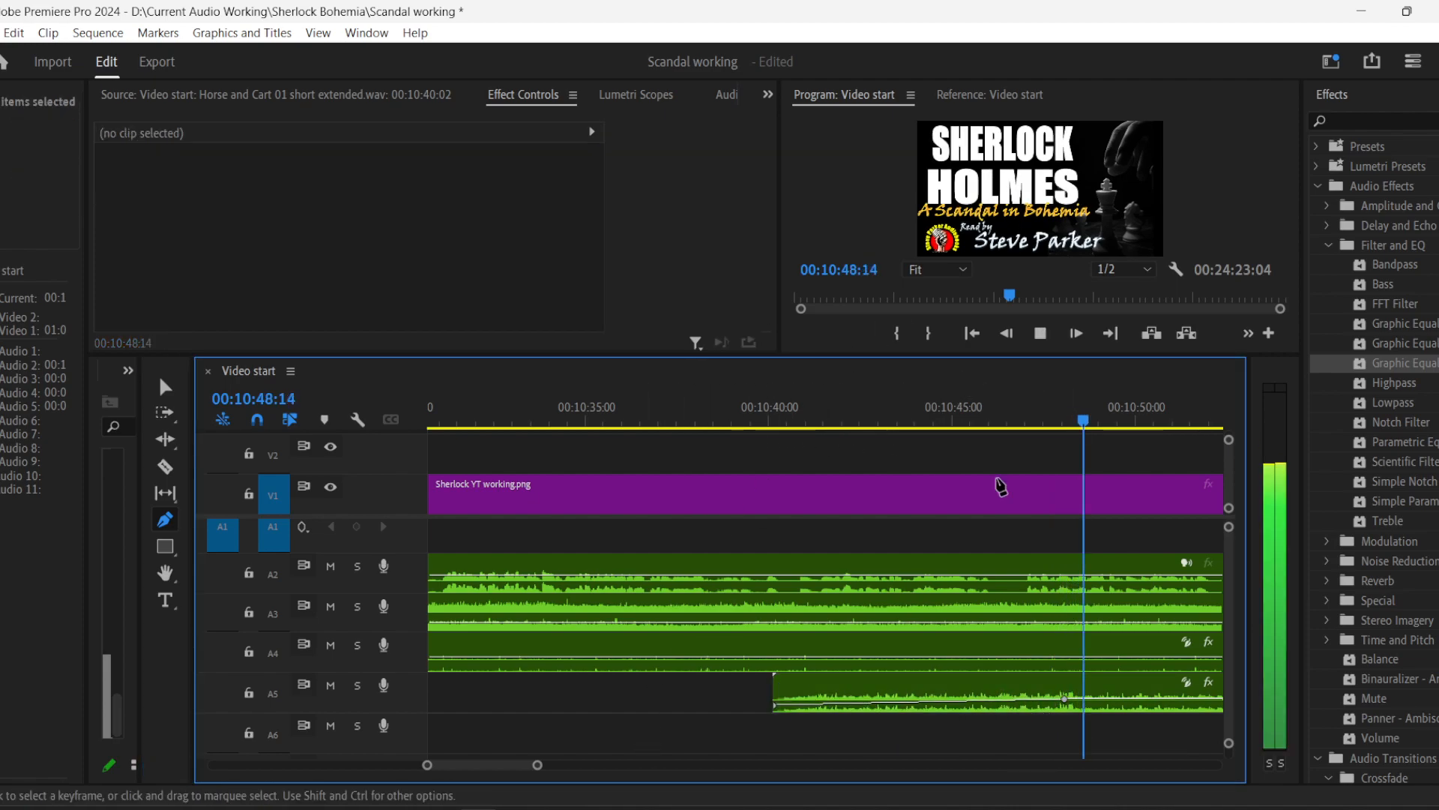
pyautogui.click(777, 417)
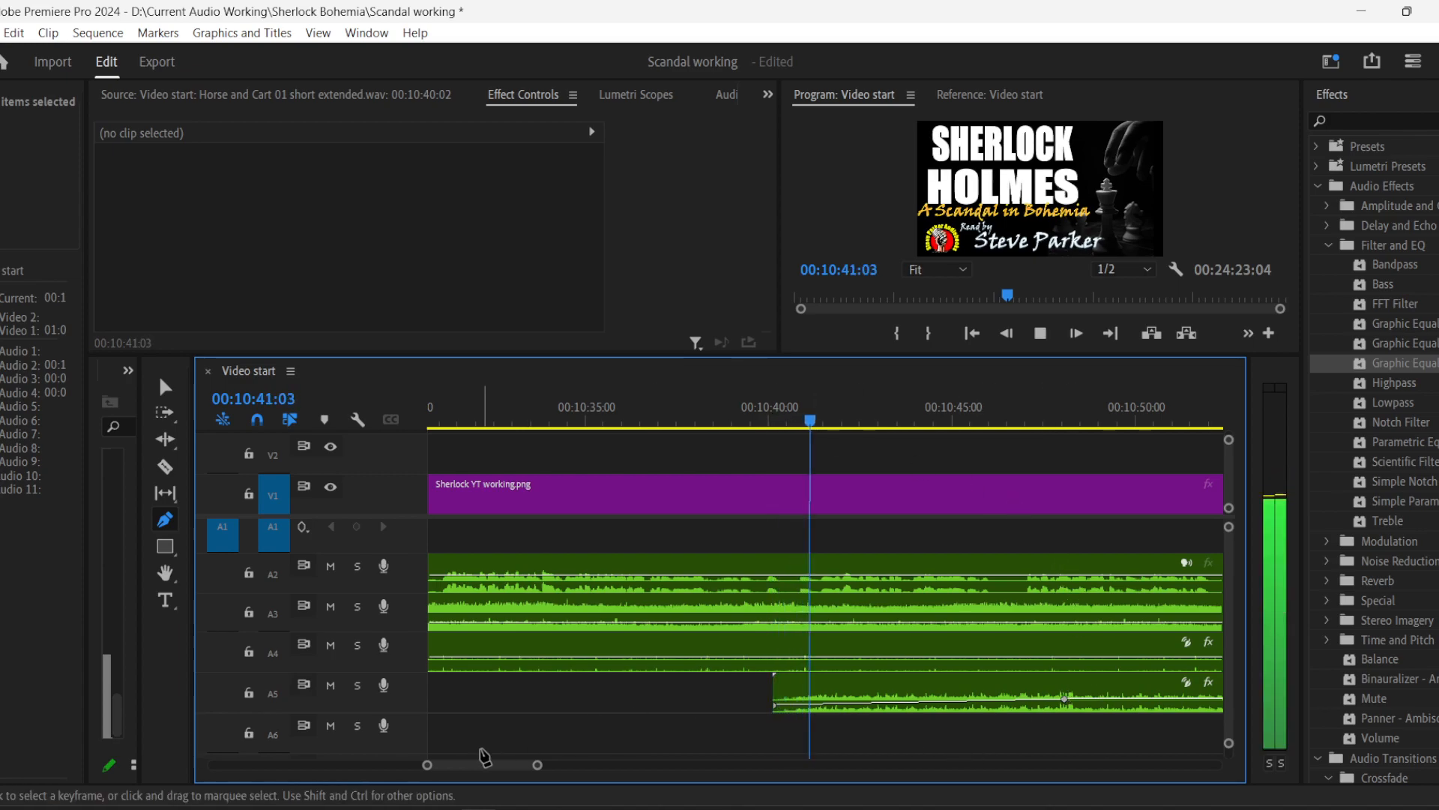
# - Keyframe a volume fade-out on the horse and cart clip from about 00:10:52 down to -999 dB at 00:10:53:10
pyautogui.moveTo(537, 769); pyautogui.dragTo(573, 766)
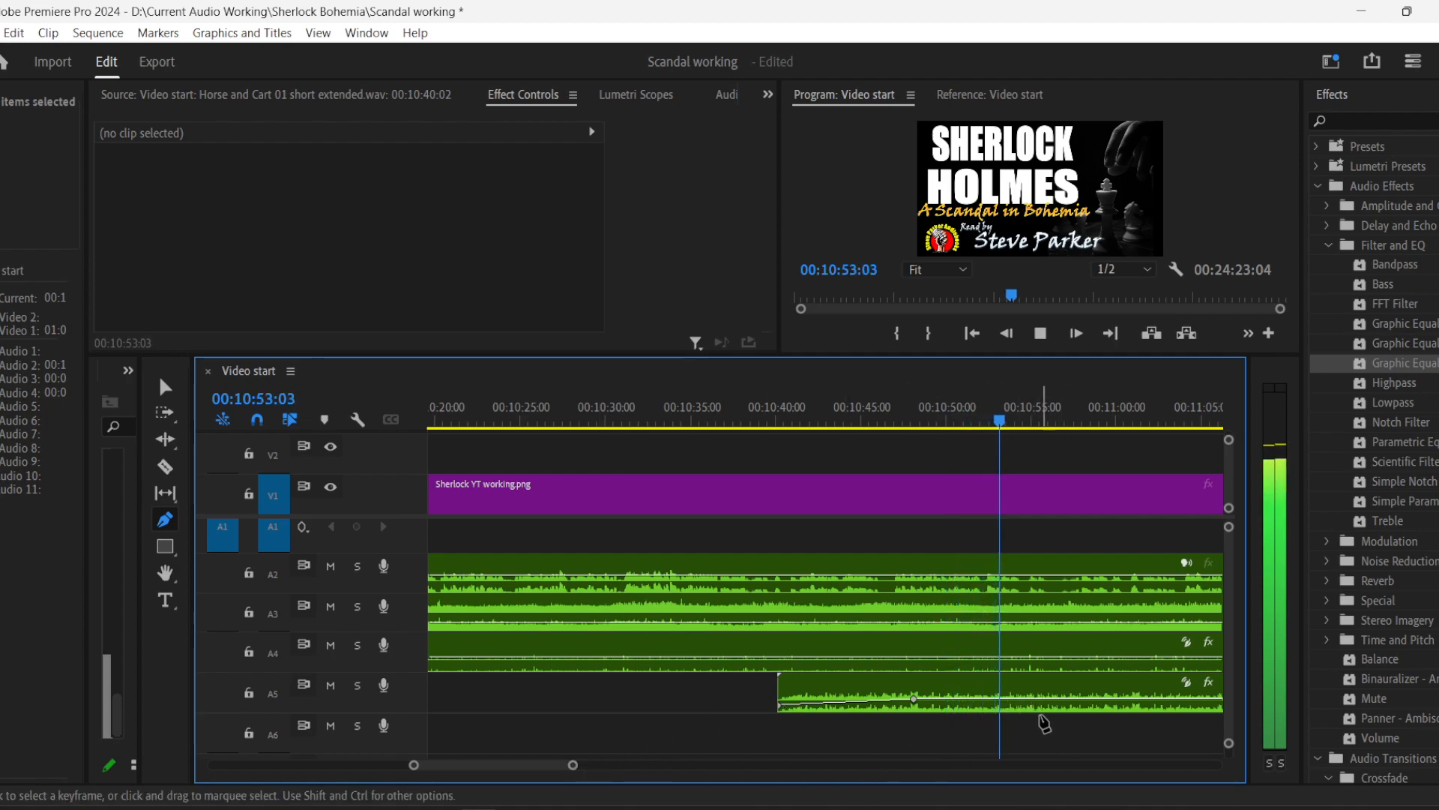
pyautogui.press('space')
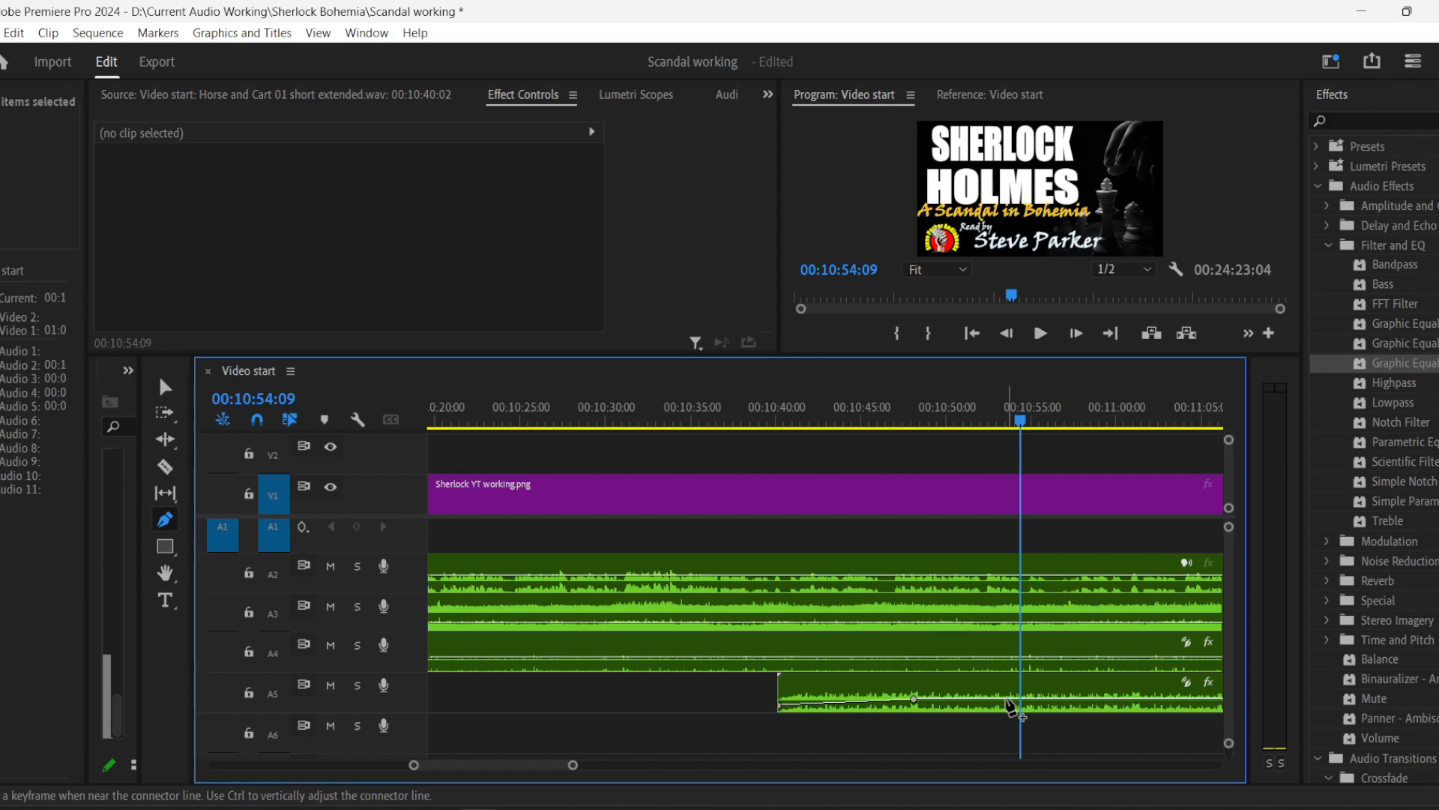
pyautogui.click(1005, 699)
pyautogui.click(987, 699)
pyautogui.moveTo(1005, 698); pyautogui.dragTo(1005, 710)
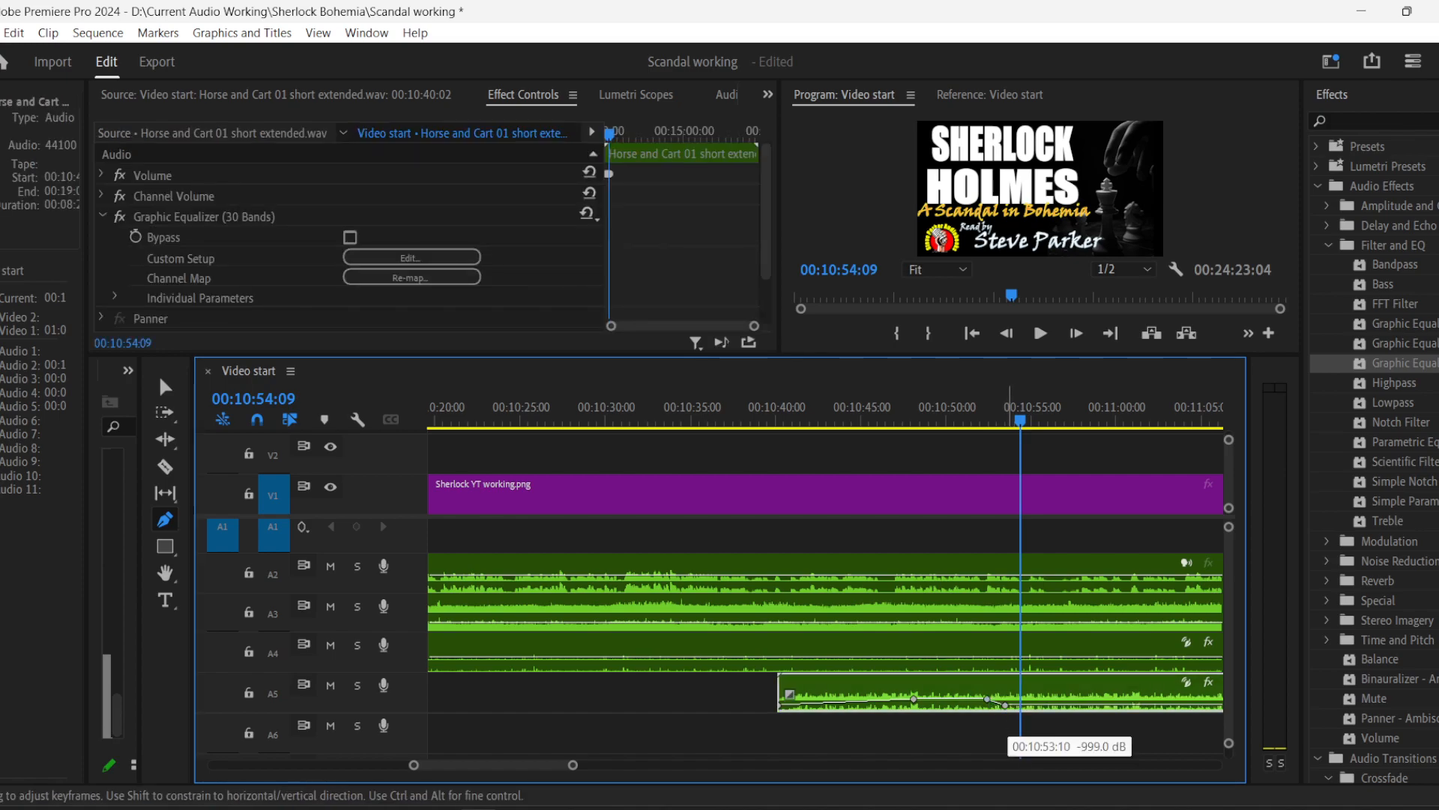
# - Split the horse and cart clip just past its last volume keyframe, delete the remainder, and play the fade-out
pyautogui.click(165, 466)
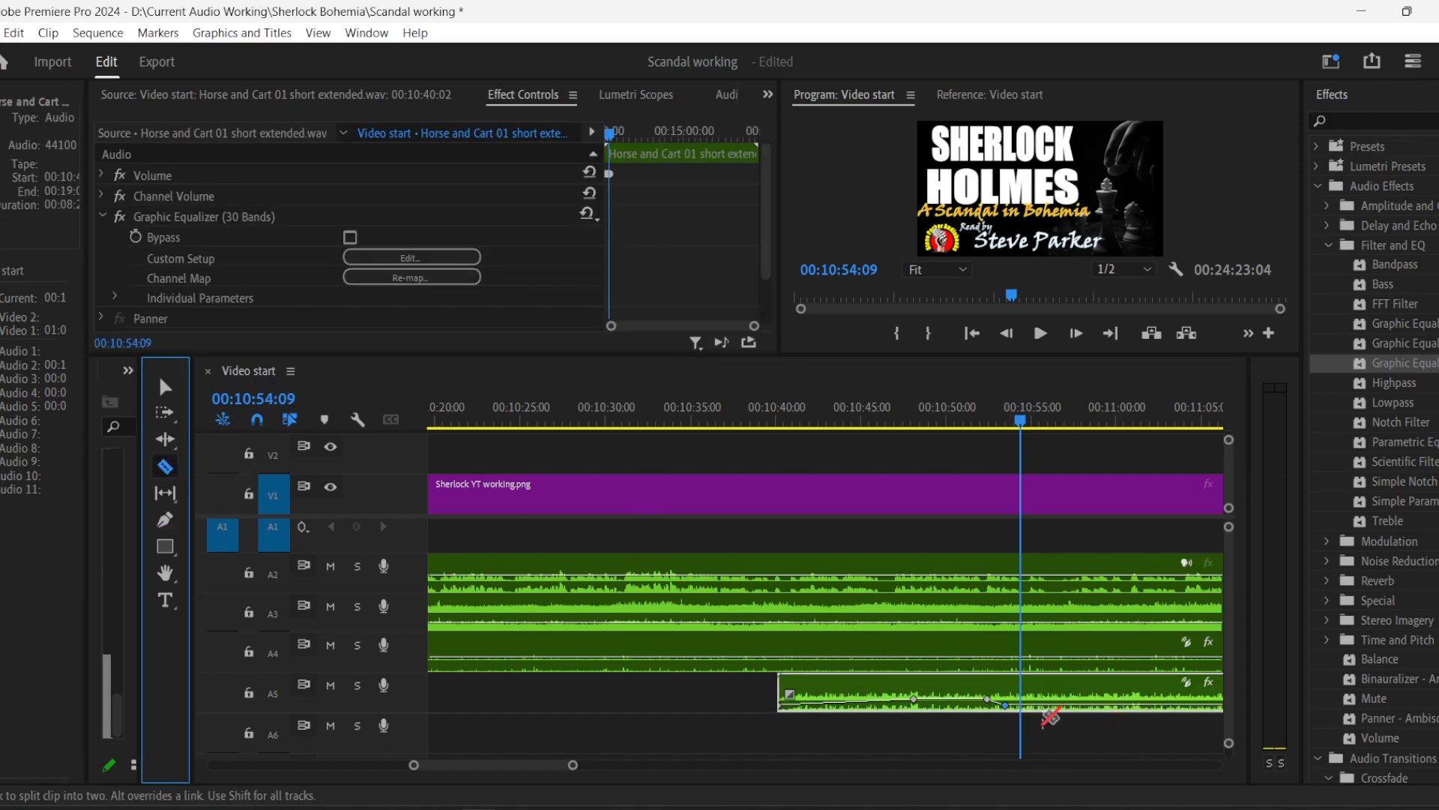
pyautogui.click(1008, 699)
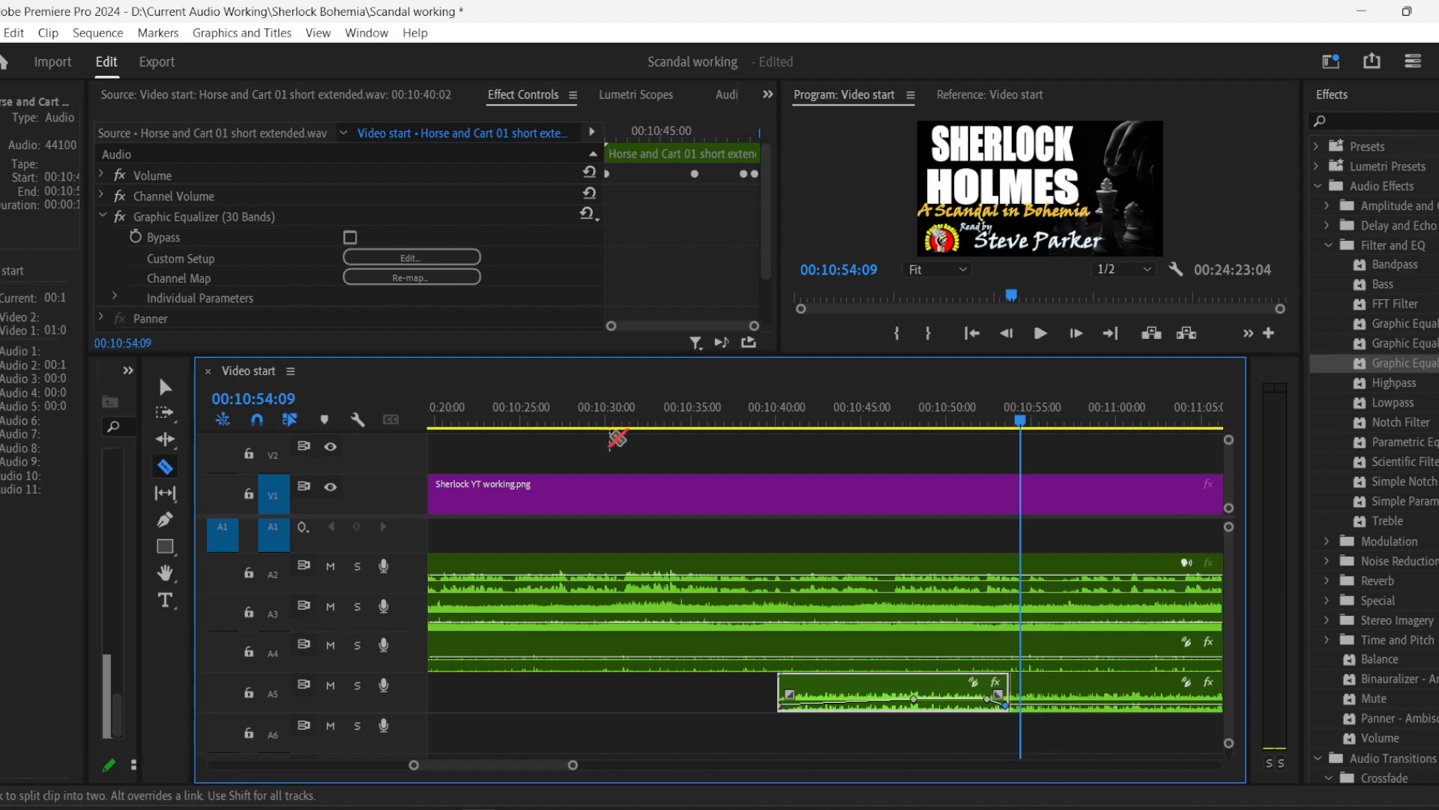
pyautogui.click(165, 387)
pyautogui.click(1117, 694)
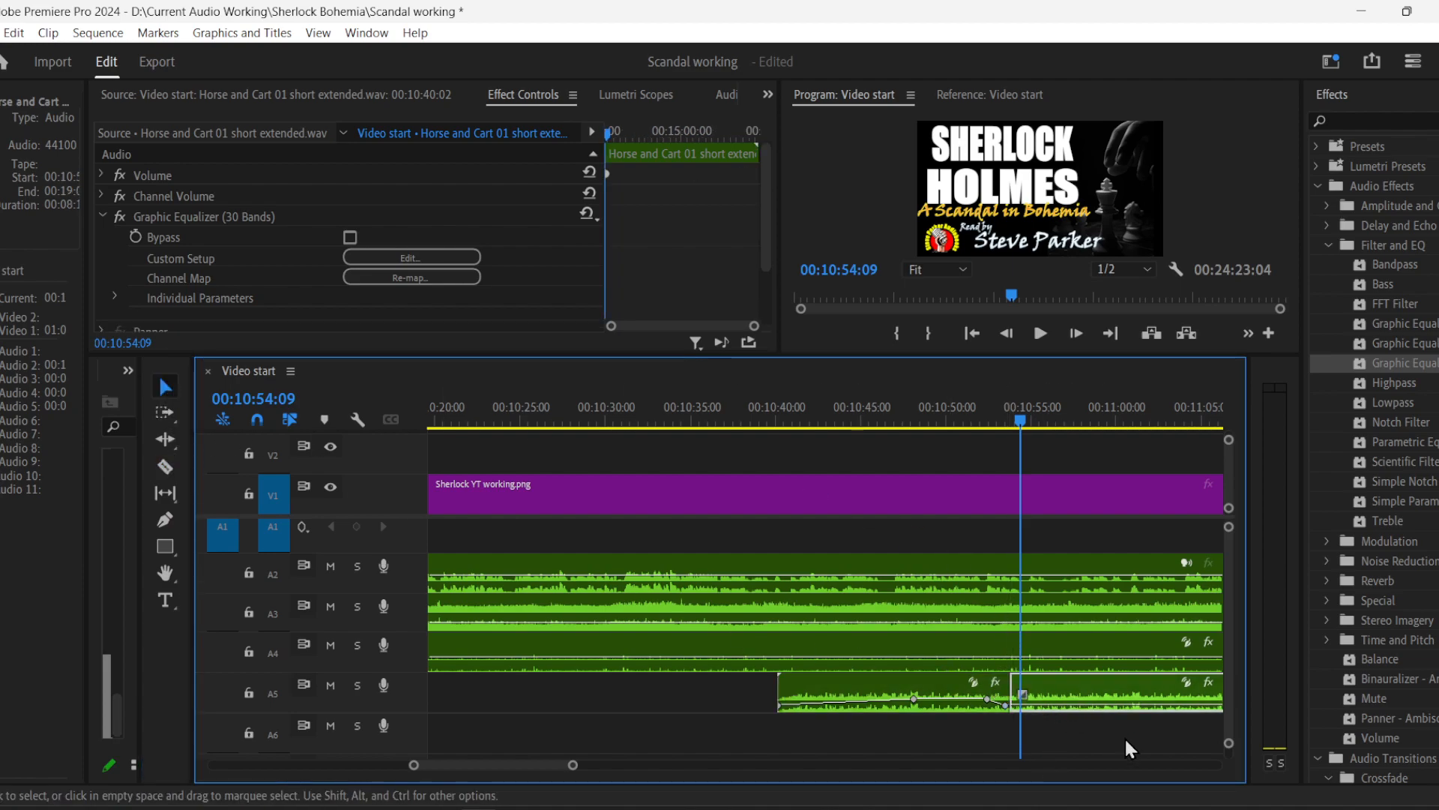
pyautogui.press('Delete')
pyautogui.click(936, 404)
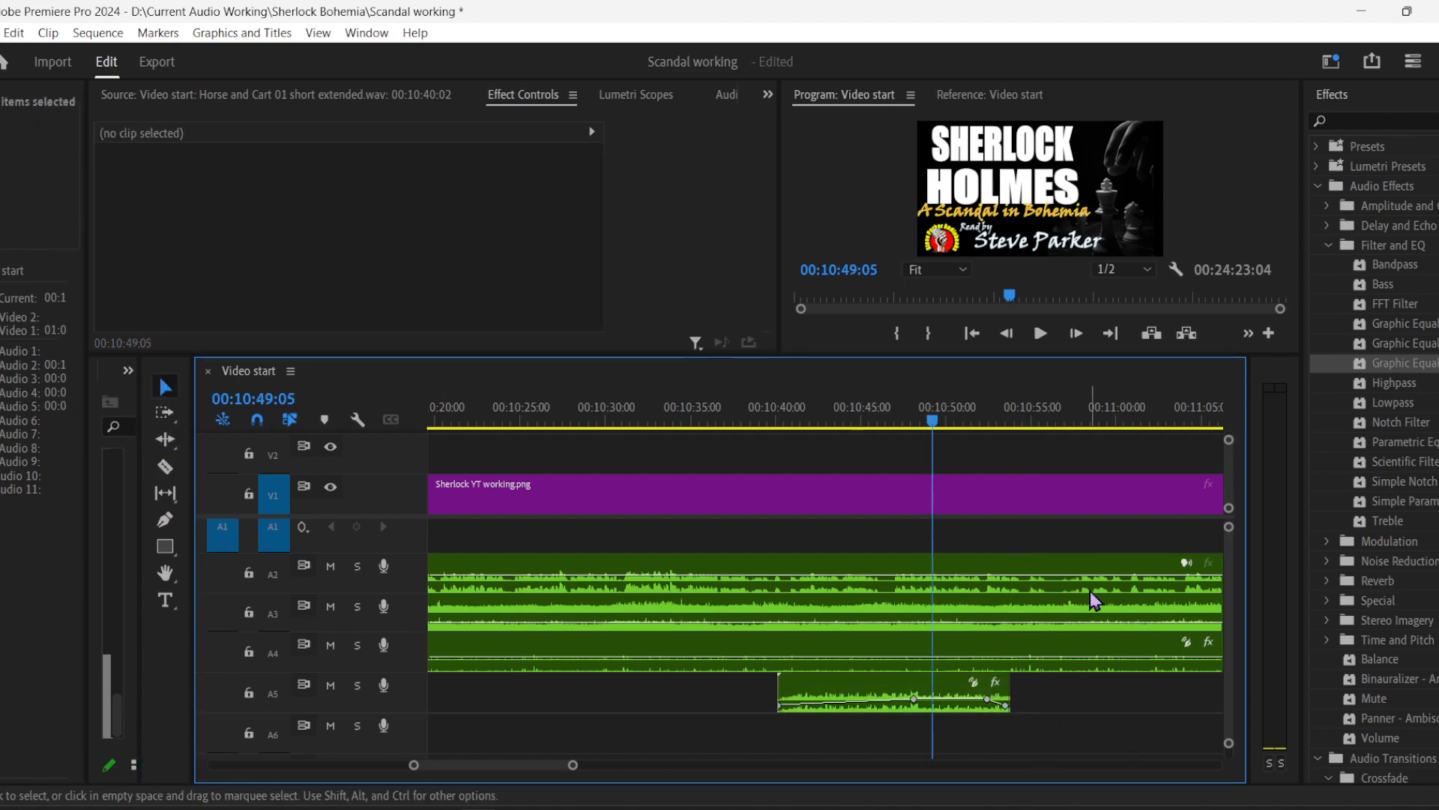
pyautogui.press('space')
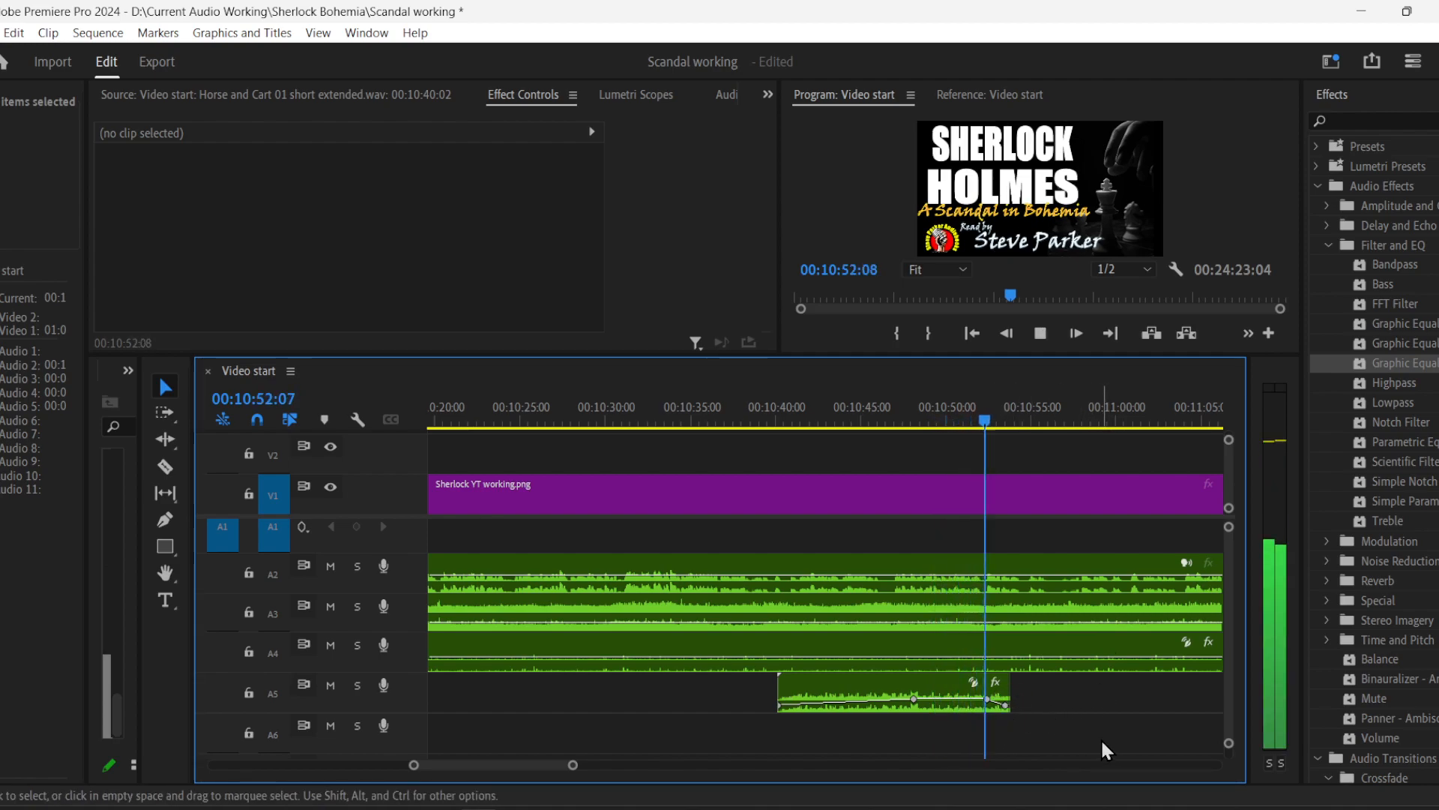
pyautogui.press('space')
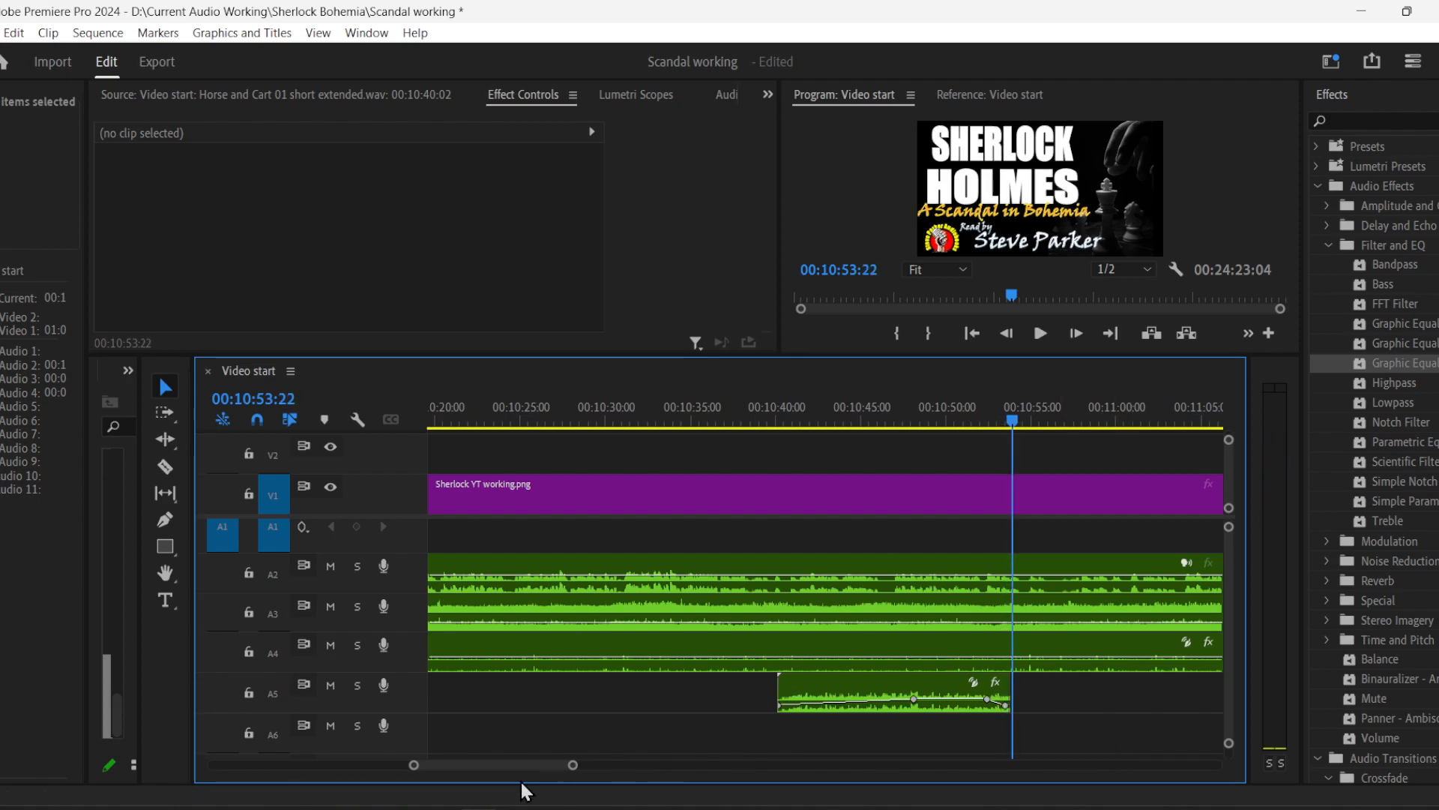
# - Look back through the earlier sound effects on A4 to A6, as far as the A4 effect around 00:03:15
pyautogui.moveTo(413, 766); pyautogui.dragTo(353, 767)
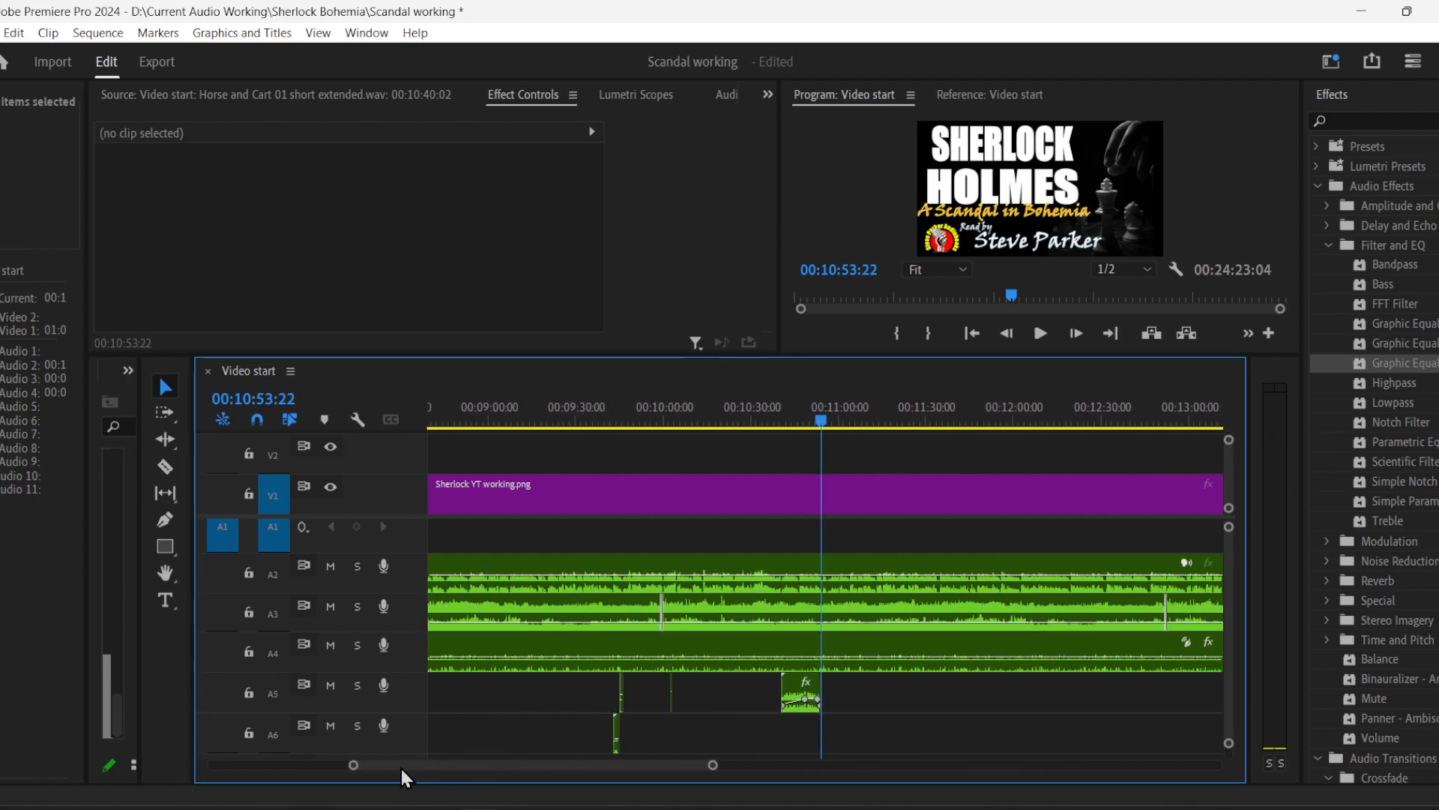
pyautogui.moveTo(421, 765); pyautogui.dragTo(372, 764)
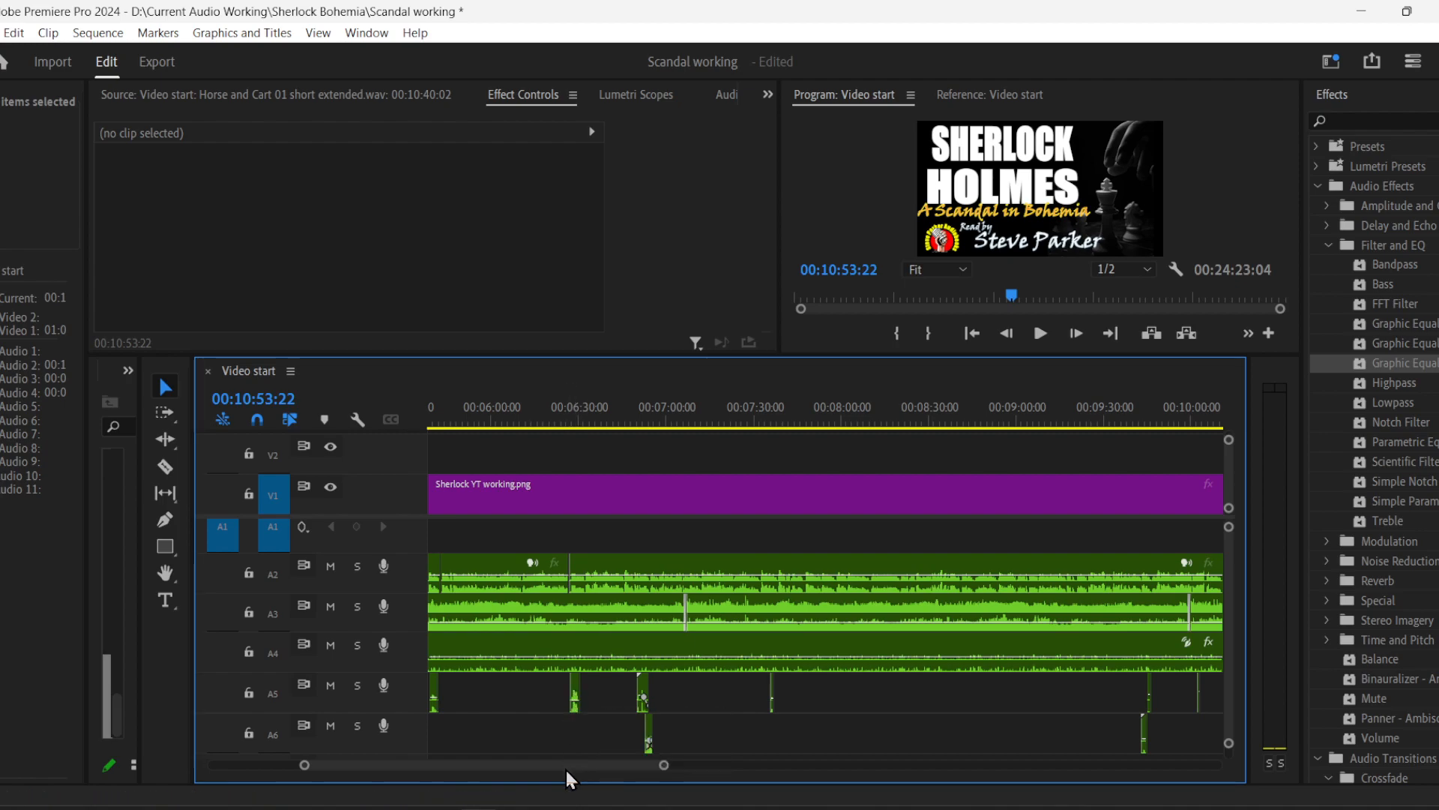
pyautogui.click(578, 695)
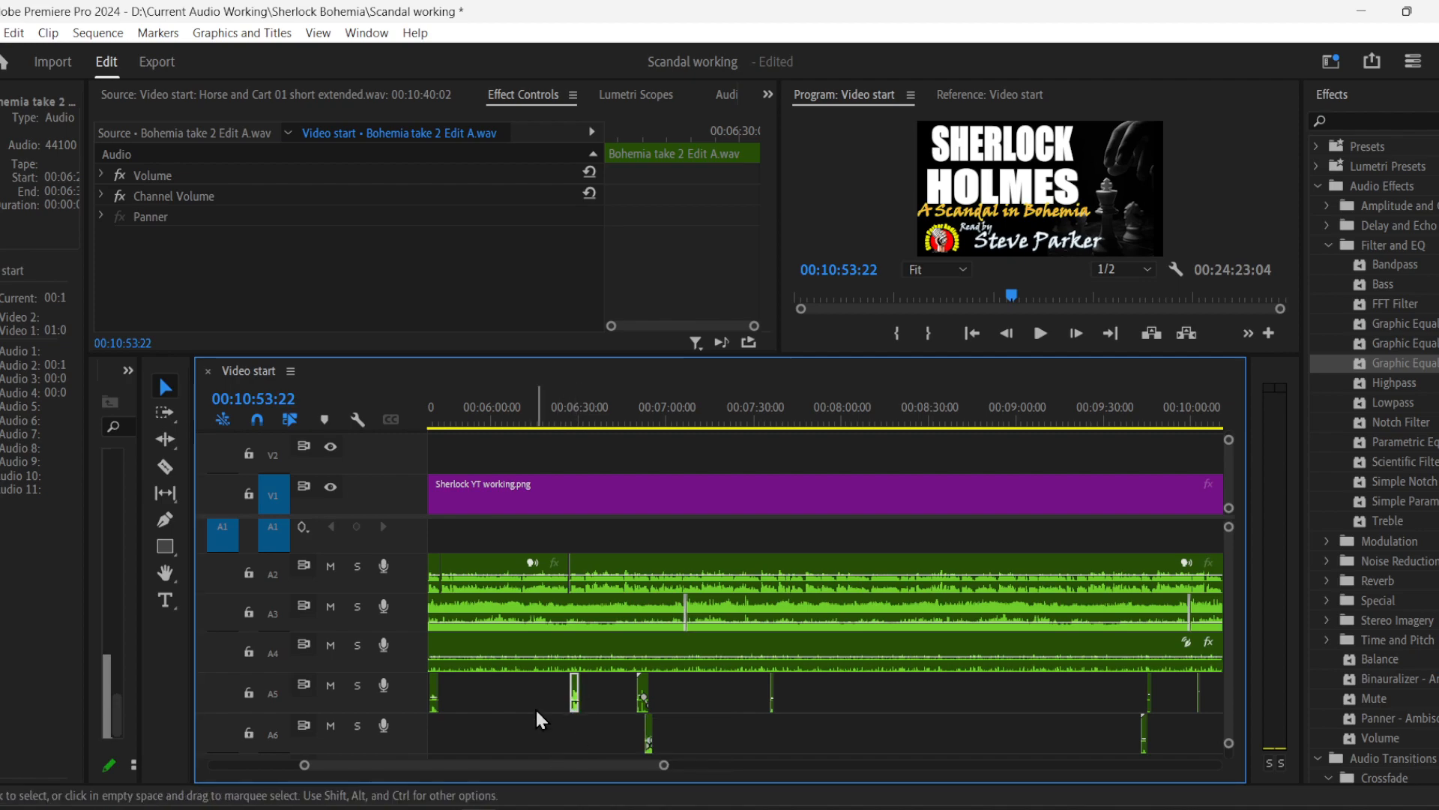
pyautogui.moveTo(470, 766); pyautogui.dragTo(421, 766)
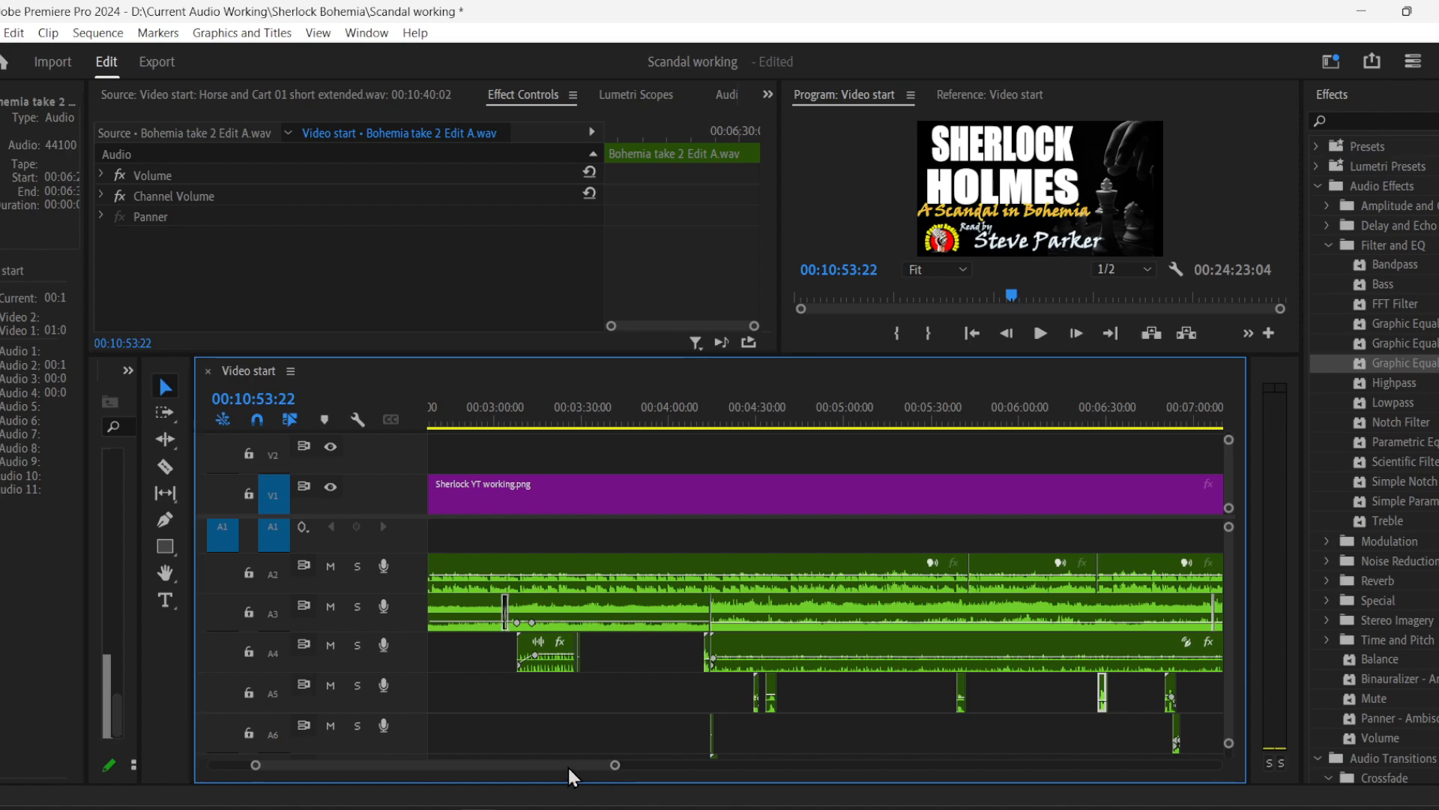
pyautogui.moveTo(569, 760)
pyautogui.mouseDown()
pyautogui.moveTo(520, 760)
pyautogui.moveTo(569, 754)
pyautogui.mouseUp()
pyautogui.moveTo(604, 645); pyautogui.dragTo(566, 670)
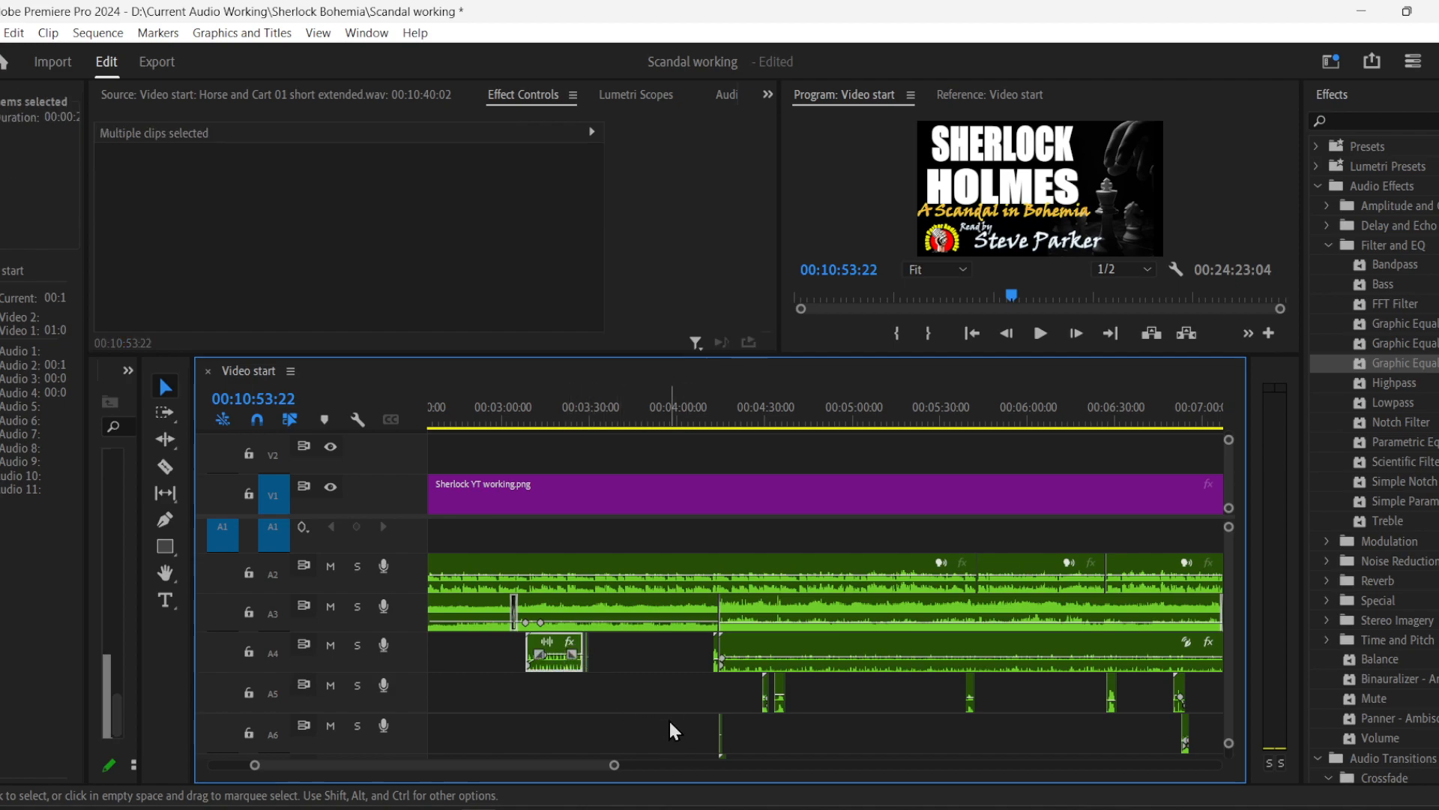
# - Play the end of the A4 effect from 00:03:24:08, then the hand-bell clip on A4 around 00:04:14
pyautogui.click(574, 421)
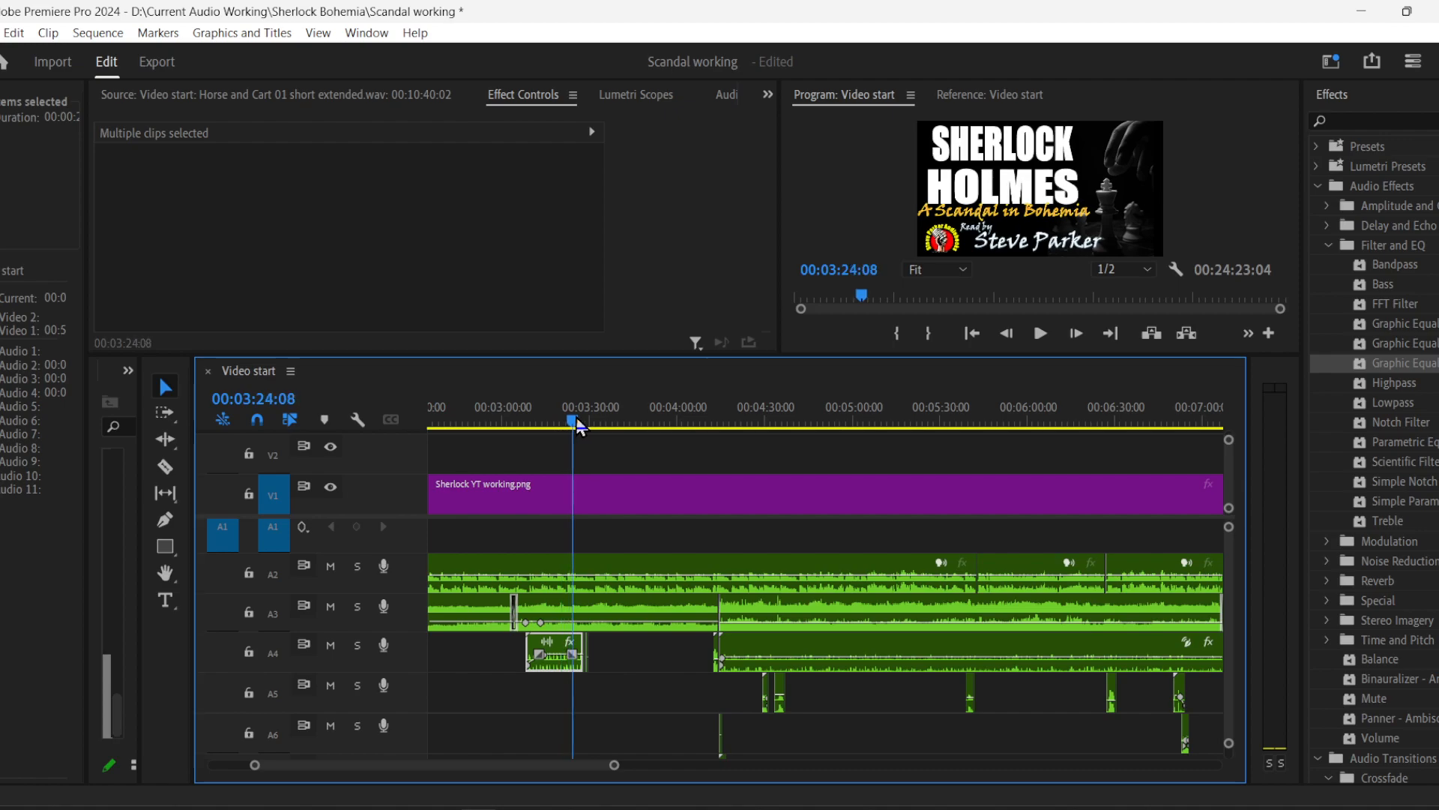
pyautogui.press('space')
pyautogui.moveTo(256, 765); pyautogui.dragTo(372, 763)
pyautogui.click(957, 721)
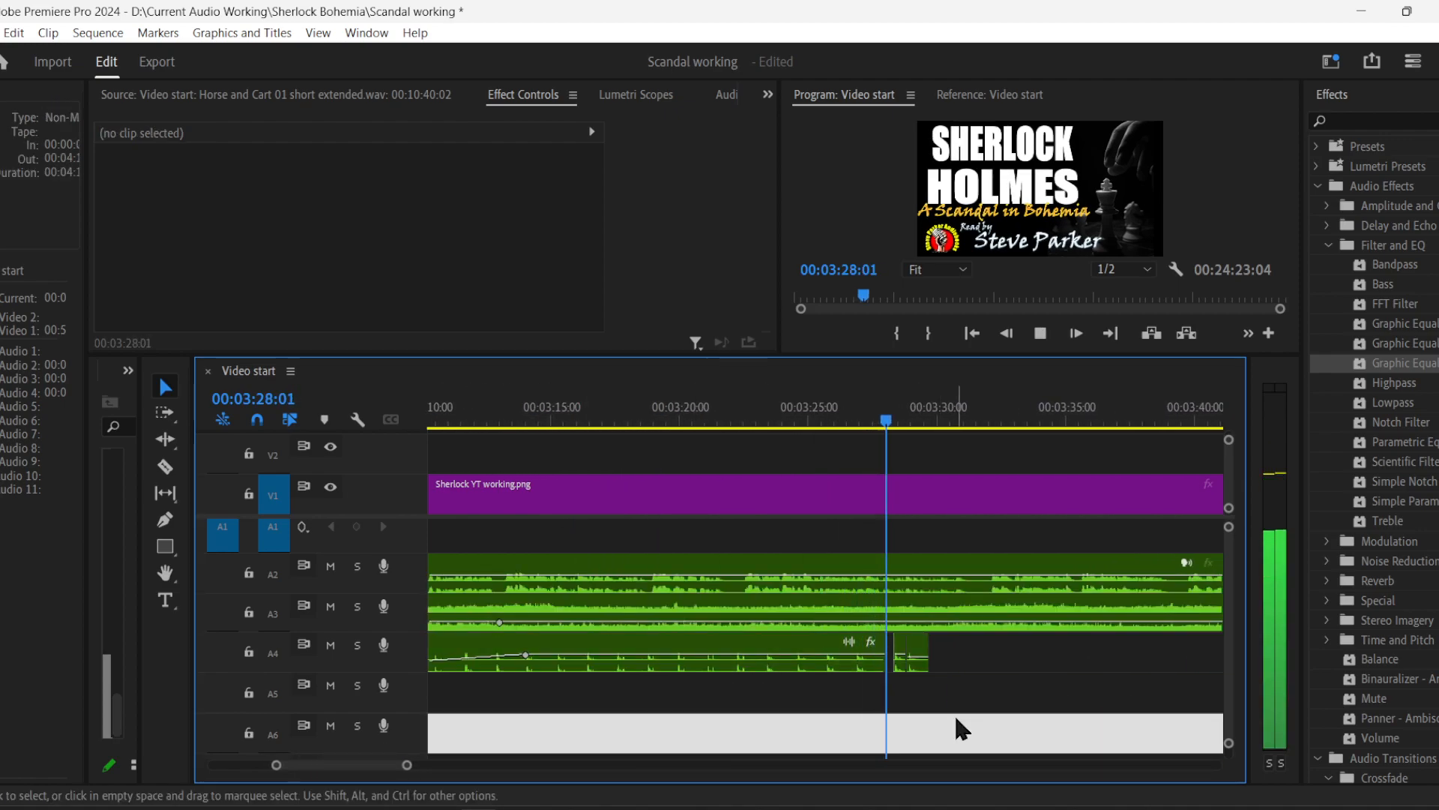
pyautogui.moveTo(406, 765); pyautogui.dragTo(507, 765)
pyautogui.moveTo(1072, 411); pyautogui.dragTo(1104, 412)
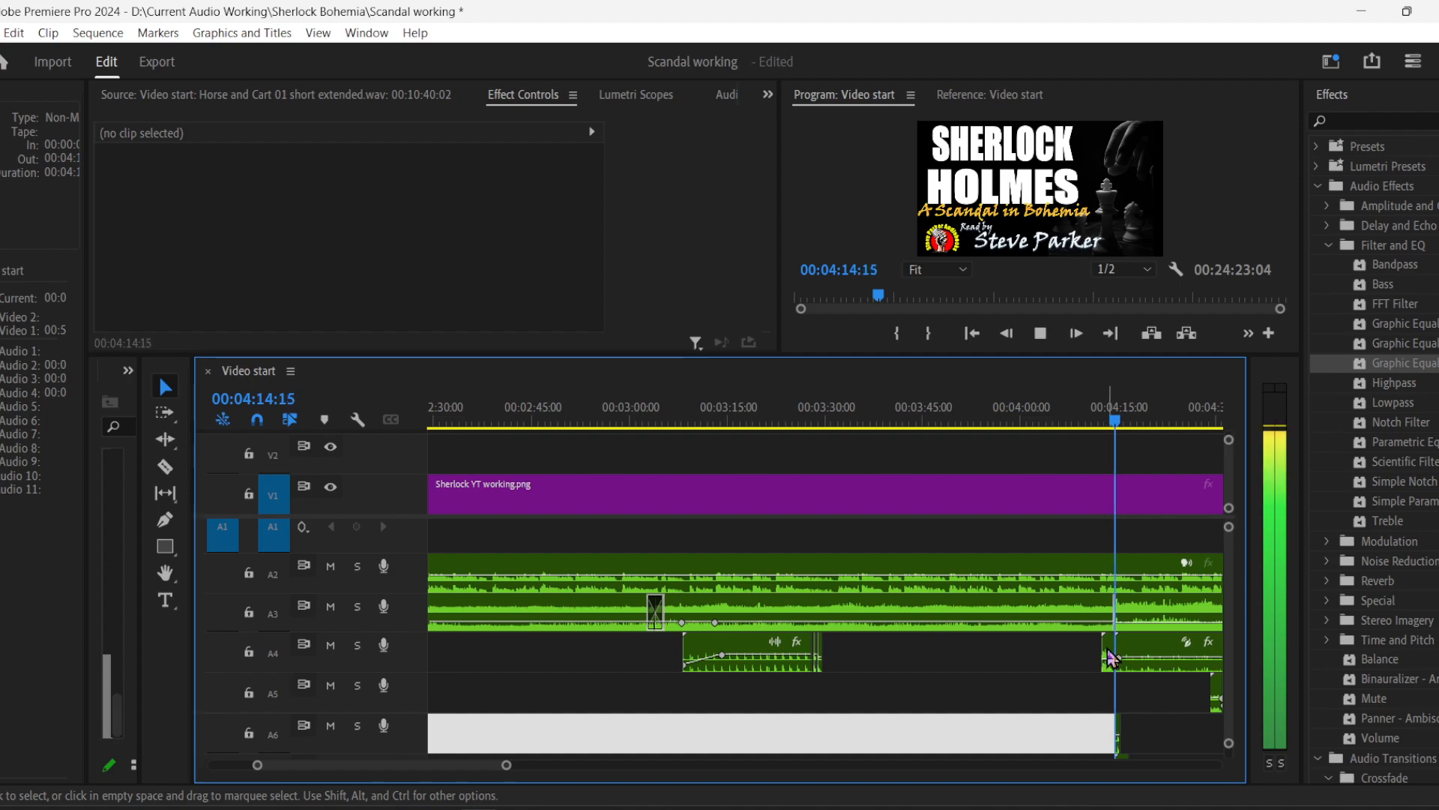
pyautogui.click(1112, 658)
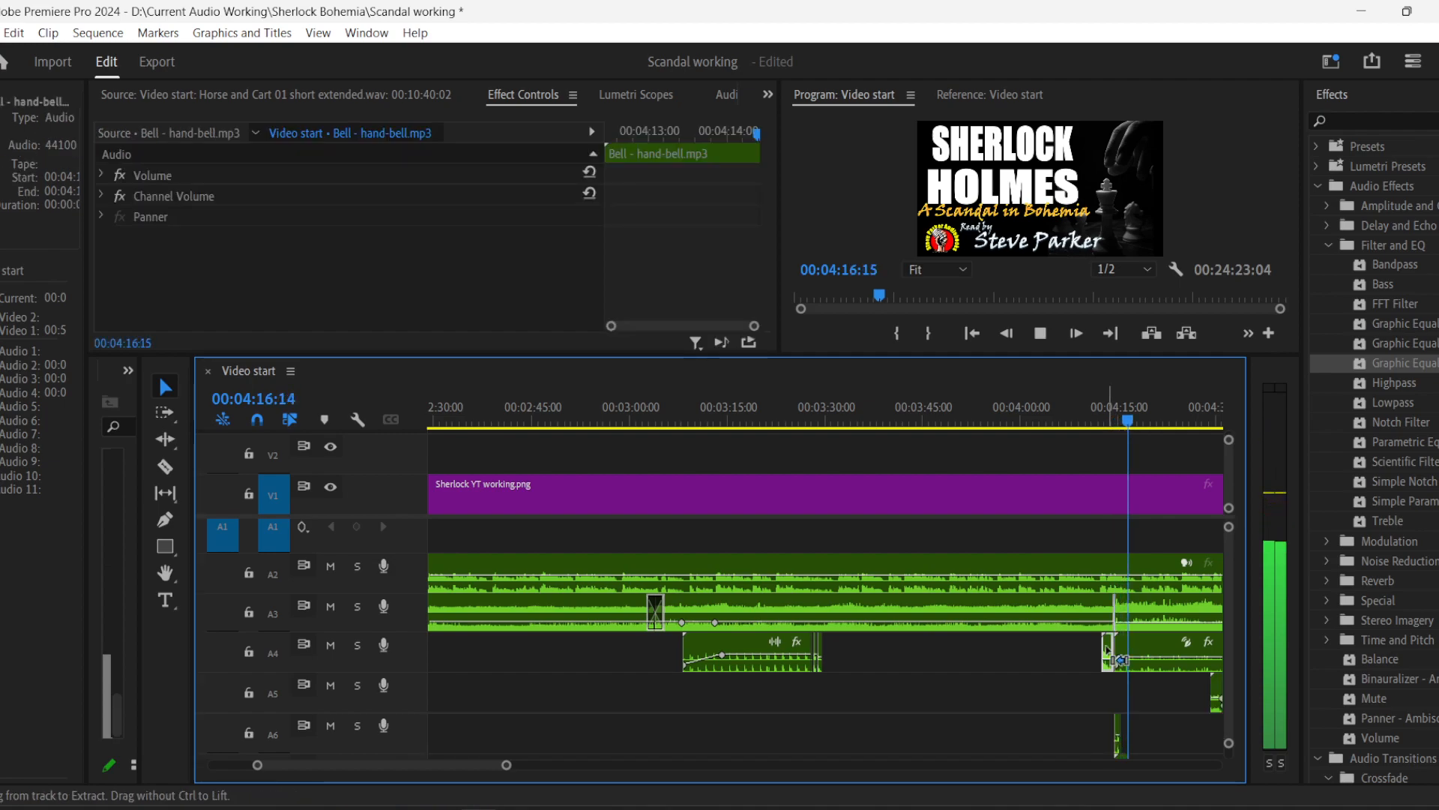
# - Return to the horse and cart clip on A5 and play the passage around 00:10:43
pyautogui.moveTo(506, 765); pyautogui.dragTo(923, 804)
pyautogui.moveTo(741, 414); pyautogui.dragTo(764, 421)
pyautogui.moveTo(219, 763); pyautogui.dragTo(283, 764)
pyautogui.click(872, 704)
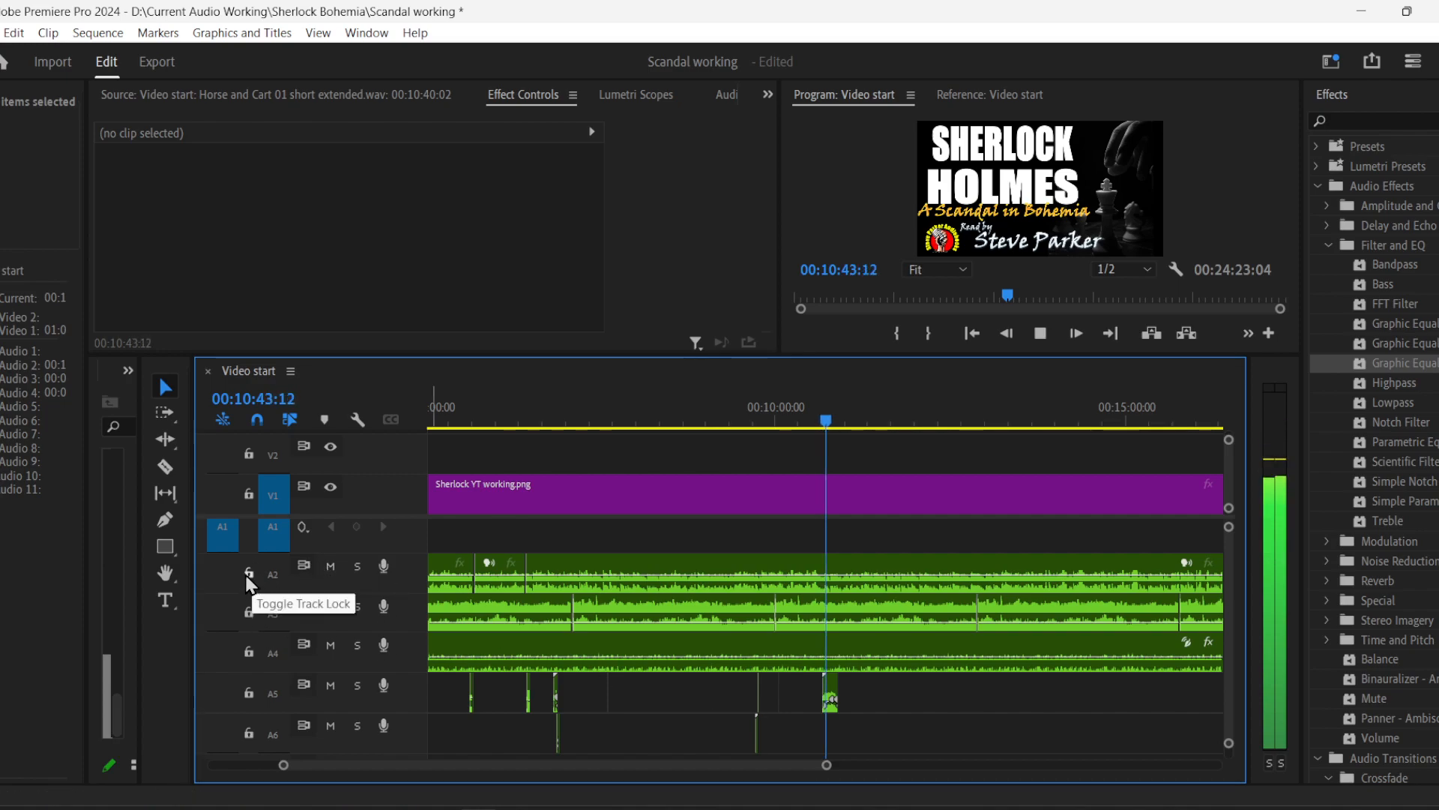
# - With tracks A2 to A5 locked, paste the hand-bell clip onto A6 around 00:10:50, and unlock the tracks
pyautogui.click(249, 652)
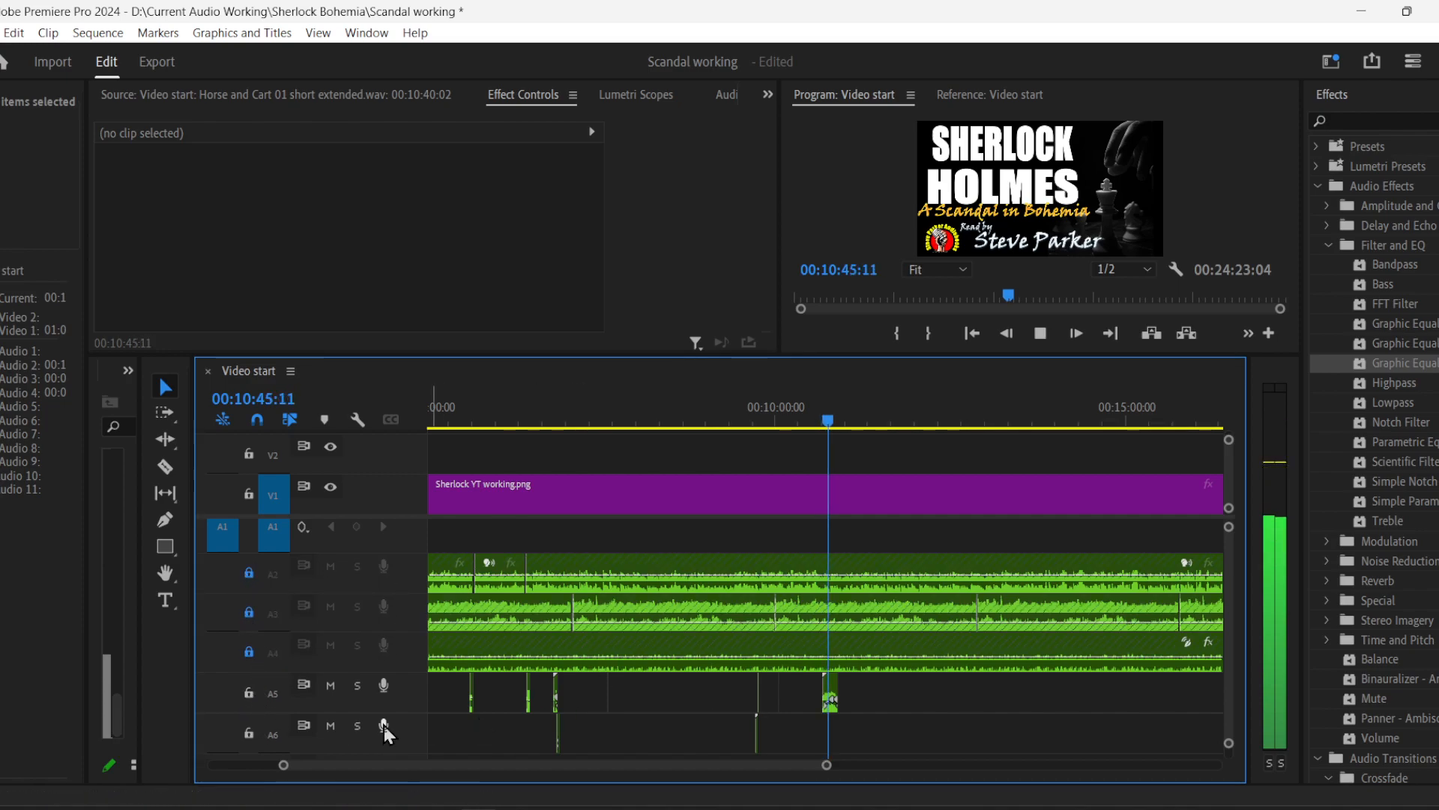
pyautogui.click(245, 695)
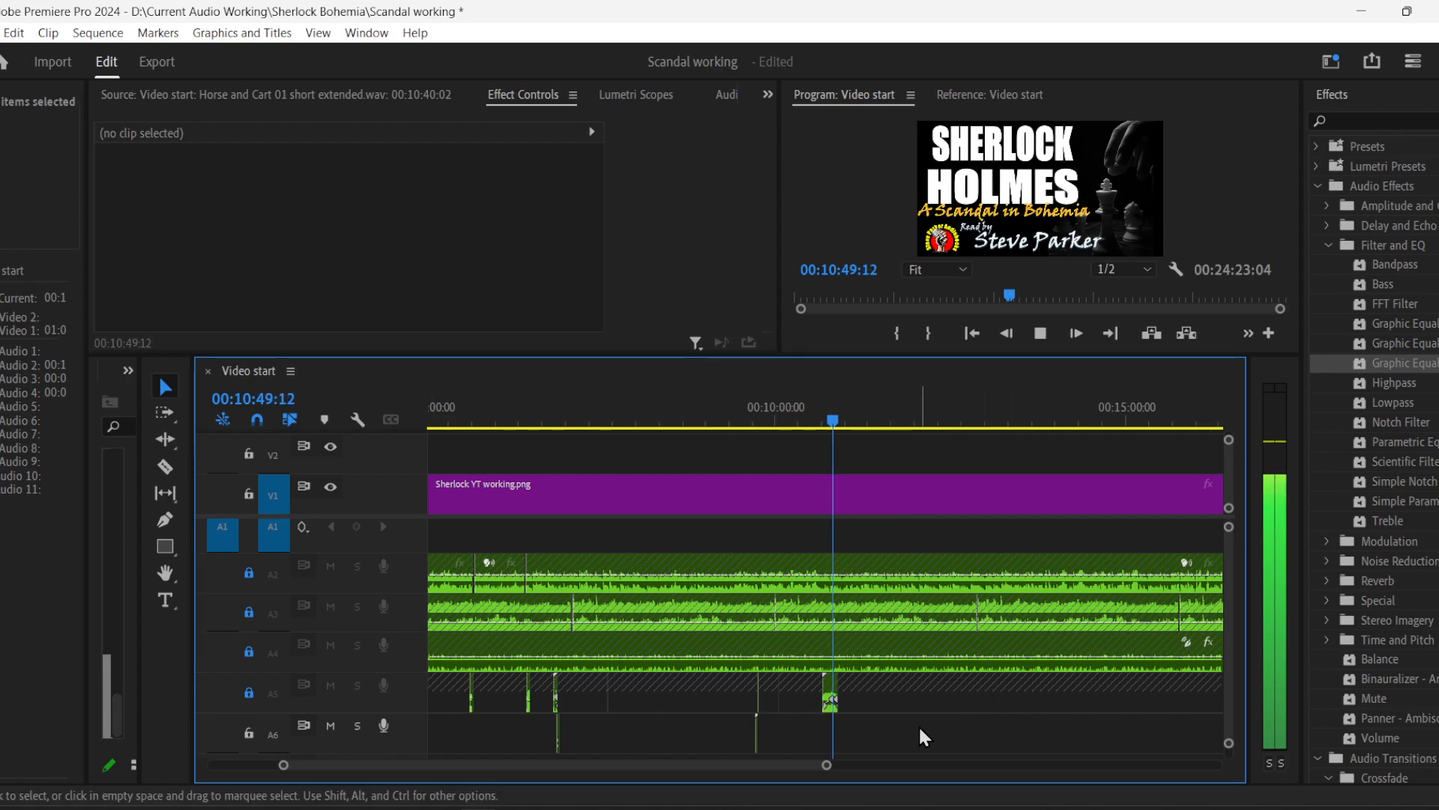
pyautogui.press('space')
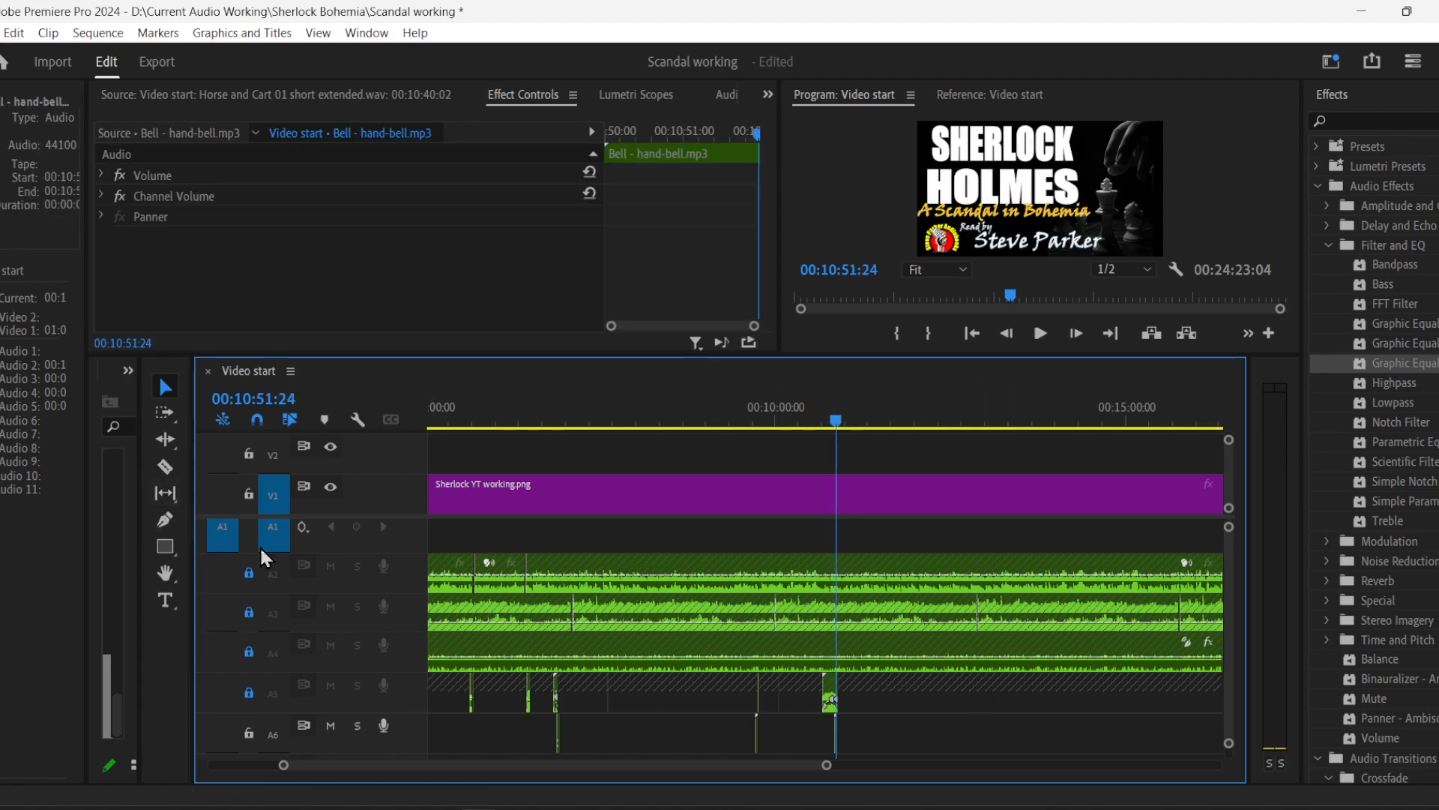
pyautogui.click(249, 691)
pyautogui.click(249, 609)
pyautogui.click(247, 573)
# - Move the hand-bell clip on A6 to start at the end of the horse and cart clip, and play it
pyautogui.press('space')
pyautogui.moveTo(281, 771); pyautogui.dragTo(421, 780)
pyautogui.press('space')
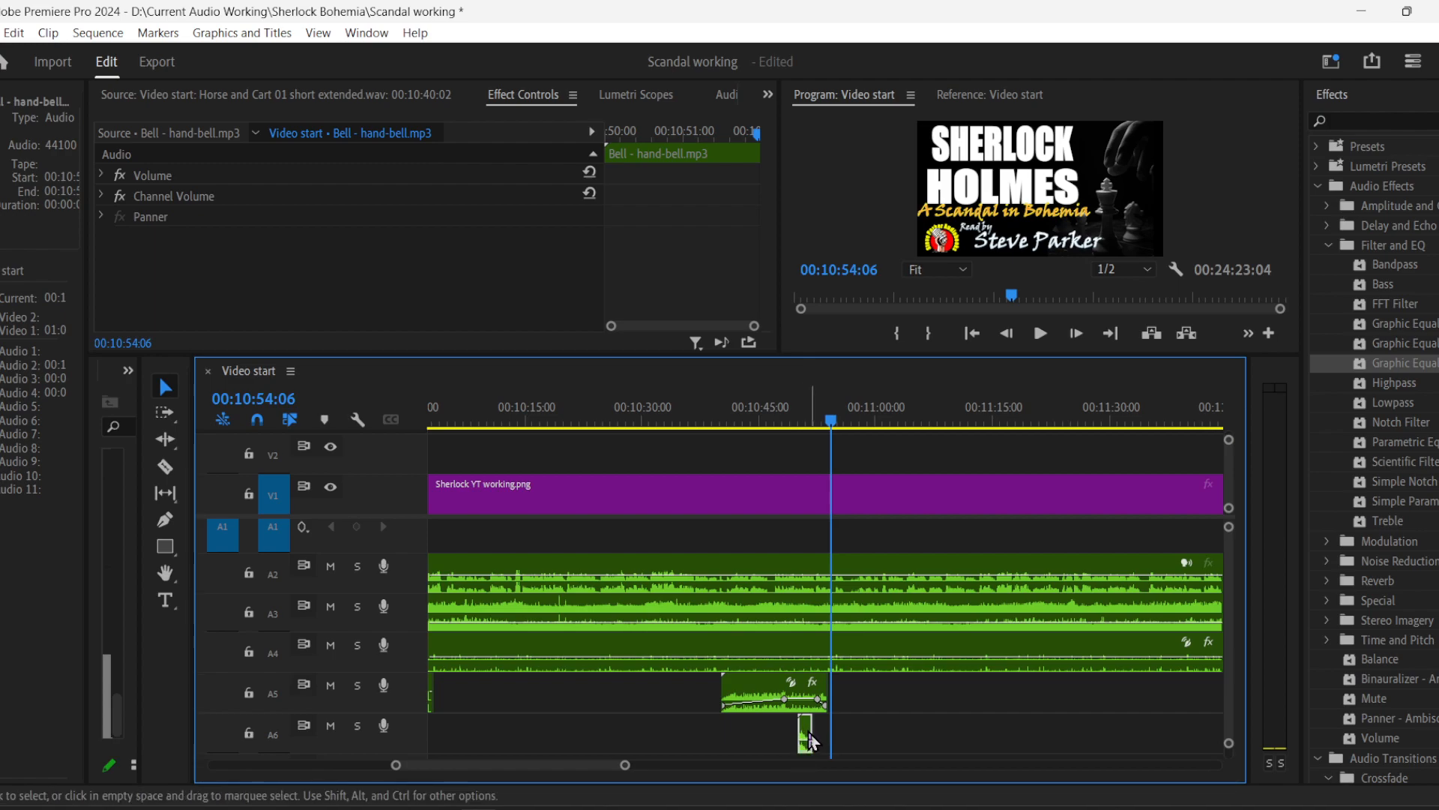
pyautogui.moveTo(806, 729); pyautogui.dragTo(836, 729)
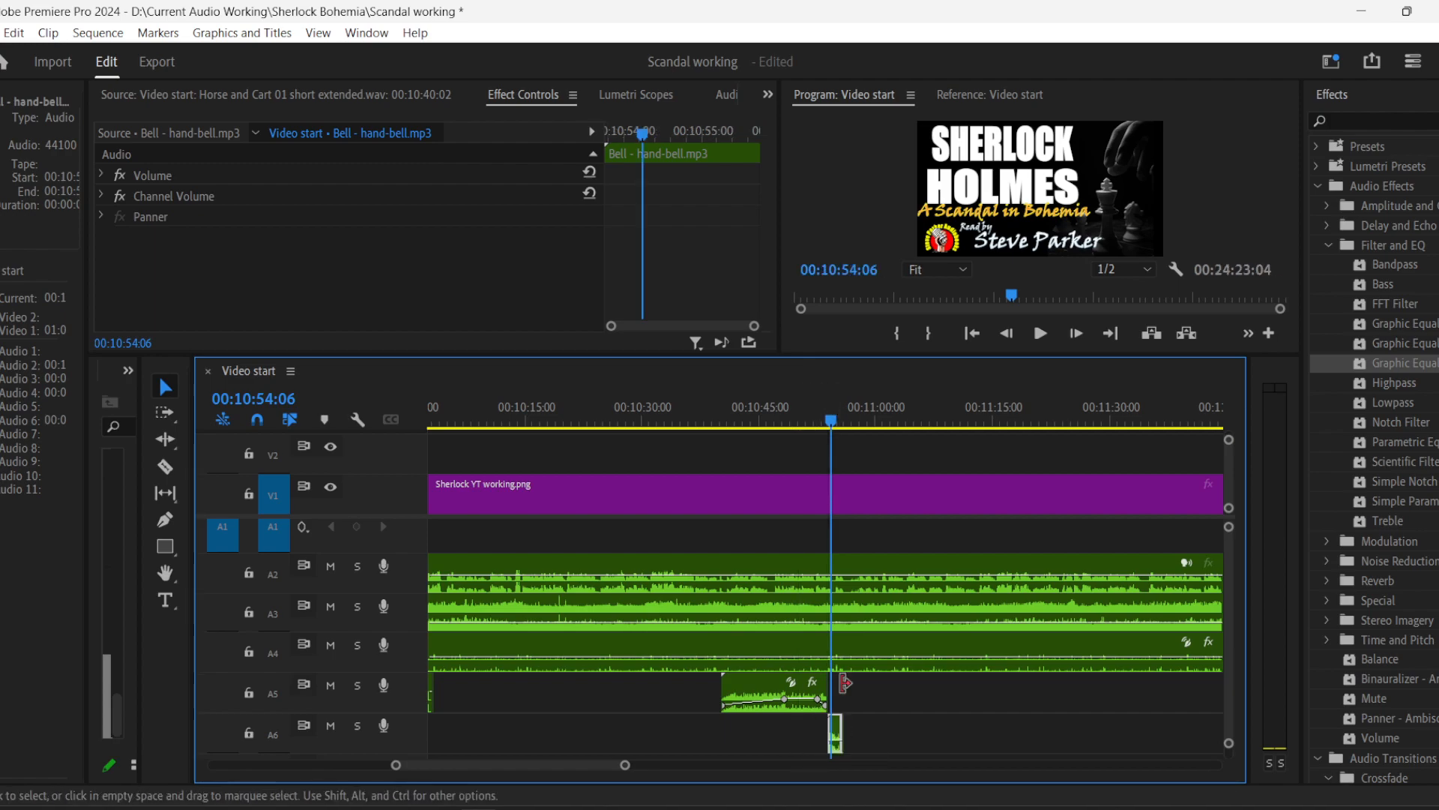
pyautogui.click(800, 418)
pyautogui.press('space')
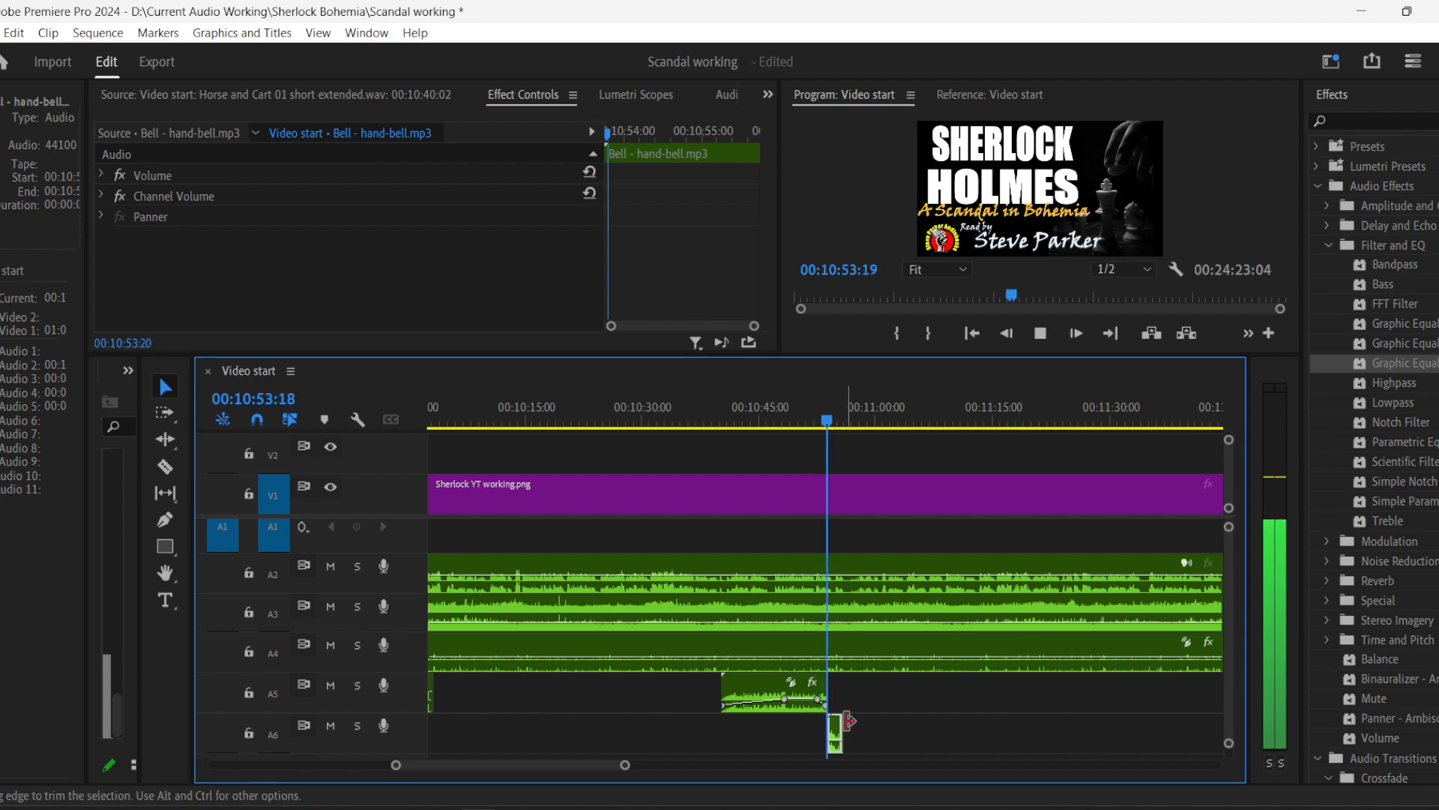
pyautogui.press('space')
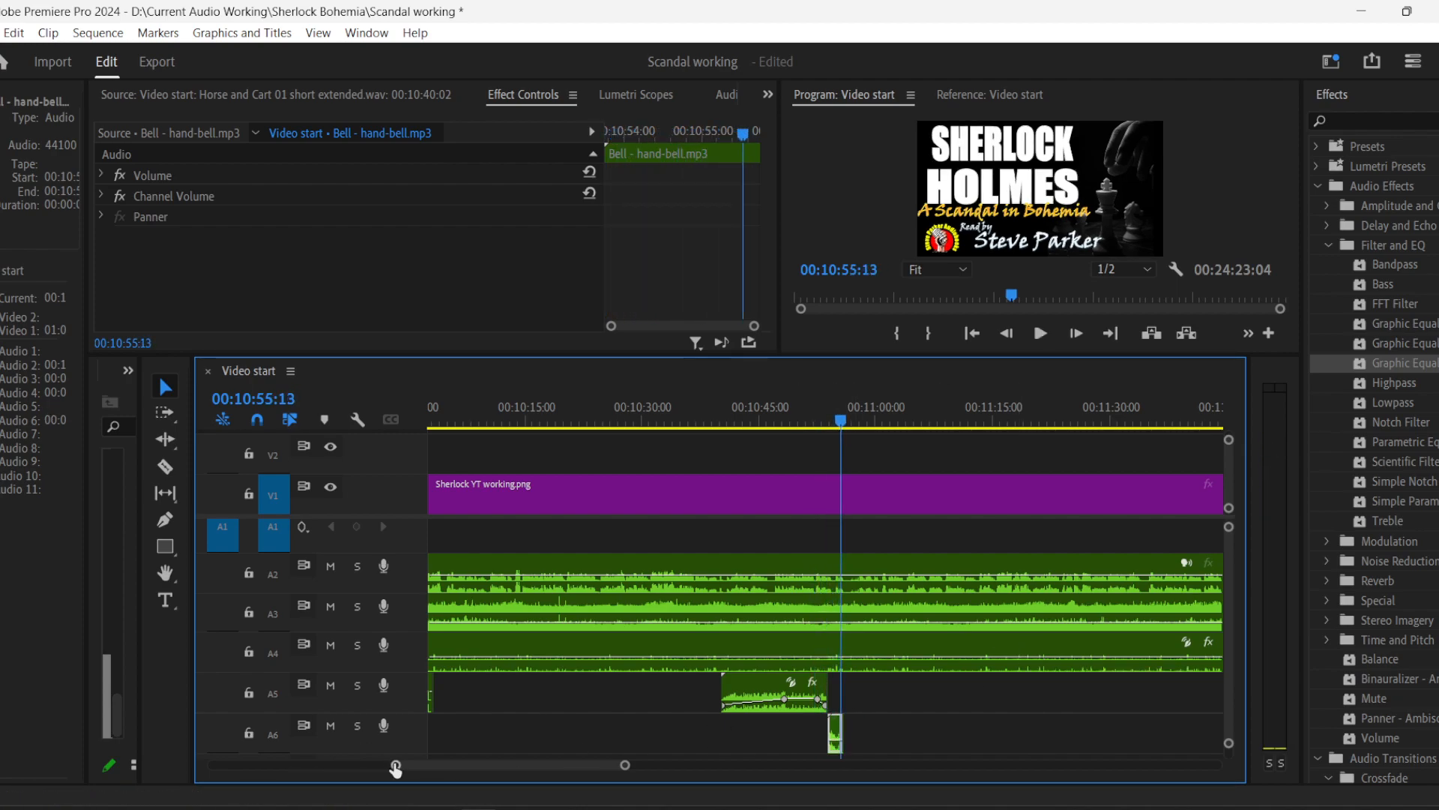
# - Extend the end of the horse and cart clip on A5 to overlap the bell's start, and play from 00:10:51:02
pyautogui.moveTo(398, 765); pyautogui.dragTo(429, 765)
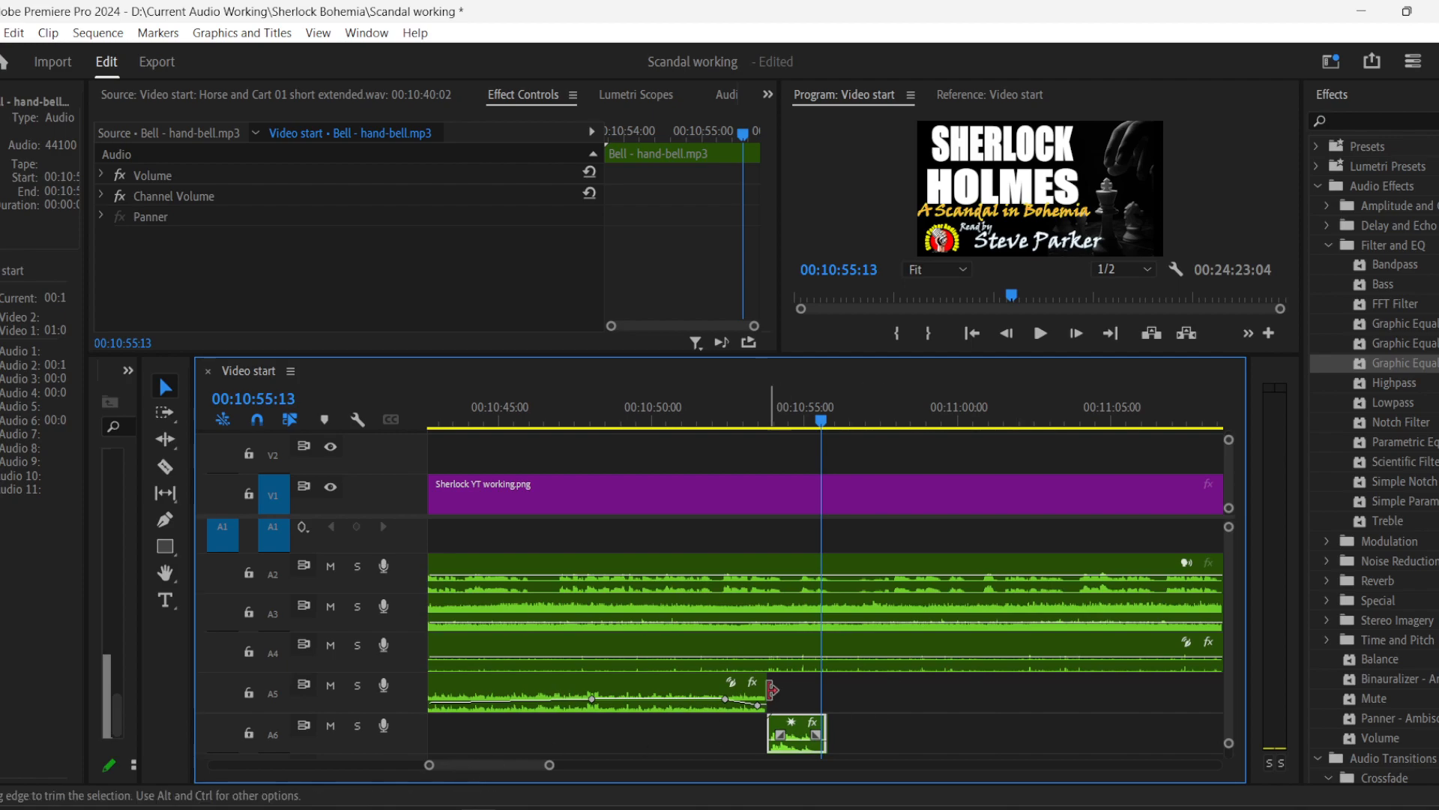
pyautogui.moveTo(777, 695)
pyautogui.mouseDown()
pyautogui.moveTo(797, 694)
pyautogui.moveTo(770, 705)
pyautogui.moveTo(785, 706)
pyautogui.mouseUp()
pyautogui.click(683, 409)
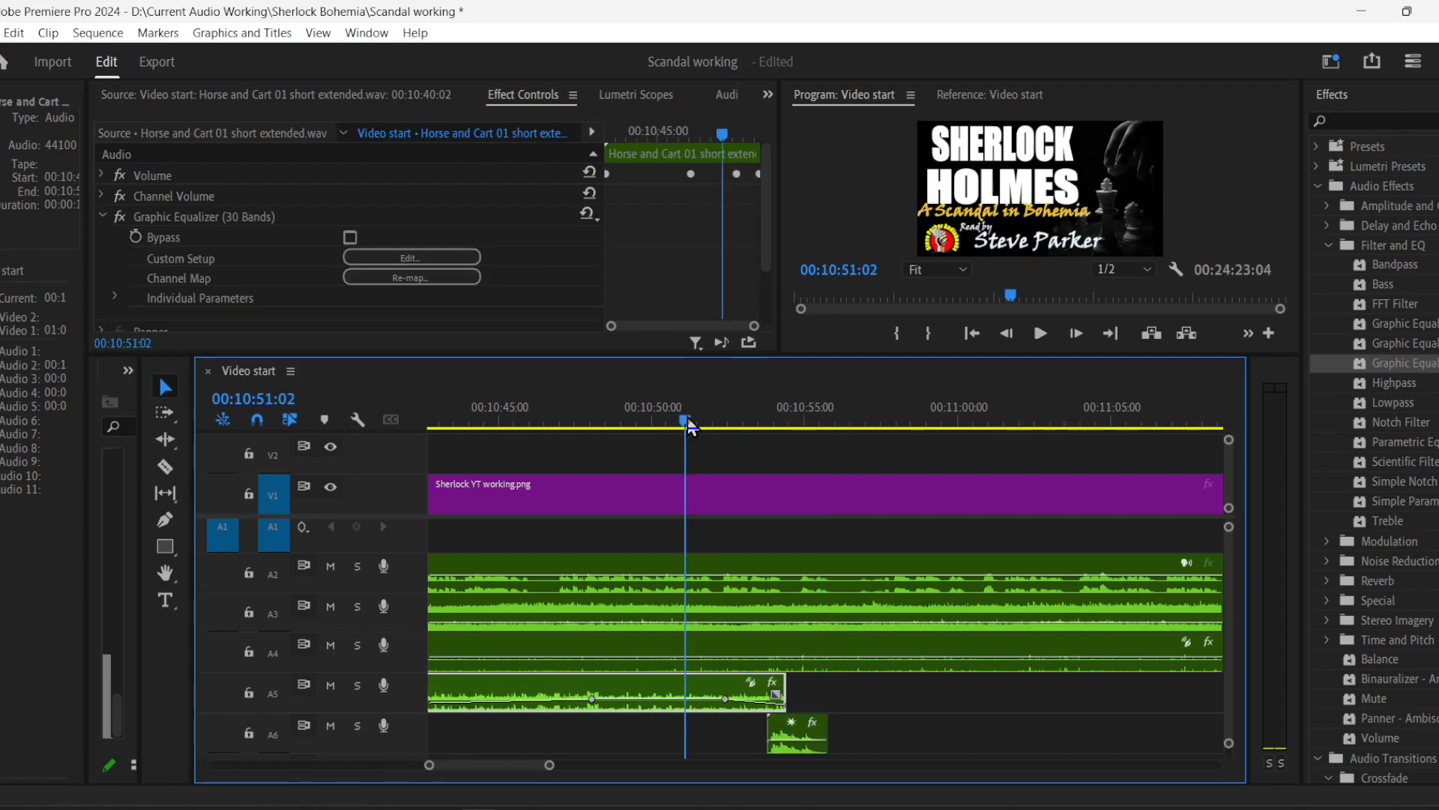
pyautogui.press('space')
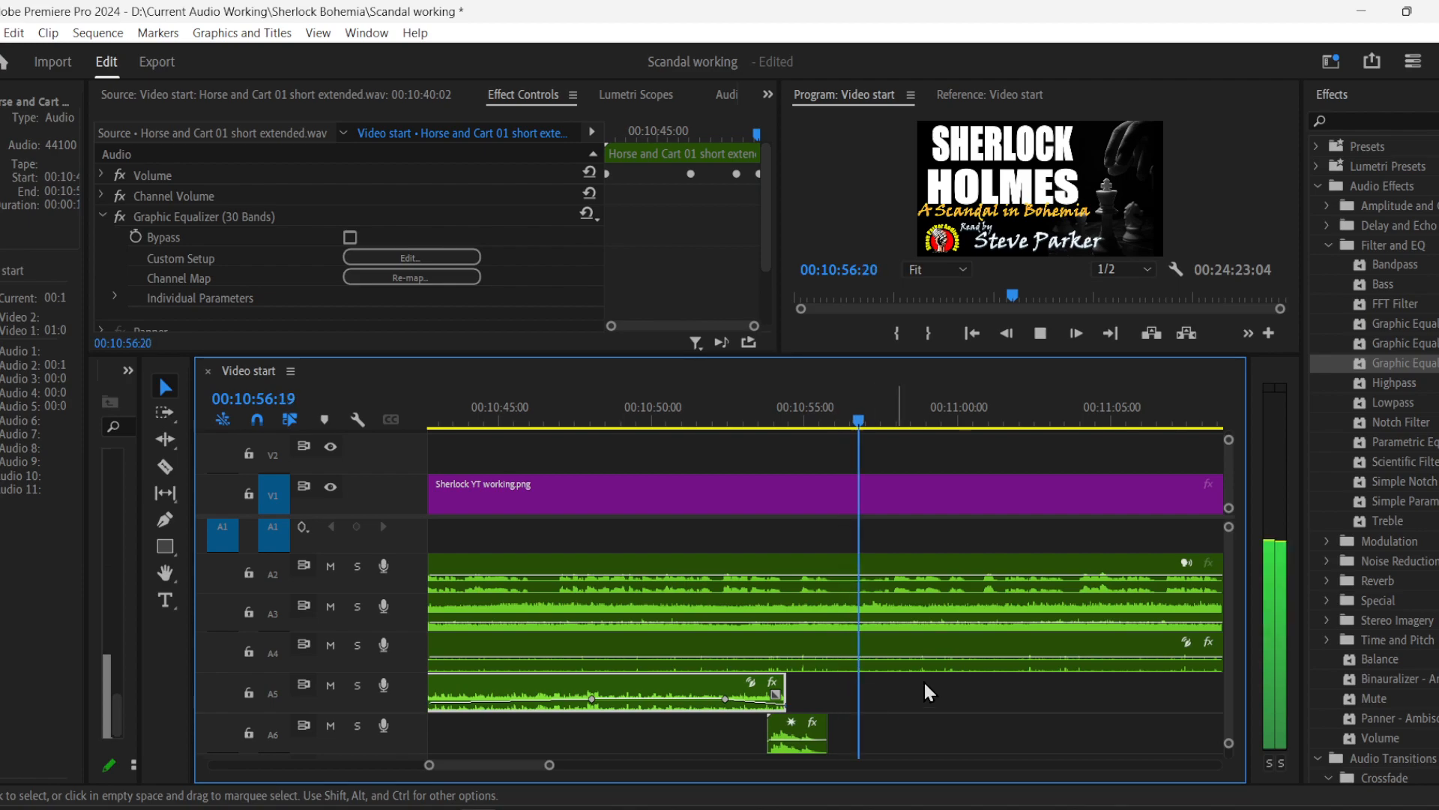
pyautogui.press('space')
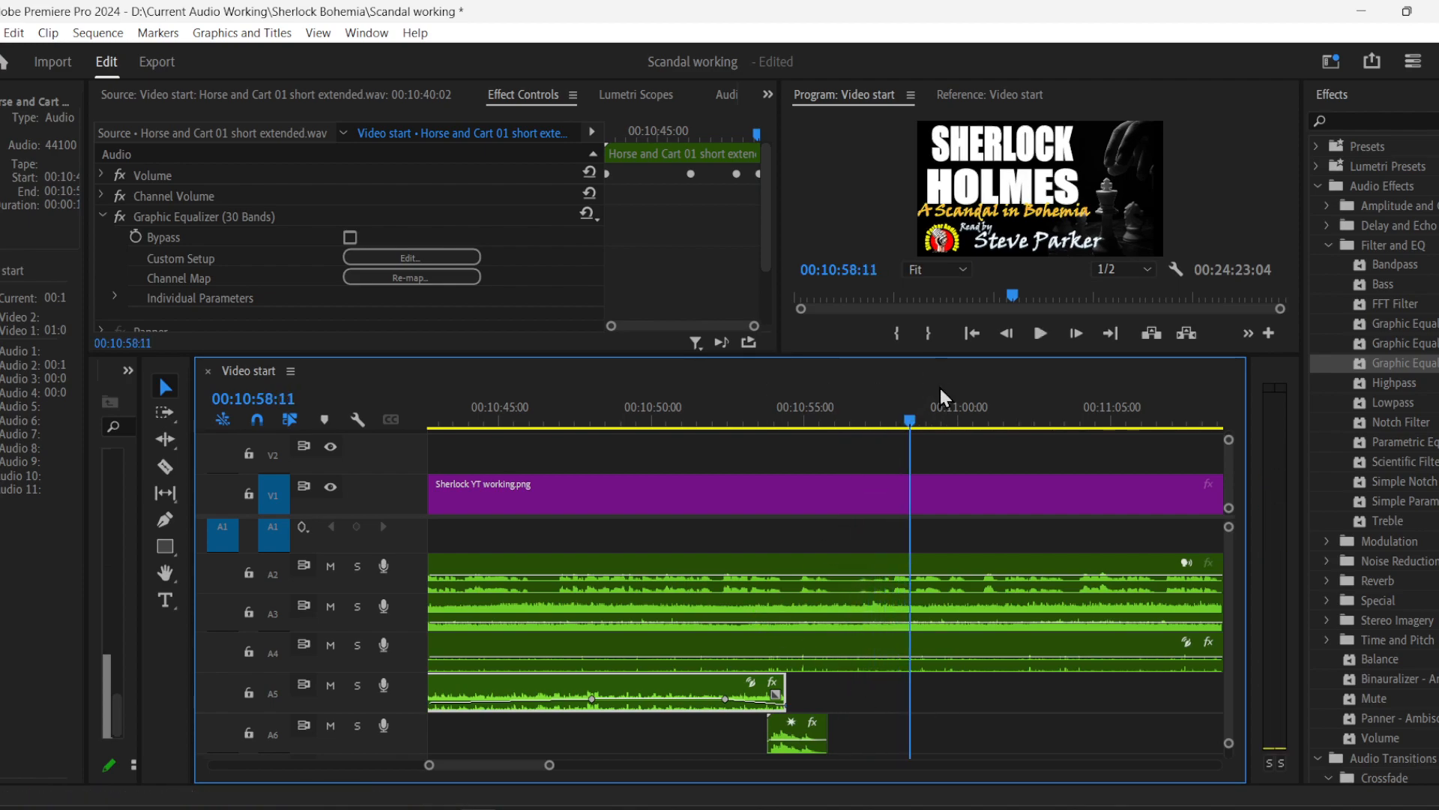
# - Split the narration on A2 at about 00:10:56:10 and at 00:10:57:15
pyautogui.moveTo(911, 423); pyautogui.dragTo(892, 431)
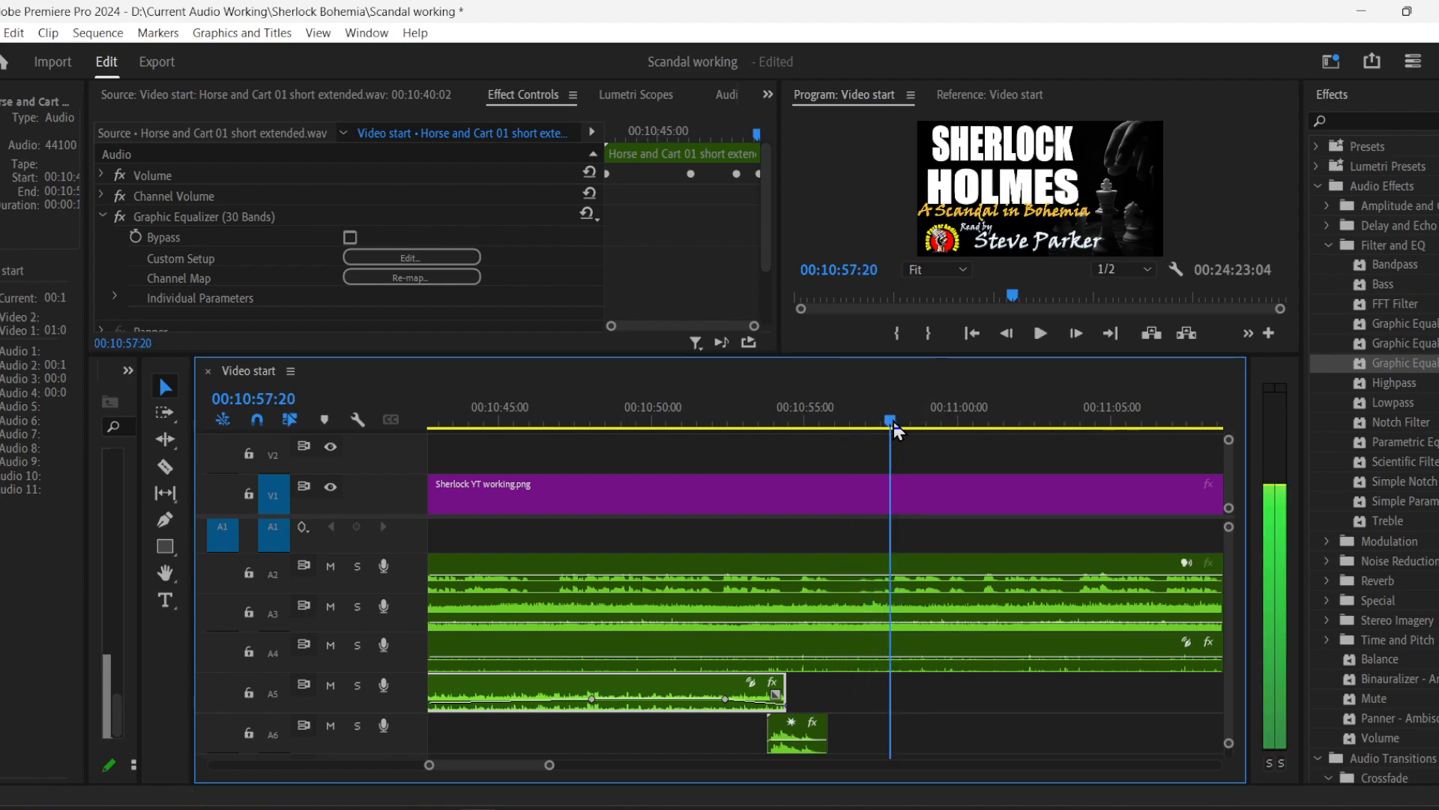
pyautogui.moveTo(431, 767); pyautogui.dragTo(487, 764)
pyautogui.moveTo(721, 425); pyautogui.dragTo(815, 412)
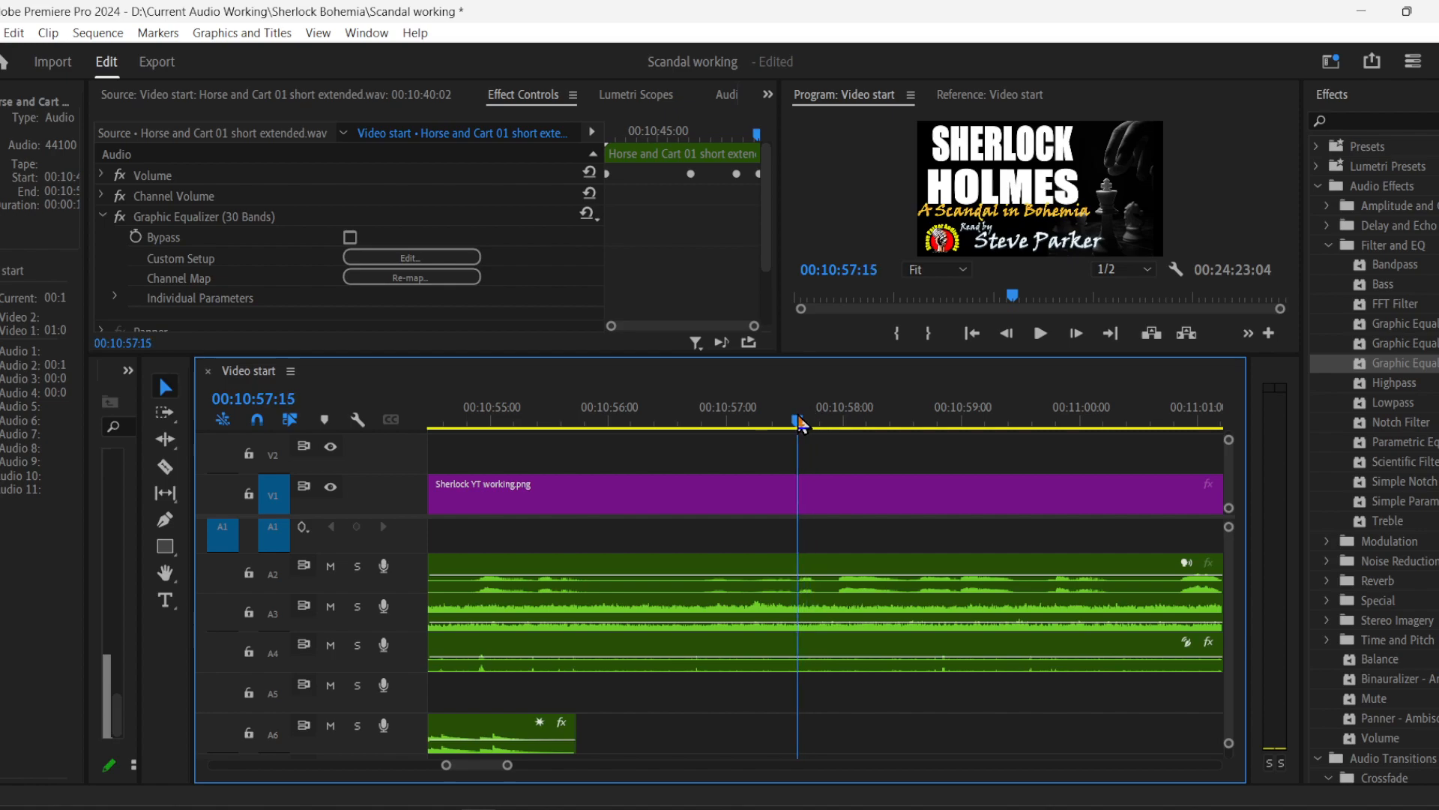
pyautogui.click(165, 466)
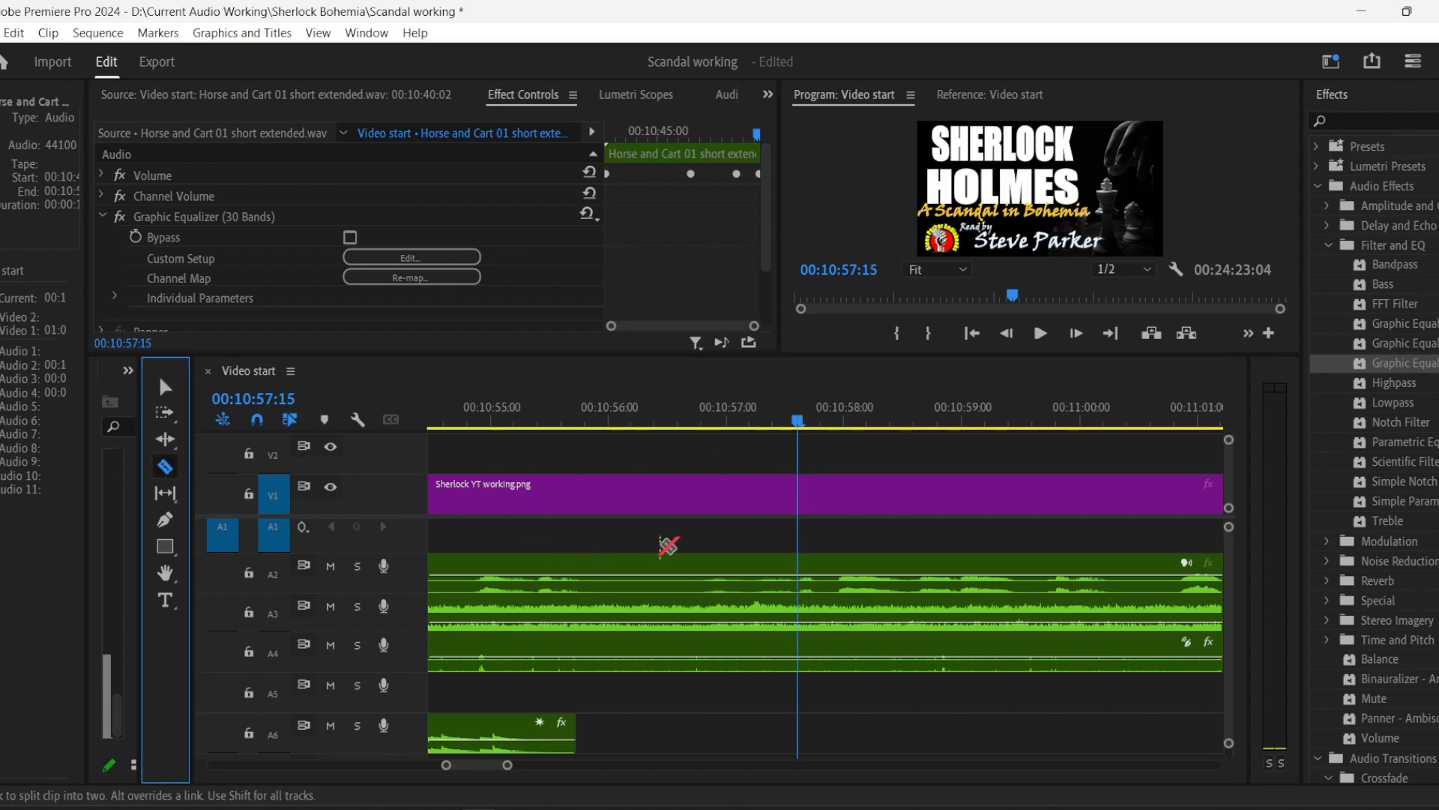
pyautogui.click(799, 586)
pyautogui.click(657, 575)
pyautogui.click(165, 387)
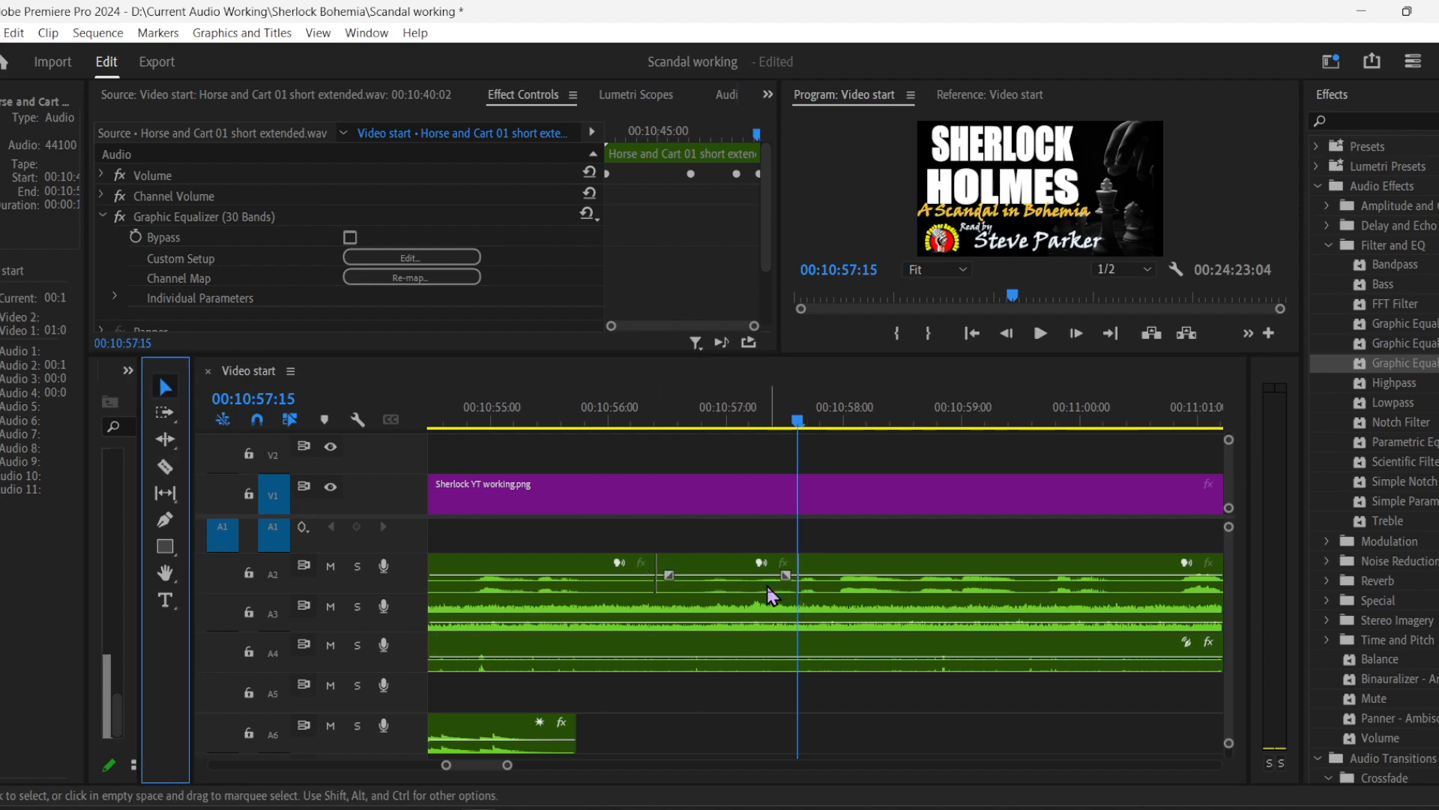
# - Move the split-off narration piece to A5 alongside the bell and close the gap it leaves on A2
pyautogui.moveTo(730, 565); pyautogui.dragTo(589, 693)
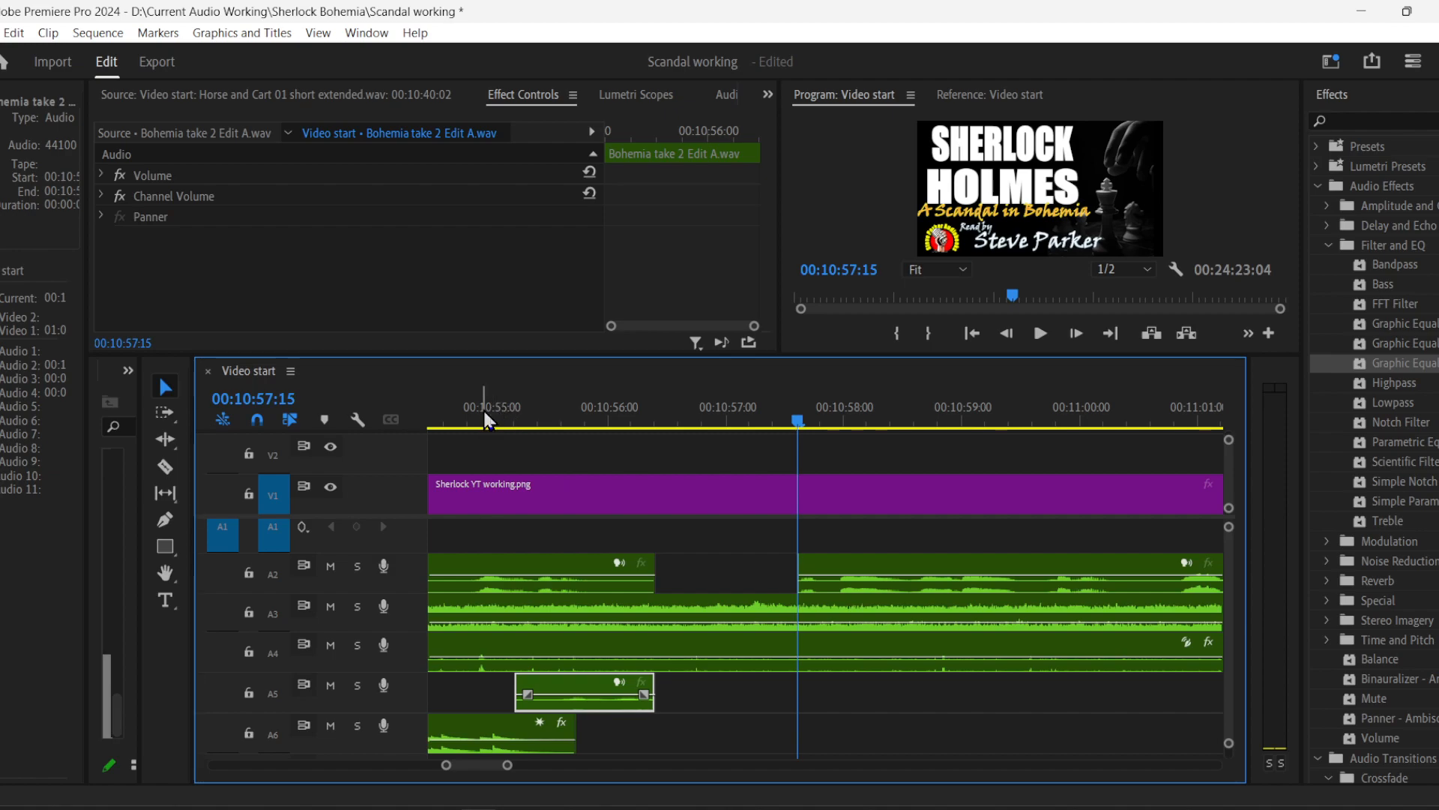
pyautogui.moveTo(853, 565); pyautogui.dragTo(709, 559)
pyautogui.click(482, 416)
pyautogui.press('space')
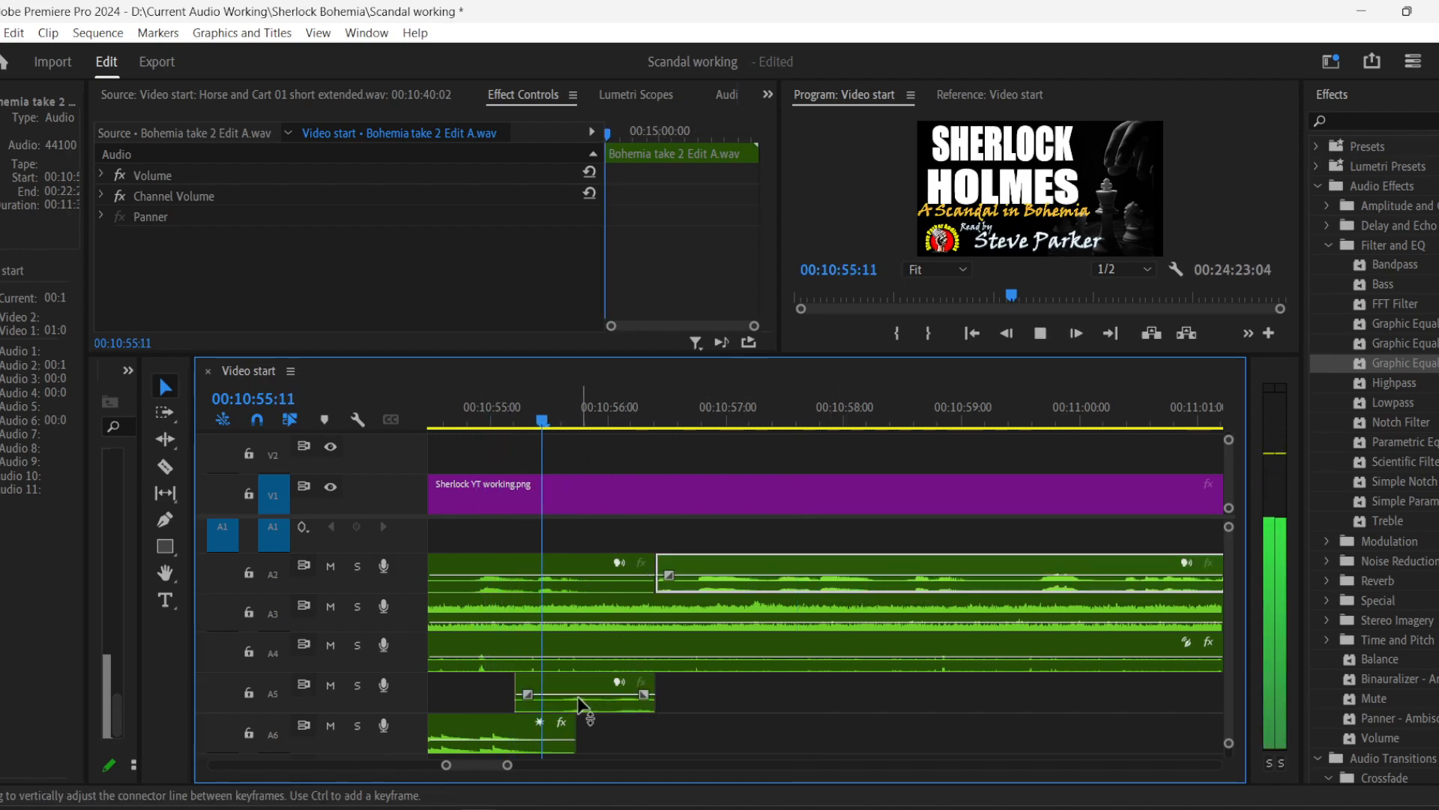
pyautogui.press('space')
# - Shift the narration piece on A5 earlier to start around 00:10:54:16, and play it with the bell
pyautogui.moveTo(575, 693); pyautogui.dragTo(513, 695)
pyautogui.click(470, 409)
pyautogui.press('space')
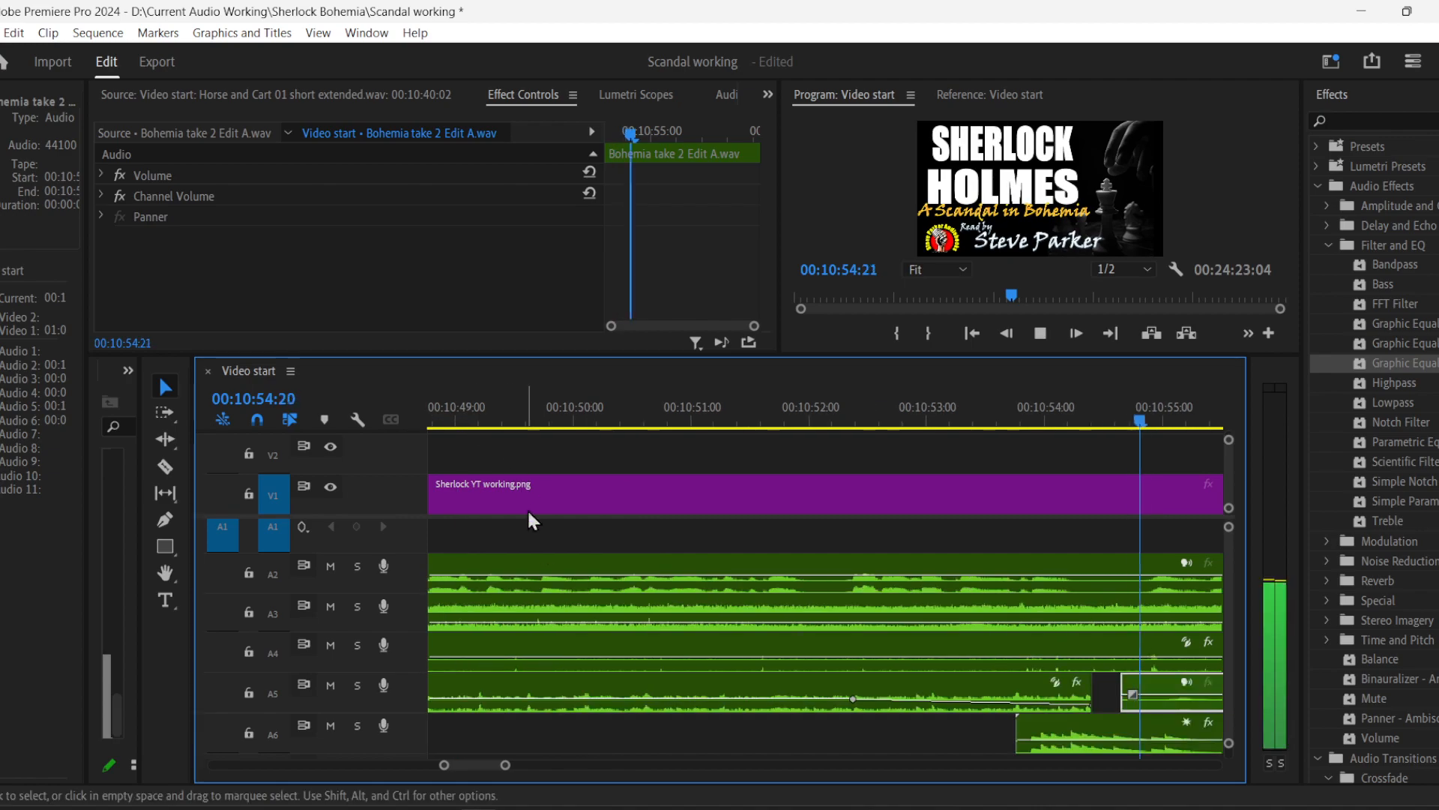
pyautogui.press('space')
# - Nudge the narration piece on A5 slightly later, lower its volume to about -23.8 dB, and play from 00:10:55:00
pyautogui.moveTo(470, 685); pyautogui.dragTo(484, 684)
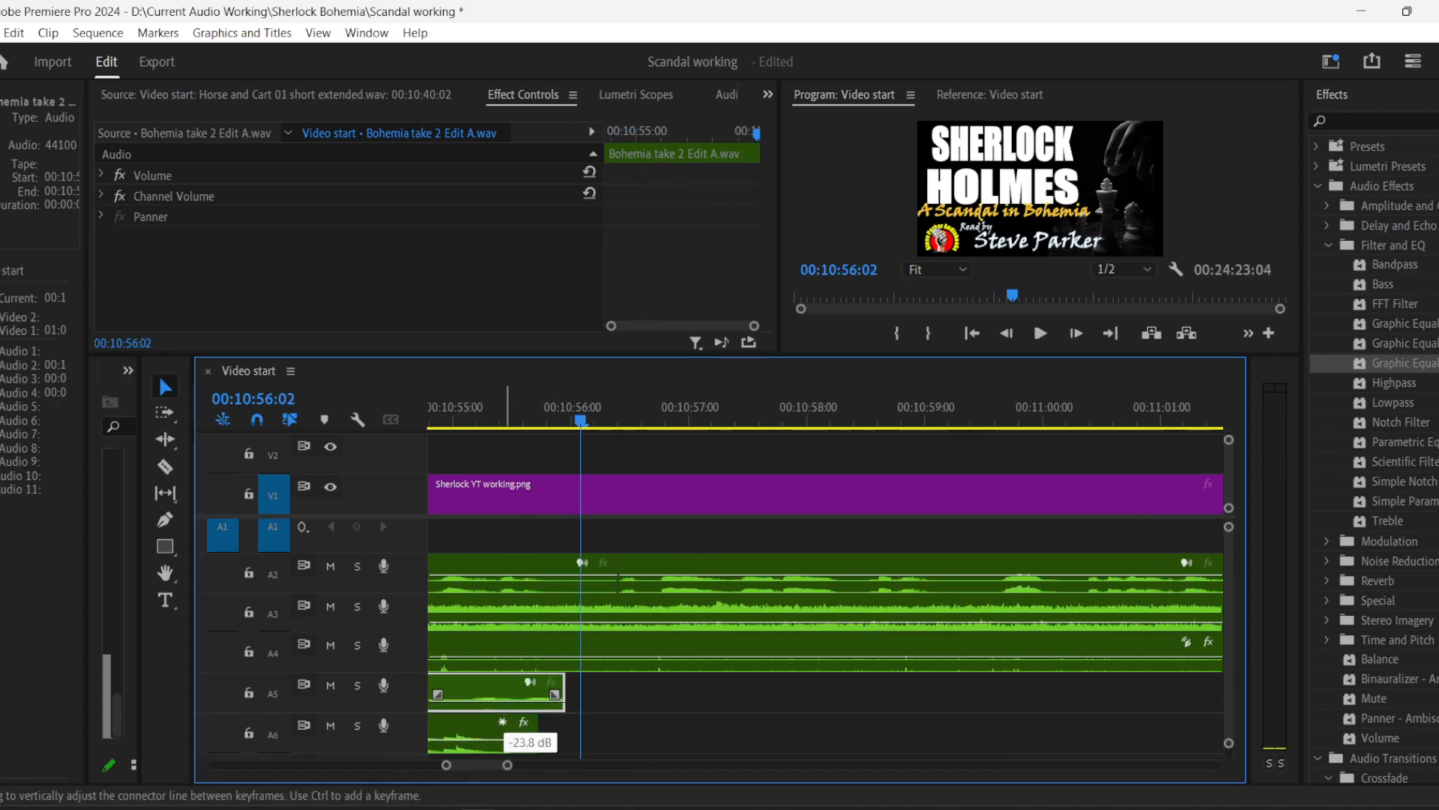
pyautogui.click(444, 413)
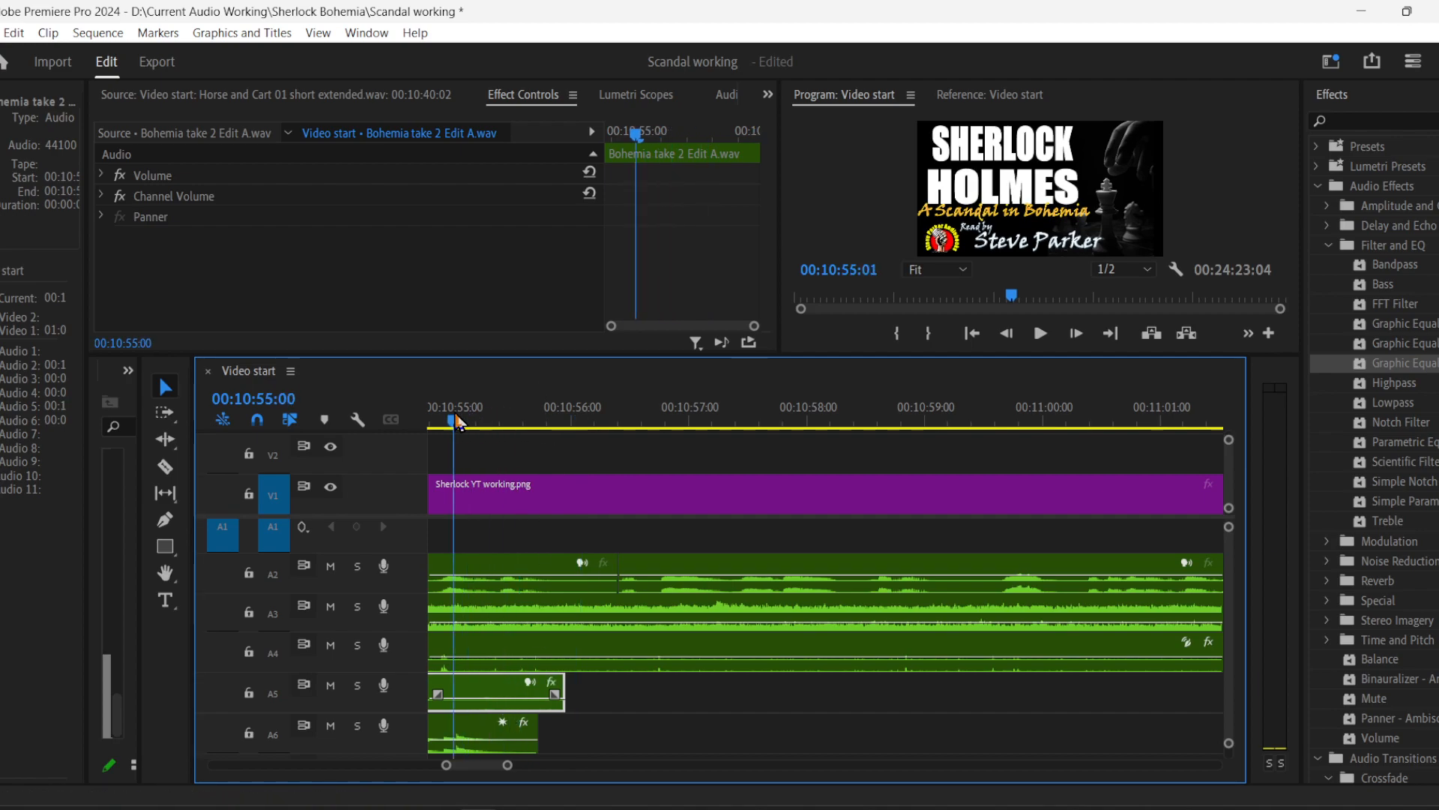
pyautogui.press('space')
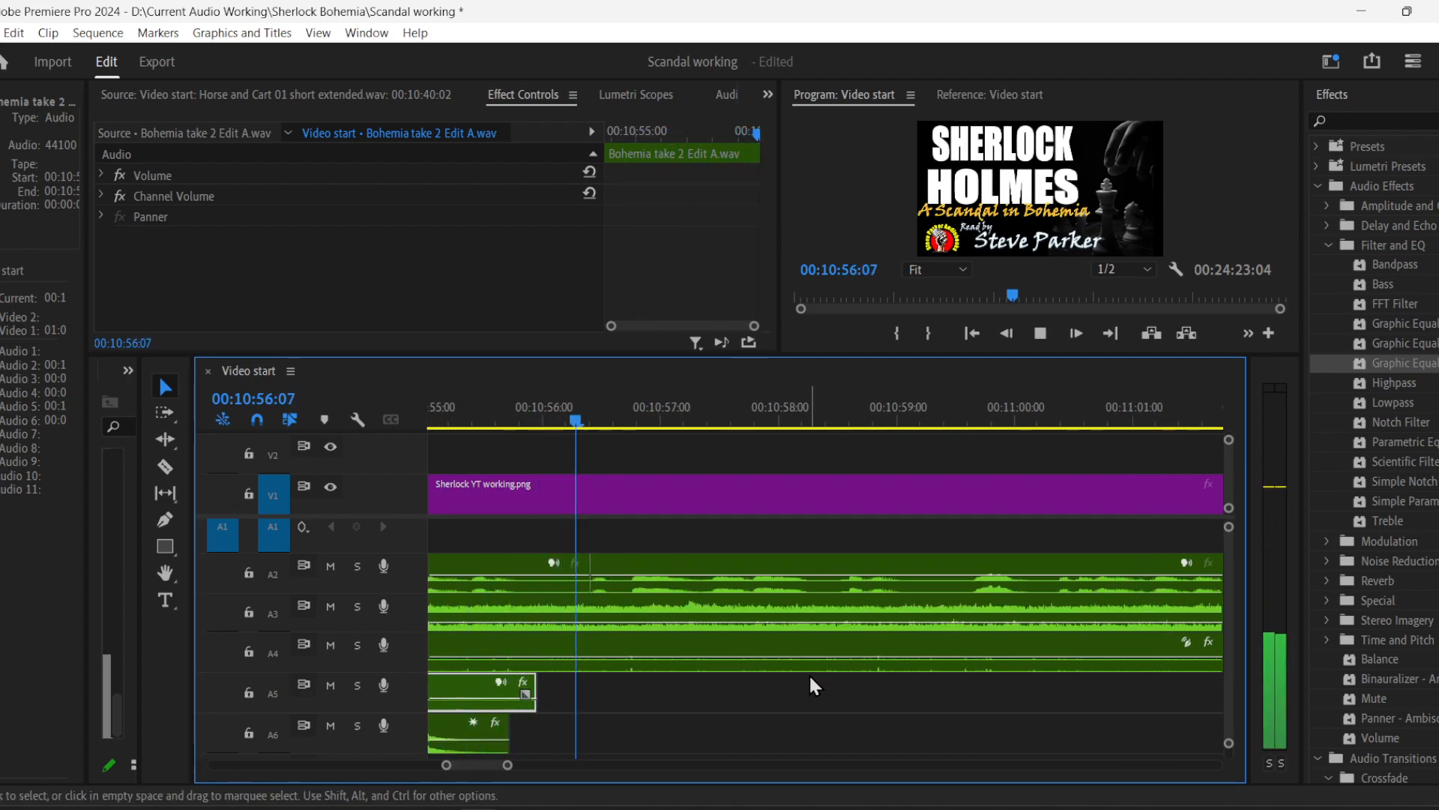
pyautogui.press('space')
# - Trim the A2 narration back to the end of the A5 piece, close the gap, and play the transition
pyautogui.moveTo(583, 587); pyautogui.dragTo(531, 588)
pyautogui.moveTo(643, 560); pyautogui.dragTo(544, 562)
pyautogui.moveTo(495, 409); pyautogui.dragTo(453, 404)
pyautogui.press('space')
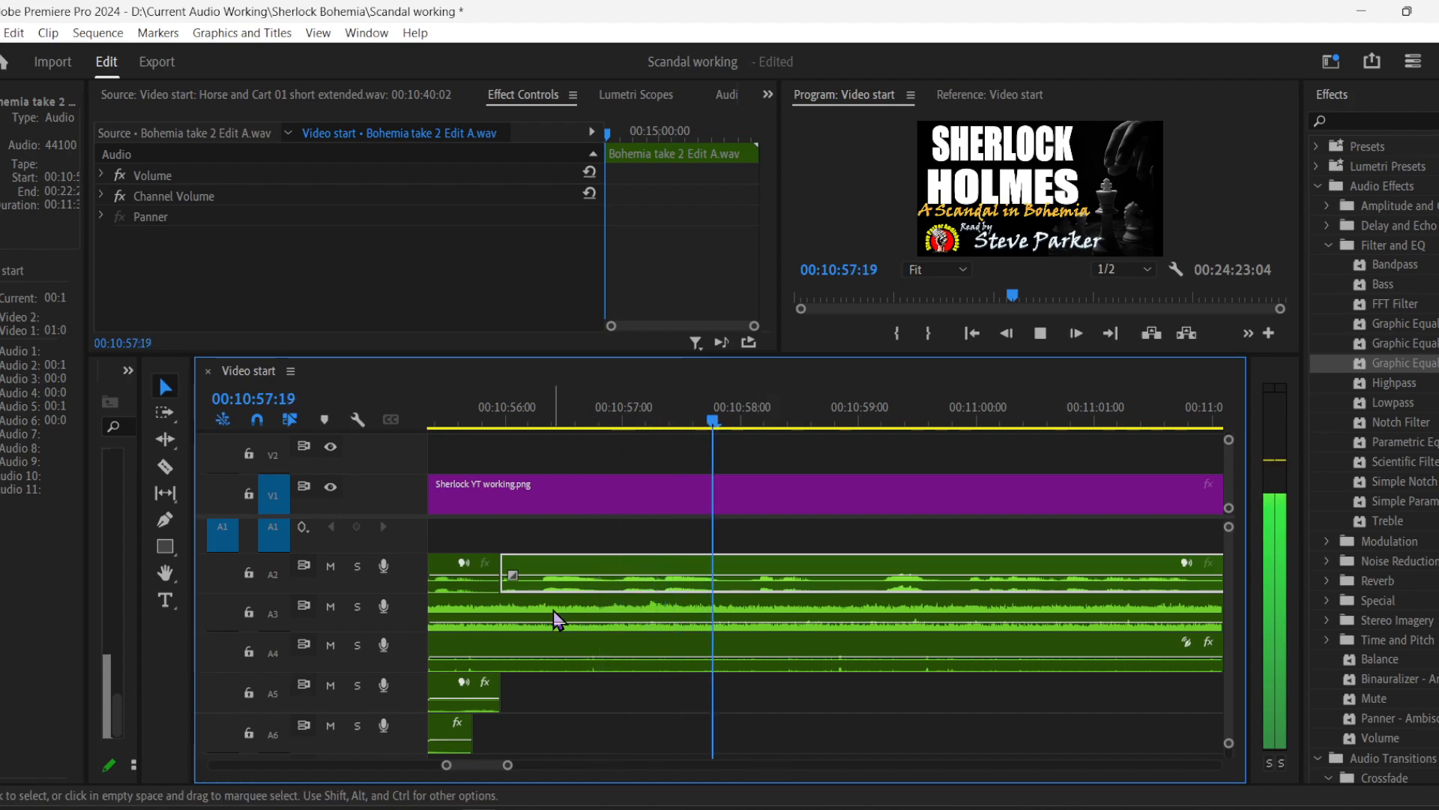
pyautogui.moveTo(507, 772); pyautogui.dragTo(603, 764)
pyautogui.click(965, 746)
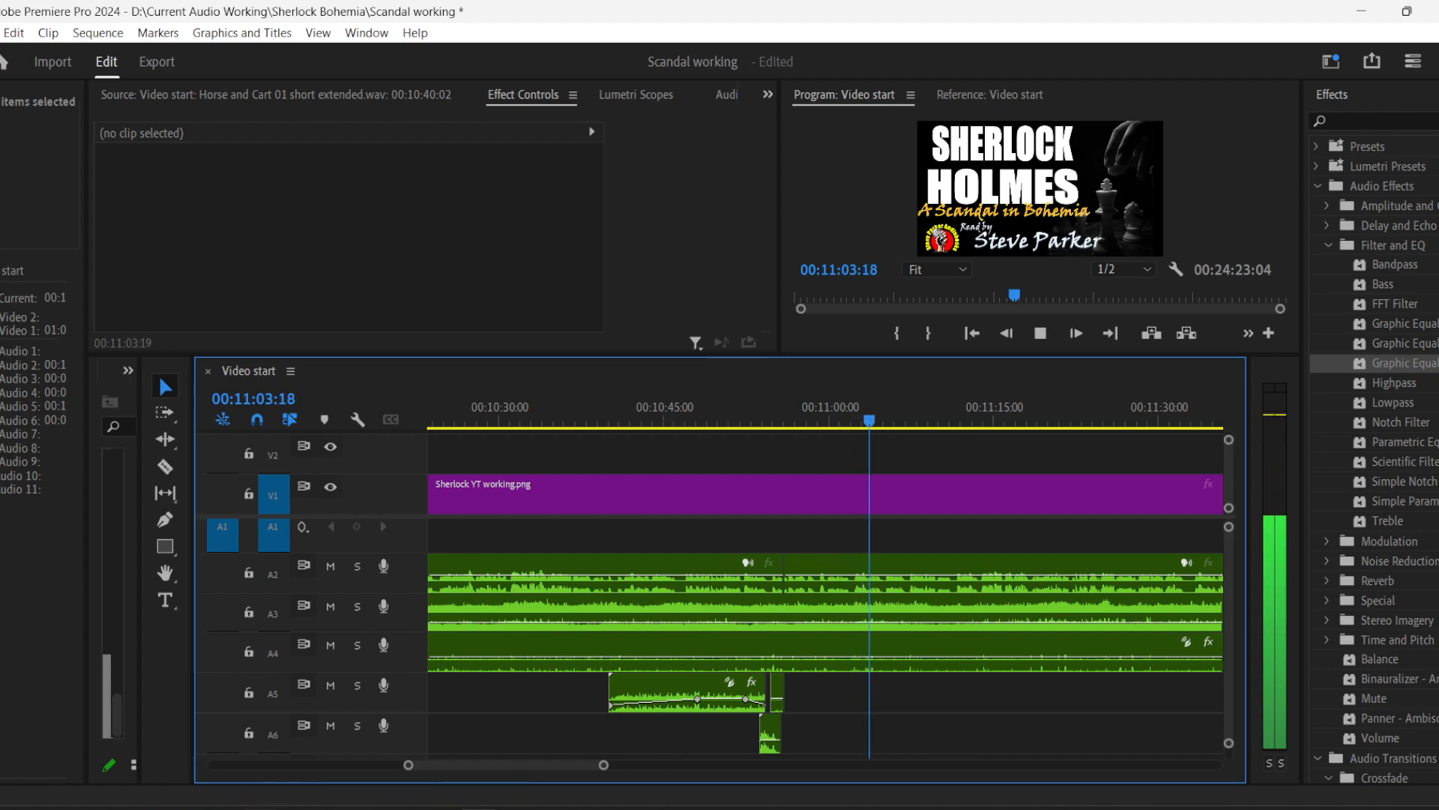
# - Set the playhead to 00:10:59:23, switch to File Explorer, and open the Animals folder within 01 SFX
pyautogui.click(837, 425)
pyautogui.moveTo(837, 424); pyautogui.dragTo(828, 425)
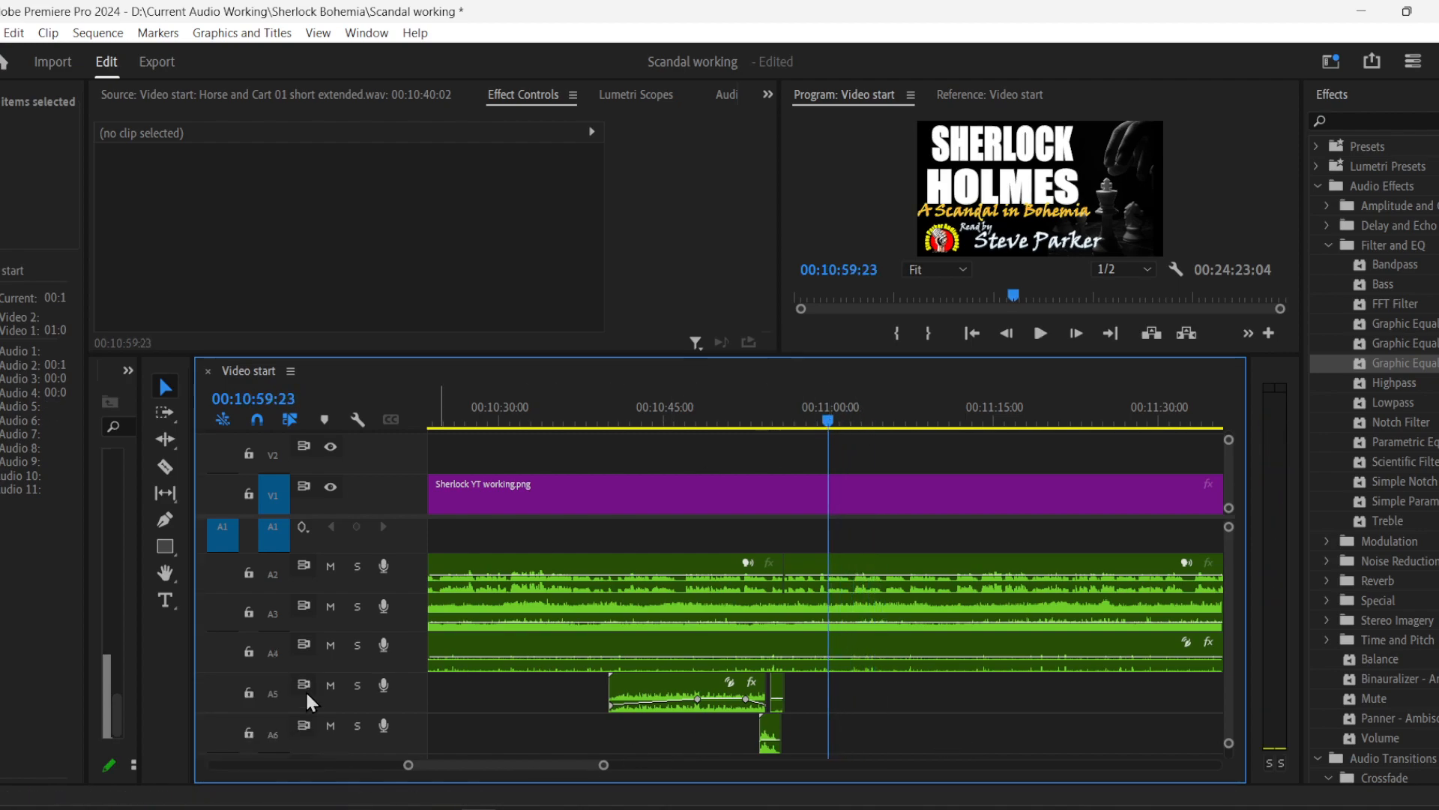
pyautogui.click(477, 808)
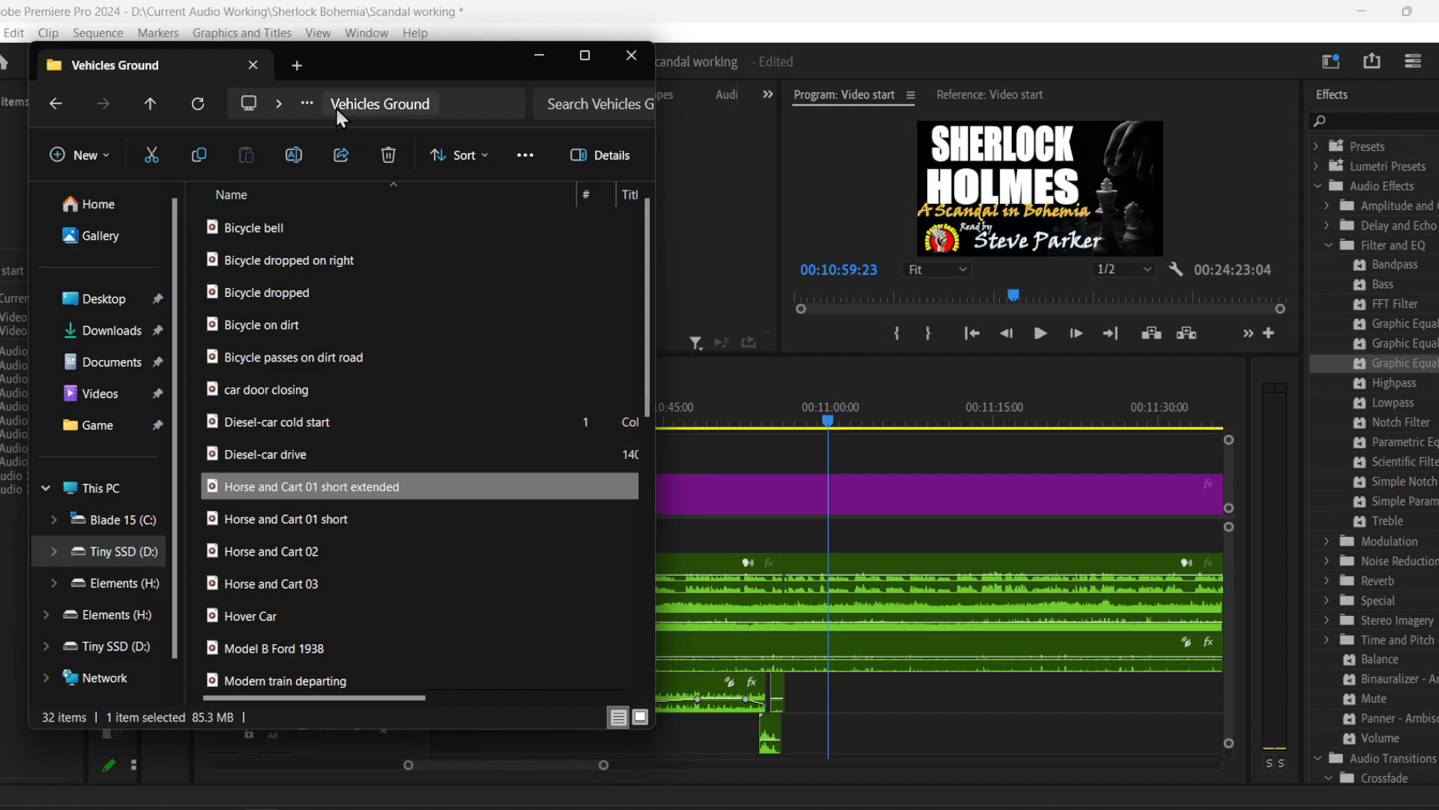
pyautogui.click(150, 102)
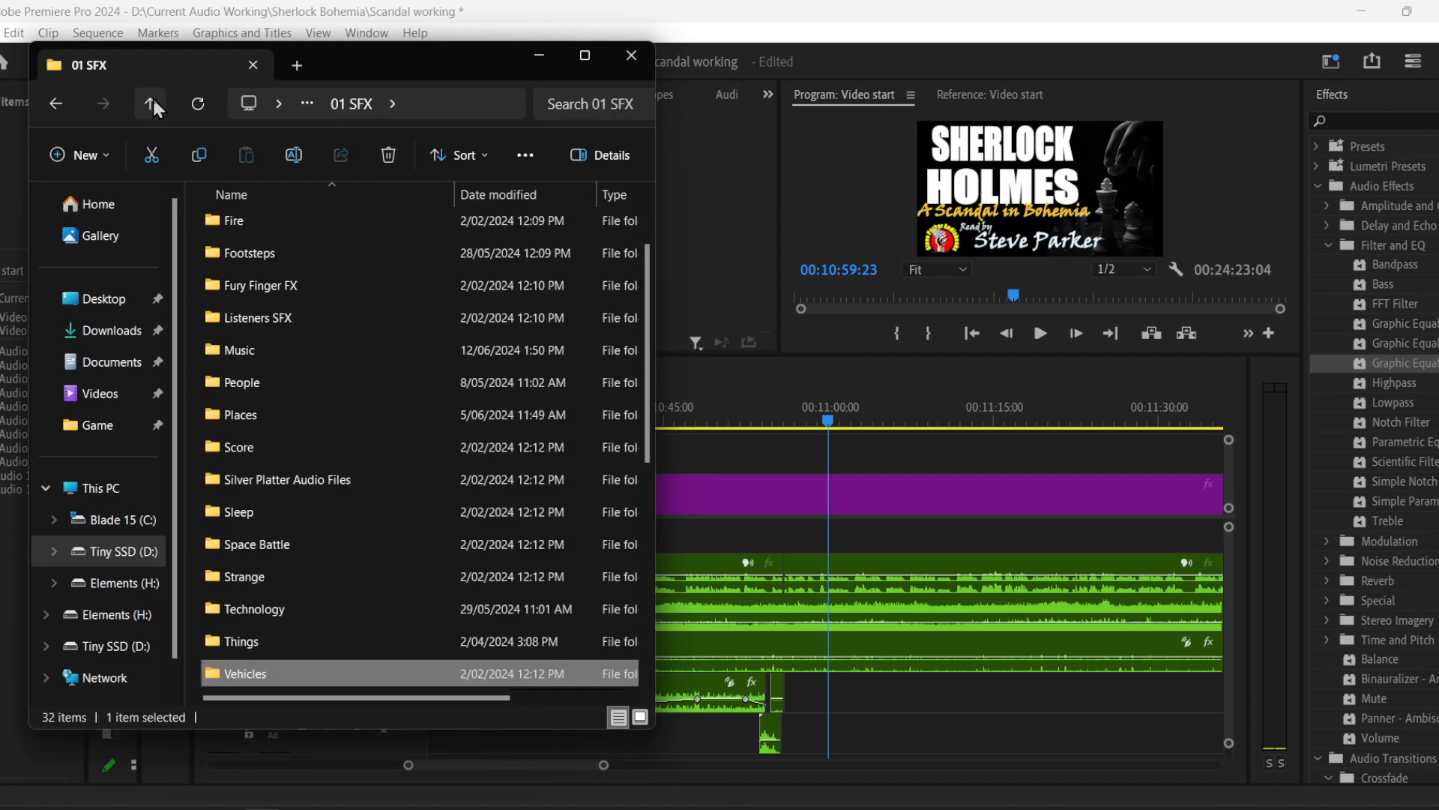
pyautogui.click(270, 232)
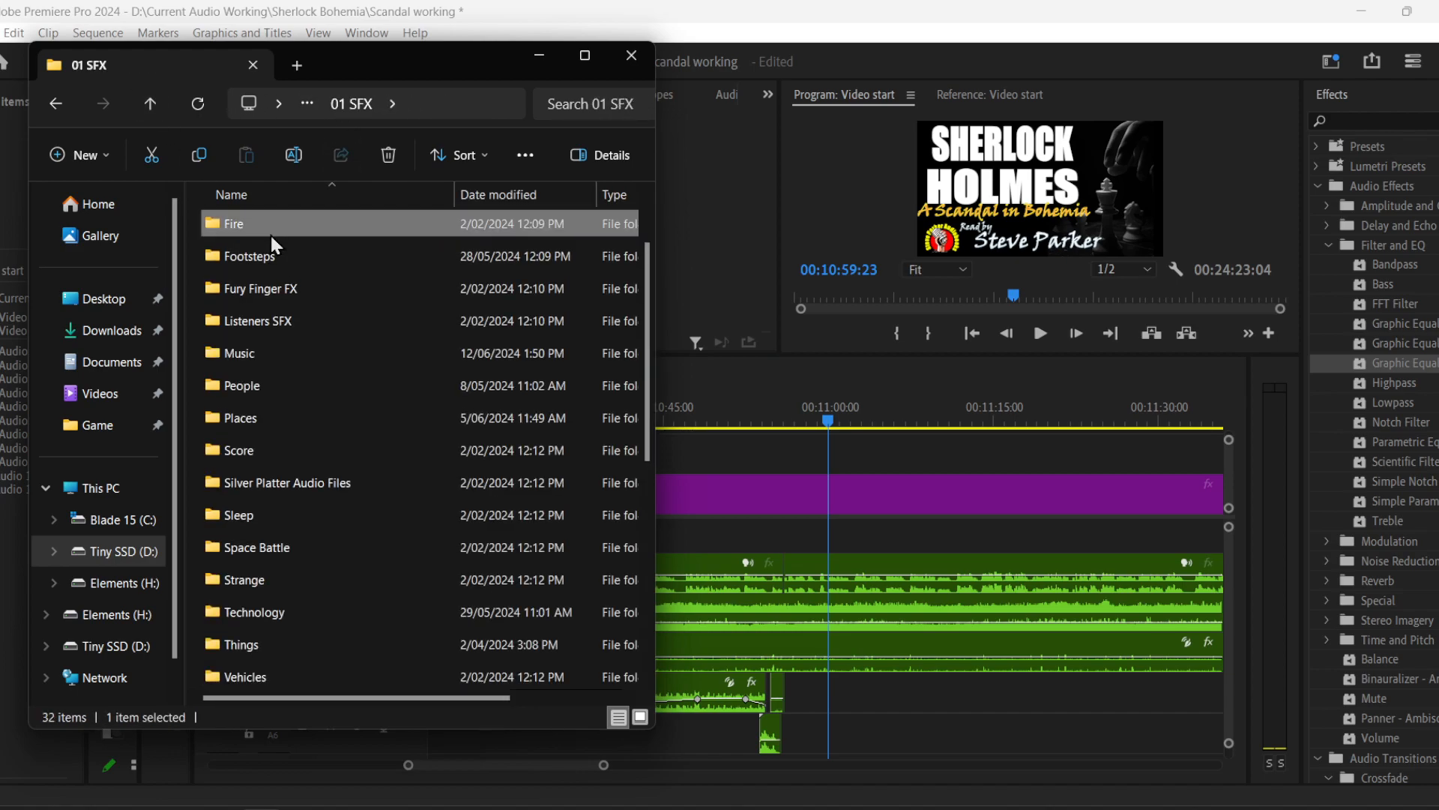
pyautogui.scroll(2, 297, 334)
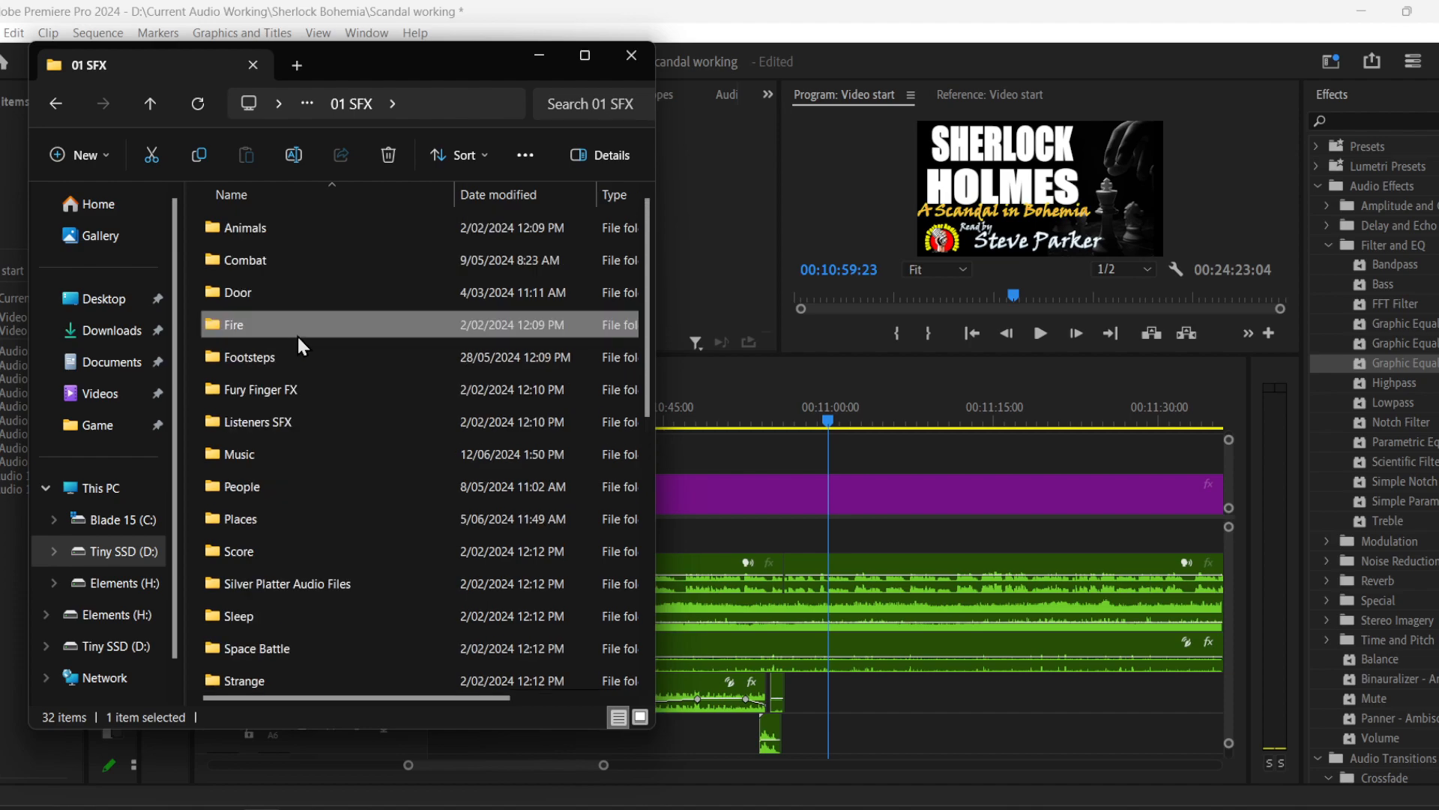
pyautogui.doubleClick(285, 228)
# - Find the "Horse various Molly" sound among the animal effects and place it on A5 at 00:10:59:23
pyautogui.scroll(-8, 417, 477)
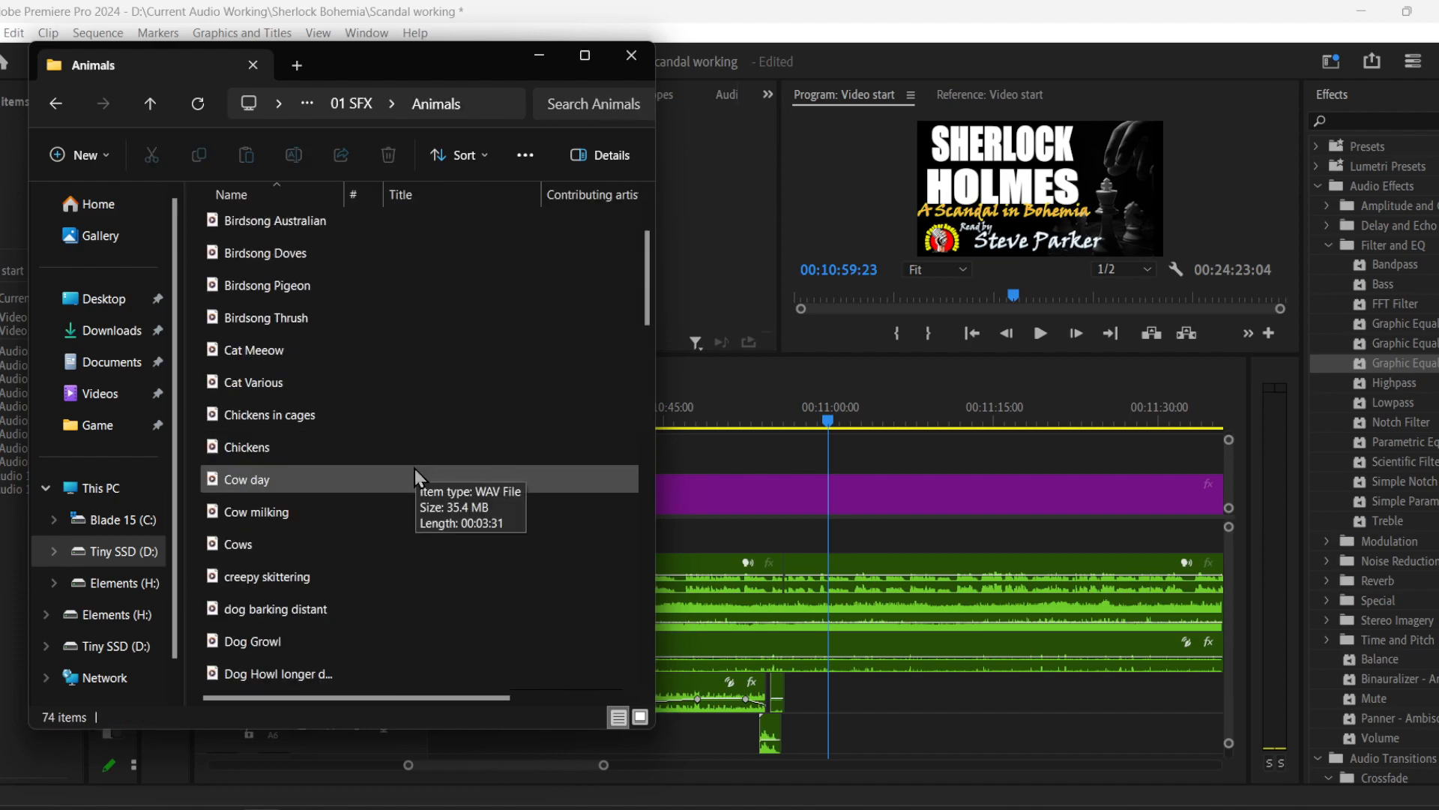
pyautogui.scroll(-5, 416, 470)
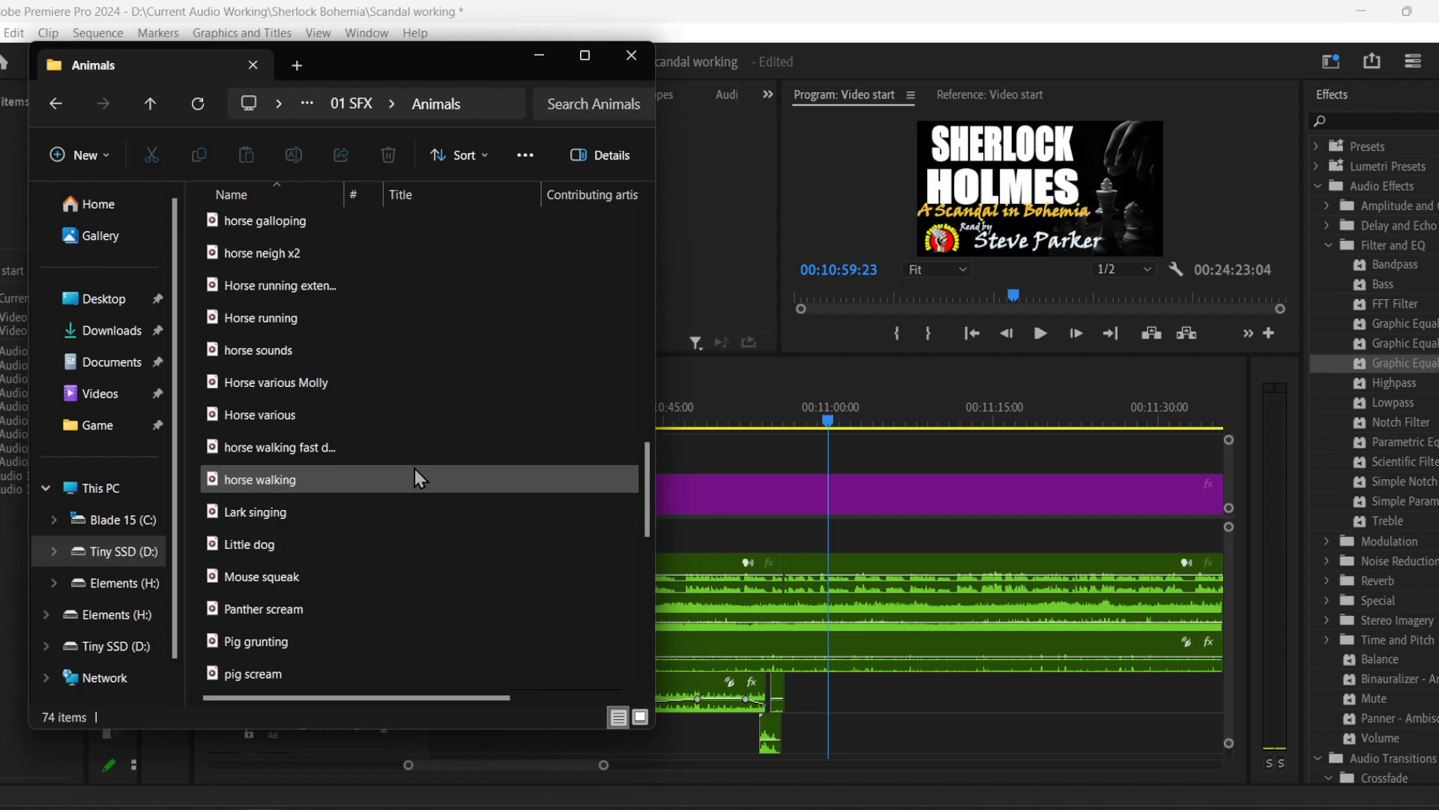
pyautogui.scroll(1, 415, 469)
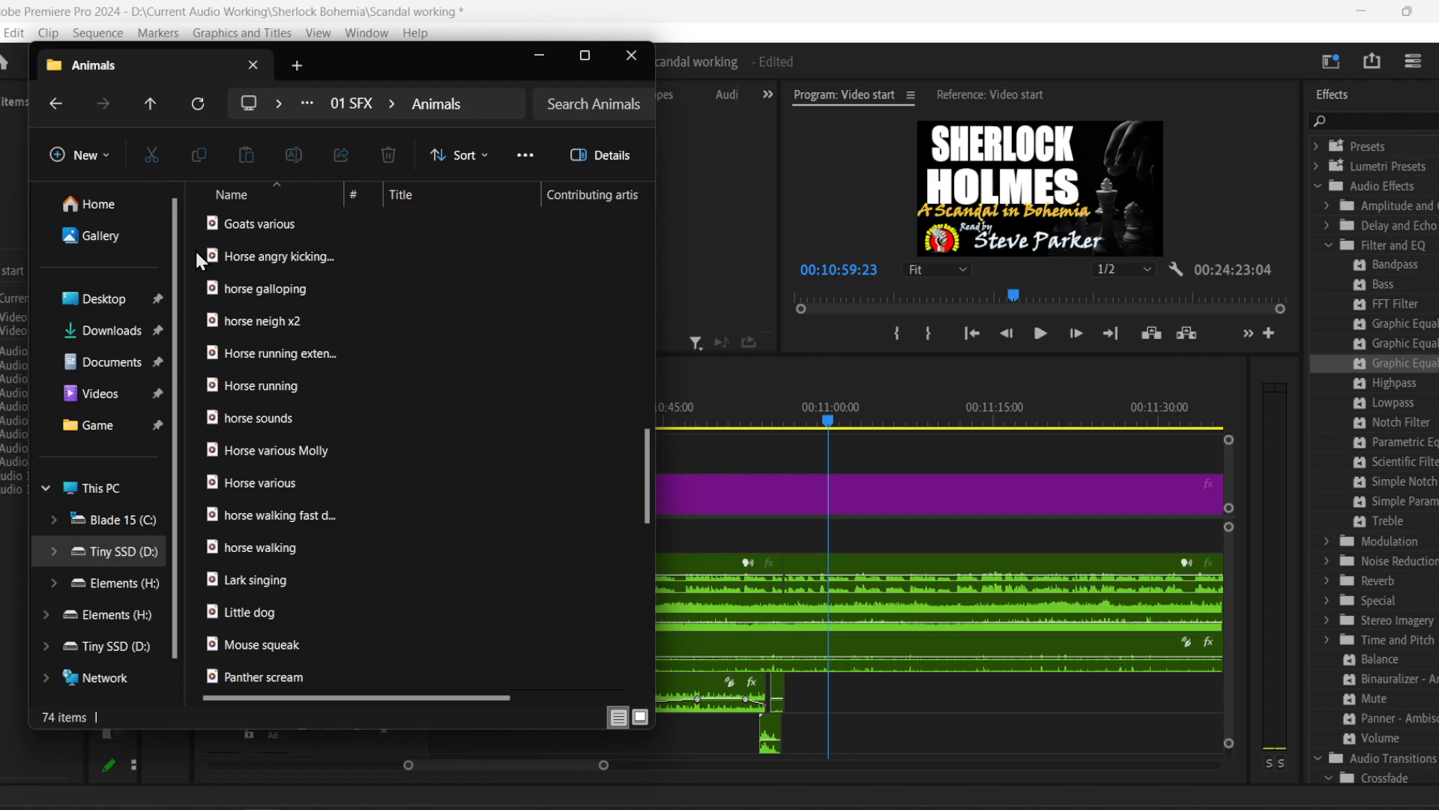
pyautogui.click(278, 450)
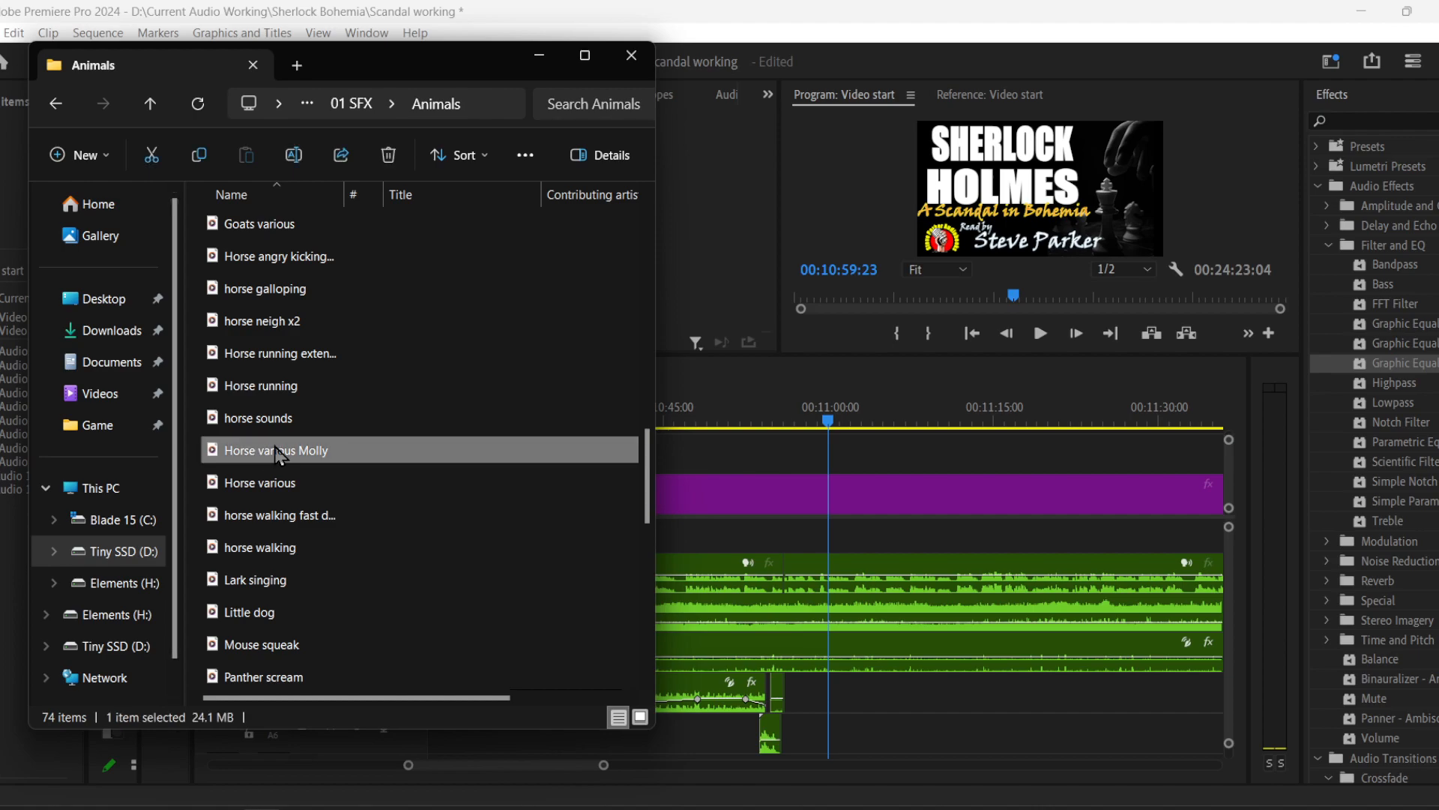
pyautogui.moveTo(259, 457); pyautogui.dragTo(828, 704)
pyautogui.click(520, 763)
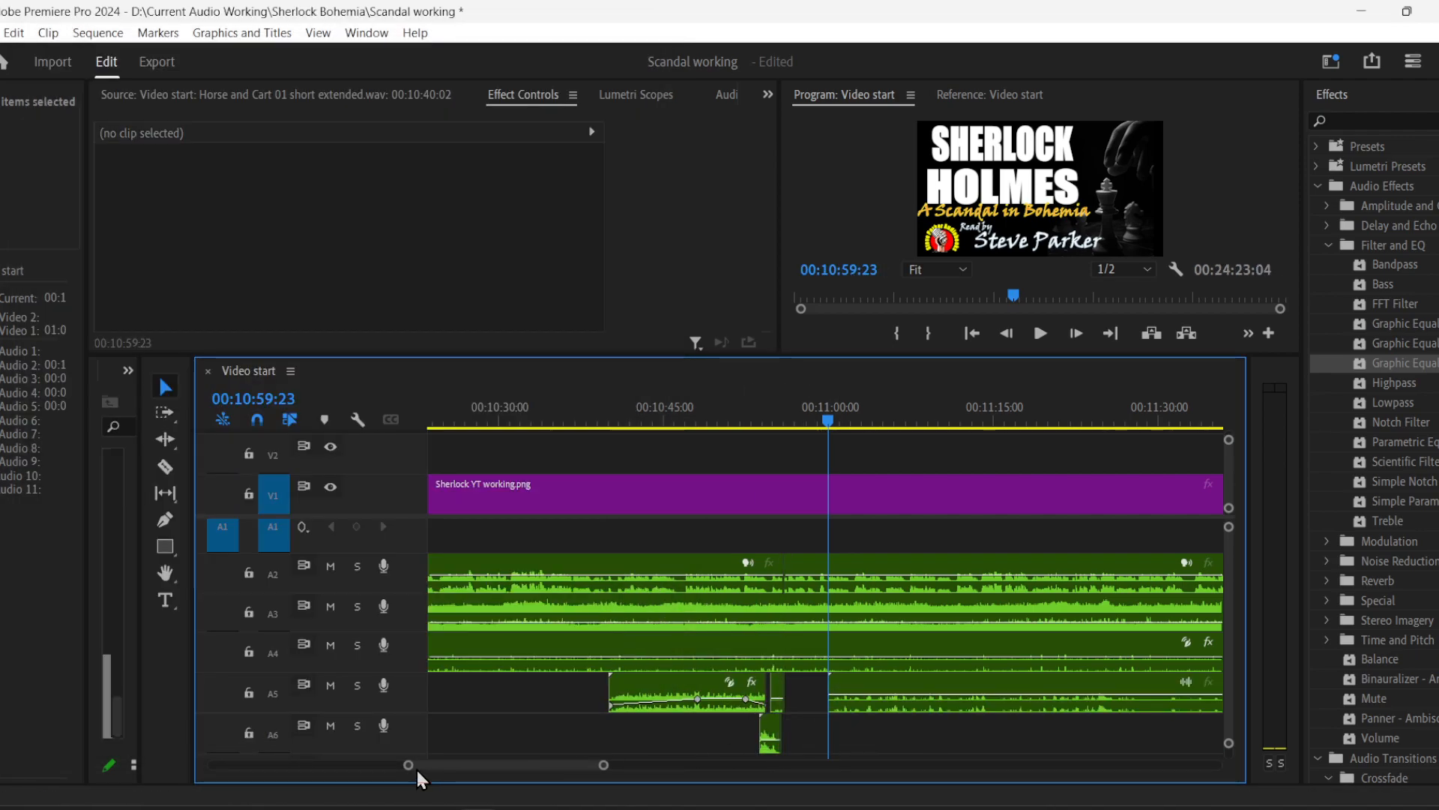
pyautogui.moveTo(417, 769); pyautogui.dragTo(448, 772)
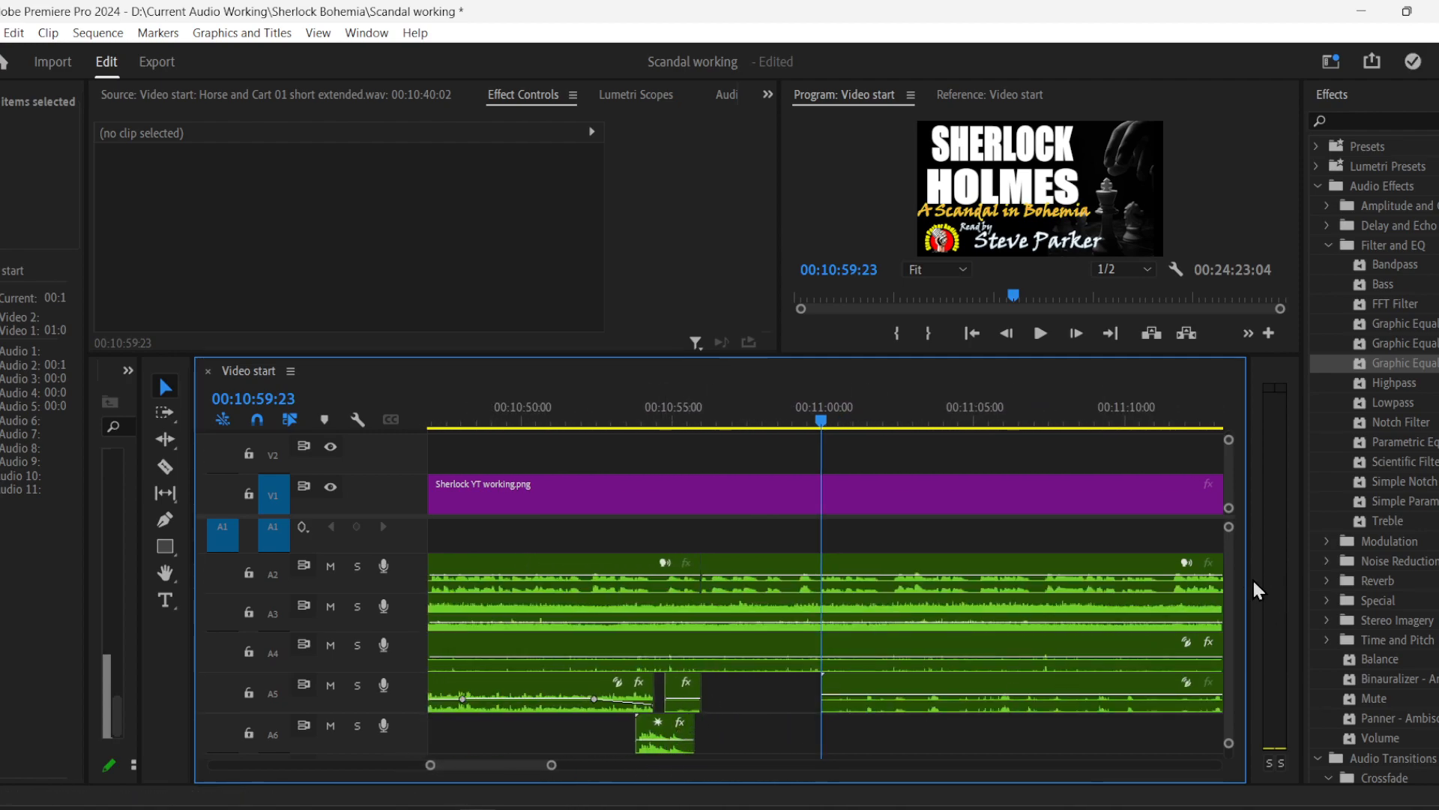
pyautogui.scroll(-3, 1231, 594)
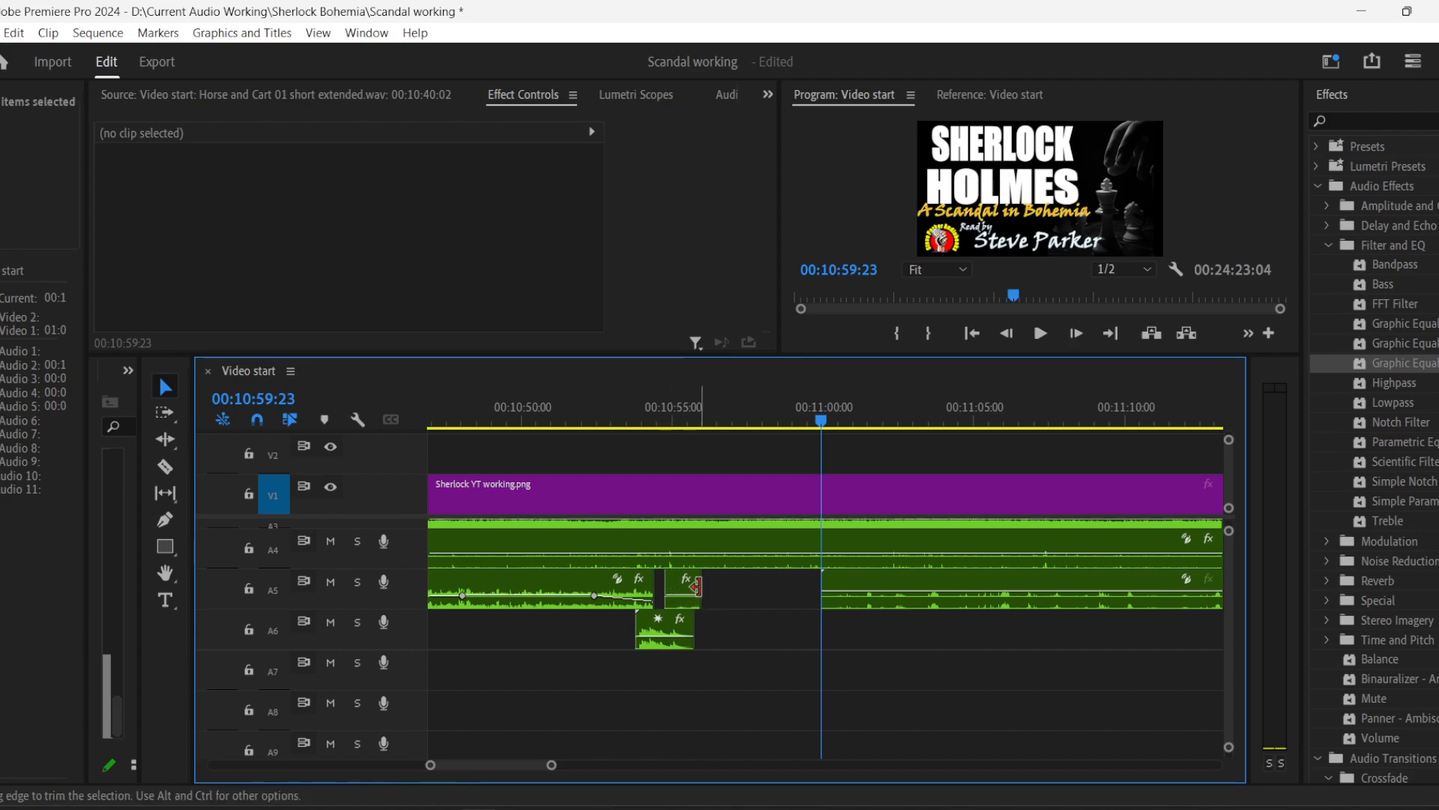
pyautogui.moveTo(688, 583); pyautogui.dragTo(688, 678)
pyautogui.moveTo(906, 592); pyautogui.dragTo(738, 589)
pyautogui.click(576, 418)
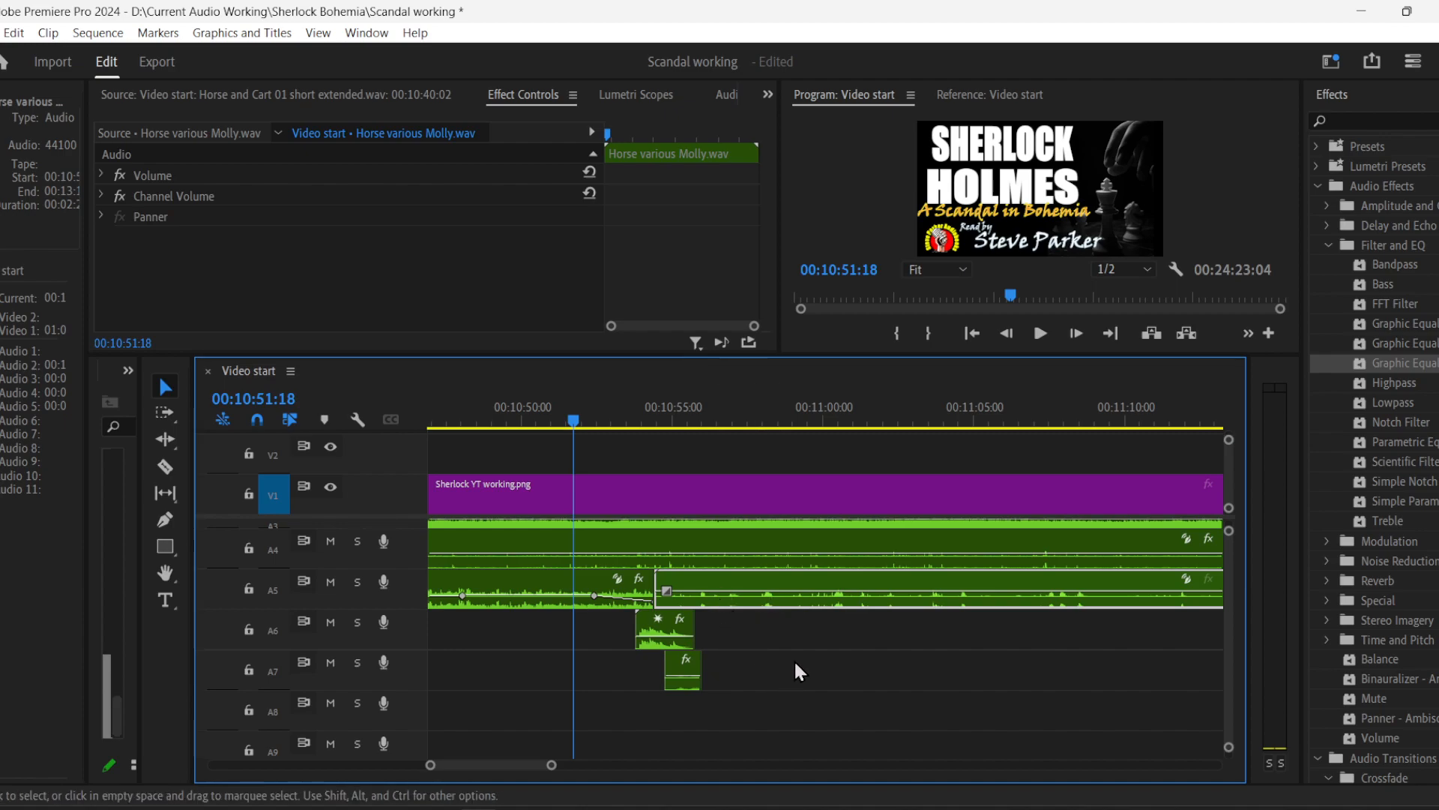
pyautogui.hotkey('ctrl', 'z')
pyautogui.hotkey('ctrl', 'z')
# - Move the Horse various Molly clip to A7 starting at 00:10:51:18 and add volume keyframes for a fade-in ending at about 00:10:54
pyautogui.click(871, 606)
pyautogui.moveTo(871, 608); pyautogui.dragTo(626, 684)
pyautogui.click(165, 519)
pyautogui.moveTo(645, 680); pyautogui.dragTo(645, 672)
# - Play from 00:10:51:18 and slightly lower the second volume keyframe of the Horse various Molly clip
pyautogui.click(1041, 333)
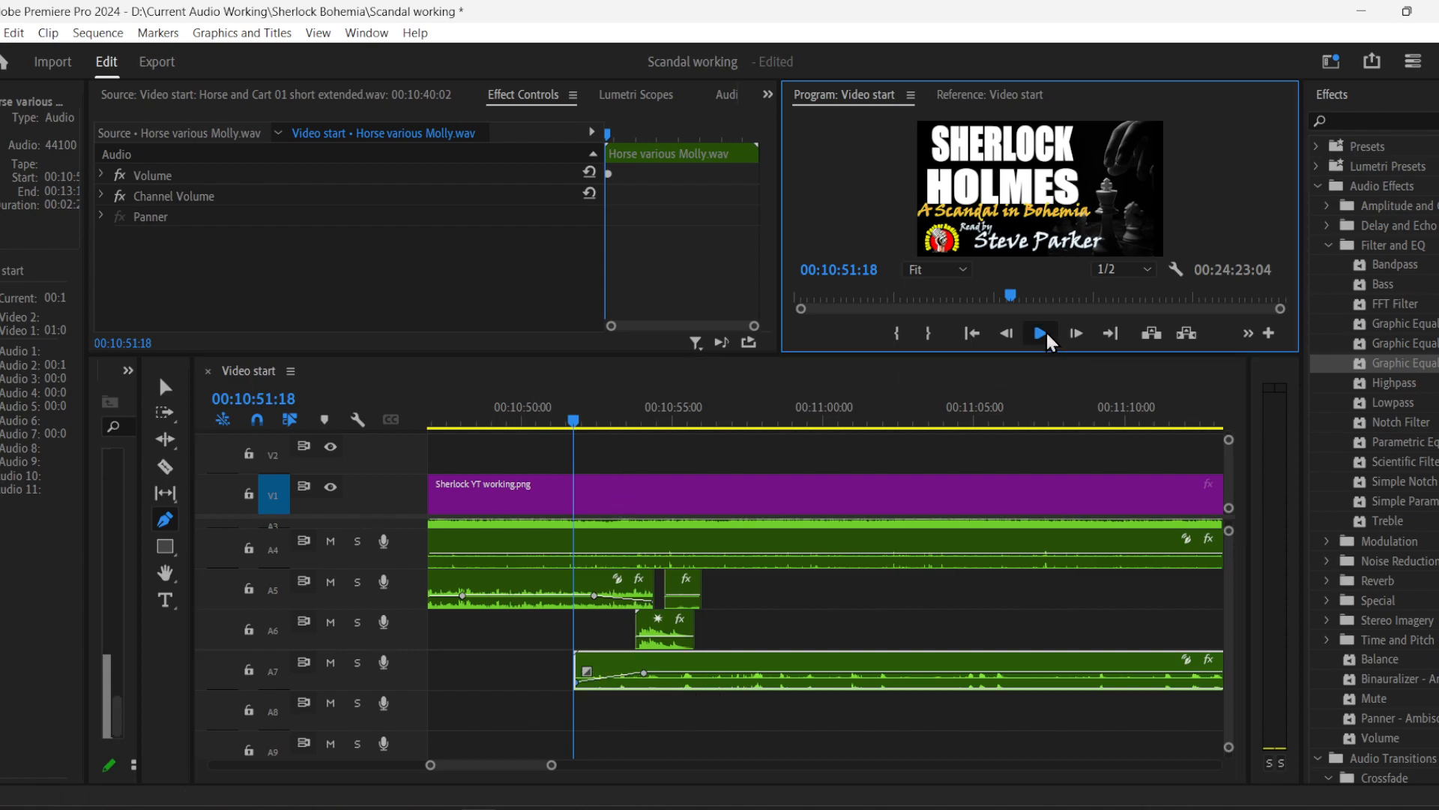
pyautogui.click(166, 386)
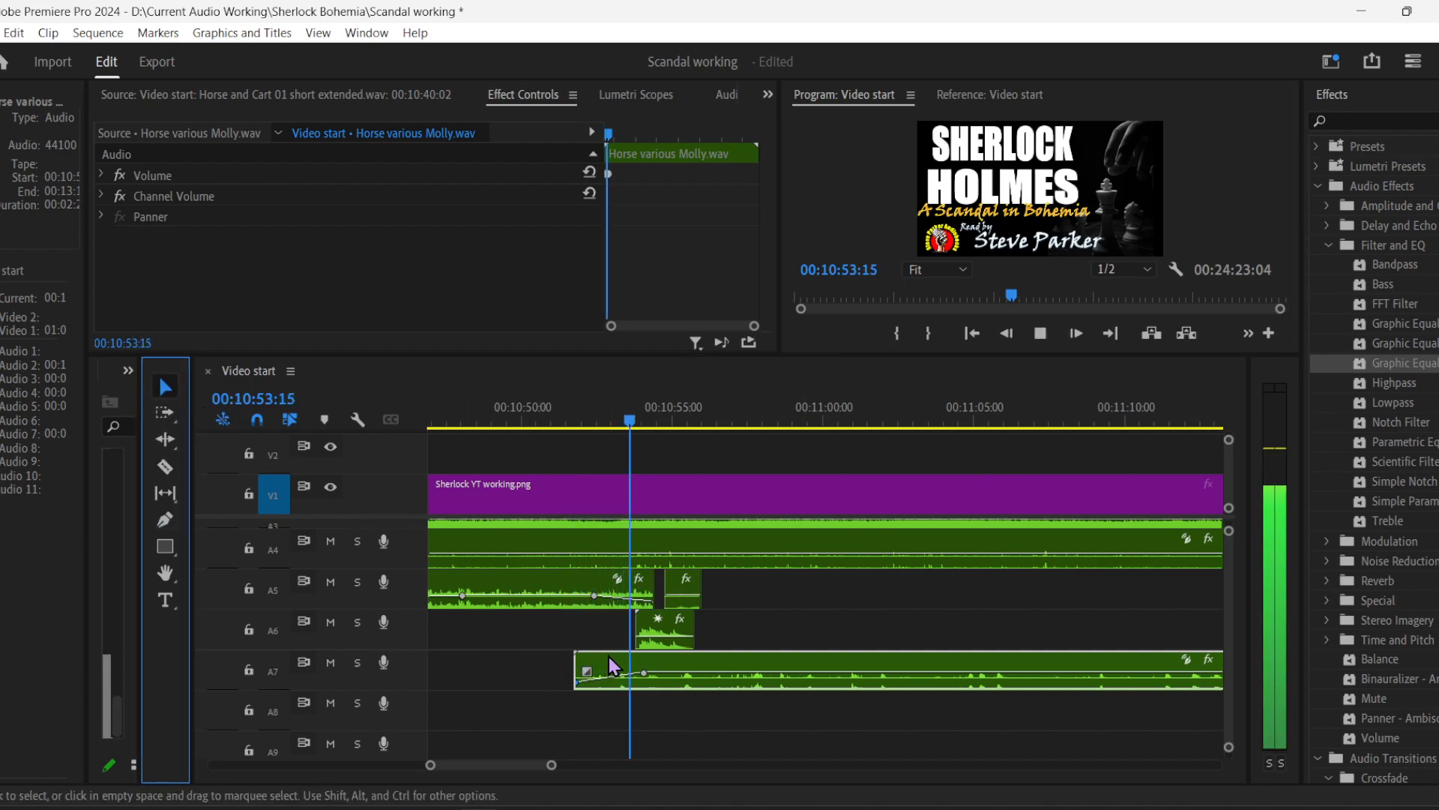
pyautogui.click(645, 674)
pyautogui.moveTo(645, 674); pyautogui.dragTo(645, 678)
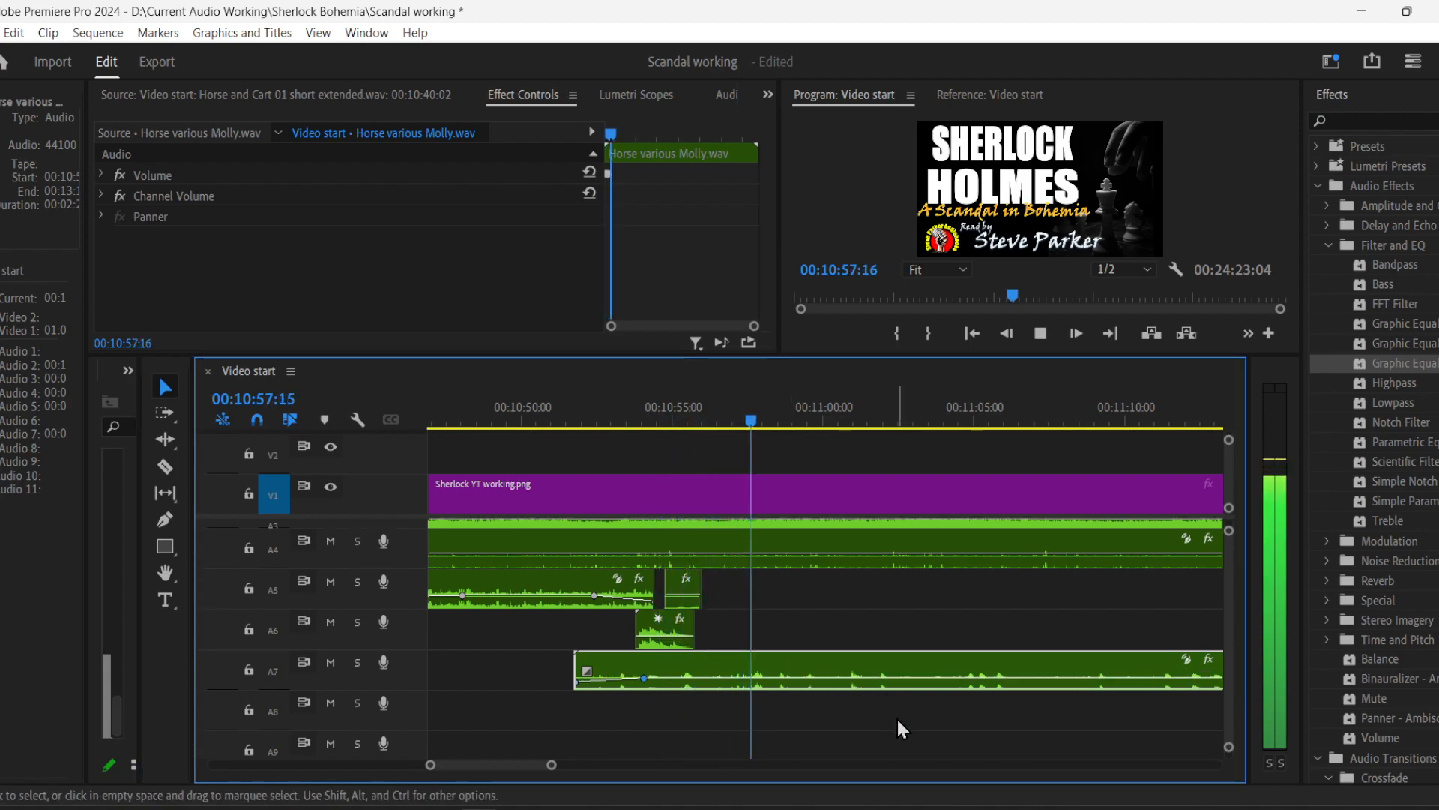
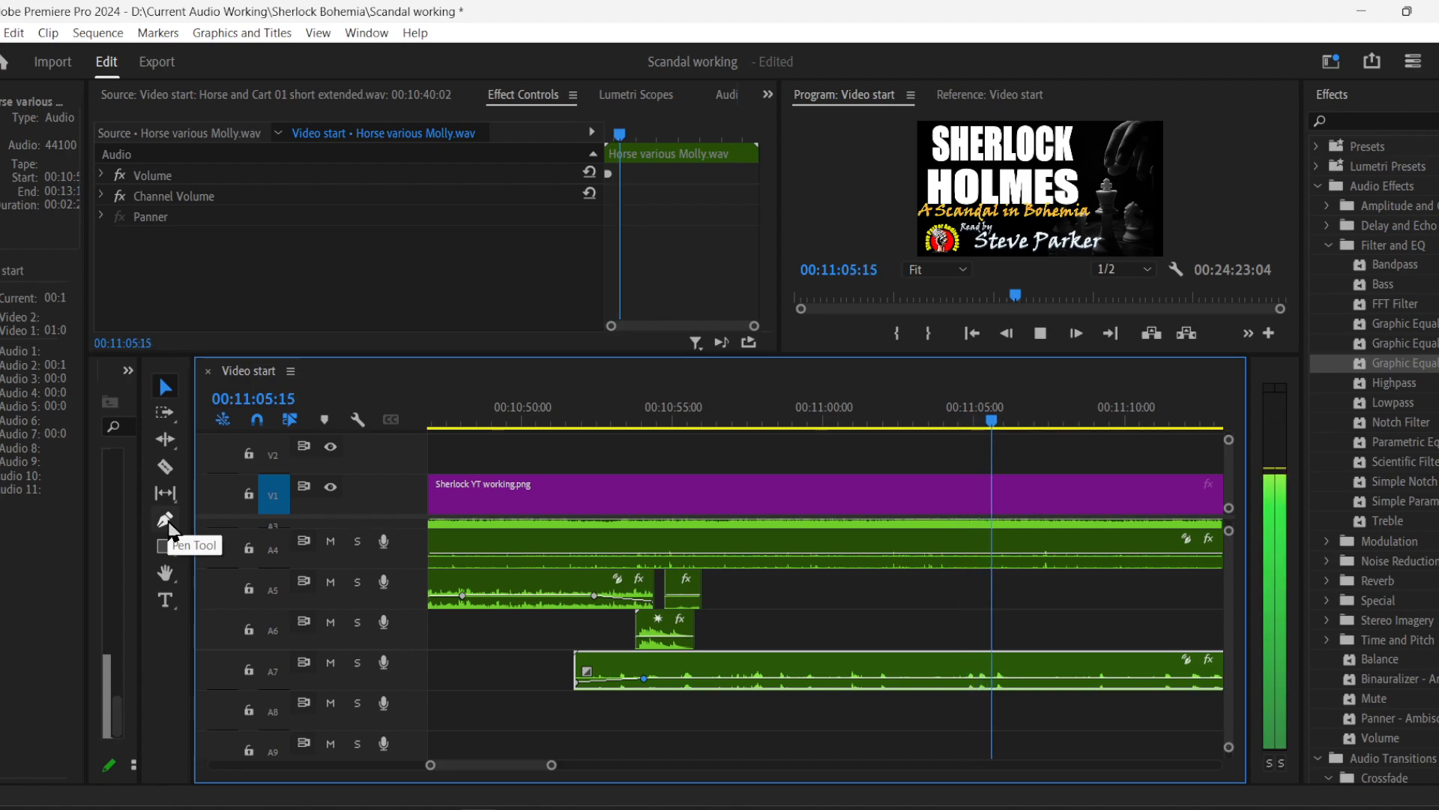
# - Cut the Horse various Molly clip on A7 at about 00:11:08, stop playback, and delete the remainder after the cut
pyautogui.click(166, 465)
pyautogui.click(1073, 669)
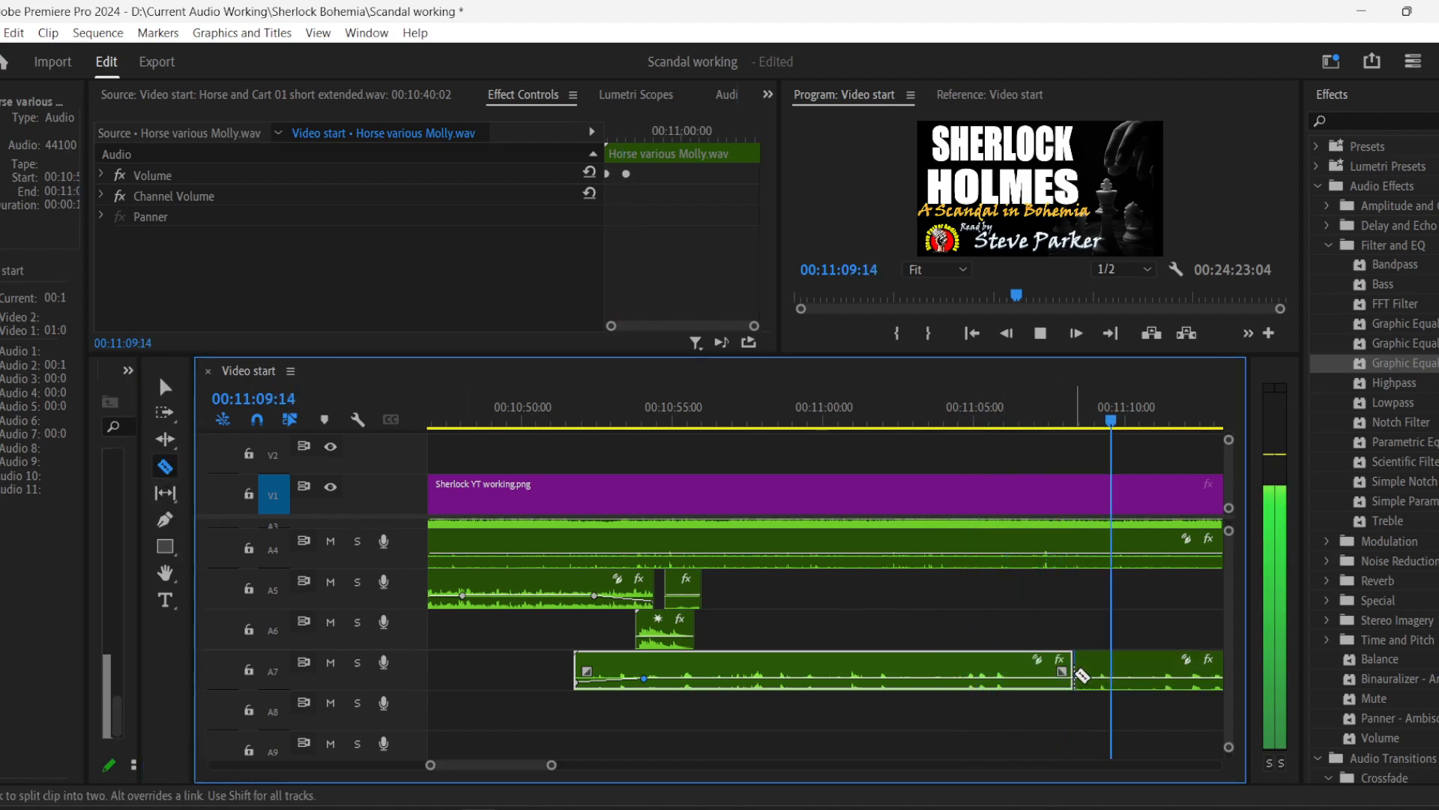
pyautogui.click(164, 387)
pyautogui.press('space')
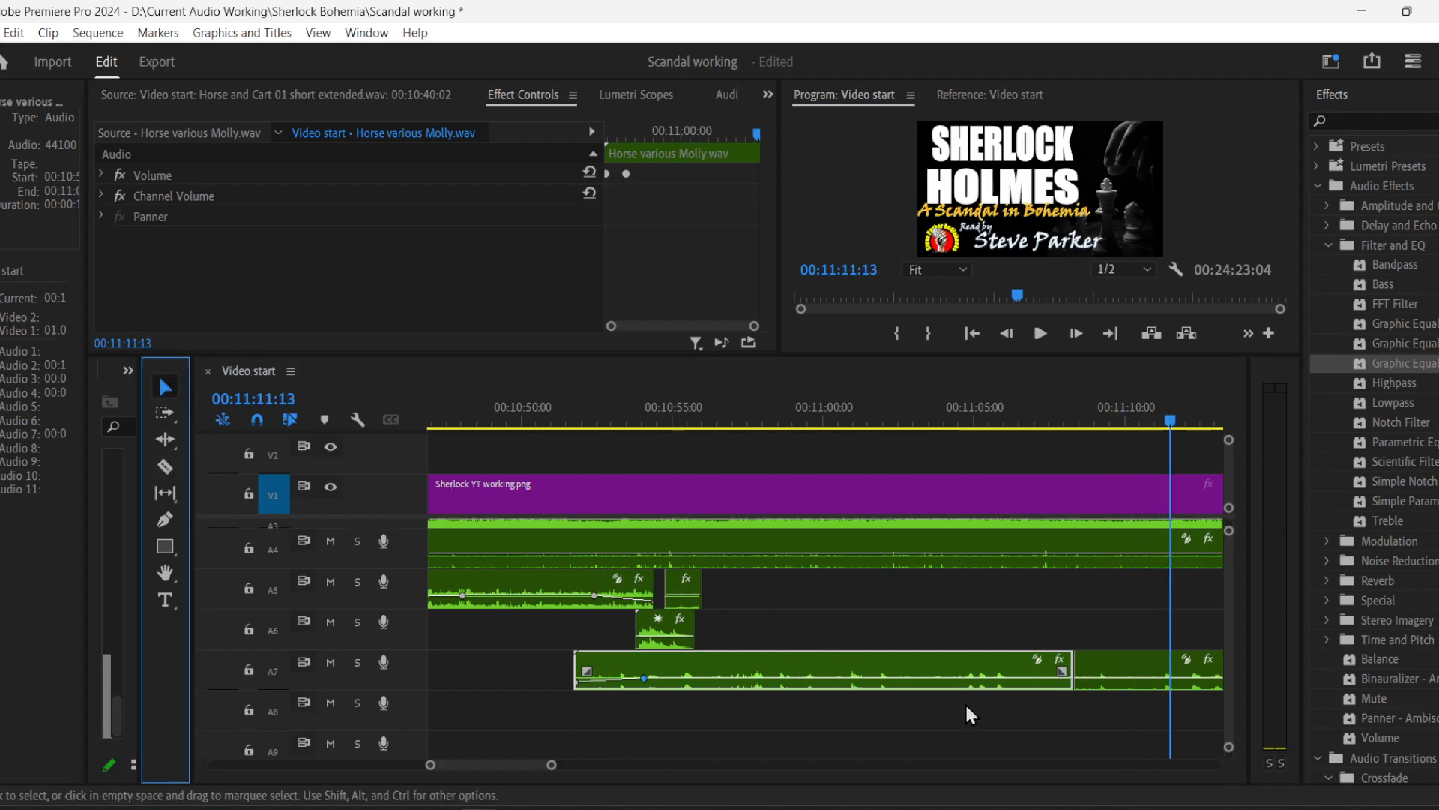
pyautogui.click(1132, 682)
pyautogui.press('Delete')
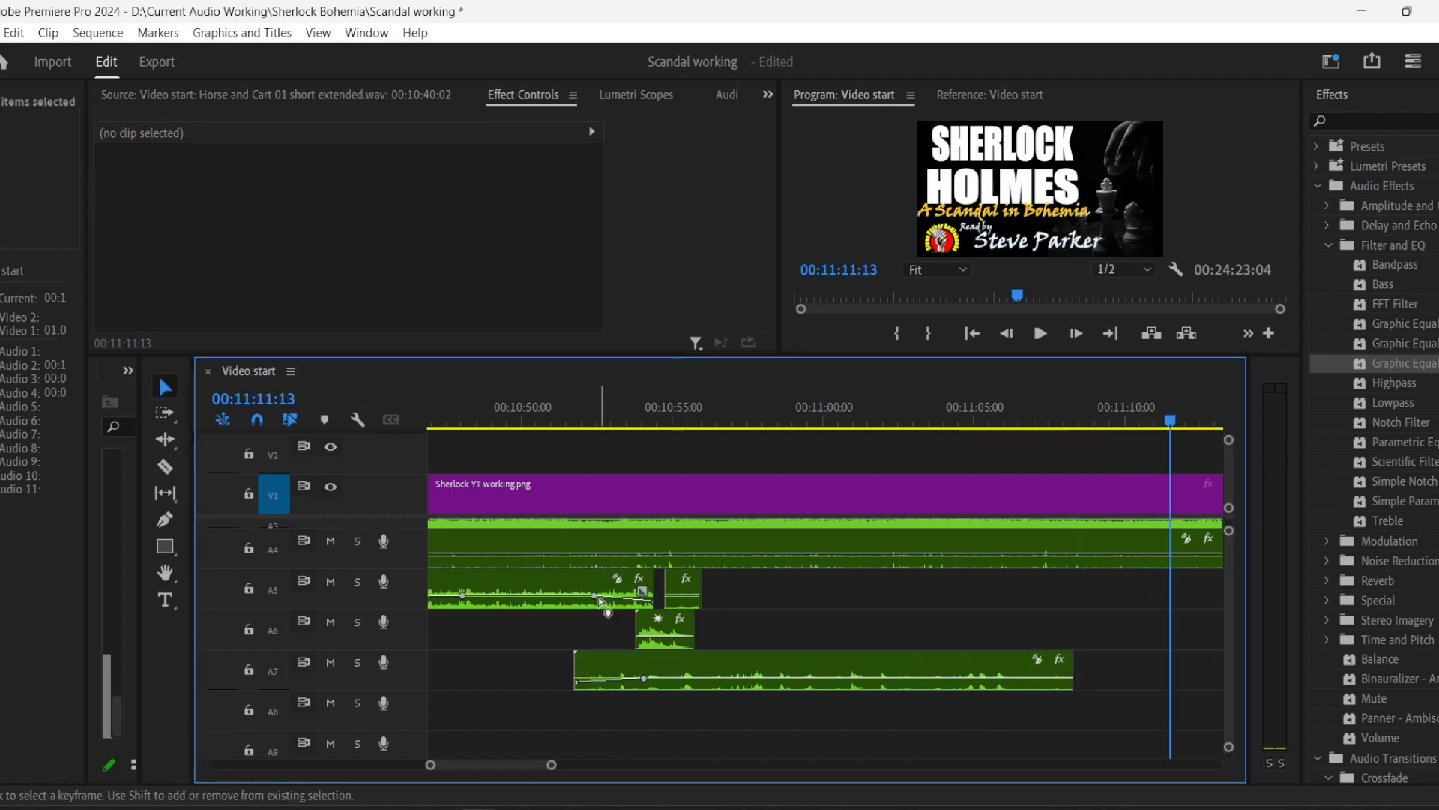
# - Add volume keyframes at the end of the Horse various Molly clip for a fade-out over about its last two seconds
pyautogui.click(165, 518)
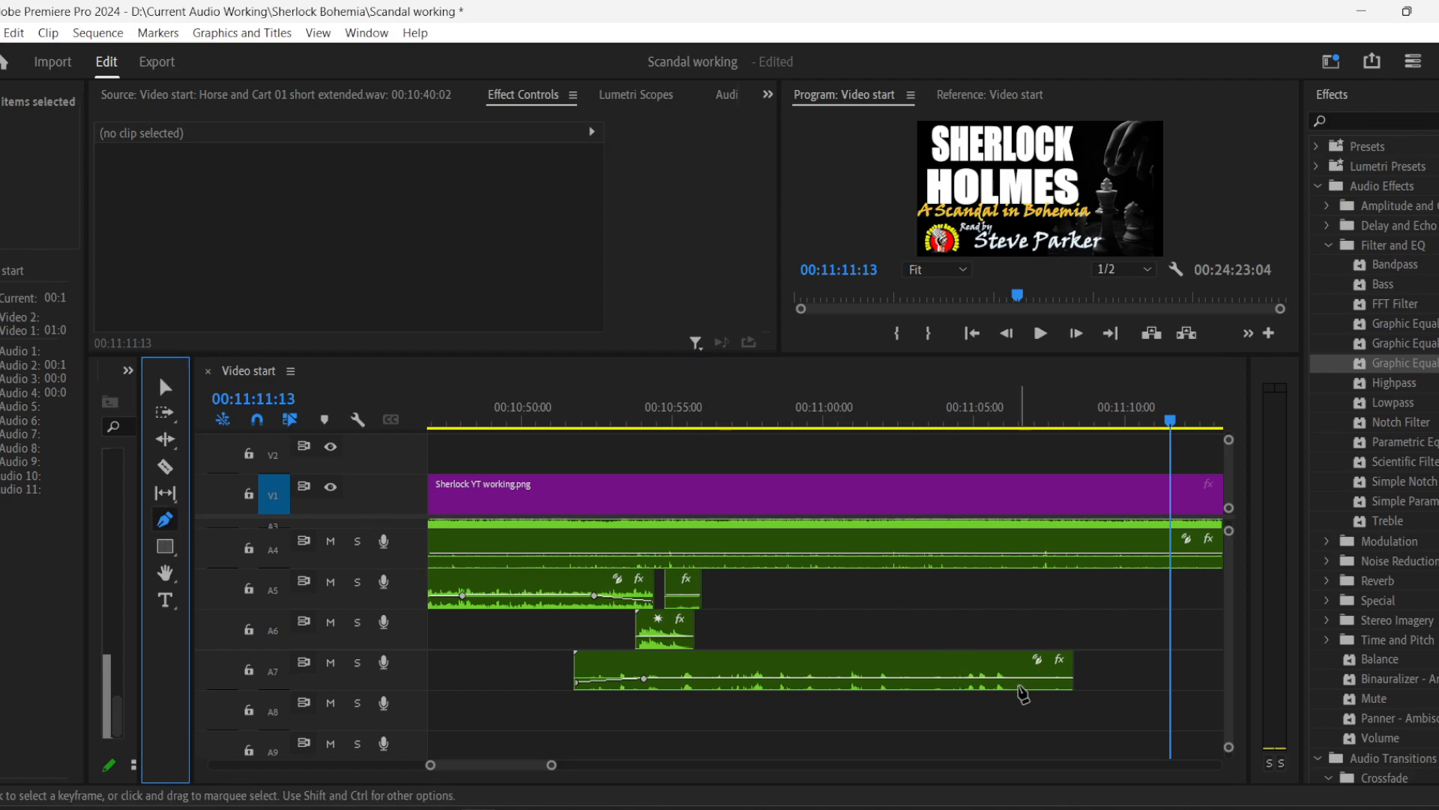
pyautogui.click(1017, 678)
pyautogui.moveTo(1070, 678); pyautogui.dragTo(1070, 682)
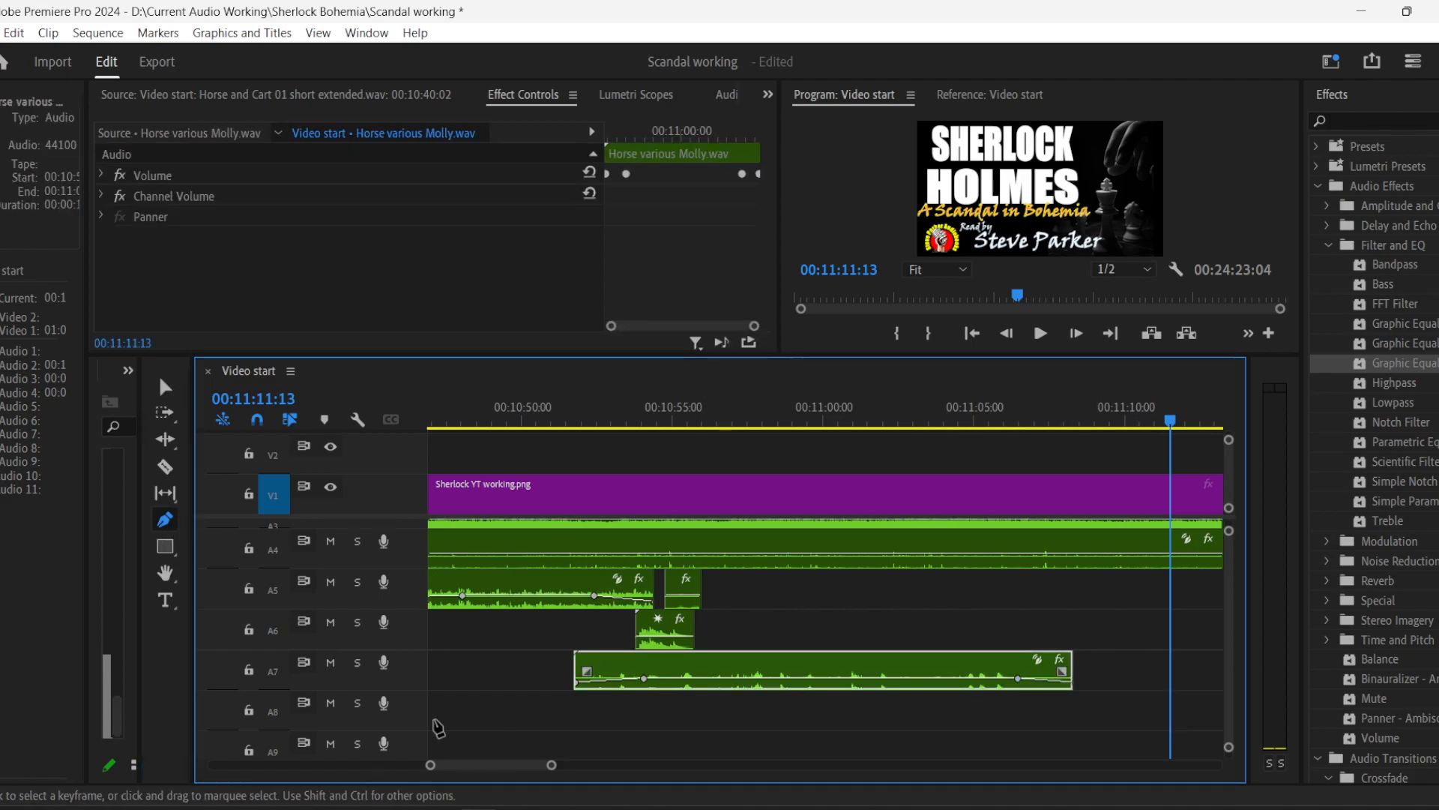
# - Switch to File Explorer, preview the "horse sounds" file, and place it on A6 at about 00:11:02
pyautogui.hotkey('alt', 'Tab')
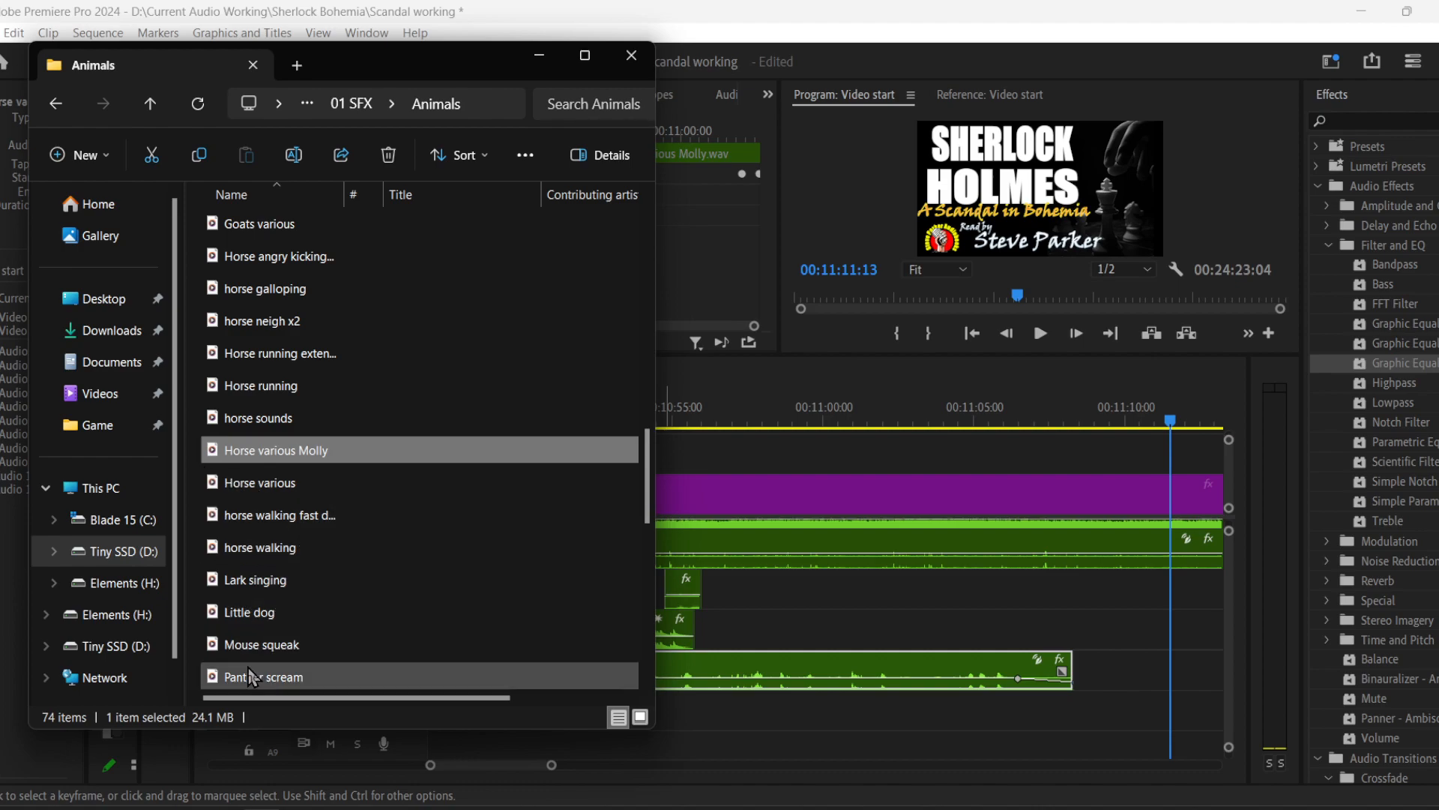
pyautogui.doubleClick(249, 421)
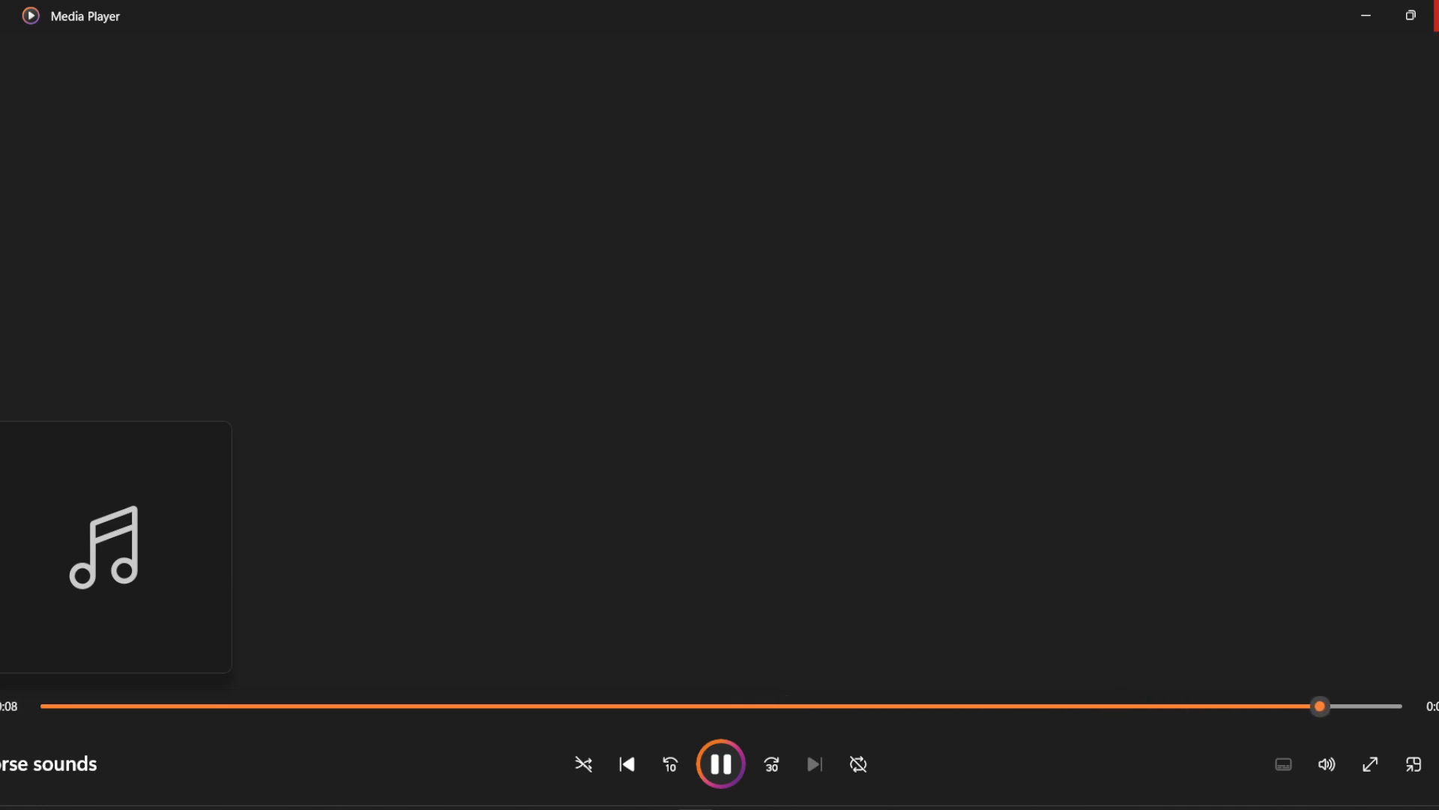
pyautogui.click(1436, 15)
pyautogui.moveTo(321, 426); pyautogui.dragTo(883, 629)
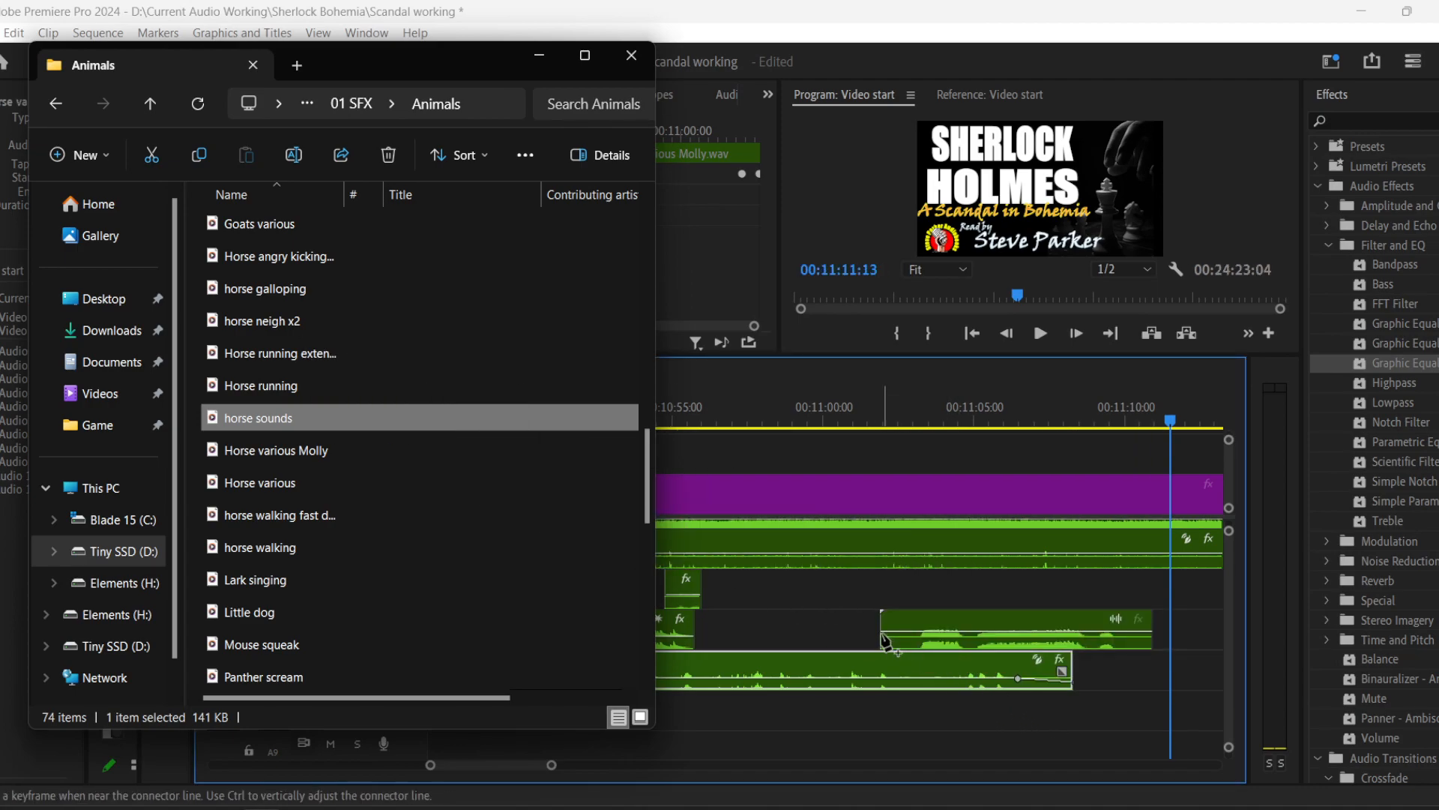
pyautogui.click(849, 6)
# - Trim the start of the horse sounds clip on A6 so only about its last two seconds remain, and lower its volume
pyautogui.click(165, 387)
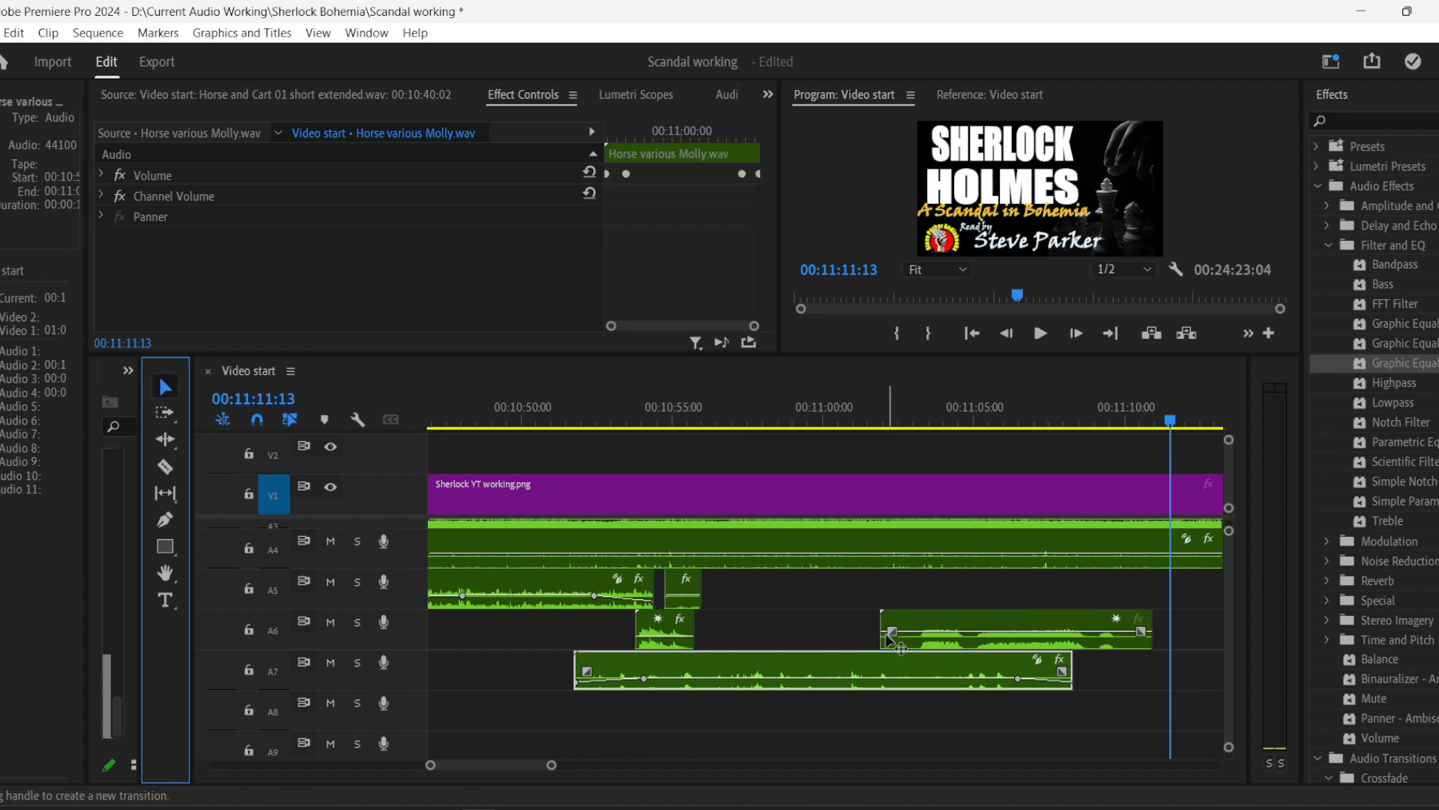
pyautogui.moveTo(884, 622); pyautogui.dragTo(1097, 620)
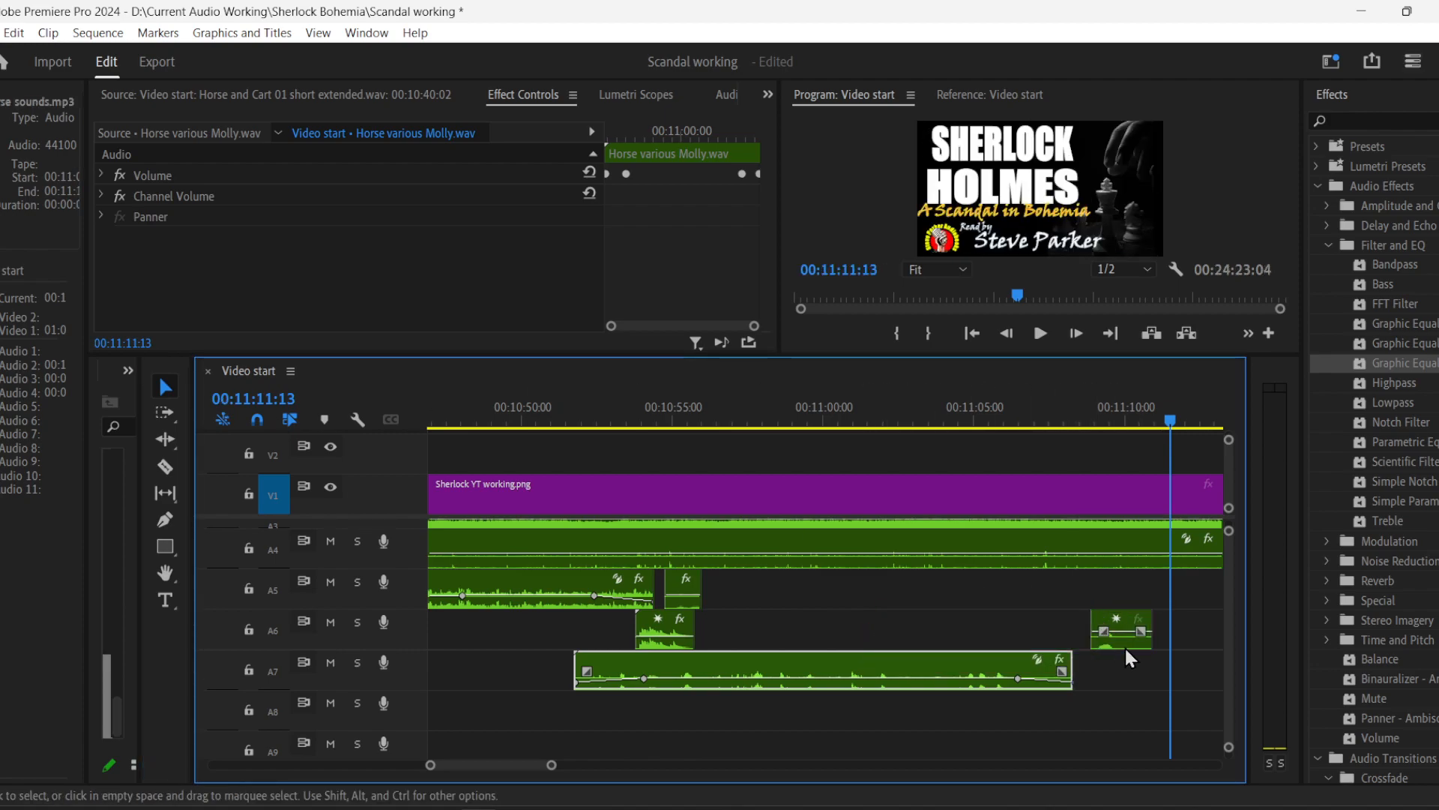
pyautogui.click(1125, 643)
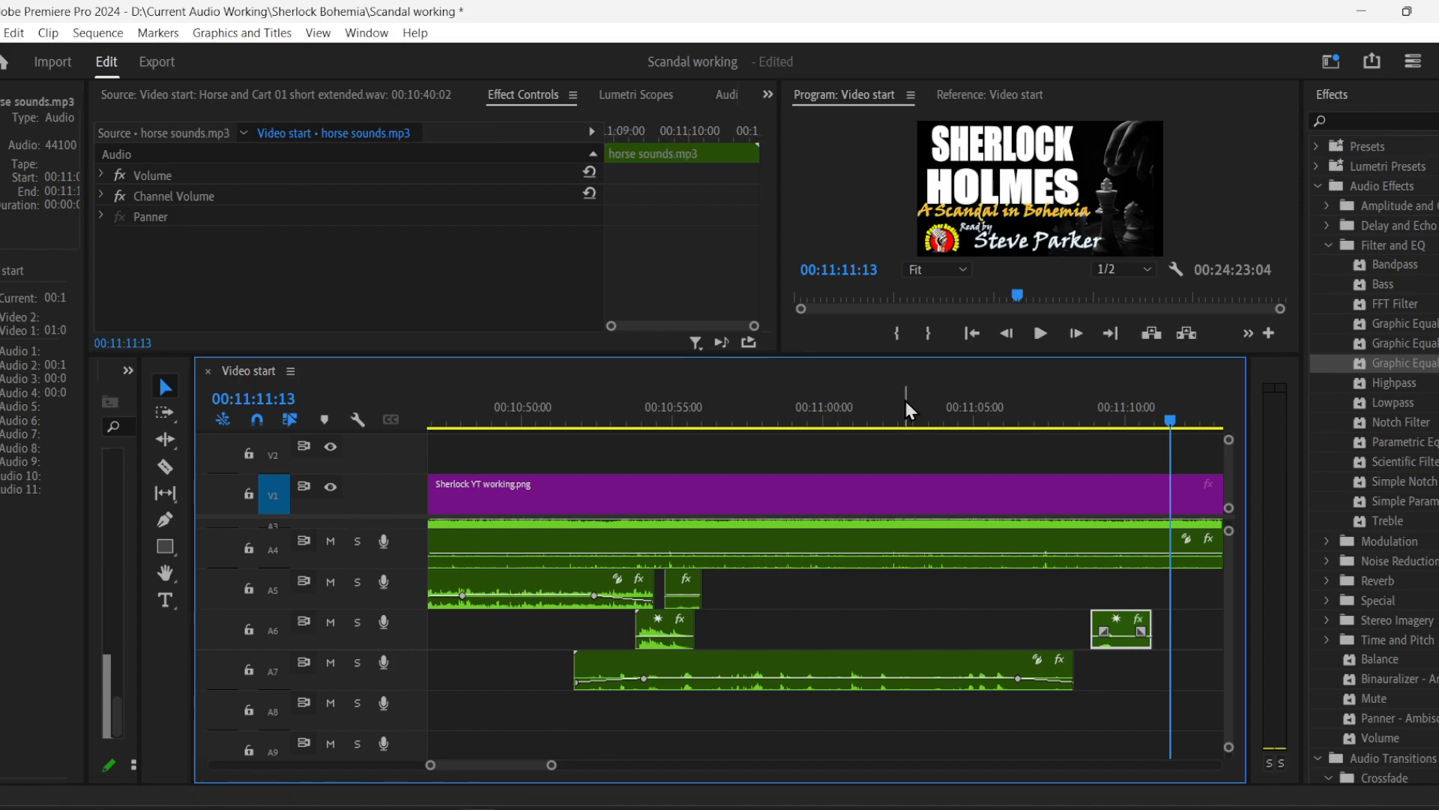
# - Play the narration around 00:11:03 and move the trimmed horse sounds clip earlier on A6 to start at about 00:11:03
pyautogui.press('space')
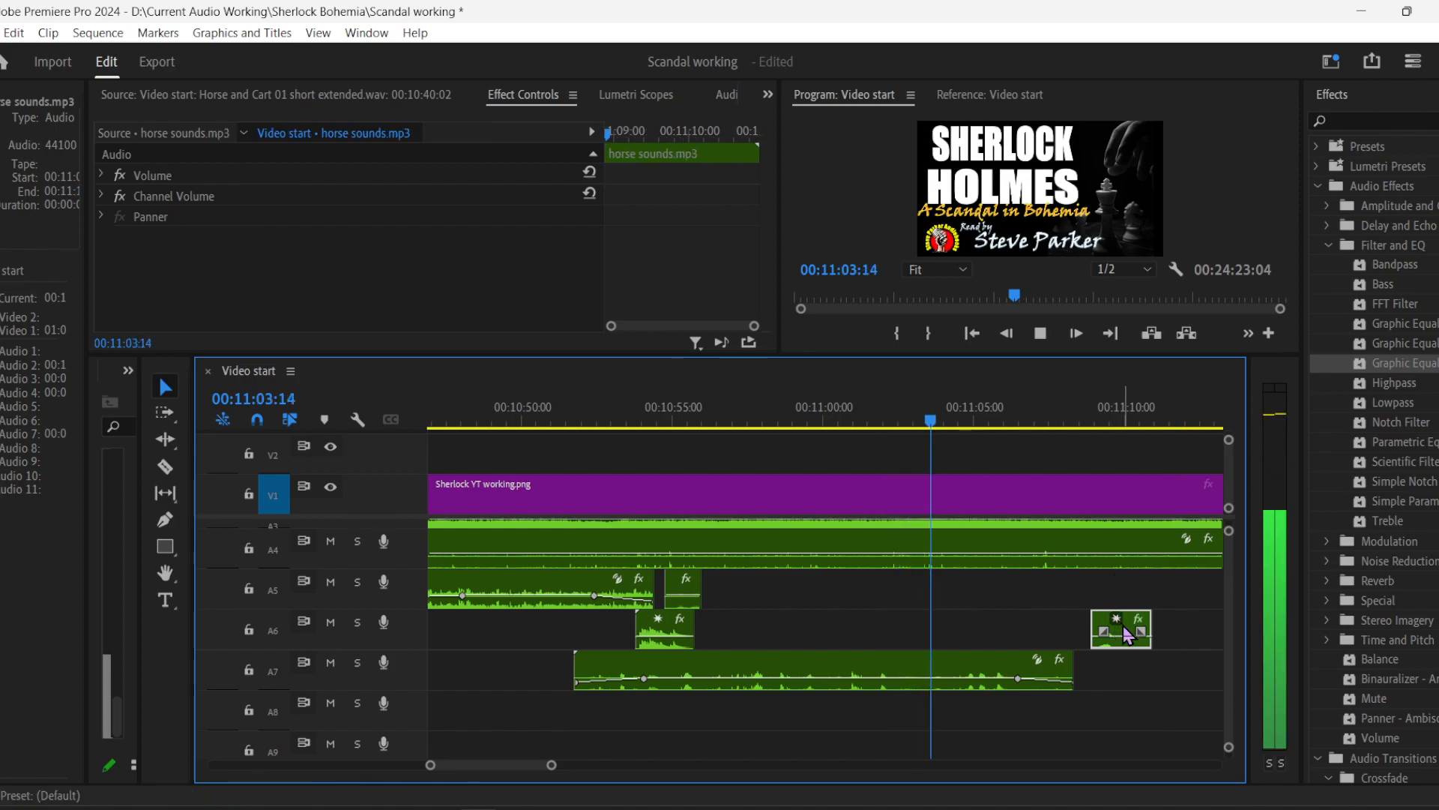
pyautogui.press('space')
pyautogui.moveTo(1128, 636); pyautogui.dragTo(982, 636)
pyautogui.press('space')
pyautogui.click(918, 409)
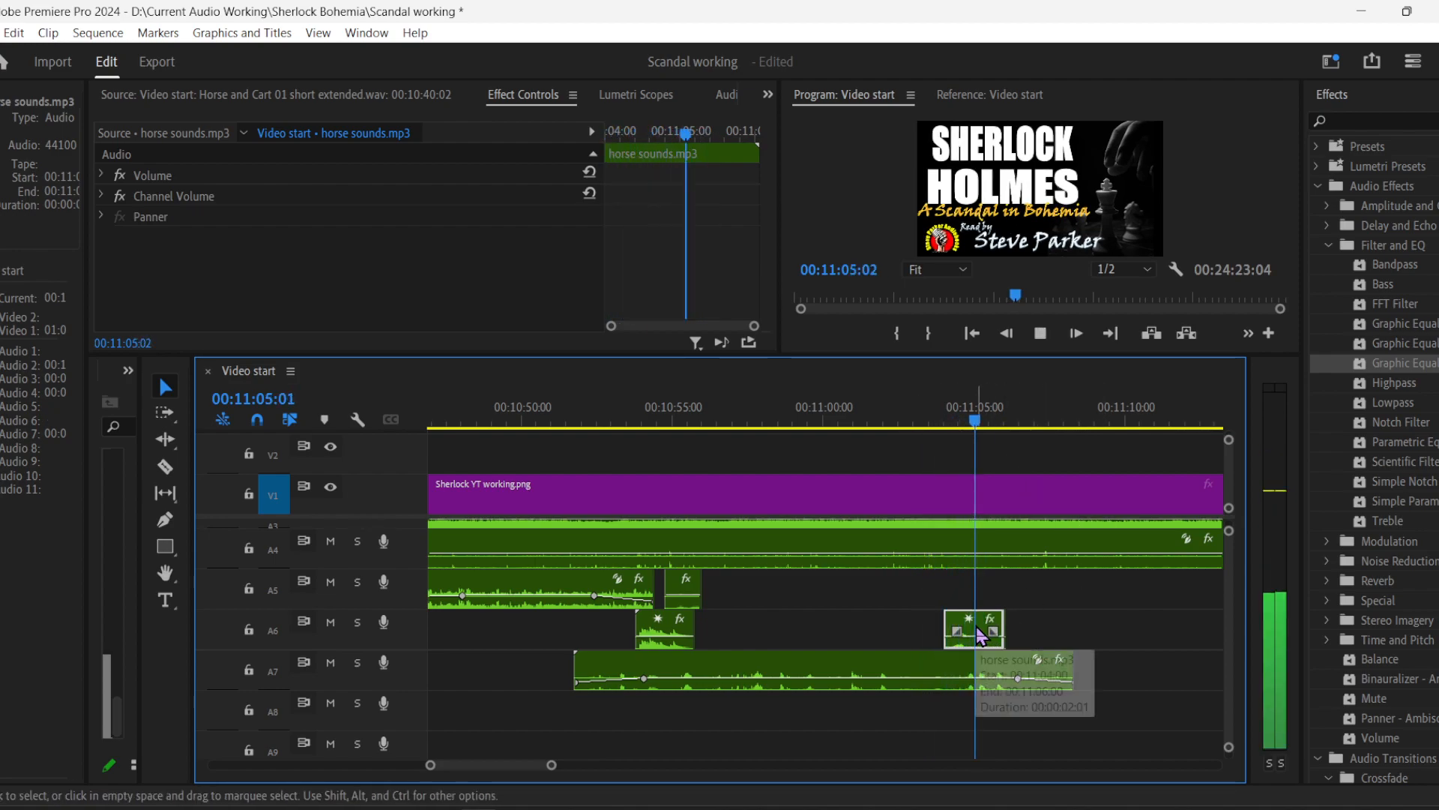
pyautogui.moveTo(979, 636); pyautogui.dragTo(942, 636)
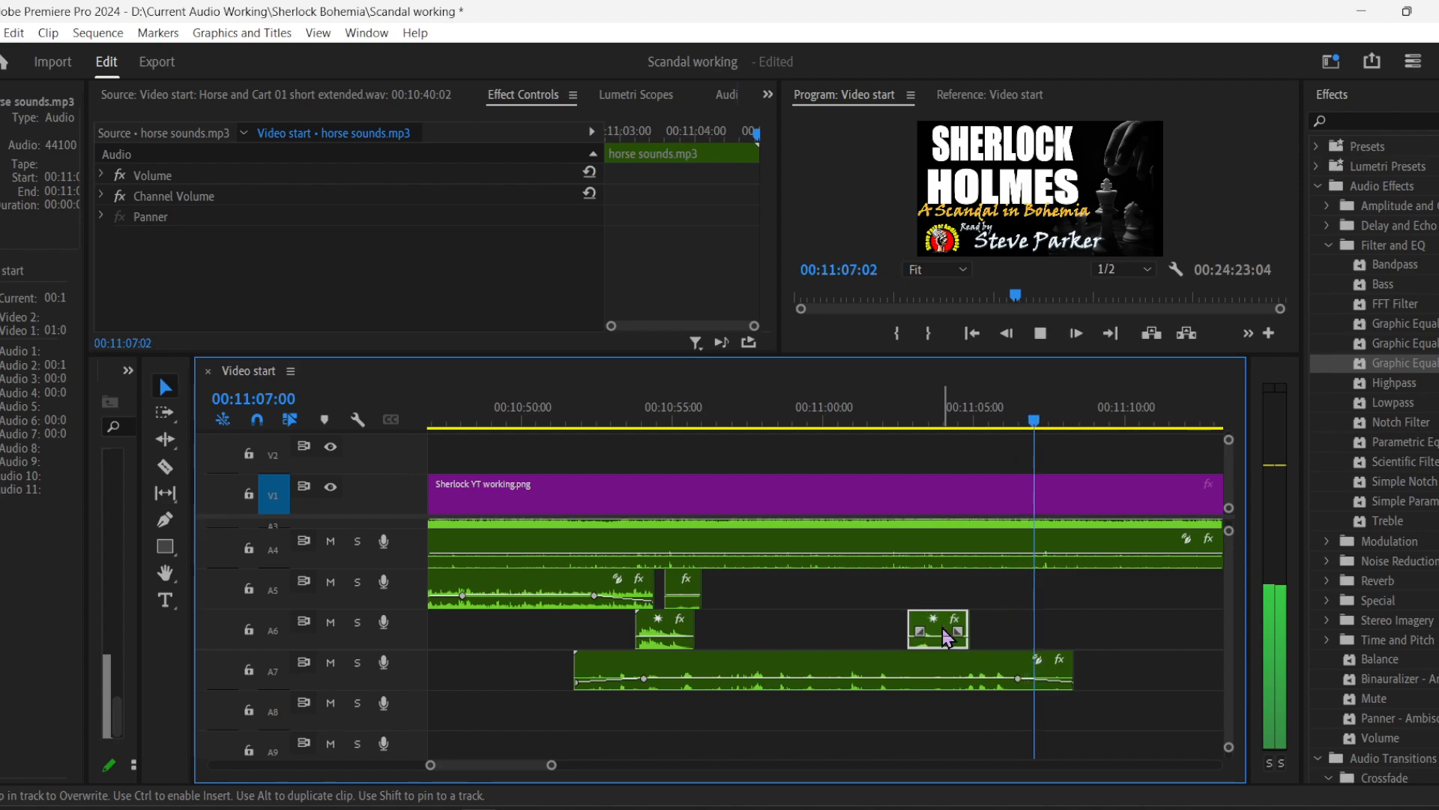
# - Slightly raise the horse sounds clip's volume and replay the passage from about 00:11:01
pyautogui.click(864, 421)
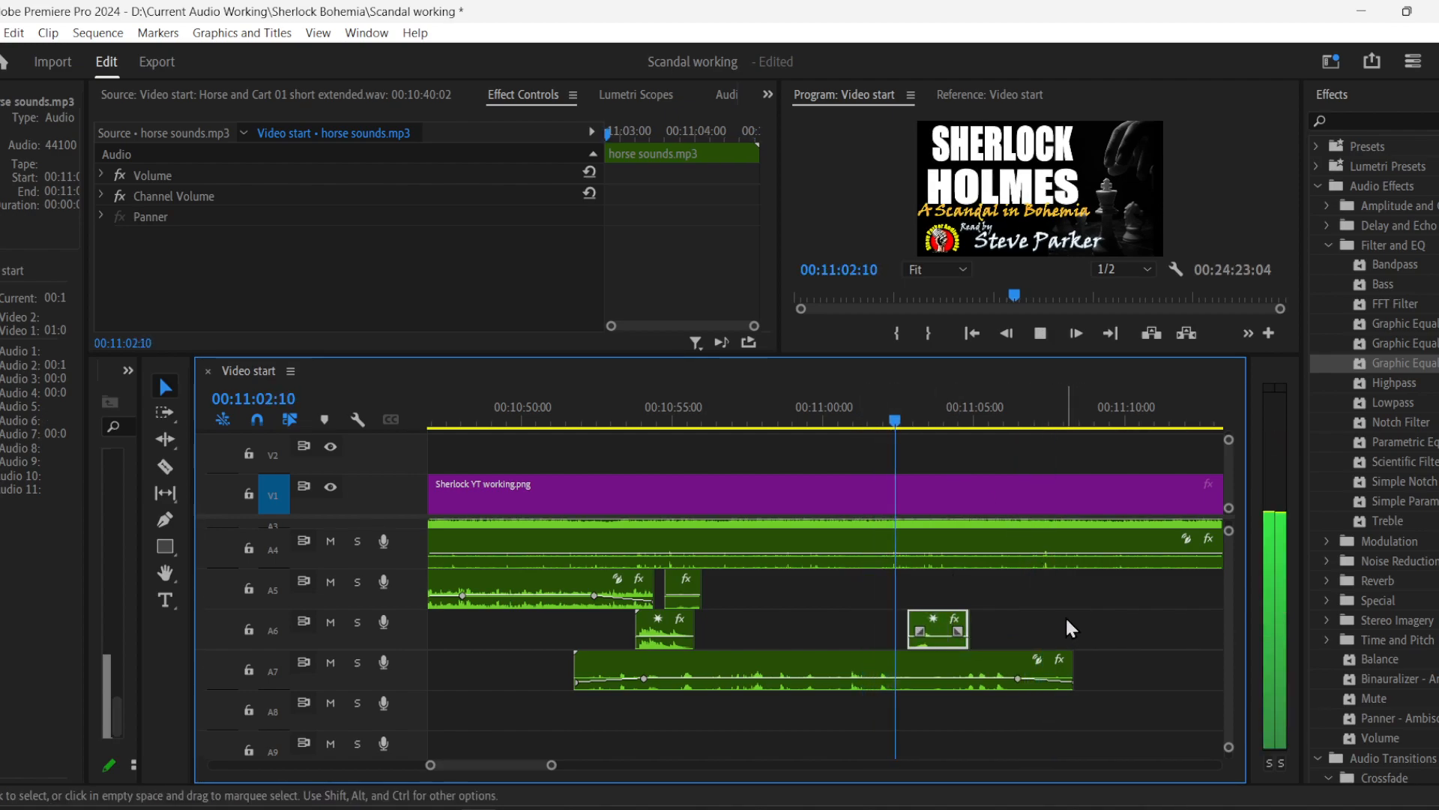
pyautogui.moveTo(936, 636); pyautogui.dragTo(937, 633)
pyautogui.click(867, 421)
pyautogui.press('space')
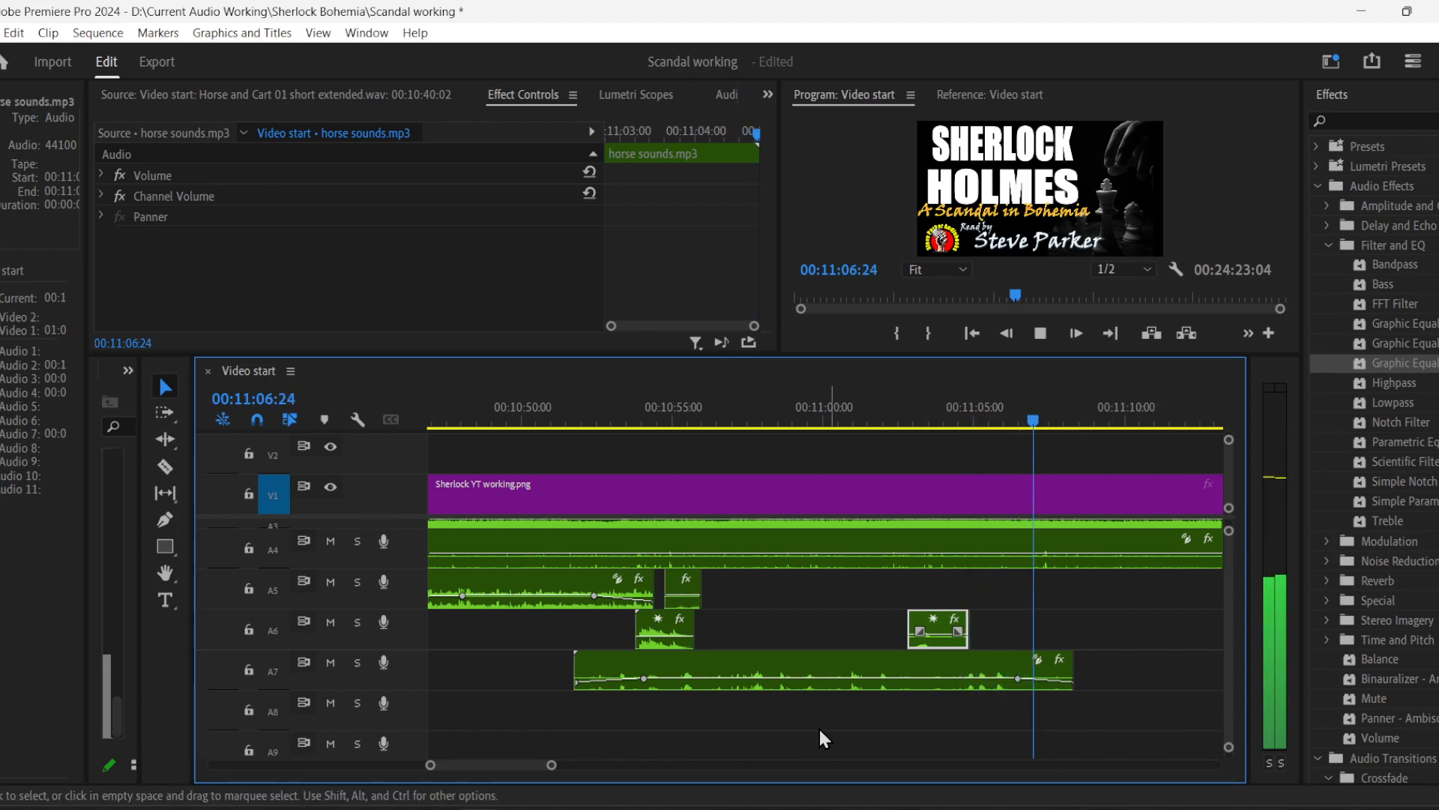
# - Deselect the clips while playback continues, switch to File Explorer, and open the Footsteps folder within 01 SFX
pyautogui.moveTo(551, 768); pyautogui.dragTo(611, 766)
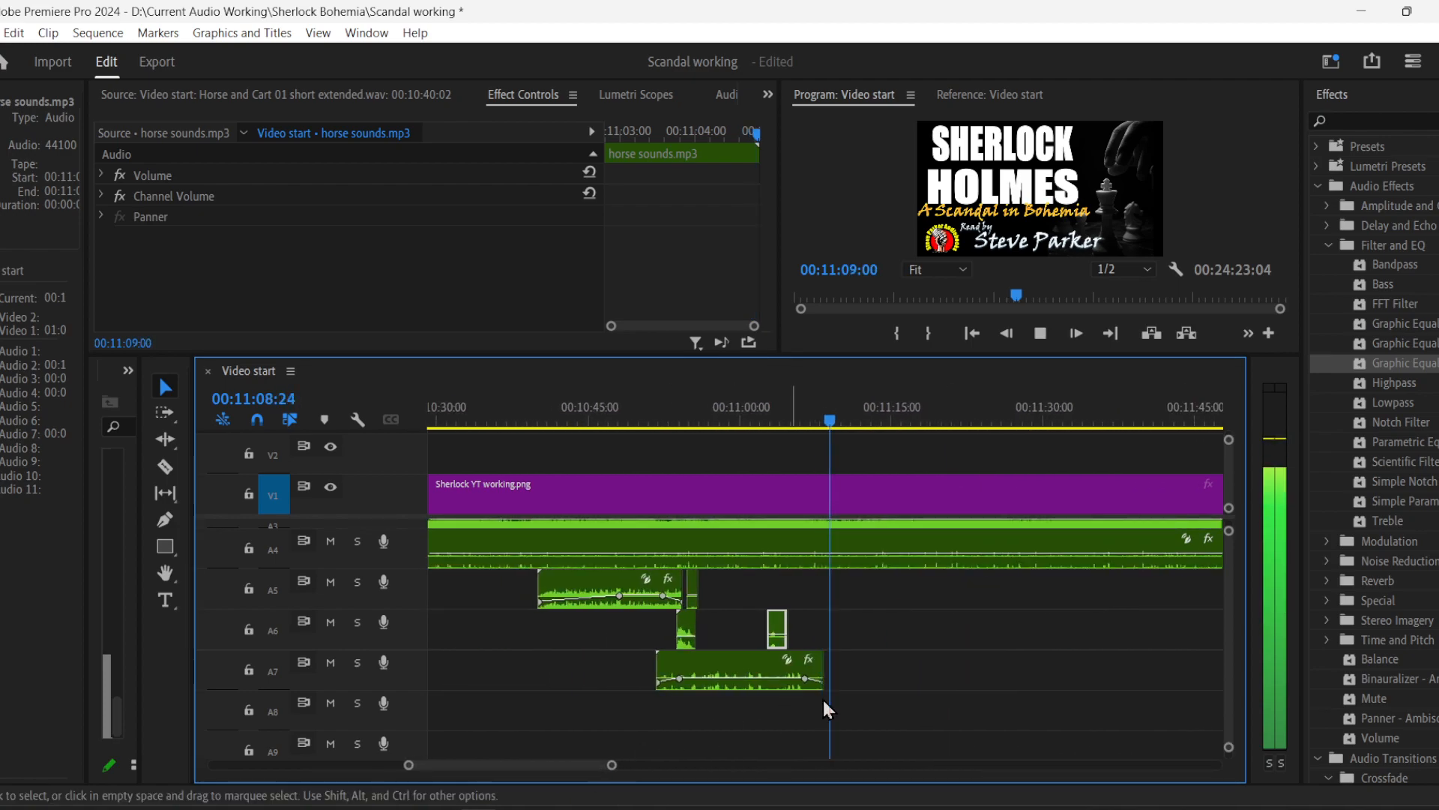
pyautogui.click(993, 689)
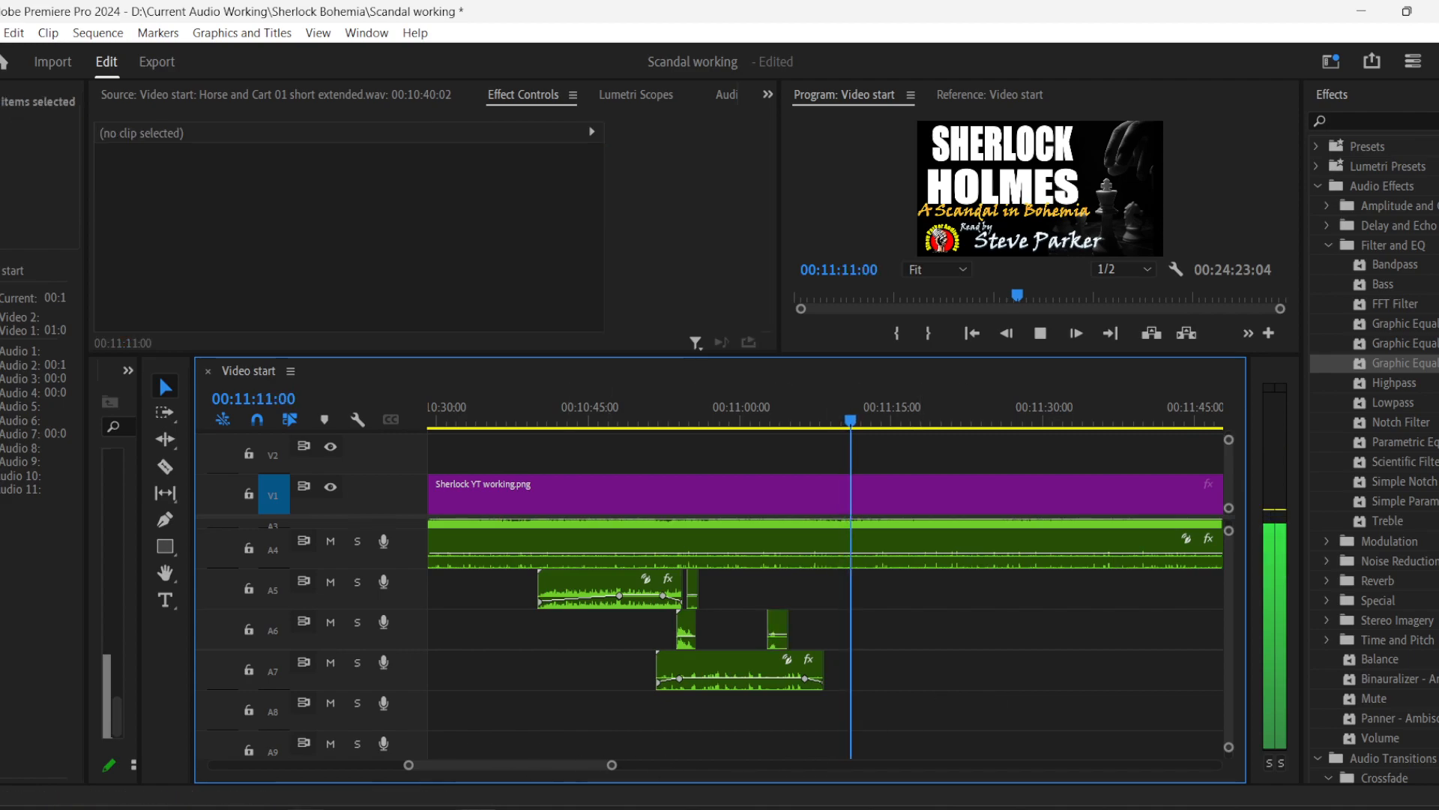
pyautogui.moveTo(266, 808)
pyautogui.click(266, 731)
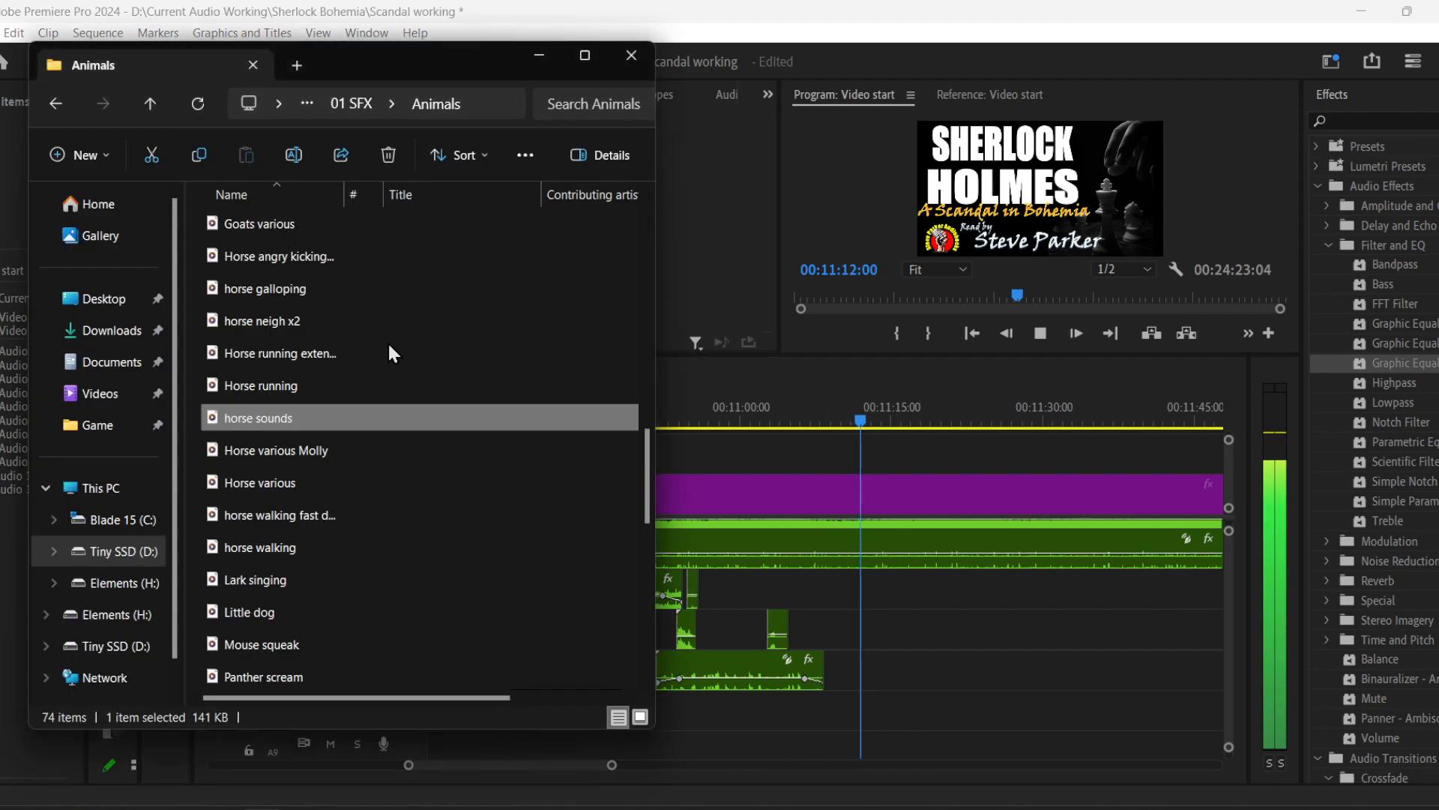
pyautogui.click(338, 105)
pyautogui.click(337, 363)
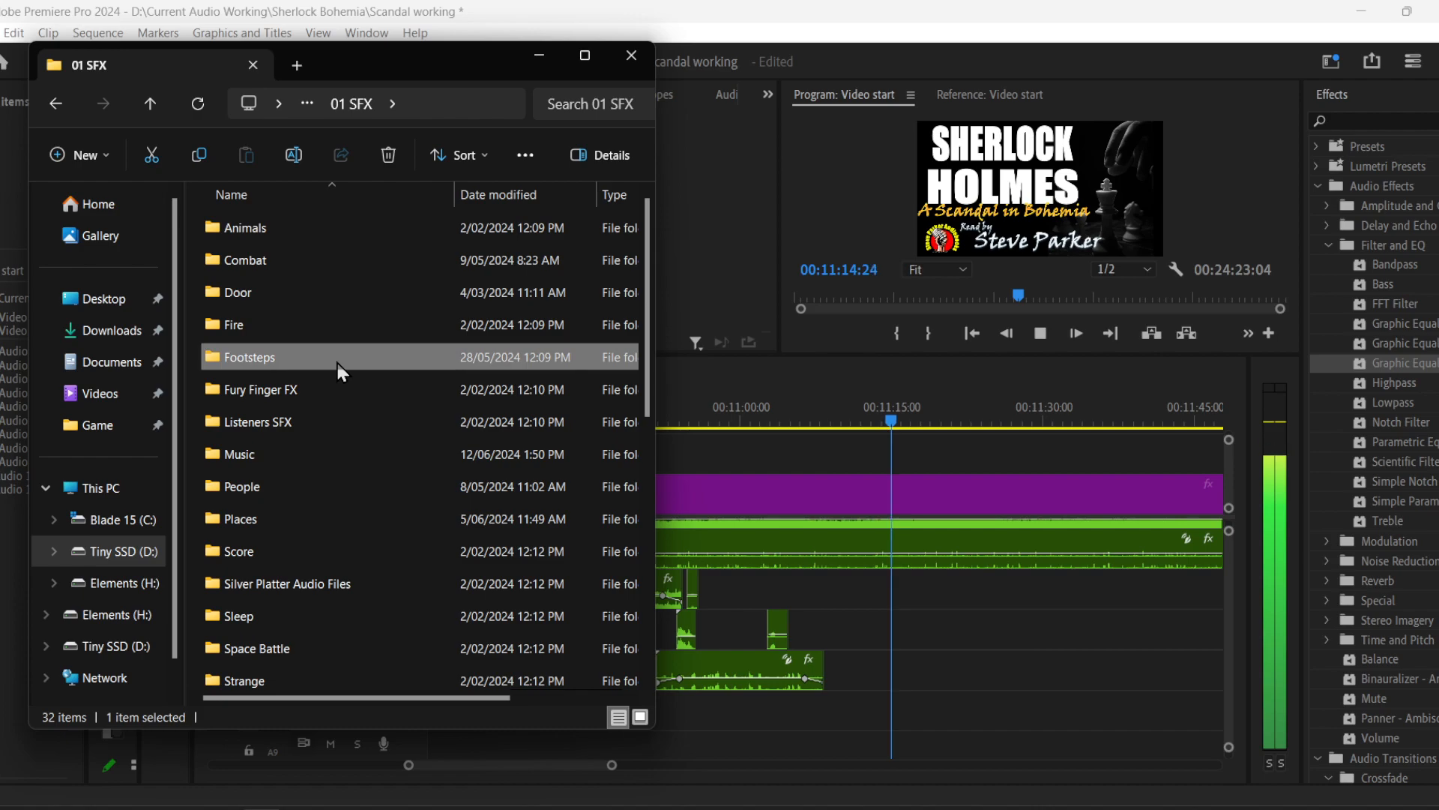
pyautogui.doubleClick(339, 371)
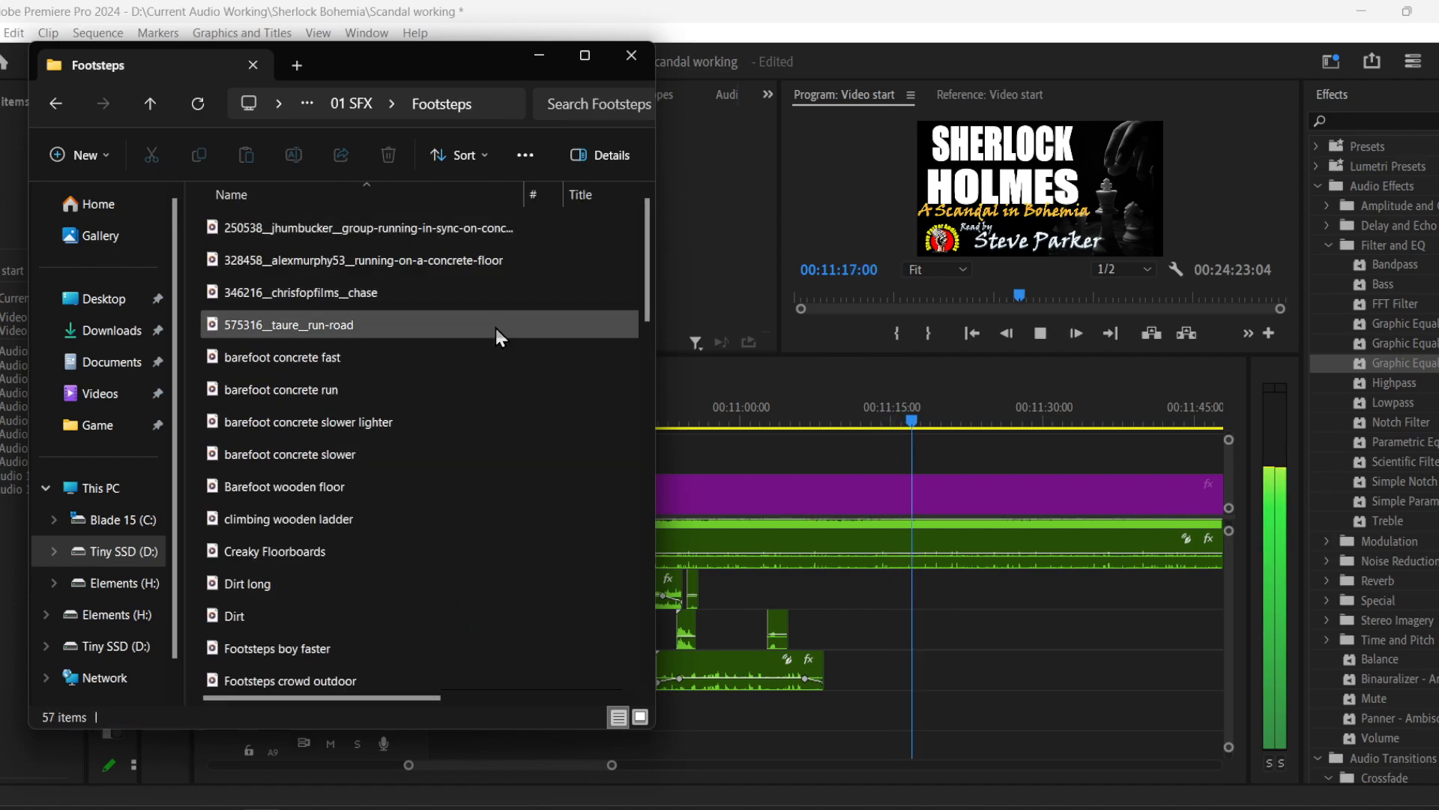
# - Look through the Footsteps sounds for a suitable effect, and stop the sequence playback at 00:11:33:00
pyautogui.scroll(-2, 487, 411)
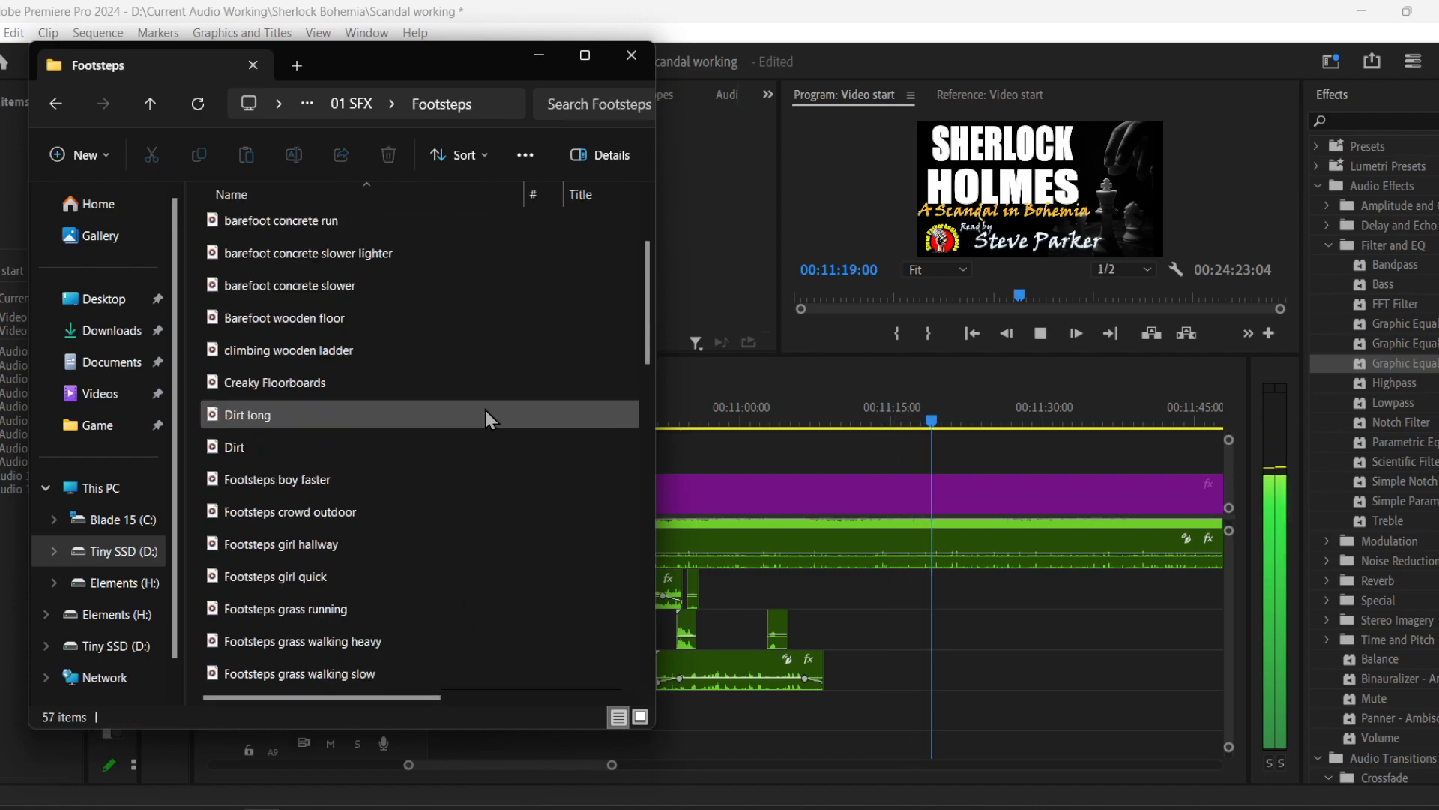
pyautogui.scroll(-1, 485, 389)
pyautogui.scroll(-6, 484, 384)
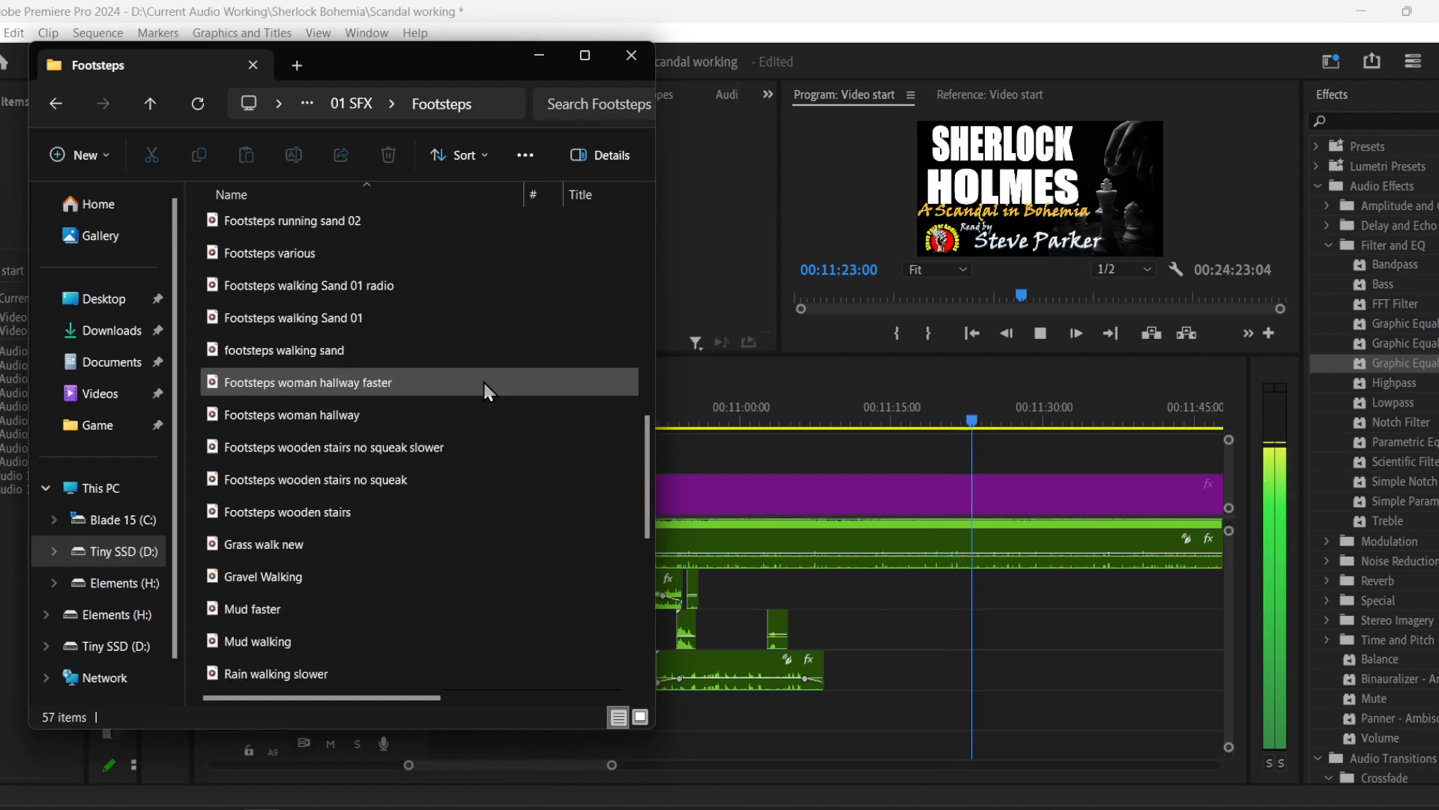
pyautogui.scroll(-3, 484, 389)
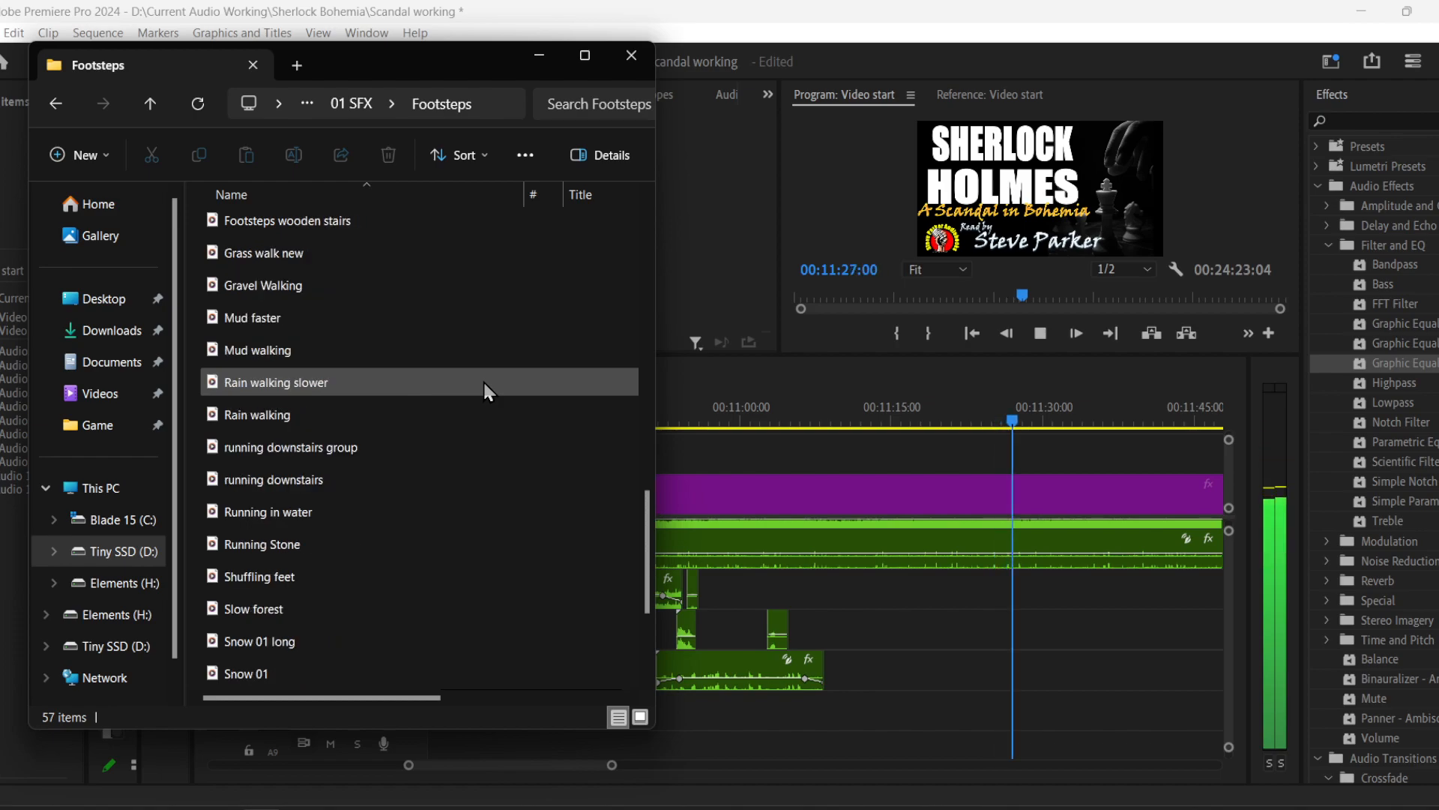
pyautogui.scroll(-1, 484, 389)
pyautogui.scroll(-1, 483, 379)
pyautogui.scroll(5, 483, 382)
pyautogui.scroll(8, 483, 382)
pyautogui.click(1040, 333)
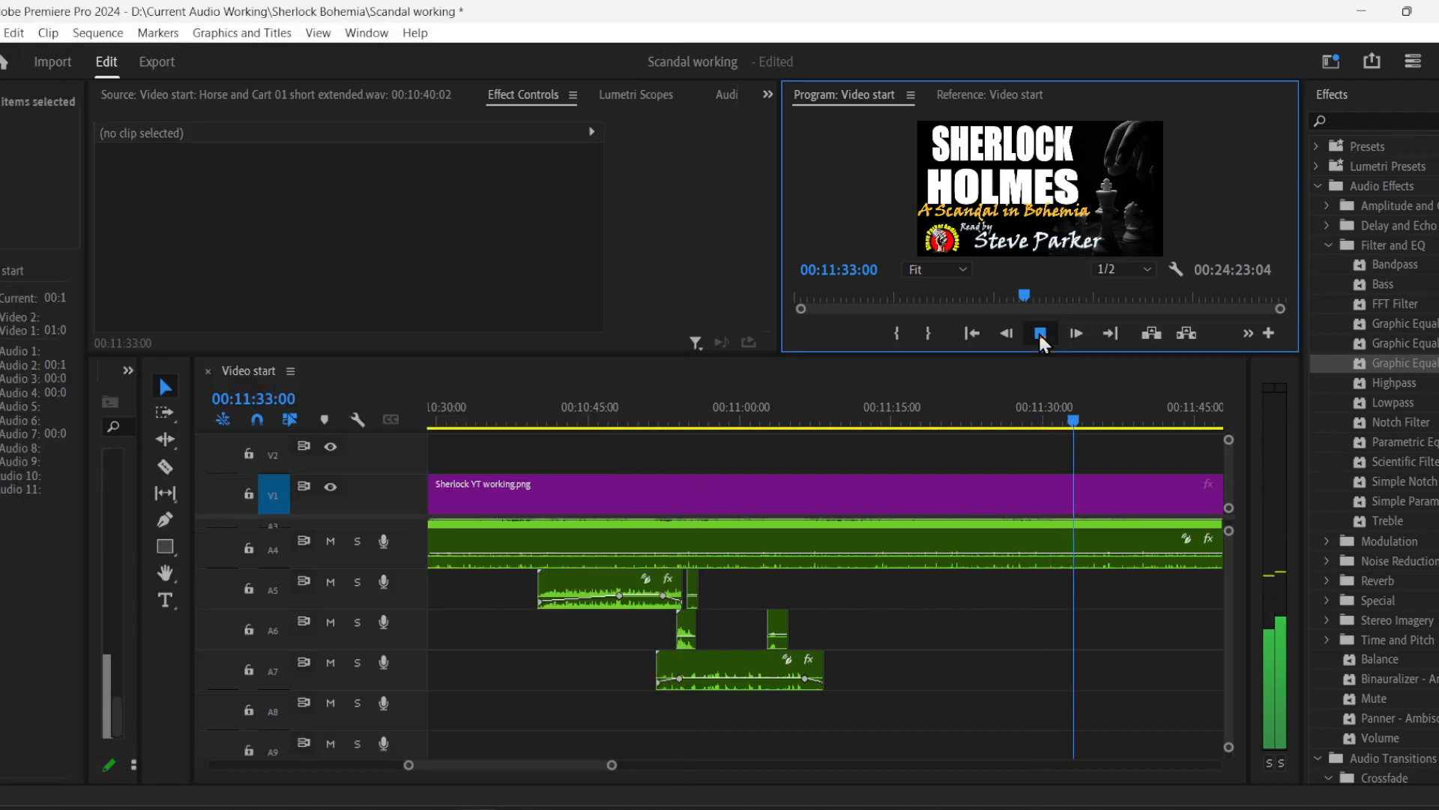
pyautogui.click(1040, 332)
# - Switch to the Footsteps folder in File Explorer and audition the Creaky Floorboards sound
pyautogui.hotkey('alt', 'Tab')
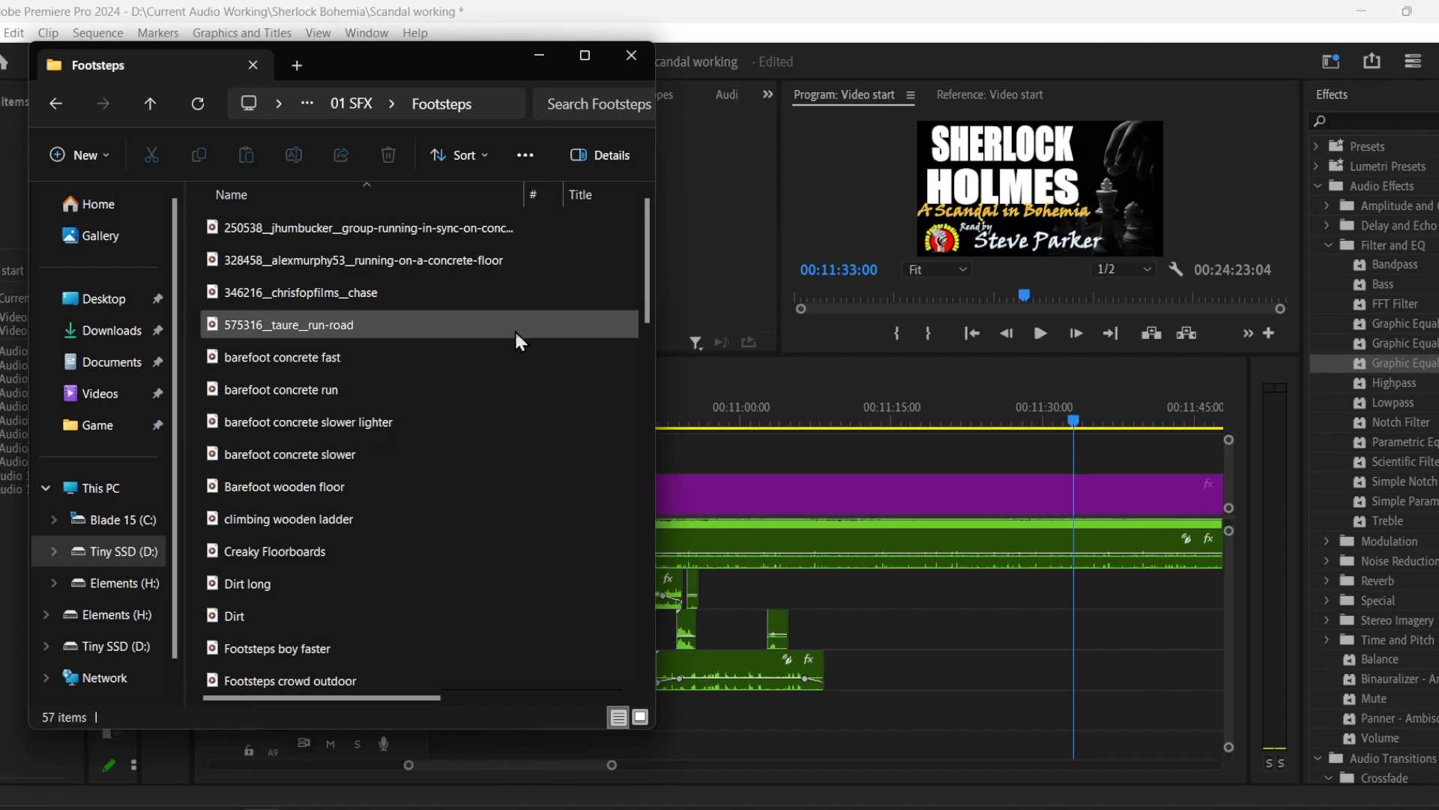
pyautogui.scroll(-1, 482, 425)
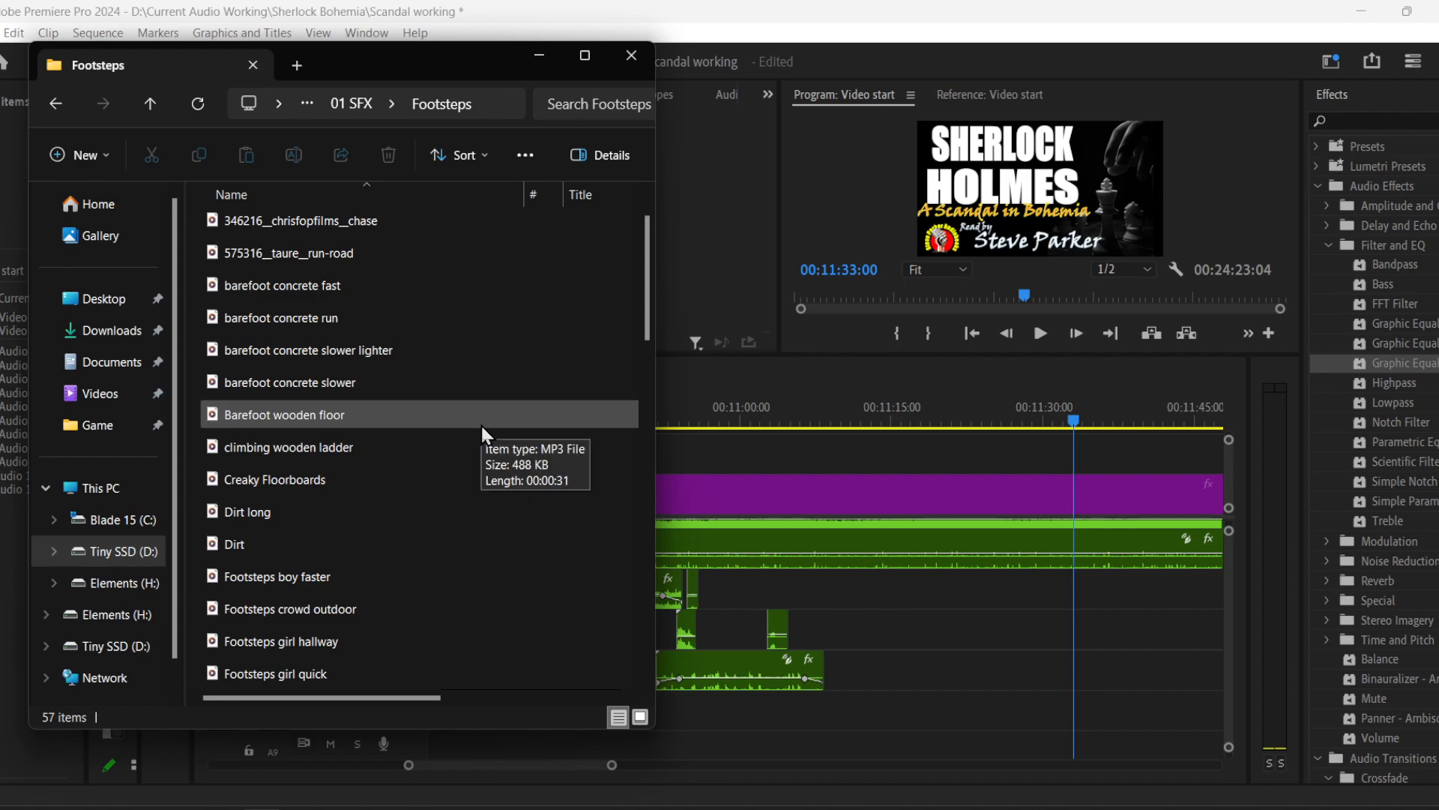
pyautogui.doubleClick(390, 478)
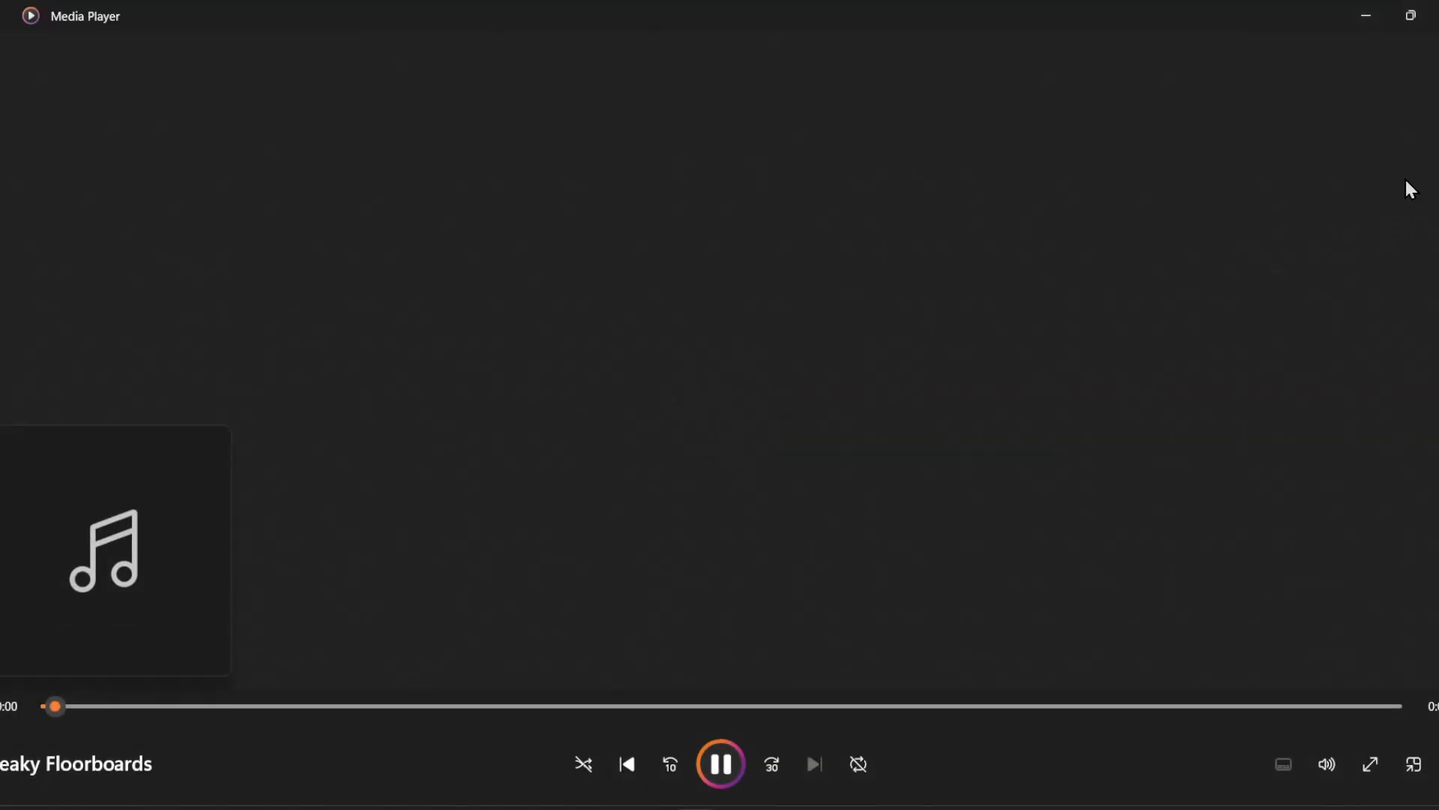
pyautogui.click(1380, 26)
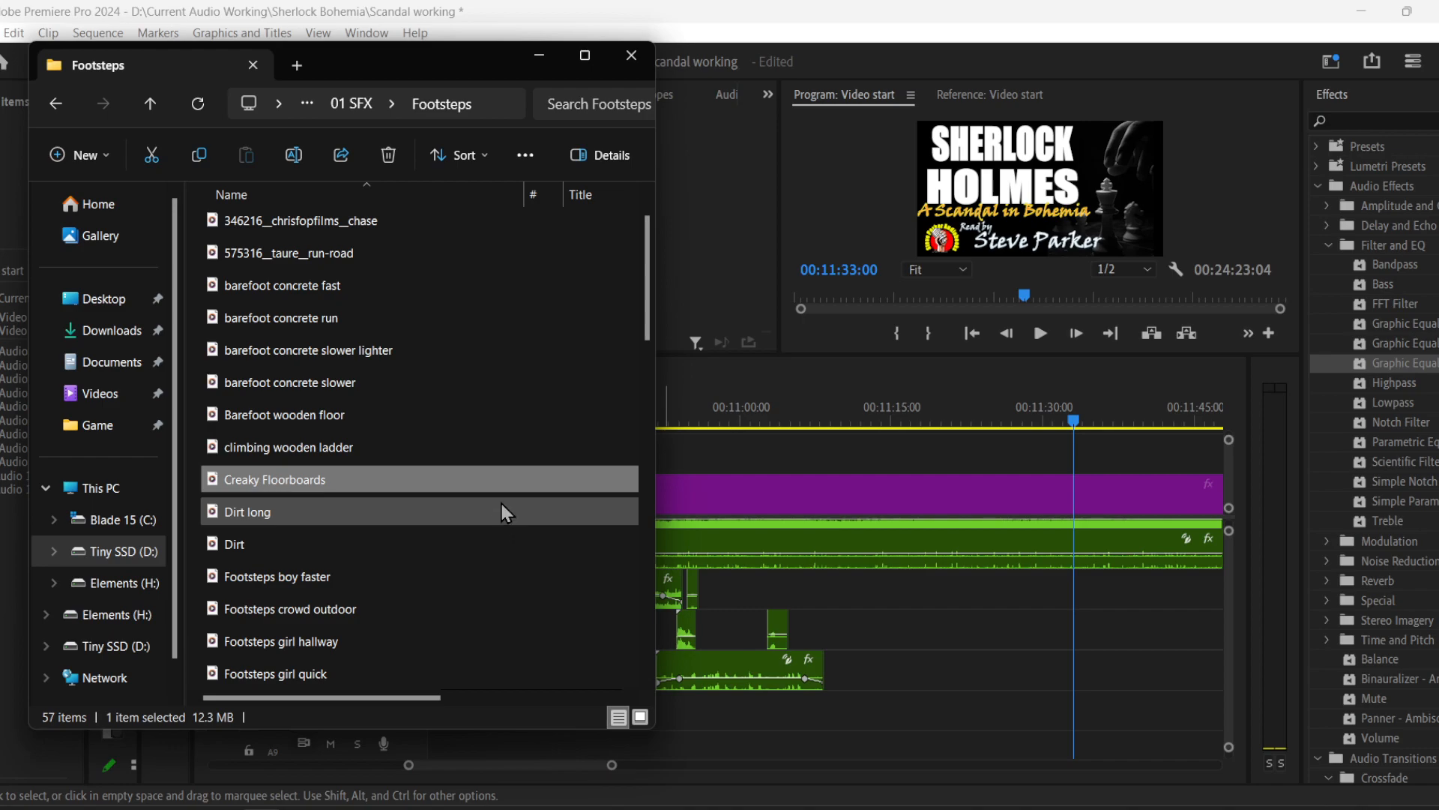
# - Look through the Footsteps folder for wooden stairs sounds and close the Creaky Floorboards preview
pyautogui.scroll(-1, 504, 513)
pyautogui.scroll(-2, 502, 512)
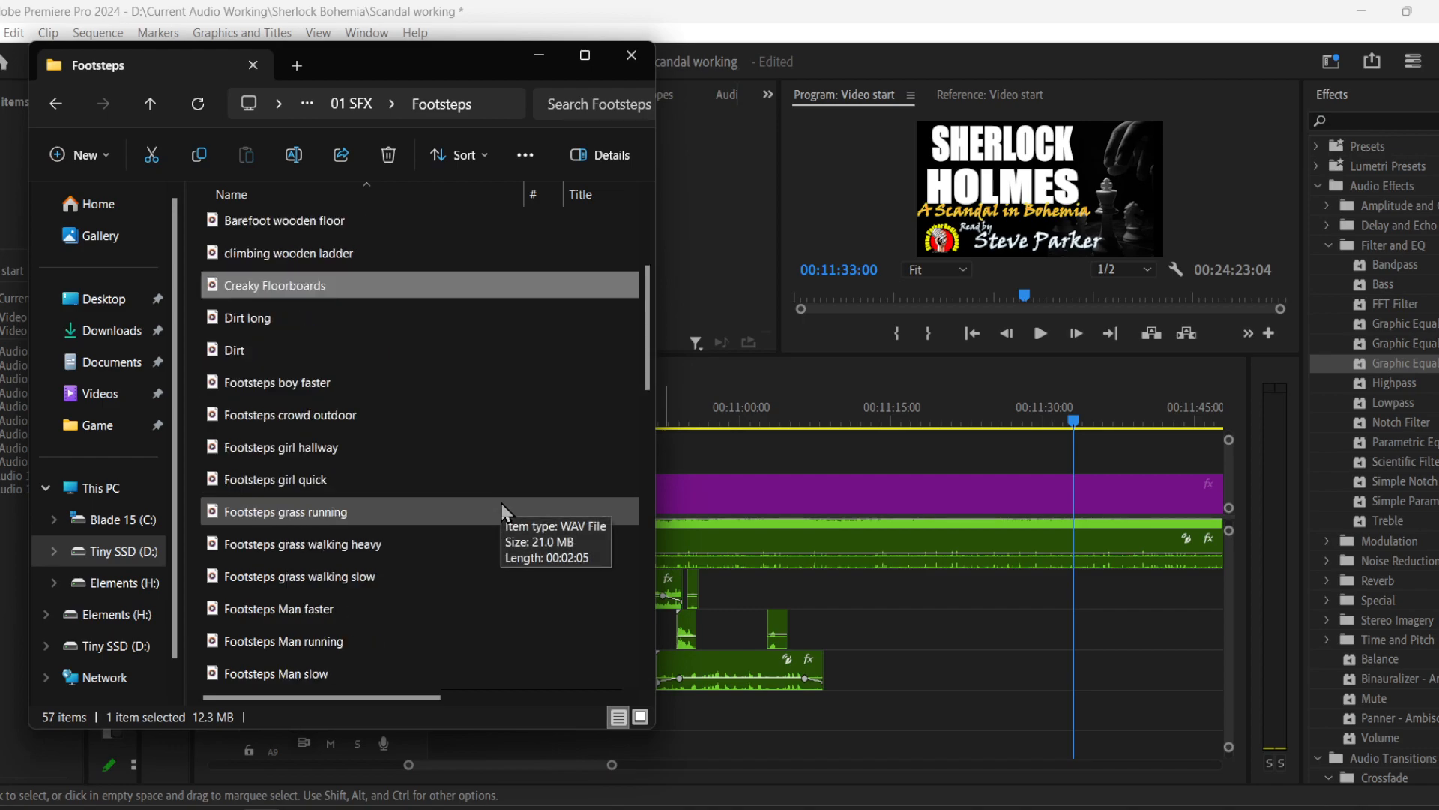
pyautogui.scroll(-2, 502, 512)
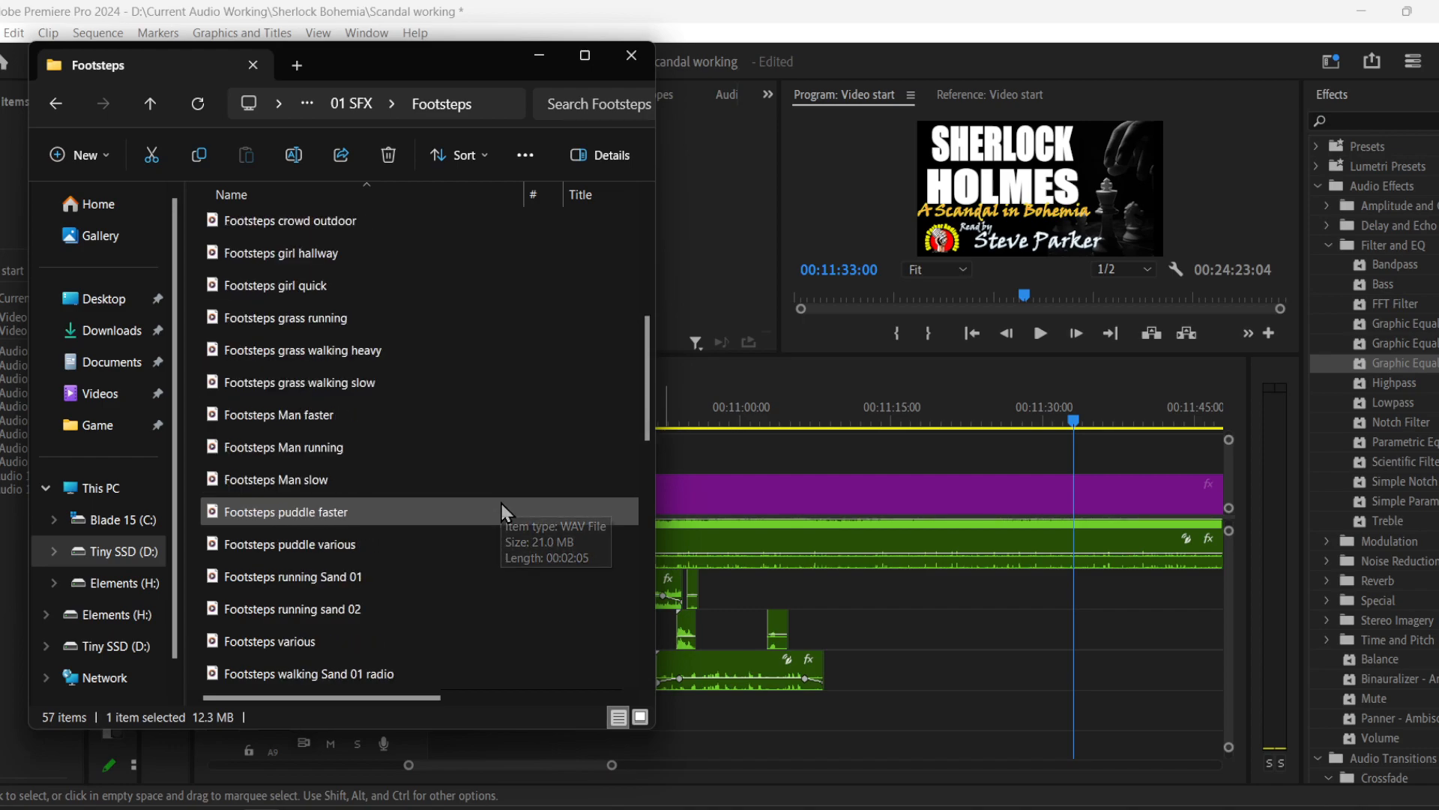
pyautogui.scroll(-1, 507, 513)
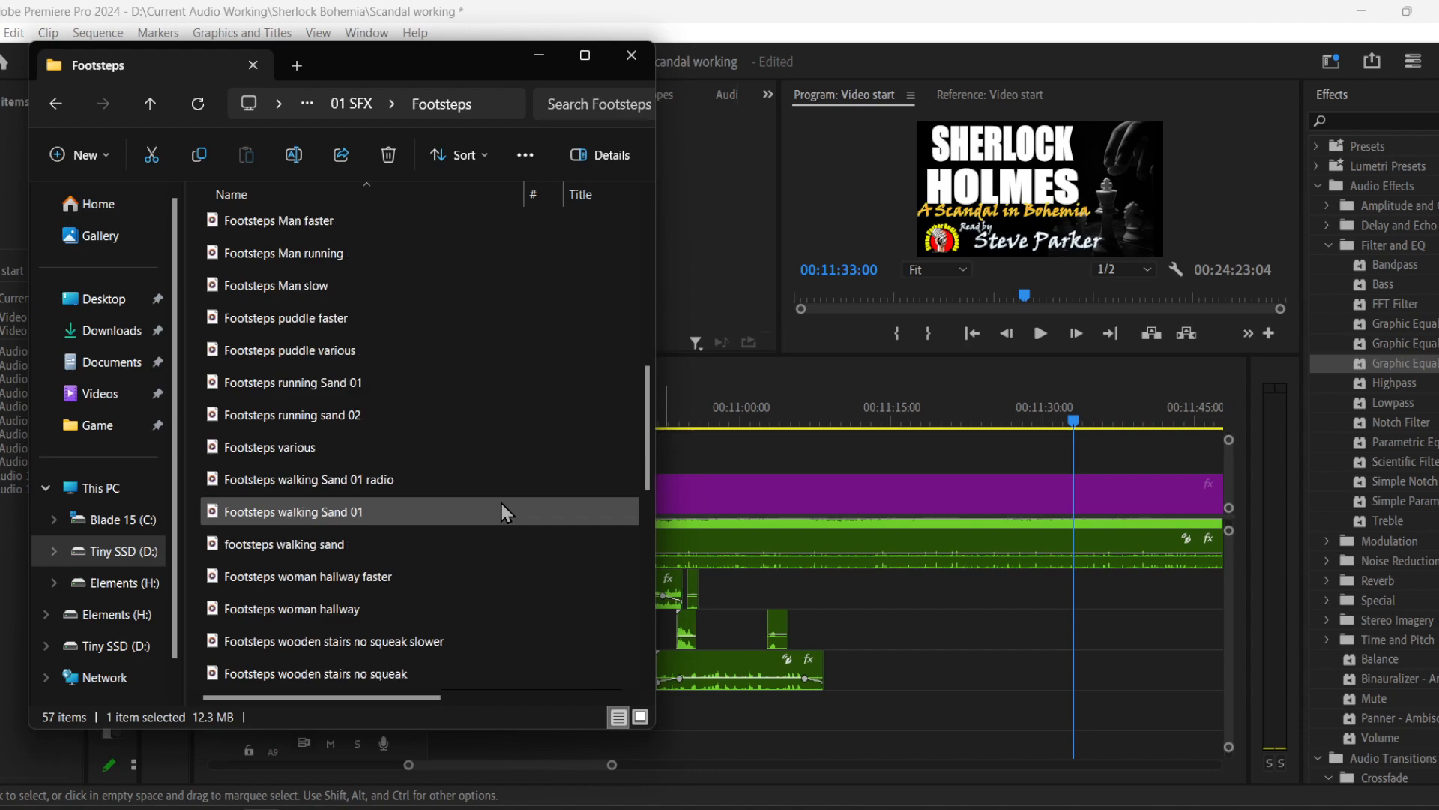
pyautogui.scroll(-1, 507, 514)
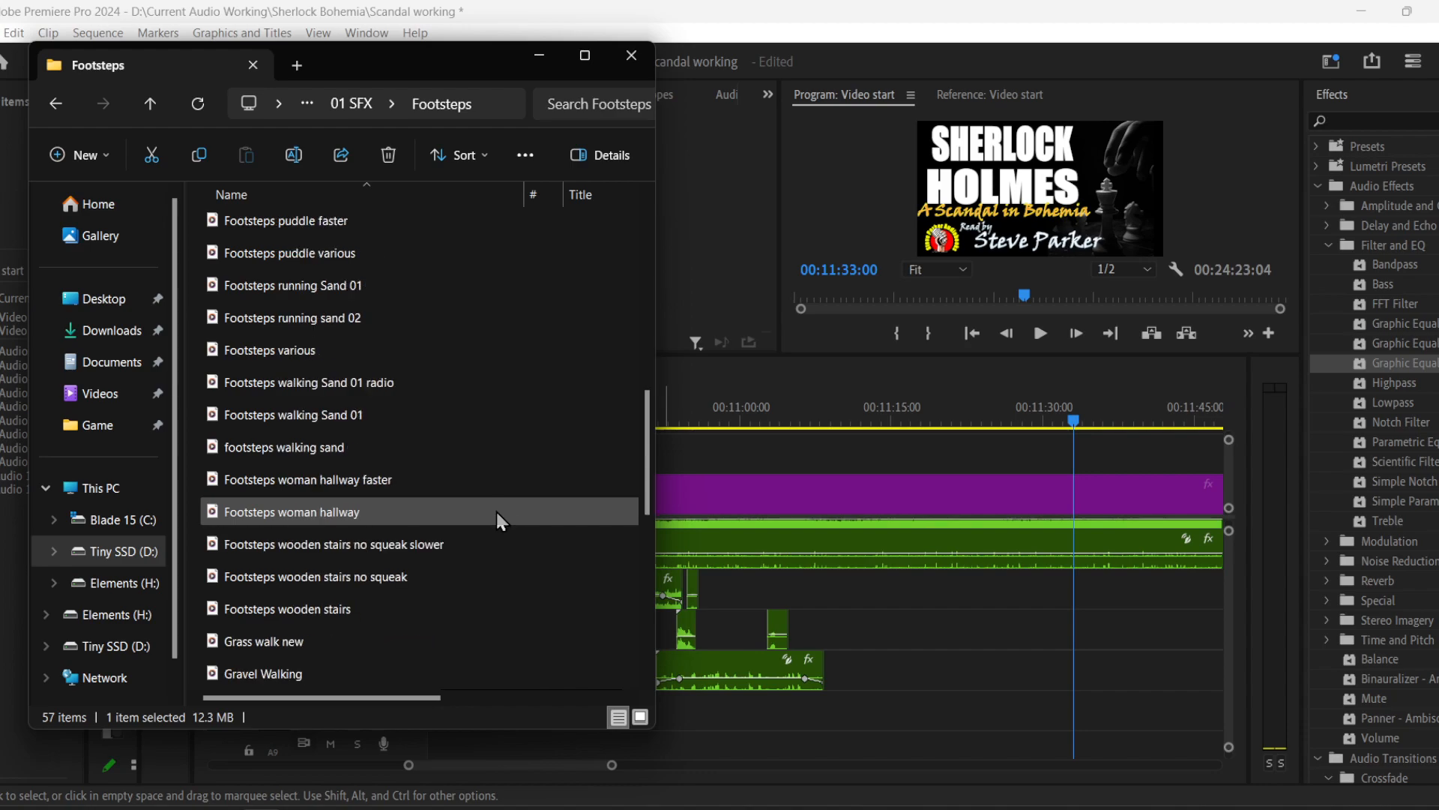
pyautogui.click(694, 808)
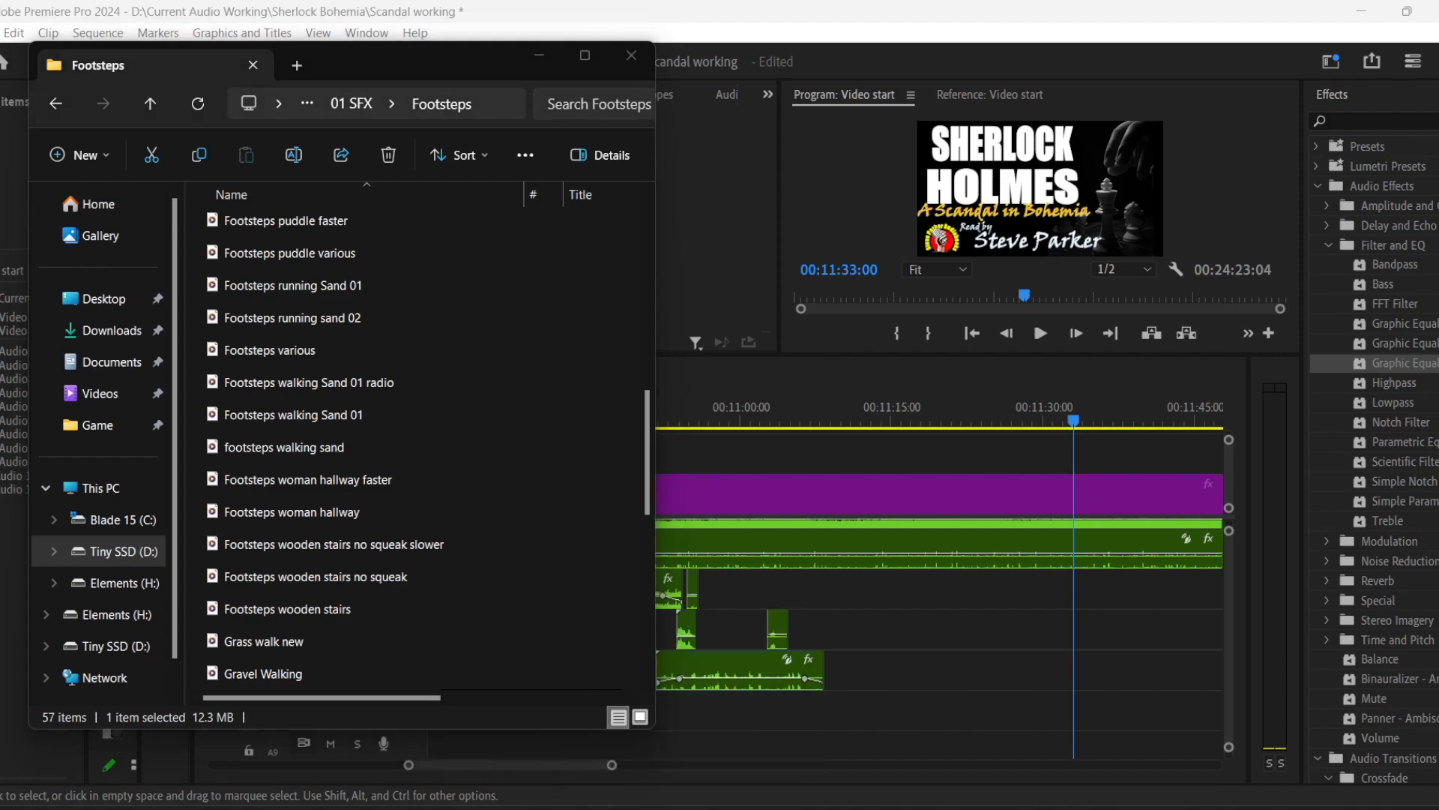
pyautogui.click(1437, 15)
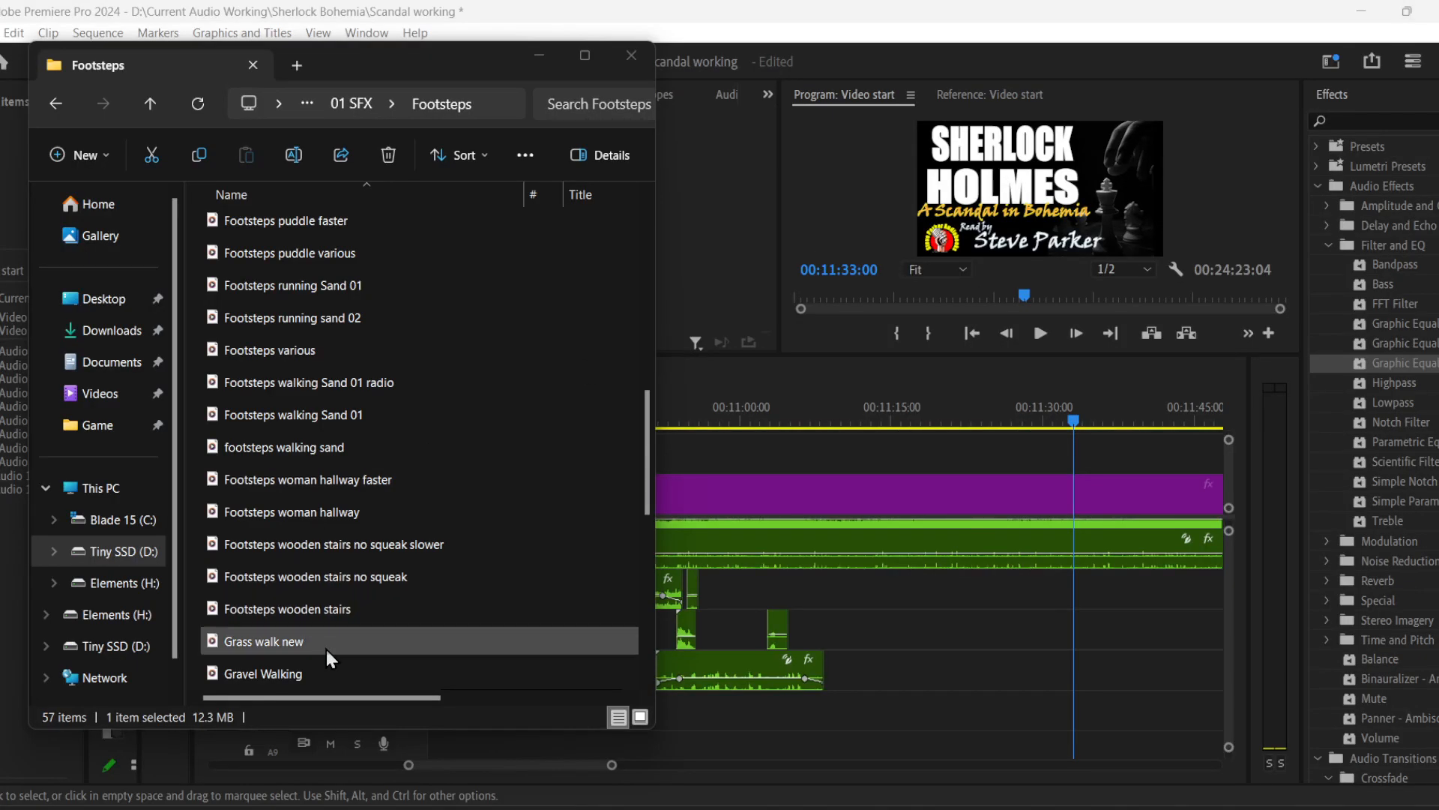
# - Audition the "Footsteps wooden stairs no squeak" and "Footsteps wooden stairs" sounds
pyautogui.doubleClick(373, 581)
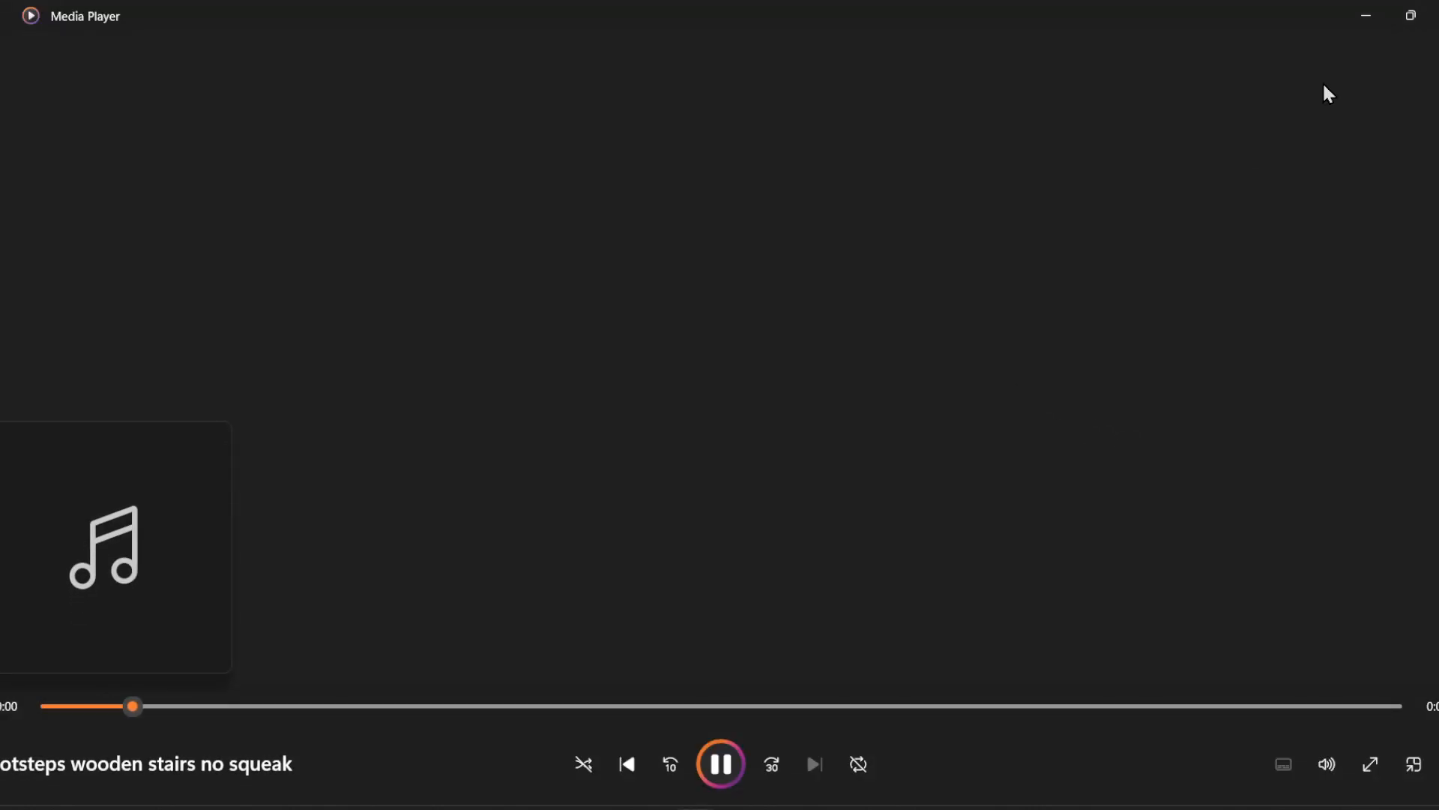
pyautogui.click(1437, 15)
pyautogui.doubleClick(391, 604)
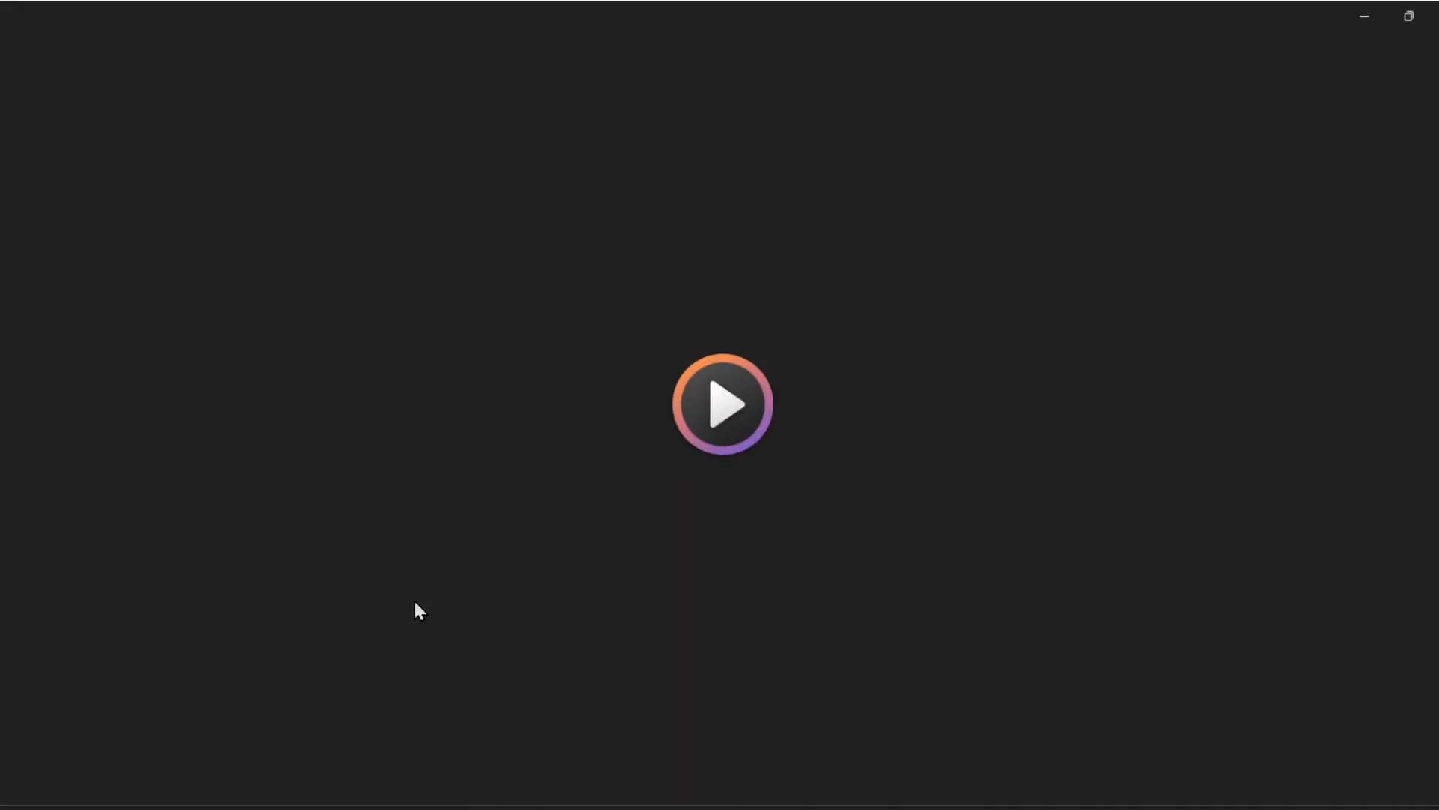
pyautogui.click(1437, 15)
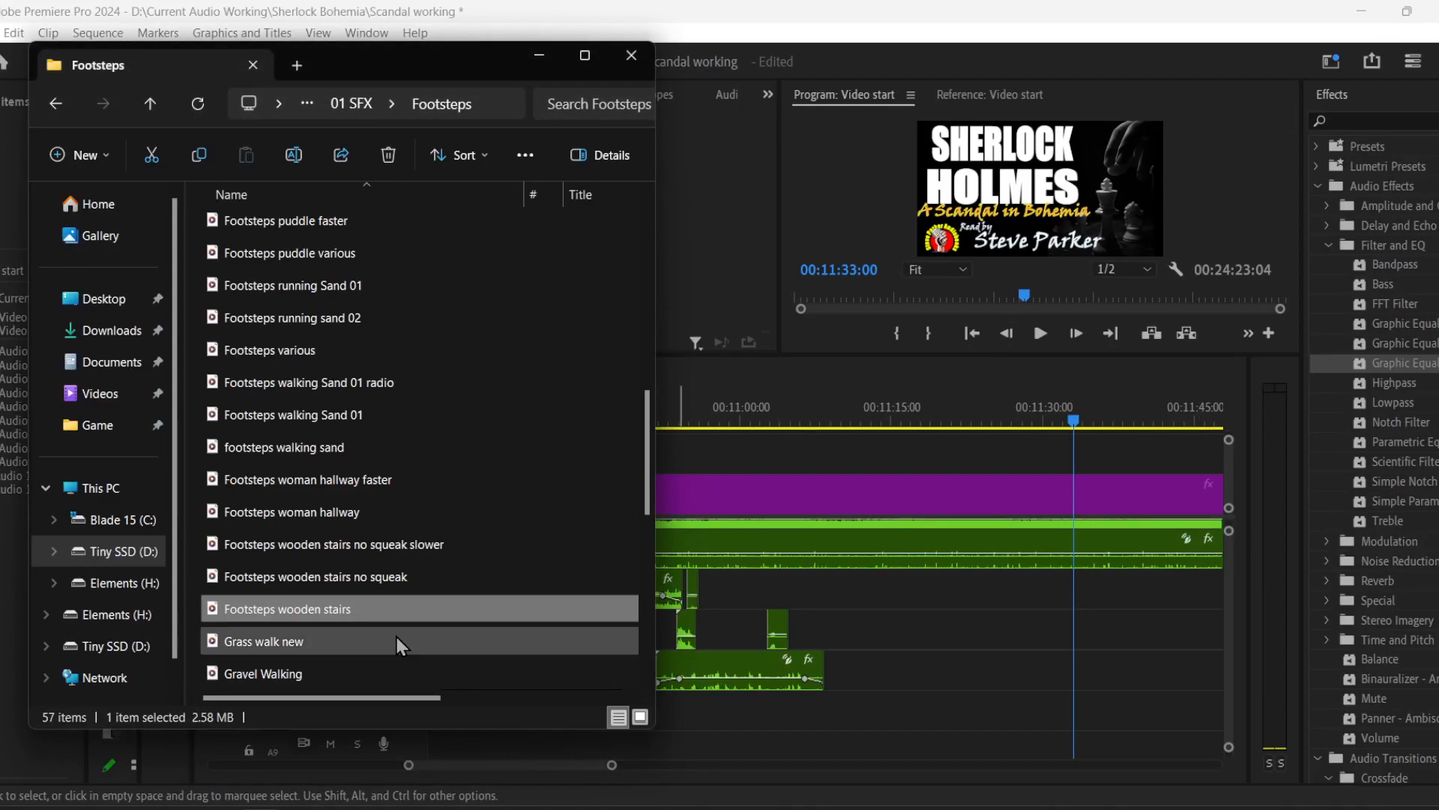
# - Audition "Footsteps wooden stairs no squeak slower" and place it on A6 at about 00:11:31, with the playhead just before it
pyautogui.click(386, 552)
pyautogui.doubleClick(385, 551)
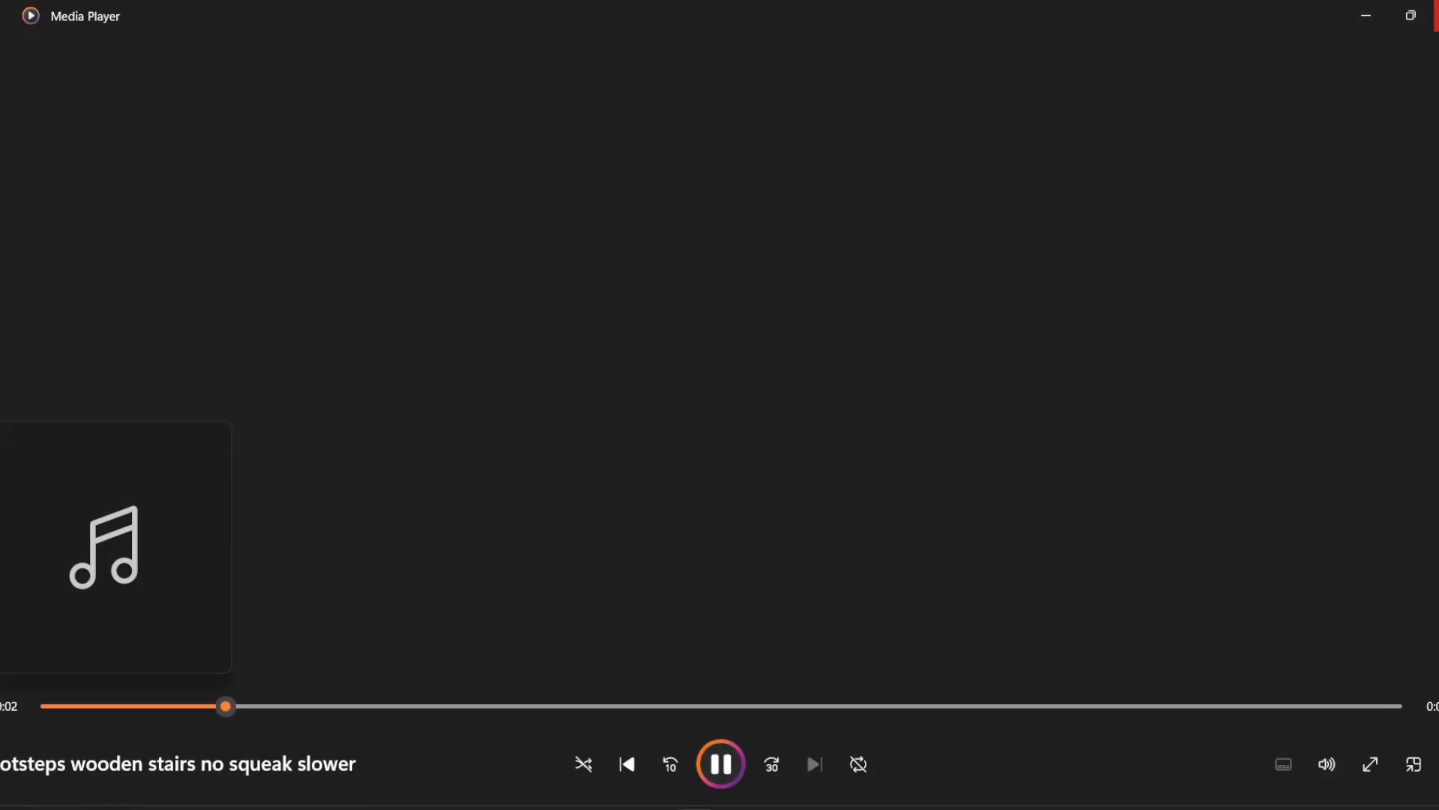
pyautogui.click(1436, 15)
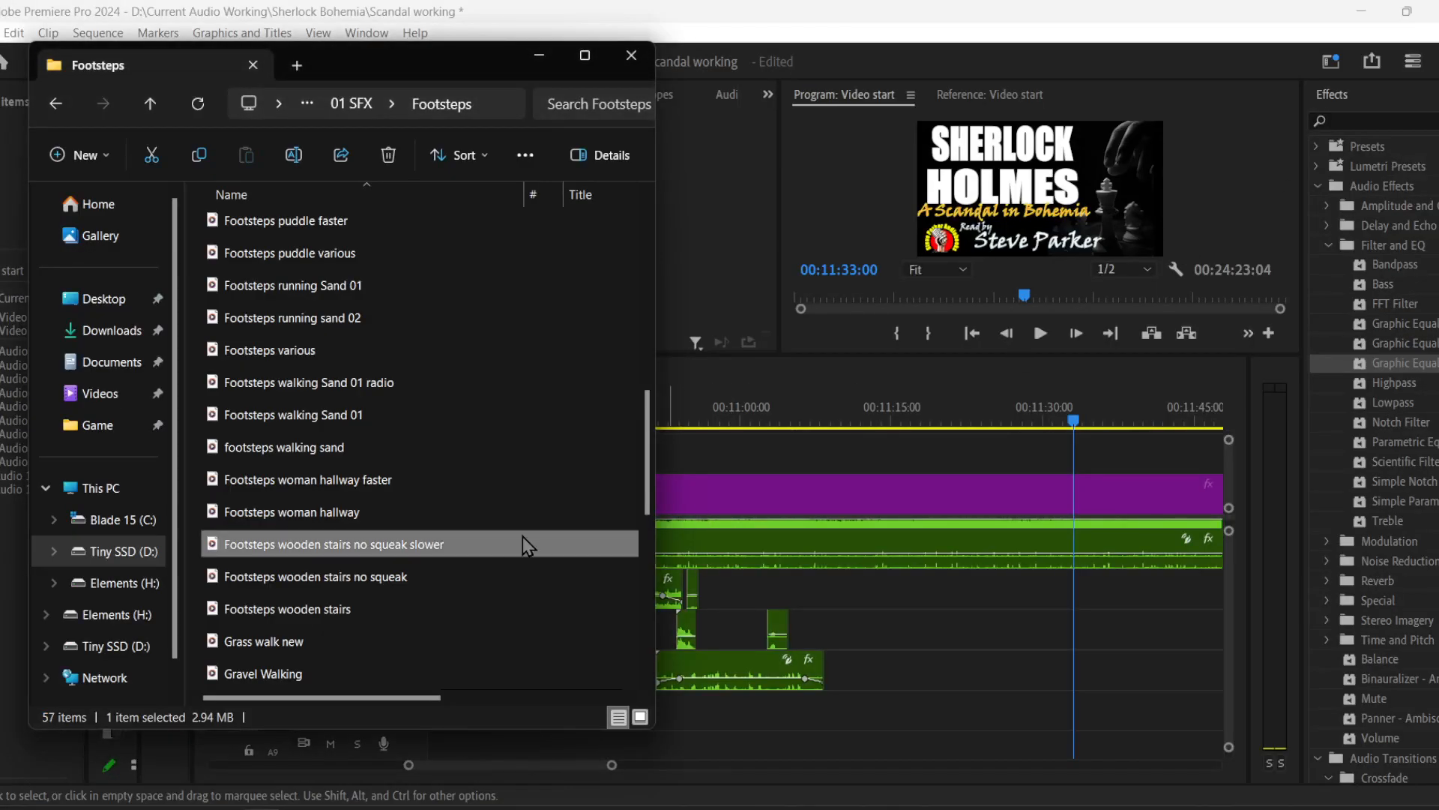
pyautogui.moveTo(551, 544); pyautogui.dragTo(1054, 628)
pyautogui.click(1054, 429)
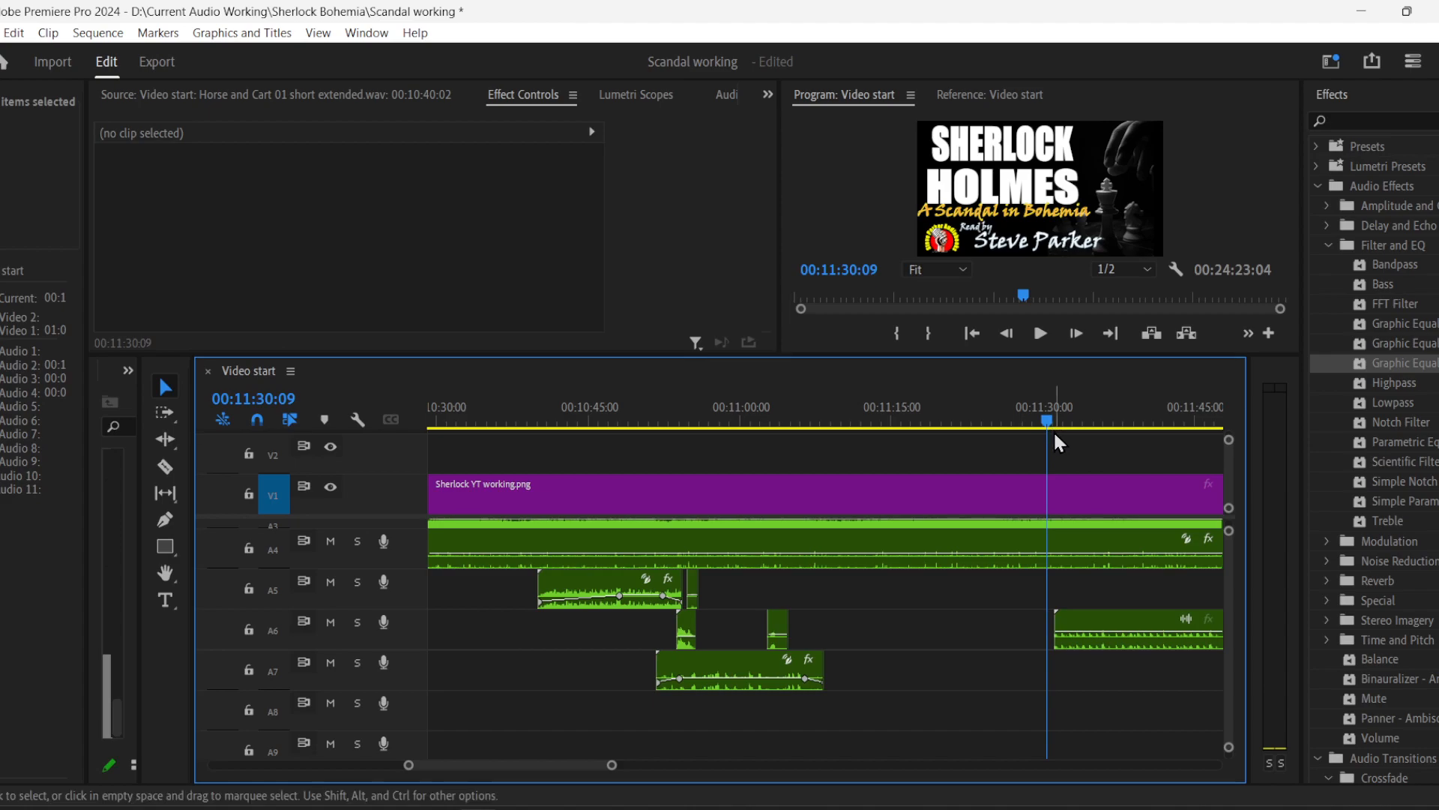
# - Switch to the web browser and close the Google Drive tab
pyautogui.hotkey('alt', 'Tab')
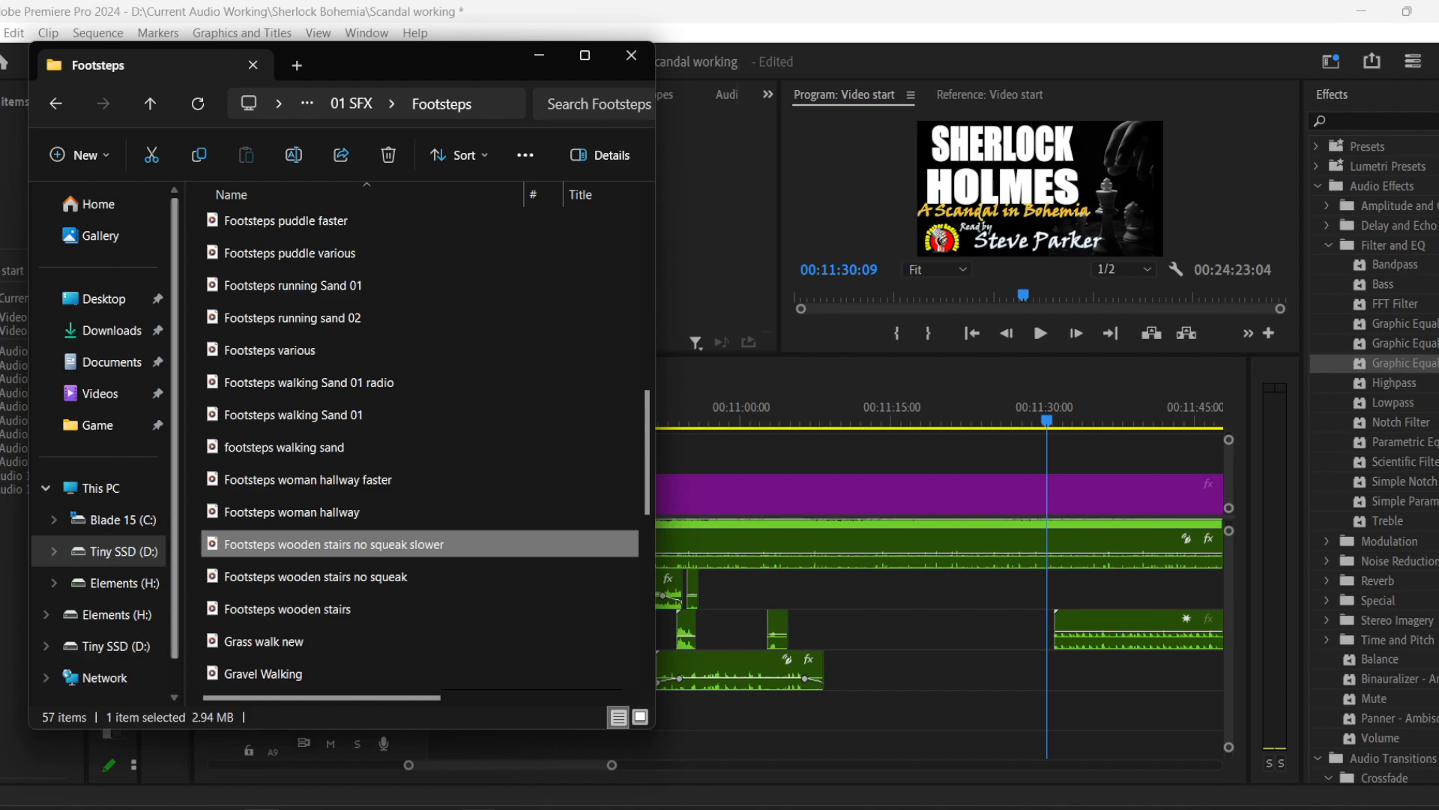
pyautogui.click(353, 712)
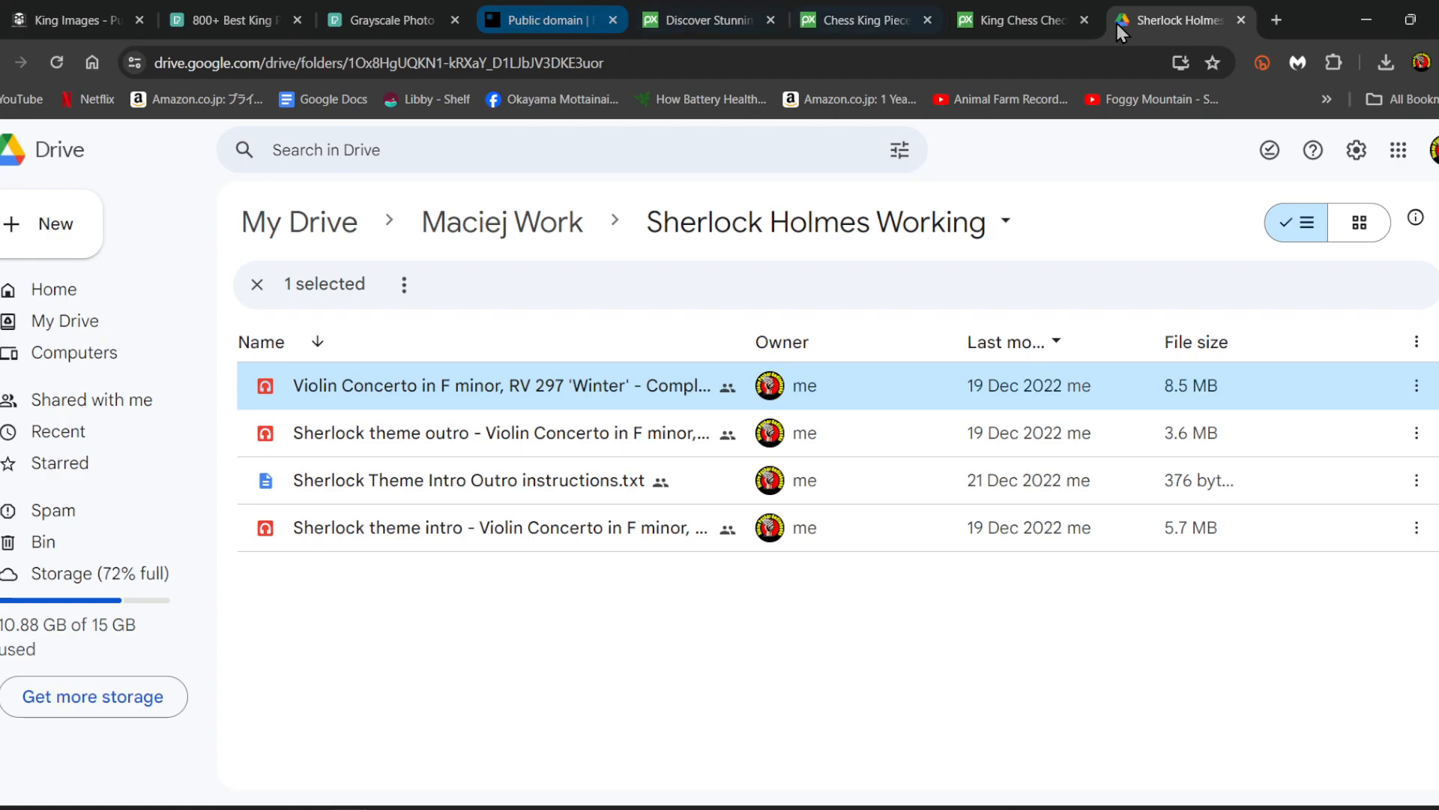
pyautogui.click(1417, 100)
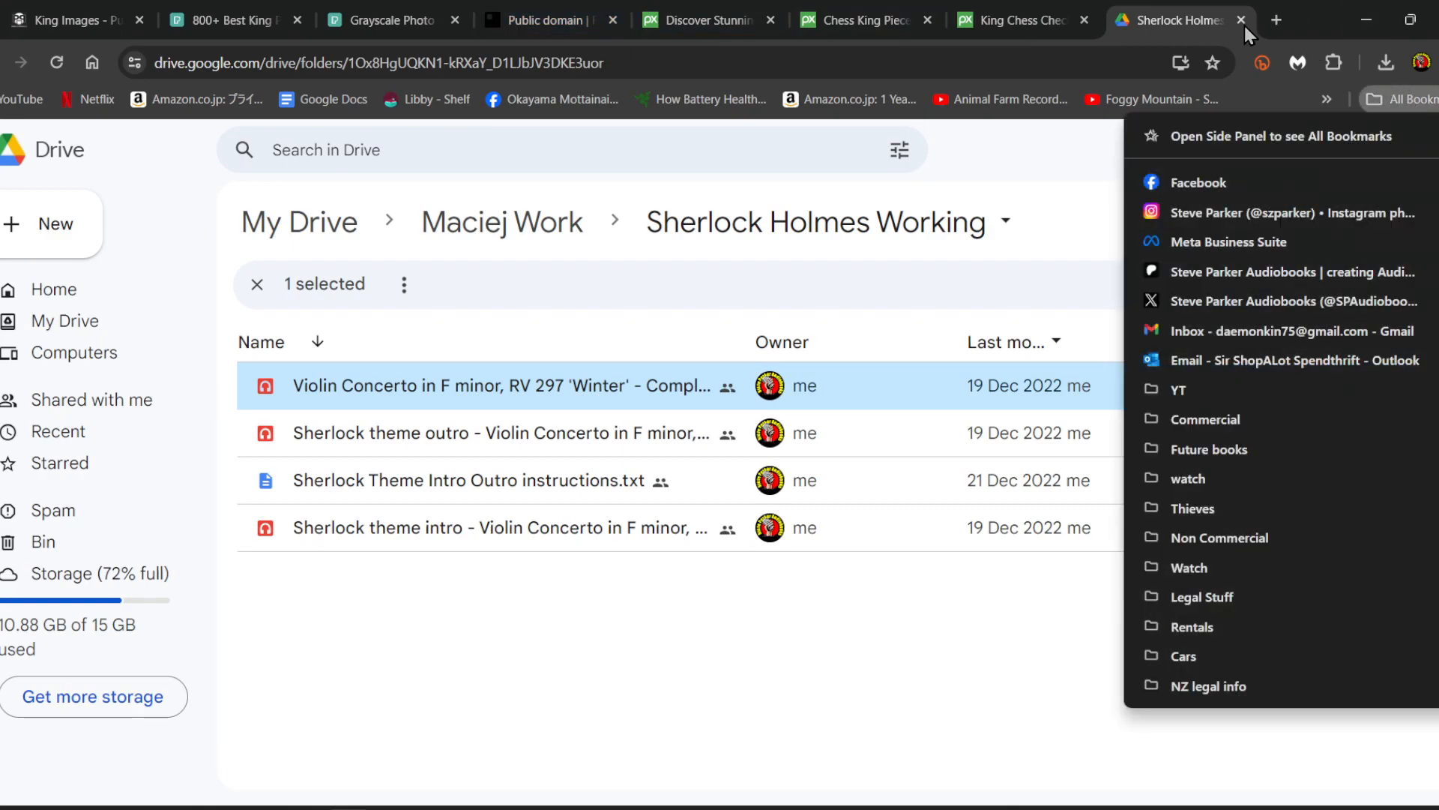
pyautogui.click(1193, 6)
pyautogui.click(1241, 20)
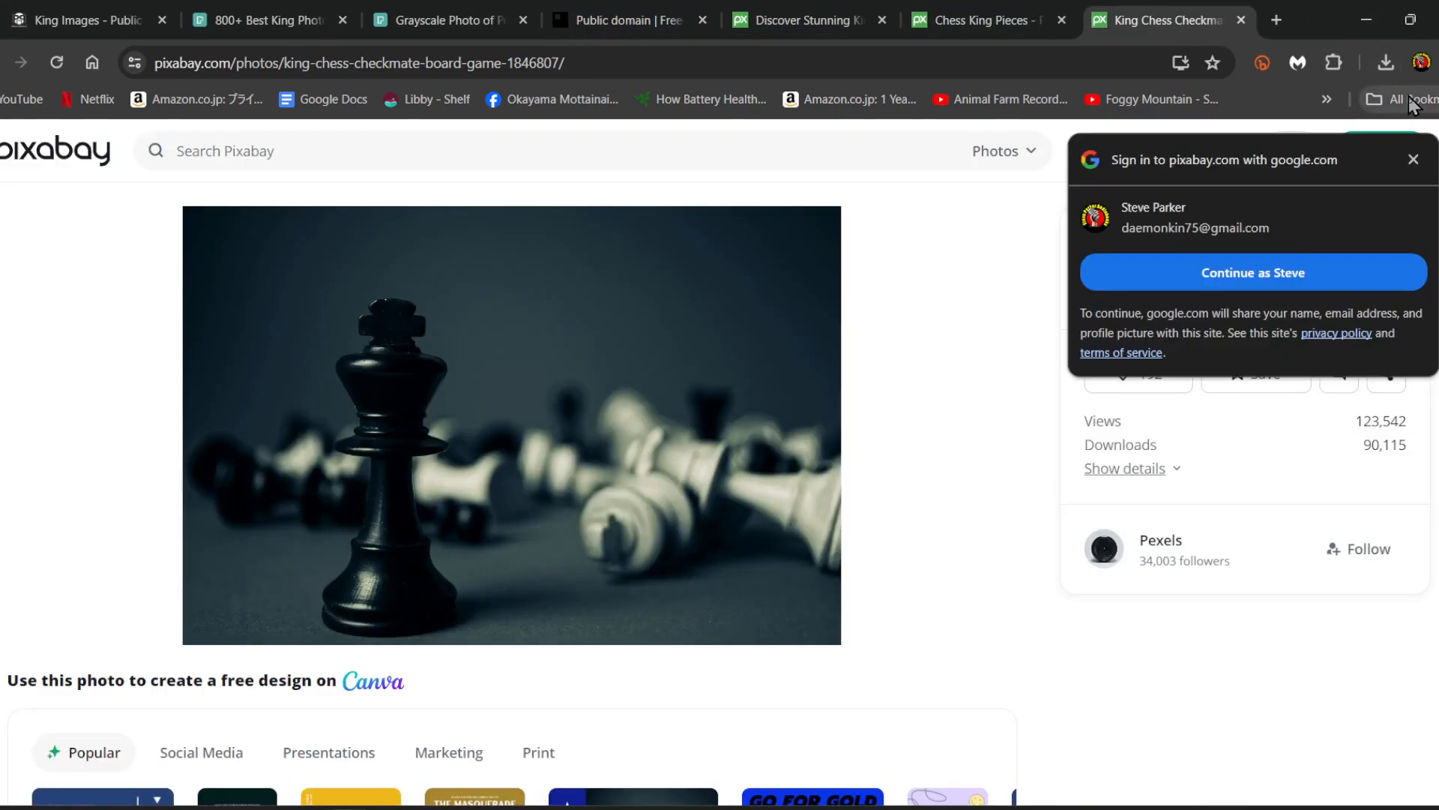
# - Open the Free SFX and Freesound bookmarks from the Non Commercial folder in new tabs and show Free SFX
pyautogui.click(1402, 99)
pyautogui.moveTo(1326, 534)
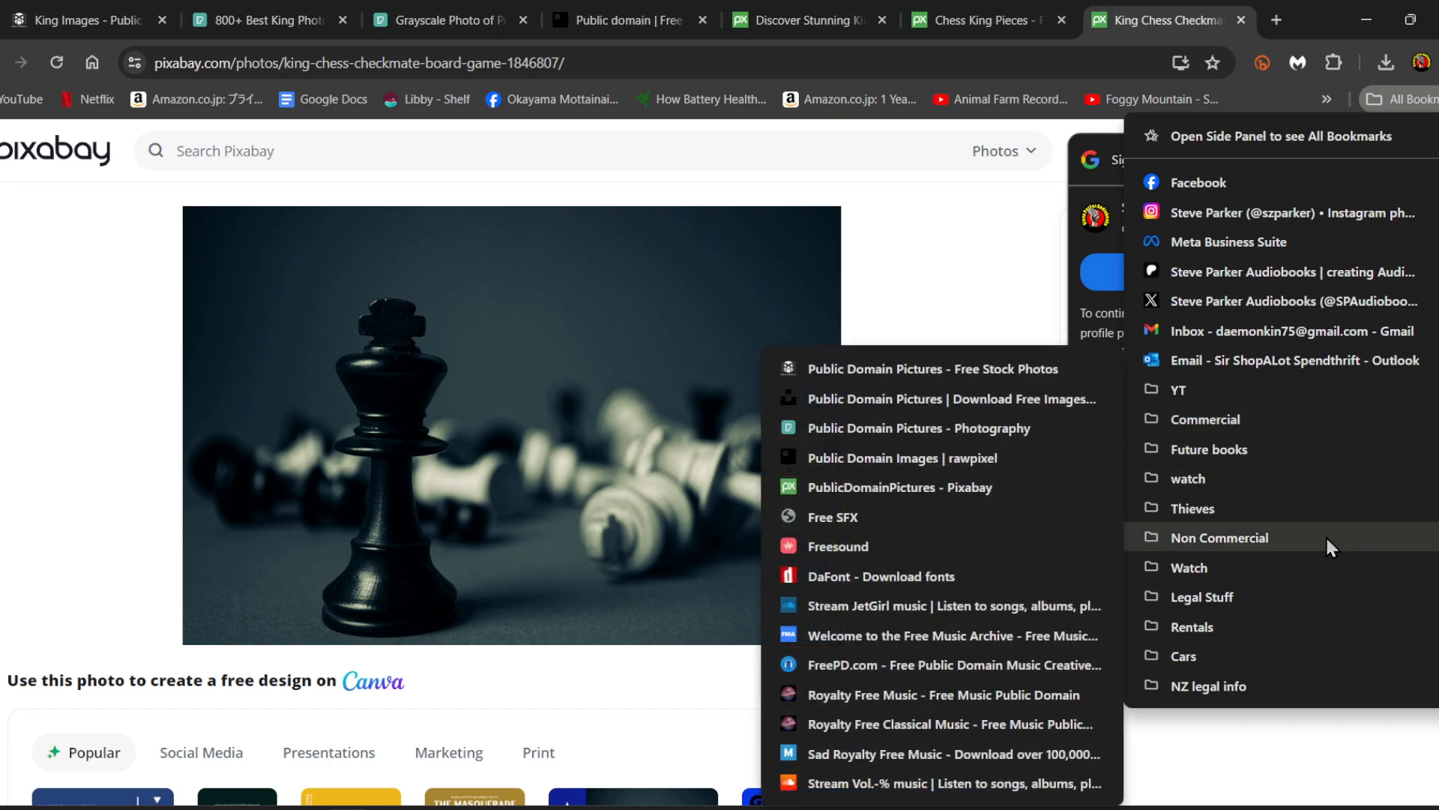
pyautogui.middleClick(859, 512)
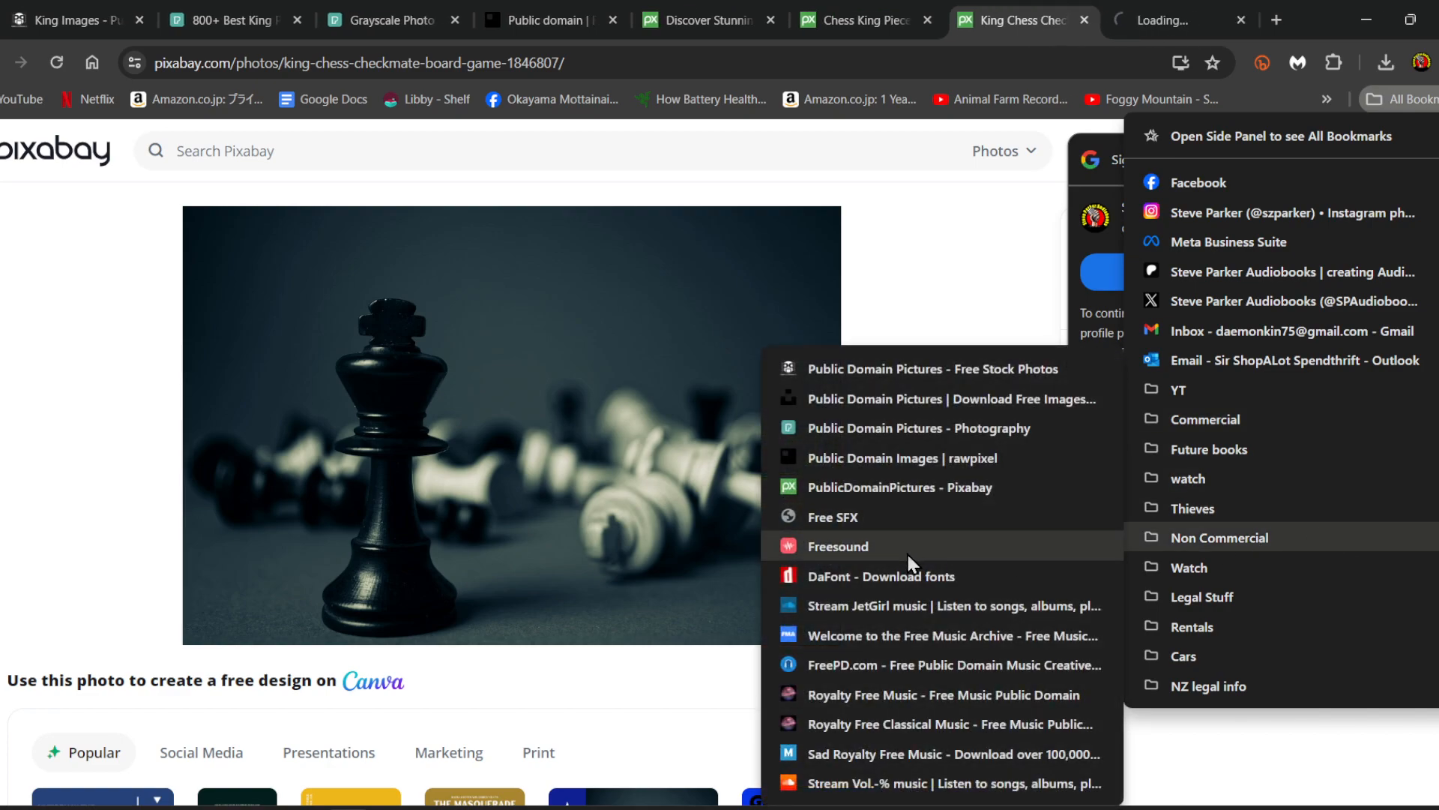
pyautogui.middleClick(908, 556)
pyautogui.click(2, 406)
pyautogui.click(1048, 34)
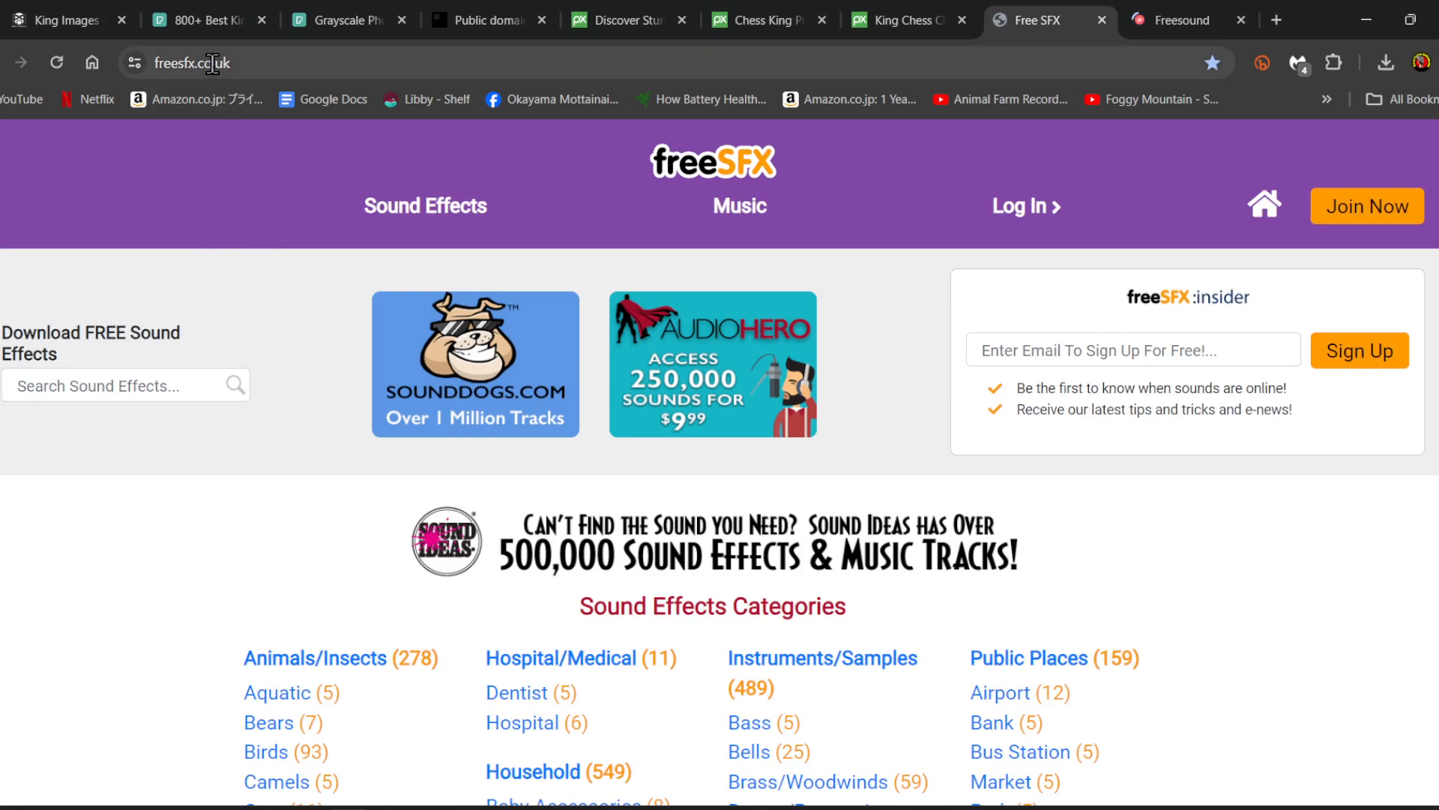
# - Compare the Free SFX and Freesound home pages and search Freesound for "stairsa"
pyautogui.click(1173, 18)
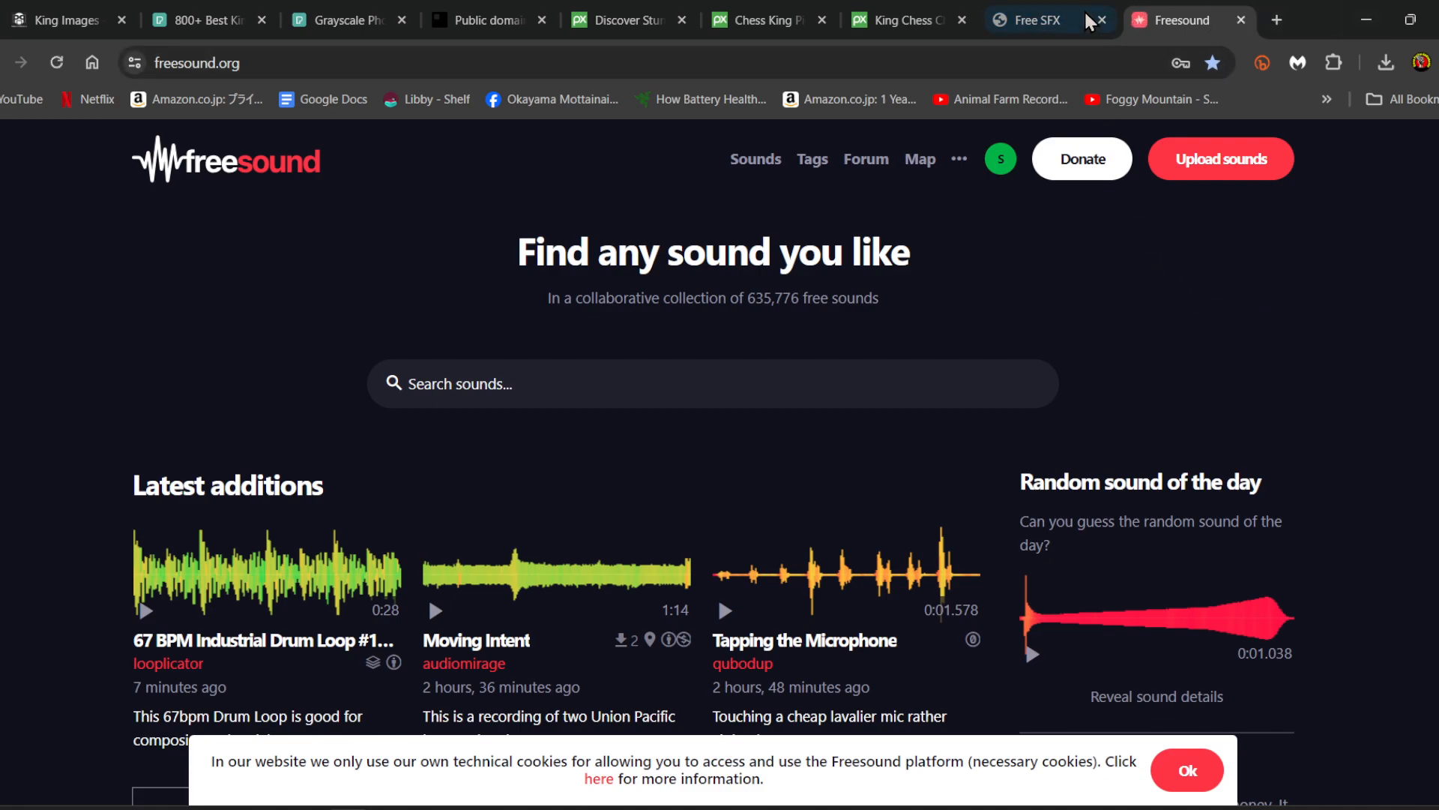
pyautogui.click(1039, 21)
pyautogui.click(1183, 20)
pyautogui.click(600, 385)
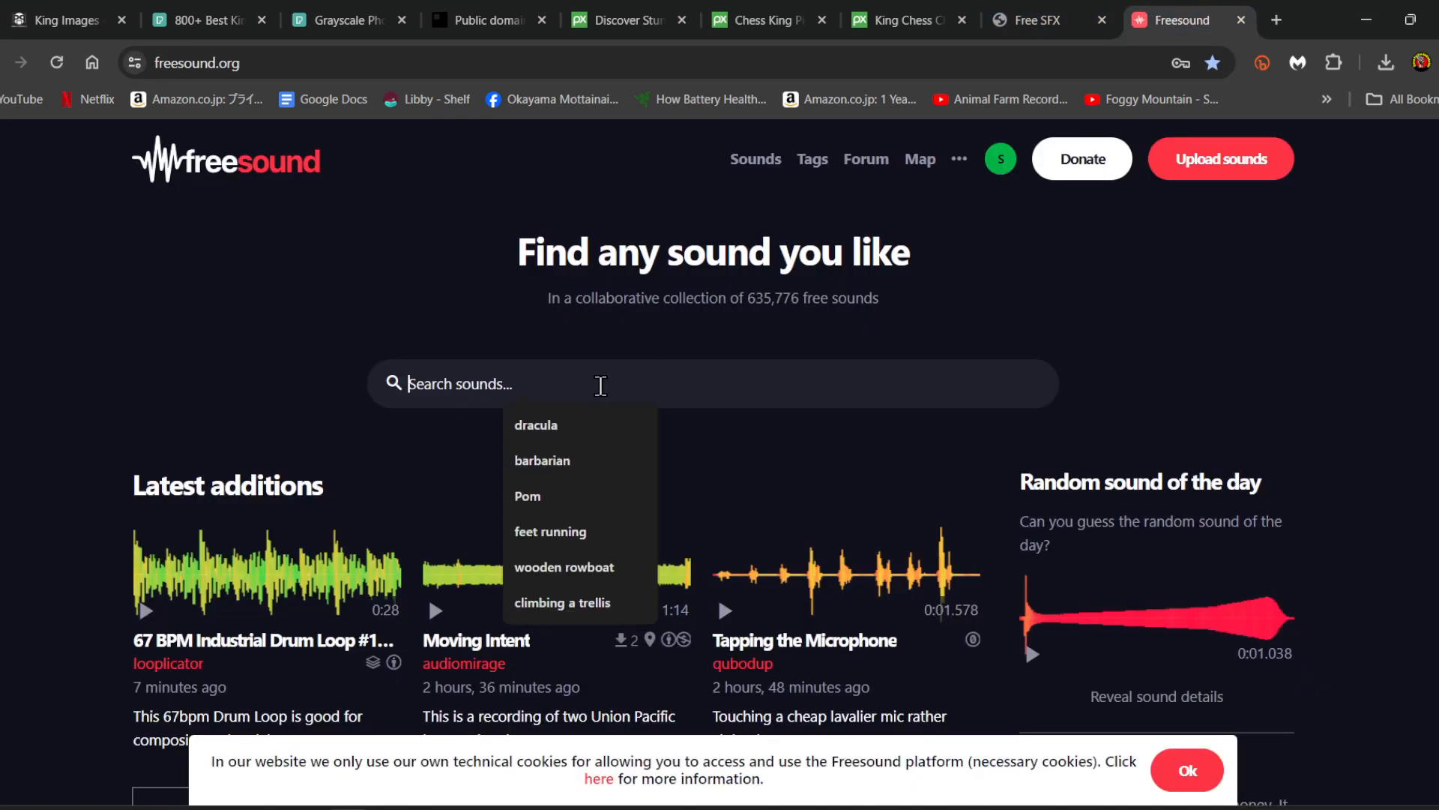
pyautogui.write('stairsa')
pyautogui.press('Return')
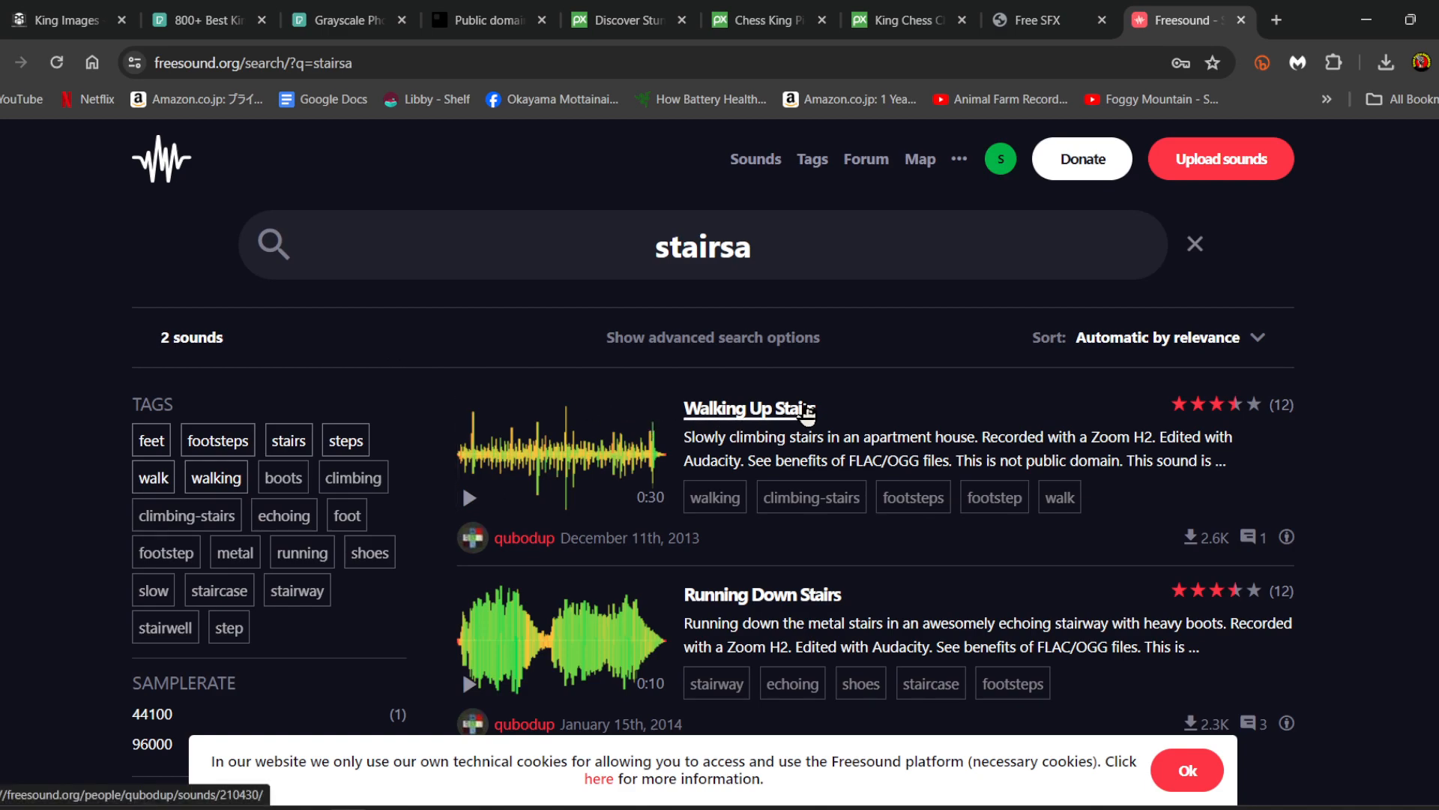
# - Look through the Freesound stair results and check the Free SFX page again
pyautogui.scroll(-4, 808, 330)
pyautogui.scroll(4, 1373, 495)
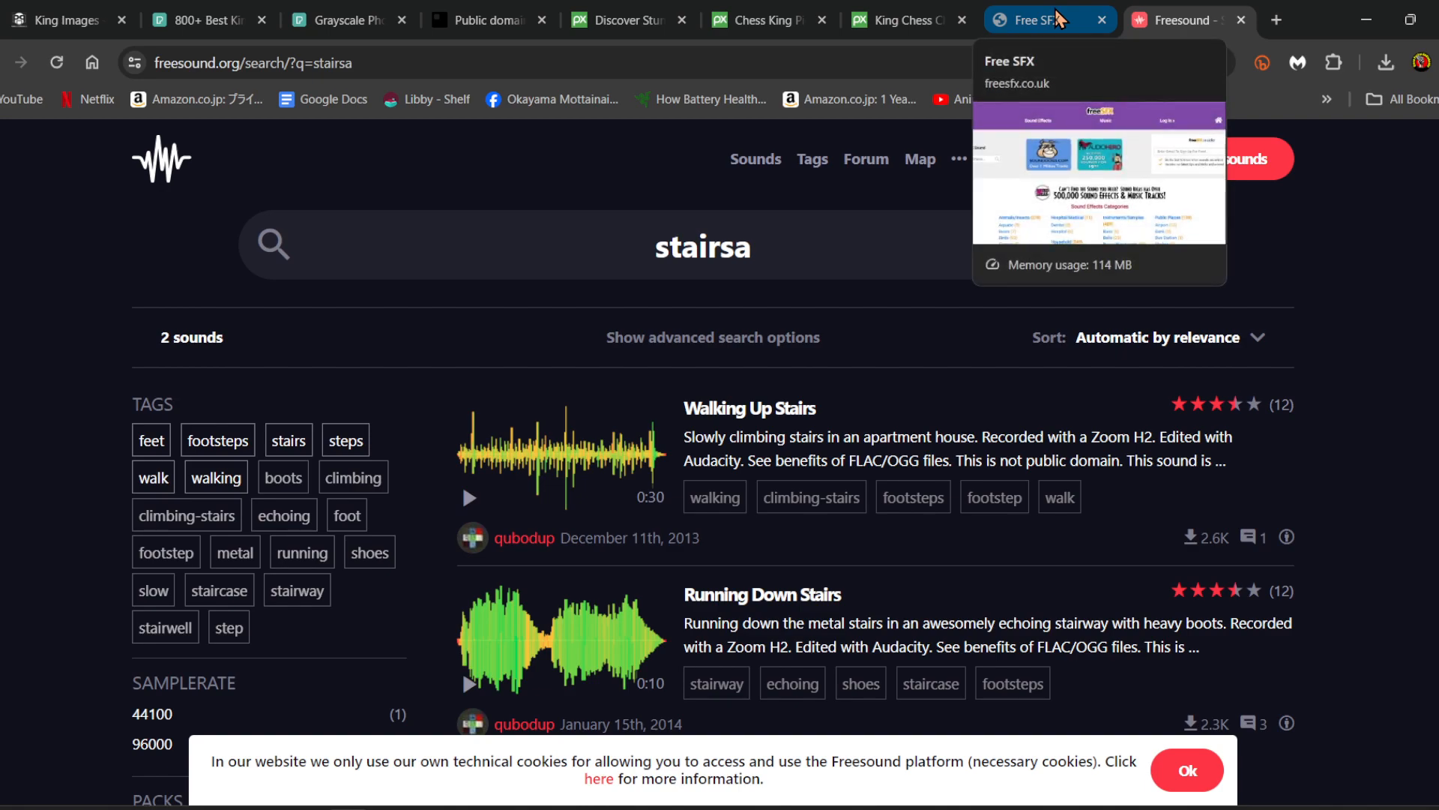
pyautogui.click(1058, 18)
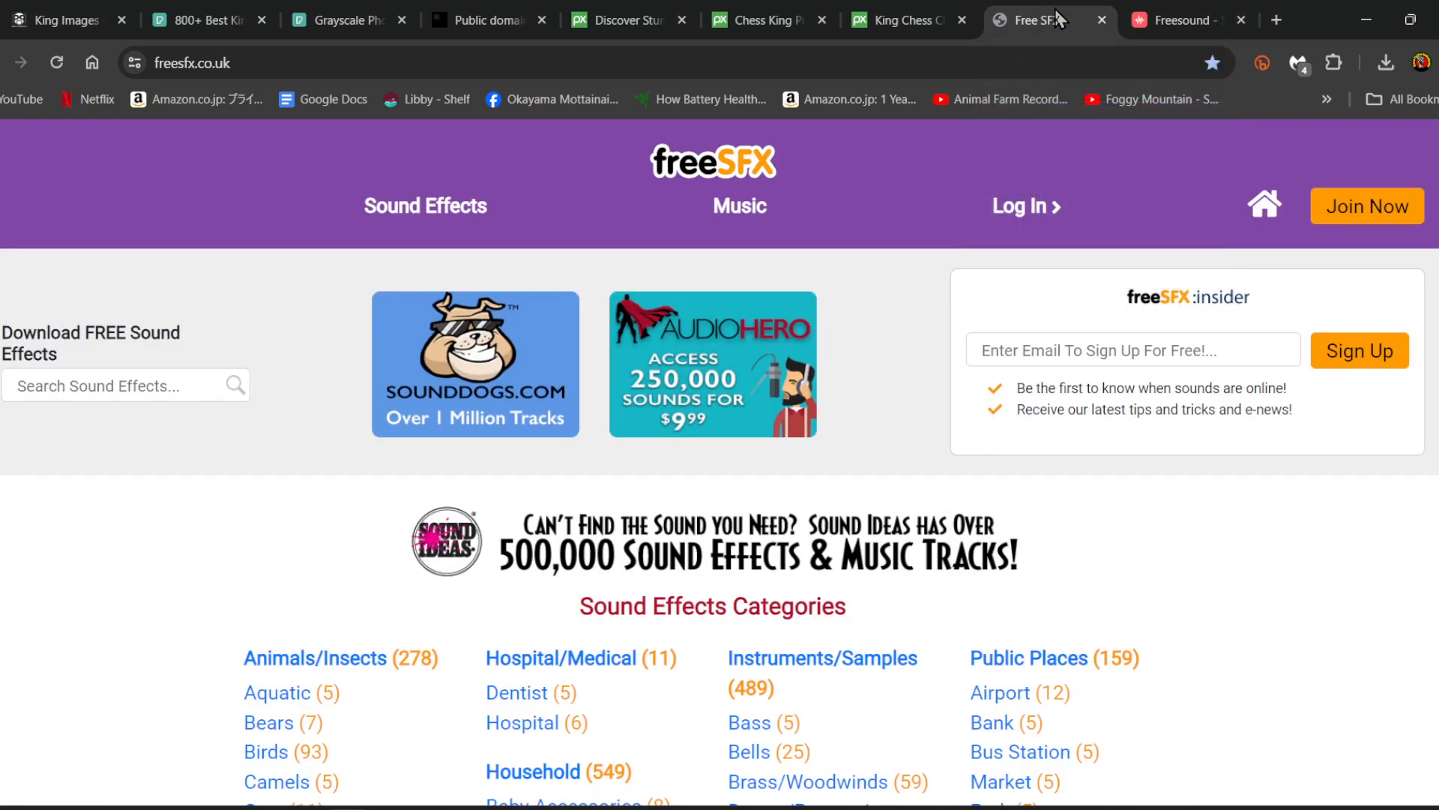
pyautogui.click(1182, 16)
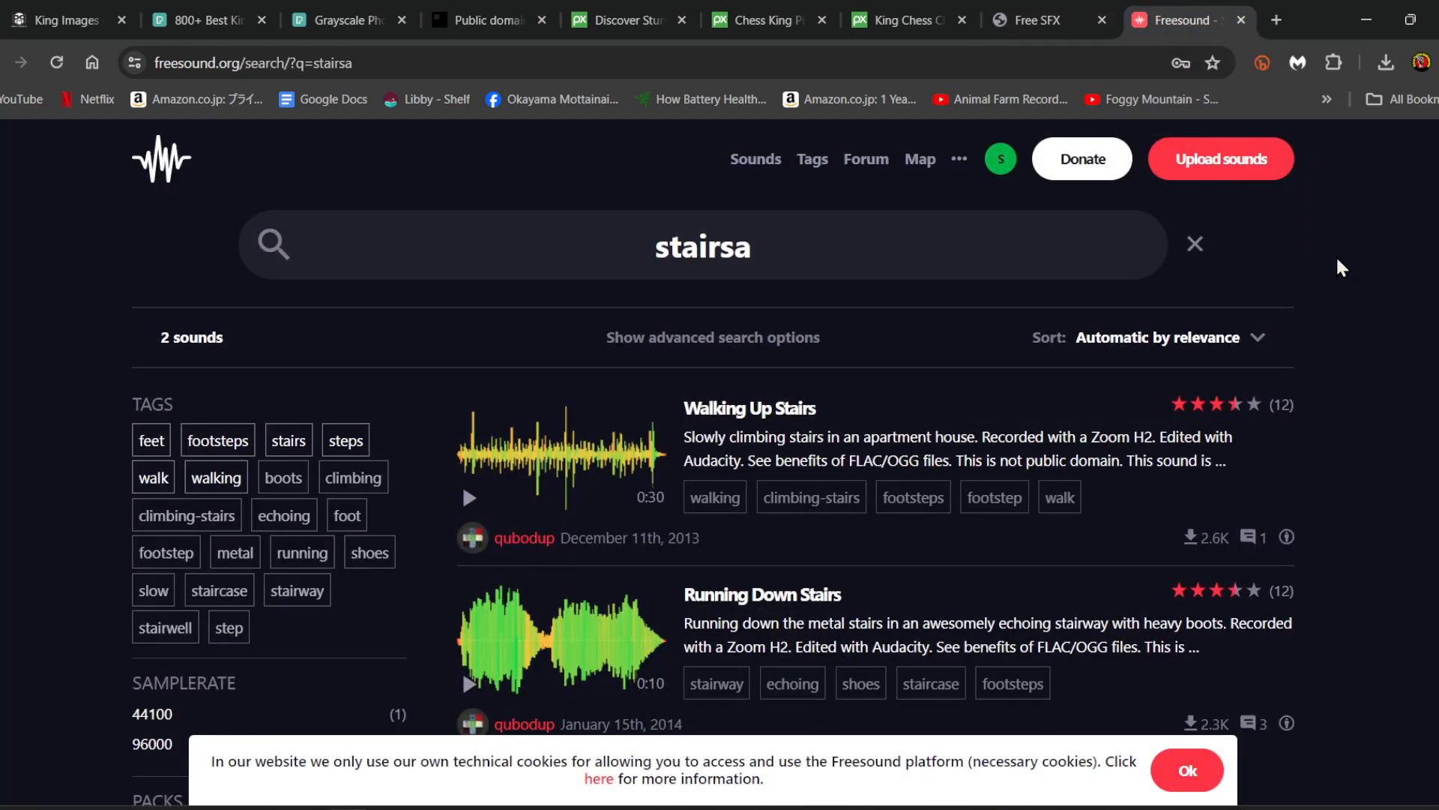
# - Correct the Freesound search text to "stairs" and switch back to Premiere Pro
pyautogui.click(837, 259)
pyautogui.press('BackSpace')
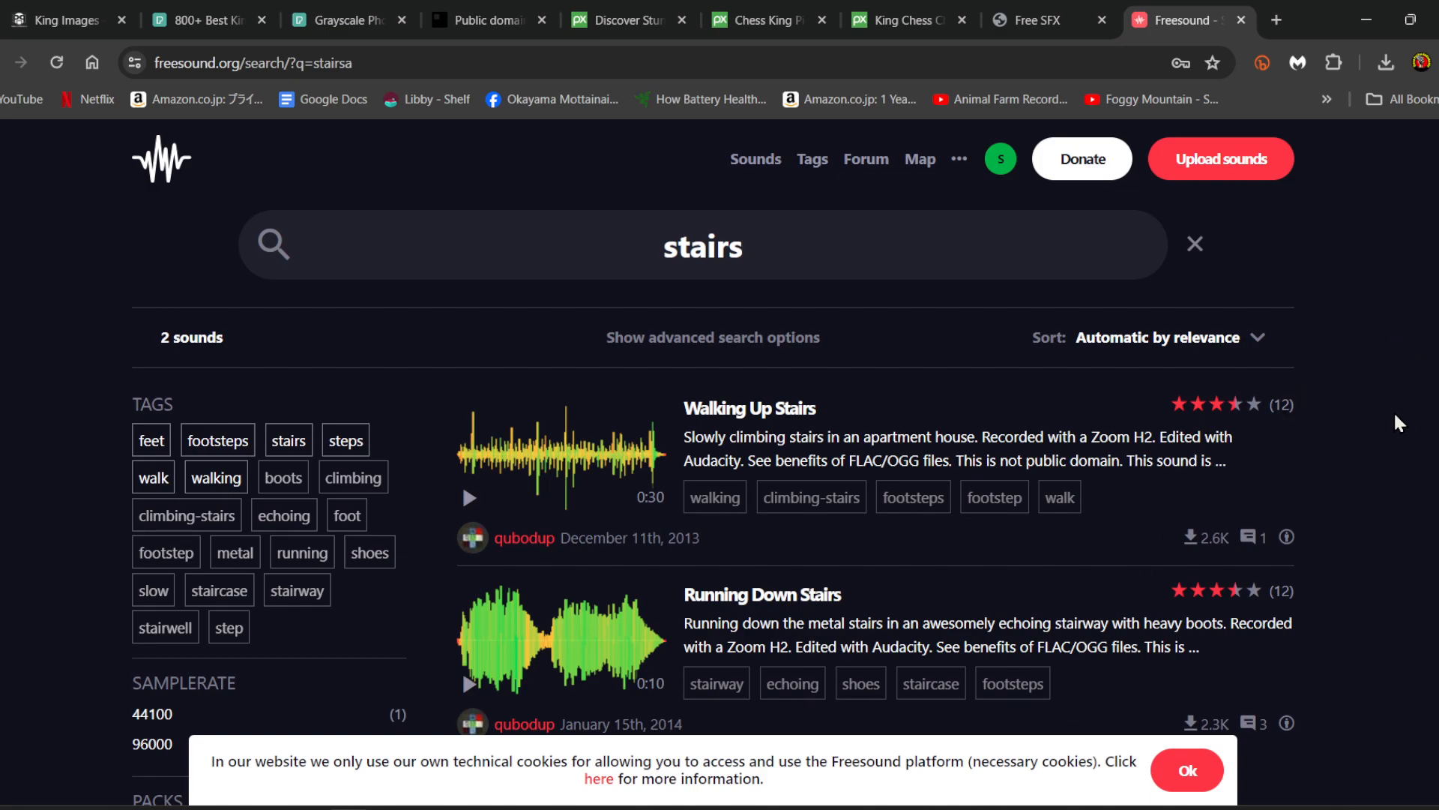
pyautogui.click(478, 806)
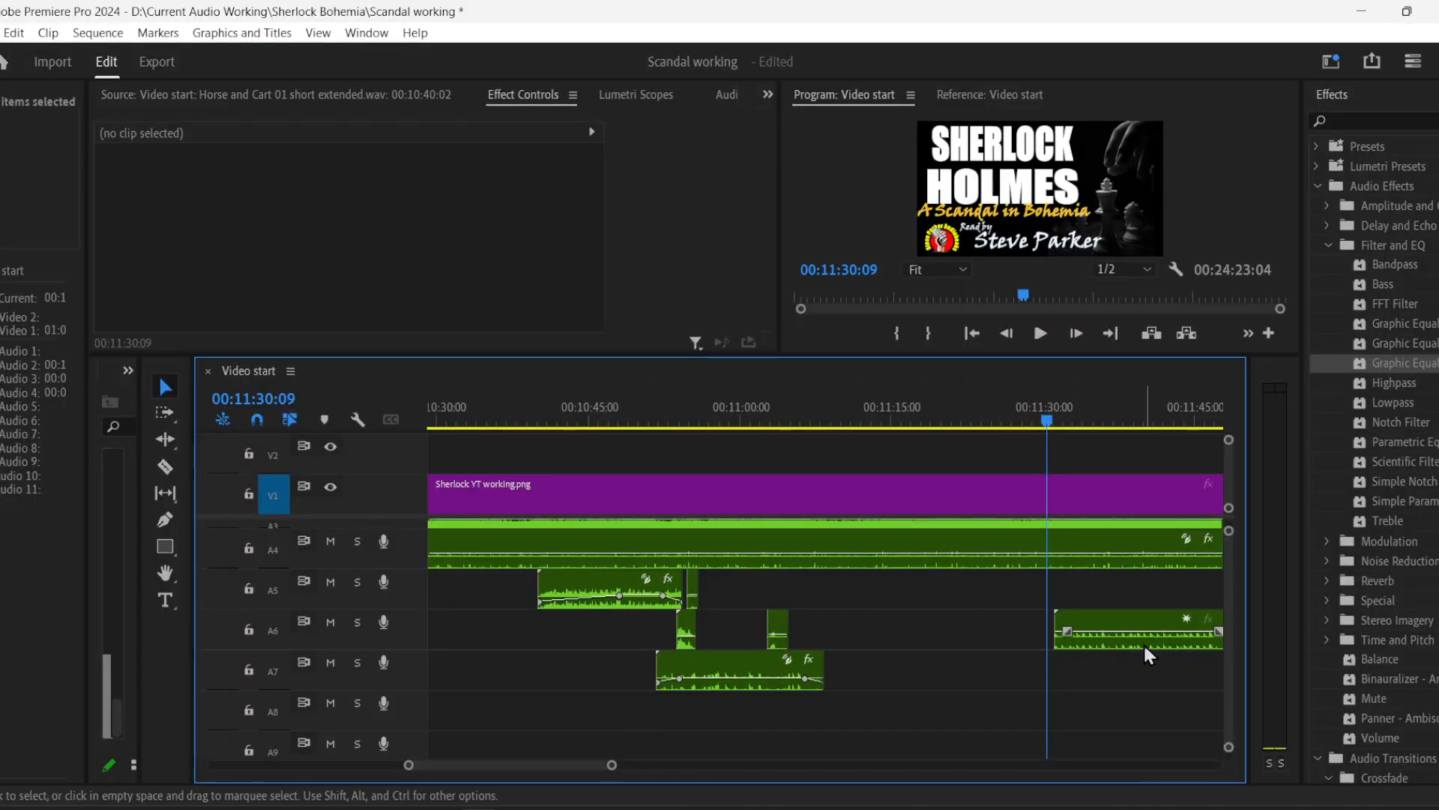
# - Play the narration from 00:11:24:05 and stop at 00:11:28:00 to find where the stairs footsteps belong
pyautogui.moveTo(1145, 642)
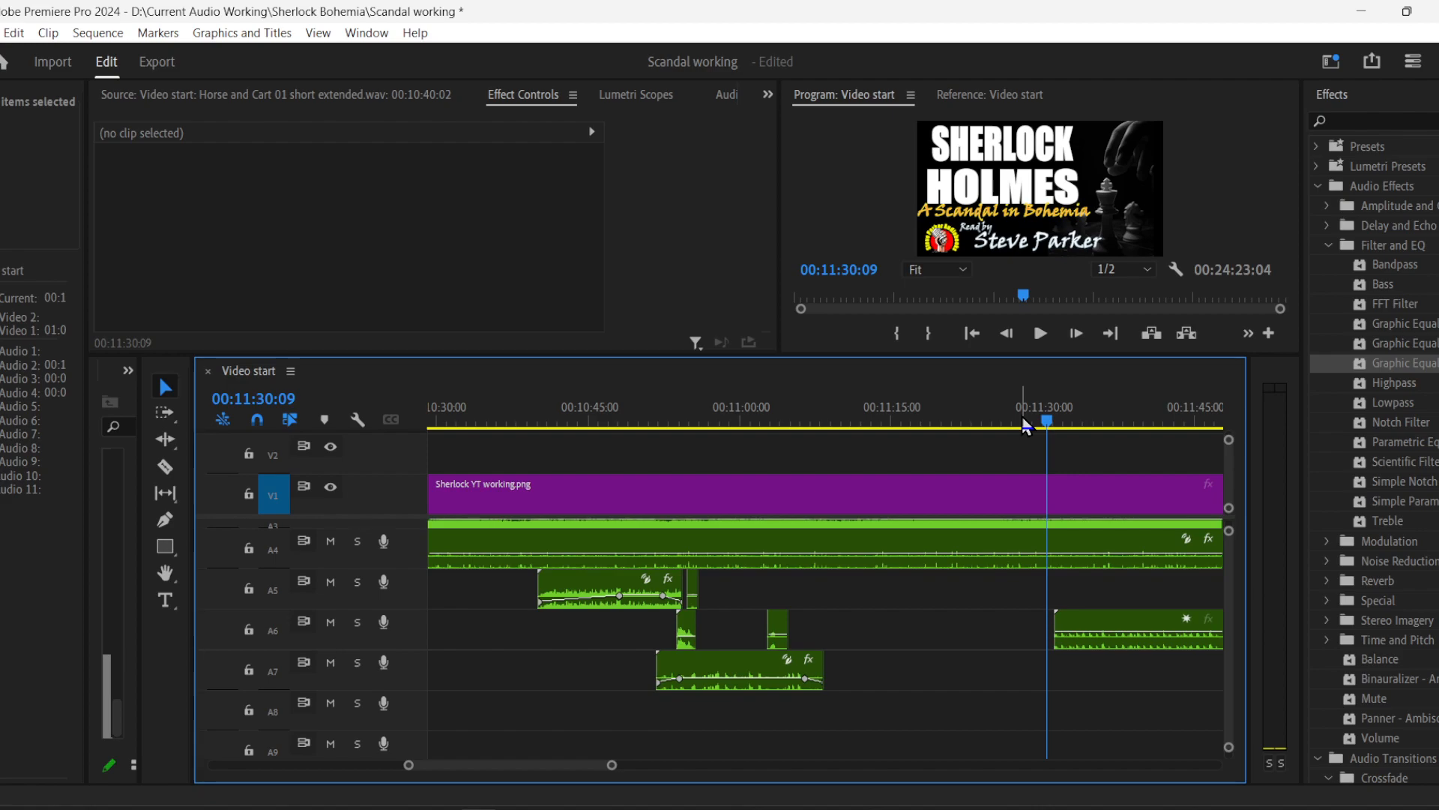
pyautogui.click(986, 422)
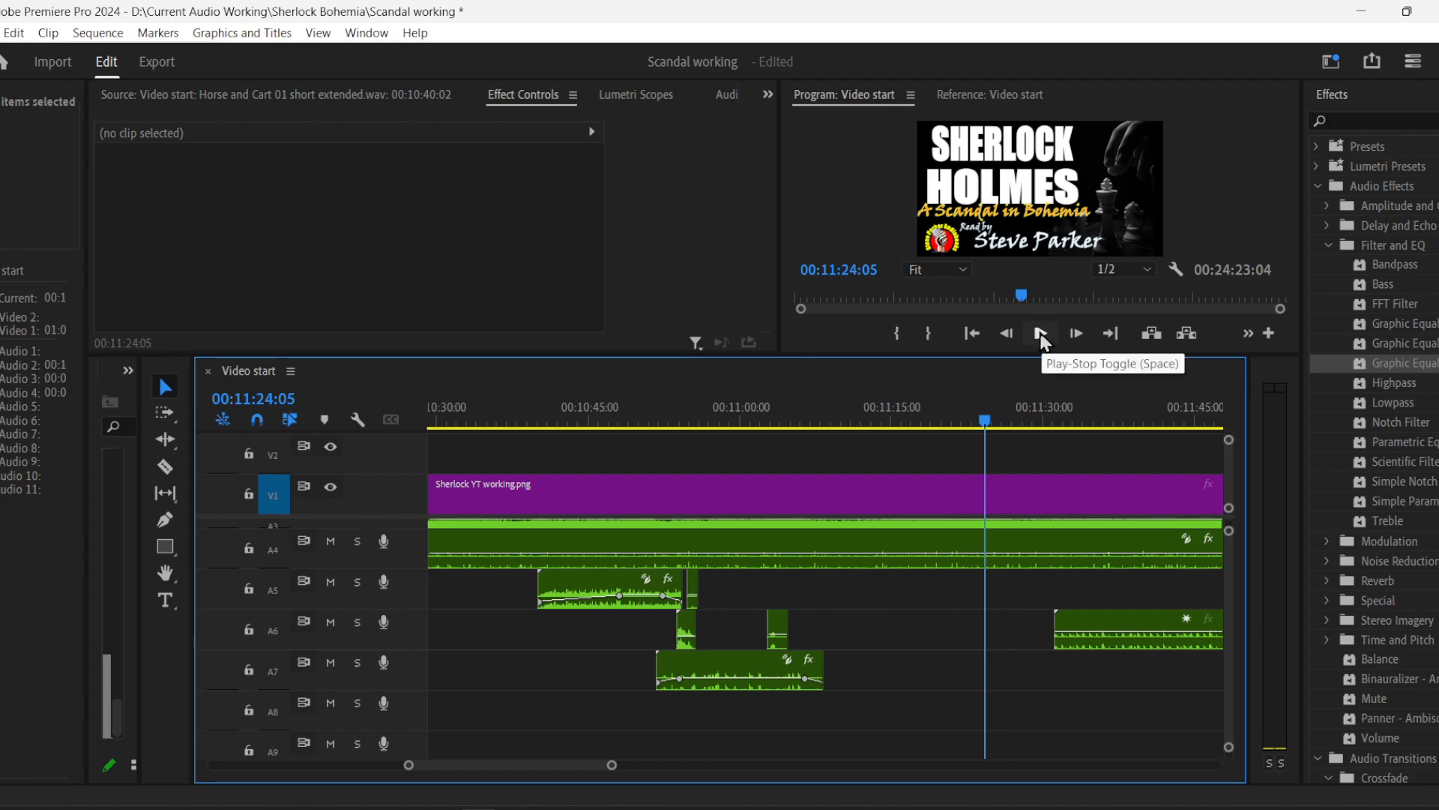
pyautogui.click(1040, 335)
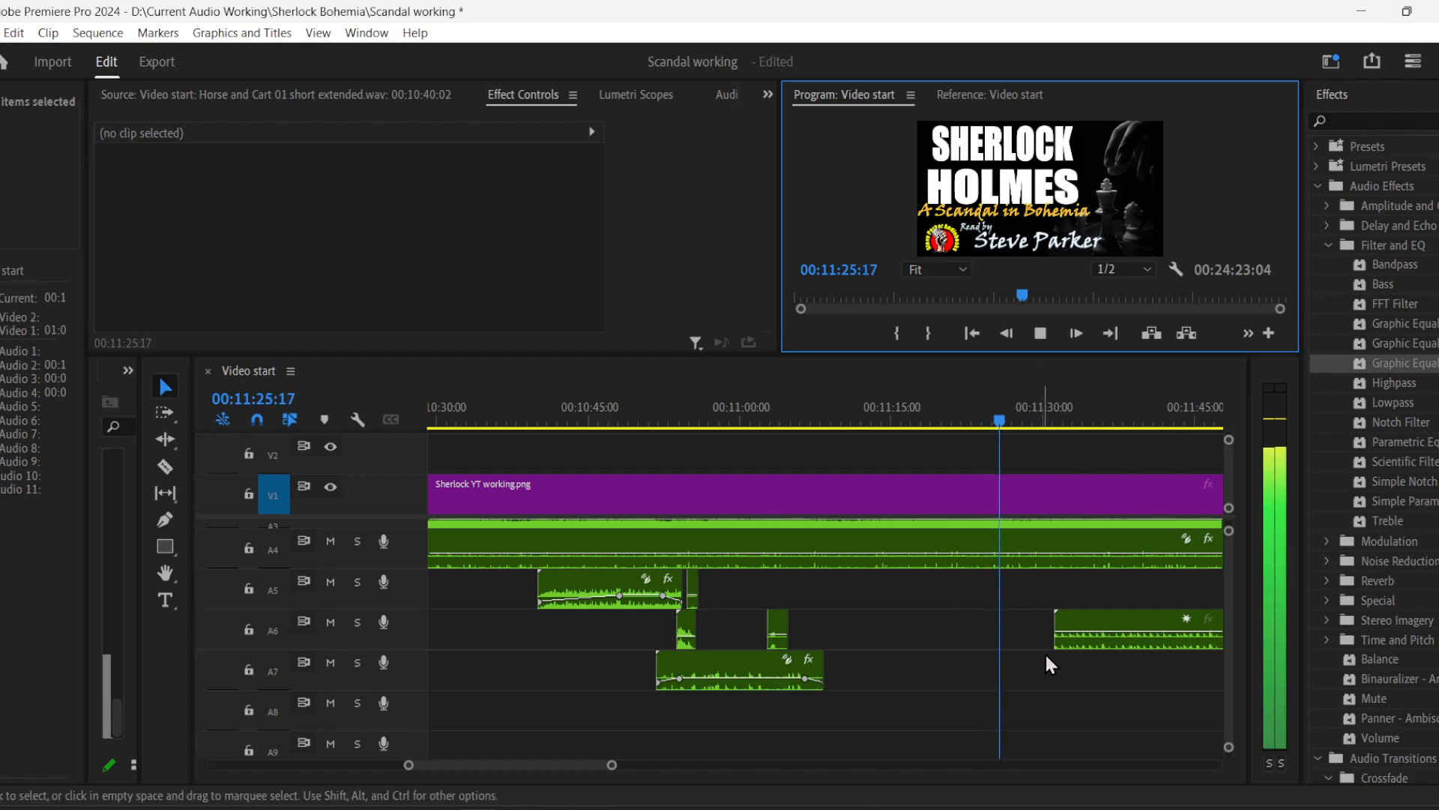
pyautogui.press('space')
# - Move the wooden stairs footsteps clip earlier on A6 to start at about 00:11:26 and add volume keyframes for a fade-in
pyautogui.moveTo(1136, 630); pyautogui.dragTo(1087, 632)
pyautogui.click(165, 519)
pyautogui.click(1058, 632)
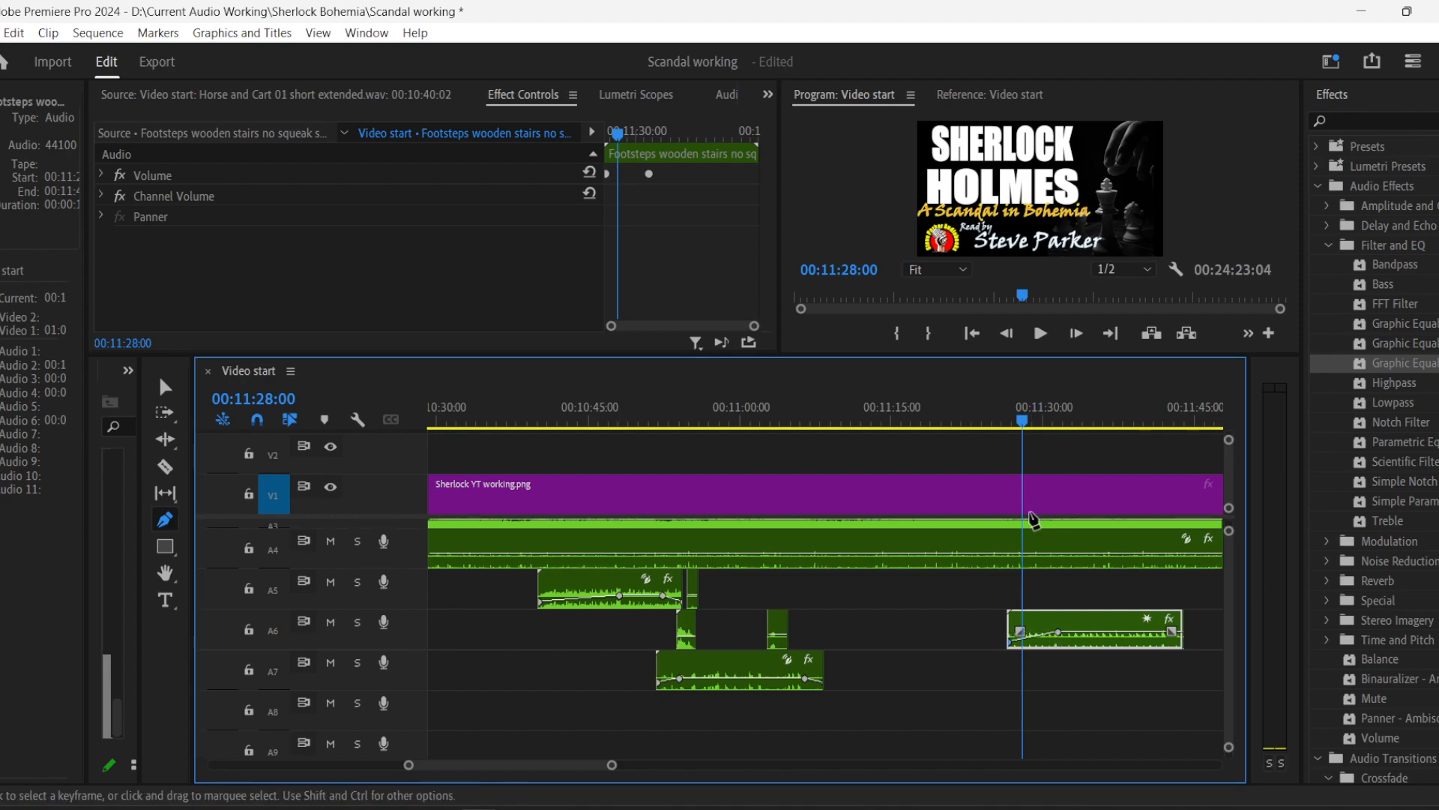
# - Play on from 00:11:28:00 and slightly lower the second volume keyframe on the wooden stairs footsteps clip on A6
pyautogui.click(1040, 333)
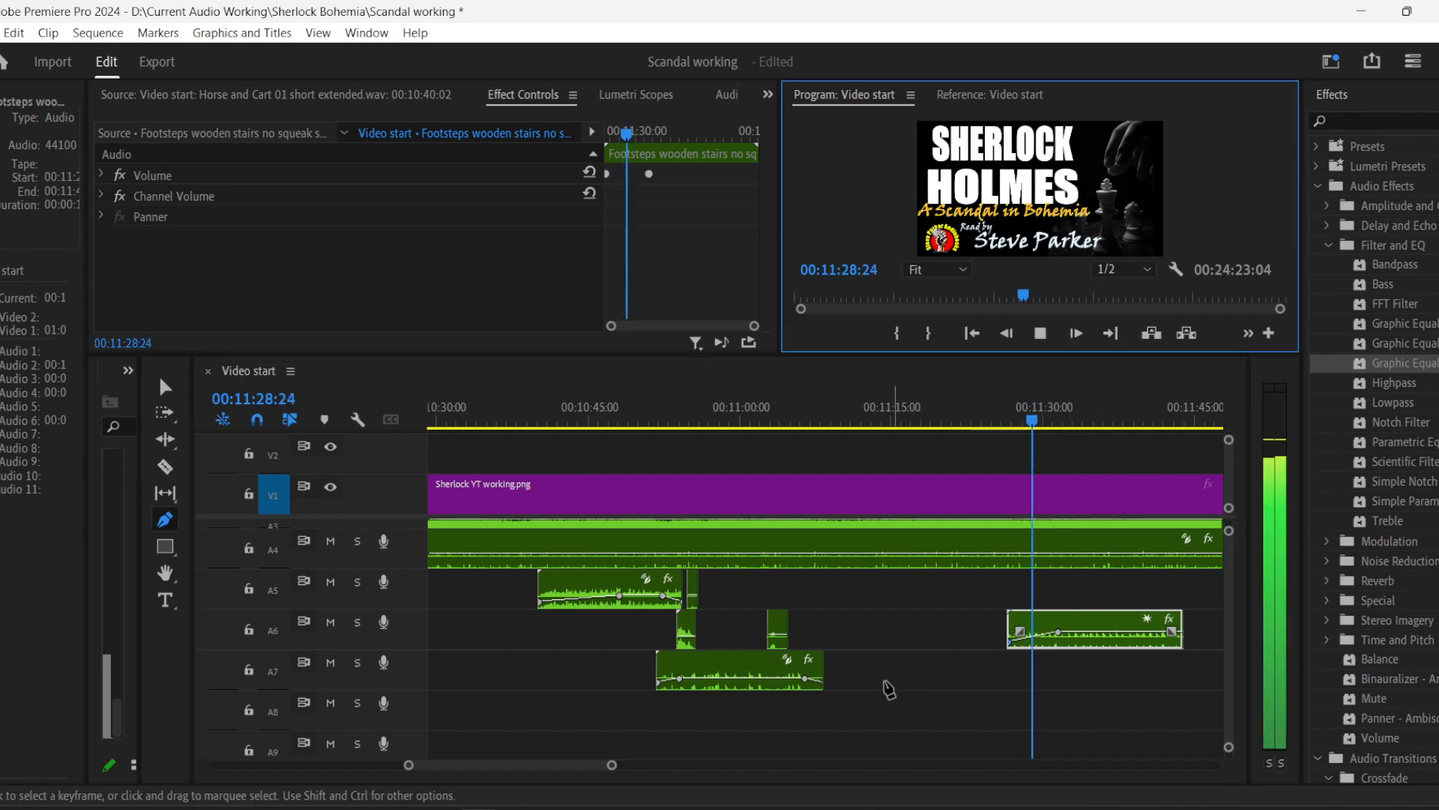
pyautogui.click(165, 387)
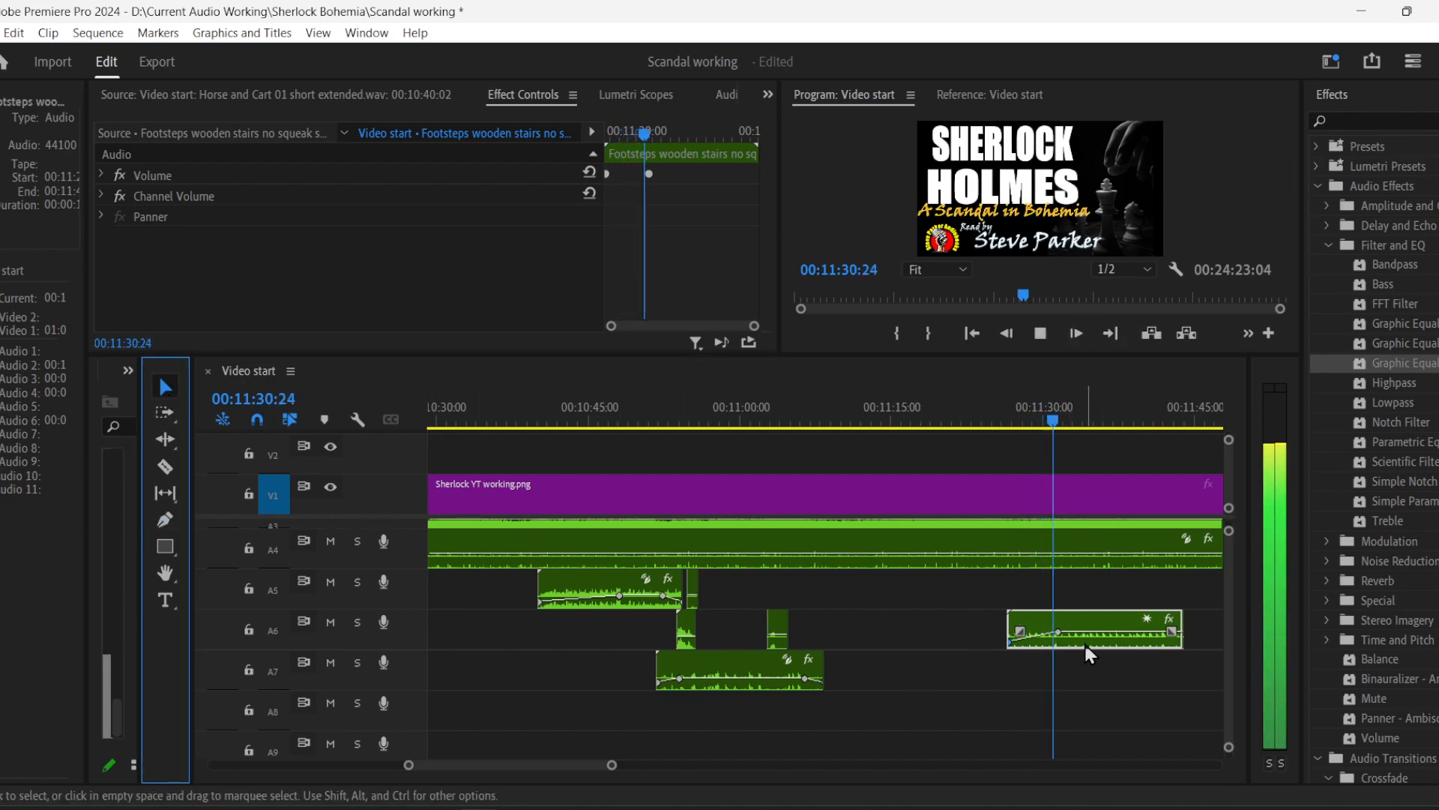
pyautogui.click(1058, 633)
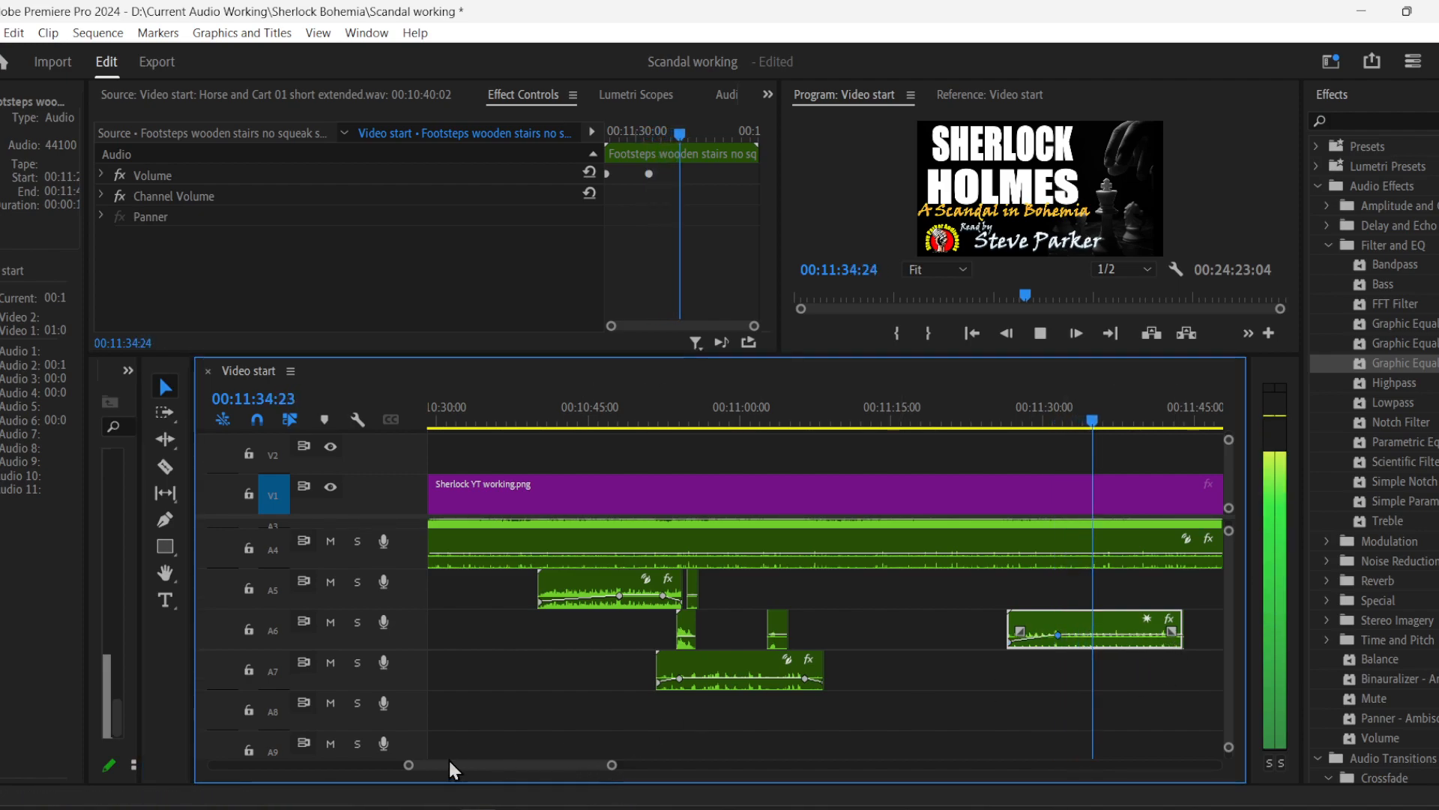
# - Stop playback at 00:11:38:09, split the footsteps clip there, and move the second piece slightly later to leave a short pause
pyautogui.moveTo(408, 764); pyautogui.dragTo(443, 765)
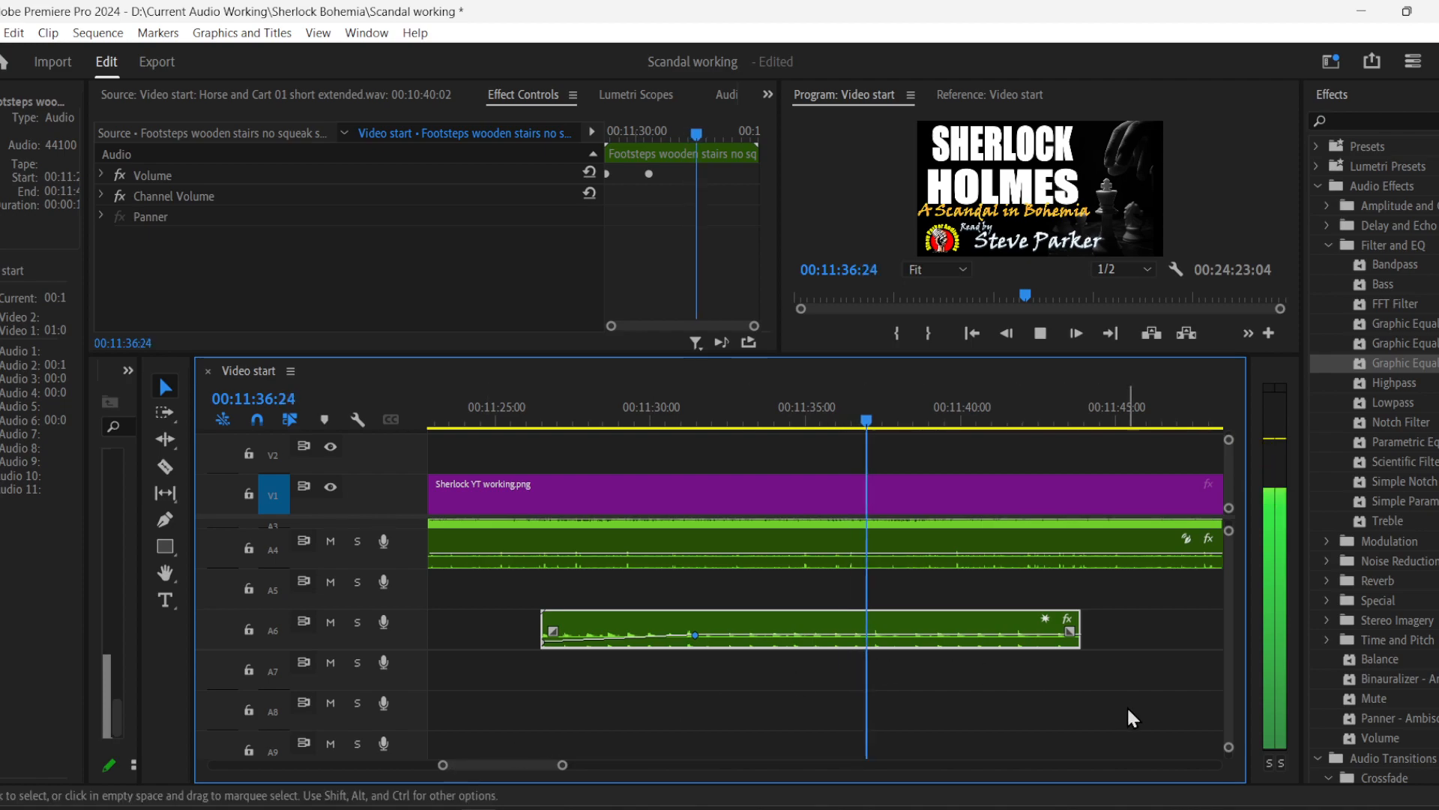
pyautogui.press('space')
pyautogui.click(165, 467)
pyautogui.click(908, 633)
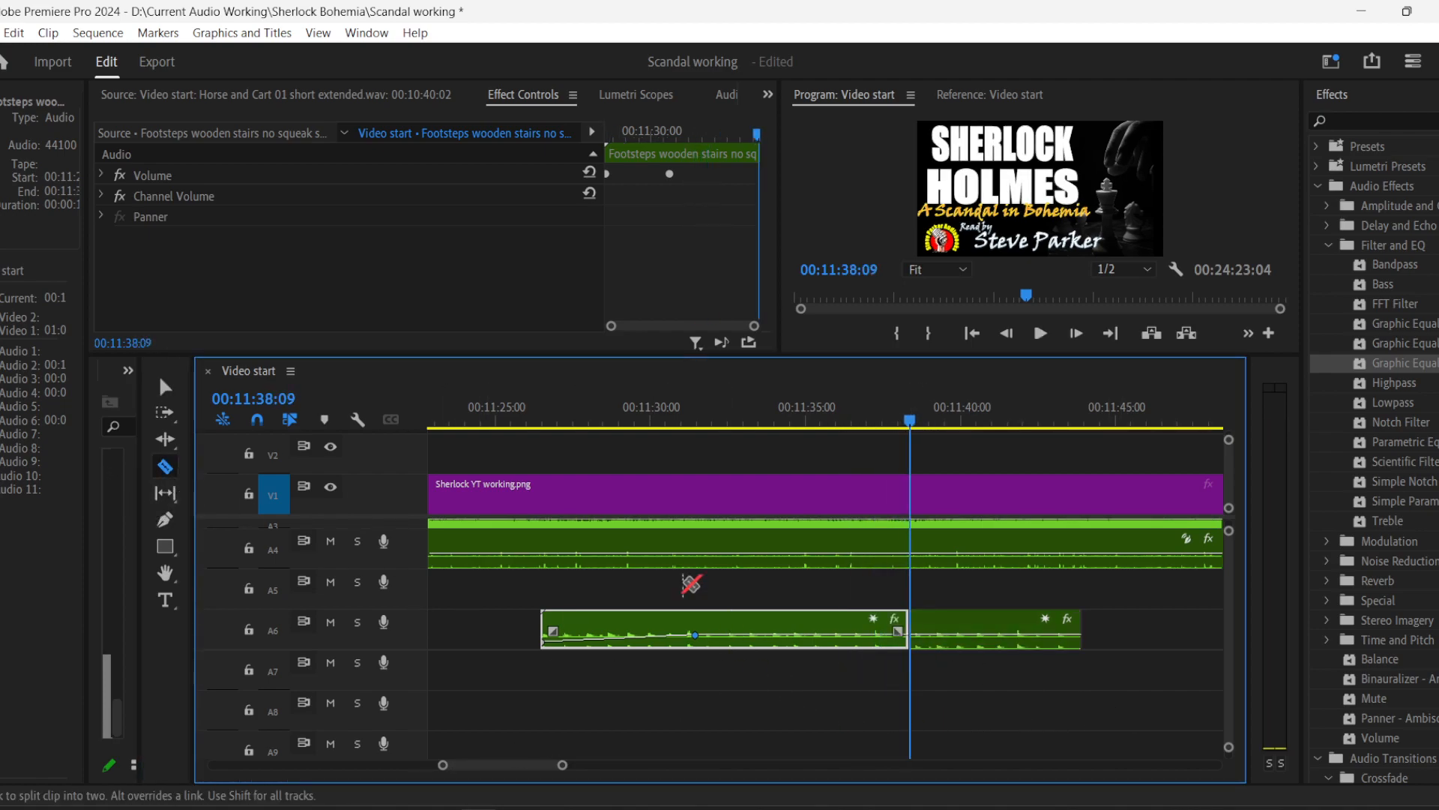
pyautogui.click(165, 386)
pyautogui.moveTo(952, 635); pyautogui.dragTo(965, 636)
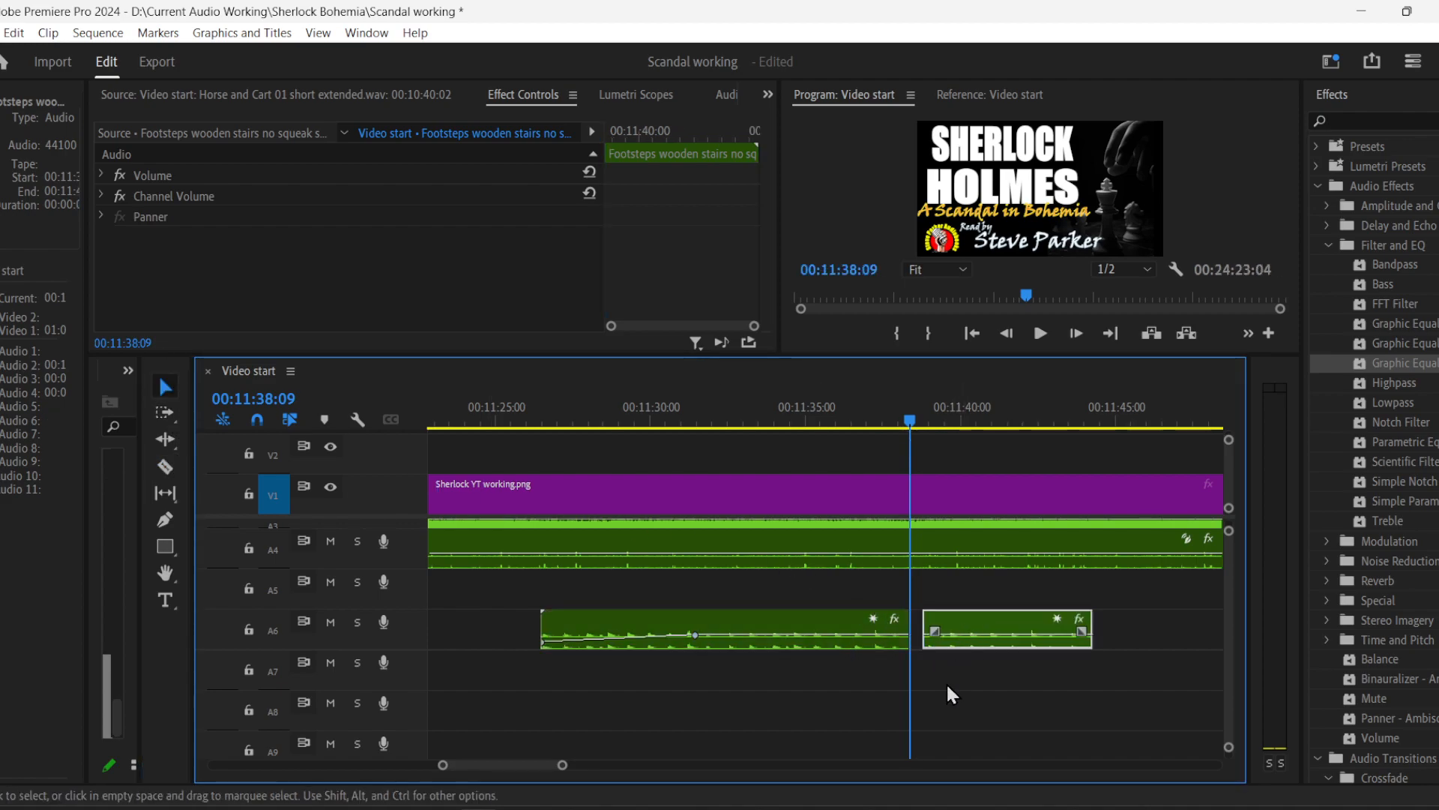
# - Play to 00:11:40:02, split the second footsteps piece just after that point, and delete the remainder of the clip
pyautogui.press('space')
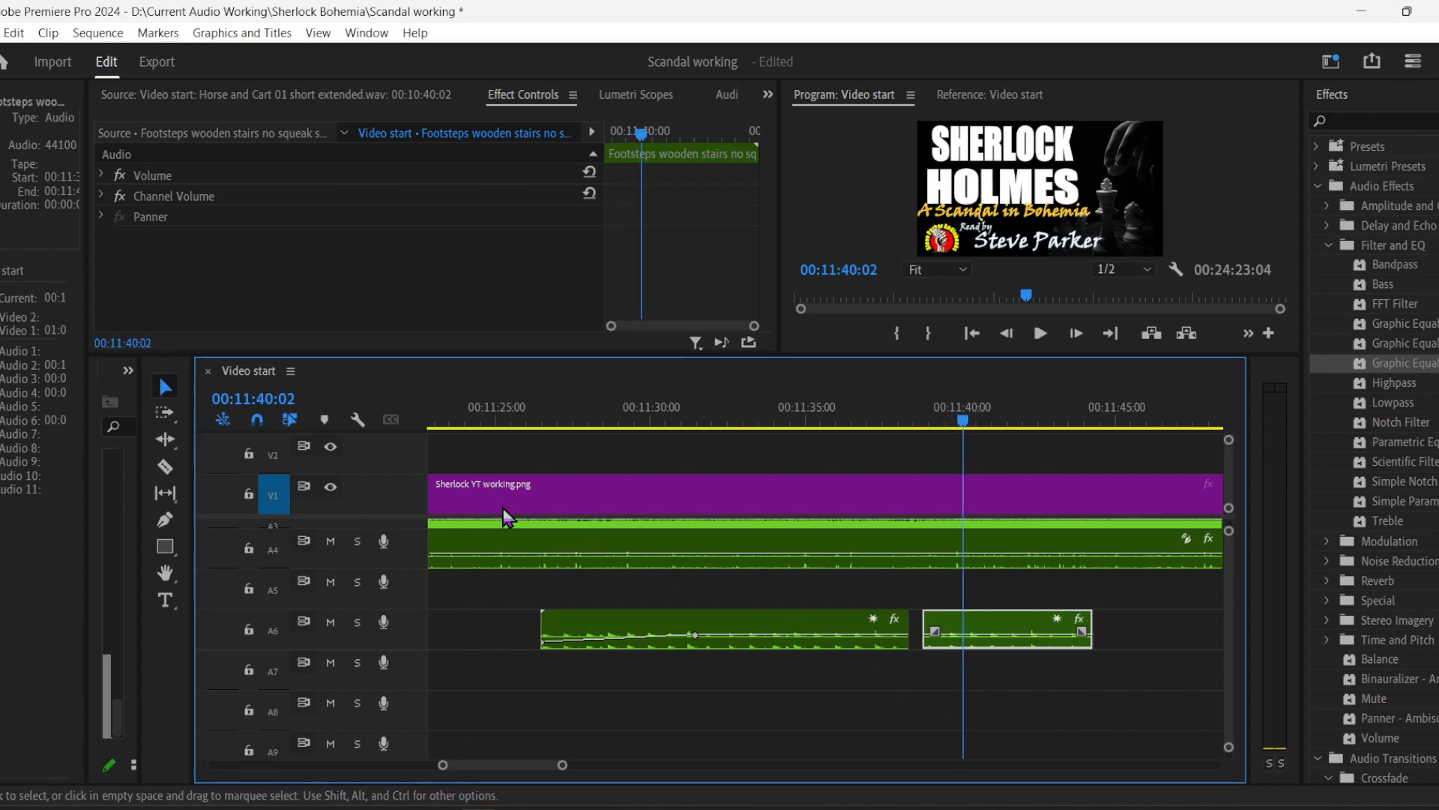
pyautogui.click(165, 466)
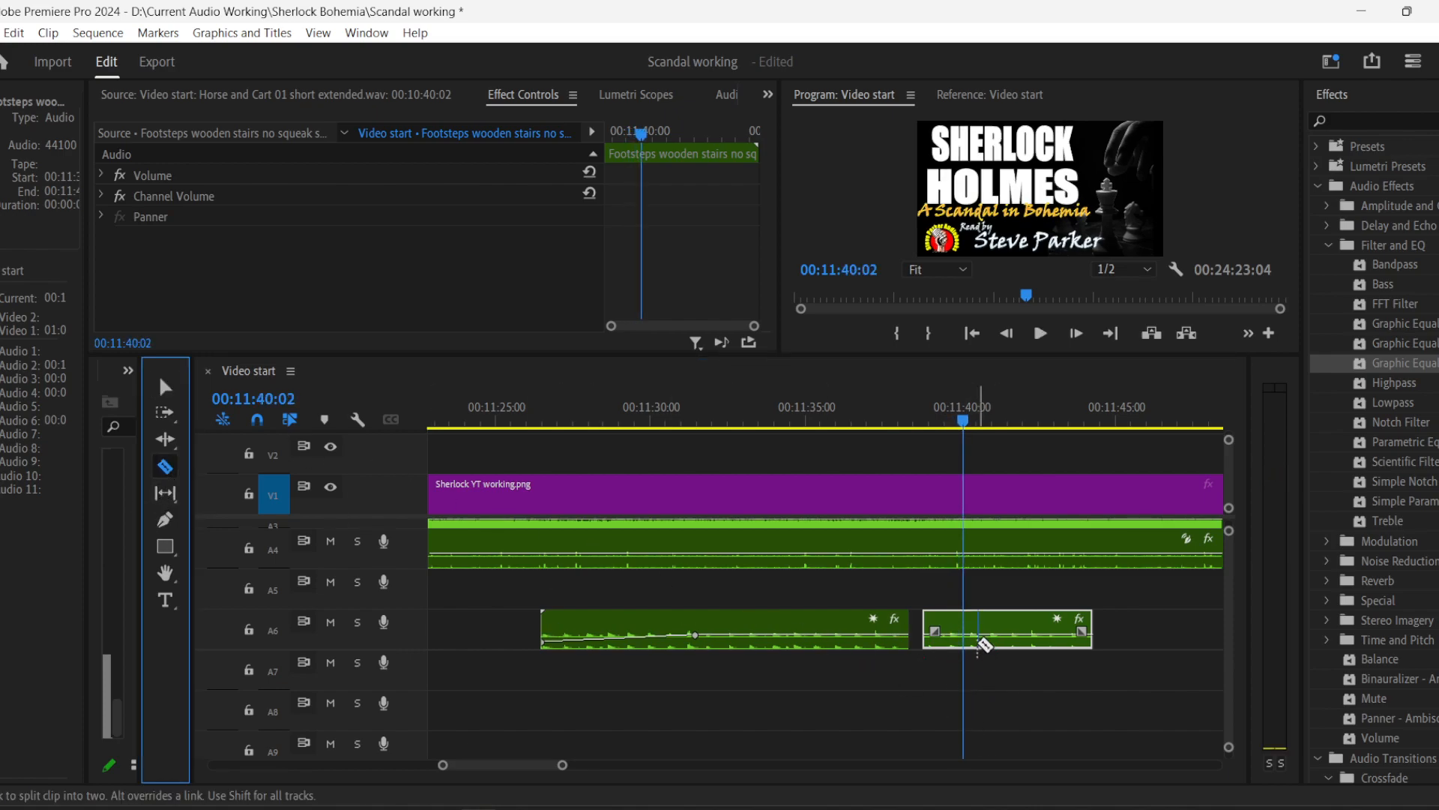
pyautogui.moveTo(445, 765); pyautogui.dragTo(474, 770)
pyautogui.click(839, 628)
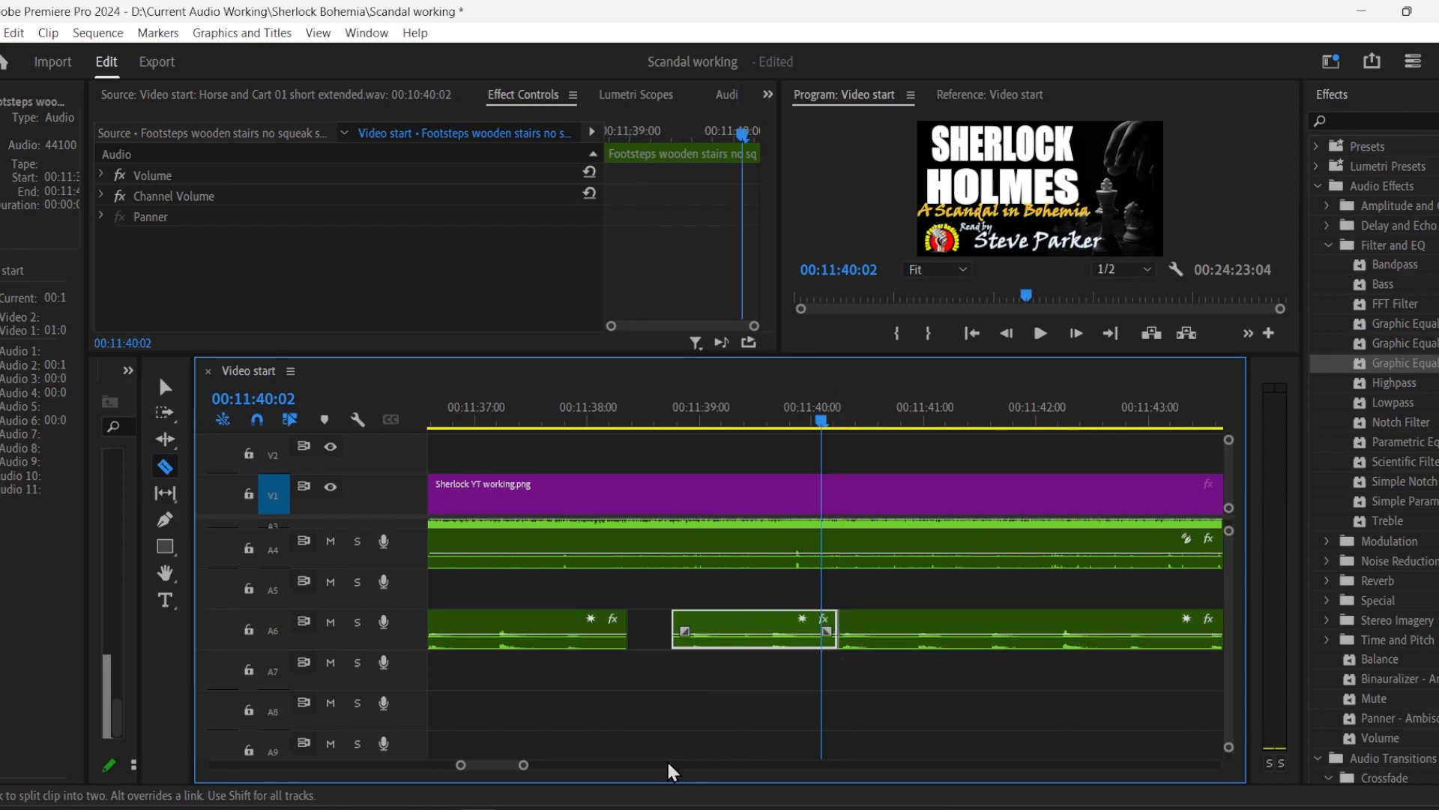
pyautogui.click(165, 387)
pyautogui.click(933, 631)
pyautogui.press('Delete')
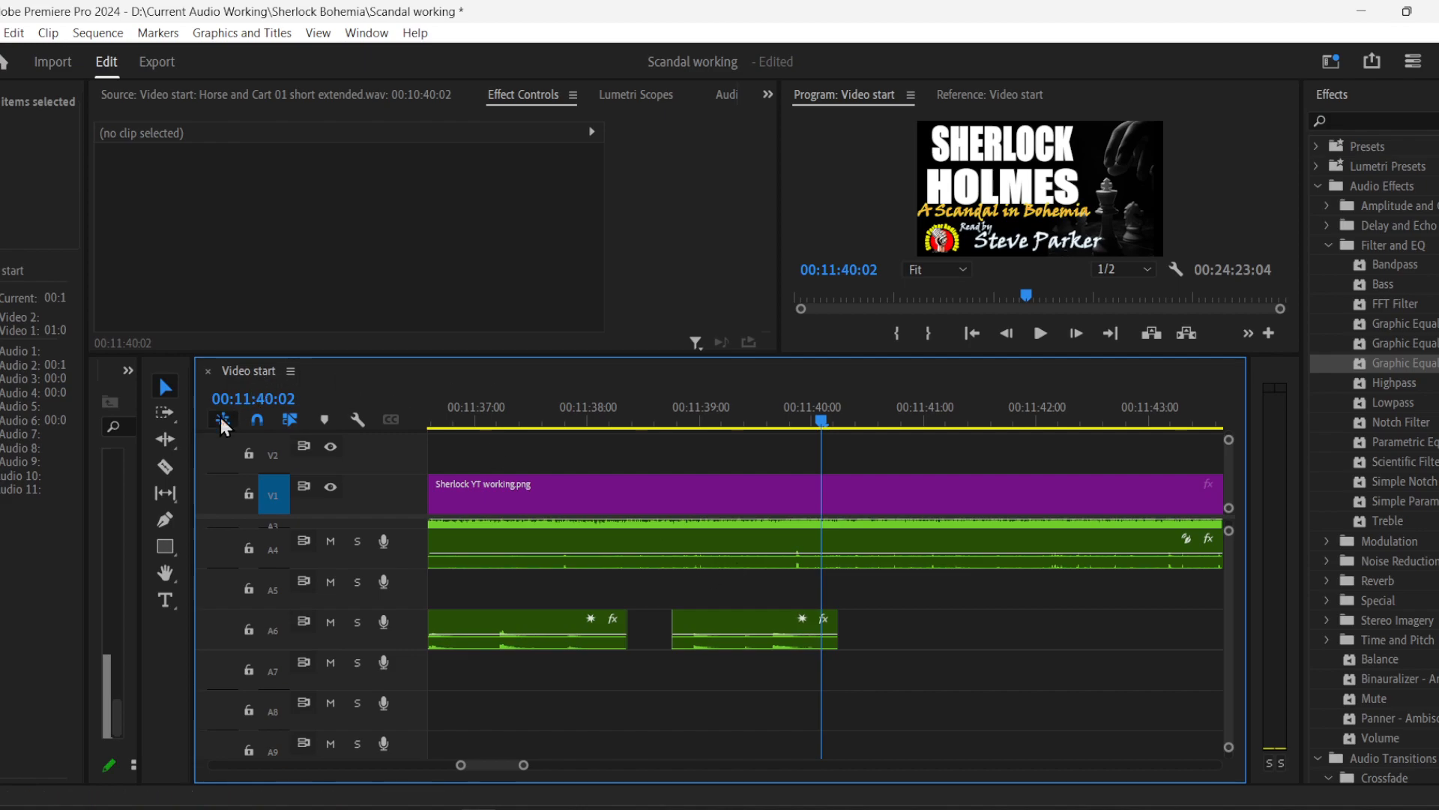
# - Split the short footsteps piece before its last footstep and move that footstep earlier to start at about 00:11:39:10
pyautogui.click(165, 466)
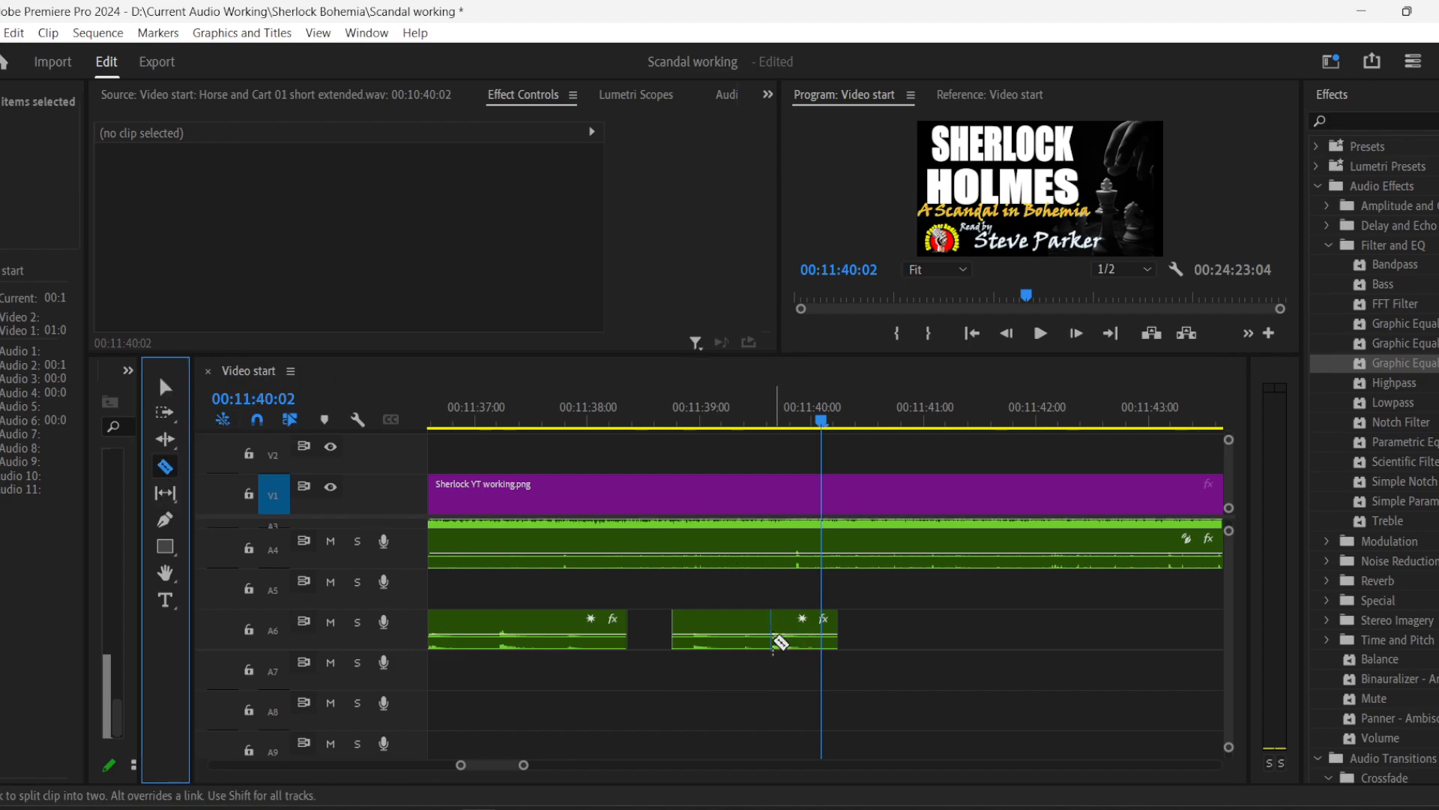
pyautogui.click(768, 643)
pyautogui.press('v')
pyautogui.moveTo(765, 637); pyautogui.dragTo(791, 654)
# - Play the sequence from 00:11:36:19 to 00:11:43:13 to check the footstep timing and find the next effect's position
pyautogui.click(452, 405)
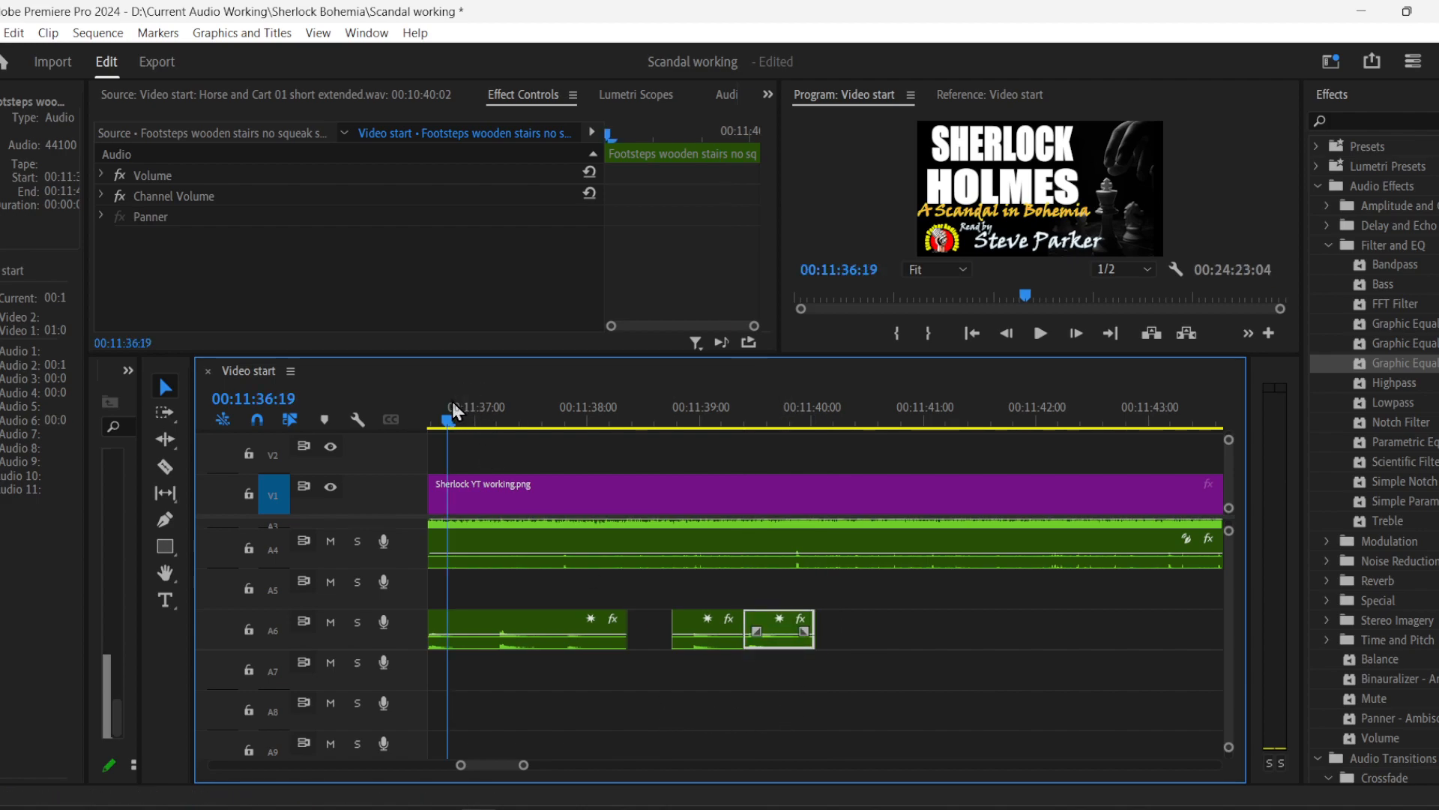
pyautogui.press('space')
pyautogui.scroll(5, 831, 673)
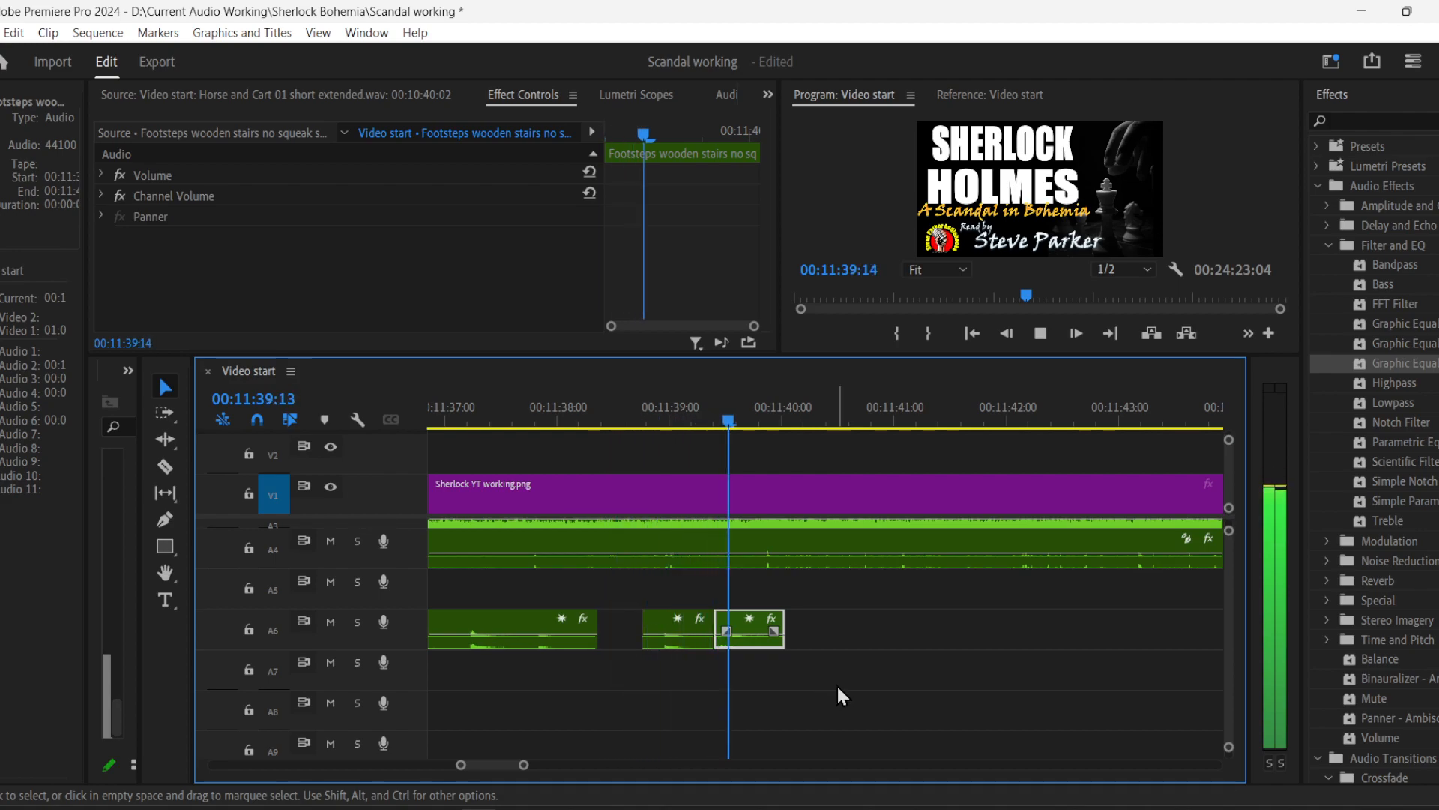
pyautogui.moveTo(523, 764); pyautogui.dragTo(585, 767)
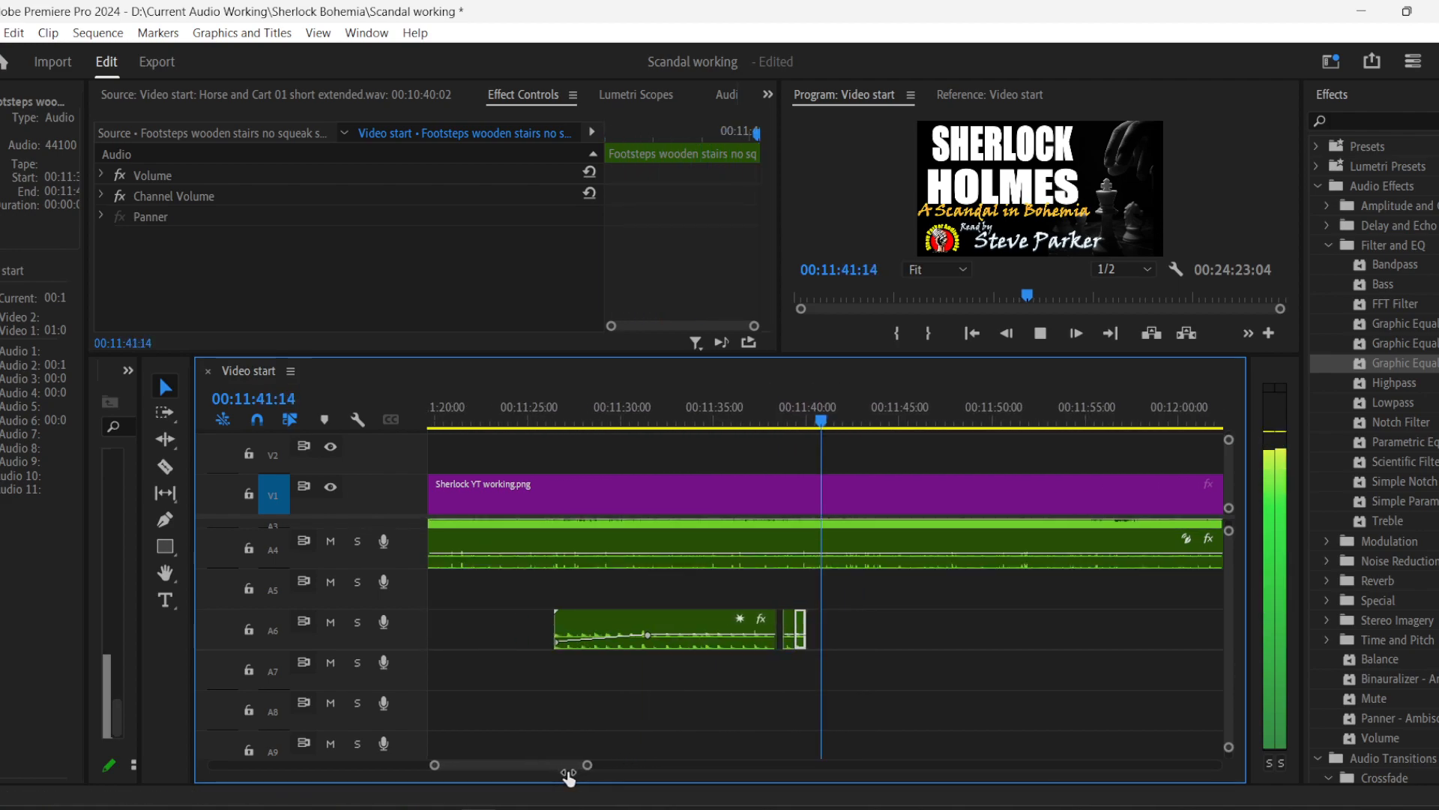
pyautogui.click(1040, 333)
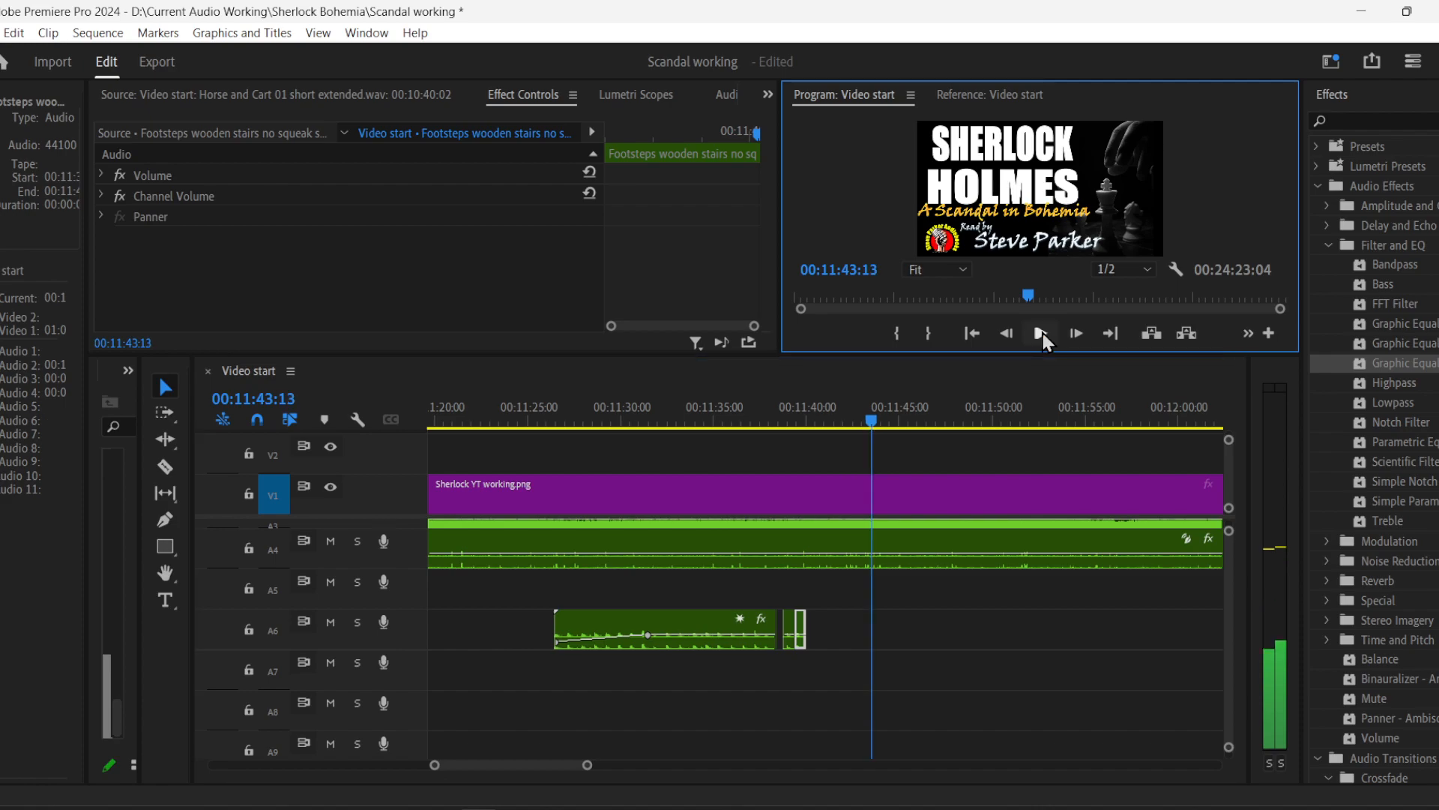
# - Switch to File Explorer, open the Door folder in 01 SFX, and audition the Door Knock vigorous sound
pyautogui.click(500, 808)
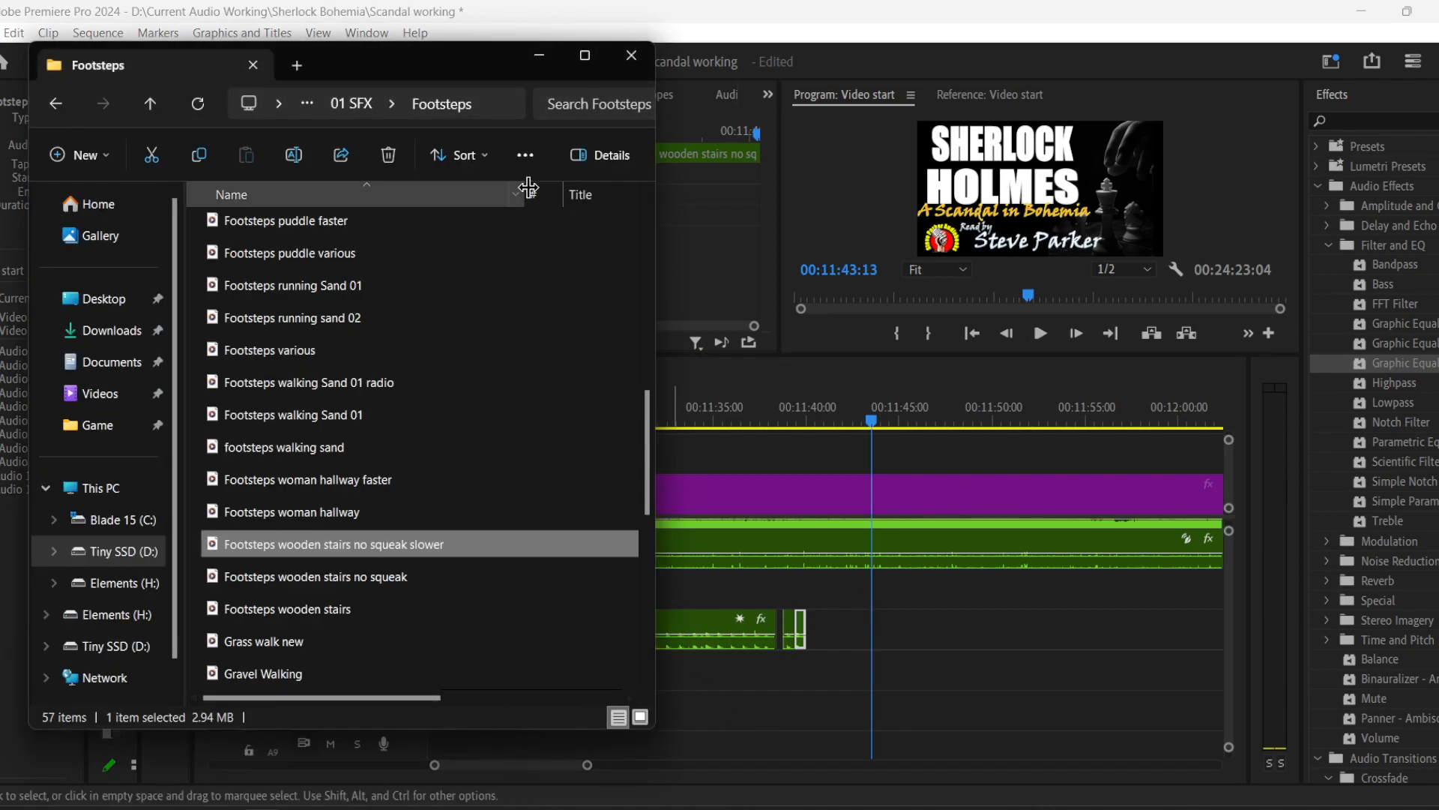
pyautogui.click(353, 103)
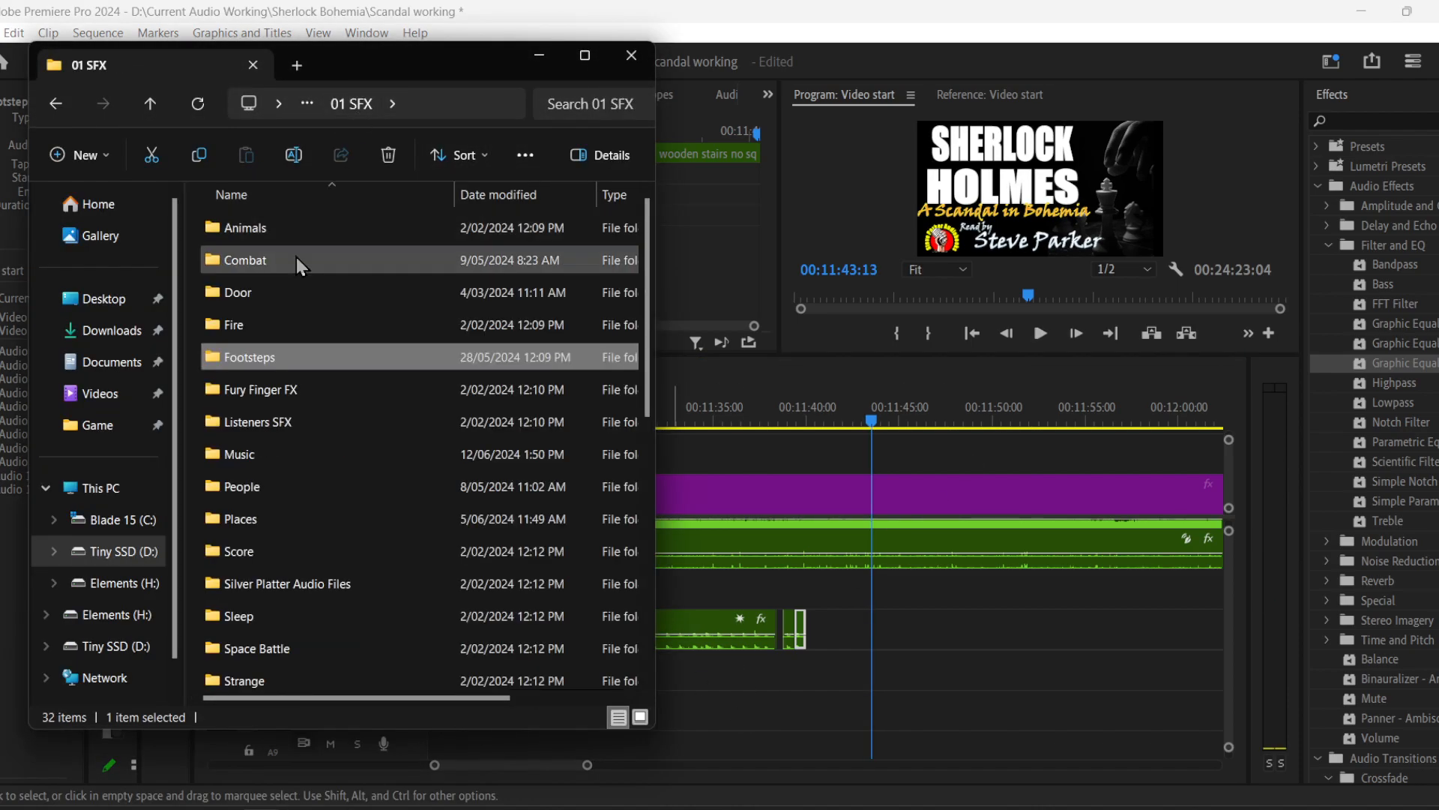
pyautogui.doubleClick(295, 294)
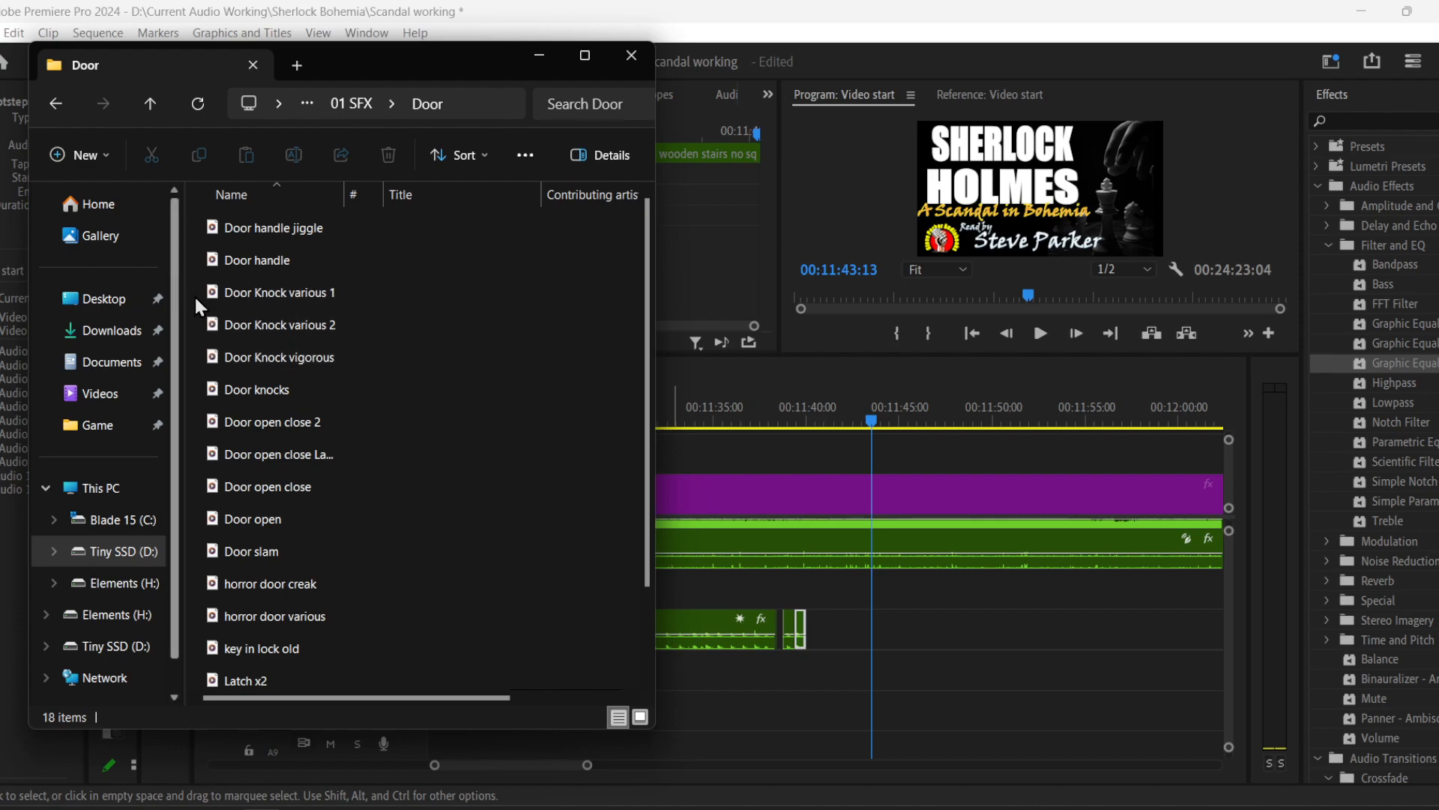
pyautogui.doubleClick(269, 367)
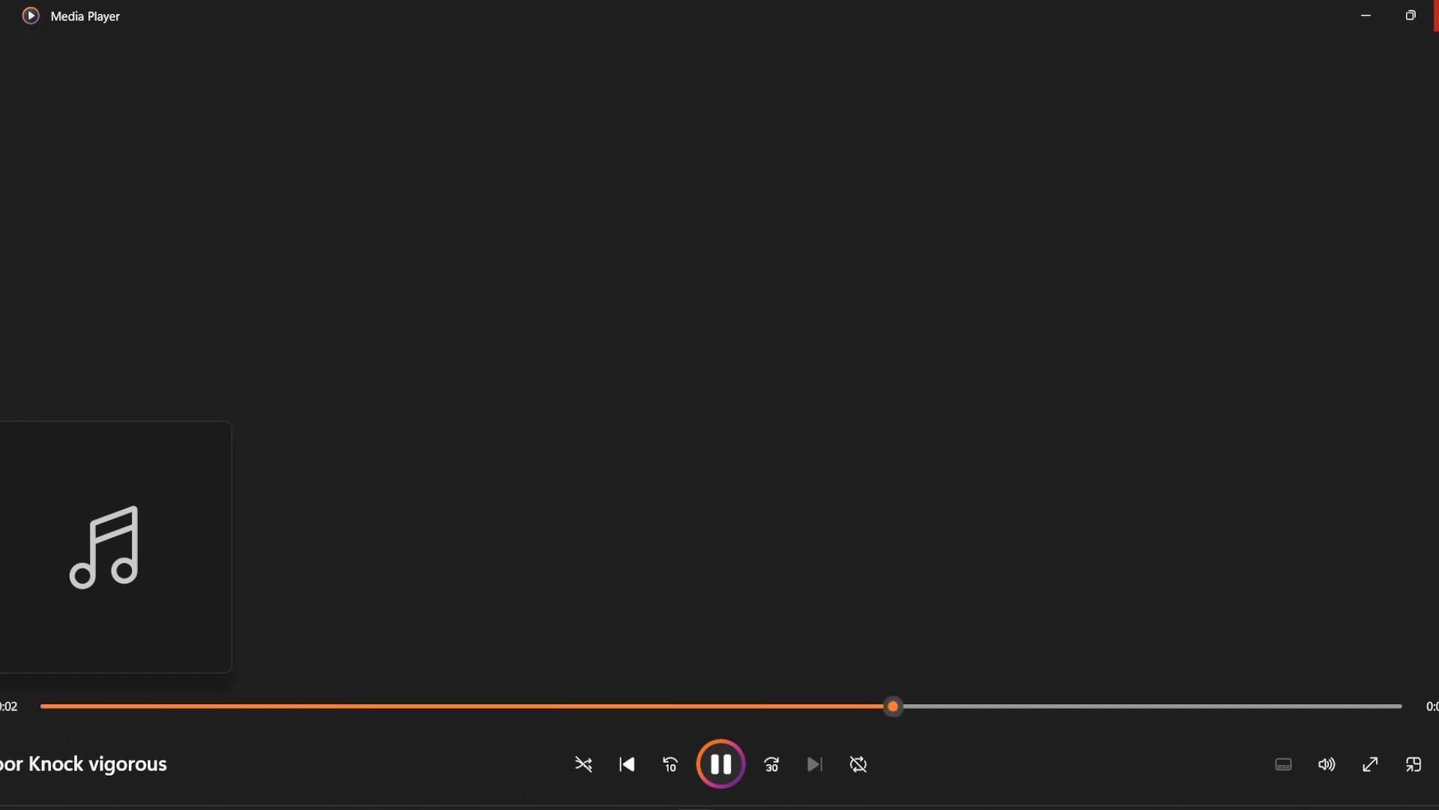
pyautogui.click(1436, 15)
# - Add Door Knock vigorous to A7 and move it earlier to start at about 00:11:42:09
pyautogui.moveTo(304, 362); pyautogui.dragTo(875, 671)
pyautogui.moveTo(434, 765); pyautogui.dragTo(456, 766)
pyautogui.moveTo(960, 667); pyautogui.dragTo(861, 661)
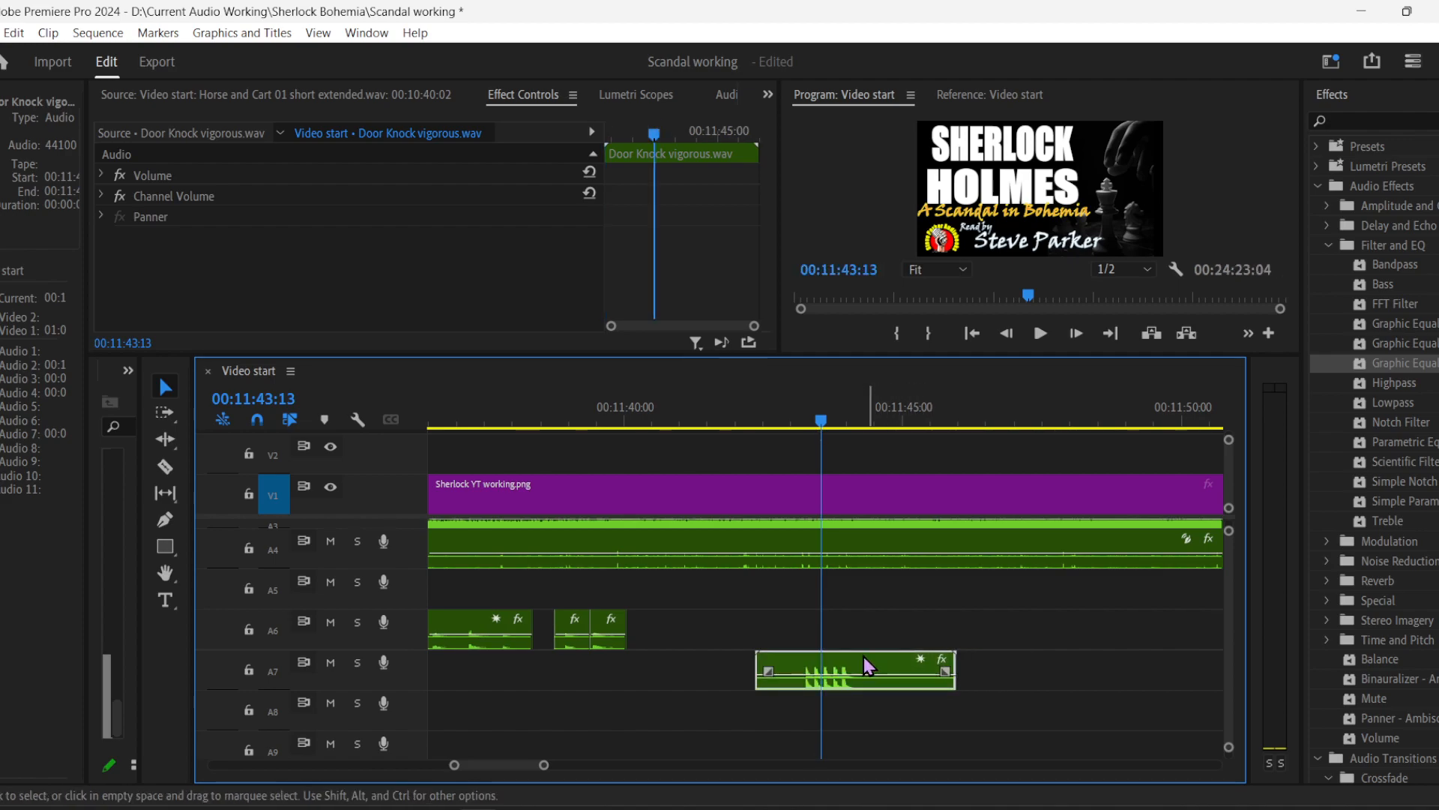
# - Play the door knock with the narration and trim the clip's end to about 00:11:43:18, keeping three knocks
pyautogui.click(724, 410)
pyautogui.press('space')
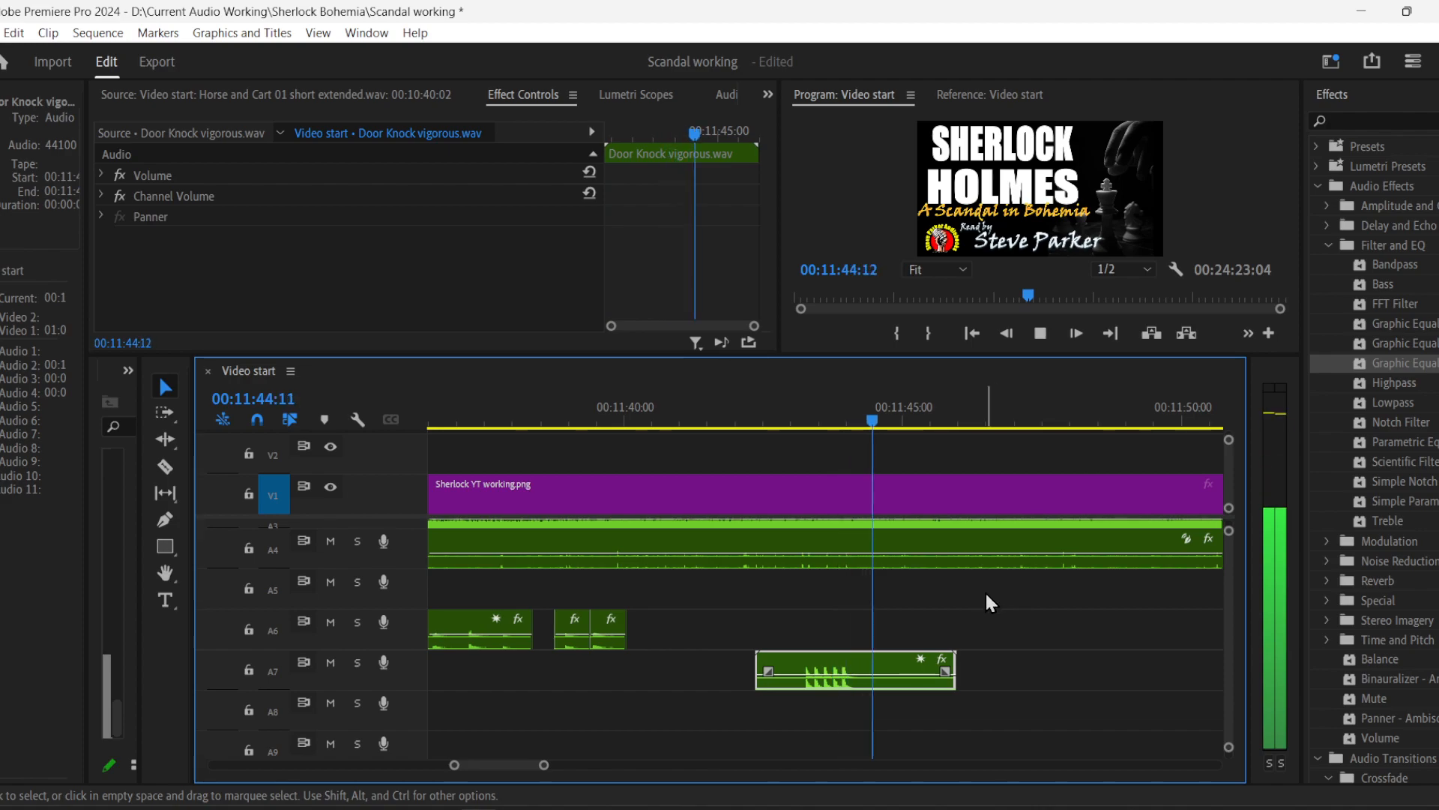
pyautogui.press('space')
pyautogui.moveTo(452, 764); pyautogui.dragTo(482, 769)
pyautogui.moveTo(976, 675); pyautogui.dragTo(667, 704)
# - Play from 00:11:42:11 to 00:11:45:15 to check the trimmed door knock against the narration
pyautogui.click(480, 416)
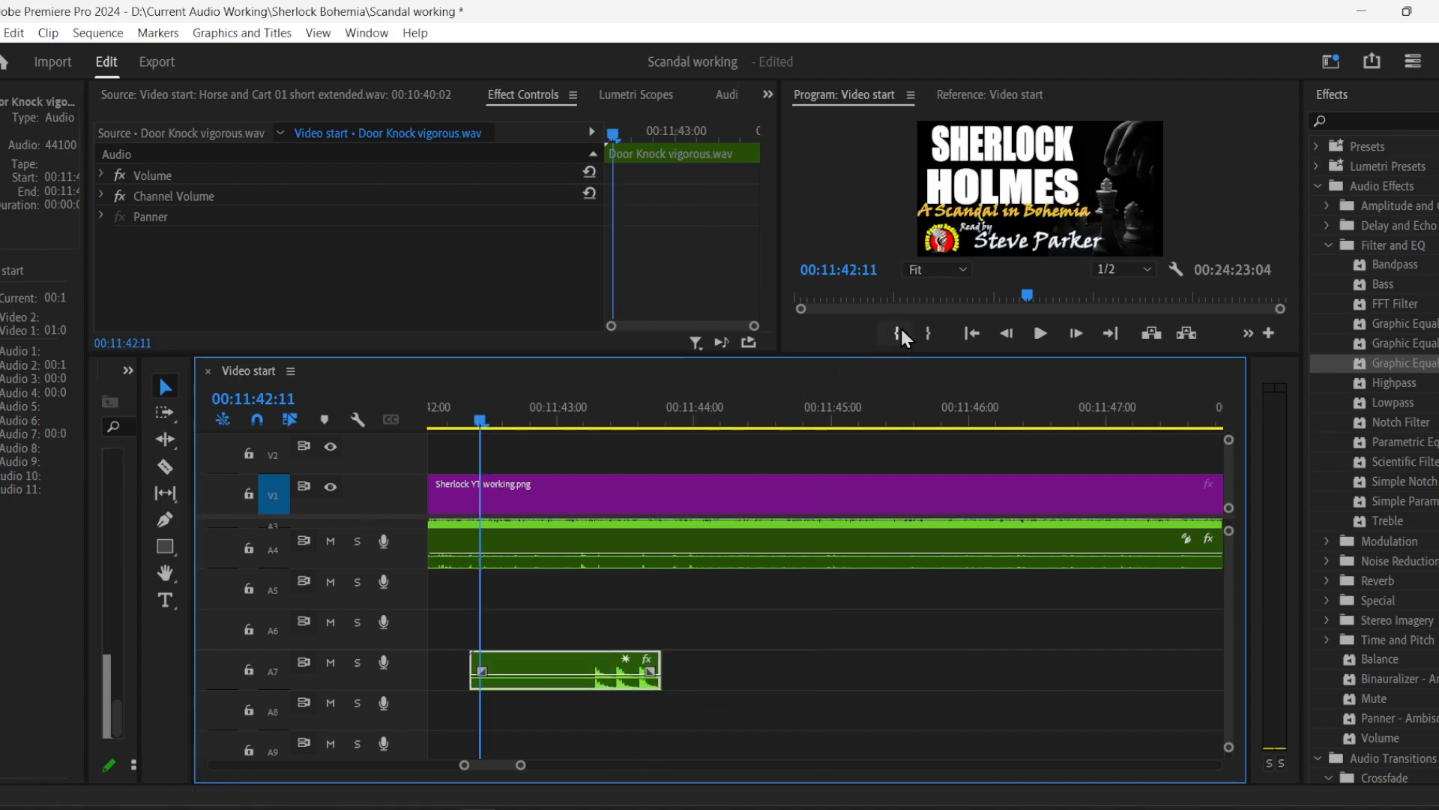
pyautogui.click(1041, 333)
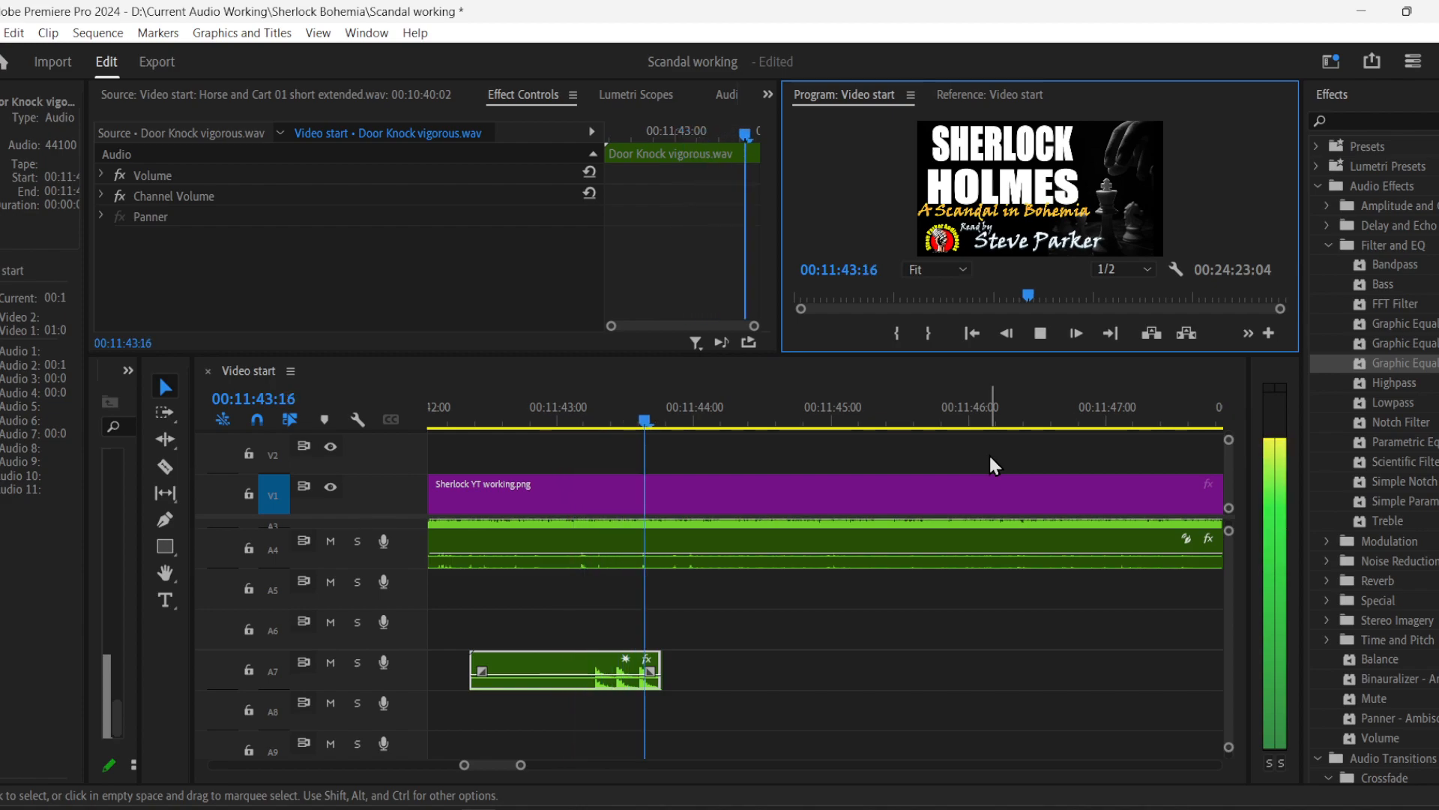
pyautogui.press('space')
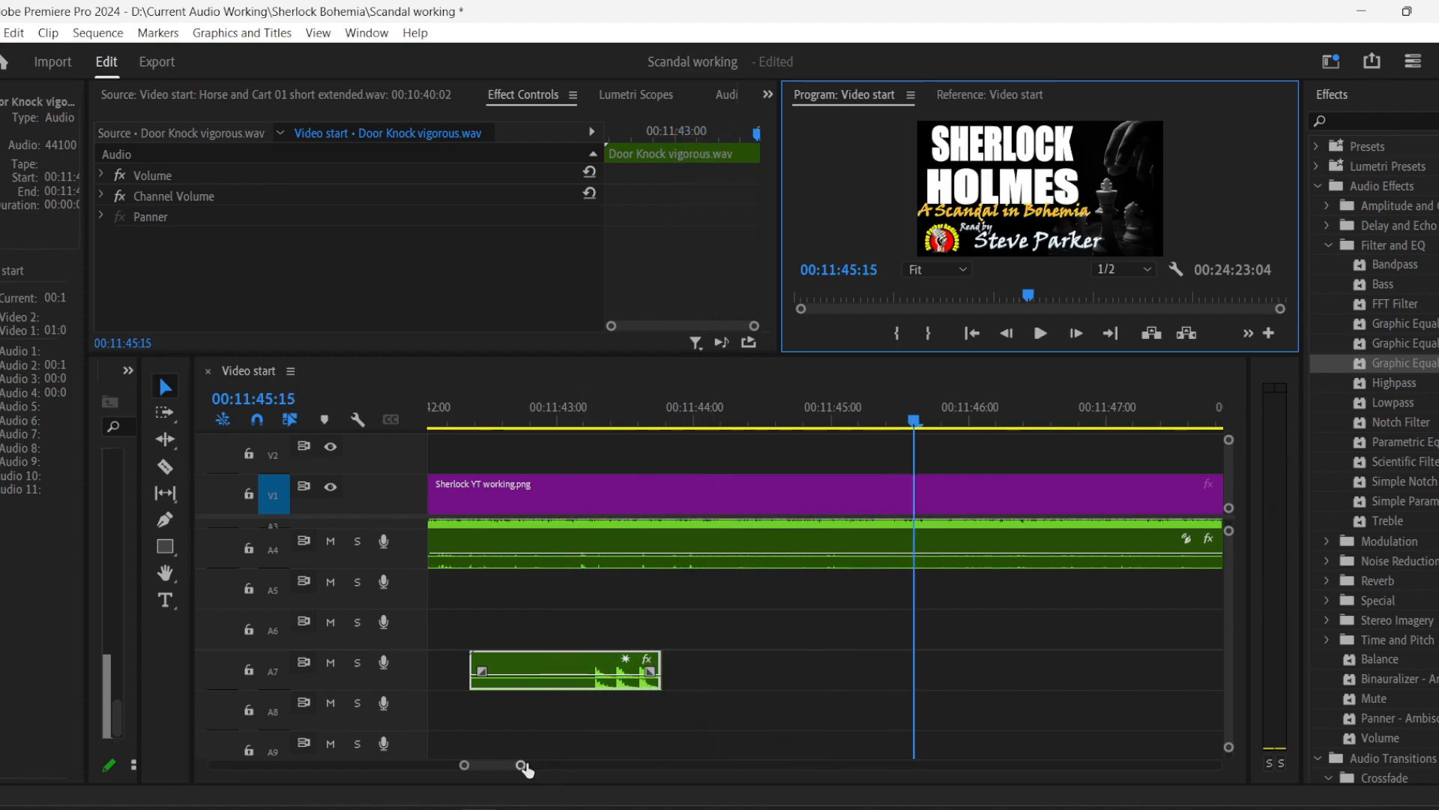
# - Check the Door folder, and look back through the earlier timeline to 00:03:49:21 for a reusable sound effect
pyautogui.hotkey('alt', 'Tab')
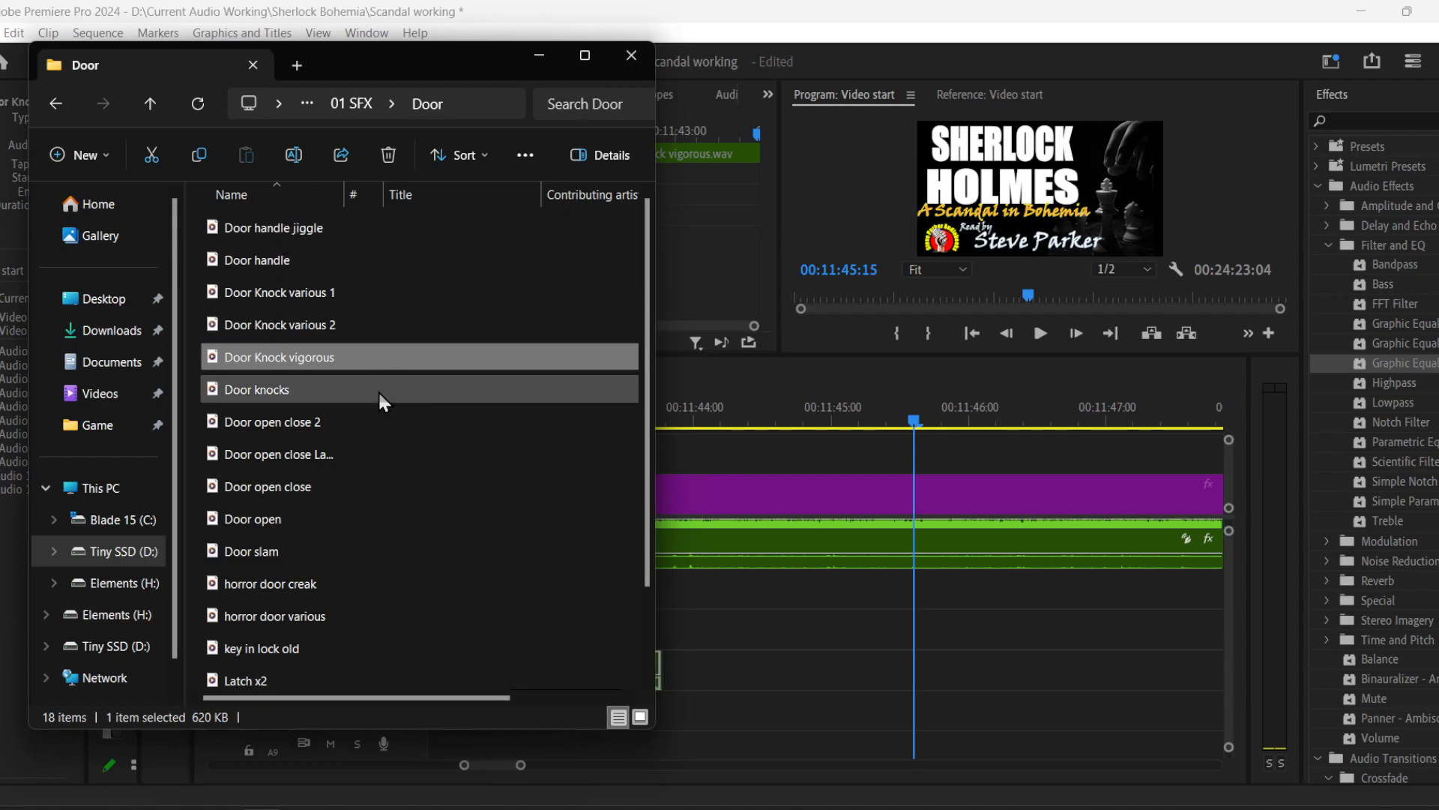
pyautogui.click(753, 625)
pyautogui.moveTo(462, 765); pyautogui.dragTo(367, 769)
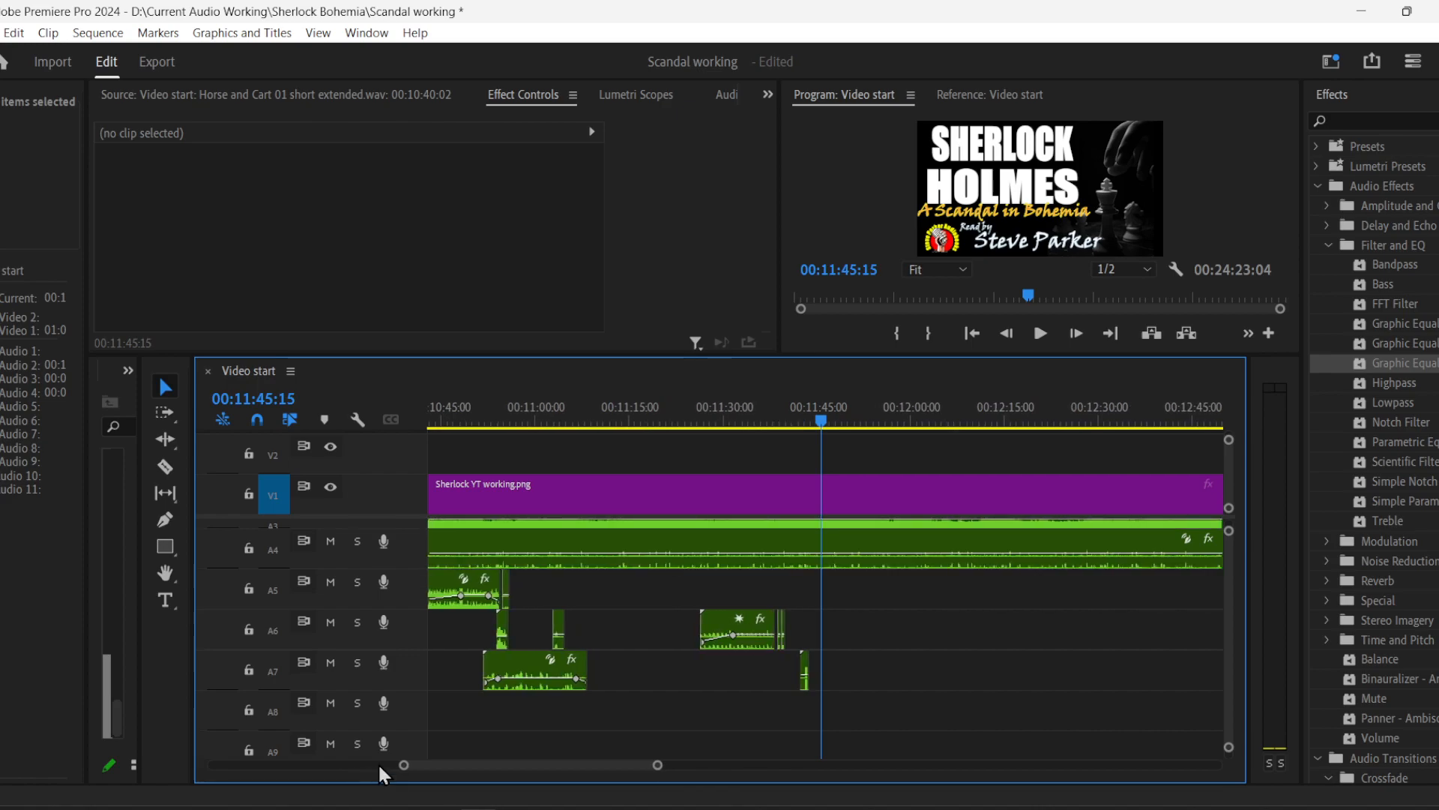
pyautogui.moveTo(491, 411); pyautogui.dragTo(661, 424)
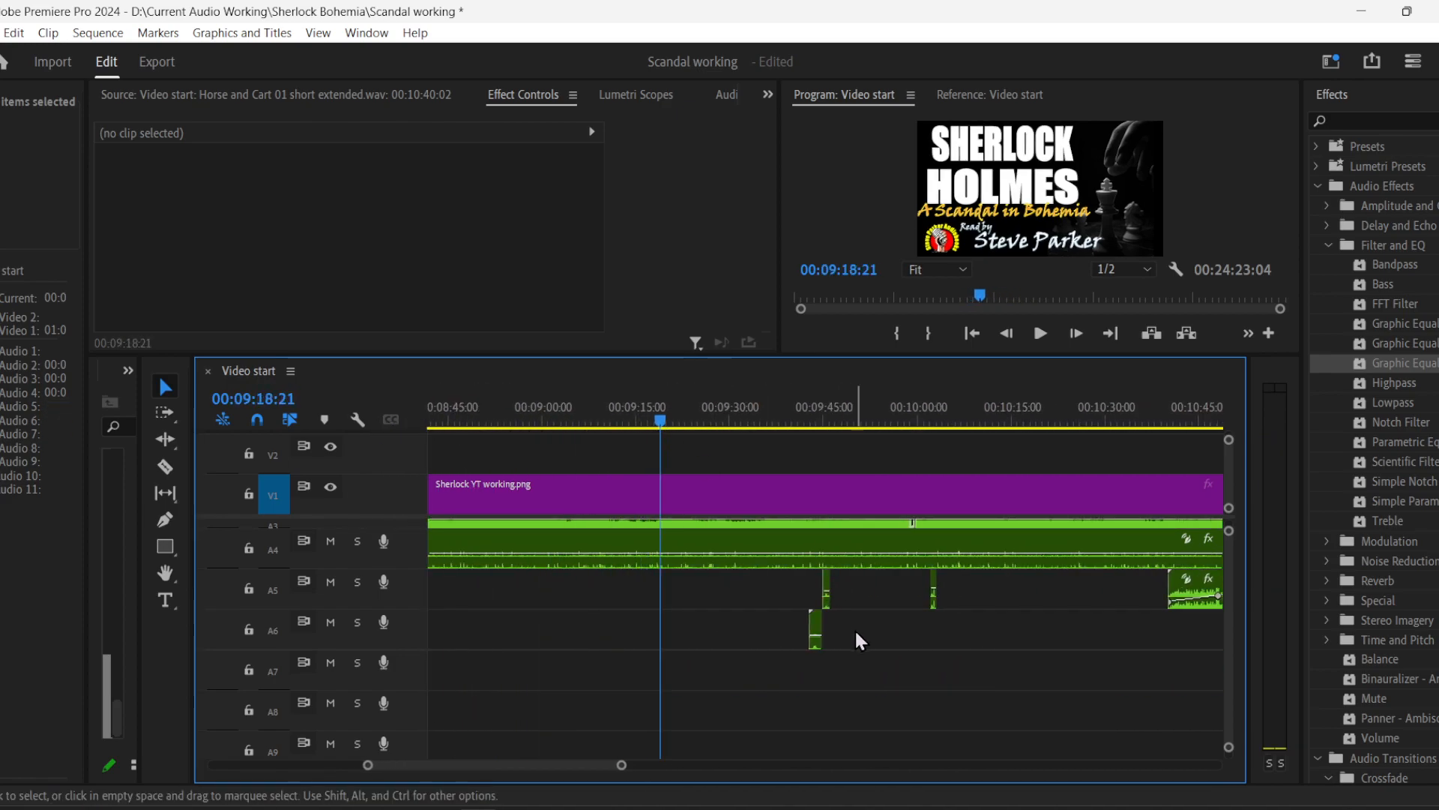
pyautogui.moveTo(818, 624)
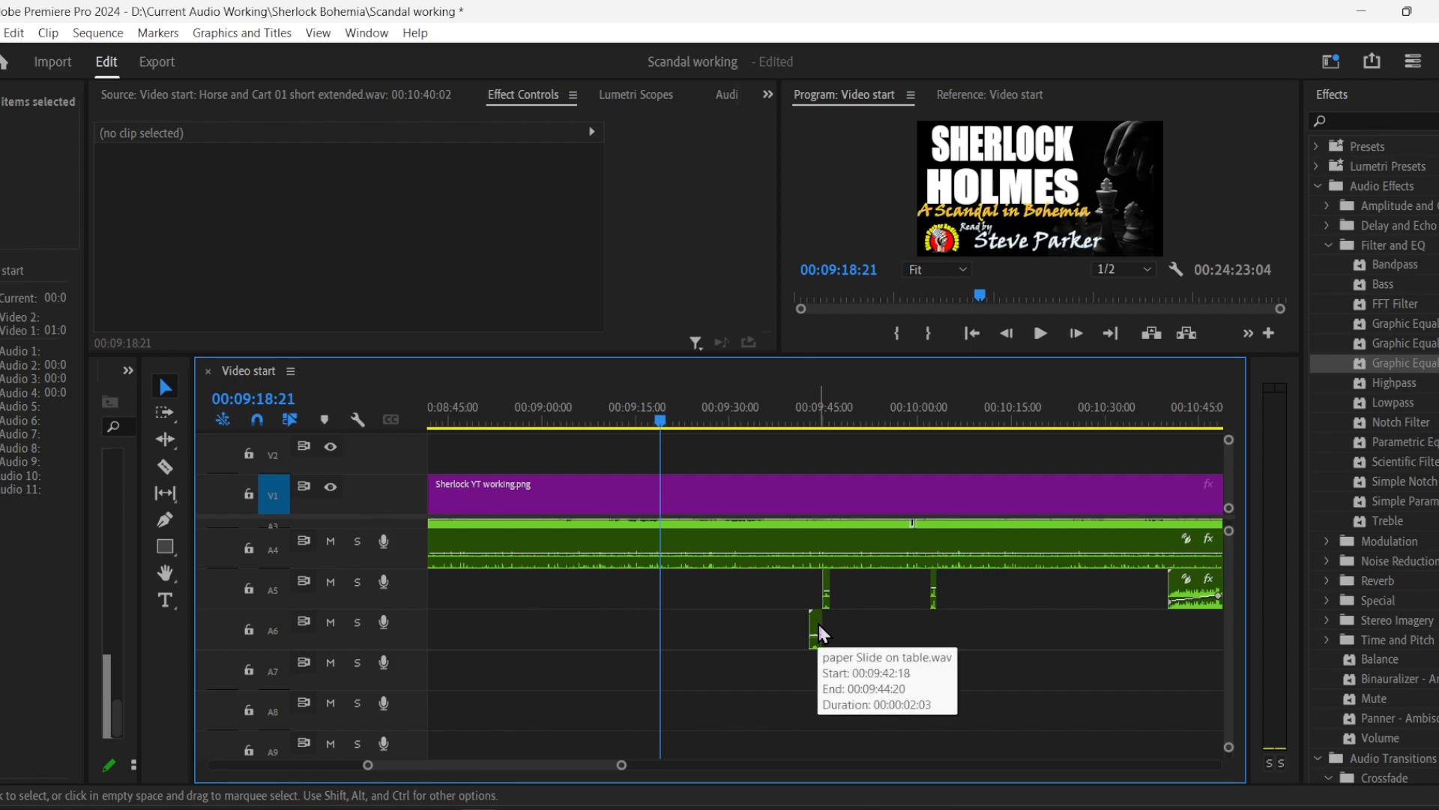
pyautogui.moveTo(577, 417); pyautogui.dragTo(537, 424)
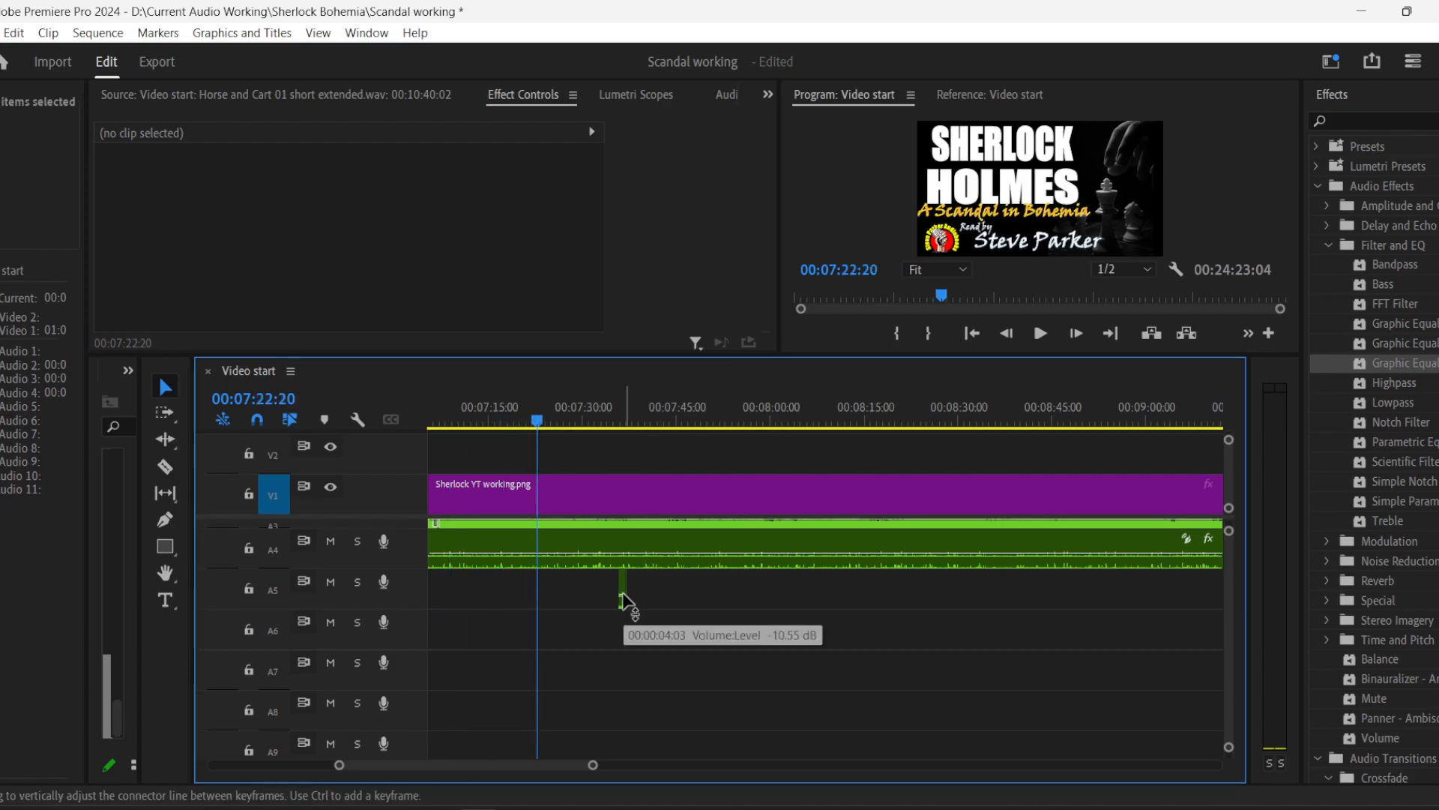
pyautogui.click(509, 408)
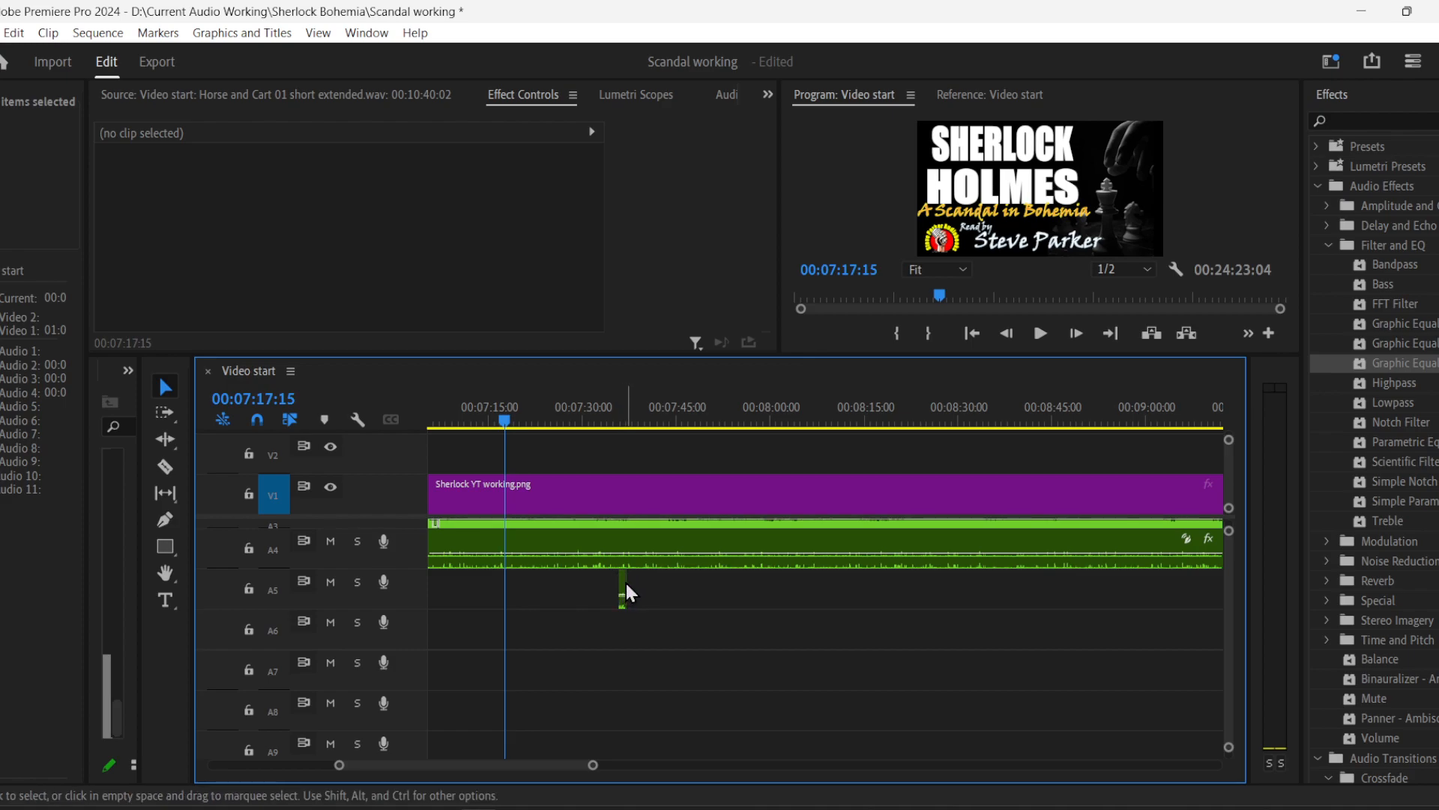
pyautogui.click(472, 420)
pyautogui.moveTo(475, 427); pyautogui.dragTo(627, 418)
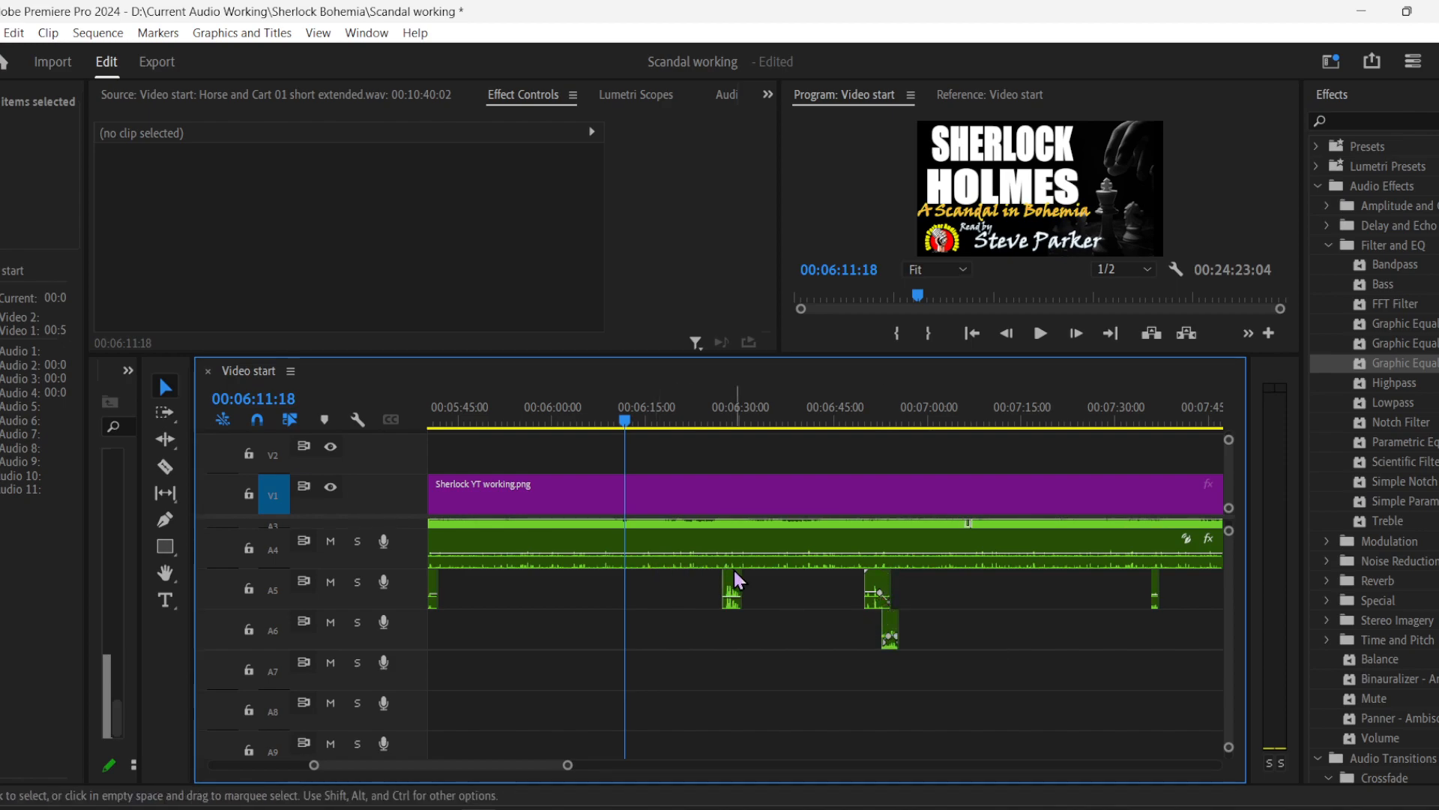
pyautogui.moveTo(533, 419); pyautogui.dragTo(589, 408)
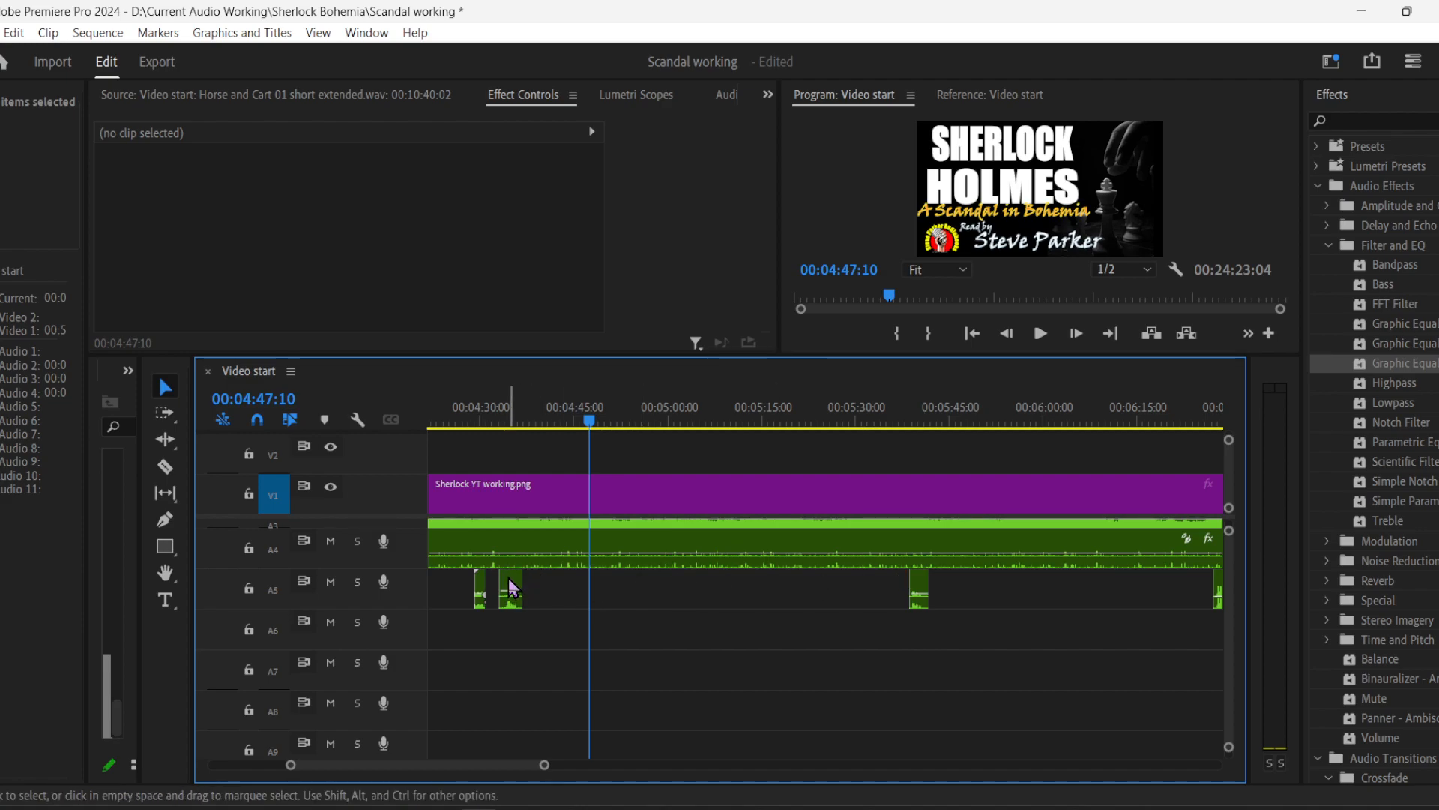
pyautogui.moveTo(515, 403); pyautogui.dragTo(909, 420)
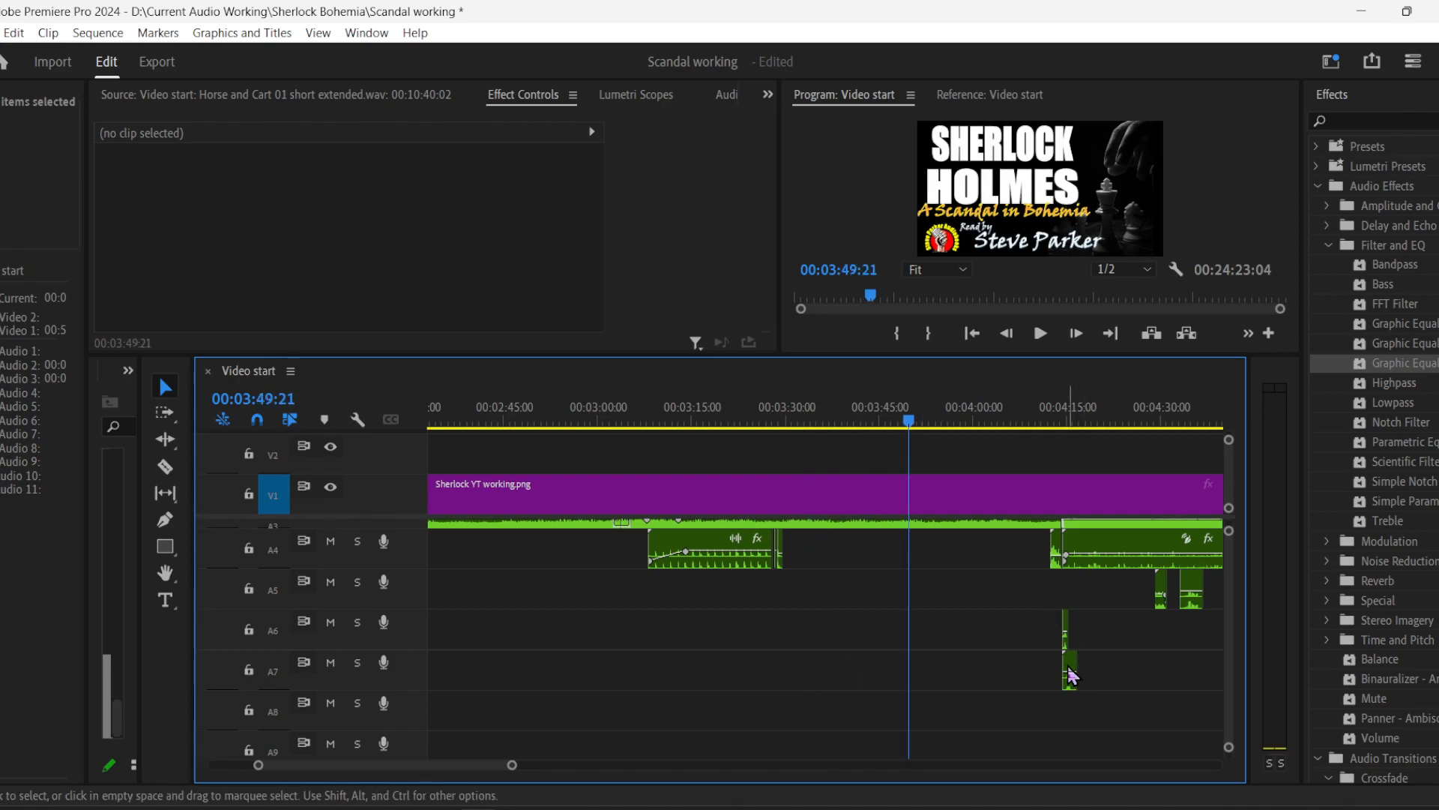
# - Copy the short A6 and A7 effect clips near 00:04:15 and paste them at about 00:11:44
pyautogui.moveTo(1033, 613); pyautogui.dragTo(1100, 719)
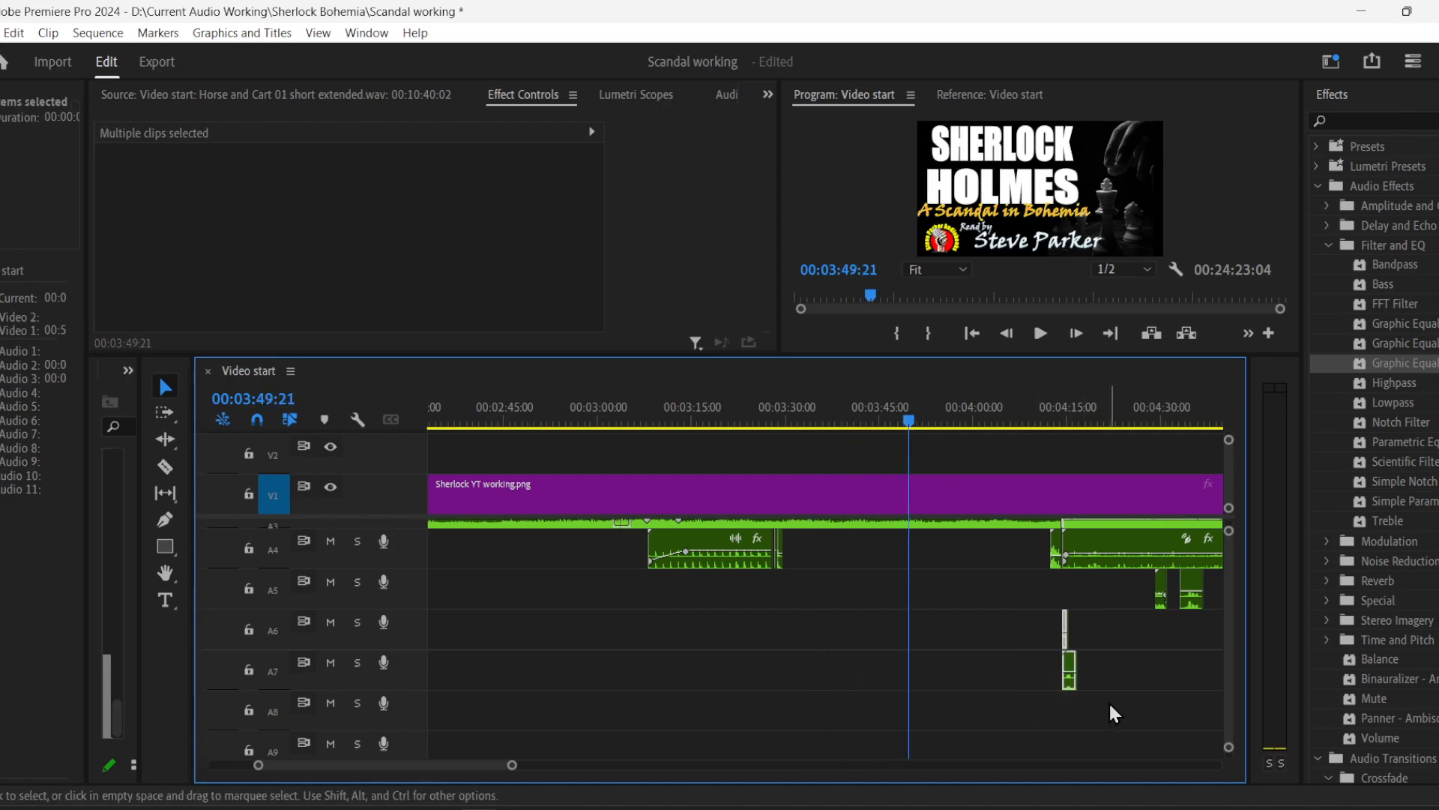
pyautogui.moveTo(479, 761); pyautogui.dragTo(633, 763)
pyautogui.click(582, 420)
pyautogui.press('space')
pyautogui.moveTo(414, 766); pyautogui.dragTo(425, 766)
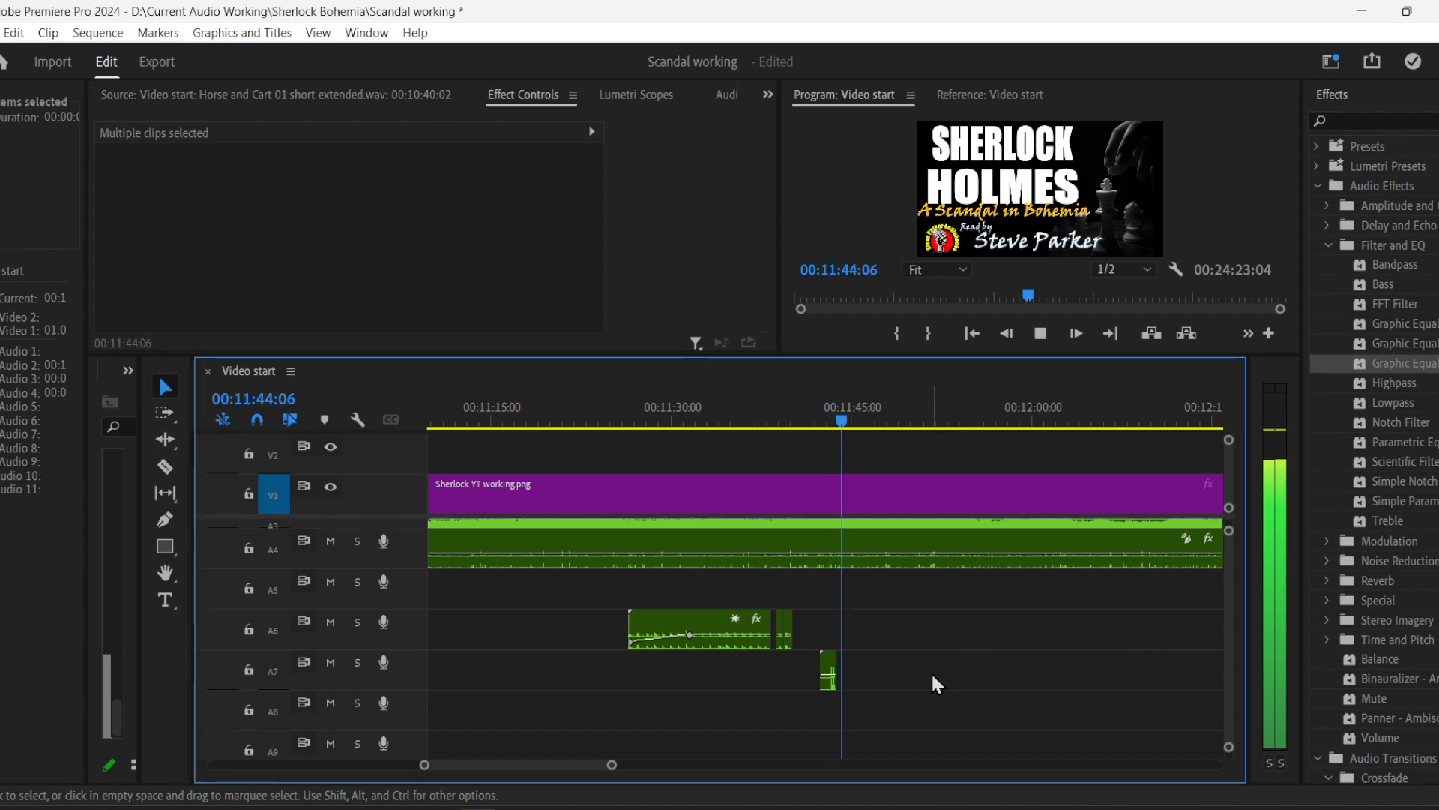
pyautogui.press('space')
pyautogui.hotkey('ctrl', 'v')
# - Play from about 00:11:44 to check the pasted effects against the narration
pyautogui.click(845, 414)
pyautogui.press('space')
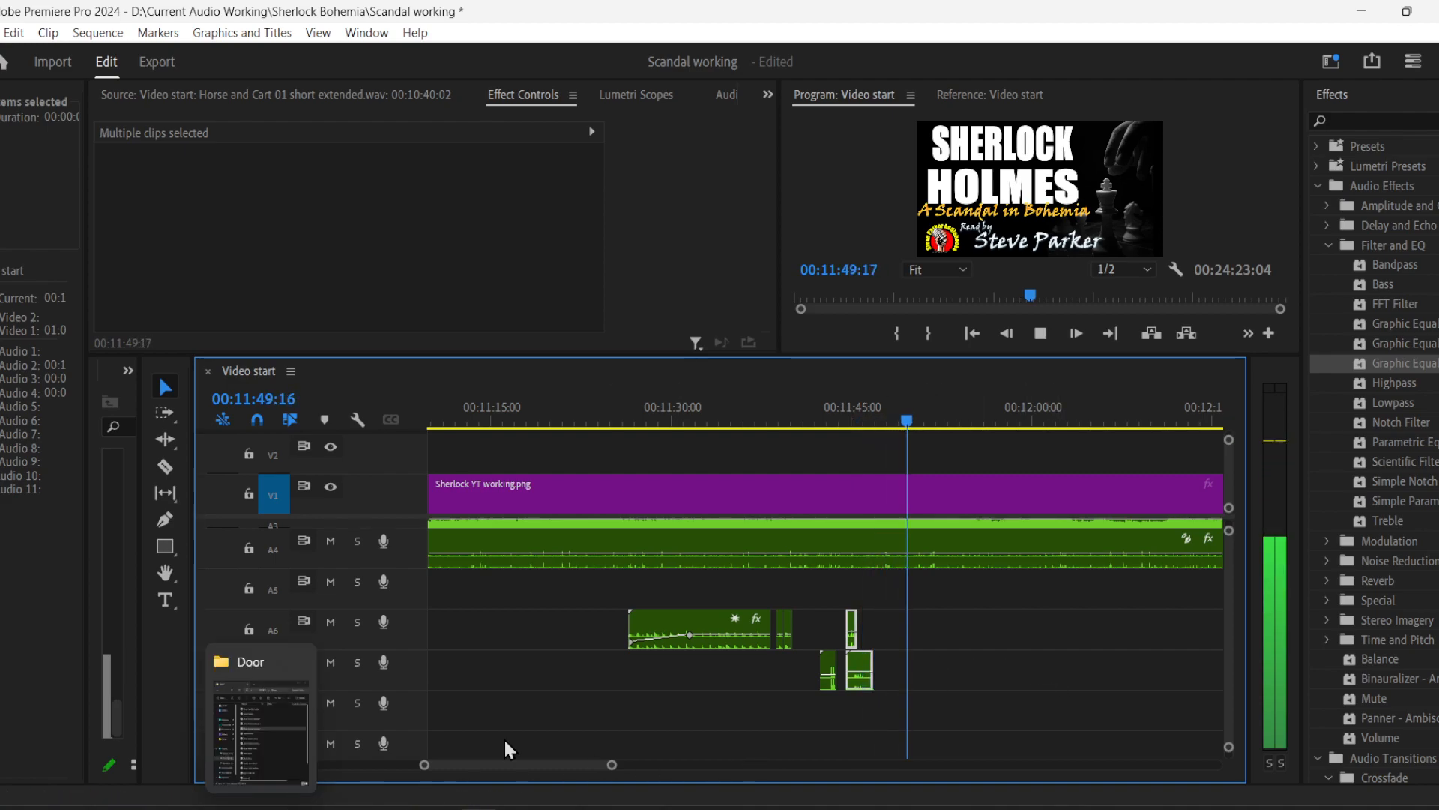
pyautogui.click(1003, 684)
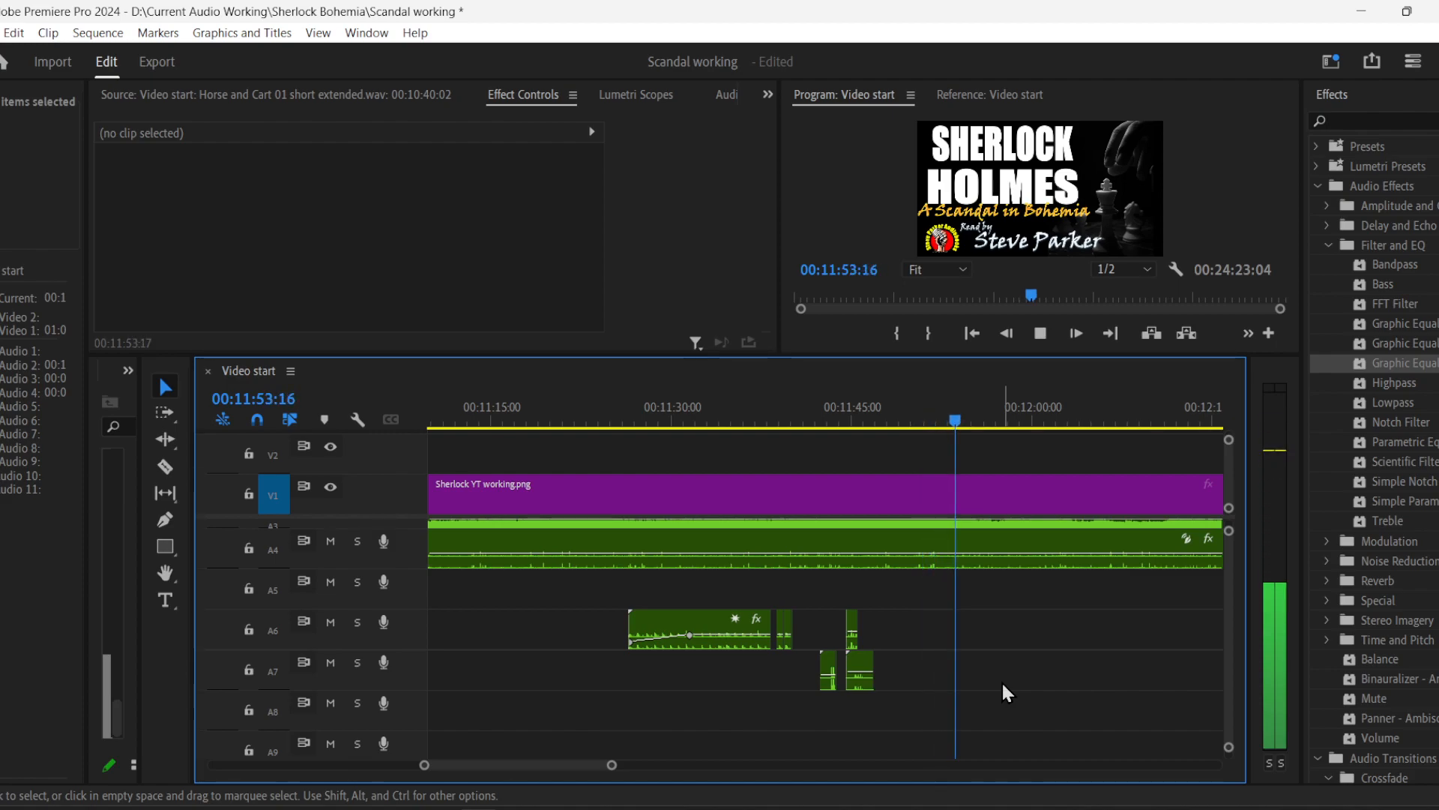
pyautogui.press('space')
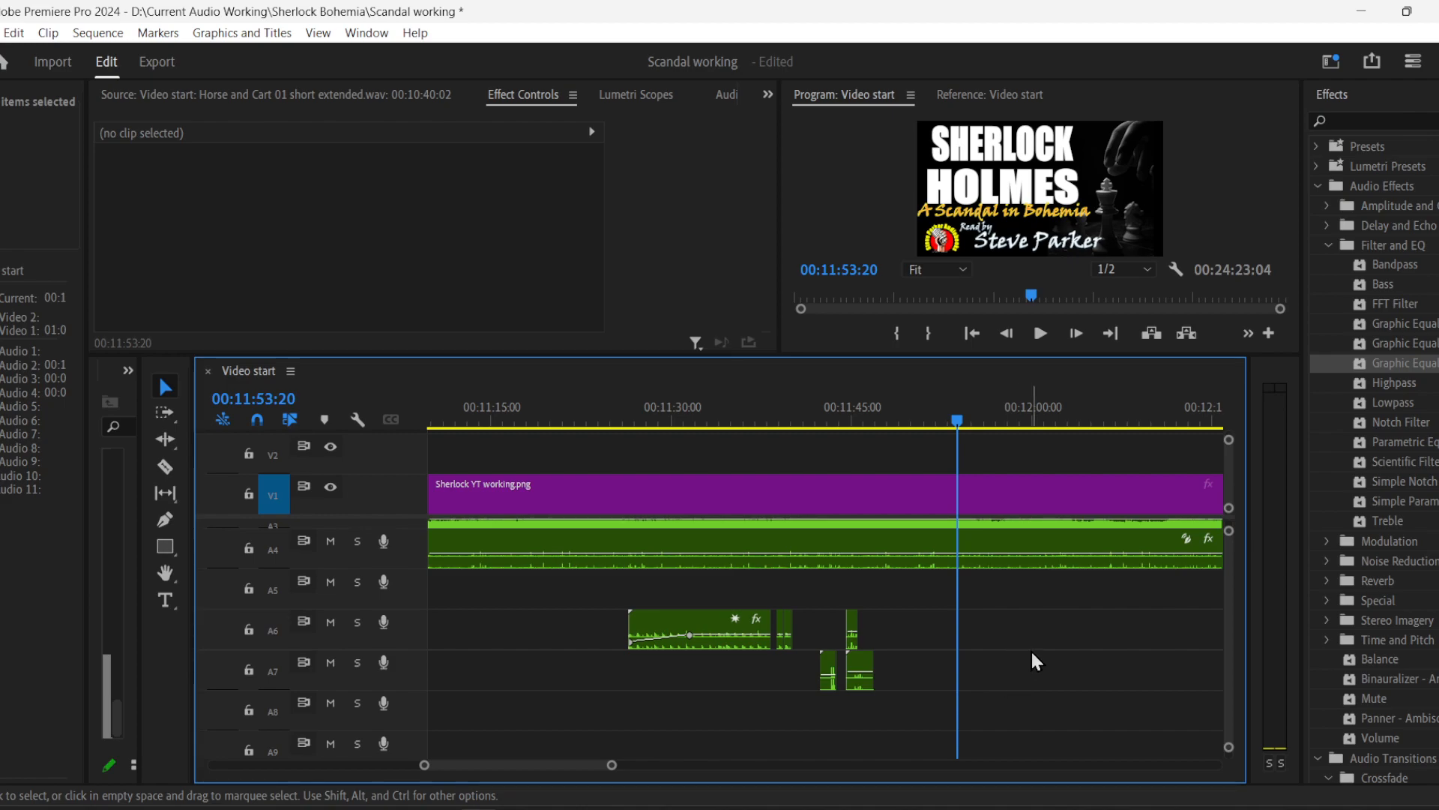
pyautogui.click(843, 412)
pyautogui.press('space')
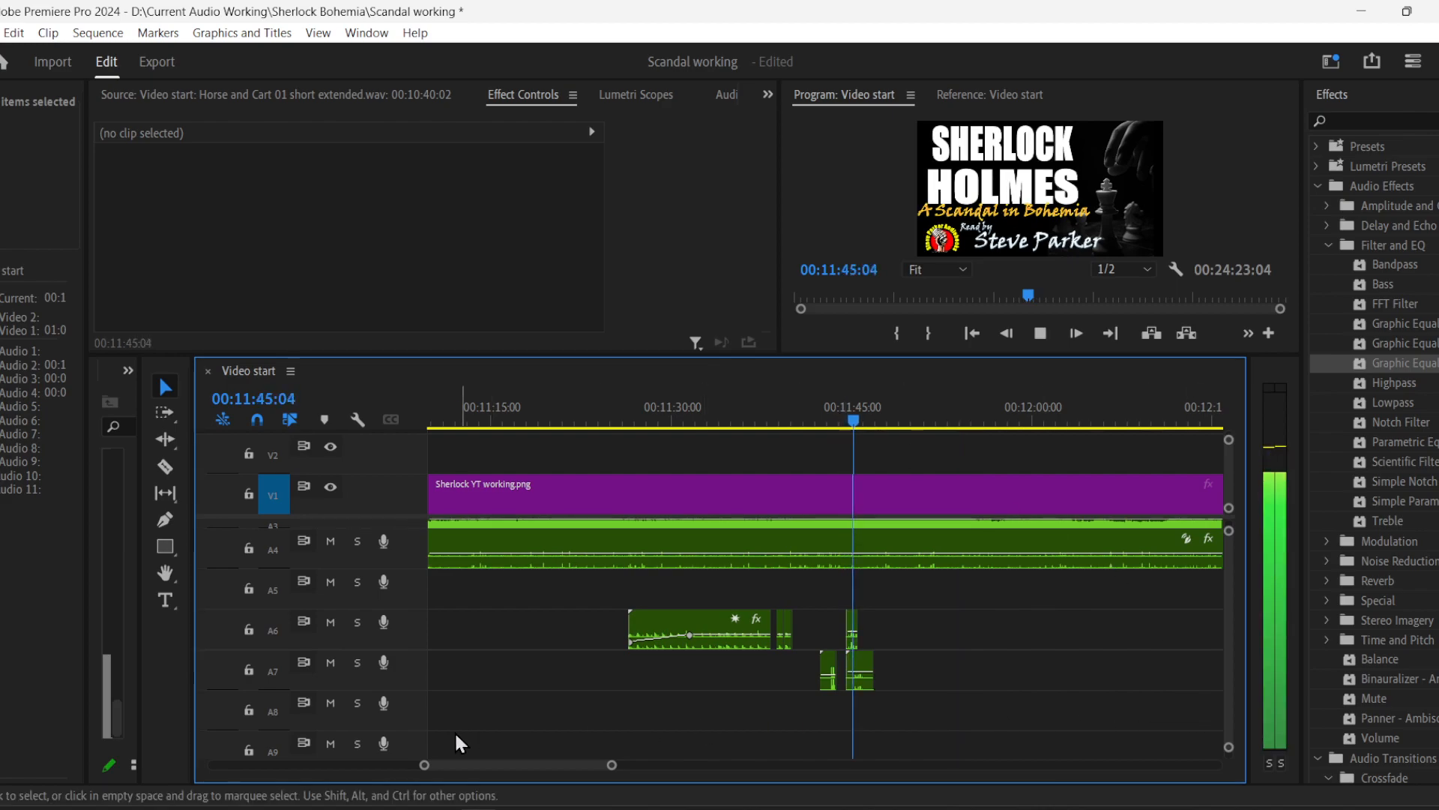
# - Switch to File Explorer and look through the Footsteps folder in 01 SFX for a suitable walking sound
pyautogui.moveTo(261, 807)
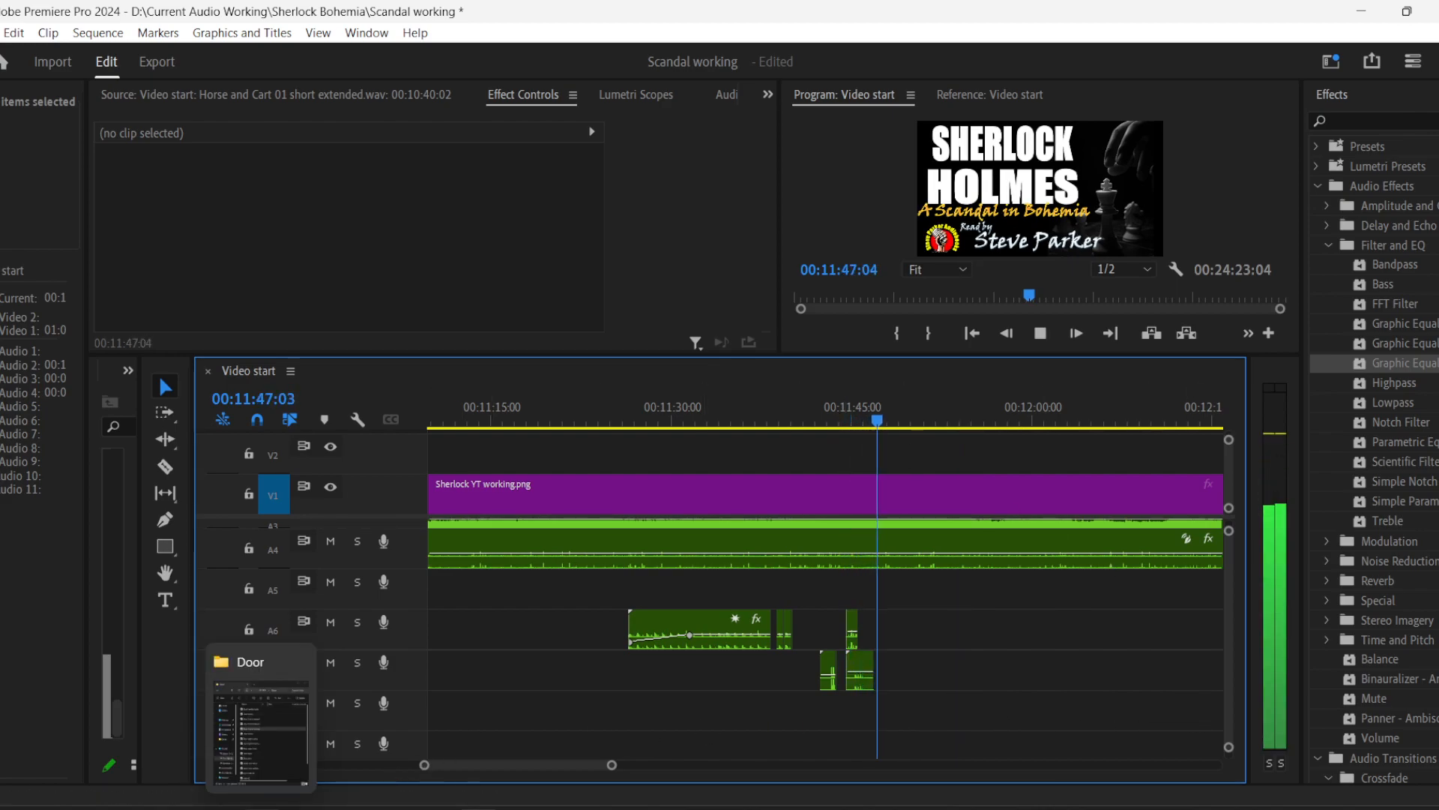
pyautogui.click(261, 808)
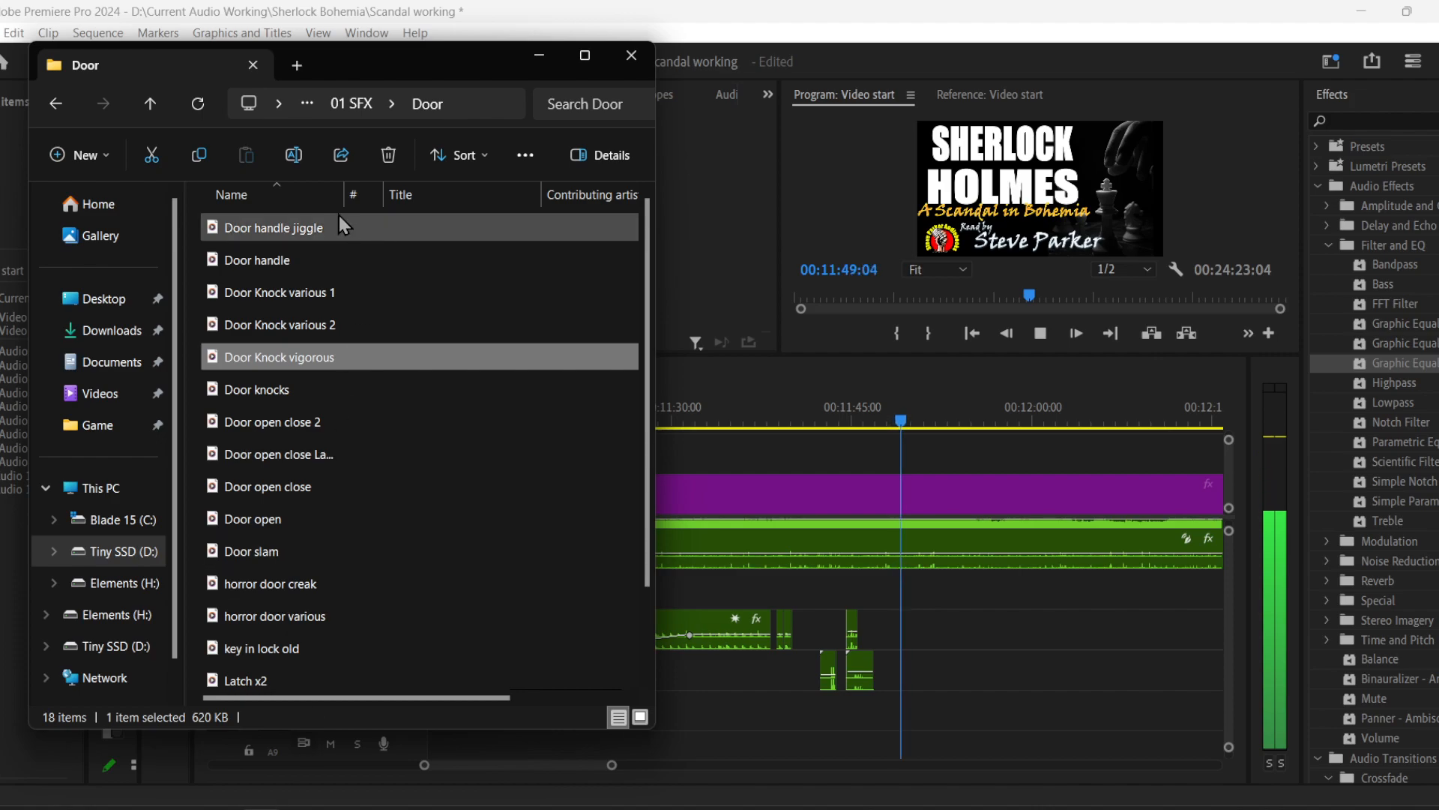
pyautogui.click(350, 107)
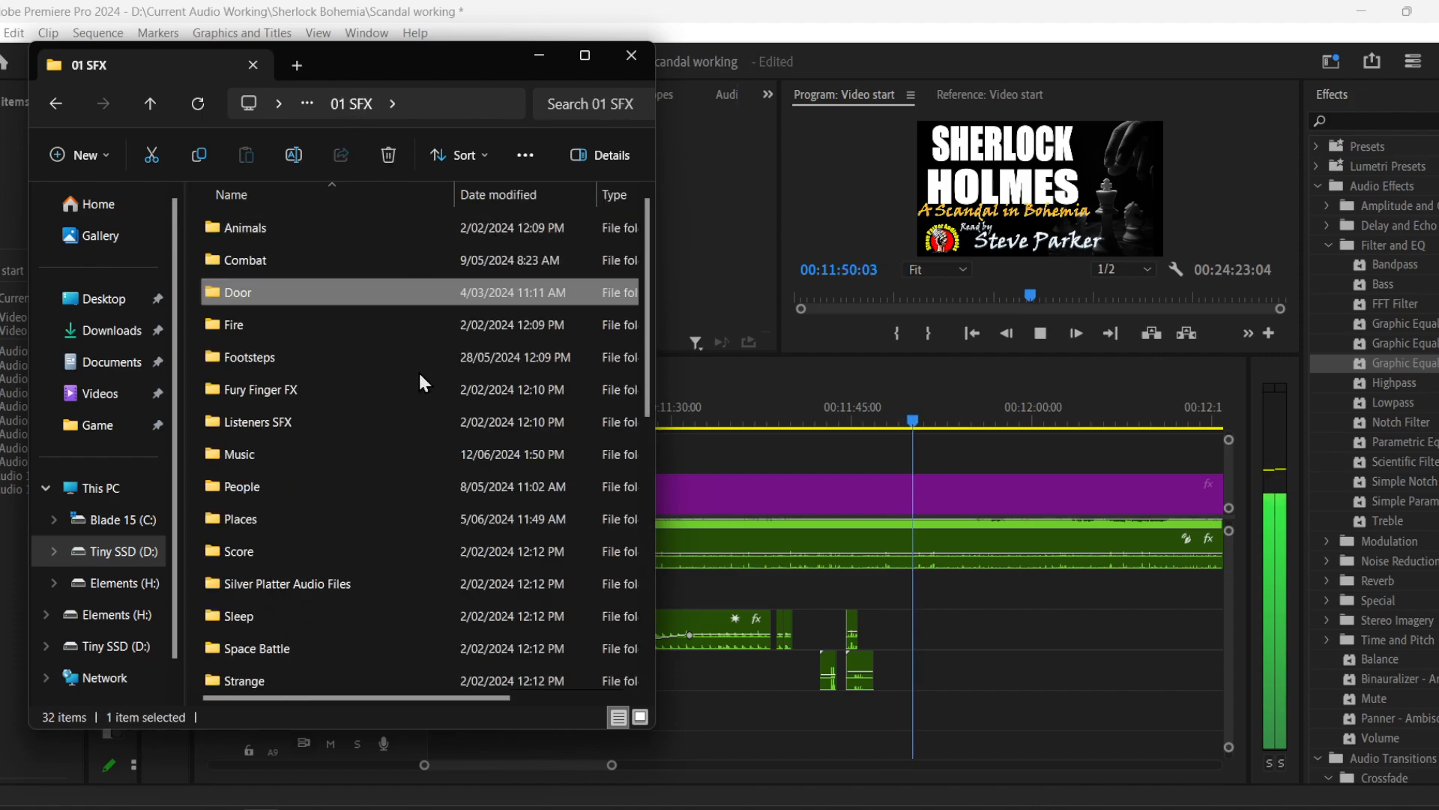
pyautogui.doubleClick(299, 358)
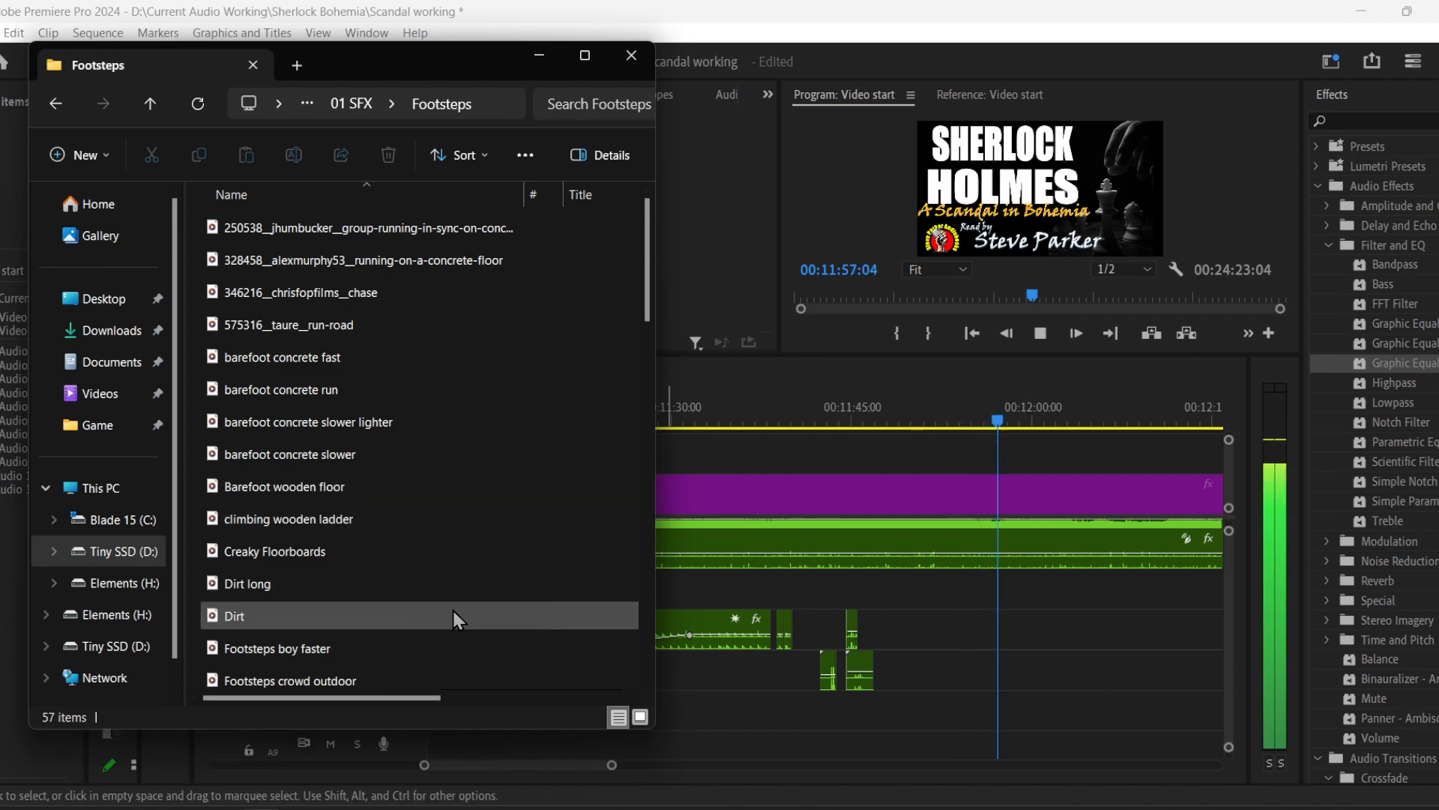
pyautogui.scroll(-3, 453, 602)
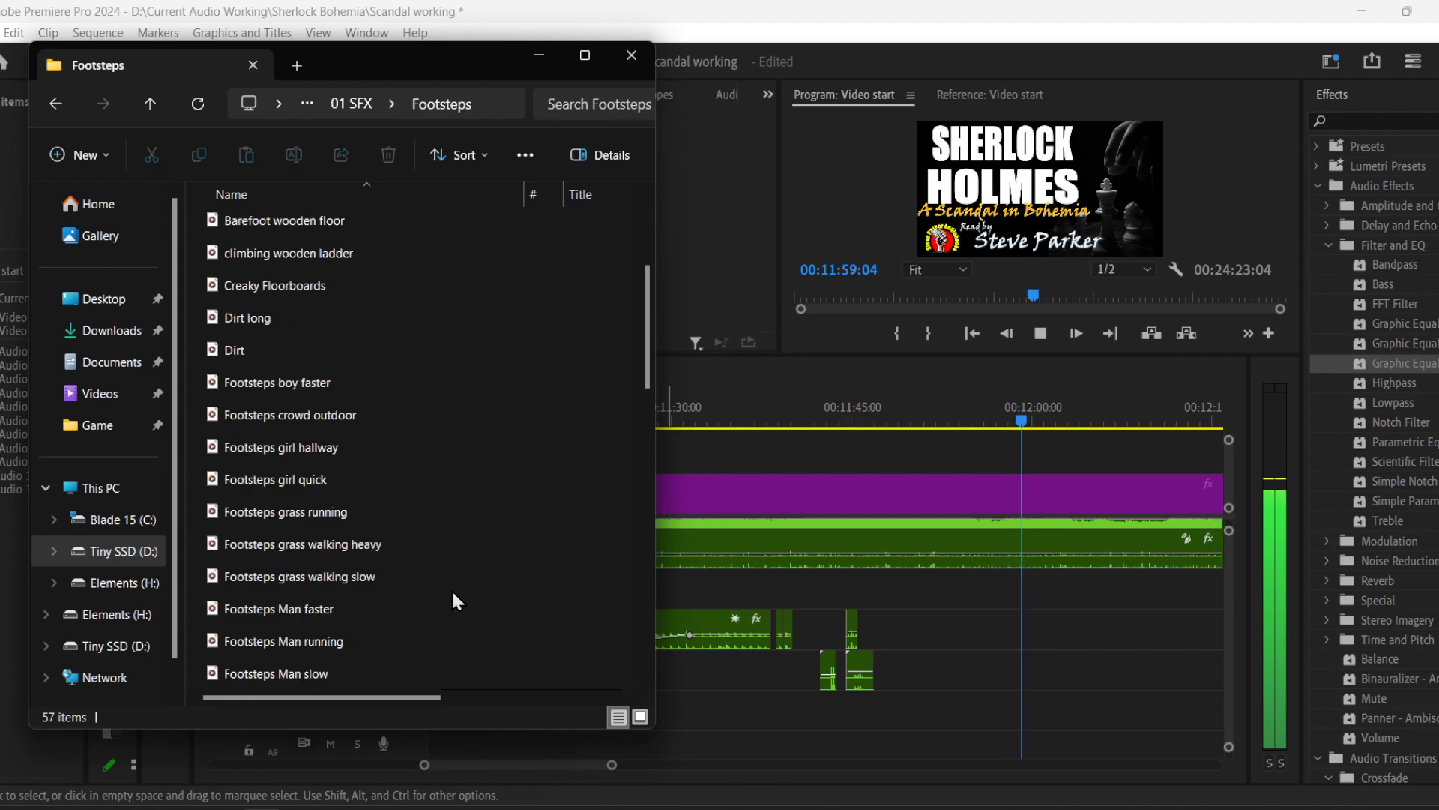
pyautogui.scroll(-1, 451, 588)
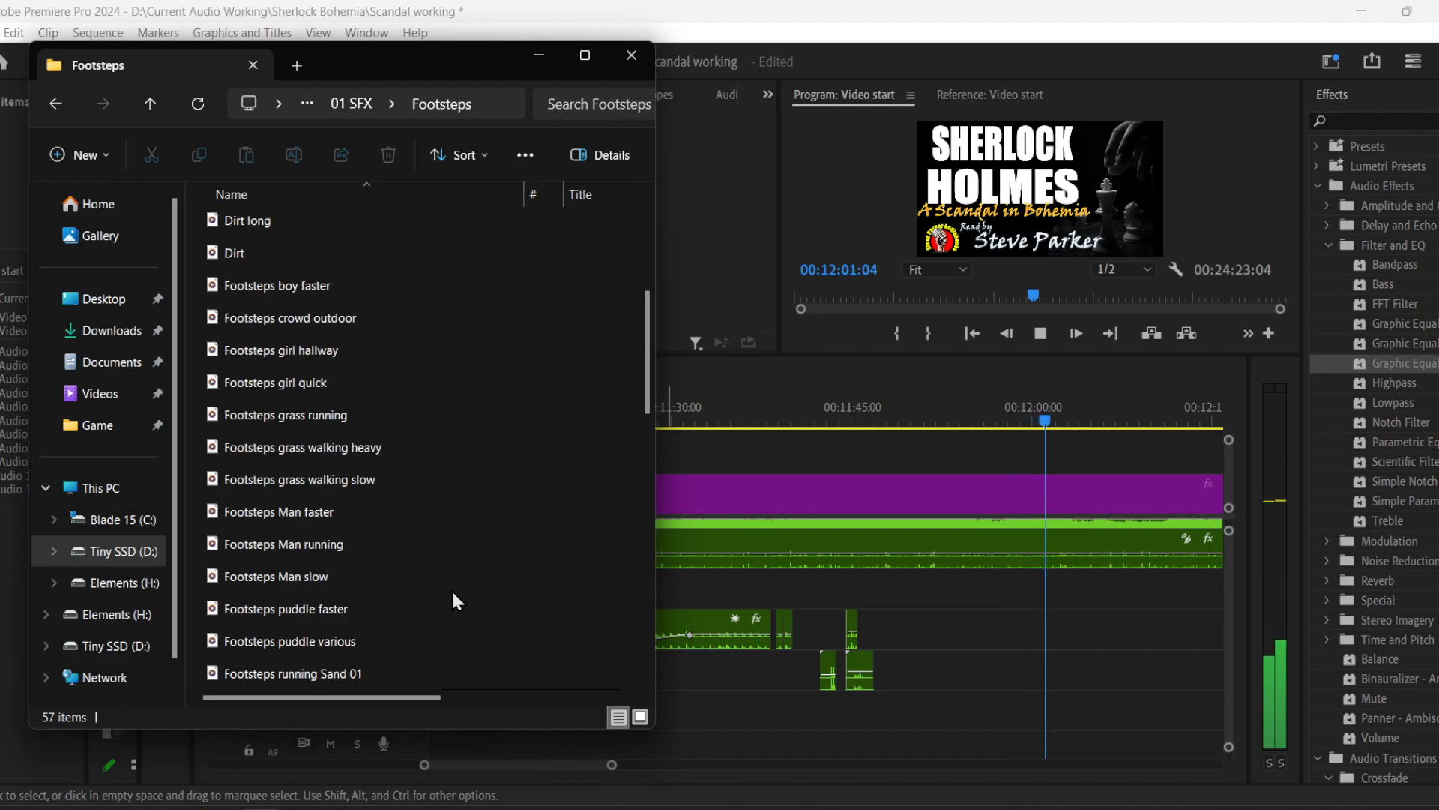
# - Try Footsteps Man slow on A7, starting directly after the pasted clip at about 00:11:47
pyautogui.click(336, 573)
pyautogui.moveTo(281, 579); pyautogui.dragTo(901, 677)
pyautogui.click(886, 410)
pyautogui.press('space')
pyautogui.press('space')
pyautogui.click(964, 662)
pyautogui.moveTo(967, 671); pyautogui.dragTo(937, 672)
# - Play the section from about 00:11:45 with the slow footsteps and delete the Footsteps Man slow clip
pyautogui.click(850, 405)
pyautogui.press('space')
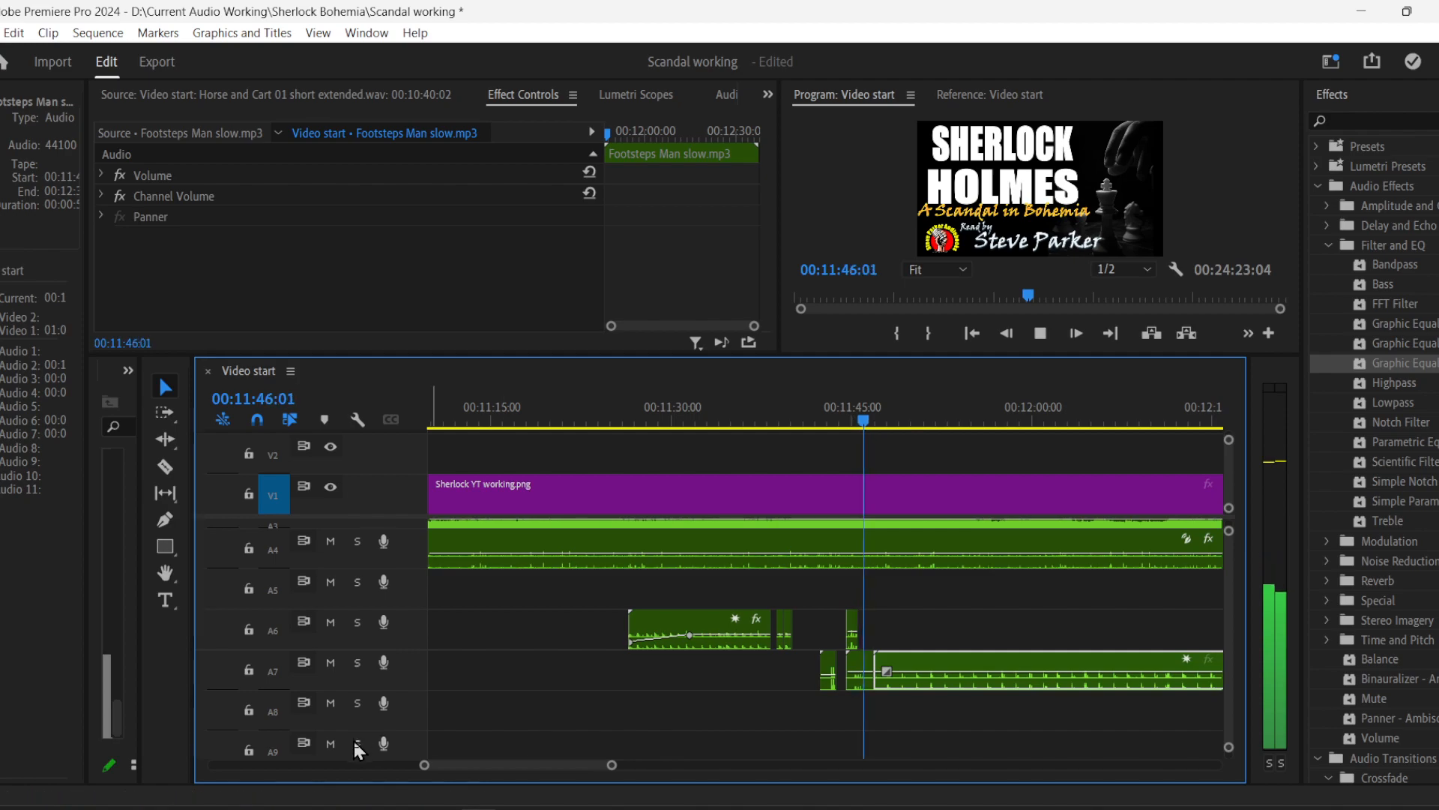
pyautogui.moveTo(424, 765); pyautogui.dragTo(441, 769)
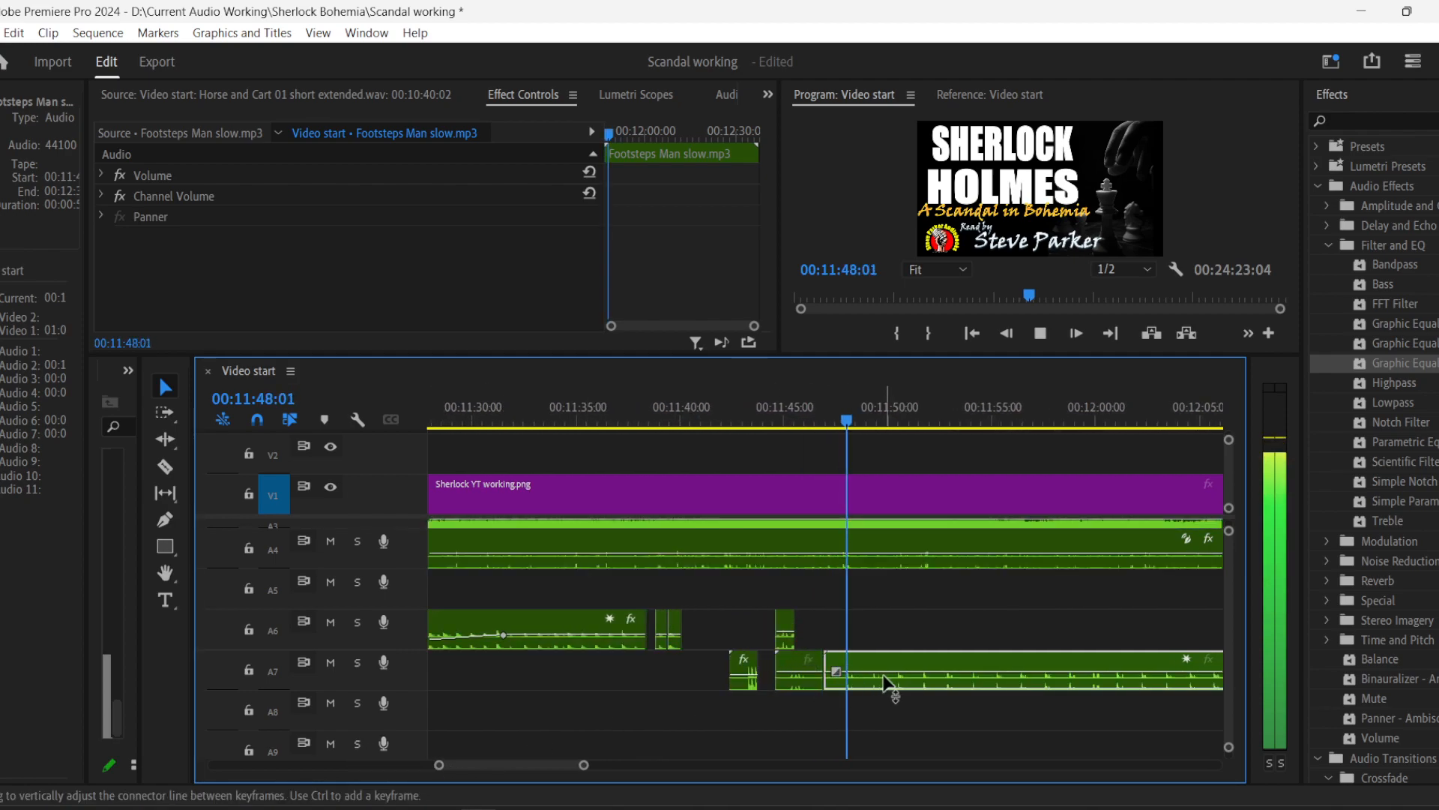
pyautogui.press('space')
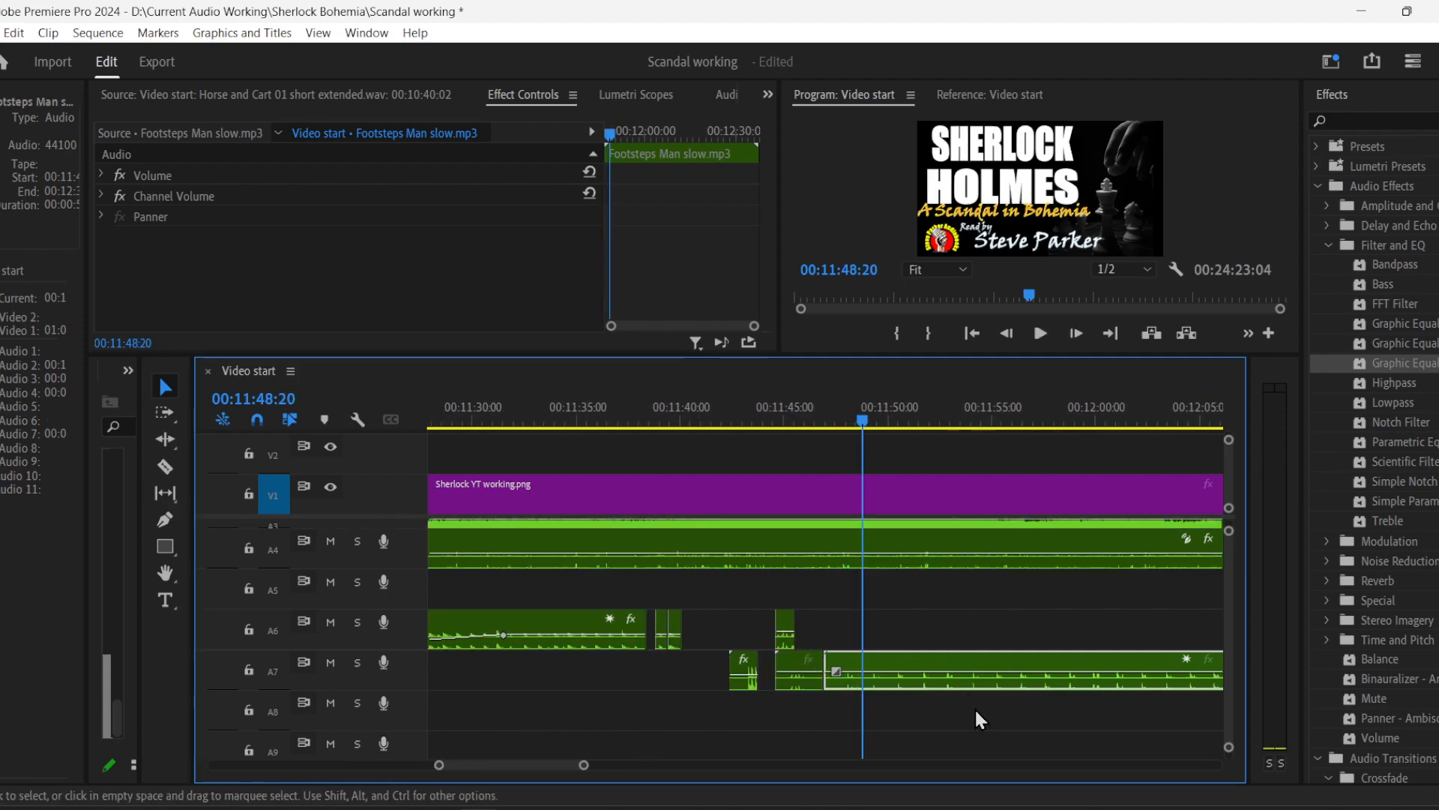
pyautogui.press('Delete')
# - Look through the Footsteps folder in File Explorer for another walking sound and preview Barefoot wooden floor
pyautogui.click(476, 808)
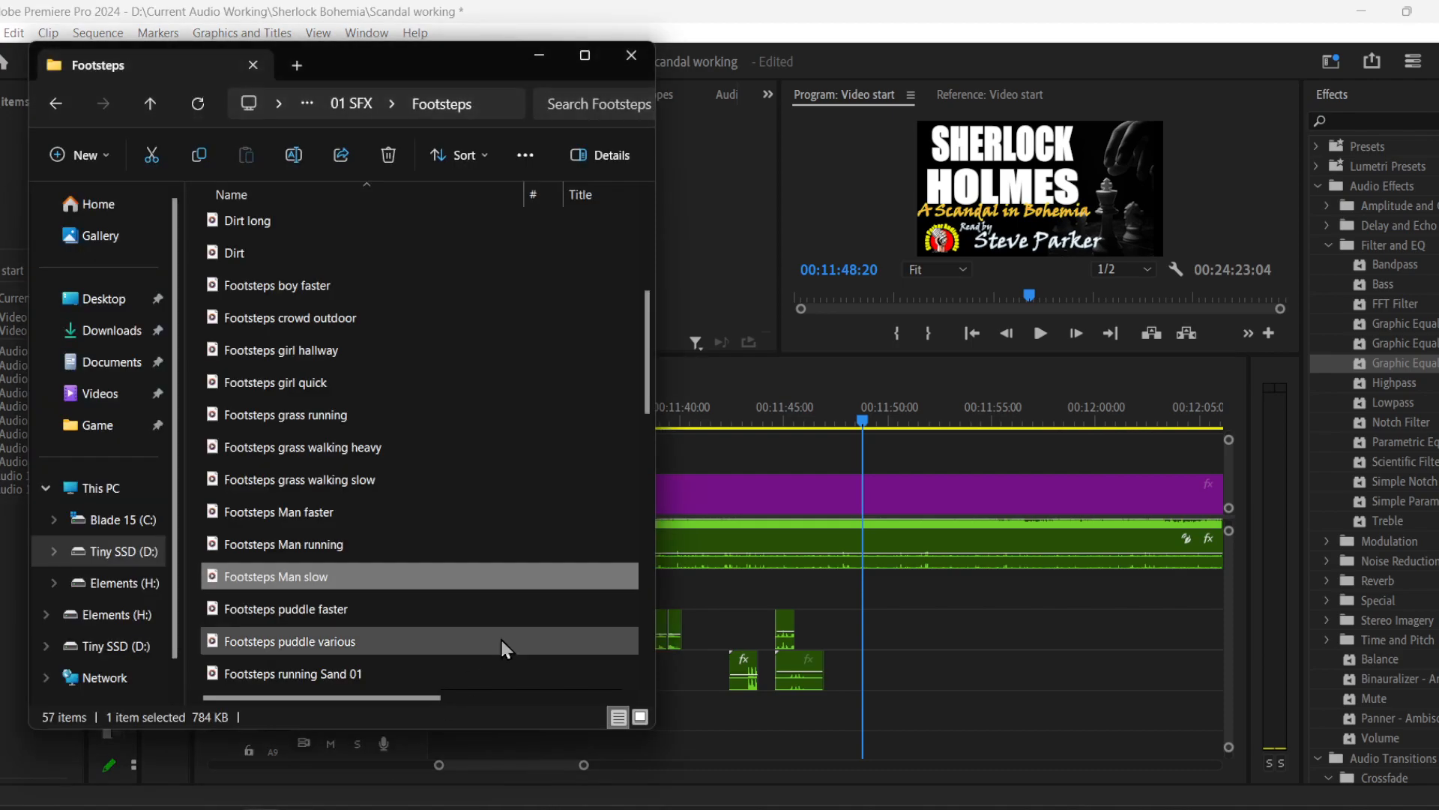
pyautogui.scroll(-1, 560, 517)
pyautogui.scroll(-2, 560, 517)
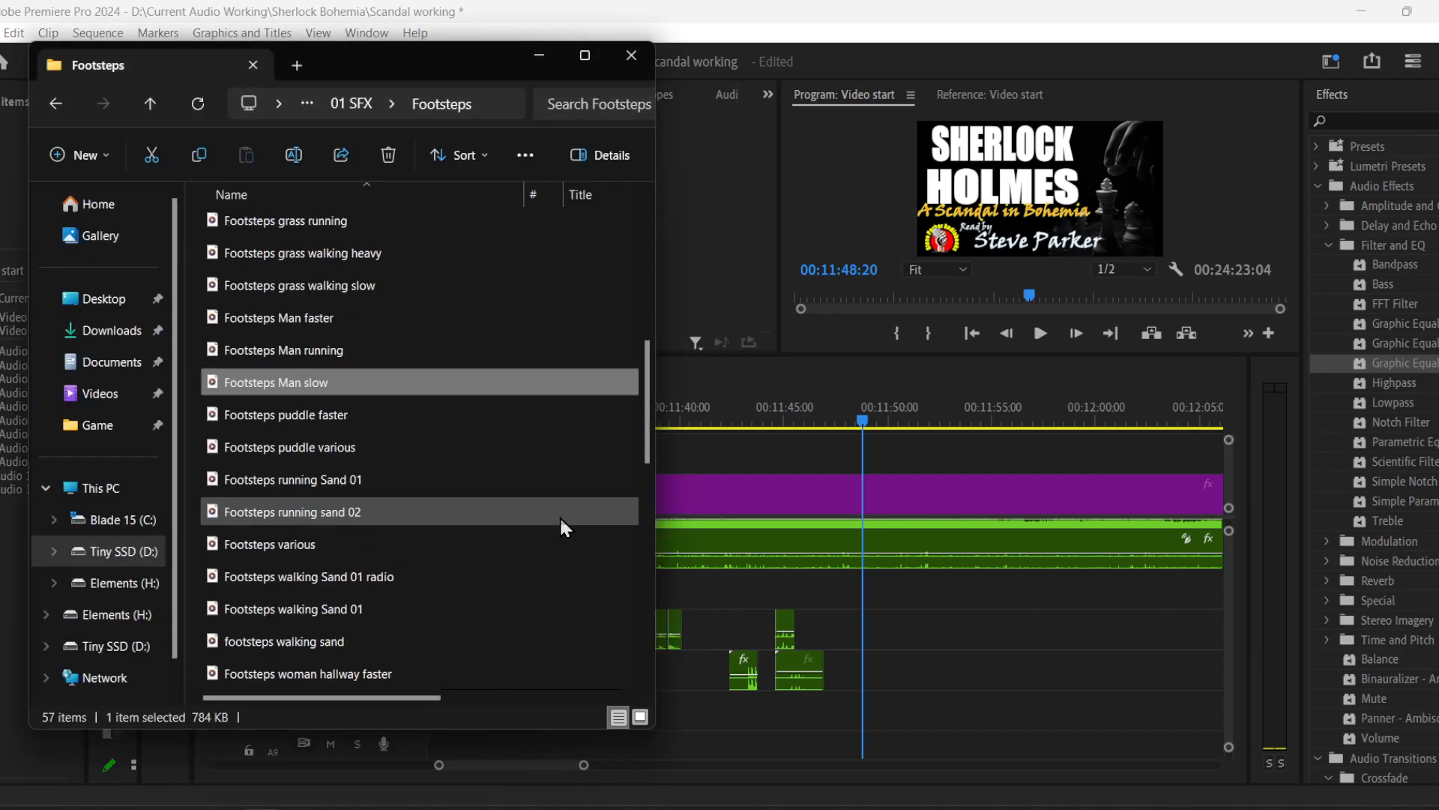
pyautogui.scroll(-1, 559, 517)
pyautogui.scroll(-2, 560, 517)
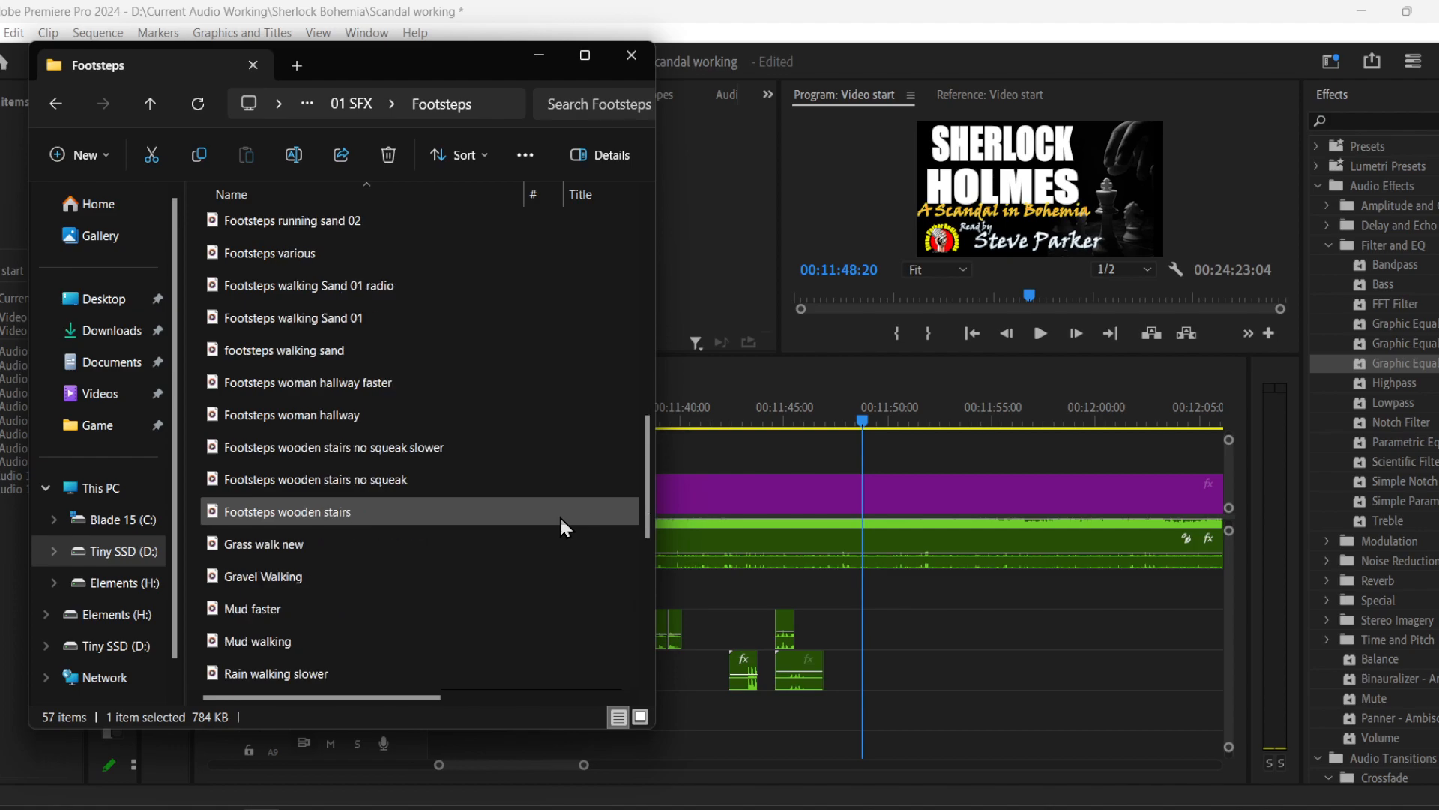
pyautogui.scroll(-1, 560, 517)
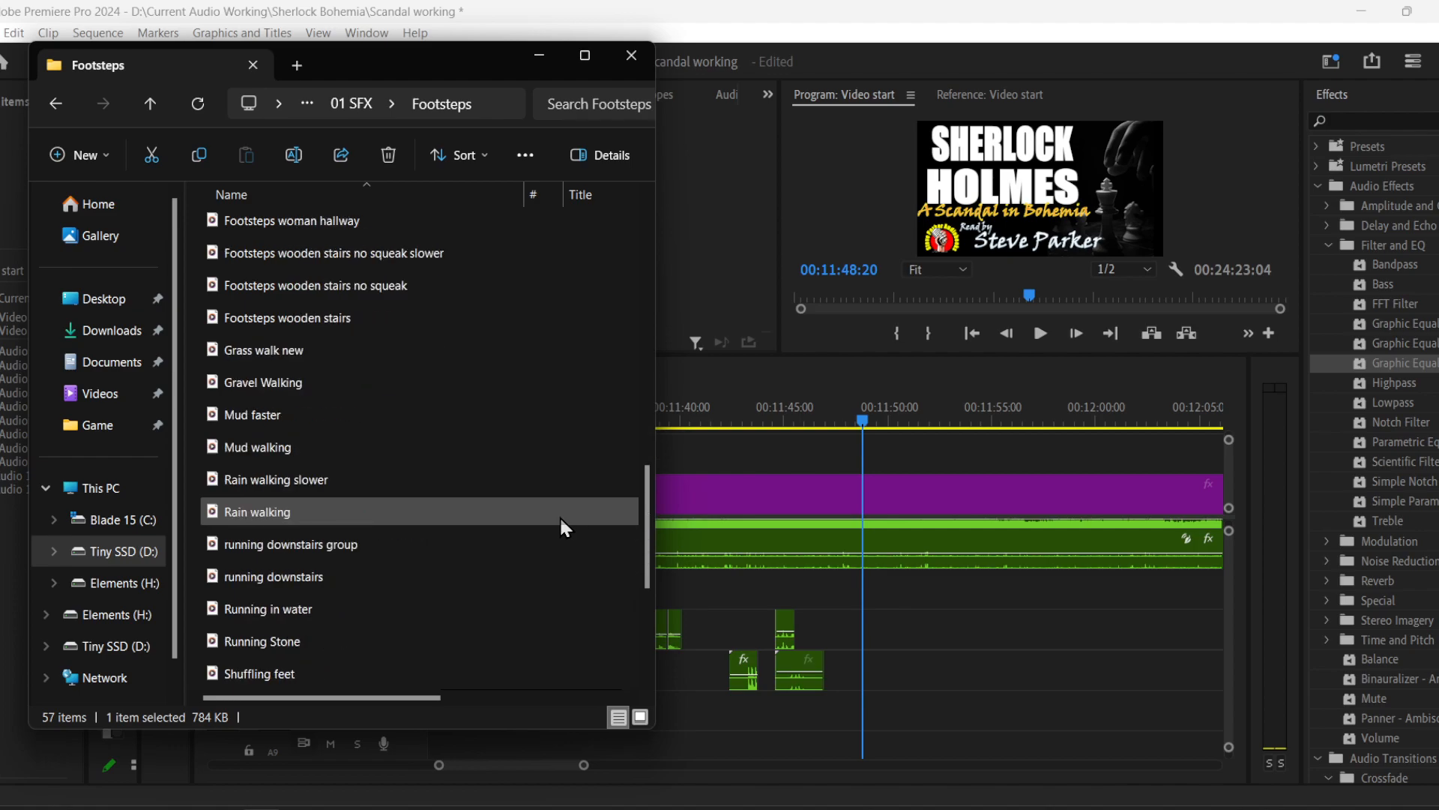
pyautogui.scroll(-2, 560, 518)
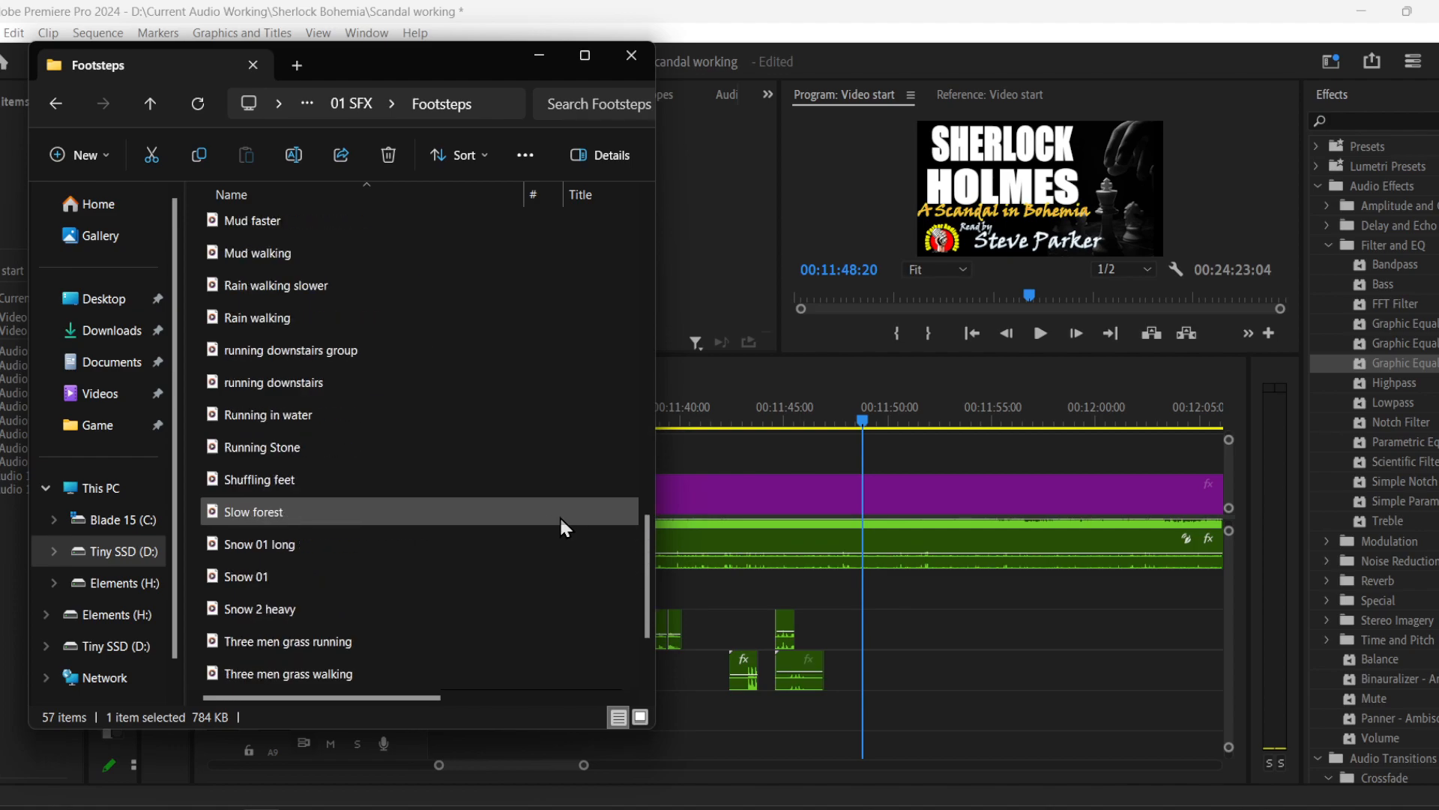
pyautogui.scroll(-2, 559, 515)
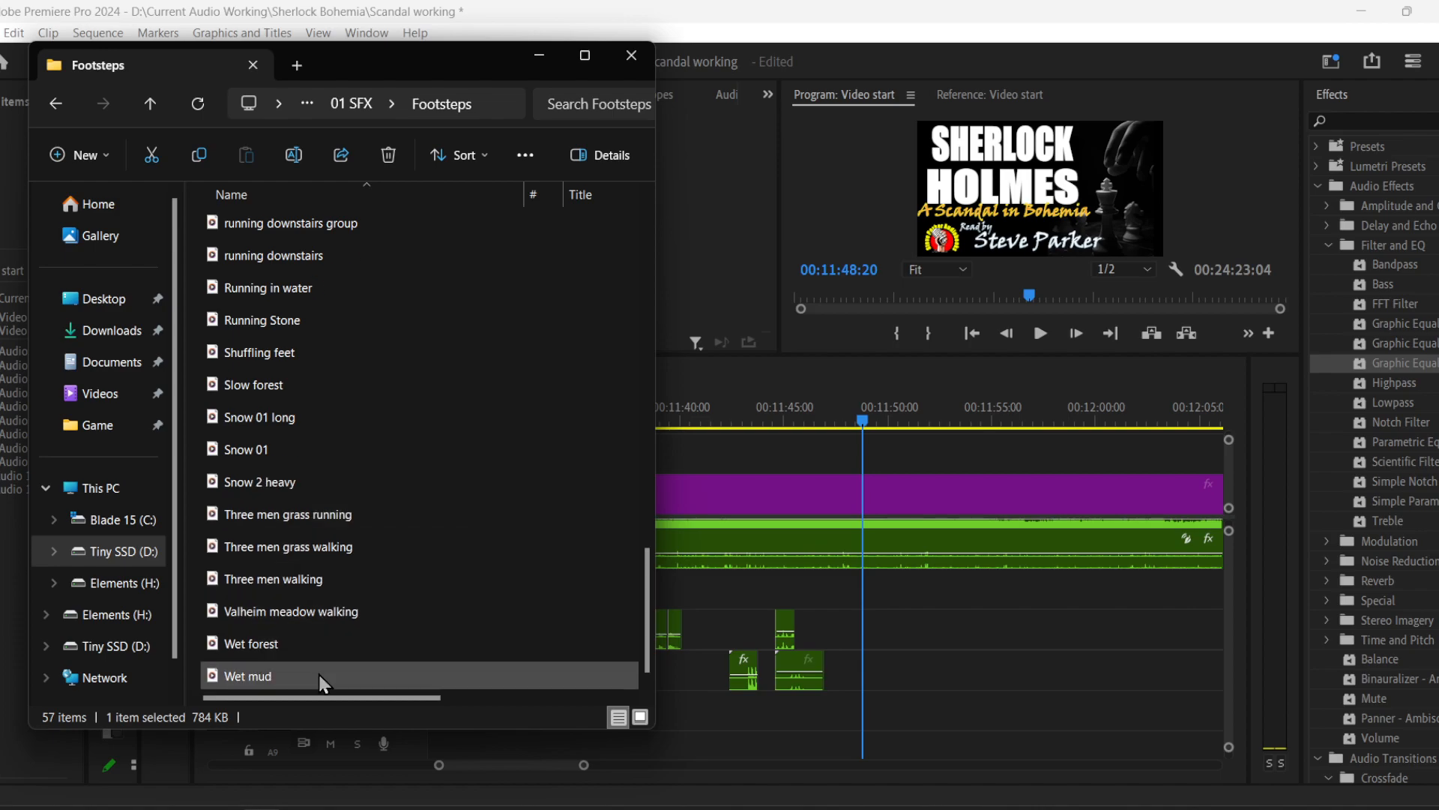
pyautogui.scroll(9, 413, 555)
pyautogui.scroll(6, 447, 496)
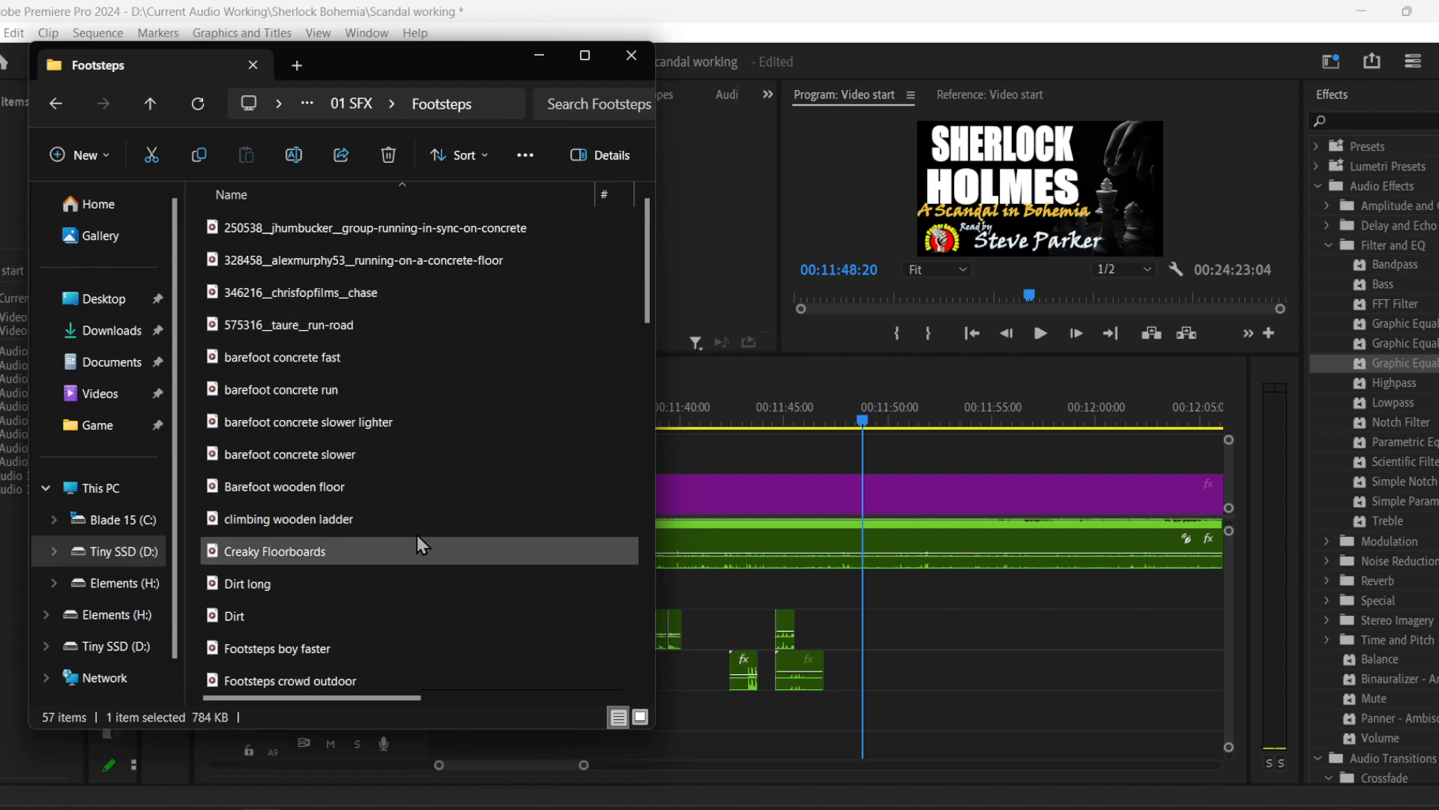
pyautogui.doubleClick(369, 494)
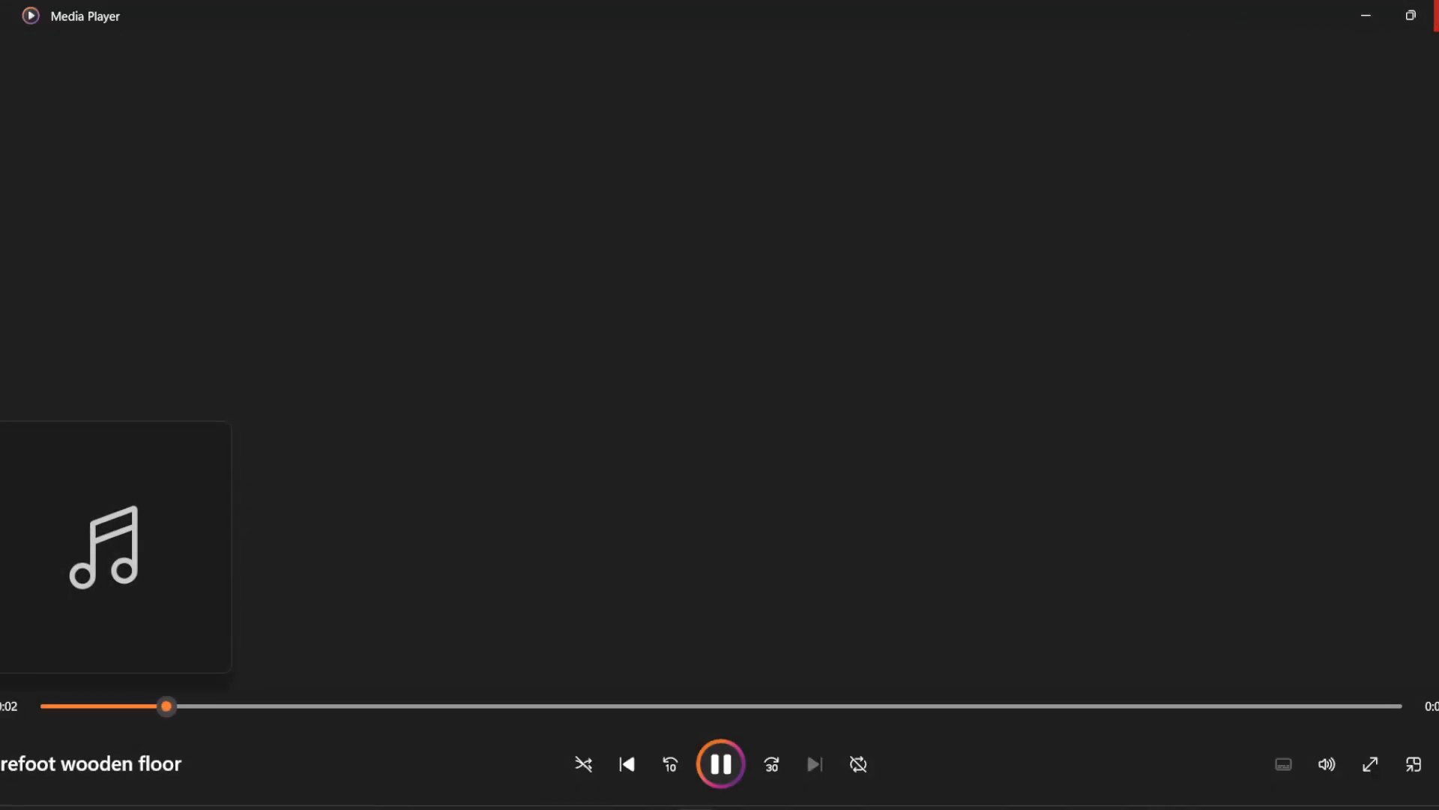
pyautogui.click(1435, 10)
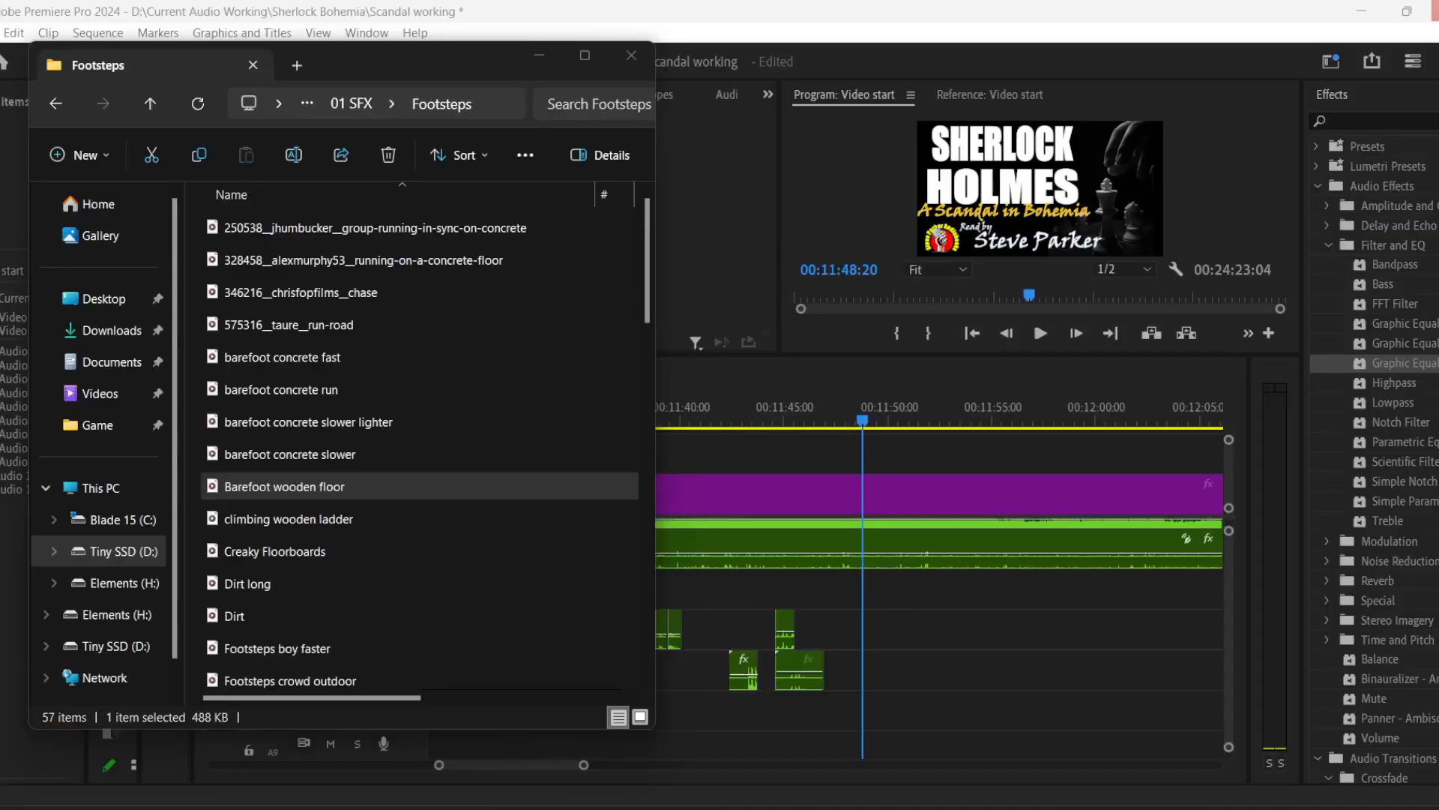
# - Add Barefoot wooden floor to A8 and move it to start at about 00:11:46, overlapping the end of the A7 clip
pyautogui.moveTo(286, 493); pyautogui.dragTo(844, 723)
pyautogui.click(936, 725)
pyautogui.moveTo(935, 724); pyautogui.dragTo(909, 724)
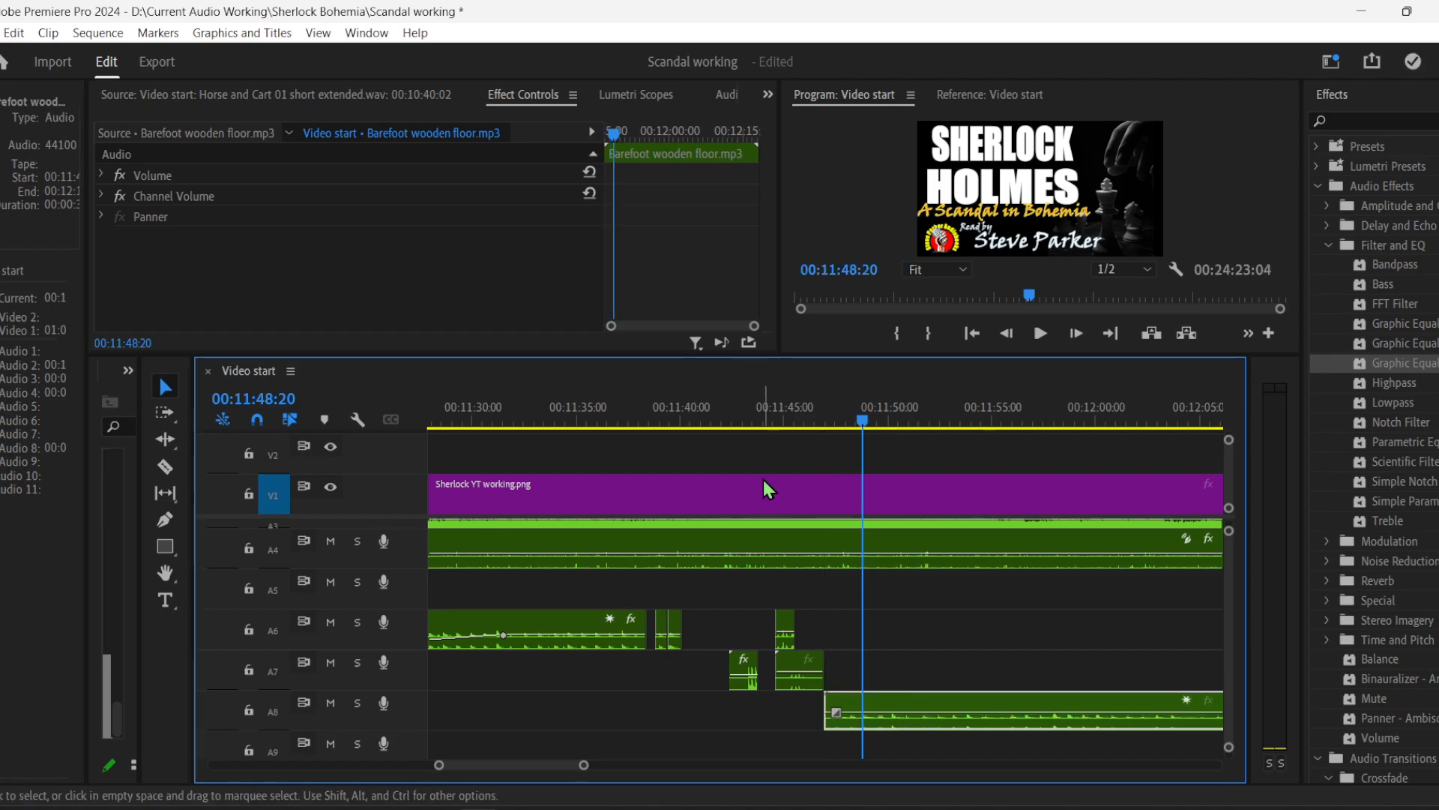
pyautogui.click(787, 421)
pyautogui.press('space')
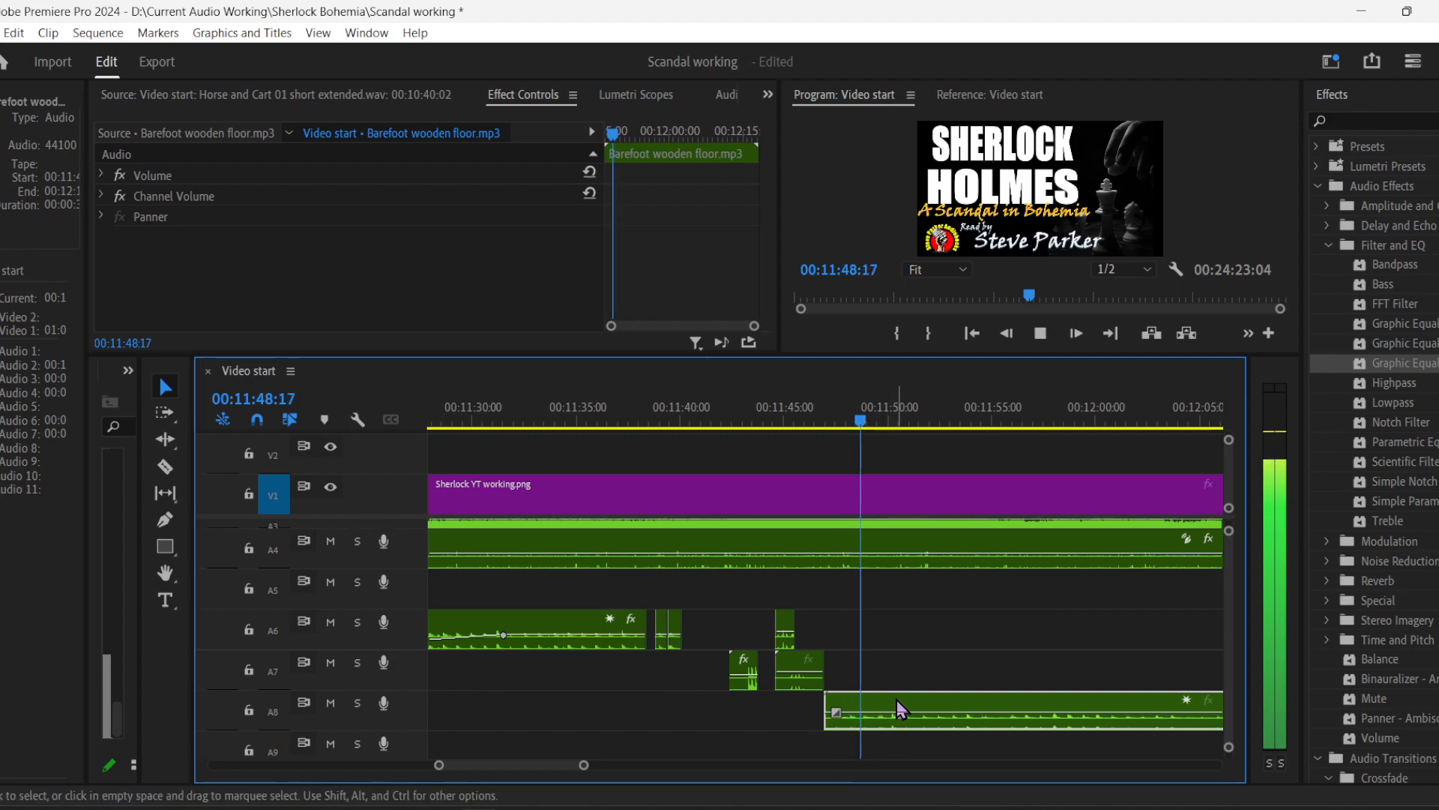
pyautogui.moveTo(908, 704); pyautogui.dragTo(895, 706)
# - Split the Barefoot wooden floor clip on A8 at about 00:11:51:11 and delete the part after the cut
pyautogui.click(165, 466)
pyautogui.click(915, 724)
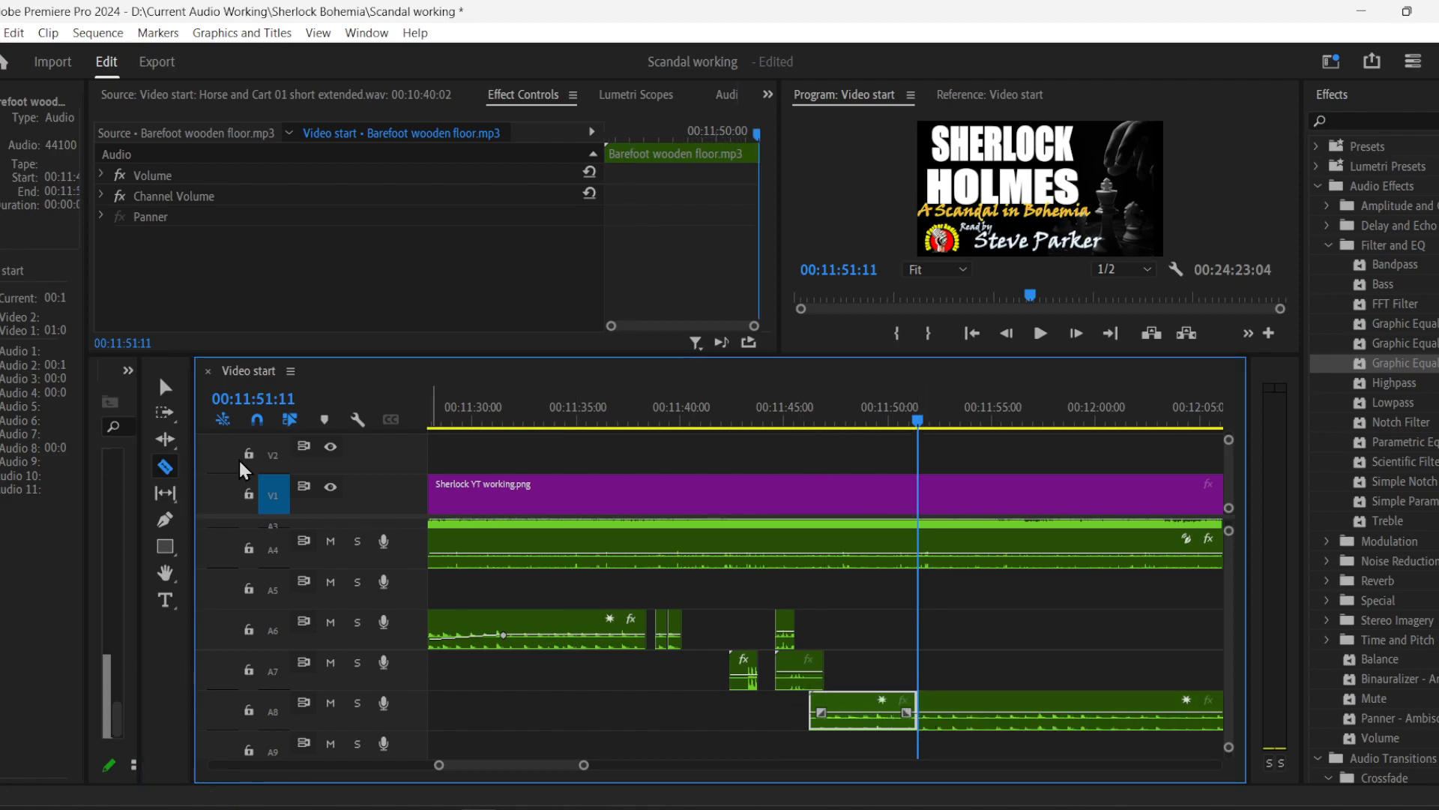
pyautogui.press('v')
pyautogui.click(1034, 716)
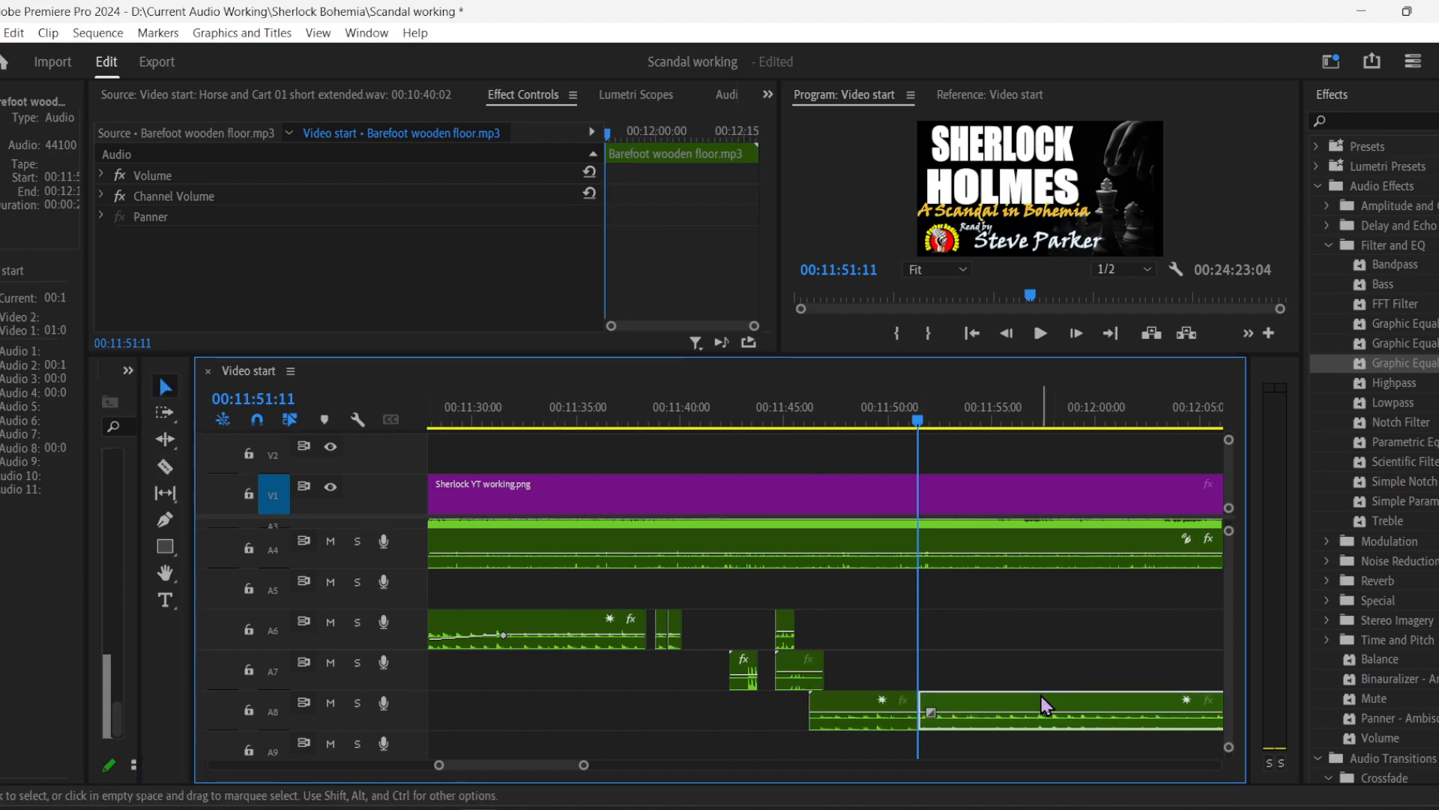
pyautogui.press('Delete')
# - Play from about 00:11:46 to check the shortened barefoot footsteps with the narration
pyautogui.click(804, 415)
pyautogui.press('space')
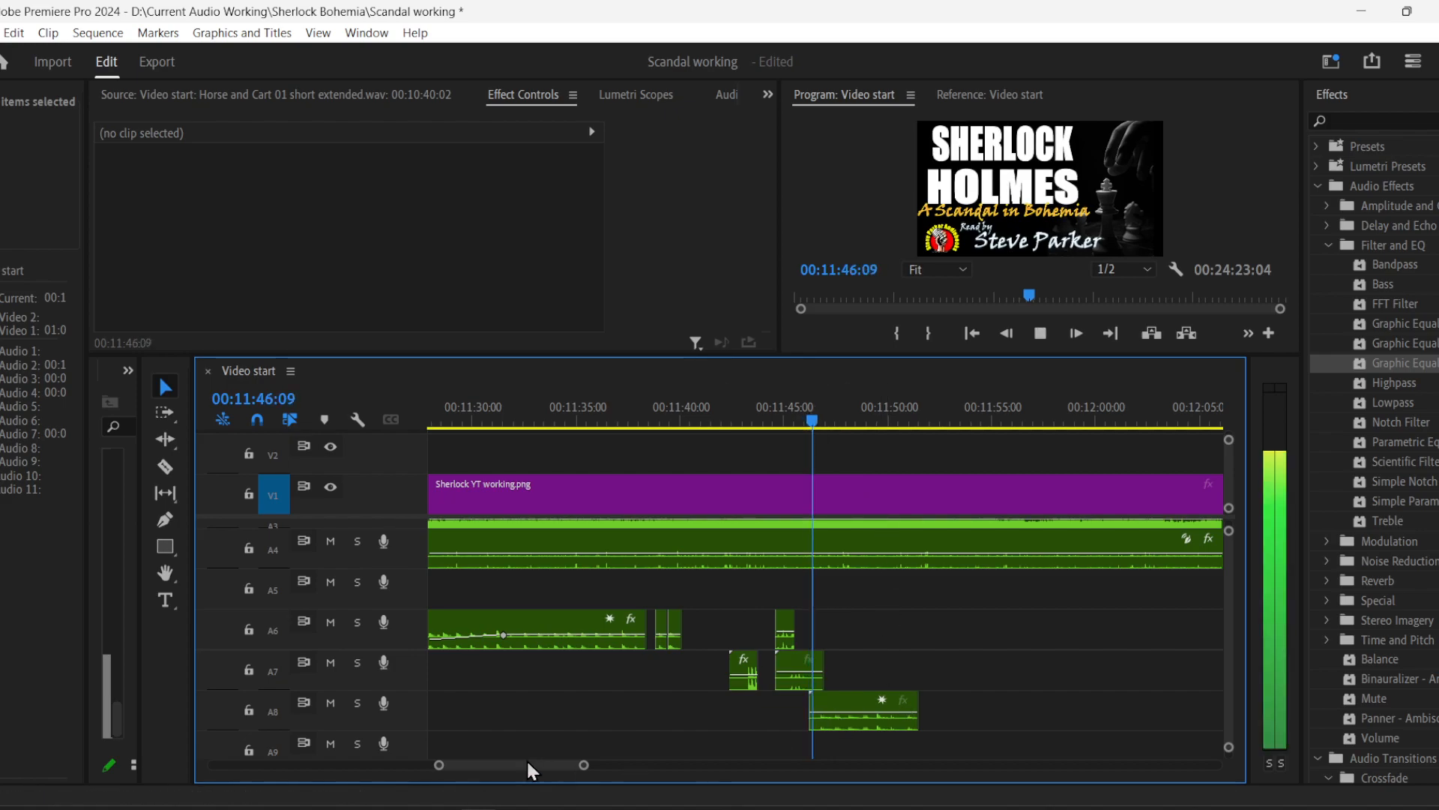
pyautogui.moveTo(440, 765); pyautogui.dragTo(466, 765)
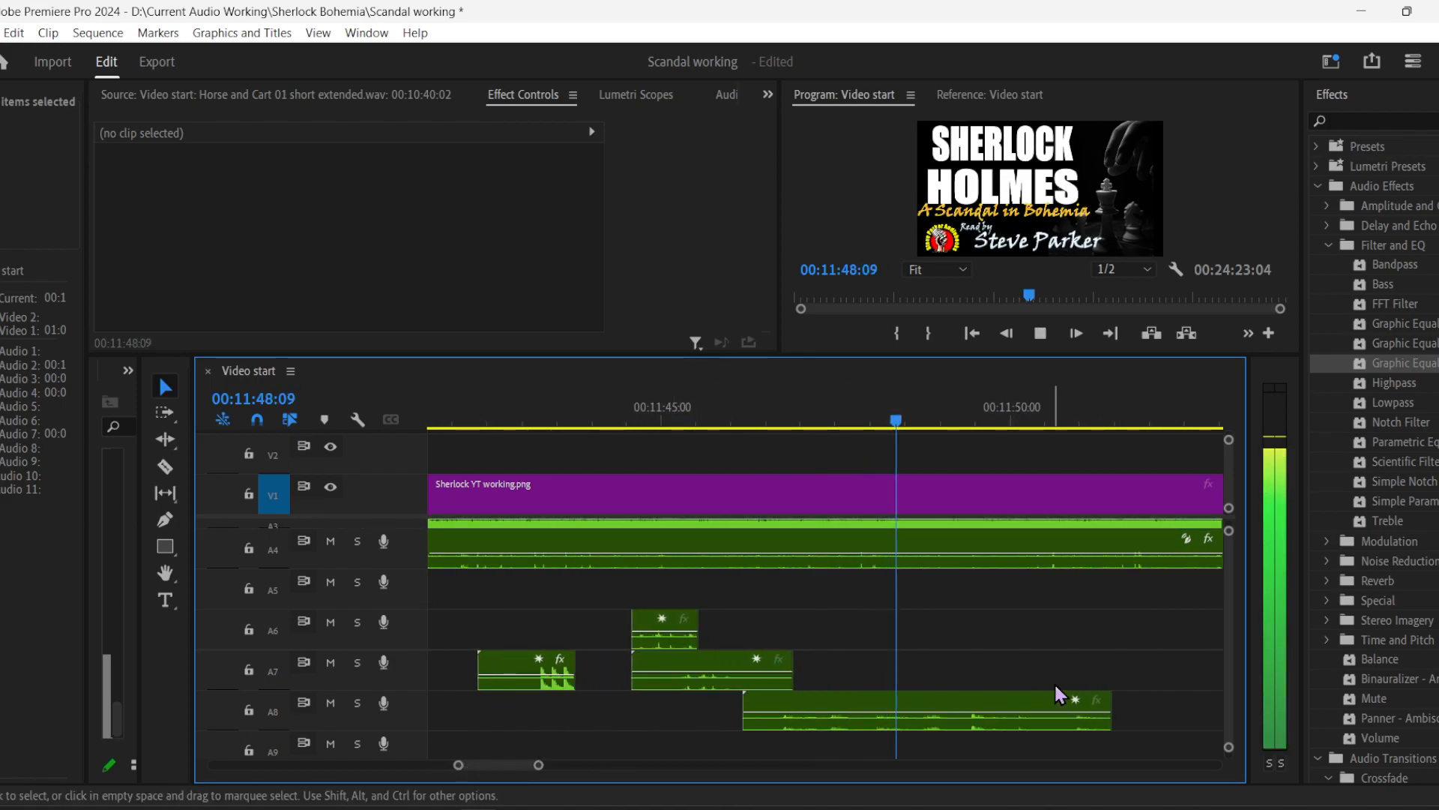
pyautogui.click(165, 466)
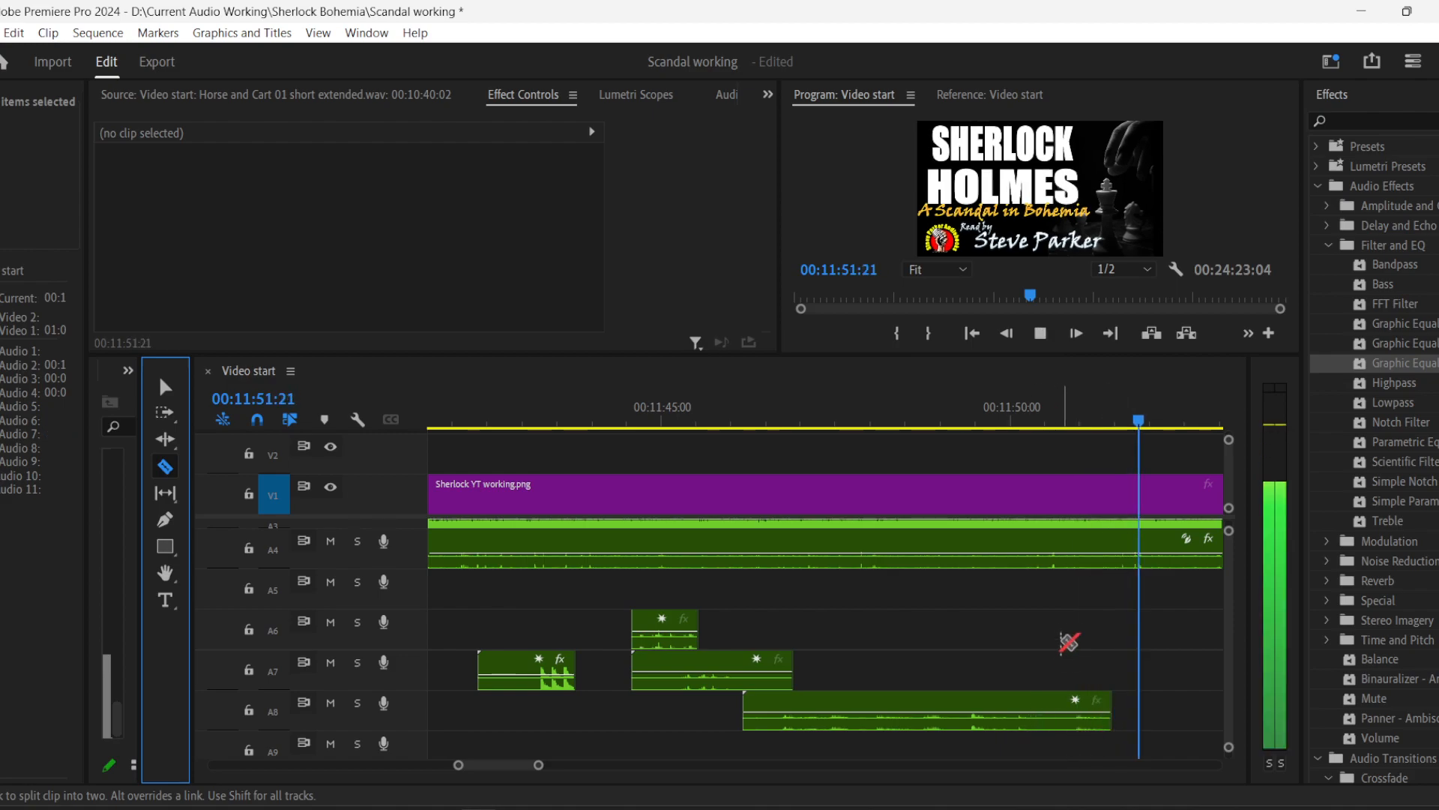
pyautogui.click(163, 386)
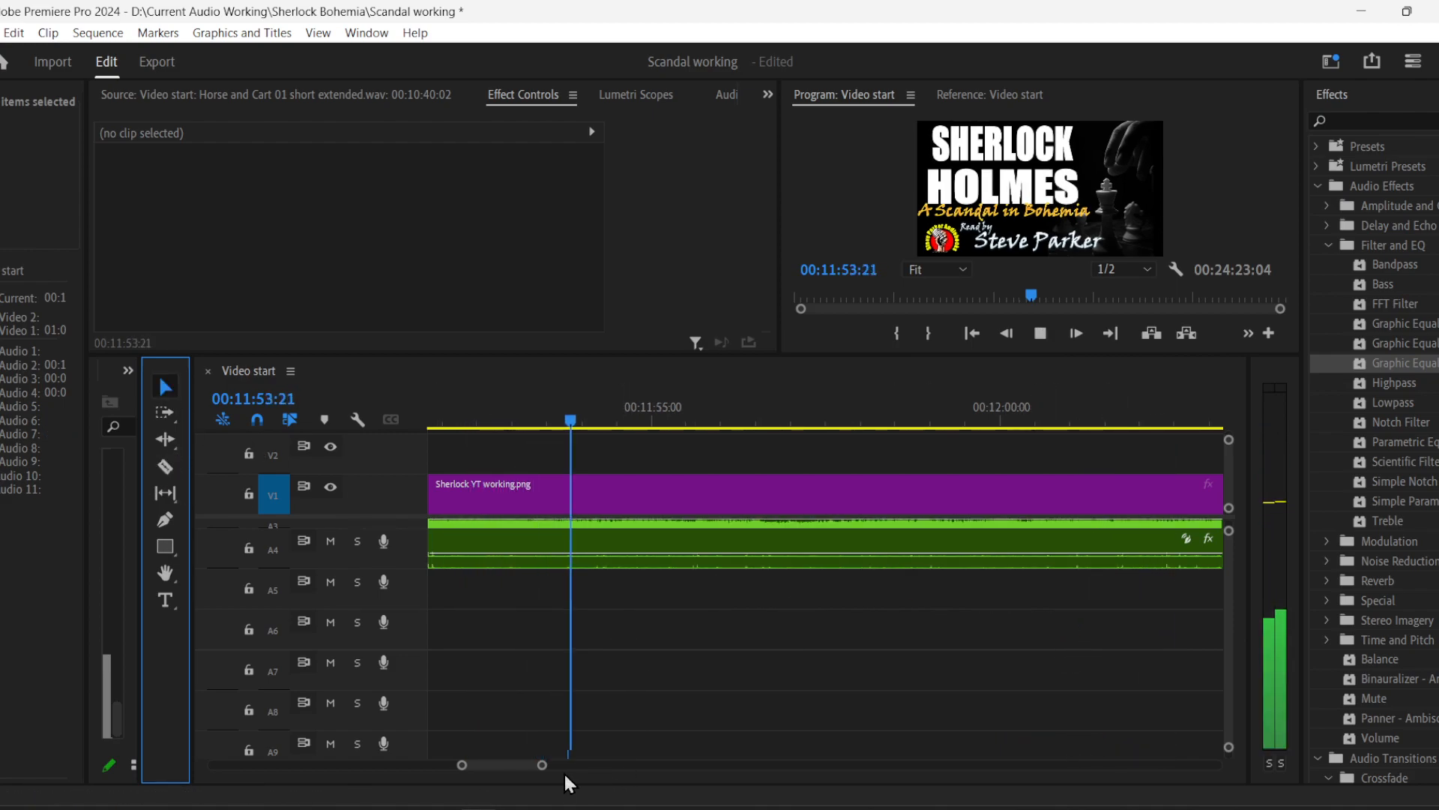
# - Save the project while listening on through the narration past 00:12:00
pyautogui.click(543, 769)
pyautogui.moveTo(543, 769); pyautogui.dragTo(630, 769)
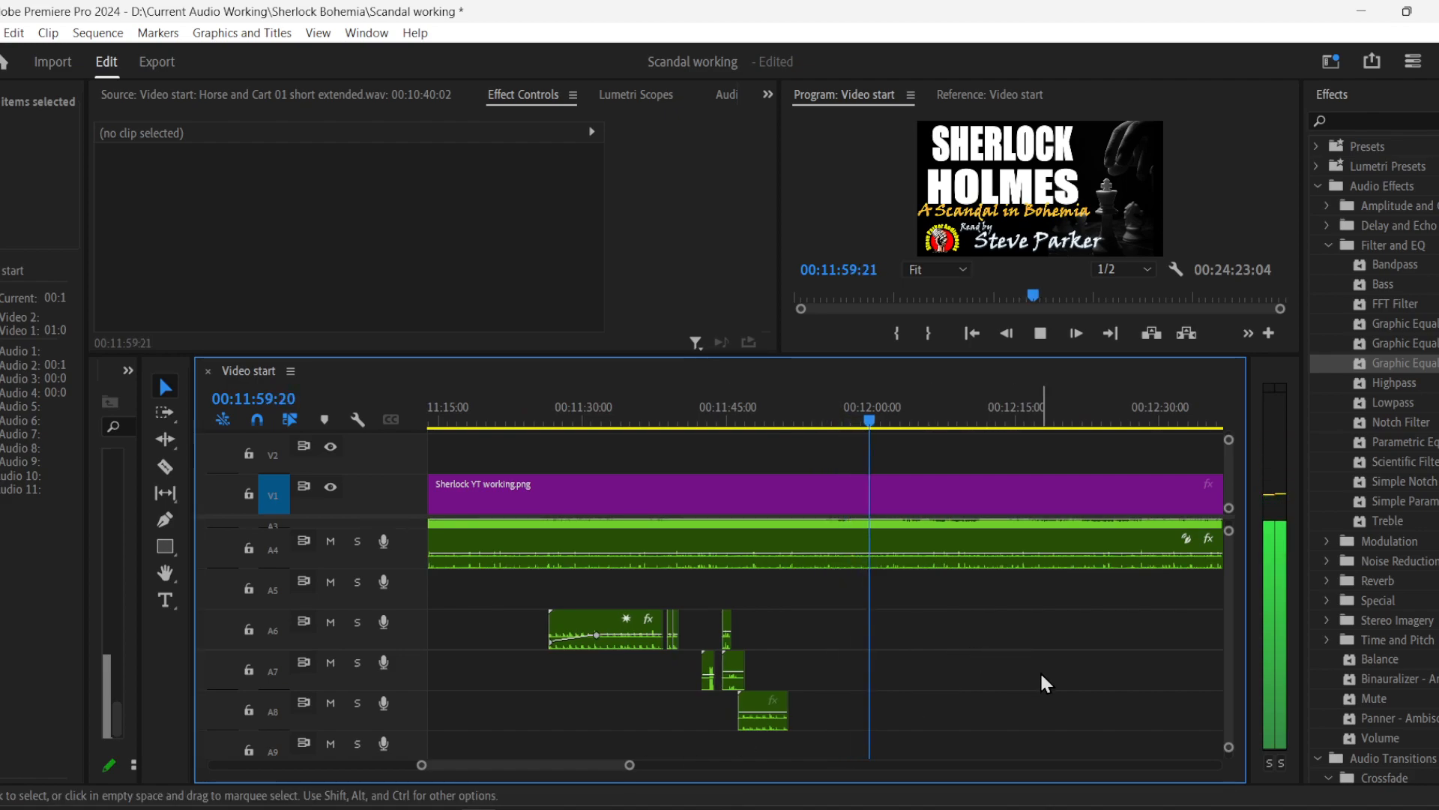
pyautogui.hotkey('ctrl', 's')
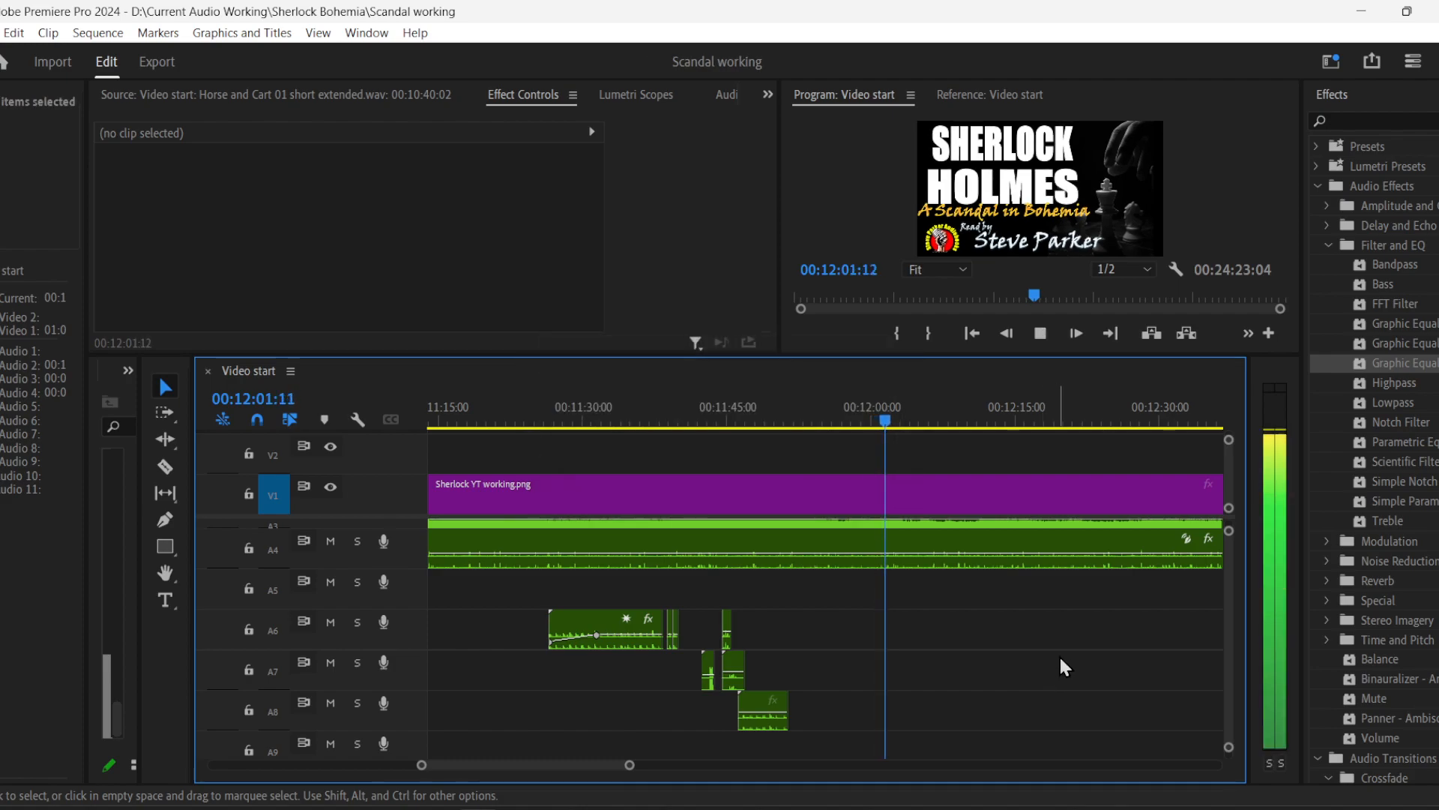
pyautogui.moveTo(629, 765); pyautogui.dragTo(748, 767)
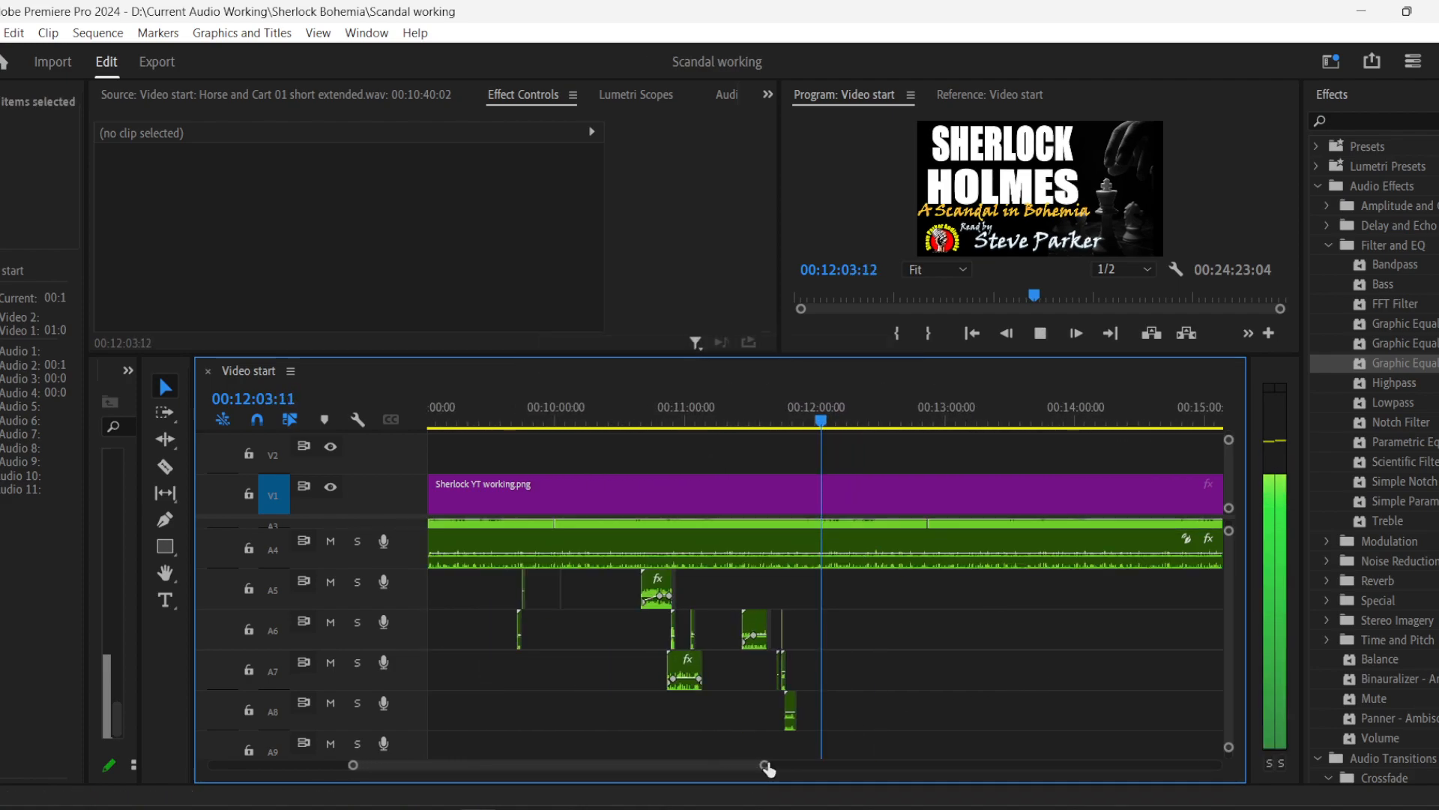
# - Reduce the A1 track height, trim the ends of the A3 and A4 clips to the end of the A2 narration, and save the project
pyautogui.scroll(3, 1230, 659)
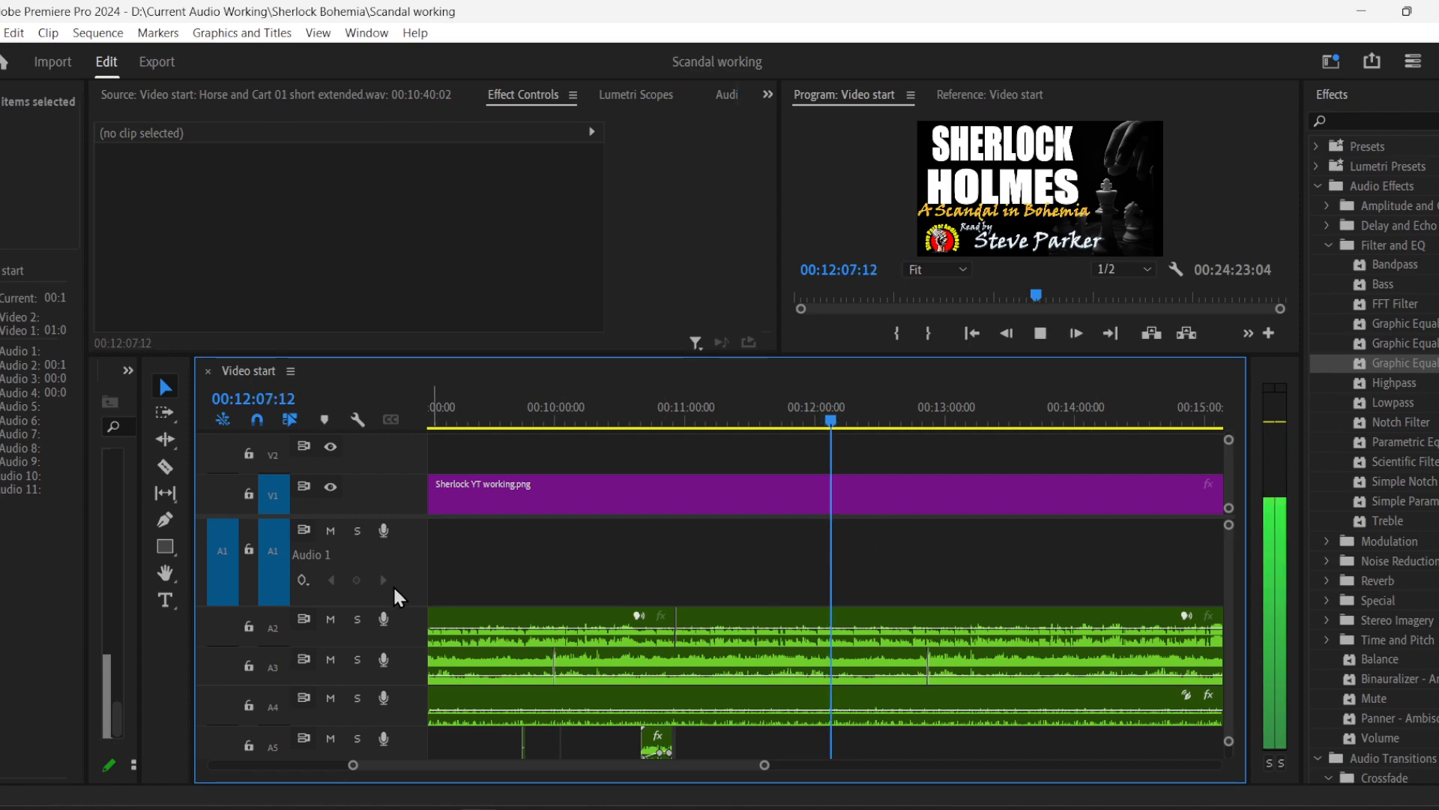
pyautogui.moveTo(412, 605); pyautogui.dragTo(416, 555)
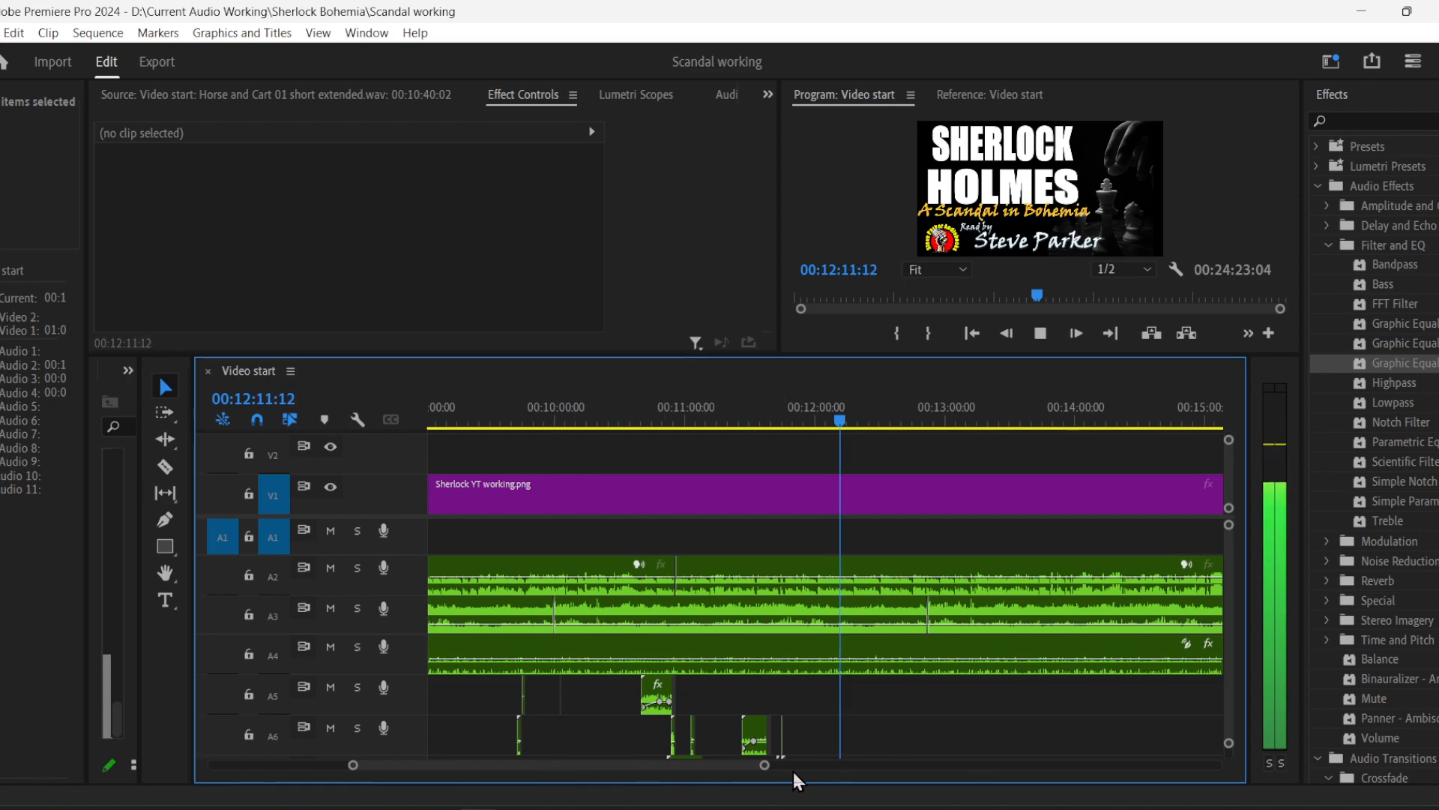
pyautogui.moveTo(766, 767); pyautogui.dragTo(1028, 789)
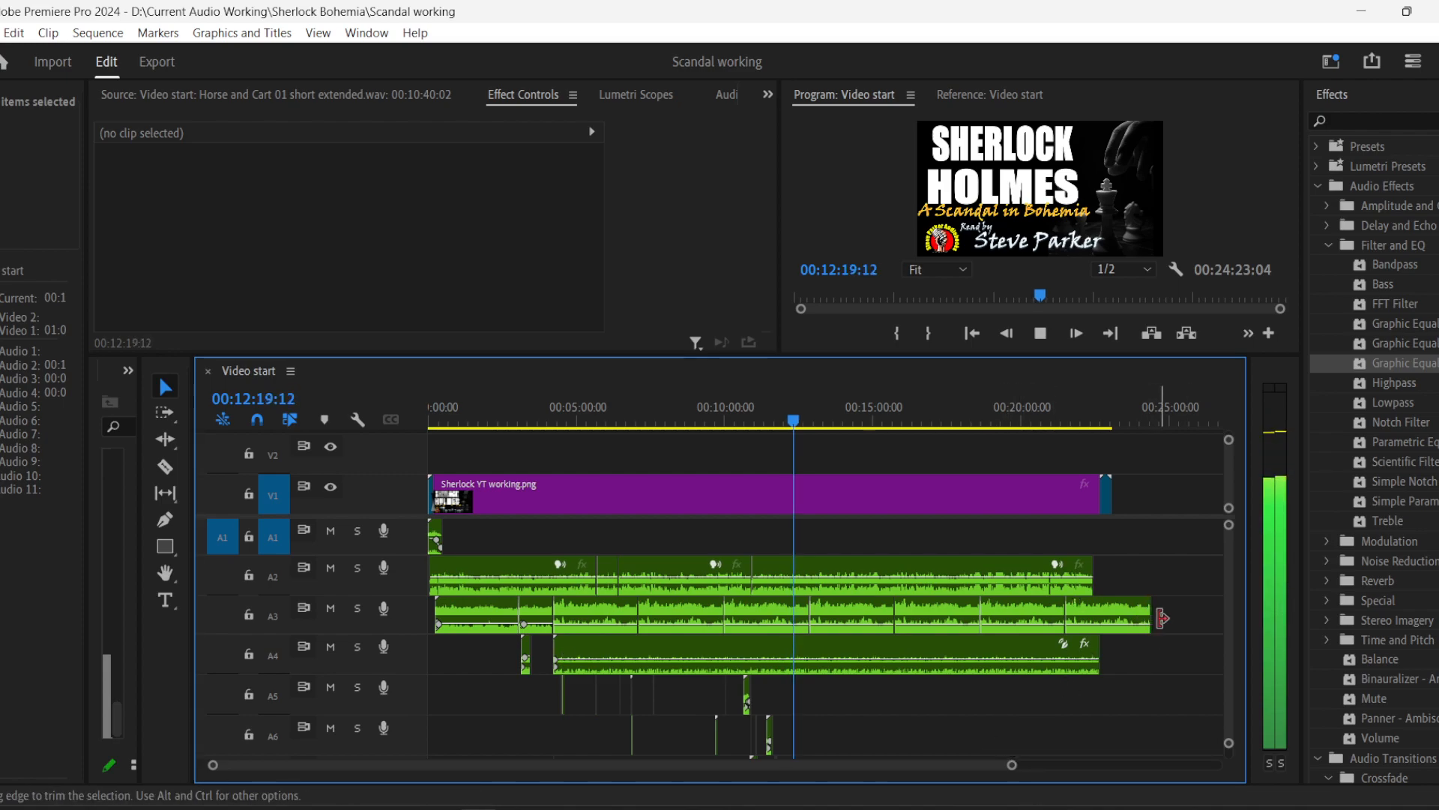
pyautogui.moveTo(1160, 618); pyautogui.dragTo(1094, 655)
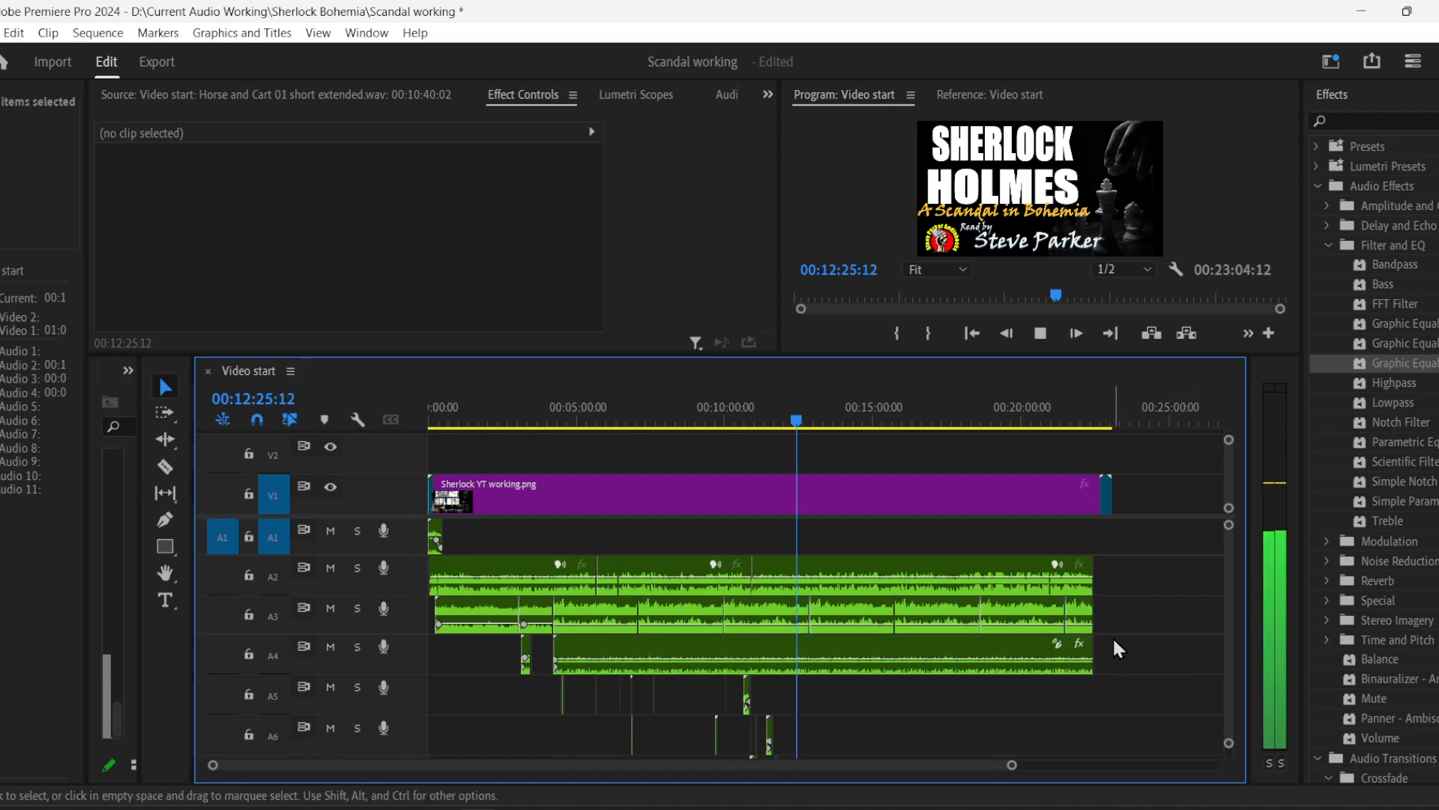
pyautogui.moveTo(211, 766); pyautogui.dragTo(505, 780)
pyautogui.hotkey('ctrl', 's')
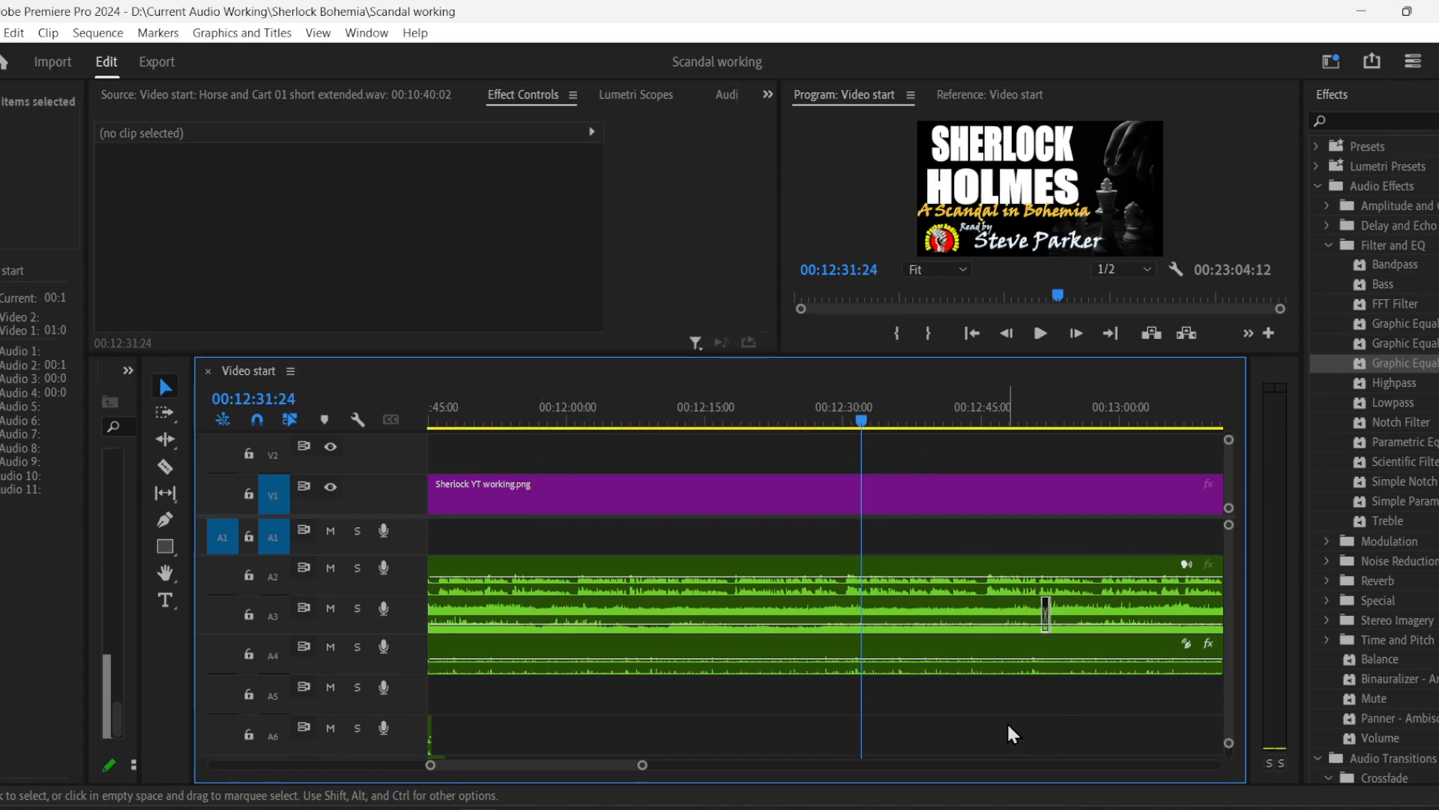
# - Listen to the narration from about 00:12:31 to 00:13:50 and return the playhead to 00:13:48:00
pyautogui.press('space')
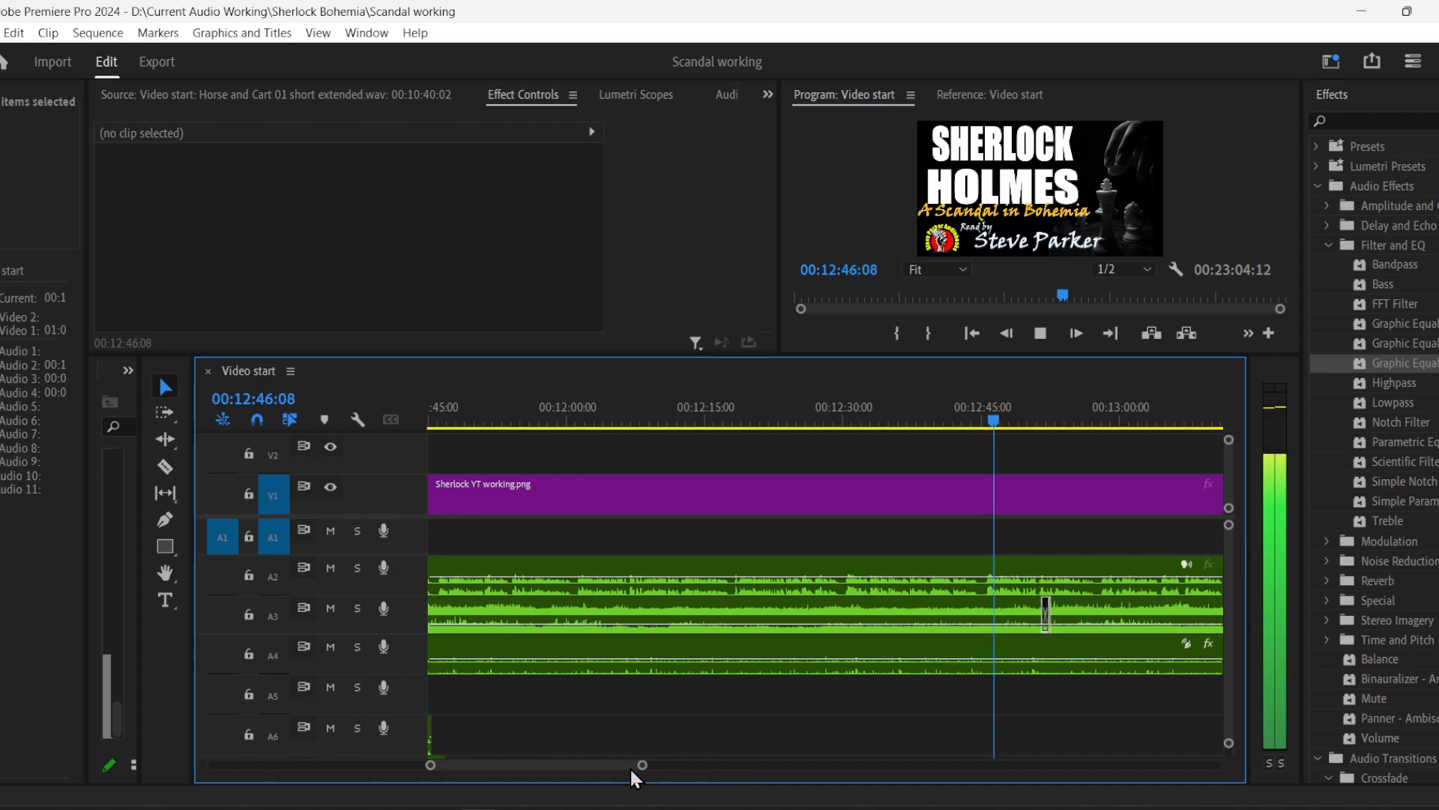
pyautogui.moveTo(644, 766); pyautogui.dragTo(671, 766)
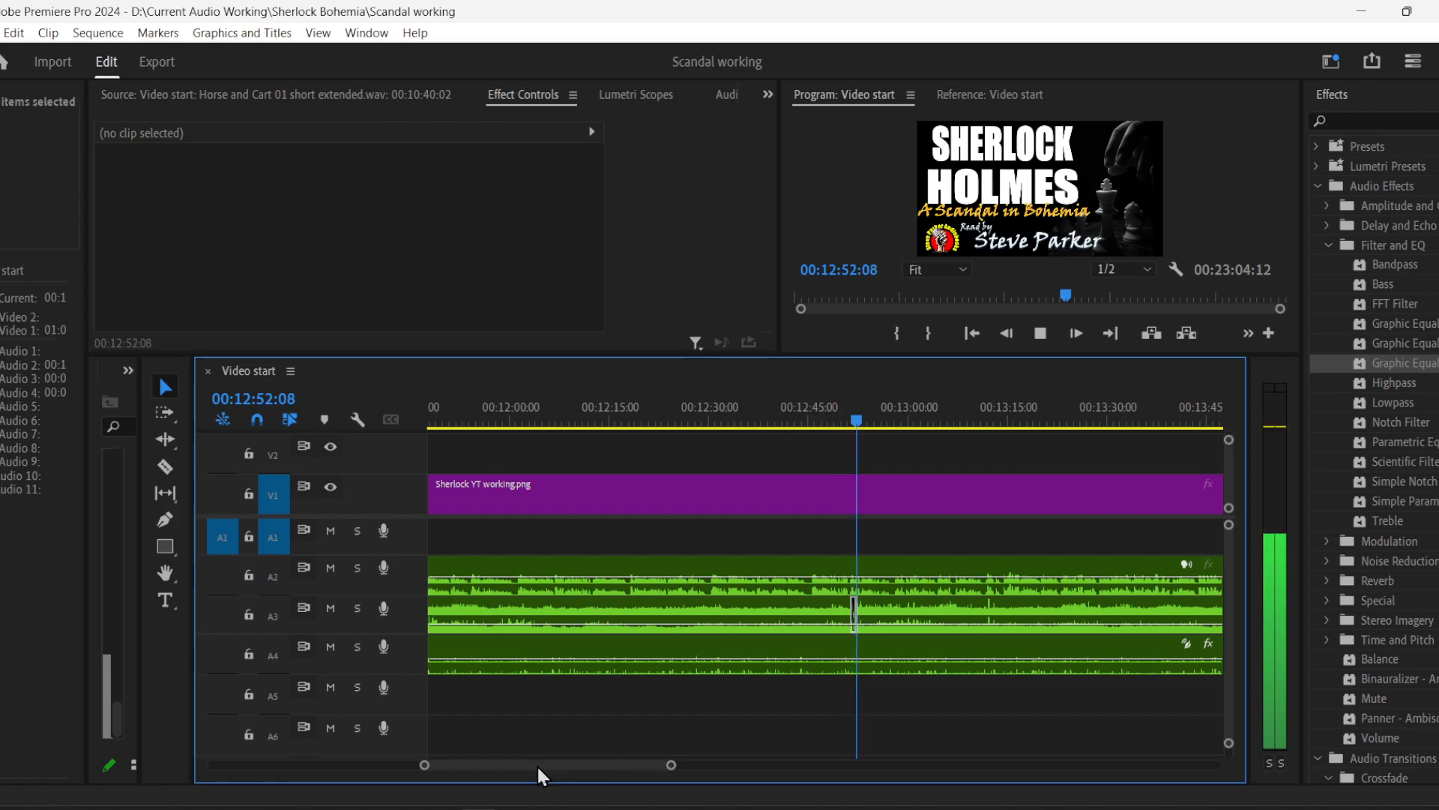
pyautogui.moveTo(506, 771); pyautogui.dragTo(520, 767)
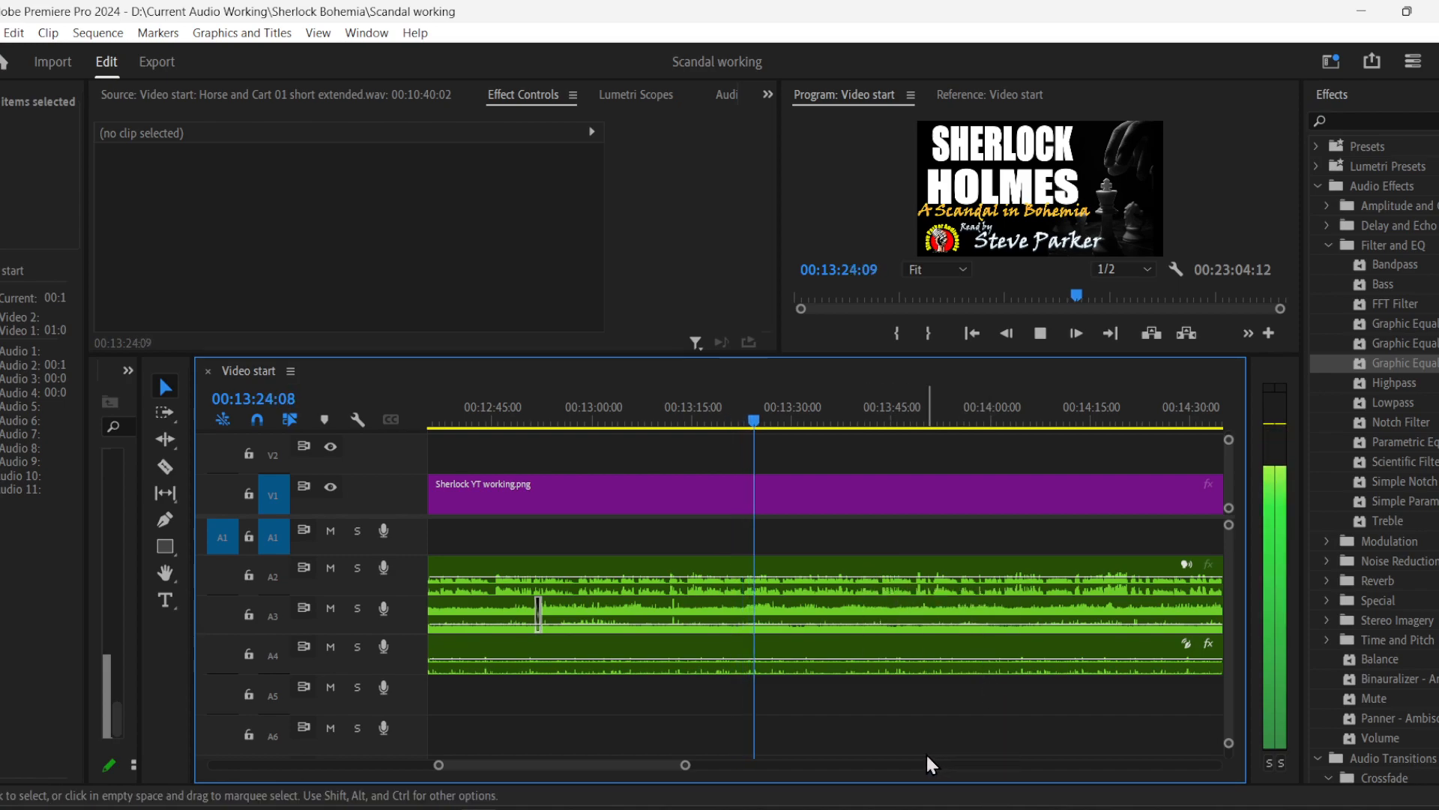
pyautogui.moveTo(438, 764); pyautogui.dragTo(541, 762)
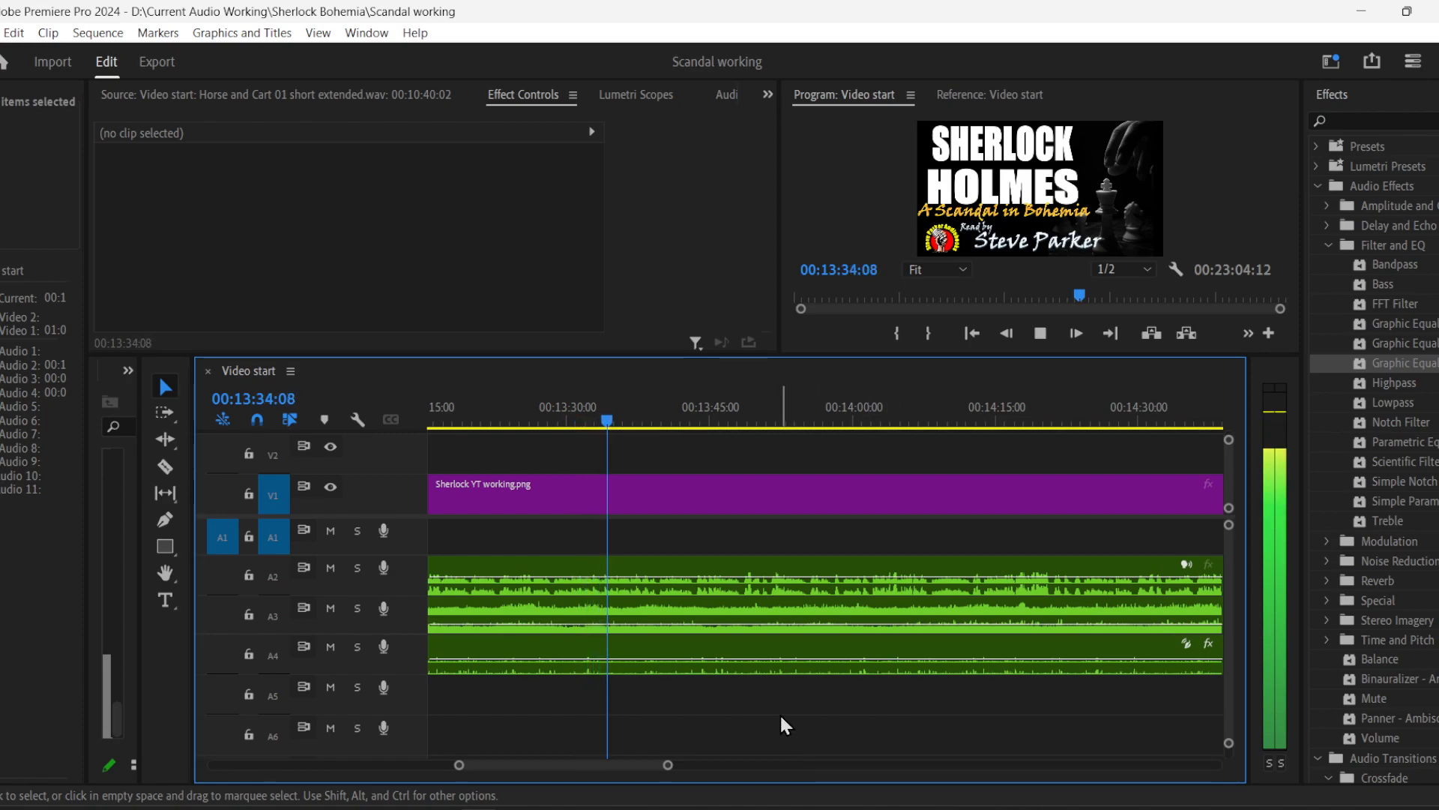
pyautogui.moveTo(558, 764); pyautogui.dragTo(560, 765)
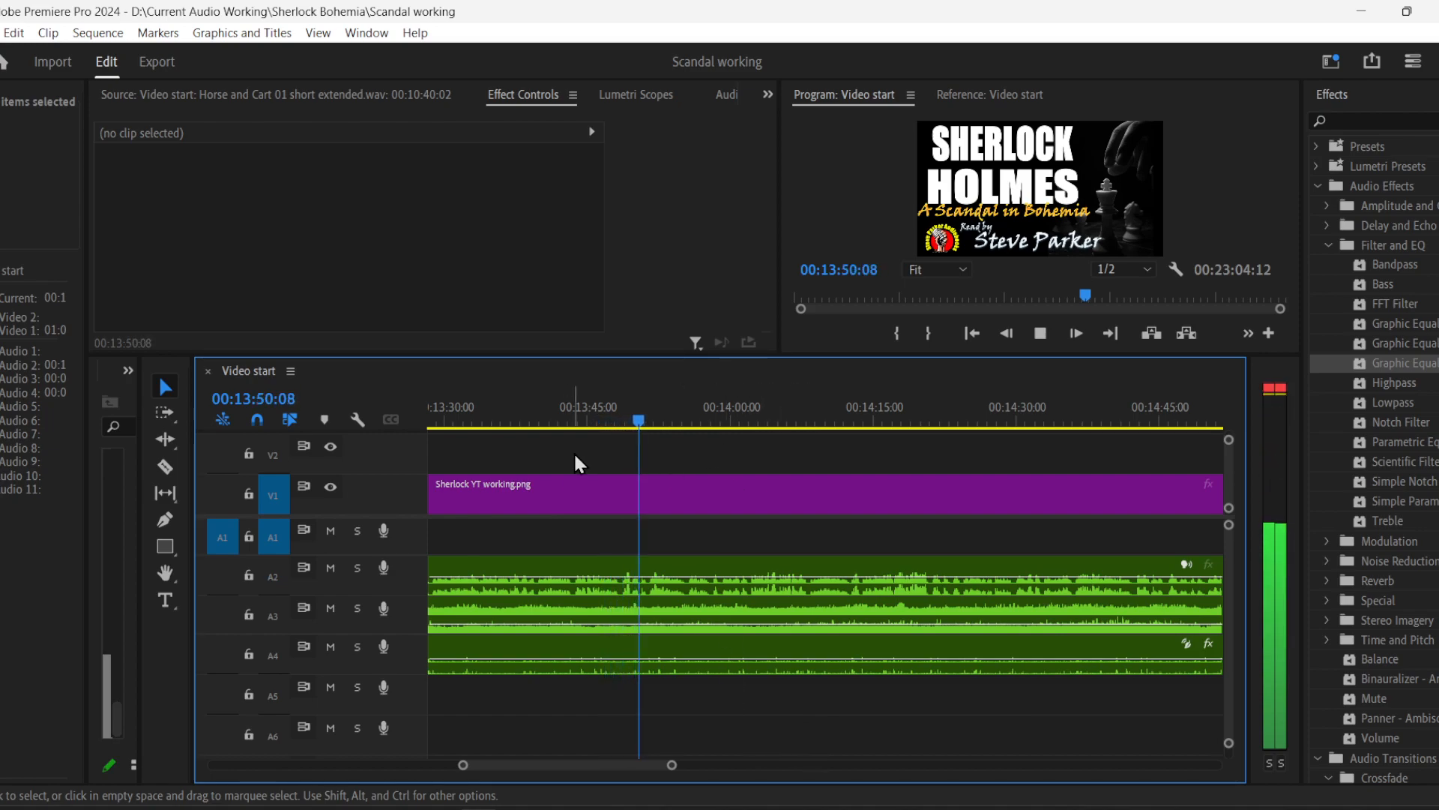
pyautogui.click(614, 425)
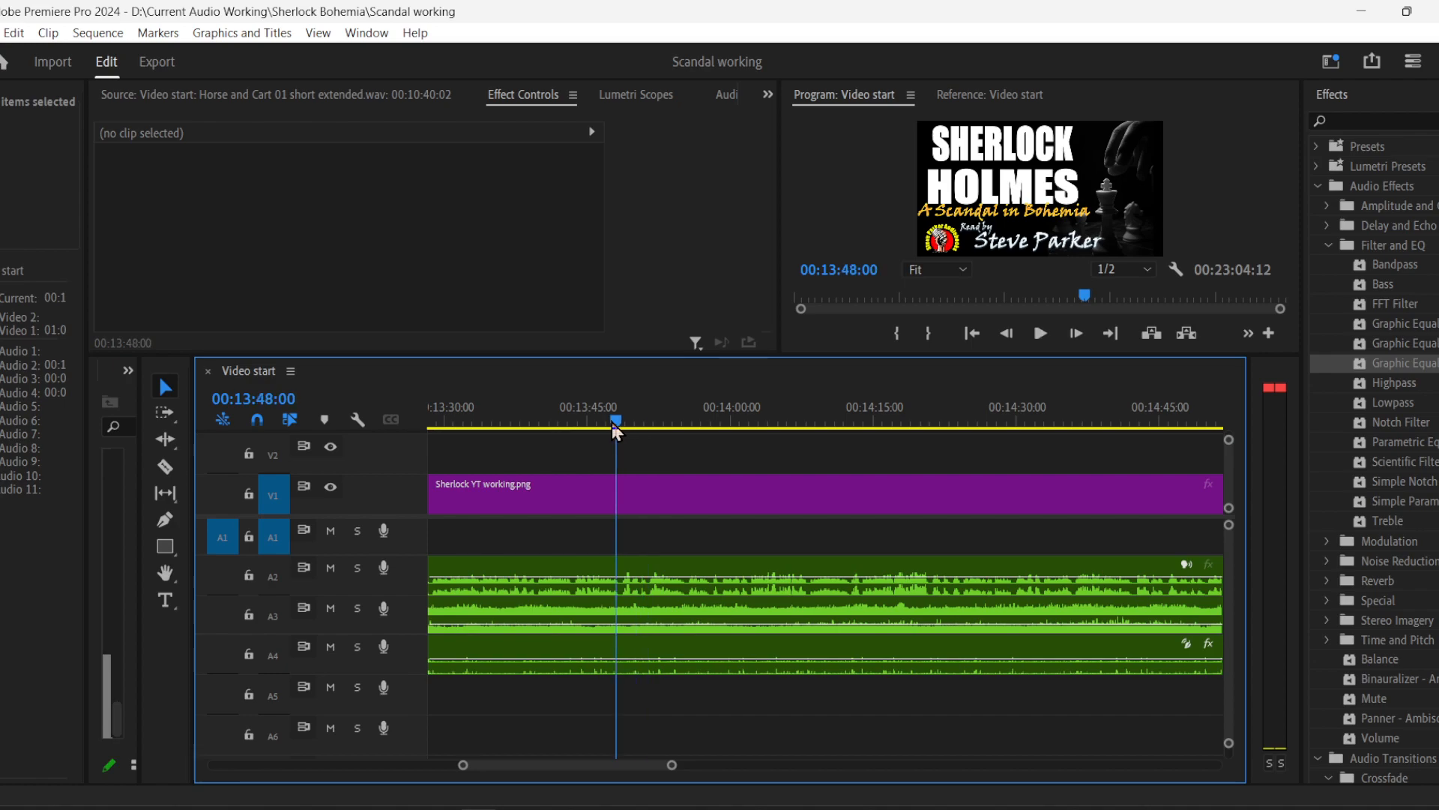
# - Switch to File Explorer, open the Things folder in 01 SFX and select the chair sit leather sound
pyautogui.click(293, 807)
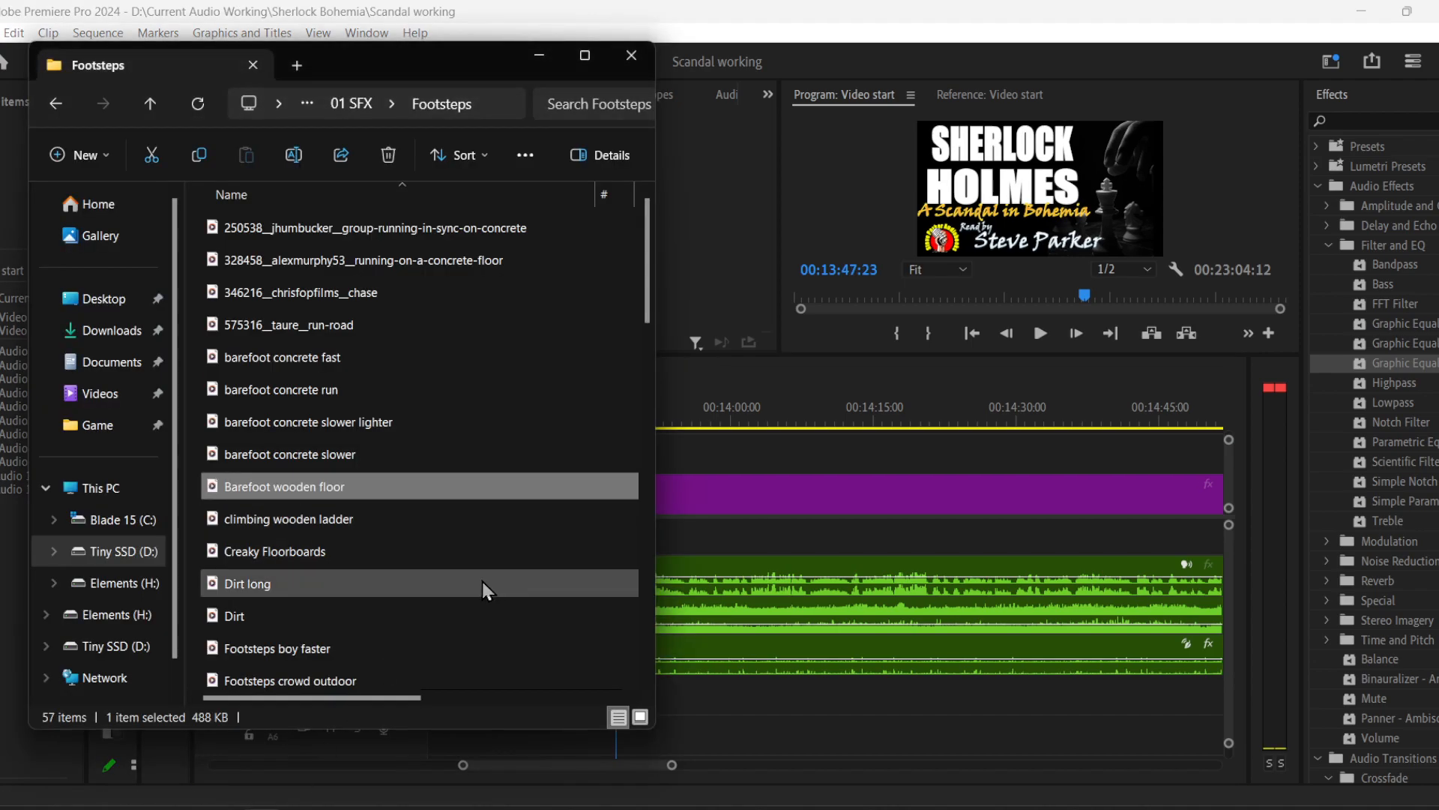
pyautogui.click(351, 103)
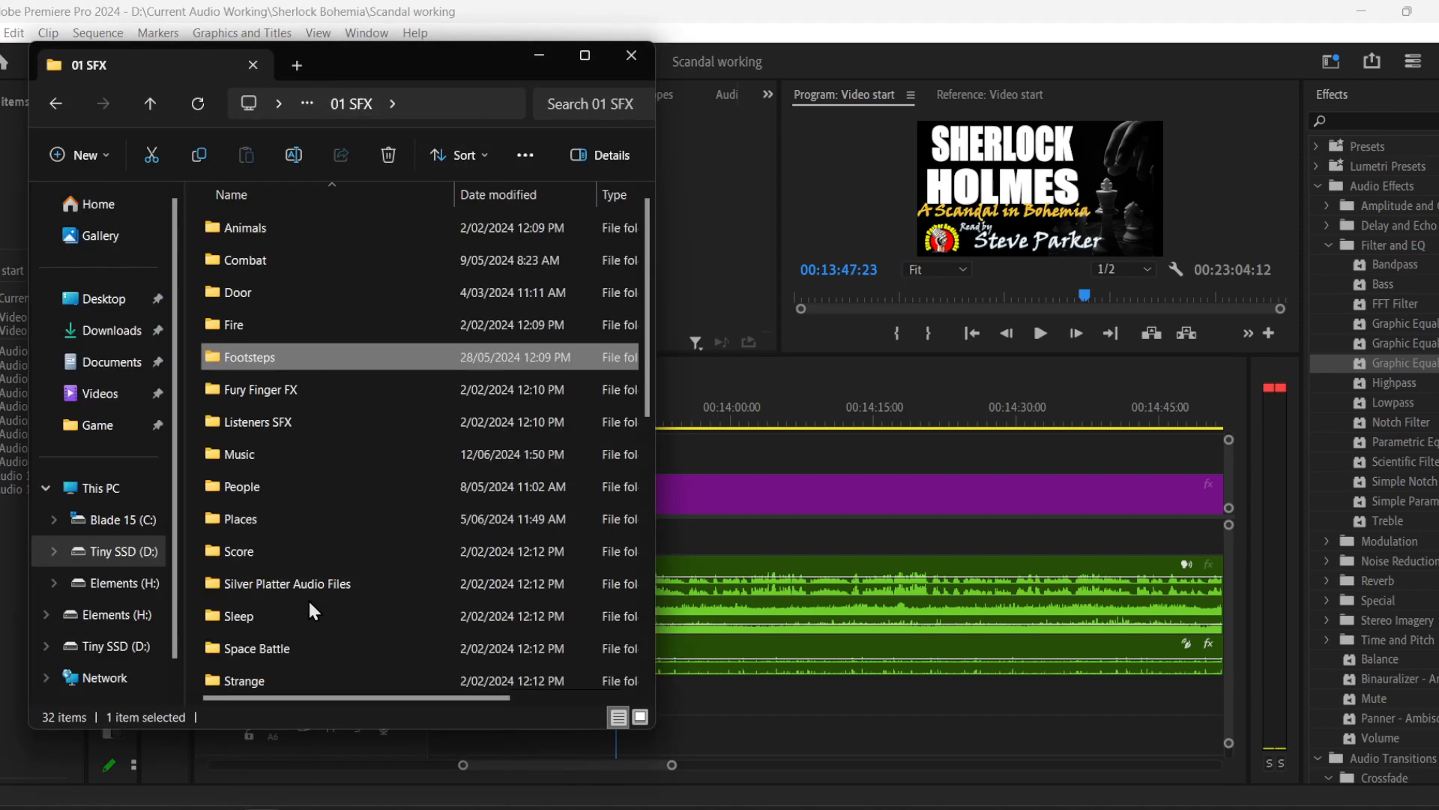
pyautogui.scroll(-2, 306, 592)
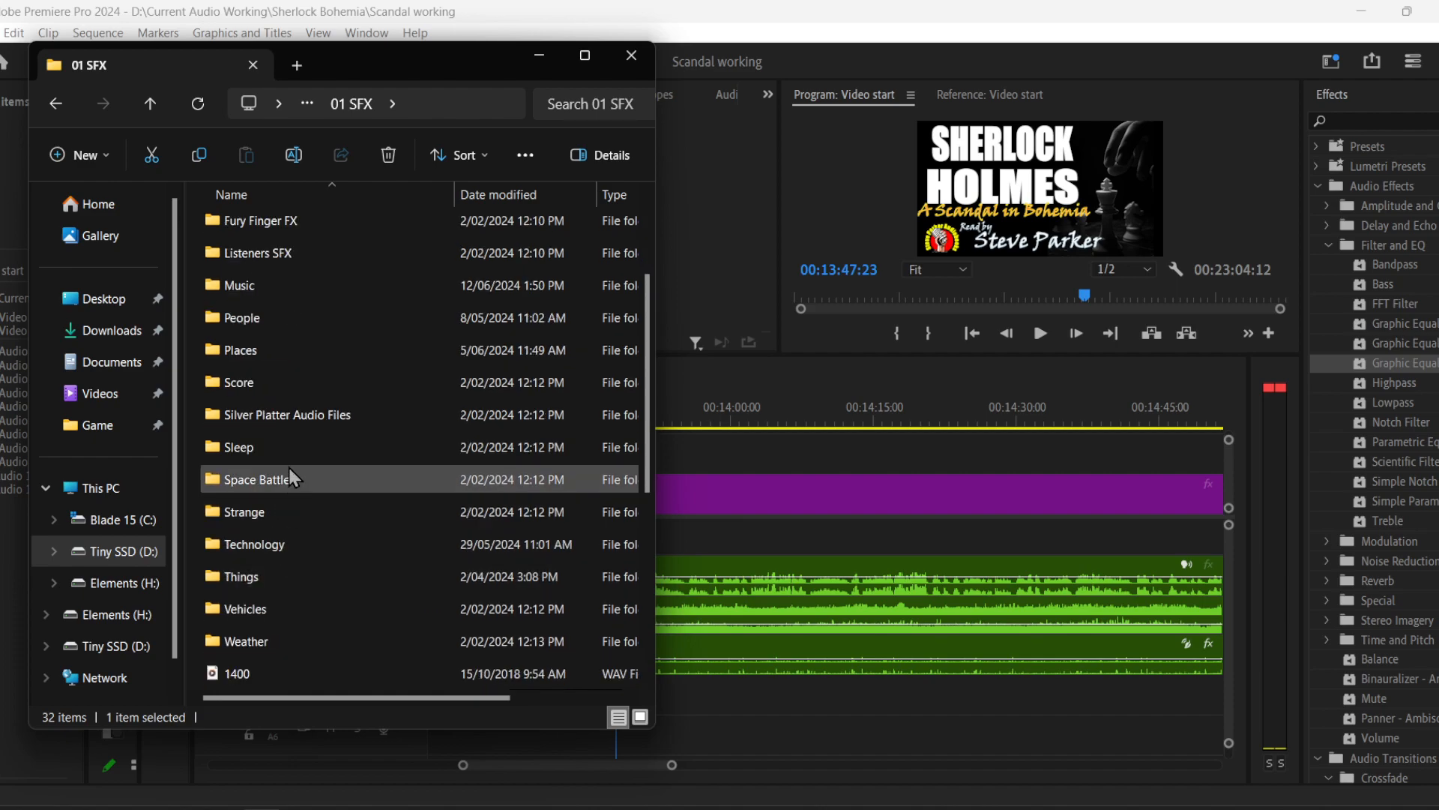
pyautogui.doubleClick(271, 577)
pyautogui.scroll(-5, 417, 567)
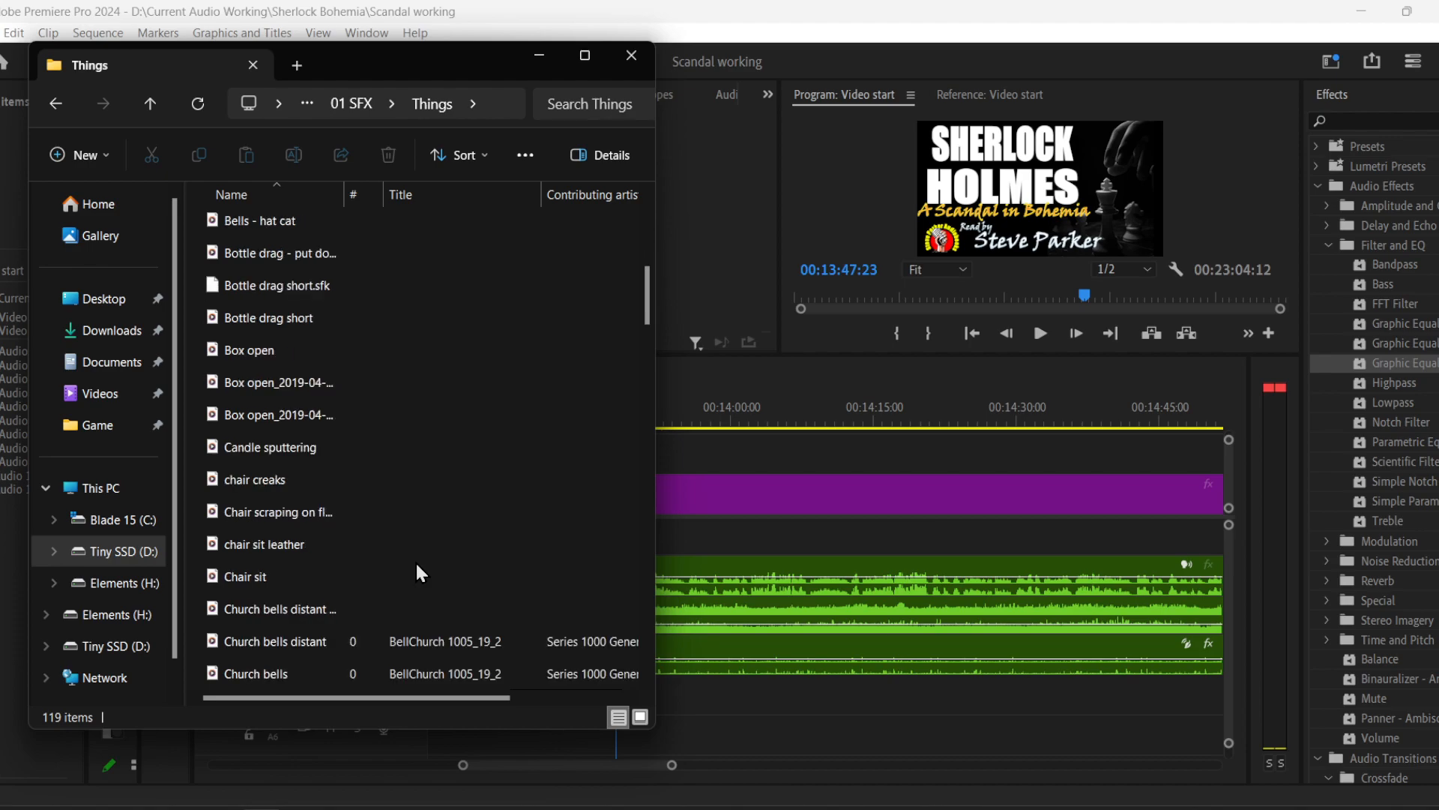
pyautogui.scroll(-1, 415, 573)
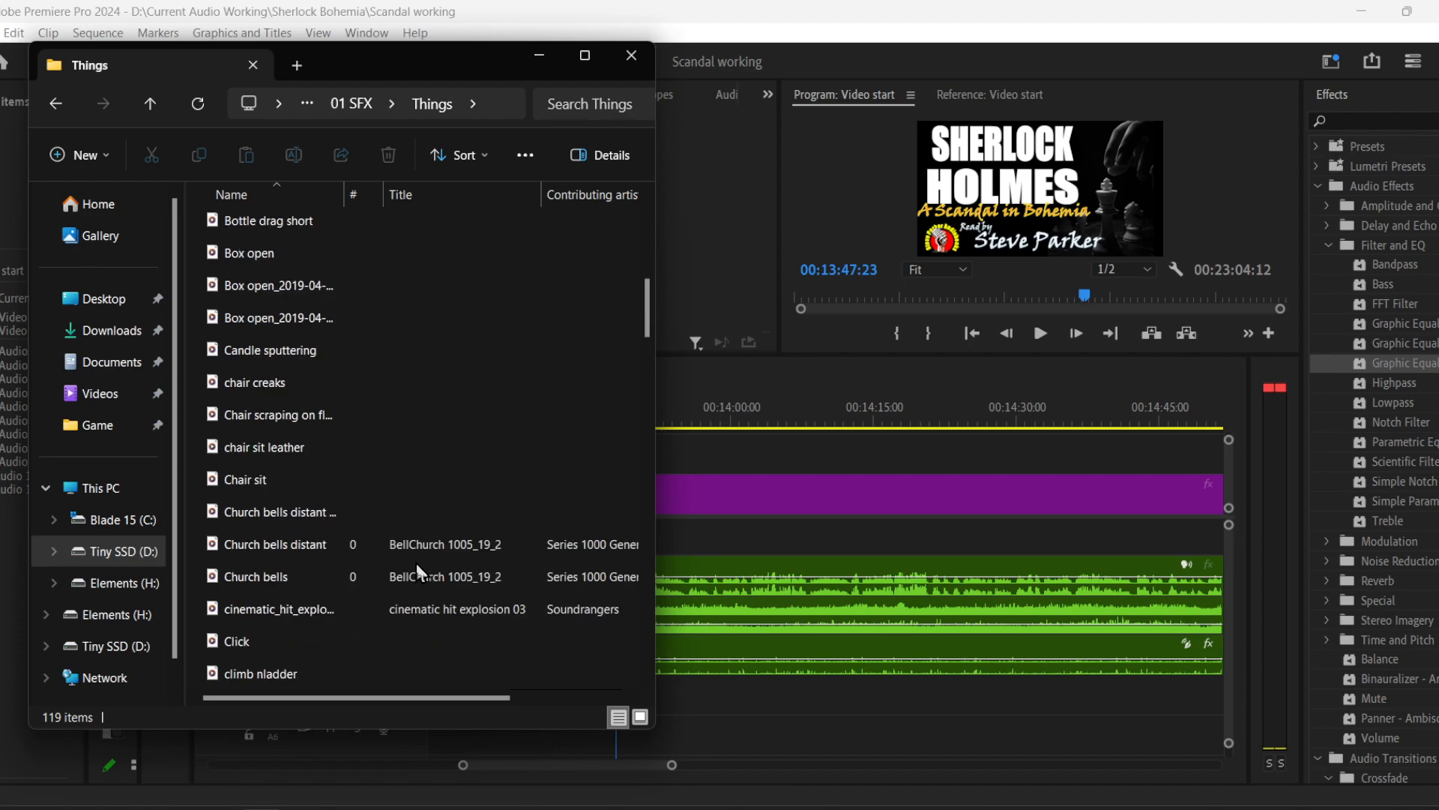
pyautogui.click(299, 448)
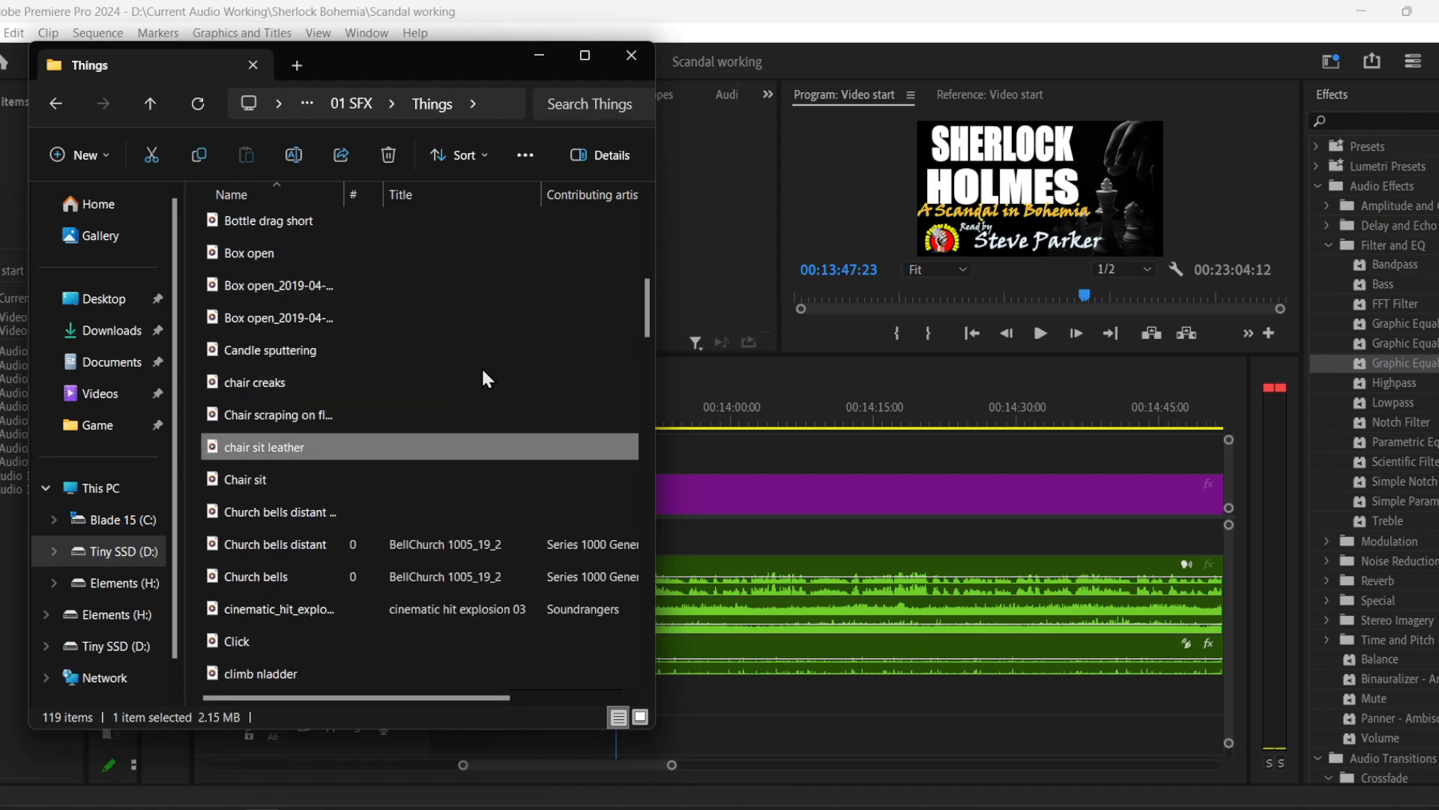
# - Preview the Chair scraping on floor and chair creaks sounds in Media Player, closing the player after each
pyautogui.doubleClick(271, 422)
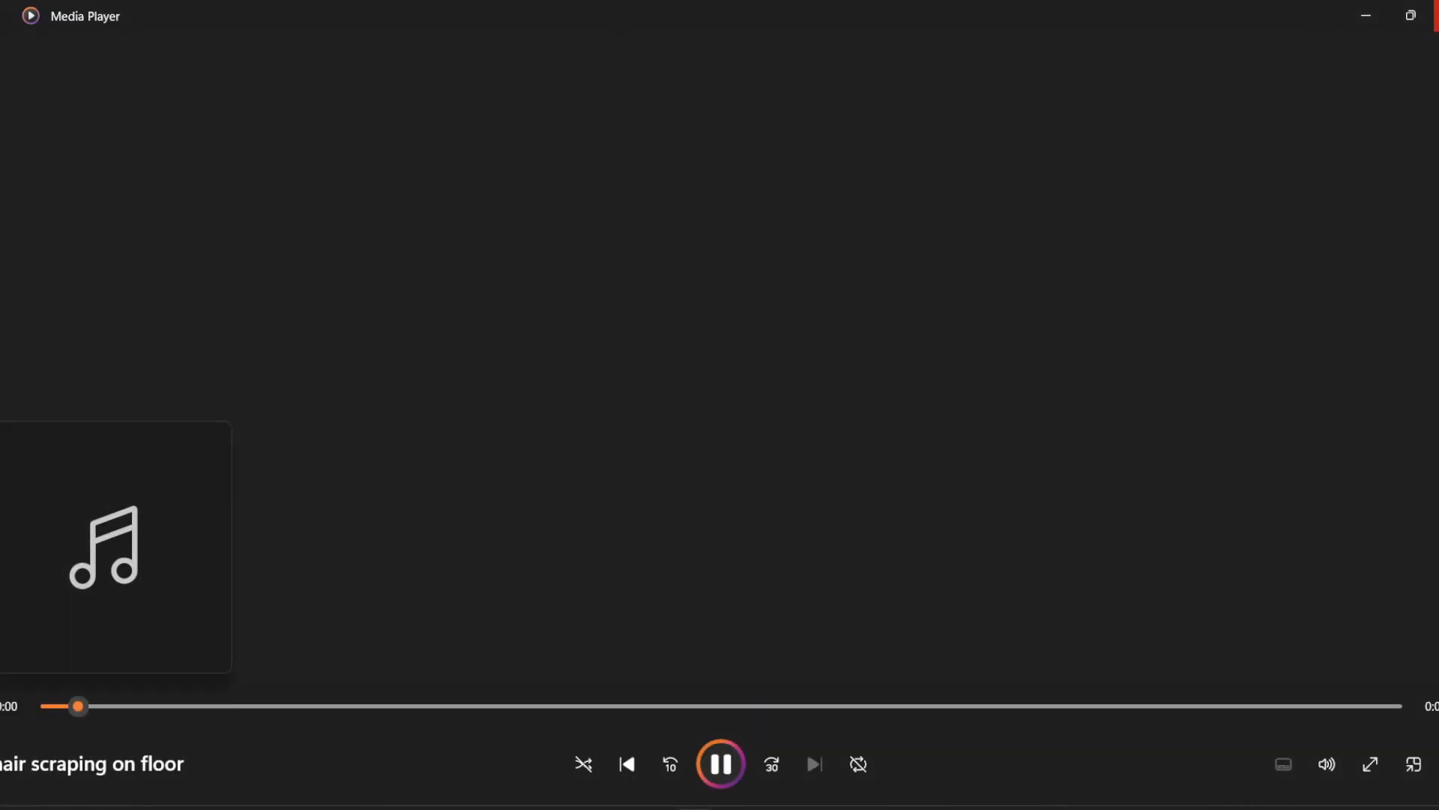
pyautogui.click(1436, 15)
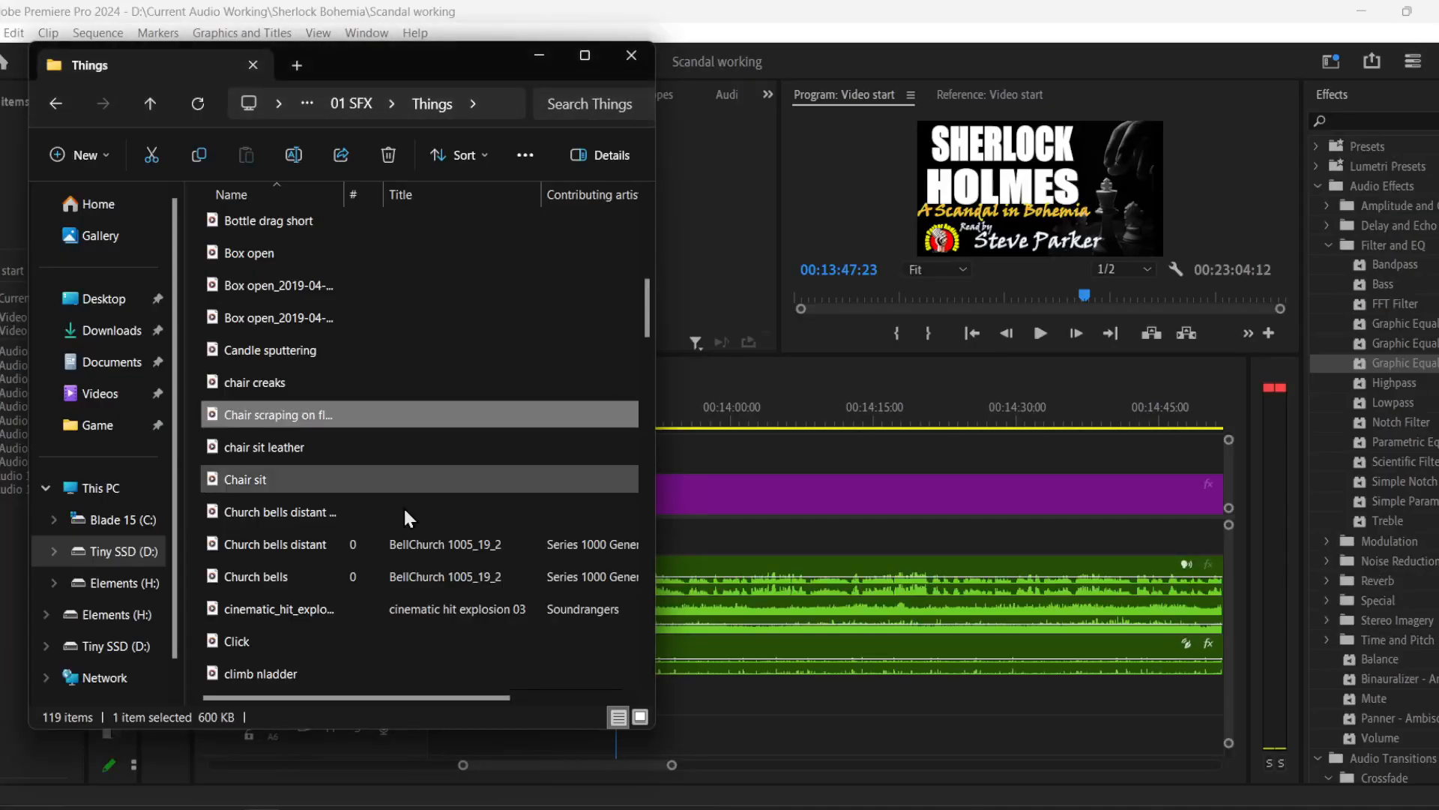
pyautogui.doubleClick(281, 390)
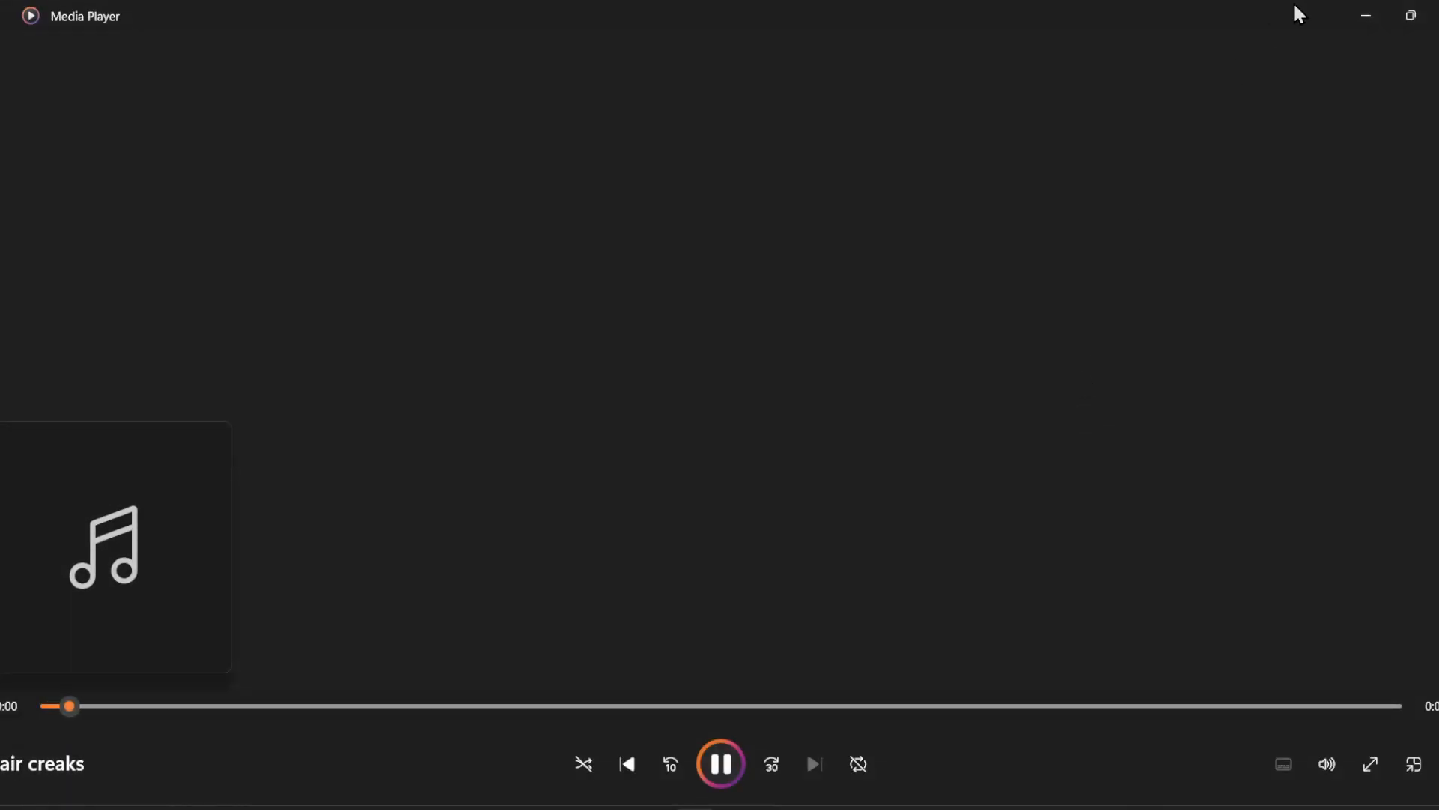
pyautogui.click(1433, 15)
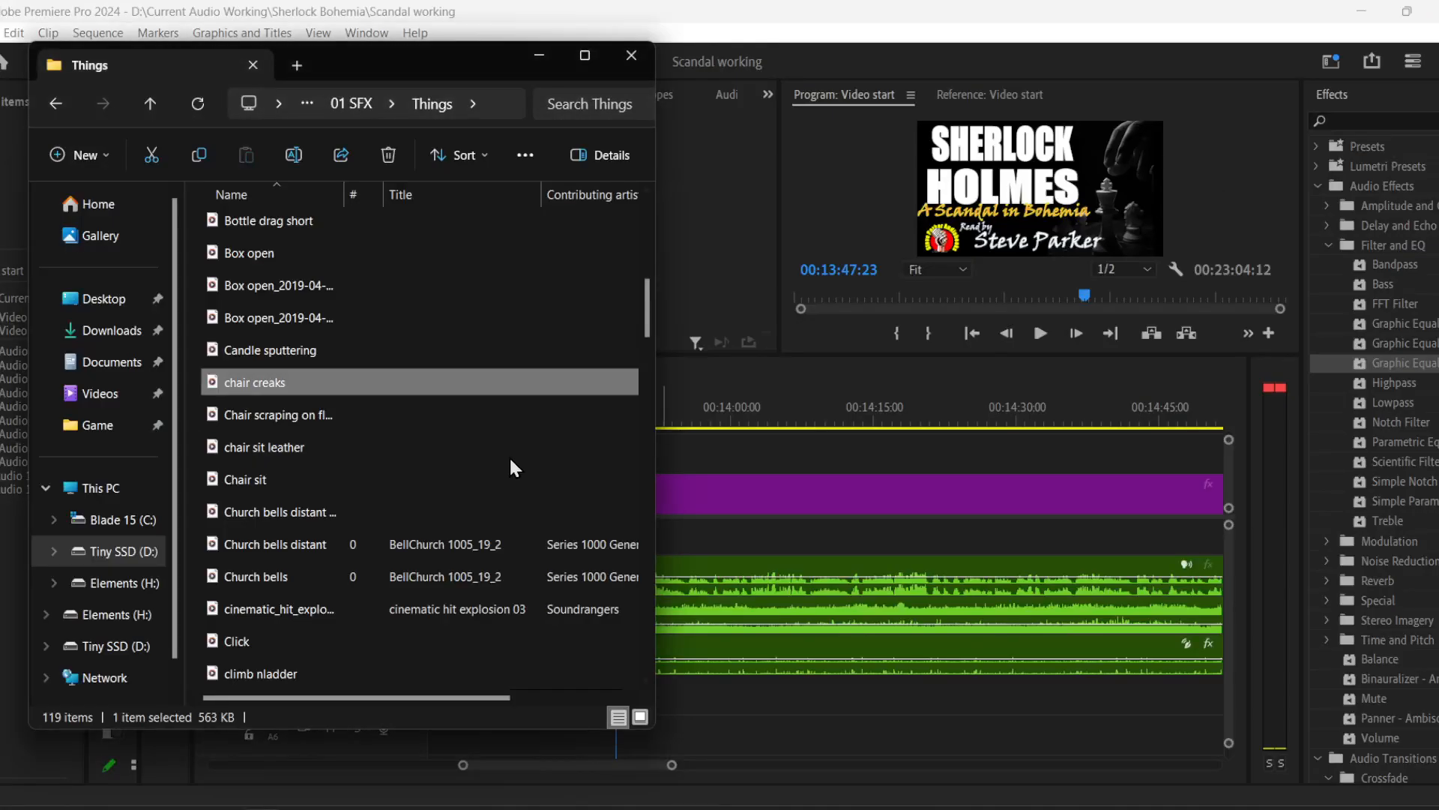
# - Add chair sit leather to A5, play from about 00:13:44, and move the clip to start at about 00:13:48
pyautogui.moveTo(284, 450); pyautogui.dragTo(656, 716)
pyautogui.click(840, 704)
pyautogui.click(580, 409)
pyautogui.press('space')
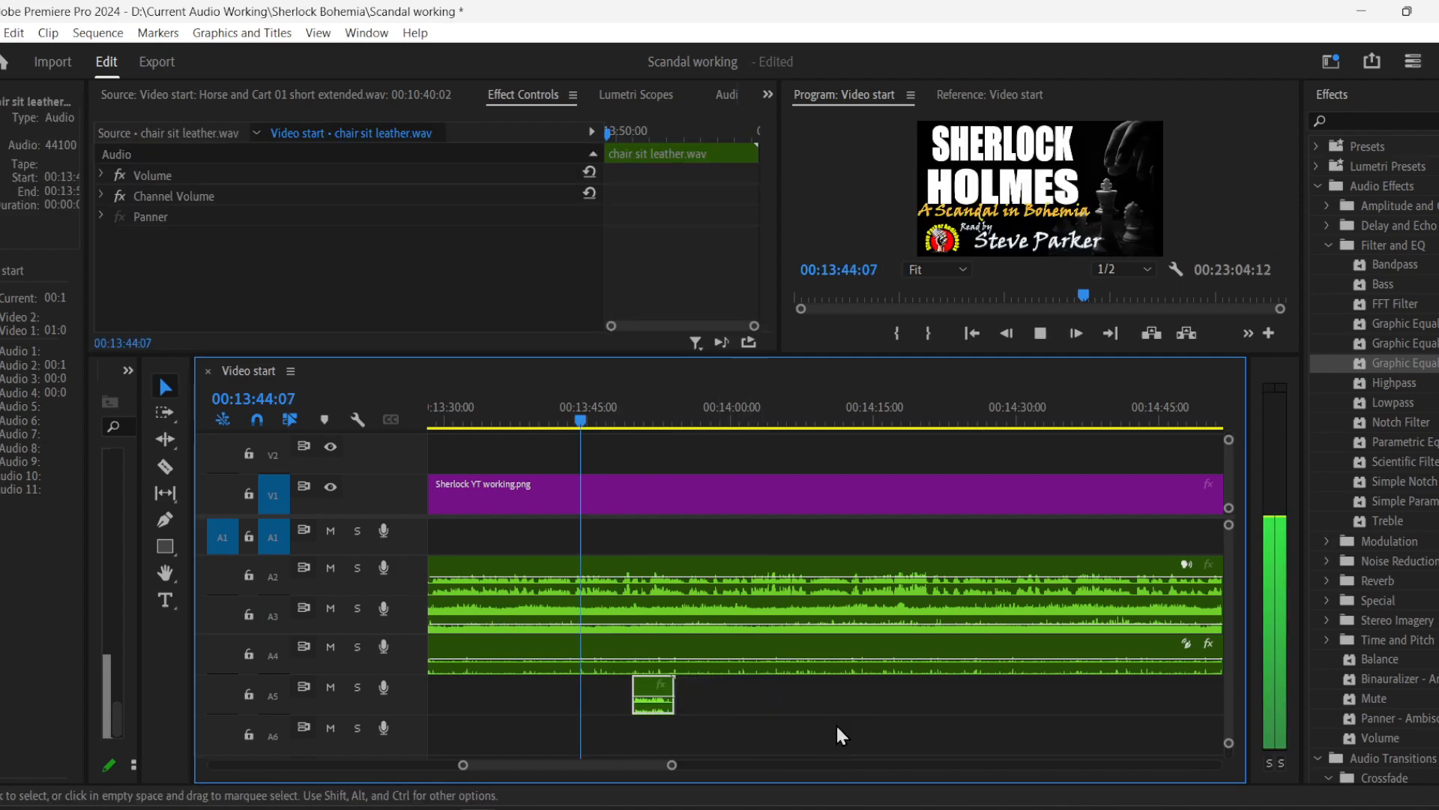
pyautogui.moveTo(463, 766); pyautogui.dragTo(525, 765)
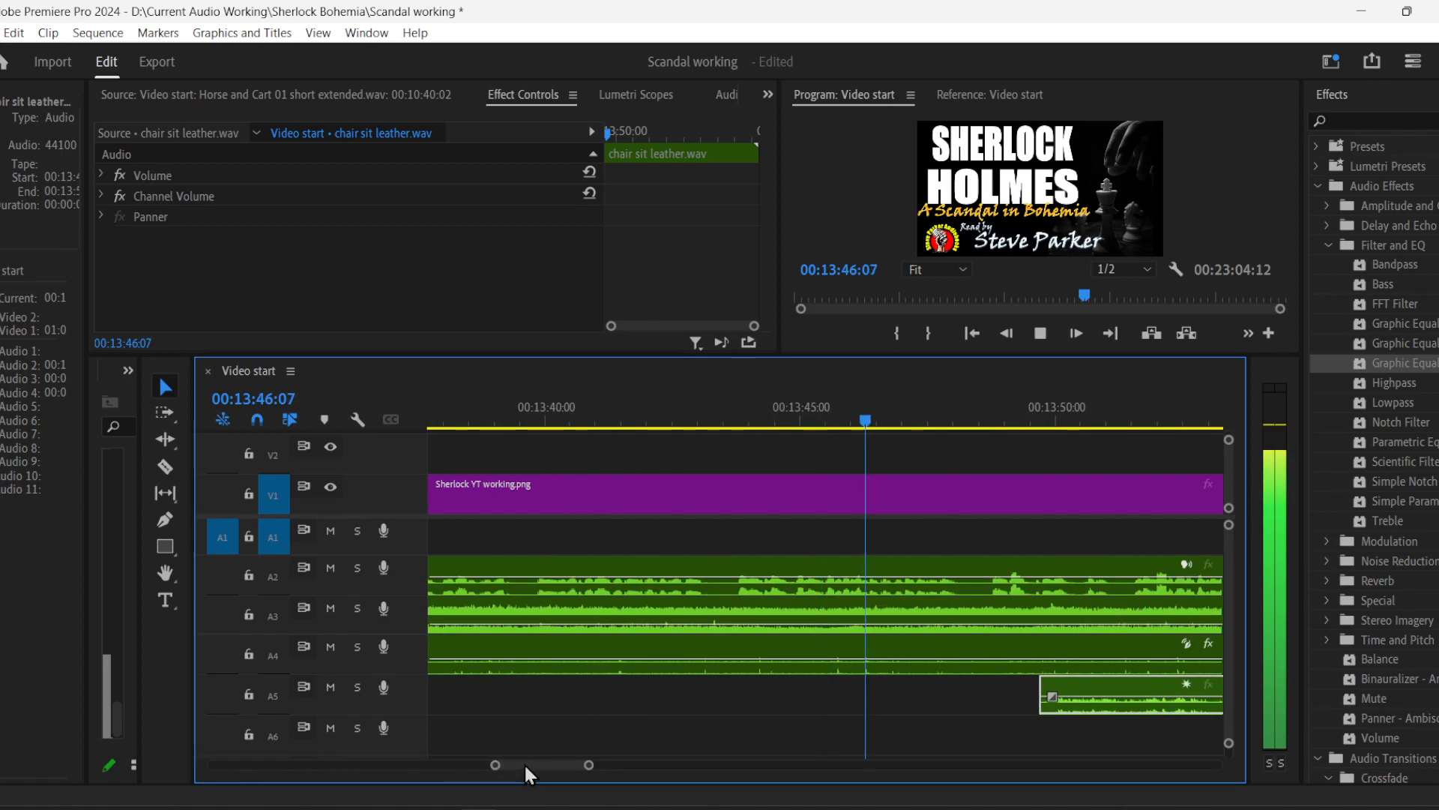
pyautogui.moveTo(1106, 710); pyautogui.dragTo(1026, 713)
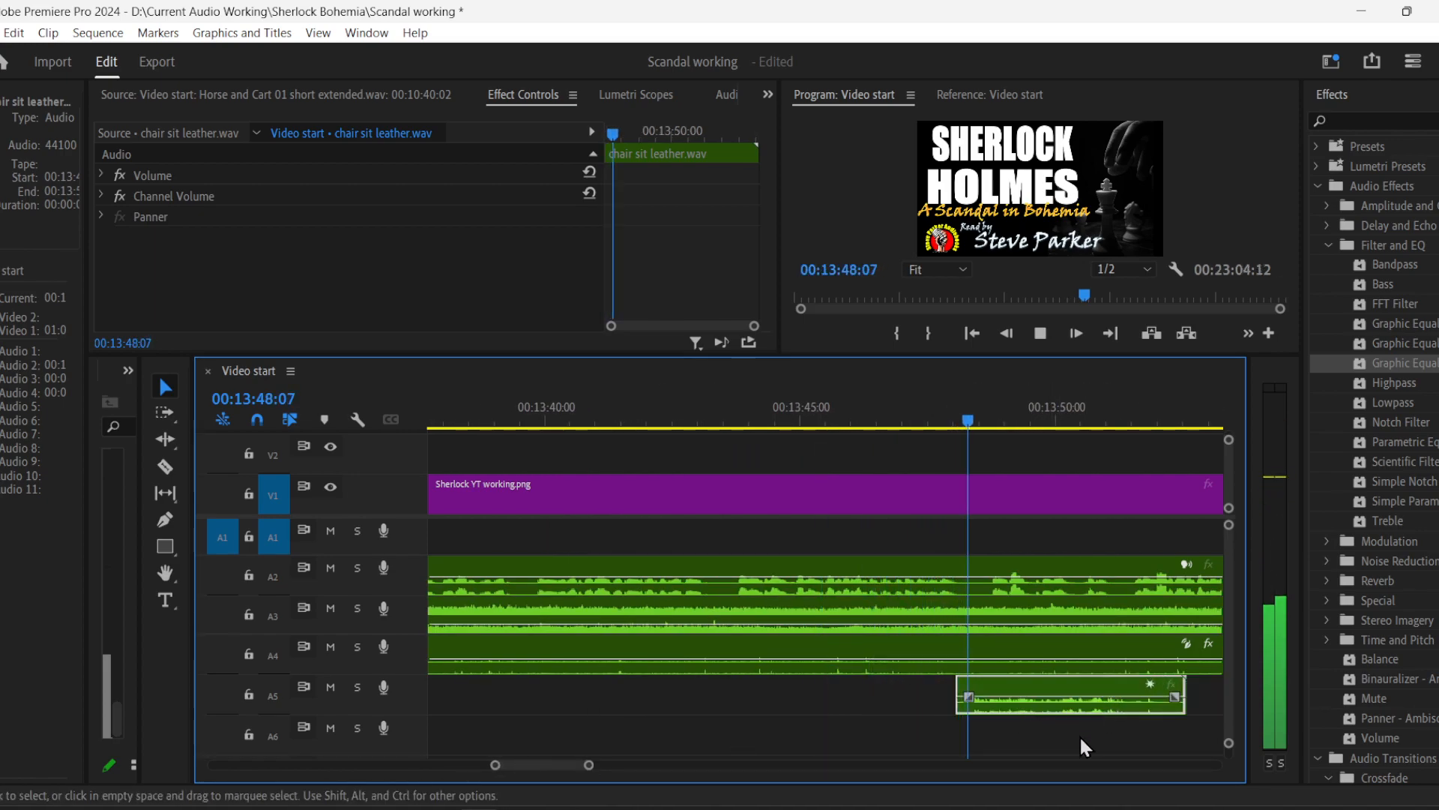
# - Listen to the chair sit leather clip with the narration and split it on A5 at 00:13:49:19
pyautogui.press('space')
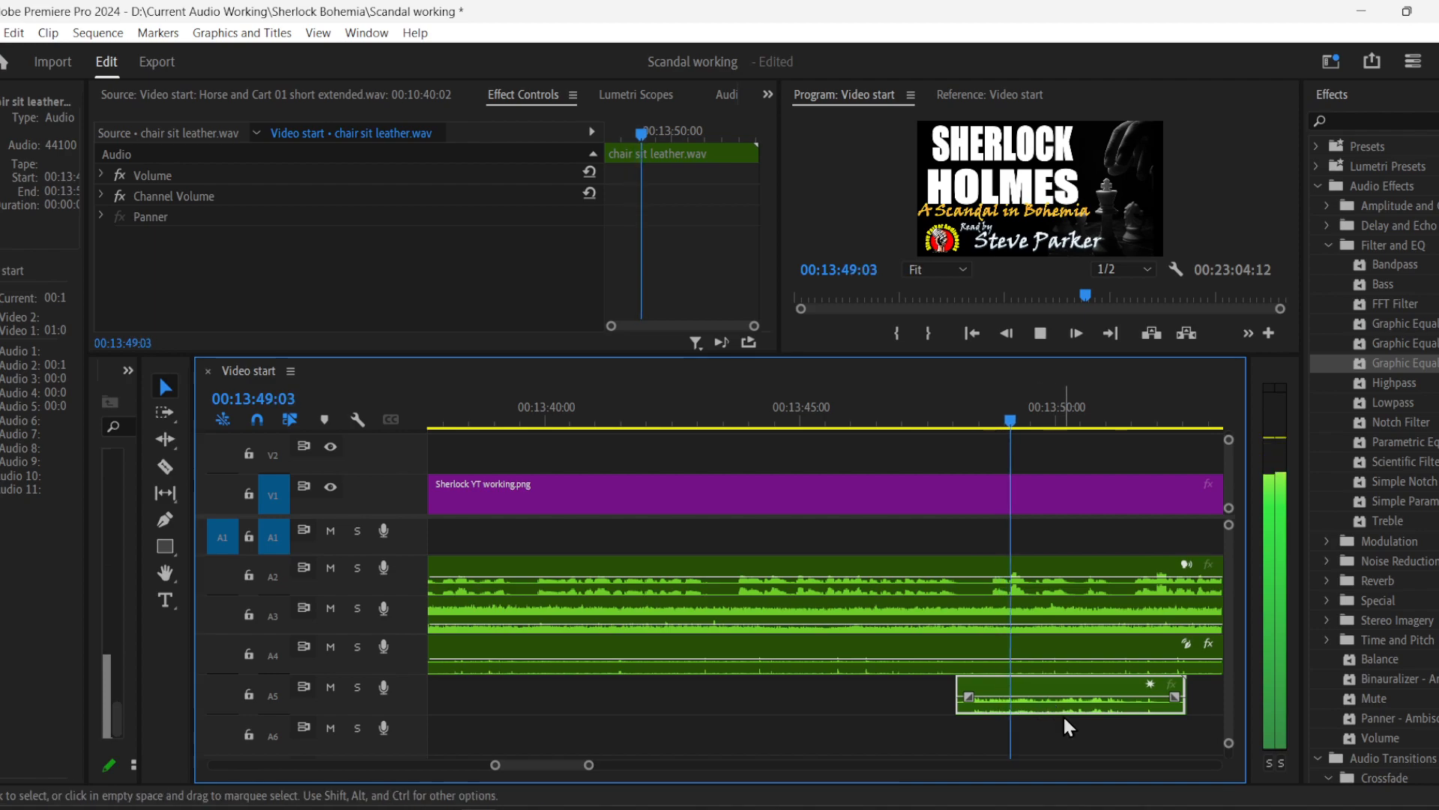
pyautogui.press('space')
pyautogui.click(165, 466)
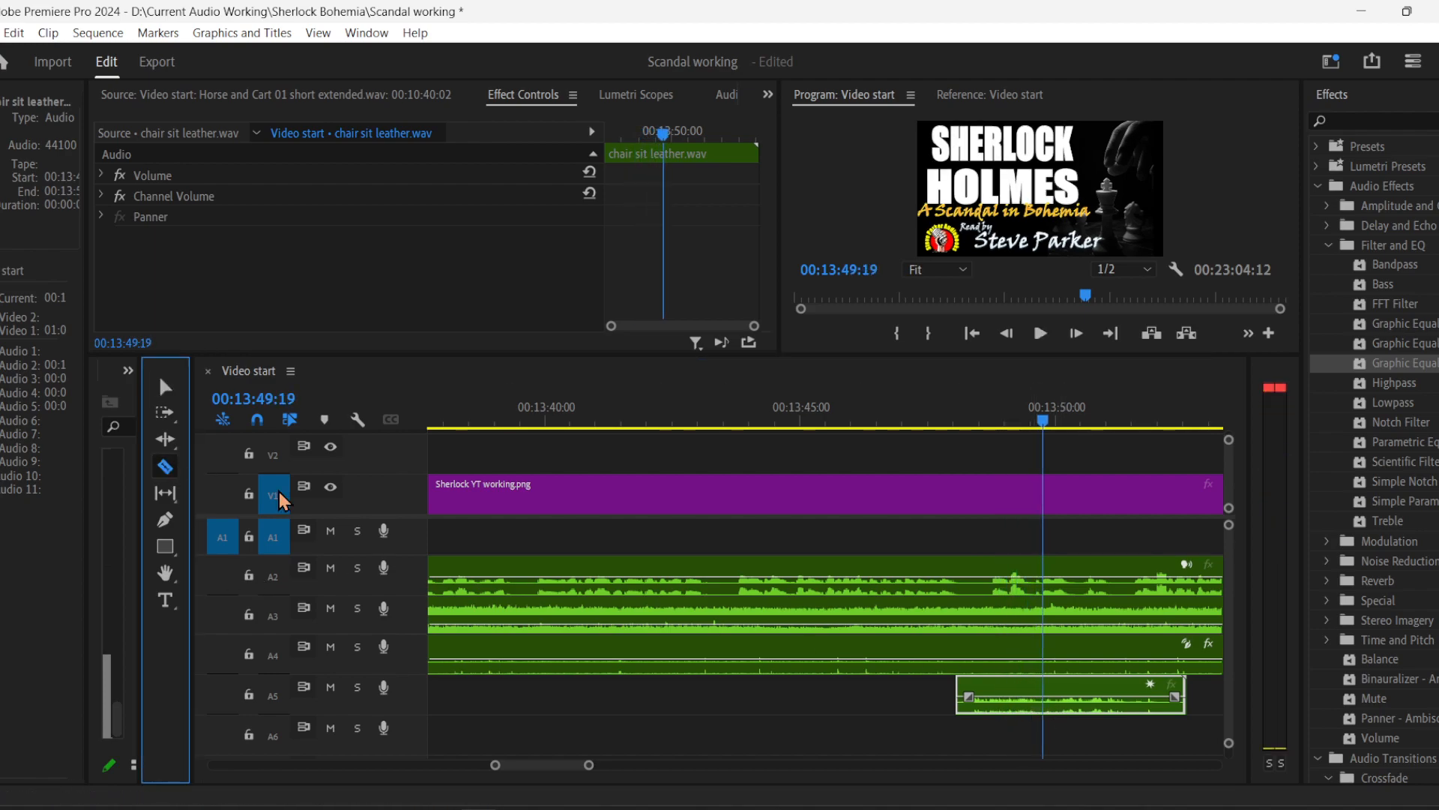
pyautogui.click(1061, 708)
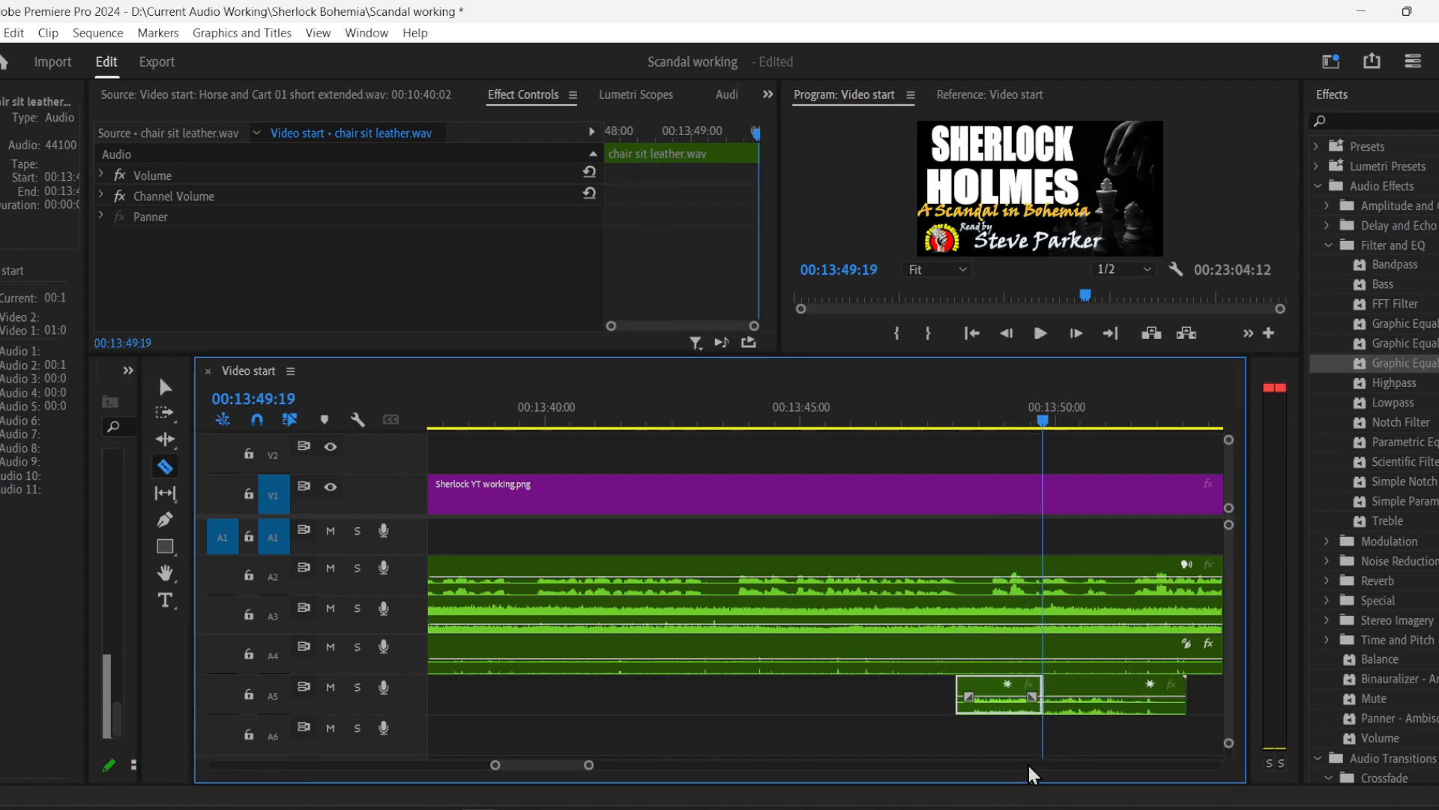
# - Split the second chair sit leather clip on A5 near 00:13:51:00, remove the surplus audio, shift the remaining clip slightly earlier, and play it back
pyautogui.press('space')
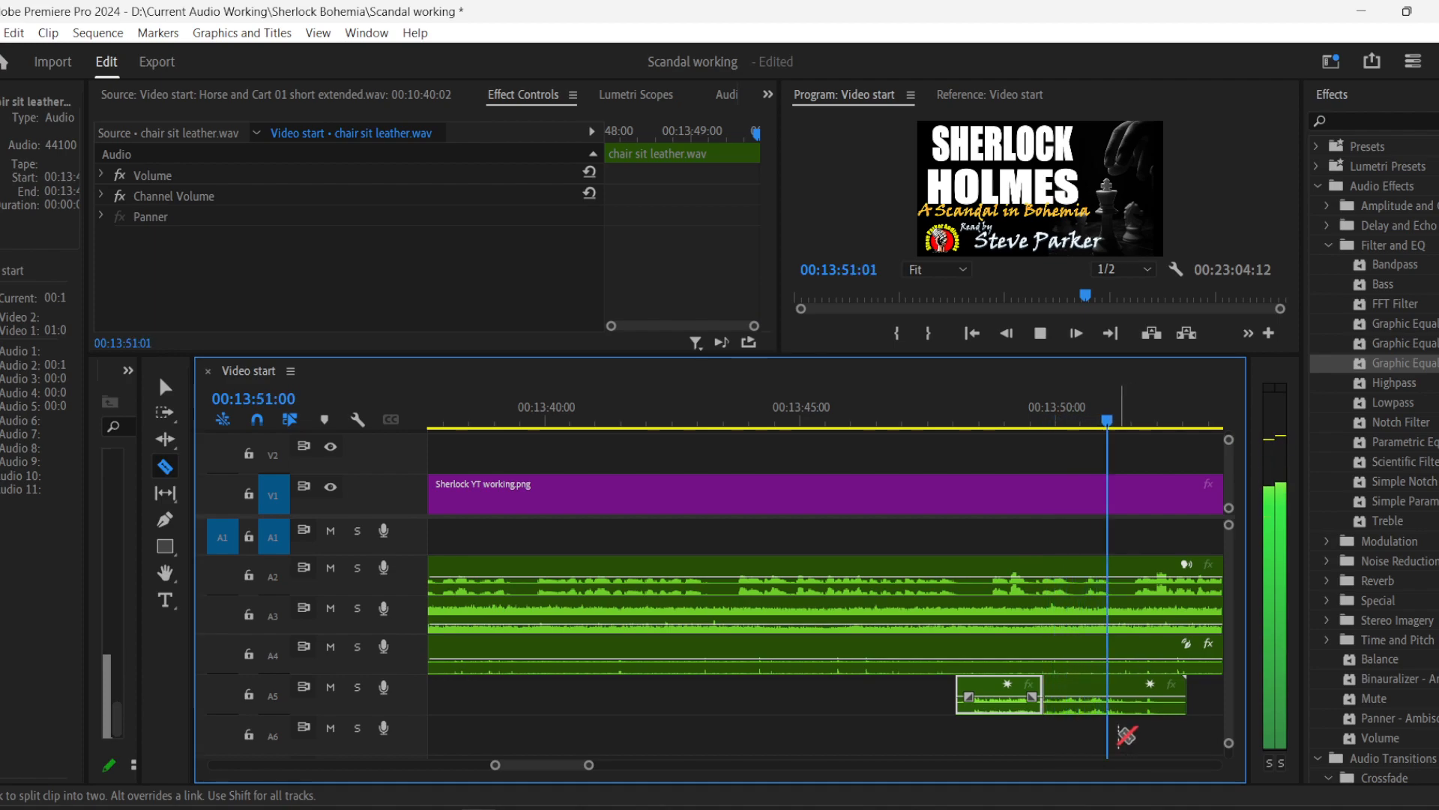
pyautogui.press('space')
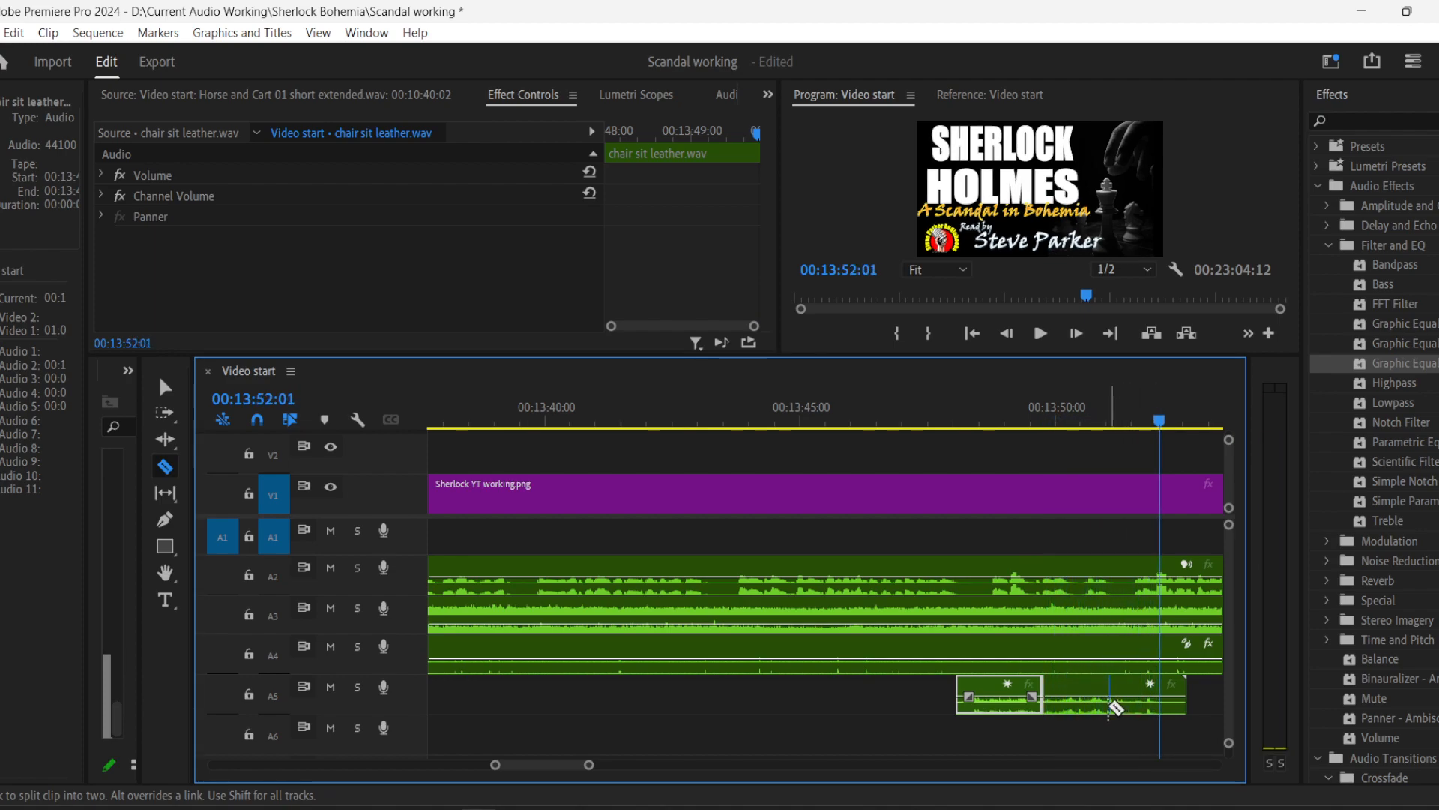
pyautogui.click(1106, 708)
pyautogui.click(165, 387)
pyautogui.moveTo(923, 691); pyautogui.dragTo(976, 709)
pyautogui.press('Delete')
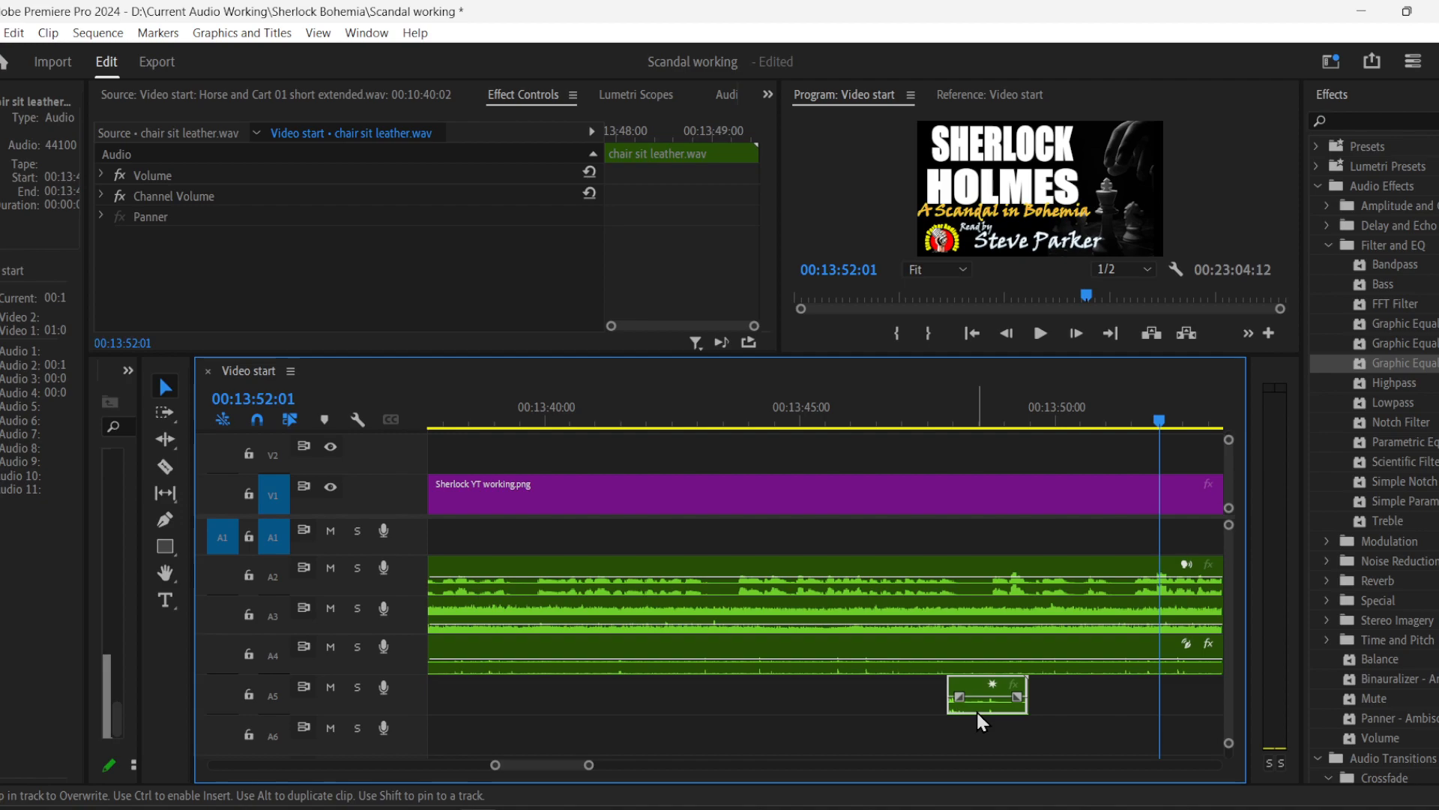
pyautogui.click(880, 421)
pyautogui.press('space')
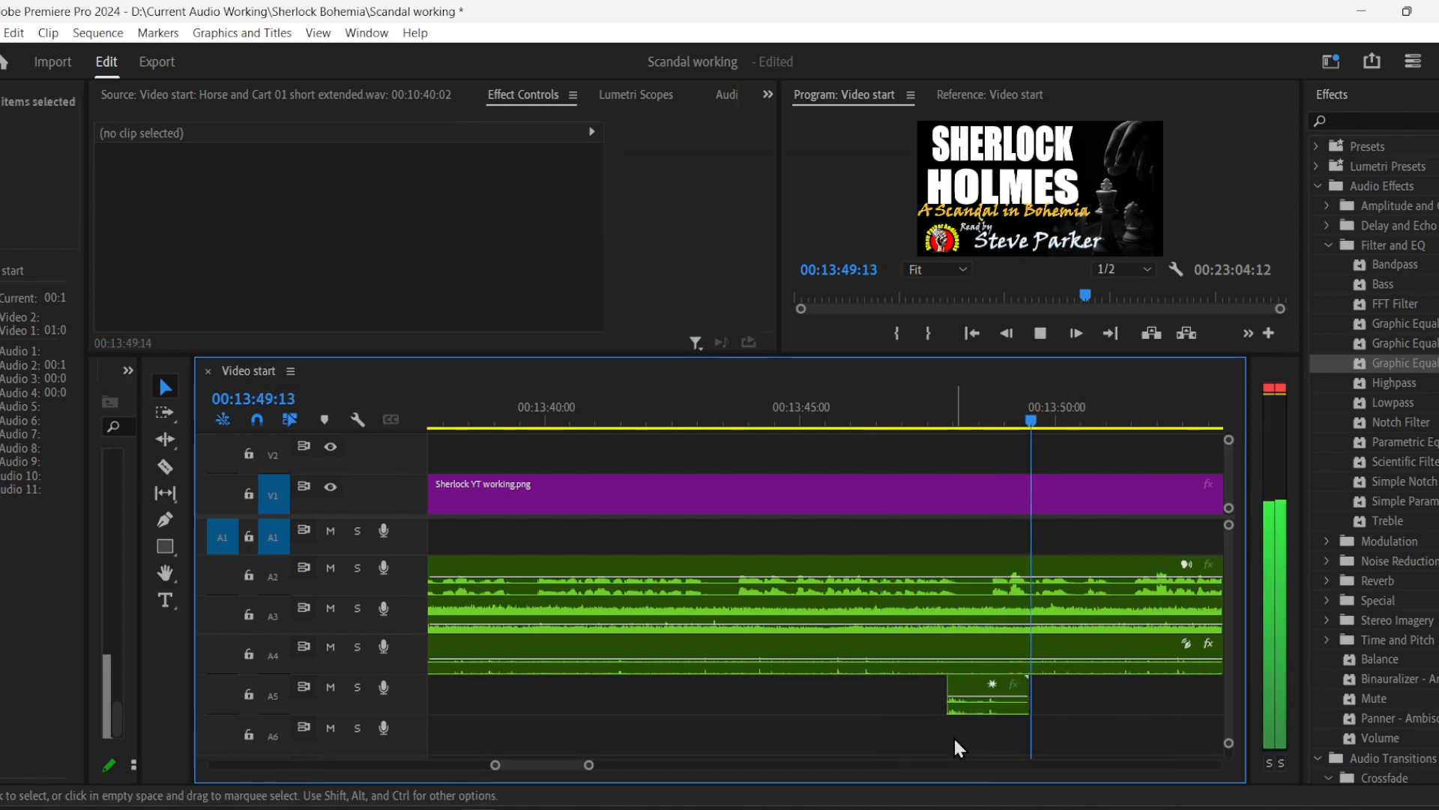
pyautogui.press('space')
# - Add two volume keyframes to the chair sit leather clip on A5, lower the second one to reduce the ending, and listen to the result
pyautogui.click(166, 515)
pyautogui.moveTo(497, 765); pyautogui.dragTo(521, 768)
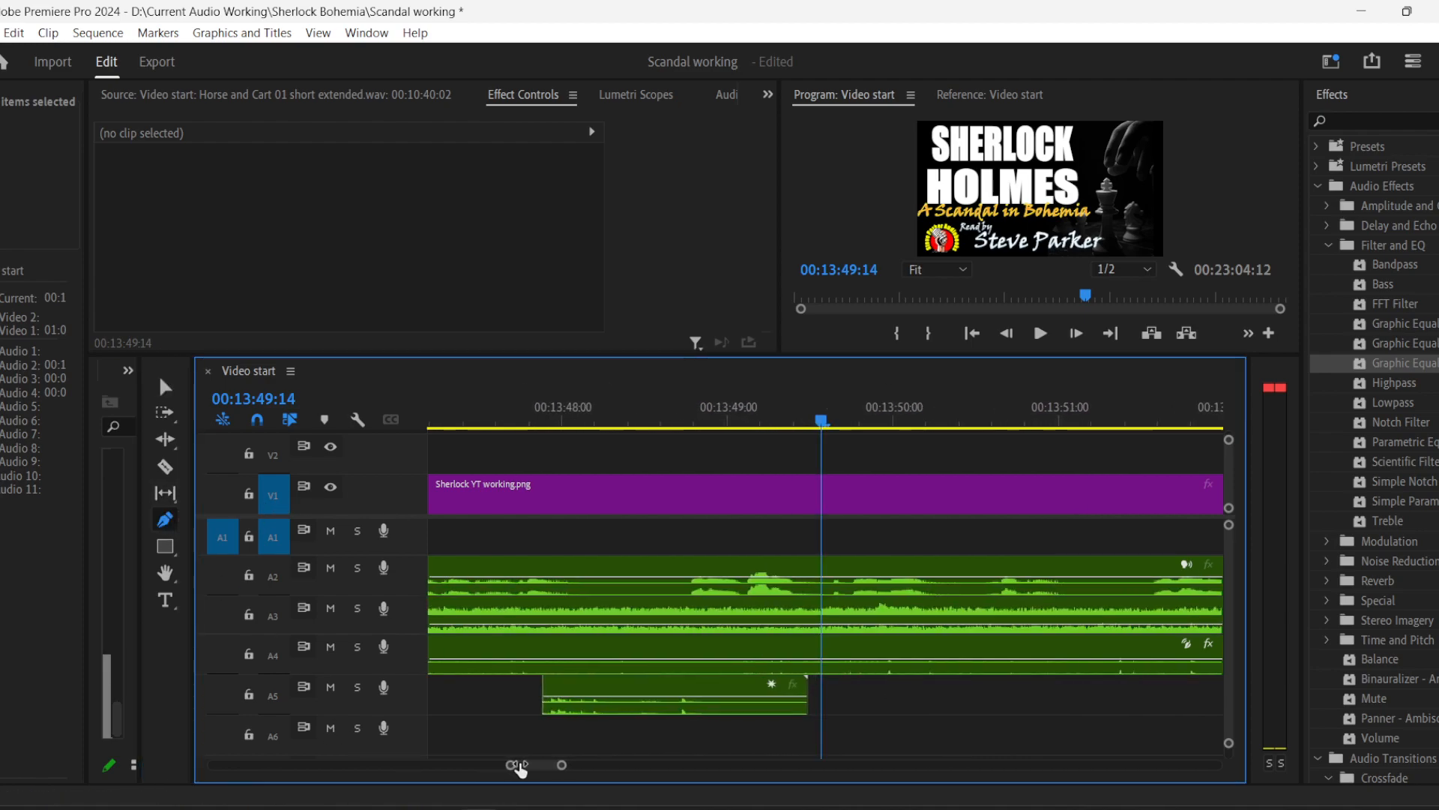
pyautogui.click(669, 698)
pyautogui.moveTo(720, 698); pyautogui.dragTo(719, 706)
pyautogui.click(484, 422)
pyautogui.press('space')
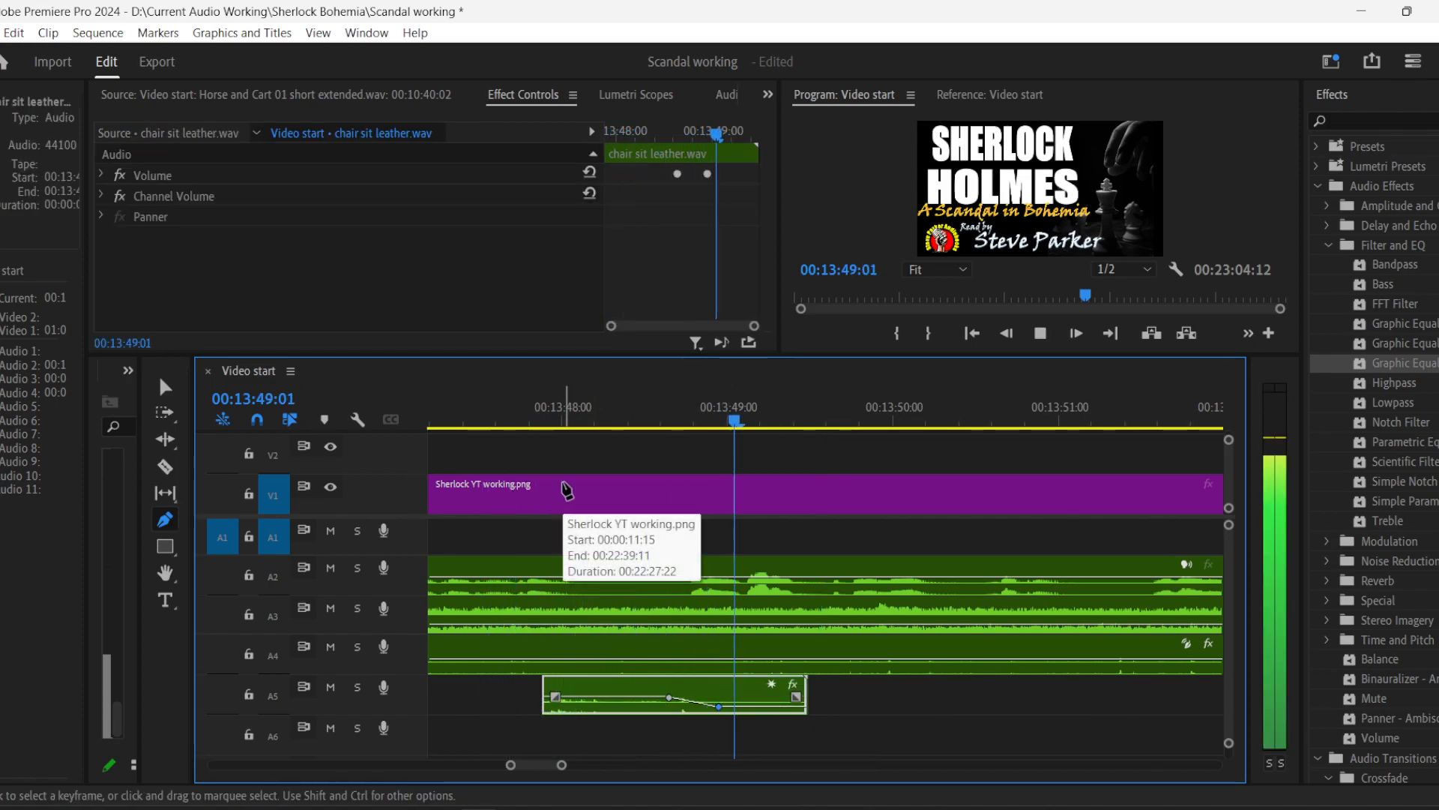
pyautogui.click(165, 387)
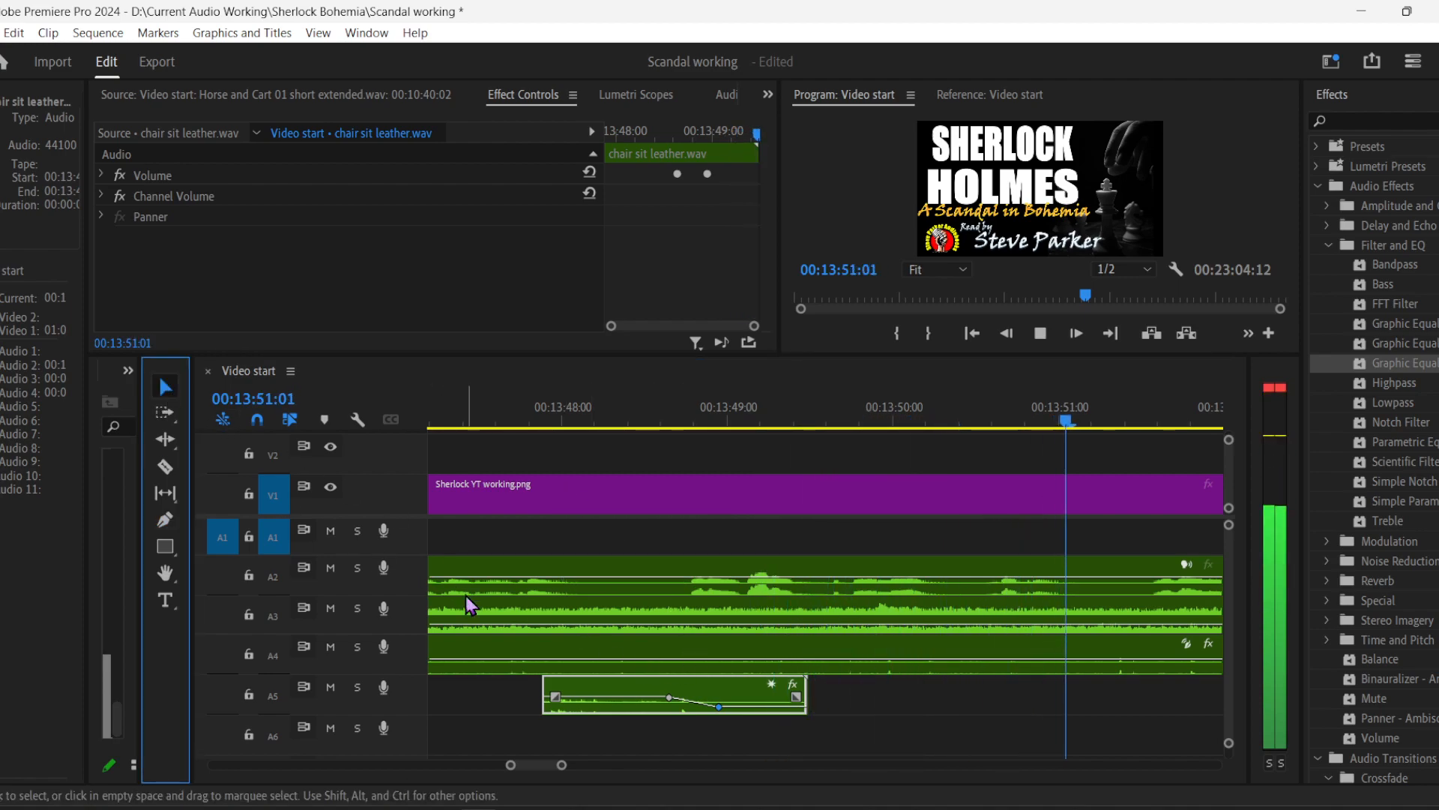
pyautogui.press('space')
# - Lower the volume slightly before the first keyframe of the chair sit leather clip and play that passage again
pyautogui.moveTo(609, 698); pyautogui.dragTo(608, 701)
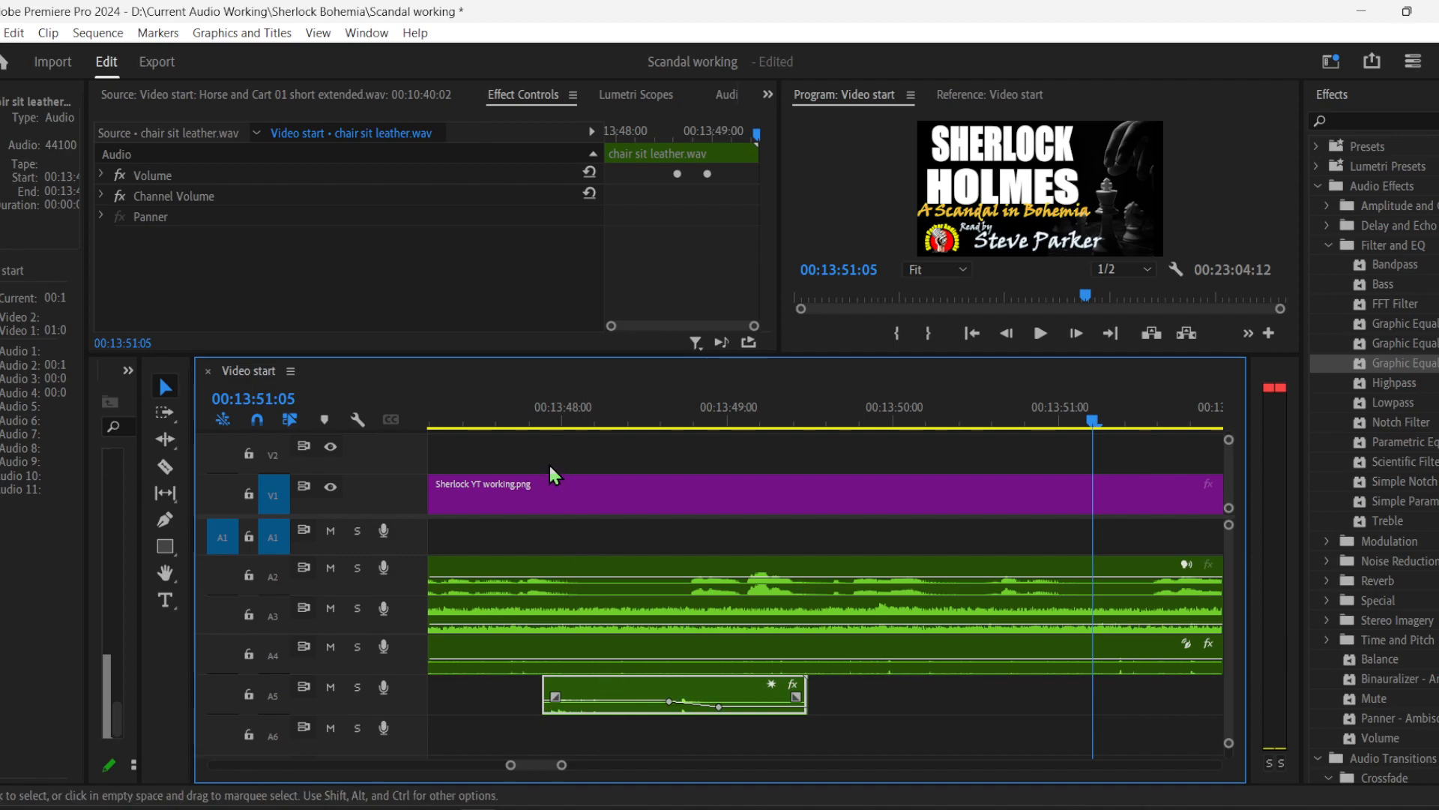
pyautogui.click(496, 418)
pyautogui.press('space')
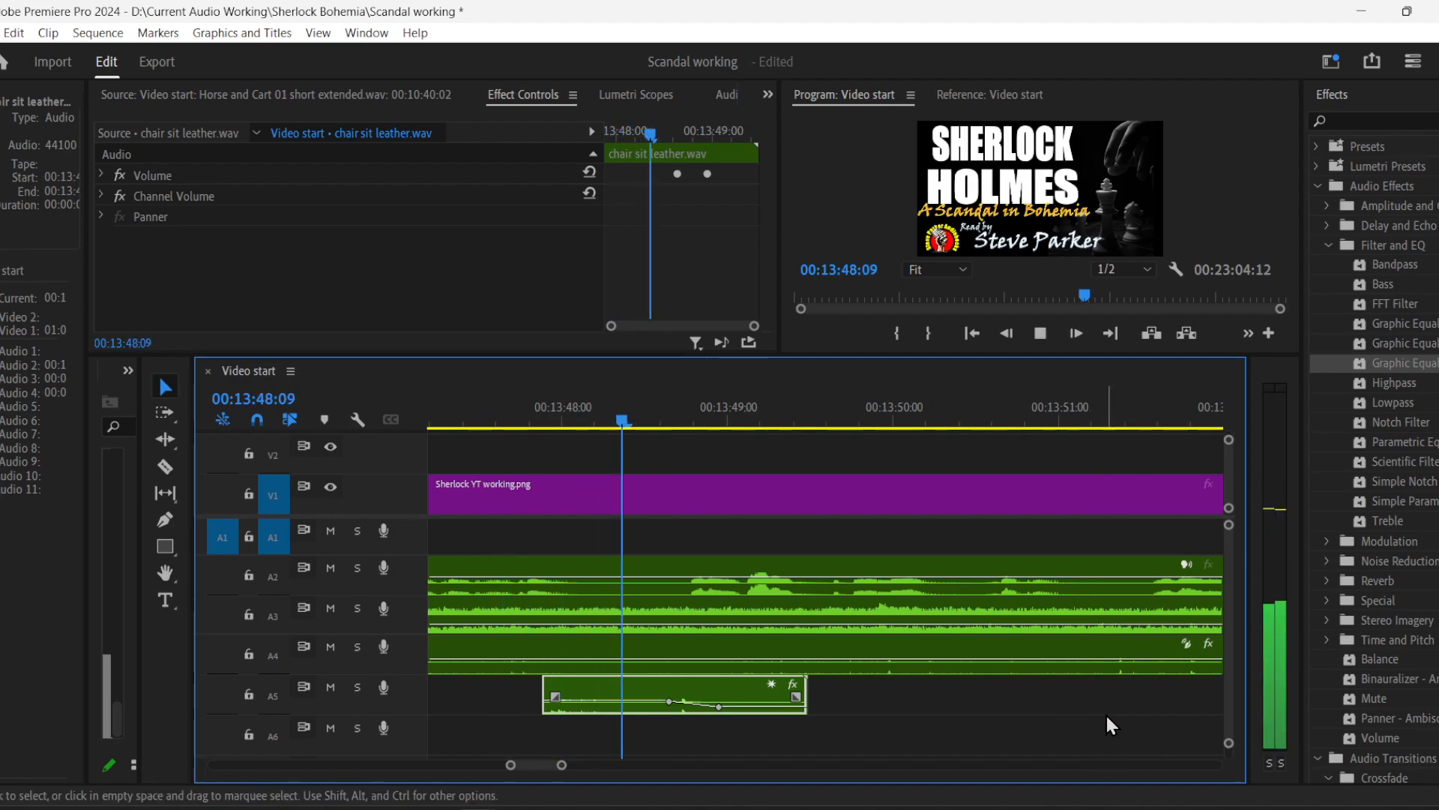
# - Listen through the narration after the chair sound, then return the playhead to 00:15:48:00
pyautogui.moveTo(561, 765); pyautogui.dragTo(724, 765)
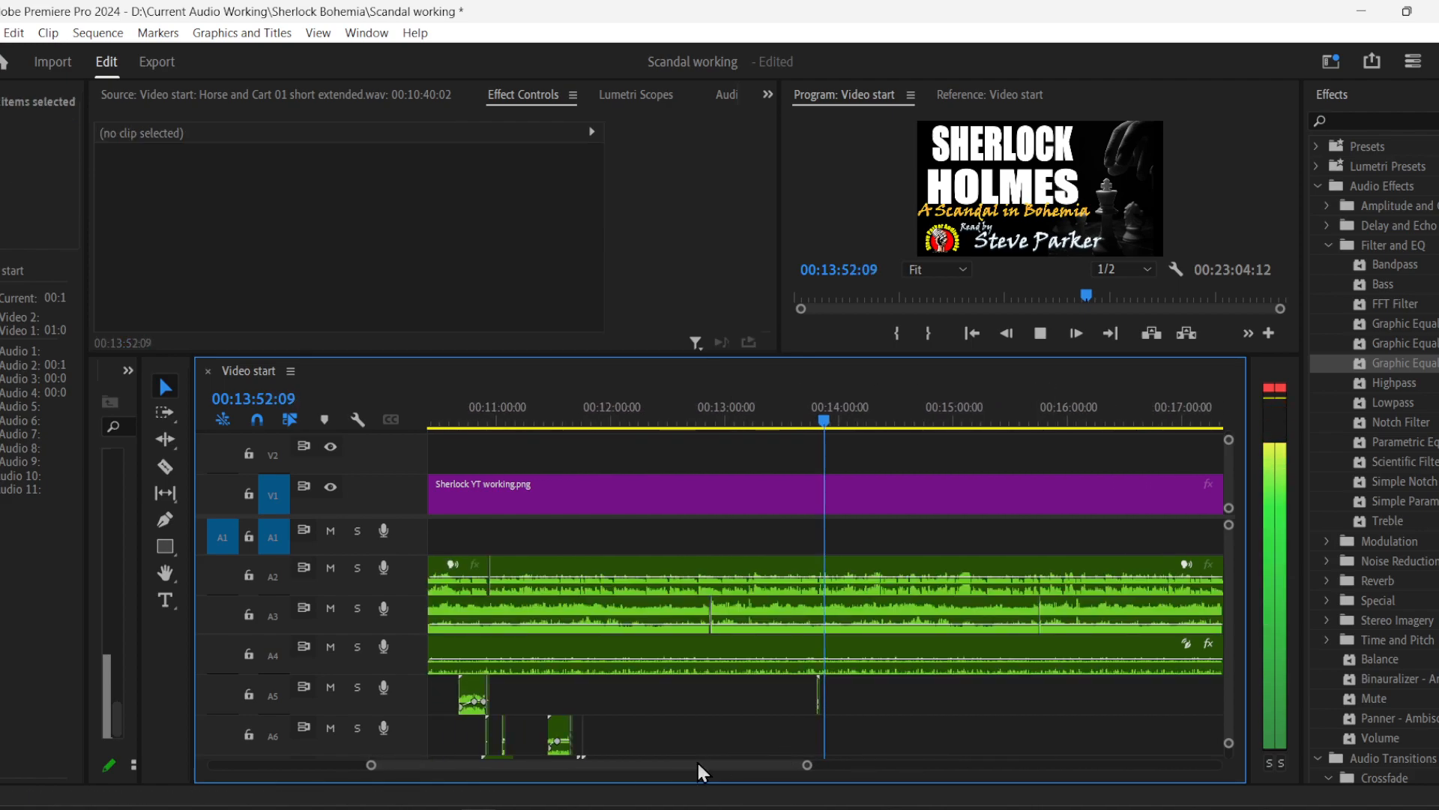
pyautogui.scroll(-5, 696, 758)
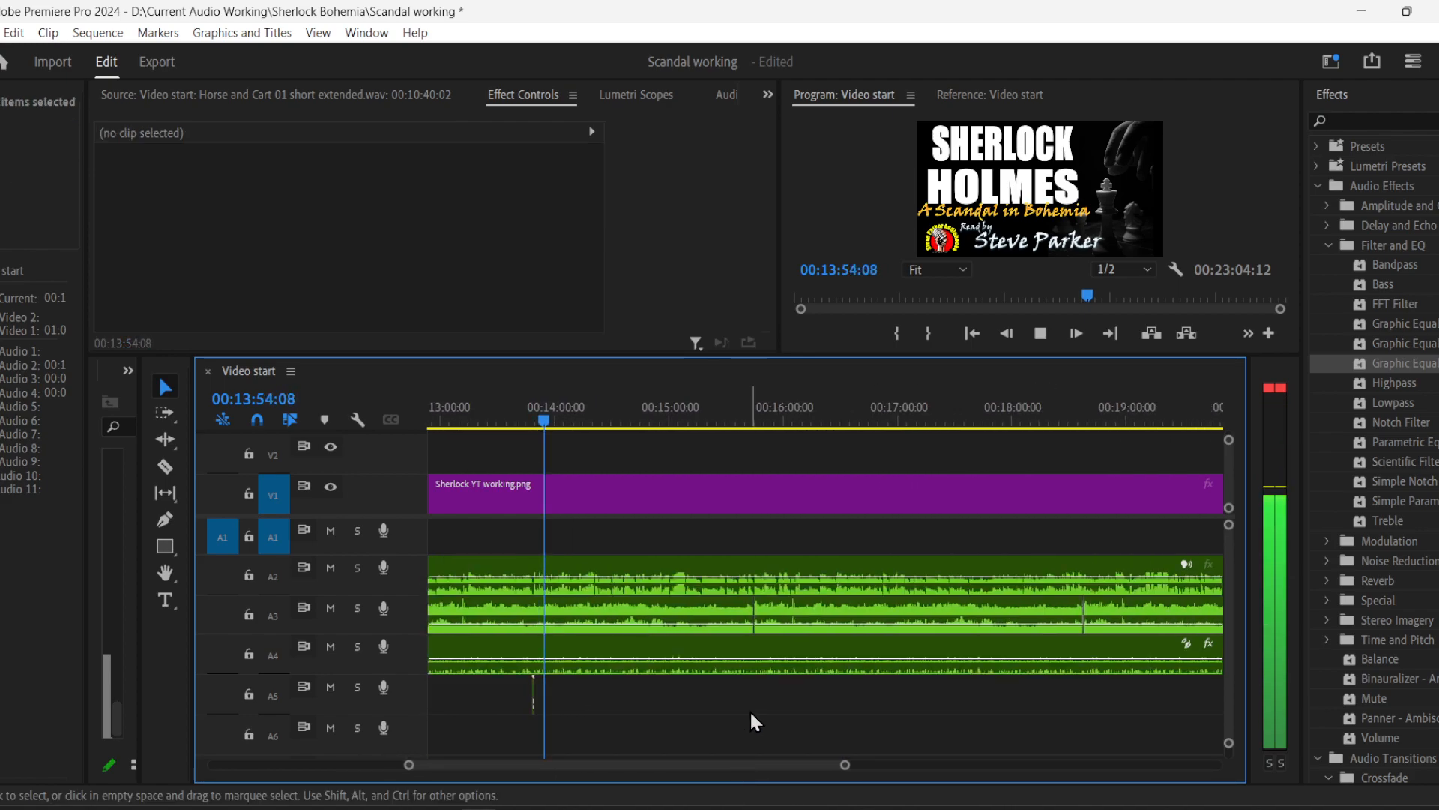
pyautogui.moveTo(408, 764); pyautogui.dragTo(465, 771)
pyautogui.moveTo(550, 768); pyautogui.dragTo(577, 764)
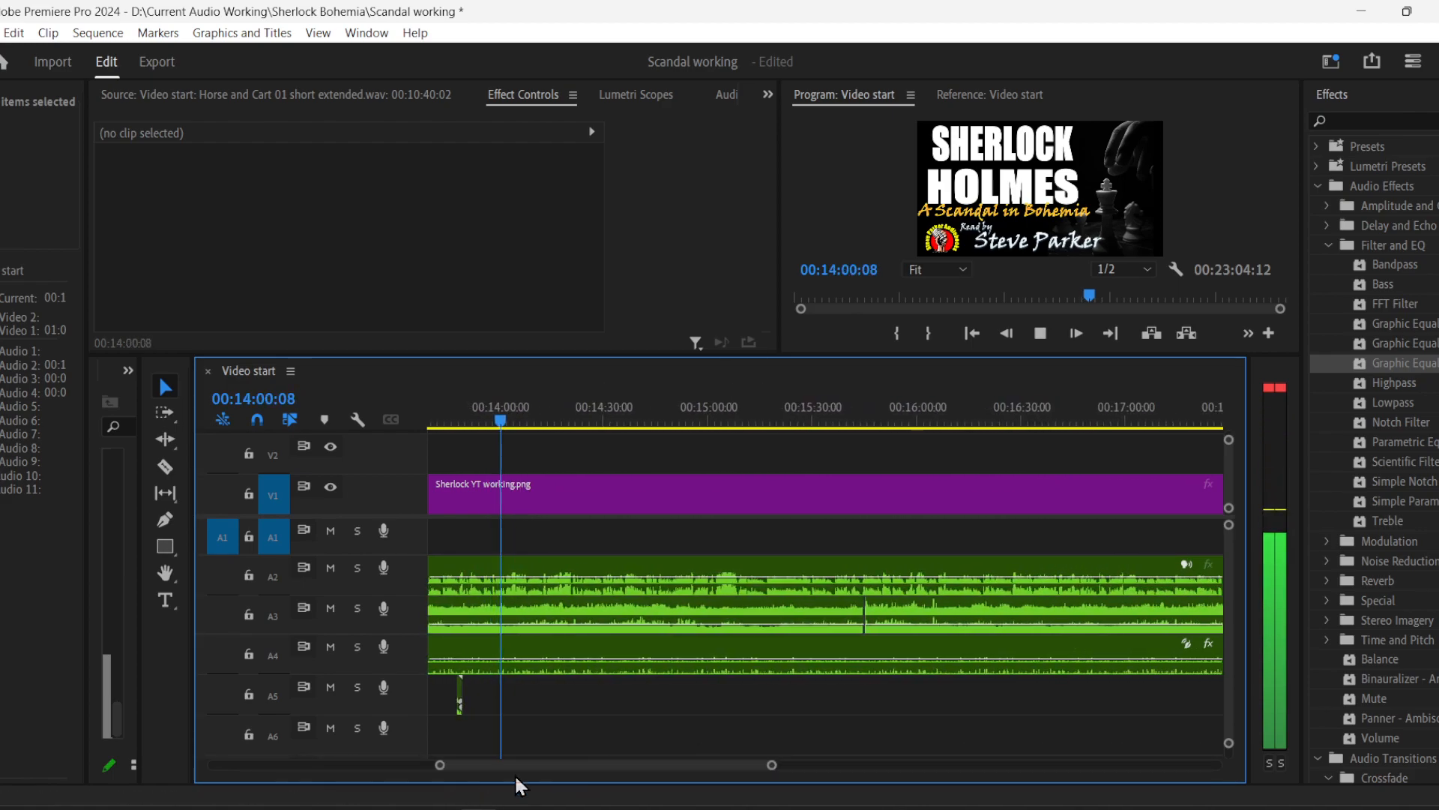
pyautogui.moveTo(439, 767); pyautogui.dragTo(555, 765)
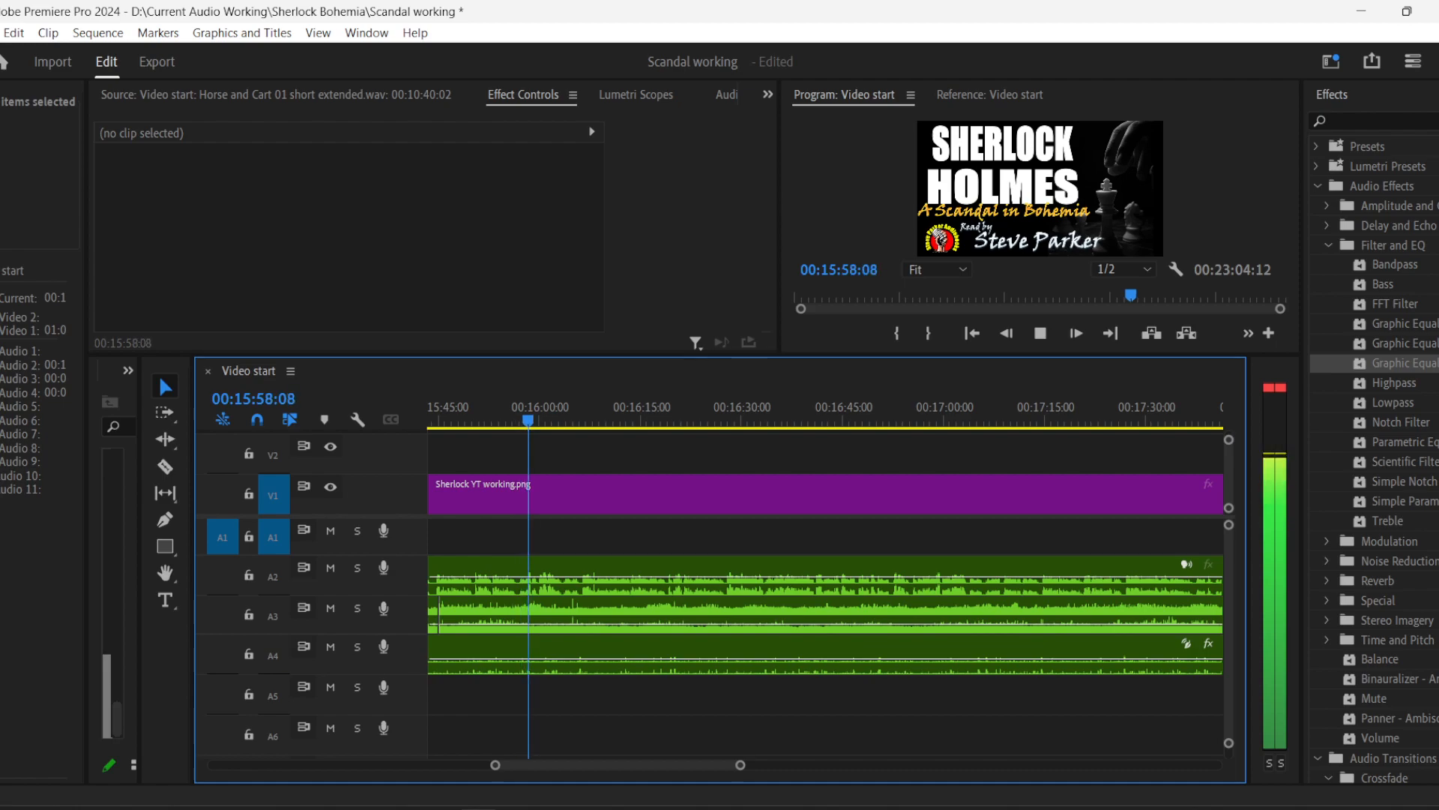
pyautogui.click(462, 424)
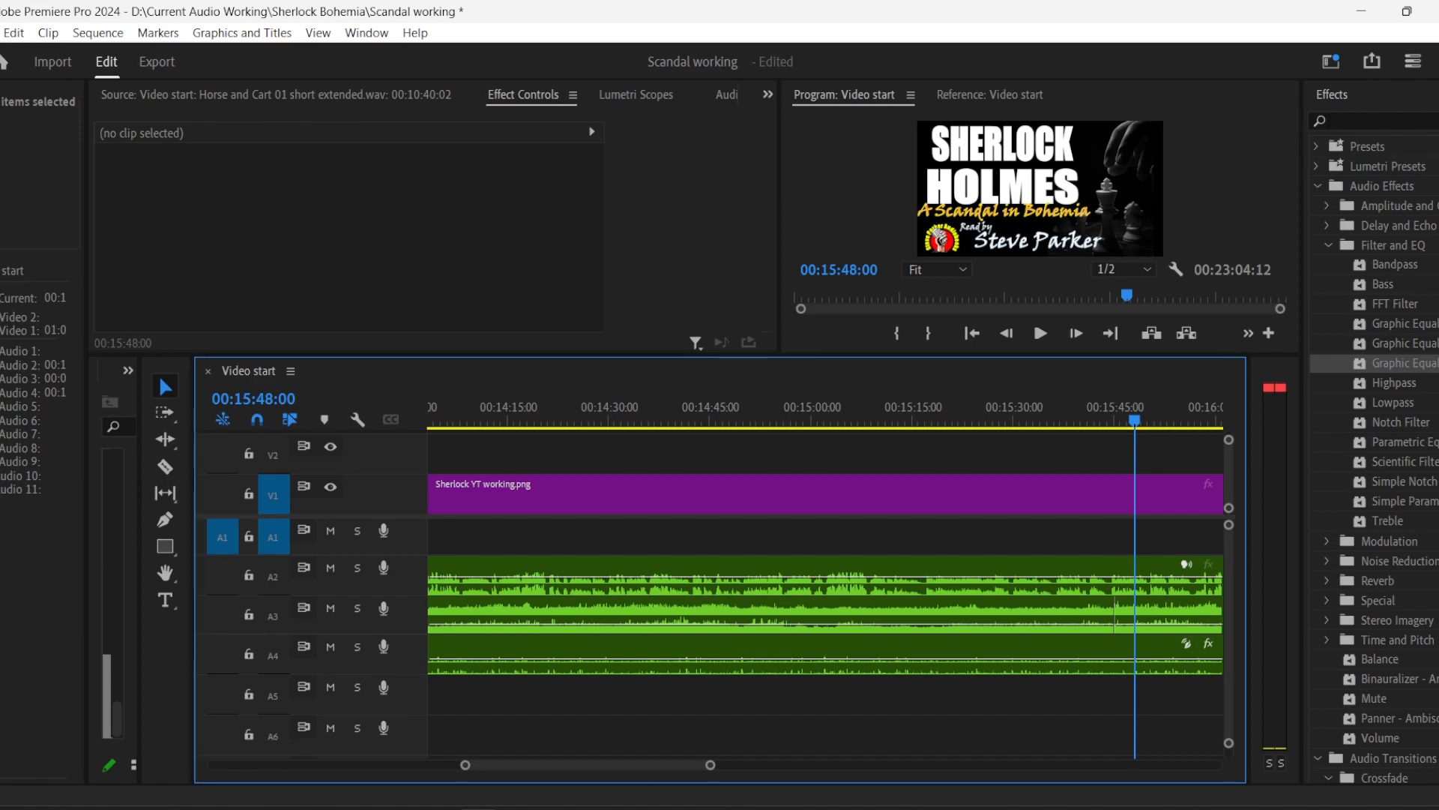
# - Switch to File Explorer and look through the 01 SFX folder for a suitable sound effect category
pyautogui.hotkey('alt', 'Tab')
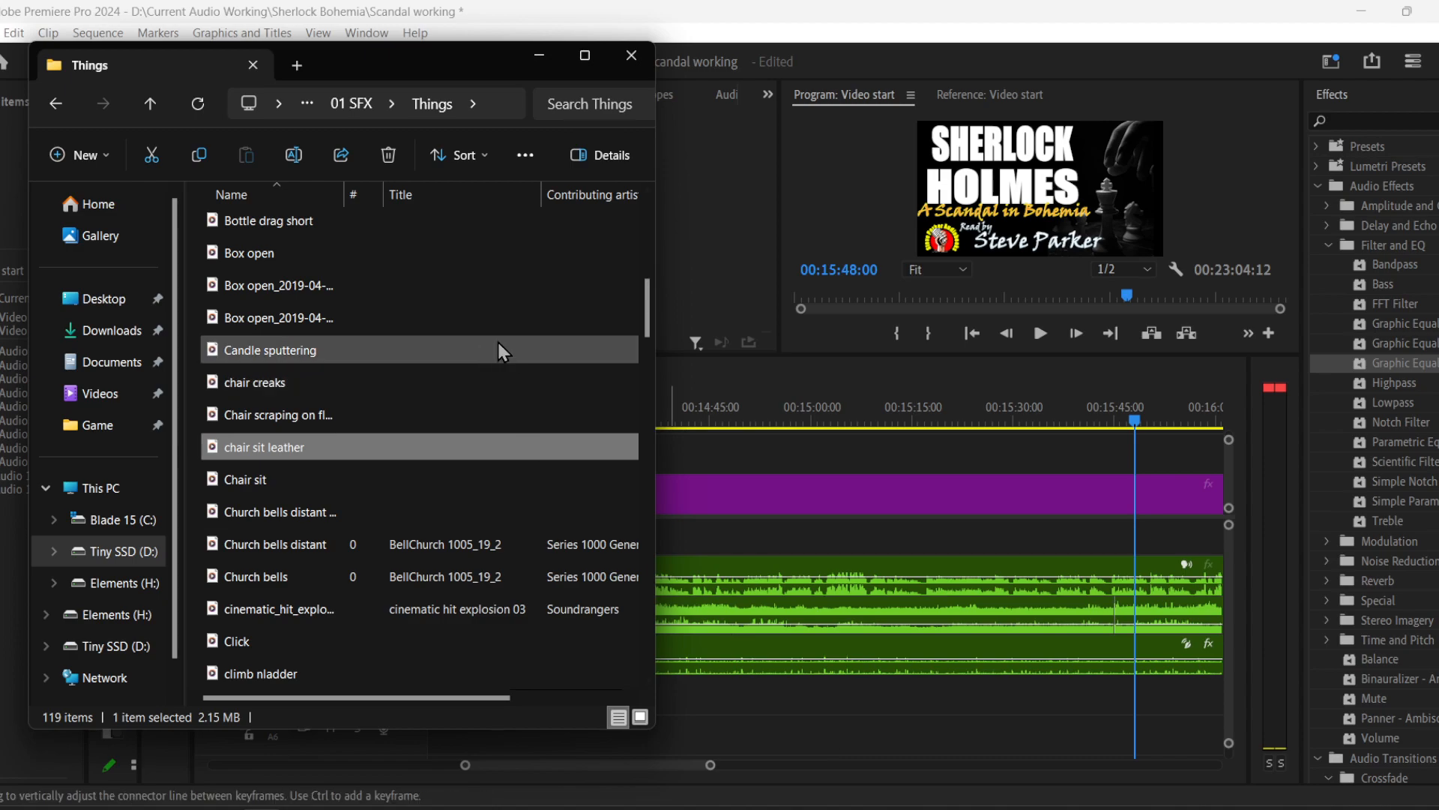
pyautogui.click(368, 106)
pyautogui.scroll(-3, 368, 418)
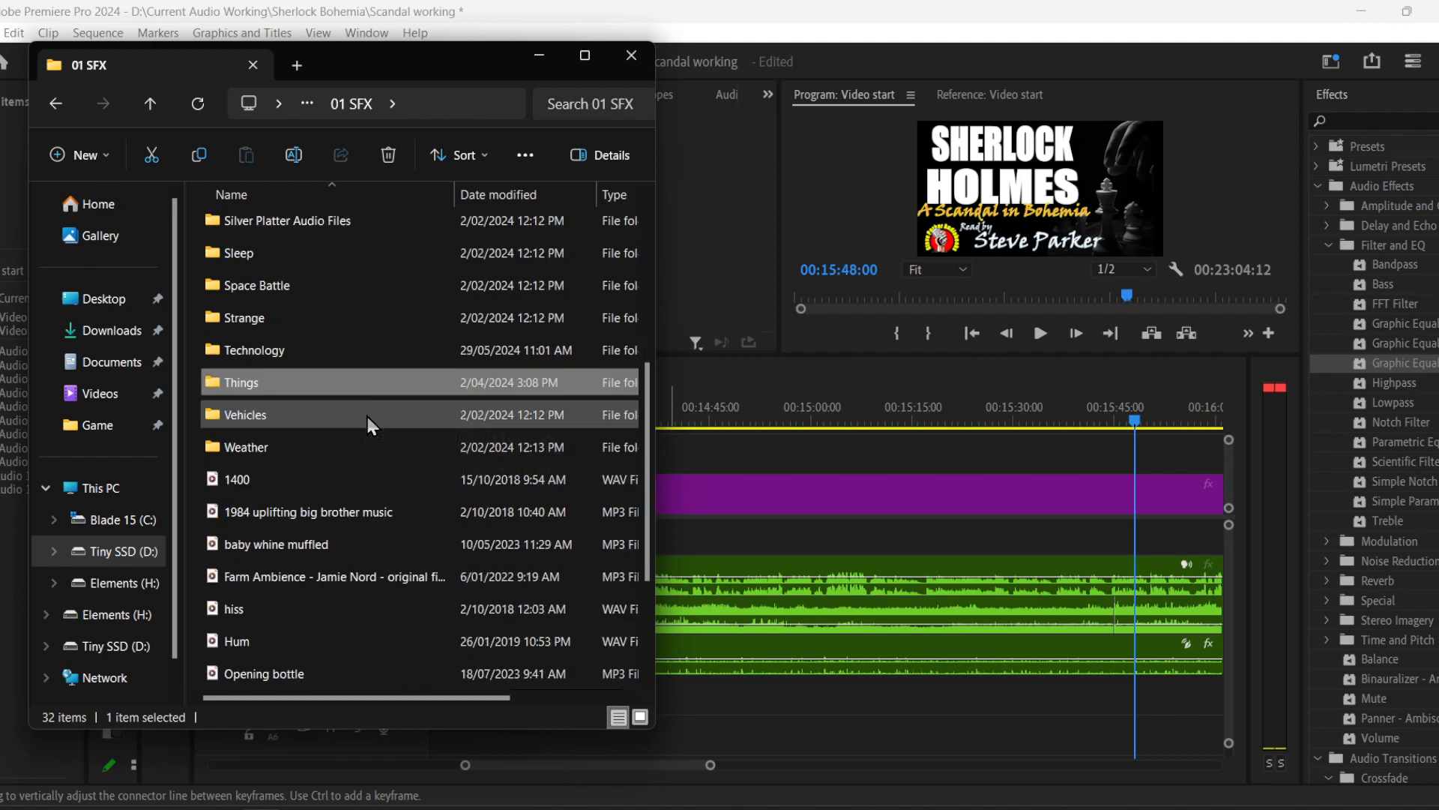
pyautogui.scroll(-2, 368, 422)
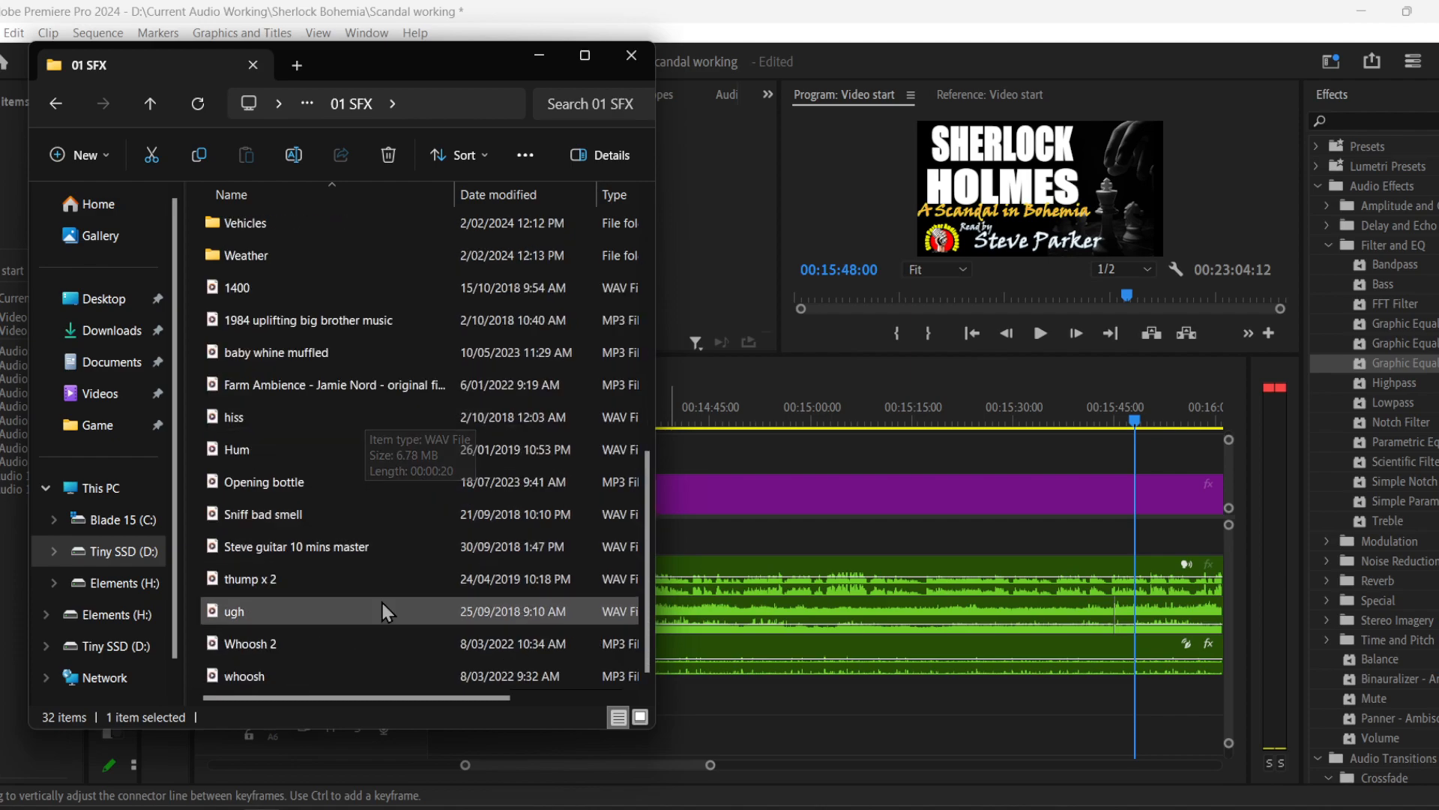
pyautogui.scroll(3, 382, 610)
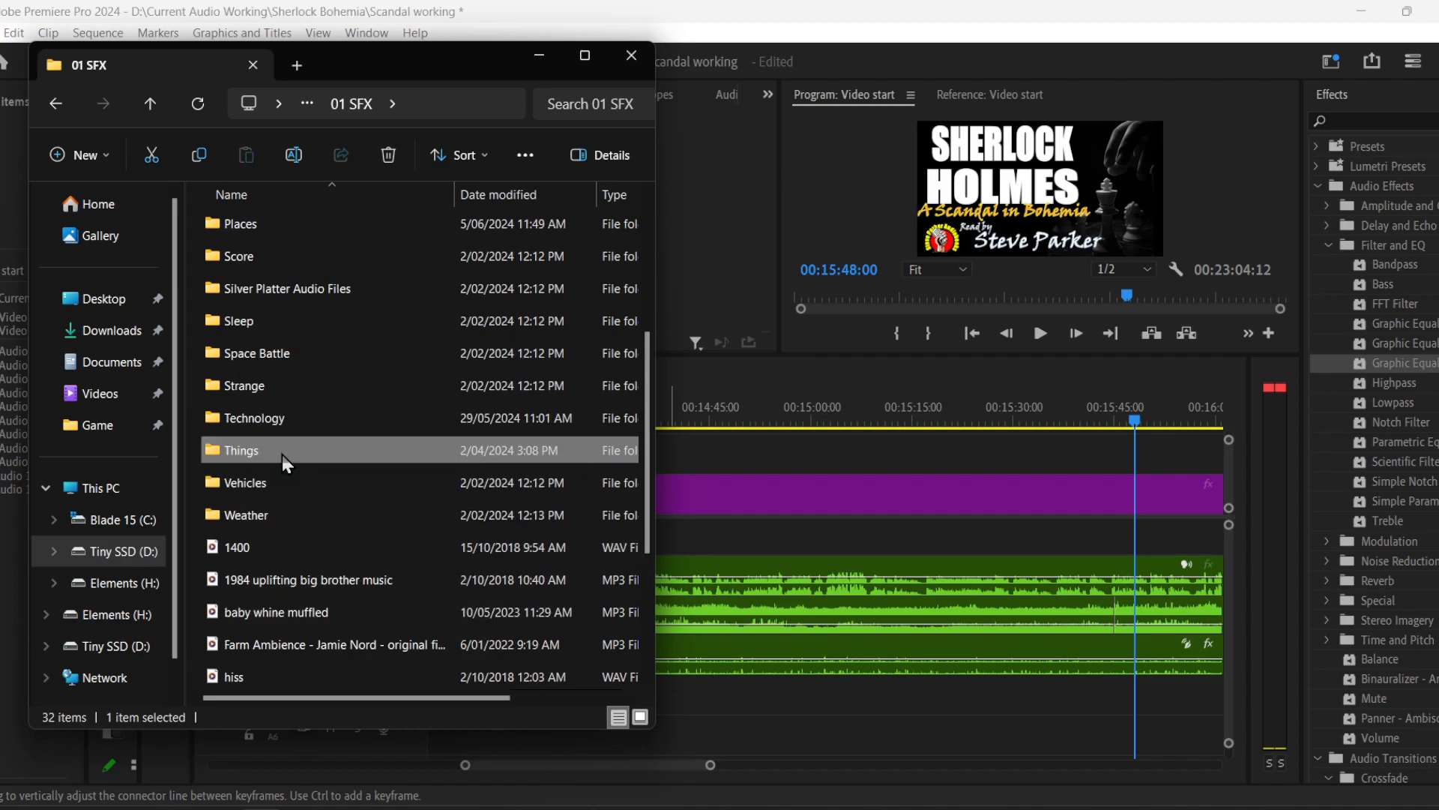
# - Open the Things folder, widen the name column to read full file names, and select the three Drop objects on floor files
pyautogui.doubleClick(282, 450)
pyautogui.scroll(-3, 465, 507)
pyautogui.scroll(-1, 465, 508)
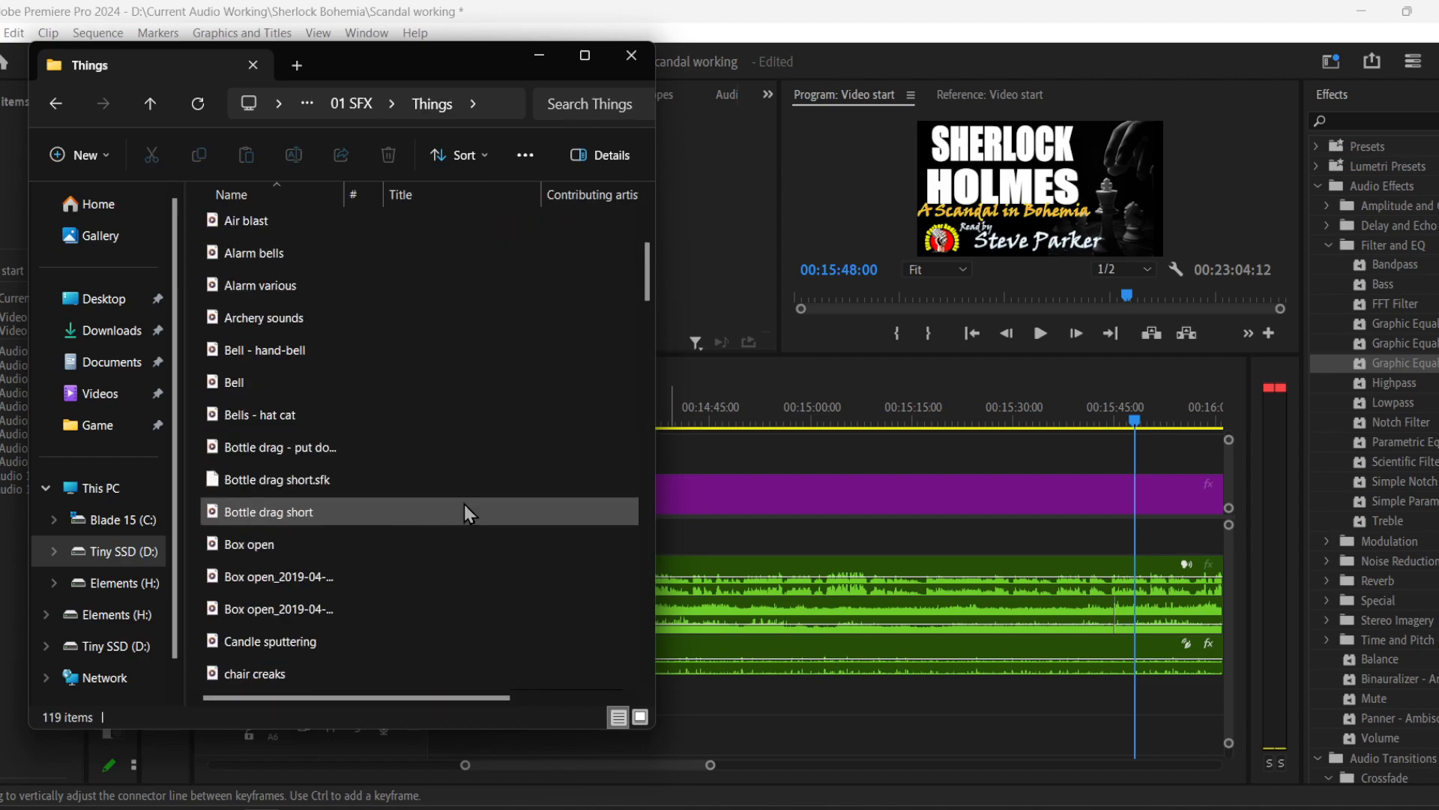
pyautogui.scroll(-3, 465, 509)
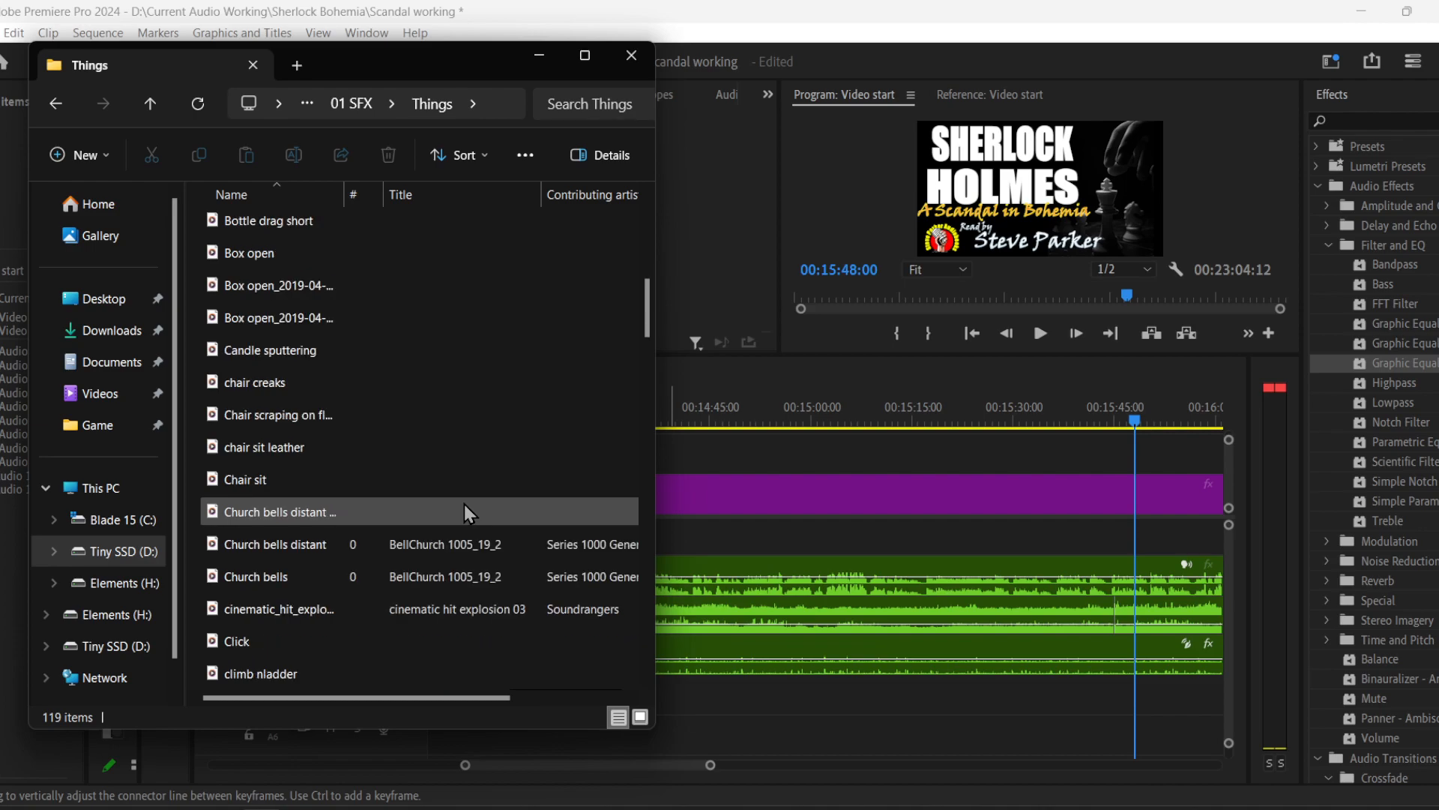
pyautogui.scroll(-3, 462, 504)
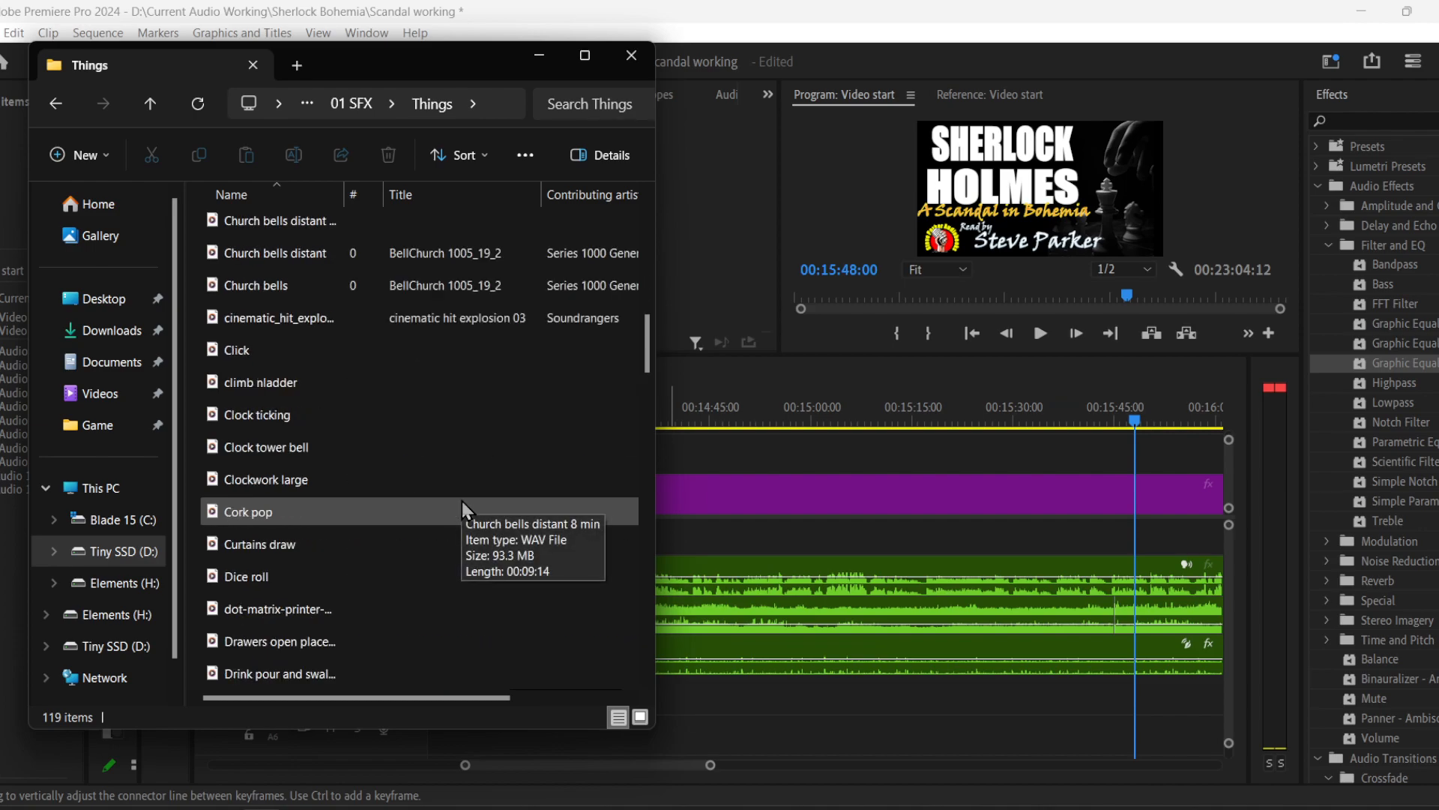
pyautogui.scroll(-2, 462, 510)
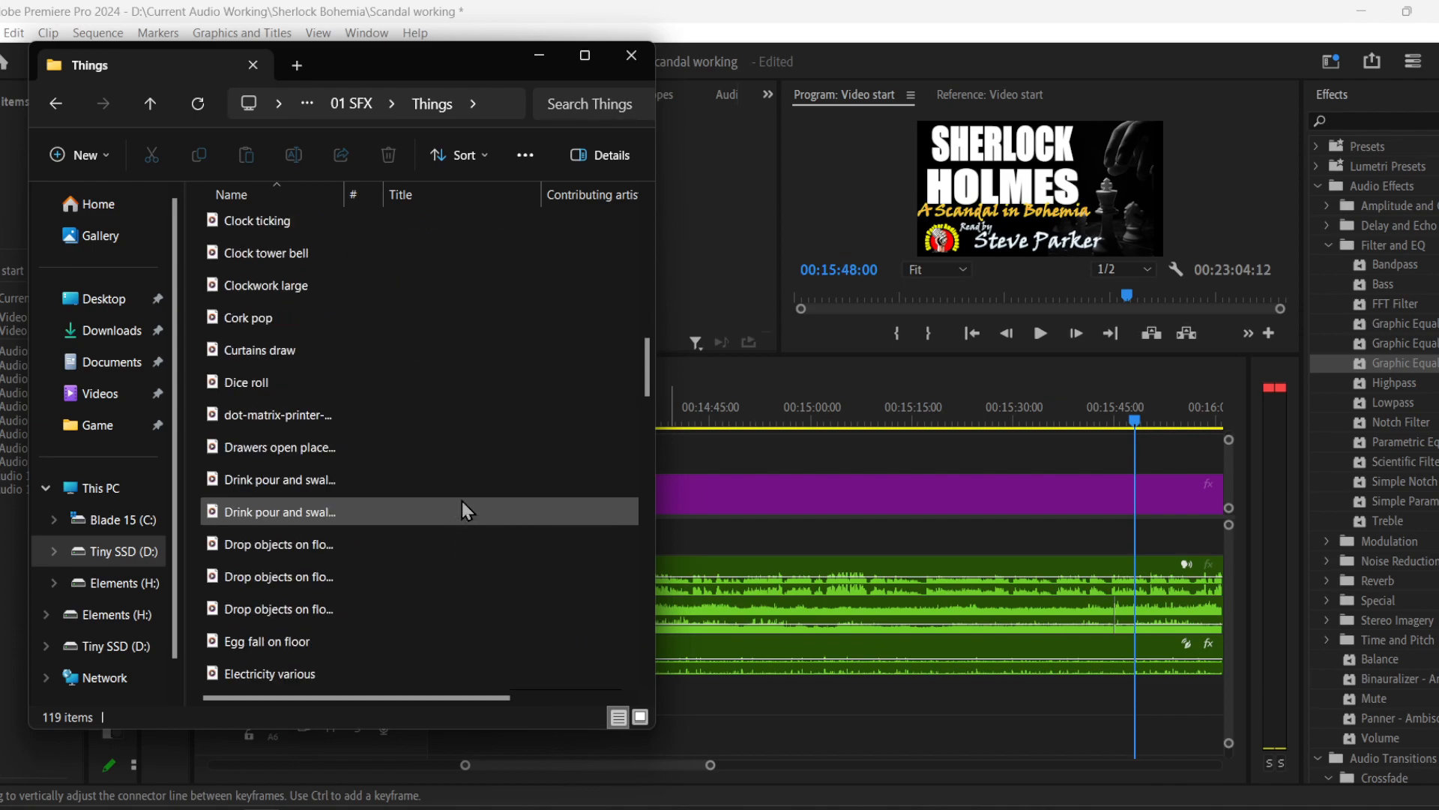
pyautogui.moveTo(344, 194); pyautogui.dragTo(489, 195)
pyautogui.moveTo(191, 542); pyautogui.dragTo(347, 618)
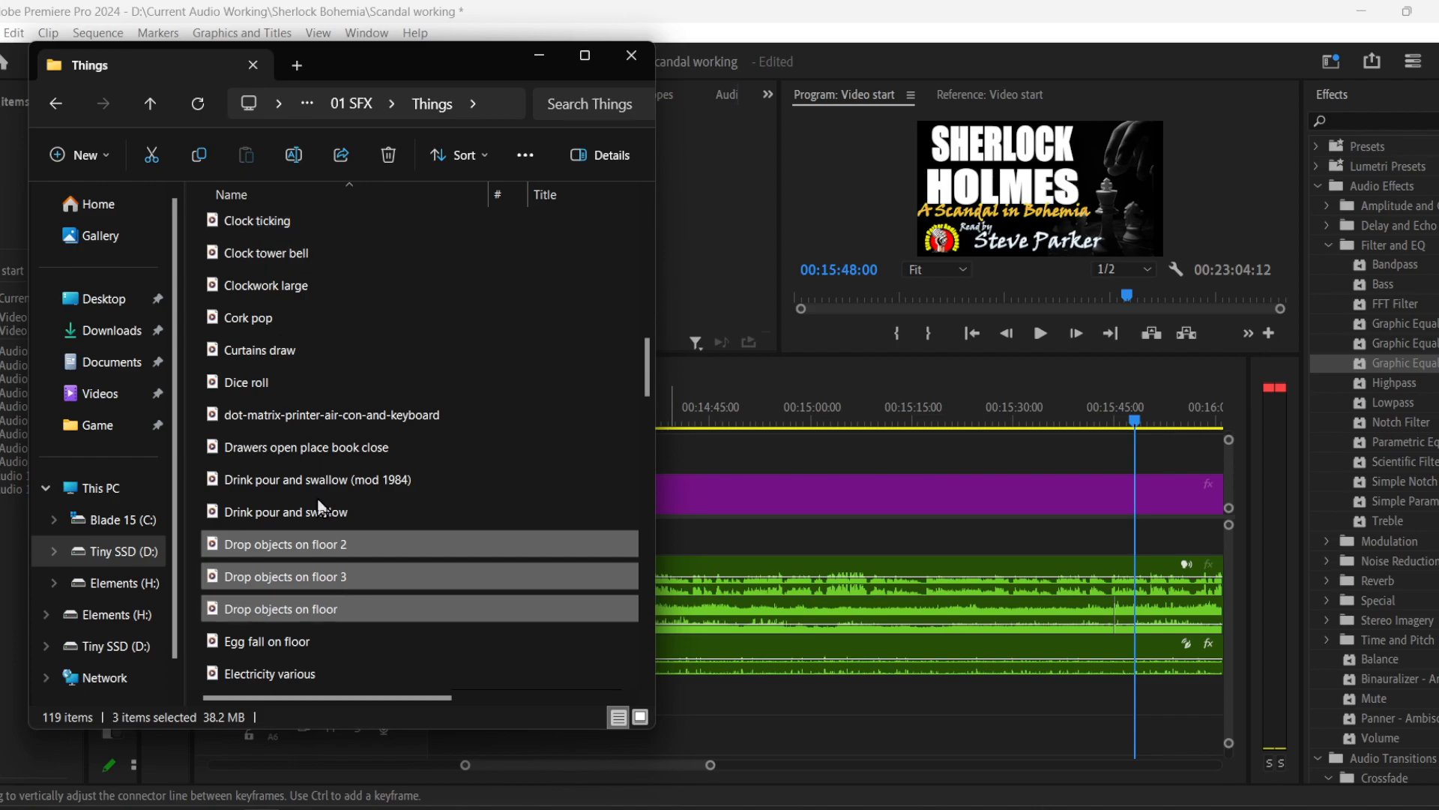
# - Audition the selected files in Media Player, seek to several points within Drop objects on floor 3, and close the player
pyautogui.rightClick(346, 552)
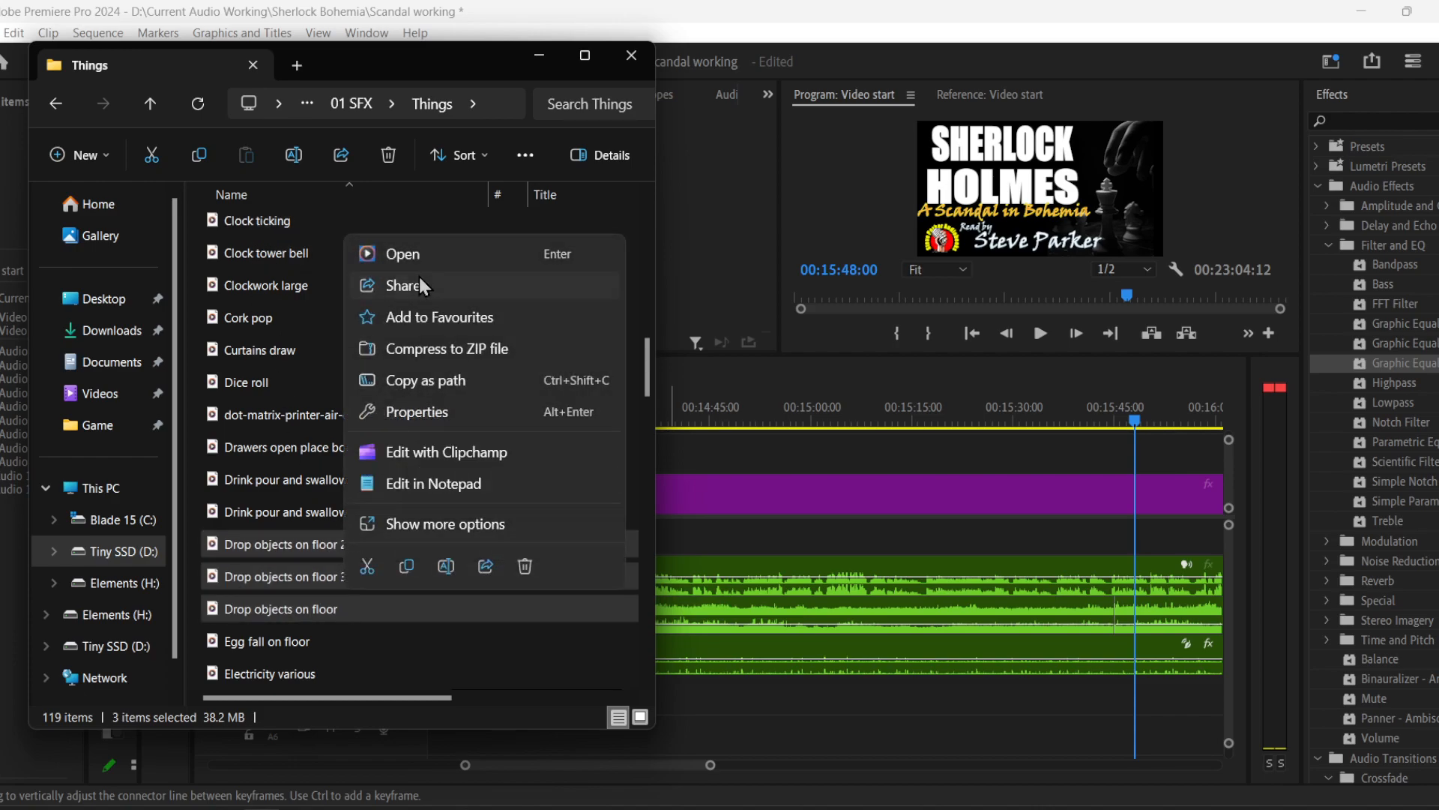
pyautogui.click(436, 247)
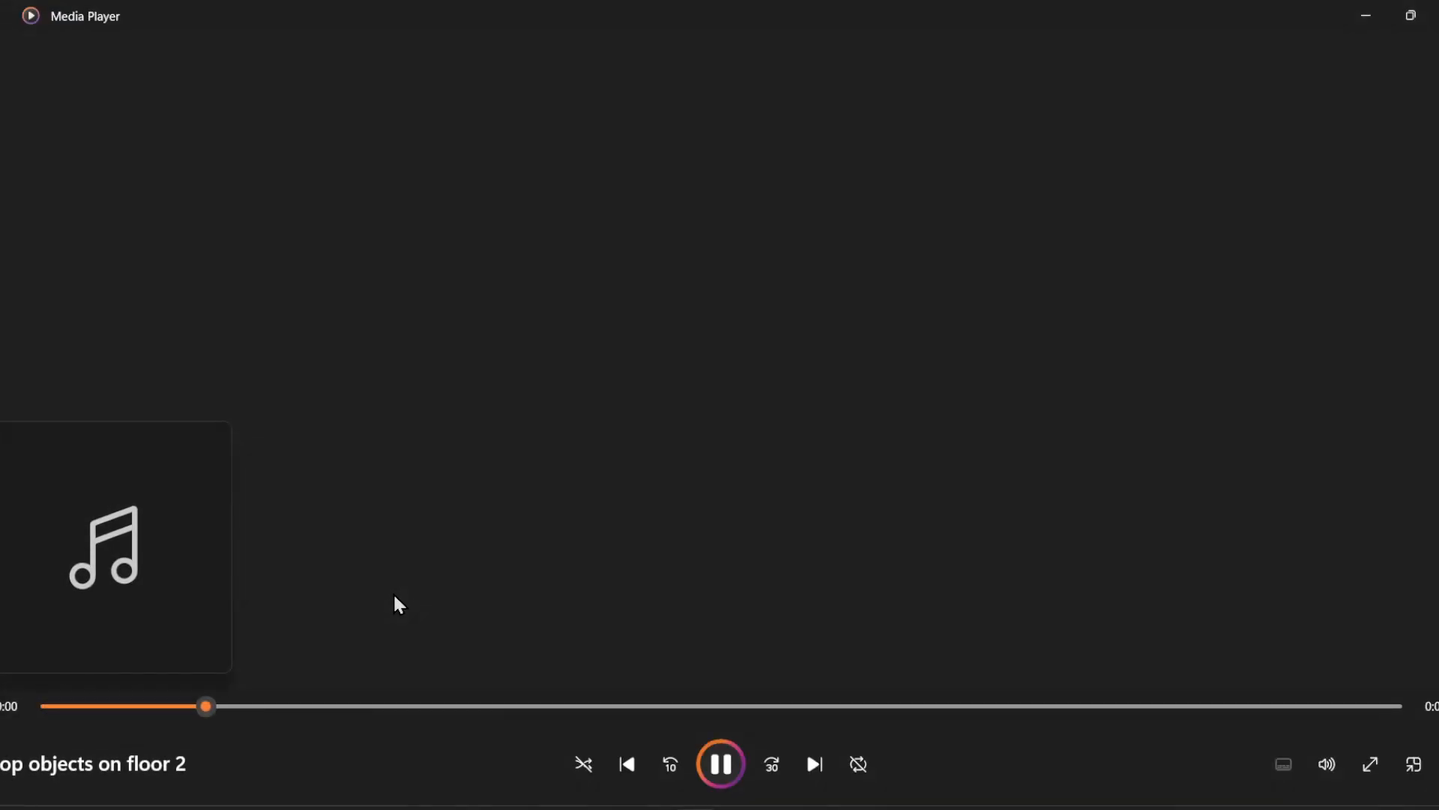
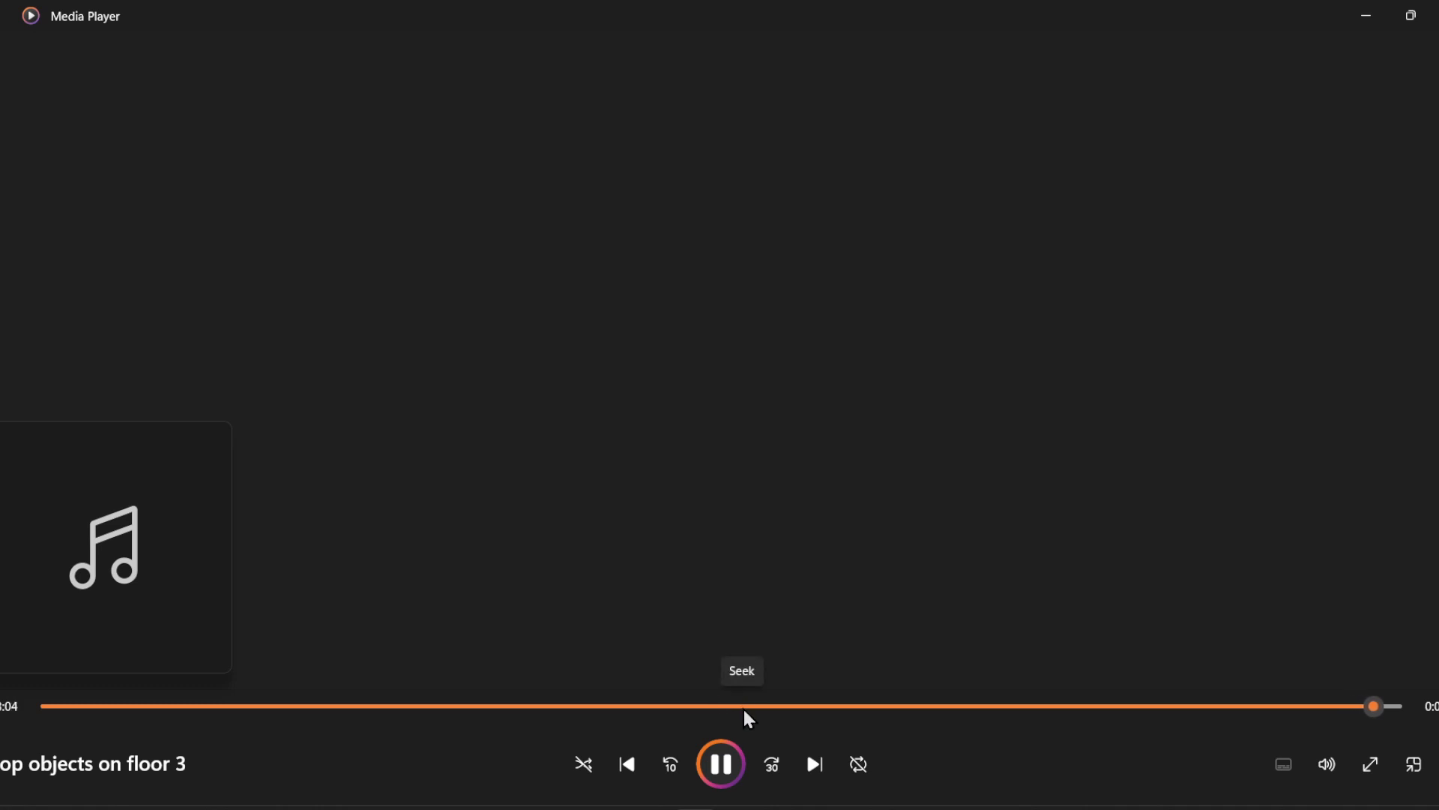
pyautogui.click(744, 710)
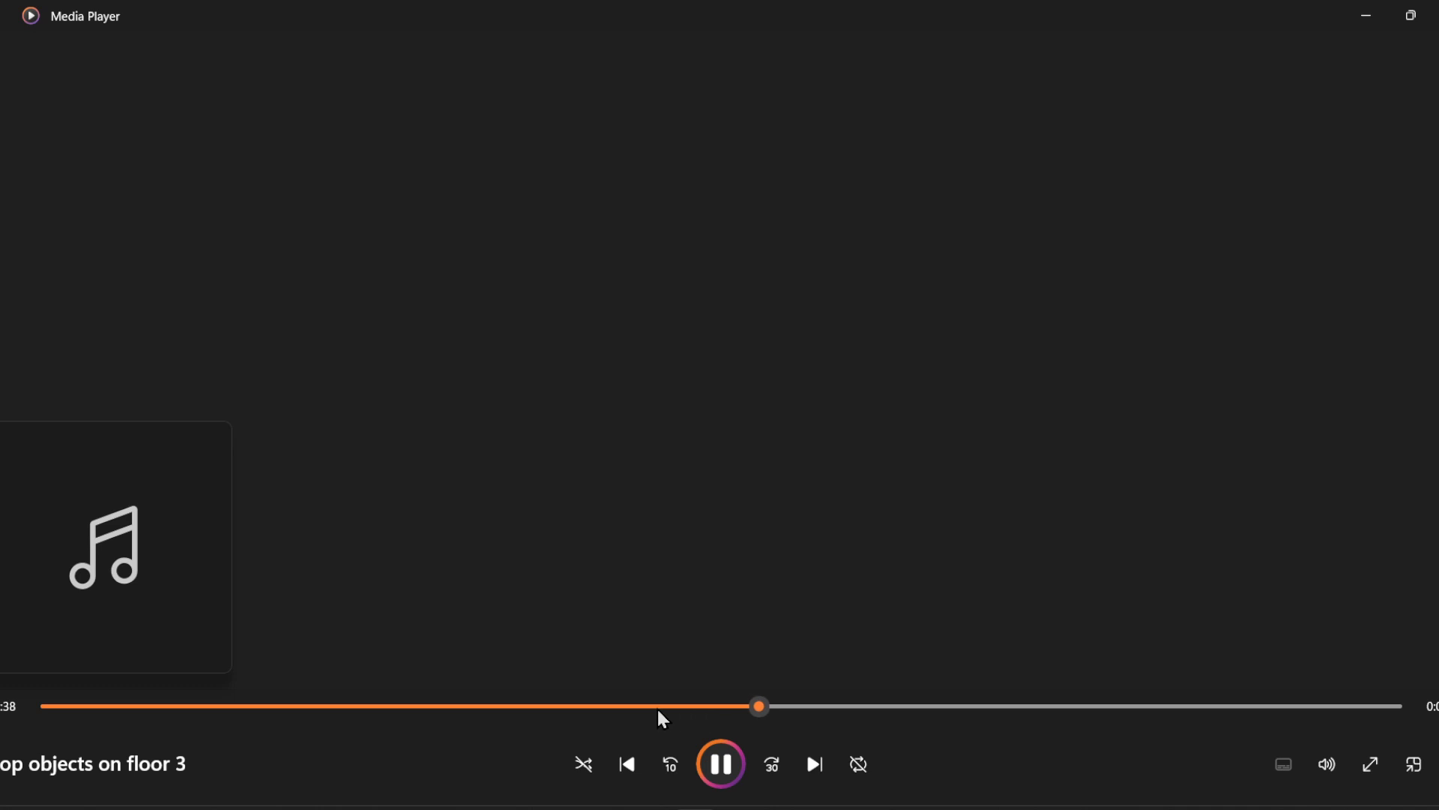
pyautogui.click(619, 709)
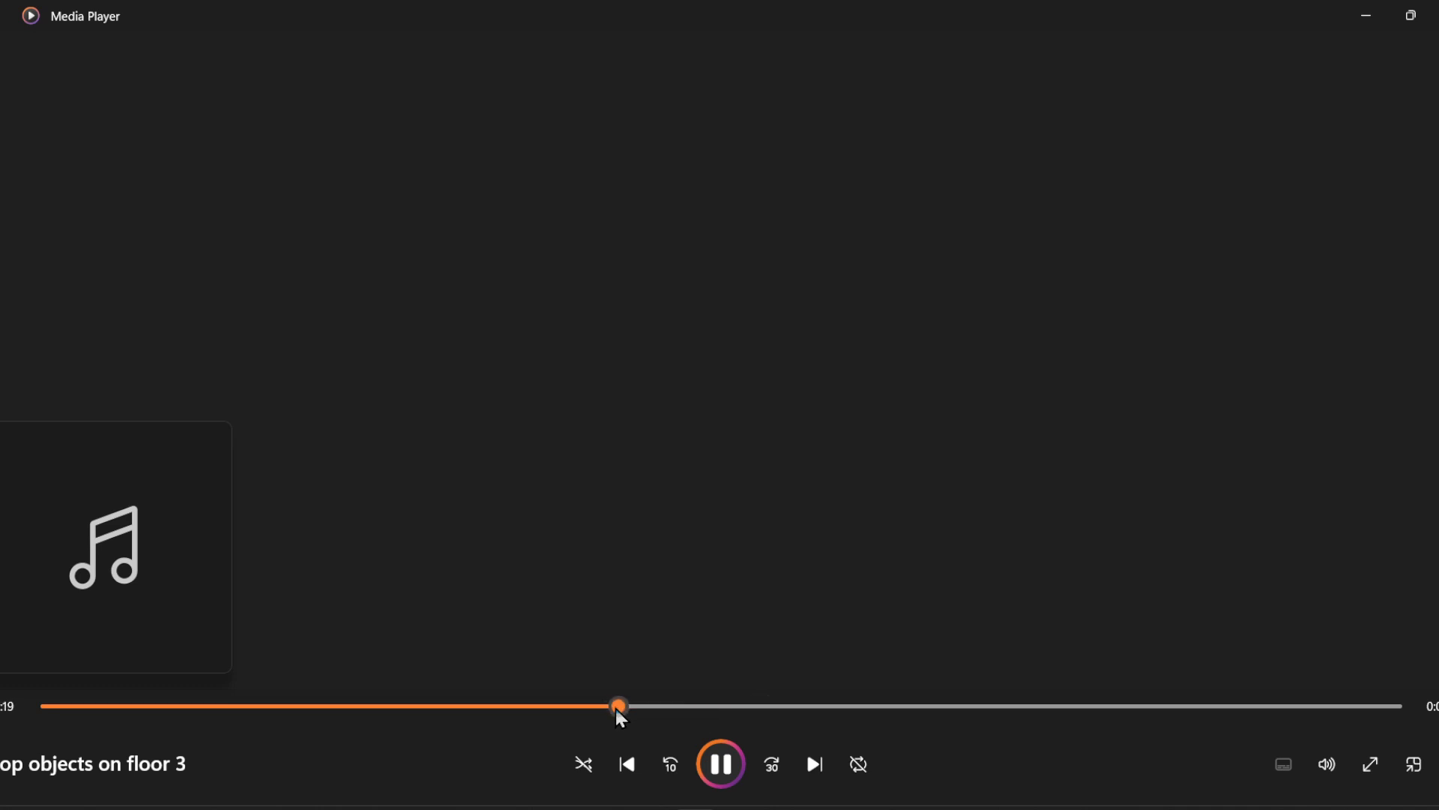
pyautogui.click(849, 712)
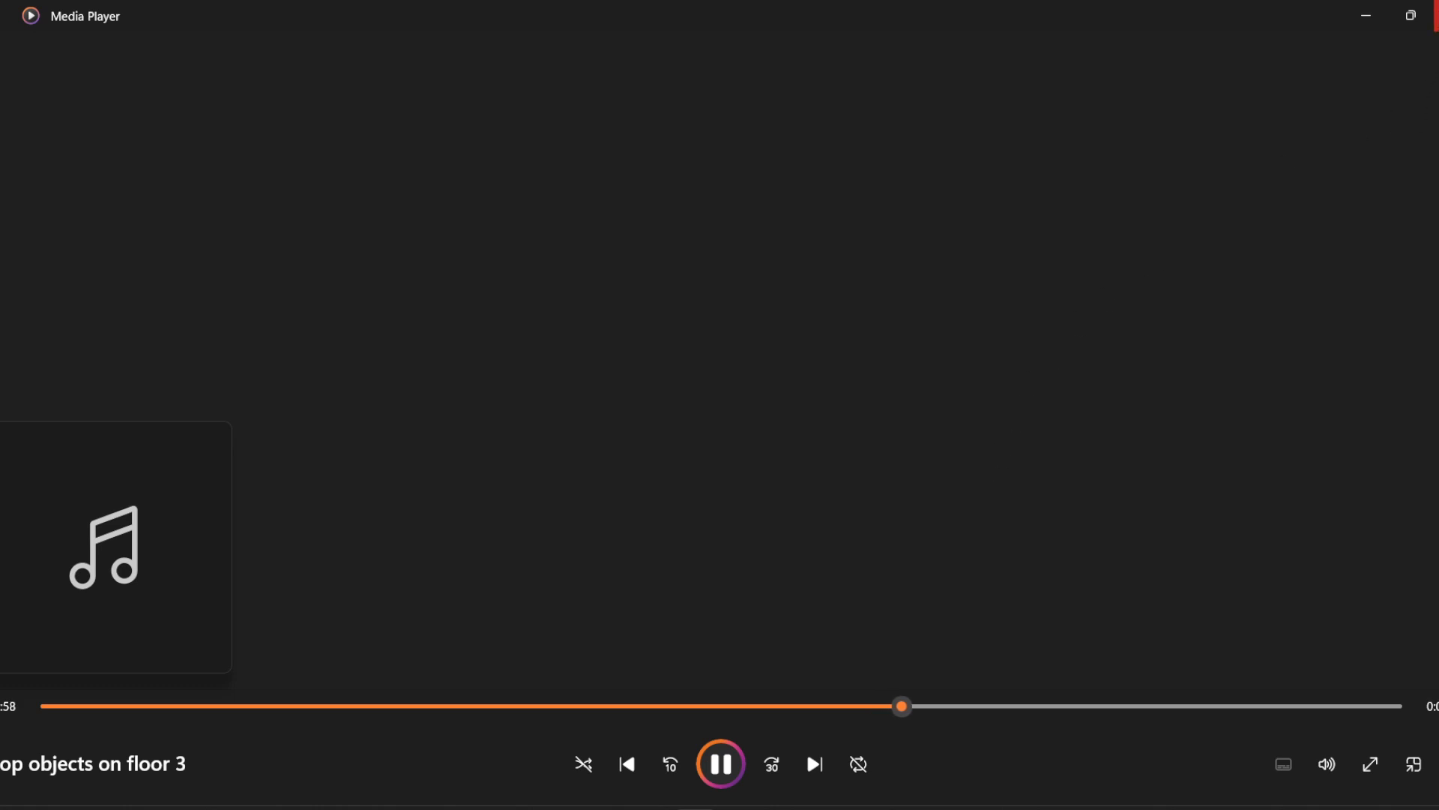
pyautogui.click(1435, 14)
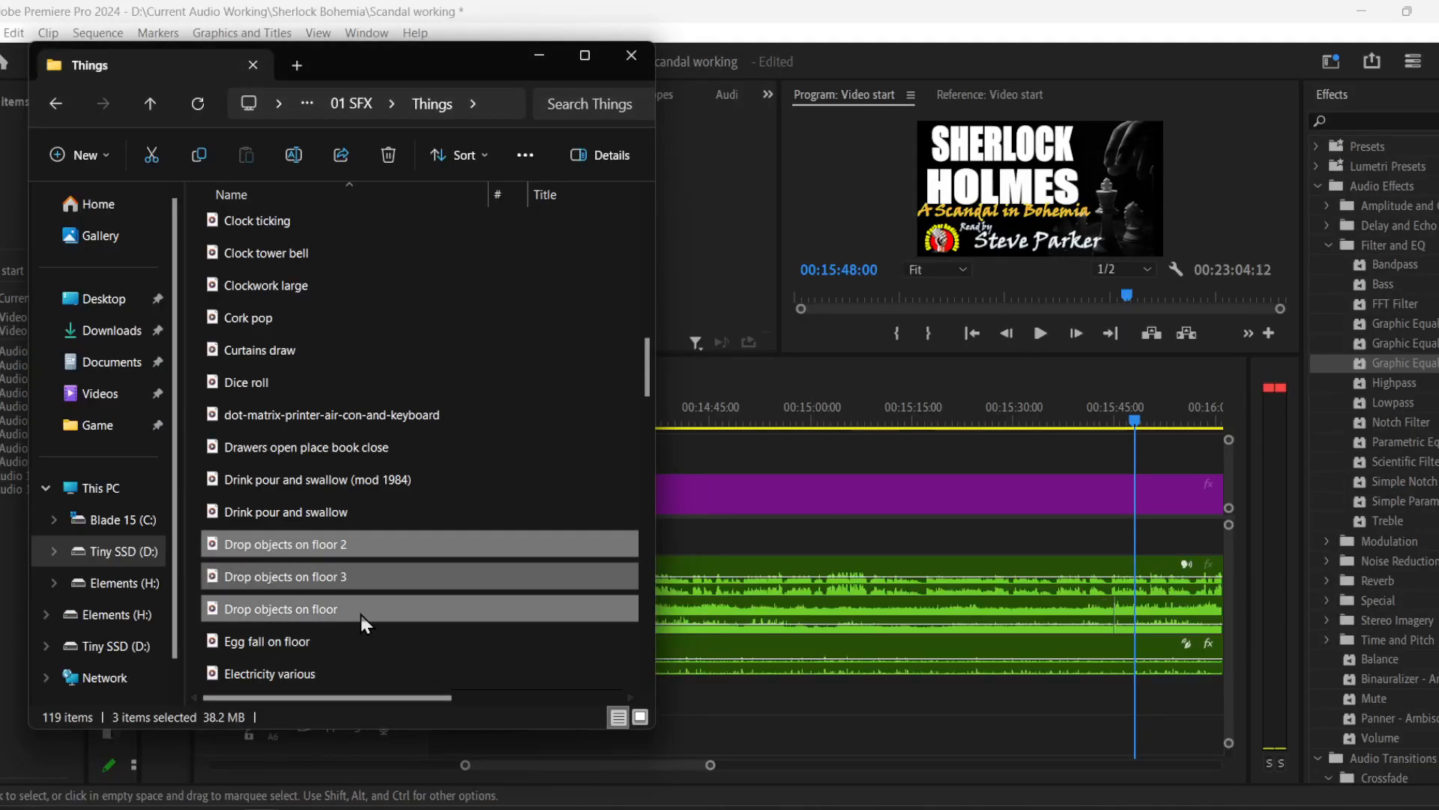
# - Open Drop objects on floor 3 on its own to check its beginning, then close Media Player
pyautogui.click(298, 583)
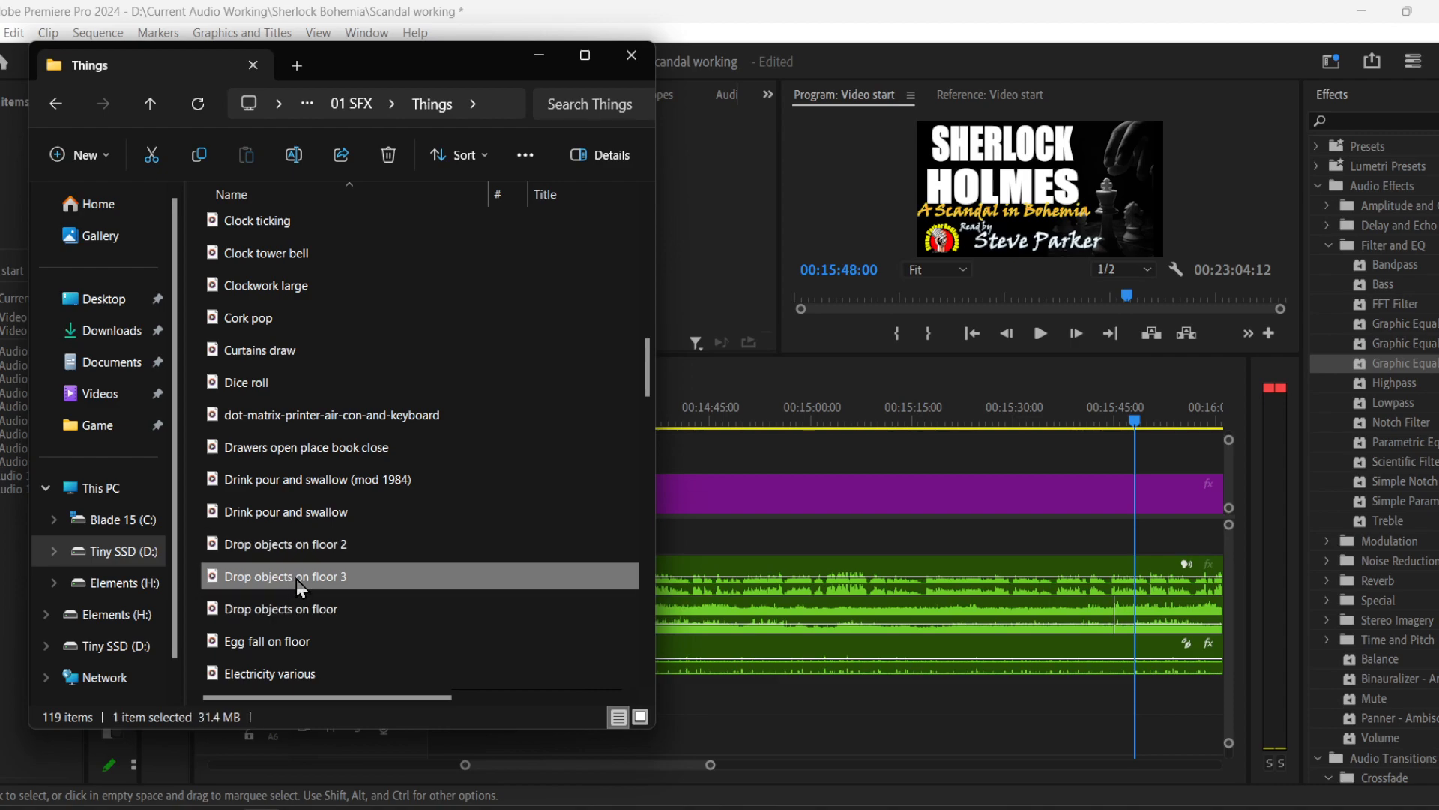
pyautogui.doubleClick(297, 581)
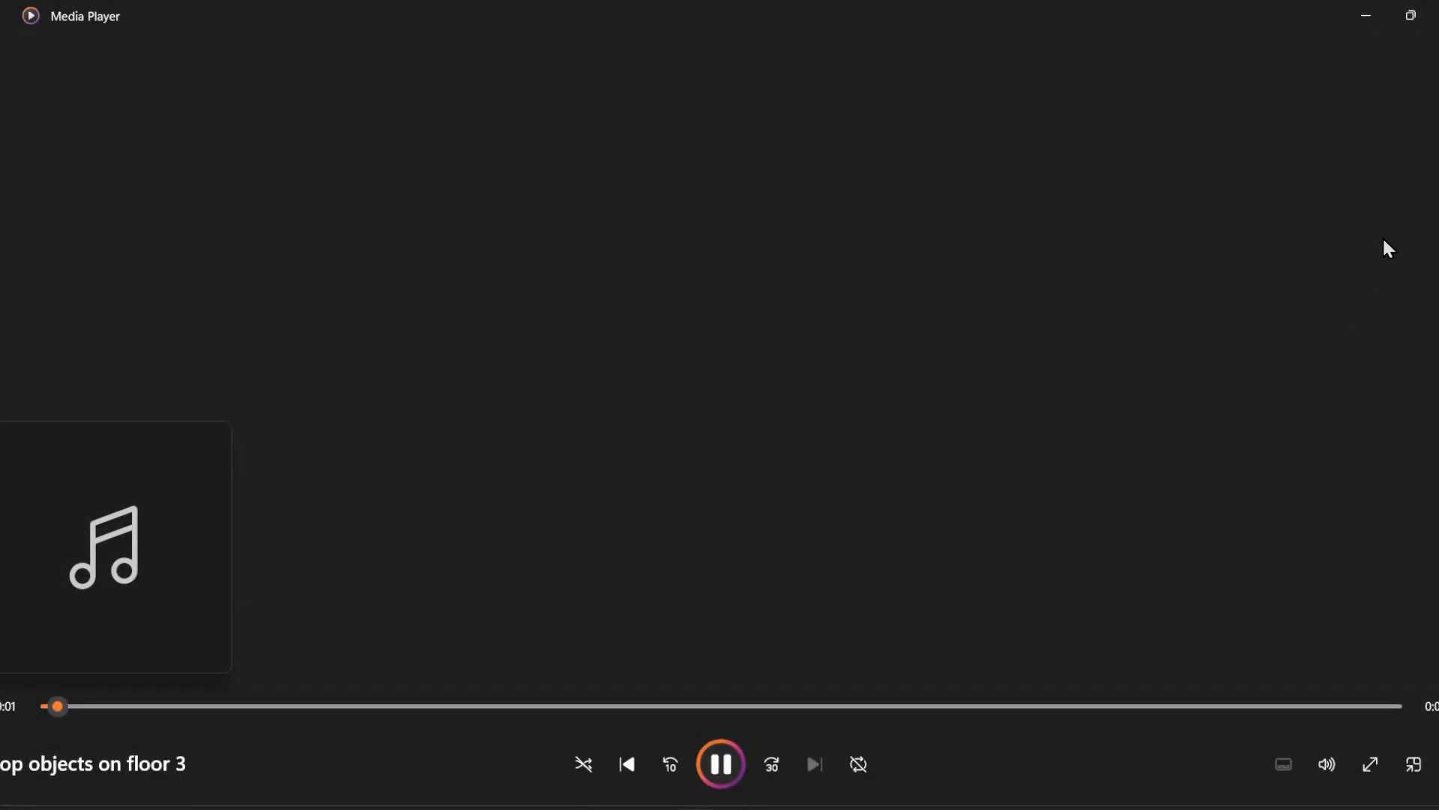
pyautogui.click(1435, 13)
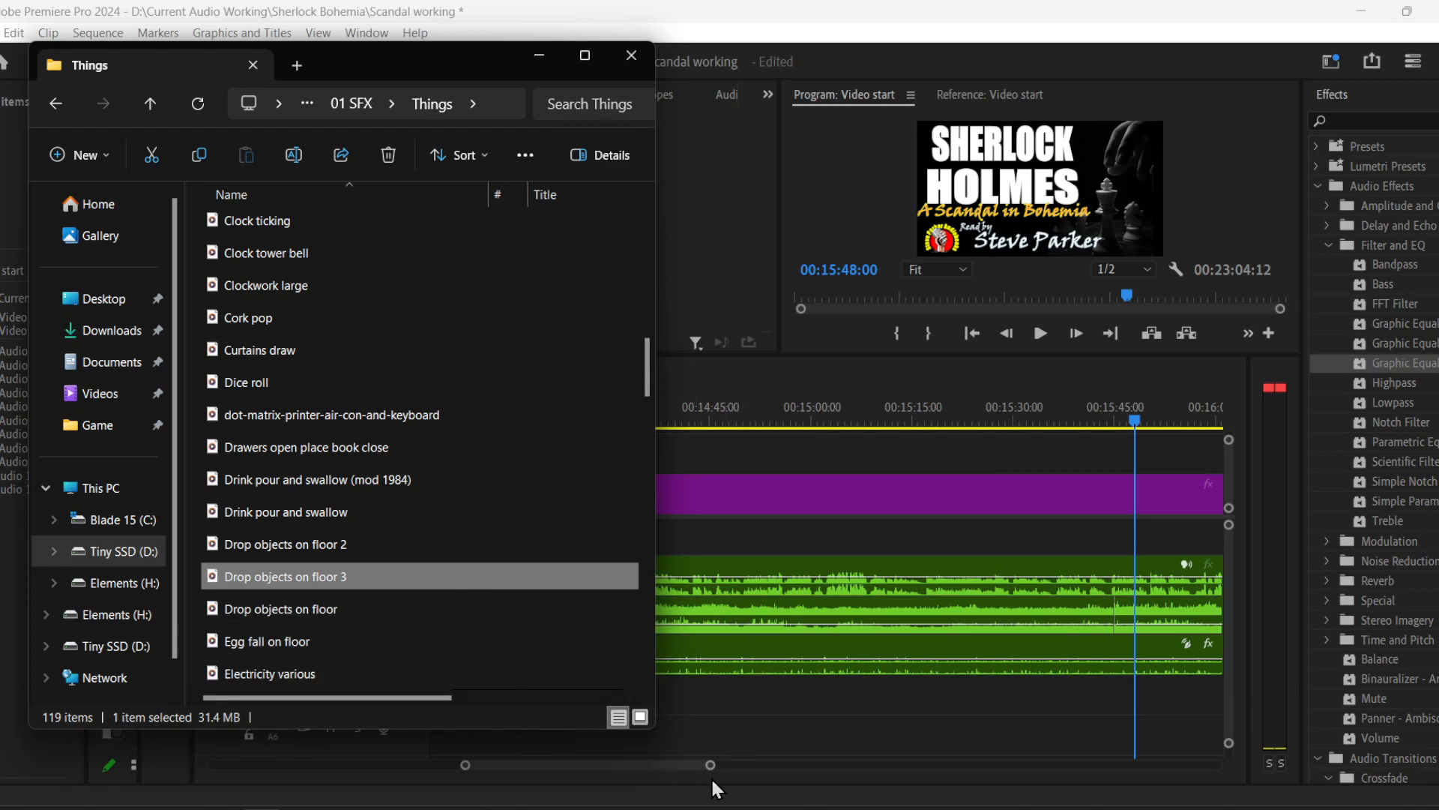
# - Zoom the Premiere Pro timeline out and place Drop objects on floor 3 from File Explorer on A5 past the end of the video
pyautogui.moveTo(711, 766); pyautogui.dragTo(974, 781)
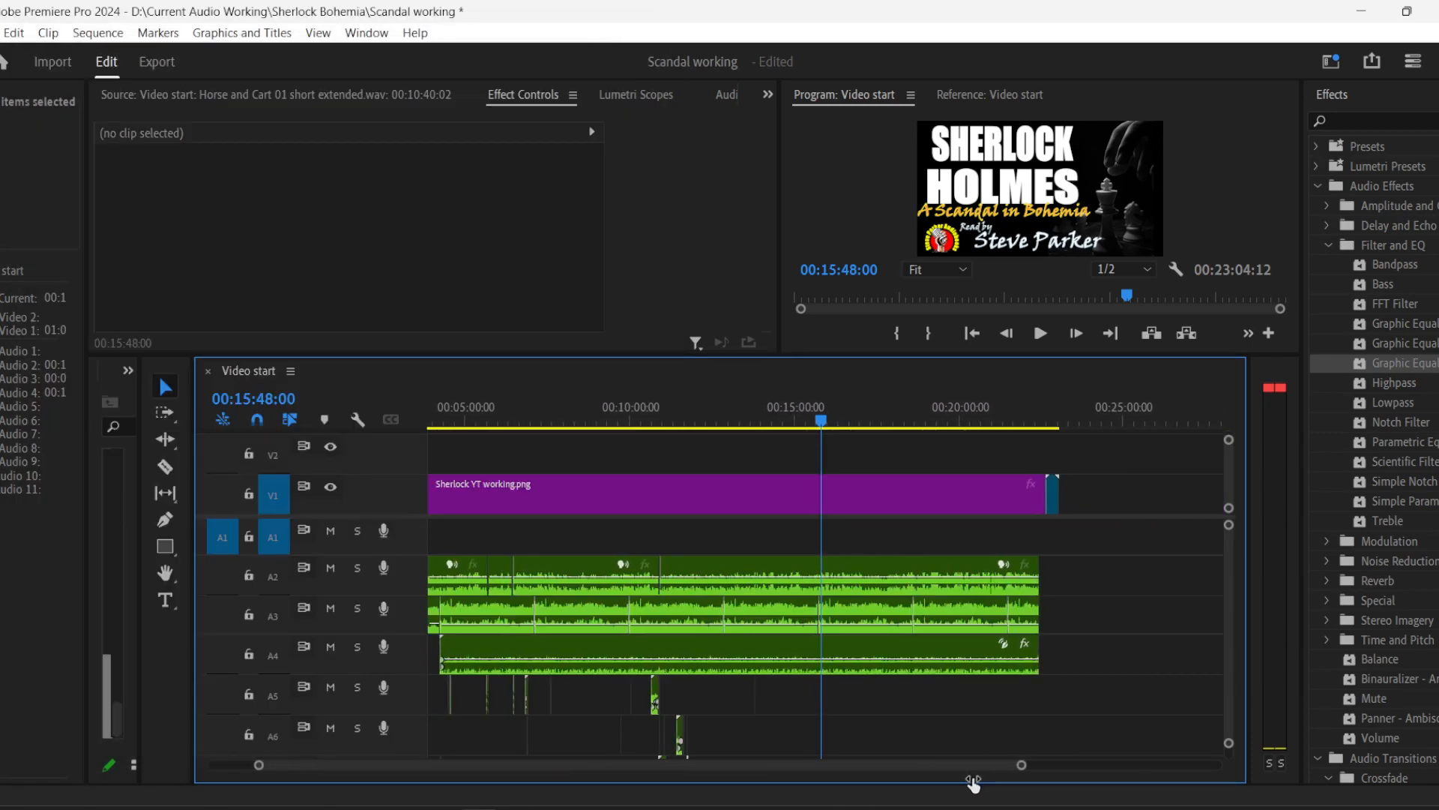
pyautogui.click(367, 808)
pyautogui.moveTo(303, 579); pyautogui.dragTo(1127, 707)
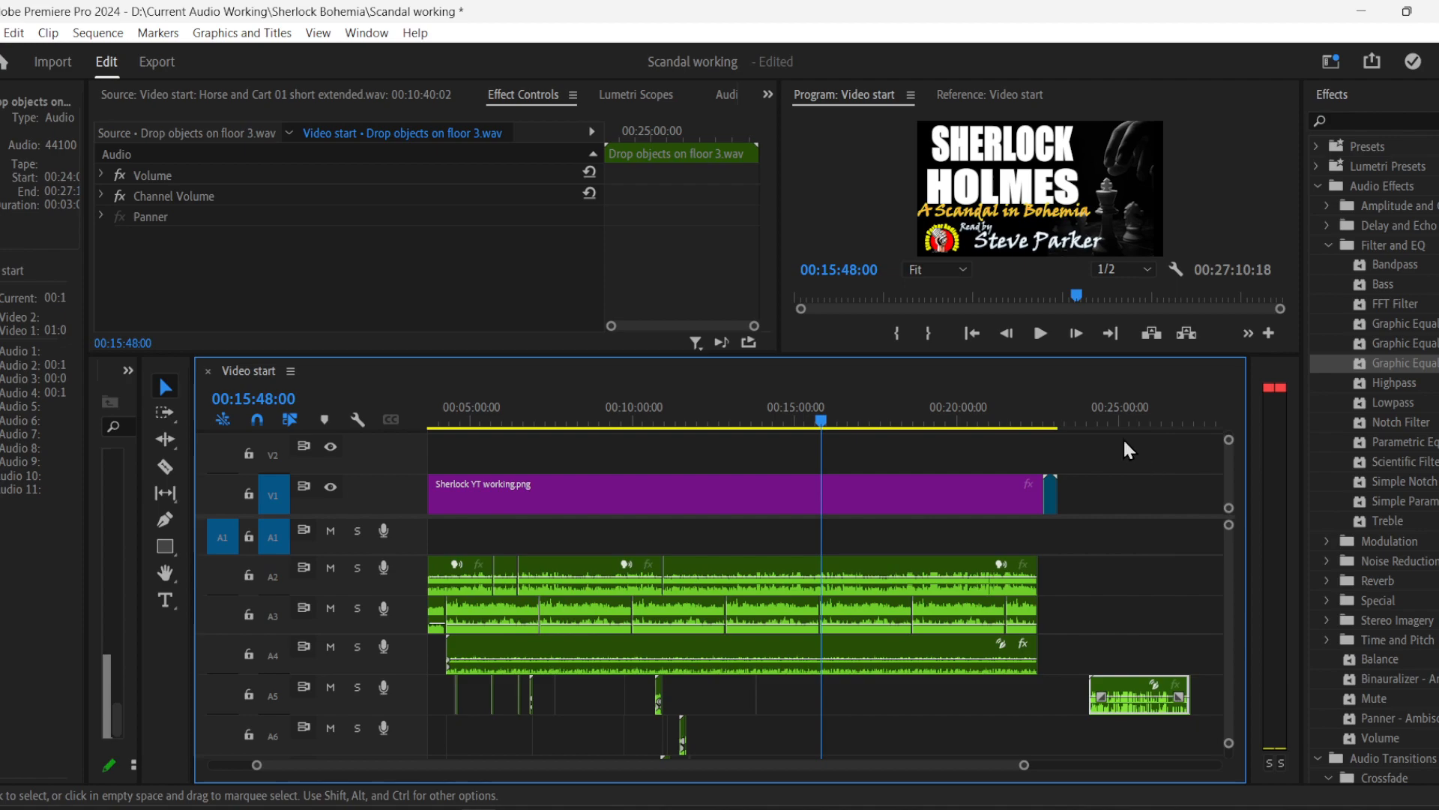
# - Audition Drop objects on floor 3 on A5 by playing it from about 00:25:49 and from about 00:26:18
pyautogui.moveTo(1087, 422); pyautogui.dragTo(1148, 423)
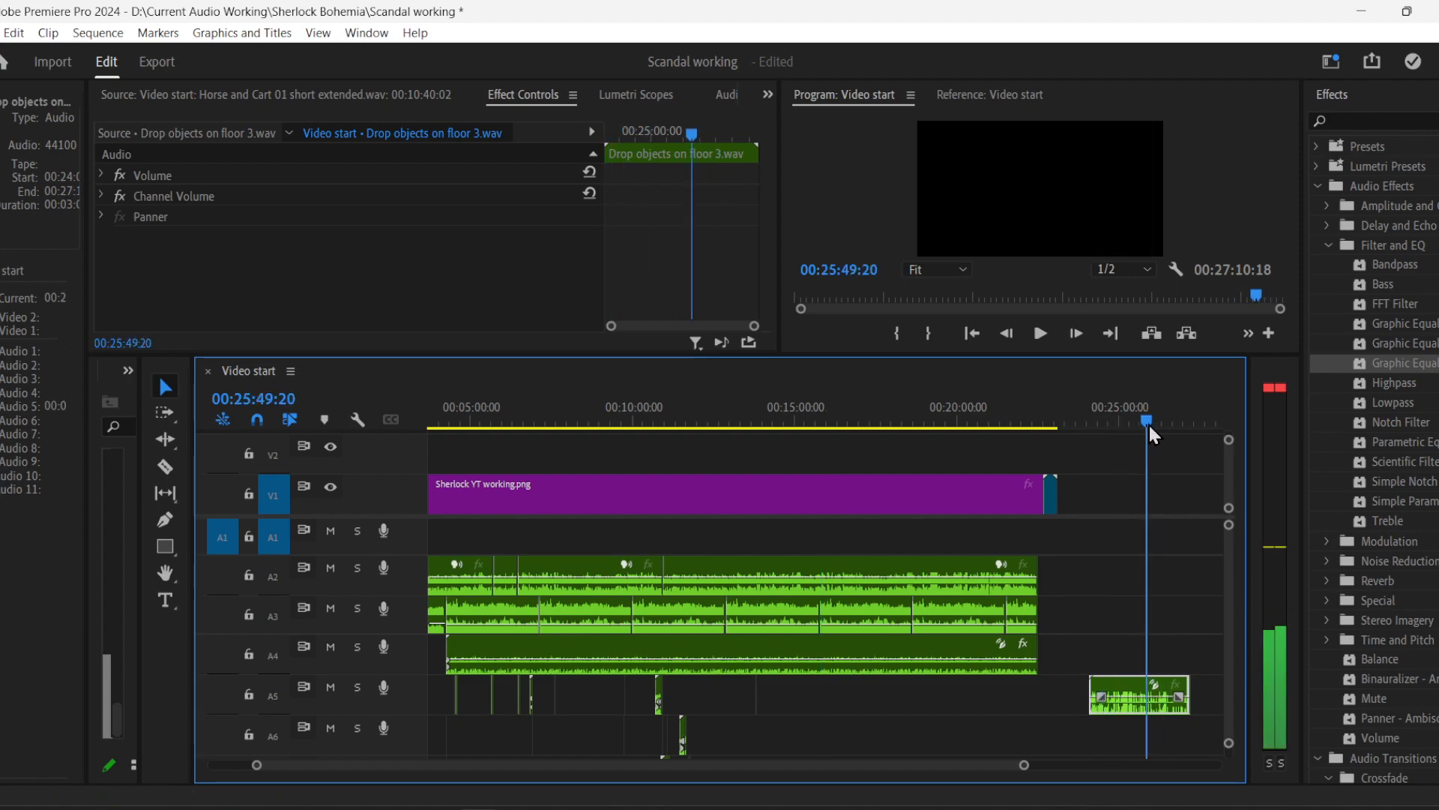
pyautogui.click(1040, 333)
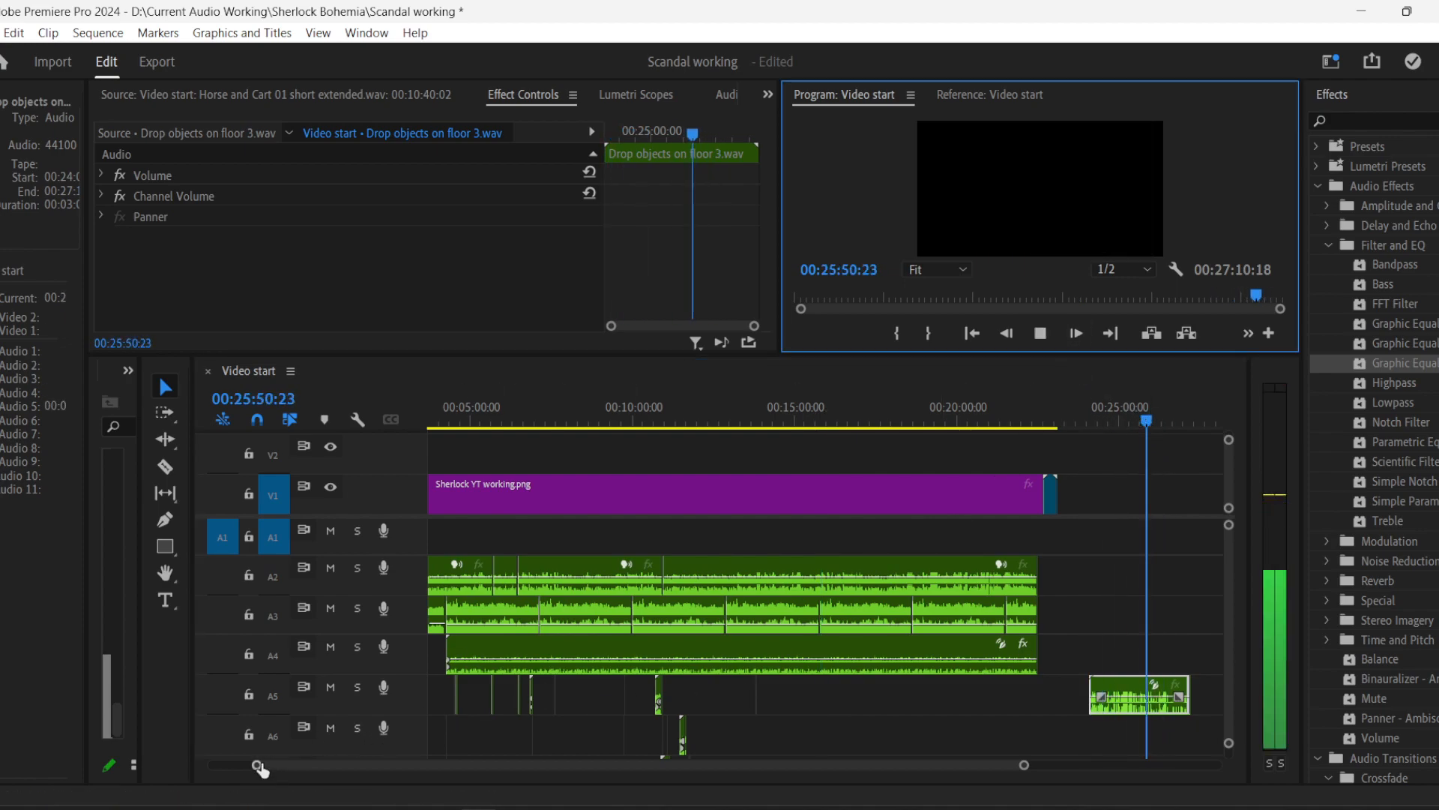
pyautogui.moveTo(258, 768); pyautogui.dragTo(524, 761)
pyautogui.click(659, 422)
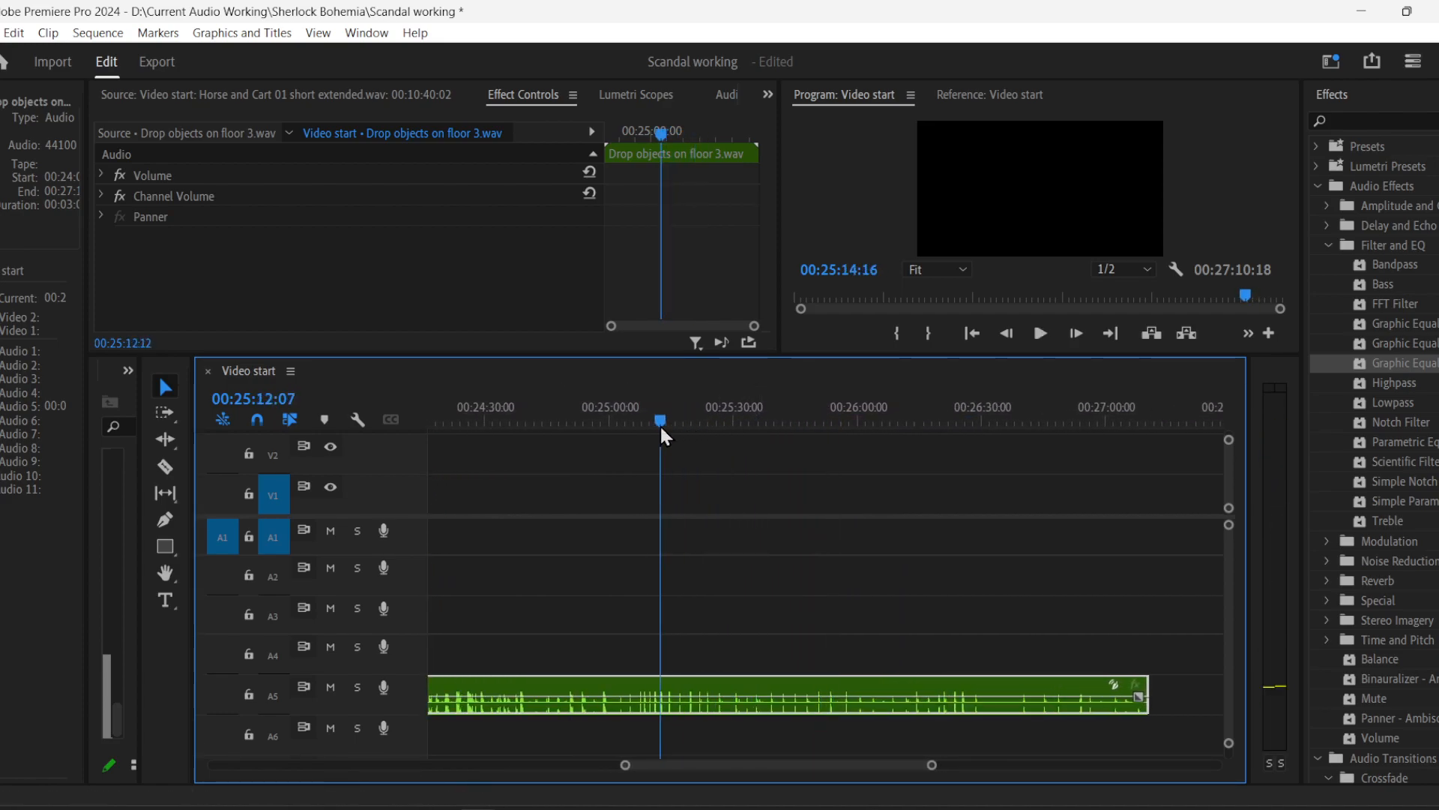
pyautogui.moveTo(660, 425); pyautogui.dragTo(930, 421)
pyautogui.press('space')
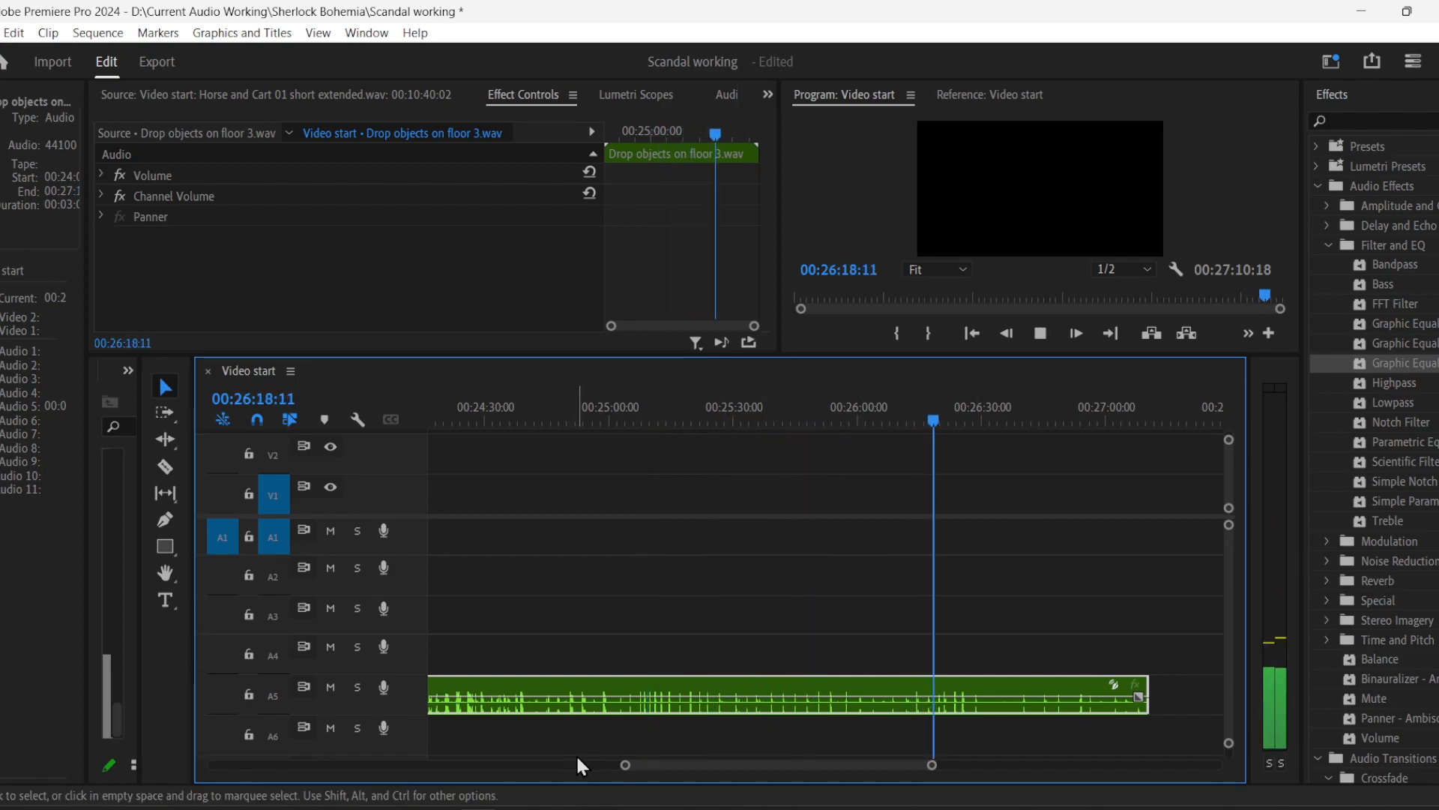
pyautogui.moveTo(622, 764); pyautogui.dragTo(666, 761)
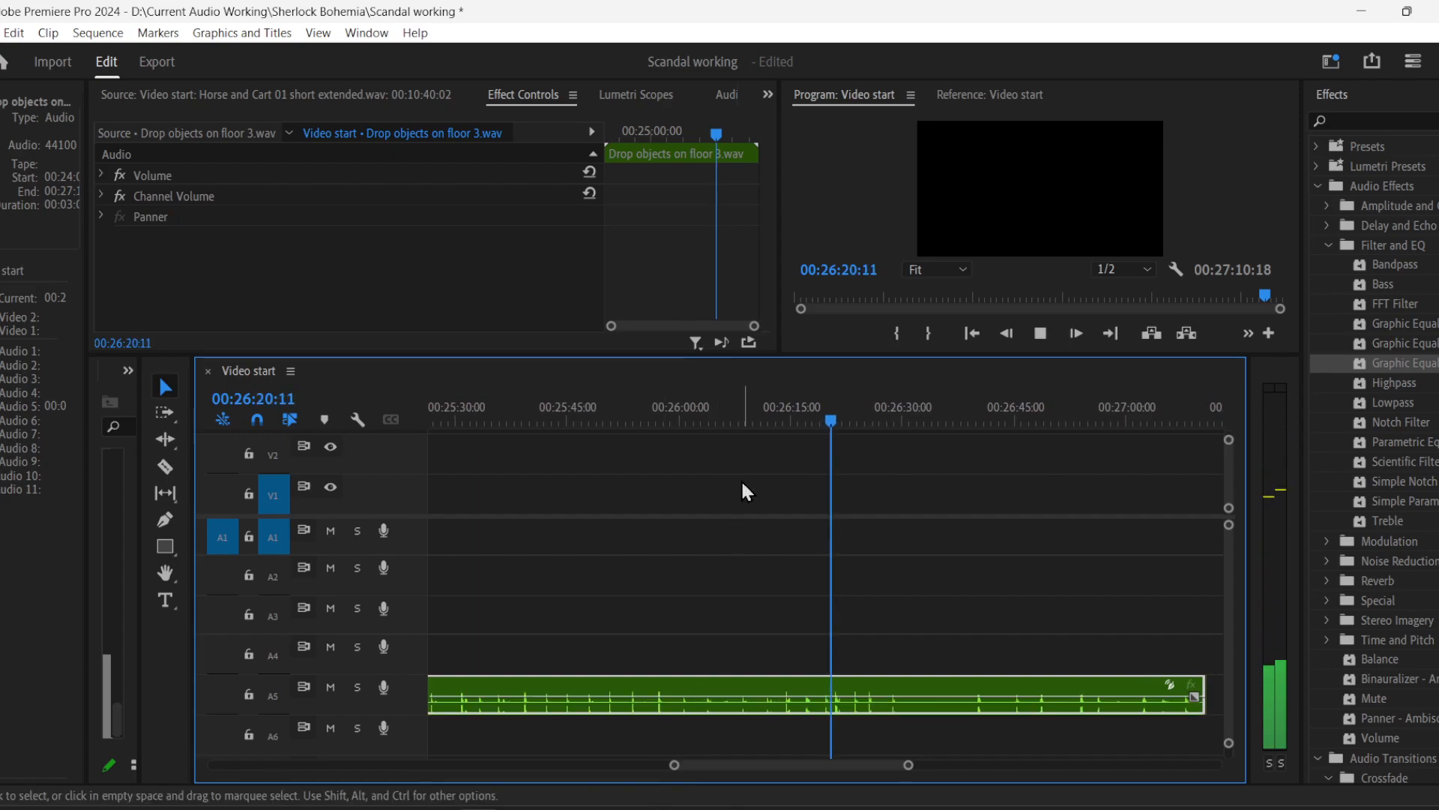
pyautogui.press('space')
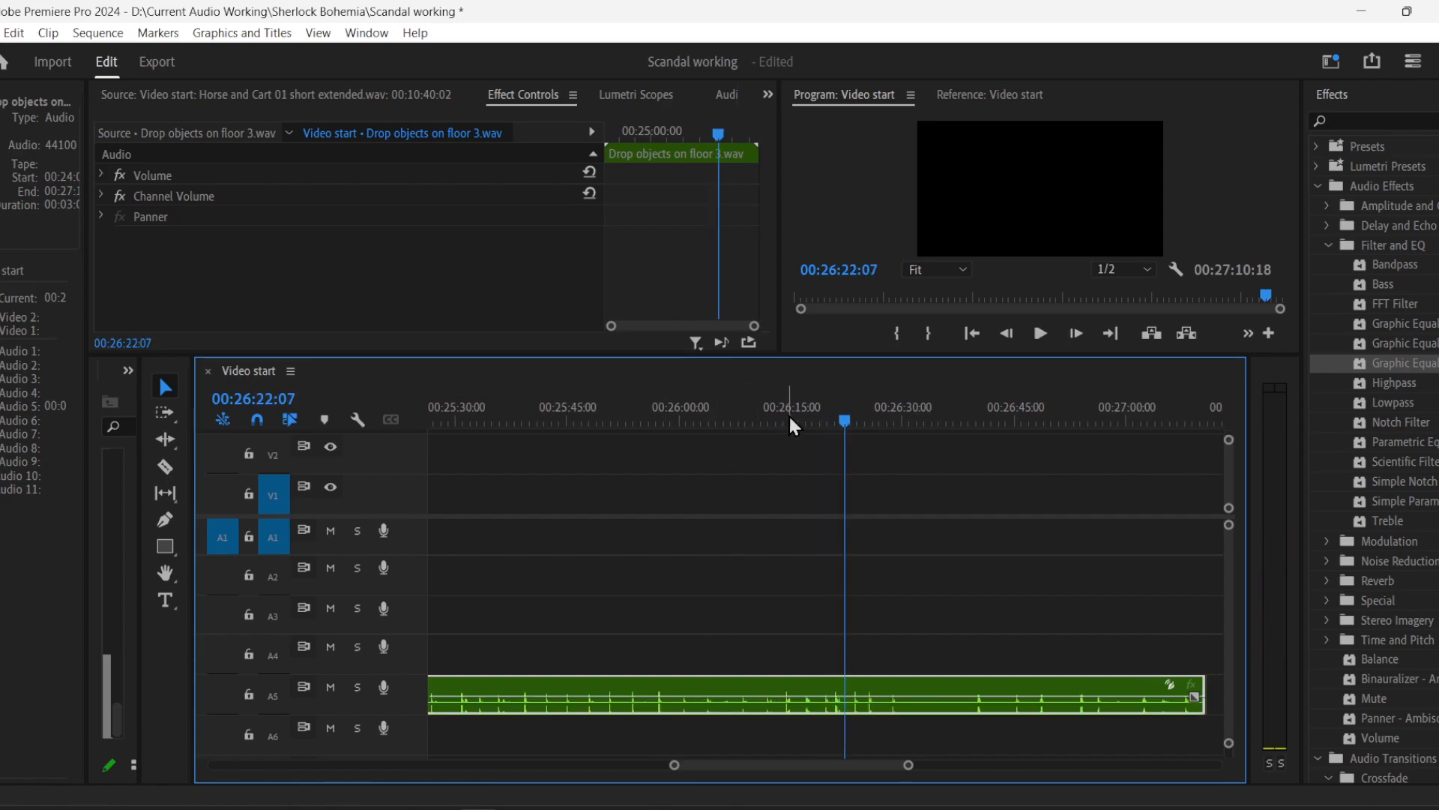
# - Replay earlier parts of the drop objects clip, including from 00:25:59, to find a suitable single drop sound
pyautogui.moveTo(791, 424); pyautogui.dragTo(744, 423)
pyautogui.press('space')
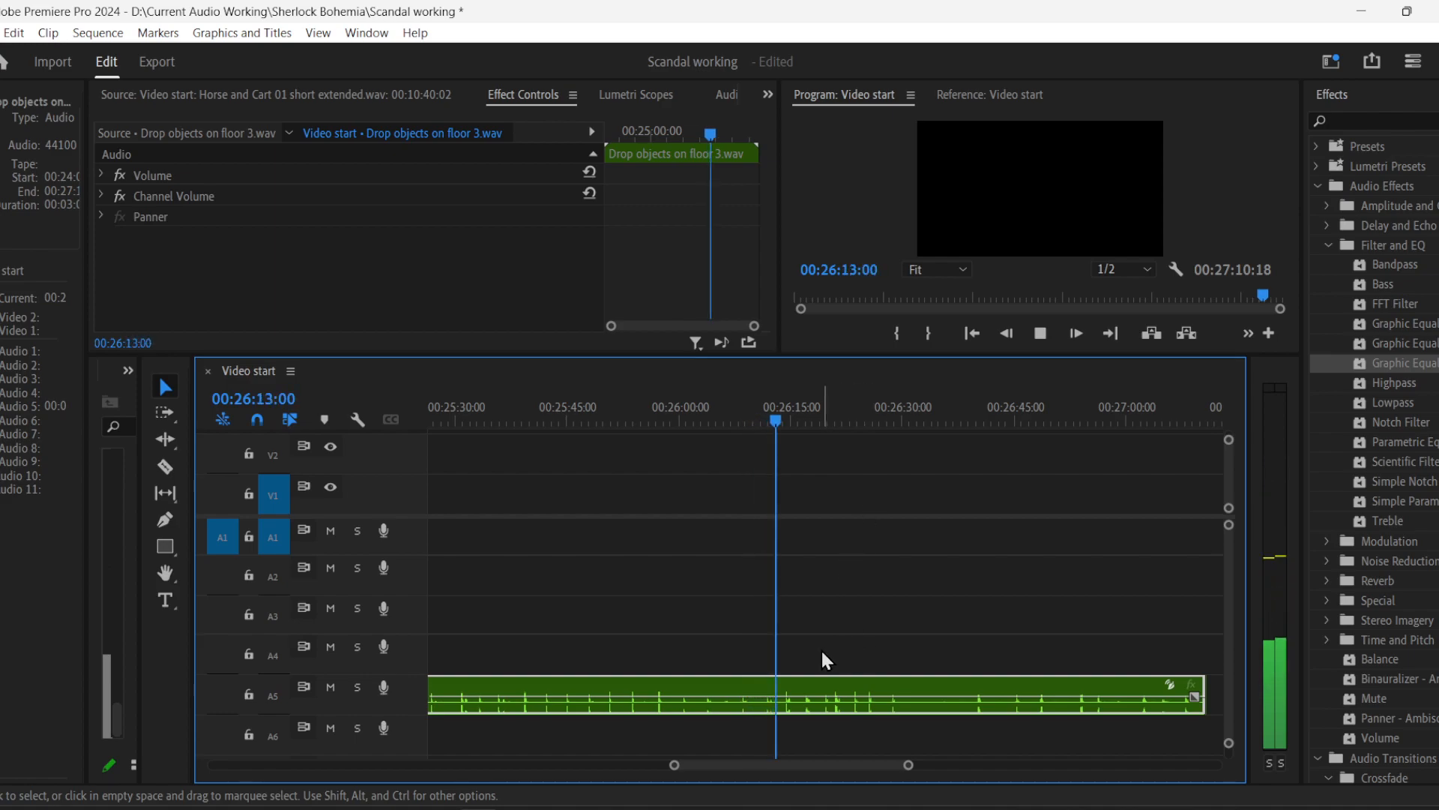
pyautogui.moveTo(711, 422); pyautogui.dragTo(671, 424)
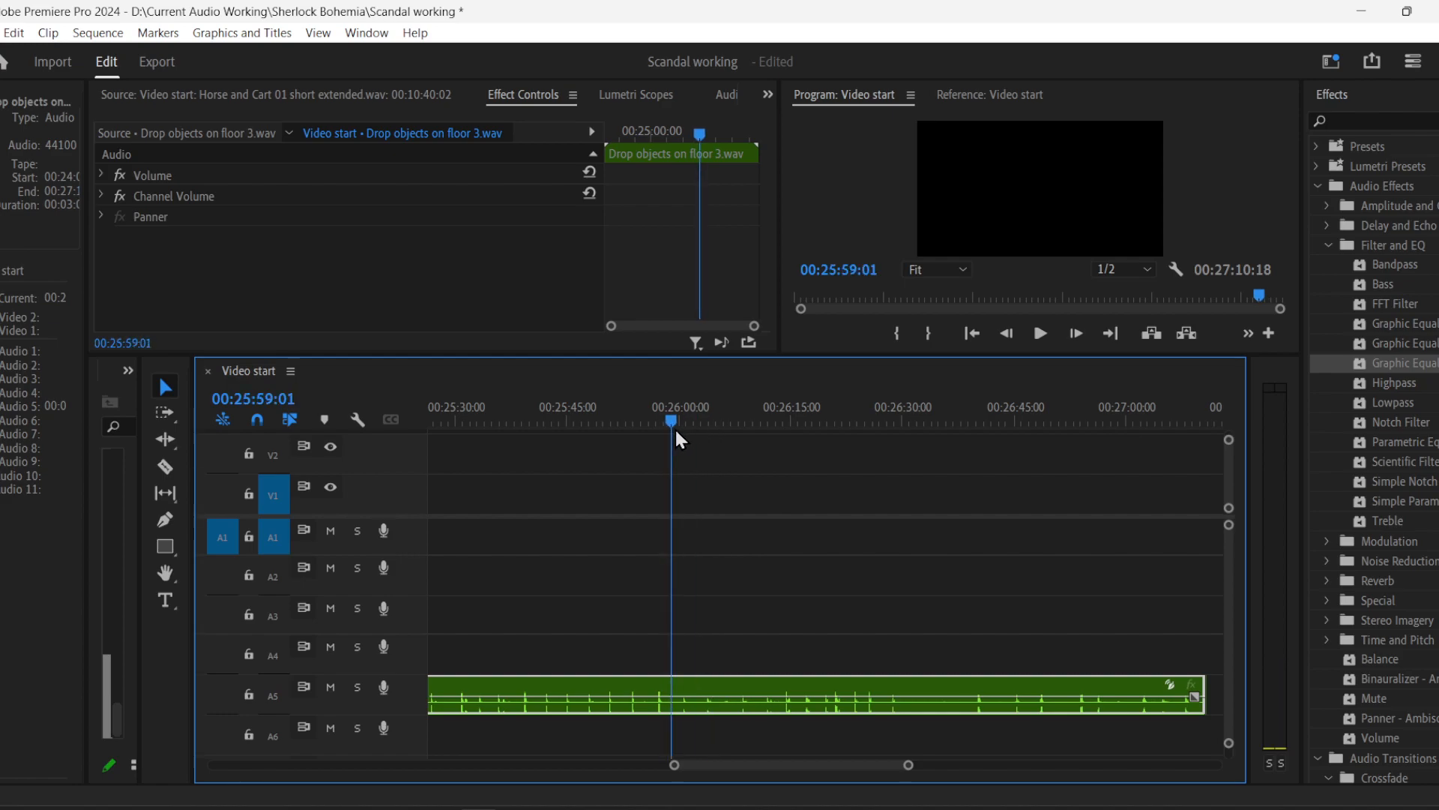
pyautogui.press('space')
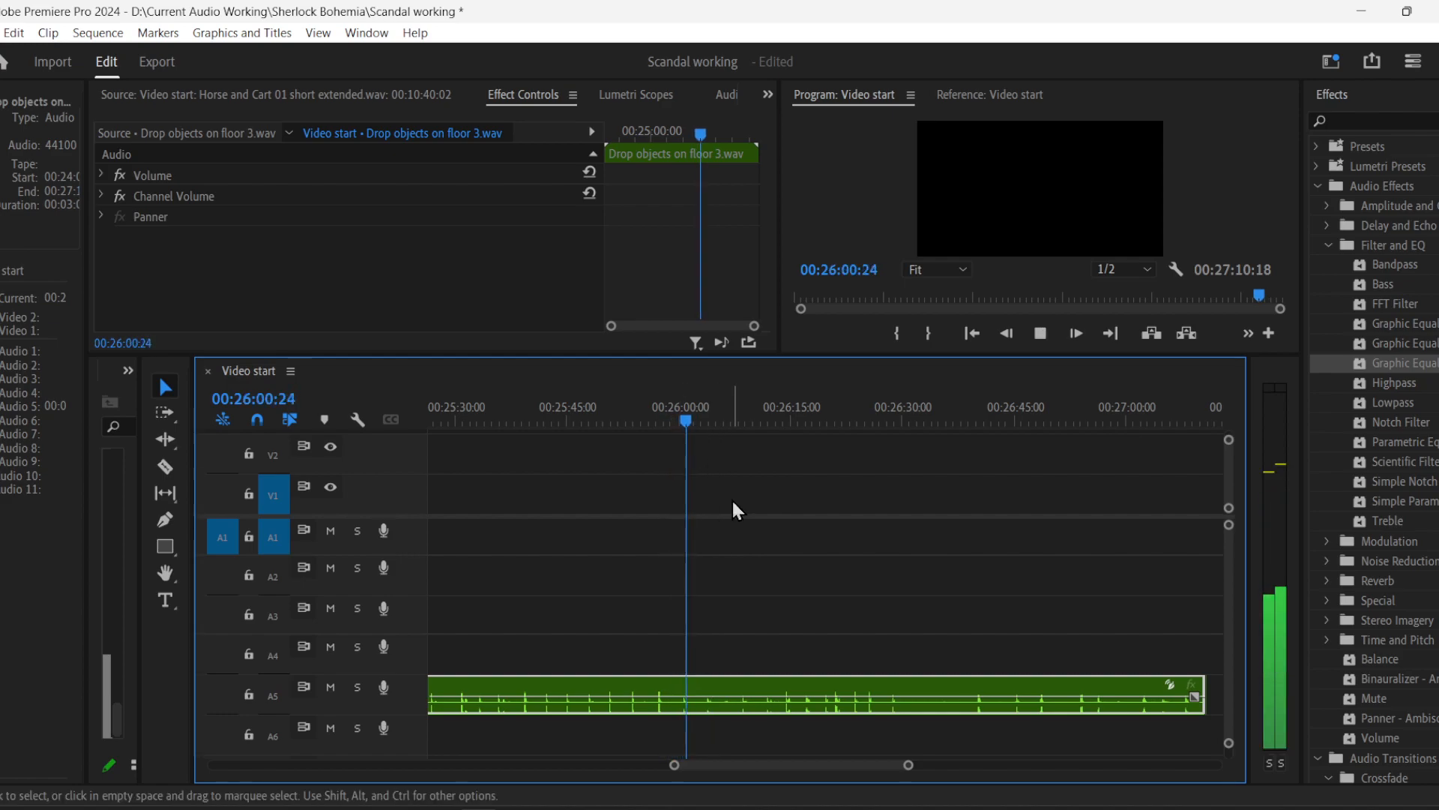
# - Split the A5 clip at about 00:25:59 and 00:26:02, and delete the portions before and after that short excerpt
pyautogui.click(167, 468)
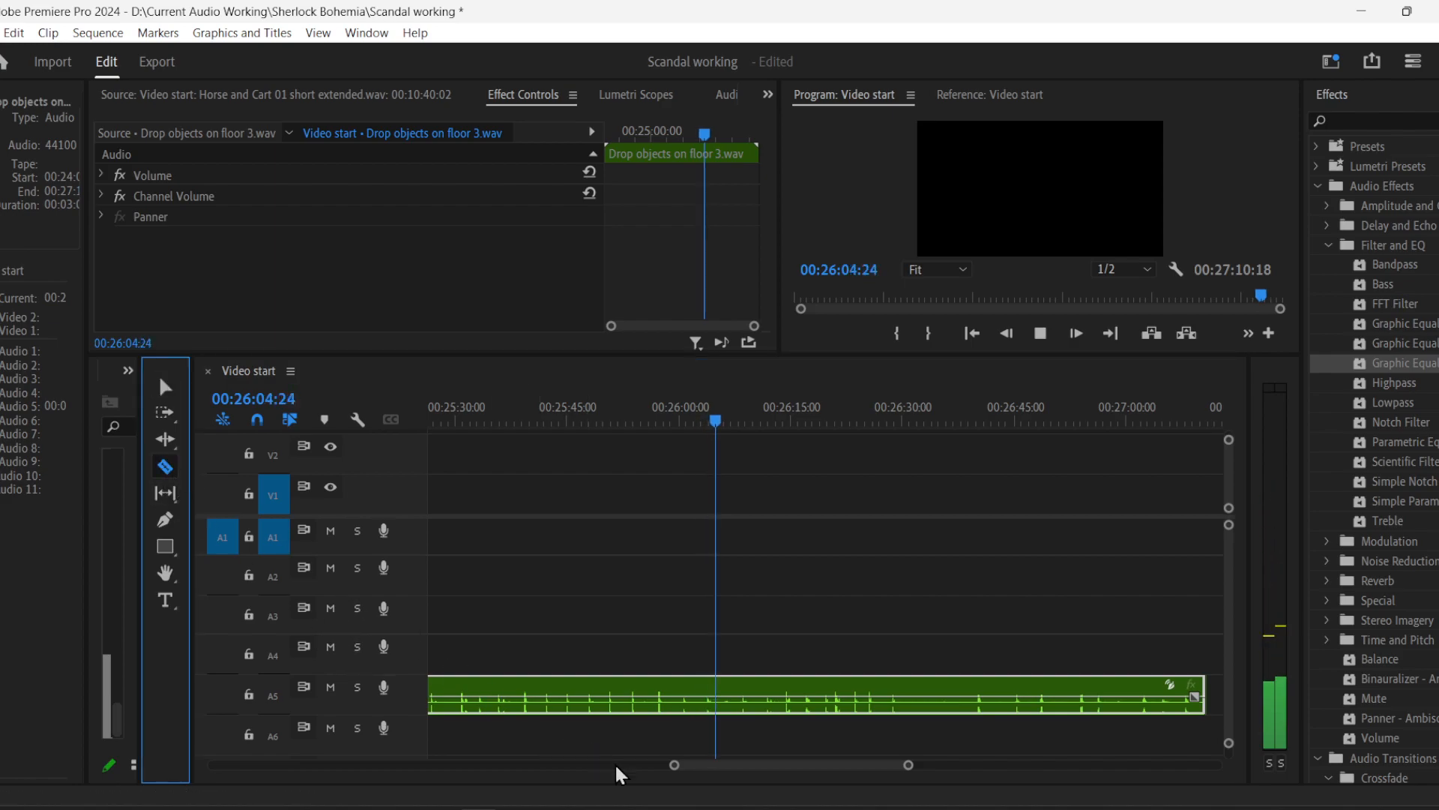
pyautogui.click(675, 697)
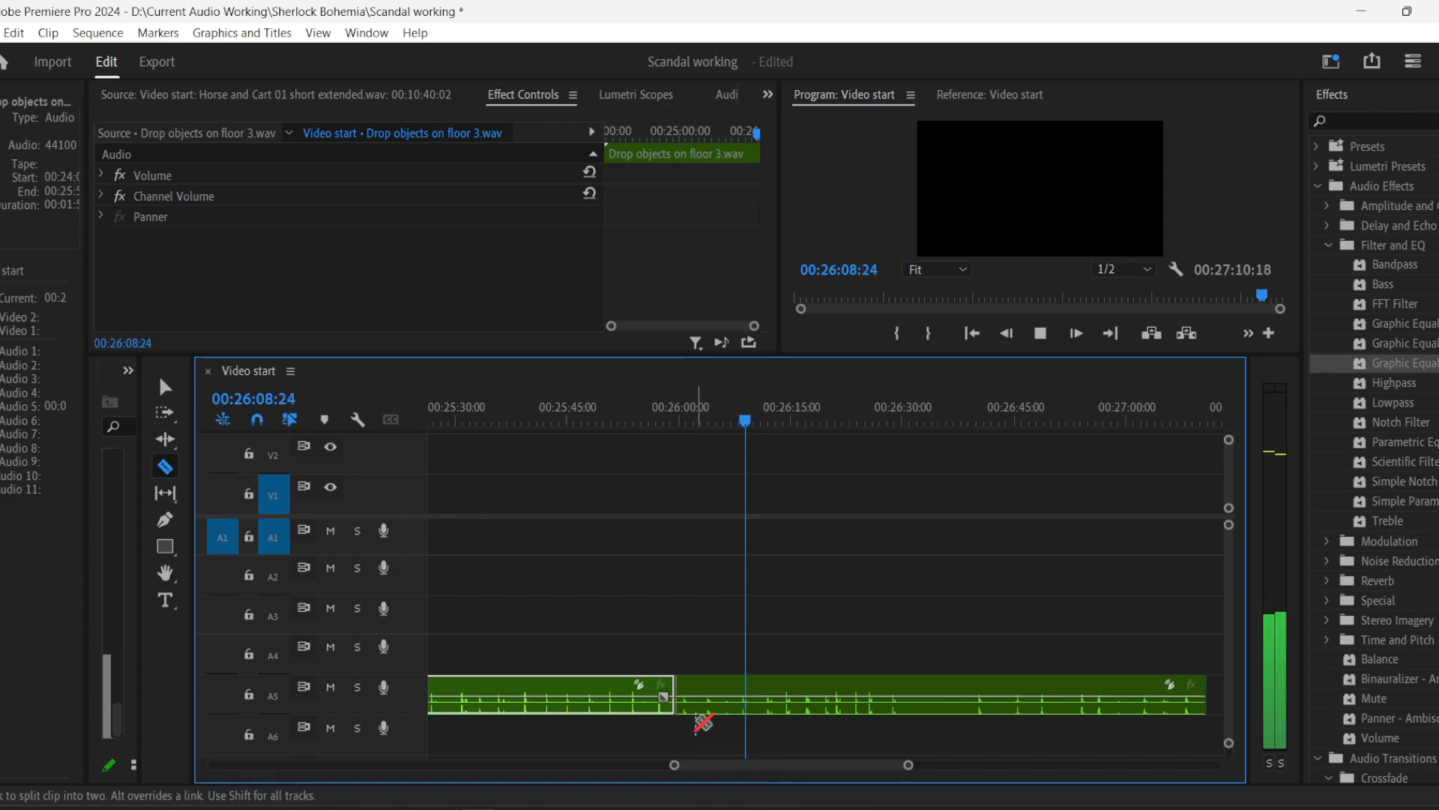
pyautogui.click(166, 387)
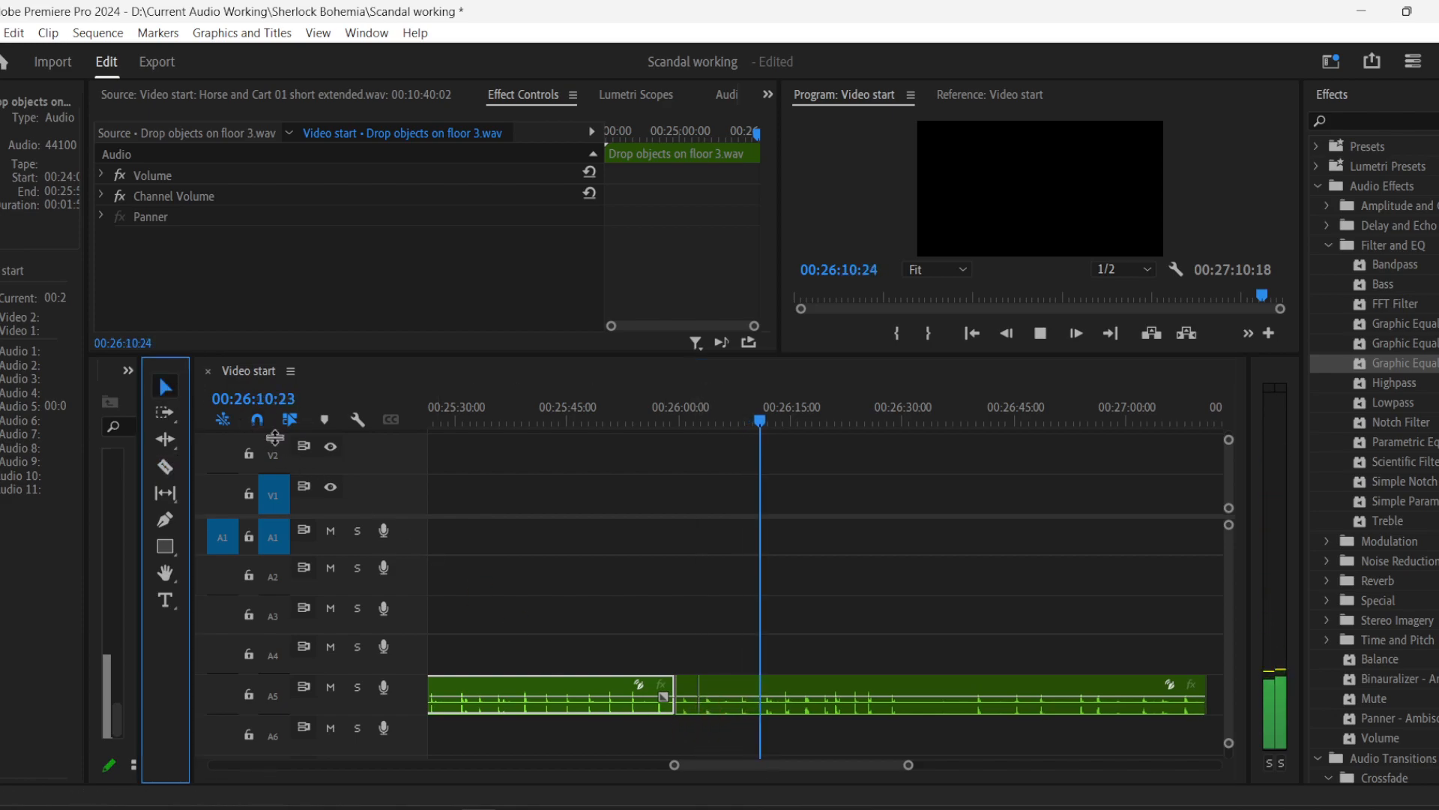
pyautogui.press('space')
pyautogui.click(567, 686)
pyautogui.press('Delete')
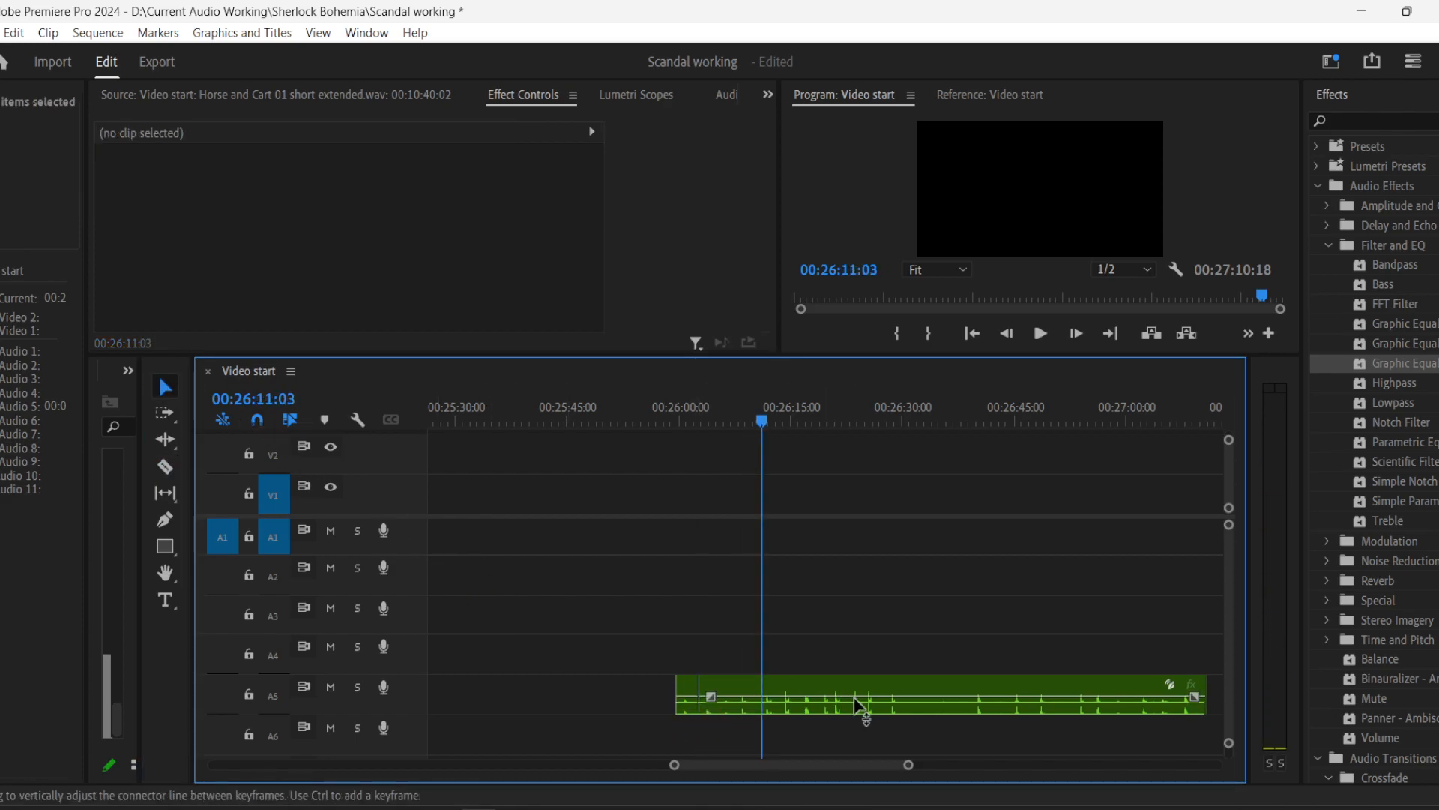
pyautogui.click(888, 687)
pyautogui.press('Delete')
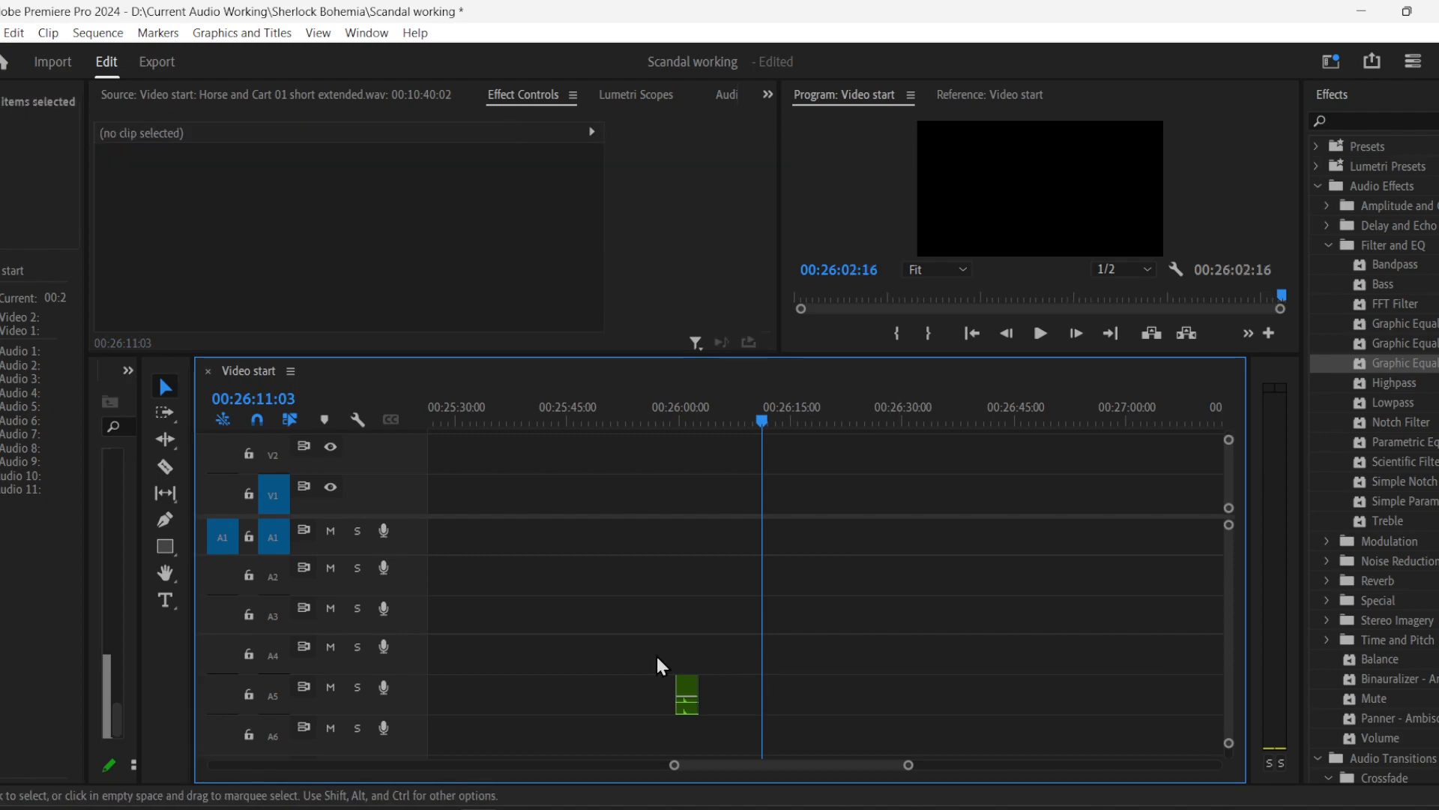
# - Cut the remaining short excerpt from A5, paste it back at the playhead as a test, and remove it again
pyautogui.moveTo(639, 648); pyautogui.dragTo(706, 715)
pyautogui.press('Delete')
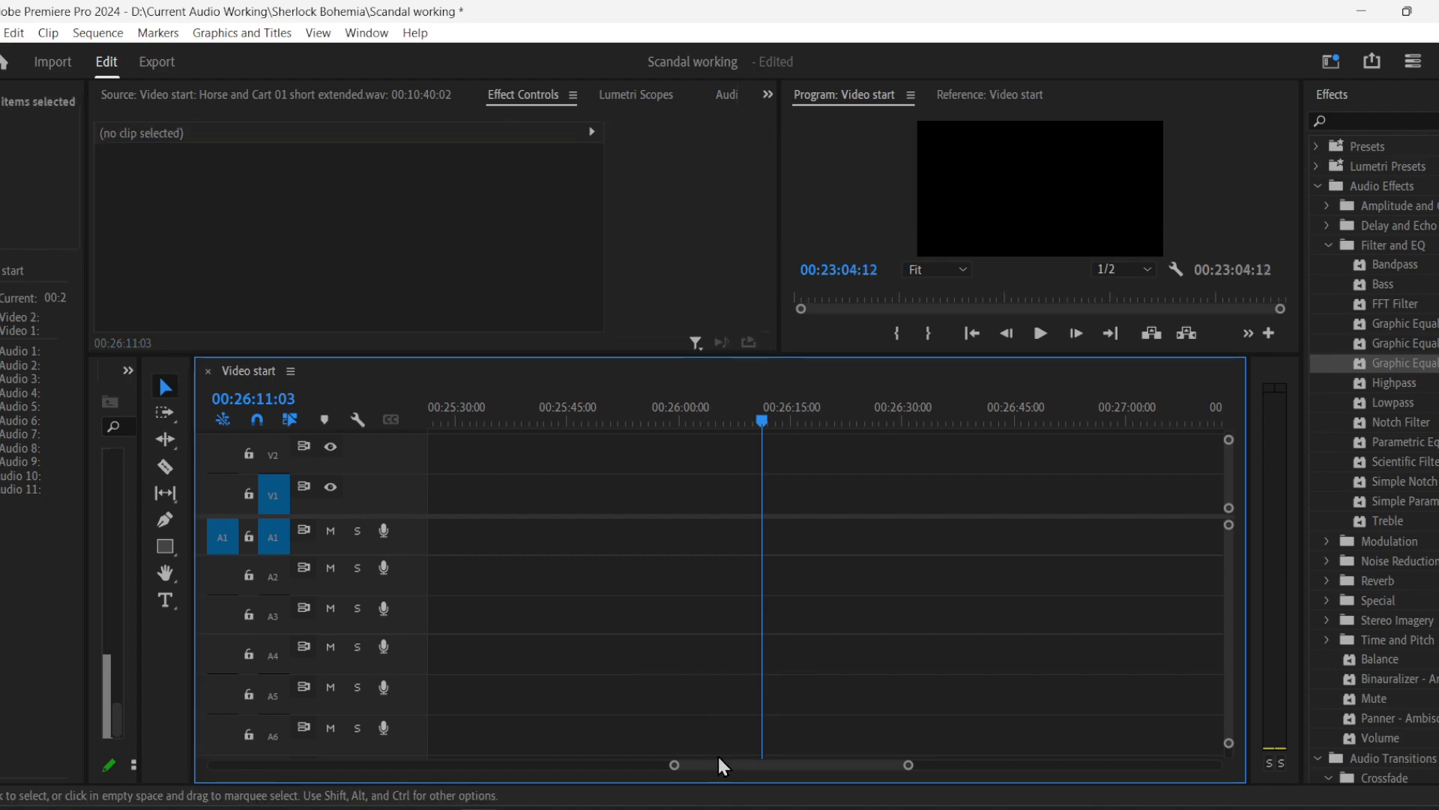
pyautogui.moveTo(784, 766)
pyautogui.mouseDown()
pyautogui.moveTo(675, 775)
pyautogui.moveTo(770, 772)
pyautogui.mouseUp()
pyautogui.hotkey('ctrl', 'v')
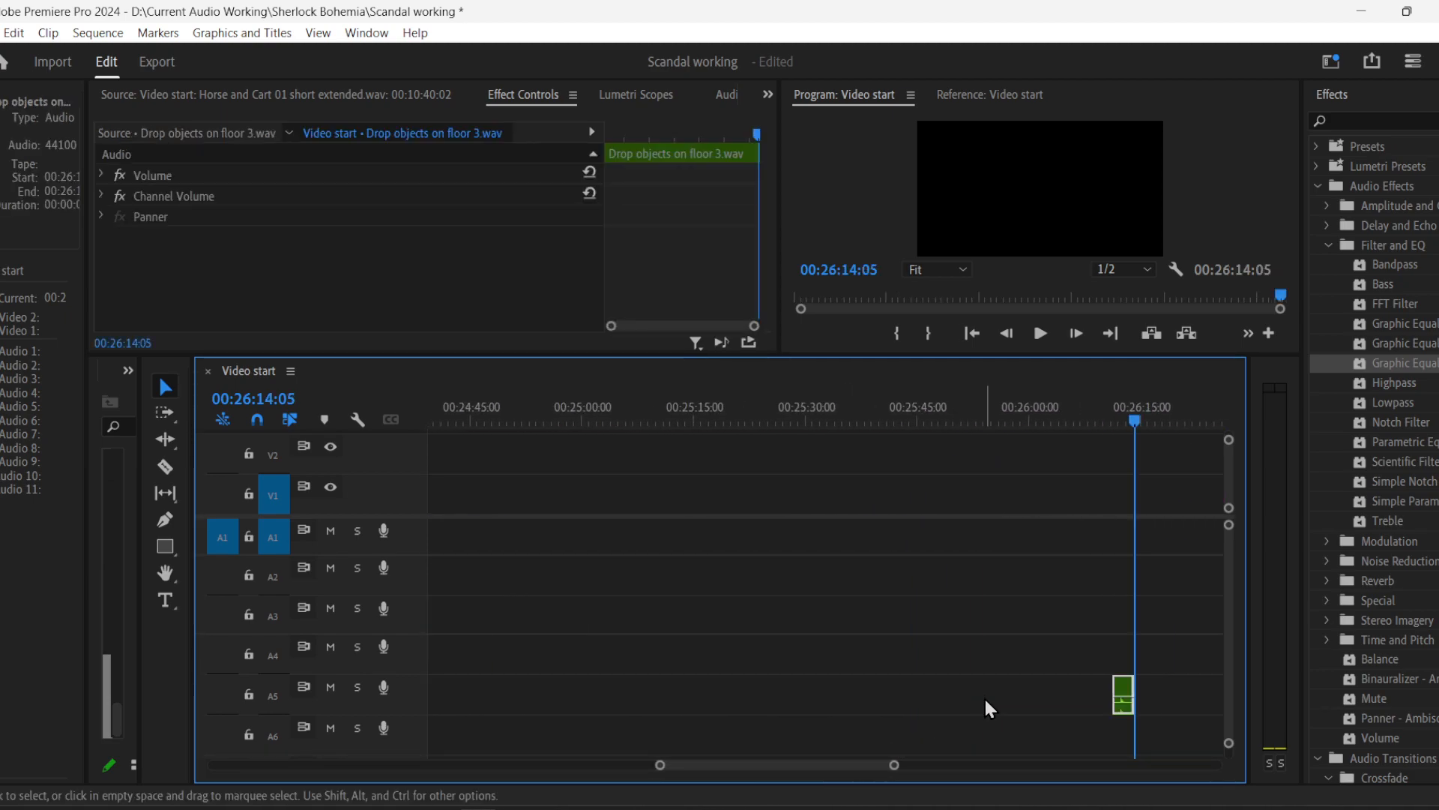
pyautogui.moveTo(896, 765); pyautogui.dragTo(1063, 764)
pyautogui.click(992, 742)
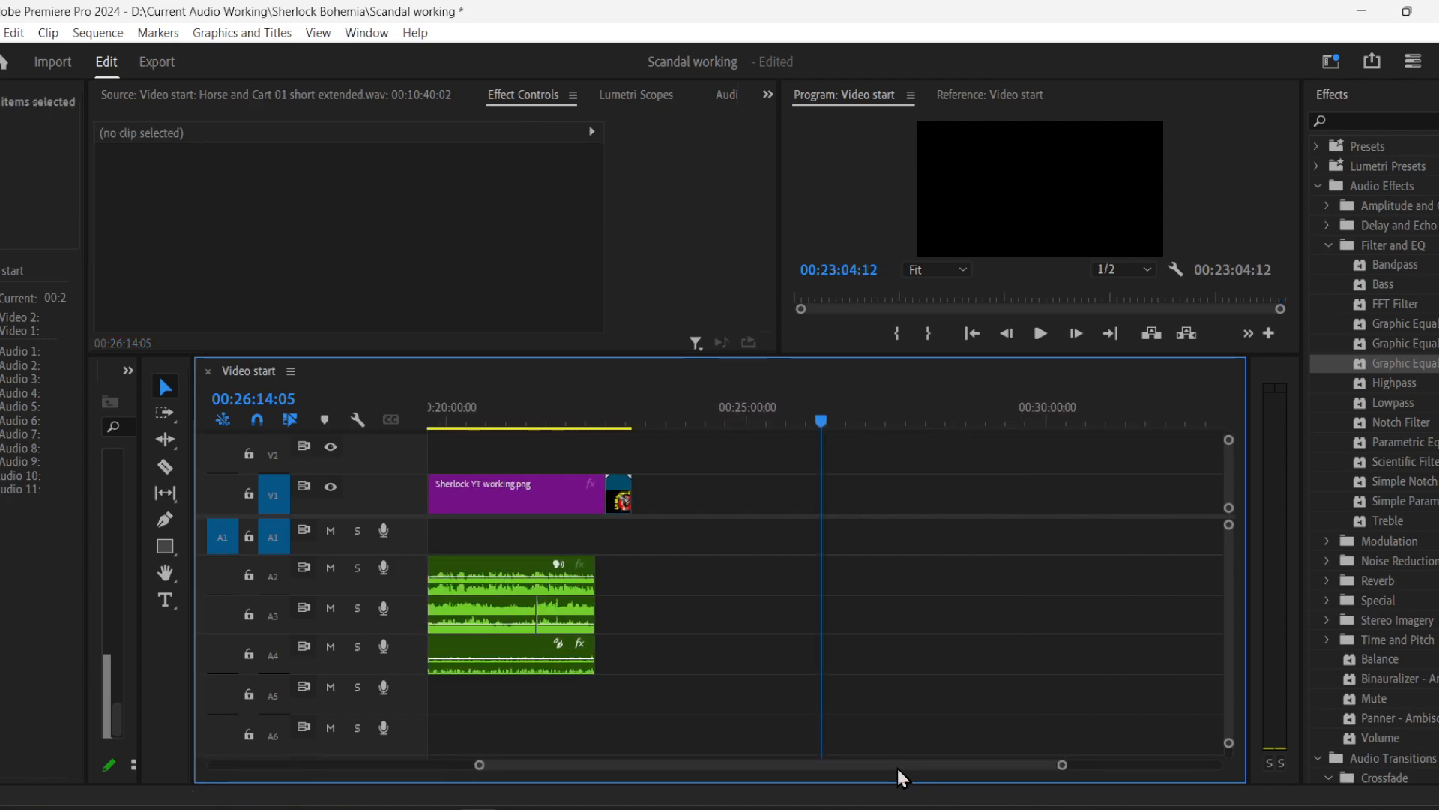
# - Return to the narration and listen from about 00:13:47, 00:14:16 and 00:13:57 to locate the spot for the drop sound
pyautogui.moveTo(896, 766); pyautogui.dragTo(762, 769)
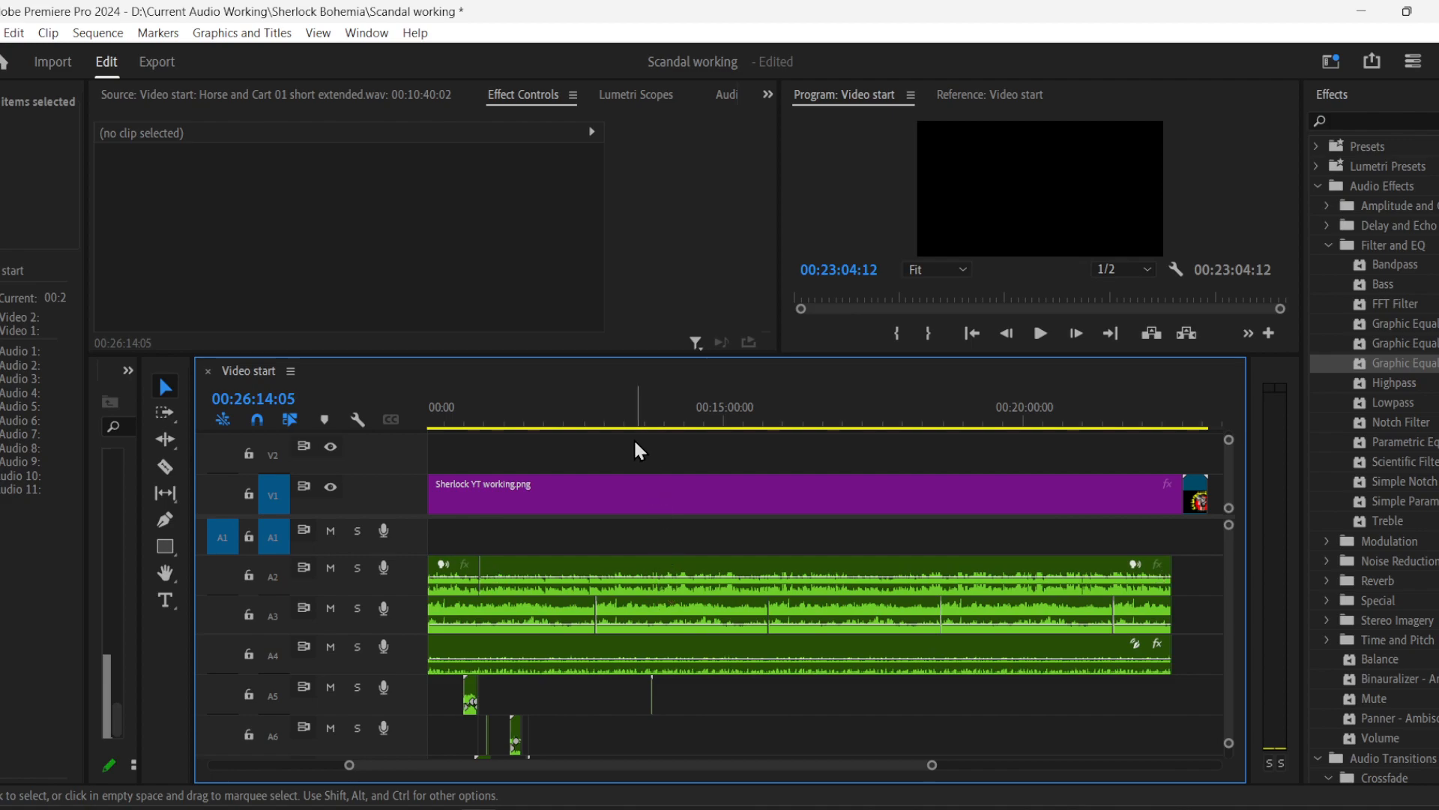
pyautogui.click(600, 422)
pyautogui.moveTo(603, 423); pyautogui.dragTo(652, 416)
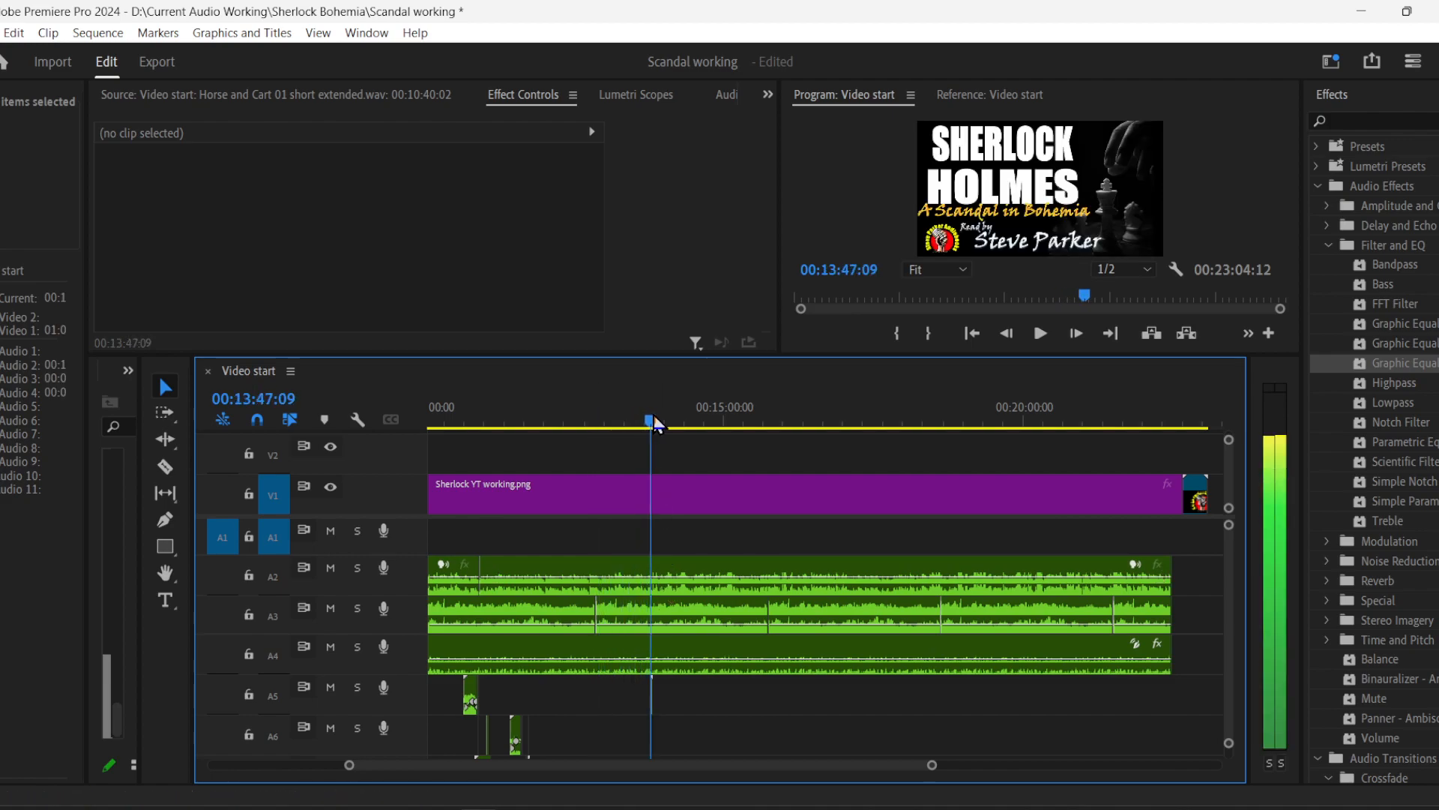
pyautogui.press('space')
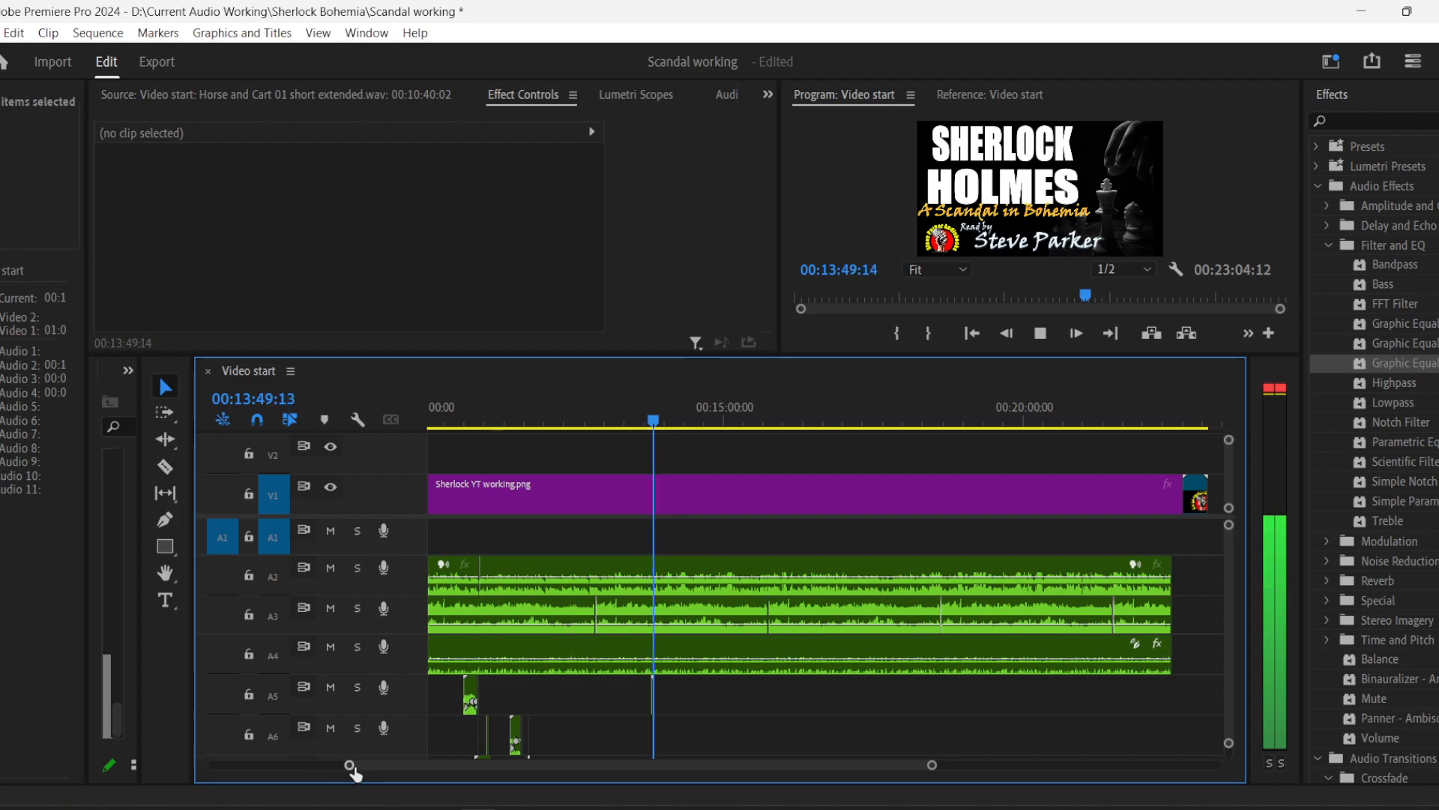
pyautogui.moveTo(351, 764); pyautogui.dragTo(508, 793)
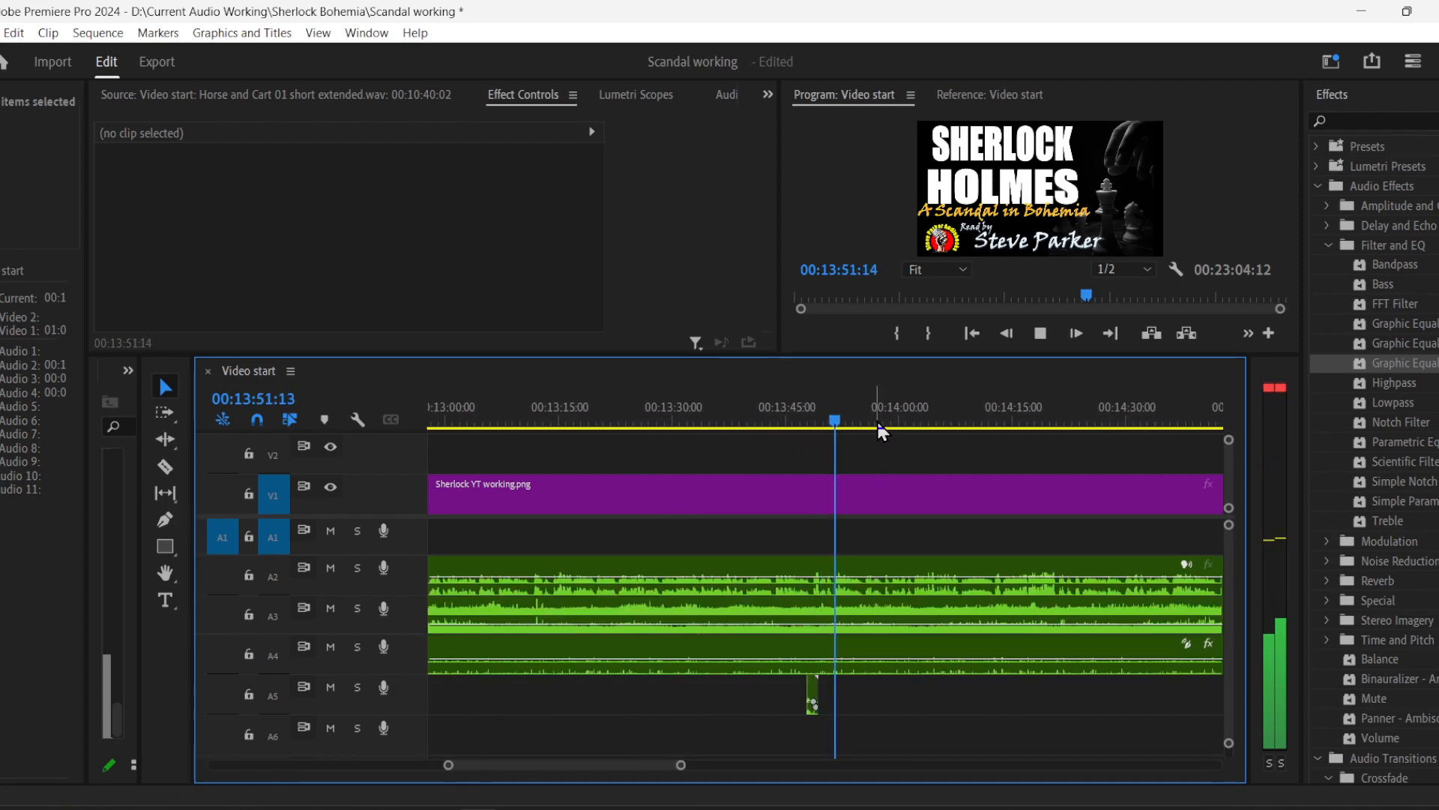
pyautogui.click(1022, 410)
pyautogui.press('space')
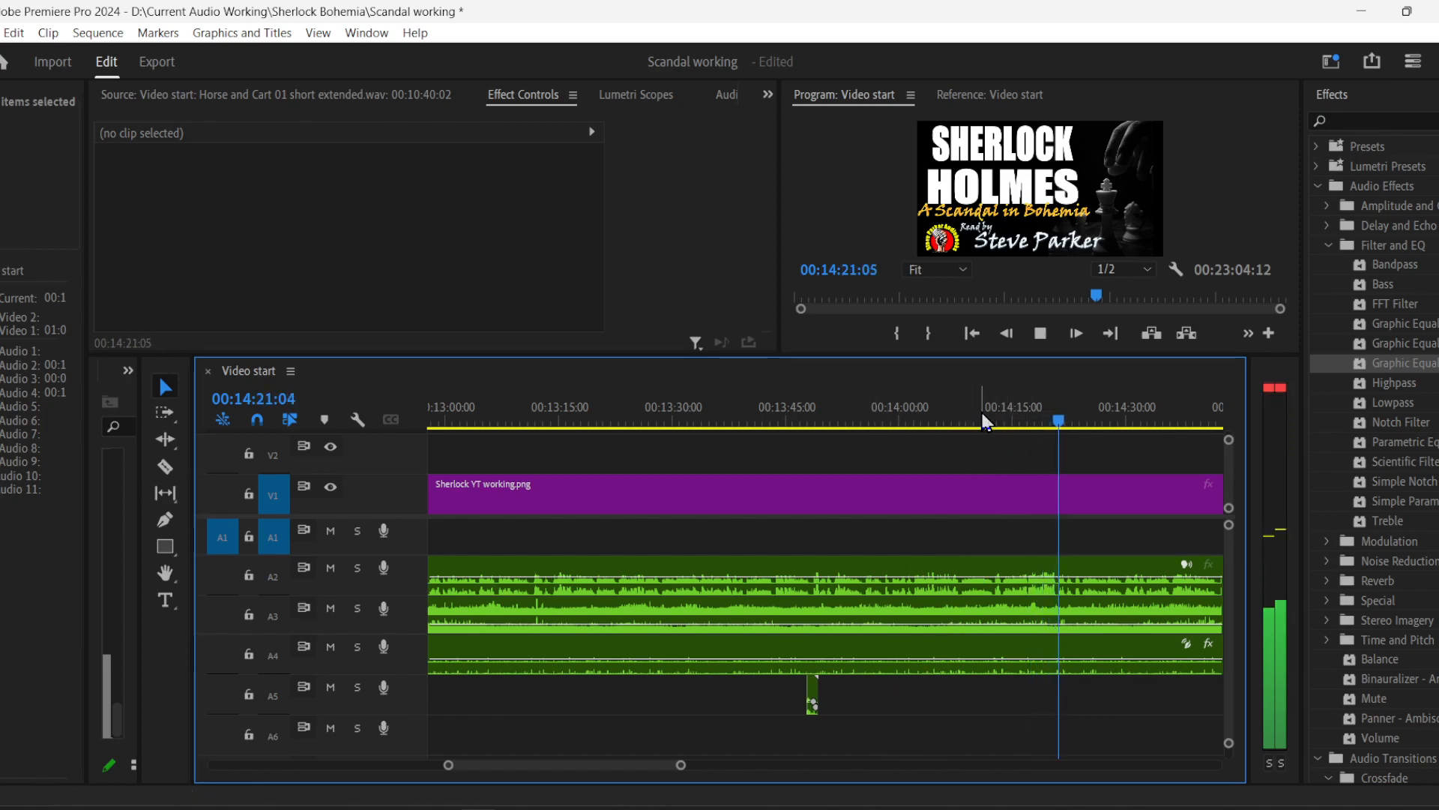
pyautogui.moveTo(982, 412); pyautogui.dragTo(878, 423)
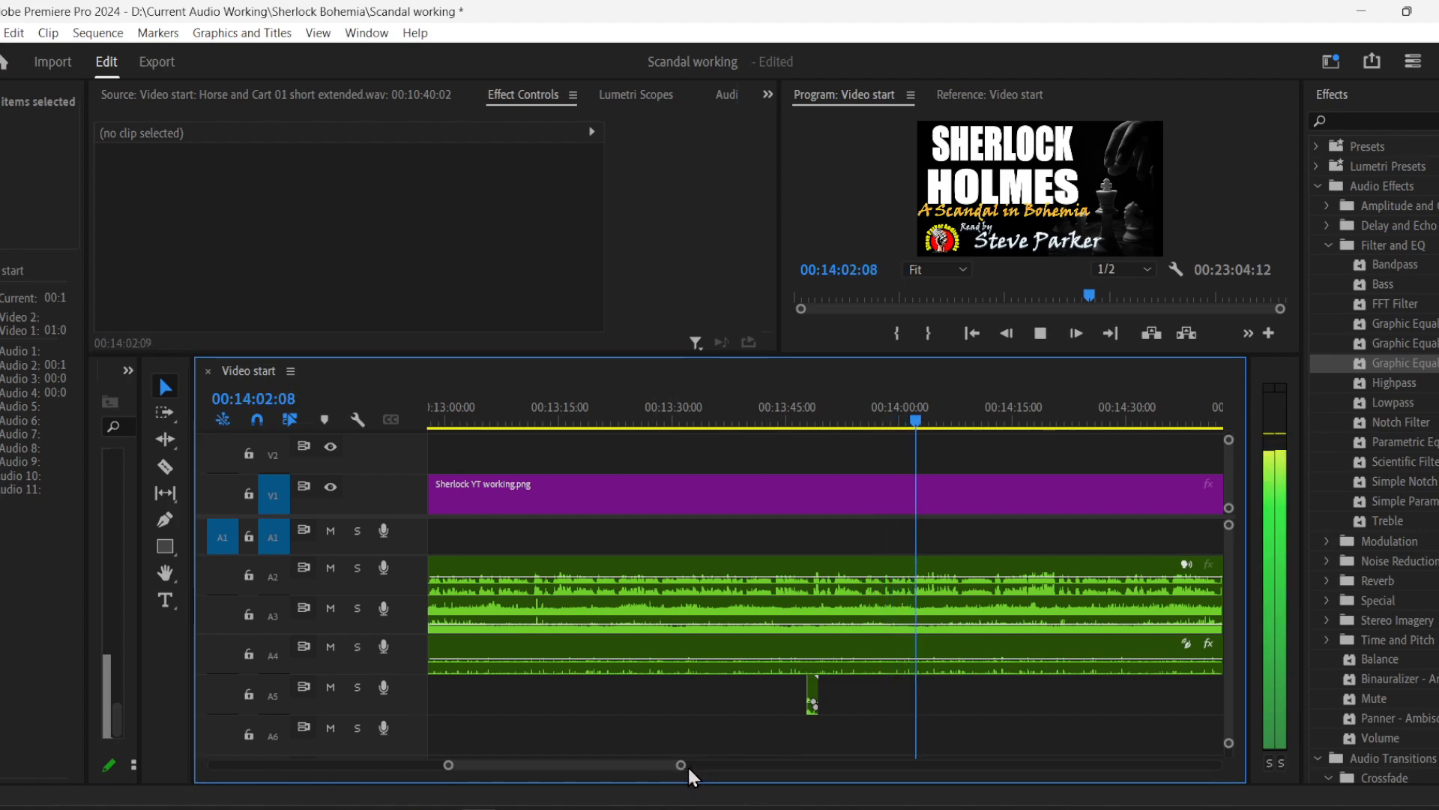
pyautogui.moveTo(625, 767); pyautogui.dragTo(634, 764)
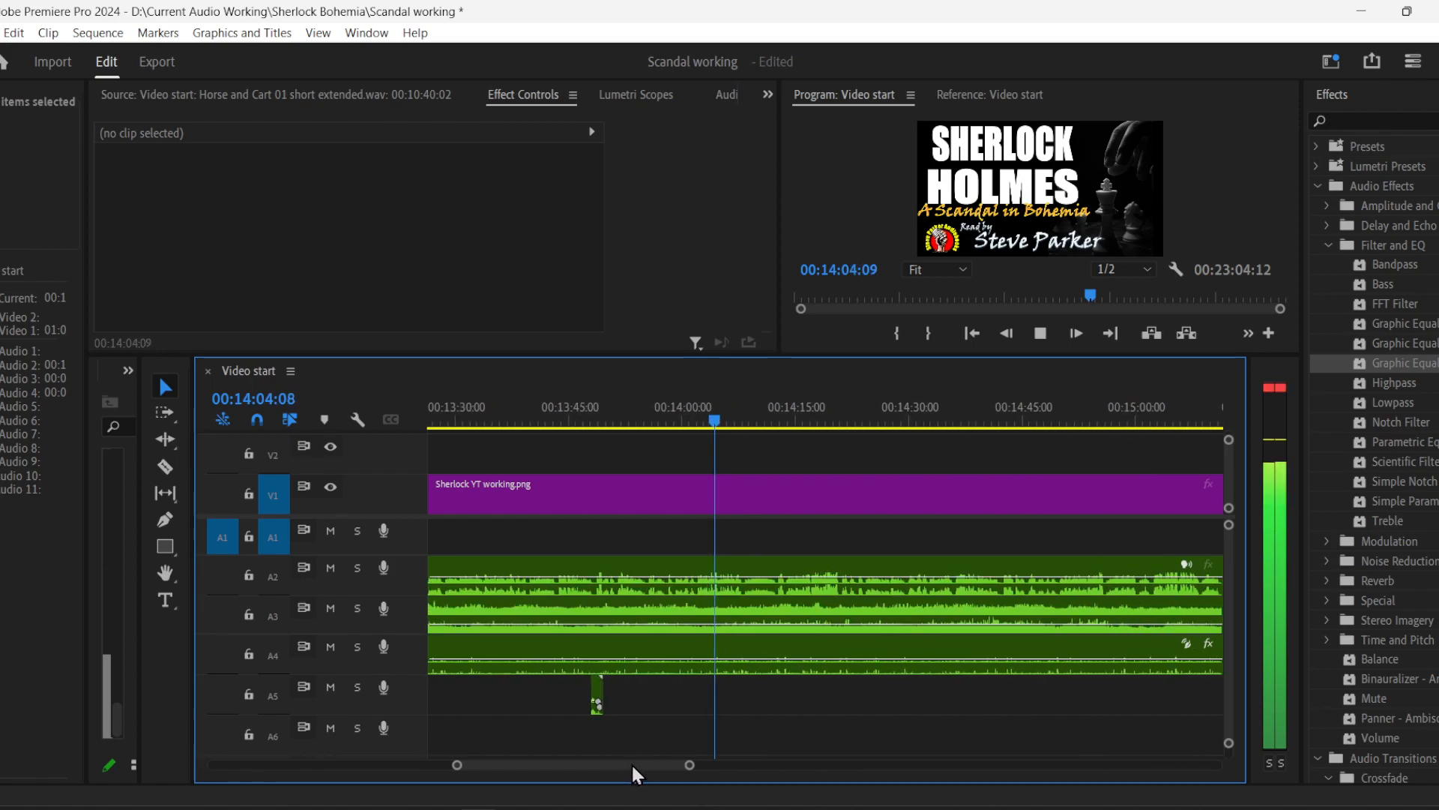
# - Pause and resume the narration between about 00:14:07 and 00:14:14, saving the project during a pause
pyautogui.click(1041, 337)
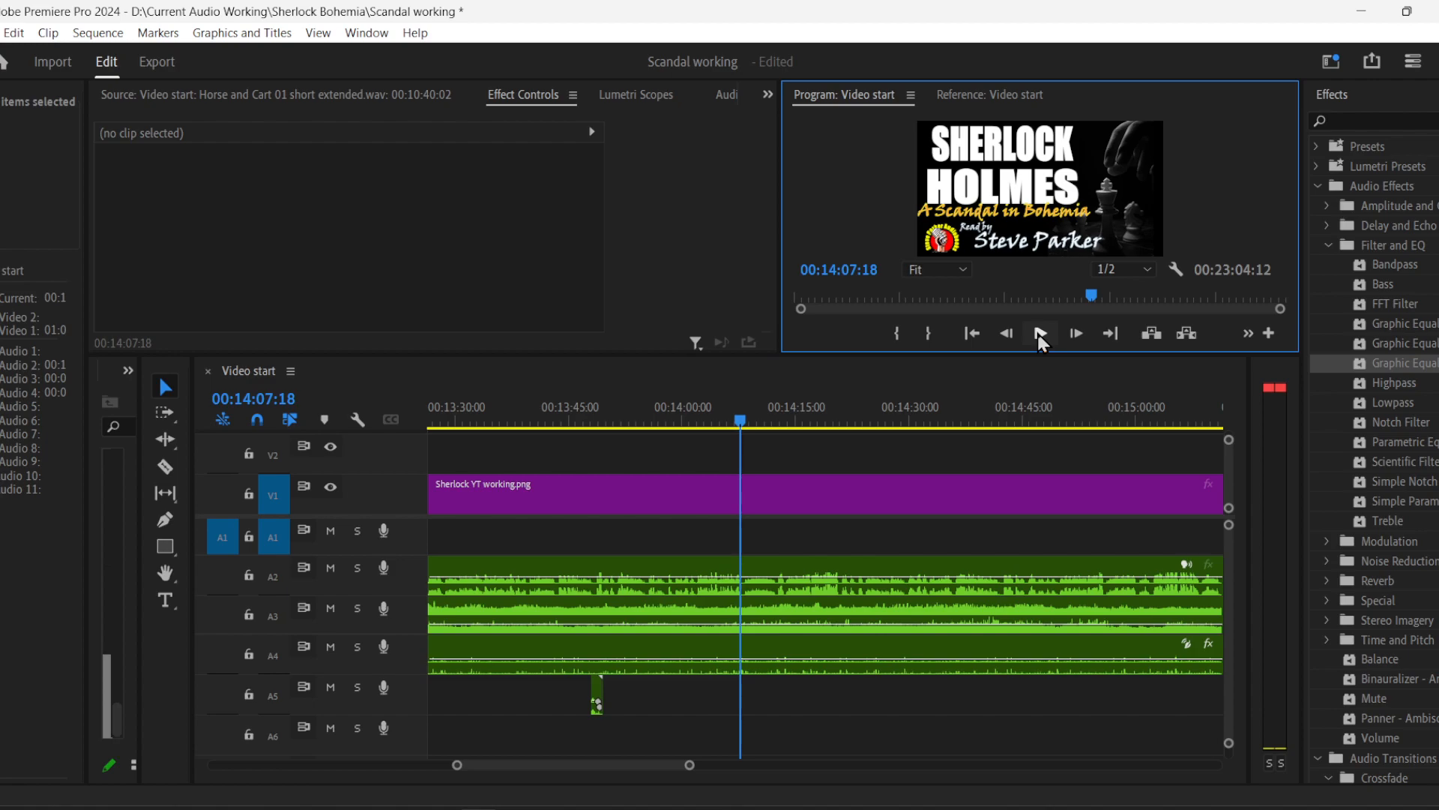
pyautogui.click(1041, 335)
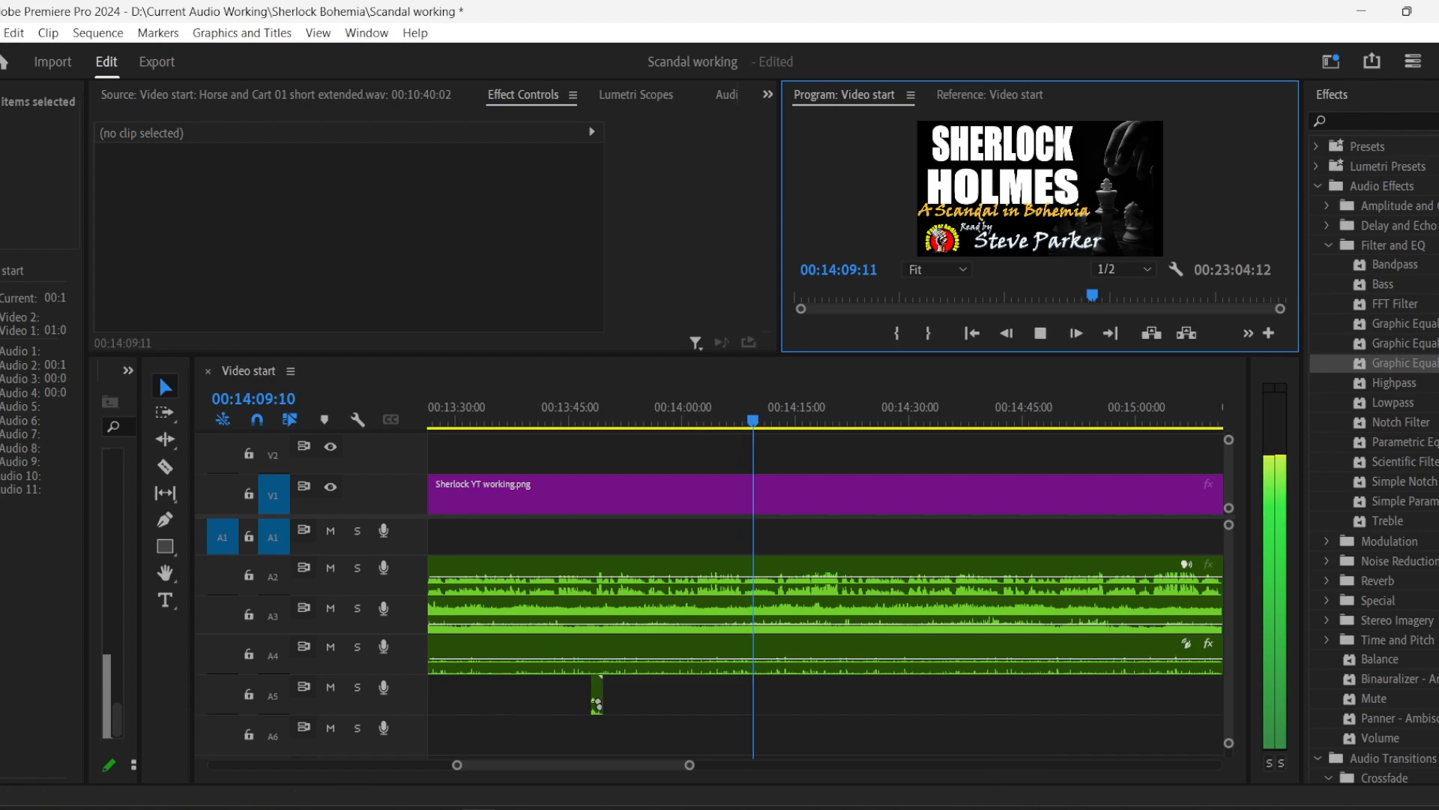
pyautogui.click(1040, 335)
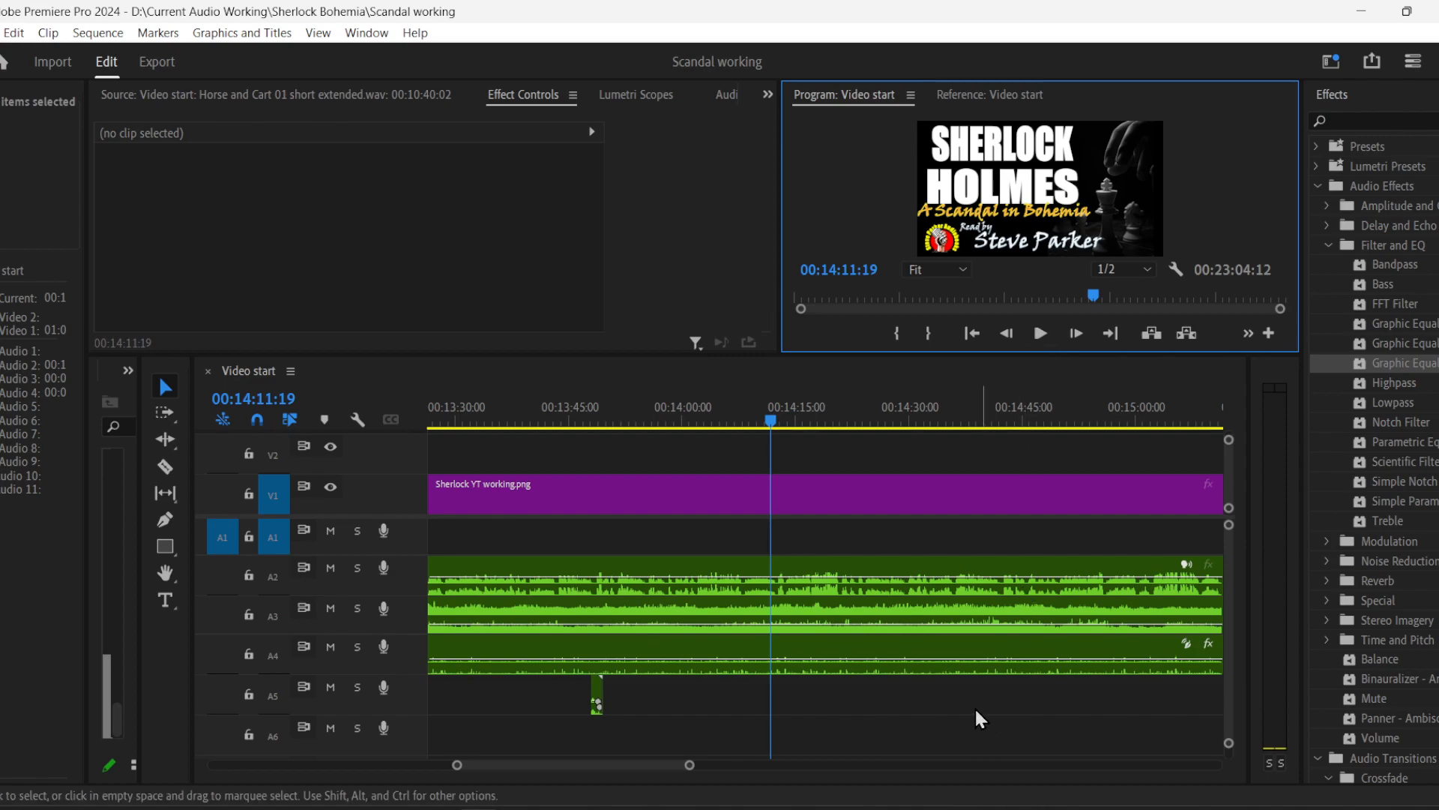
pyautogui.press('space')
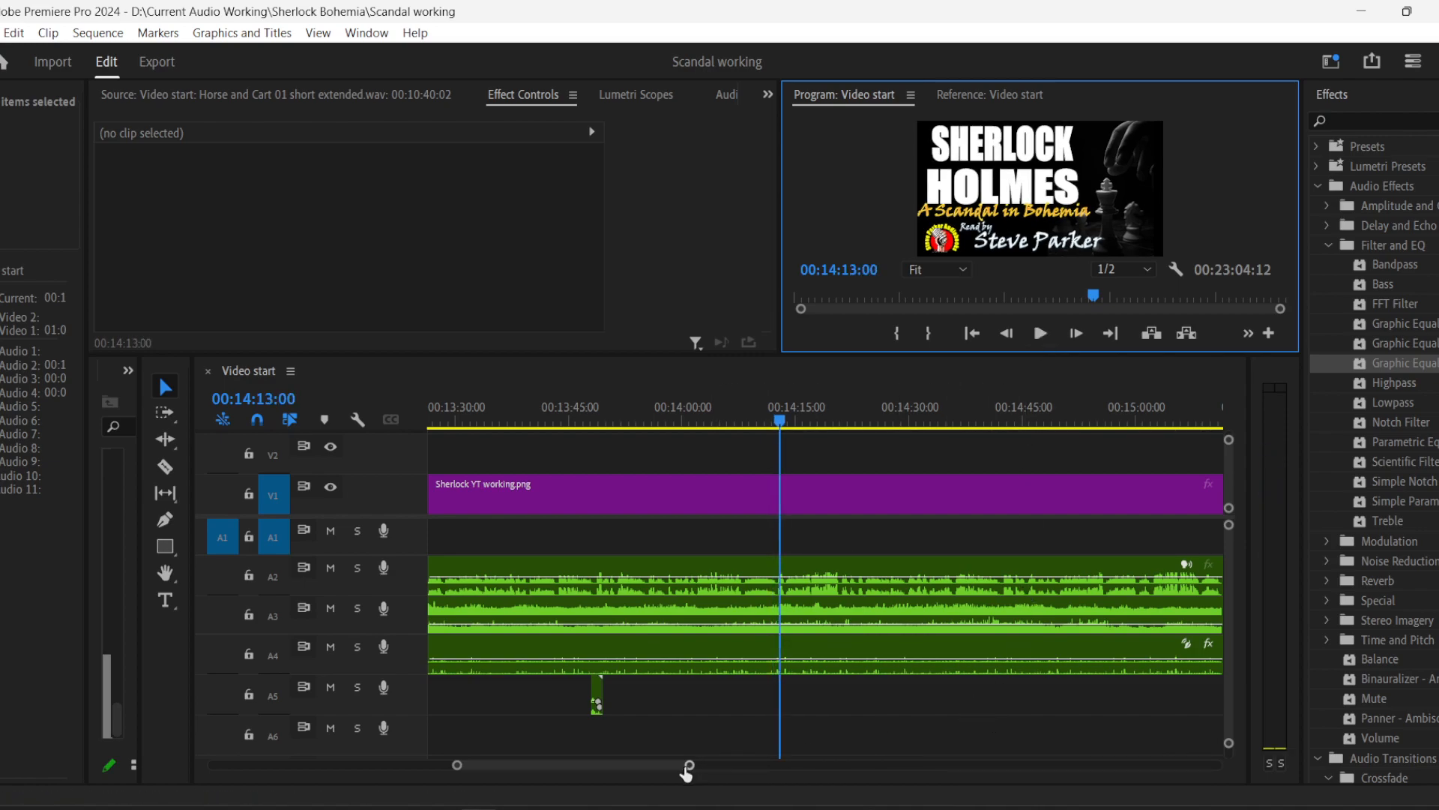
pyautogui.press('space')
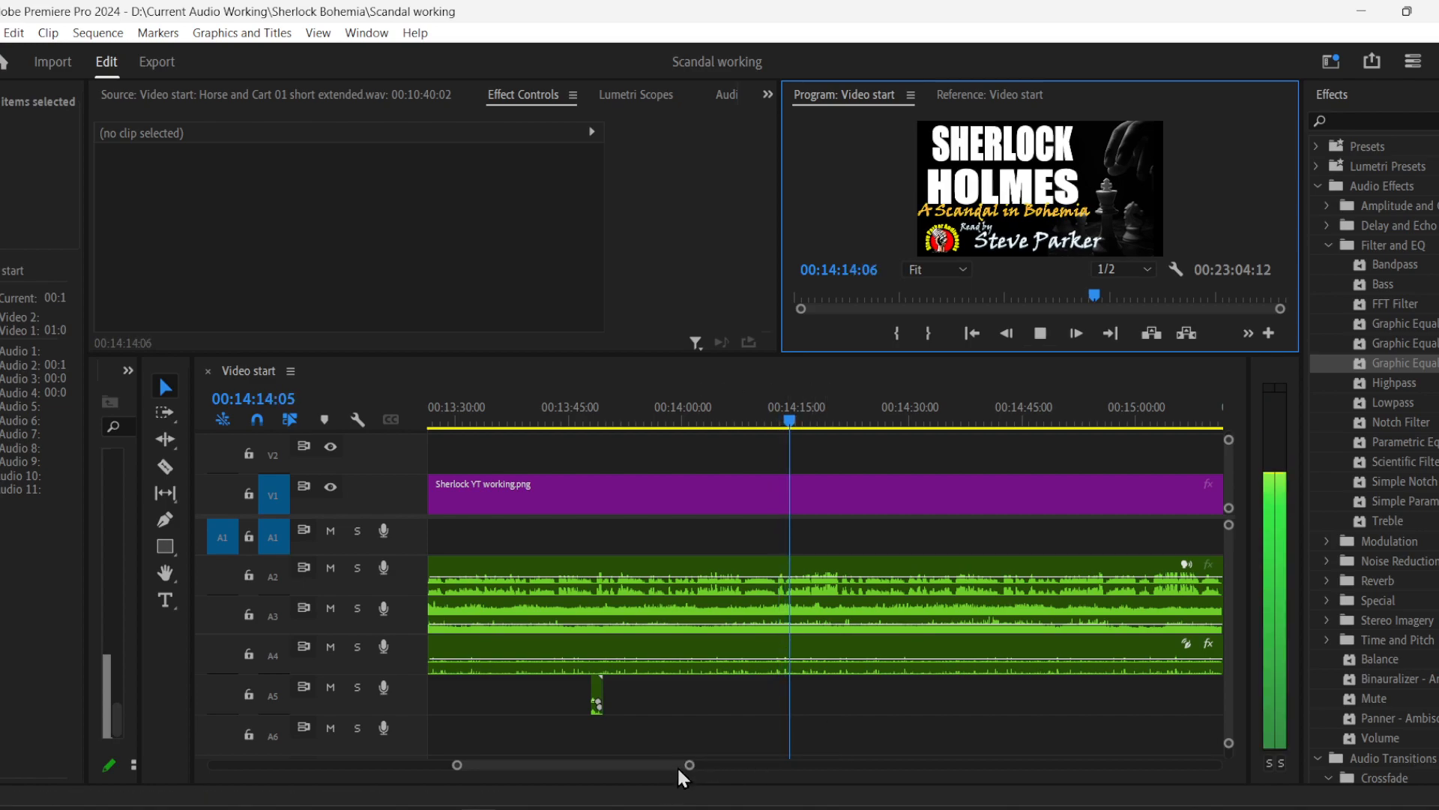
# - Listen through the narration from about 00:14:14 to 00:15:56 to find the spot for the drop sound
pyautogui.moveTo(688, 764); pyautogui.dragTo(810, 764)
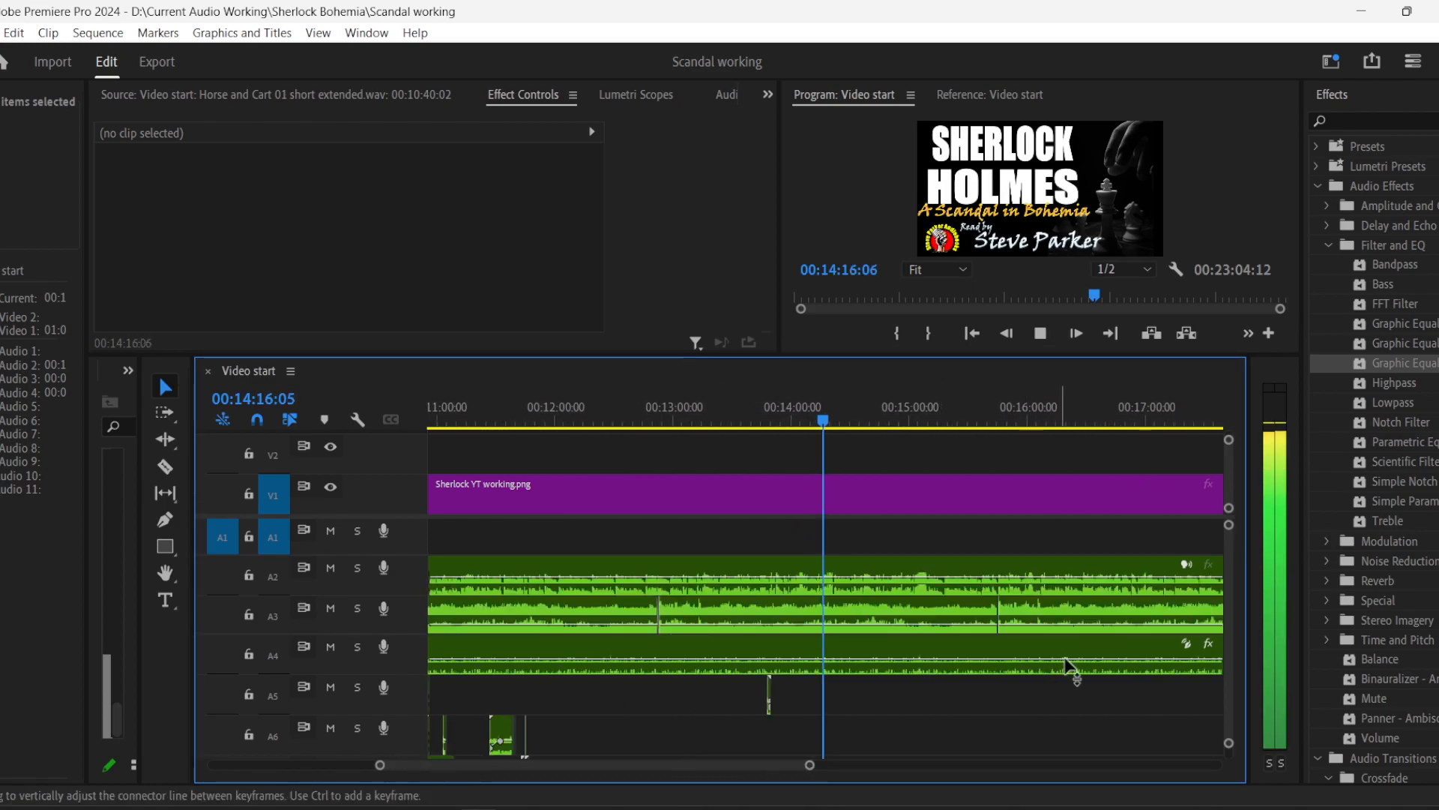
pyautogui.scroll(-1, 1233, 678)
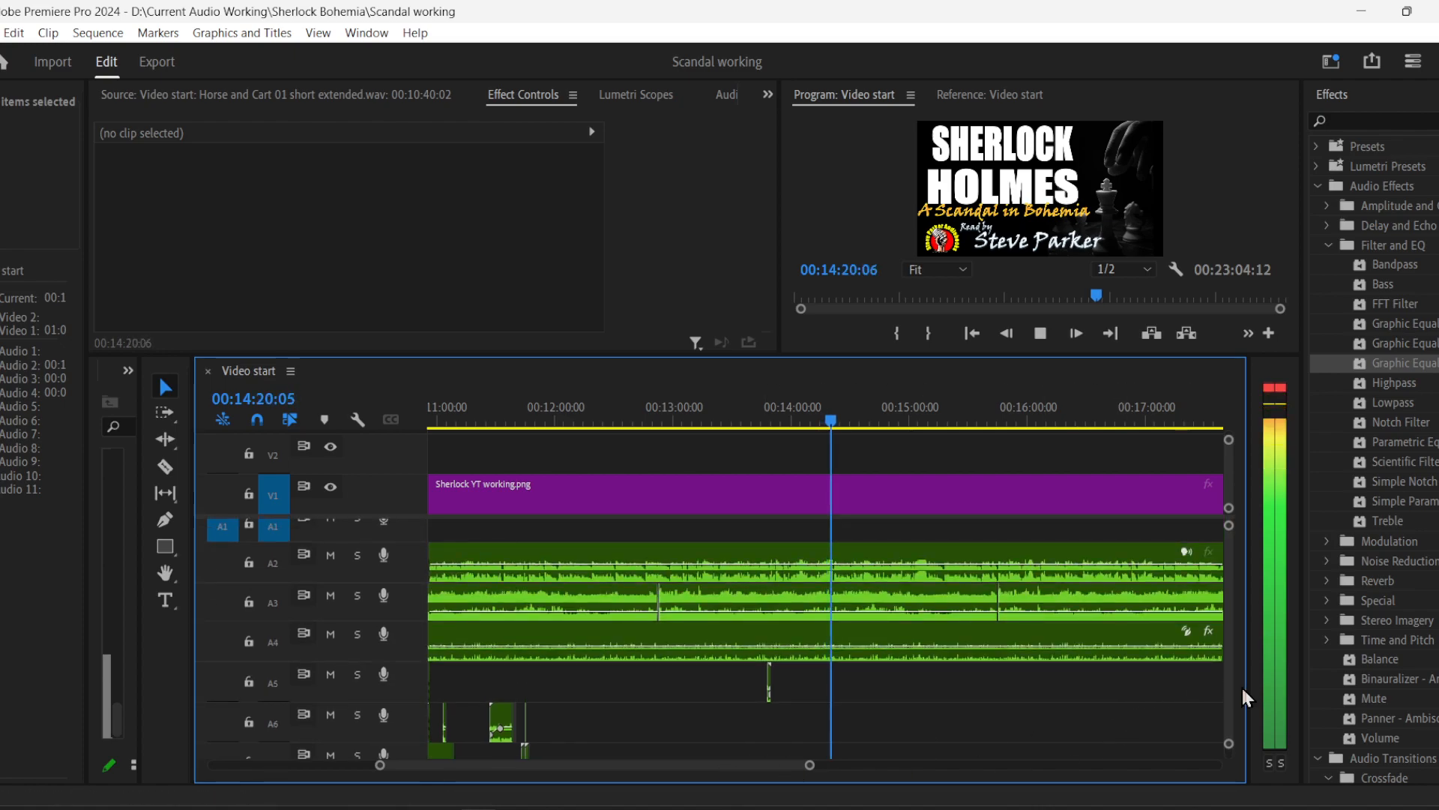
pyautogui.scroll(1, 1227, 694)
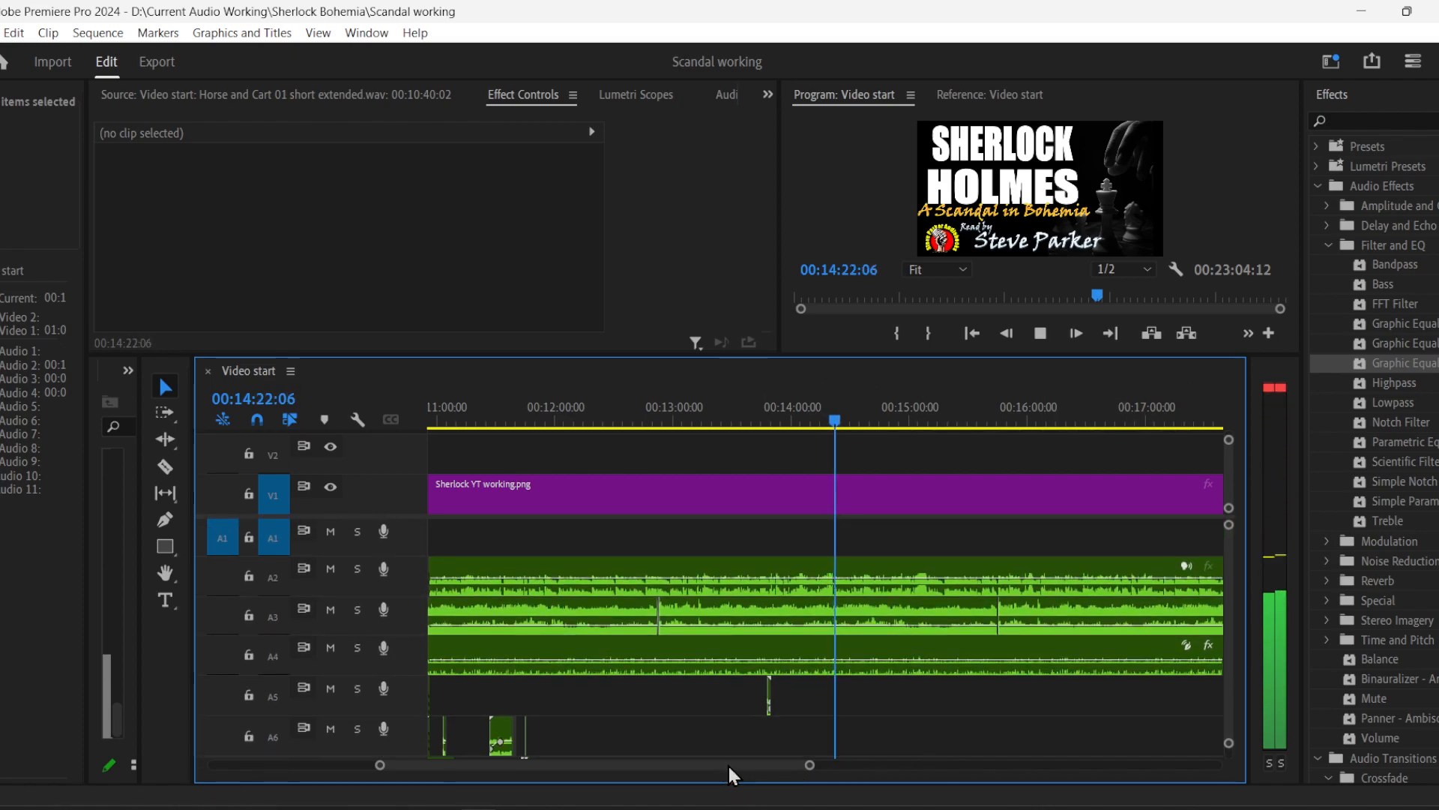
pyautogui.moveTo(374, 772); pyautogui.dragTo(454, 768)
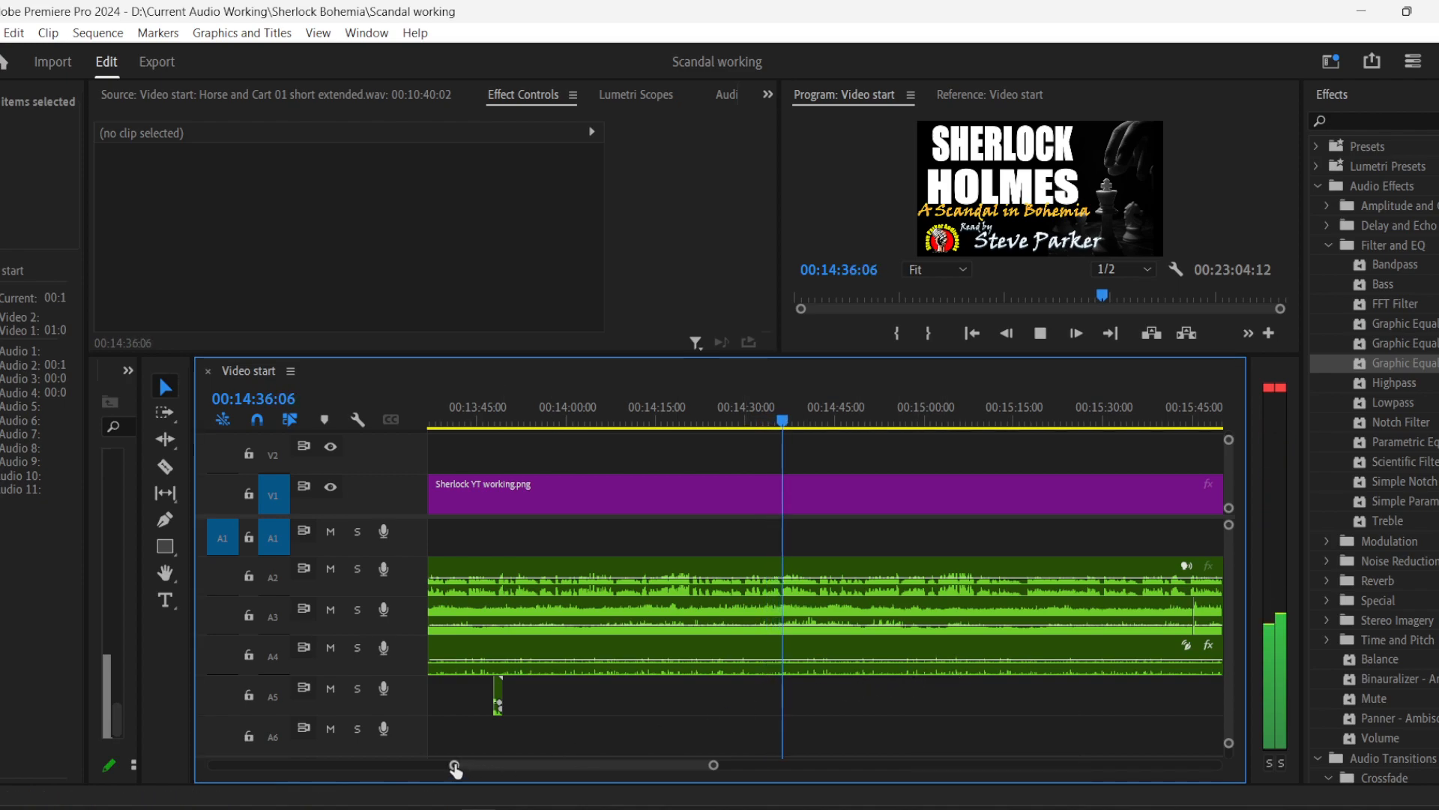
pyautogui.moveTo(455, 766); pyautogui.dragTo(567, 762)
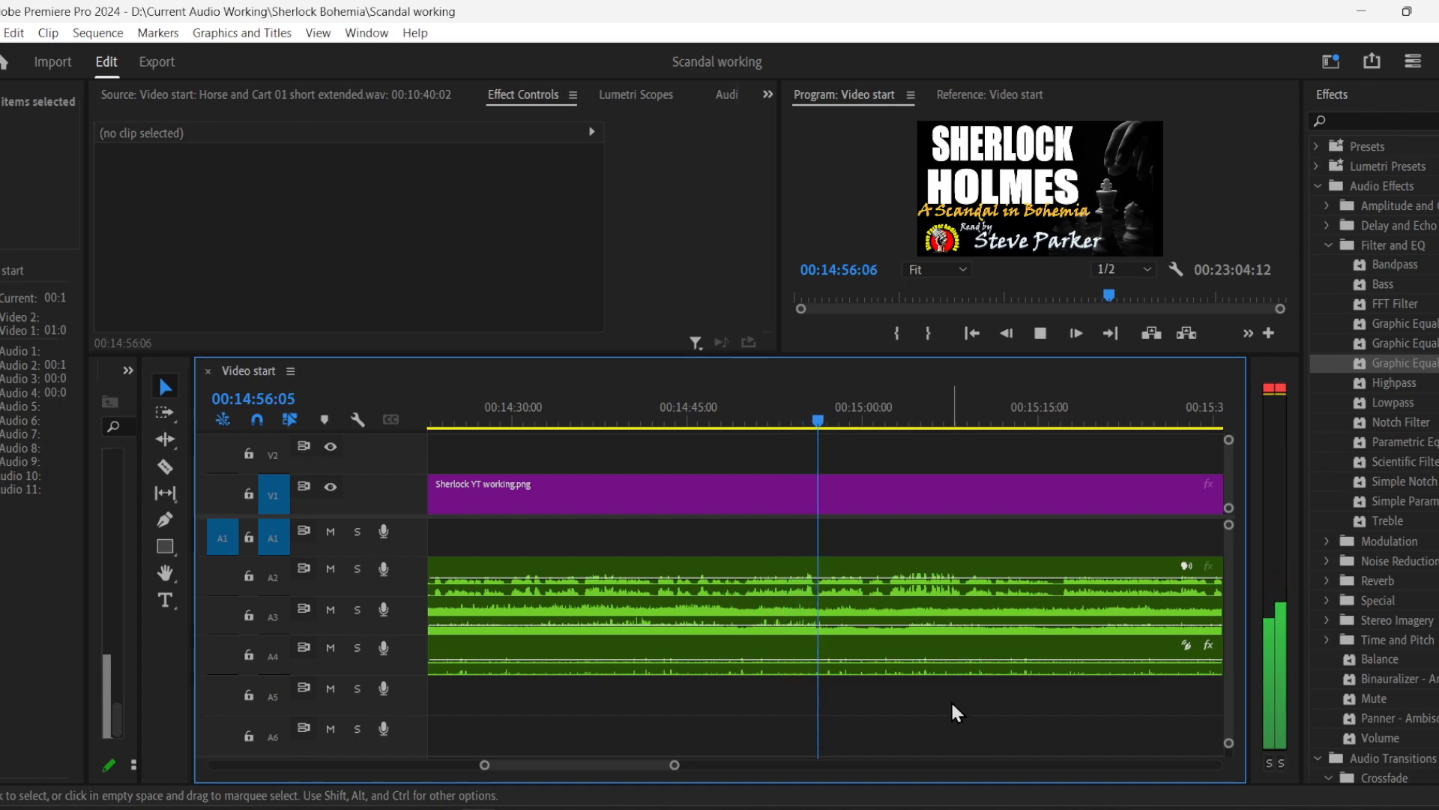
pyautogui.moveTo(588, 763); pyautogui.dragTo(596, 764)
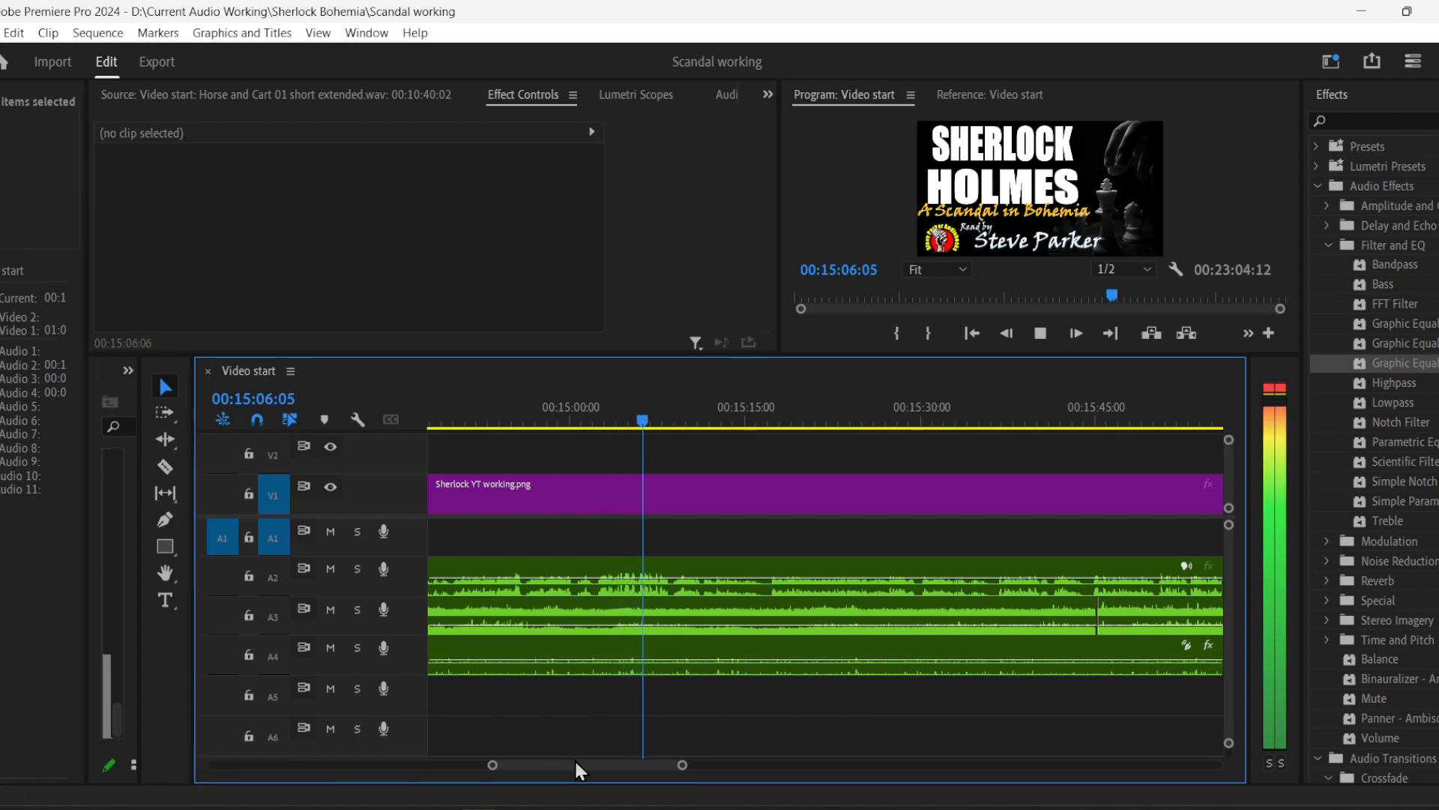
pyautogui.moveTo(575, 761); pyautogui.dragTo(579, 762)
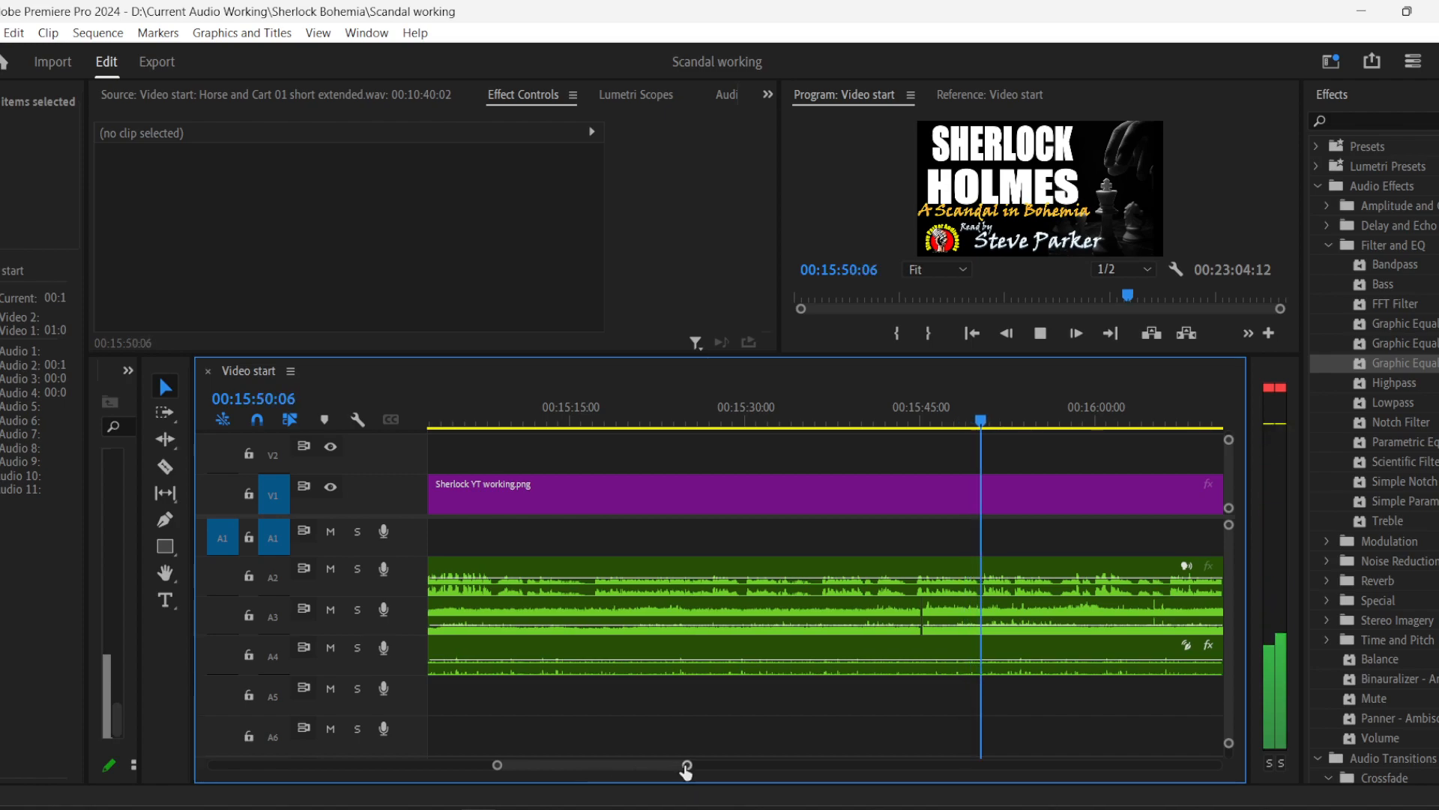
pyautogui.moveTo(687, 764); pyautogui.dragTo(696, 766)
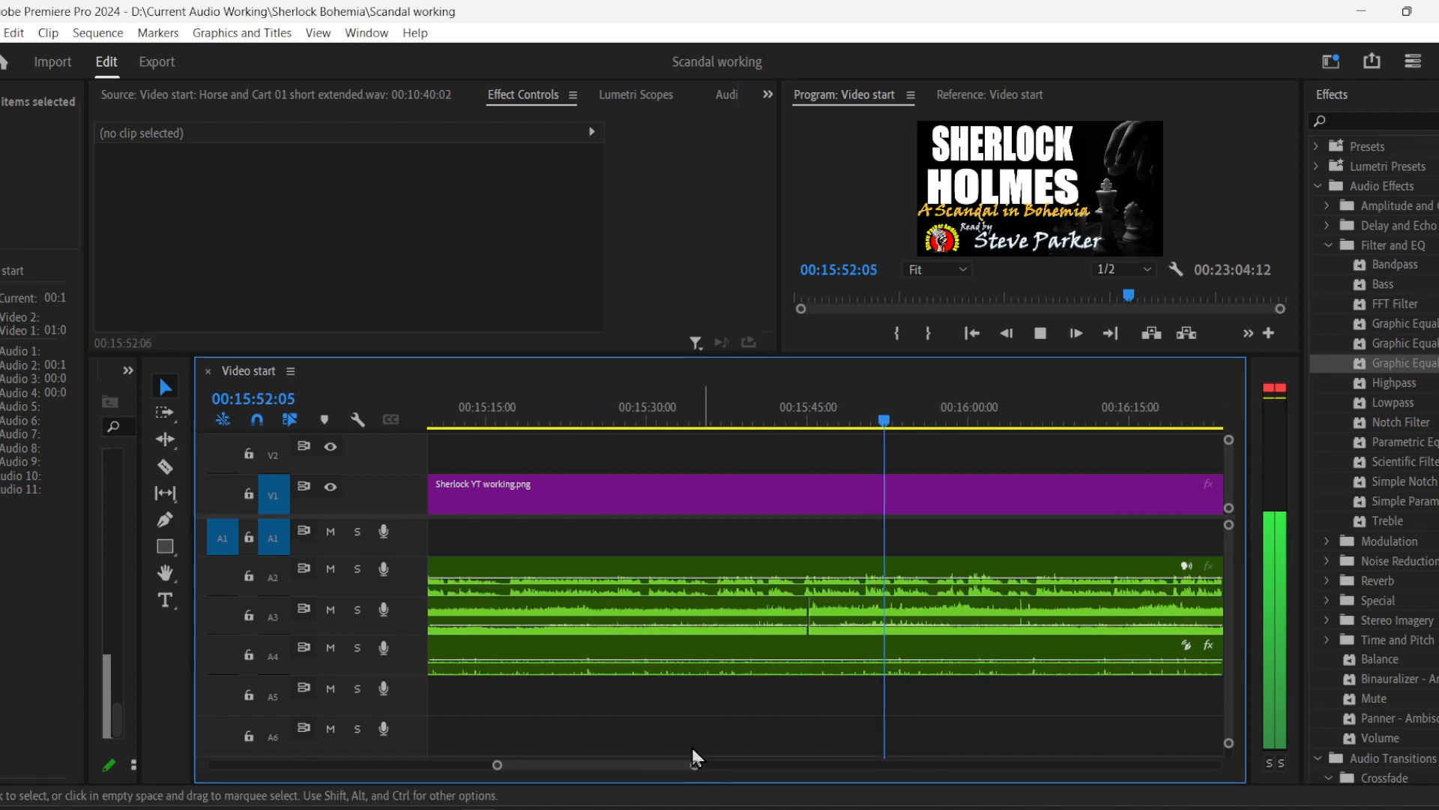
pyautogui.moveTo(498, 765); pyautogui.dragTo(521, 766)
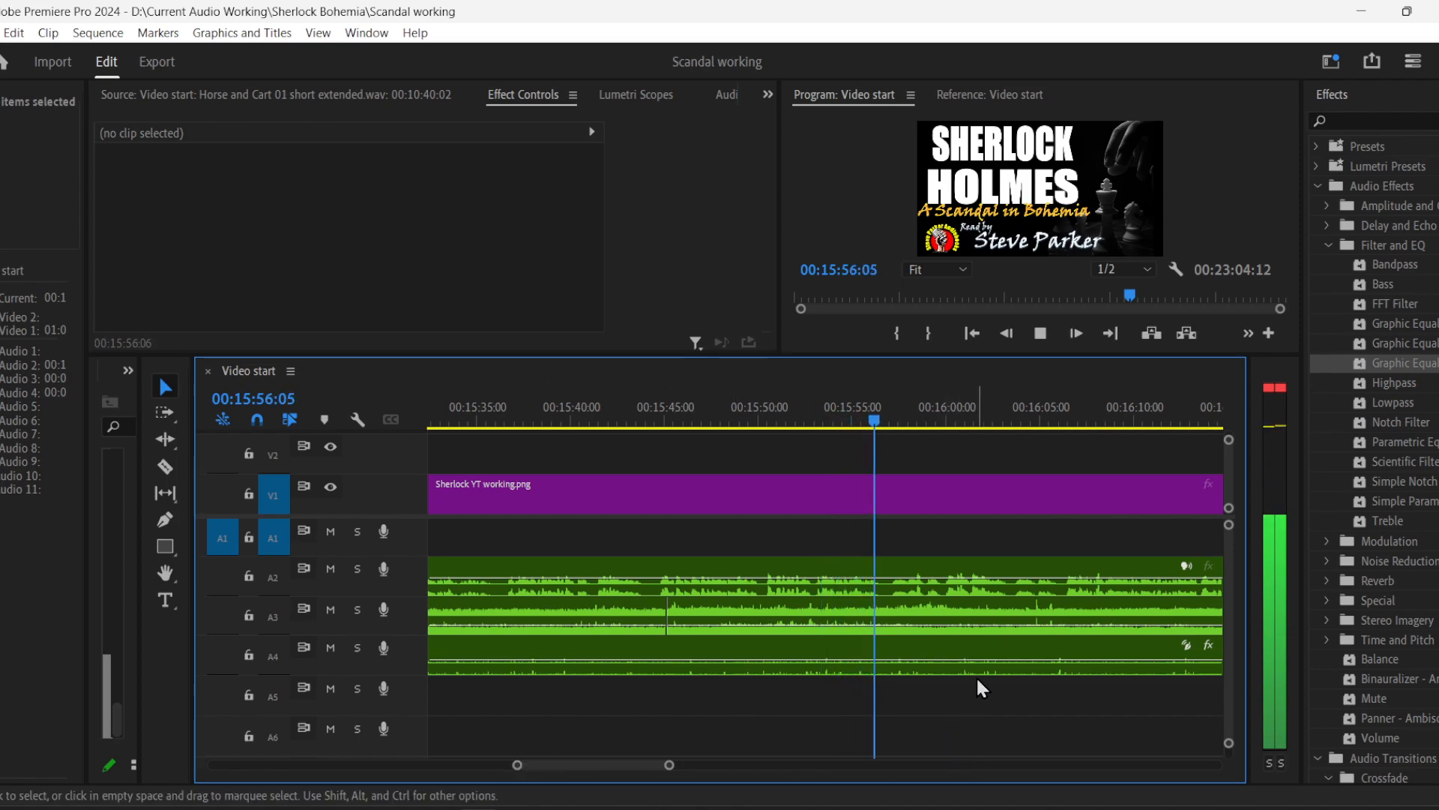
# - Paste the dropped-object excerpt onto A5 at about 00:15:56, shift it slightly earlier, and play it against the narration
pyautogui.hotkey('ctrl', 'v')
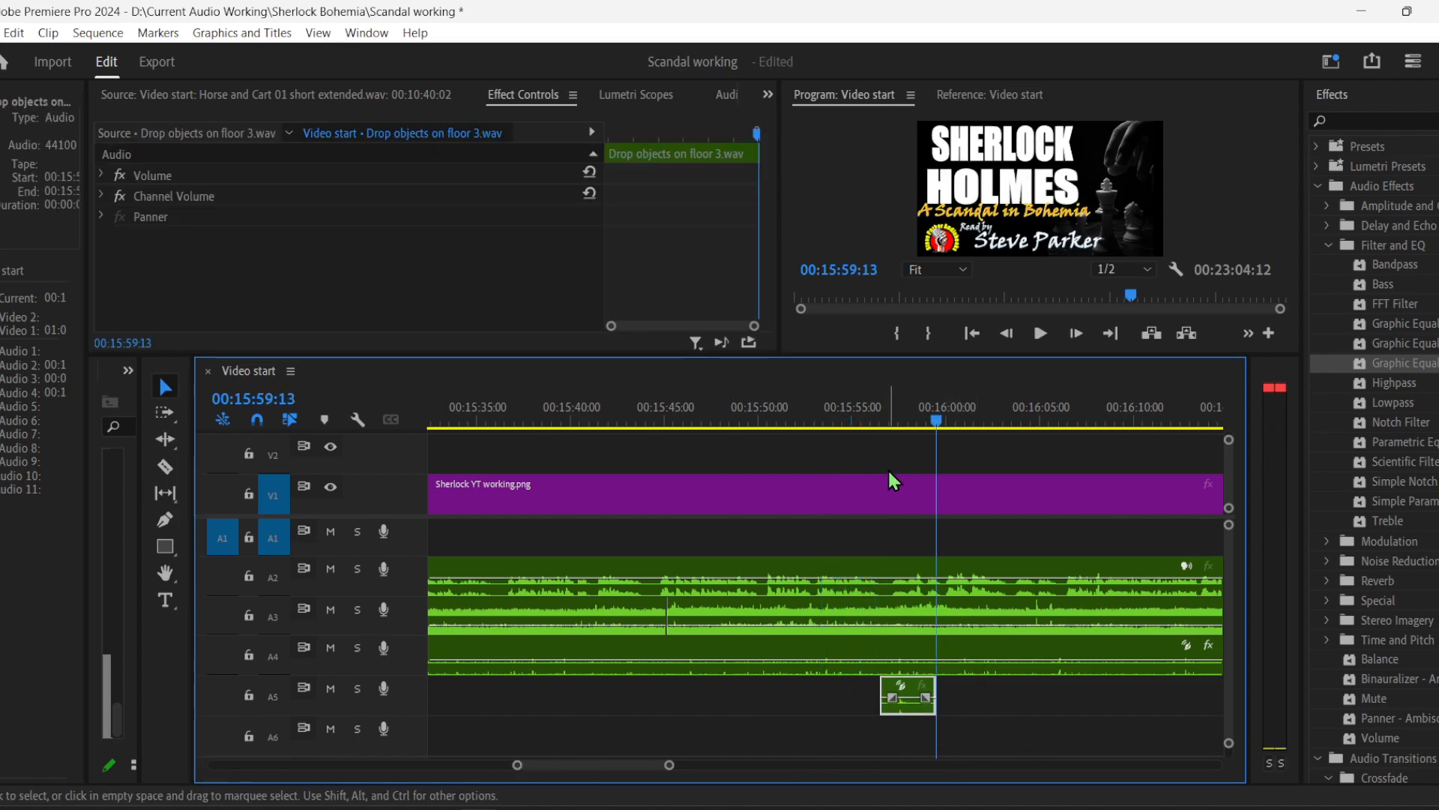
pyautogui.moveTo(520, 766); pyautogui.dragTo(544, 765)
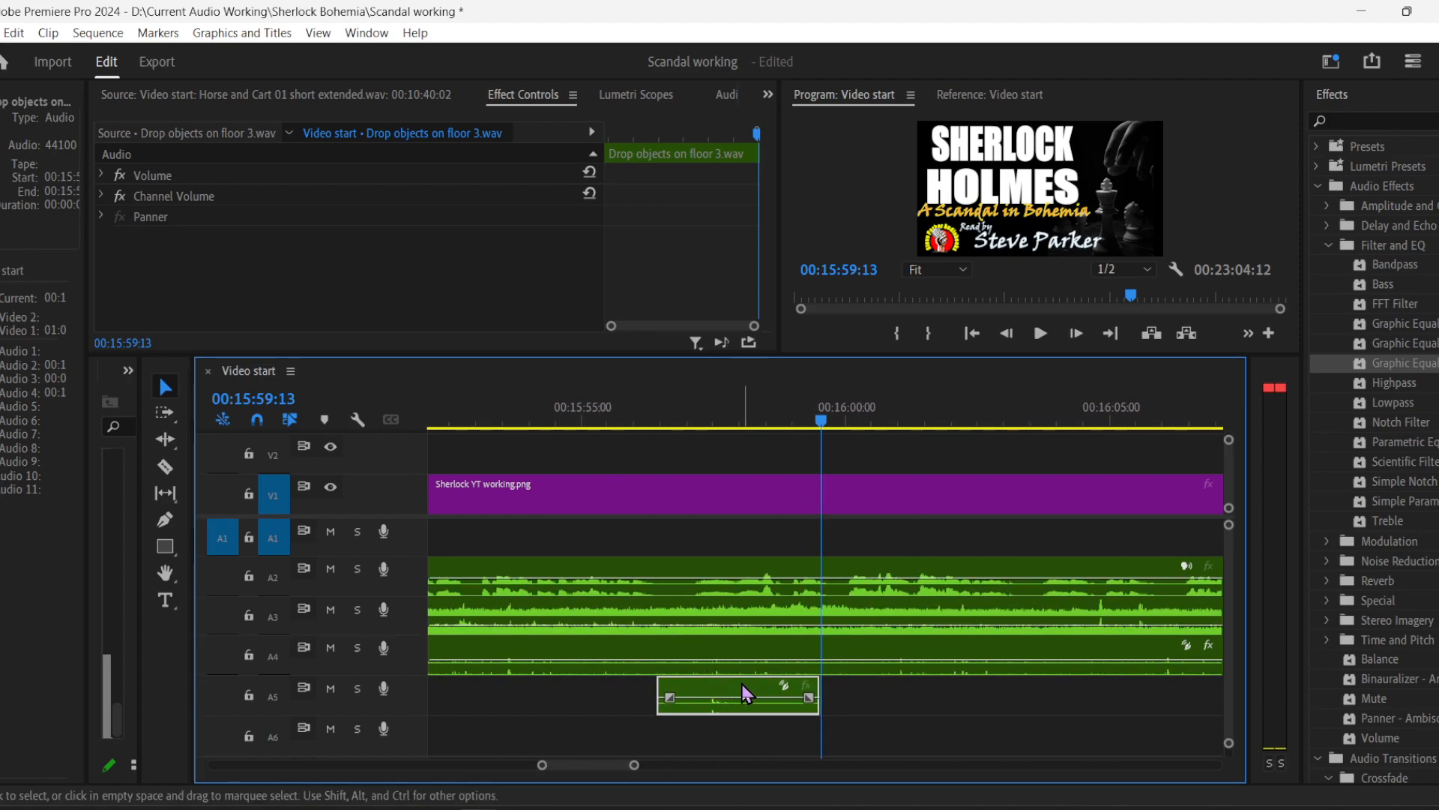
pyautogui.moveTo(748, 694); pyautogui.dragTo(718, 693)
pyautogui.click(577, 411)
pyautogui.press('space')
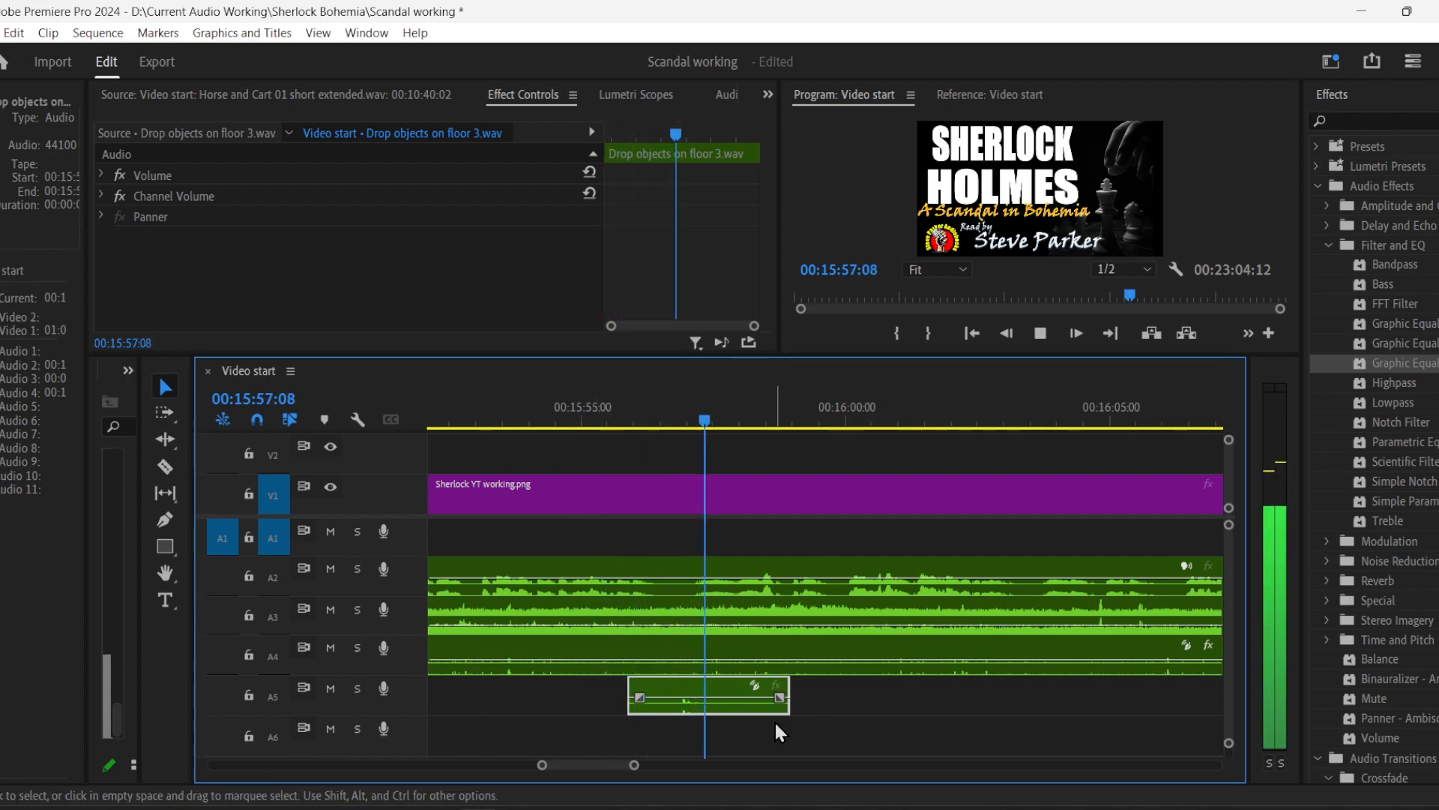
# - Move the drop excerpt a little earlier to start at about 00:15:55.5 and listen again from 00:15:55:02
pyautogui.press('space')
pyautogui.moveTo(687, 687); pyautogui.dragTo(668, 688)
pyautogui.click(587, 411)
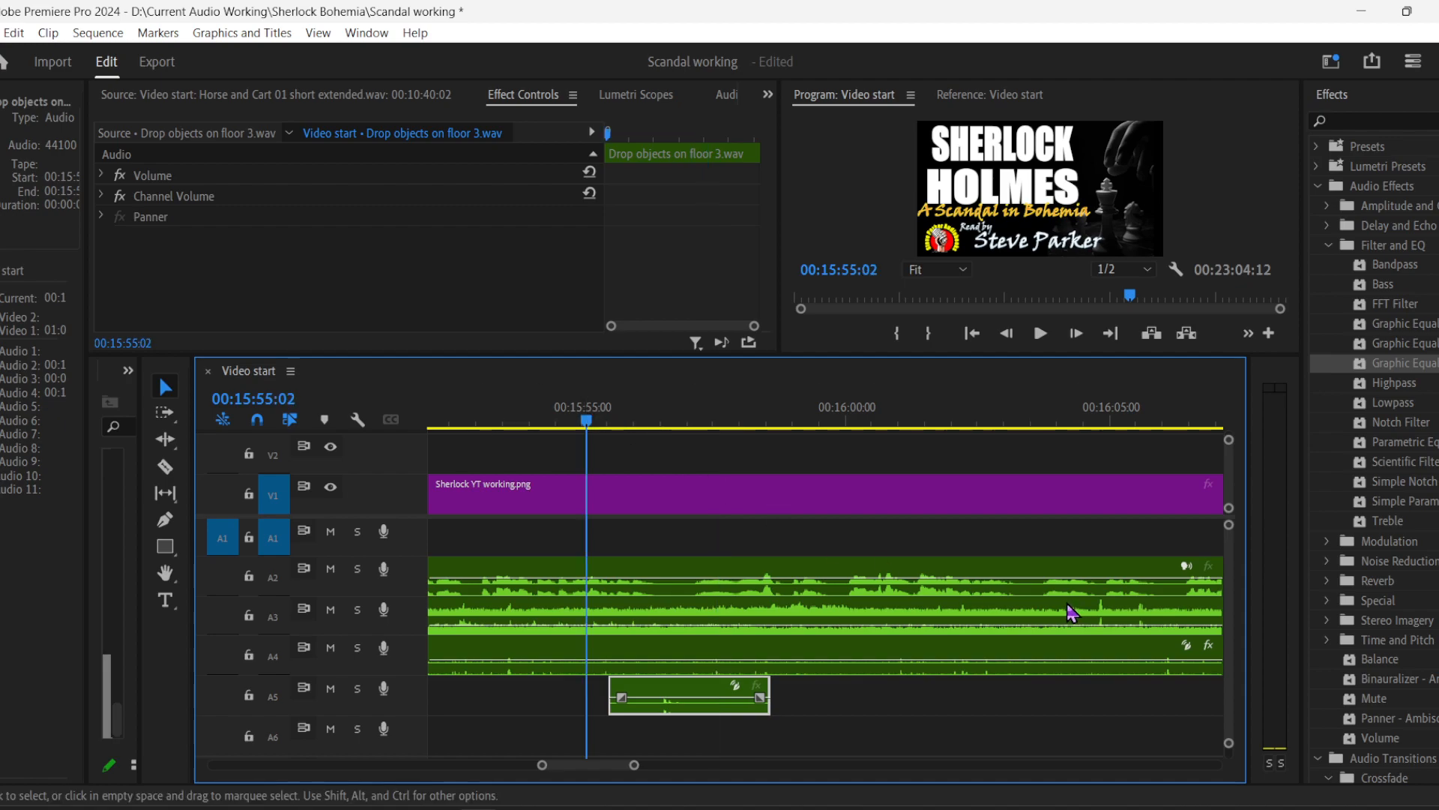
pyautogui.press('space')
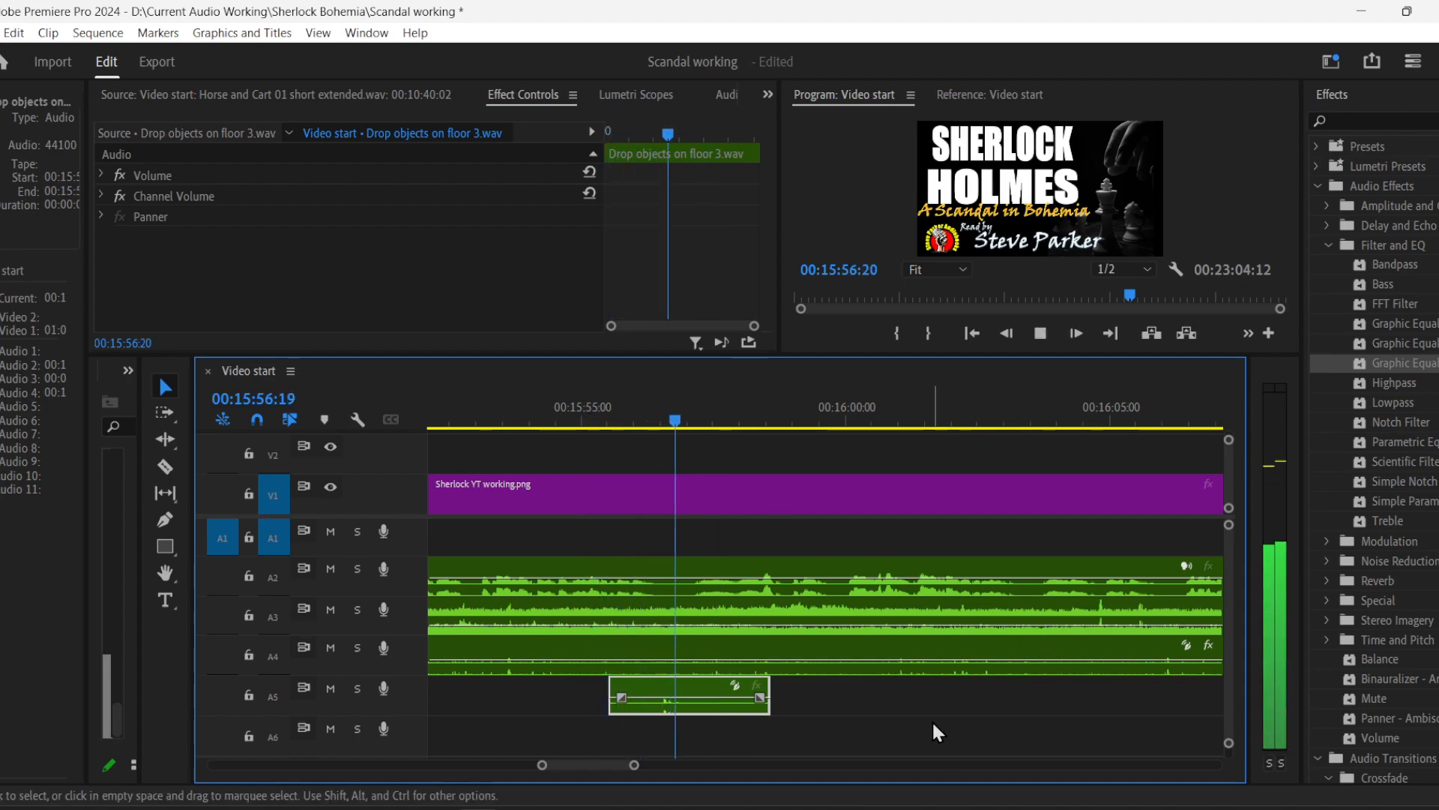
pyautogui.press('space')
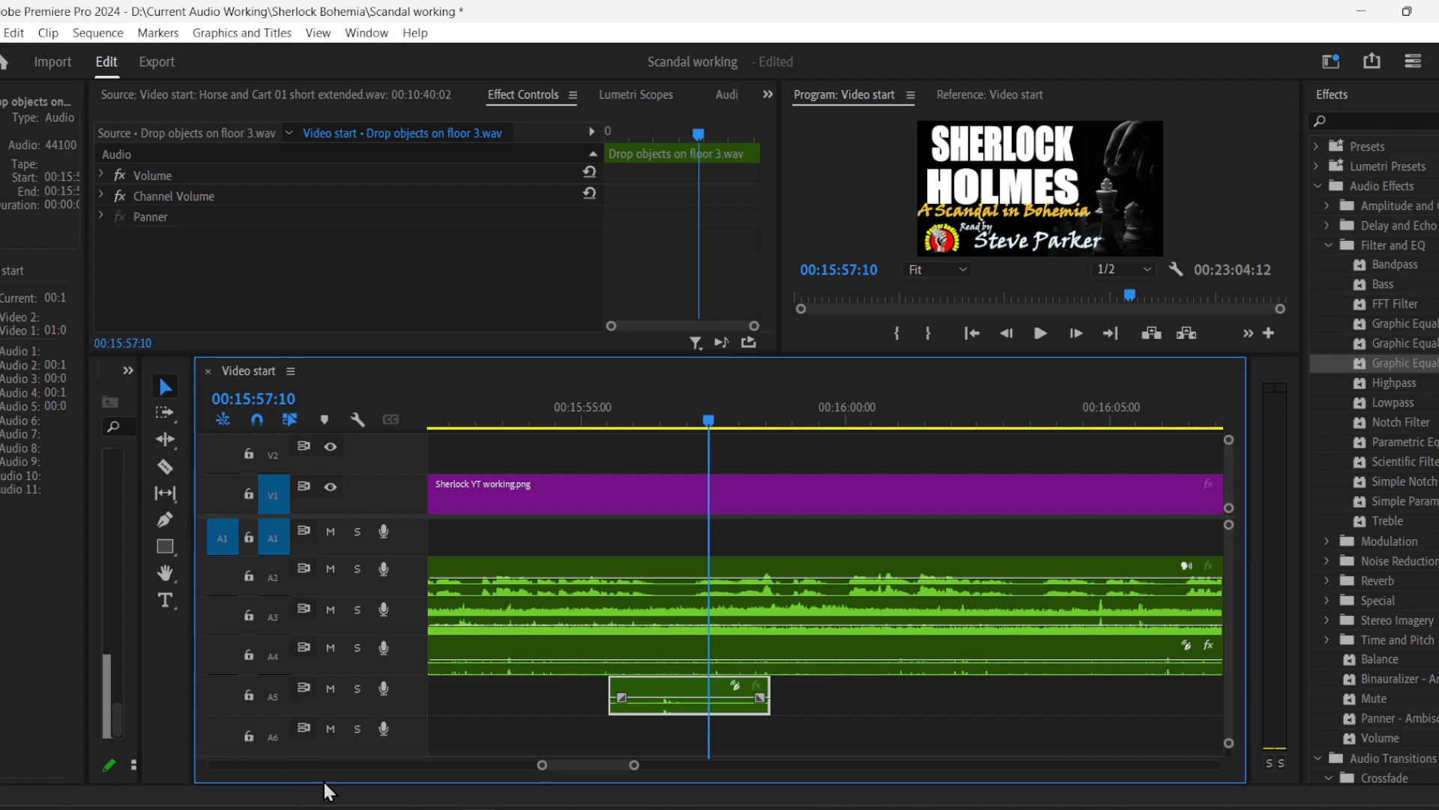
# - Go back to about 00:15:13 and play the narration up to 00:15:14:17 to find the spot for a chair sound
pyautogui.moveTo(540, 767); pyautogui.dragTo(512, 766)
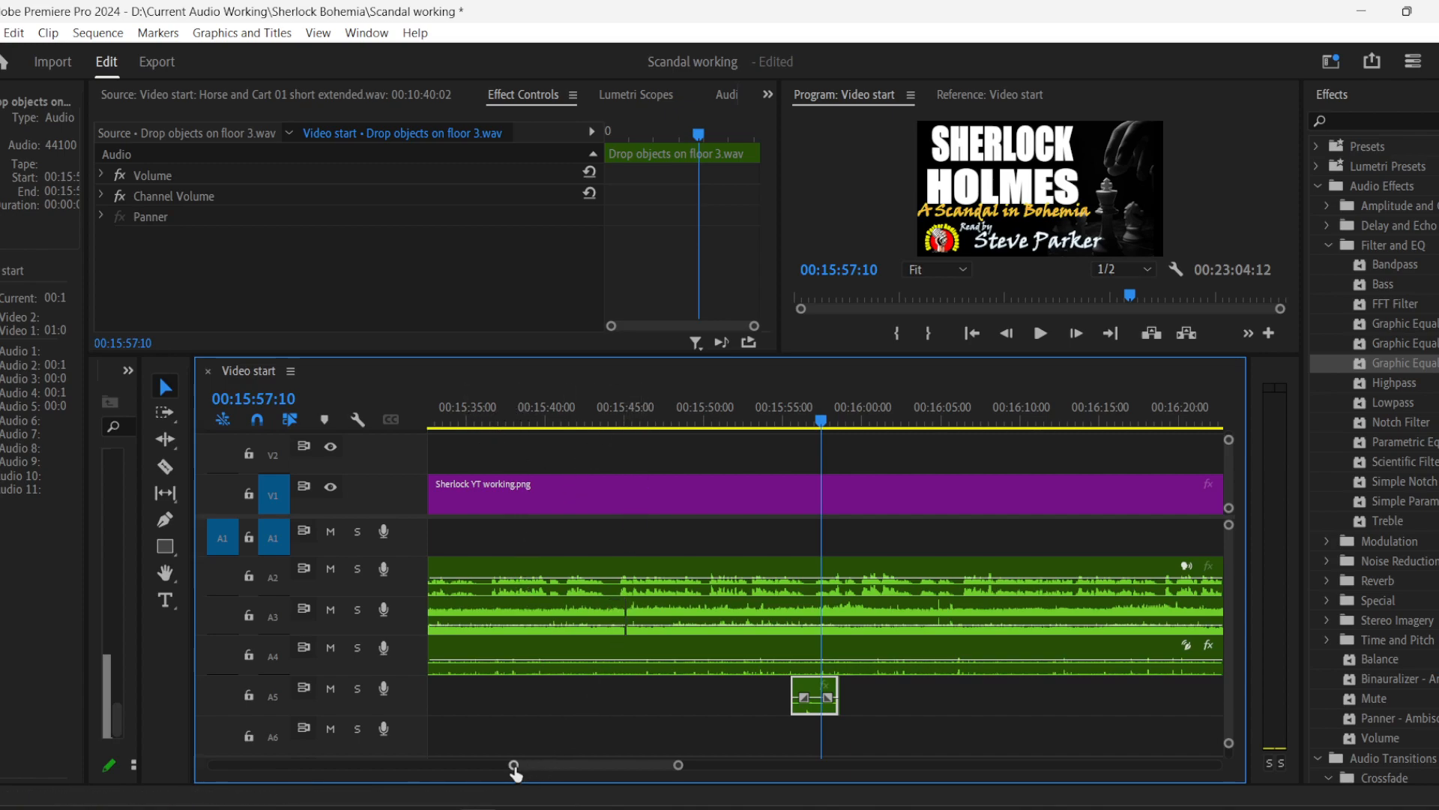
pyautogui.moveTo(516, 766); pyautogui.dragTo(474, 770)
pyautogui.click(521, 422)
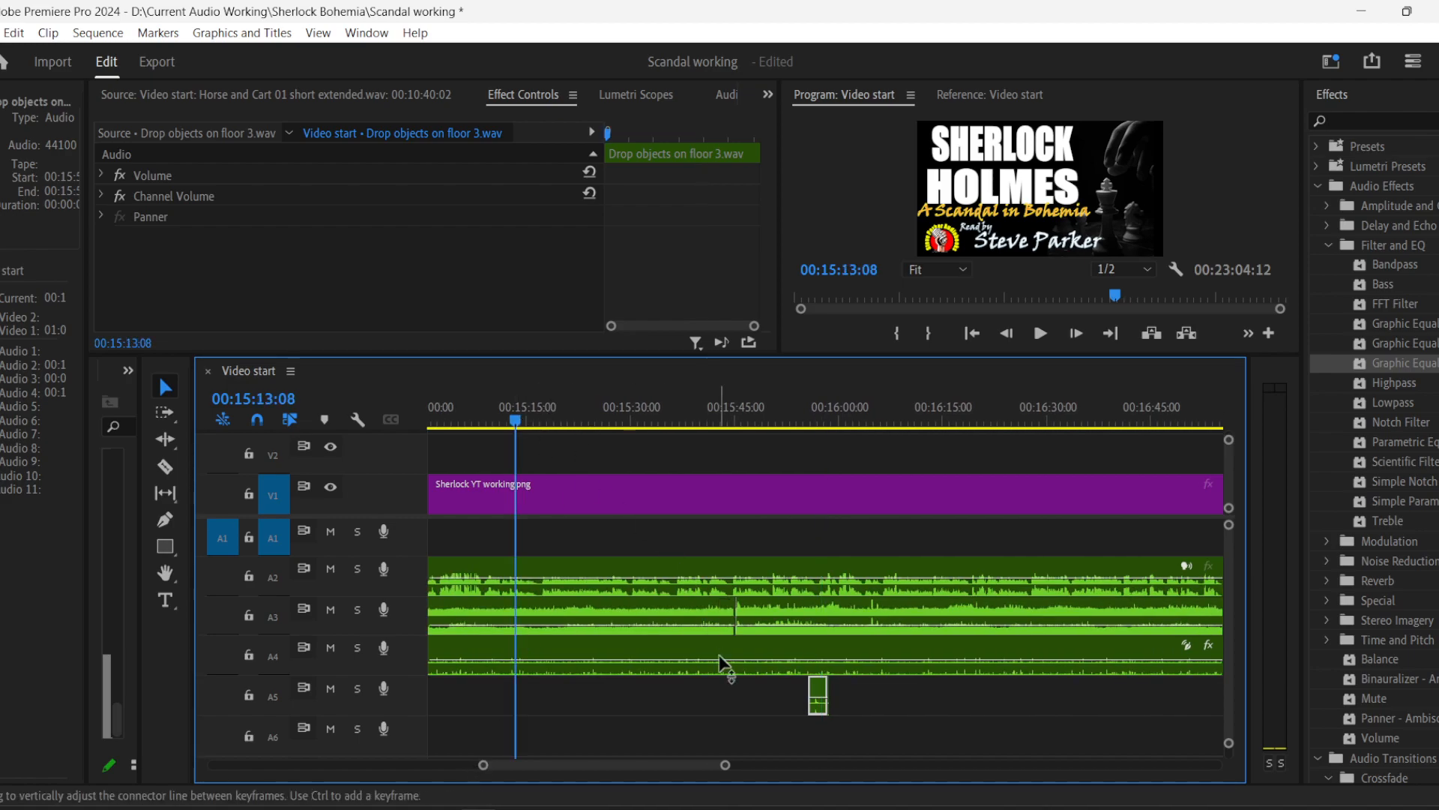
pyautogui.press('space')
pyautogui.press('space')
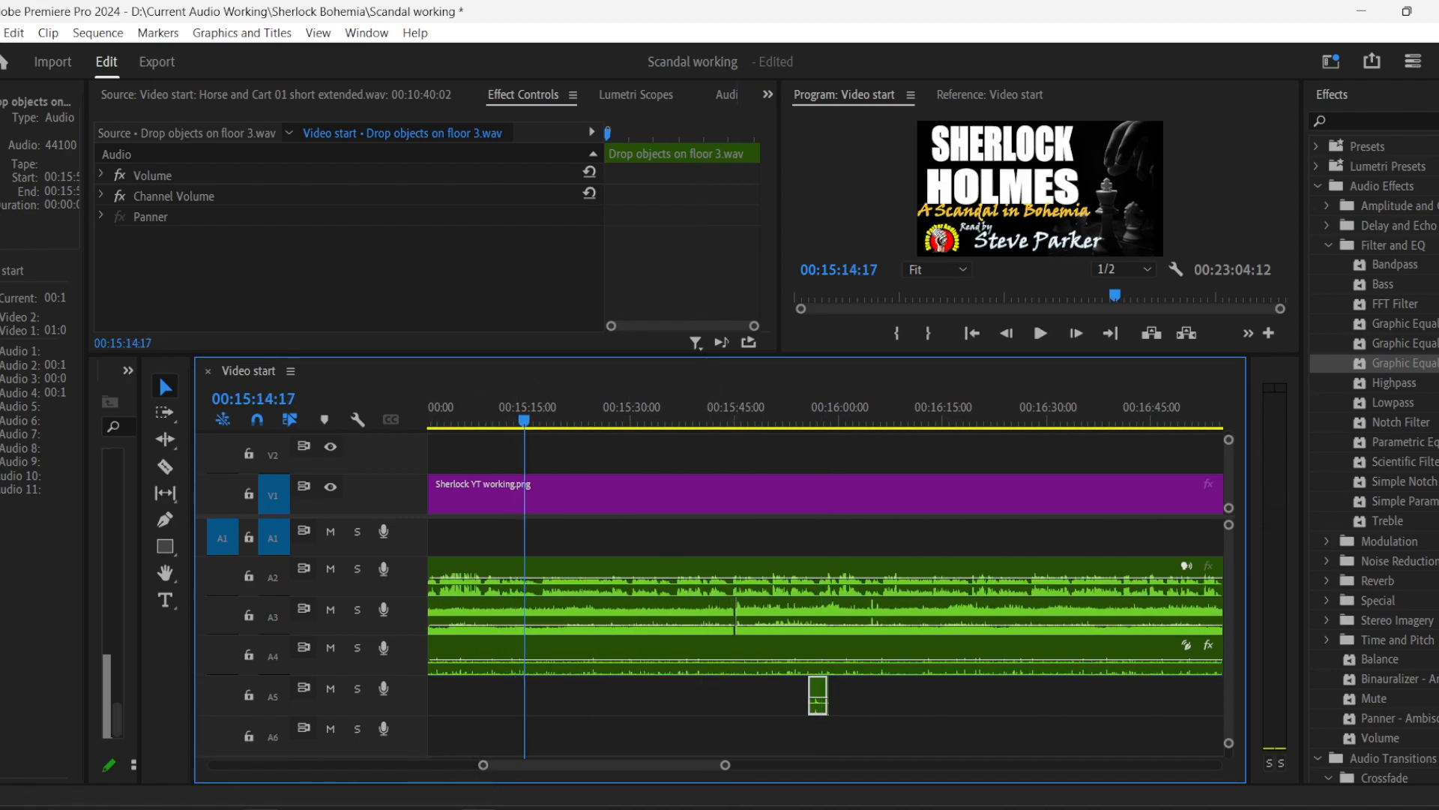
# - Add the "chair sit leather" sound from the Things folder to A6 and align its start with the playhead at 00:15:14:17
pyautogui.click(493, 808)
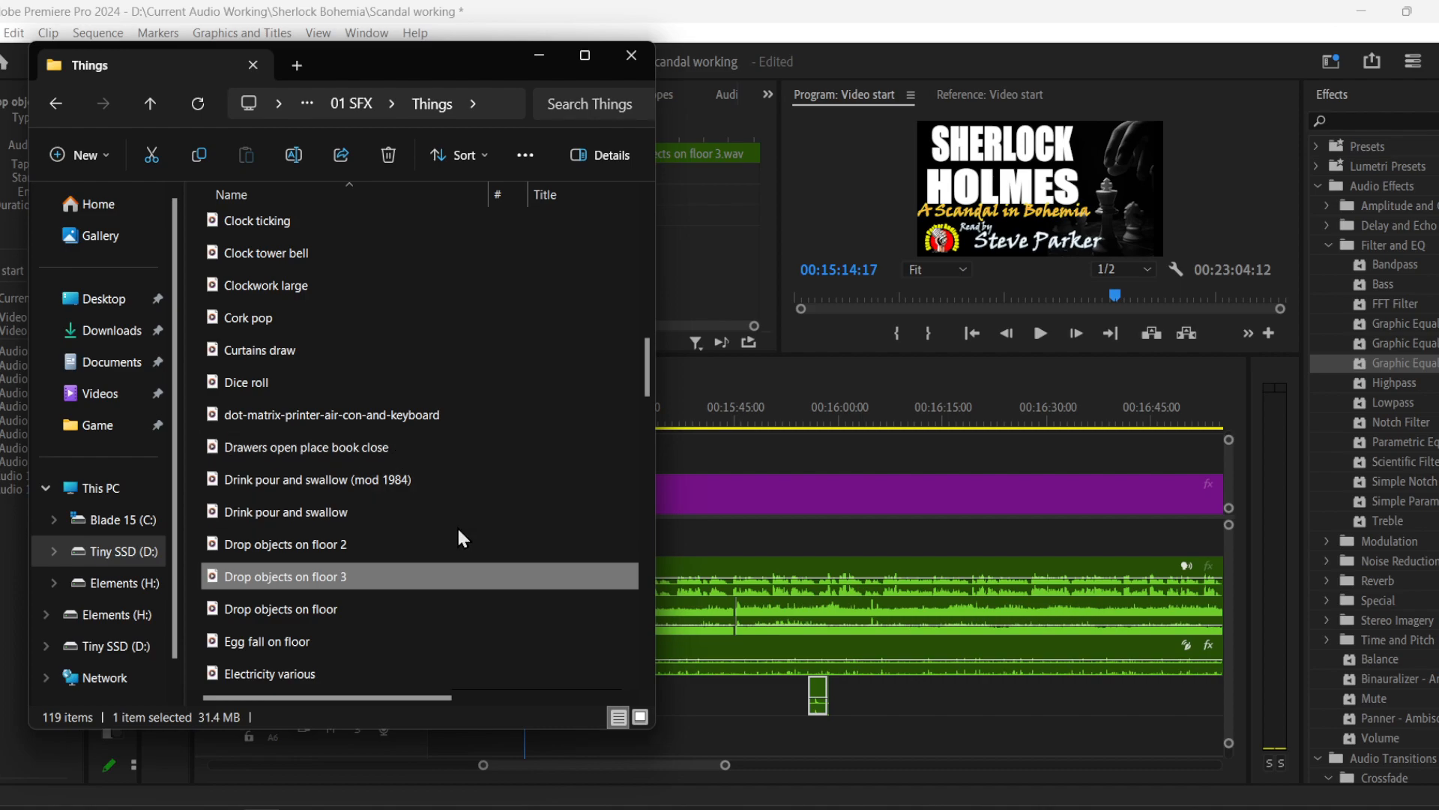
pyautogui.scroll(2, 459, 524)
pyautogui.scroll(4, 459, 531)
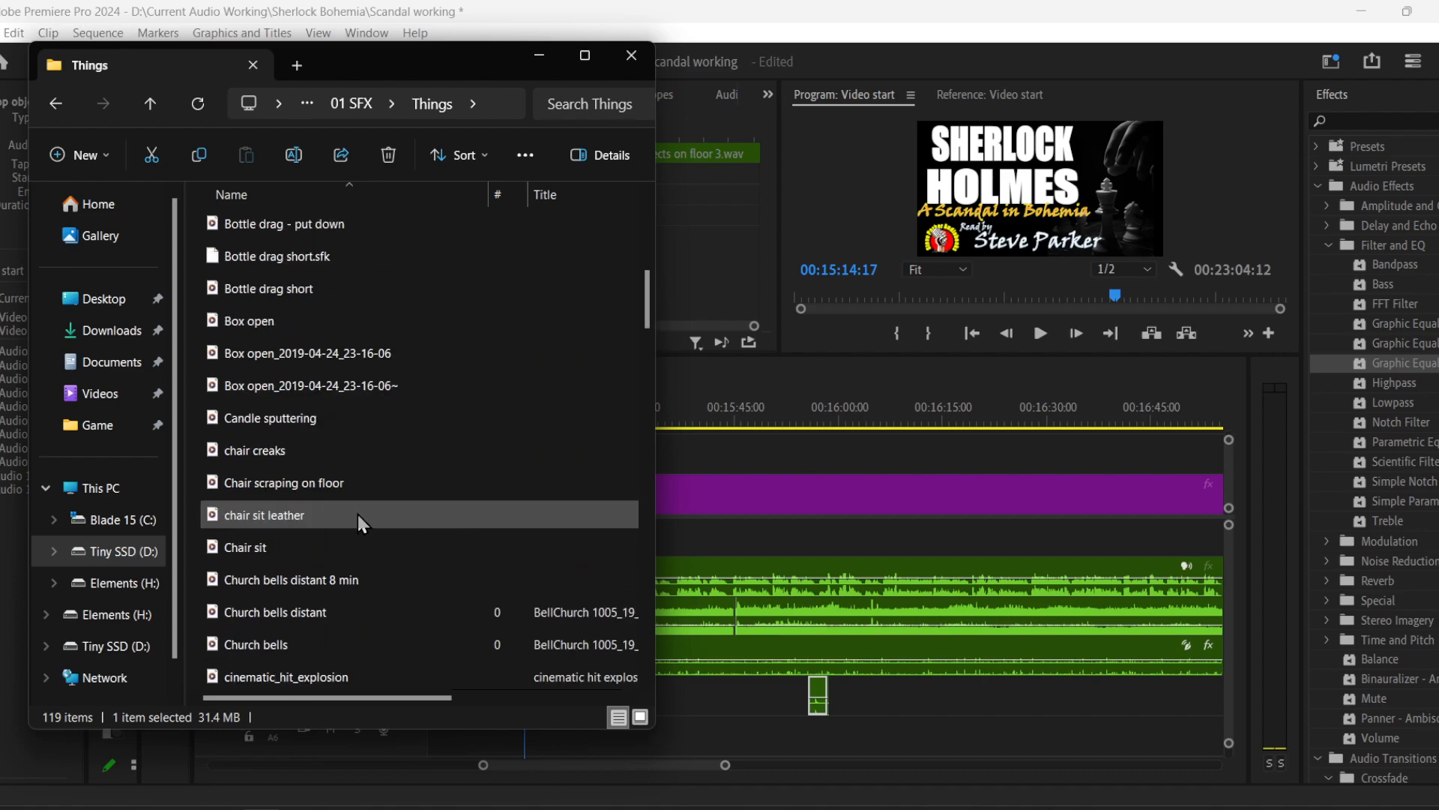
pyautogui.click(312, 514)
pyautogui.moveTo(311, 517); pyautogui.dragTo(526, 765)
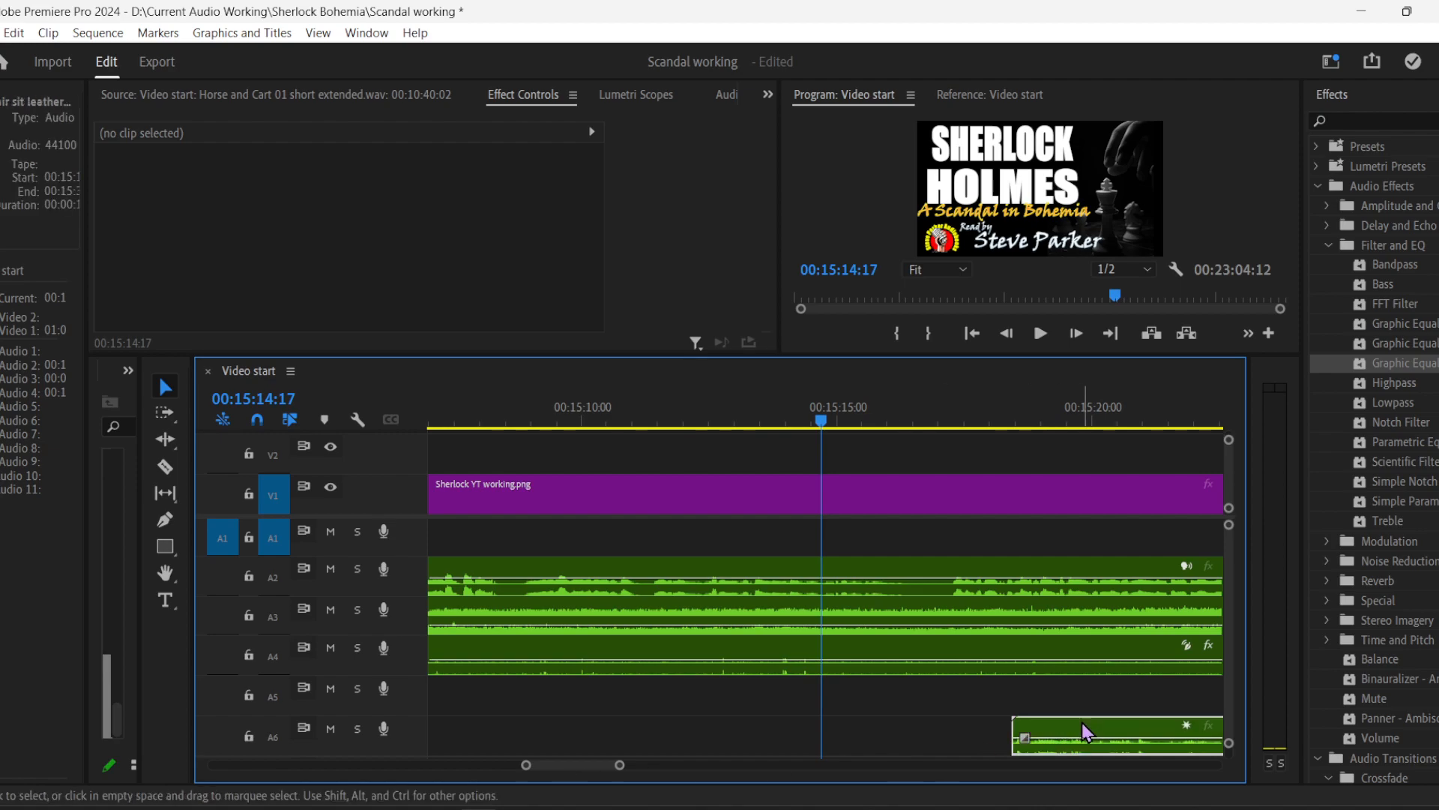
pyautogui.moveTo(1082, 723); pyautogui.dragTo(814, 751)
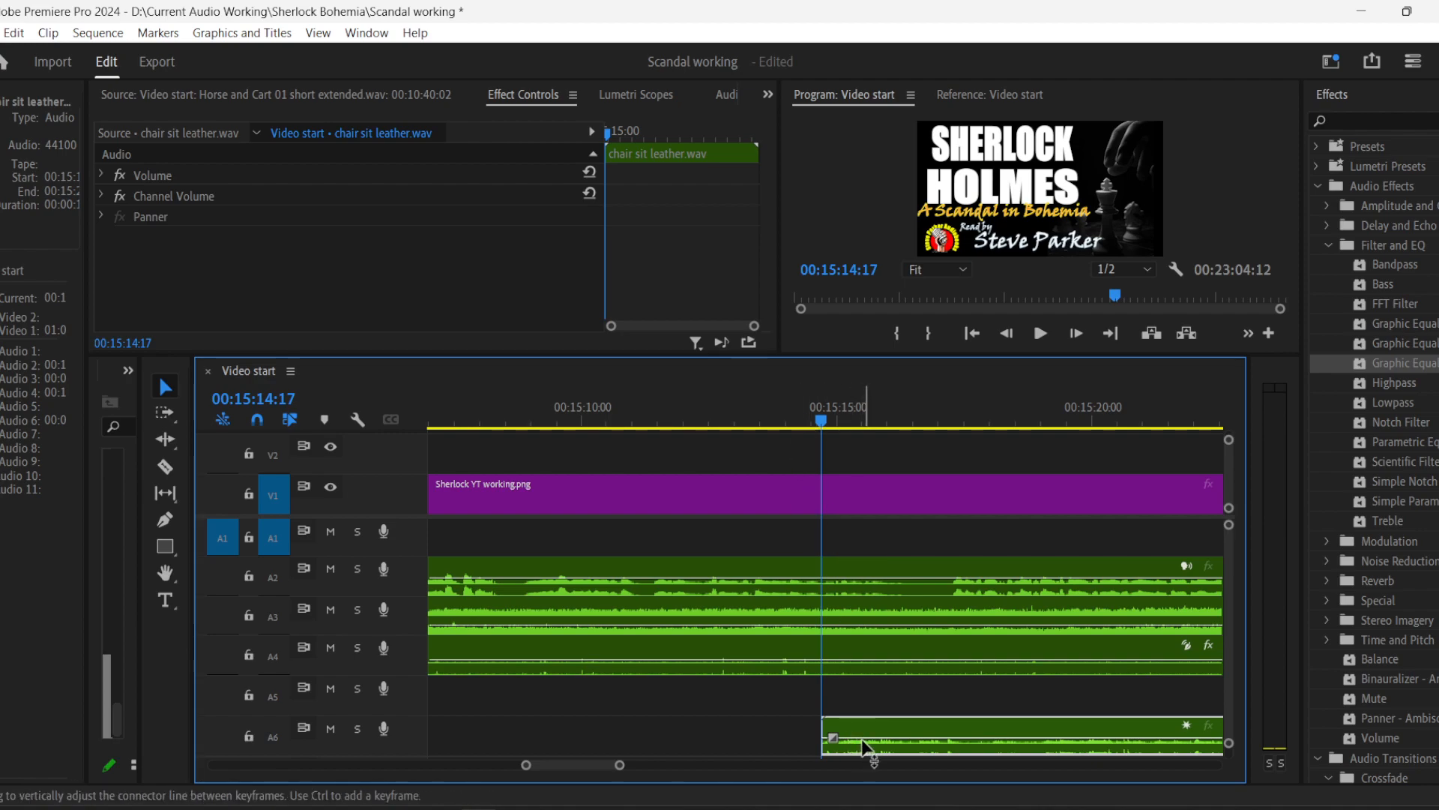
# - Lower the chair sit clip's volume slightly and play it with the narration from 00:15:14:01 to 00:15:16:14
pyautogui.moveTo(862, 739); pyautogui.dragTo(863, 743)
pyautogui.click(790, 416)
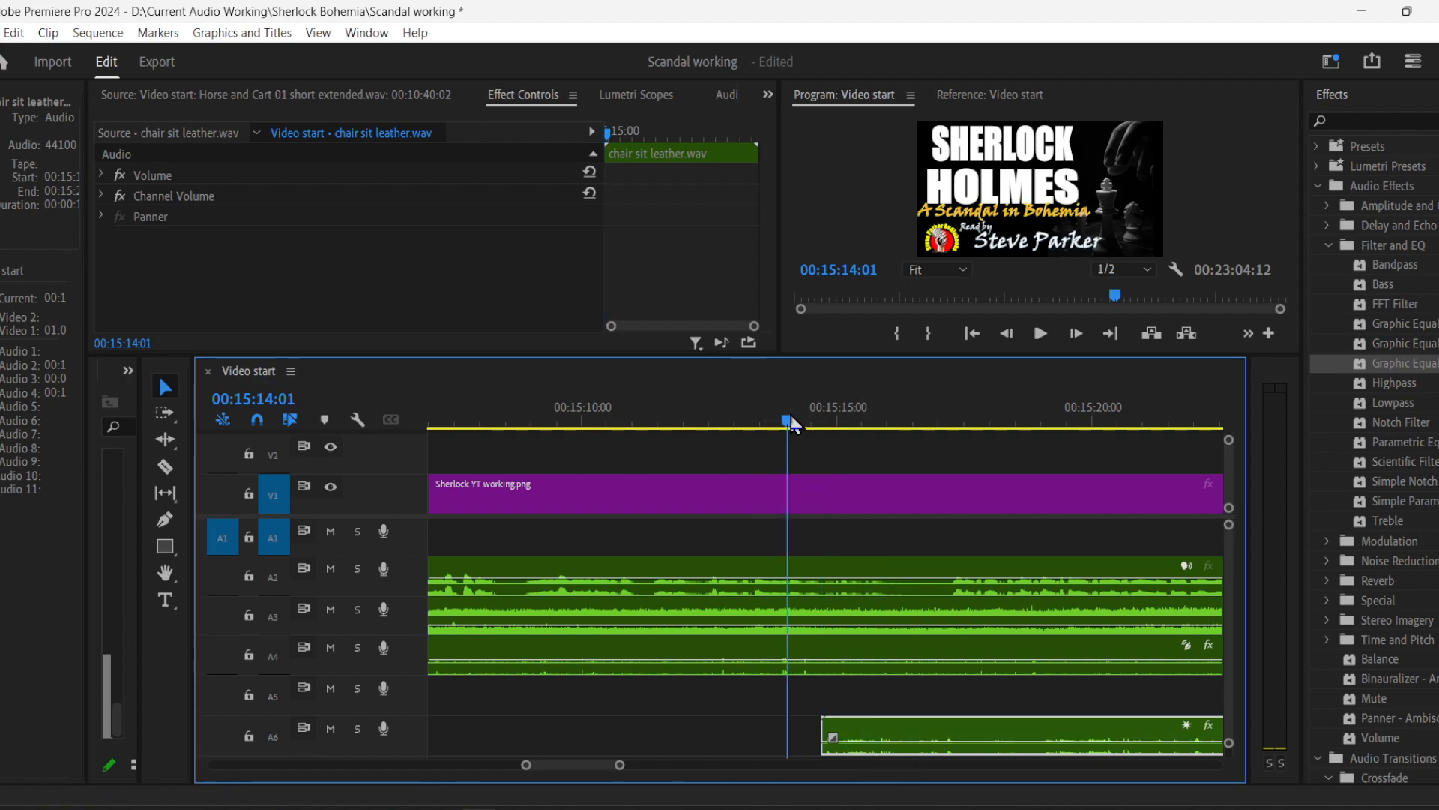
pyautogui.press('space')
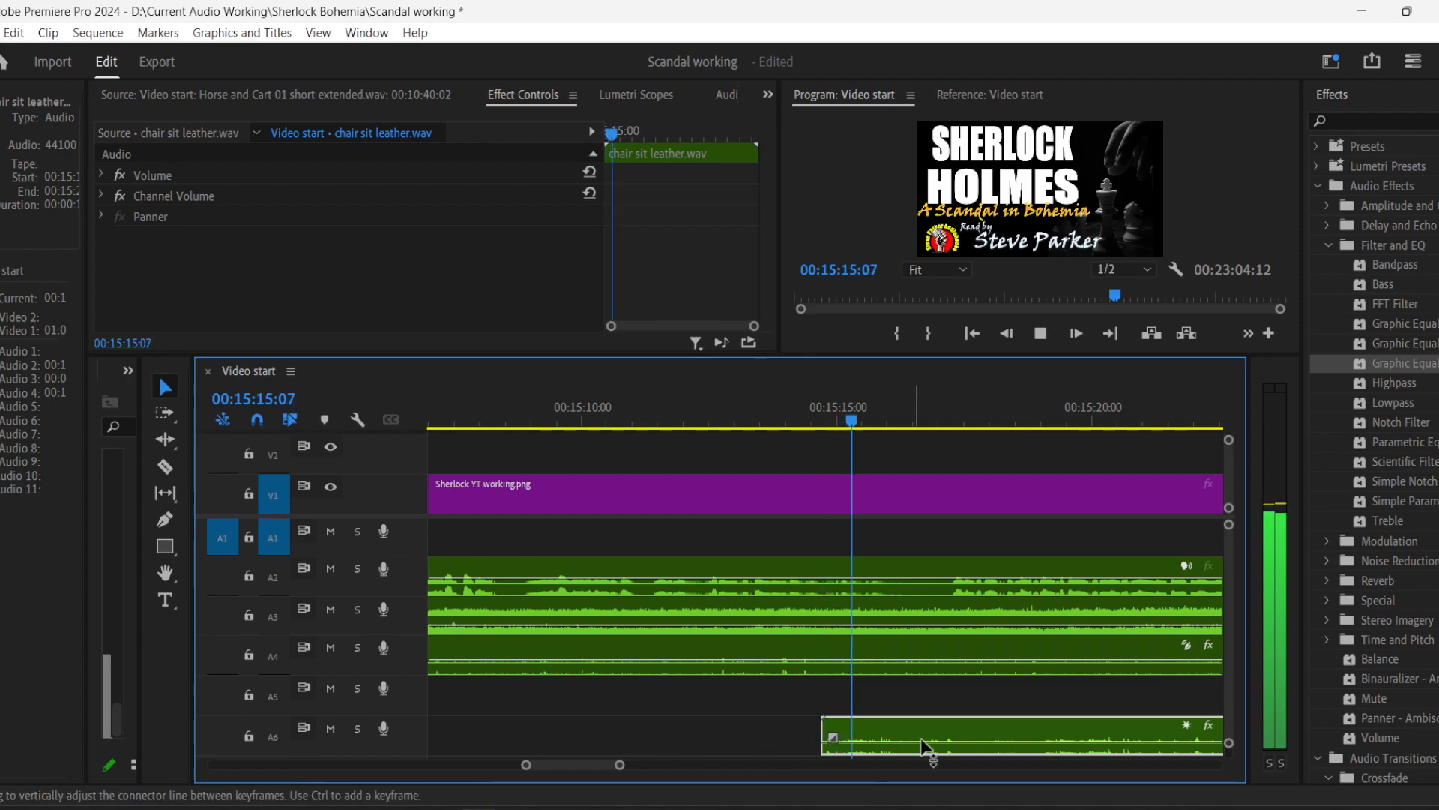
pyautogui.press('space')
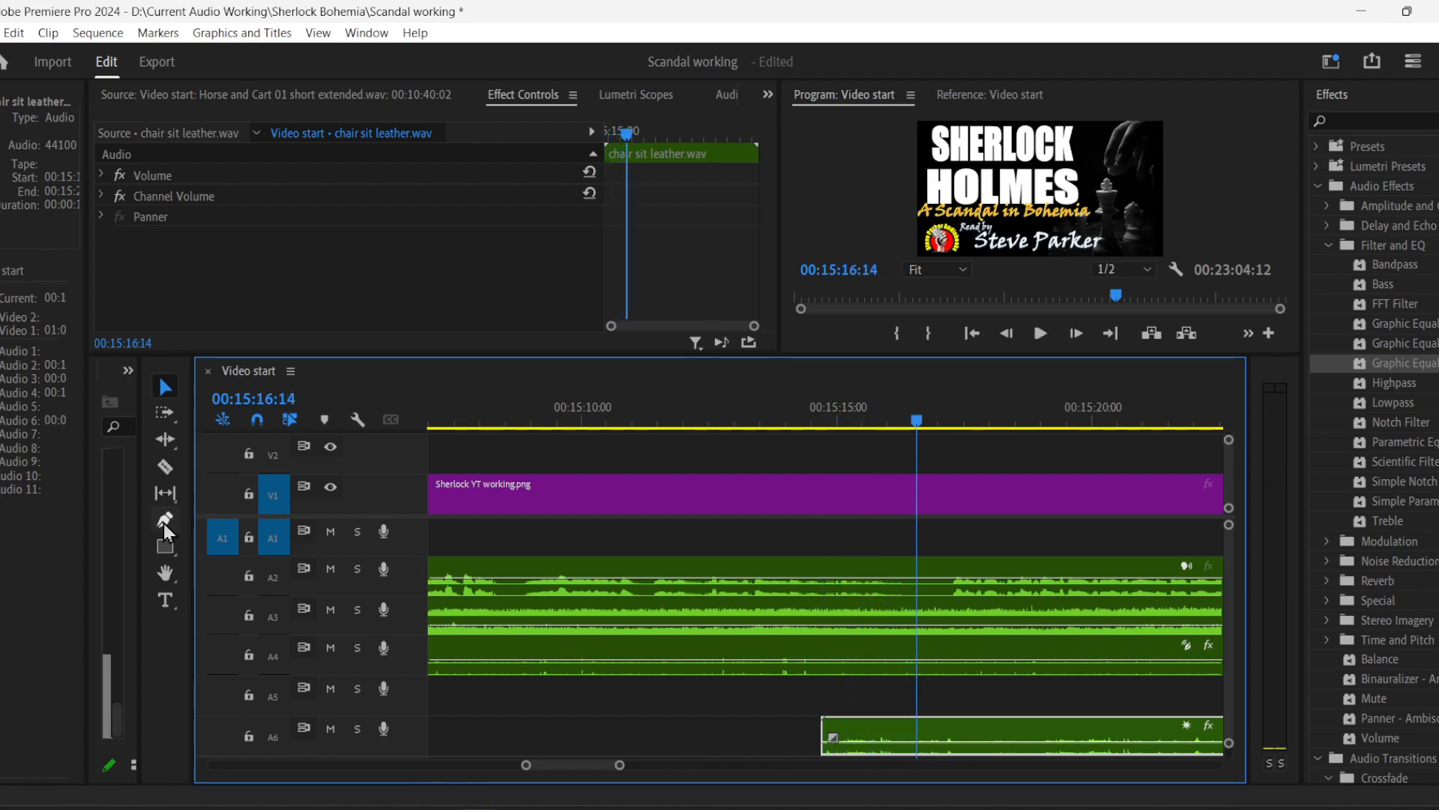
# - Split the chair sit clip on A6 at 00:15:16:14 and delete the portion after the cut
pyautogui.click(169, 467)
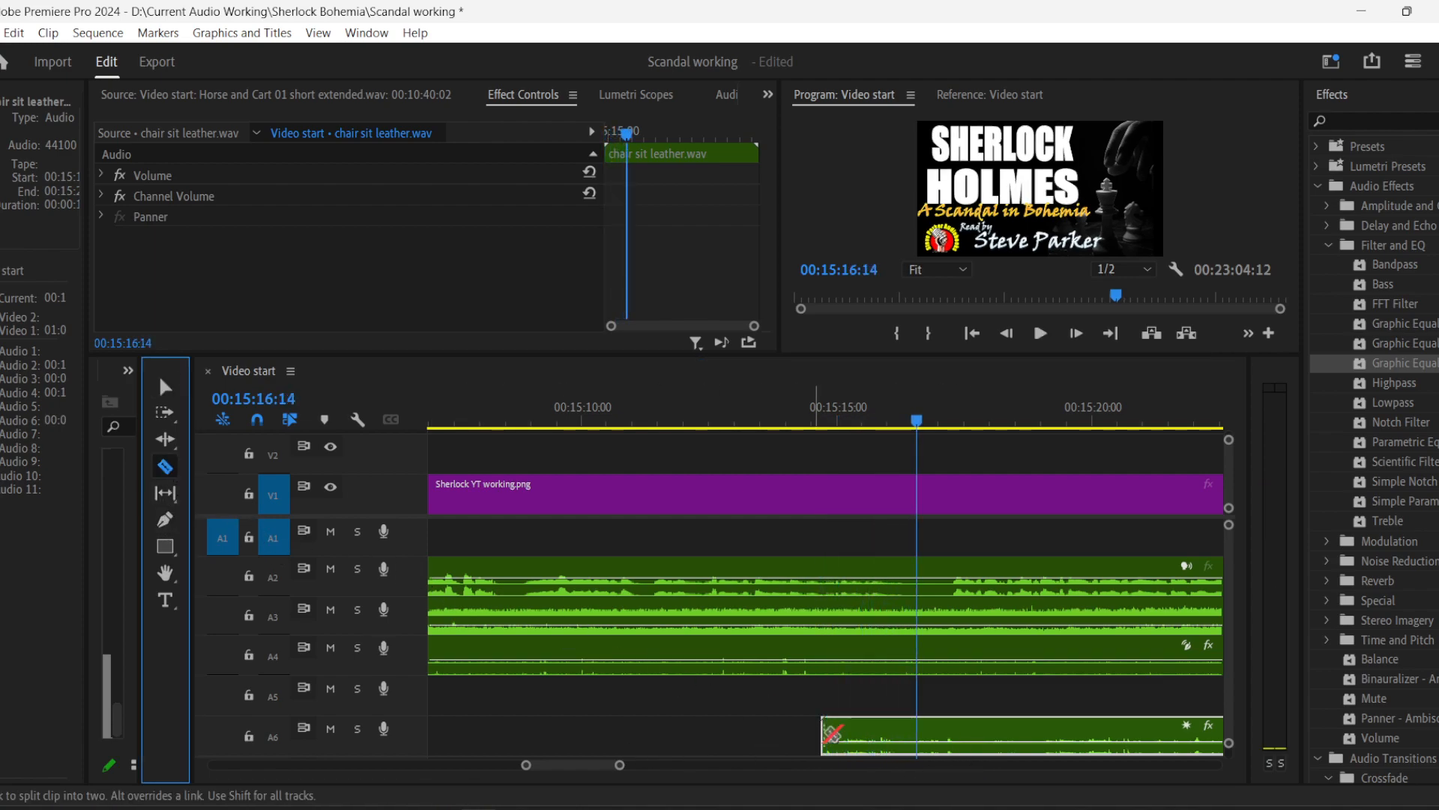
pyautogui.click(916, 741)
pyautogui.click(165, 386)
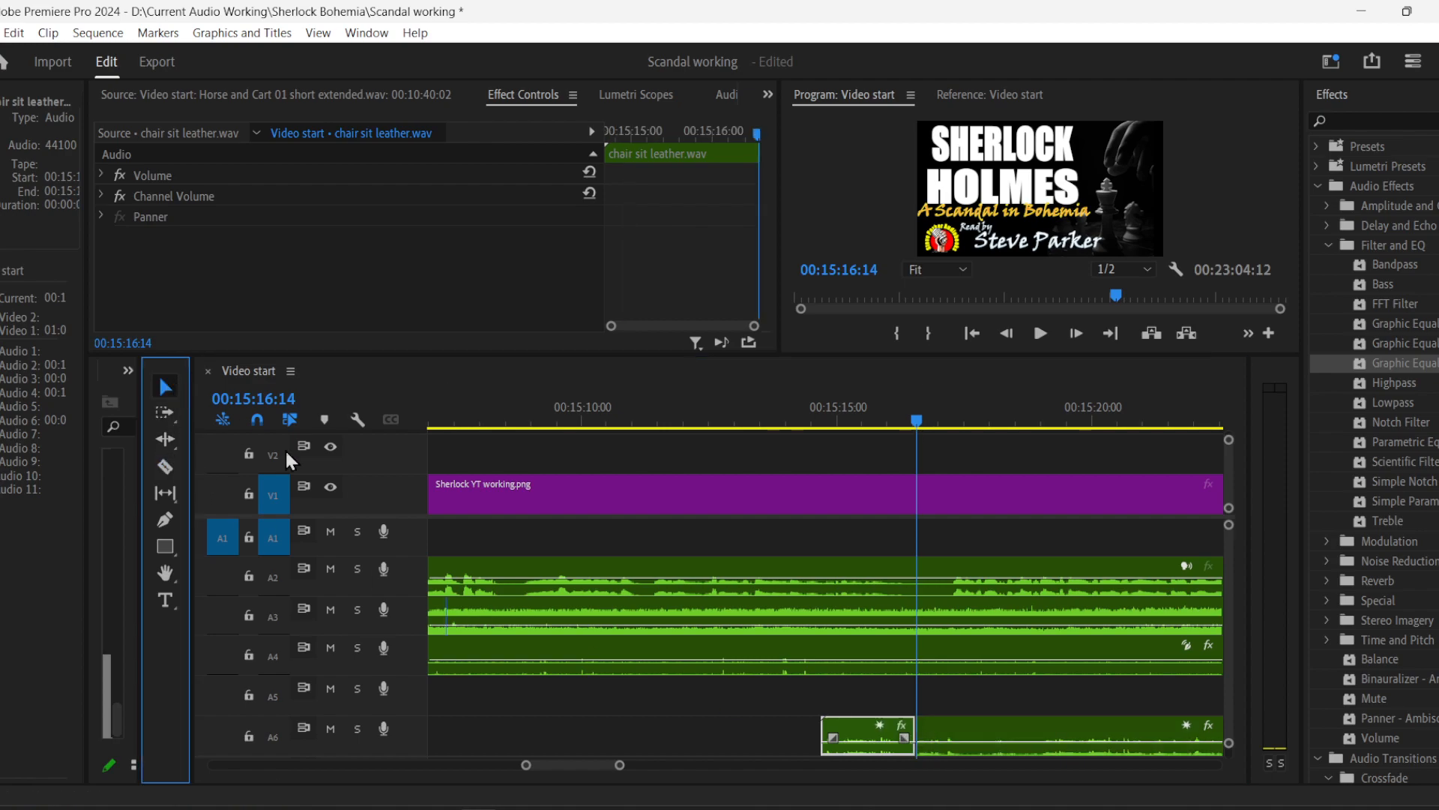
pyautogui.click(991, 738)
pyautogui.press('Delete')
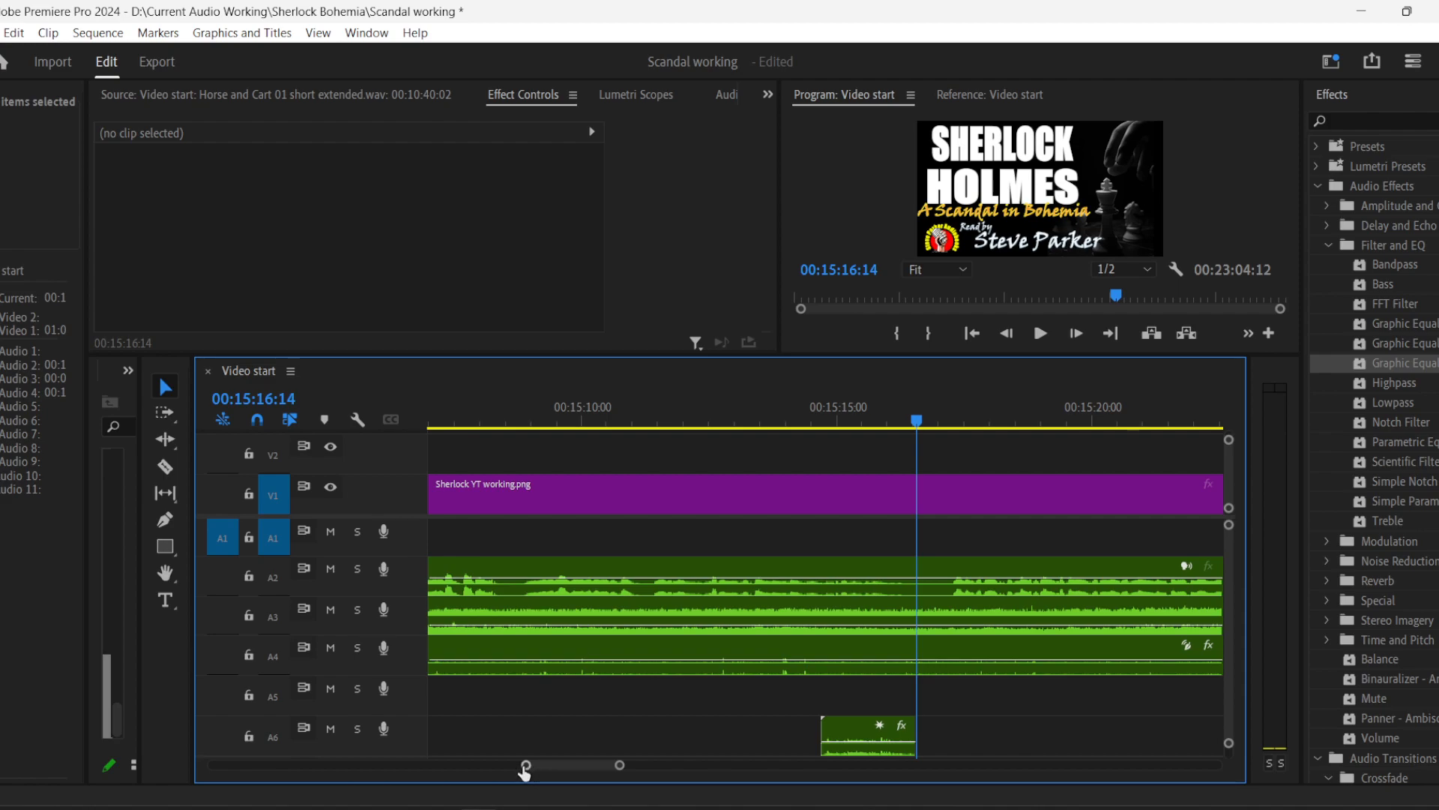
# - Fade out the end of the chair sit clip with two volume keyframes, lowering the last to about -18.3 dB
pyautogui.moveTo(526, 764); pyautogui.dragTo(539, 765)
pyautogui.click(165, 519)
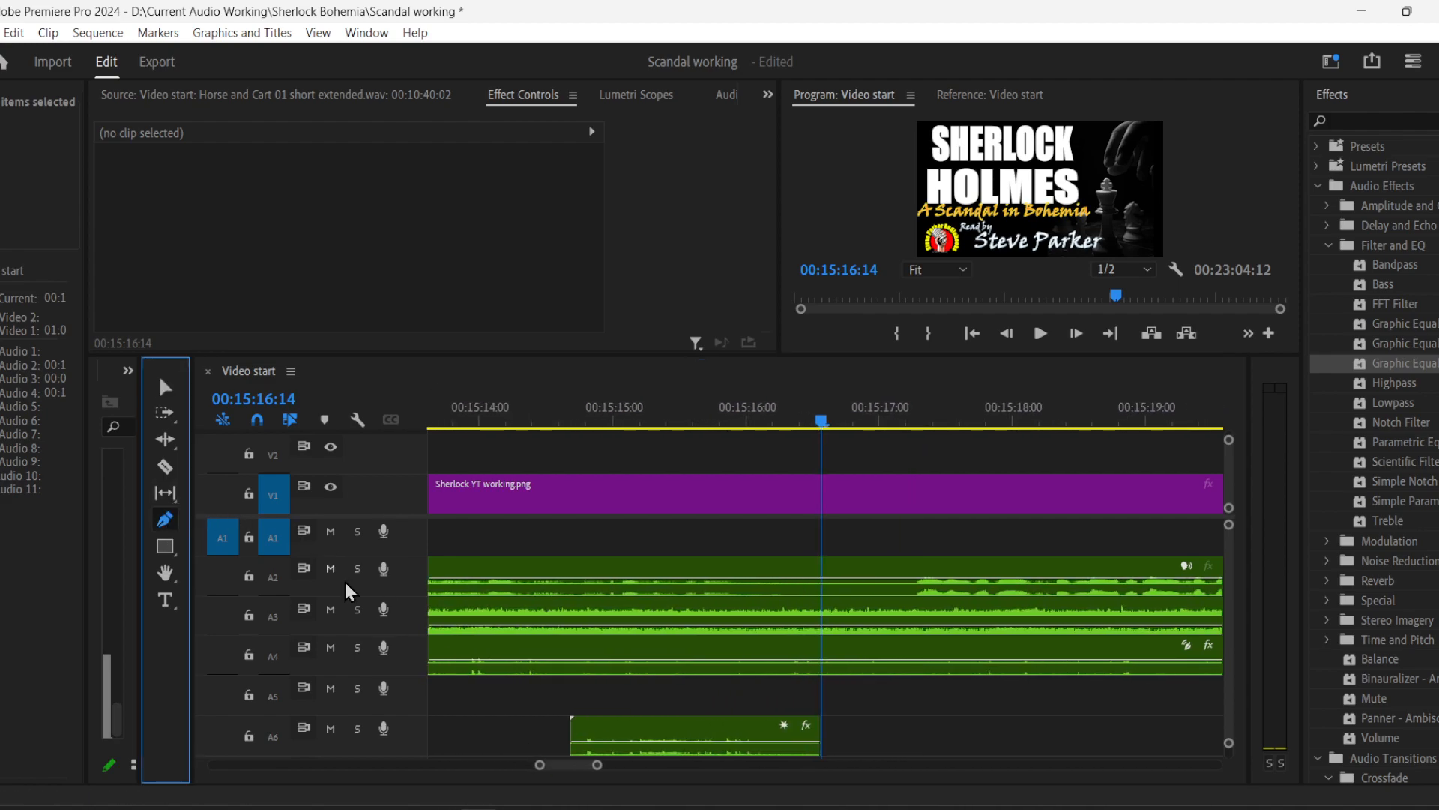
pyautogui.click(808, 738)
pyautogui.click(809, 742)
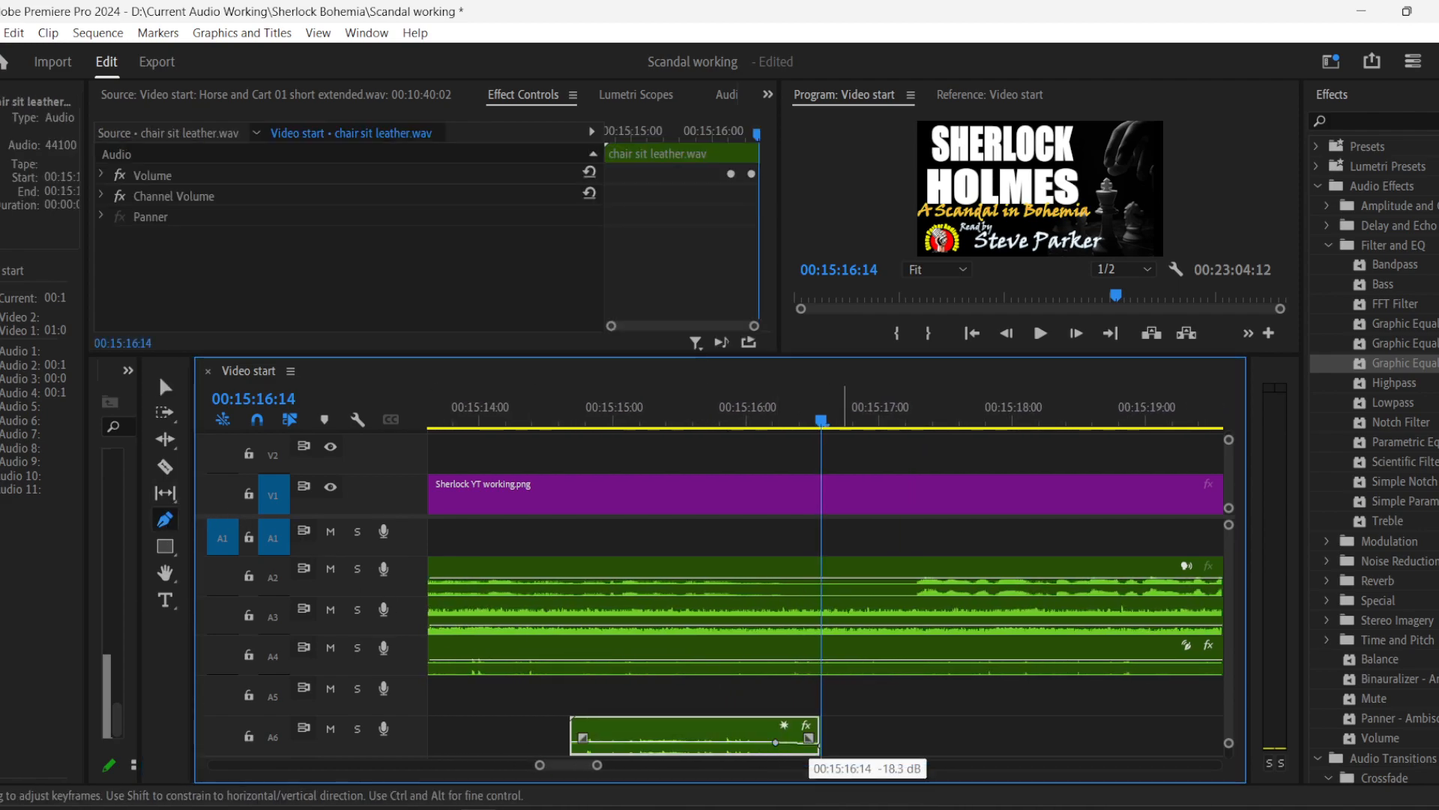
# - Listen to the chair sit fade from 00:15:15:17, and skip ahead to about 00:15:49 to review the drop sound
pyautogui.click(704, 414)
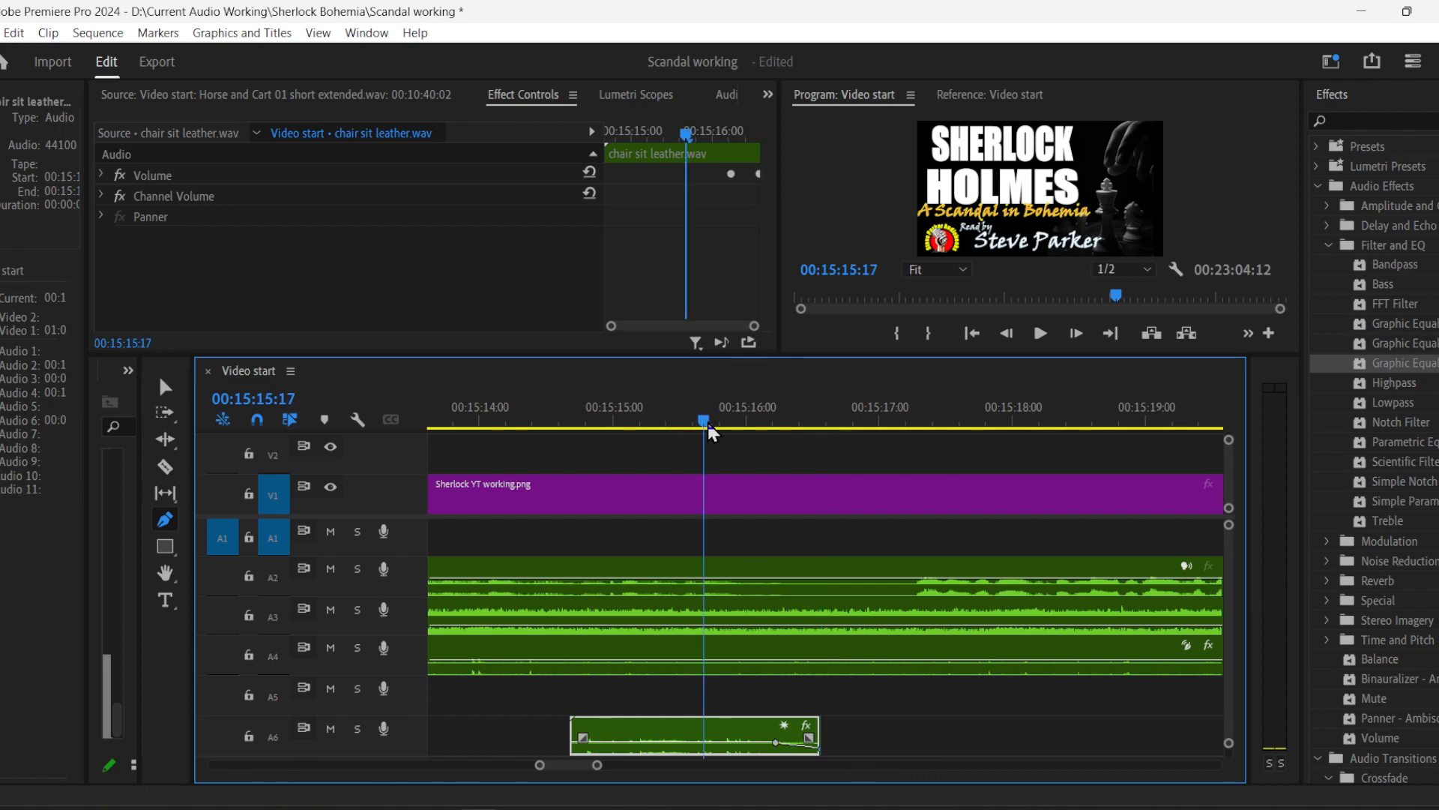
pyautogui.click(1046, 339)
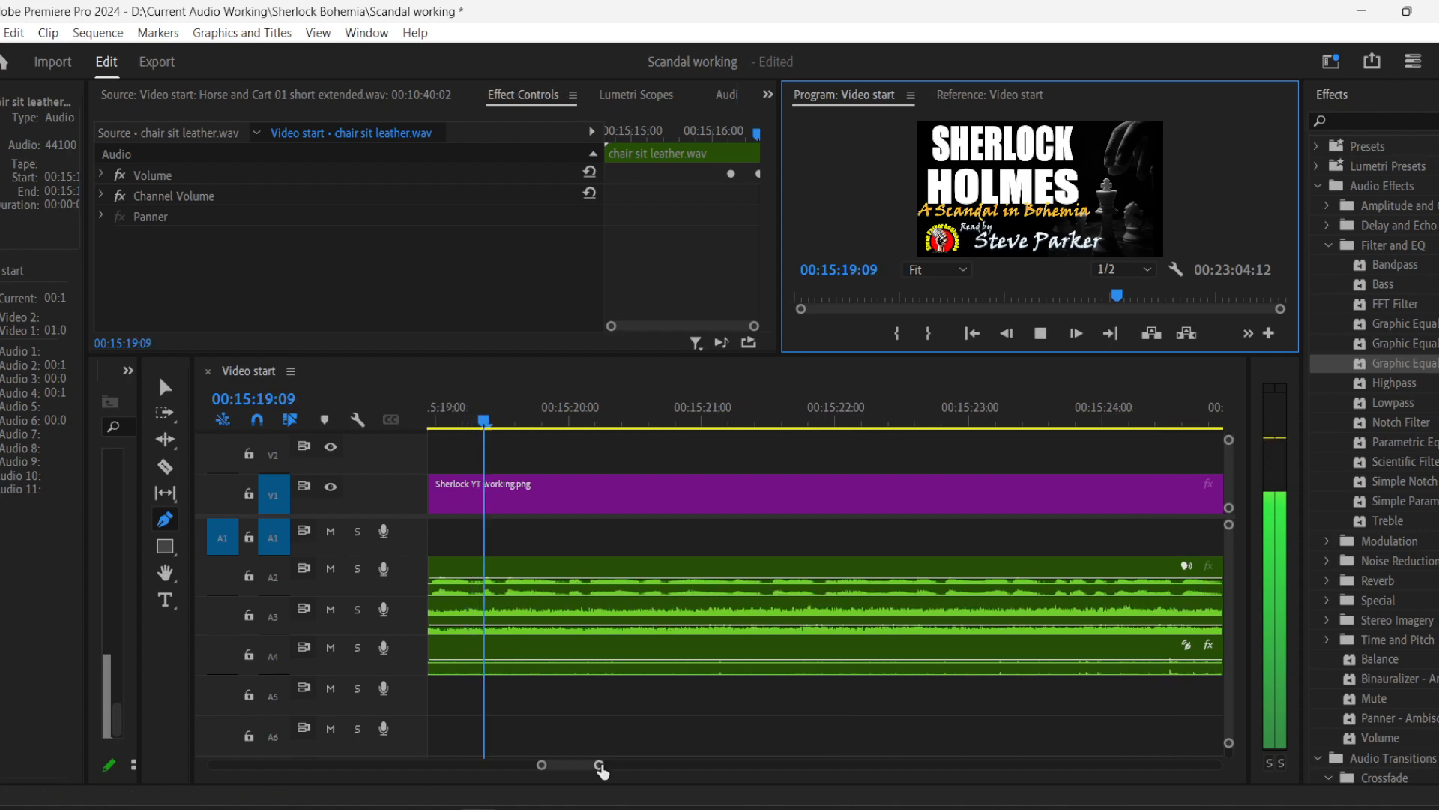
pyautogui.moveTo(588, 763); pyautogui.dragTo(822, 765)
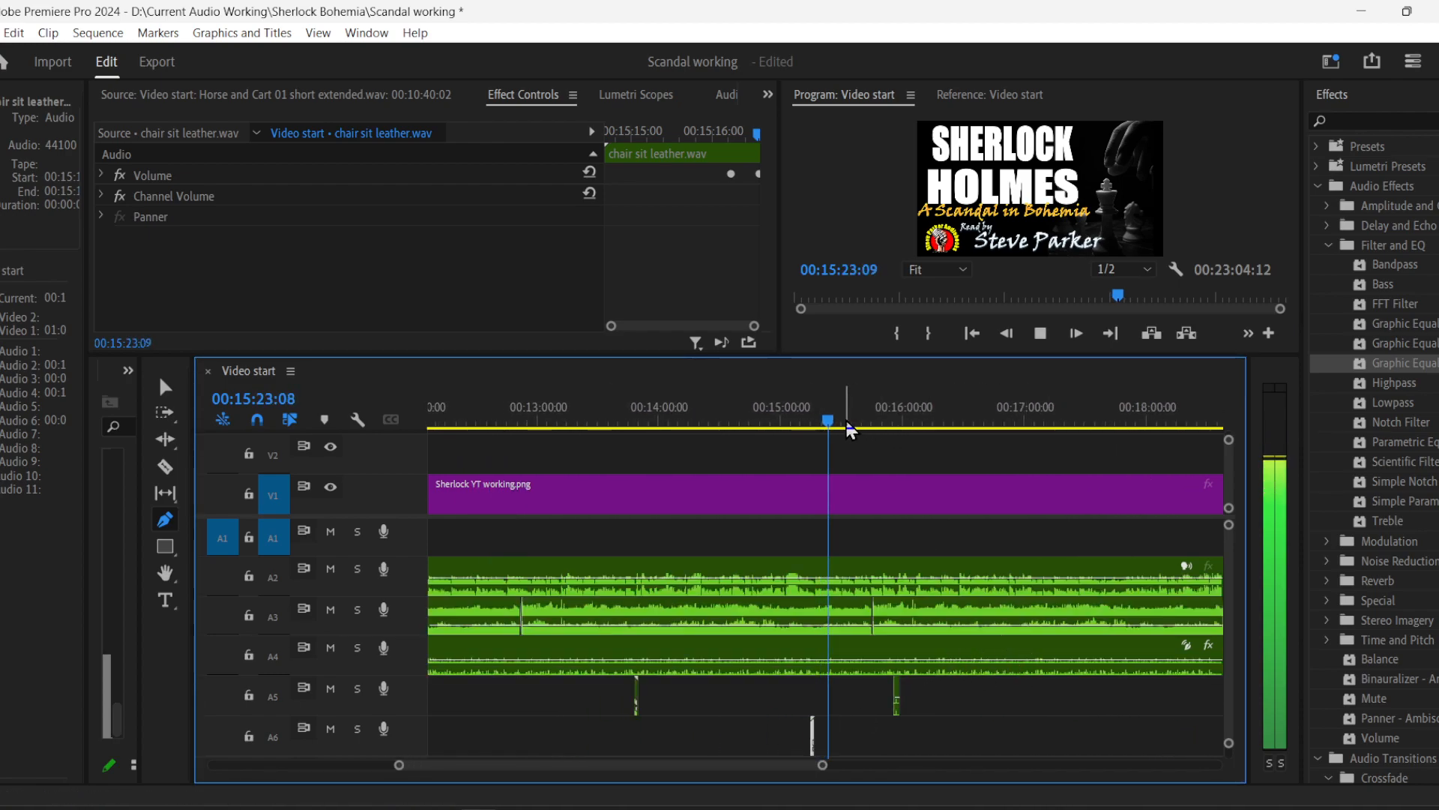
pyautogui.moveTo(859, 425); pyautogui.dragTo(883, 425)
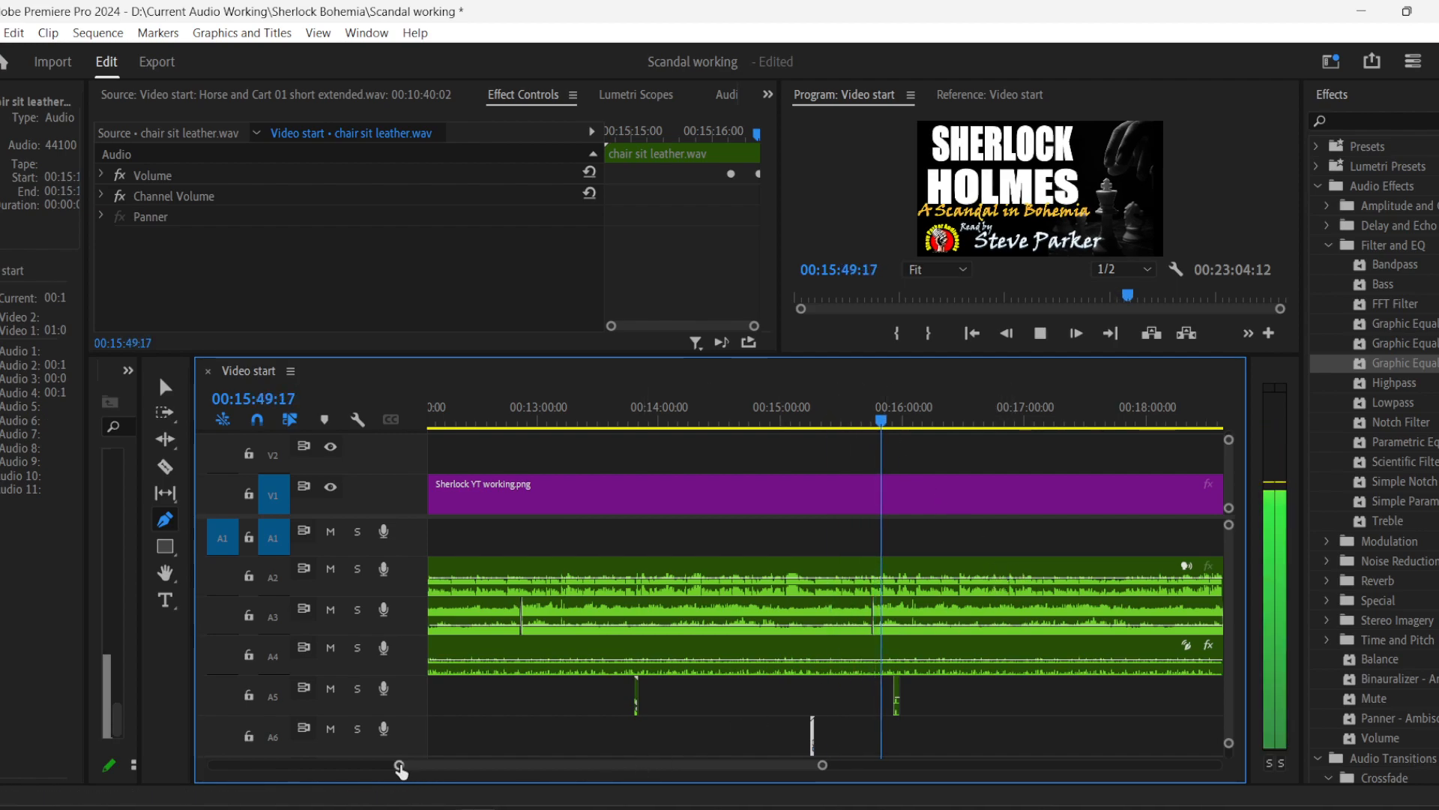
pyautogui.moveTo(400, 765); pyautogui.dragTo(414, 765)
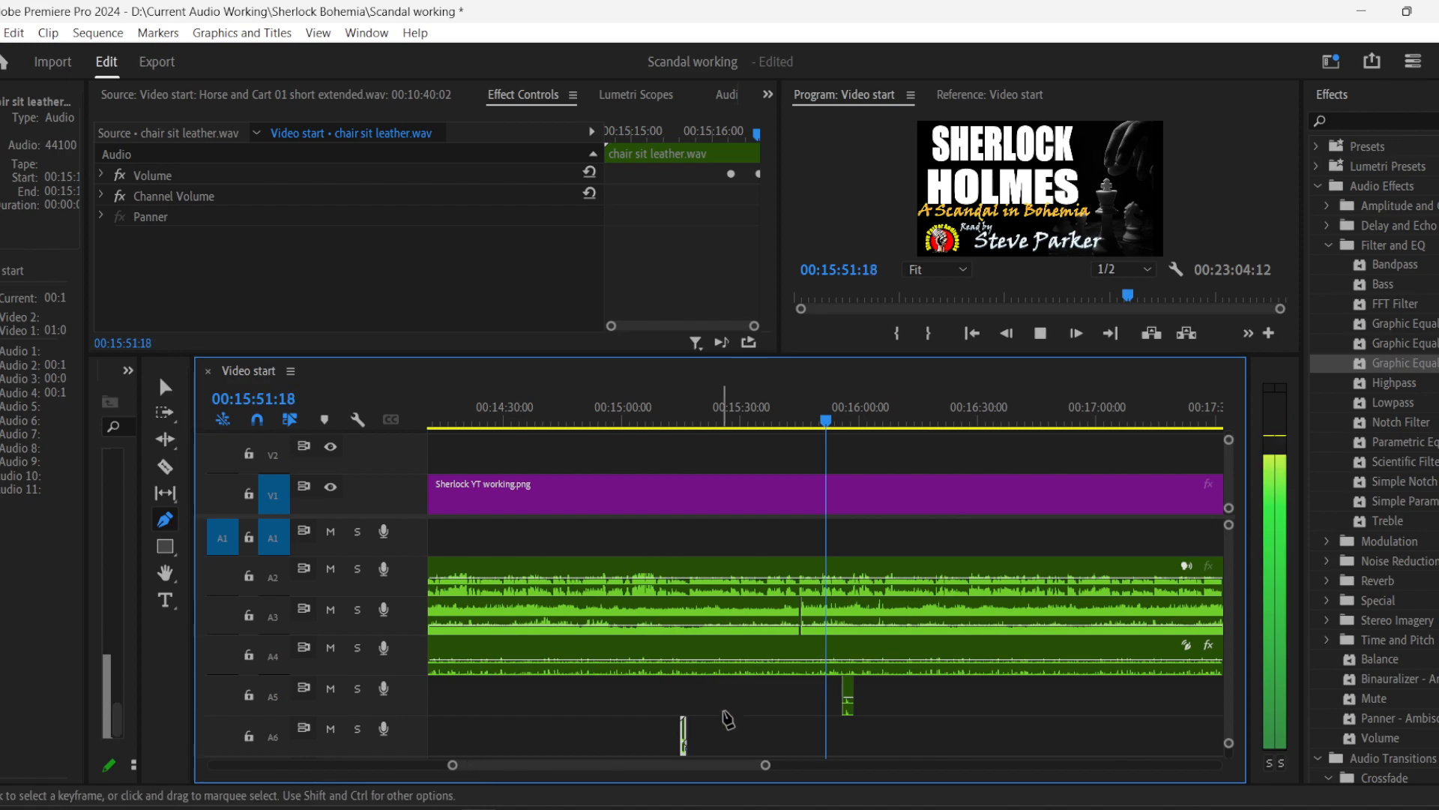
# - Play the narration after the chair sit from about 00:15:23 and stop at 00:15:45:19 to locate the next effect point
pyautogui.click(775, 417)
pyautogui.press('space')
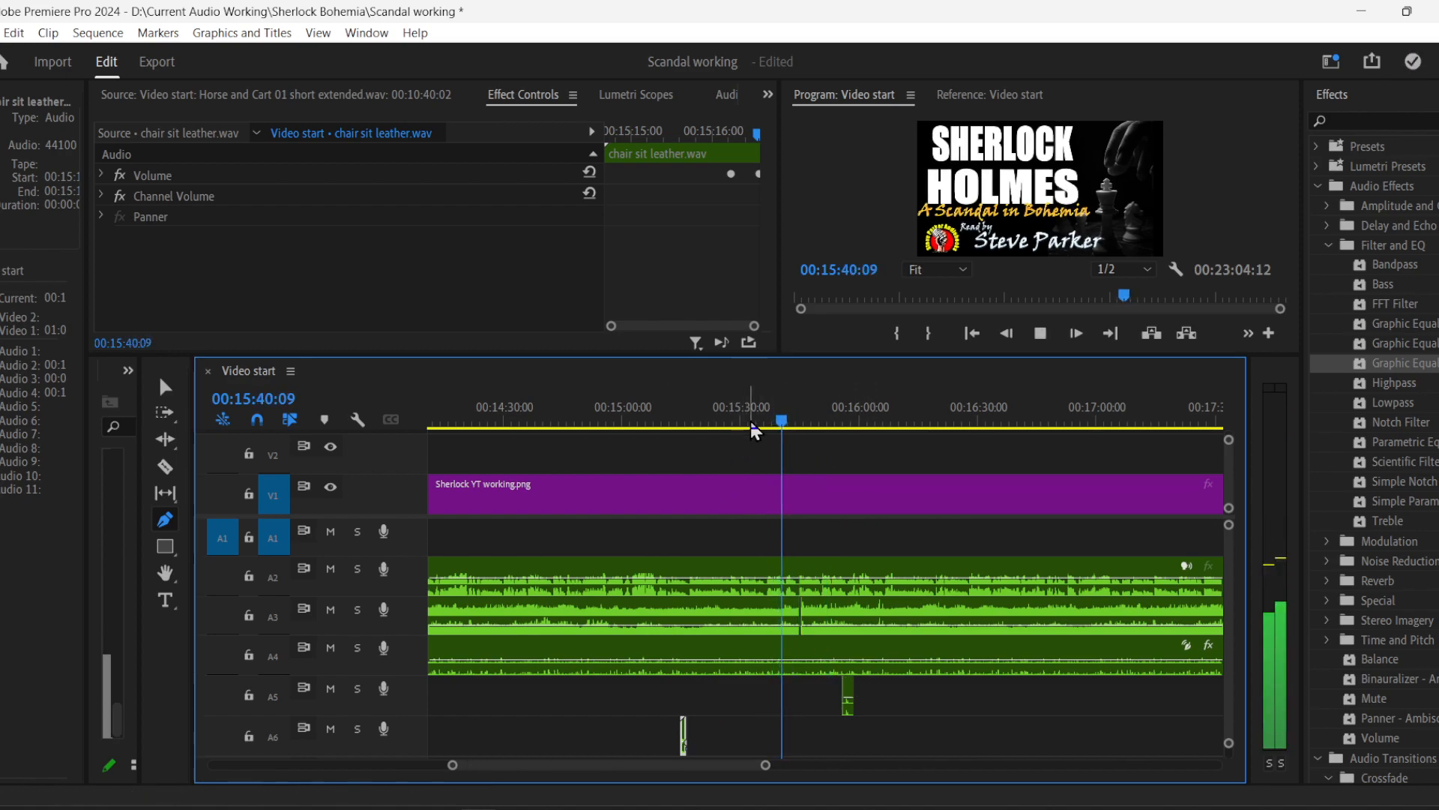
pyautogui.moveTo(752, 422); pyautogui.dragTo(710, 423)
pyautogui.press('space')
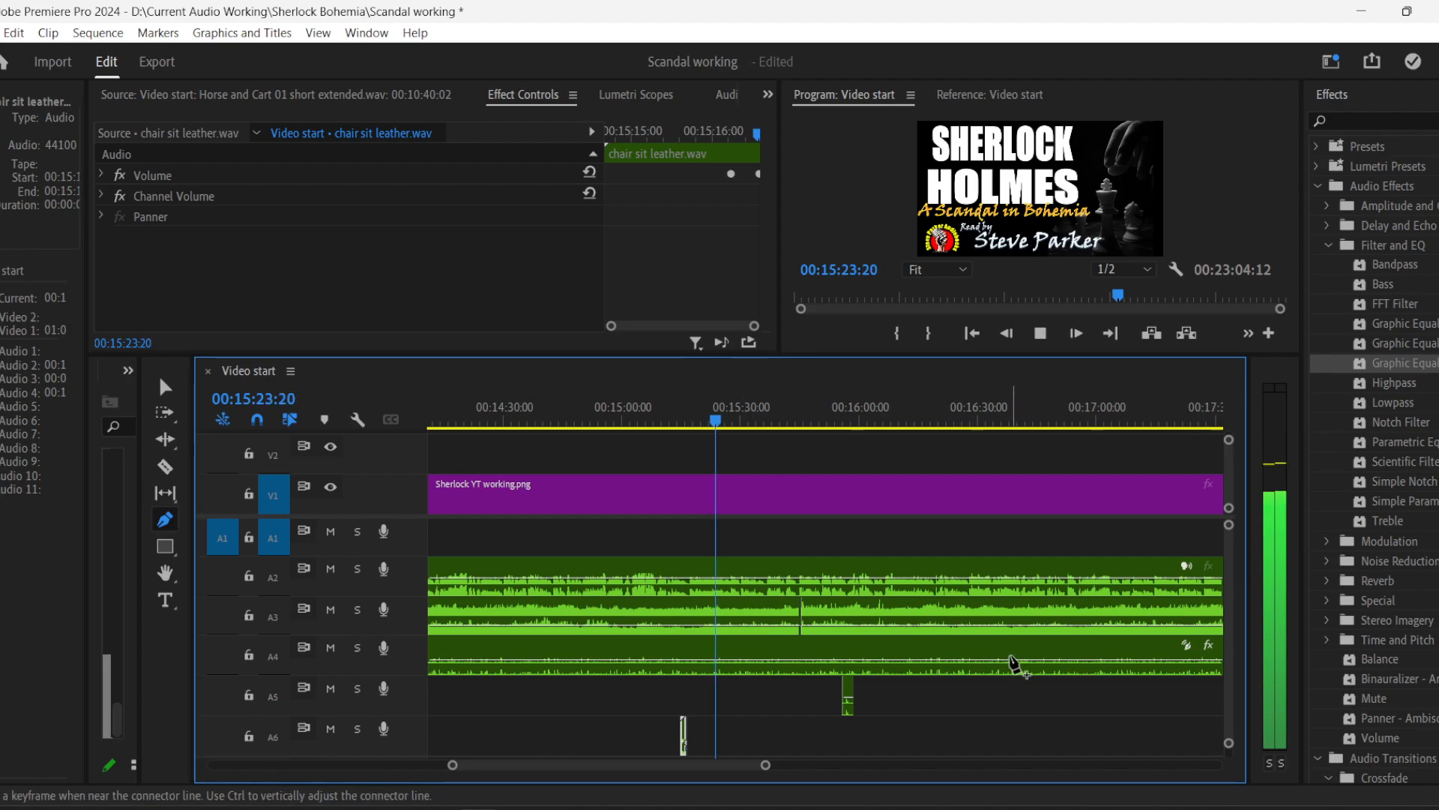
pyautogui.moveTo(1013, 664)
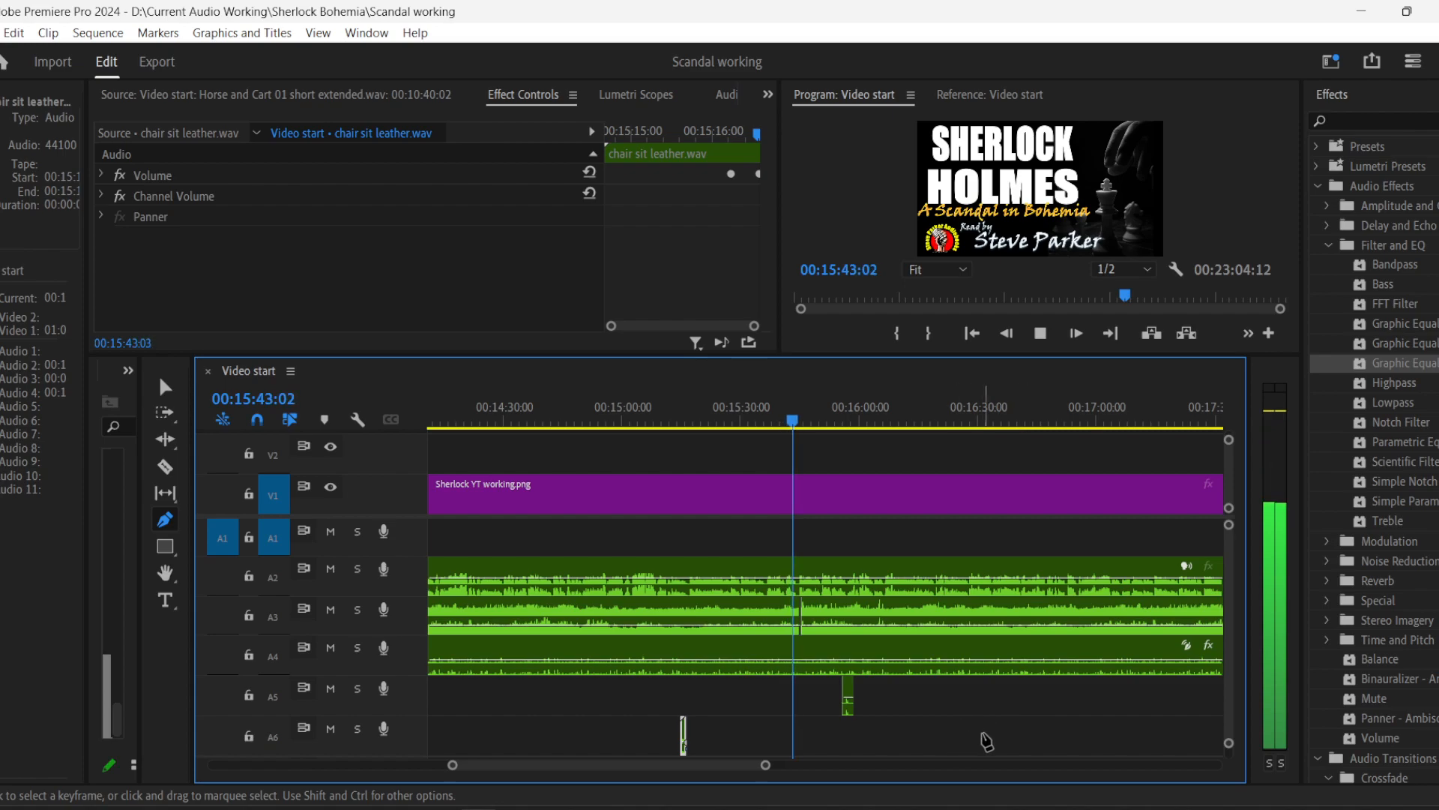
pyautogui.click(165, 387)
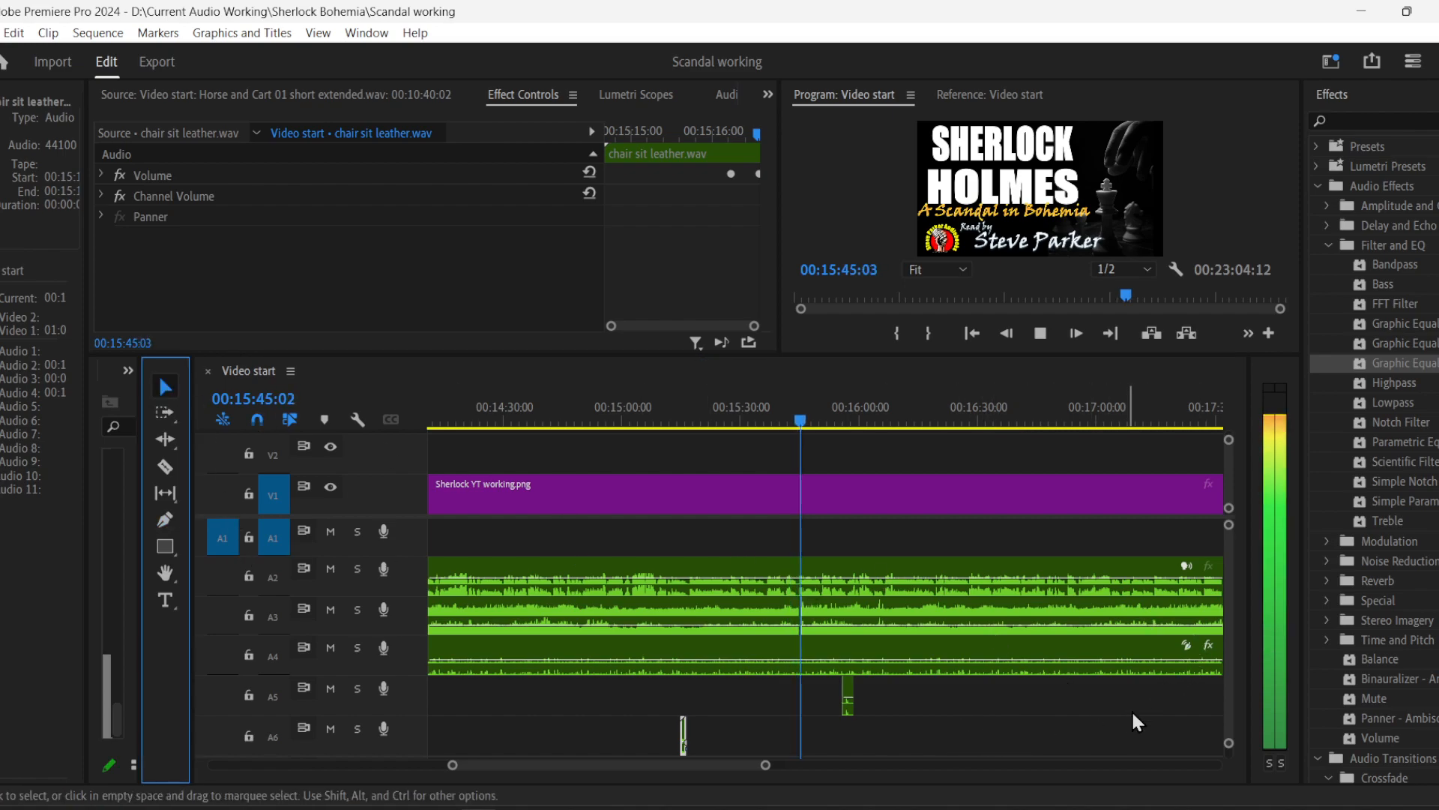
pyautogui.press('space')
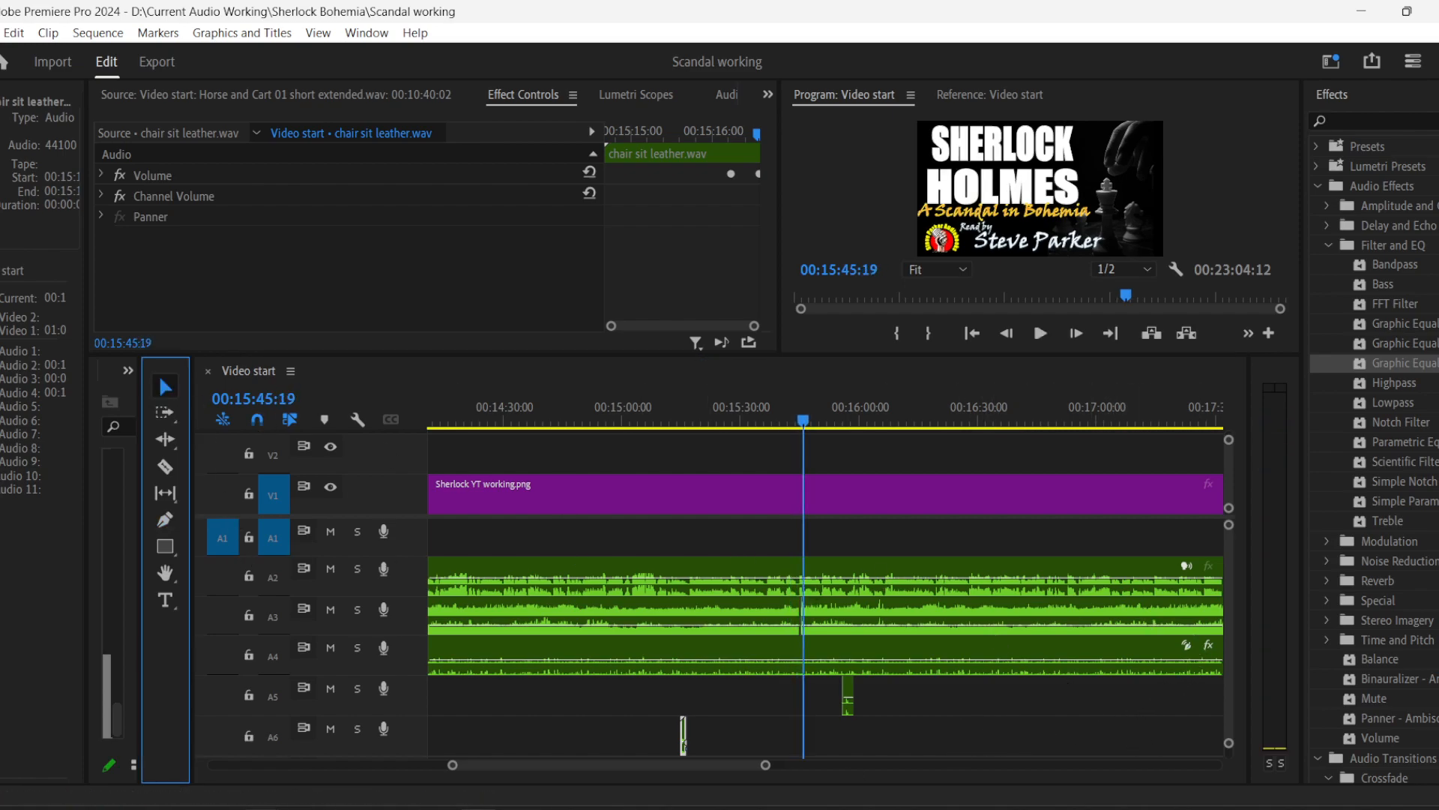
# - Switch to the Things folder window and add Chair scraping on floor to track A6 at 00:15:45:19
pyautogui.hotkey('alt', 'Tab')
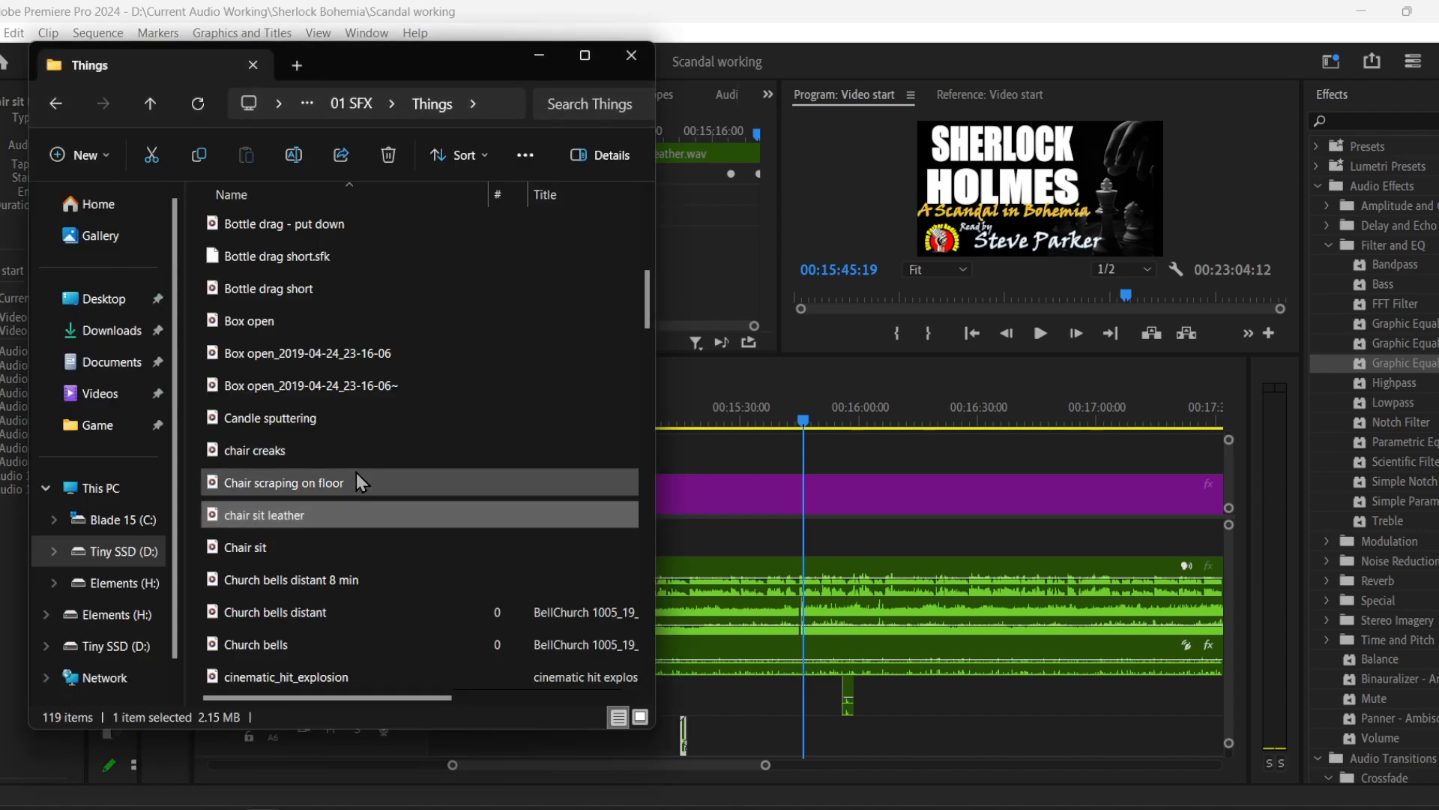
pyautogui.moveTo(357, 474); pyautogui.dragTo(803, 742)
pyautogui.moveTo(455, 766); pyautogui.dragTo(549, 767)
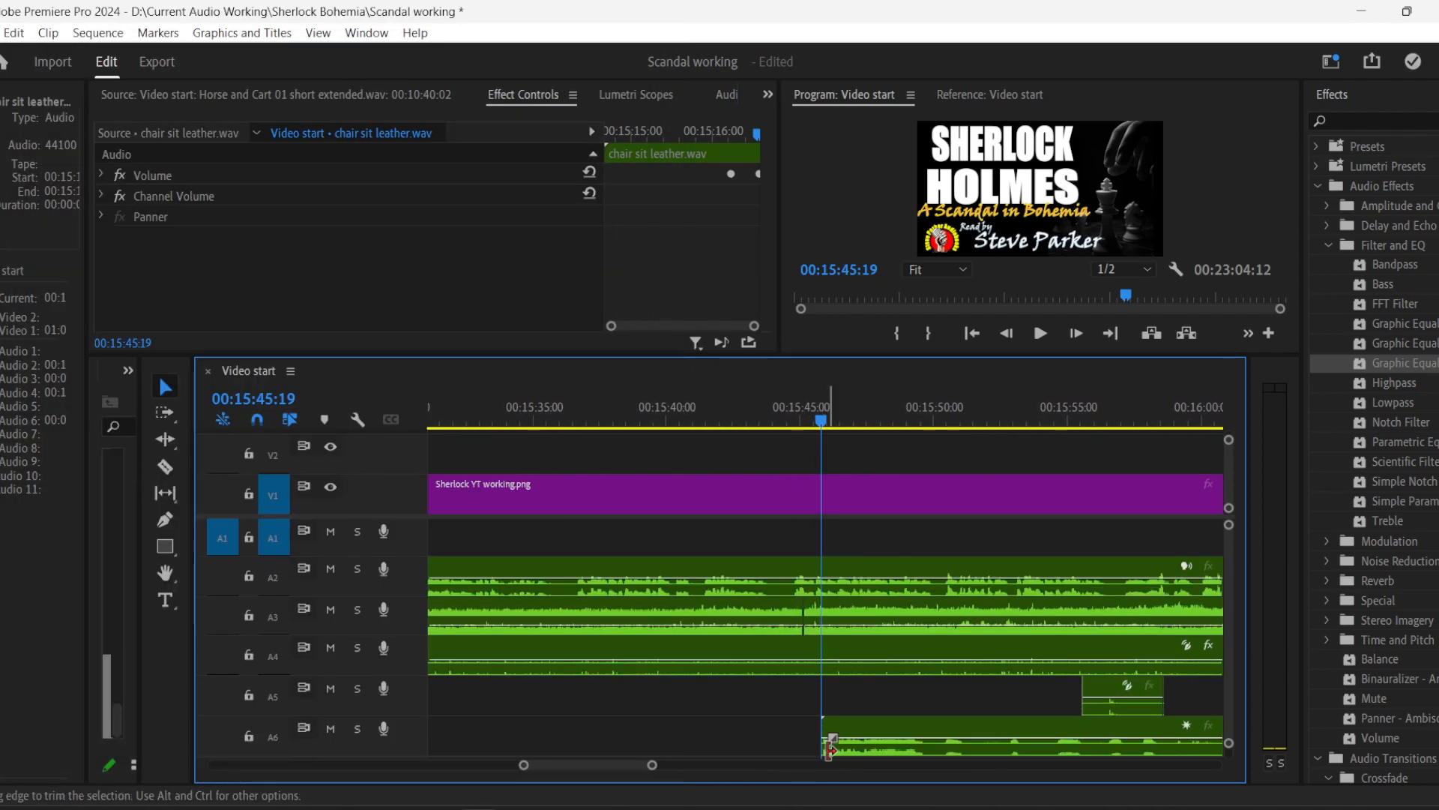
# - Trim about nine seconds off the start of the chair scraping clip, move it back to 00:15:45:19 on A6, and play it
pyautogui.moveTo(826, 748); pyautogui.dragTo(921, 750)
pyautogui.moveTo(1065, 752); pyautogui.dragTo(895, 764)
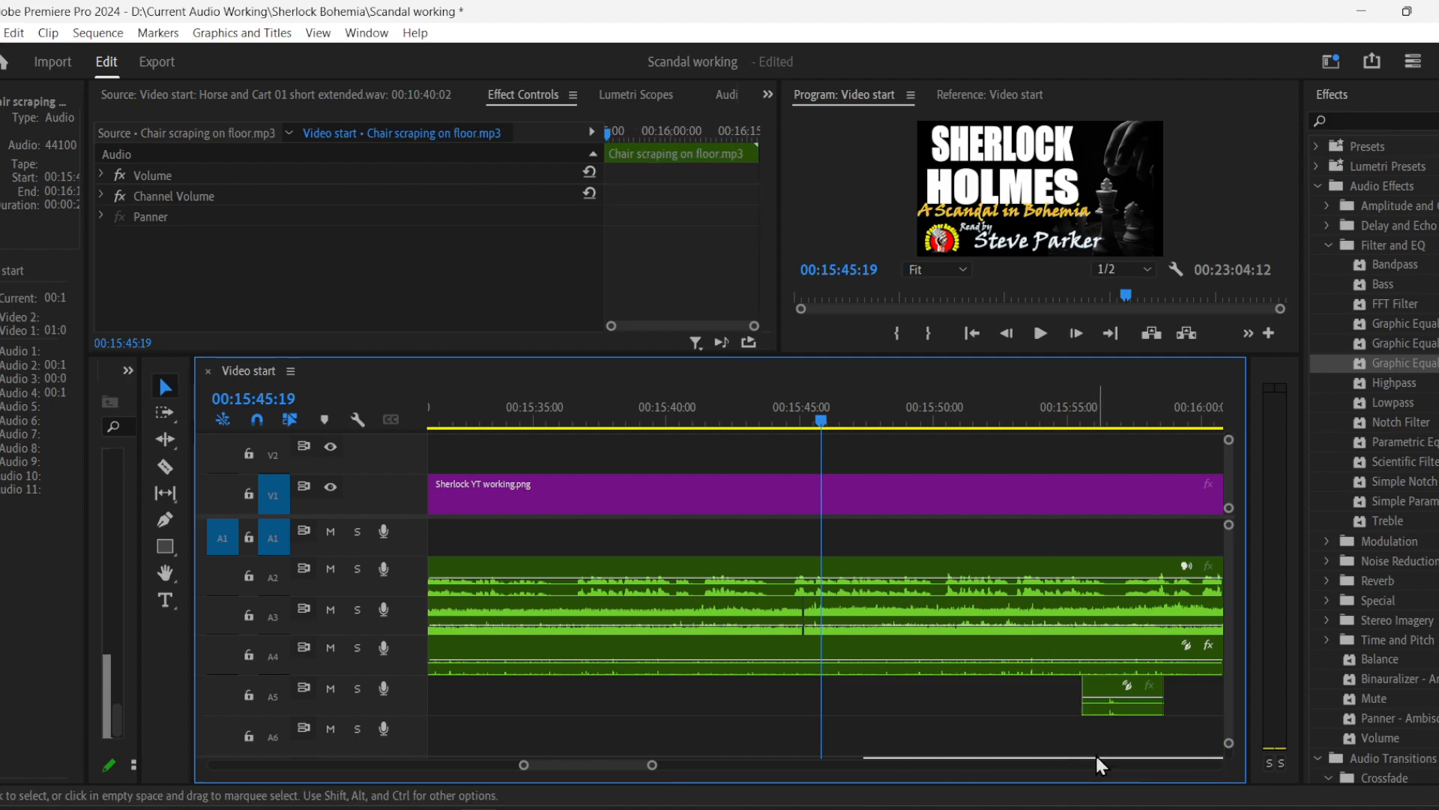
pyautogui.hotkey('ctrl', 'z')
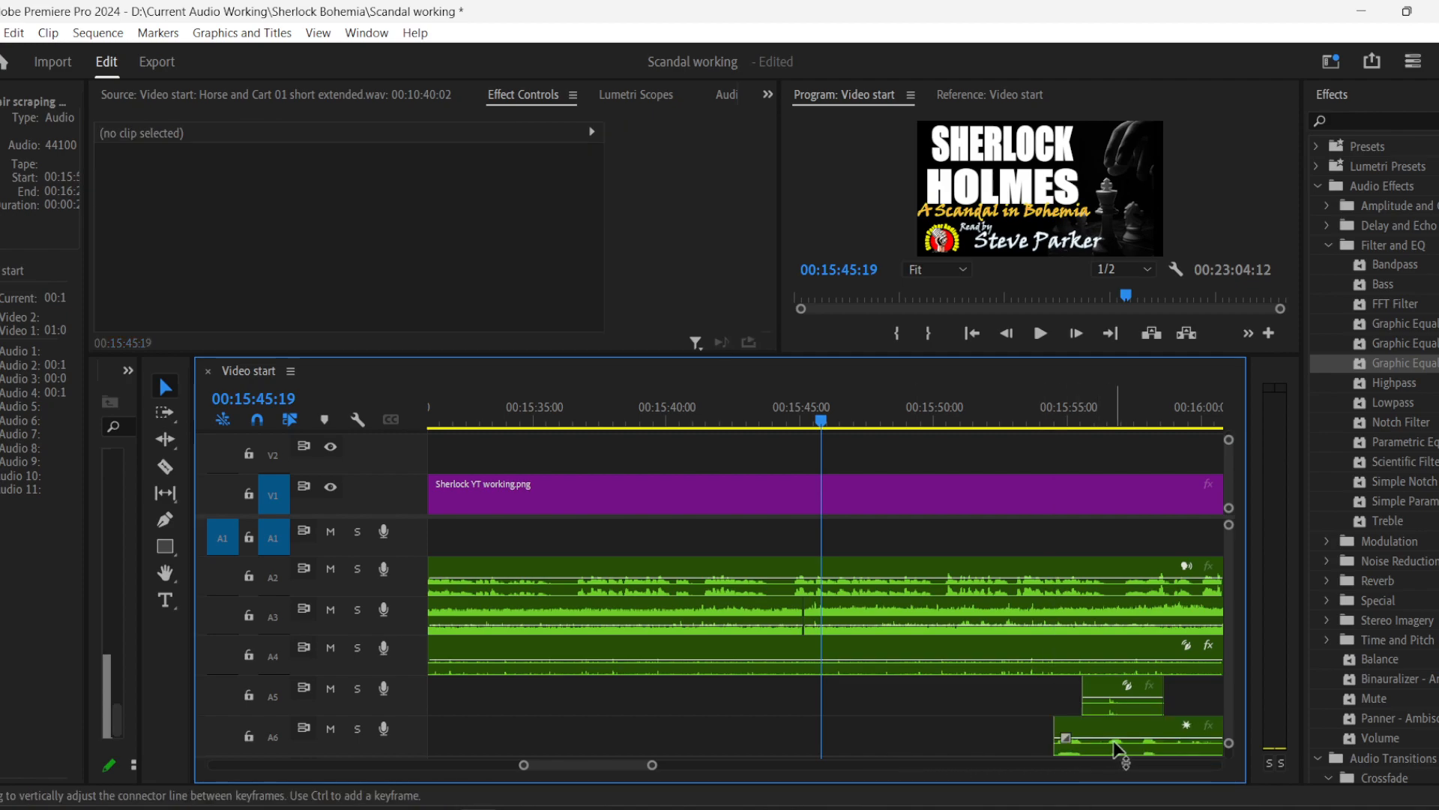
pyautogui.moveTo(1102, 753); pyautogui.dragTo(873, 761)
pyautogui.press('space')
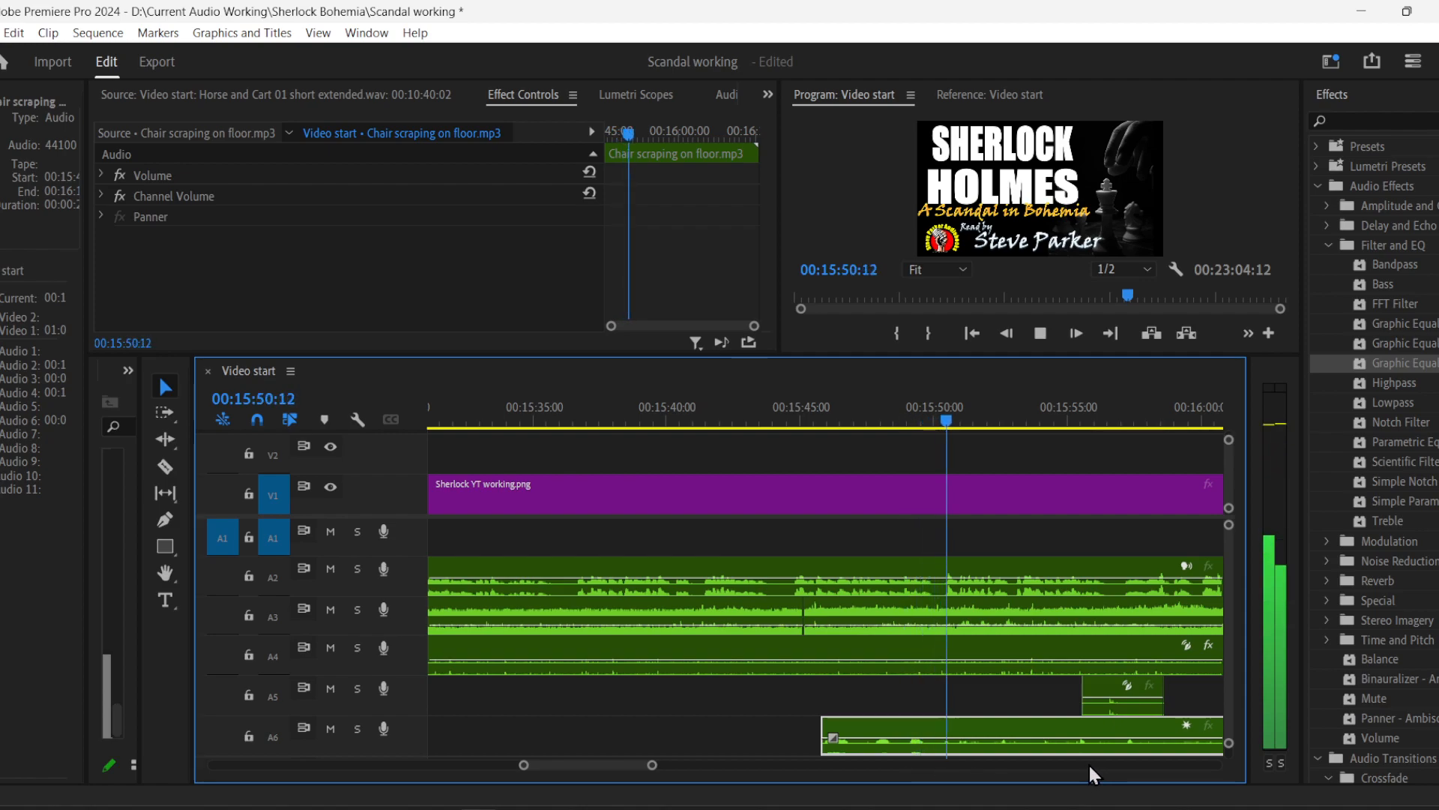
# - Trim about two more seconds off the chair scraping clip's start, slide it back to 00:15:45:19, and play it with the narration
pyautogui.moveTo(826, 748); pyautogui.dragTo(857, 764)
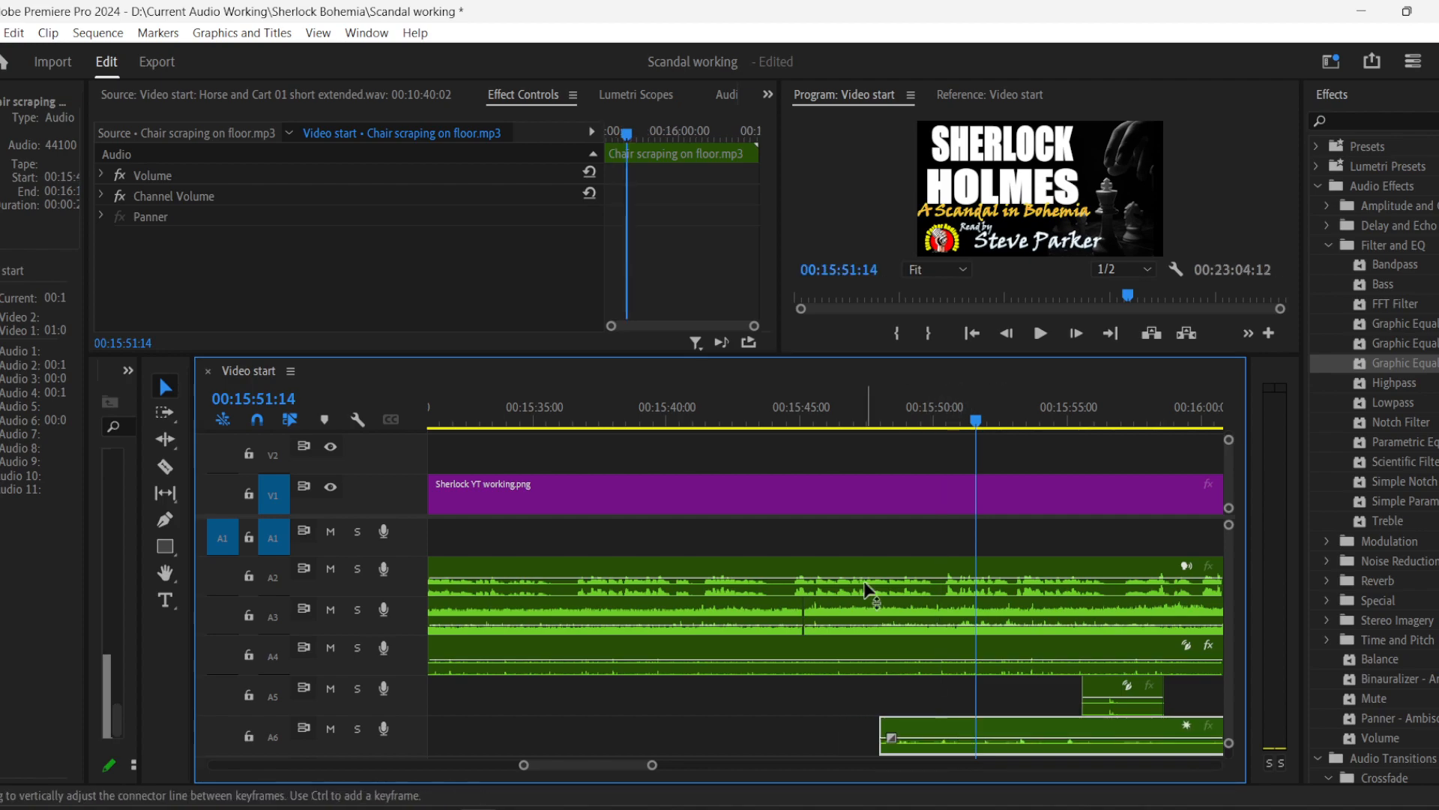
pyautogui.click(852, 404)
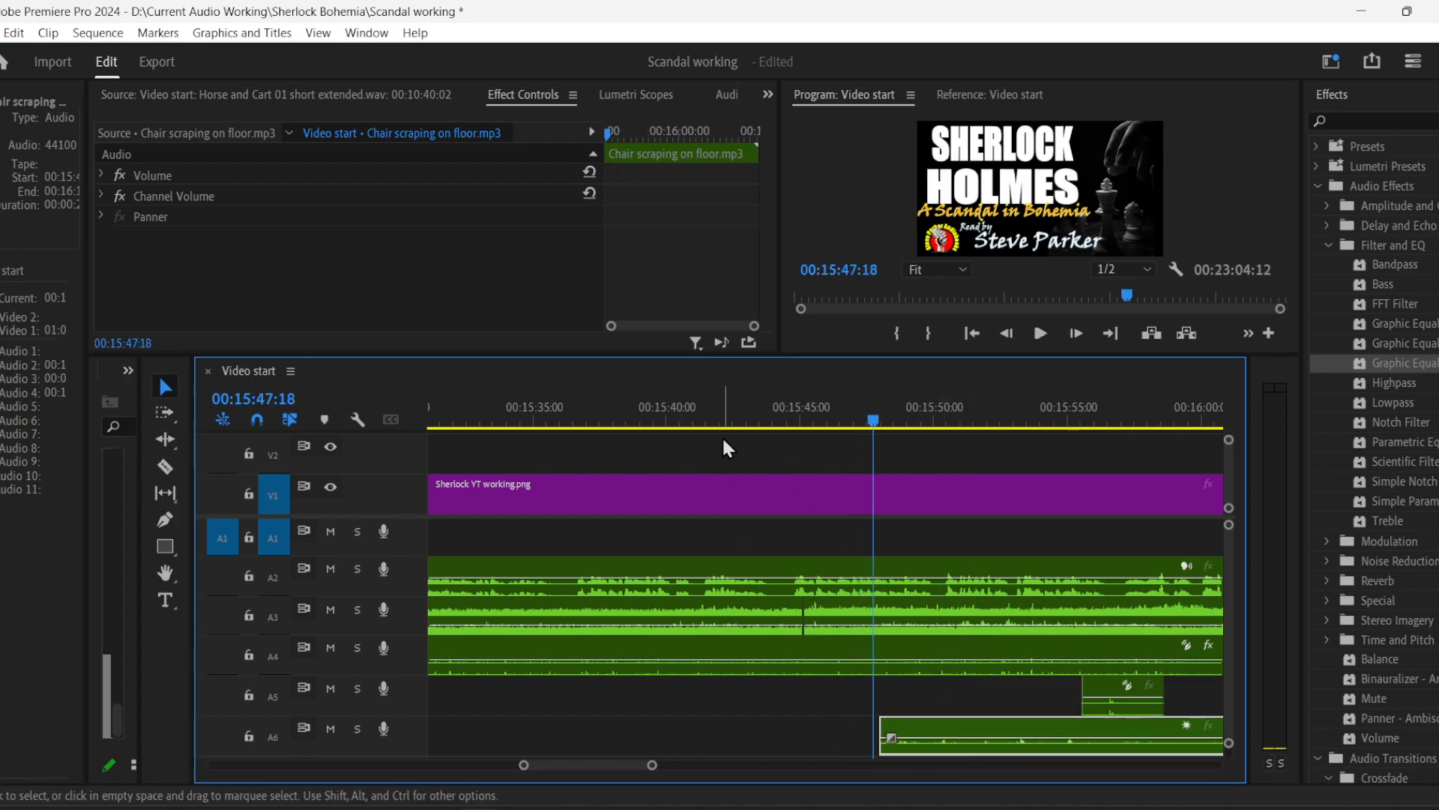
pyautogui.click(766, 401)
pyautogui.press('space')
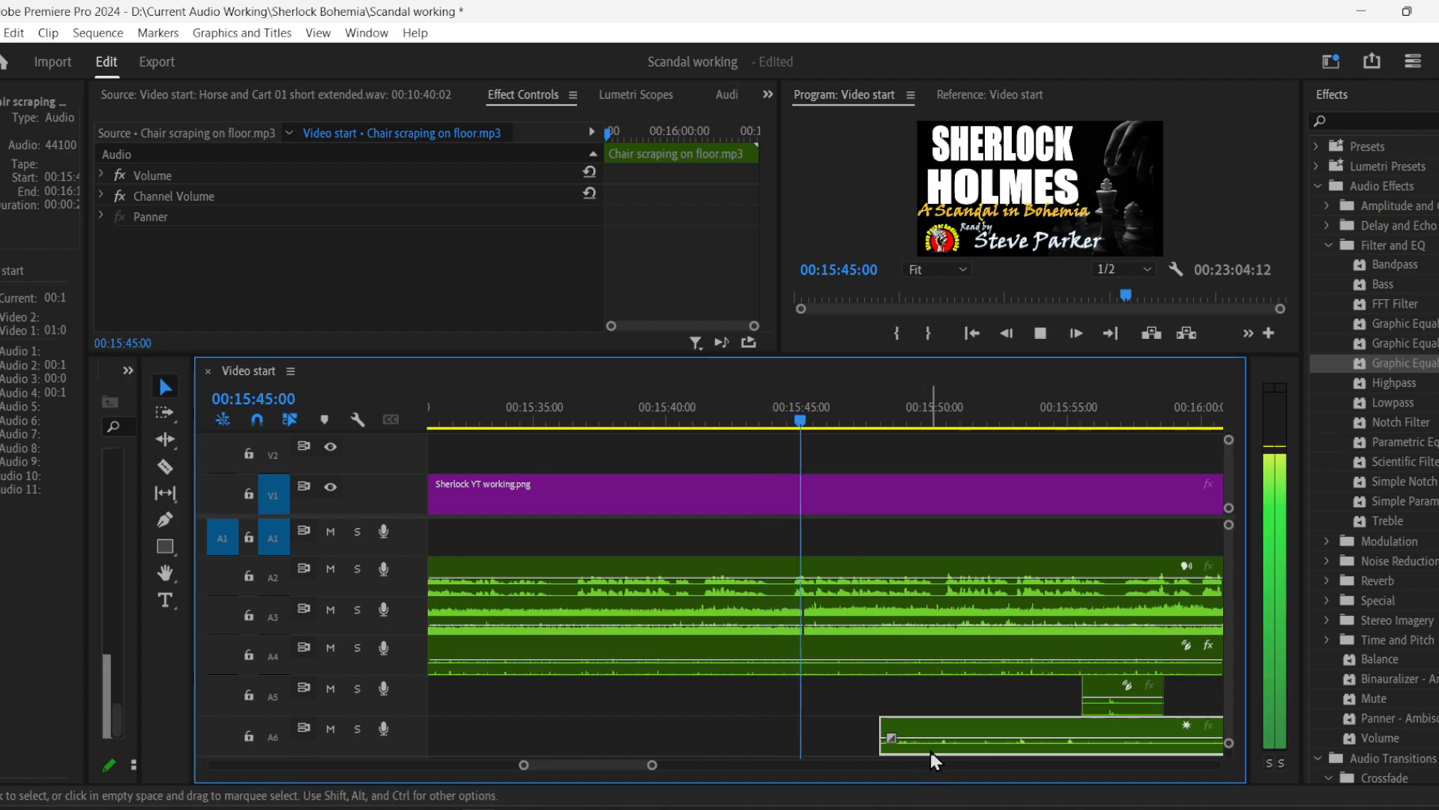
pyautogui.moveTo(930, 751); pyautogui.dragTo(870, 751)
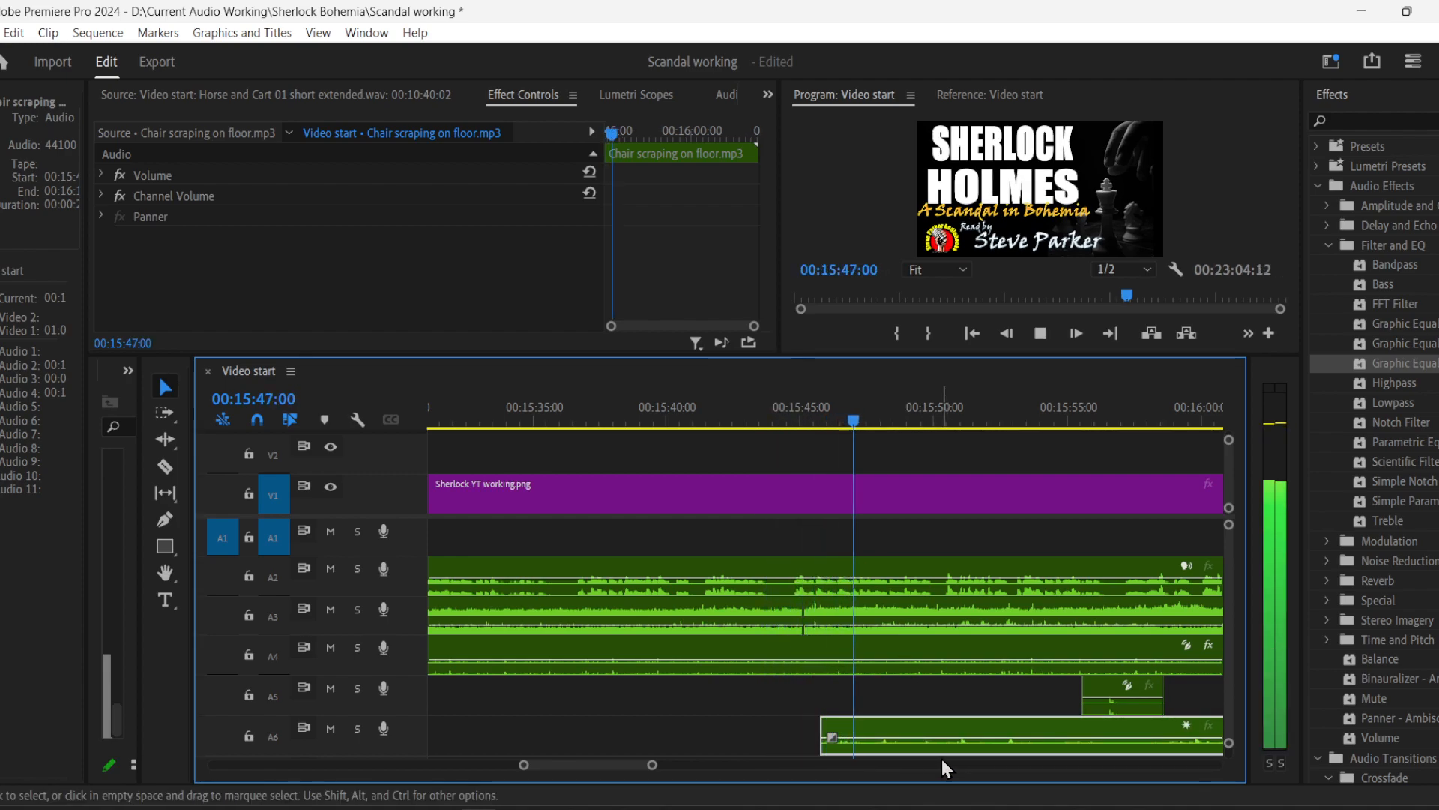
pyautogui.press('space')
# - Split the chair scraping clip on A6 at about 00:15:47 and delete the portion after the cut
pyautogui.click(165, 466)
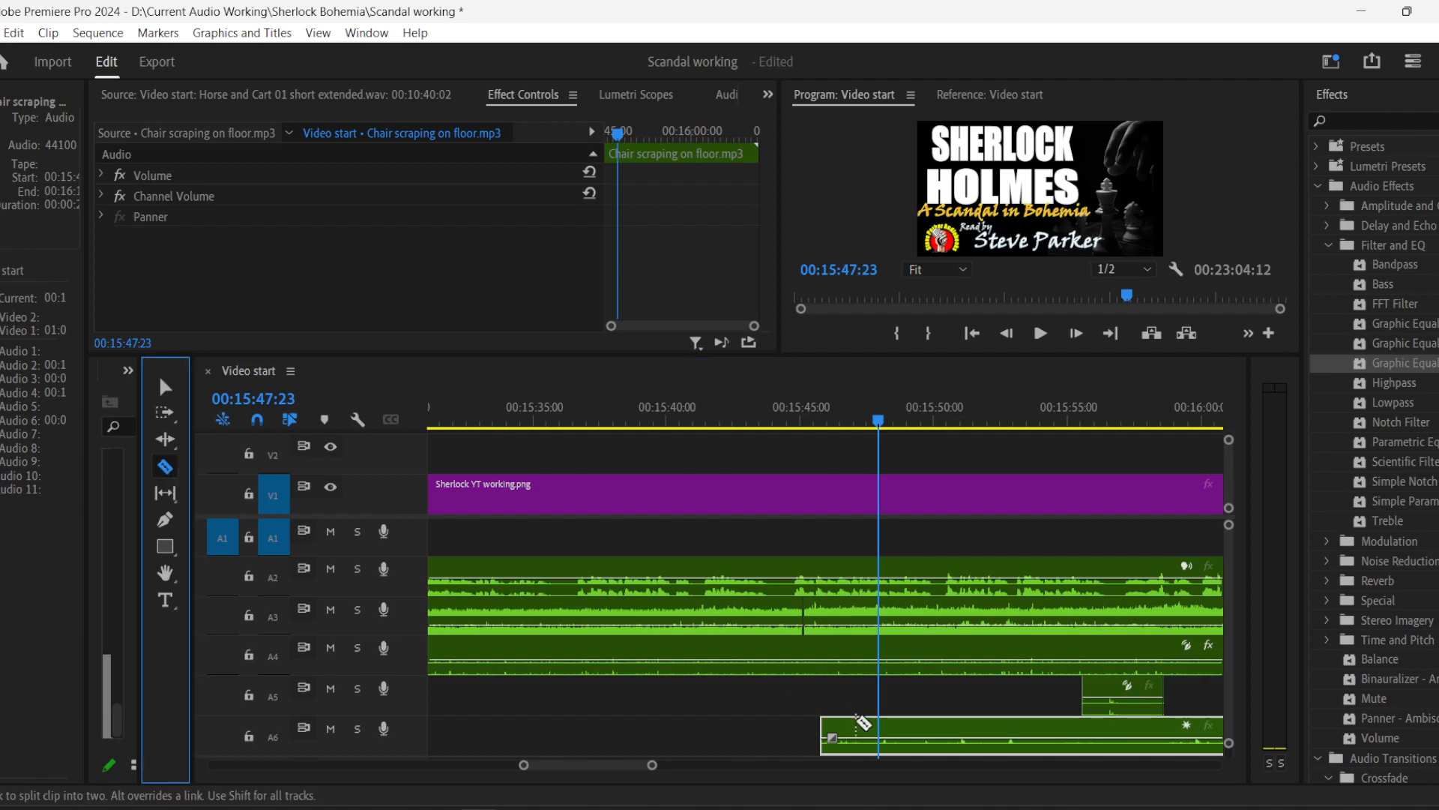
pyautogui.press('space')
pyautogui.press('space')
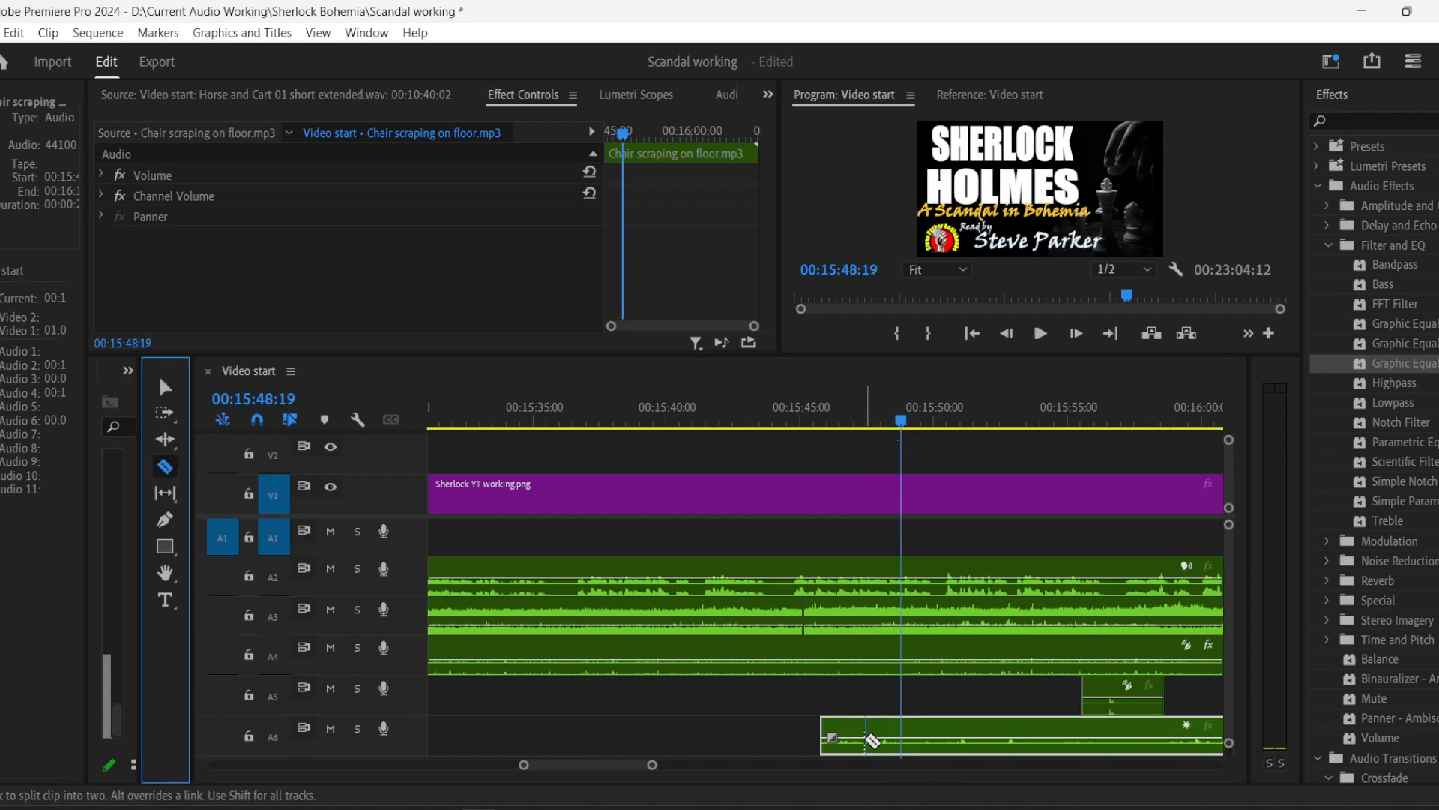
pyautogui.click(866, 739)
pyautogui.click(165, 386)
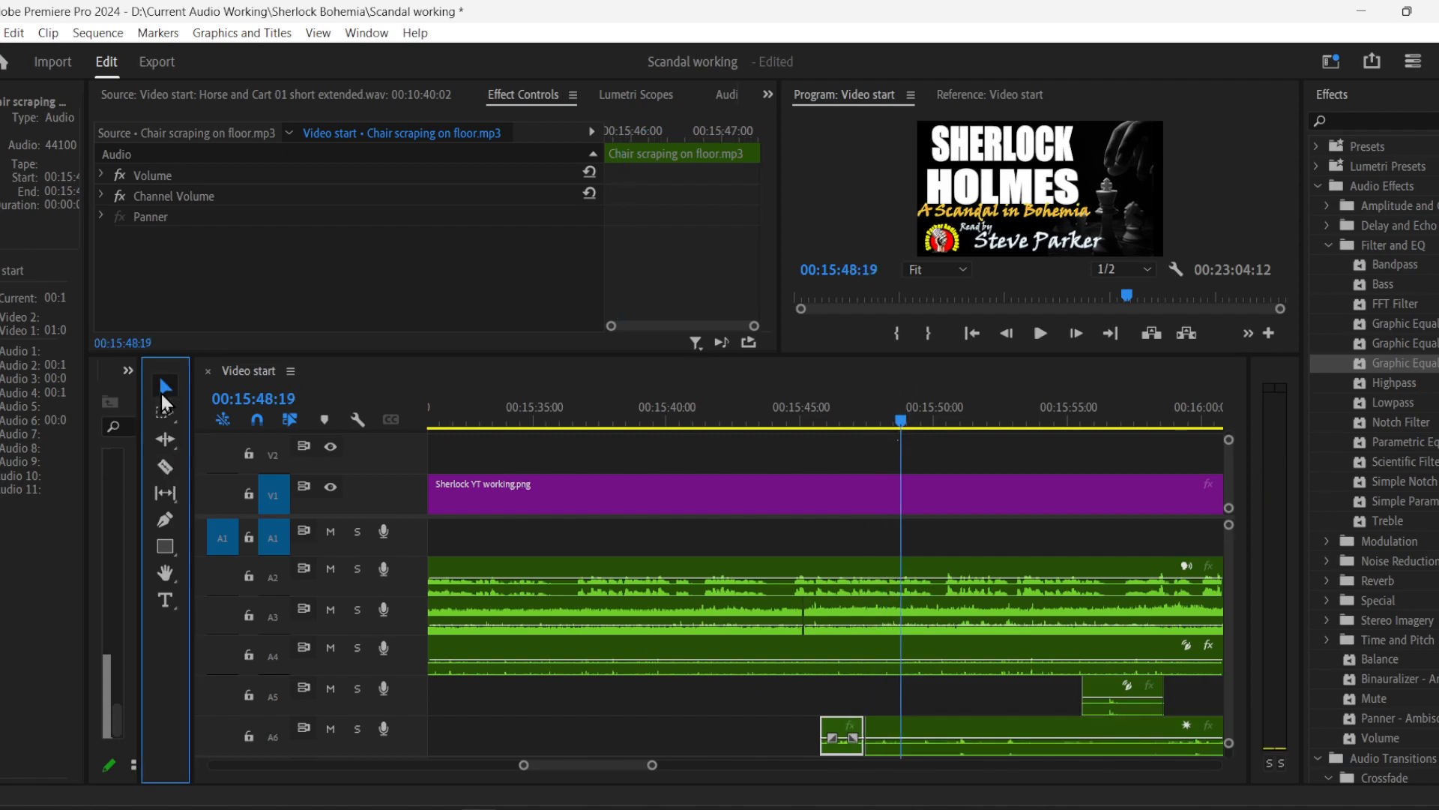
pyautogui.click(1030, 725)
pyautogui.press('Delete')
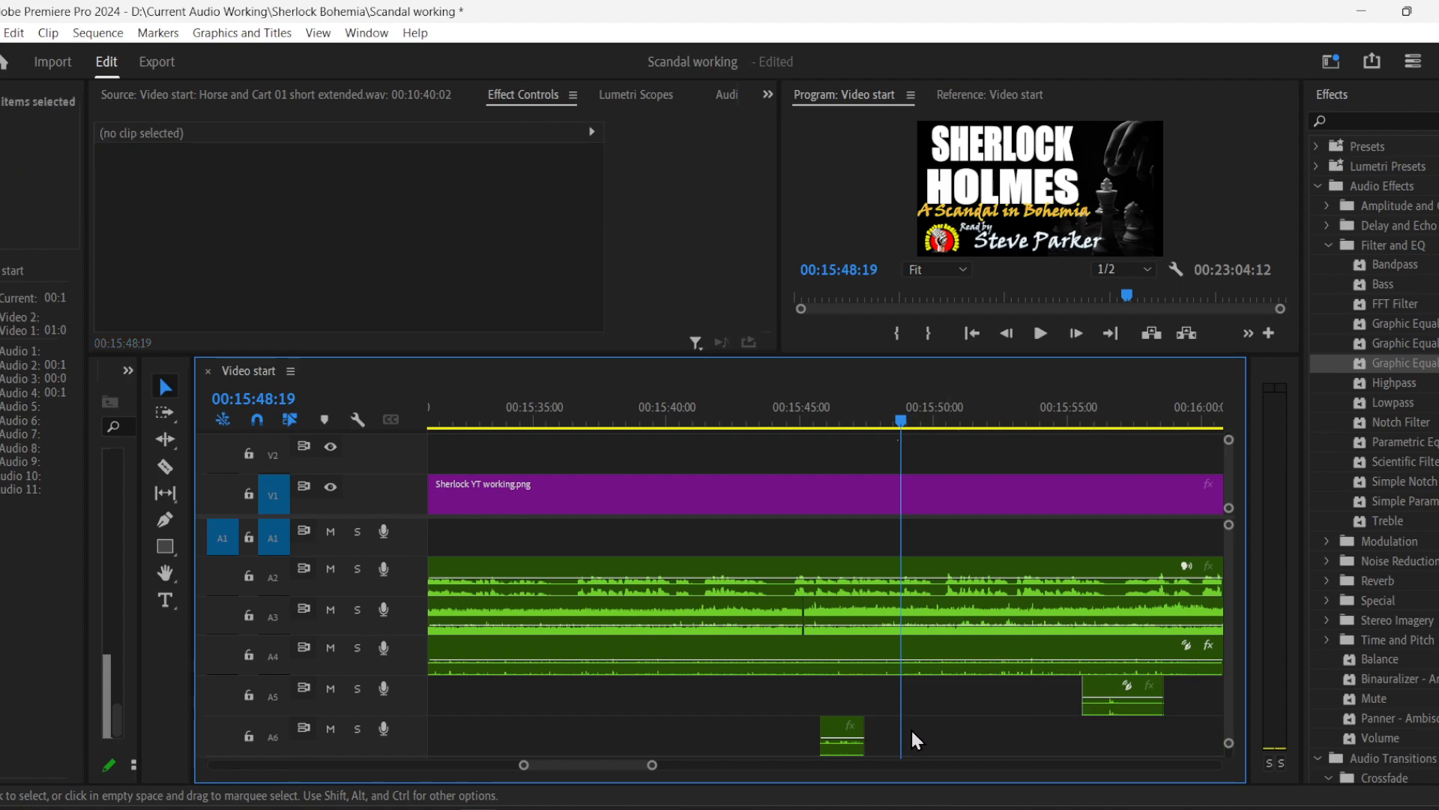
pyautogui.click(842, 746)
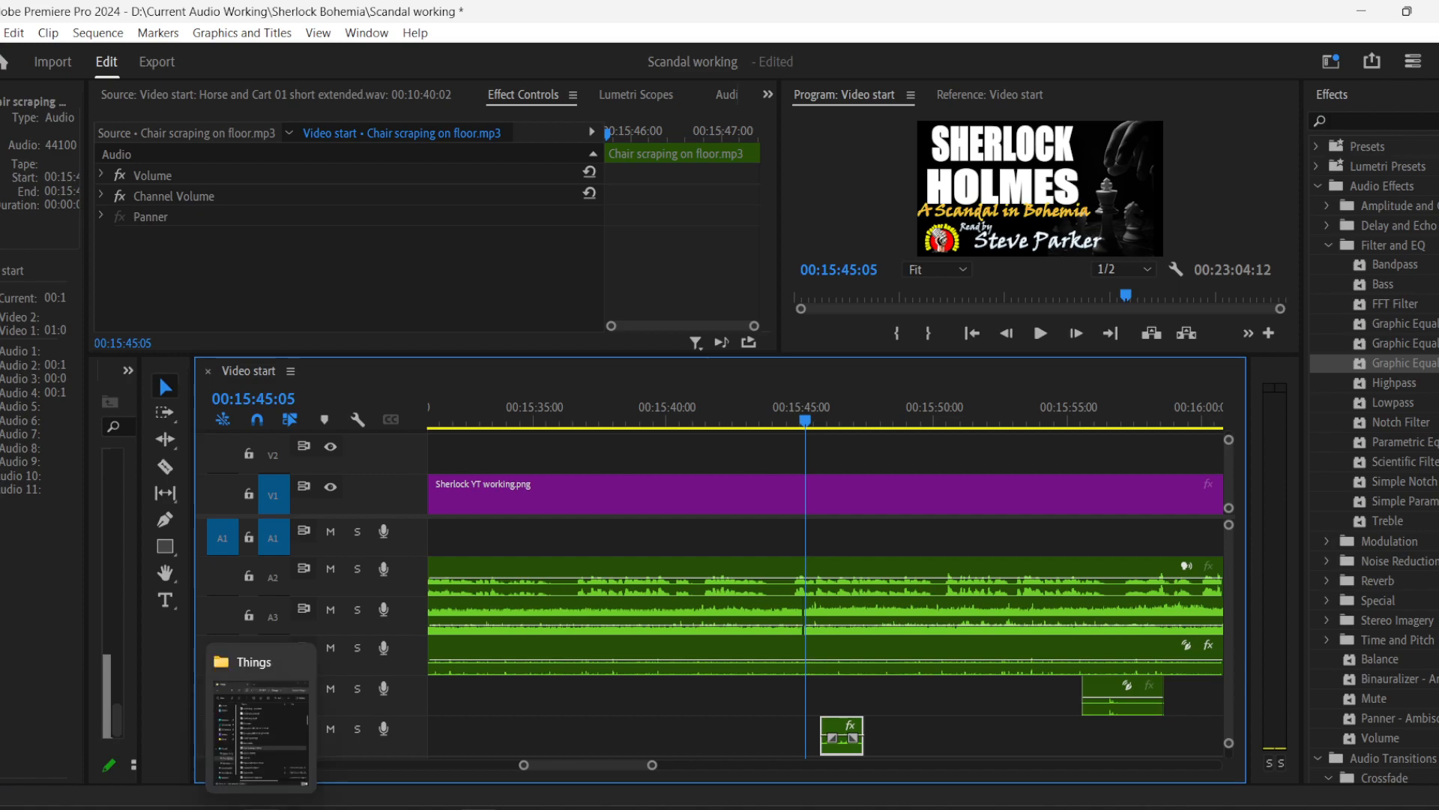
# - Browse the Footsteps folder in 01 SFX and listen to Footsteps Man faster in Media Player
pyautogui.click(267, 806)
pyautogui.click(355, 106)
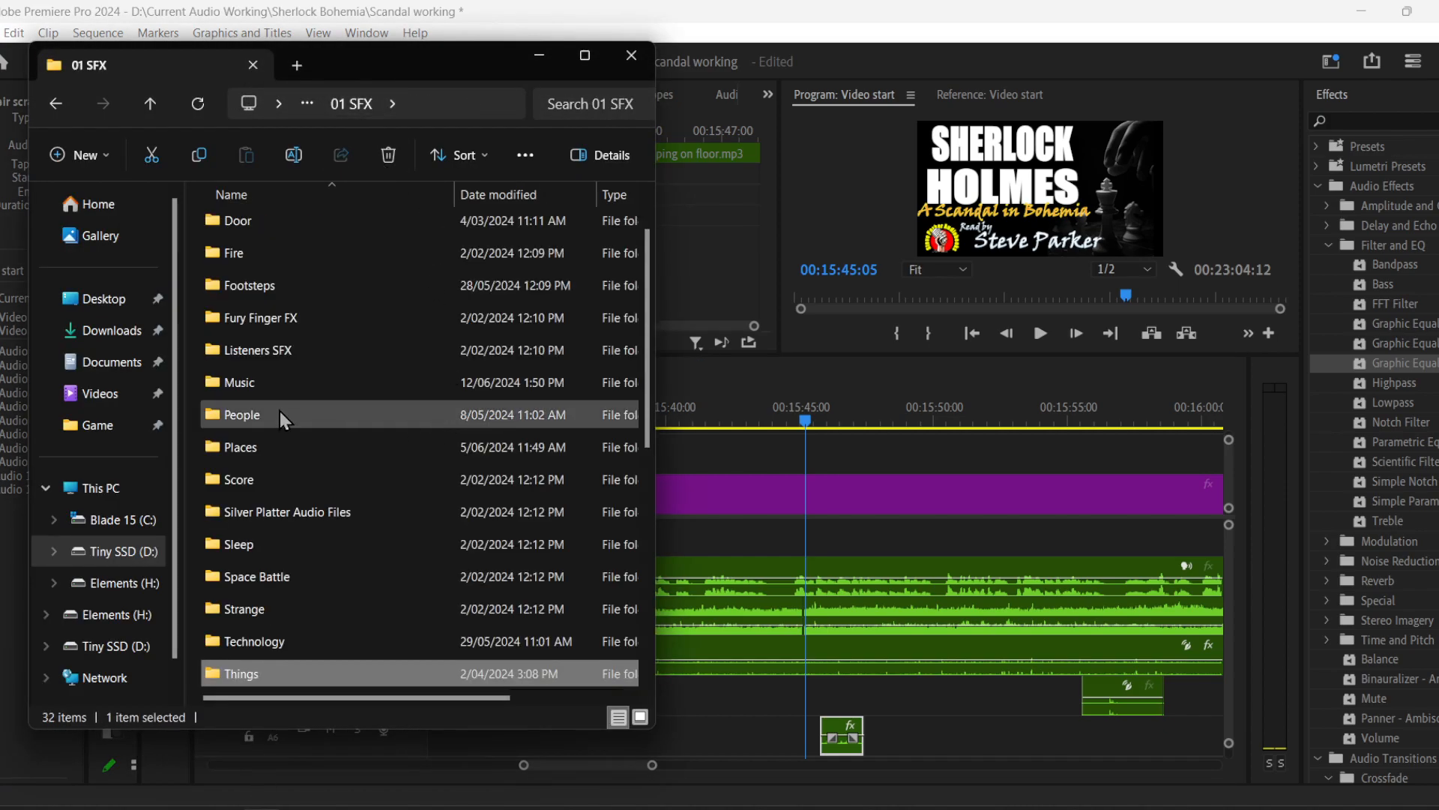
pyautogui.click(274, 291)
pyautogui.doubleClick(274, 291)
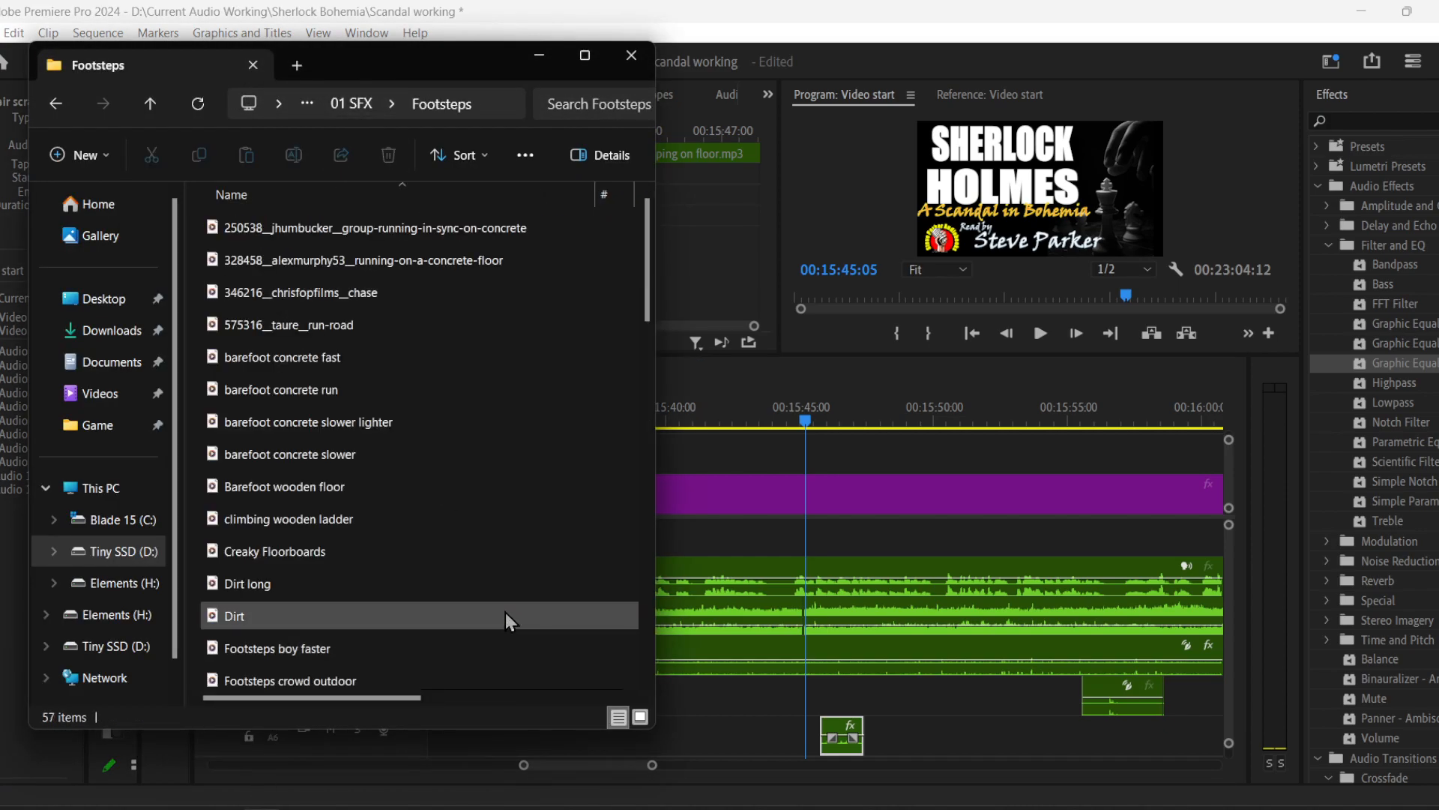
pyautogui.scroll(-5, 502, 607)
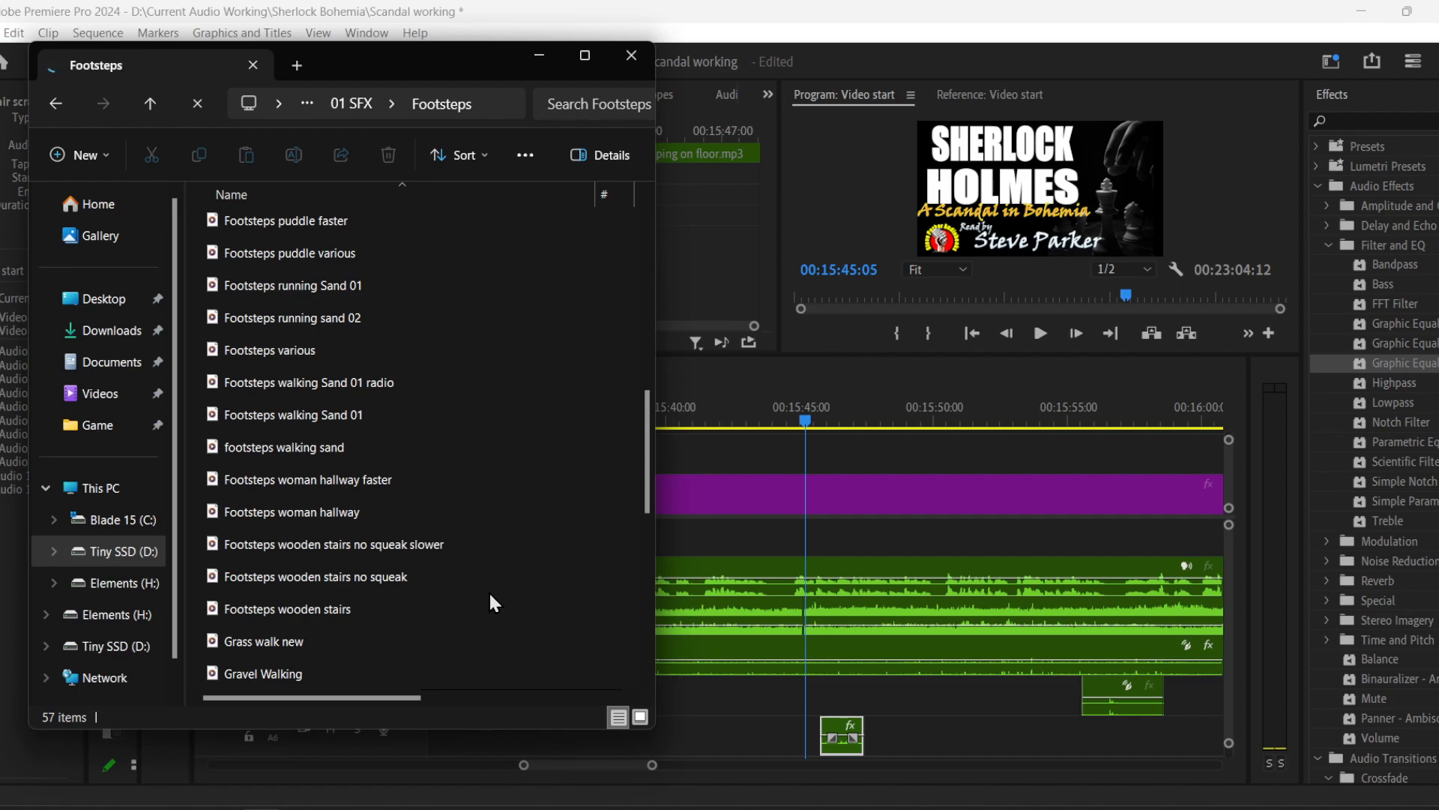
pyautogui.scroll(2, 491, 599)
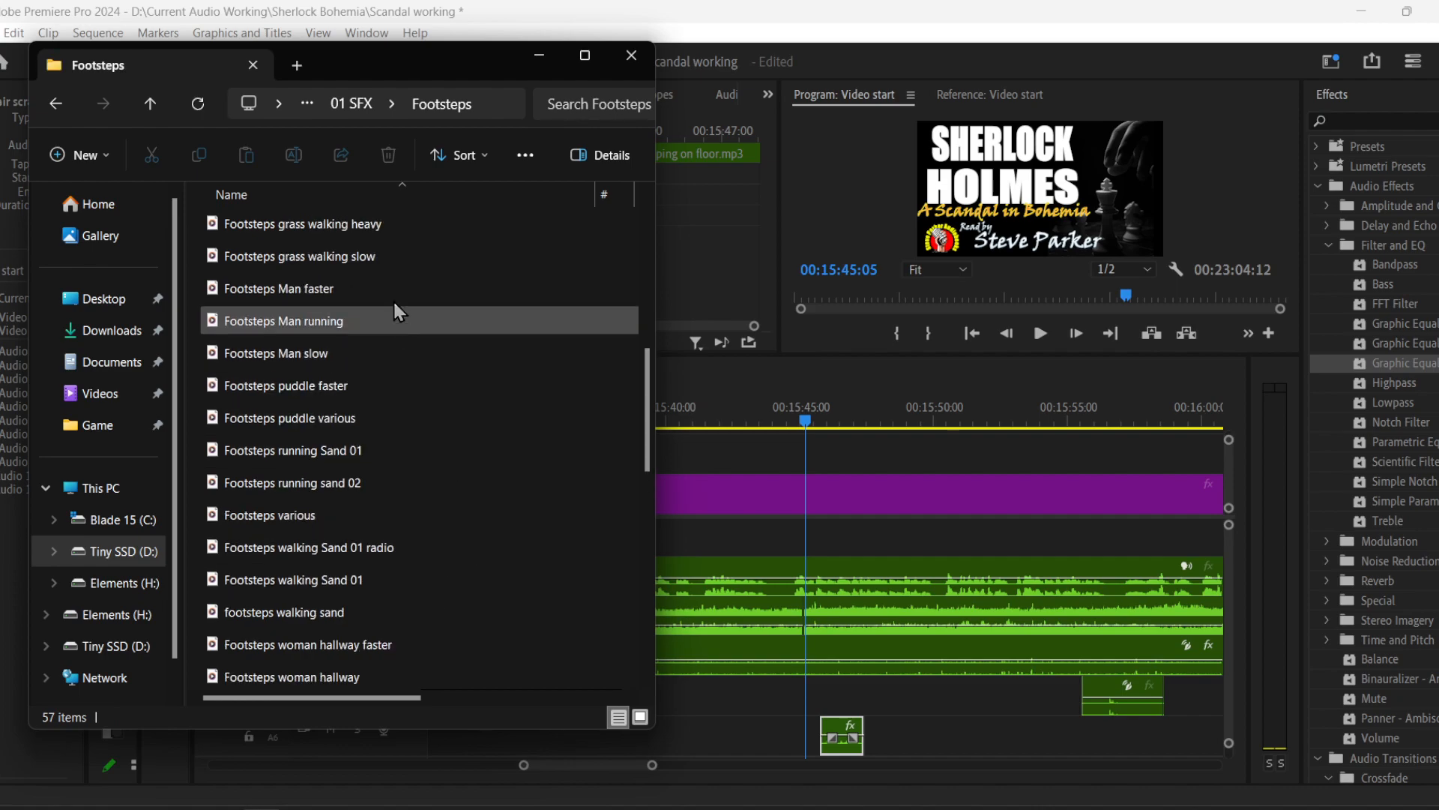
pyautogui.click(356, 293)
pyautogui.doubleClick(356, 296)
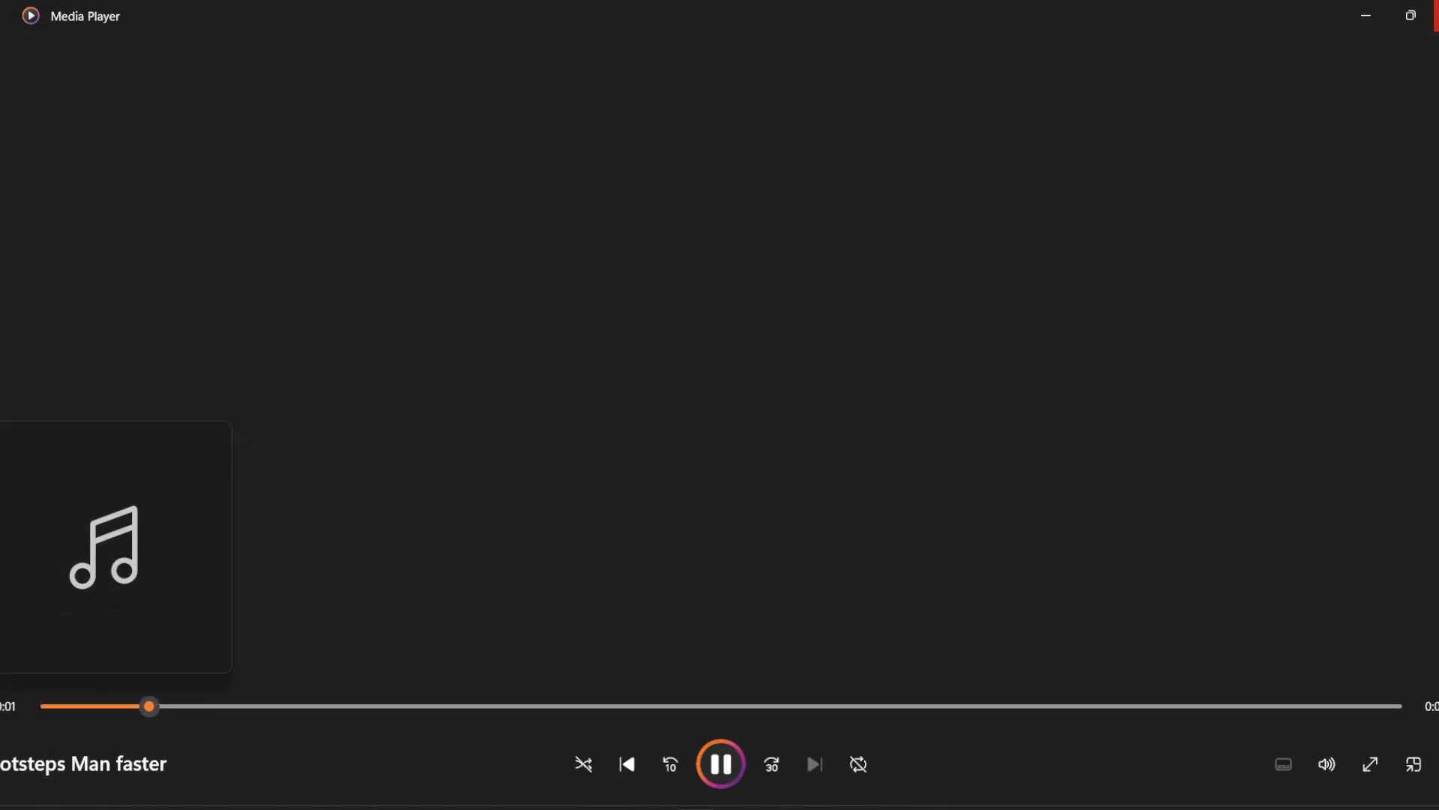
pyautogui.click(1434, 15)
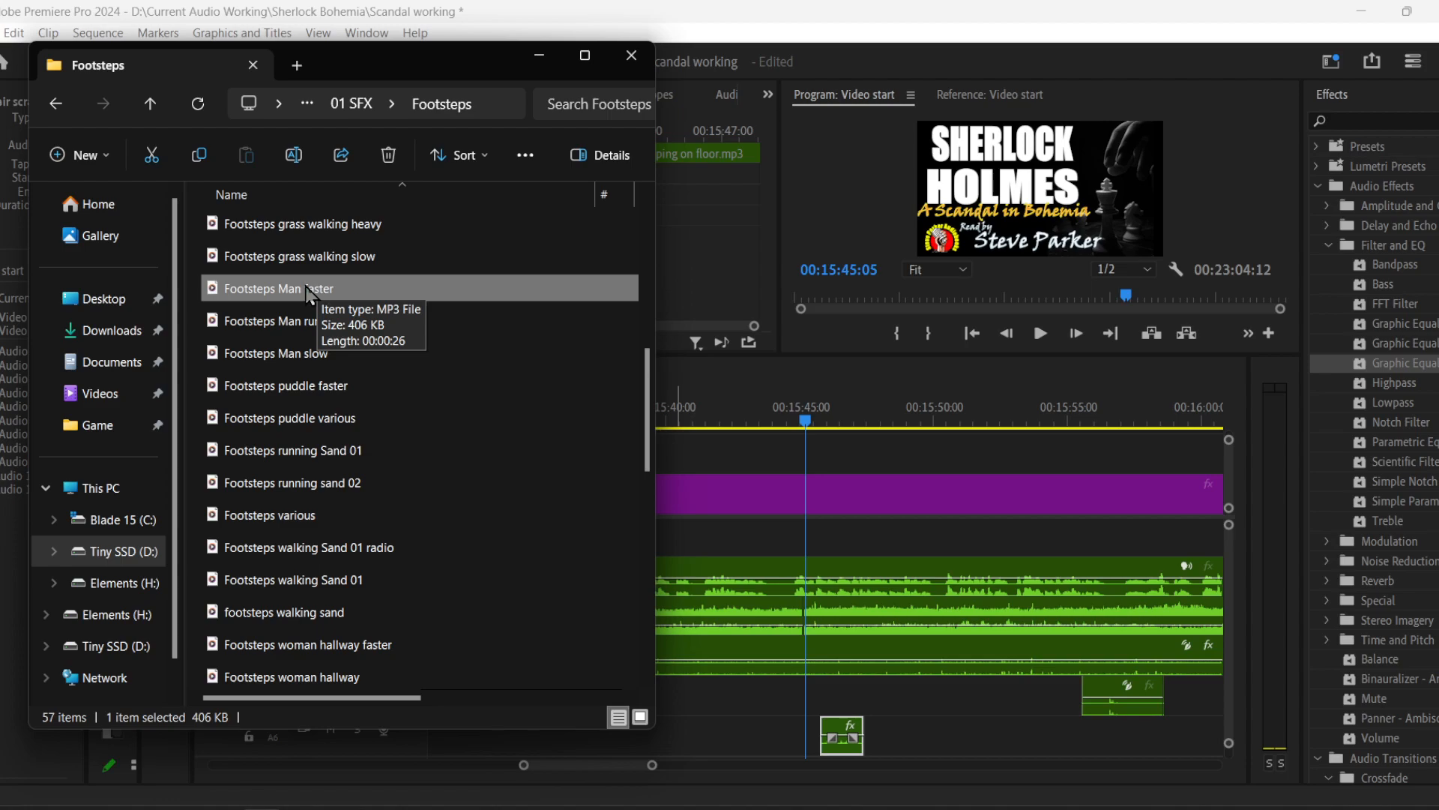
# - Add Footsteps Man faster to A6 directly after the chair scraping clip and lower its volume to about -23.8 dB during playback
pyautogui.moveTo(310, 295); pyautogui.dragTo(870, 750)
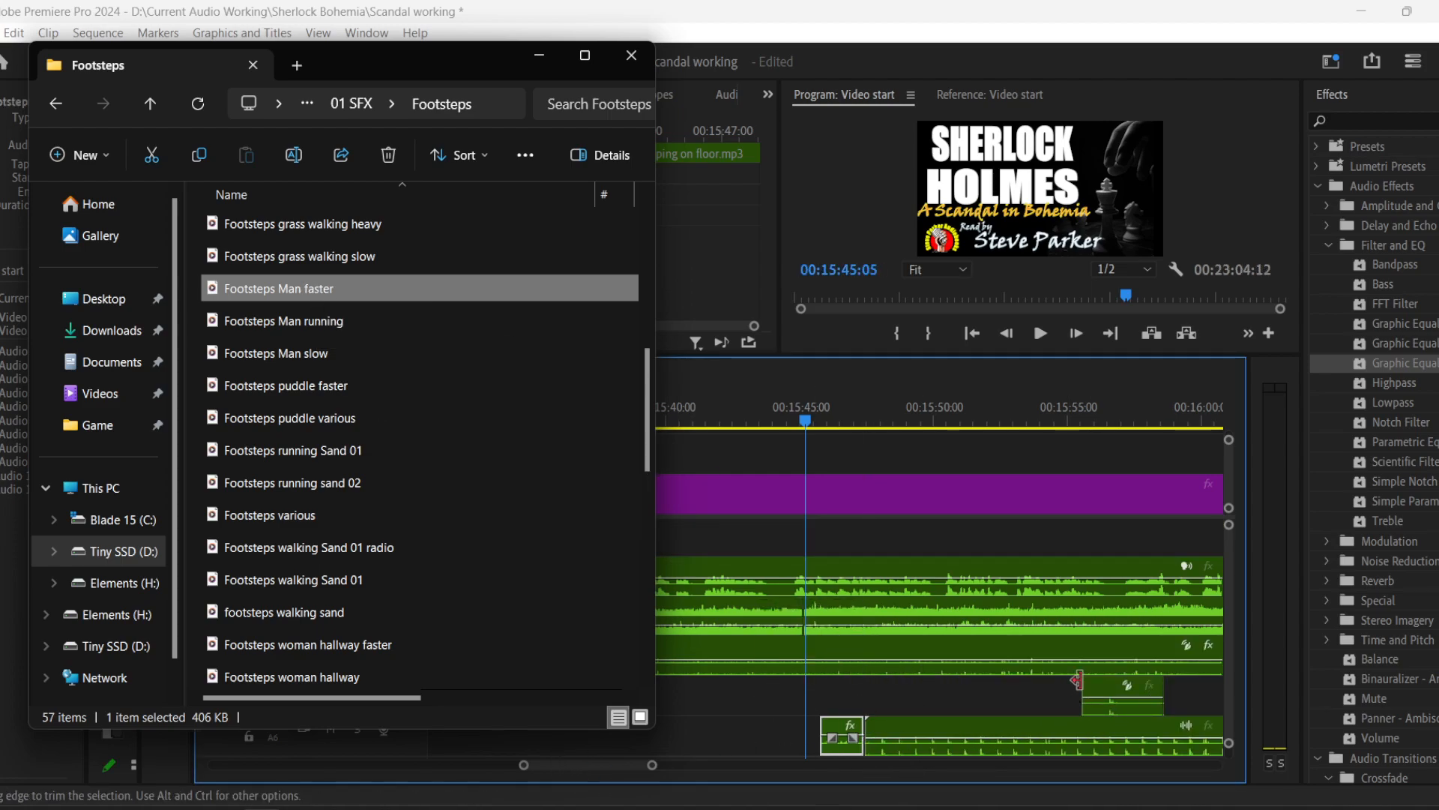
pyautogui.click(1039, 333)
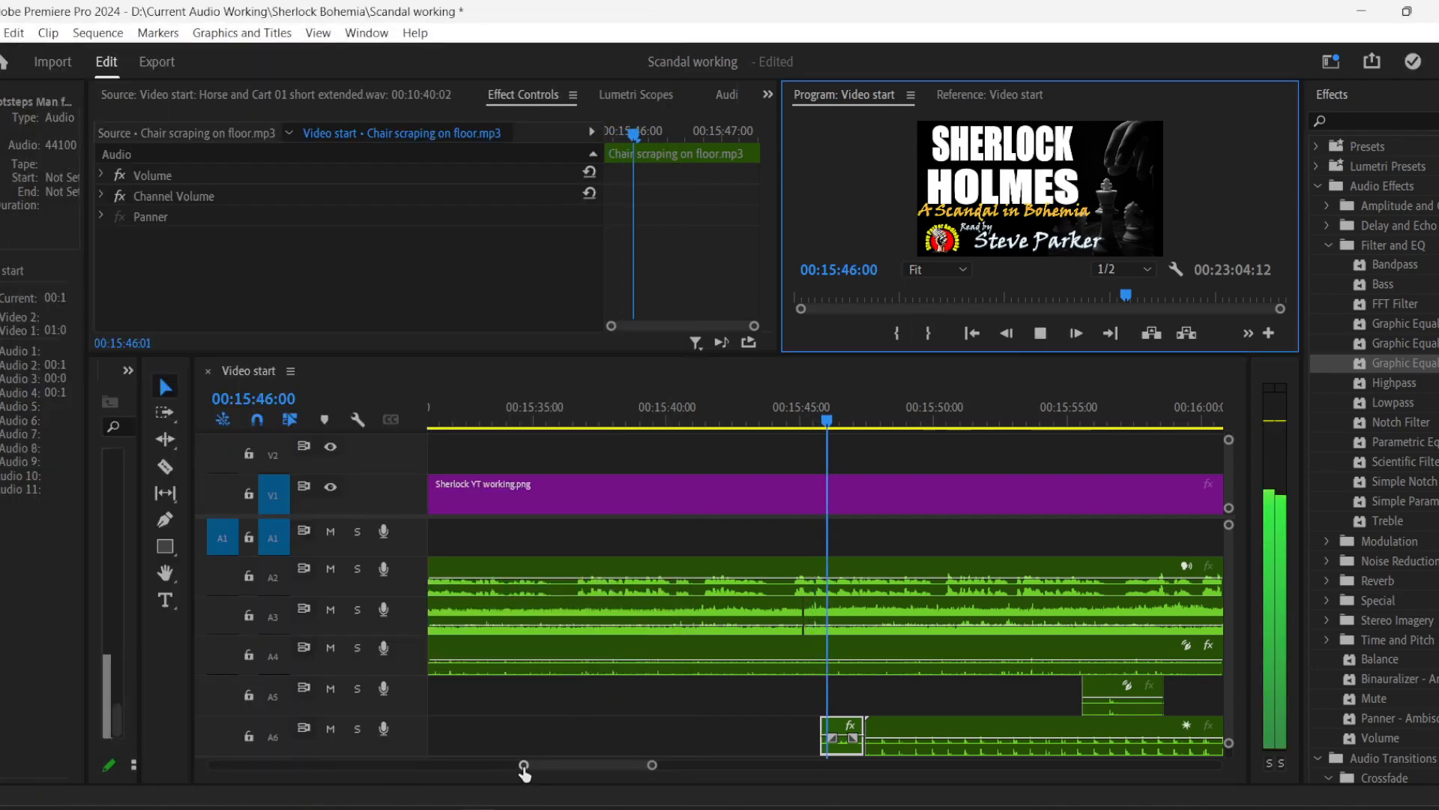
pyautogui.click(1034, 738)
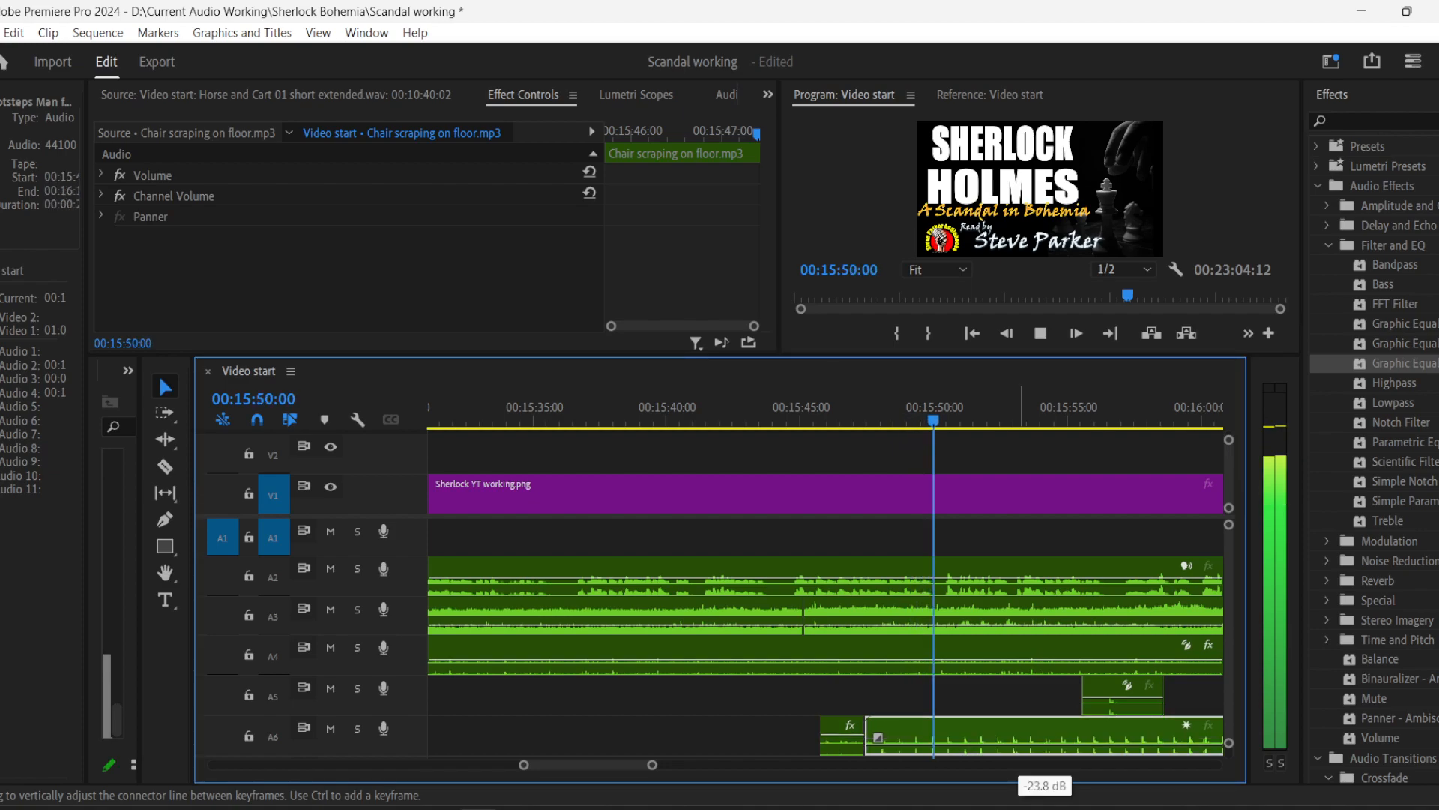
pyautogui.press('space')
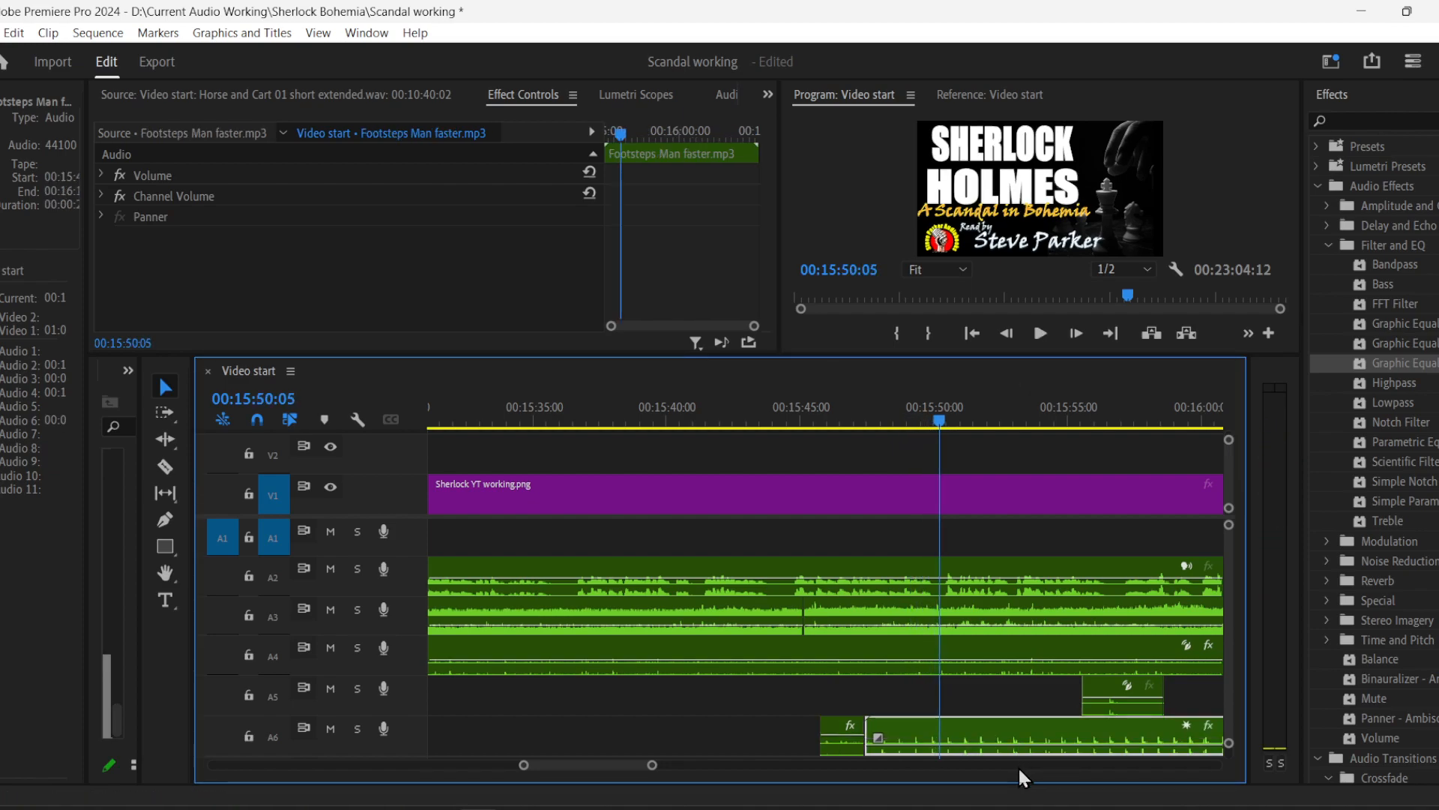
# - Split the footsteps clip at 00:15:50:05 and move the second part slightly later, leaving a gap of about half a second
pyautogui.click(165, 467)
pyautogui.hotkey('ctrl', 'k')
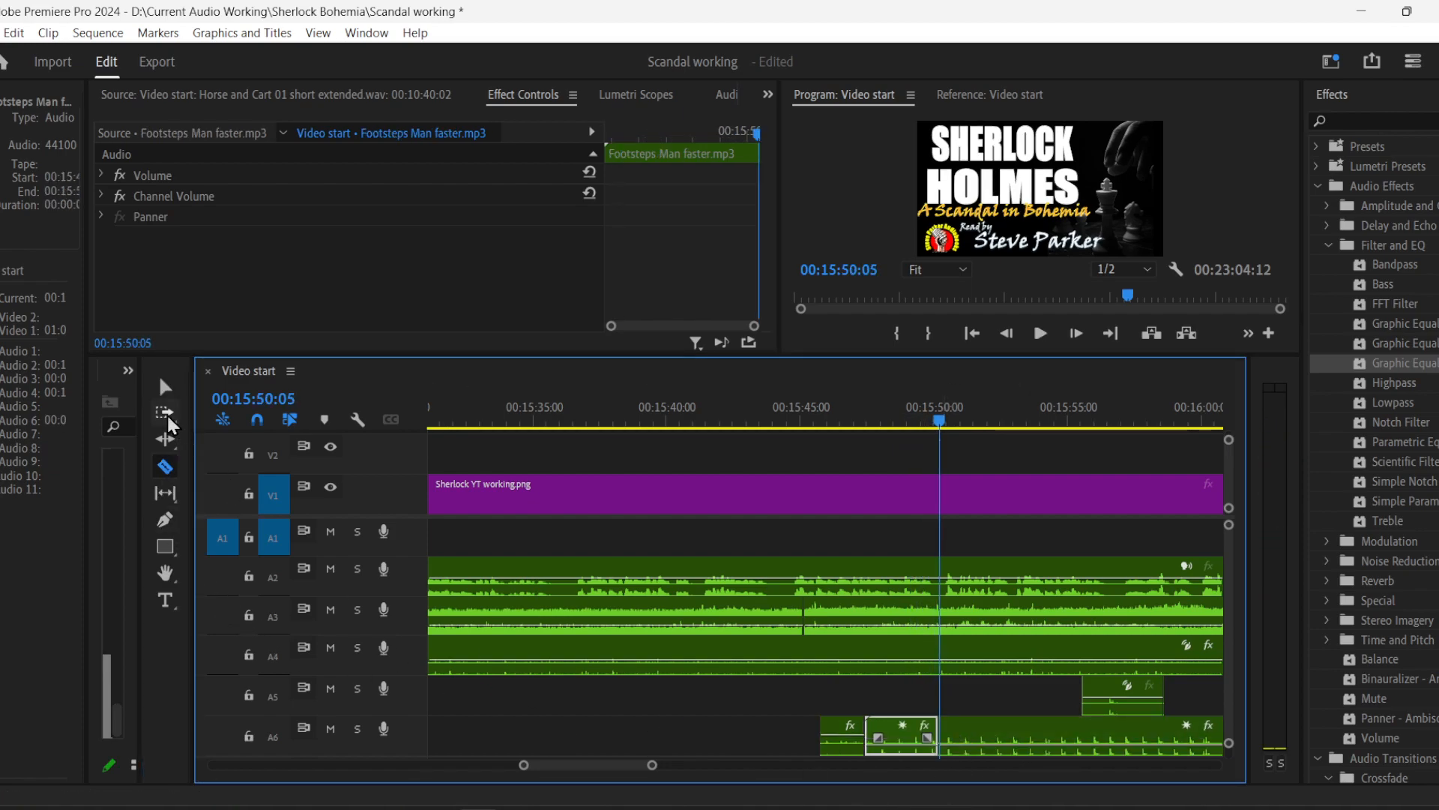
pyautogui.click(165, 387)
pyautogui.moveTo(975, 721); pyautogui.dragTo(1008, 727)
# - Play the second footsteps part to 00:15:53:18, split it there, delete the remainder, and return to about 00:15:44 for review
pyautogui.press('space')
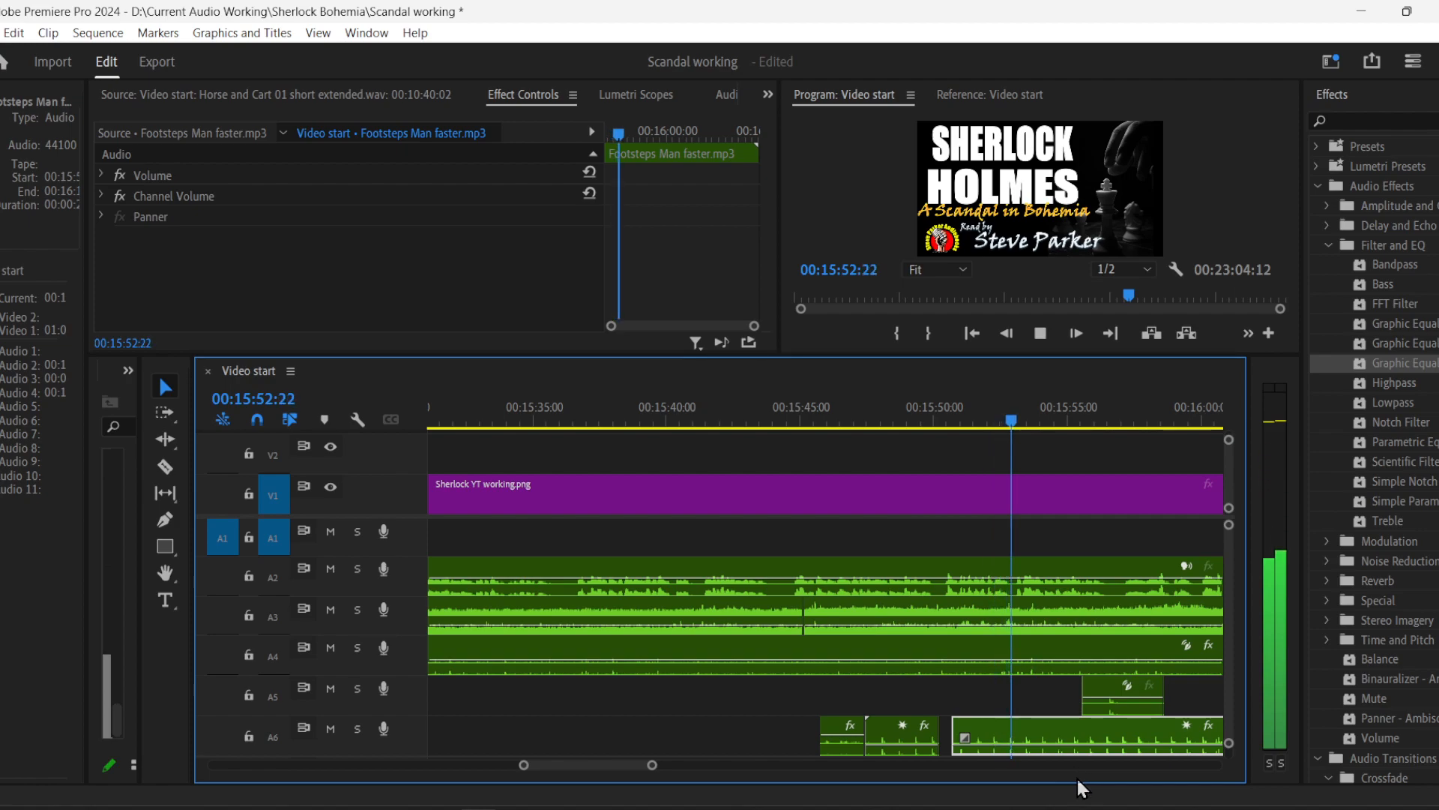
pyautogui.press('space')
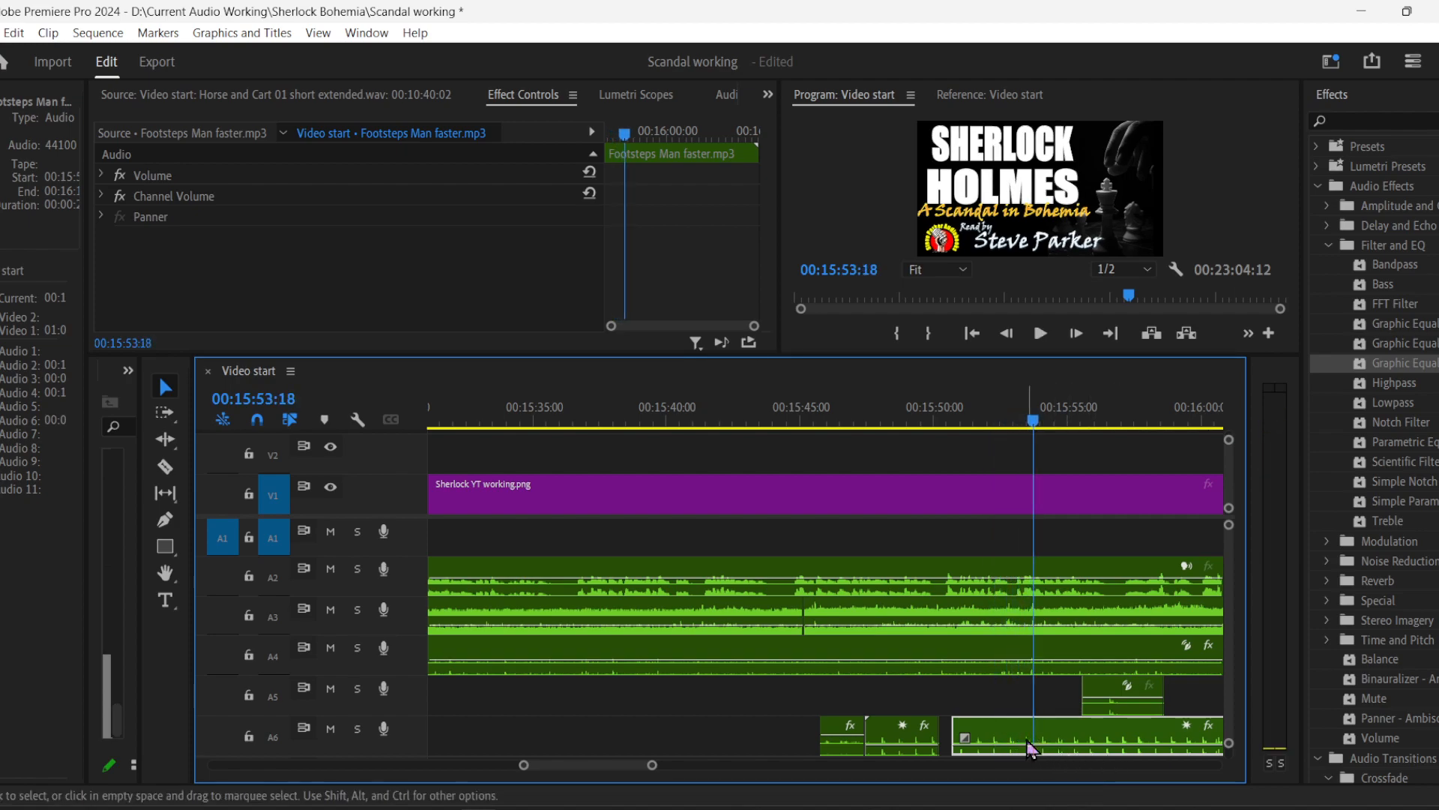
pyautogui.click(165, 466)
pyautogui.click(1036, 739)
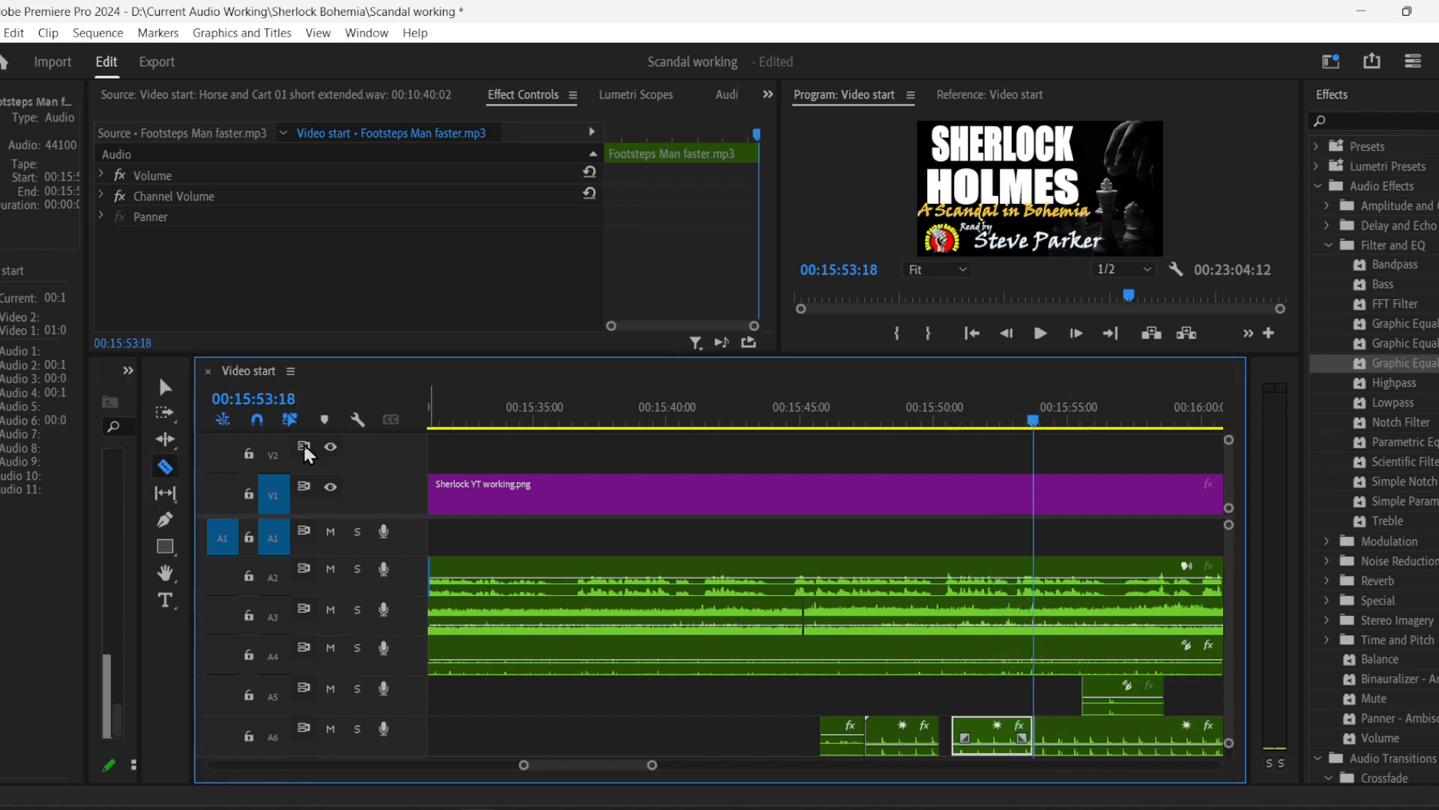
pyautogui.click(162, 389)
pyautogui.click(1121, 727)
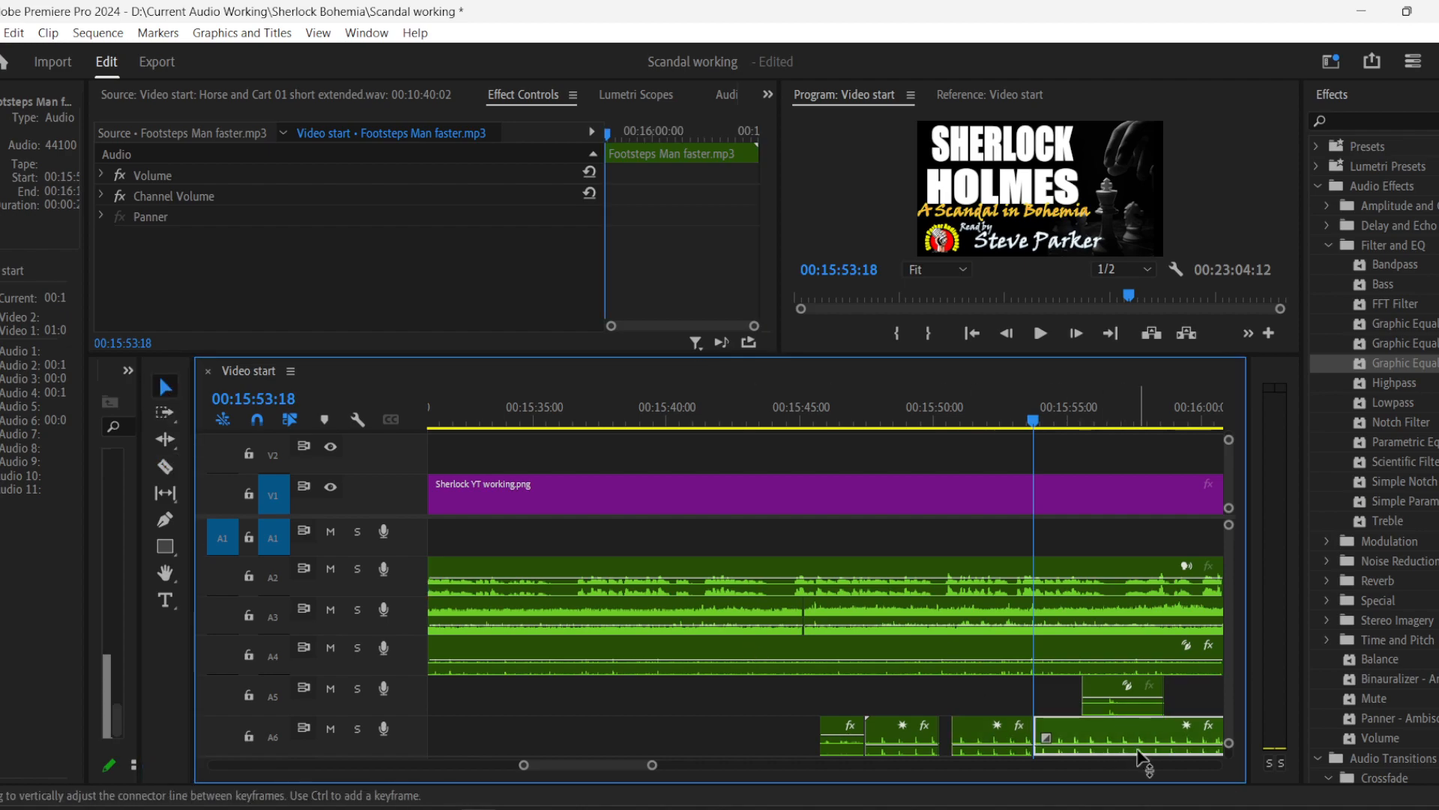
pyautogui.press('Delete')
pyautogui.click(789, 425)
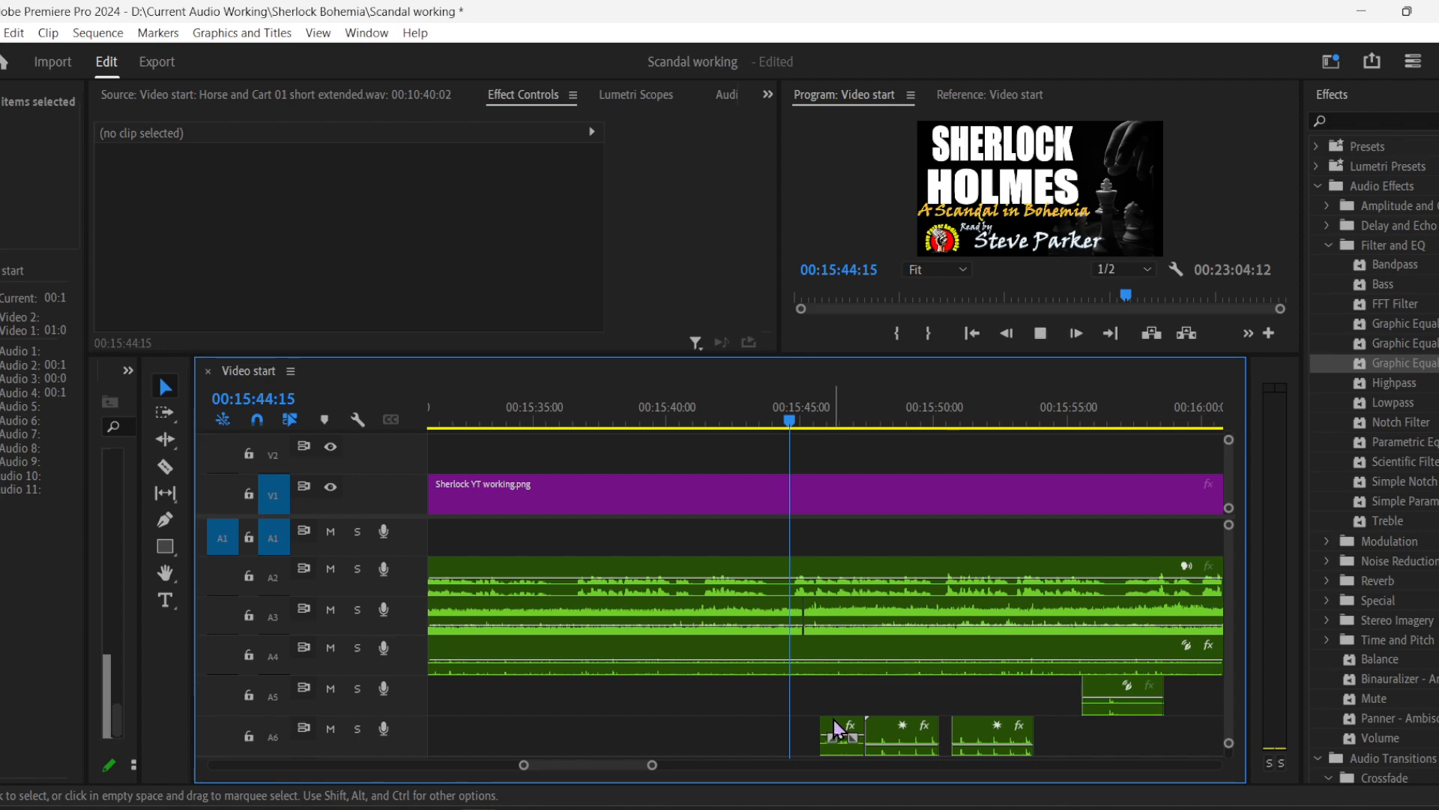
# - Adjust the two Footsteps Man faster parts on A6 during playback, by -10.5 dB and -7.5 dB, replay them, and save the project
pyautogui.press('space')
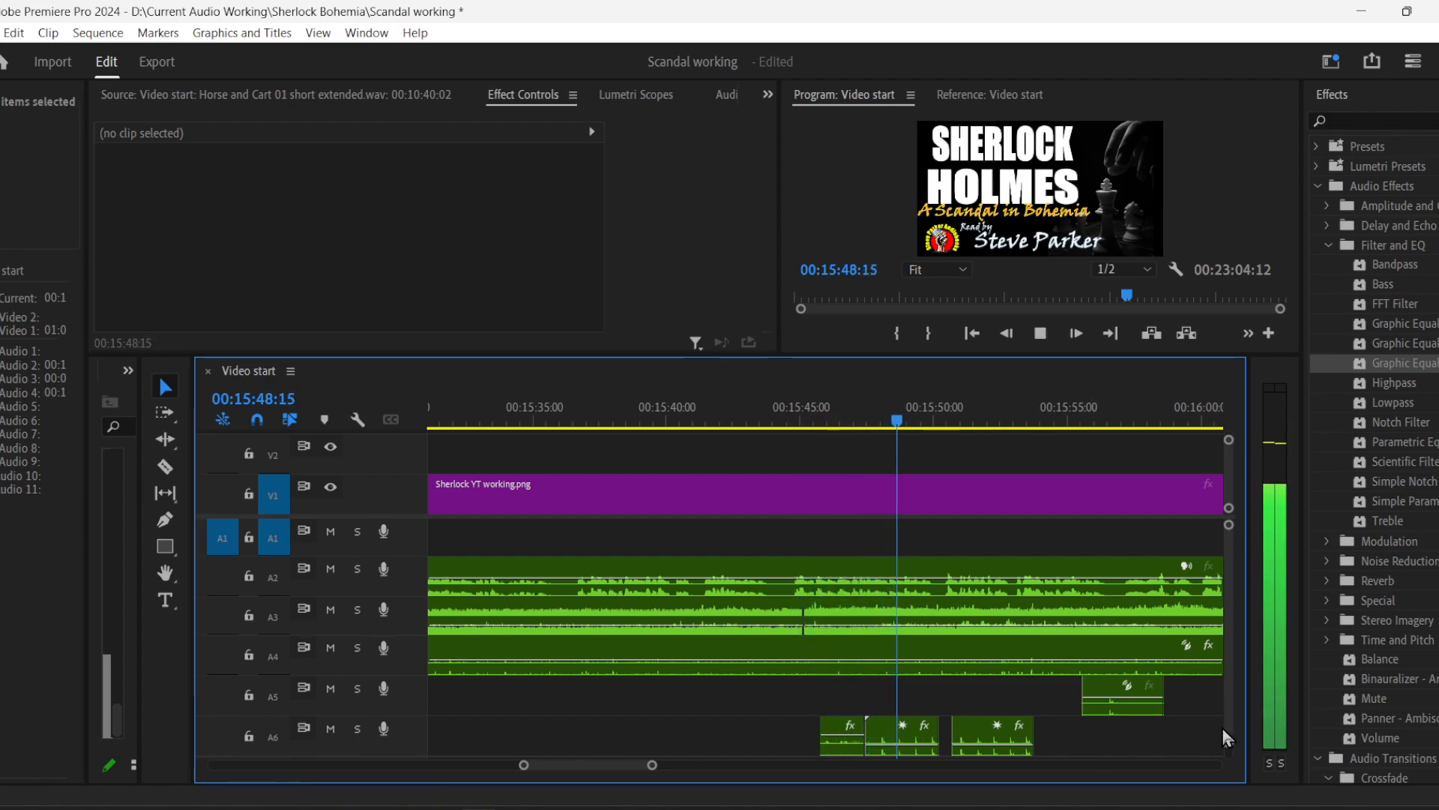
pyautogui.click(905, 744)
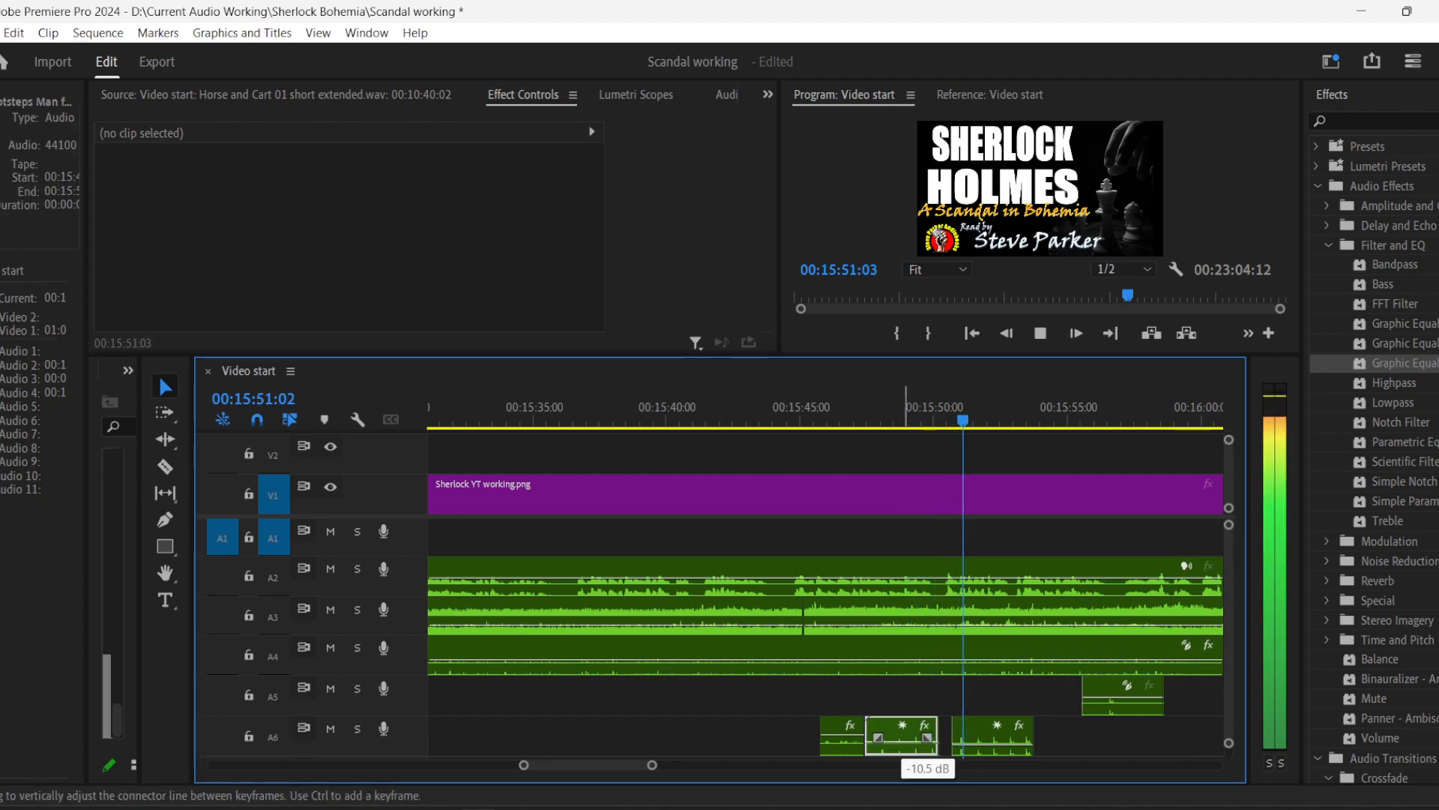
pyautogui.click(971, 745)
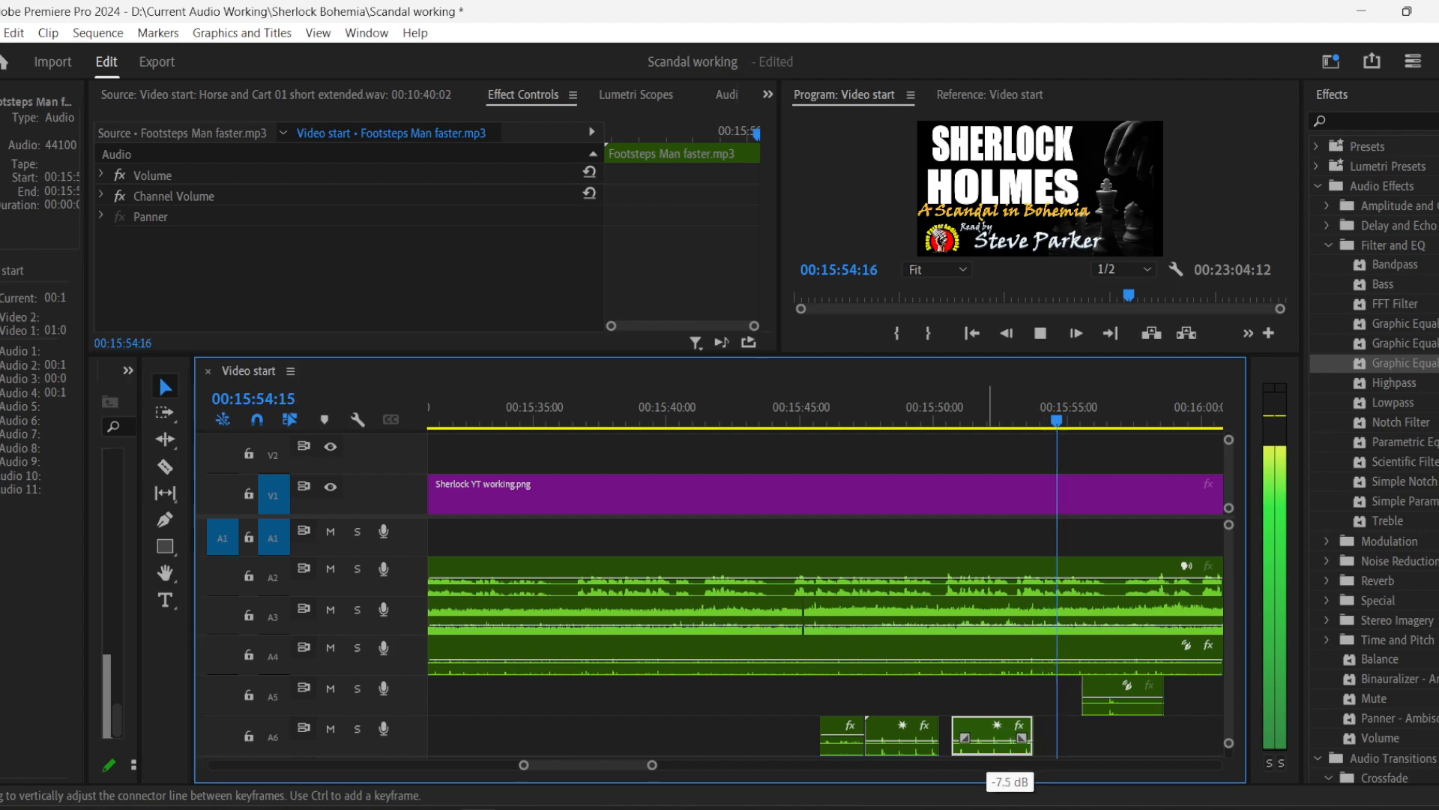
pyautogui.click(780, 410)
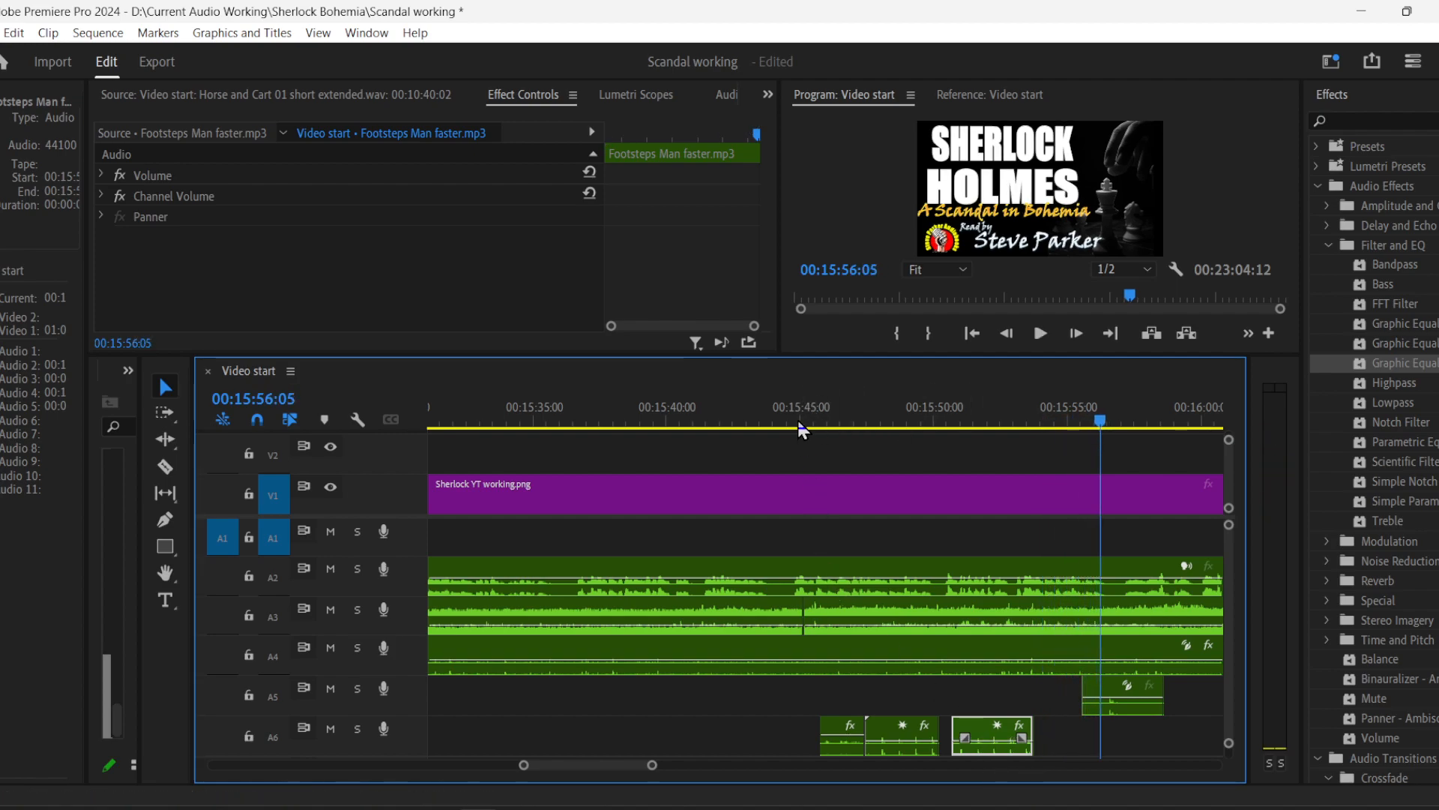
pyautogui.hotkey('ctrl', 's')
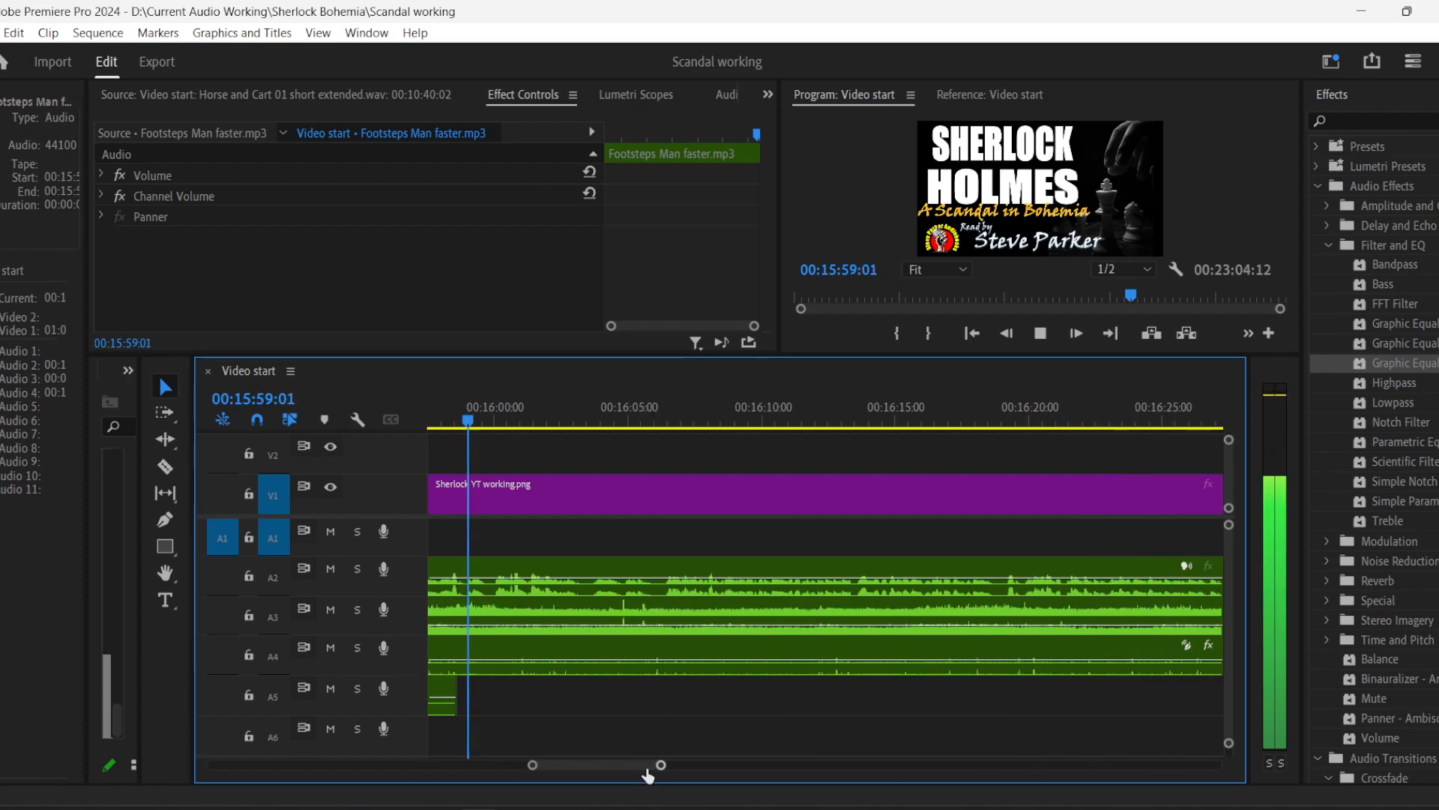
# - Listen to the narration from about 00:15:59 to 00:16:44, looking for the next place that needs a sound effect
pyautogui.click(1041, 331)
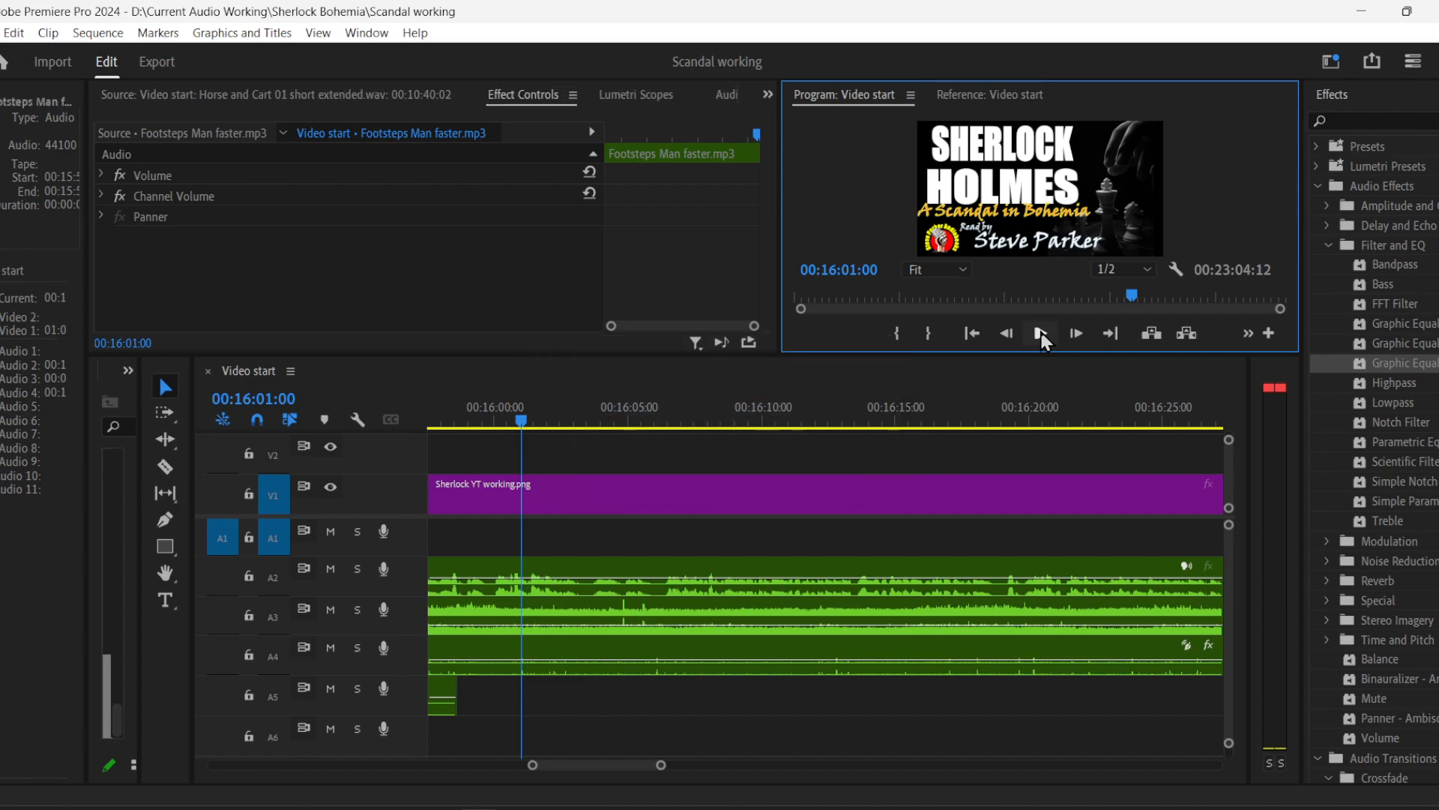
pyautogui.click(1040, 335)
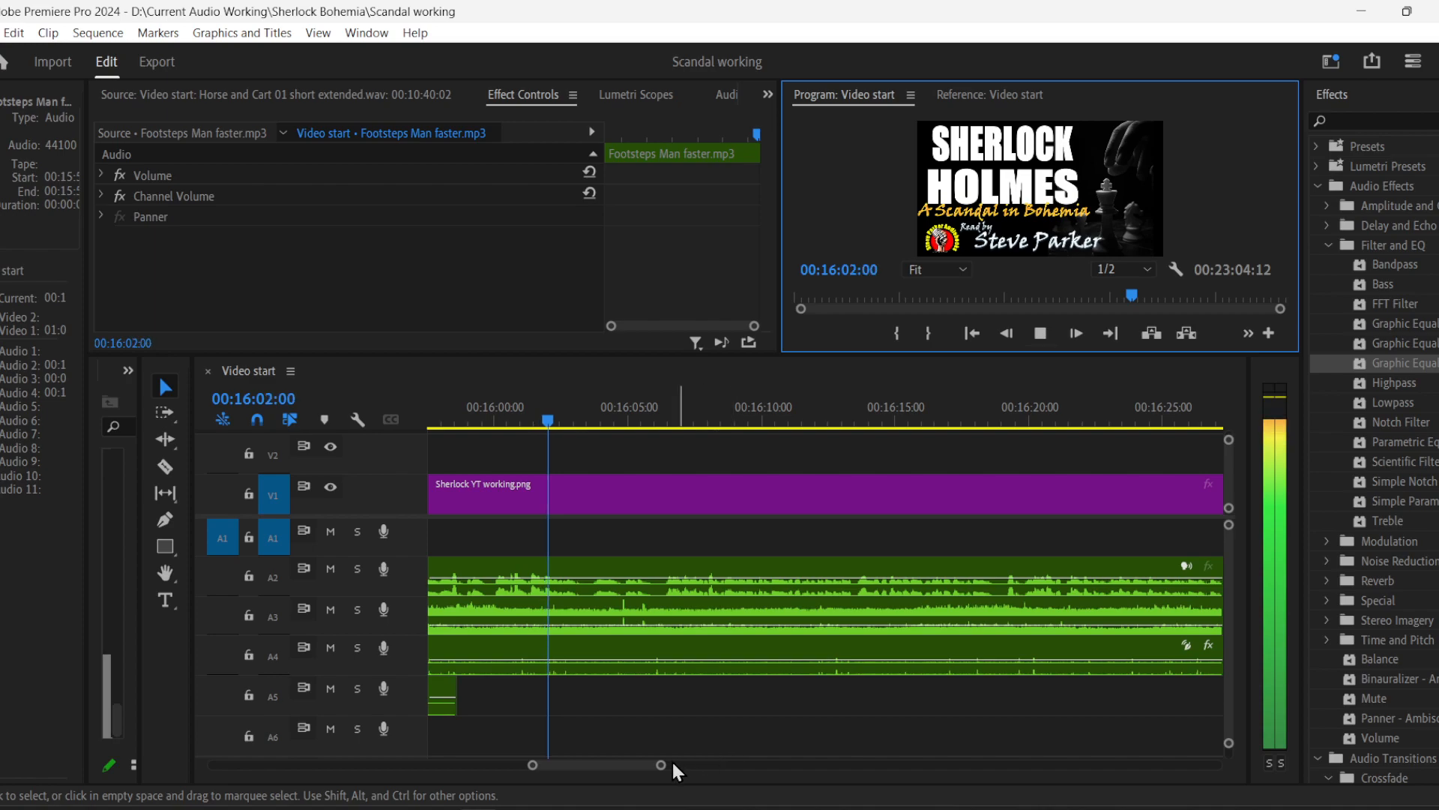
pyautogui.moveTo(668, 761); pyautogui.dragTo(906, 761)
pyautogui.scroll(-3, 1226, 675)
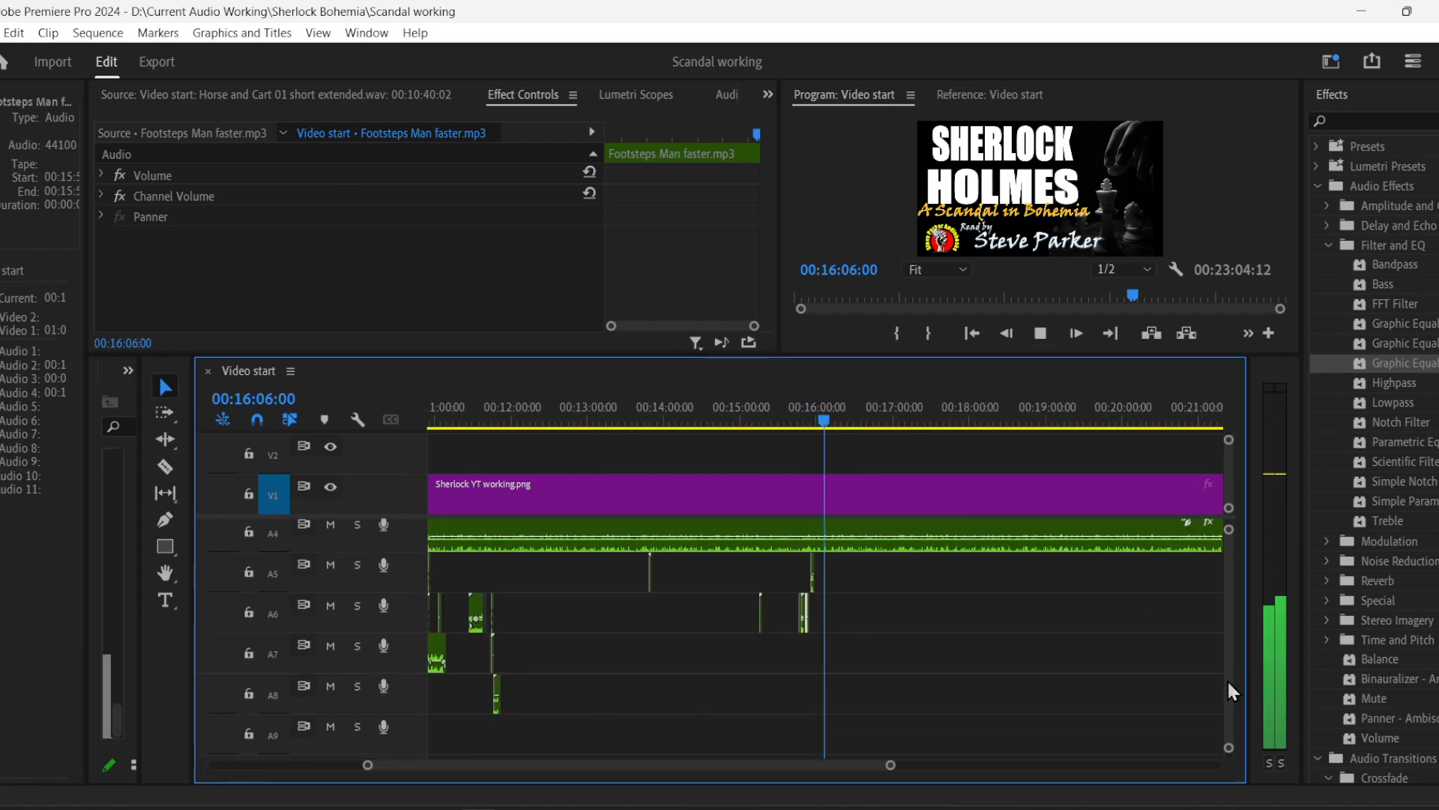
pyautogui.scroll(3, 1227, 680)
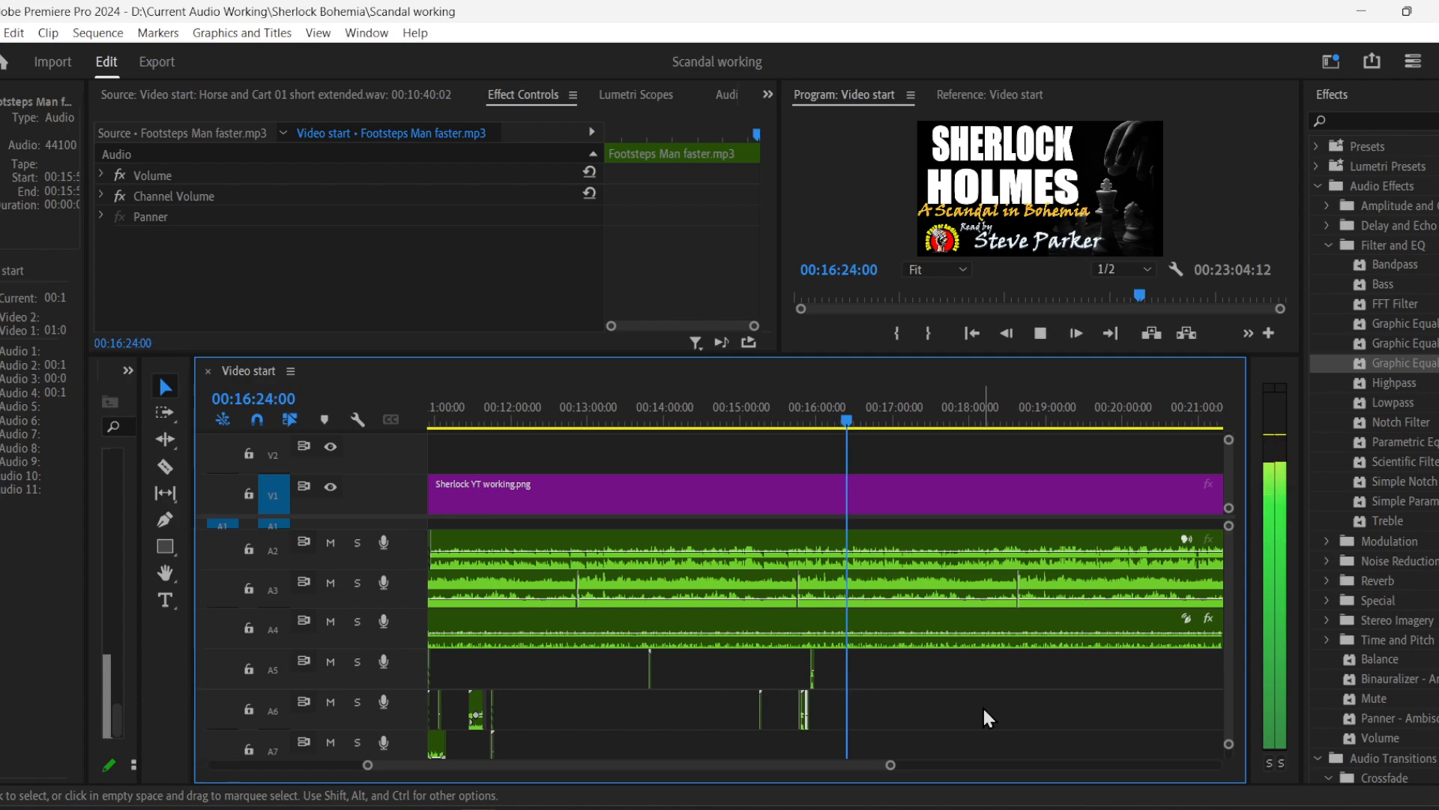
pyautogui.click(931, 706)
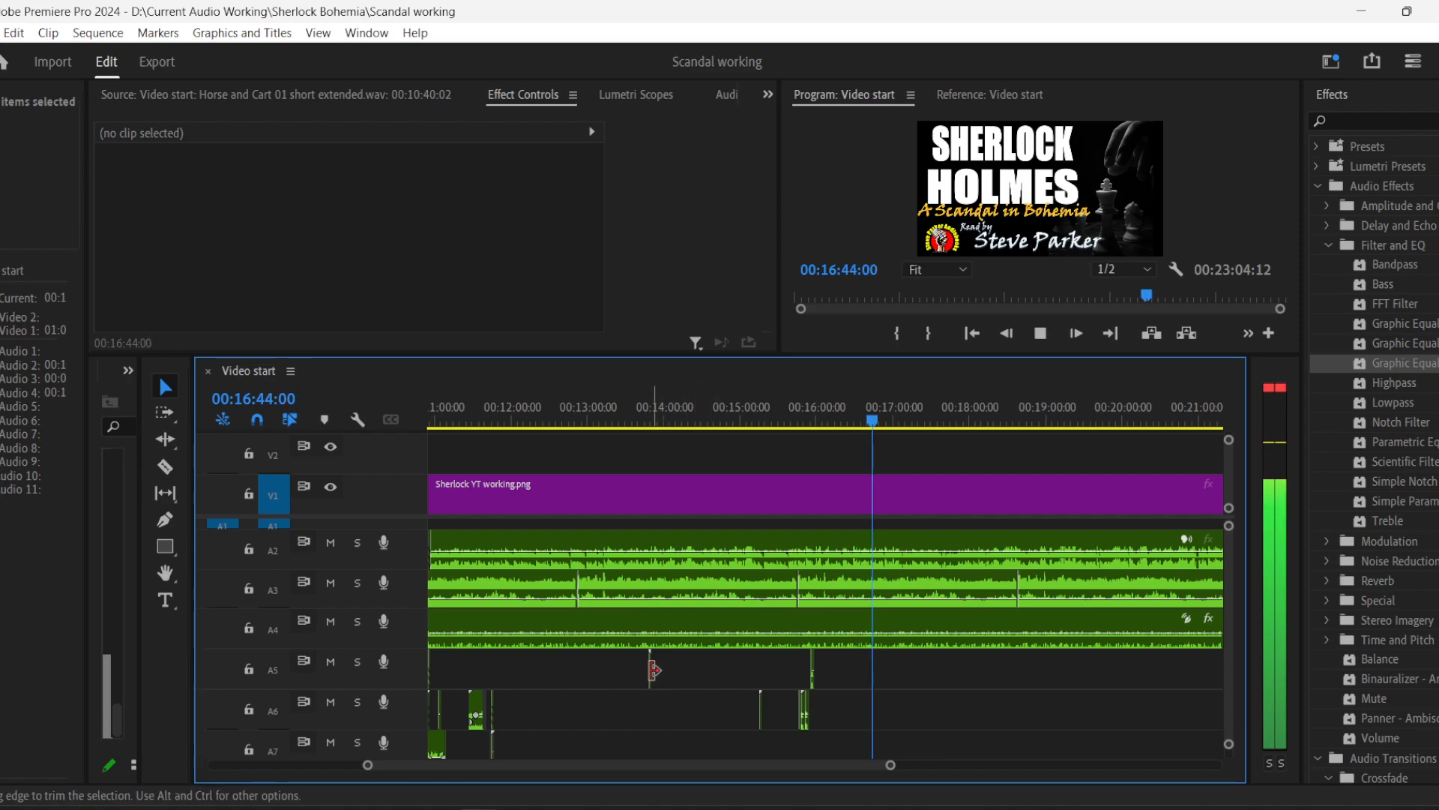
# - Copy the chair sit leather.wav clip at 00:13:47:22 on A5 and paste it onto A5 at about 00:16:24
pyautogui.moveTo(650, 675)
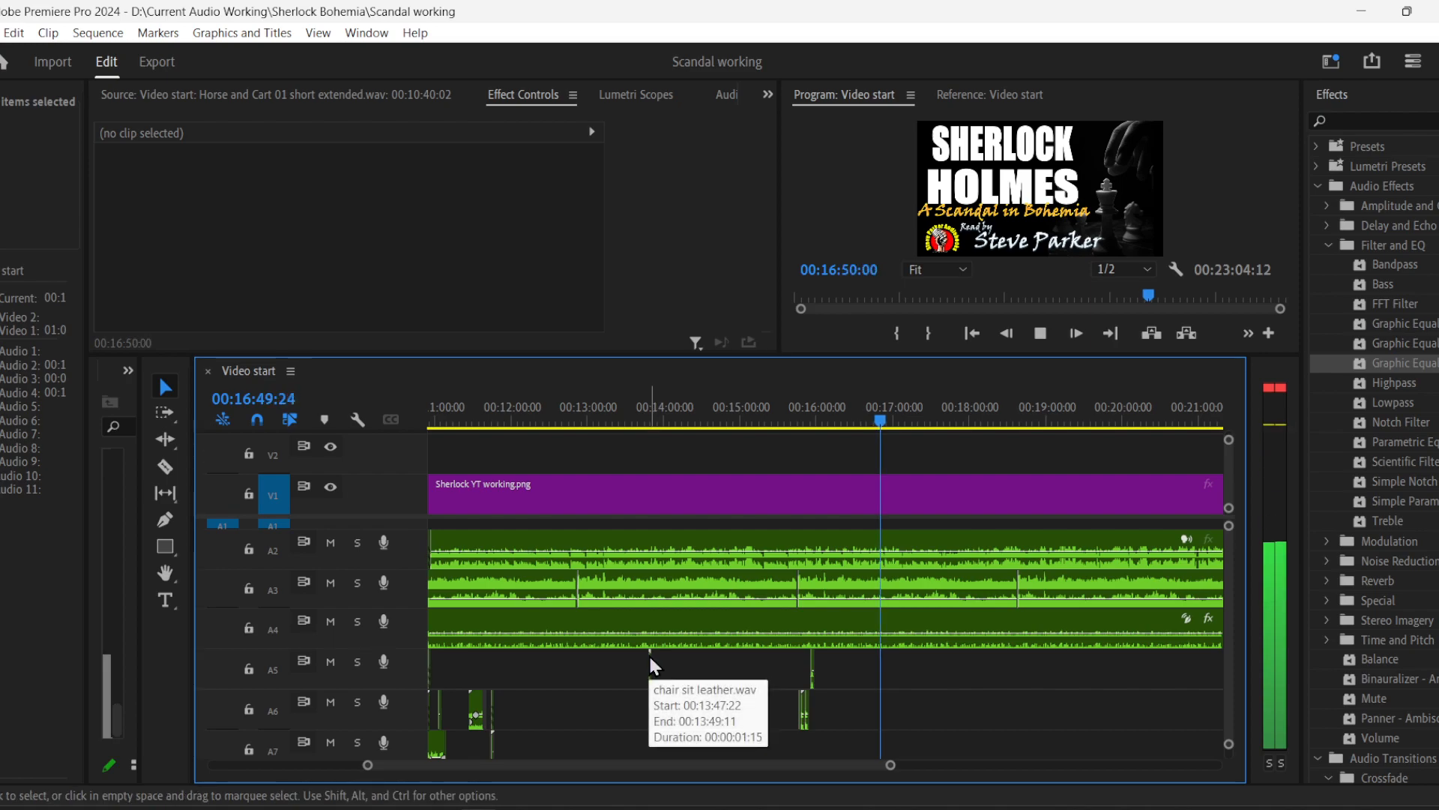
pyautogui.moveTo(657, 674); pyautogui.dragTo(659, 677)
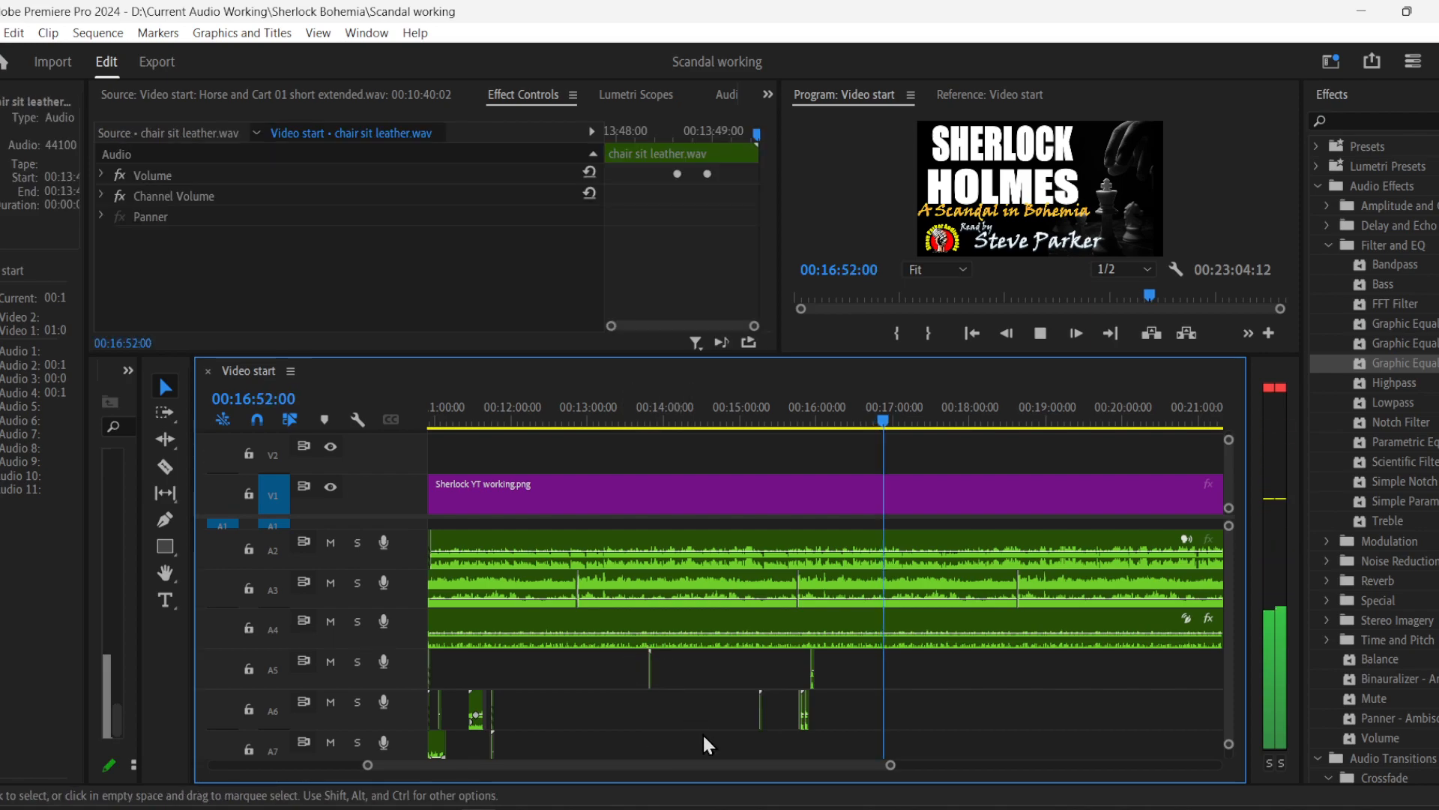
pyautogui.click(834, 426)
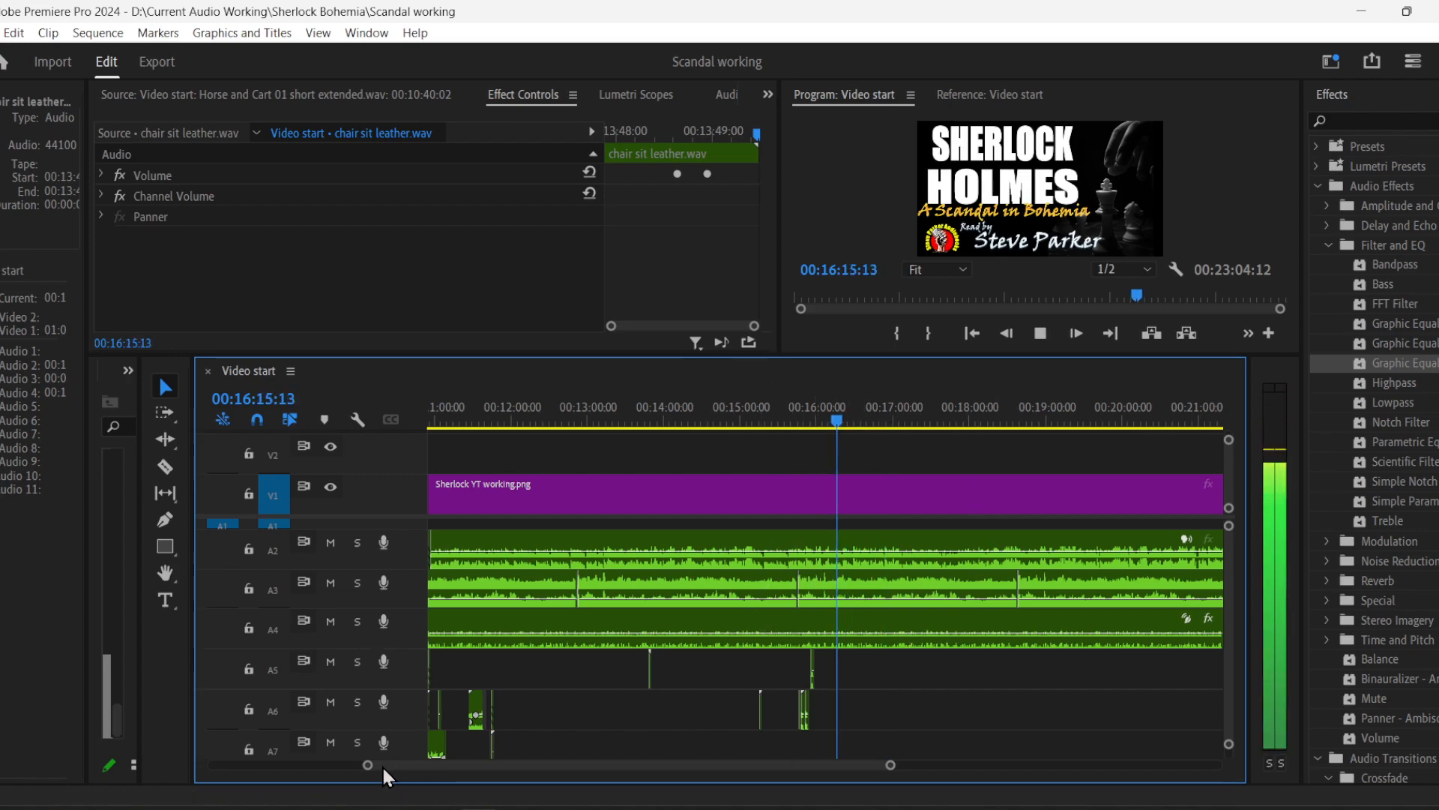
pyautogui.moveTo(367, 766); pyautogui.dragTo(469, 766)
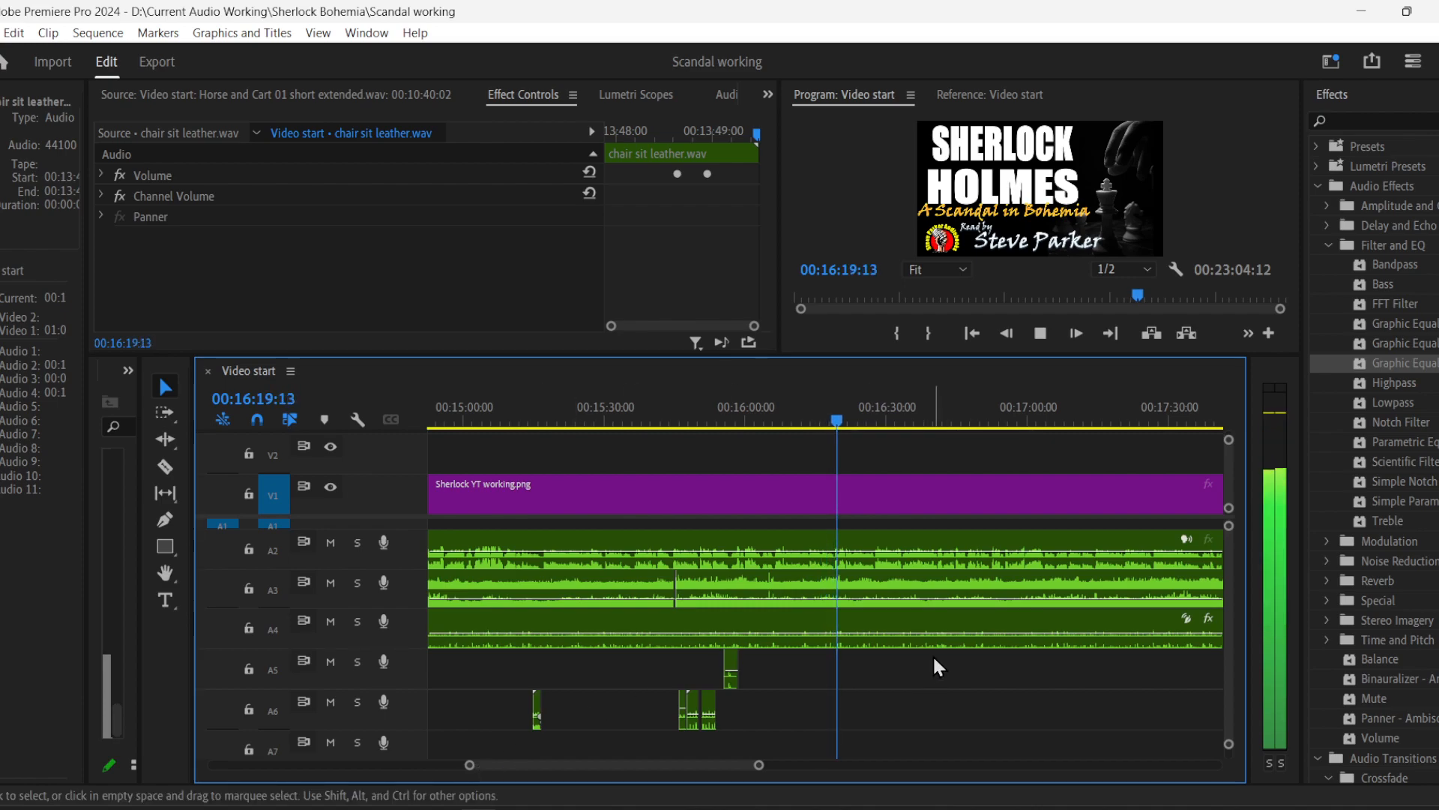
pyautogui.click(723, 413)
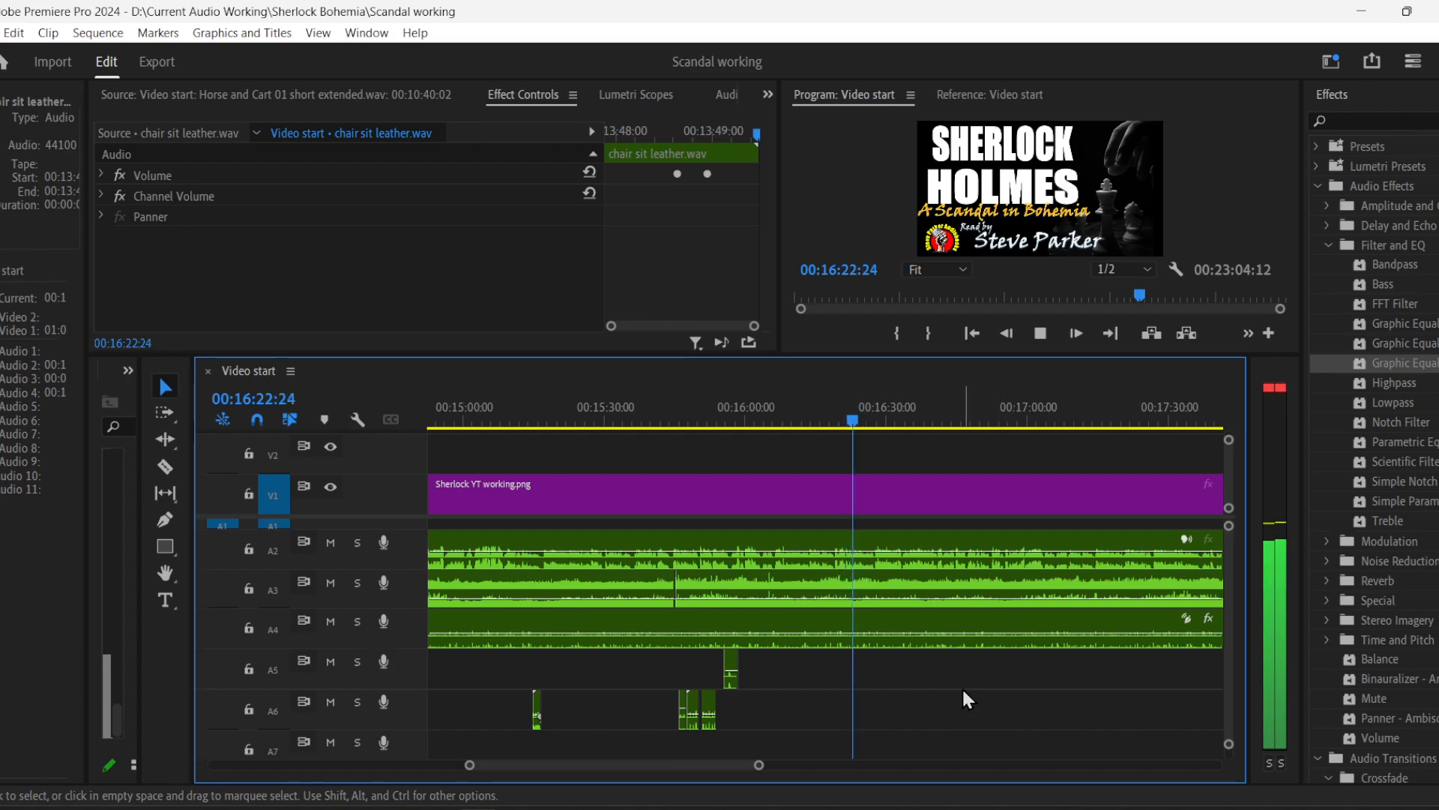
pyautogui.hotkey('ctrl', 'v')
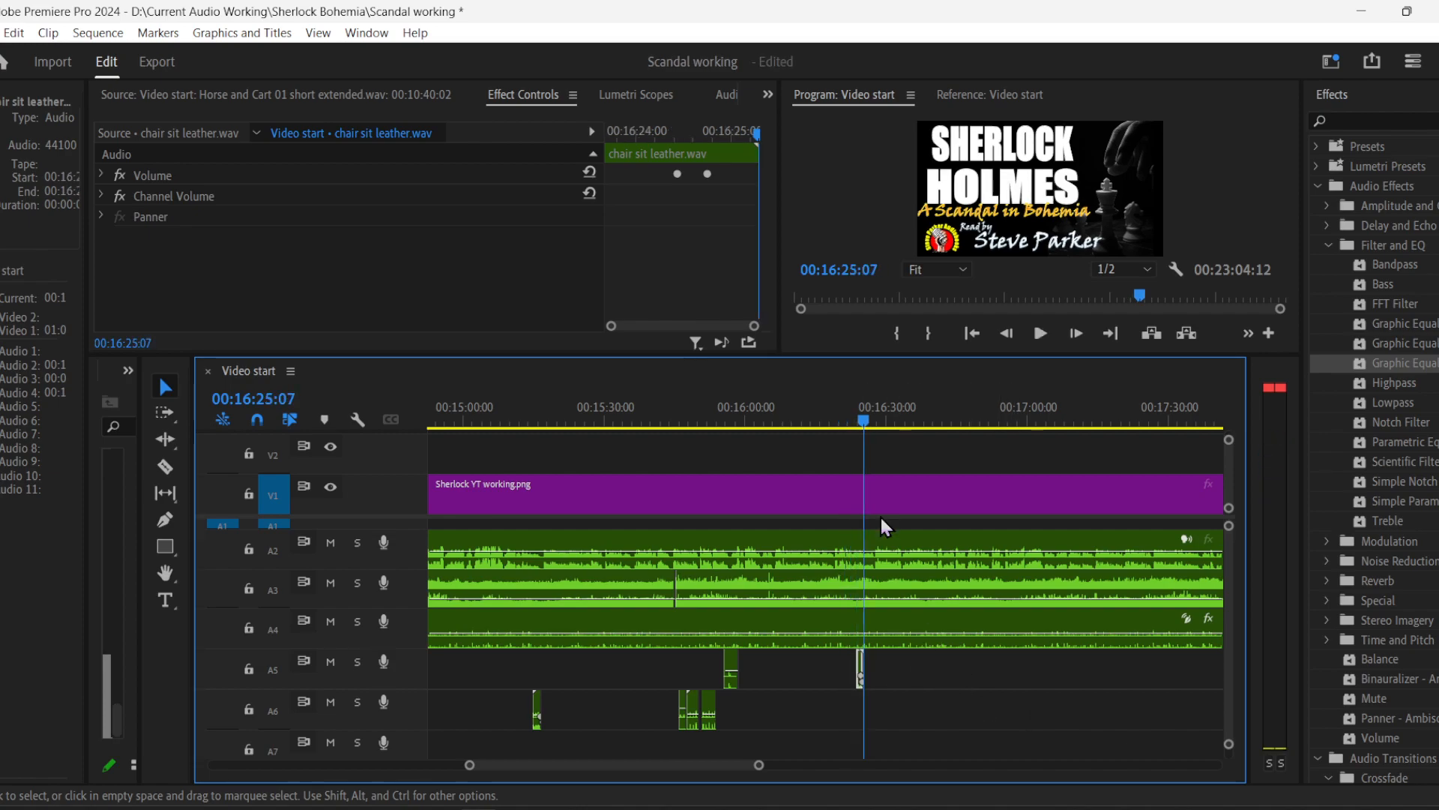
# - Play the pasted chair sit leather clip, adjust its first volume keyframe to about -7.5 dB, and shift that keyframe slightly later
pyautogui.moveTo(871, 420); pyautogui.dragTo(858, 424)
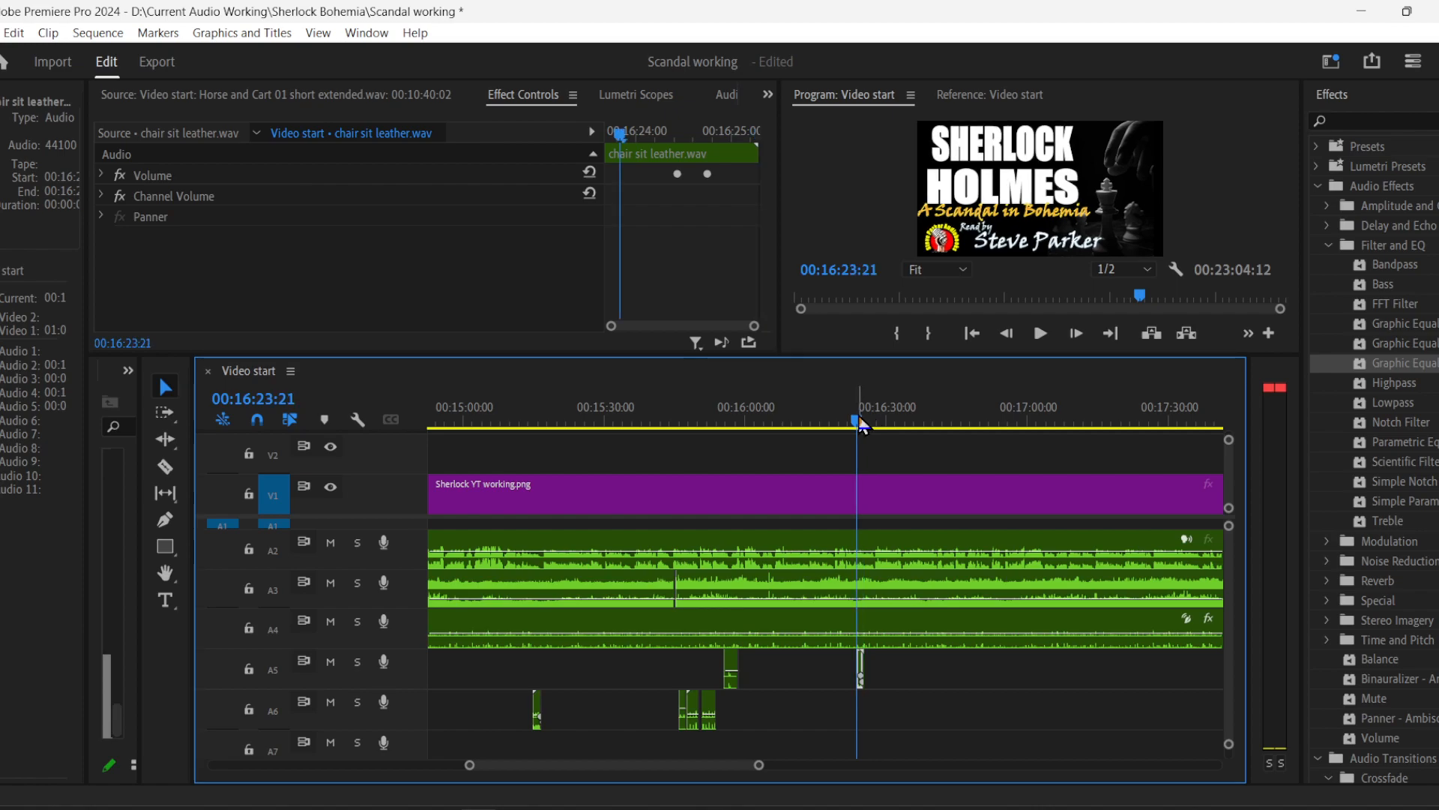
pyautogui.press('space')
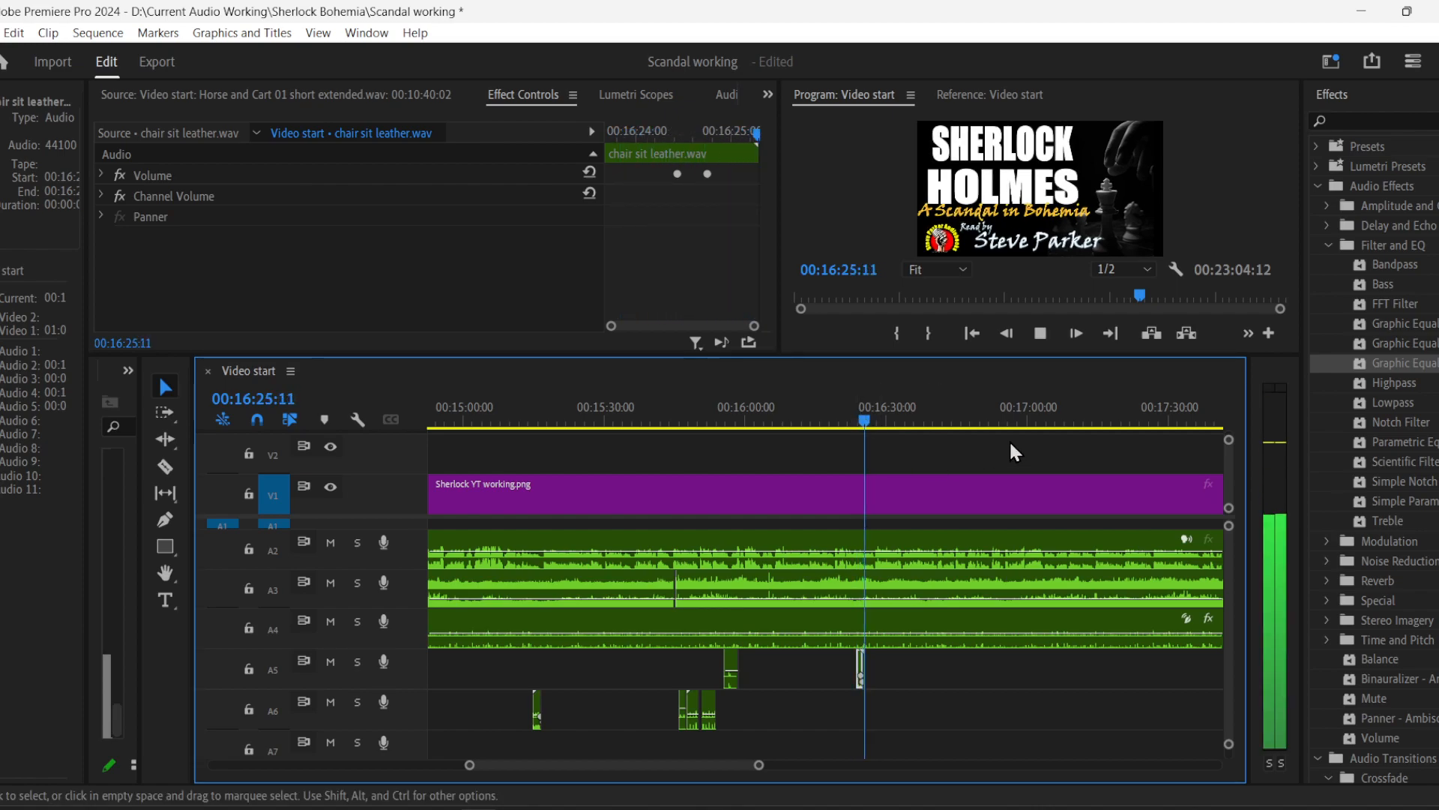
pyautogui.moveTo(470, 765); pyautogui.dragTo(527, 764)
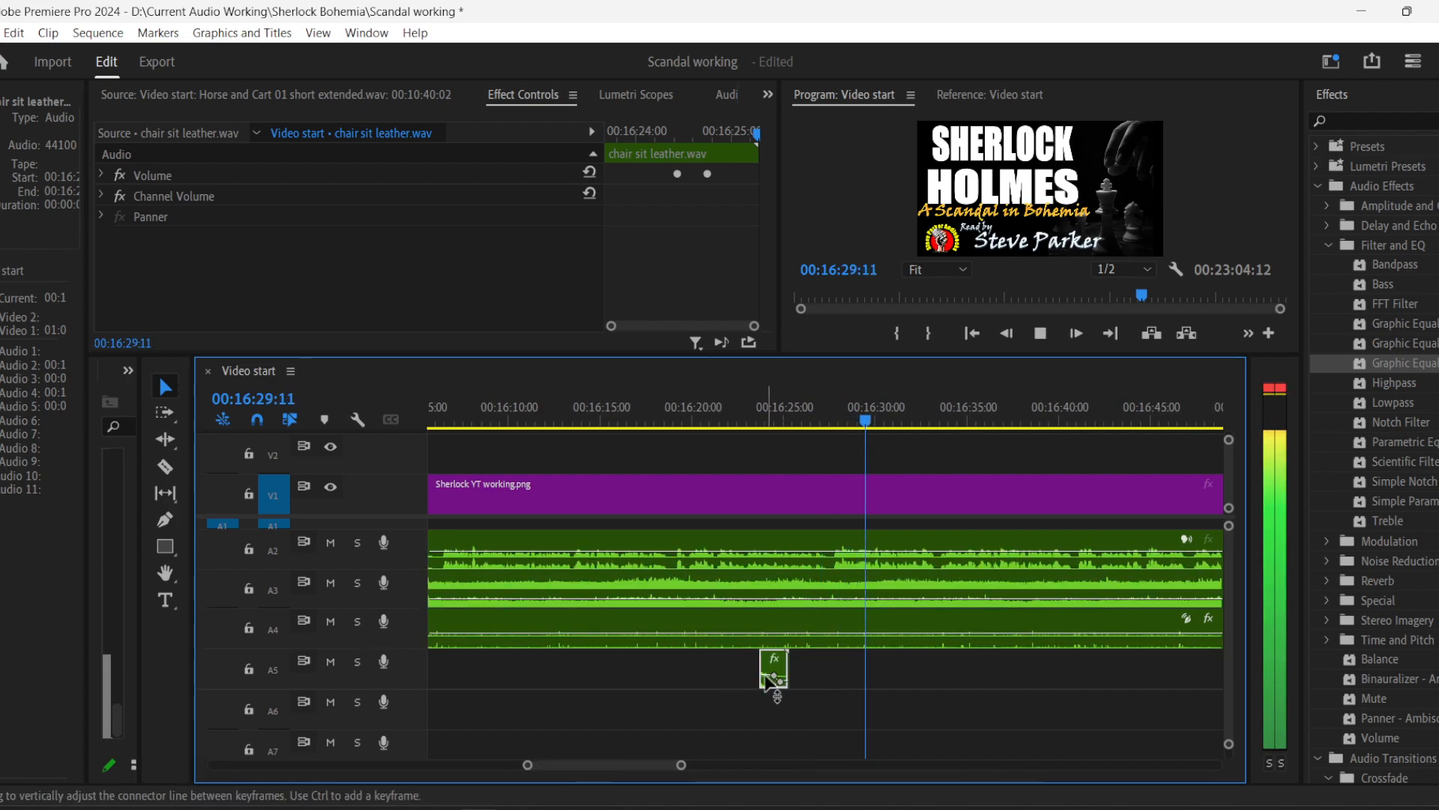
pyautogui.click(748, 414)
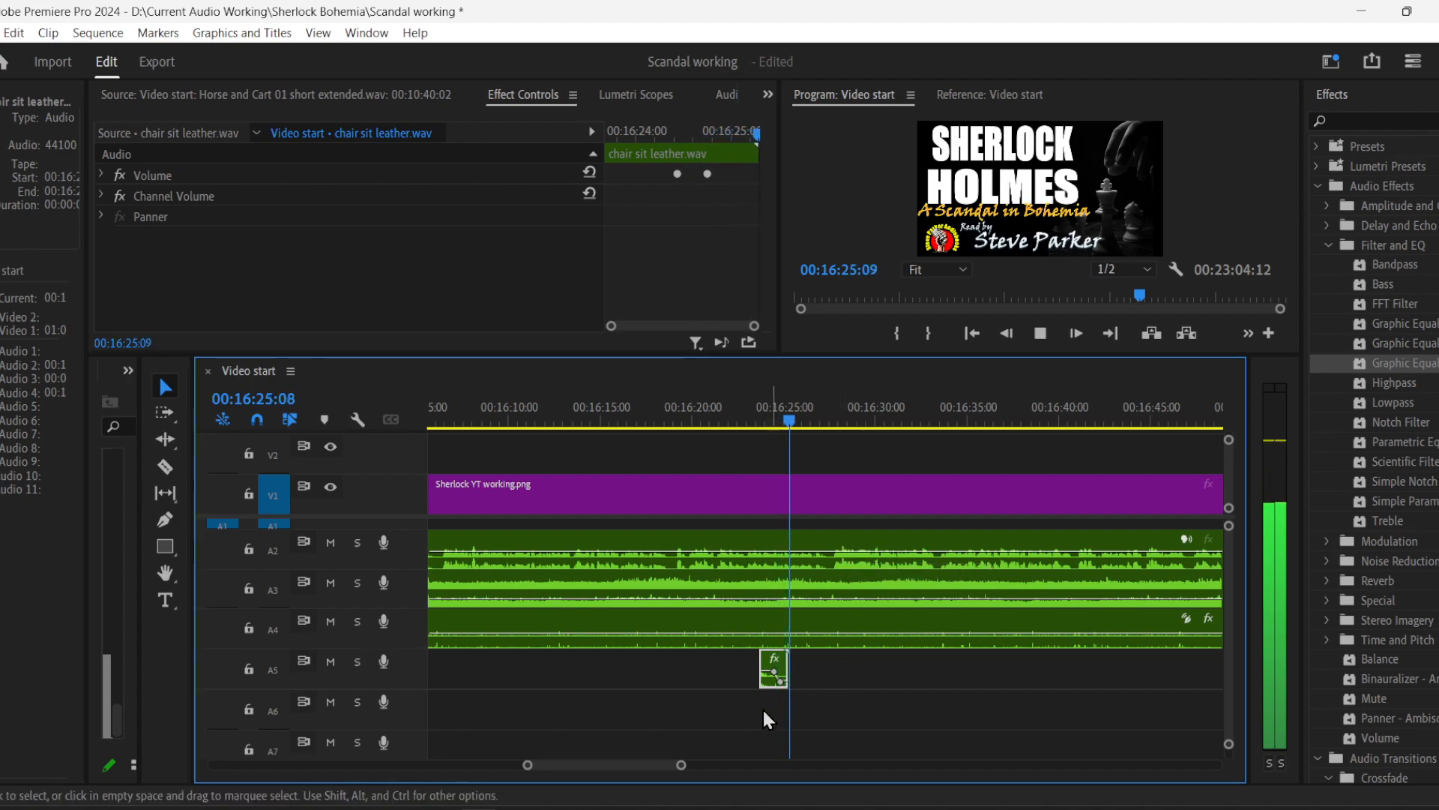
pyautogui.click(772, 673)
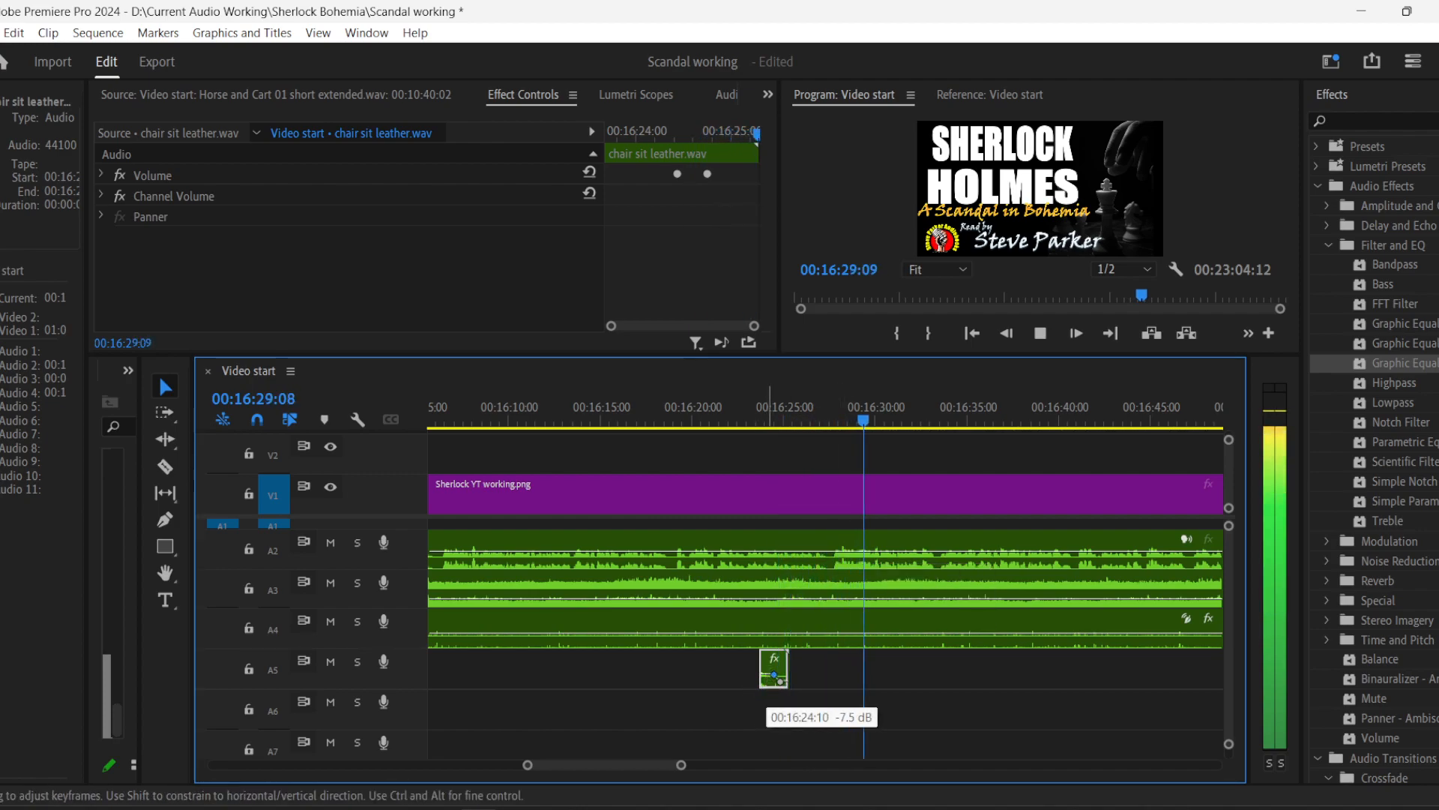
pyautogui.moveTo(774, 675); pyautogui.dragTo(776, 674)
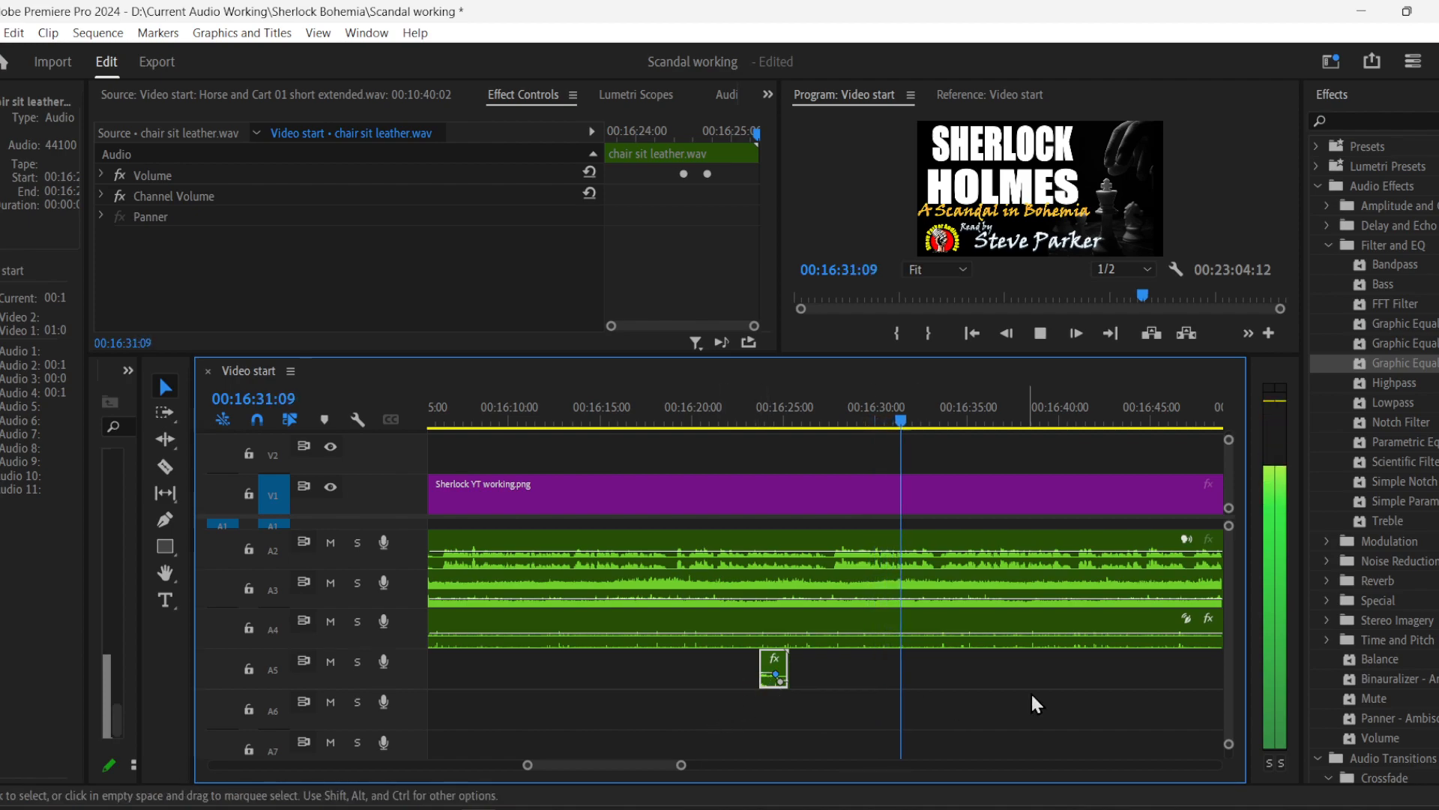
# - Listen to the narration from about 00:16:31 to 00:17:25, looking for the next sound effect cue
pyautogui.scroll(-5, 624, 760)
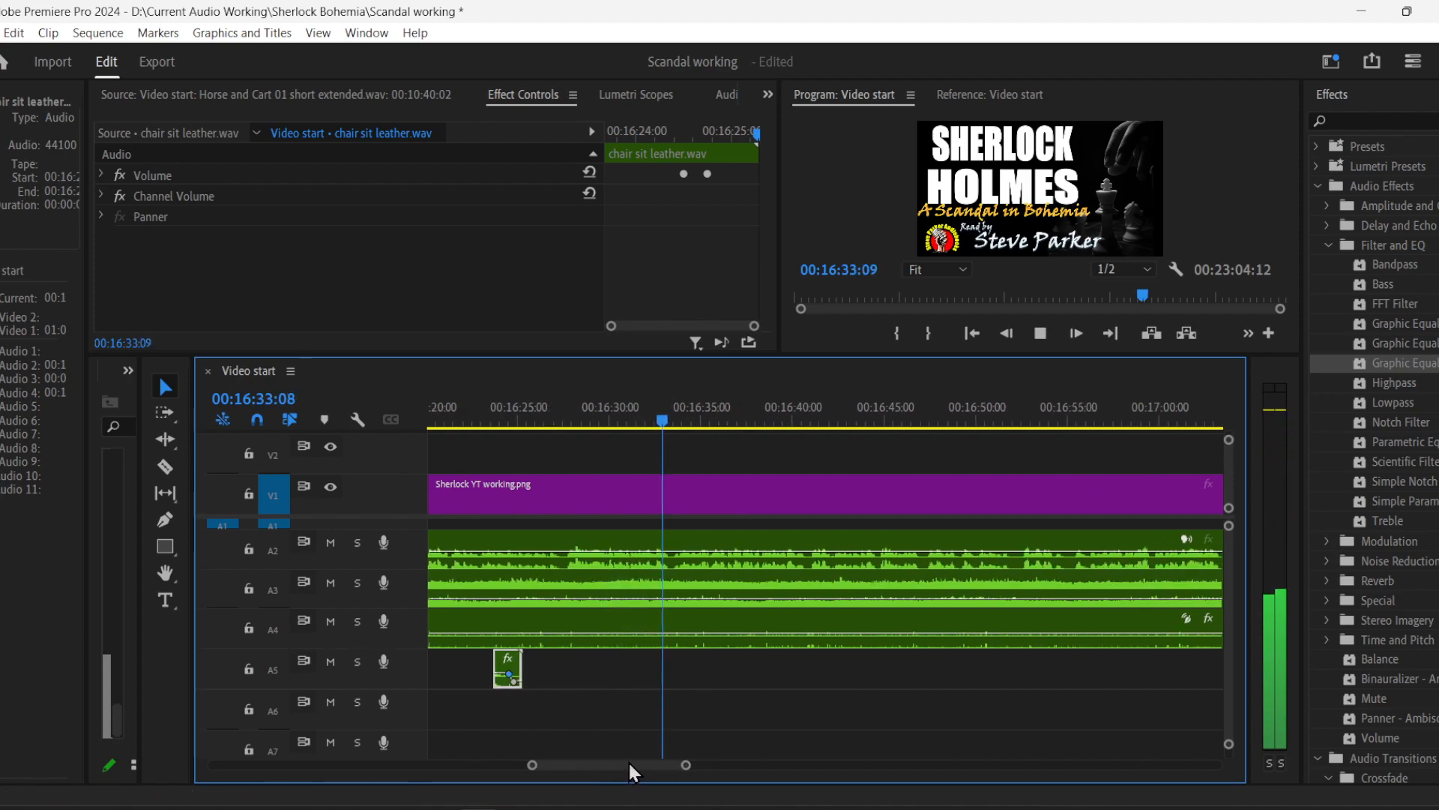
pyautogui.moveTo(689, 767); pyautogui.dragTo(762, 765)
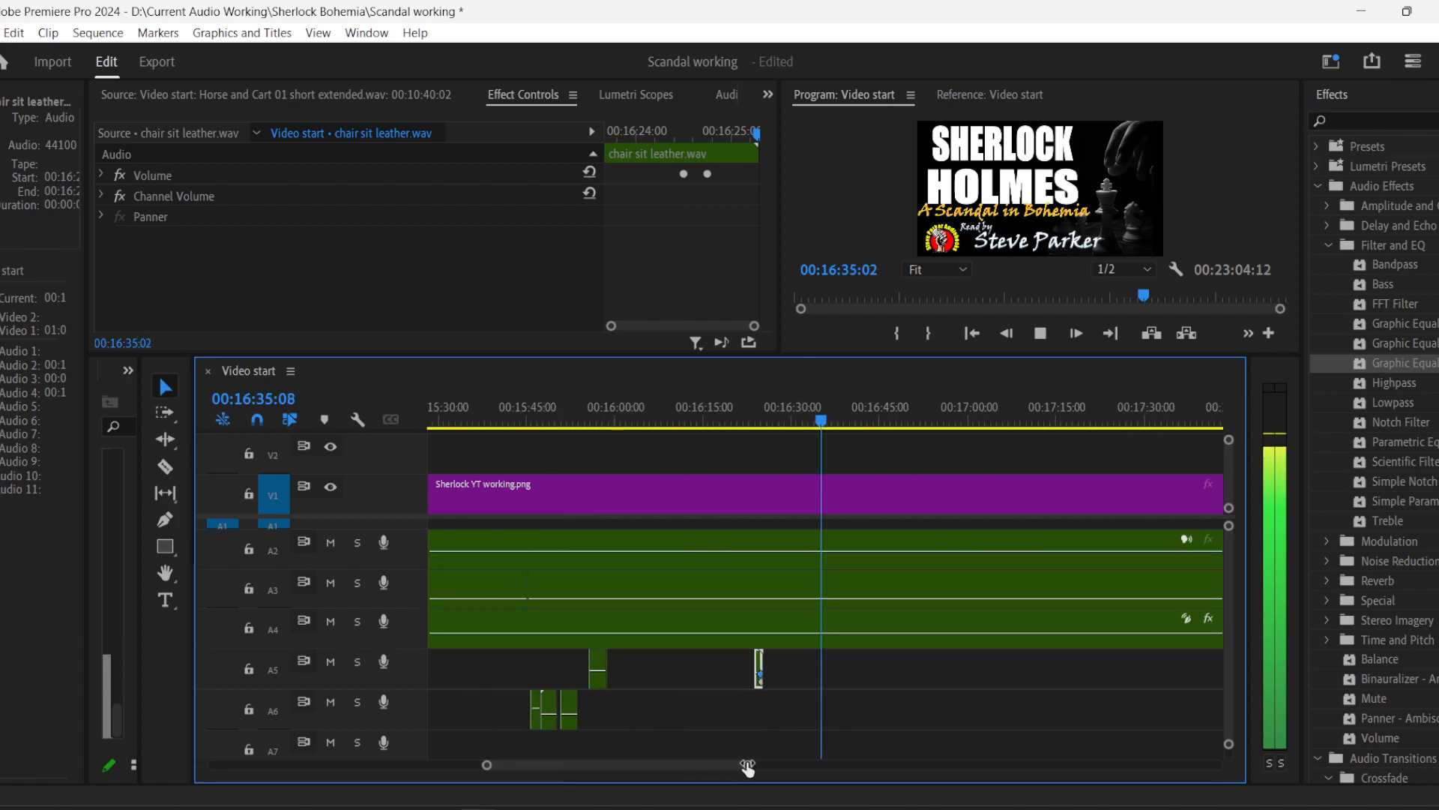
pyautogui.click(973, 715)
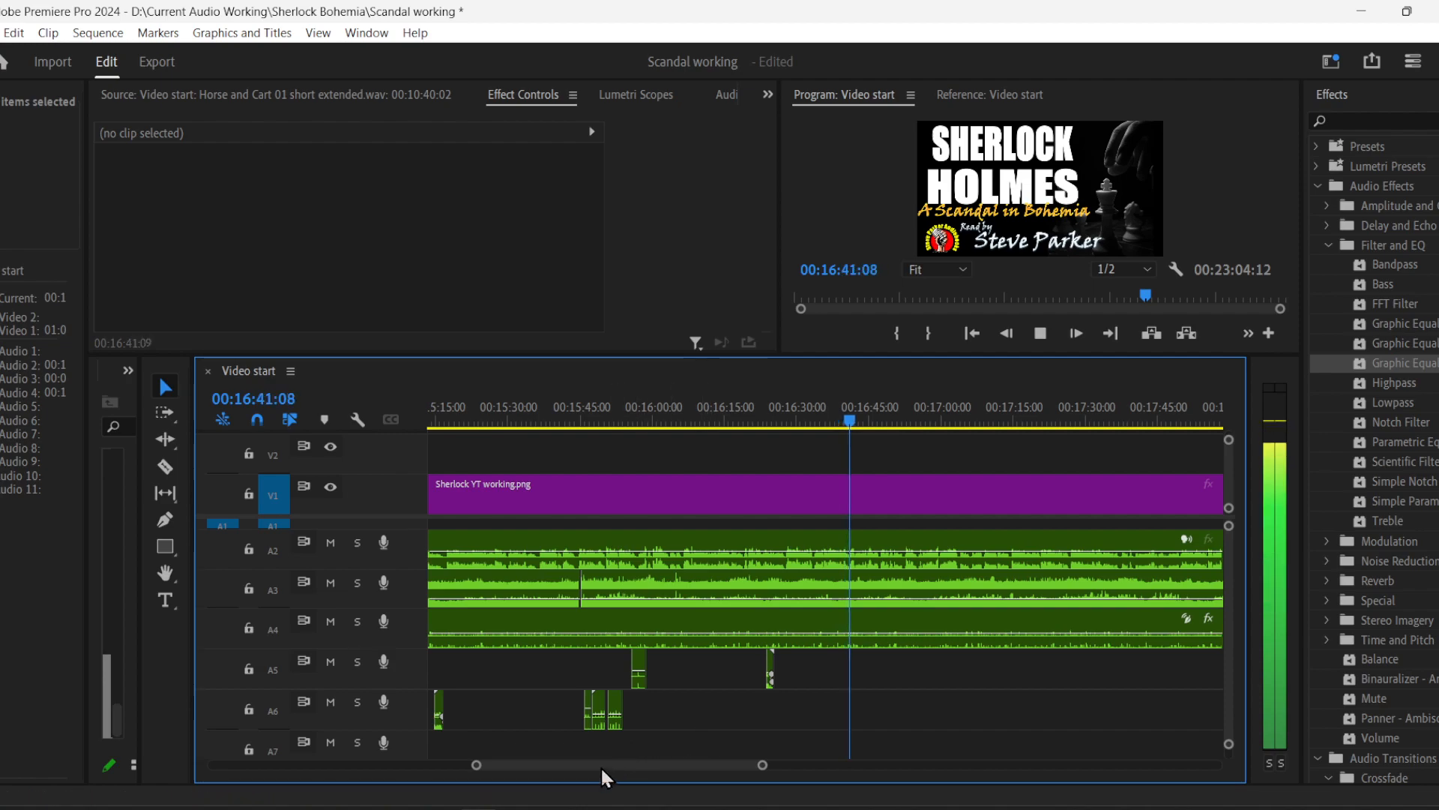
pyautogui.moveTo(601, 766)
pyautogui.mouseDown()
pyautogui.moveTo(625, 766)
pyautogui.moveTo(585, 765)
pyautogui.mouseUp()
pyautogui.moveTo(746, 765); pyautogui.dragTo(1052, 802)
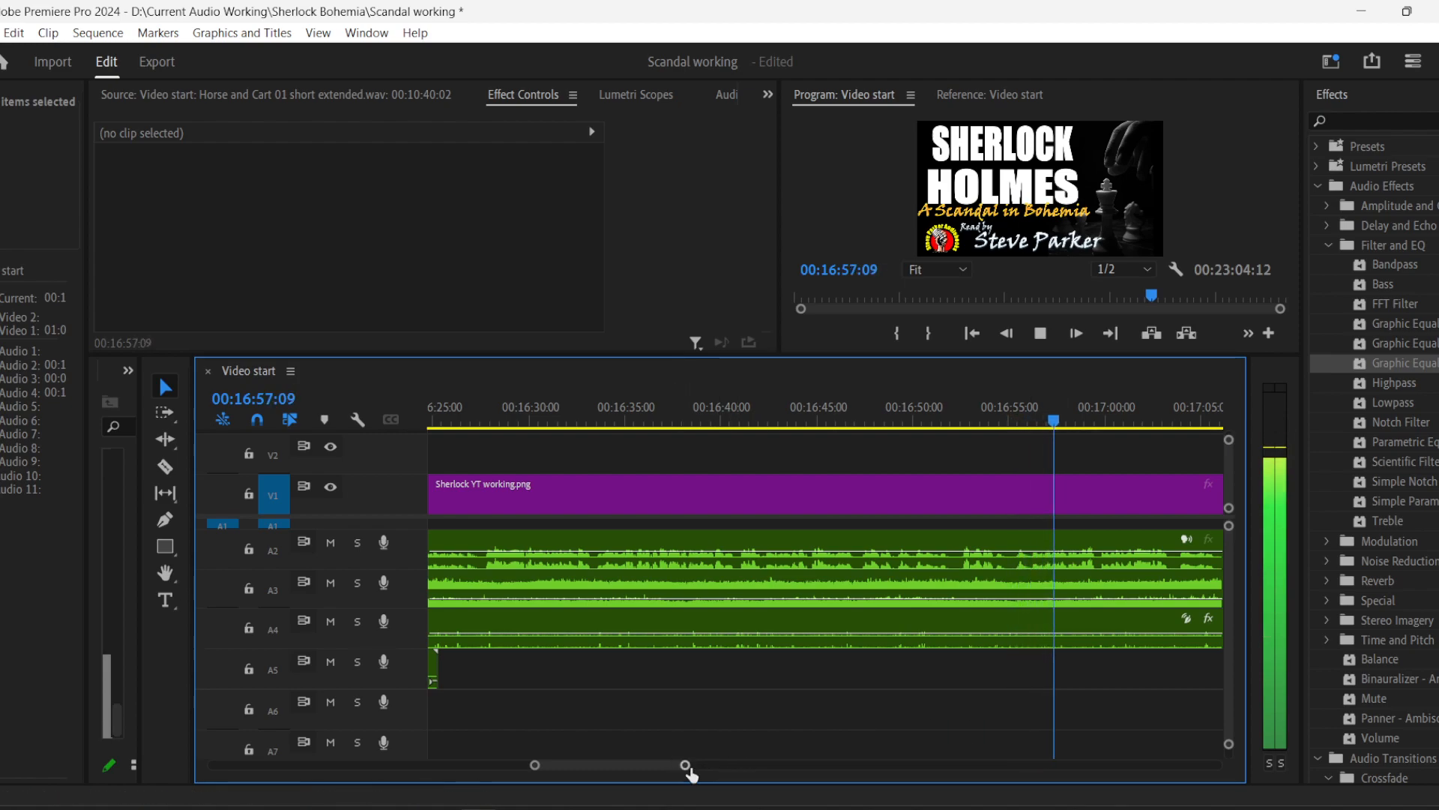
pyautogui.moveTo(685, 764); pyautogui.dragTo(706, 767)
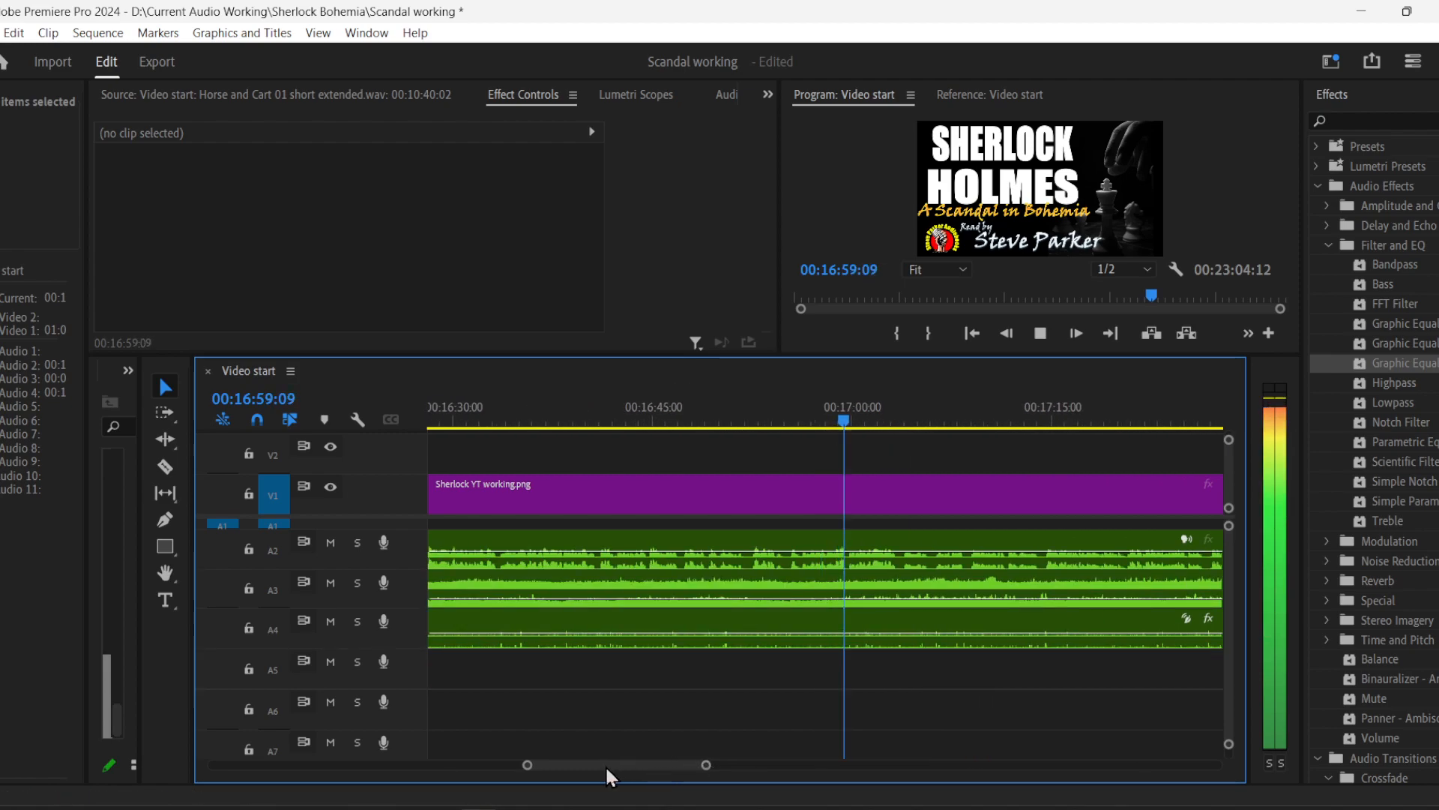
pyautogui.moveTo(594, 767); pyautogui.dragTo(601, 764)
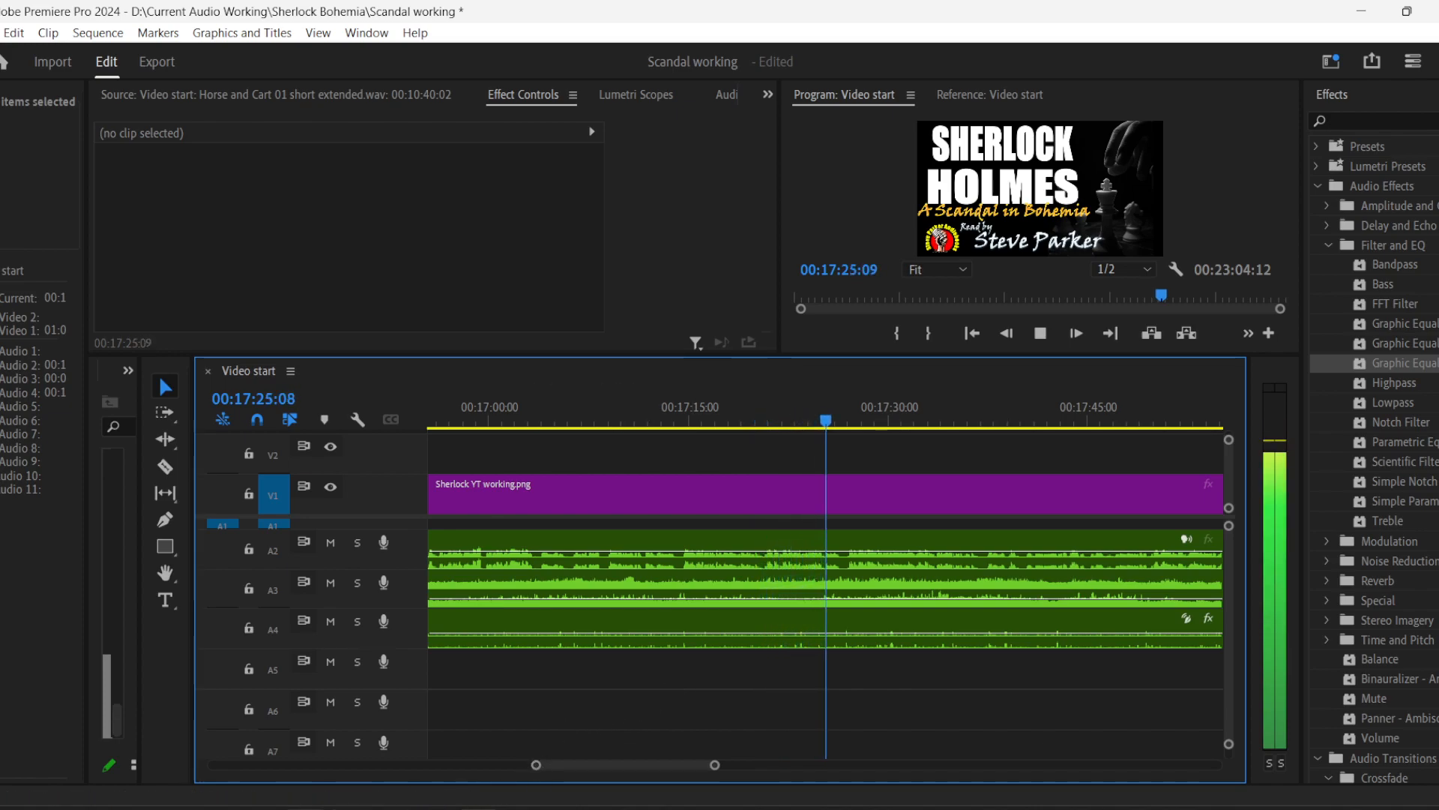
# - Find 573069__j1987__book_open_close in the Things > Paper folder of 01 SFX and add it to A5 at about 00:17:27
pyautogui.hotkey('alt', 'Tab')
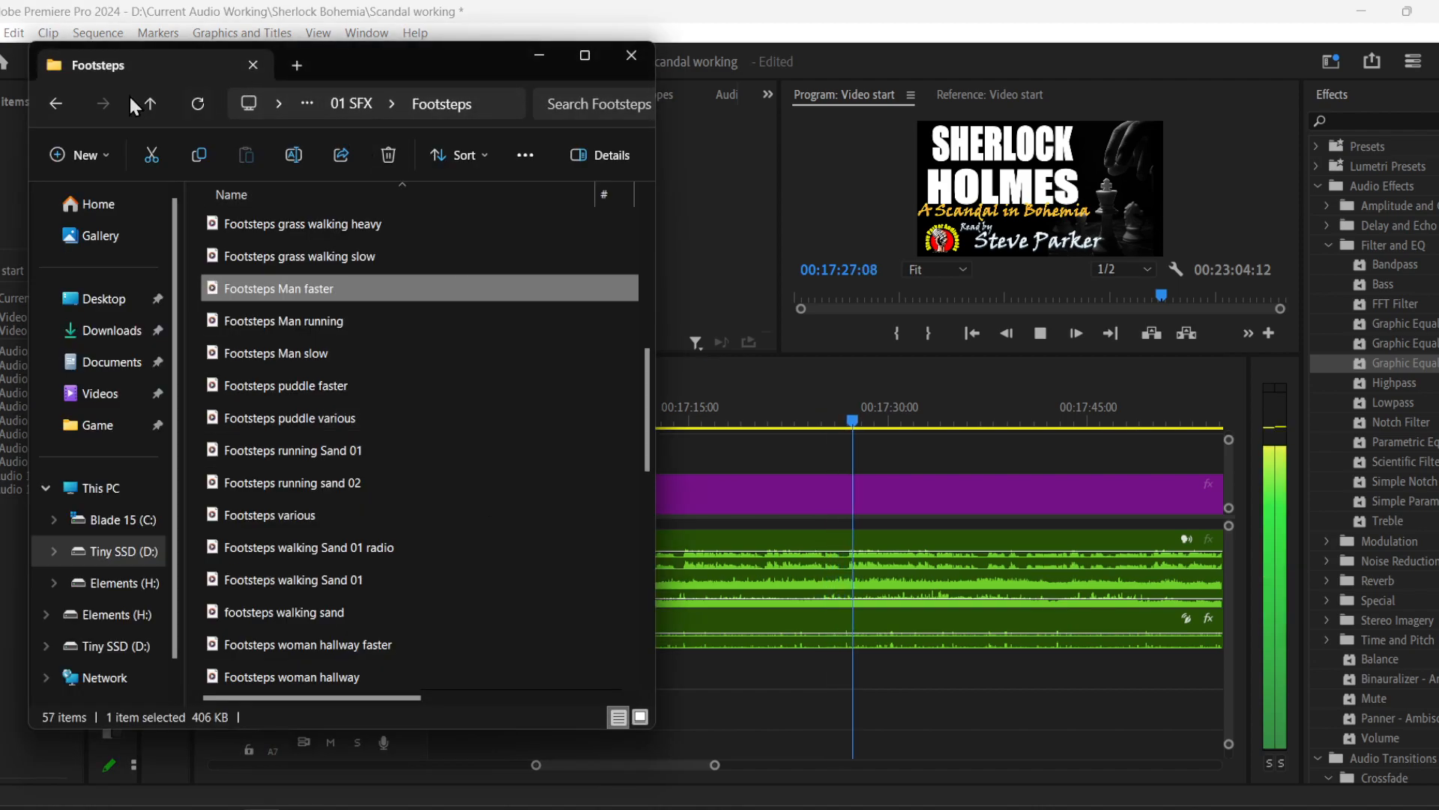
pyautogui.click(55, 104)
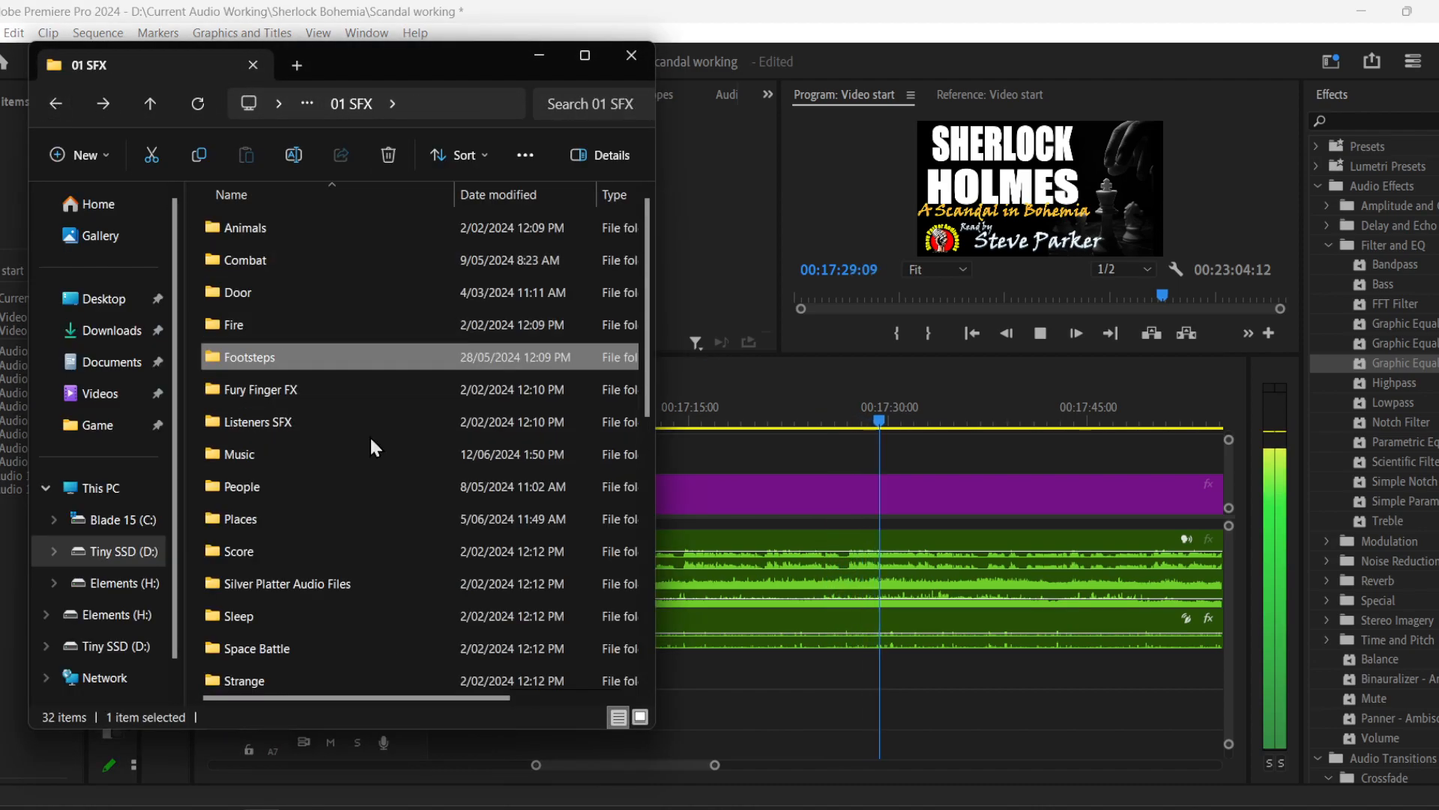
pyautogui.scroll(-2, 300, 352)
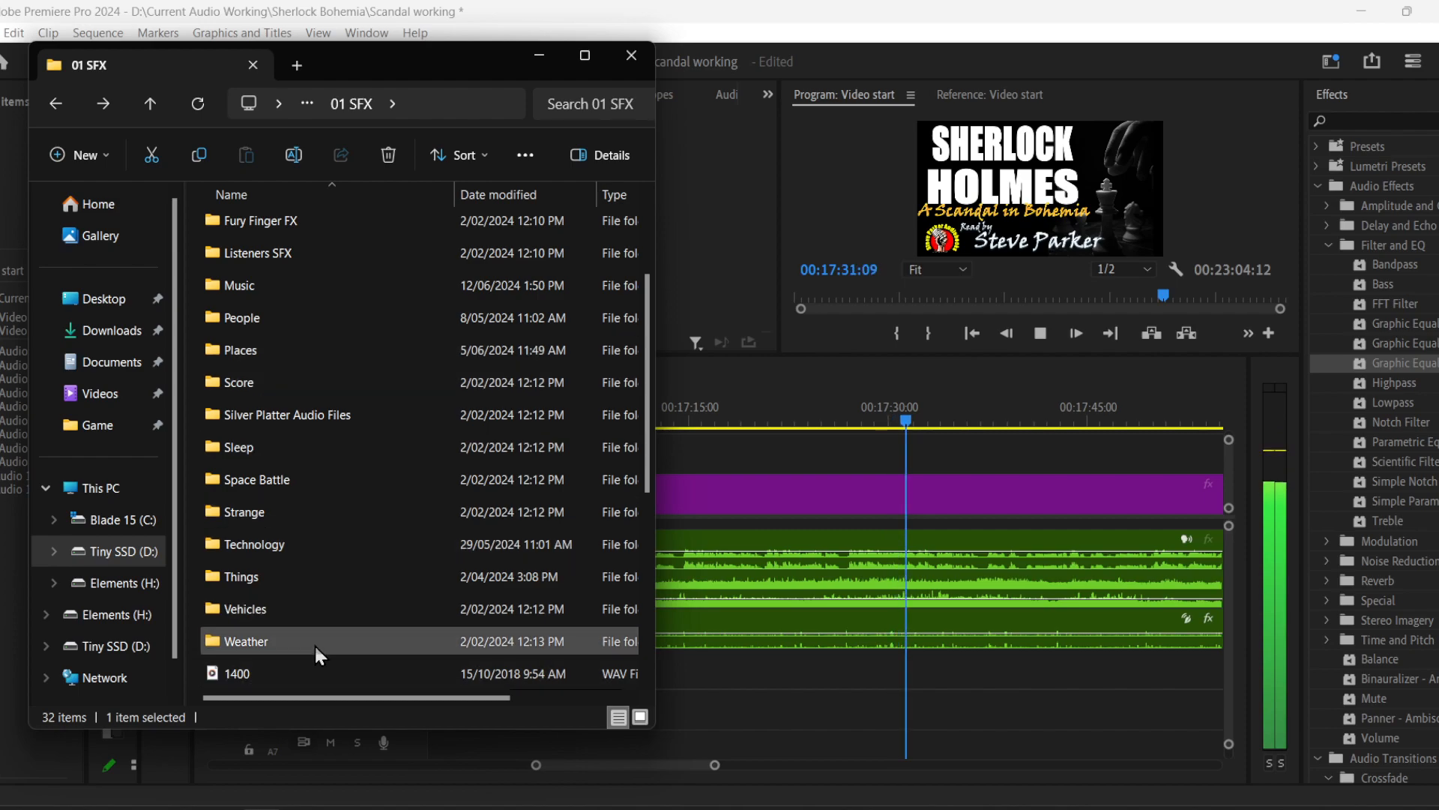
pyautogui.doubleClick(287, 586)
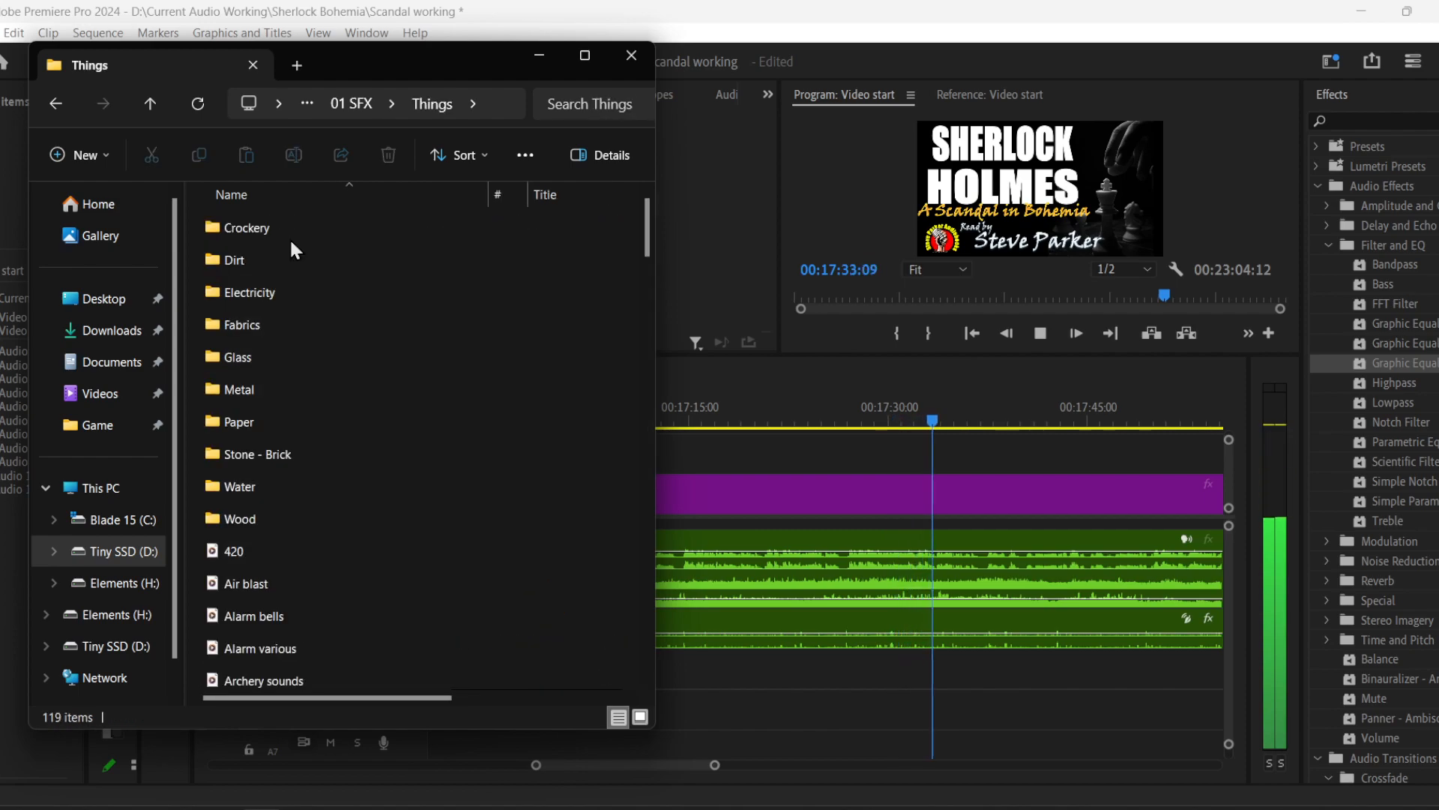
pyautogui.doubleClick(286, 430)
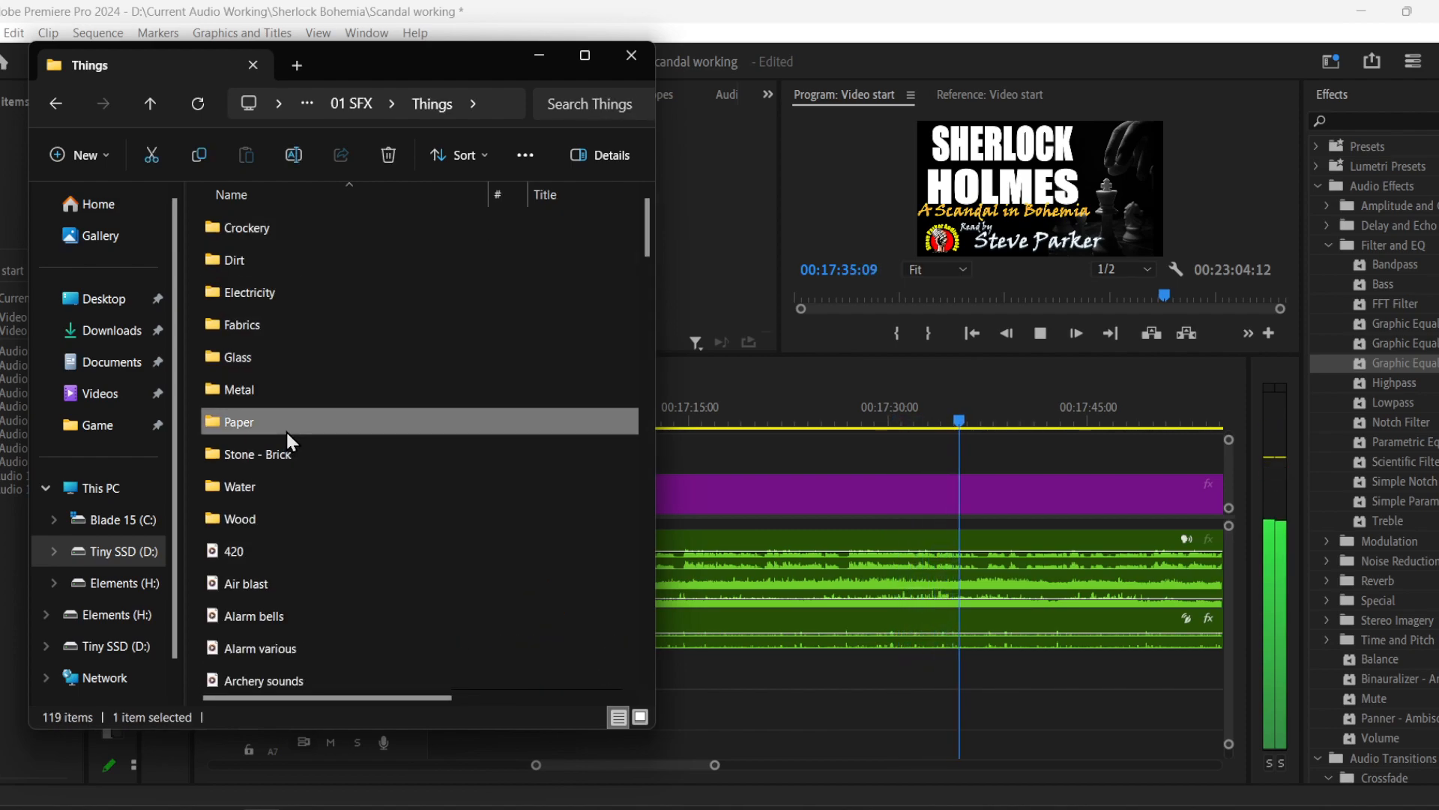
pyautogui.click(573, 227)
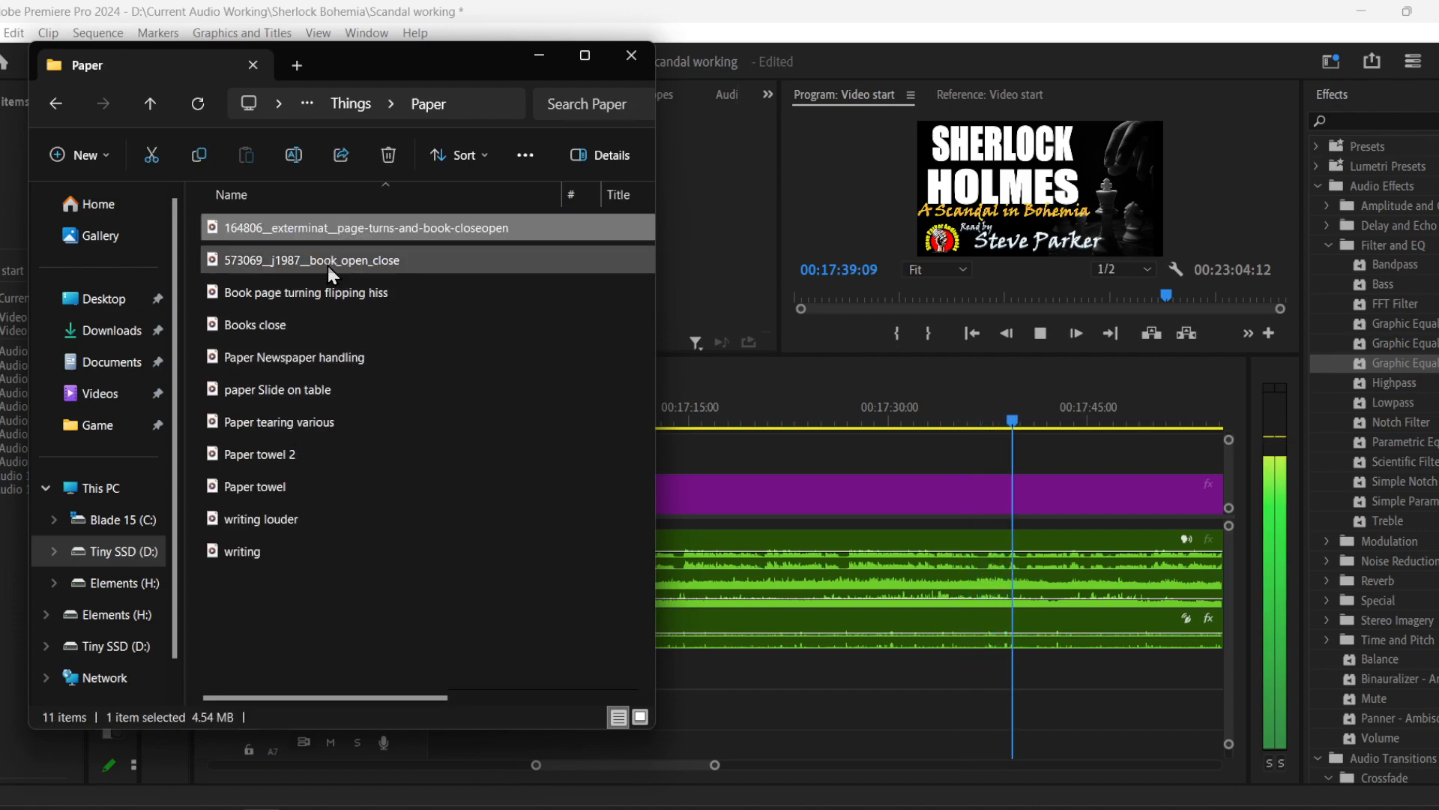
pyautogui.moveTo(327, 266); pyautogui.dragTo(851, 660)
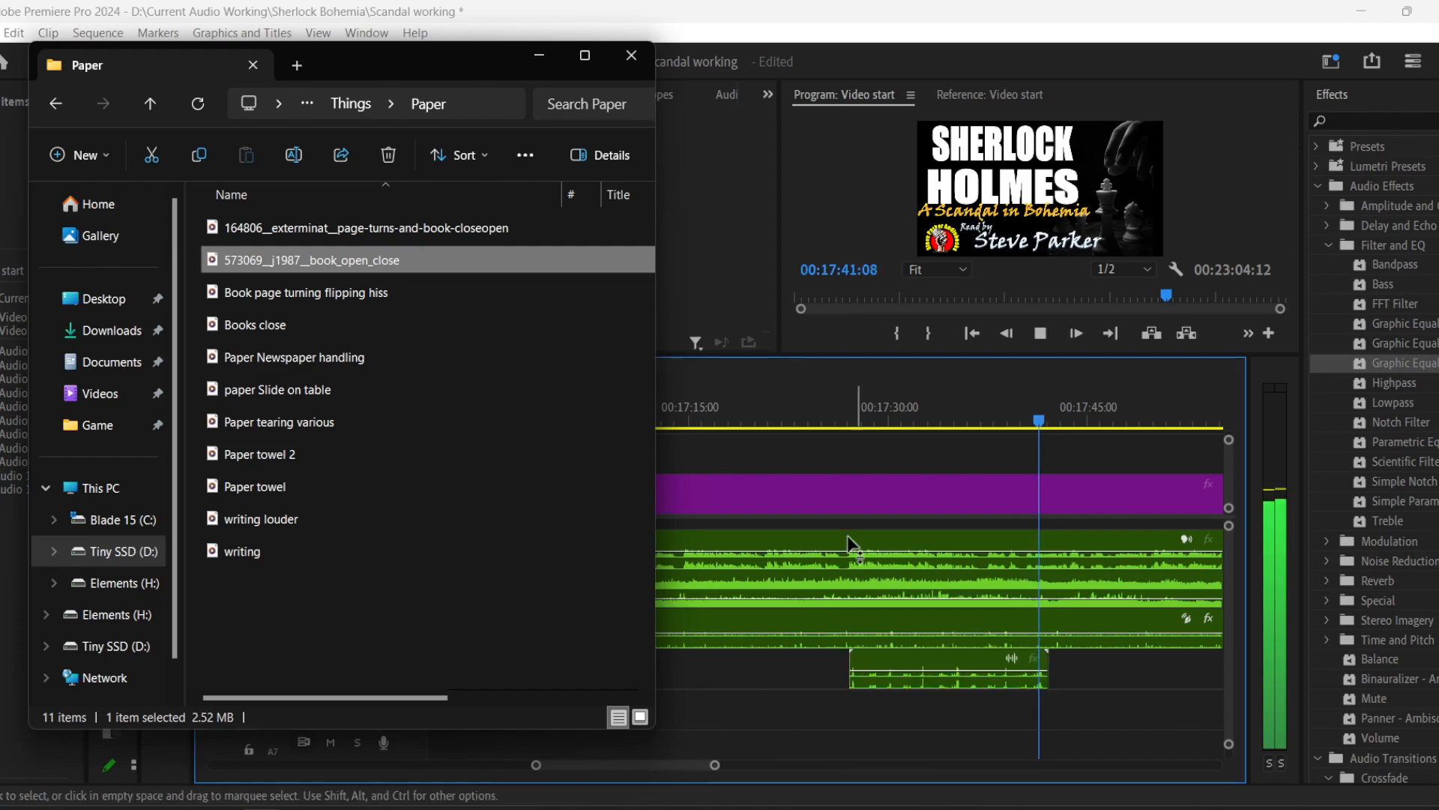
# - Audition the book_open_close clip on A5, trim its start slightly and reposition it at about 00:17:26
pyautogui.click(814, 416)
pyautogui.press('space')
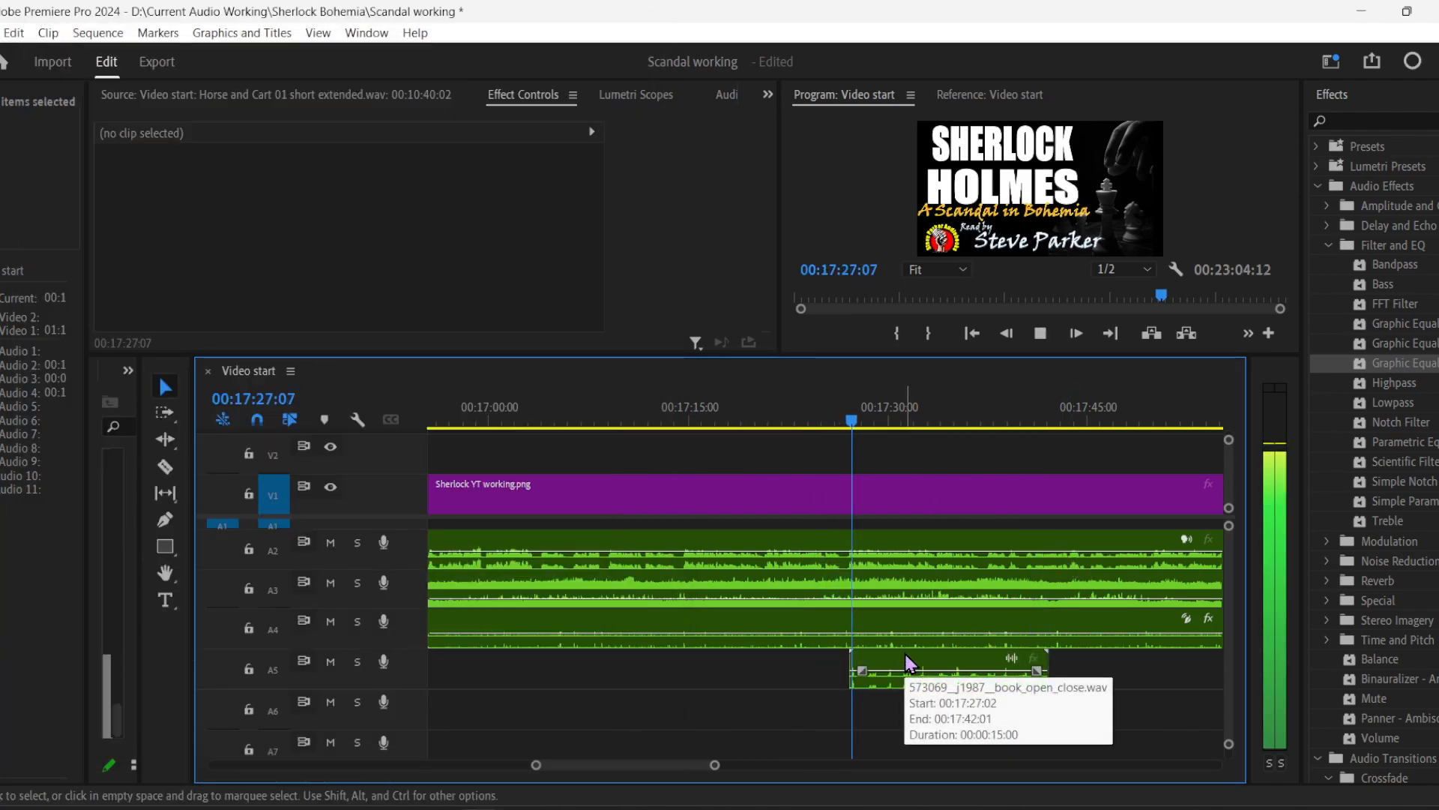
pyautogui.press('space')
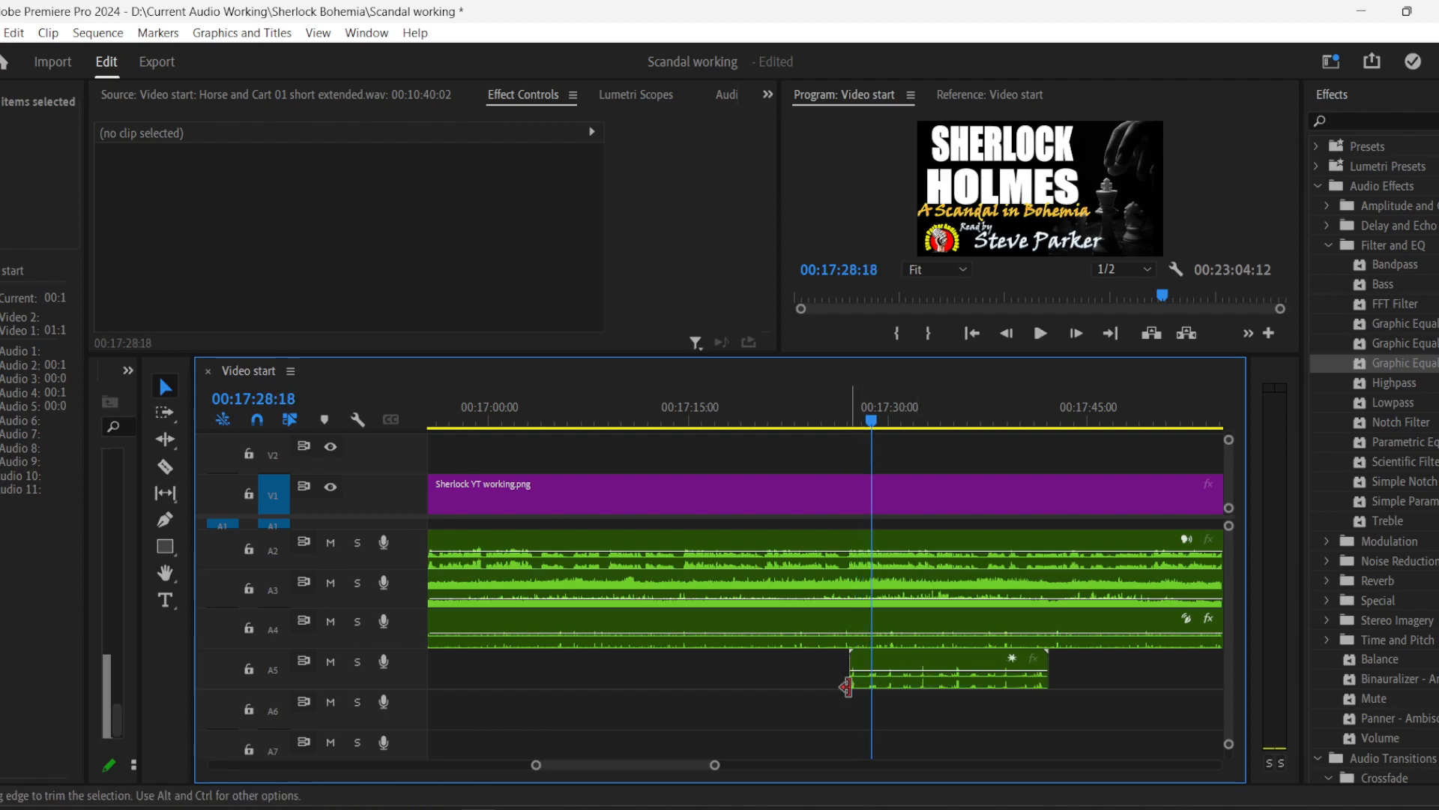
pyautogui.moveTo(849, 686); pyautogui.dragTo(909, 660)
pyautogui.click(827, 410)
pyautogui.press('space')
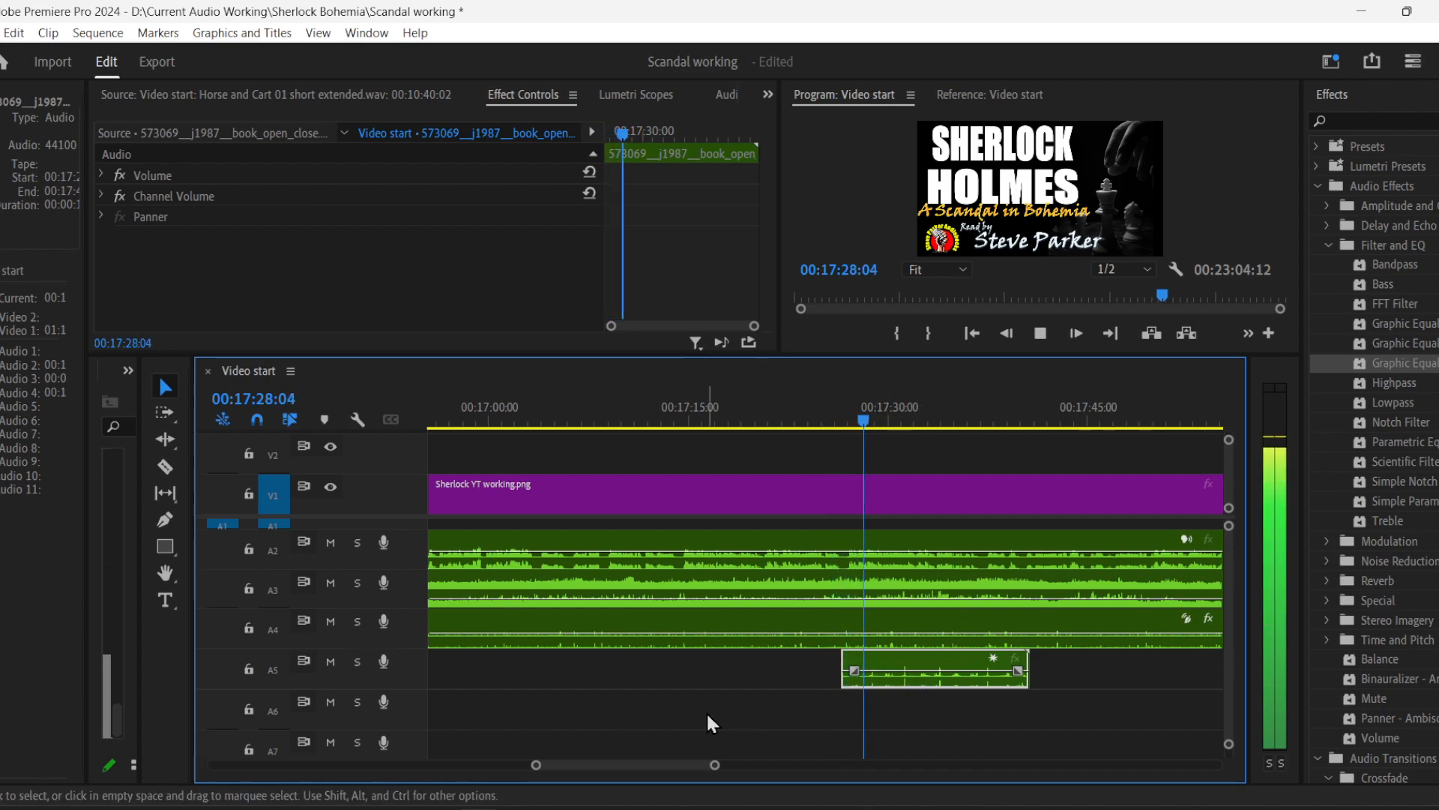
pyautogui.press('space')
# - Play the narration from 00:17:12:18 and move the book_open_close clip on A5 earlier to about 00:17:20
pyautogui.moveTo(536, 765); pyautogui.dragTo(552, 765)
pyautogui.click(496, 397)
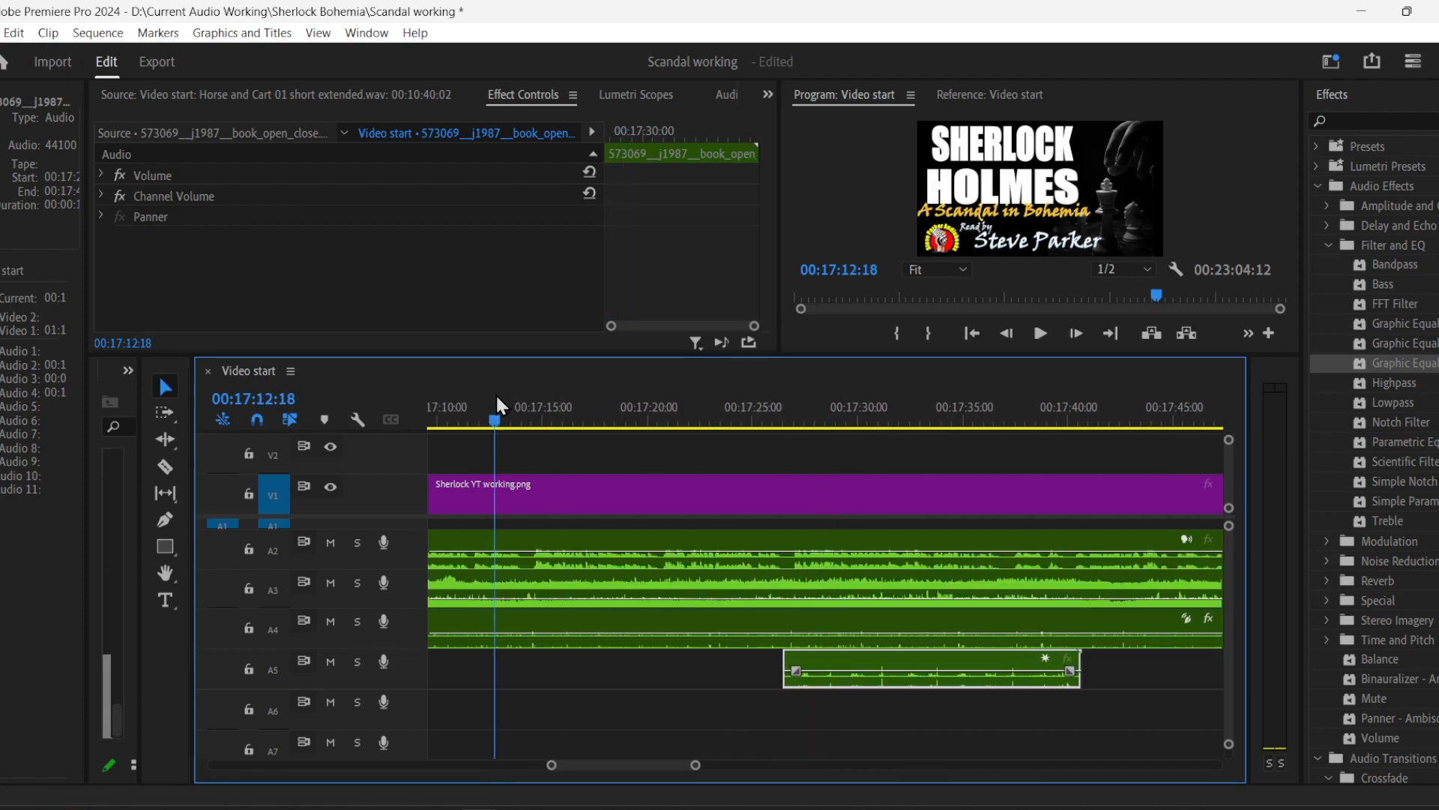
pyautogui.press('space')
pyautogui.moveTo(879, 660); pyautogui.dragTo(742, 662)
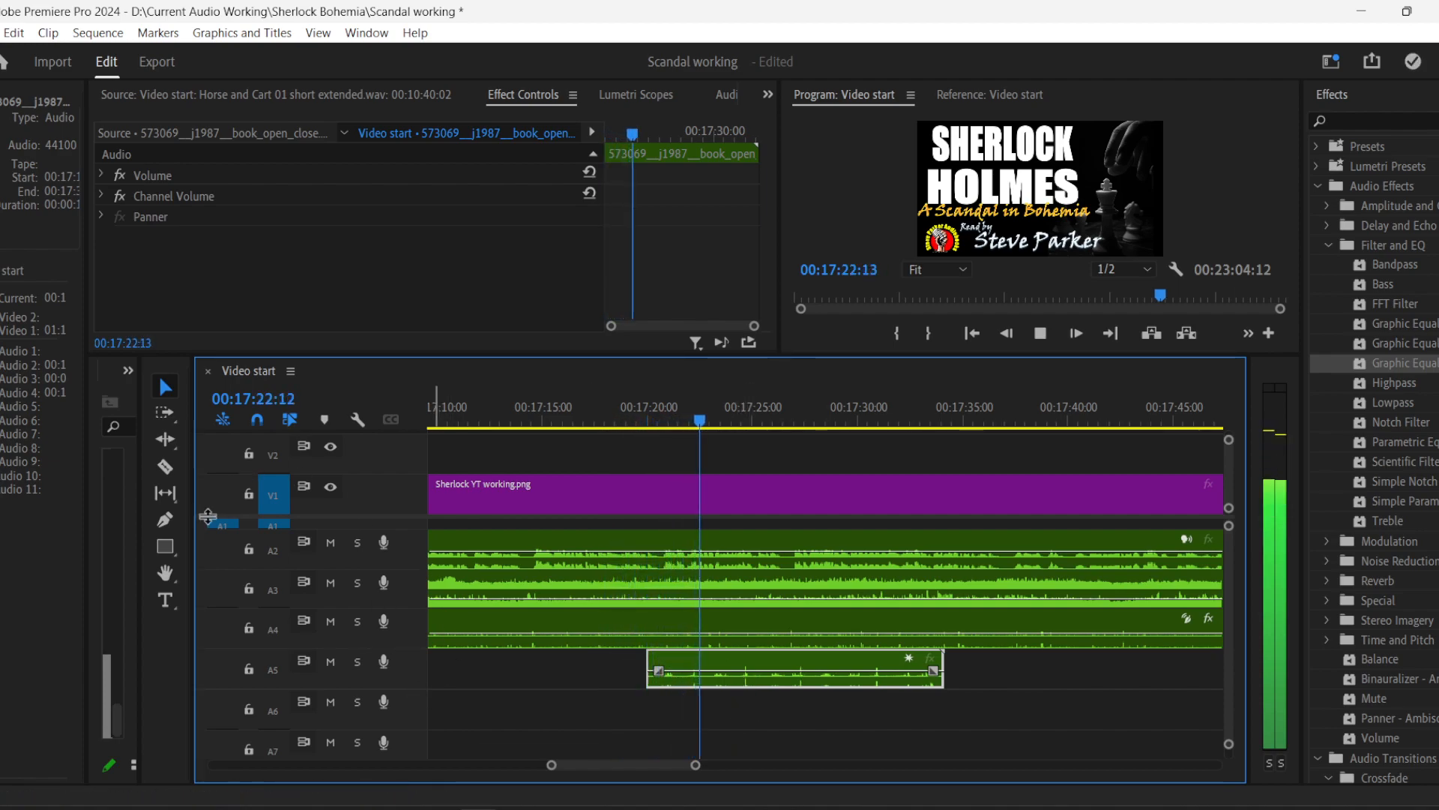
# - Add pairs of volume keyframes with the Pen tool around three sections of the book clip between about 00:17:21 and 00:17:28
pyautogui.click(165, 467)
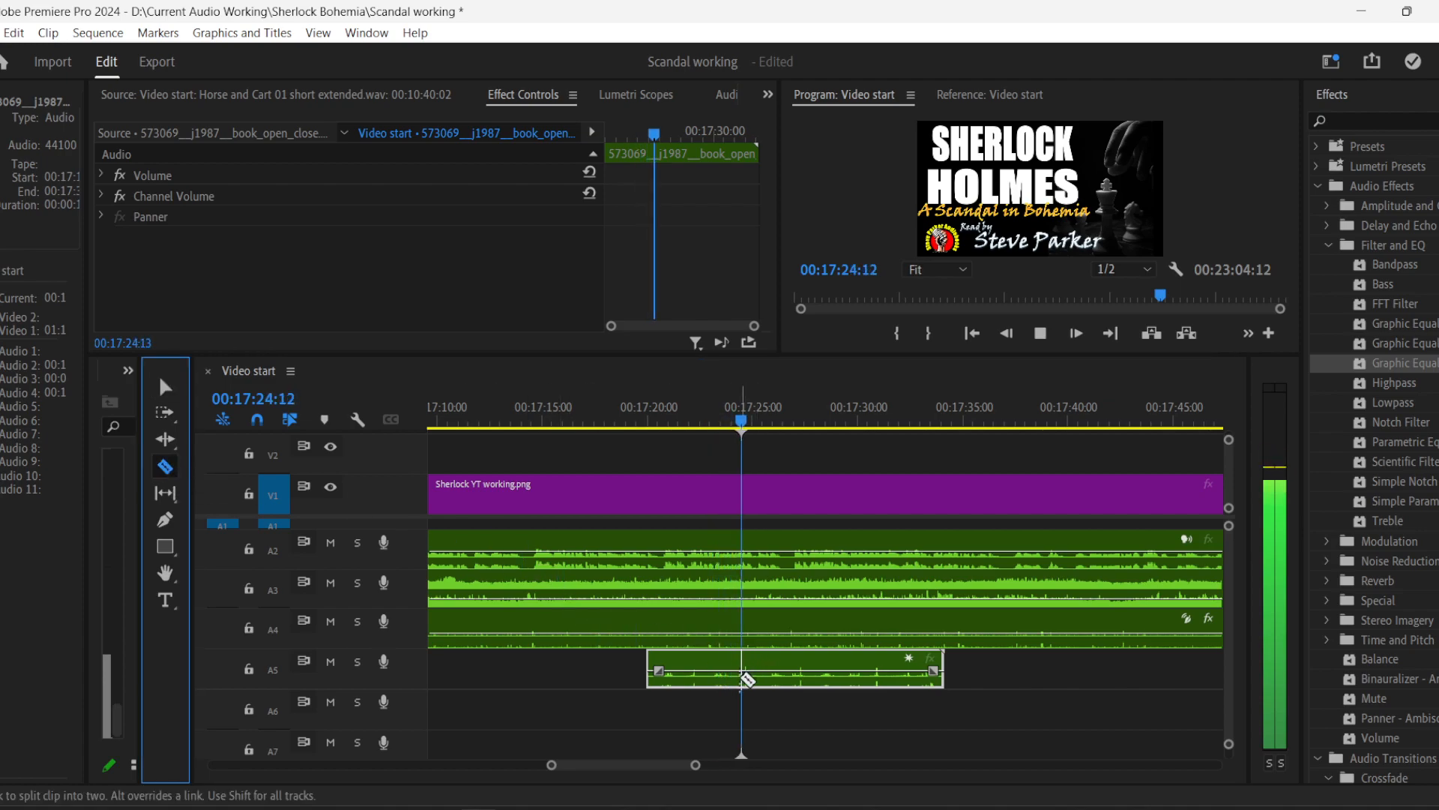
pyautogui.click(166, 522)
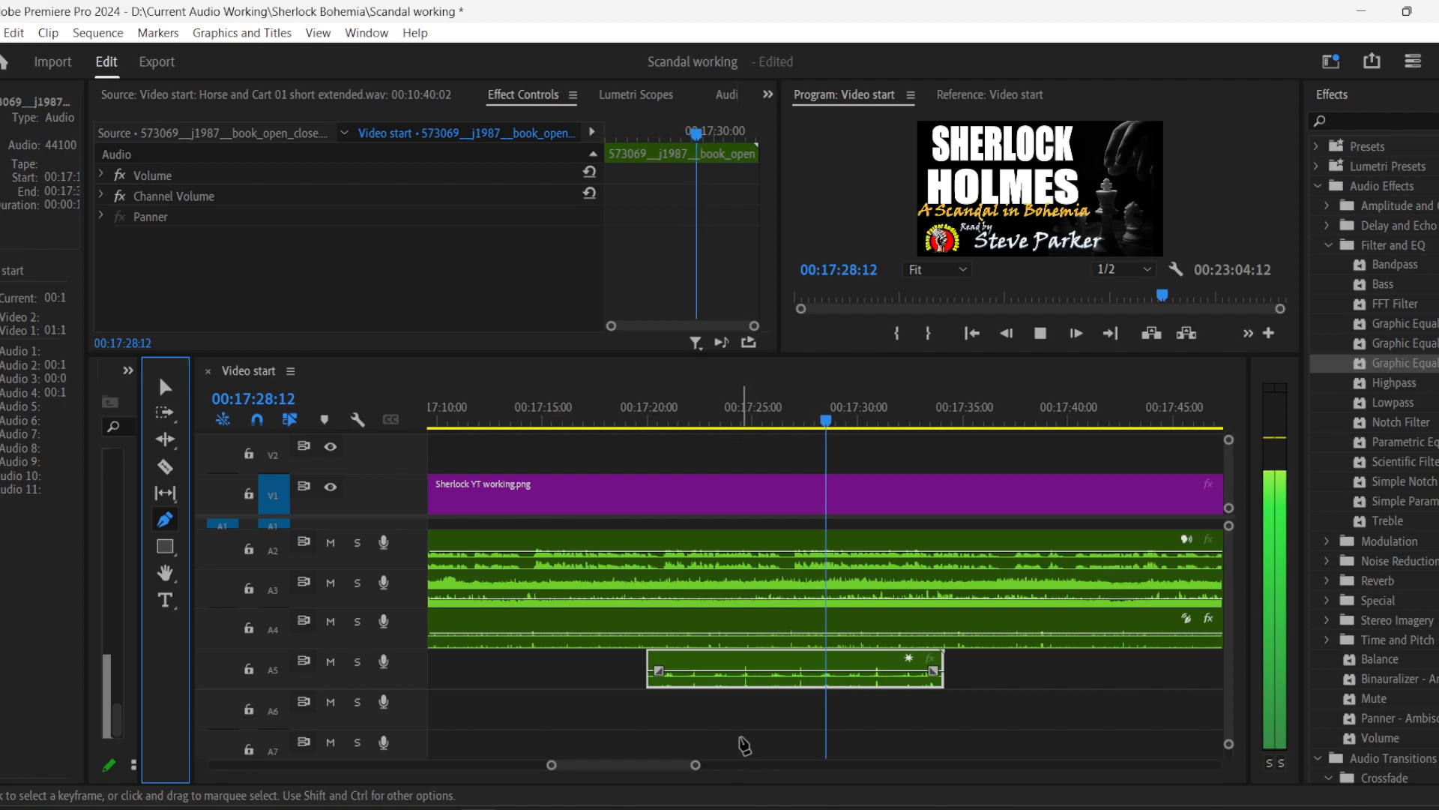
pyautogui.press('space')
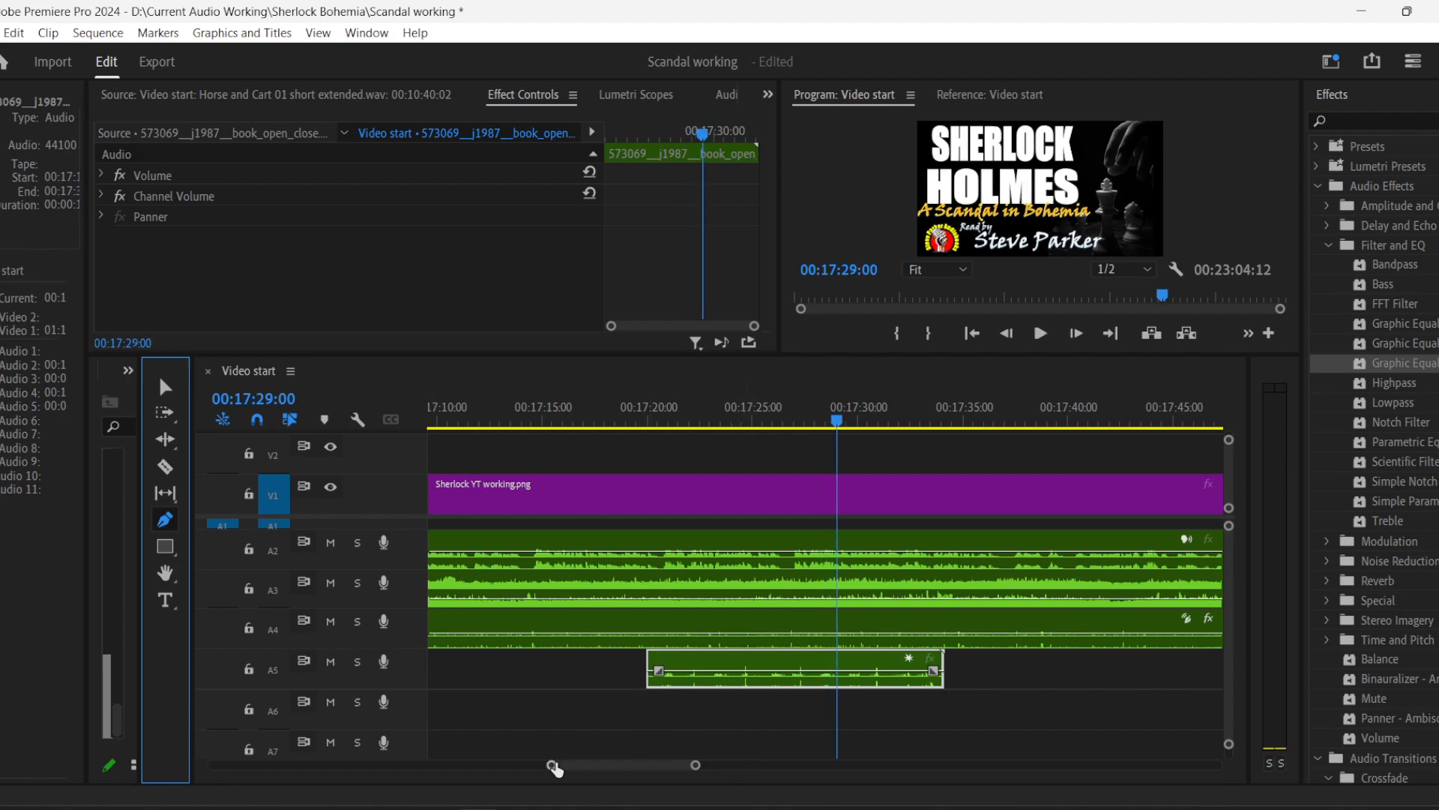
pyautogui.moveTo(552, 766); pyautogui.dragTo(570, 766)
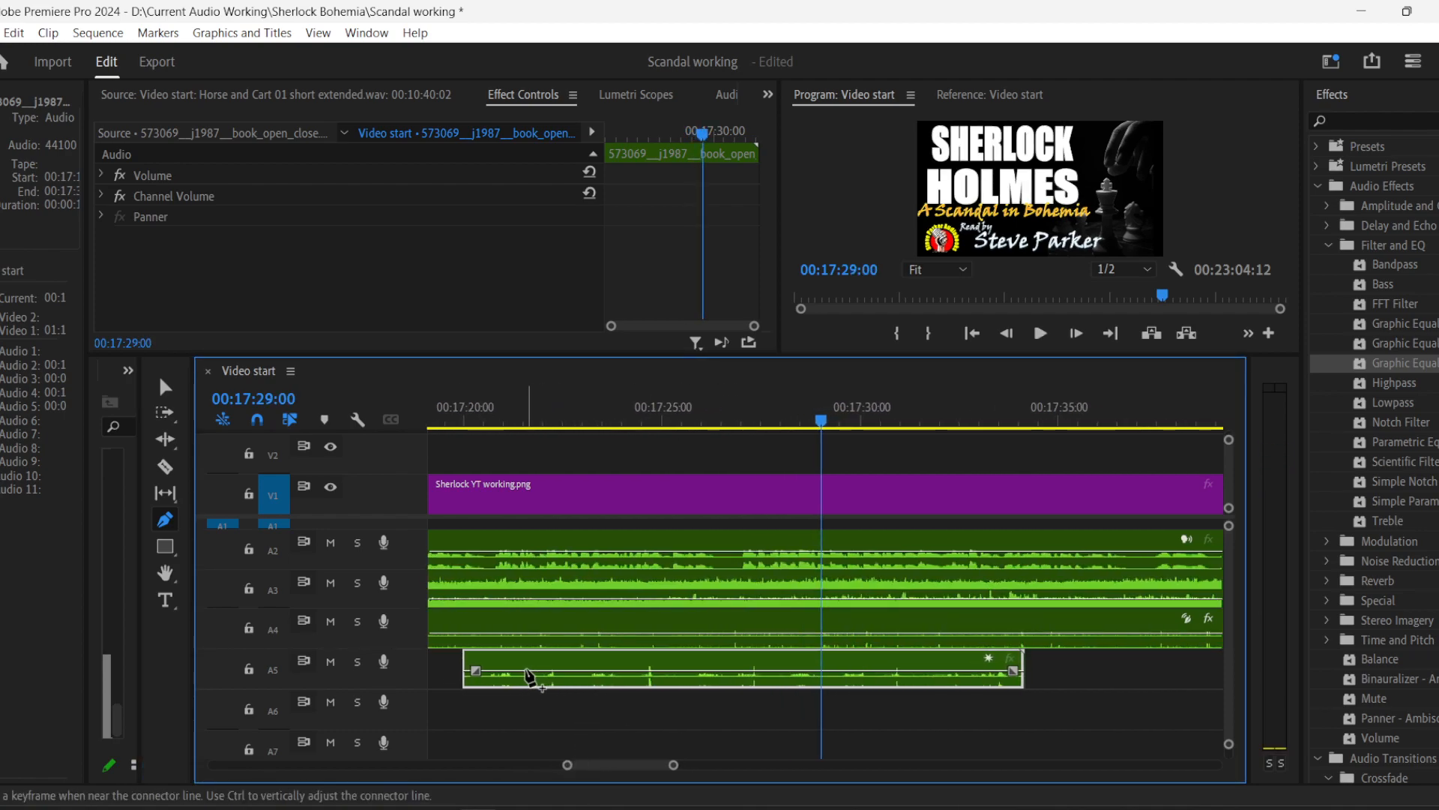
pyautogui.click(527, 671)
pyautogui.click(536, 671)
pyautogui.click(569, 671)
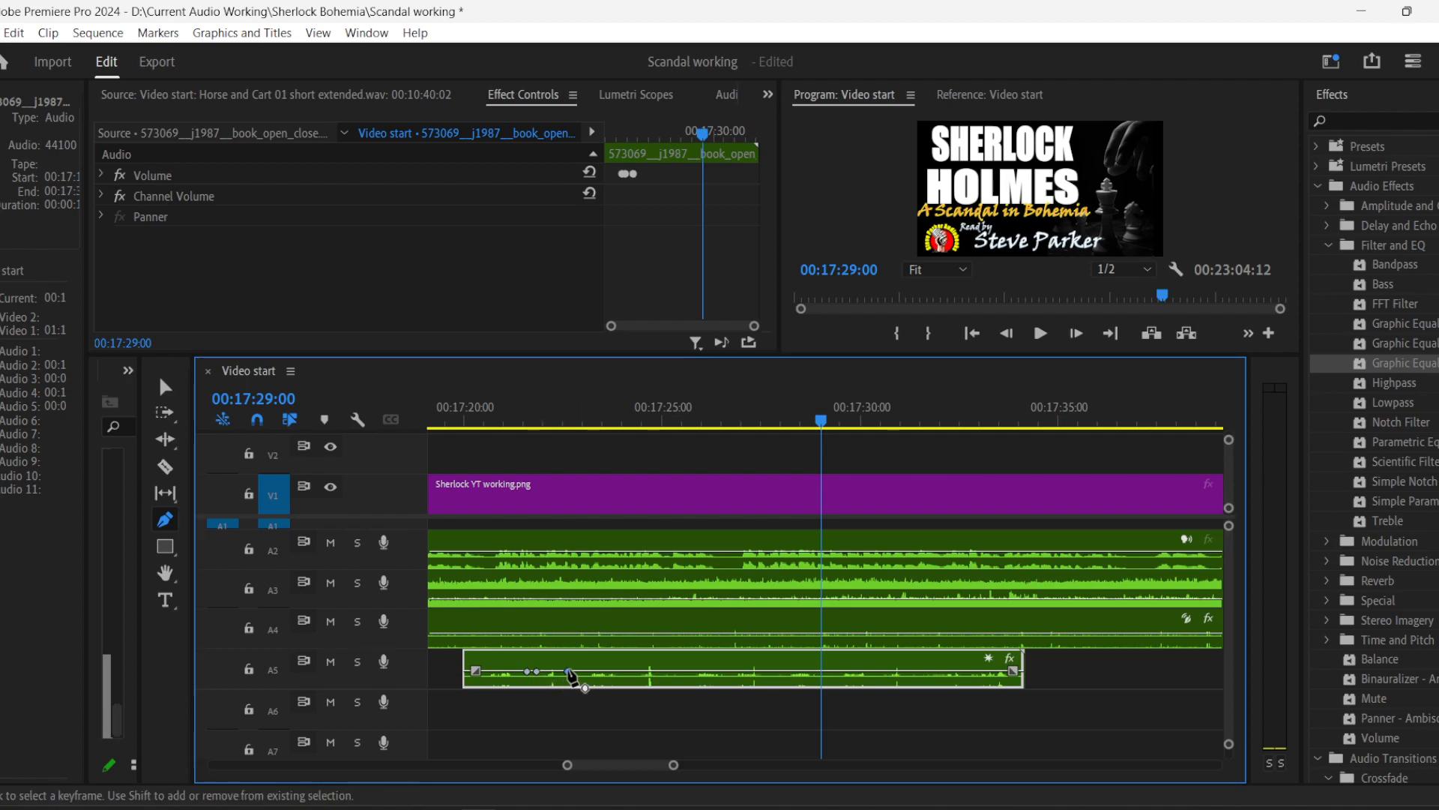
pyautogui.click(576, 671)
pyautogui.click(632, 671)
pyautogui.click(641, 671)
pyautogui.click(672, 671)
pyautogui.click(681, 671)
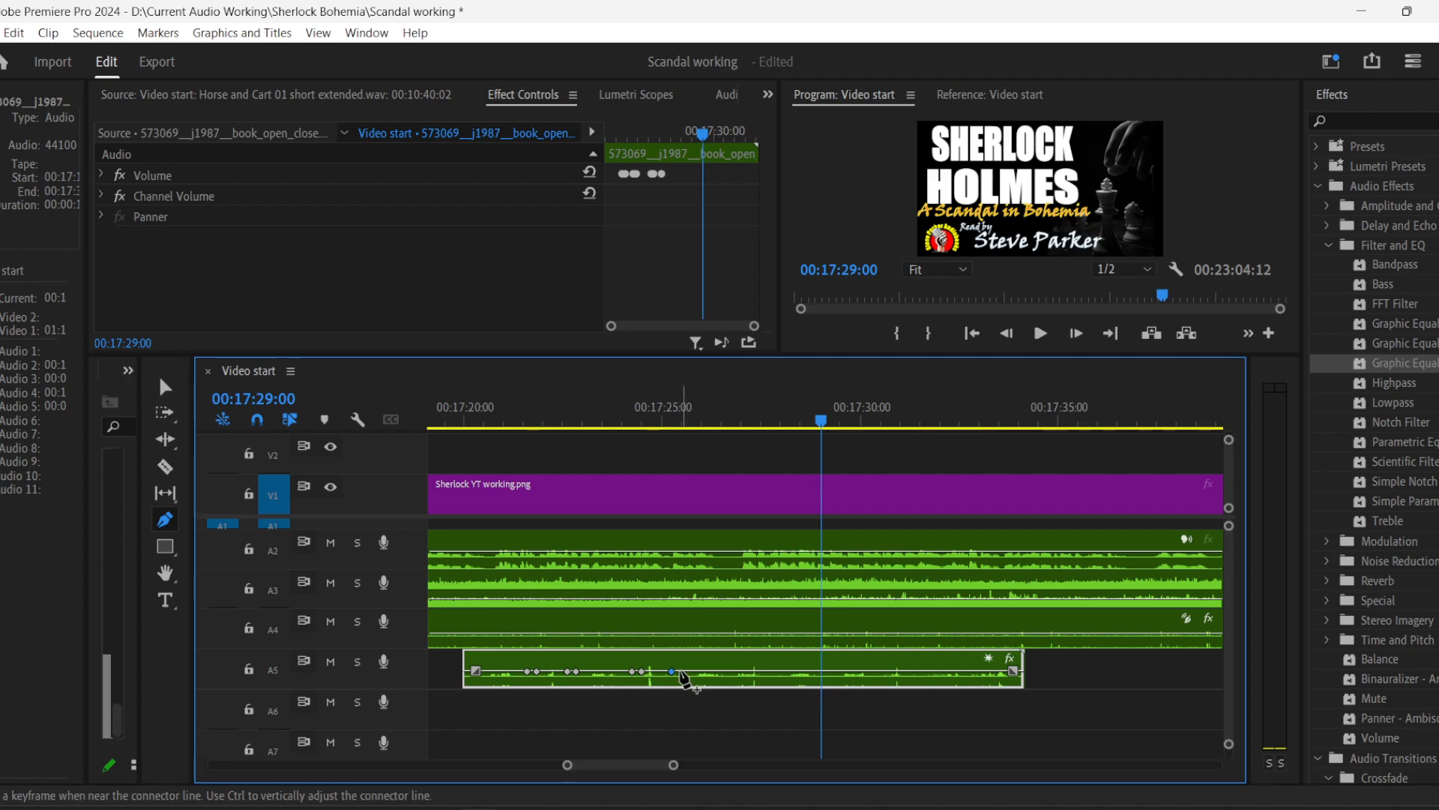
pyautogui.click(735, 670)
pyautogui.click(769, 671)
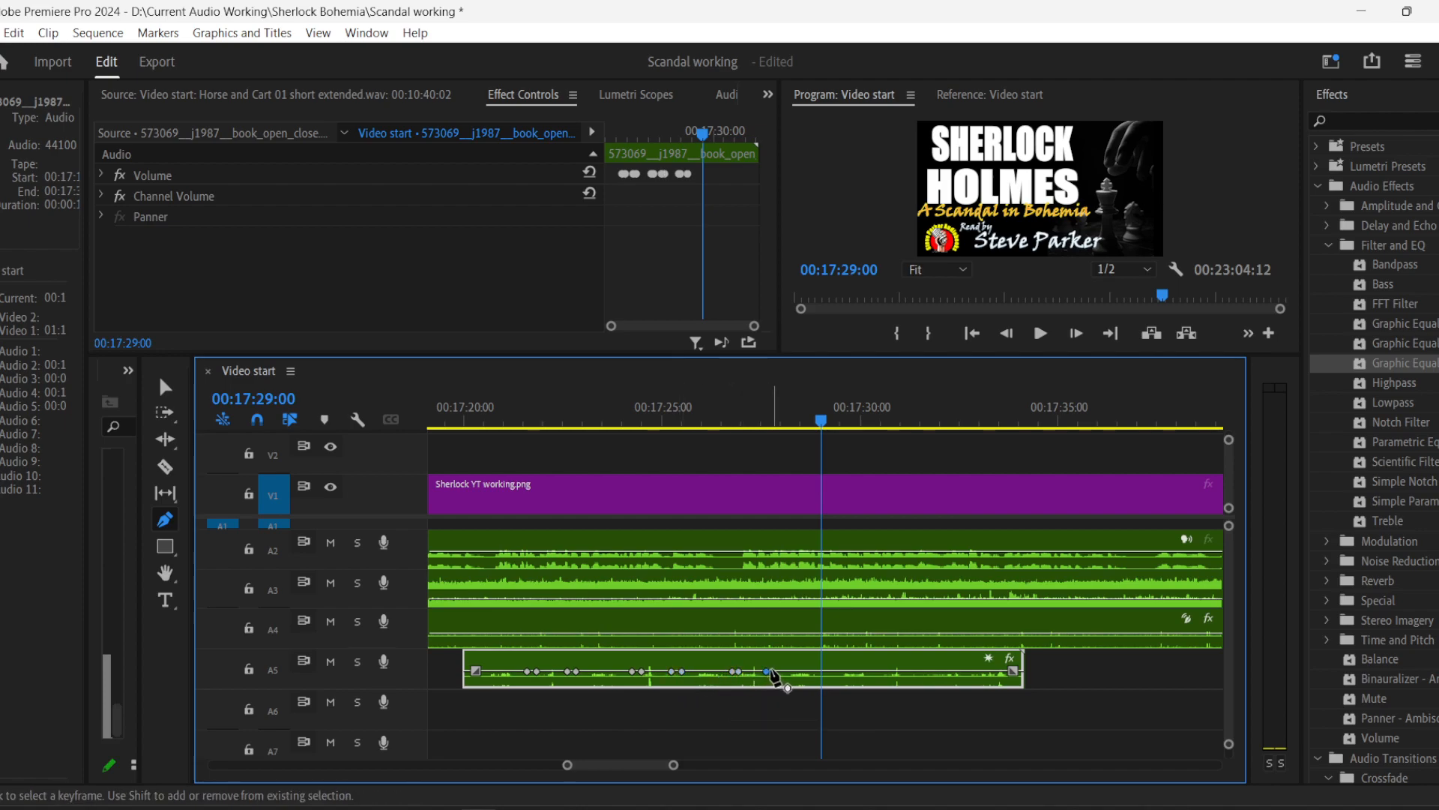
# - Pull the volume down to -999.0 dB in the three keyframed sections of the book clip and play it back from 00:17:19:11
pyautogui.click(165, 387)
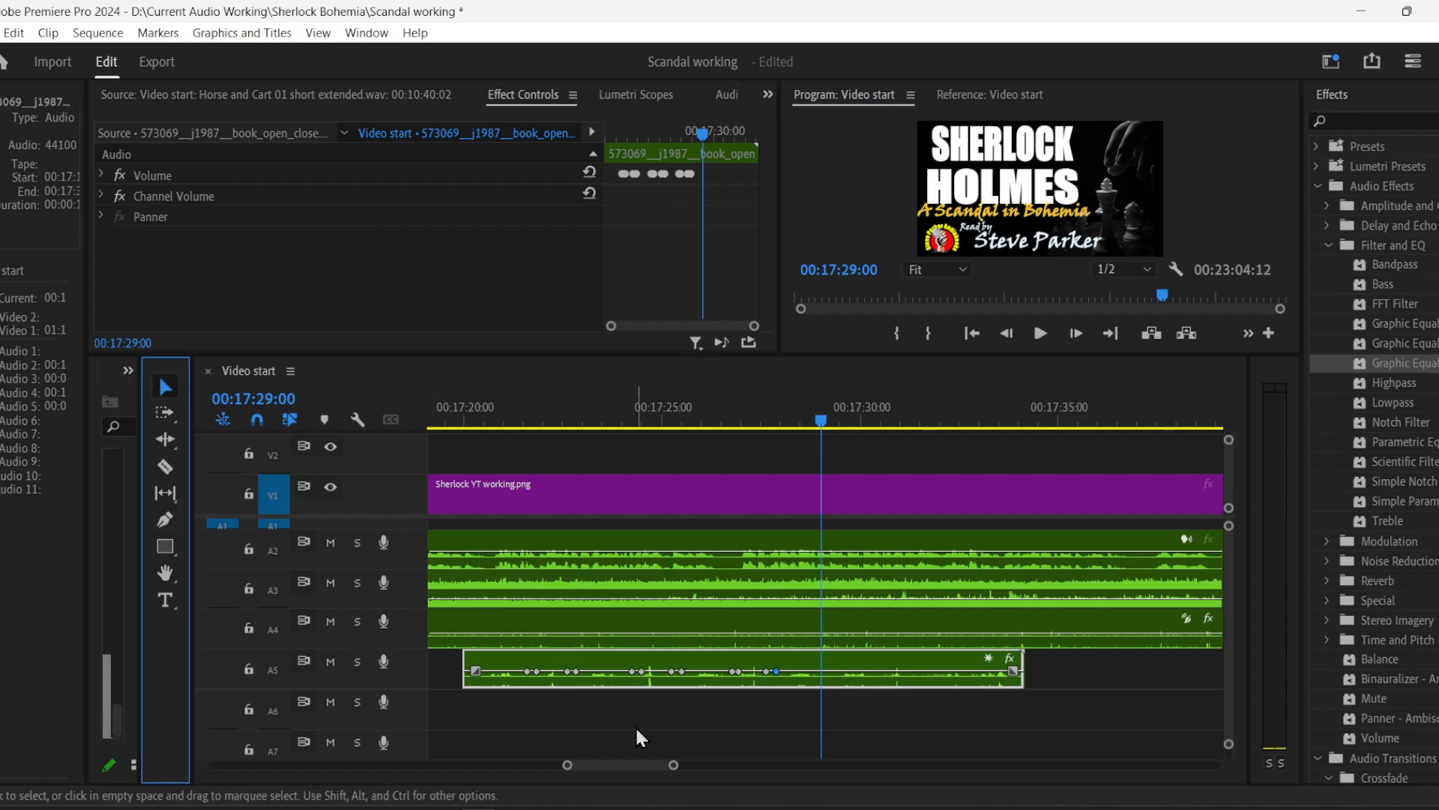
pyautogui.moveTo(553, 672); pyautogui.dragTo(555, 682)
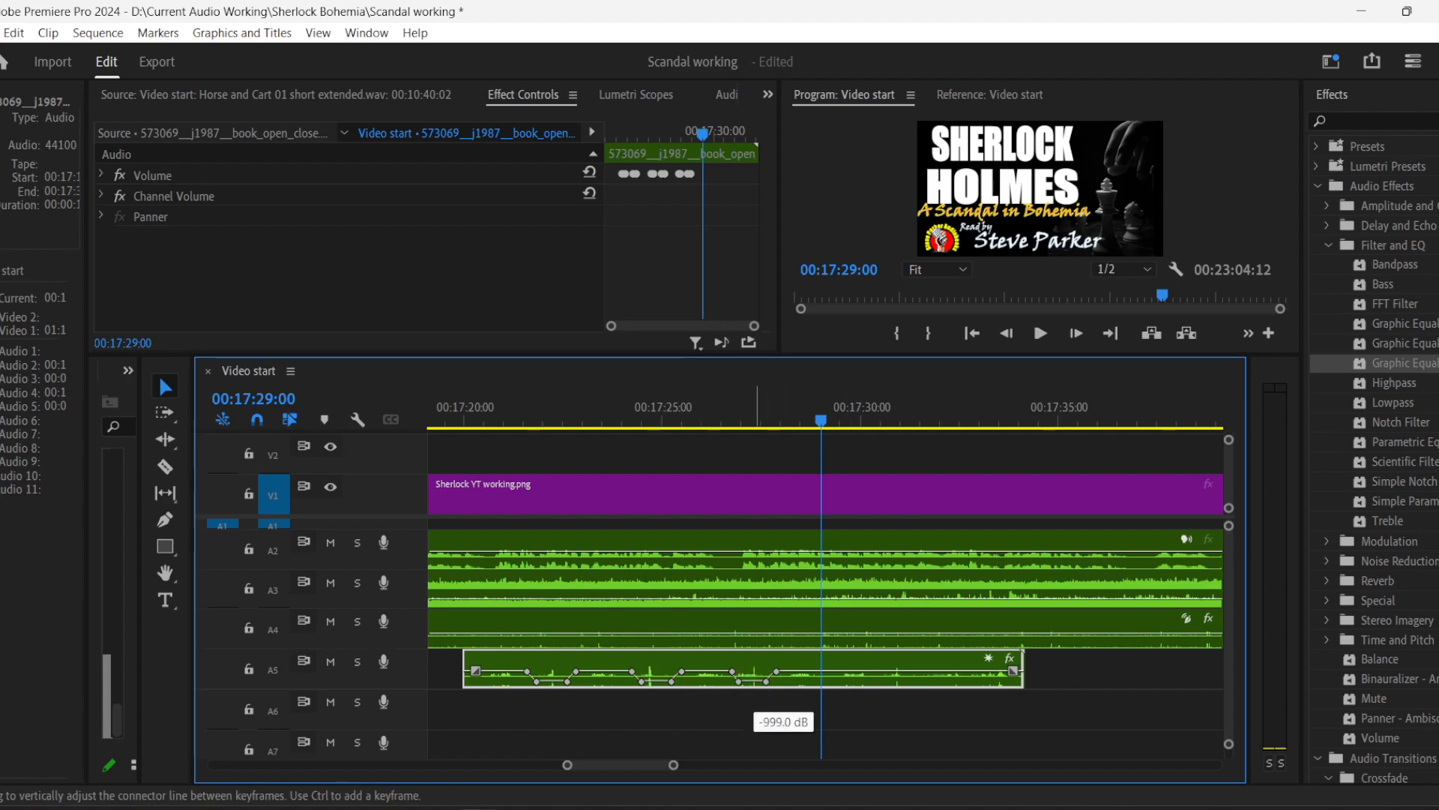
pyautogui.click(443, 421)
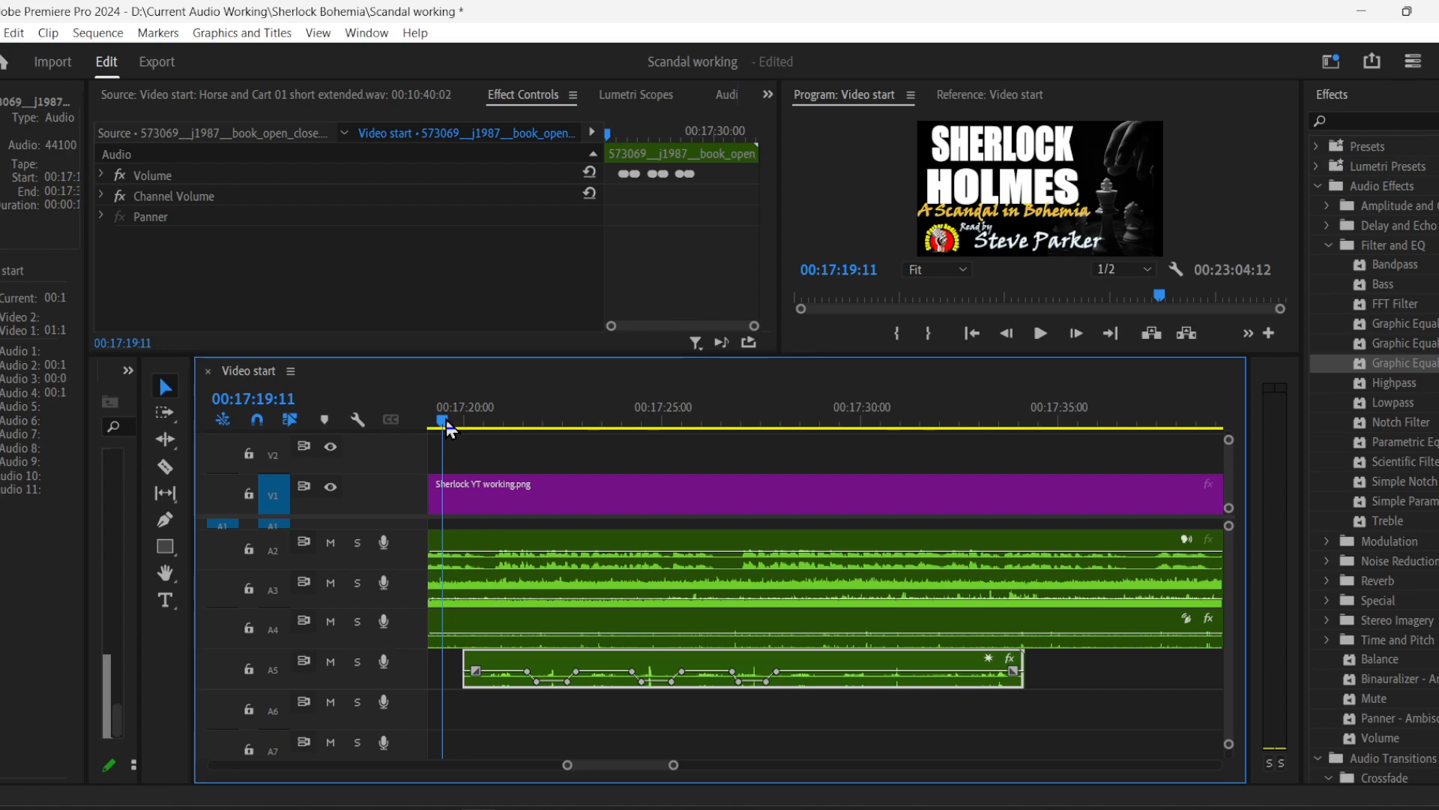
pyautogui.press('space')
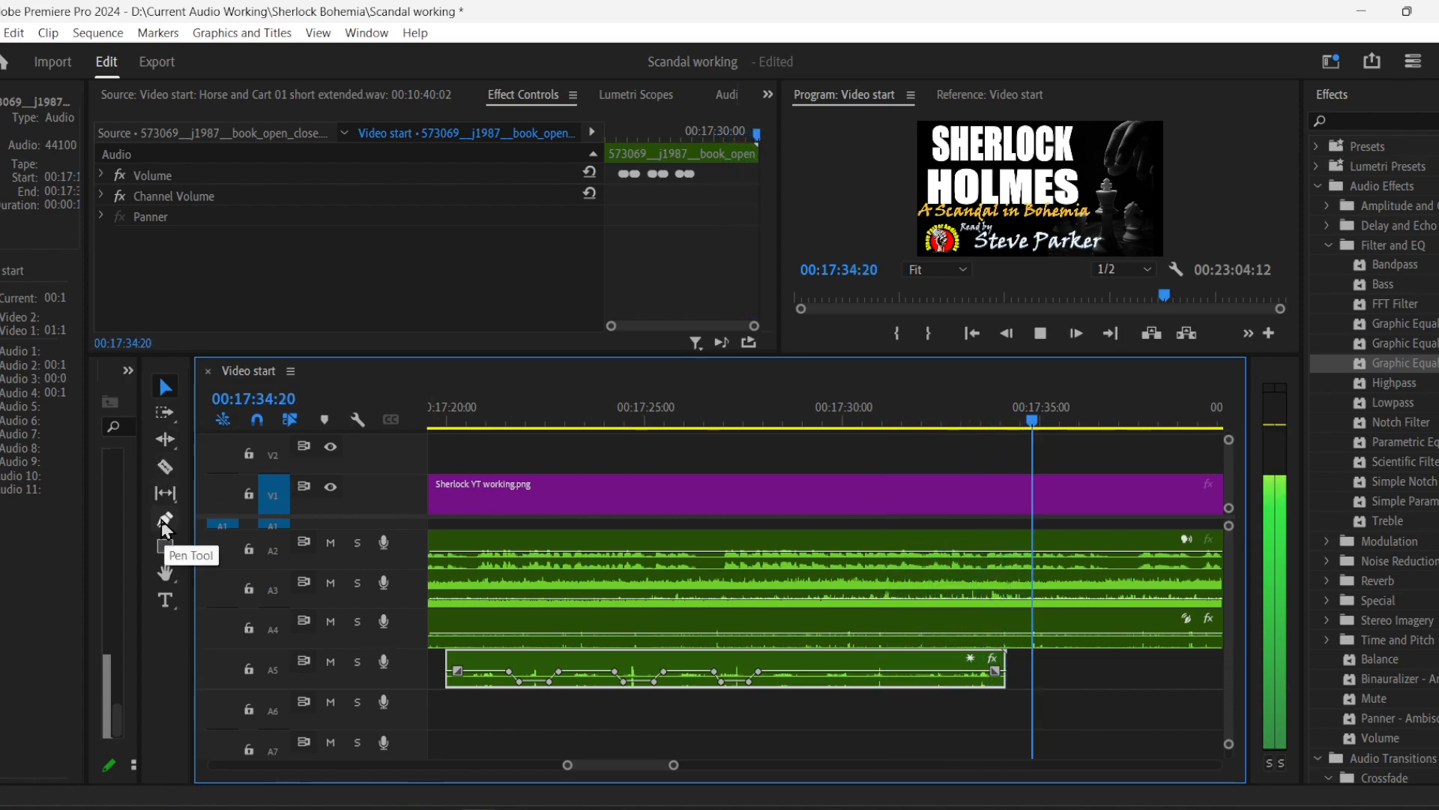
pyautogui.press('space')
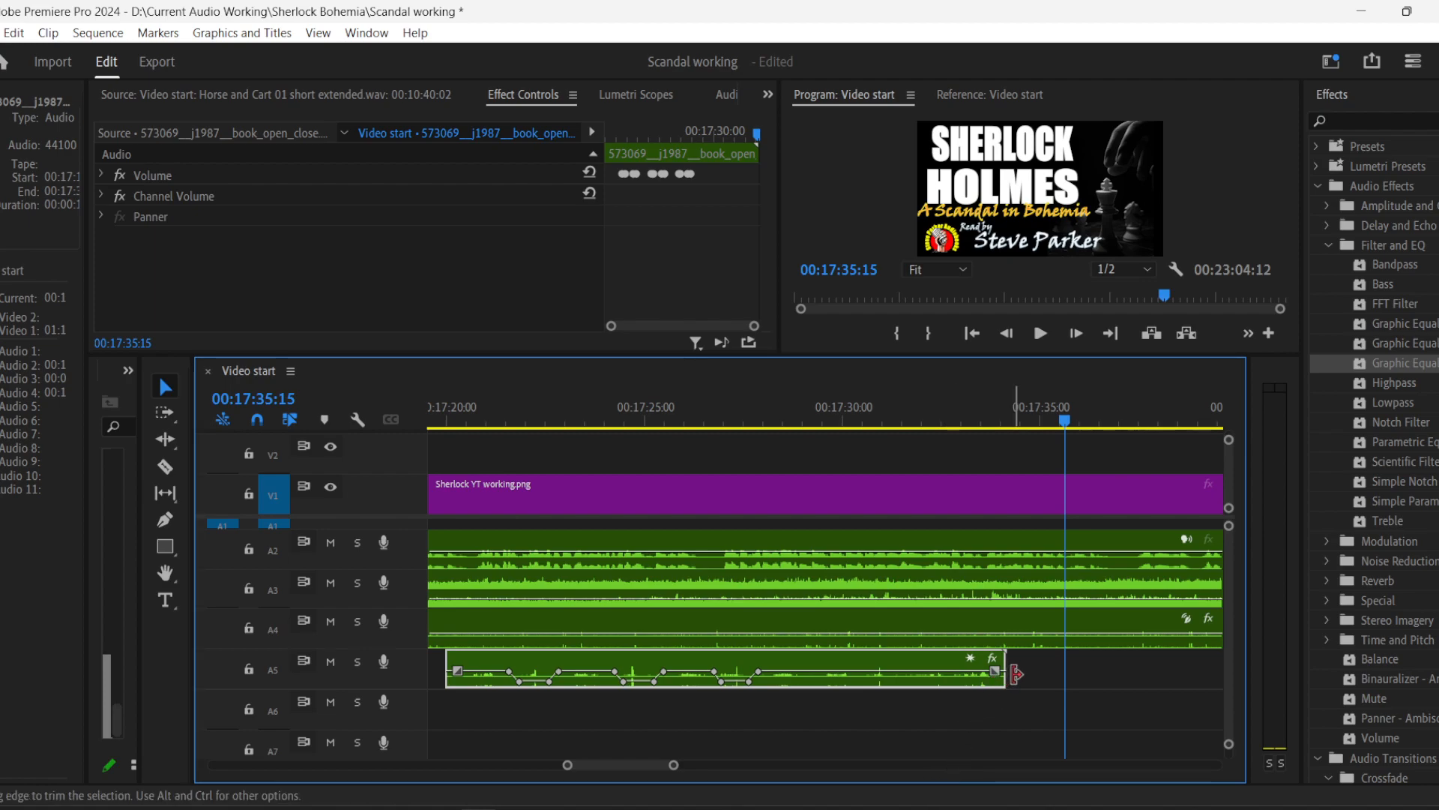
# - Trim the book clip's end to about 00:17:31, fade out its tail with volume keyframes and play it back from 00:17:21:17
pyautogui.moveTo(1005, 673); pyautogui.dragTo(910, 673)
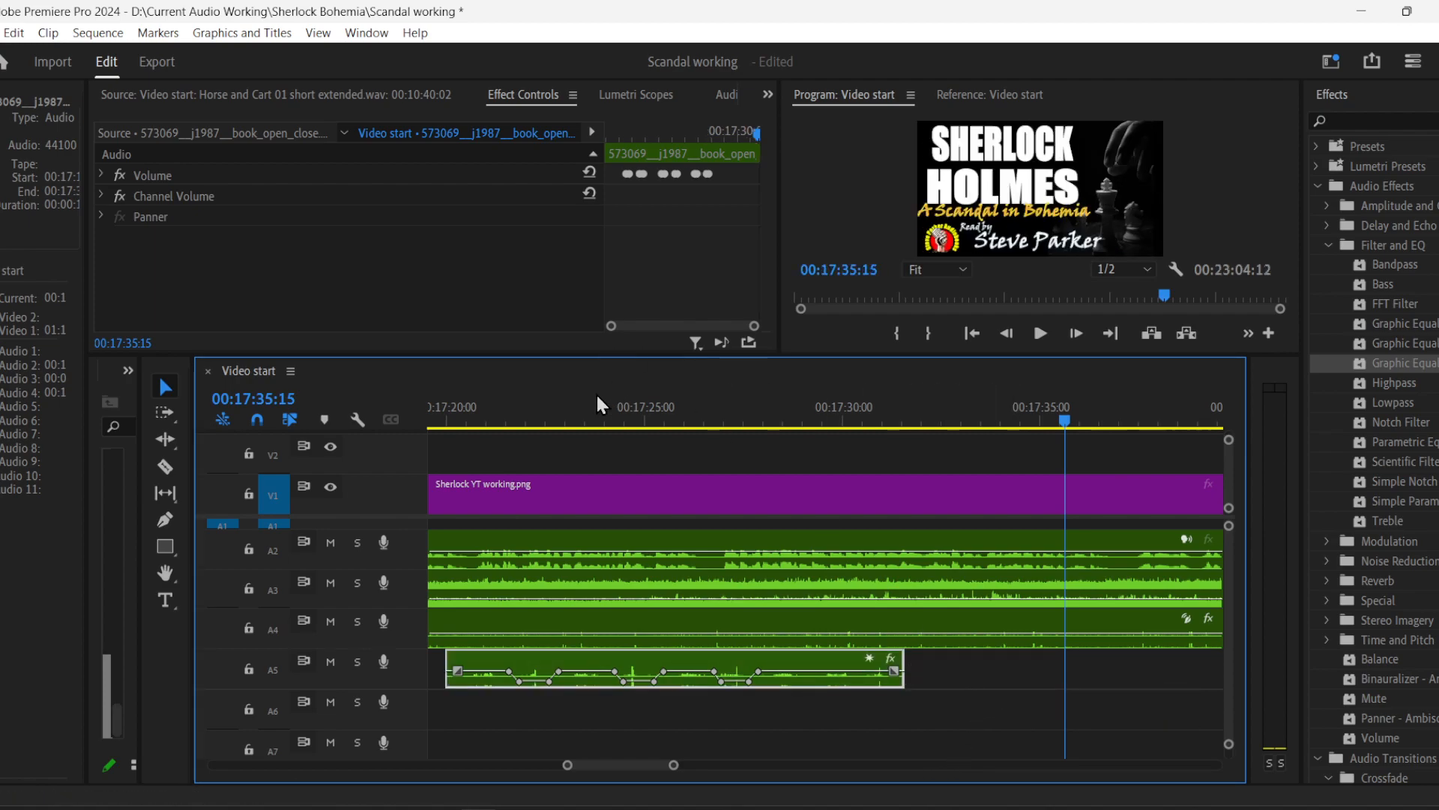
pyautogui.press('p')
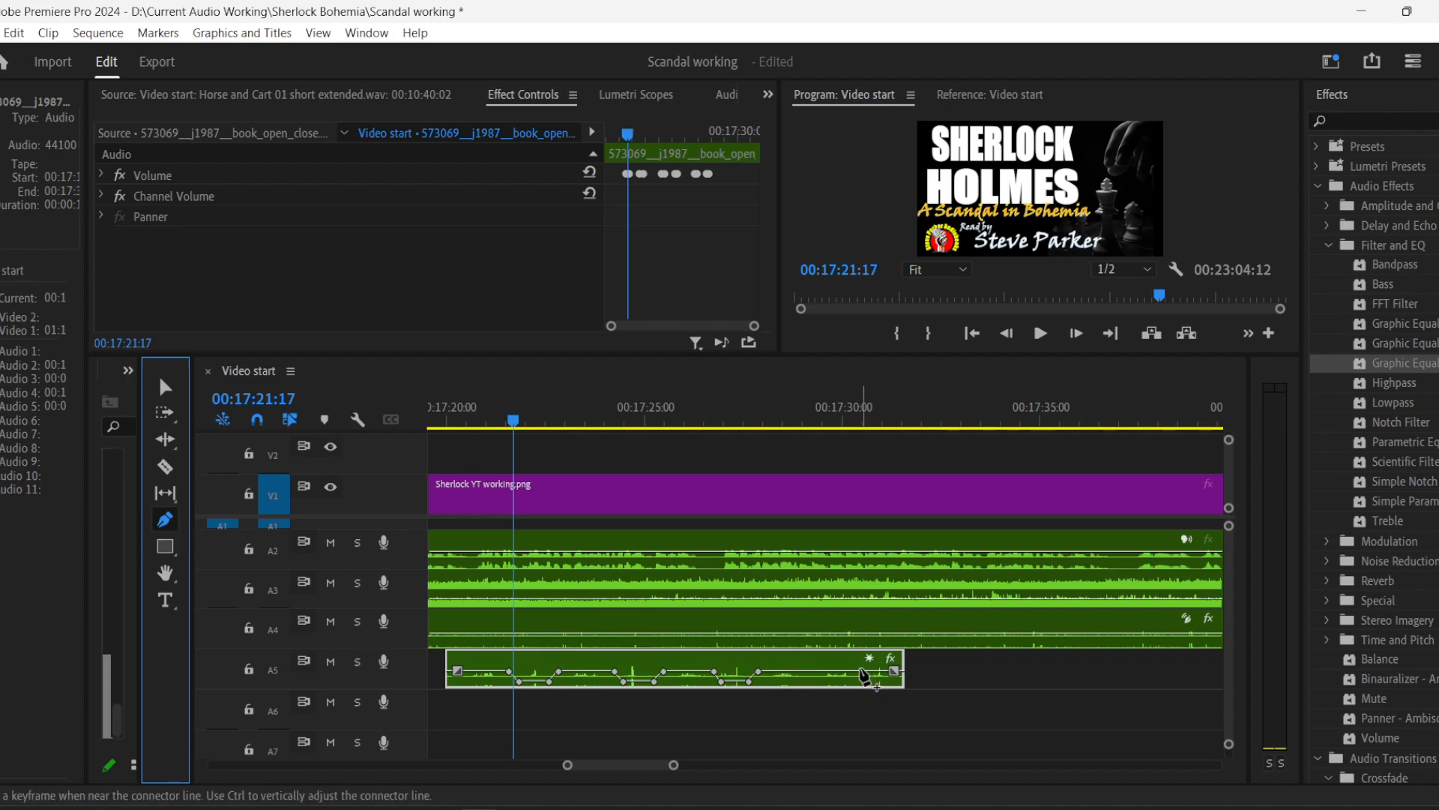
pyautogui.click(862, 671)
pyautogui.moveTo(895, 670); pyautogui.dragTo(894, 694)
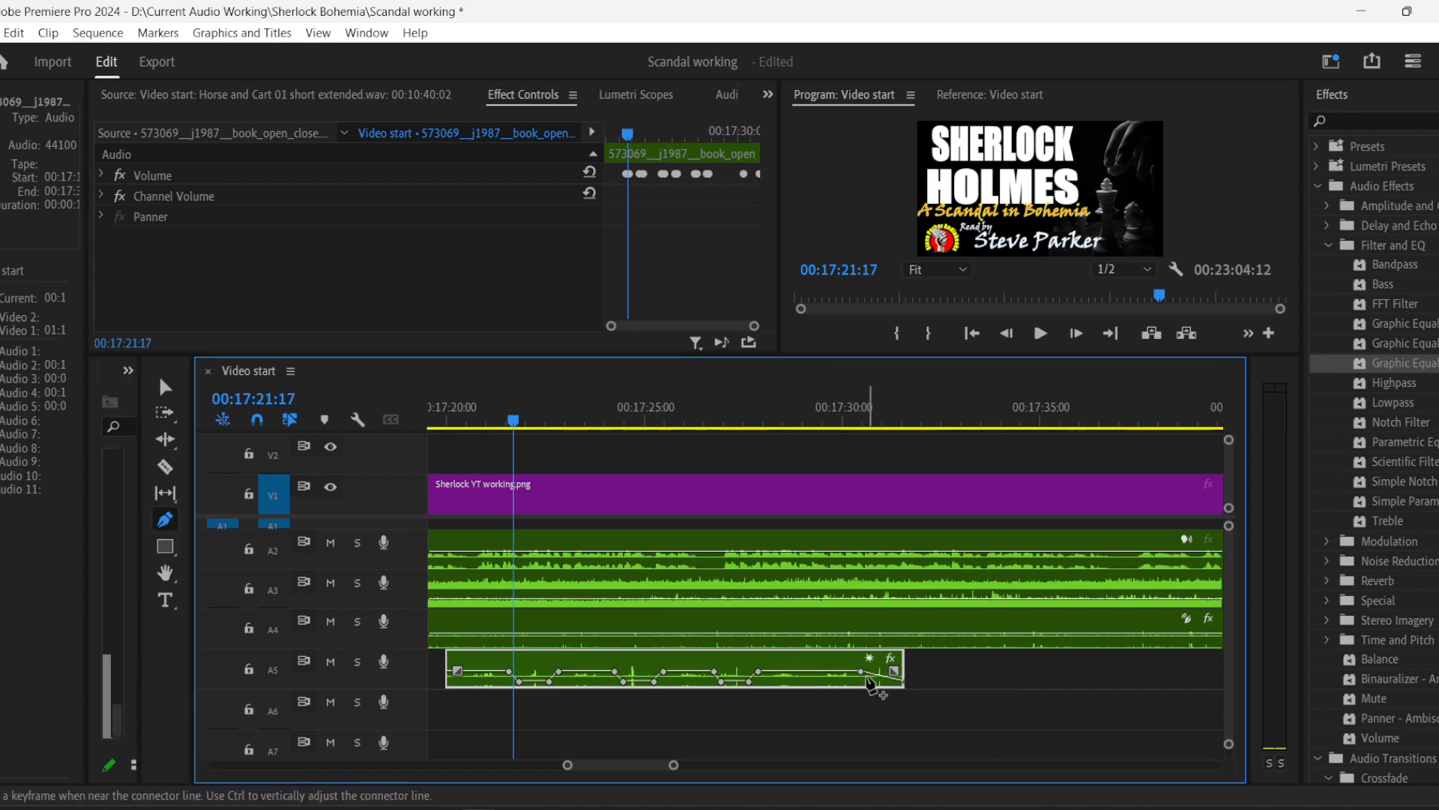
pyautogui.click(878, 674)
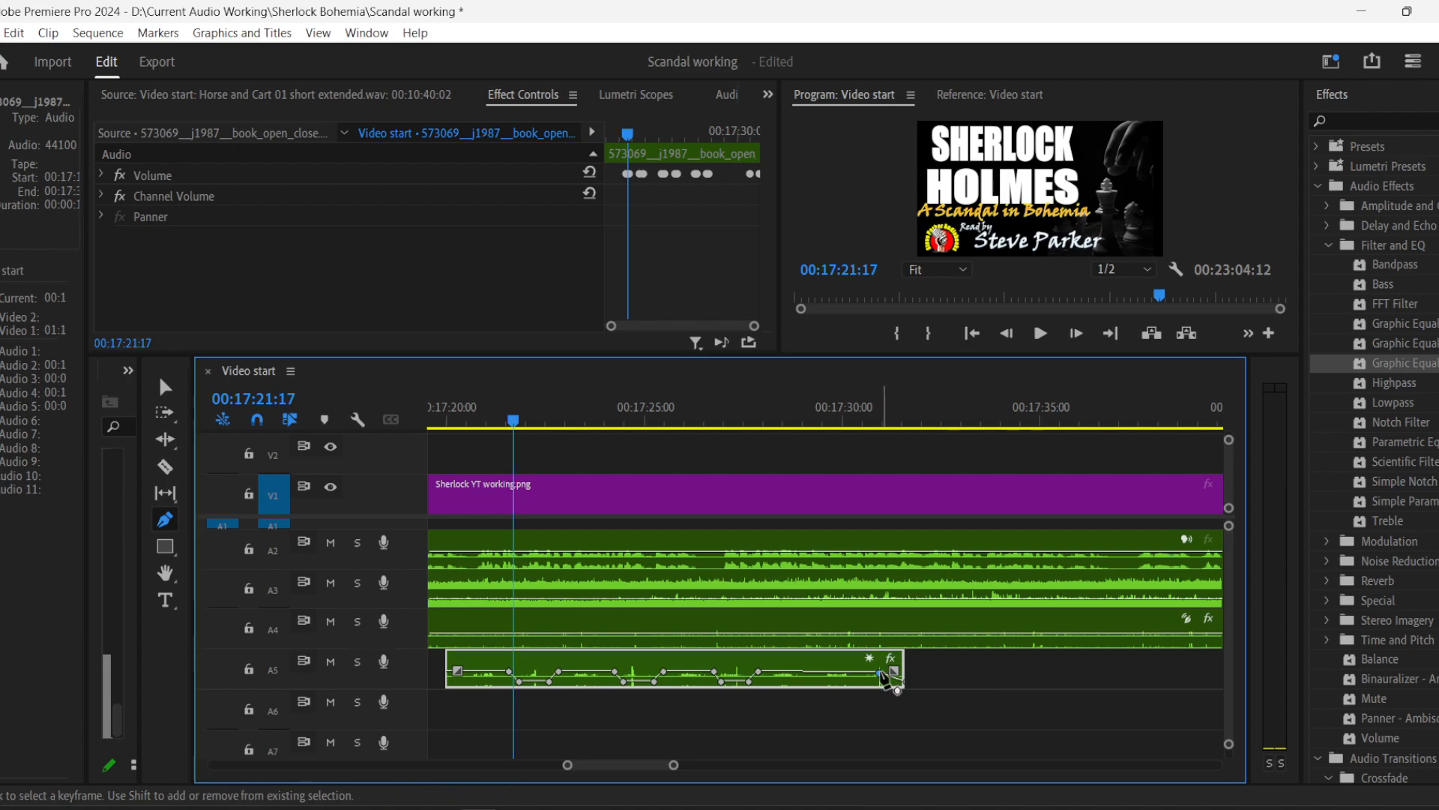
pyautogui.press('space')
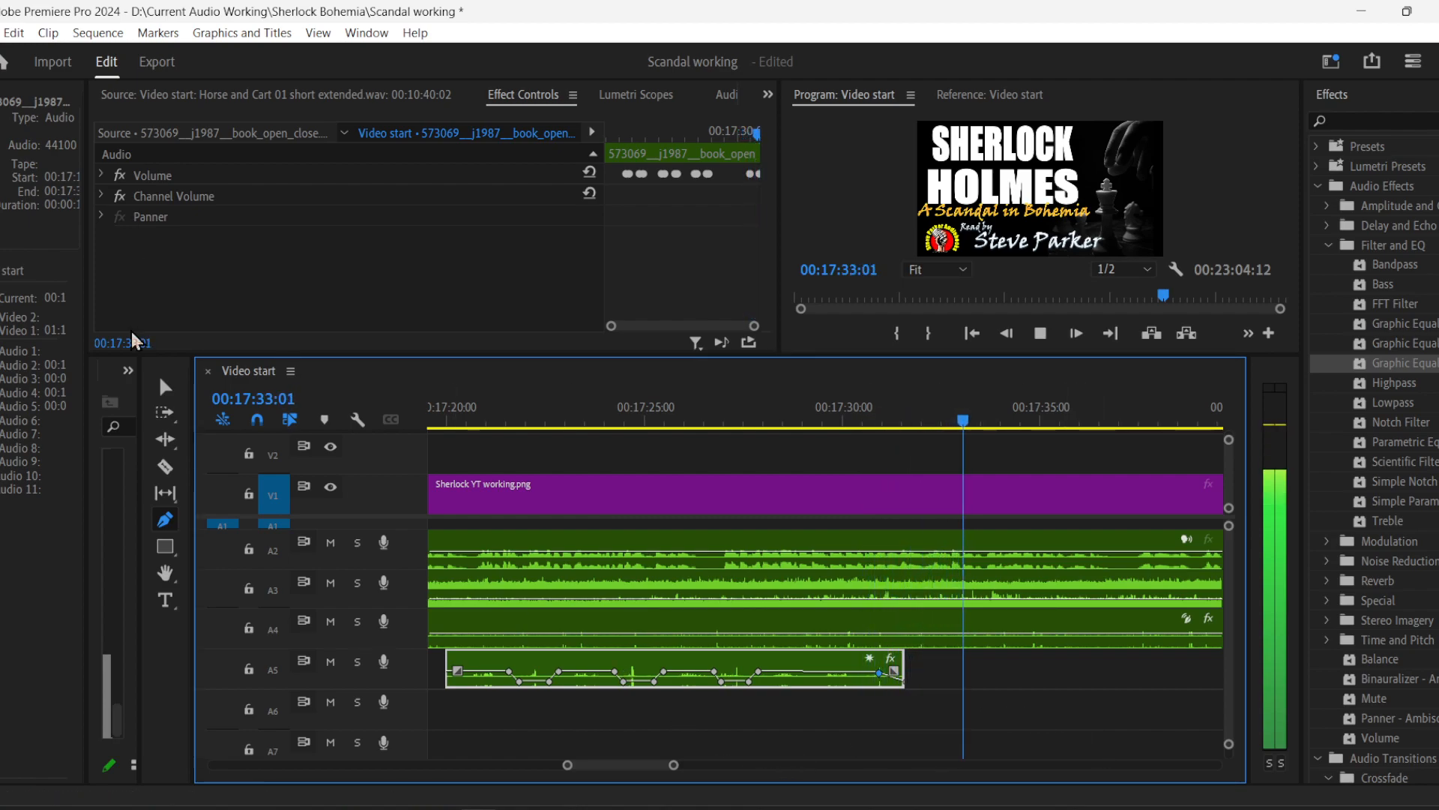
# - Listen on for the next book cue and paste a copy of the book_open_close clip onto A5 at about 00:17:55
pyautogui.click(165, 387)
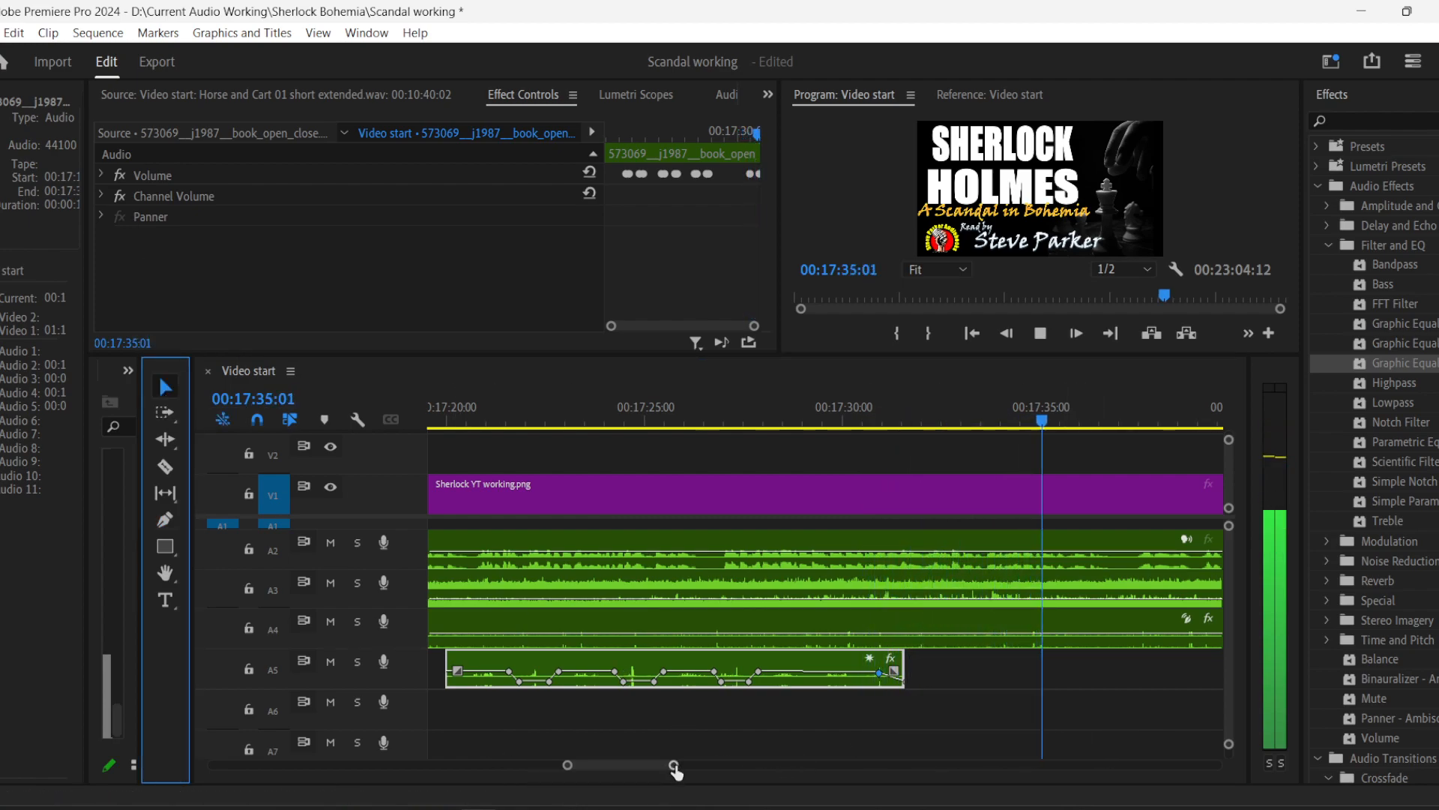
pyautogui.moveTo(672, 766); pyautogui.dragTo(753, 766)
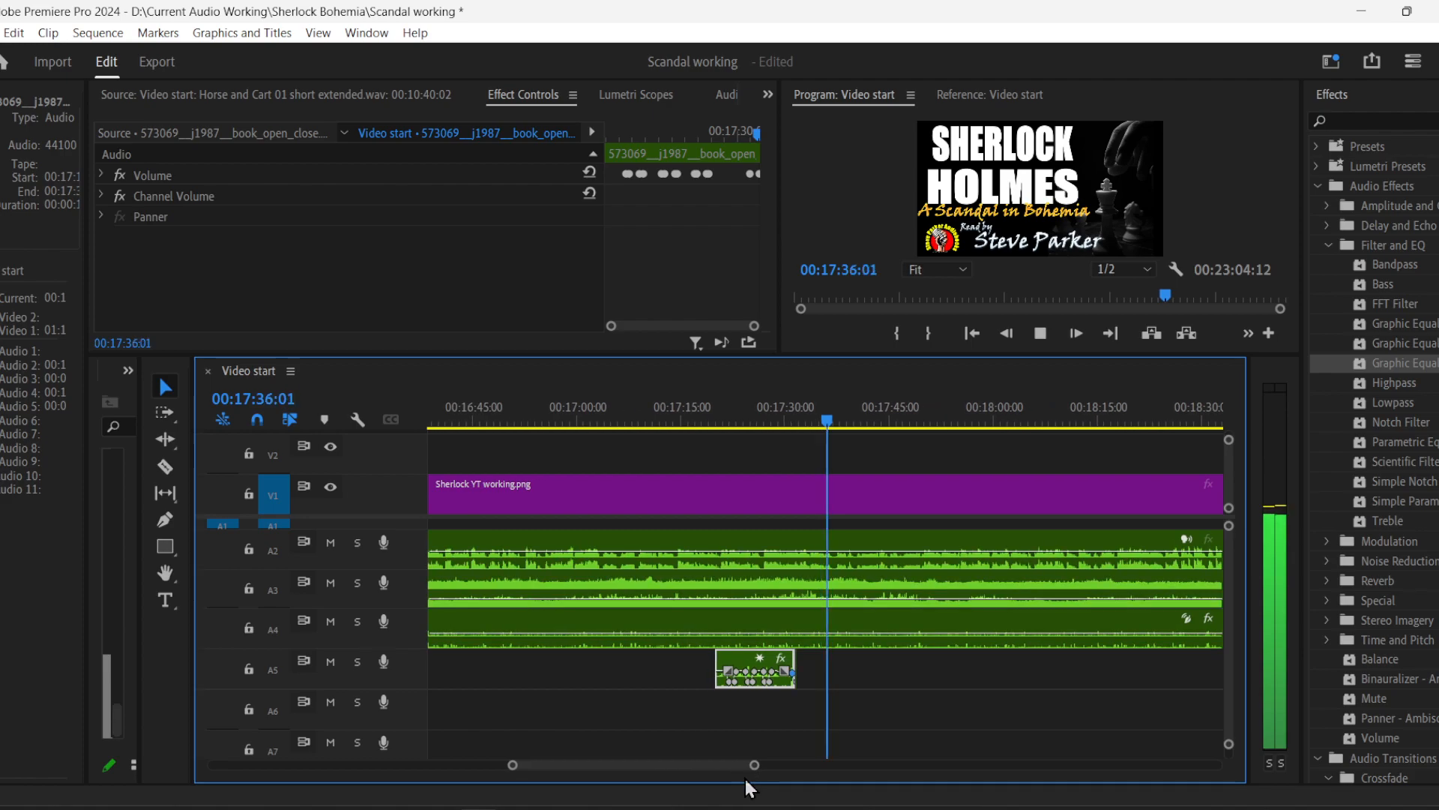
pyautogui.click(892, 730)
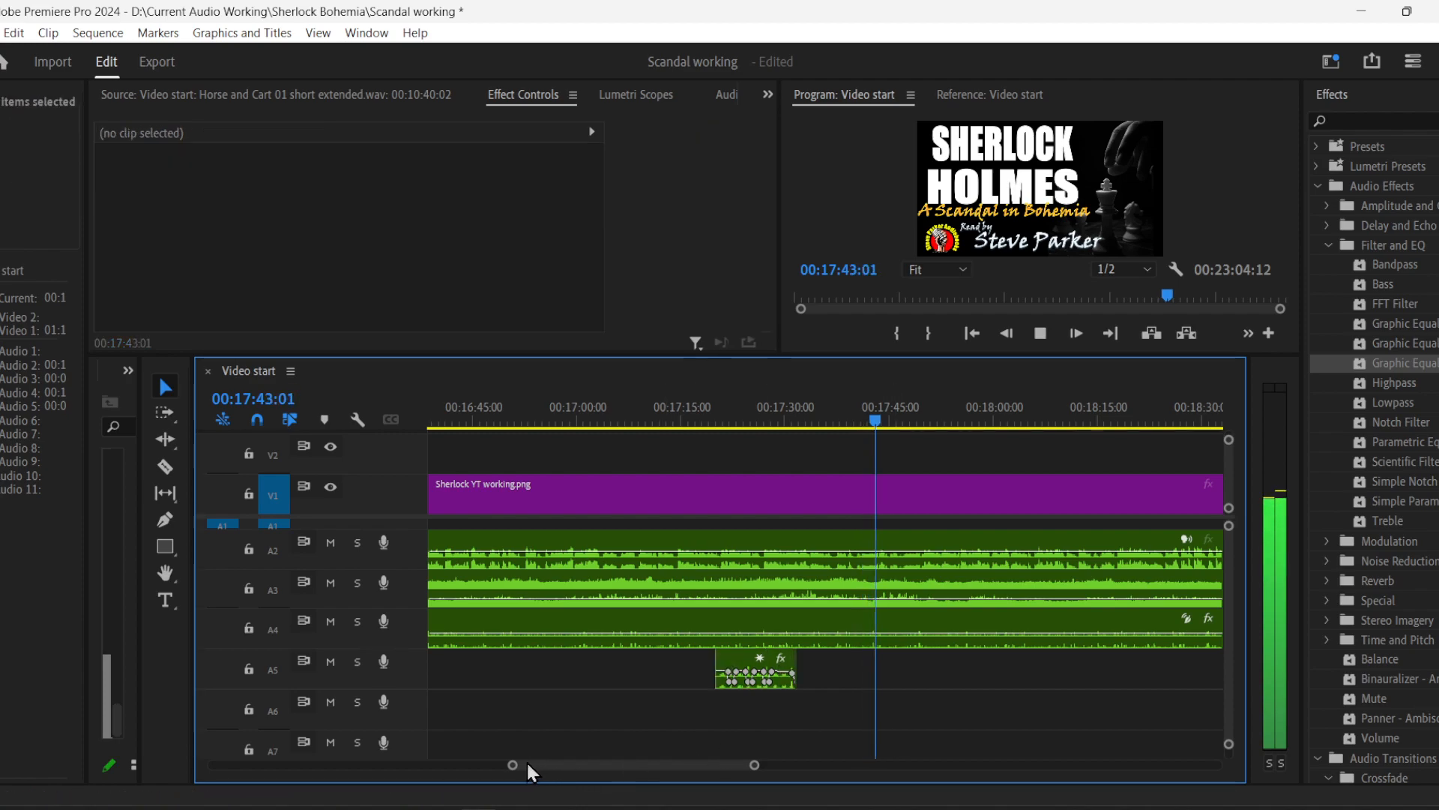
pyautogui.moveTo(514, 764); pyautogui.dragTo(629, 763)
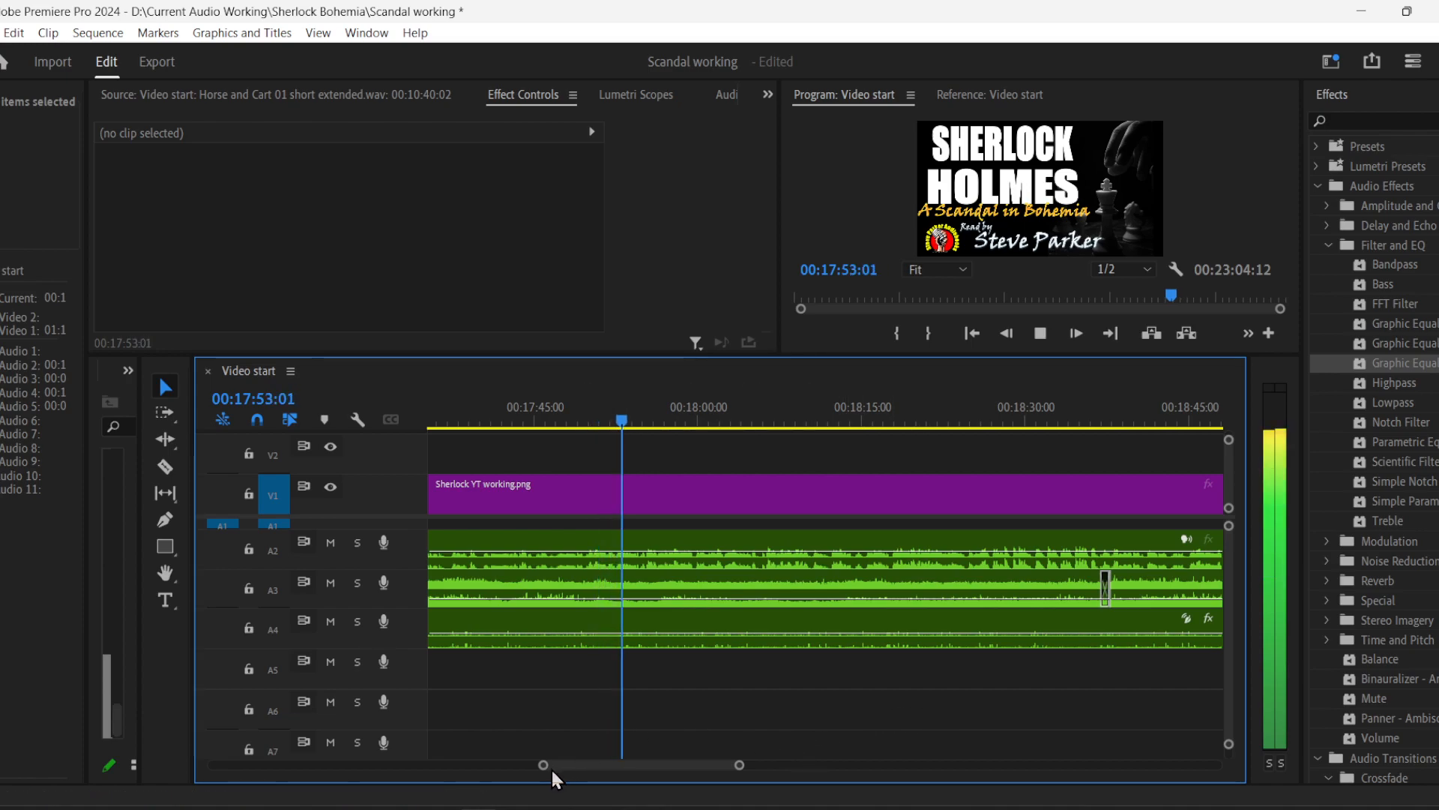
pyautogui.moveTo(543, 765); pyautogui.dragTo(559, 765)
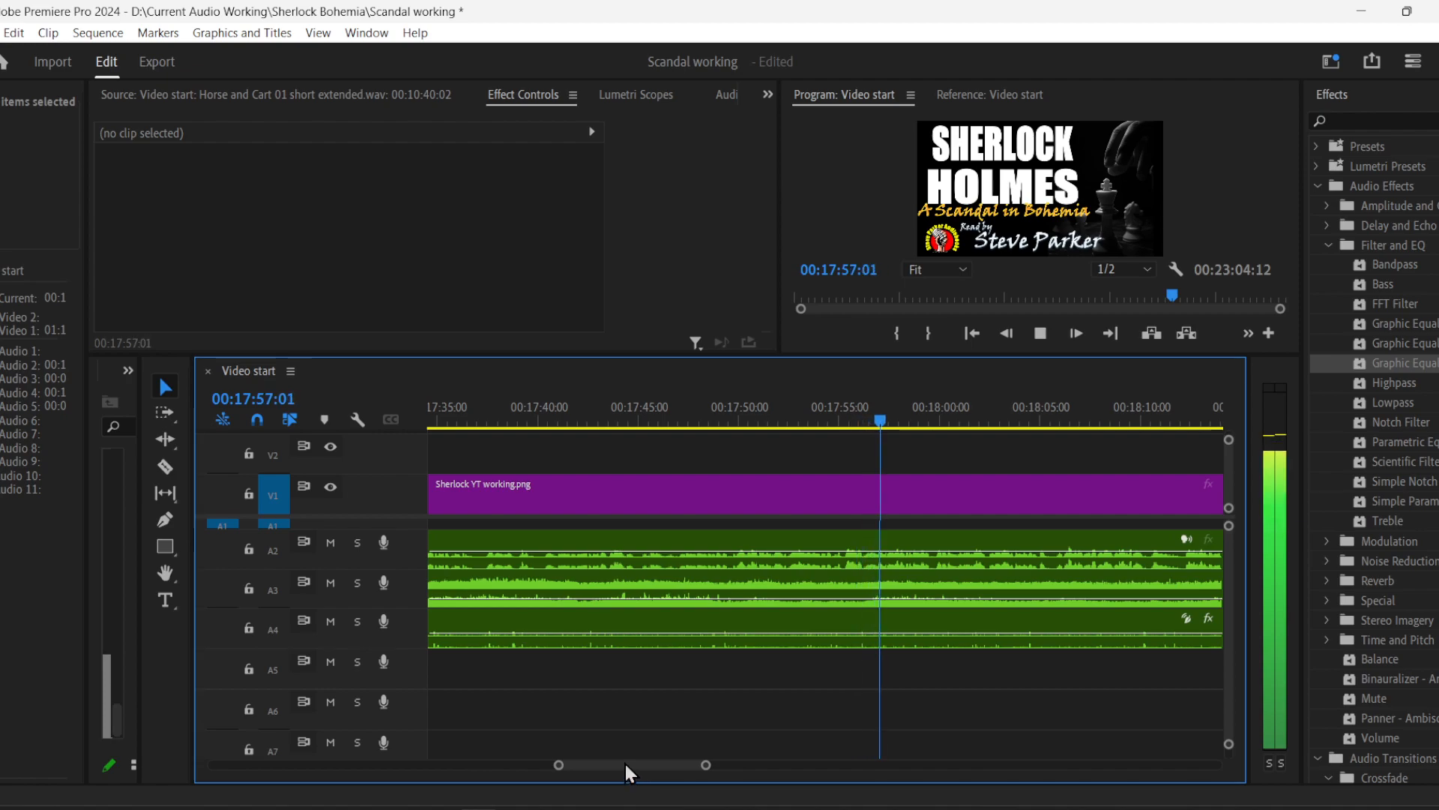
pyautogui.click(835, 421)
pyautogui.hotkey('ctrl', 'v')
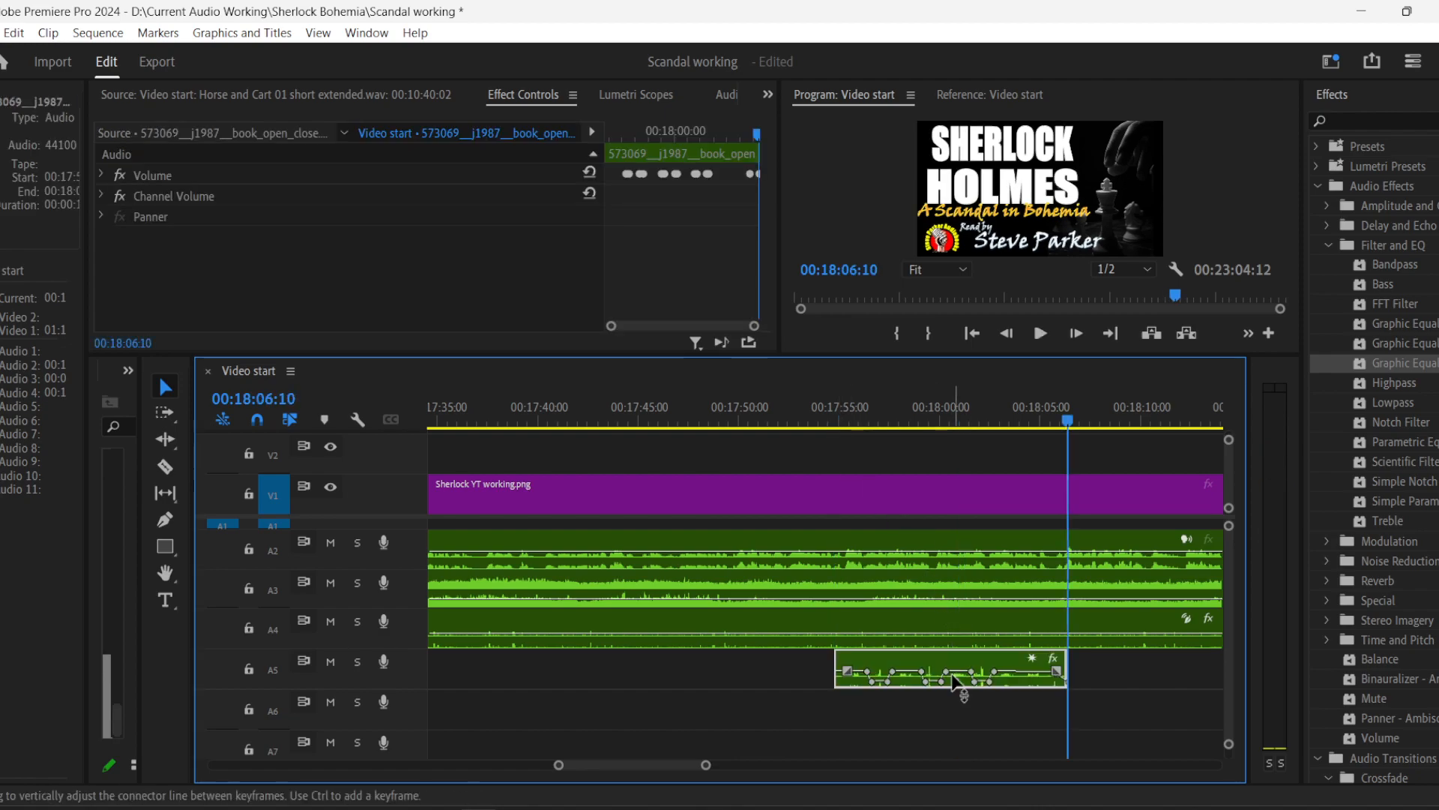
# - Trim both ends of the pasted book clip to keep only the section from about 00:17:56 to 00:17:58
pyautogui.moveTo(560, 765)
pyautogui.mouseDown()
pyautogui.moveTo(580, 766)
pyautogui.moveTo(556, 765)
pyautogui.mouseUp()
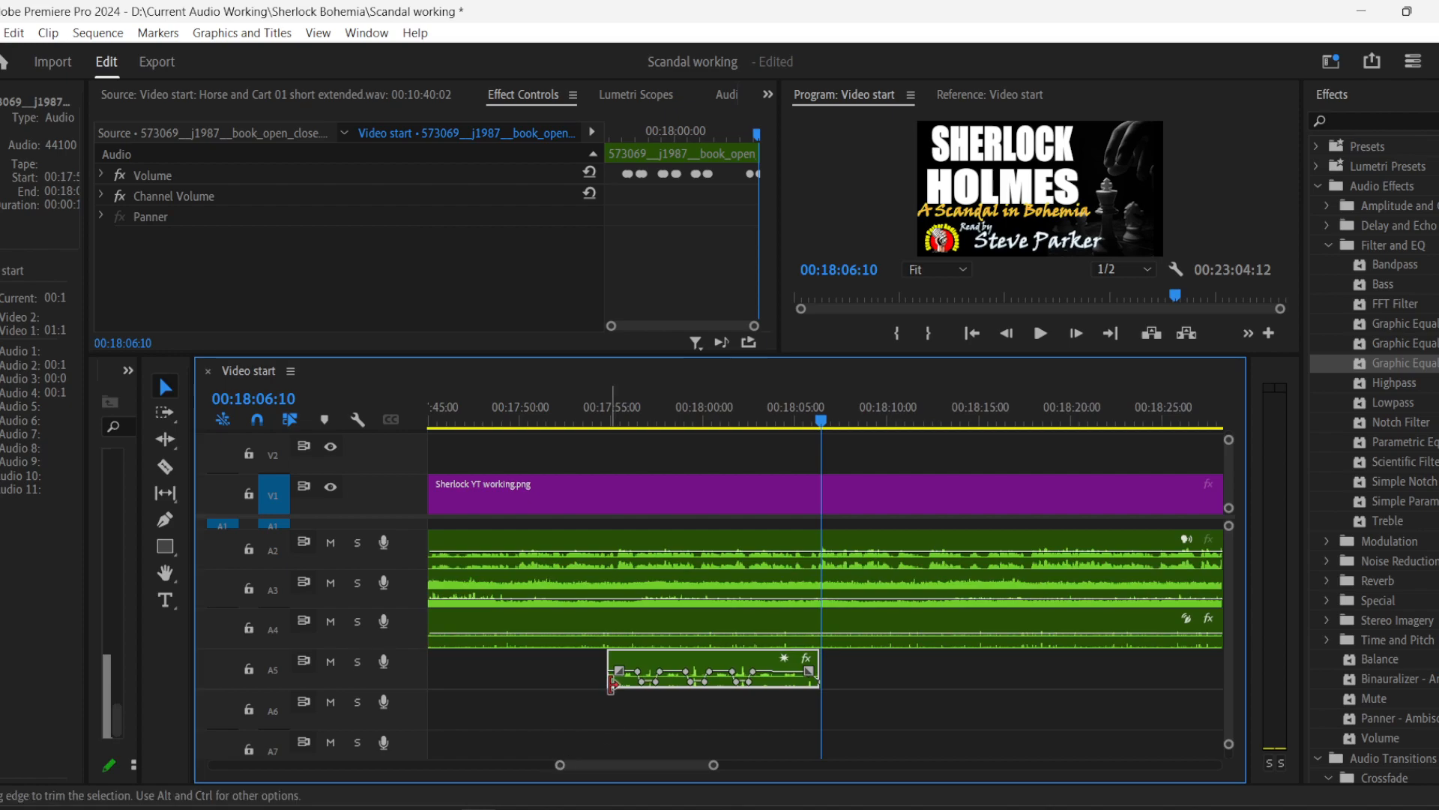
pyautogui.moveTo(610, 678); pyautogui.dragTo(639, 682)
pyautogui.moveTo(825, 674); pyautogui.dragTo(666, 680)
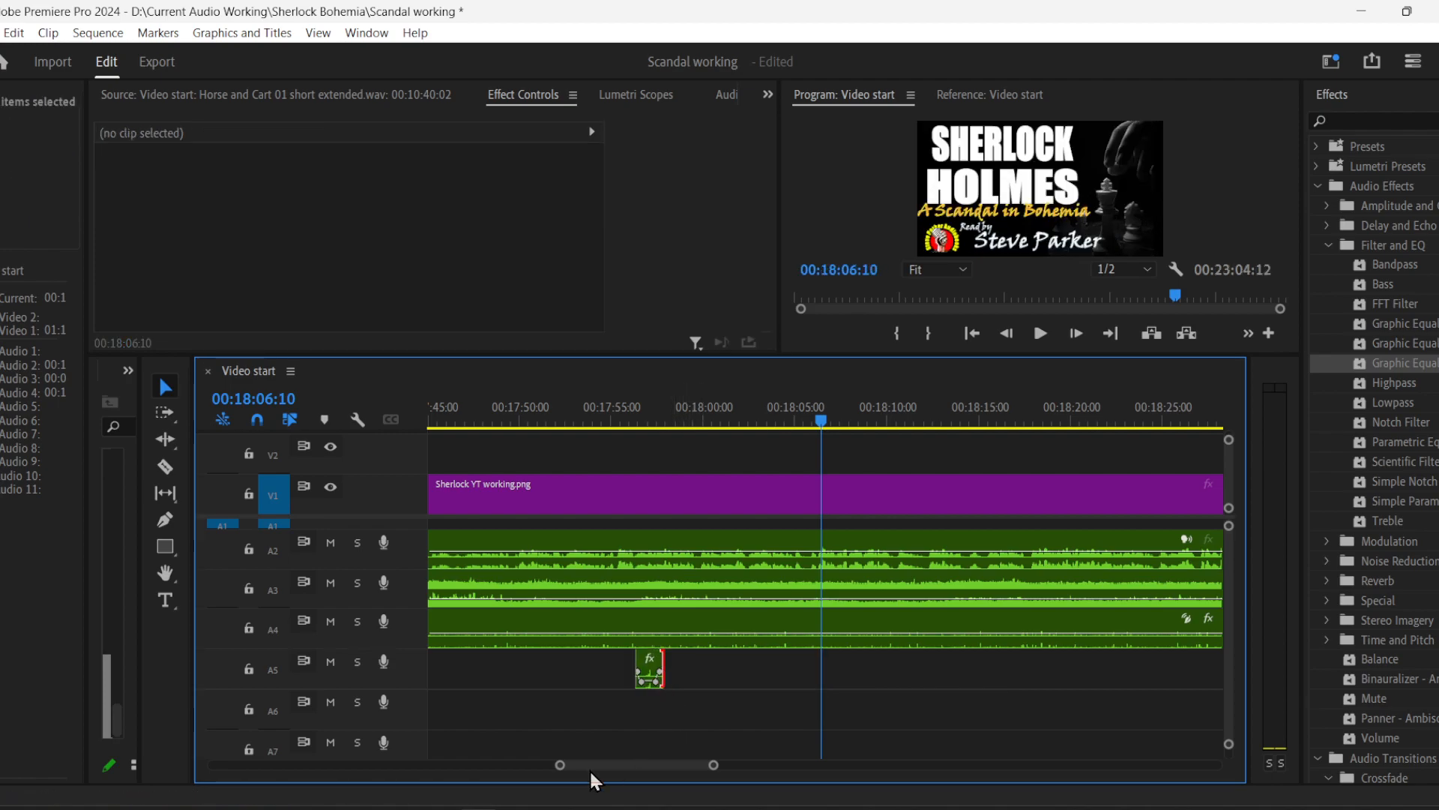
# - Reshape the short book clip's volume keyframes into a fade-in and fade-out, and shorten its end to about 00:17:57:14
pyautogui.click(668, 414)
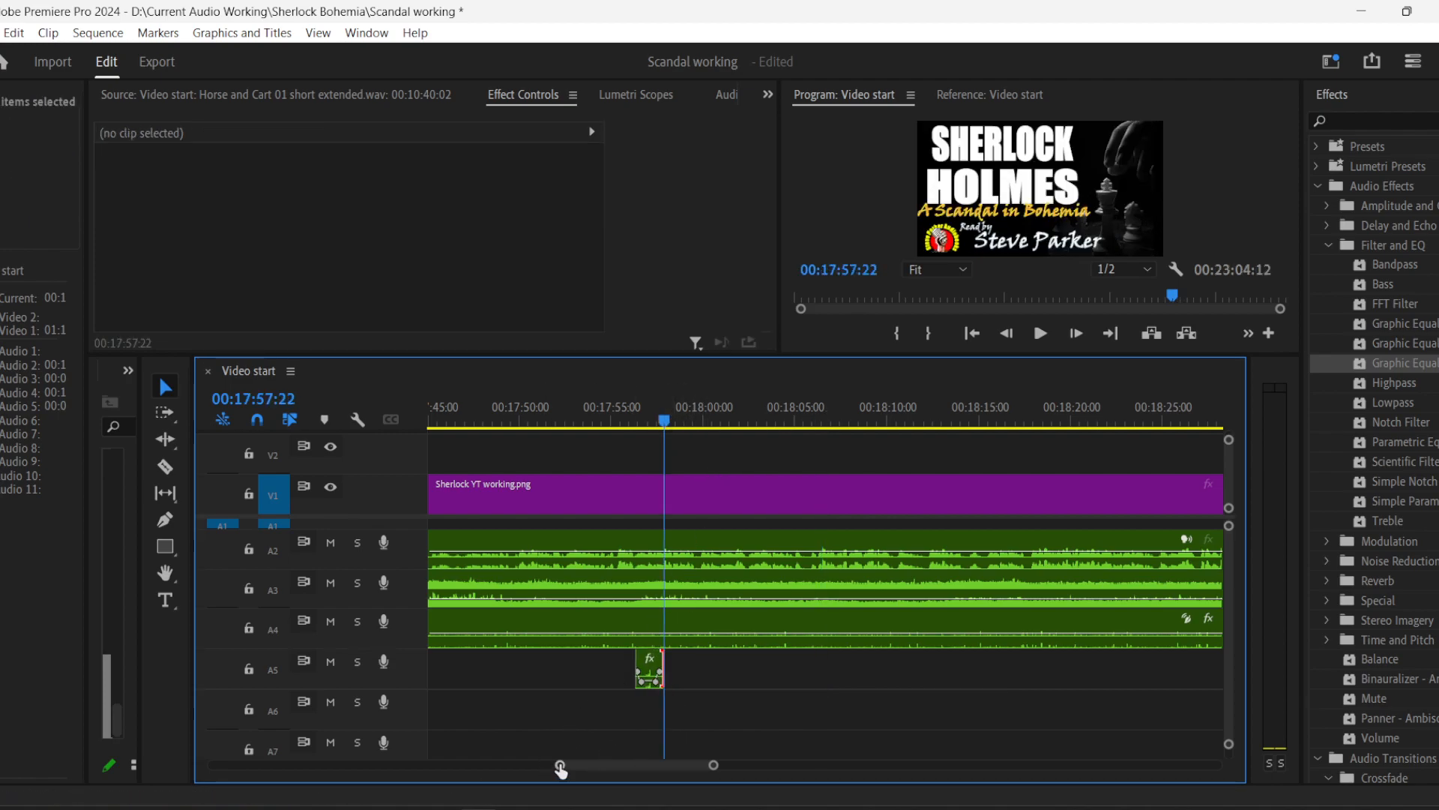
pyautogui.moveTo(560, 770); pyautogui.dragTo(601, 766)
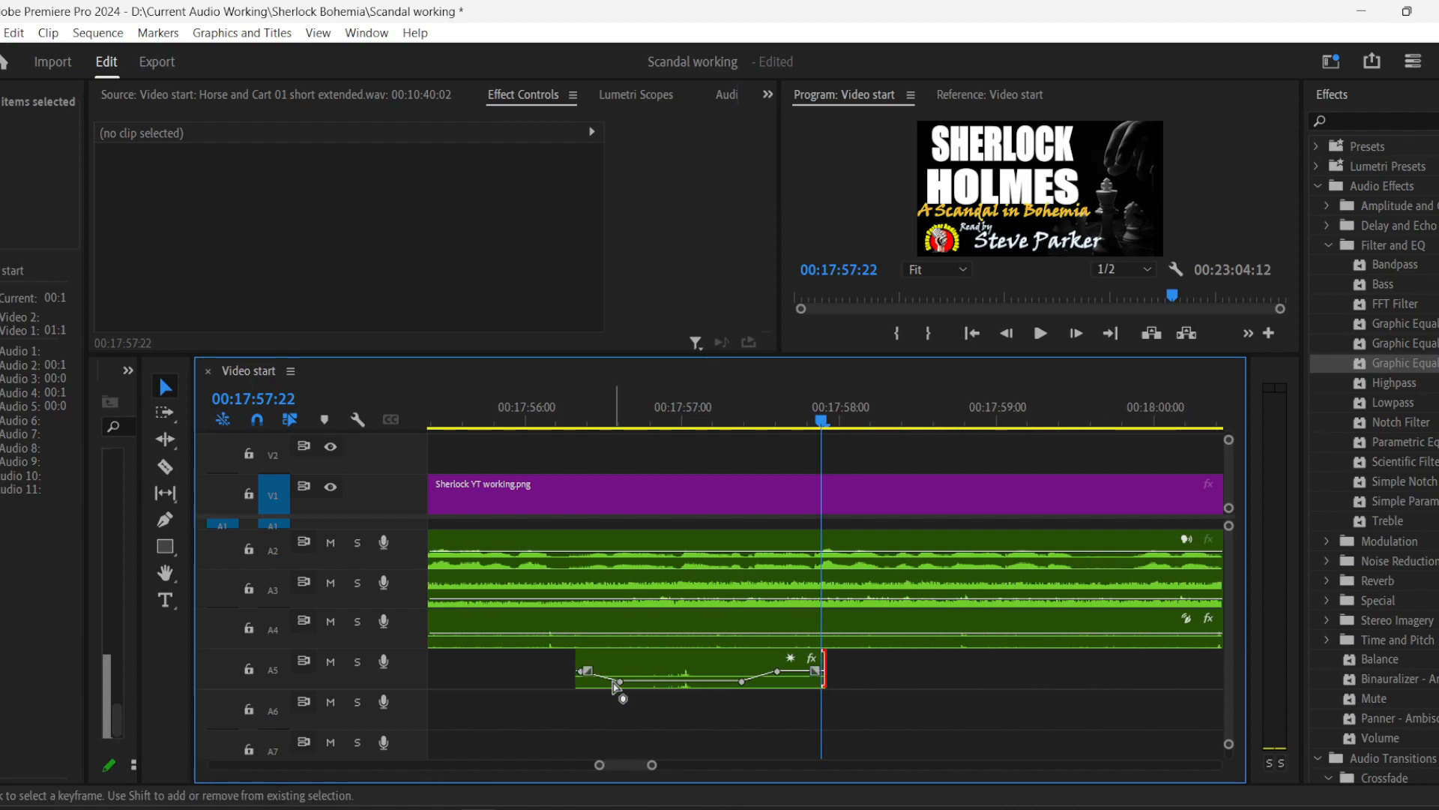
pyautogui.moveTo(616, 682); pyautogui.dragTo(579, 681)
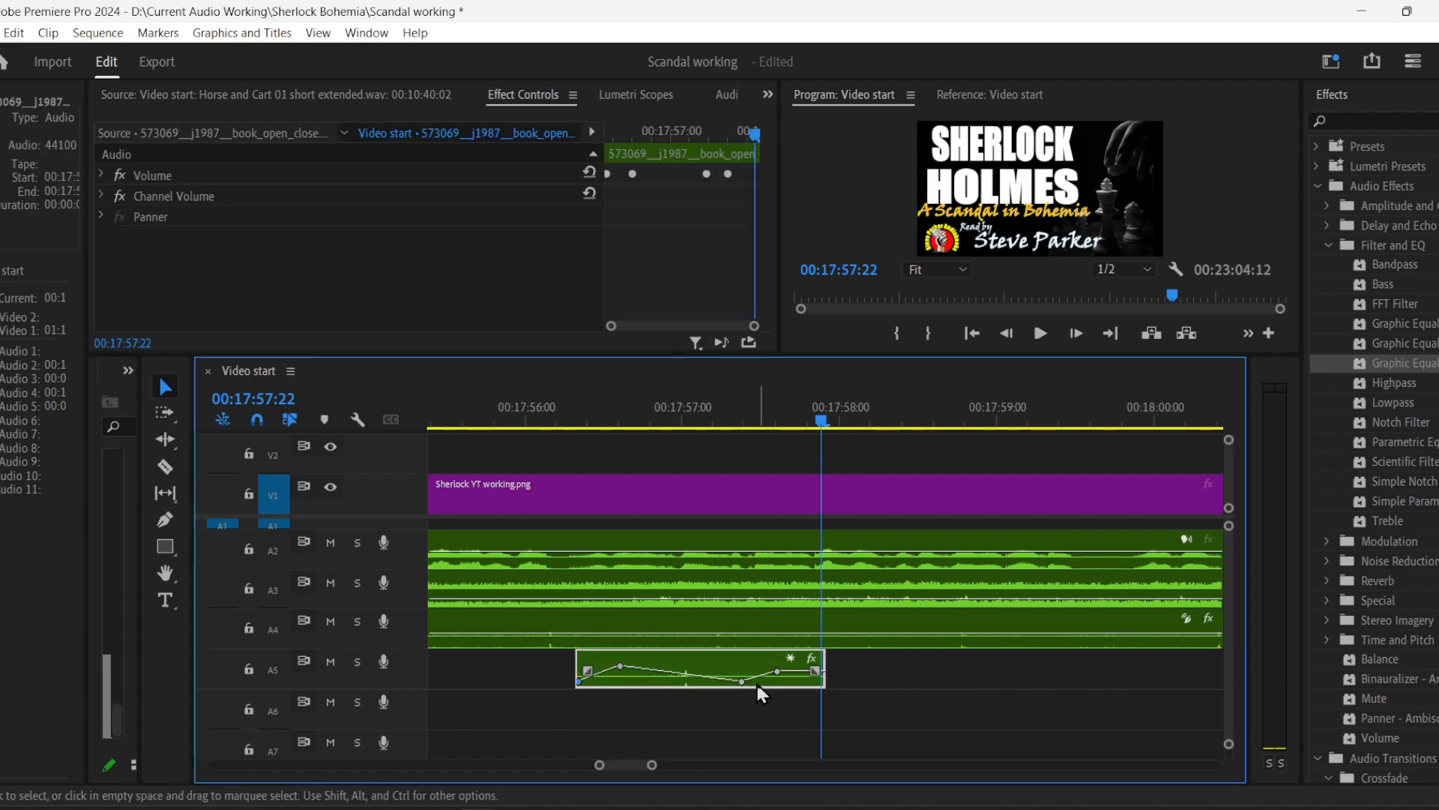
pyautogui.moveTo(742, 681); pyautogui.dragTo(788, 677)
pyautogui.click(469, 417)
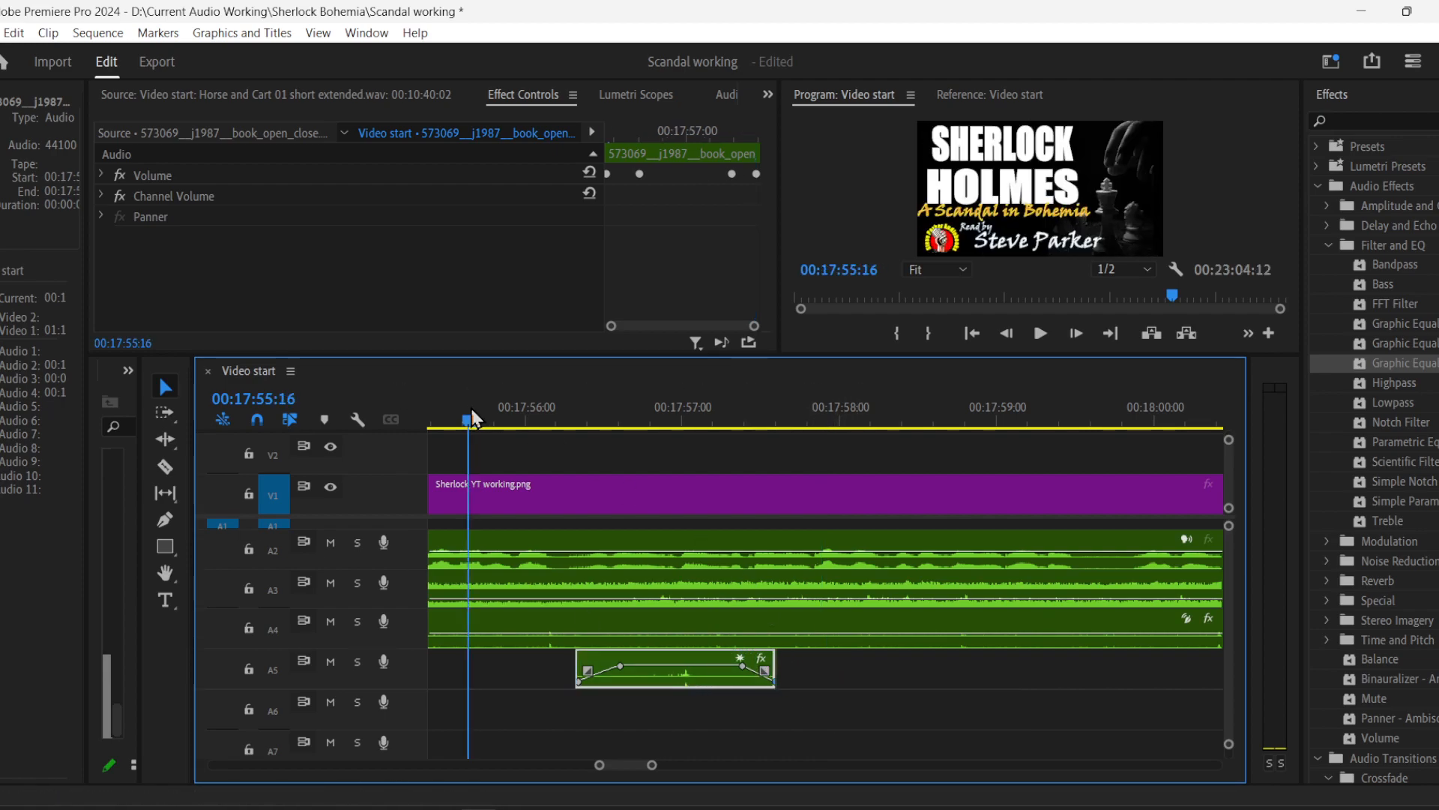
pyautogui.press('space')
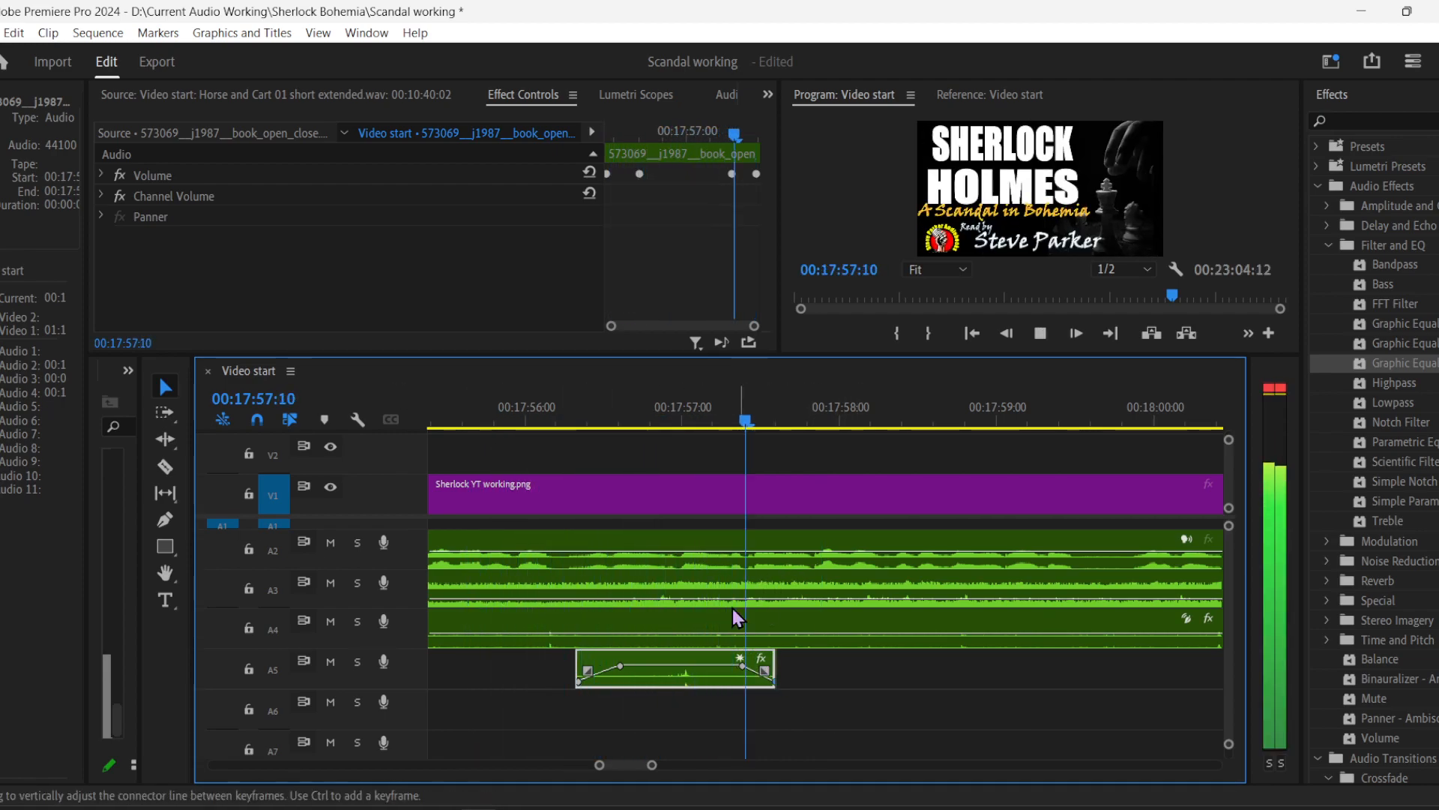
# - Move the short book clip on A5 earlier so it starts at about 00:17:54, and play back that passage
pyautogui.press('space')
pyautogui.moveTo(600, 765); pyautogui.dragTo(583, 766)
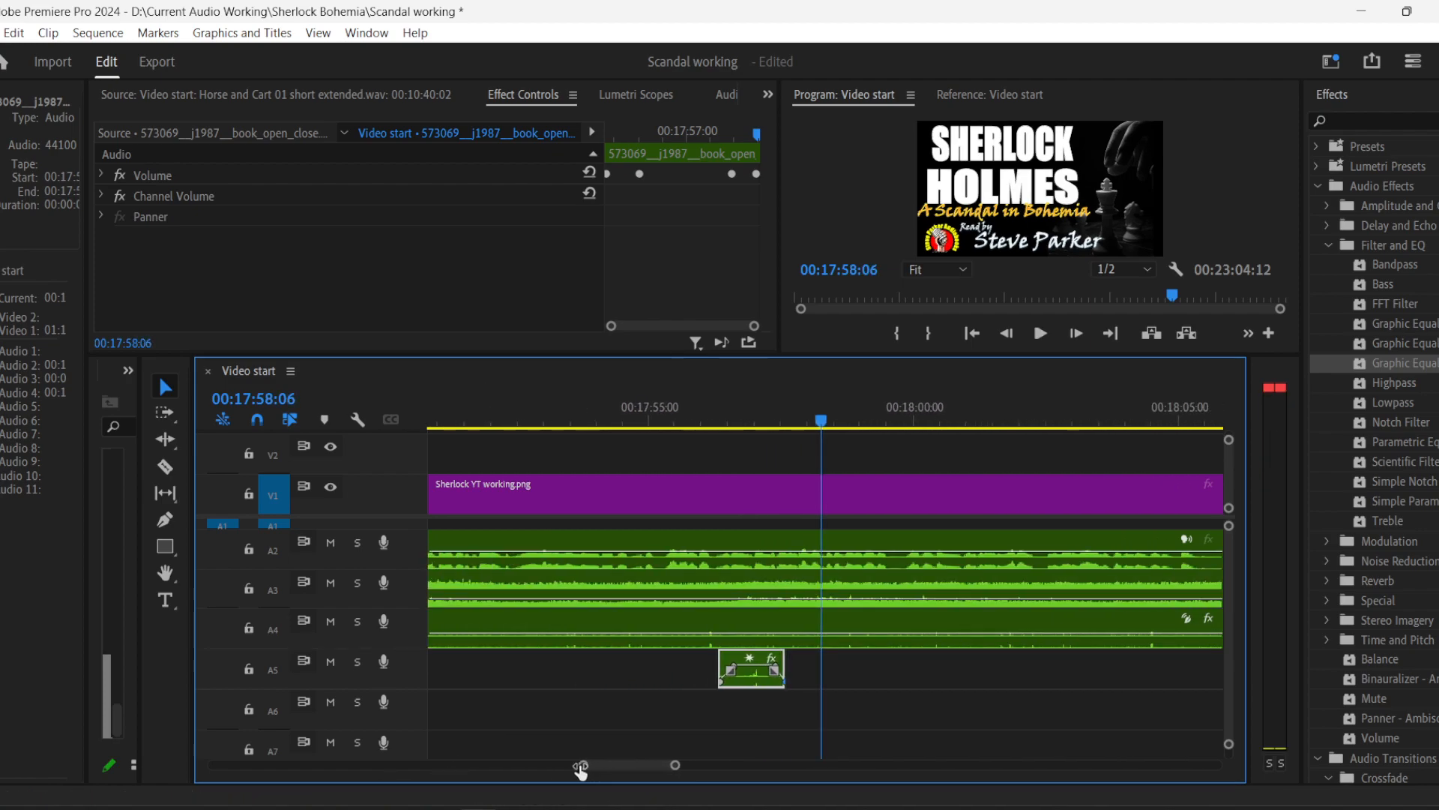
pyautogui.click(584, 429)
pyautogui.press('space')
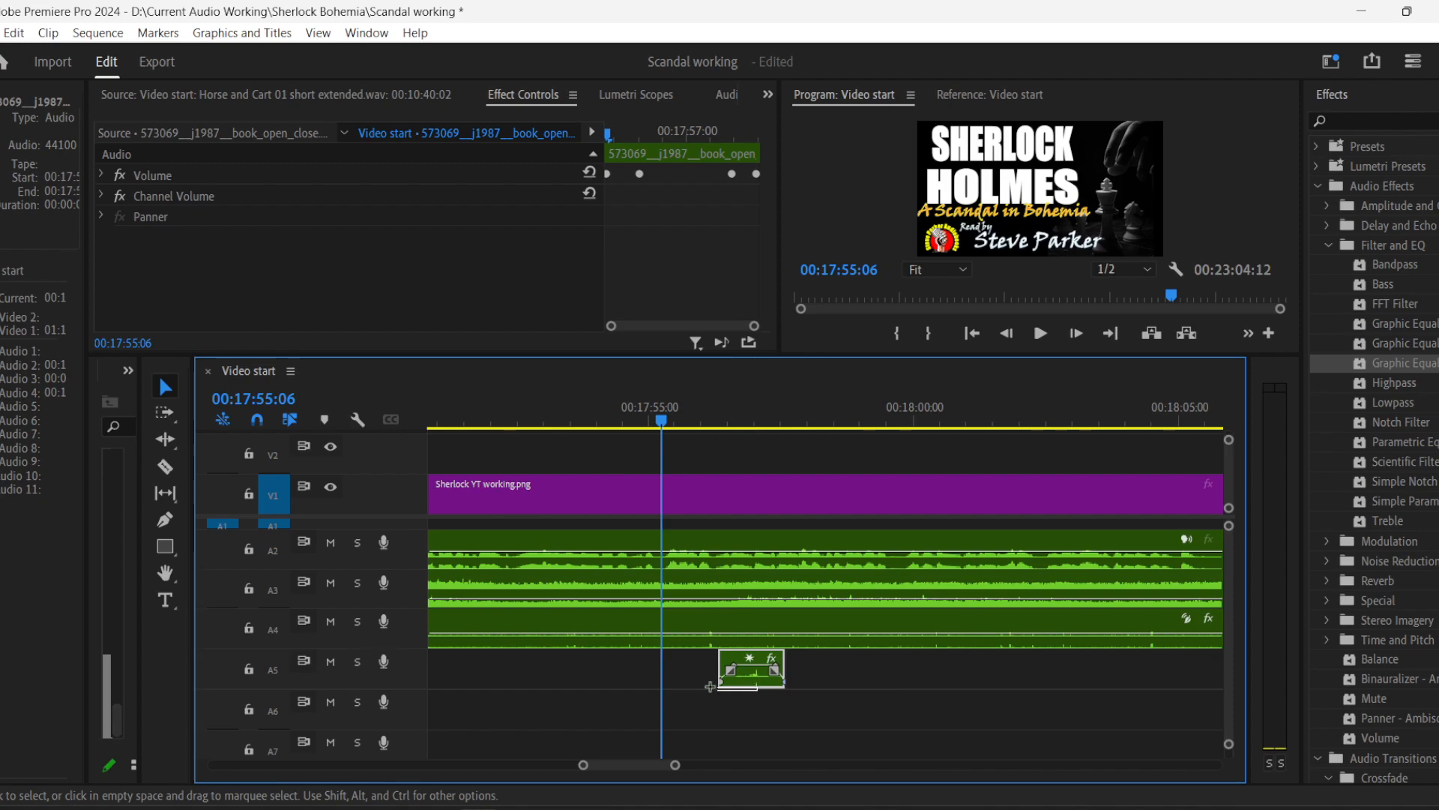
pyautogui.moveTo(757, 689); pyautogui.dragTo(632, 687)
pyautogui.moveTo(767, 686); pyautogui.dragTo(642, 686)
pyautogui.click(583, 411)
pyautogui.press('space')
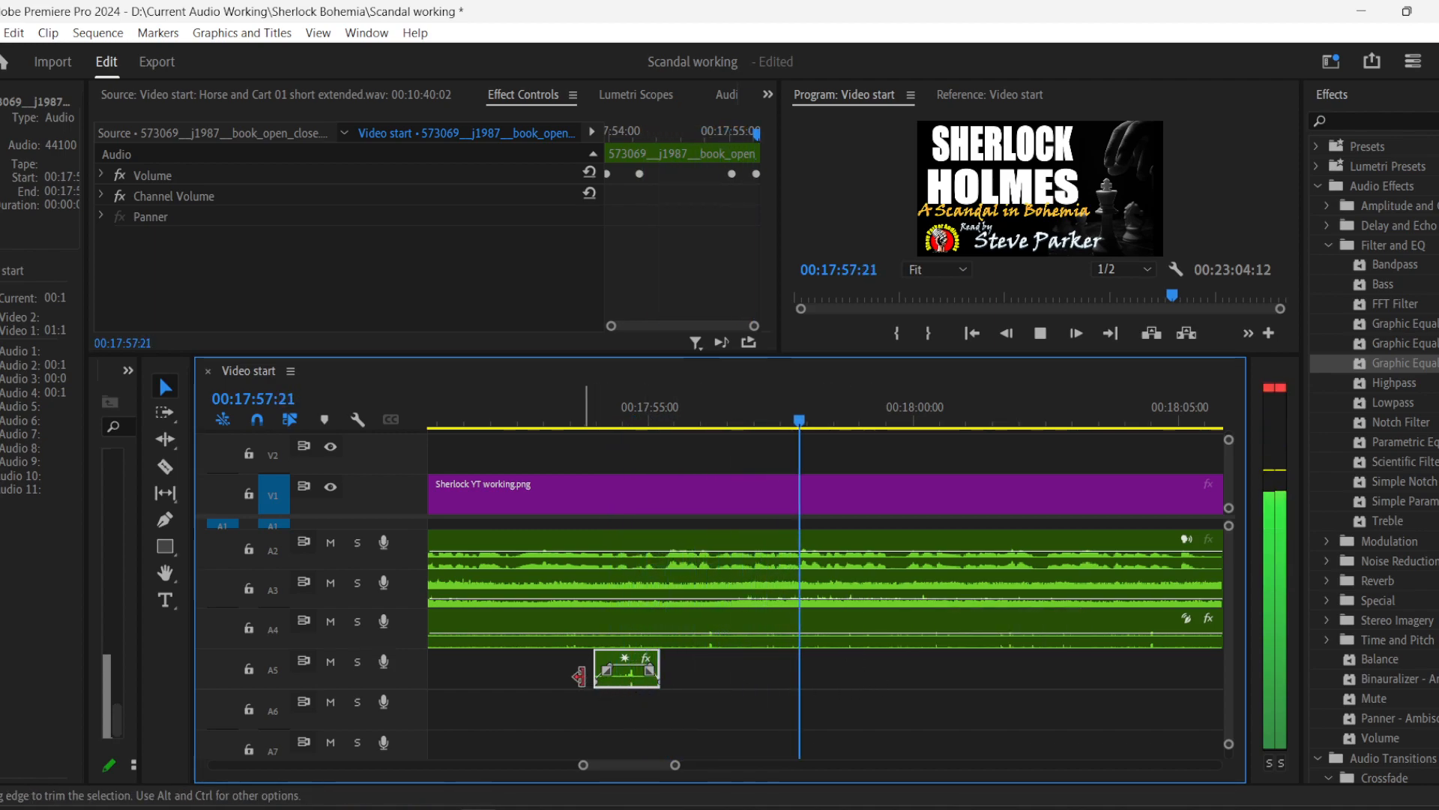
# - Lower the volume line between the short book clip's middle keyframes slightly and replay the passage from about 00:17:53
pyautogui.press('space')
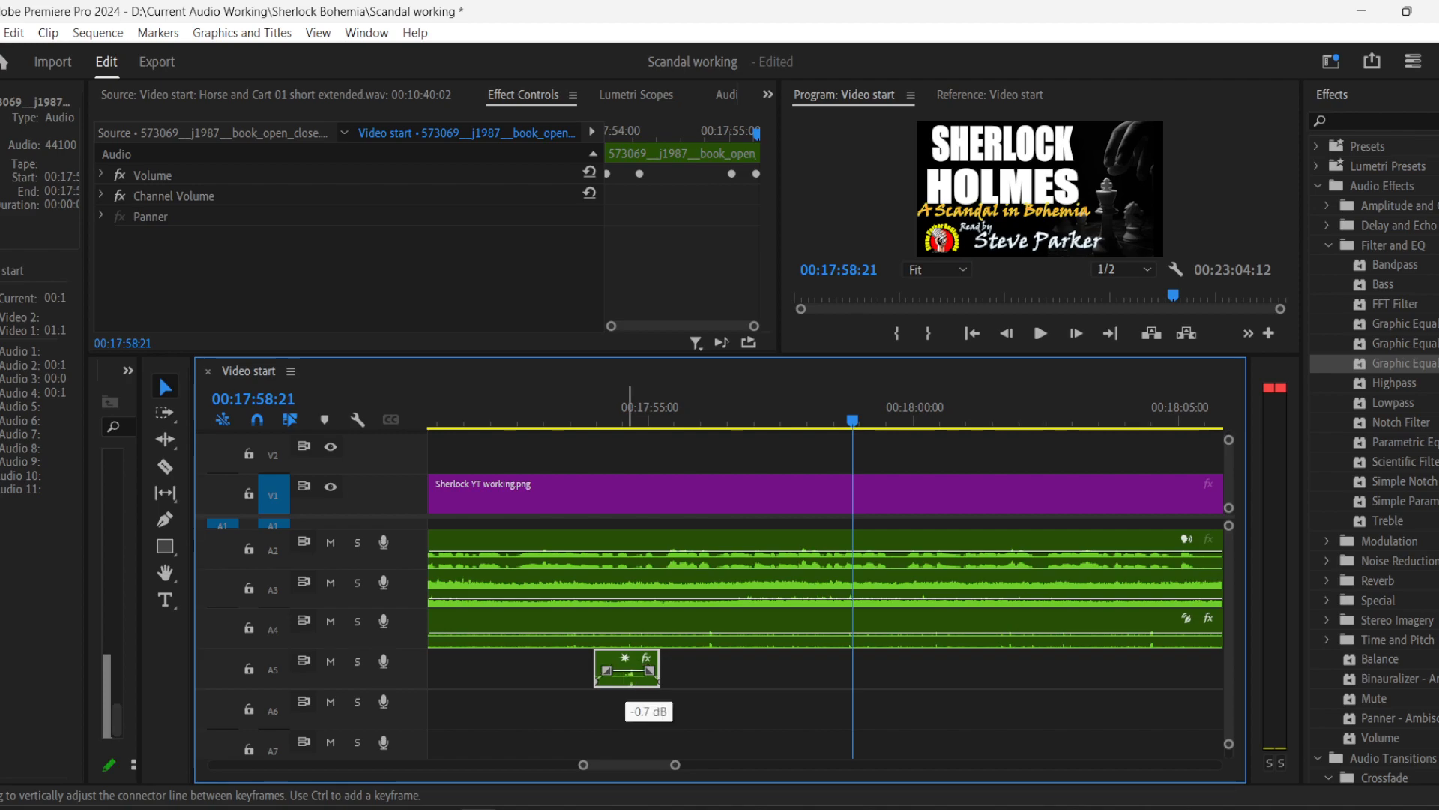
pyautogui.click(541, 411)
pyautogui.press('space')
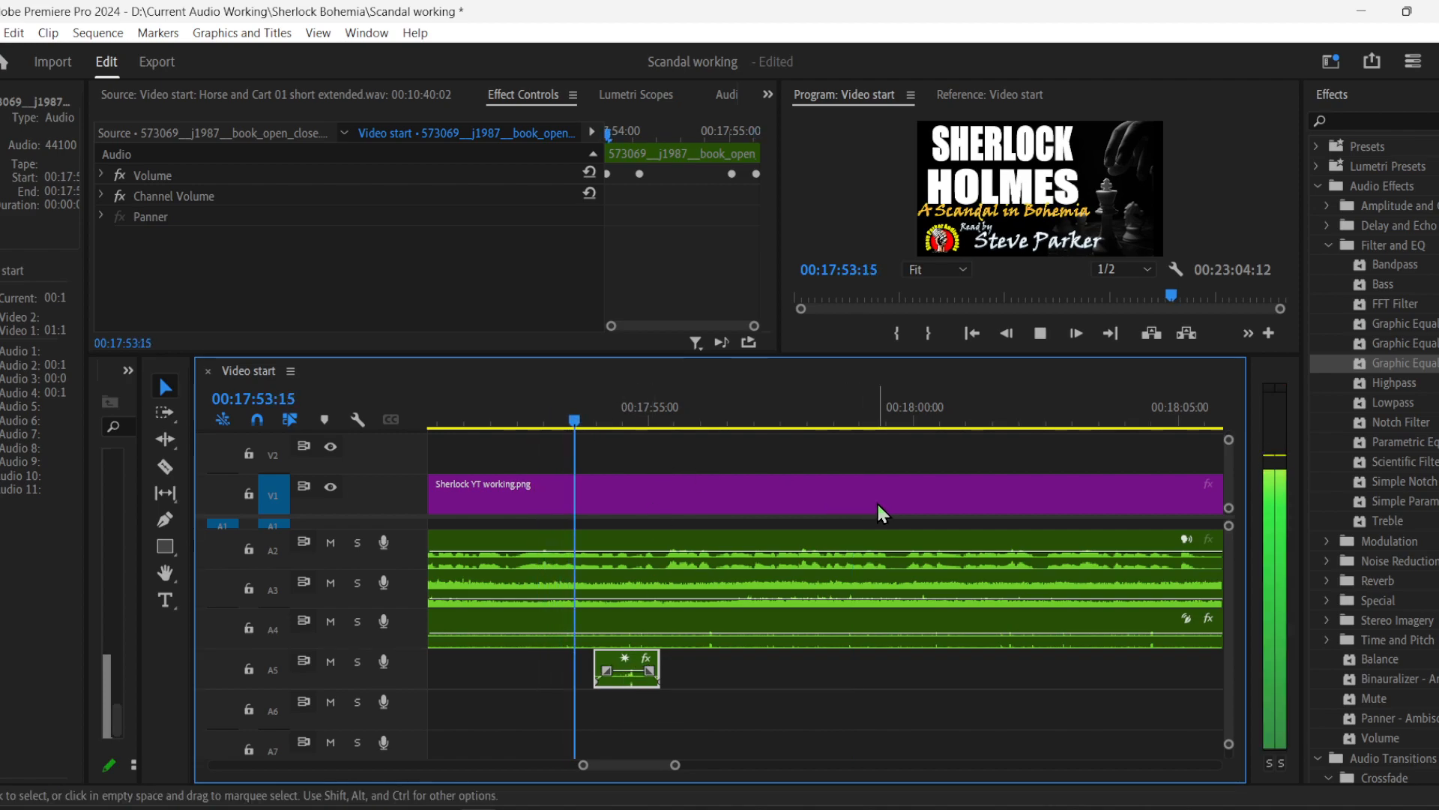
pyautogui.press('space')
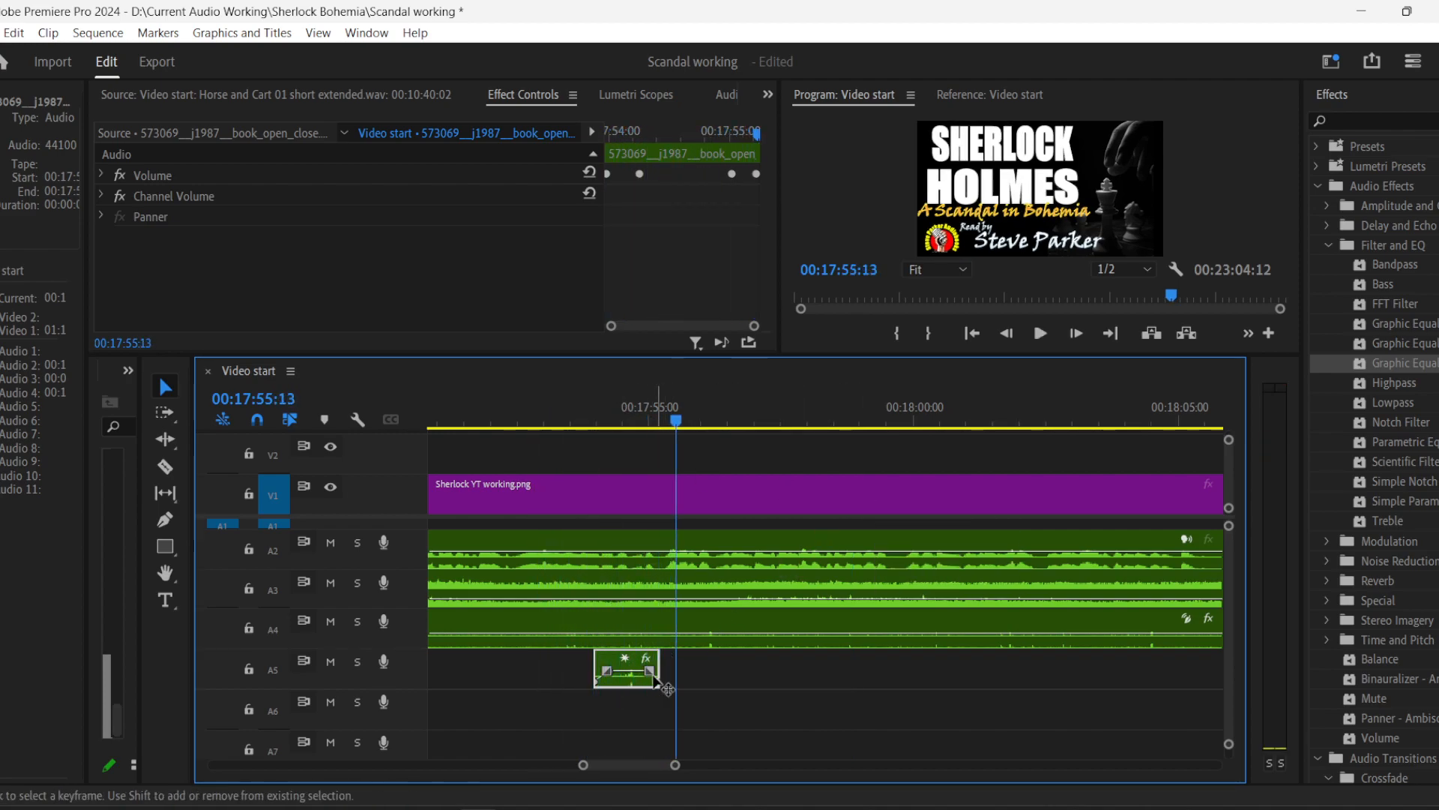
pyautogui.moveTo(582, 766); pyautogui.dragTo(595, 767)
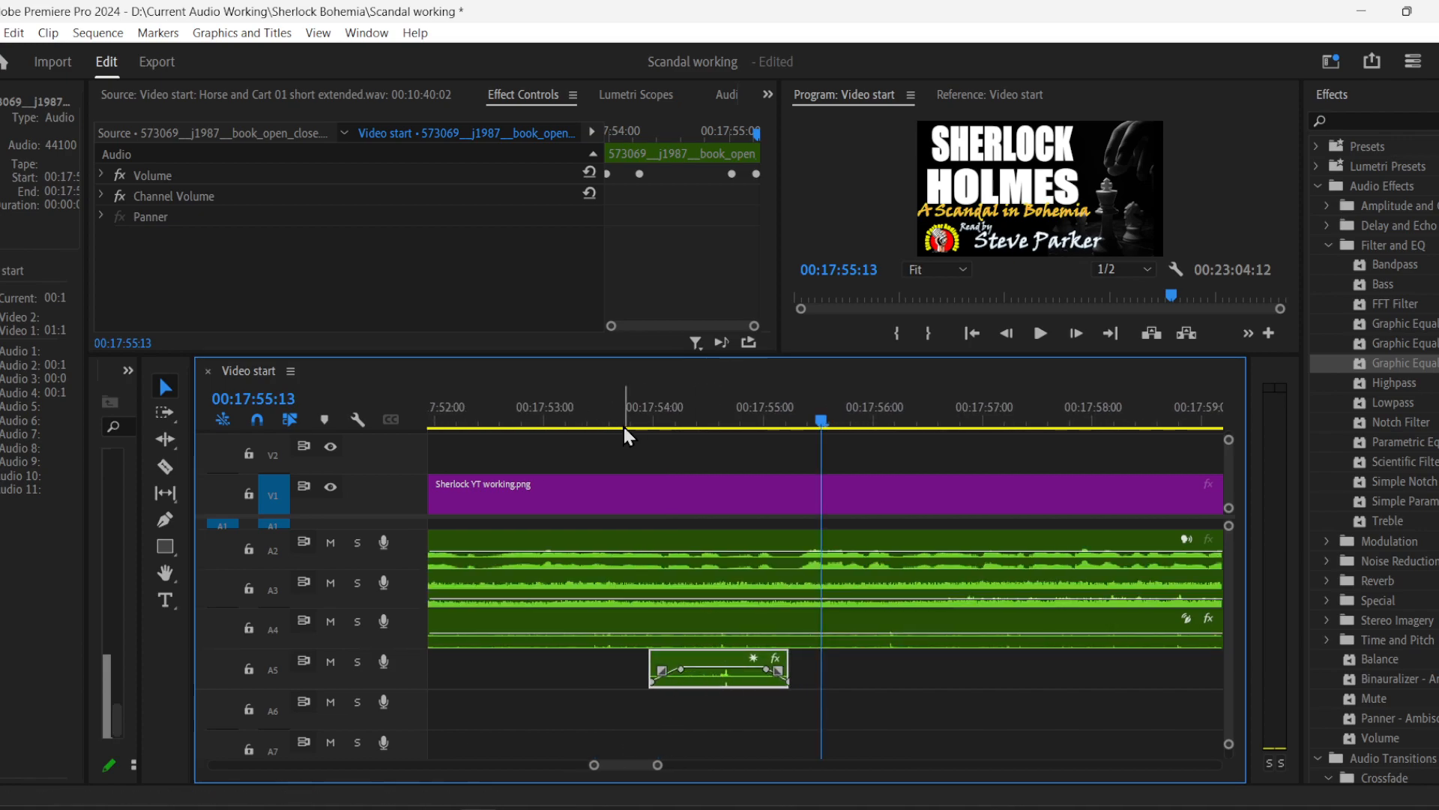
pyautogui.click(581, 421)
pyautogui.press('space')
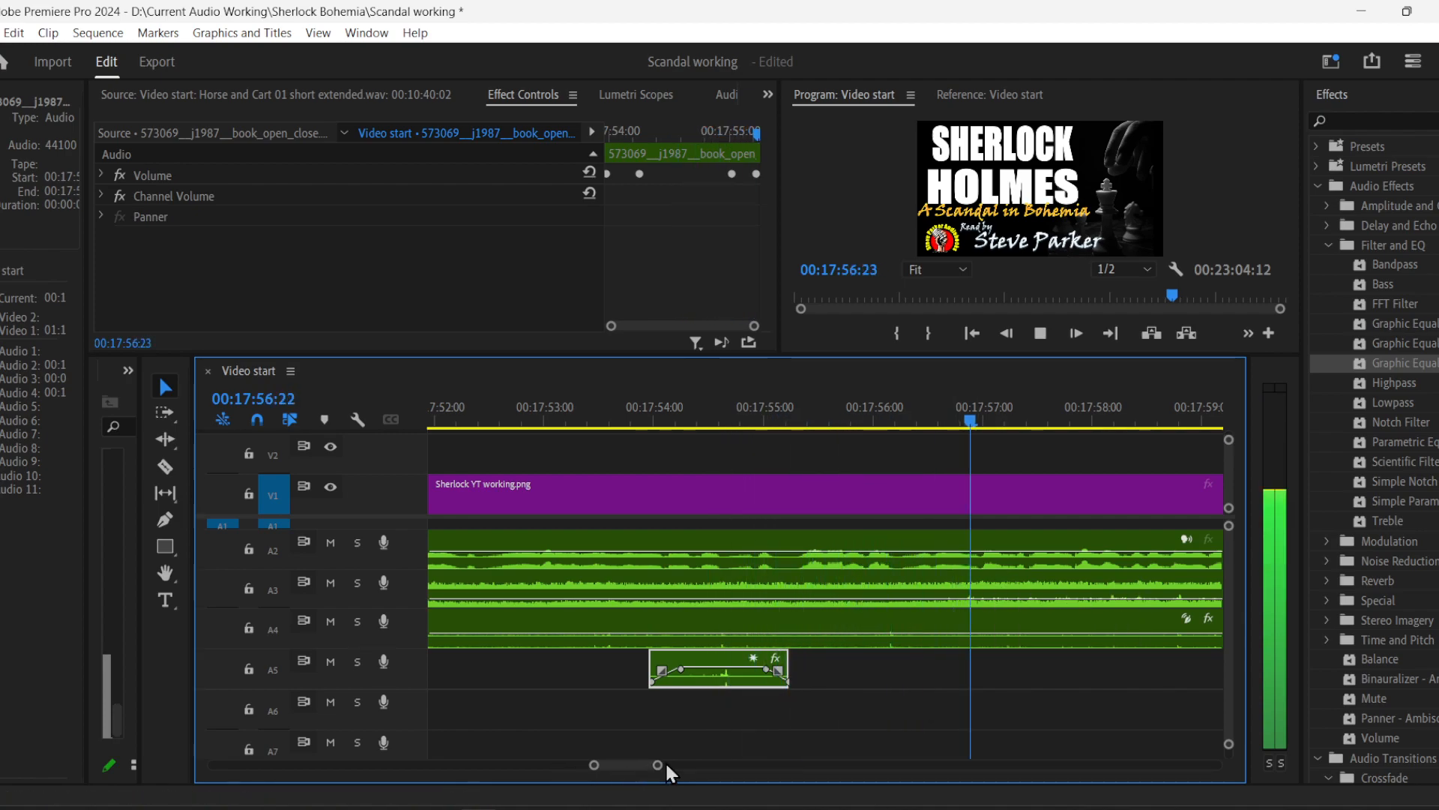
# - Deselect the book clip and save the project
pyautogui.moveTo(658, 765); pyautogui.dragTo(812, 765)
pyautogui.click(966, 714)
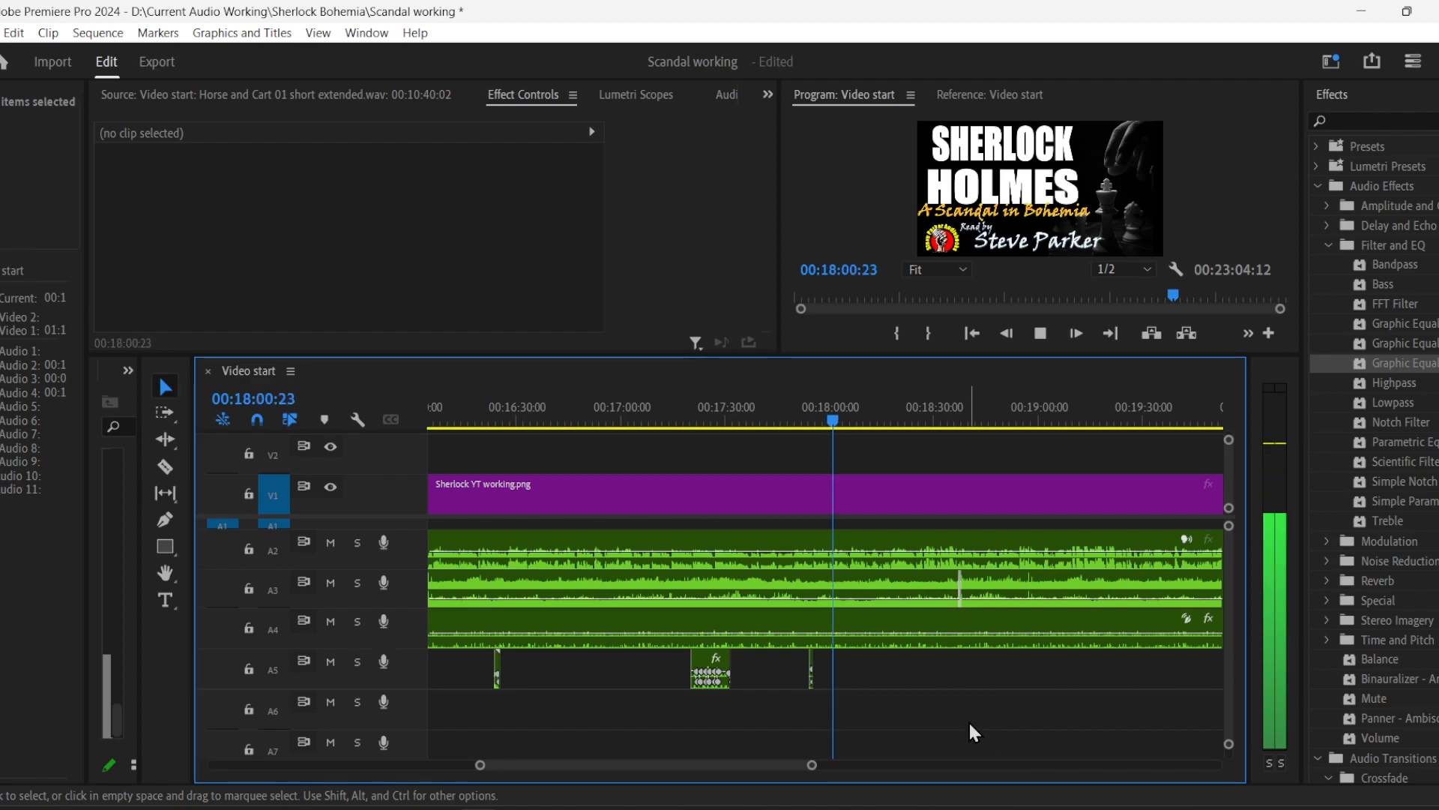
pyautogui.hotkey('ctrl', 's')
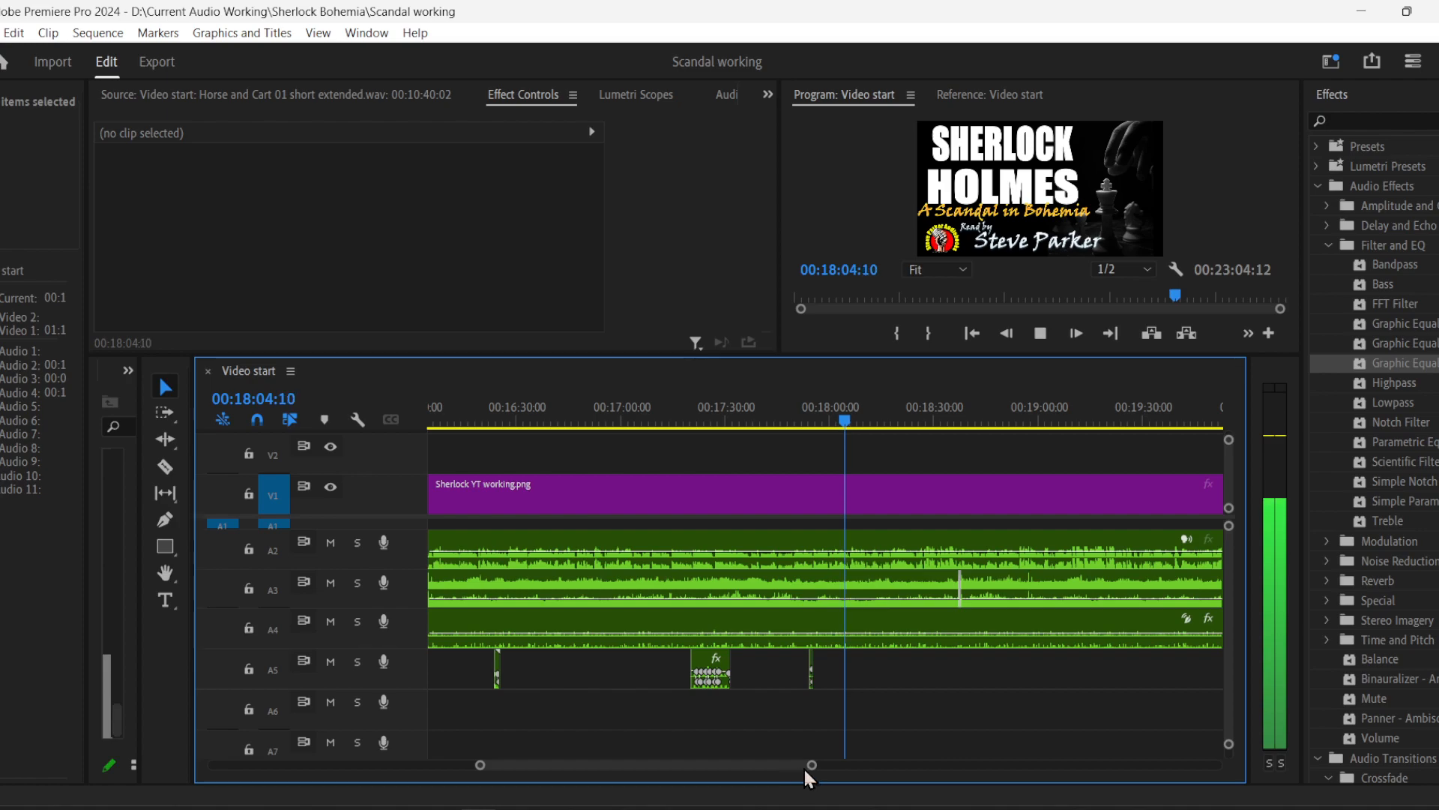
# - Trim Sherlock YT working.png on V1 to about 00:22:04 and place Video End.mp4 directly after it, ending level with the audio
pyautogui.moveTo(812, 766); pyautogui.dragTo(883, 765)
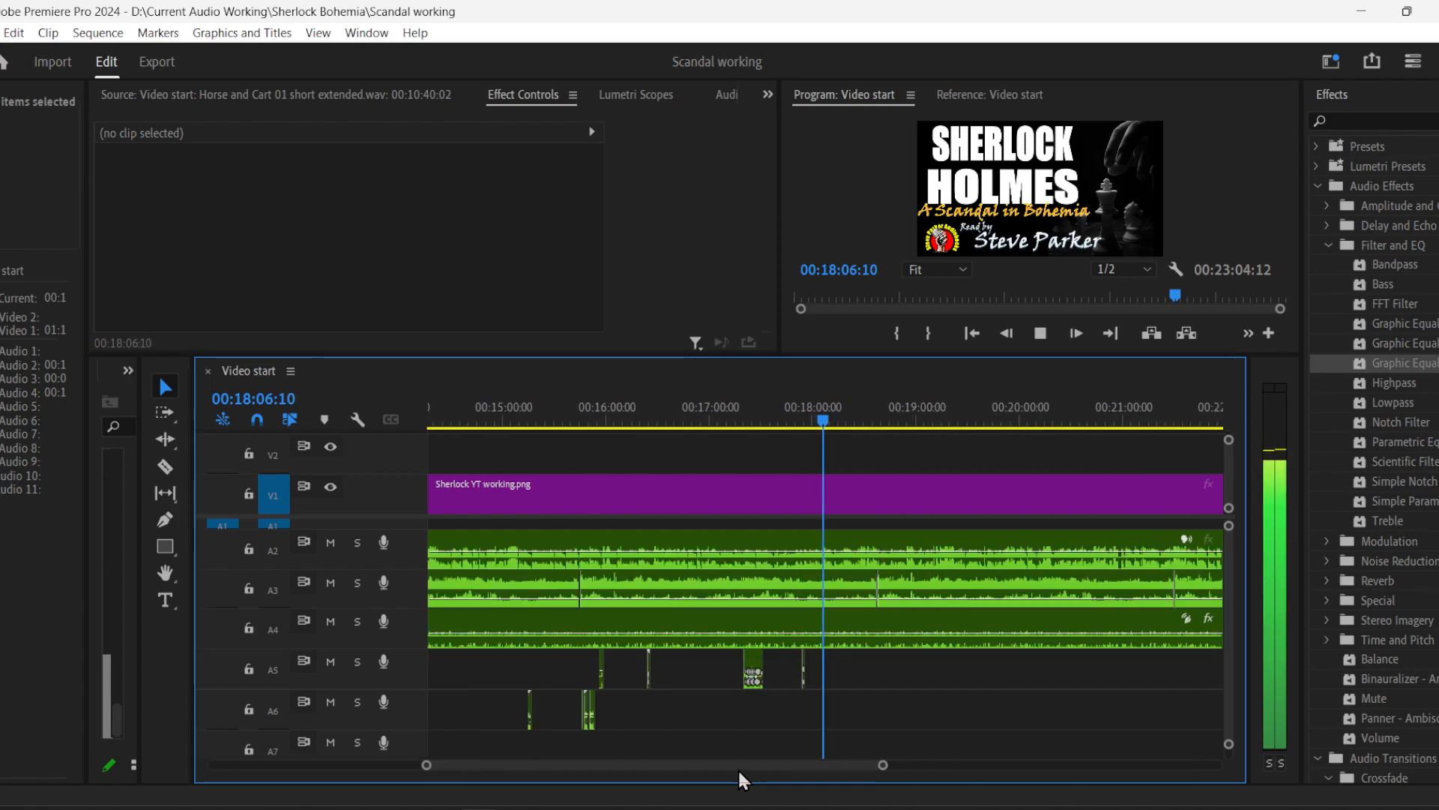
pyautogui.moveTo(726, 767); pyautogui.dragTo(759, 763)
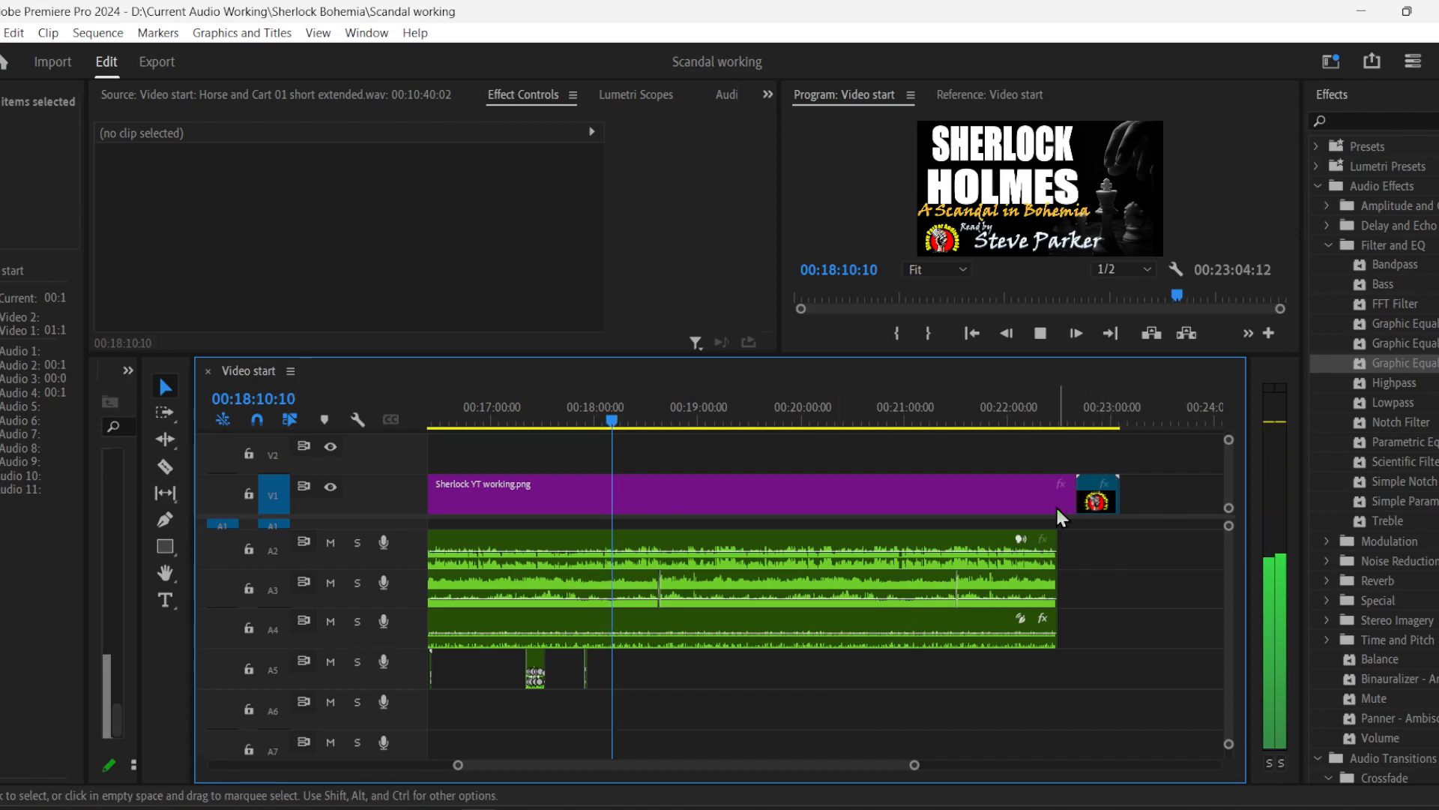
pyautogui.moveTo(1072, 493); pyautogui.dragTo(1013, 493)
pyautogui.moveTo(1102, 510); pyautogui.dragTo(913, 503)
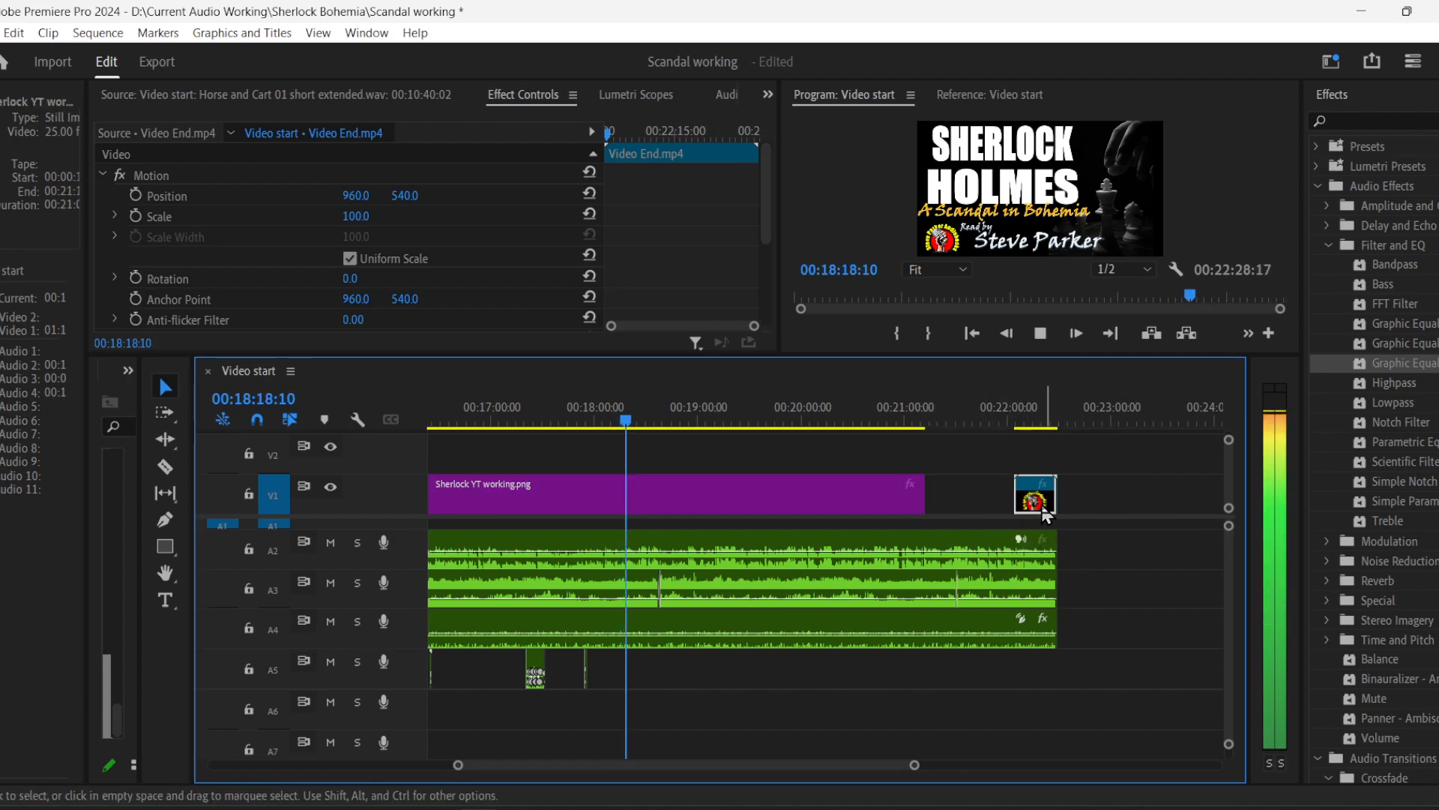
pyautogui.moveTo(1035, 505); pyautogui.dragTo(995, 503)
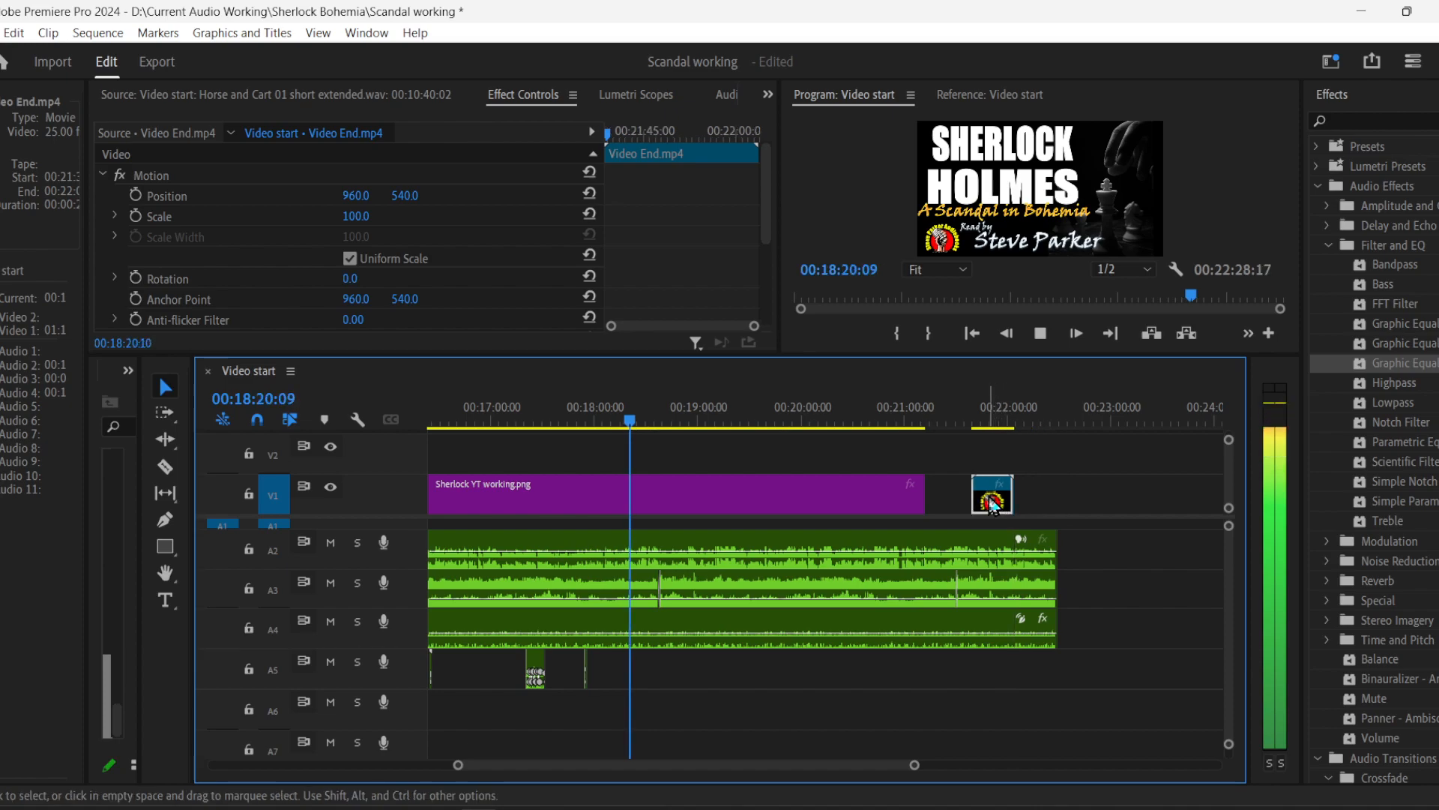
pyautogui.hotkey('ctrl', 'z')
pyautogui.moveTo(926, 495); pyautogui.dragTo(1013, 496)
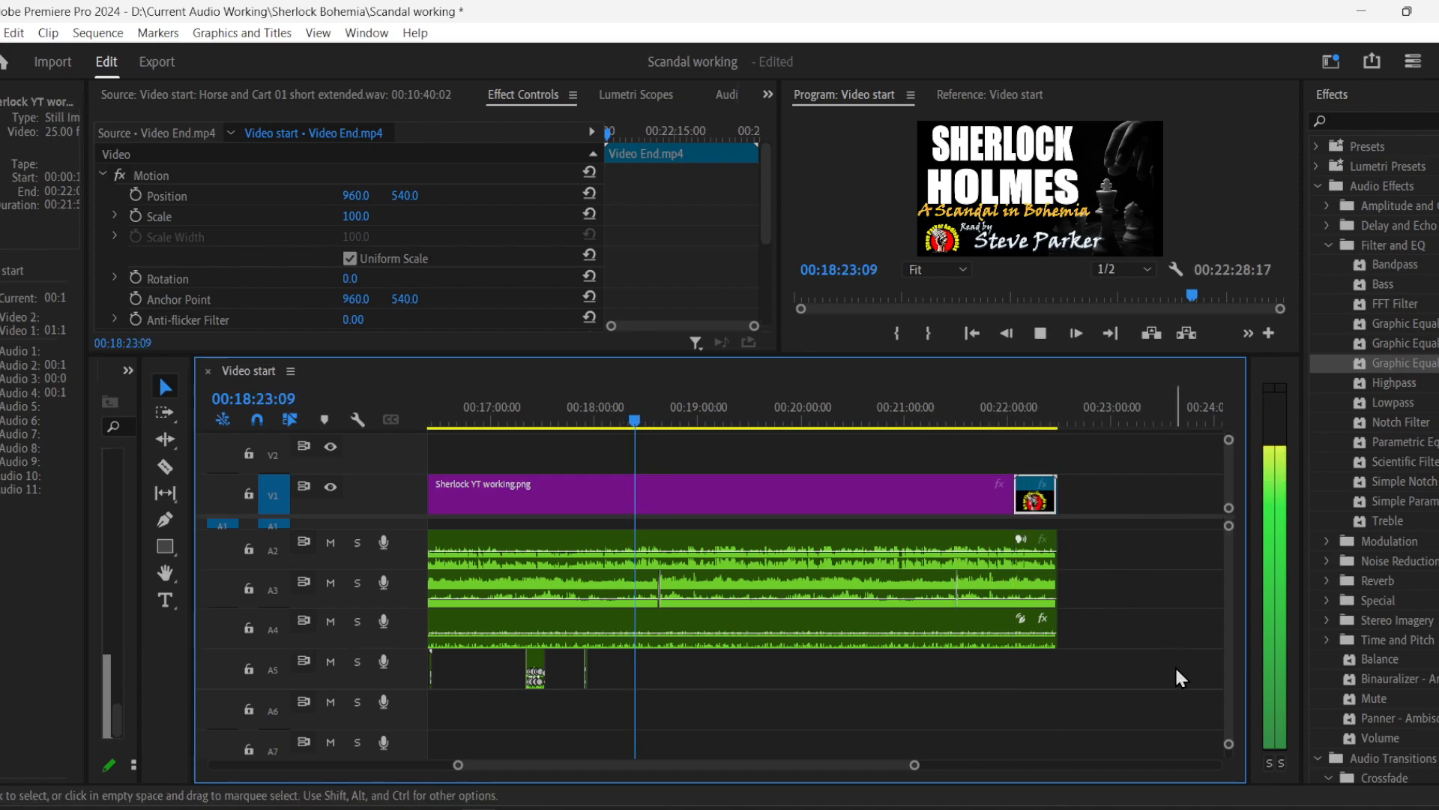
pyautogui.click(1010, 703)
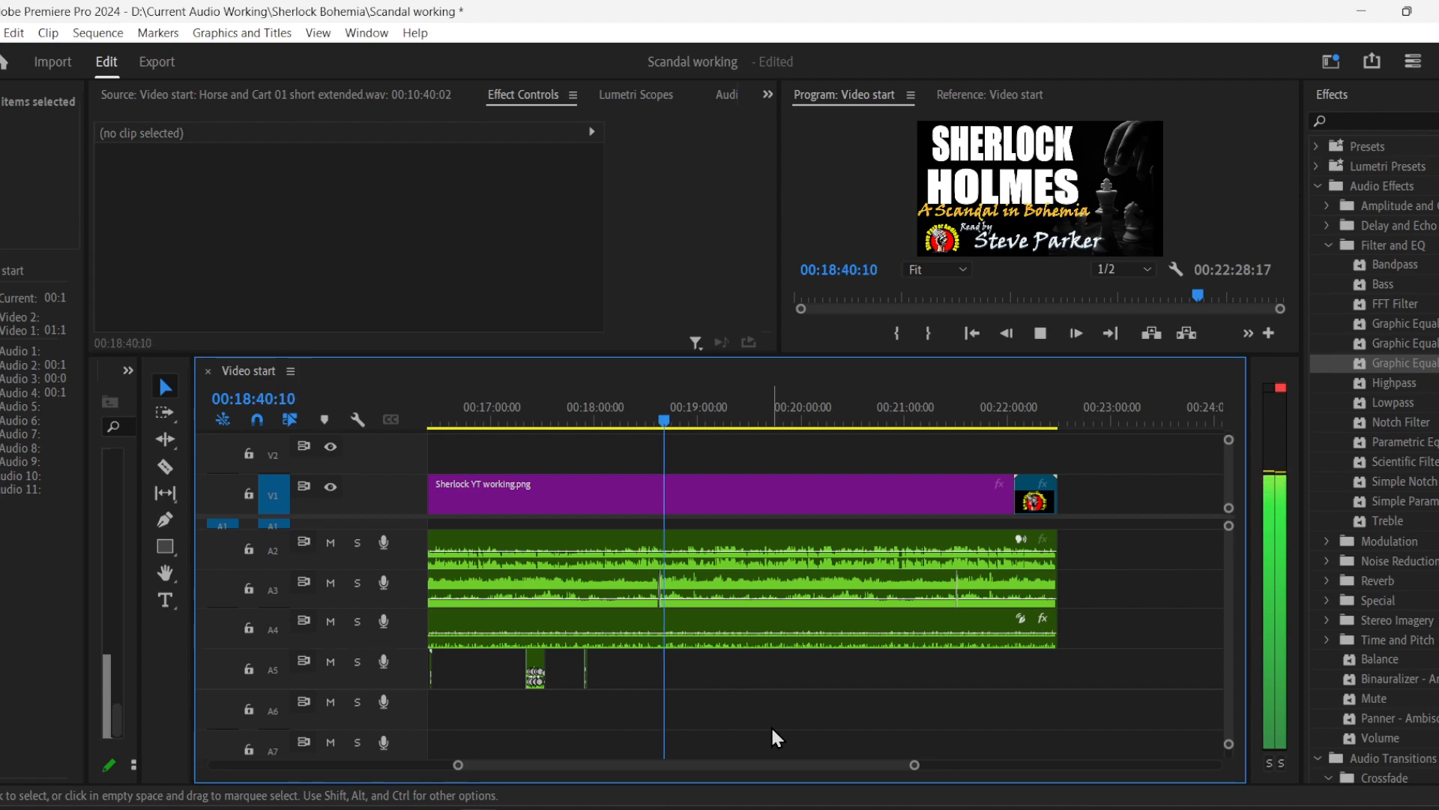
# - Listen to the narration from about 00:18:40 to 00:19:31 for further passages that need editing
pyautogui.click(1041, 333)
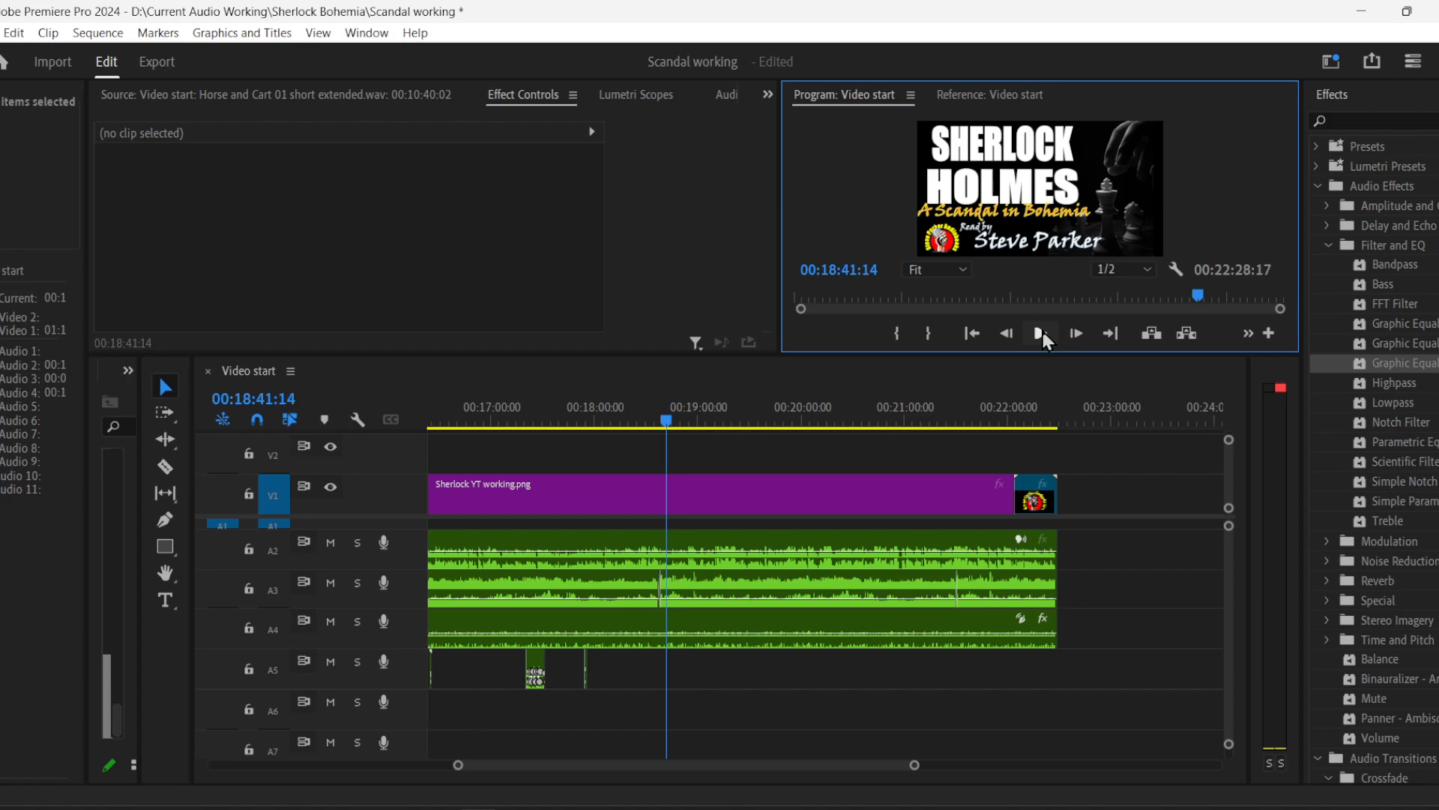
pyautogui.click(1039, 332)
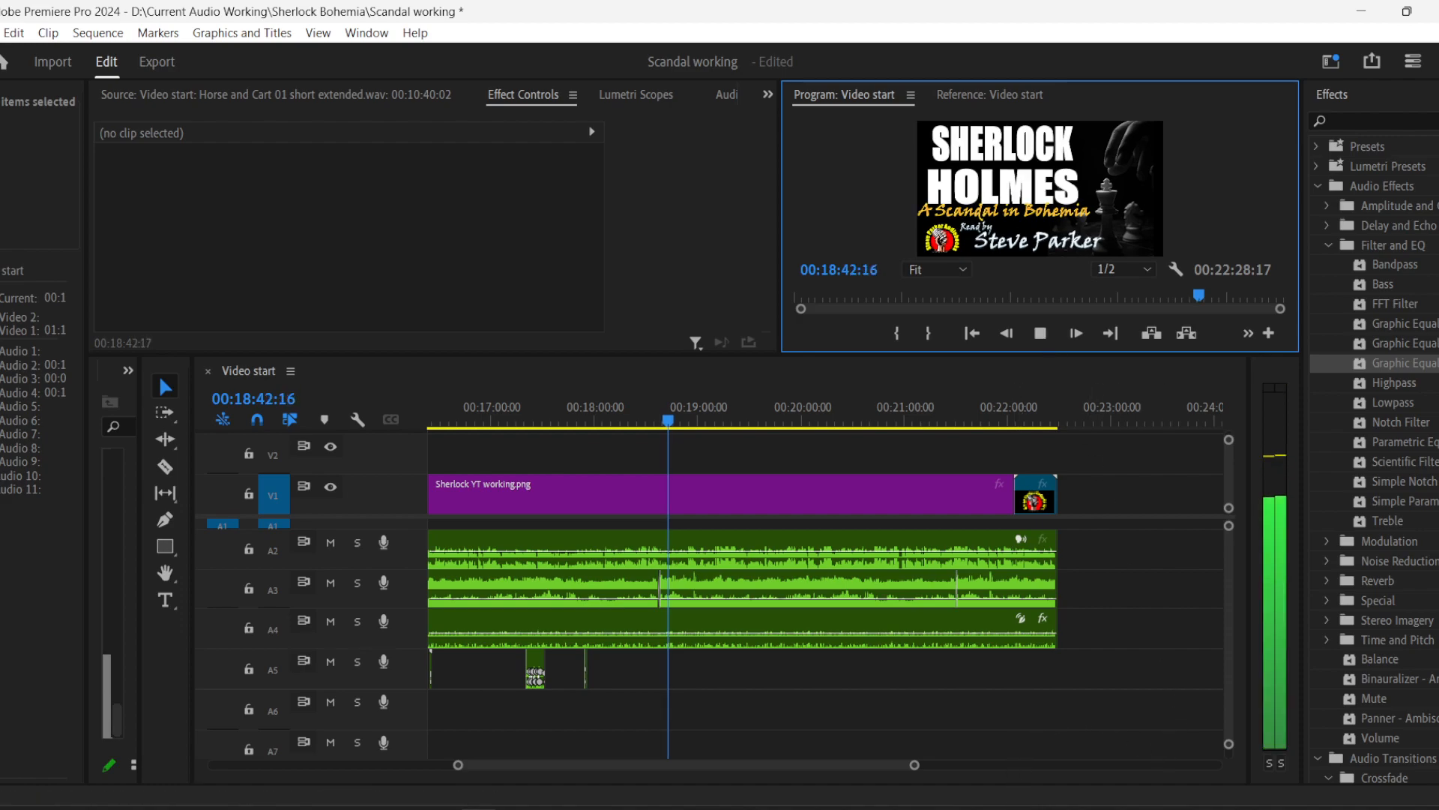
pyautogui.click(1047, 338)
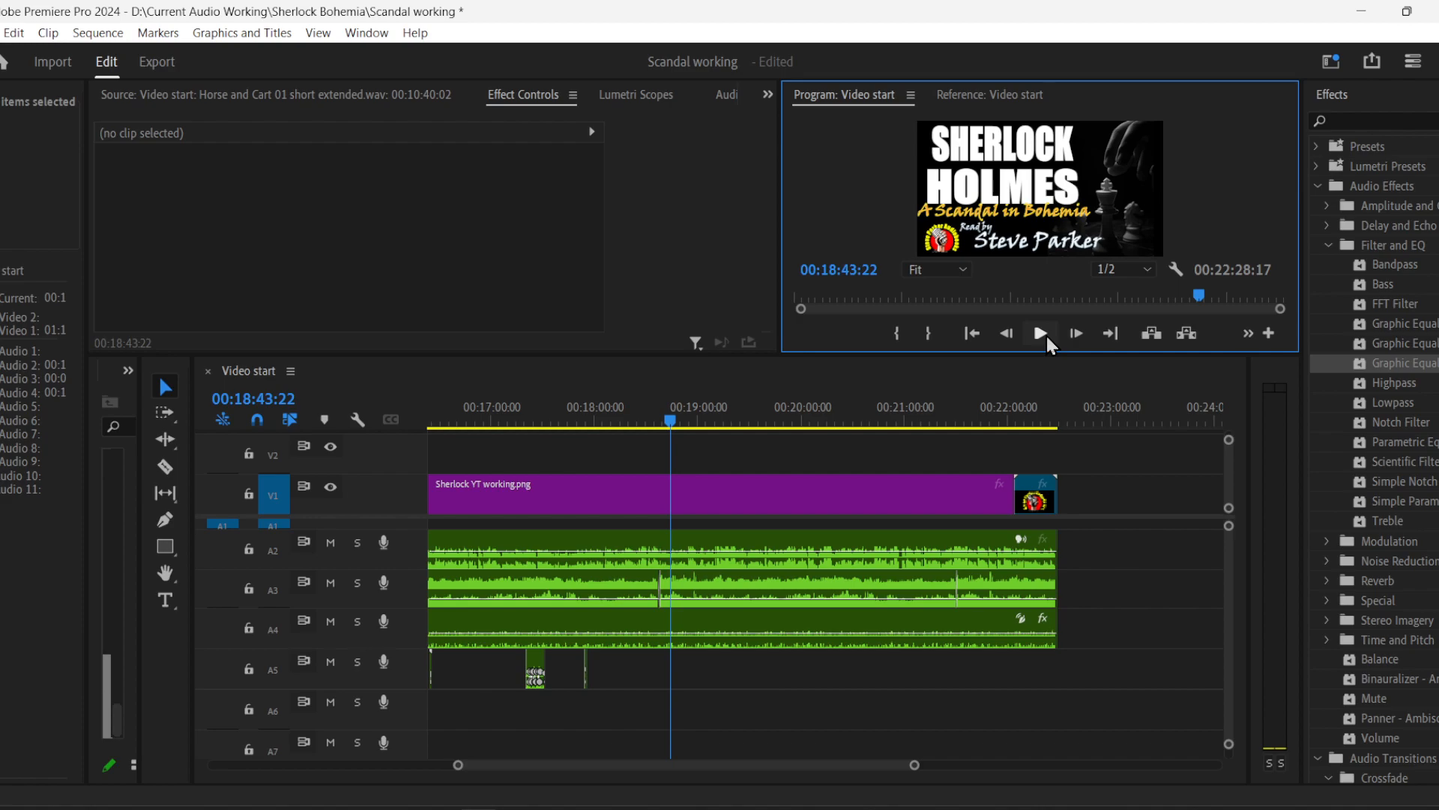
pyautogui.click(1041, 334)
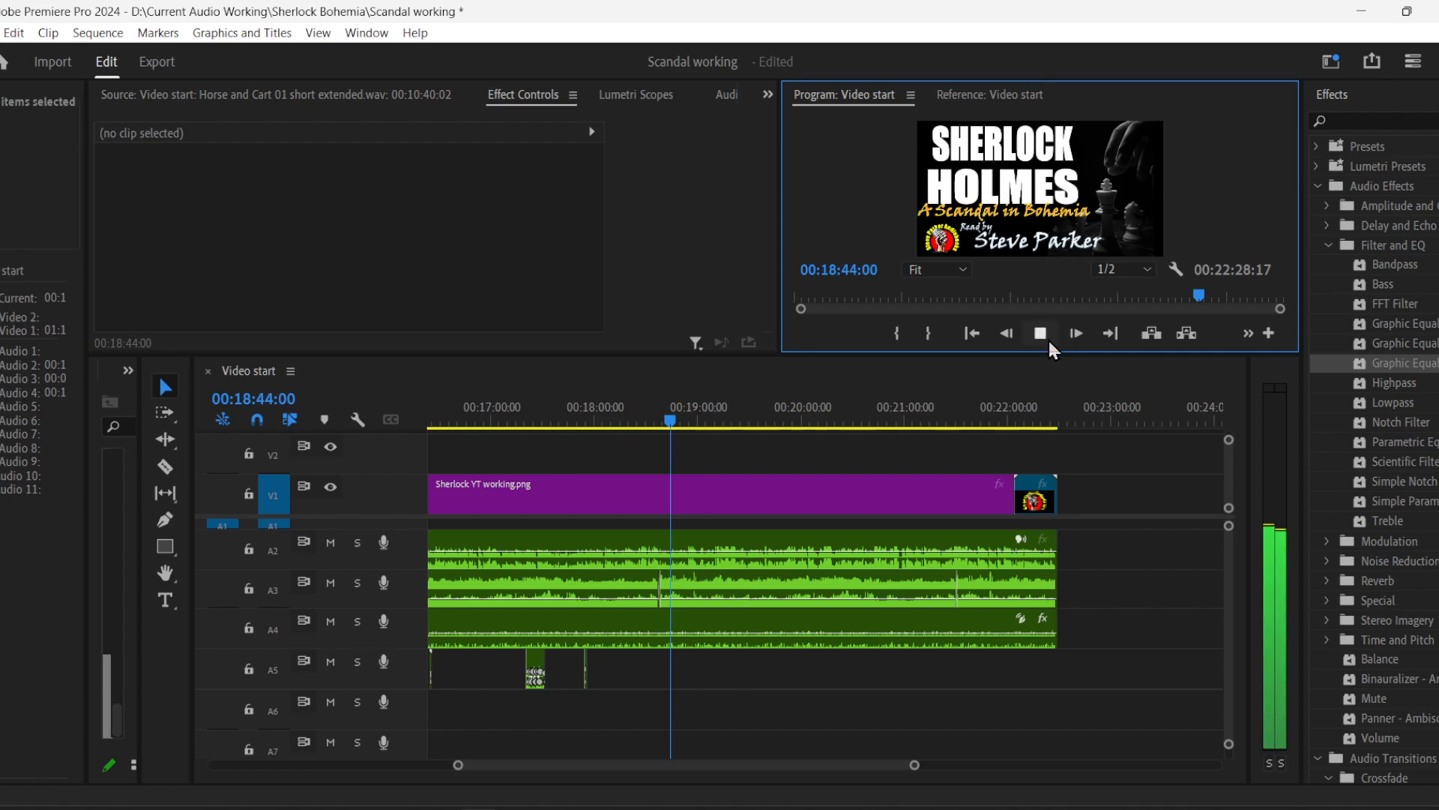
pyautogui.moveTo(458, 765); pyautogui.dragTo(658, 762)
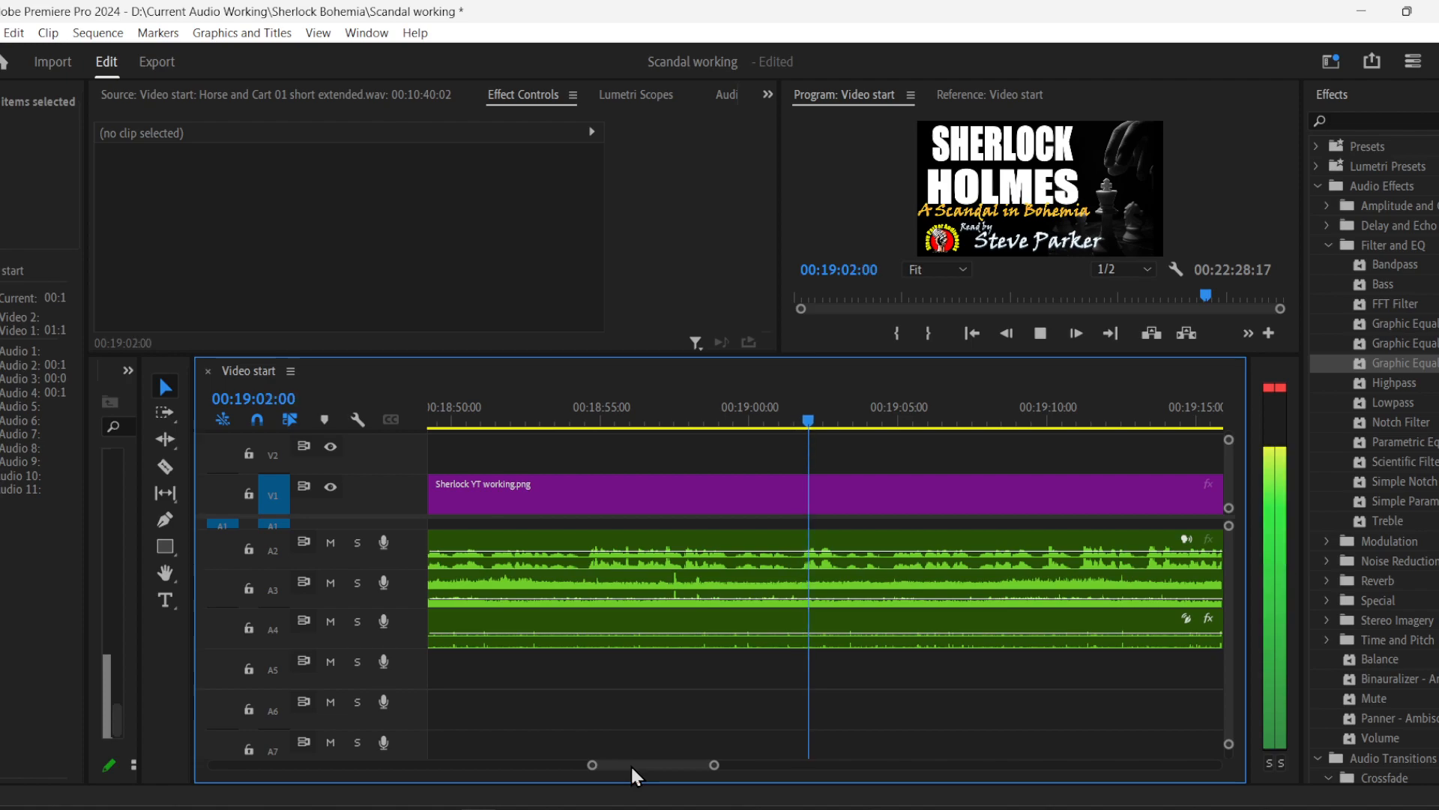
pyautogui.moveTo(633, 765); pyautogui.dragTo(634, 765)
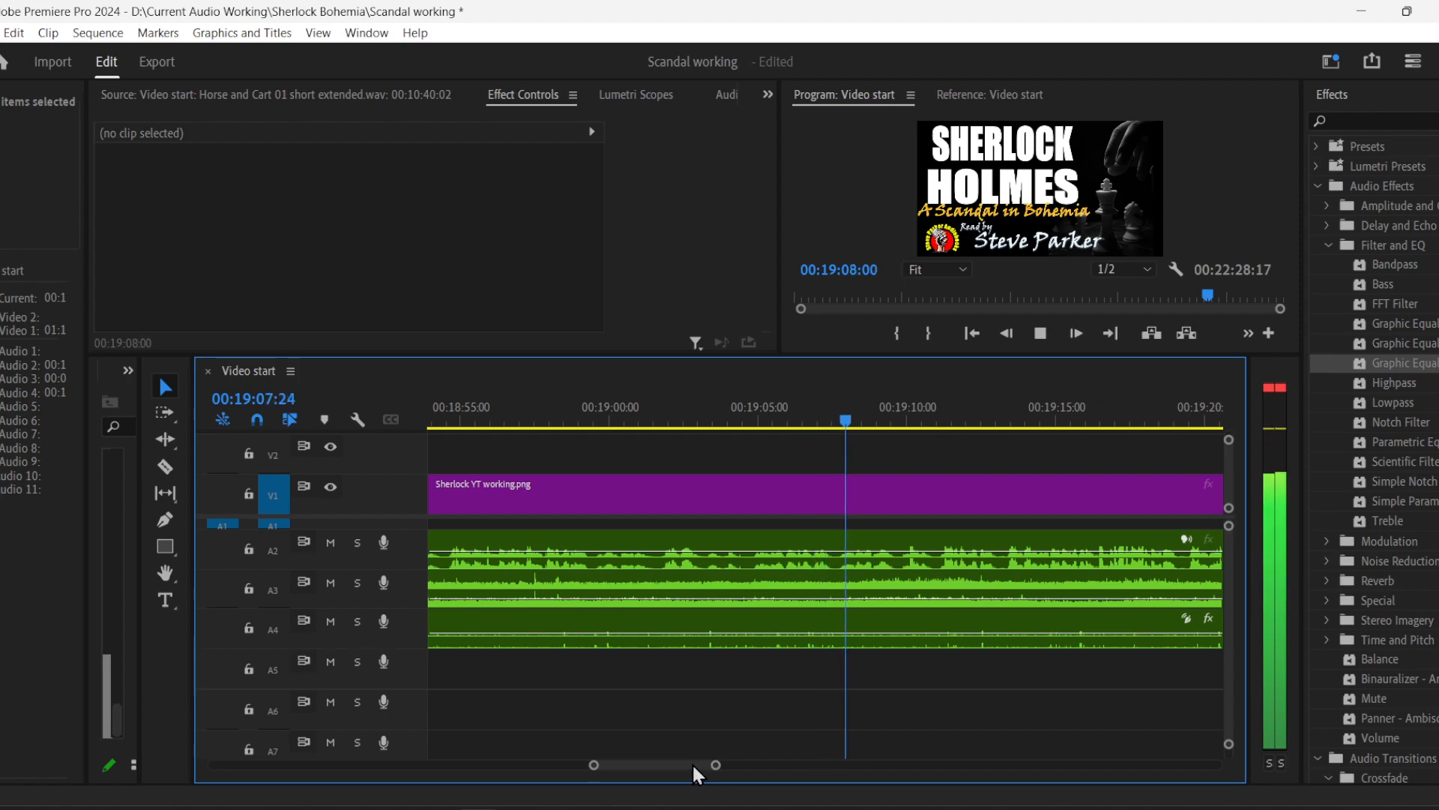
pyautogui.moveTo(716, 764); pyautogui.dragTo(735, 764)
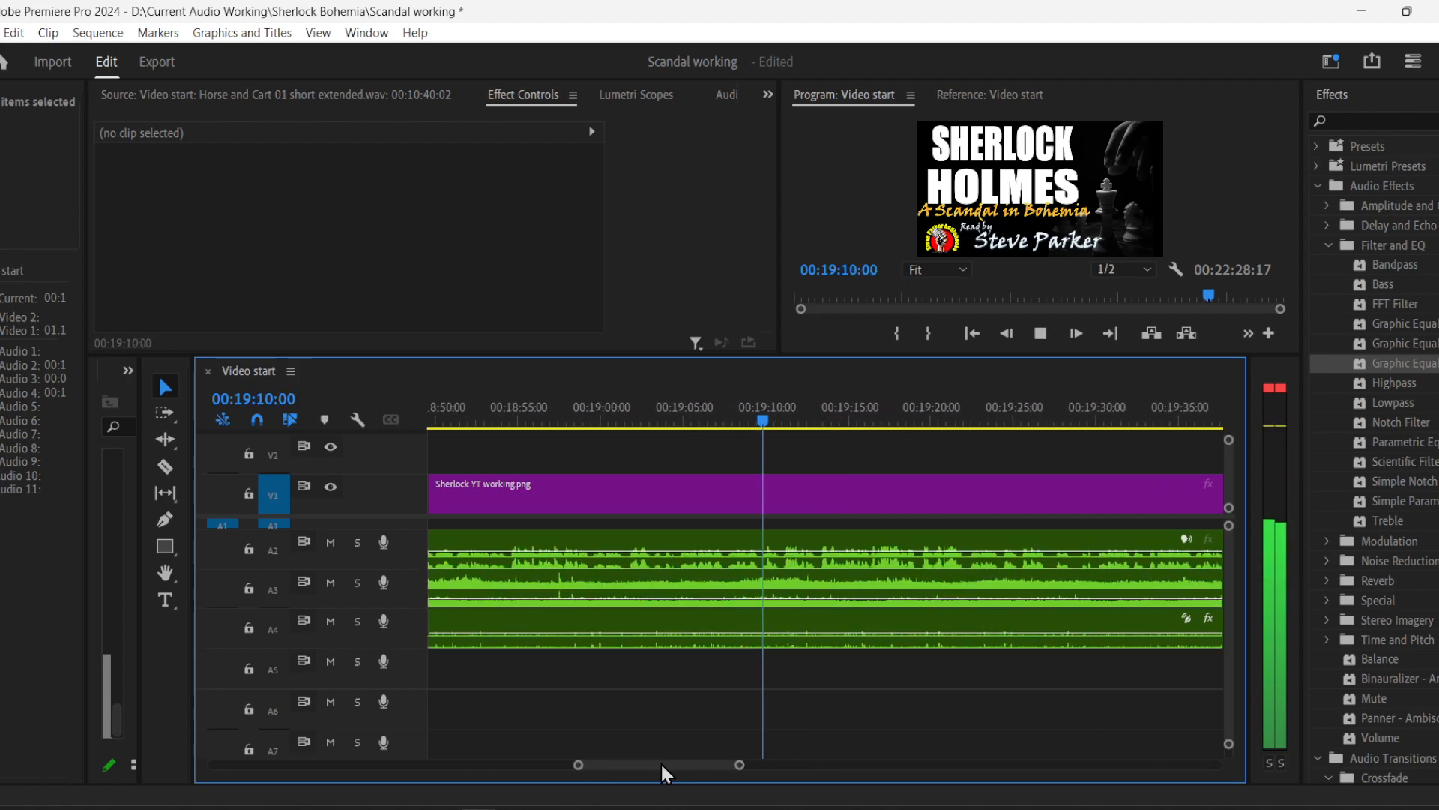
pyautogui.scroll(-3, 667, 764)
pyautogui.moveTo(668, 763); pyautogui.dragTo(667, 764)
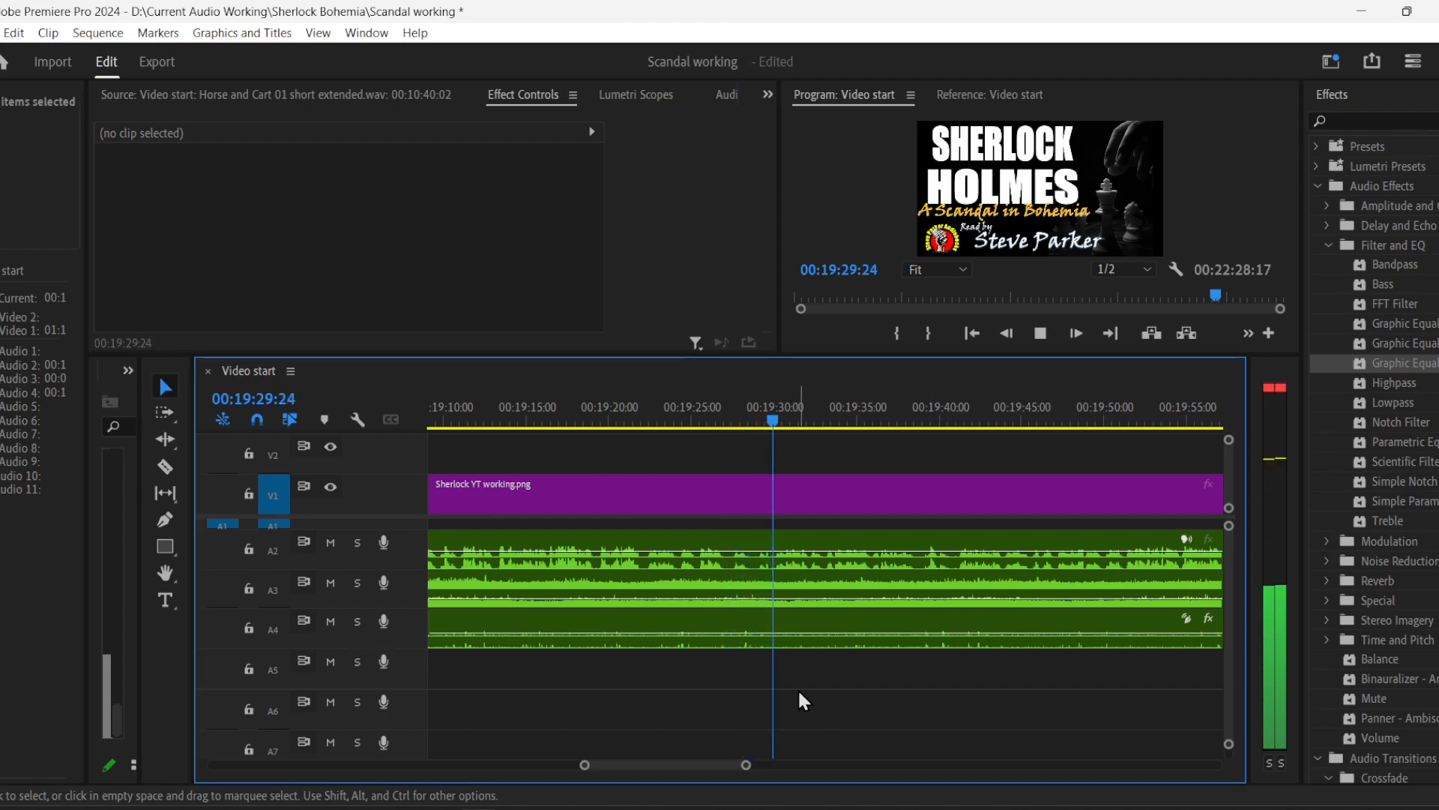
pyautogui.press('space')
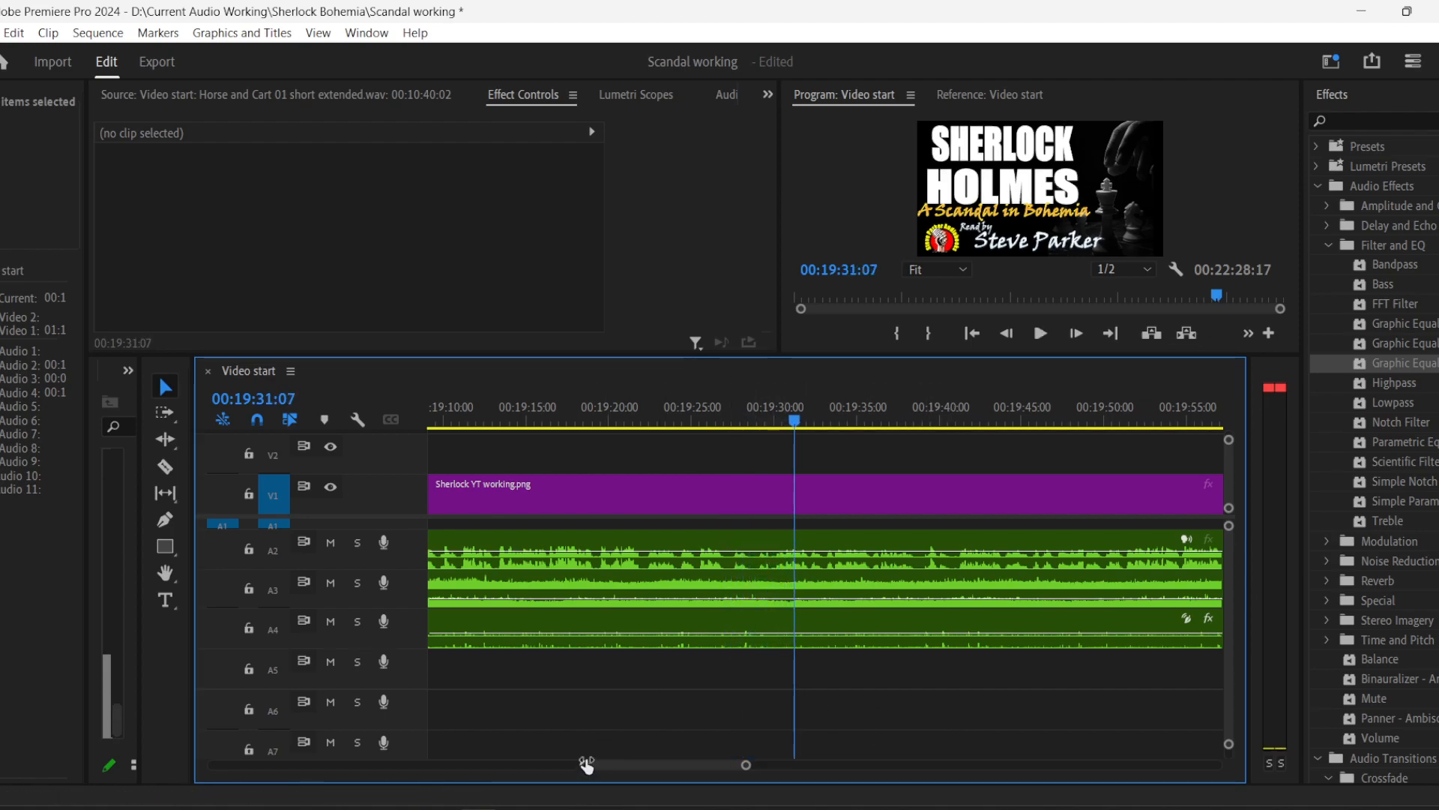
# - Cut the narration clip on A2 at about 00:19:28:18 and 00:19:30 to isolate a short section
pyautogui.moveTo(587, 765); pyautogui.dragTo(609, 764)
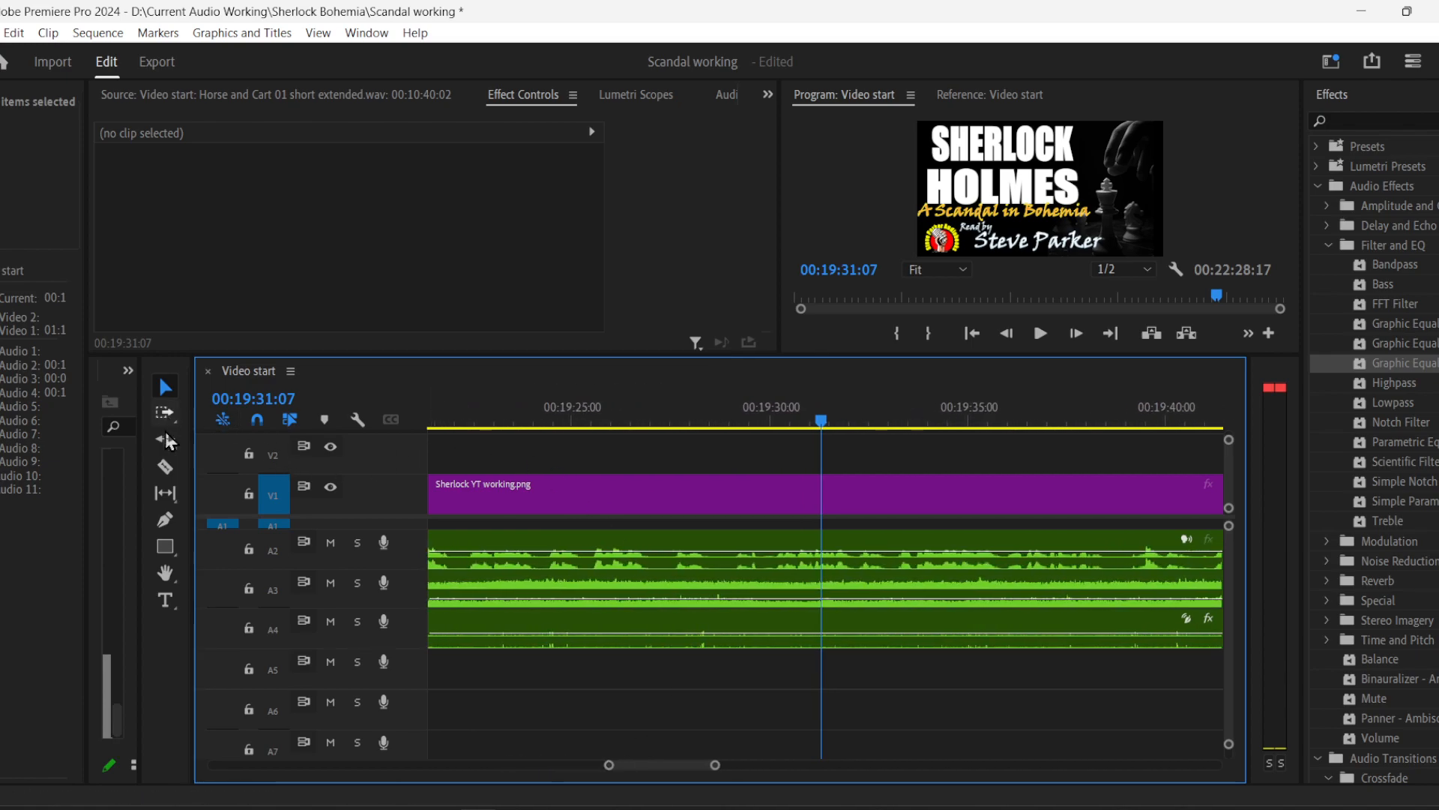
pyautogui.click(165, 467)
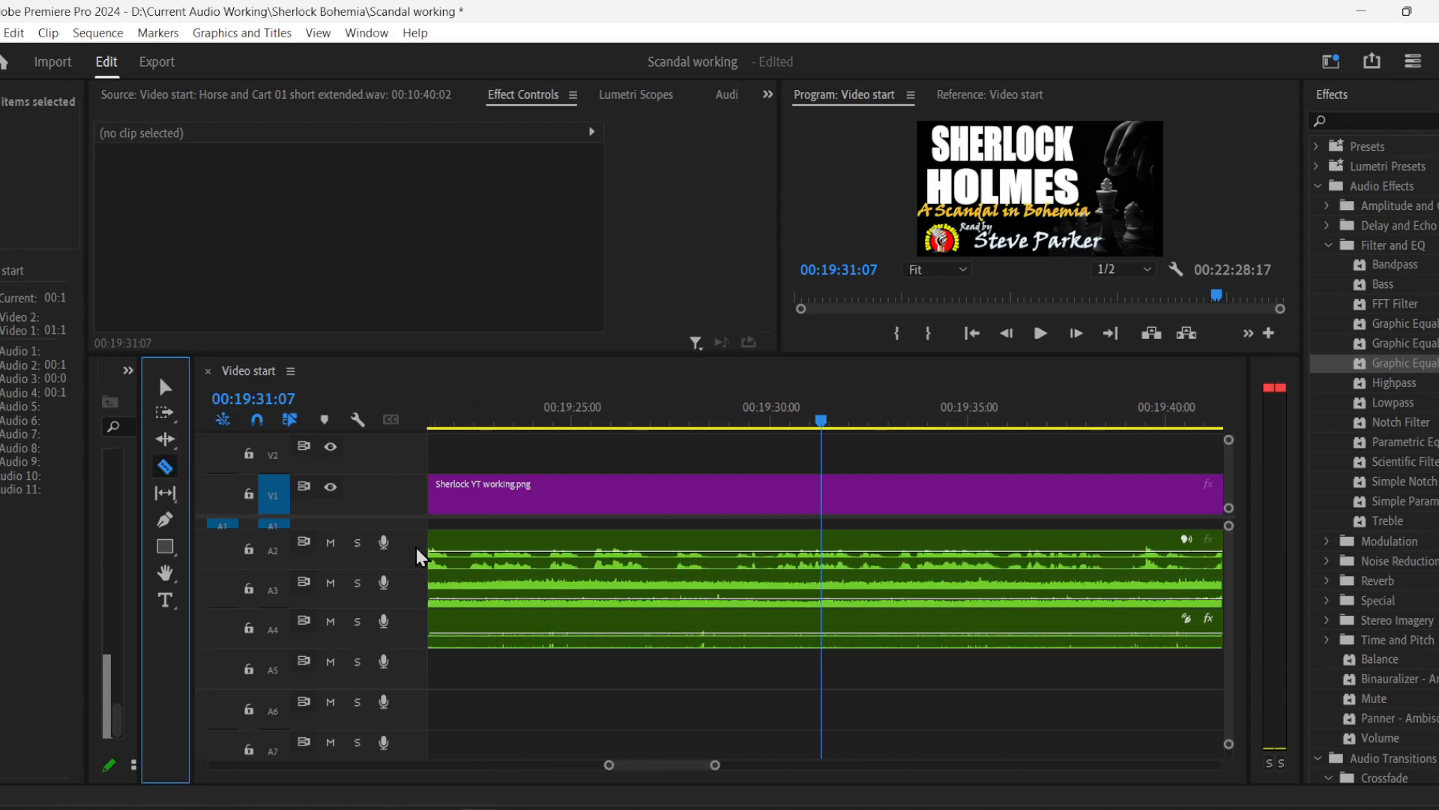
pyautogui.click(777, 562)
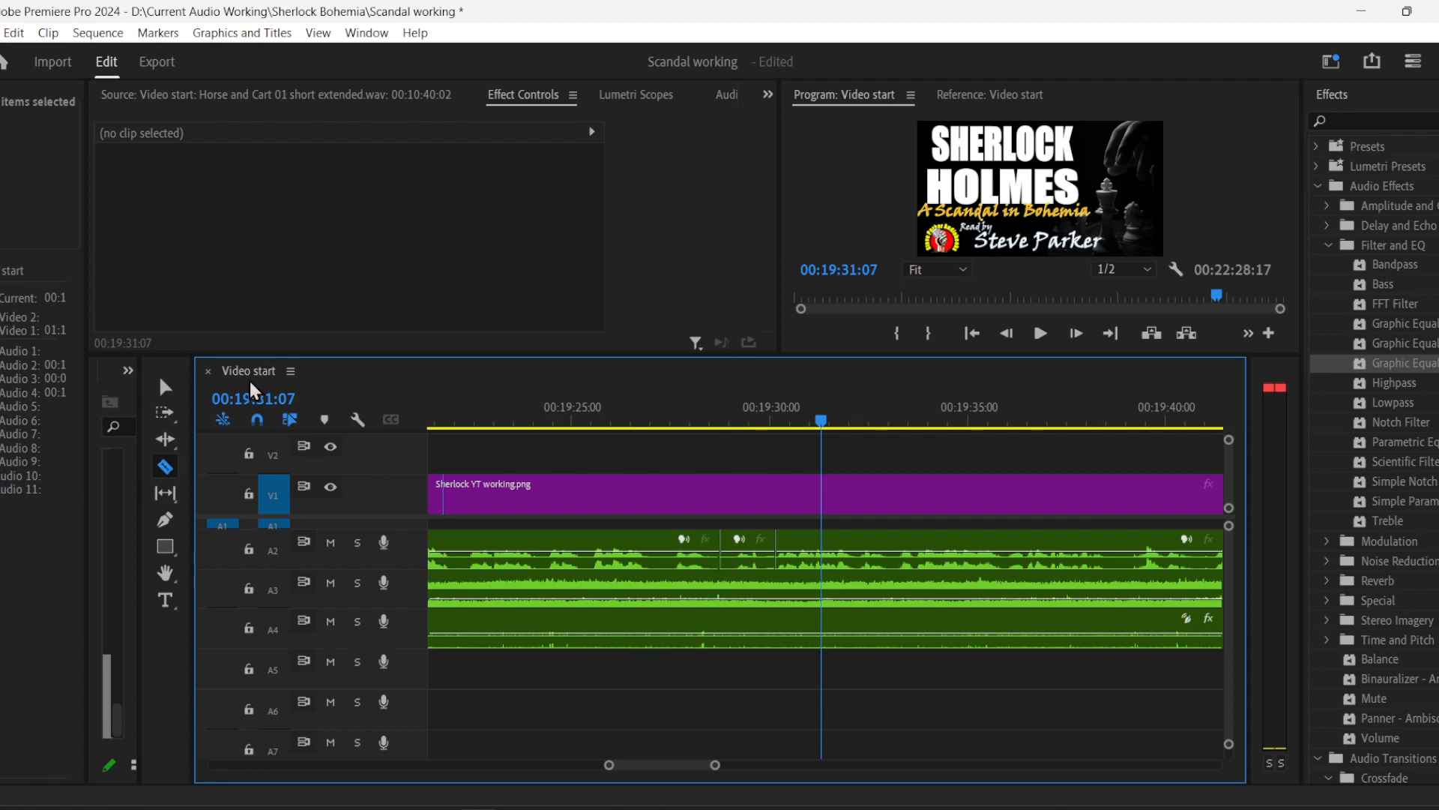
pyautogui.click(165, 387)
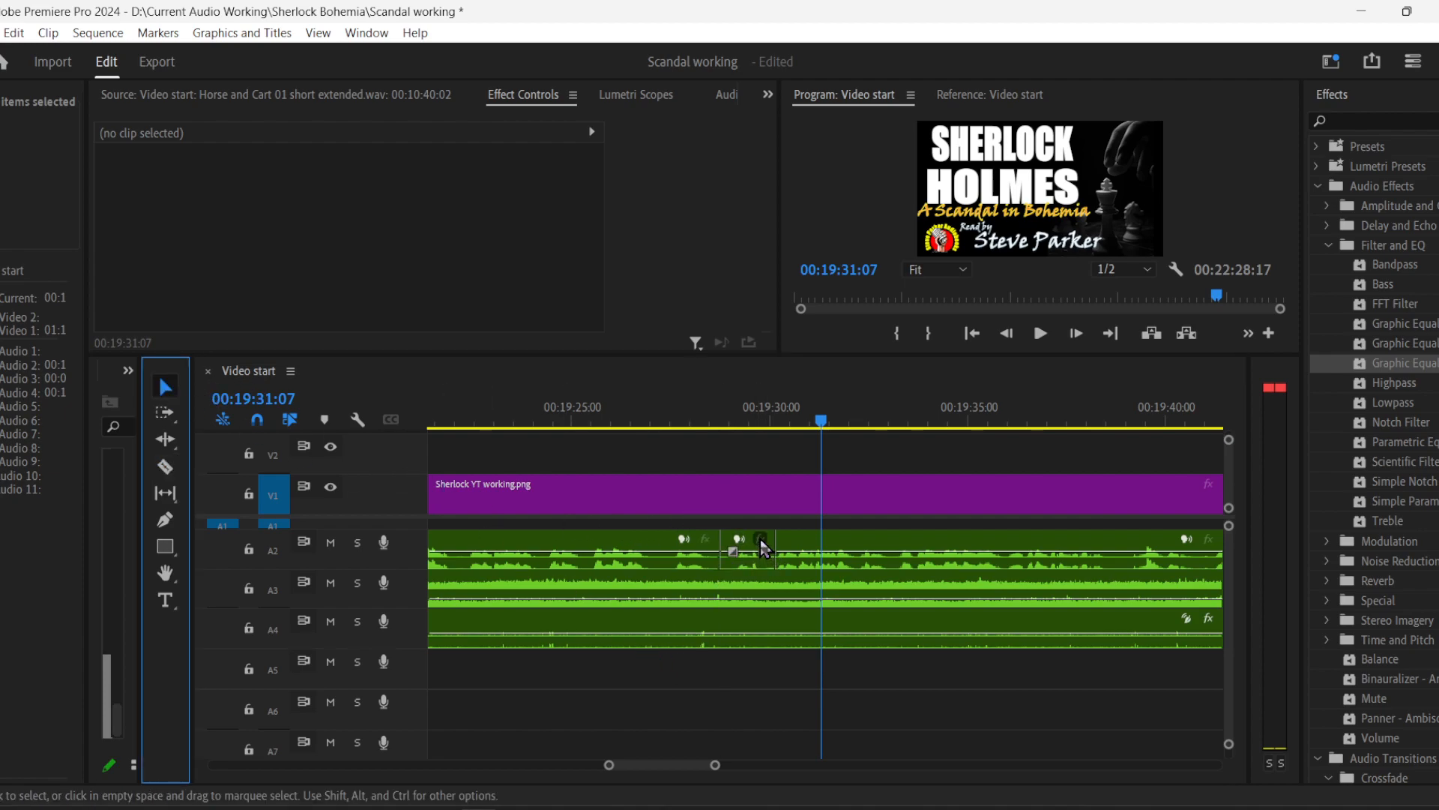
# - Move the isolated narration section to A5 at about 00:19:27, close the A2 gap with the following narration, and play back the overlap
pyautogui.moveTo(748, 571); pyautogui.dragTo(682, 672)
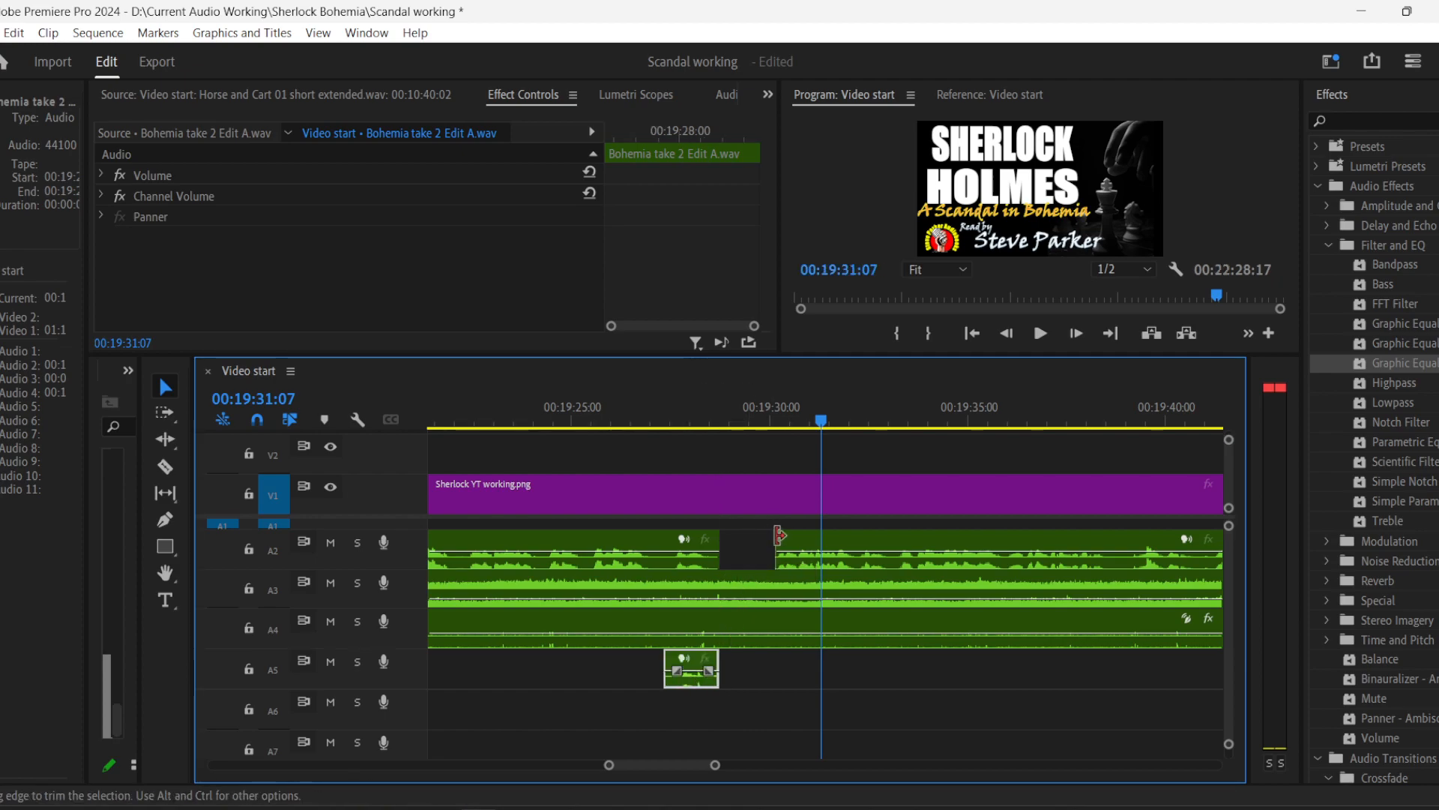
pyautogui.moveTo(803, 537); pyautogui.dragTo(746, 541)
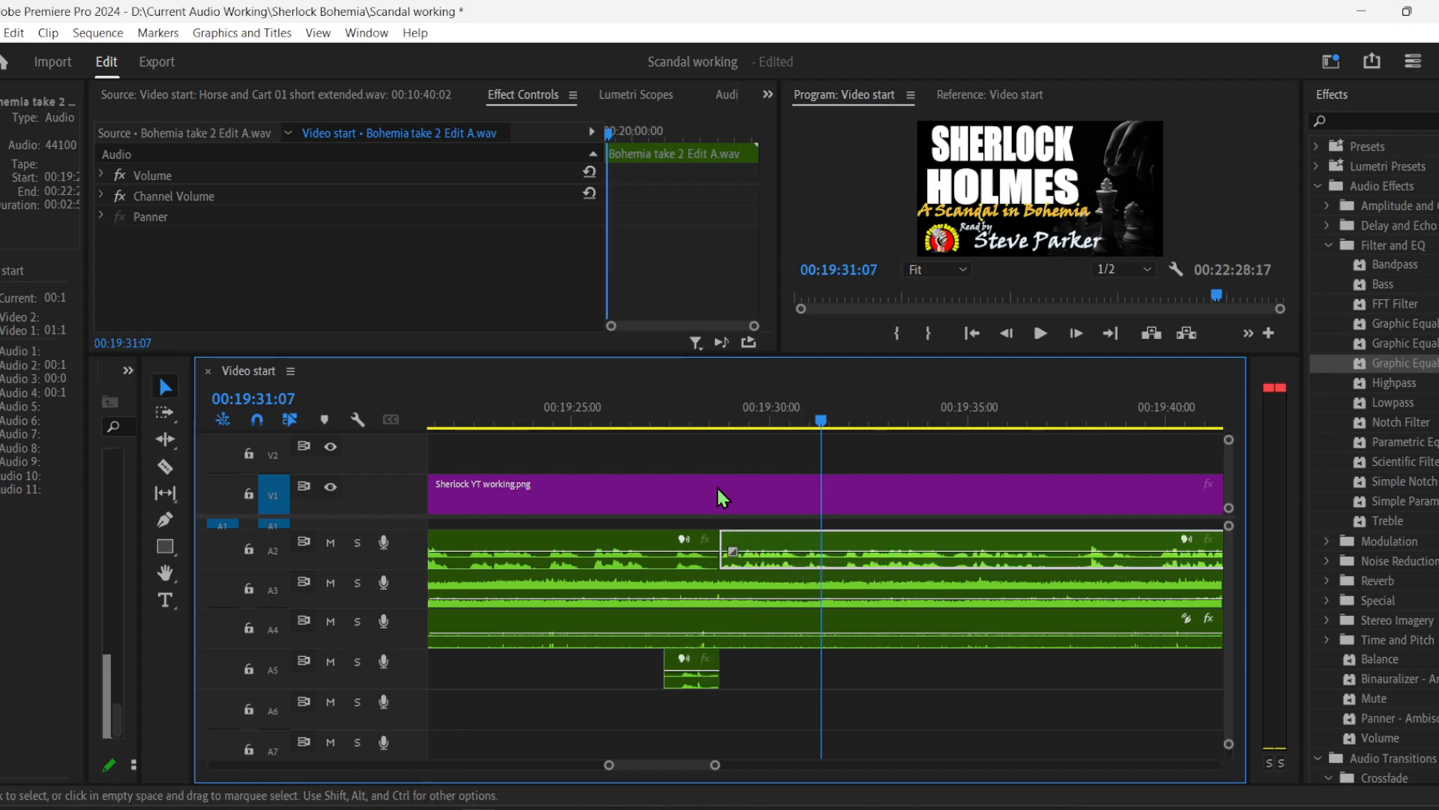
pyautogui.click(658, 413)
pyautogui.press('space')
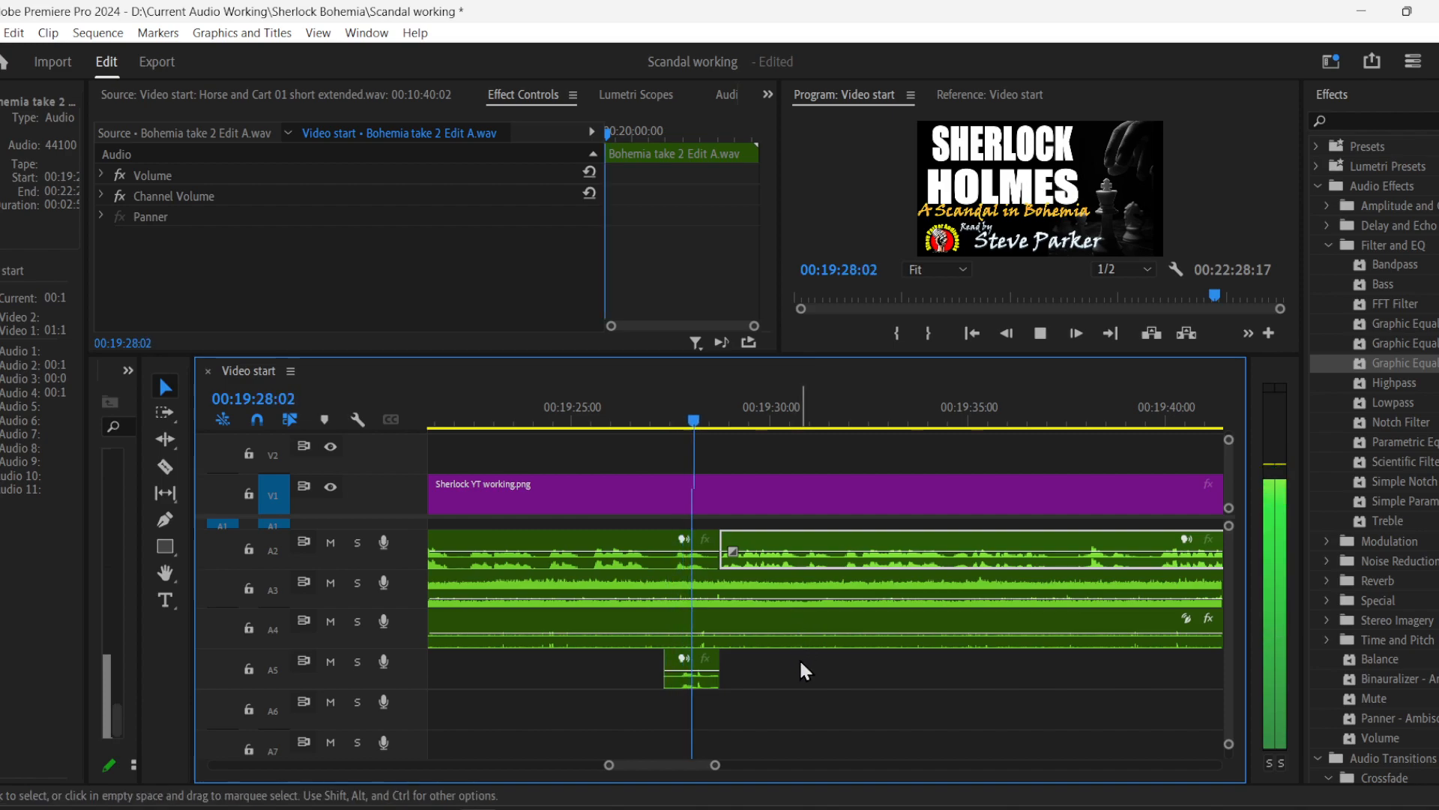
pyautogui.press('space')
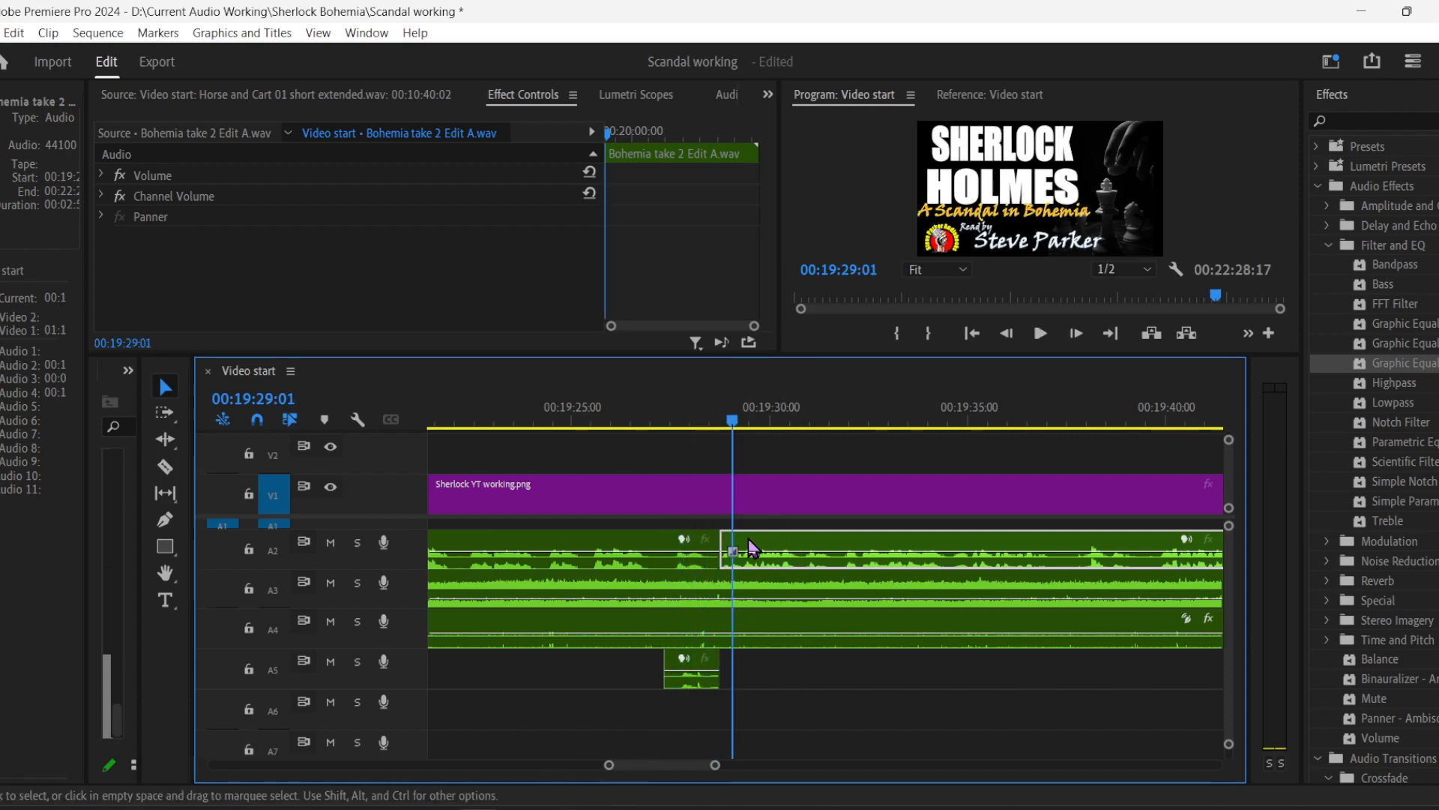
pyautogui.click(652, 414)
pyautogui.press('space')
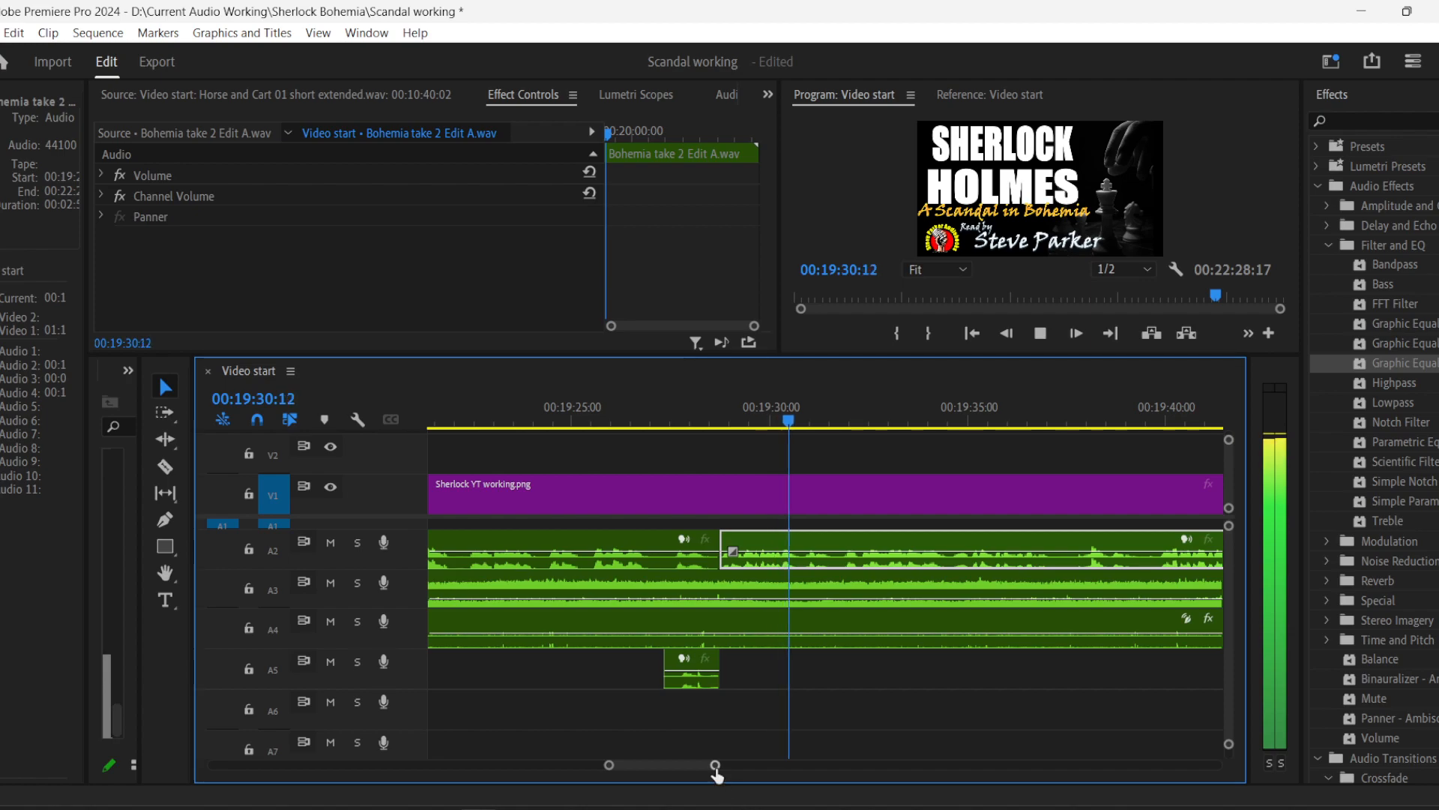
pyautogui.moveTo(715, 766); pyautogui.dragTo(729, 765)
pyautogui.click(934, 714)
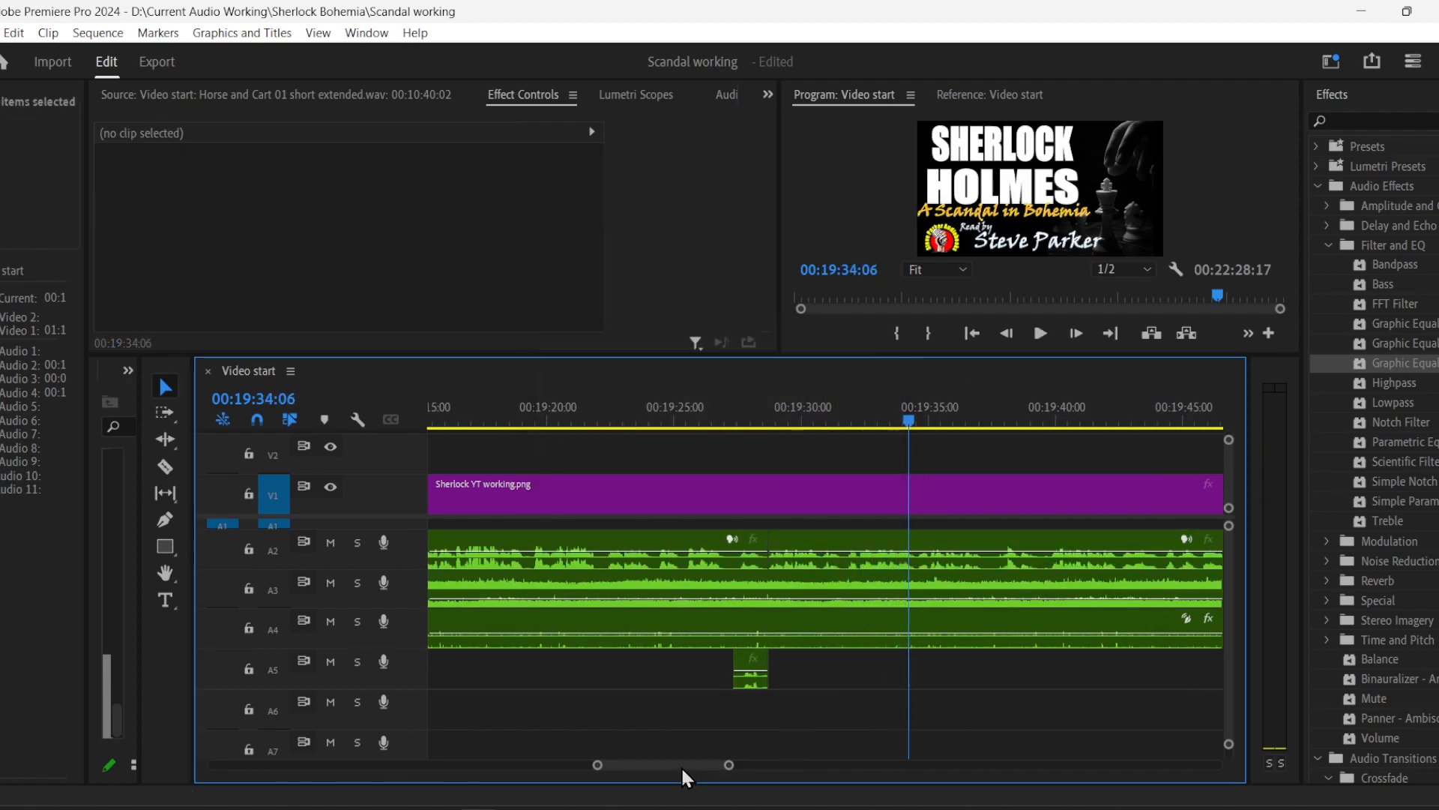
# - Listen to the narration from about 00:19:34 to 00:20:30 for further passages that need editing
pyautogui.scroll(-5, 681, 766)
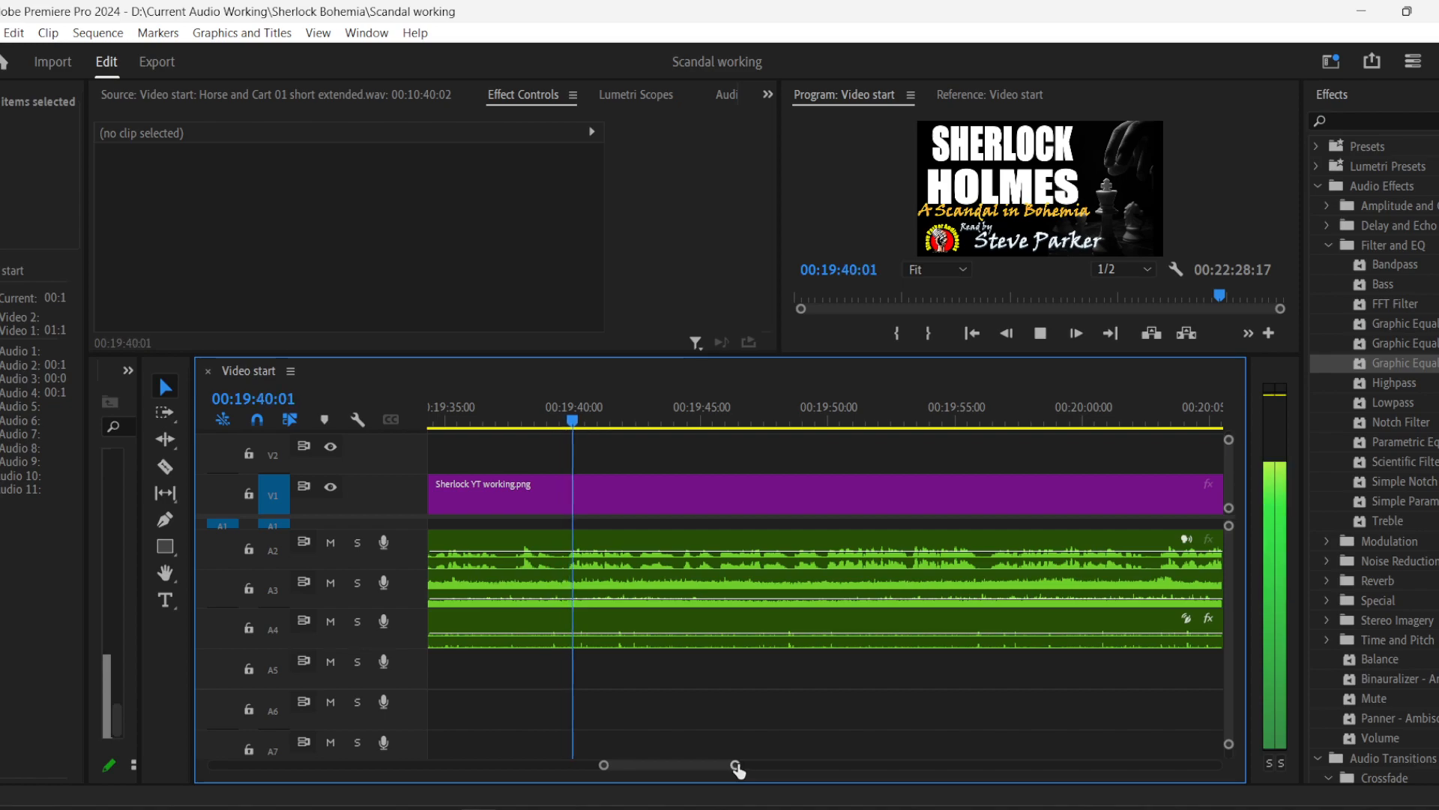
pyautogui.moveTo(736, 765); pyautogui.dragTo(892, 766)
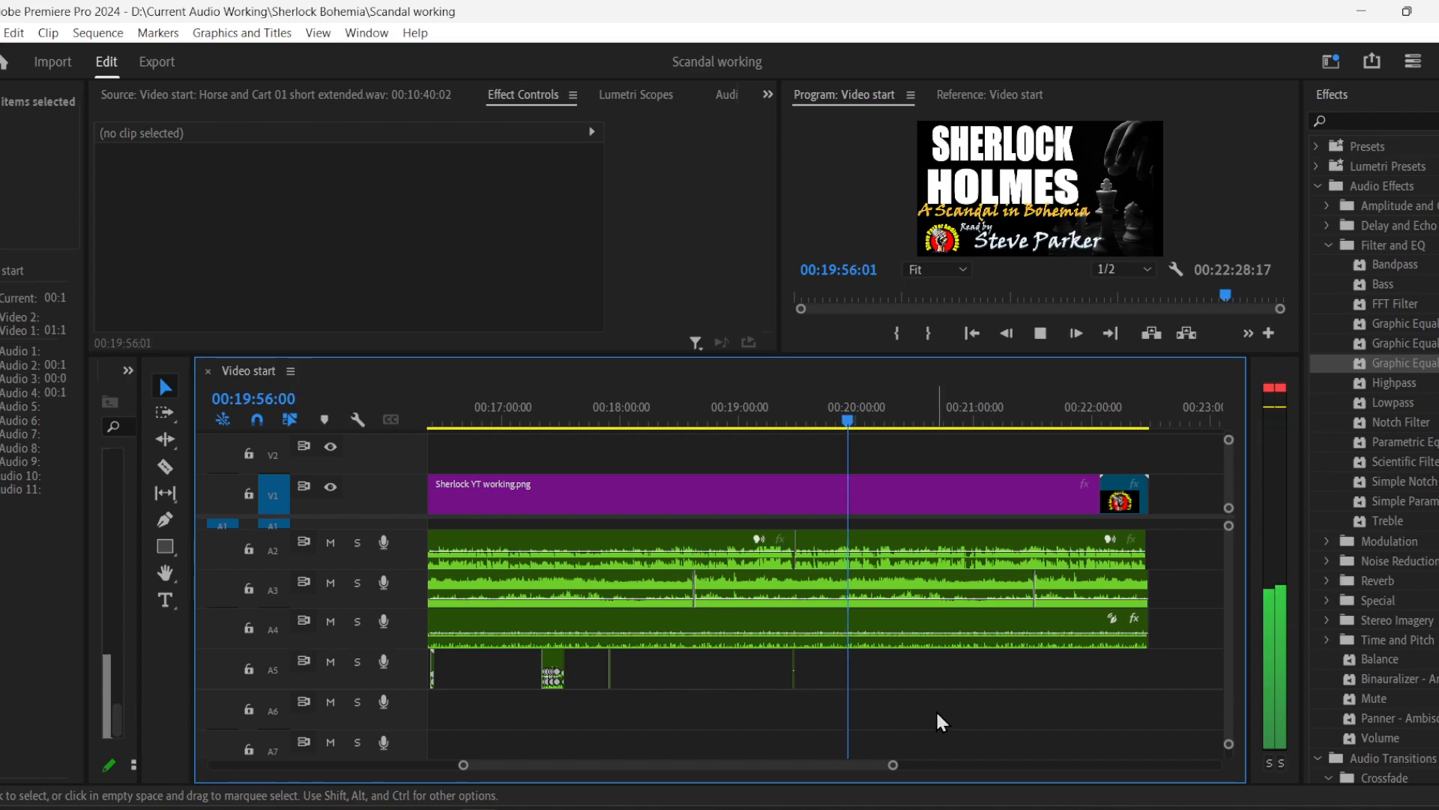
pyautogui.moveTo(465, 765); pyautogui.dragTo(525, 765)
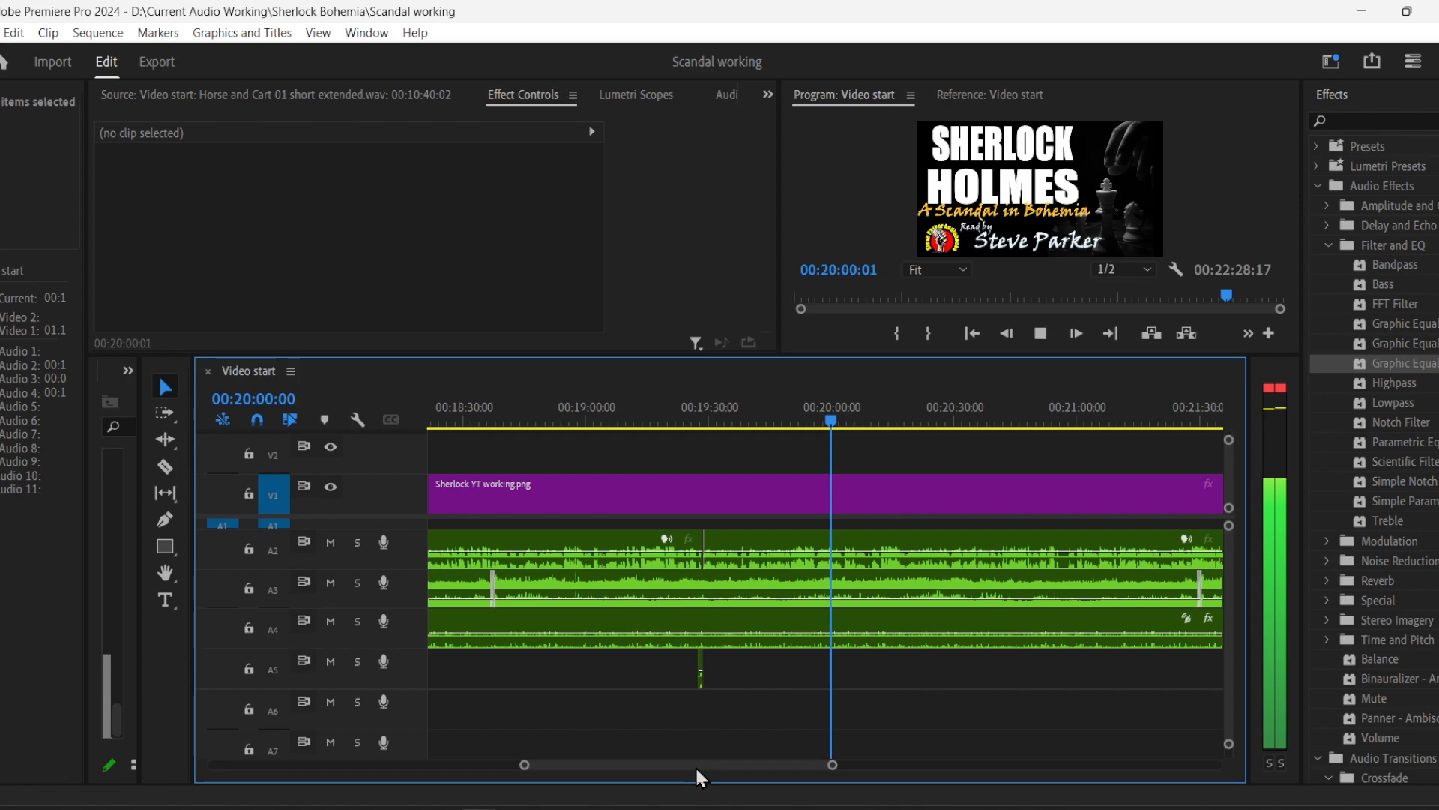
pyautogui.moveTo(685, 765); pyautogui.dragTo(701, 764)
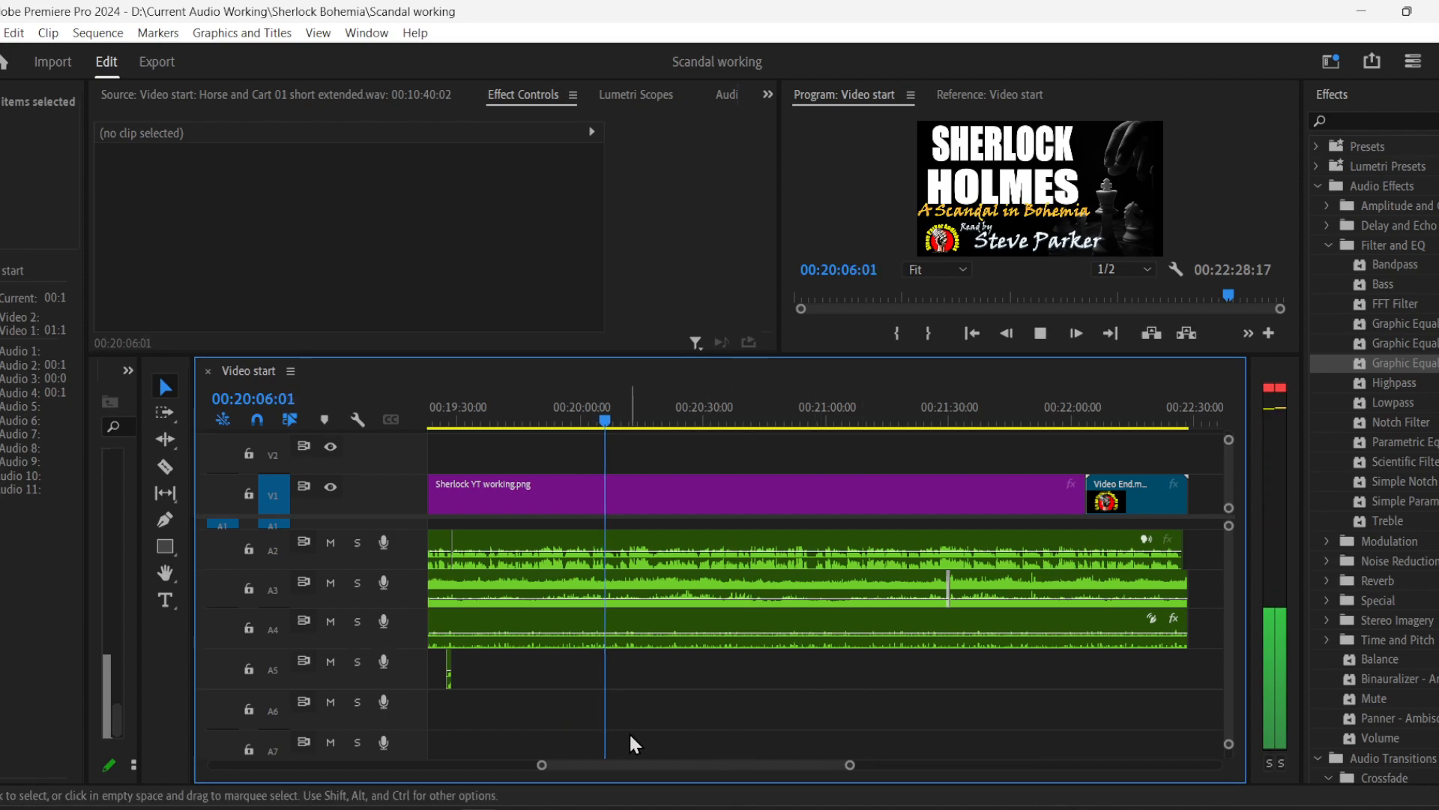
pyautogui.moveTo(542, 766); pyautogui.dragTo(576, 766)
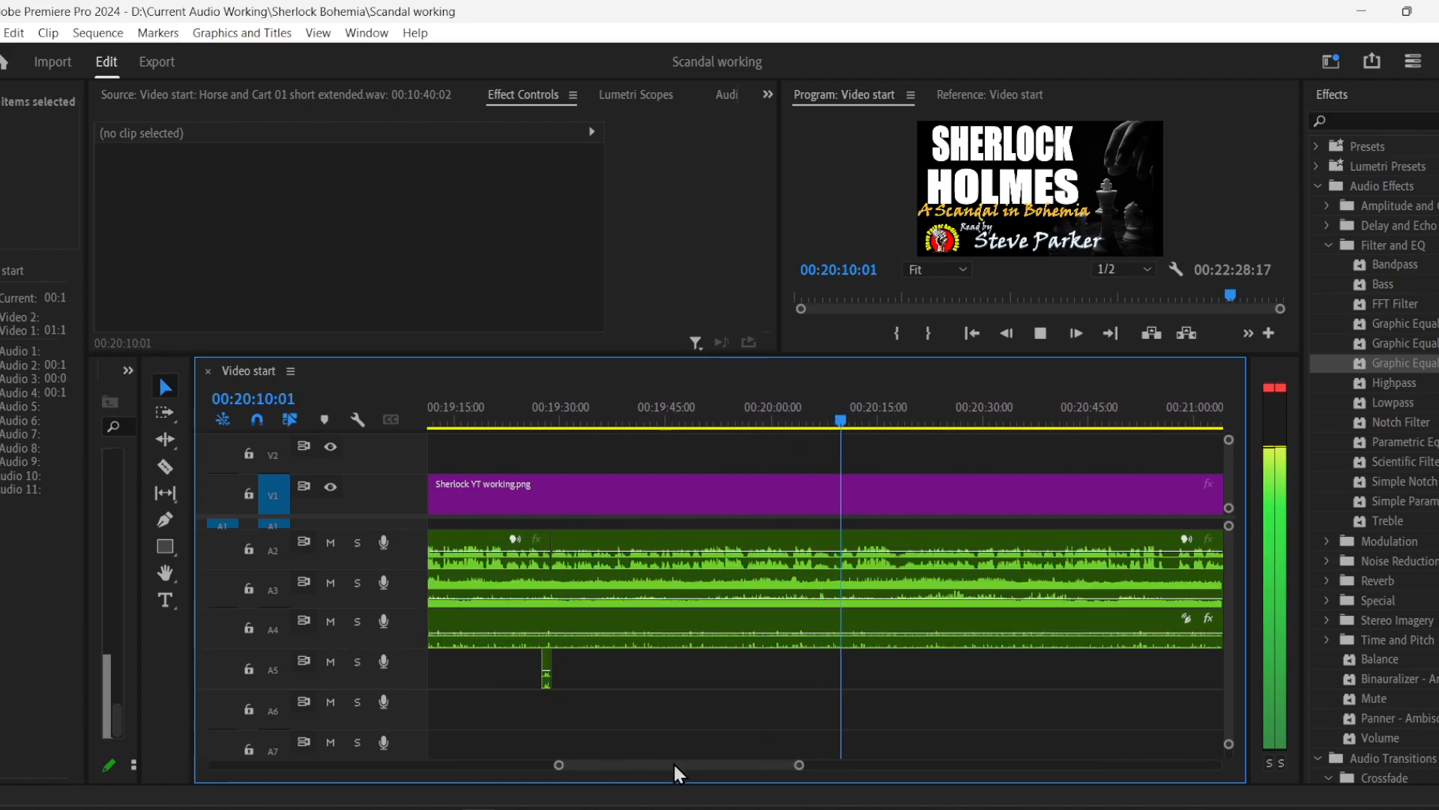
pyautogui.moveTo(673, 763); pyautogui.dragTo(690, 762)
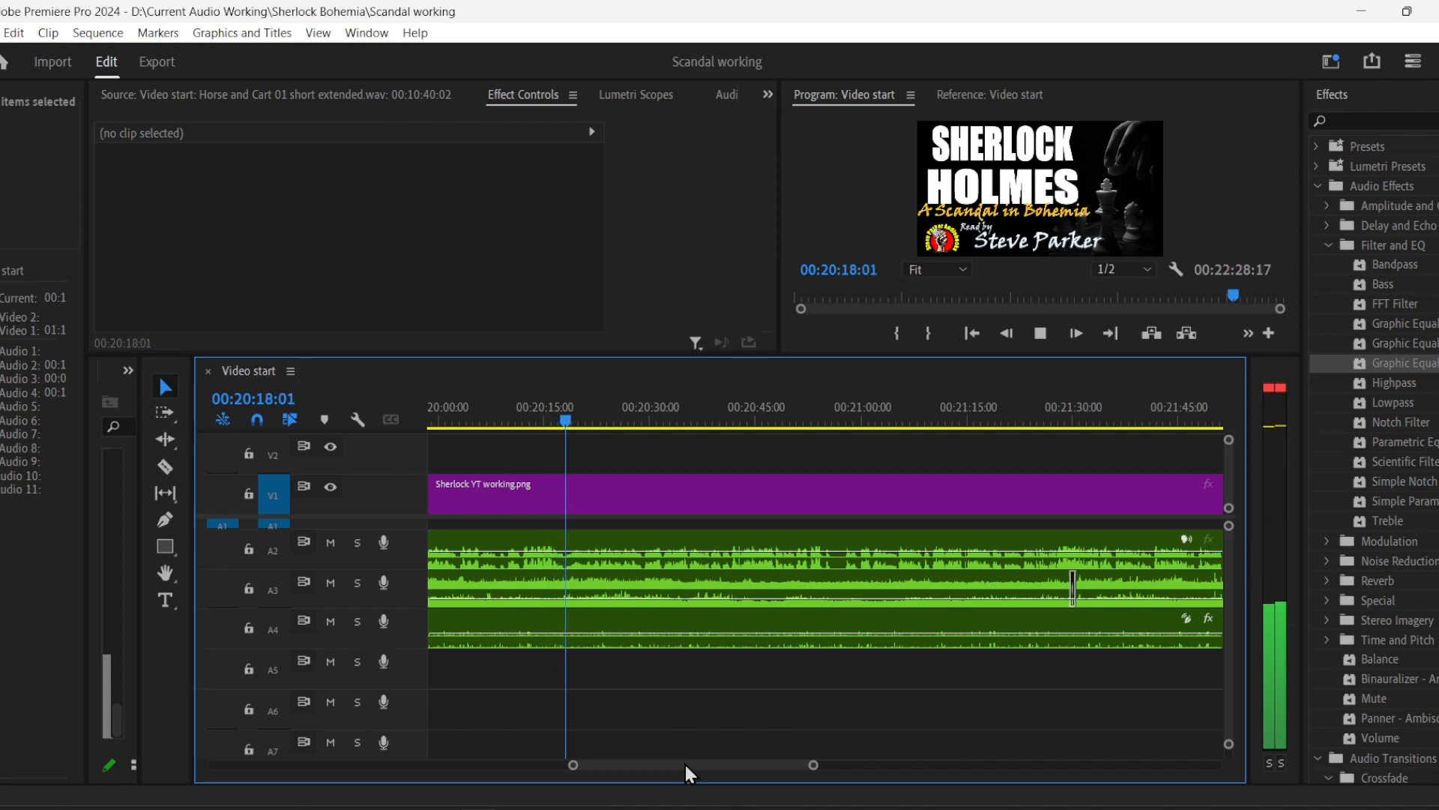
pyautogui.moveTo(680, 763); pyautogui.dragTo(685, 767)
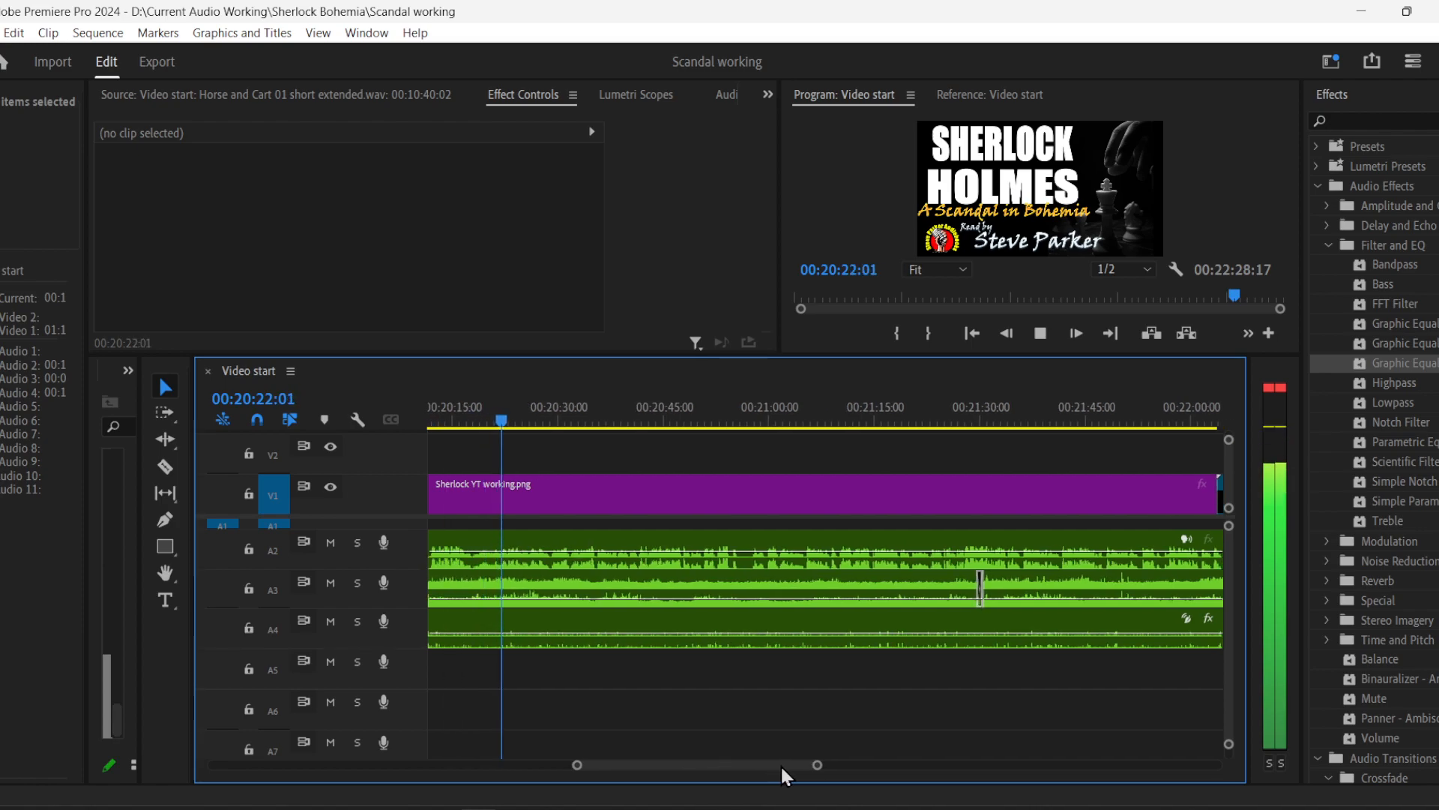
pyautogui.moveTo(818, 765); pyautogui.dragTo(790, 762)
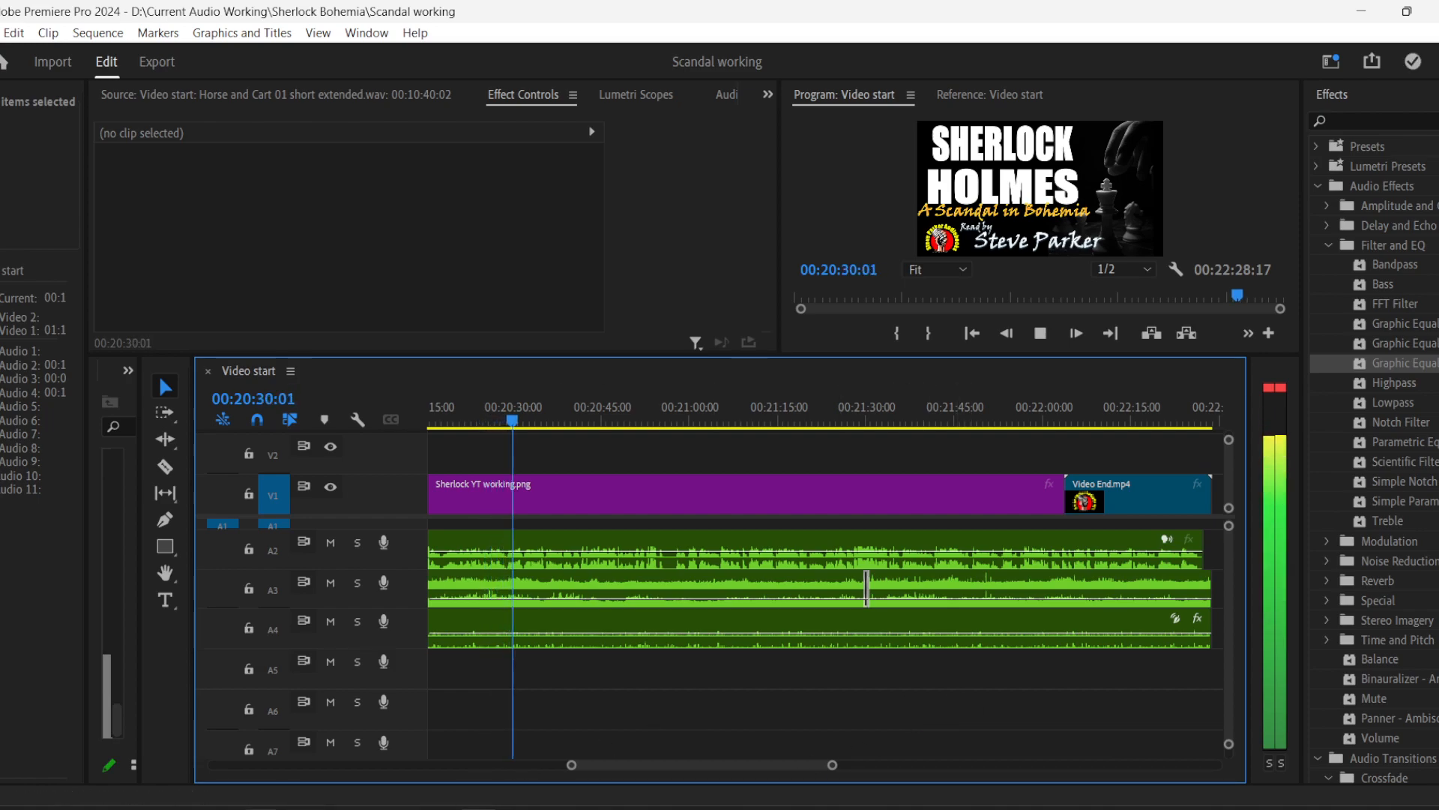
# - Switch to File Explorer and open the Sherlock Bohemia folder inside Current Audio Working
pyautogui.moveTo(261, 809)
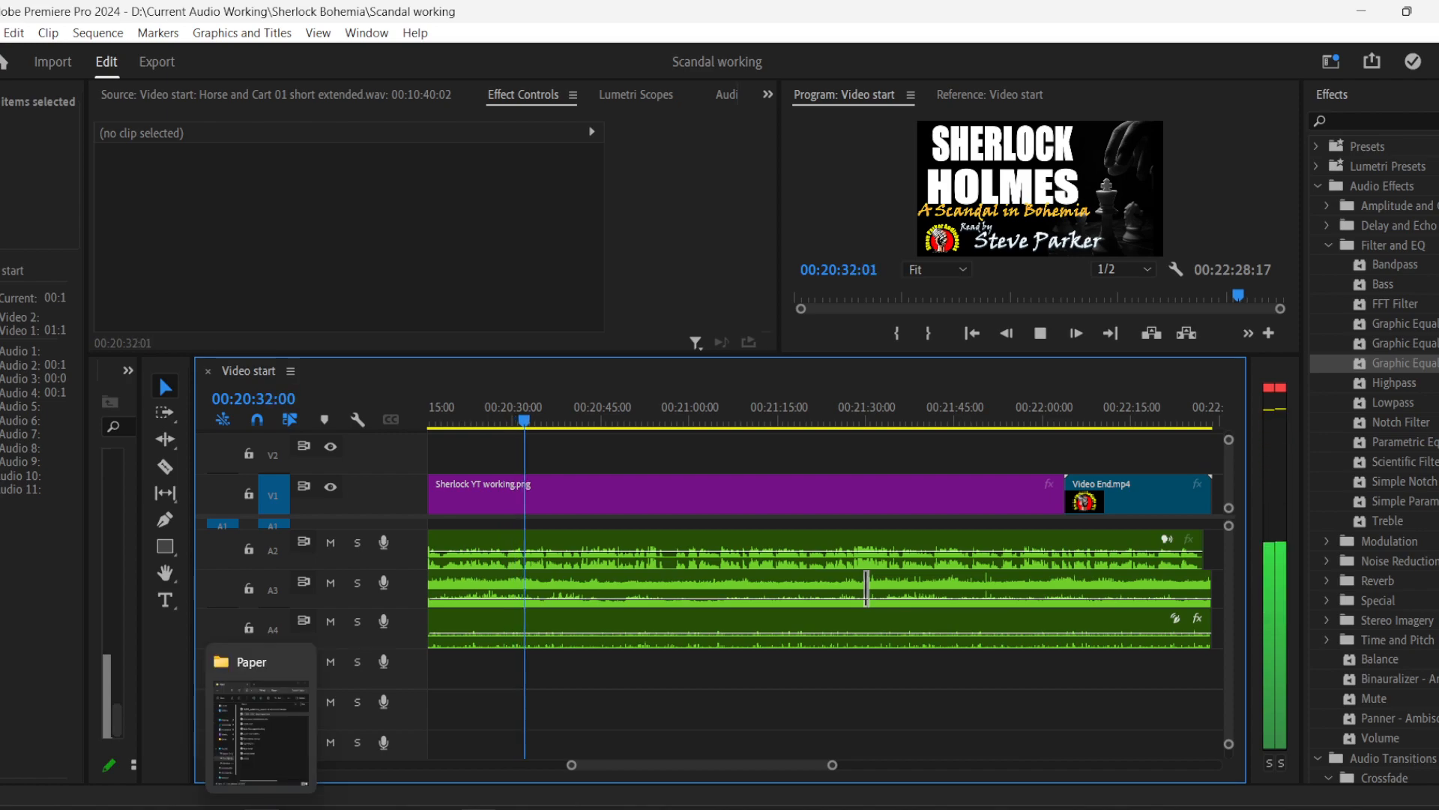
pyautogui.rightClick(261, 809)
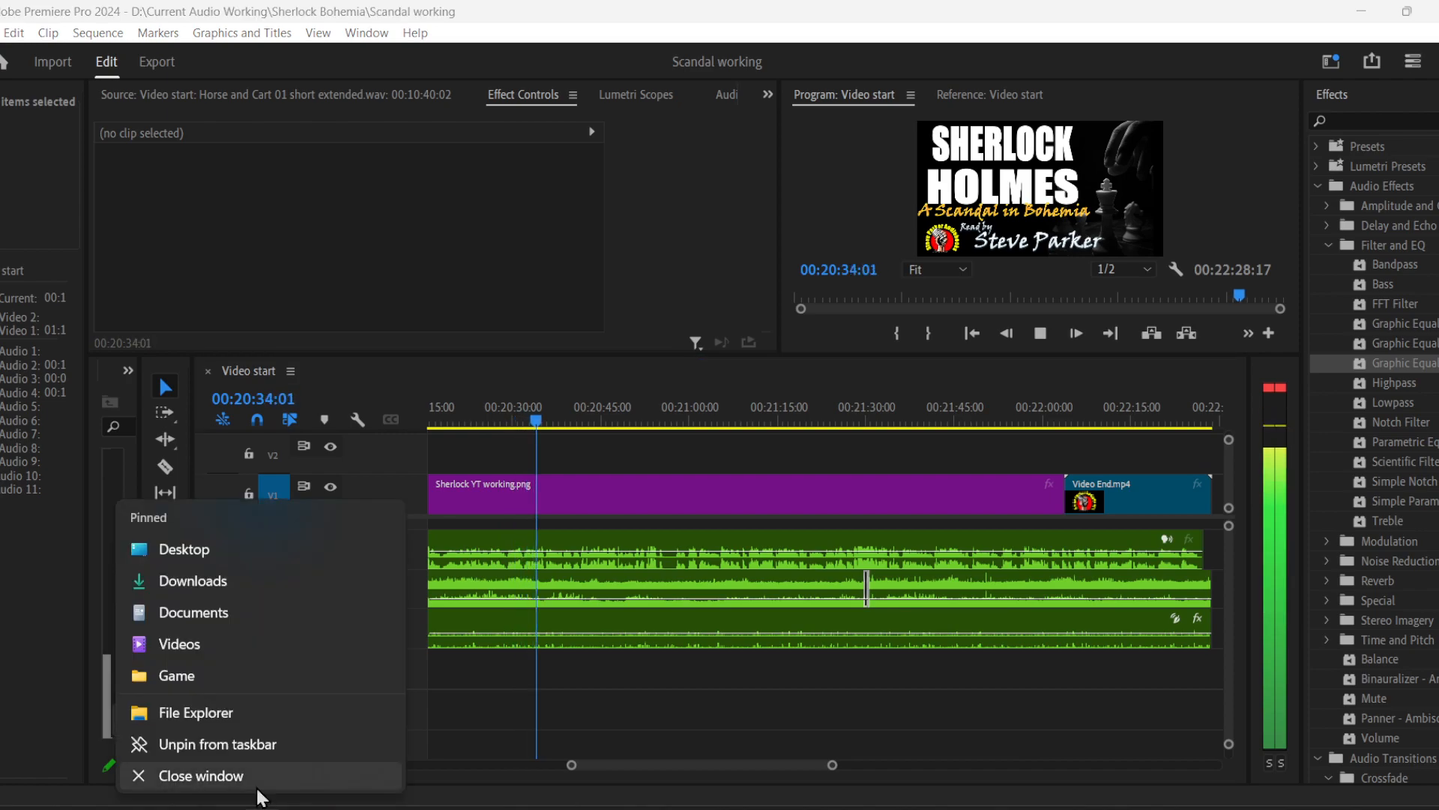
pyautogui.click(223, 713)
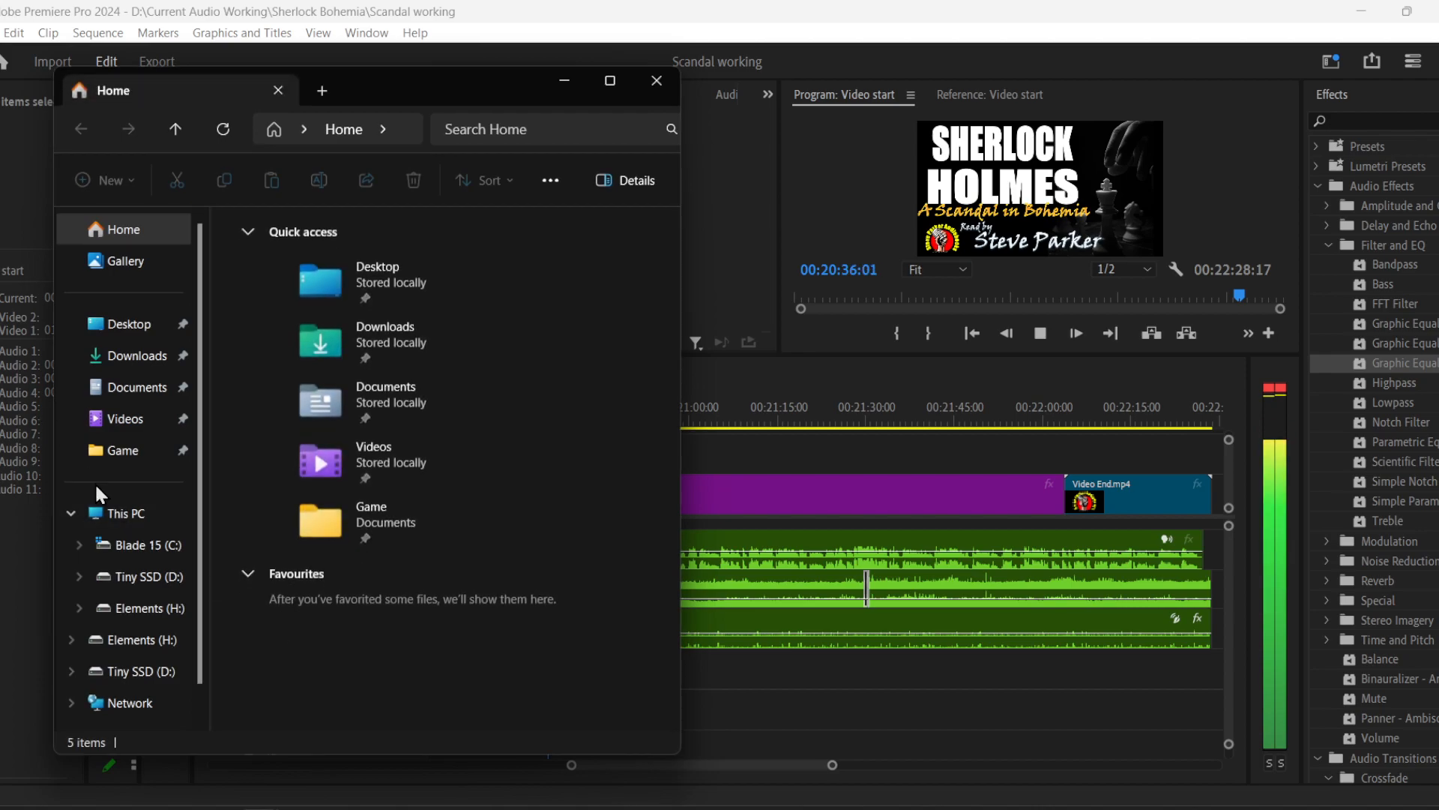
pyautogui.click(134, 329)
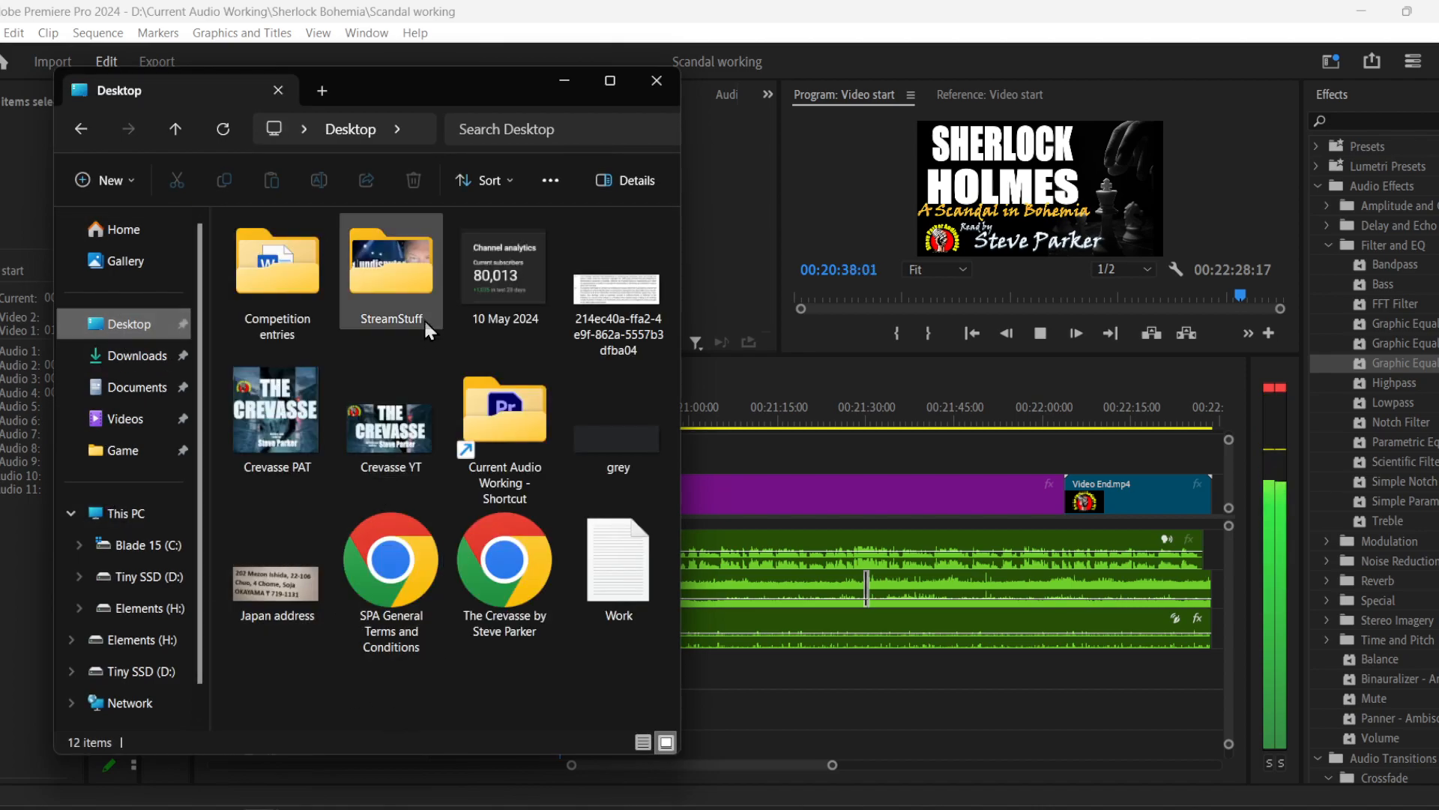
pyautogui.click(516, 416)
pyautogui.doubleClick(517, 416)
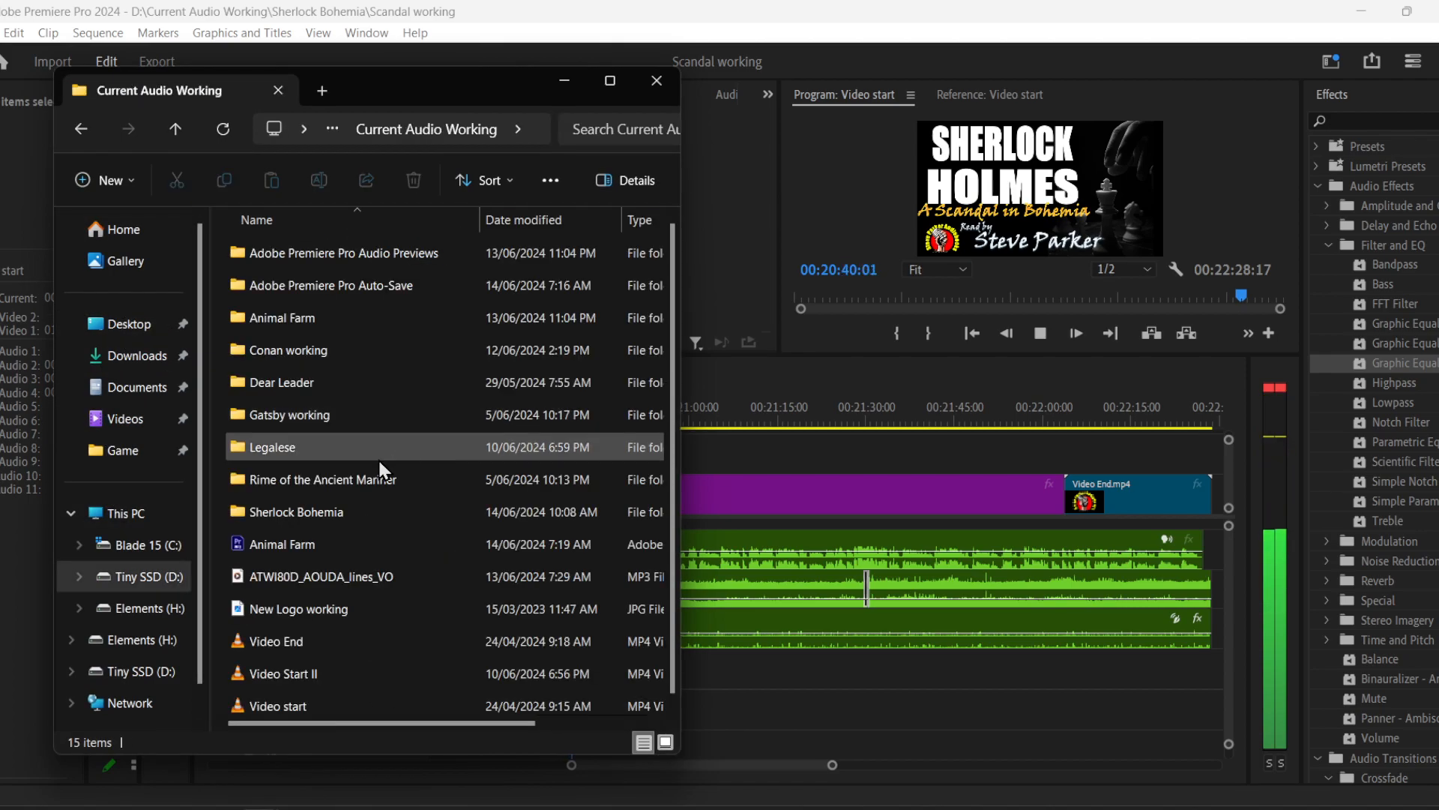
pyautogui.doubleClick(331, 519)
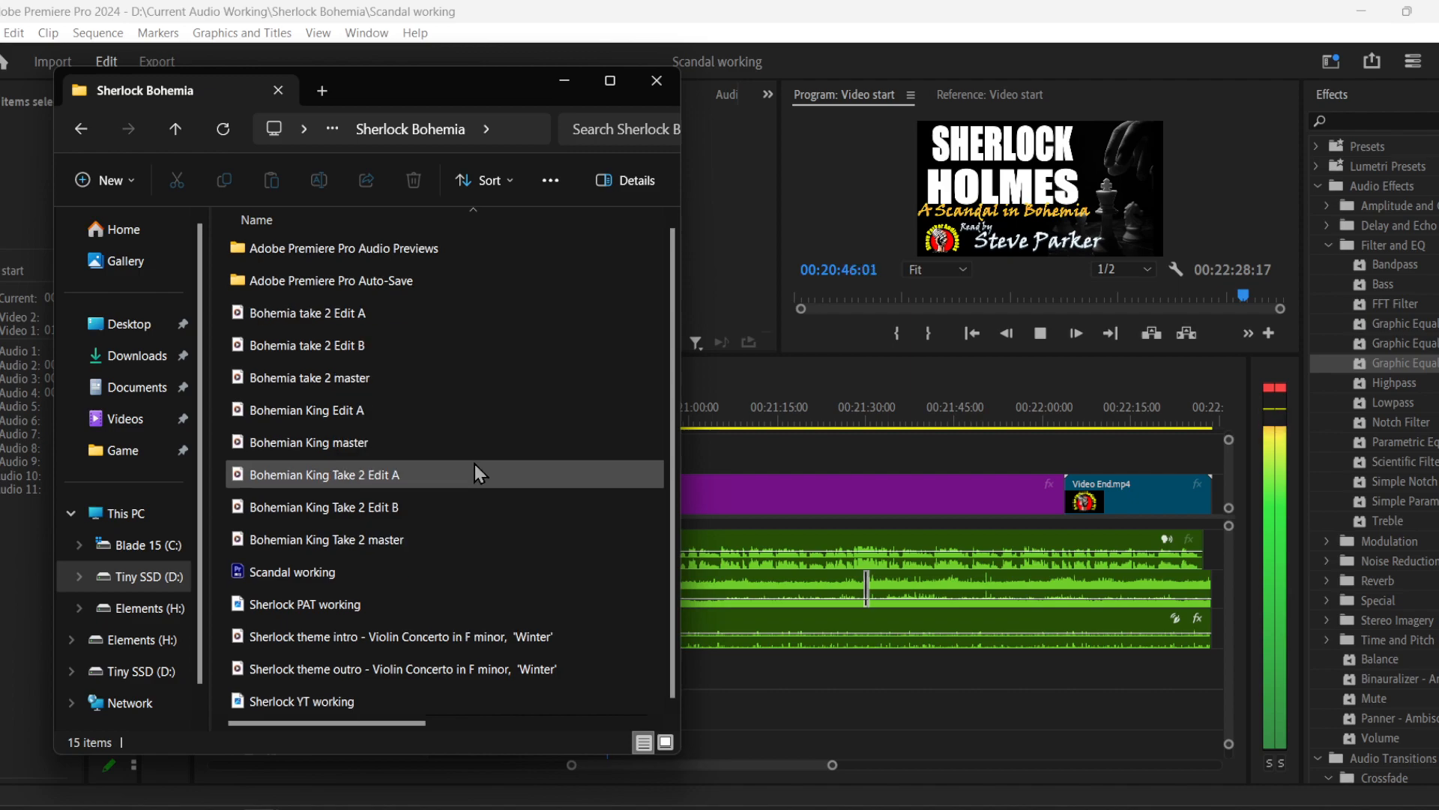
# - Add the Sherlock theme outro (Violin Concerto in F minor, 'Winter') at about 00:22:09 and place it on A1
pyautogui.click(475, 669)
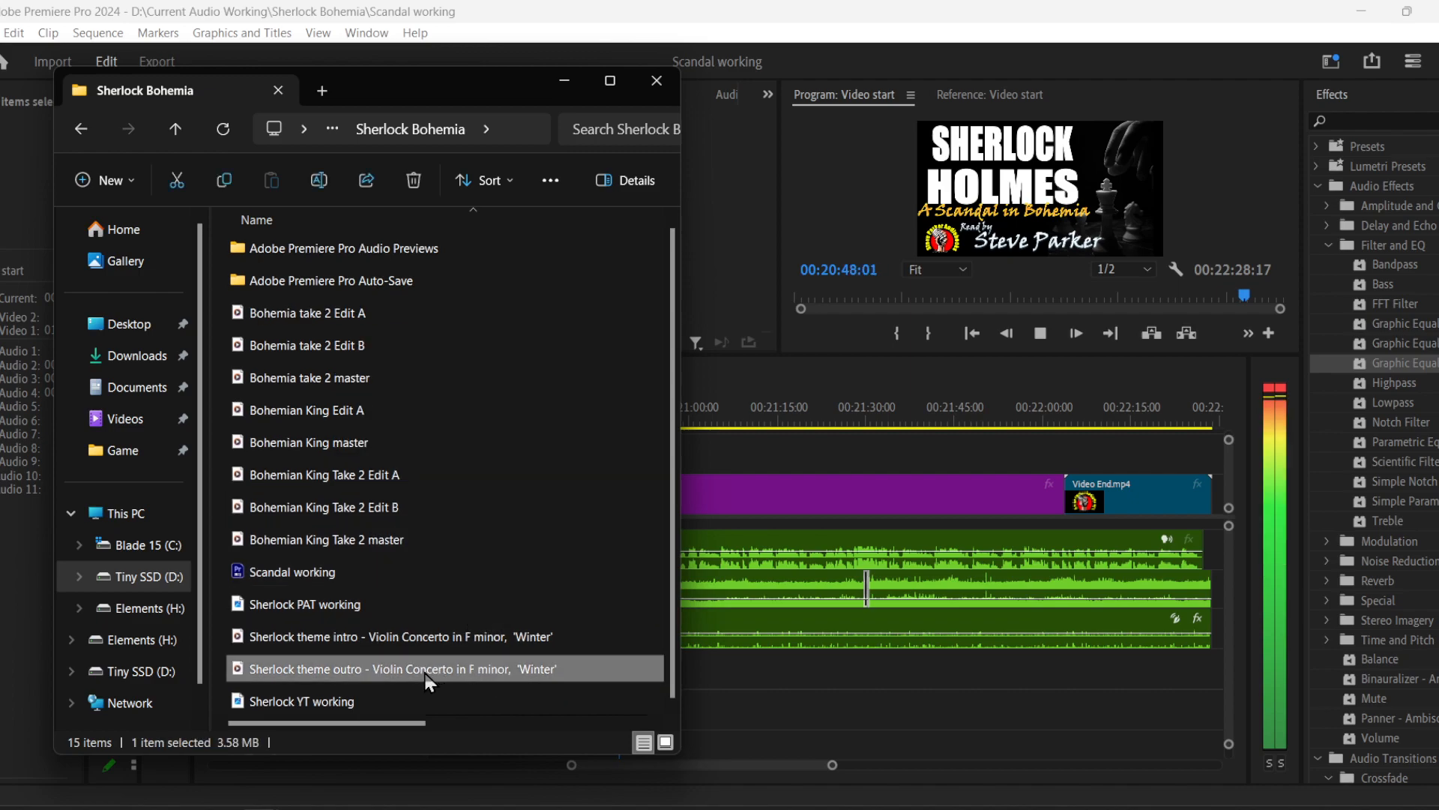
pyautogui.moveTo(429, 682); pyautogui.dragTo(1093, 670)
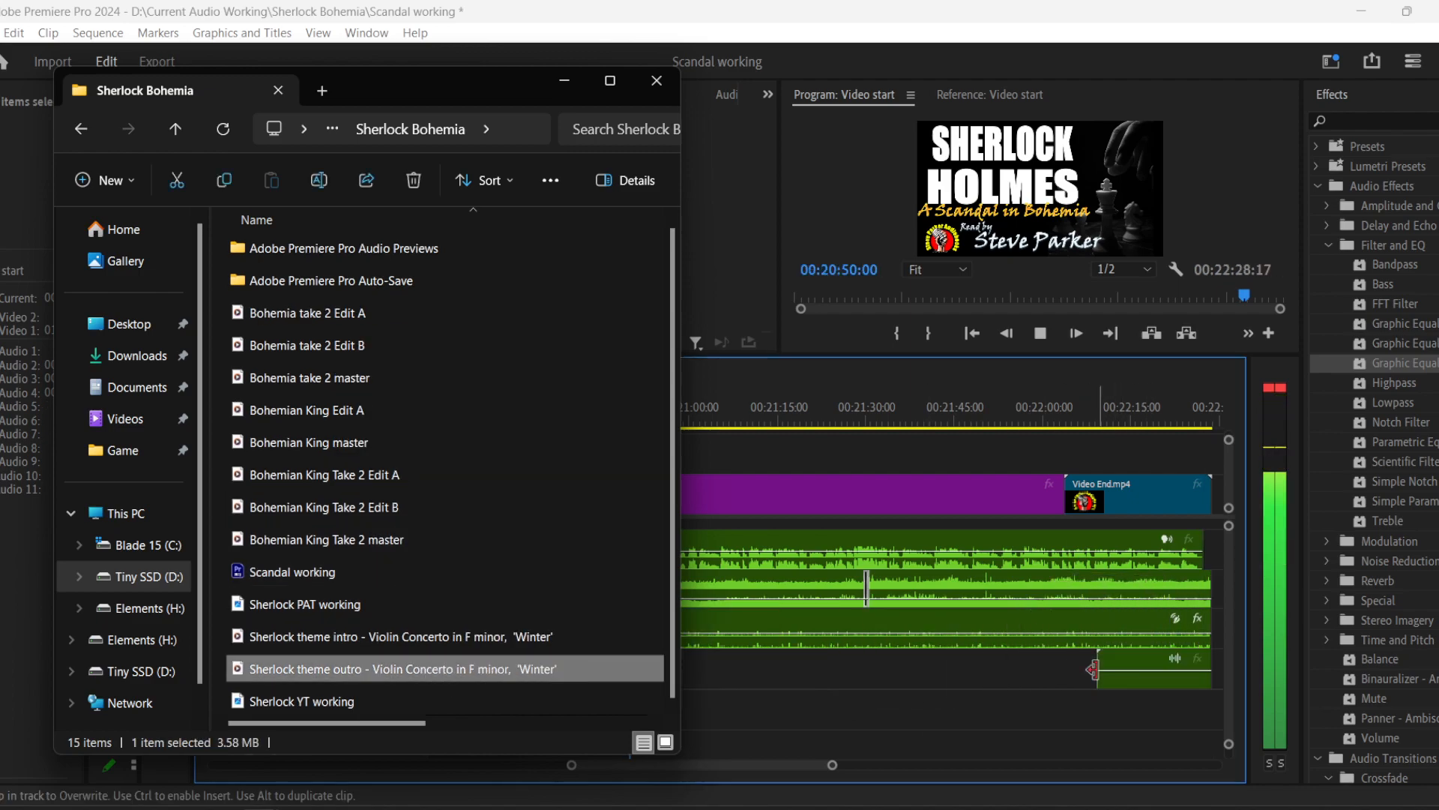
pyautogui.click(1006, 735)
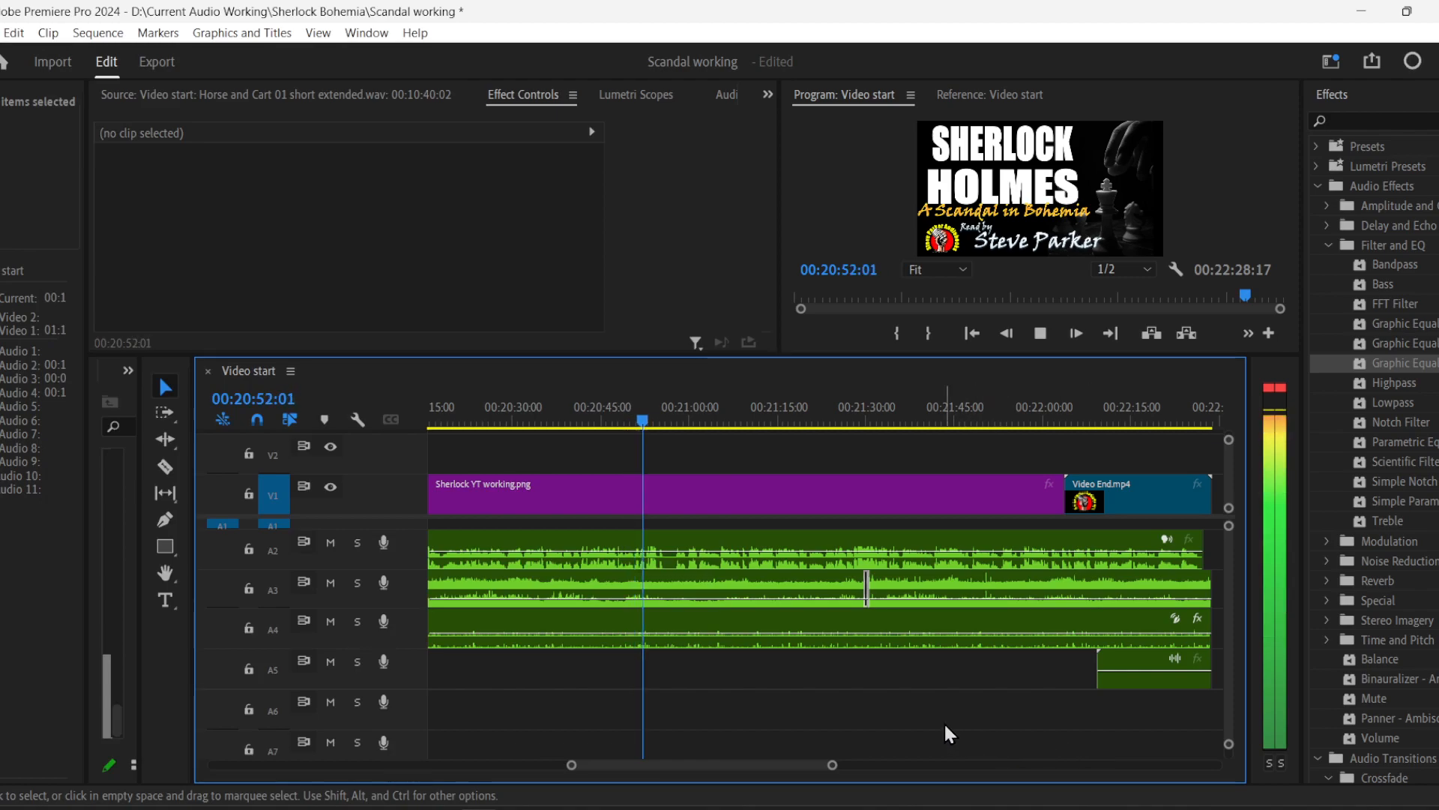
pyautogui.scroll(2, 1233, 676)
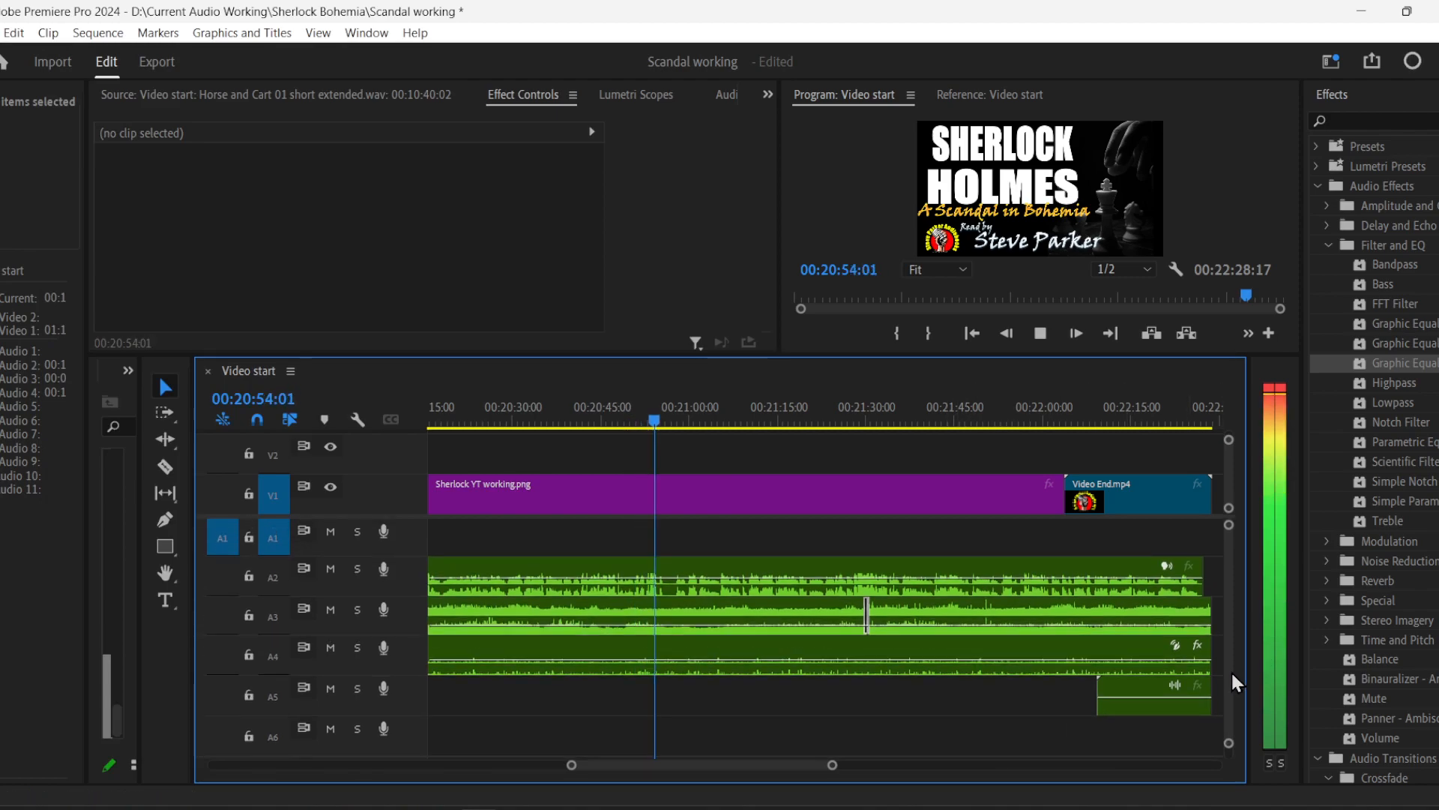
pyautogui.click(1137, 685)
pyautogui.moveTo(1136, 685); pyautogui.dragTo(1130, 543)
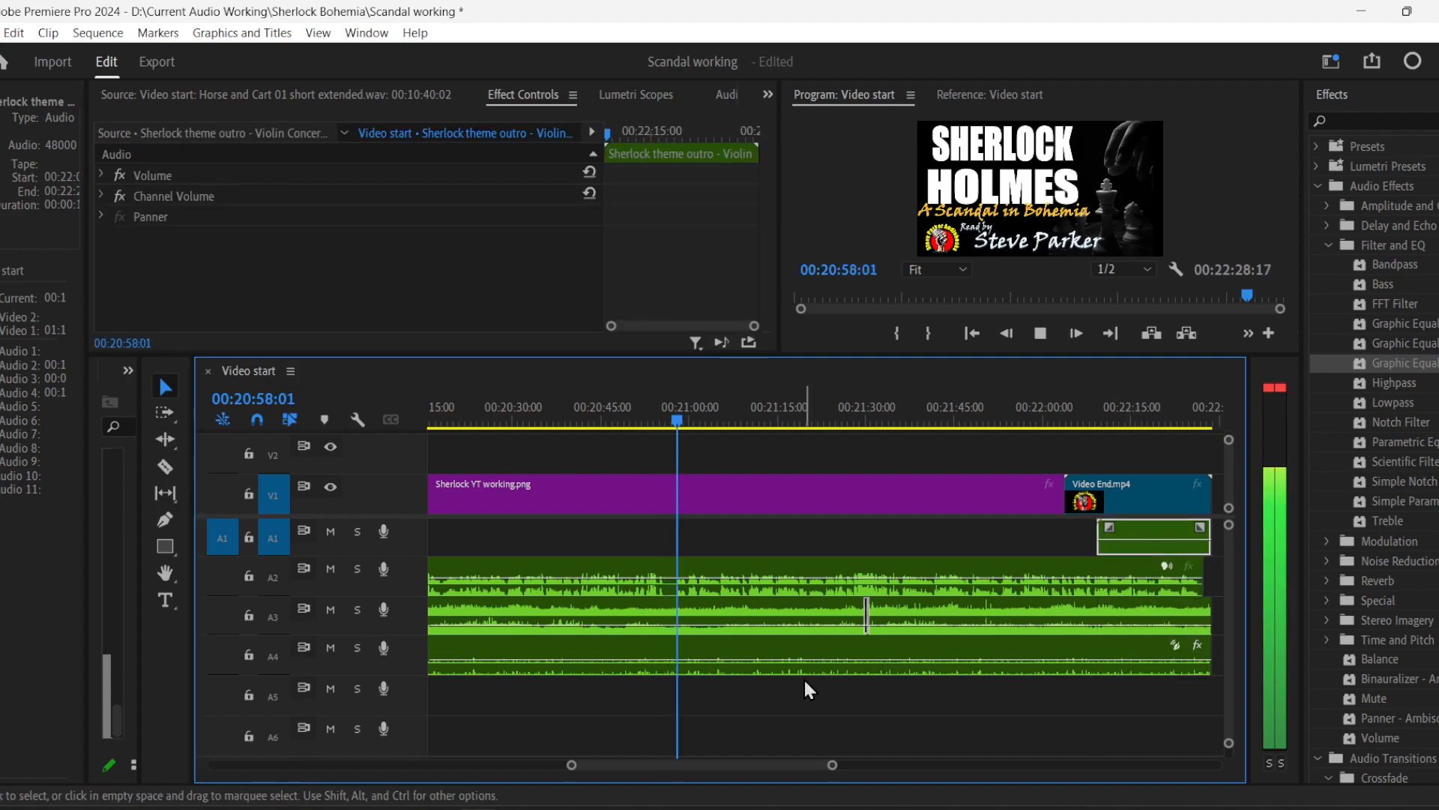
# - Replay the narration from about 00:20:52:17 and cut the A2 clip at about 00:20:54:16 and 00:20:56:03
pyautogui.moveTo(572, 764); pyautogui.dragTo(586, 767)
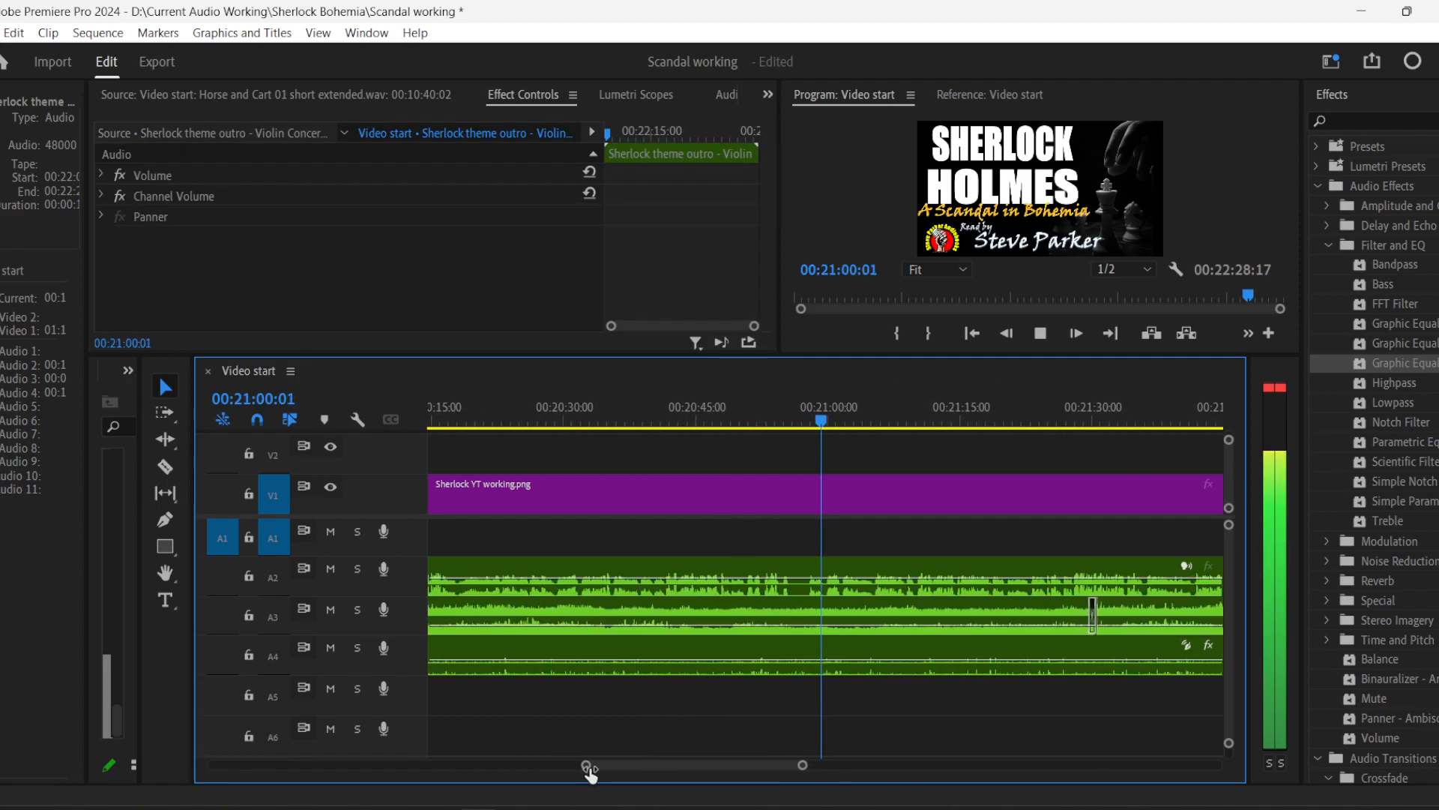
pyautogui.press('space')
pyautogui.moveTo(815, 422); pyautogui.dragTo(762, 421)
pyautogui.press('space')
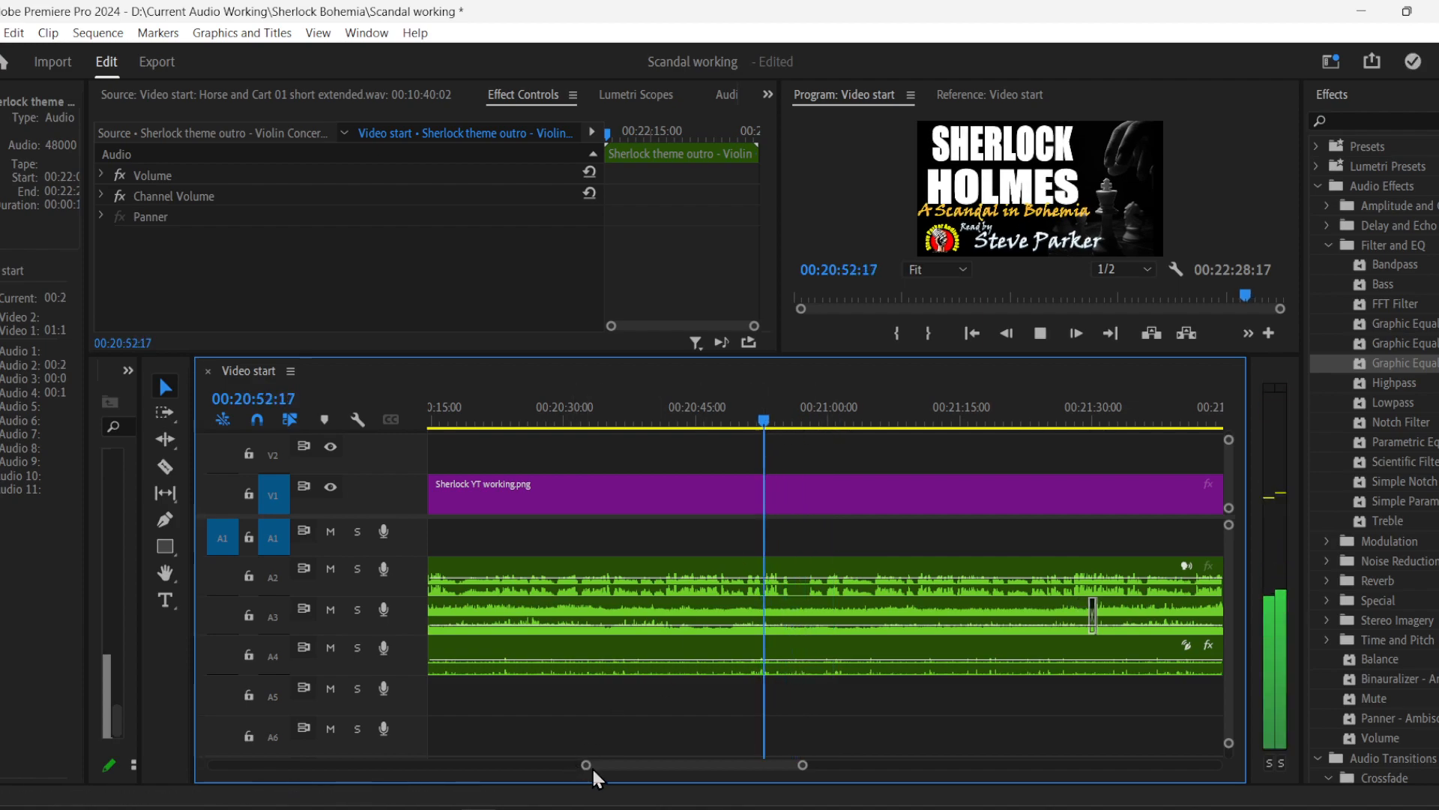
pyautogui.moveTo(589, 766); pyautogui.dragTo(601, 766)
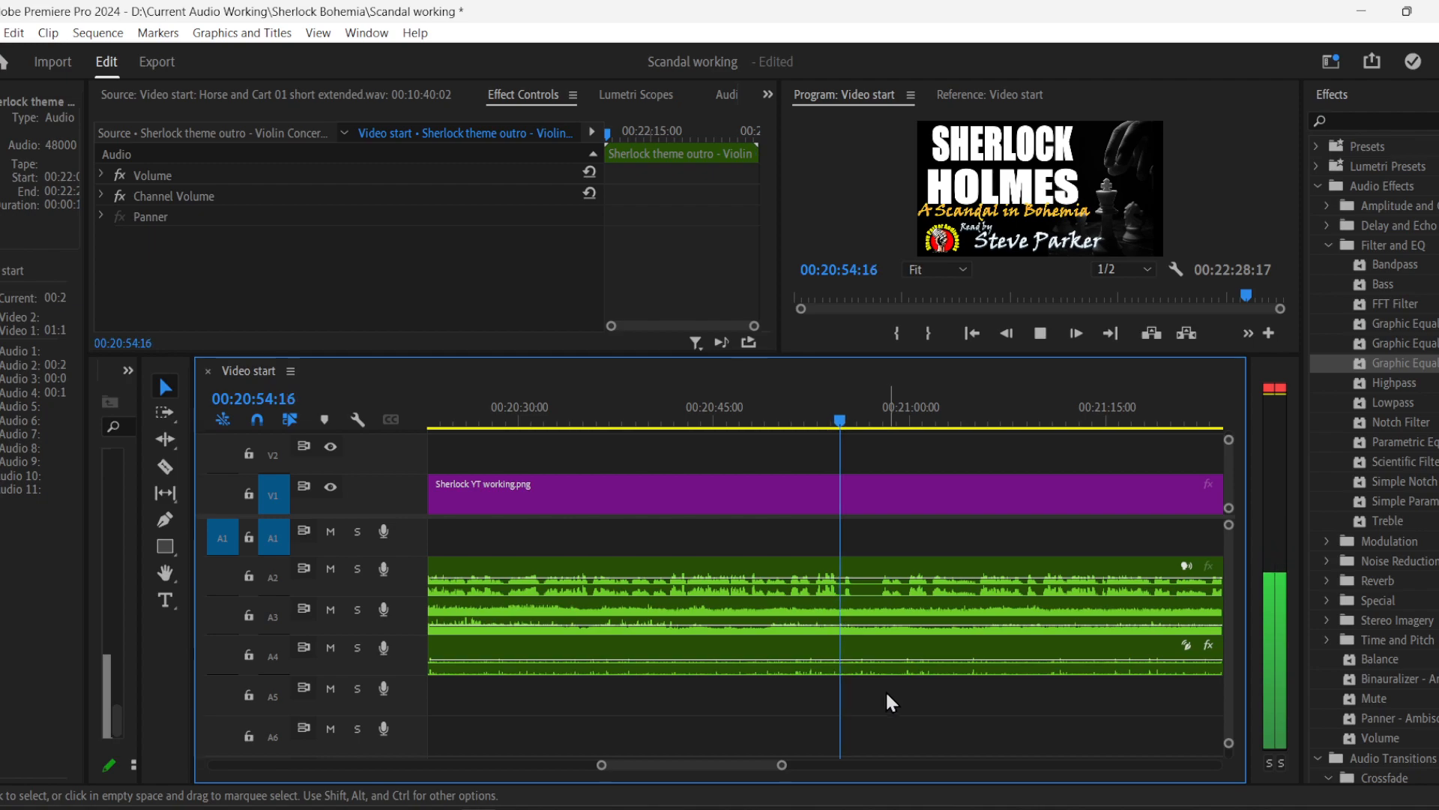
pyautogui.press('space')
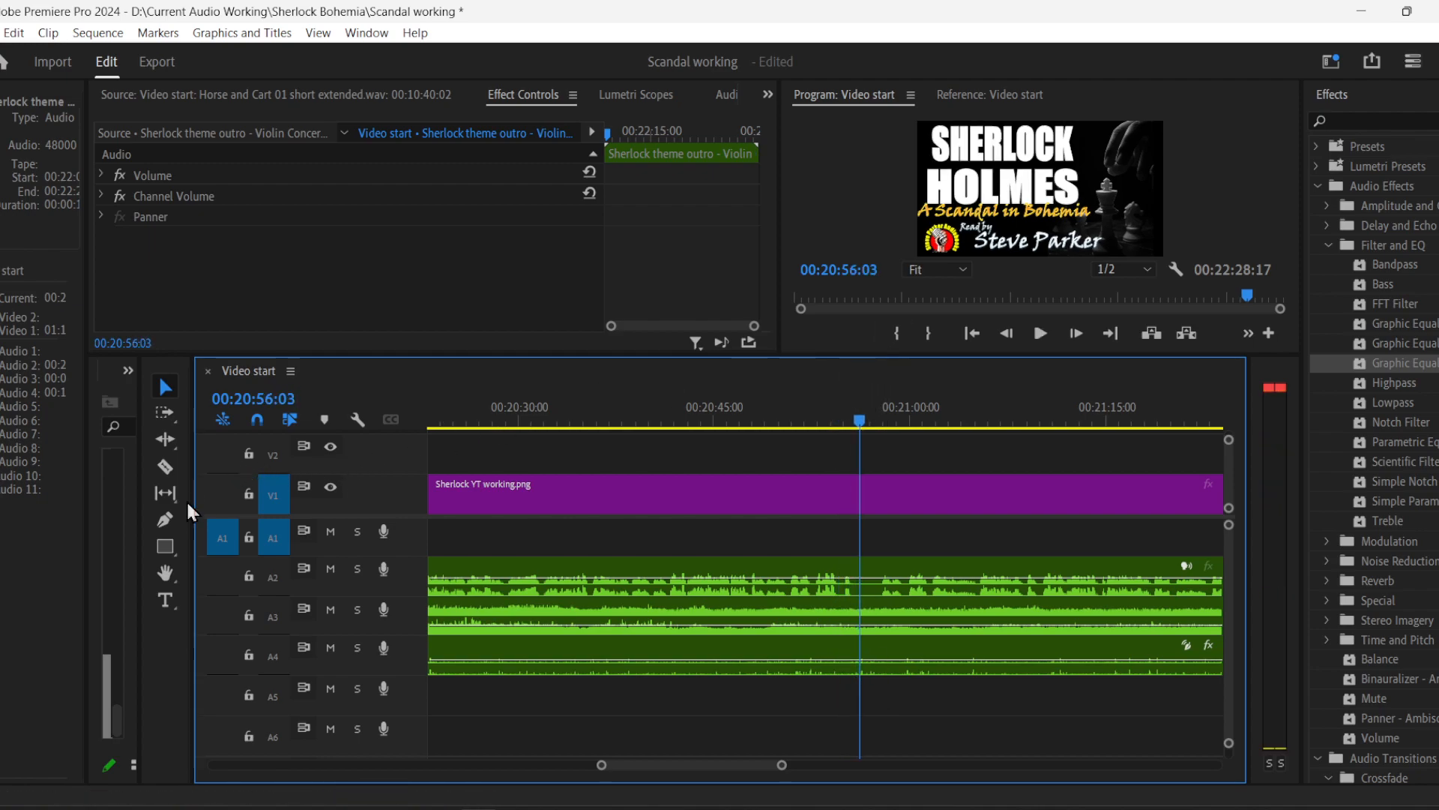
pyautogui.click(171, 465)
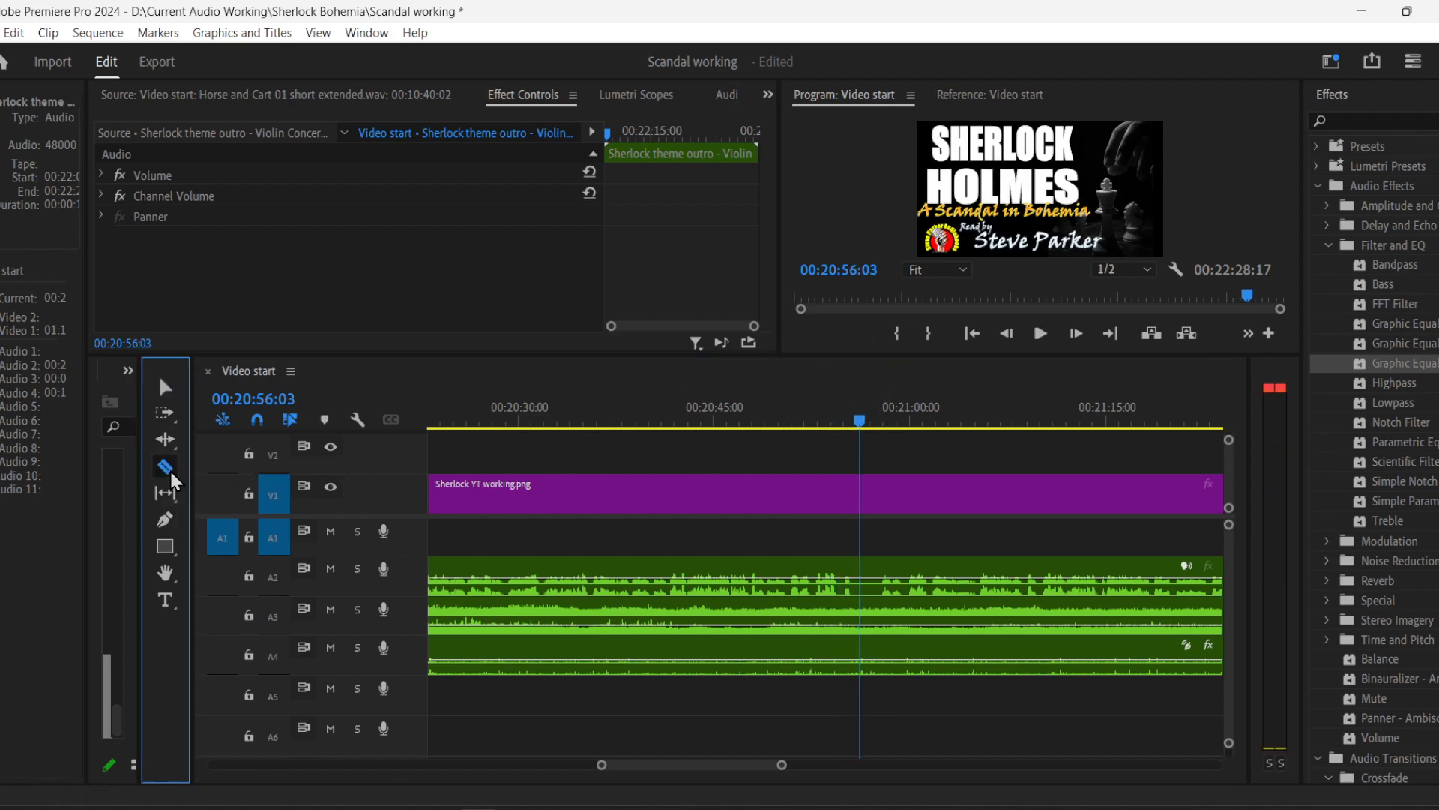
pyautogui.click(852, 425)
pyautogui.moveTo(853, 425); pyautogui.dragTo(827, 424)
pyautogui.press('space')
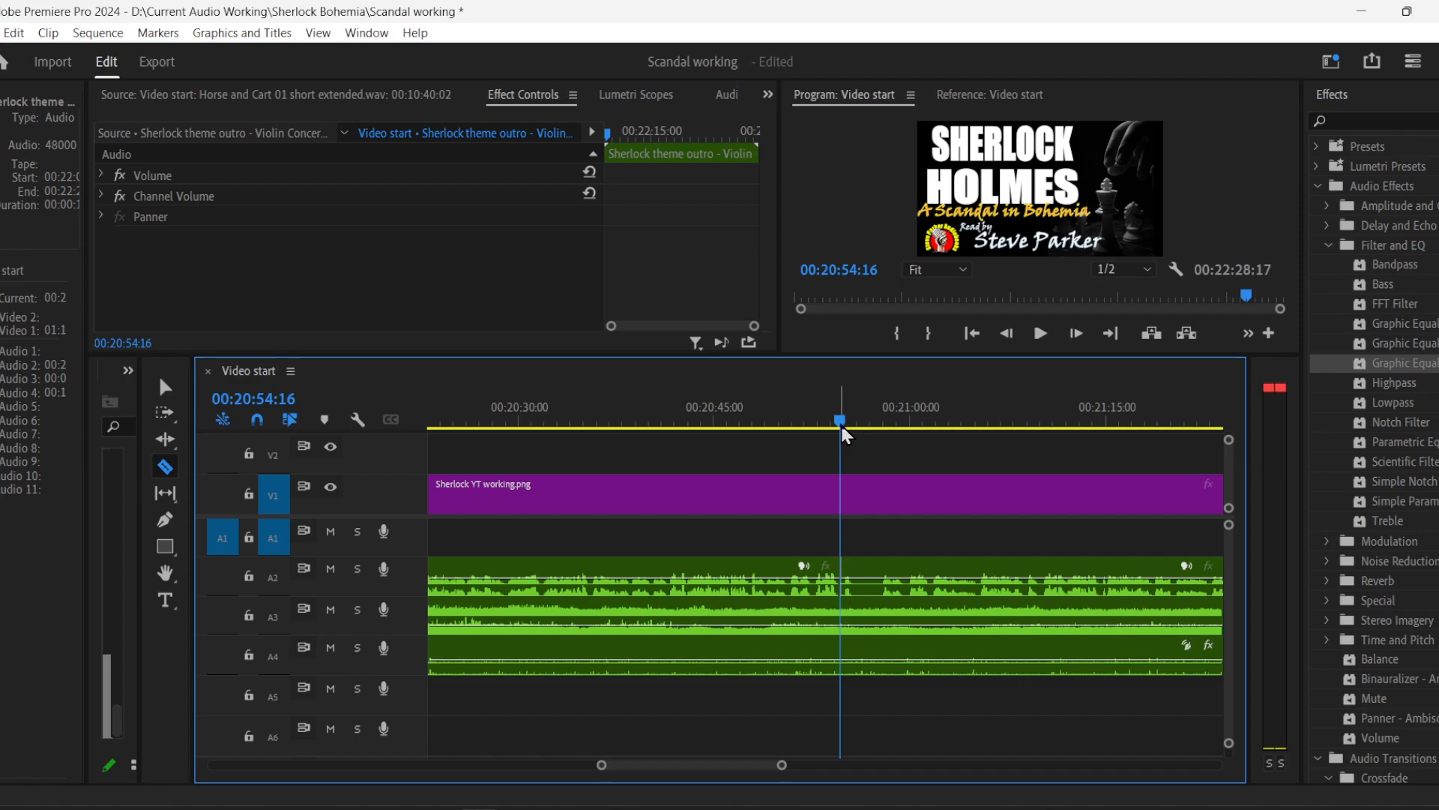
pyautogui.press('space')
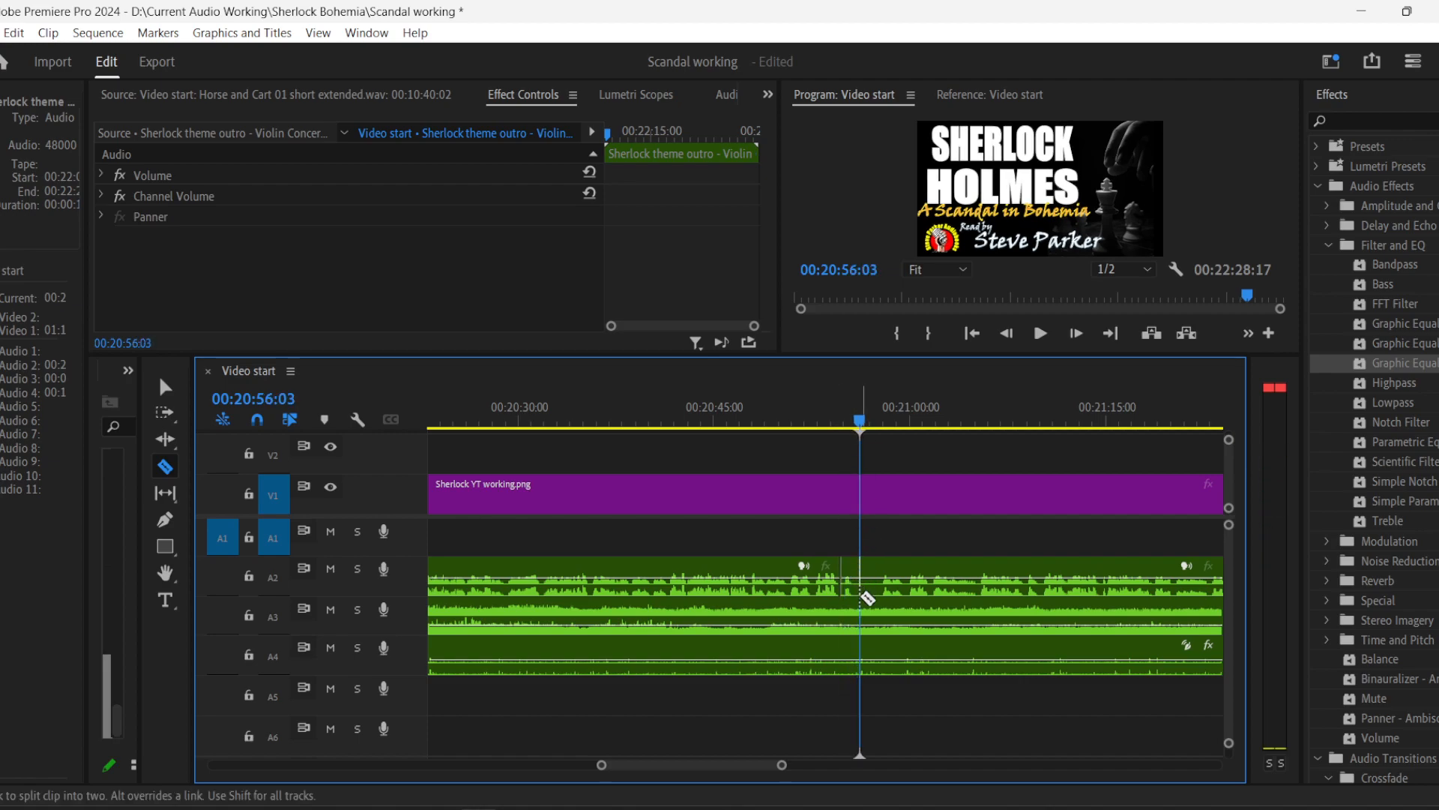
# - Move the isolated narration section to A5 at about 00:20:54:16, close the A2 gap with the following narration, and play back the overlap
pyautogui.click(165, 387)
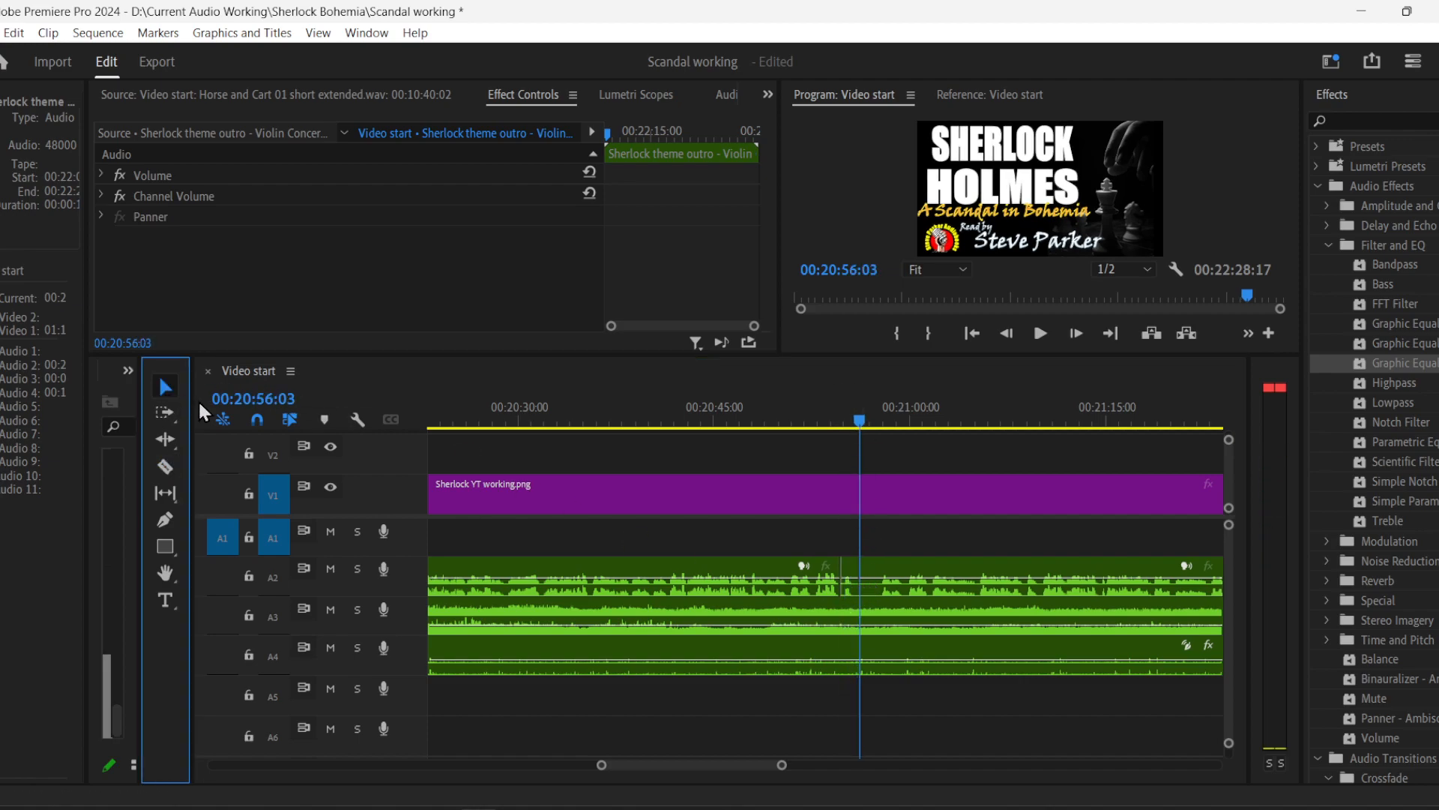
pyautogui.moveTo(866, 581); pyautogui.dragTo(859, 693)
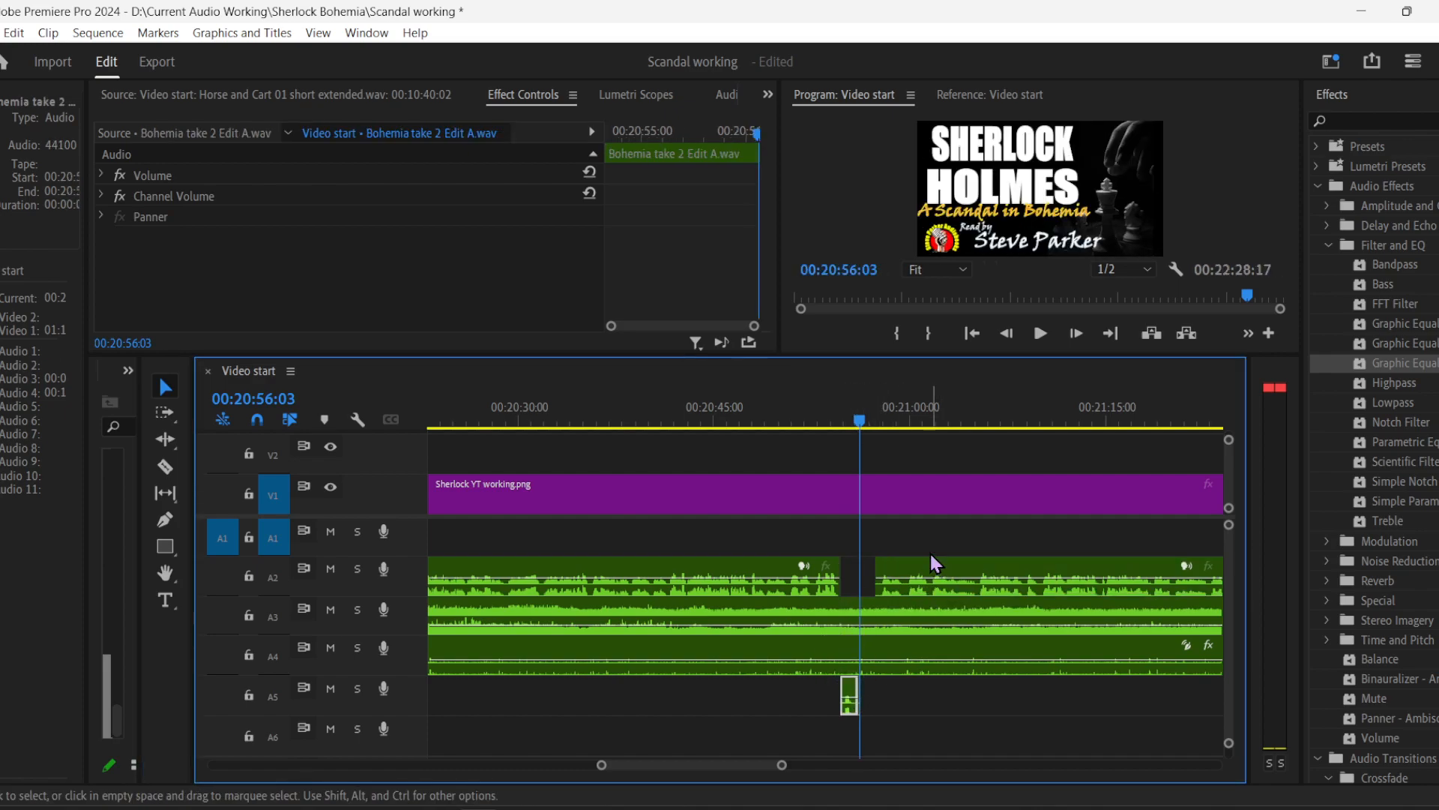
pyautogui.moveTo(928, 568); pyautogui.dragTo(893, 569)
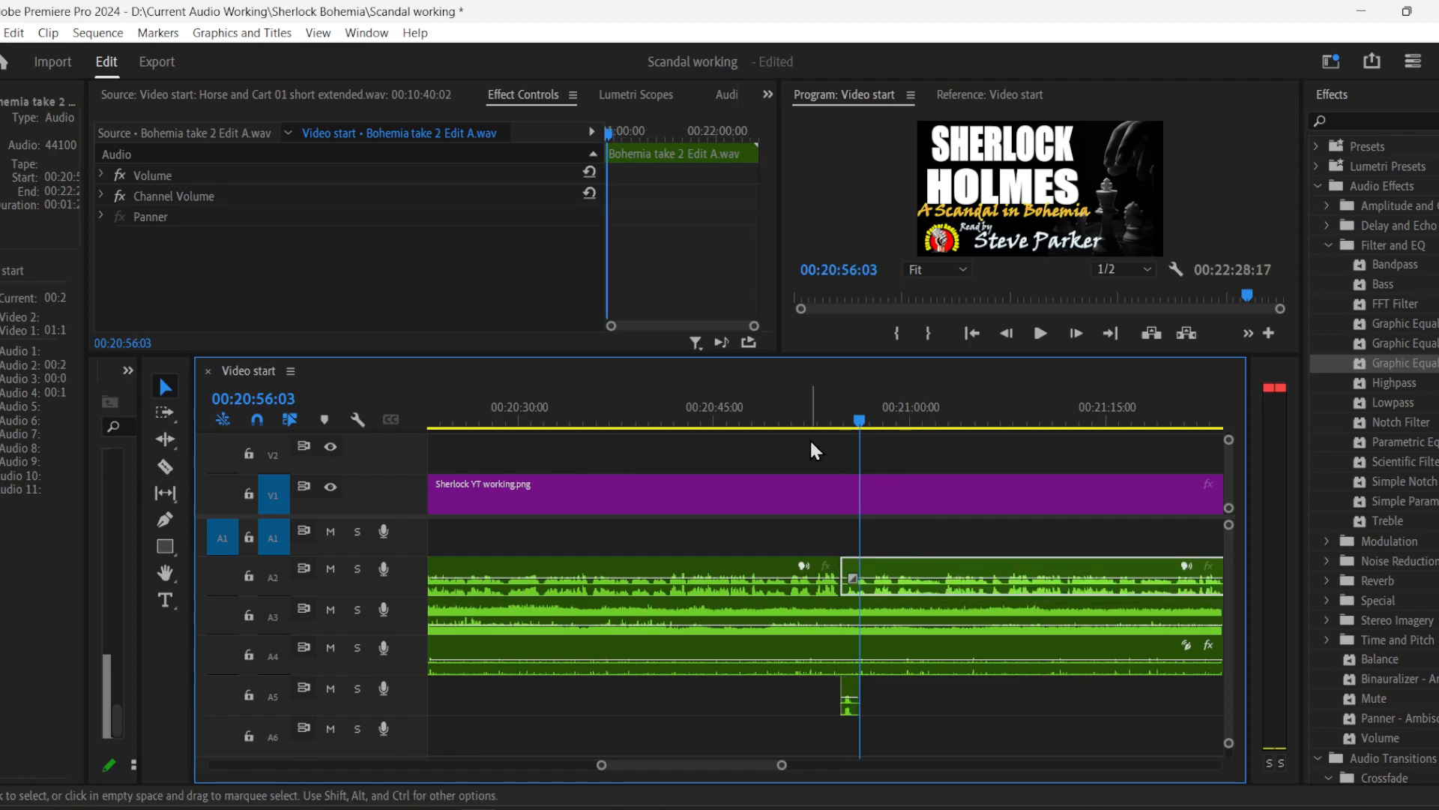
pyautogui.click(808, 422)
pyautogui.press('space')
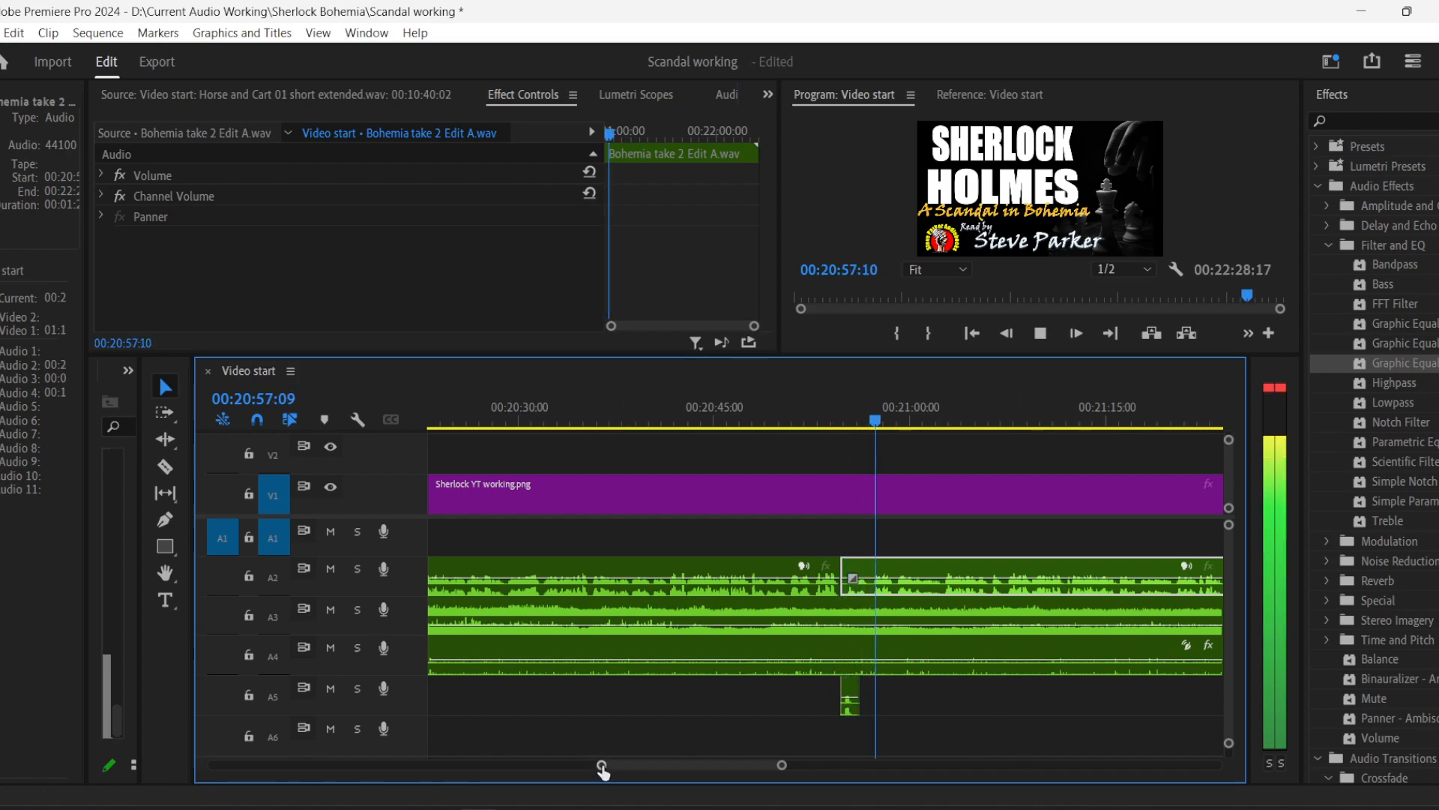
pyautogui.moveTo(601, 764); pyautogui.dragTo(648, 764)
pyautogui.press('space')
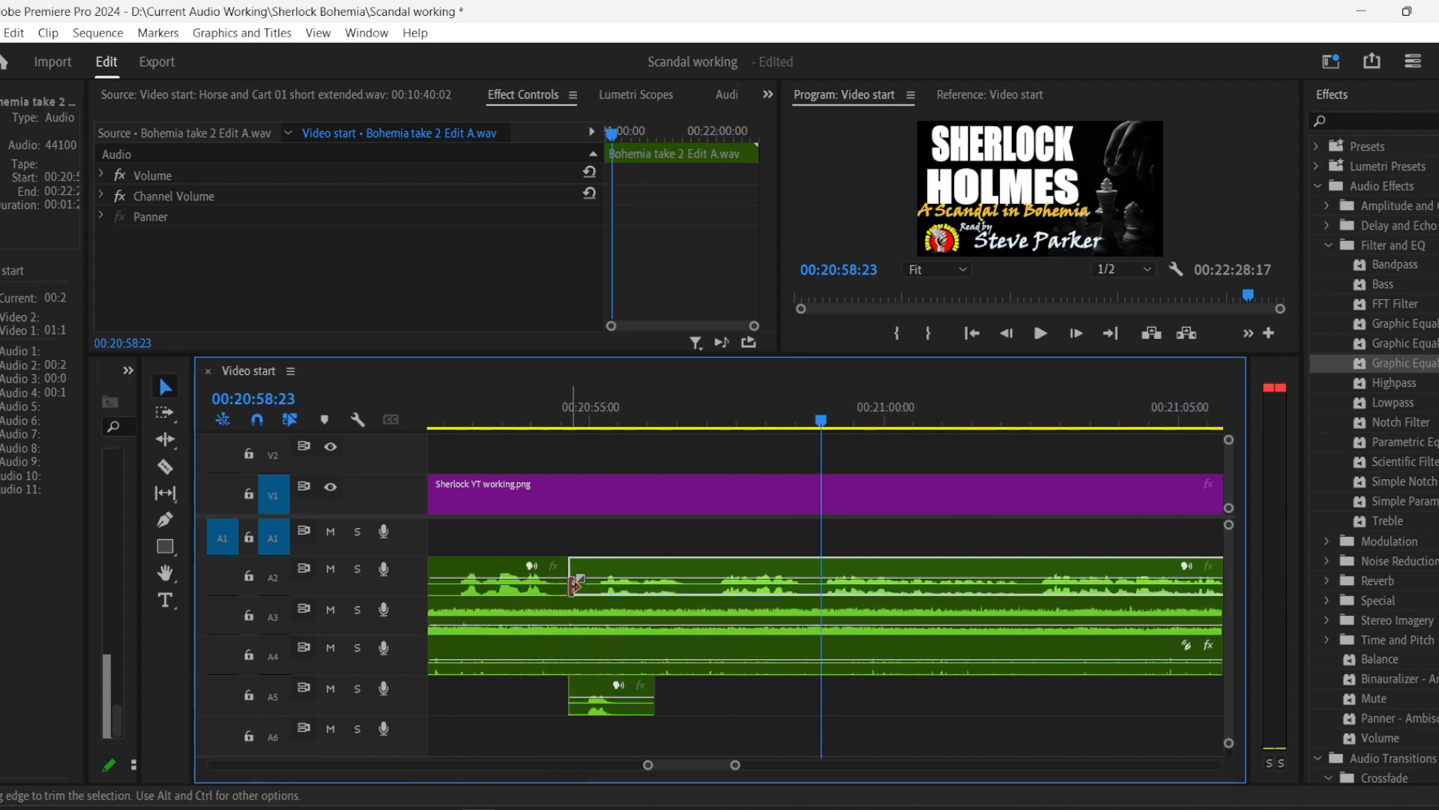
# - Trim about half a second off the start of the following A2 narration, keep it butted to the previous clip, and play back
pyautogui.moveTo(572, 582); pyautogui.dragTo(625, 590)
pyautogui.click(493, 421)
pyautogui.press('space')
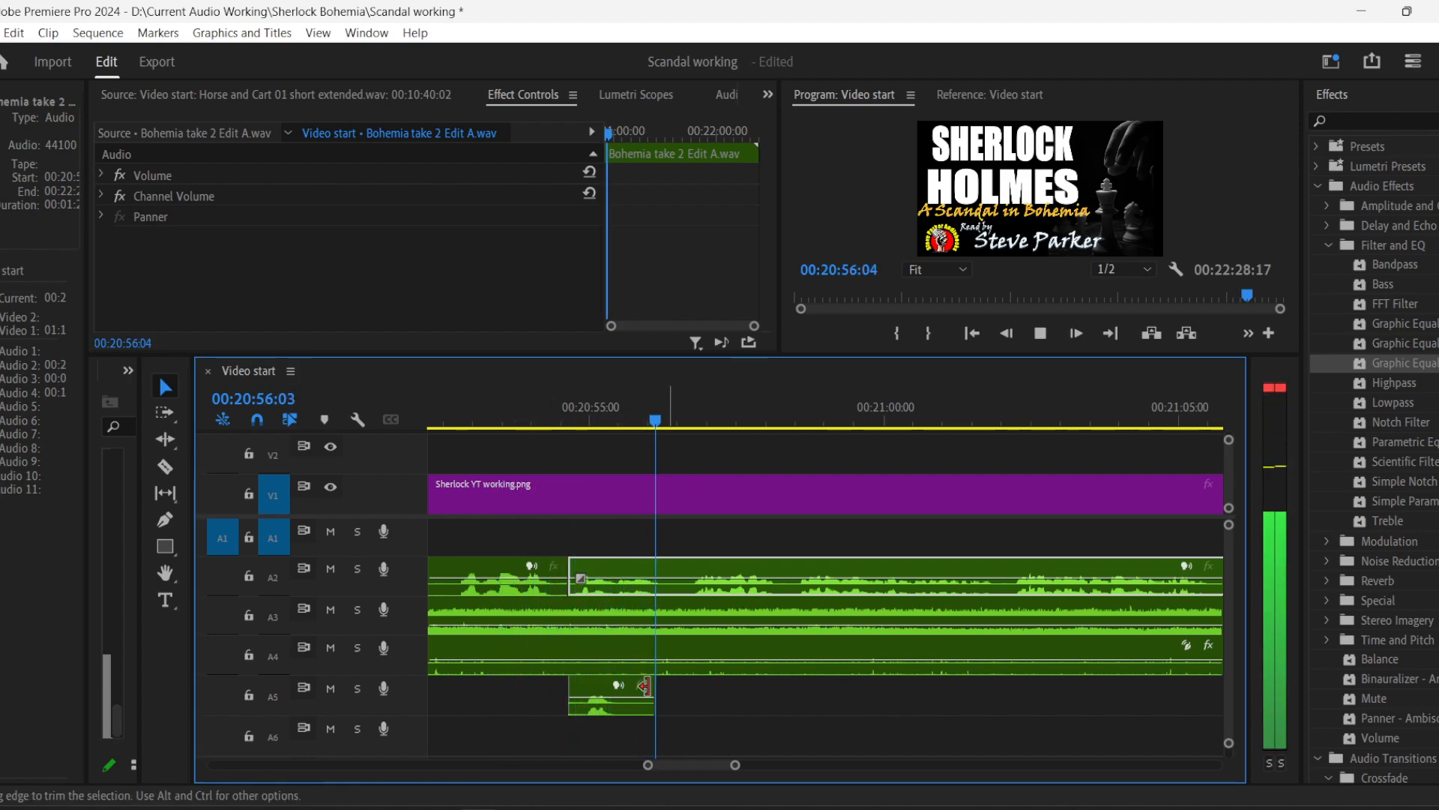
# - Lower the volume of the short A5 narration clip slightly and play back the overlap from about 00:20:53
pyautogui.press('space')
pyautogui.moveTo(603, 698); pyautogui.dragTo(603, 703)
pyautogui.click(490, 418)
pyautogui.press('space')
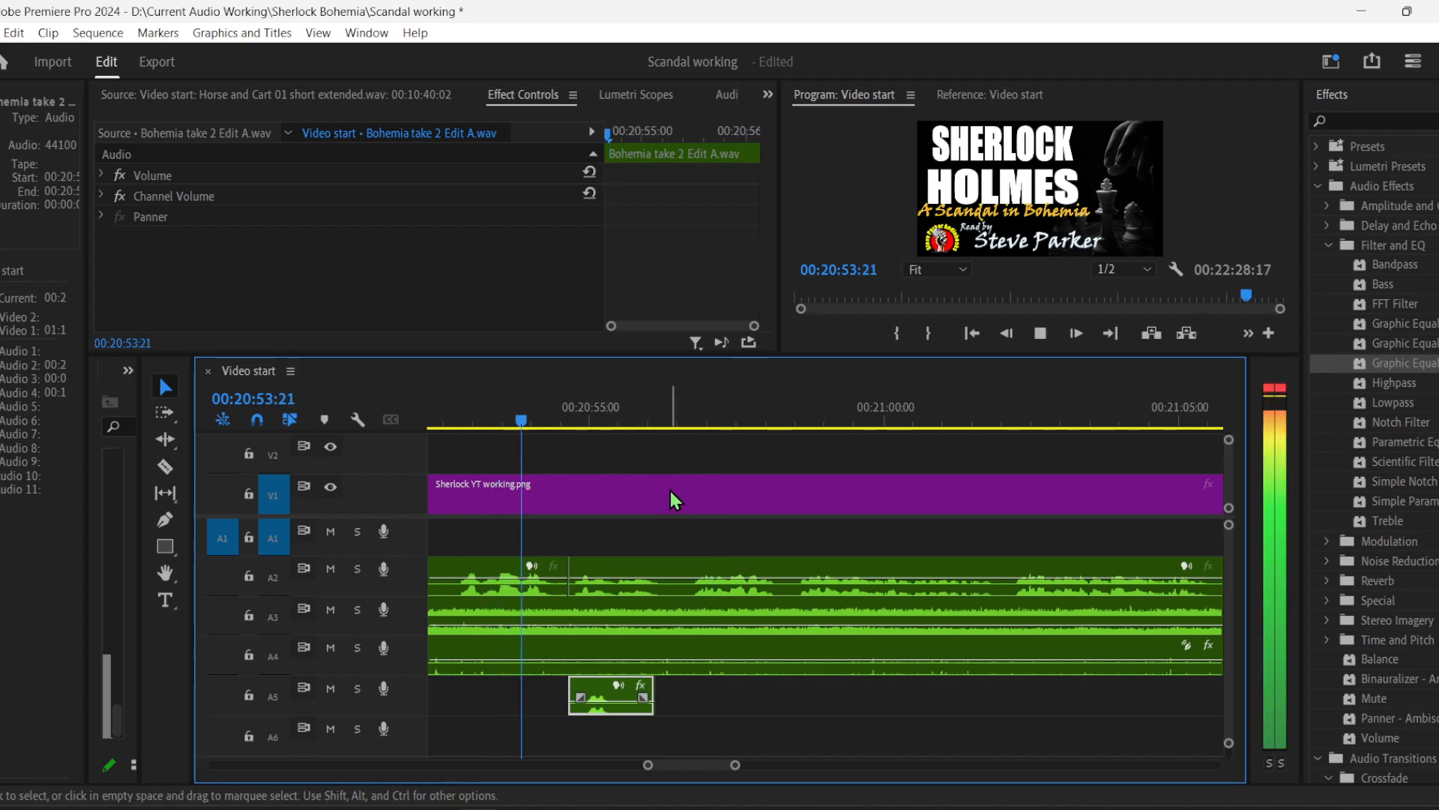
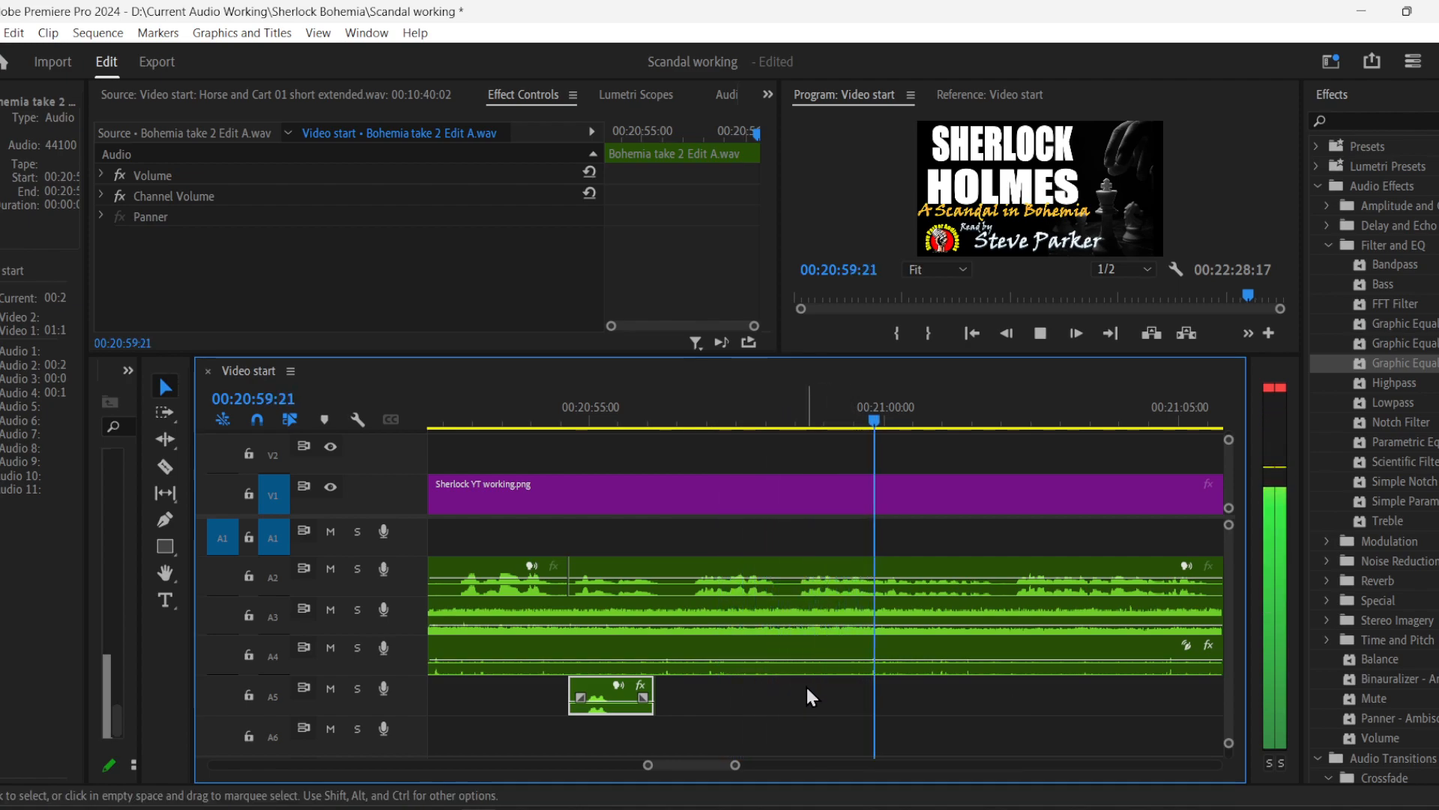
# - Cut the A2 narration at 00:20:56:09 and trim the pause from the following section's start, keeping it butted to the cut
pyautogui.click(670, 422)
pyautogui.click(165, 466)
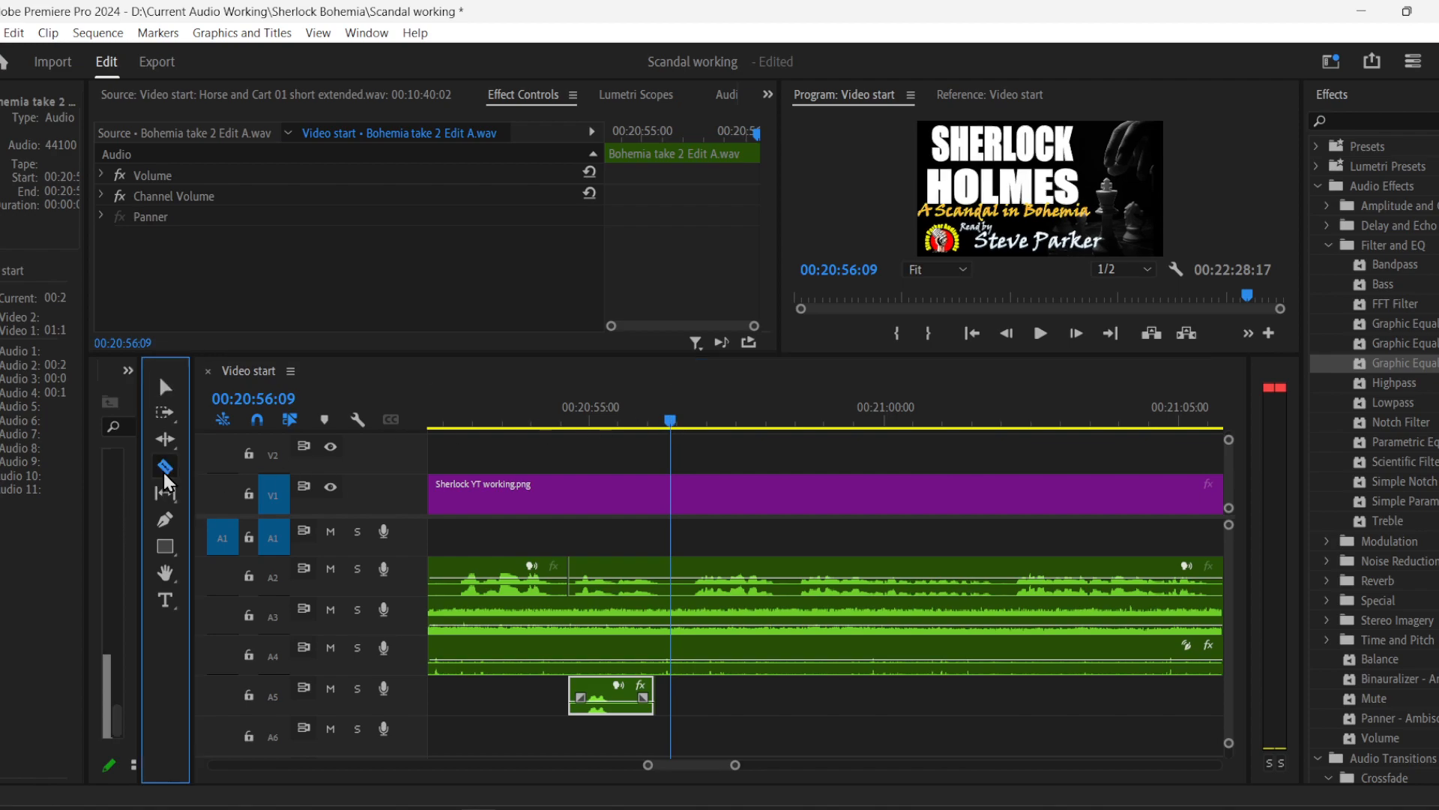
pyautogui.click(679, 577)
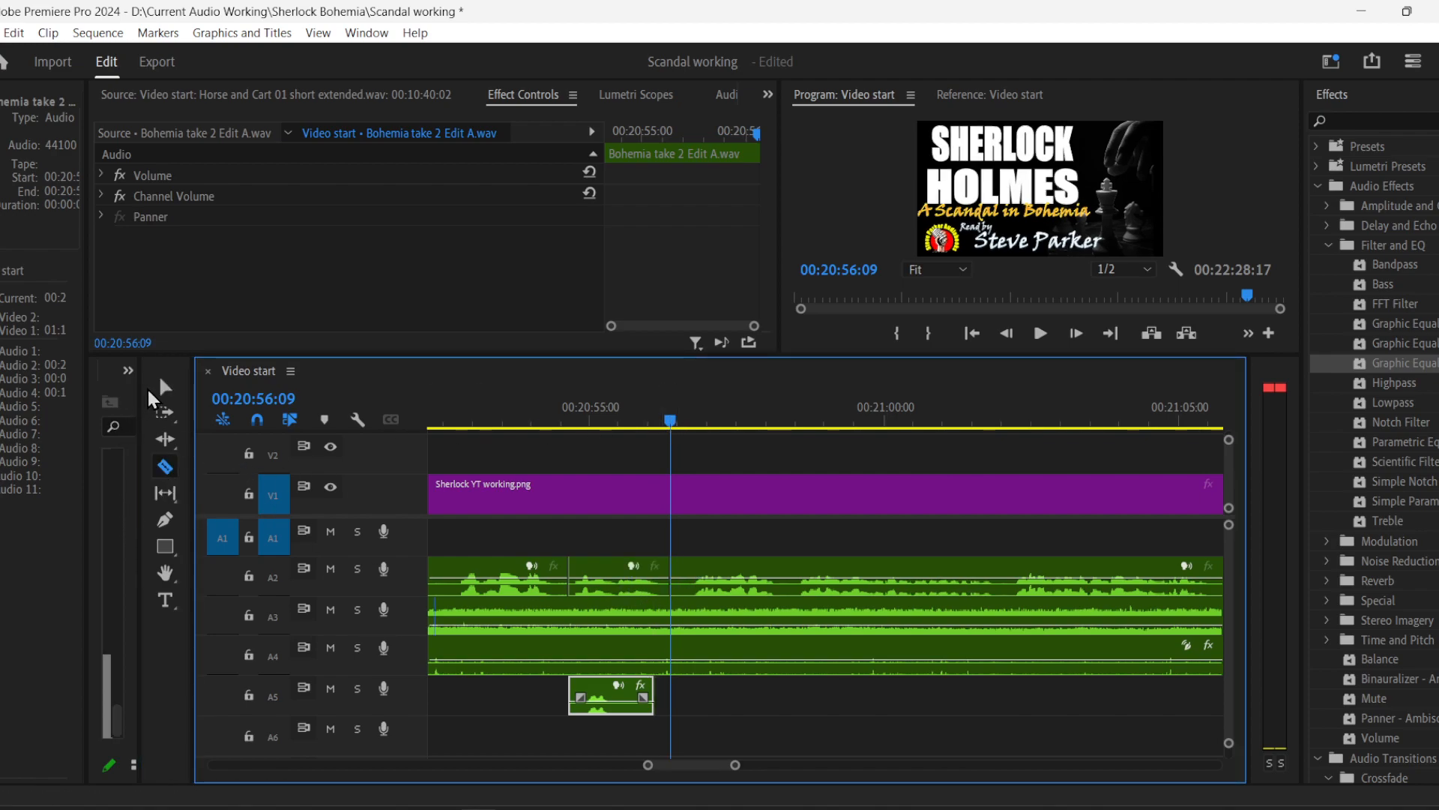
pyautogui.click(165, 386)
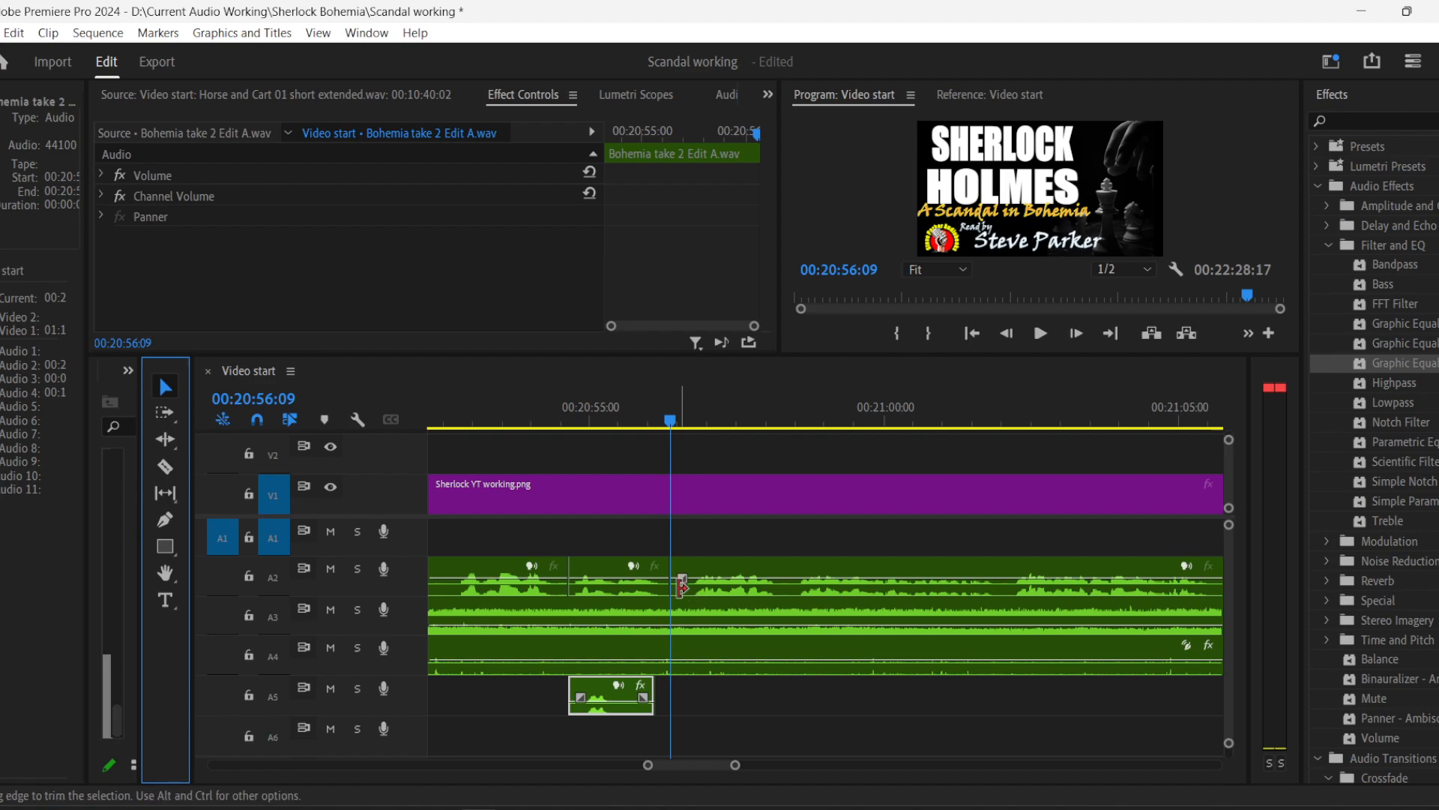
pyautogui.moveTo(683, 588); pyautogui.dragTo(719, 593)
# - Play back the tightened narration from about 00:20:53:12, deselect the clip and save the project
pyautogui.click(504, 428)
pyautogui.press('space')
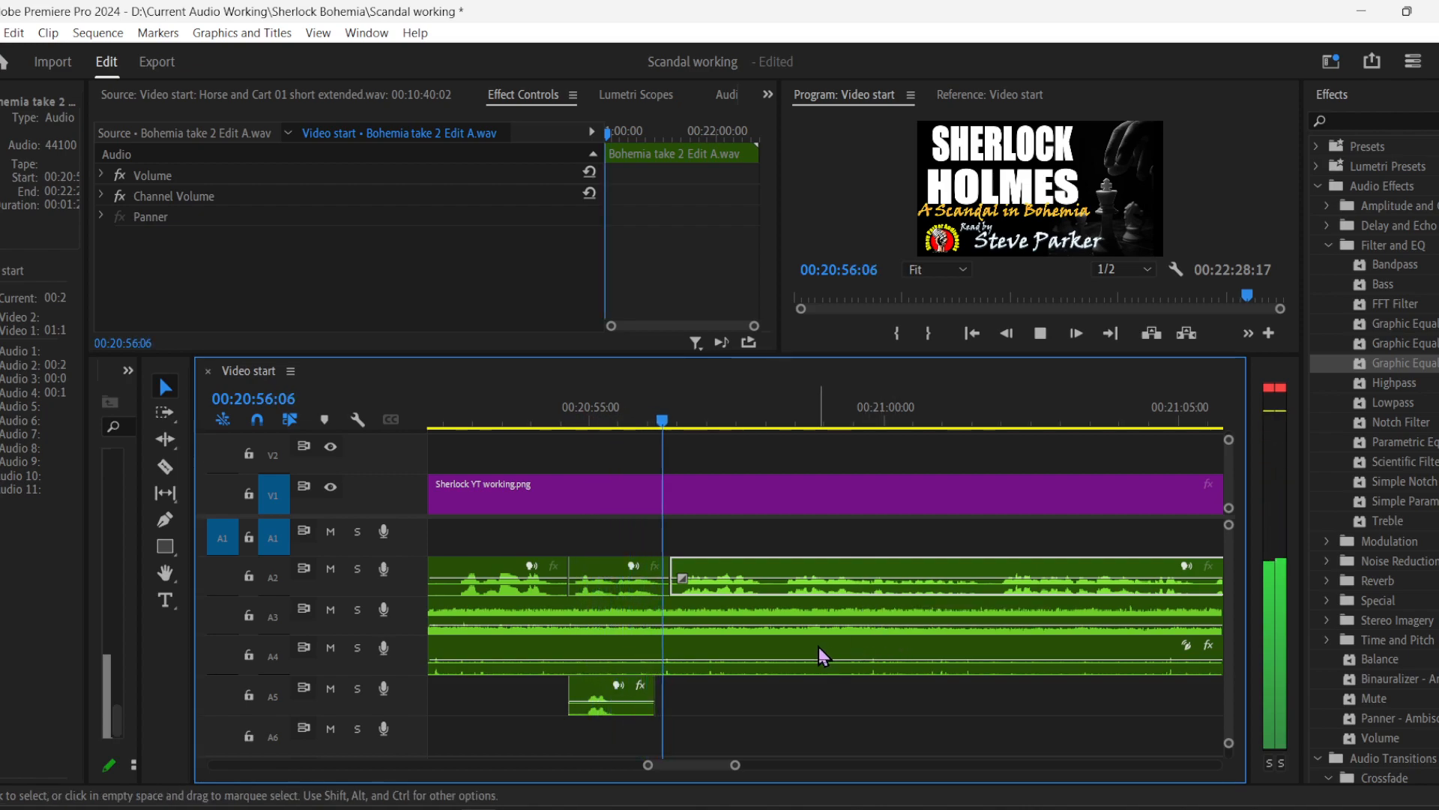
pyautogui.click(900, 733)
pyautogui.hotkey('ctrl', 's')
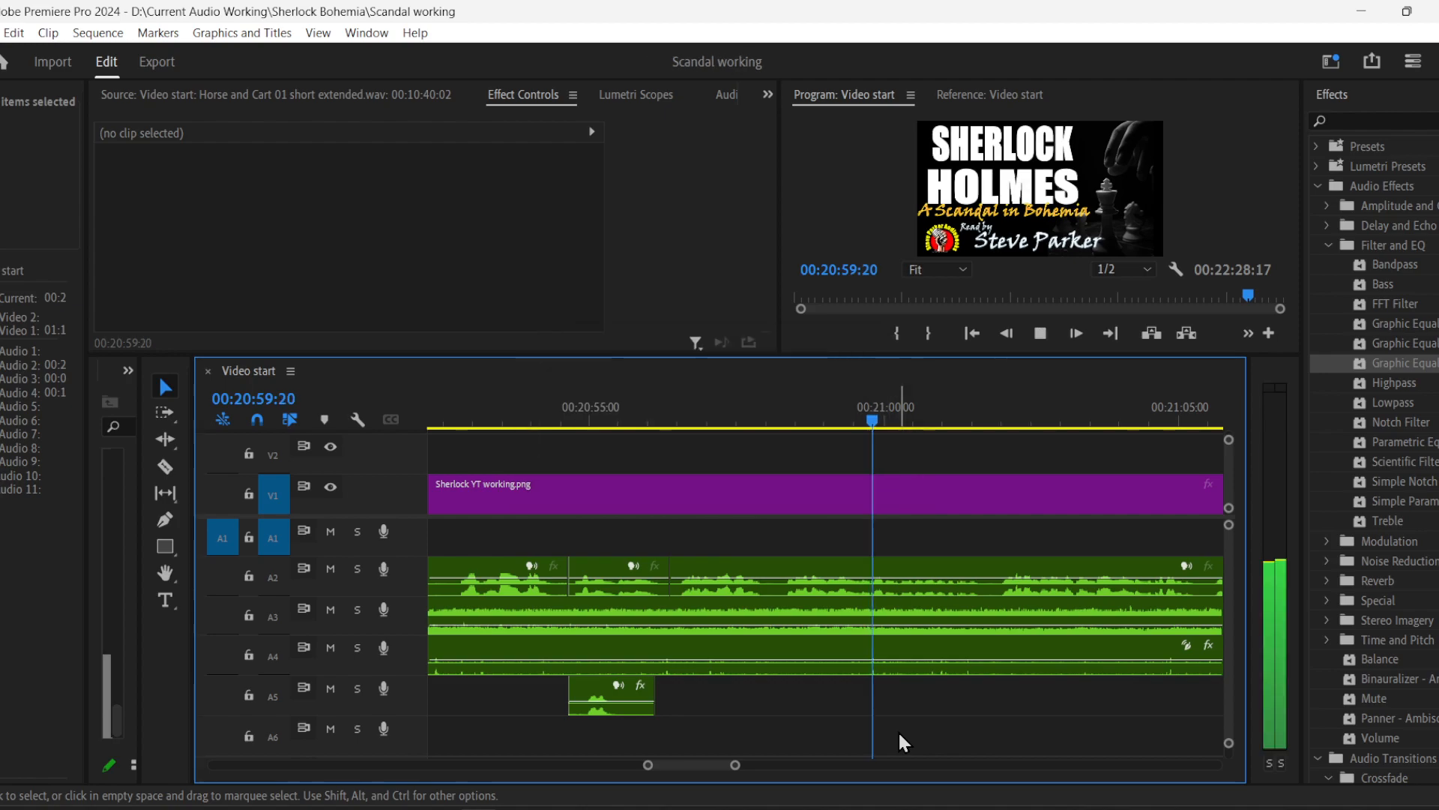
# - Switch to File Explorer and open the Vehicles Ground folder inside 01 SFX > Vehicles
pyautogui.moveTo(735, 765)
pyautogui.mouseDown()
pyautogui.moveTo(772, 766)
pyautogui.moveTo(720, 762)
pyautogui.moveTo(820, 767)
pyautogui.moveTo(753, 765)
pyautogui.mouseUp()
pyautogui.click(235, 806)
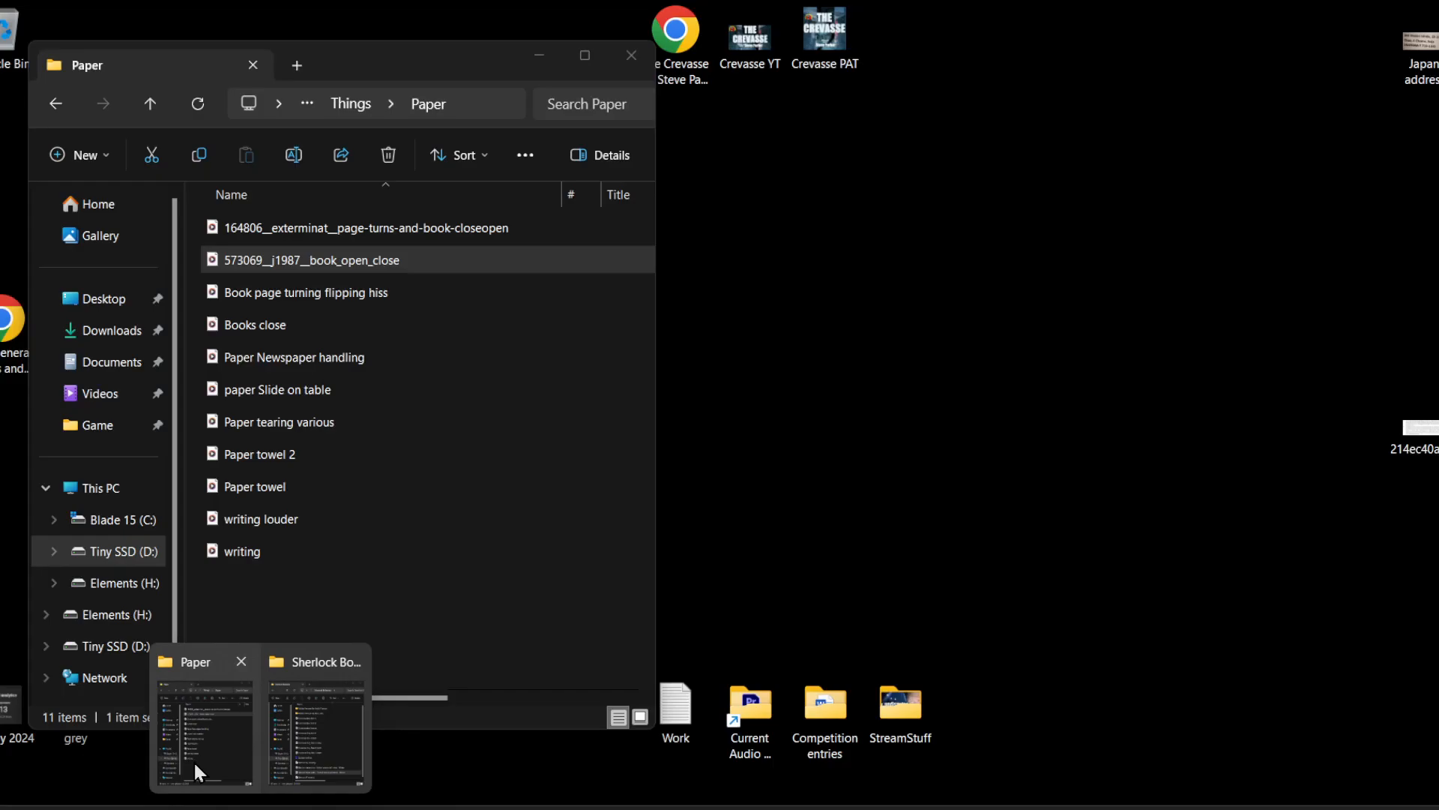
pyautogui.click(194, 760)
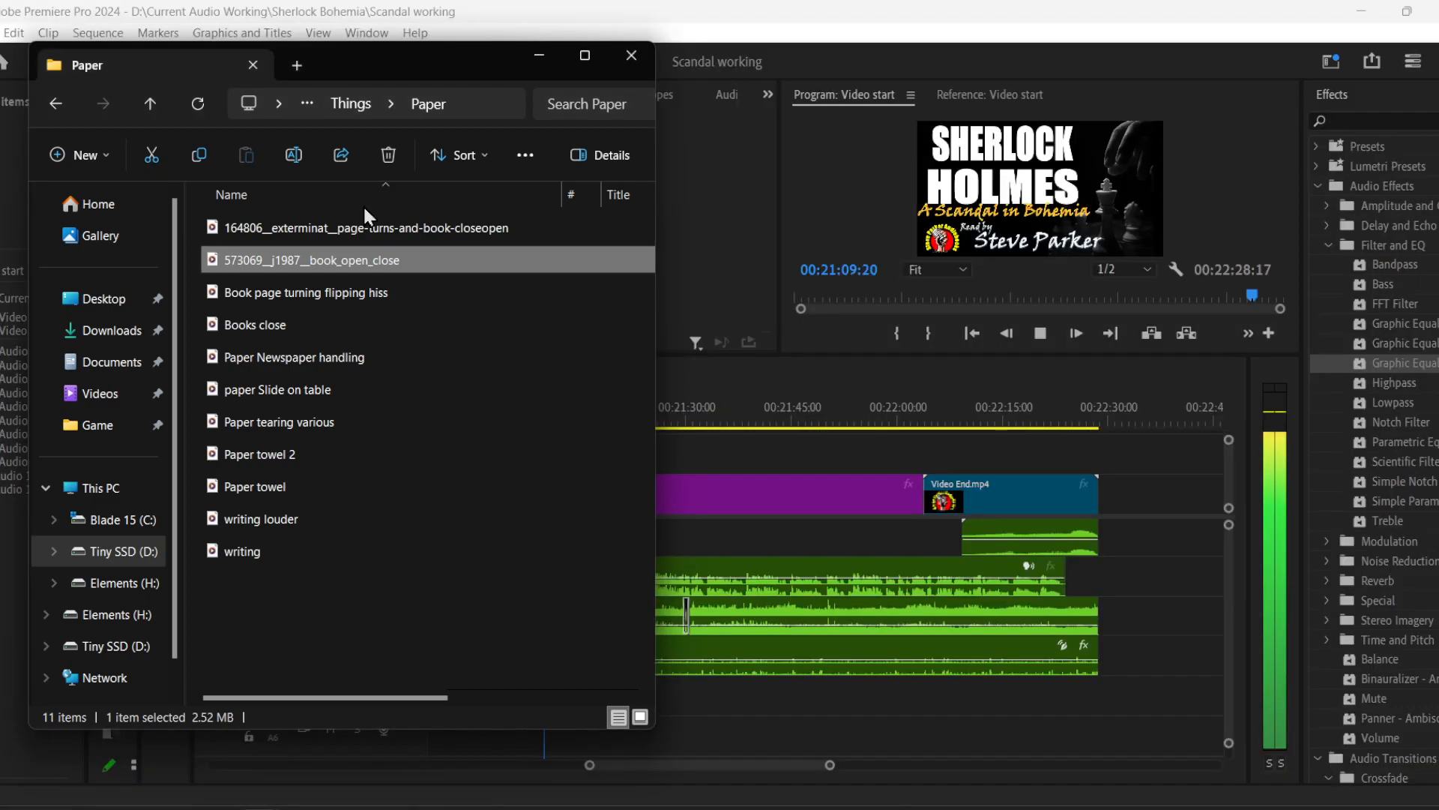
pyautogui.click(144, 102)
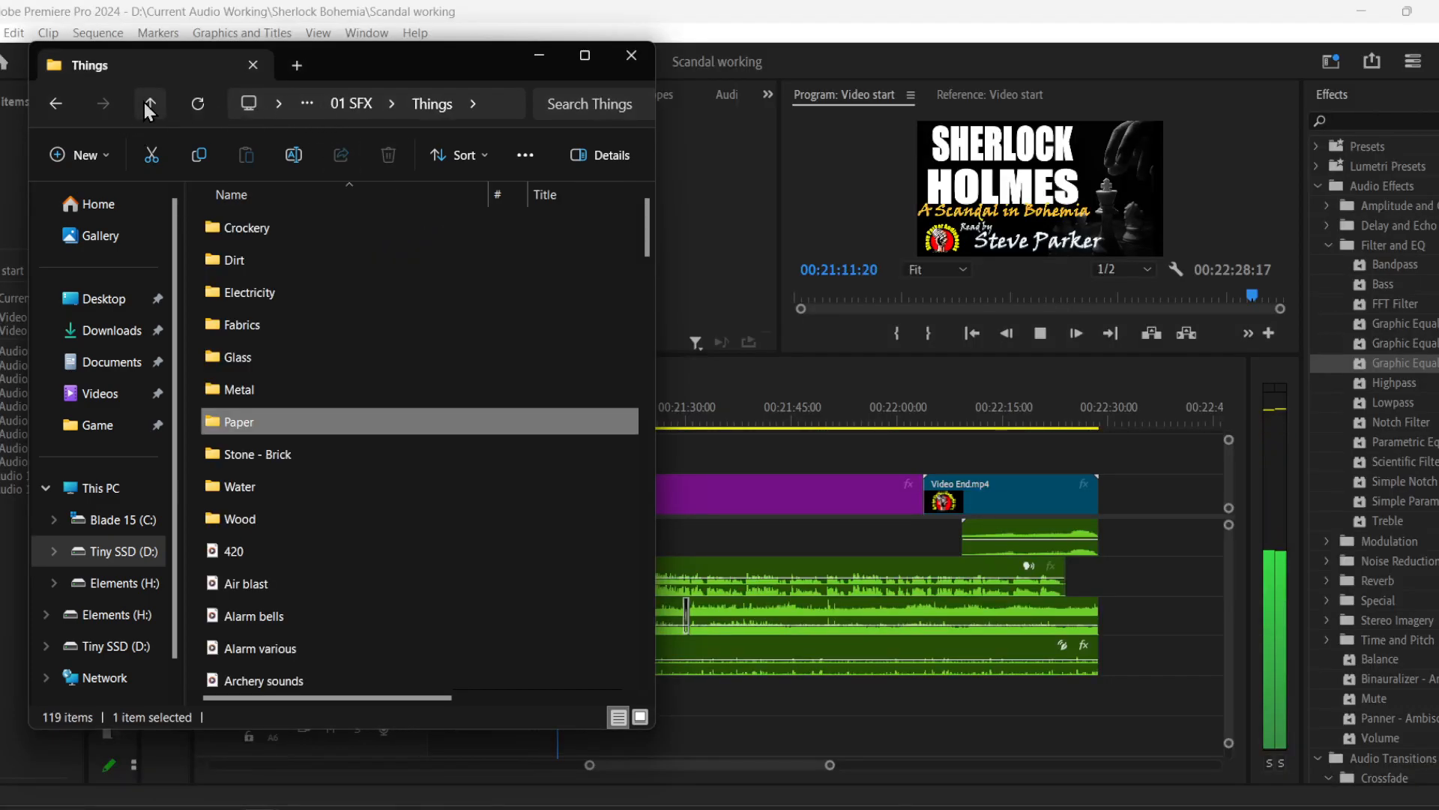
pyautogui.click(144, 102)
pyautogui.scroll(-1, 293, 627)
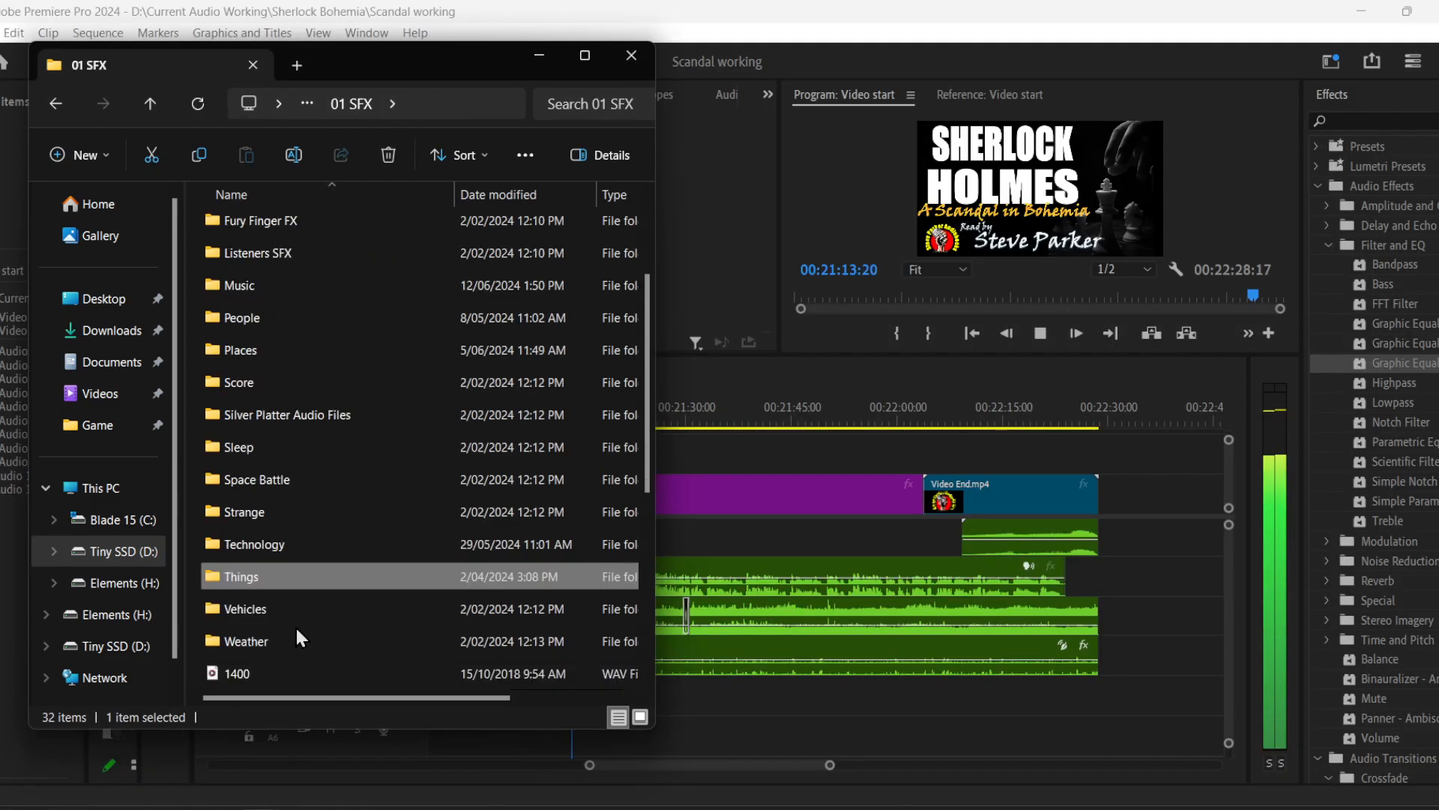
pyautogui.doubleClick(279, 607)
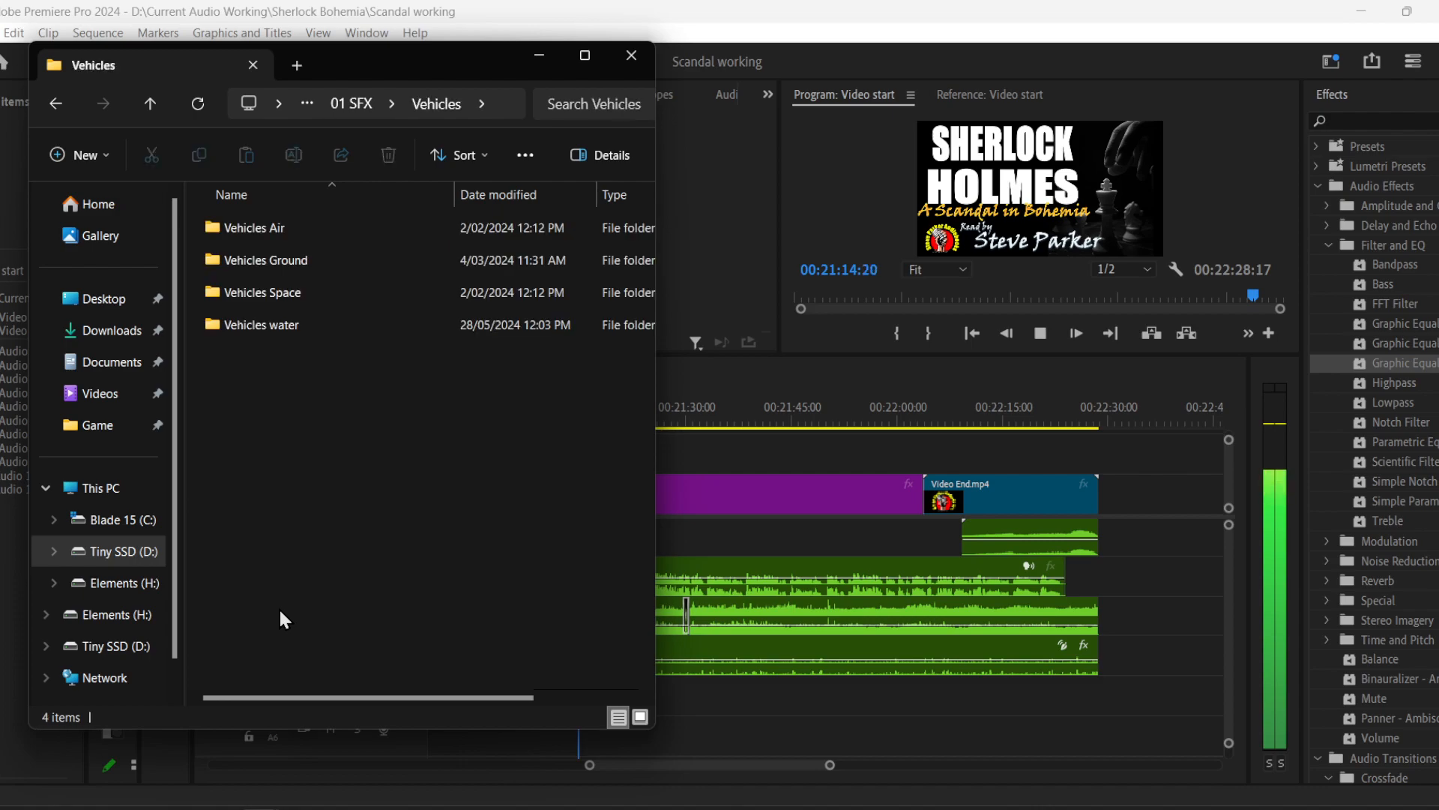
pyautogui.doubleClick(326, 258)
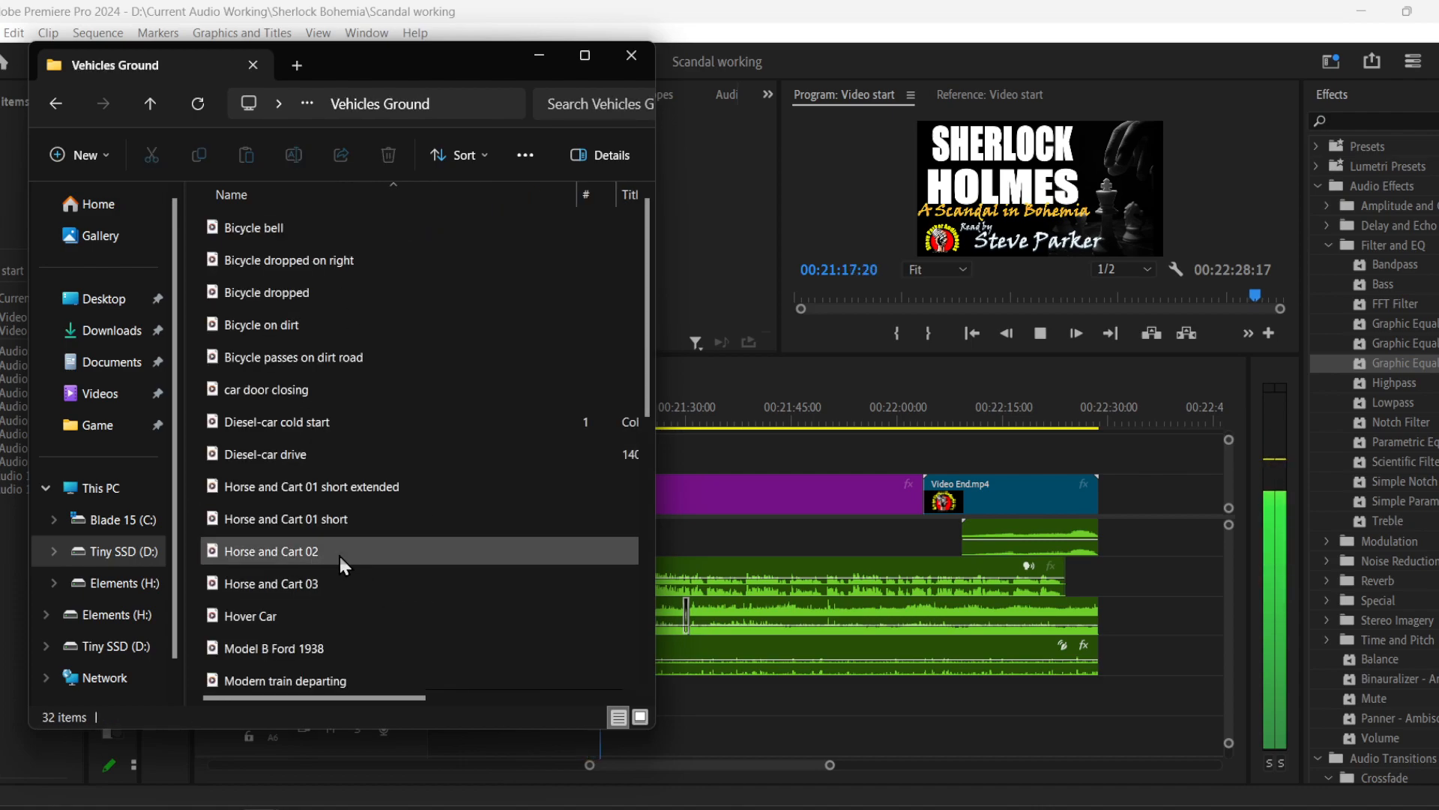
# - Place Horse and Cart 01 short extended on A5 at about 00:21:37 and trim its start to about 00:21:45
pyautogui.click(271, 524)
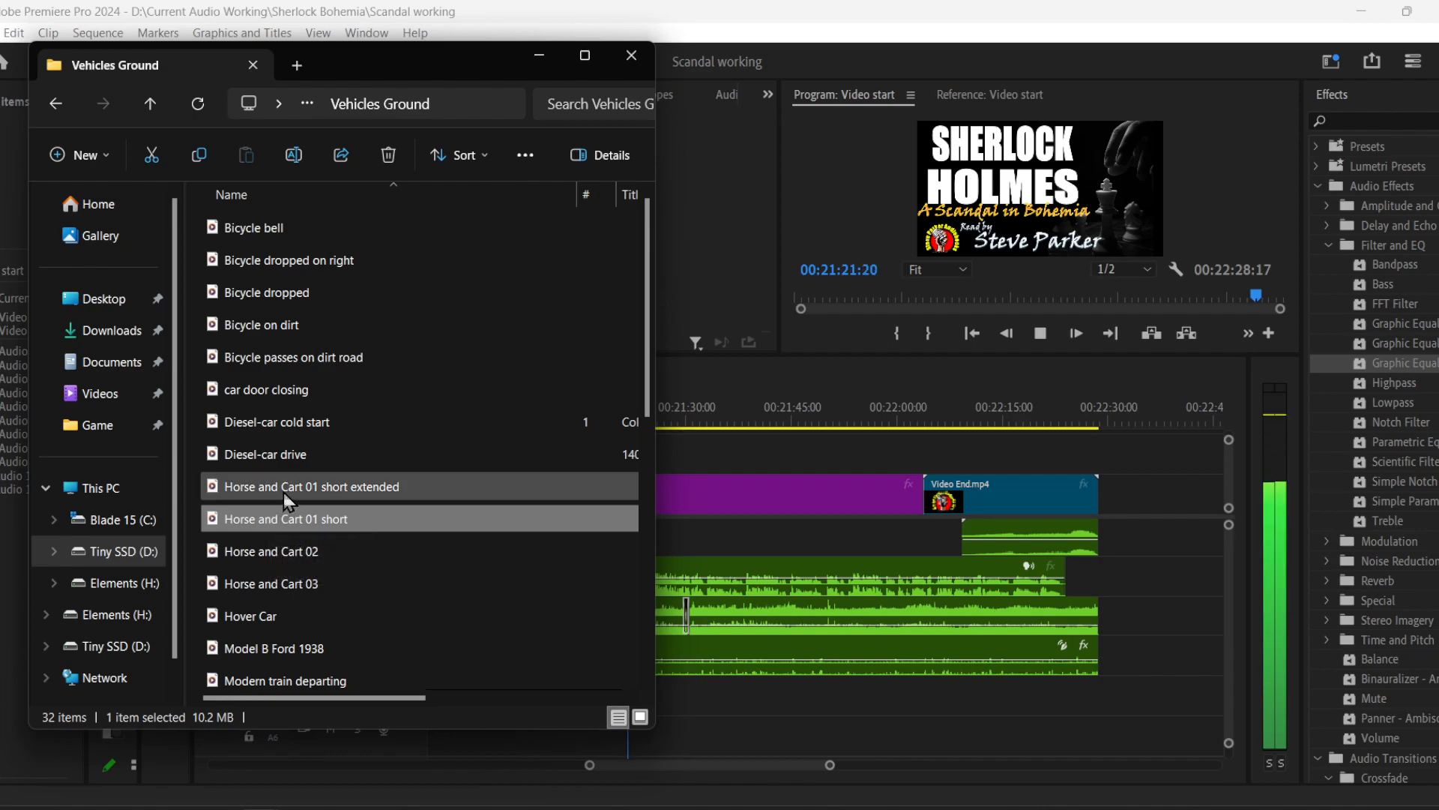
pyautogui.moveTo(283, 488); pyautogui.dragTo(784, 754)
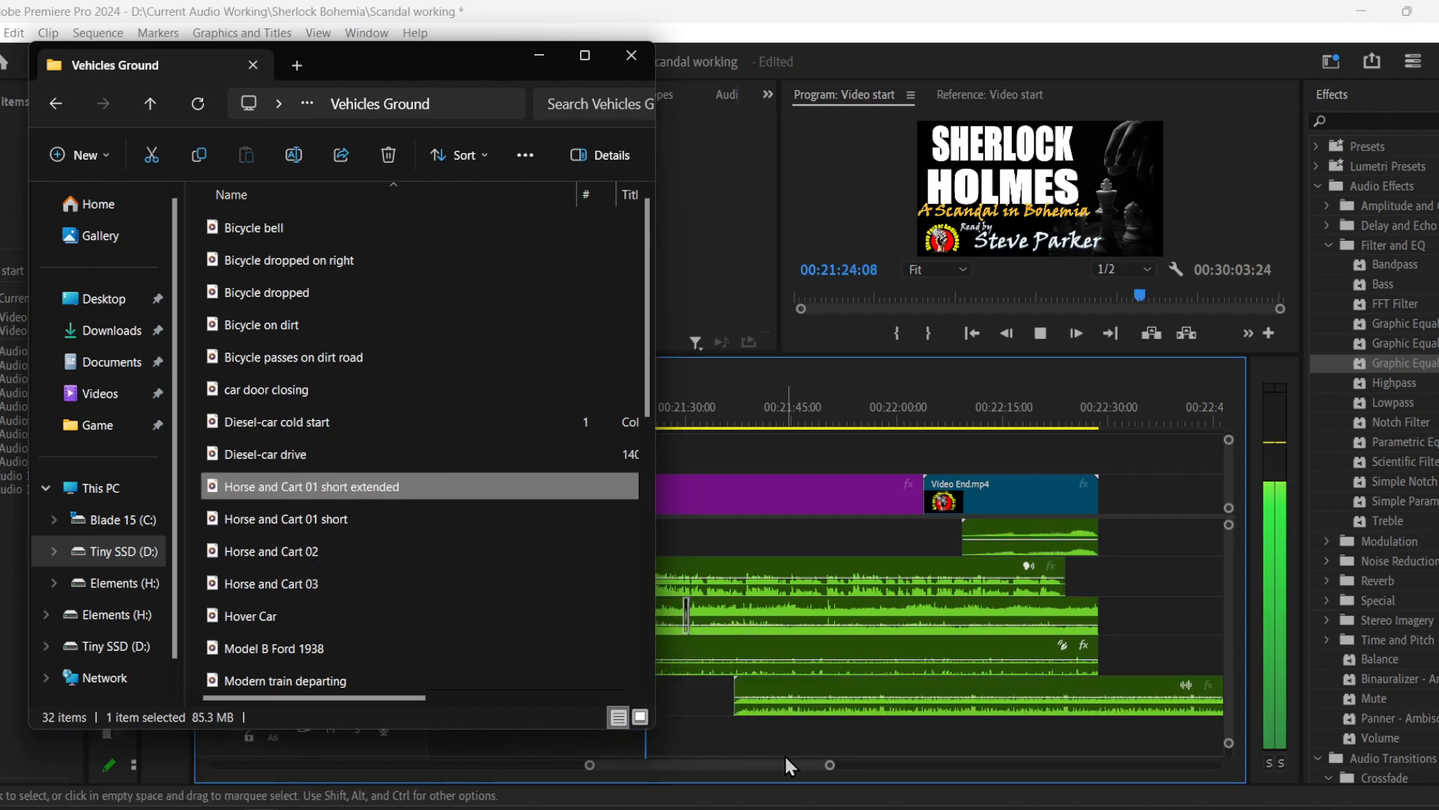
pyautogui.click(811, 713)
pyautogui.moveTo(820, 714); pyautogui.dragTo(821, 715)
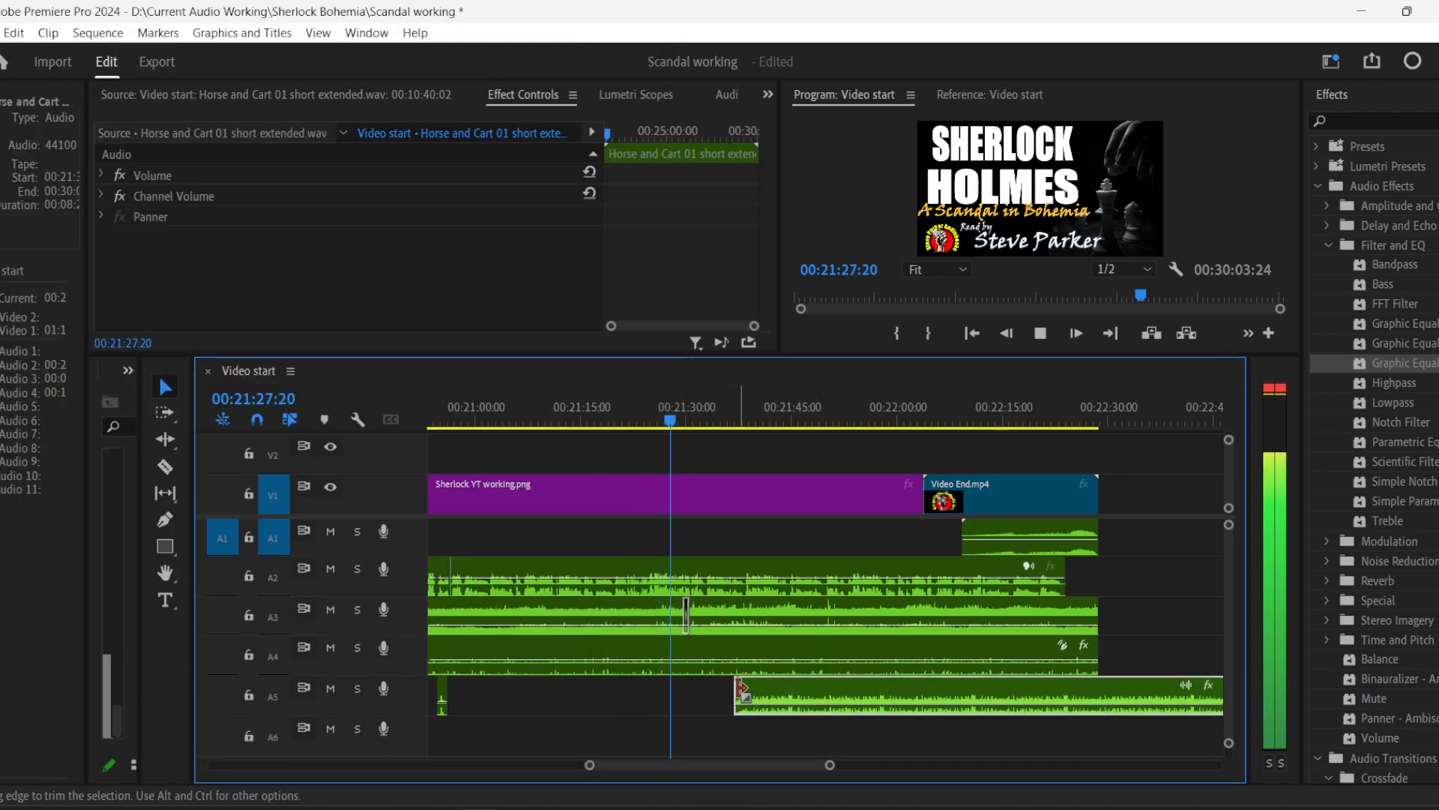
pyautogui.moveTo(738, 690); pyautogui.dragTo(796, 687)
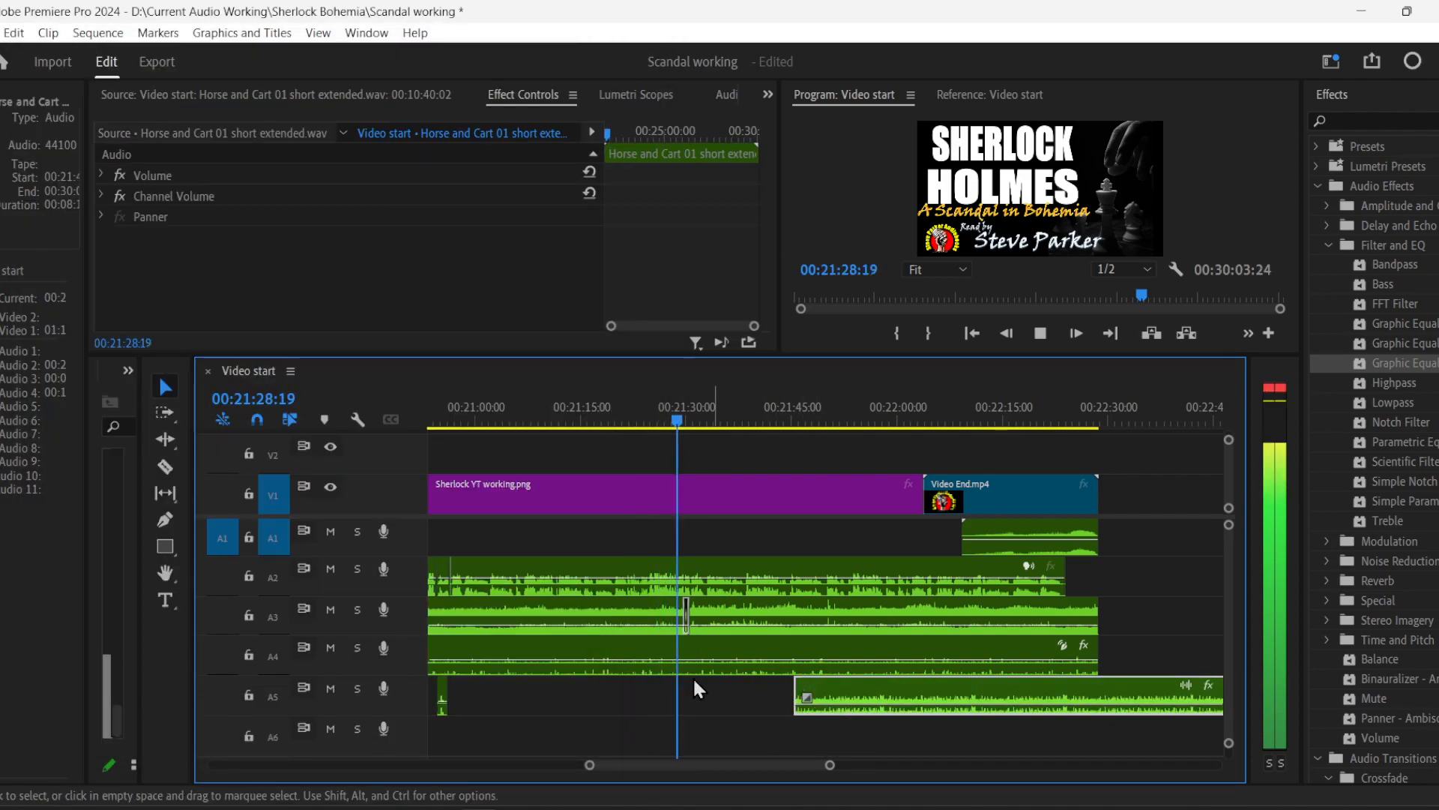
# - Add volume keyframes to the A5 horse-and-cart clip near its start and at about 00:21:58, lowering the second for a fade-out
pyautogui.click(163, 520)
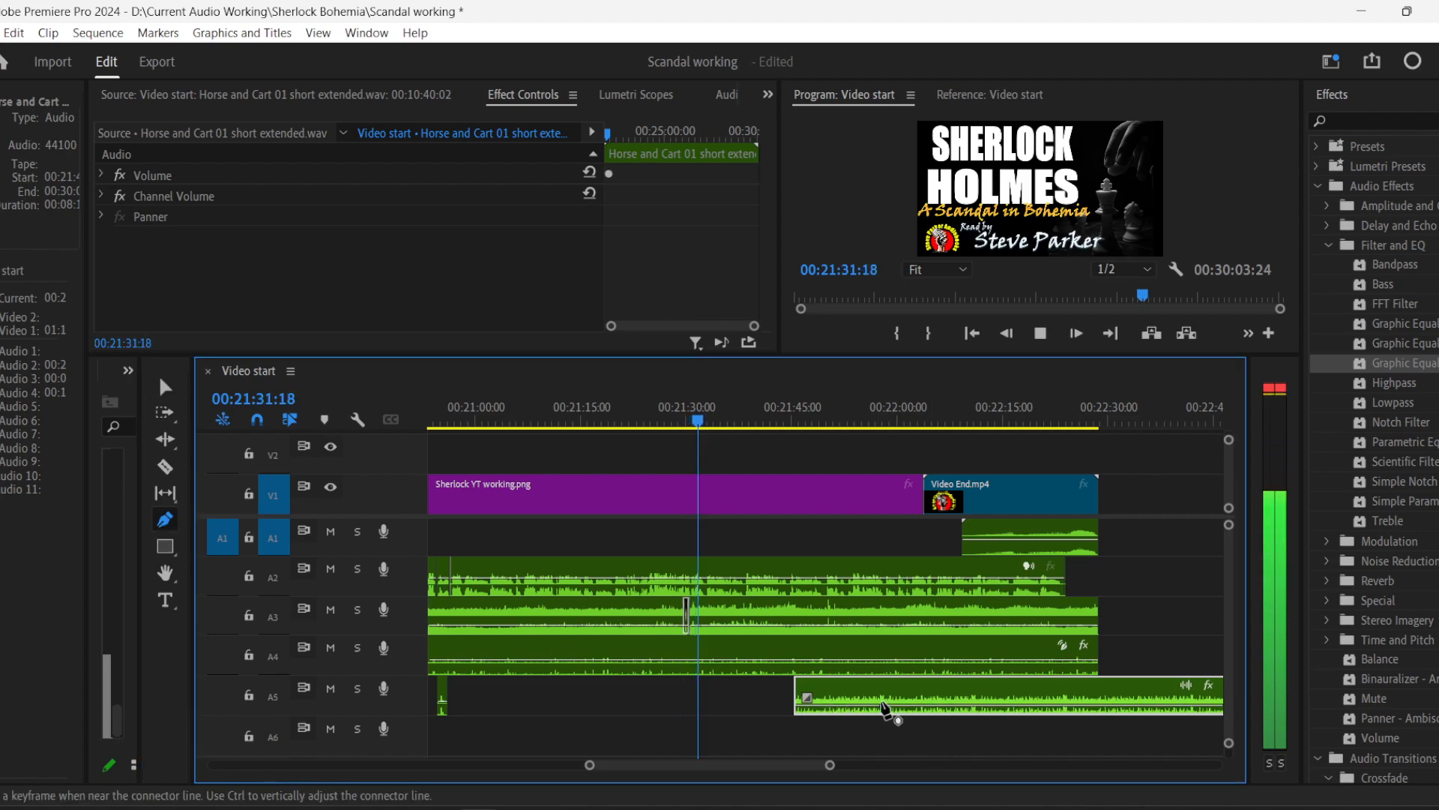
pyautogui.click(883, 706)
pyautogui.click(798, 706)
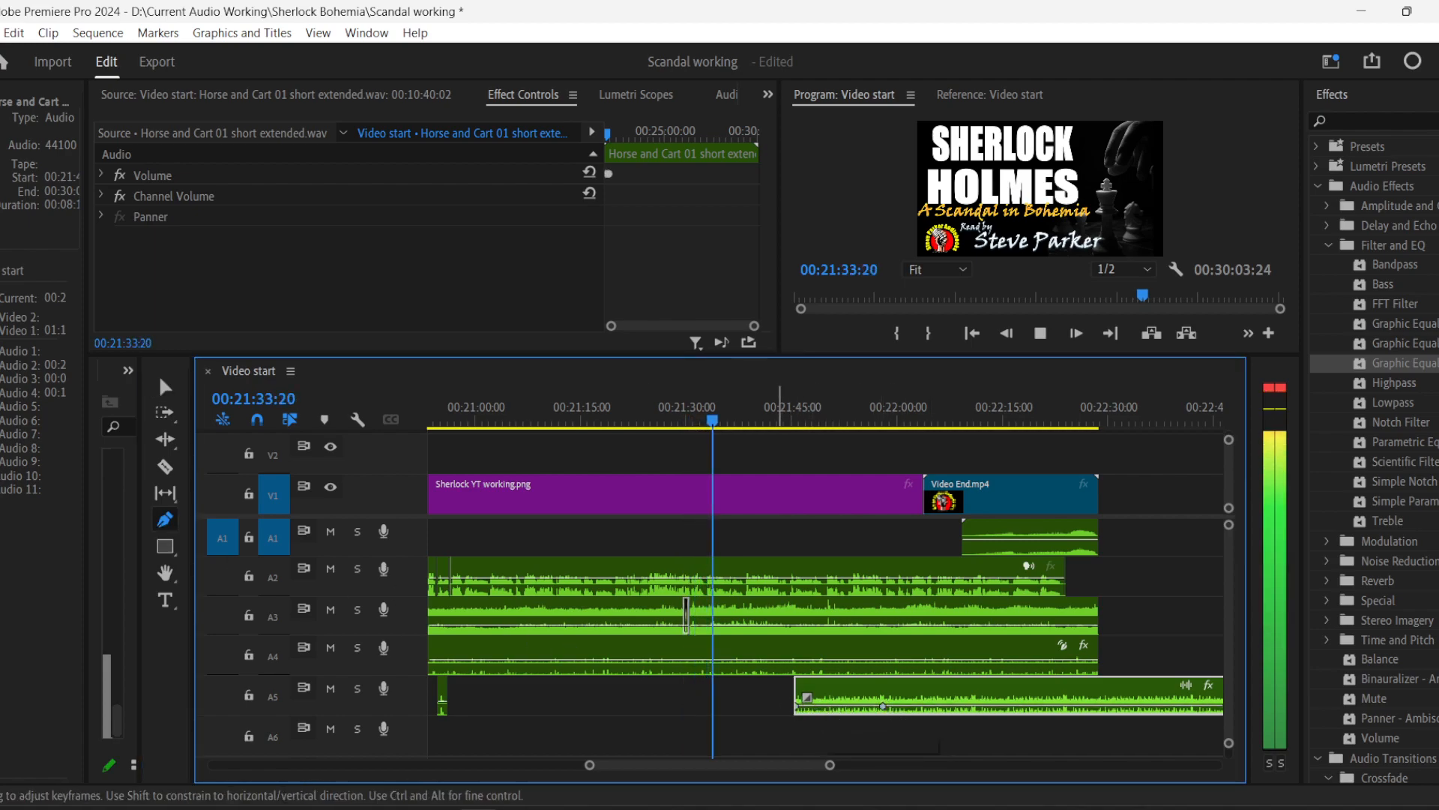
pyautogui.moveTo(884, 706); pyautogui.dragTo(884, 714)
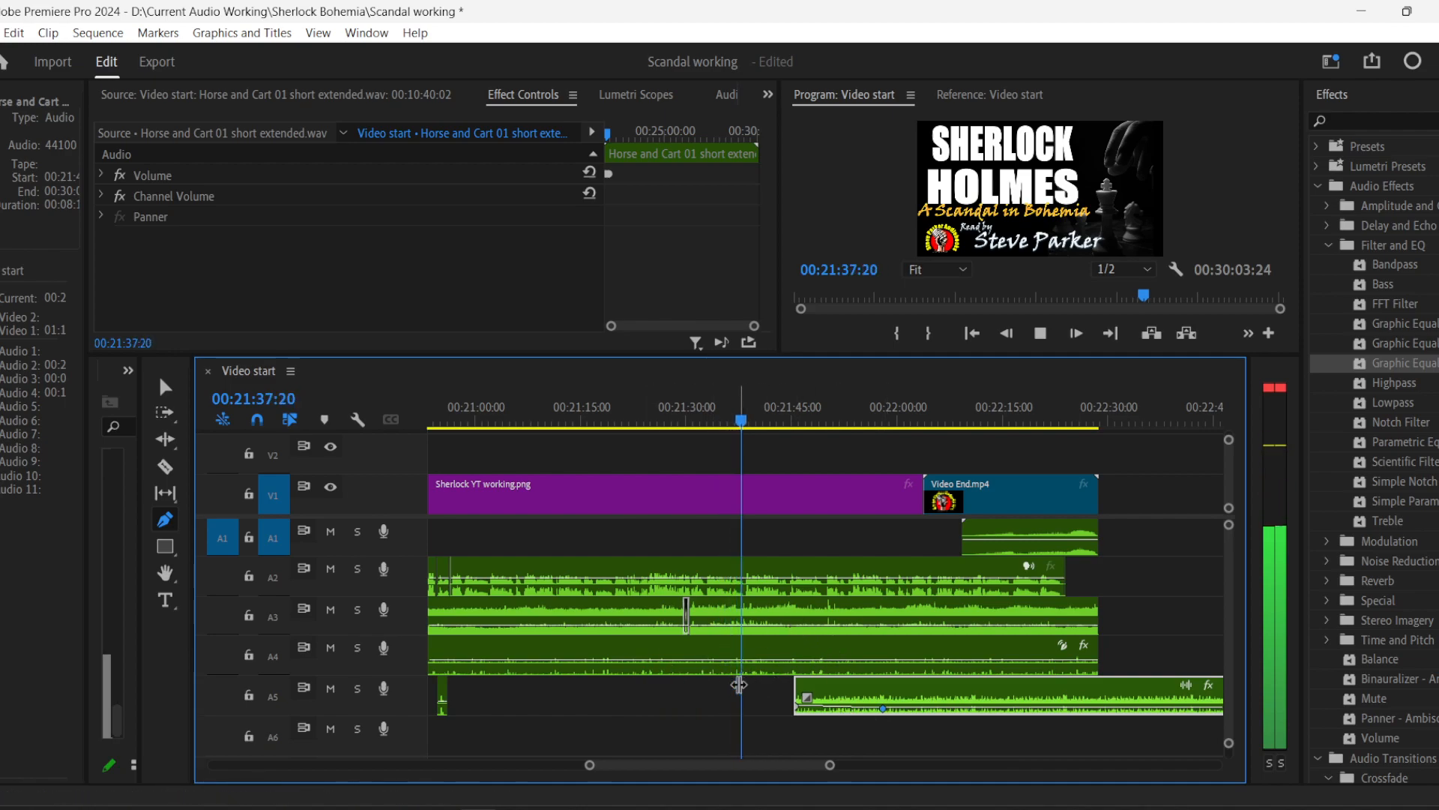
# - Stop playback, split the A5 horse-and-cart clip just after its second keyframe and delete the remainder
pyautogui.press('space')
pyautogui.click(165, 467)
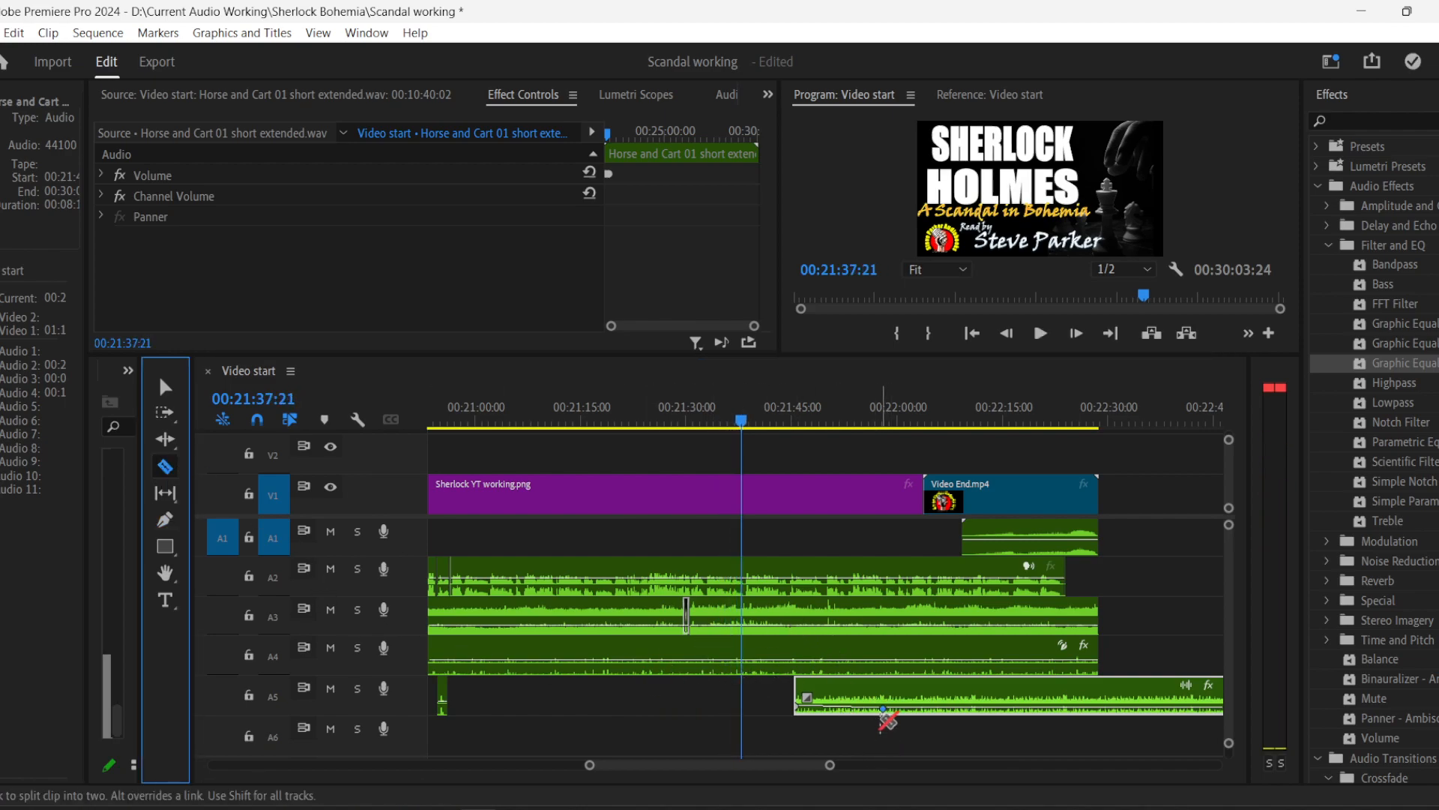
pyautogui.click(888, 701)
pyautogui.click(165, 387)
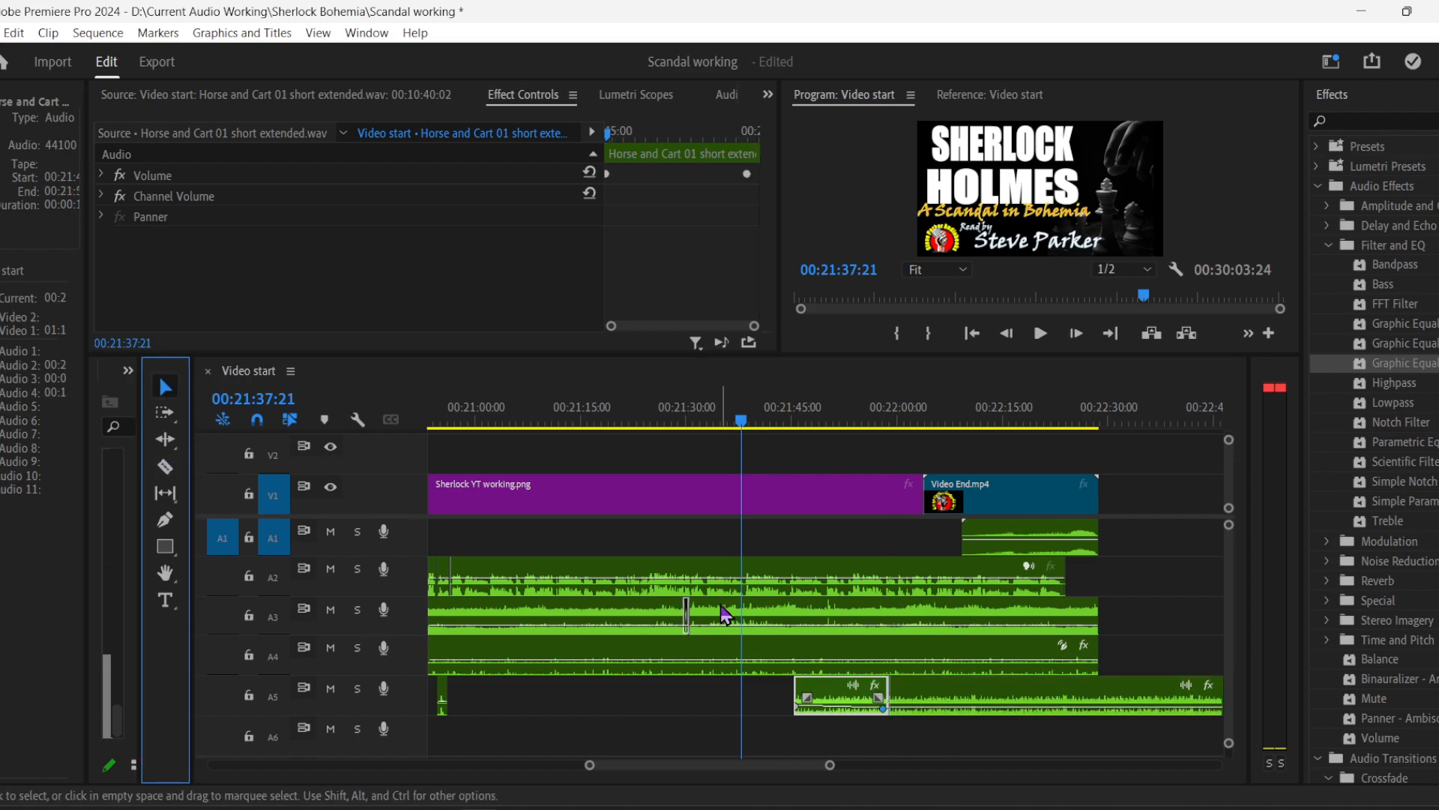
pyautogui.click(984, 701)
pyautogui.press('Delete')
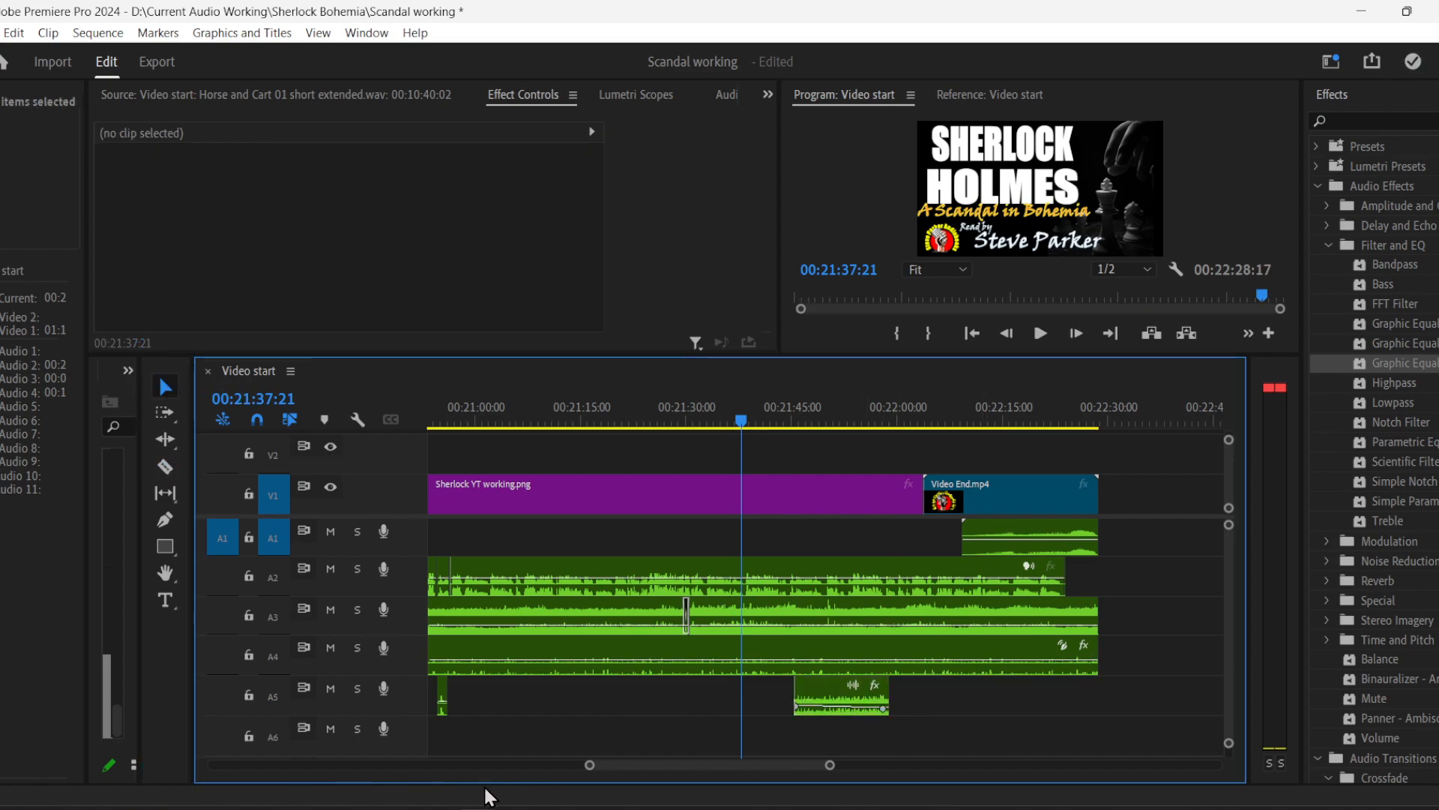
# - Browse the 01 SFX folder in File Explorer and preview the thump x 2 sound
pyautogui.click(261, 808)
pyautogui.click(211, 745)
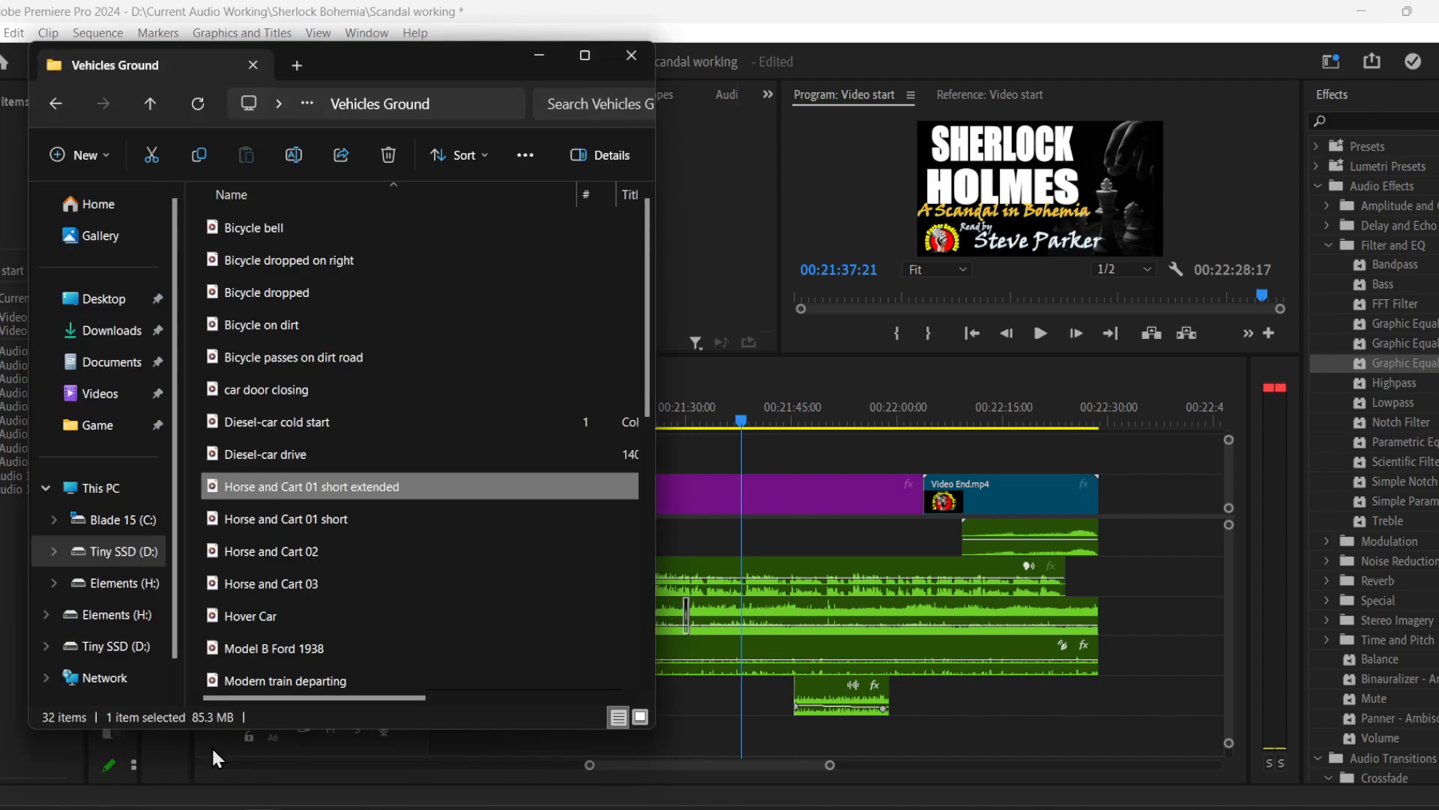
pyautogui.click(154, 103)
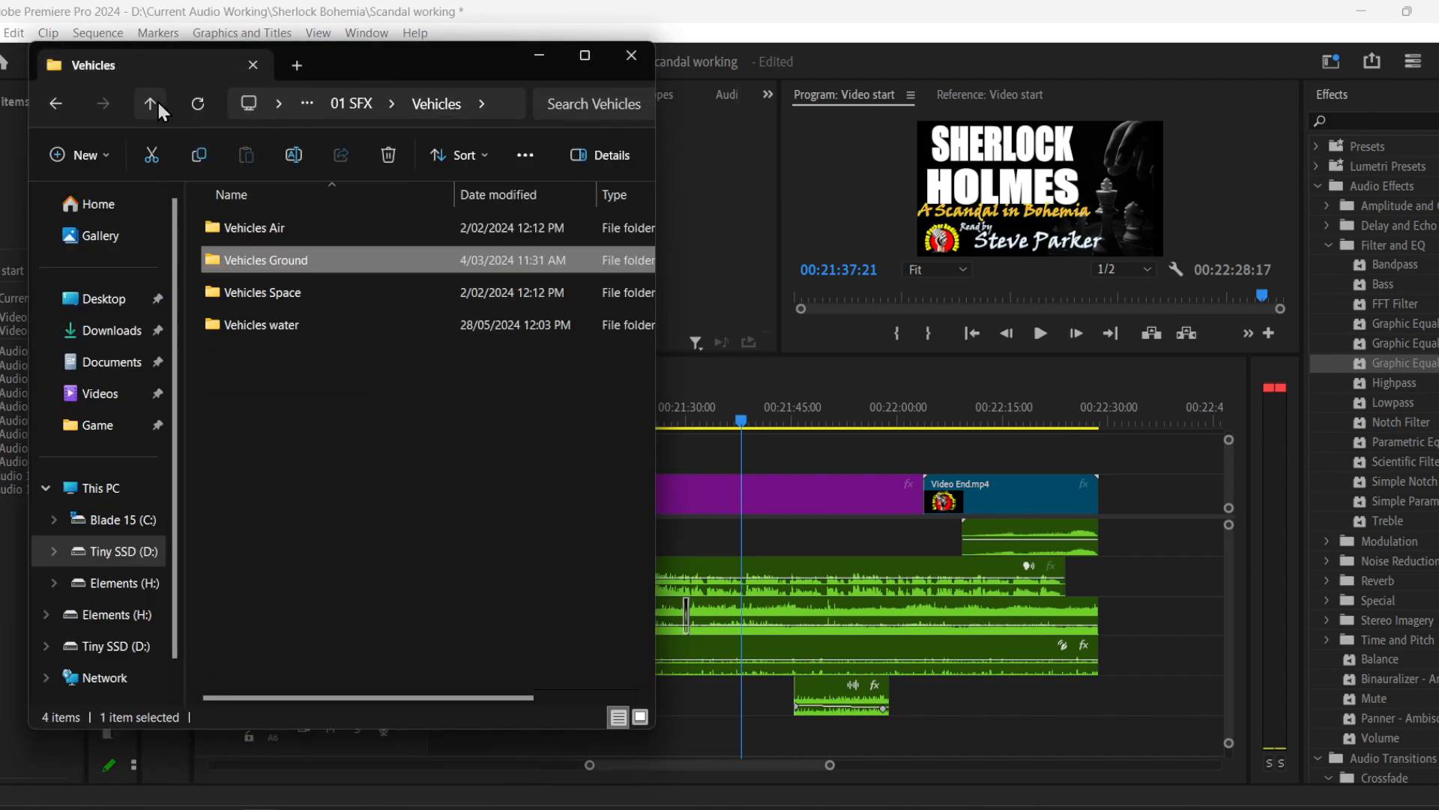
pyautogui.click(357, 103)
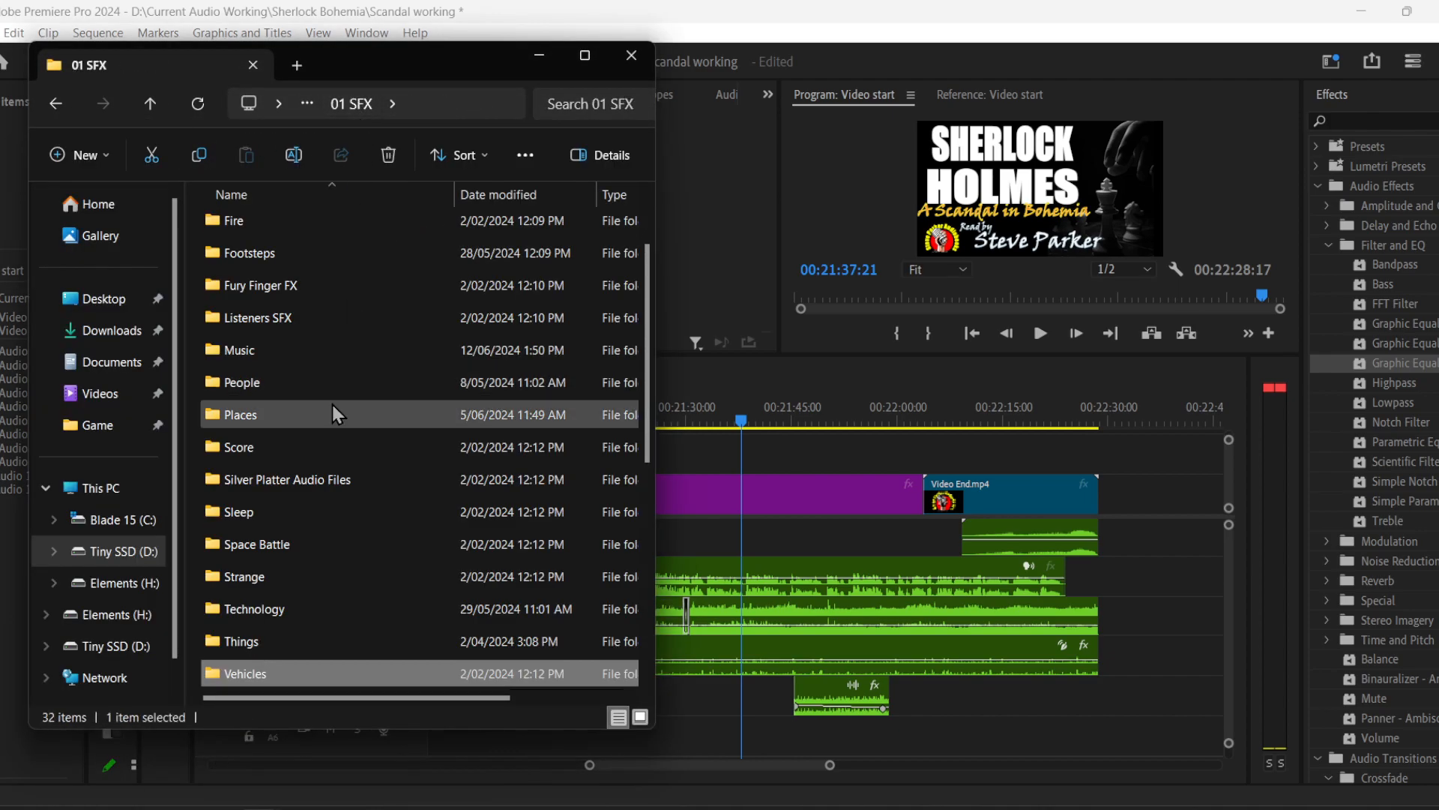
pyautogui.scroll(-4, 365, 338)
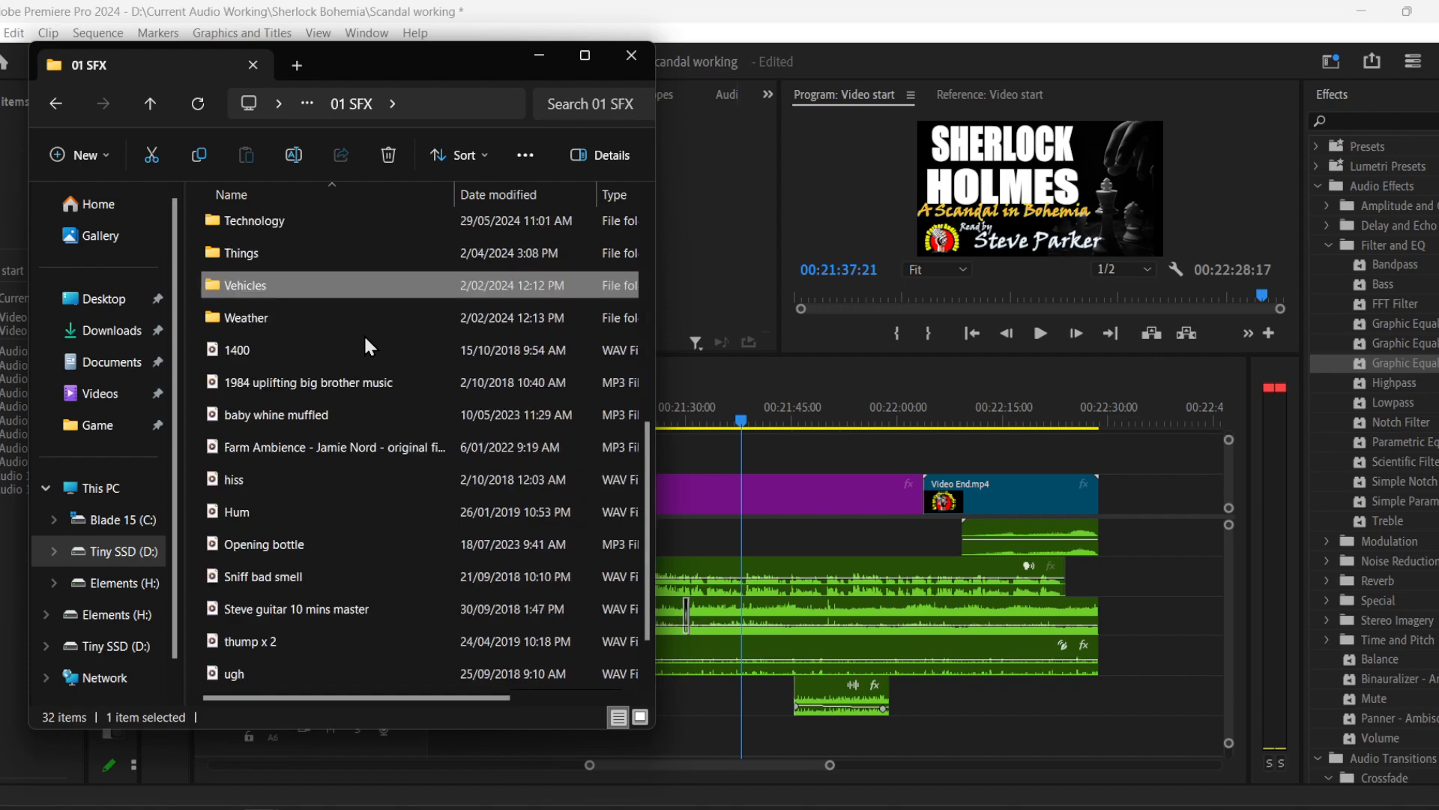
pyautogui.scroll(-1, 368, 345)
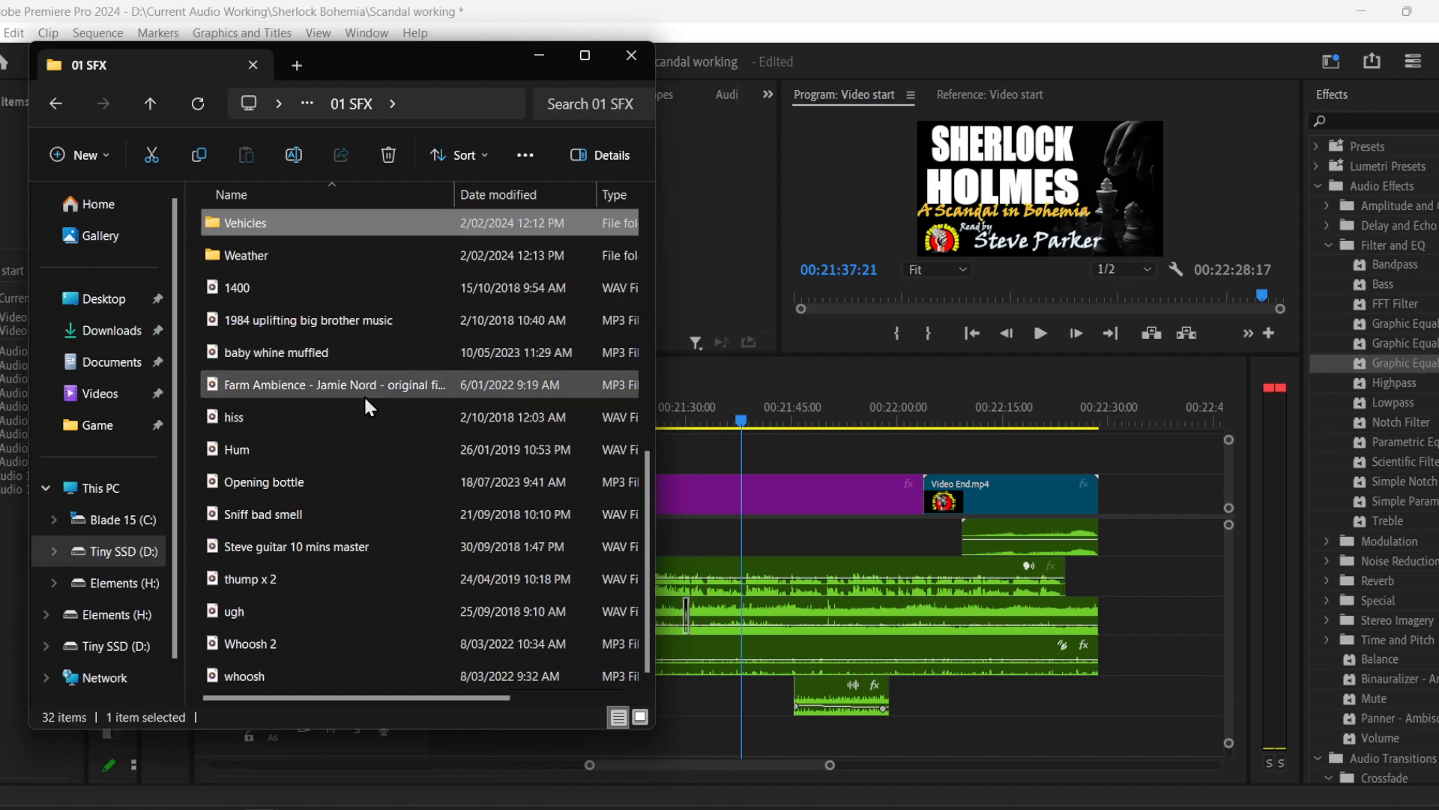
pyautogui.click(334, 578)
pyautogui.doubleClick(333, 577)
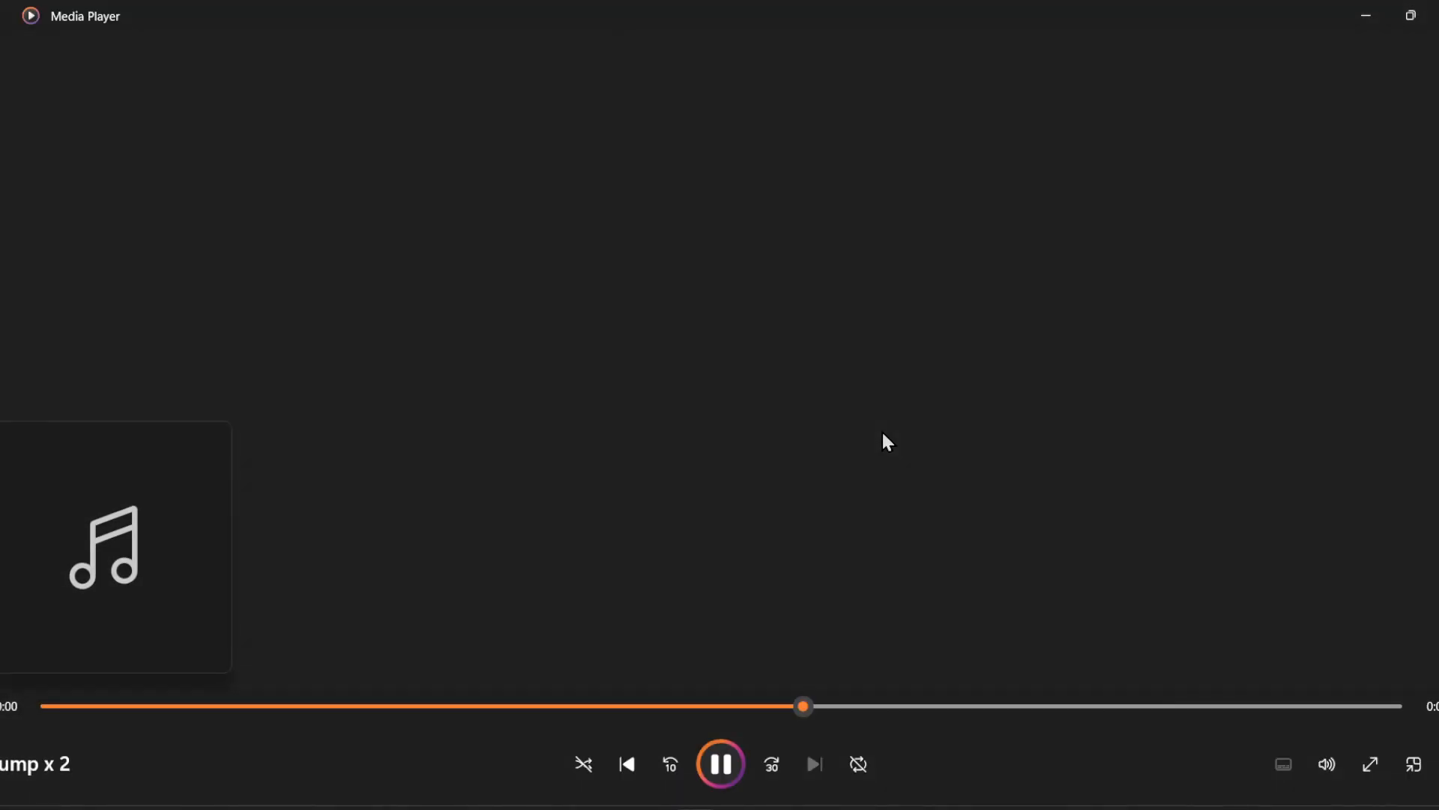
pyautogui.click(1427, 17)
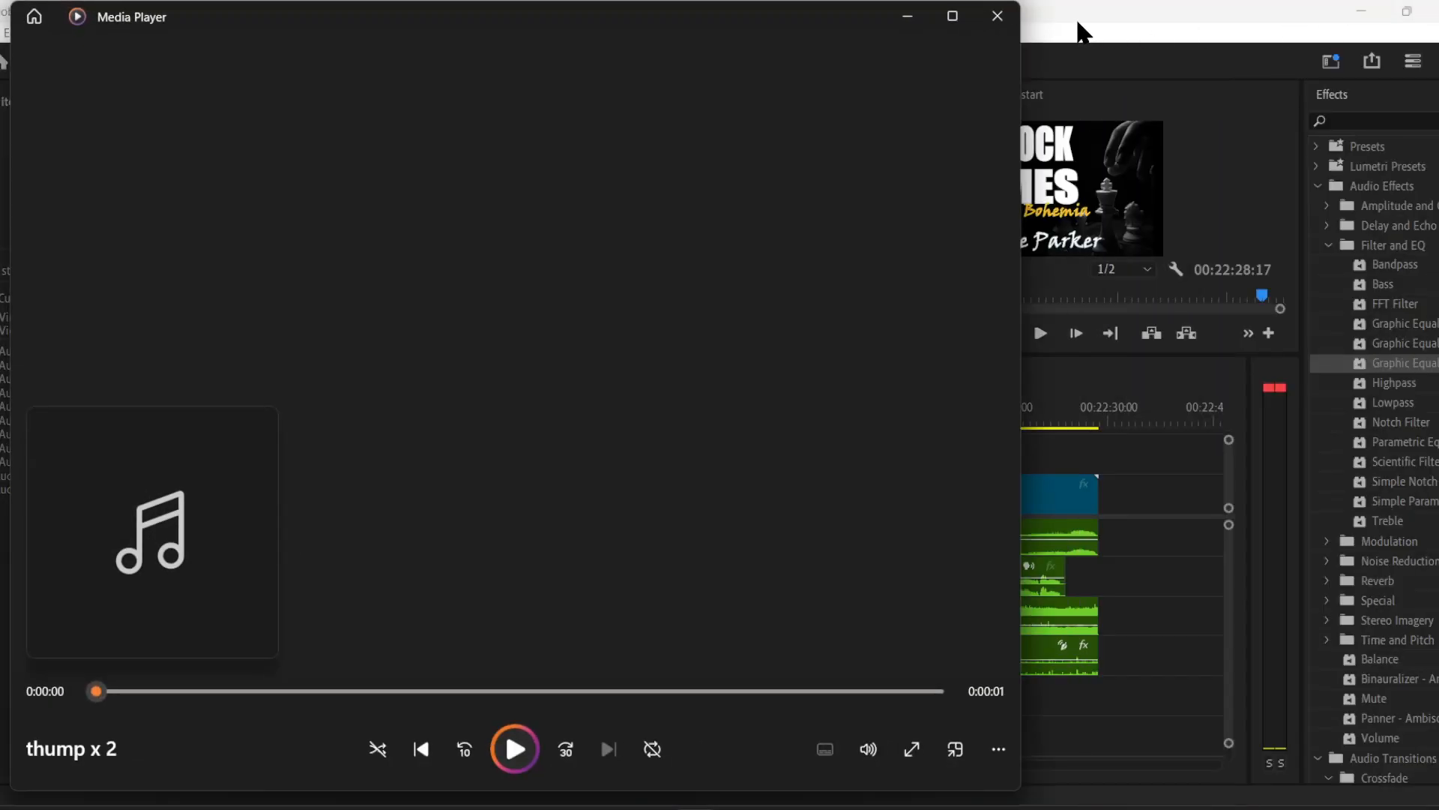
pyautogui.click(997, 27)
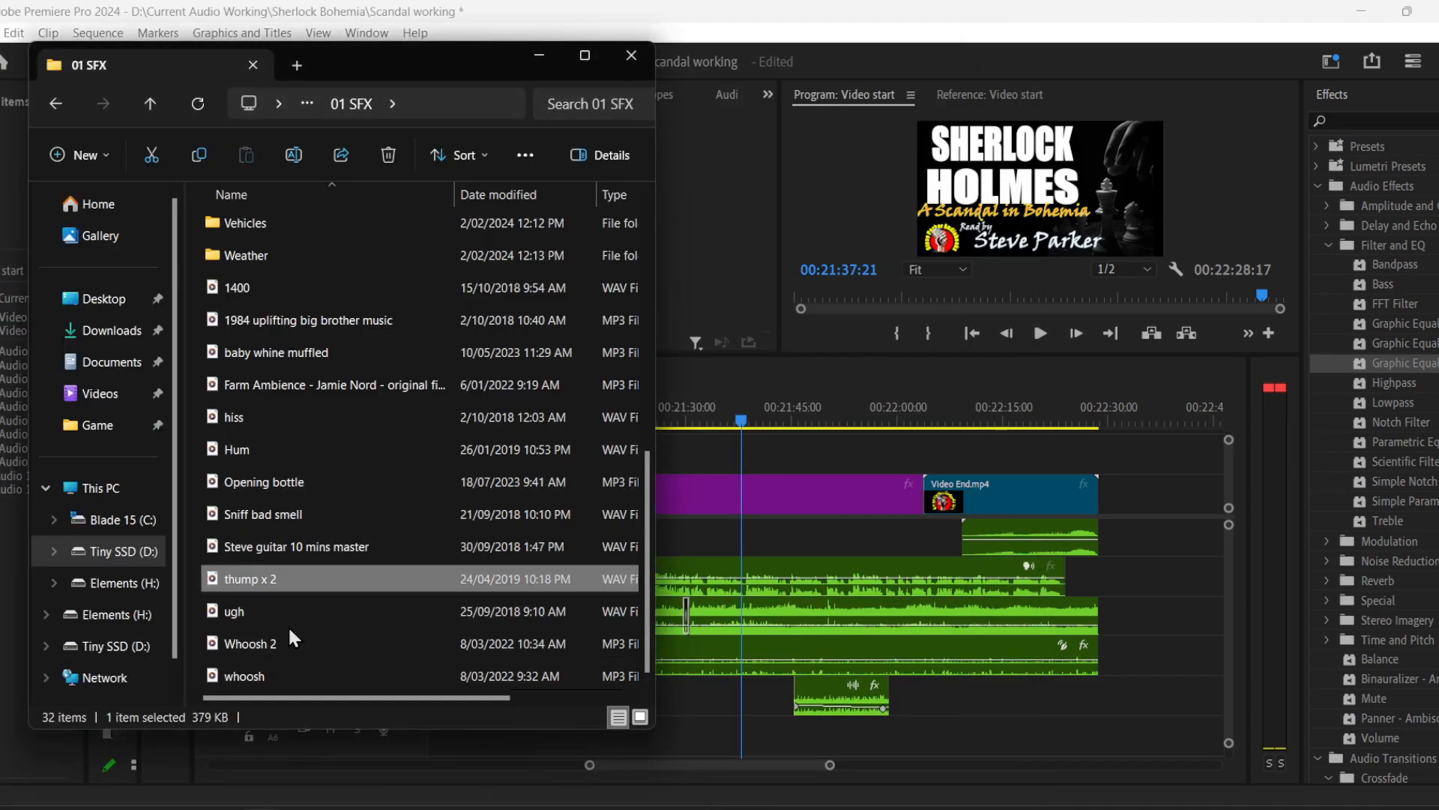
# - Open the Things > Fabrics sound effects folder and preview Cloth rustling
pyautogui.scroll(1, 323, 614)
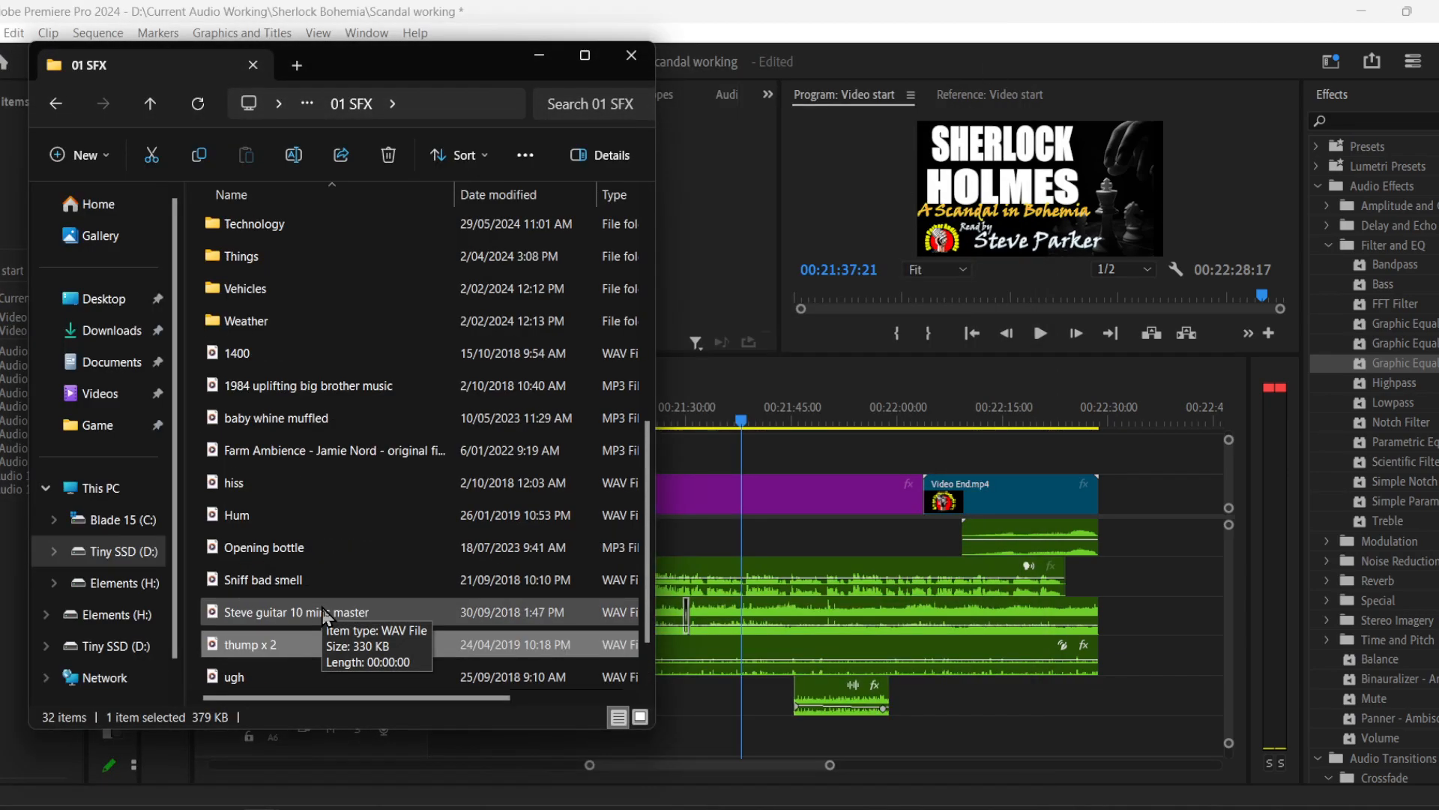
pyautogui.scroll(1, 324, 613)
pyautogui.scroll(3, 322, 609)
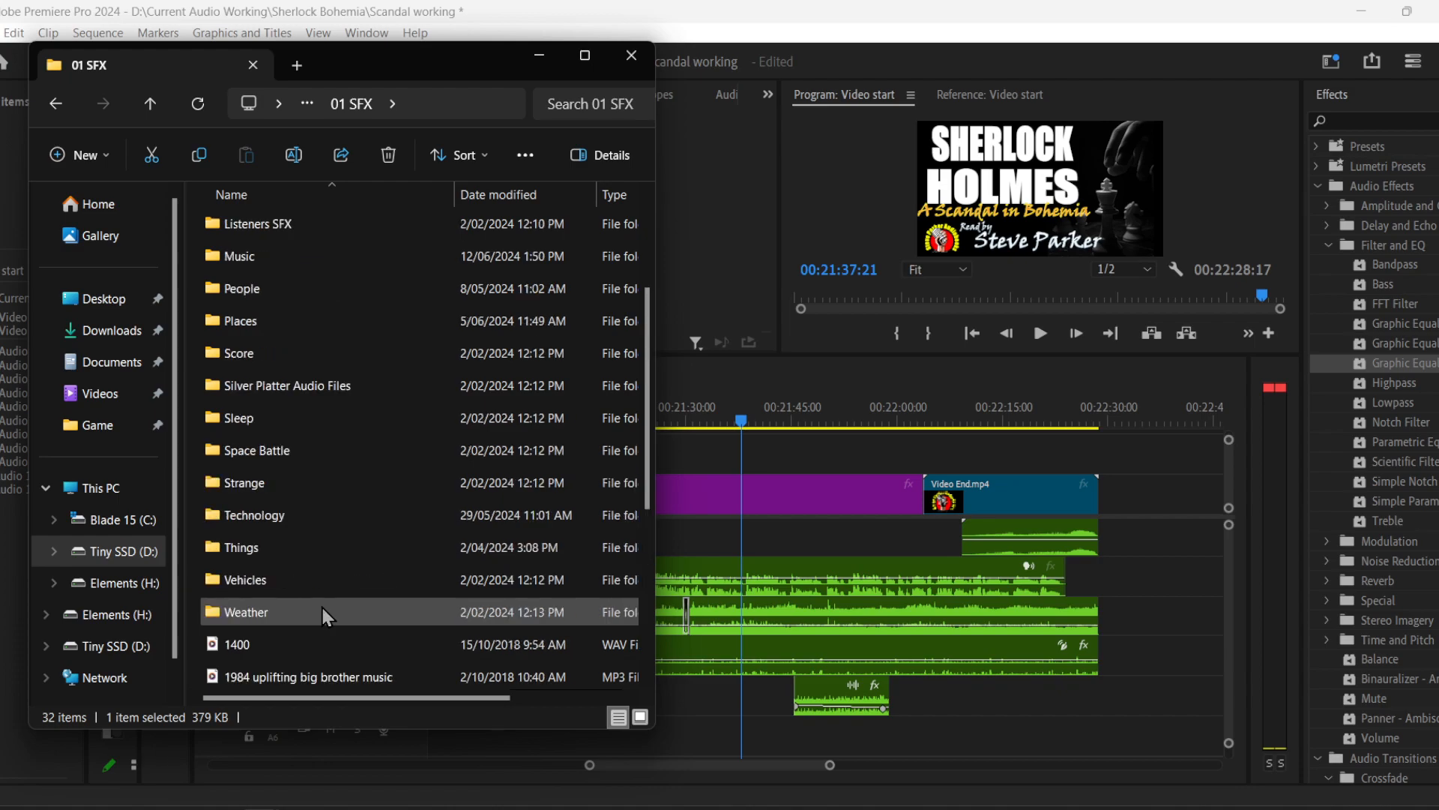
pyautogui.scroll(-1, 312, 600)
pyautogui.click(240, 578)
pyautogui.doubleClick(240, 578)
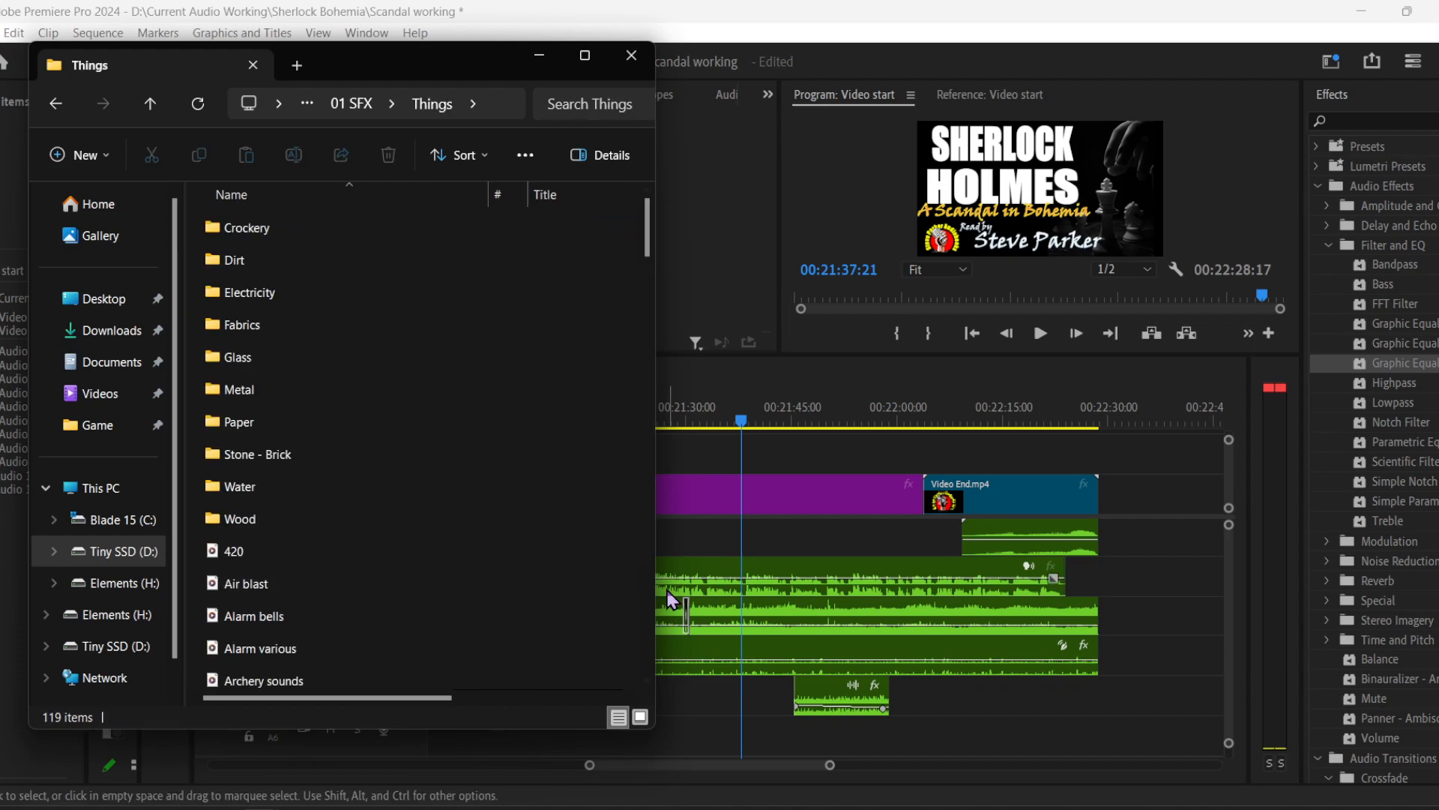
pyautogui.click(336, 314)
pyautogui.doubleClick(341, 323)
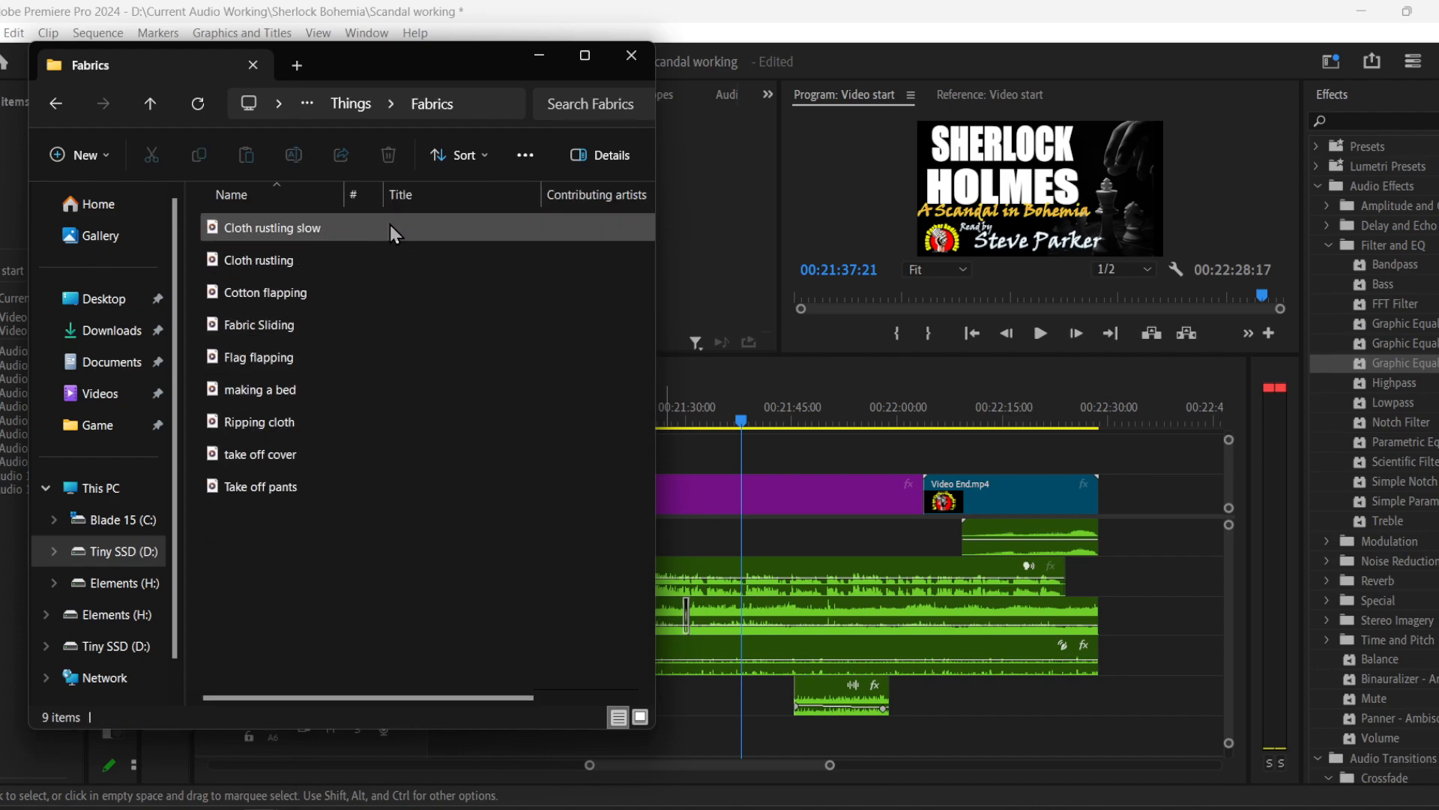
pyautogui.doubleClick(348, 256)
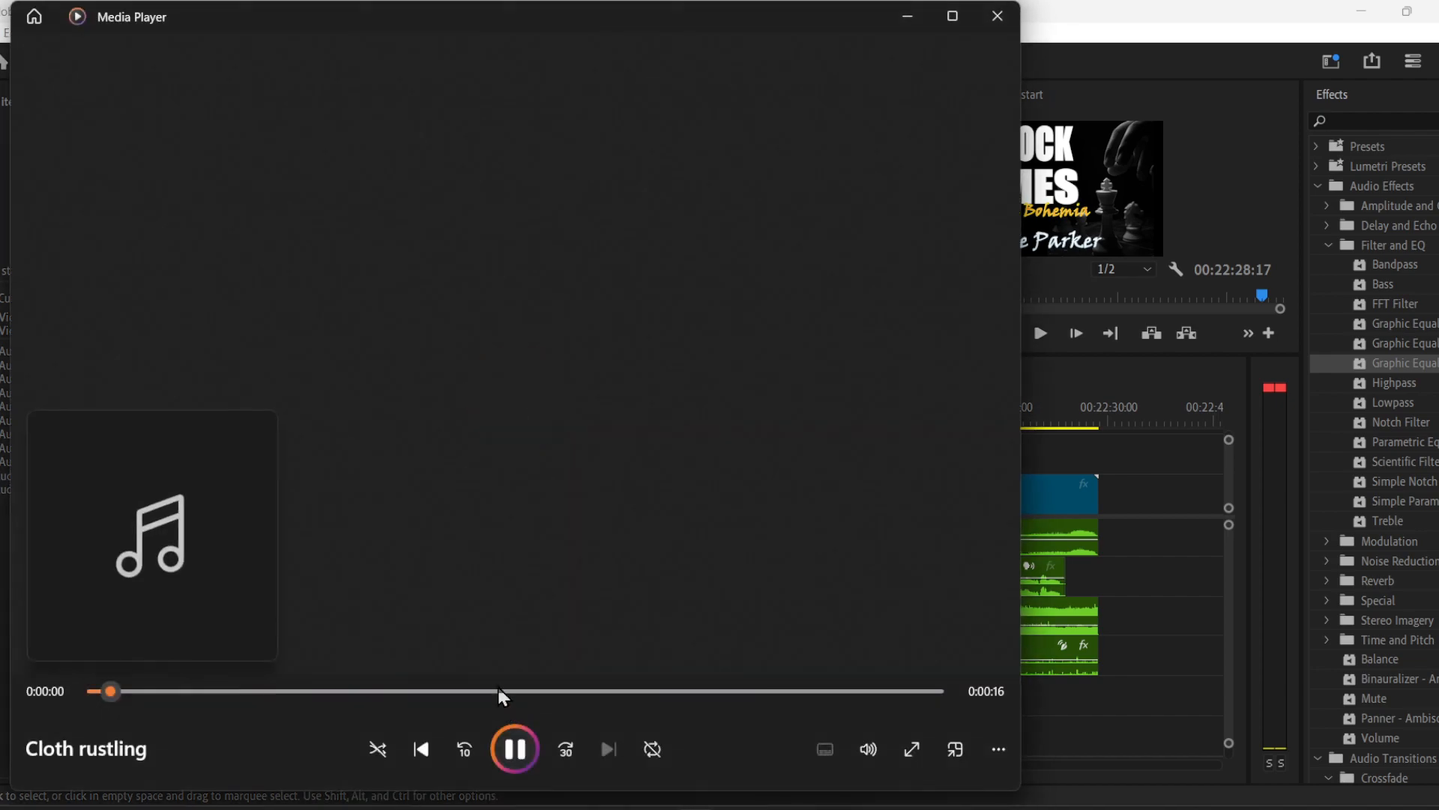
pyautogui.click(997, 17)
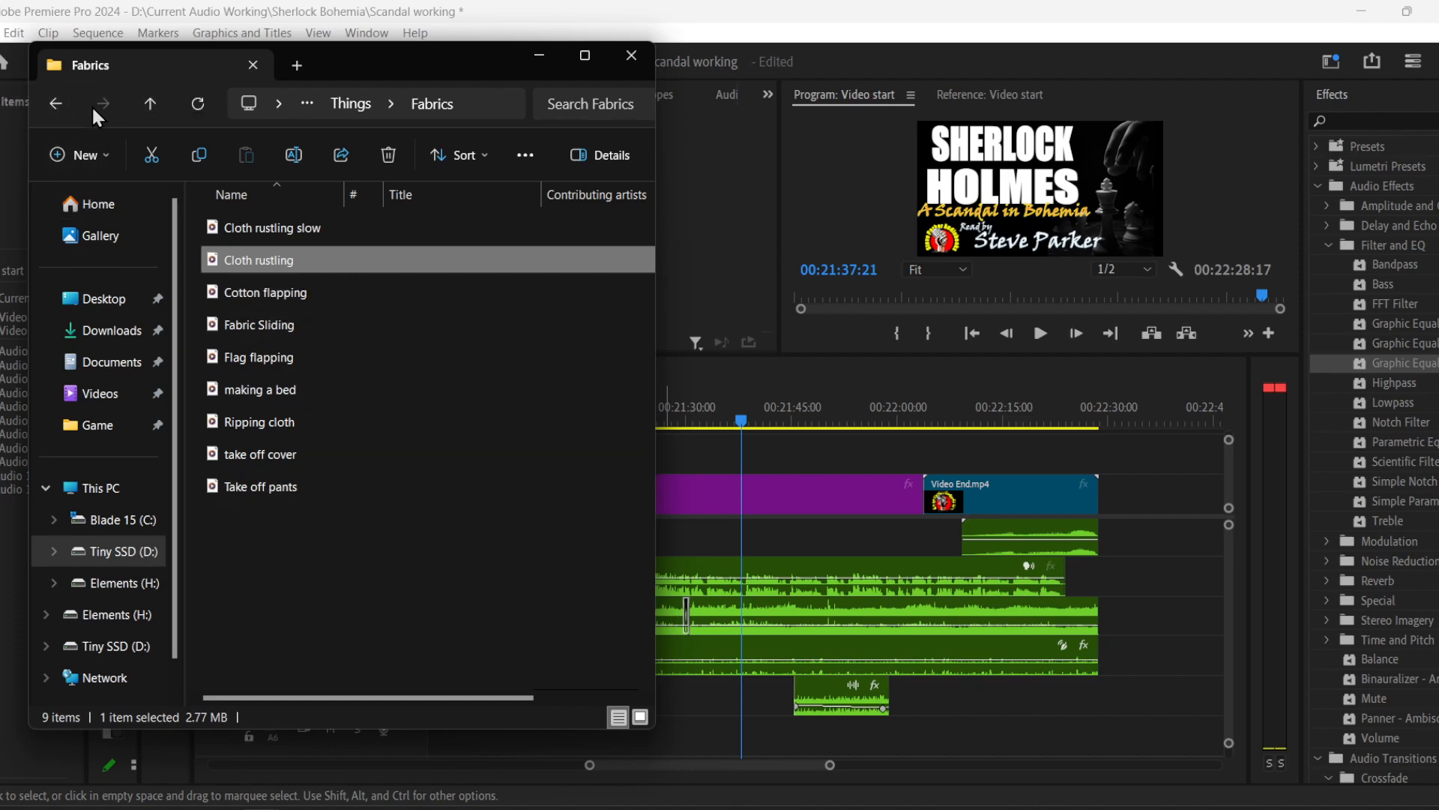
# - Return to the Things folder and preview the Bottle drag short sound
pyautogui.click(150, 103)
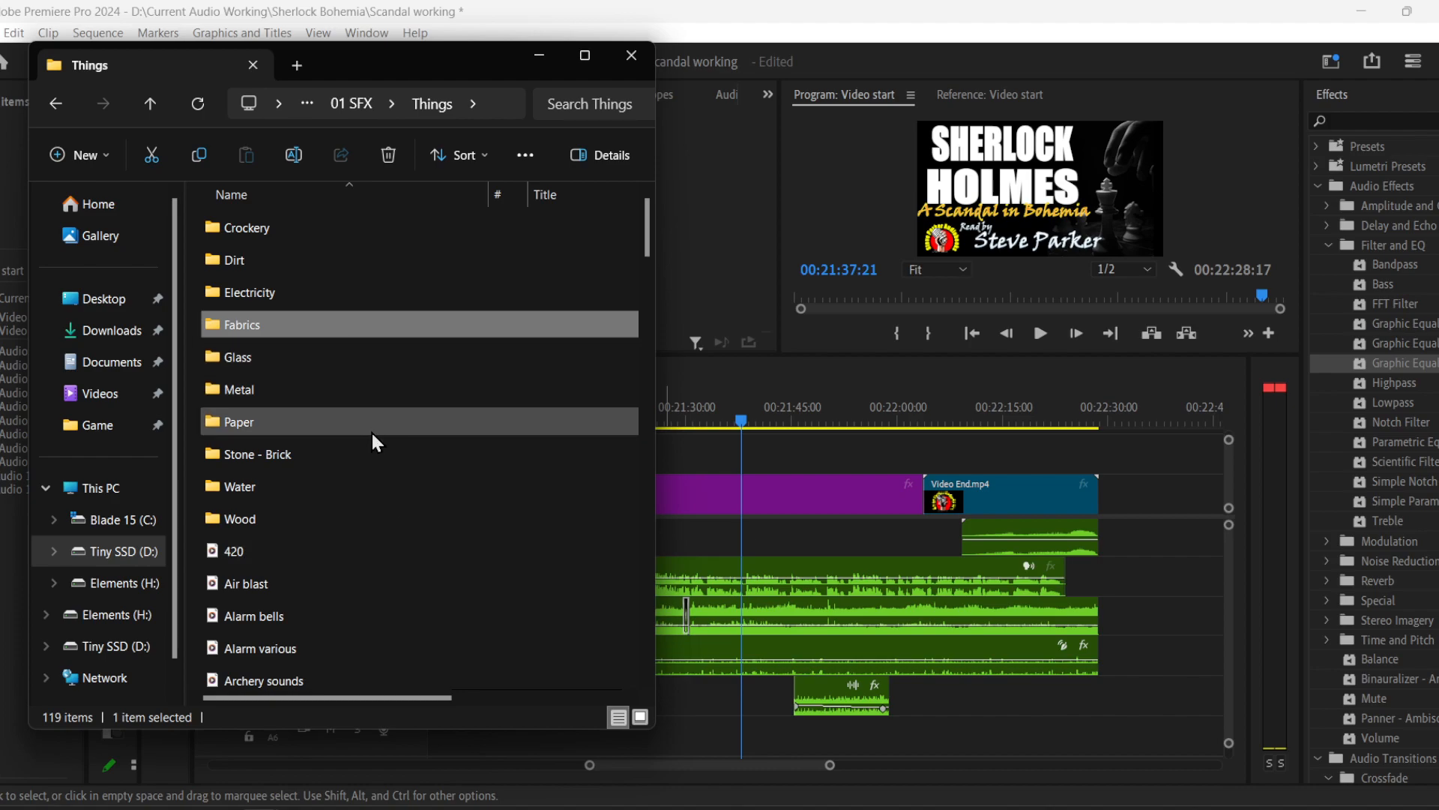
pyautogui.scroll(-5, 372, 441)
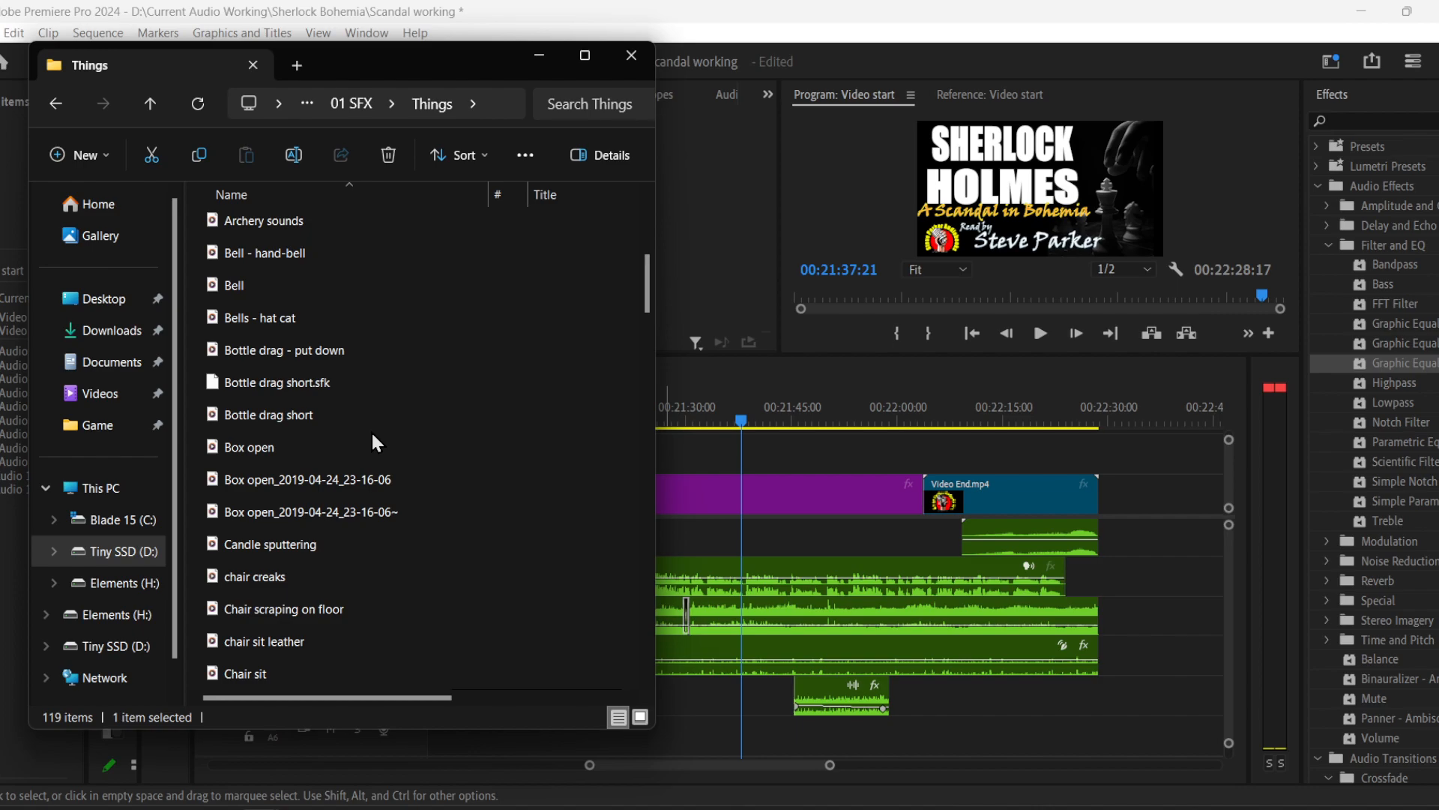
pyautogui.doubleClick(343, 416)
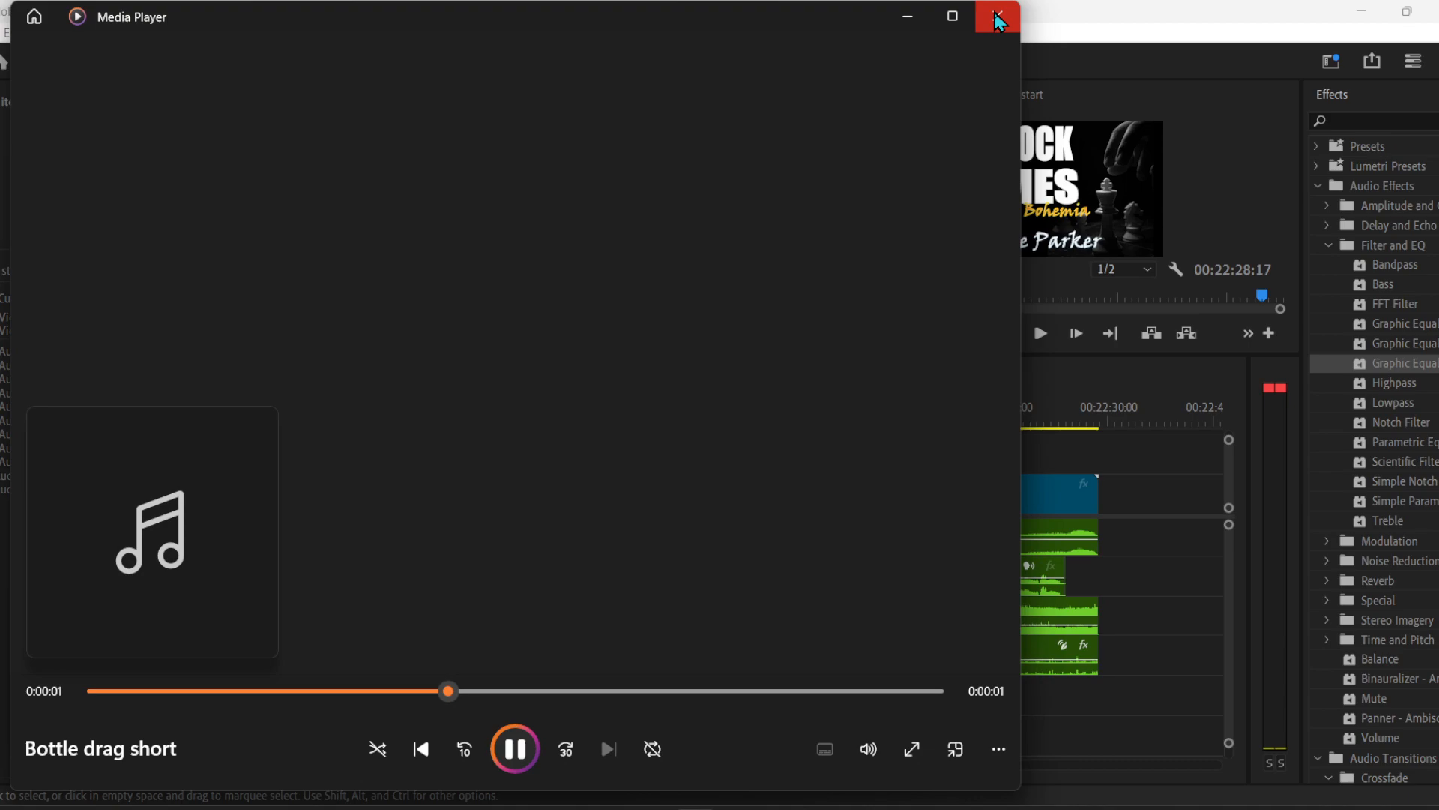
pyautogui.click(998, 17)
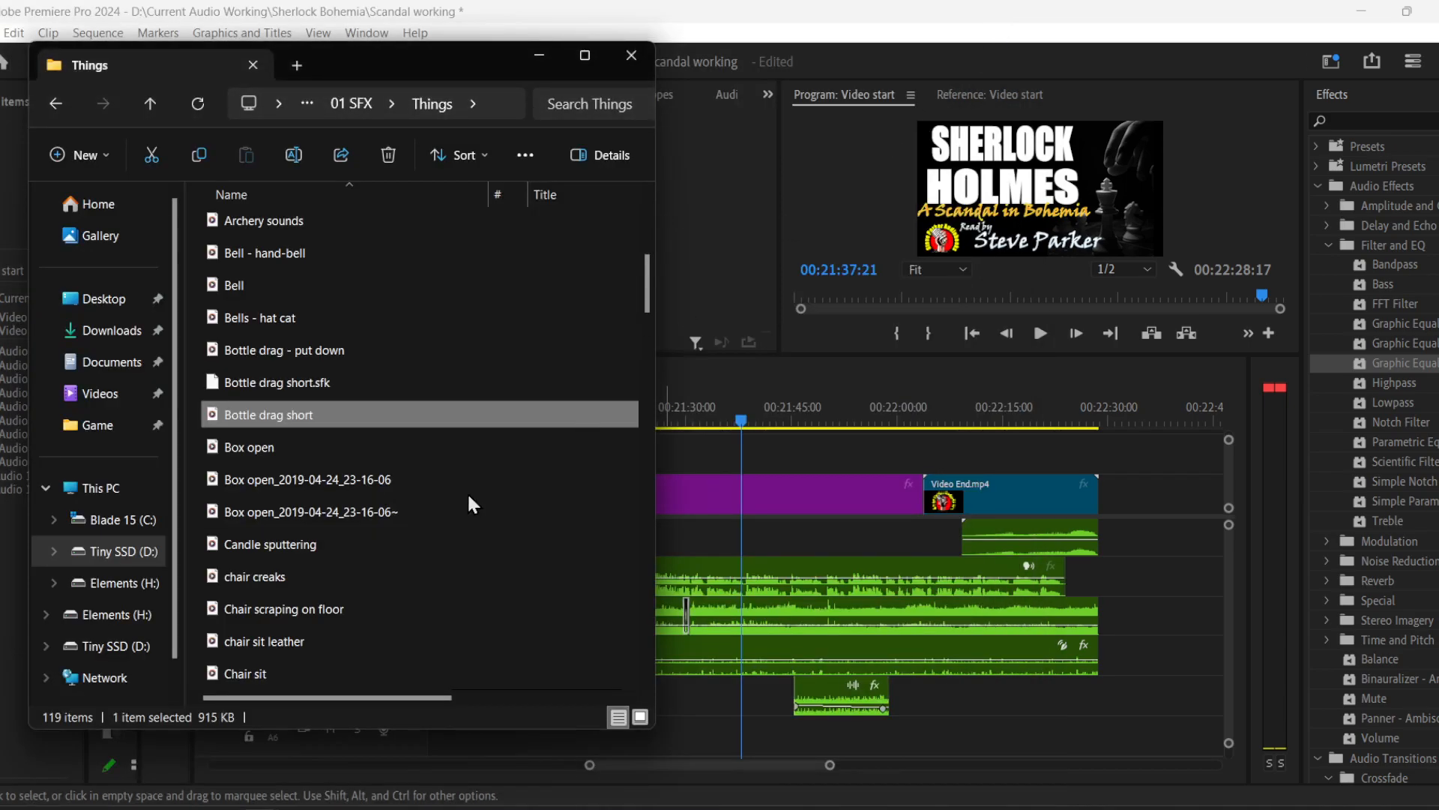
# - Look through the remaining sound effects in the Things folder, down to the window and wine glass sounds
pyautogui.scroll(-1, 469, 497)
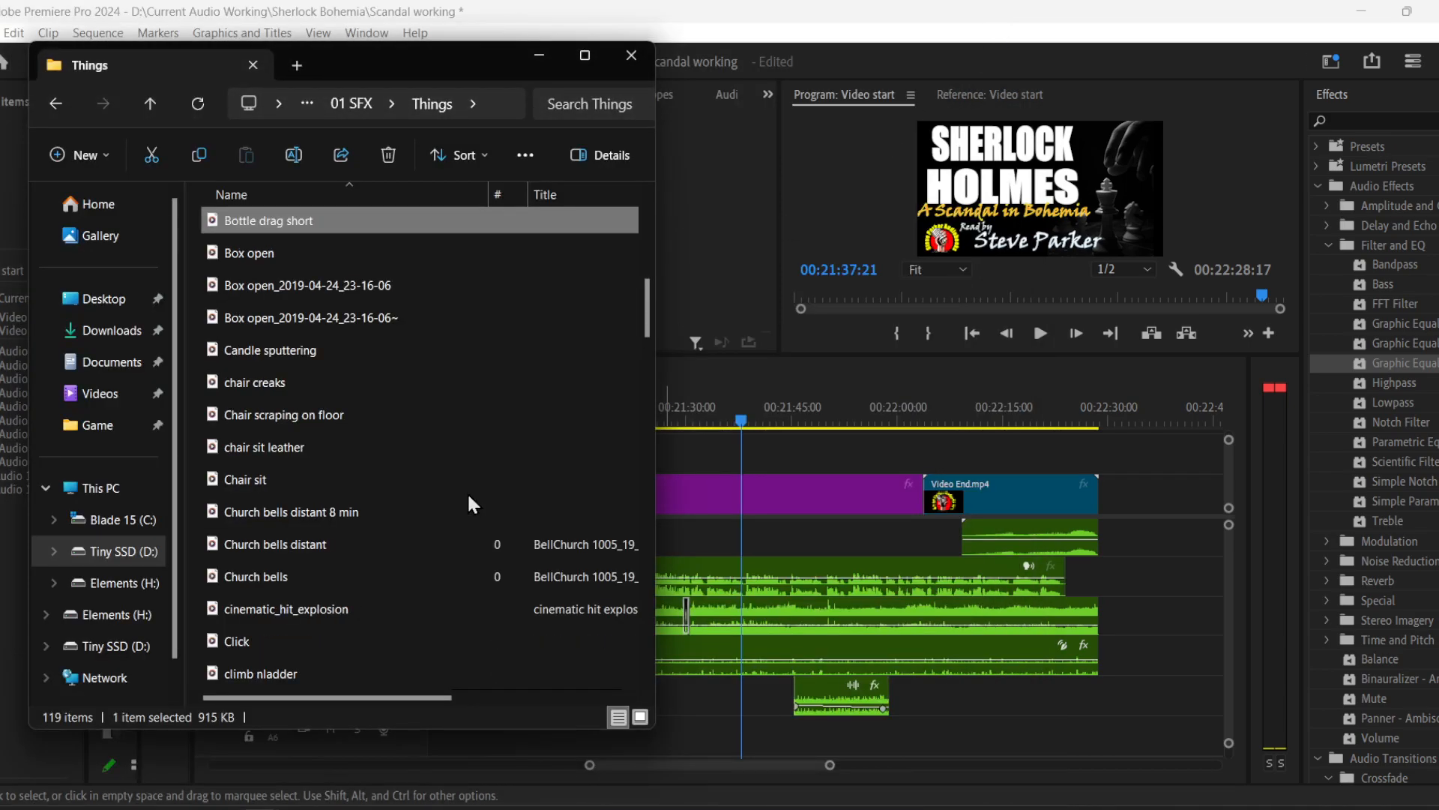
pyautogui.scroll(-1, 469, 504)
pyautogui.scroll(-1, 433, 547)
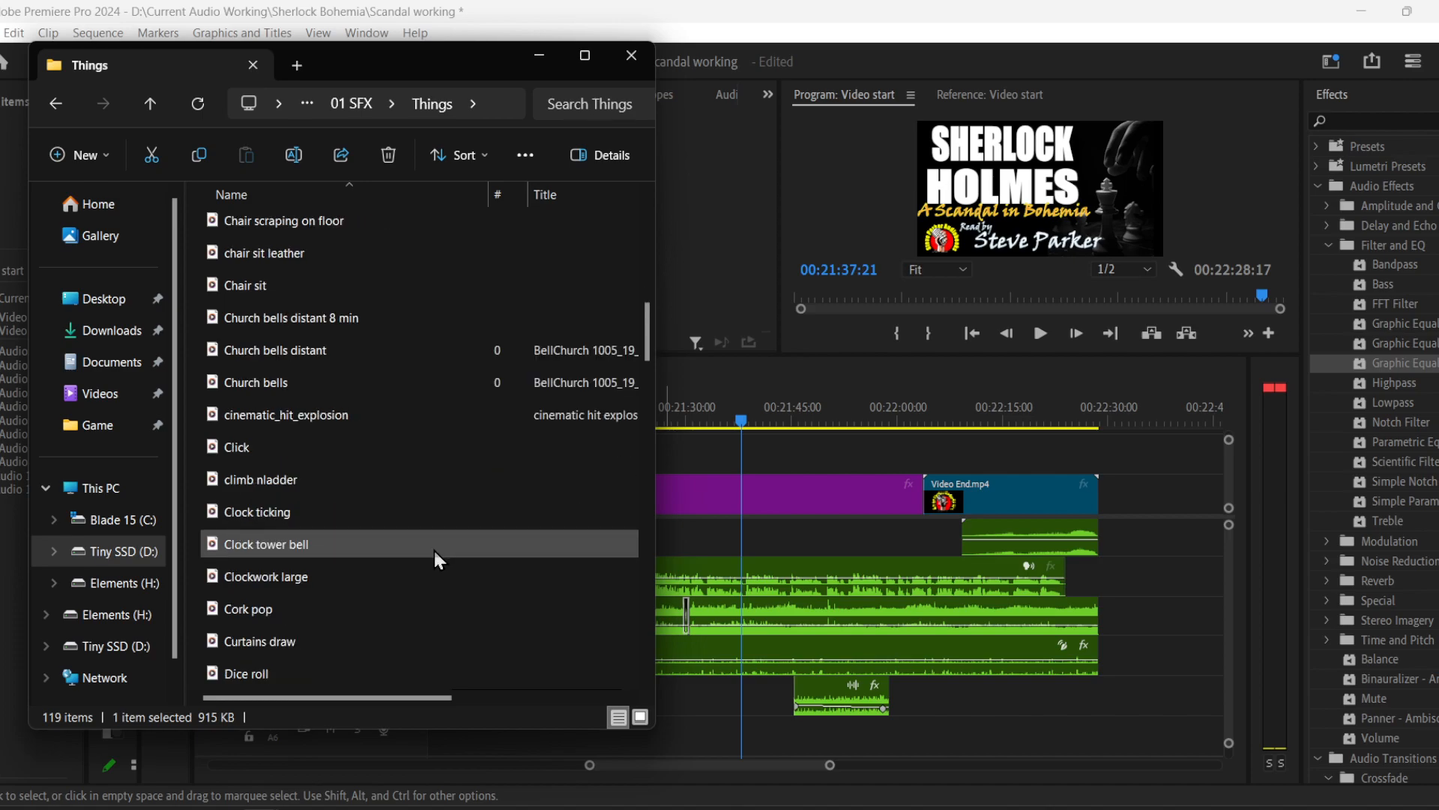
pyautogui.scroll(-1, 433, 547)
pyautogui.scroll(-2, 434, 551)
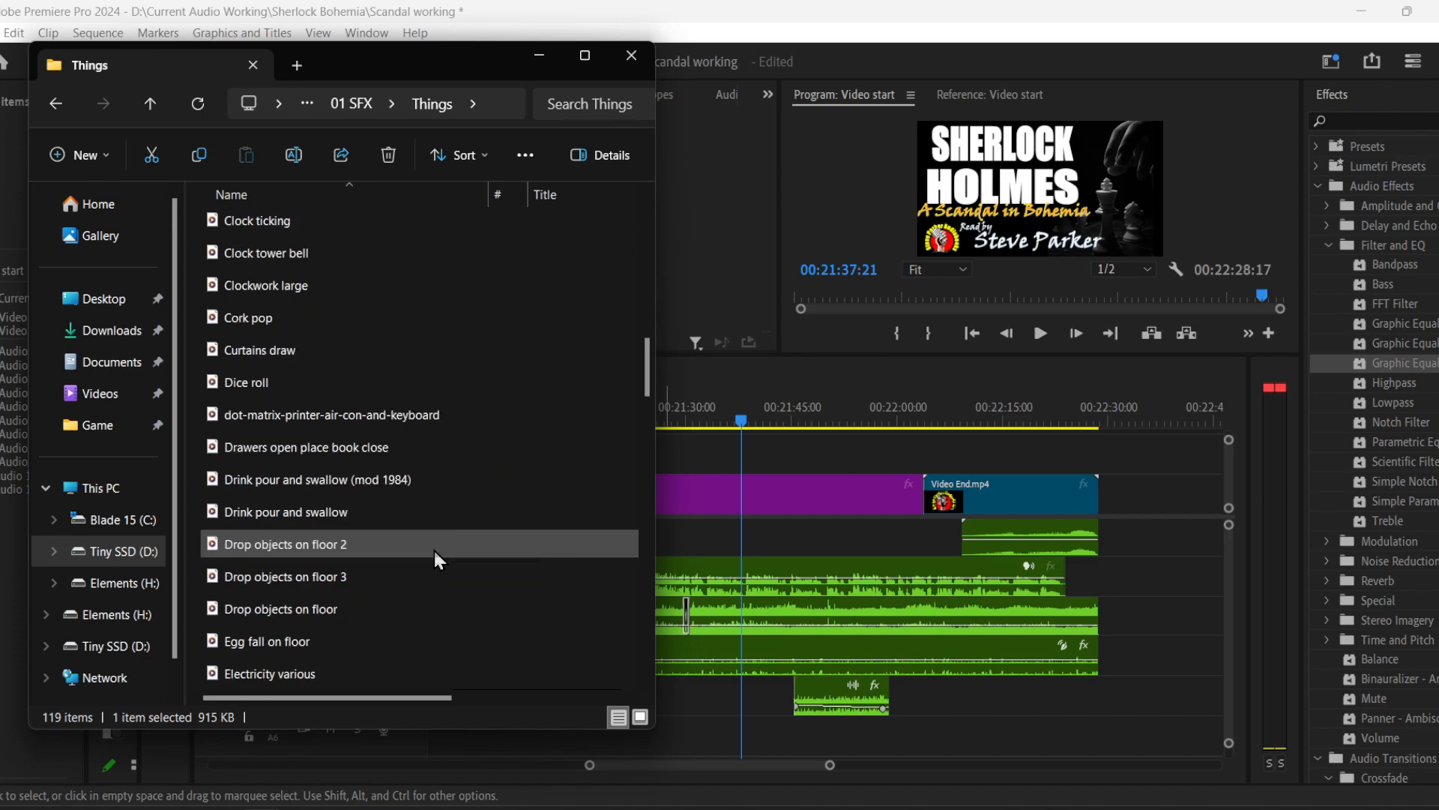
pyautogui.scroll(-1, 433, 547)
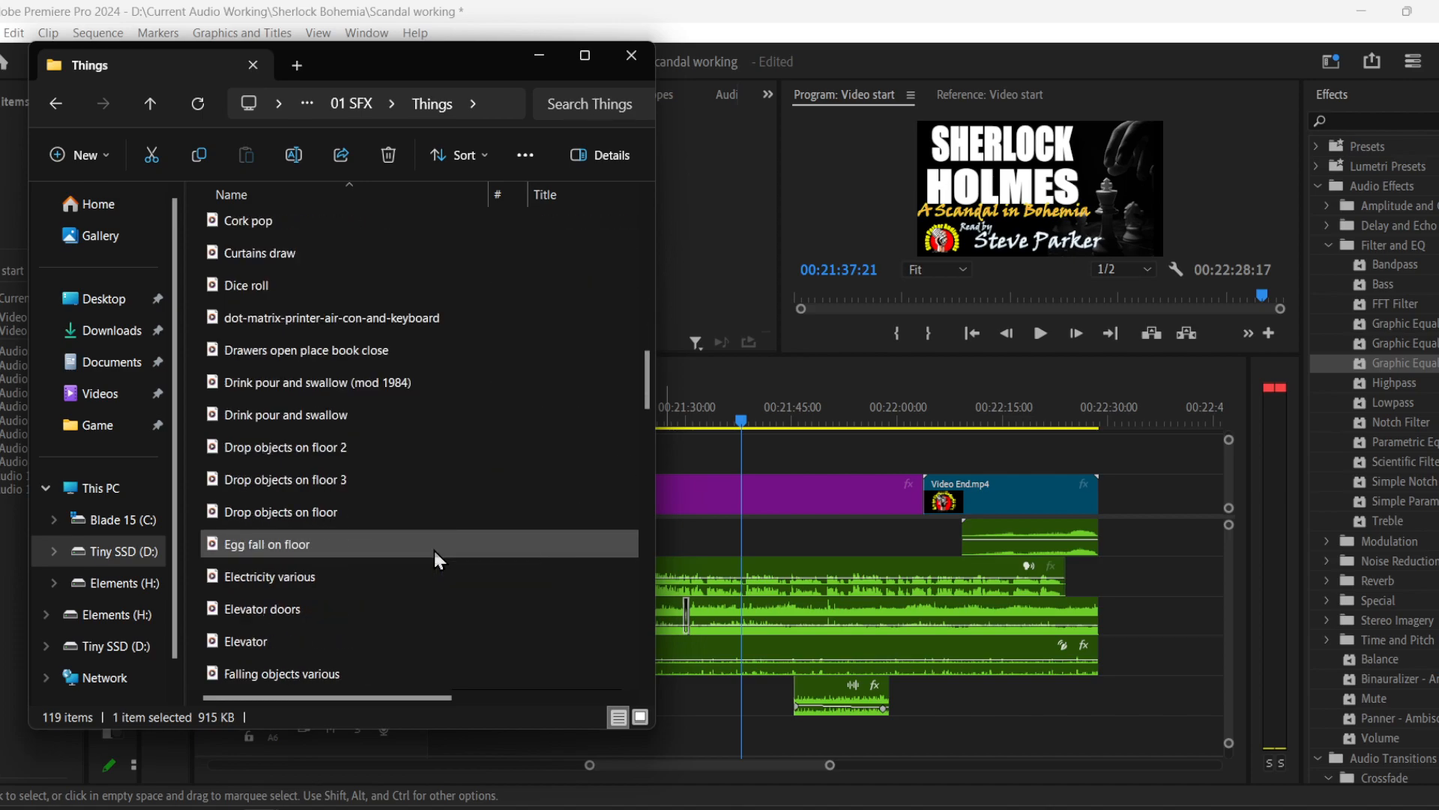
pyautogui.scroll(-1, 438, 559)
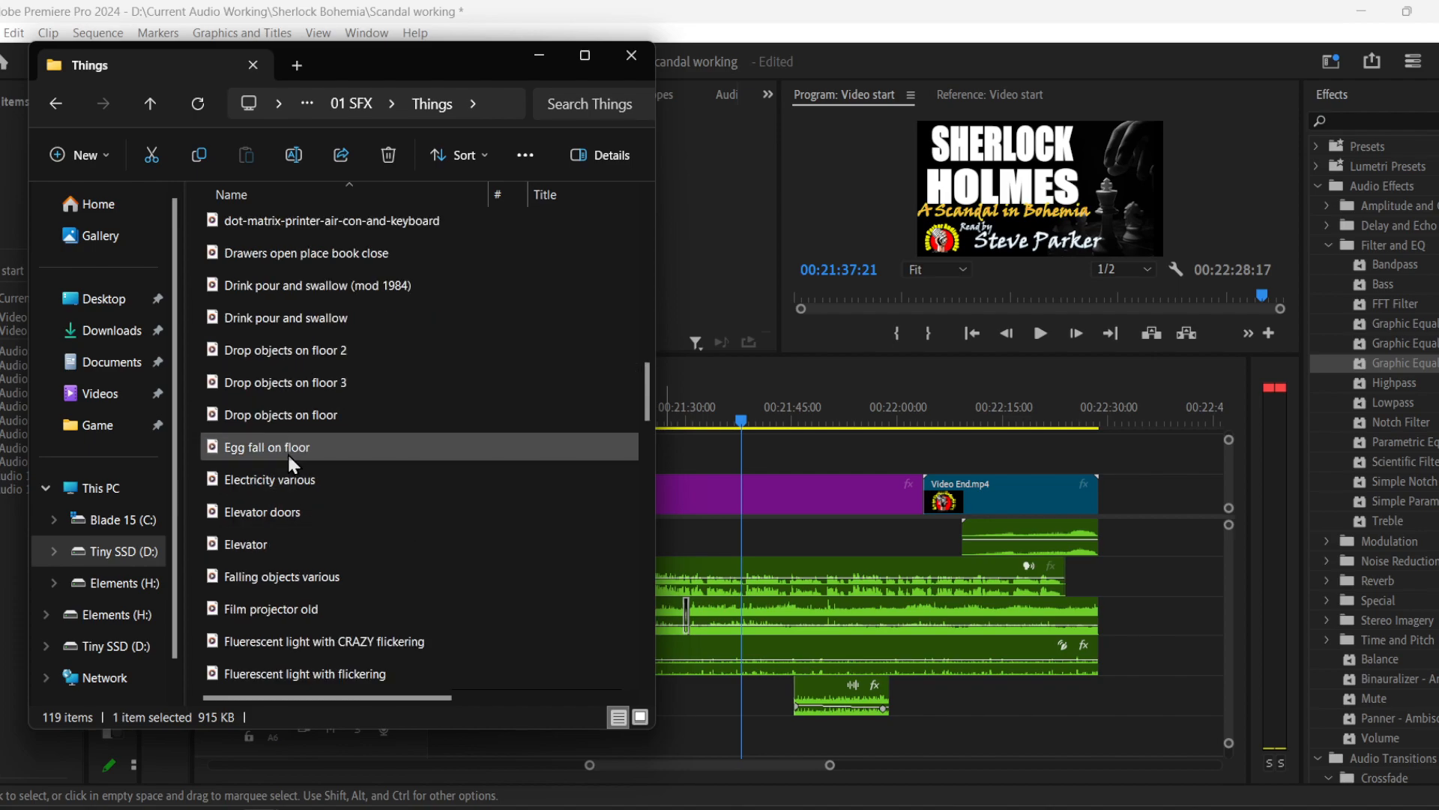
pyautogui.scroll(-1, 405, 521)
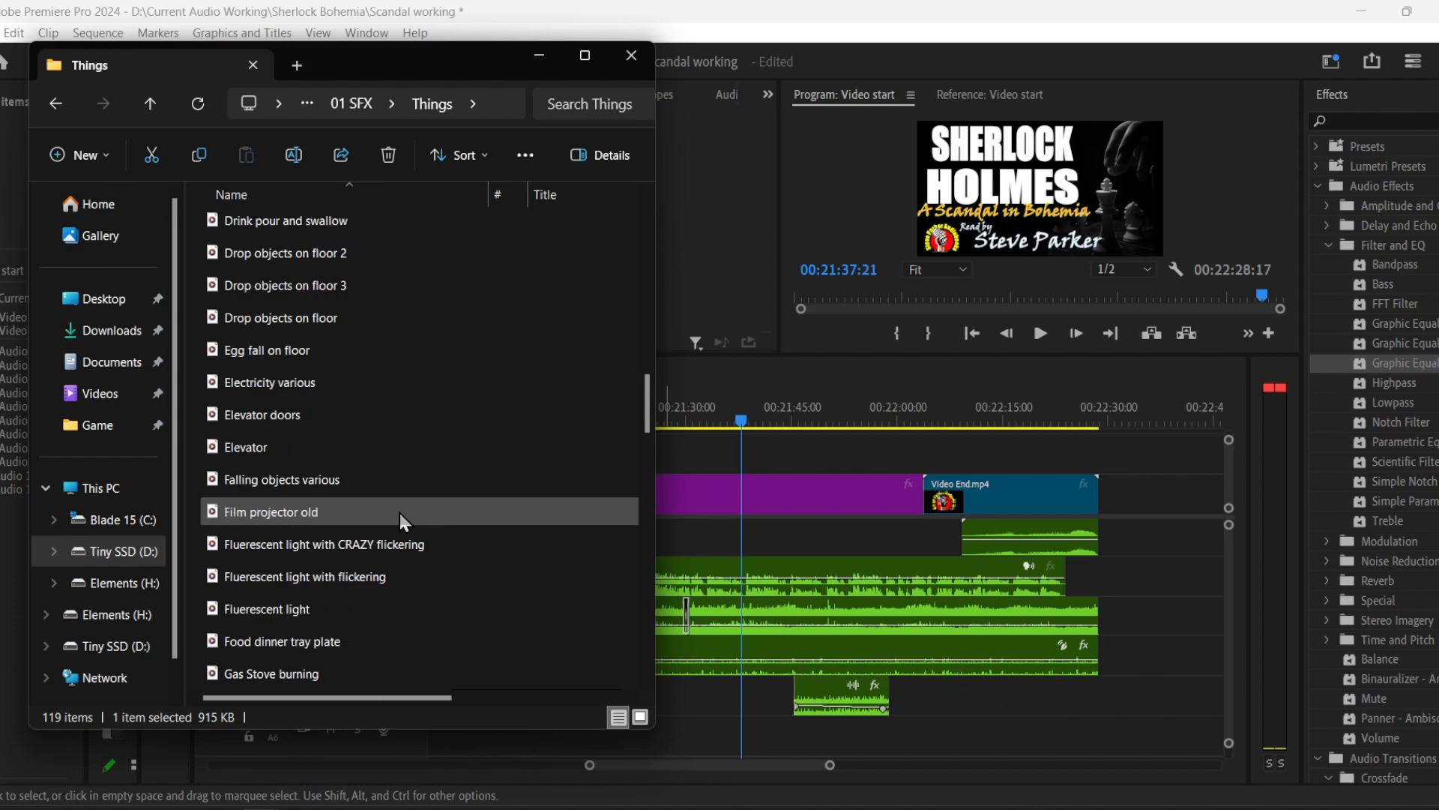
pyautogui.scroll(-2, 570, 524)
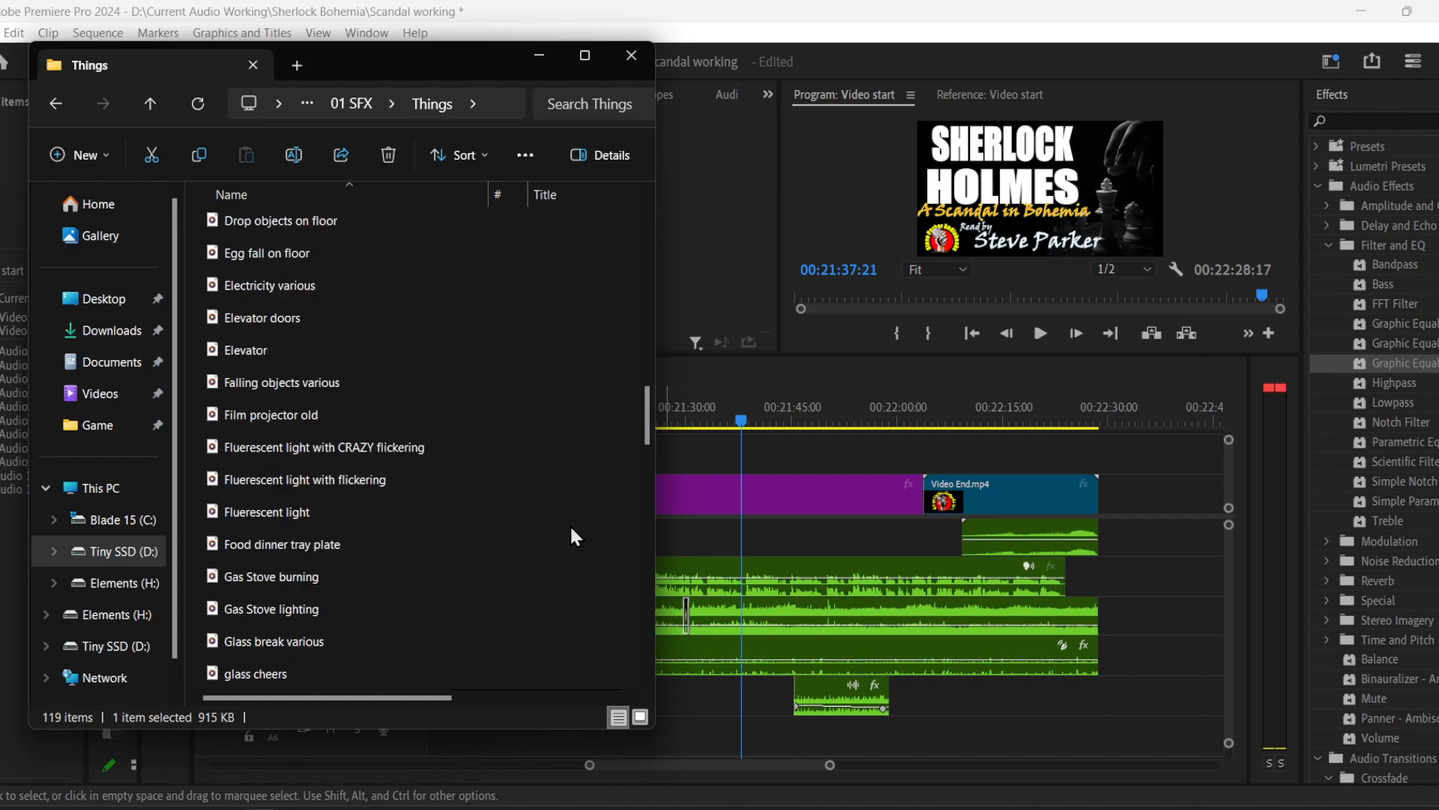
pyautogui.scroll(-2, 463, 554)
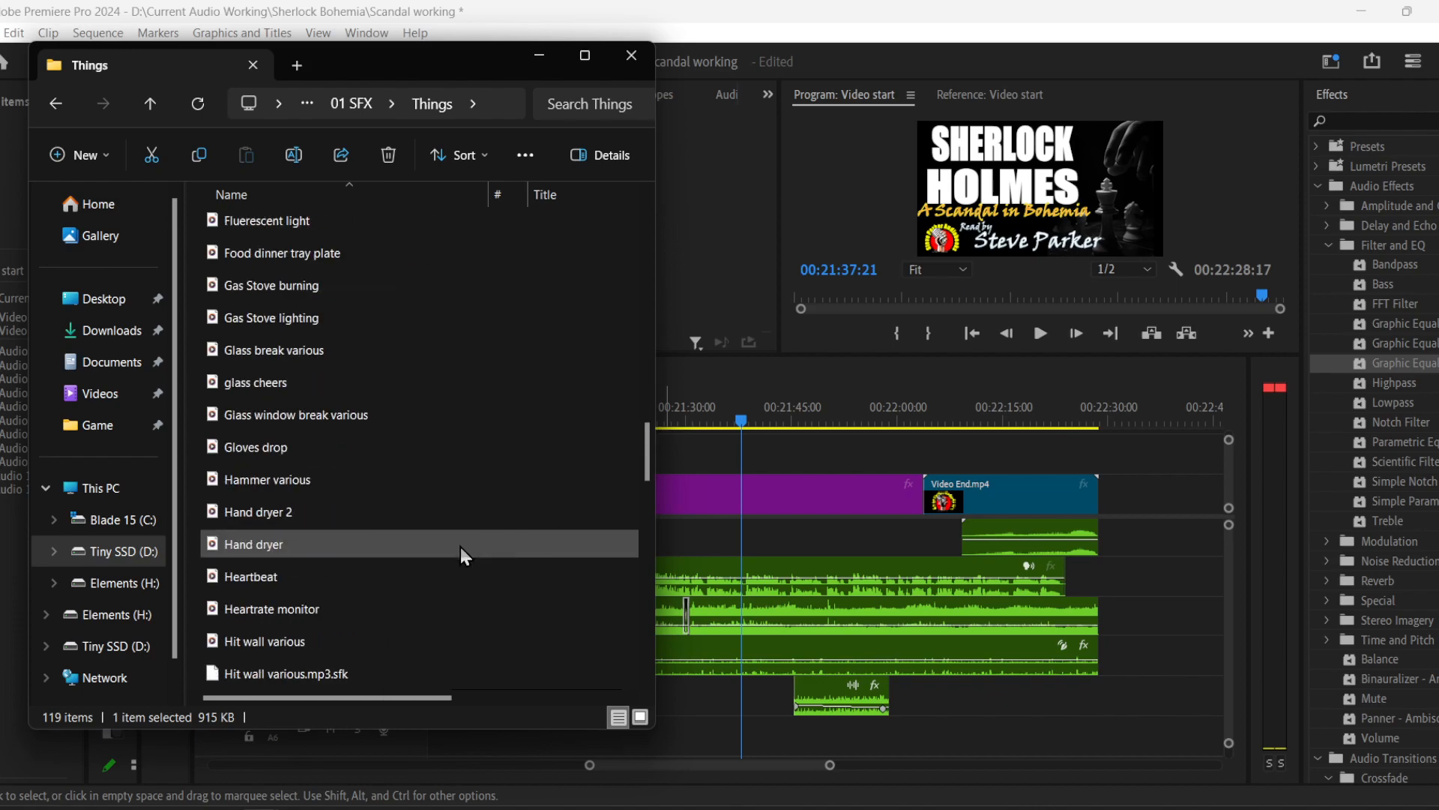
pyautogui.scroll(-1, 461, 547)
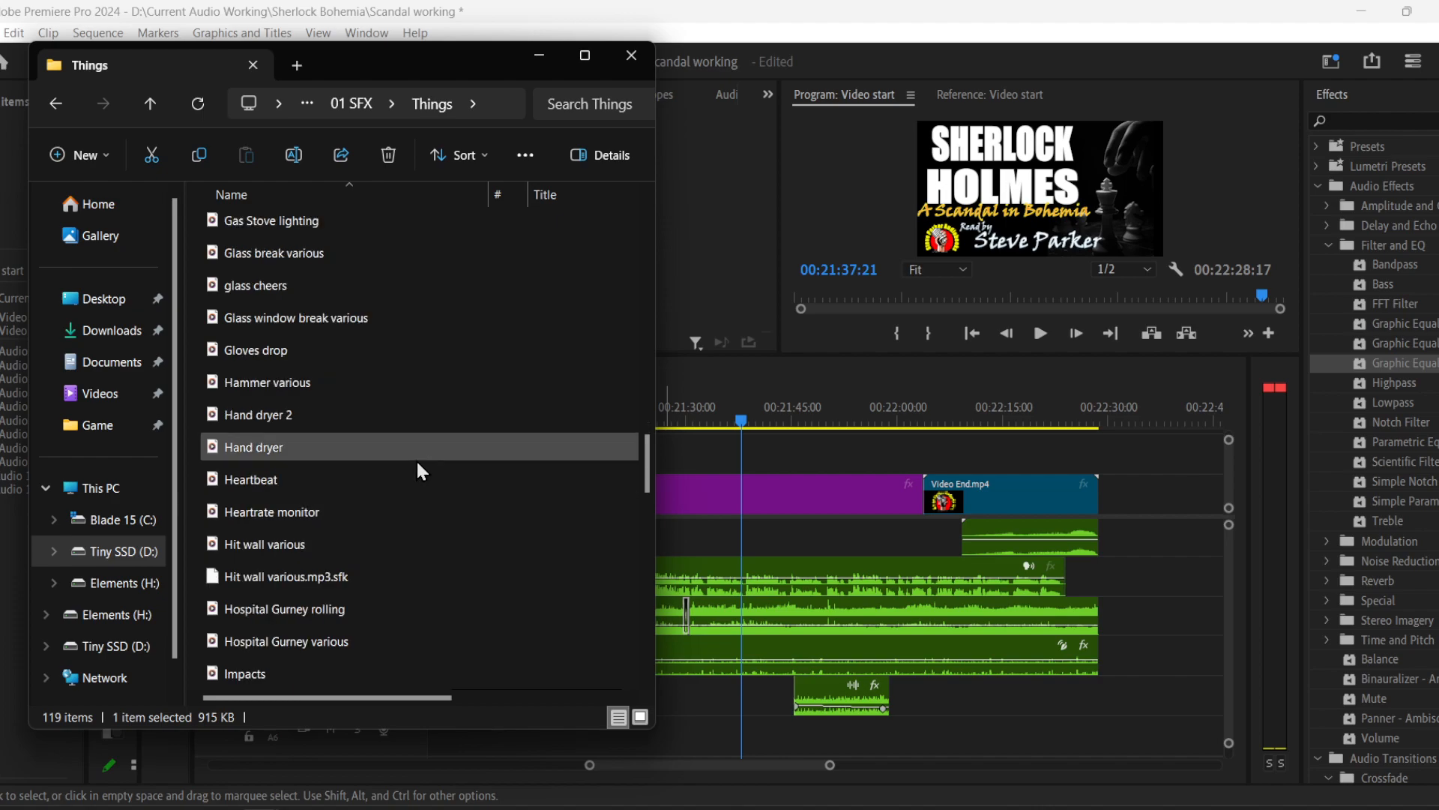
pyautogui.scroll(-1, 417, 508)
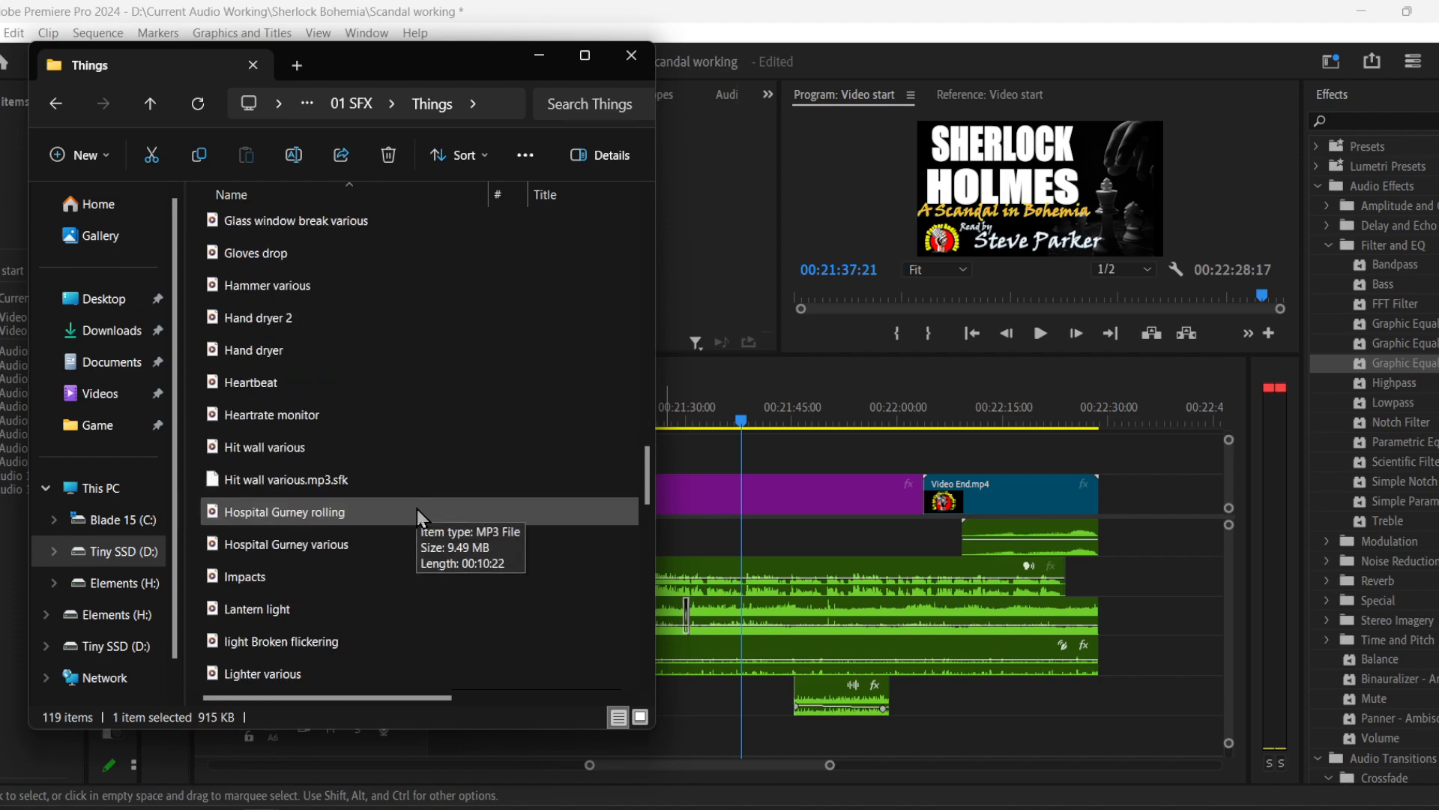
pyautogui.scroll(-1, 417, 508)
pyautogui.scroll(-1, 421, 517)
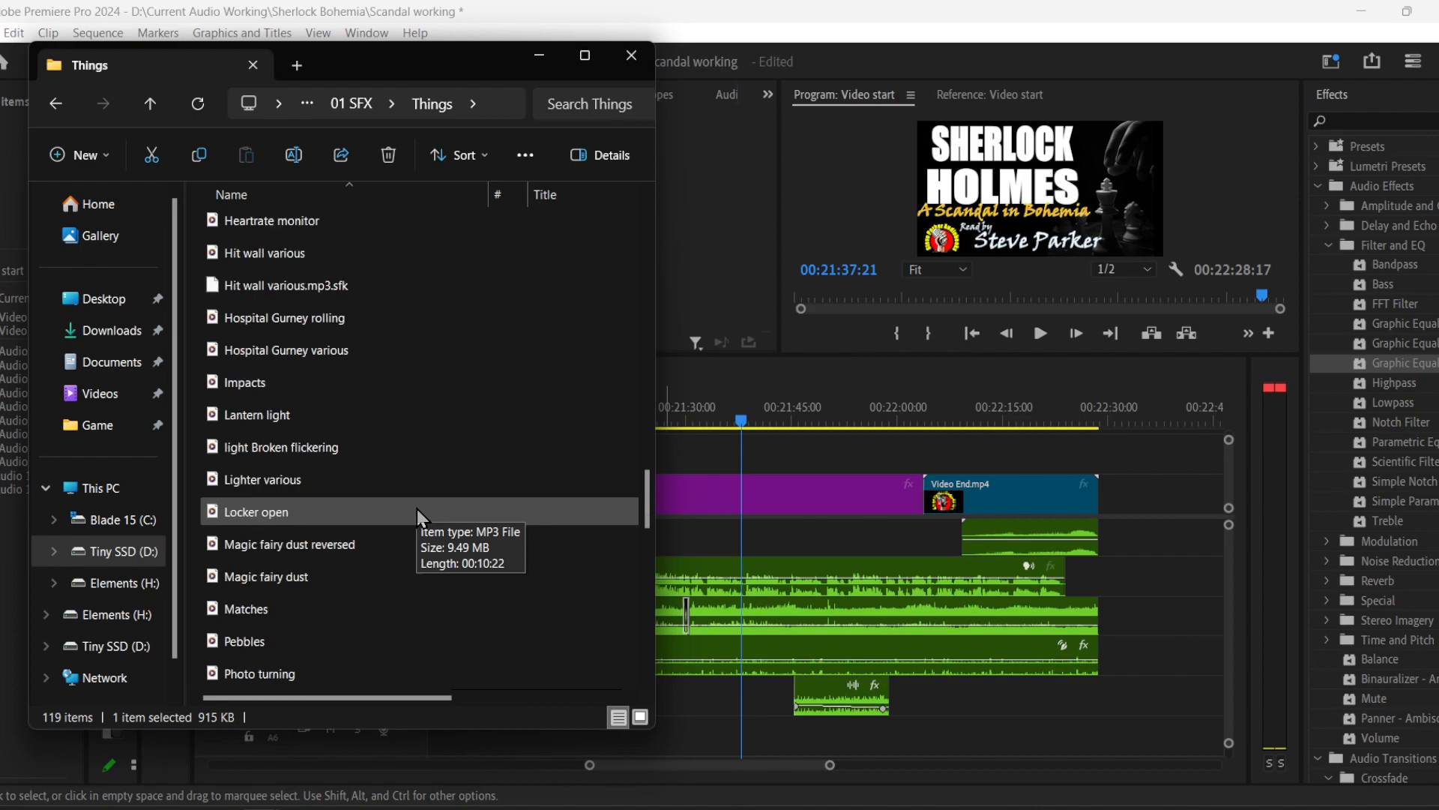
pyautogui.scroll(-1, 418, 510)
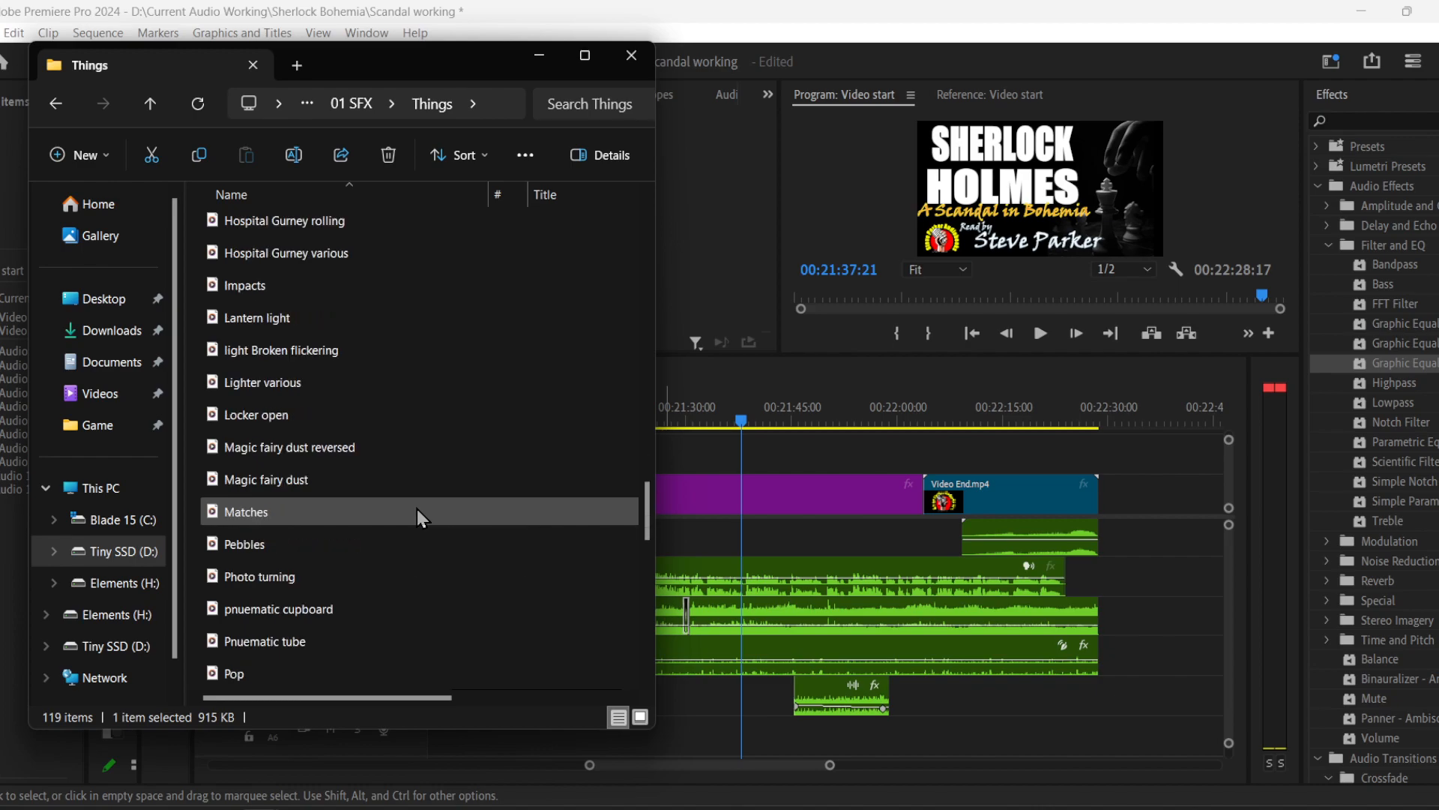
pyautogui.scroll(-1, 417, 510)
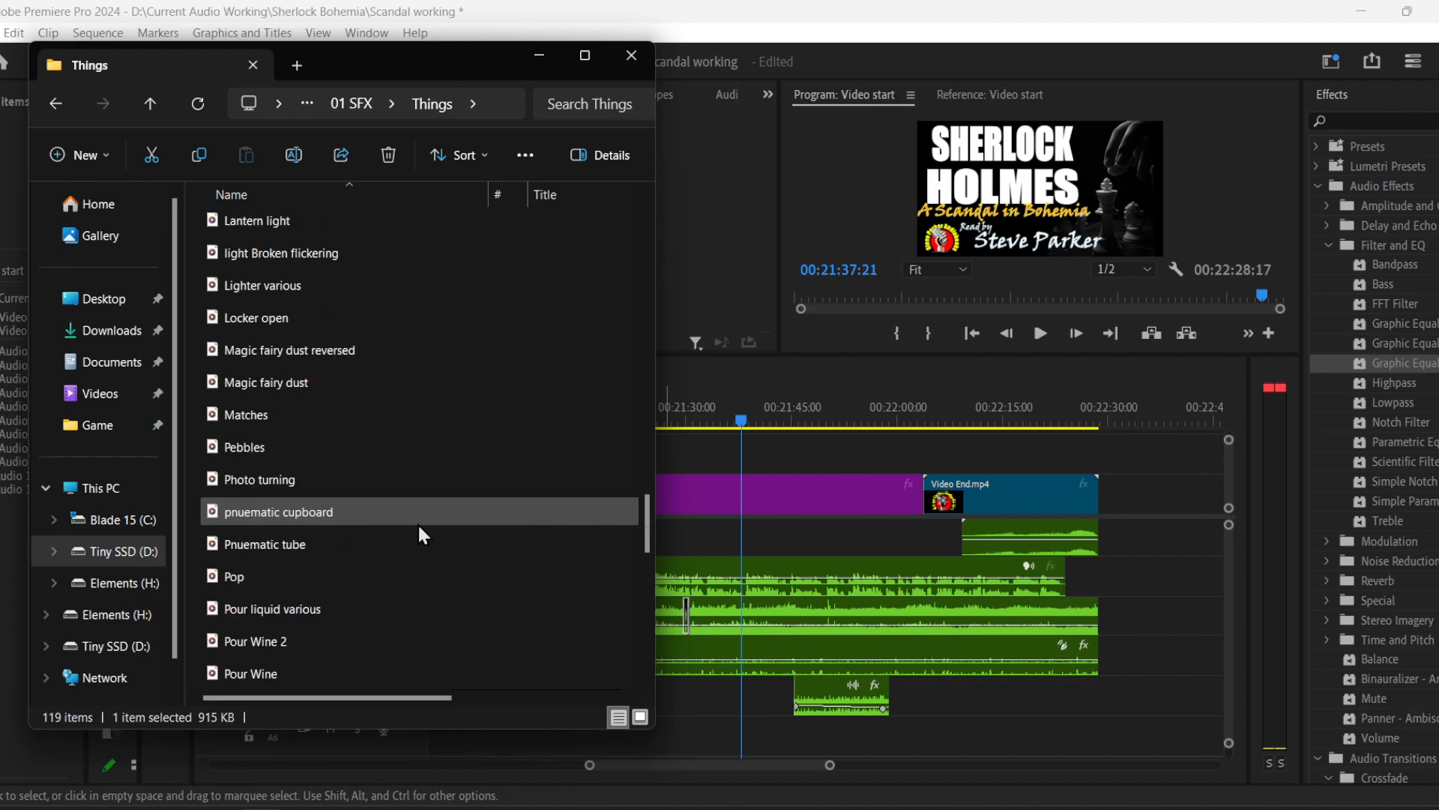
pyautogui.moveTo(408, 517)
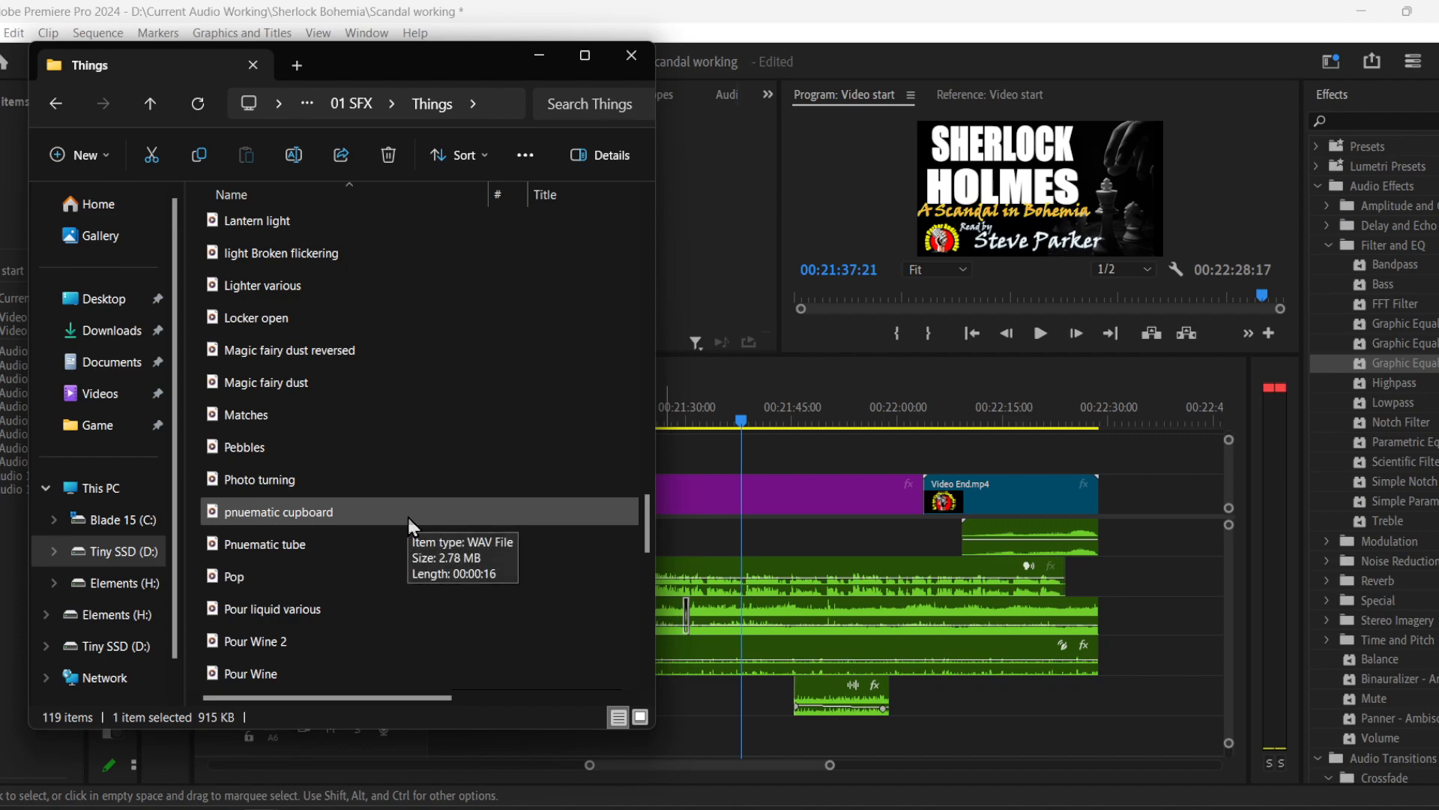
pyautogui.scroll(-1, 382, 523)
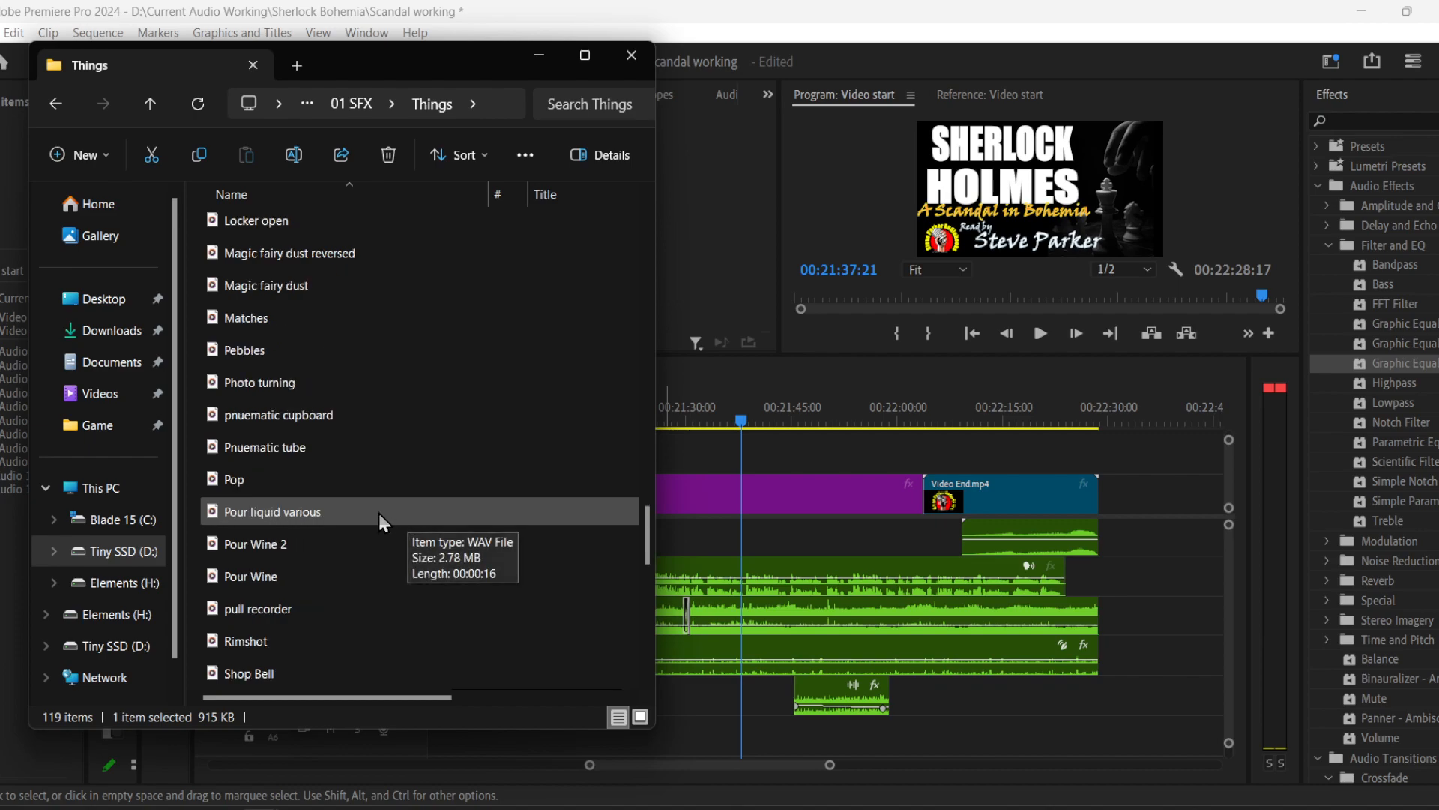
pyautogui.scroll(-1, 379, 523)
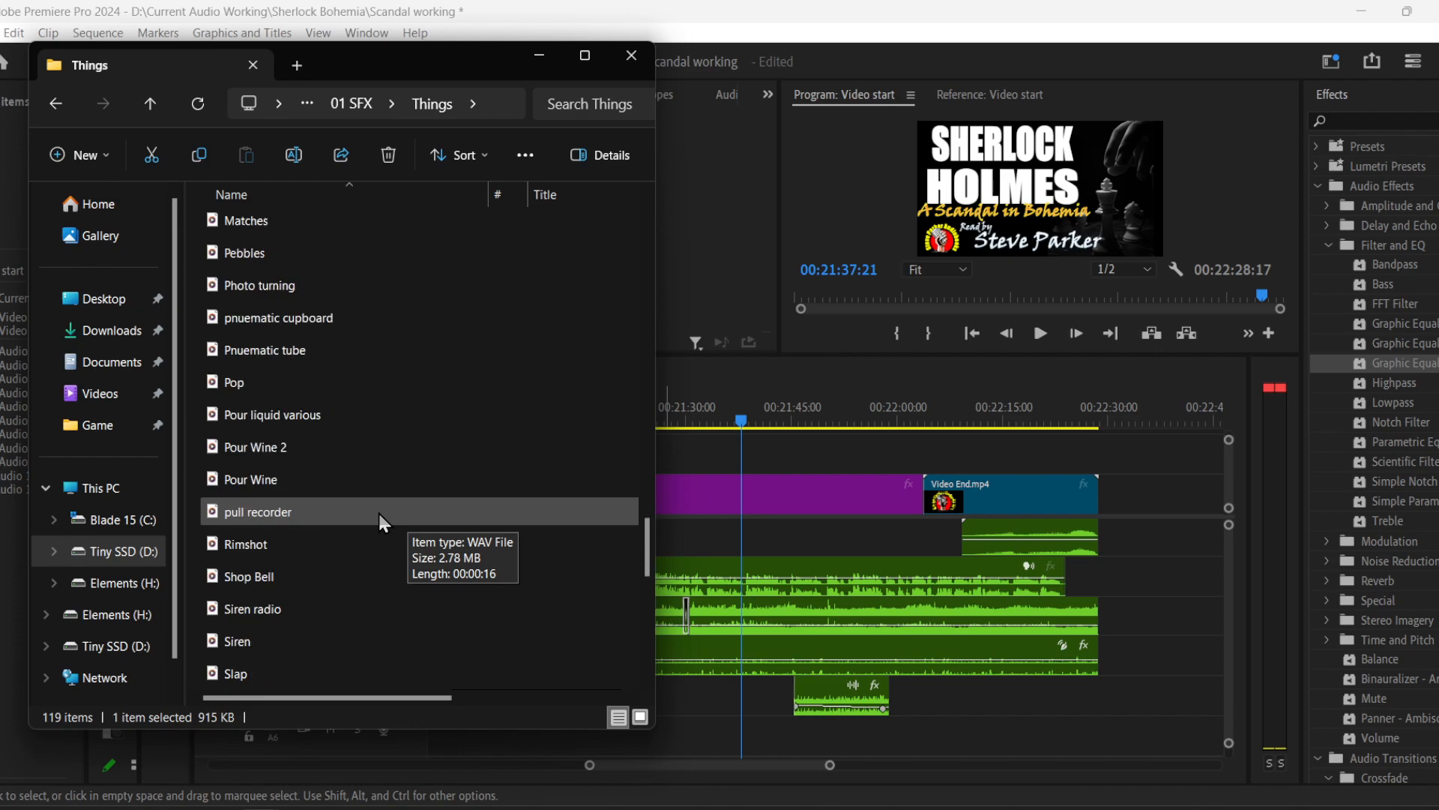
pyautogui.scroll(-3, 378, 510)
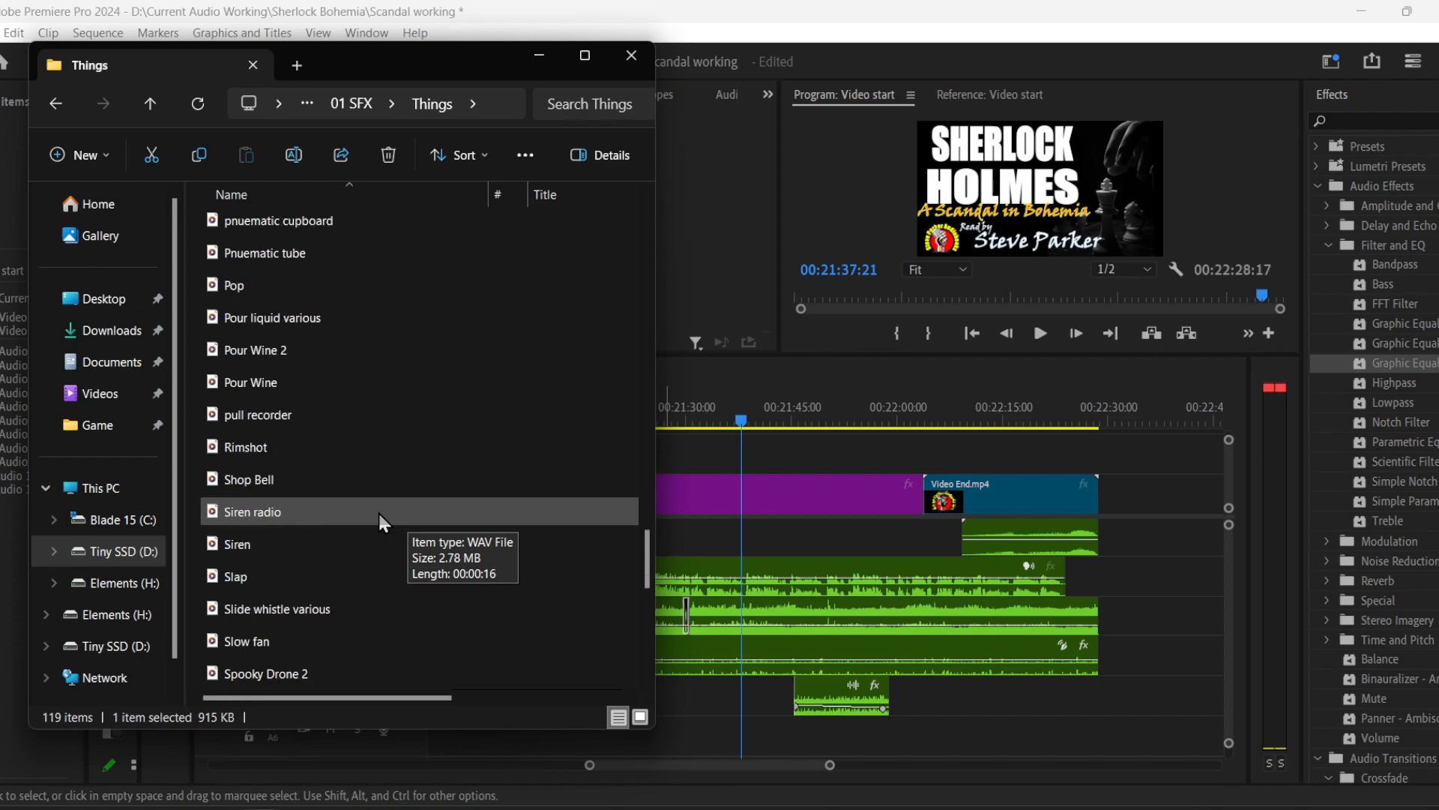
pyautogui.scroll(-4, 378, 510)
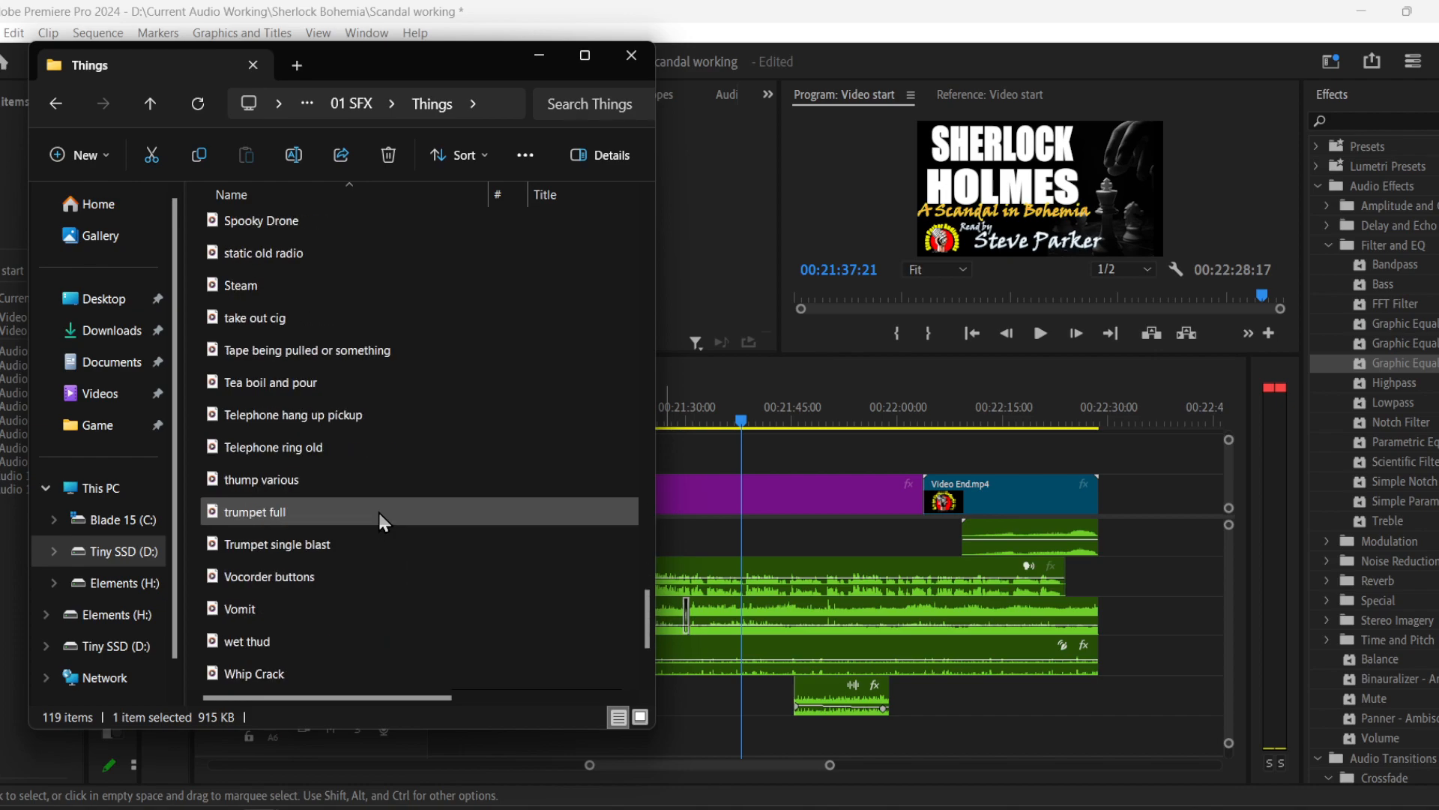
pyautogui.scroll(-1, 378, 517)
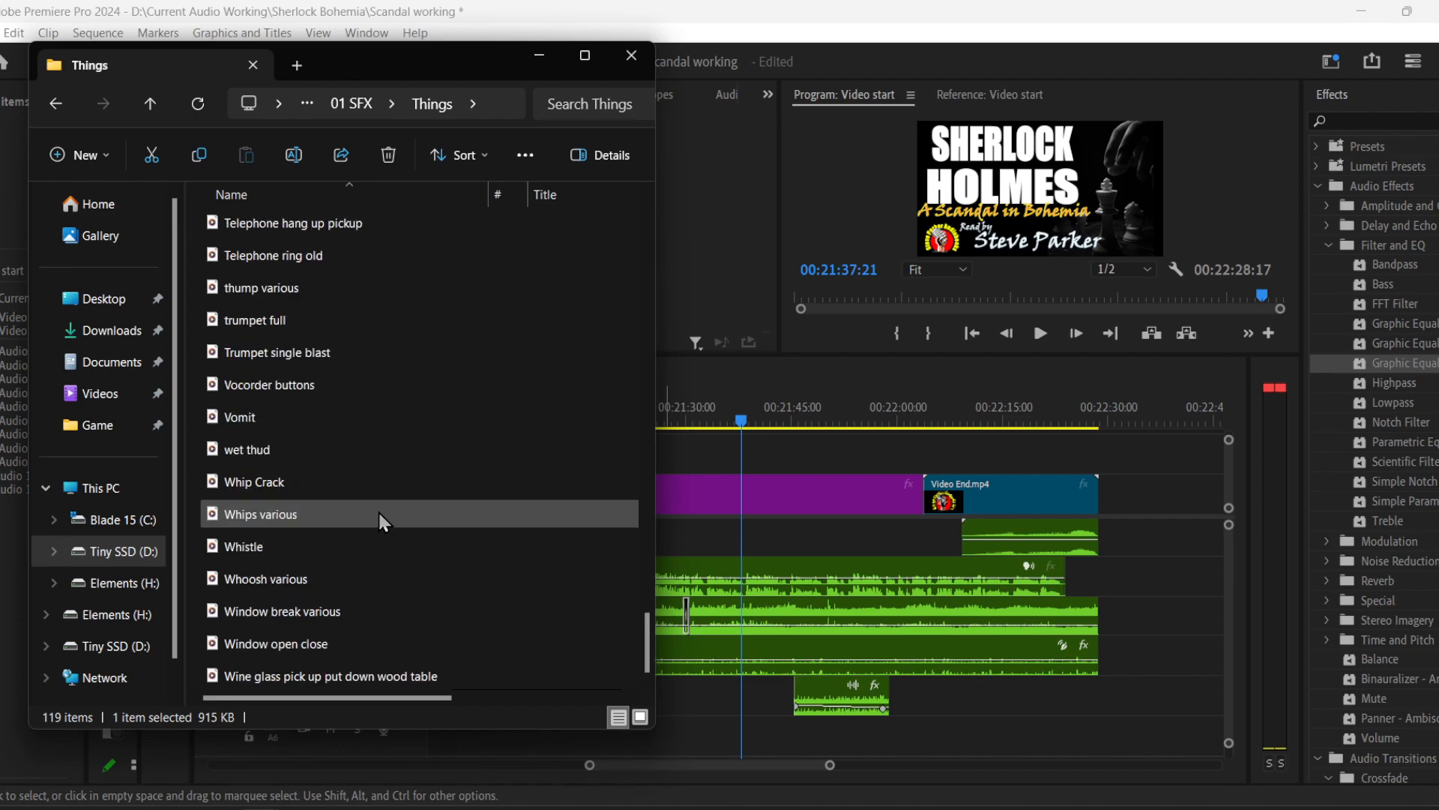
pyautogui.scroll(7, 384, 591)
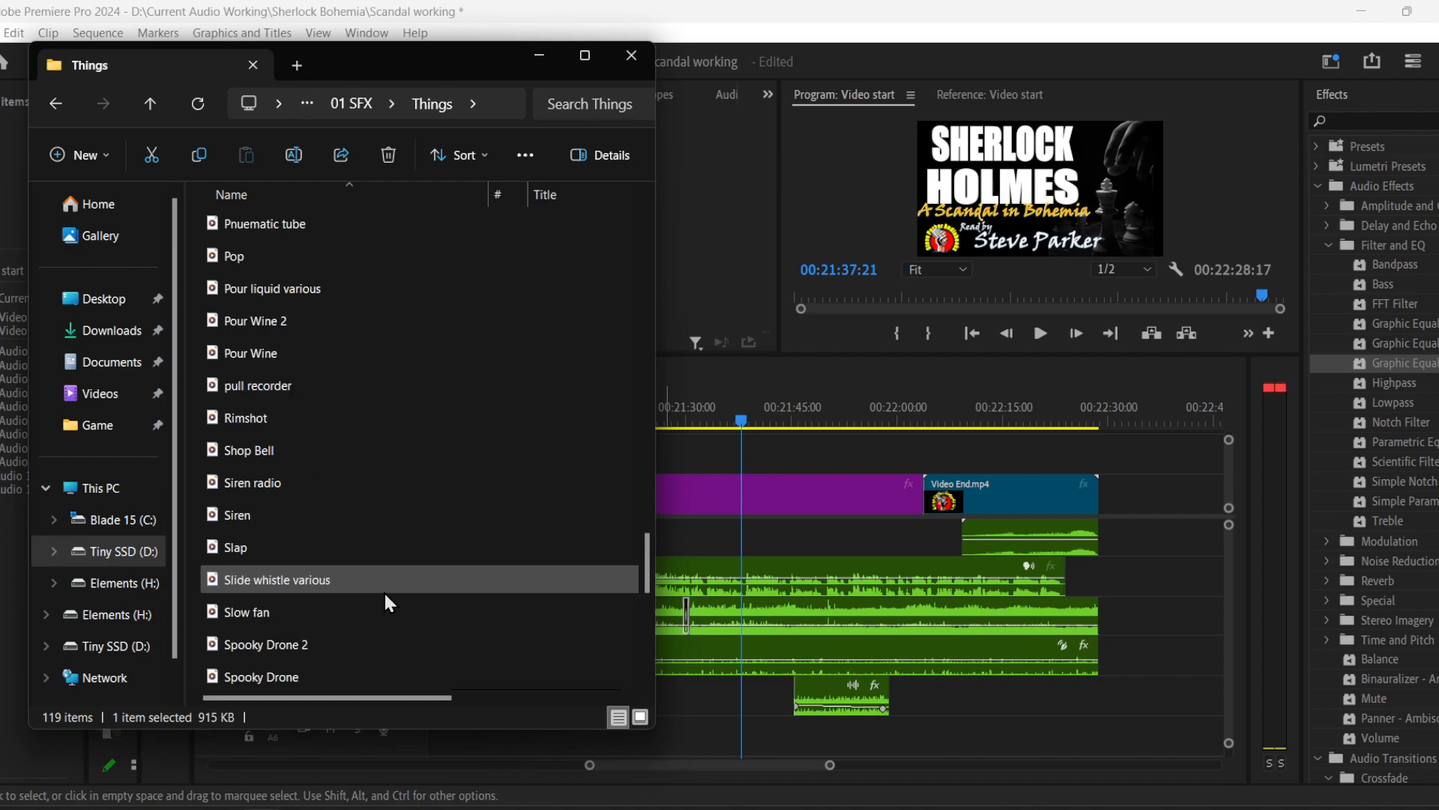
pyautogui.scroll(-7, 384, 591)
# - Open the Metal subfolder of Things and preview the Counting-me-shillings sound
pyautogui.scroll(20, 384, 588)
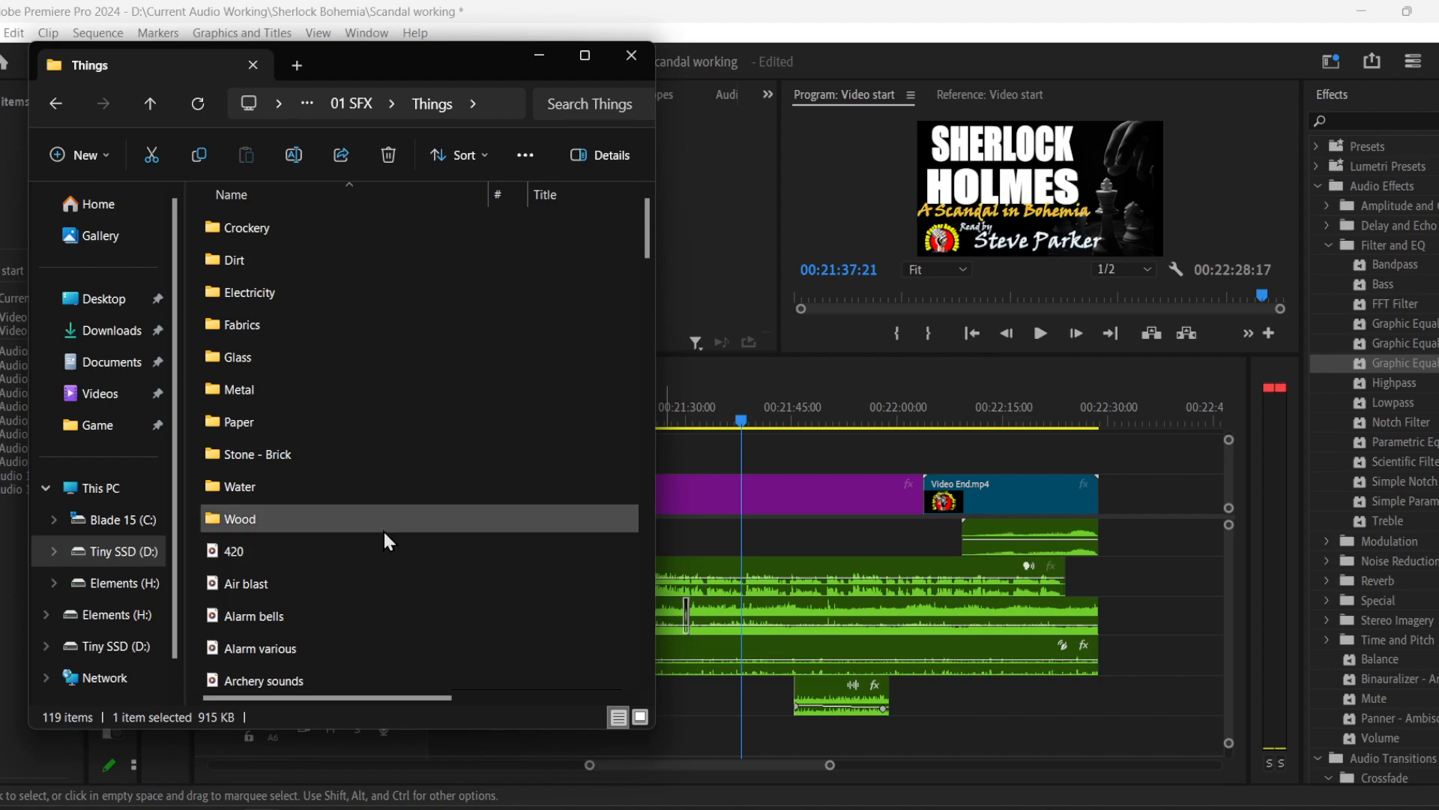
pyautogui.doubleClick(330, 393)
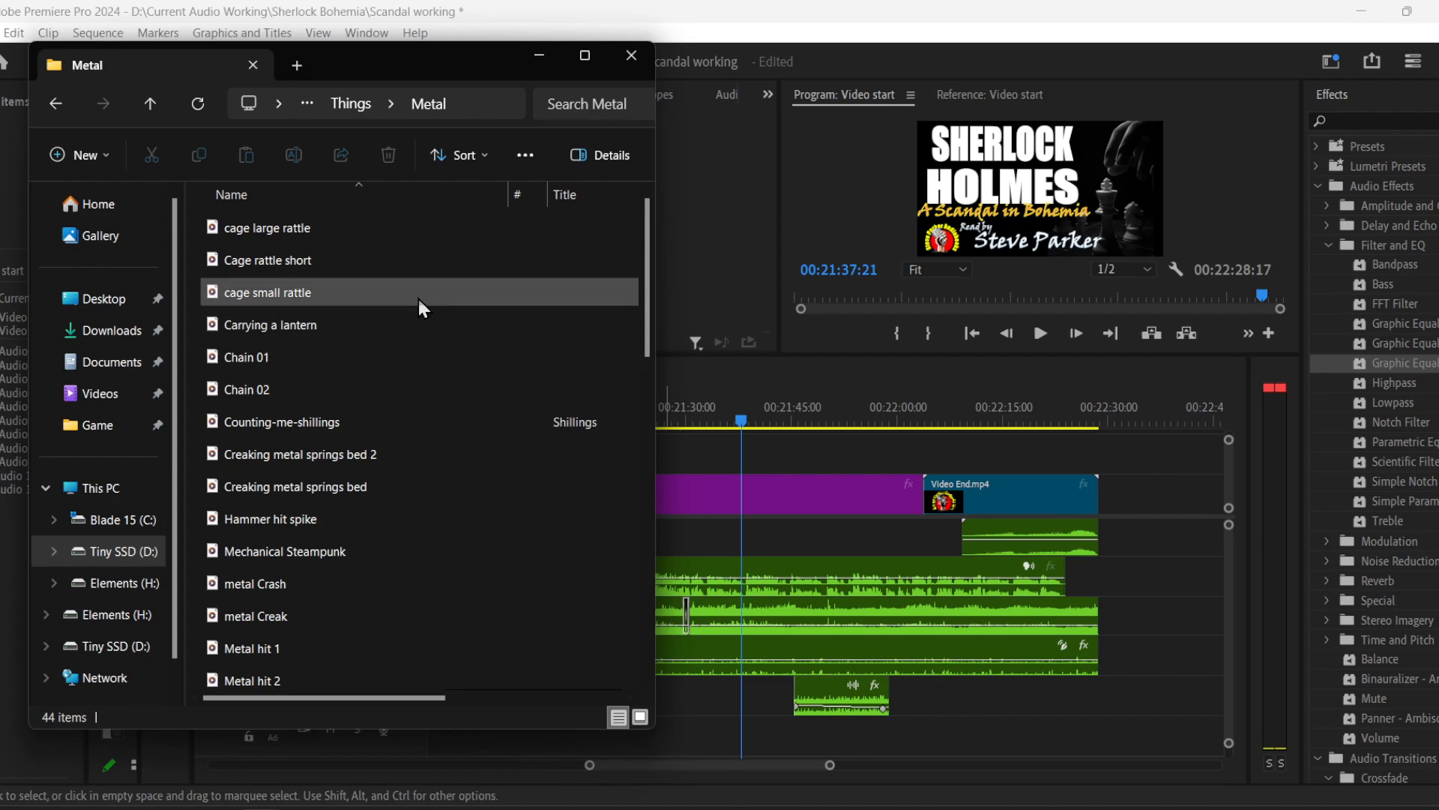
pyautogui.doubleClick(358, 421)
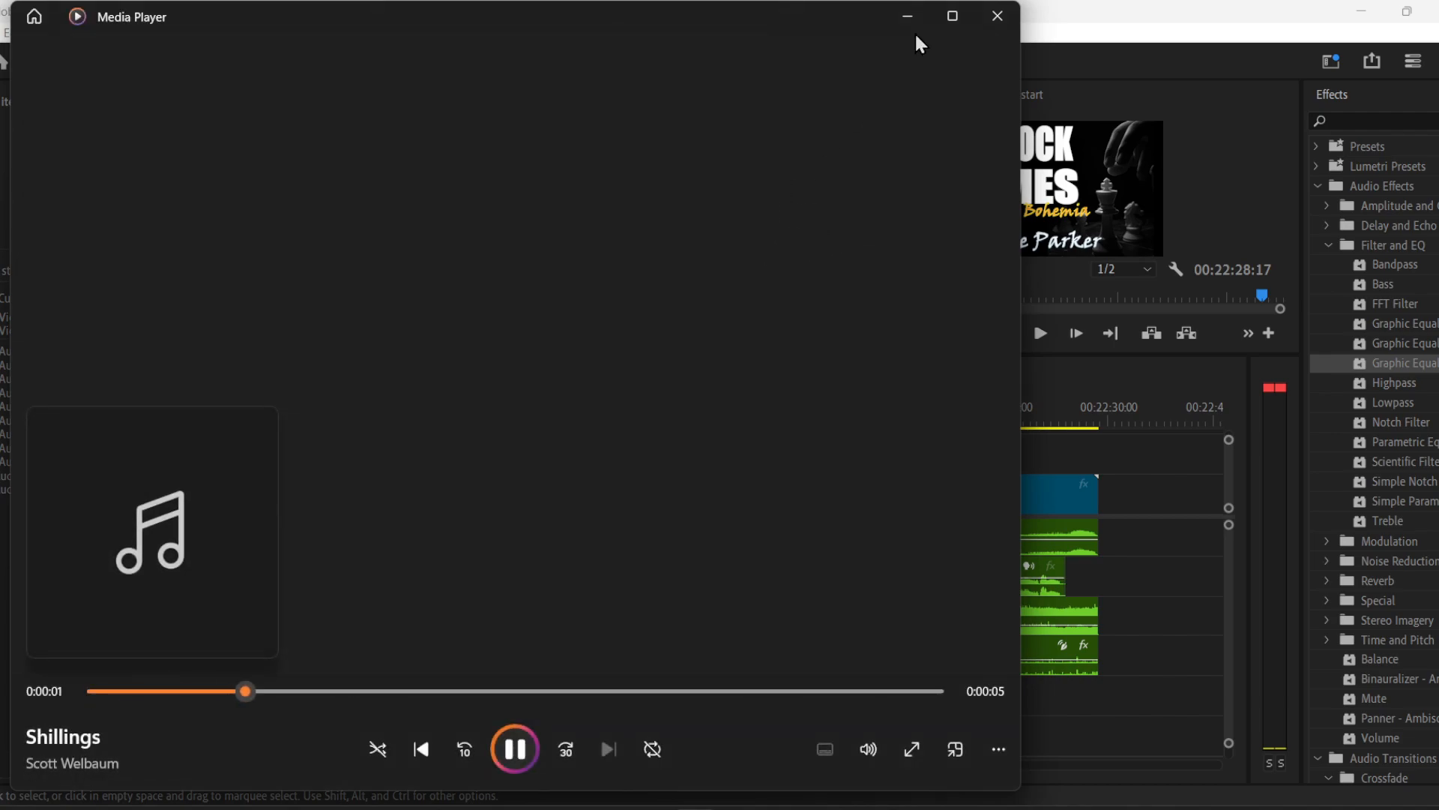
pyautogui.click(997, 16)
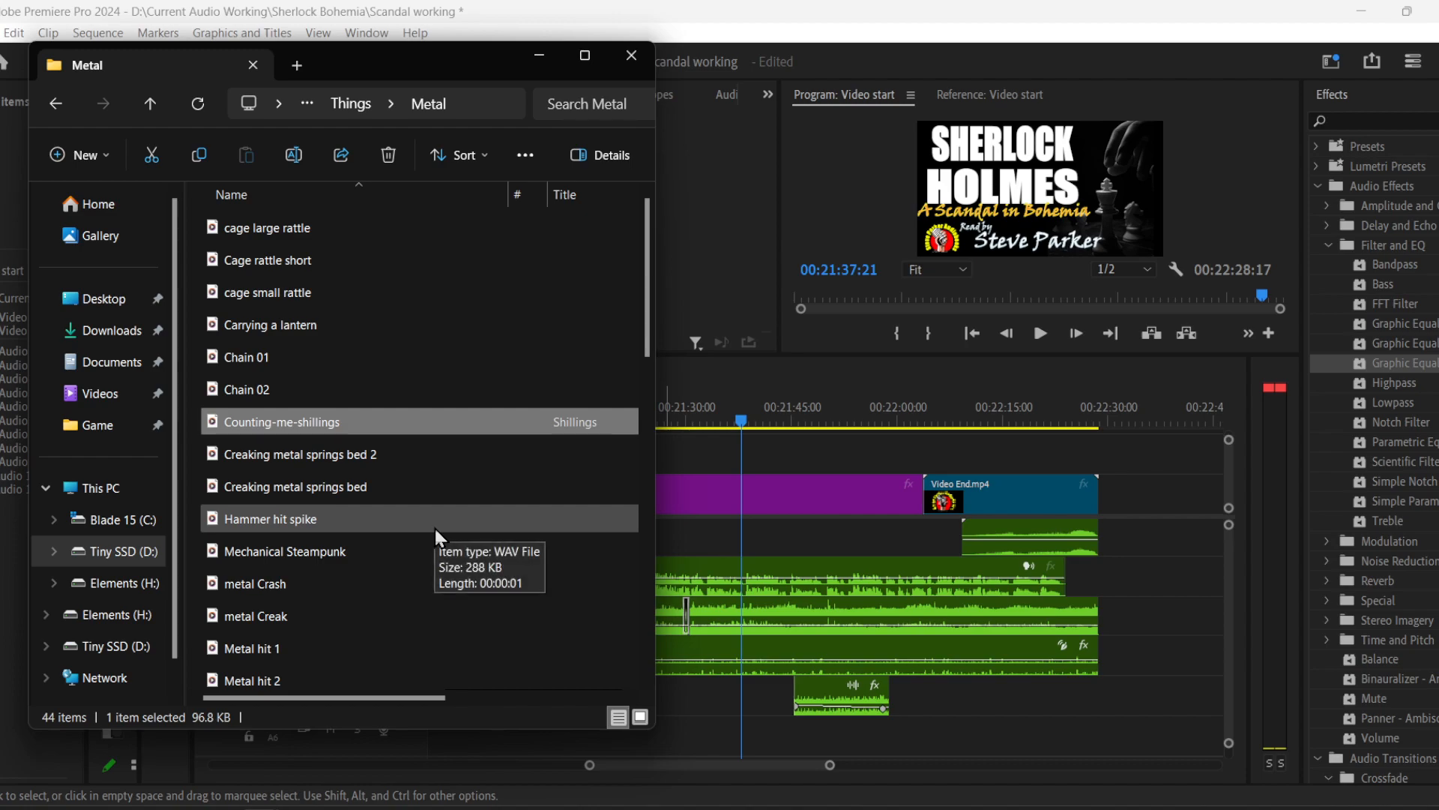
# - Look through the rest of the Metal folder's sounds and preview Tool box put down
pyautogui.scroll(-5, 435, 528)
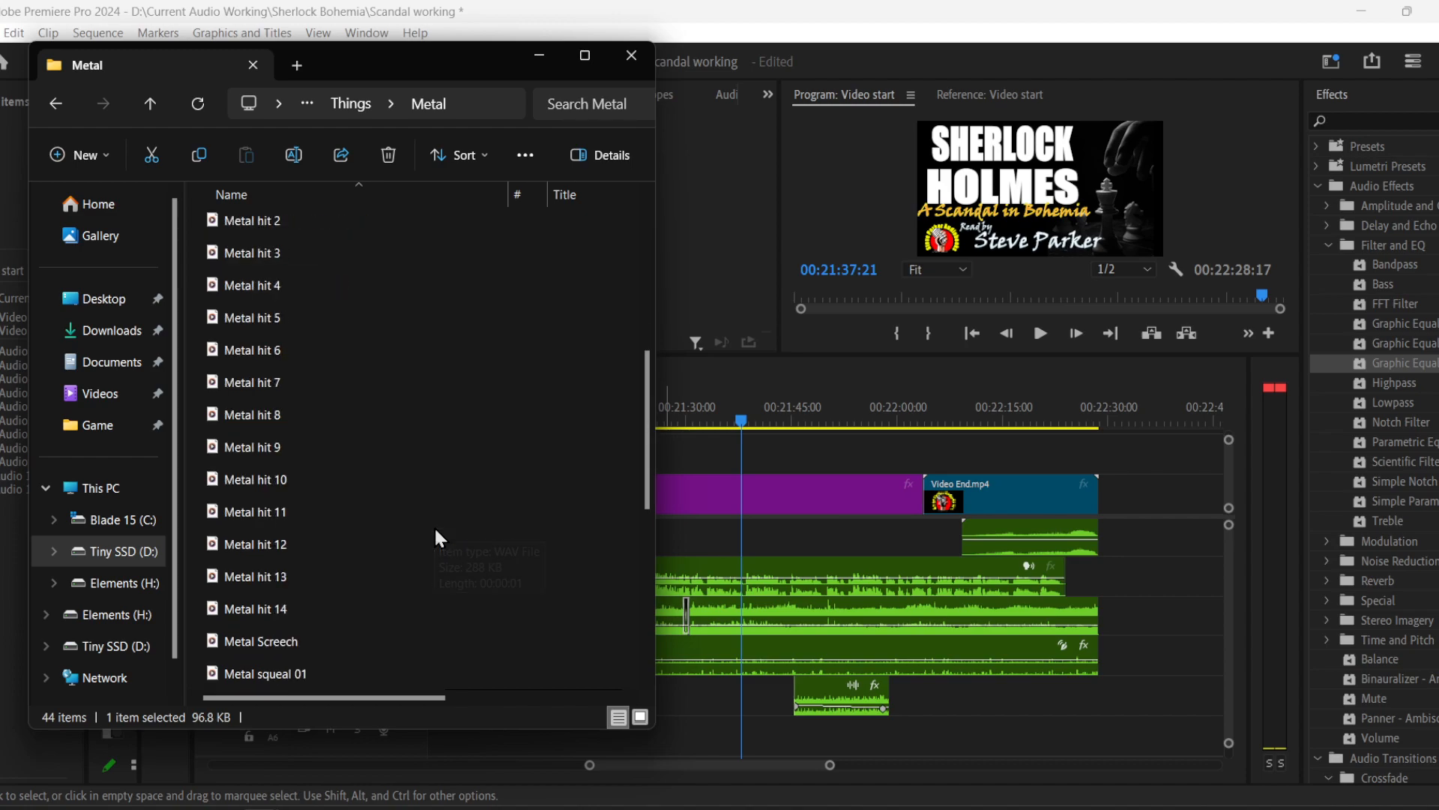
pyautogui.scroll(-2, 436, 531)
pyautogui.scroll(-3, 436, 530)
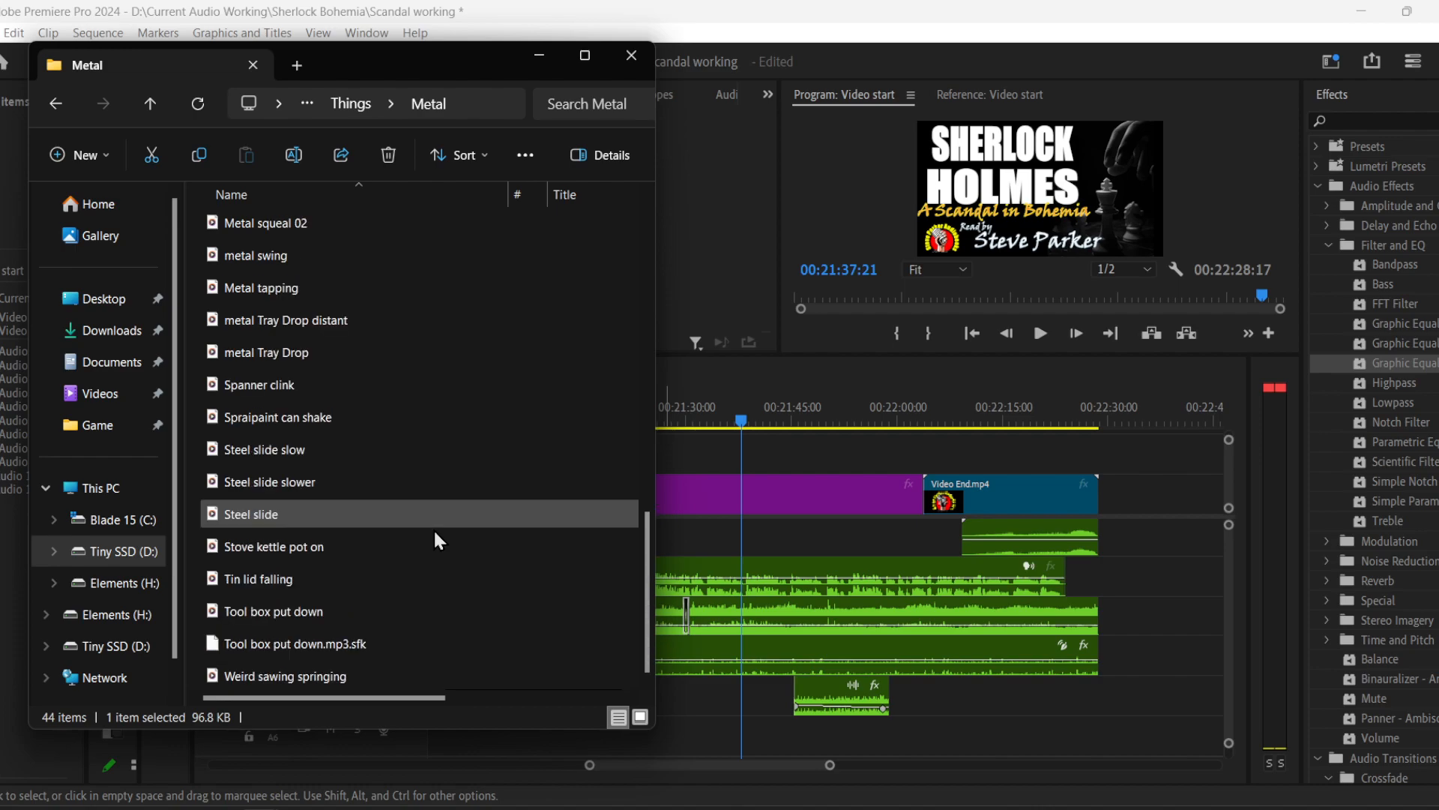
pyautogui.doubleClick(342, 608)
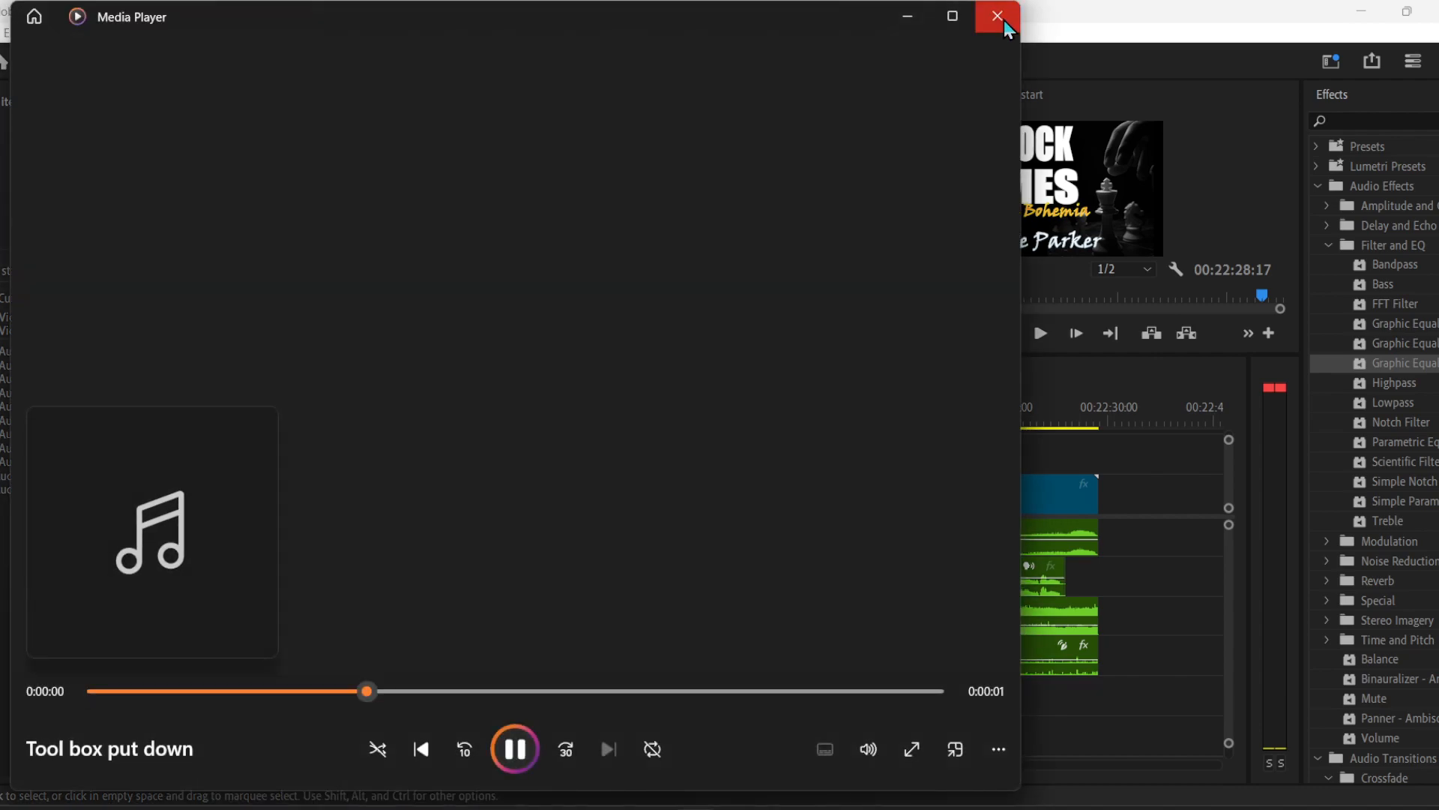
pyautogui.click(1005, 30)
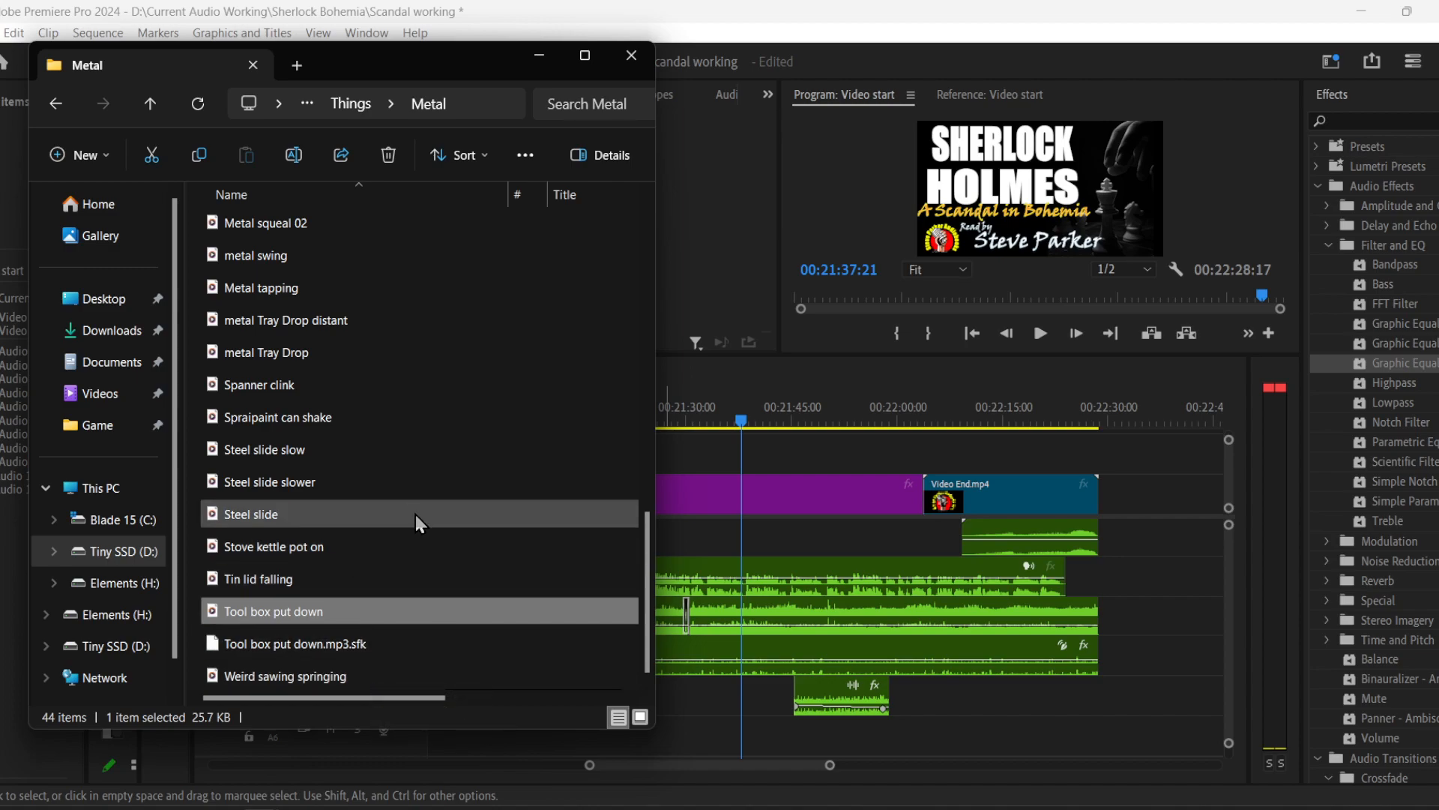
pyautogui.moveTo(427, 508)
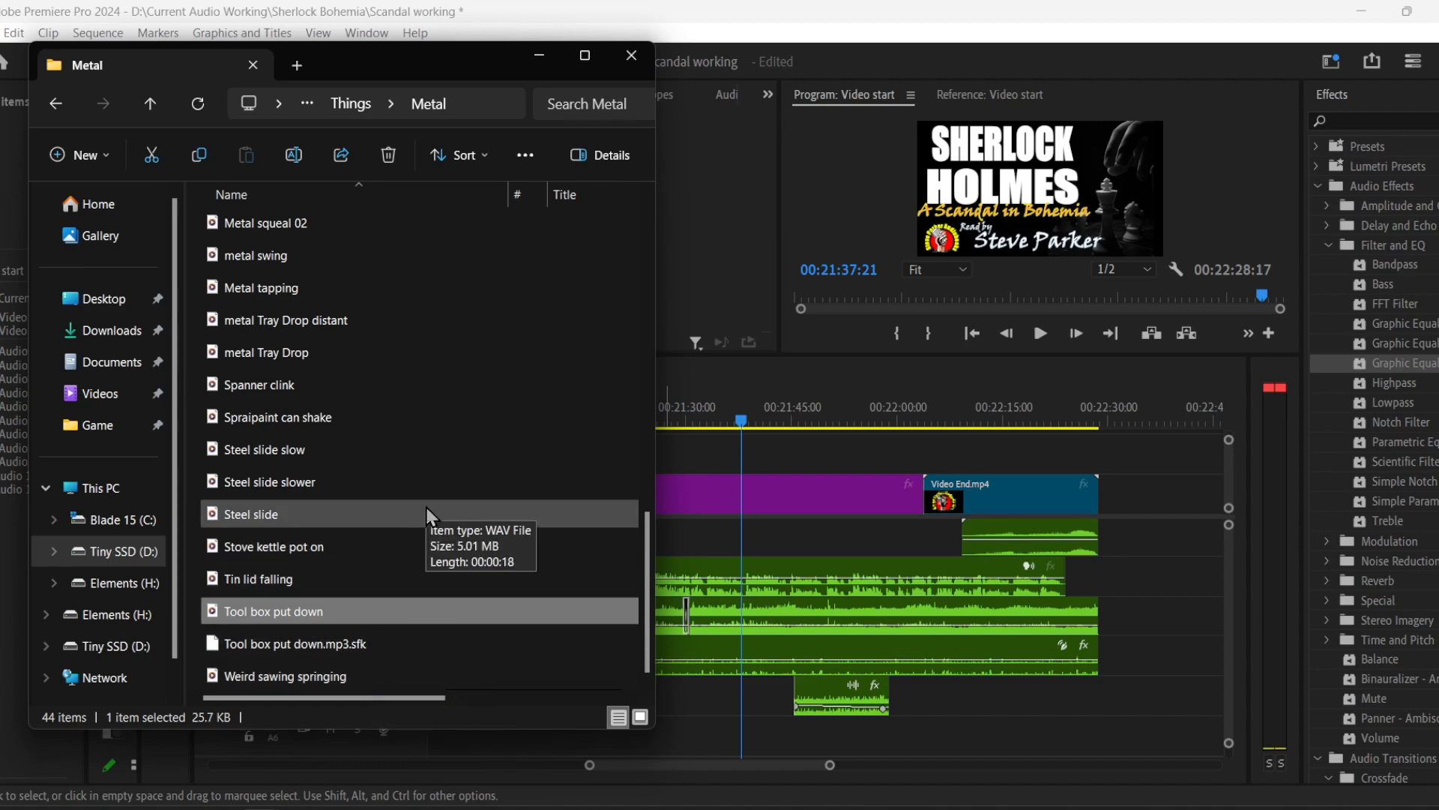
pyautogui.scroll(1, 430, 516)
pyautogui.scroll(12, 429, 515)
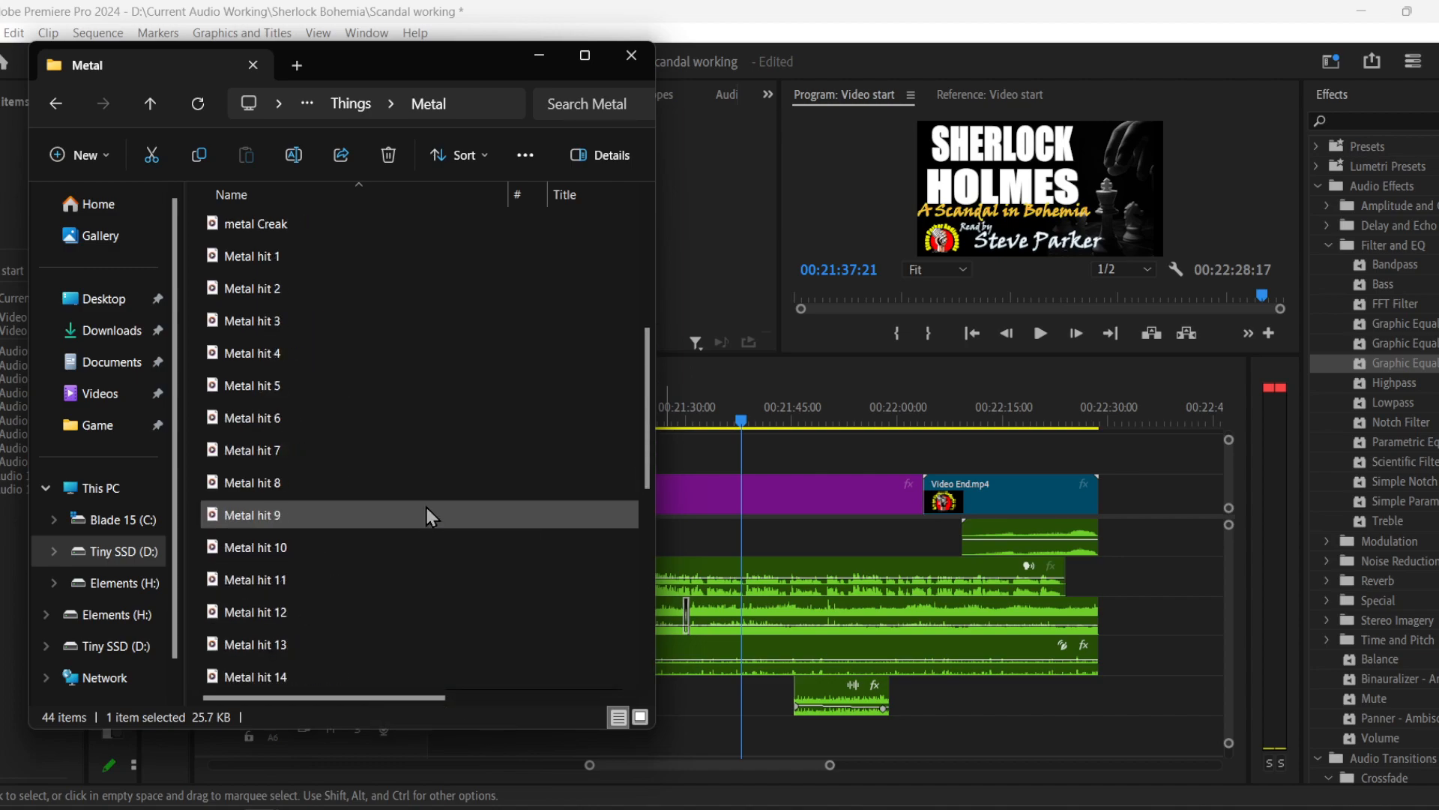
pyautogui.scroll(-3, 431, 517)
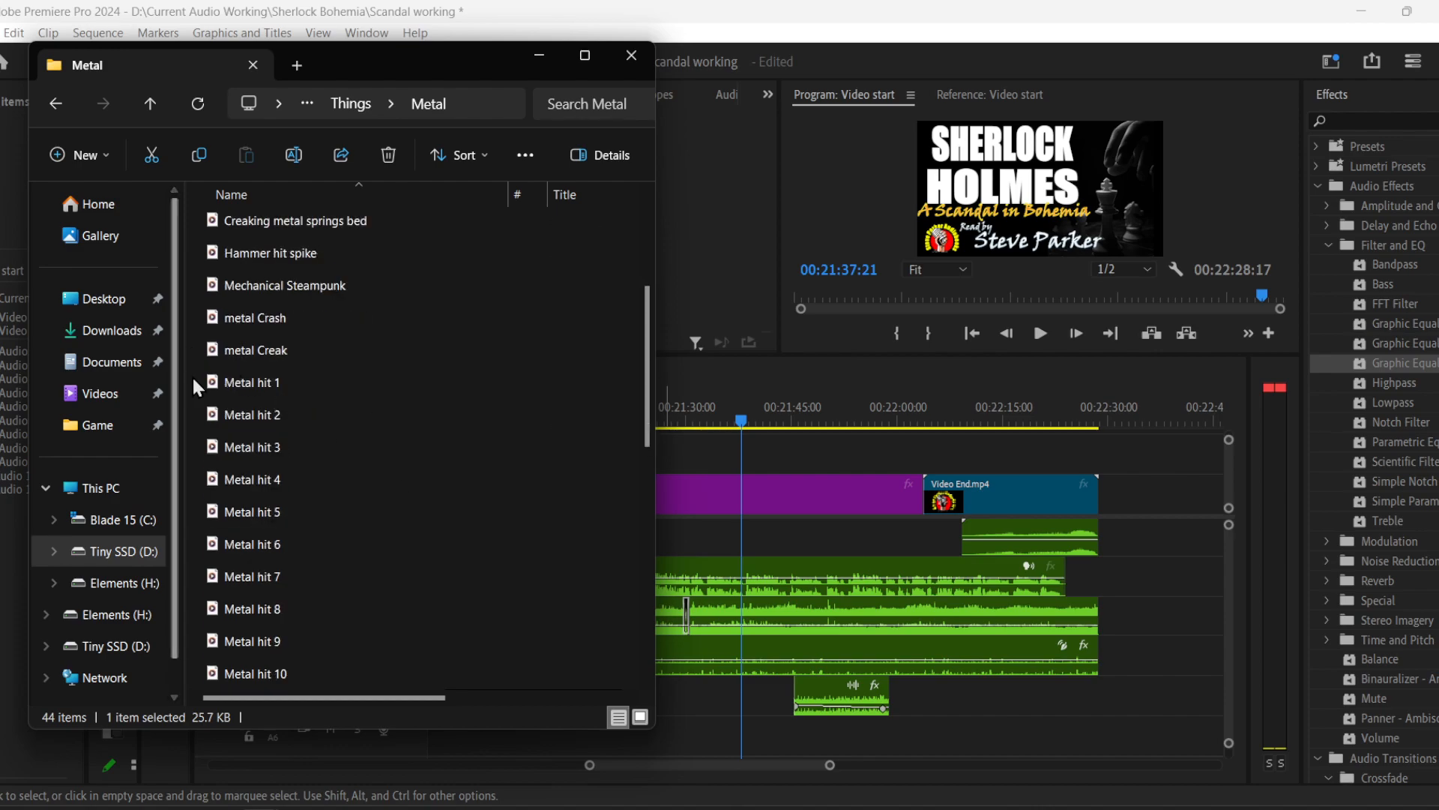
# - Select the Metal hit 1 to Metal hit 14 sounds and preview them one after another
pyautogui.moveTo(196, 375); pyautogui.dragTo(383, 514)
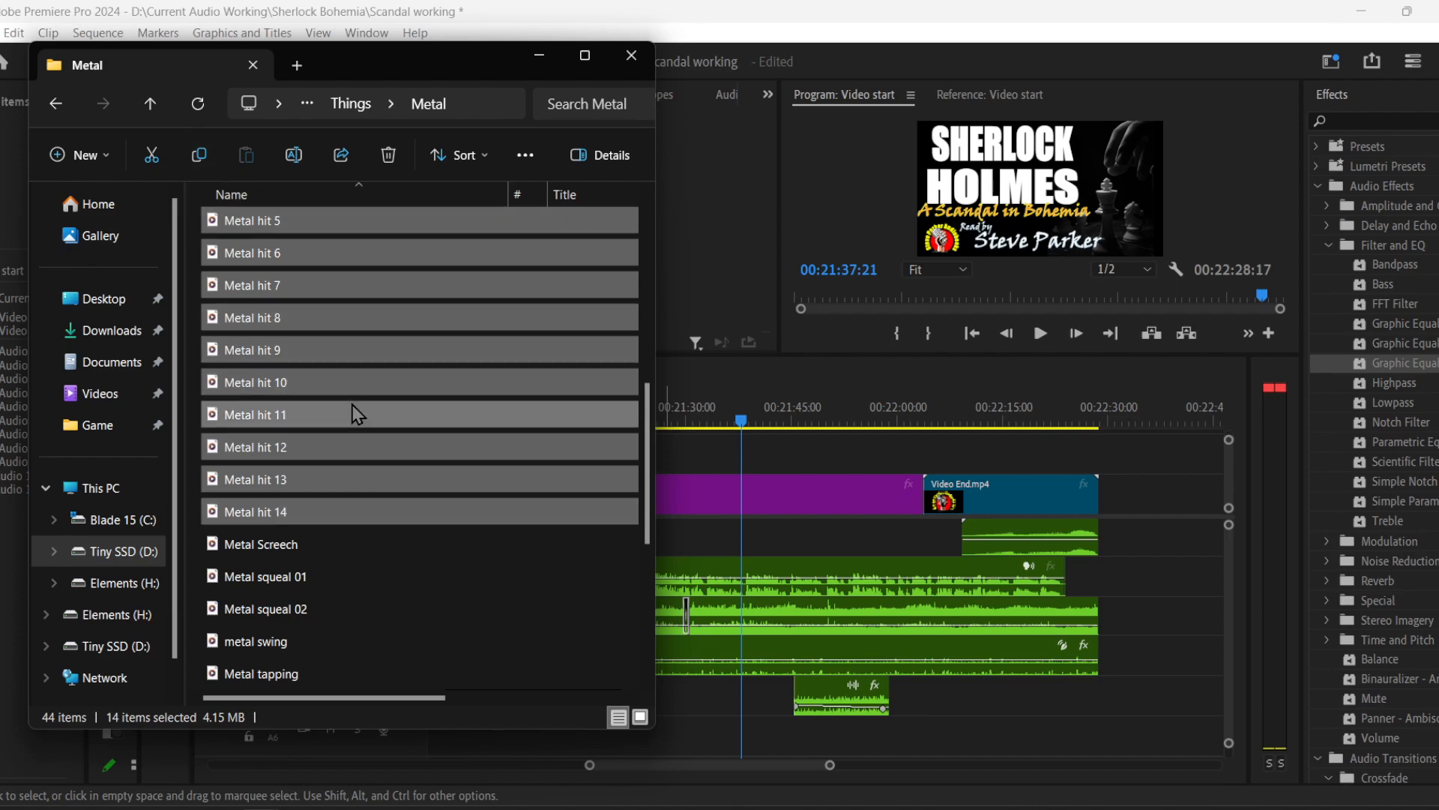
pyautogui.scroll(3, 357, 404)
pyautogui.rightClick(329, 349)
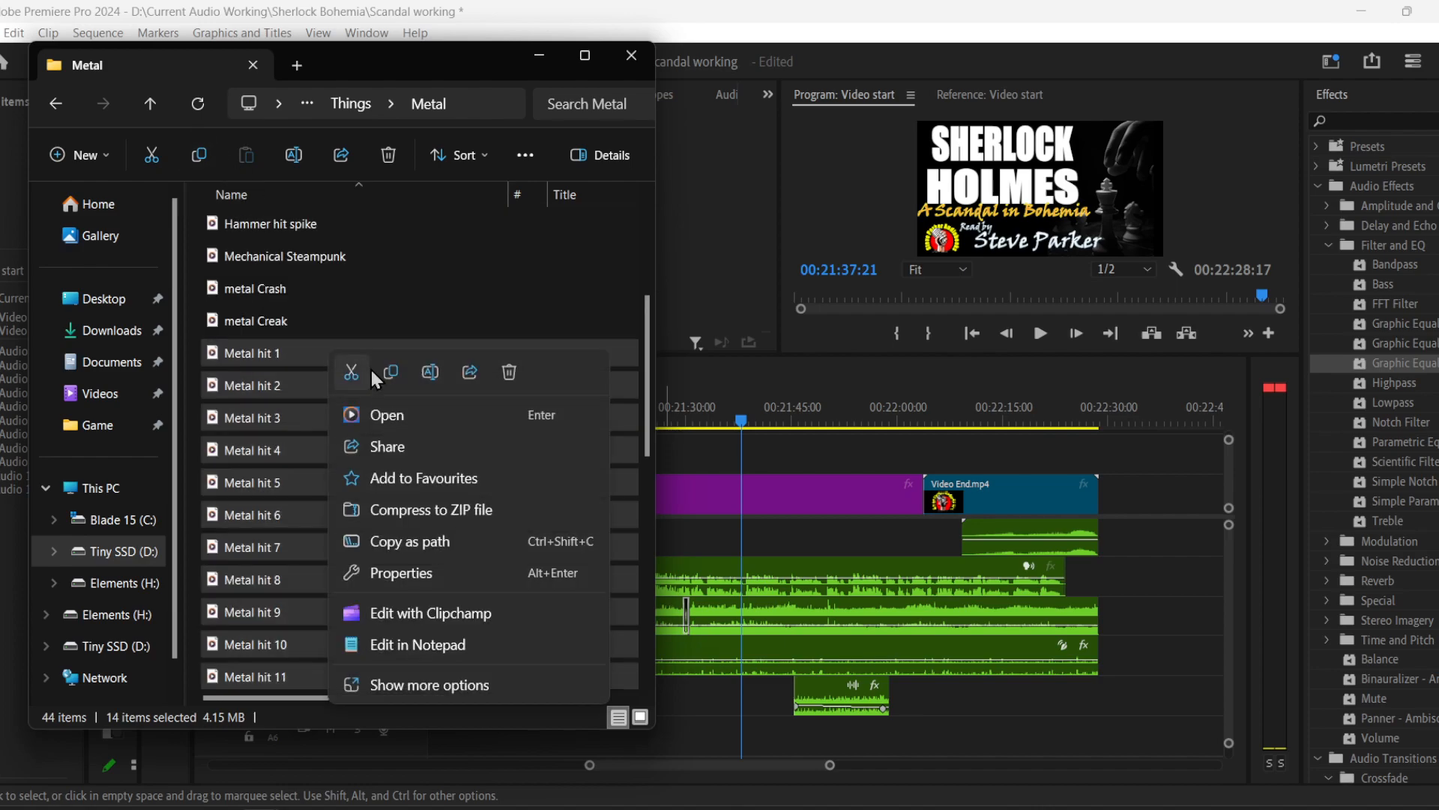
pyautogui.click(382, 424)
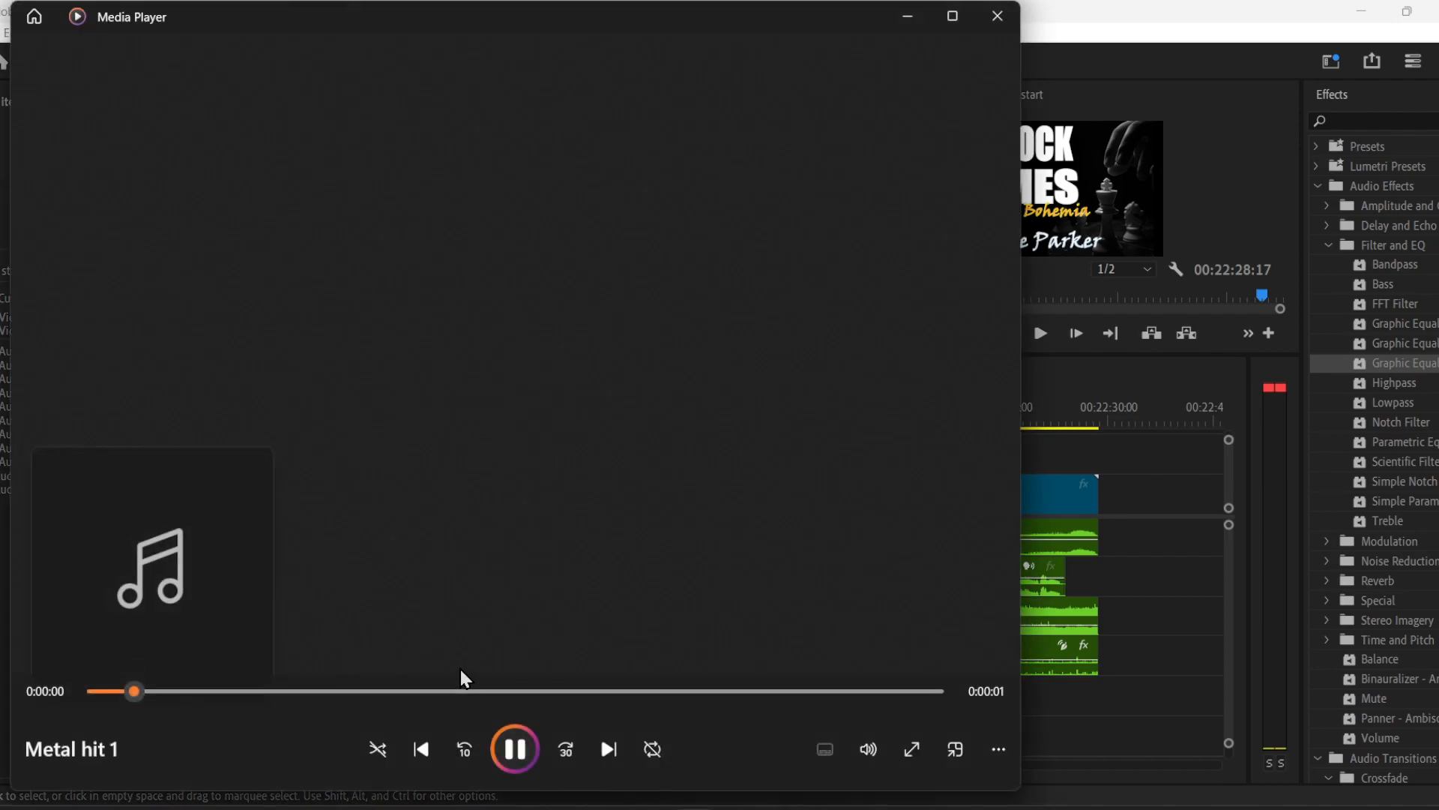
pyautogui.click(605, 750)
pyautogui.click(605, 750)
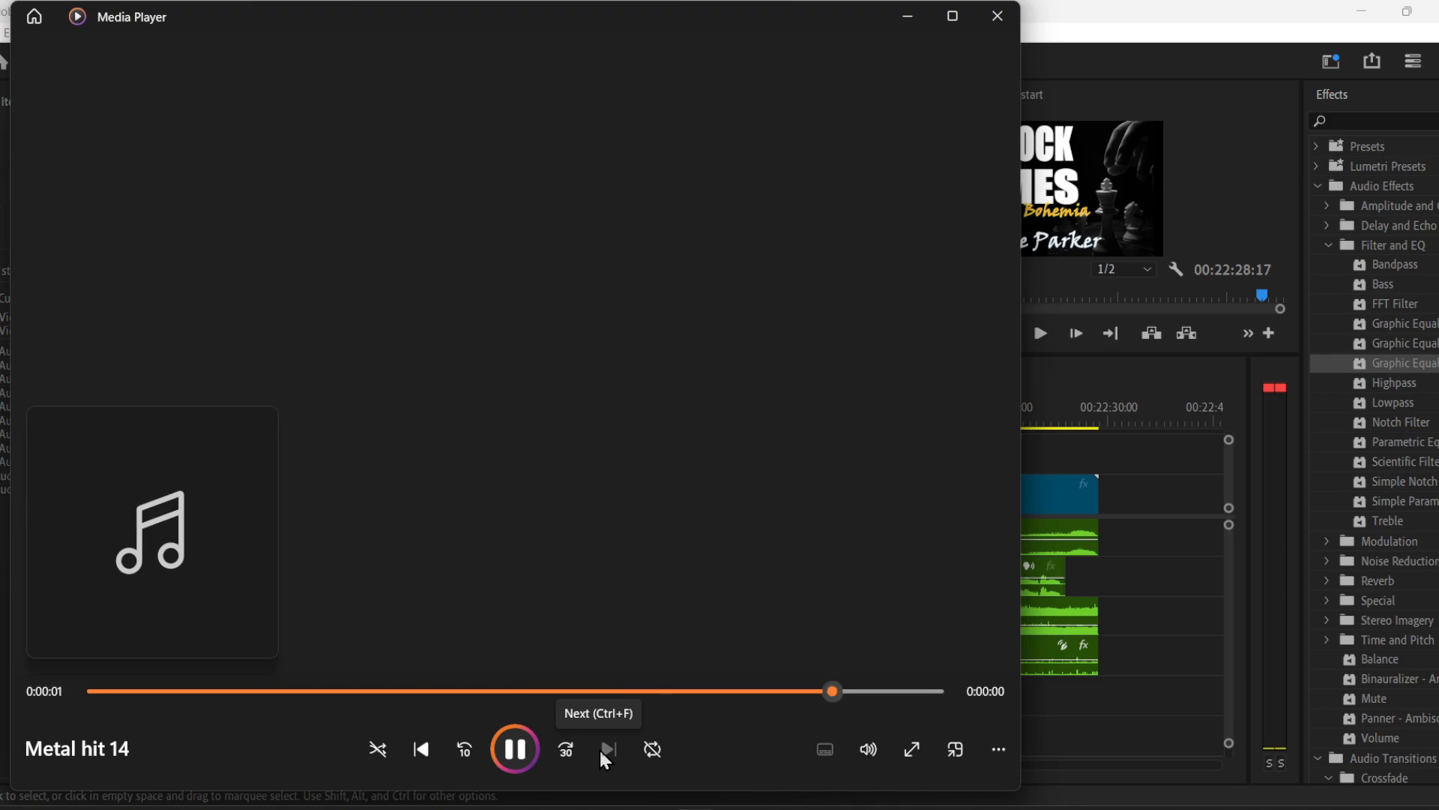
pyautogui.click(997, 16)
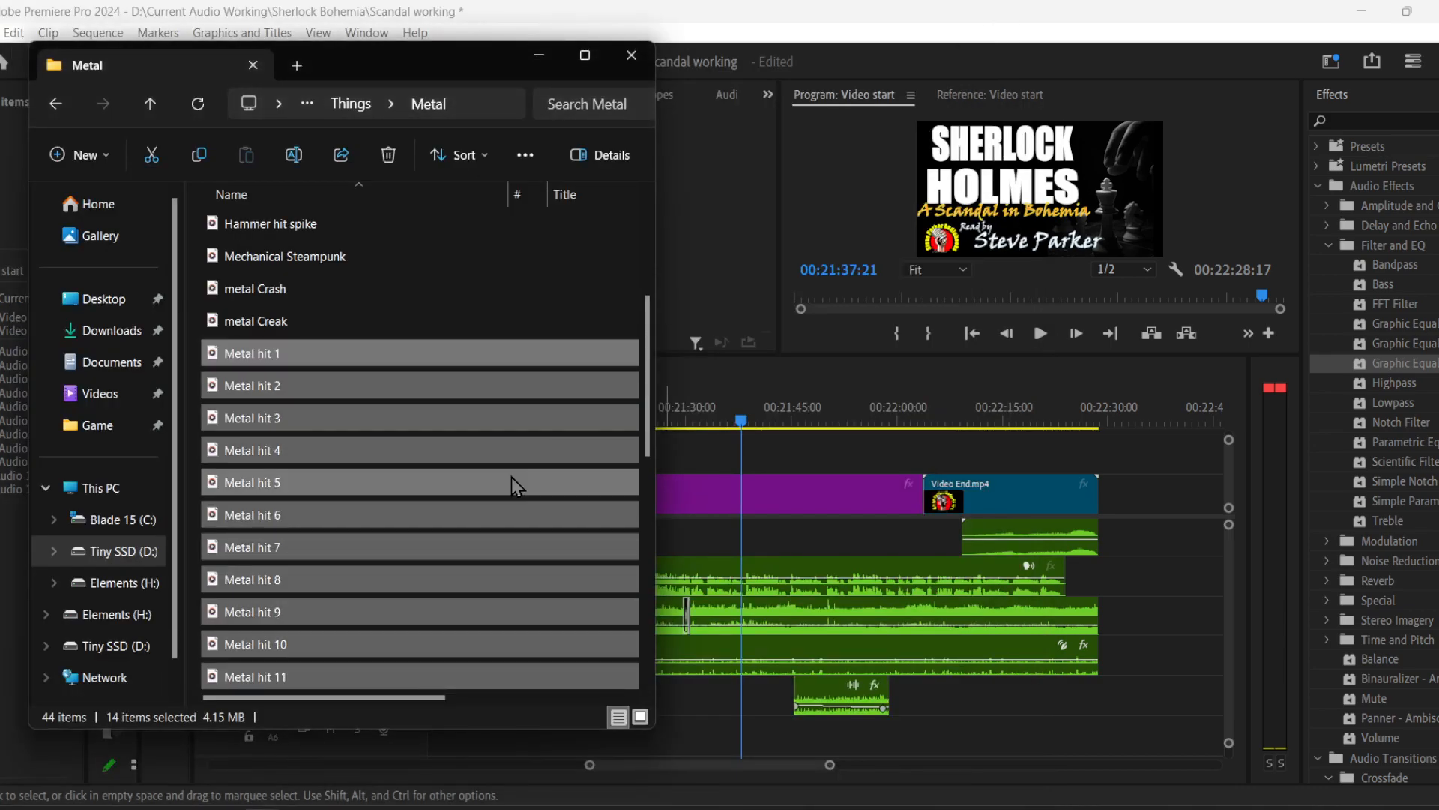
# - Return to the Things folder, open its Crockery subfolder and preview the Rummage through cupboard sound
pyautogui.scroll(2, 379, 554)
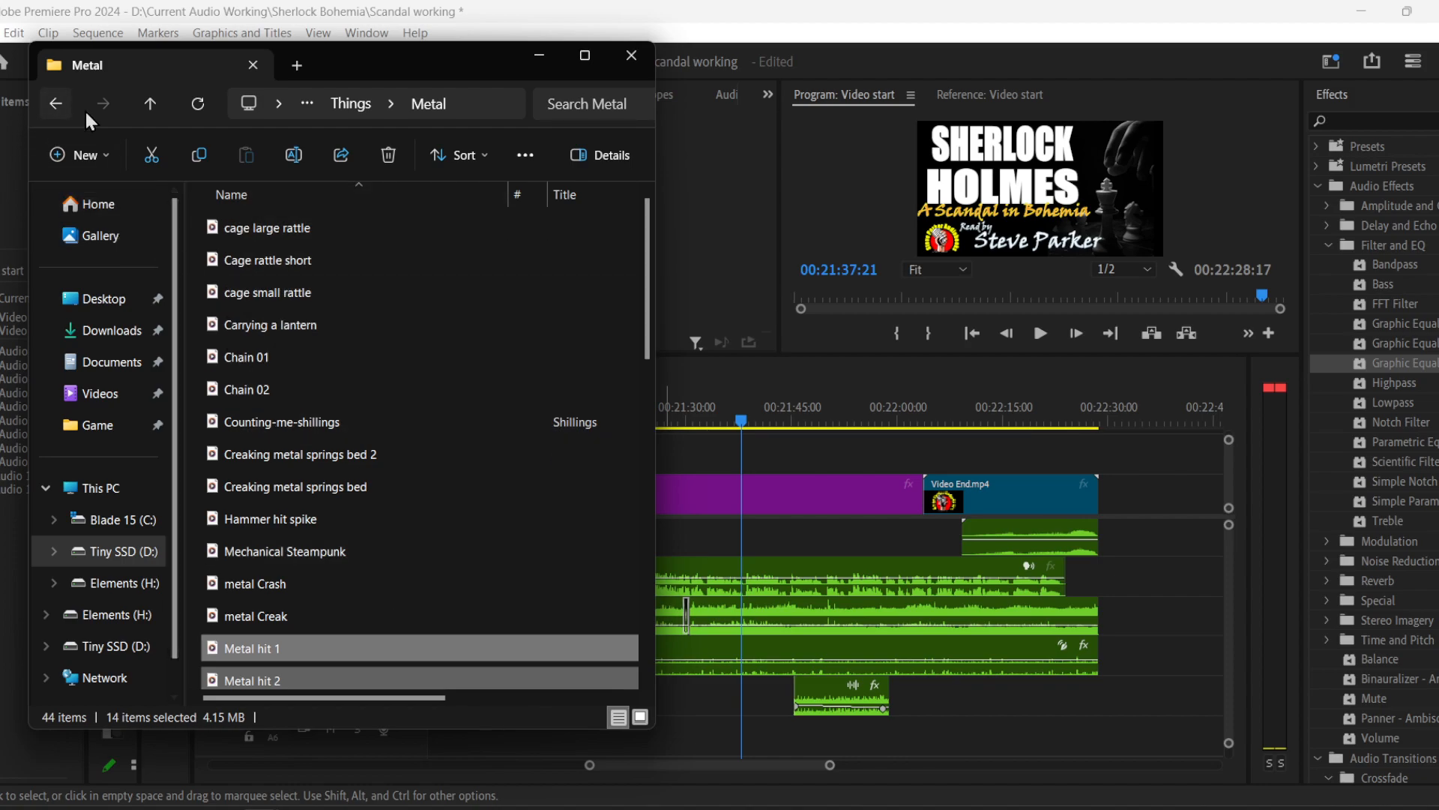
pyautogui.click(55, 104)
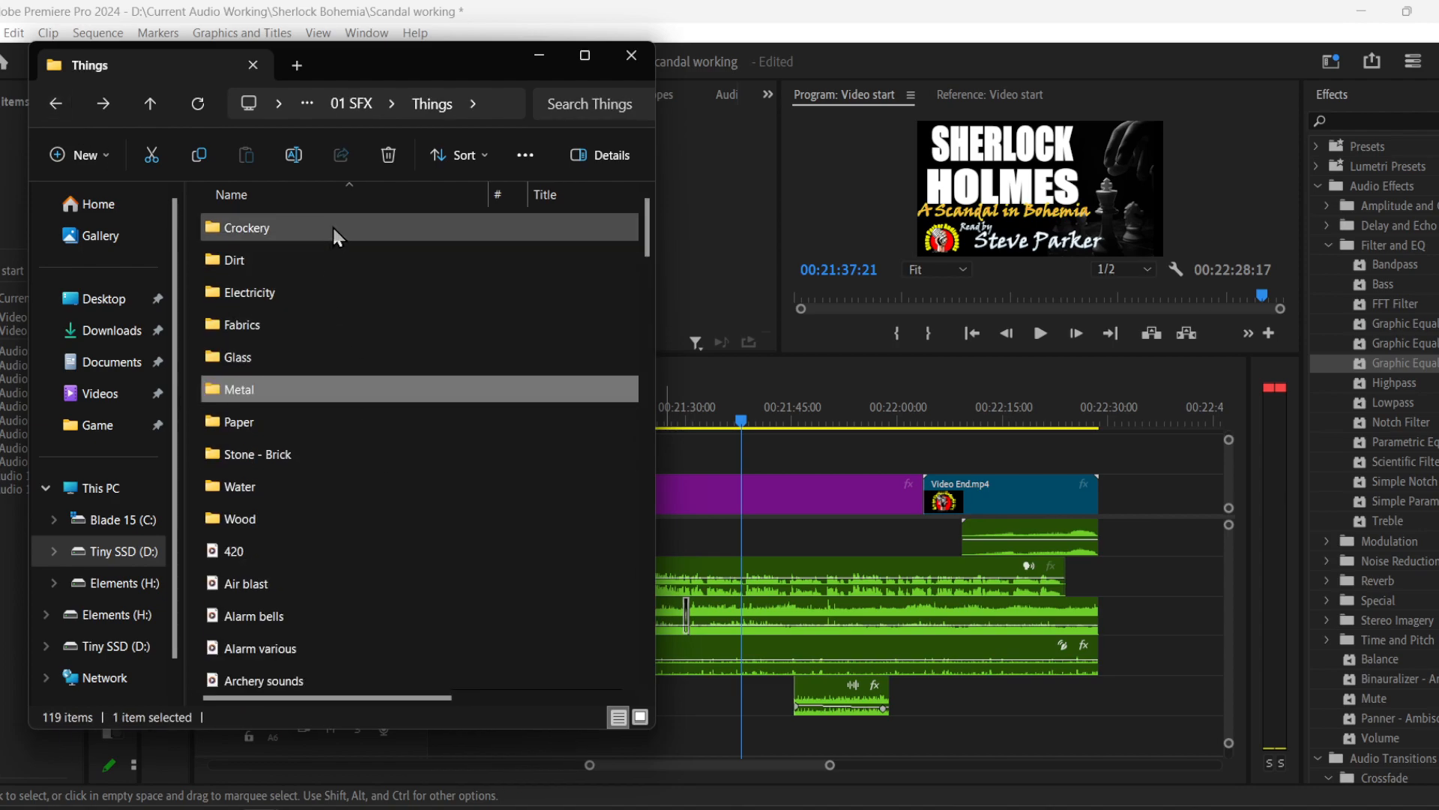
pyautogui.doubleClick(290, 228)
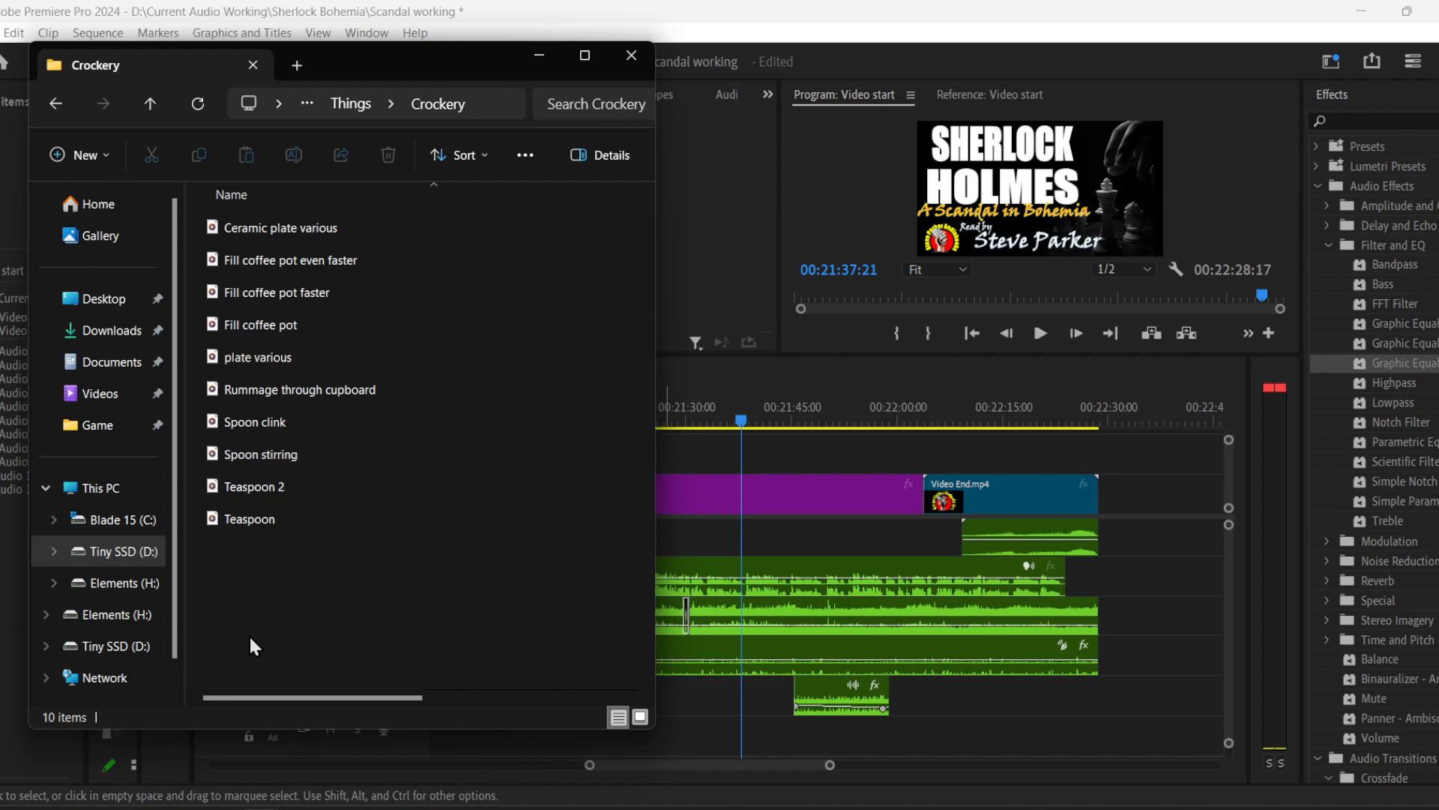
pyautogui.doubleClick(288, 389)
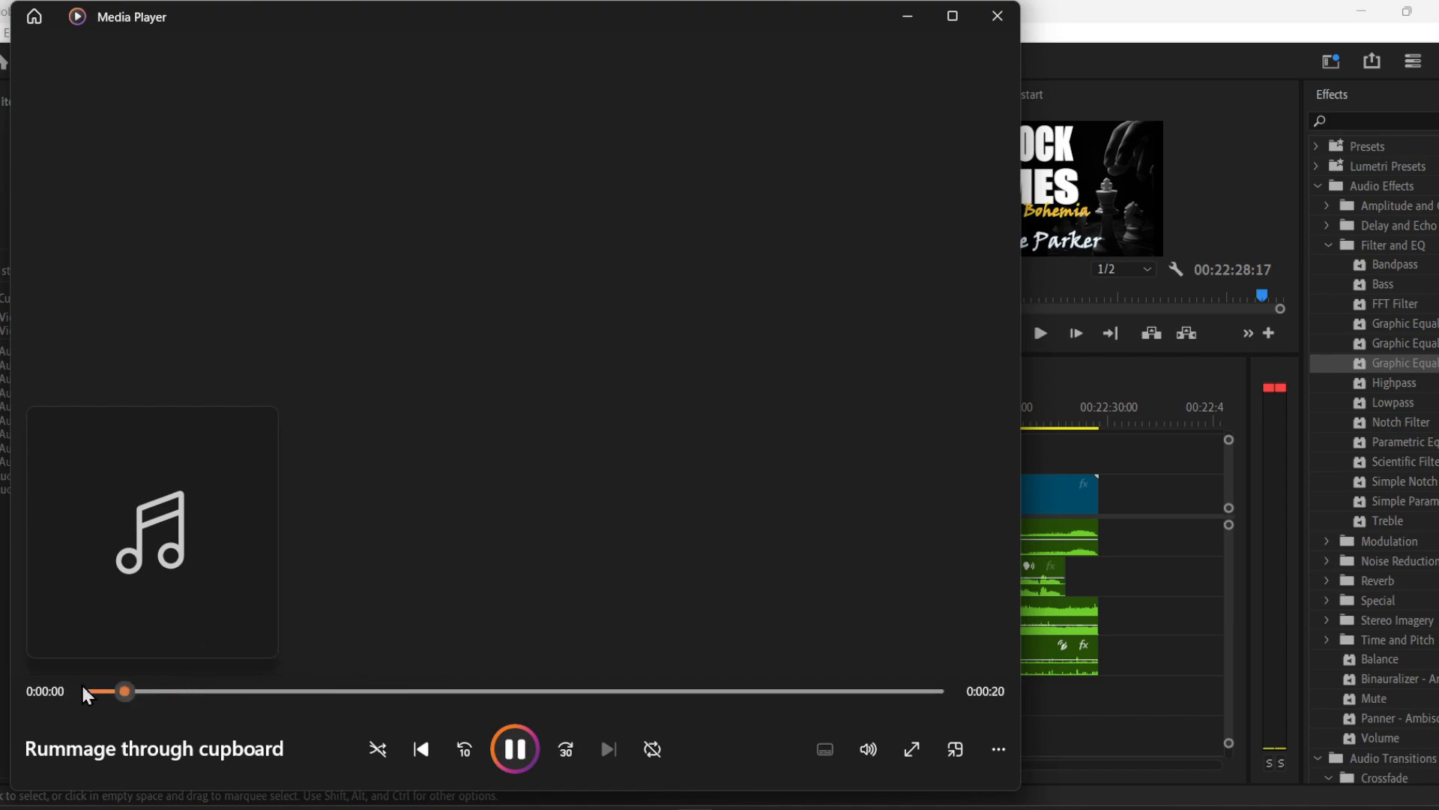
pyautogui.click(1004, 25)
# - Add Rummage through cupboard to track A6 at 00:21:37:21 and play the surrounding section
pyautogui.moveTo(305, 389); pyautogui.dragTo(742, 730)
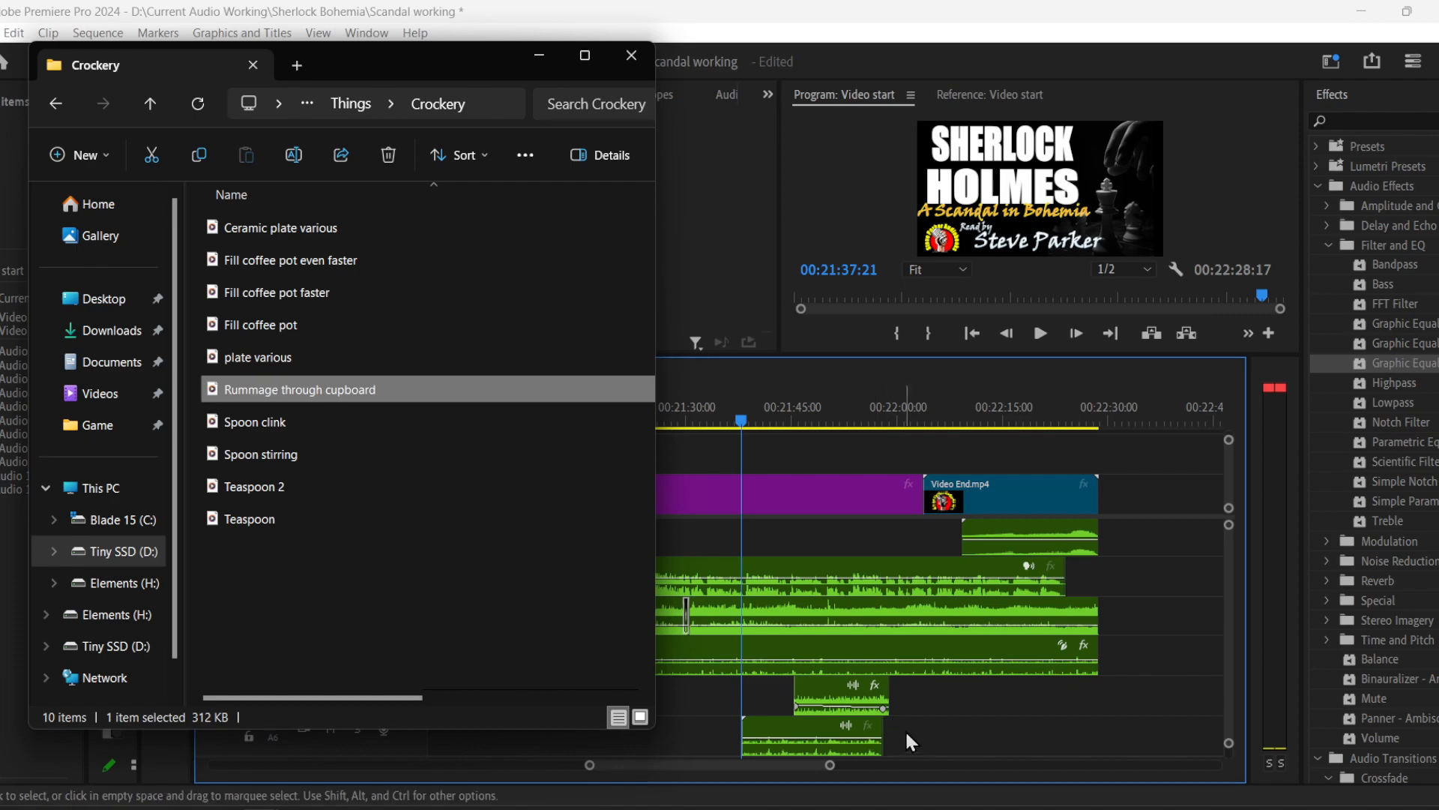
pyautogui.click(907, 733)
pyautogui.moveTo(590, 766); pyautogui.dragTo(682, 765)
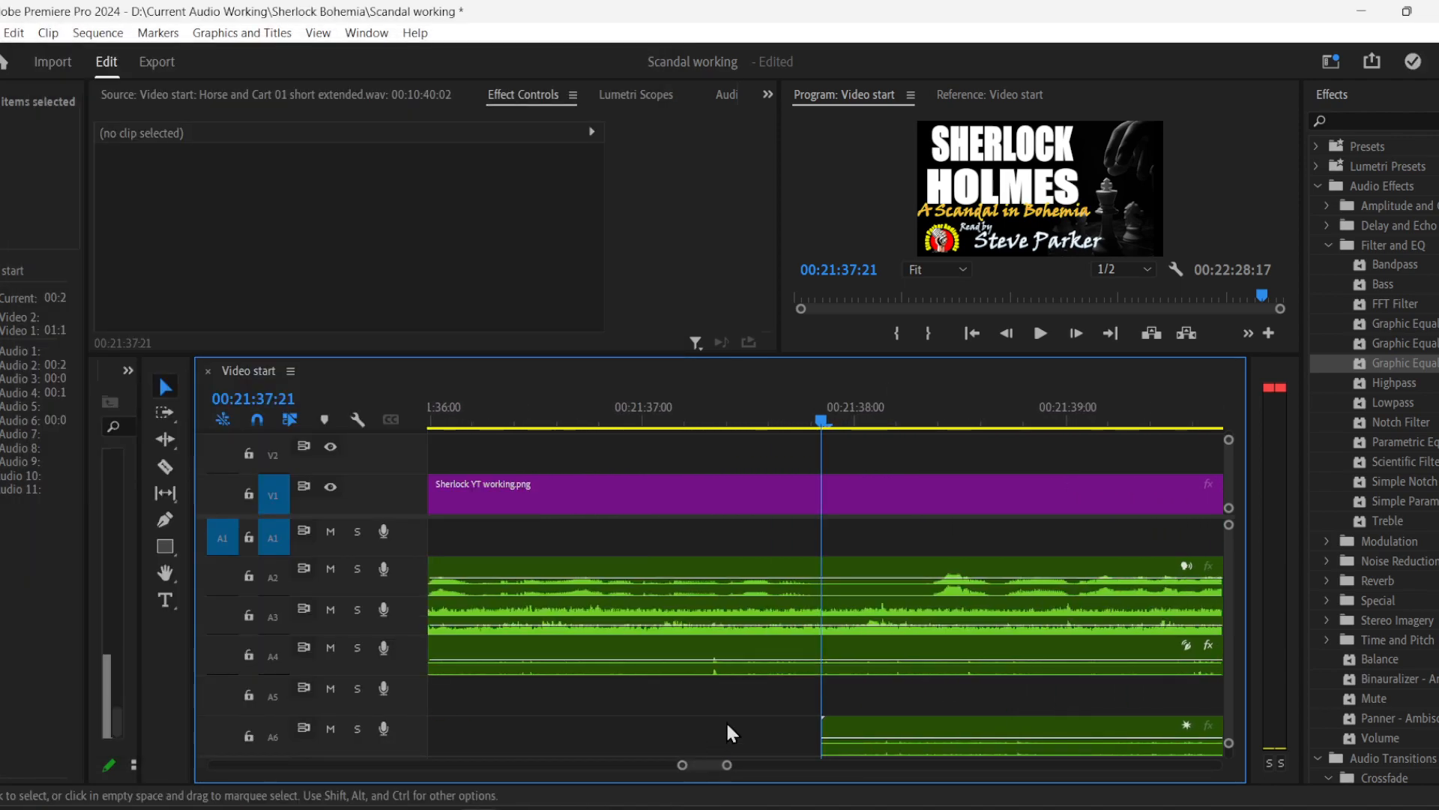
pyautogui.click(1040, 333)
pyautogui.click(1040, 333)
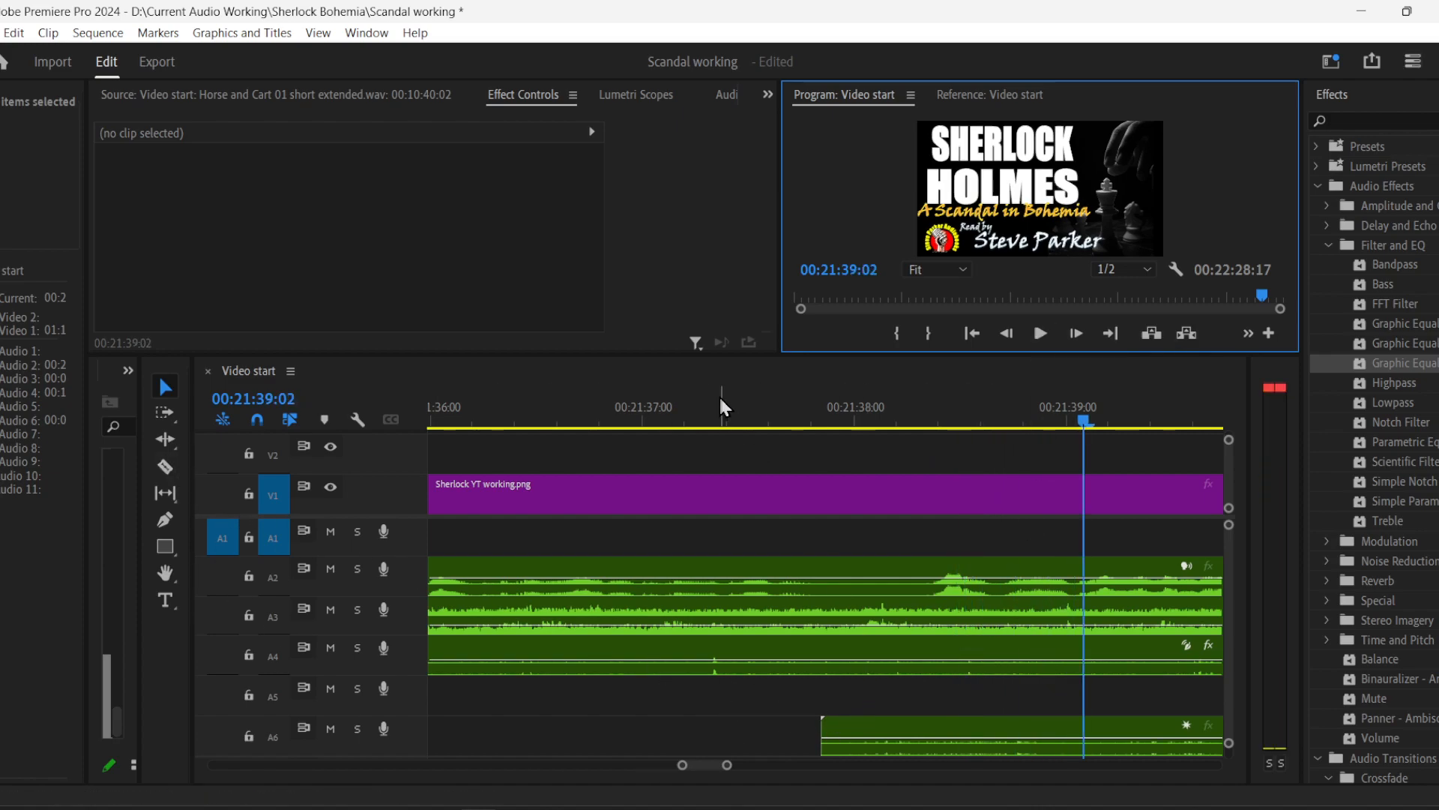
pyautogui.click(635, 414)
pyautogui.press('space')
pyautogui.press('space')
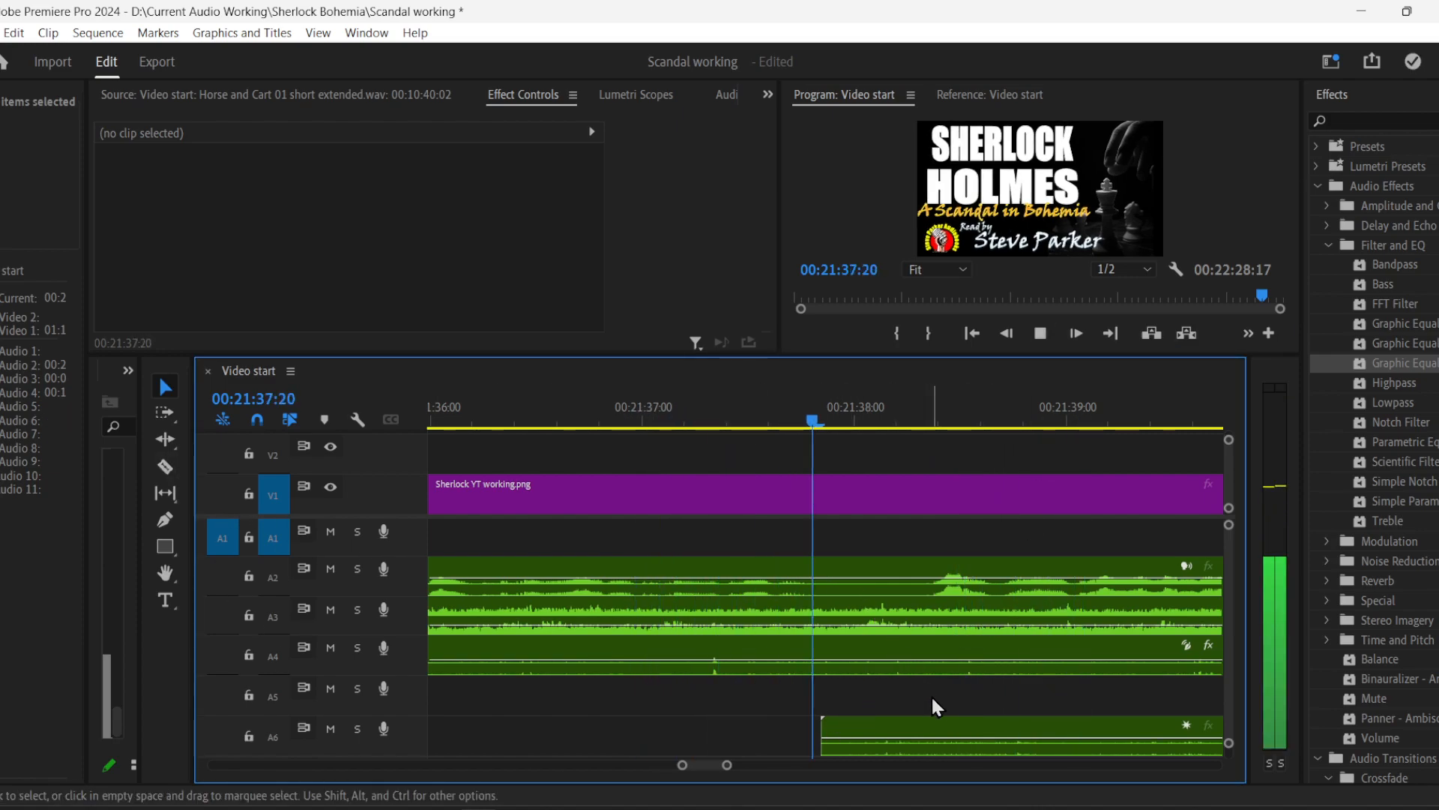
# - Move the Rummage through cupboard clip earlier to start at about 00:21:37:12 and play it back
pyautogui.moveTo(923, 724); pyautogui.dragTo(847, 725)
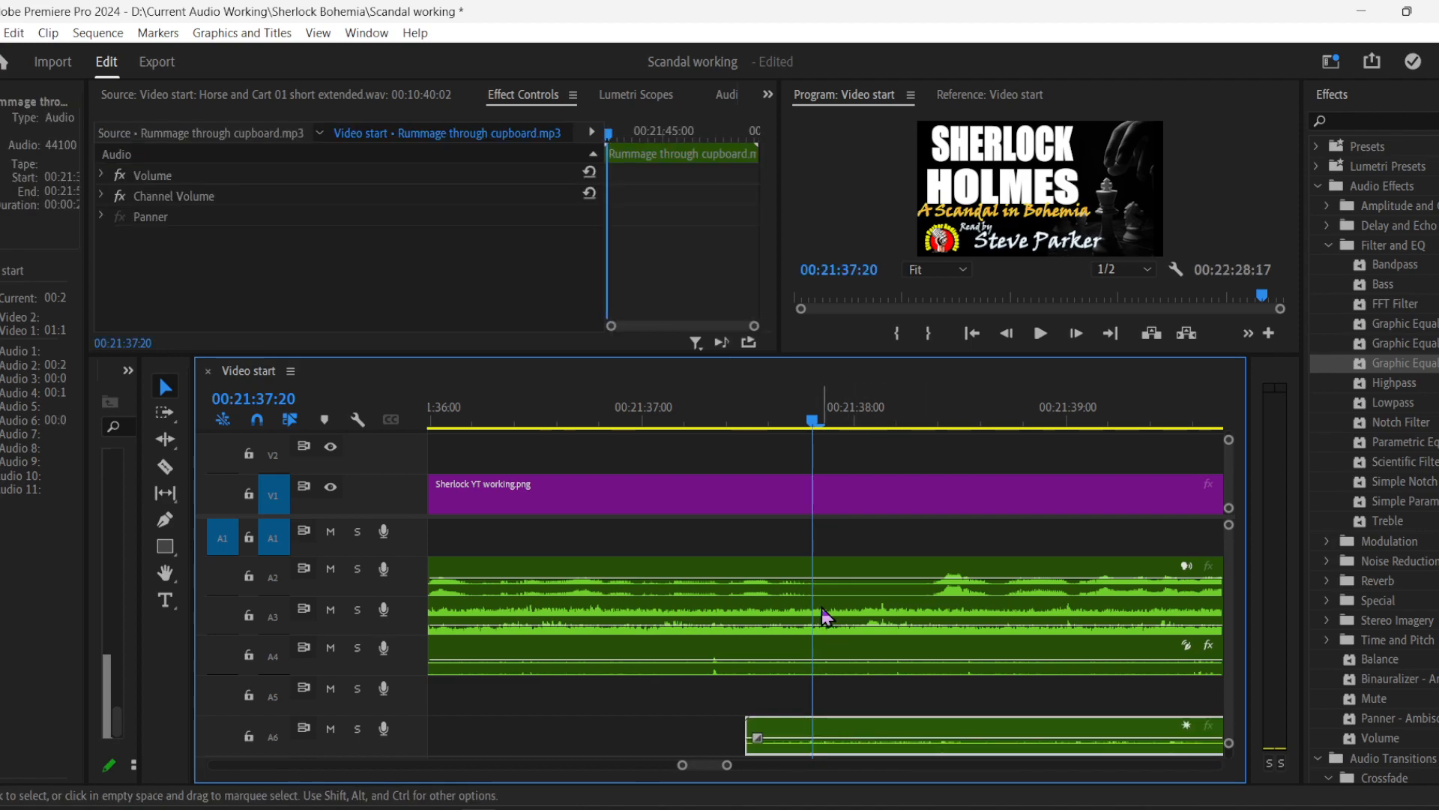
pyautogui.click(761, 413)
pyautogui.press('space')
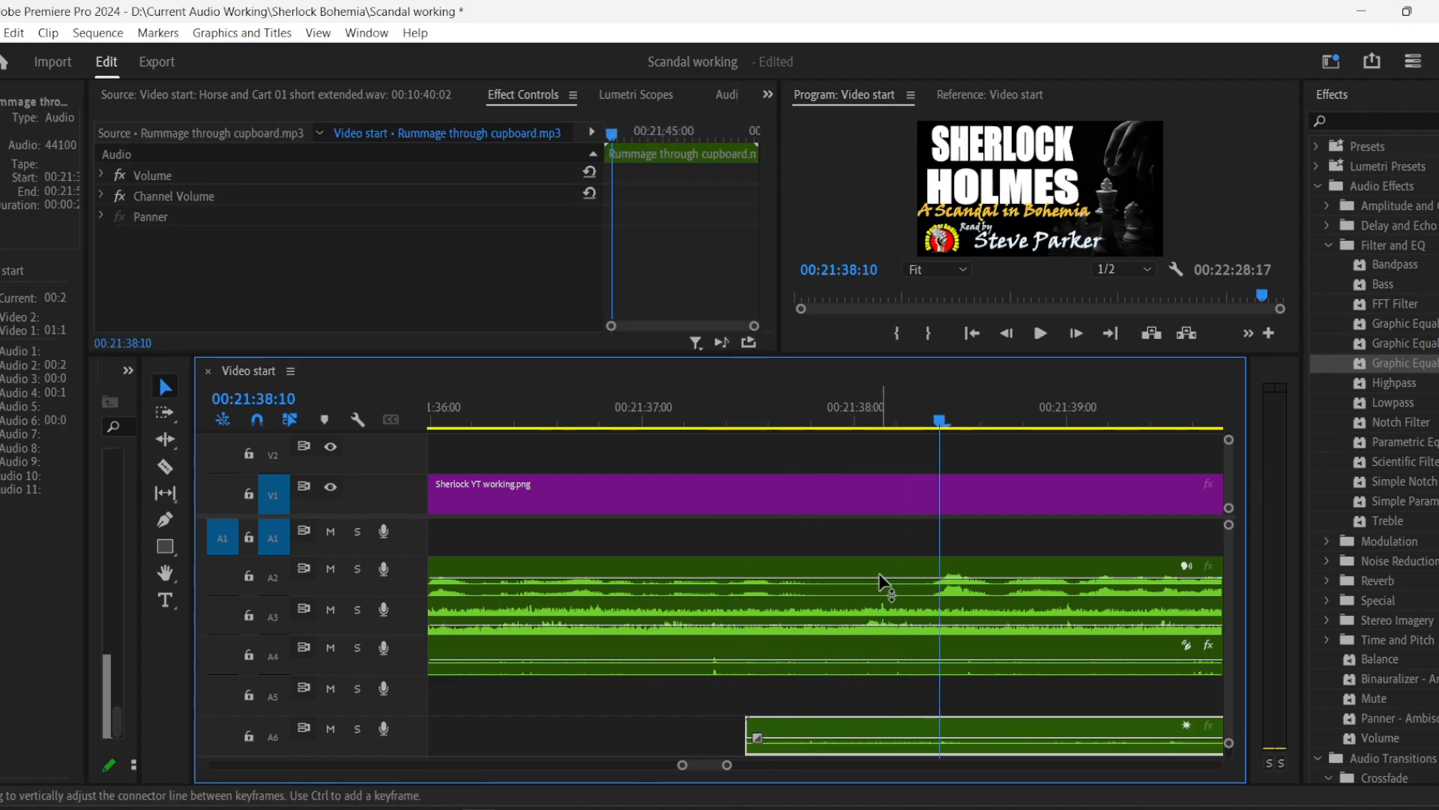
pyautogui.press('space')
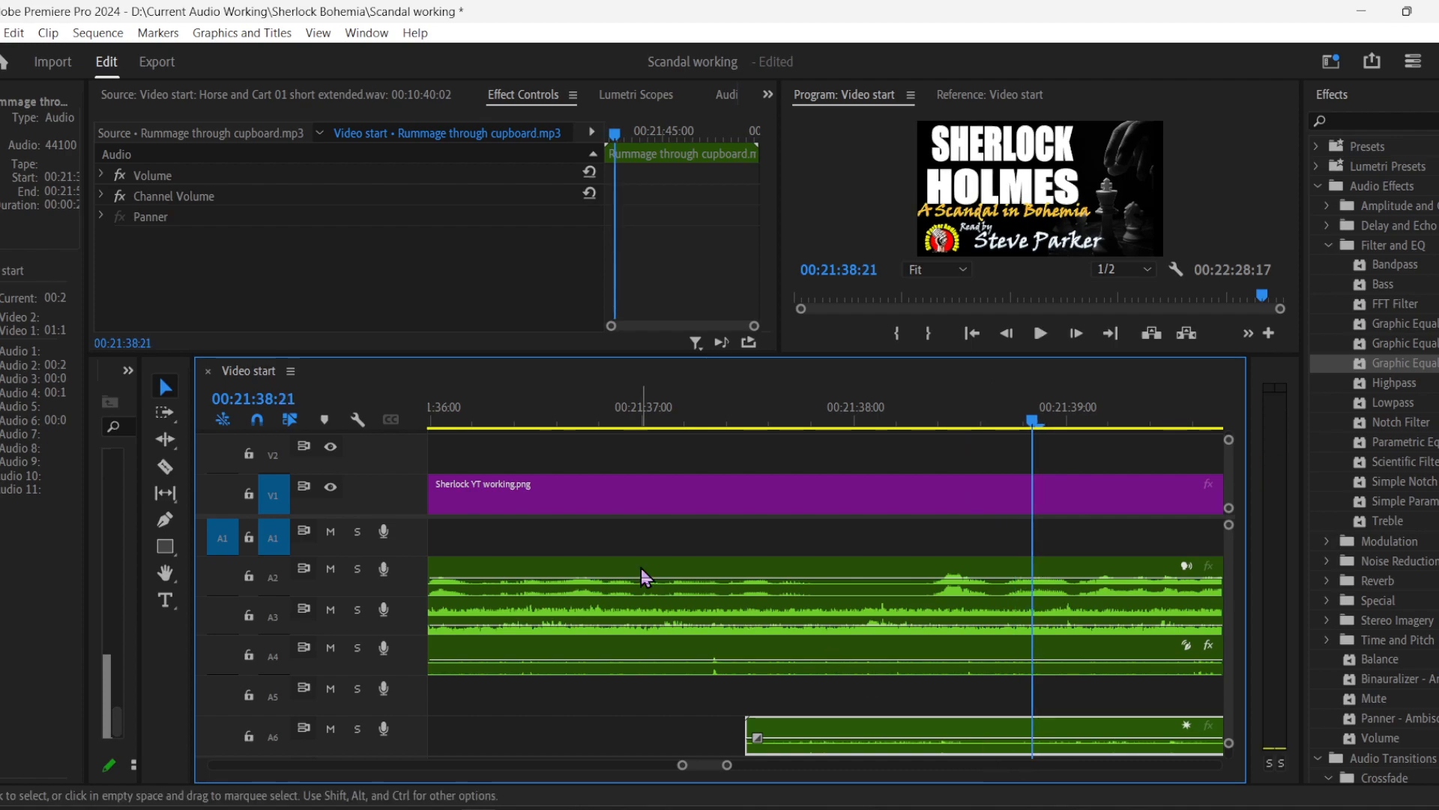
# - Cut the Rummage through cupboard clip at 00:21:38:21 and delete the part after the cut
pyautogui.click(165, 467)
pyautogui.click(1032, 736)
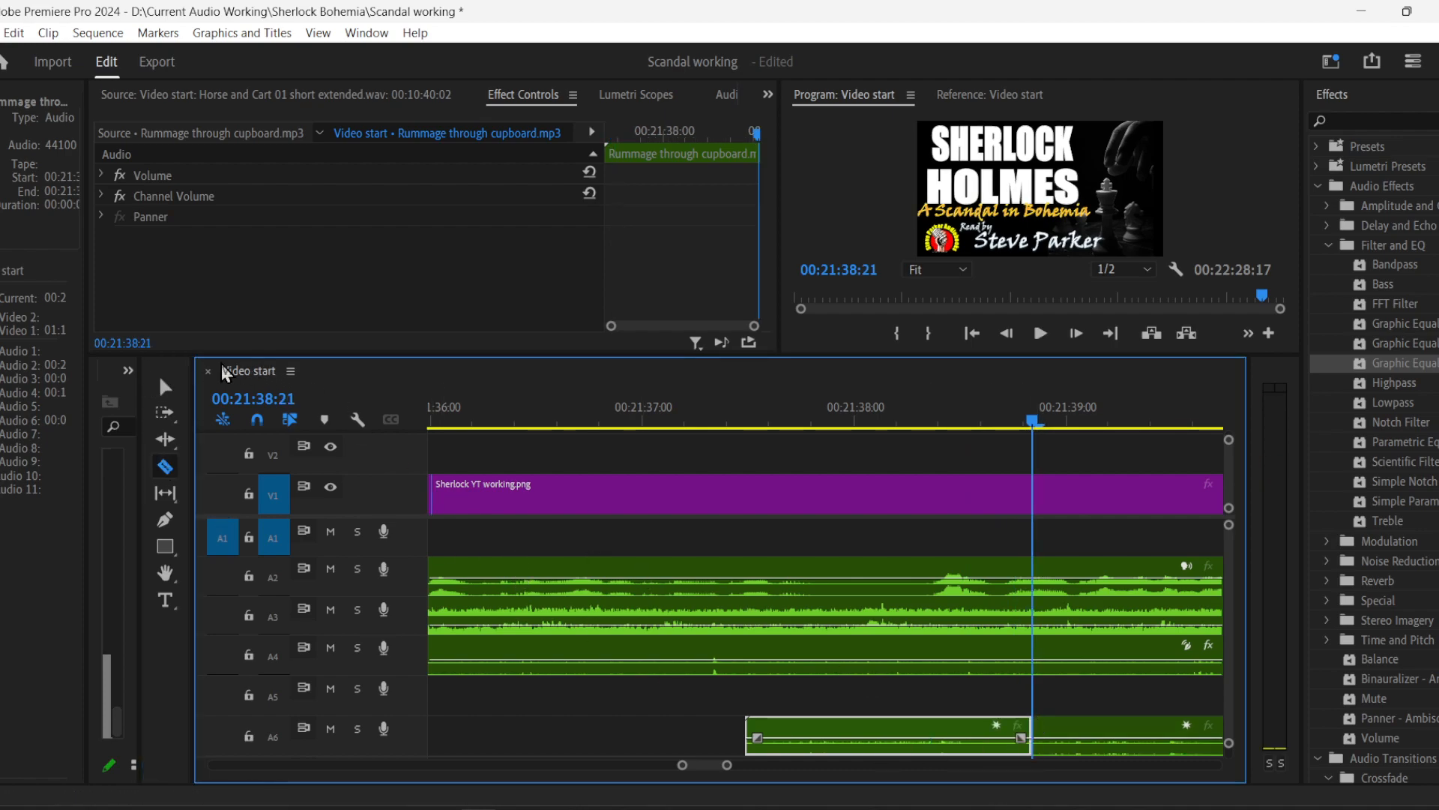
pyautogui.click(165, 387)
pyautogui.click(1089, 729)
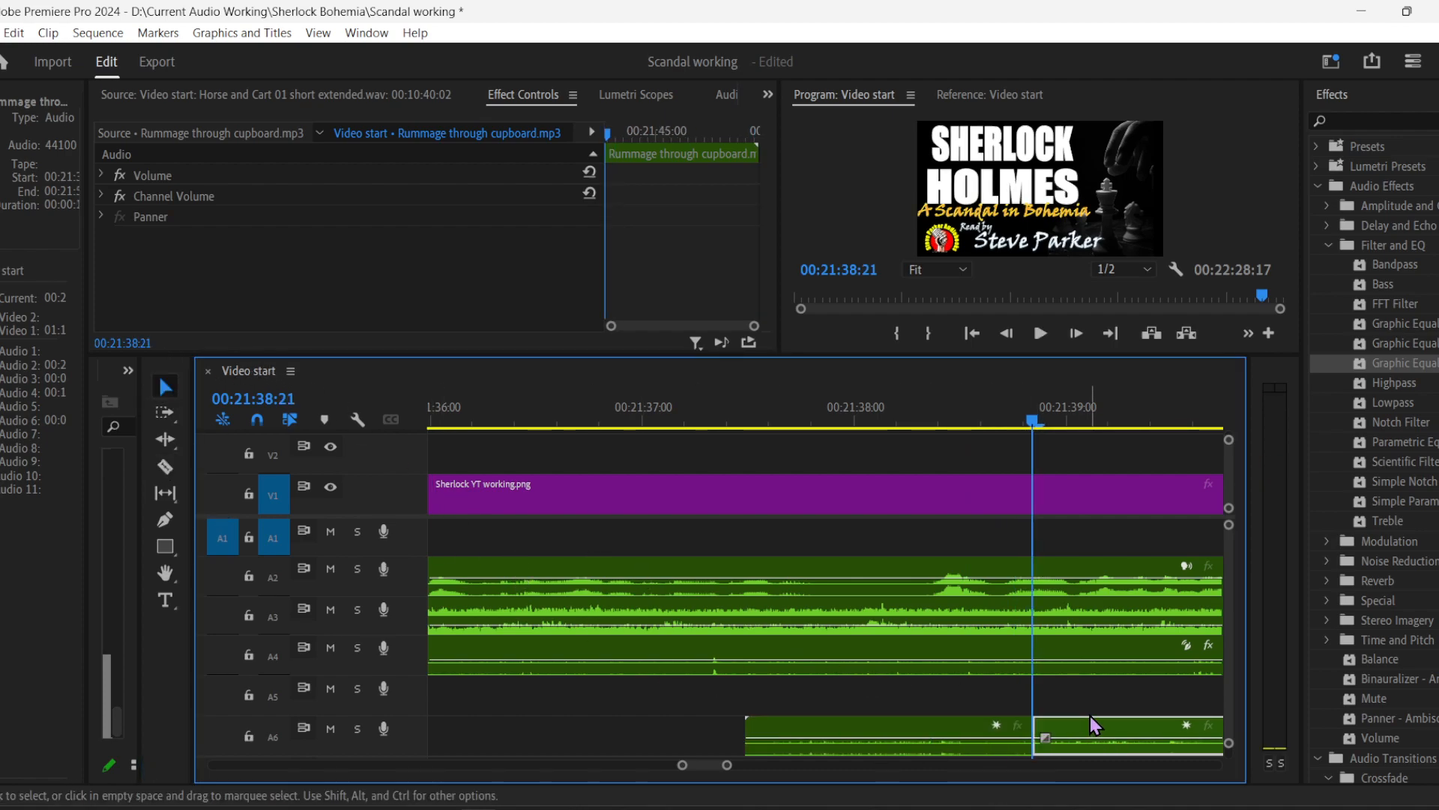
pyautogui.press('Delete')
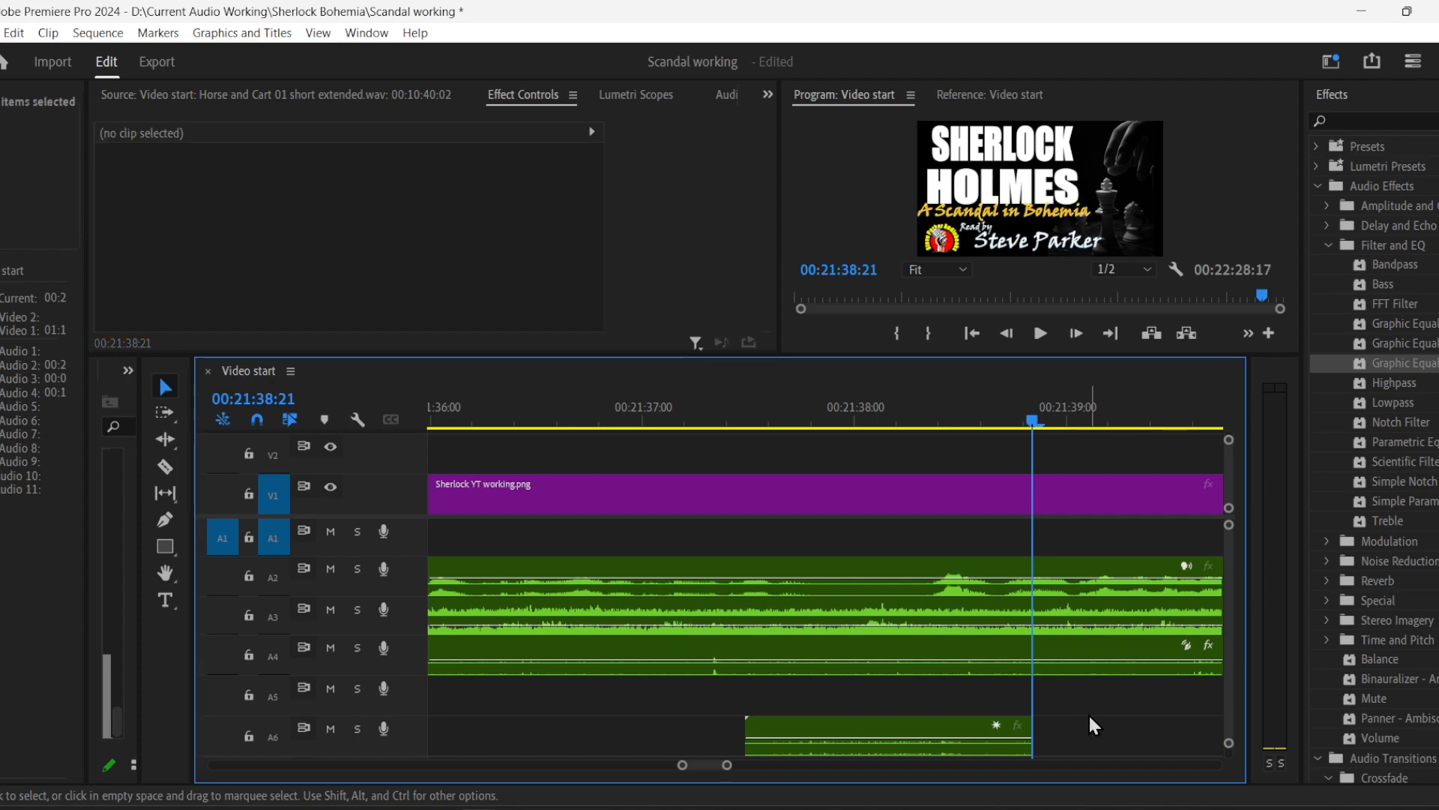
# - Fade out the end of the shortened Rummage through cupboard clip with volume keyframes and play the section
pyautogui.click(165, 520)
pyautogui.click(968, 739)
pyautogui.moveTo(1001, 738); pyautogui.dragTo(1032, 748)
pyautogui.click(716, 430)
pyautogui.press('space')
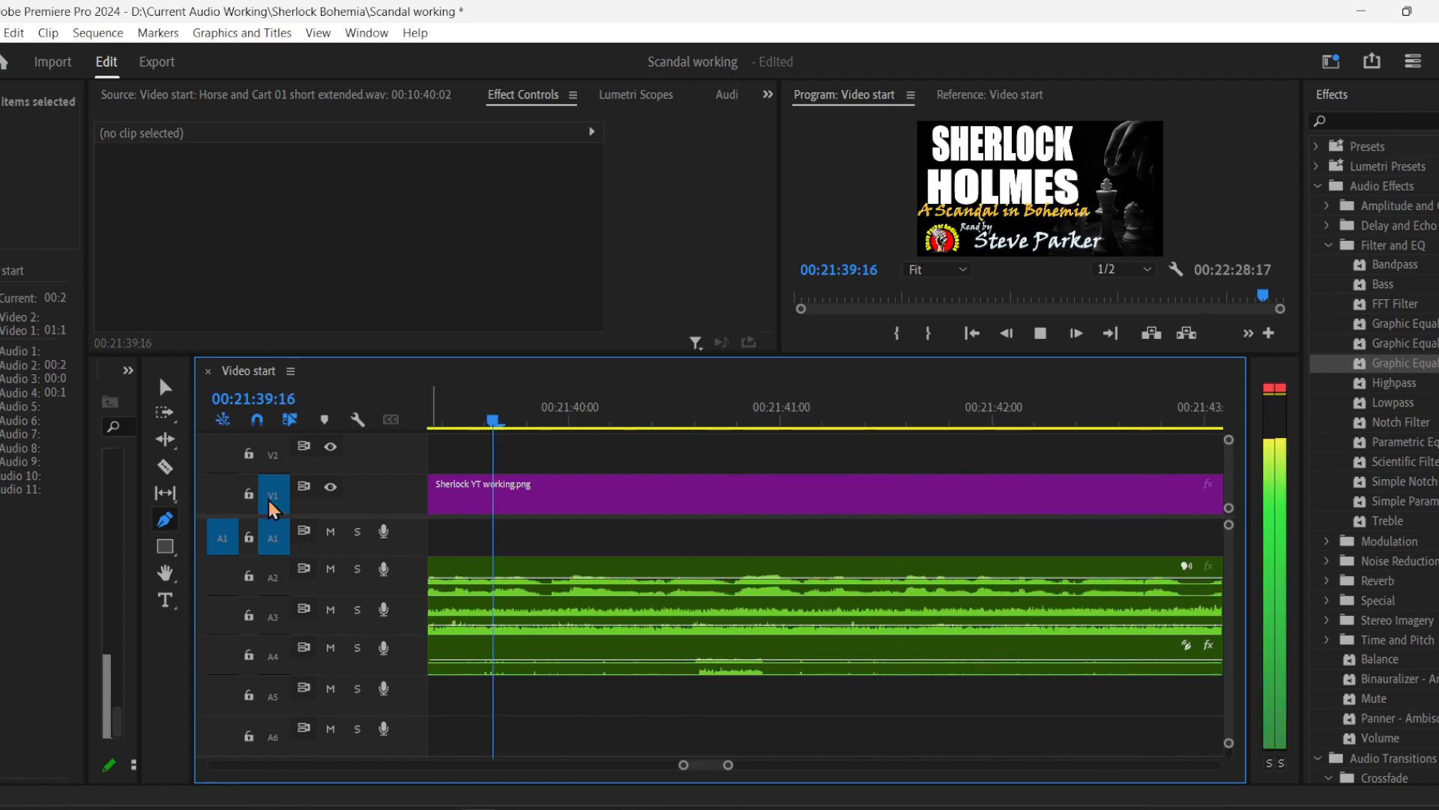
pyautogui.click(165, 387)
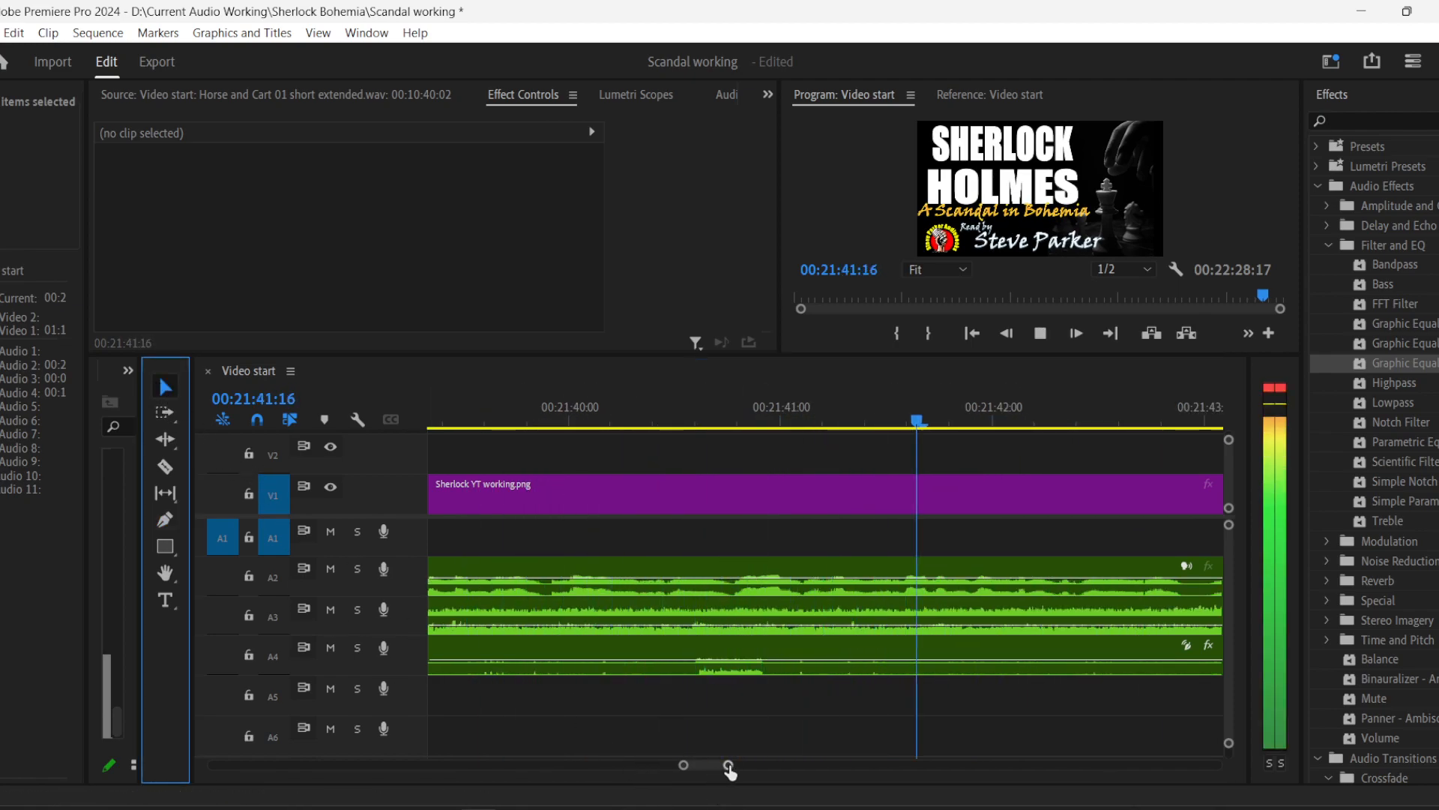
# - During playback, move the Horse and Cart 01 clip on A5 later, to start at about 00:22:12 beneath the end video
pyautogui.moveTo(728, 765); pyautogui.dragTo(874, 783)
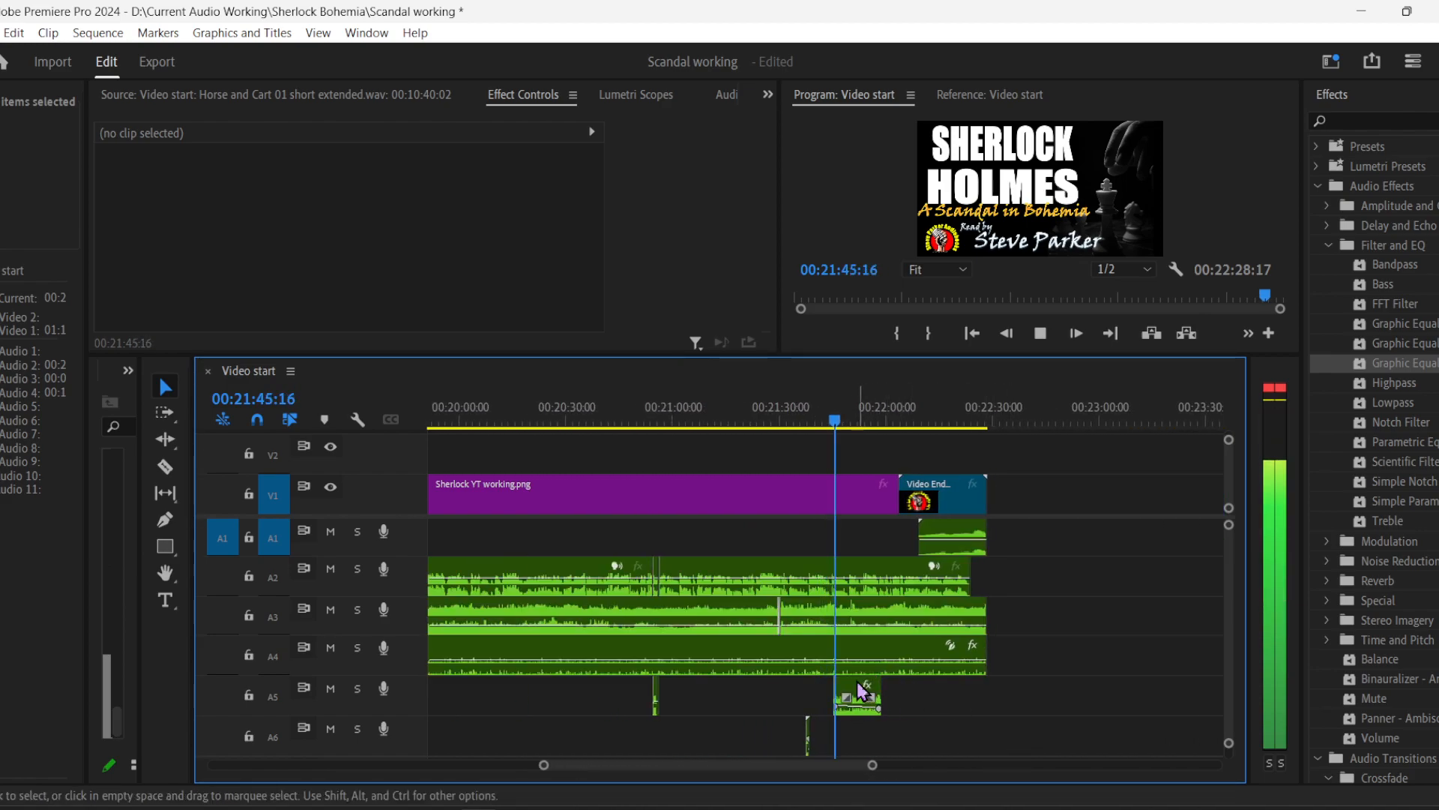
pyautogui.moveTo(851, 689); pyautogui.dragTo(884, 688)
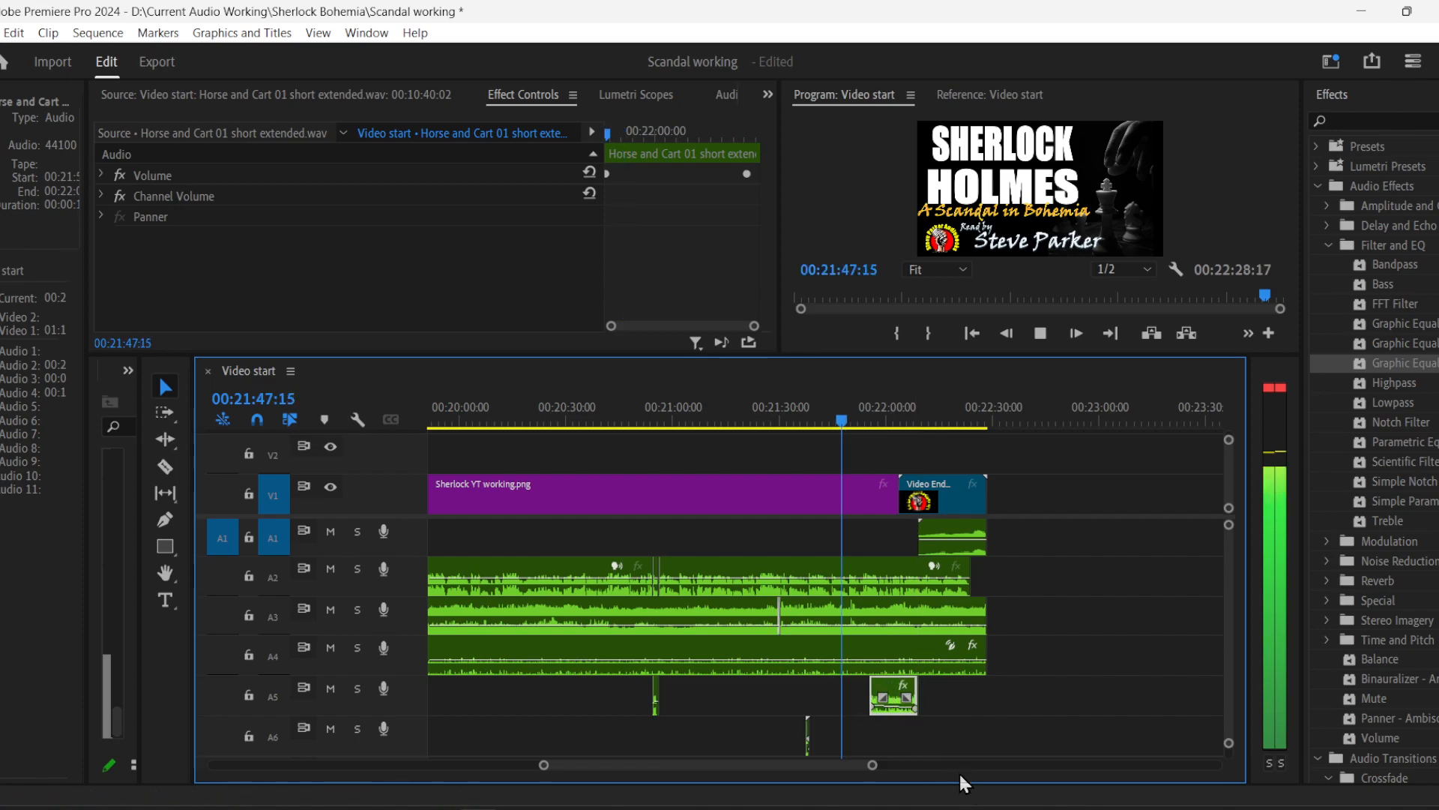
pyautogui.moveTo(543, 766); pyautogui.dragTo(589, 766)
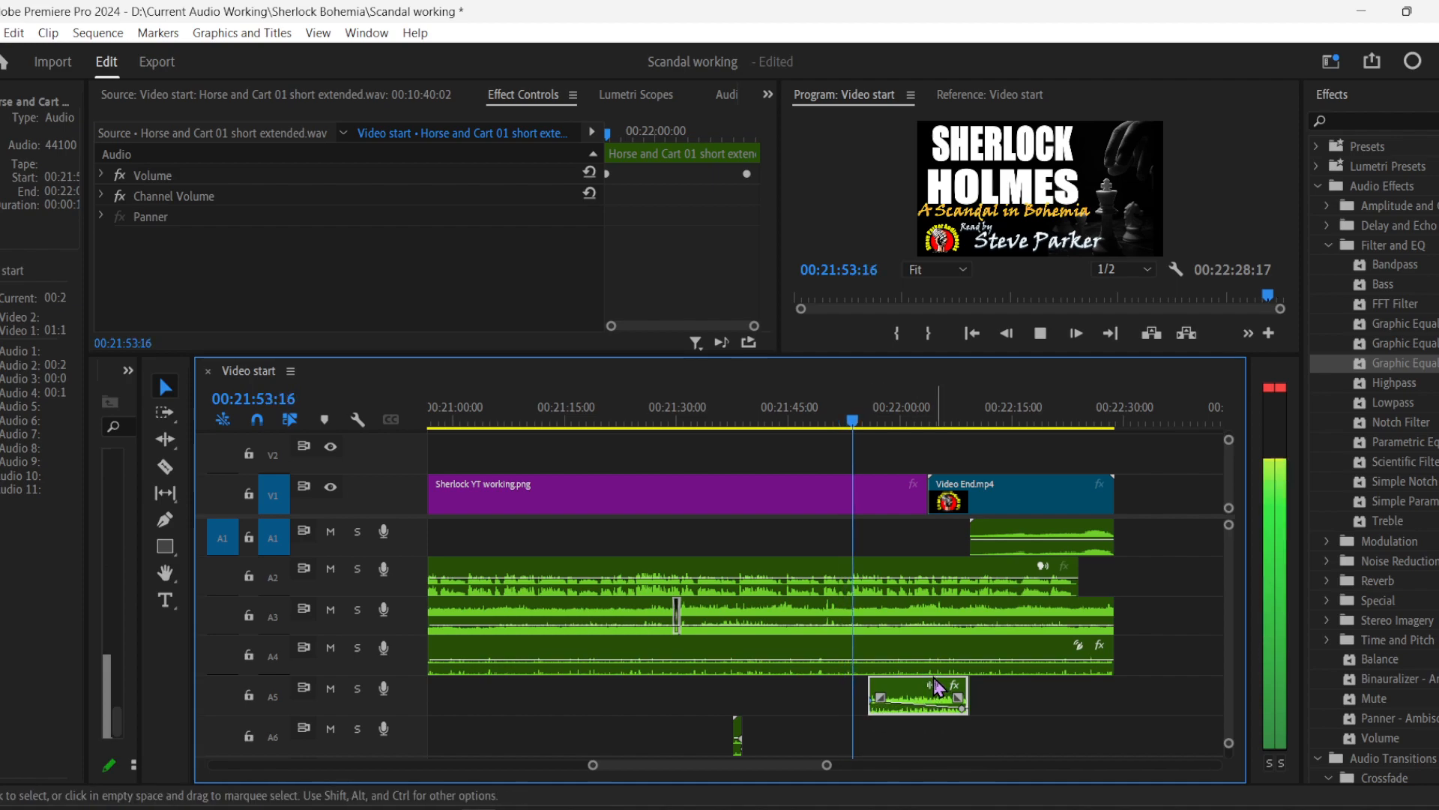
pyautogui.moveTo(913, 694); pyautogui.dragTo(955, 694)
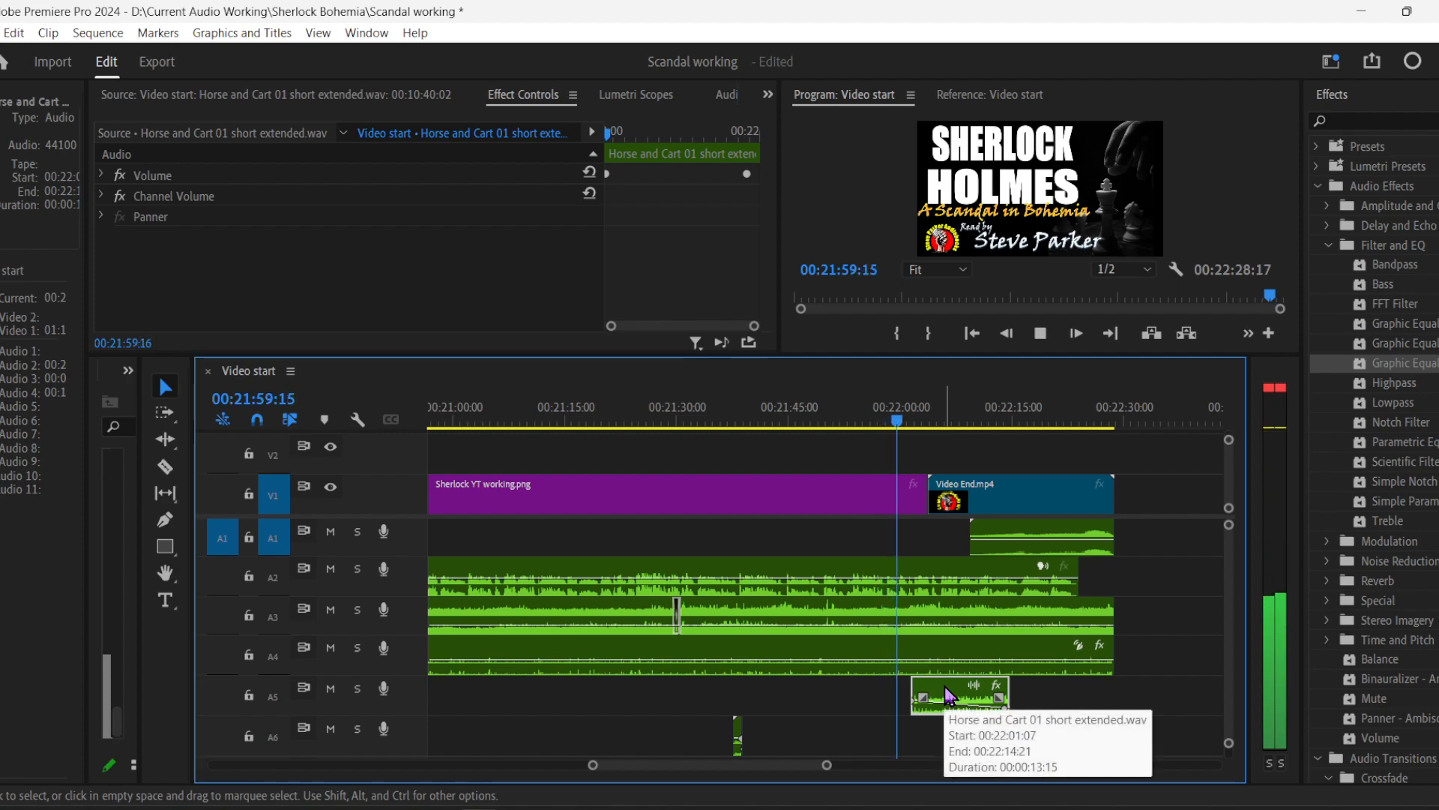
pyautogui.moveTo(946, 693); pyautogui.dragTo(1000, 693)
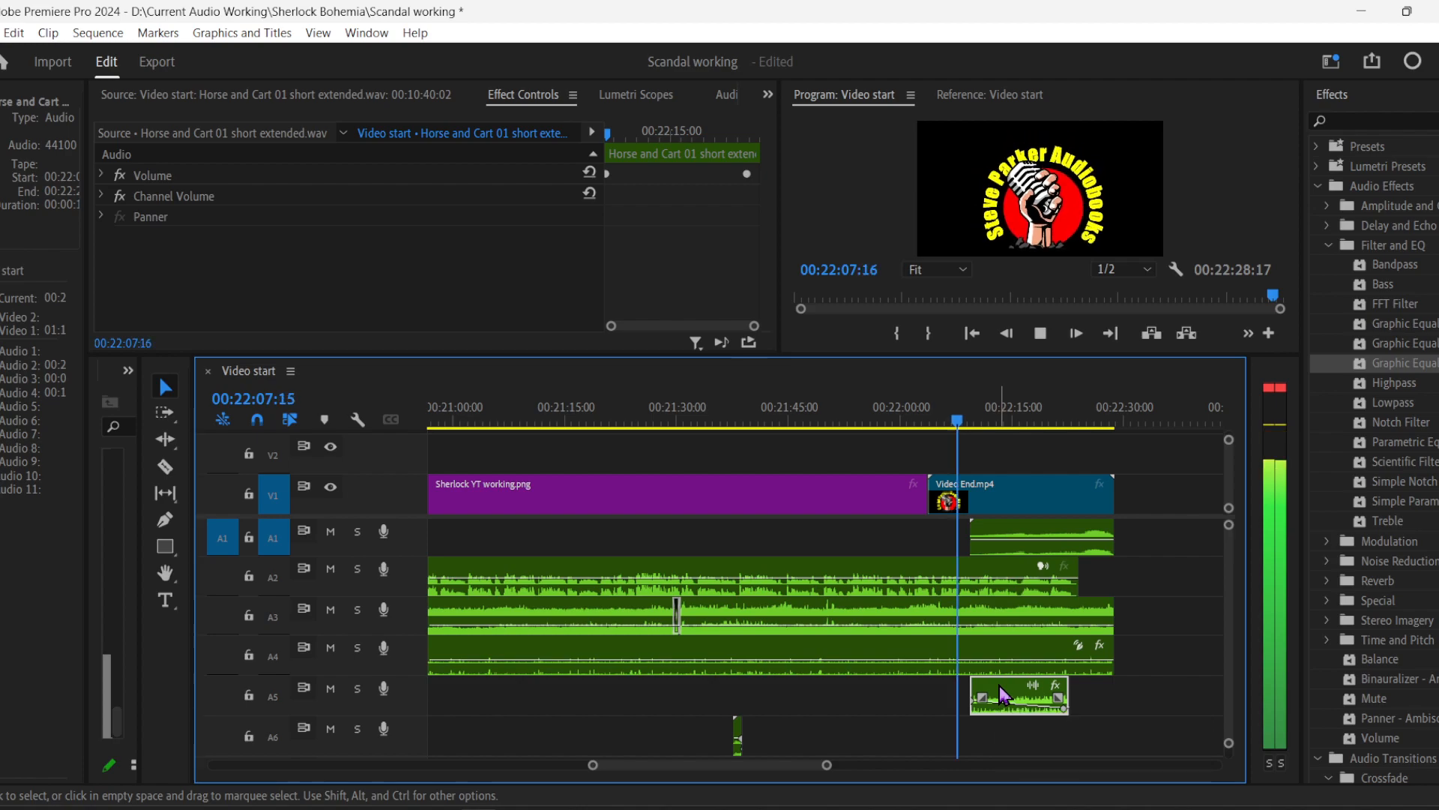
pyautogui.moveTo(1000, 685); pyautogui.dragTo(1032, 690)
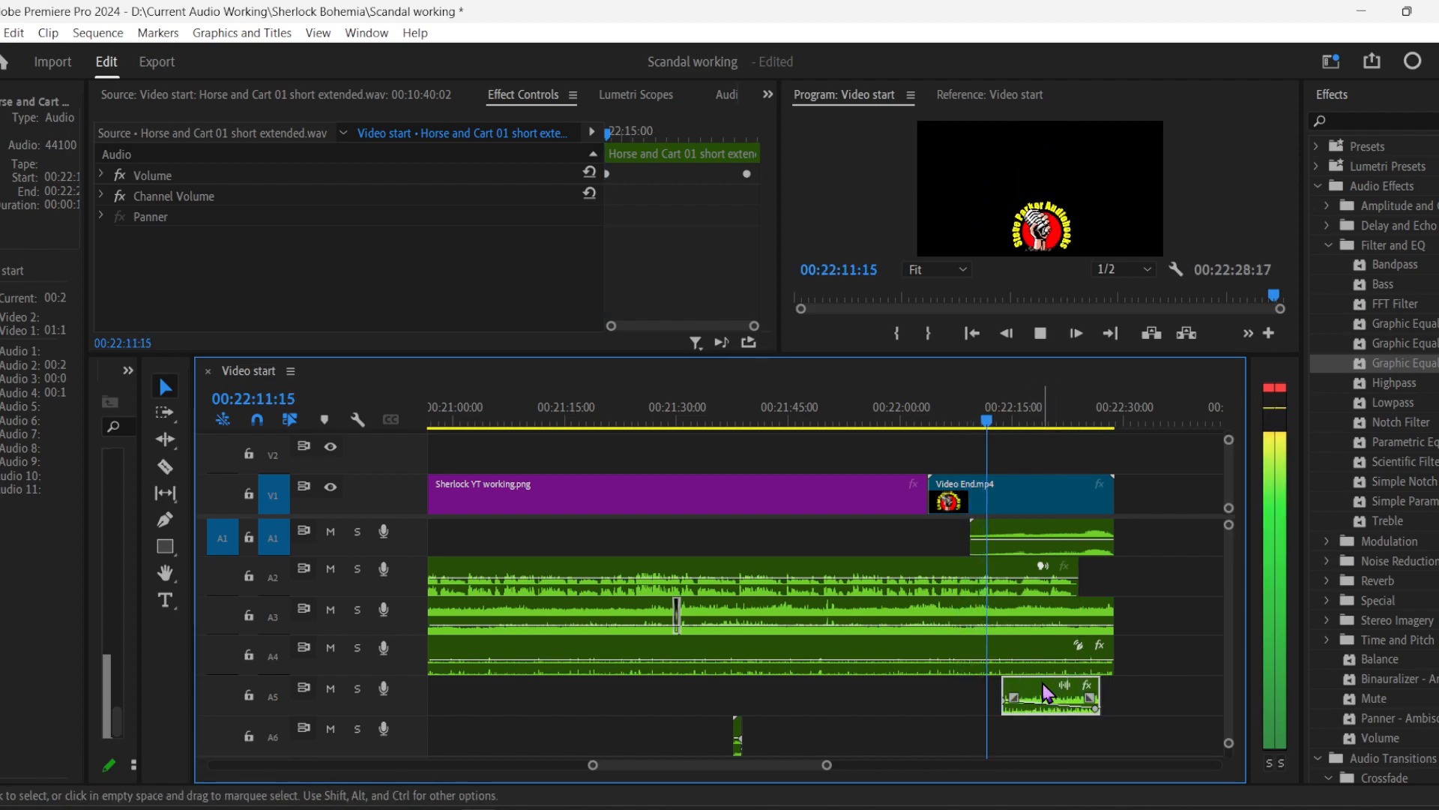
pyautogui.moveTo(1047, 693); pyautogui.dragTo(1041, 694)
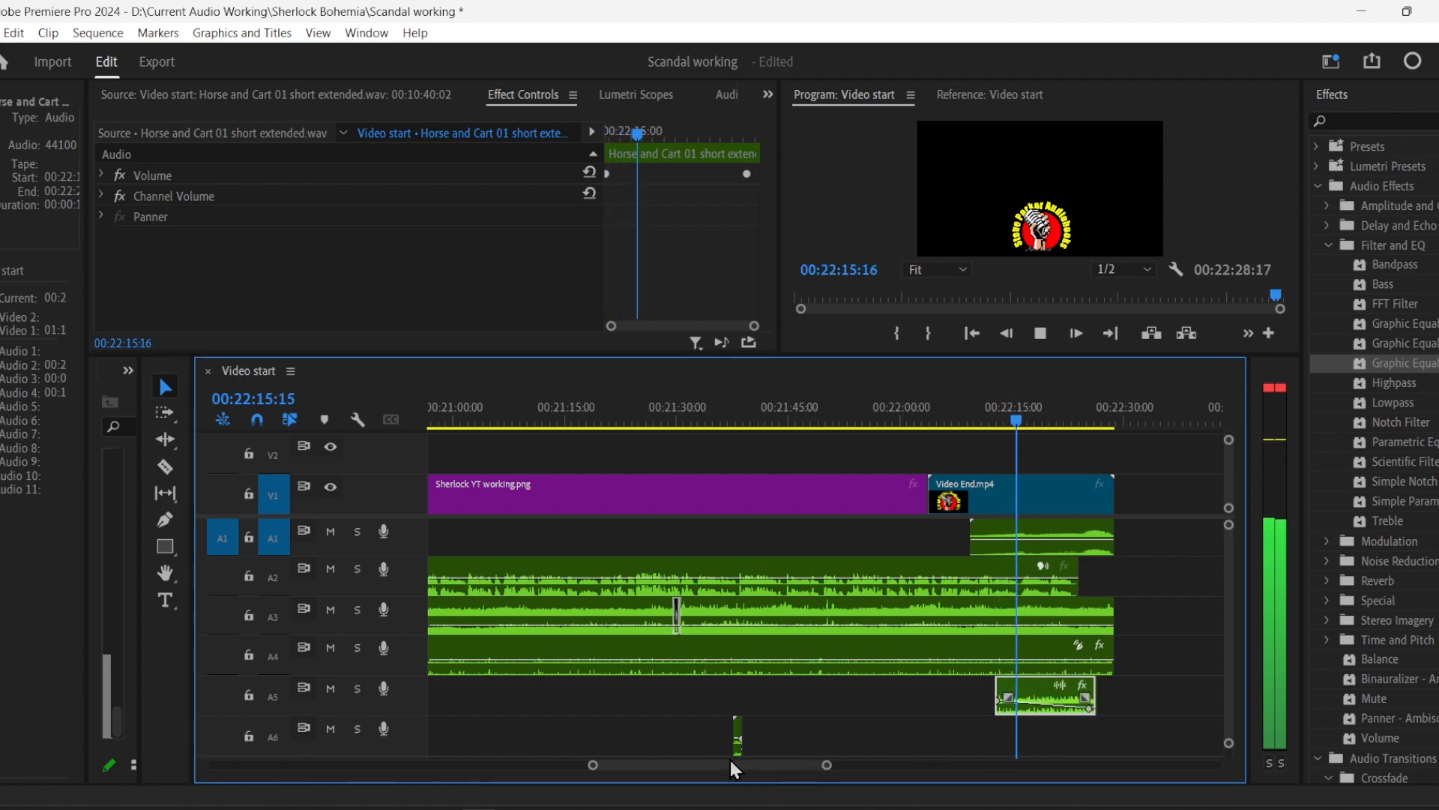
# - Shift Video End.mp4 and its A1 audio earlier to end at 00:22:27:02, adjusting the Sherlock YT working.png clip to meet its start
pyautogui.moveTo(593, 765); pyautogui.dragTo(619, 766)
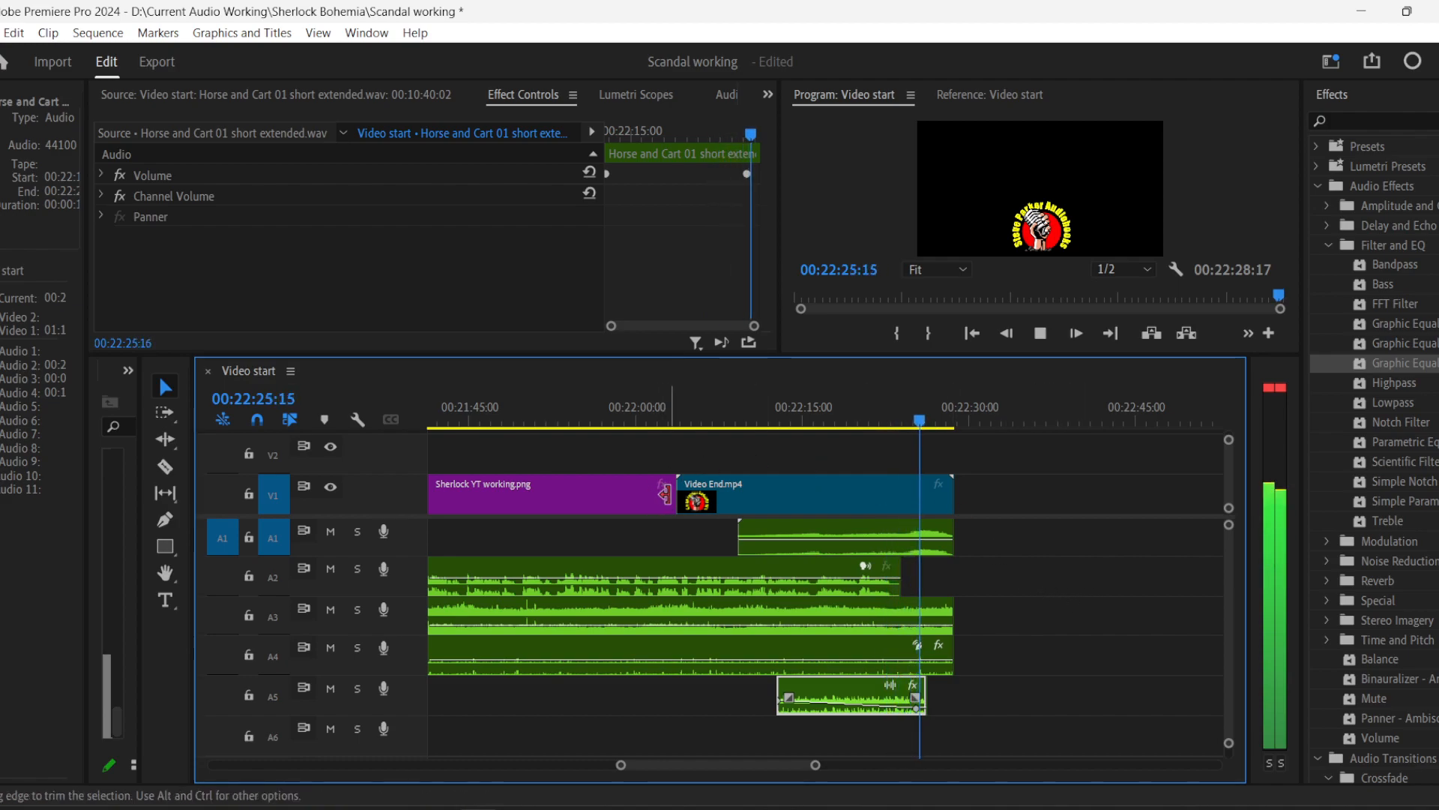
pyautogui.moveTo(672, 496); pyautogui.dragTo(595, 496)
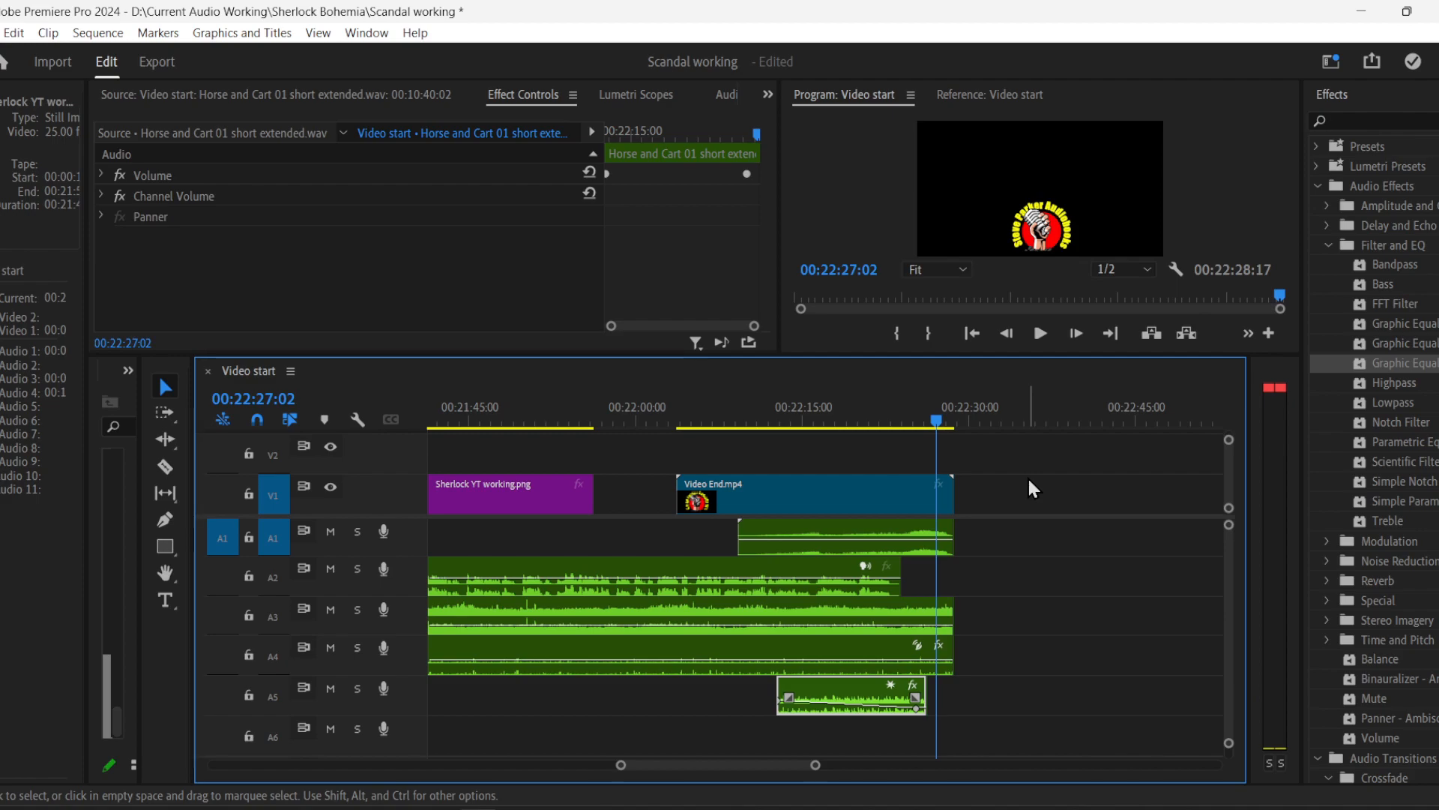
pyautogui.moveTo(1029, 478); pyautogui.dragTo(892, 551)
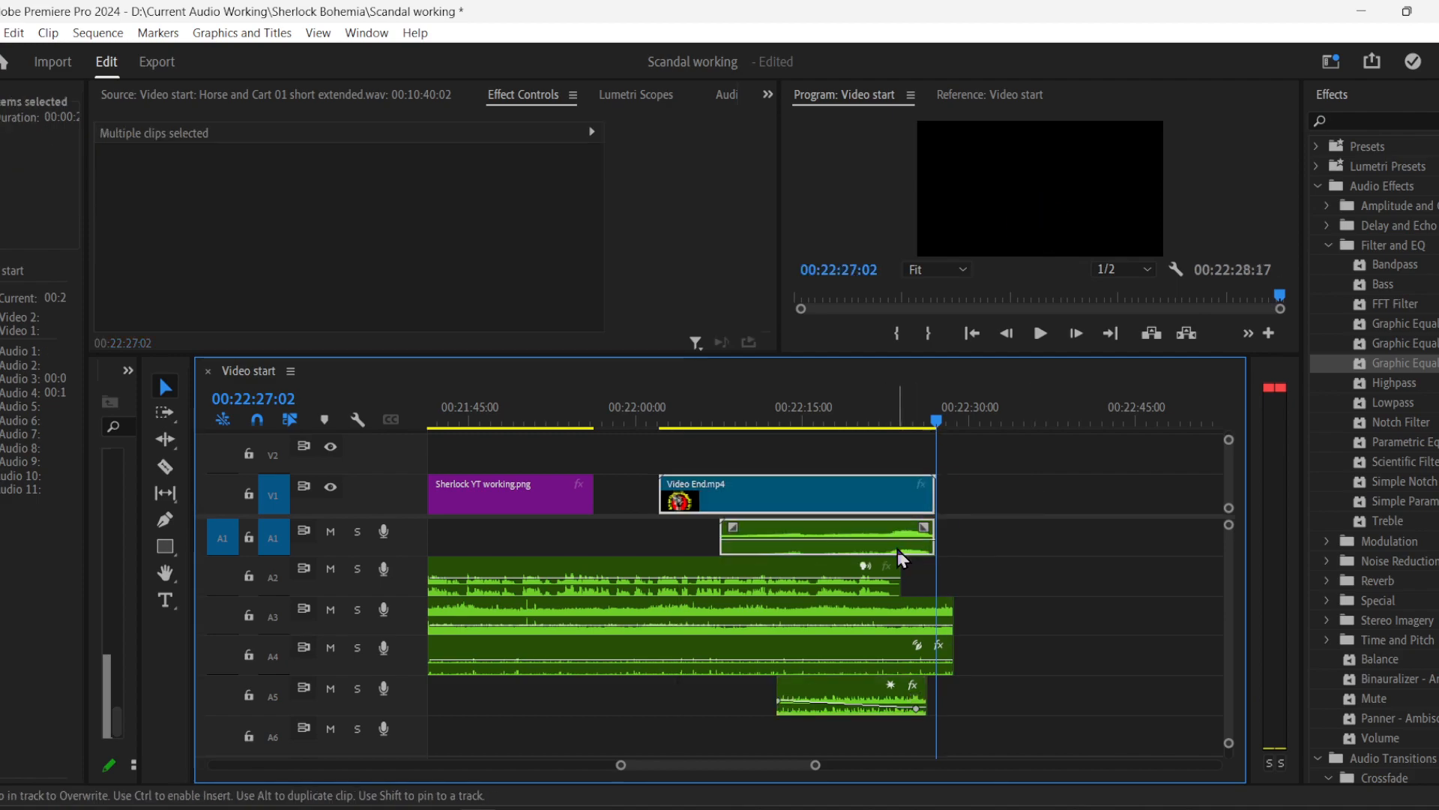
pyautogui.click(860, 407)
pyautogui.press('space')
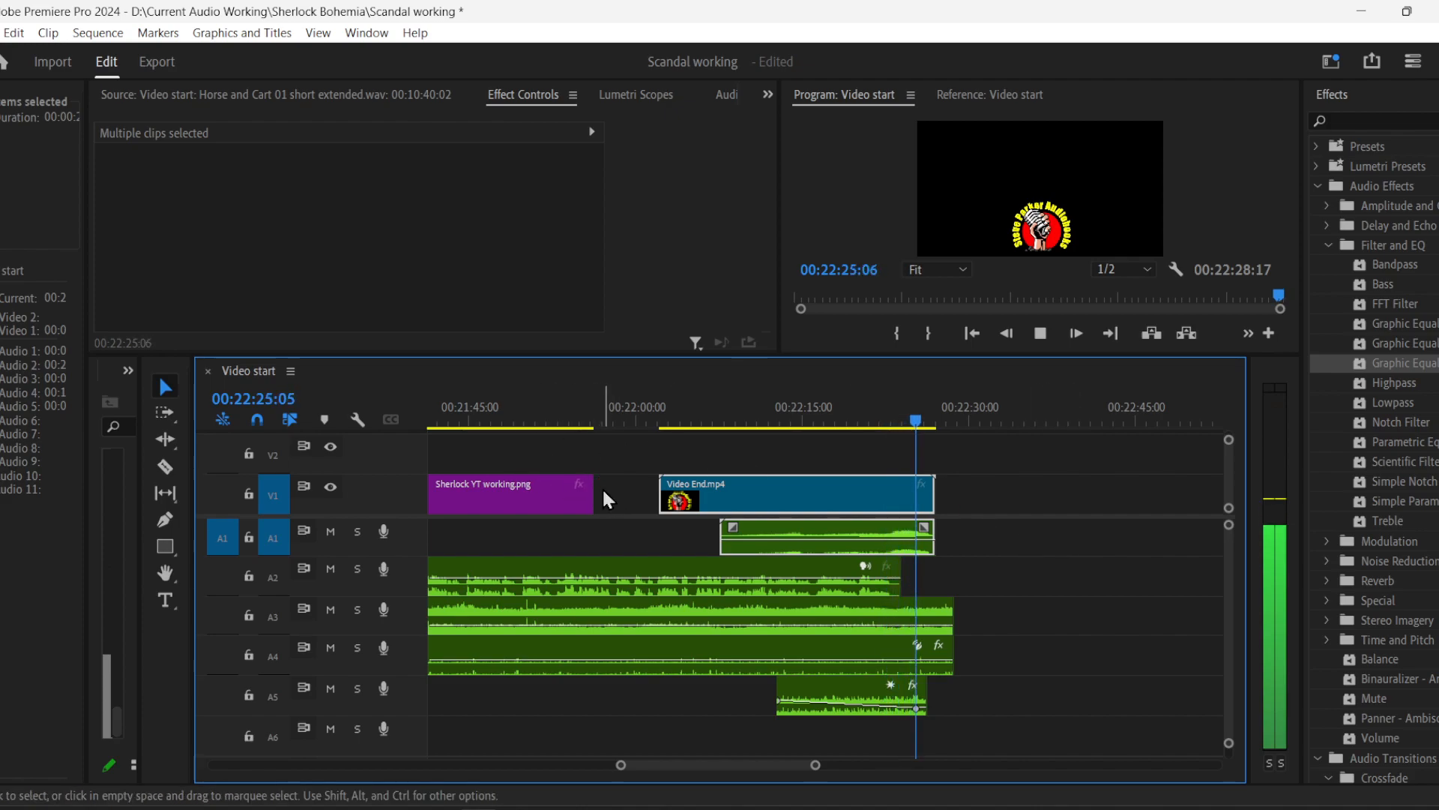
pyautogui.moveTo(601, 488); pyautogui.dragTo(660, 488)
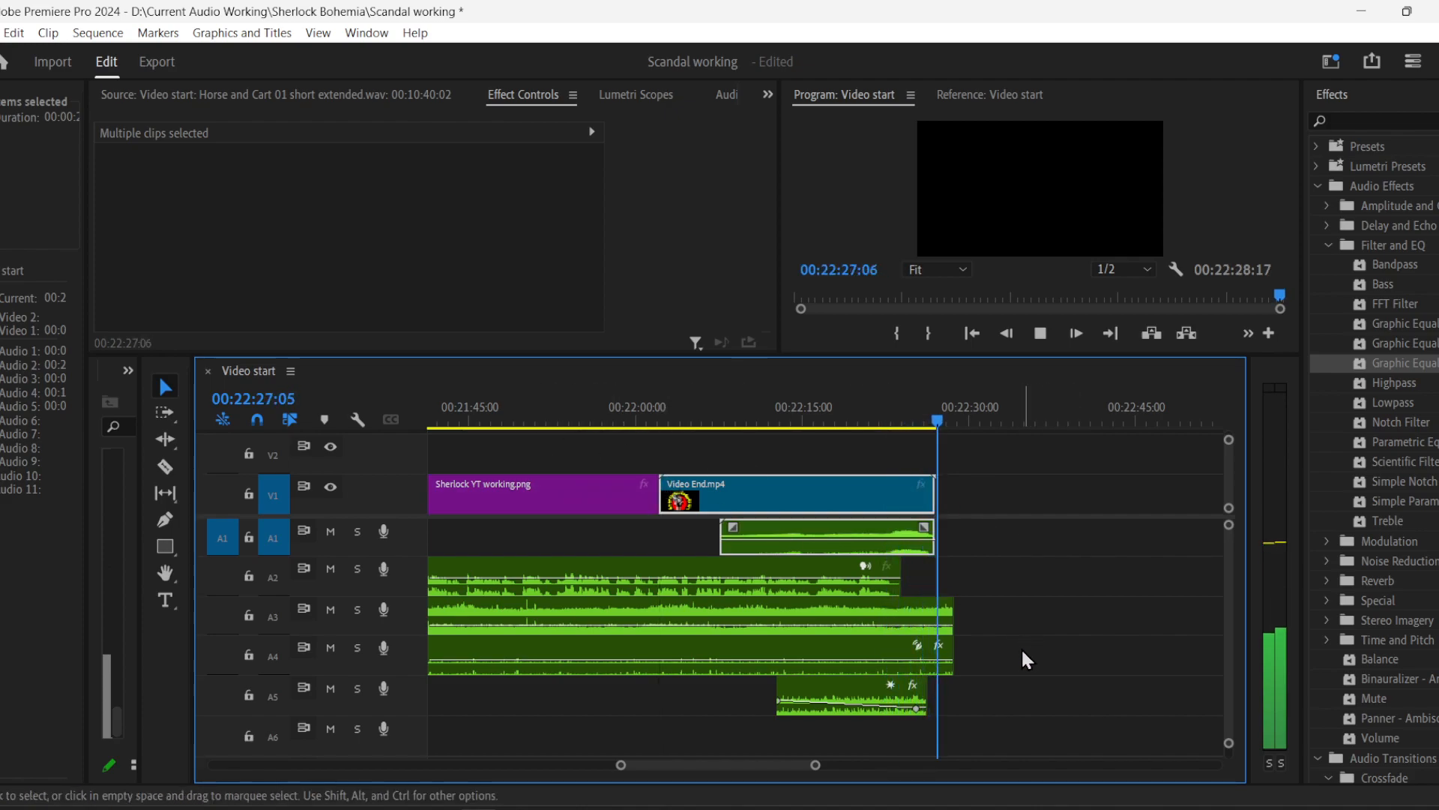
# - Trim the A3 city street and A4 fireplace clips to the A2 voice clip's end and fade them out from about 00:22:08 with volume keyframes
pyautogui.moveTo(952, 617); pyautogui.dragTo(901, 616)
pyautogui.moveTo(965, 653); pyautogui.dragTo(900, 653)
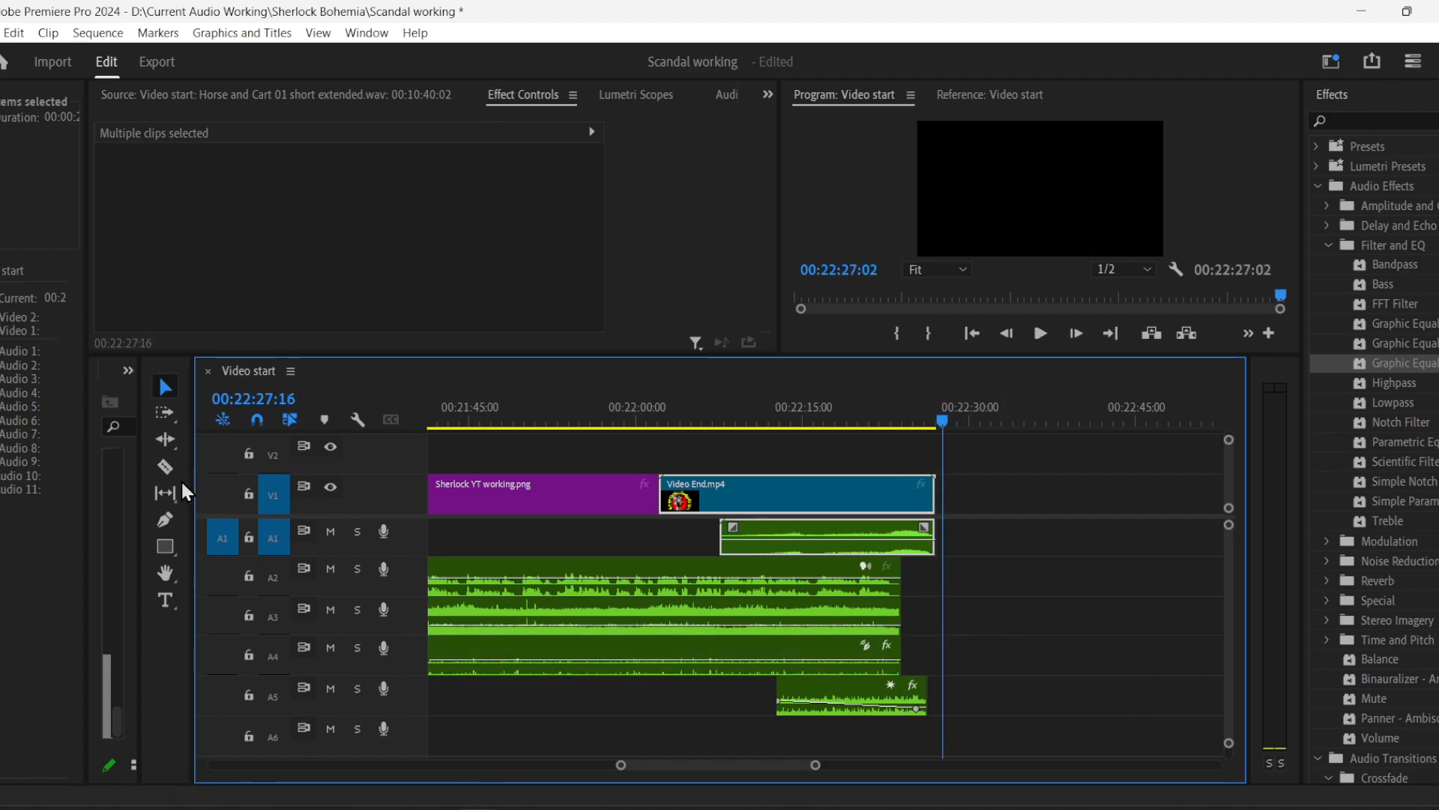
pyautogui.click(168, 521)
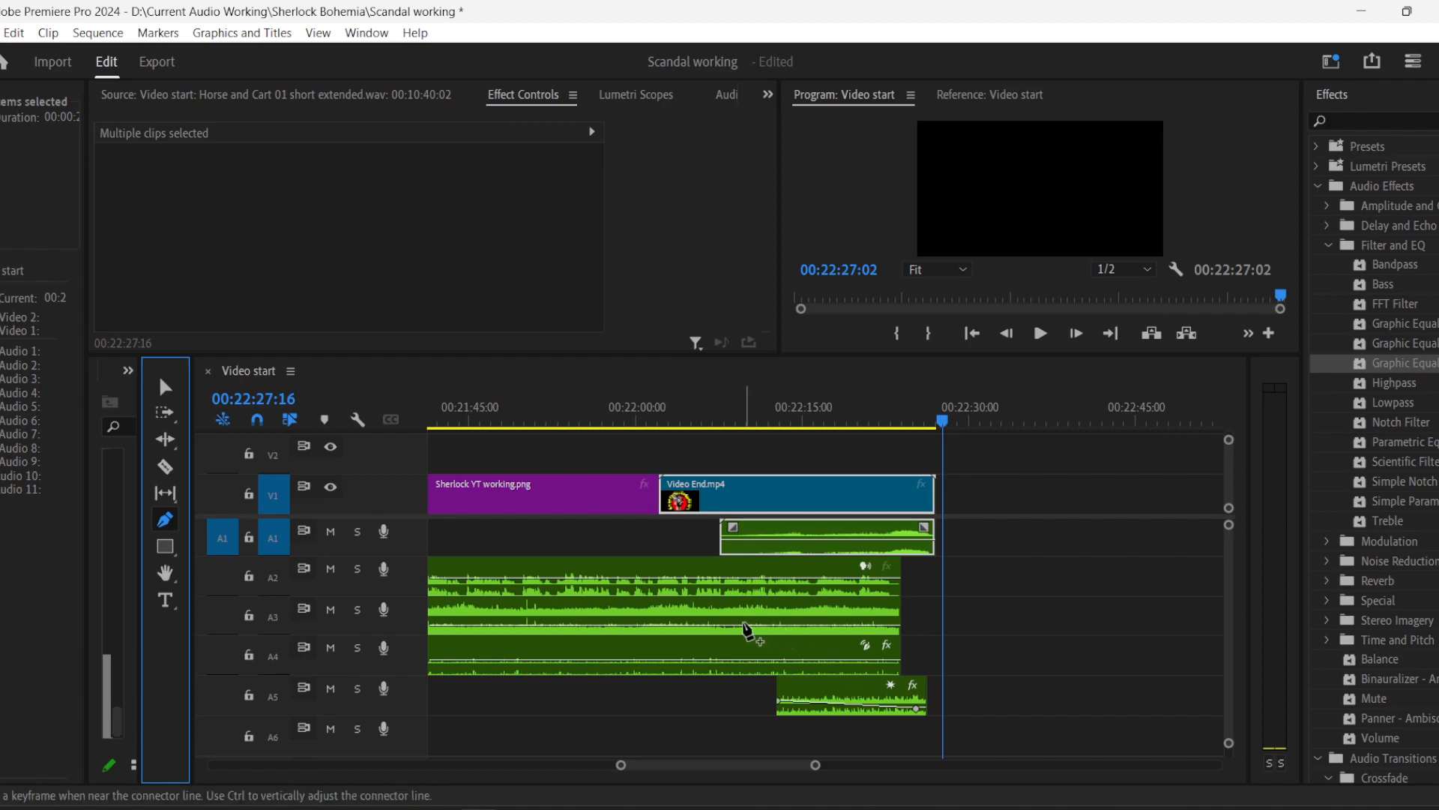
pyautogui.click(729, 627)
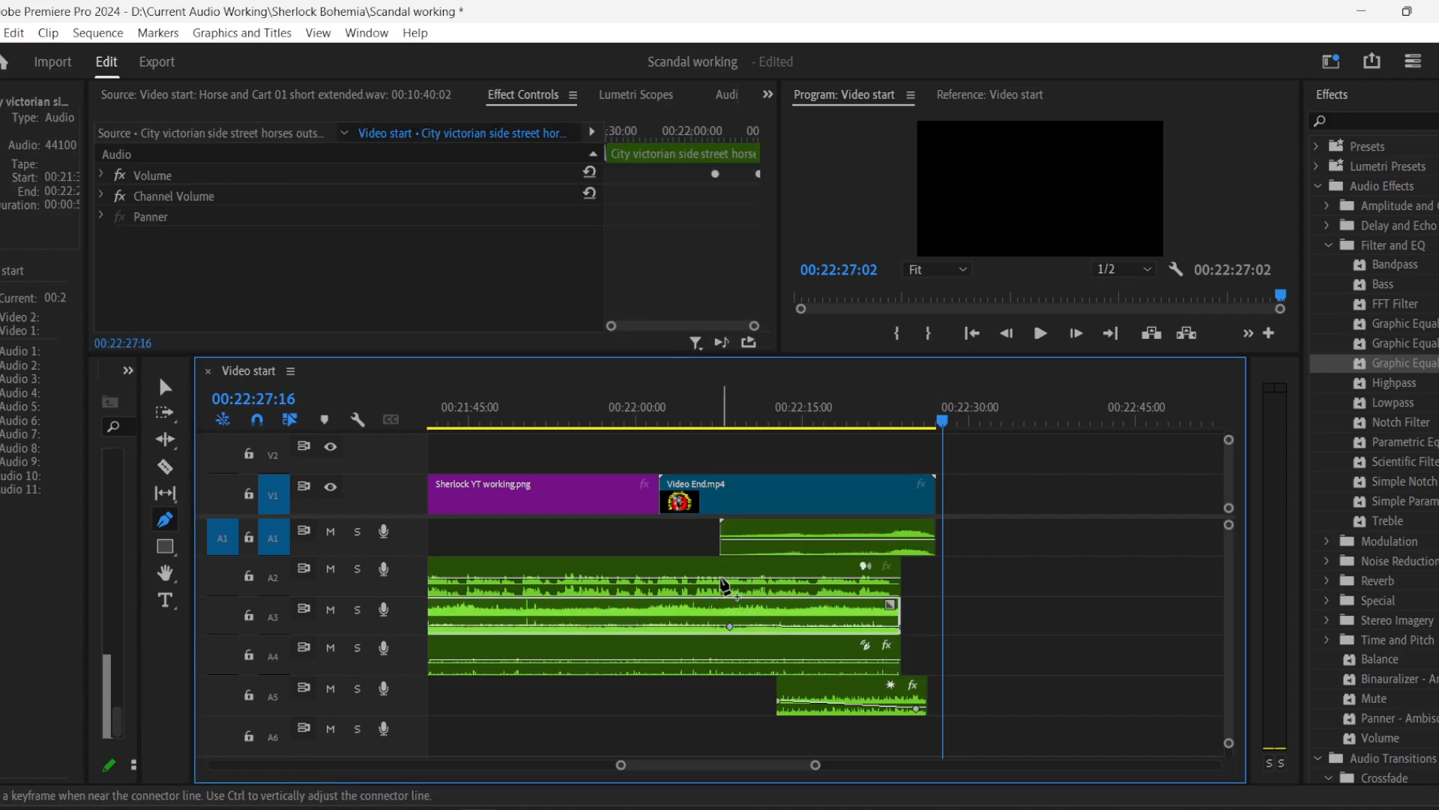
pyautogui.click(728, 661)
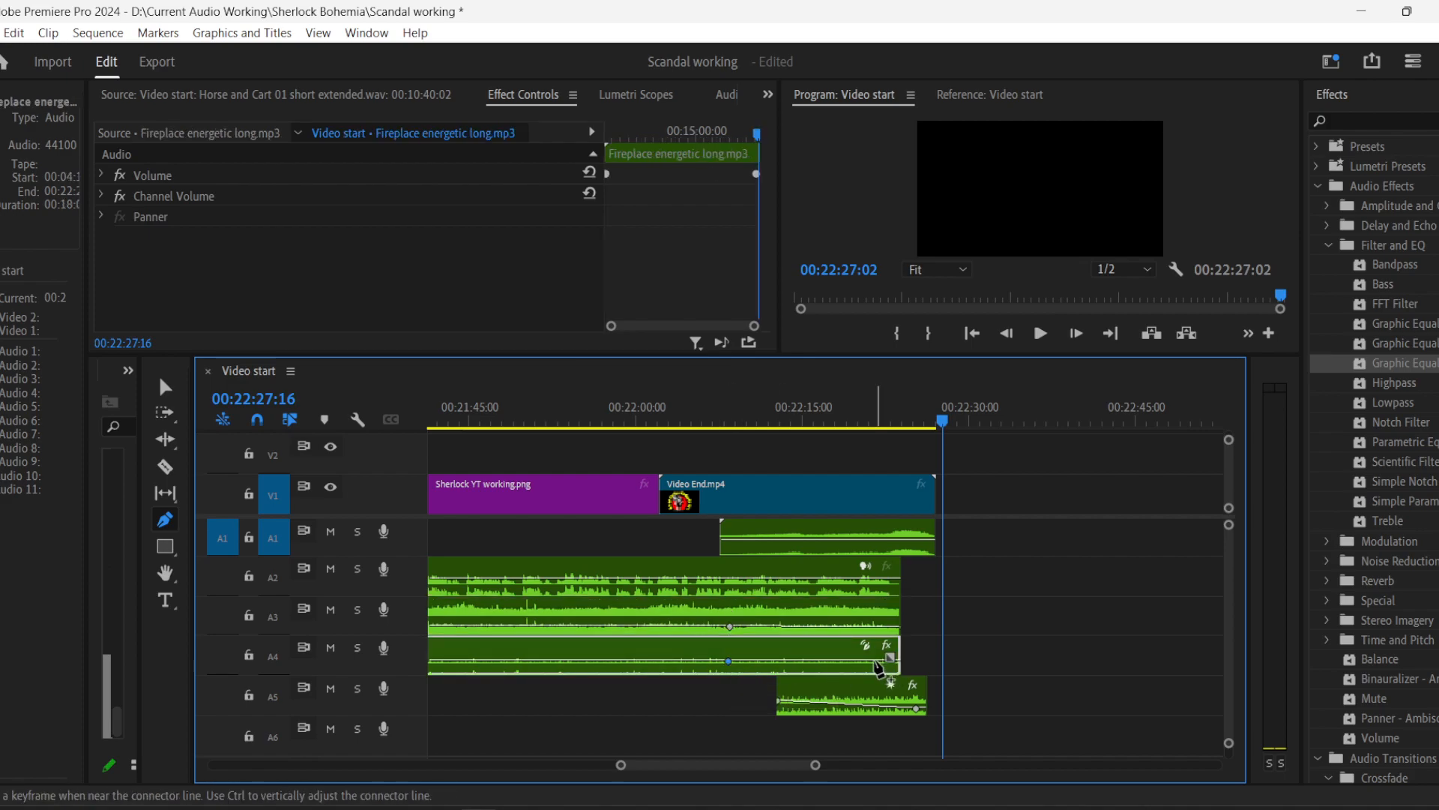
pyautogui.moveTo(877, 661); pyautogui.dragTo(954, 668)
pyautogui.click(654, 418)
pyautogui.press('space')
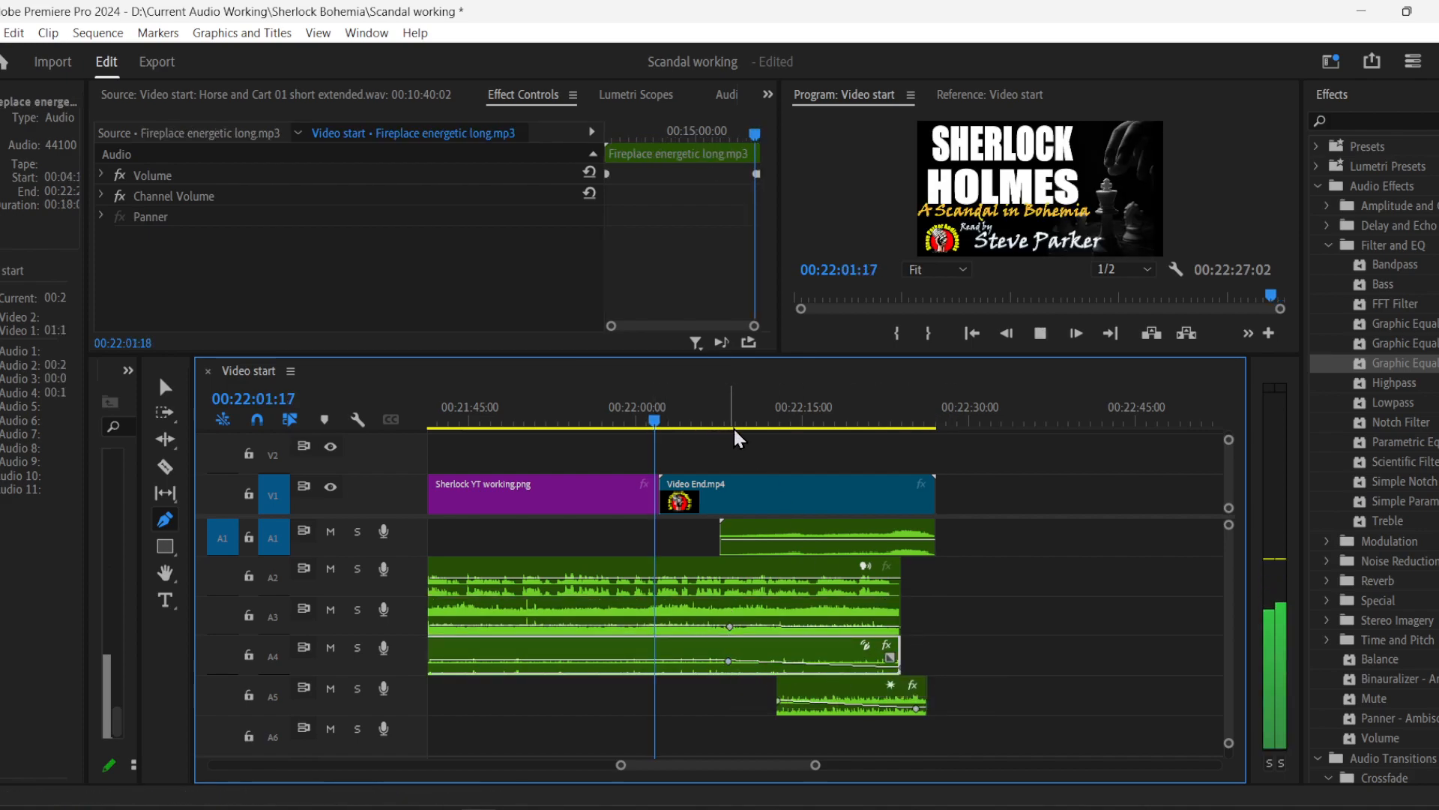
# - Apply a Dip to Black transition at the start of Video End.mp4 on V1 and play the ending
pyautogui.click(1319, 187)
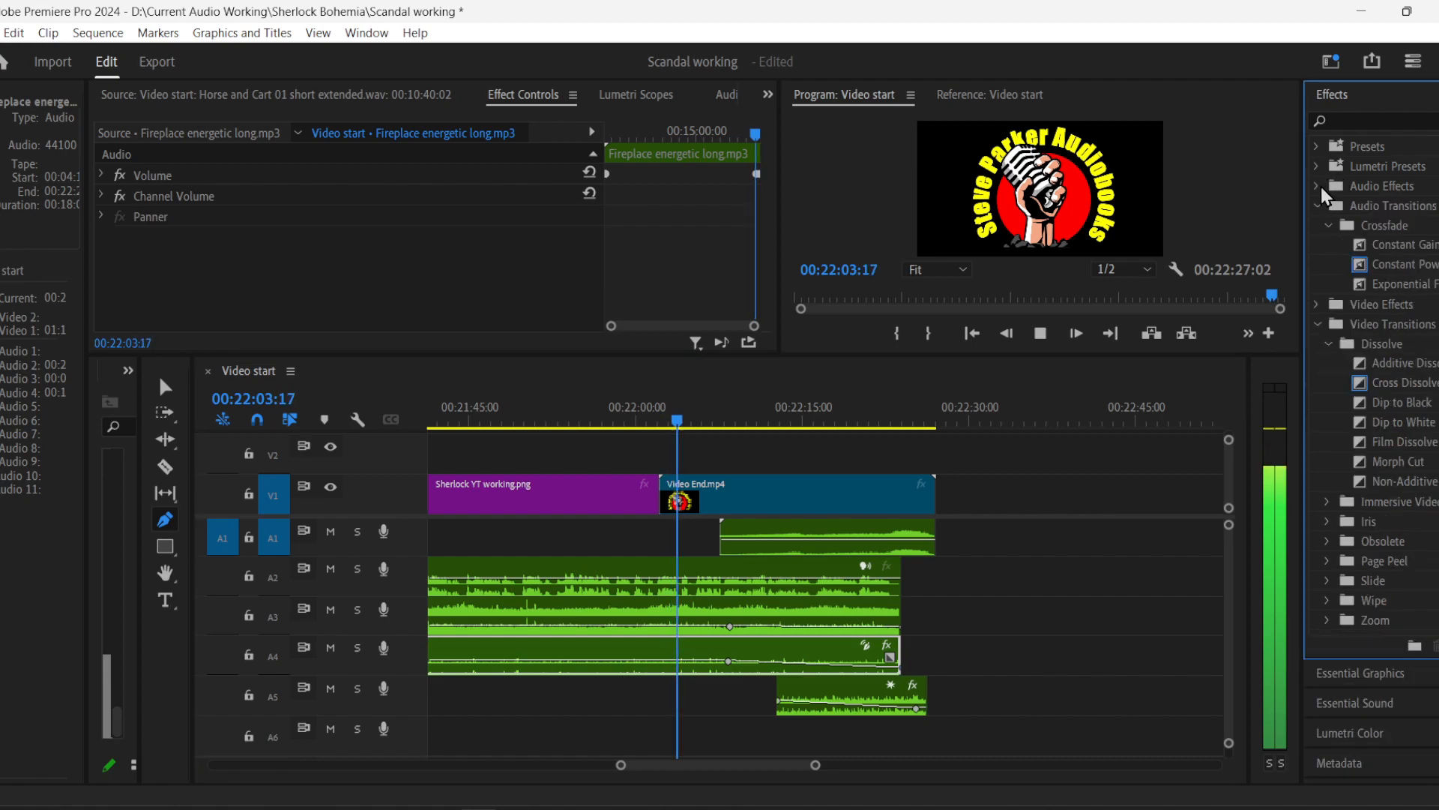
pyautogui.click(1320, 189)
pyautogui.click(1319, 189)
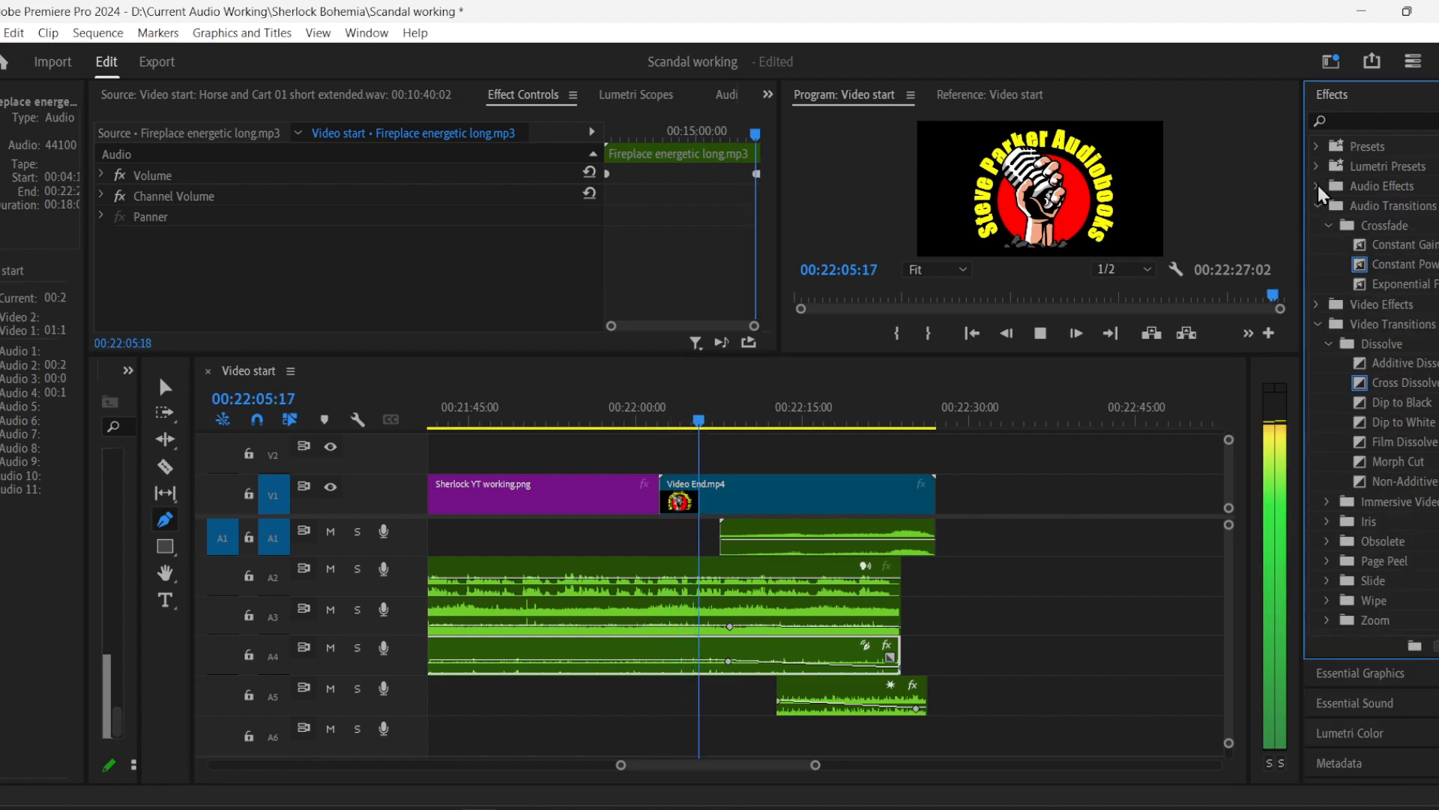
pyautogui.click(1329, 225)
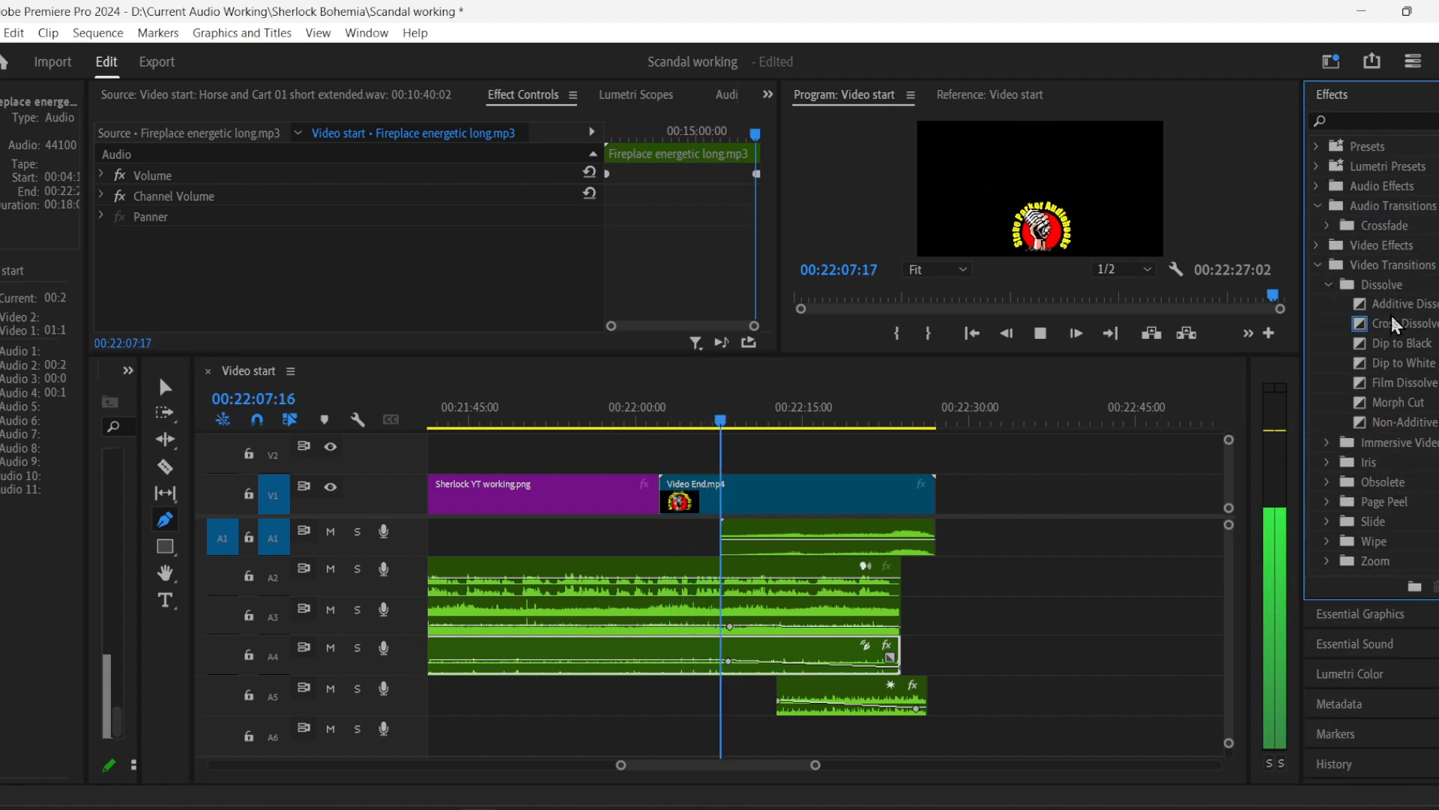
pyautogui.moveTo(1413, 343); pyautogui.dragTo(665, 501)
pyautogui.click(665, 416)
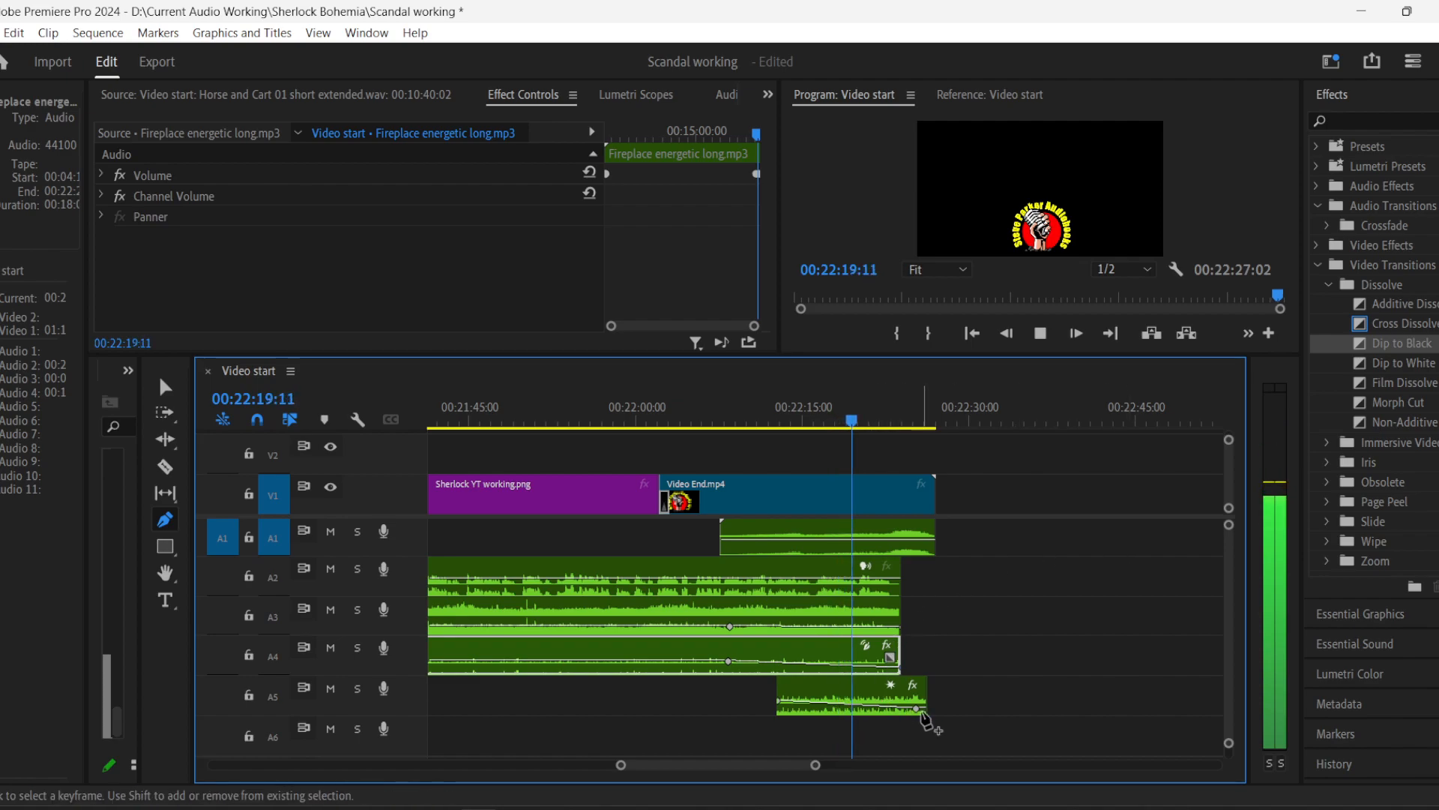
# - Trim the end of the Horse and Cart 01 clip on A5 to match the other audio clips' end, and save the project
pyautogui.click(166, 386)
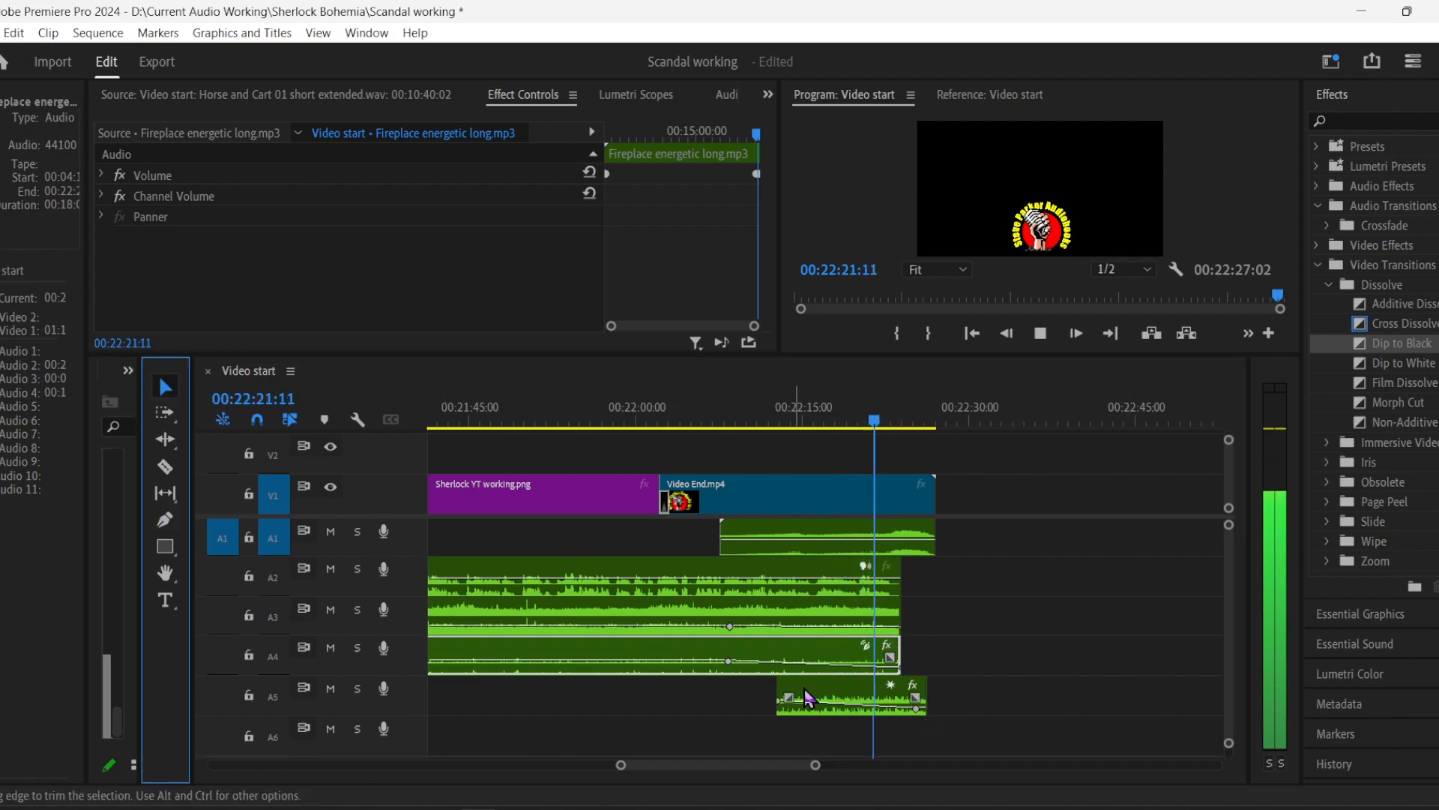
pyautogui.click(913, 706)
pyautogui.moveTo(912, 708); pyautogui.dragTo(900, 693)
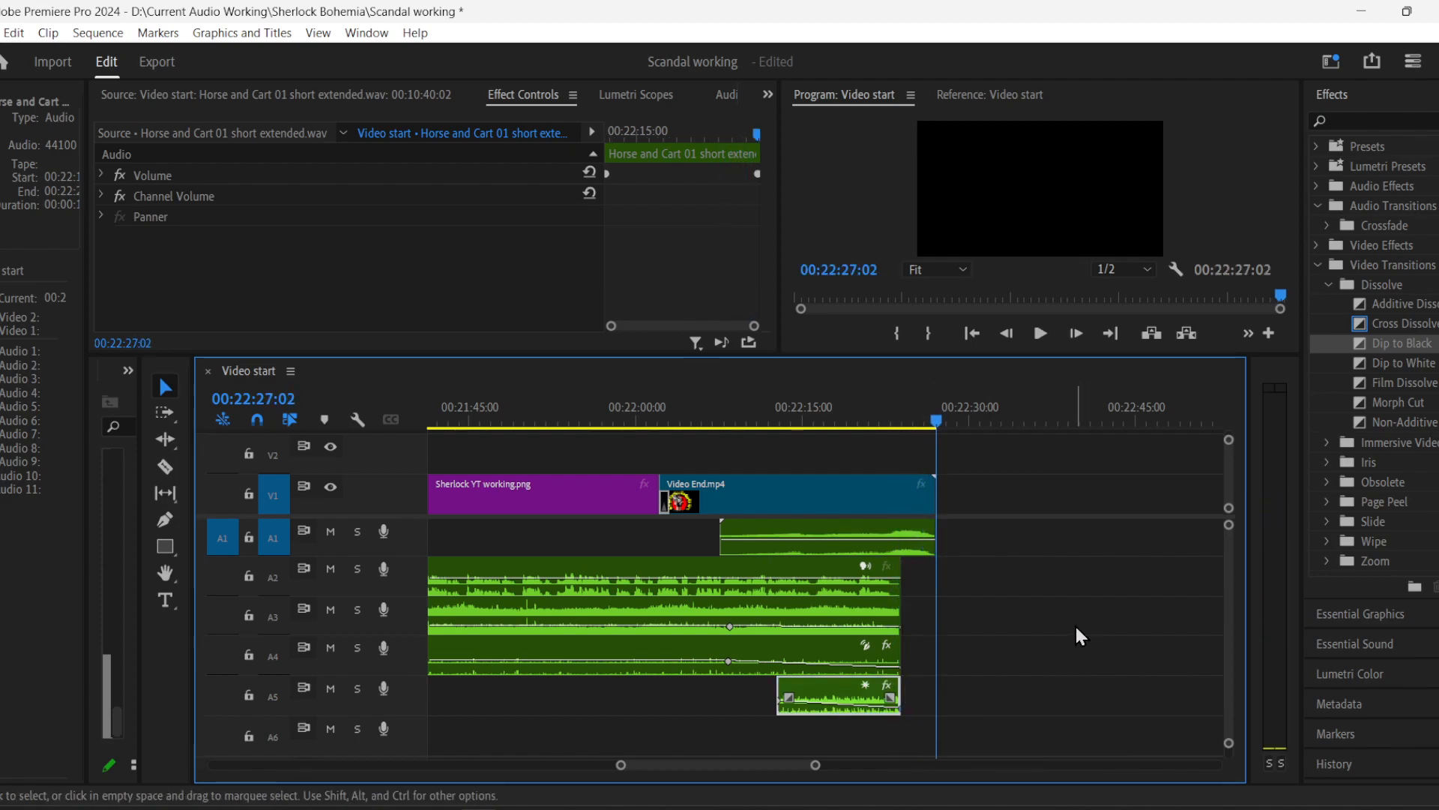
pyautogui.click(1022, 638)
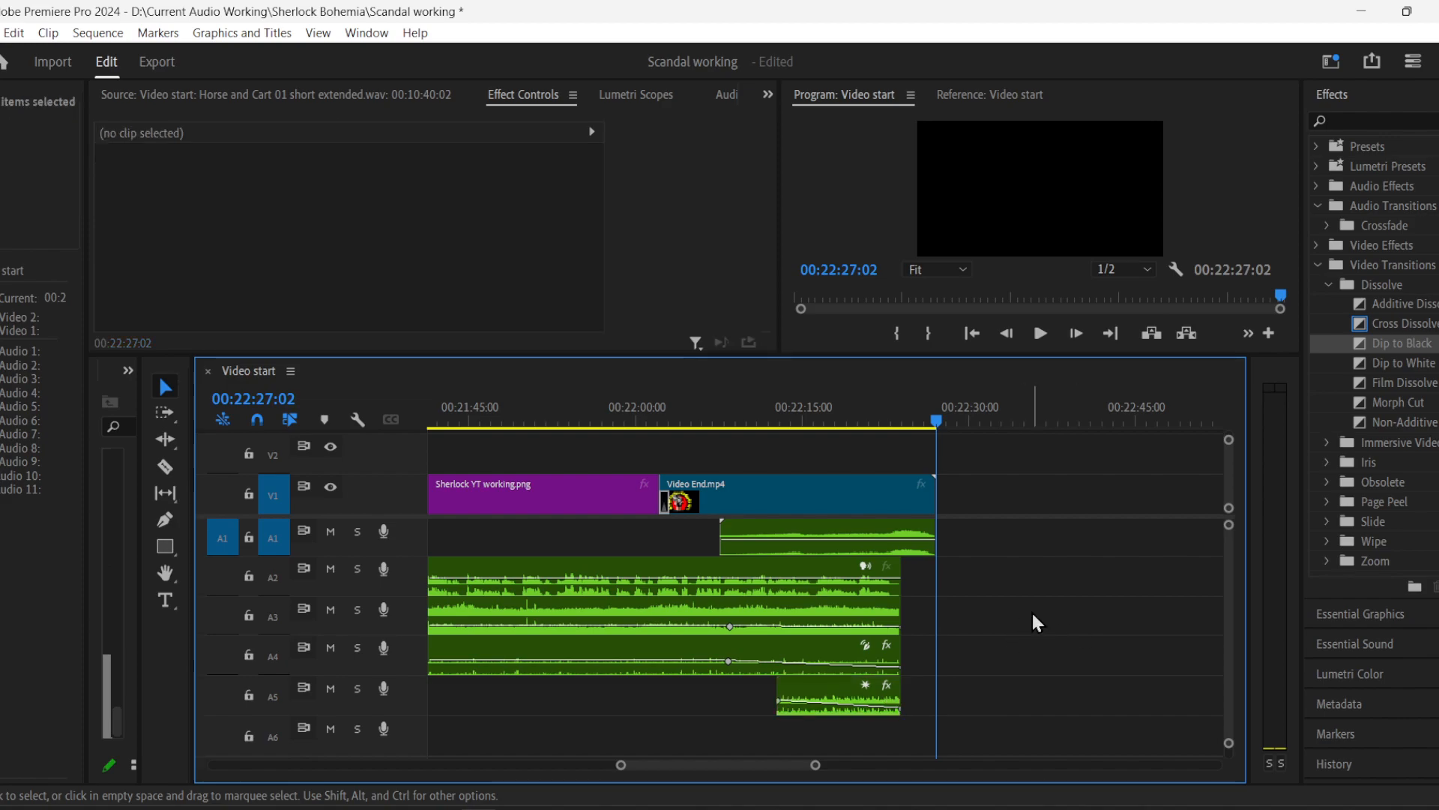
pyautogui.hotkey('ctrl', 's')
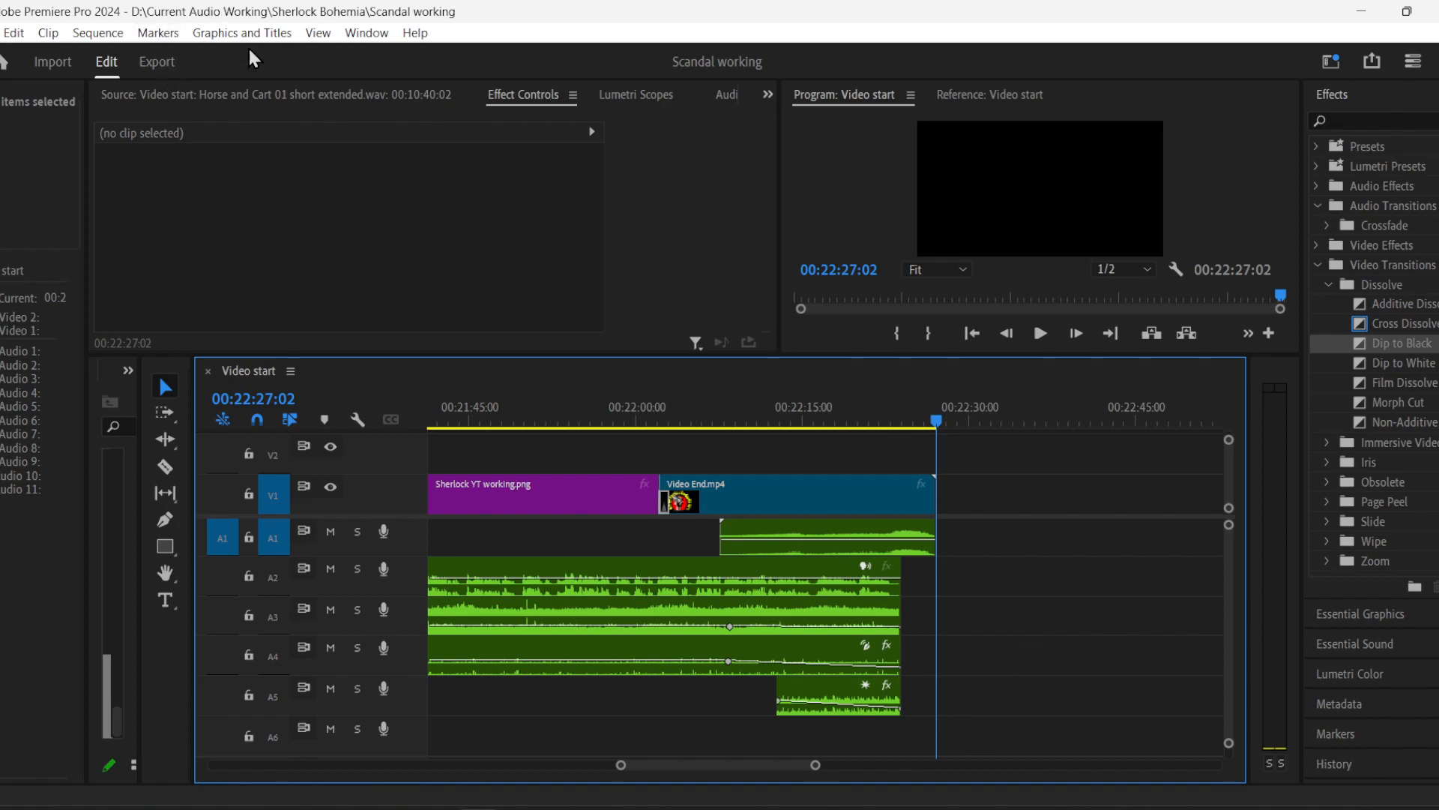
# - Open the export settings for the sequence and name the output file "Sherlock Holmes - A Scandal in Bohemia 01"
pyautogui.click(162, 61)
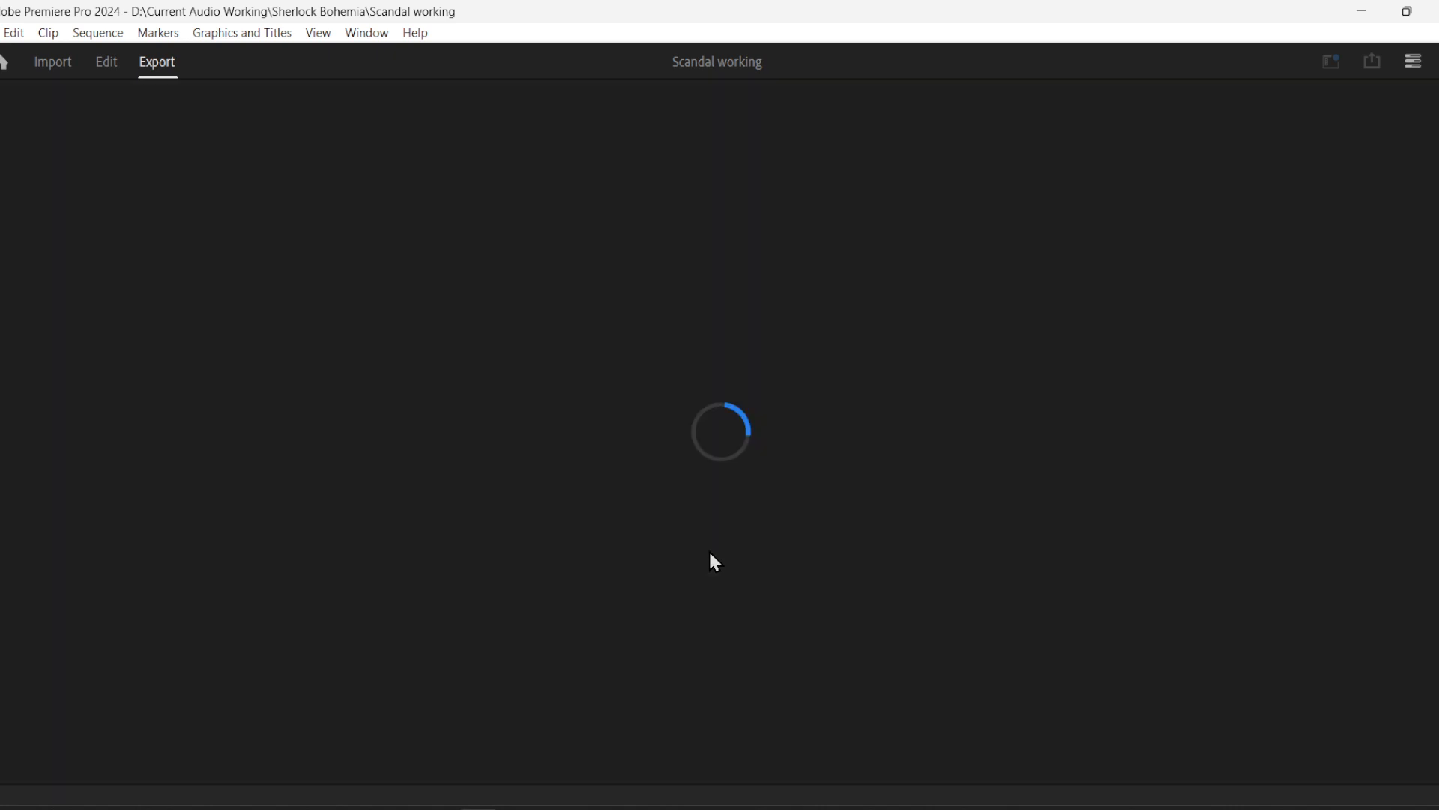
pyautogui.moveTo(524, 154); pyautogui.dragTo(412, 154)
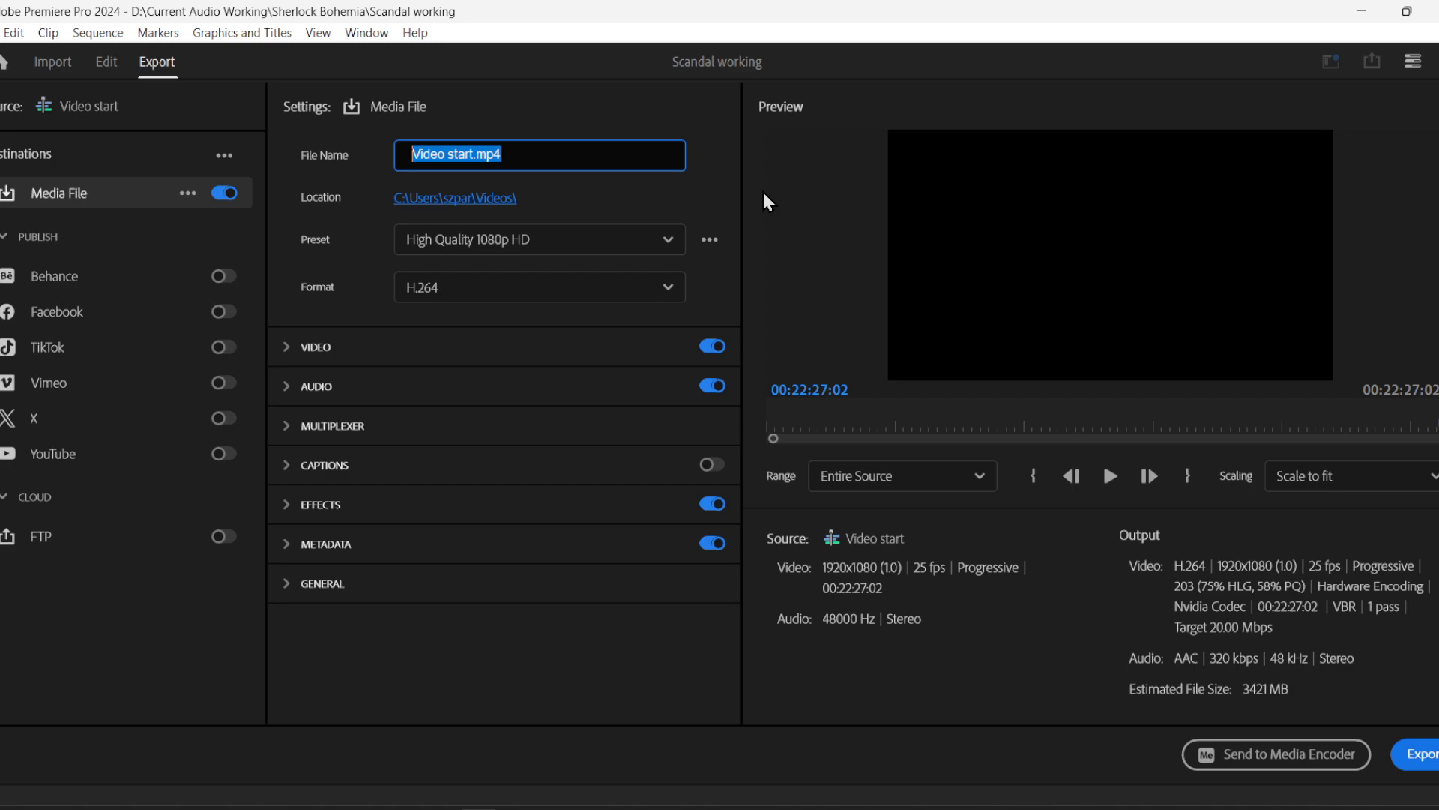
pyautogui.write('Sherlock Hol')
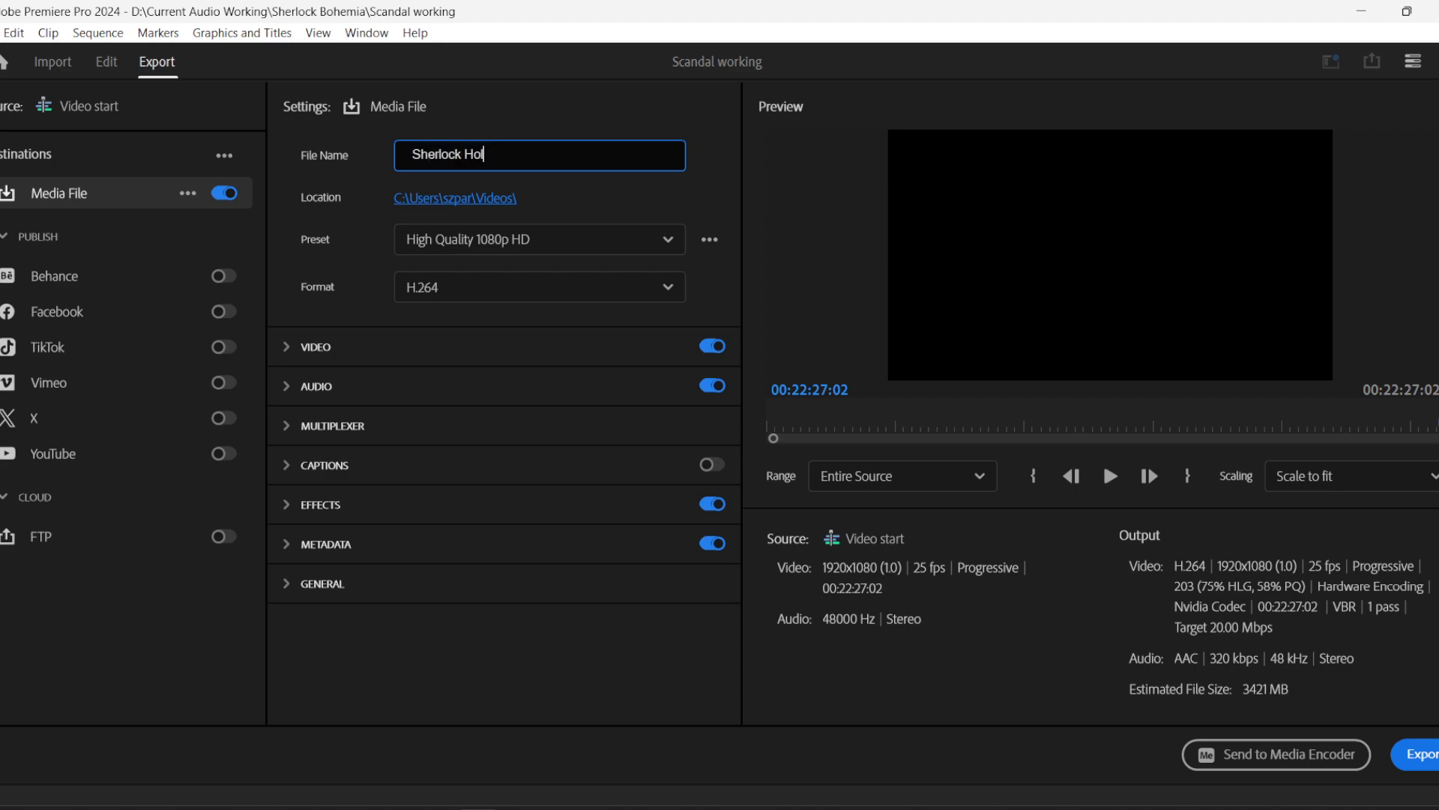
pyautogui.write('mes - A Scandal in Bohemia ')
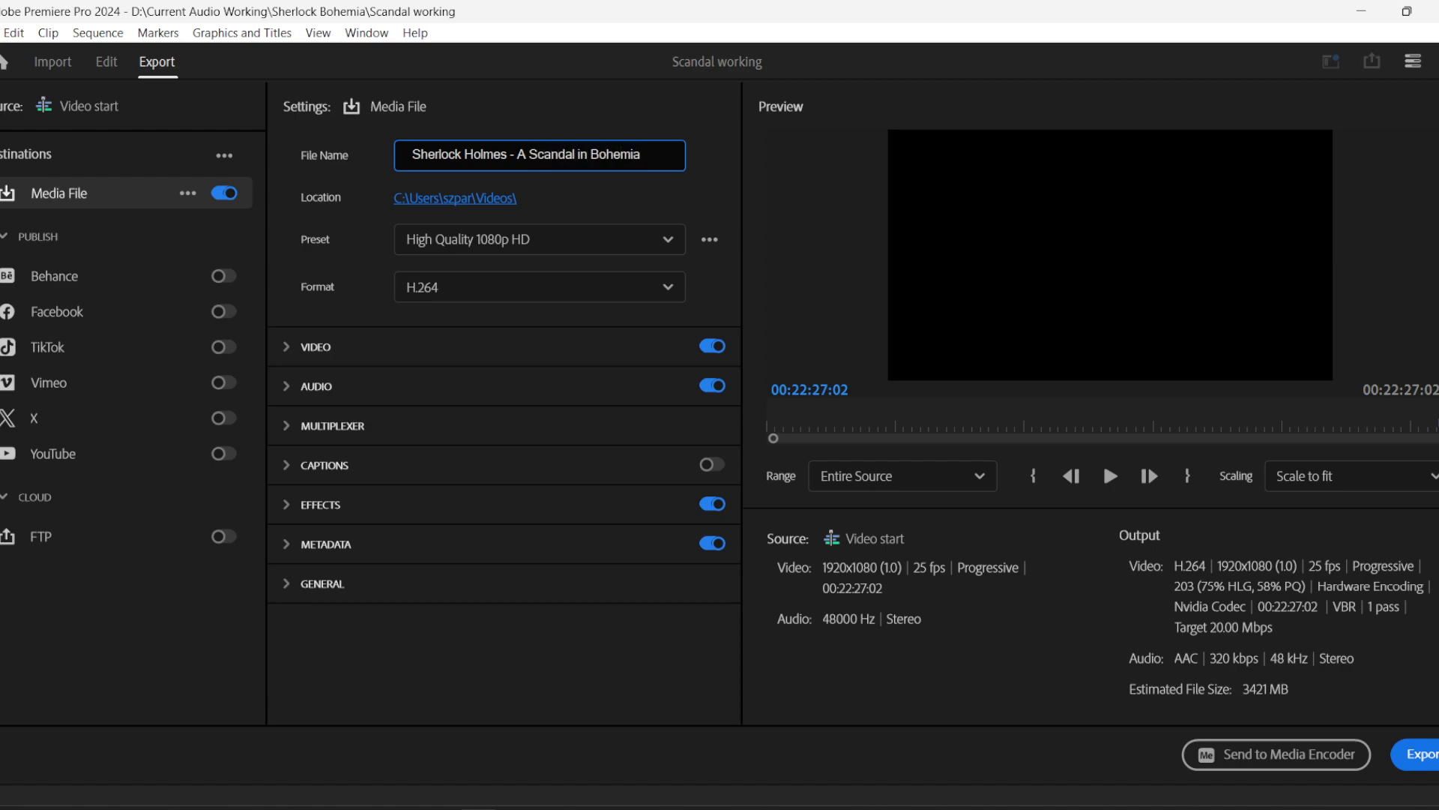
pyautogui.write('01')
# - Export the sequence with the MP3 256 kbps High Quality preset and switch to OBS Studio
pyautogui.click(667, 239)
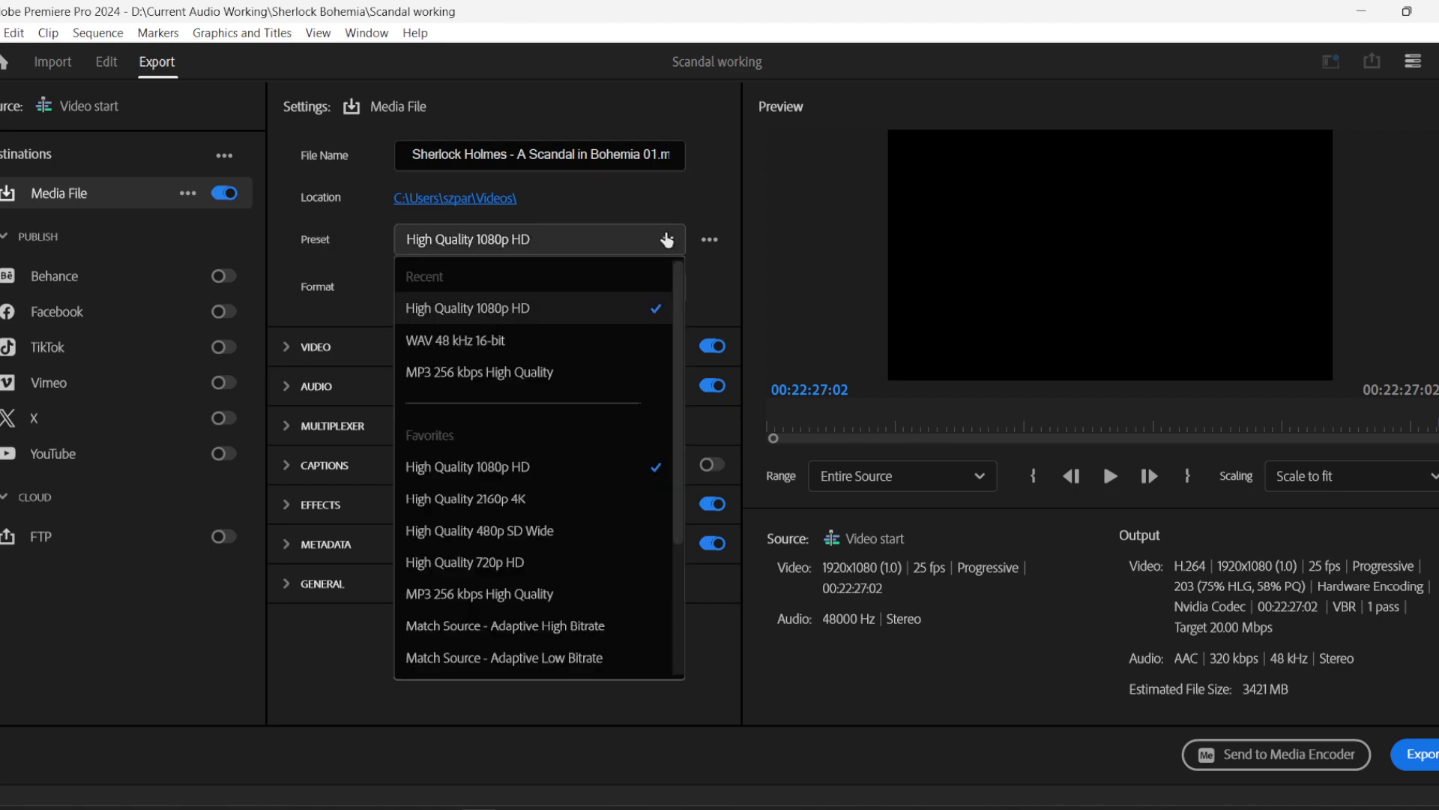
pyautogui.click(565, 375)
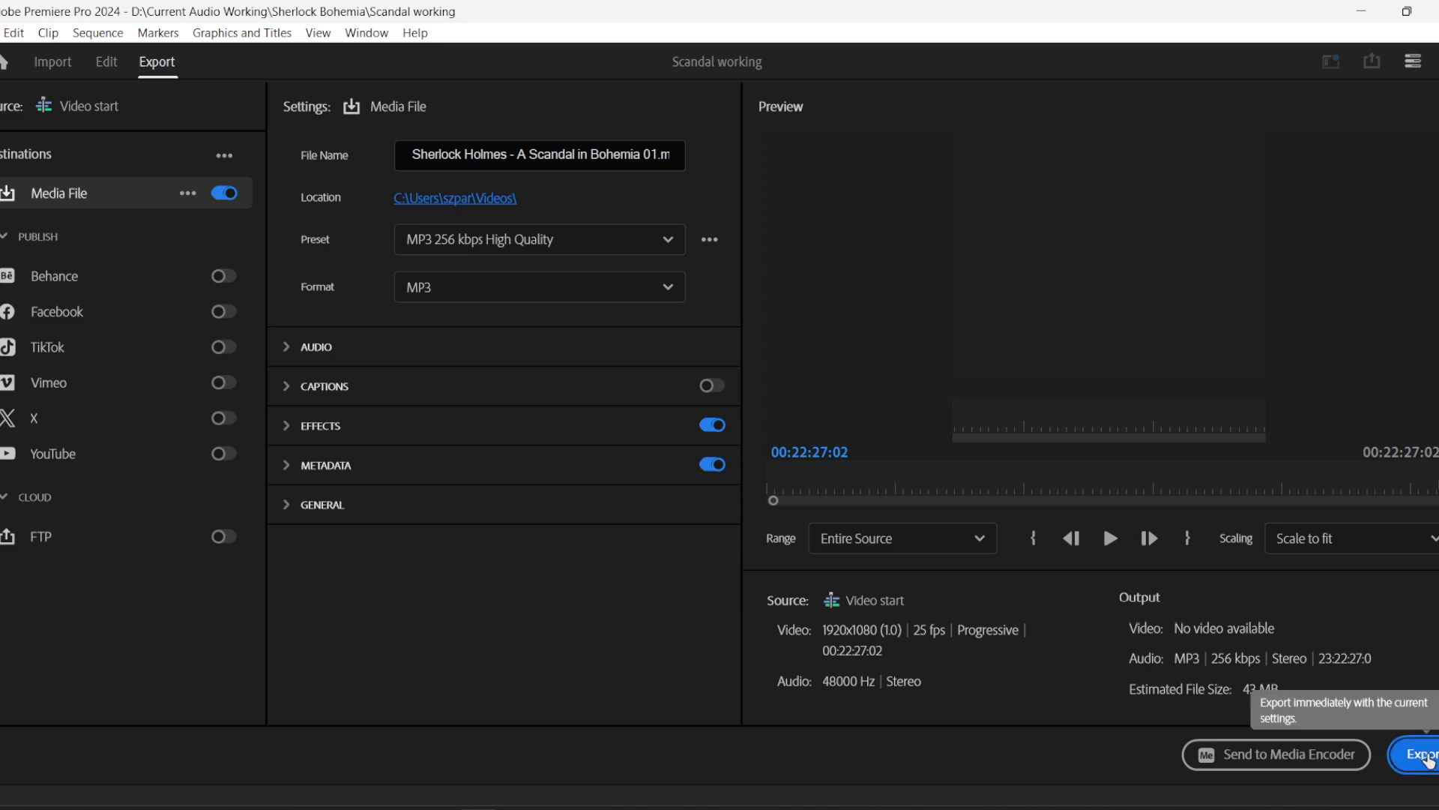
pyautogui.click(1427, 759)
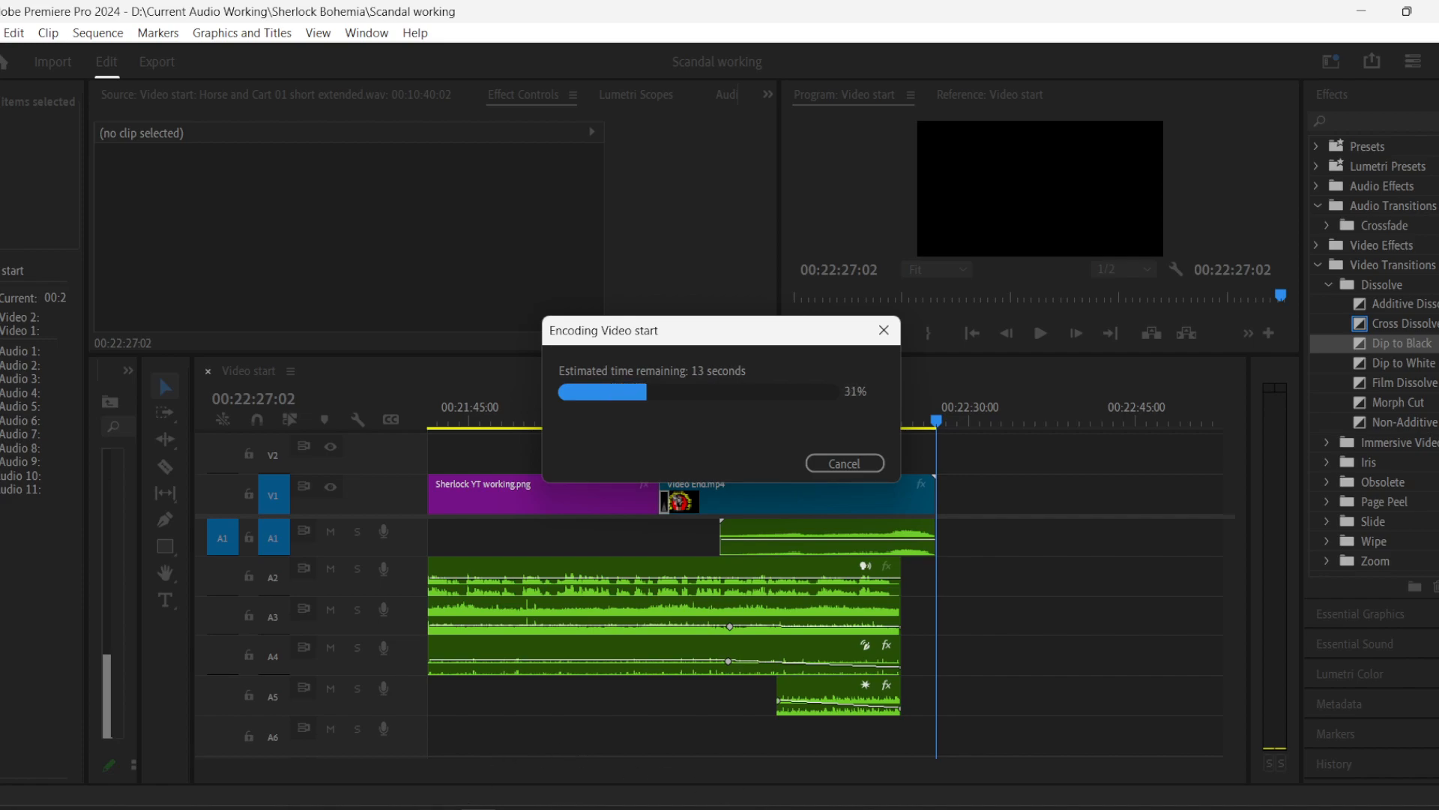
pyautogui.click(425, 806)
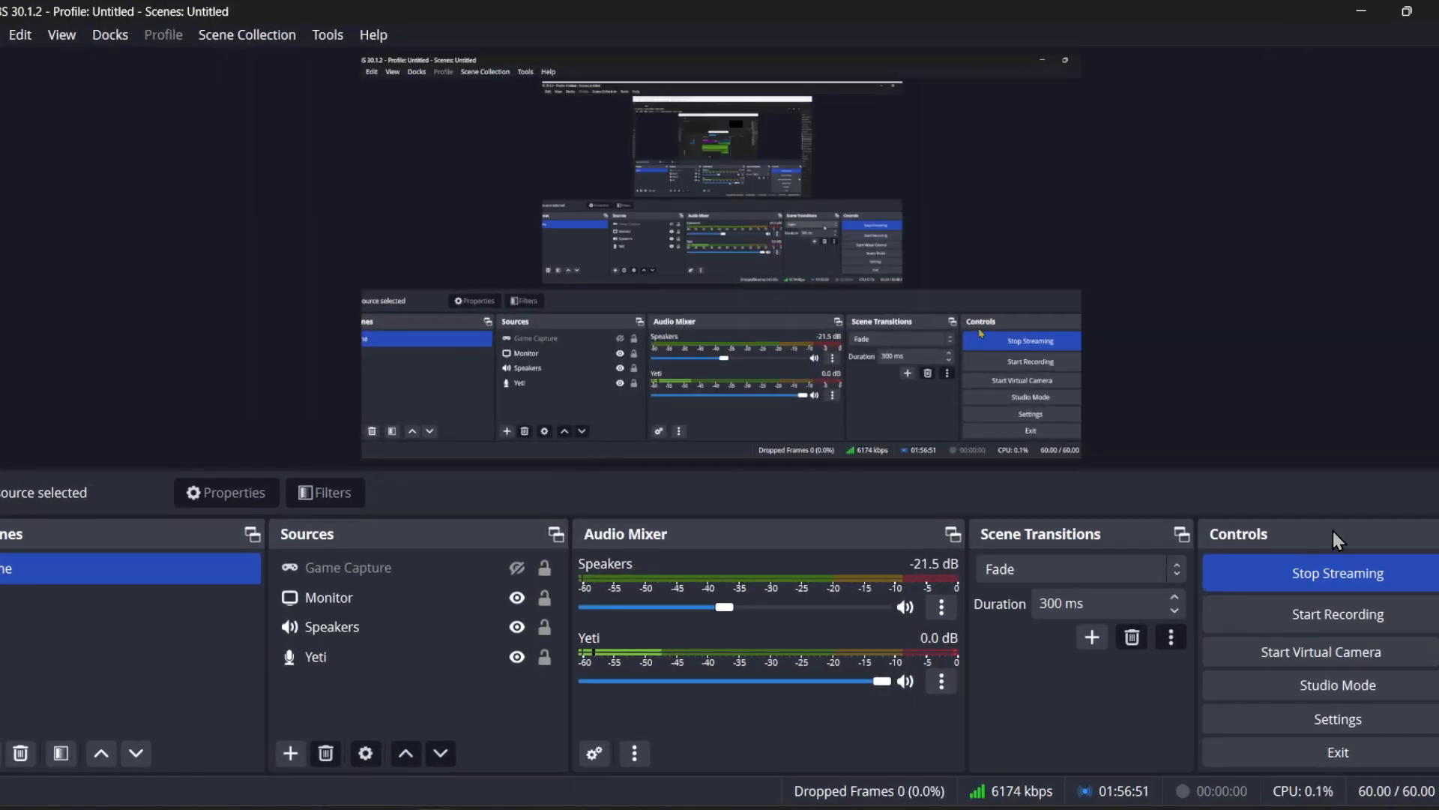